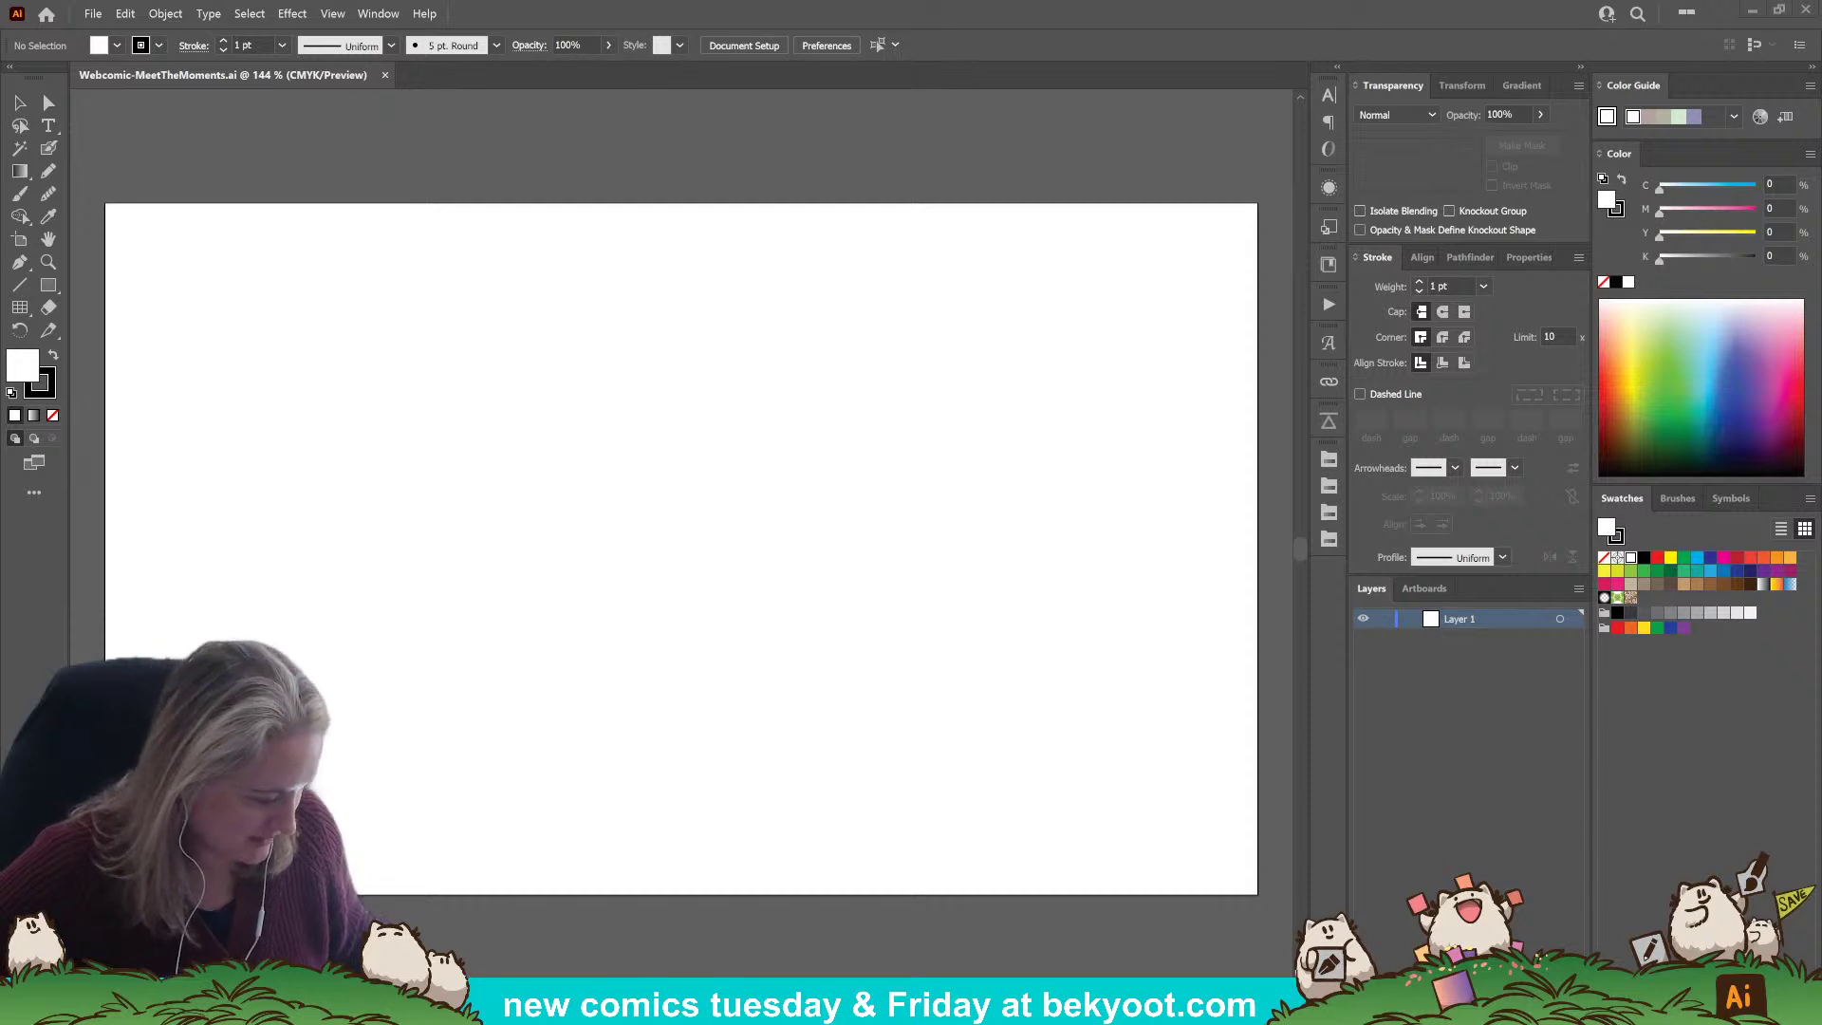
Extend the artboard downward to a height of about 1964 px, keeping its 1500 px width.
key("shift+o")
scroll(765, 434, "down", 1)
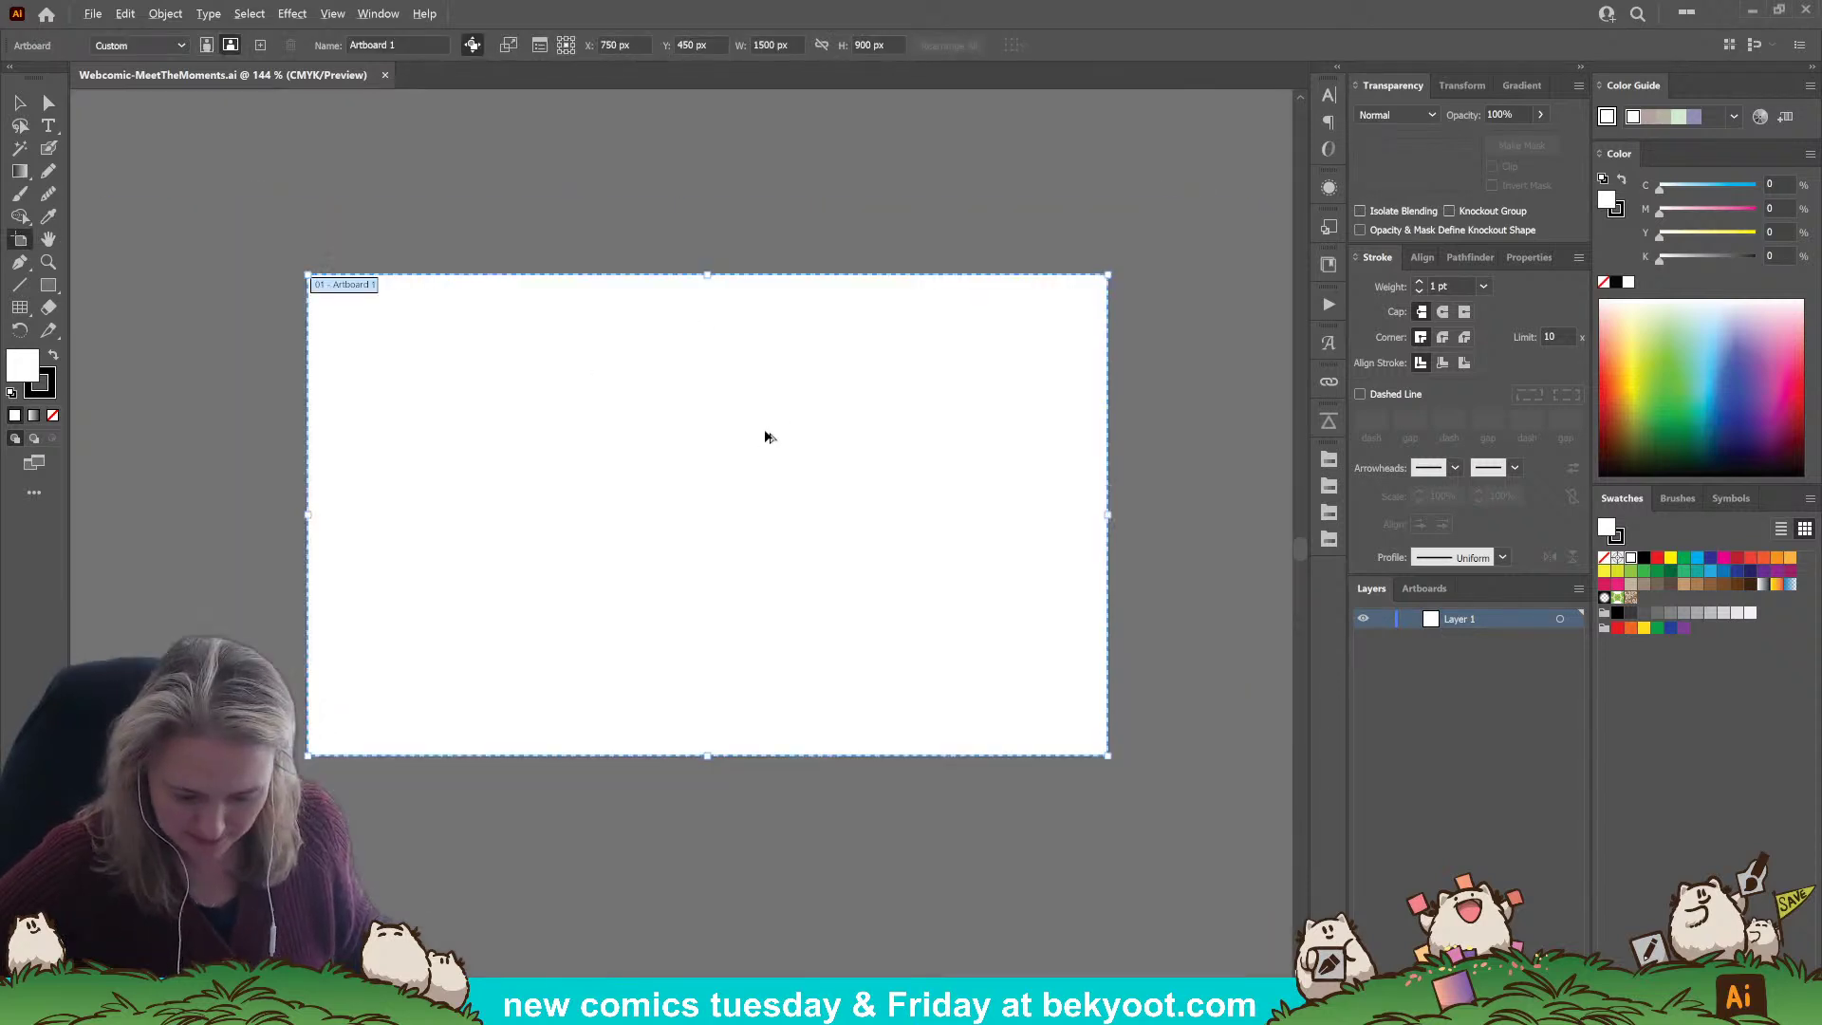
scroll(732, 414, "down", 1)
scroll(732, 414, "down", 3)
scroll(675, 411, "right", 1)
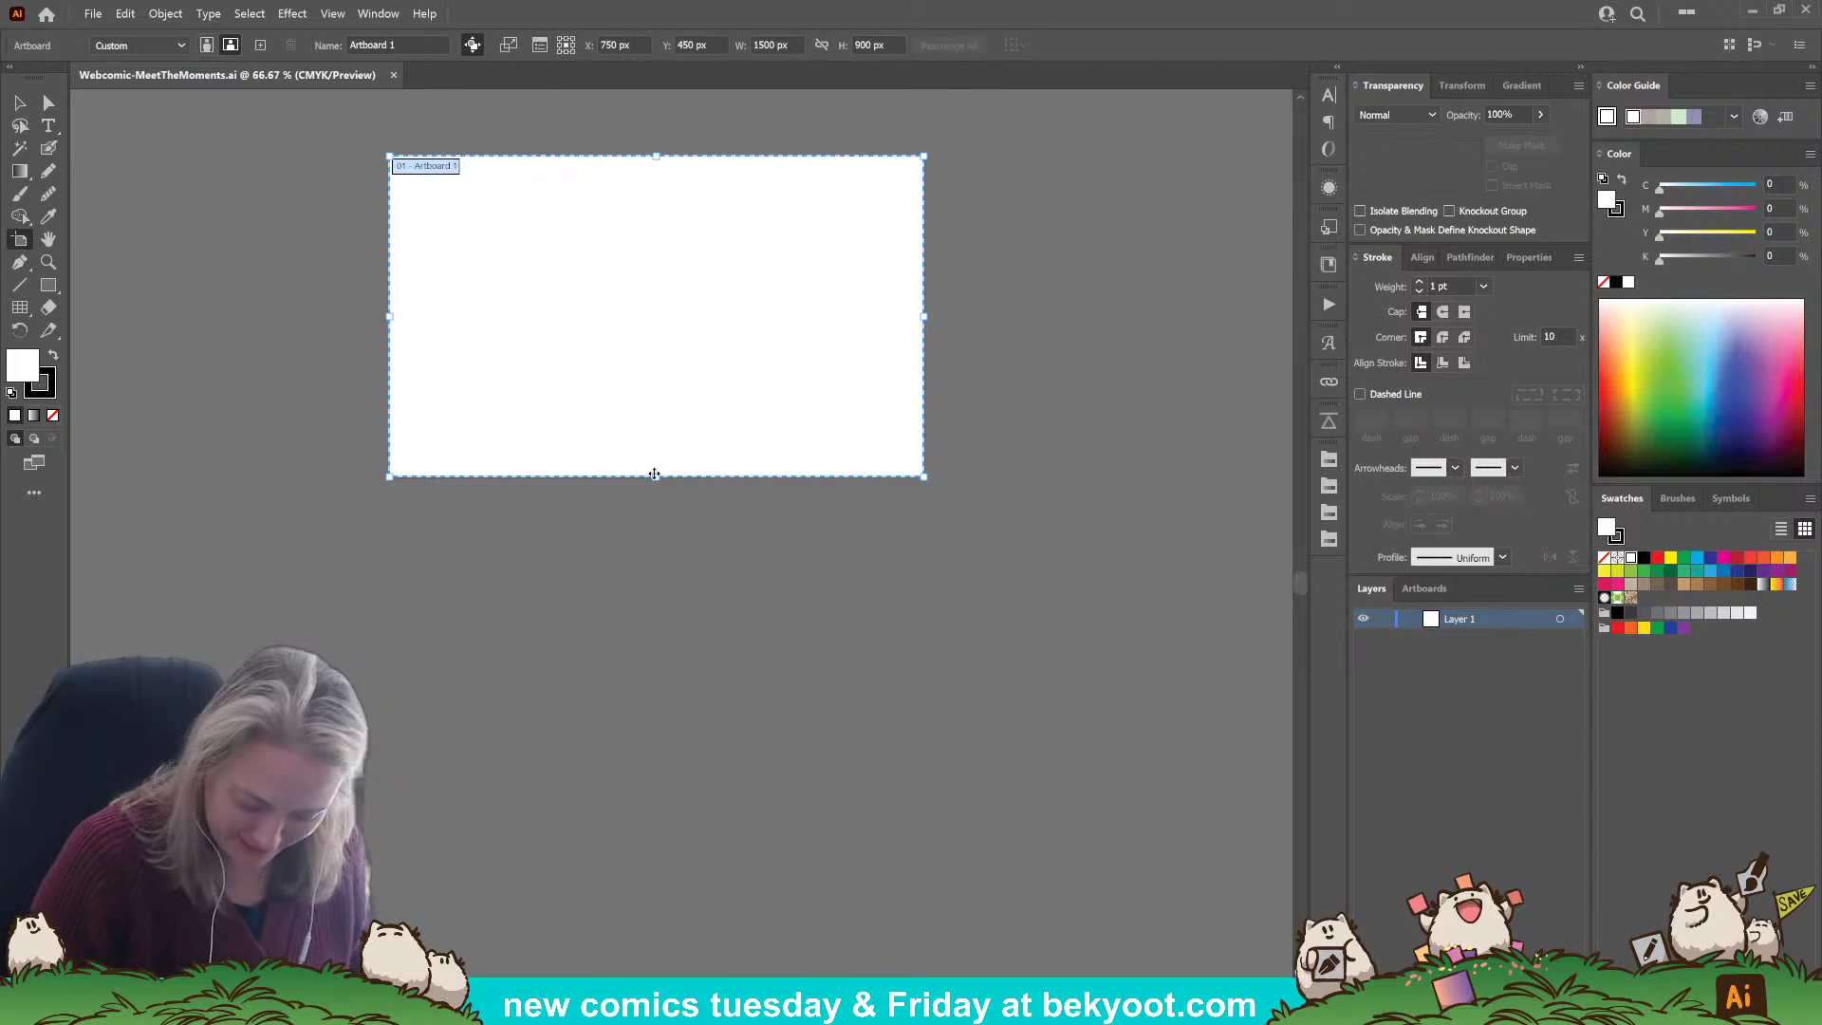
left_click_drag(655, 479, 654, 856)
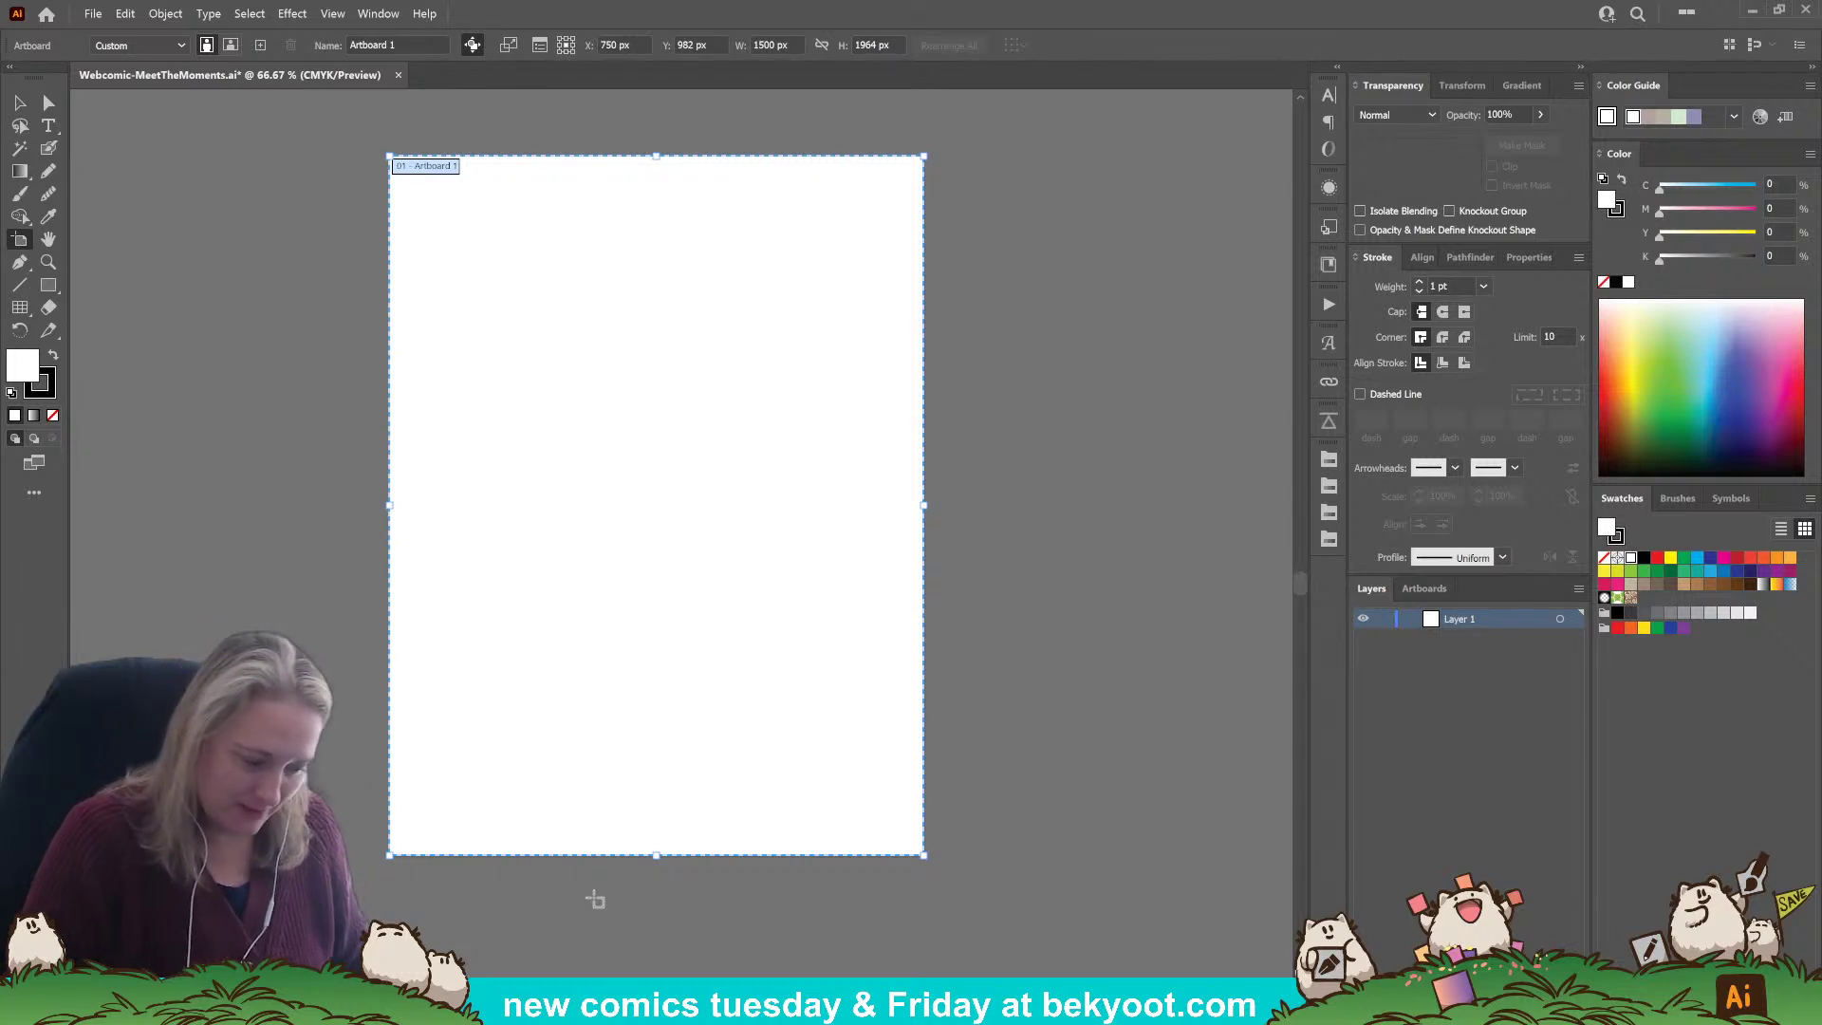
Activate the Blob Brush tool, review its brush options, and accept them.
left_click(48, 148)
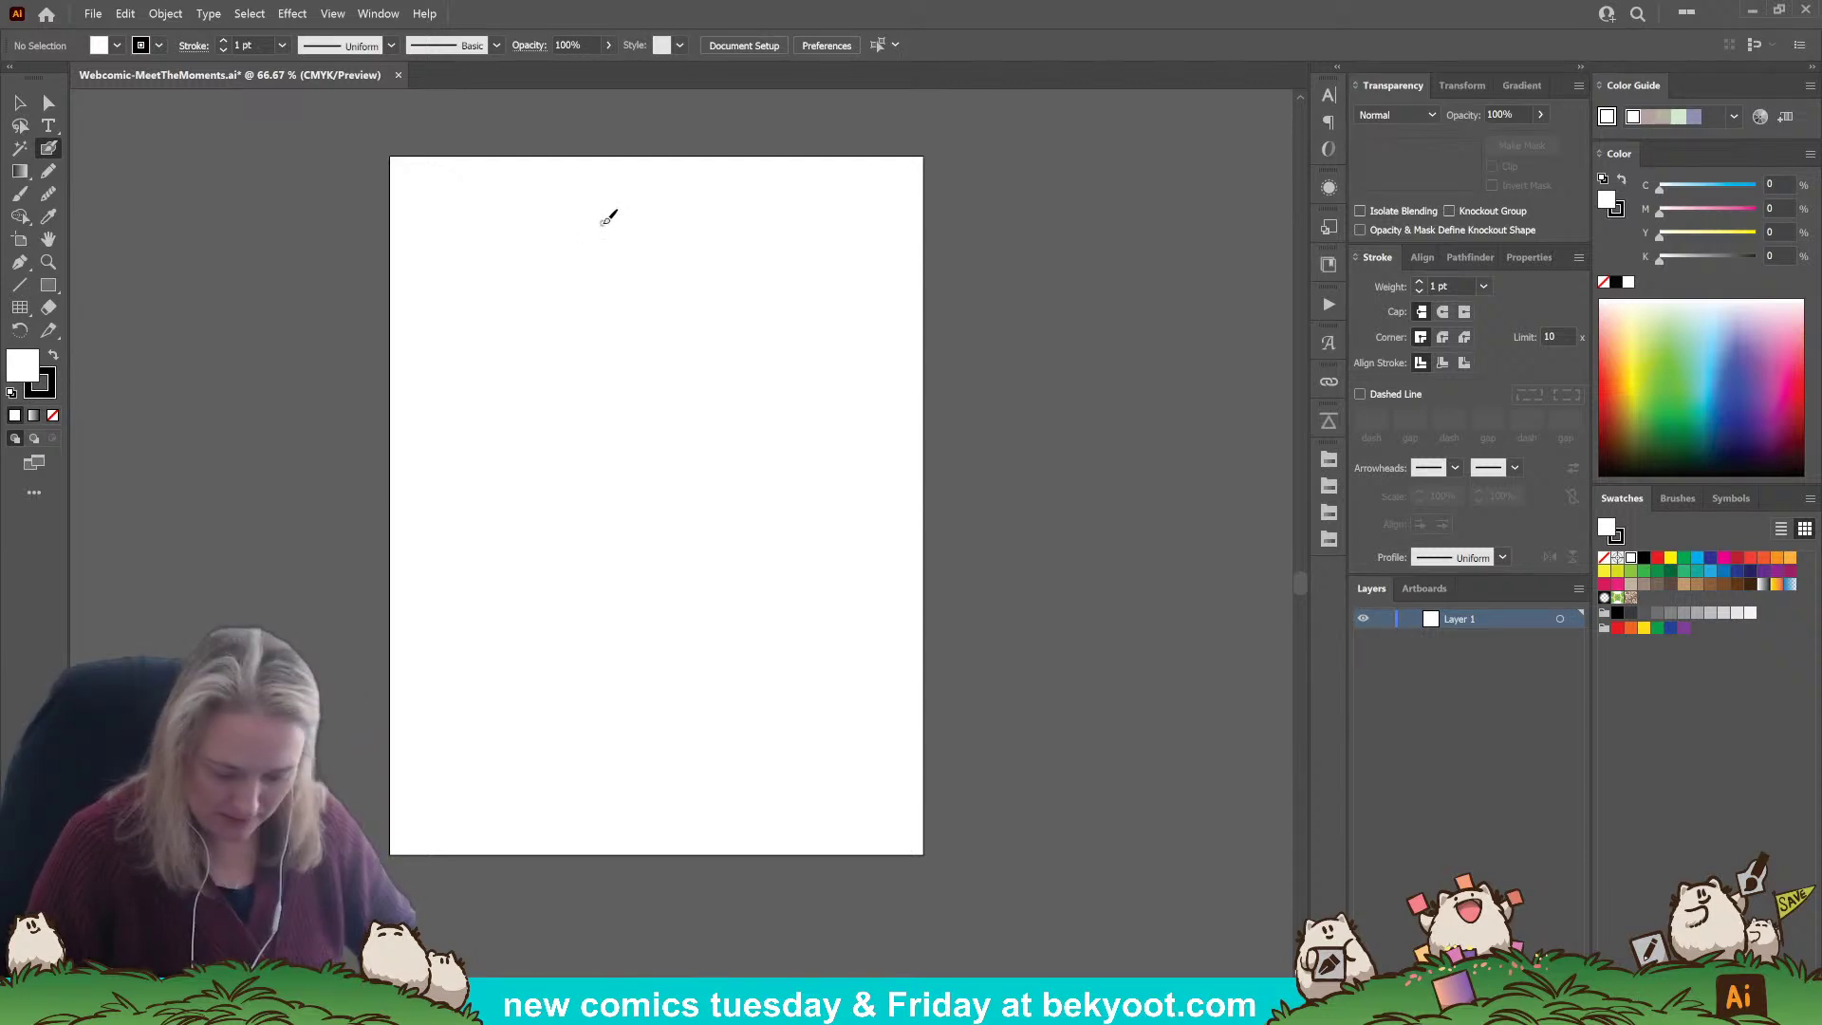
key("Return")
key("Return")
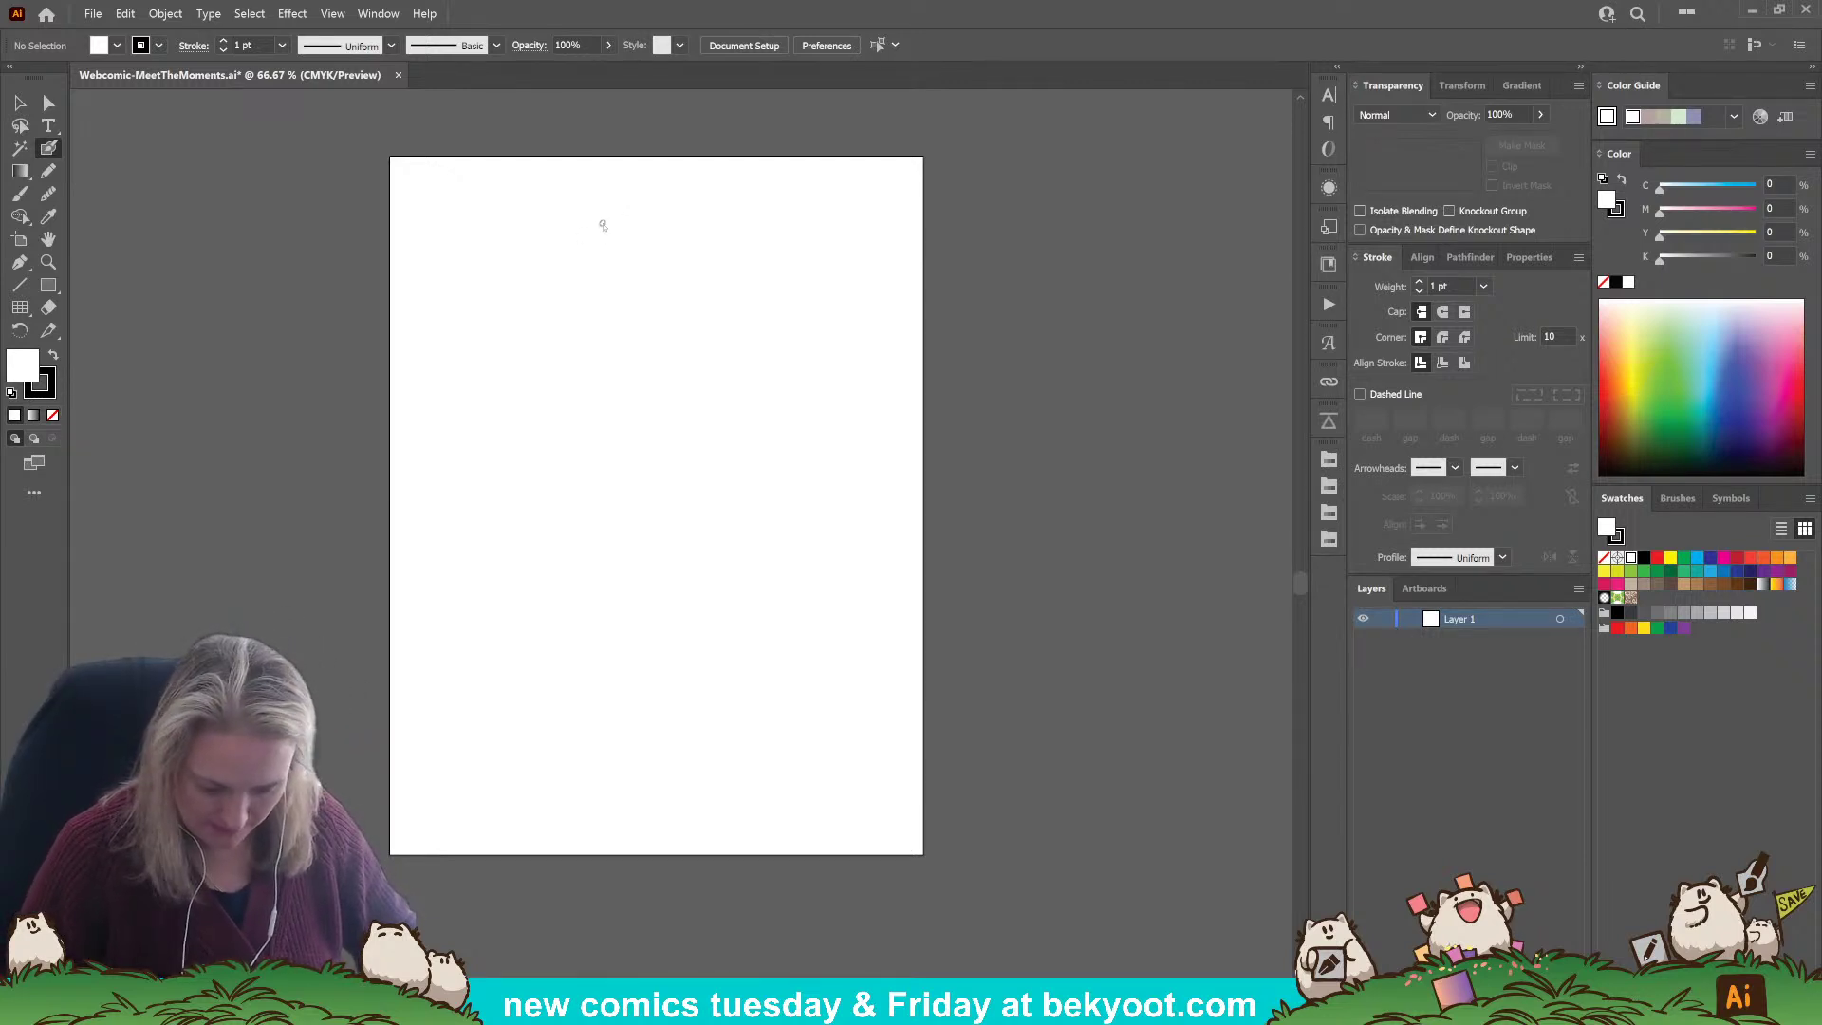
key("Return")
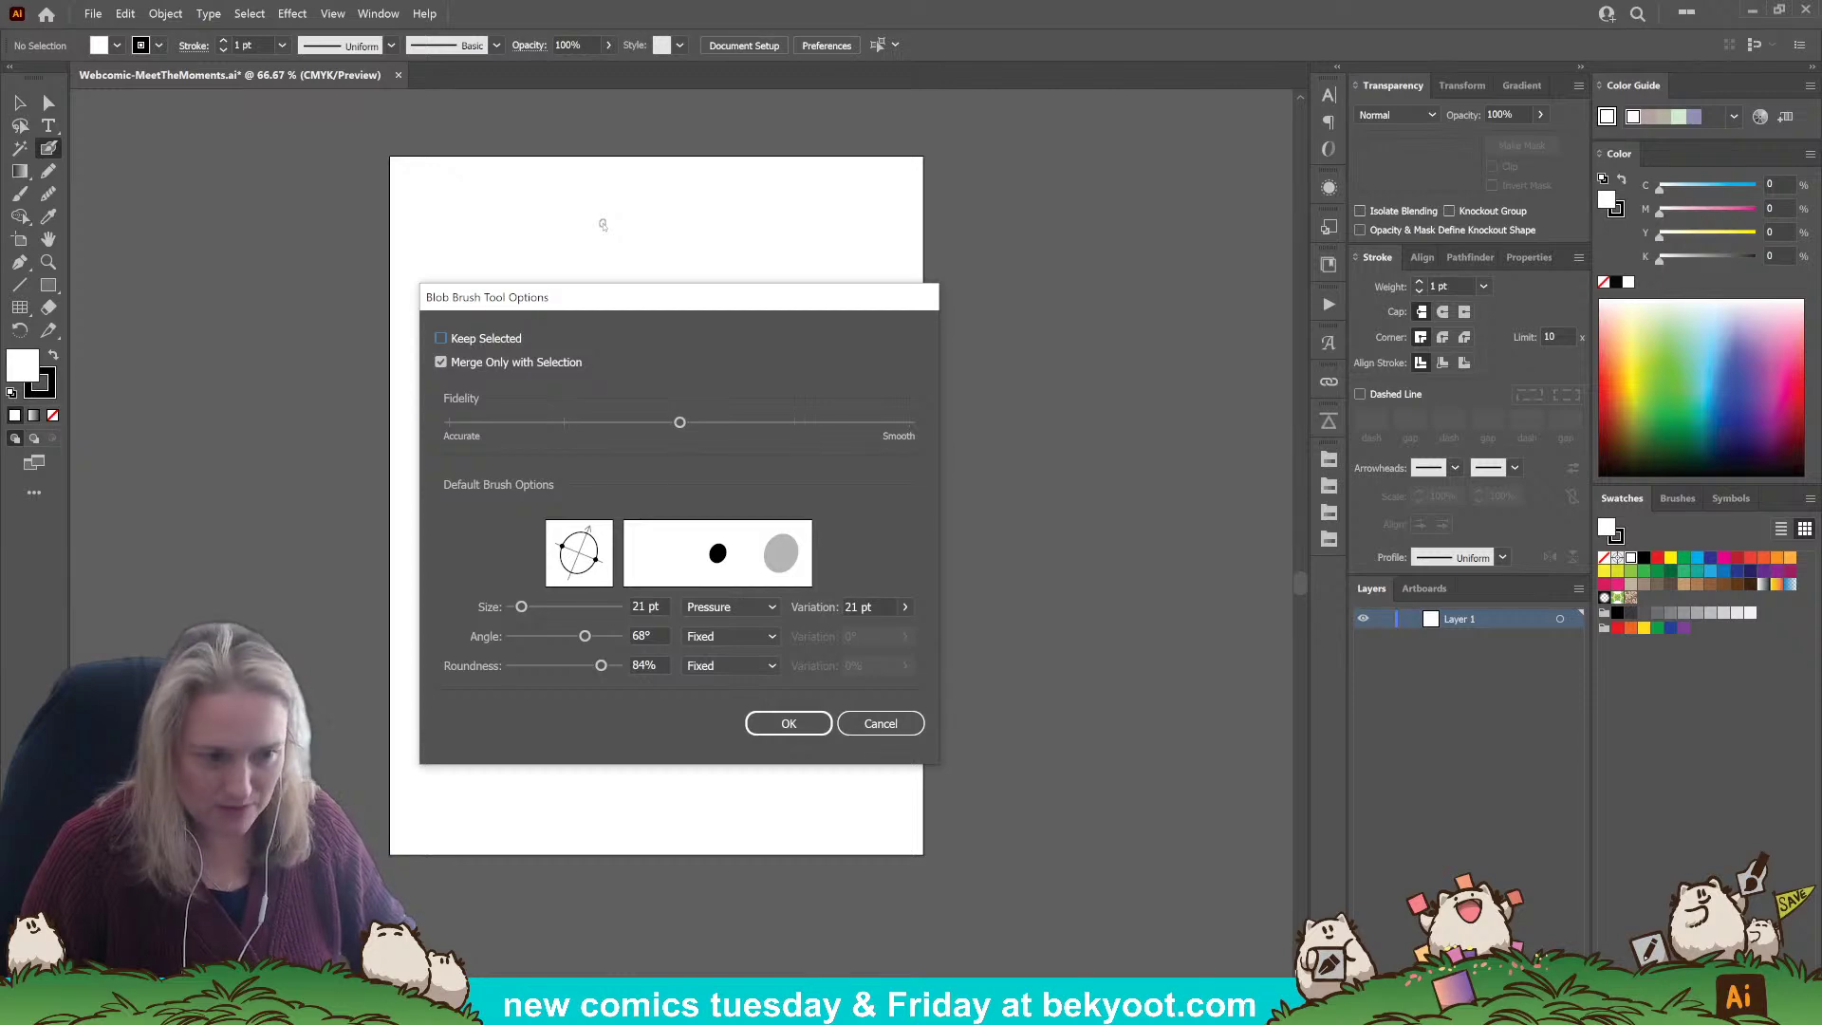
key("Return")
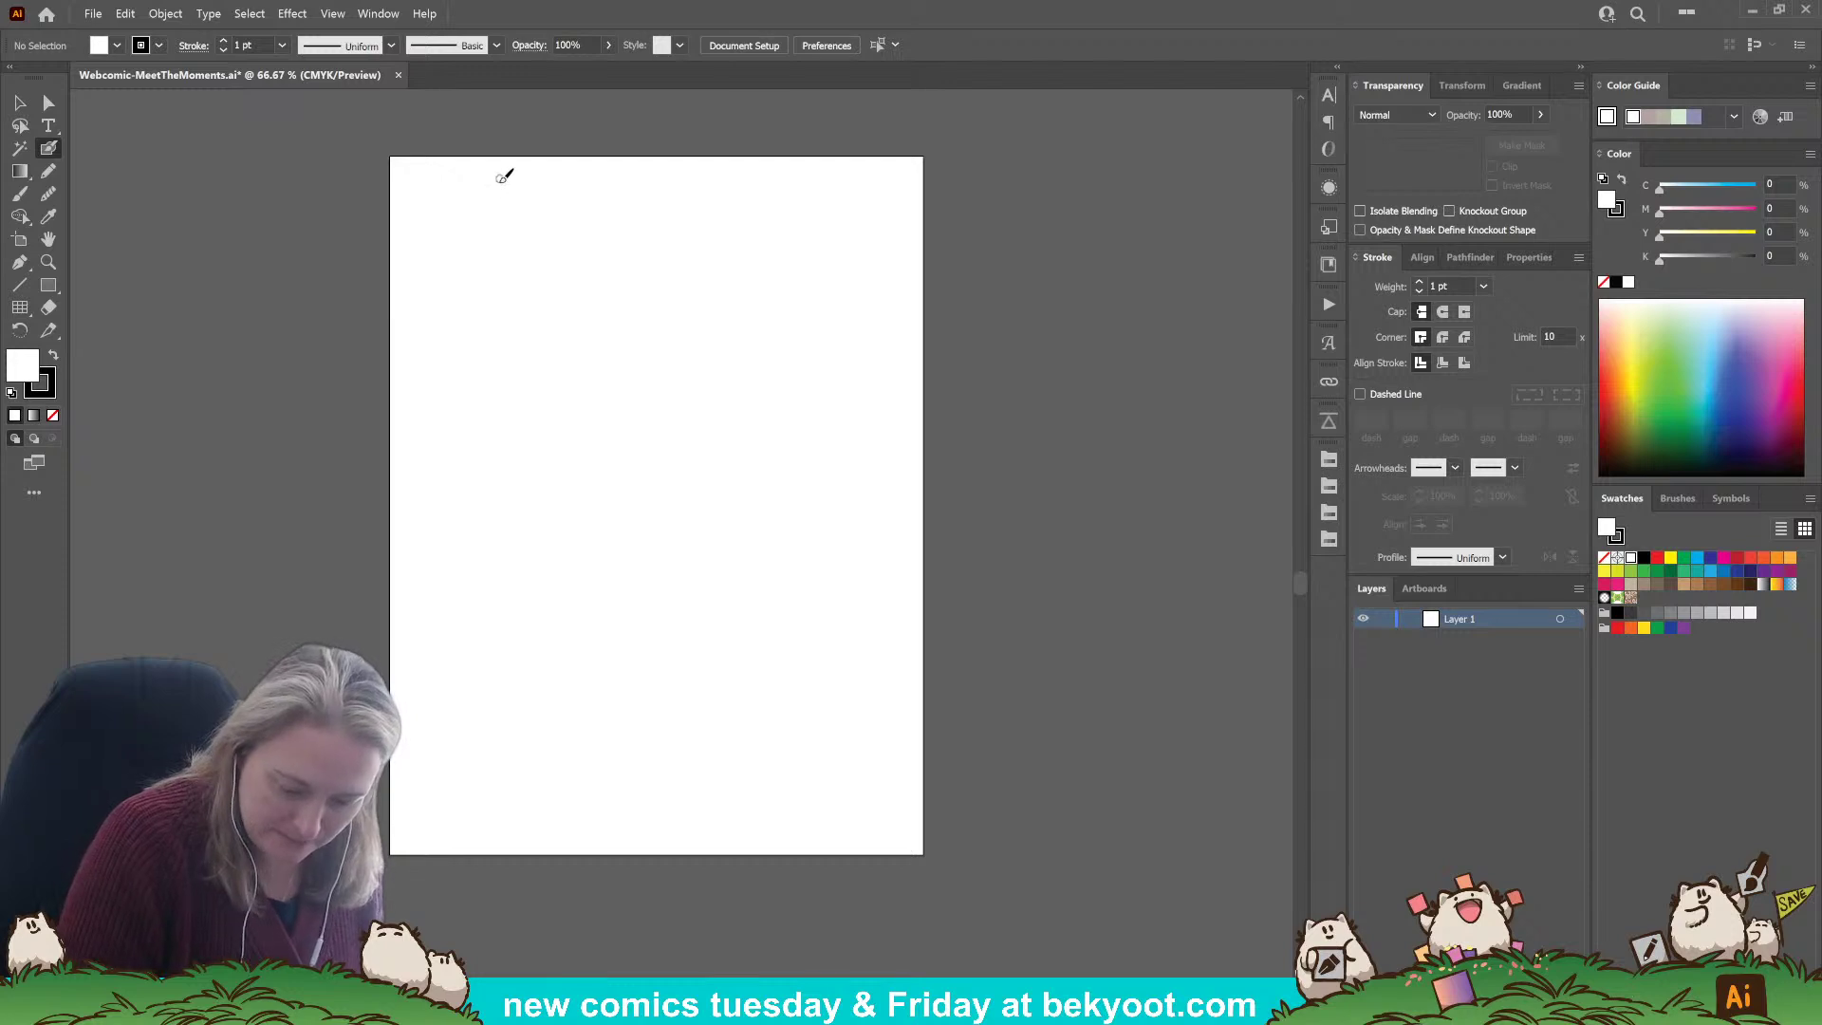
Handwrite the title "Meet the Moments" across the top of the artboard with the Blob Brush and group its strokes.
mouse_move(495, 207)
left_mouse_down()
mouse_move(517, 174)
mouse_move(572, 186)
mouse_move(569, 206)
mouse_move(617, 180)
mouse_move(704, 202)
left_mouse_up()
mouse_move(719, 186)
left_mouse_down()
mouse_move(801, 179)
mouse_move(791, 201)
left_mouse_up()
left_click(21, 104)
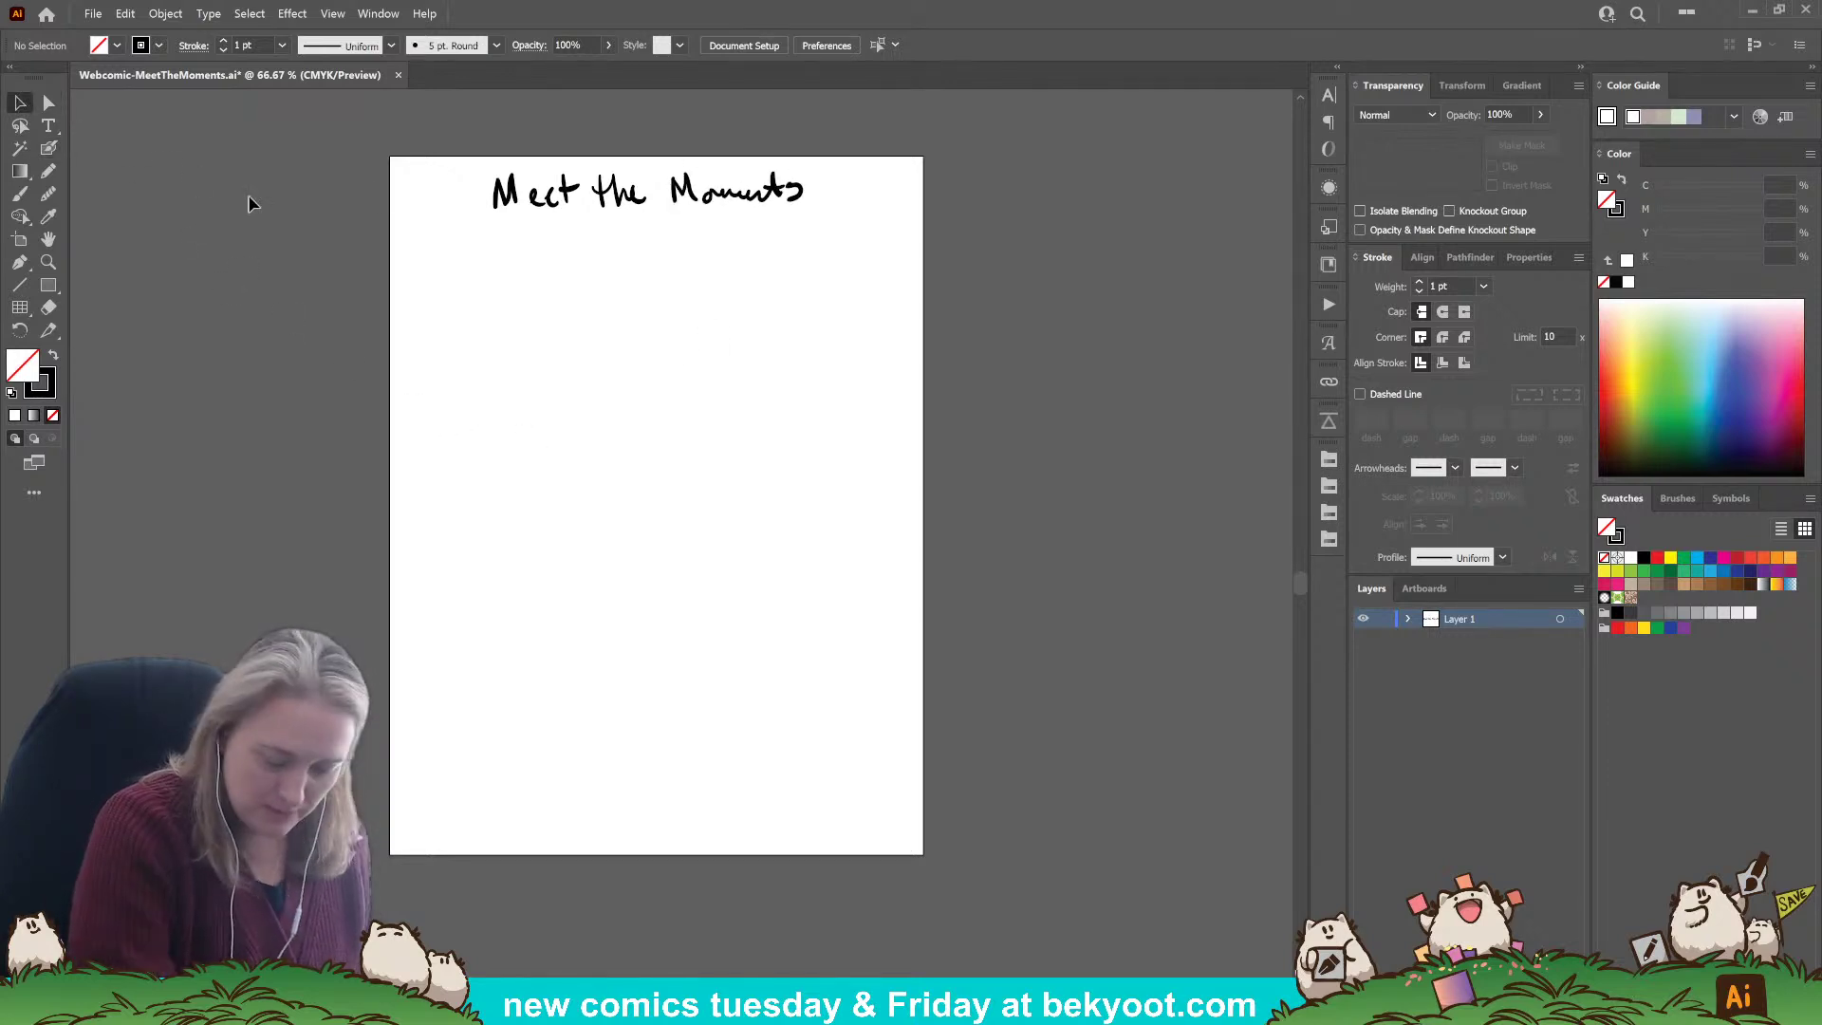
mouse_move(418, 141)
left_mouse_down()
mouse_move(703, 206)
mouse_move(890, 301)
left_mouse_up()
key("ctrl+g")
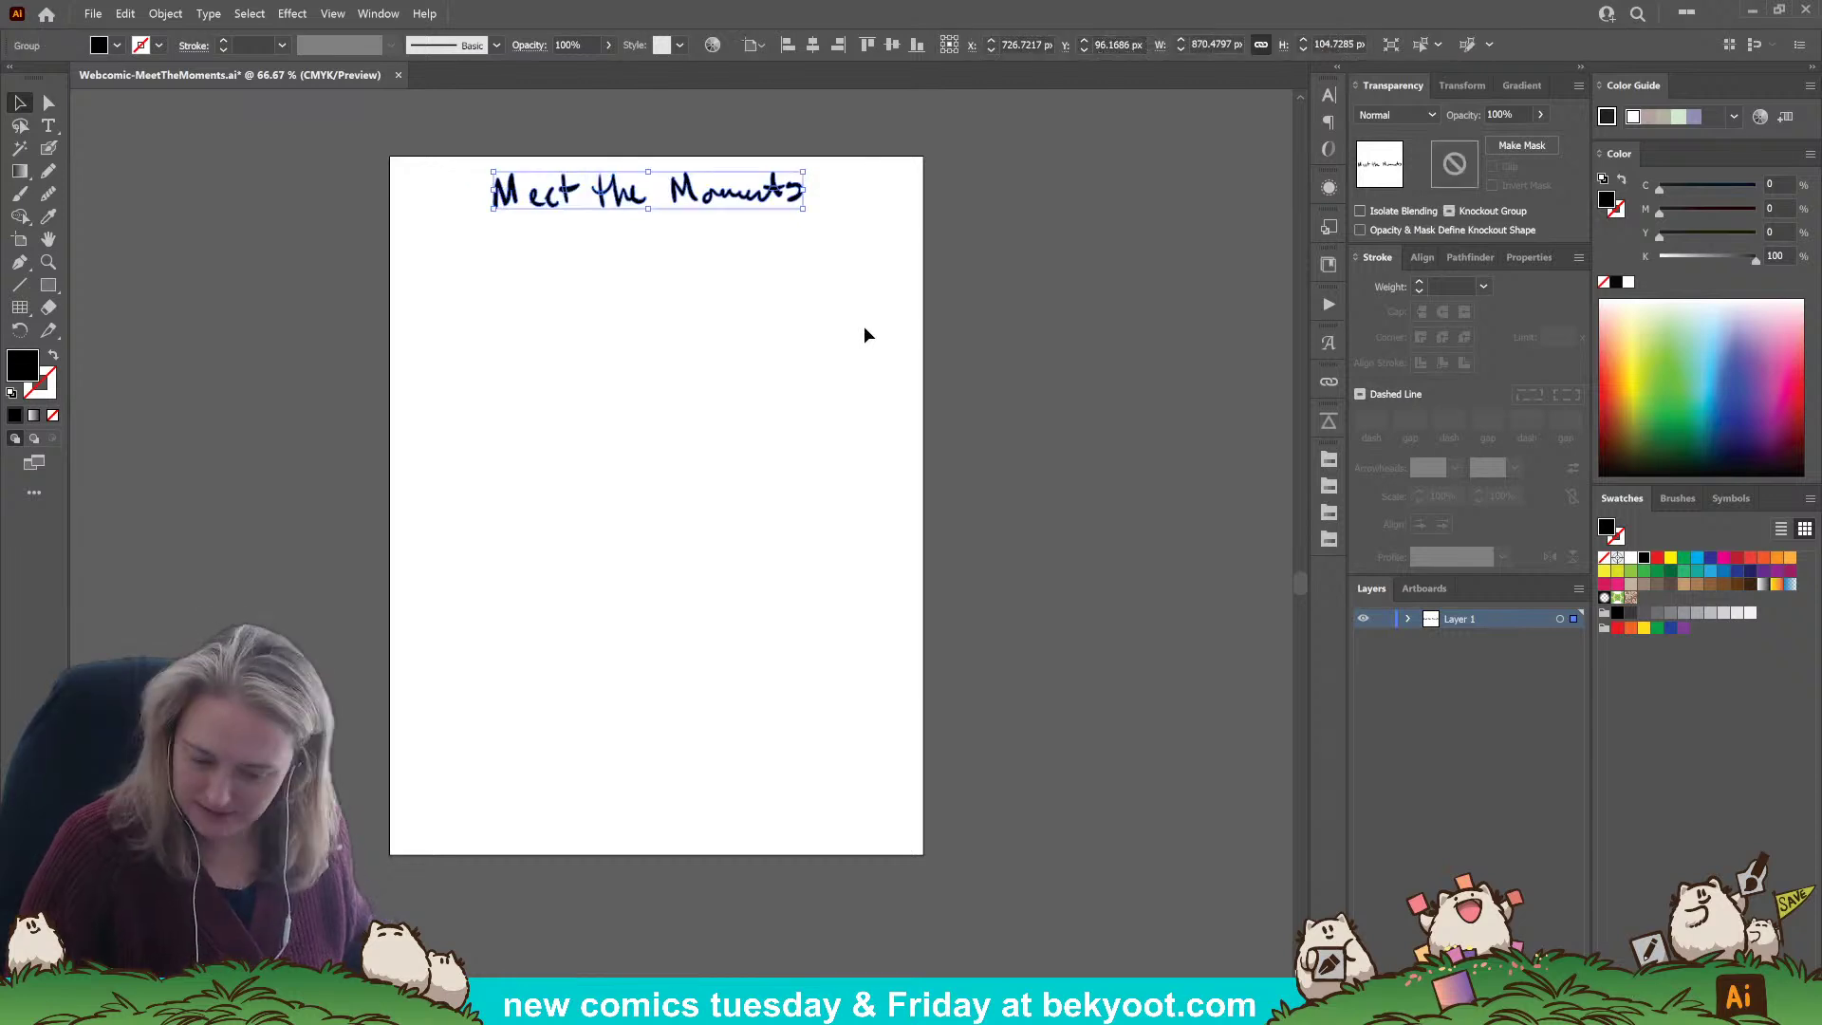
Paint a vertical line about 520 px long below the title, add a horizontal copy as the top edge, and group both into a corner.
left_click(49, 148)
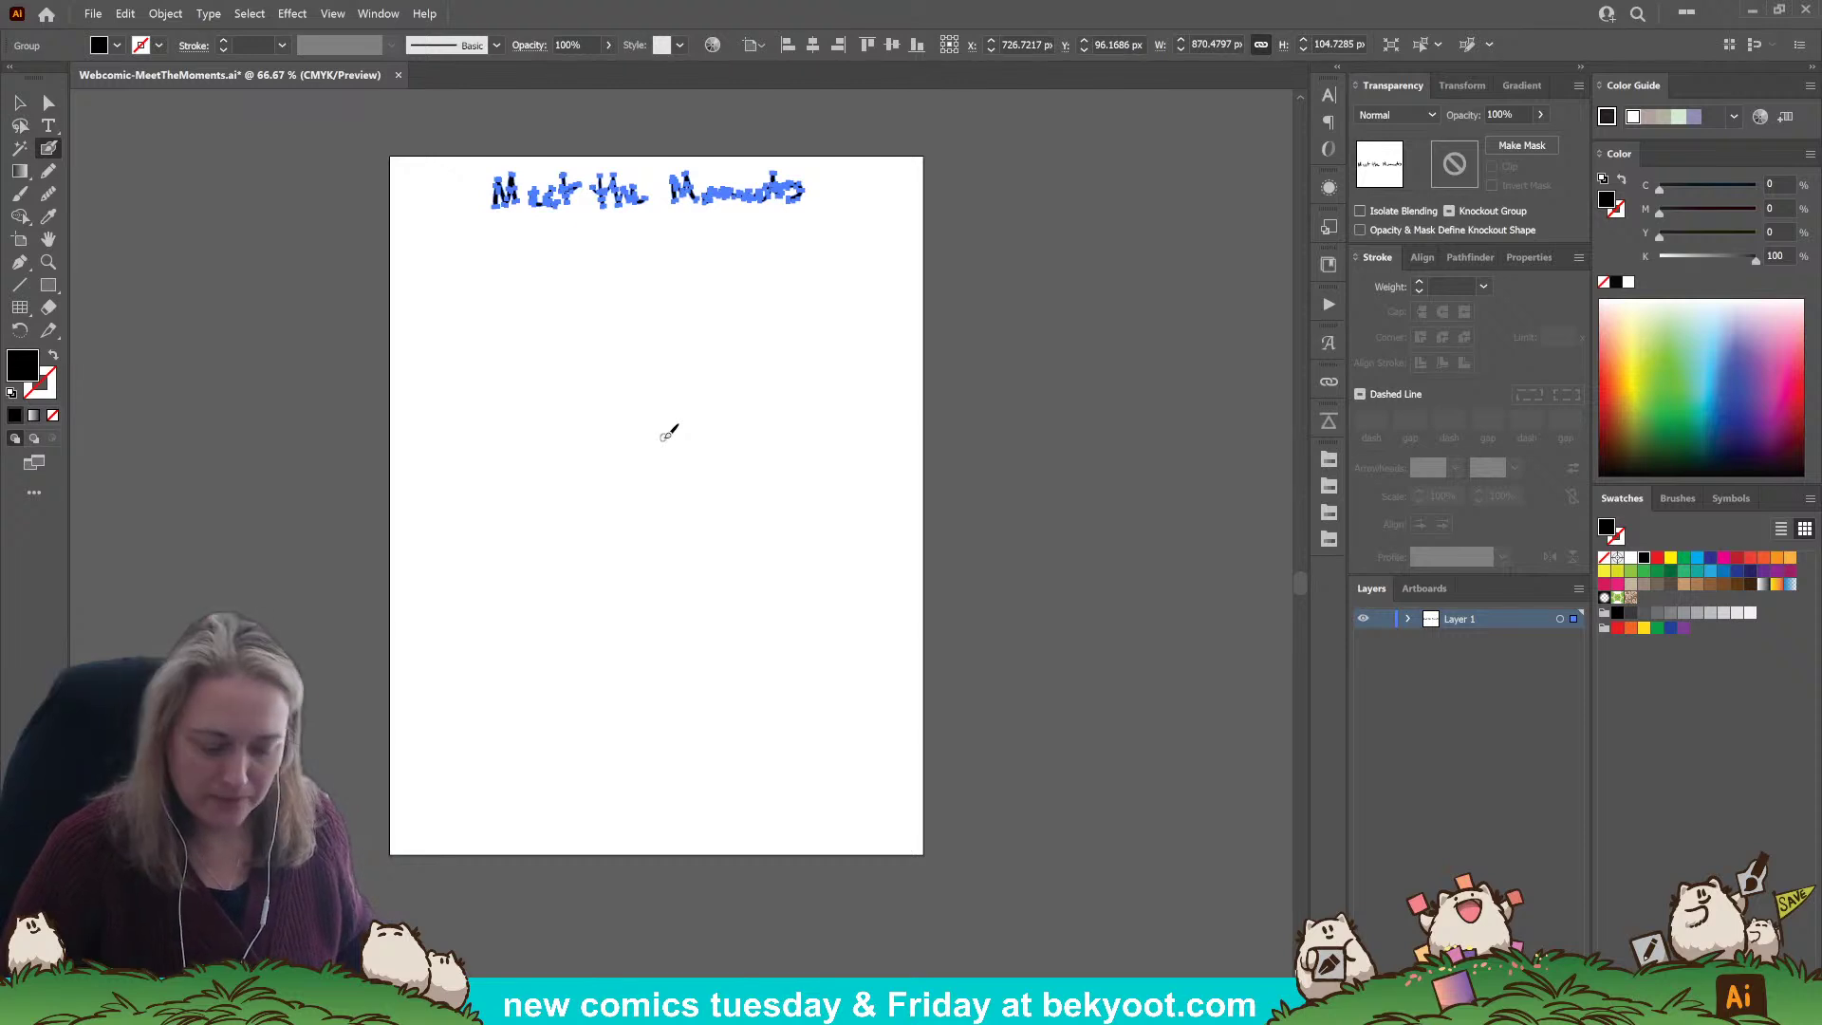
key("ctrl+shift+a")
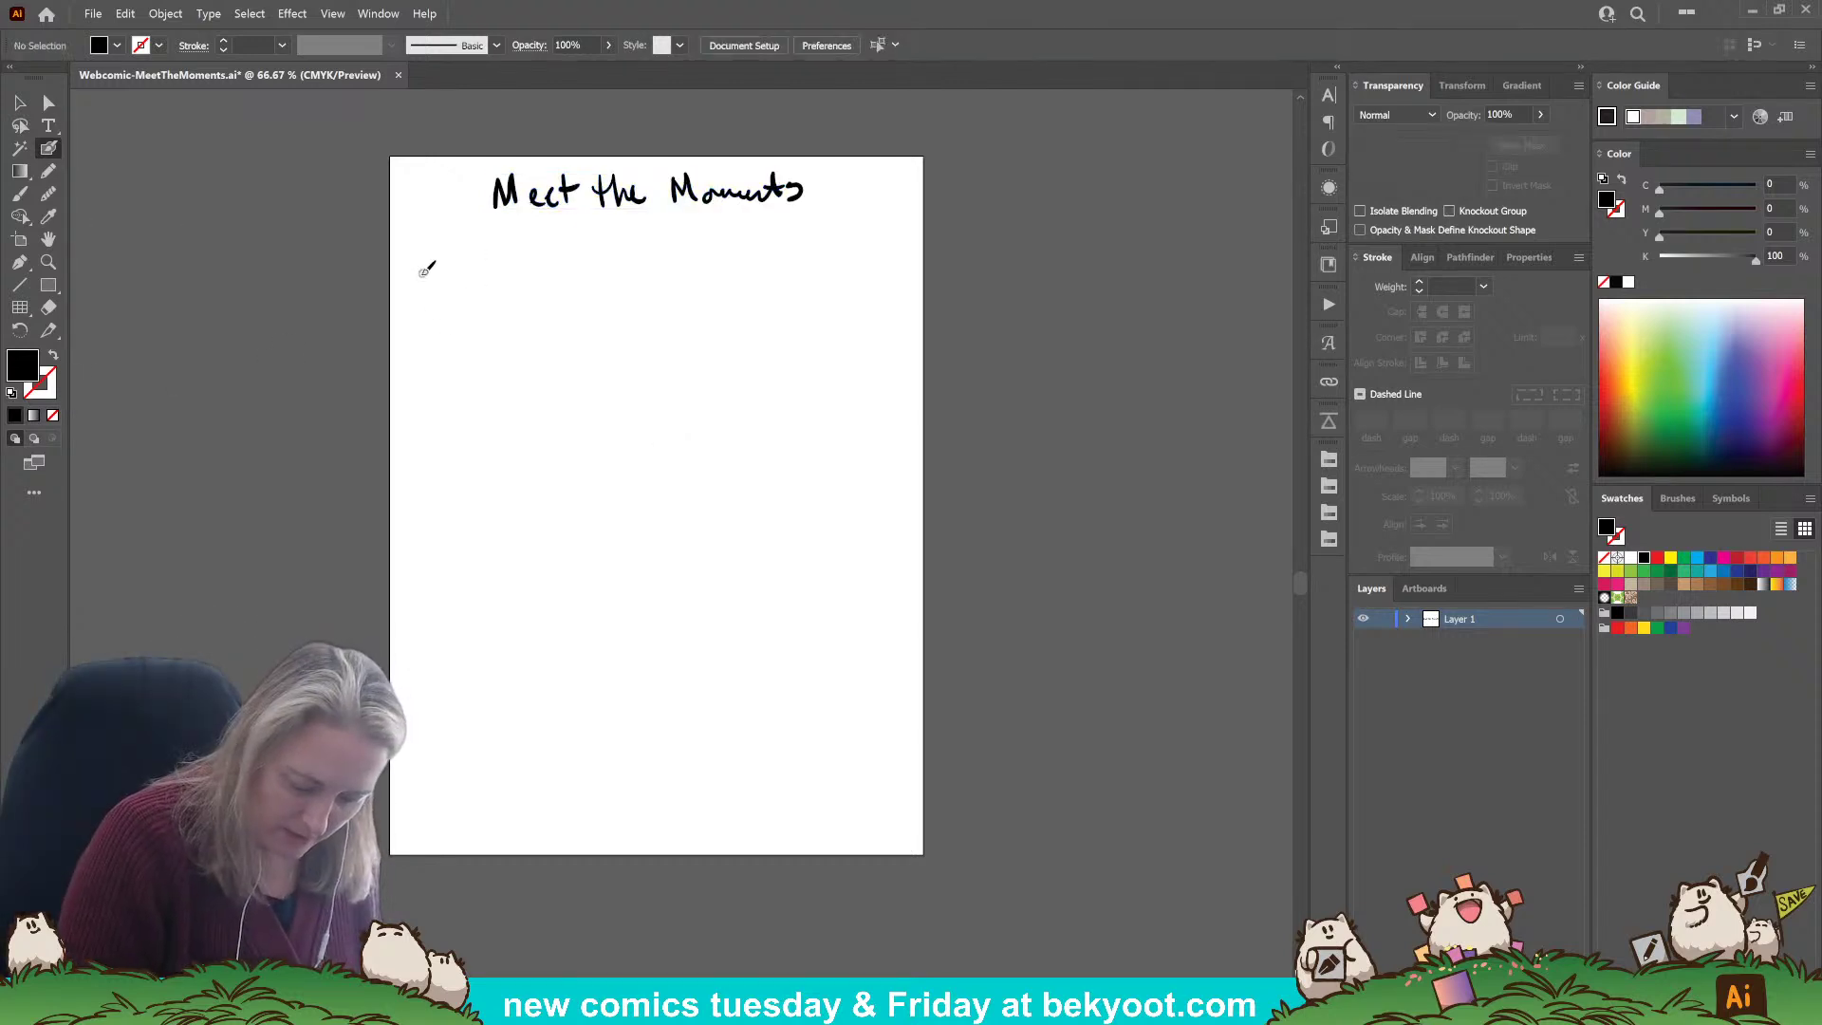
mouse_move(424, 262)
left_mouse_down()
mouse_move(434, 438)
mouse_move(513, 389)
left_mouse_up()
left_click(17, 101)
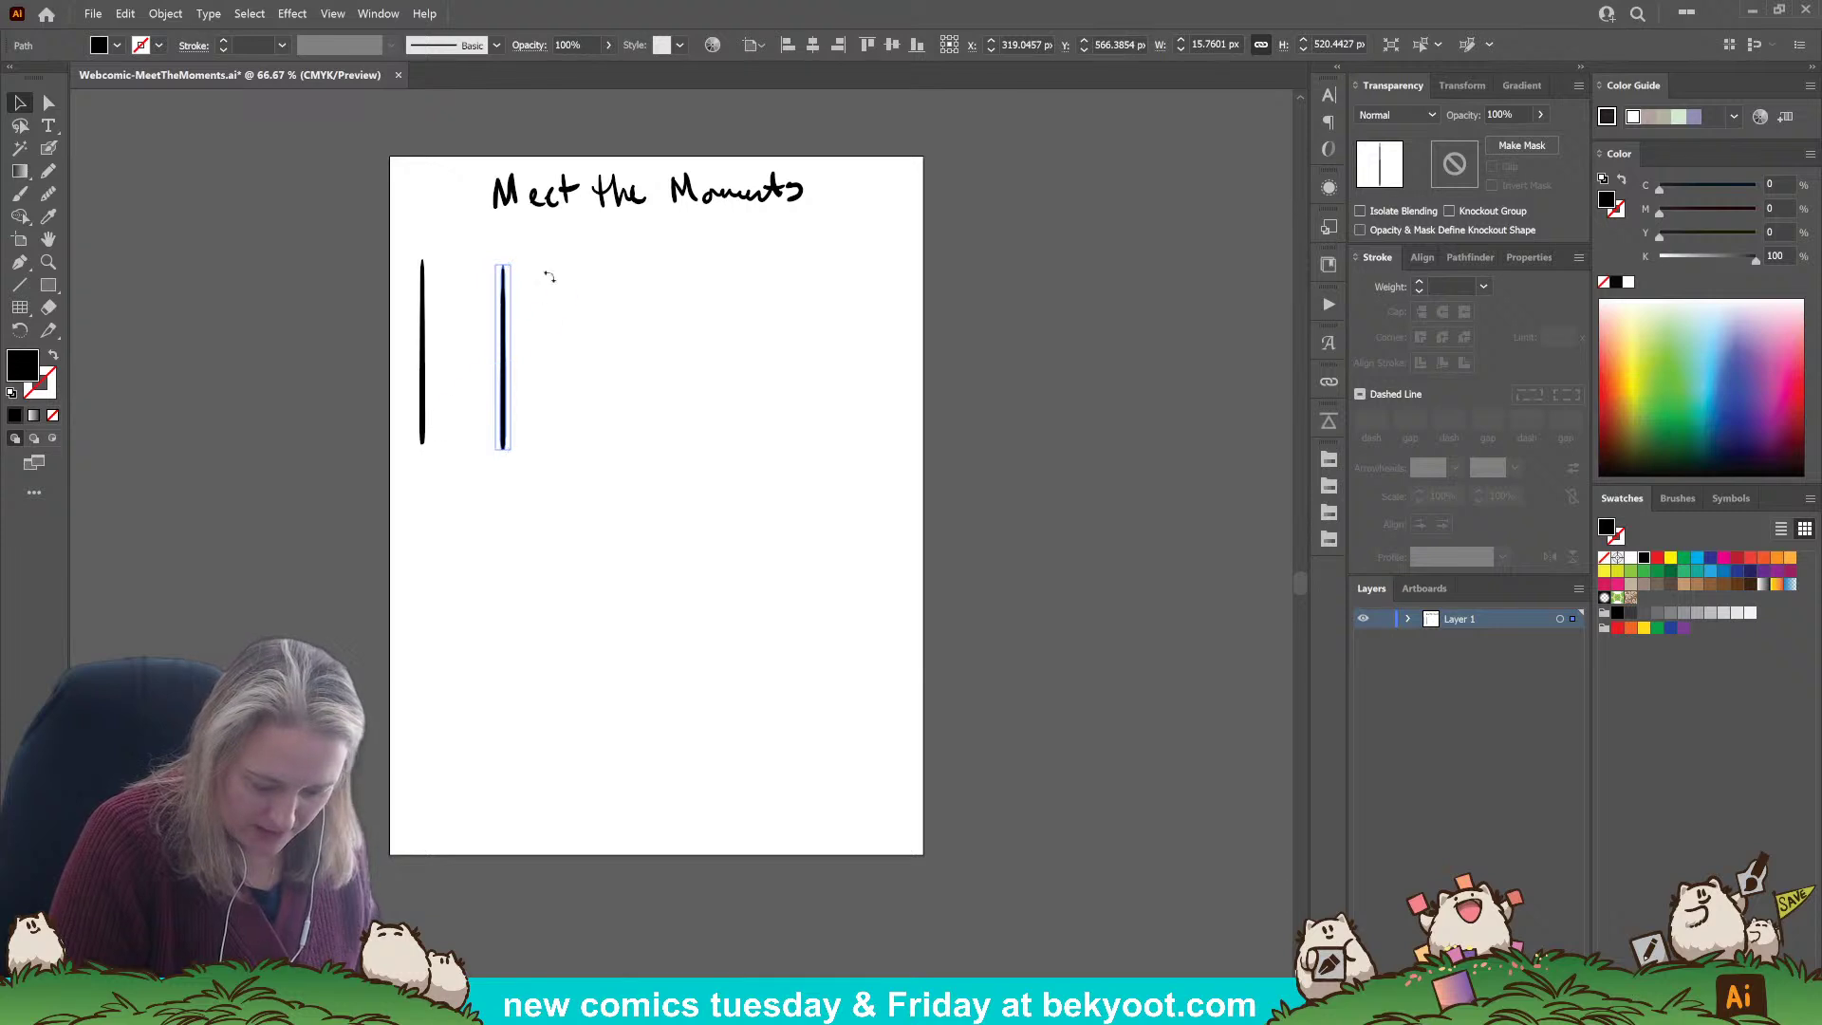
mouse_move(548, 276)
left_mouse_down()
mouse_move(596, 391)
mouse_move(533, 291)
mouse_move(539, 260)
left_mouse_up()
left_click(423, 384, "shift")
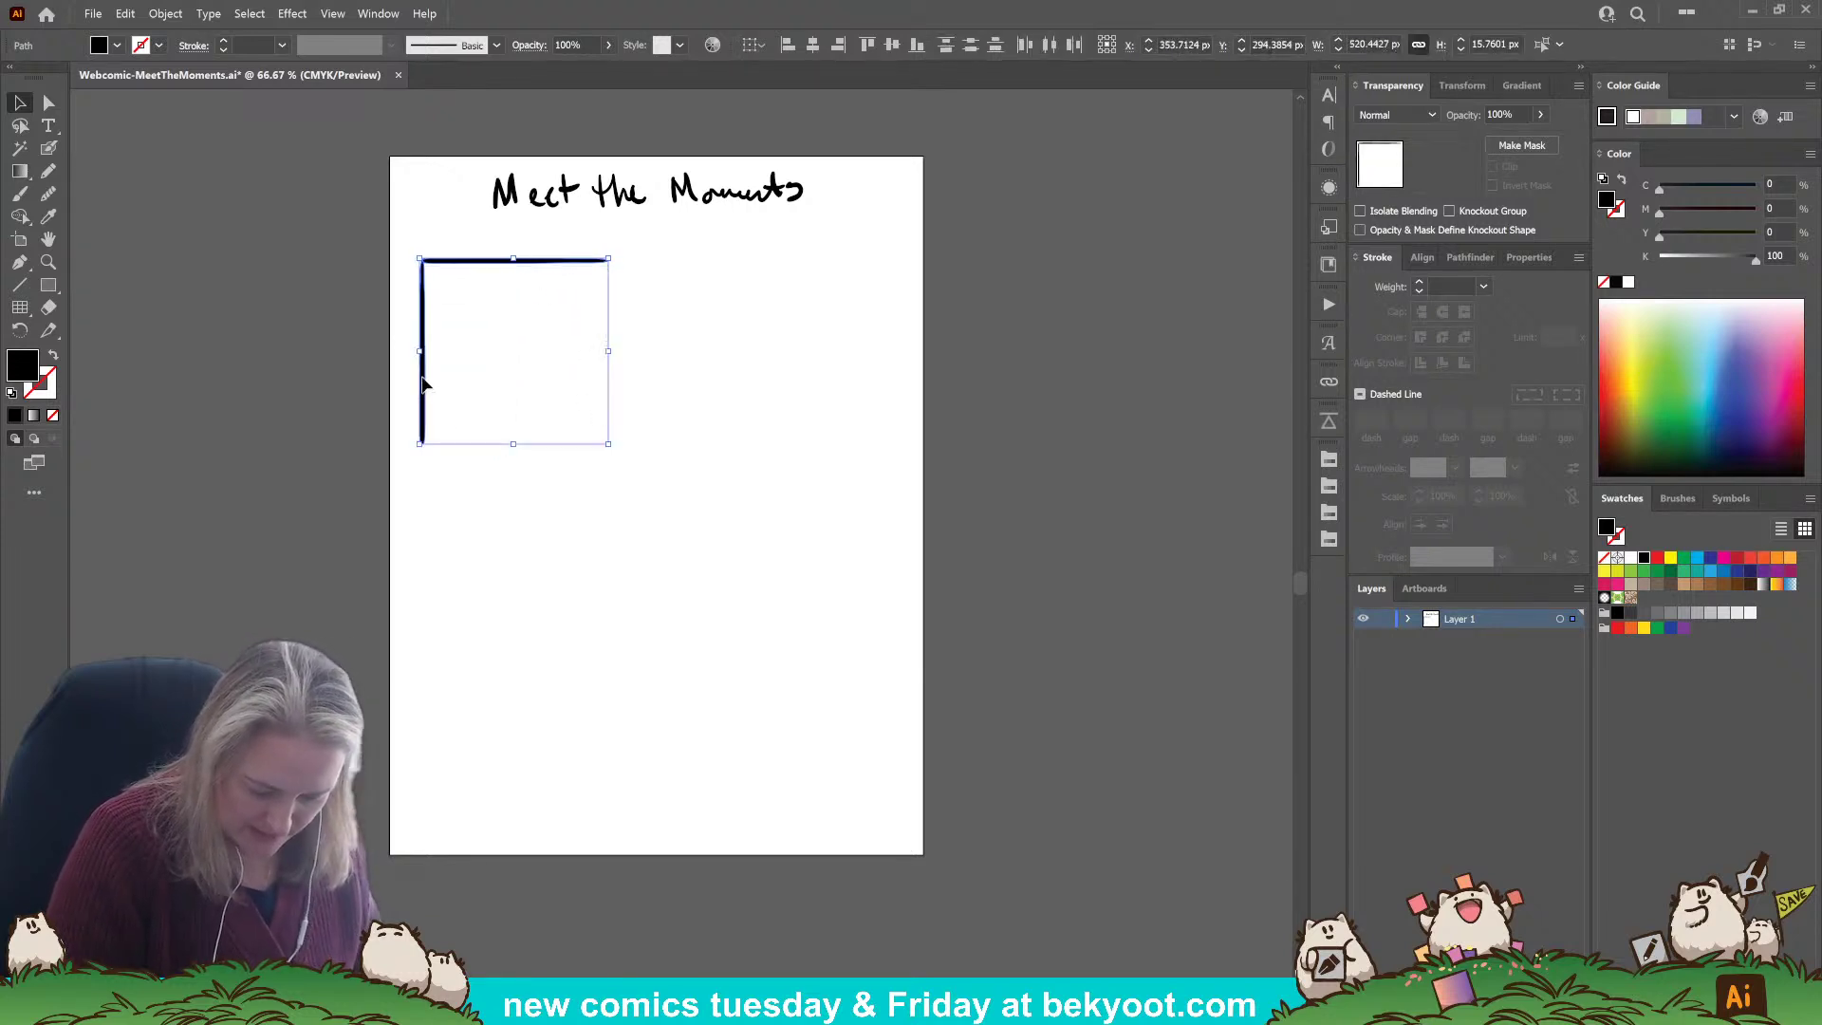
key("ctrl+g")
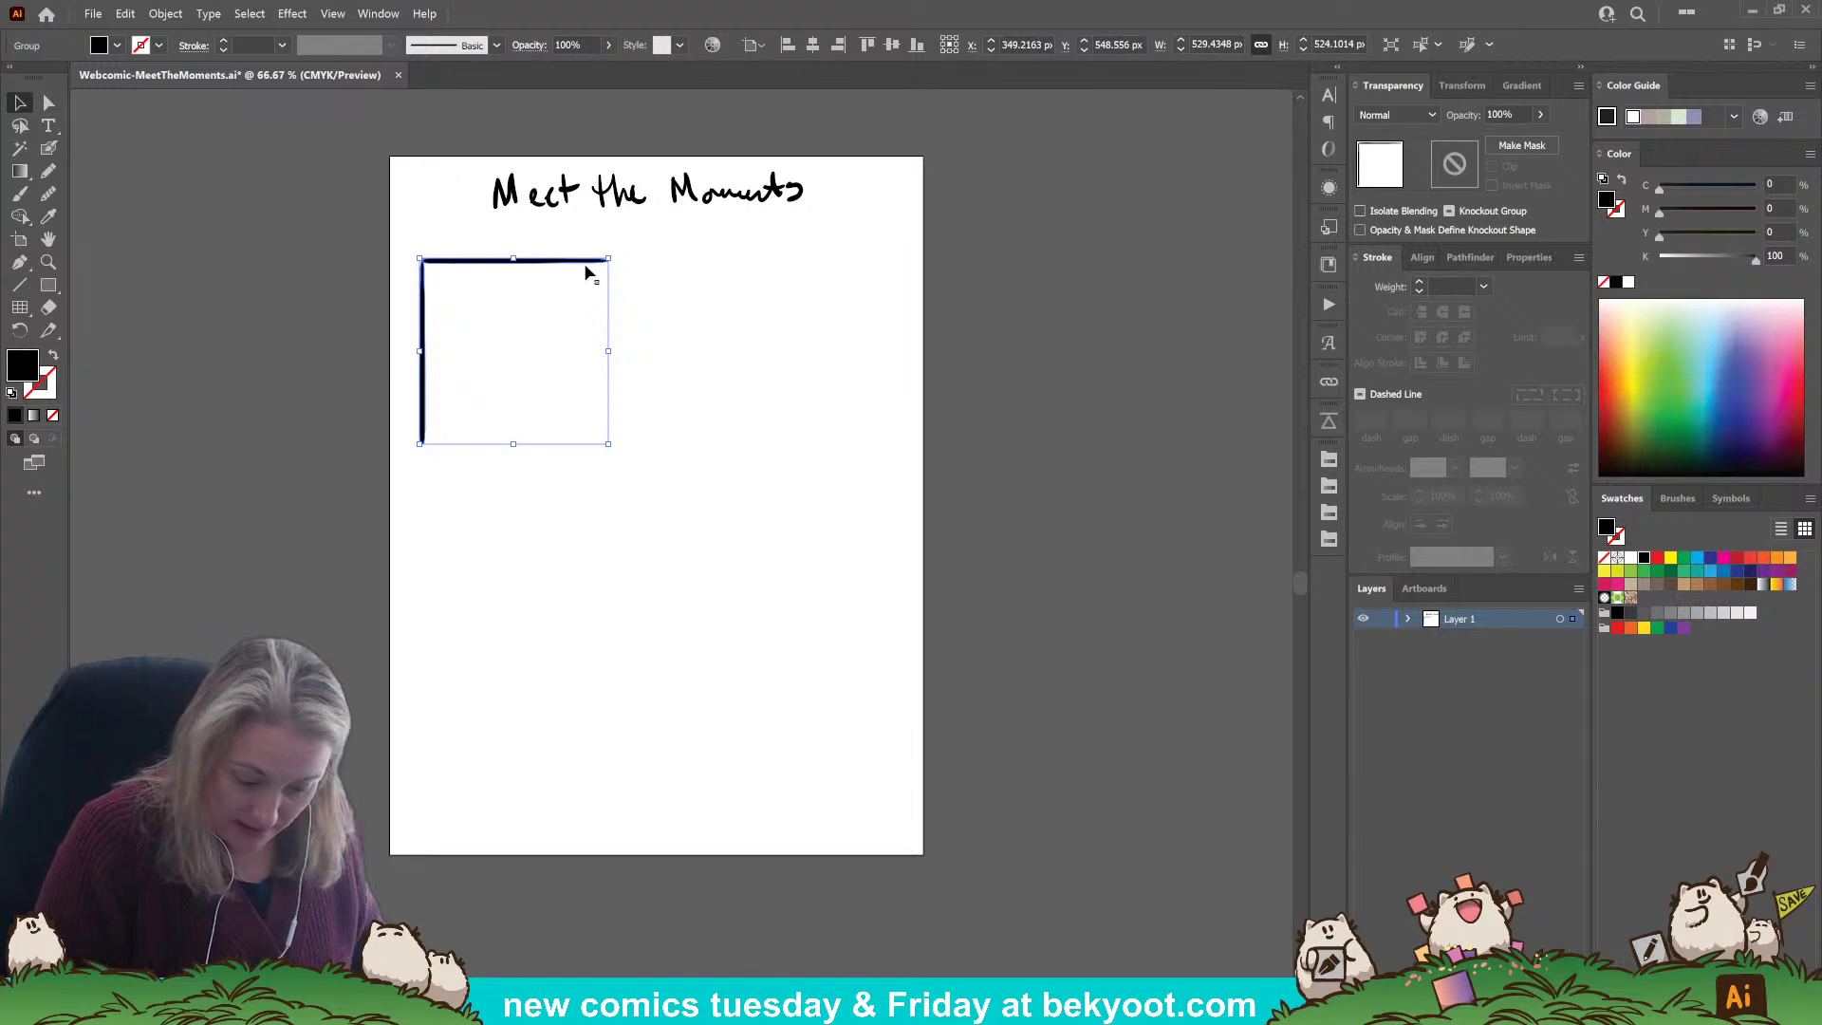
Copy the corner group rotated 180°, fit it to the first to close a square frame, and group the frame.
mouse_move(589, 276)
left_mouse_down()
mouse_move(658, 302)
mouse_move(467, 533)
left_mouse_up()
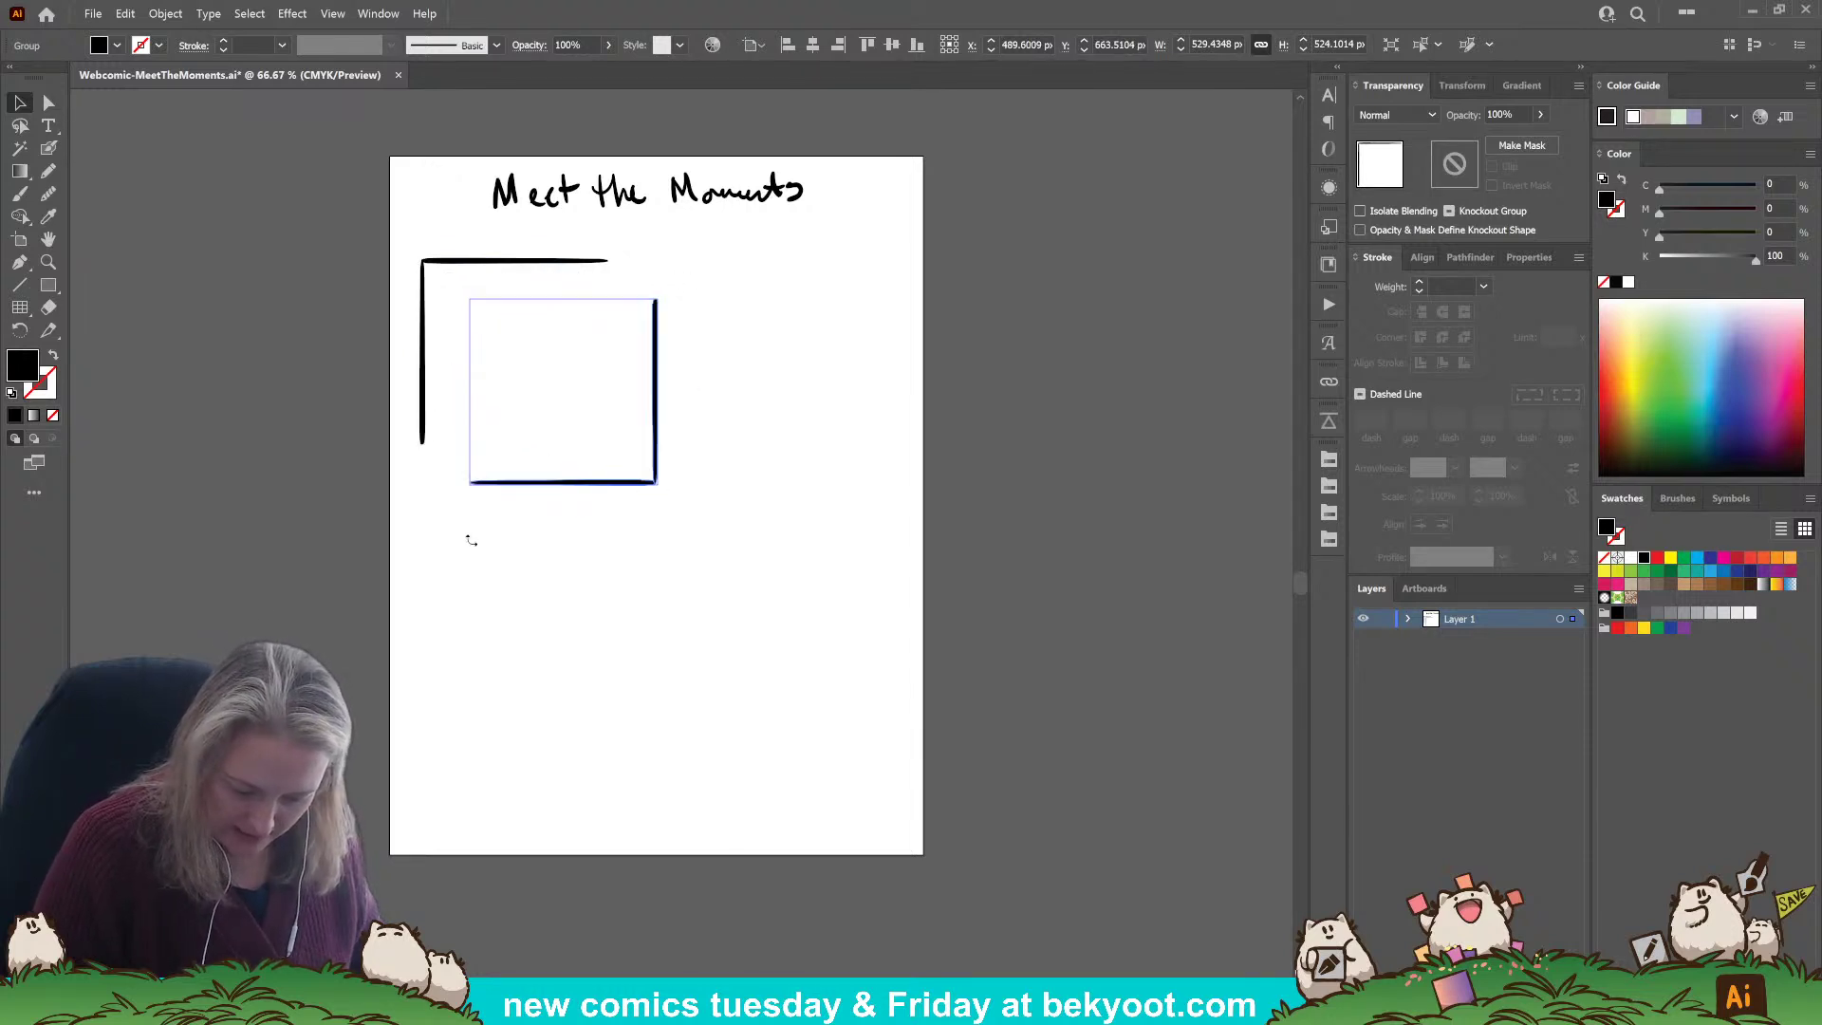
left_click_drag(663, 321, 608, 287)
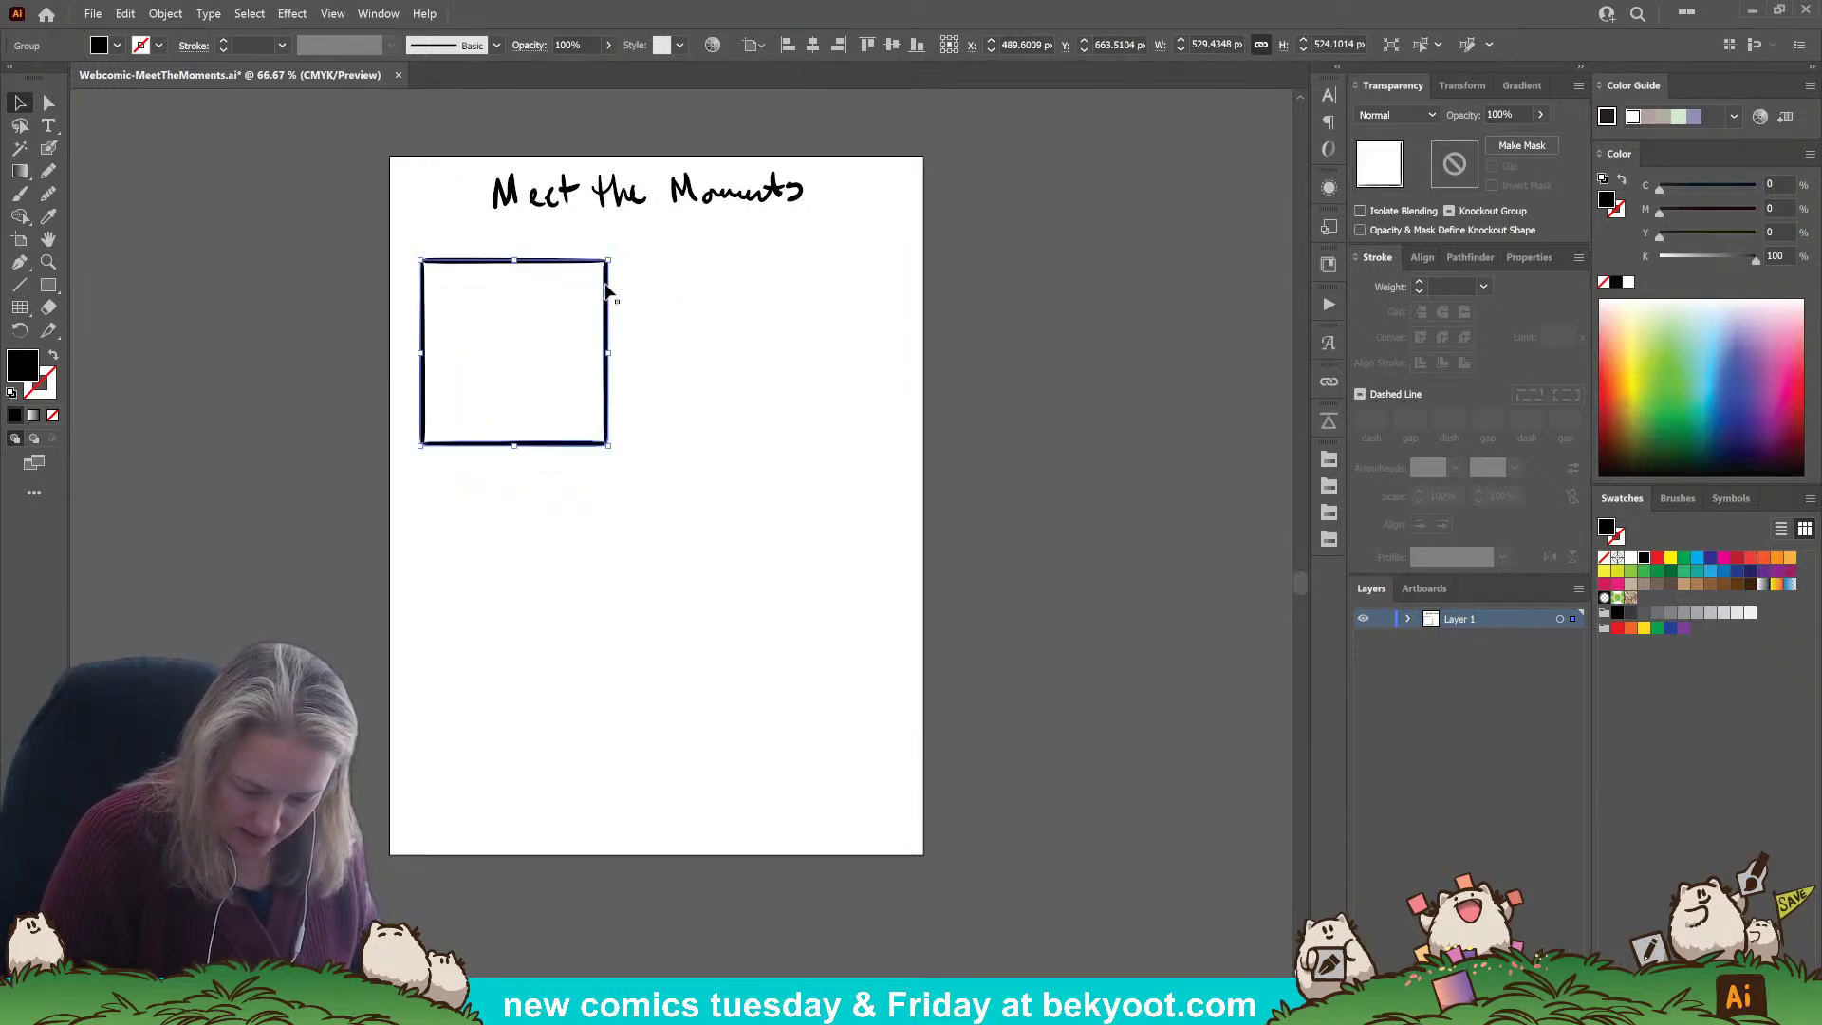
left_click_drag(406, 249, 431, 272)
key("ctrl+g")
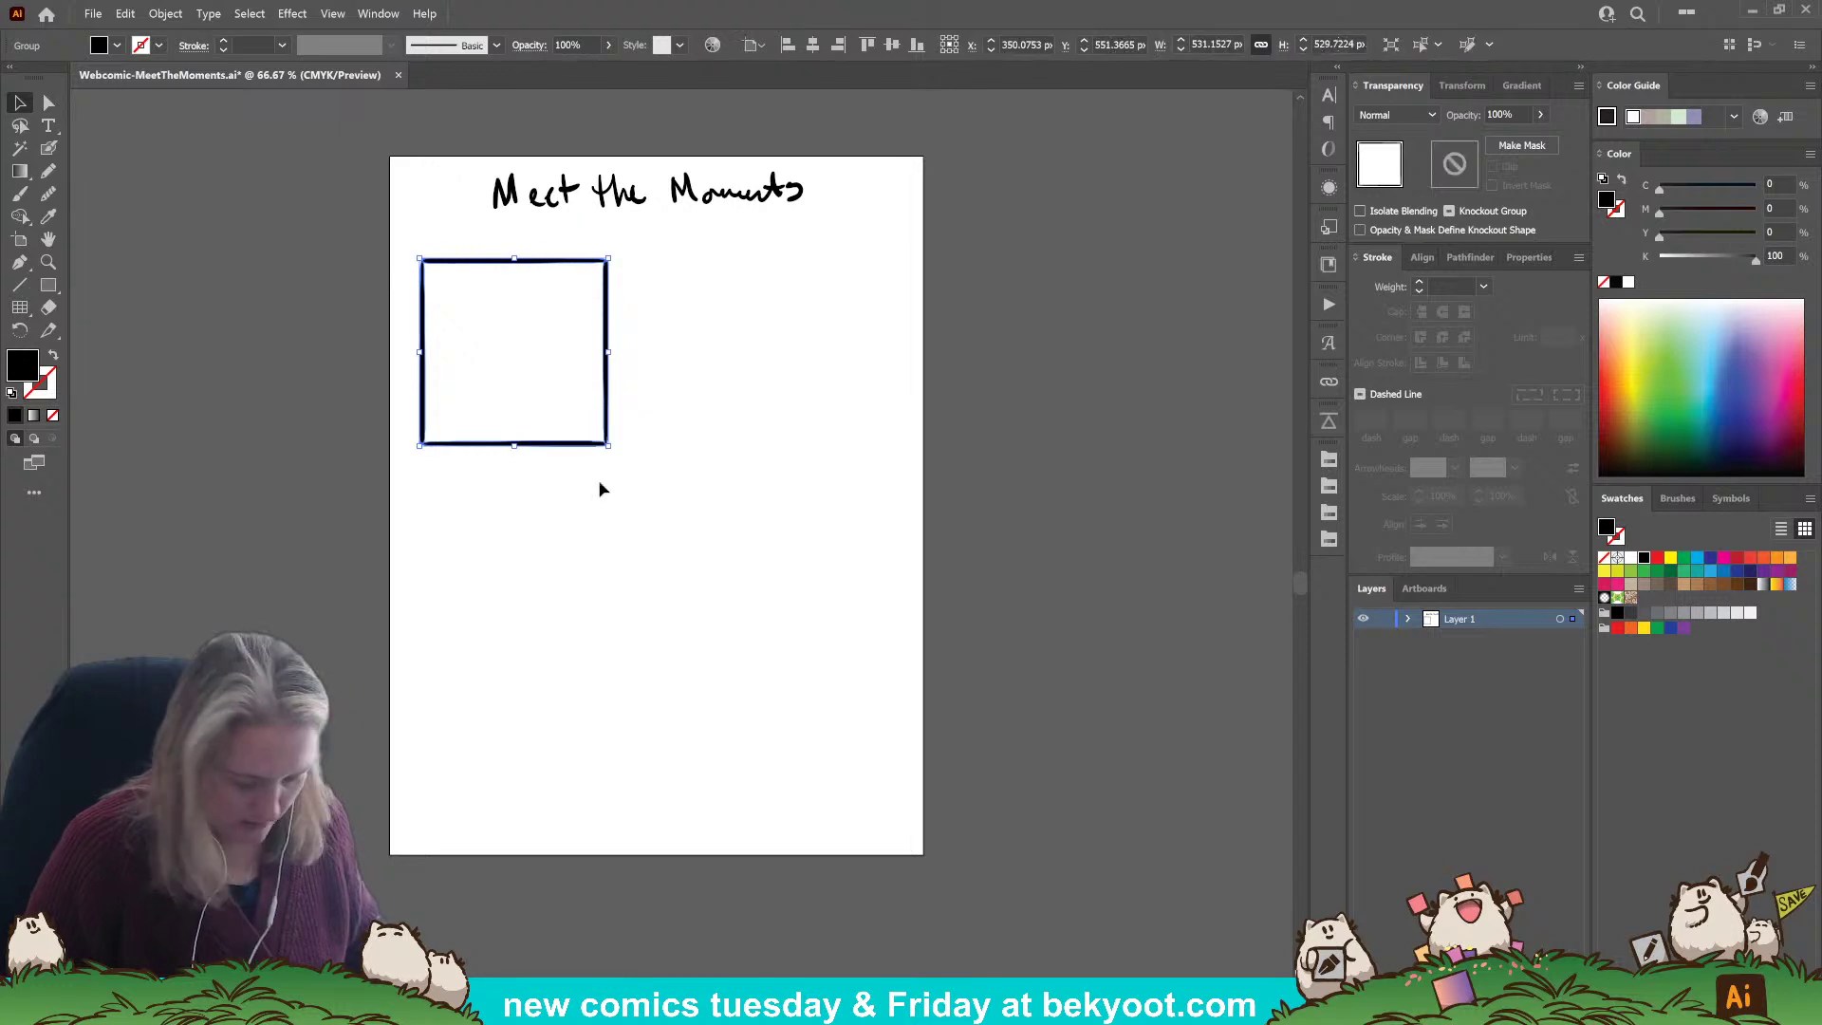
Make a side-by-side pair of square panels about 1354 px wide overall from the frame and center the pair horizontally on the artboard.
left_click_drag(543, 444, 904, 501)
left_click(584, 444, "shift")
key("a")
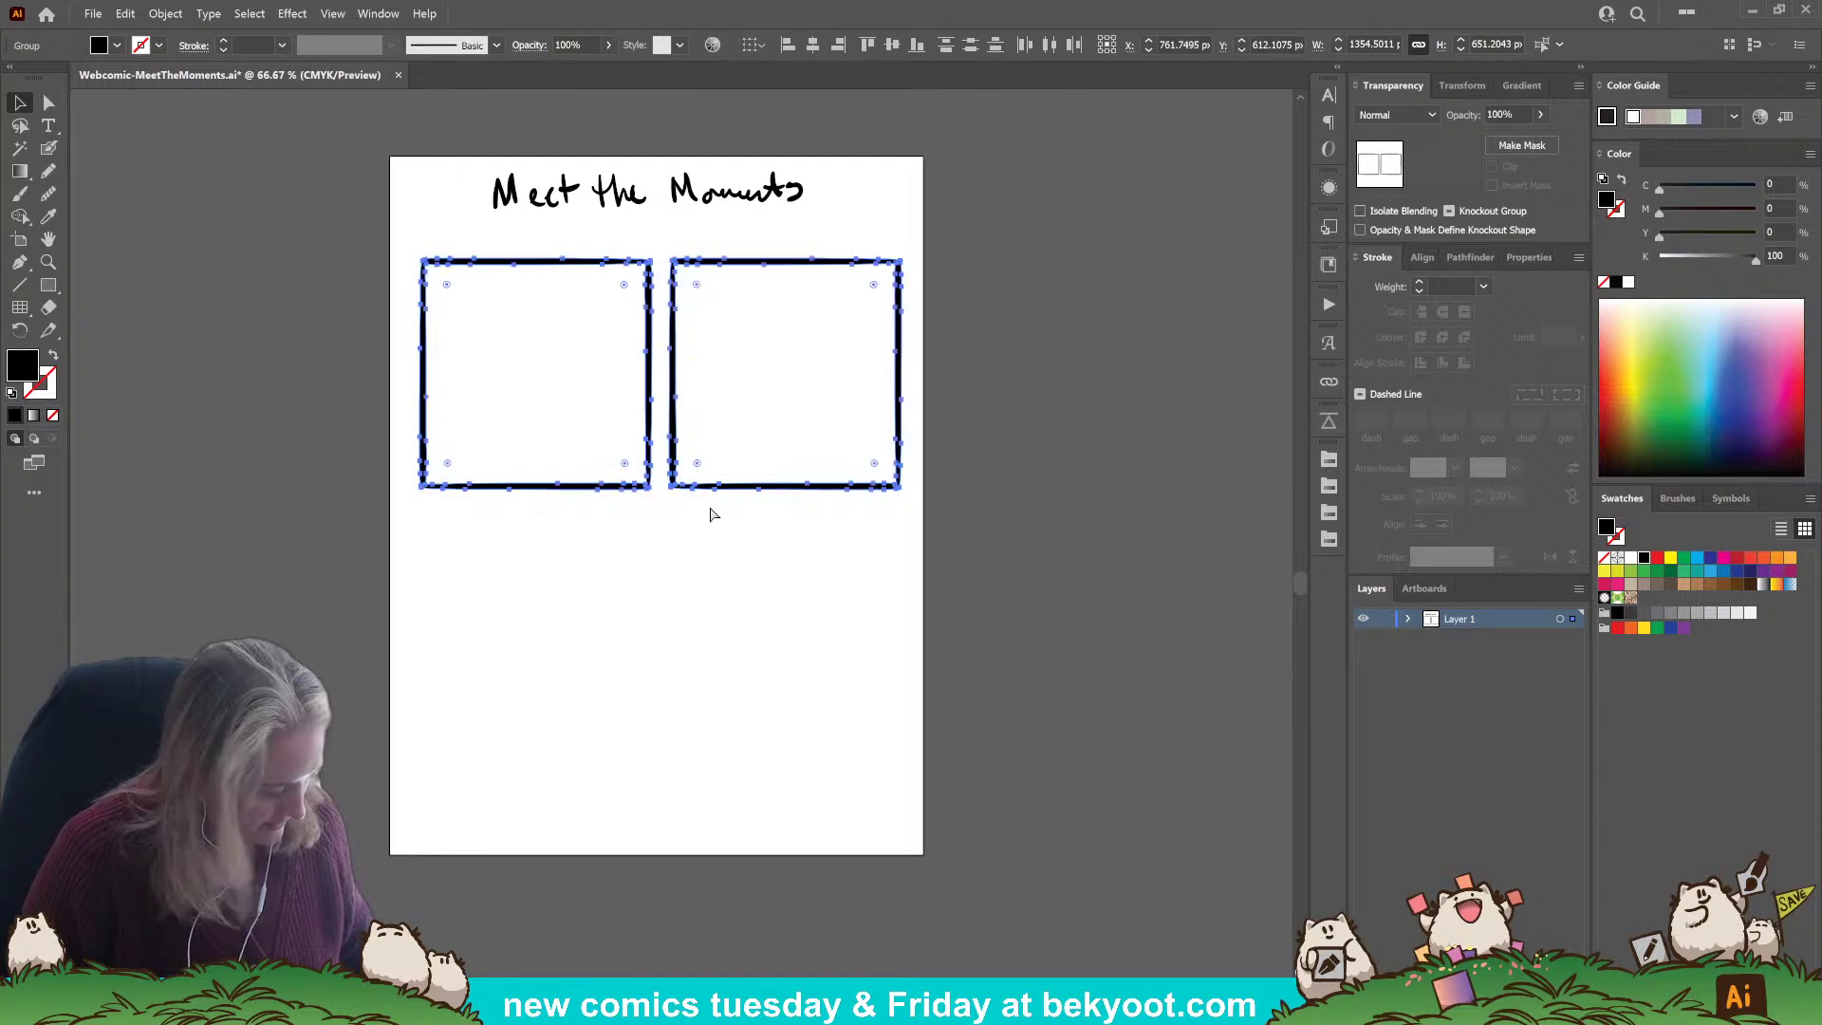
left_click(1417, 257)
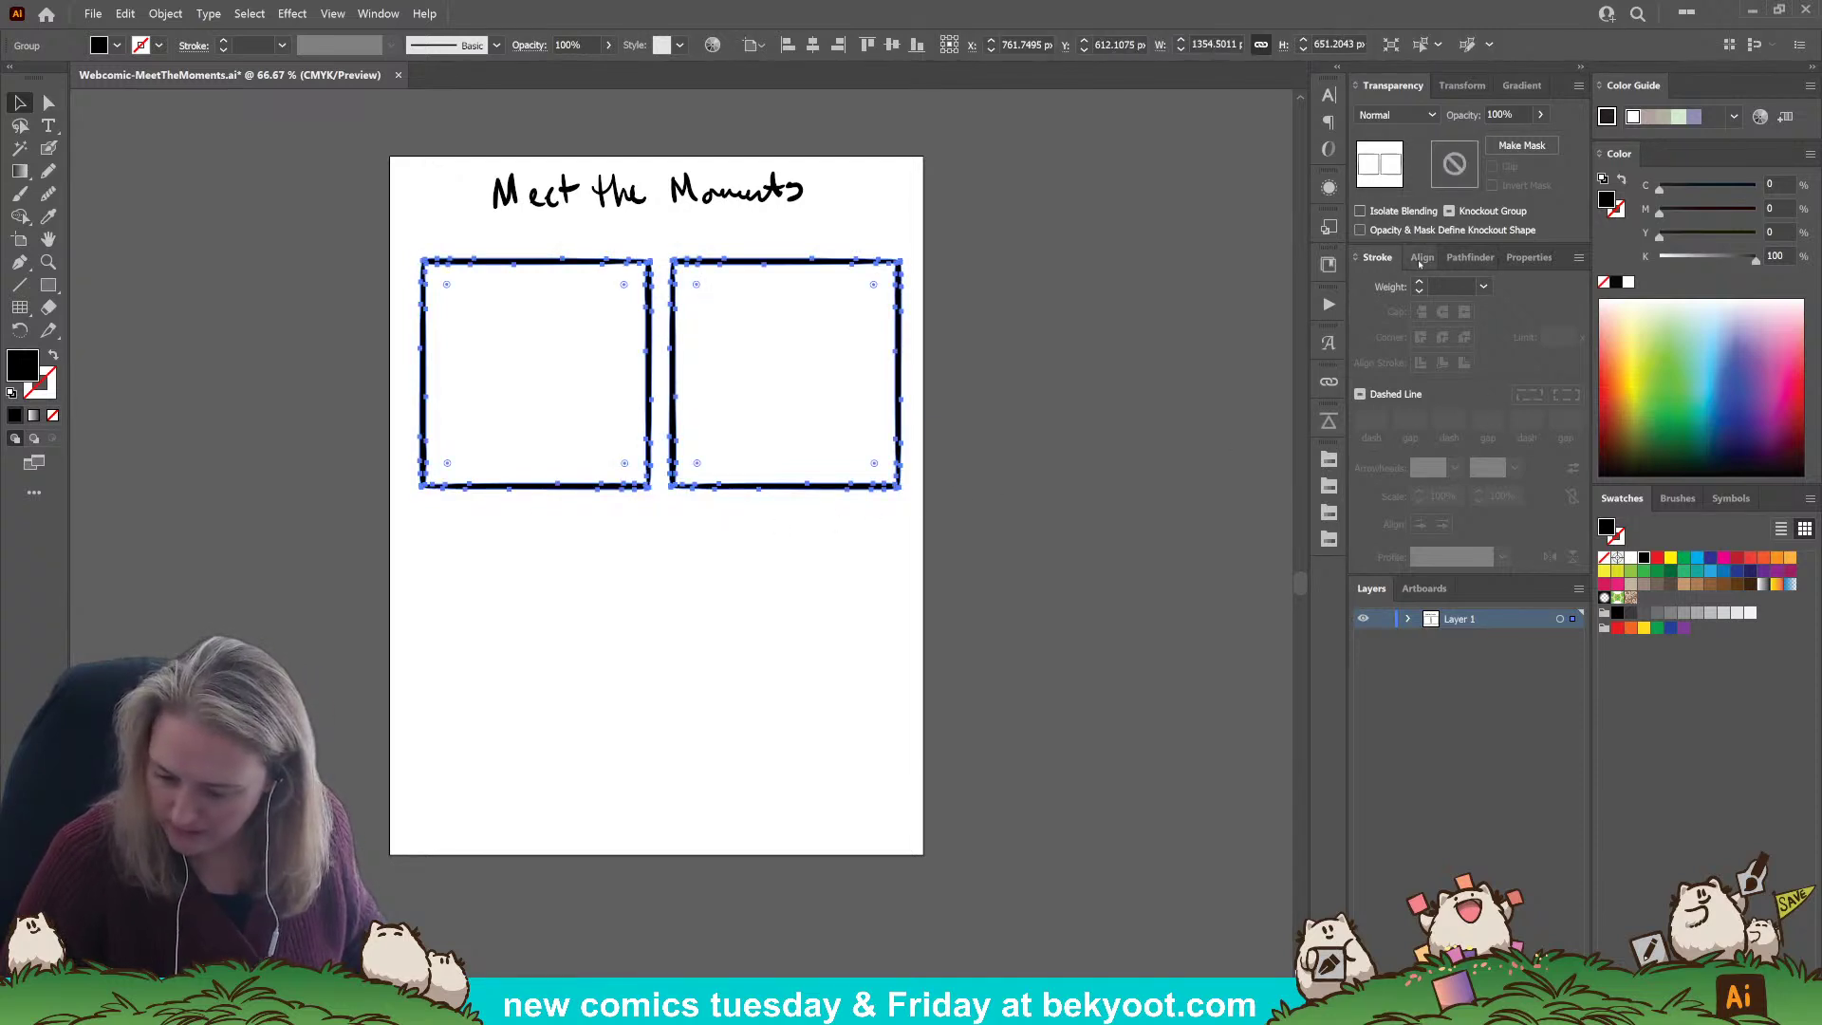
left_click(1399, 308)
Duplicate the pair of panels directly below as a second row and ungroup the copy into separate panels.
left_click_drag(785, 492, 791, 750)
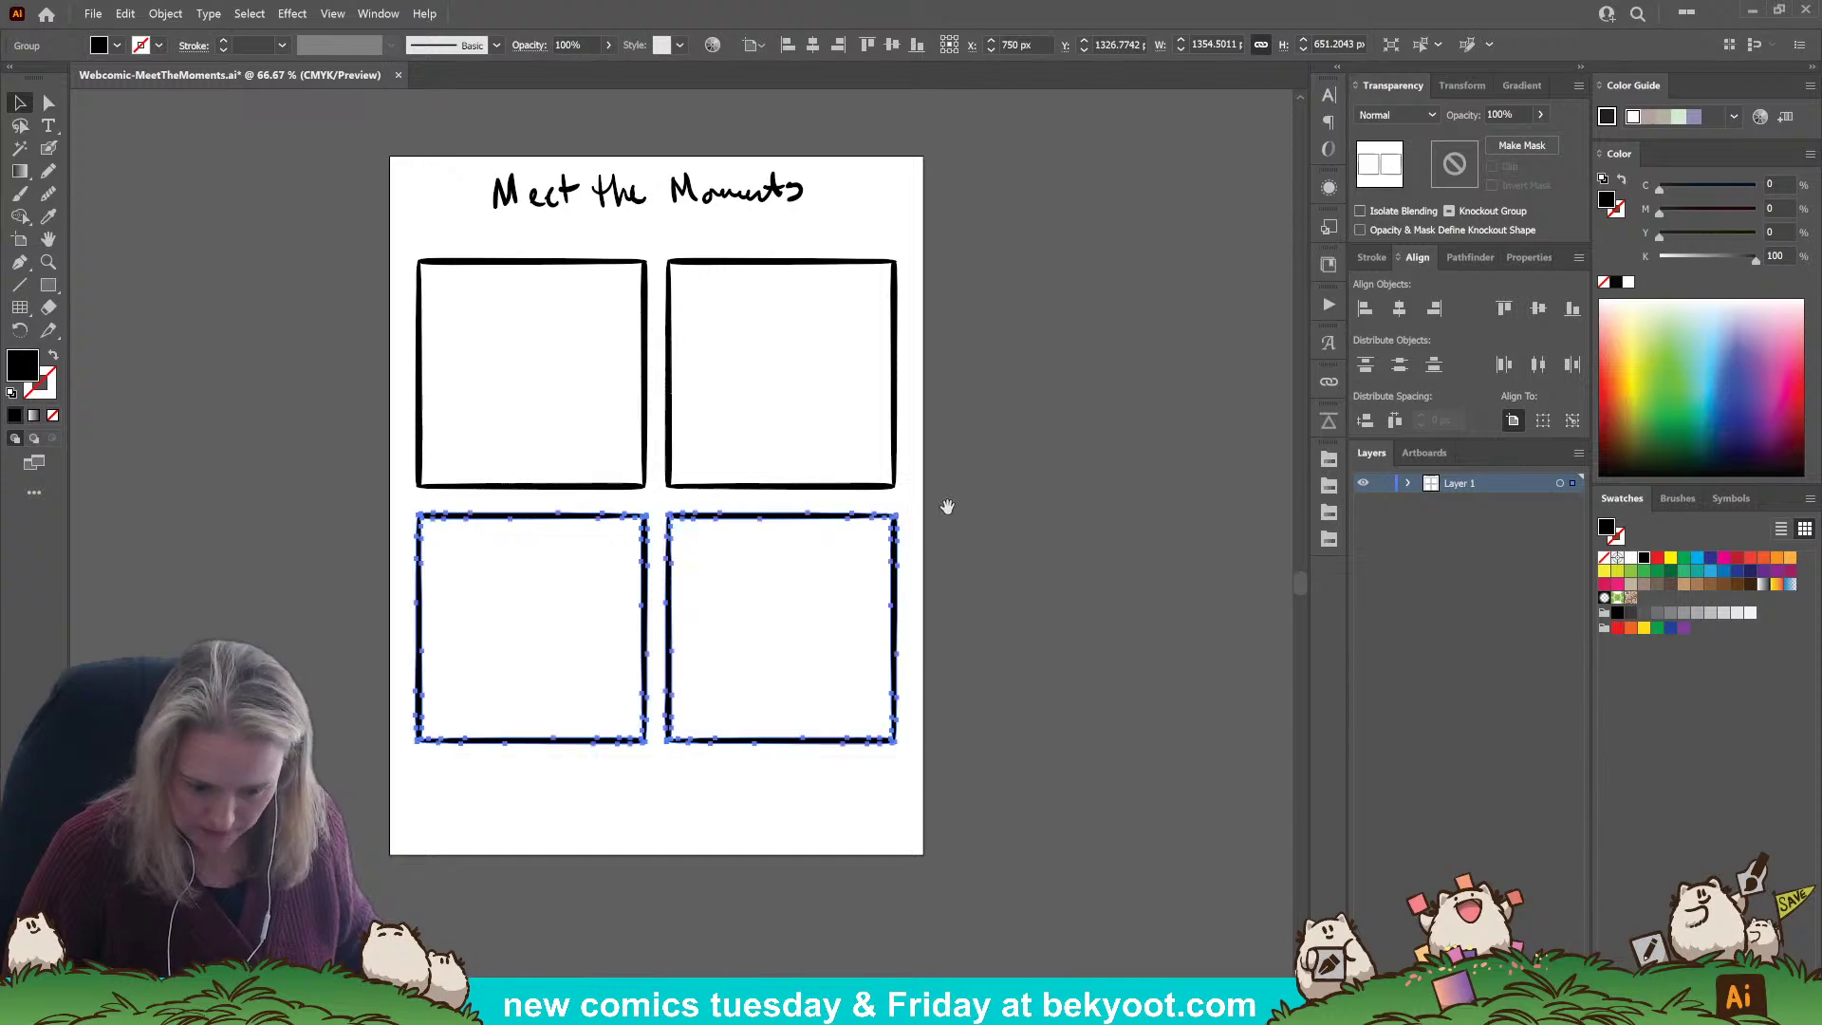
scroll(879, 378, "down", 3)
key("shift+ctrl+g")
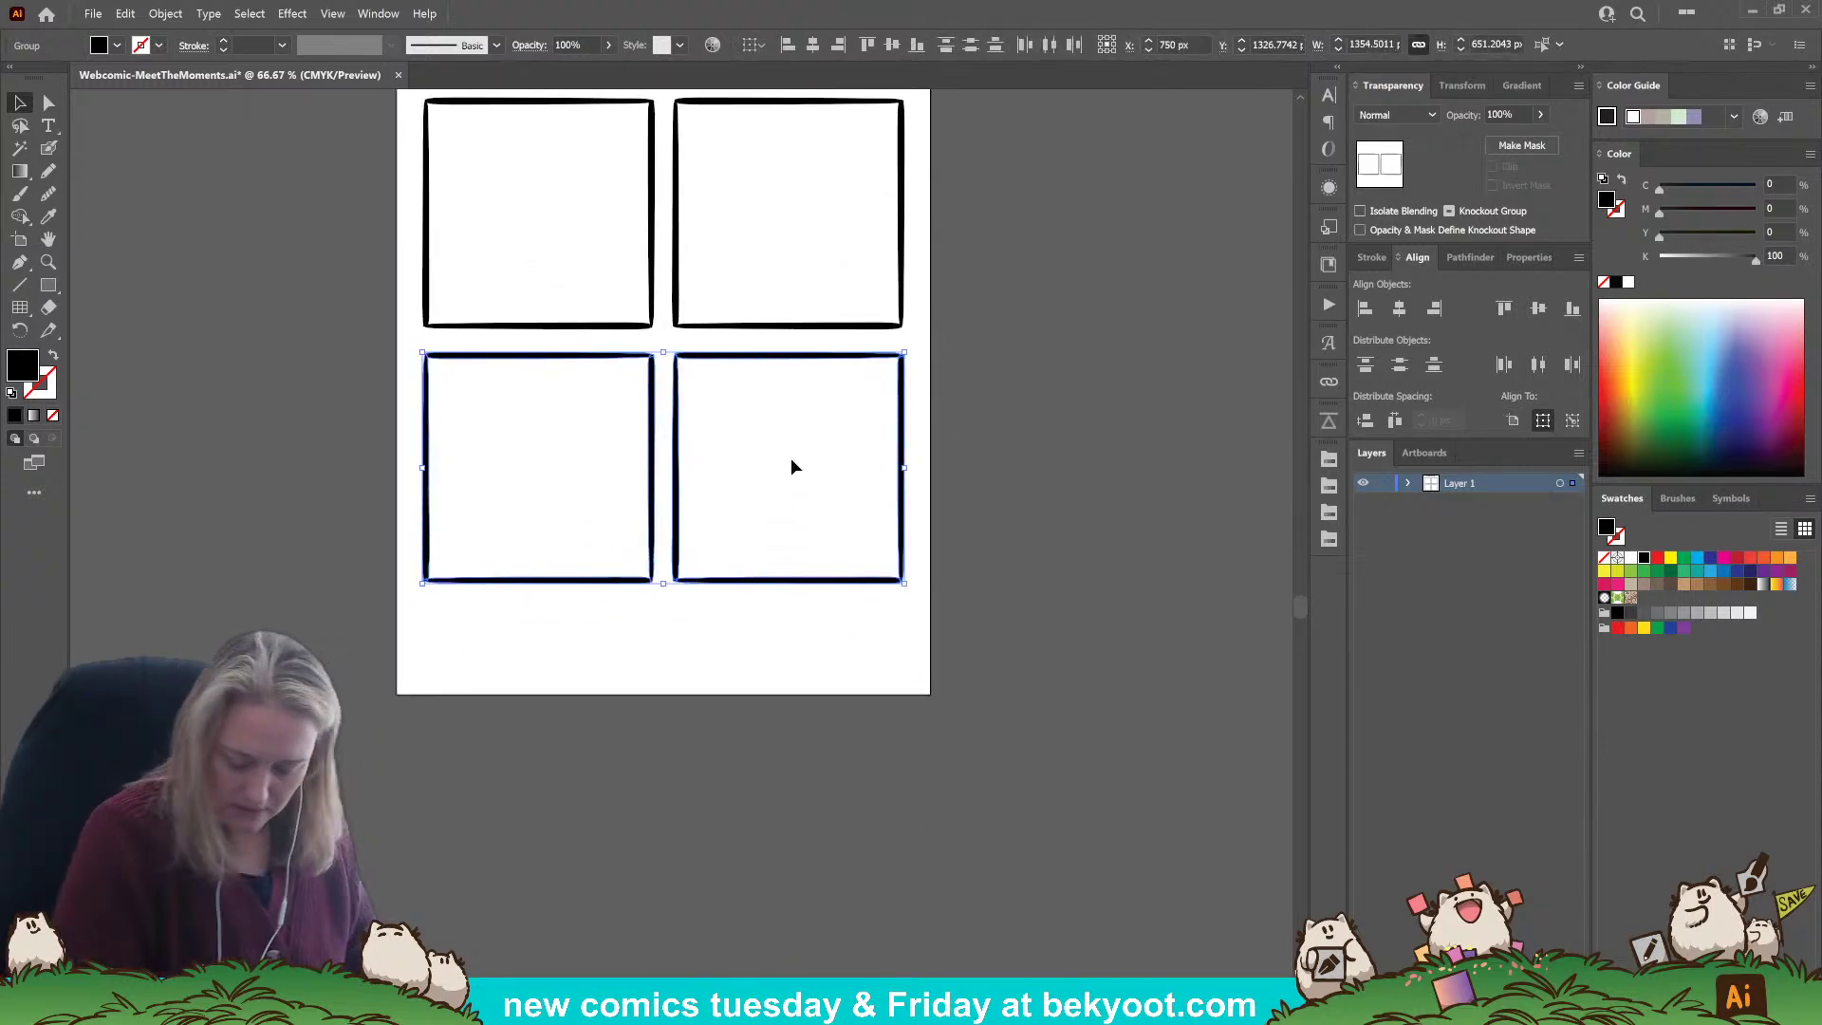
Duplicate a single panel below the second row and center it horizontally on the artboard.
left_click_drag(767, 590, 745, 684)
key("ctrl+z")
left_click(772, 594)
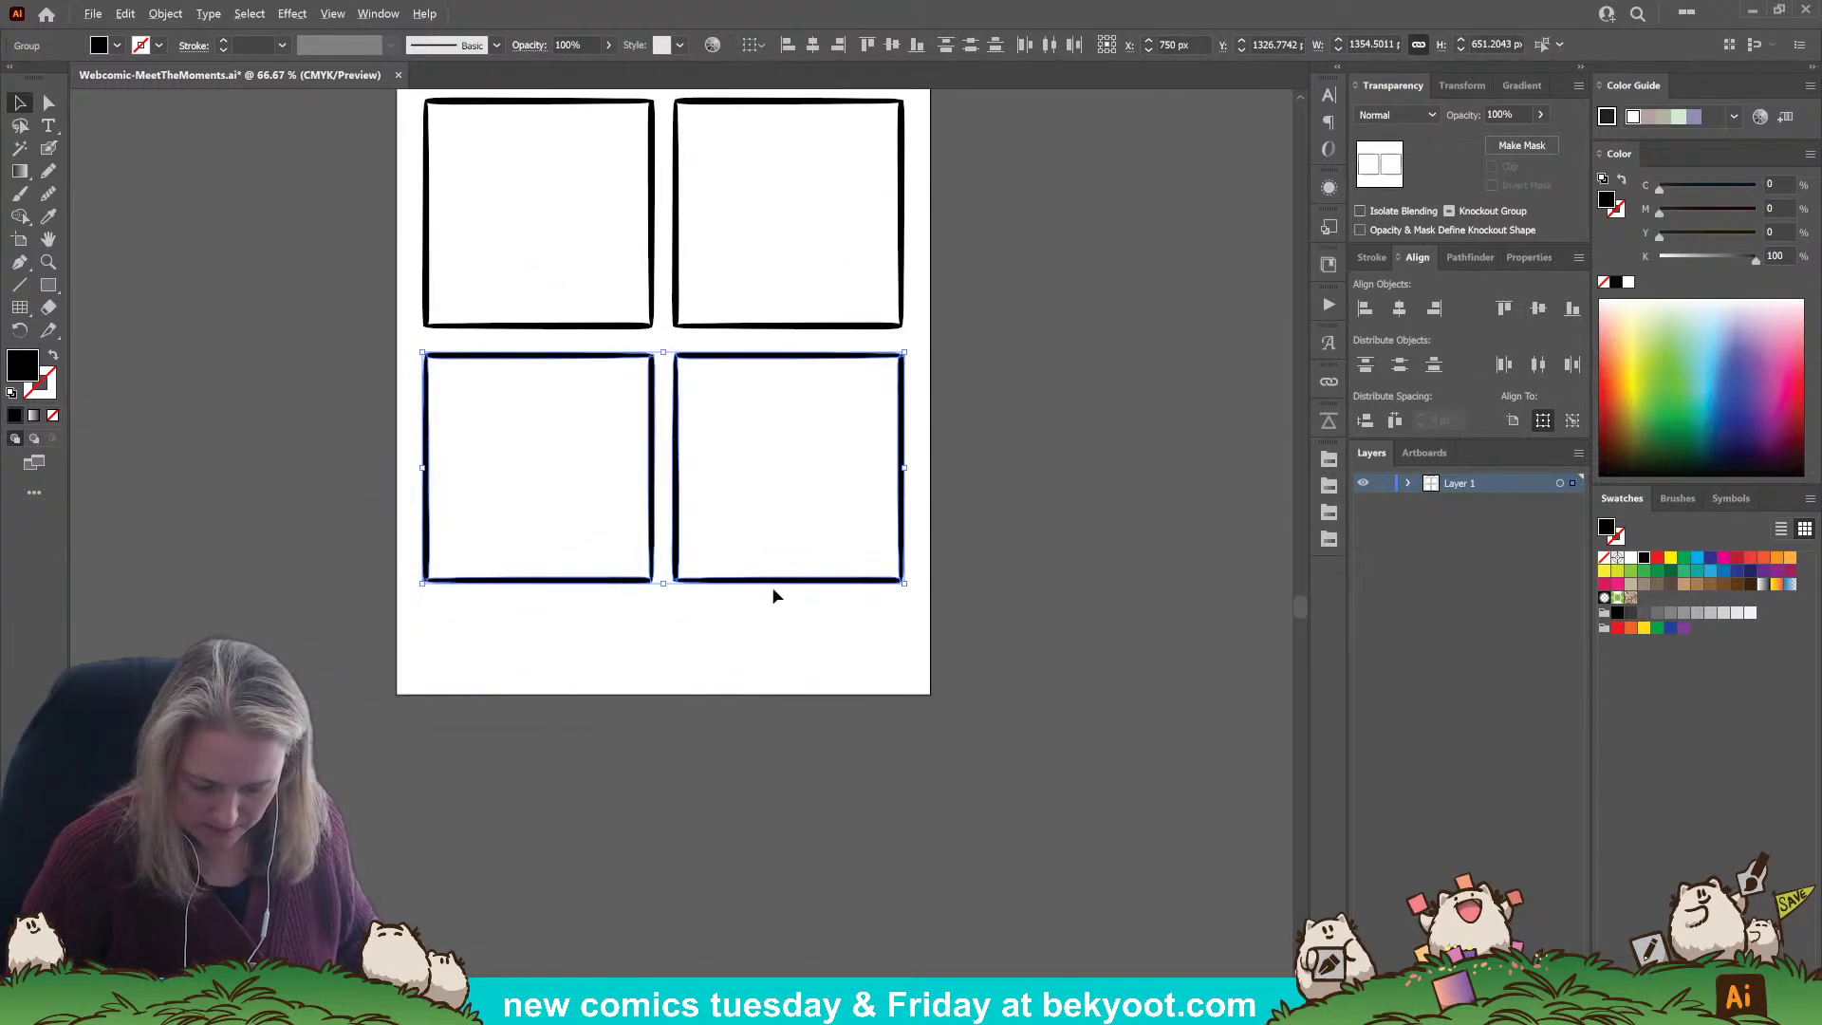
left_click_drag(785, 582, 655, 842)
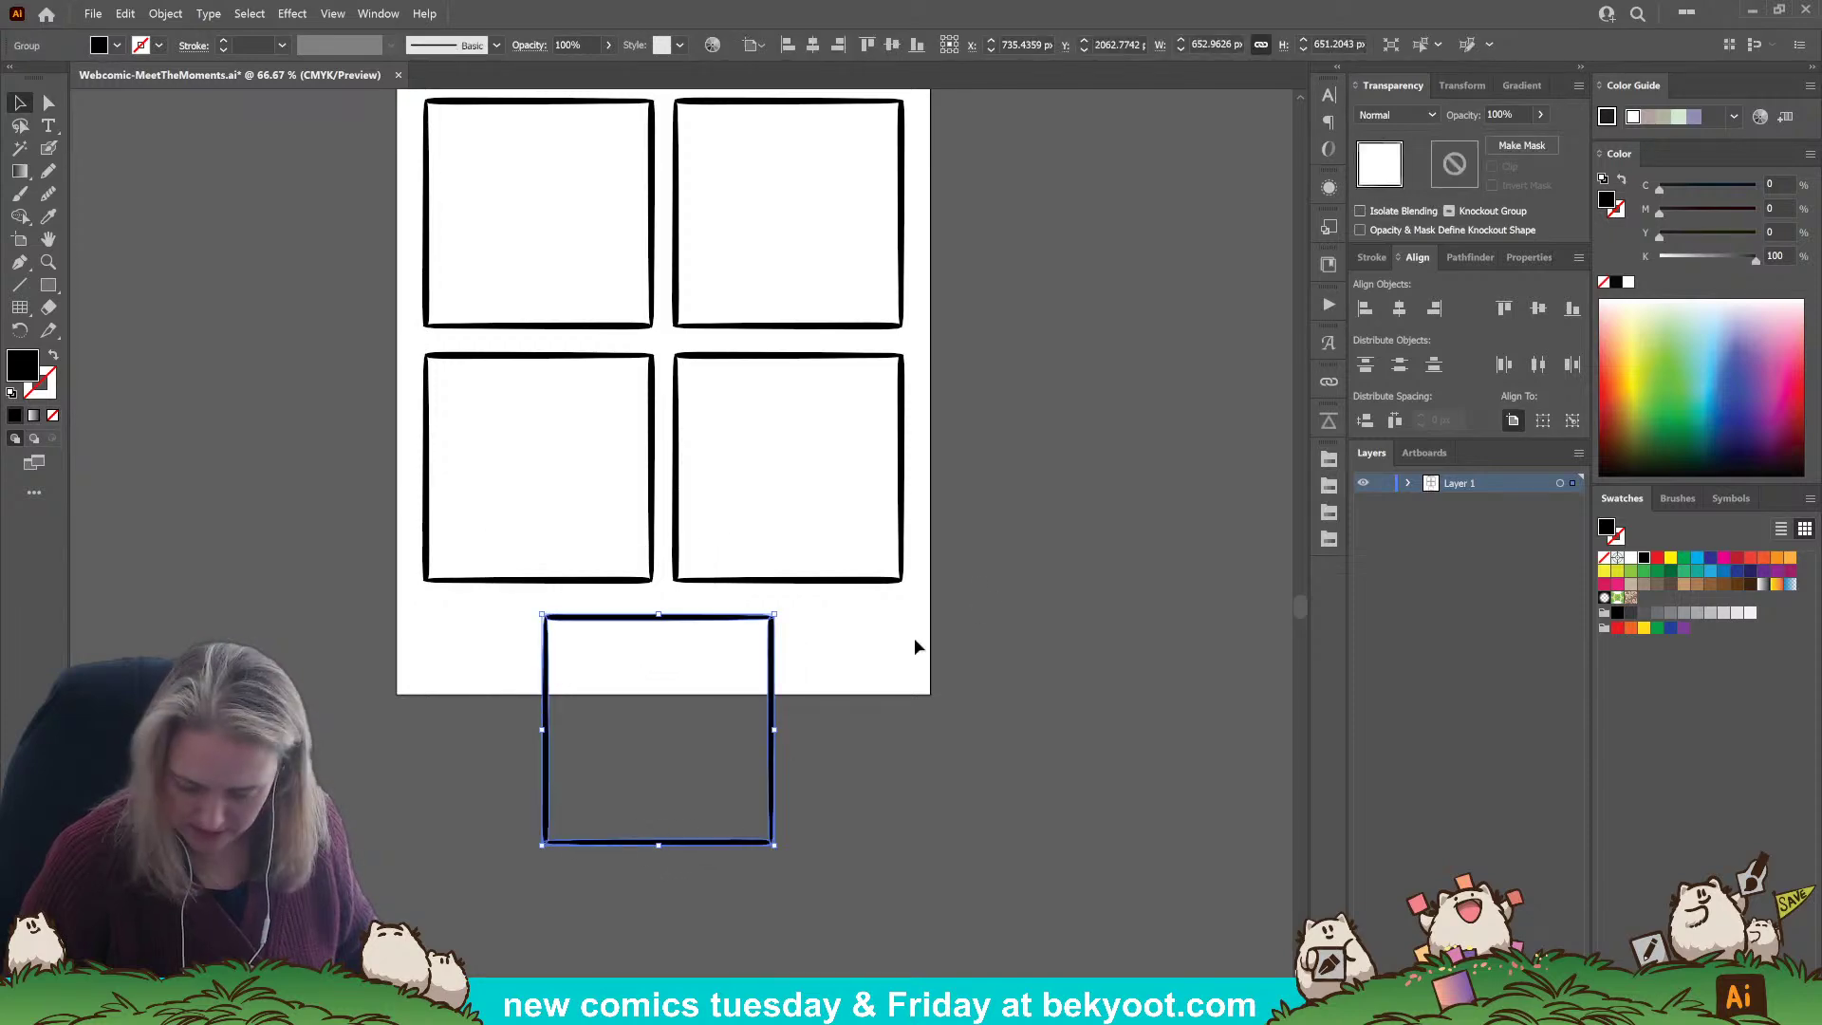
left_click(1398, 310)
Extend the artboard downward to enclose the fifth panel and nudge that panel down to about Y 2116 px.
left_click(20, 239)
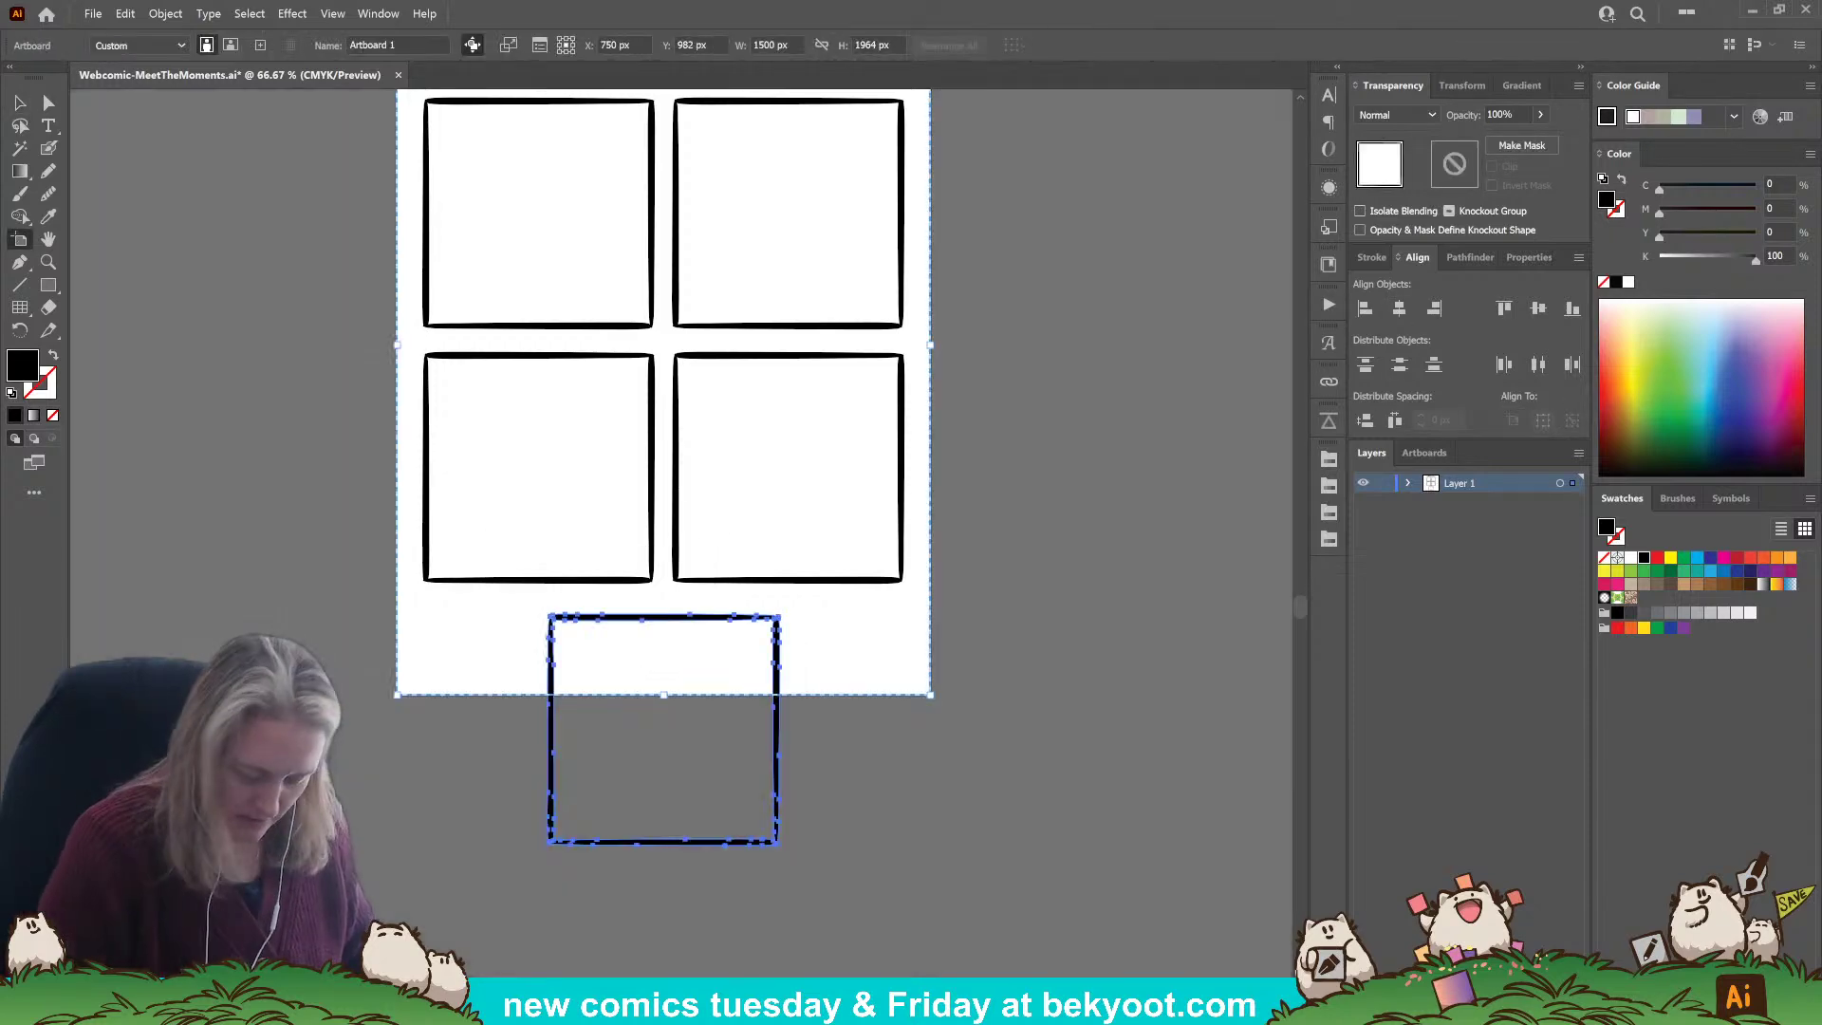
left_click_drag(663, 695, 661, 905)
key("v")
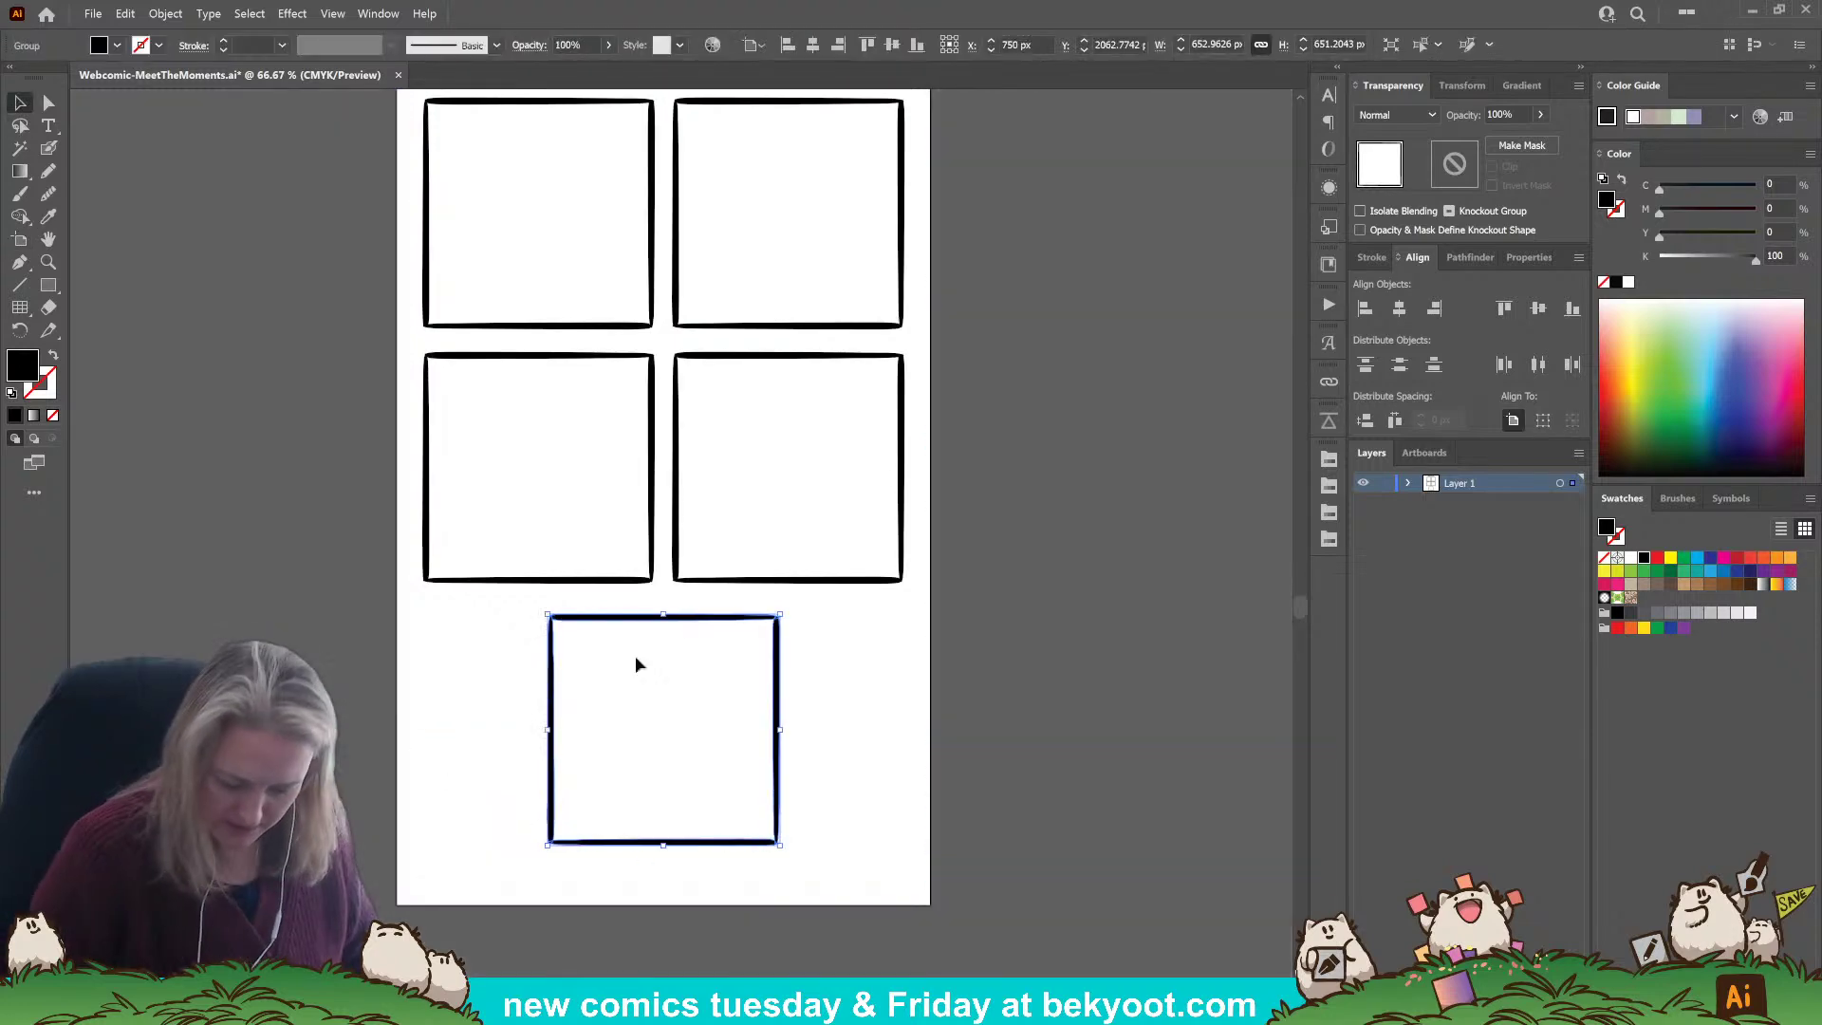
key("shift+Down")
key("shift+Down")
key("shift+Down")
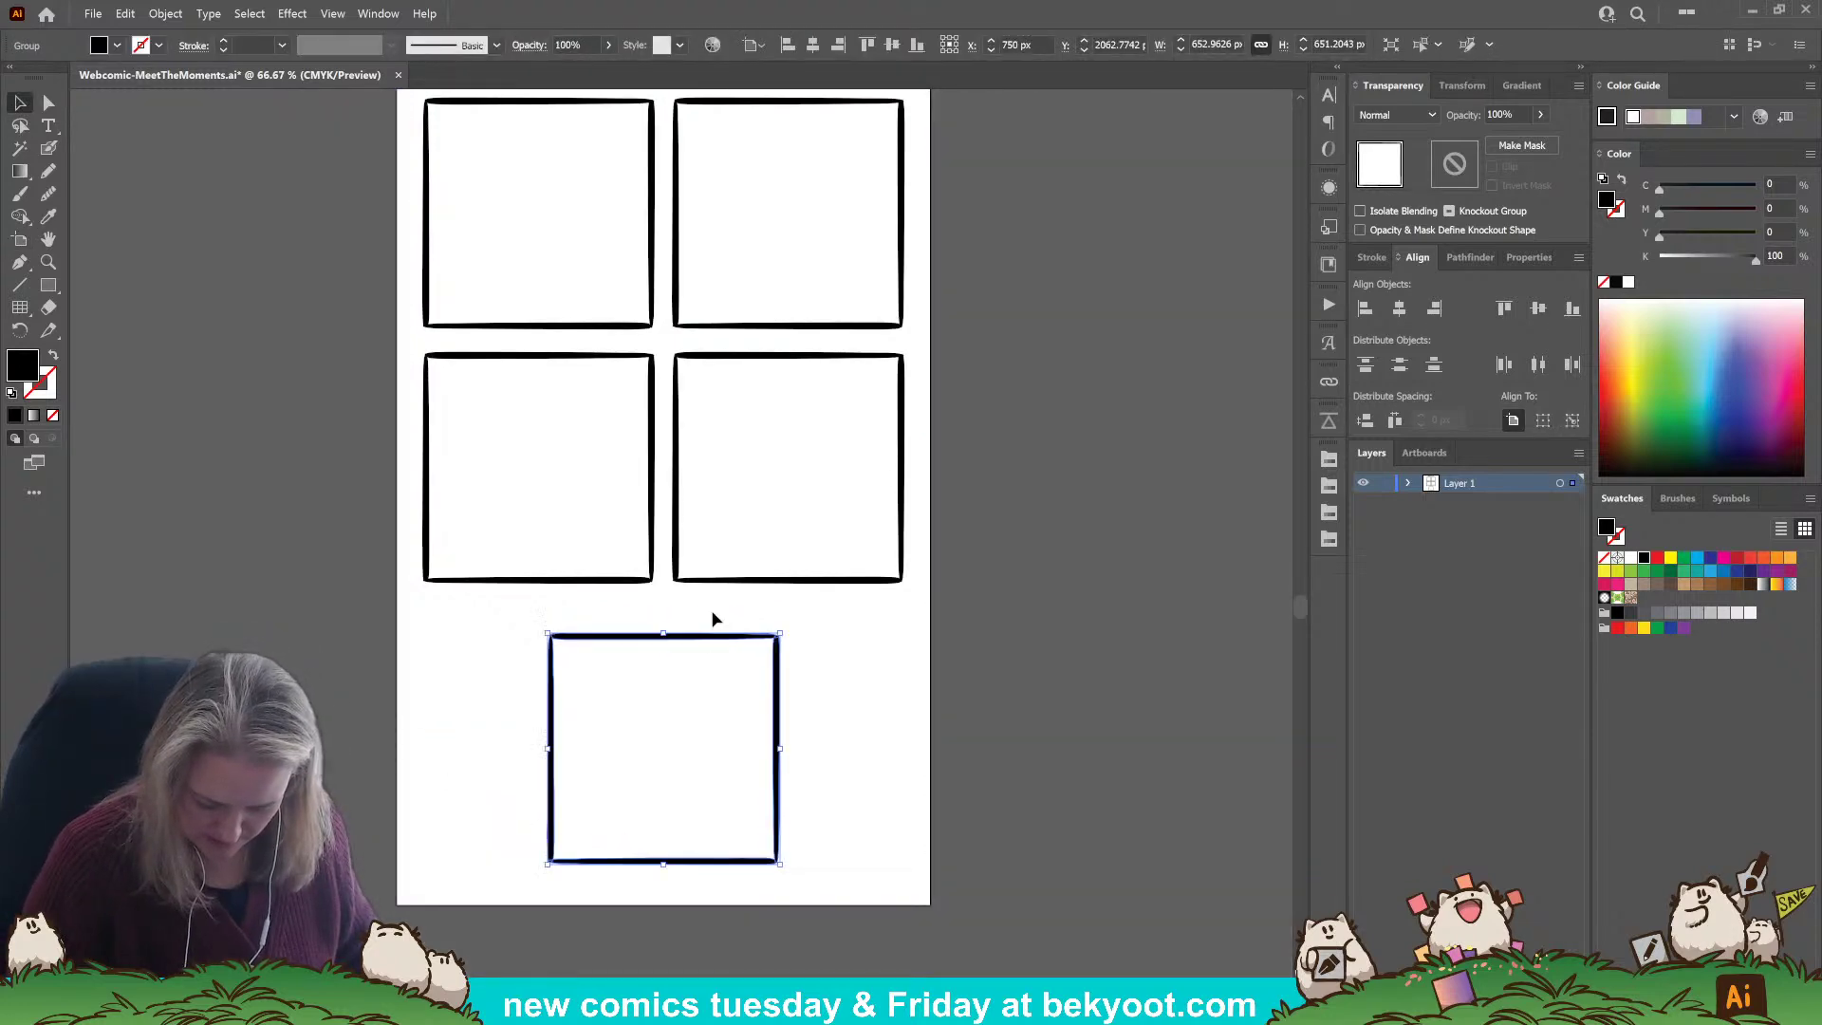
Nudge the top row of panels up to about Y 583 px and move the second row's left panel up closer to it.
scroll(724, 304, "up", 3)
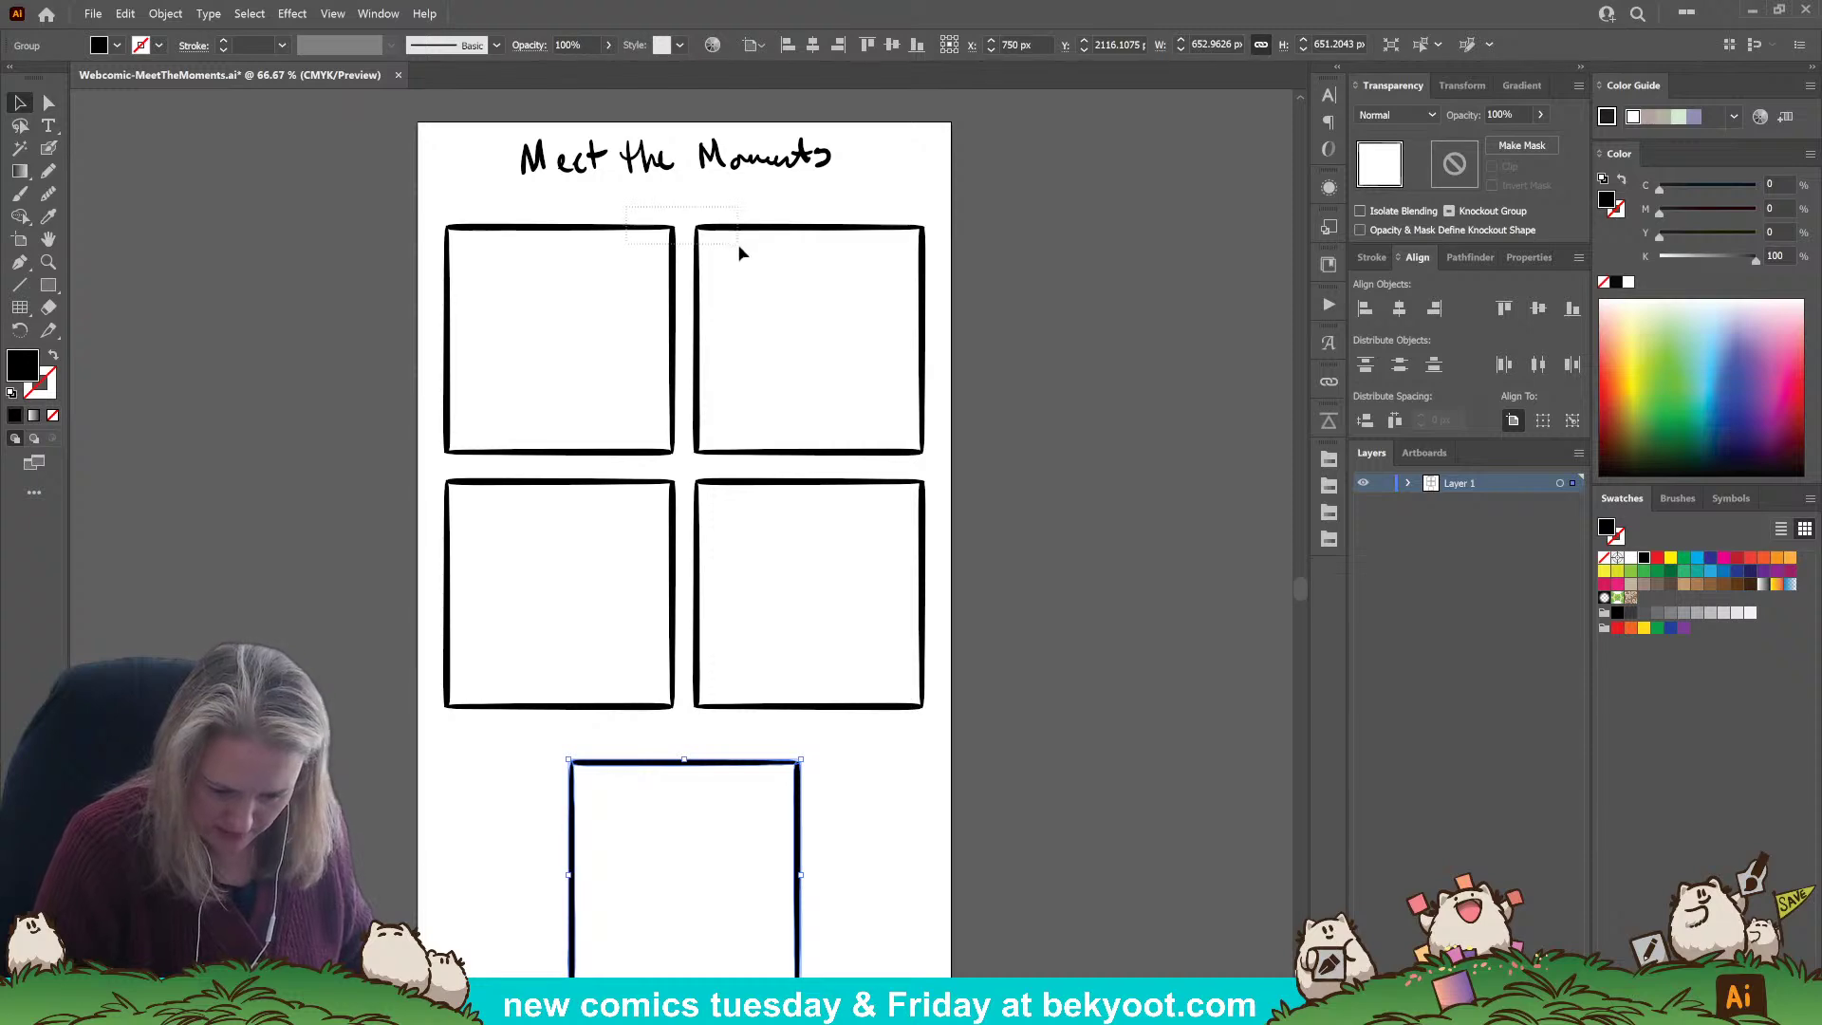
left_click_drag(737, 243, 738, 245)
key("shift+Up")
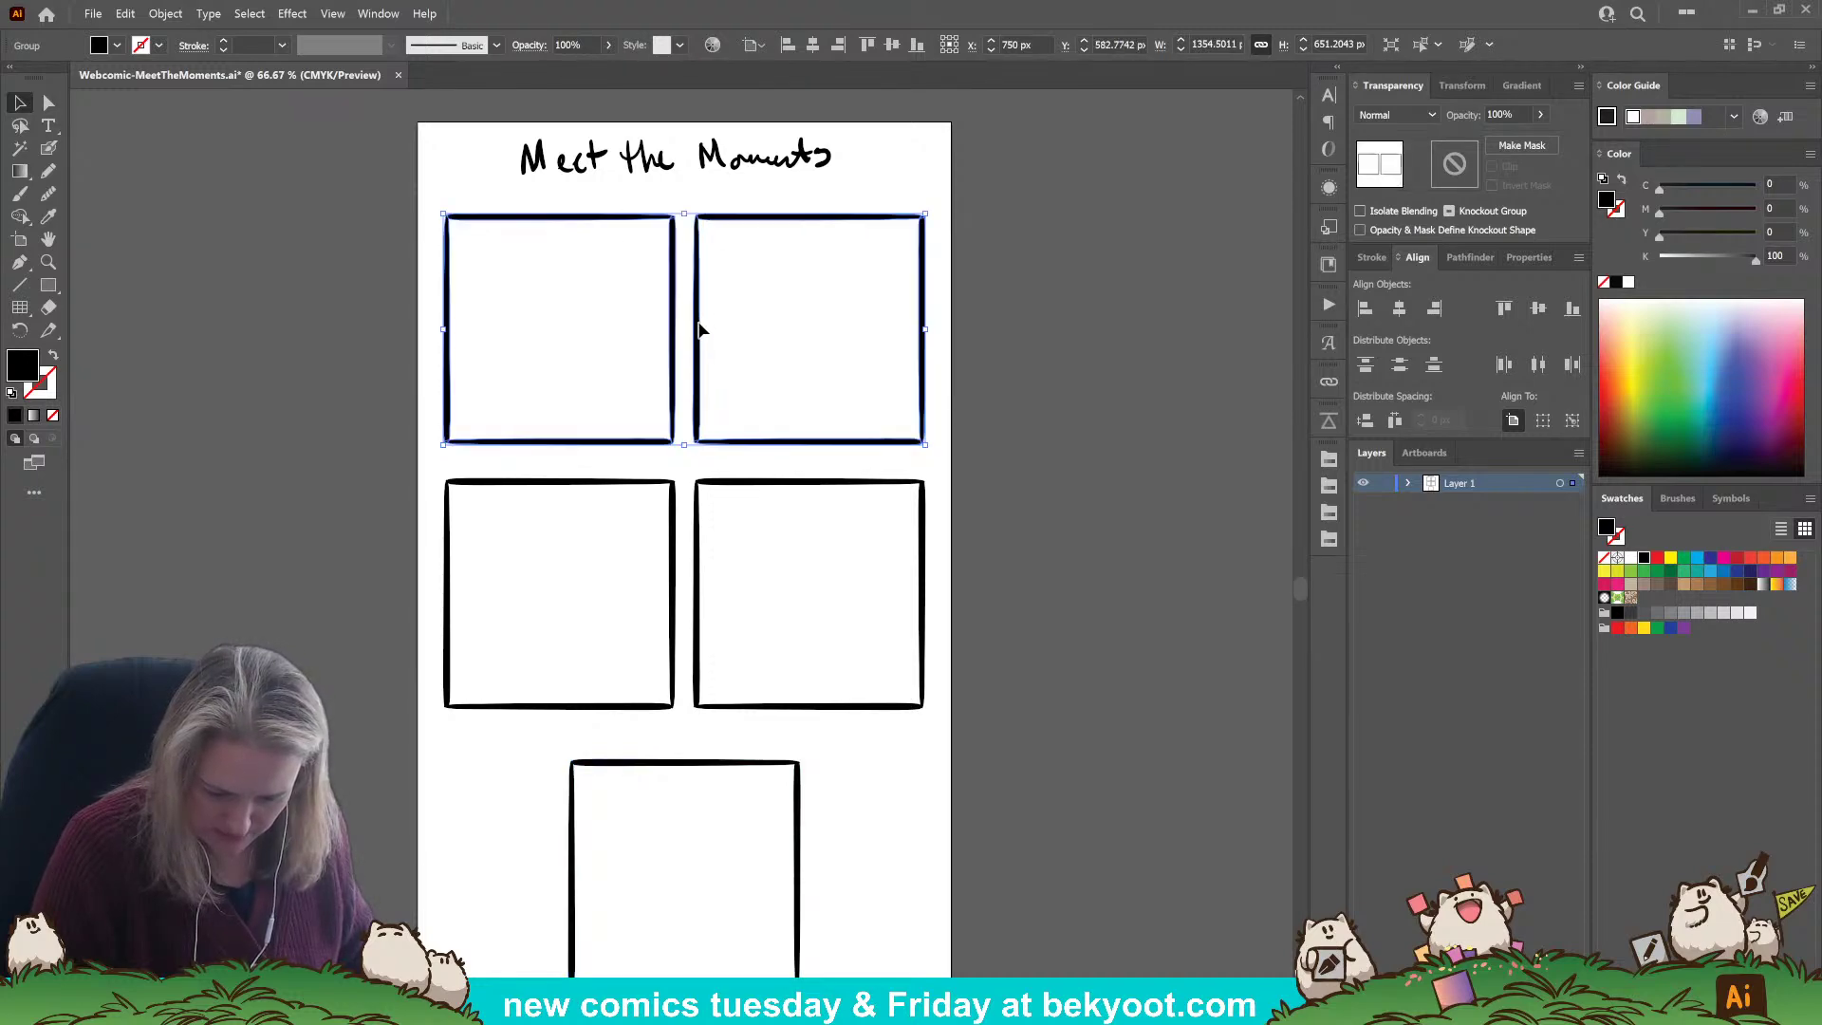
left_click(699, 326)
left_click(699, 313)
left_click(699, 304)
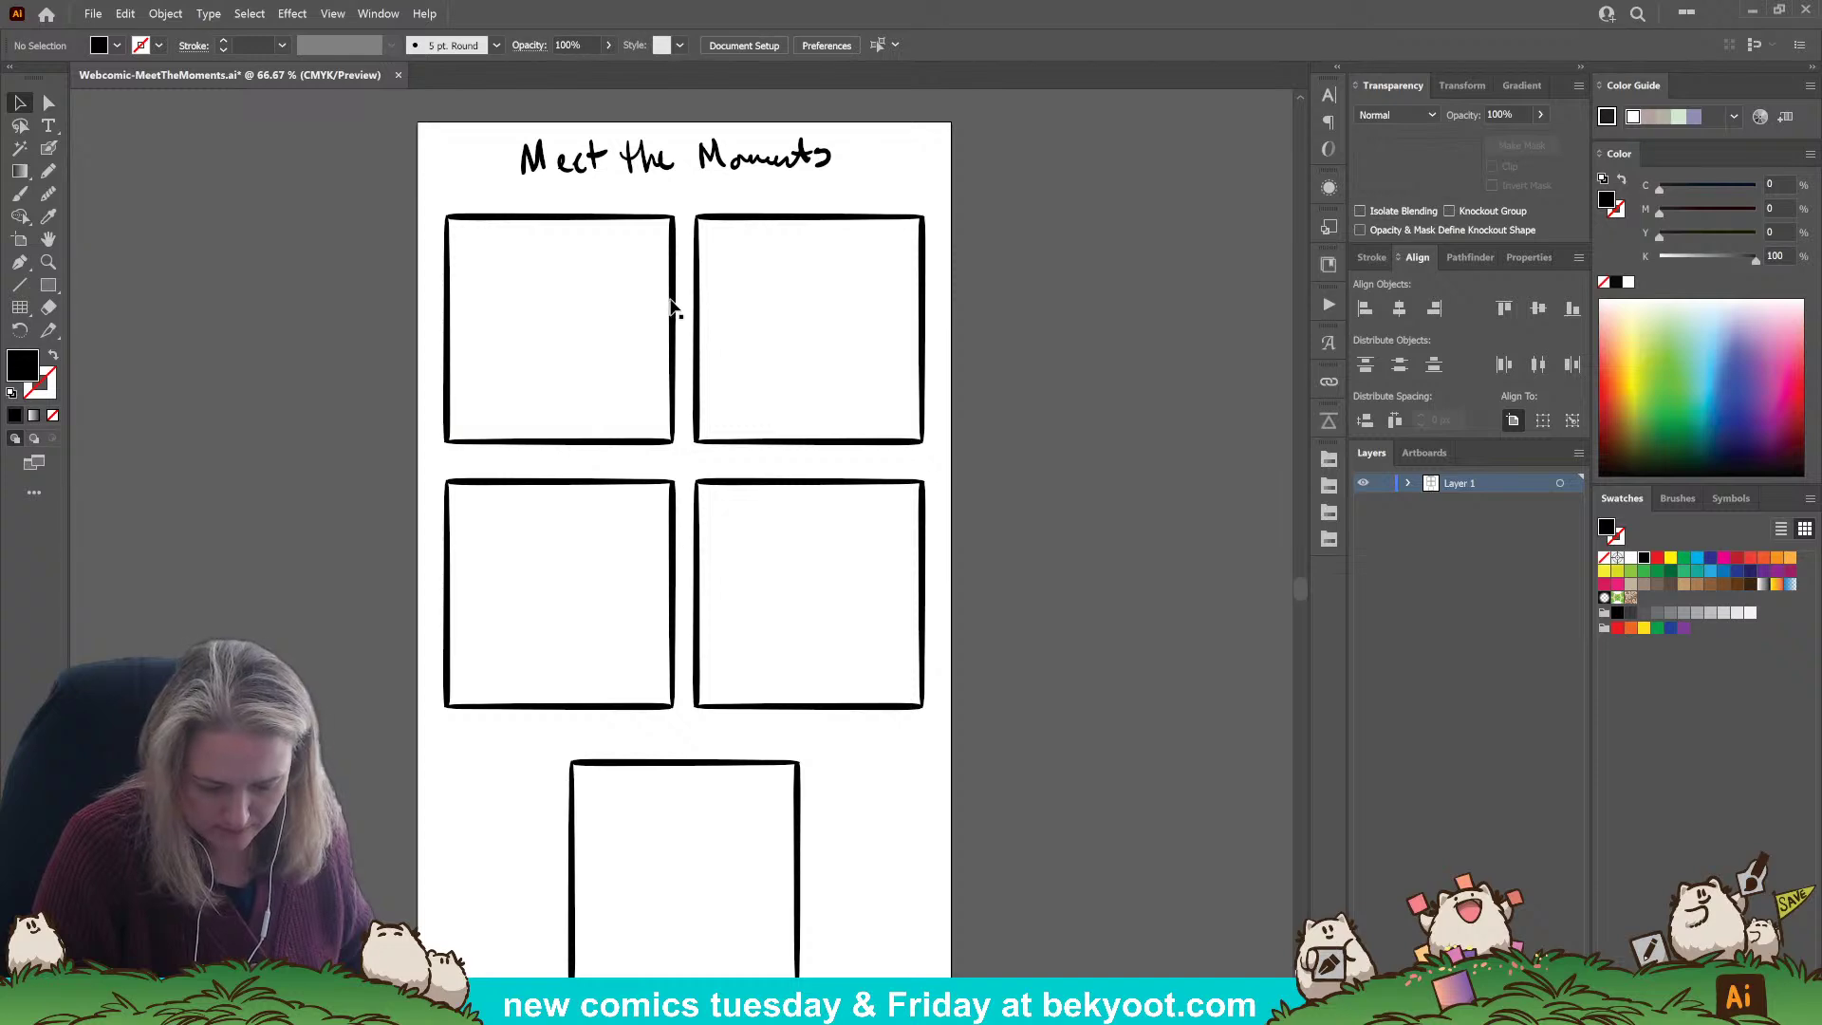
left_click(671, 299)
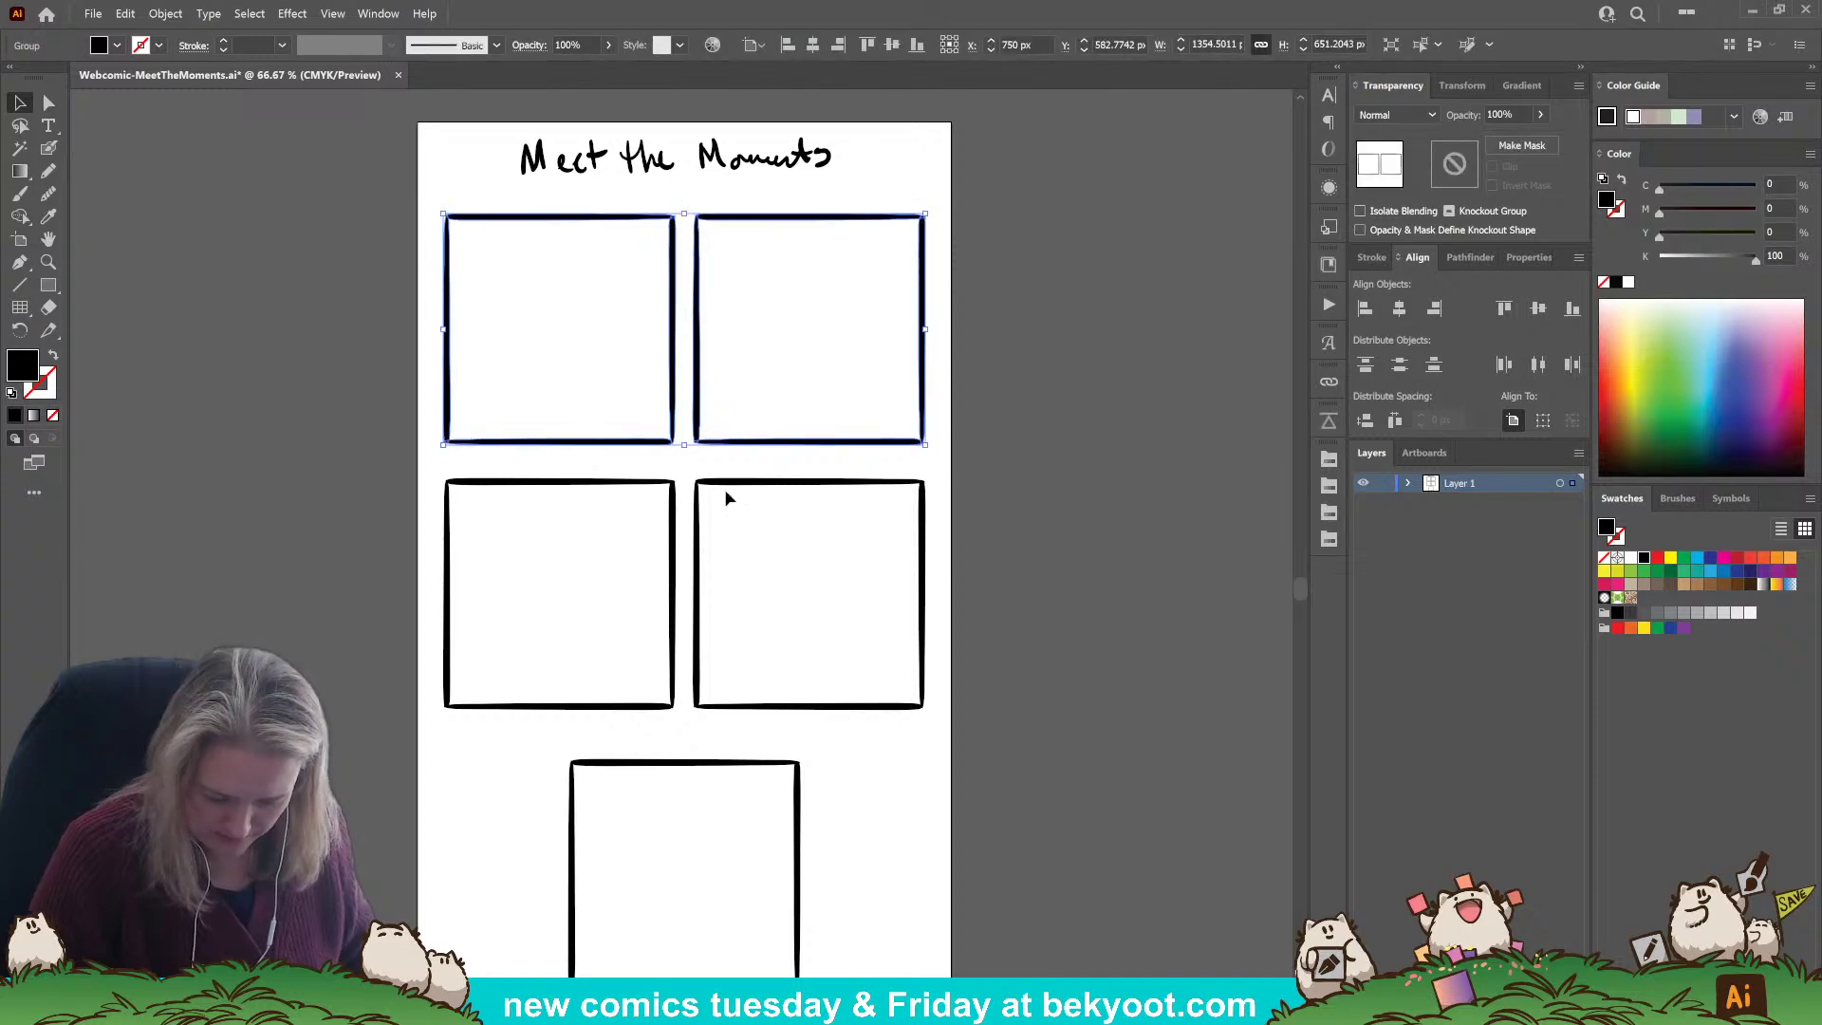
left_click_drag(636, 485, 639, 458)
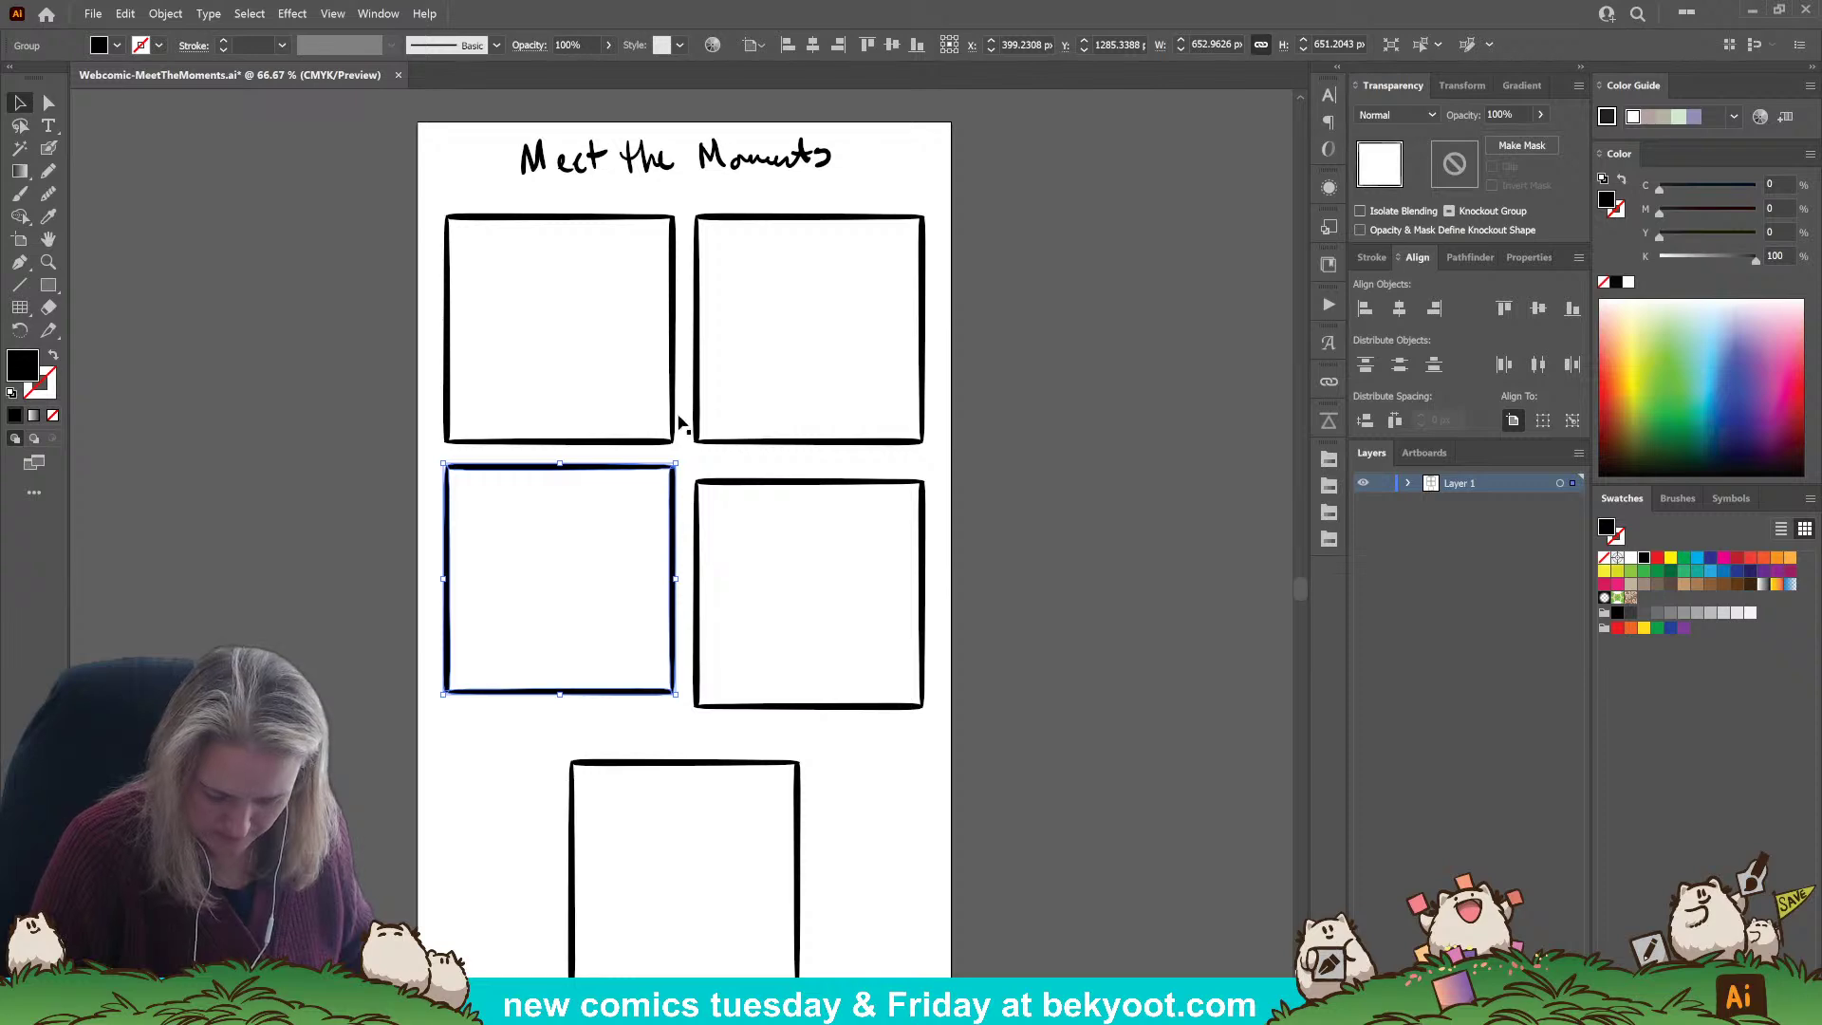
left_click(674, 428)
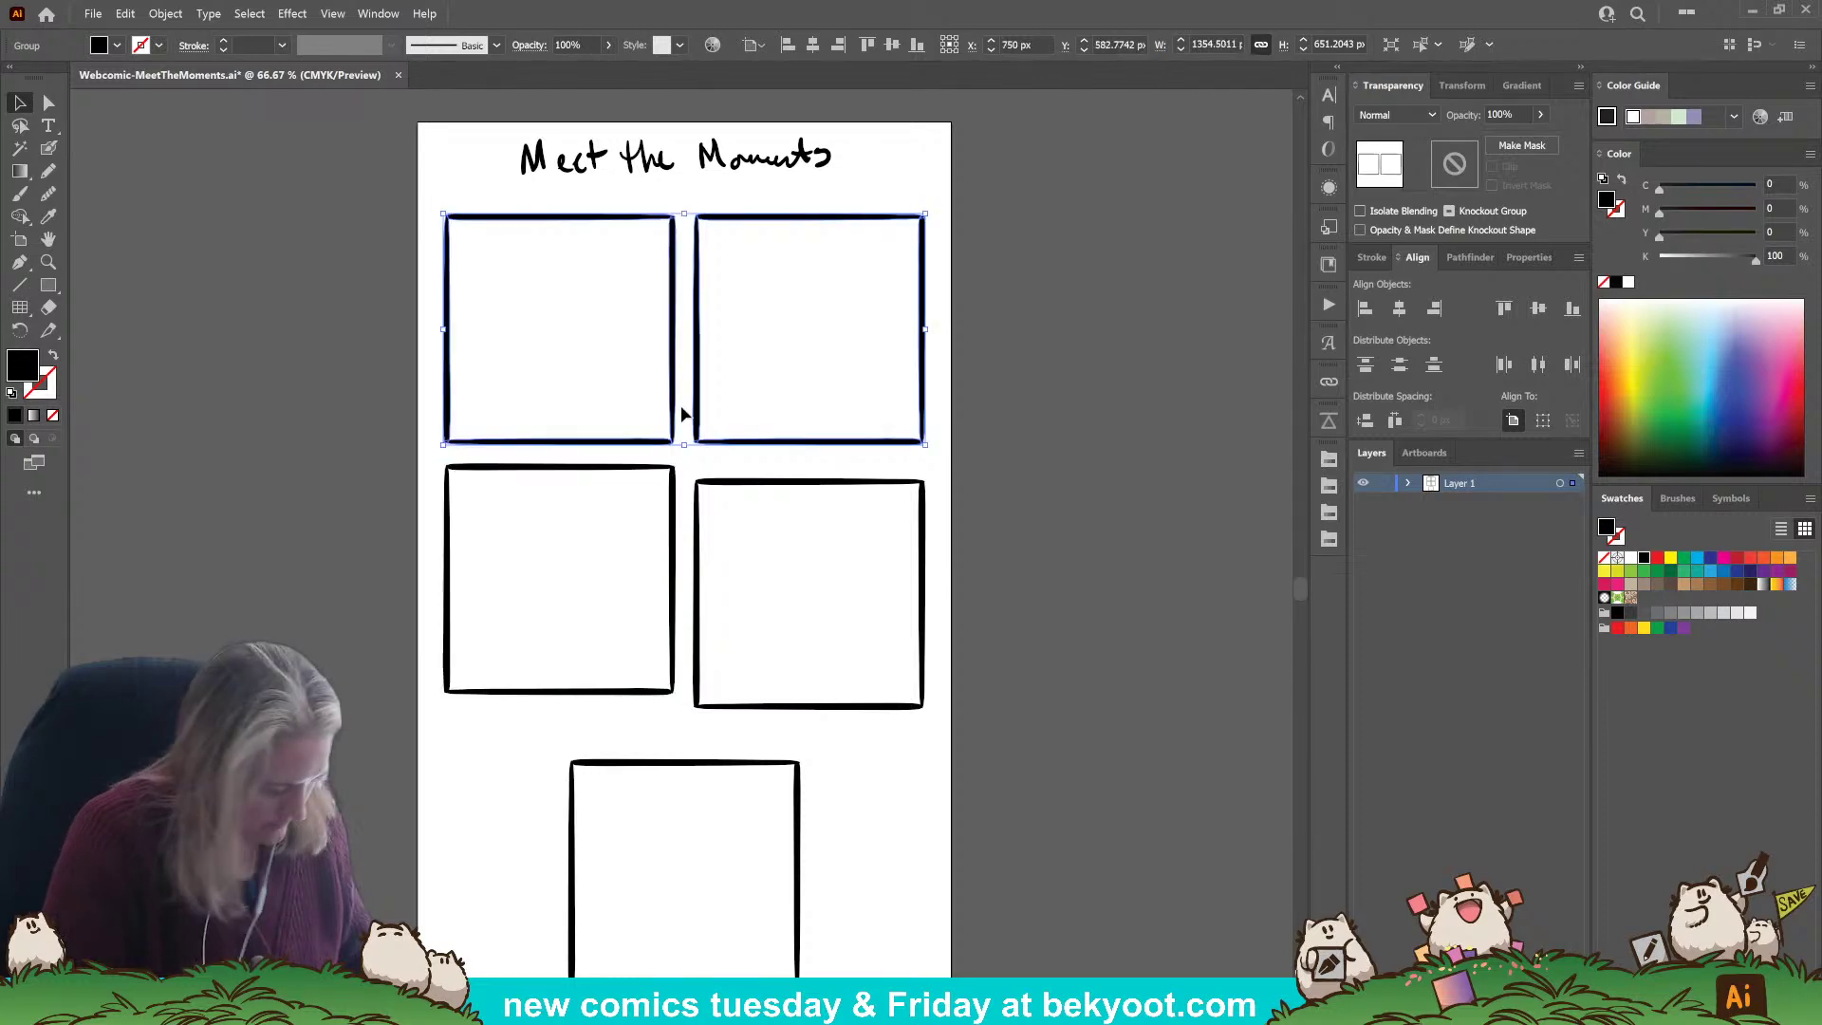
left_click(1046, 377)
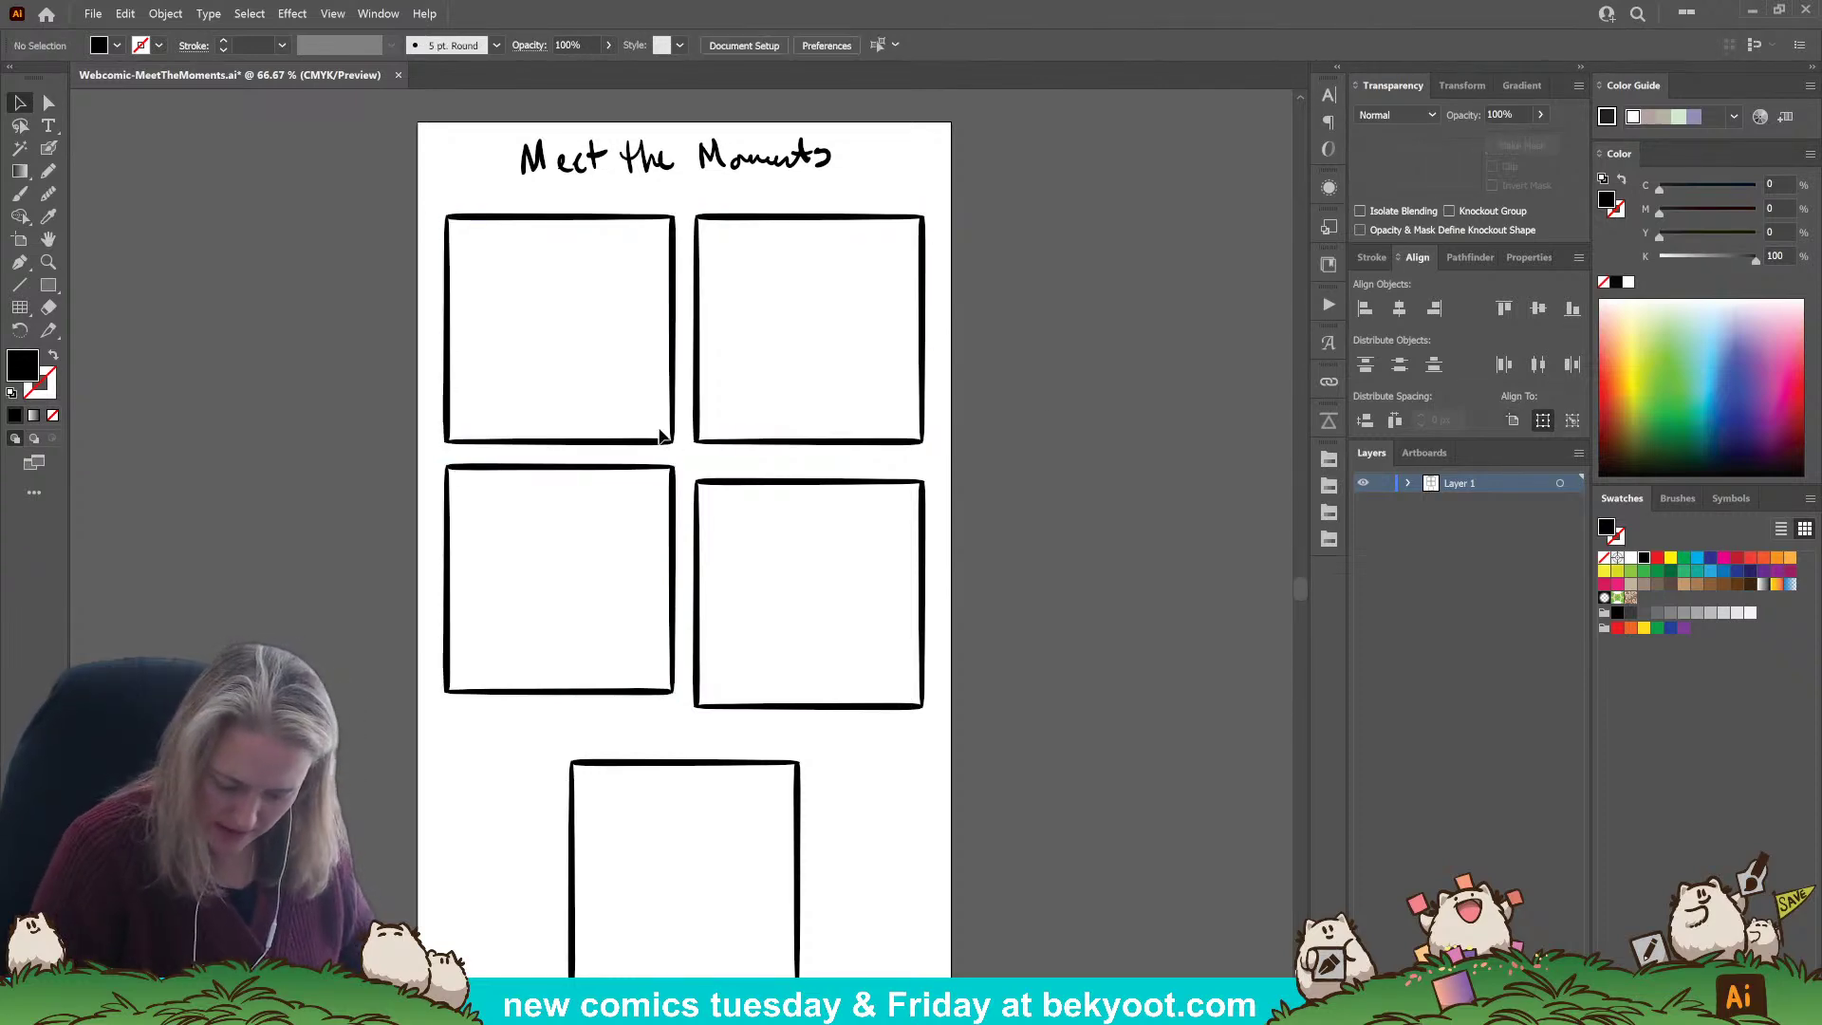
left_click(664, 439)
key("shift+Up")
key("shift+Up")
key("shift+Up")
key("shift+Up")
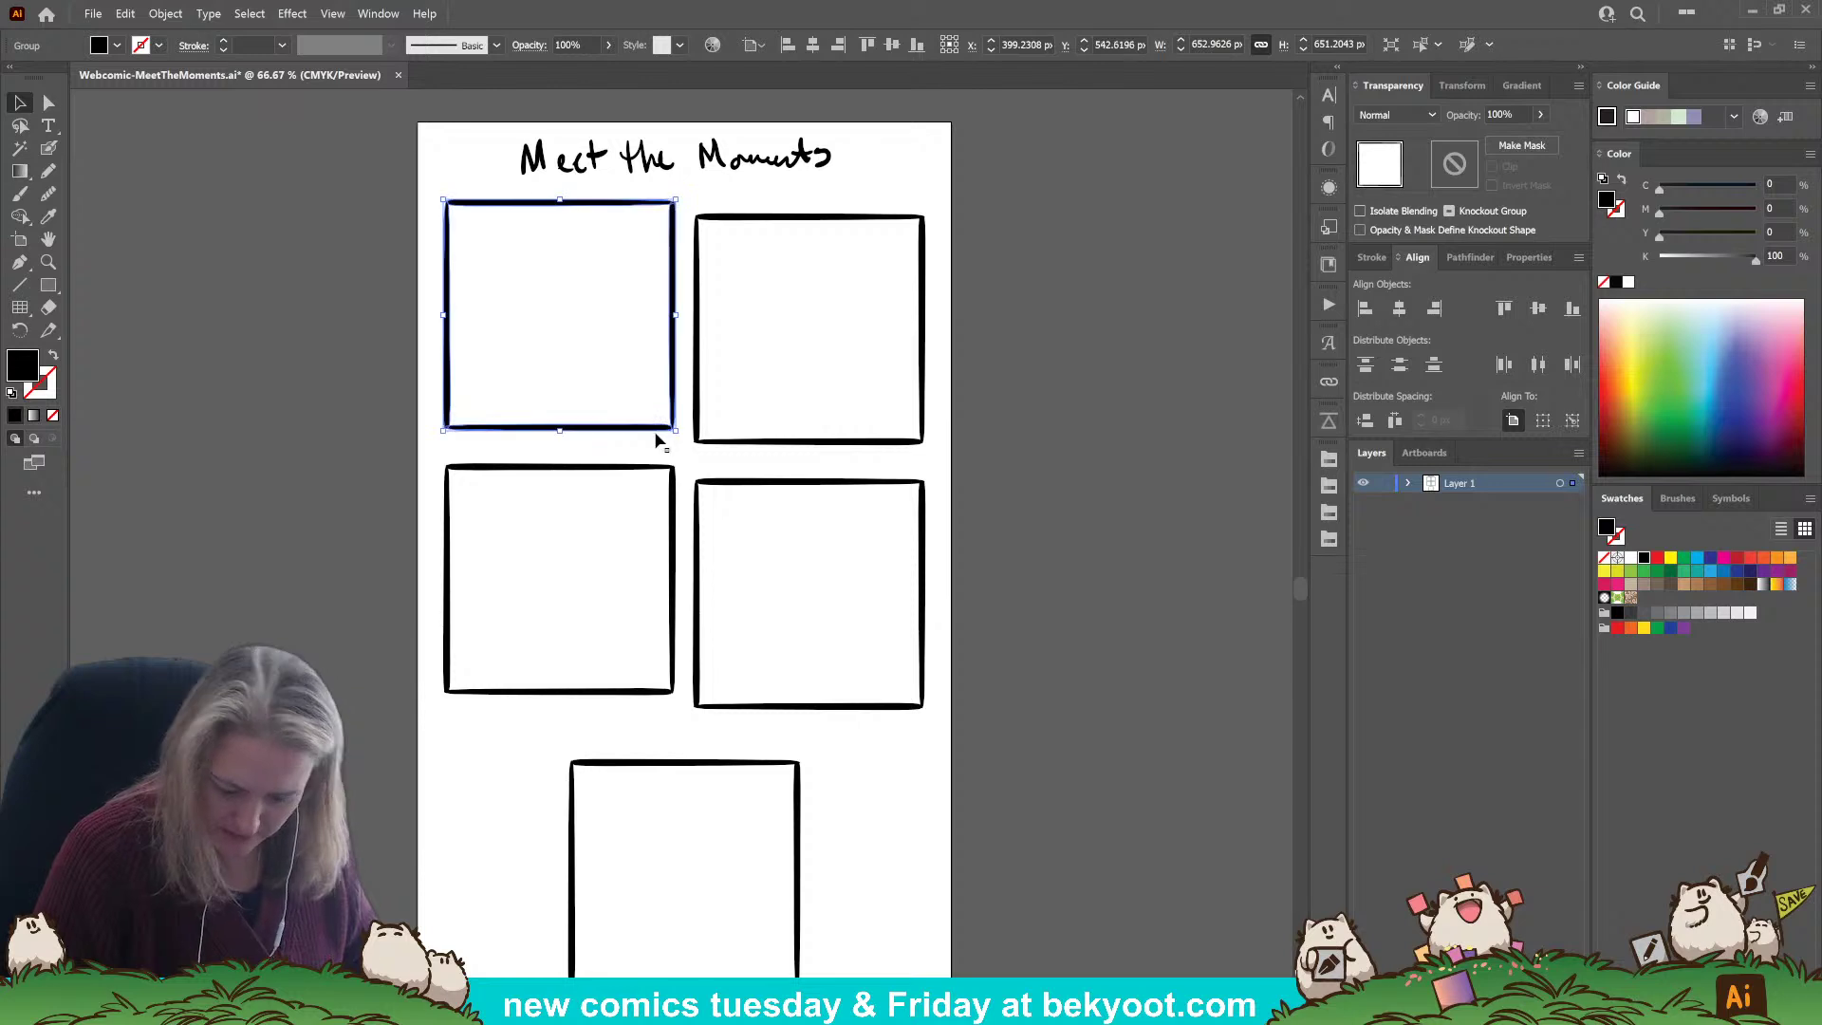
key("ctrl+z")
key("ctrl+z")
key("ctrl+z")
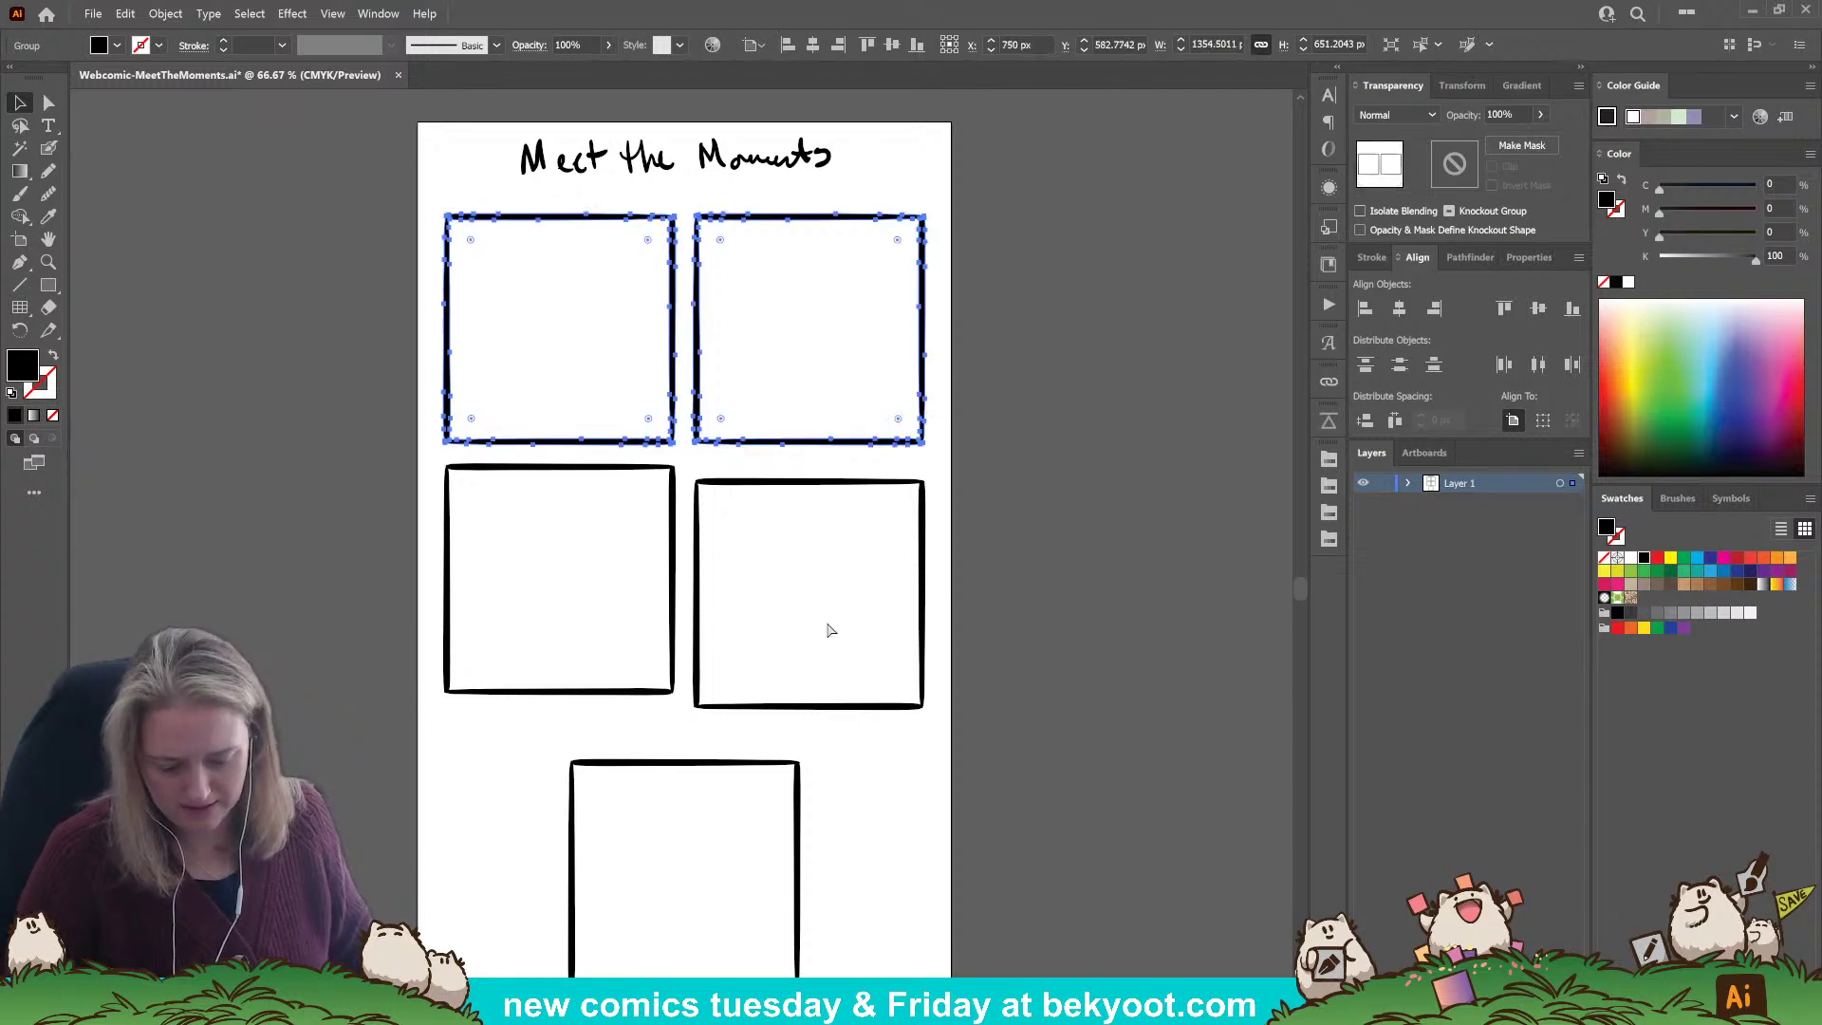
Rough out a cat-eared character with a round smiling head and an oval body in the first panel using the Blob Brush.
left_click(1038, 414)
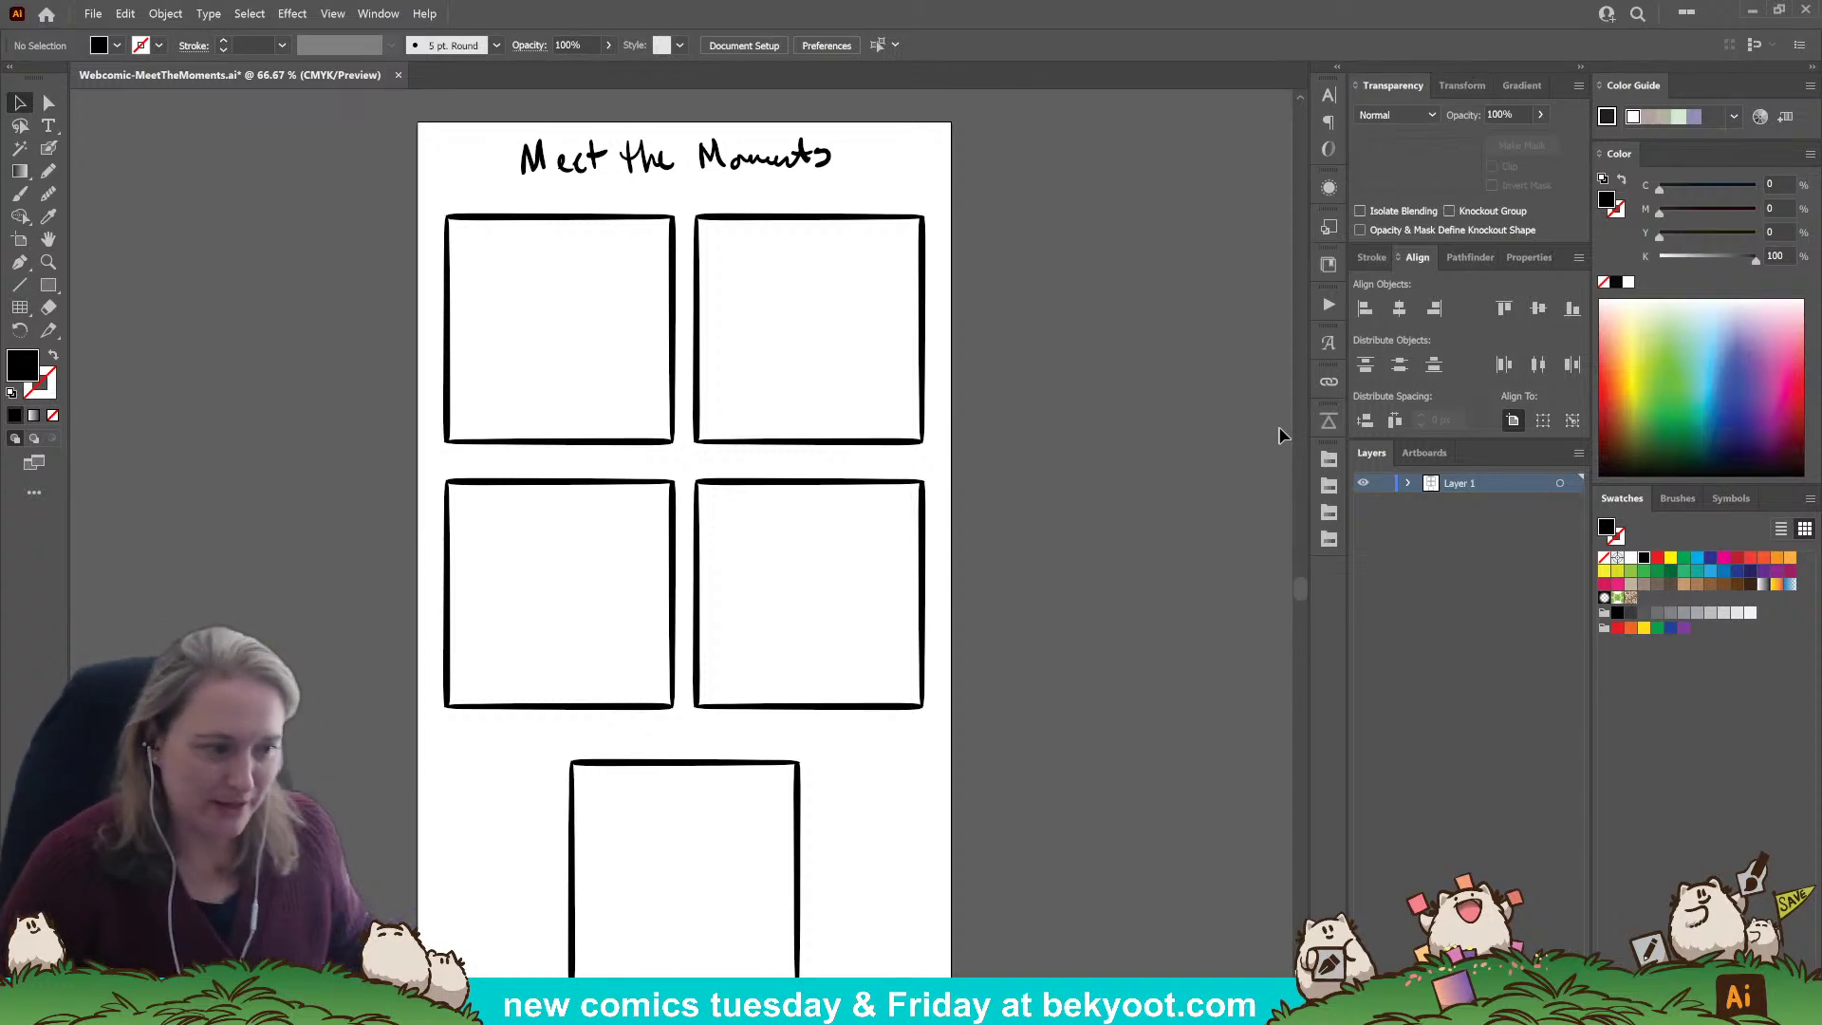
key("shift+b")
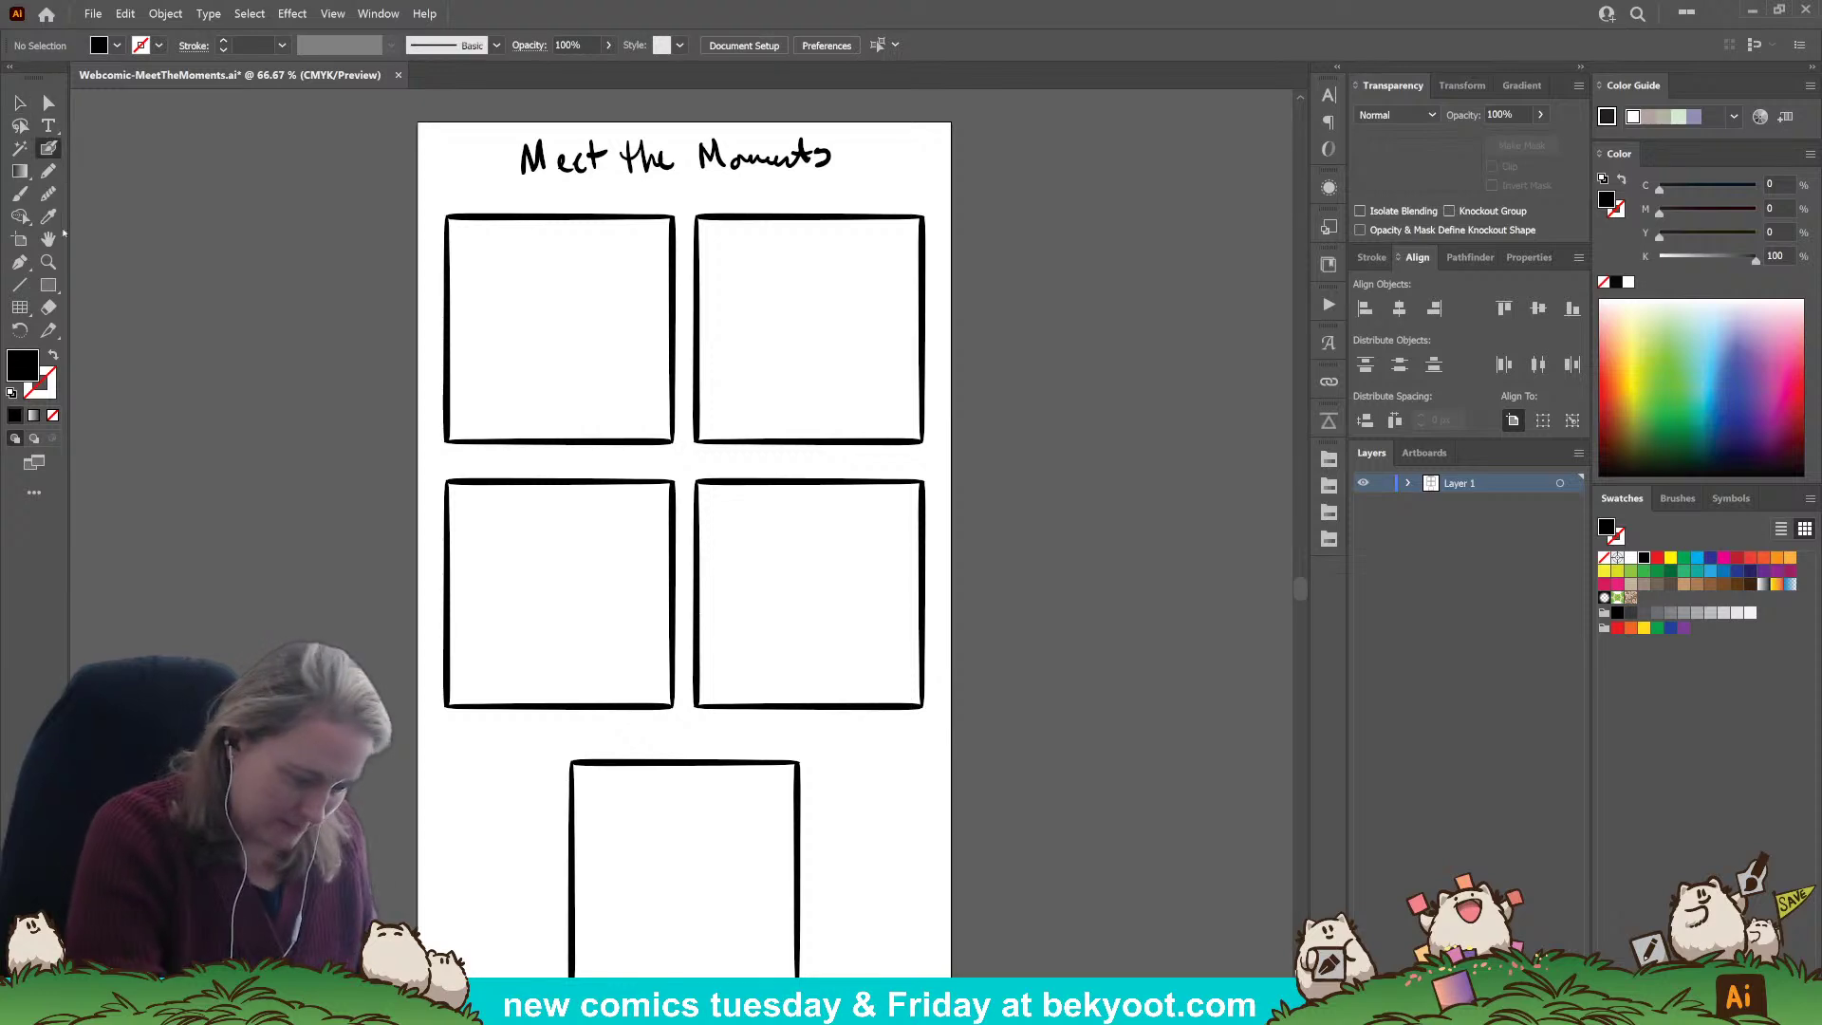
left_click_drag(548, 557, 593, 603)
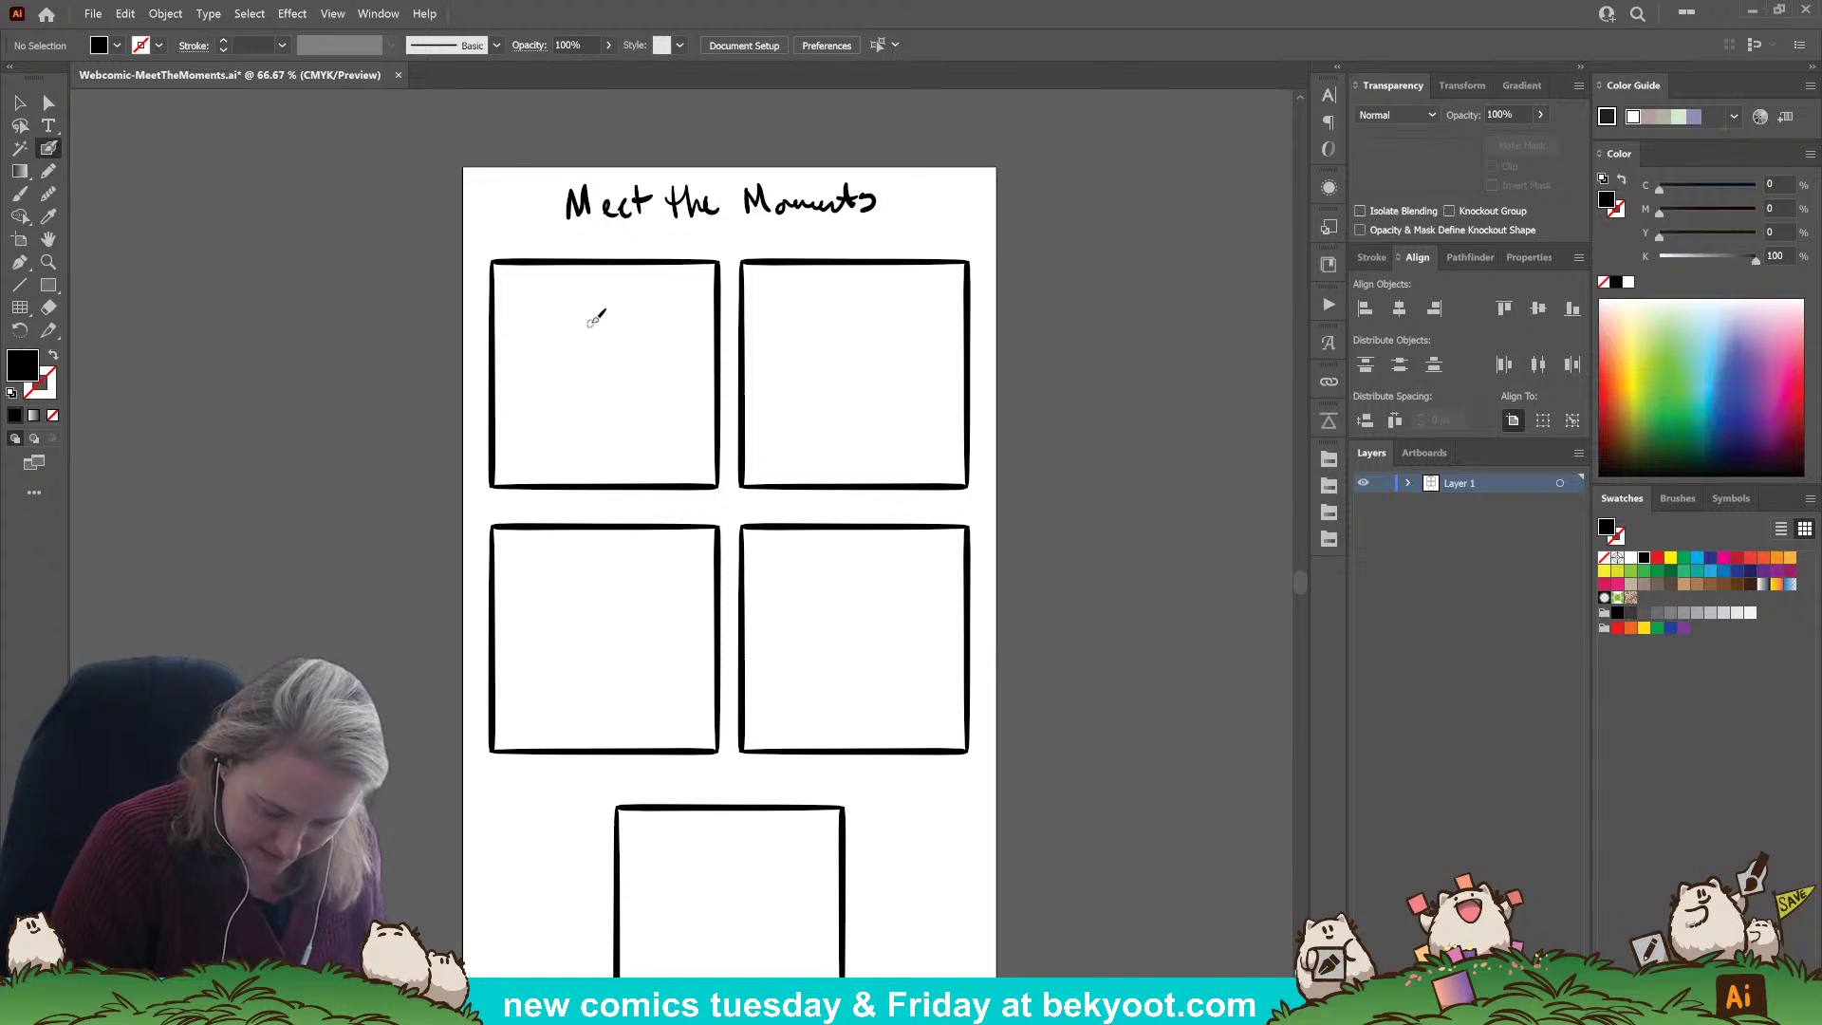
mouse_move(594, 313)
left_mouse_down()
mouse_move(545, 331)
mouse_move(609, 333)
mouse_move(534, 344)
mouse_move(611, 331)
mouse_move(521, 357)
mouse_move(579, 319)
mouse_move(583, 359)
mouse_move(573, 348)
mouse_move(598, 345)
mouse_move(564, 360)
mouse_move(601, 307)
mouse_move(550, 306)
left_mouse_up()
mouse_move(598, 376)
left_mouse_down()
mouse_move(554, 443)
mouse_move(563, 376)
mouse_move(600, 423)
mouse_move(572, 455)
mouse_move(518, 419)
left_mouse_up()
key("ctrl+z")
key("ctrl+z")
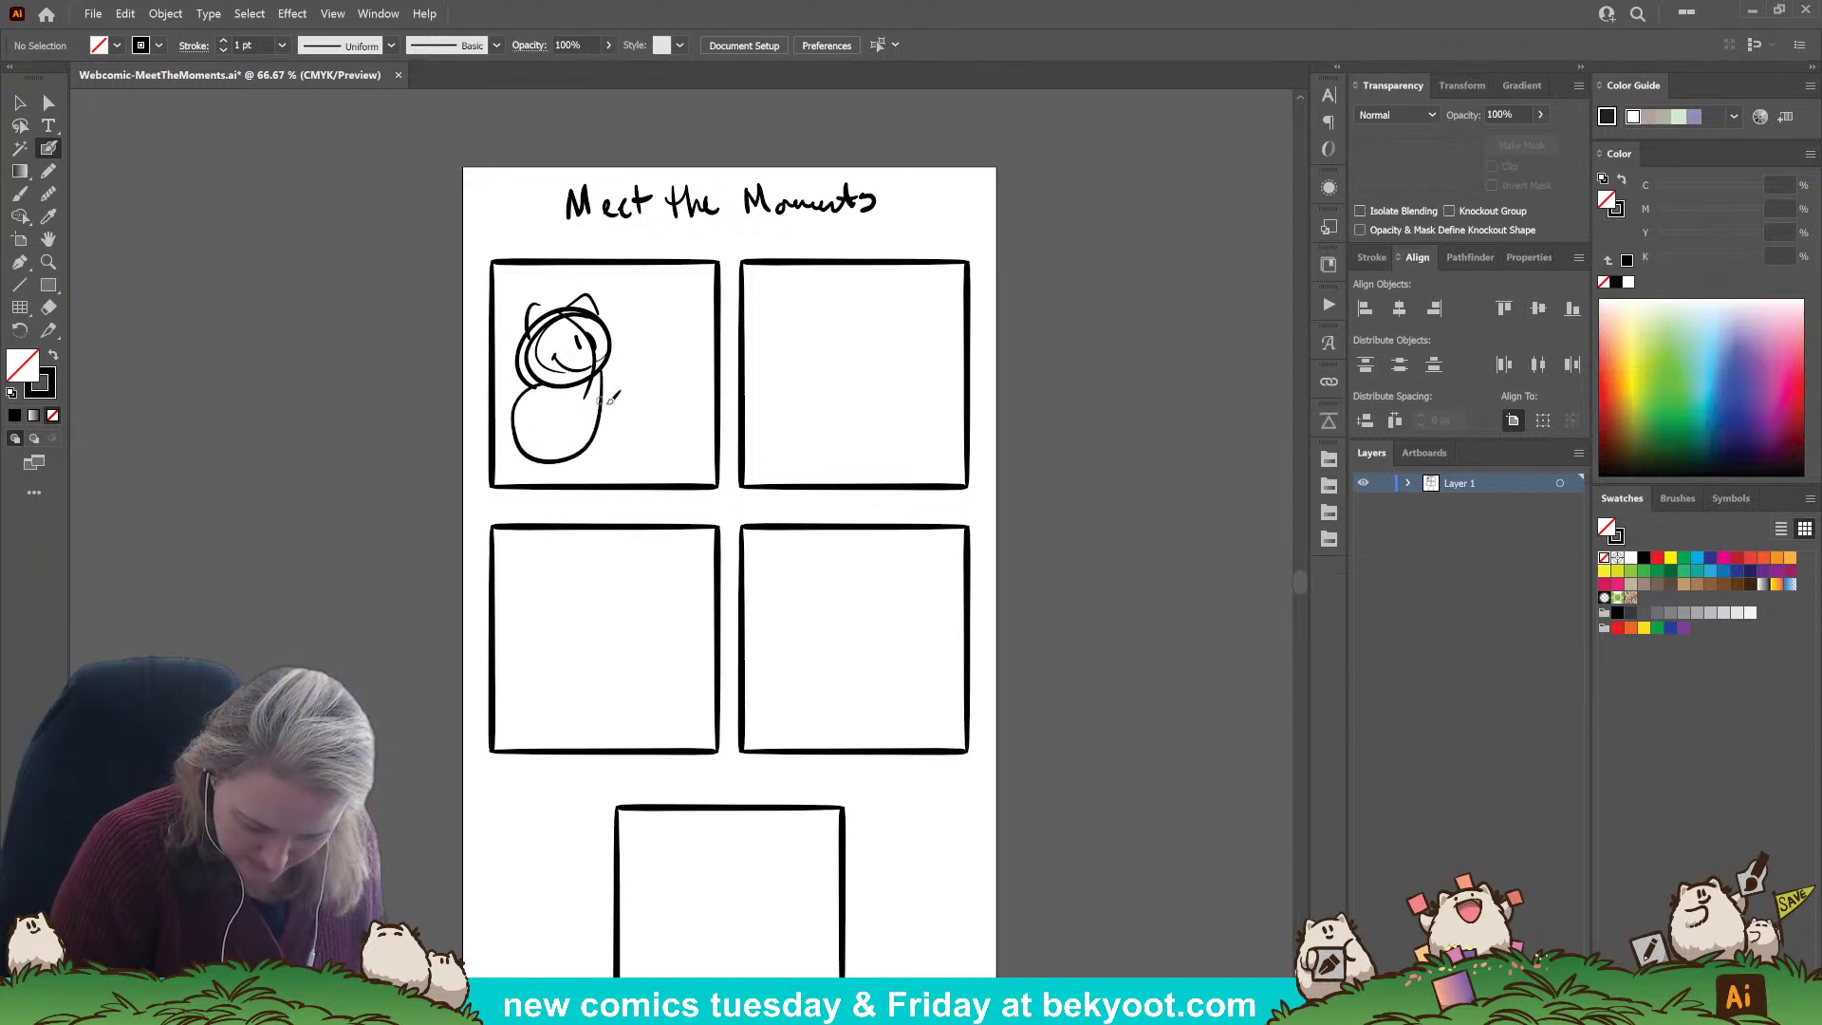
Redraw the first character's body as a smaller rounded shape and add a scribbled, pointed leaf-like form beside it.
key("ctrl+z")
mouse_move(605, 361)
left_mouse_down()
mouse_move(591, 445)
mouse_move(557, 458)
mouse_move(508, 424)
mouse_move(532, 385)
mouse_move(587, 367)
mouse_move(592, 416)
mouse_move(565, 441)
mouse_move(534, 433)
mouse_move(527, 392)
mouse_move(591, 382)
mouse_move(589, 412)
mouse_move(559, 393)
mouse_move(611, 378)
mouse_move(576, 425)
left_mouse_up()
key("ctrl+z")
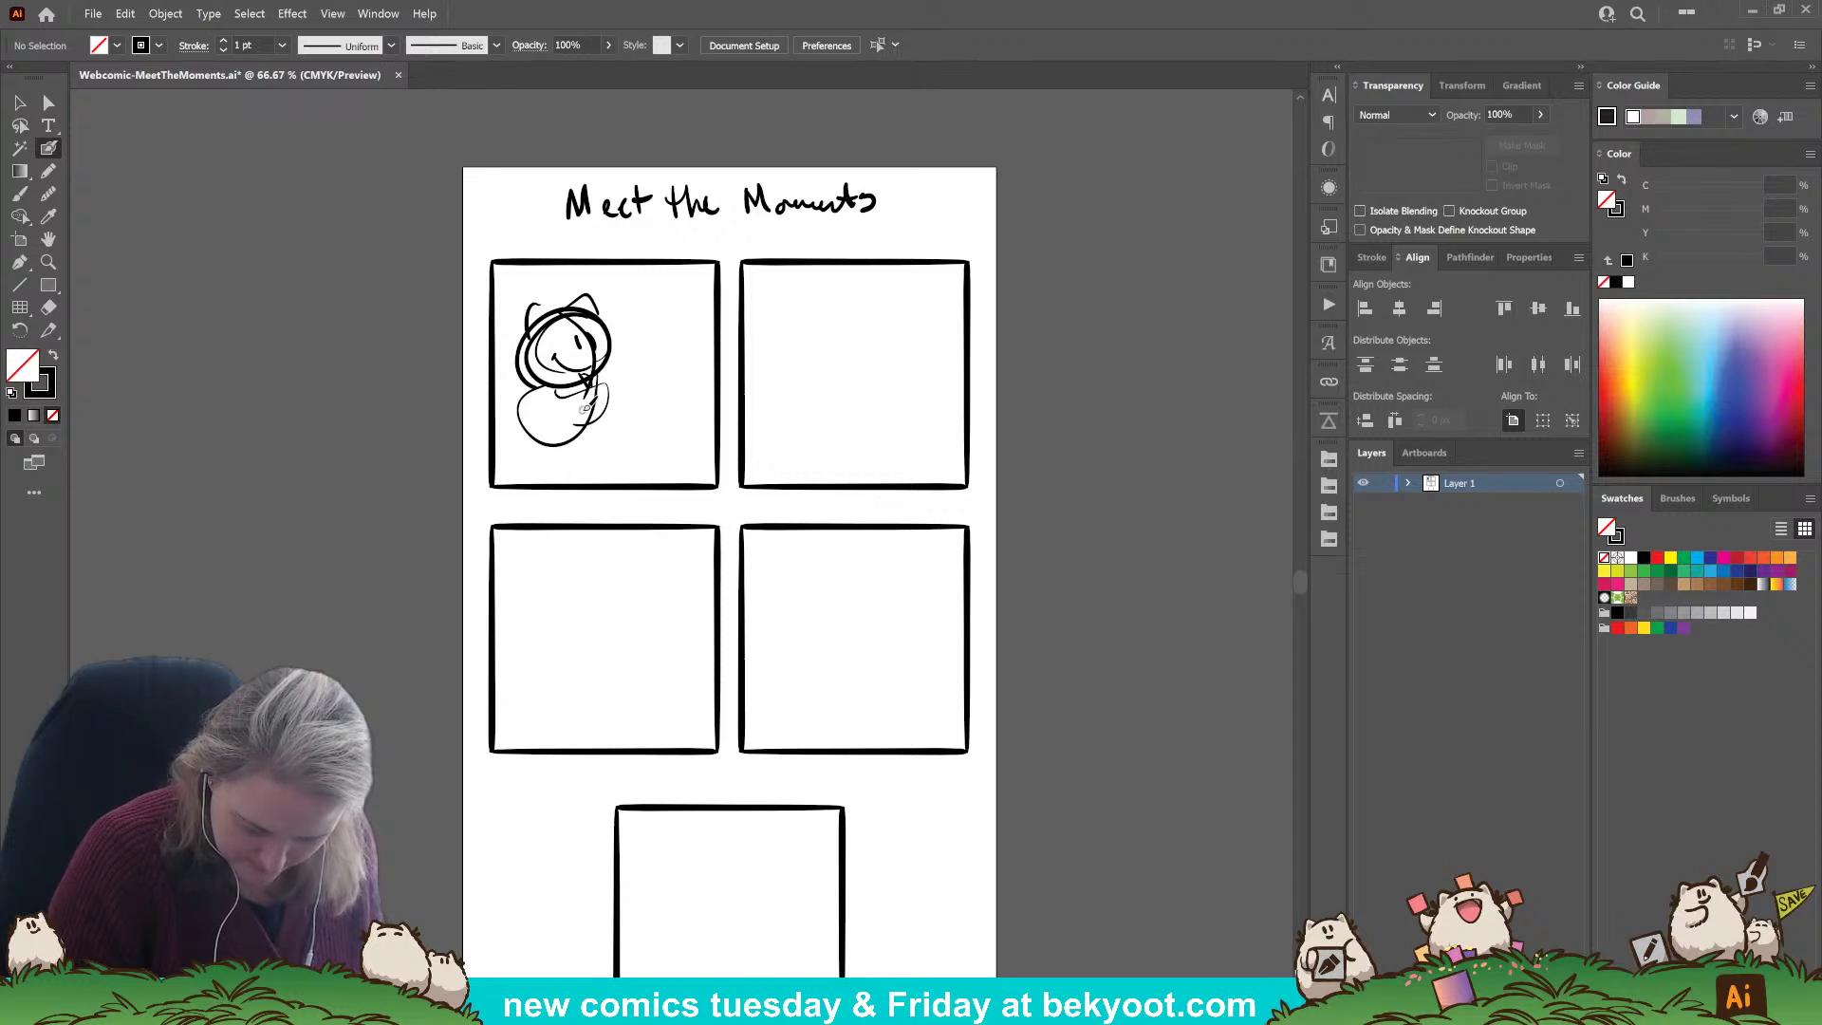
key("ctrl+z")
left_click_drag(635, 365, 608, 407)
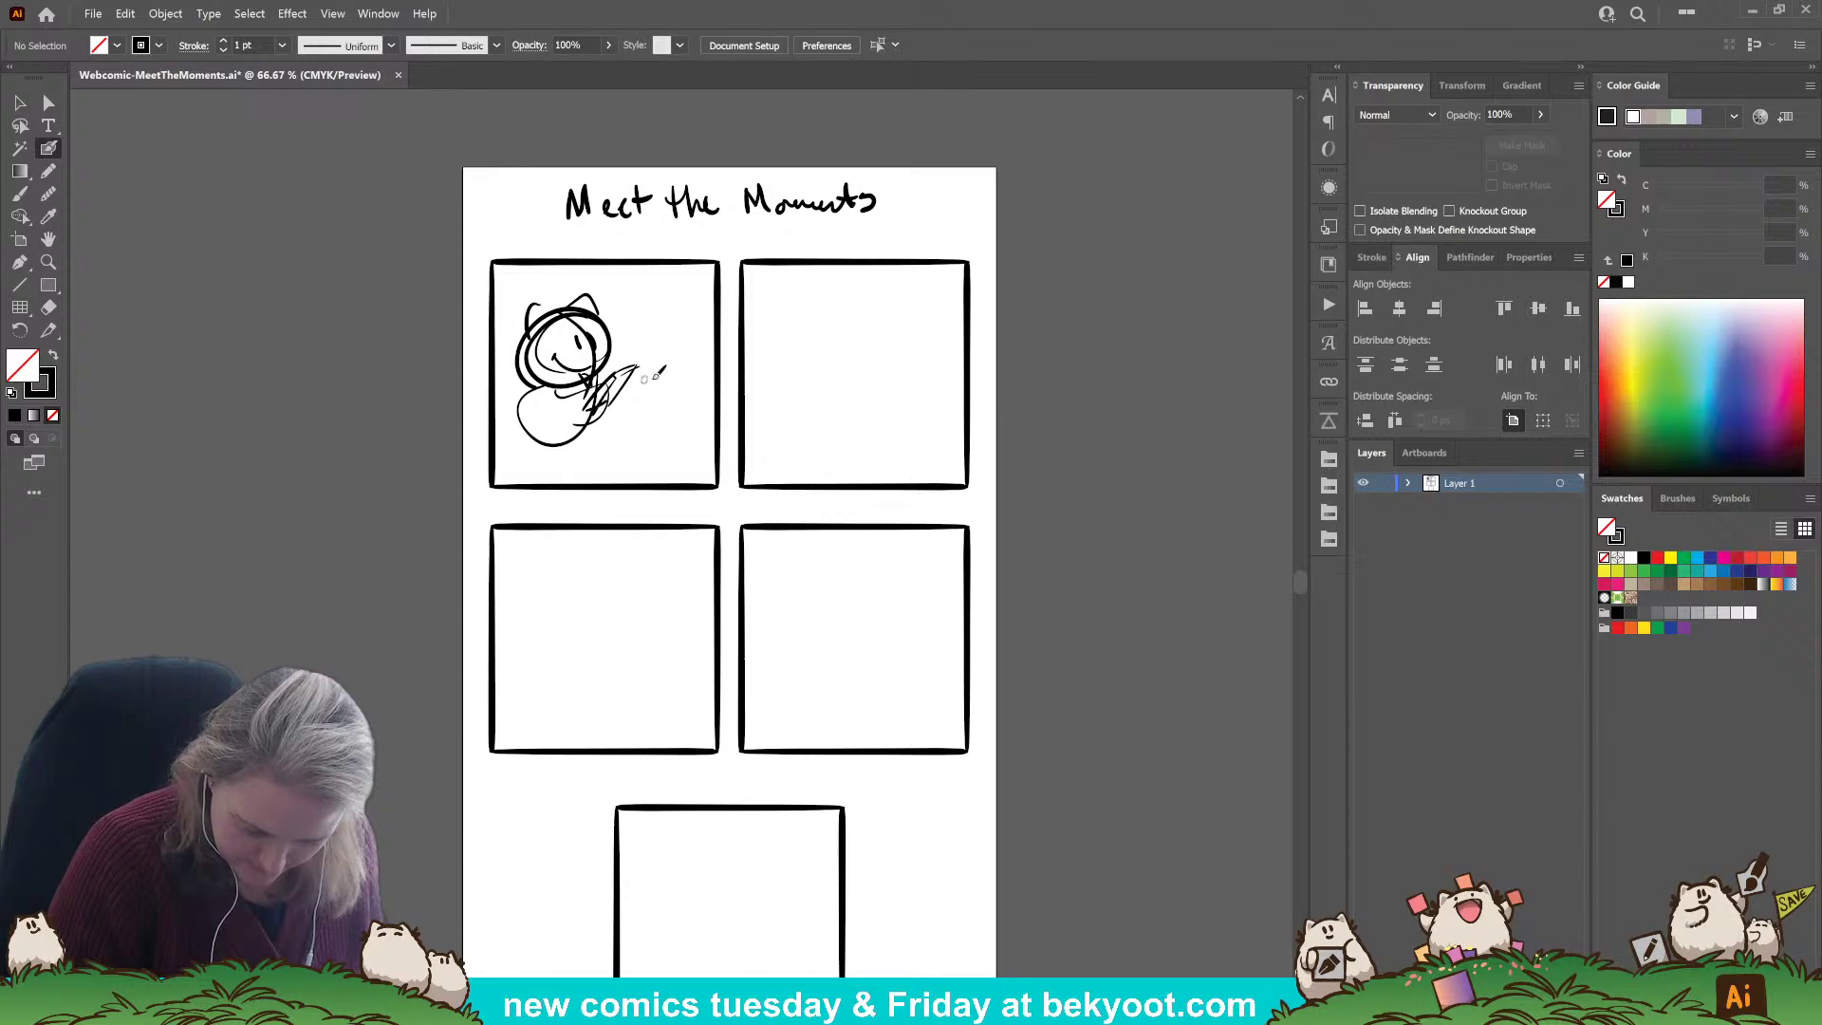
Draw small floating shapes beside the first panel's character and curved ground lines across the panel's lower part.
mouse_move(680, 304)
left_mouse_down()
mouse_move(669, 324)
mouse_move(696, 306)
mouse_move(680, 301)
left_mouse_up()
left_click_drag(669, 314, 665, 317)
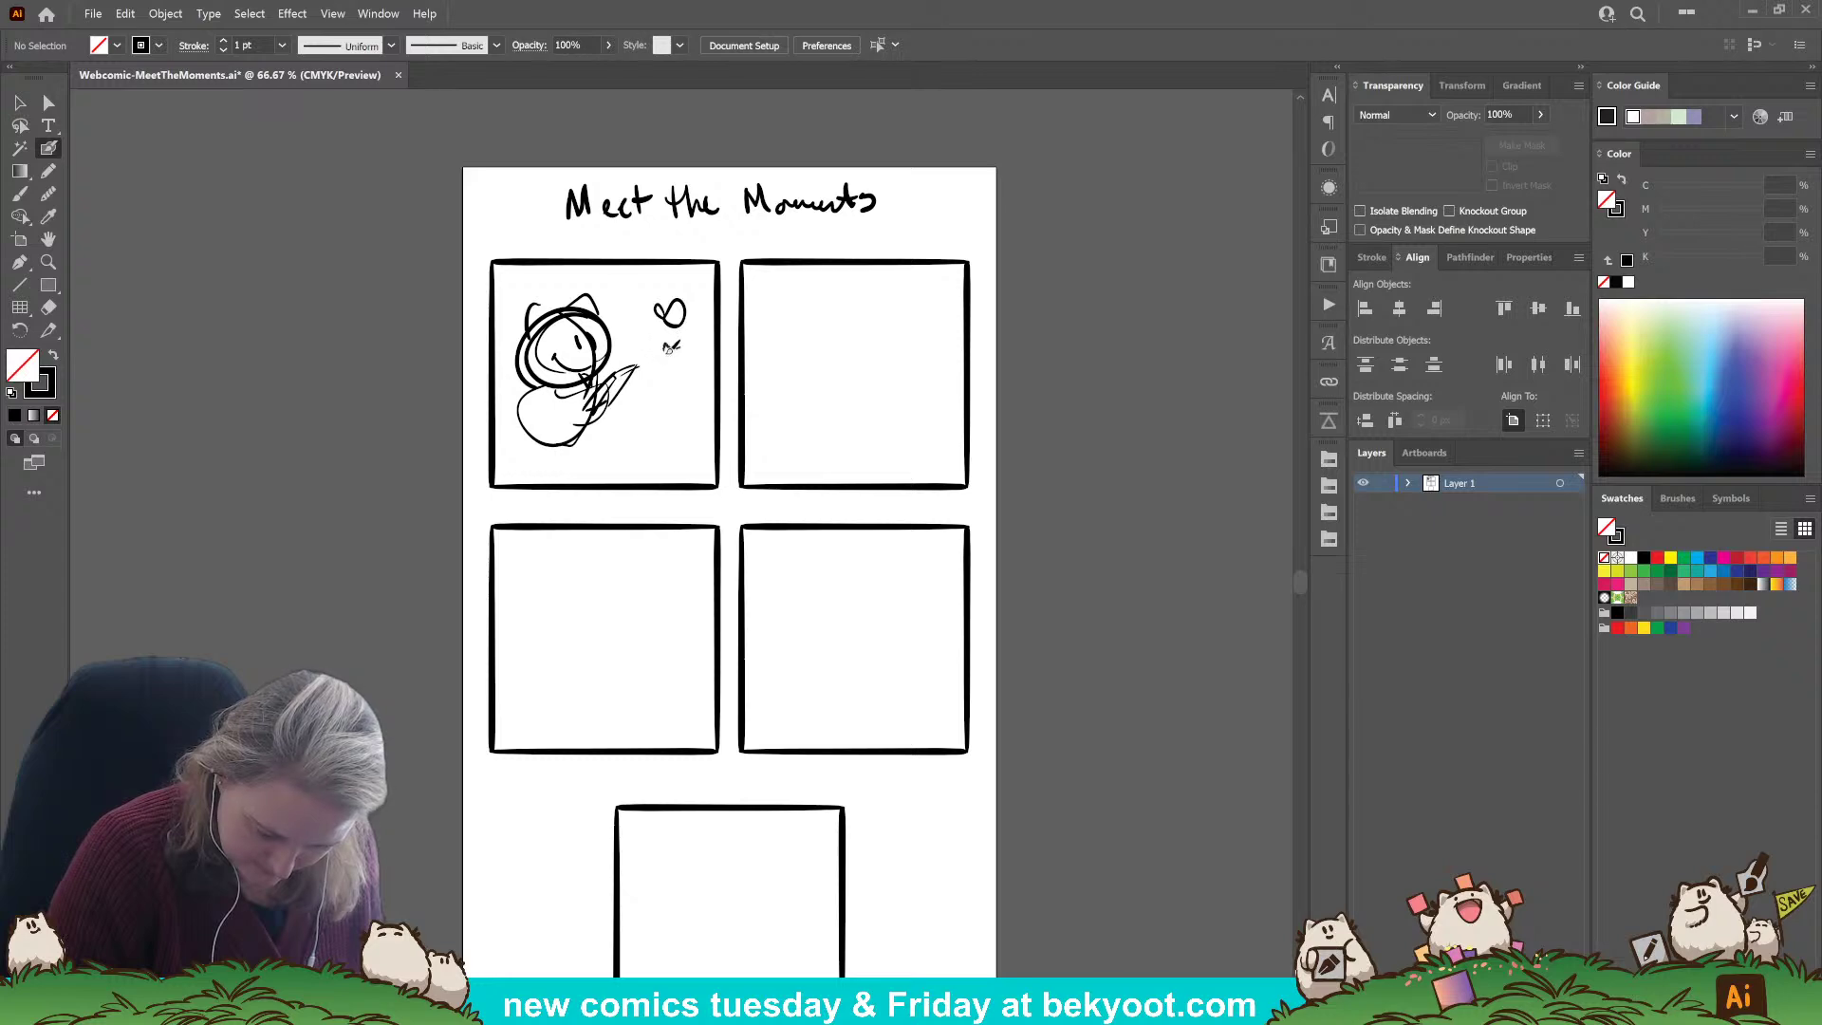
left_click_drag(669, 271, 650, 281)
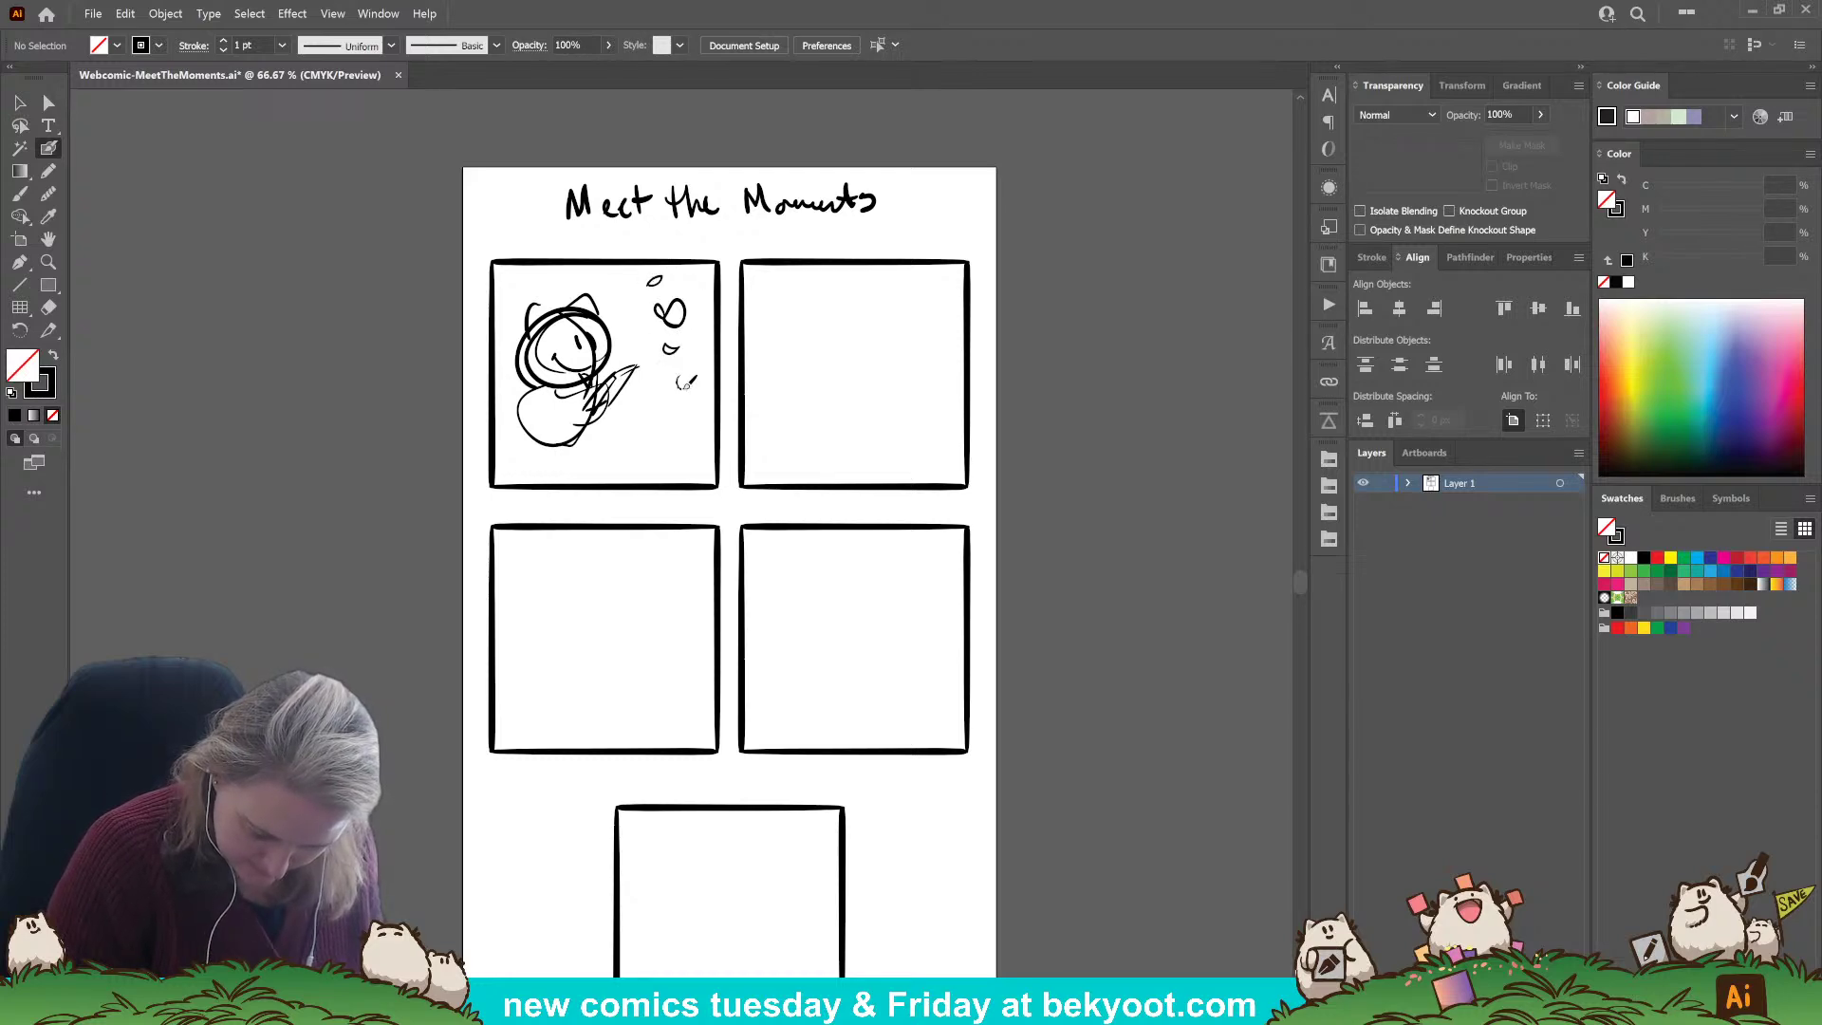
left_click_drag(702, 380, 679, 375)
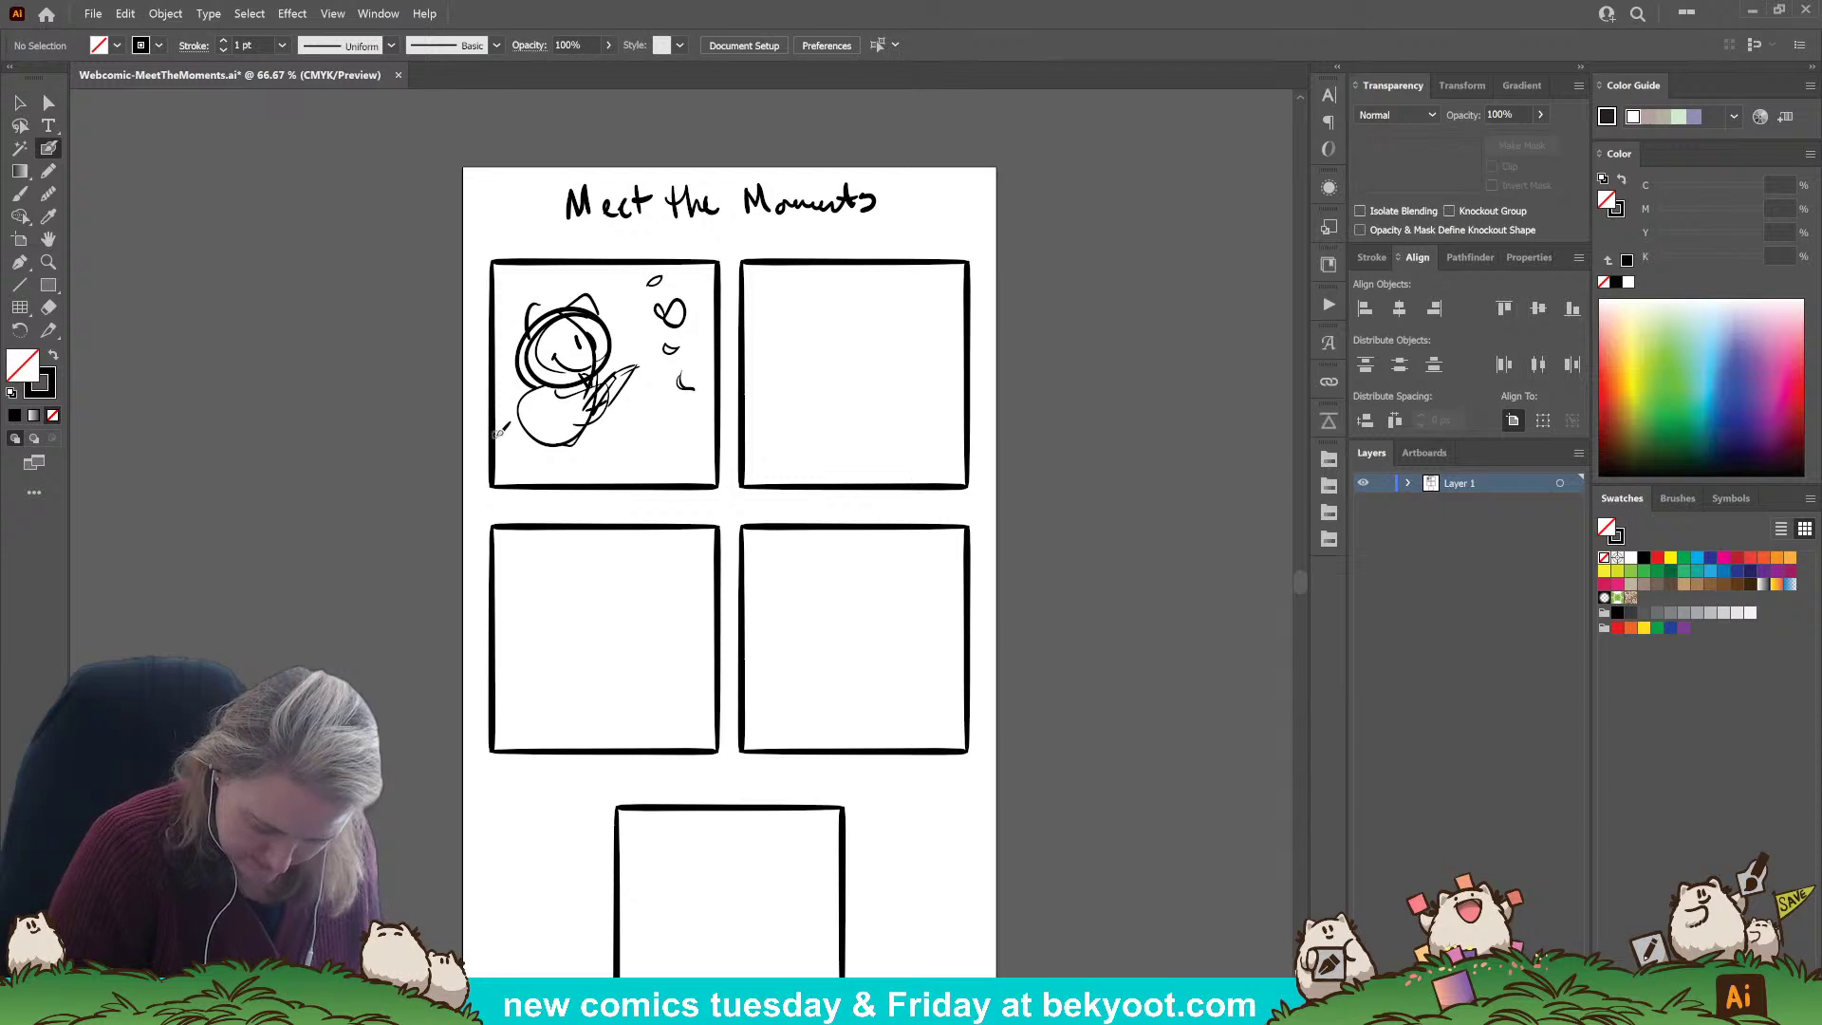
mouse_move(497, 436)
left_mouse_down()
mouse_move(558, 430)
mouse_move(677, 482)
mouse_move(698, 445)
left_mouse_up()
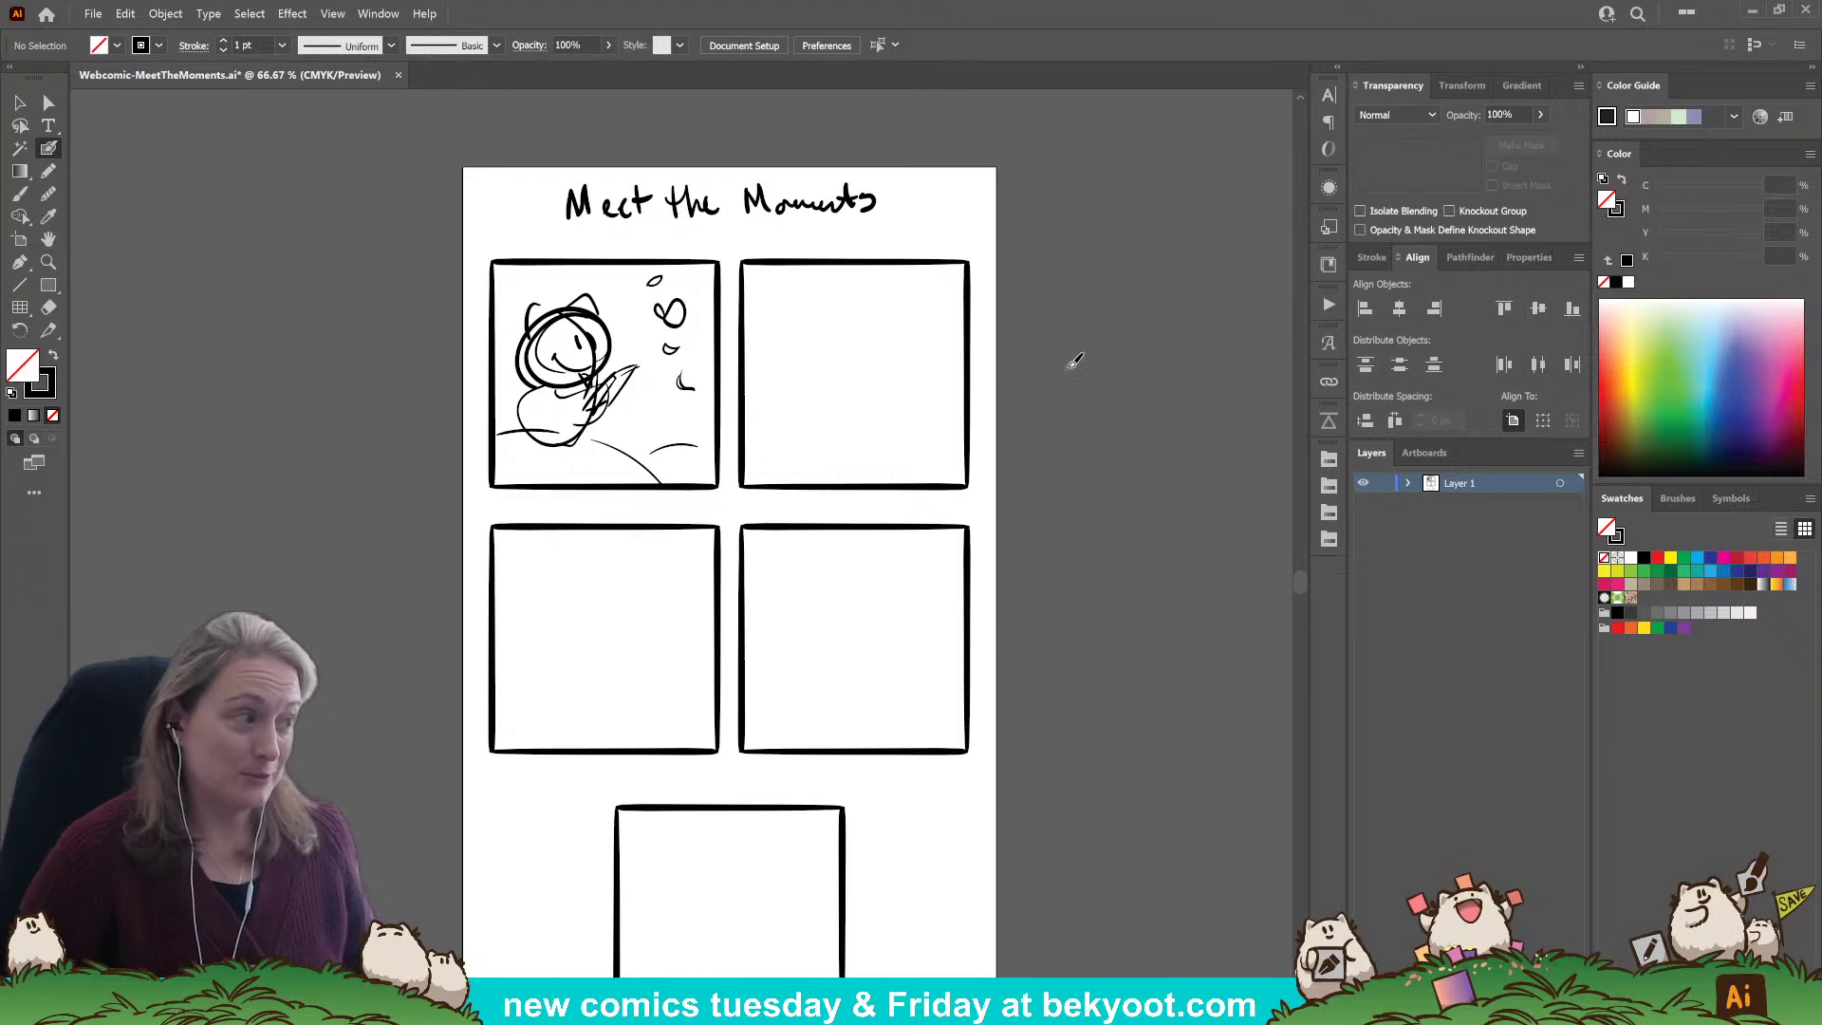
key("v")
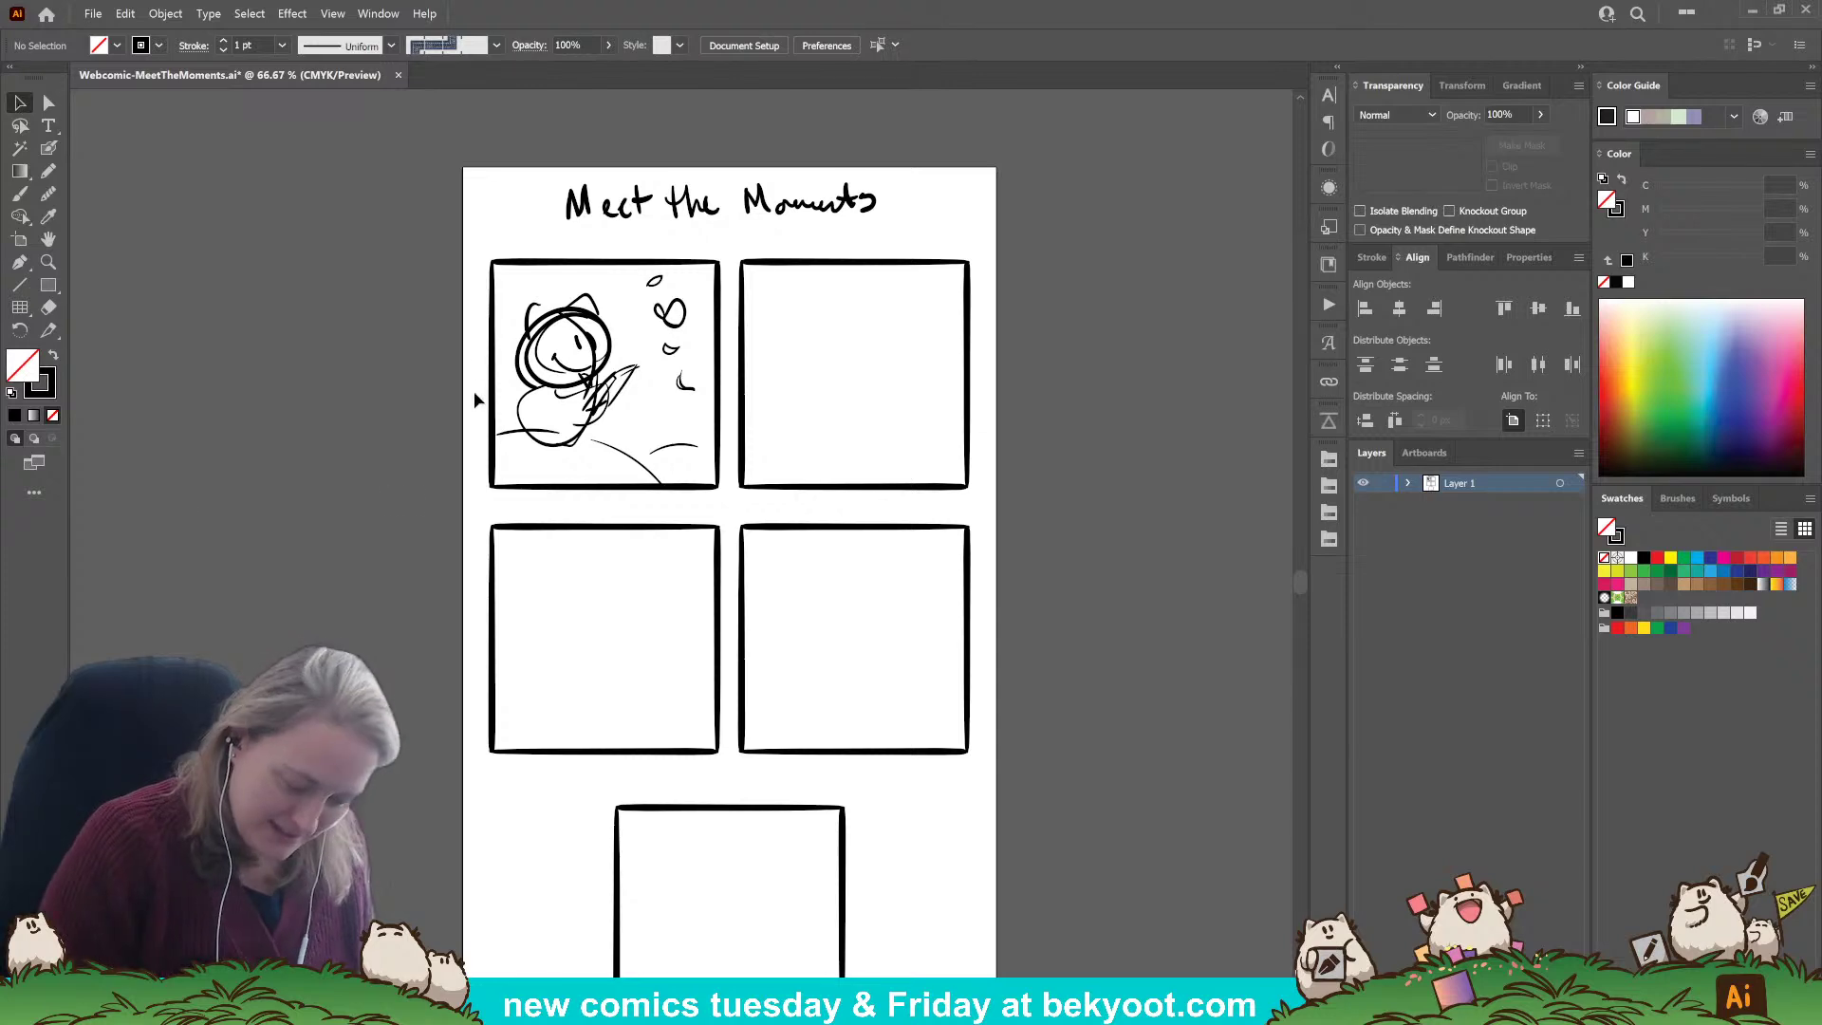
left_click(721, 495)
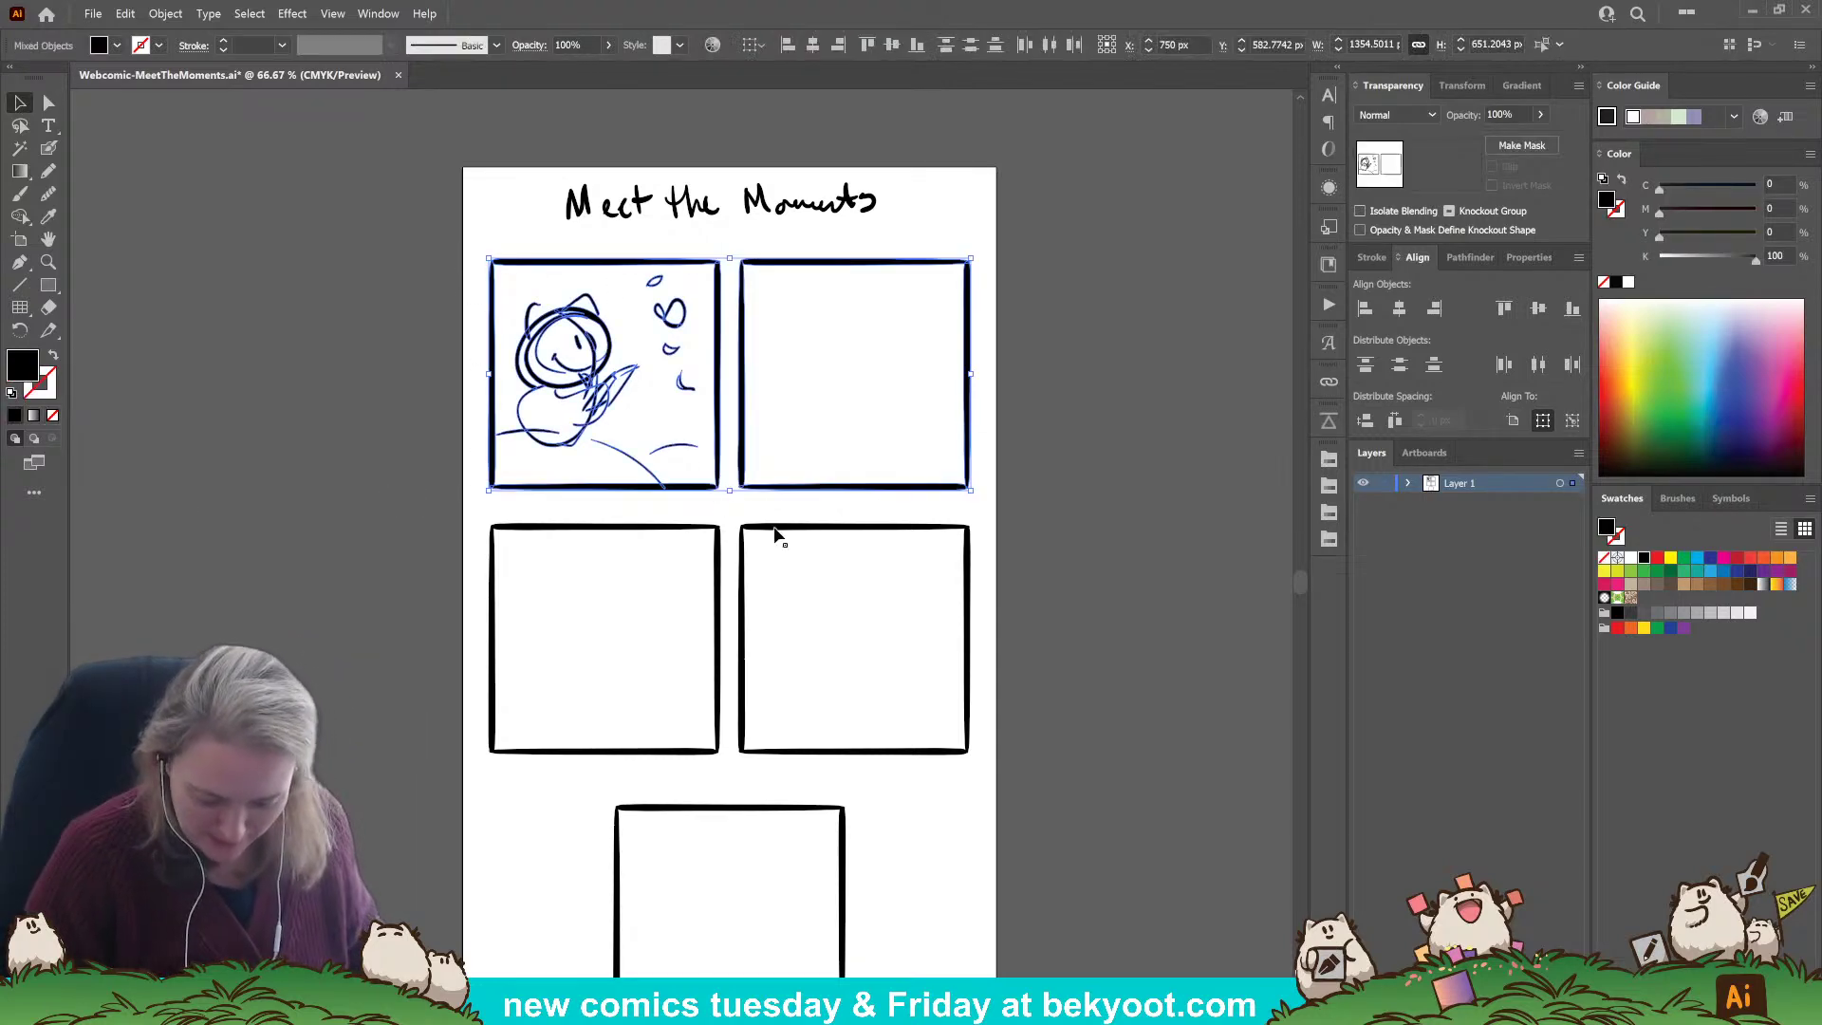
left_click(1061, 451)
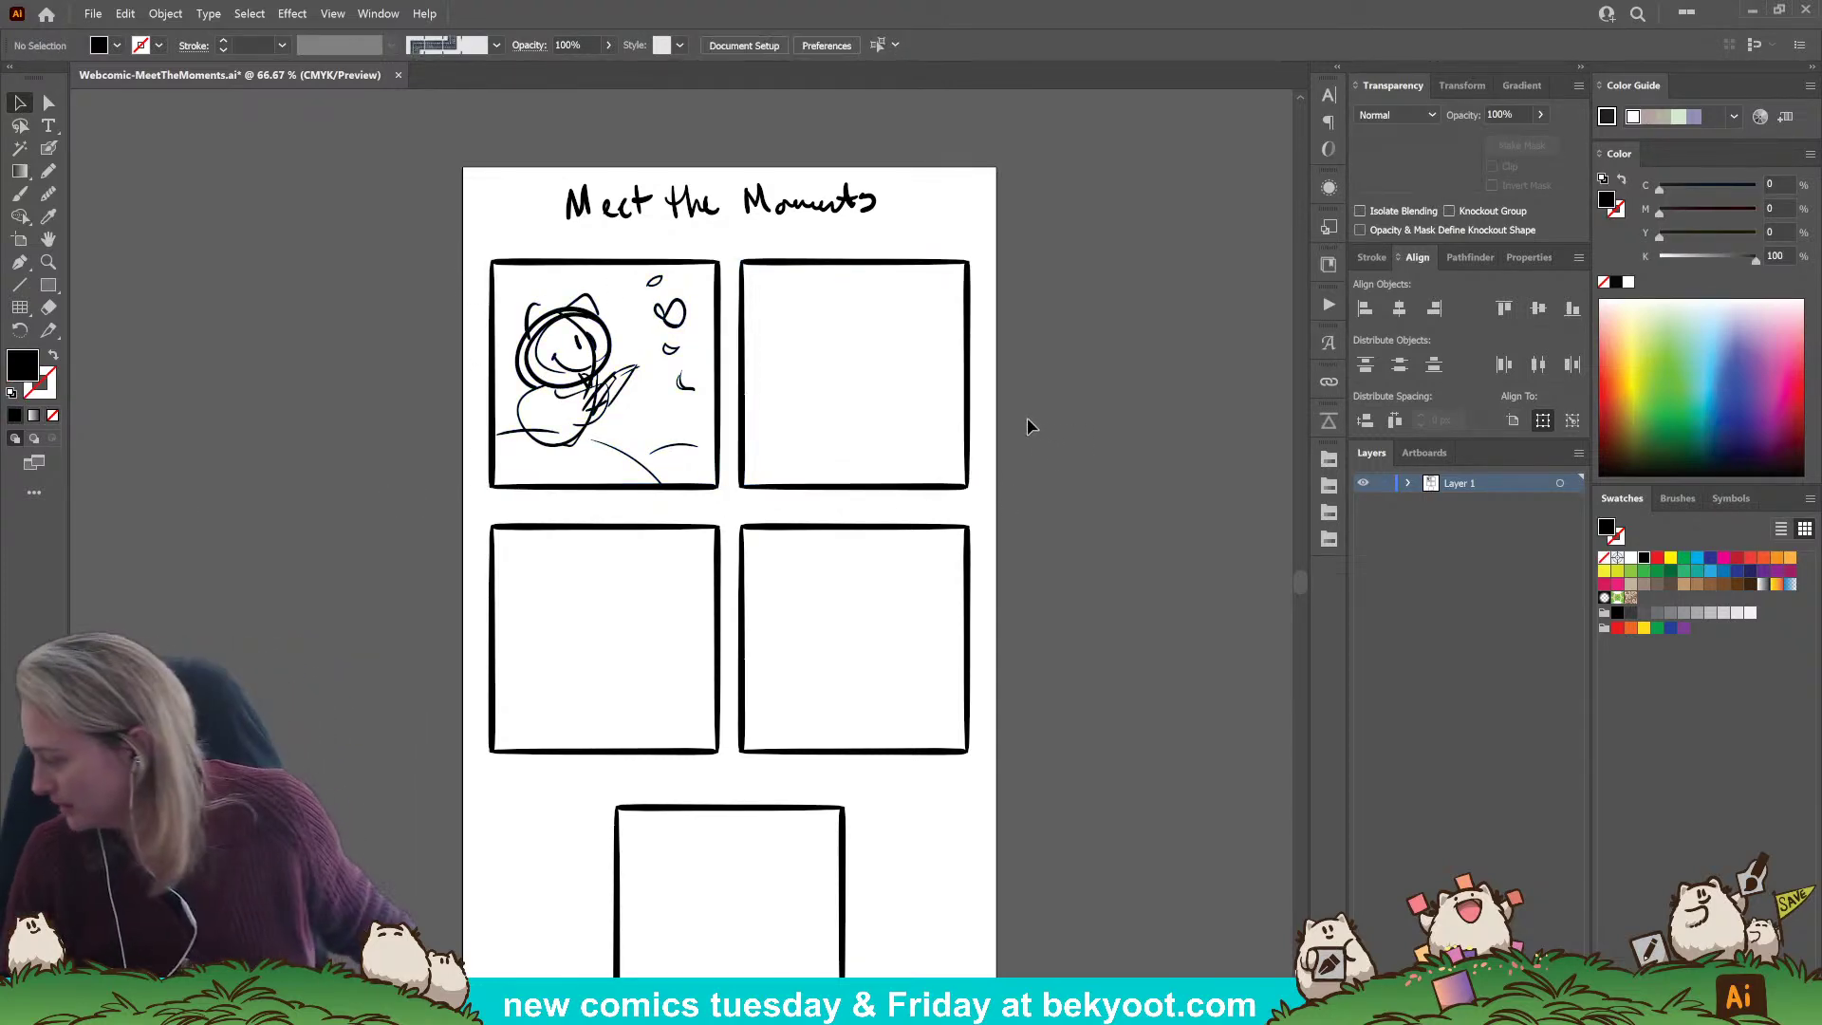
Sketch a cat-eared character leaning toward a mushroom cap in the second panel, with face guides, tail, reaching arm and motion marks.
left_click(48, 148)
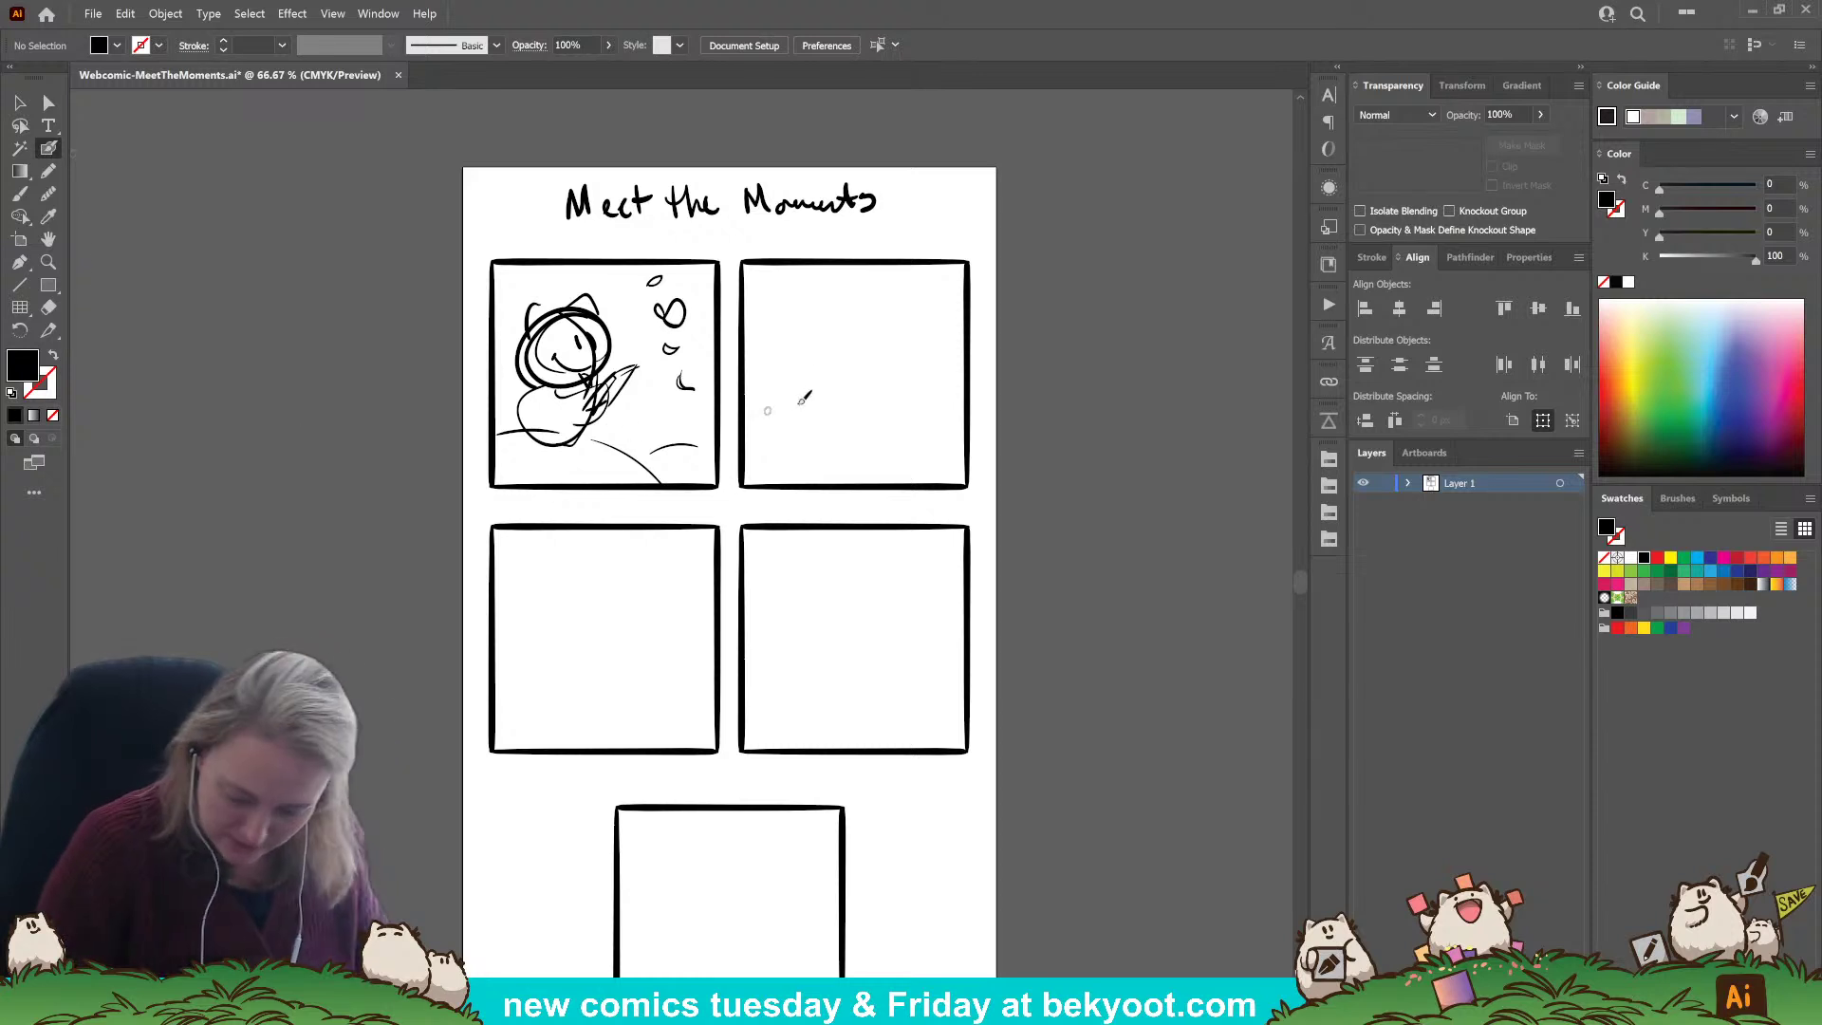
mouse_move(768, 407)
left_mouse_down()
mouse_move(834, 404)
mouse_move(769, 406)
left_mouse_up()
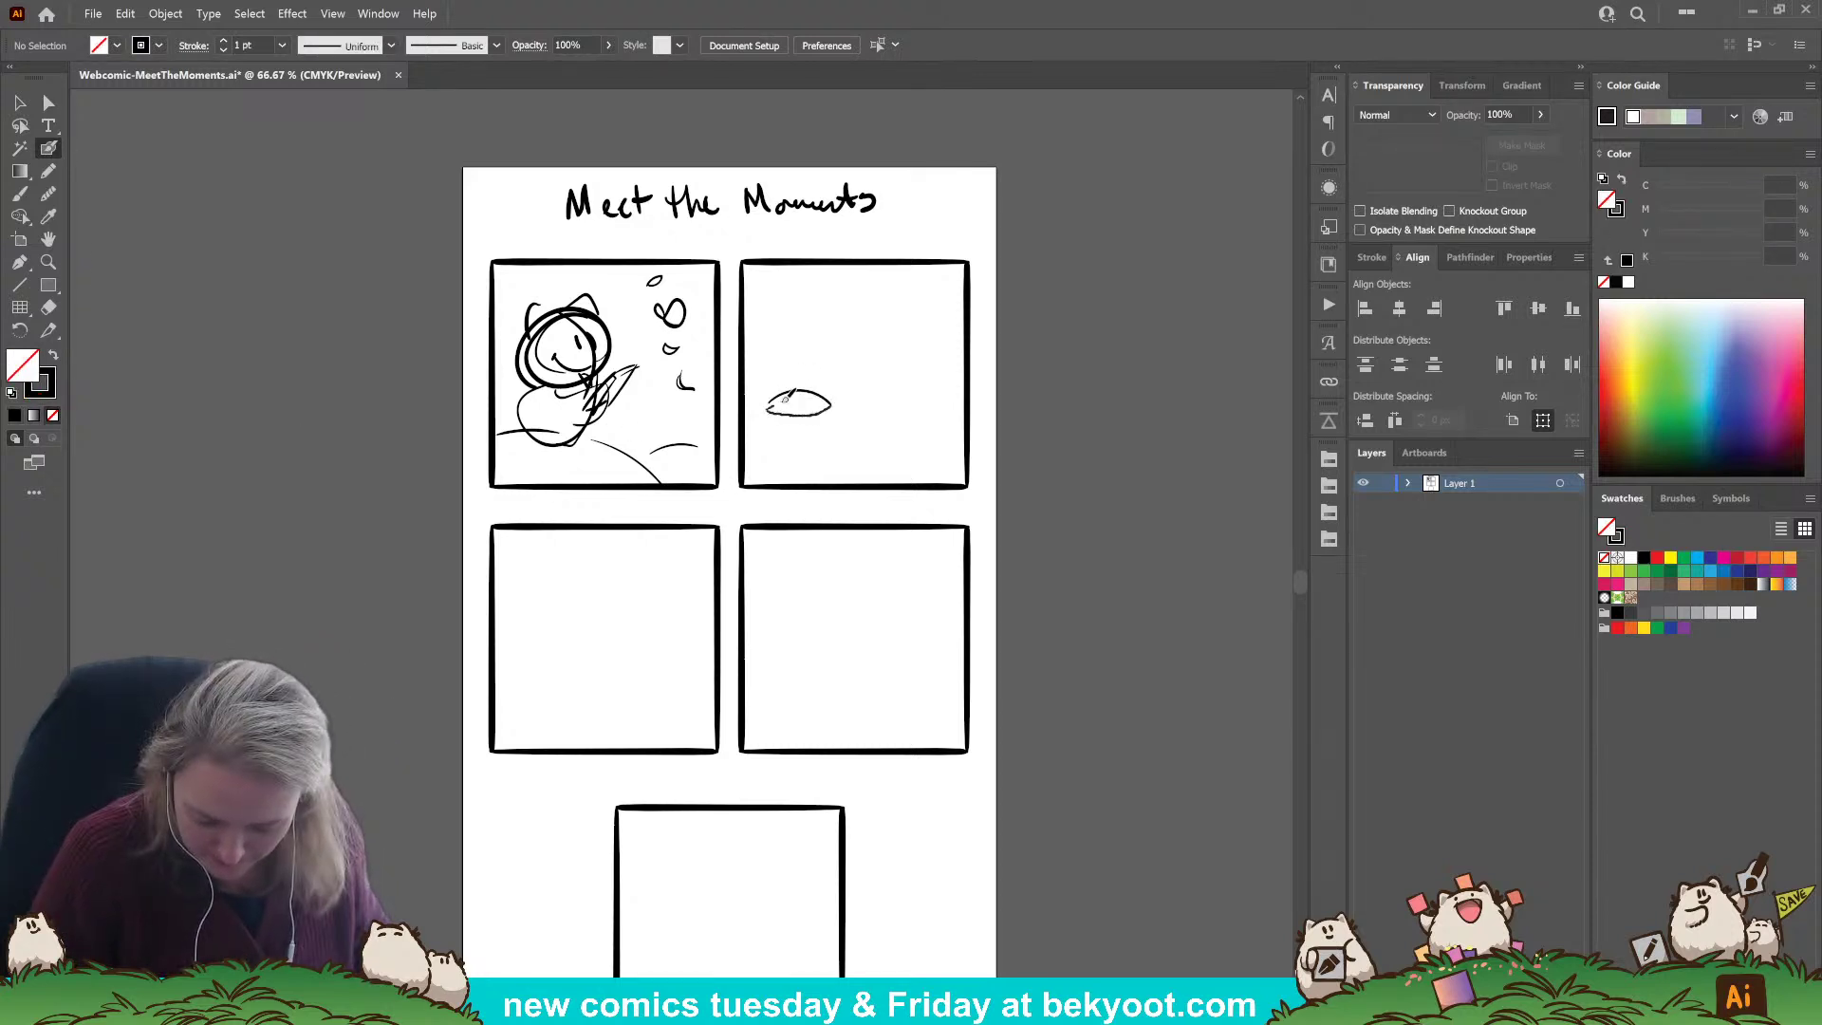
mouse_move(894, 324)
left_mouse_down()
mouse_move(936, 352)
mouse_move(846, 353)
mouse_move(931, 350)
mouse_move(887, 321)
mouse_move(881, 399)
mouse_move(891, 342)
mouse_move(858, 332)
mouse_move(878, 324)
mouse_move(864, 312)
mouse_move(844, 355)
mouse_move(934, 349)
left_mouse_up()
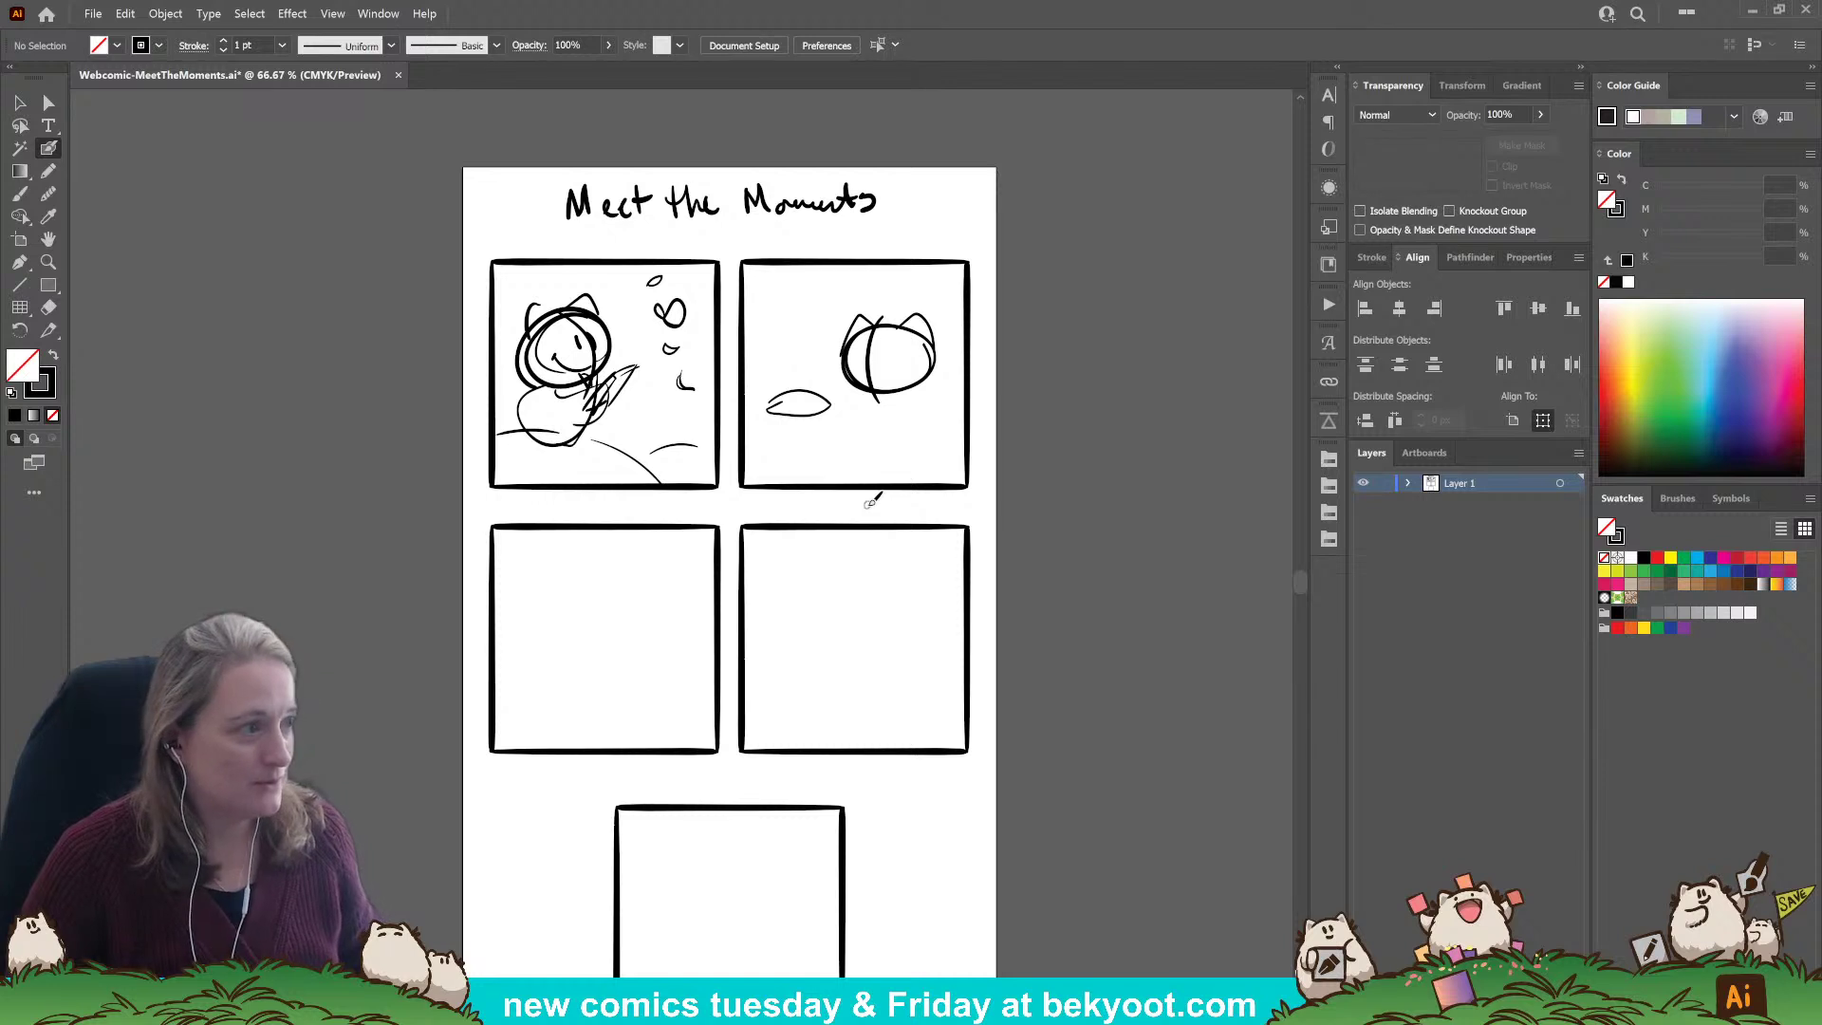
left_click_drag(859, 391, 930, 429)
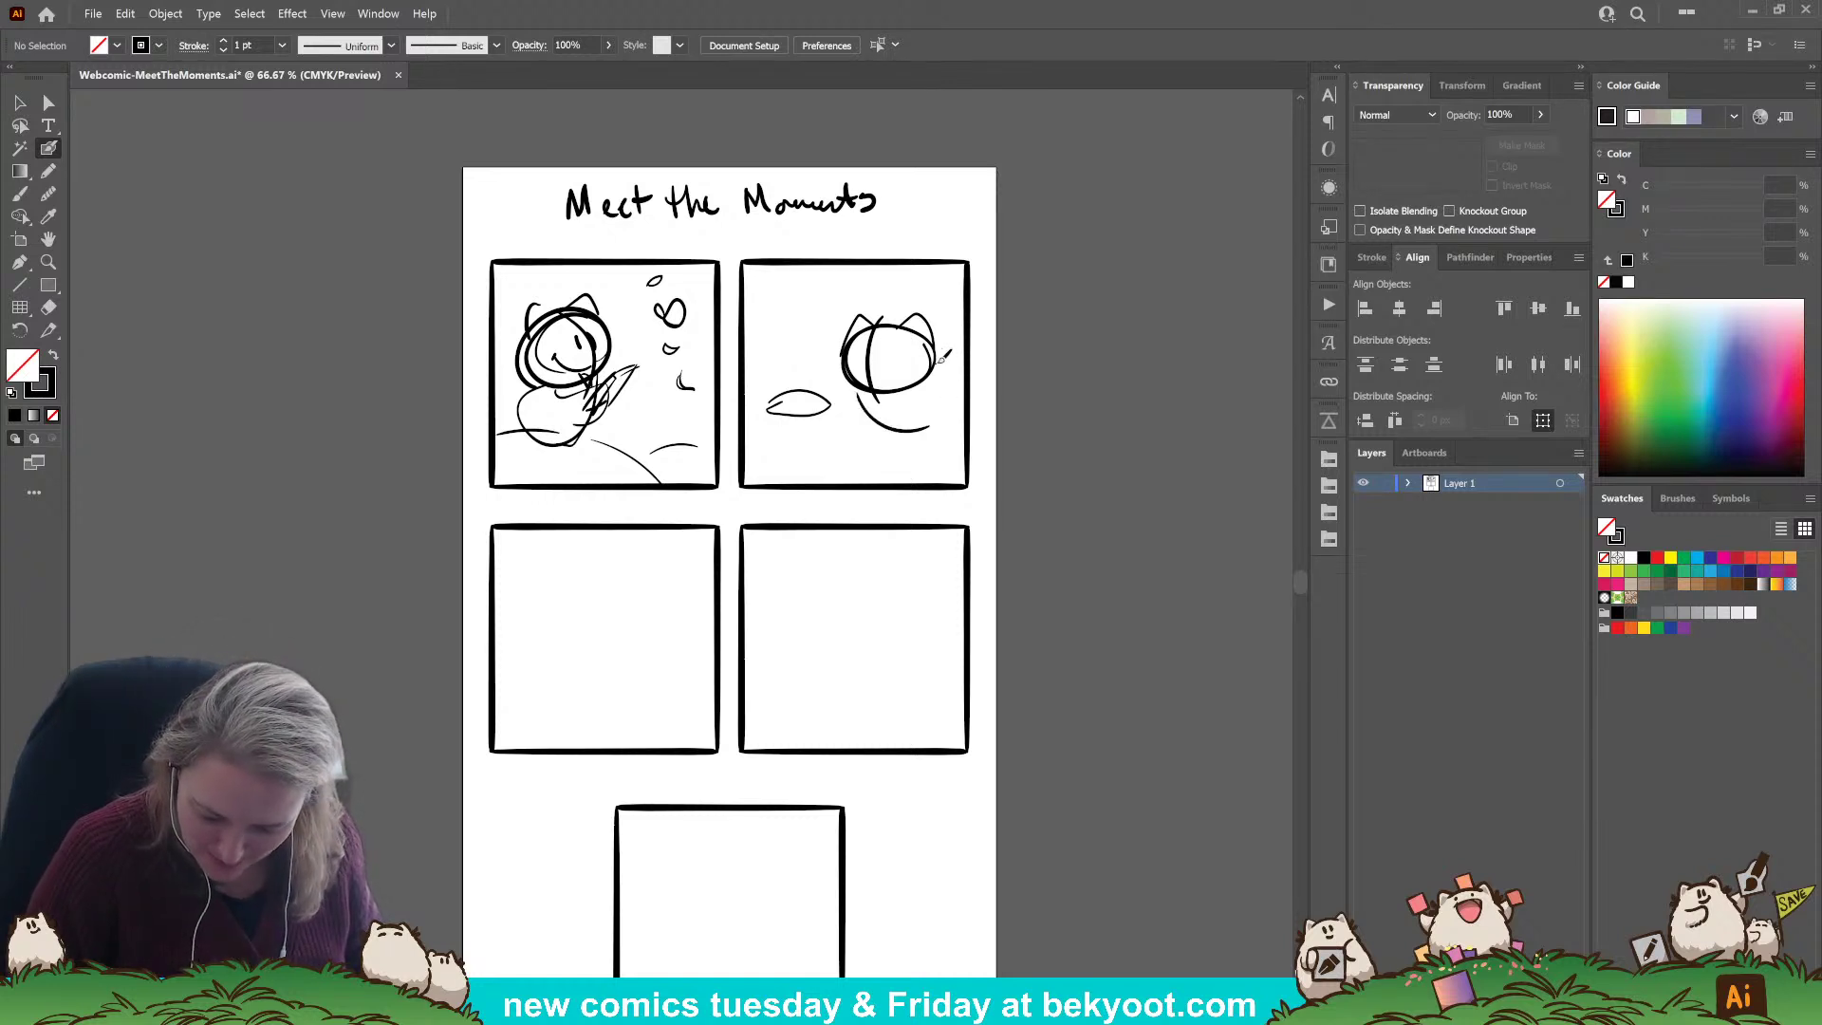
mouse_move(936, 365)
left_mouse_down()
mouse_move(966, 373)
mouse_move(930, 427)
left_mouse_up()
mouse_move(842, 375)
left_mouse_down()
mouse_move(804, 364)
mouse_move(830, 380)
mouse_move(819, 360)
mouse_move(763, 394)
left_mouse_up()
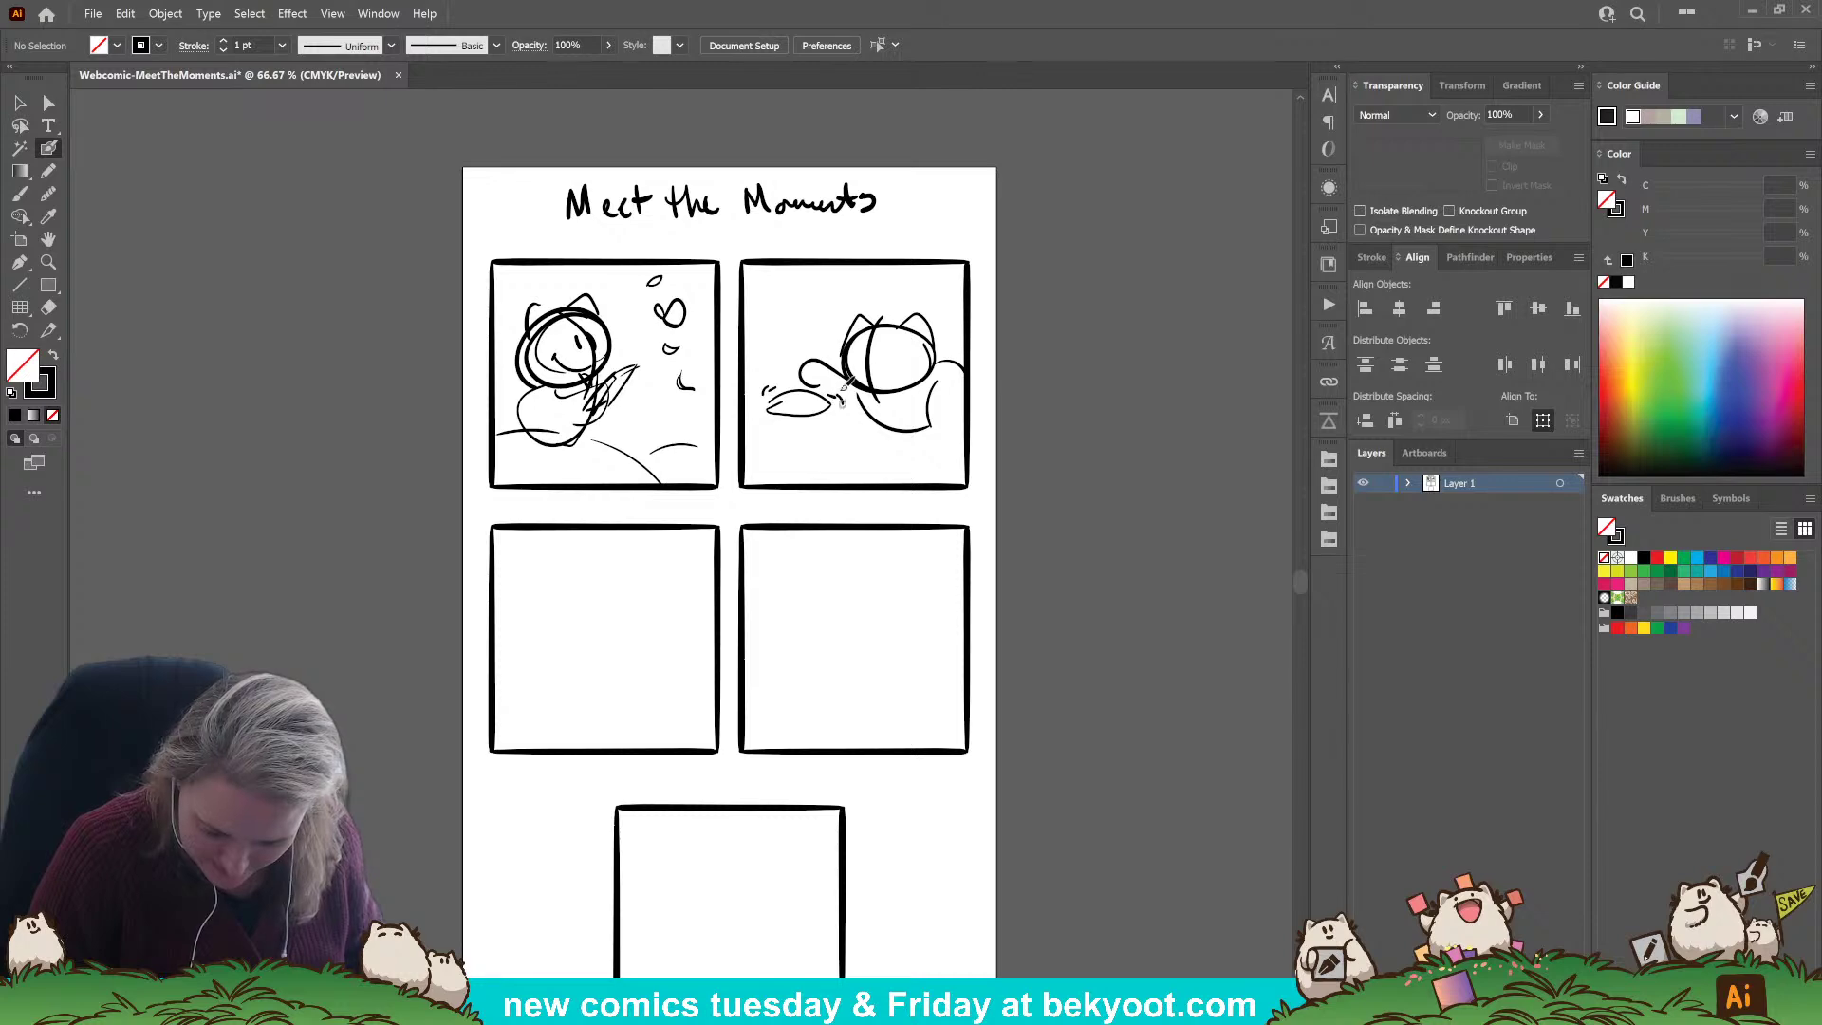
left_click_drag(861, 357, 879, 368)
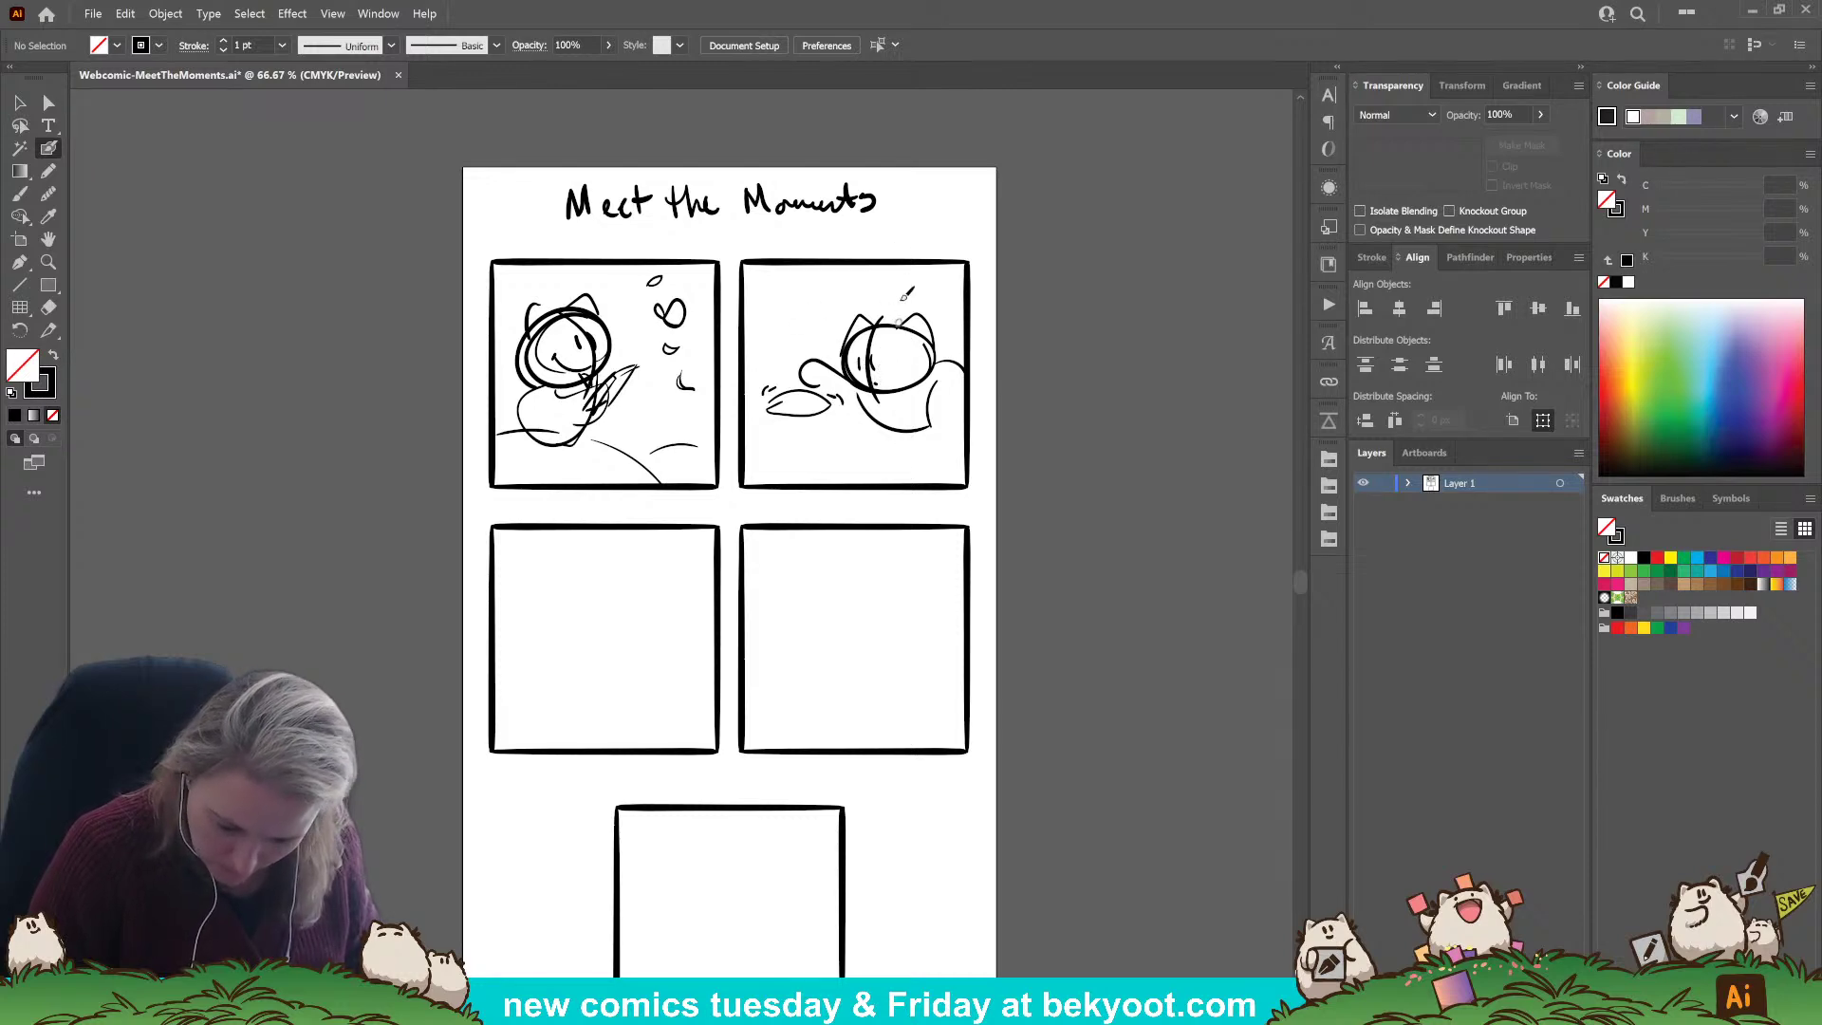
left_click_drag(903, 376, 893, 387)
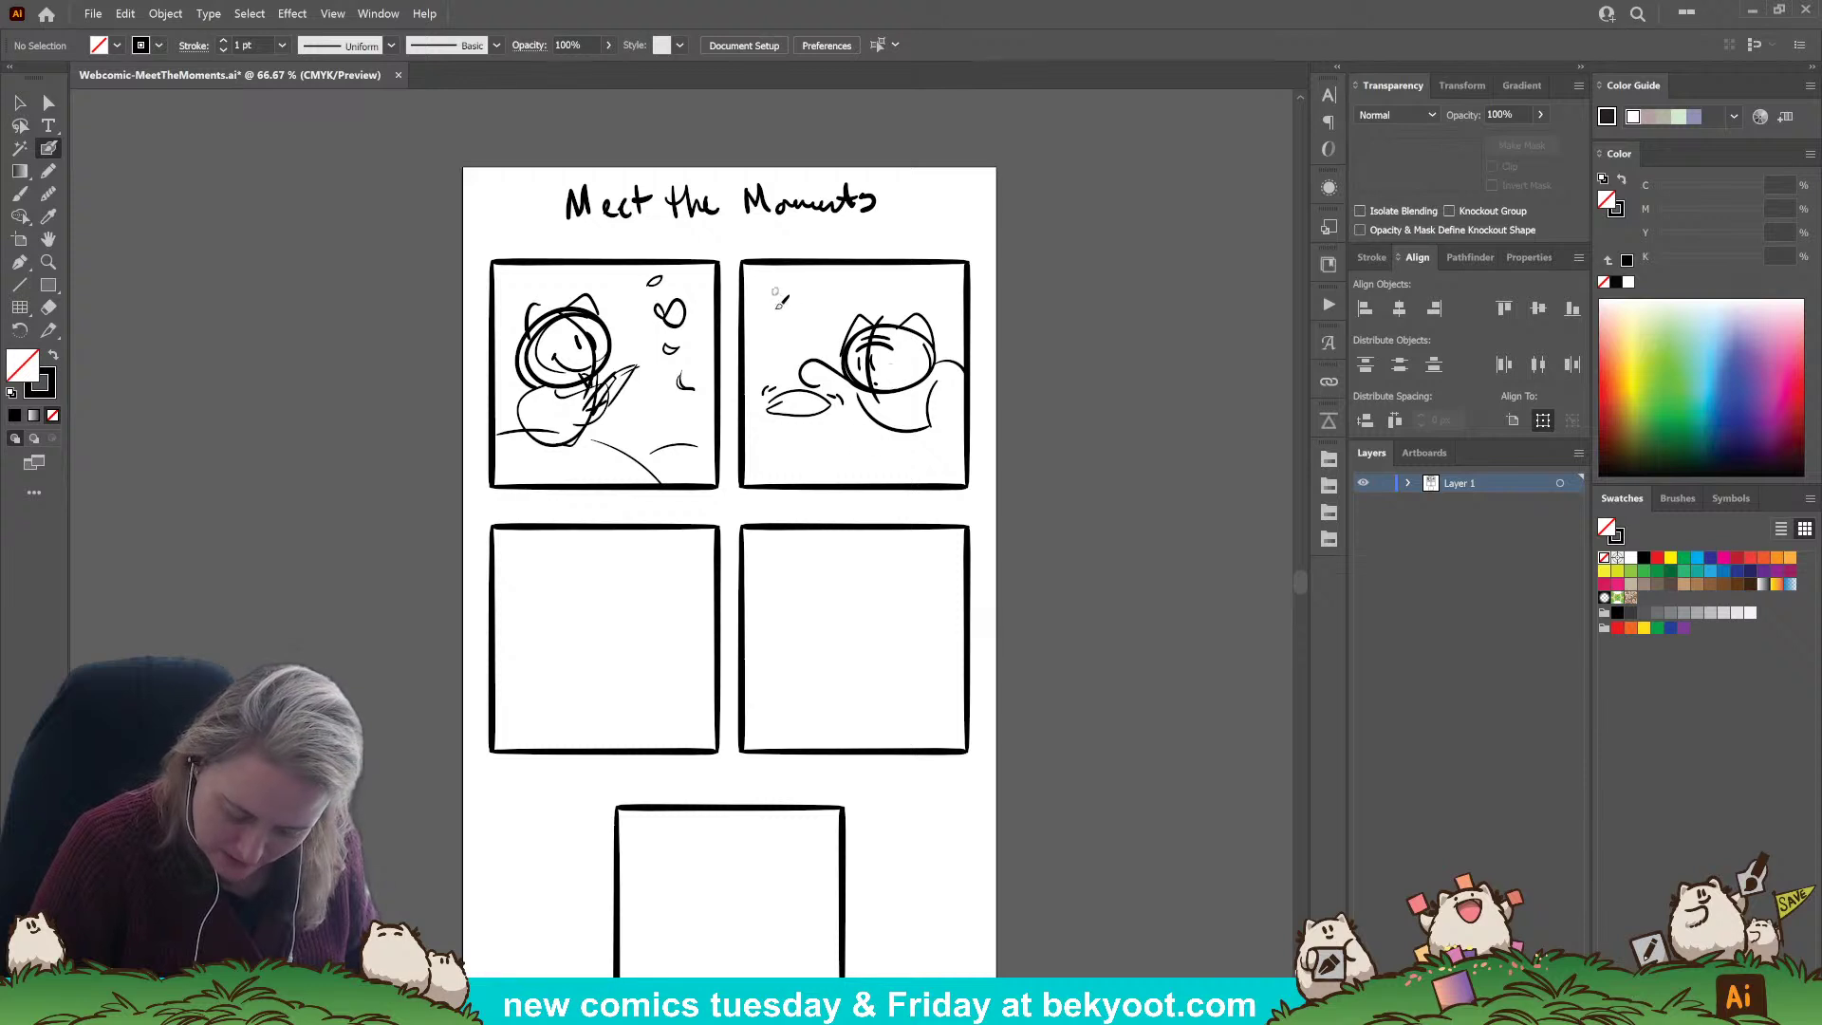
Letter "bop bop" above the reaching arm and sketch a flat book and small mushrooms on the second panel's ground.
left_click_drag(778, 332, 810, 318)
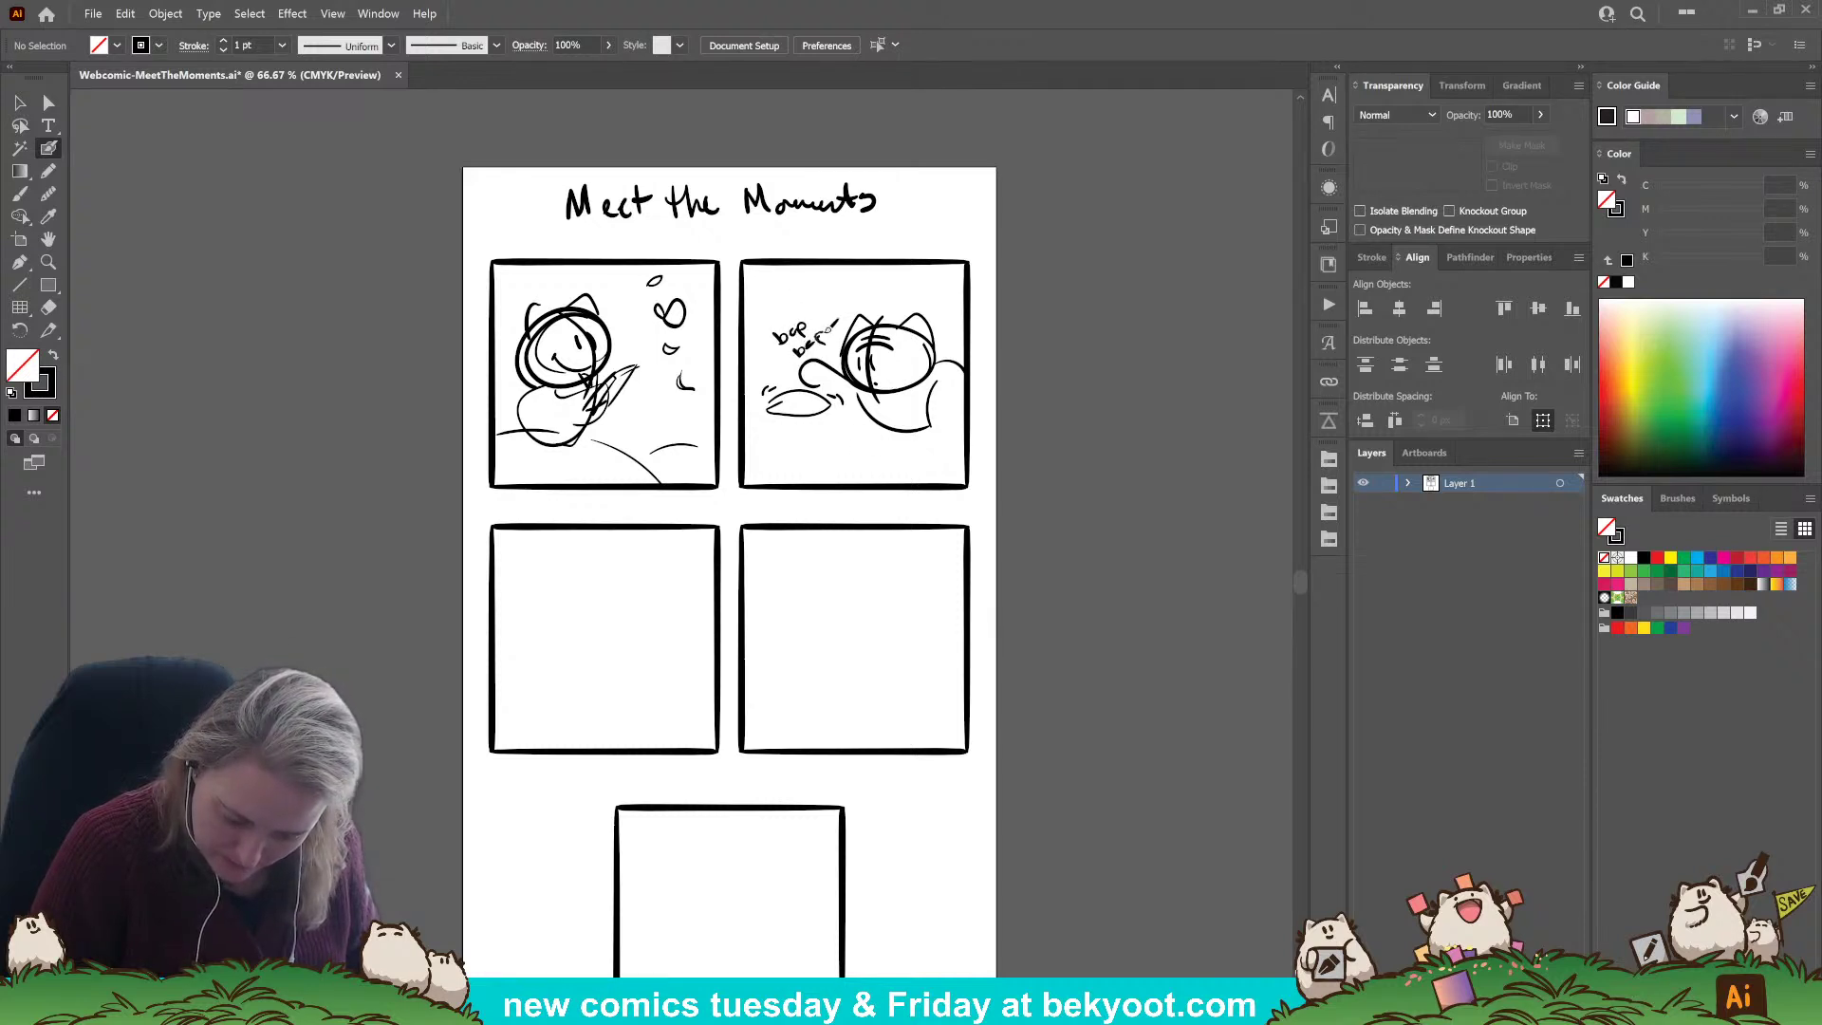
left_click_drag(818, 334, 814, 347)
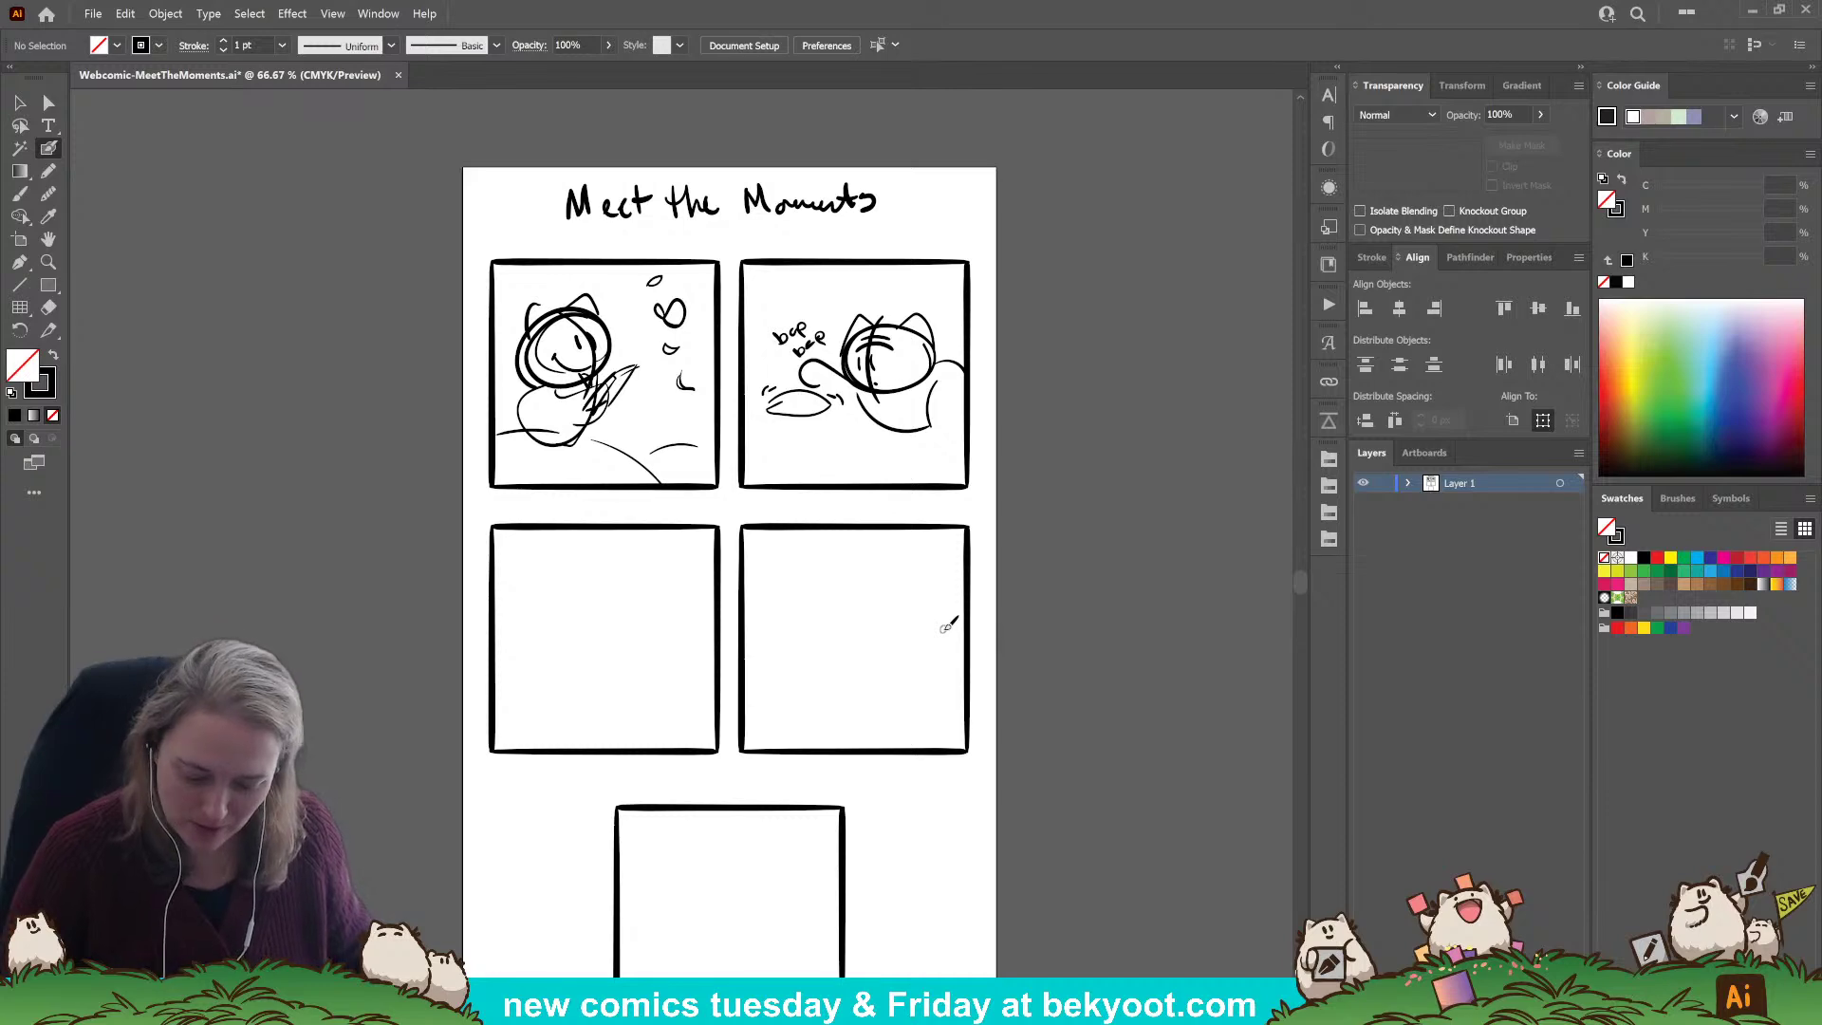
mouse_move(893, 396)
left_mouse_down()
mouse_move(865, 434)
mouse_move(918, 420)
mouse_move(828, 439)
mouse_move(866, 448)
mouse_move(900, 440)
mouse_move(820, 442)
mouse_move(911, 443)
left_mouse_up()
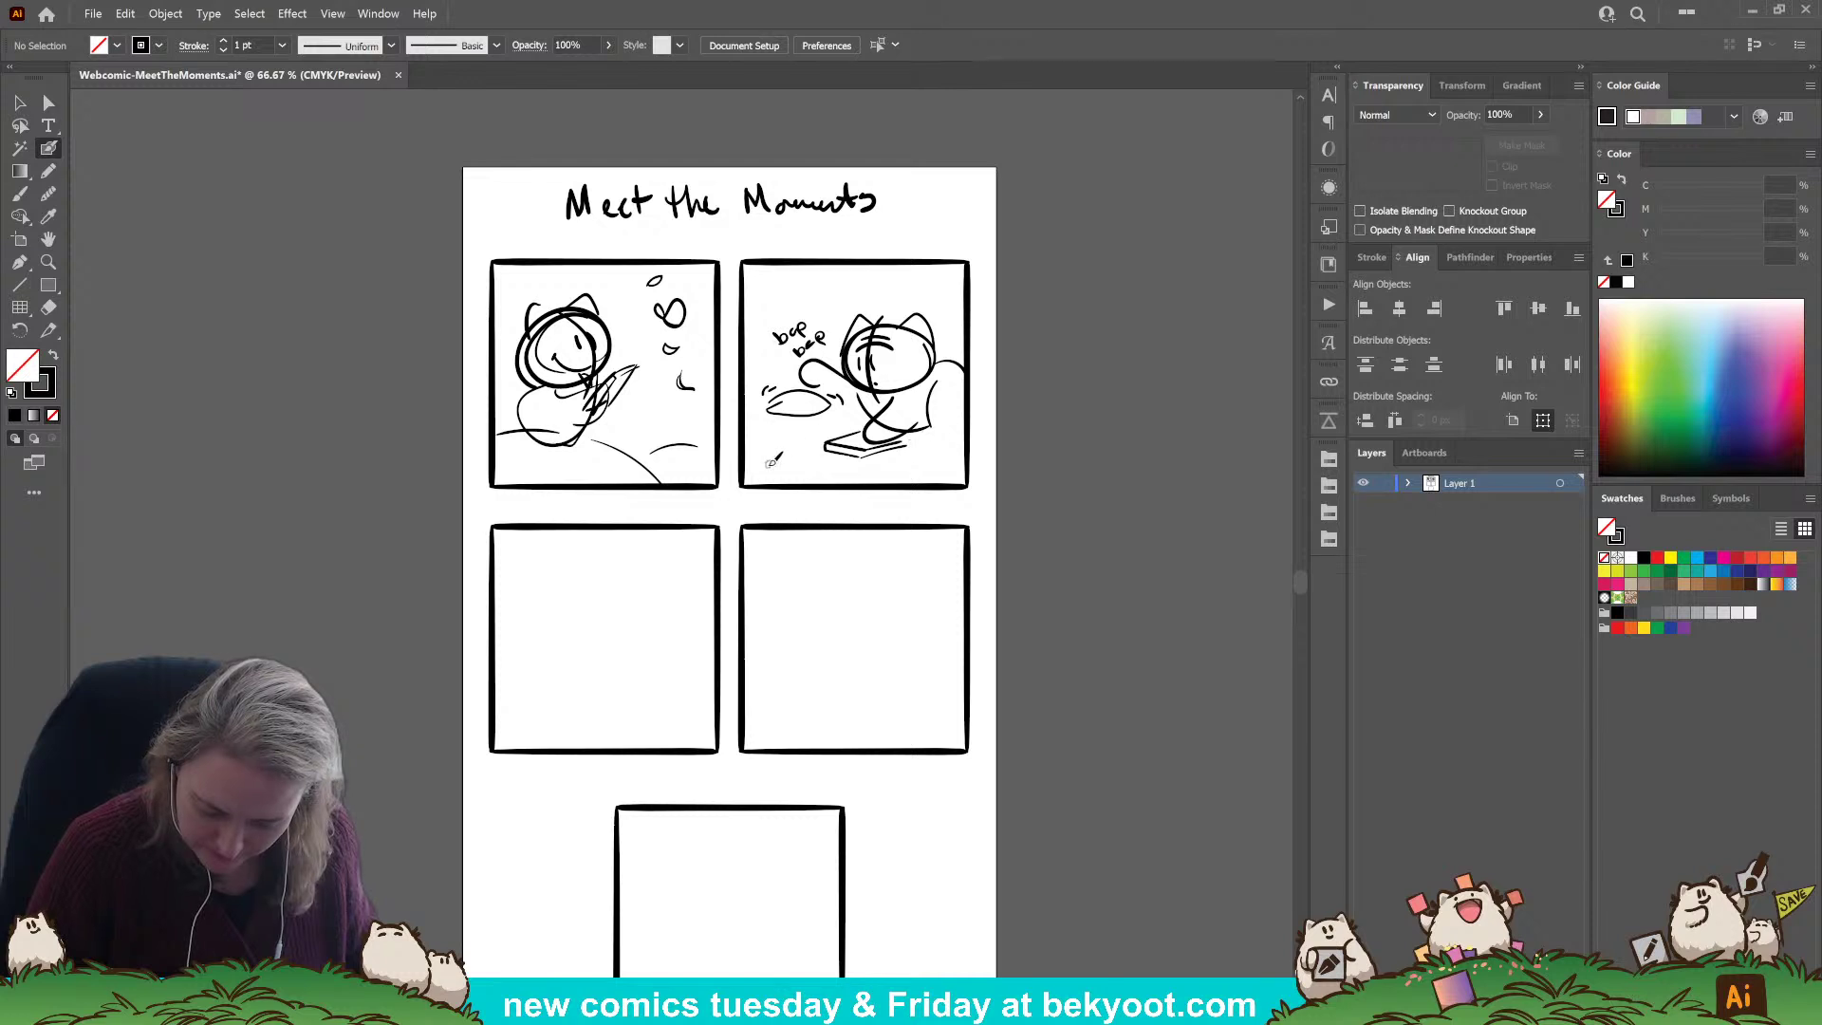
mouse_move(803, 417)
left_mouse_down()
mouse_move(779, 431)
mouse_move(828, 431)
mouse_move(784, 455)
mouse_move(771, 432)
left_mouse_up()
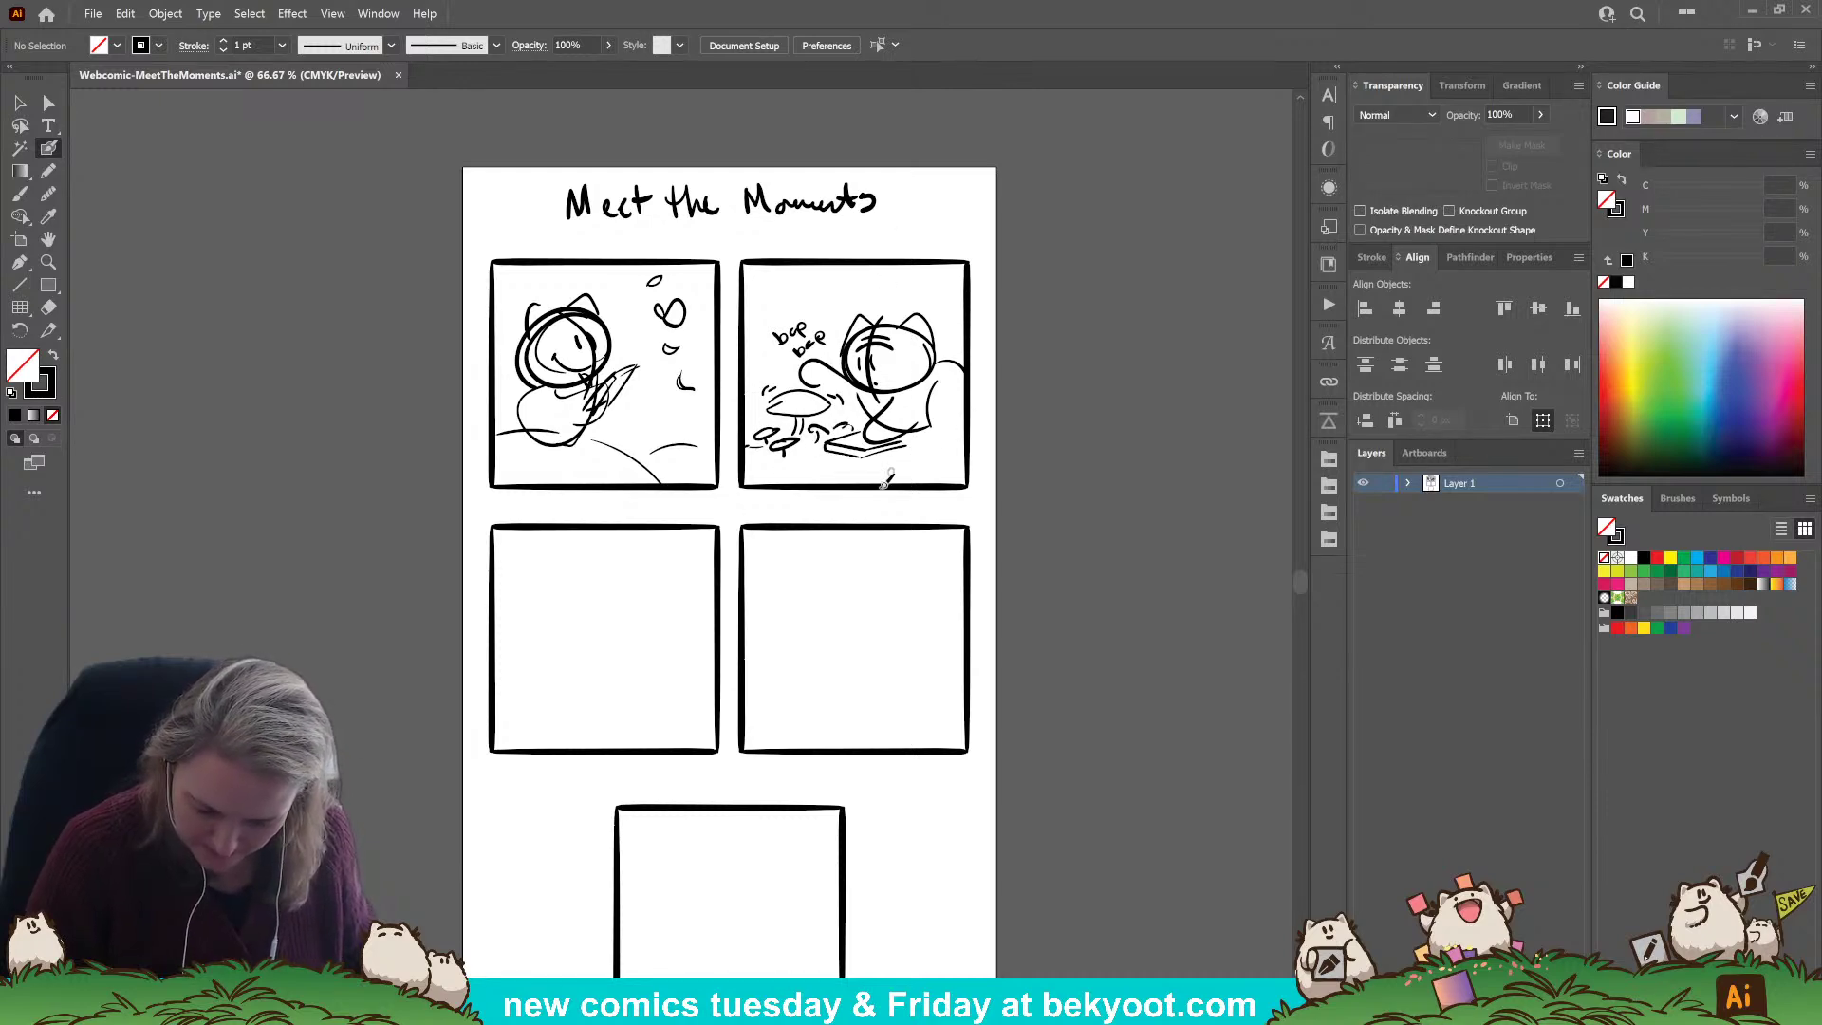
Sketch a smiling cat-eared character holding a rectangular object against its rounded body in the third panel.
left_click_drag(845, 655, 850, 626)
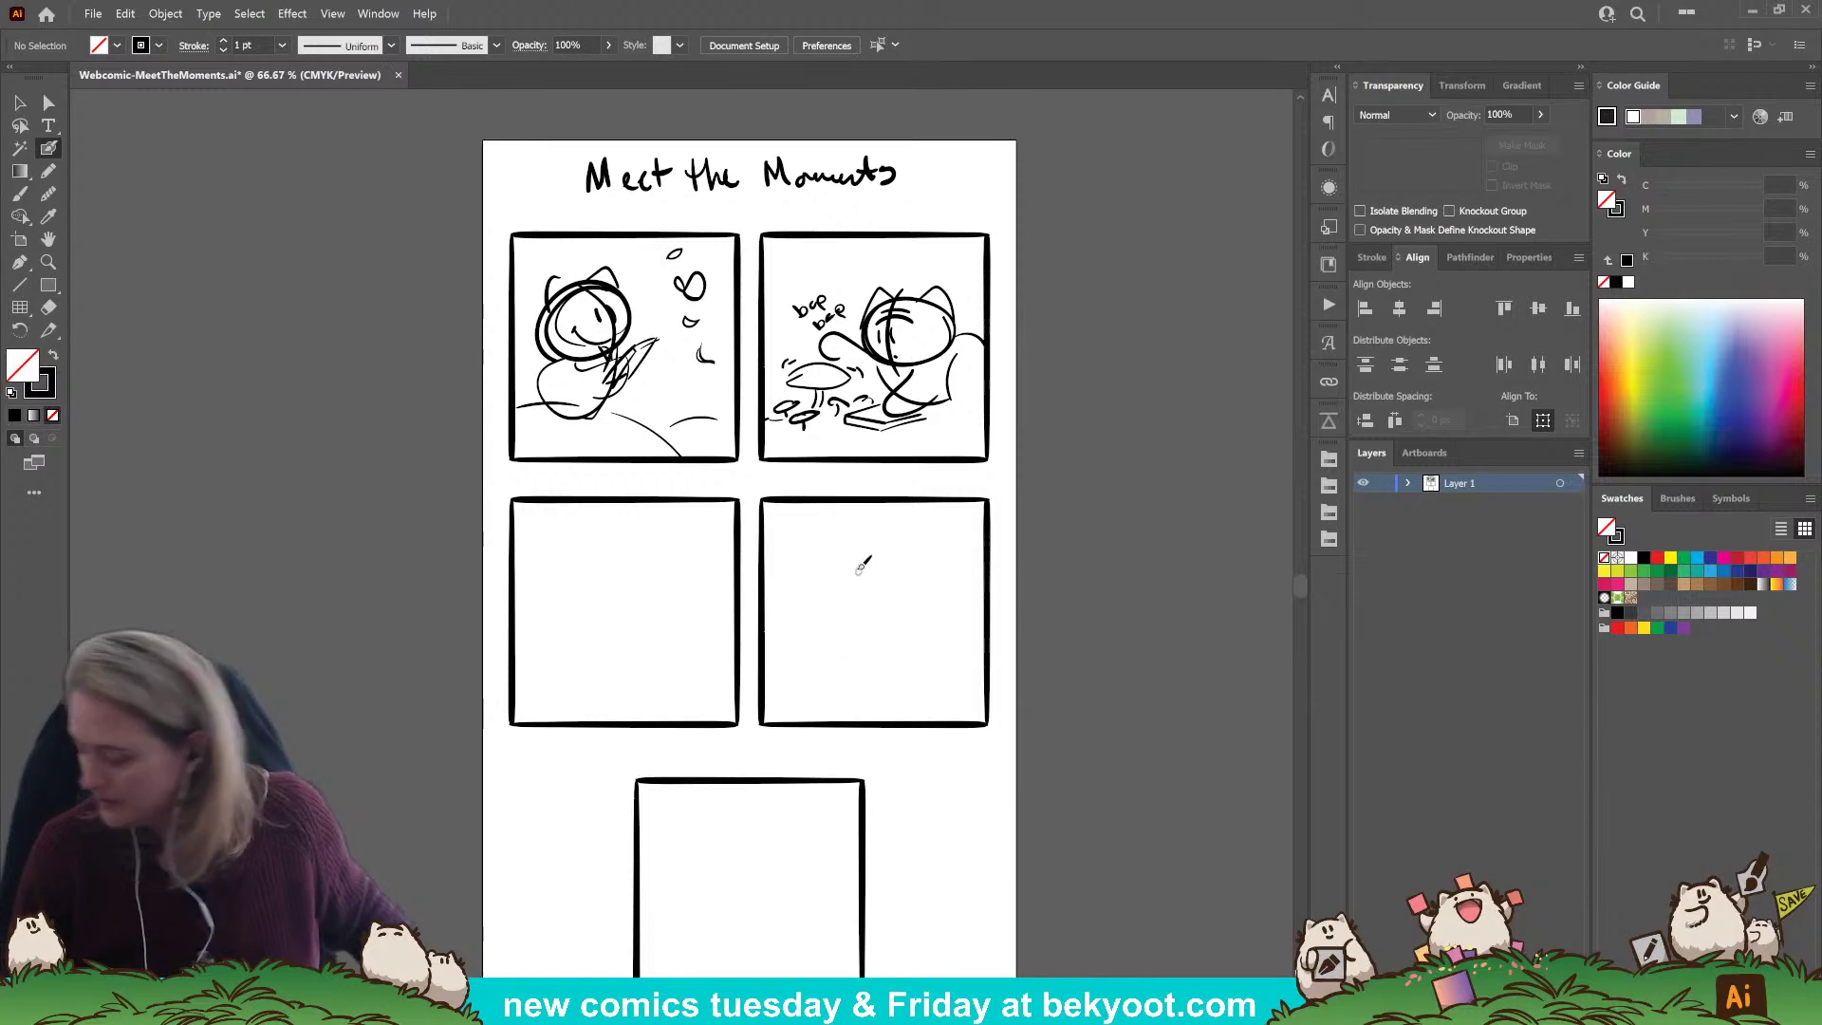
mouse_move(634, 533)
left_mouse_down()
mouse_move(603, 606)
mouse_move(640, 533)
mouse_move(622, 601)
mouse_move(632, 532)
mouse_move(617, 555)
mouse_move(645, 551)
mouse_move(598, 569)
mouse_move(648, 569)
mouse_move(622, 534)
mouse_move(658, 509)
mouse_move(667, 539)
mouse_move(584, 529)
mouse_move(598, 657)
mouse_move(655, 586)
left_mouse_up()
mouse_move(655, 581)
left_mouse_down()
mouse_move(660, 644)
mouse_move(600, 612)
mouse_move(626, 636)
mouse_move(601, 612)
mouse_move(637, 589)
mouse_move(634, 647)
left_mouse_up()
mouse_move(662, 581)
left_mouse_down()
mouse_move(679, 591)
mouse_move(672, 632)
mouse_move(637, 604)
left_mouse_up()
Surround the third panel's character with swirls and small floating shapes, and add curved ground and hill lines behind it.
mouse_move(716, 559)
left_mouse_down()
mouse_move(710, 535)
mouse_move(681, 569)
left_mouse_up()
left_click_drag(701, 508, 684, 518)
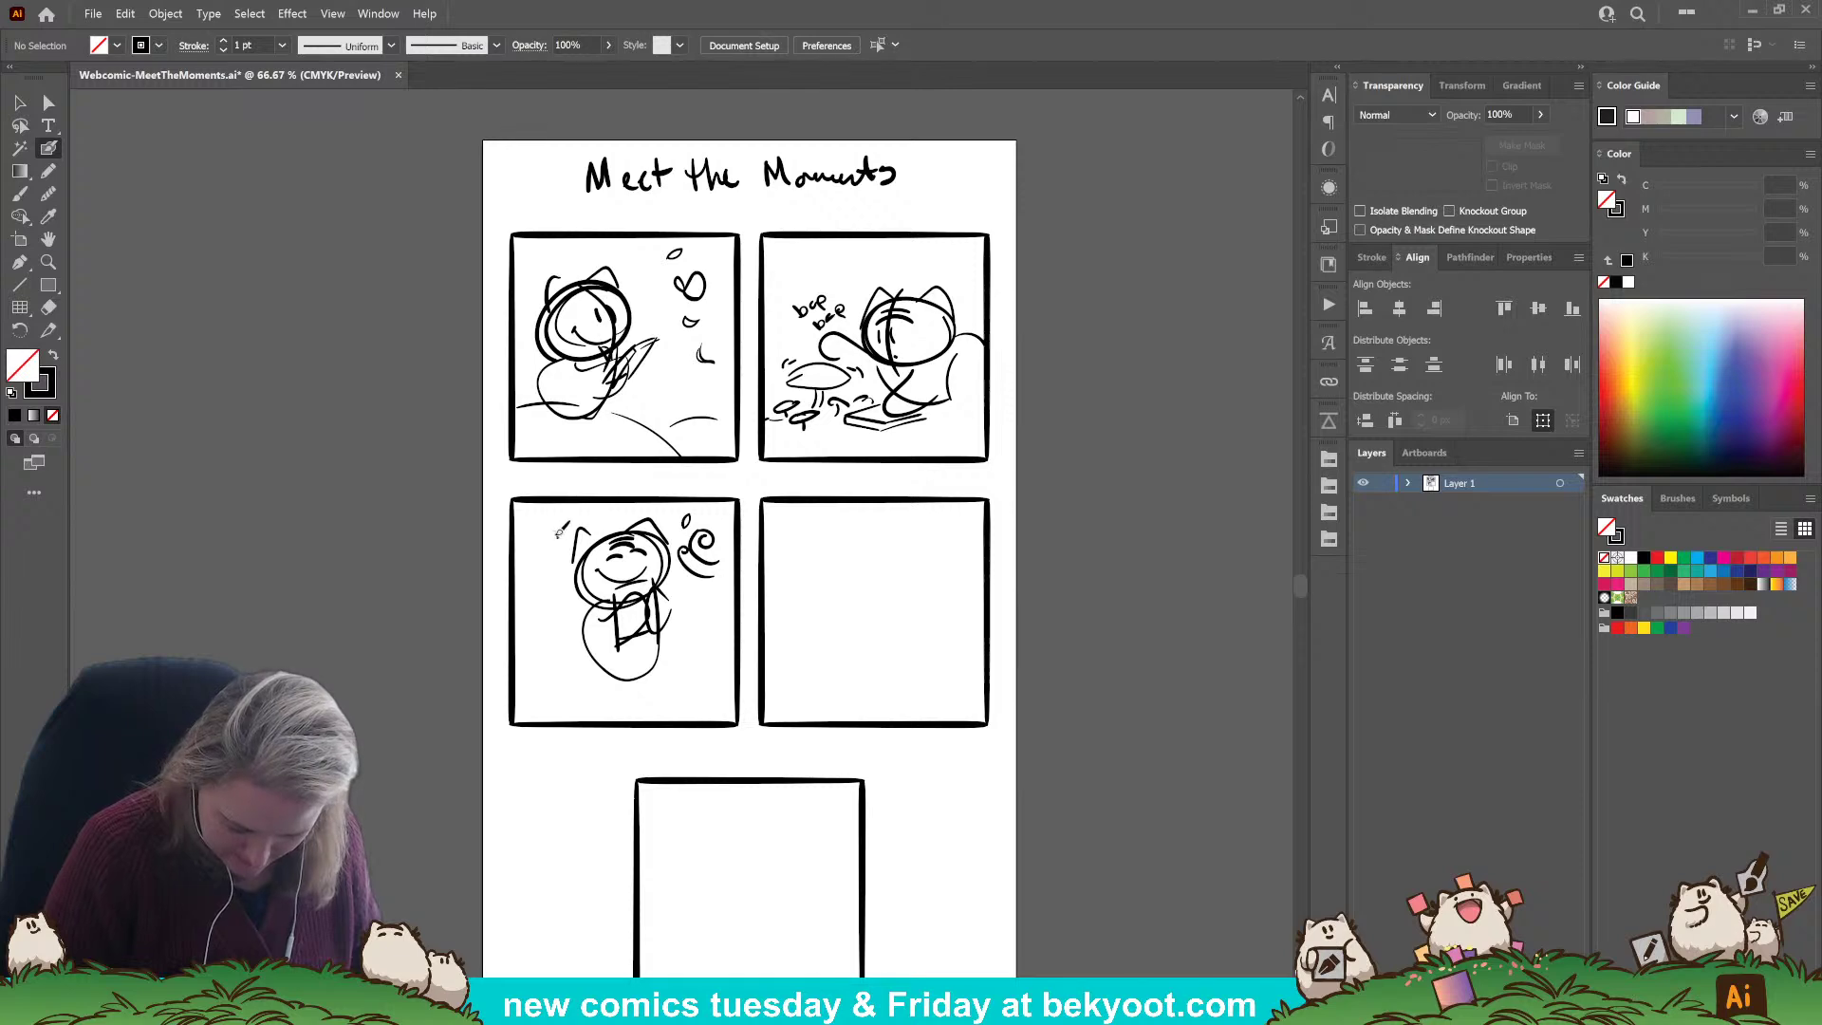
mouse_move(557, 533)
left_mouse_down()
mouse_move(539, 537)
mouse_move(554, 560)
left_mouse_up()
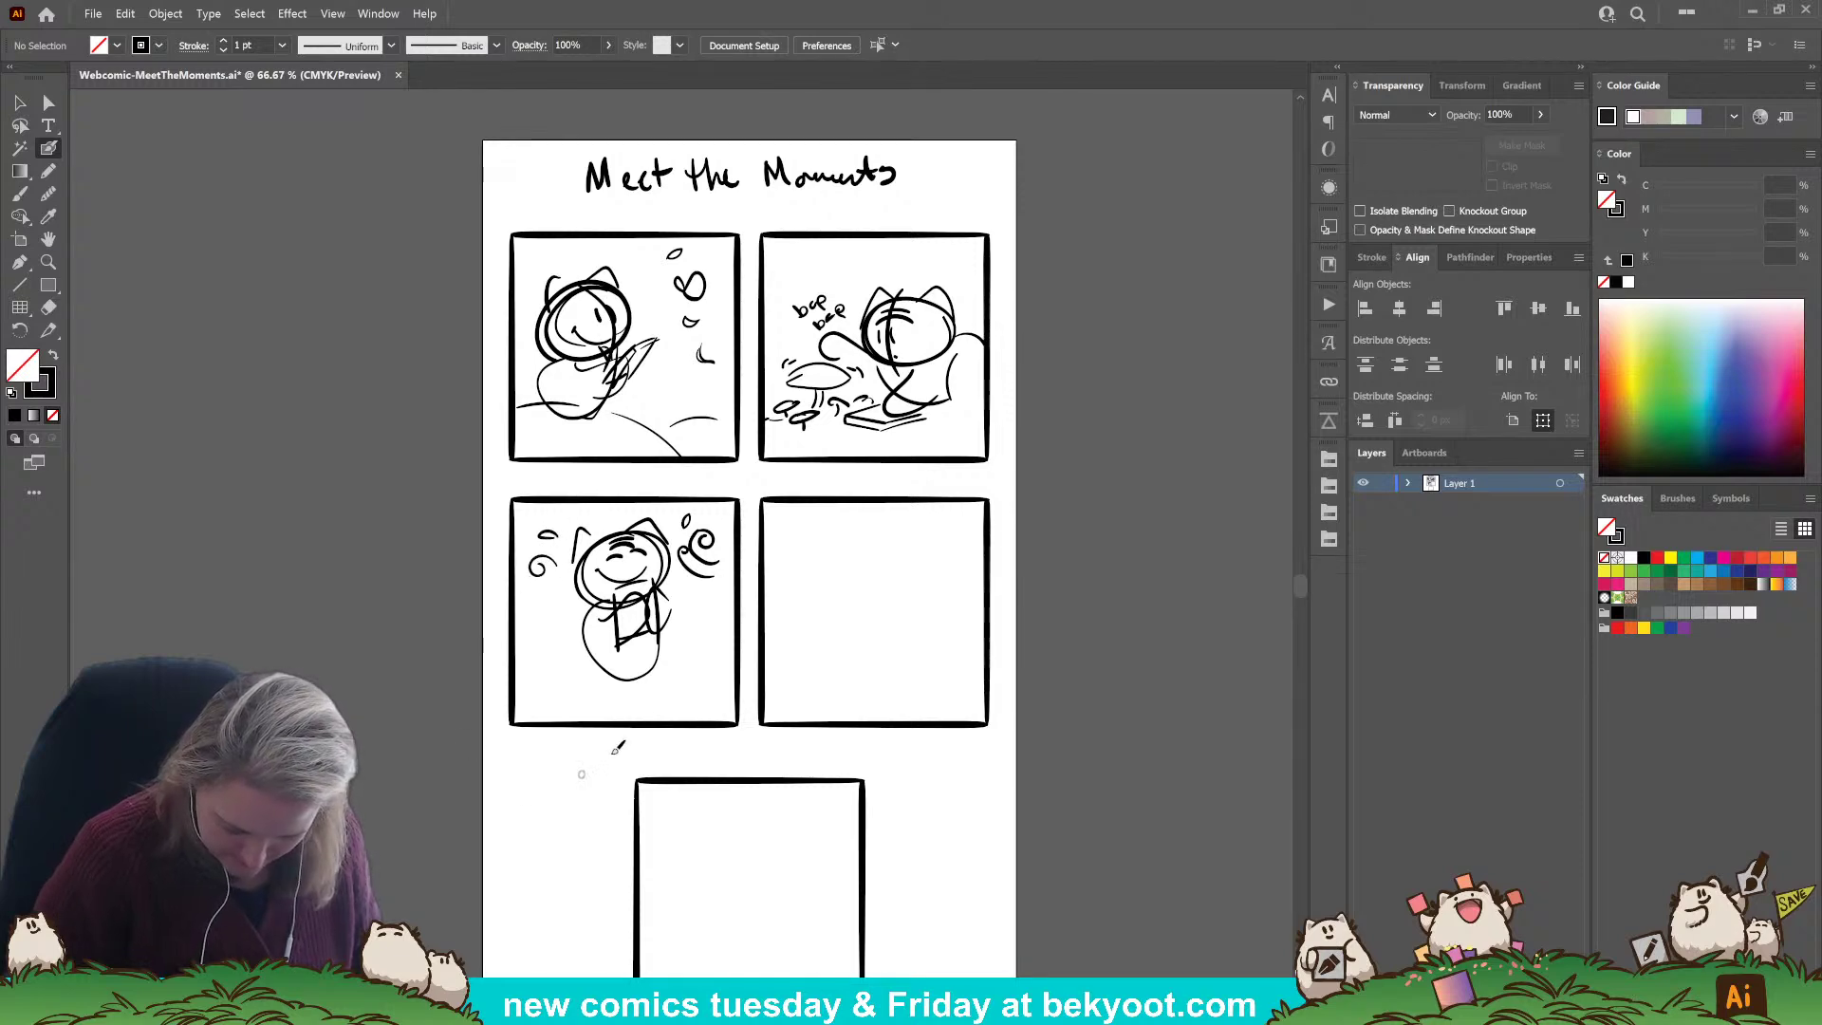
mouse_move(708, 604)
left_mouse_down()
mouse_move(700, 622)
mouse_move(730, 634)
left_mouse_up()
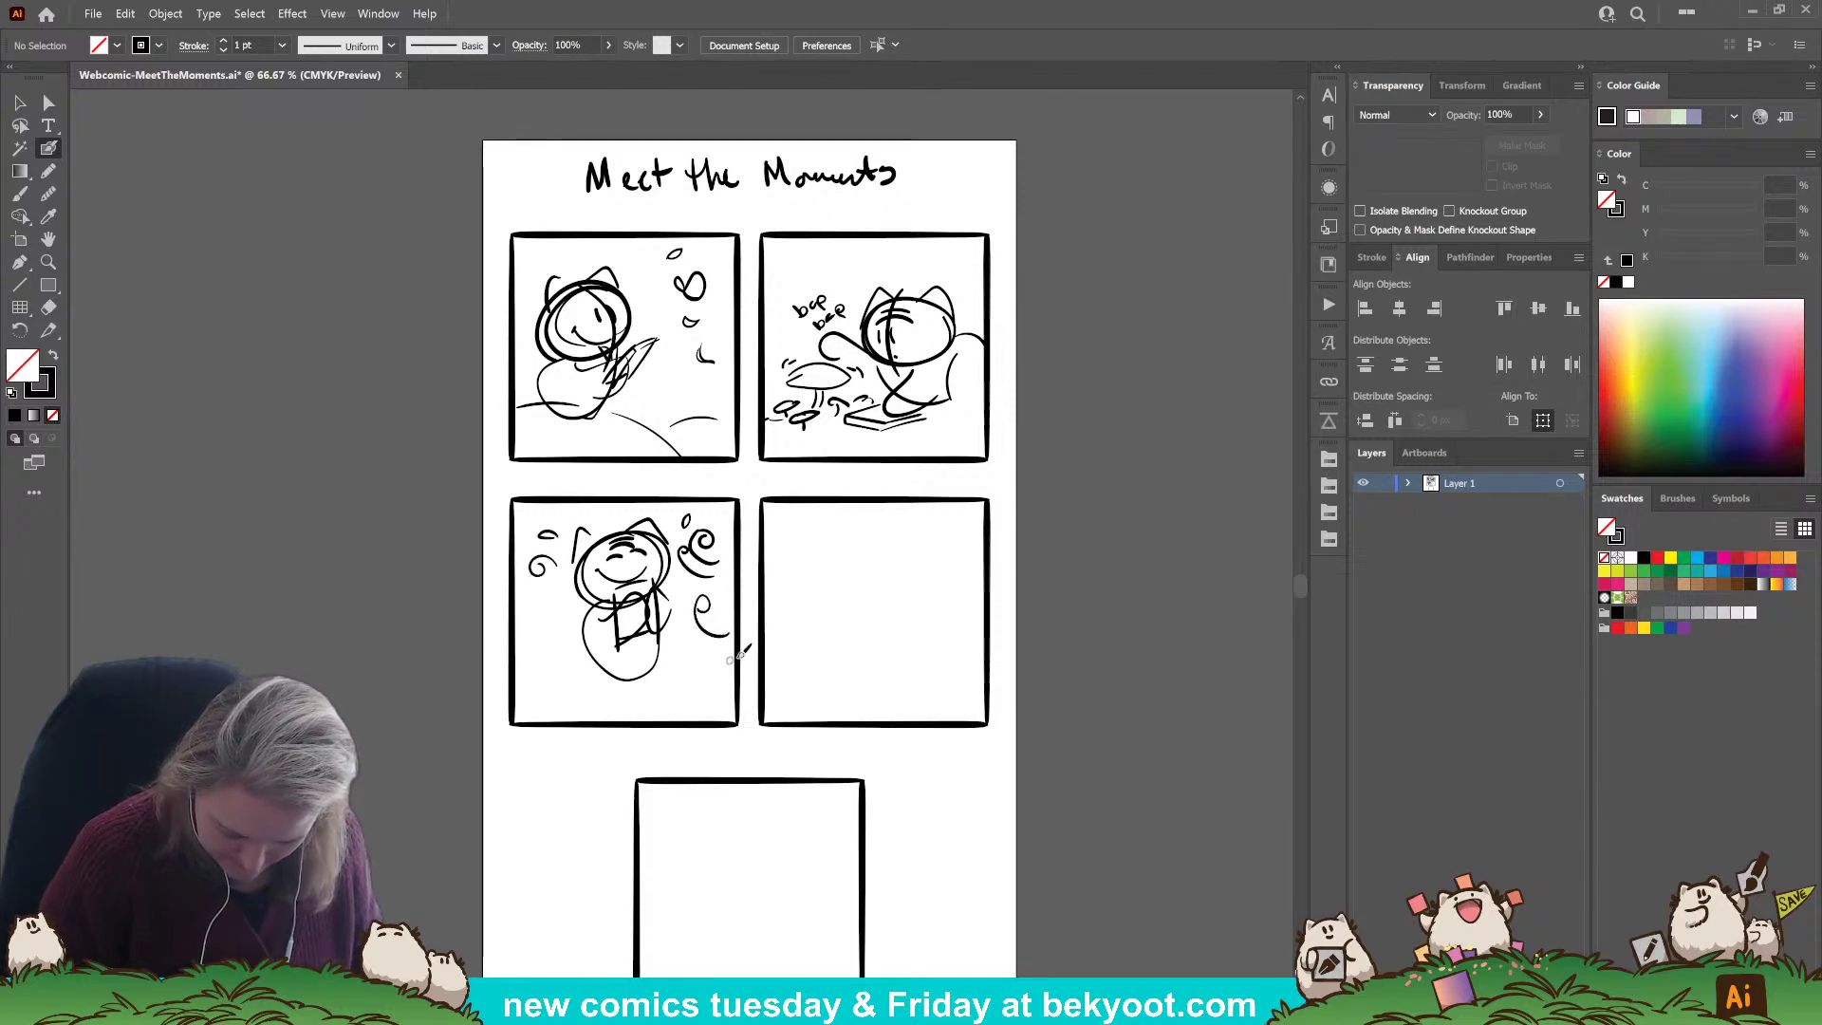
left_click_drag(727, 511, 712, 519)
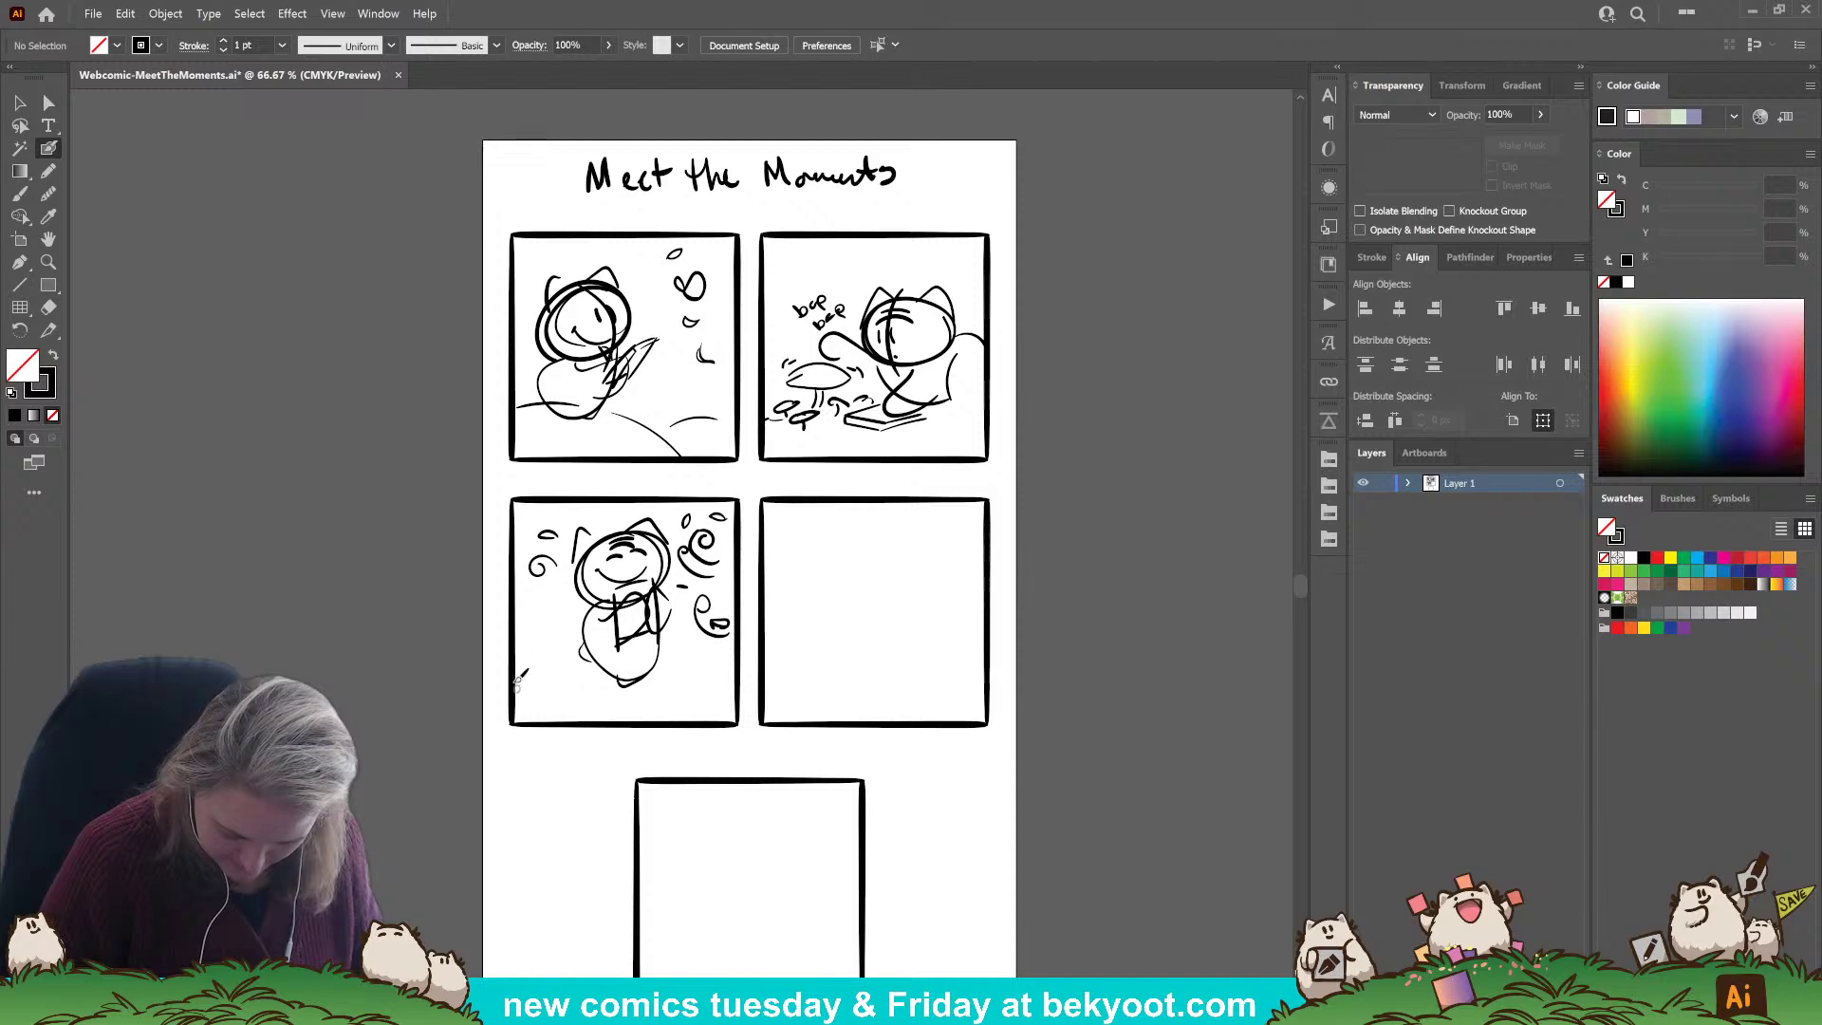
left_click_drag(514, 675, 746, 695)
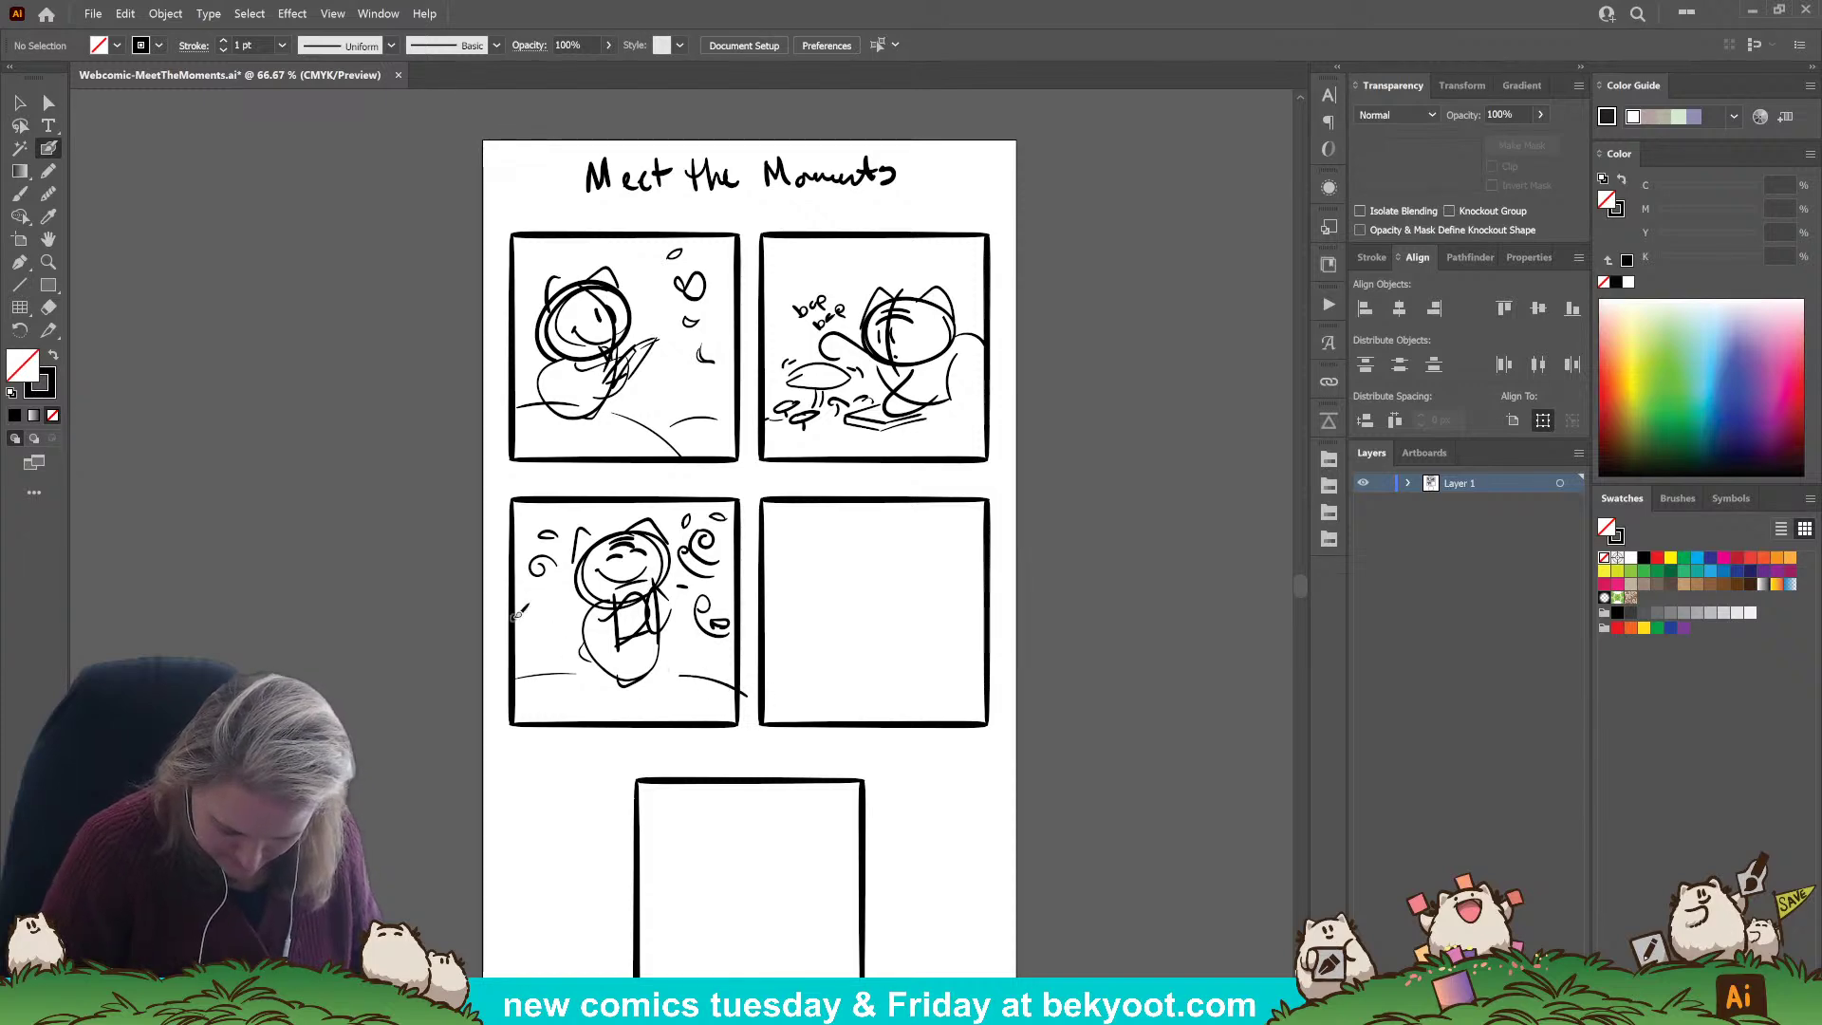
mouse_move(516, 613)
left_mouse_down()
mouse_move(577, 653)
mouse_move(726, 651)
left_mouse_up()
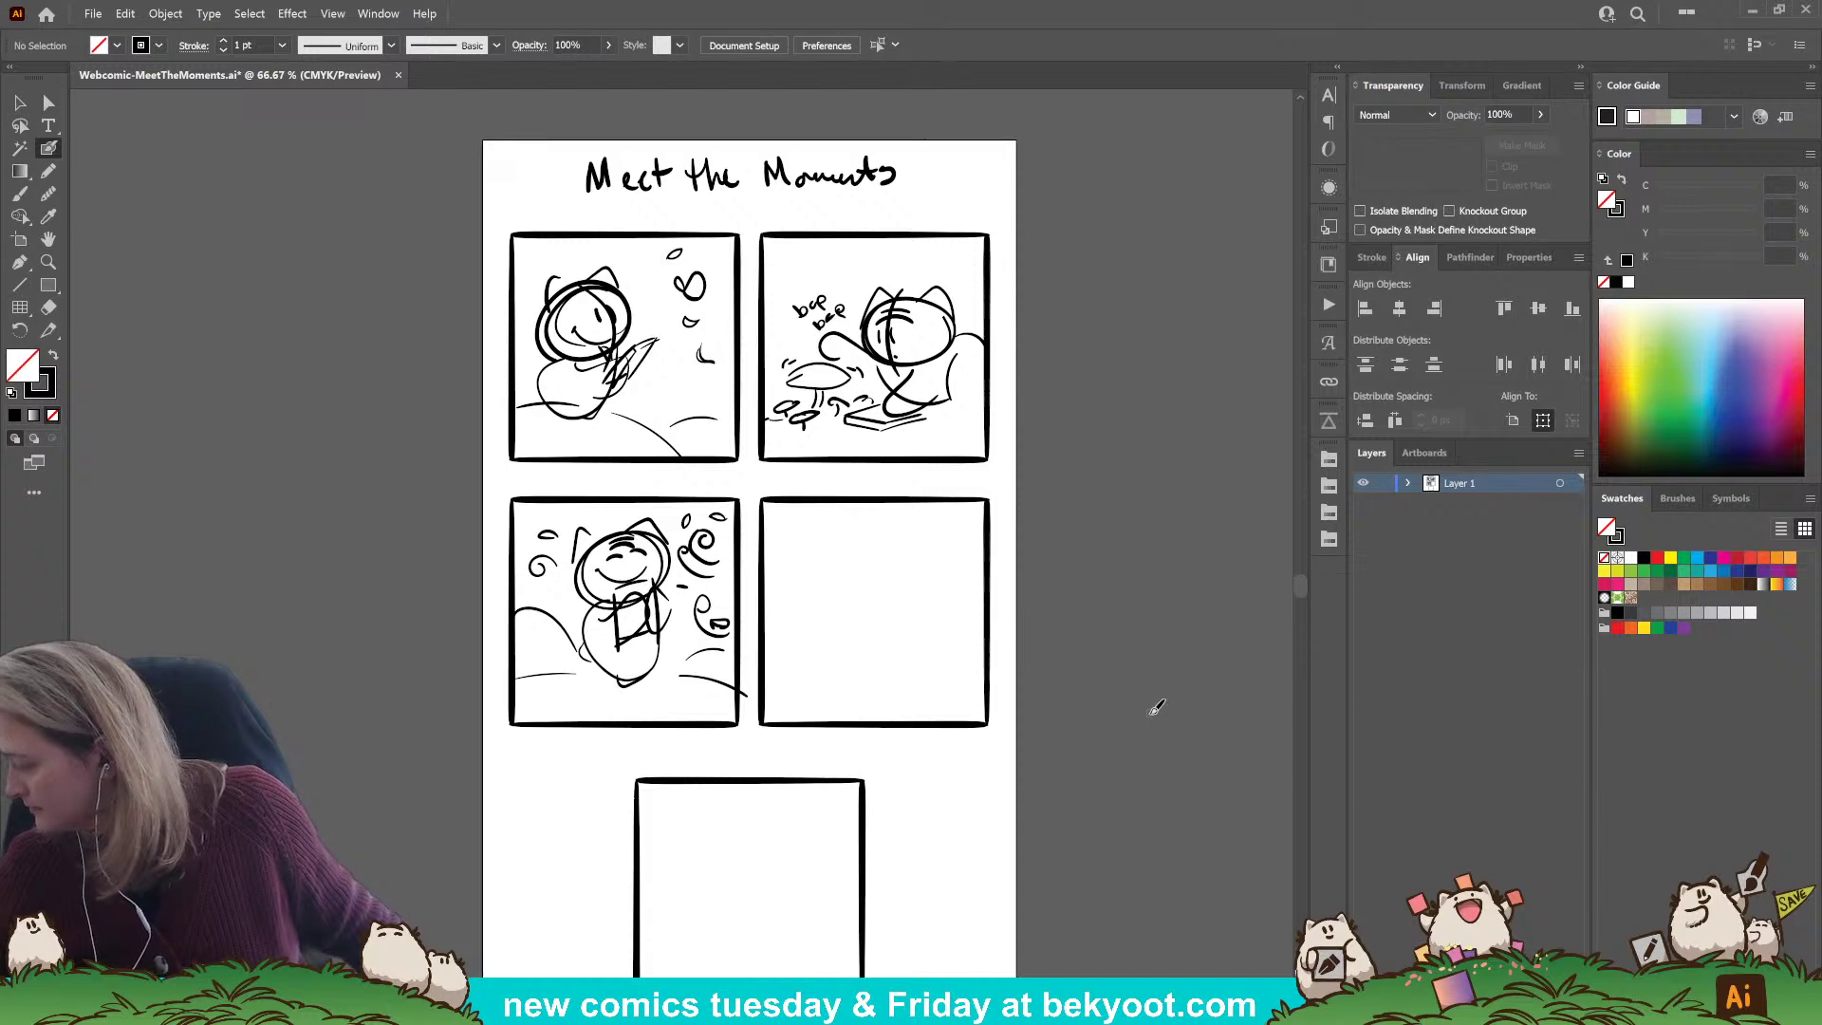
Sketch a large cat-eared character in the fourth panel's upper right, with a smiling face and rounded body, undoing unwanted strokes.
mouse_move(913, 525)
left_mouse_down()
mouse_move(929, 594)
mouse_move(879, 537)
mouse_move(965, 559)
mouse_move(906, 598)
mouse_move(906, 537)
mouse_move(919, 607)
mouse_move(890, 582)
mouse_move(920, 579)
mouse_move(919, 557)
mouse_move(892, 547)
mouse_move(898, 567)
mouse_move(901, 540)
mouse_move(883, 548)
mouse_move(920, 540)
mouse_move(872, 538)
mouse_move(952, 532)
left_mouse_up()
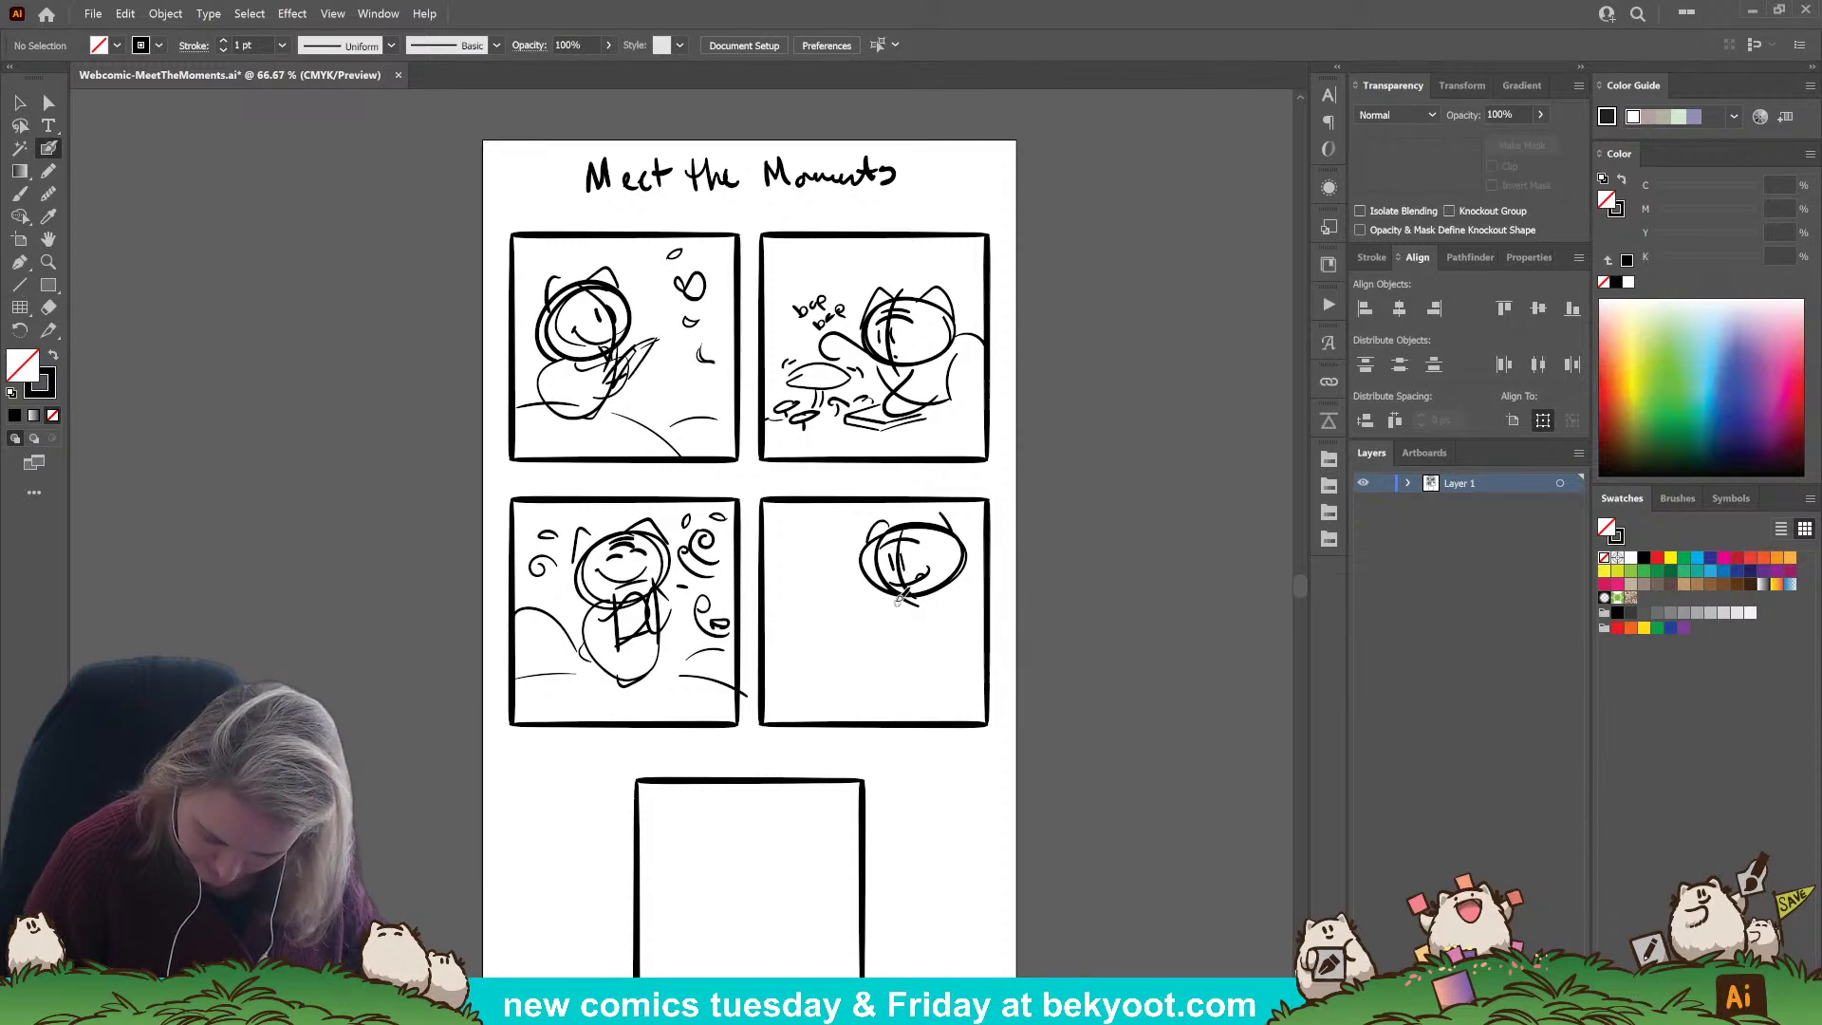
mouse_move(895, 596)
left_mouse_down()
mouse_move(960, 591)
mouse_move(952, 612)
mouse_move(844, 618)
mouse_move(866, 615)
mouse_move(812, 669)
mouse_move(890, 640)
left_mouse_up()
key("ctrl+z")
key("ctrl+z")
key("ctrl+z")
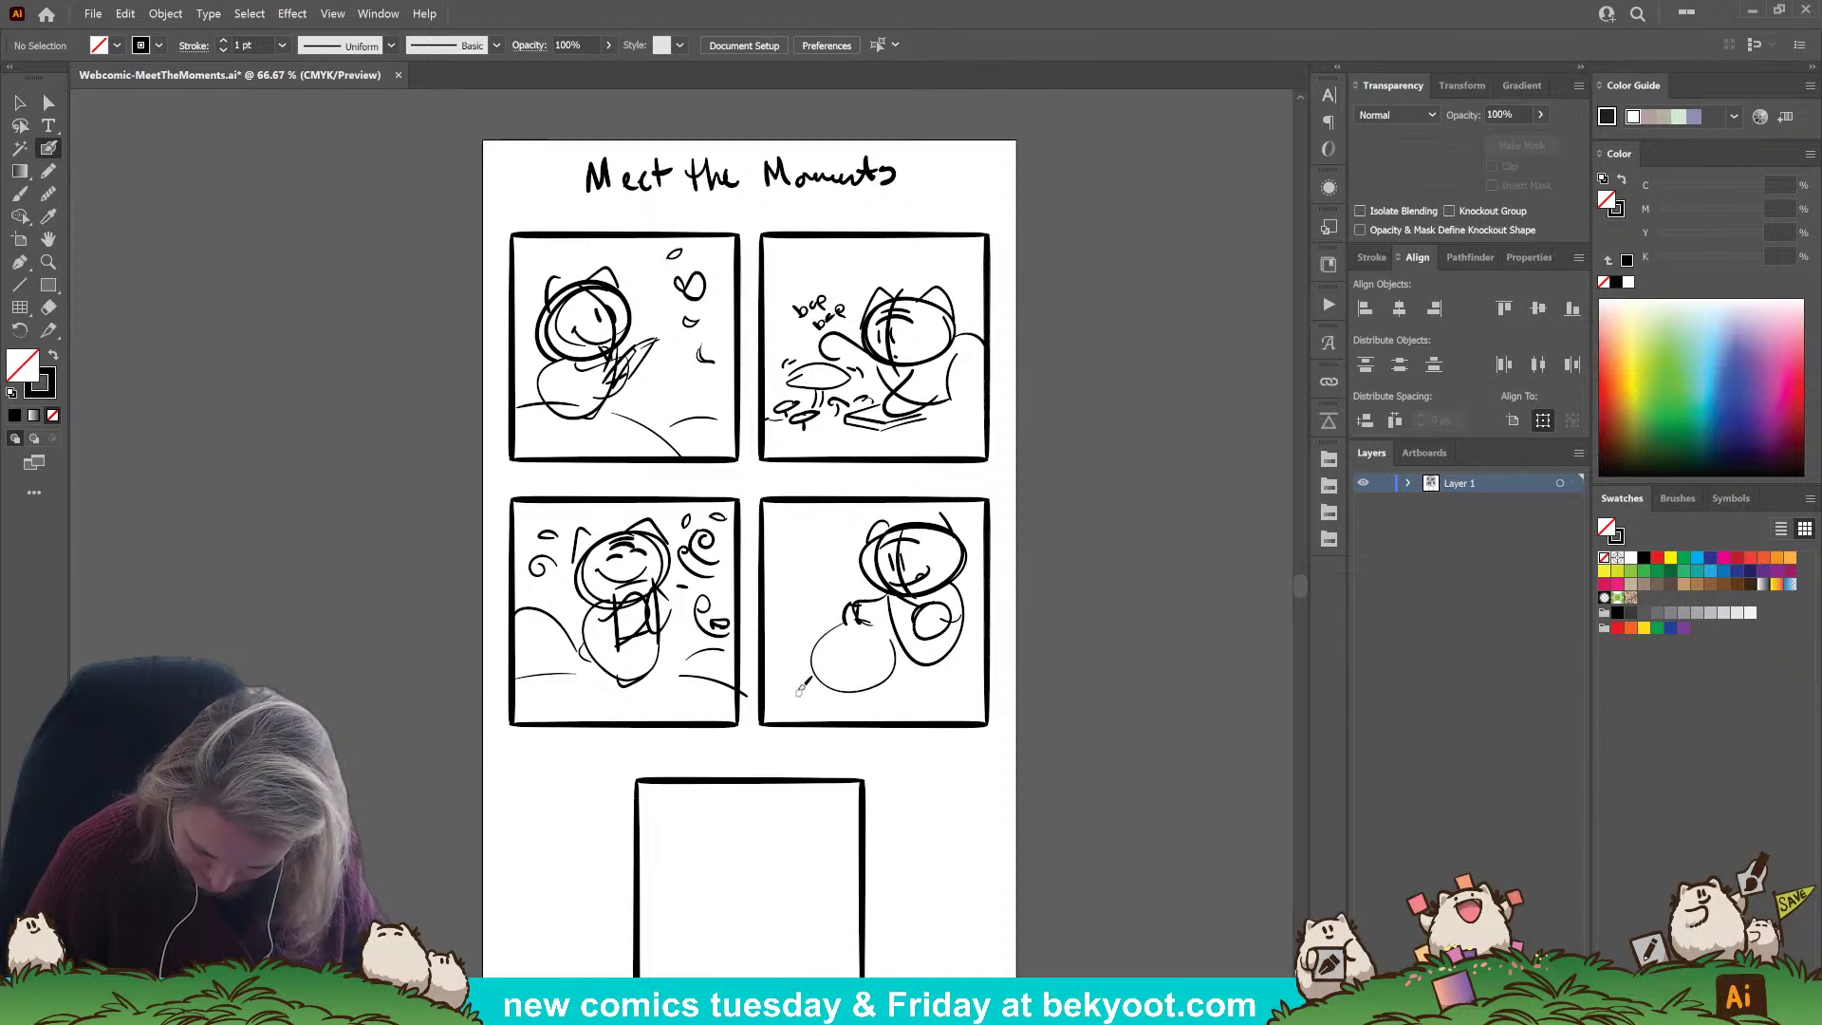
Sketch small round creatures beside the large character in the lower part of the fourth panel.
mouse_move(800, 690)
left_mouse_down()
mouse_move(822, 634)
mouse_move(797, 685)
mouse_move(793, 666)
mouse_move(825, 694)
mouse_move(853, 628)
mouse_move(863, 682)
mouse_move(880, 658)
left_mouse_up()
mouse_move(877, 655)
left_mouse_down()
mouse_move(897, 707)
mouse_move(911, 676)
mouse_move(898, 702)
mouse_move(874, 694)
mouse_move(904, 675)
mouse_move(916, 609)
mouse_move(875, 680)
left_mouse_up()
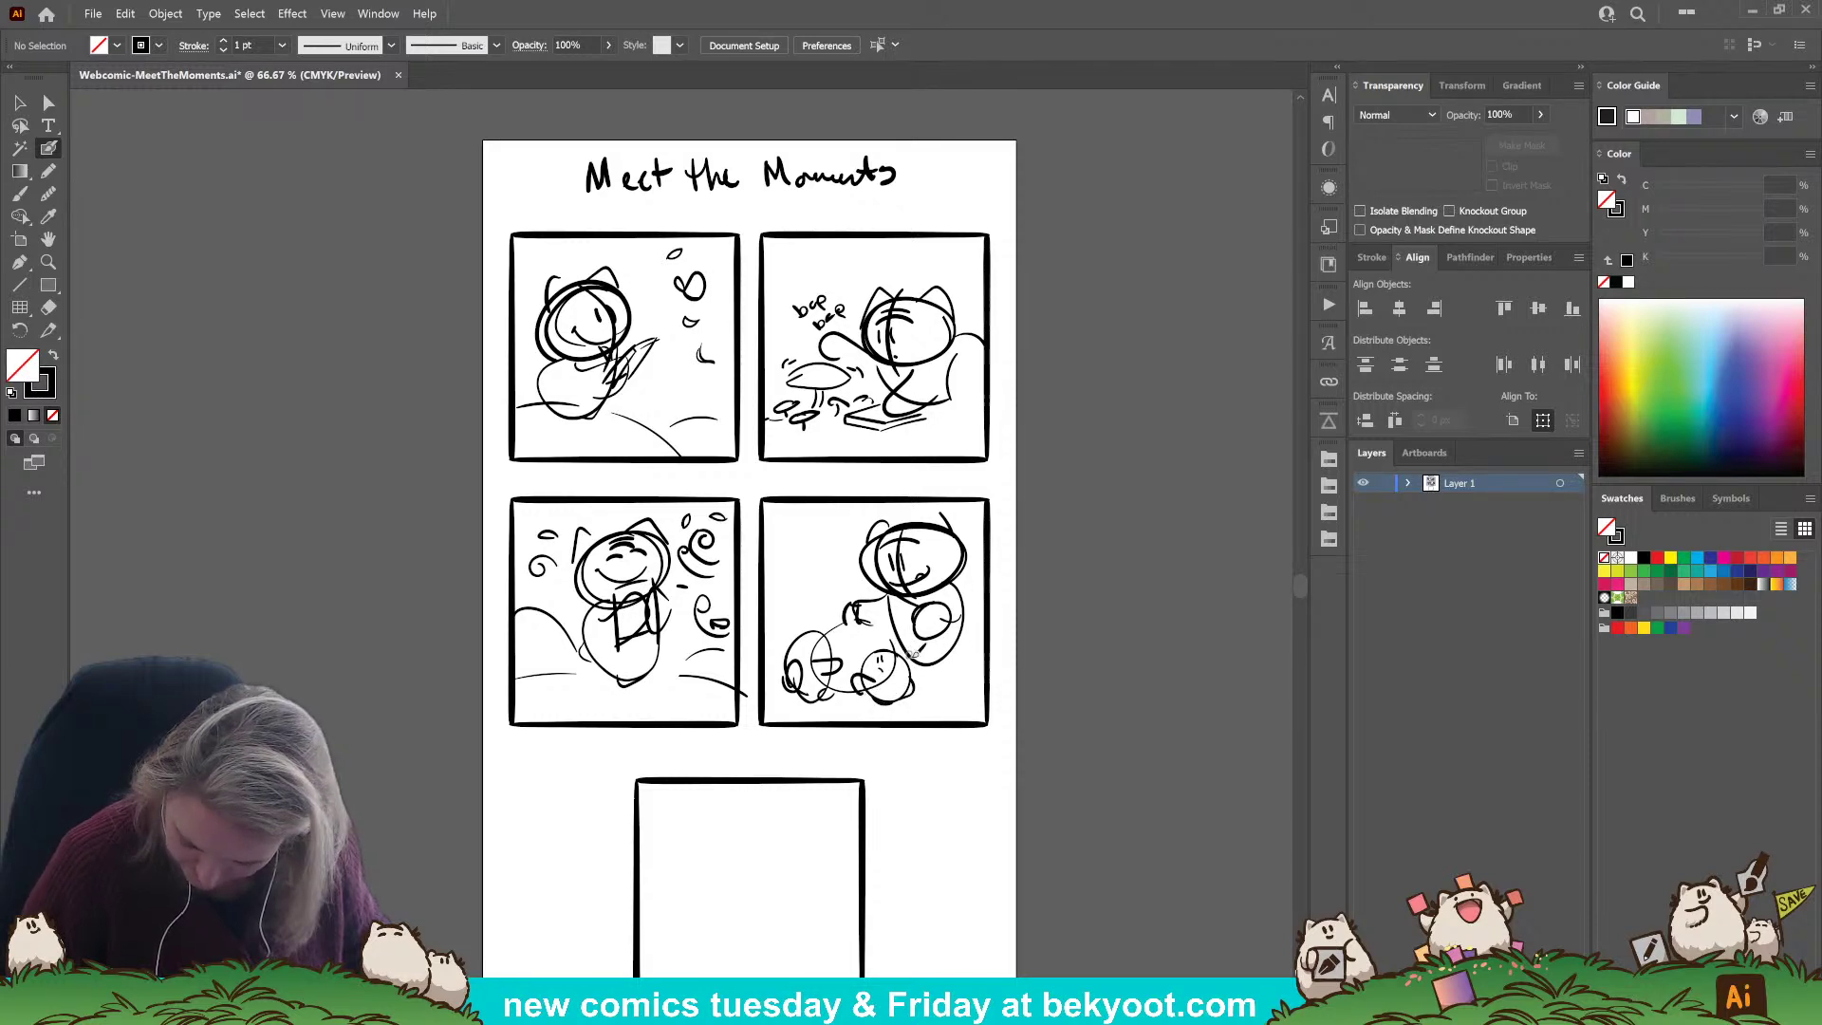
left_click_drag(914, 668, 959, 648)
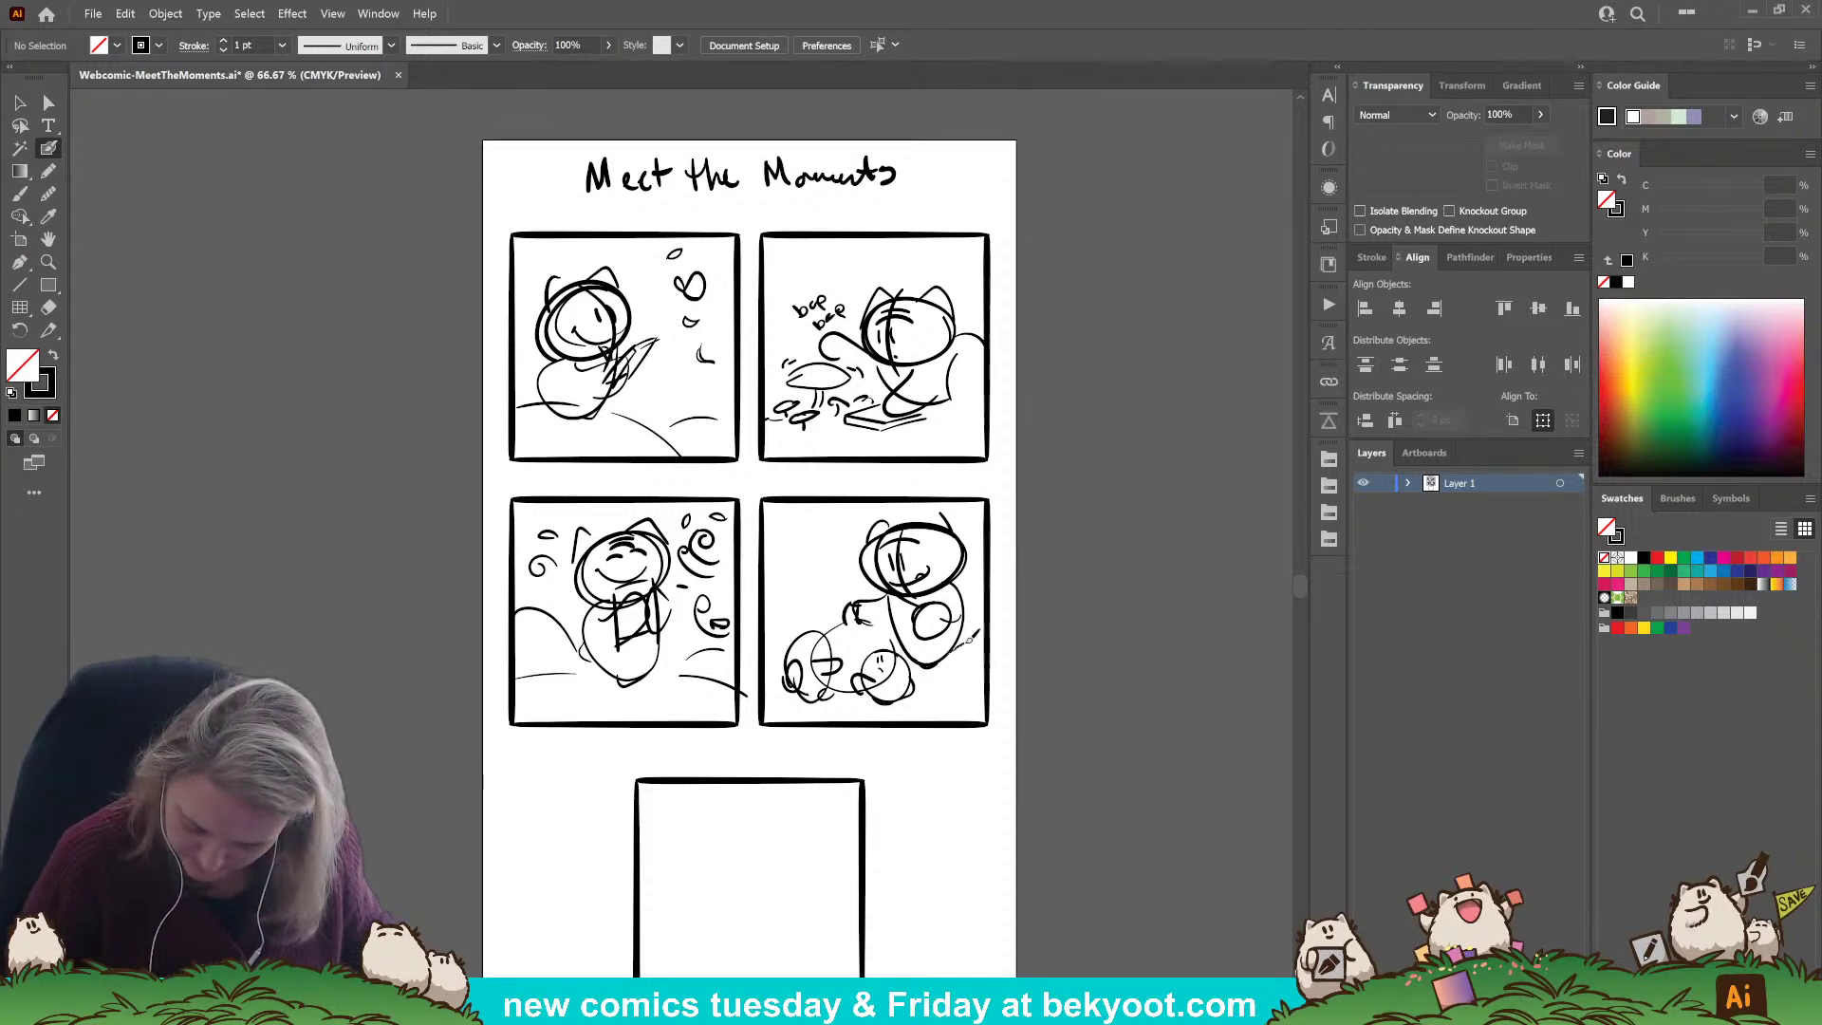
Sketch curved grassy ground lines across the lower part of the fifth panel, undoing an unwanted stroke.
left_click_drag(930, 487, 950, 462)
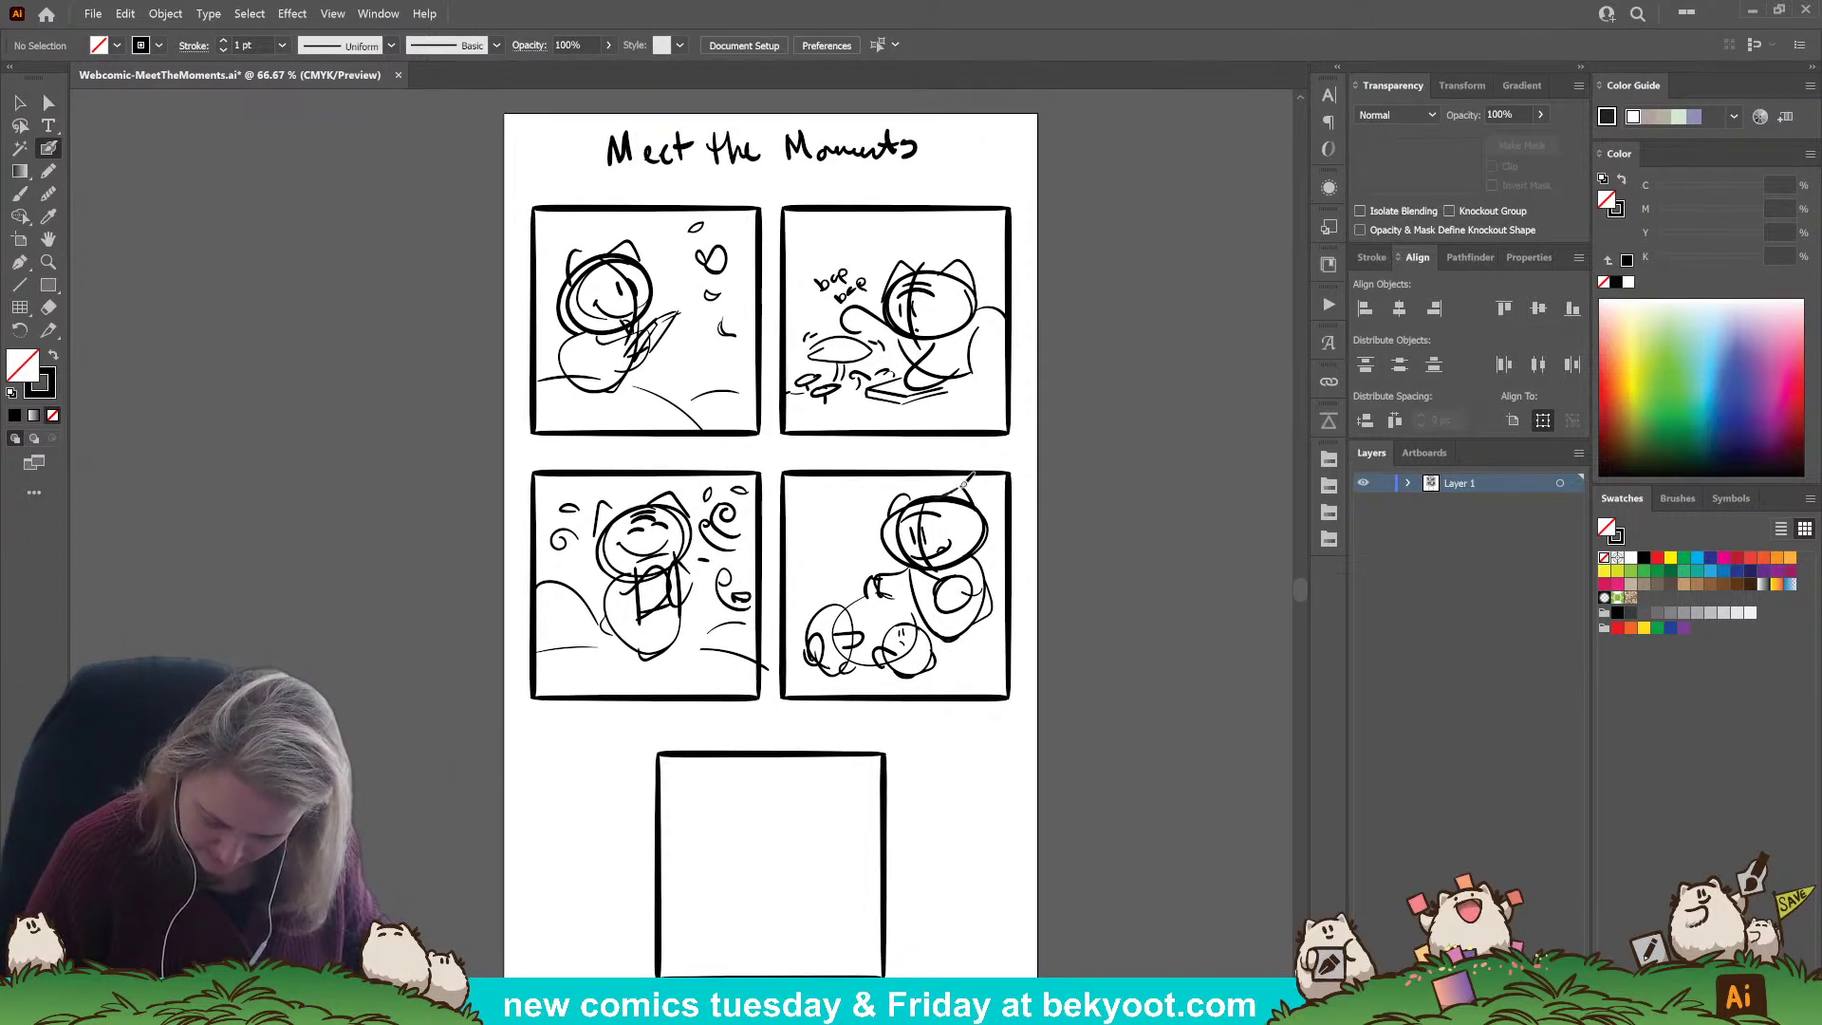
left_click_drag(849, 878, 879, 801)
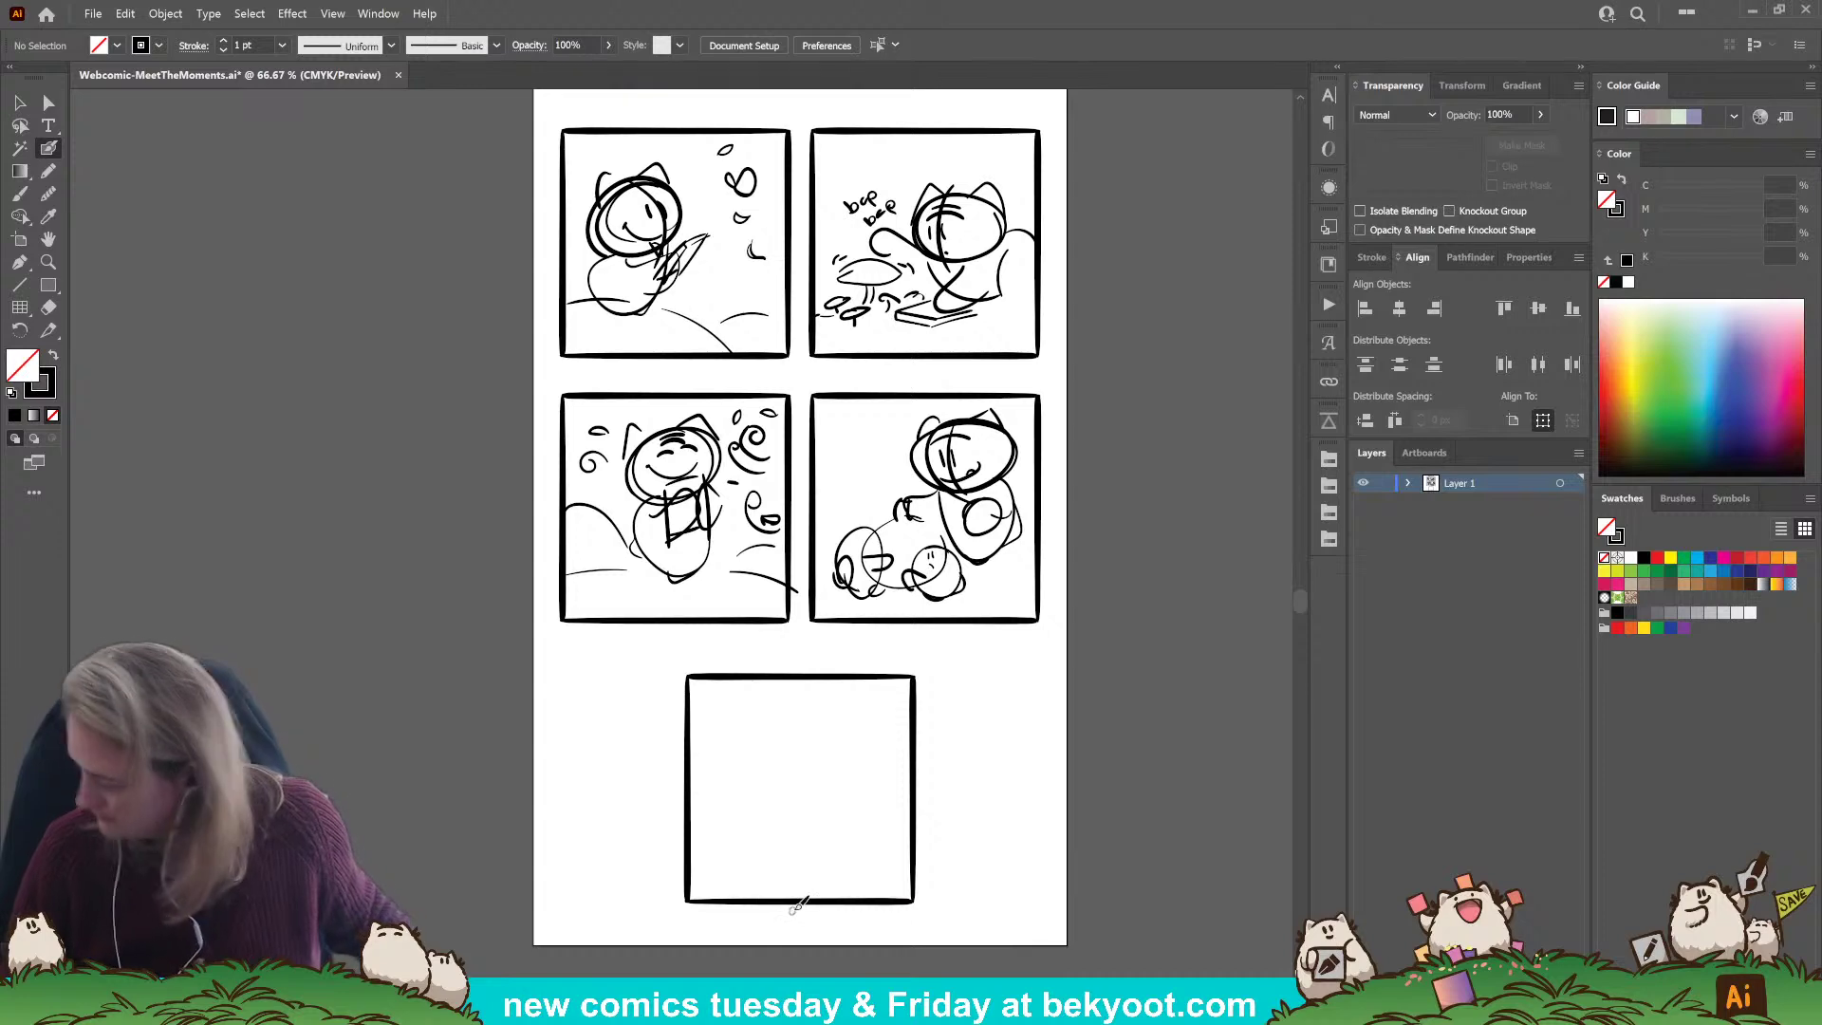
mouse_move(692, 859)
left_mouse_down()
mouse_move(712, 830)
mouse_move(795, 833)
left_mouse_up()
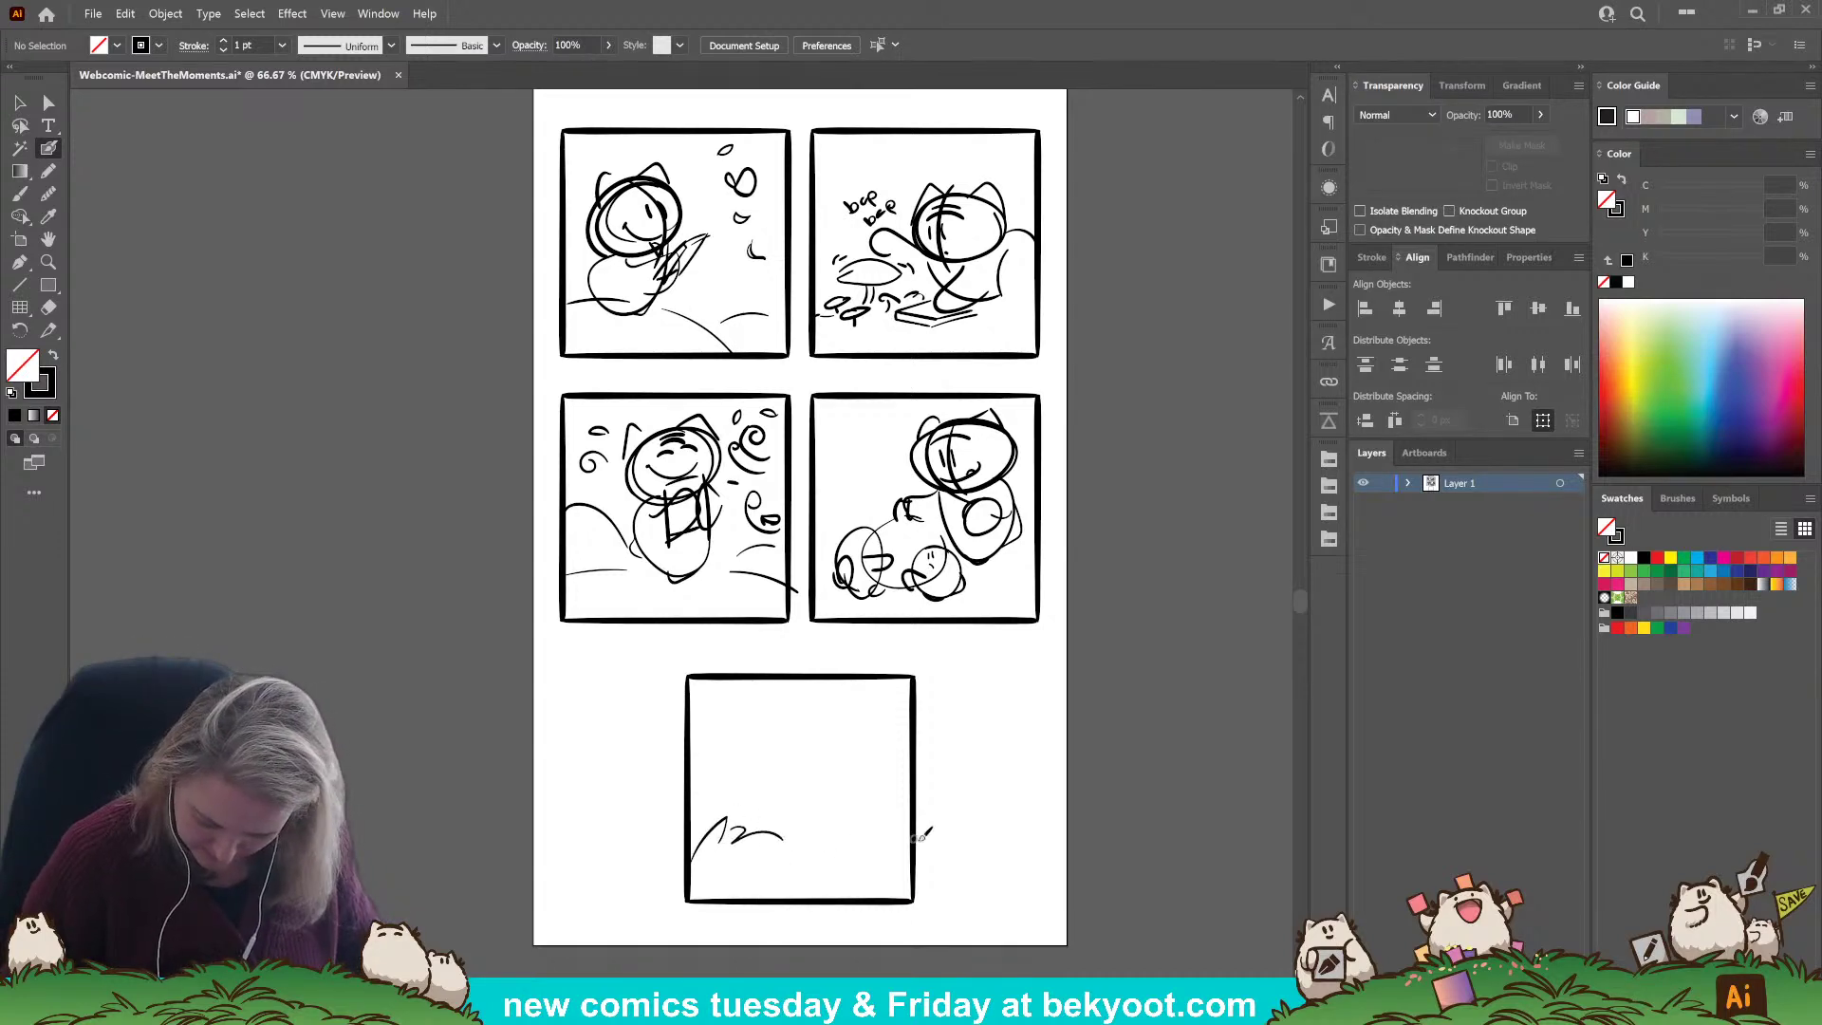
mouse_move(909, 837)
left_mouse_down()
mouse_move(803, 841)
mouse_move(826, 732)
mouse_move(839, 800)
left_mouse_up()
key("ctrl+z")
Sketch a smiling cat-eared character crouching on the fifth panel's ground, with small motion marks on both sides.
mouse_move(821, 713)
left_mouse_down()
mouse_move(771, 712)
mouse_move(803, 764)
mouse_move(809, 703)
mouse_move(808, 793)
mouse_move(781, 712)
mouse_move(844, 770)
mouse_move(793, 709)
mouse_move(828, 839)
left_mouse_up()
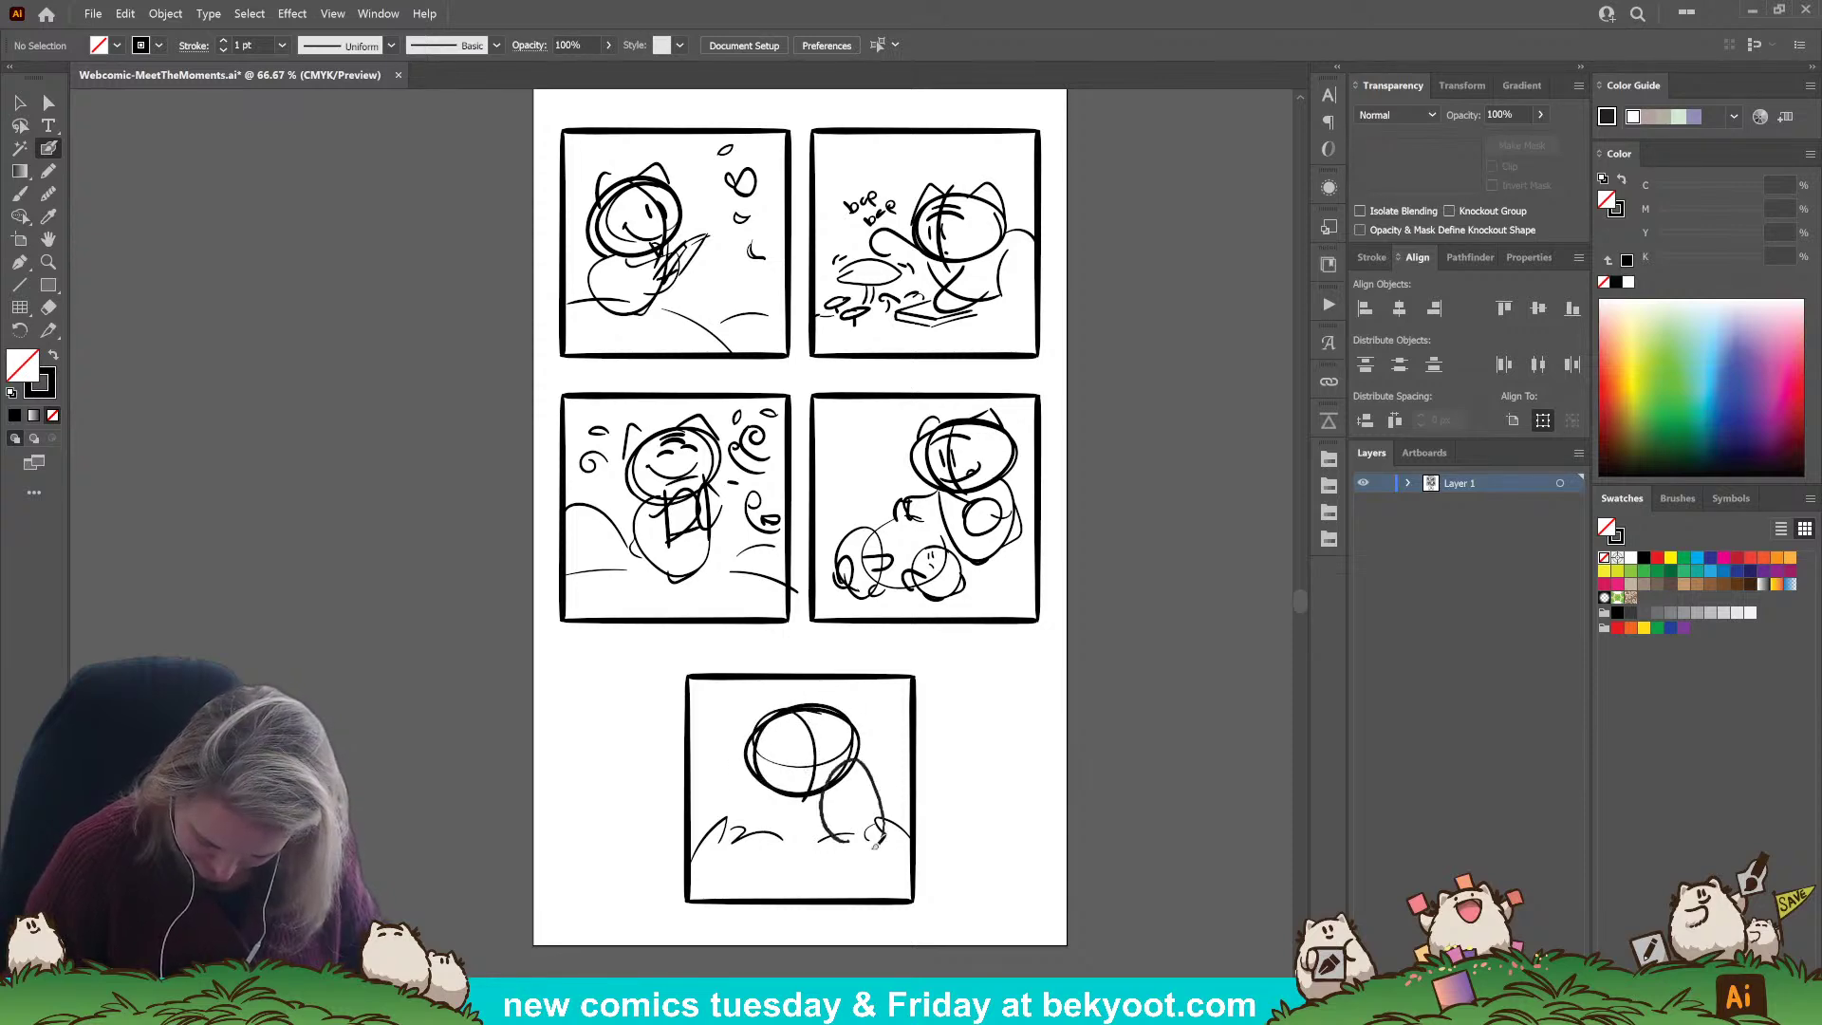
mouse_move(854, 759)
left_mouse_down()
mouse_move(881, 839)
mouse_move(892, 807)
mouse_move(812, 765)
mouse_move(839, 757)
mouse_move(795, 702)
mouse_move(855, 714)
left_mouse_up()
mouse_move(780, 778)
left_mouse_down()
mouse_move(741, 843)
mouse_move(803, 850)
mouse_move(779, 845)
left_mouse_up()
left_click_drag(786, 793, 766, 810)
left_click_drag(859, 773, 797, 836)
left_click_drag(759, 777, 707, 806)
left_click_drag(883, 736, 895, 755)
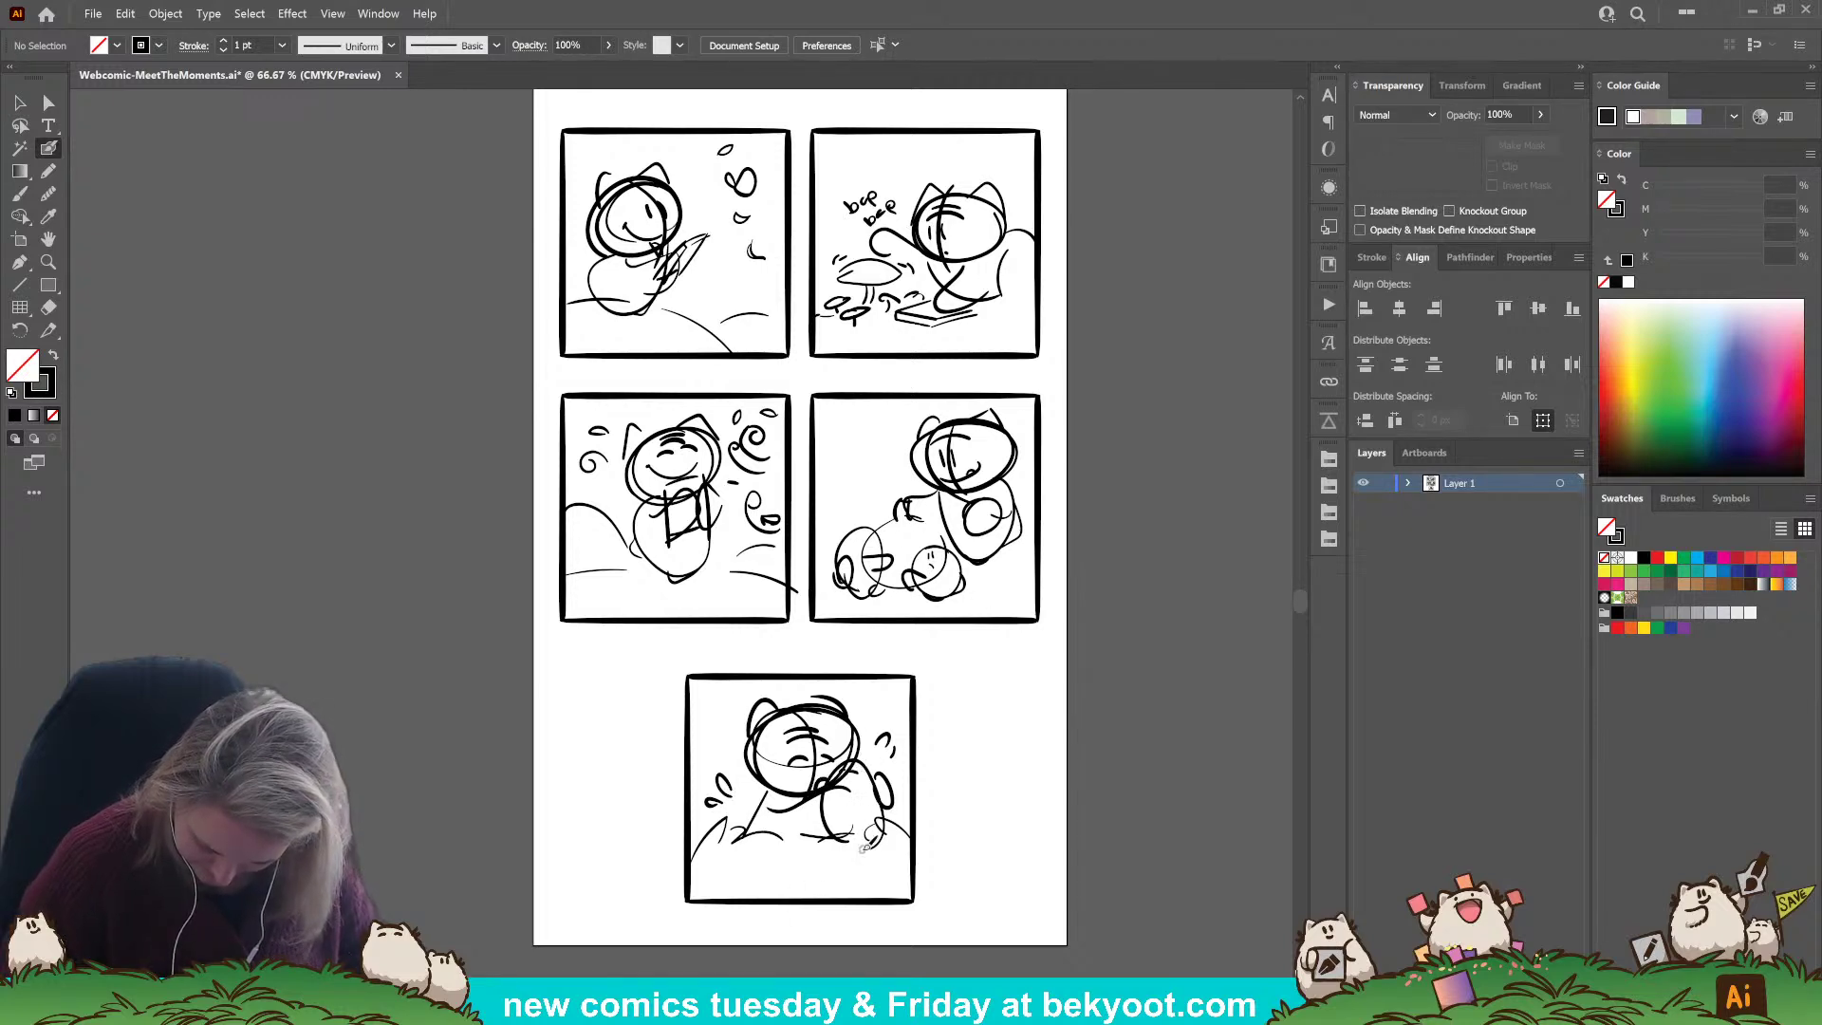
Group the title together with the sketches and frames of the first and second panels.
scroll(795, 579, "up", 2)
left_click(21, 102)
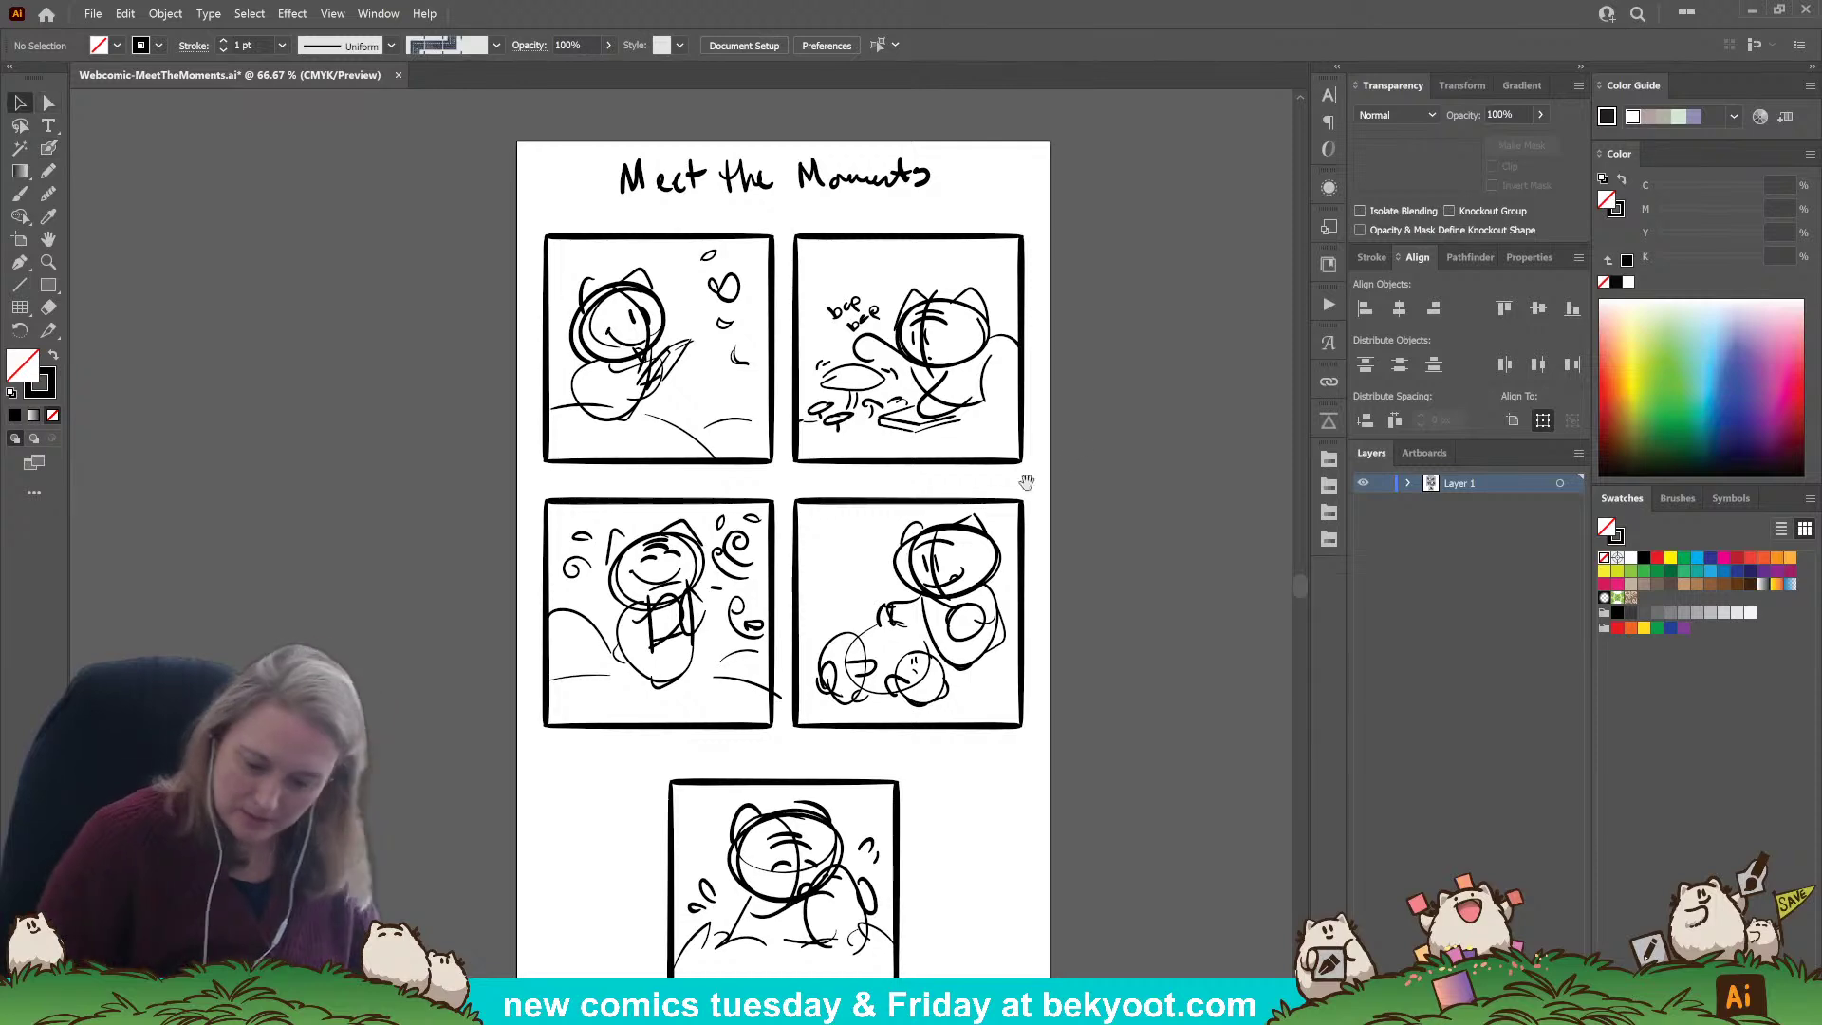
scroll(404, 300, "up", 2)
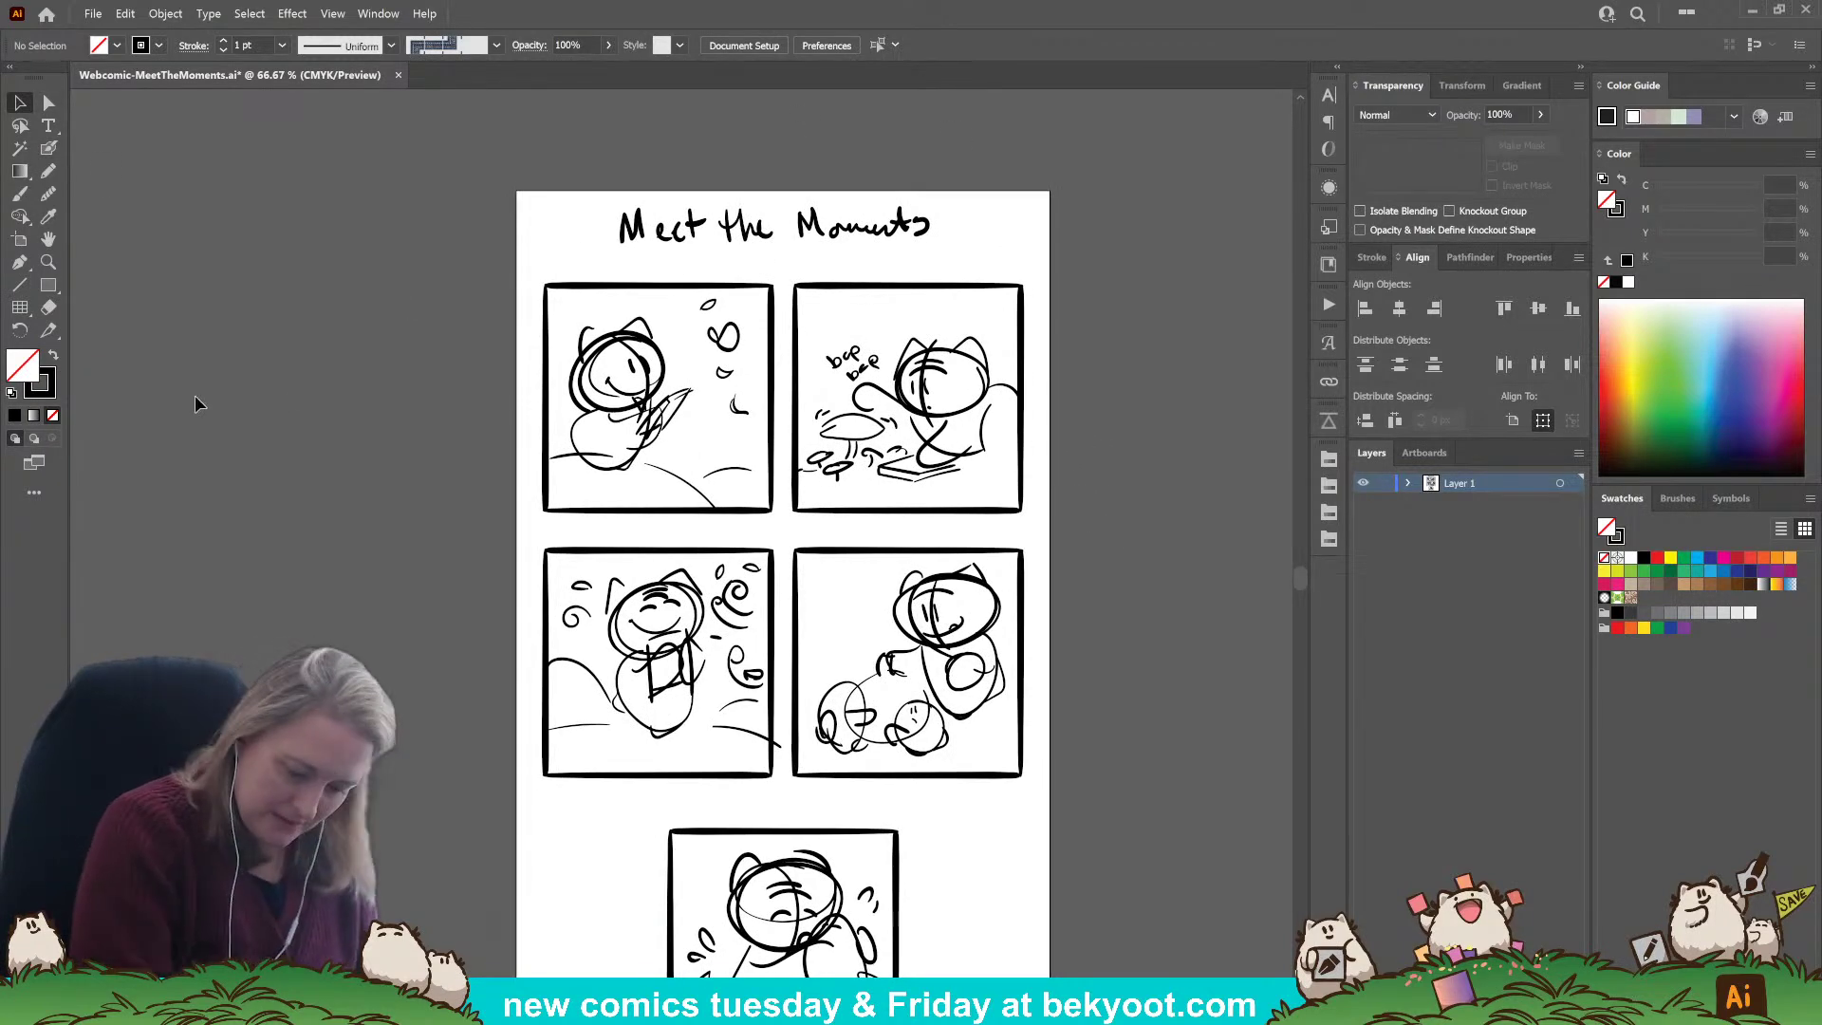
left_click_drag(497, 181, 1052, 521)
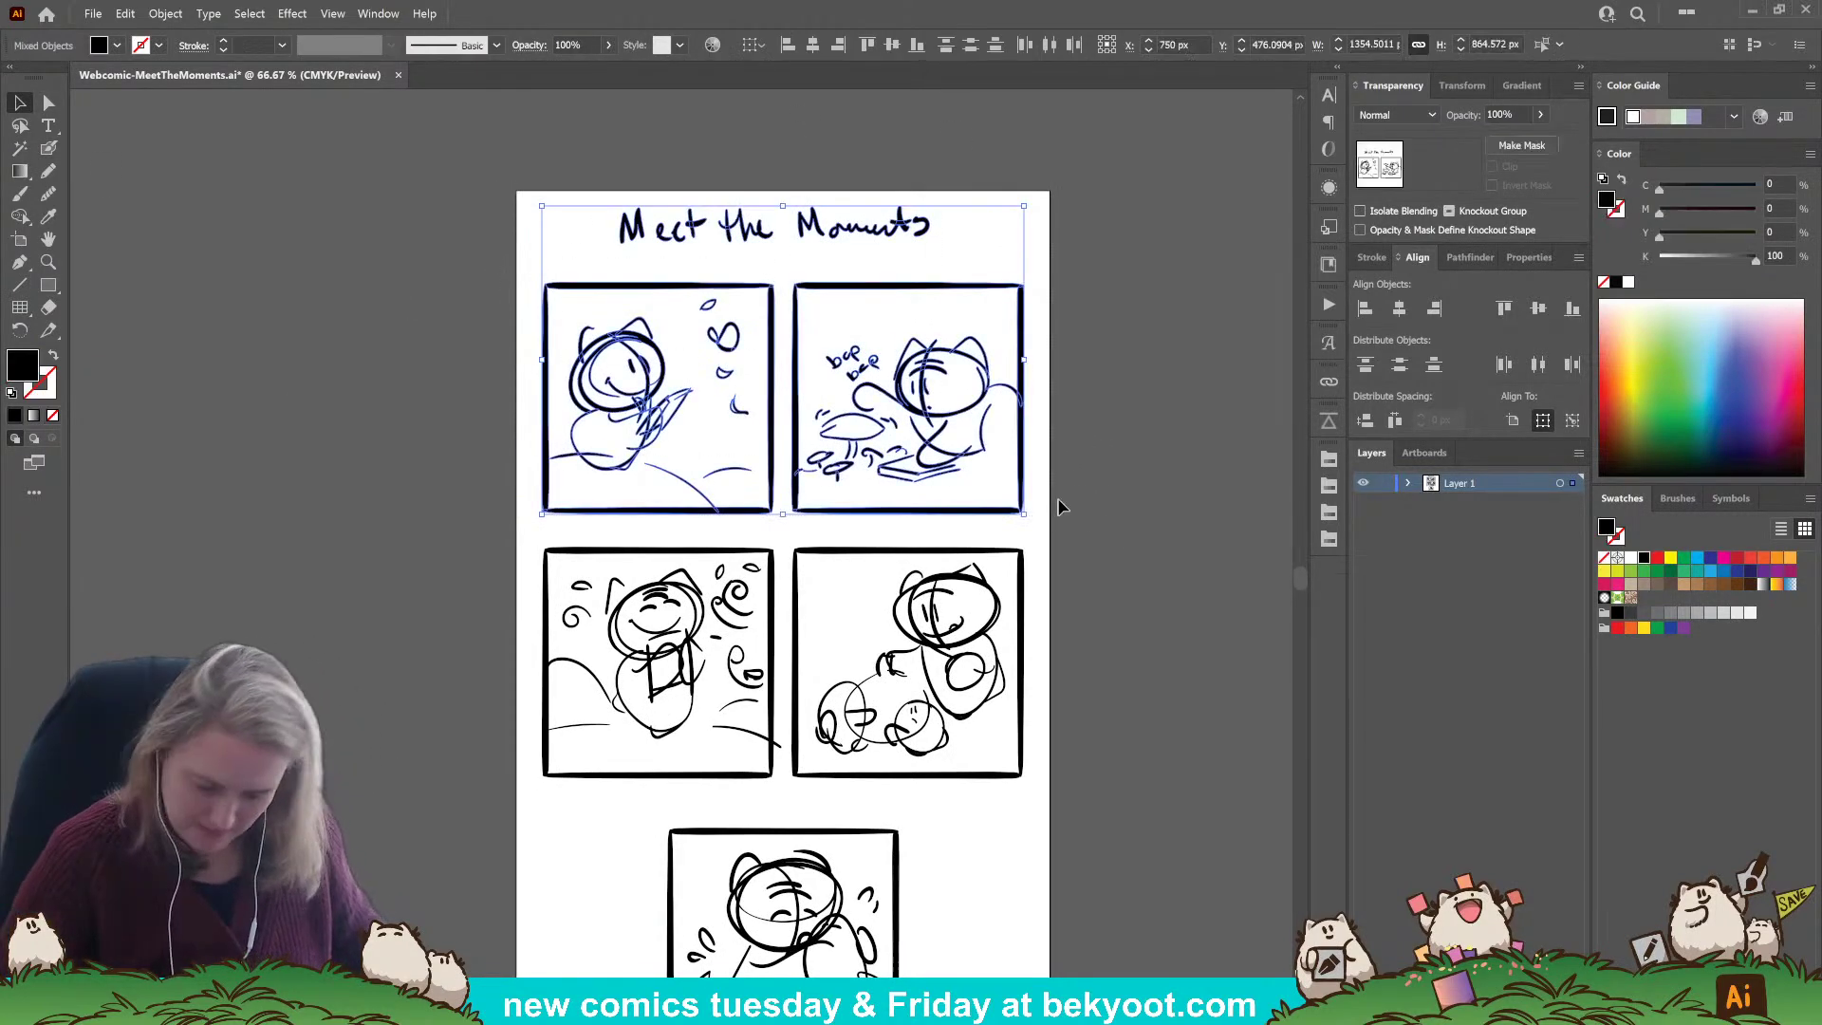
left_click(1062, 579)
Group the third and fourth panels with their sketches, and group the fifth panel's drawing separately.
left_click_drag(524, 555, 1057, 784)
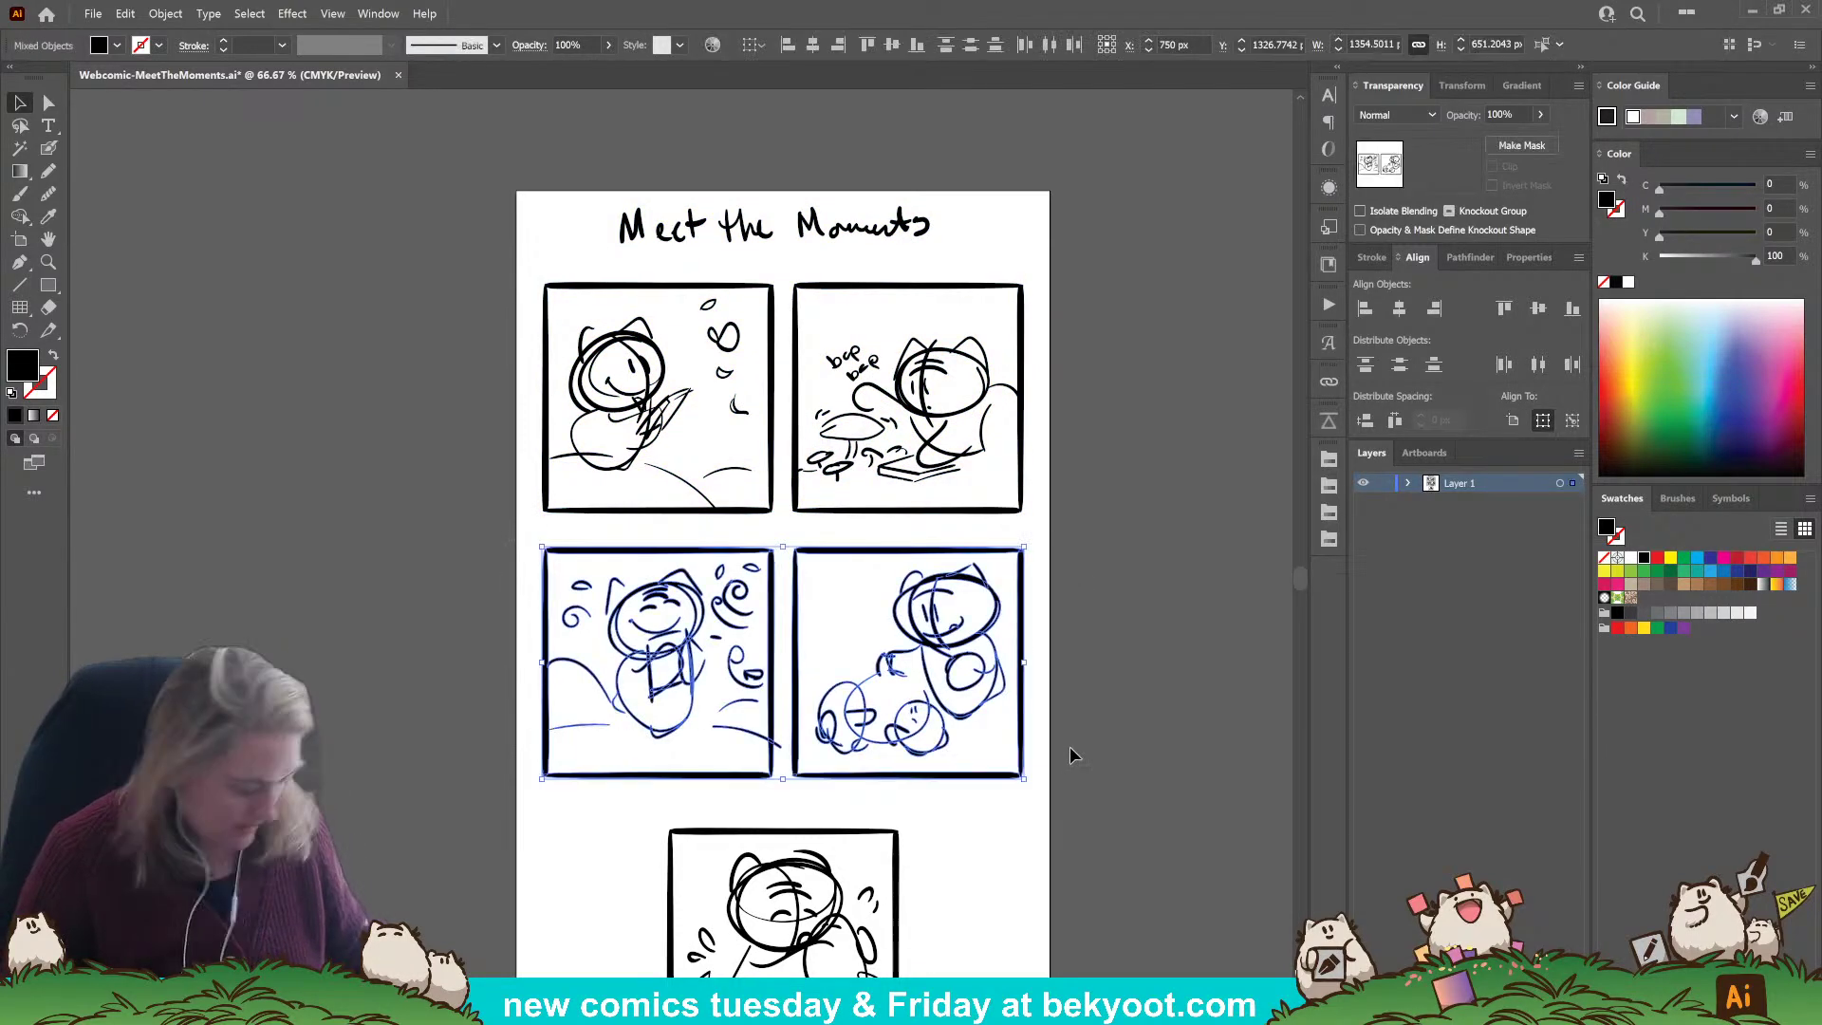
left_click(1070, 751)
scroll(997, 722, "down", 3)
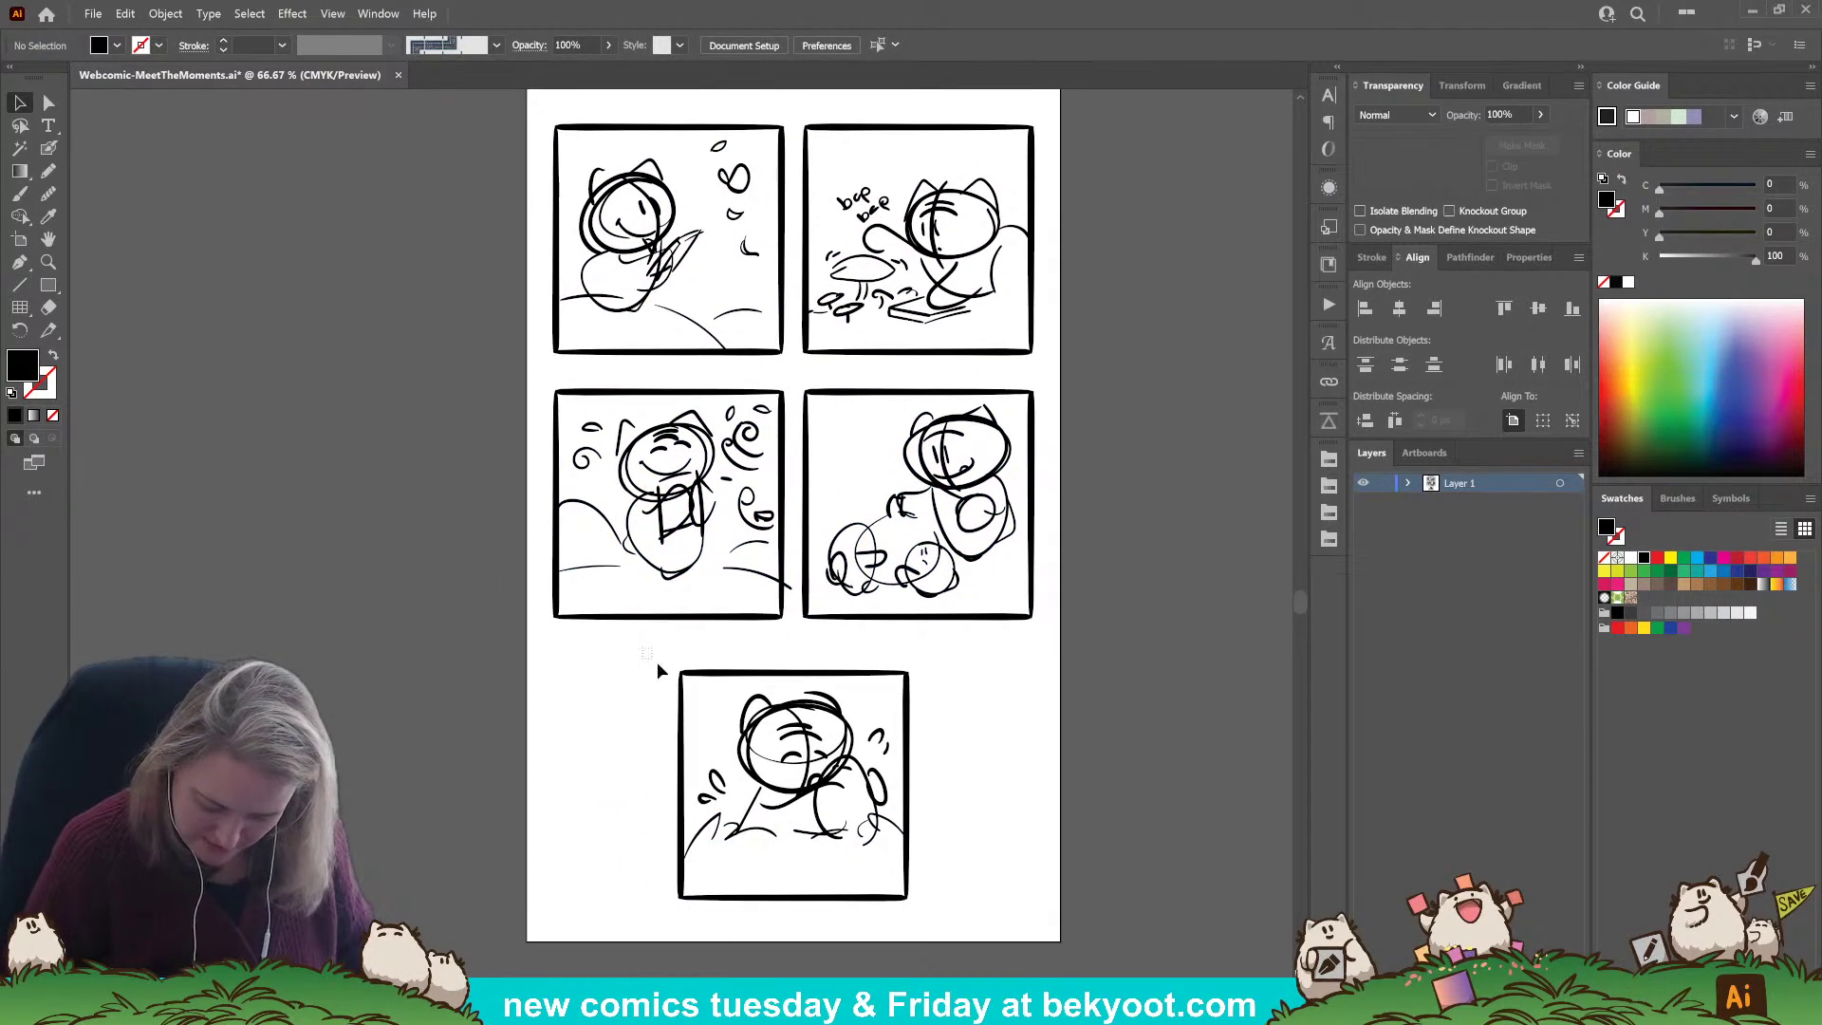
left_click_drag(643, 648, 963, 909)
left_click(1087, 539)
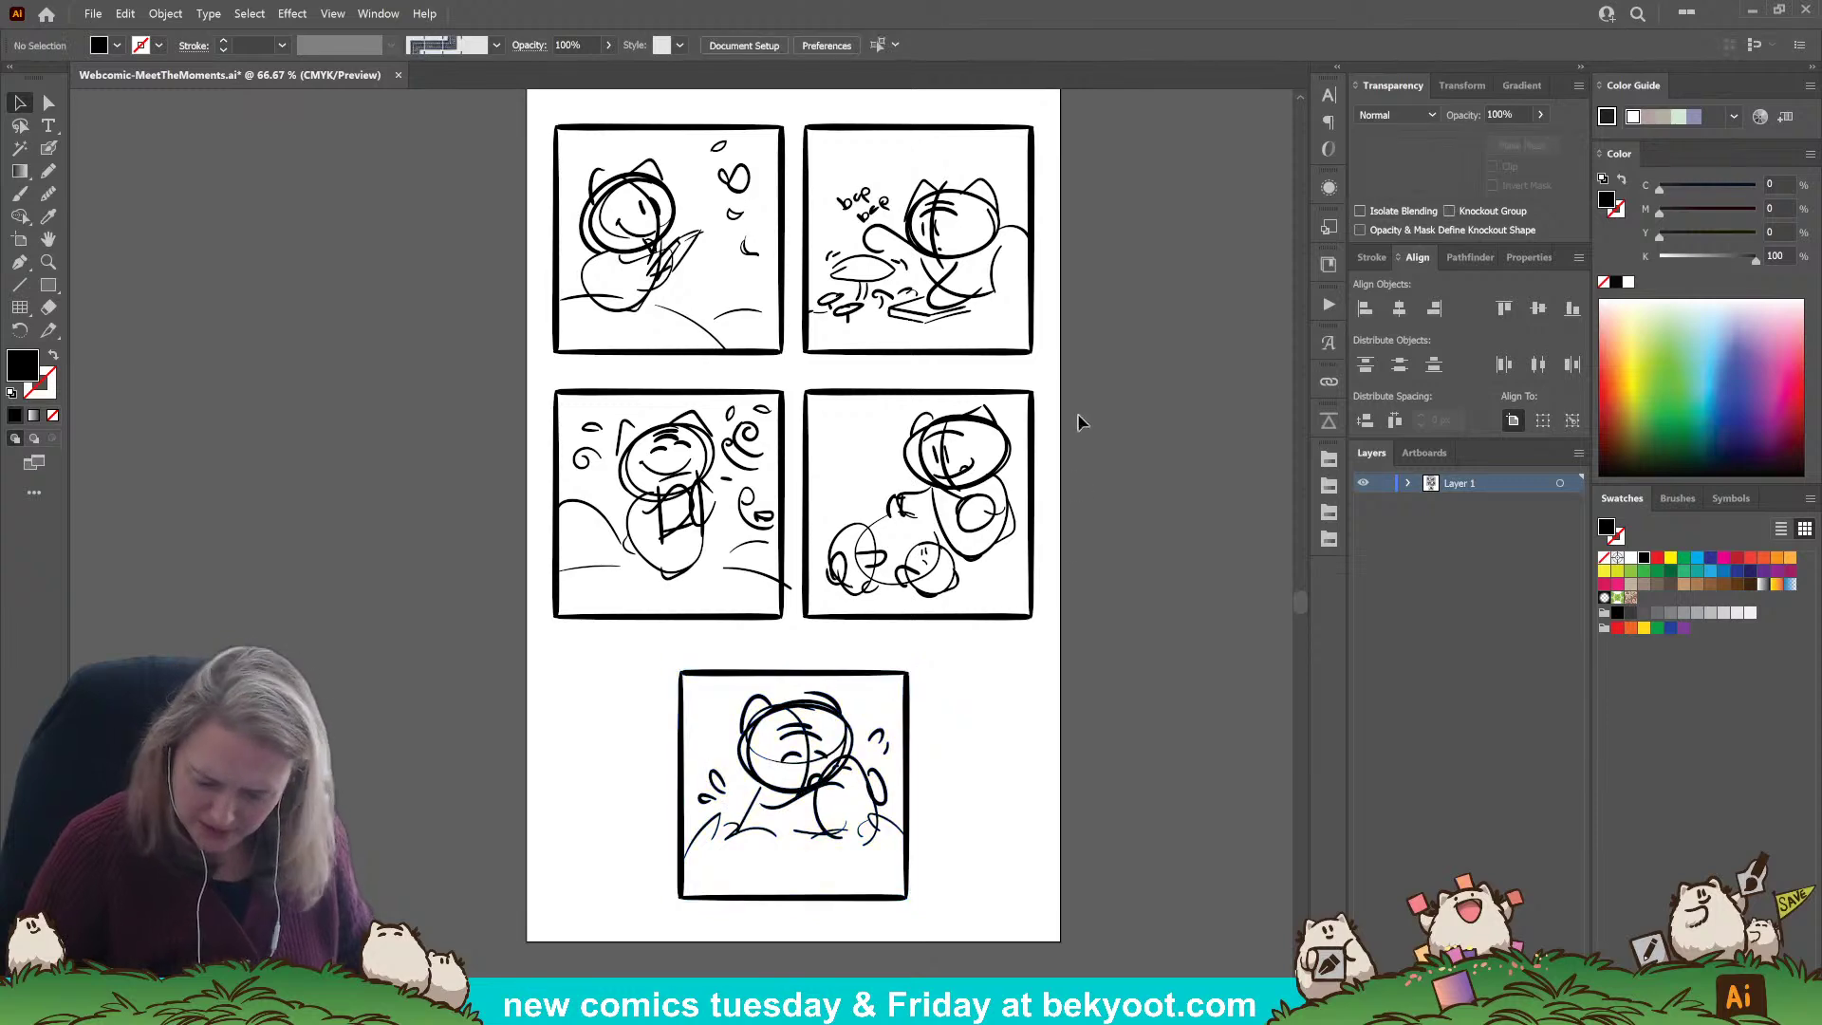
Fade the group containing the title and the first two panels to 30% opacity.
left_click_drag(1042, 389, 1045, 547)
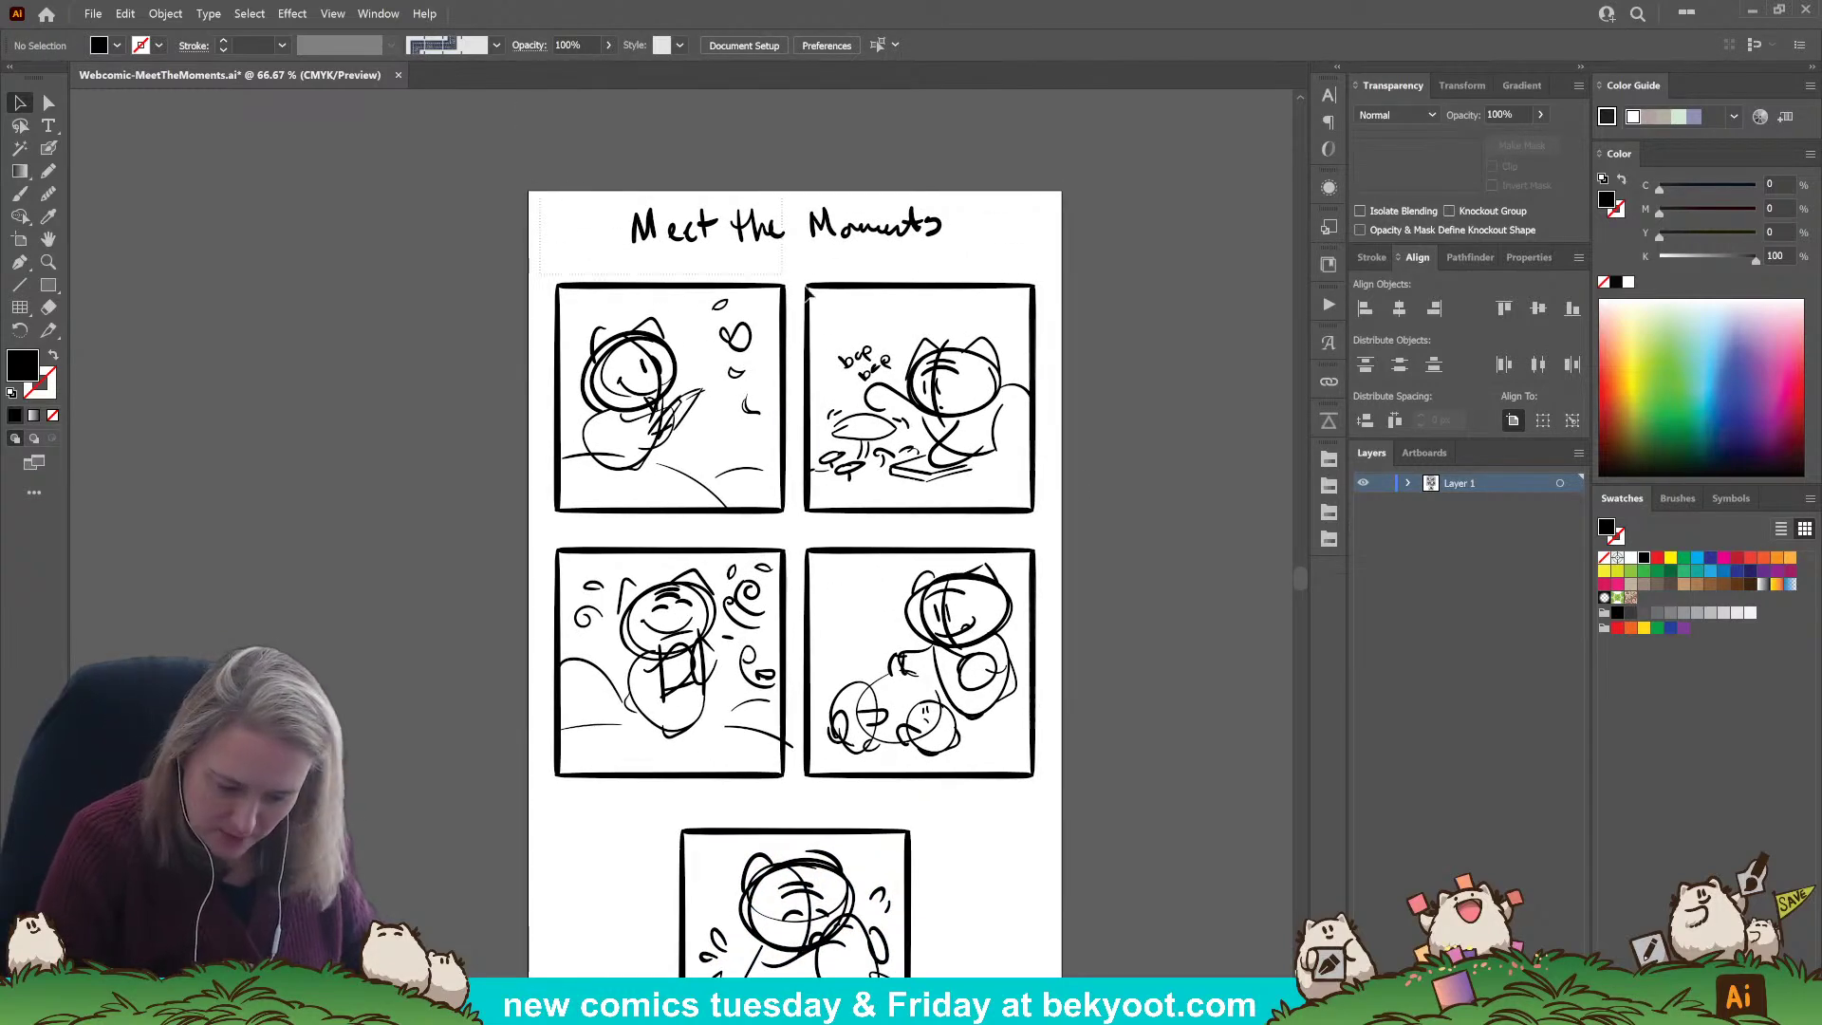
left_click(1010, 432)
left_click(1507, 115)
type("3")
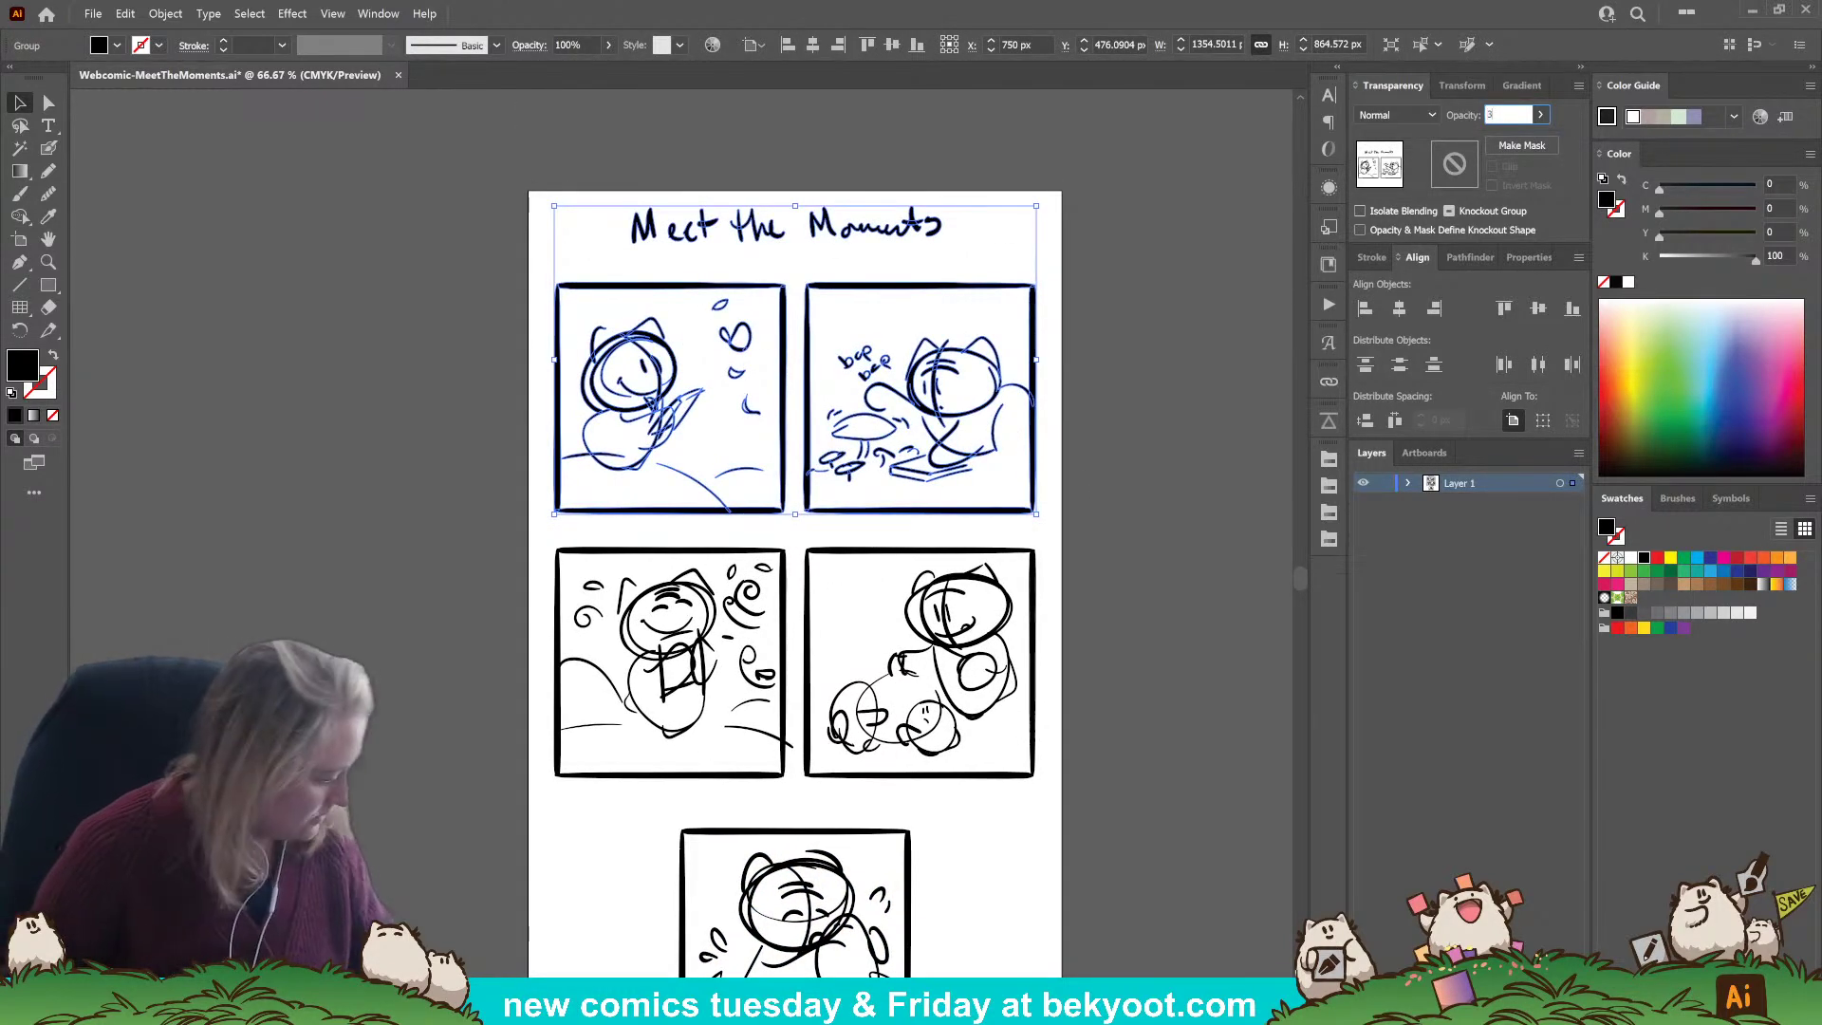
type("0")
key("Return")
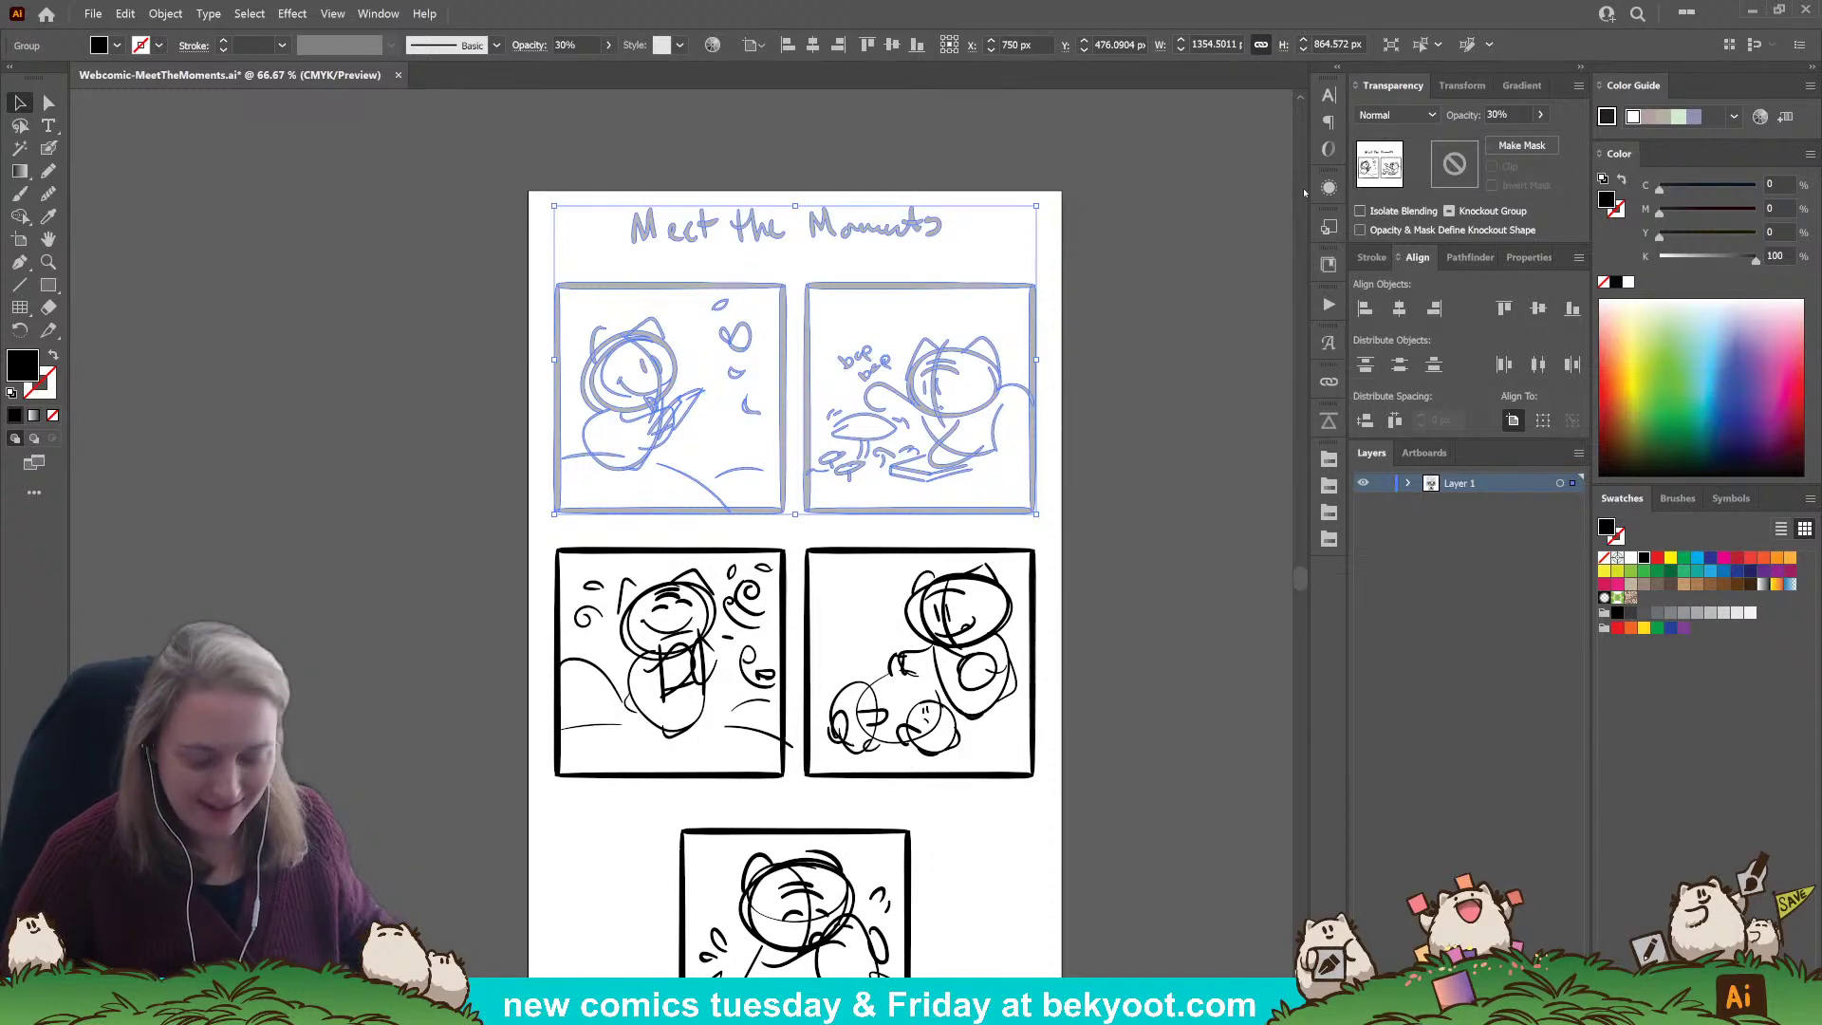
Lock Layer 1 holding the sketches and create a new layer above it.
left_click(1384, 483)
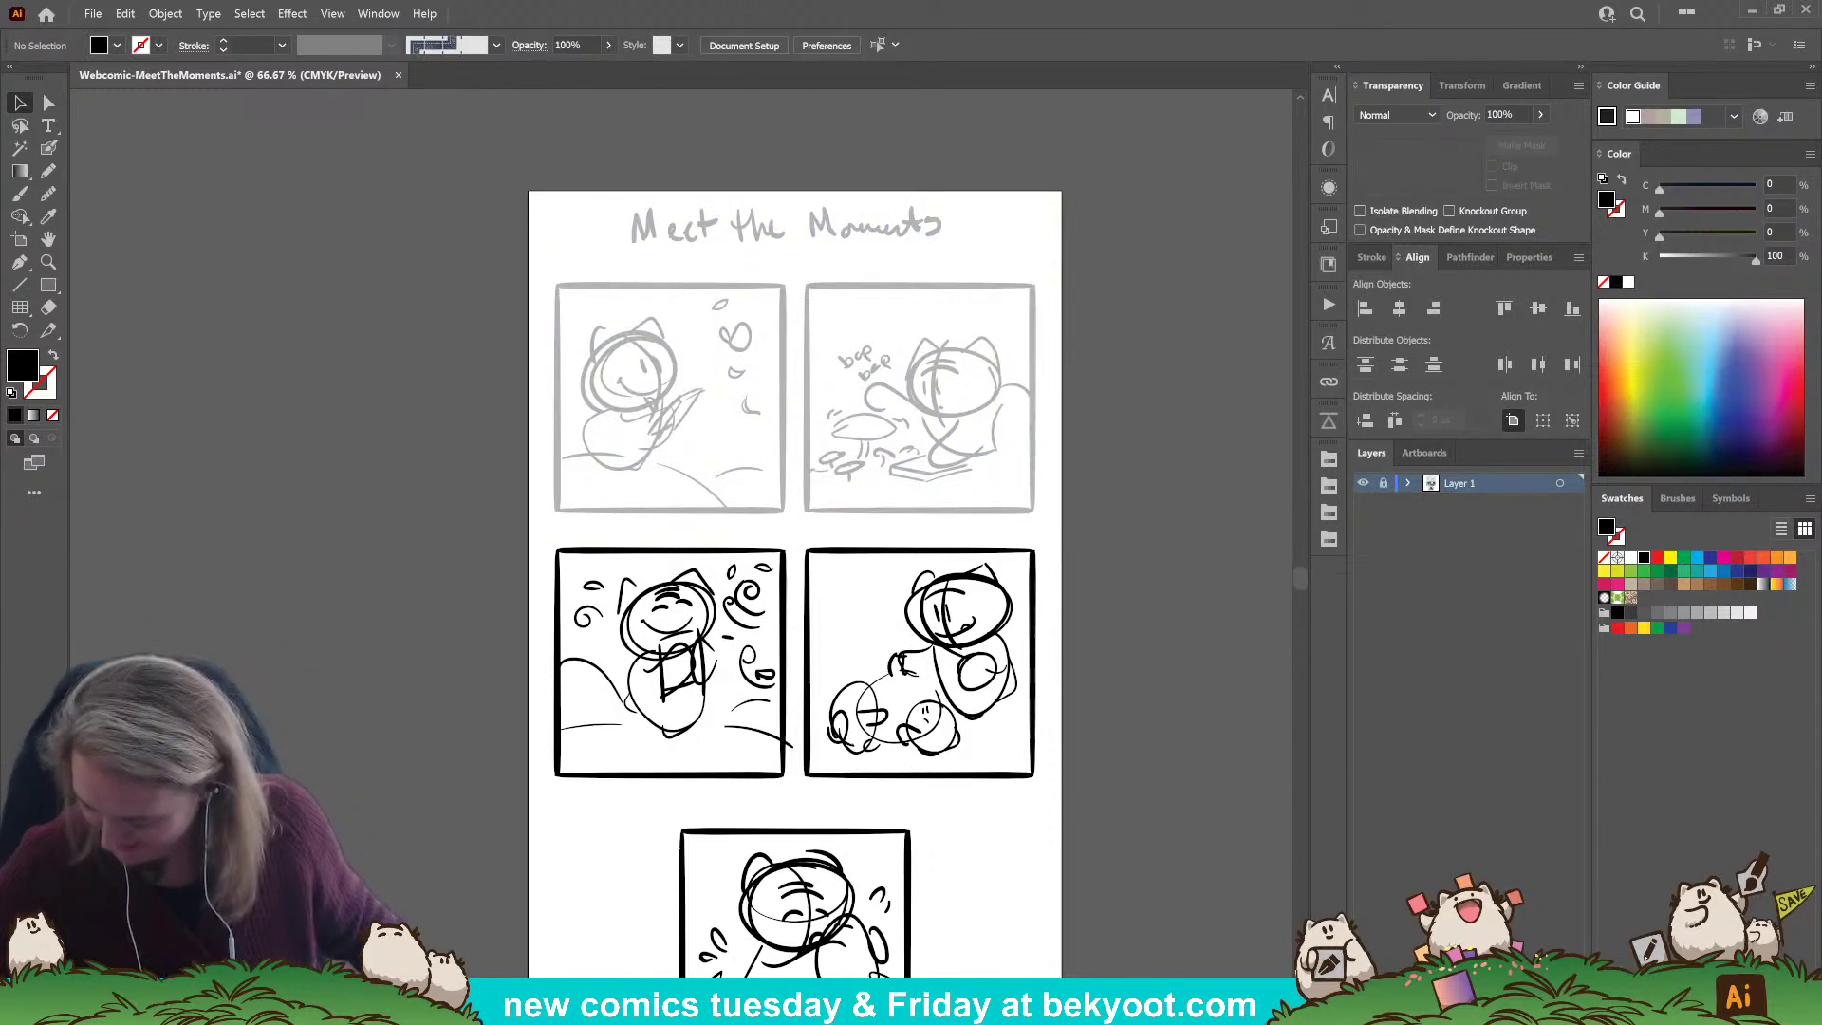
left_click(1549, 1012)
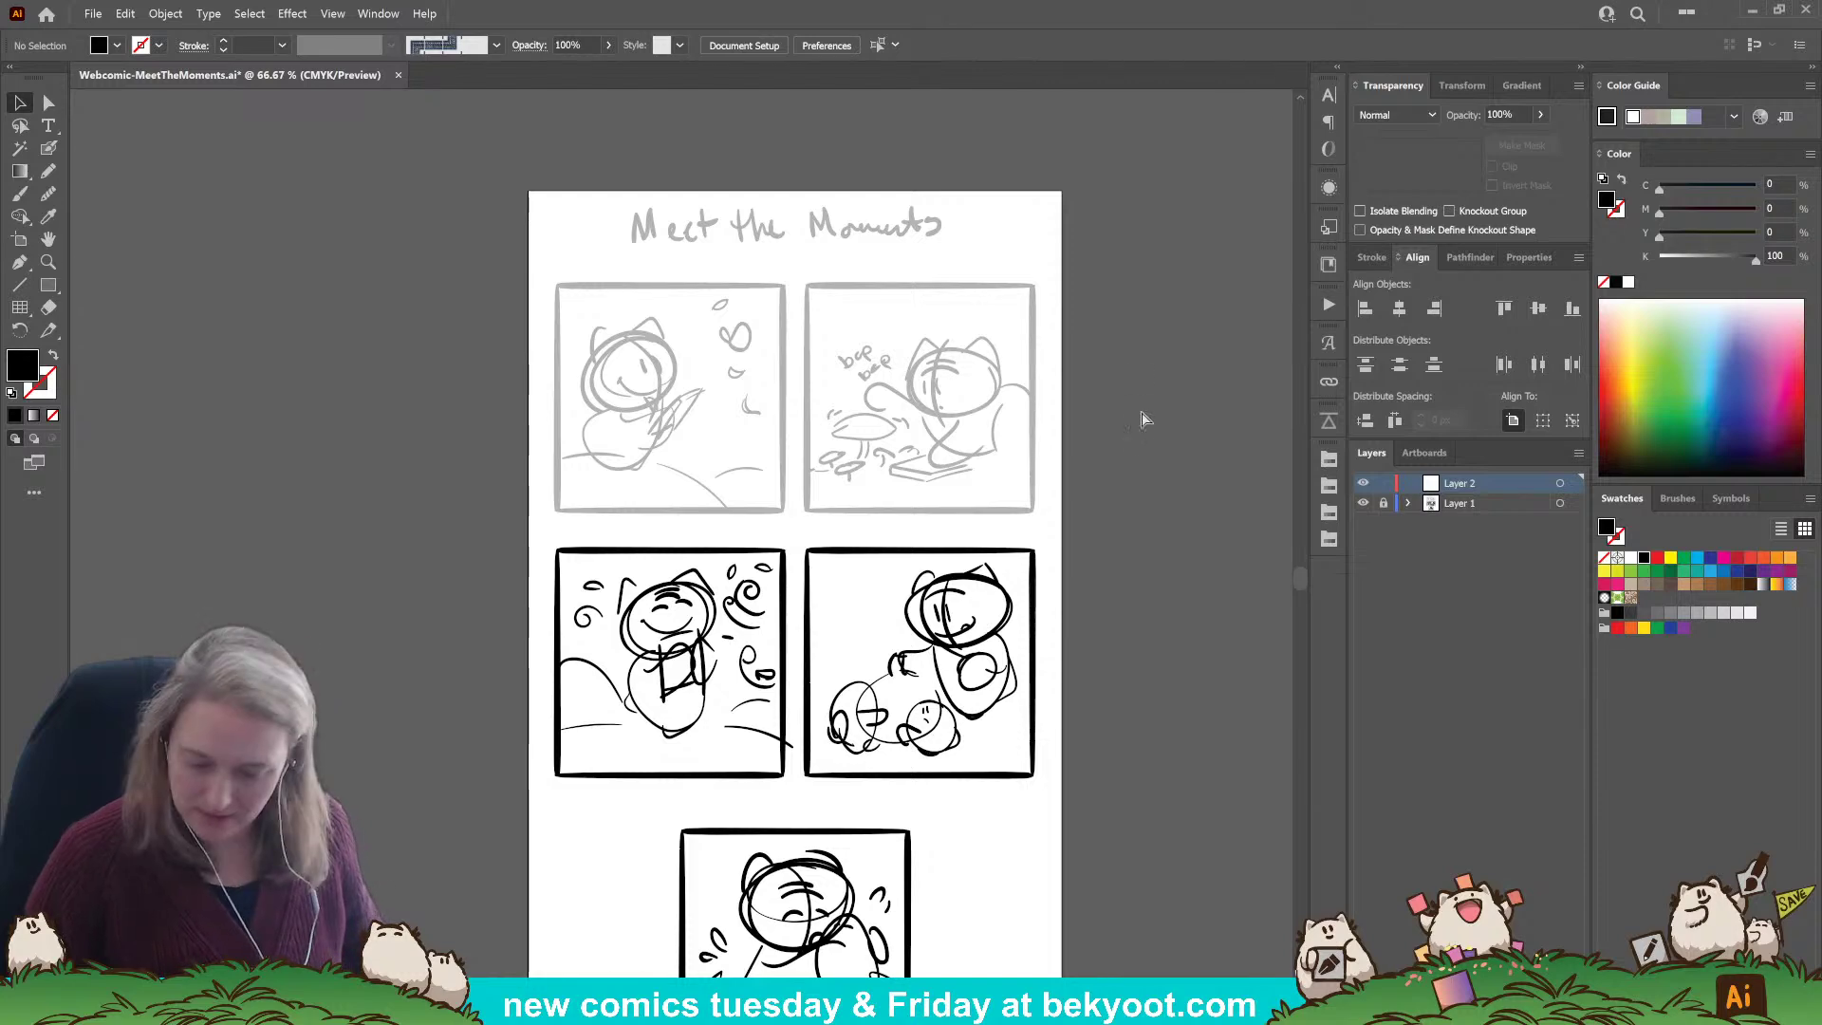
Draw thick black left and top edges over the first panel's faded frame with the Blob Brush.
key("shift+b")
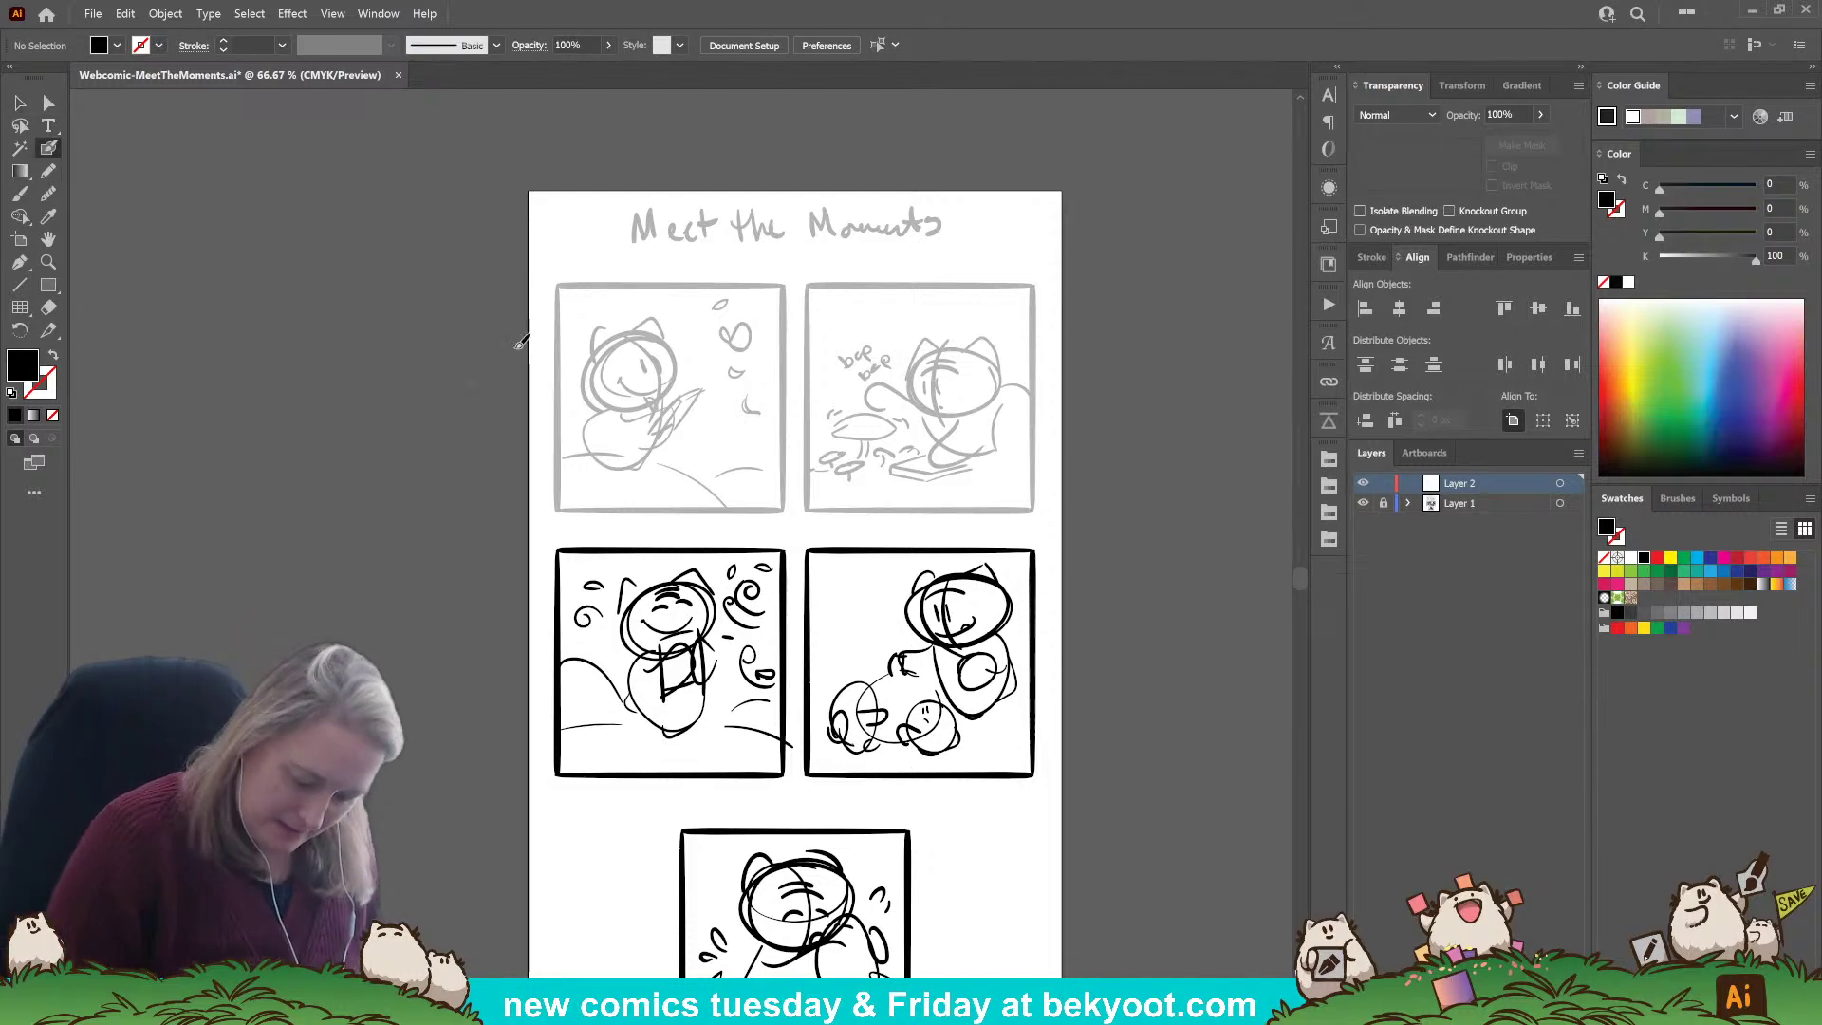
left_click_drag(559, 305, 558, 510)
key("shift+x")
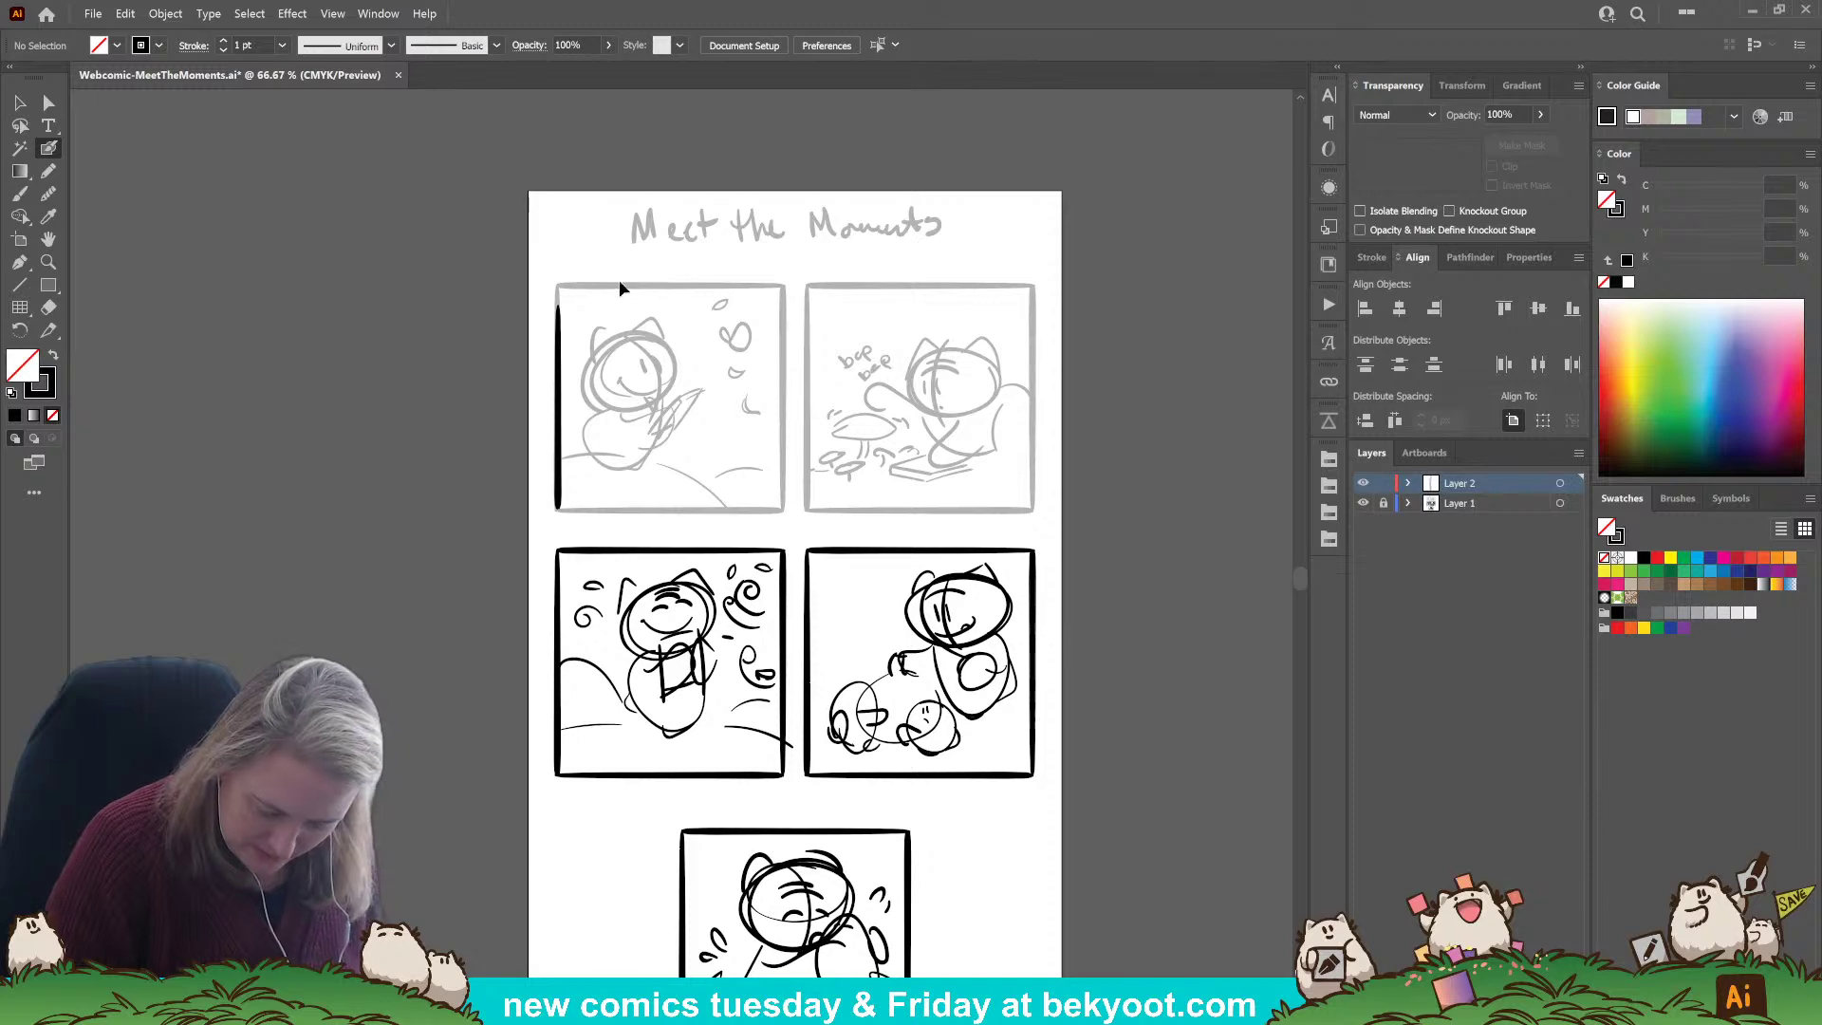
mouse_move(581, 282)
left_mouse_down()
mouse_move(785, 286)
mouse_move(581, 282)
left_mouse_up()
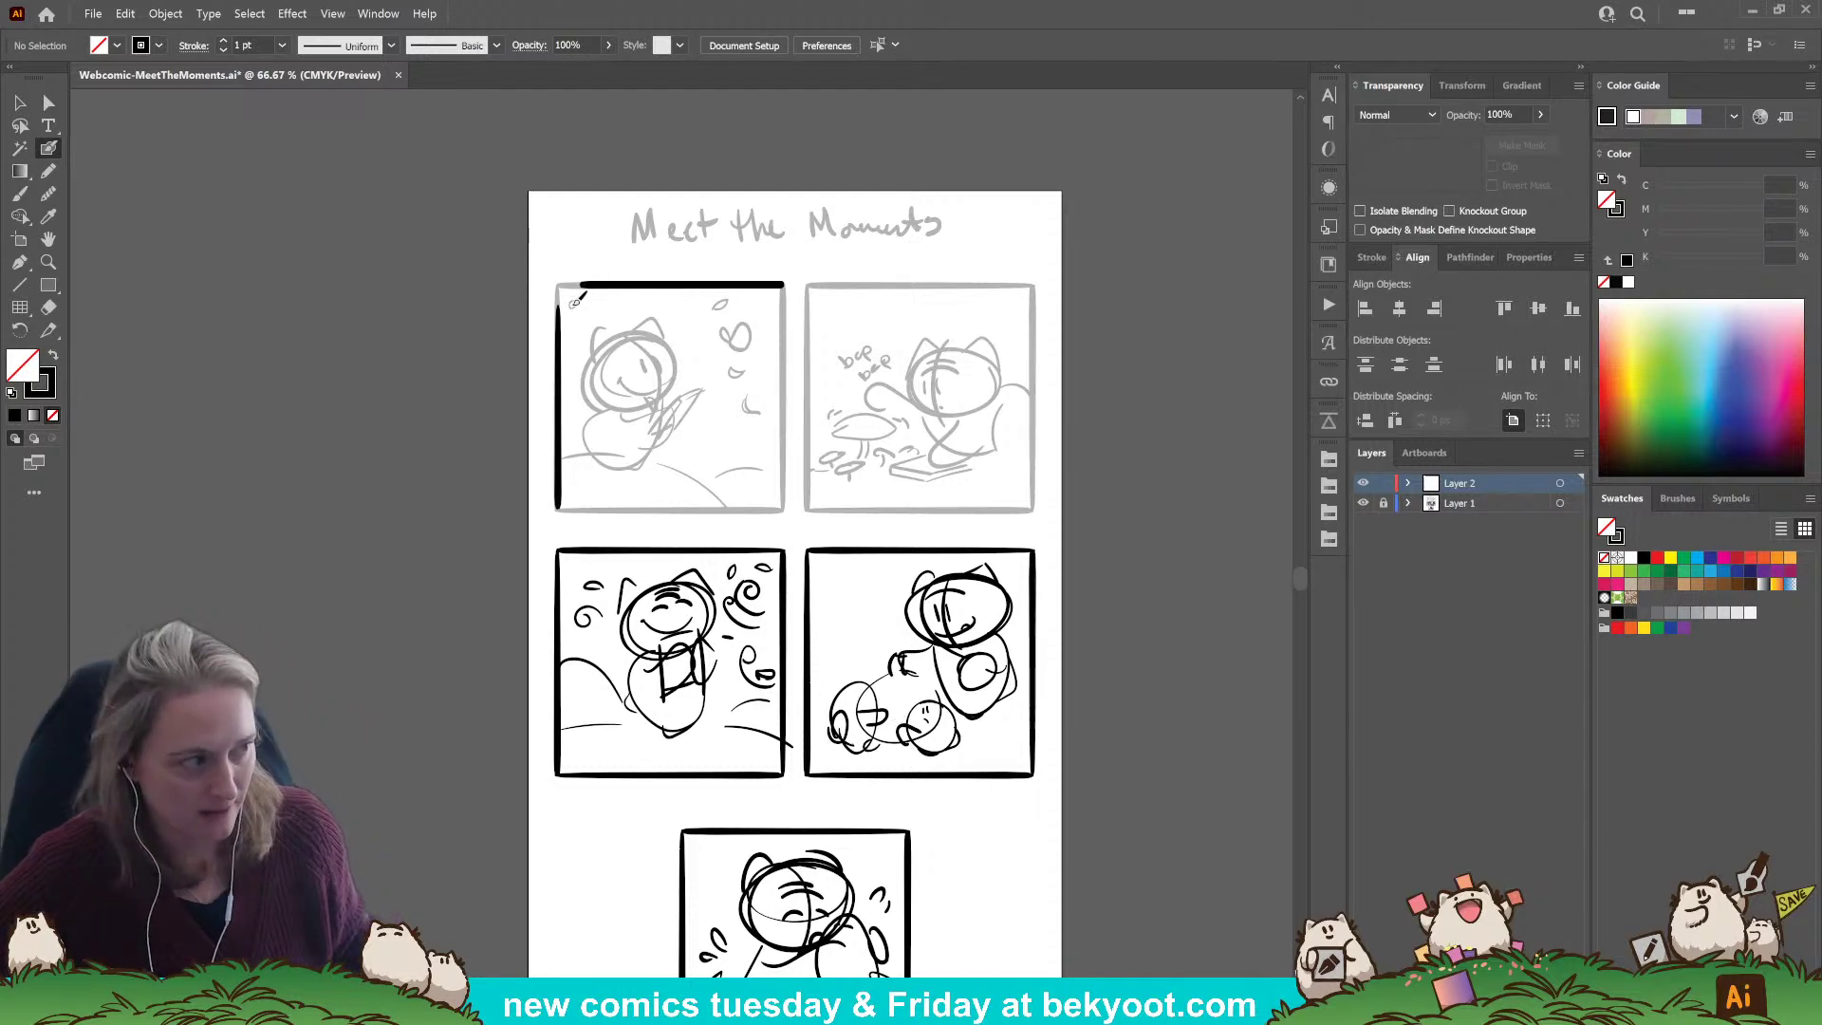
scroll(576, 301, "up", 2)
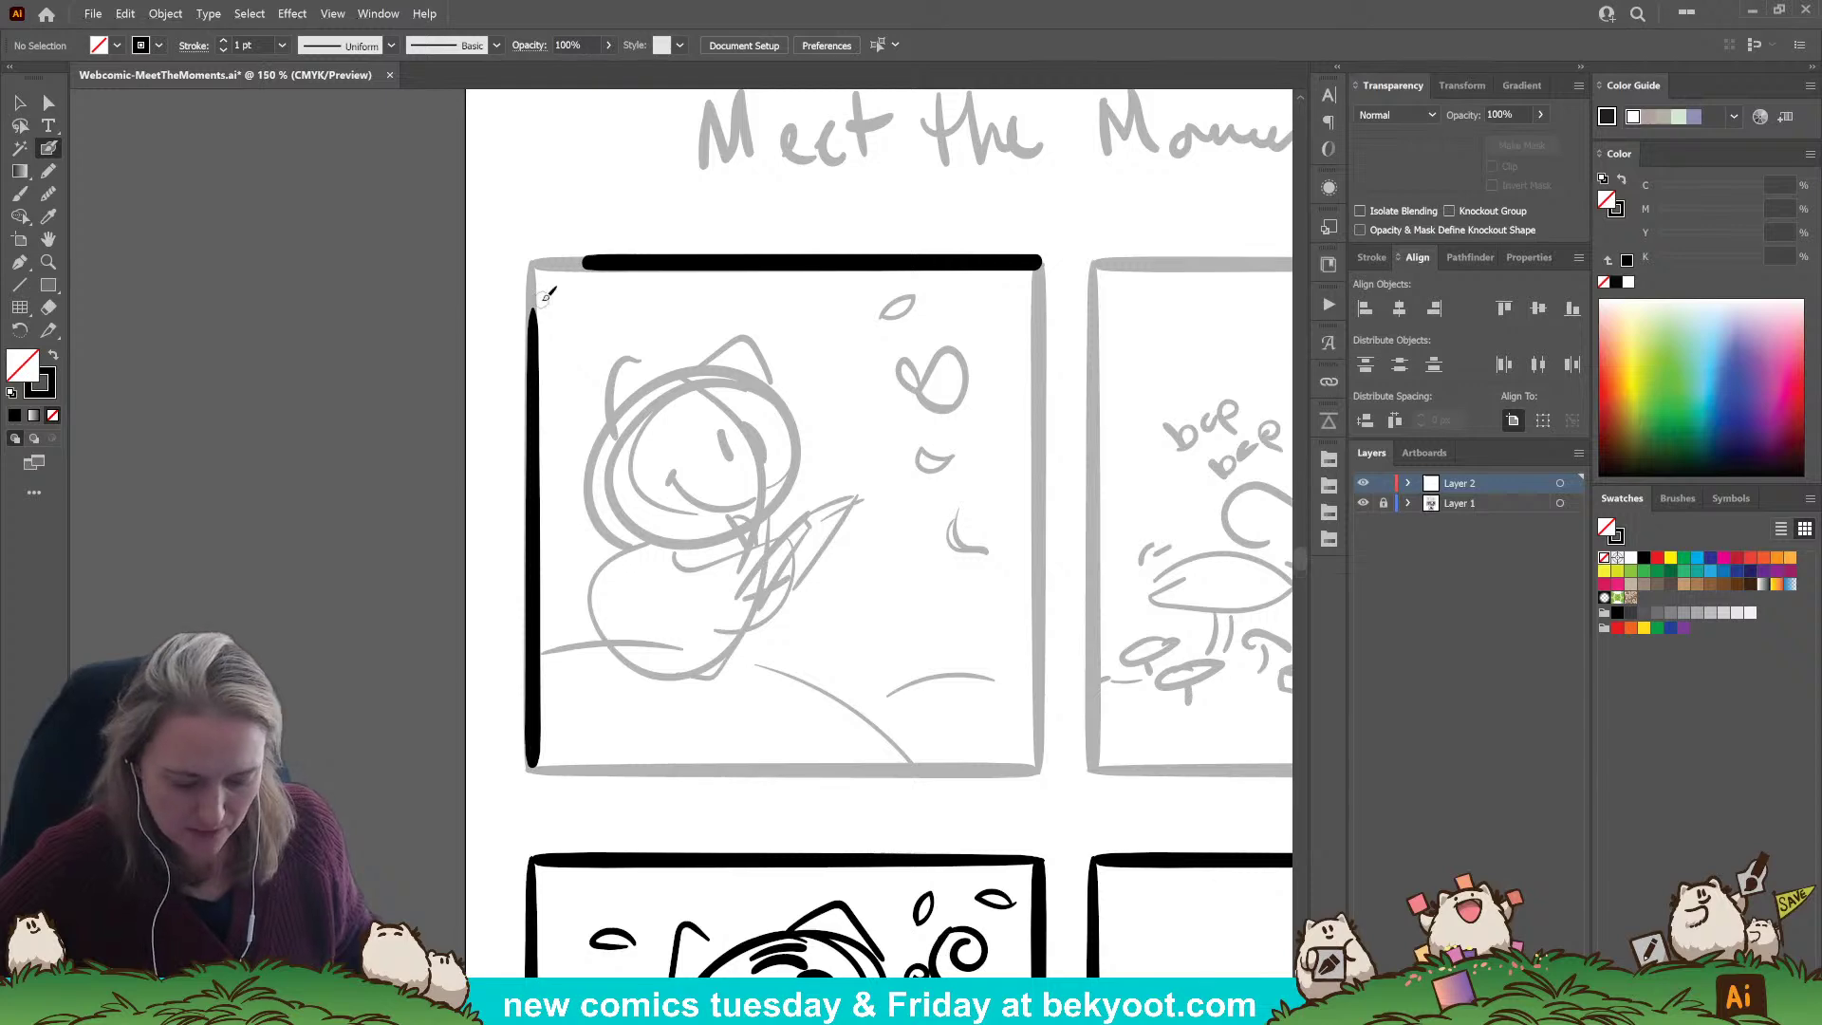
Connect the first panel's left and top edges with a rounded upper-left corner stroke, undoing unwanted brushwork.
left_click_drag(534, 568, 530, 568)
left_click(531, 574, "ctrl")
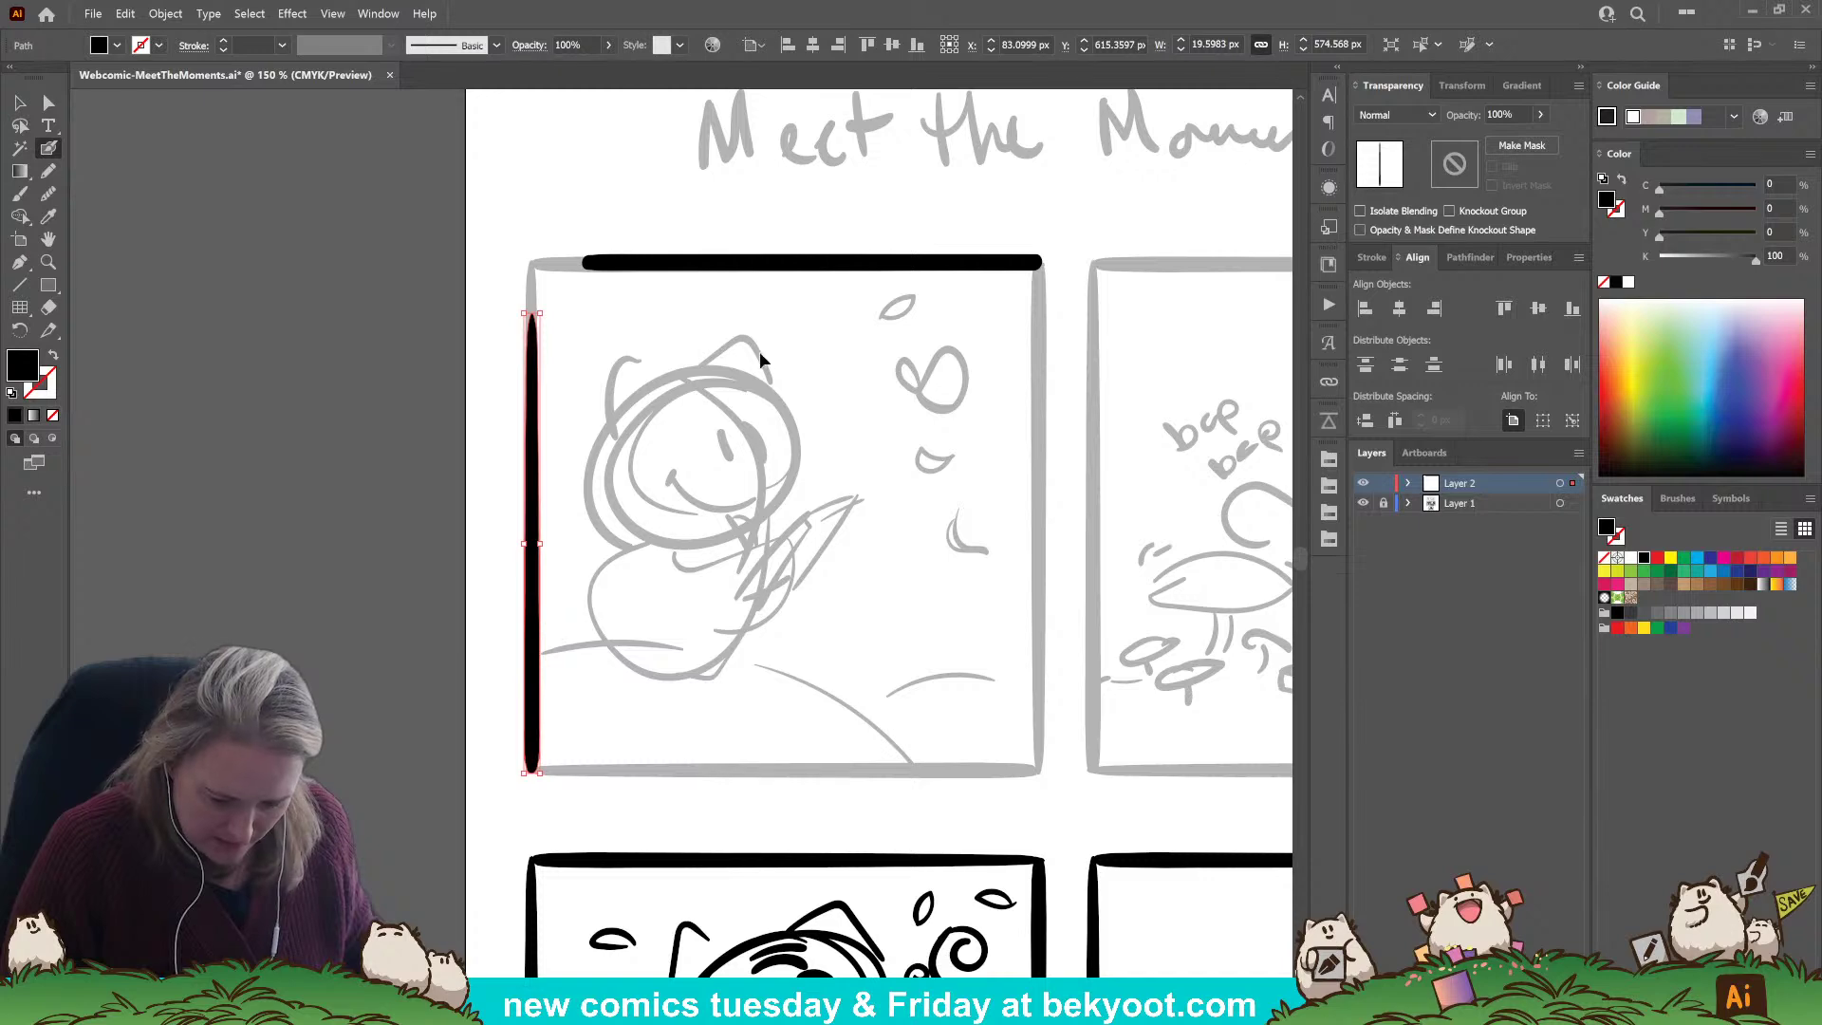
left_click(999, 266, "ctrl")
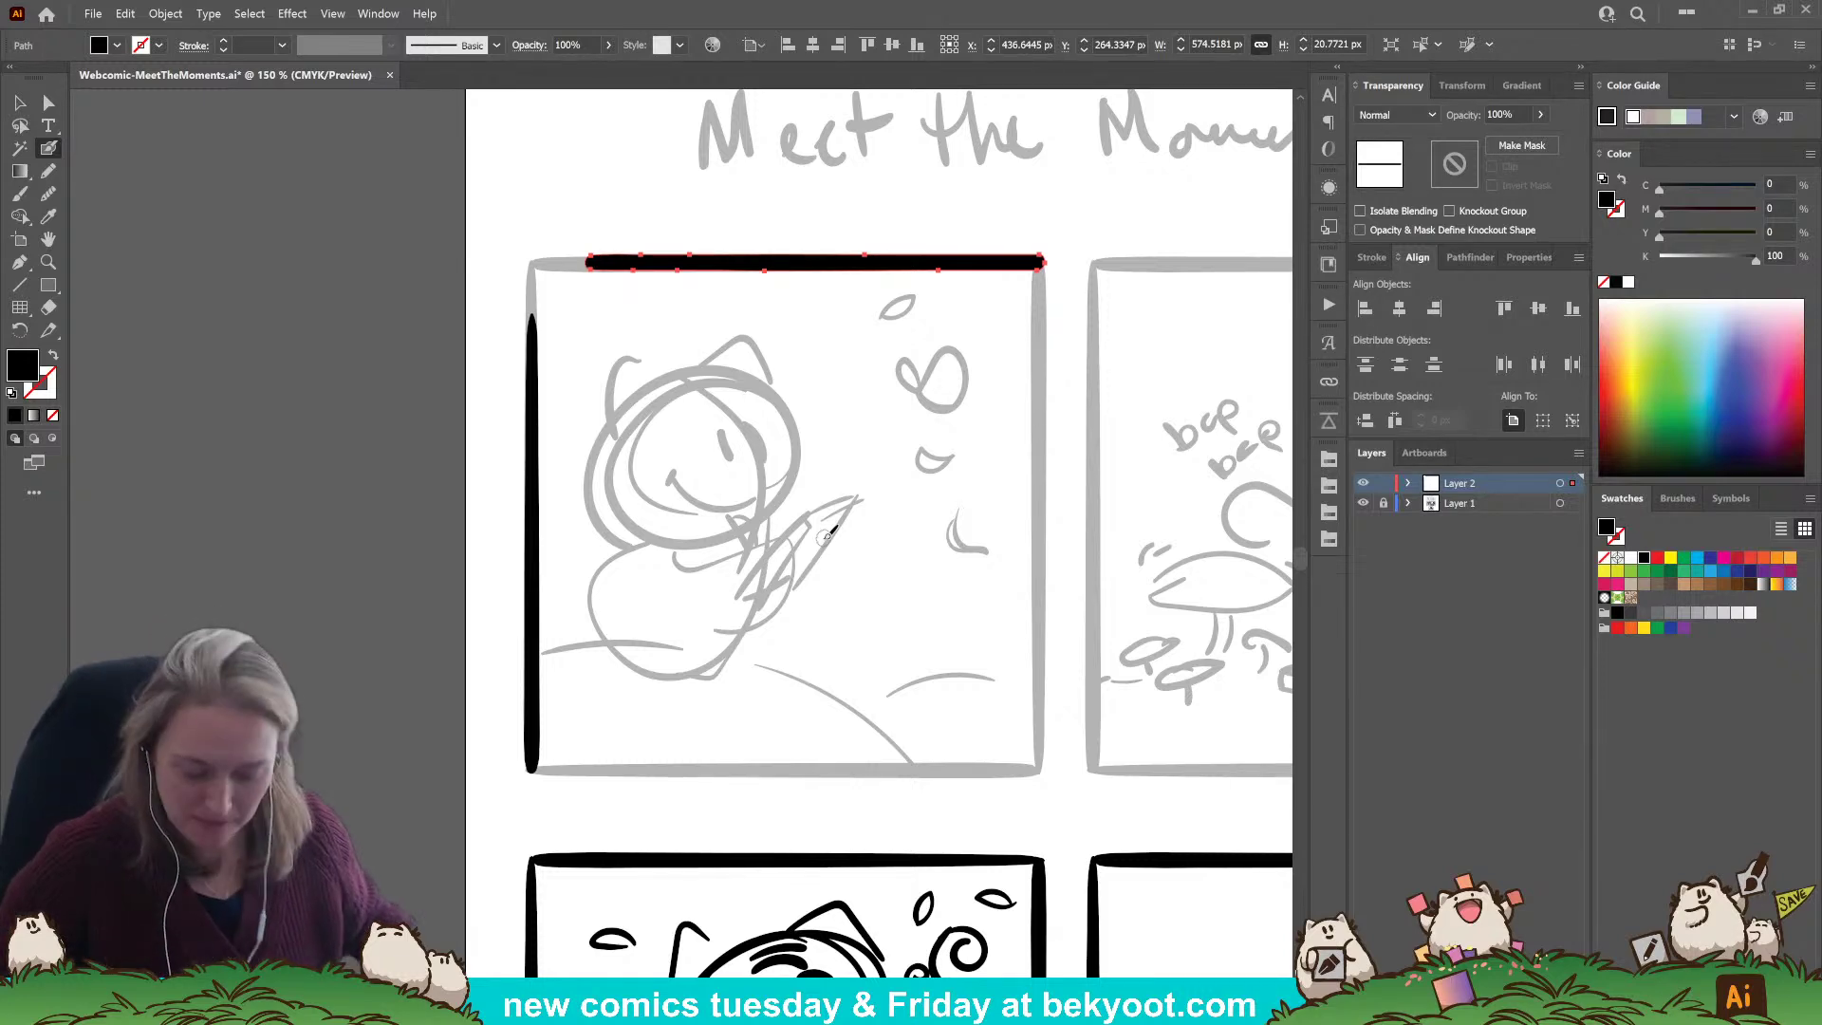
left_click(241, 521, "ctrl")
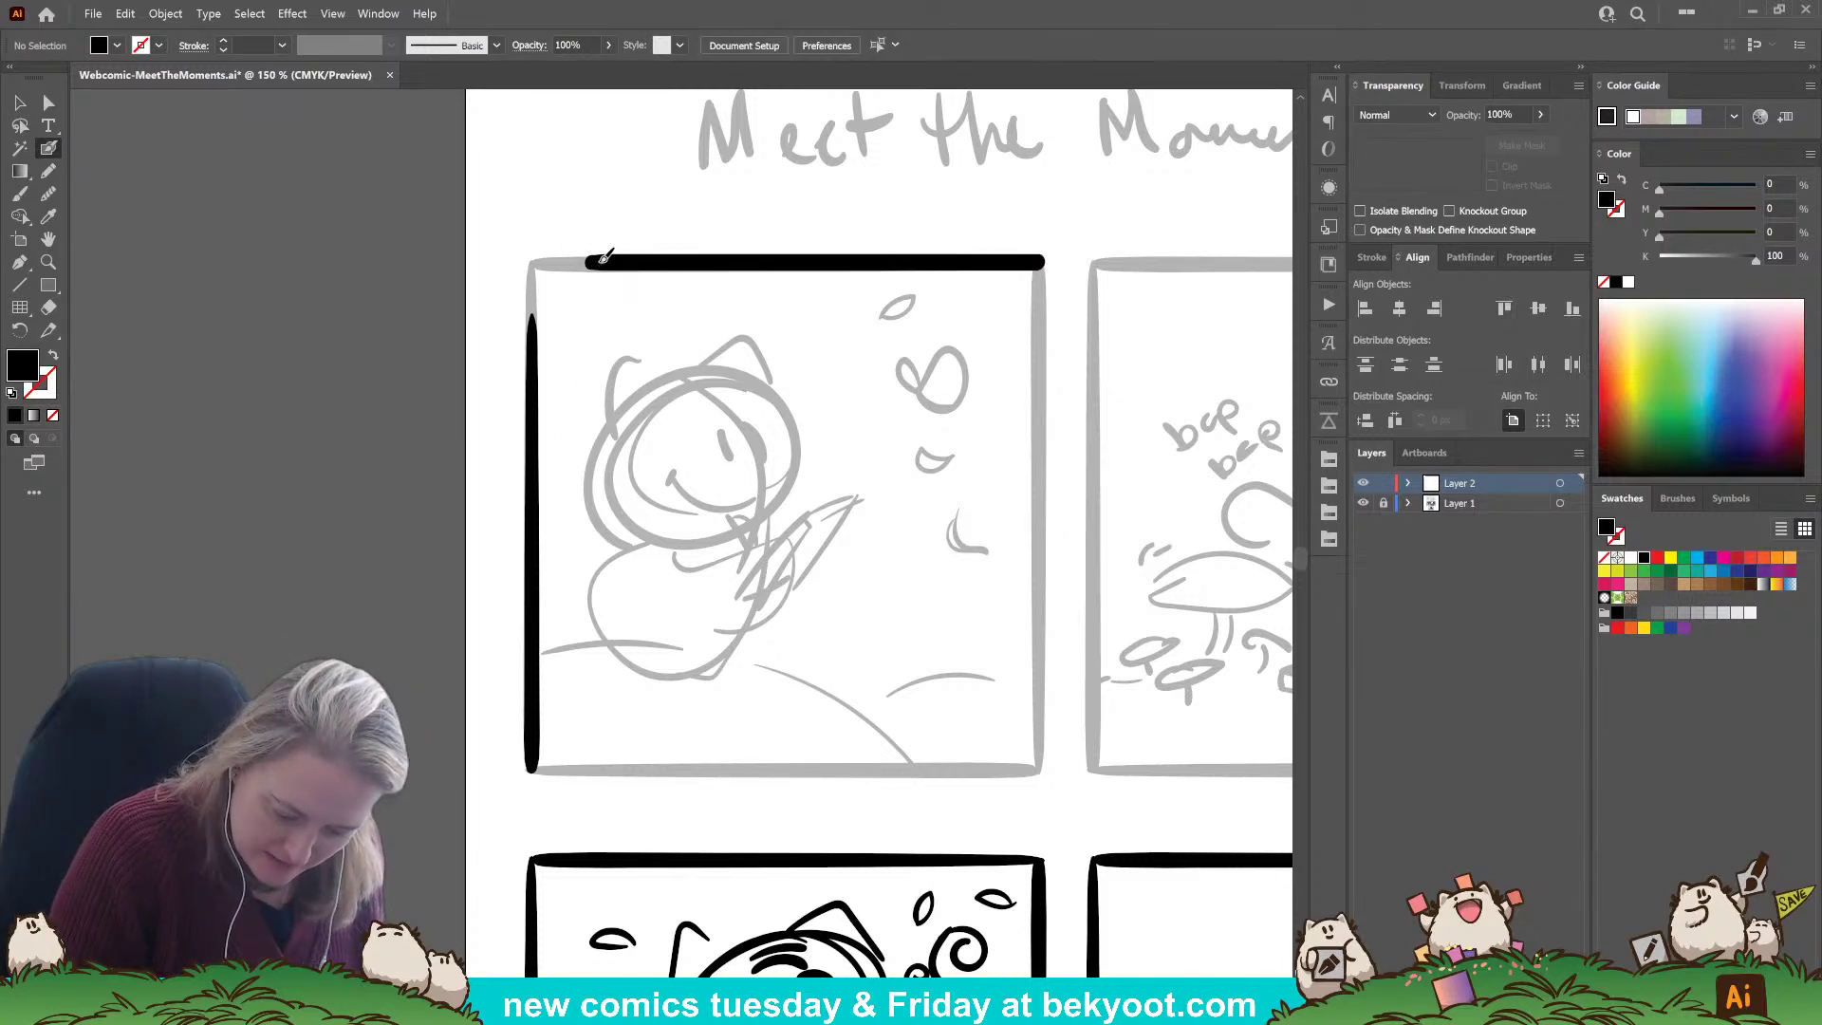
mouse_move(604, 257)
left_mouse_down()
mouse_move(542, 294)
mouse_move(534, 372)
mouse_move(546, 289)
mouse_move(574, 266)
mouse_move(662, 257)
left_mouse_up()
key("ctrl+z")
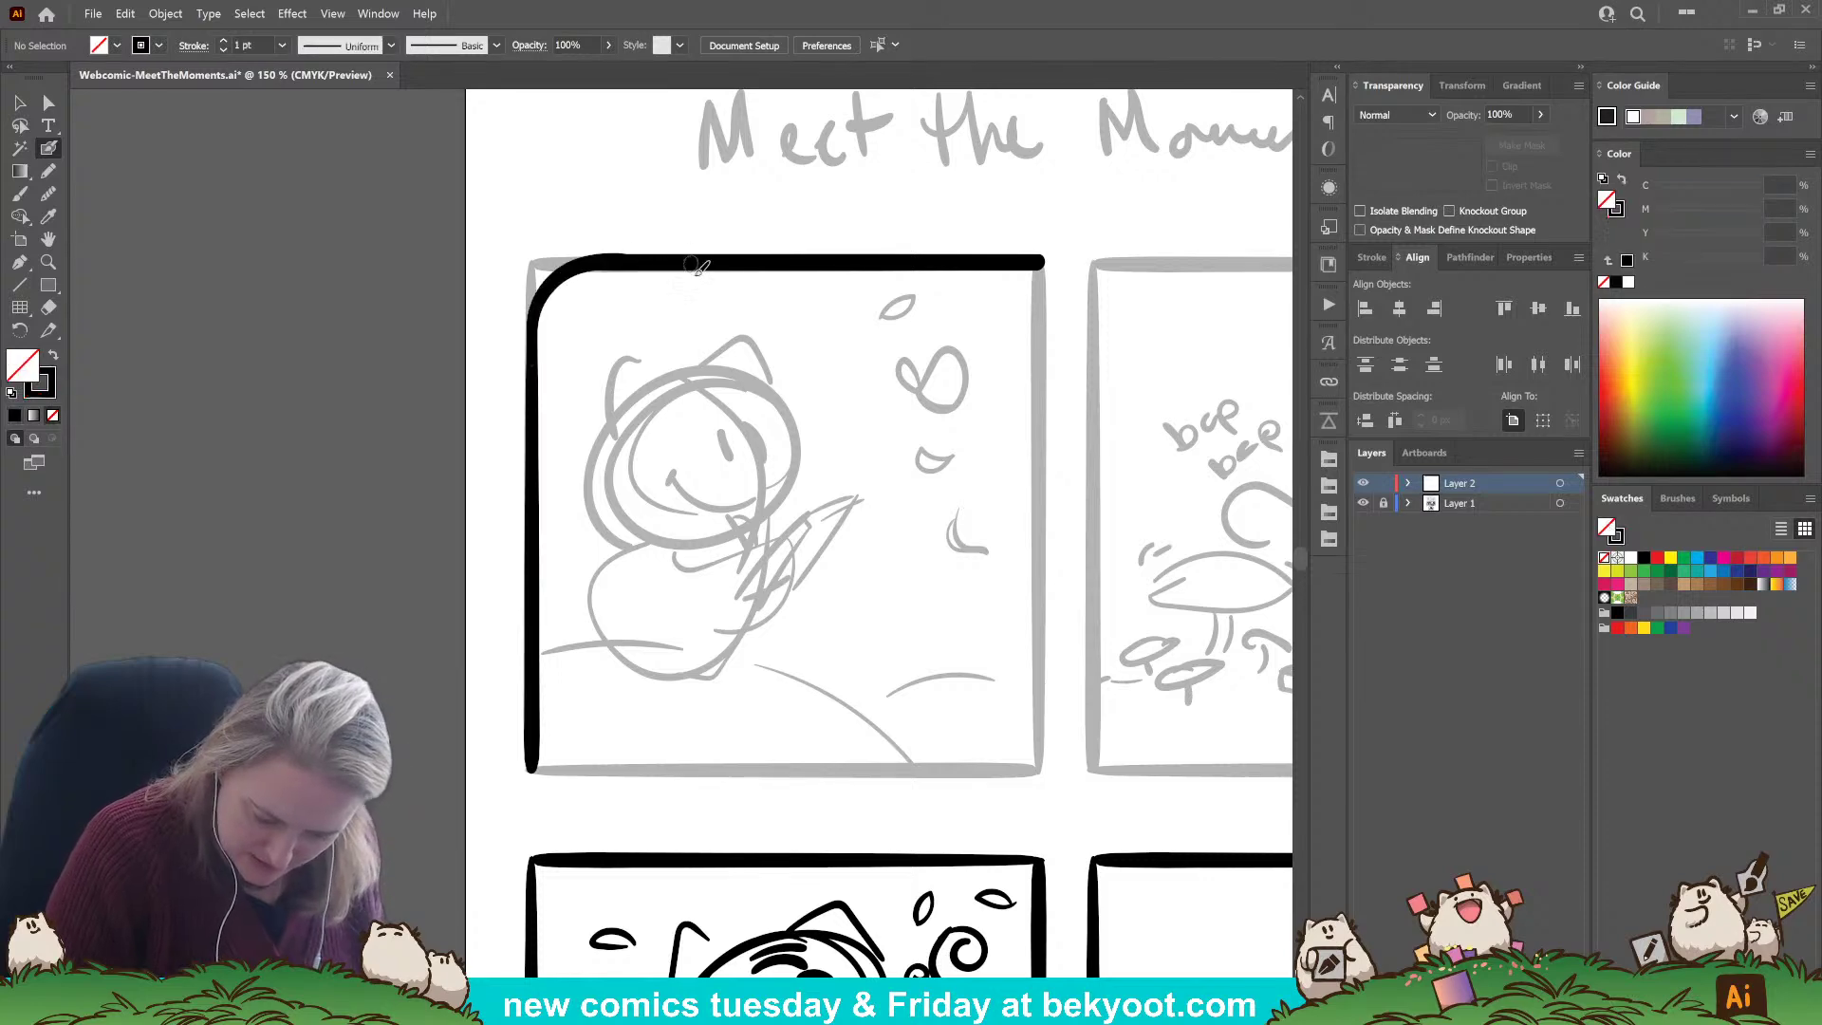
Slim the first panel's top edge to about 19 px thick and align it with the rounded corner.
key("v")
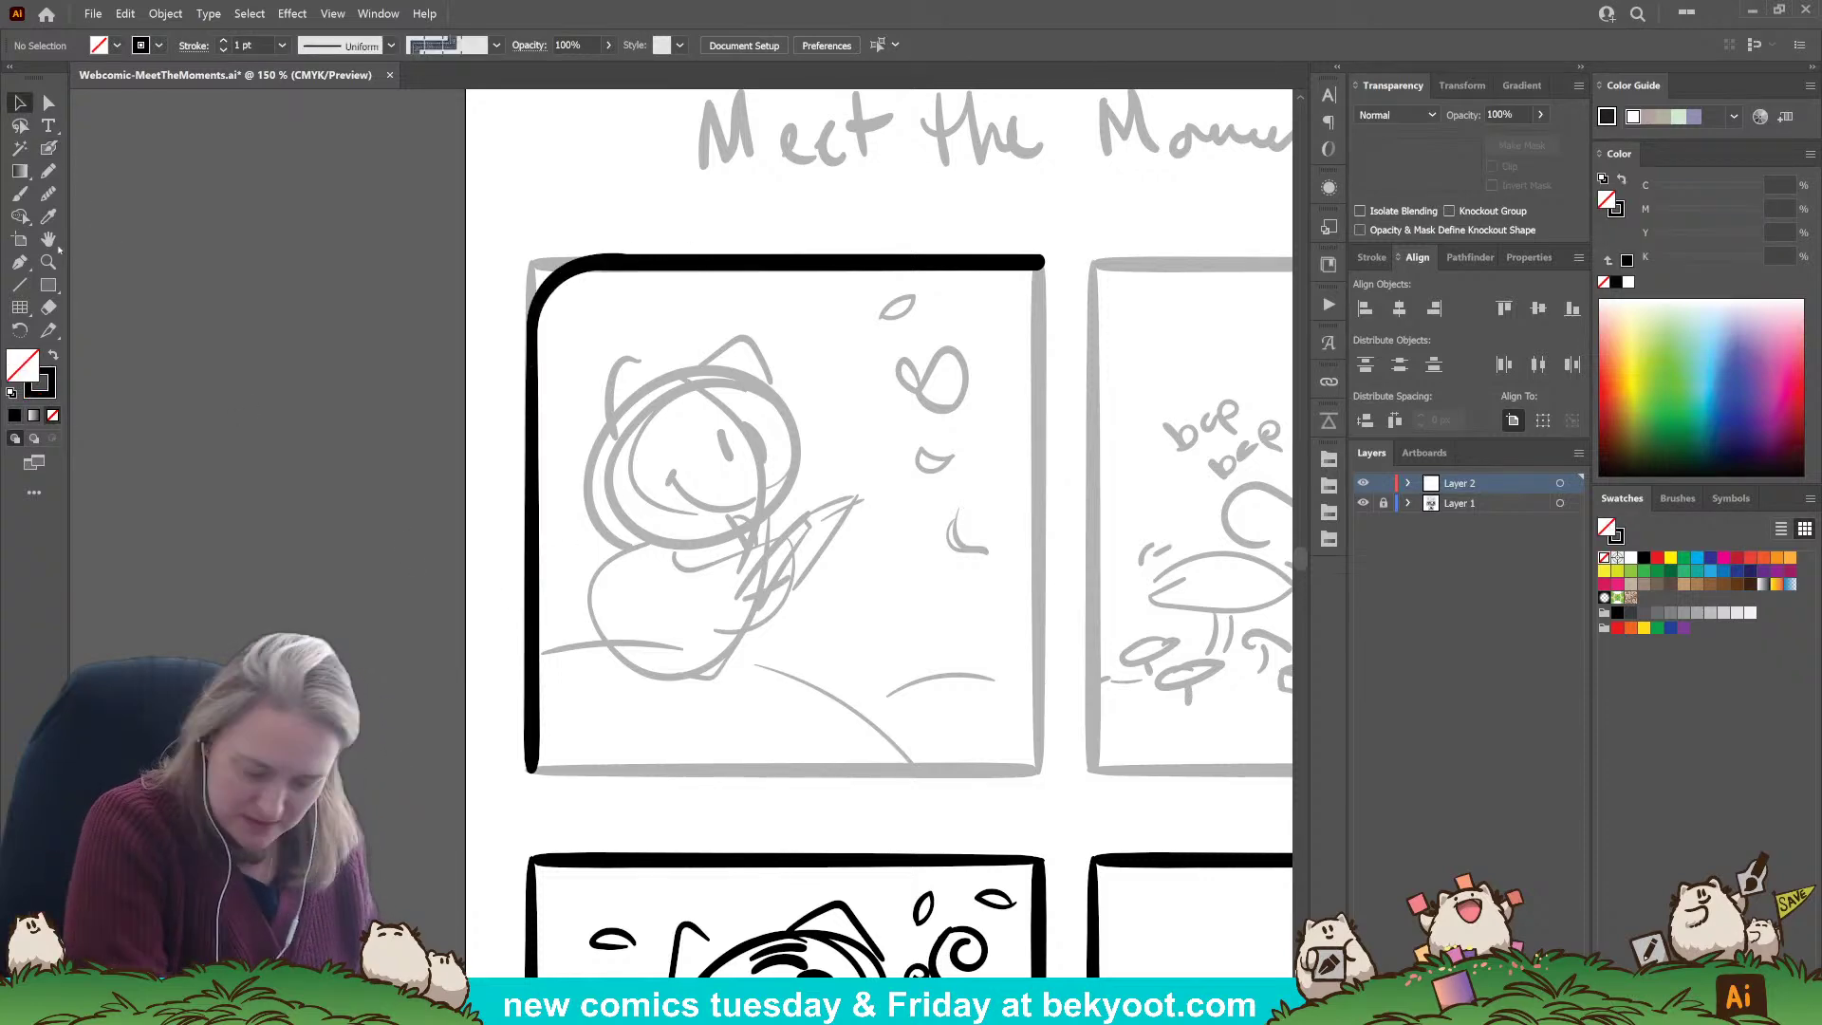
left_click(721, 267)
left_click(582, 394)
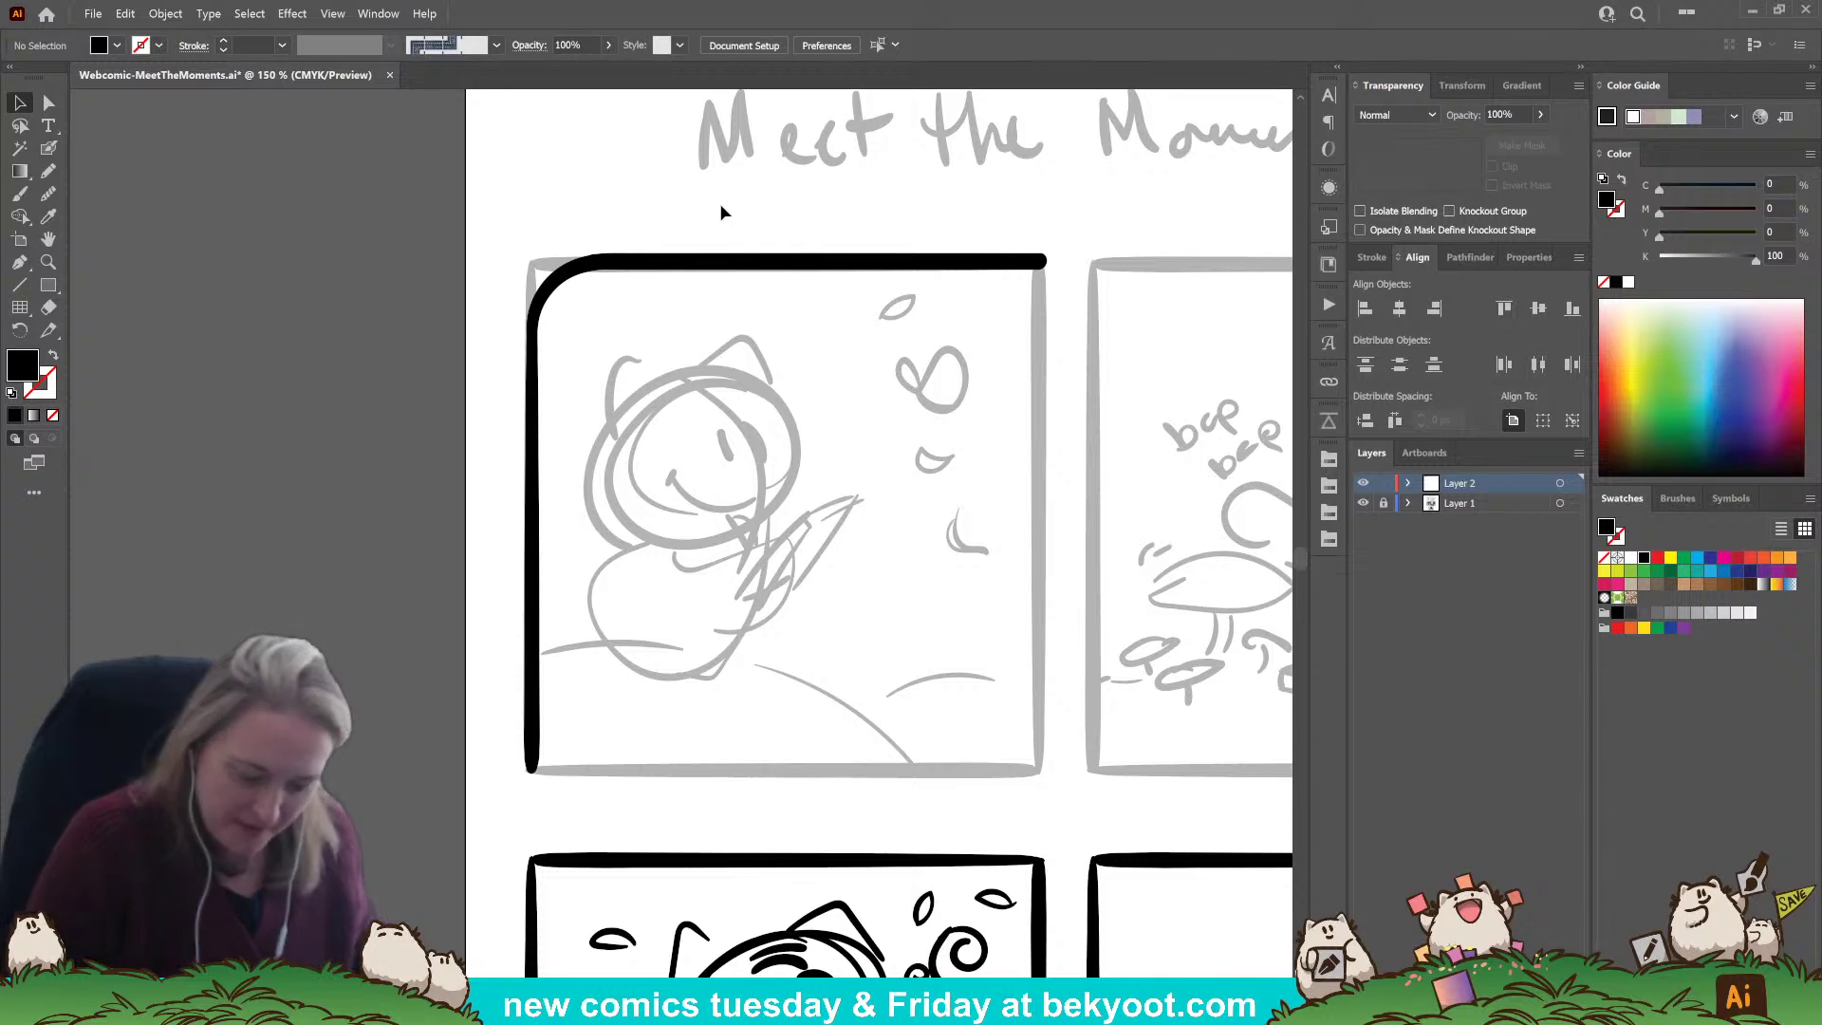
left_click(776, 266)
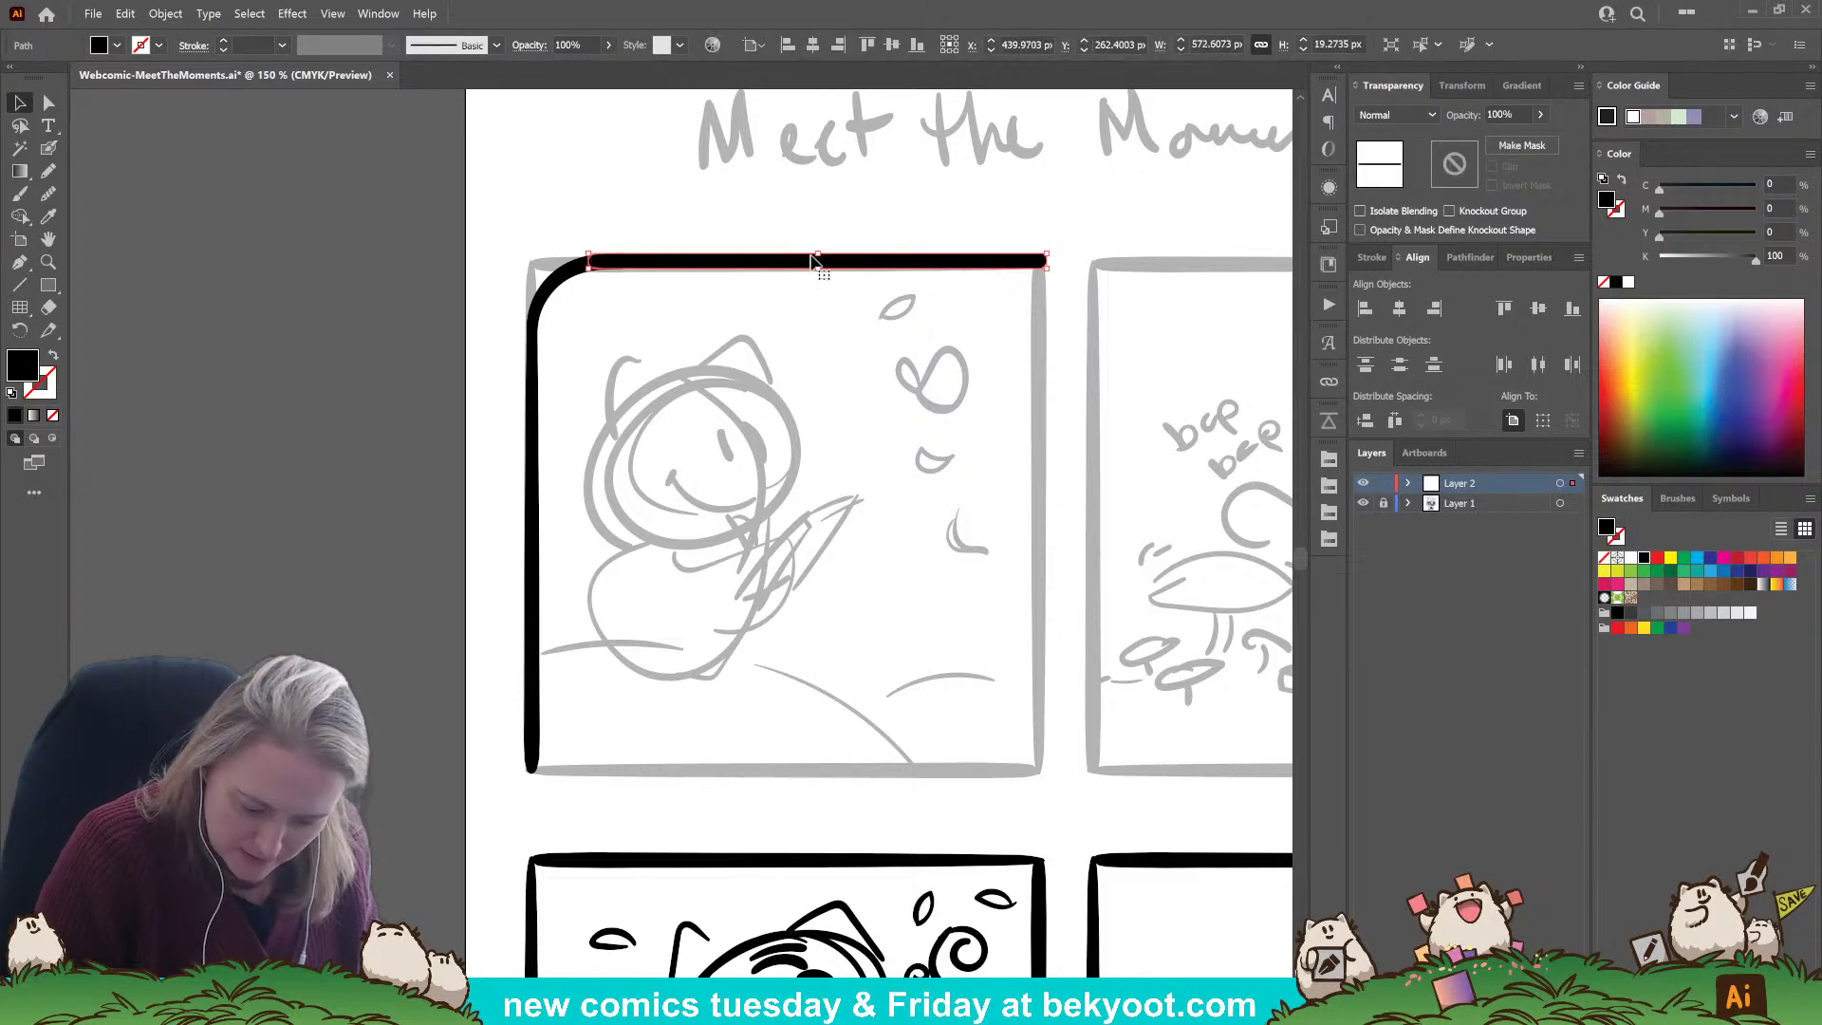
left_click_drag(819, 254, 819, 257)
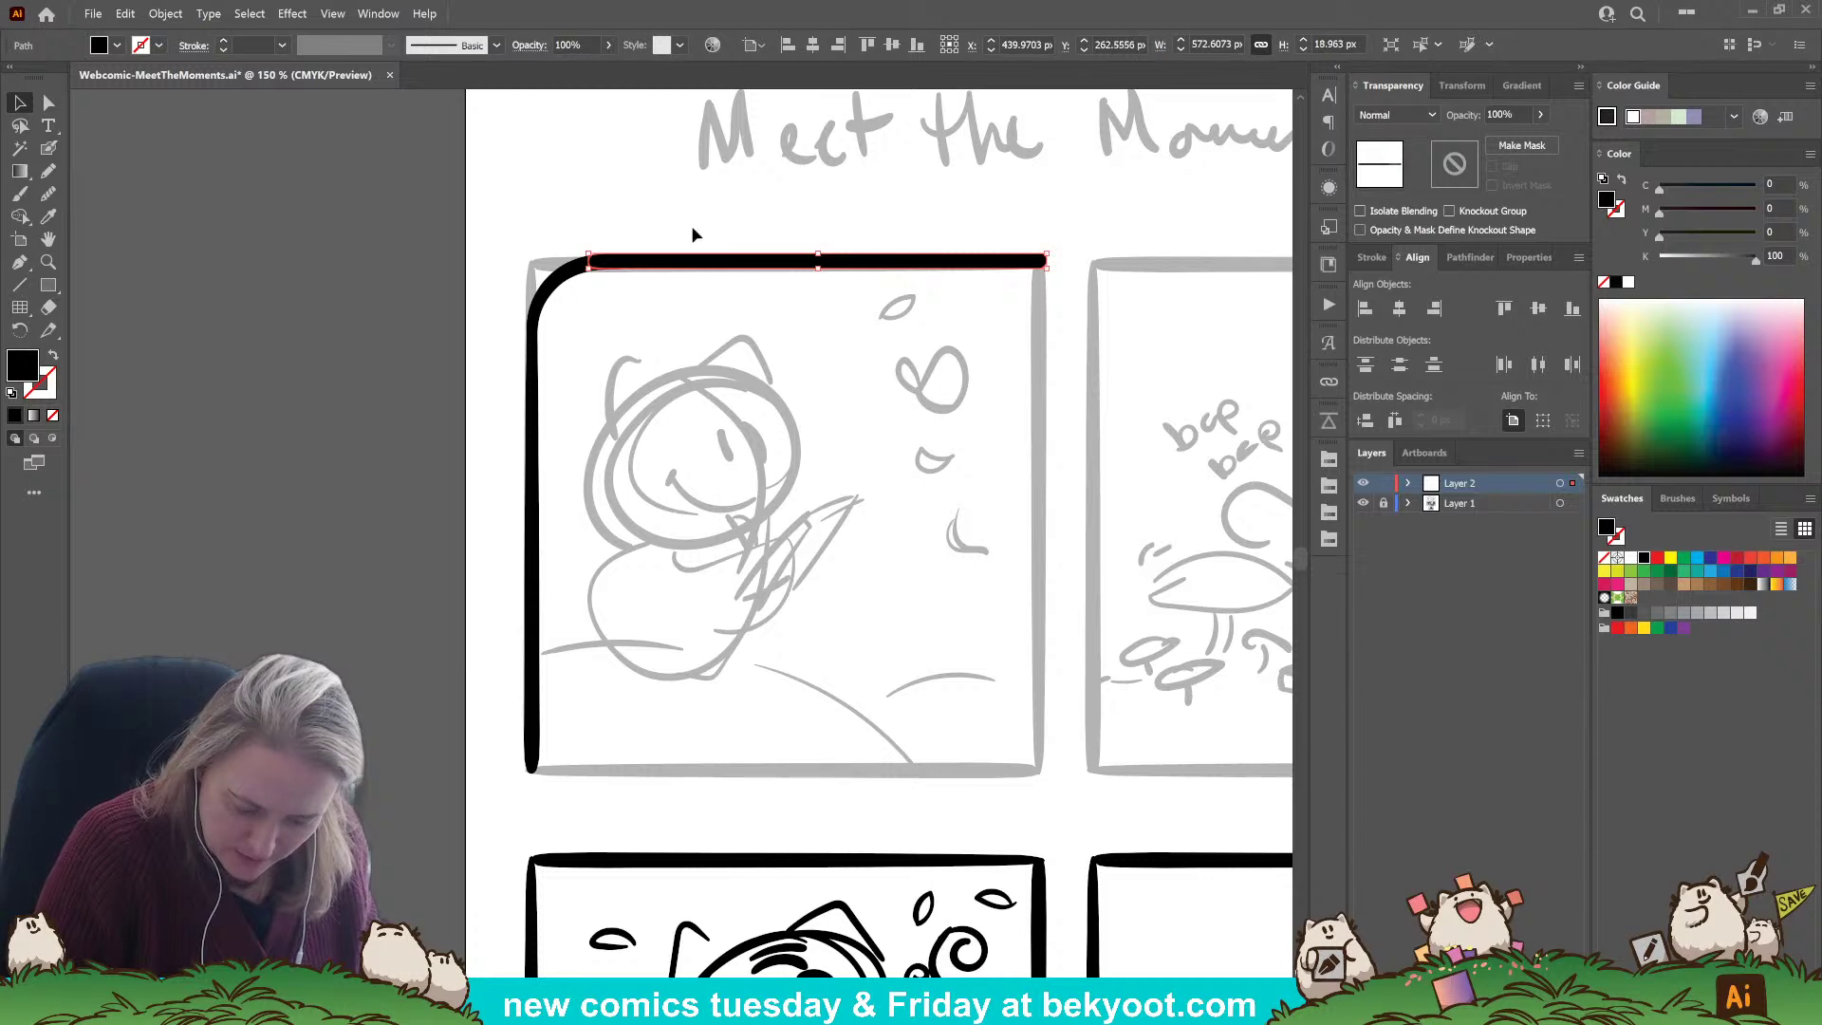
left_click(662, 334)
Group the left edge, top edge and rounded corner, and complete the first panel's frame with a copy rotated 180 degrees.
mouse_move(480, 260)
left_mouse_down()
mouse_move(622, 343)
mouse_move(663, 411)
left_mouse_up()
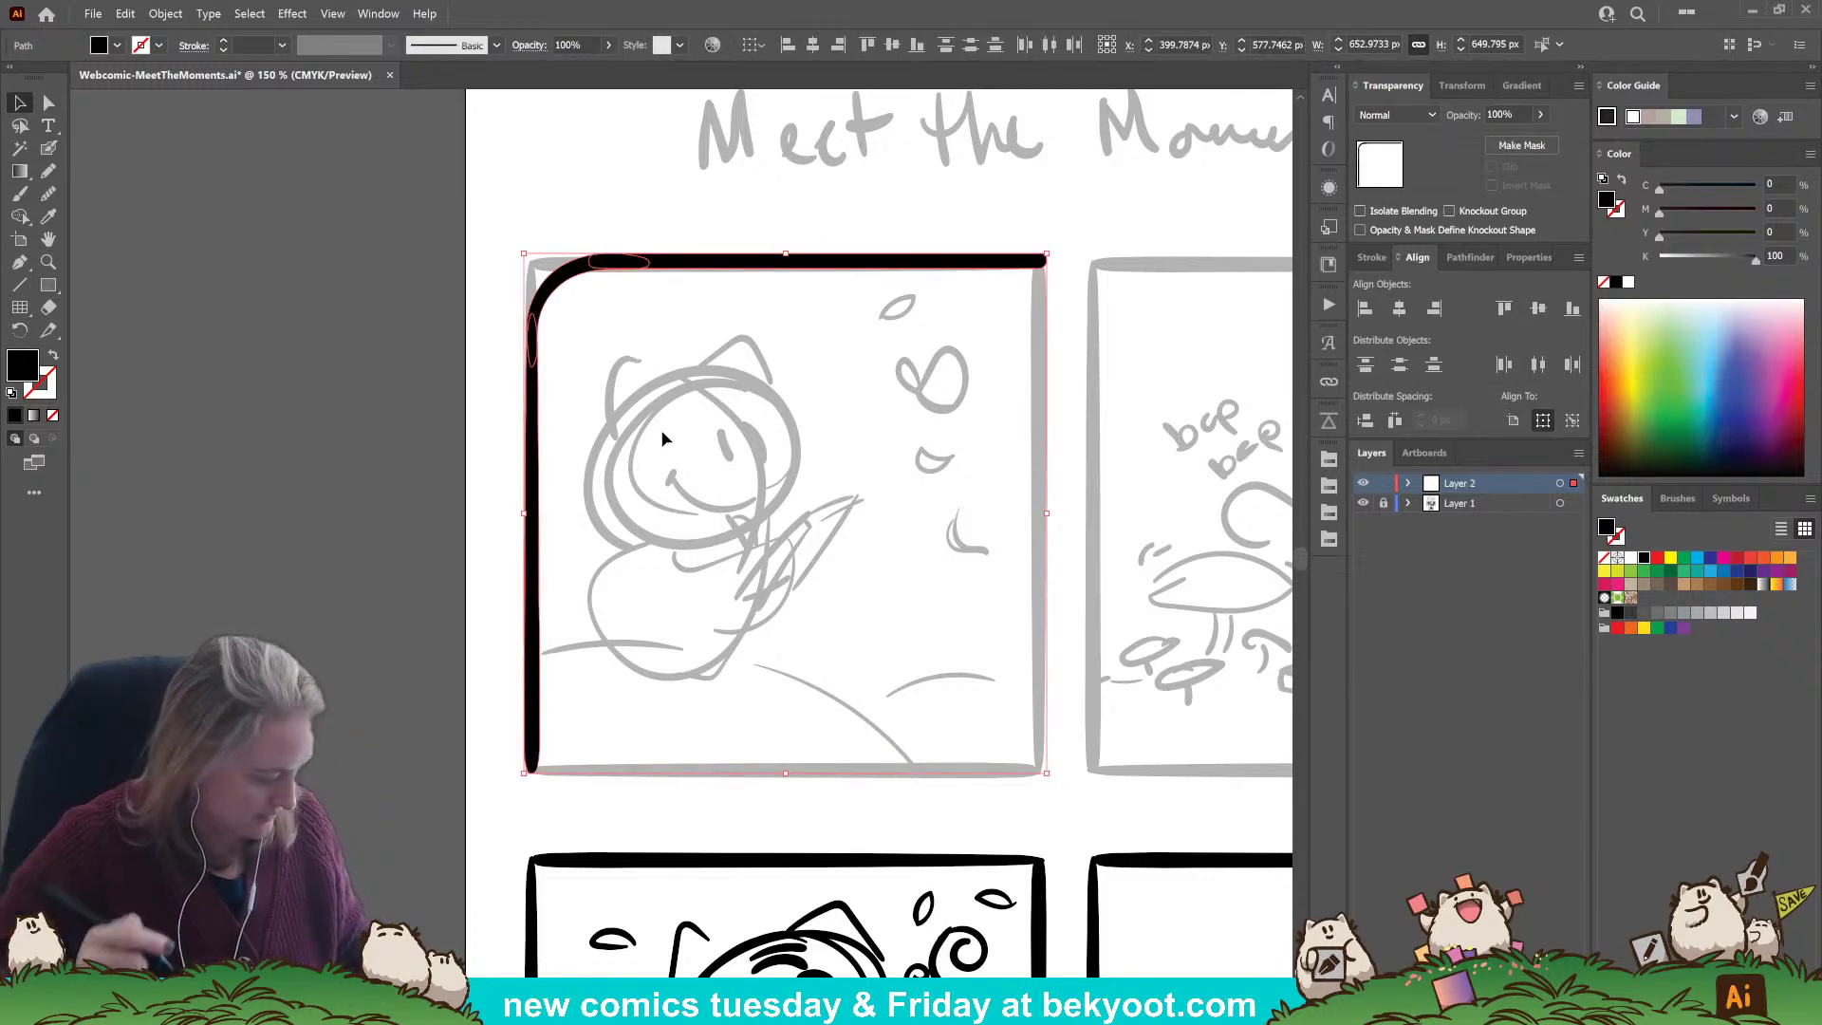
key("ctrl+g")
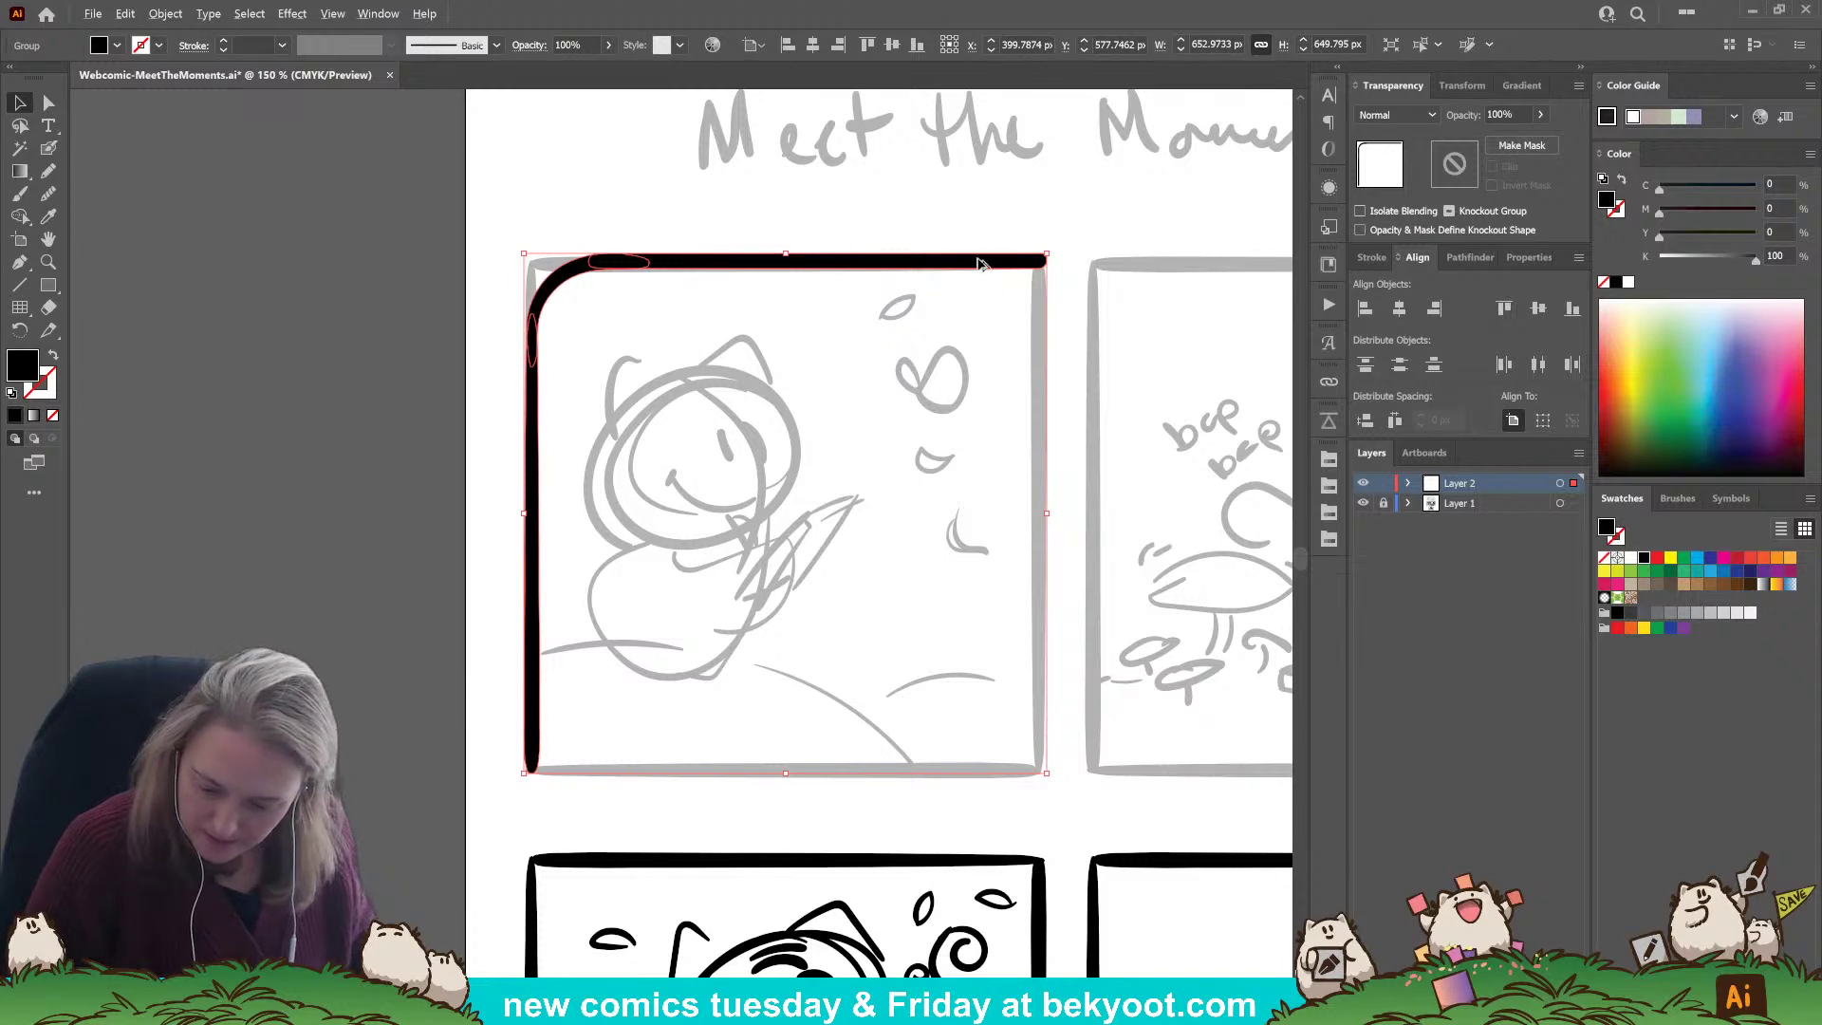
left_click_drag(997, 263, 1025, 298)
left_click_drag(1086, 387, 584, 667)
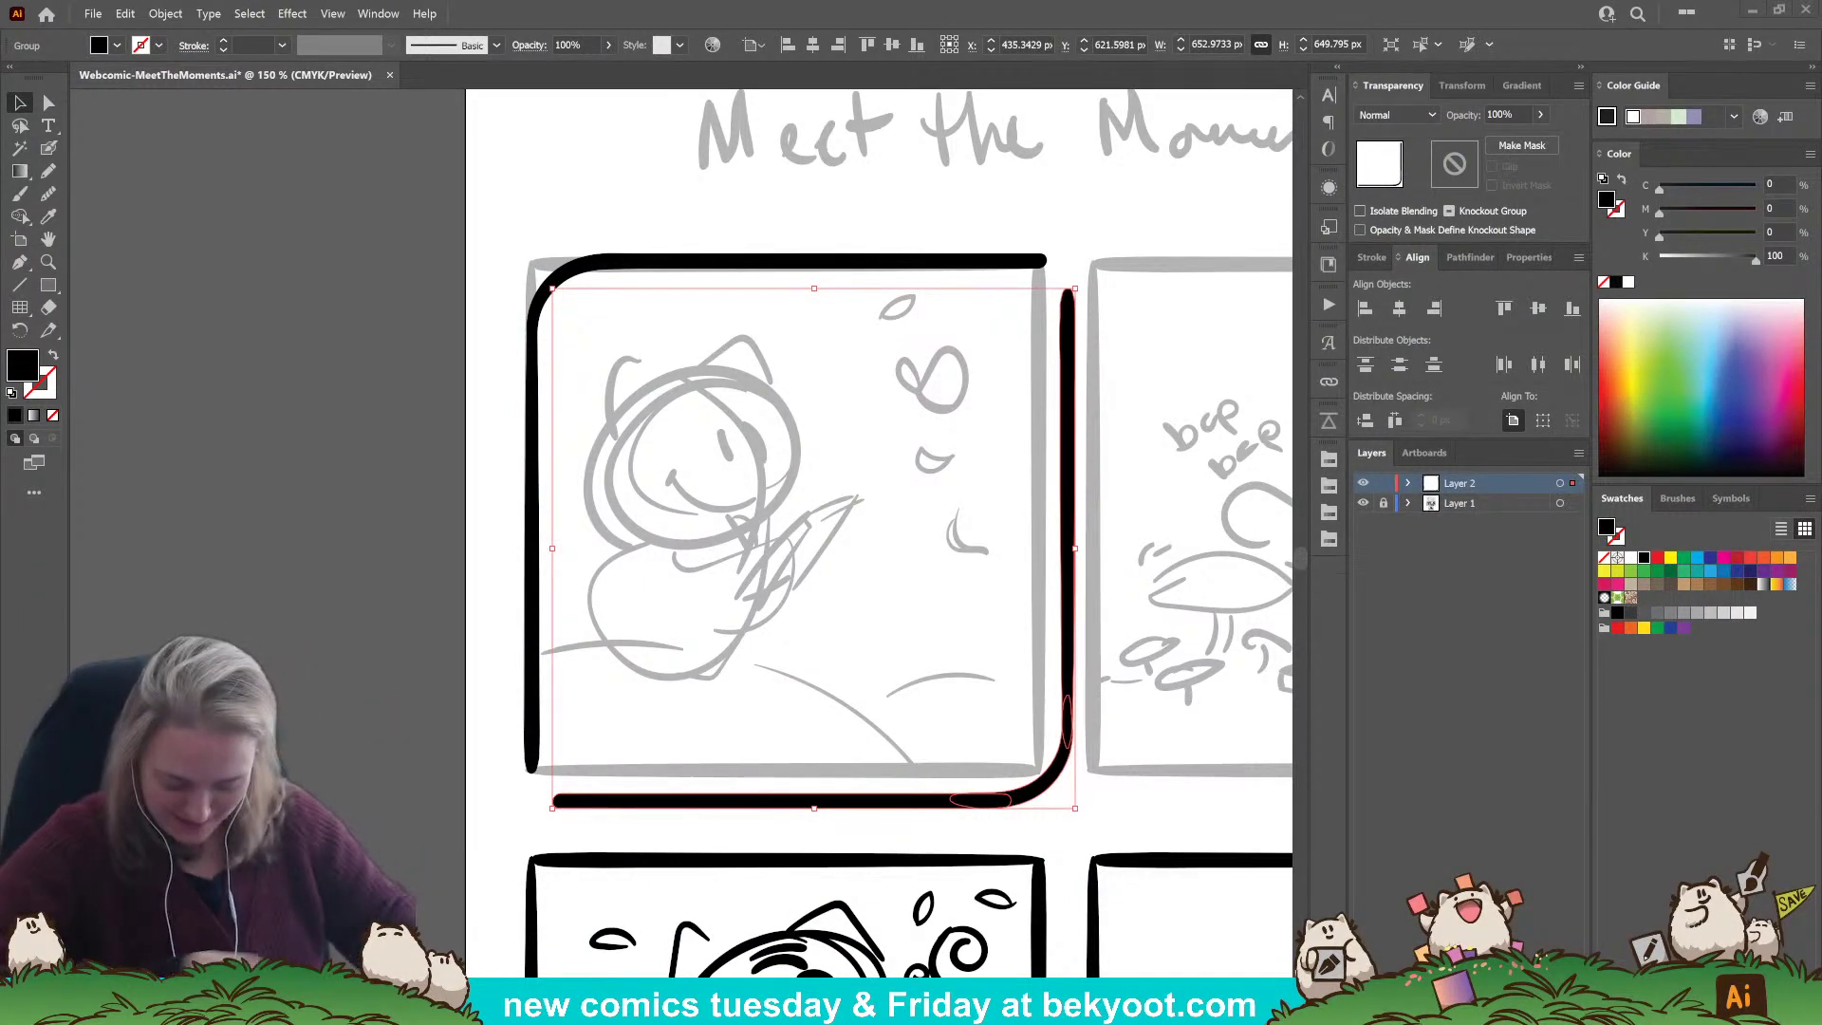
left_click_drag(1050, 797, 1018, 753)
left_click(920, 269, "shift")
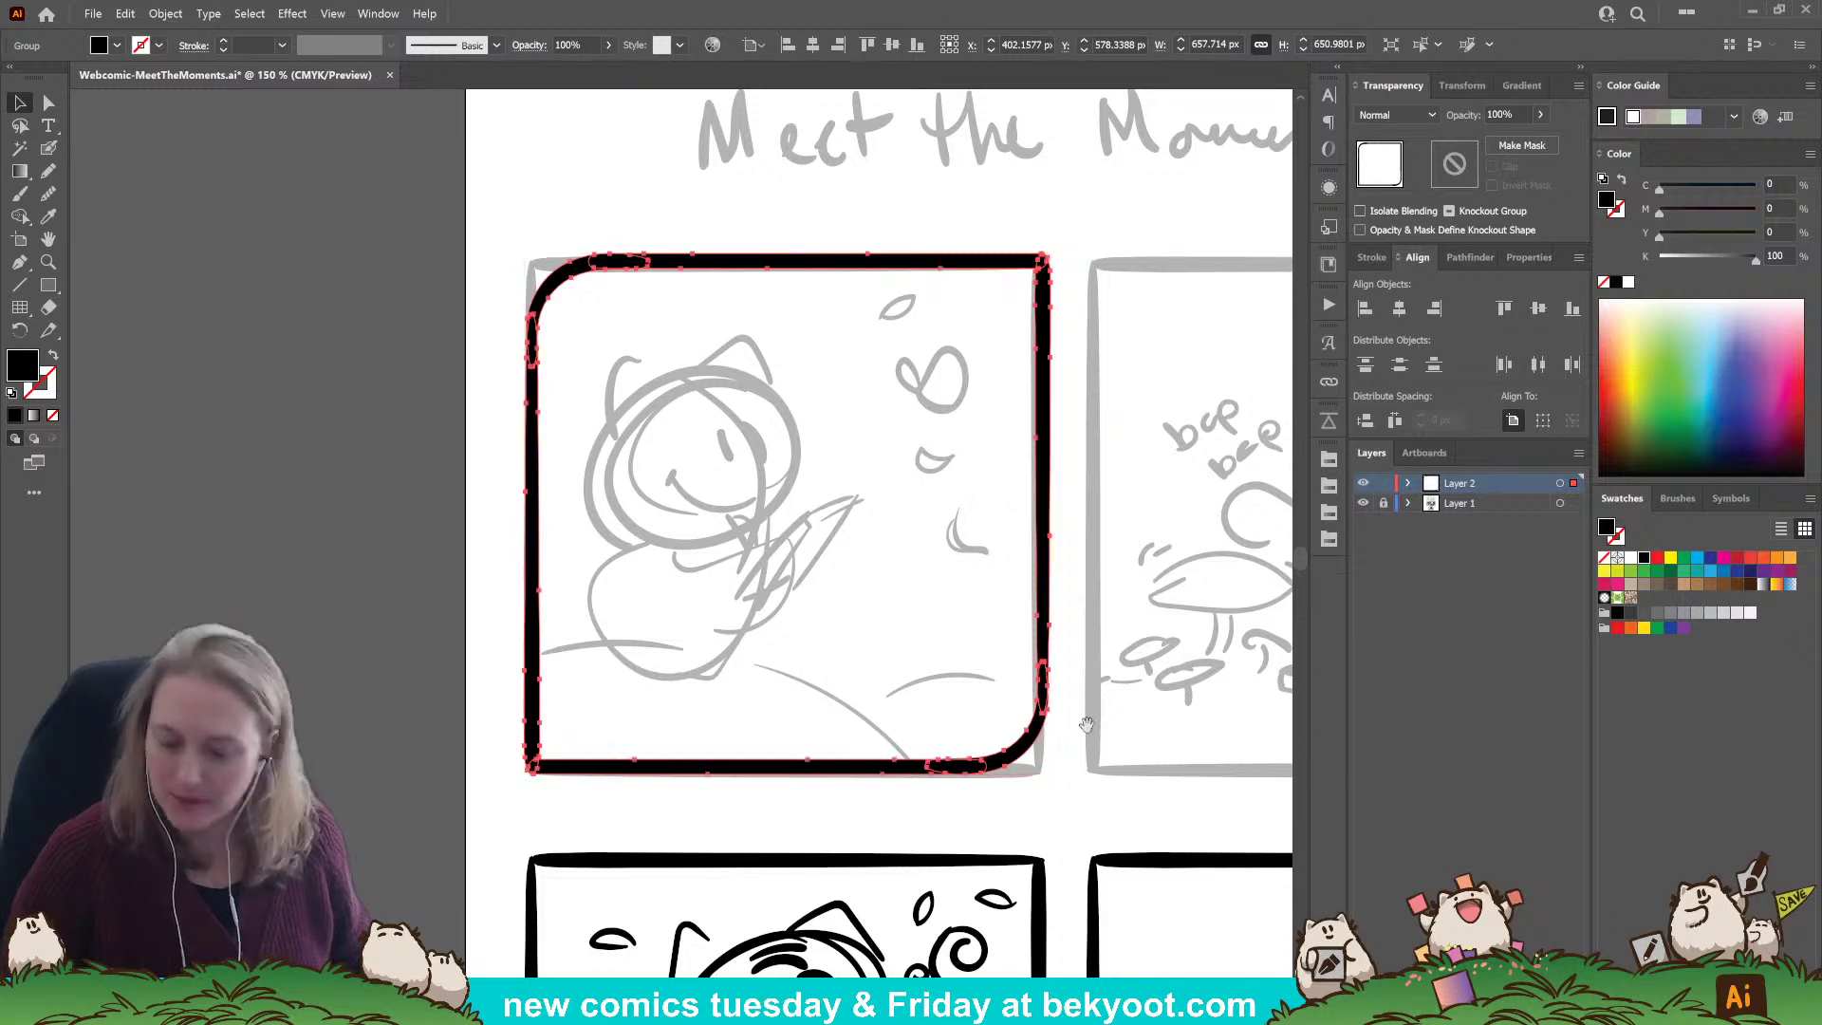
Copy the finished frame onto the second panel and center both frames as one group horizontally on the page.
scroll(911, 588, "down", 2)
scroll(850, 684, "right", 5)
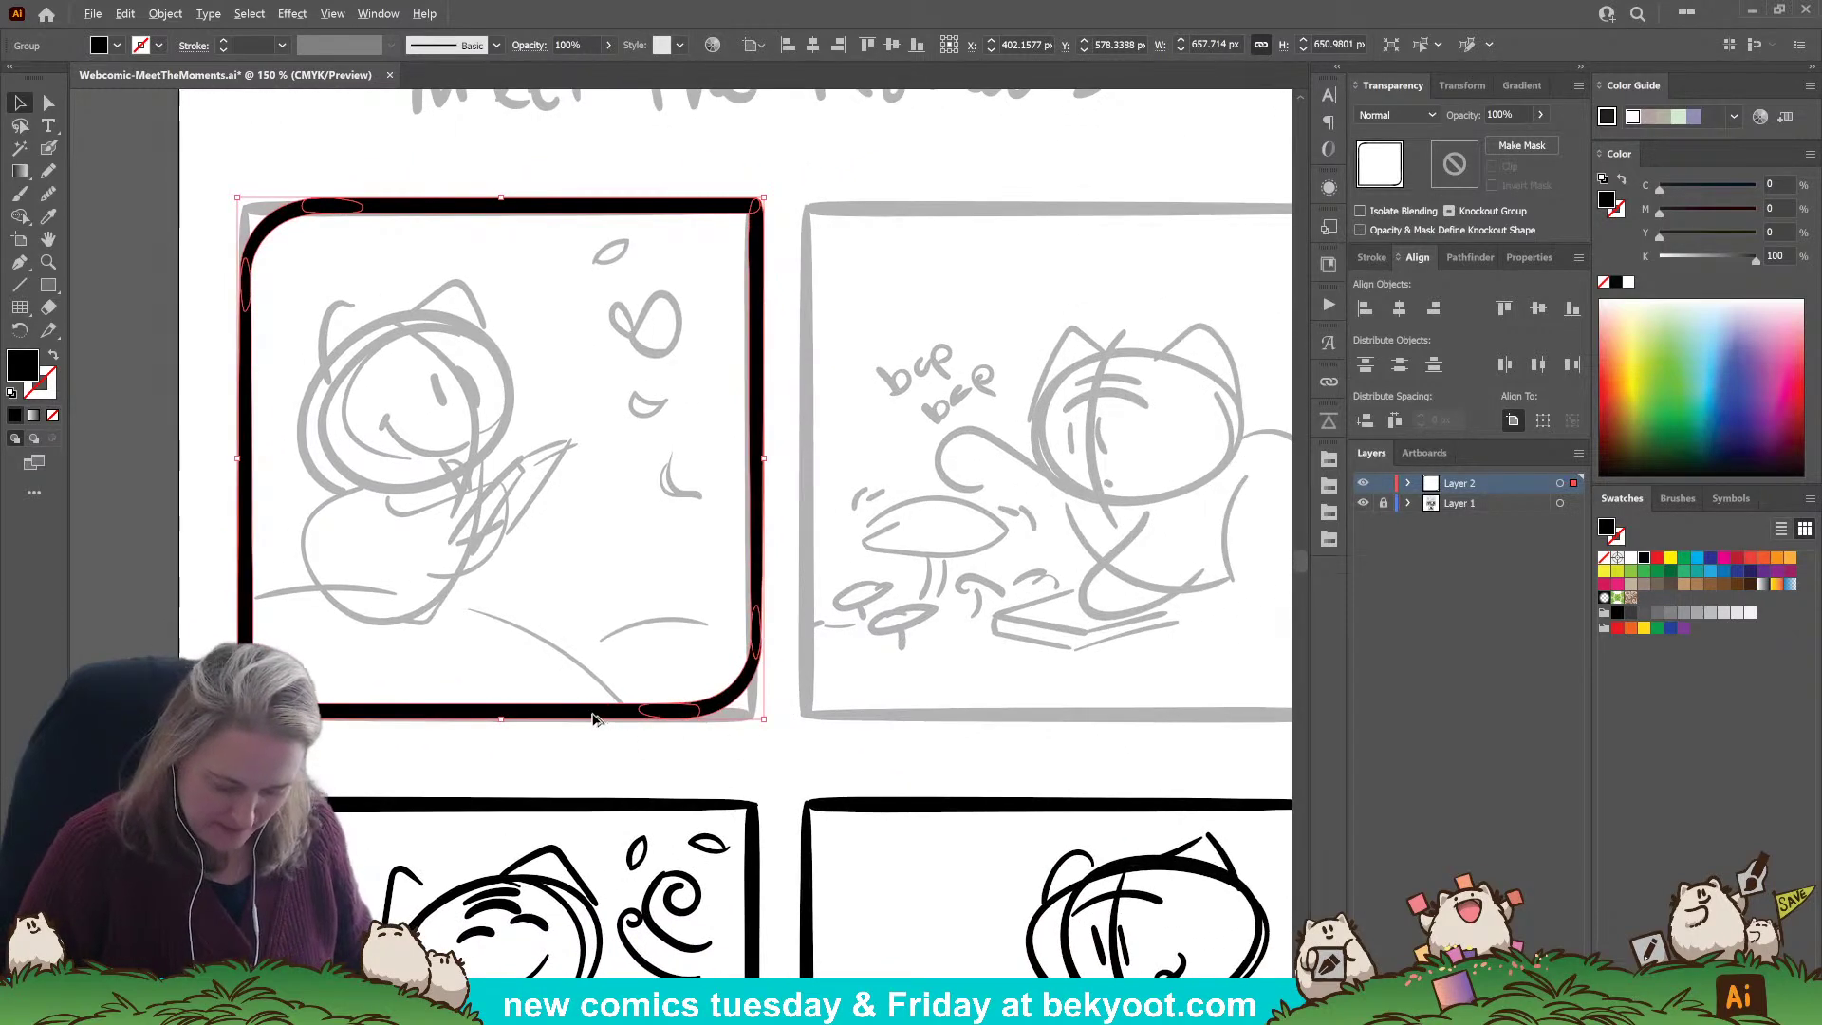
left_click_drag(596, 719, 1146, 753)
left_click(740, 683, "shift")
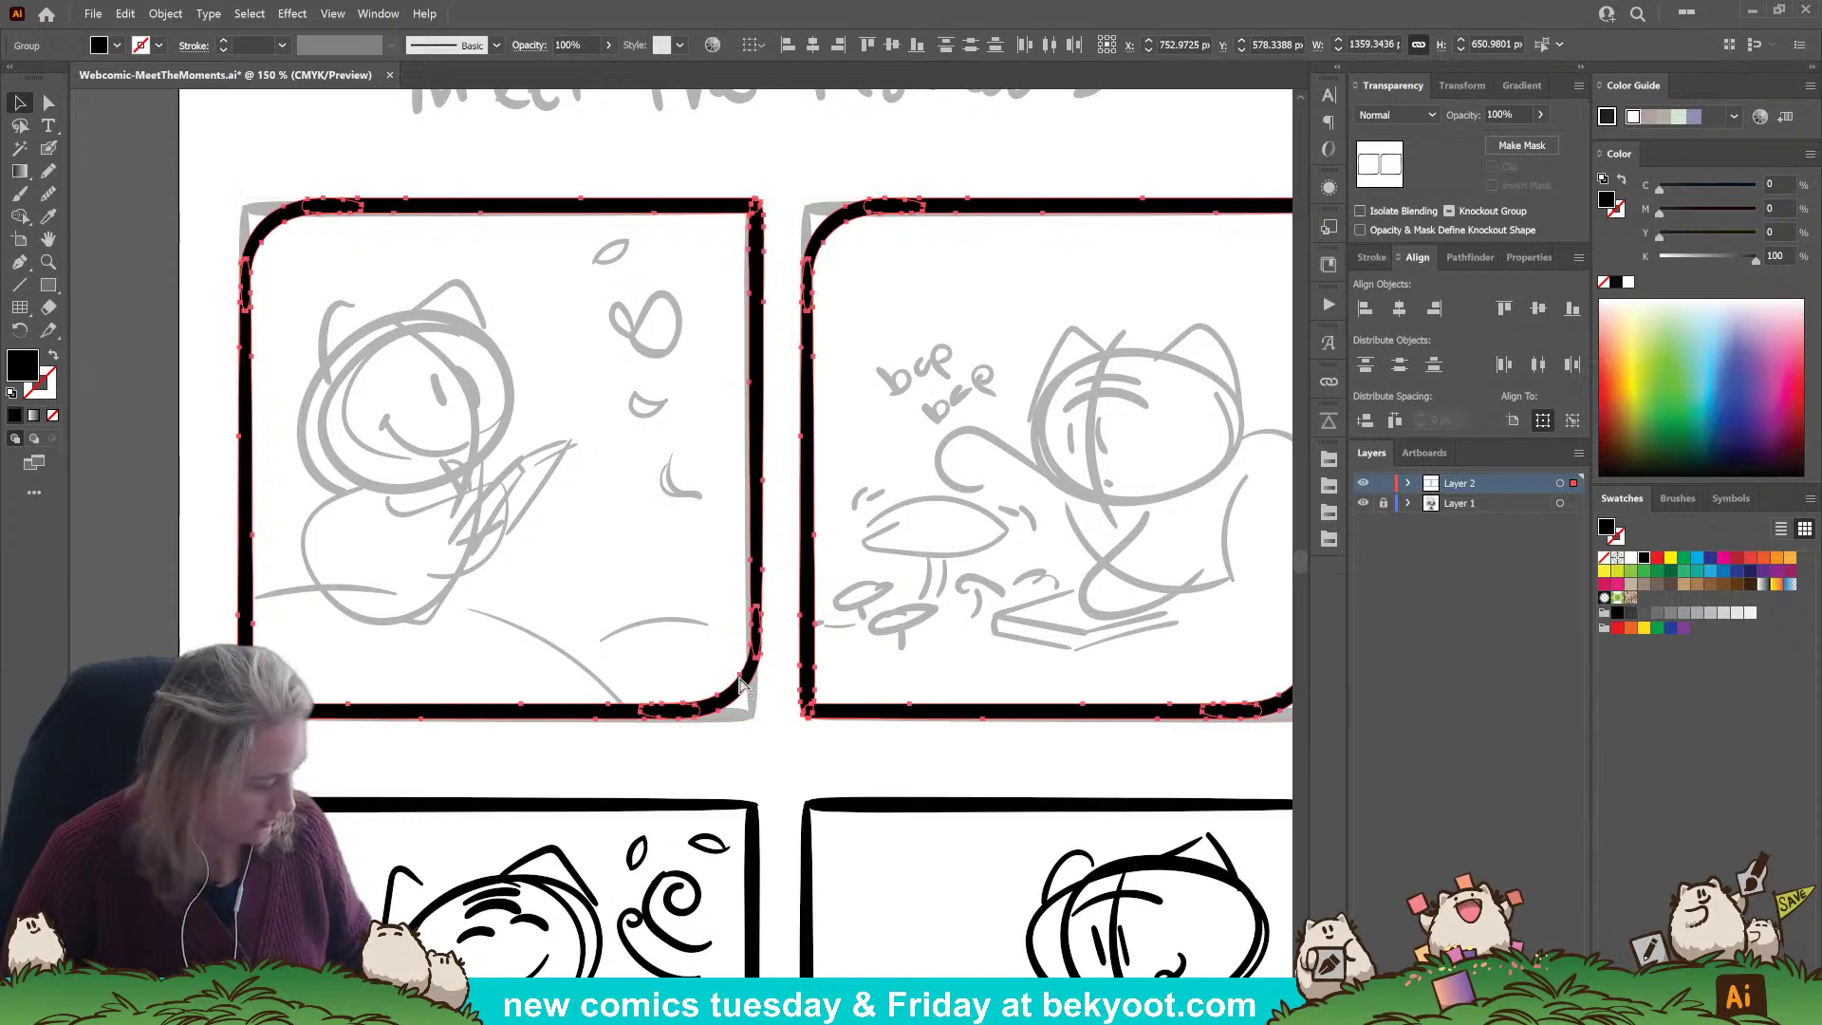
key("ctrl+g")
left_click(1399, 309)
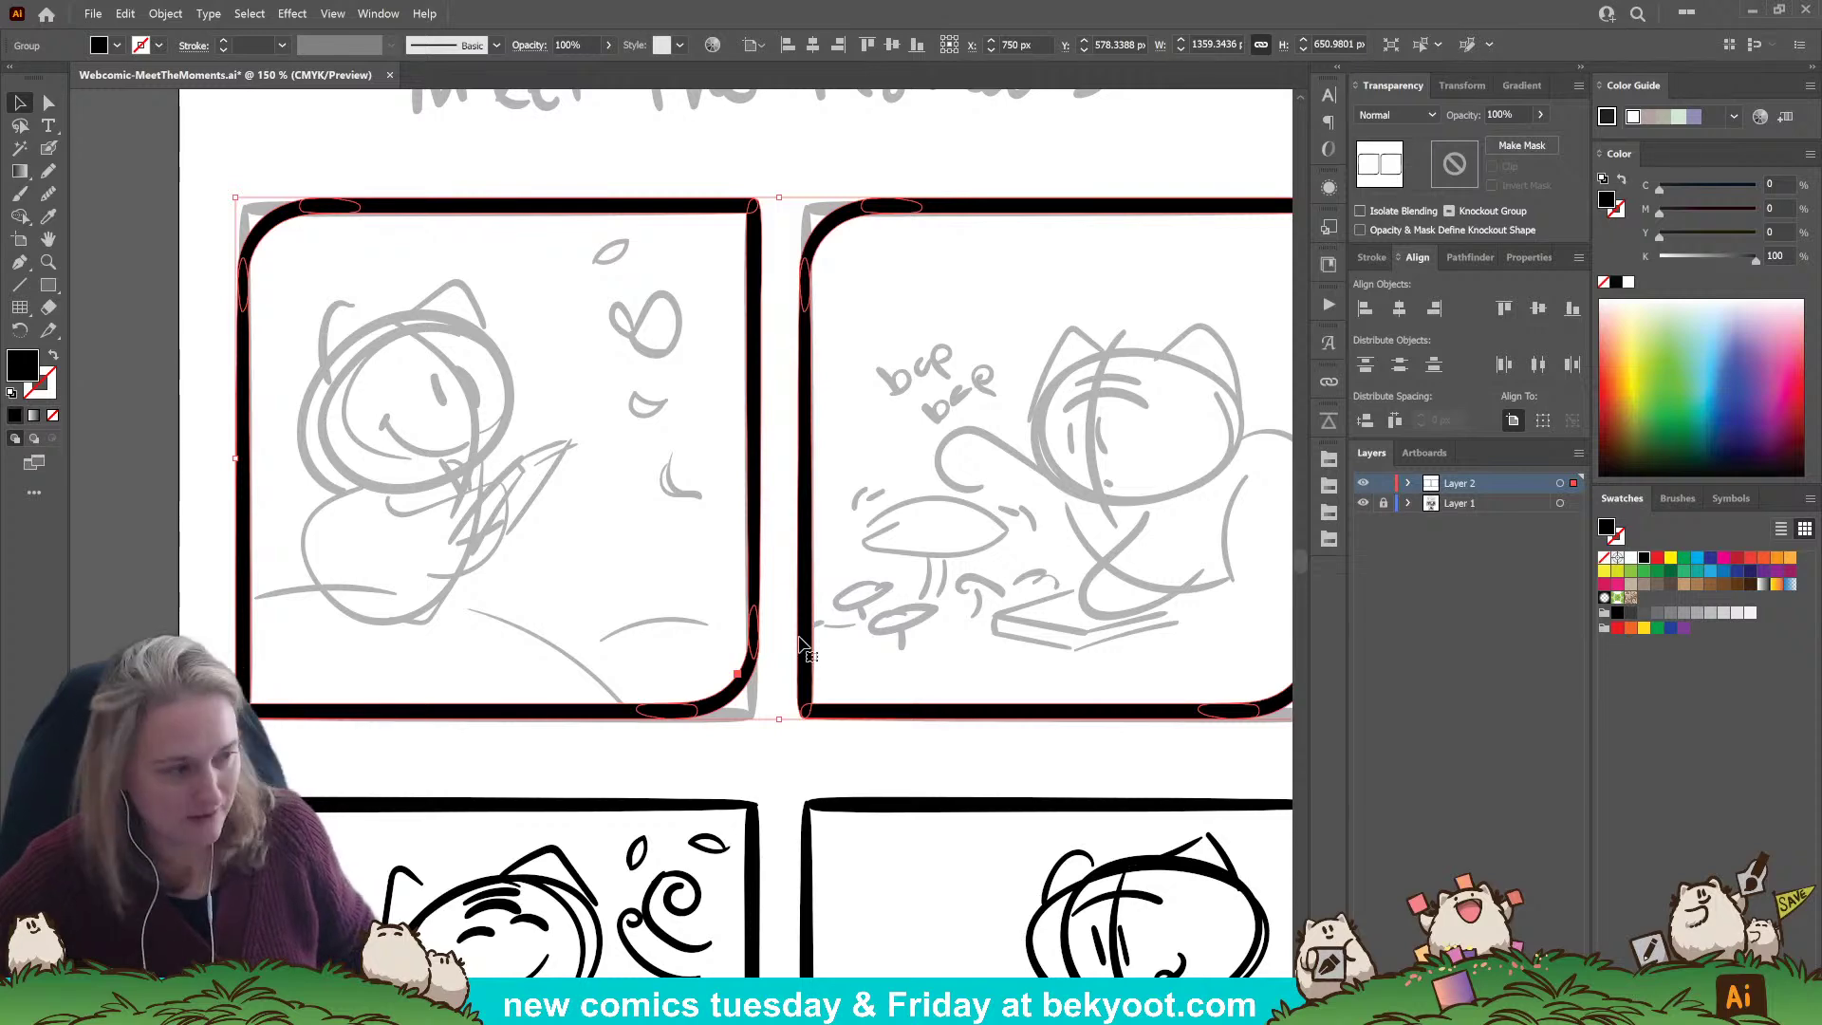
Copy the top pair of rounded frames onto the two panels of the second row.
key("ctrl+minus")
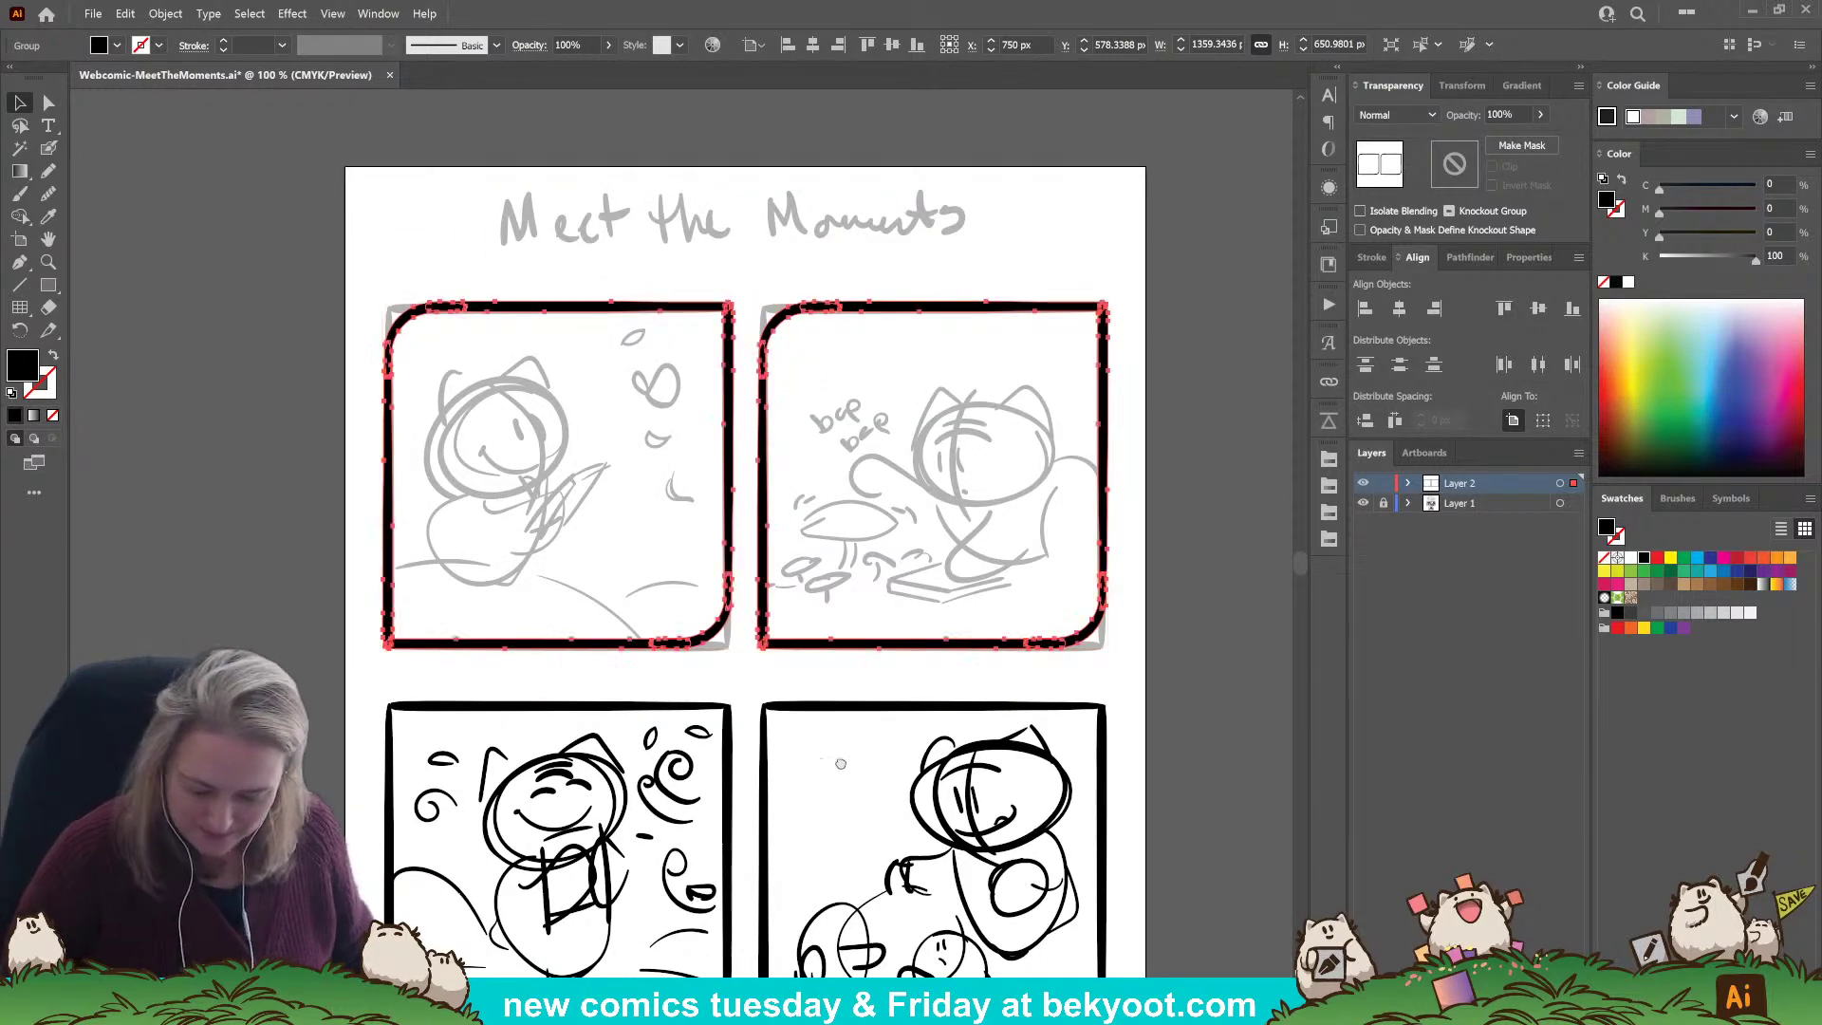
scroll(841, 763, "down", 4)
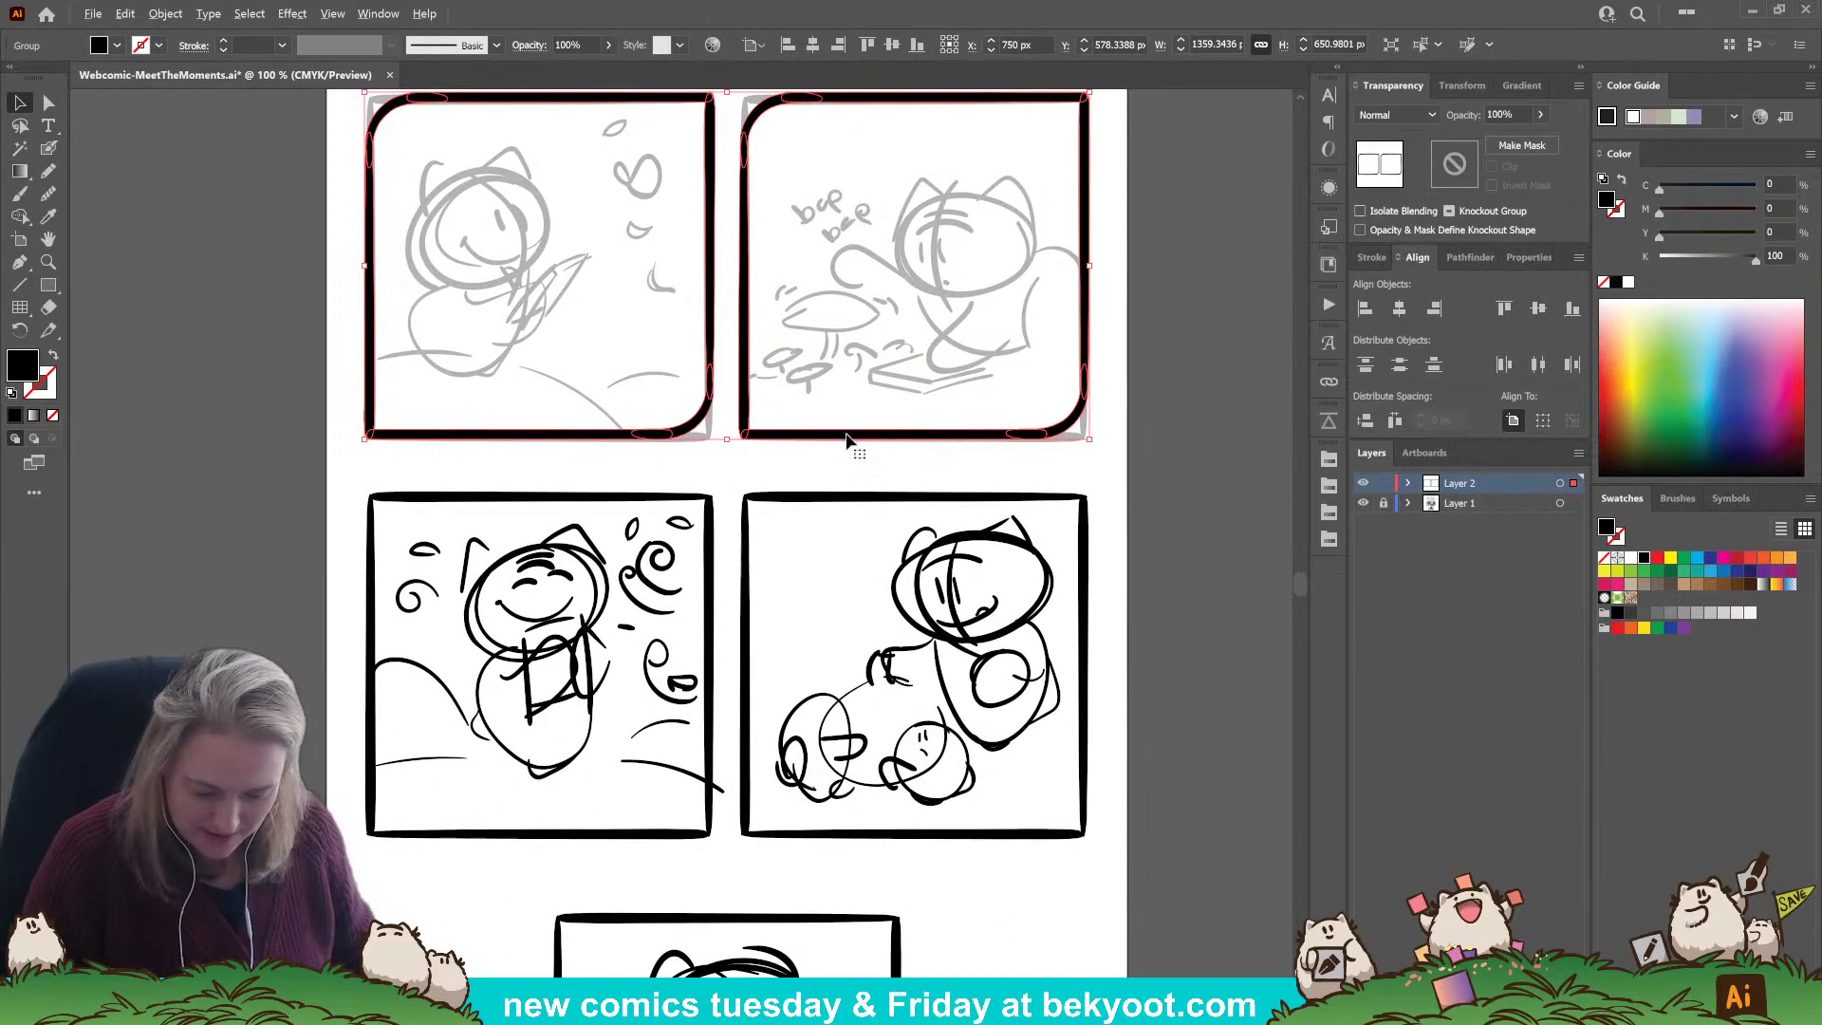
left_click_drag(847, 439, 904, 842)
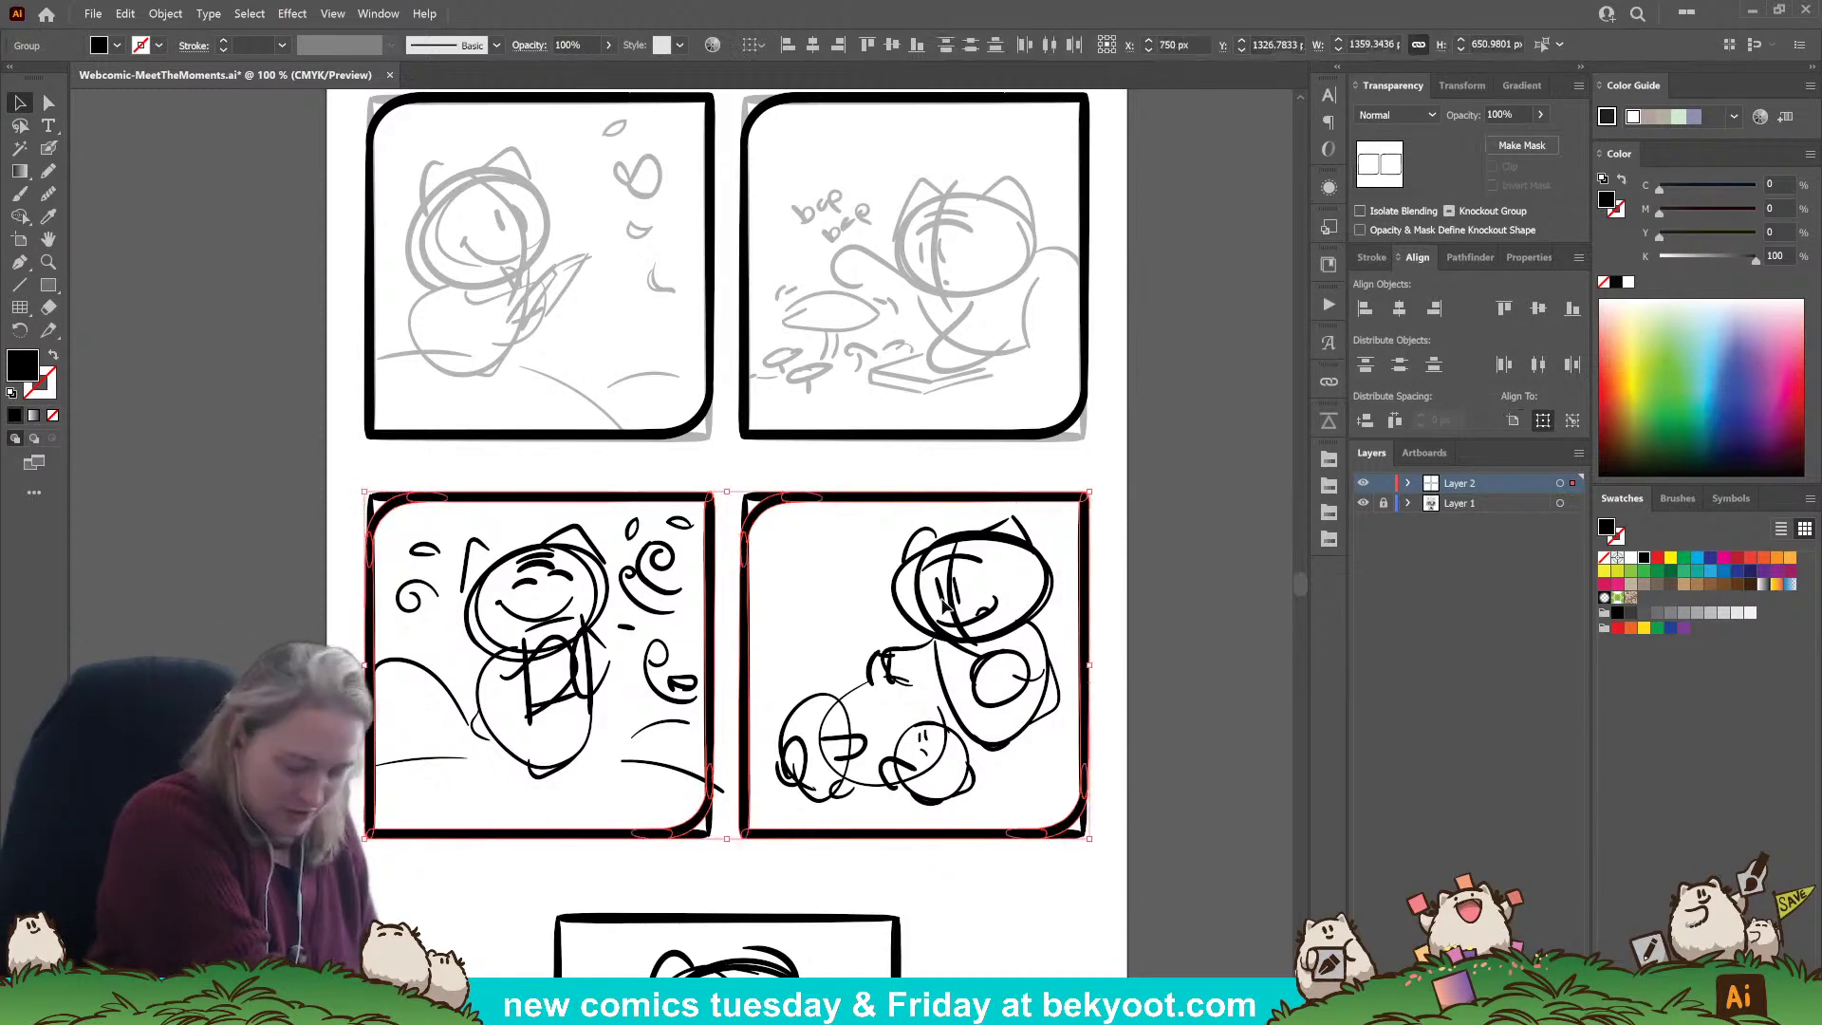
Copy a single rounded frame onto the fifth panel and center it horizontally on the page.
left_click(970, 768)
scroll(970, 767, "down", 2)
left_click_drag(970, 768, 750, 982)
left_click(1399, 309)
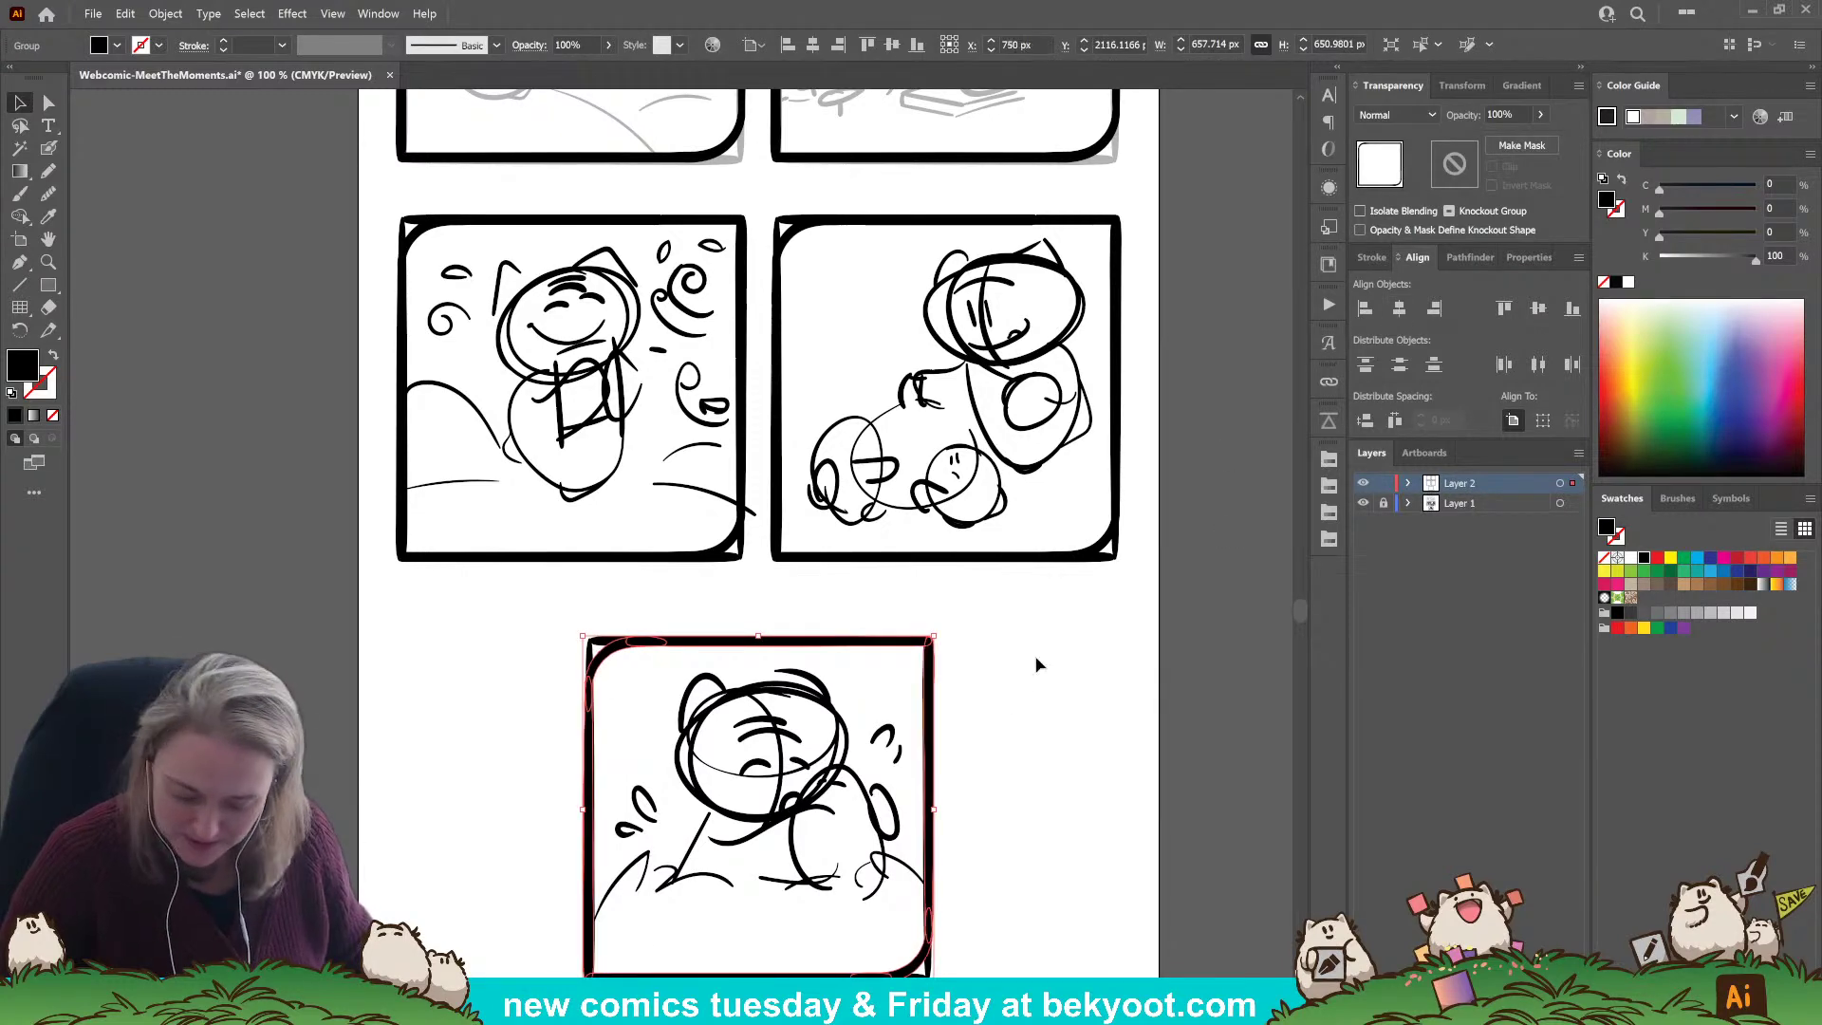
left_click(1010, 626)
left_click_drag(972, 607, 944, 849)
left_click_drag(1097, 446, 1105, 672)
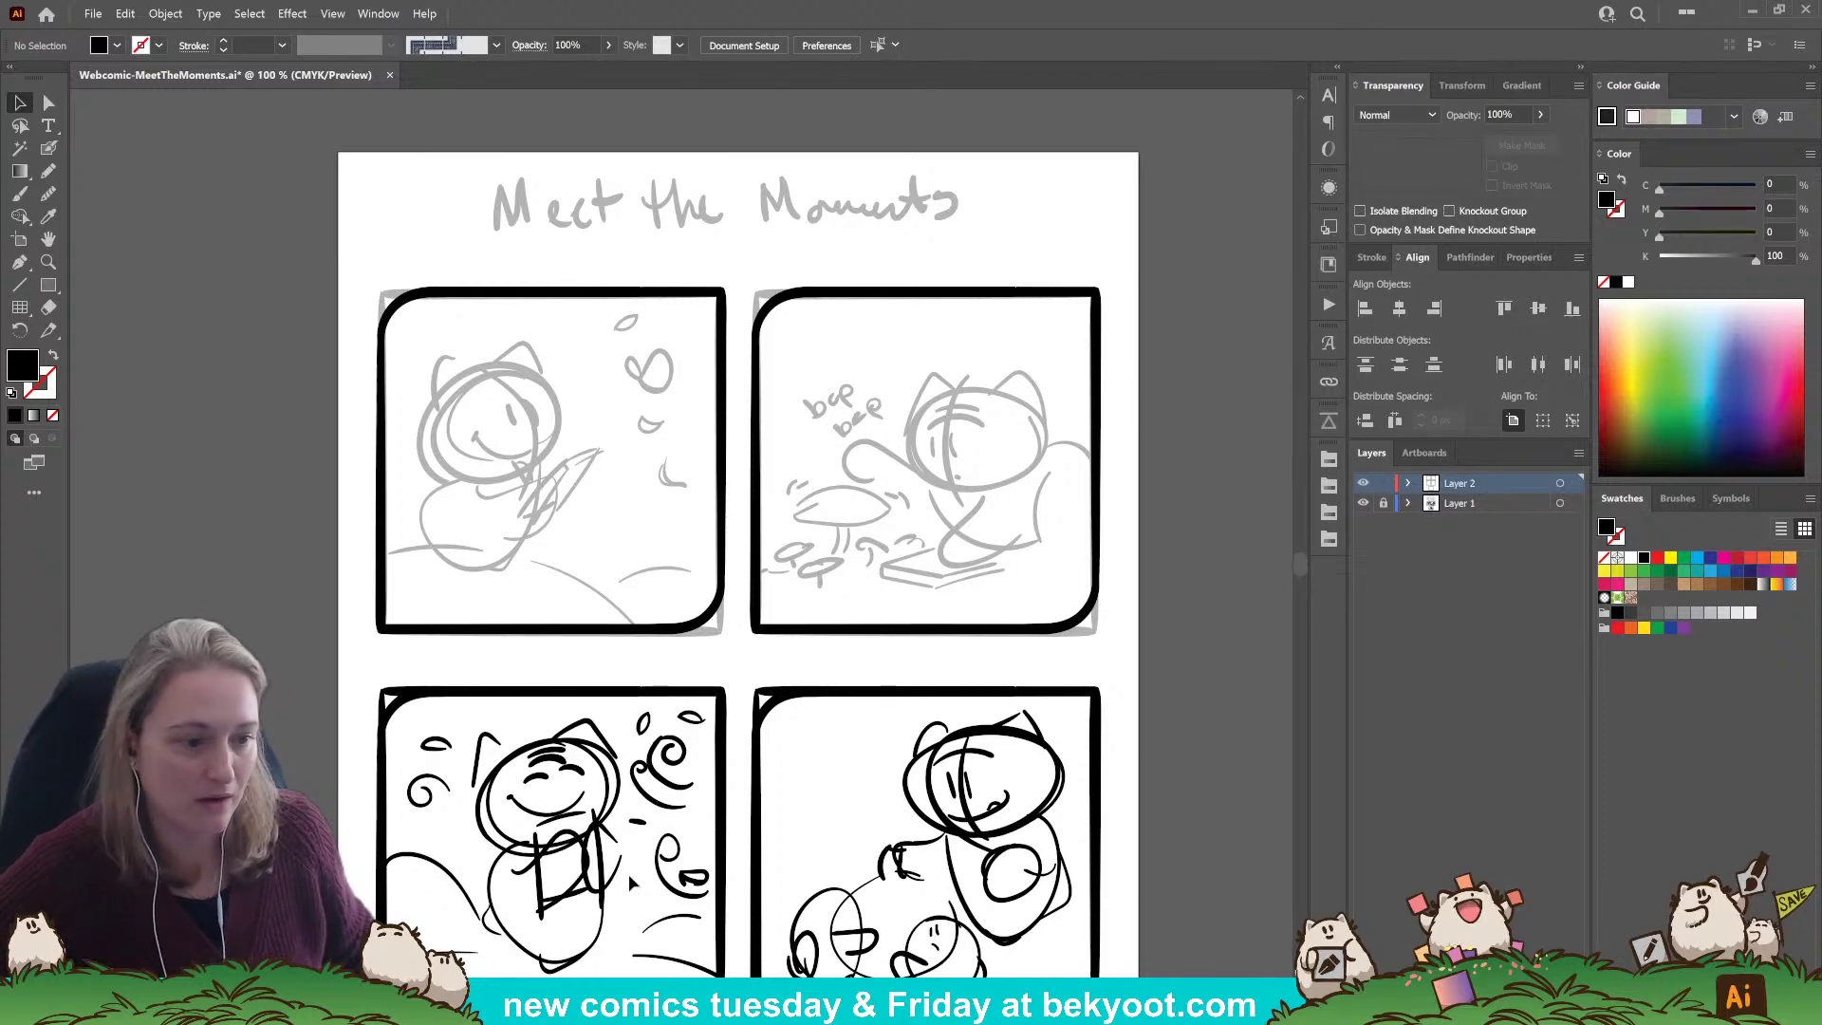
Add the text "Meet the Moments" over the sketched title and enlarge it to 42 pt.
left_click(48, 125)
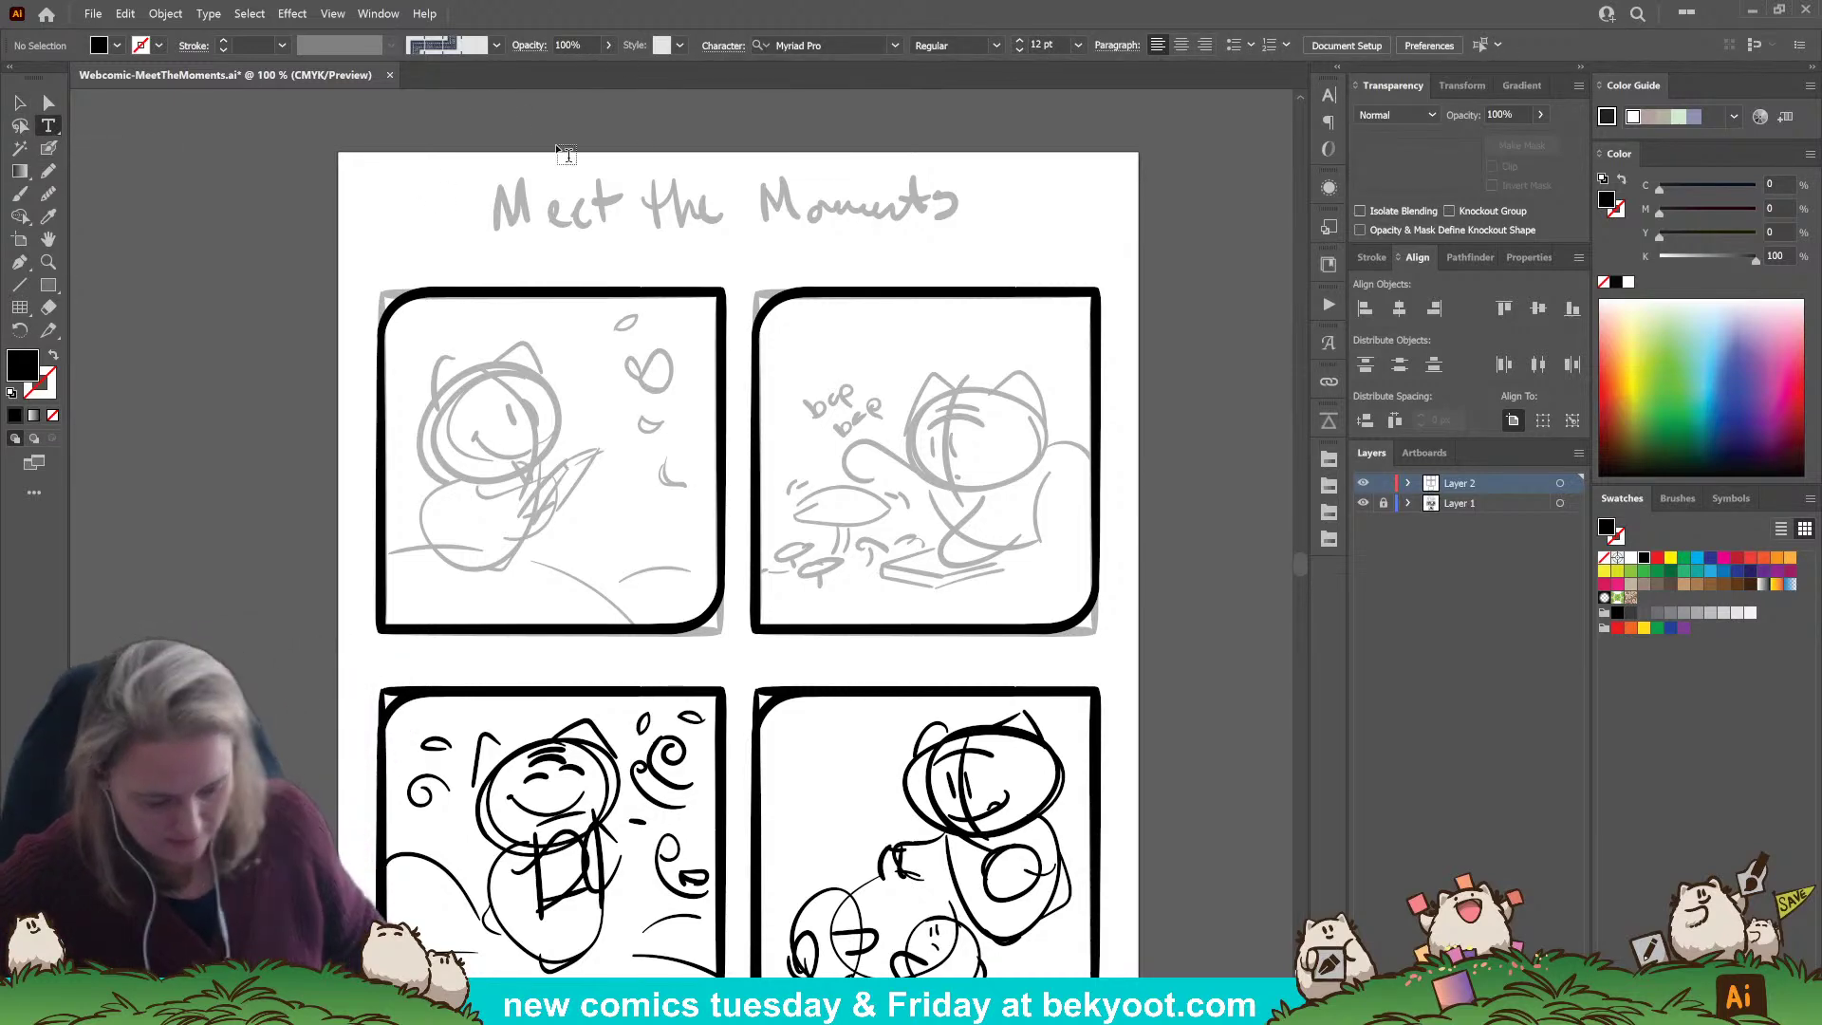
left_click(567, 202)
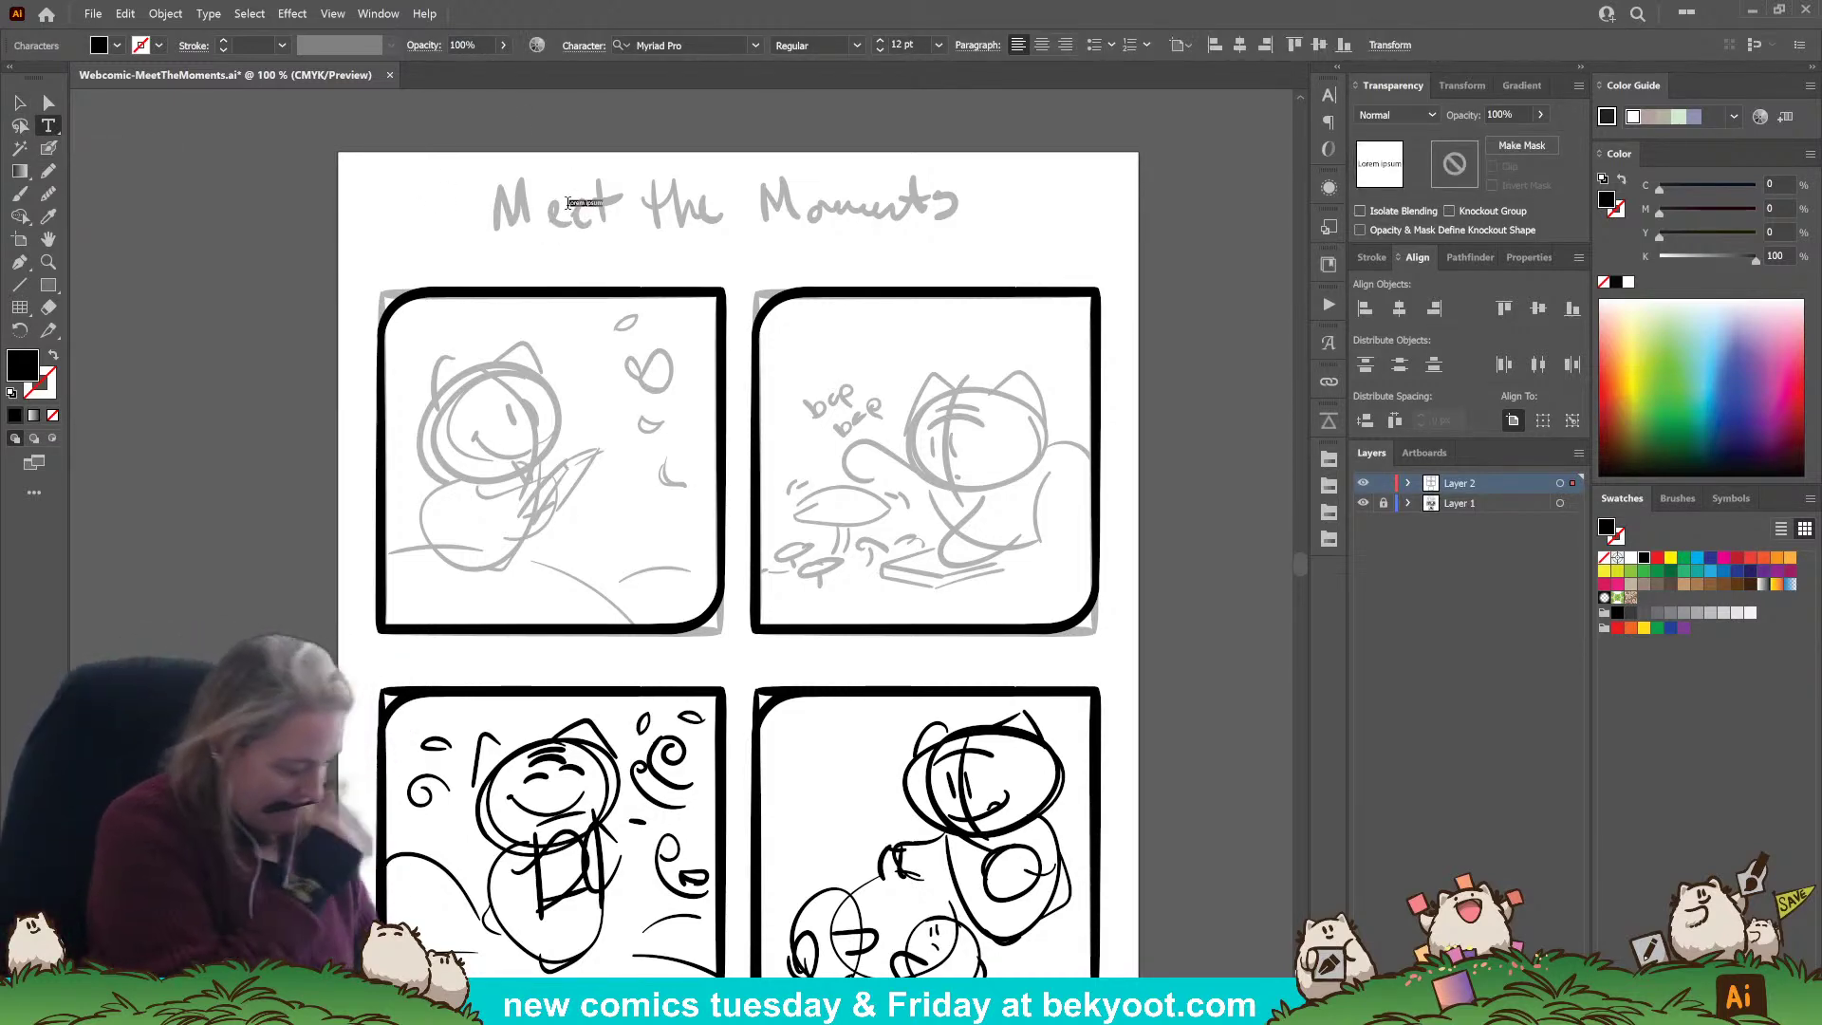
type("M")
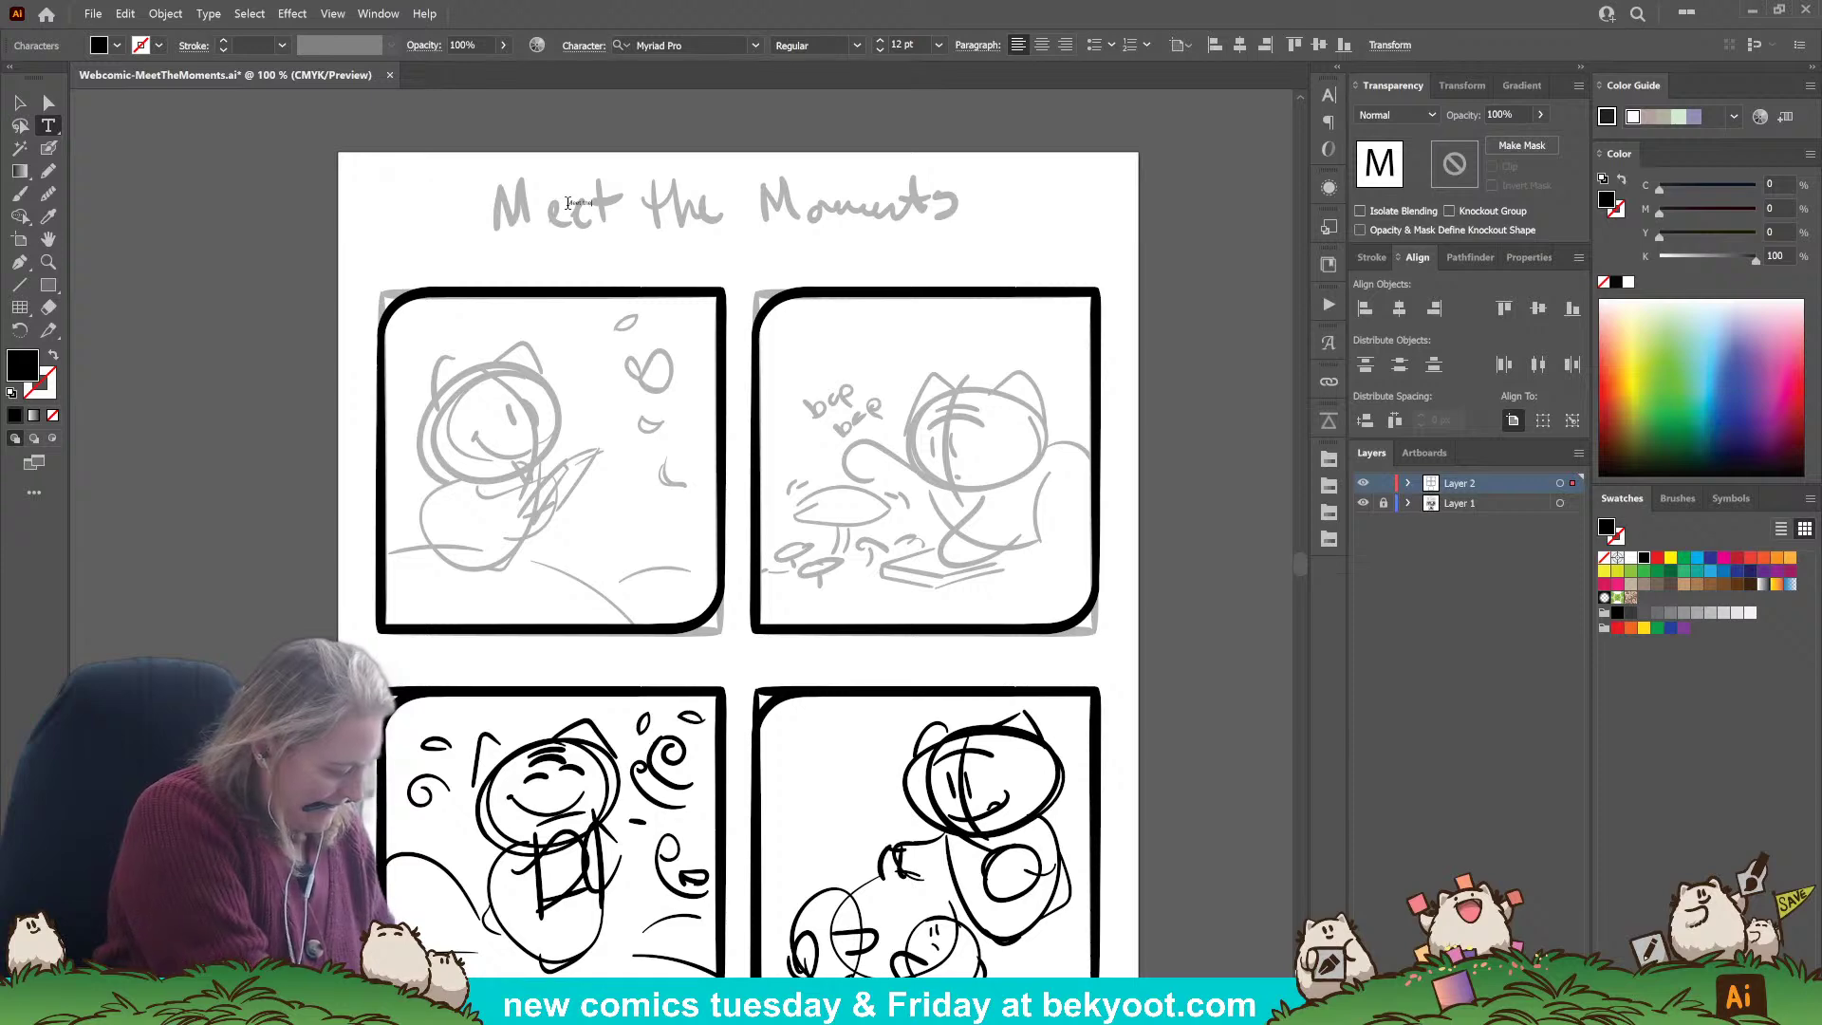
key("ctrl+a")
key("ctrl+shift+period")
key("ctrl+shift+period")
key("ctrl+shift+period")
key("ctrl+shift+period")
key("ctrl+shift+period")
key("ctrl+shift+period")
key("ctrl+shift+period")
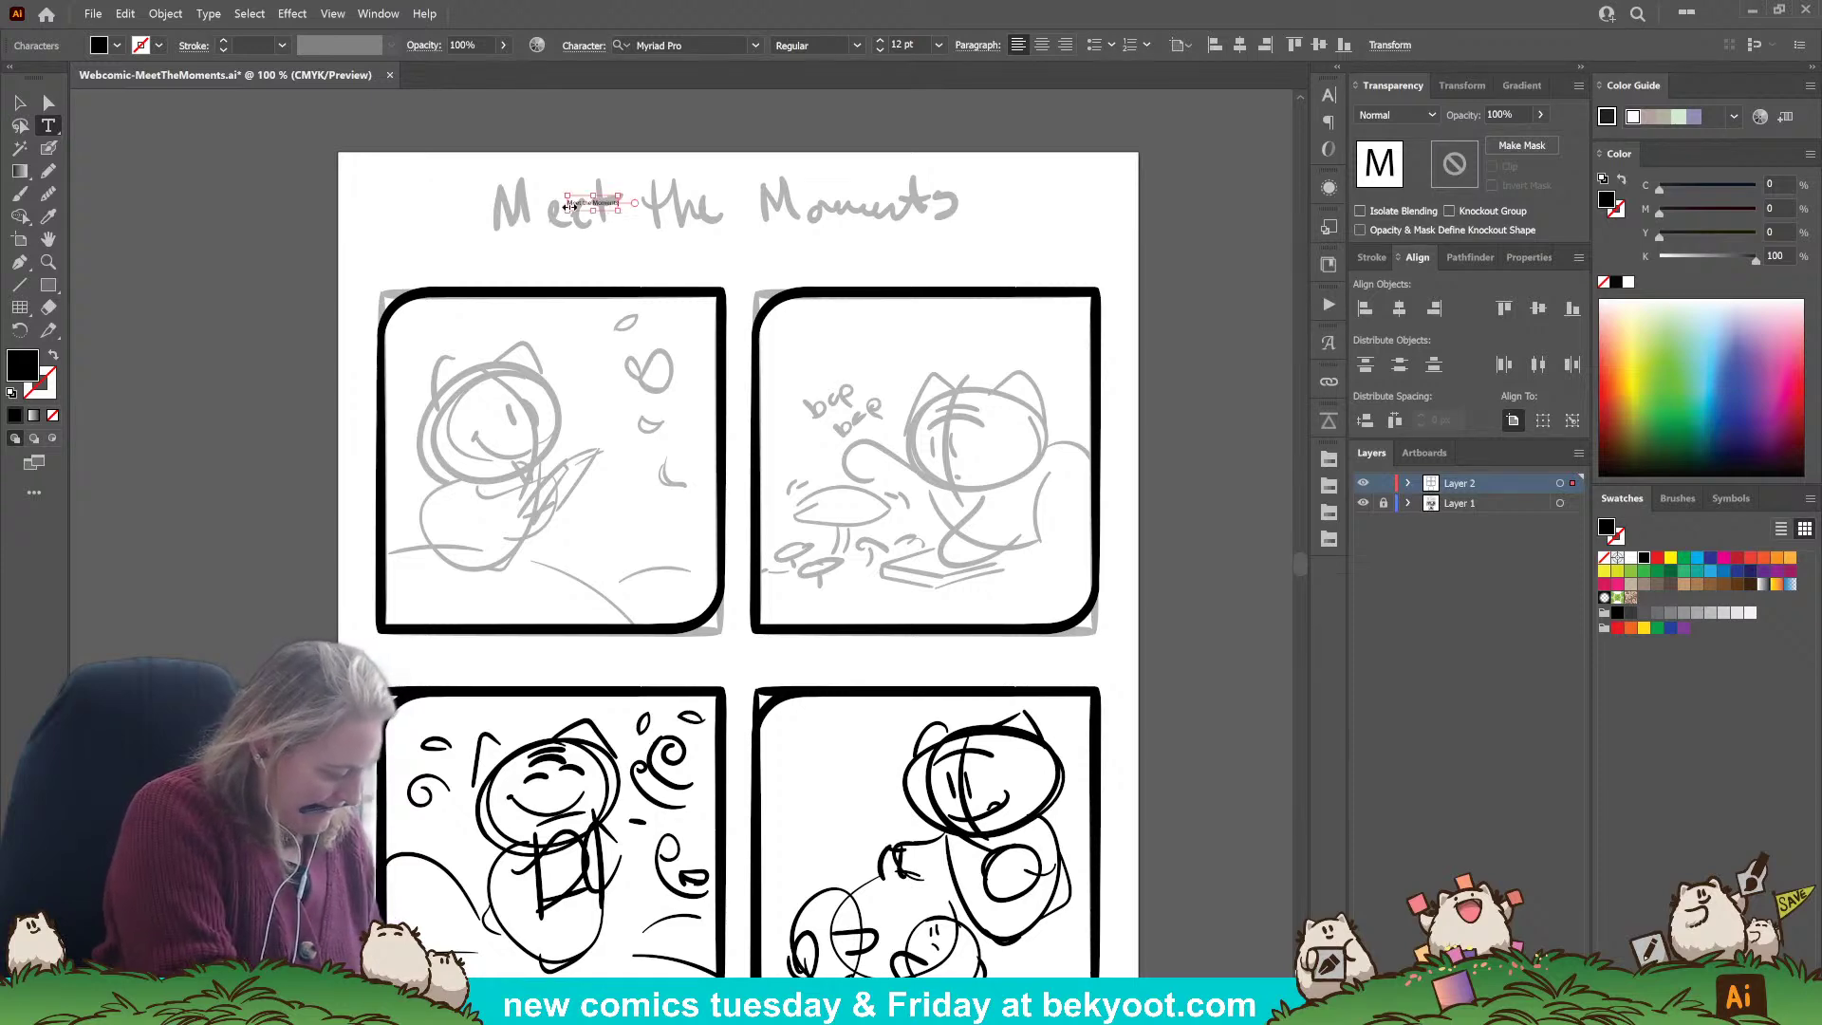
key("ctrl+shift+period")
key("ctrl+shift+period")
key("ctrl+shift+period")
key("ctrl+shift+period")
key("ctrl+shift+period")
key("ctrl+shift+period")
key("ctrl+shift+period")
key("ctrl+shift+period")
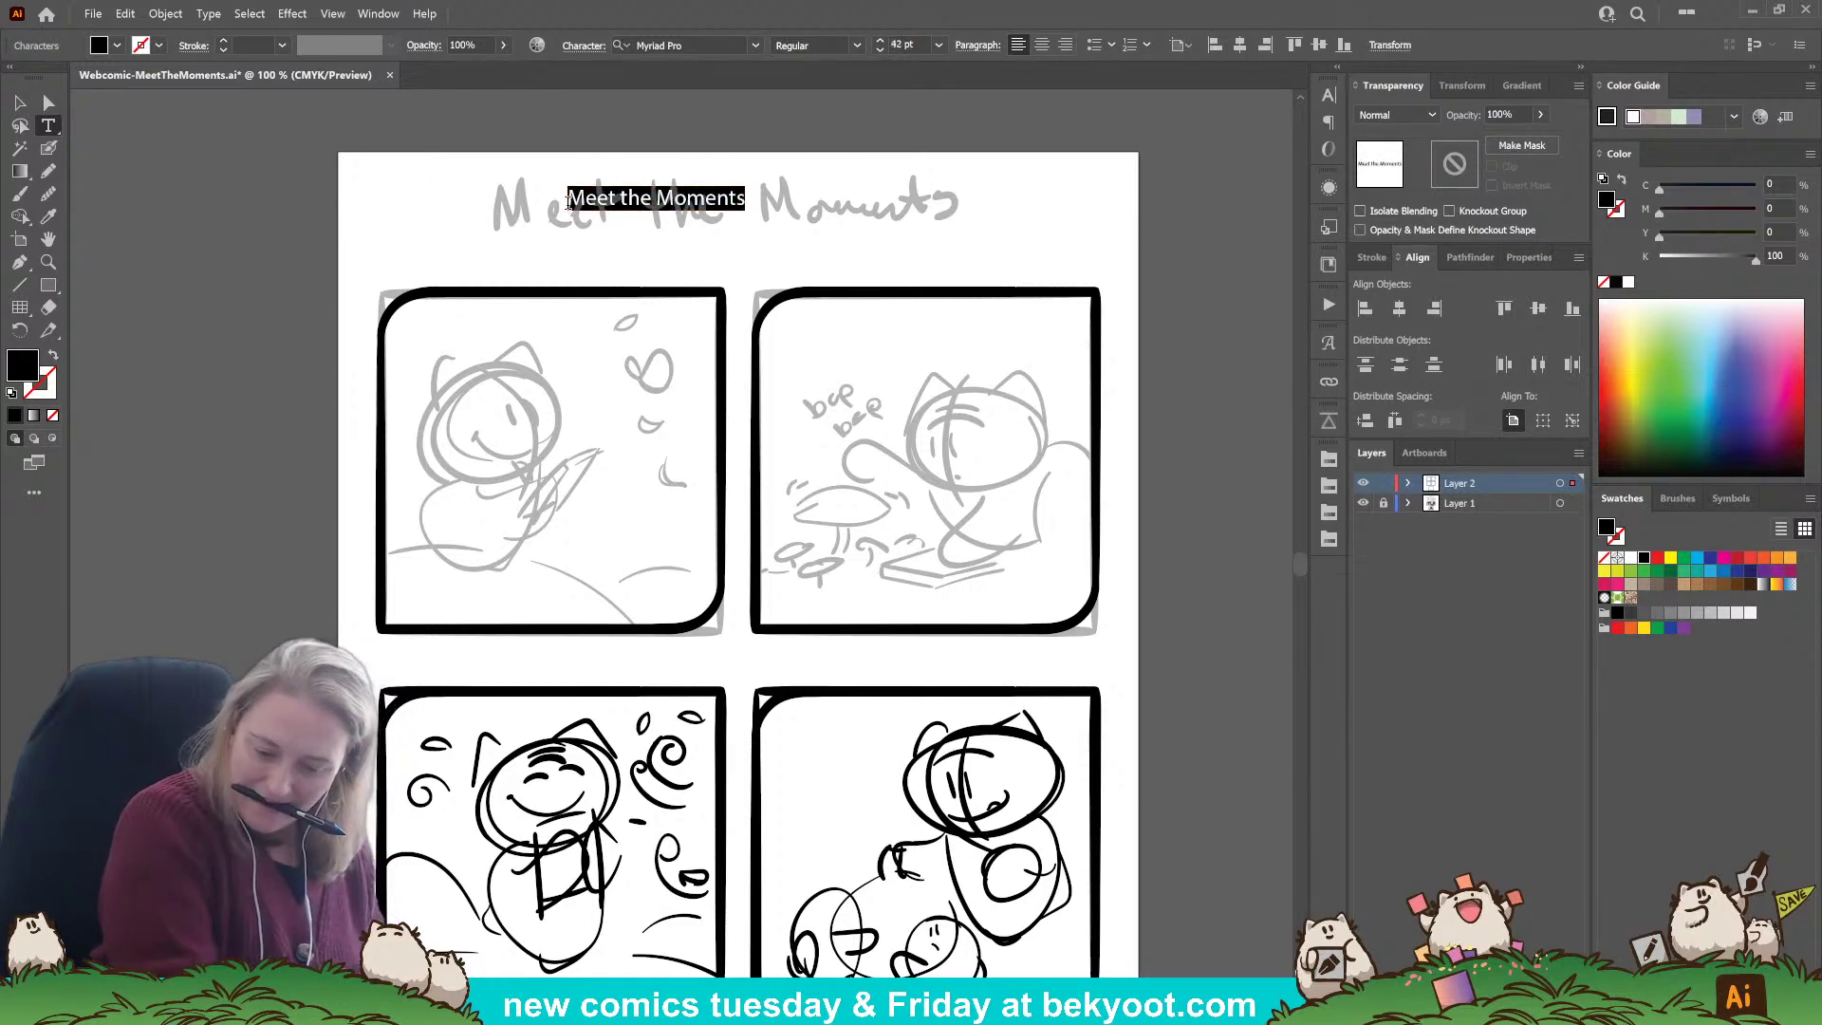
Limit the font list to favorites and set the title's font to KG Second Chances Solid.
left_click(756, 46)
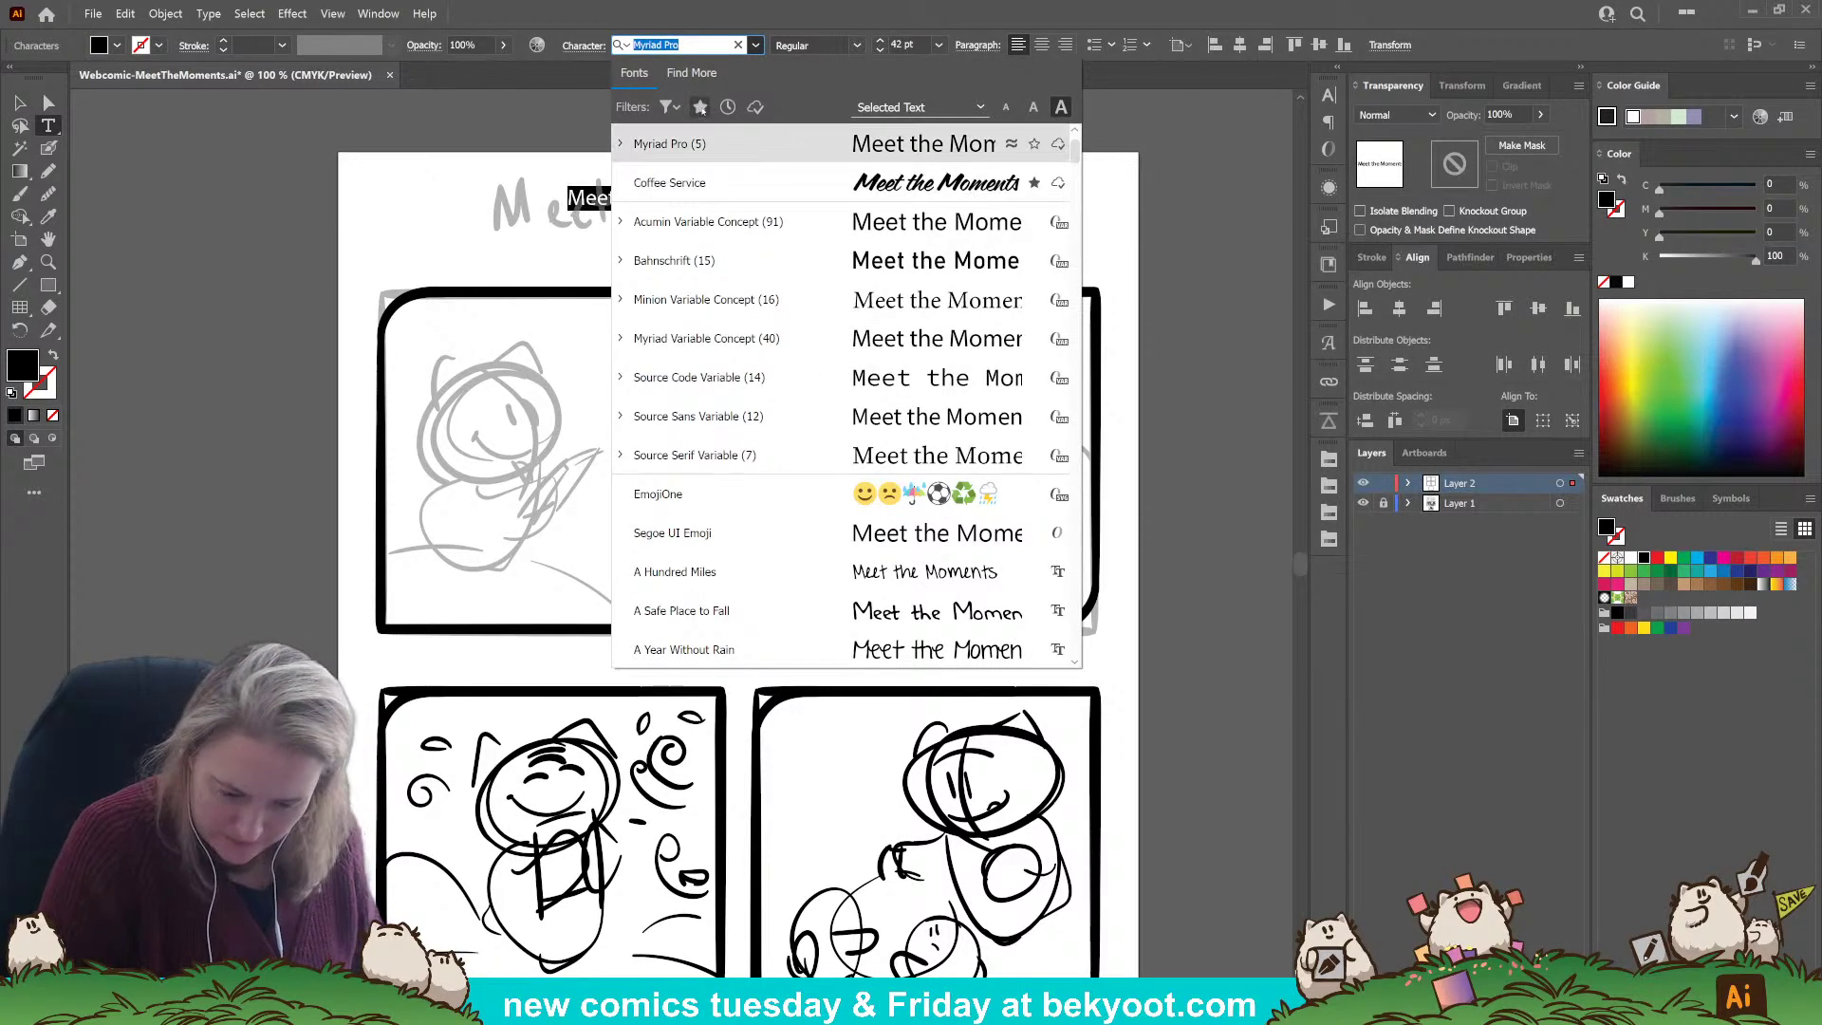
left_click(700, 106)
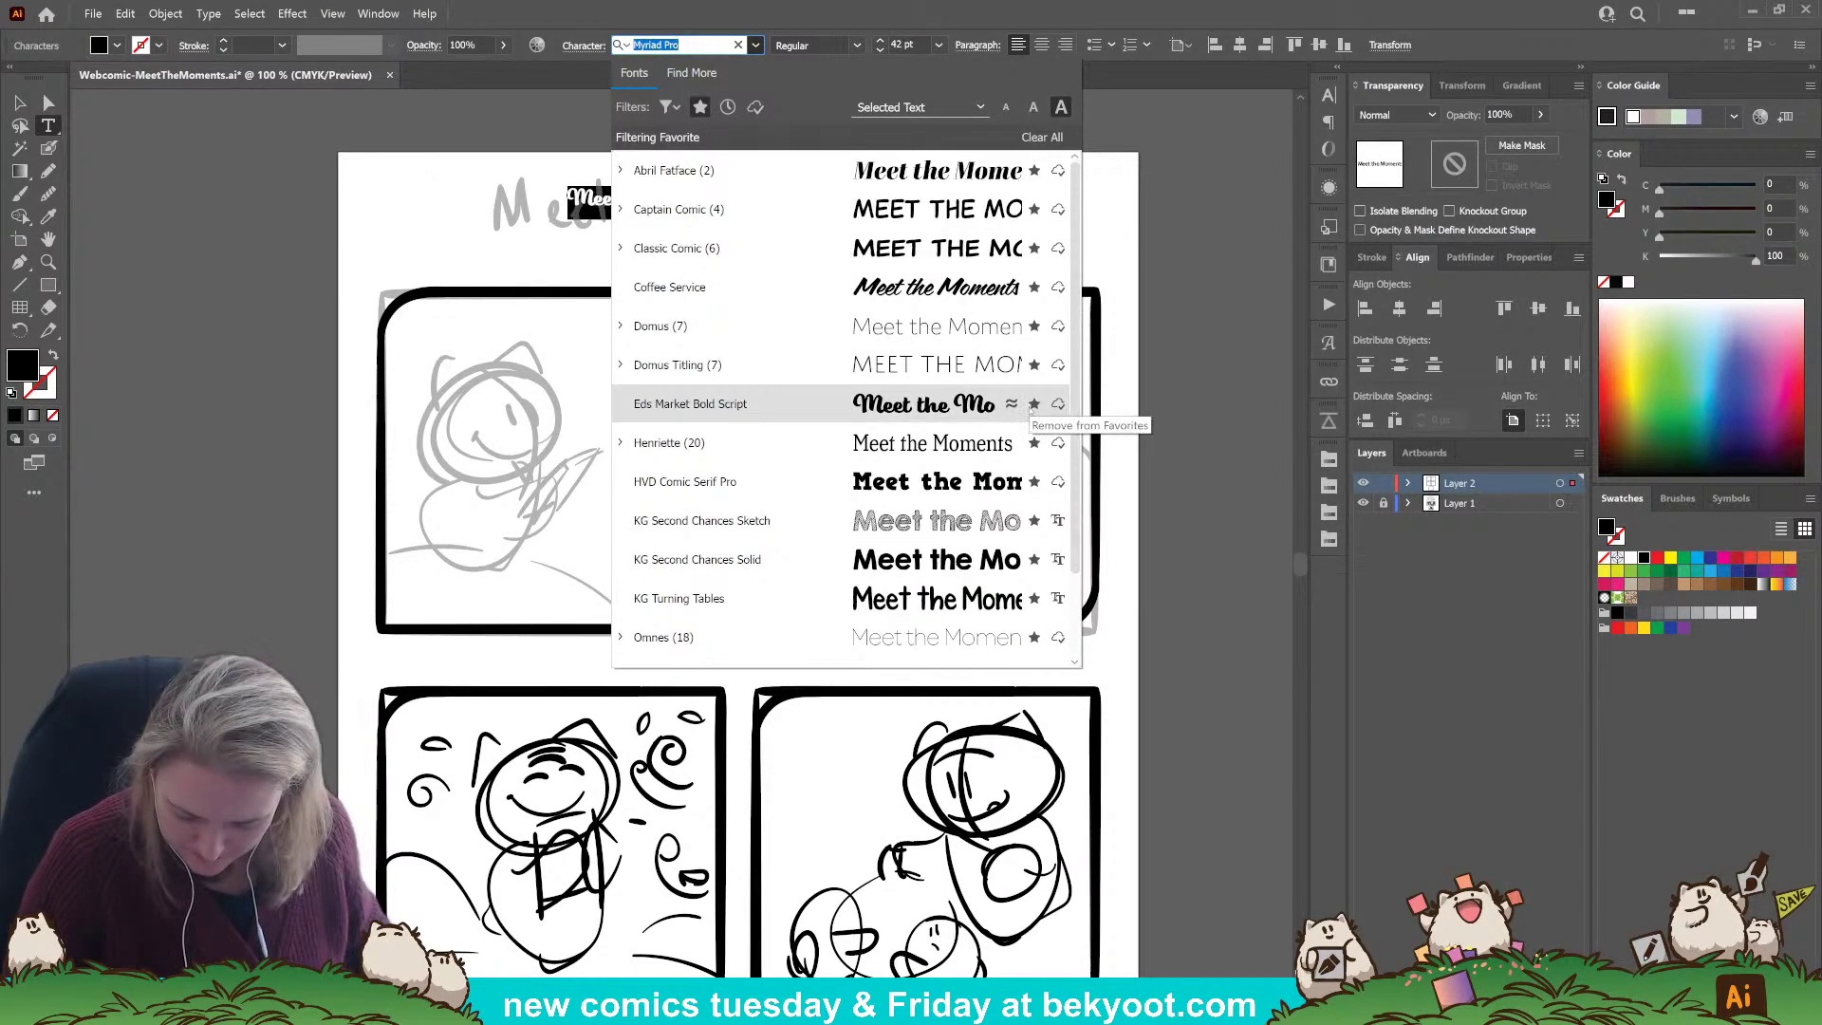
left_click(759, 559)
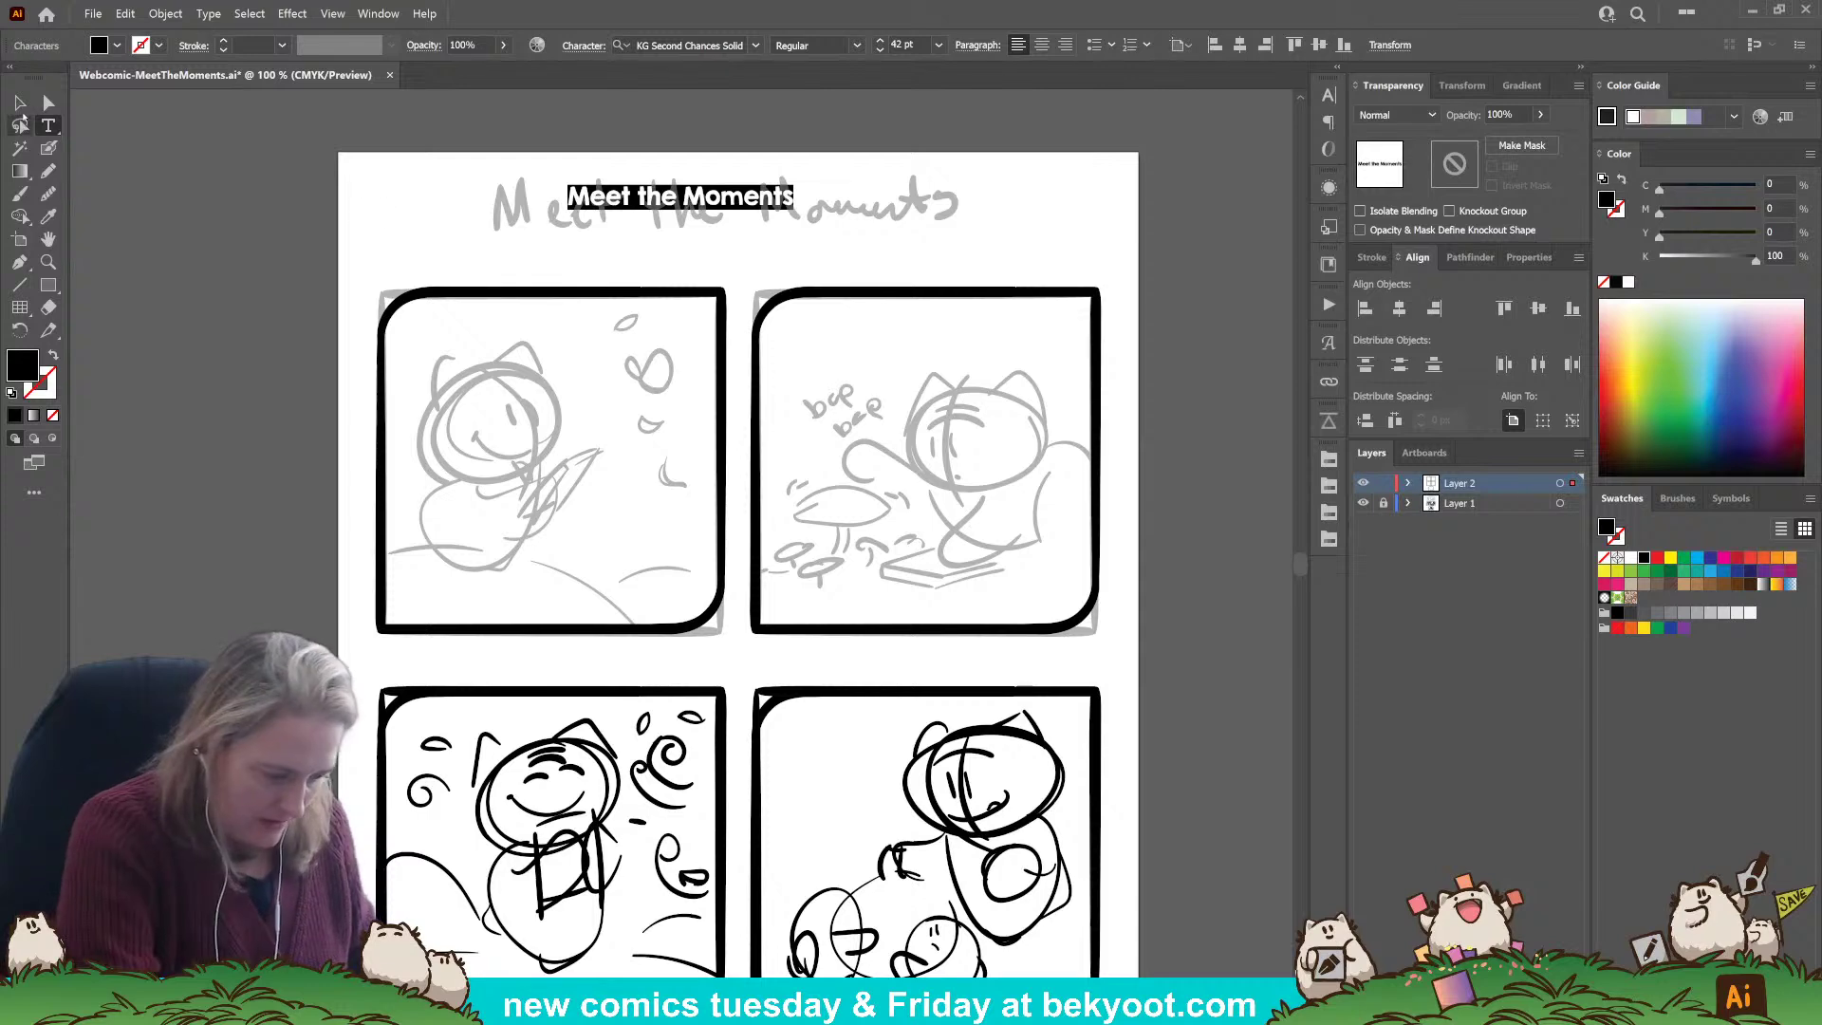
Scale the title to about 125 pt and center it over the sketched lettering above the top panels.
key("Escape")
left_click_drag(794, 206, 1066, 240)
left_click_drag(569, 241, 392, 260)
left_click_drag(946, 237, 961, 223)
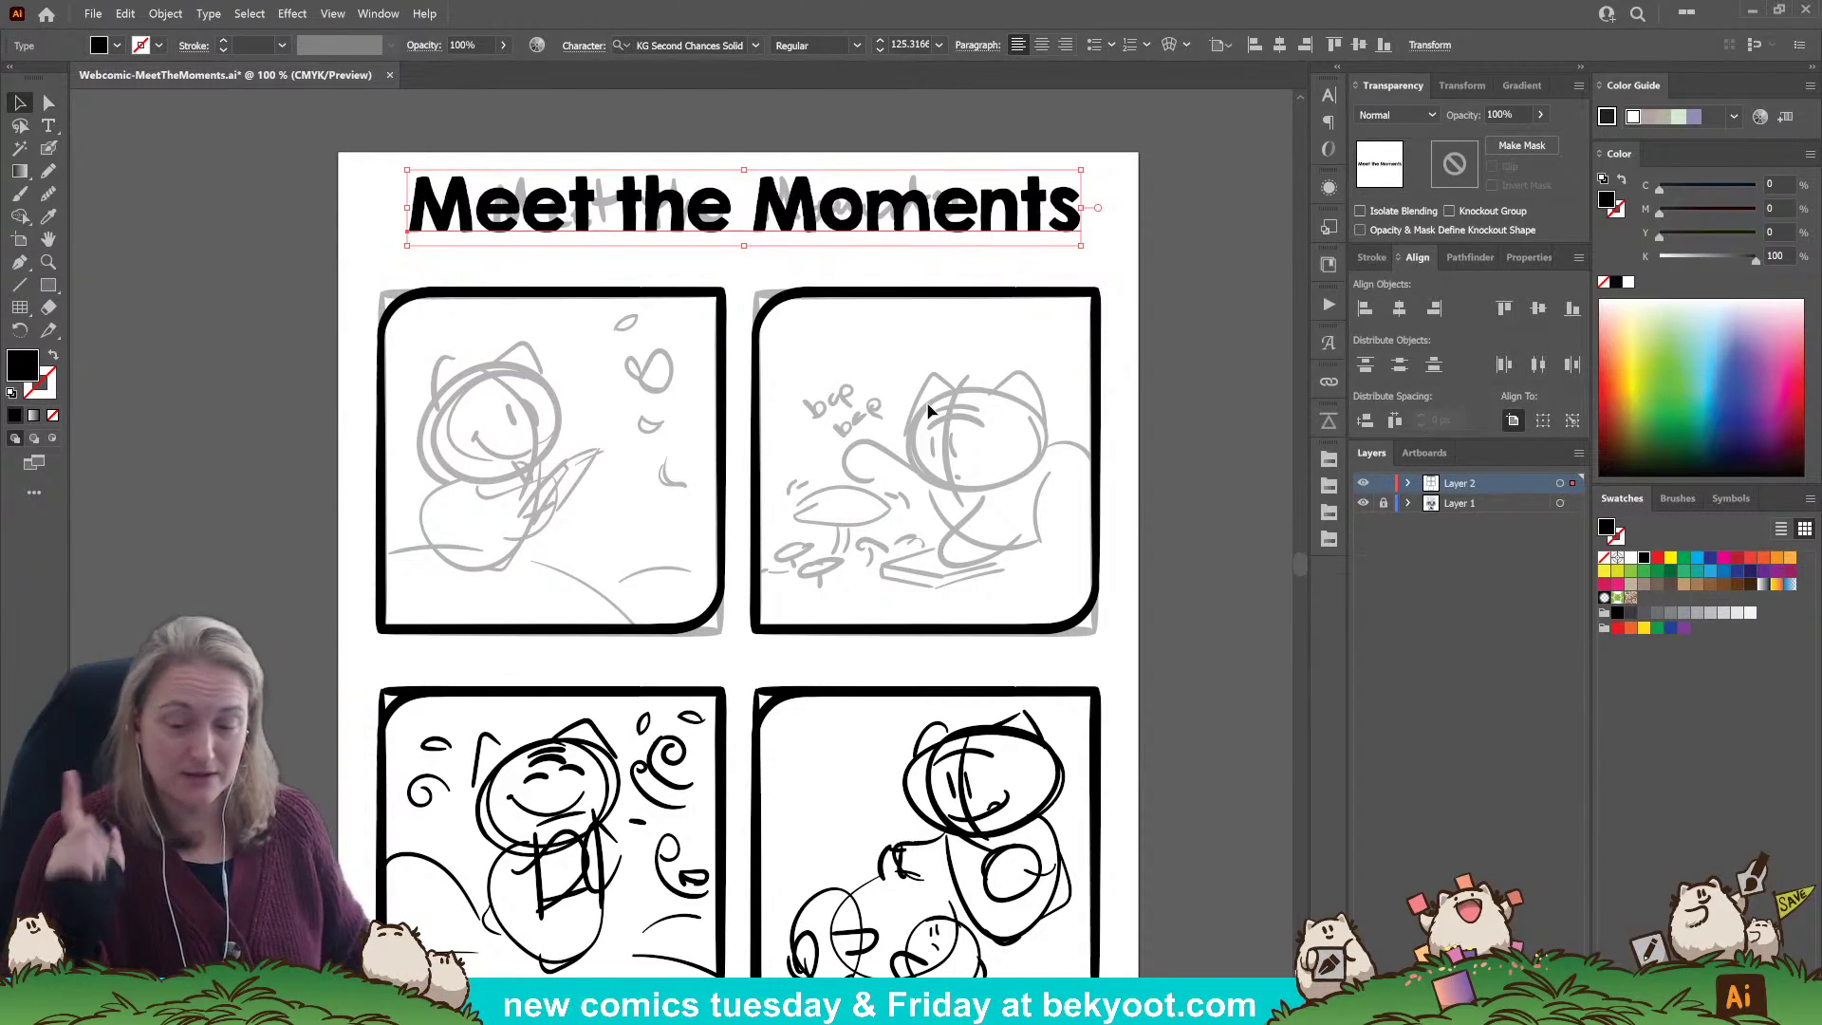
left_click_drag(1070, 224, 1066, 228)
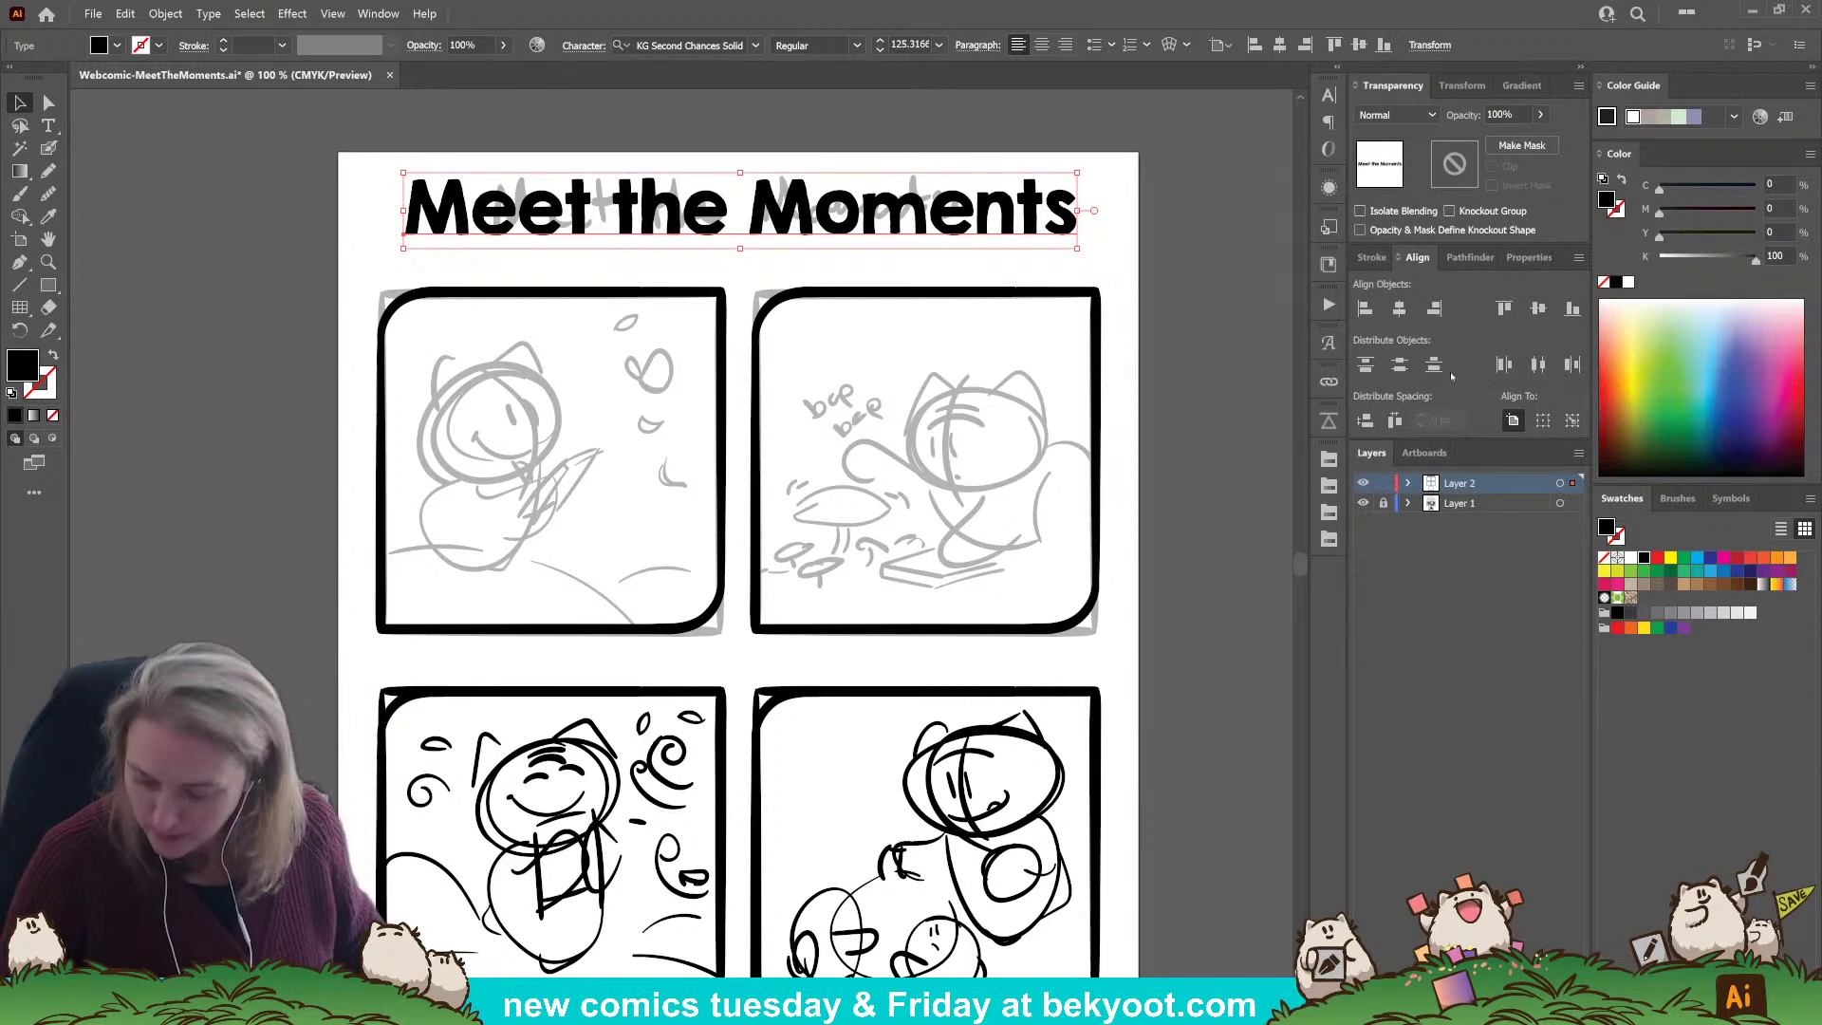
key("Left")
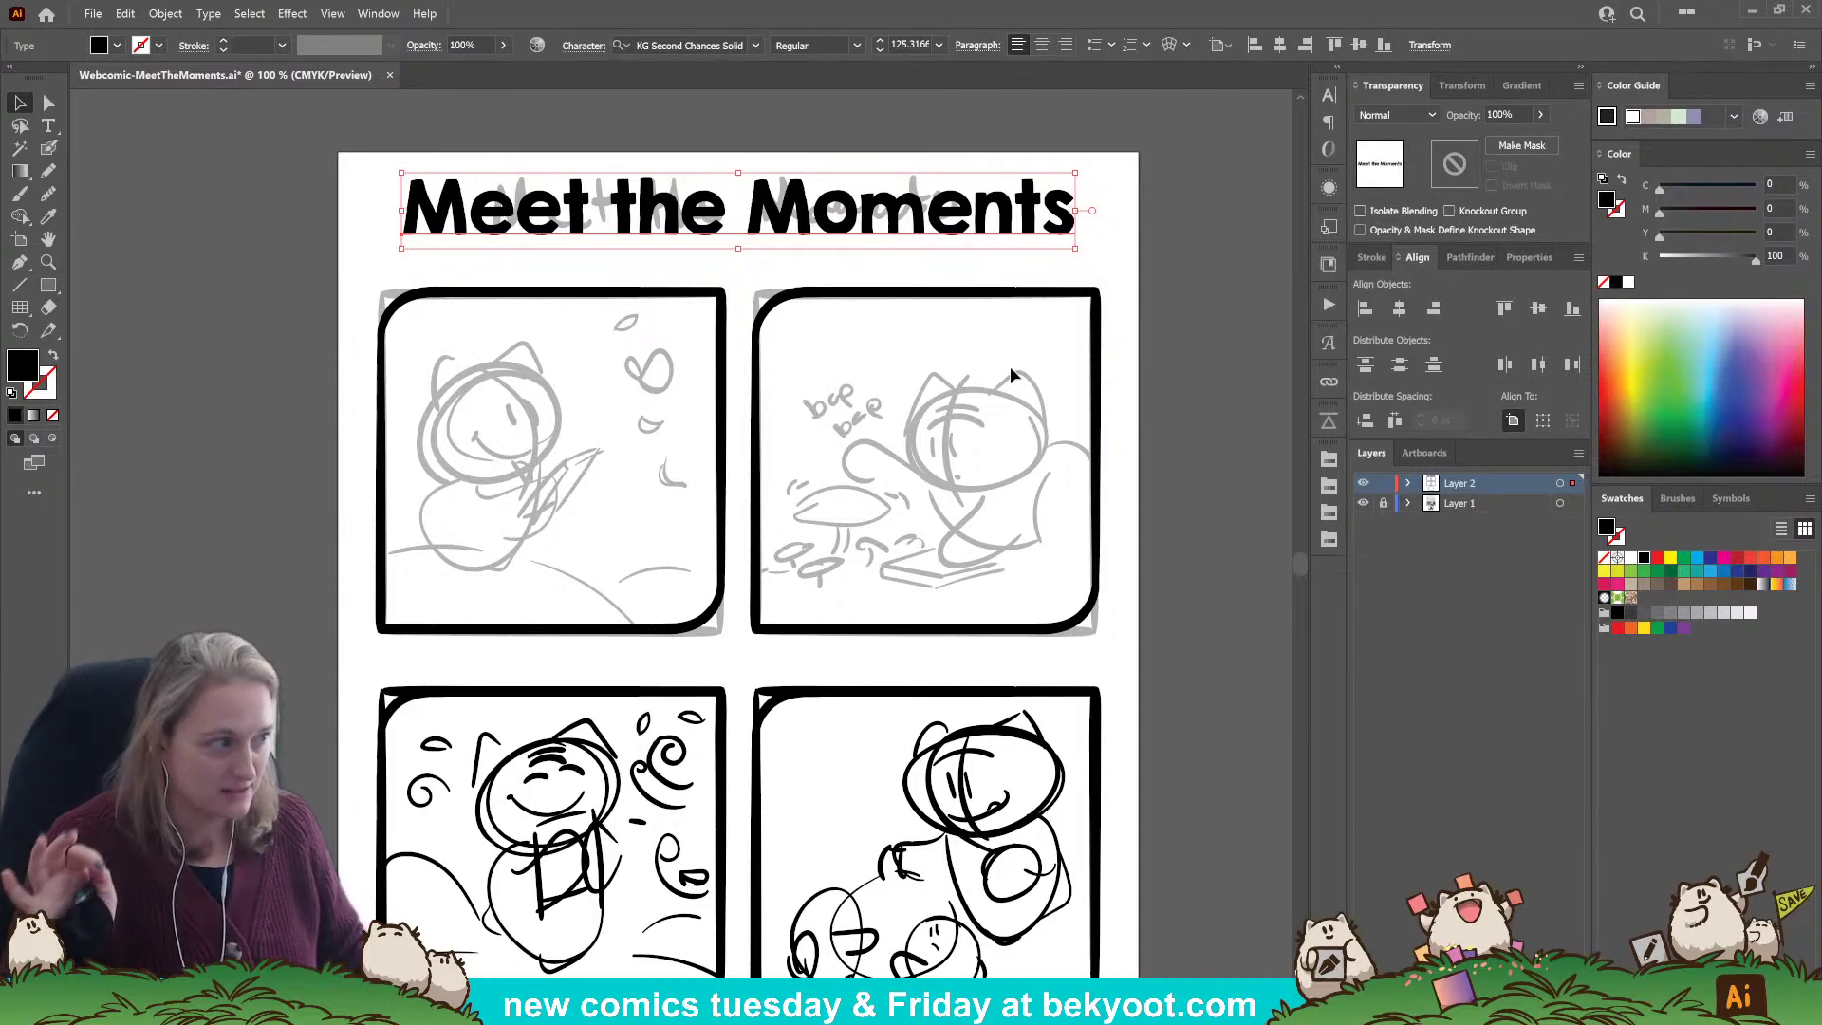
Move the title slightly down toward the top row of panels and deselect it.
left_click(1035, 254)
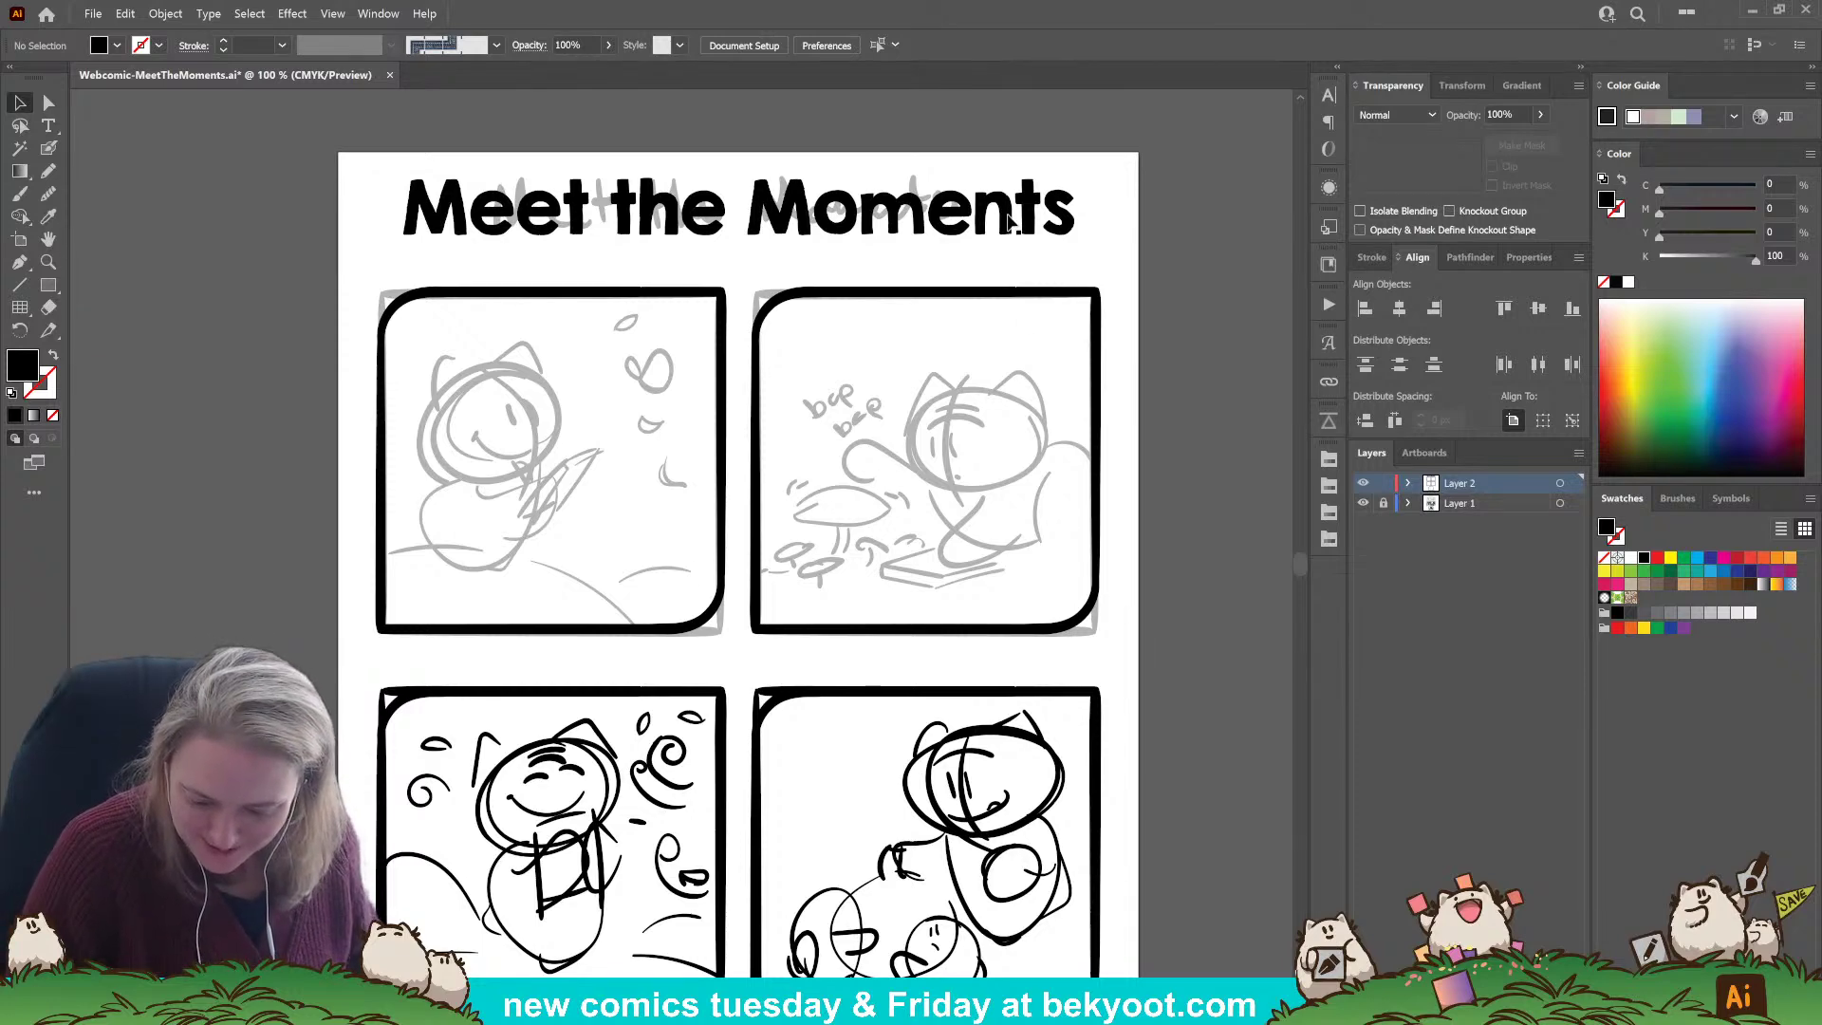
left_click_drag(1008, 223, 1009, 229)
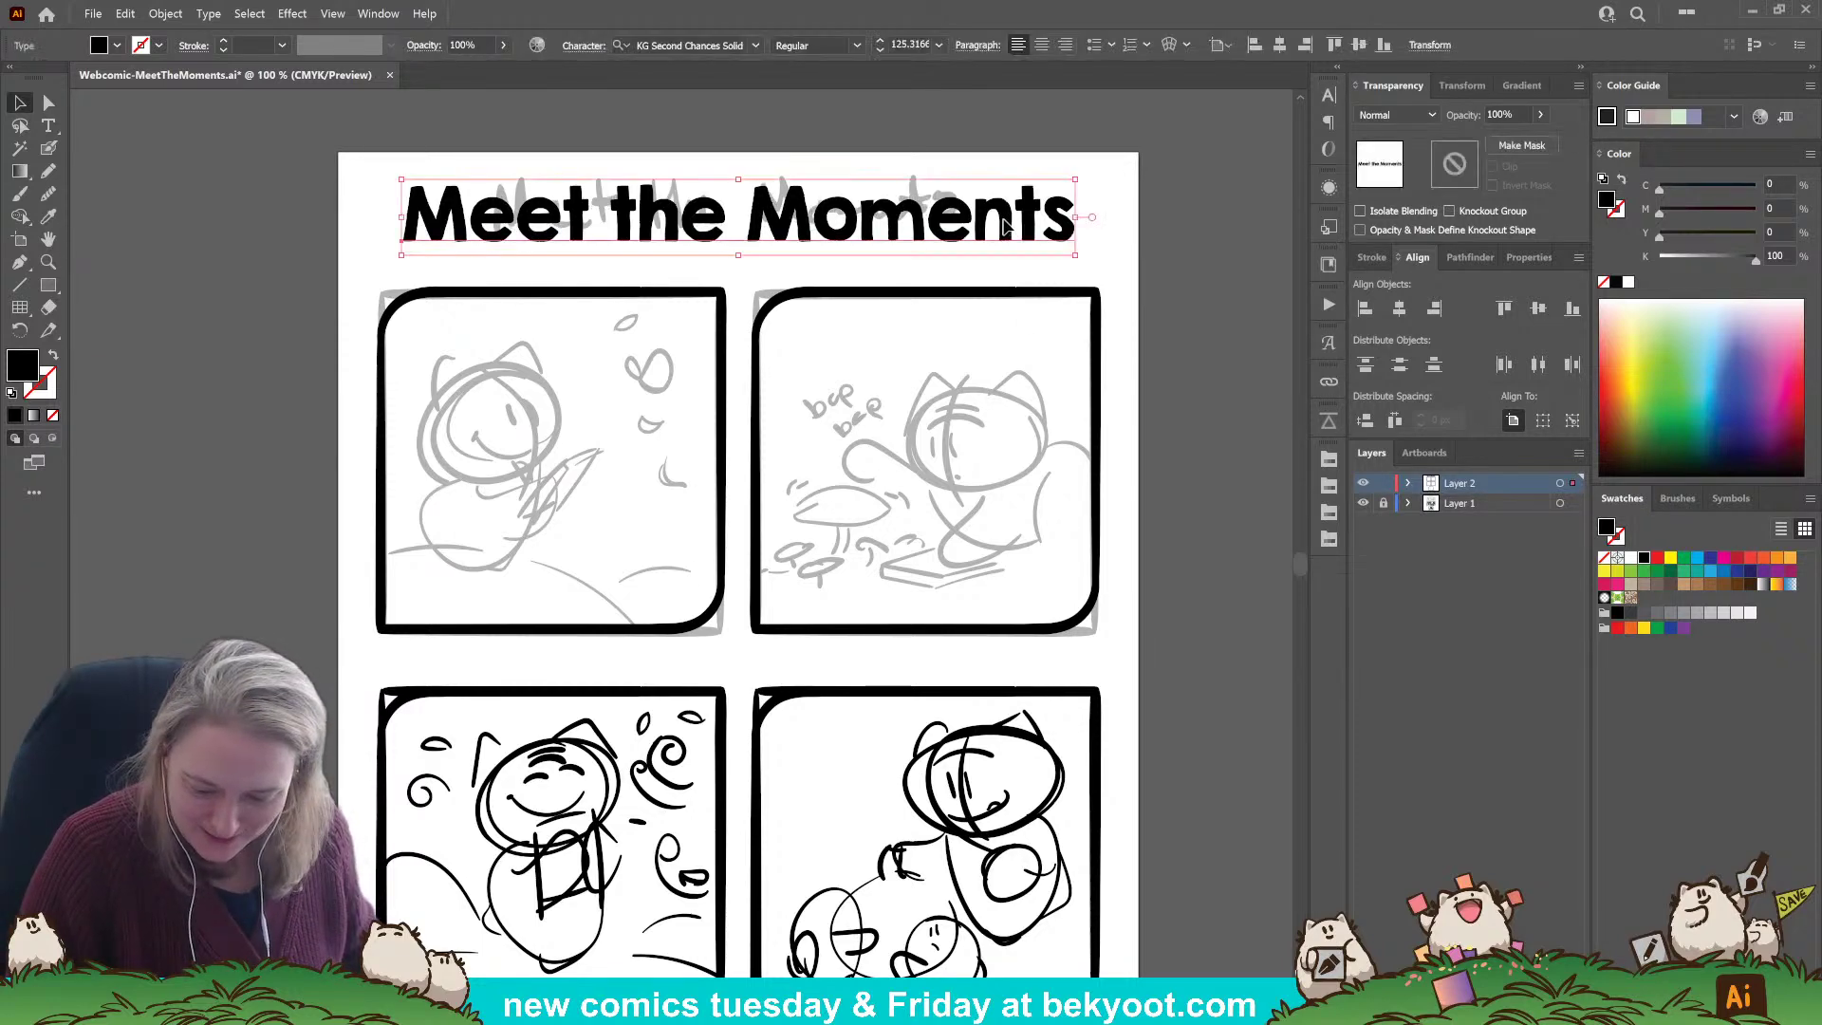
left_click(776, 596)
left_click_drag(657, 669, 669, 613)
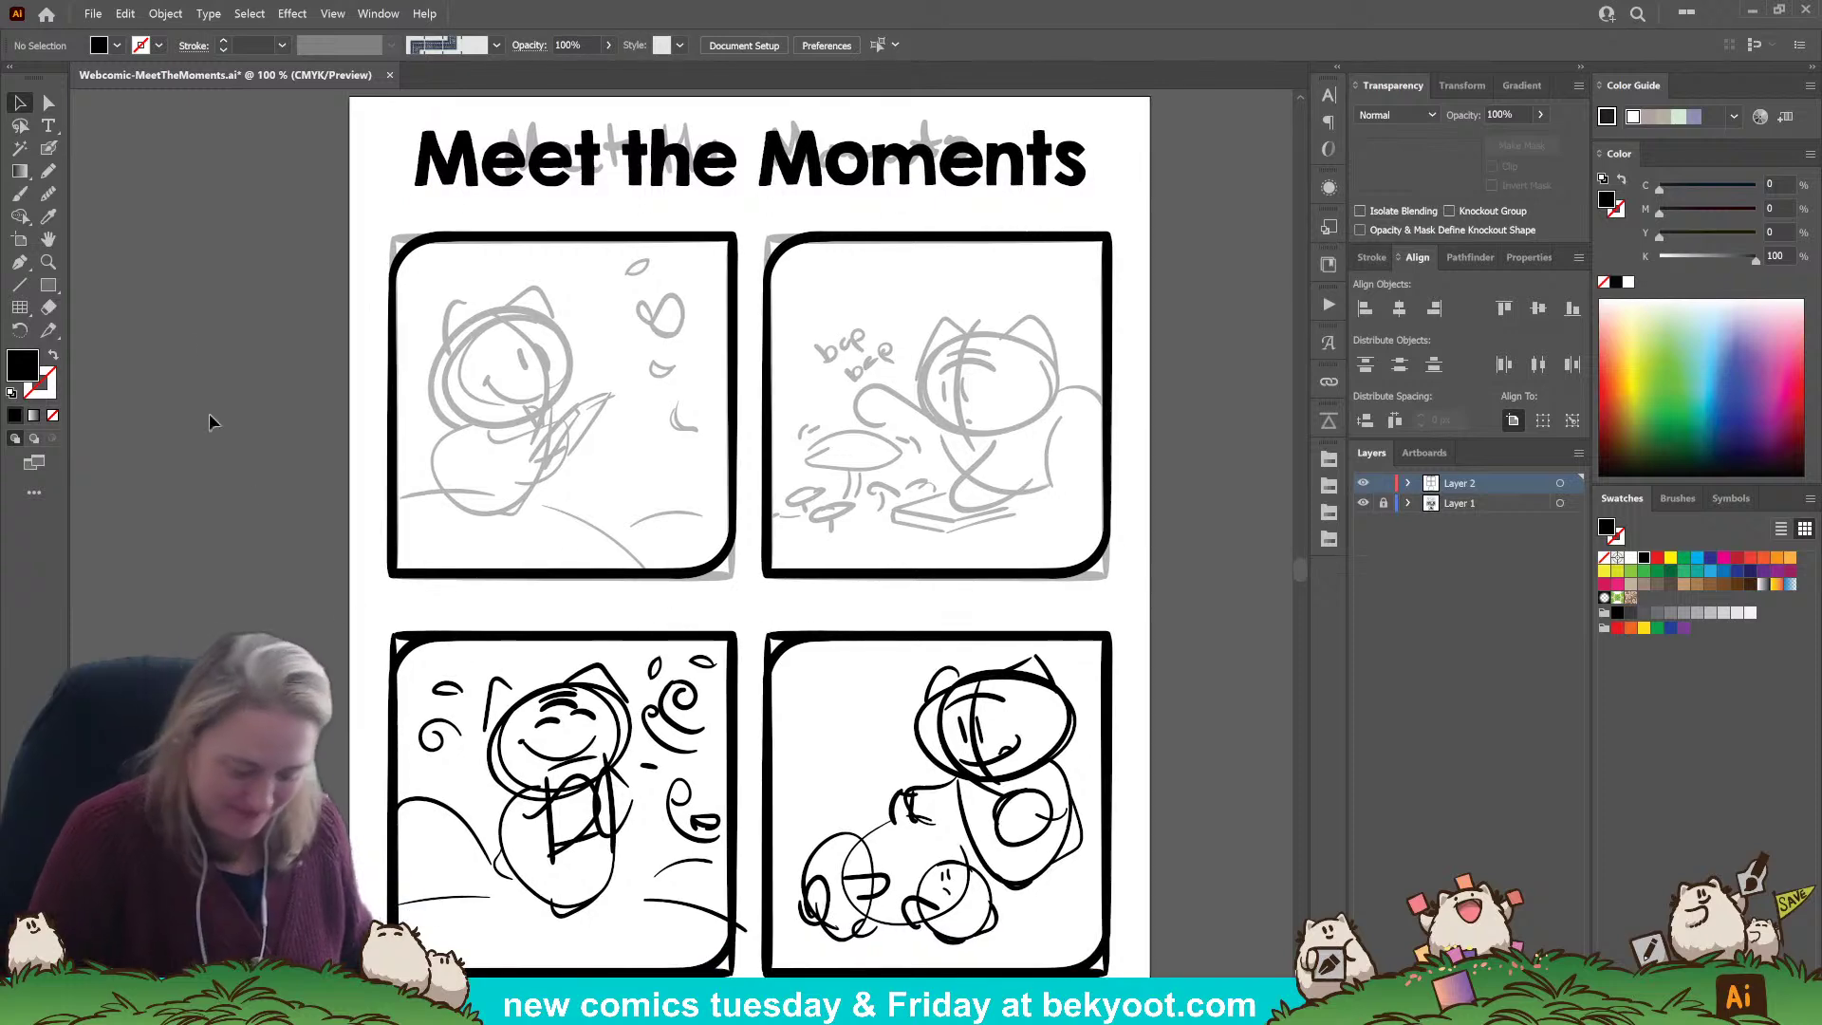
left_click(49, 148)
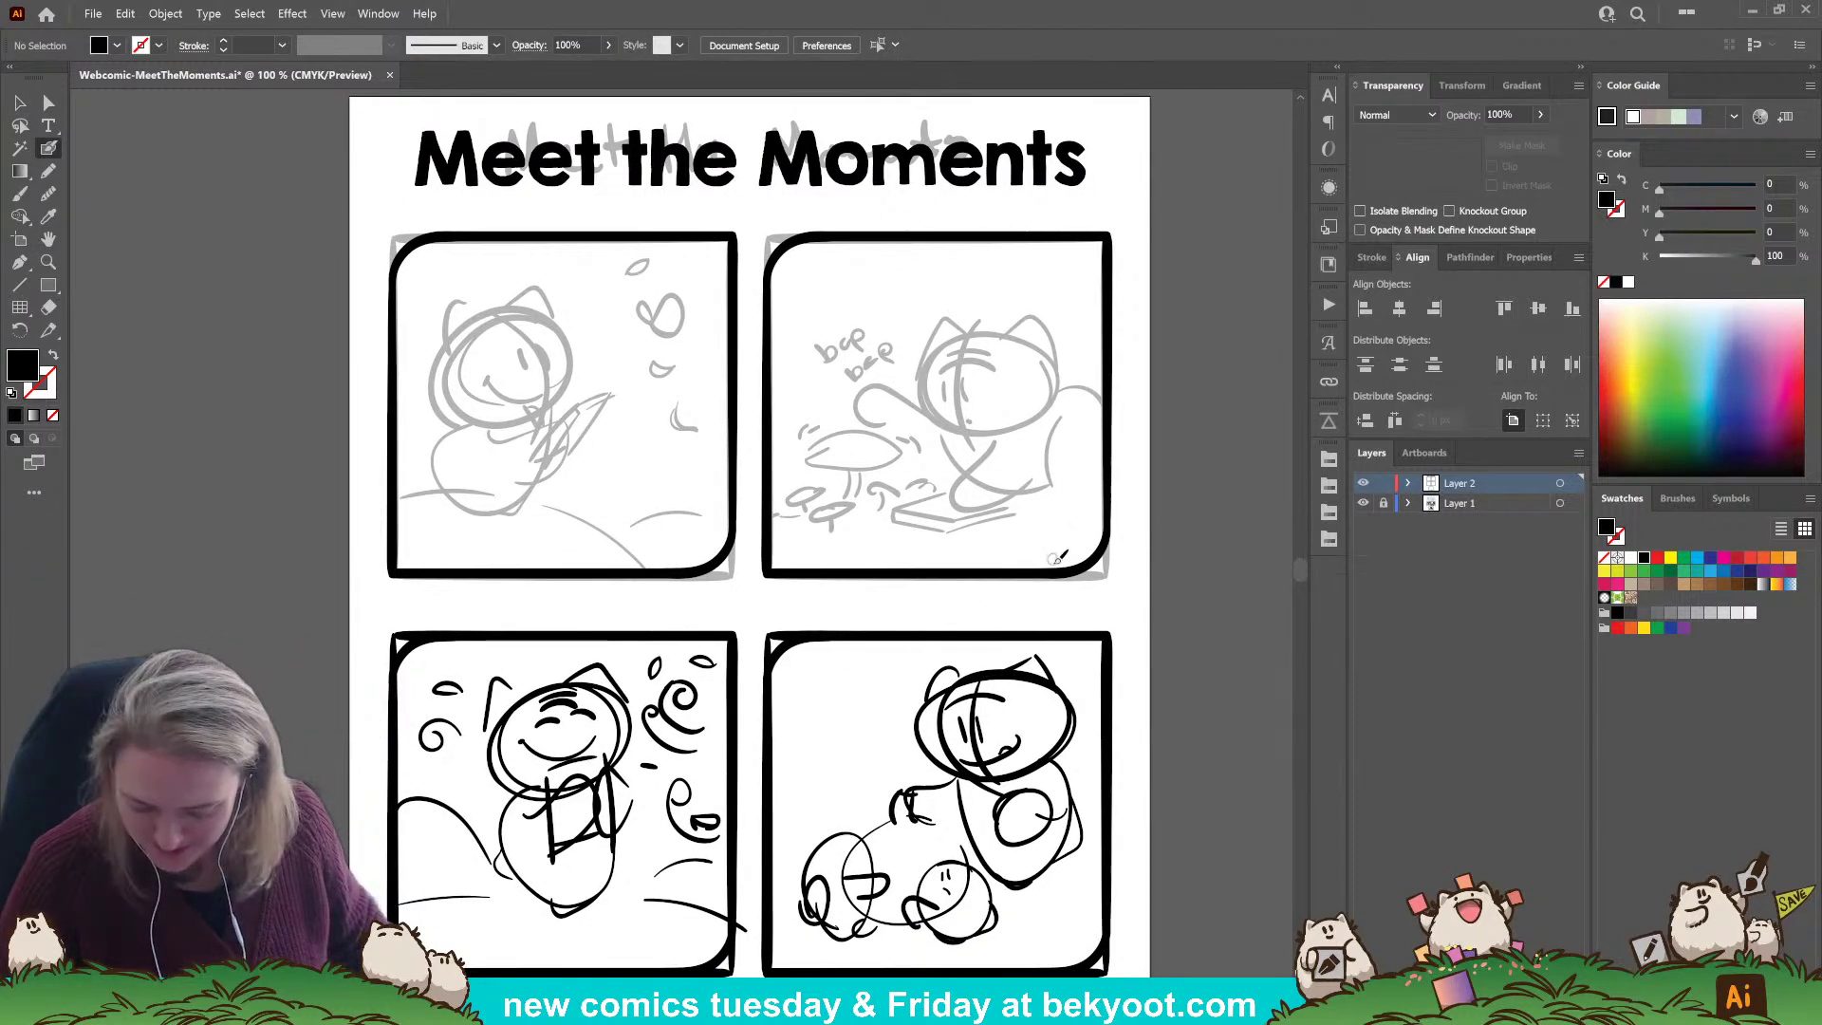
left_click(1110, 556, "ctrl")
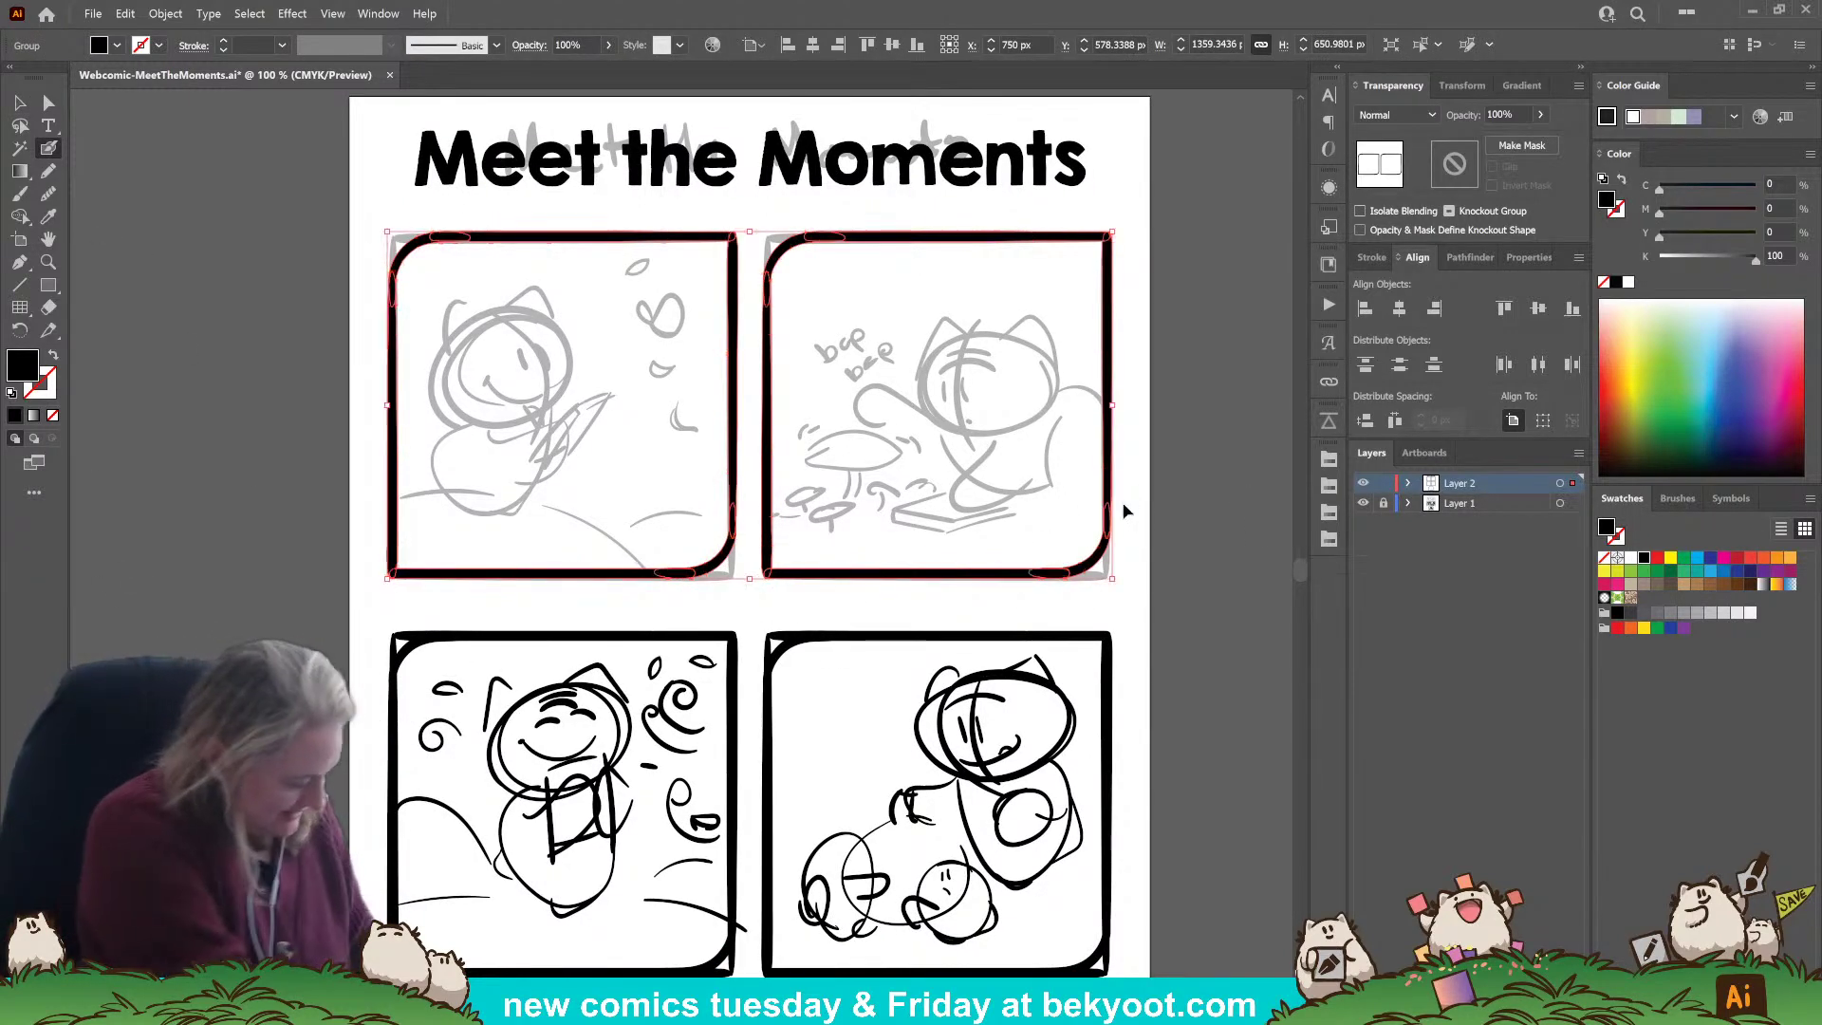
left_click(1156, 488, "ctrl")
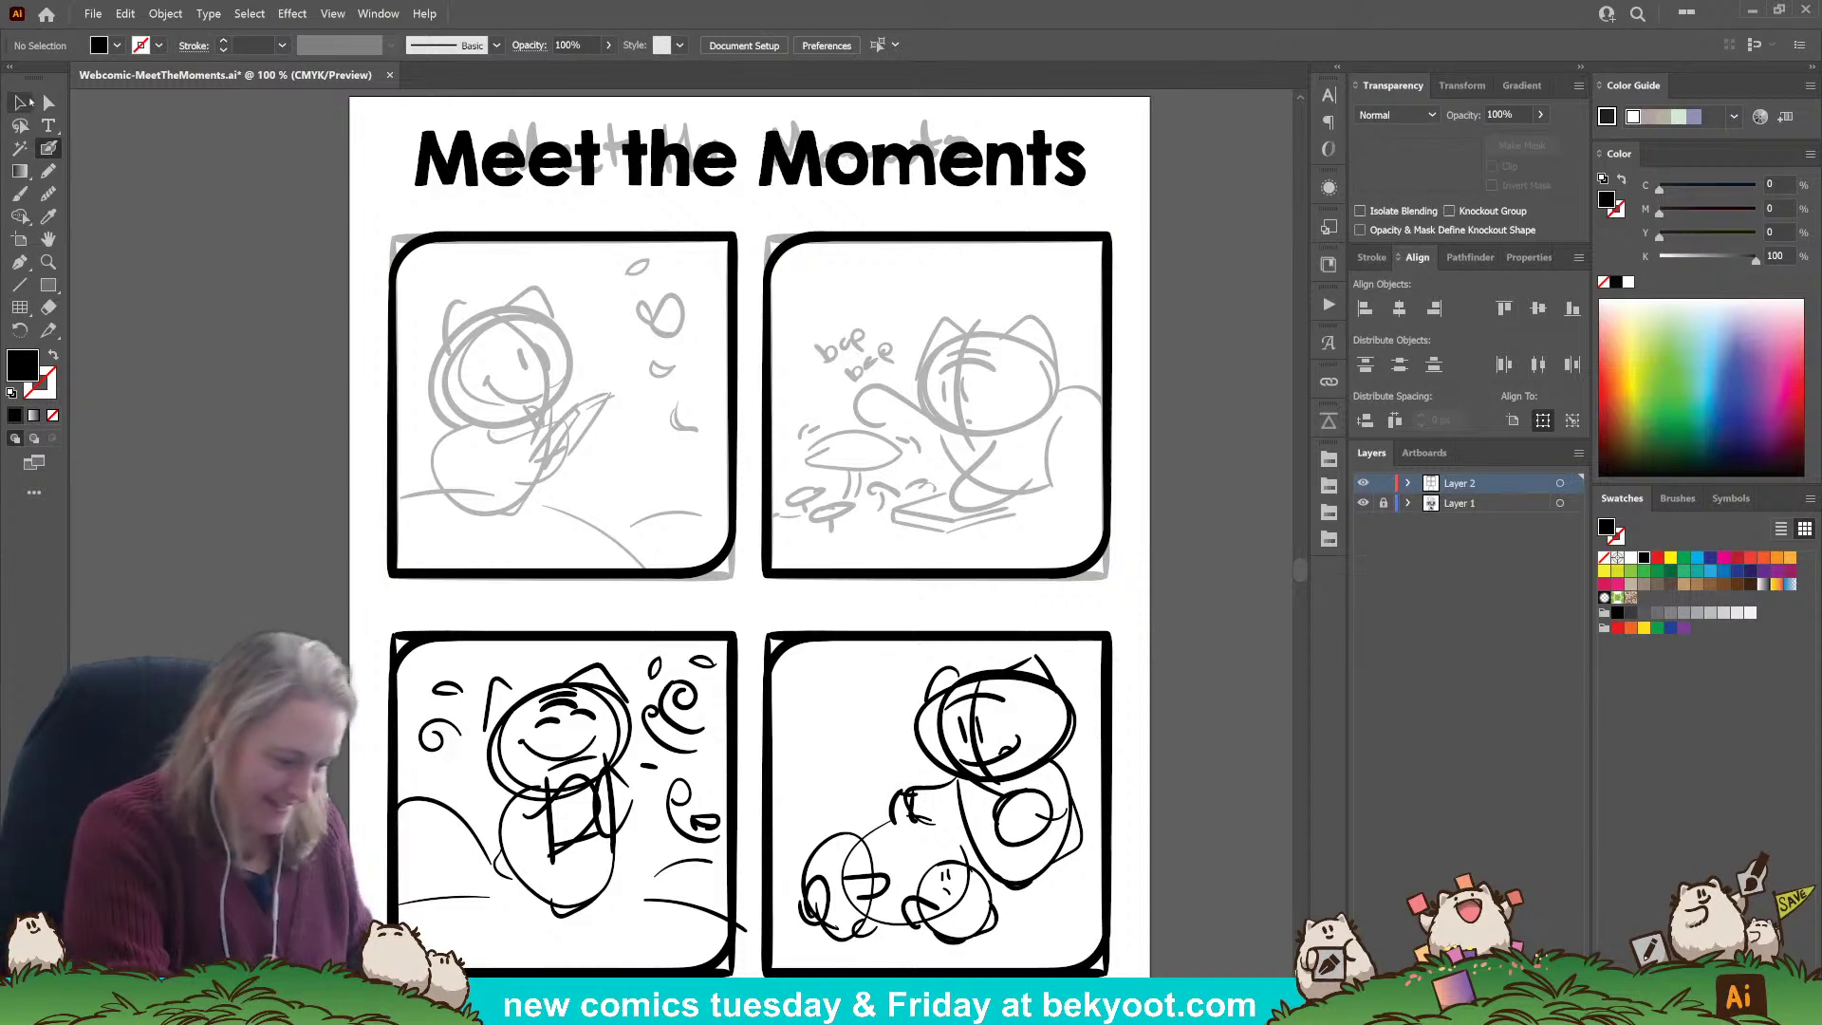
key("v")
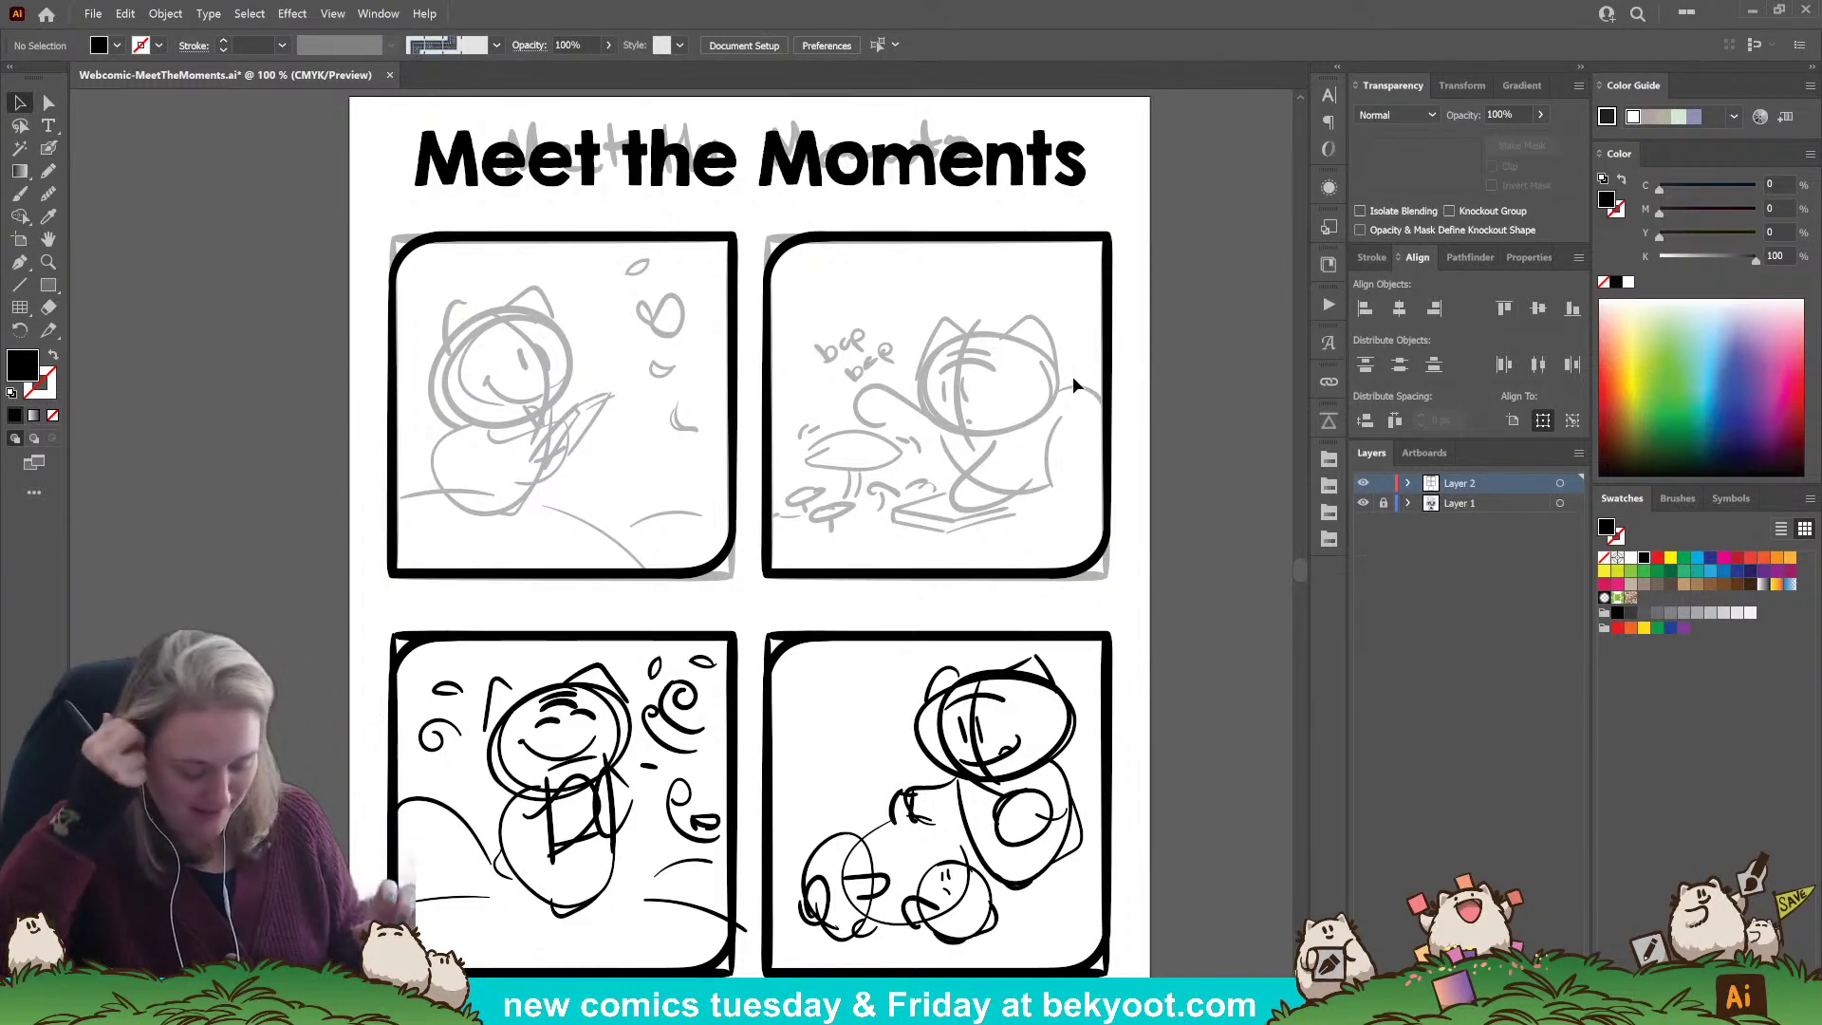
Ink the first panel character's closed head outline with the Blob Brush, undoing the first stroke.
key("shift+b")
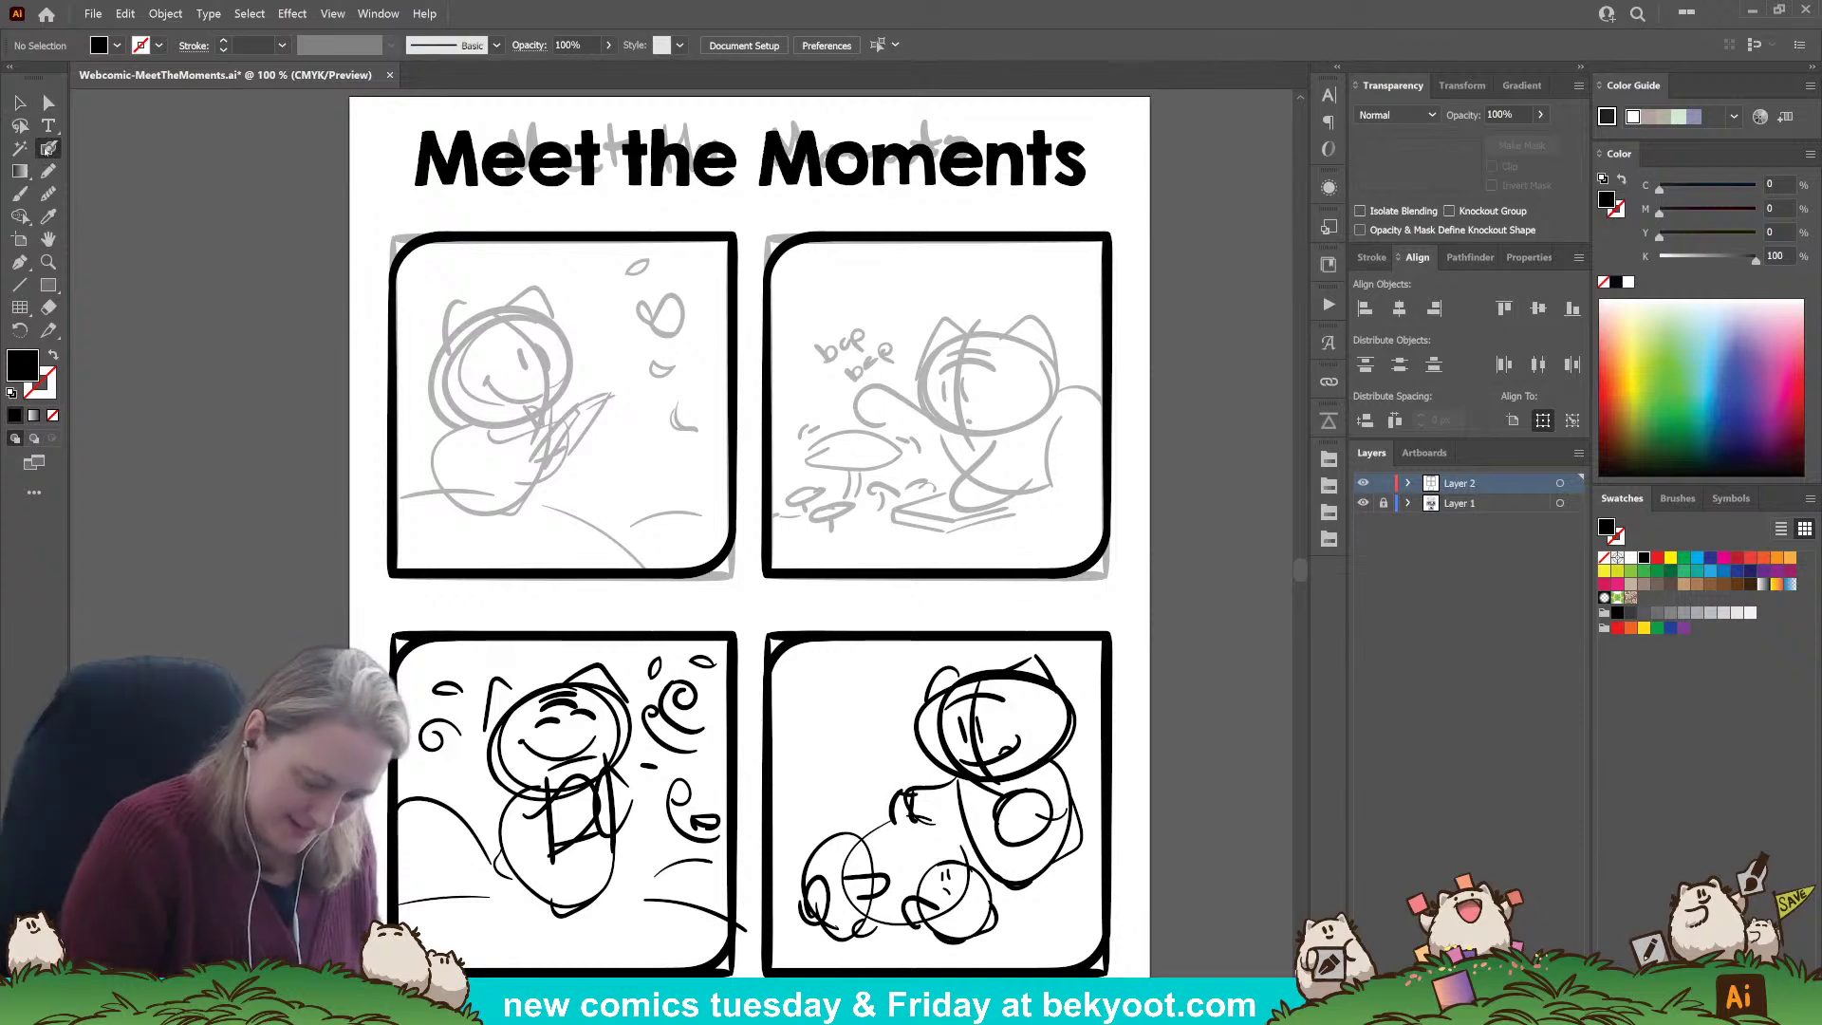
left_click_drag(634, 532, 737, 548)
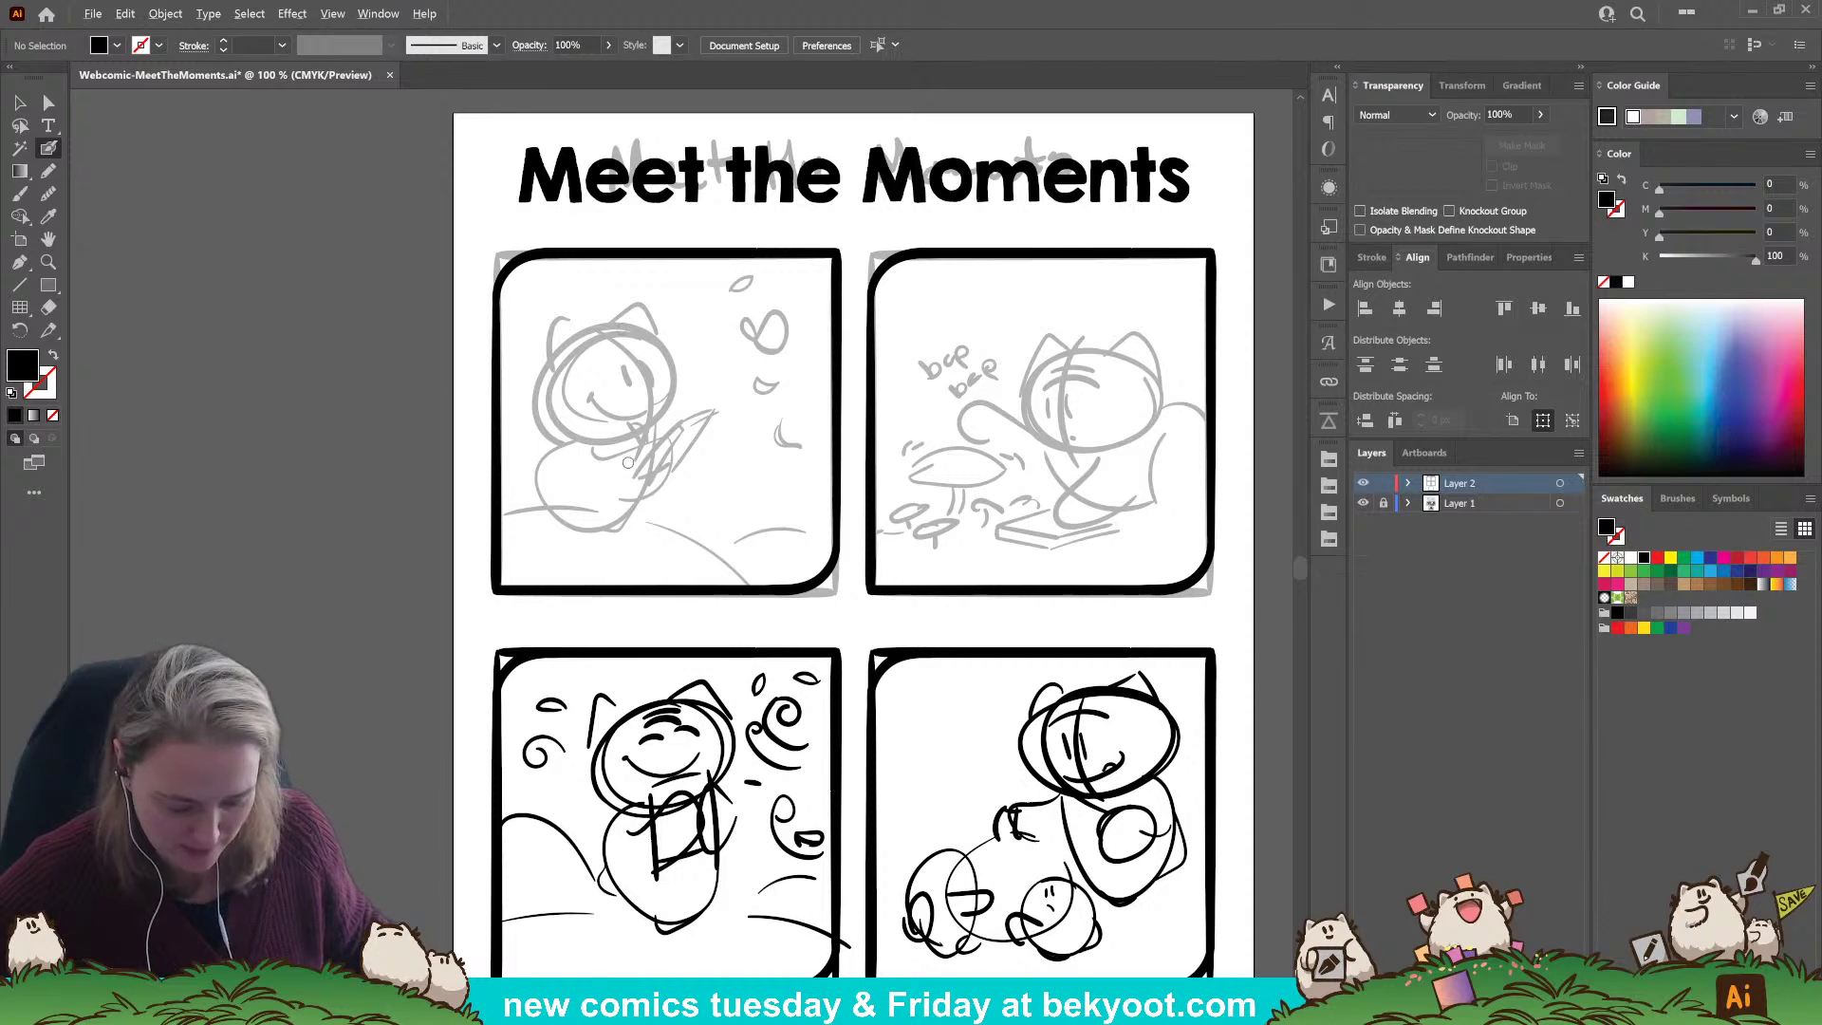
scroll(628, 462, "up", 1)
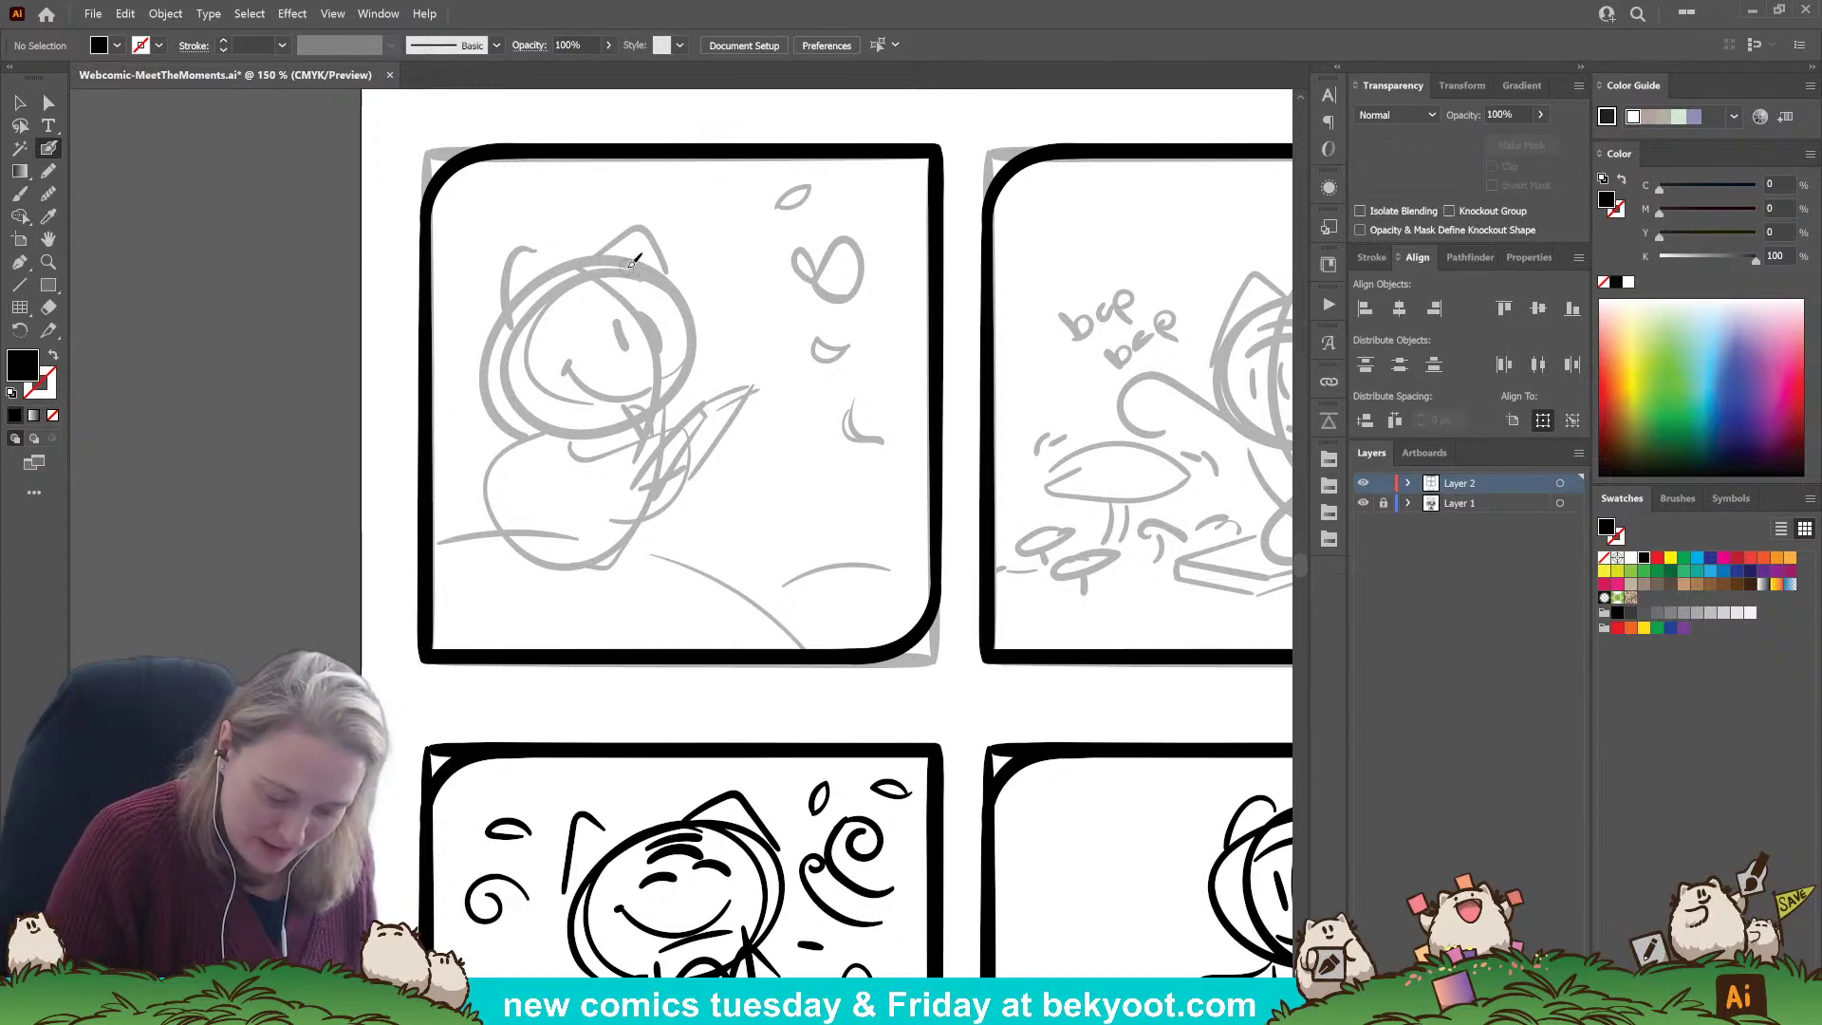
left_click_drag(584, 261, 527, 322)
key("ctrl+z")
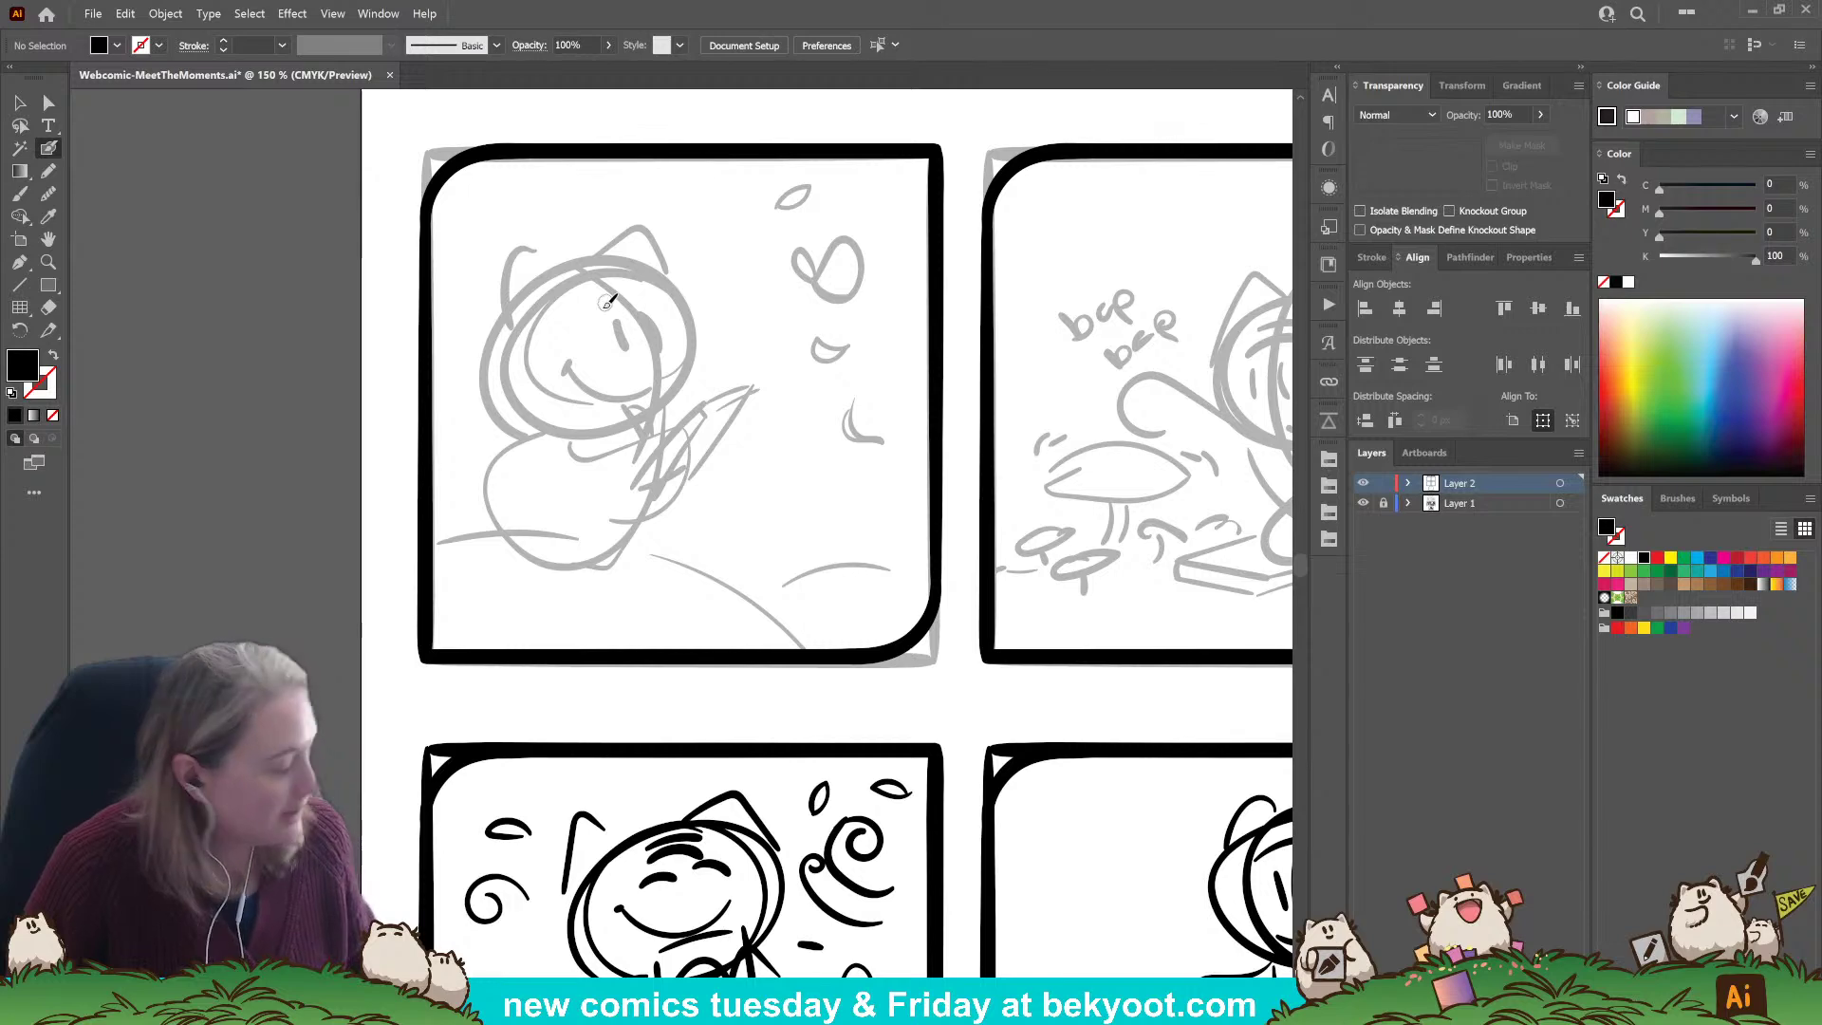
mouse_move(635, 258)
left_mouse_down()
mouse_move(561, 262)
mouse_move(522, 341)
mouse_move(527, 401)
mouse_move(568, 426)
mouse_move(617, 411)
left_mouse_up()
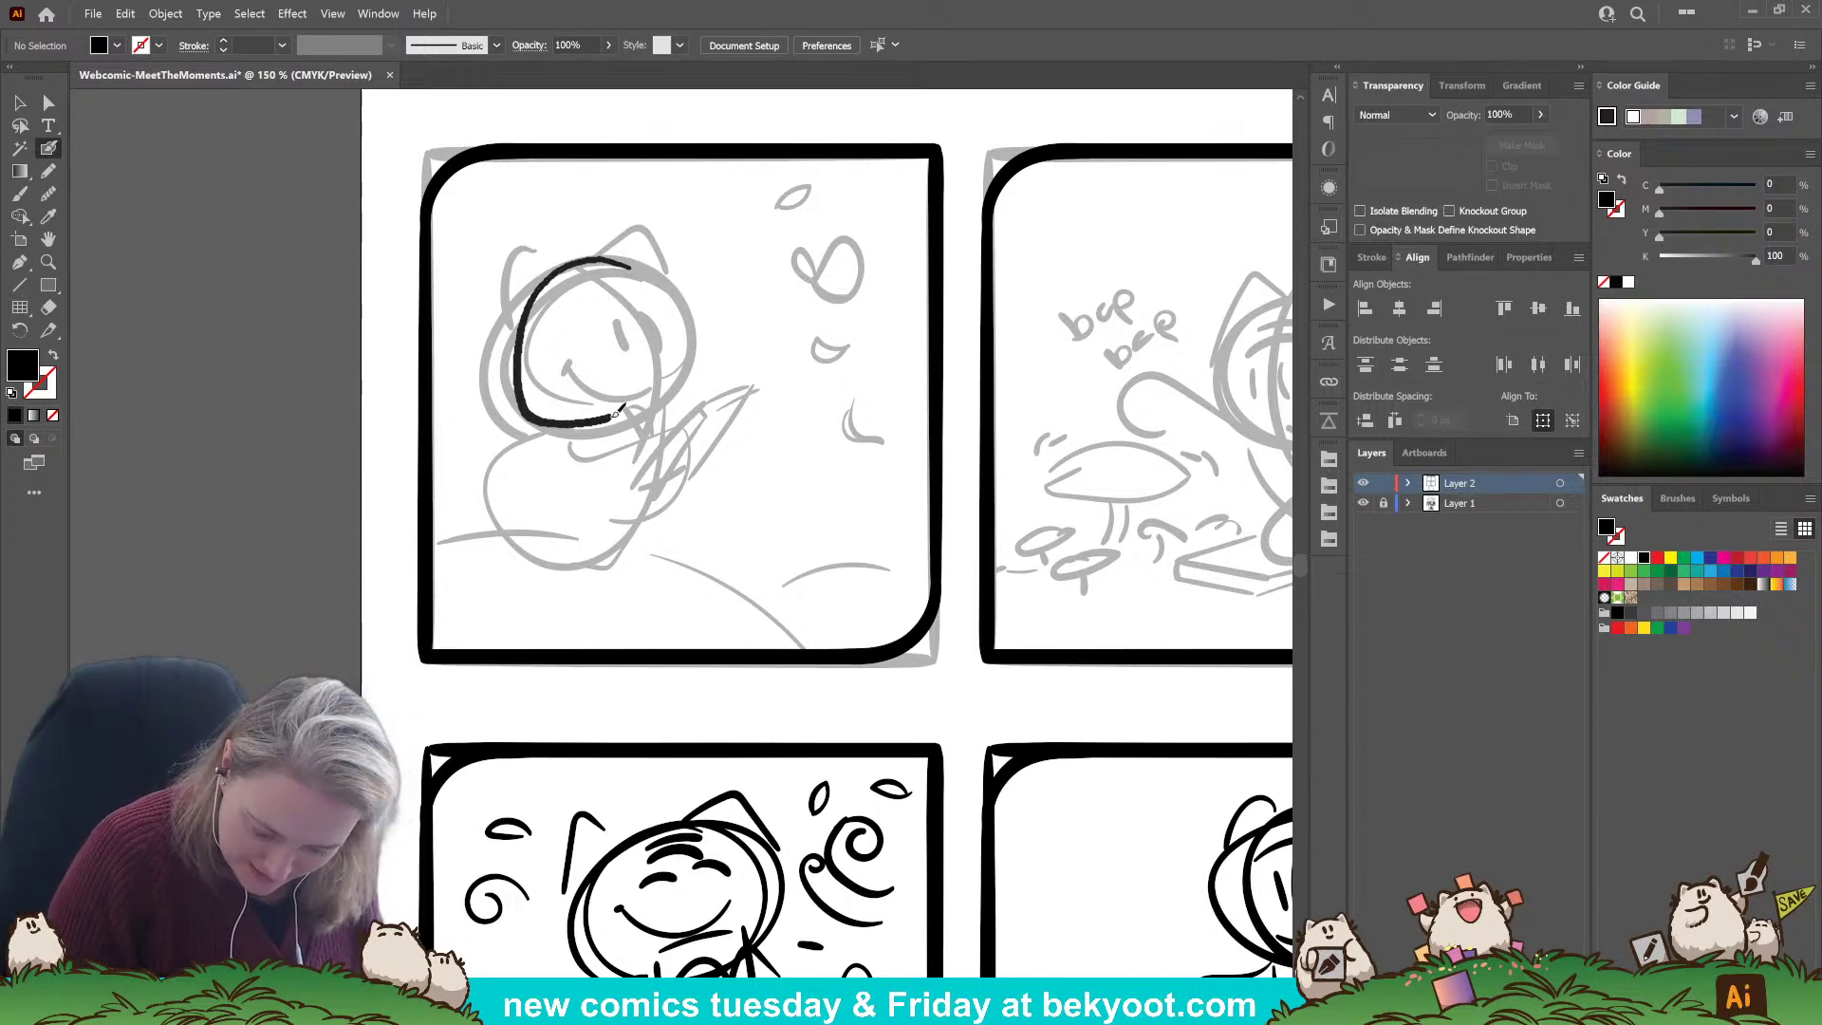
left_click_drag(703, 341, 691, 310)
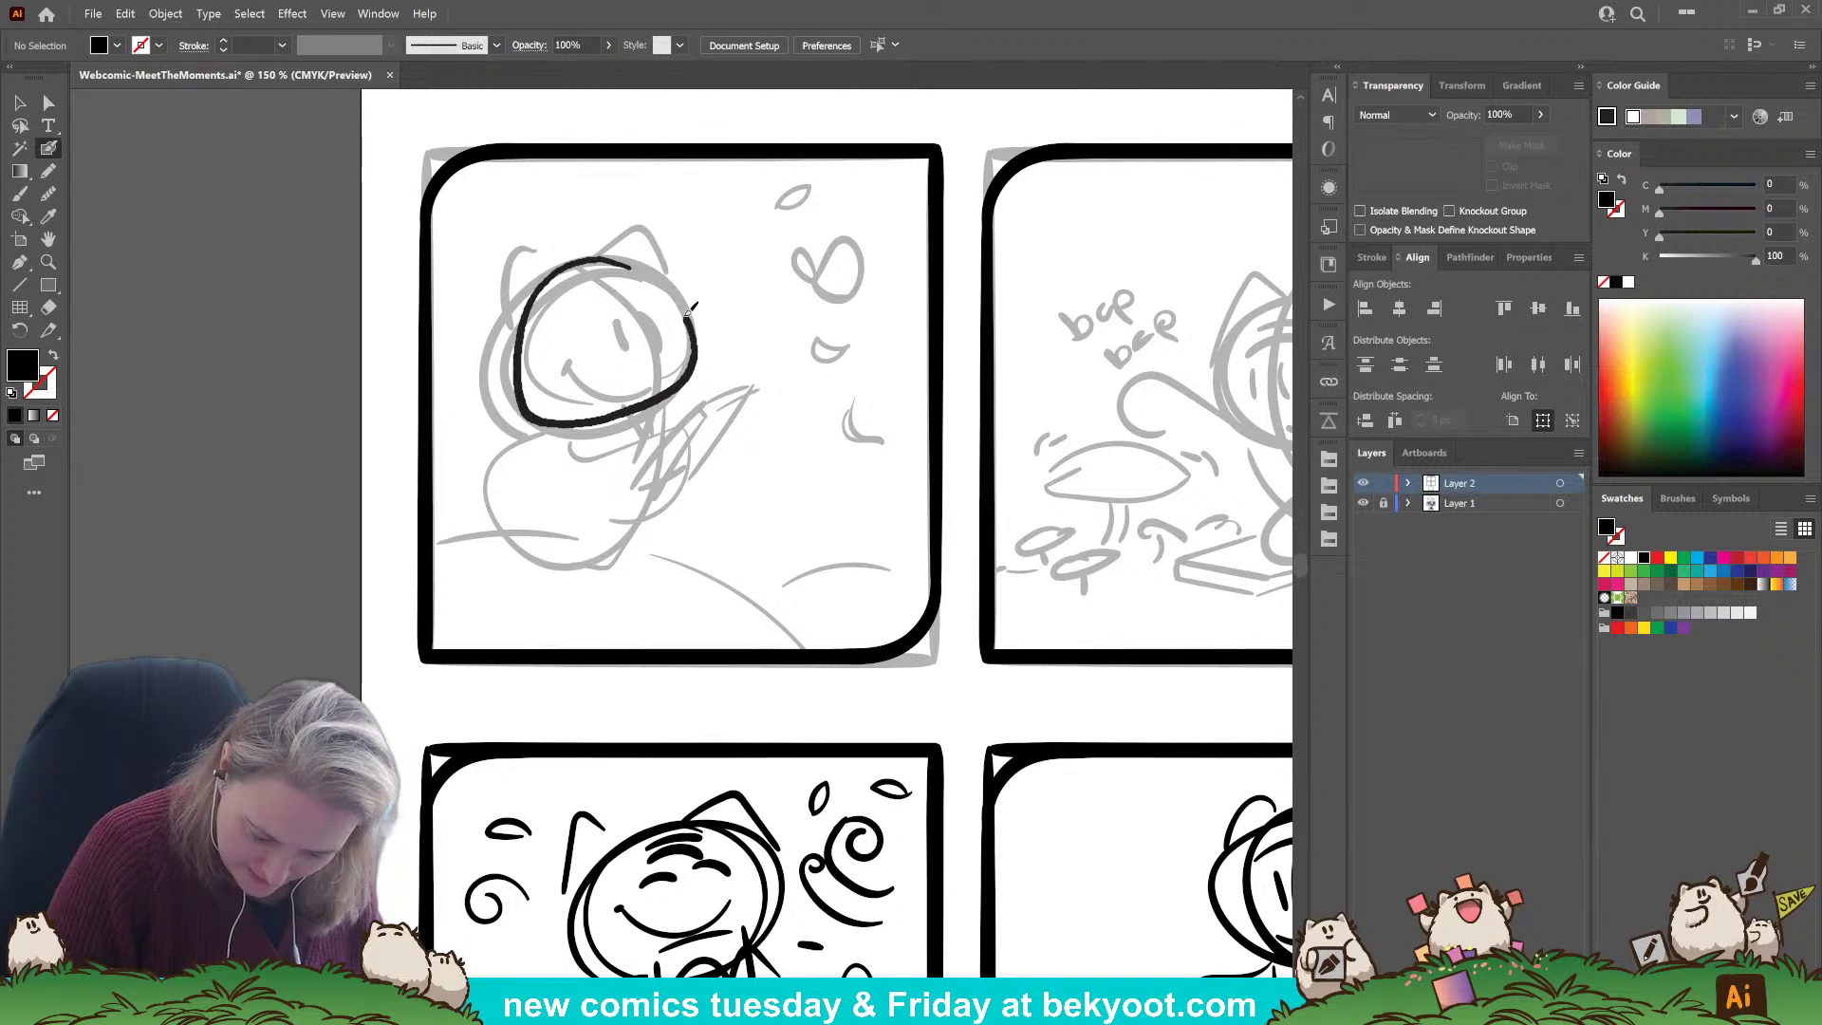
left_click_drag(628, 258, 632, 256)
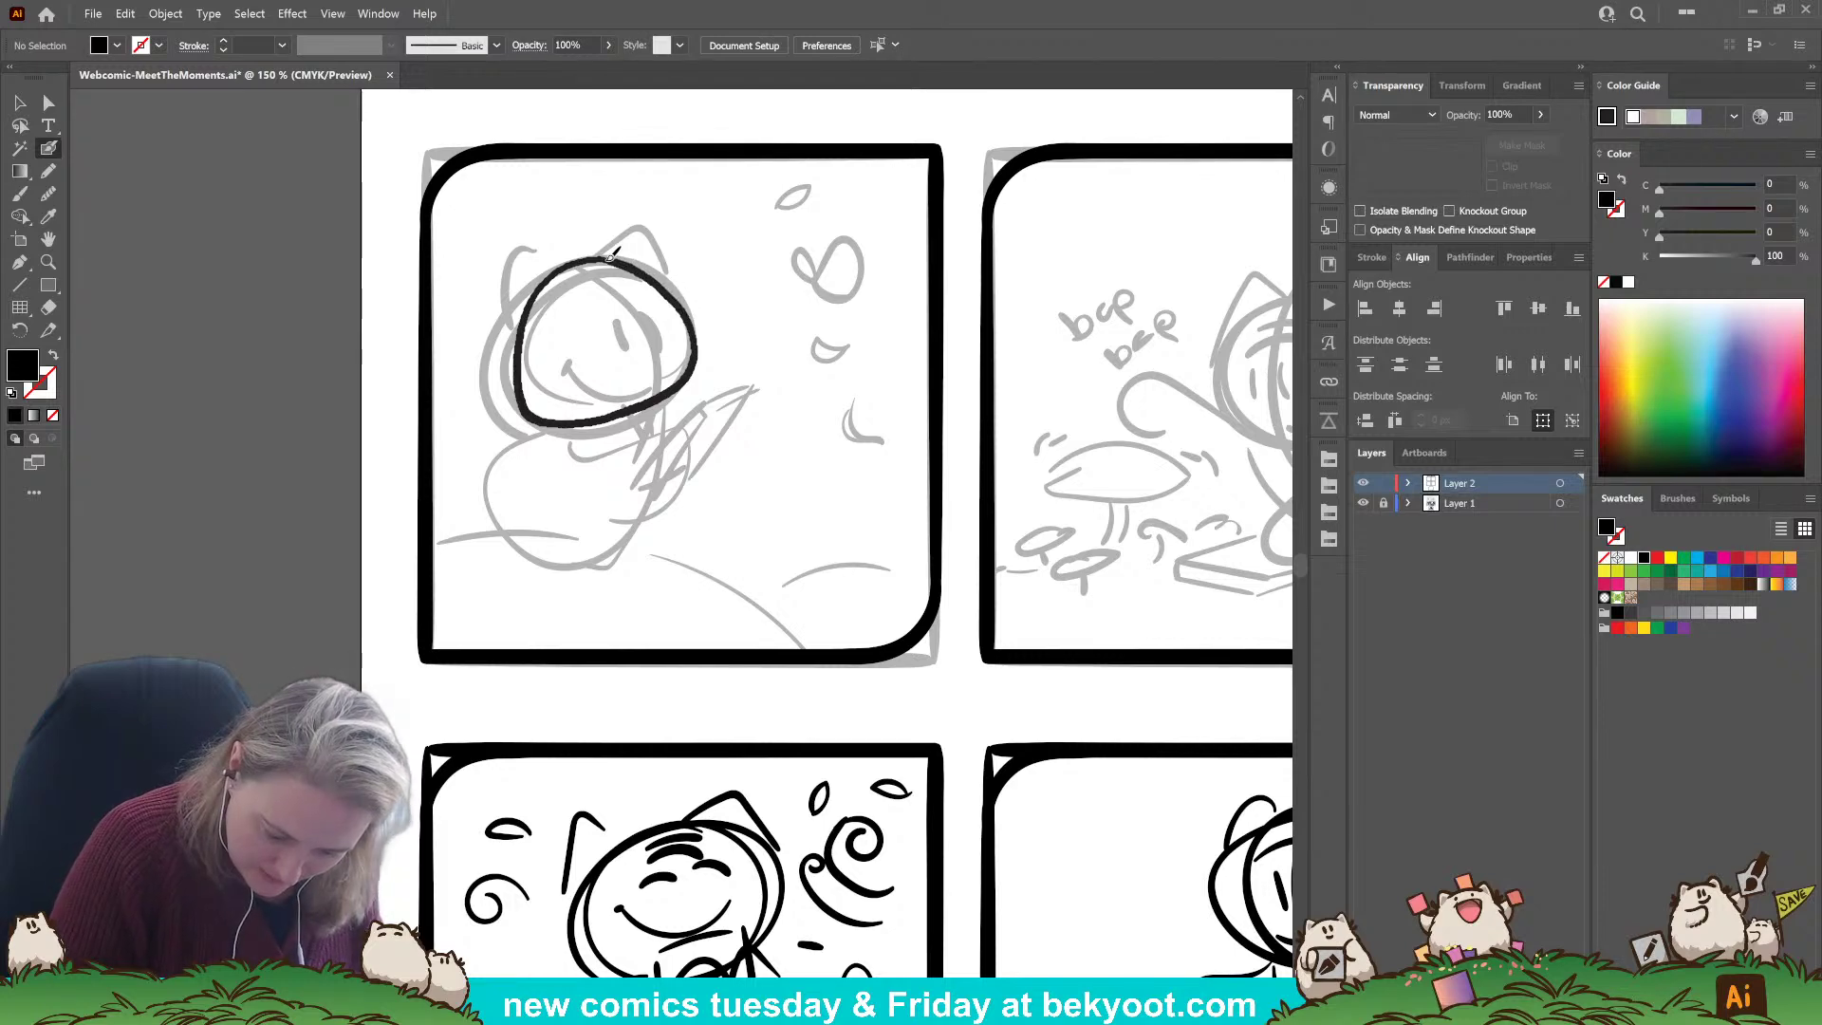
Smooth the inked head outline in the first panel with the Smooth tool and deselect it.
key("shift+x")
left_click(701, 328)
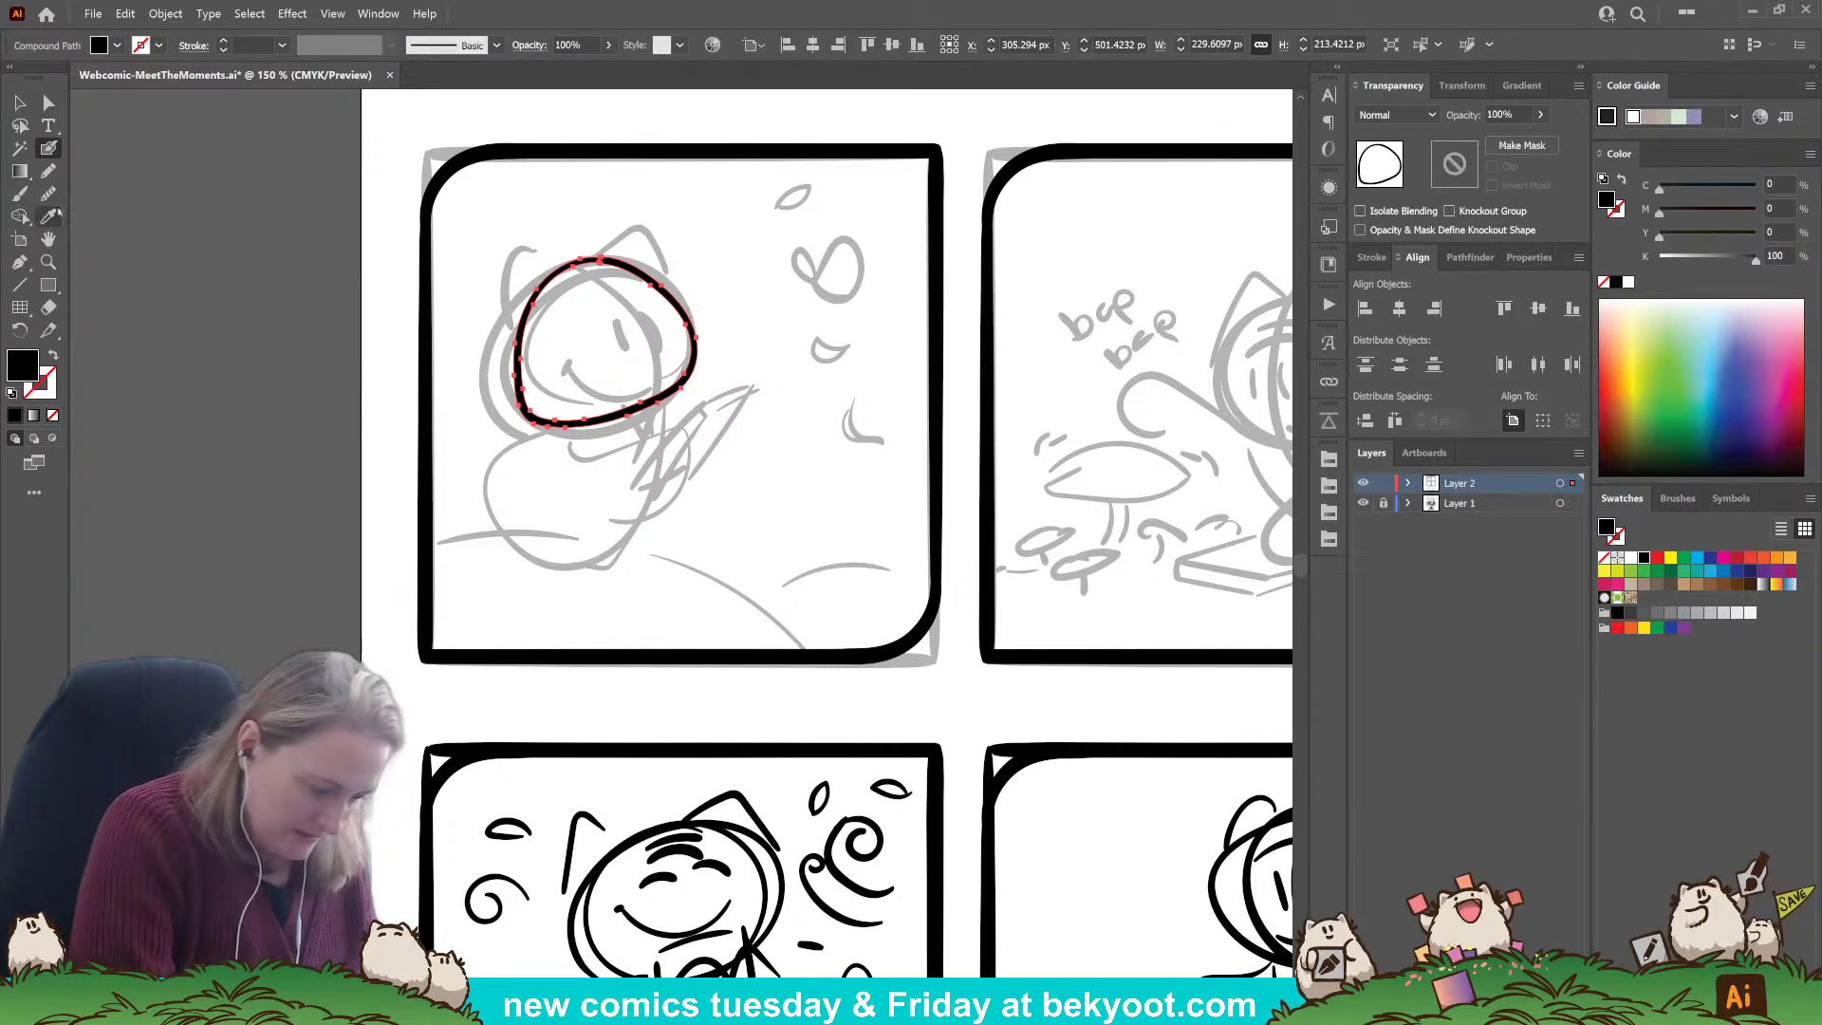
key("shift+b")
left_click_drag(604, 264, 694, 353)
left_click(636, 268, "ctrl")
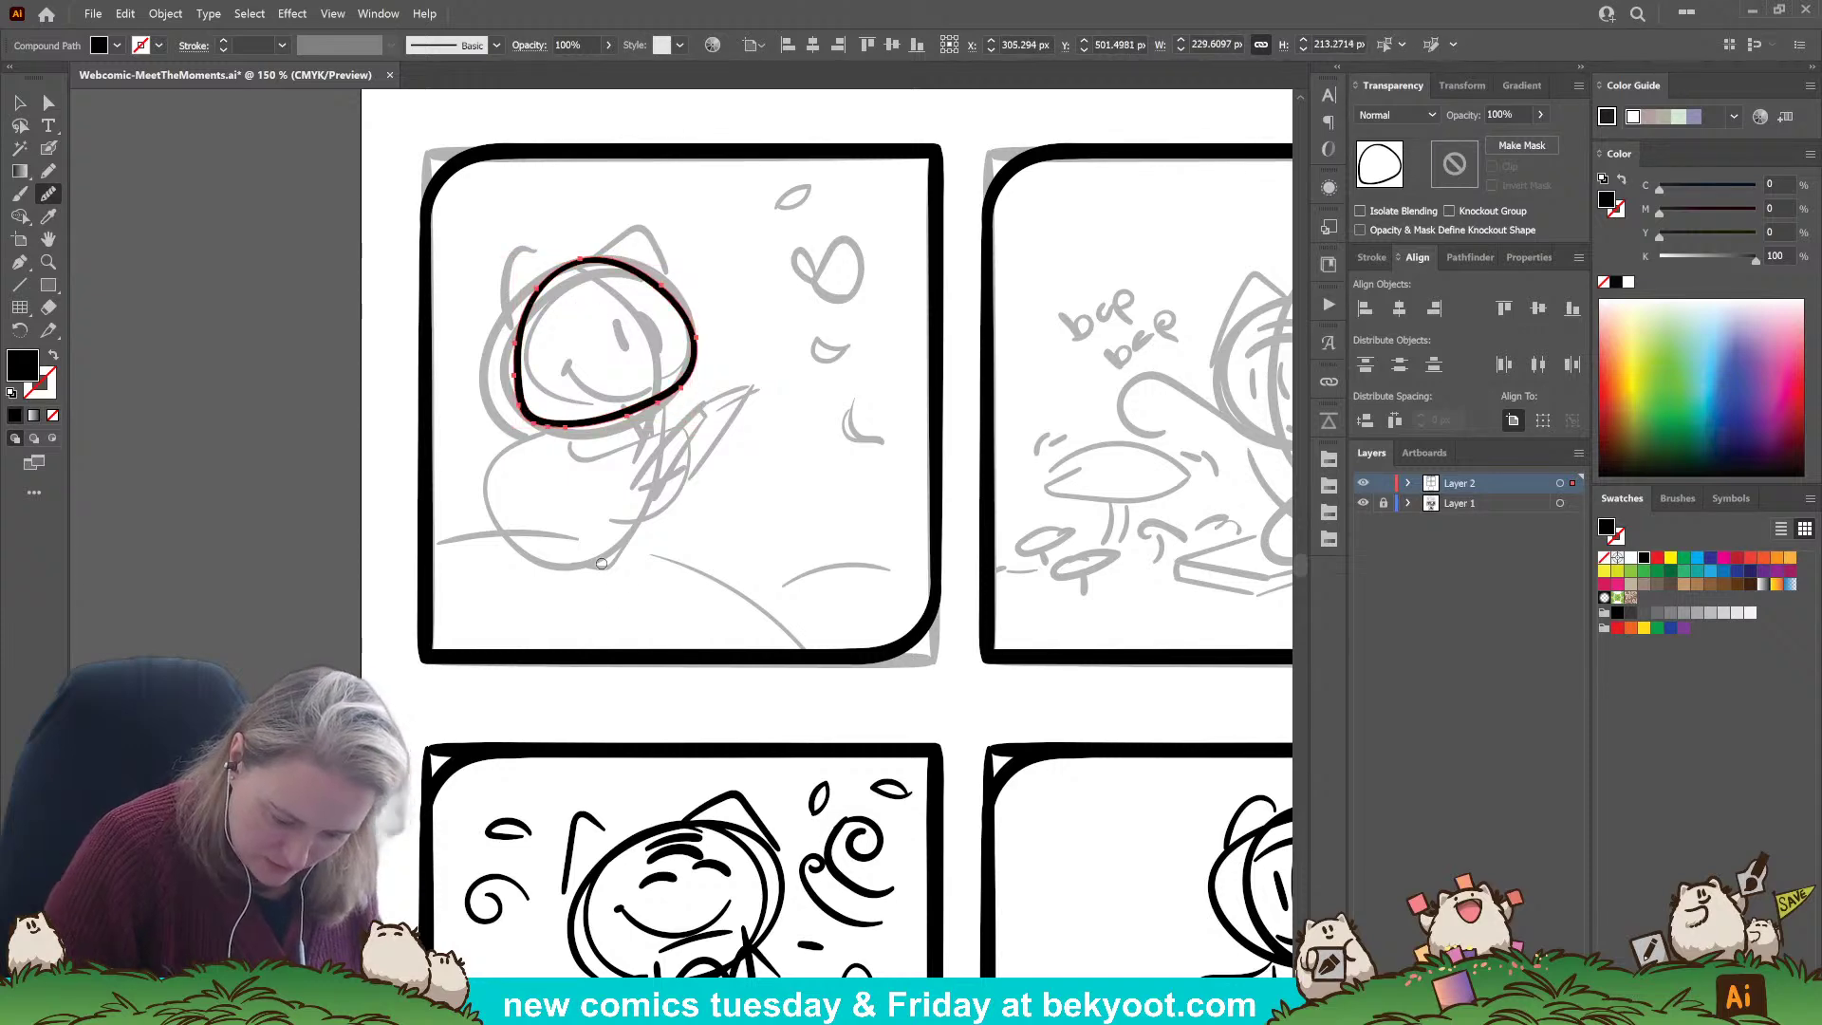
key("v")
left_click(491, 460)
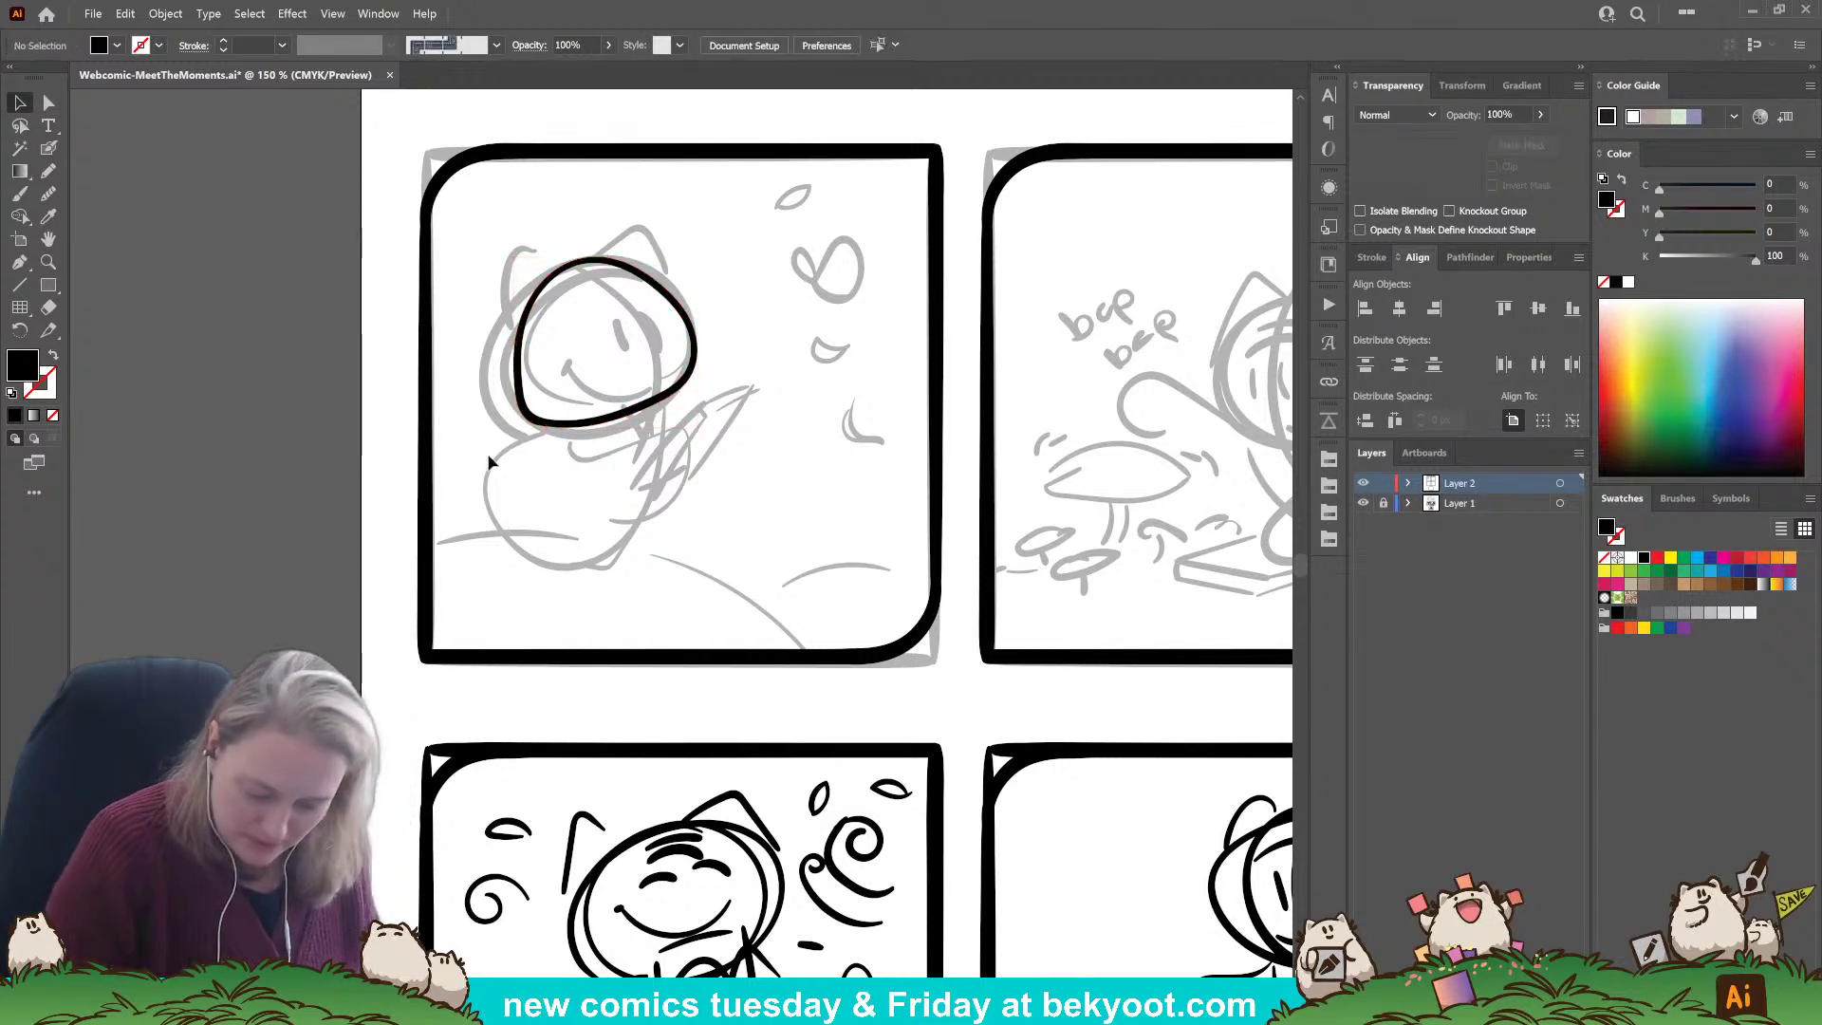
Rotate the first panel's head outline slightly clockwise and return to the Blob Brush with nothing selected.
left_click(697, 357)
left_click_drag(701, 250, 685, 277)
left_click(49, 148)
left_click(187, 475, "ctrl")
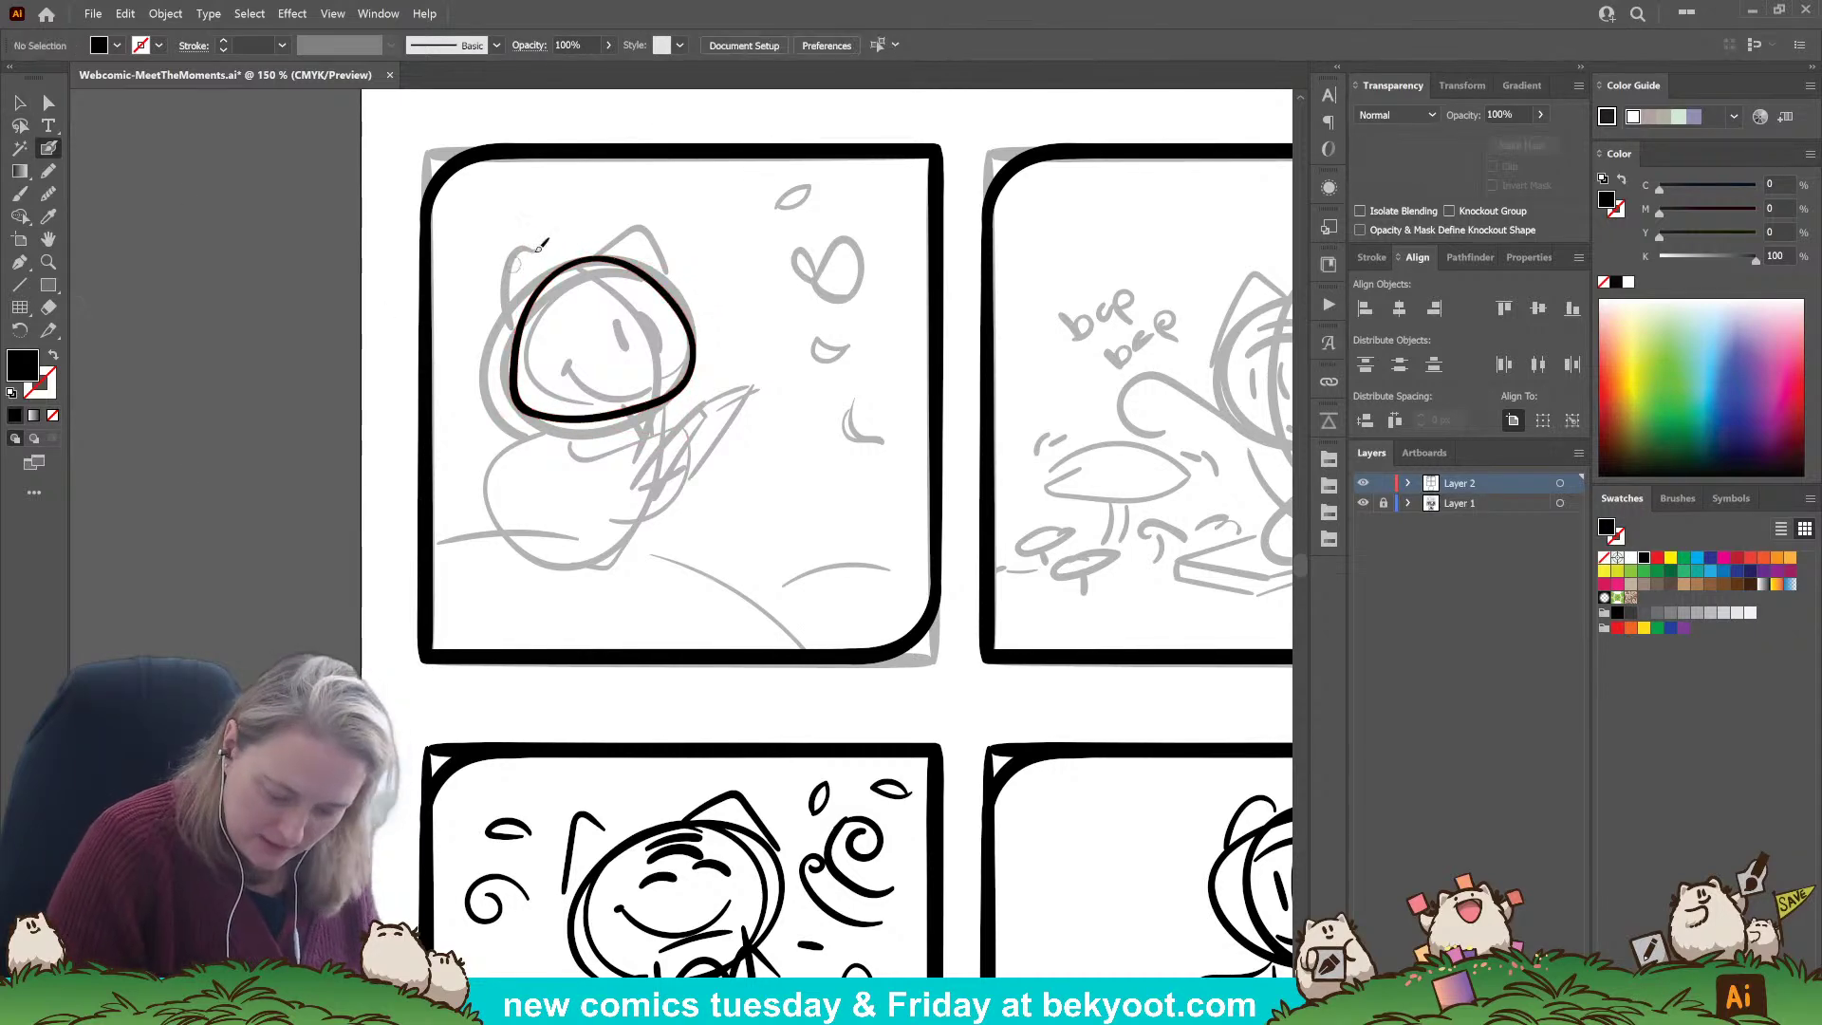
Ink a curved vertical guide line through the first panel's head outline, undoing the first attempt and extending it below the chin.
left_click_drag(579, 244, 646, 395)
key("ctrl+z")
mouse_move(567, 241)
left_mouse_down()
mouse_move(628, 372)
mouse_move(637, 471)
left_mouse_up()
Group the guide line with the head outline and enter isolation mode on that group.
left_click(640, 375, "ctrl")
left_click(676, 389, "ctrl+shift")
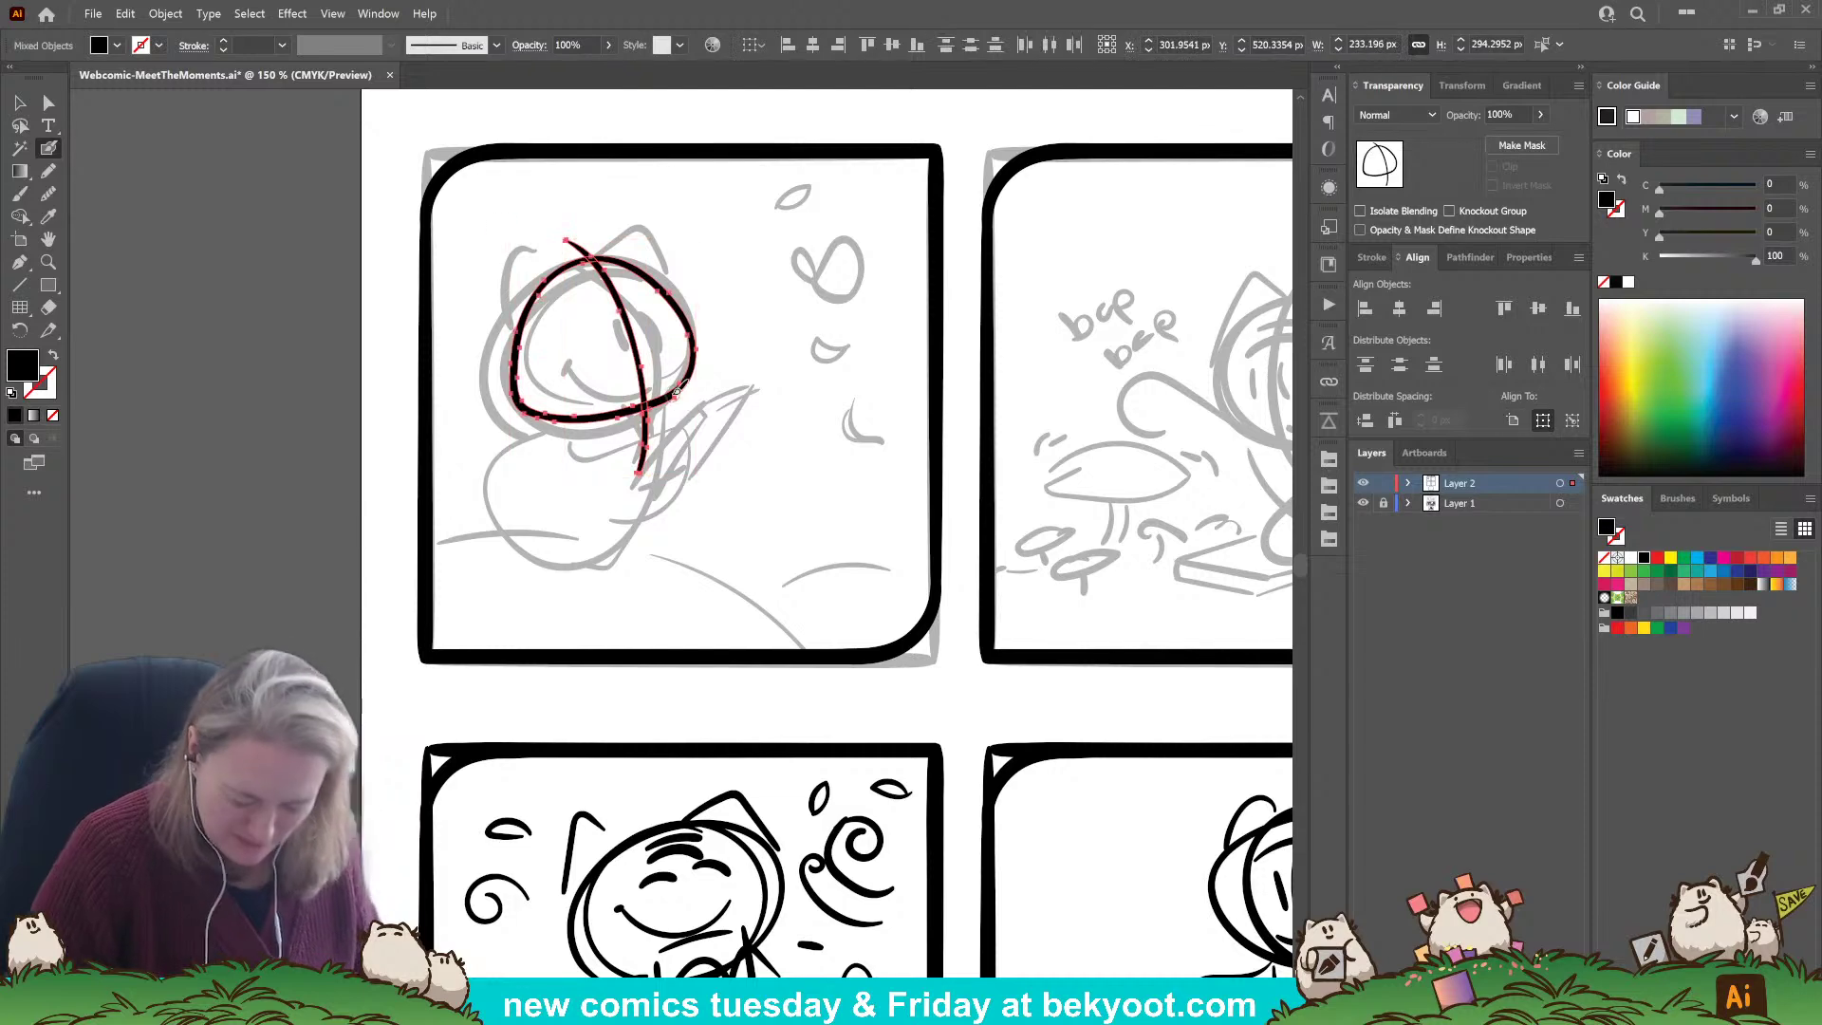
key("ctrl+g")
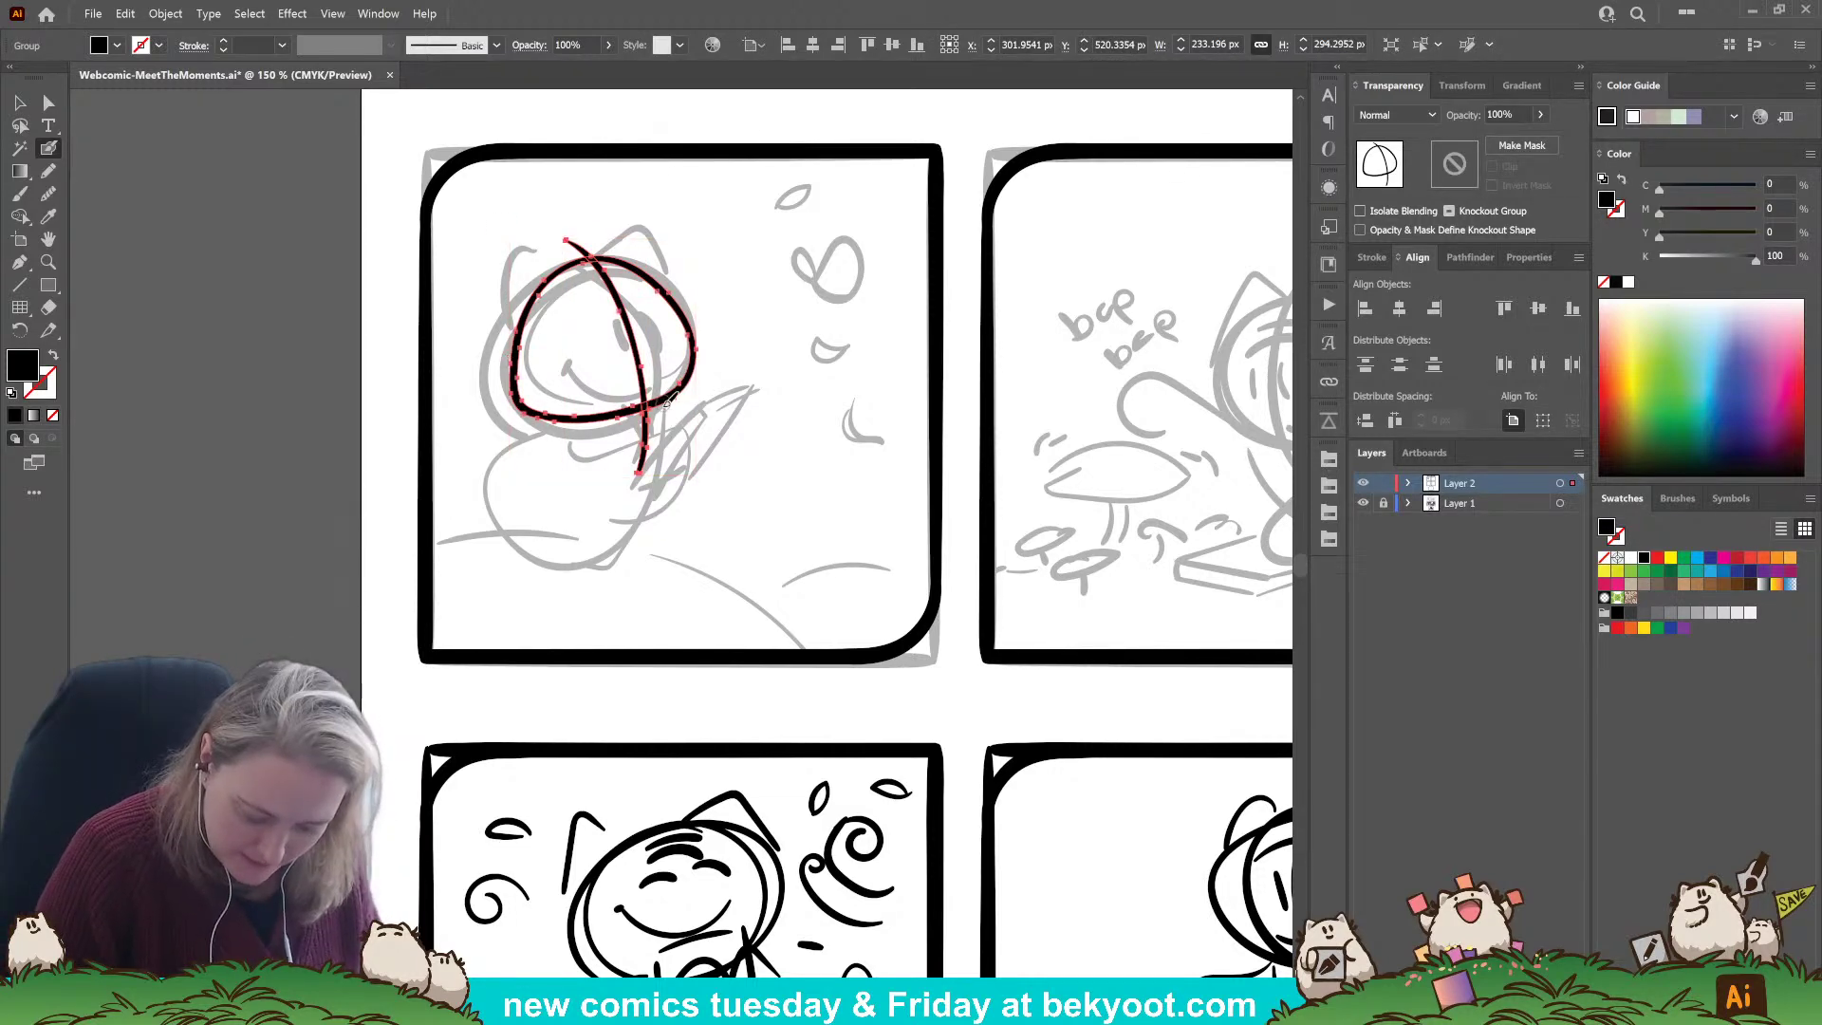
double_click(667, 406, "ctrl")
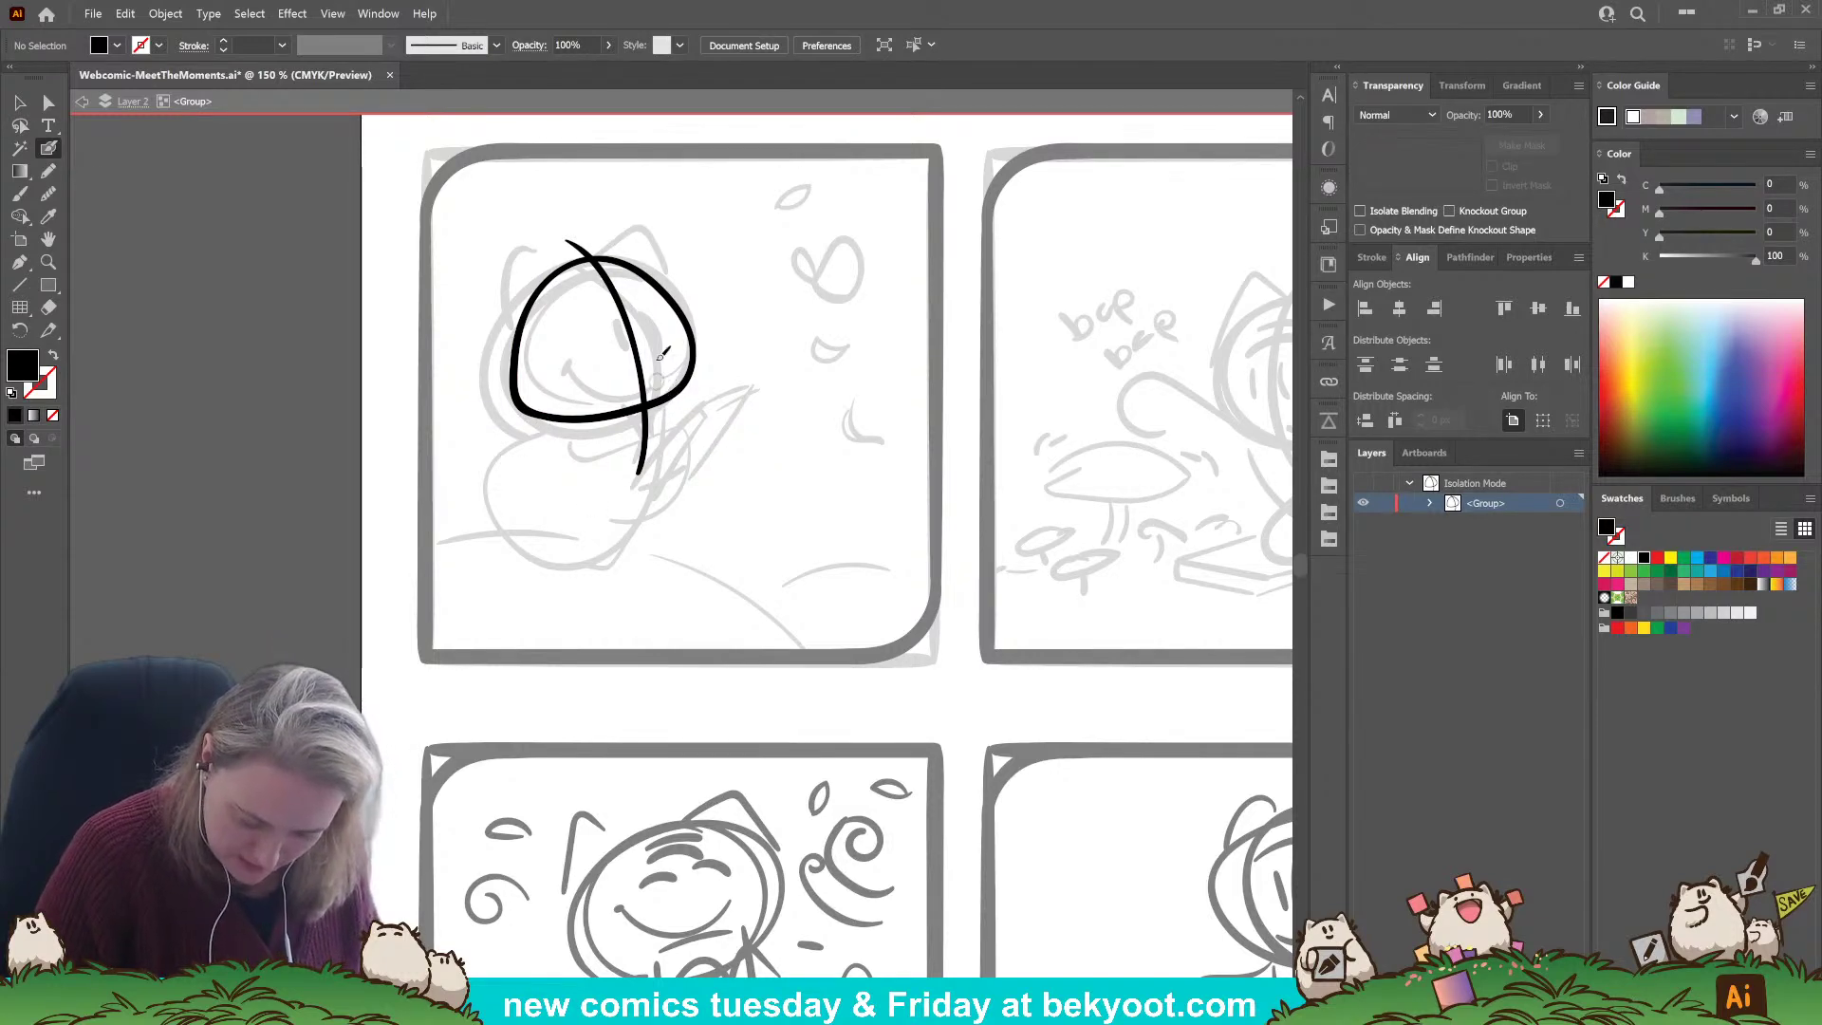
Ink the rounded body below the head and continue the curved centre line down to the body's base.
mouse_move(671, 392)
left_mouse_down()
mouse_move(654, 501)
mouse_move(595, 551)
mouse_move(519, 525)
mouse_move(505, 466)
mouse_move(573, 416)
left_mouse_up()
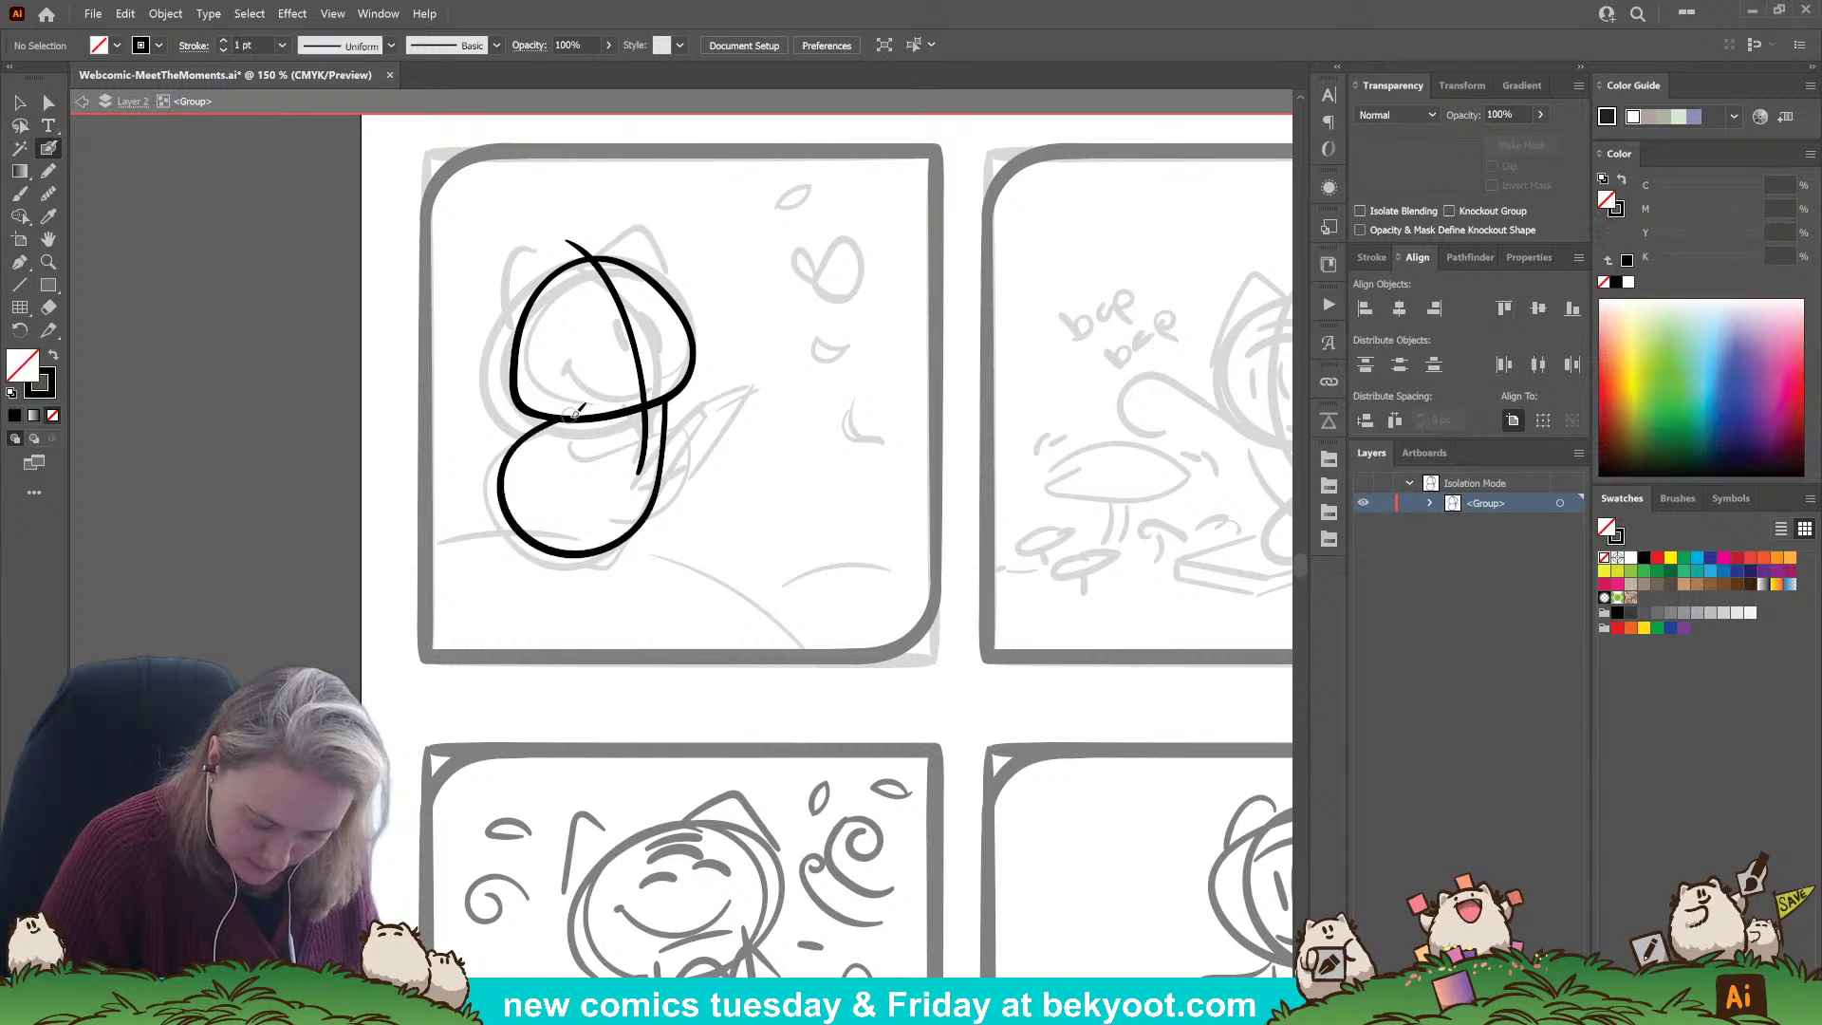
key("shift+x")
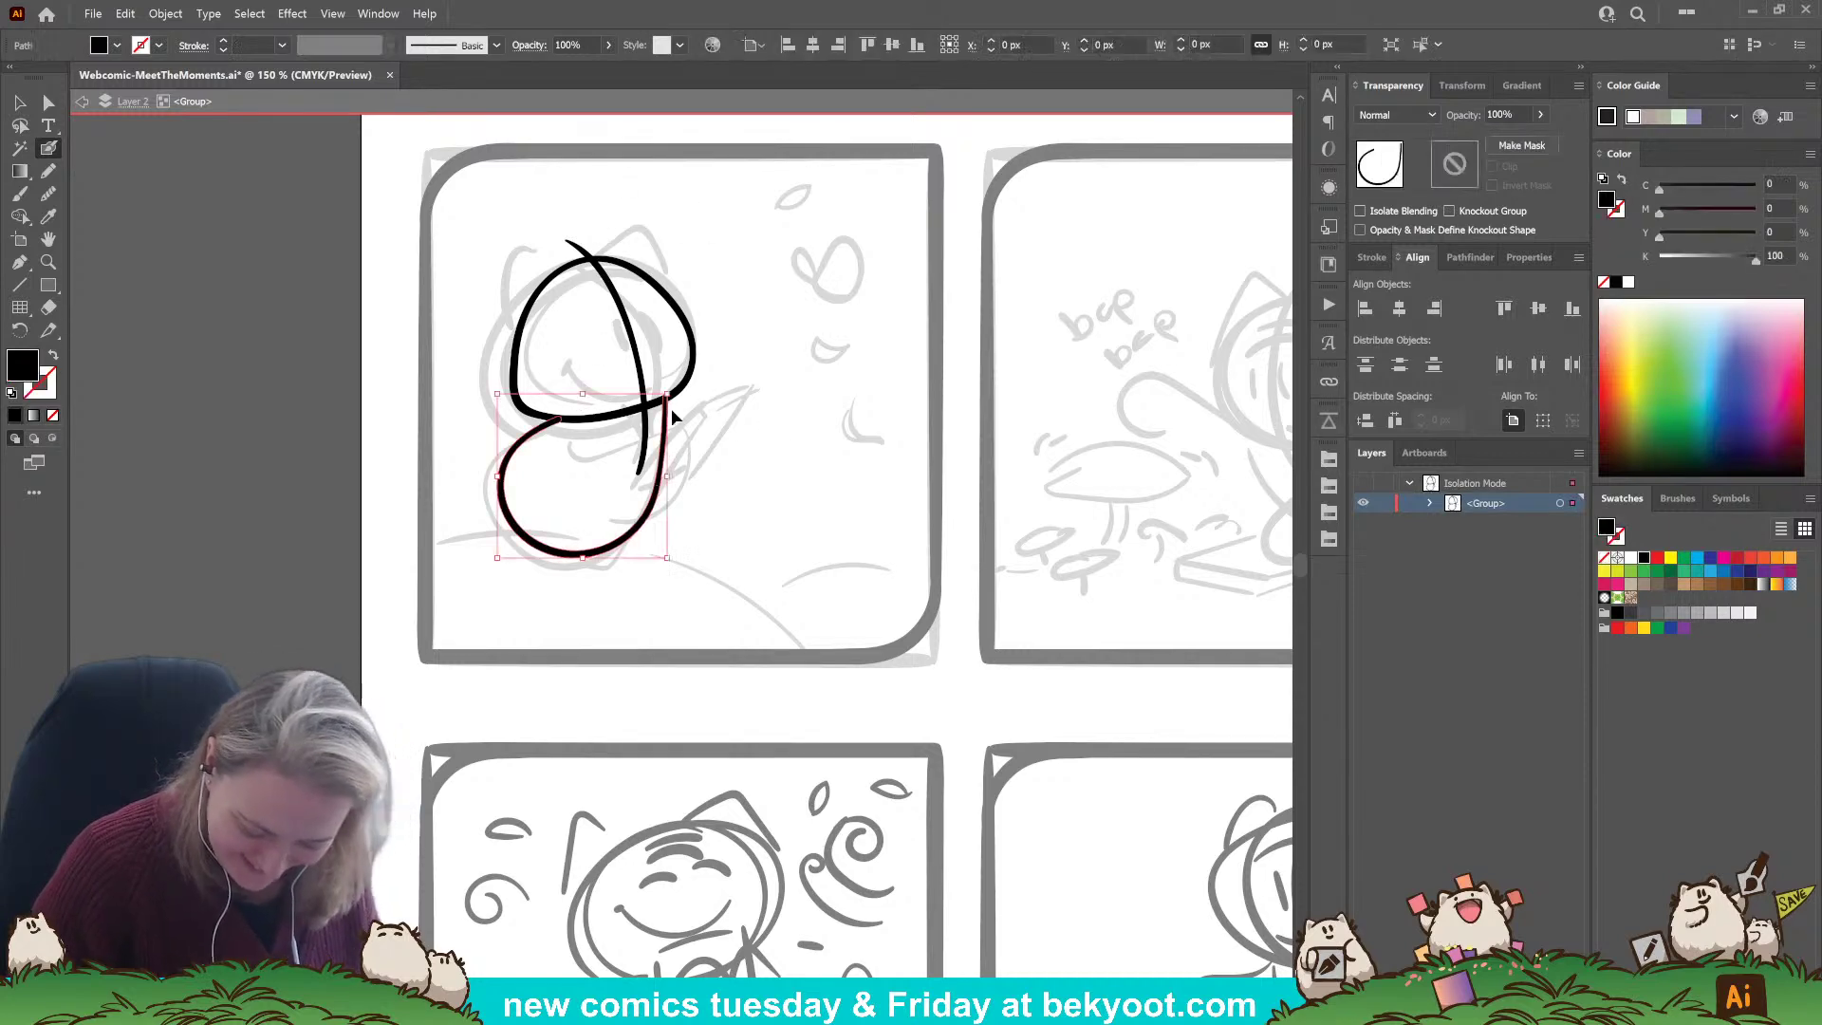
mouse_move(645, 406)
left_mouse_down()
mouse_move(635, 509)
mouse_move(603, 551)
left_mouse_up()
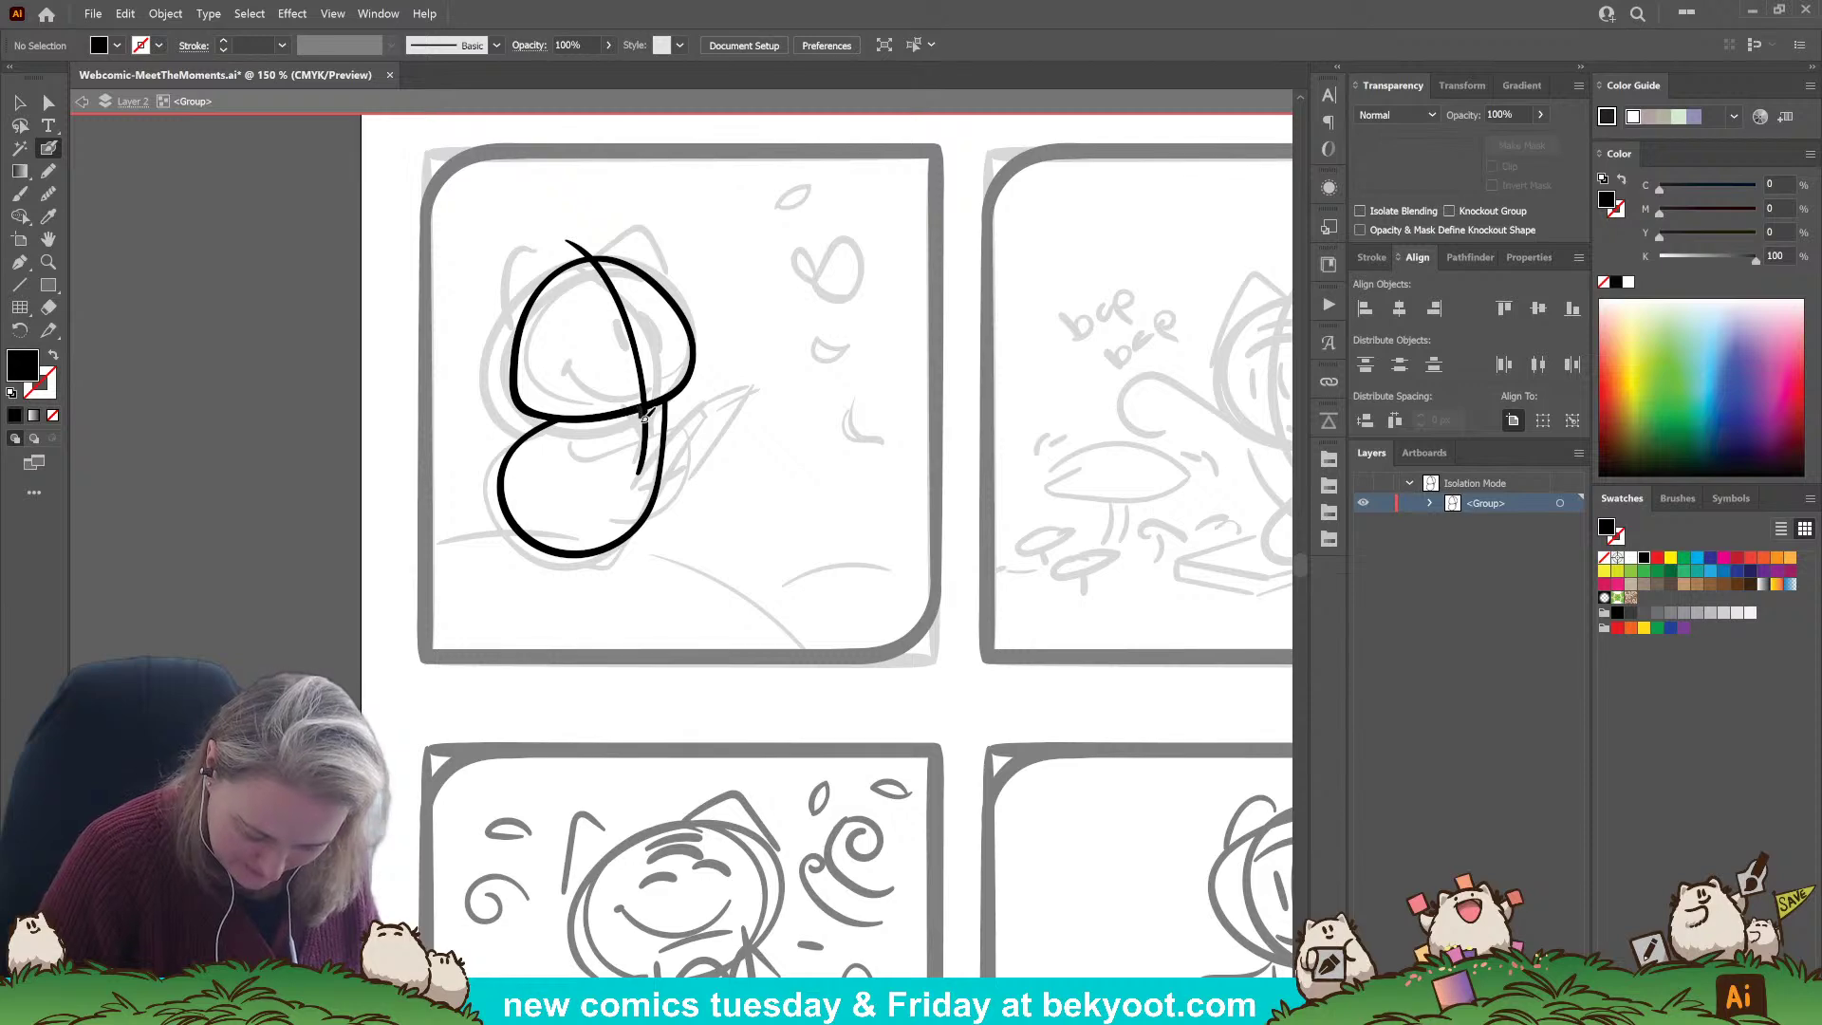
mouse_move(645, 414)
left_mouse_down()
mouse_move(621, 517)
mouse_move(583, 556)
left_mouse_up()
key("shift+x")
left_click(615, 539, "ctrl")
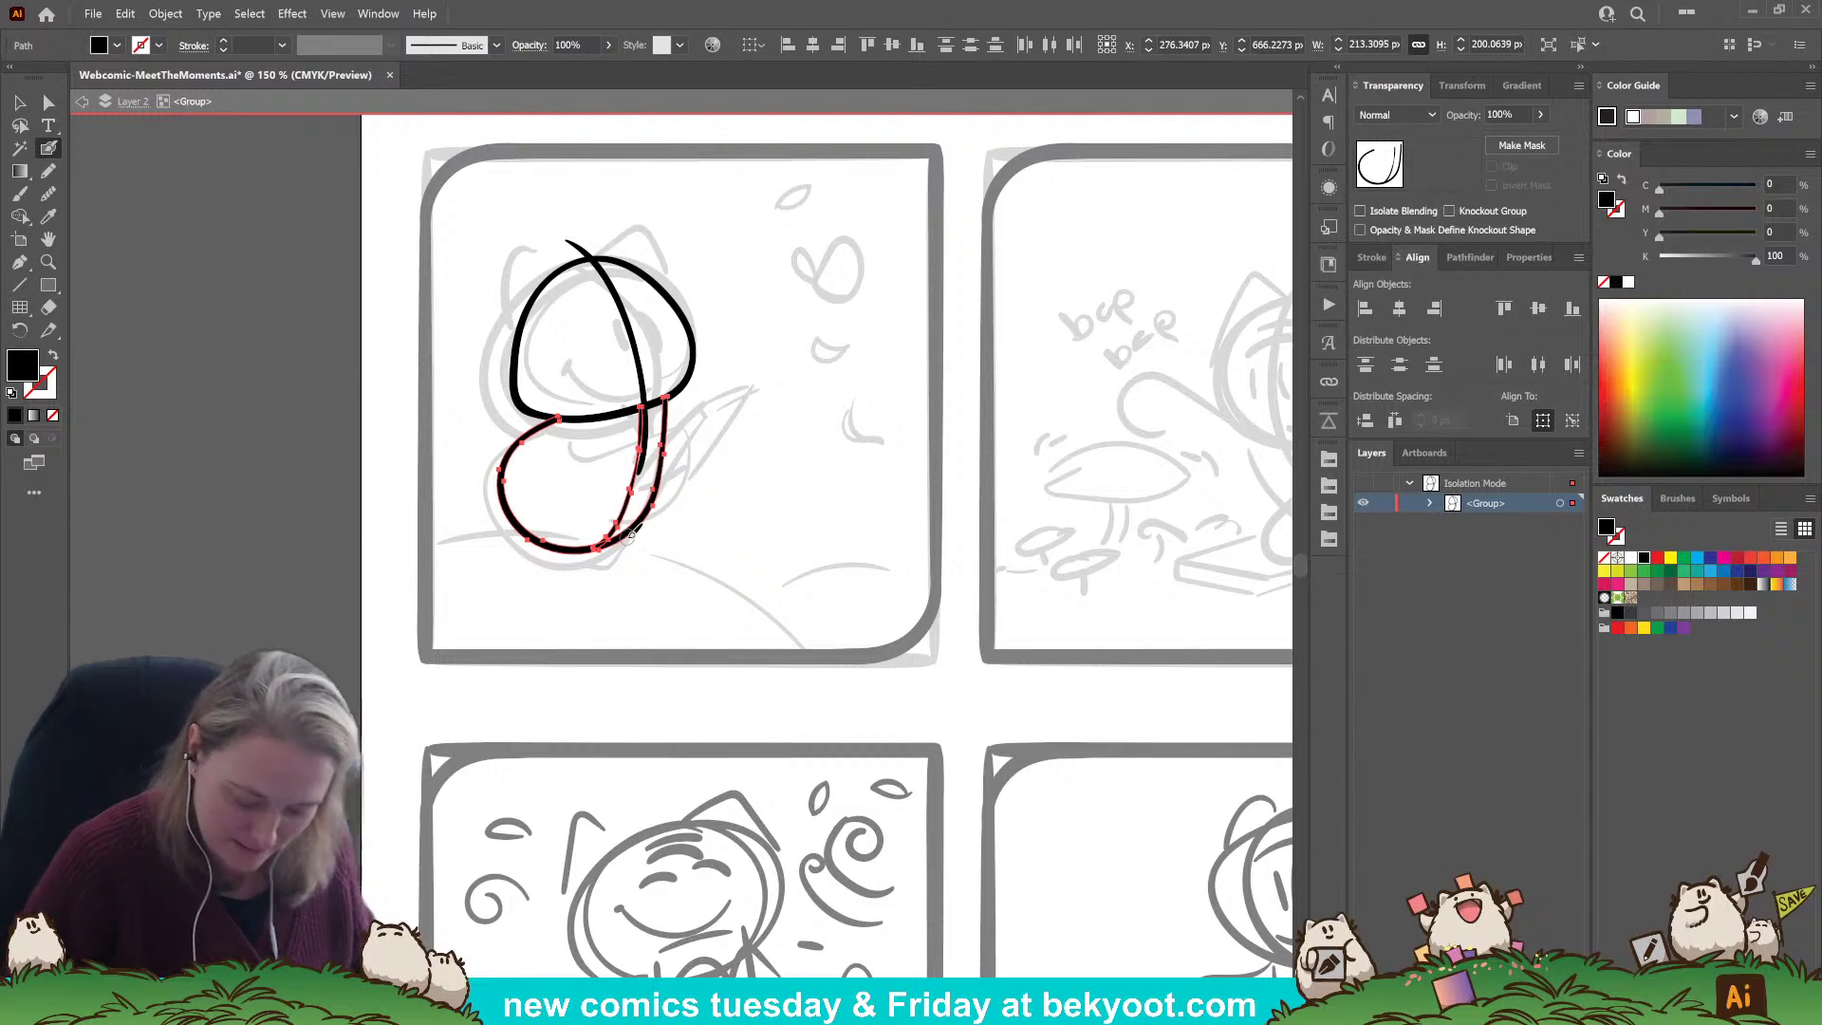
left_click(720, 484, "ctrl")
Ink the eyes, smile, dark forehead stripes and both pointed ears on the first panel's character.
mouse_move(616, 328)
left_mouse_down()
mouse_move(623, 359)
mouse_move(645, 354)
mouse_move(638, 383)
left_mouse_up()
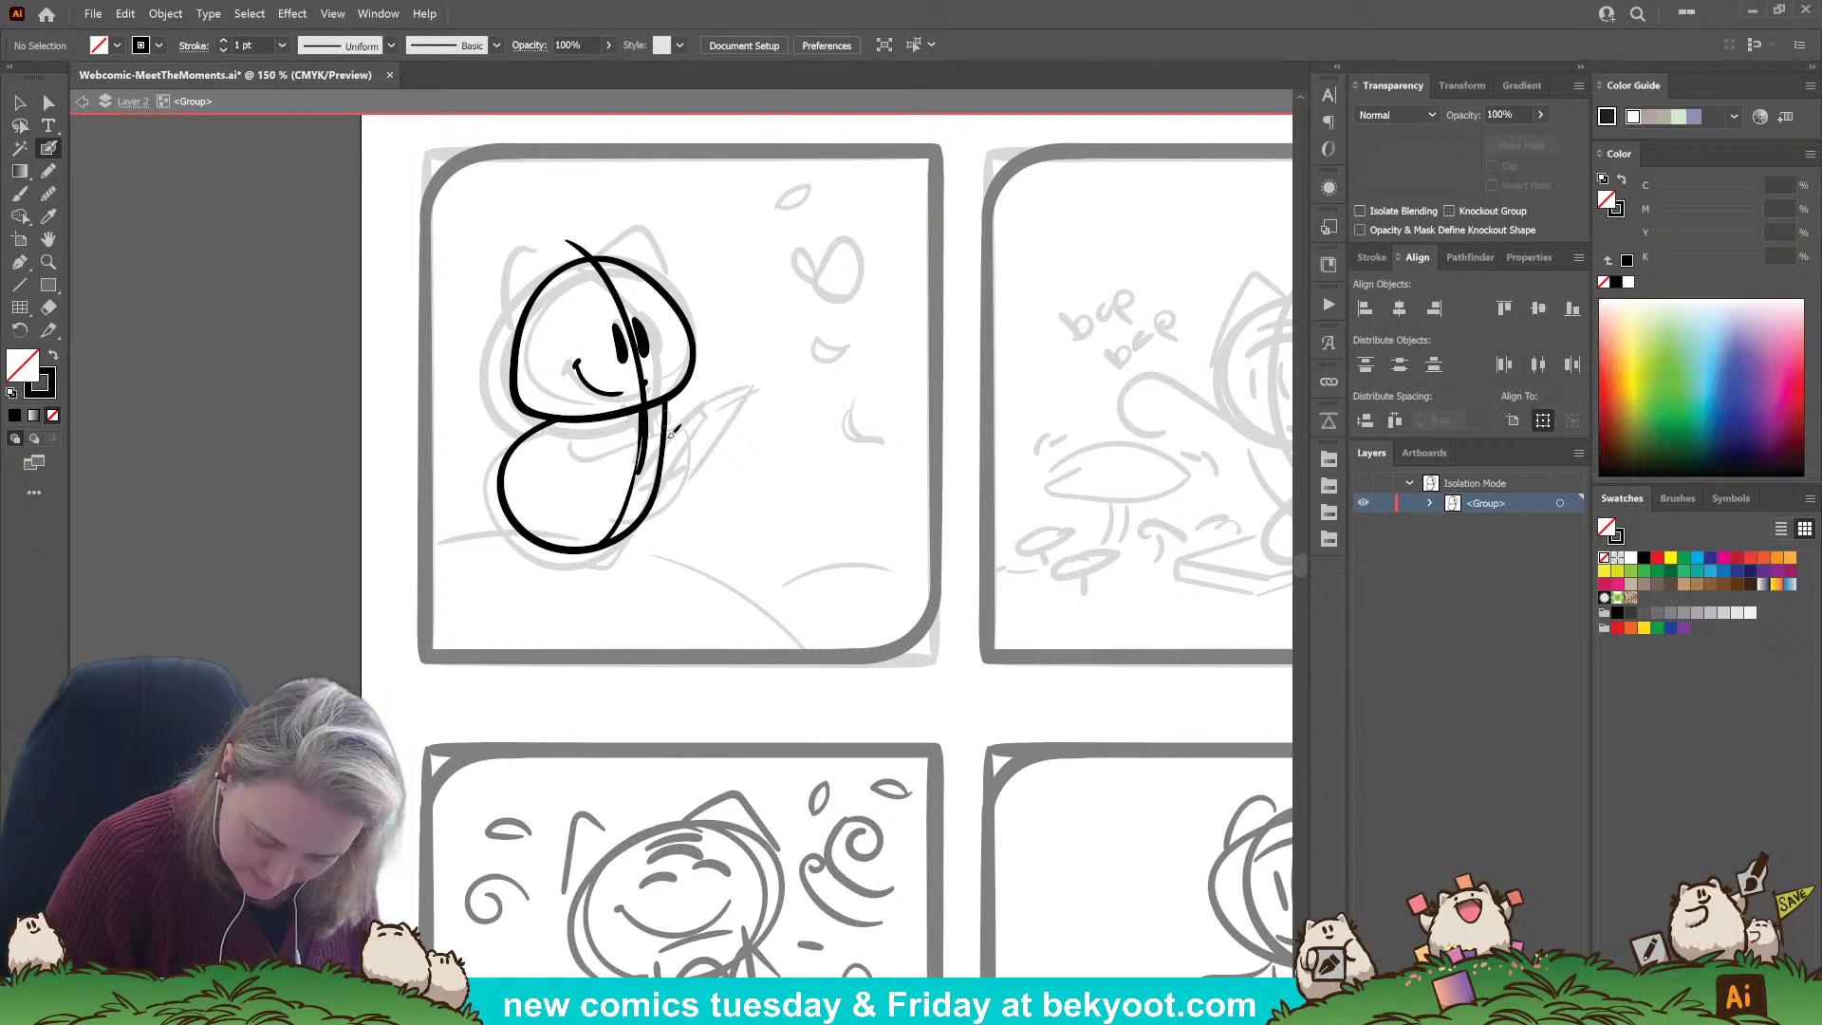
mouse_move(596, 303)
left_mouse_down()
mouse_move(638, 296)
mouse_move(655, 318)
mouse_move(584, 280)
mouse_move(612, 269)
mouse_move(634, 218)
mouse_move(683, 248)
mouse_move(696, 330)
left_mouse_up()
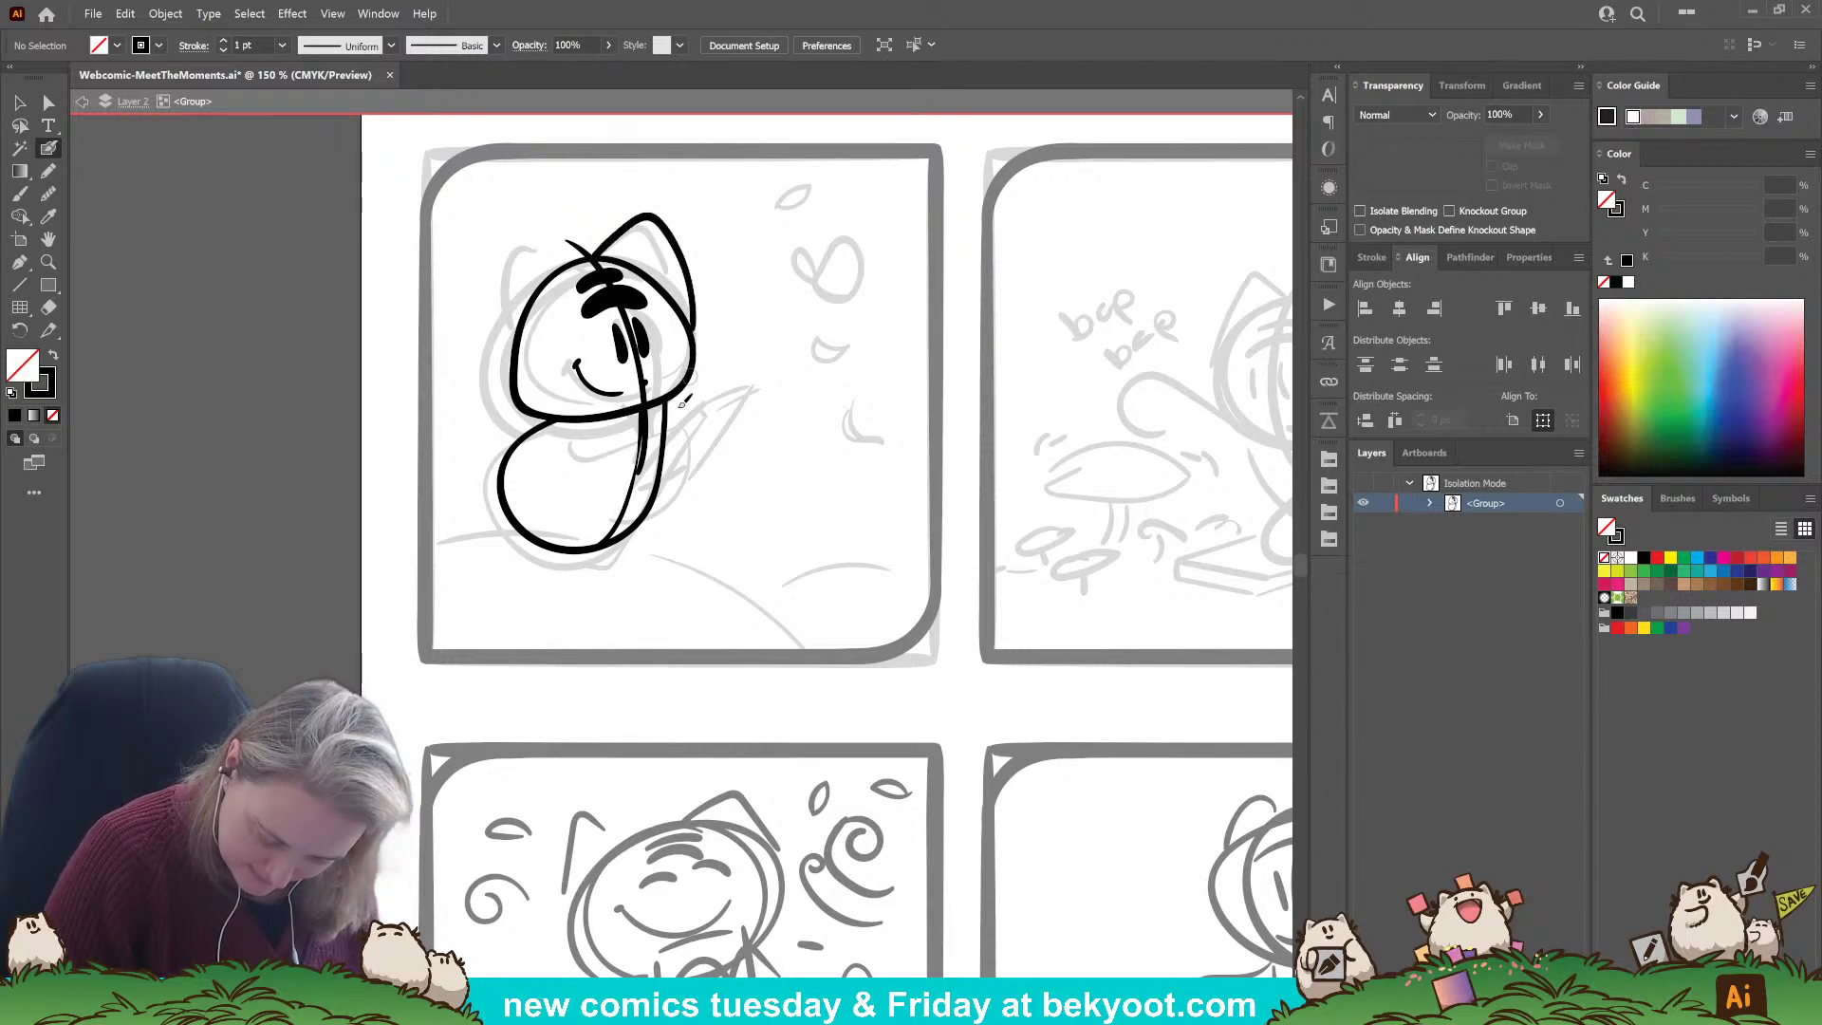
mouse_move(563, 275)
left_mouse_down()
mouse_move(539, 259)
mouse_move(488, 318)
mouse_move(518, 399)
mouse_move(503, 366)
left_mouse_up()
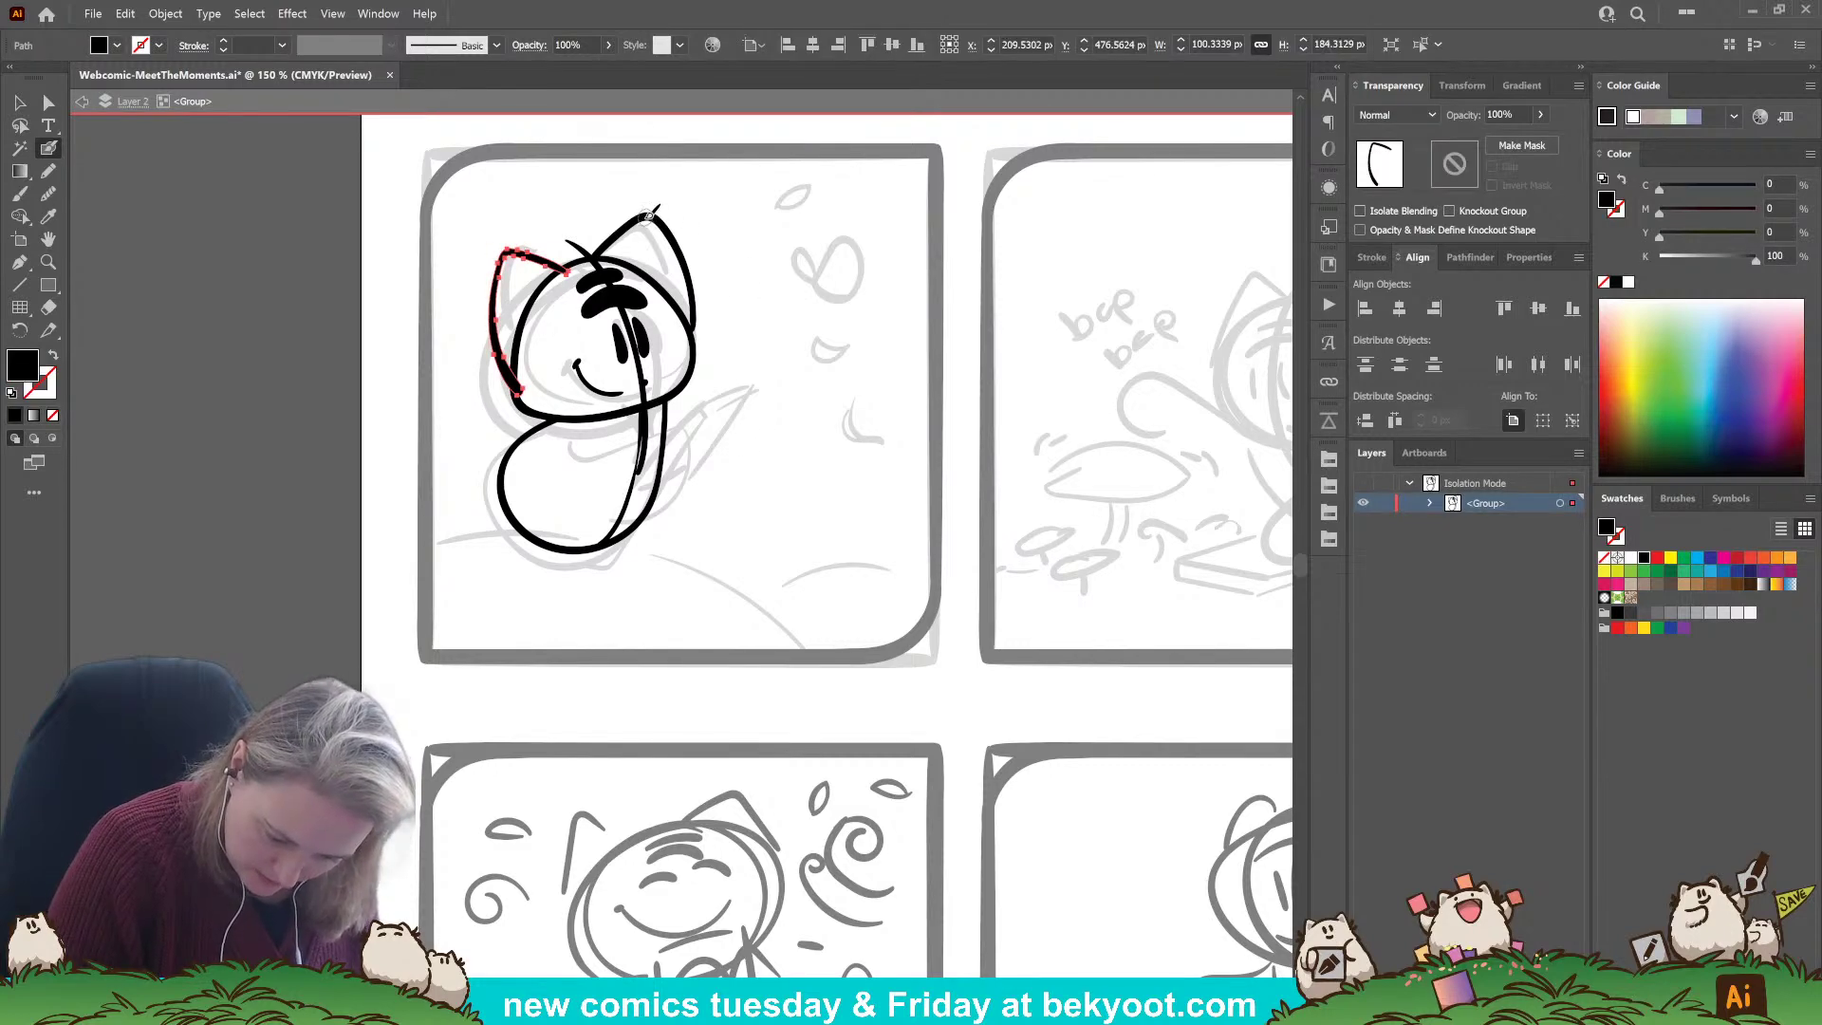
key("ctrl+shift+a")
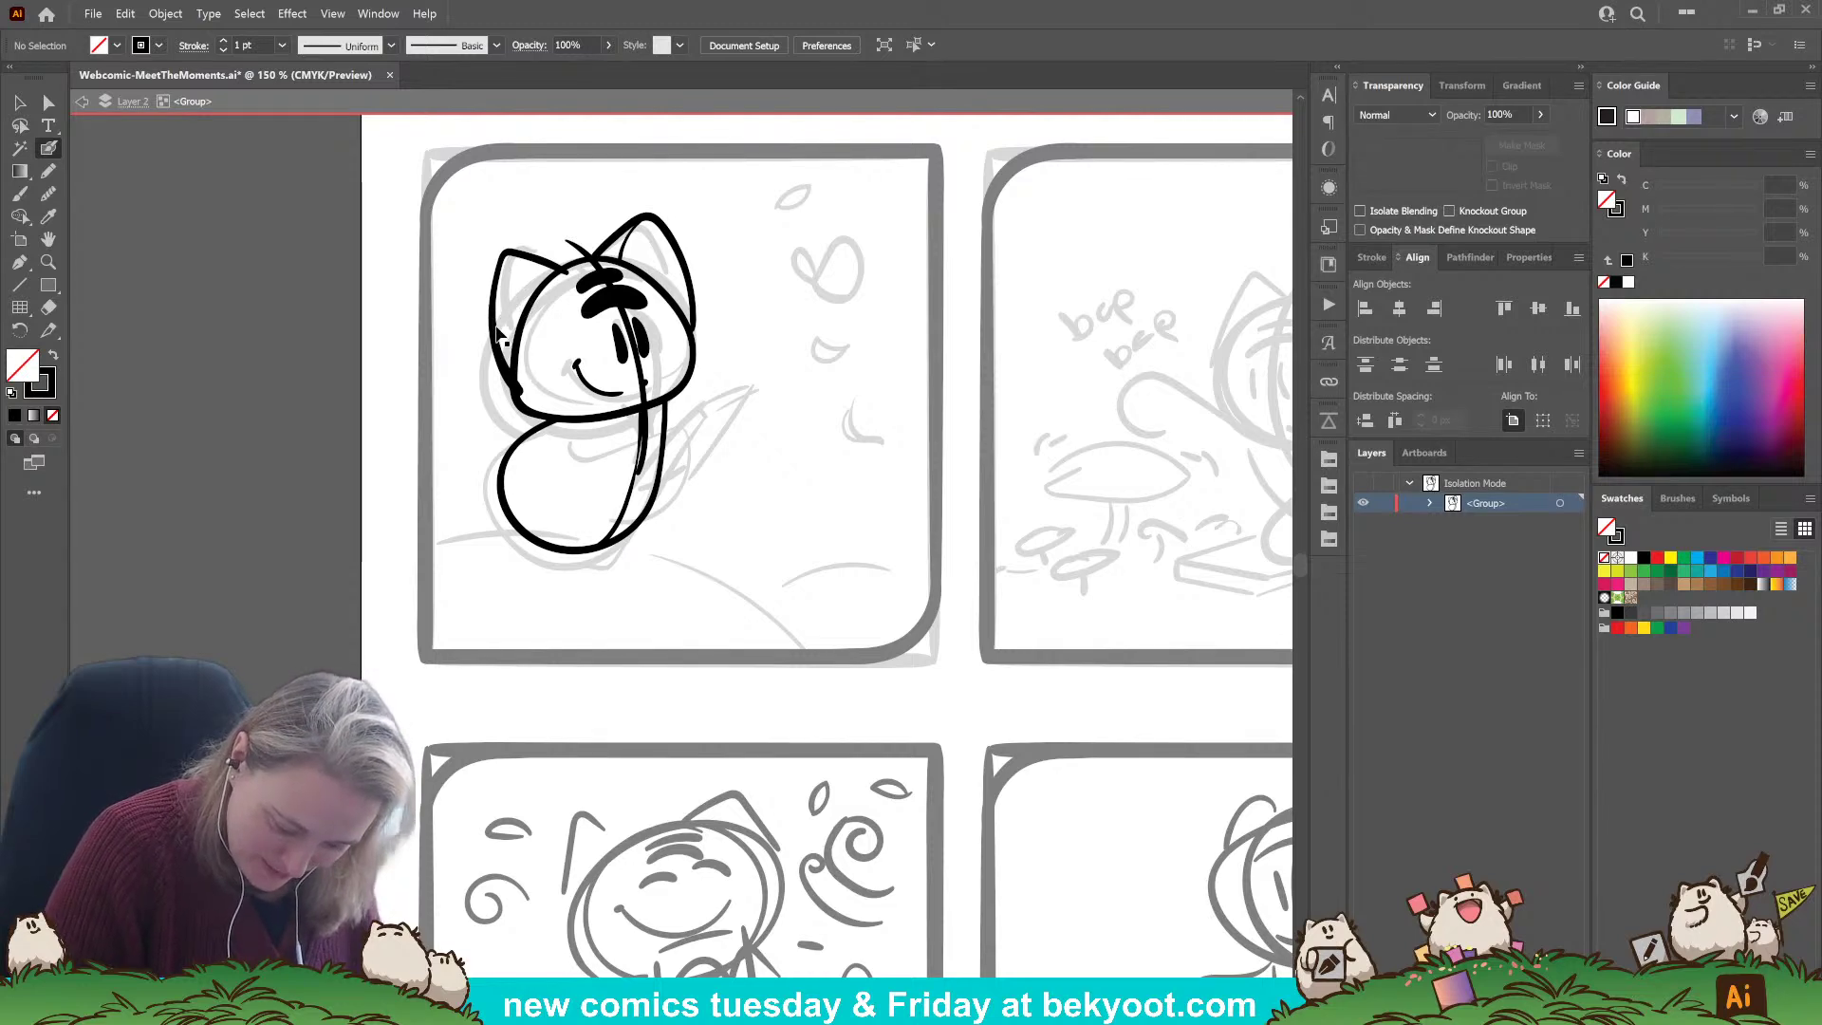
Add inner contour lines to both ears of the character, refine the ear outlines and deselect them.
left_click_drag(527, 387, 519, 393)
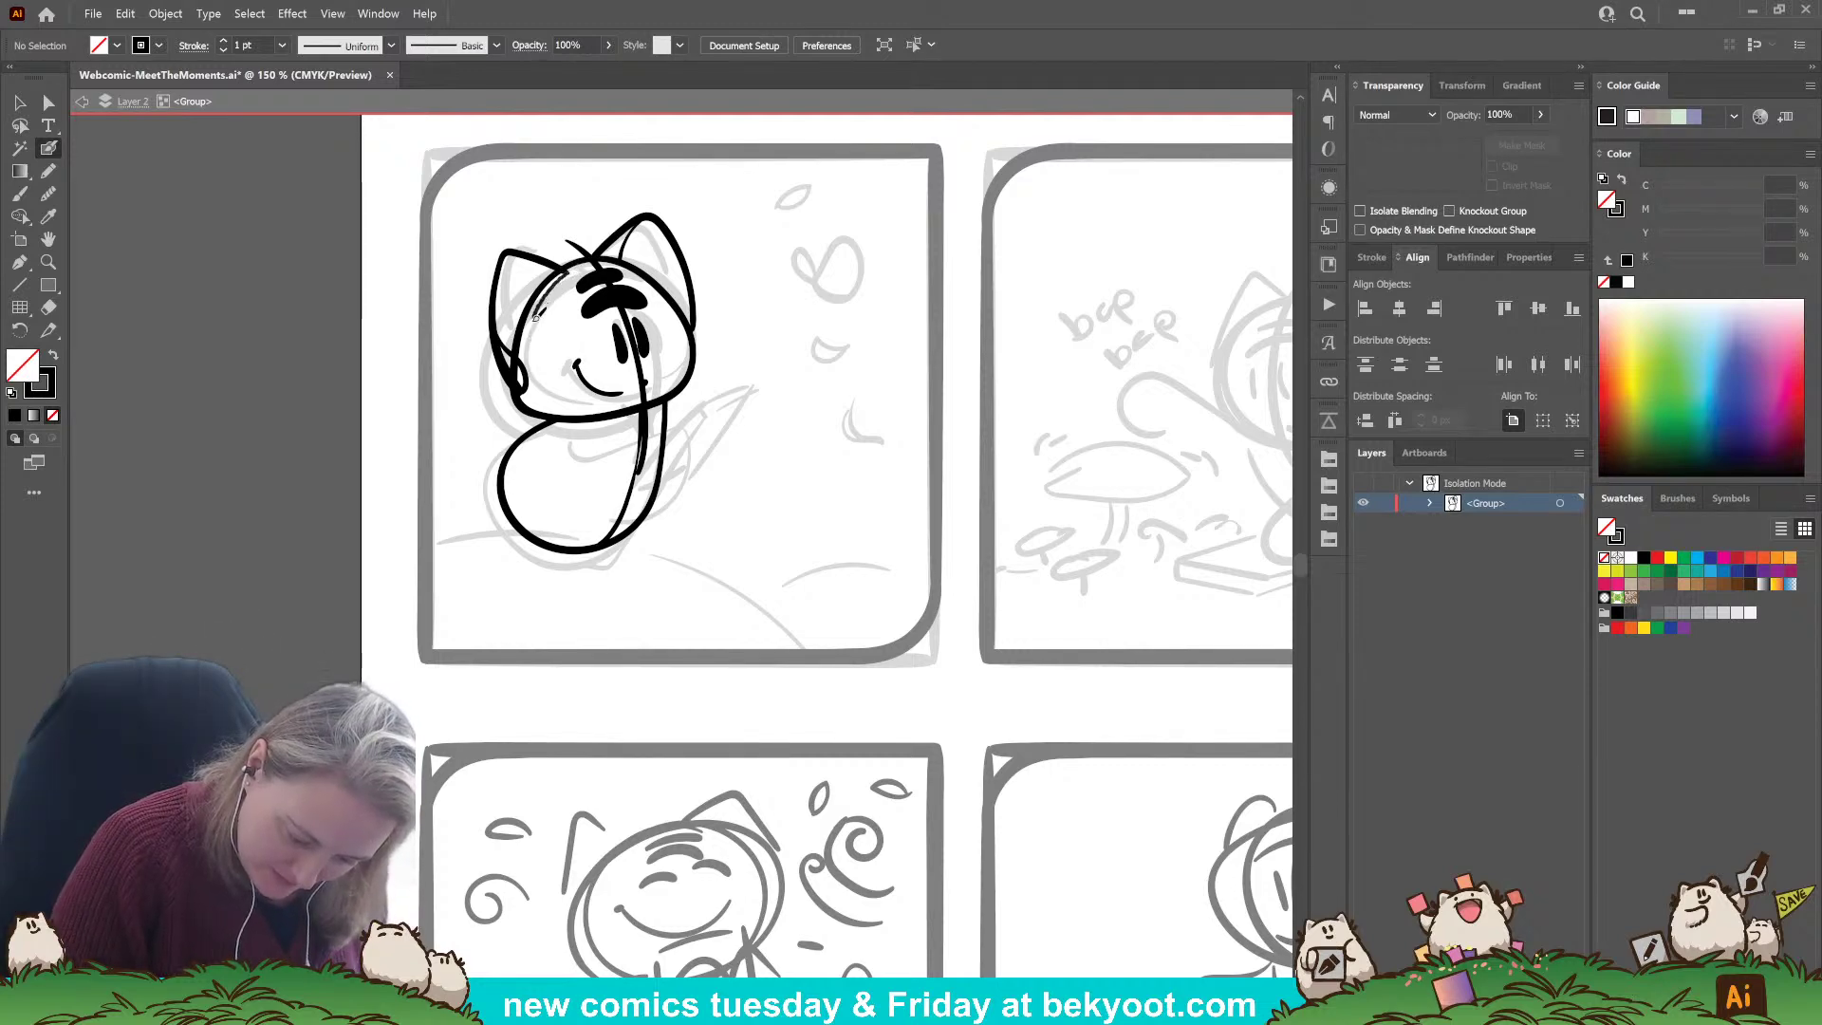
left_click_drag(526, 353, 520, 379)
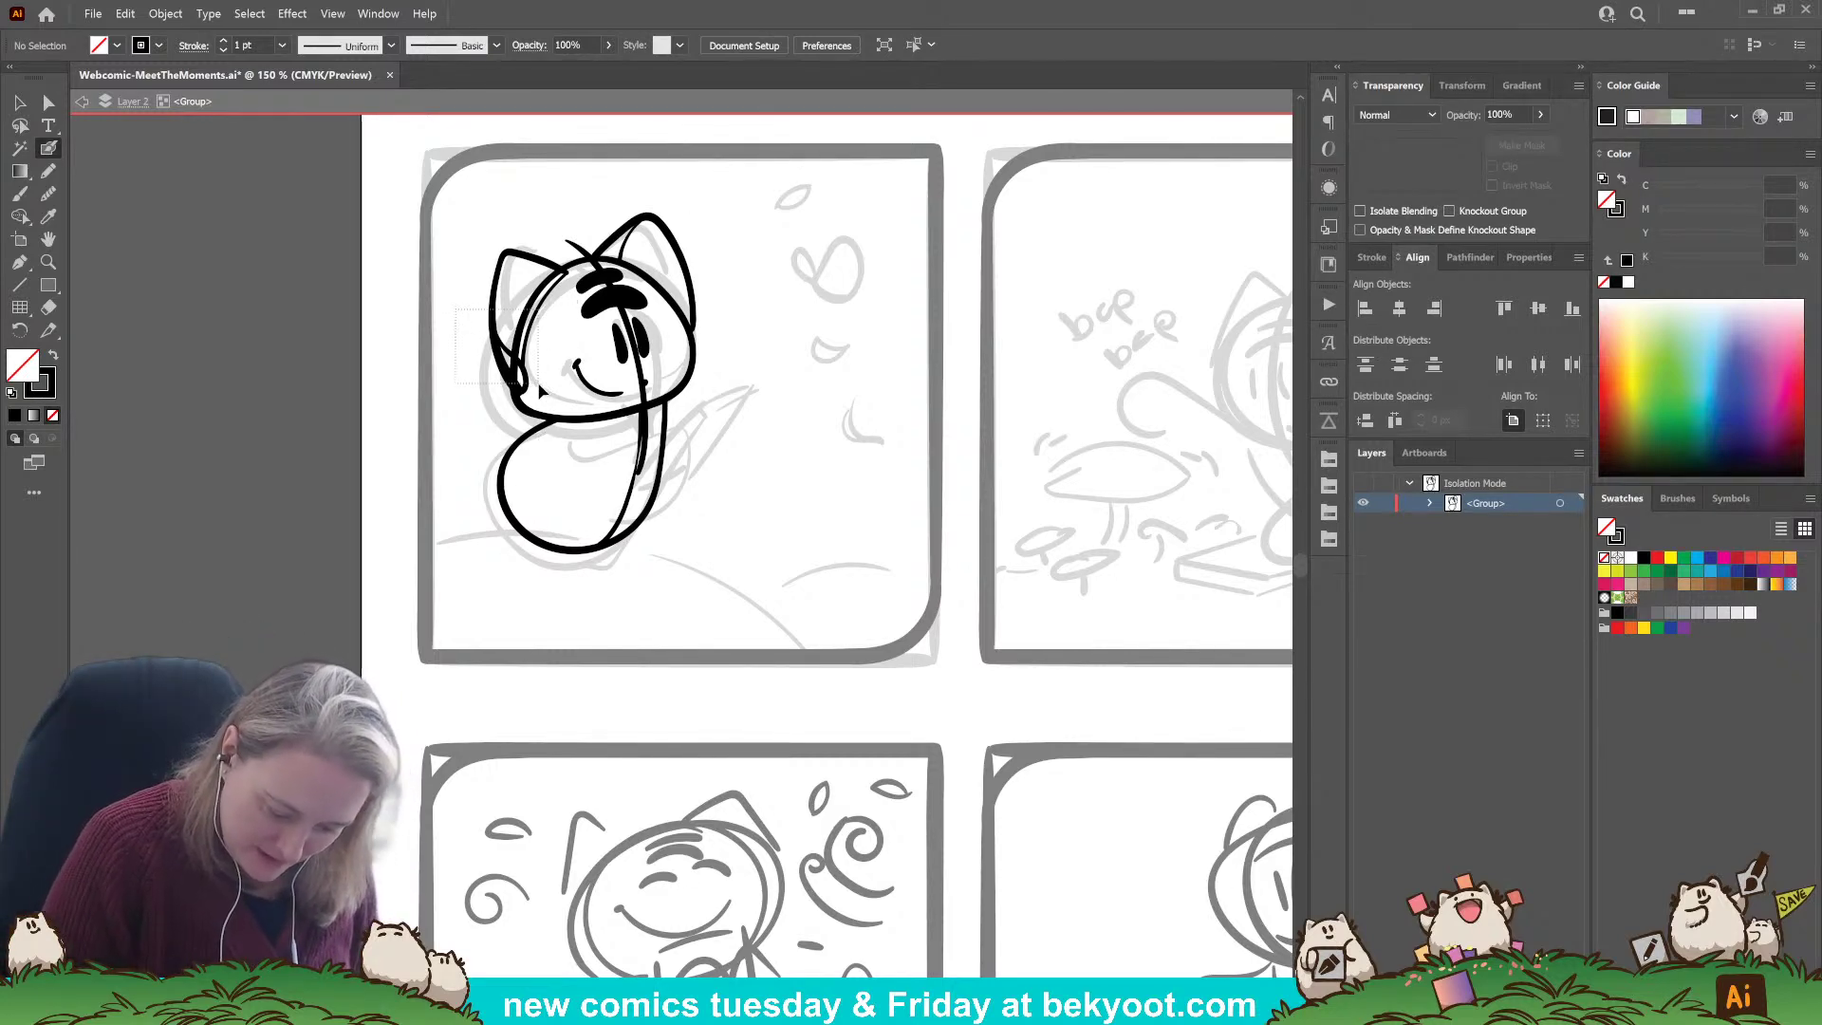
left_click_drag(538, 387, 529, 382)
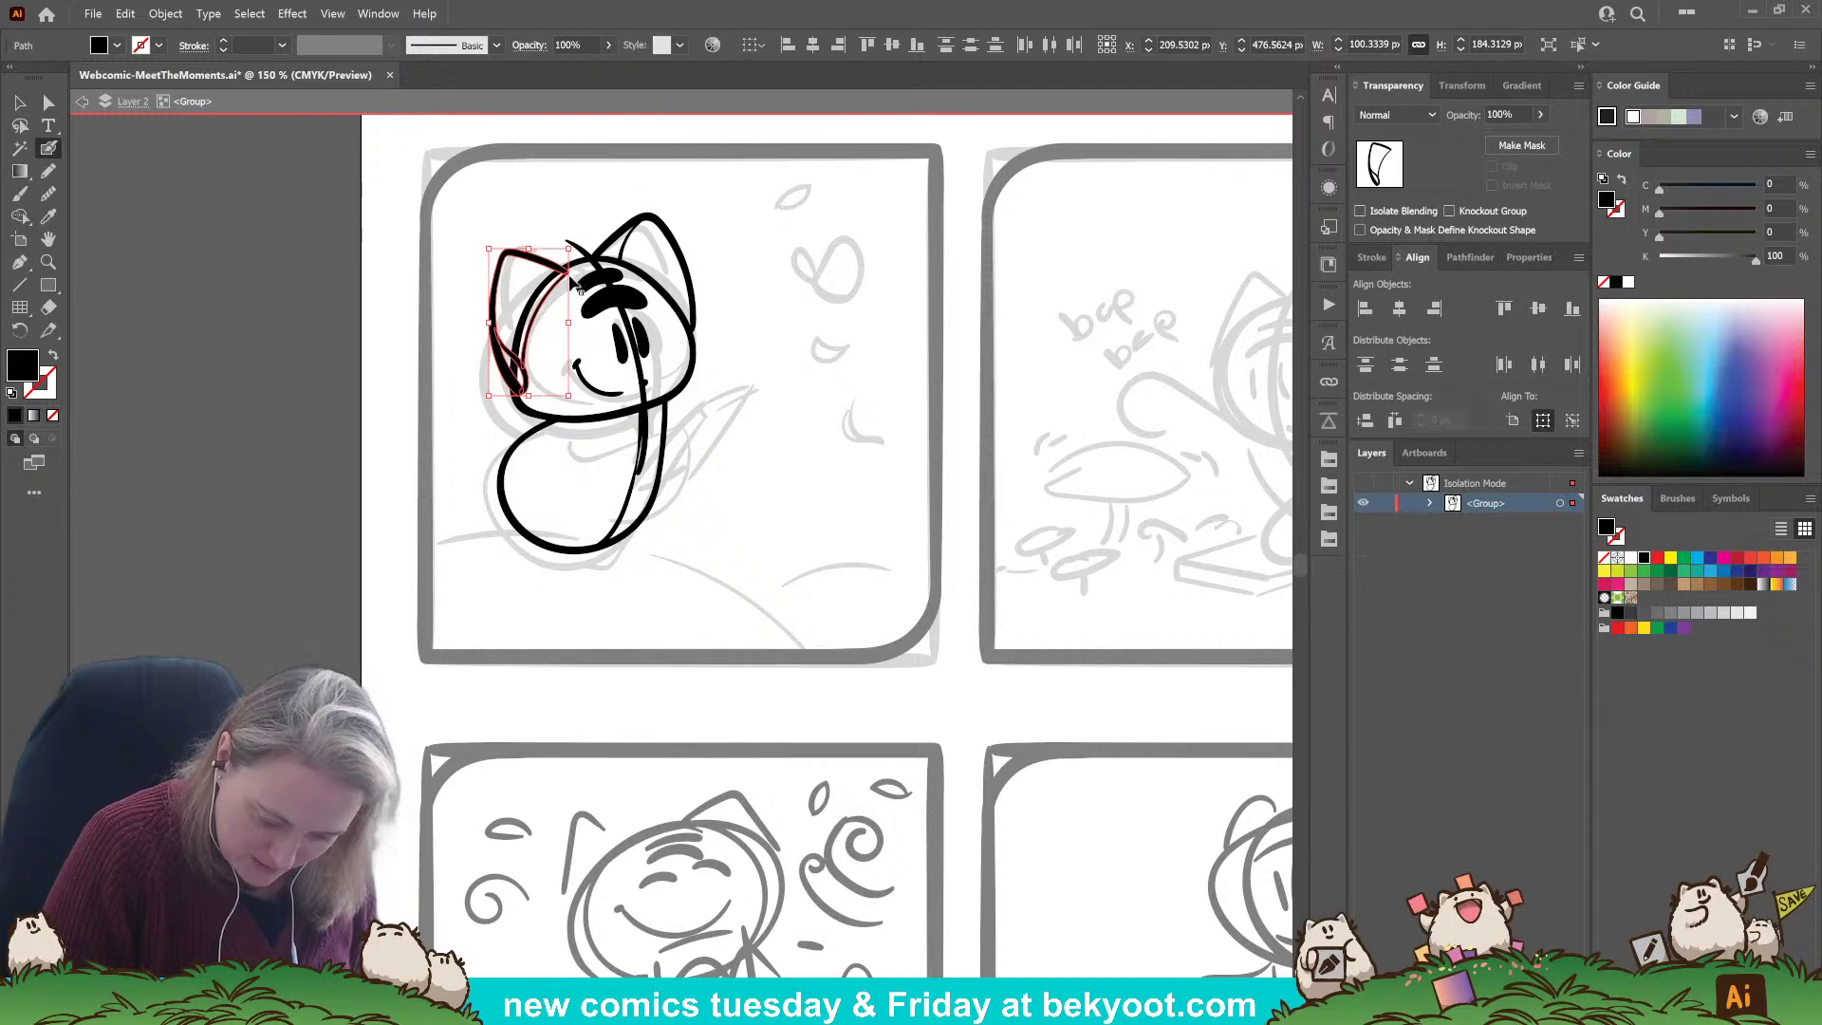
left_click_drag(543, 269, 545, 273)
mouse_move(649, 235)
left_mouse_down()
mouse_move(700, 293)
mouse_move(697, 328)
left_mouse_up()
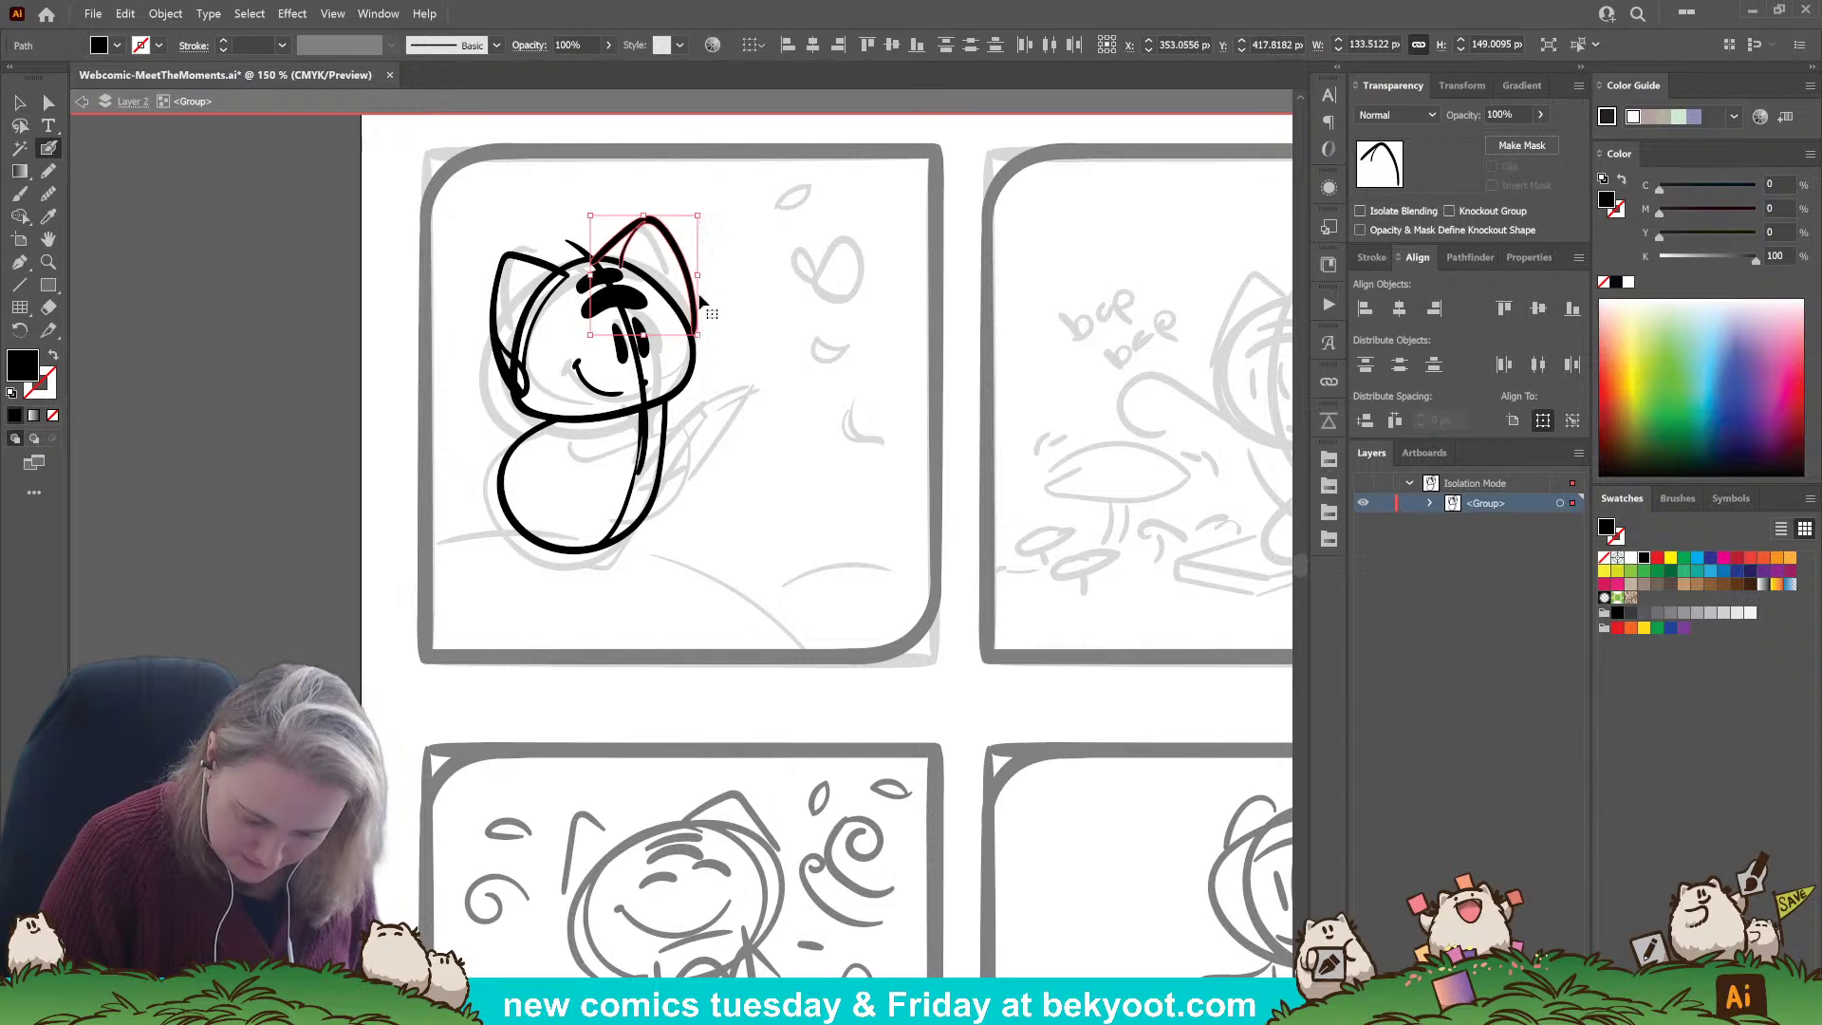
key("ctrl+shift+a")
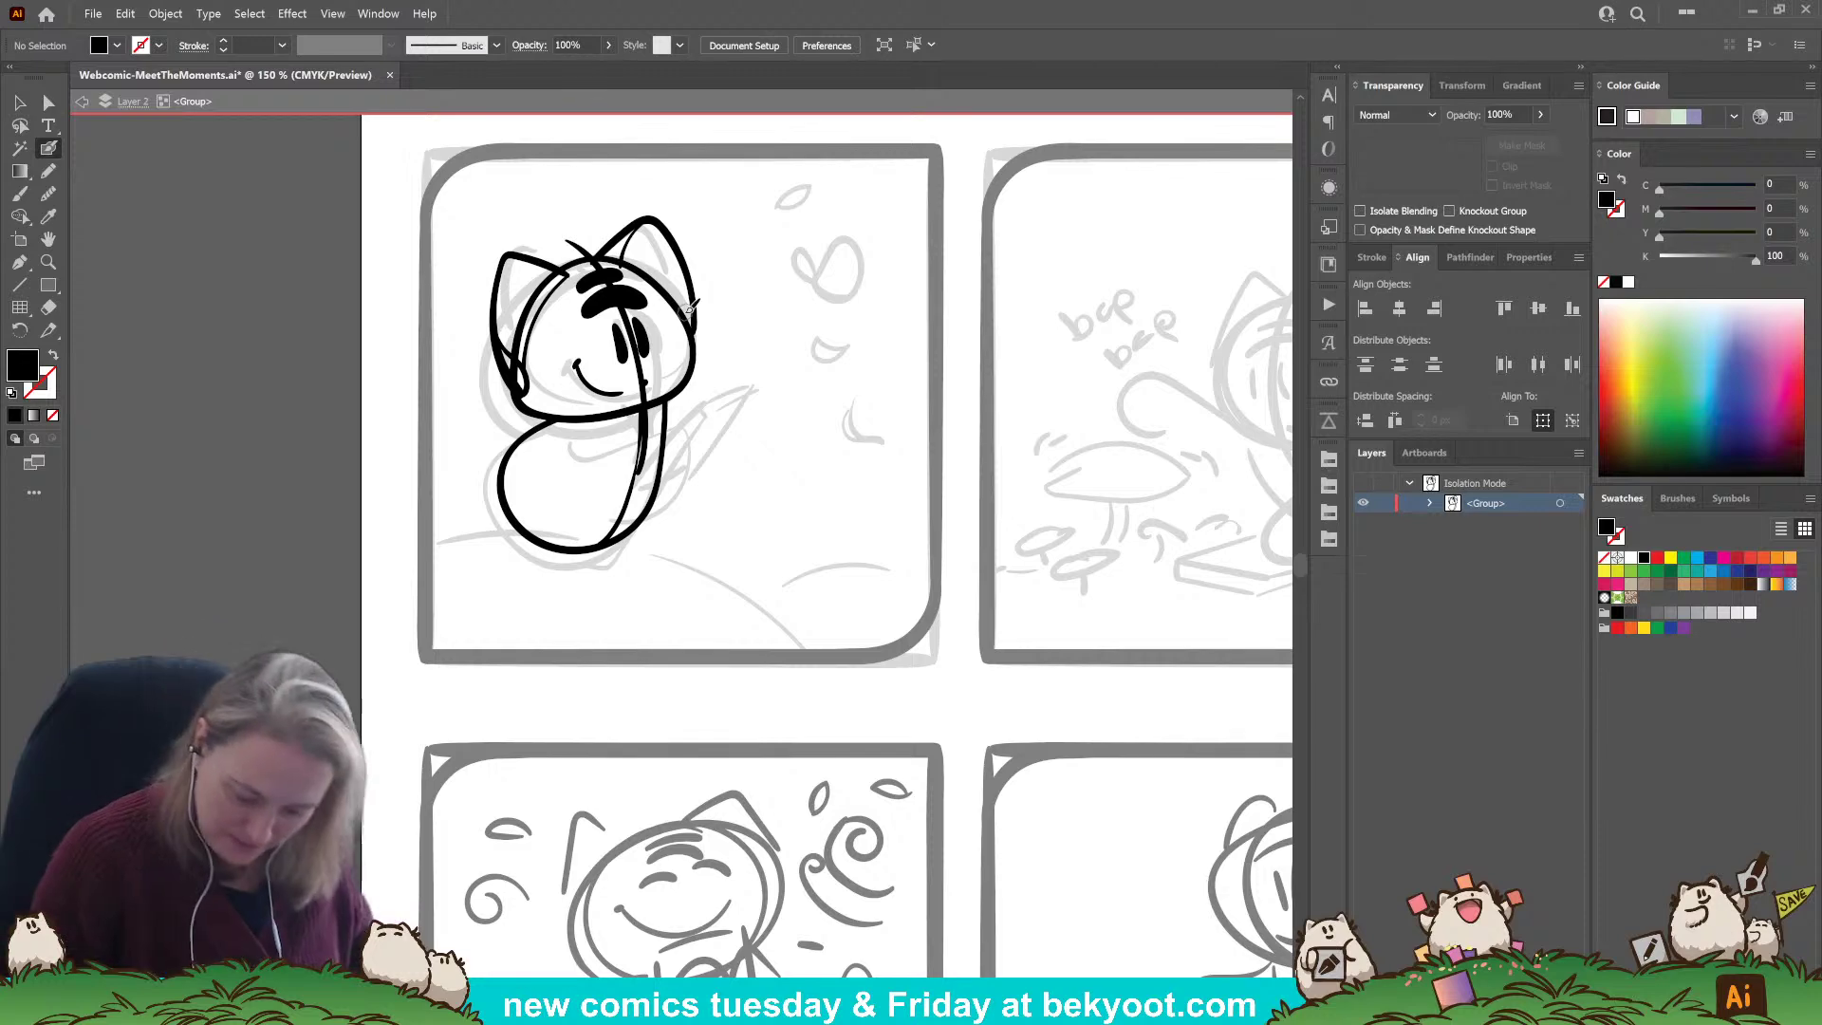
Ink small dark fur tufts on both sides of the head beneath the ears.
key("shift+x")
mouse_move(702, 318)
left_mouse_down()
mouse_move(716, 351)
mouse_move(726, 311)
left_mouse_up()
mouse_move(527, 391)
left_mouse_down()
mouse_move(495, 370)
mouse_move(505, 423)
left_mouse_up()
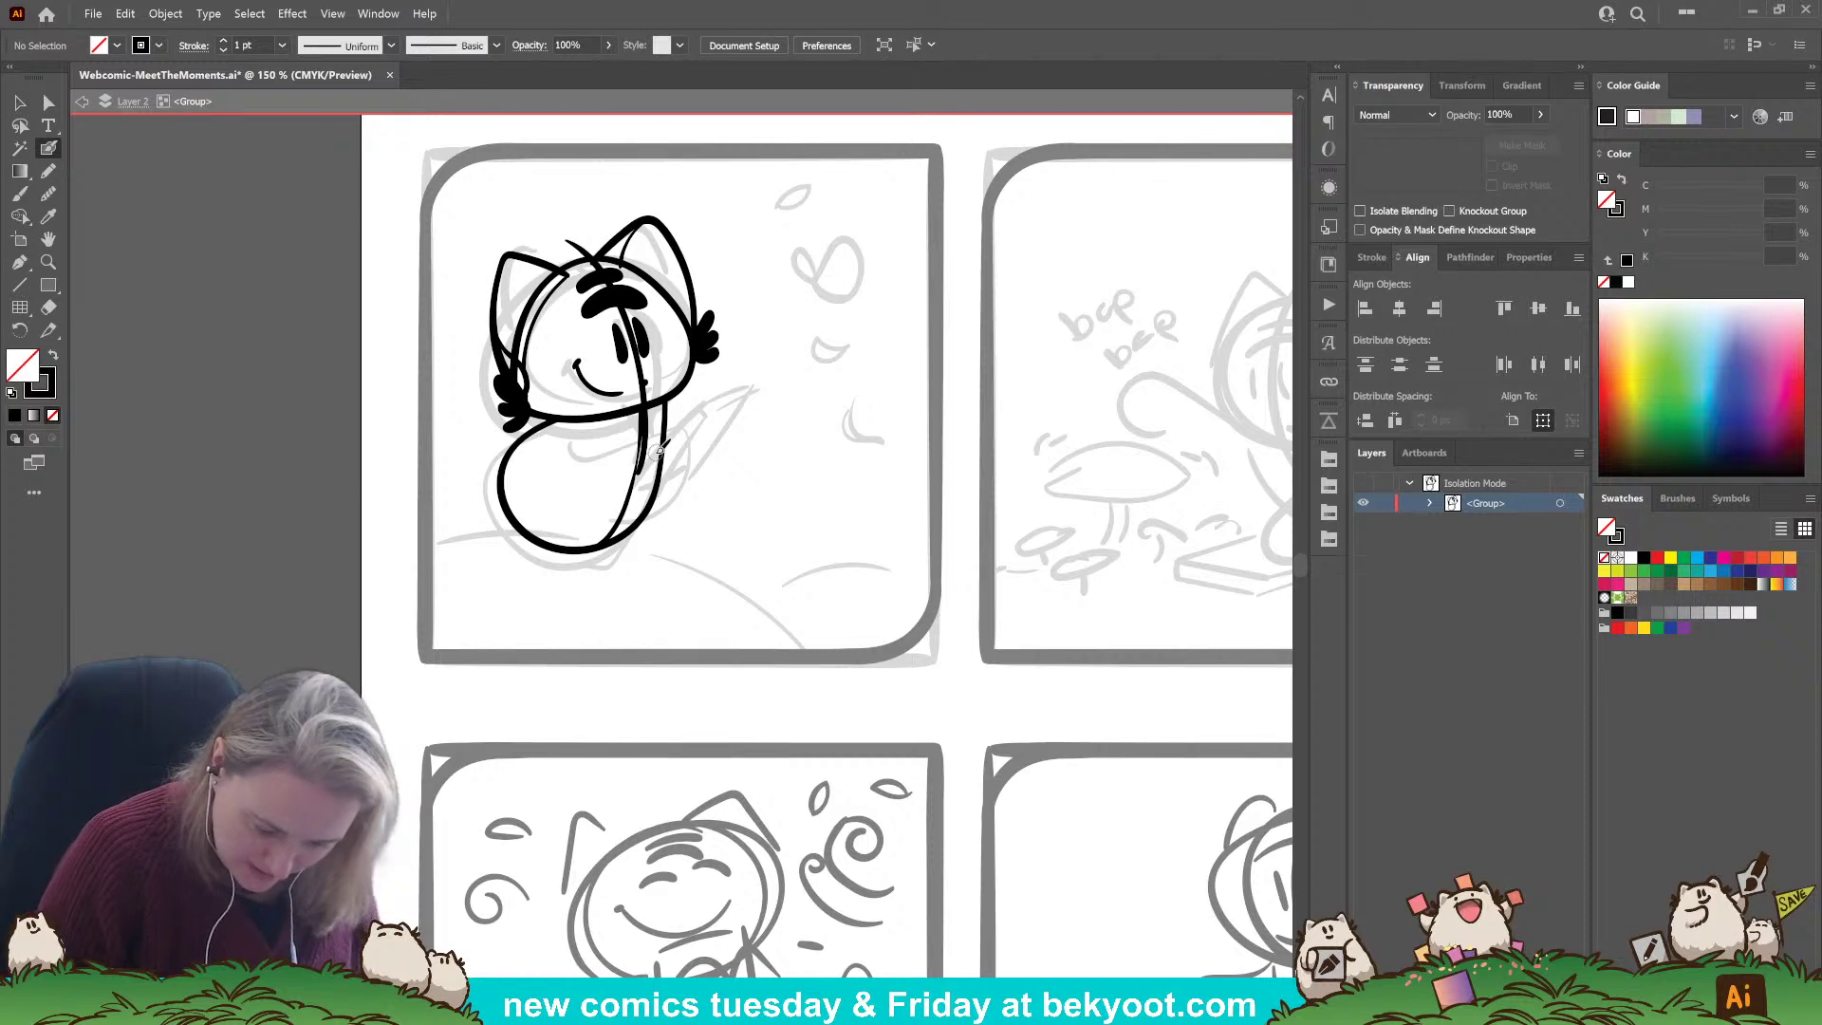
Touch up the base of the character's right-hand ear where it meets the forehead, and deselect it.
left_click(652, 219, "ctrl")
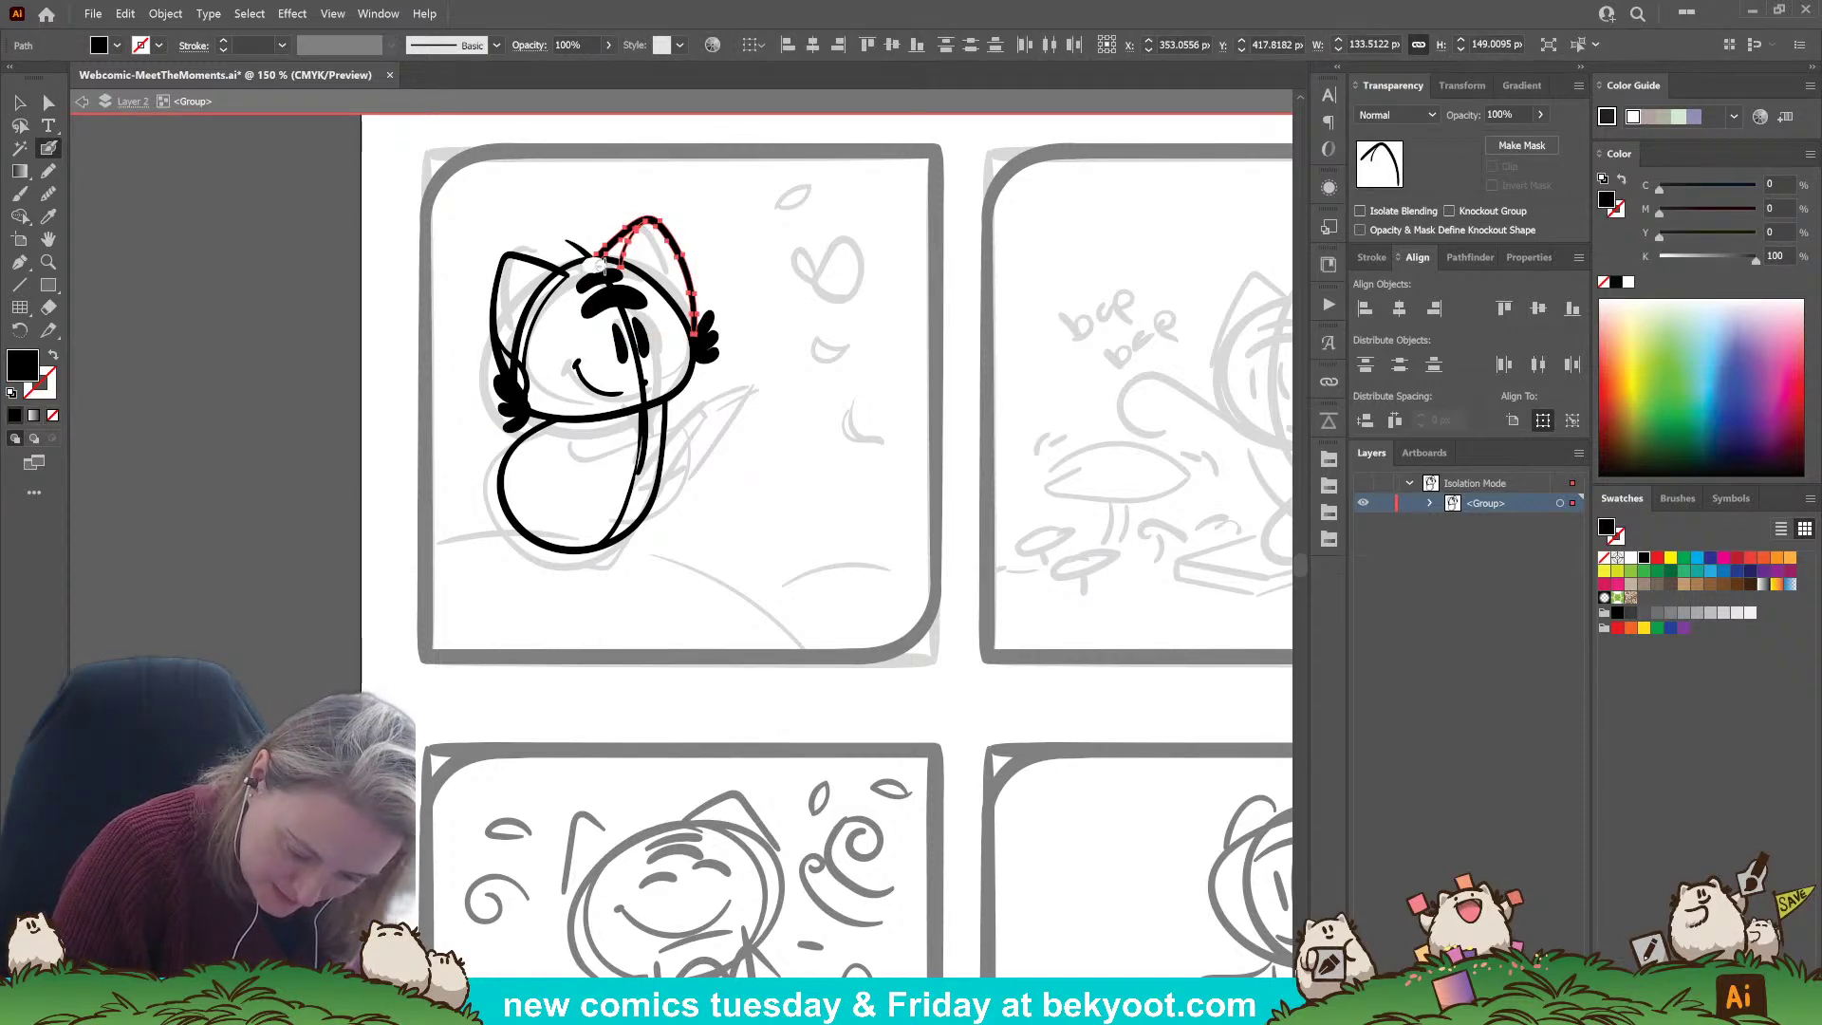
left_click_drag(604, 264, 626, 290)
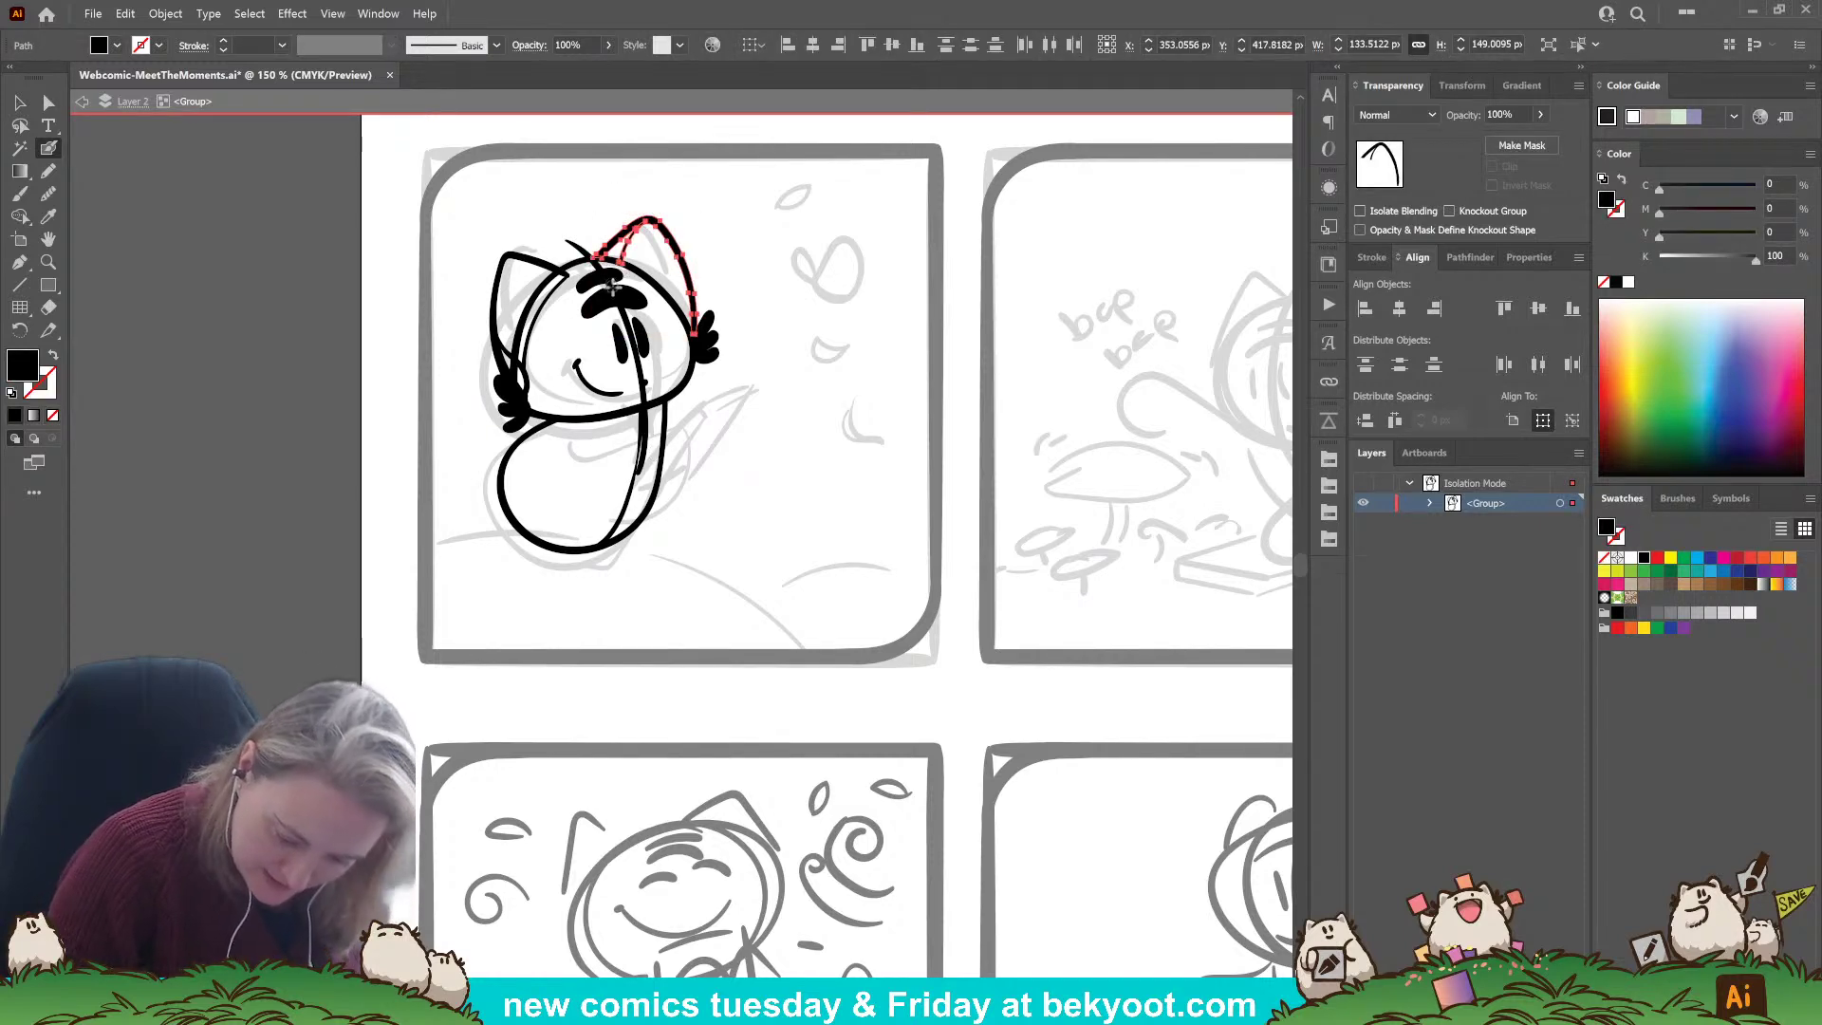
left_click(758, 552, "ctrl")
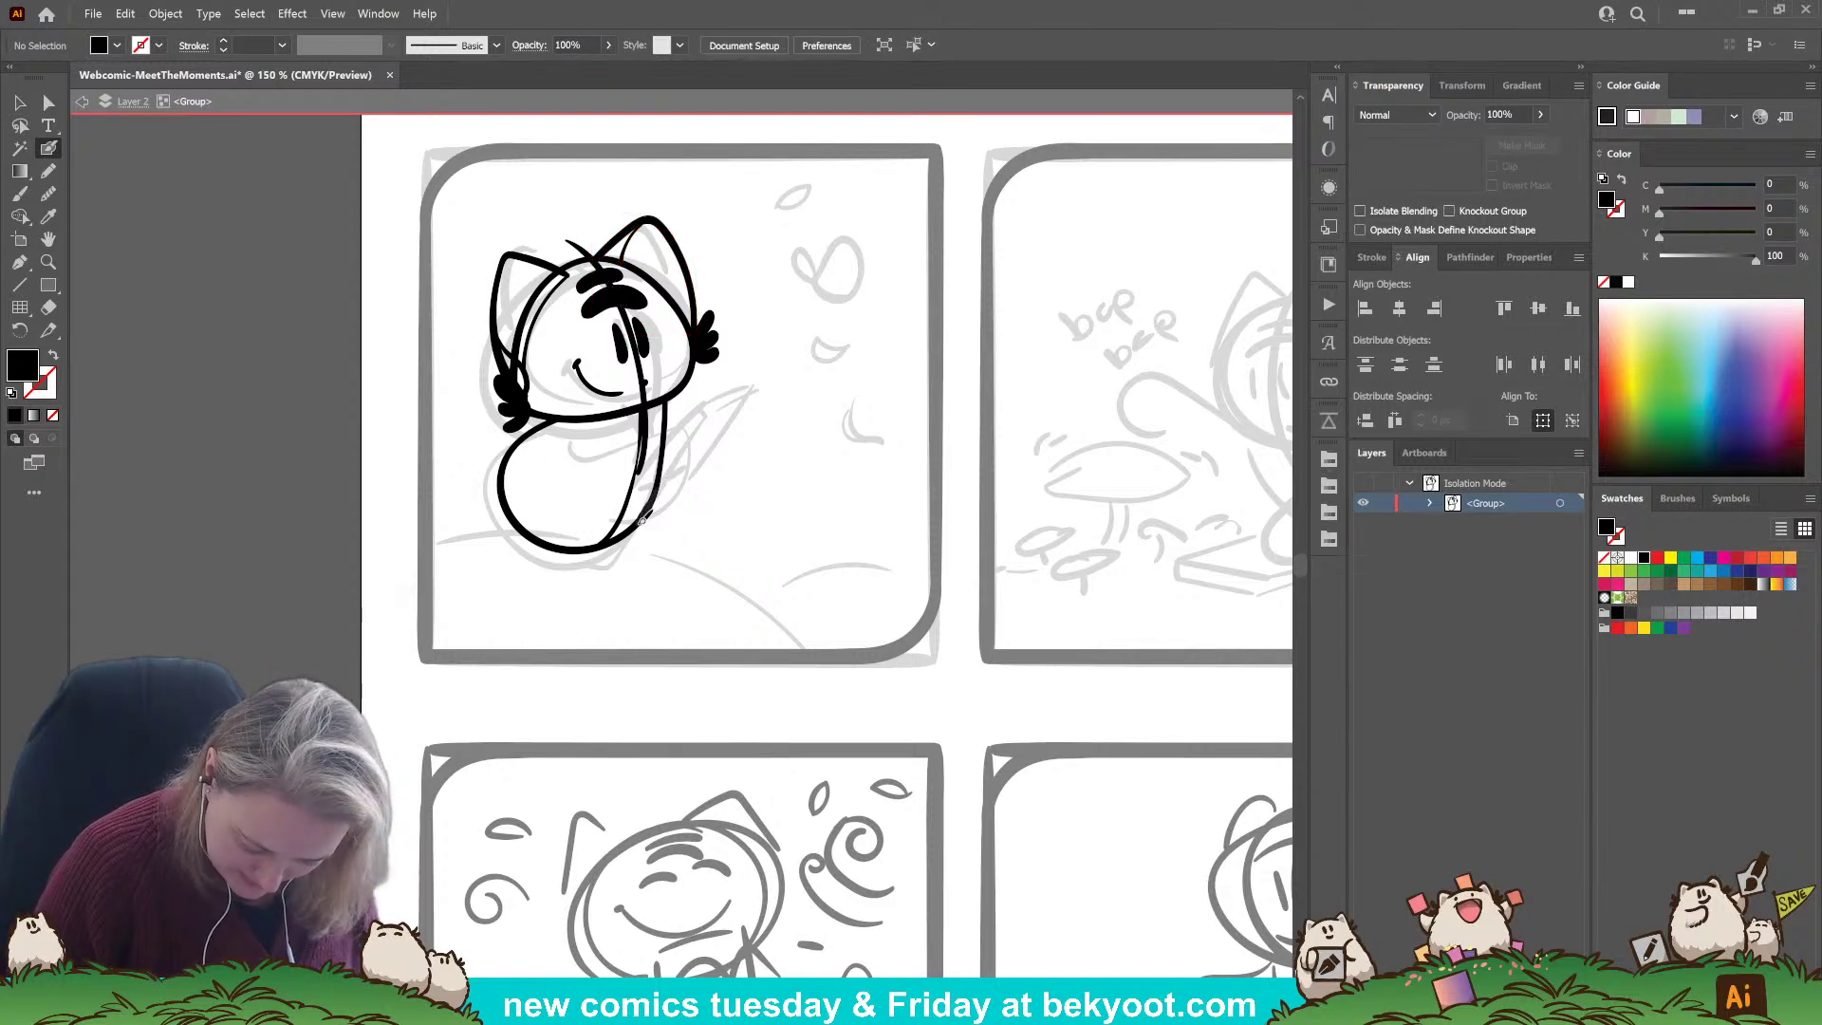
Ink the small feet at the body's base and the arm lines across the torso.
mouse_move(635, 547)
left_mouse_down()
mouse_move(550, 549)
mouse_move(496, 479)
mouse_move(497, 452)
left_mouse_up()
key("shift+x")
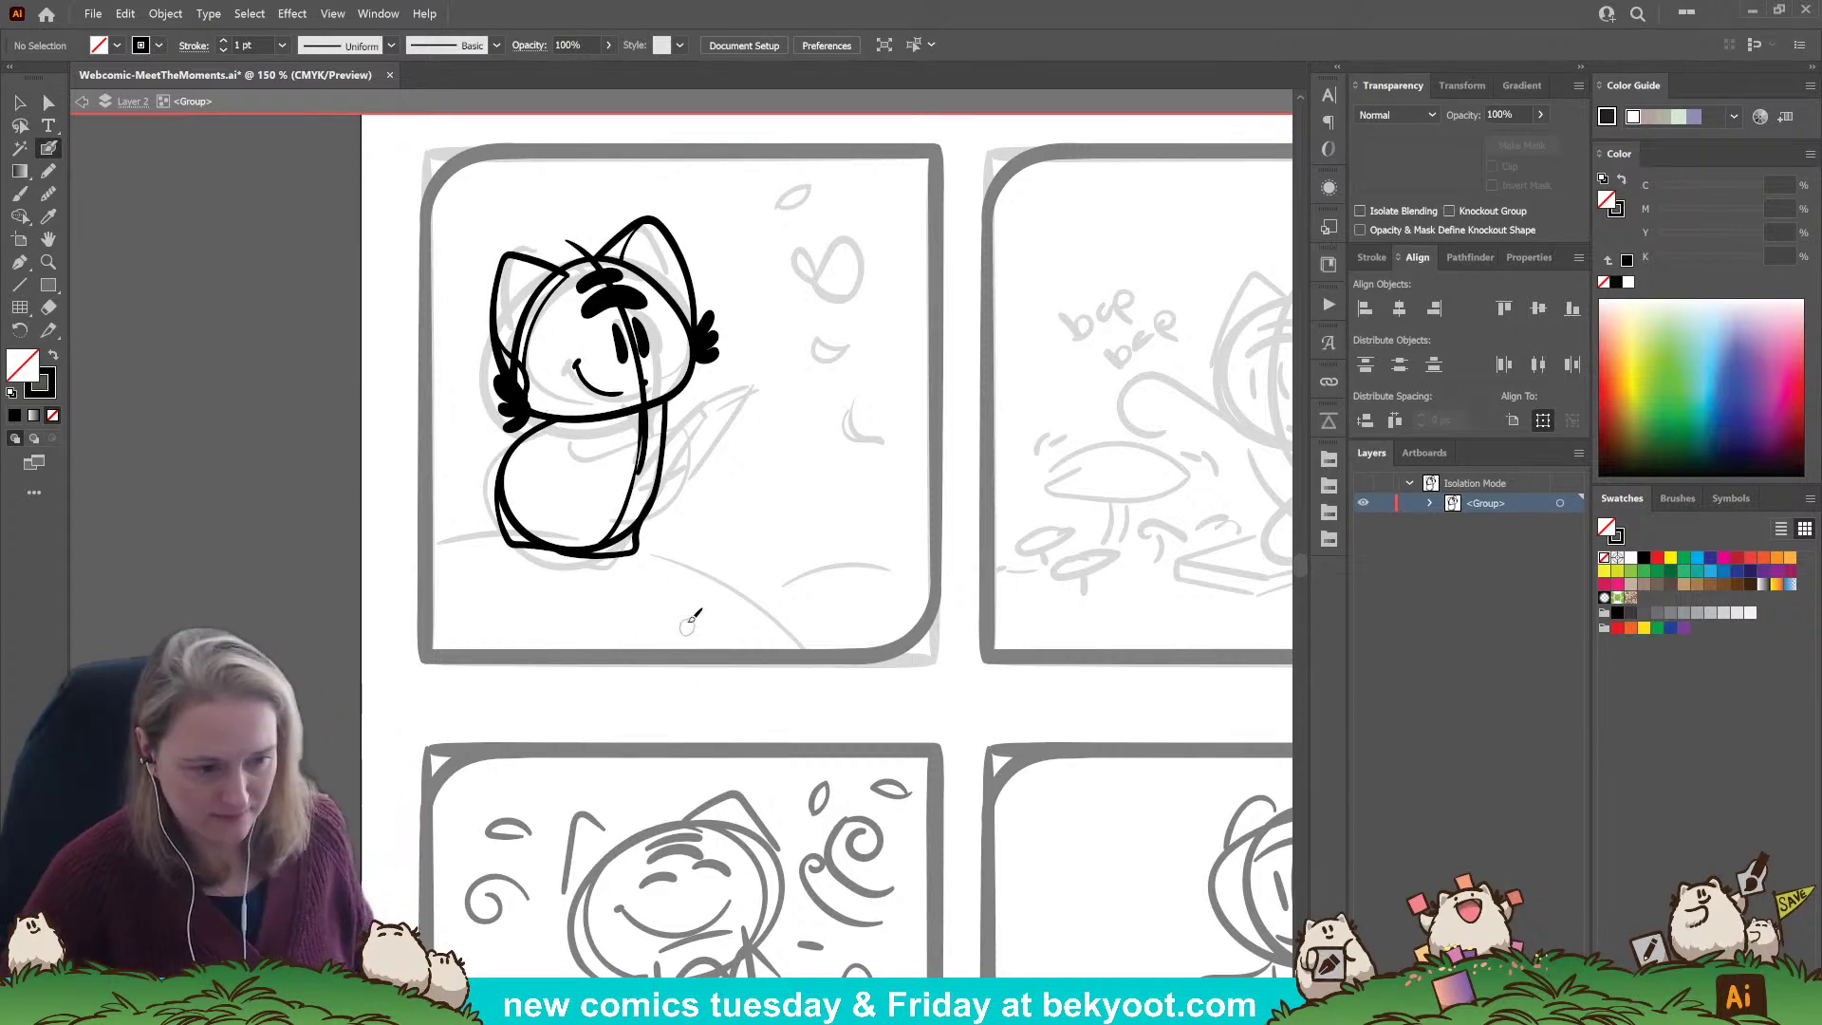
left_click_drag(570, 434, 606, 439)
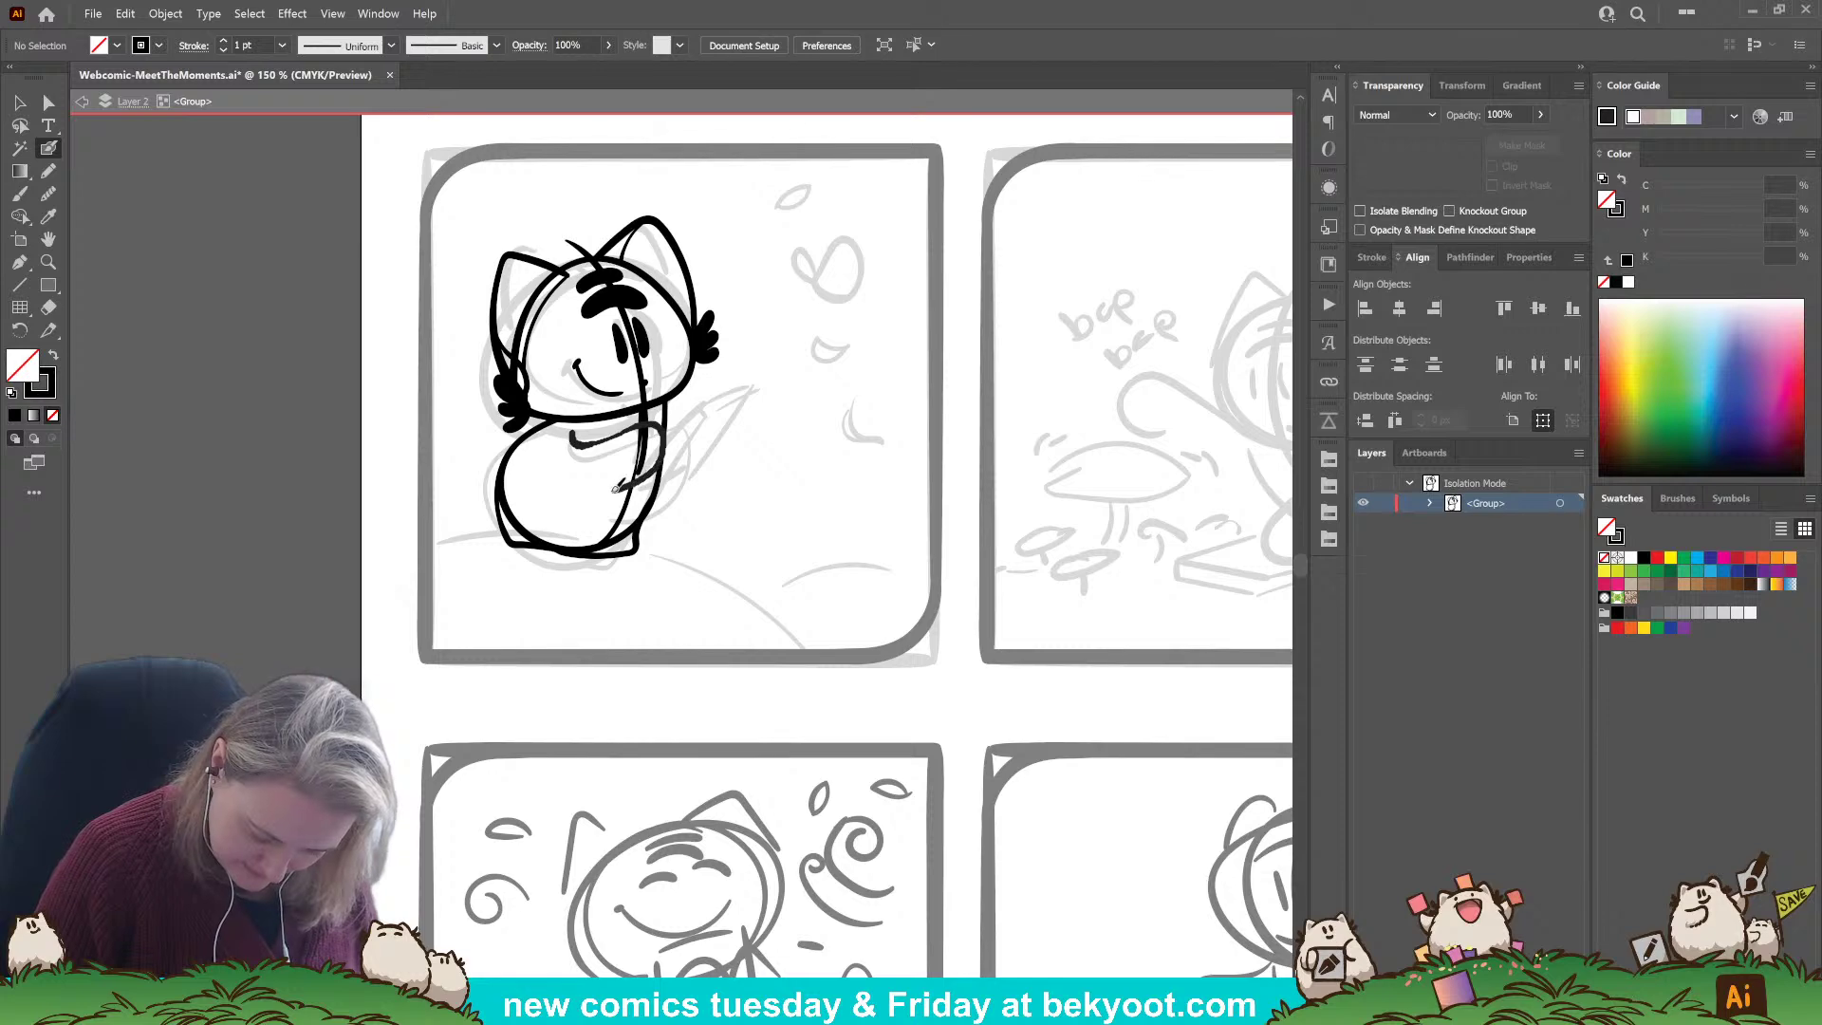
left_click_drag(556, 480, 660, 432)
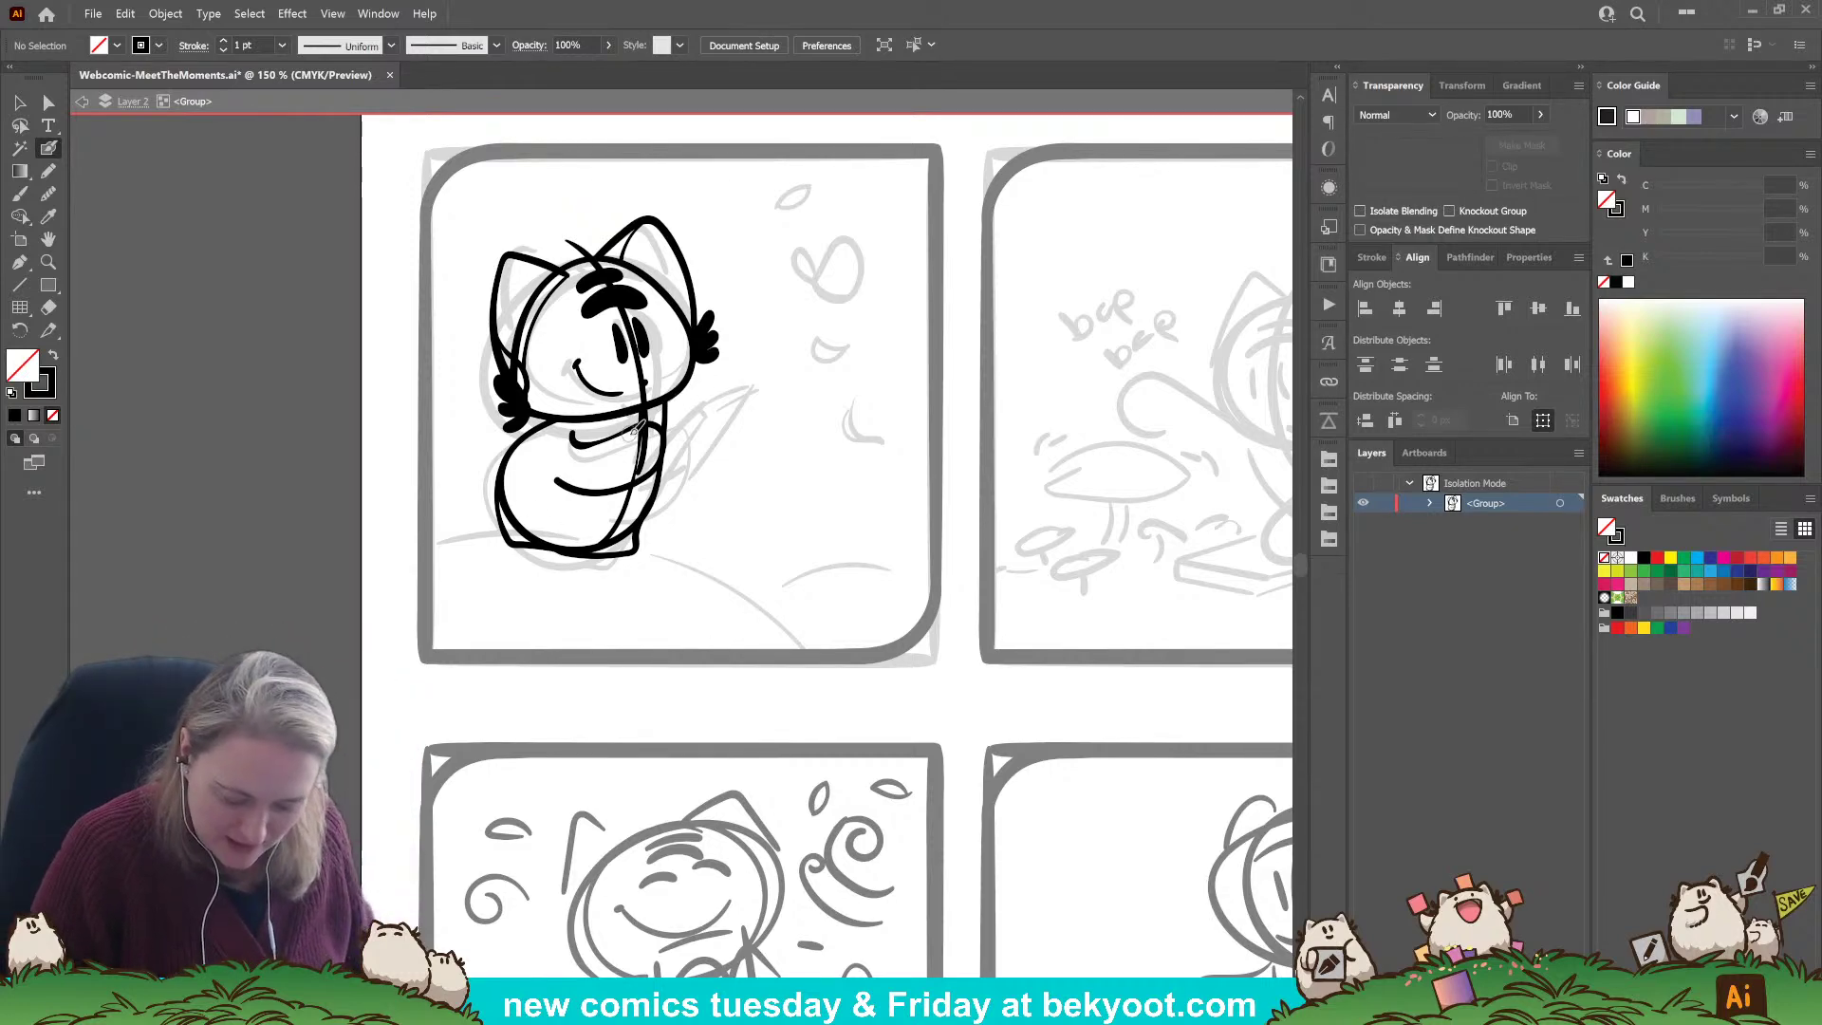
Ink the guitar with its neck, pegs and the hand holding it, plus the small butterfly in the air facing the character.
left_click_drag(622, 442, 630, 484)
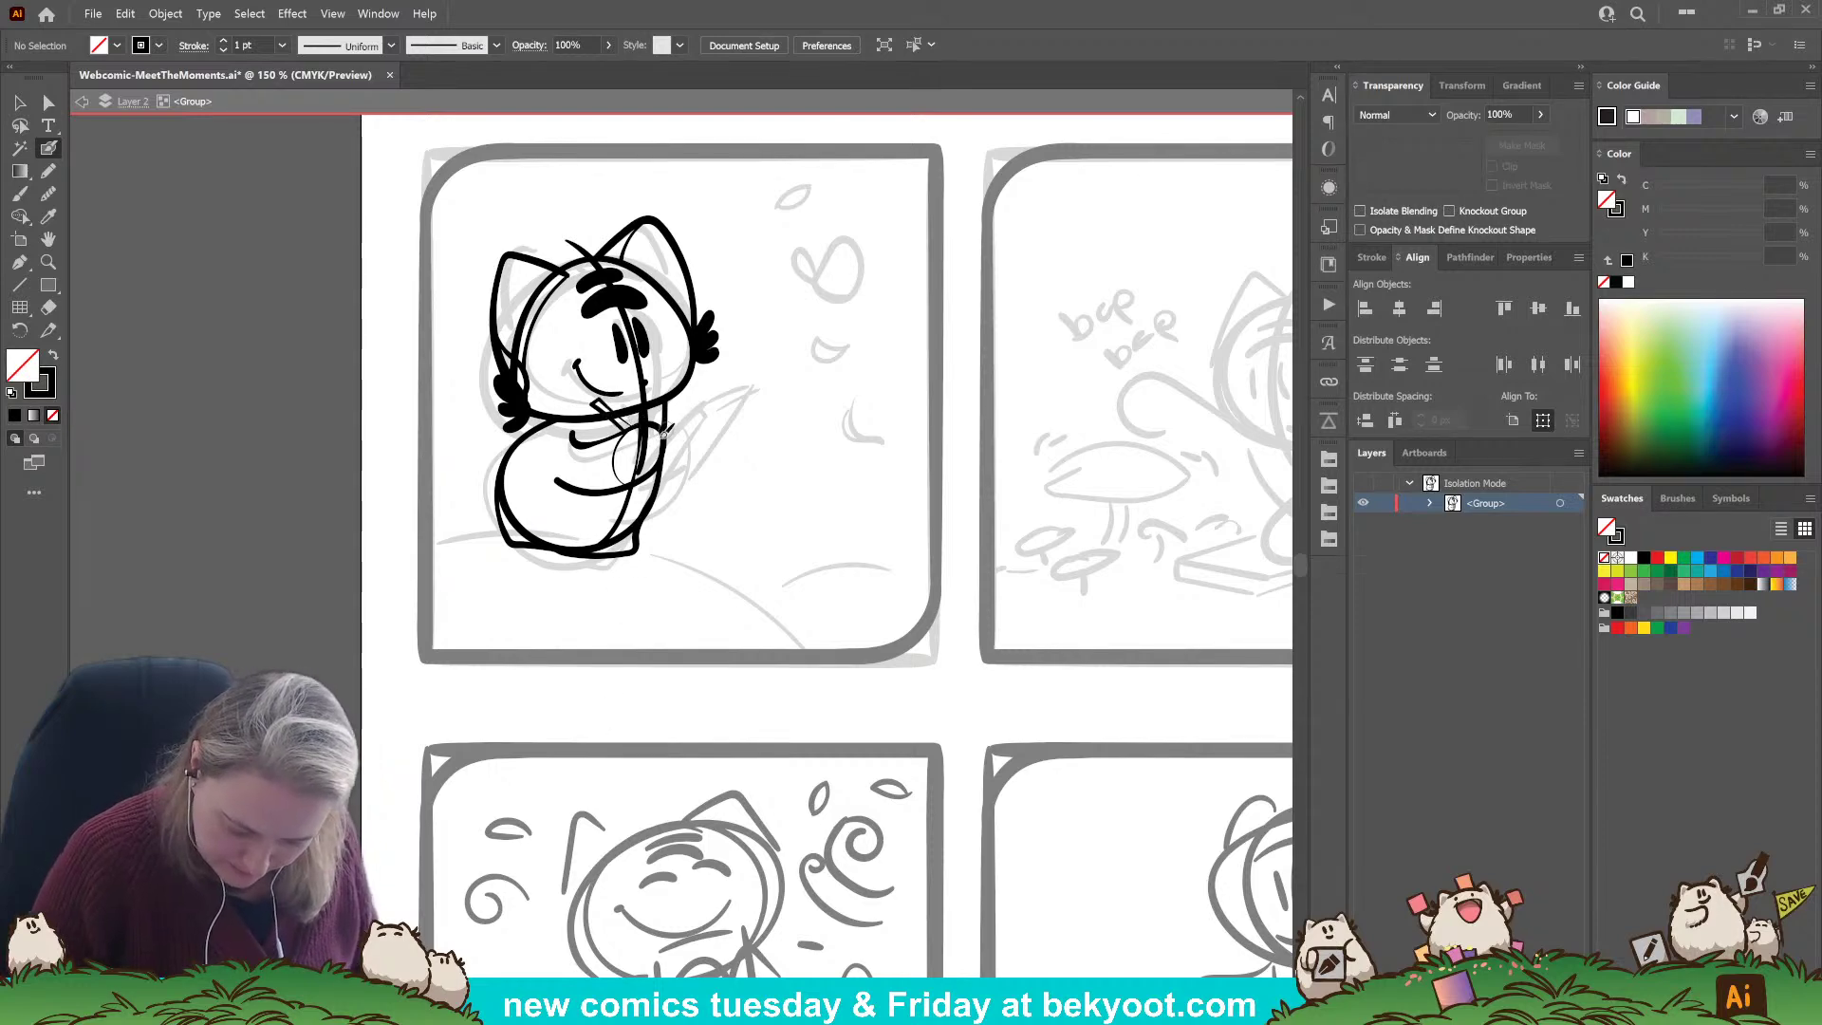
mouse_move(638, 468)
left_mouse_down()
mouse_move(706, 406)
mouse_move(758, 398)
left_mouse_up()
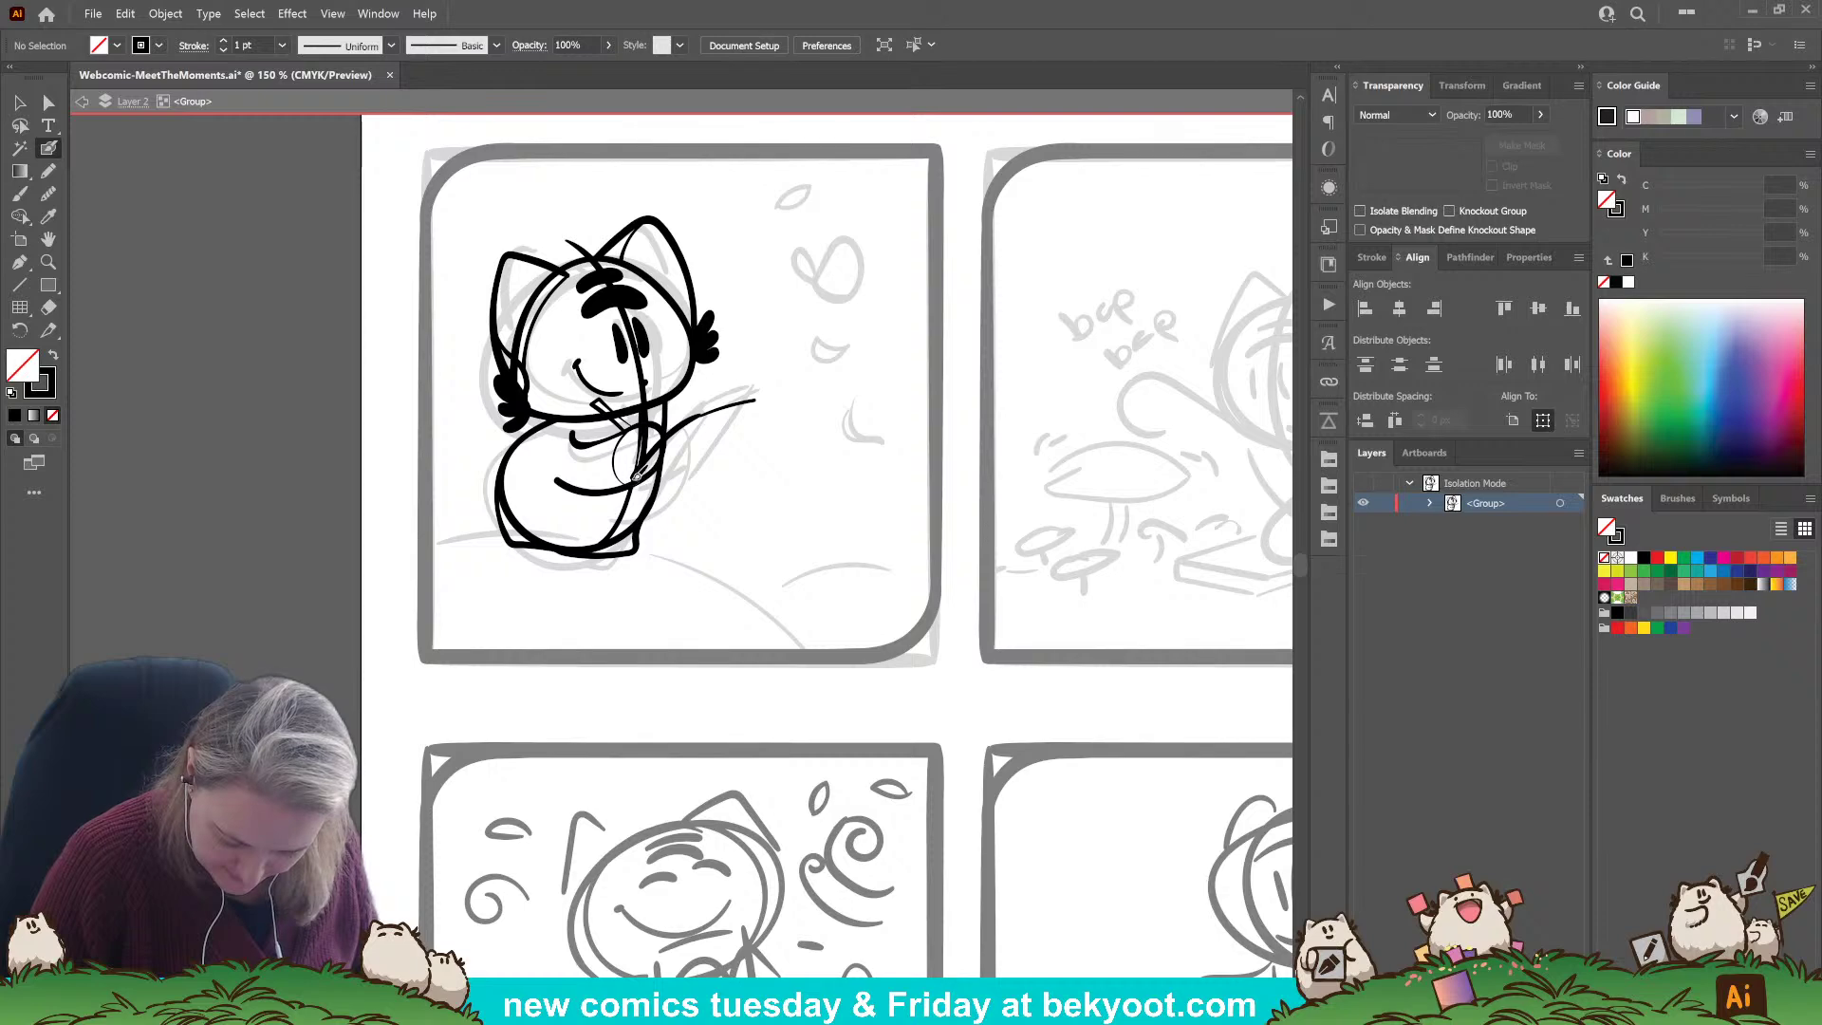
left_click_drag(636, 479, 758, 402)
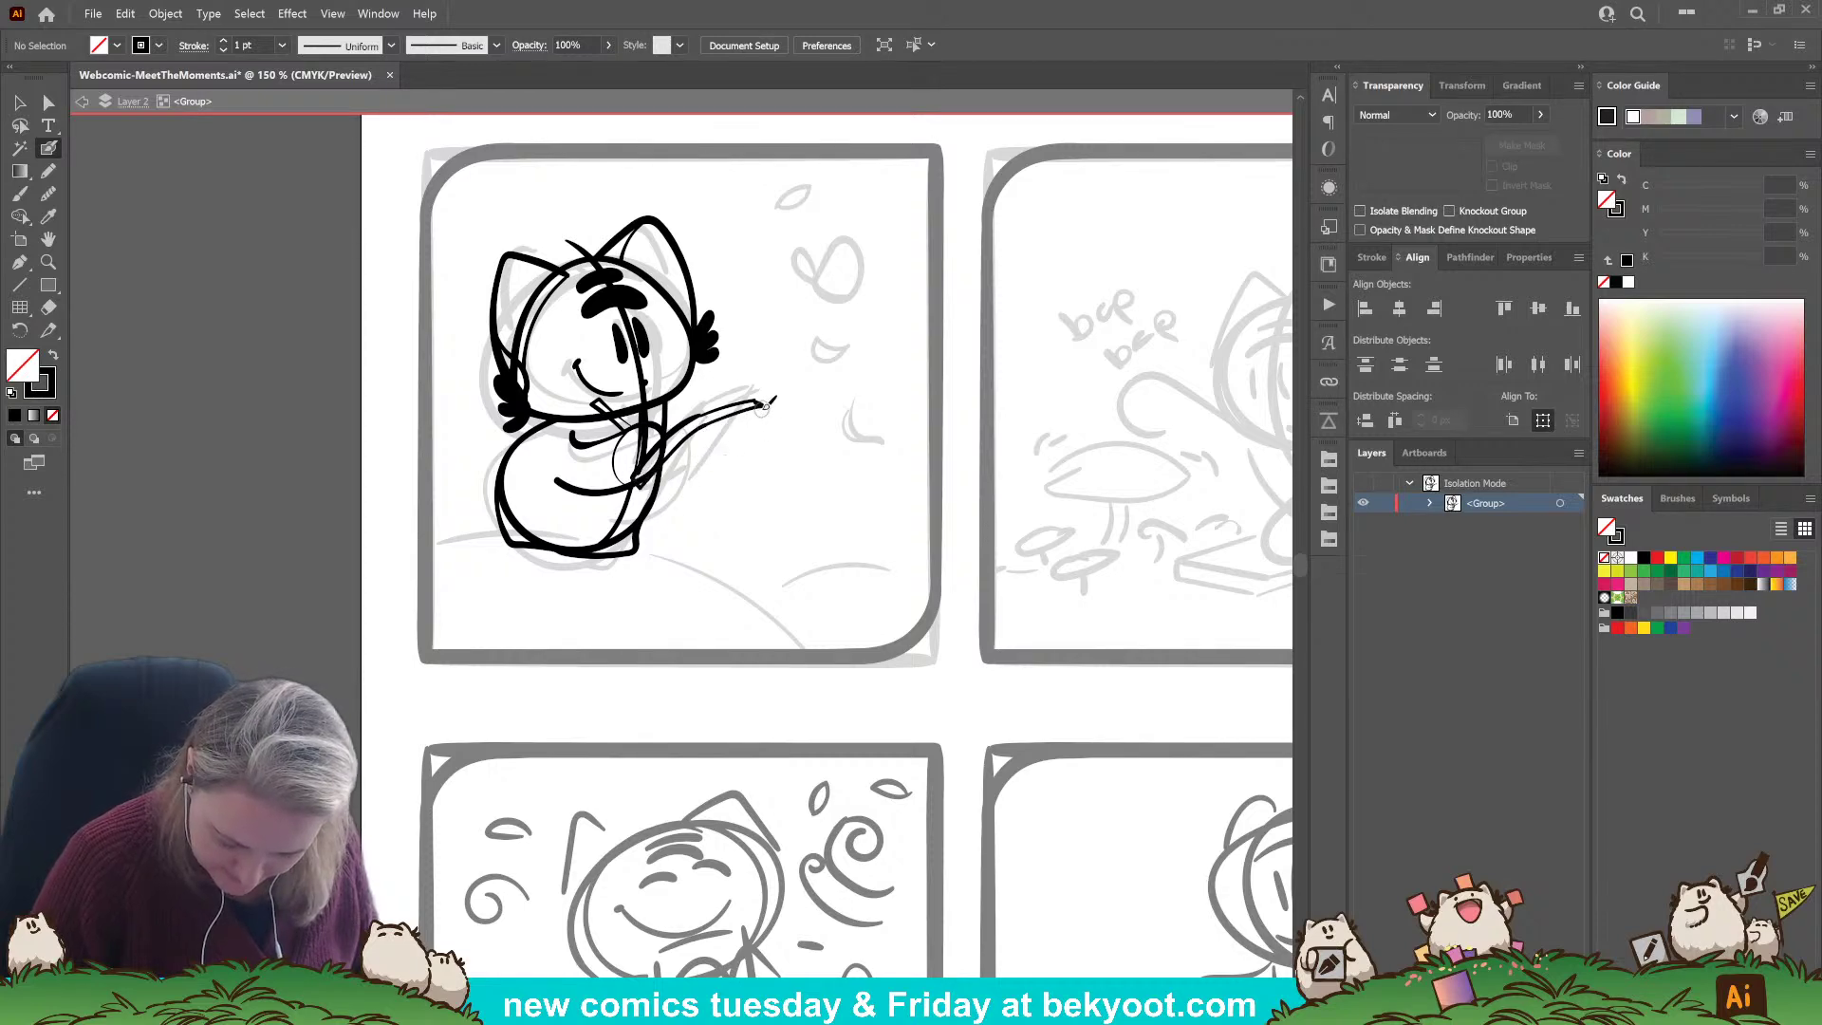
left_click_drag(700, 469, 665, 482)
mouse_move(718, 401)
left_mouse_down()
mouse_move(700, 420)
mouse_move(770, 397)
mouse_move(676, 414)
mouse_move(727, 454)
mouse_move(702, 458)
mouse_move(755, 406)
left_mouse_up()
key("ctrl+z")
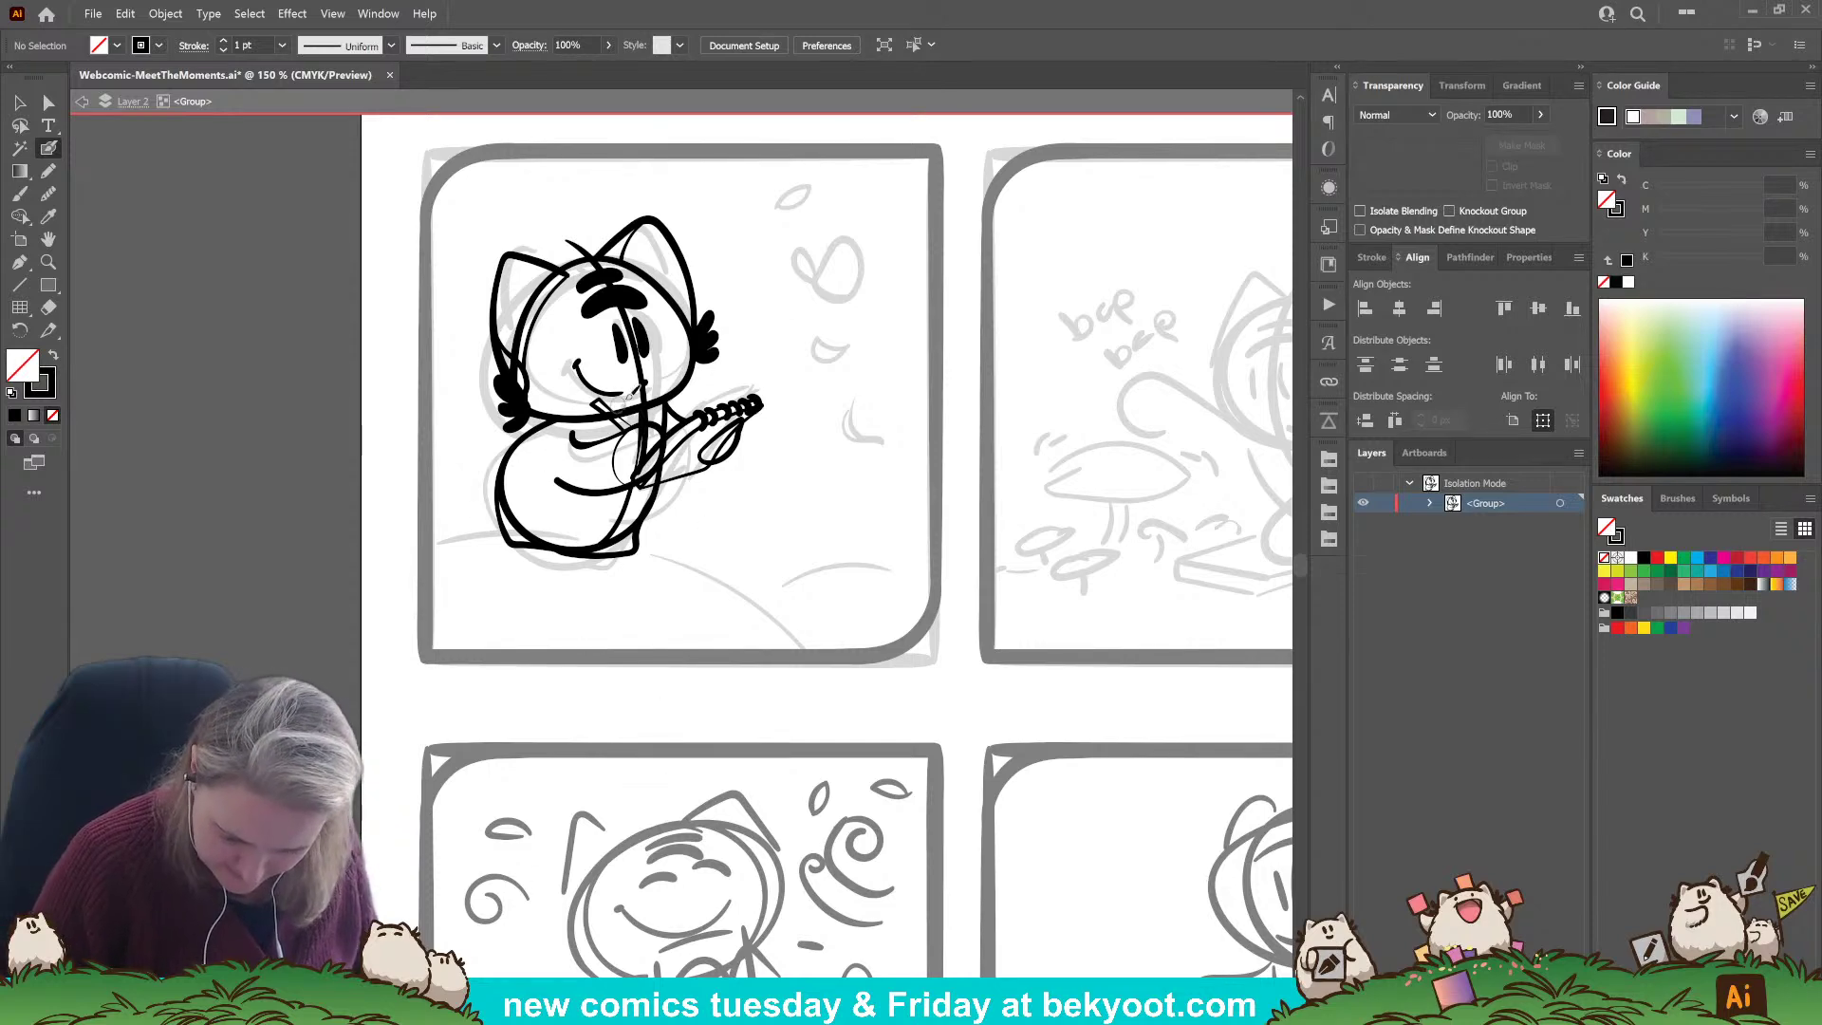
mouse_move(814, 281)
left_mouse_down()
mouse_move(841, 289)
mouse_move(822, 248)
mouse_move(875, 279)
mouse_move(831, 296)
mouse_move(795, 242)
mouse_move(822, 299)
mouse_move(867, 290)
left_mouse_up()
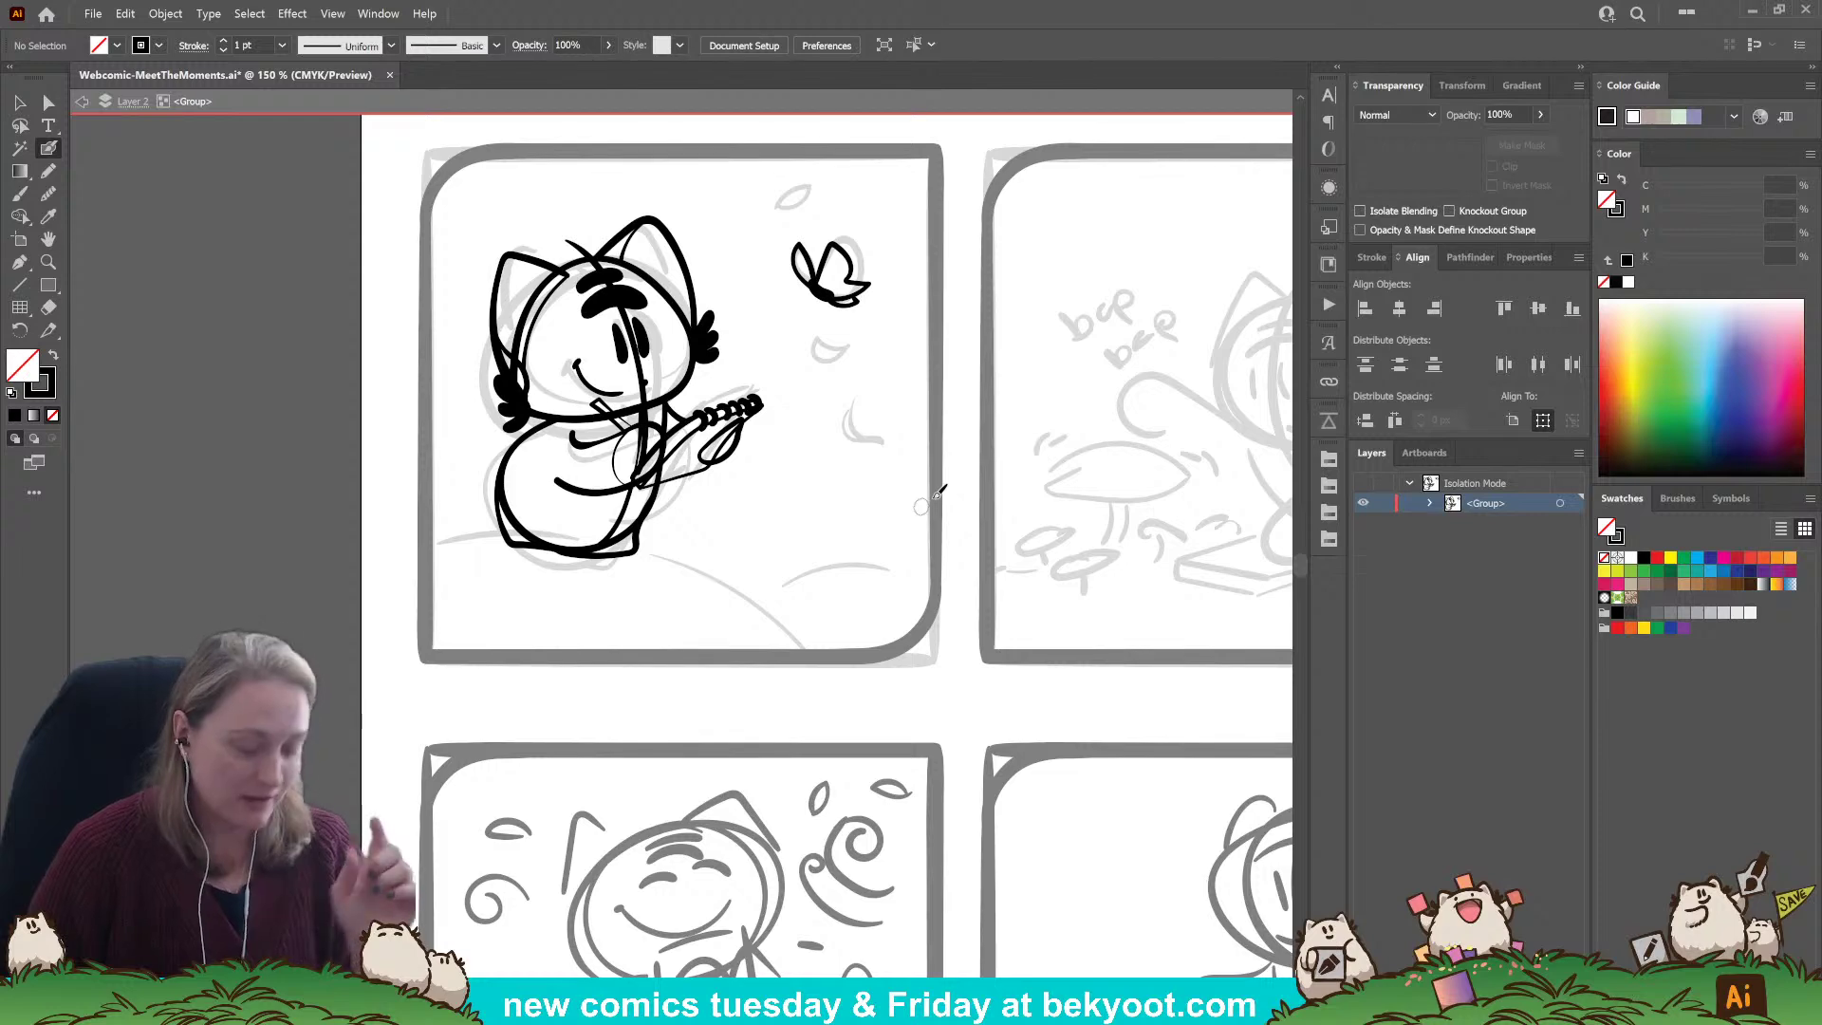
Remove the doubled section of head outline beside the left-hand ear and delete the curved centre guide line.
left_click_drag(549, 414, 552, 410)
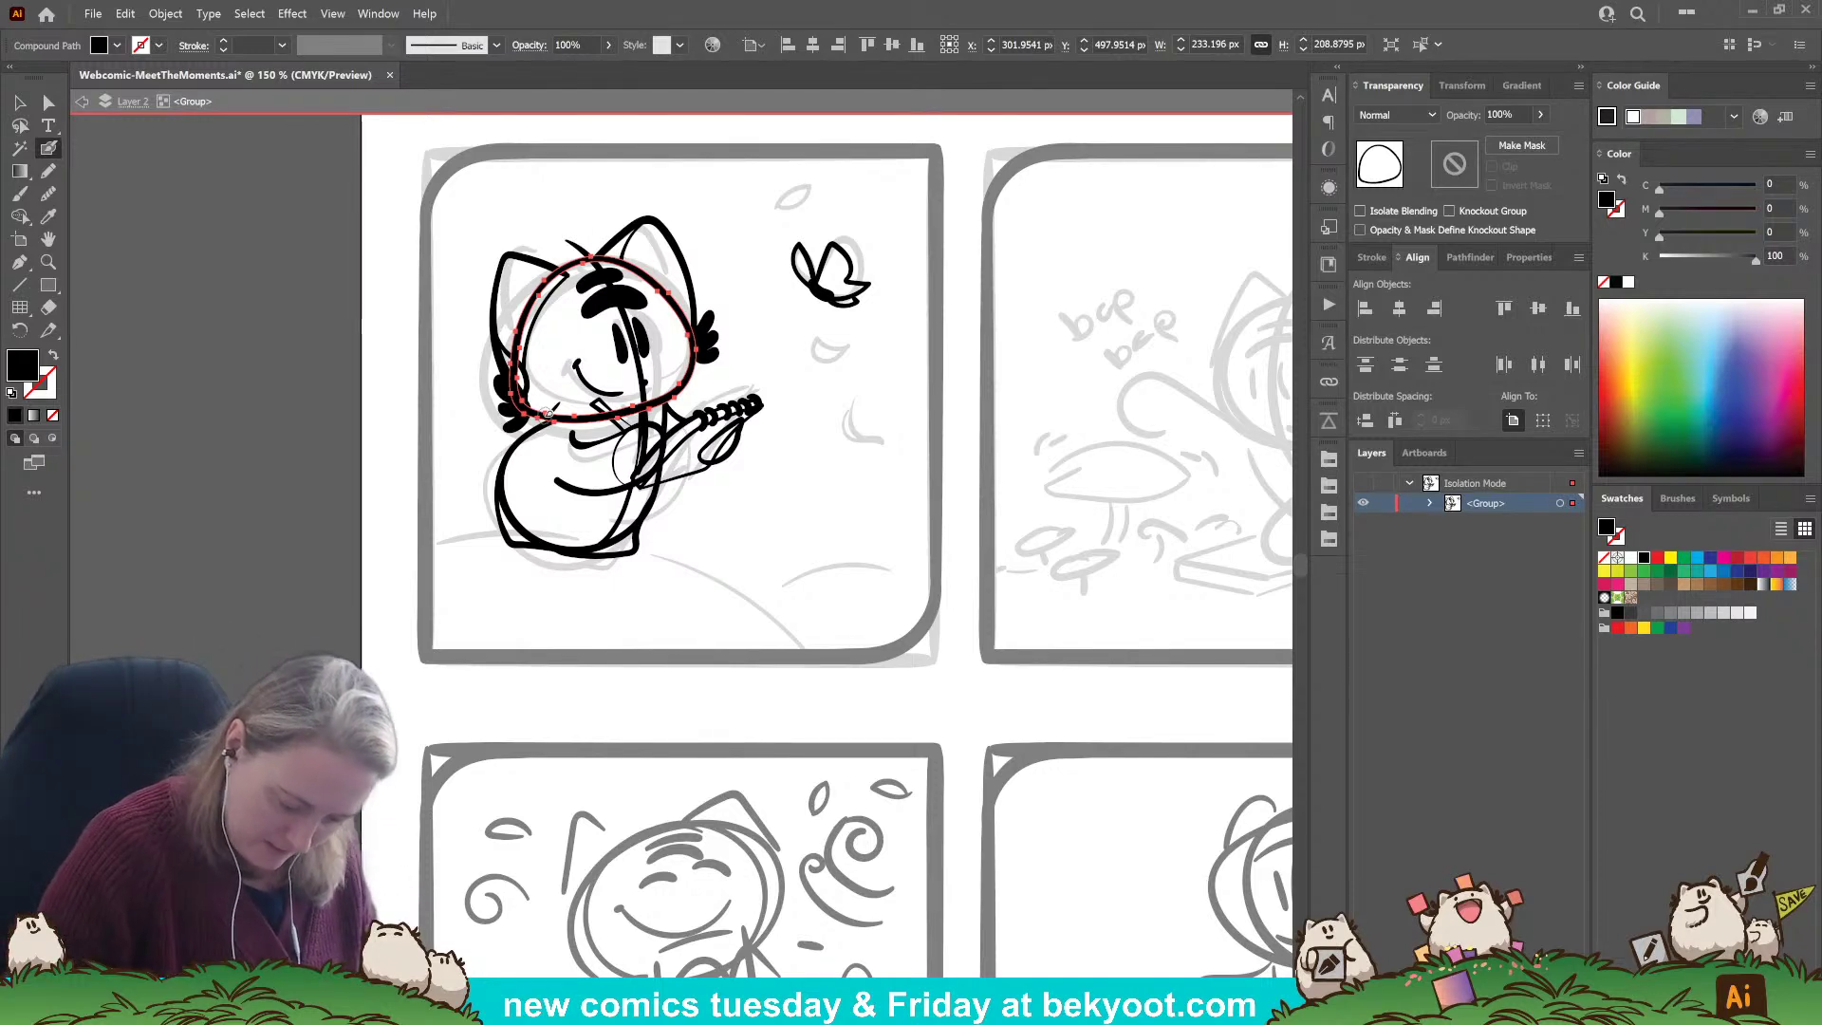
mouse_move(518, 337)
left_mouse_down()
mouse_move(514, 365)
mouse_move(529, 299)
mouse_move(558, 274)
left_mouse_up()
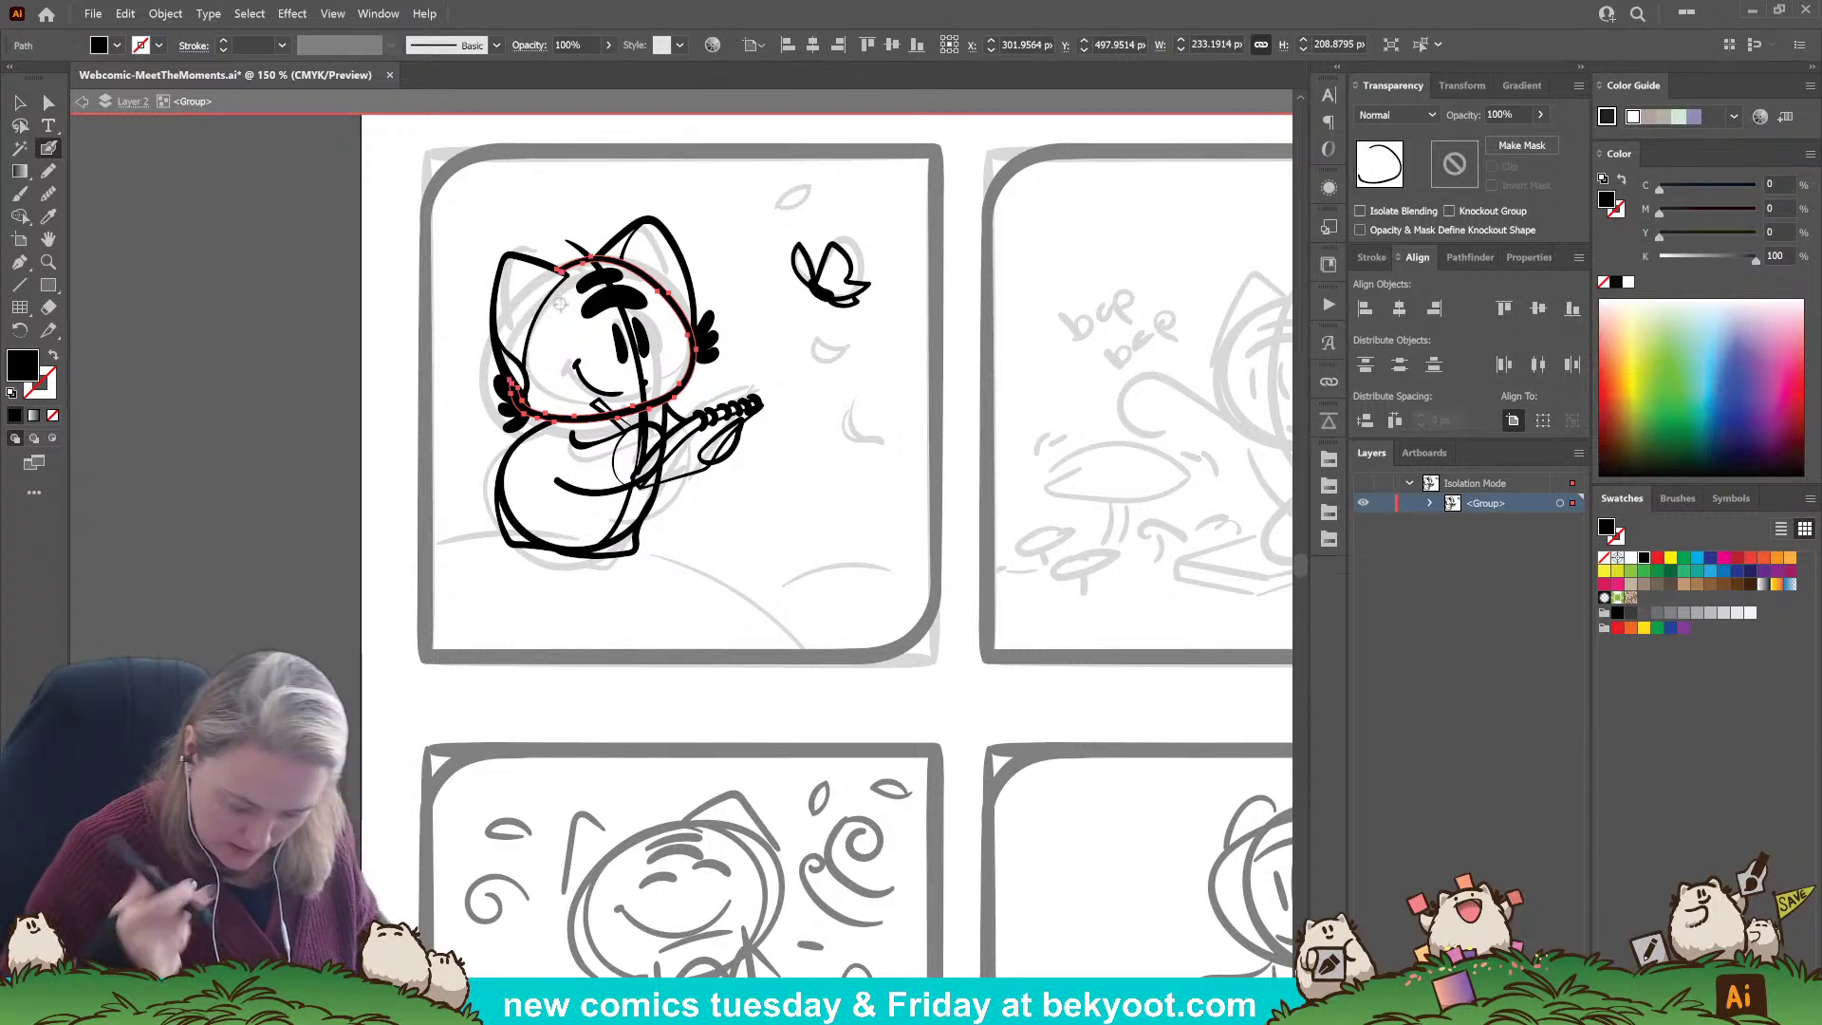
left_click(670, 519, "ctrl")
left_click(634, 521, "ctrl")
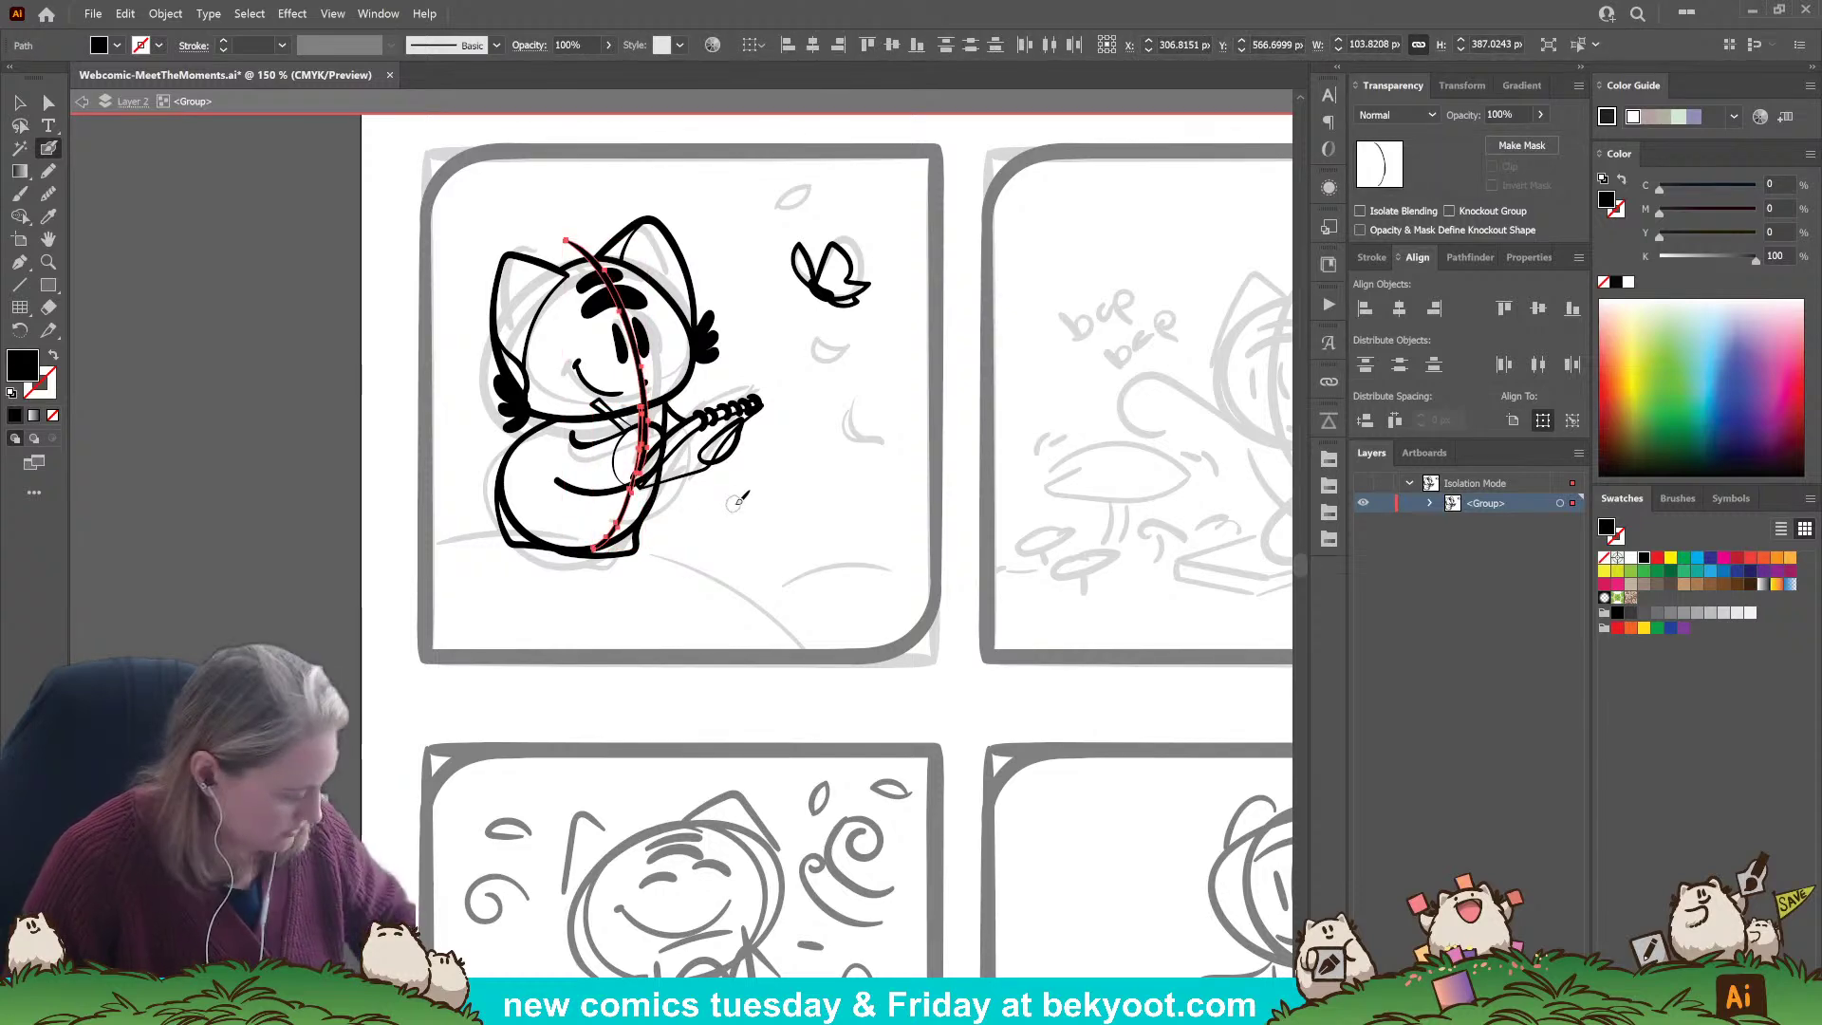
key("Delete")
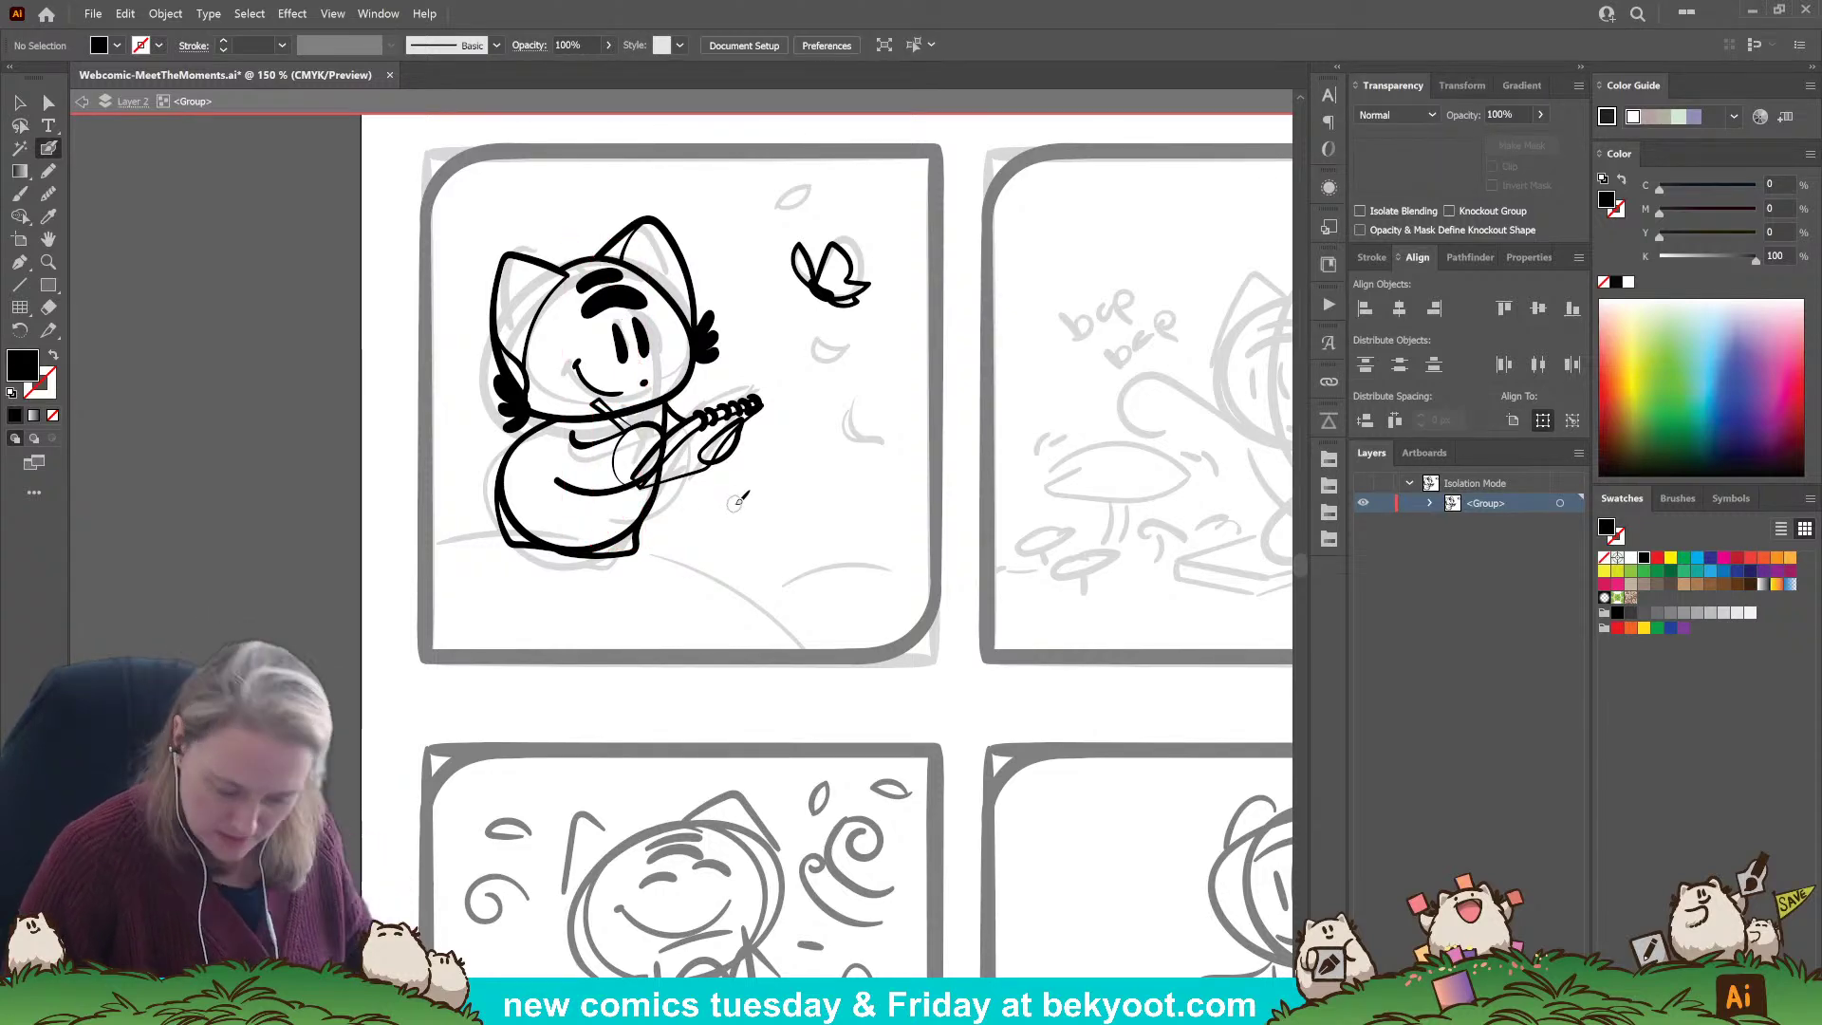
Smooth the two dark forehead stripes on the character and deselect them.
left_click(618, 303, "ctrl")
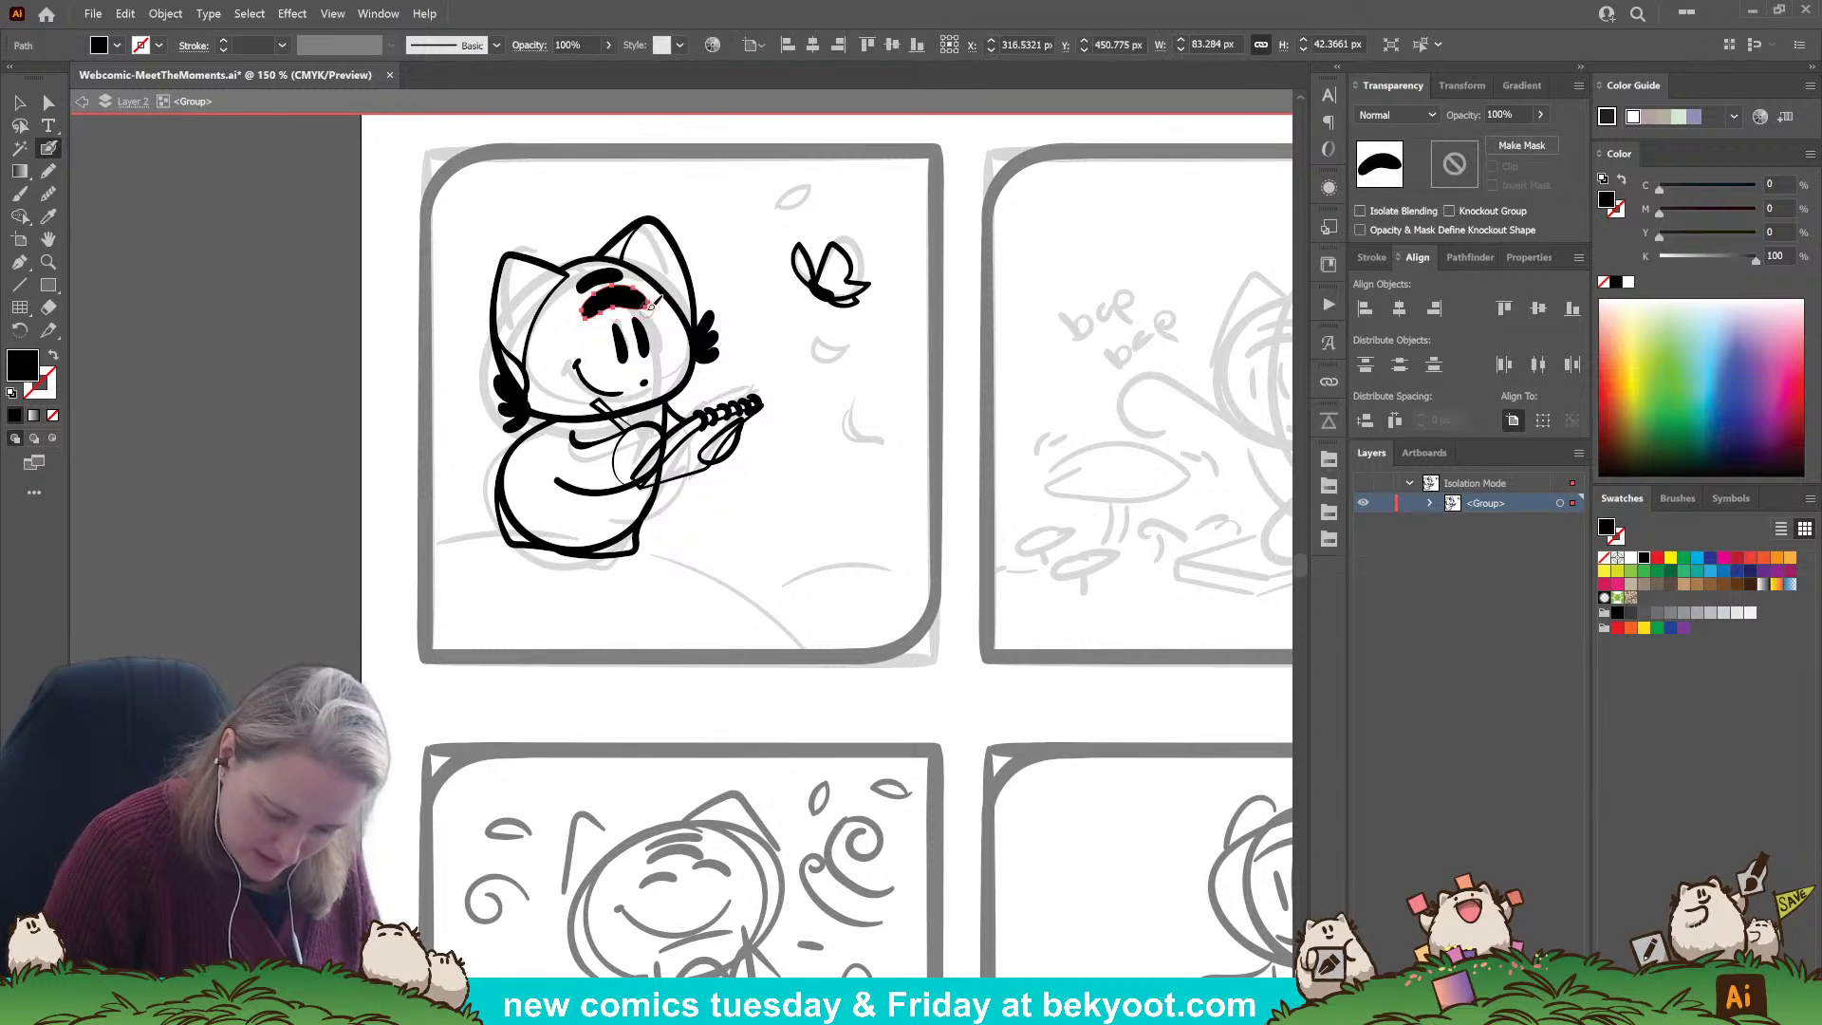
left_click_drag(618, 318, 627, 265)
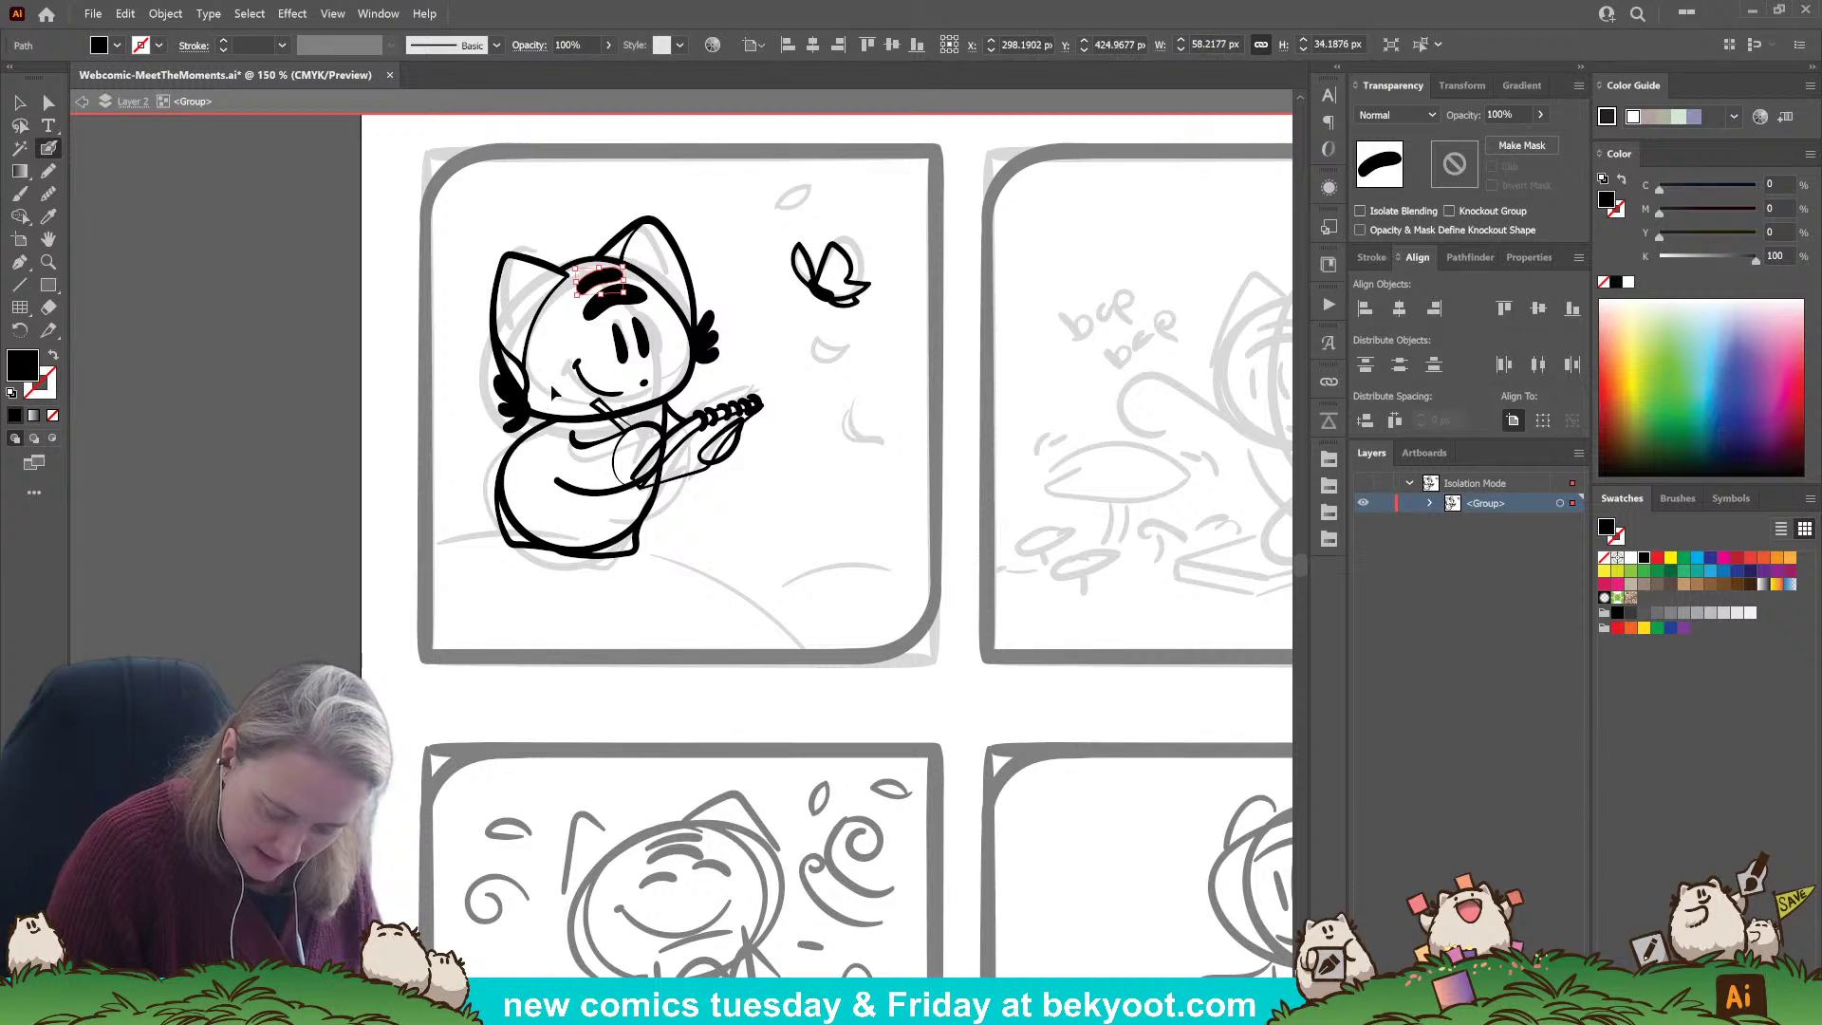
left_click(715, 240, "ctrl")
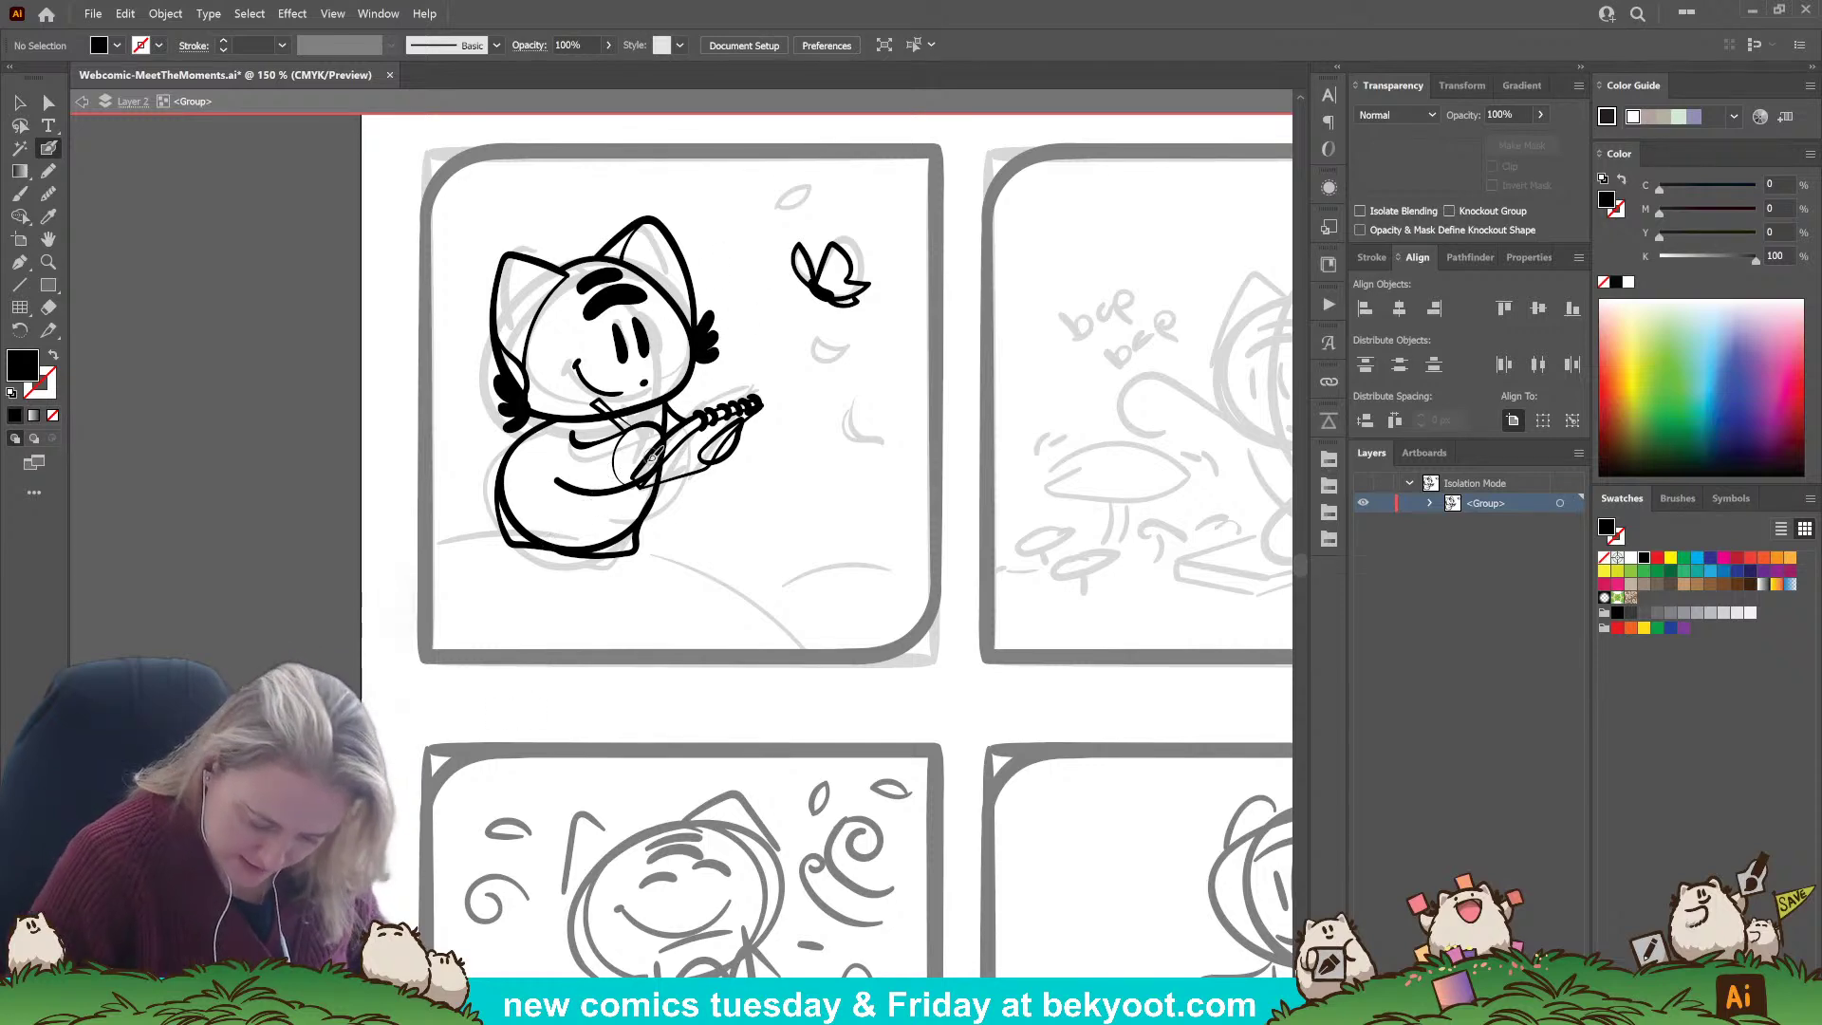
Ink a crescent-shaped petal beneath the butterfly and a small slim petal lower down in the air.
key("shift+x")
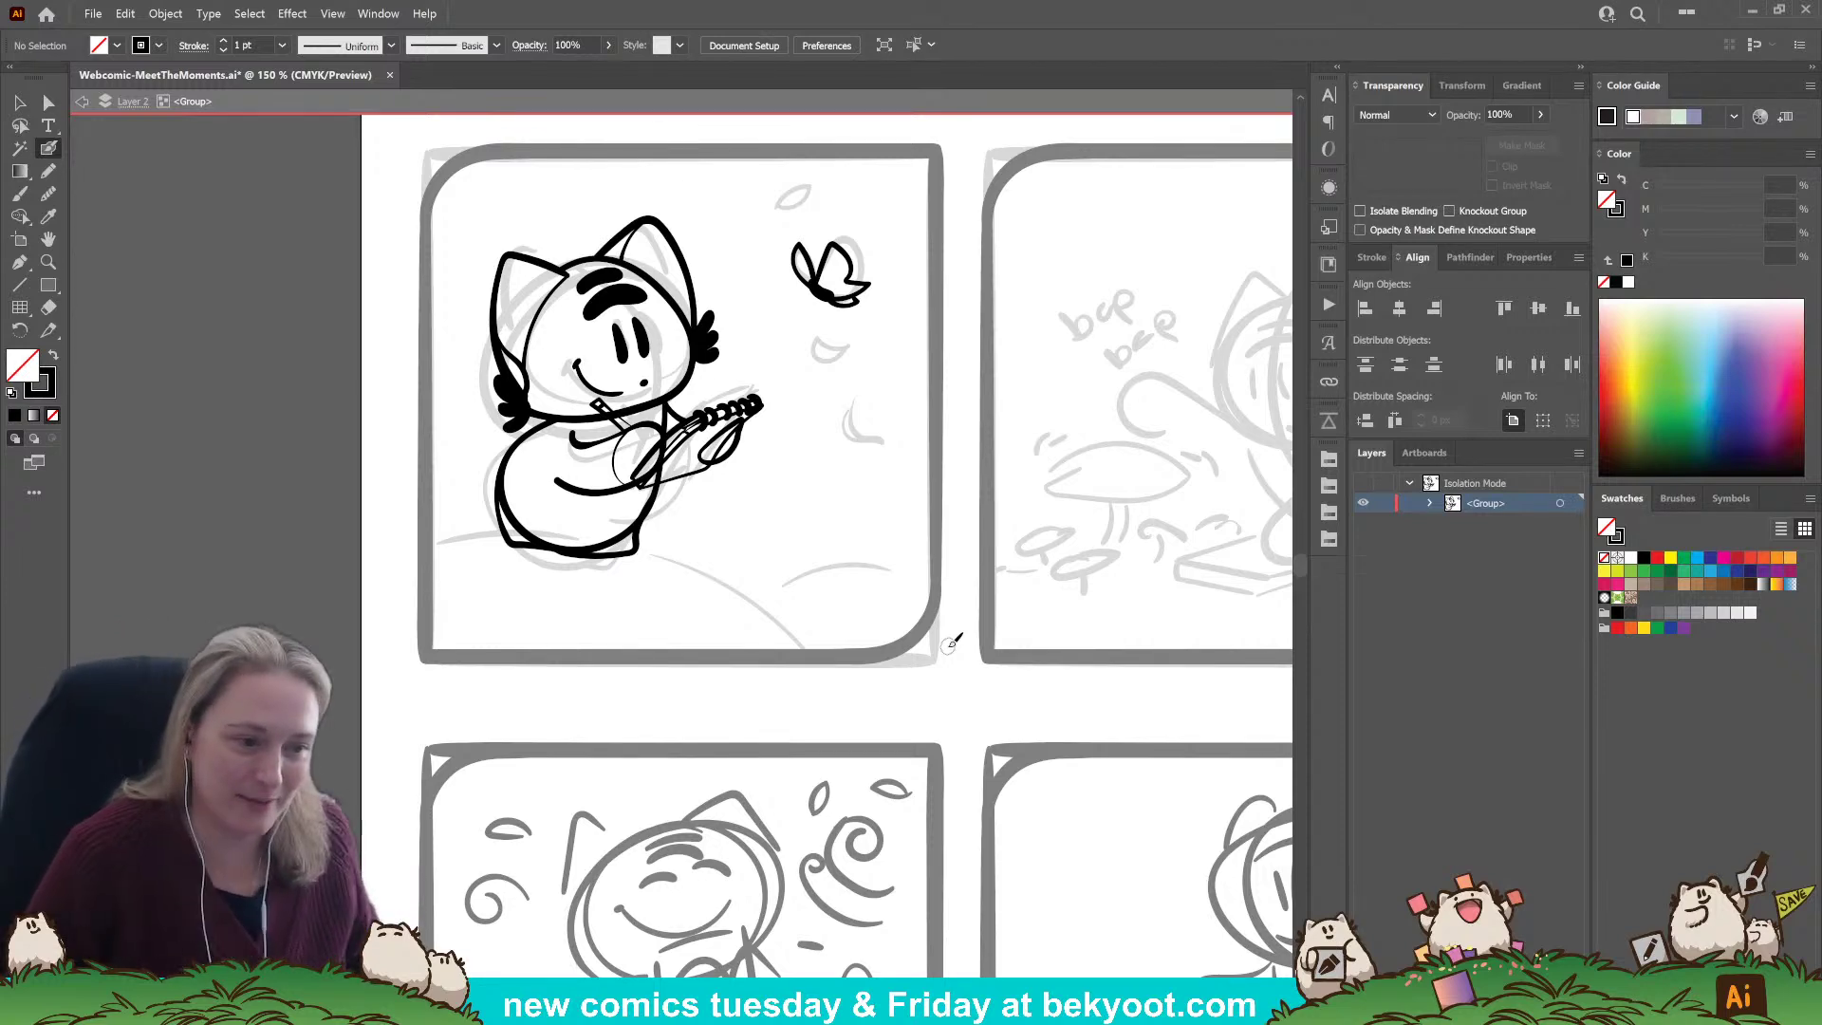
scroll(644, 624, "up", 1)
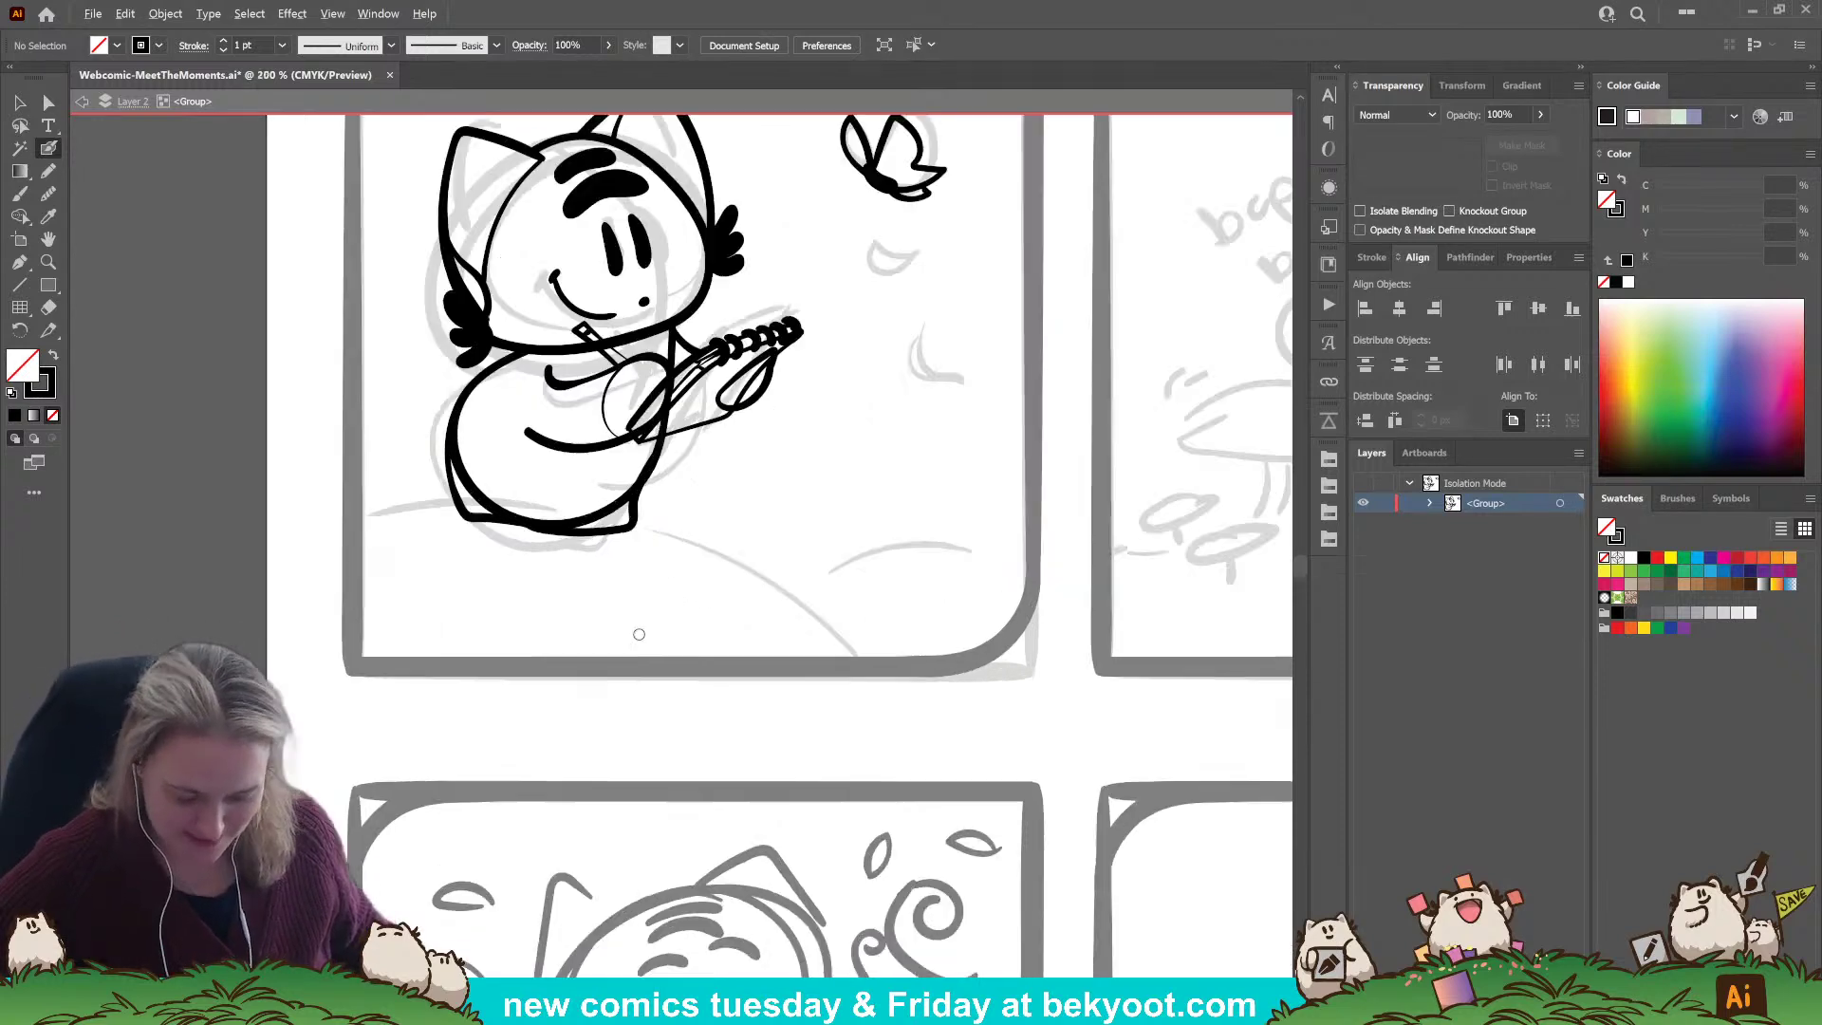
left_click_drag(814, 476, 747, 664)
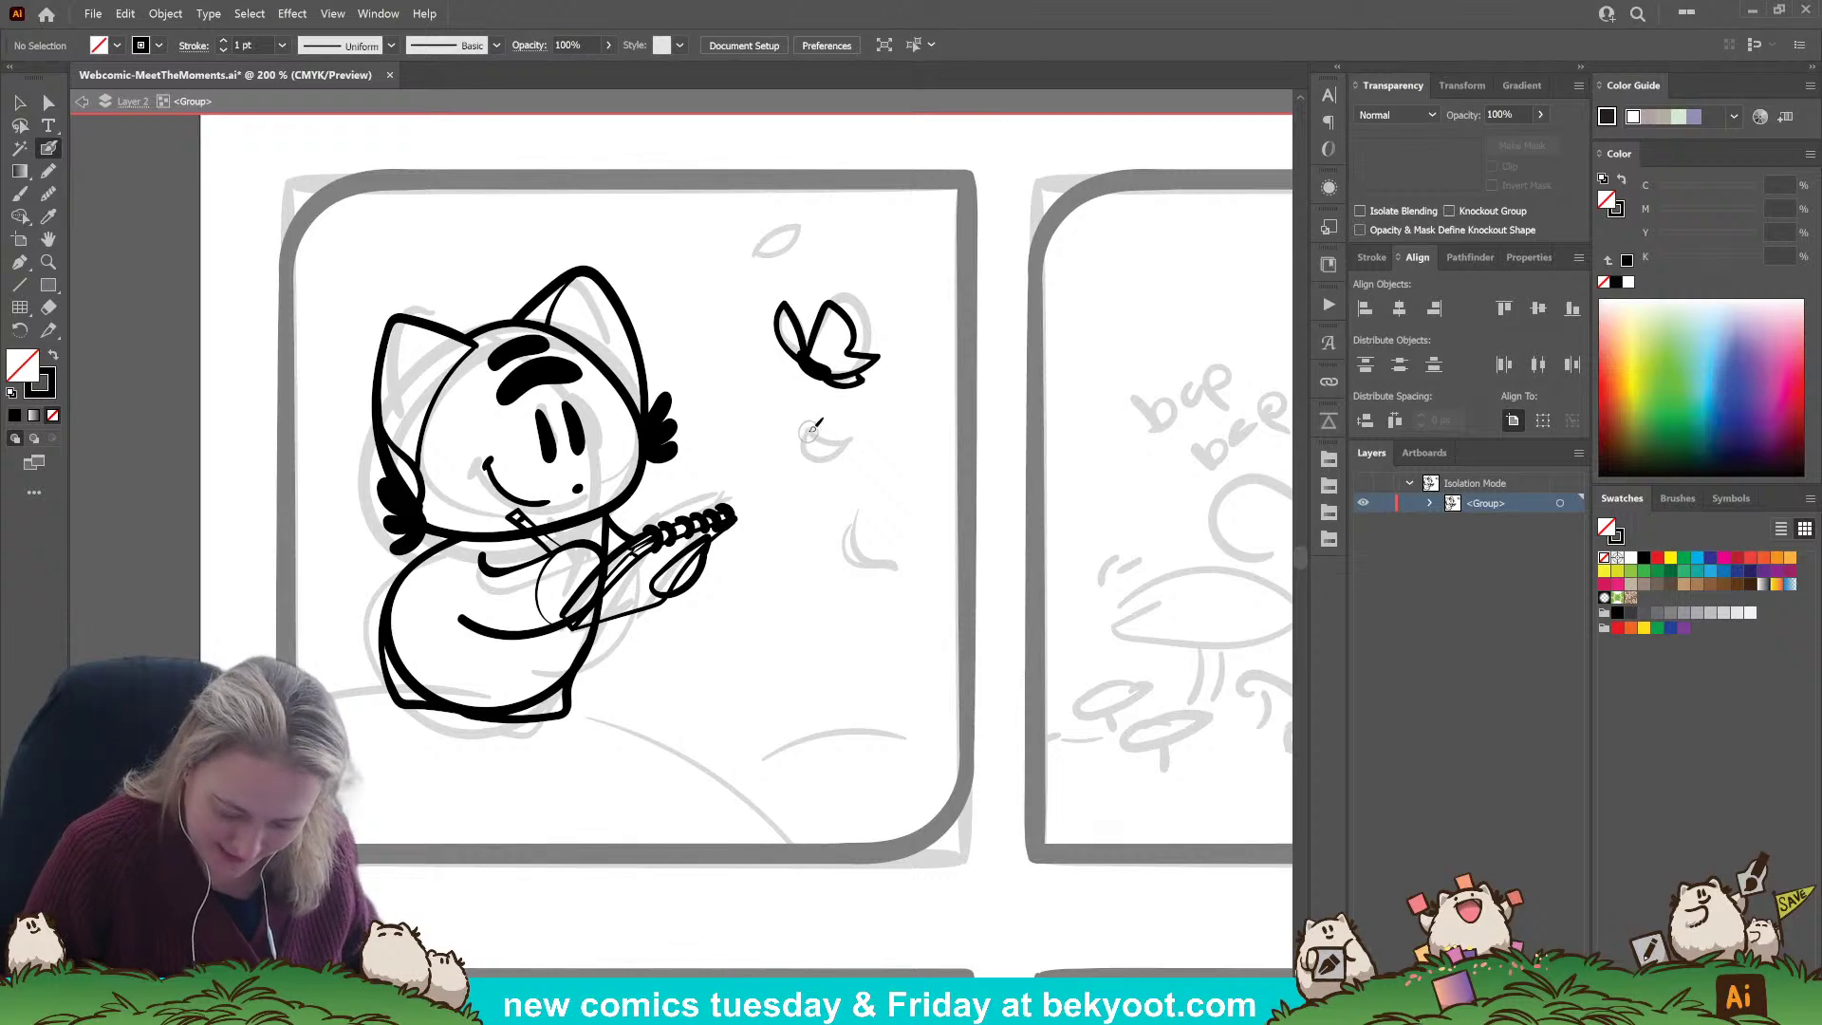
left_click_drag(806, 432, 854, 436)
mouse_move(854, 438)
left_mouse_down()
mouse_move(835, 459)
mouse_move(804, 432)
left_mouse_up()
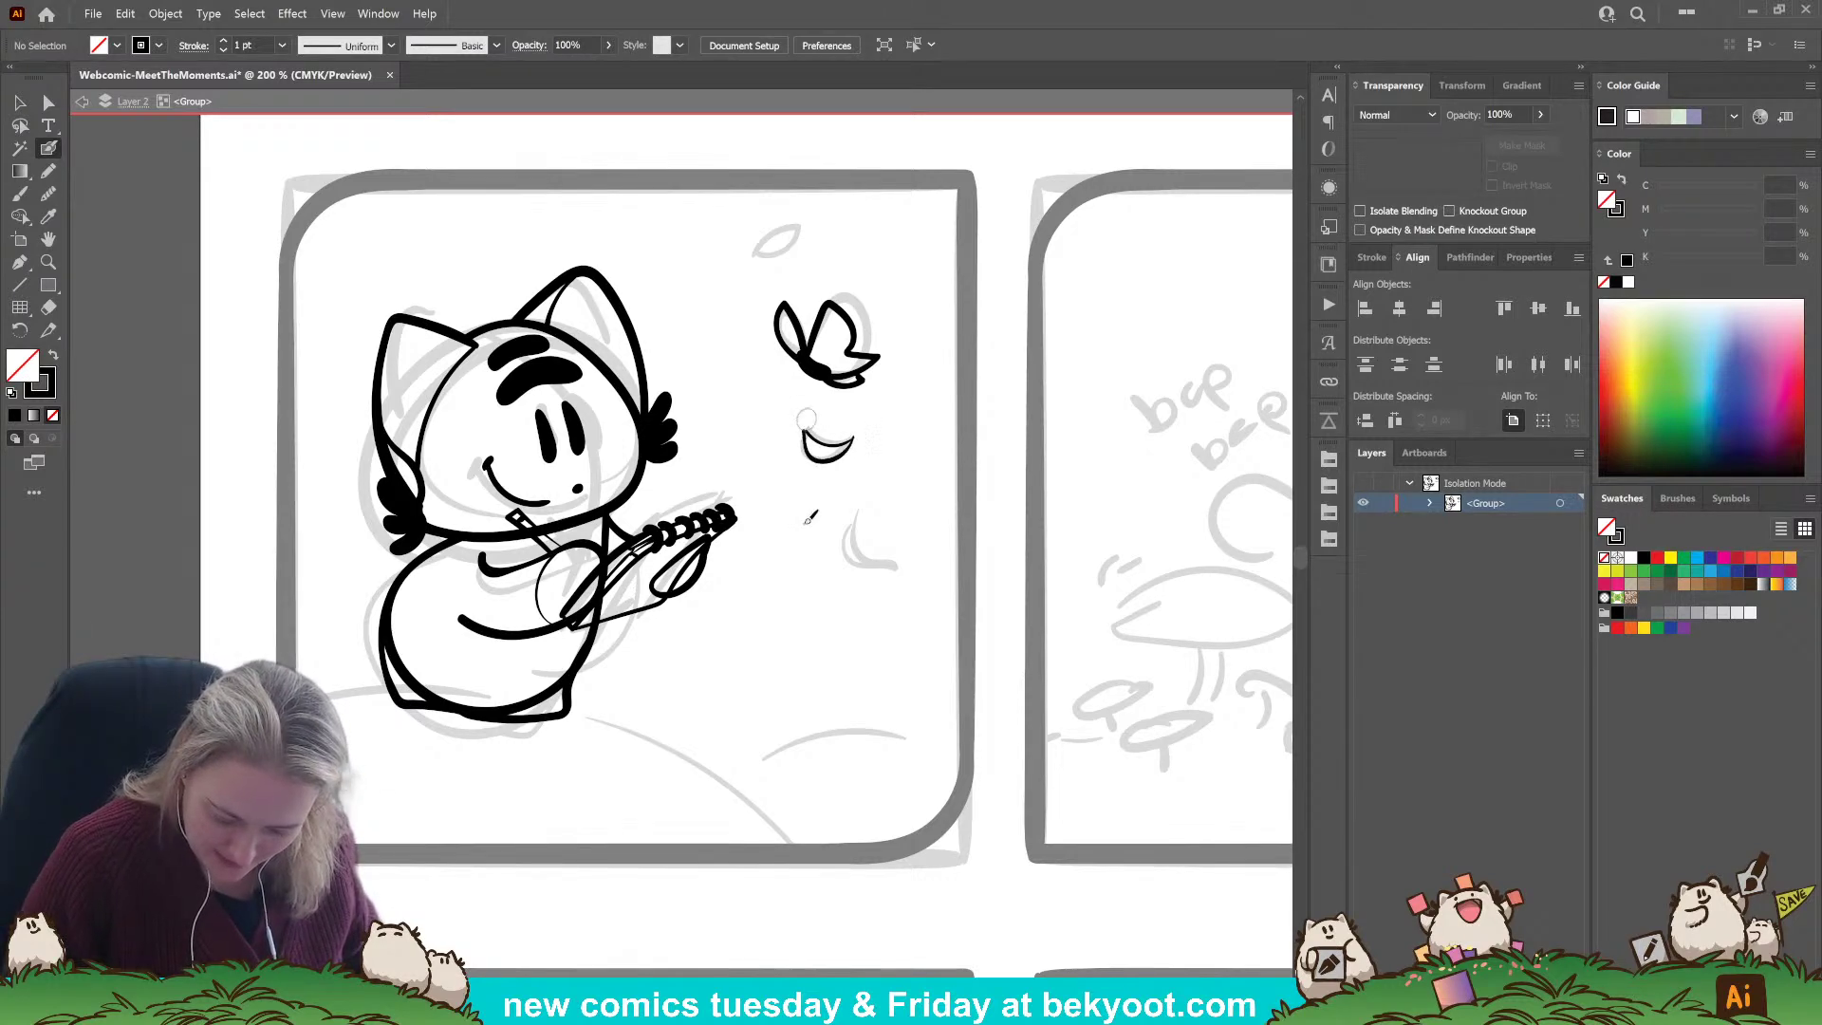
key("ctrl+z")
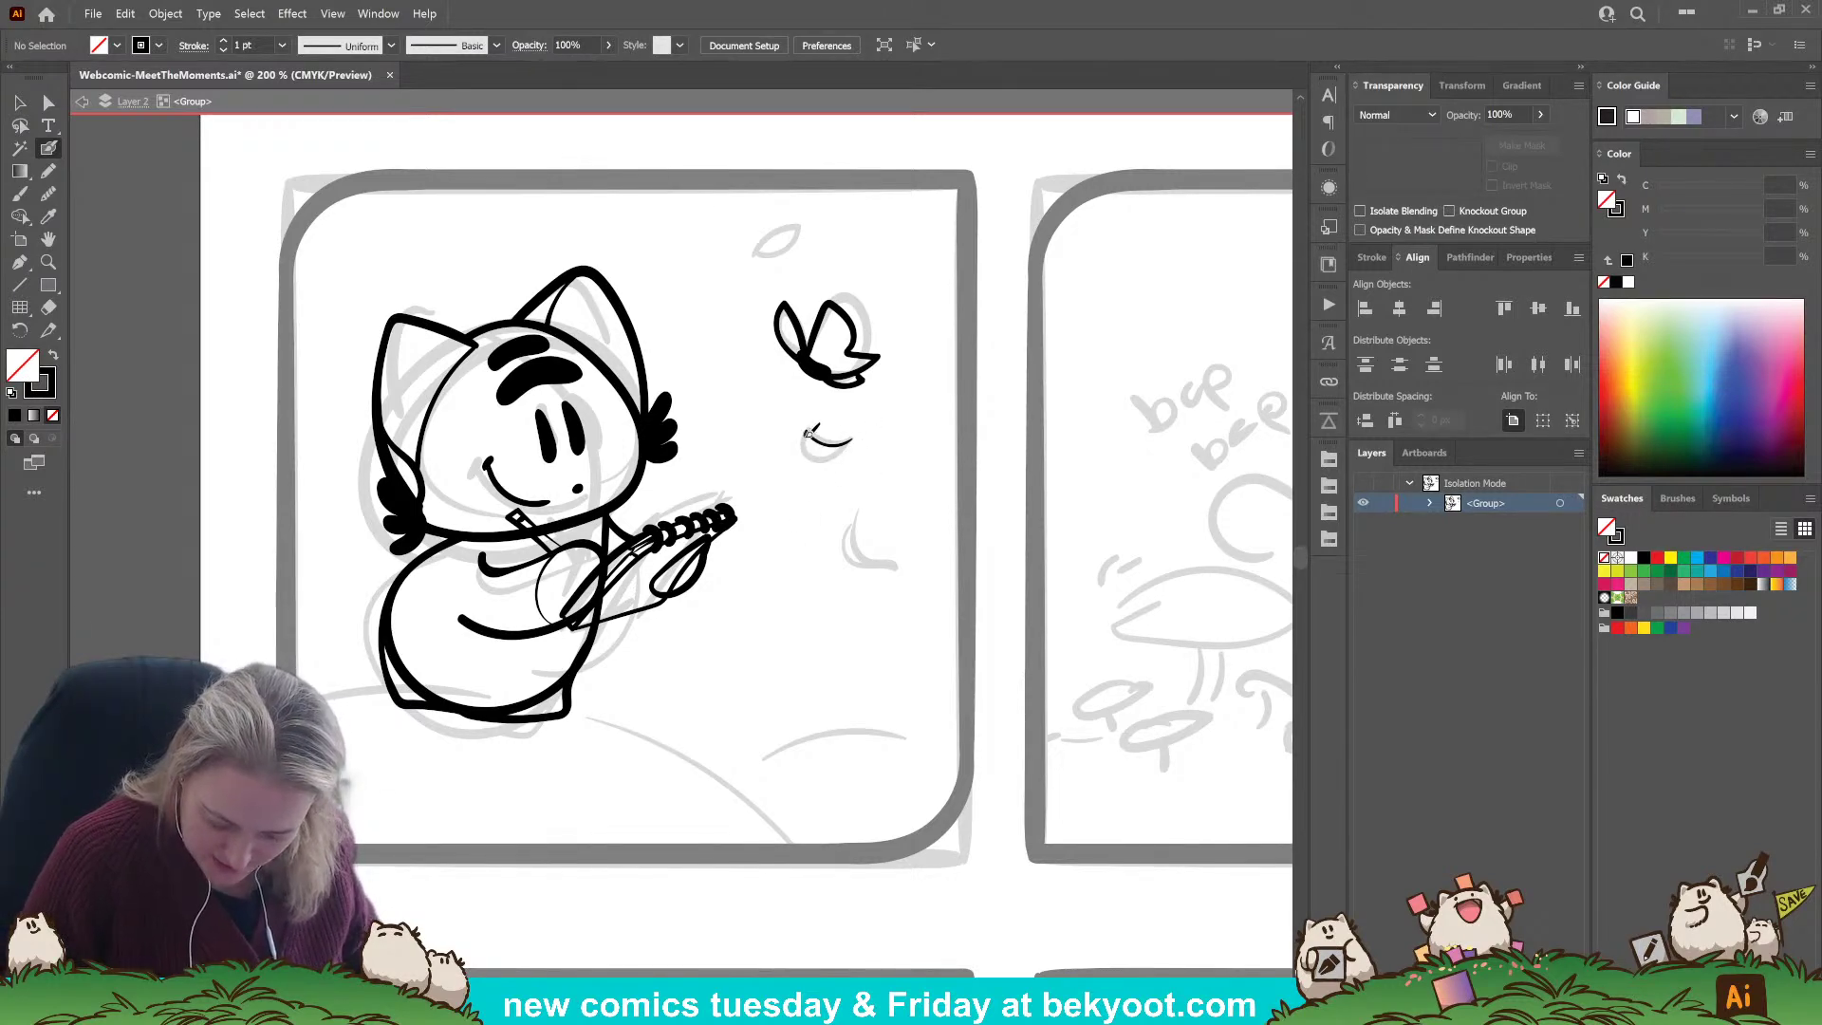
mouse_move(805, 433)
left_mouse_down()
mouse_move(834, 454)
mouse_move(852, 440)
left_mouse_up()
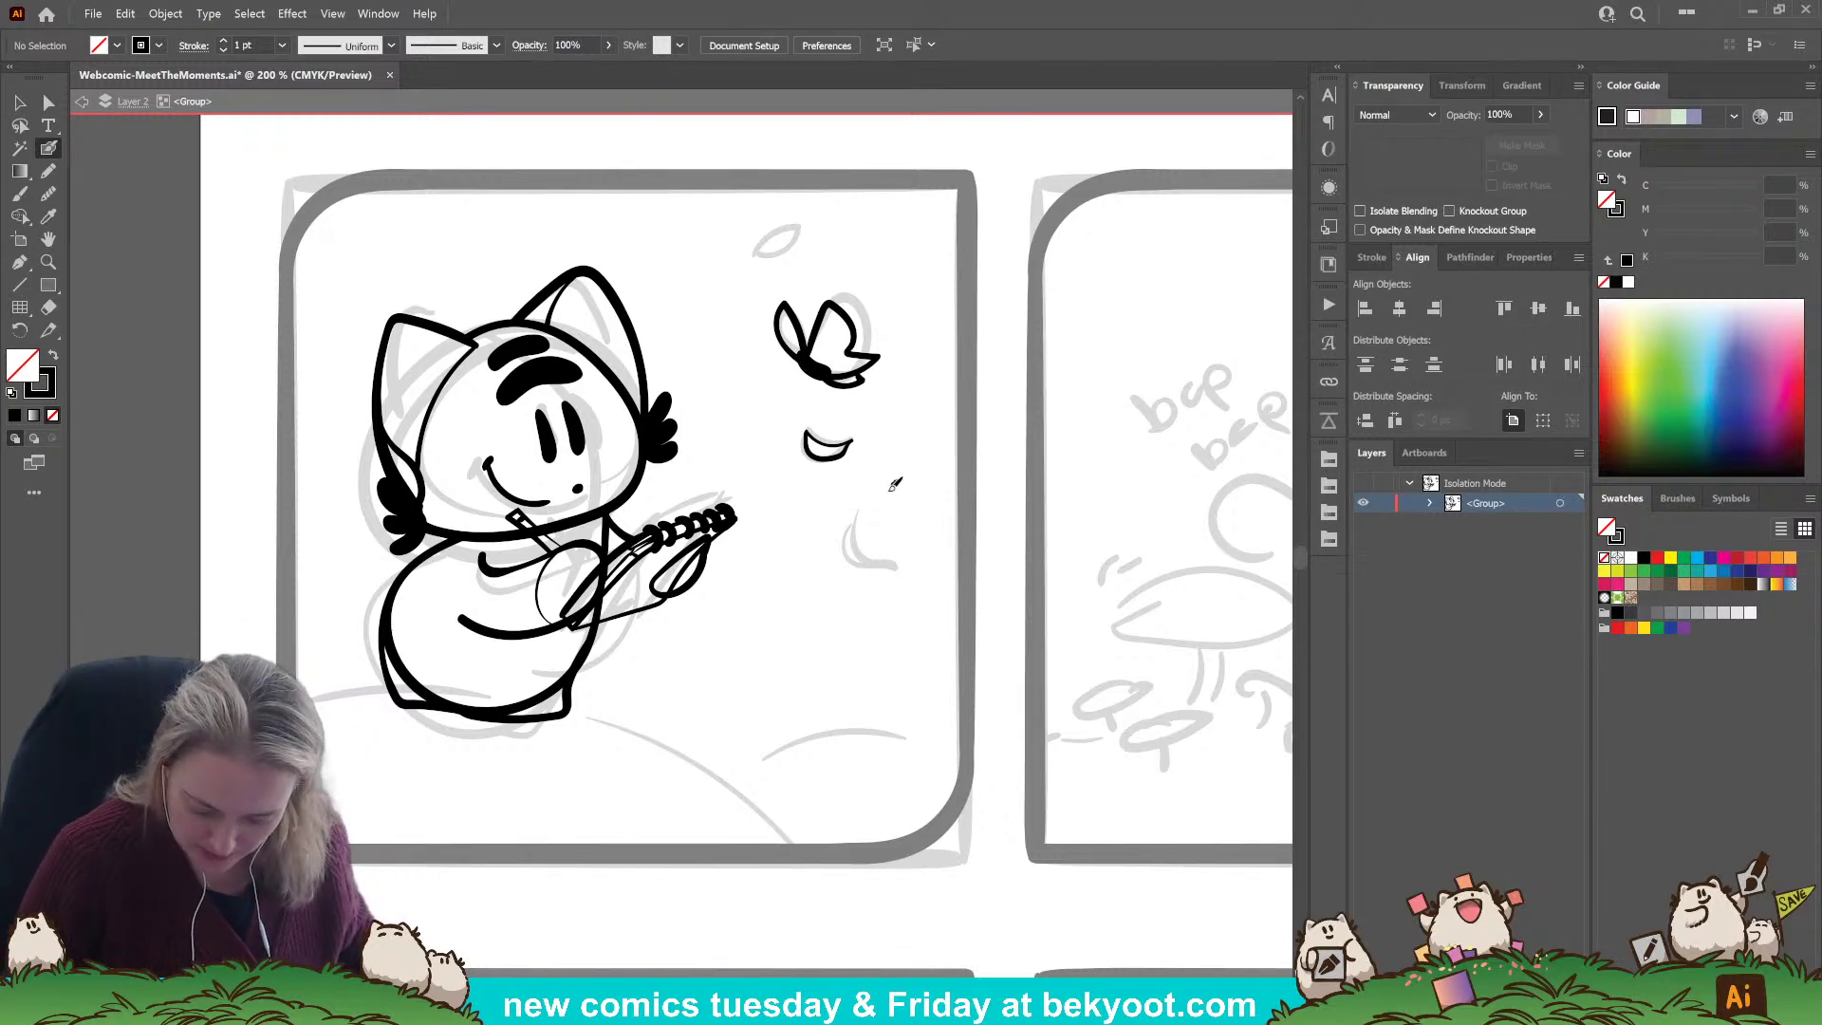
left_click_drag(897, 479, 905, 481)
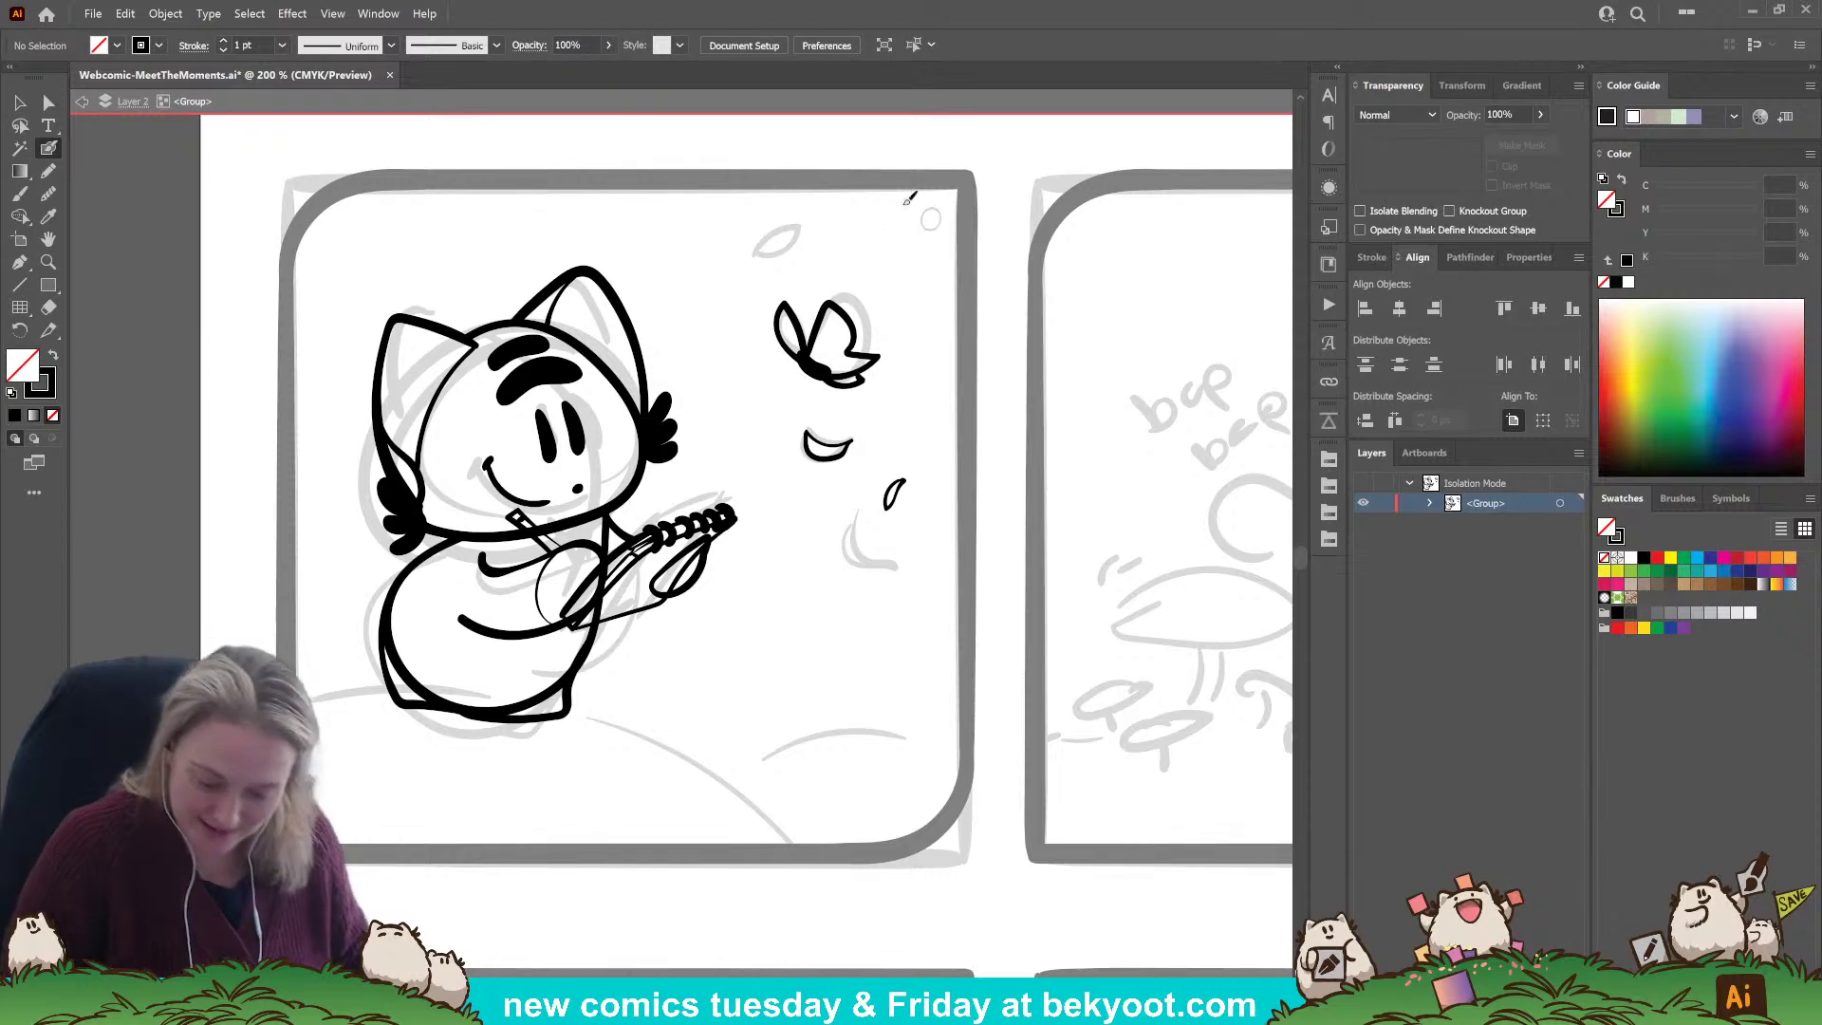
Ink three more drifting petals: one above the butterfly, a curved one beneath the slim petal and a small one below the guitar.
mouse_move(784, 225)
left_mouse_down()
mouse_move(754, 224)
mouse_move(787, 216)
mouse_move(780, 243)
mouse_move(756, 231)
mouse_move(803, 216)
mouse_move(753, 243)
left_mouse_up()
key("ctrl+z")
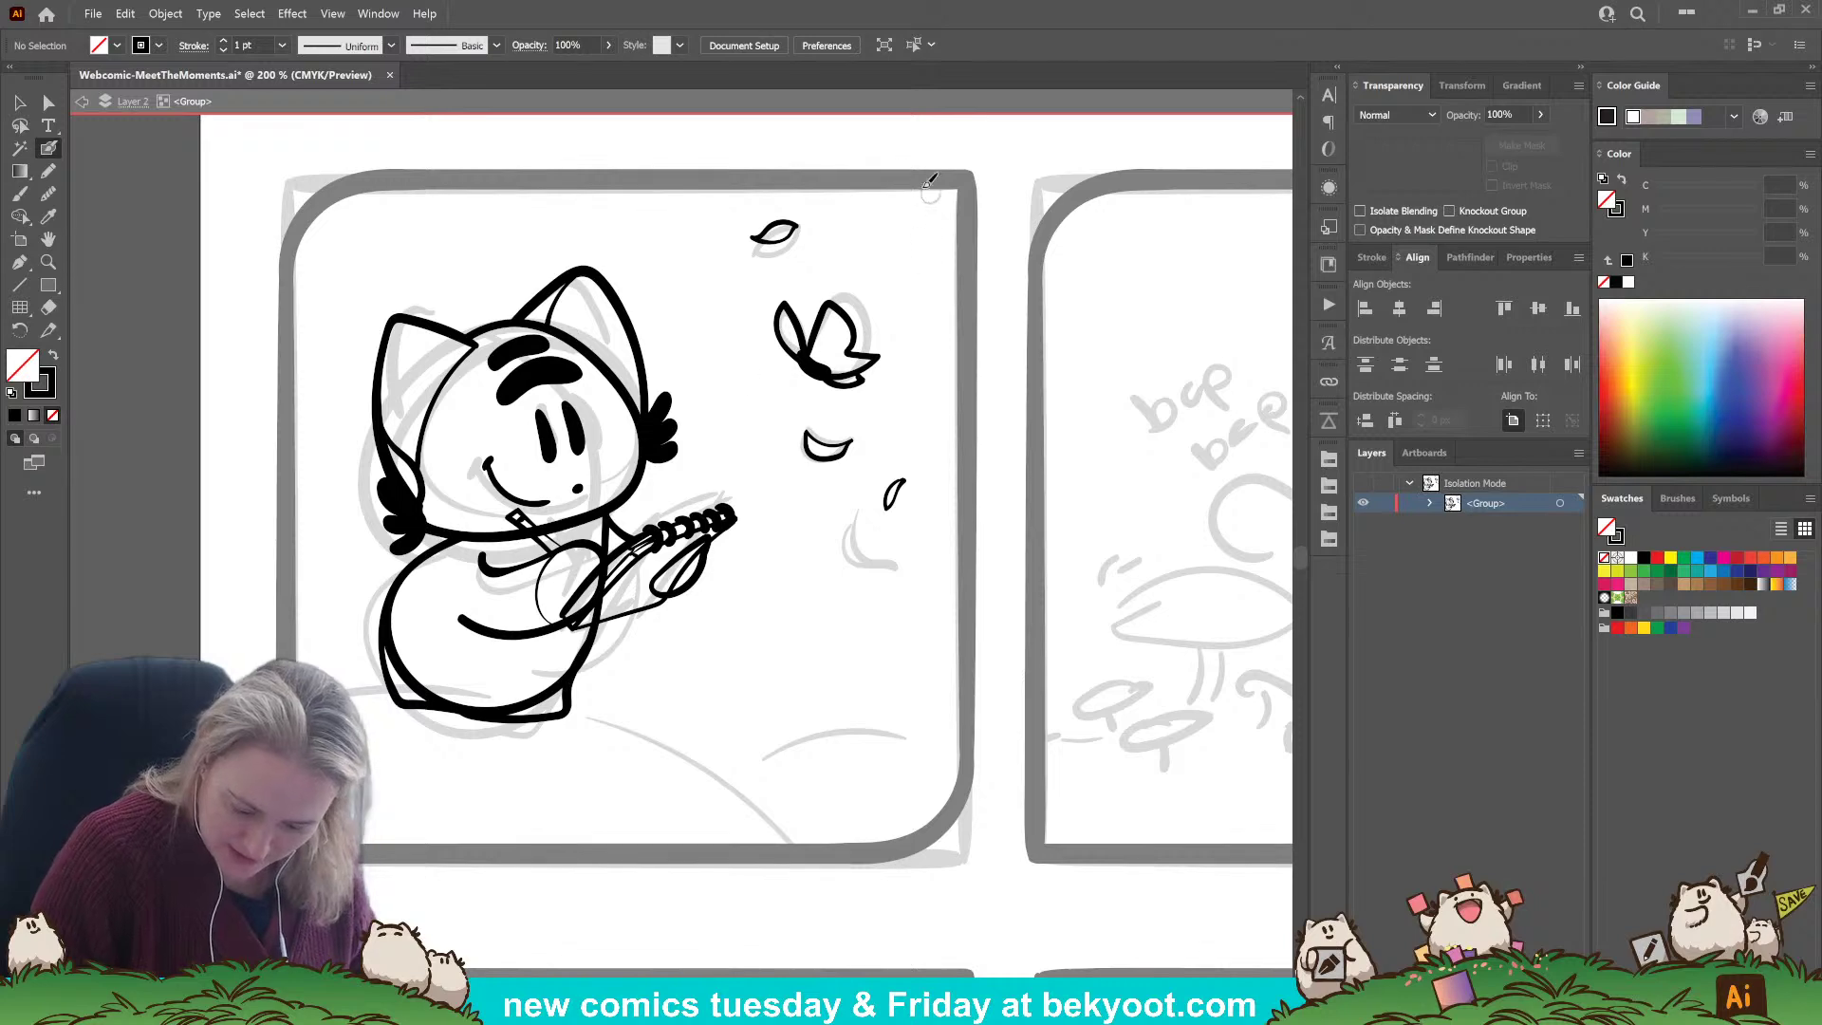
mouse_move(850, 525)
left_mouse_down()
mouse_move(869, 556)
mouse_move(847, 556)
mouse_move(850, 525)
mouse_move(892, 555)
mouse_move(852, 547)
left_mouse_up()
key("ctrl+z")
key("ctrl+z")
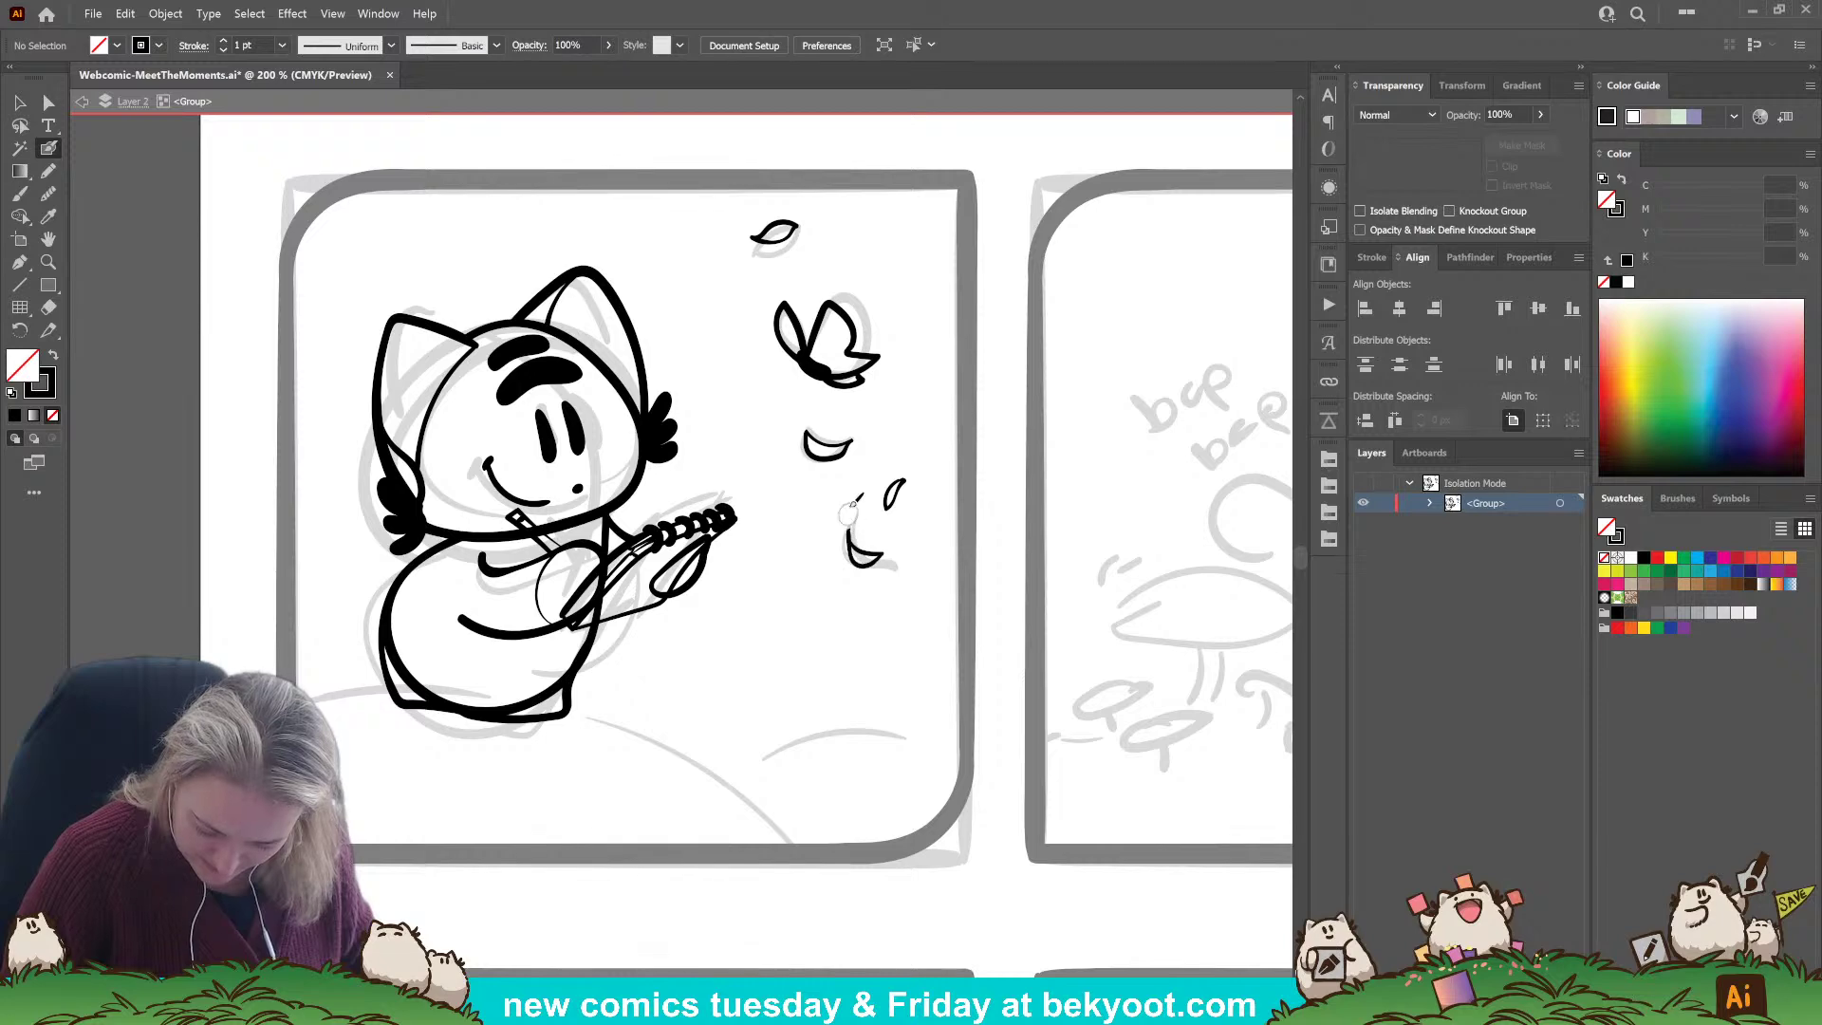
mouse_move(719, 625)
left_mouse_down()
mouse_move(741, 623)
mouse_move(714, 624)
left_mouse_up()
key("ctrl+z")
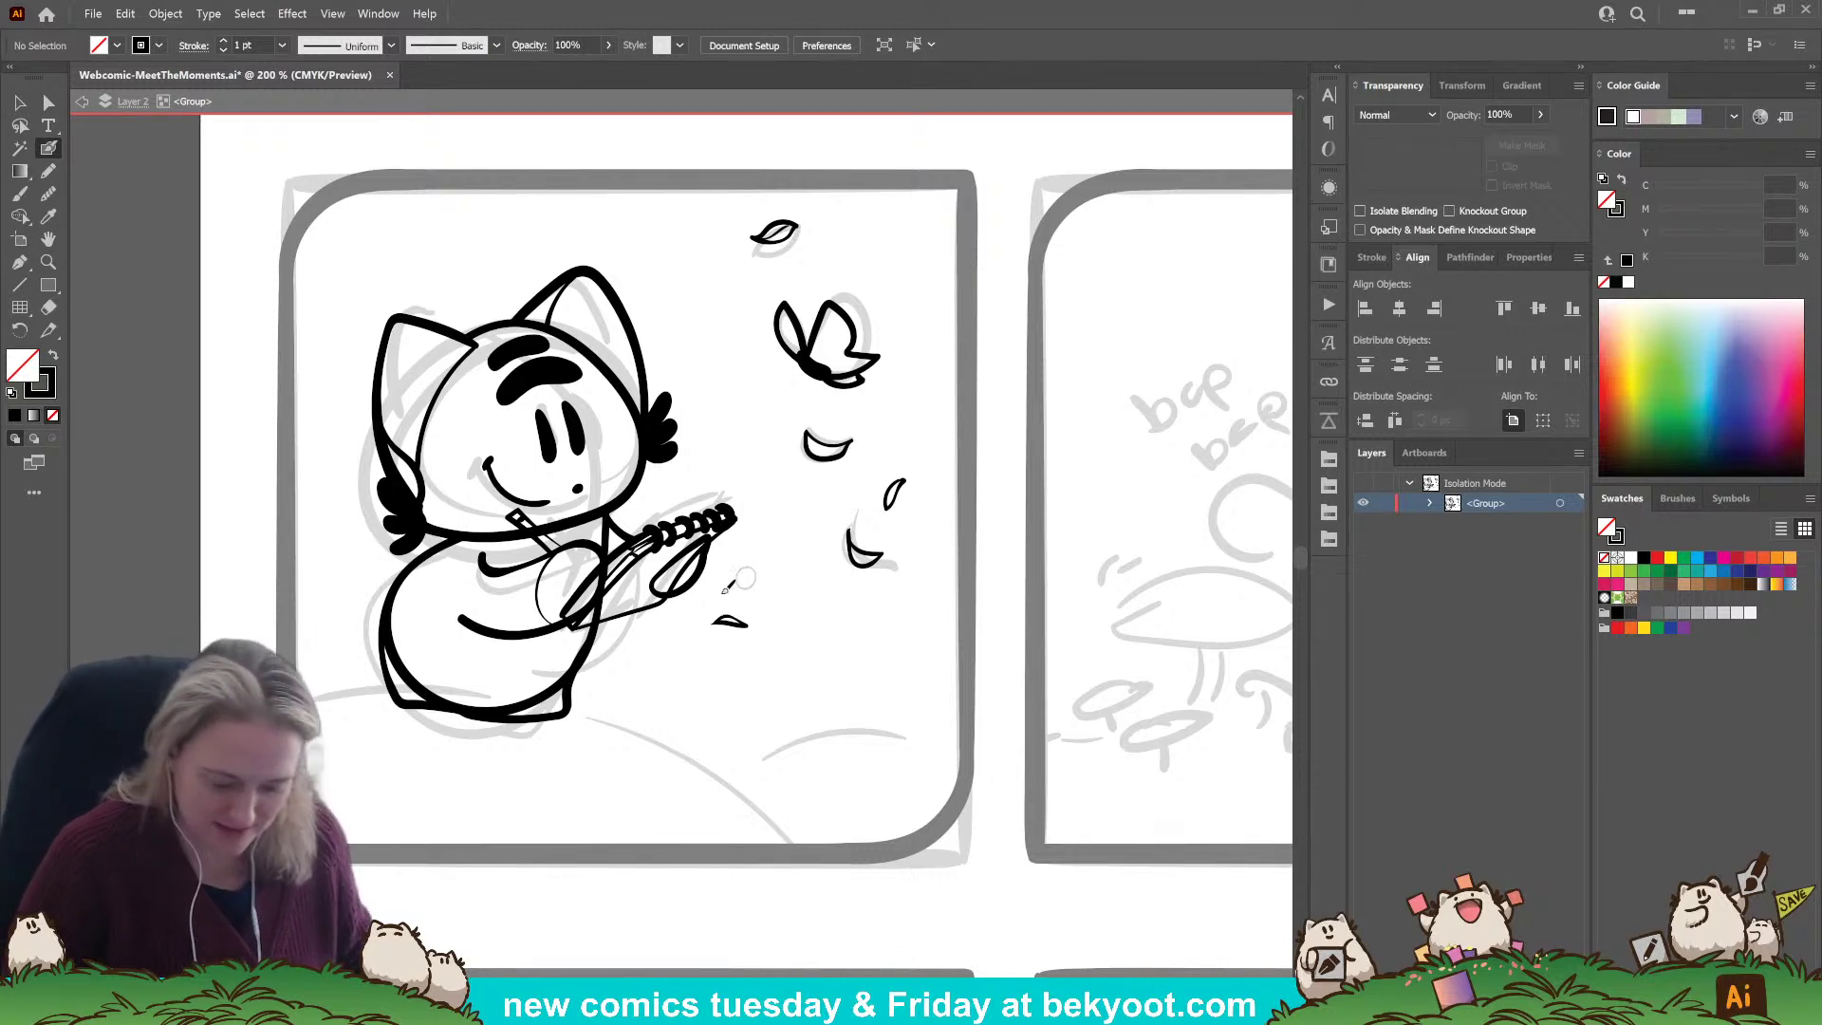
Ink short ground lines extending outward from both sides of the character's base.
left_click_drag(664, 759, 822, 716)
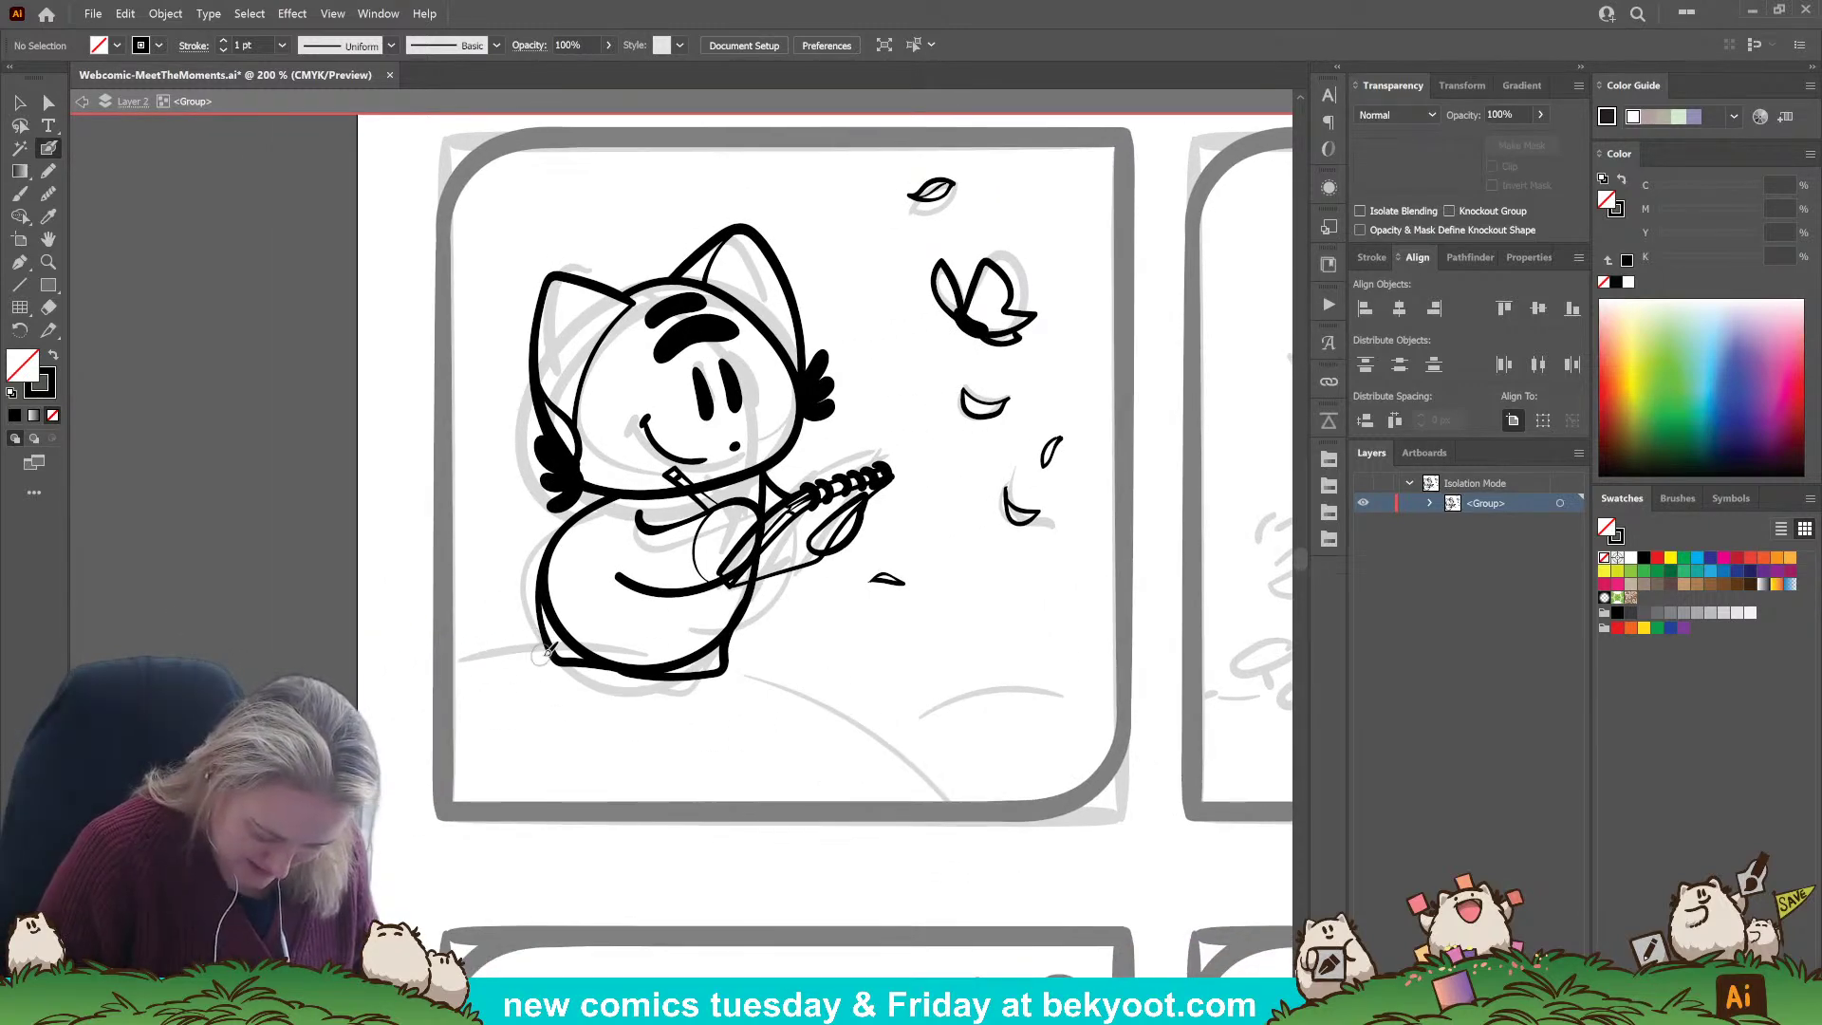
mouse_move(504, 677)
left_mouse_down()
mouse_move(588, 665)
mouse_move(549, 654)
mouse_move(598, 676)
left_mouse_up()
key("ctrl+z")
left_click_drag(717, 671, 786, 676)
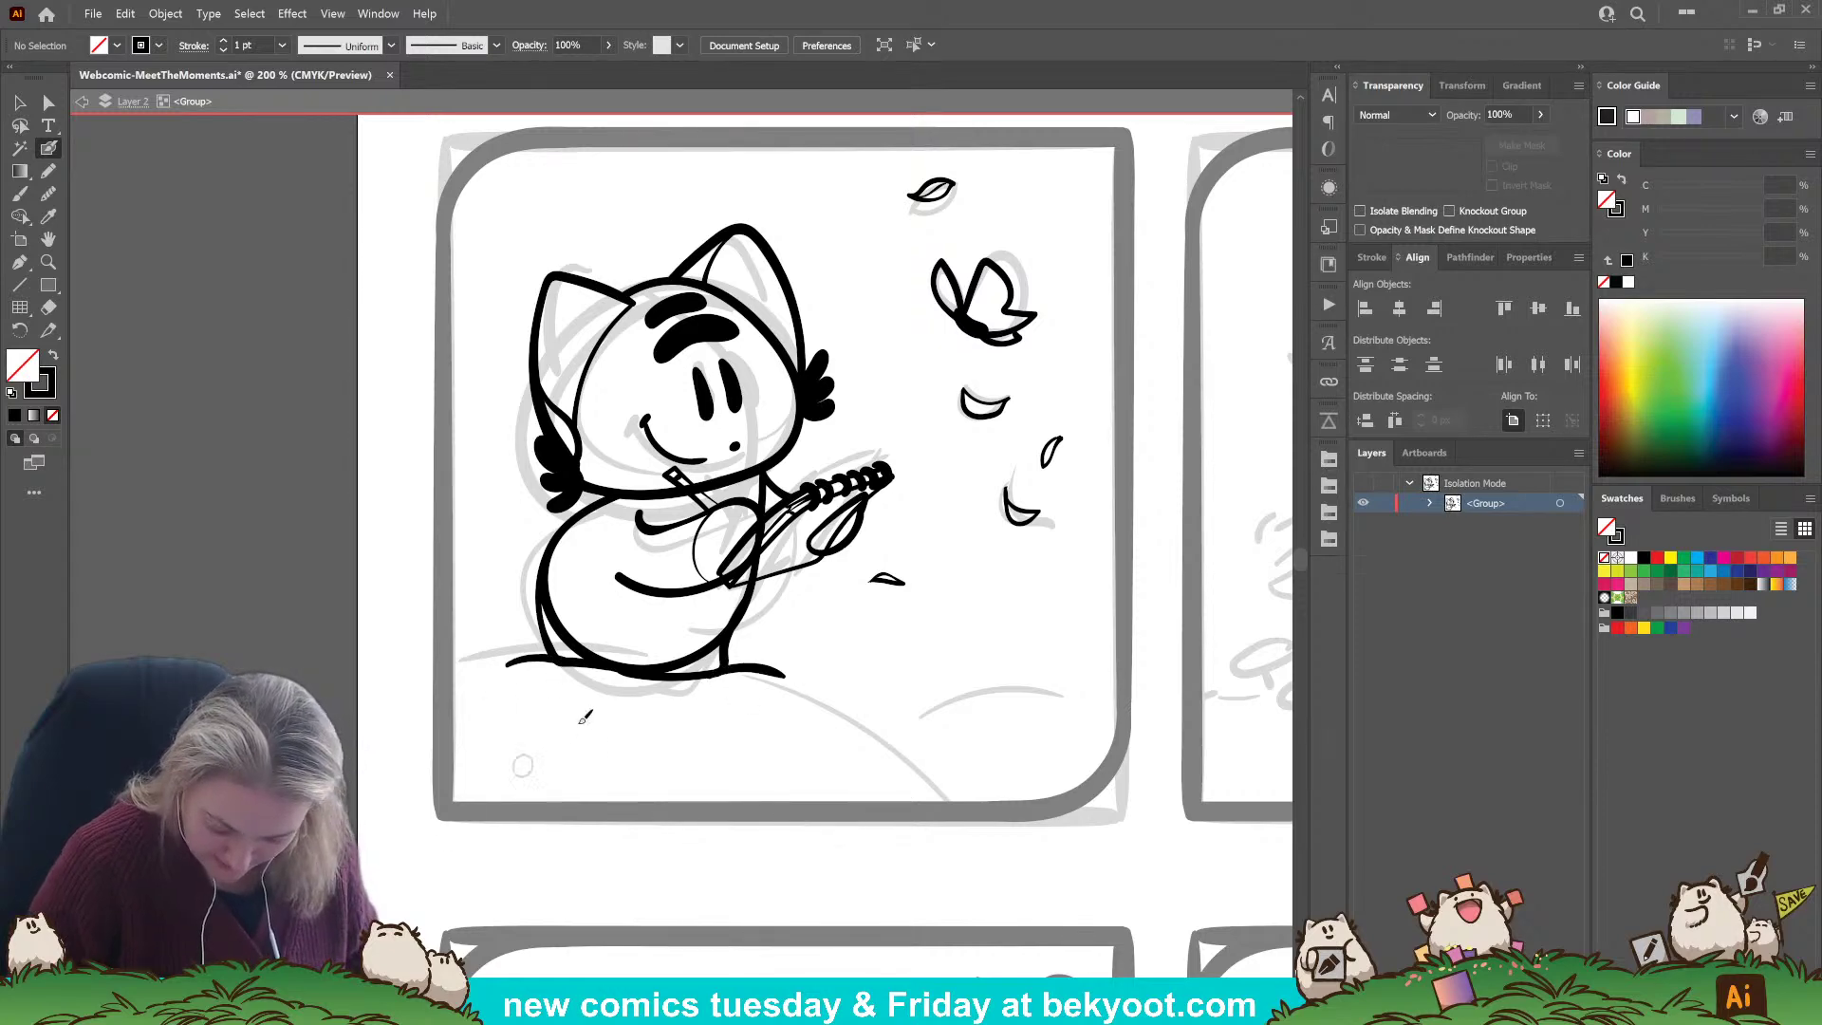
Ink tufts of grass on both sides of the seated character, running down the slope away from the body.
mouse_move(455, 594)
left_mouse_down()
mouse_move(492, 583)
mouse_move(480, 611)
mouse_move(470, 562)
mouse_move(466, 599)
mouse_move(507, 599)
mouse_move(520, 638)
left_mouse_up()
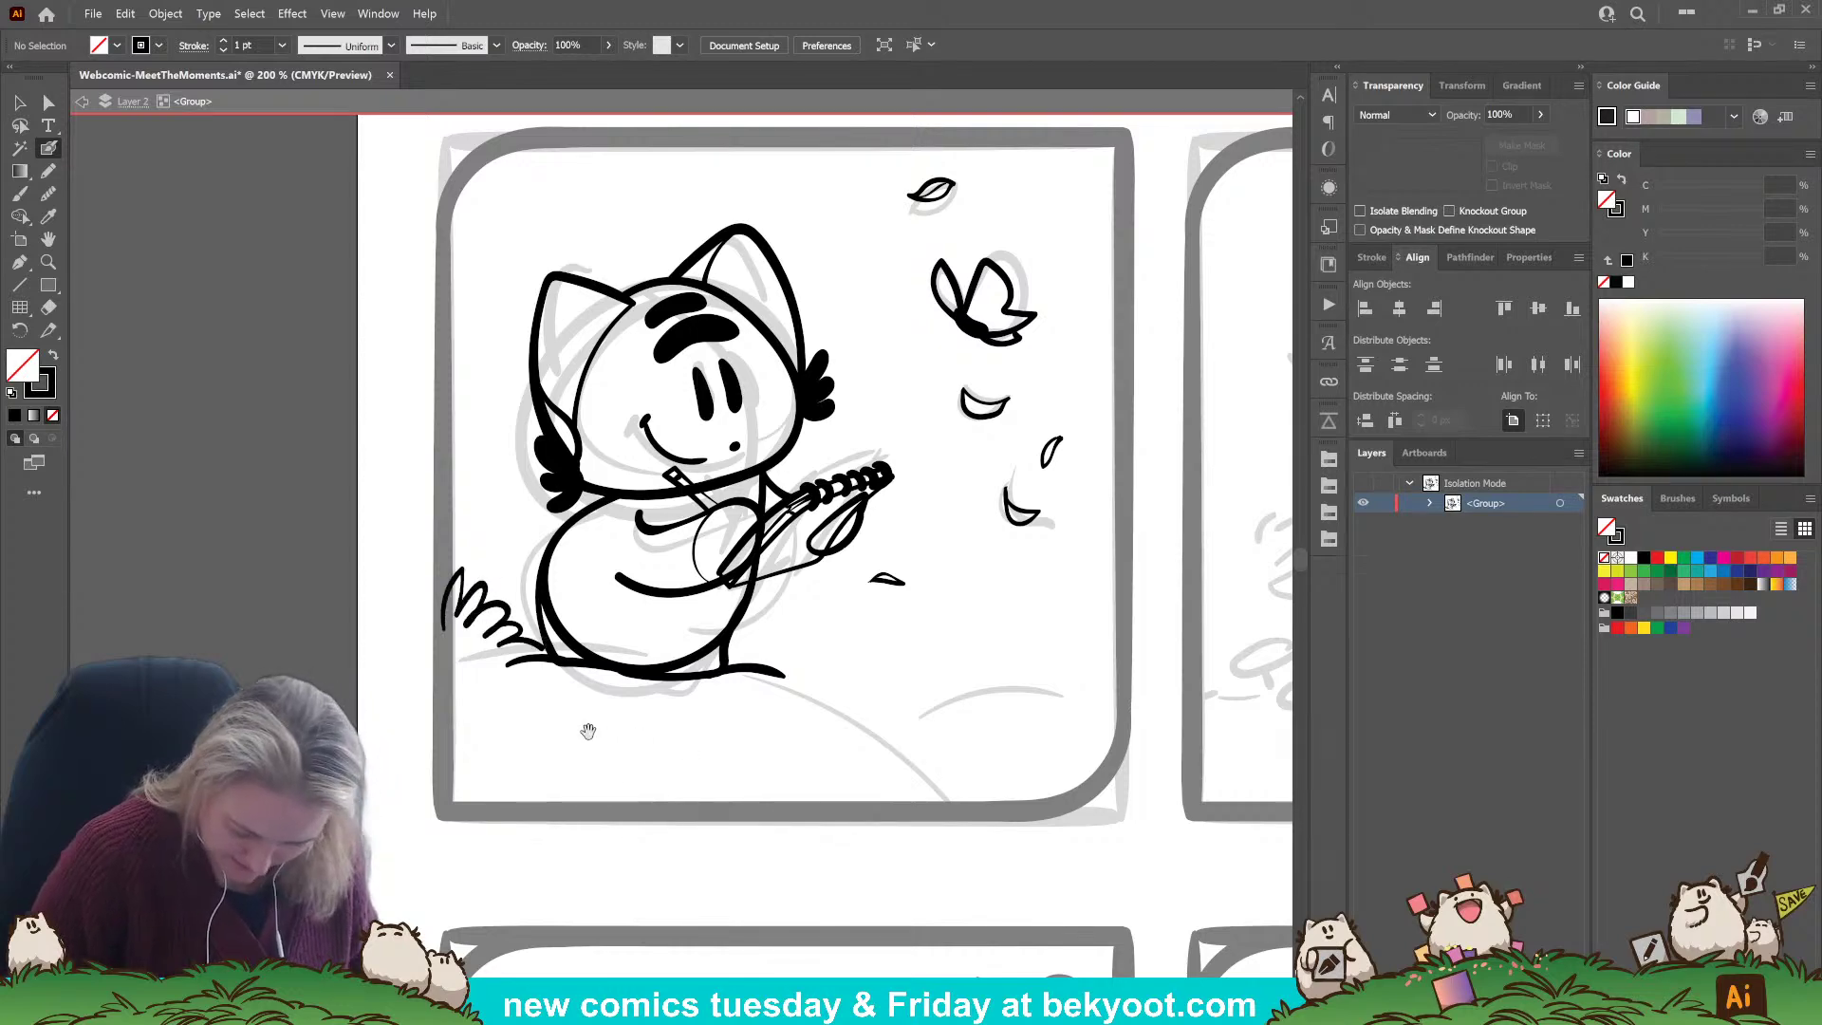
left_click_drag(582, 725, 484, 698)
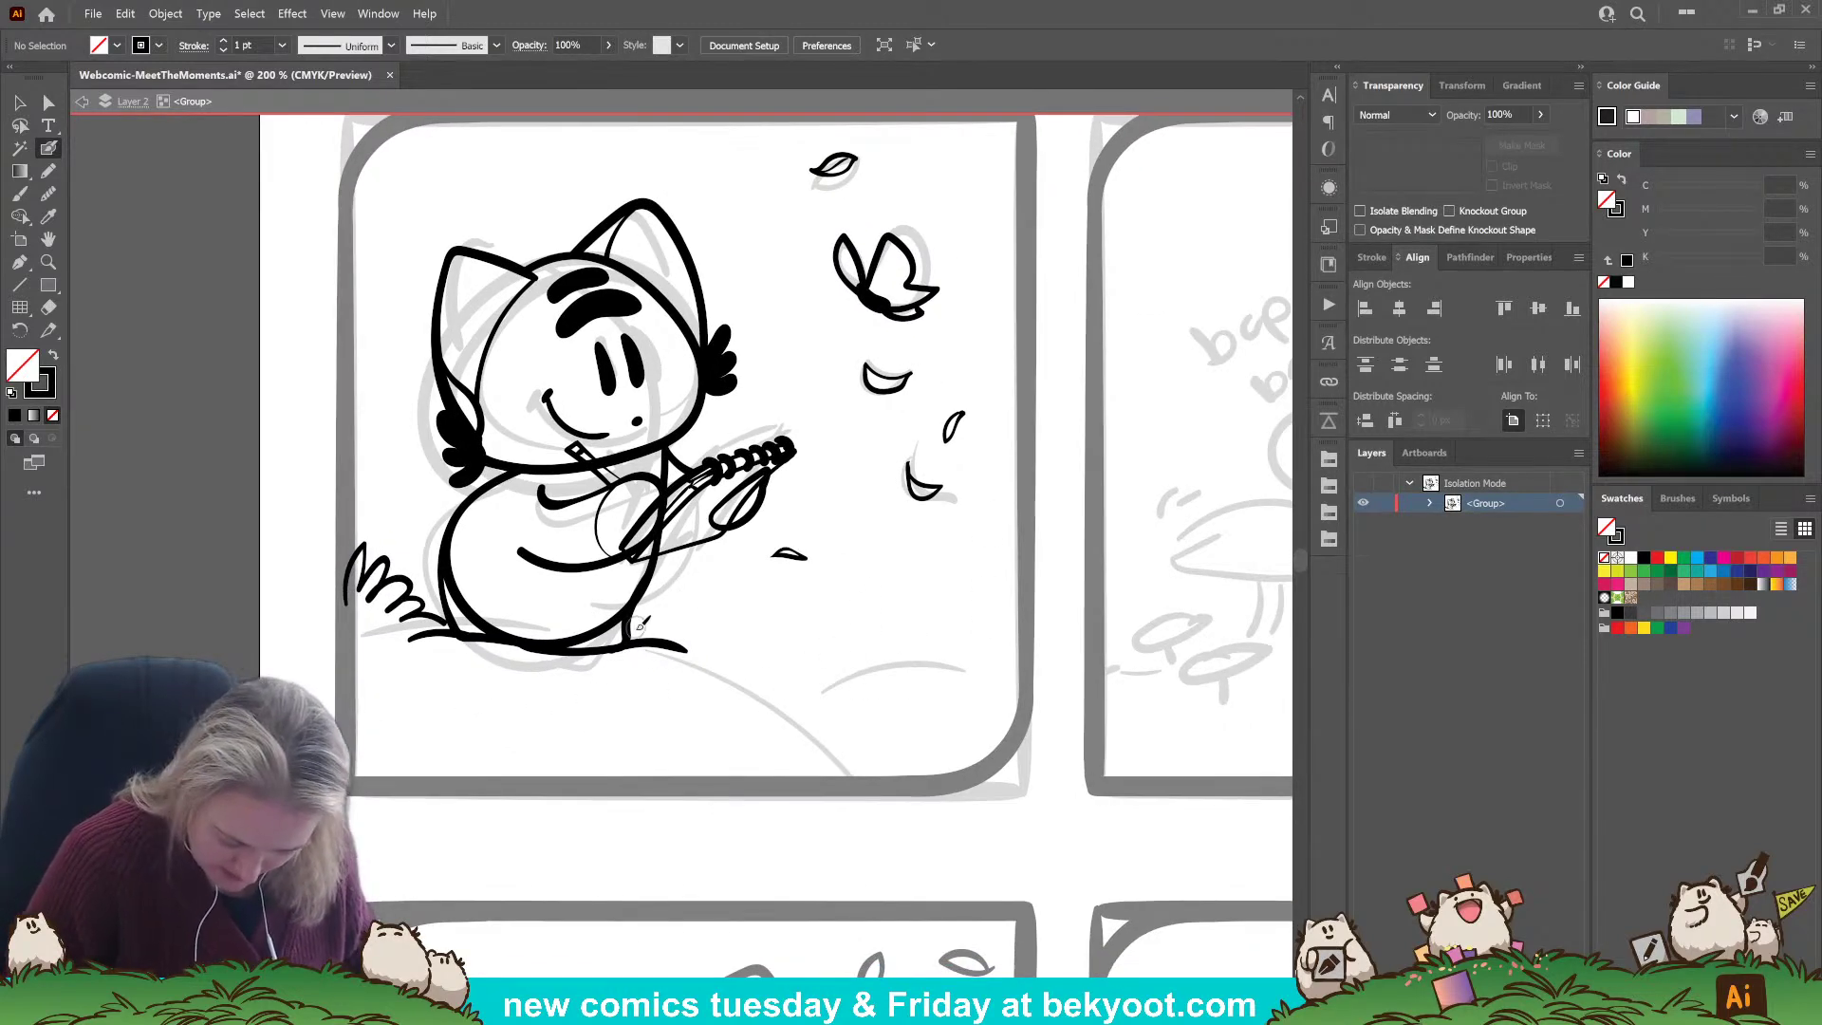
mouse_move(641, 639)
left_mouse_down()
mouse_move(662, 599)
mouse_move(659, 625)
mouse_move(714, 611)
mouse_move(691, 653)
mouse_move(763, 634)
mouse_move(734, 659)
mouse_move(785, 681)
left_mouse_up()
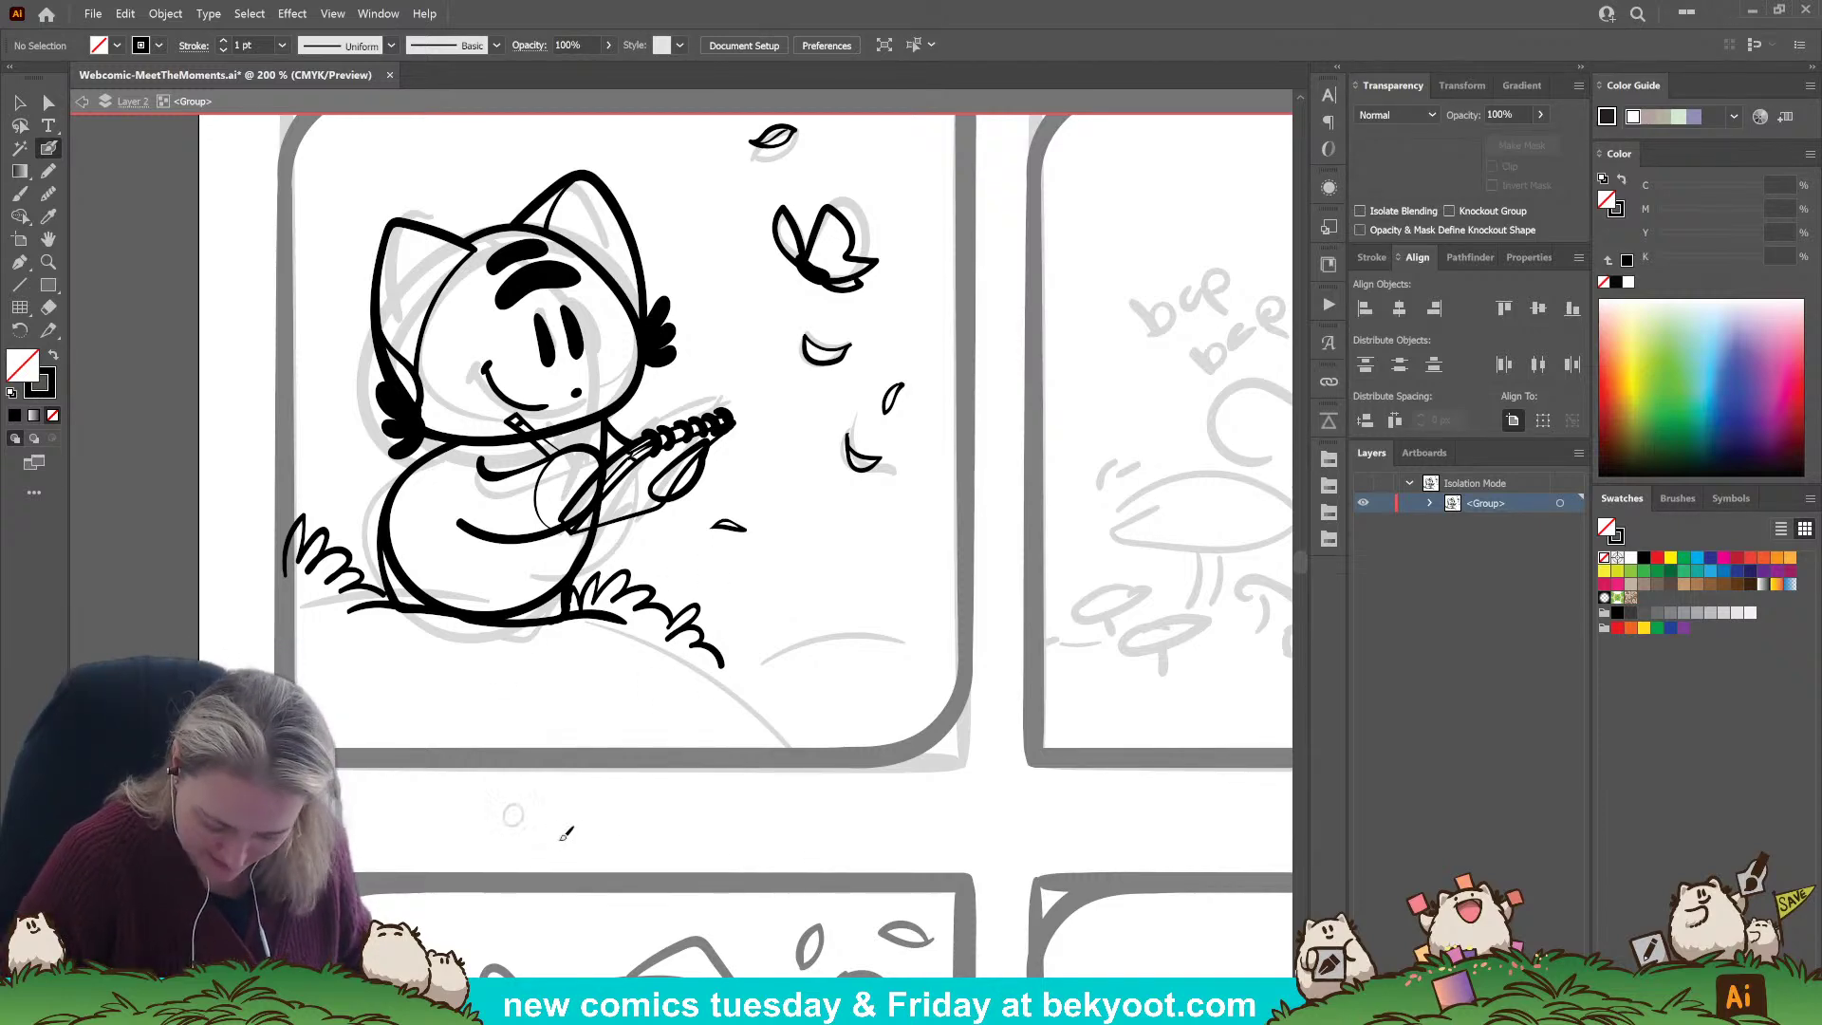
Ink the grassy edge of the foreground hill from the frame's side down to the panel's lower border.
mouse_move(860, 617)
left_mouse_down()
mouse_move(833, 612)
mouse_move(824, 645)
mouse_move(757, 665)
mouse_move(866, 612)
mouse_move(932, 655)
mouse_move(973, 638)
left_mouse_up()
mouse_move(754, 638)
left_mouse_down()
mouse_move(717, 691)
mouse_move(686, 689)
mouse_move(699, 713)
mouse_move(604, 745)
left_mouse_up()
key("ctrl+z")
key("ctrl+z")
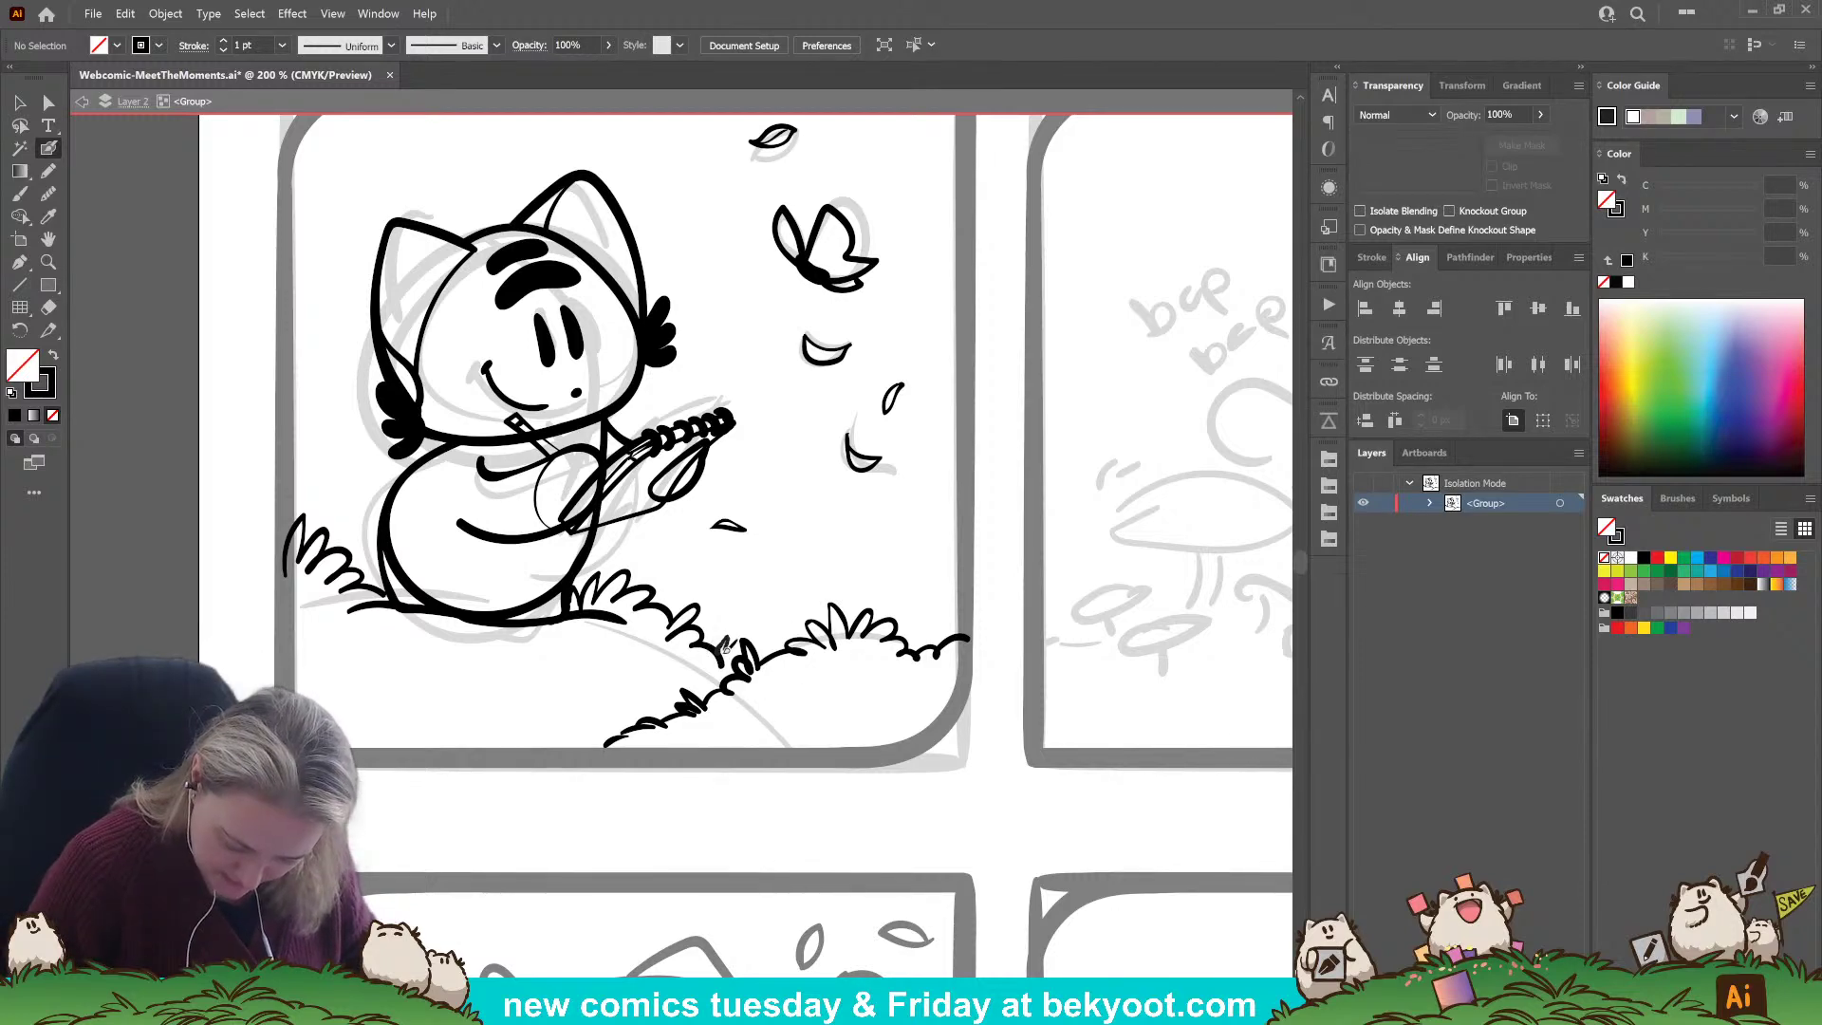
Select the arm and body outlines, erase the parts that cross the guitar and deselect them.
left_click_drag(712, 818, 800, 734)
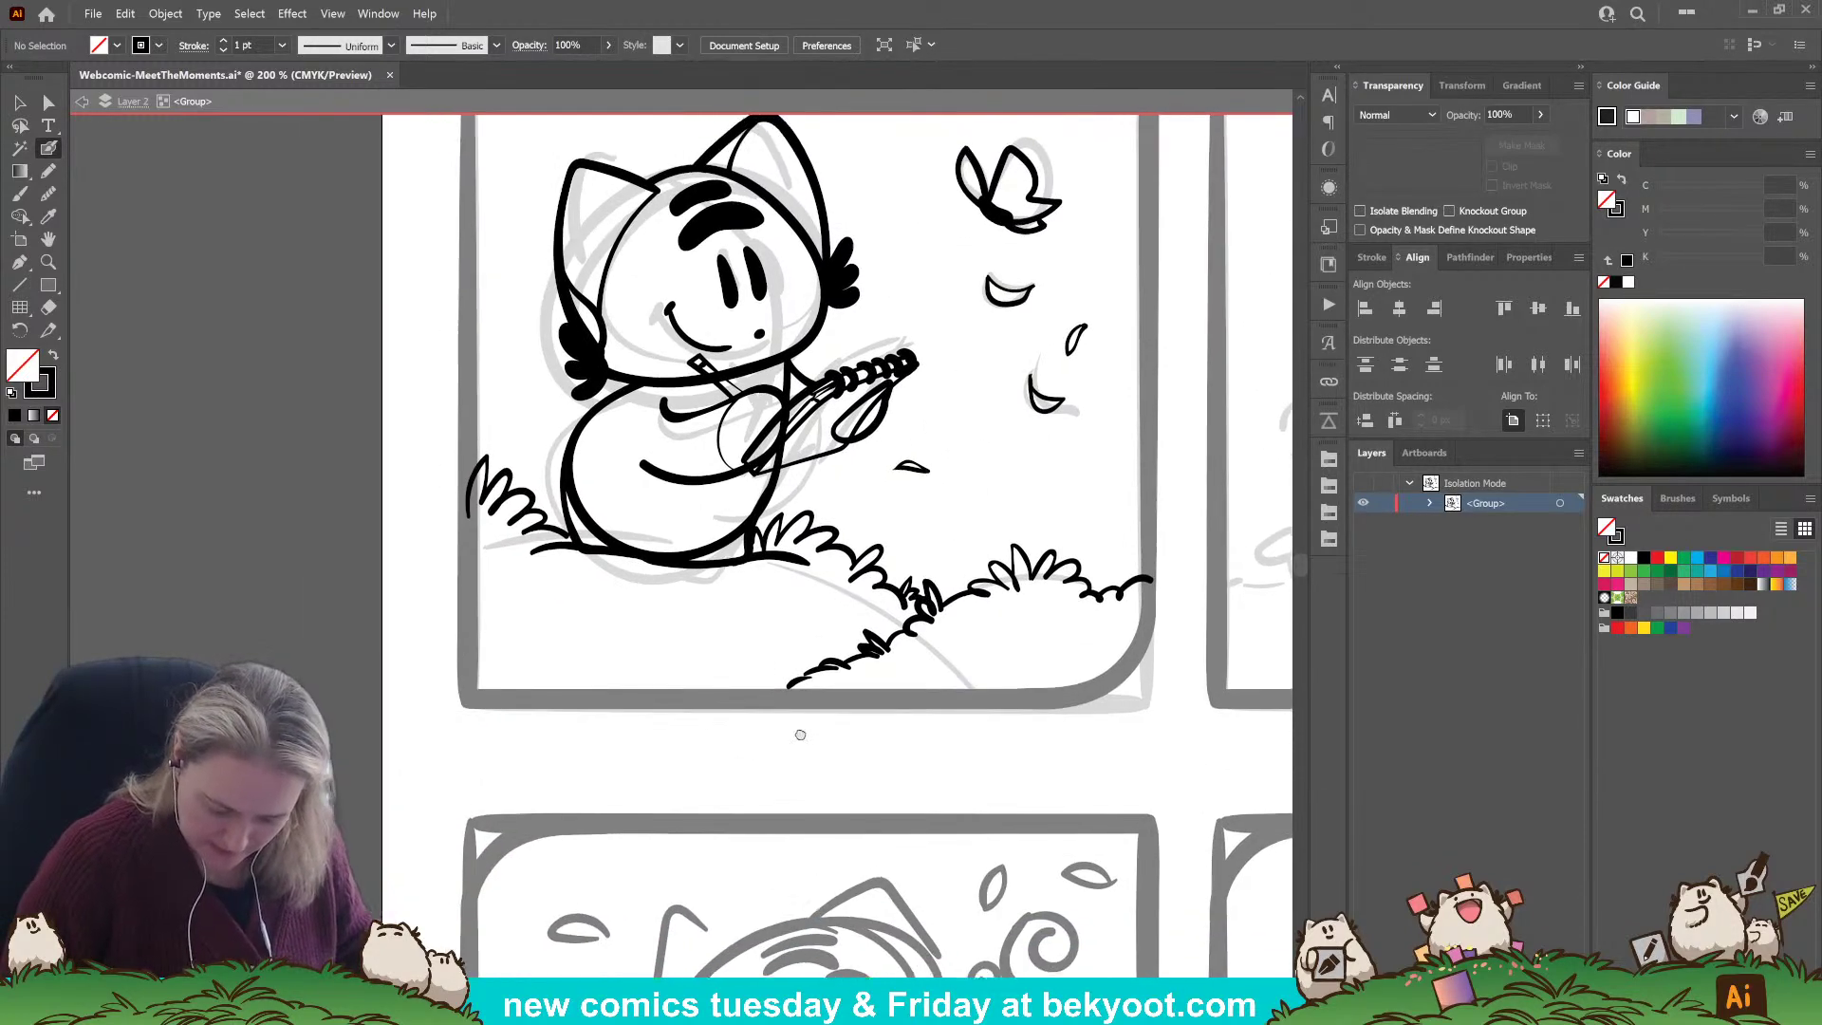
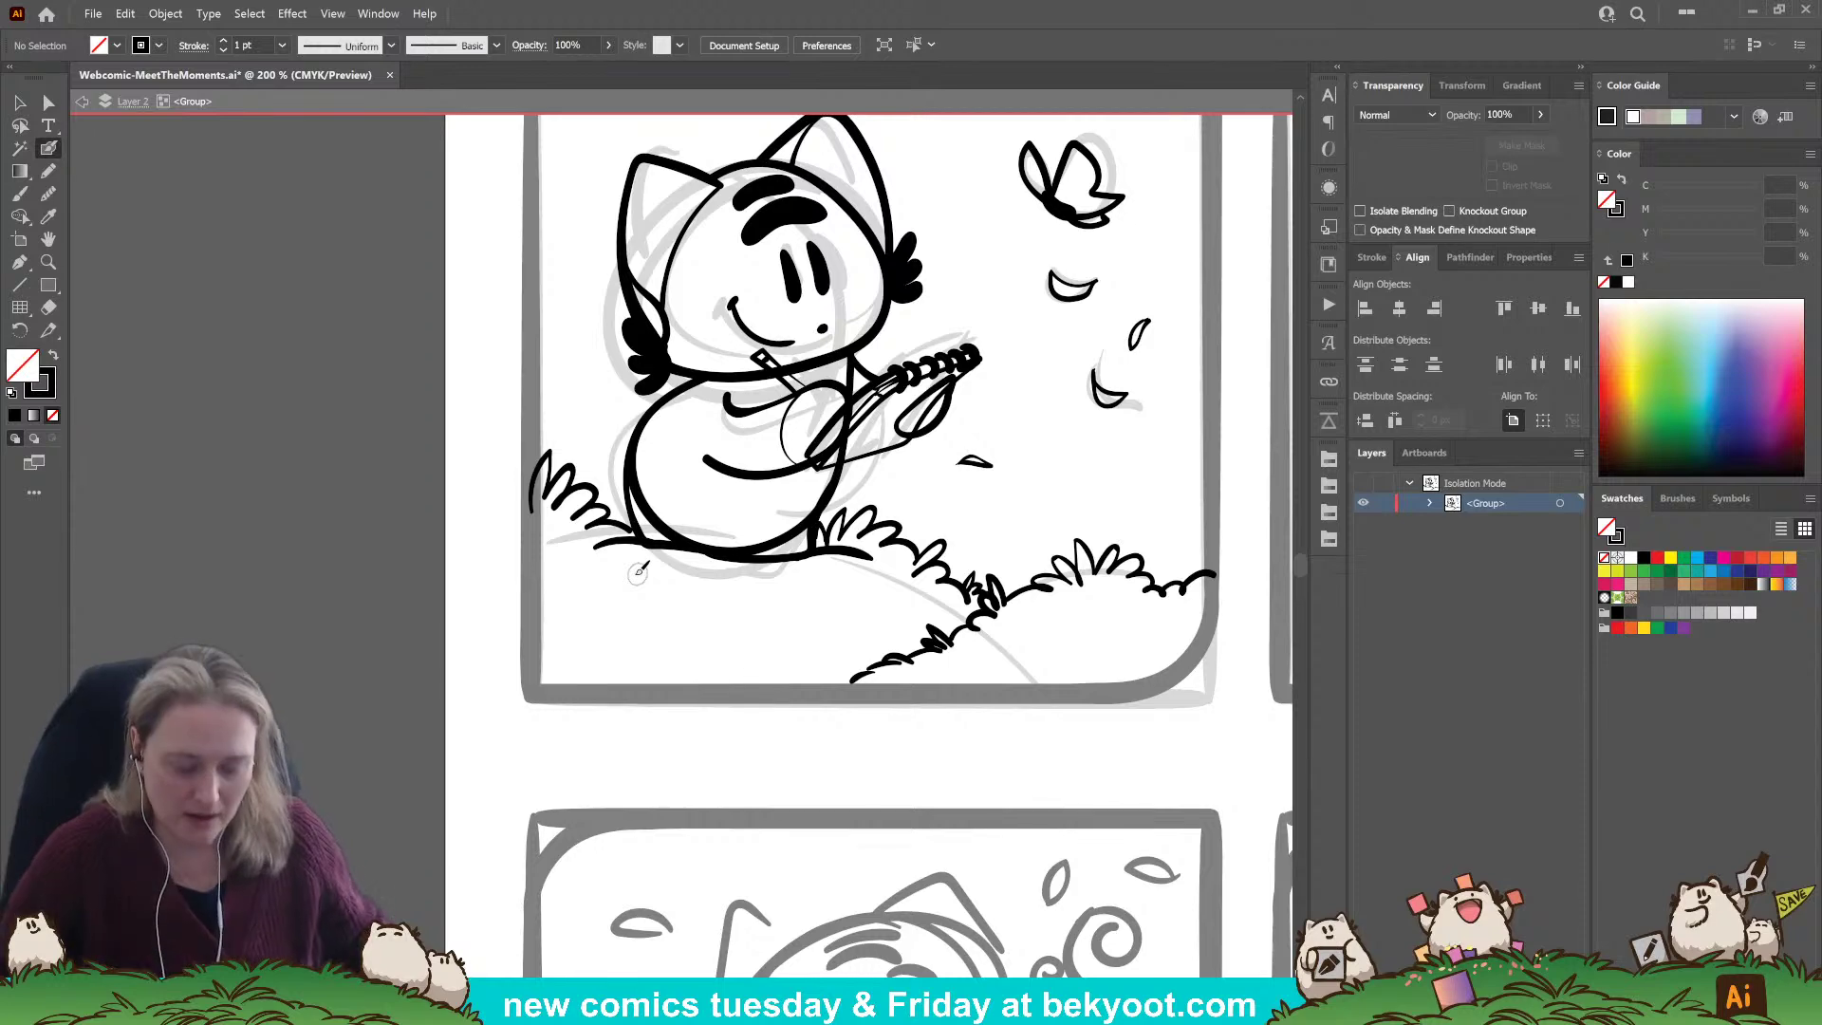
left_click_drag(931, 601, 822, 624)
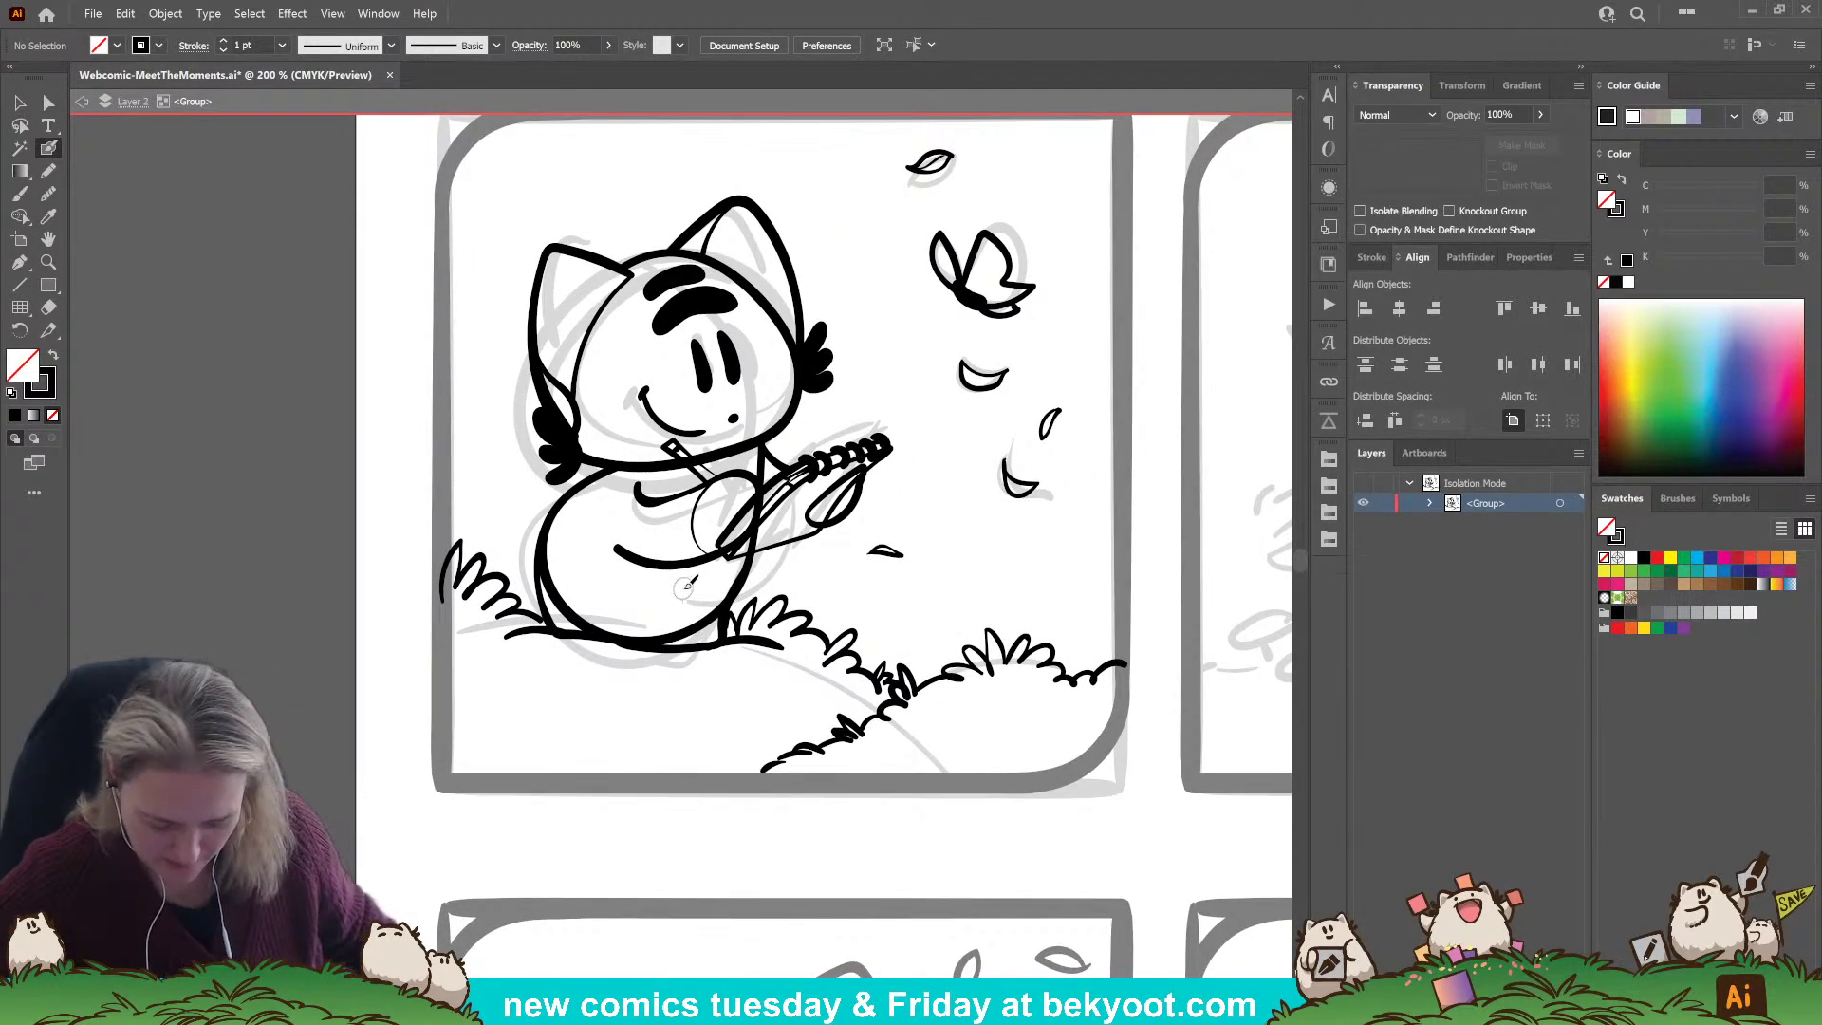
scroll(797, 493, "up", 1)
mouse_move(784, 496)
left_mouse_down()
mouse_move(841, 514)
mouse_move(822, 526)
mouse_move(879, 457)
left_mouse_up()
left_click(919, 490, "ctrl")
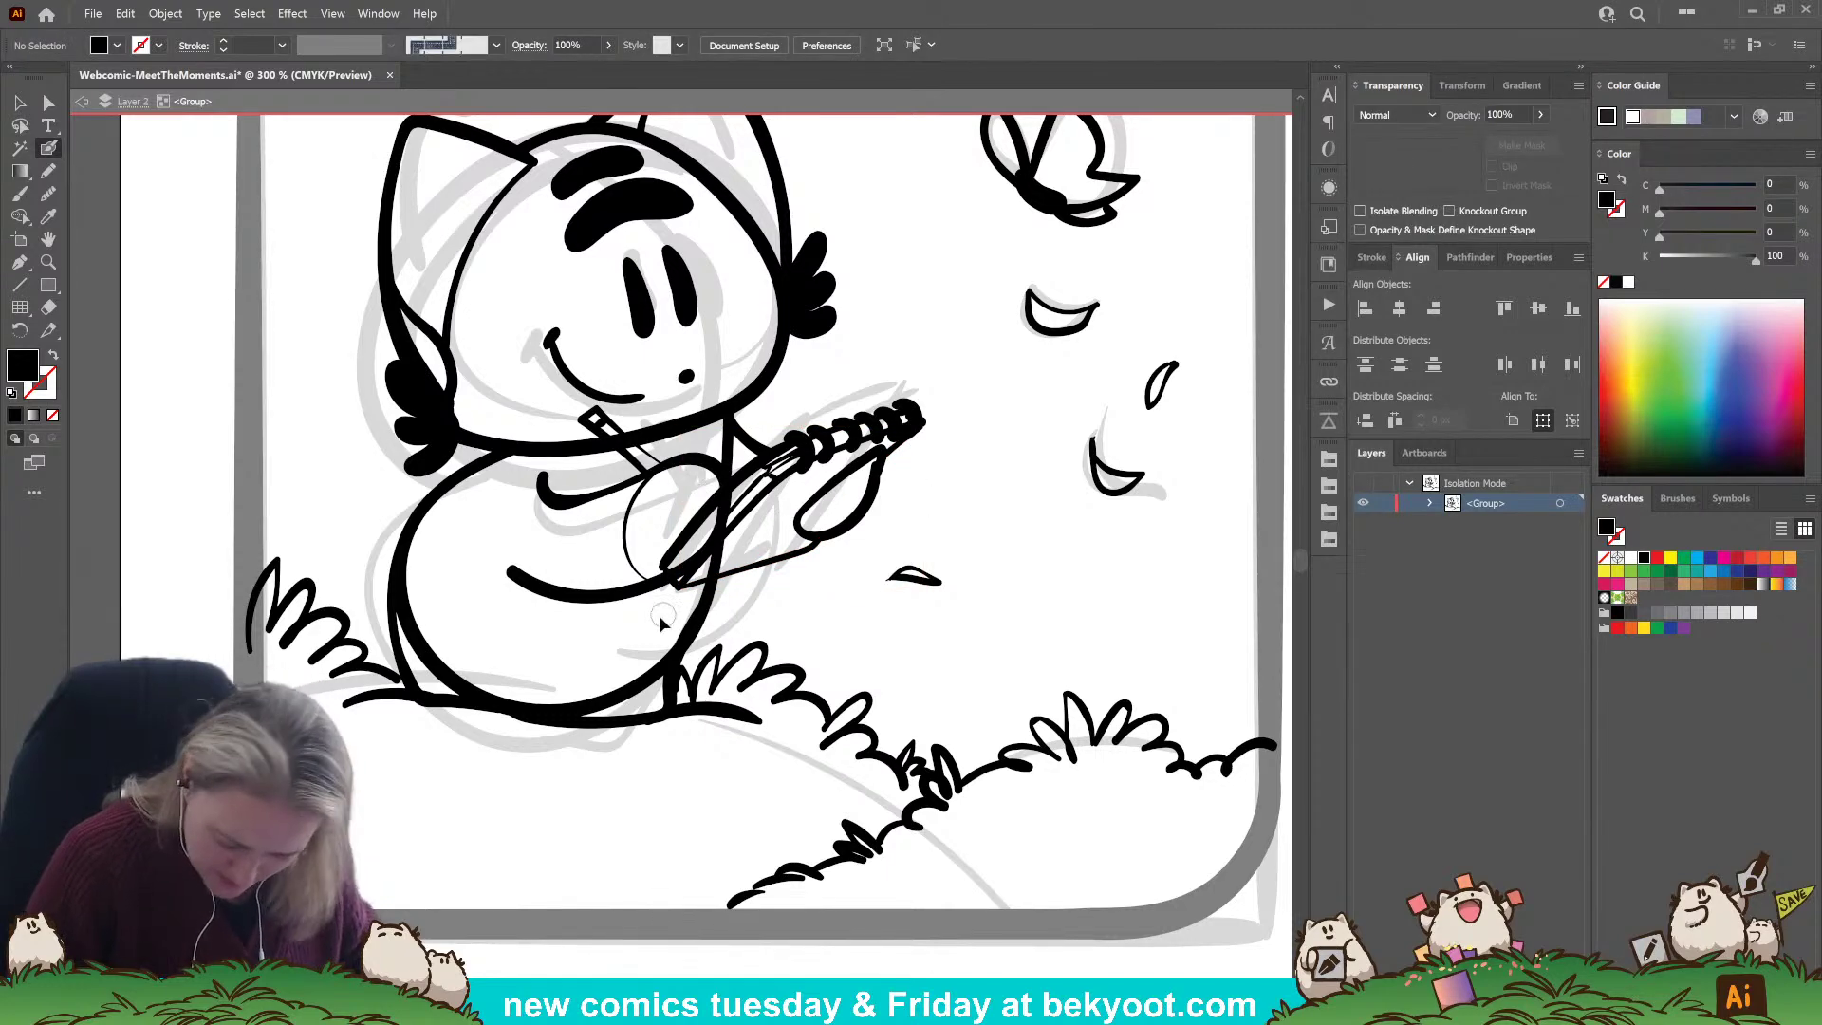
left_click(596, 604, "ctrl")
left_click(703, 605, "ctrl+shift")
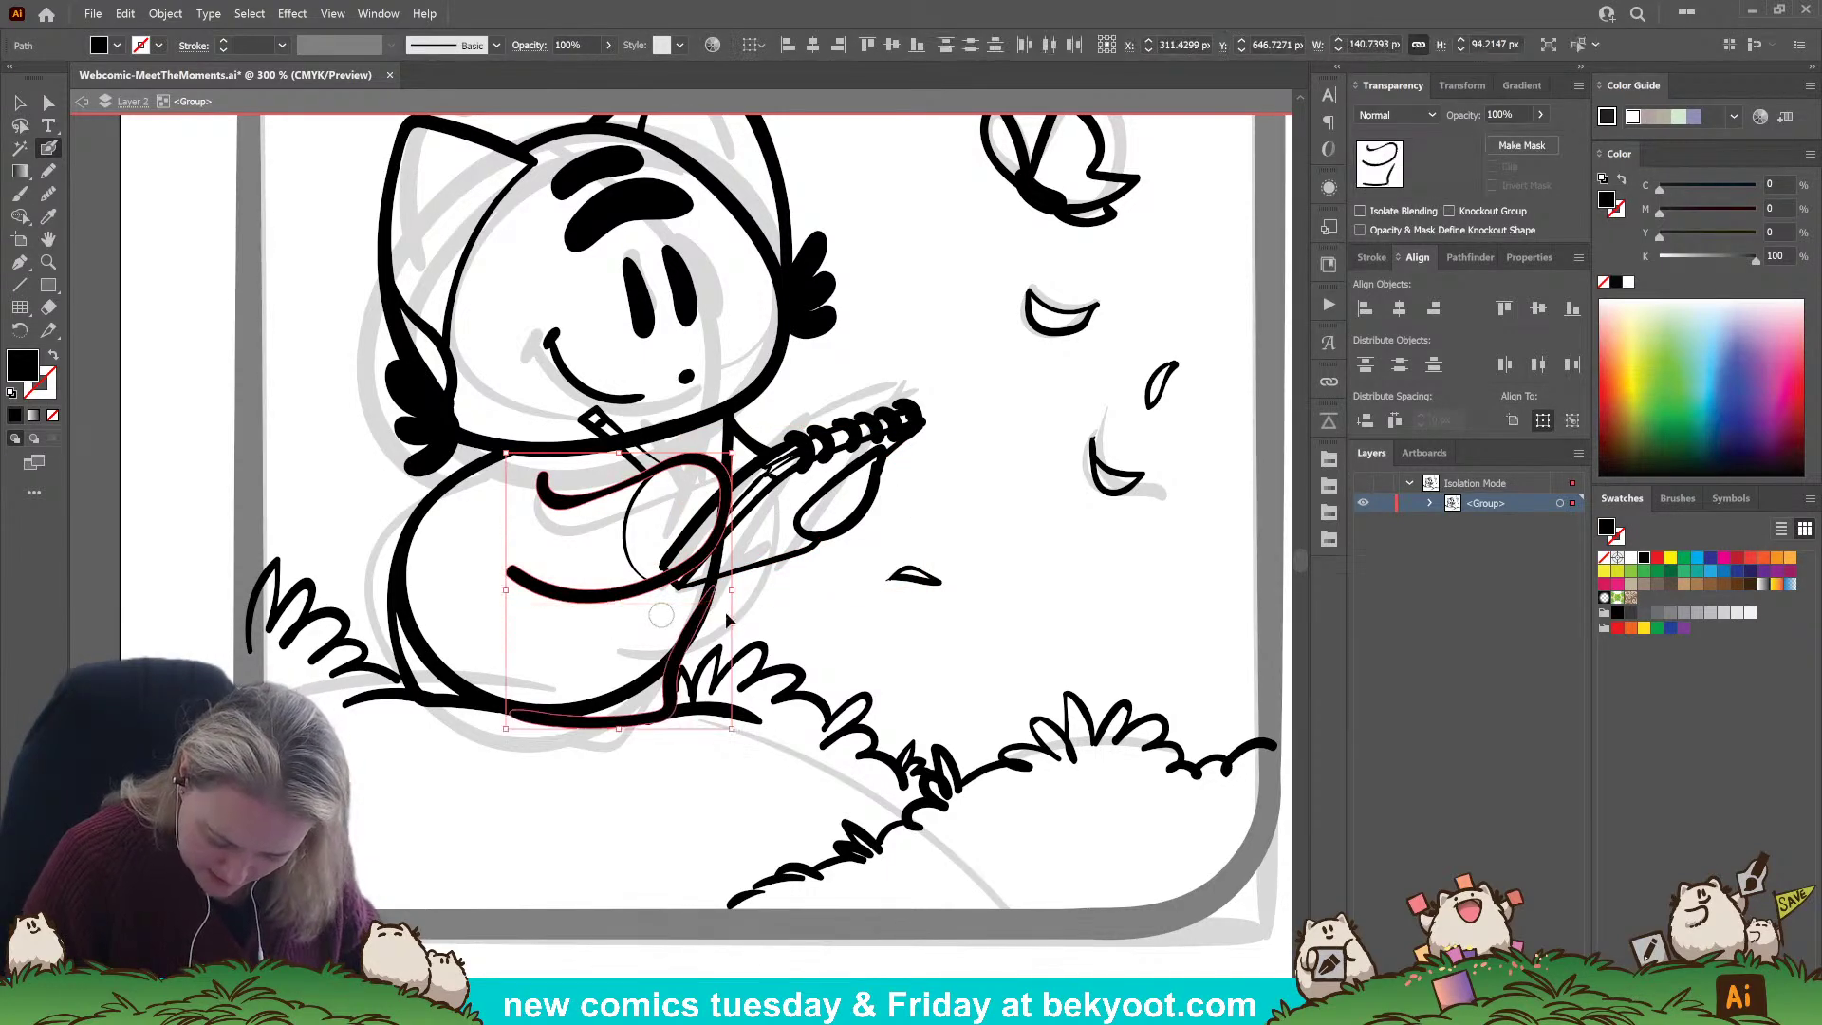
left_click(726, 443, "ctrl+shift")
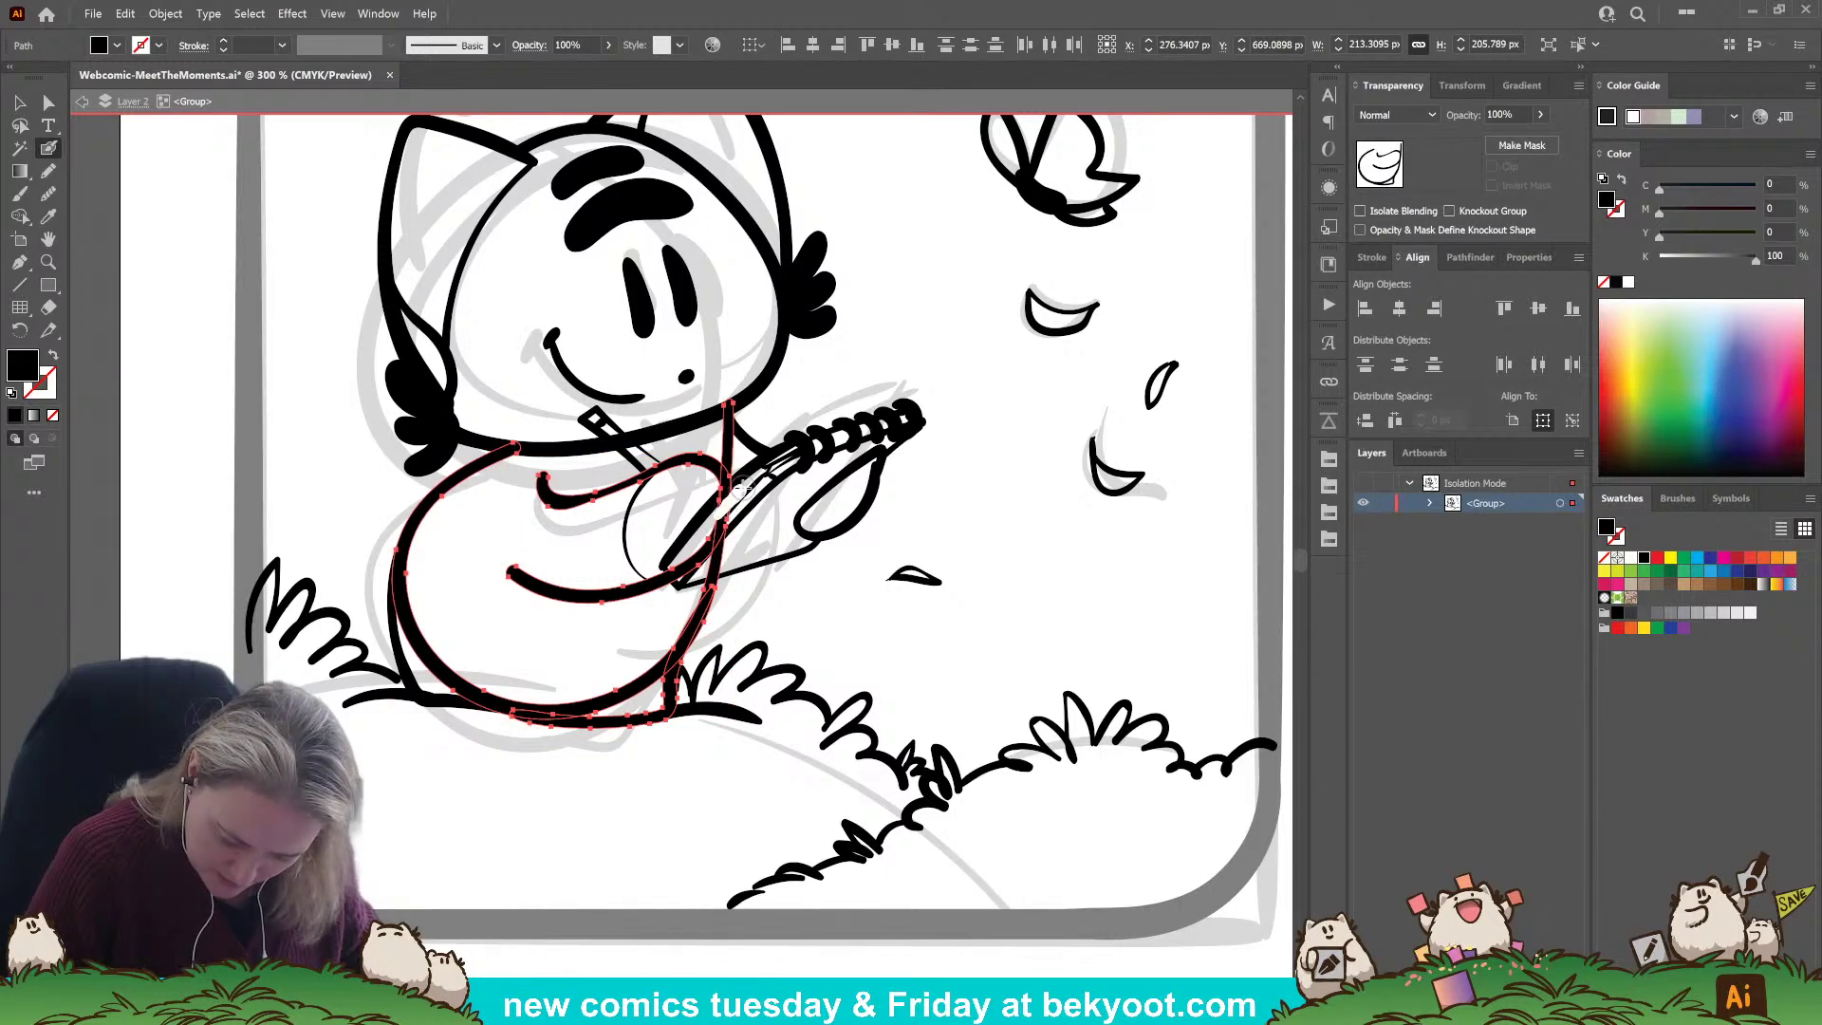
mouse_move(742, 488)
left_mouse_down()
mouse_move(675, 572)
mouse_move(729, 544)
mouse_move(710, 565)
mouse_move(740, 560)
left_mouse_up()
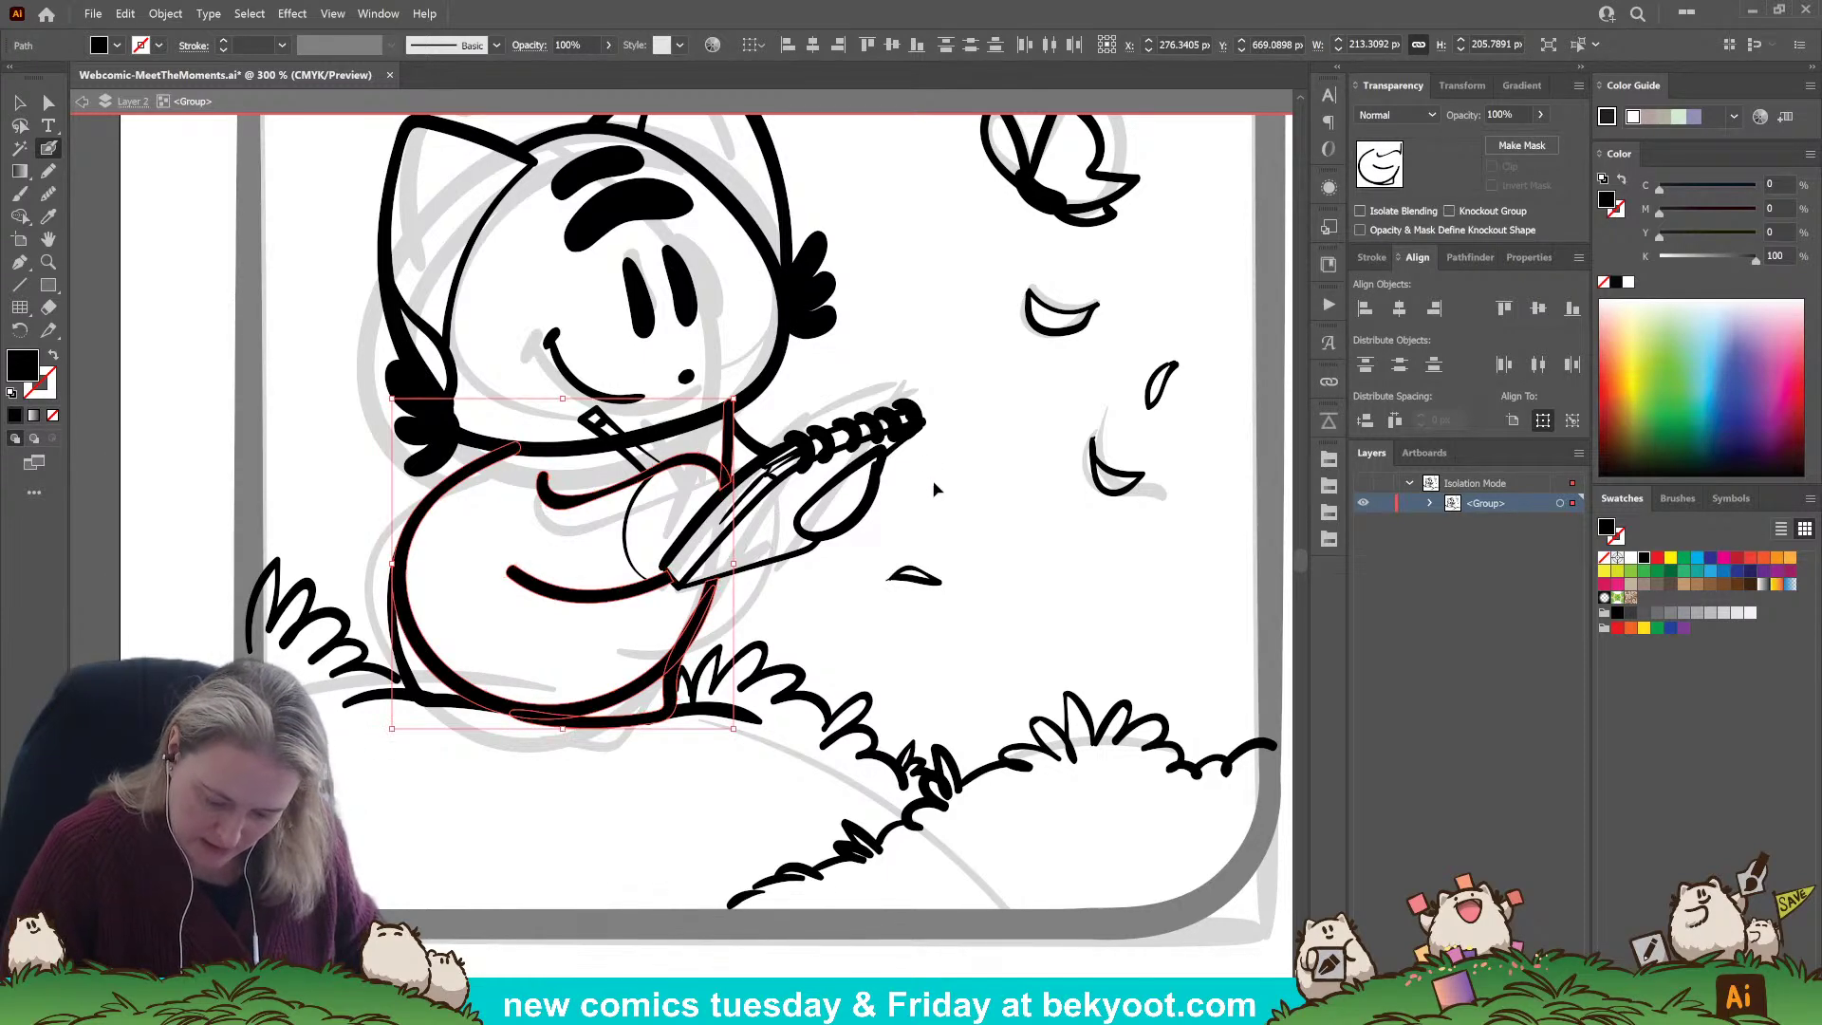
key("ctrl+shift+a")
Smooth the outline of the rounded shape under the guitar's neck and deselect it.
key("shift+x")
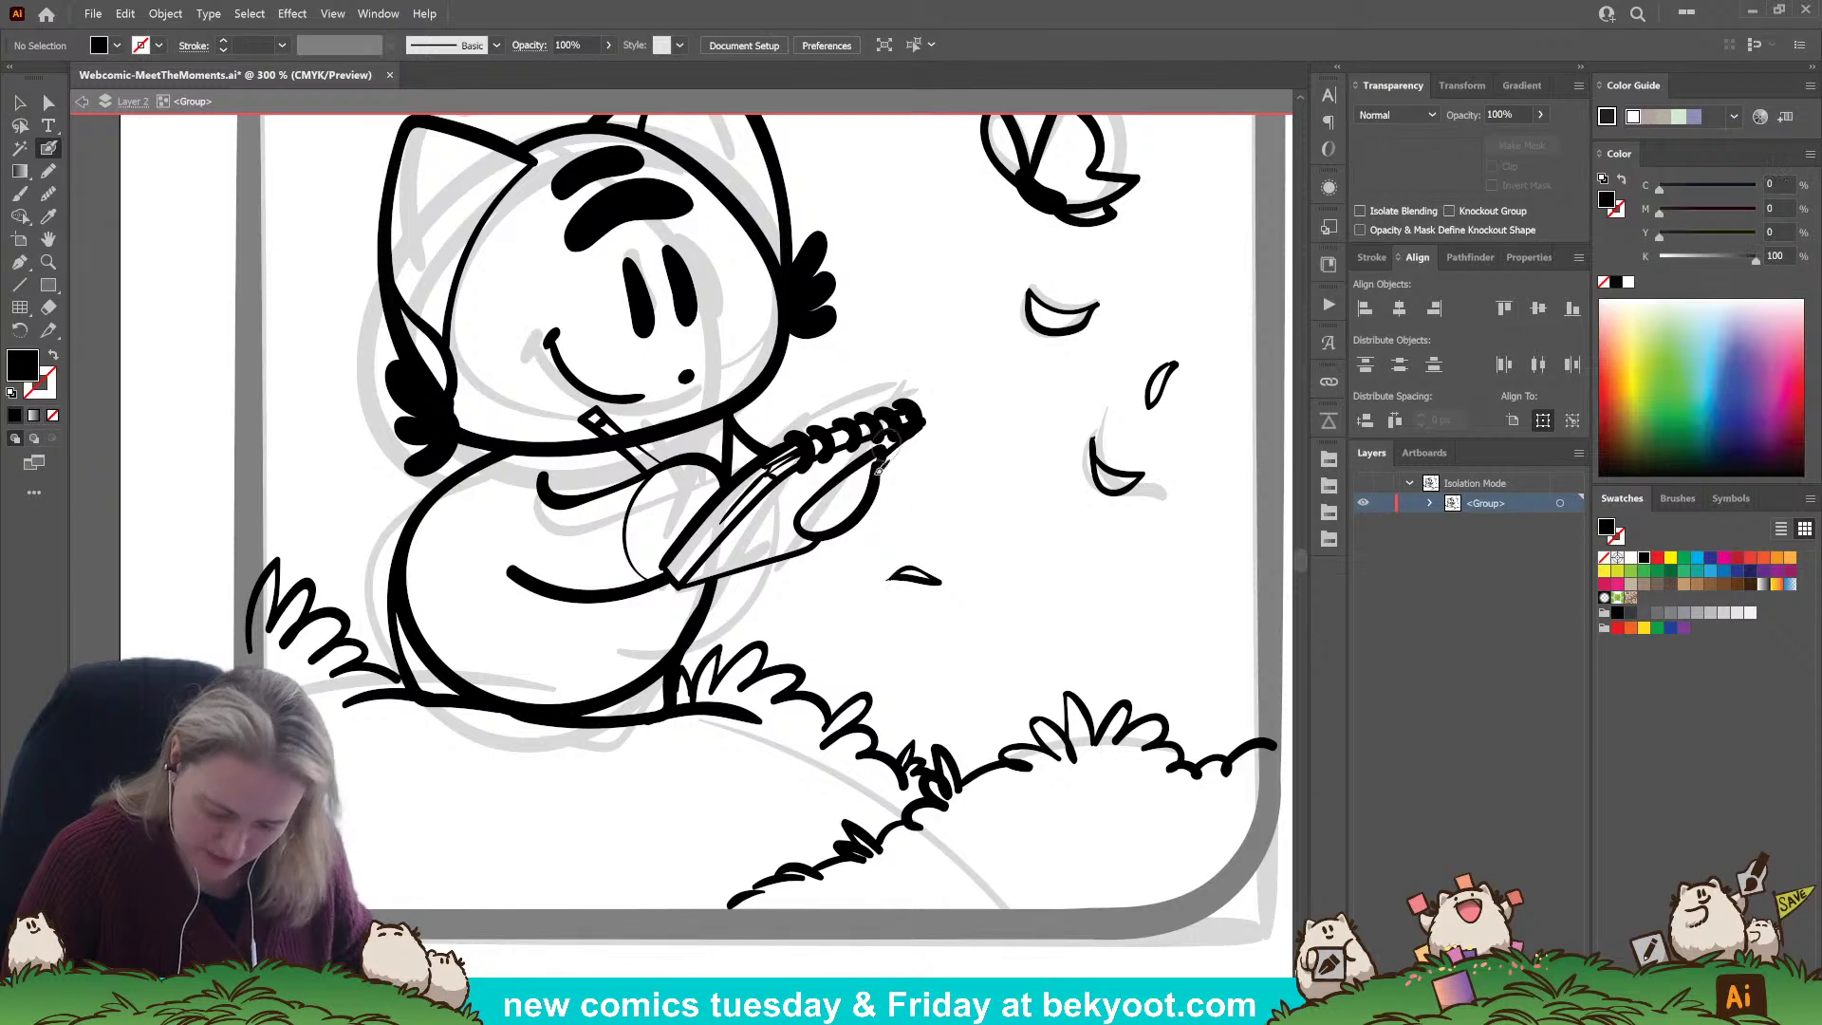
left_click_drag(883, 453, 874, 462)
key("shift+e")
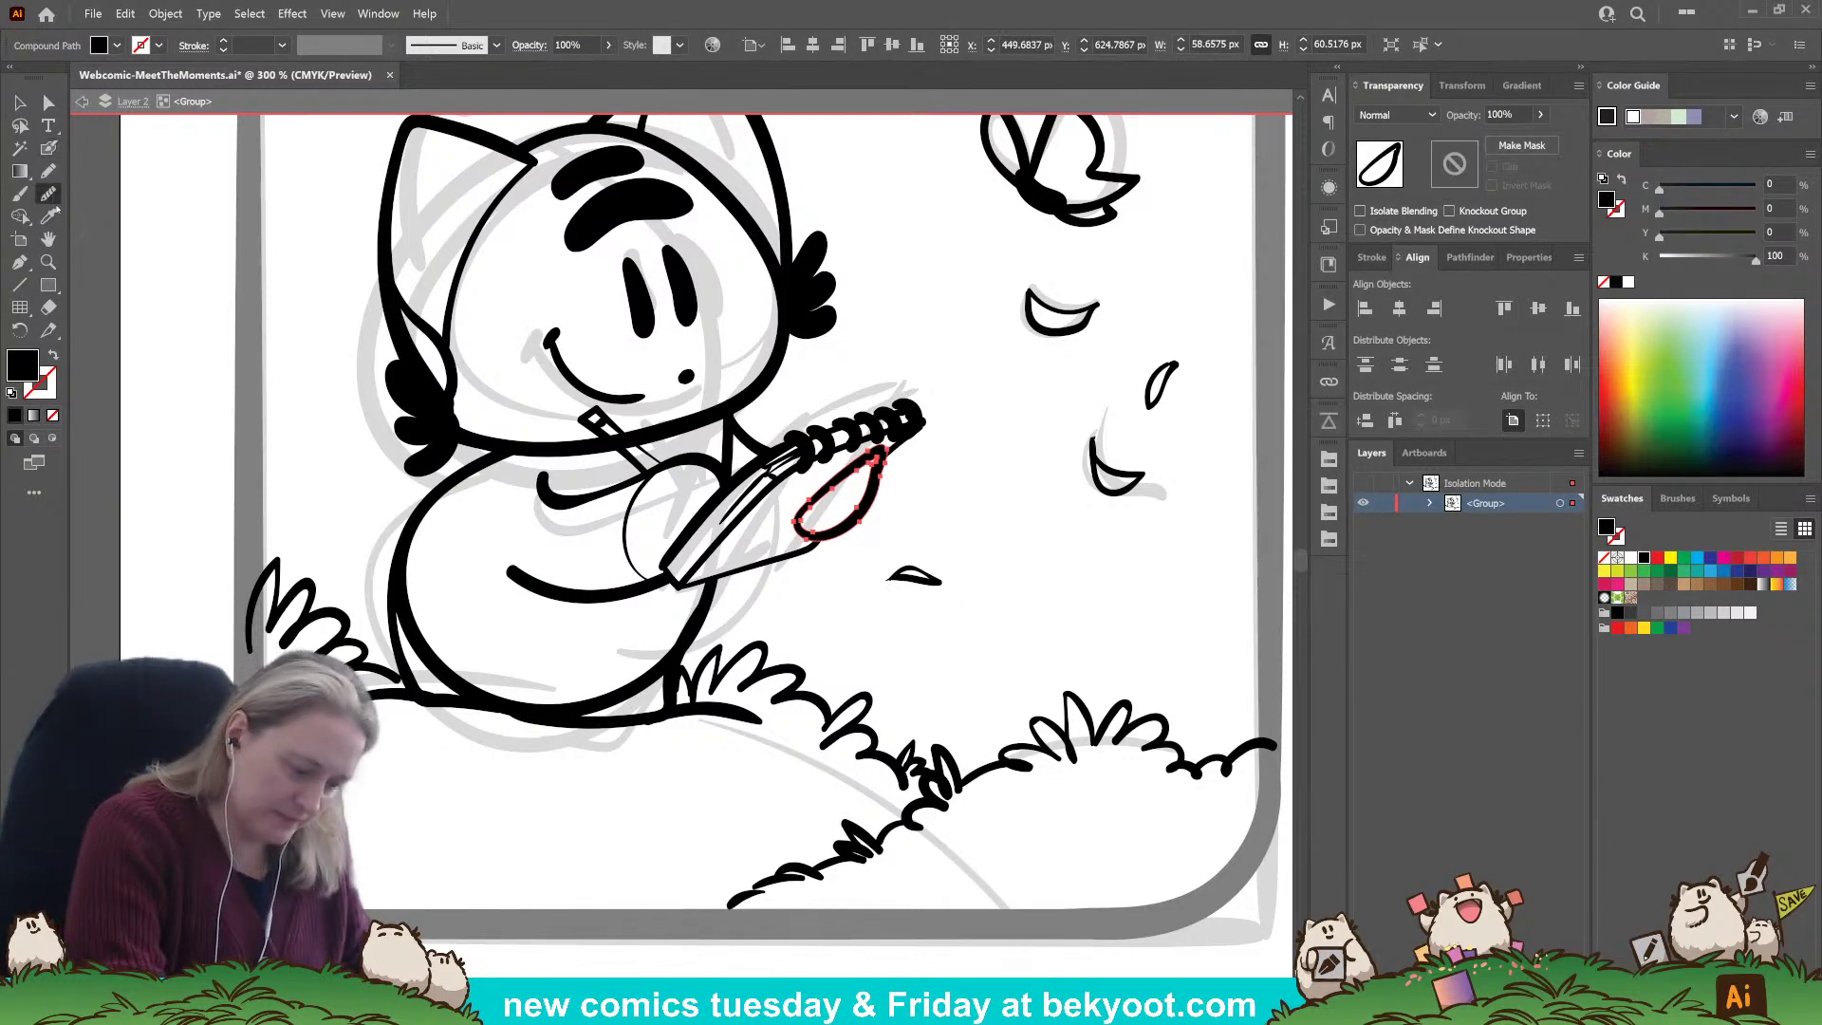
left_click_drag(871, 483, 860, 536)
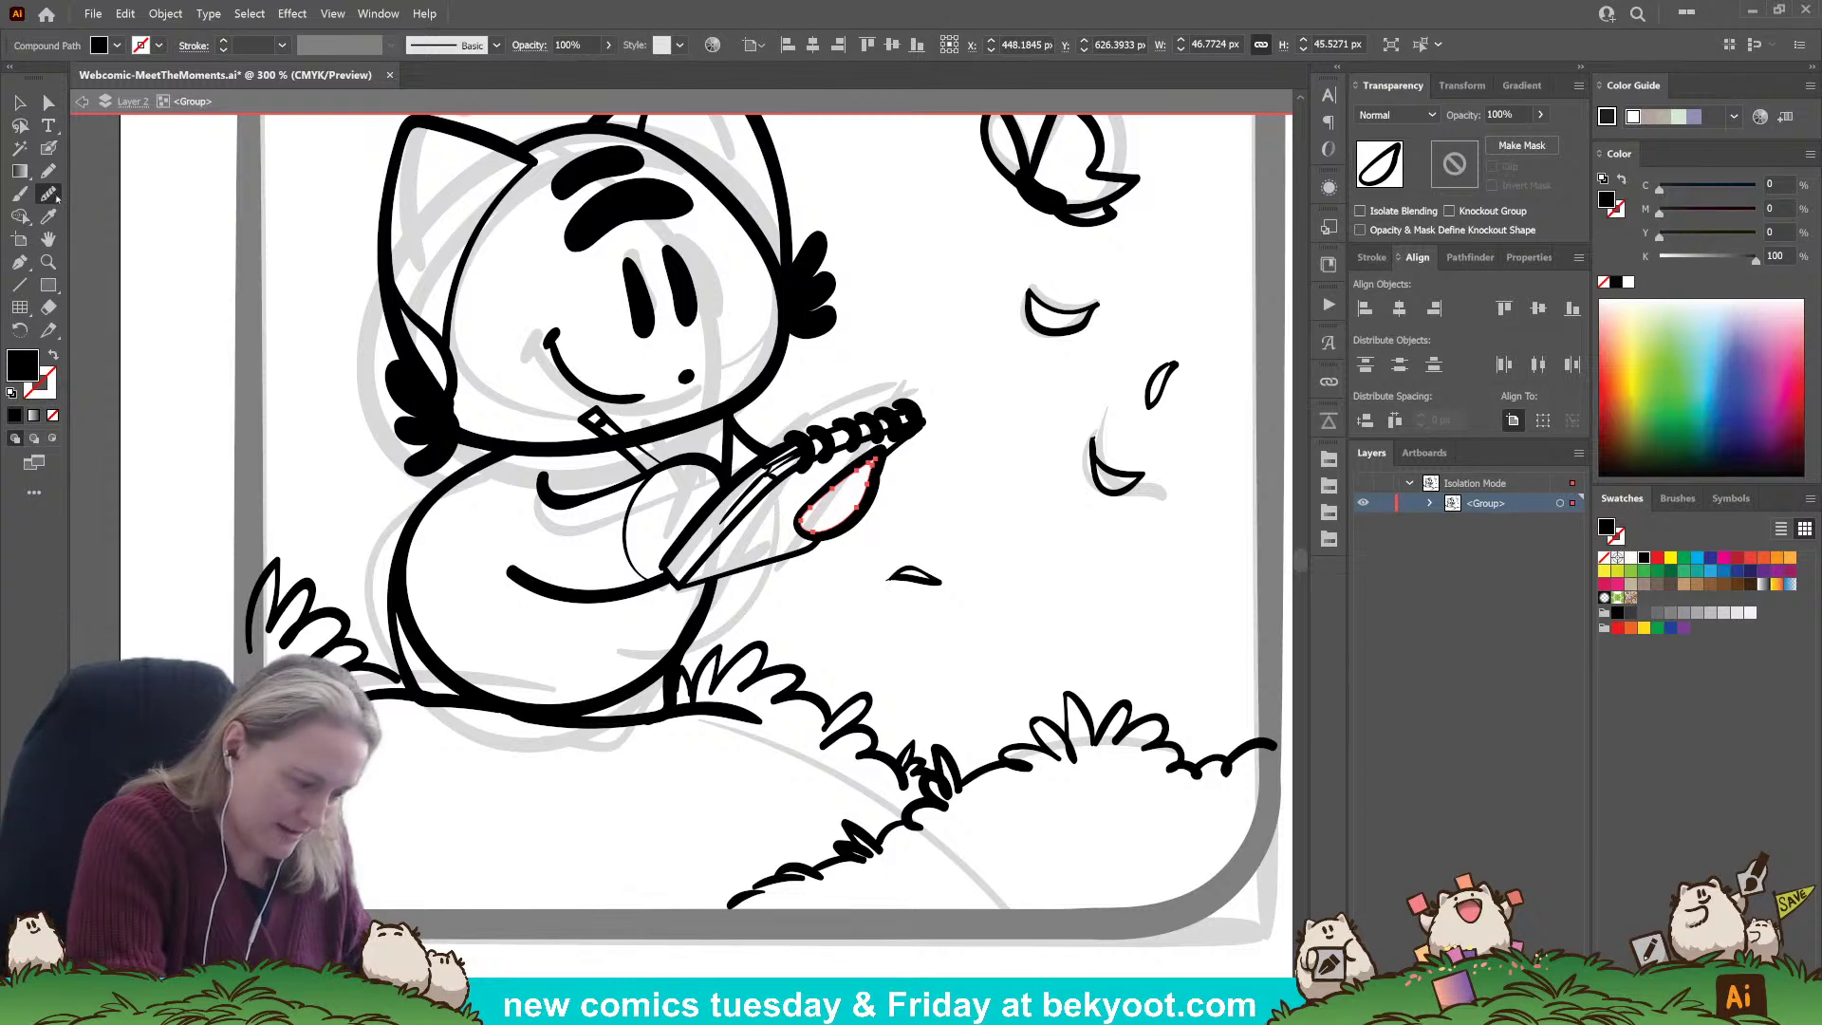
left_click_drag(880, 466, 866, 498)
key("ctrl+shift+a")
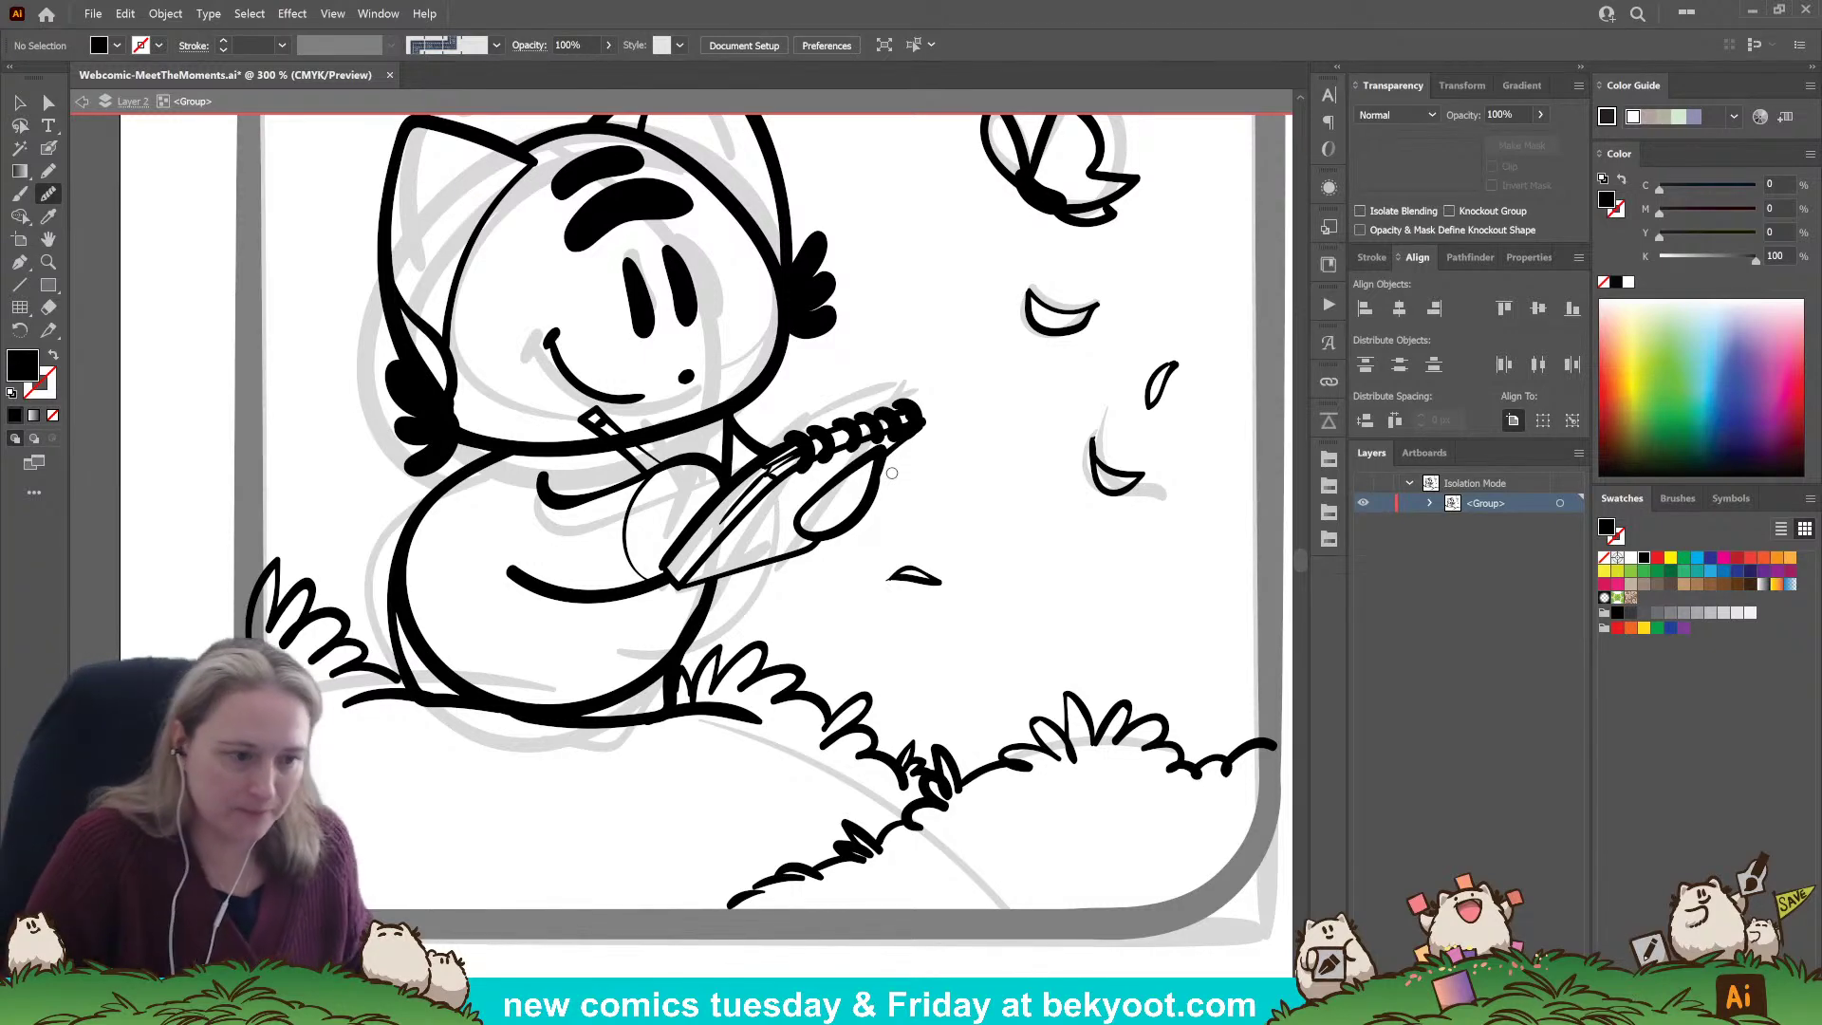
Touch up the end of the guitar's neck with a small solid stroke and ink fine string lines along the guitar.
key("b")
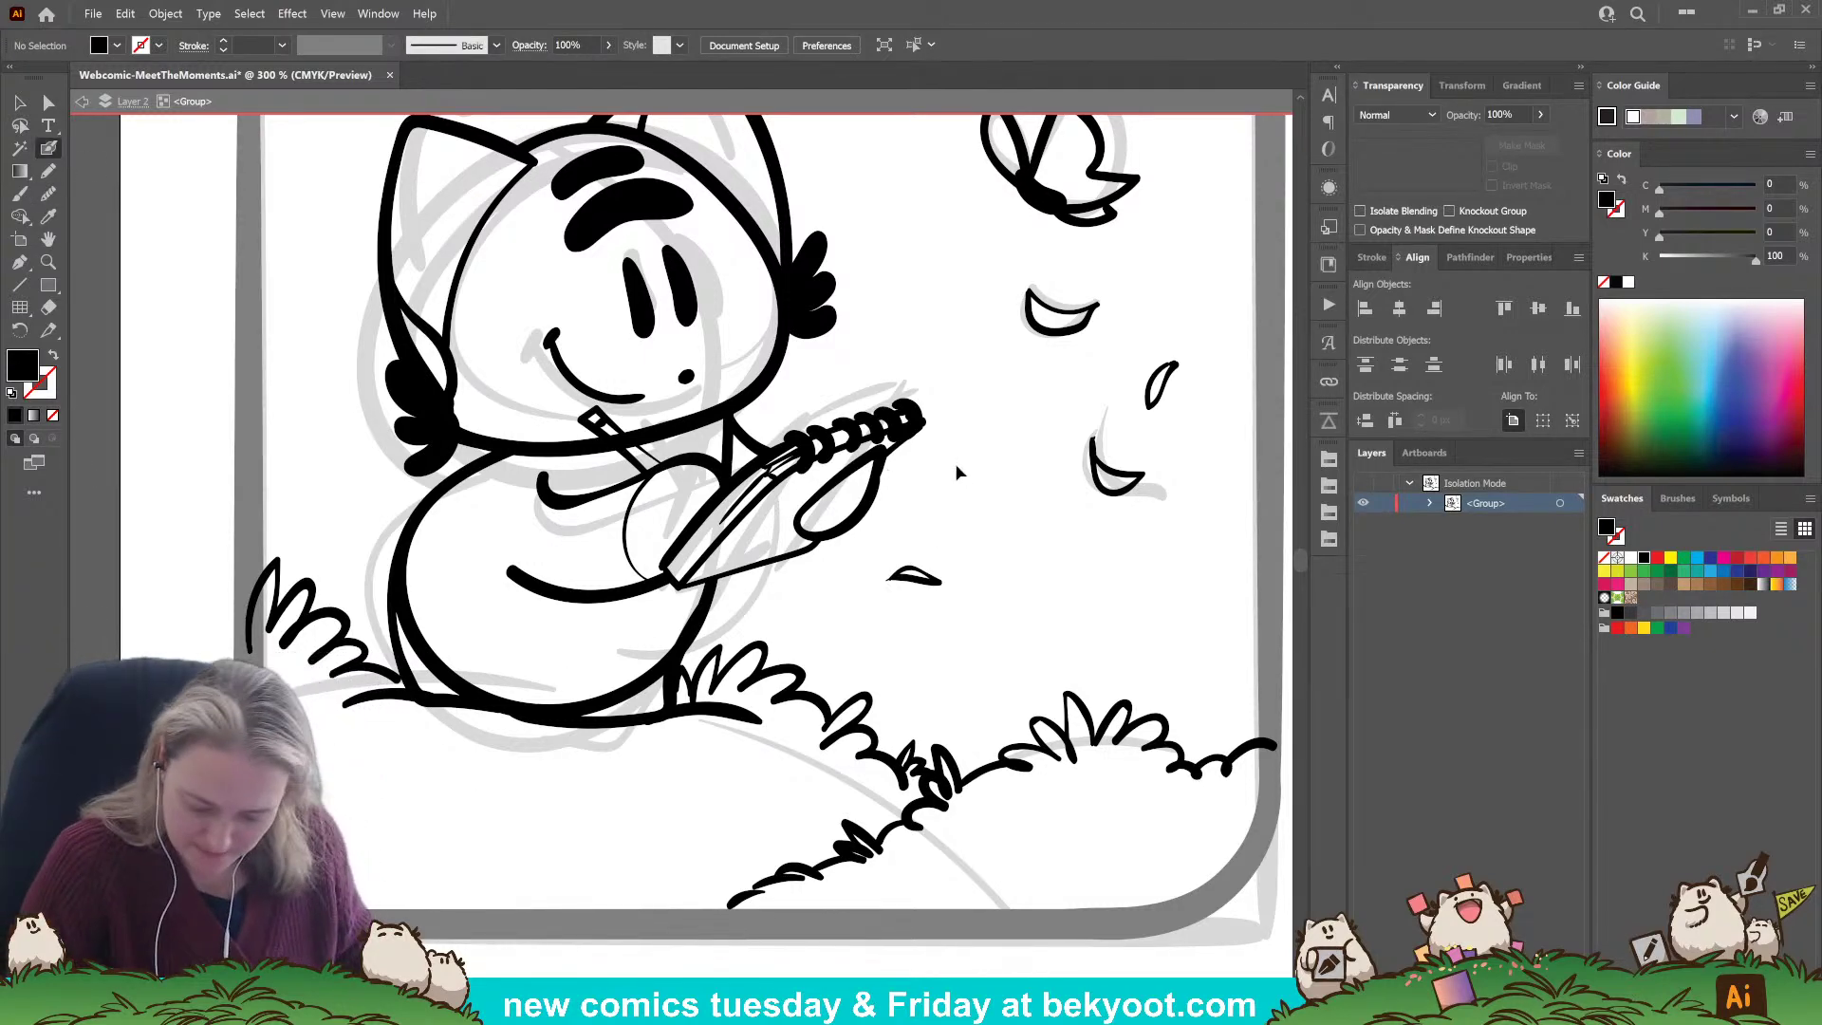
scroll(957, 472, "up", 2)
left_click_drag(916, 467, 925, 480)
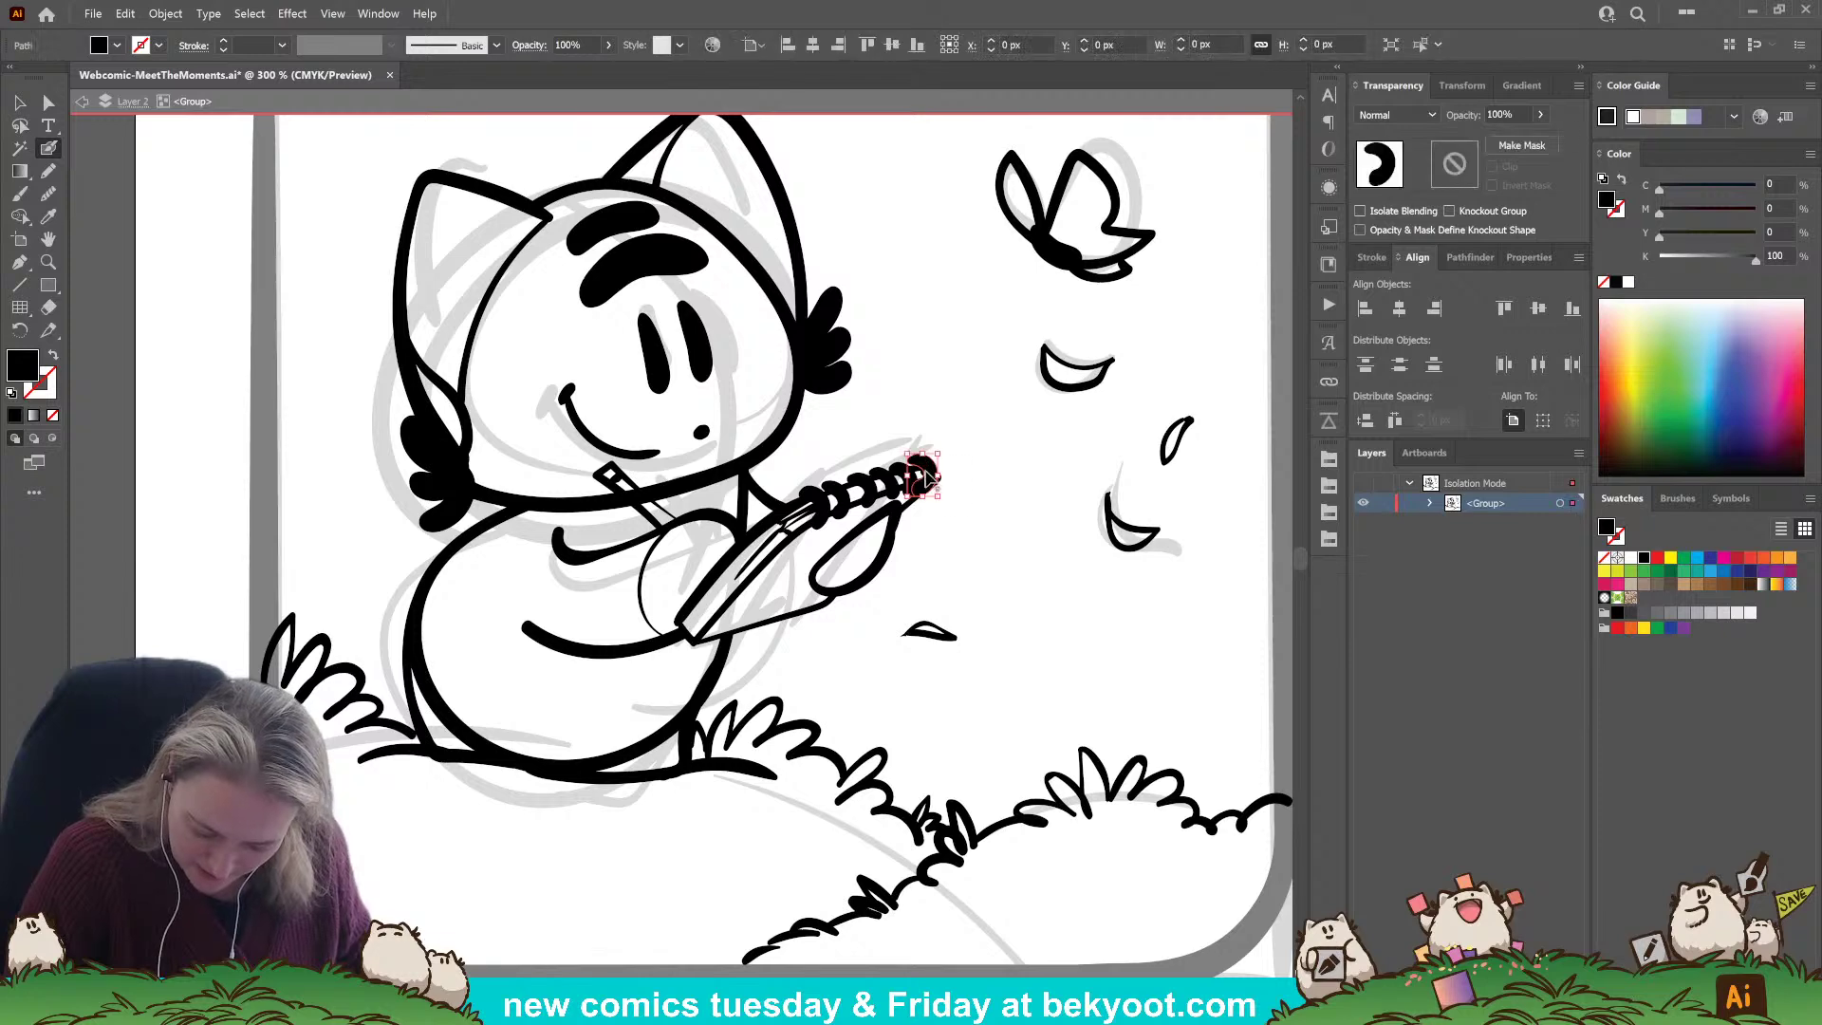
key("ctrl+shift+a")
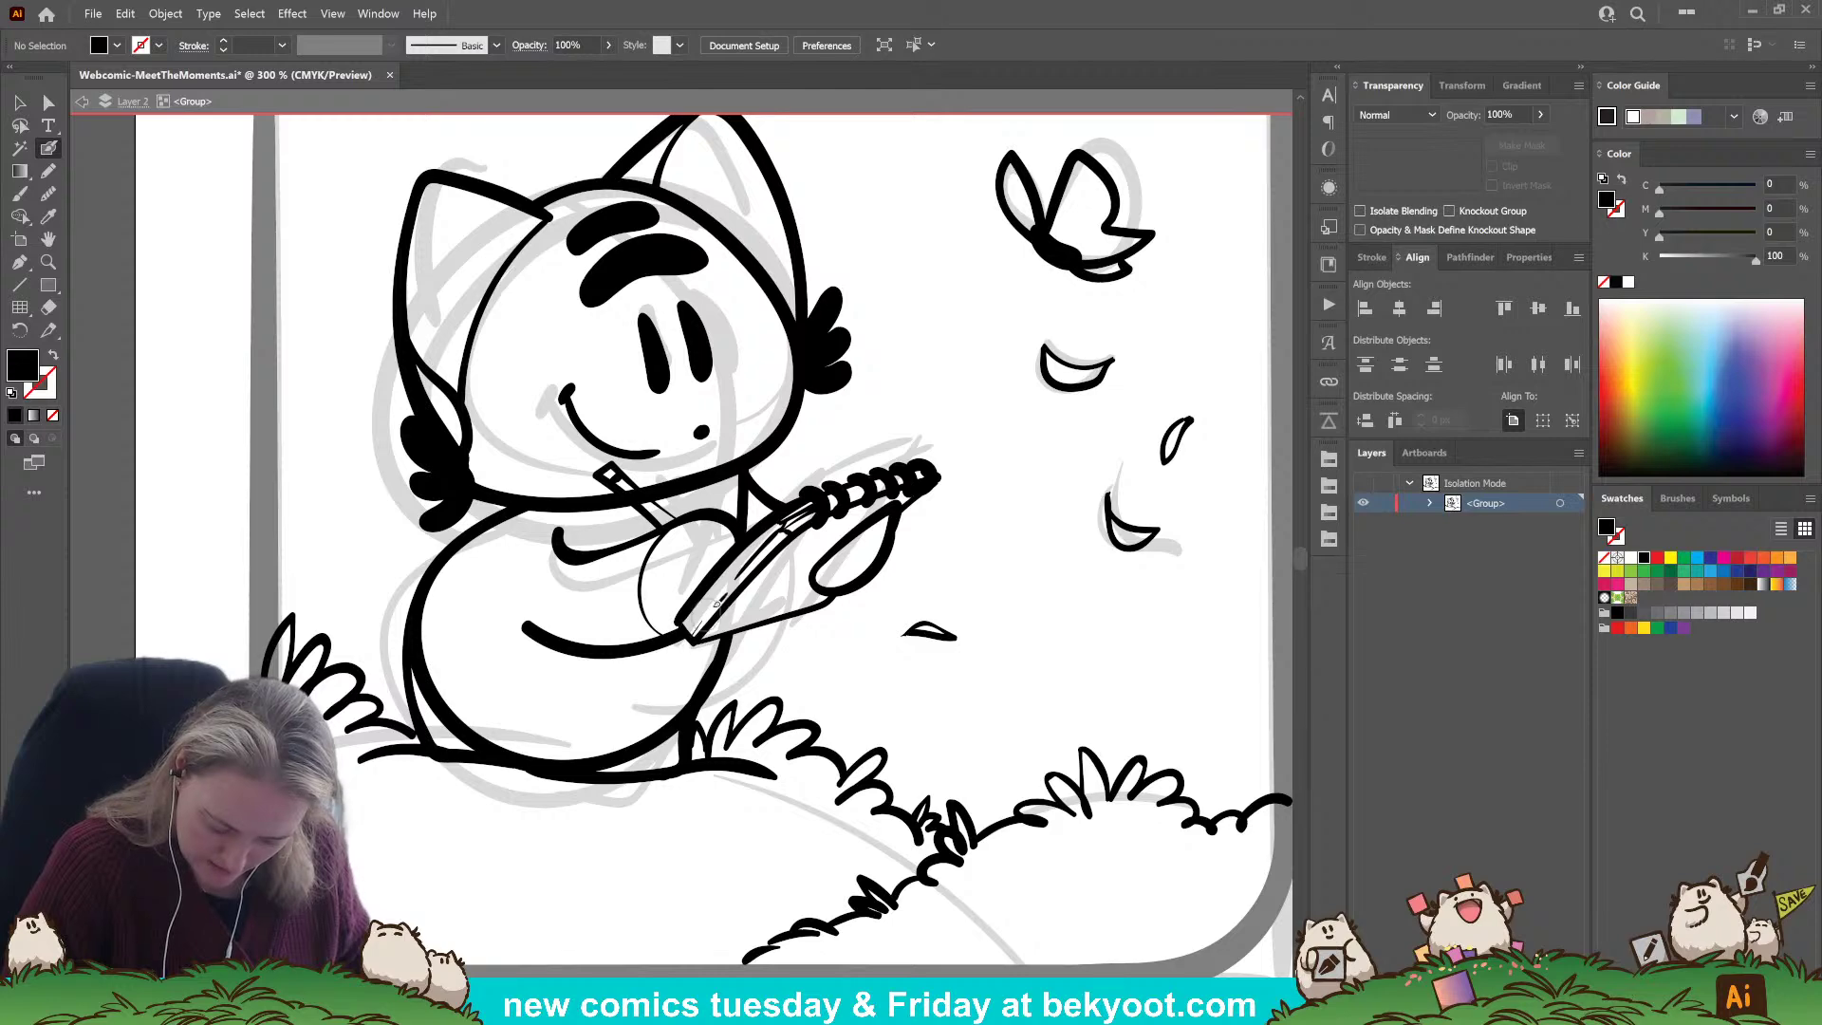
key("shift+x")
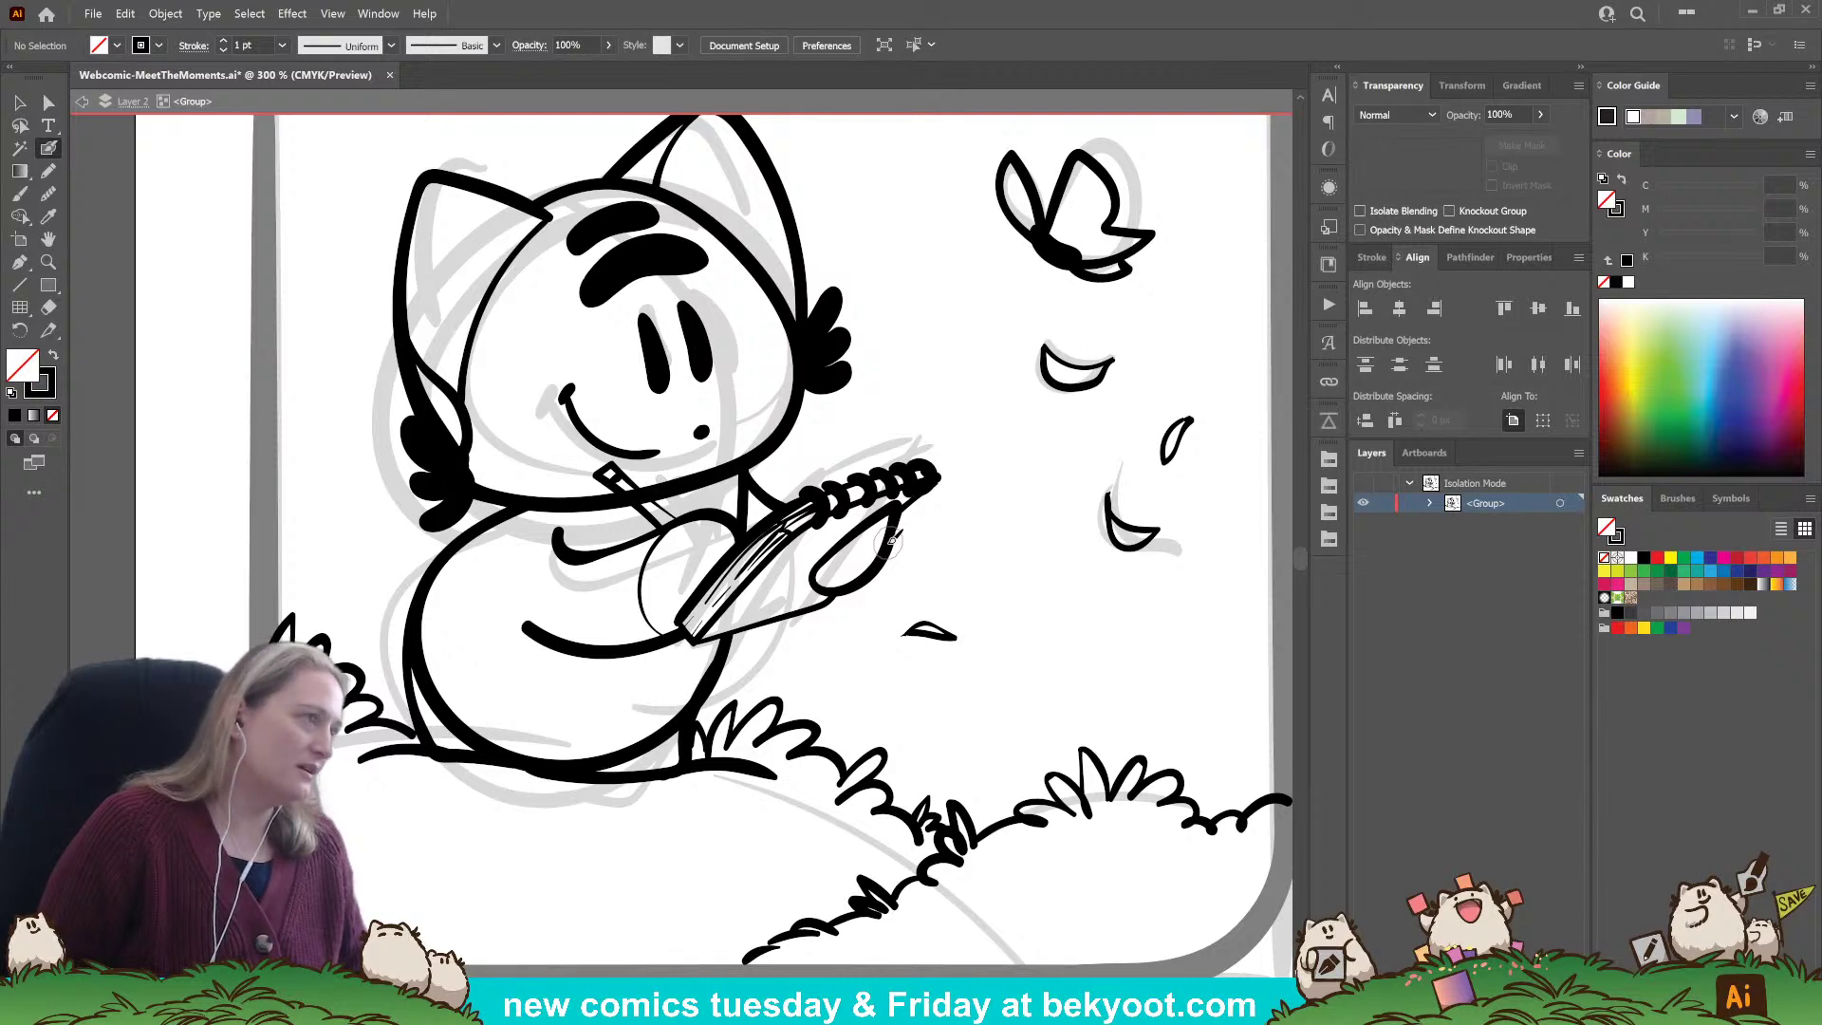
Ink a few extra grass blades between the left-hand tuft and the character's foot.
left_click_drag(845, 670, 900, 612)
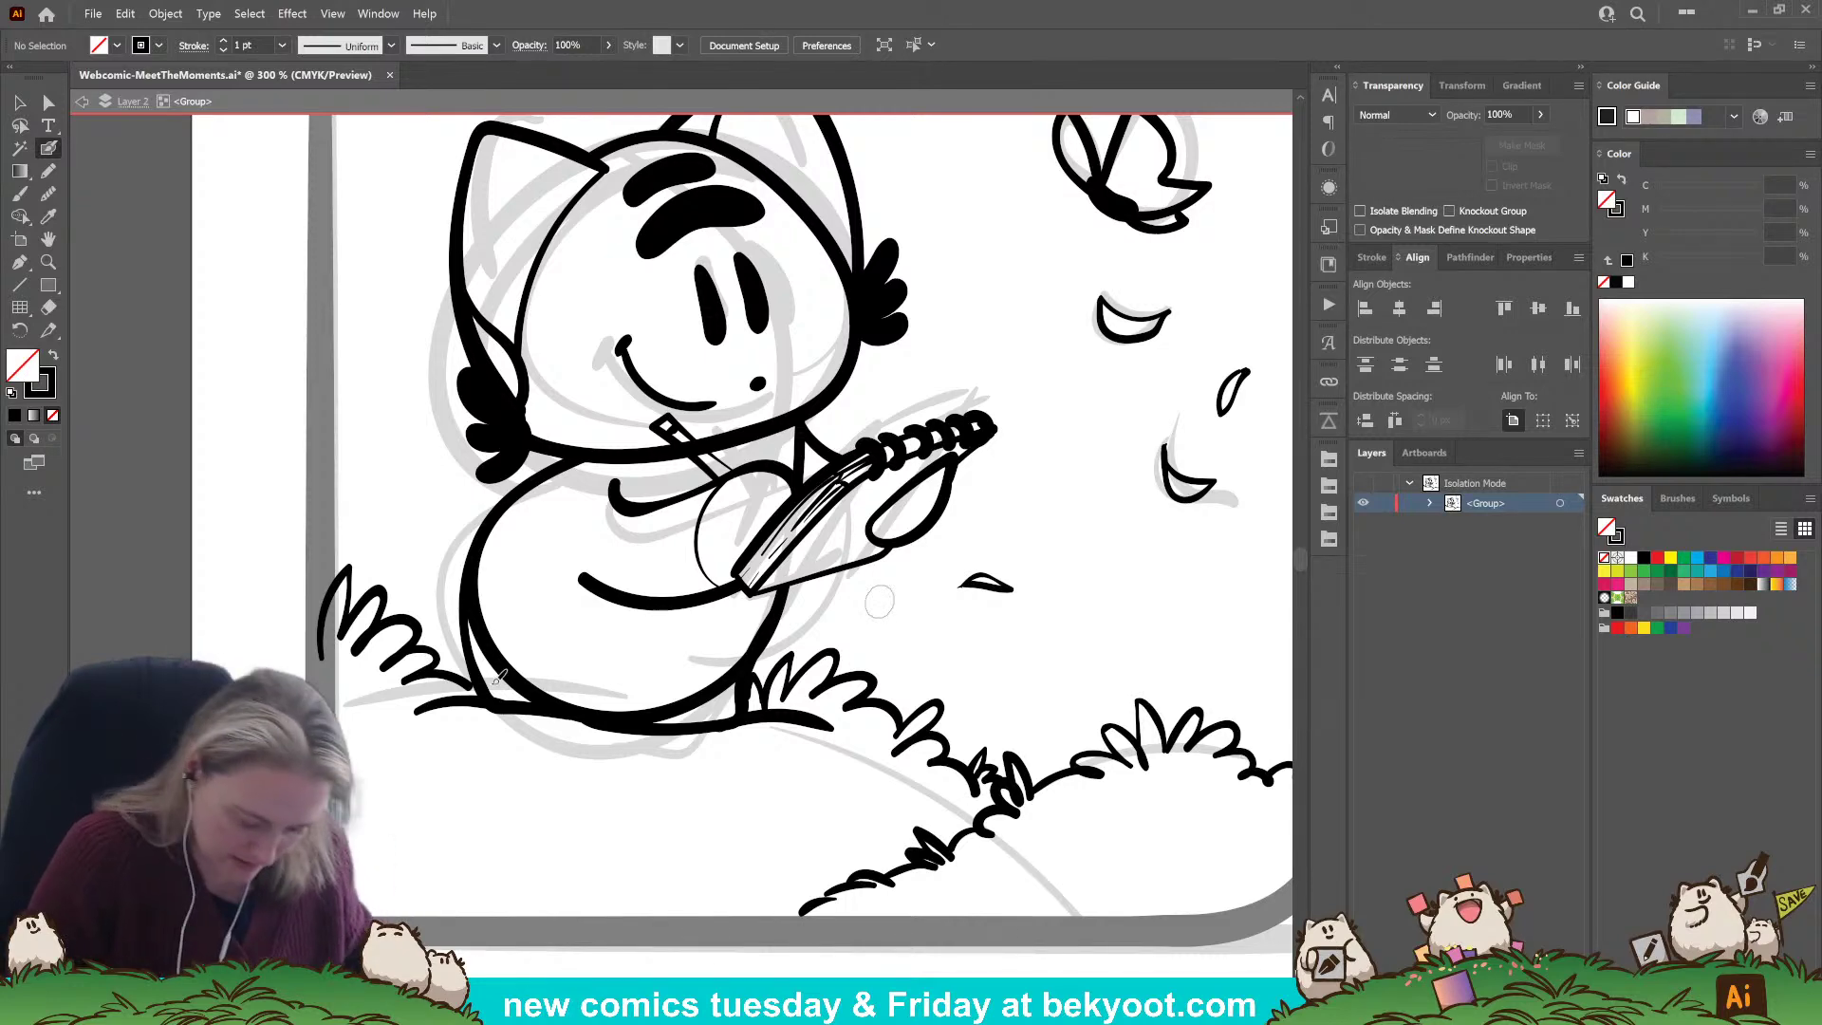
left_click_drag(450, 656, 473, 669)
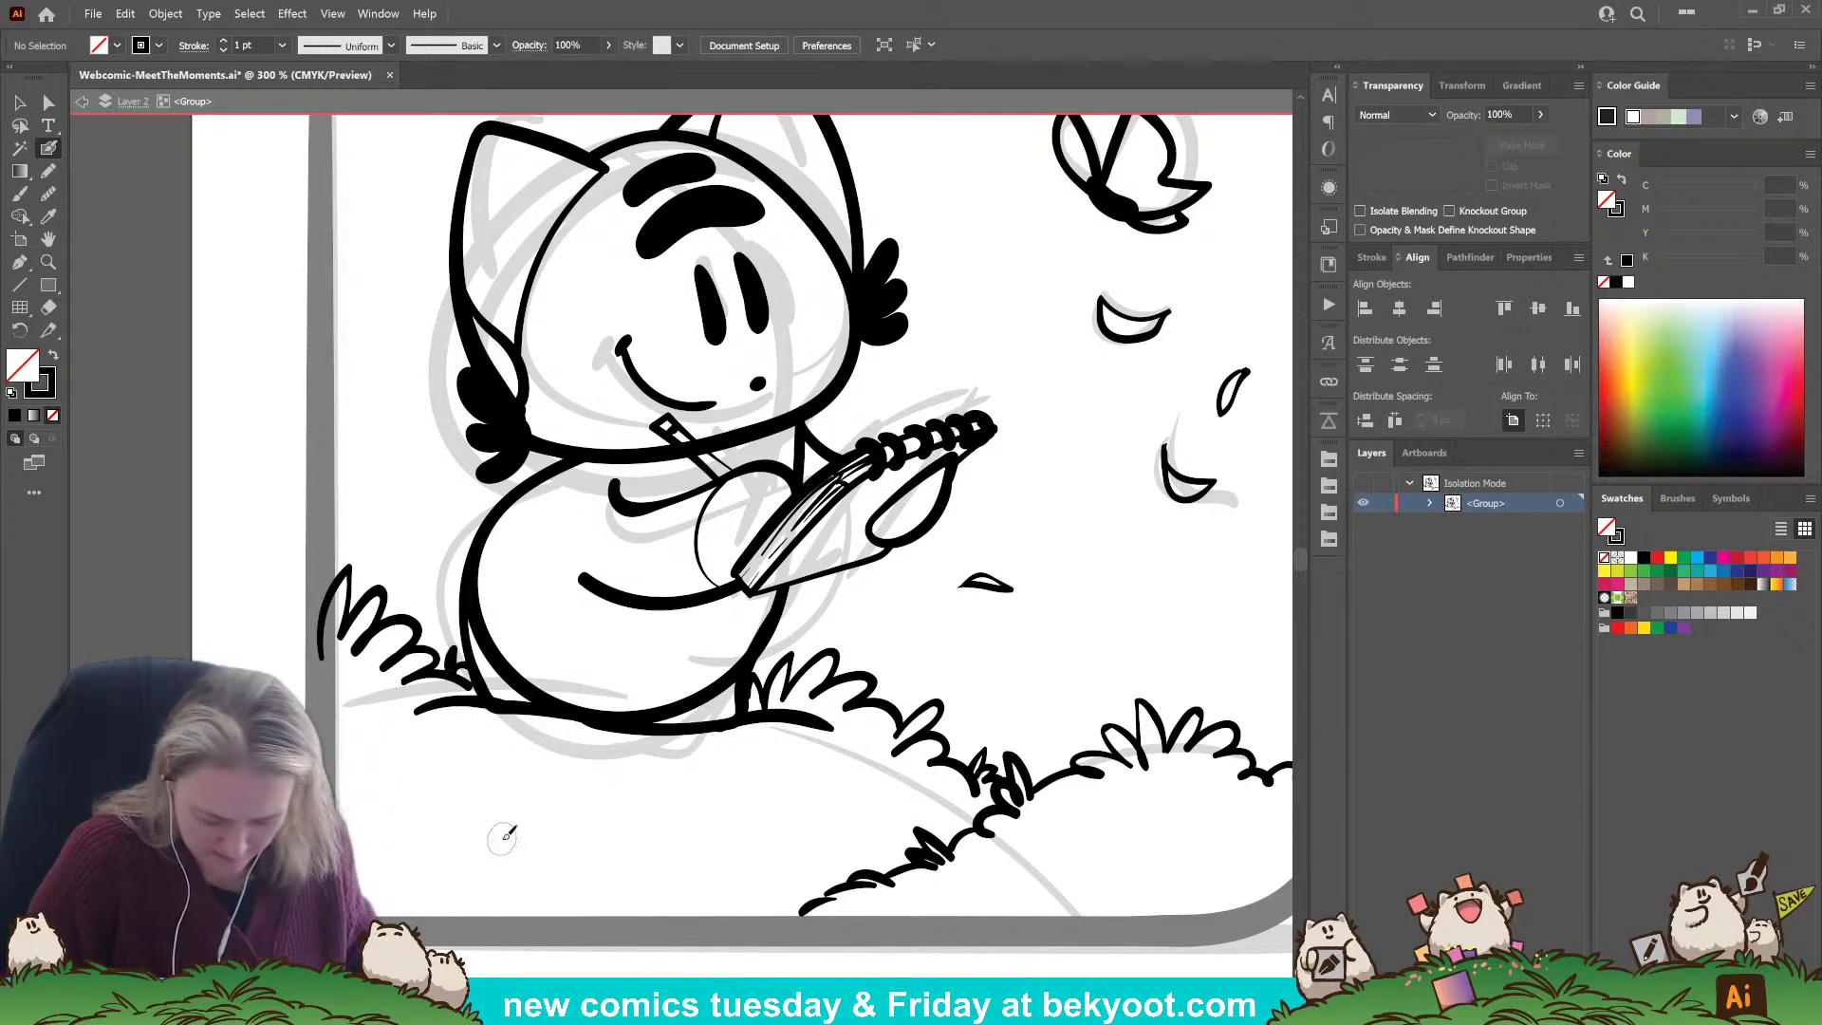
left_click_drag(827, 769, 869, 669)
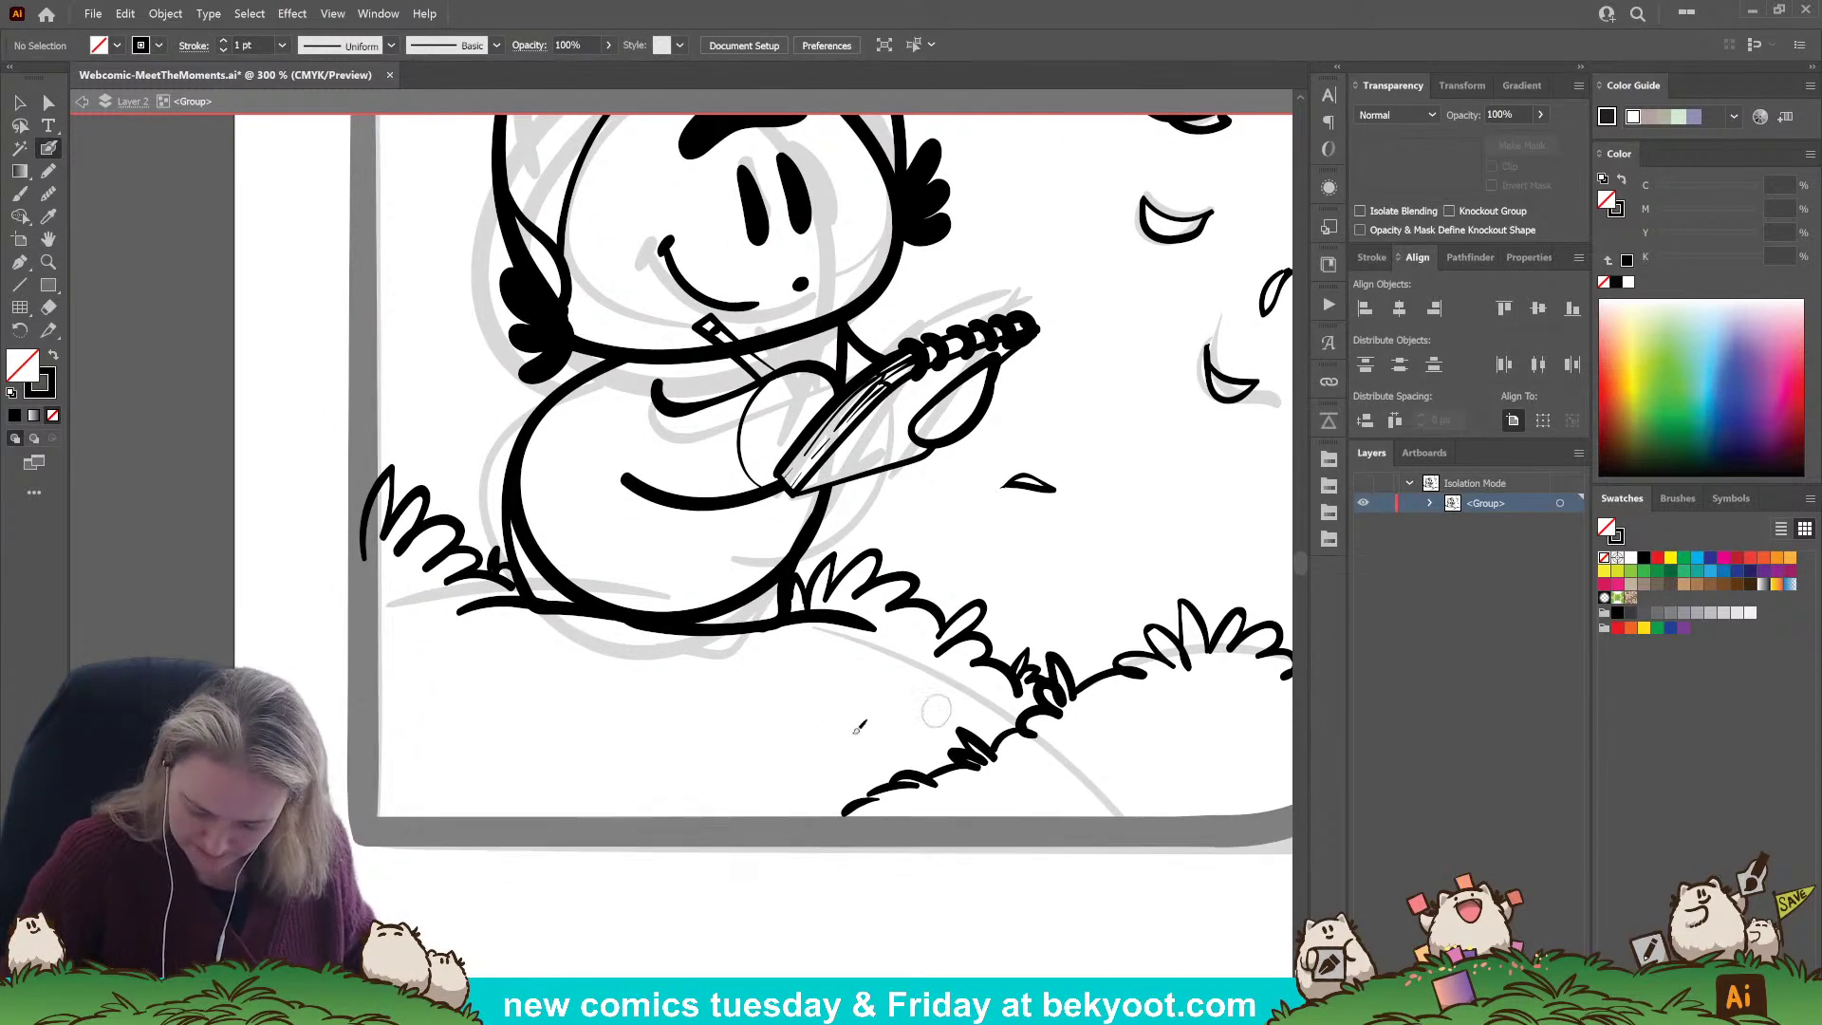
scroll(875, 717, "right", 5)
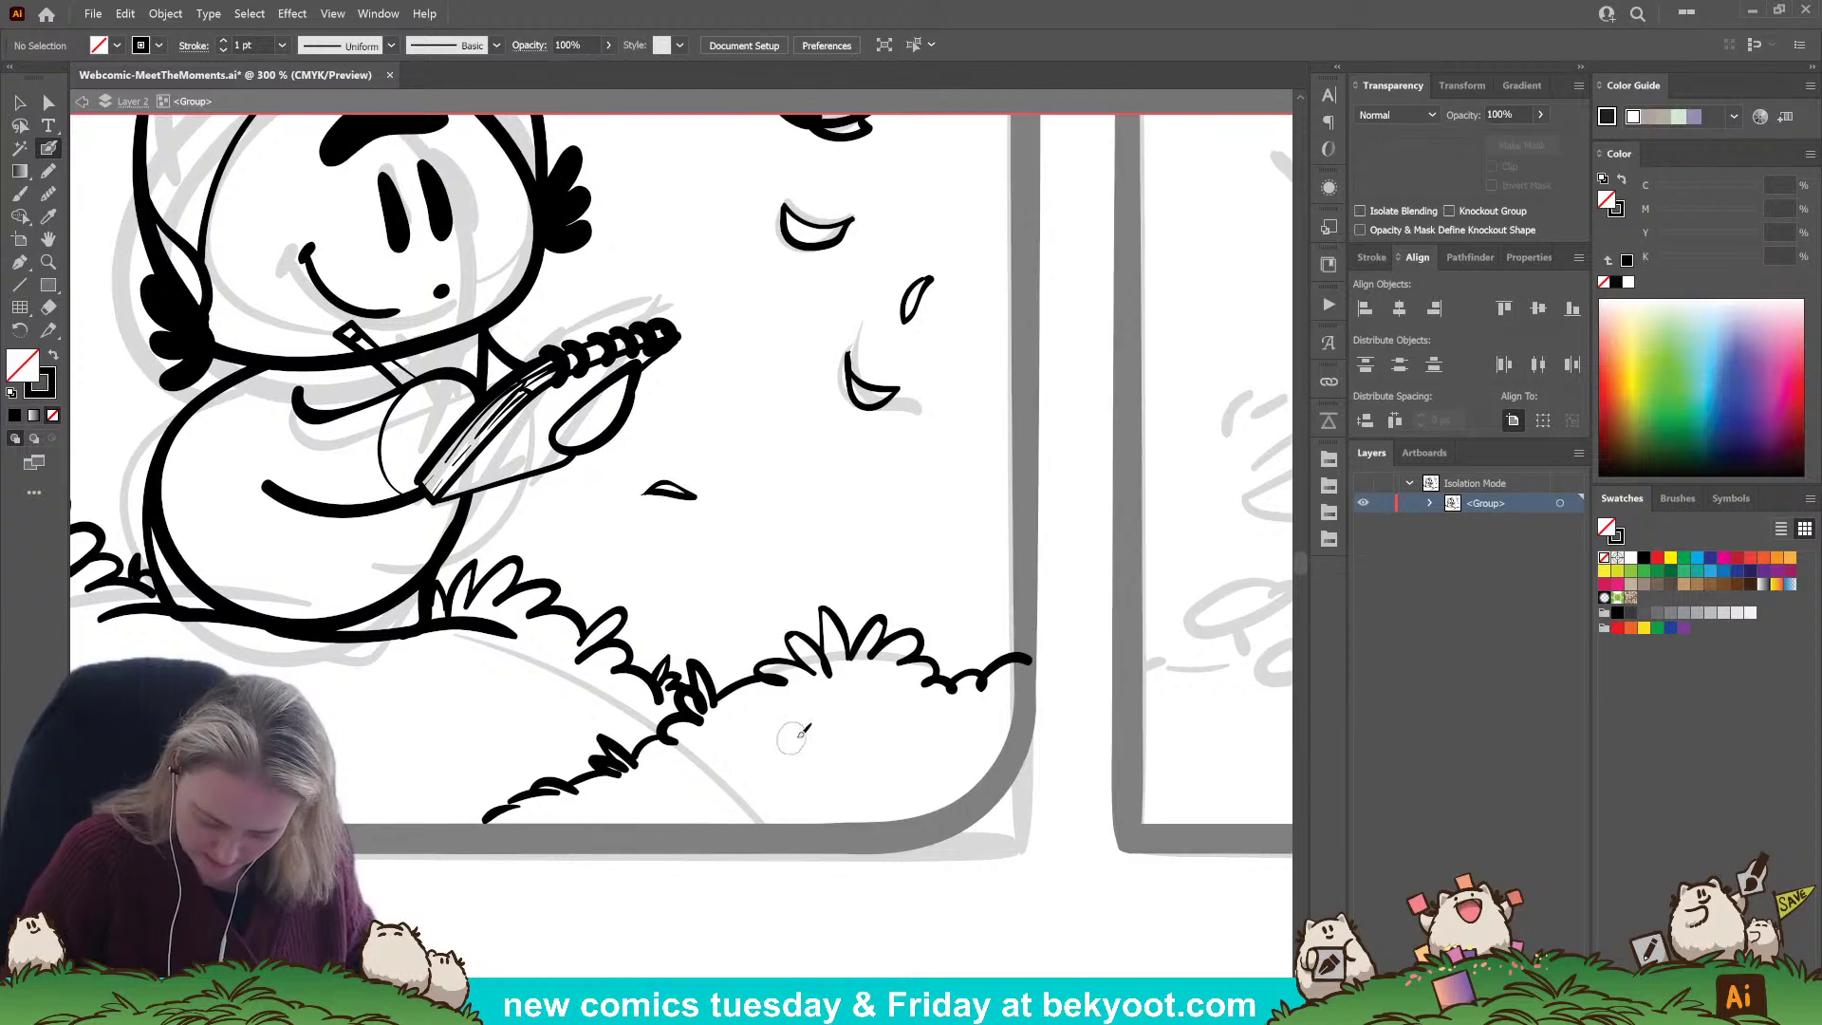
Ink a low cluster of overlapping leaf shapes on the mound in the first panel's lower-right corner.
mouse_move(759, 734)
left_mouse_down()
mouse_move(792, 756)
mouse_move(714, 786)
mouse_move(747, 789)
mouse_move(831, 726)
mouse_move(817, 747)
mouse_move(908, 736)
mouse_move(870, 736)
mouse_move(890, 756)
mouse_move(792, 746)
mouse_move(845, 728)
mouse_move(807, 750)
left_mouse_up()
key("ctrl+z")
mouse_move(847, 762)
left_mouse_down()
mouse_move(807, 751)
mouse_move(904, 765)
mouse_move(851, 763)
mouse_move(782, 797)
mouse_move(823, 805)
left_mouse_up()
left_click_drag(826, 779, 890, 781)
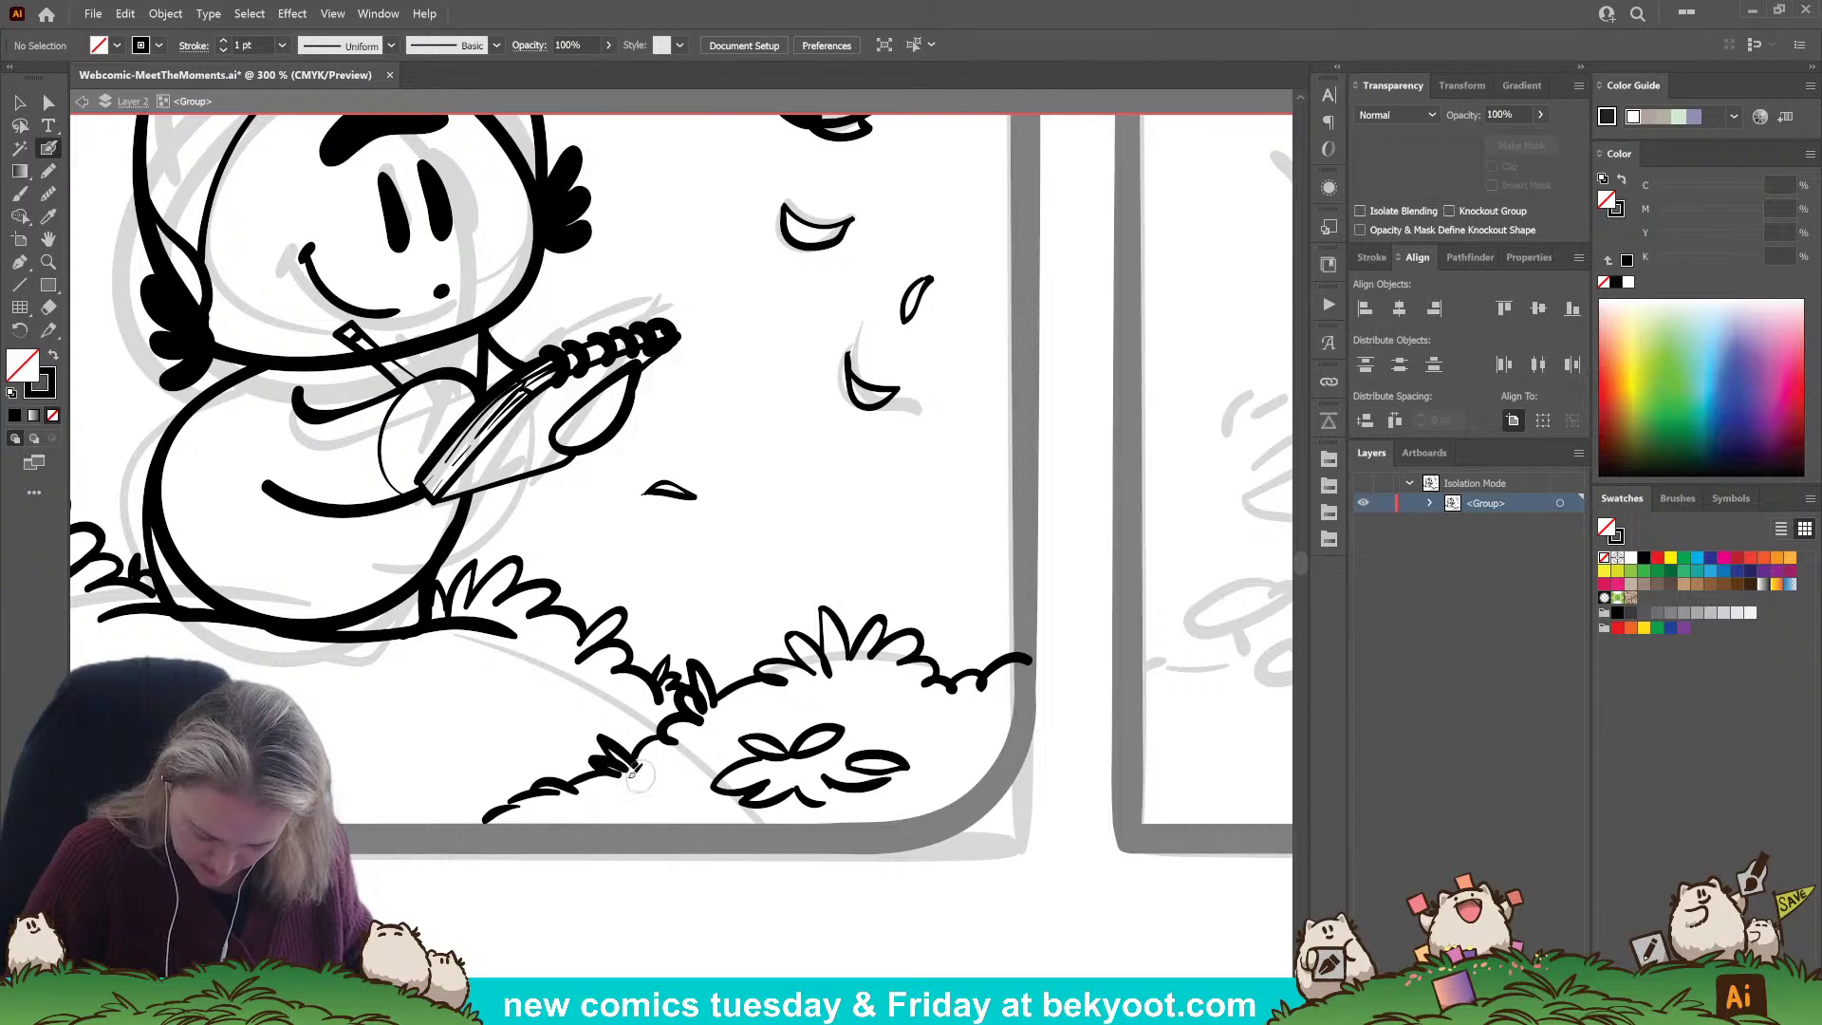
Ink a single loose leaf on each side of the leaf cluster, undoing the strokes that miss.
mouse_move(700, 778)
left_mouse_down()
mouse_move(653, 792)
mouse_move(843, 760)
mouse_move(844, 742)
mouse_move(943, 745)
mouse_move(877, 734)
mouse_move(929, 738)
mouse_move(899, 723)
mouse_move(874, 736)
left_mouse_up()
key("ctrl+z")
key("ctrl+z")
key("ctrl+z")
key("ctrl+z")
left_click_drag(874, 736, 928, 735)
left_click_drag(710, 833, 946, 841)
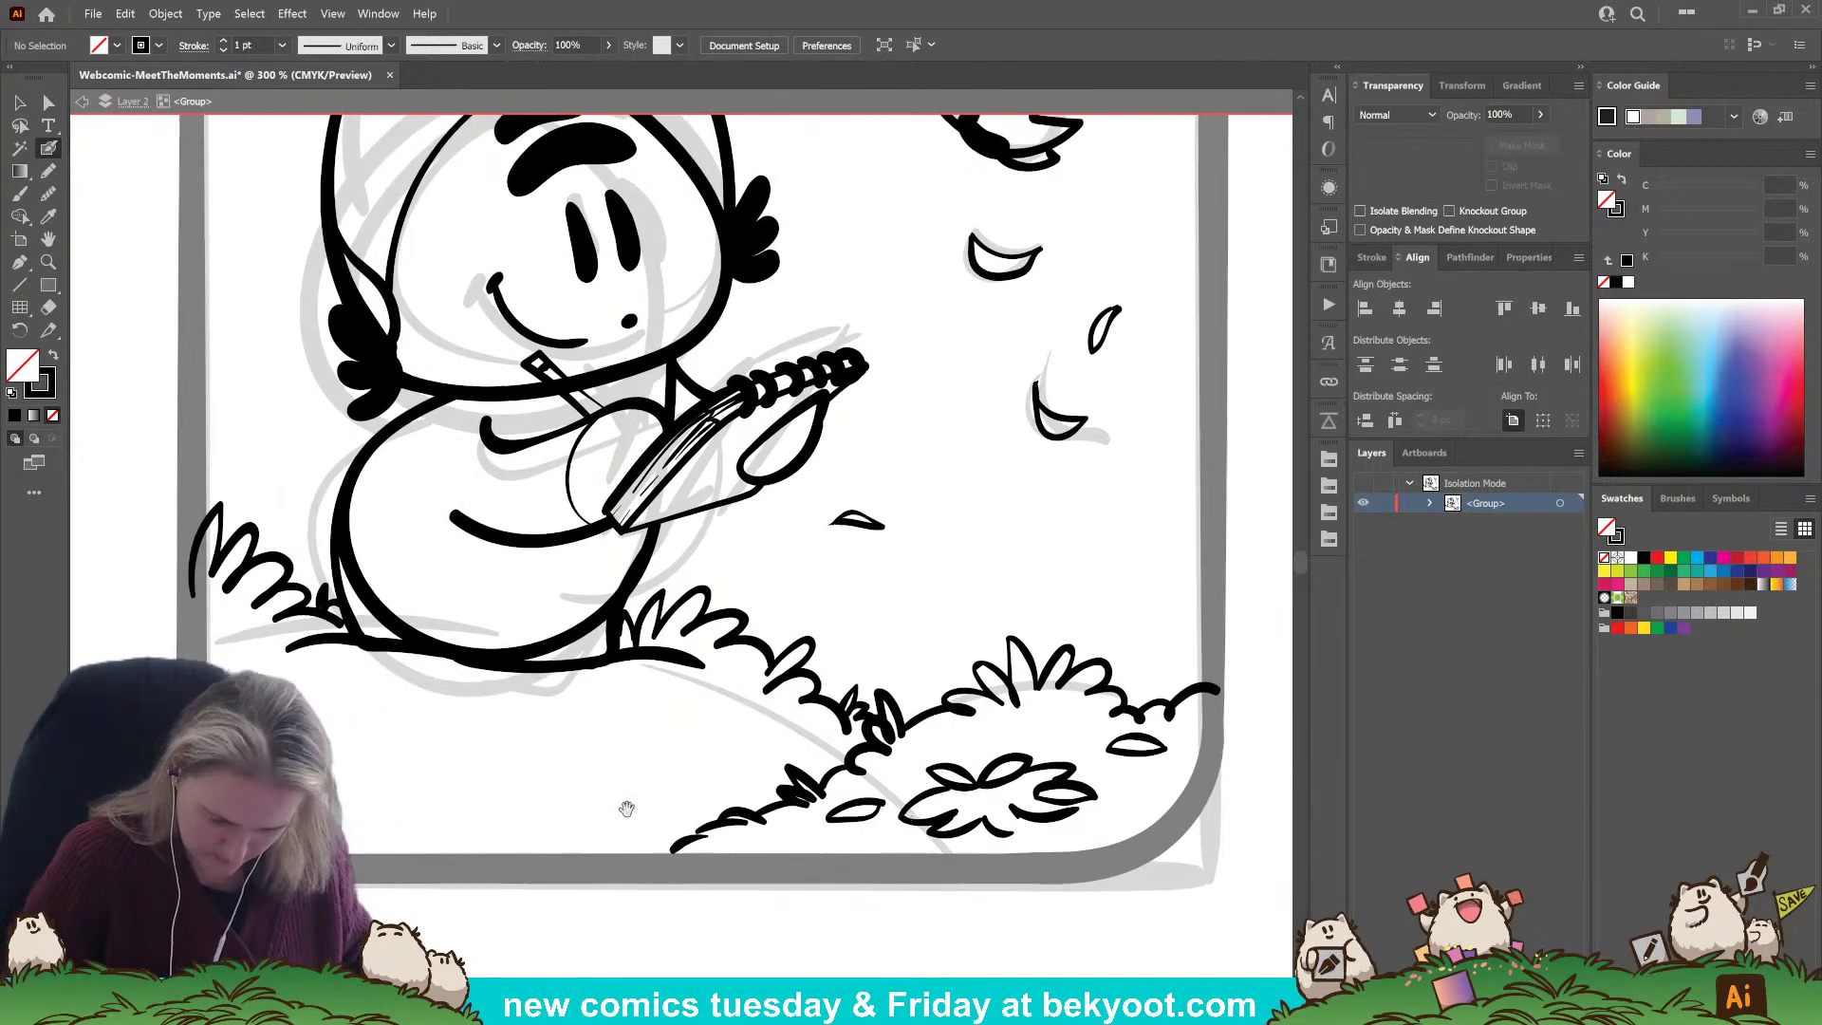
Draw a solid heart above the character's head between the ears and a tiny heart beside the butterfly.
mouse_move(842, 517)
left_mouse_down()
mouse_move(879, 692)
mouse_move(820, 775)
mouse_move(989, 775)
left_mouse_up()
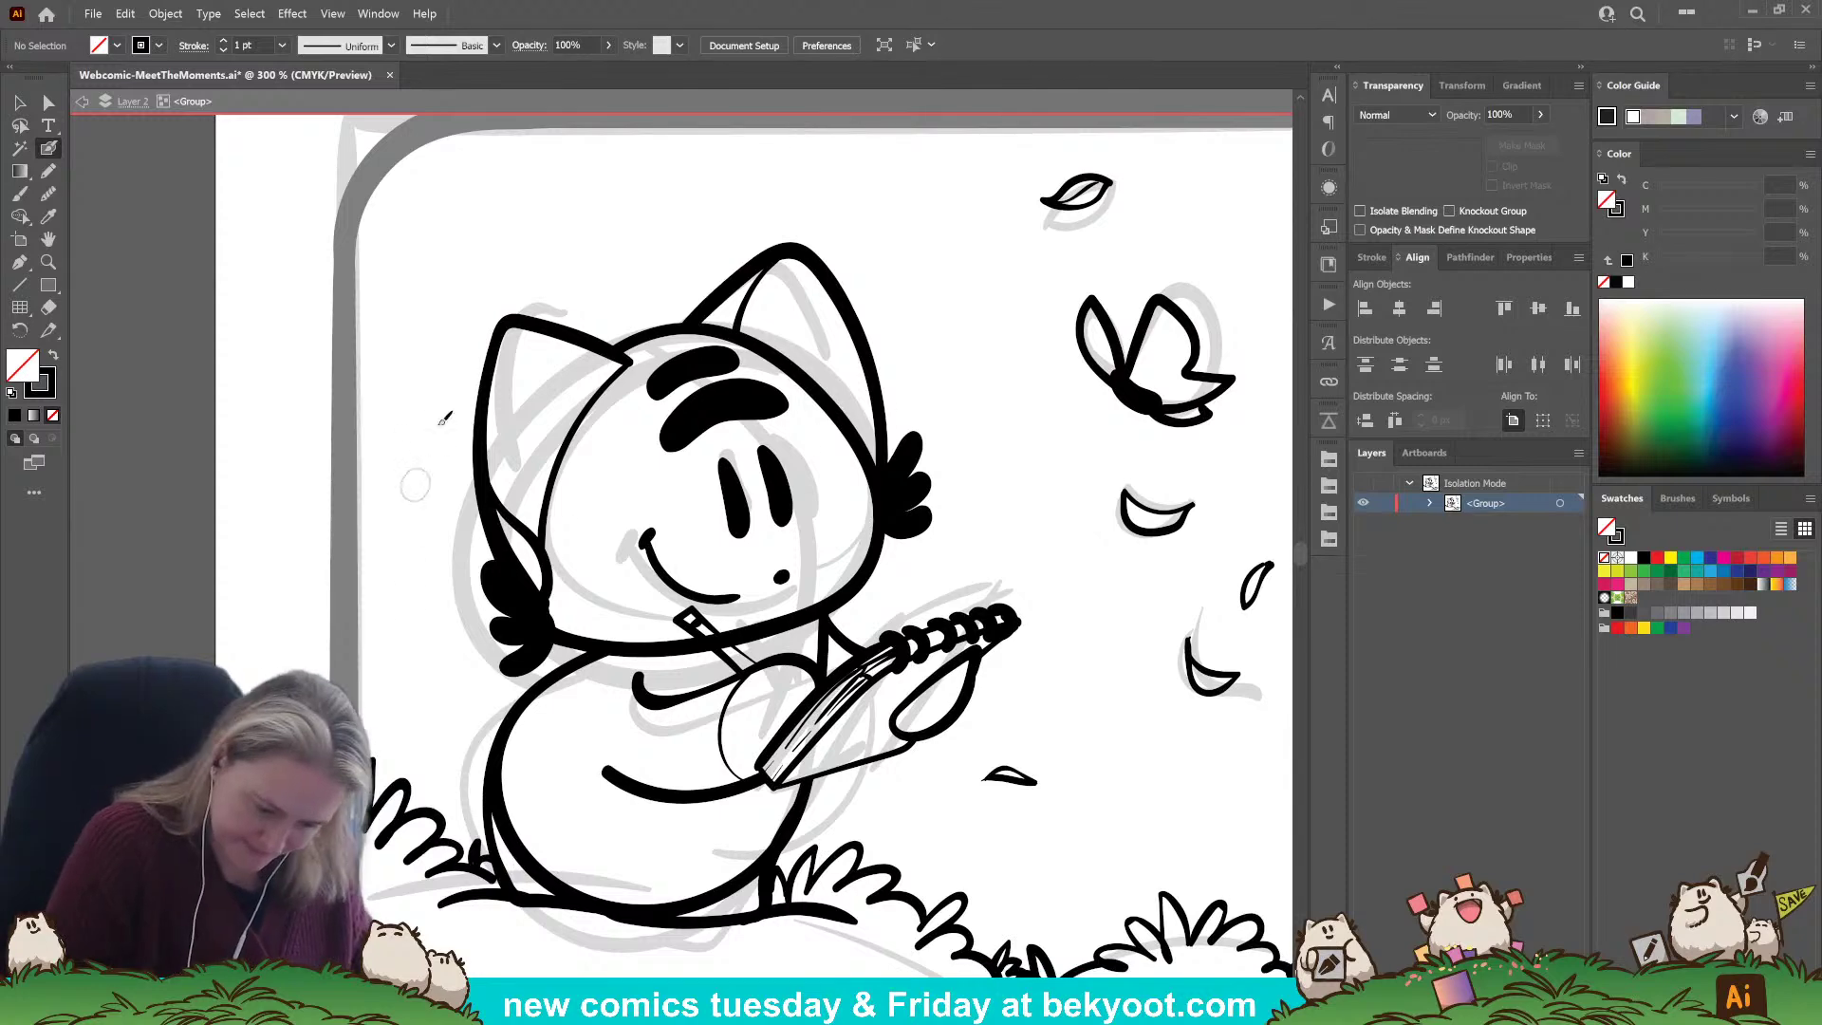
mouse_move(636, 274)
left_mouse_down()
mouse_move(668, 264)
mouse_move(654, 256)
left_mouse_up()
key("ctrl+z")
left_click_drag(1067, 378, 1076, 384)
left_click_drag(1092, 307, 1106, 288)
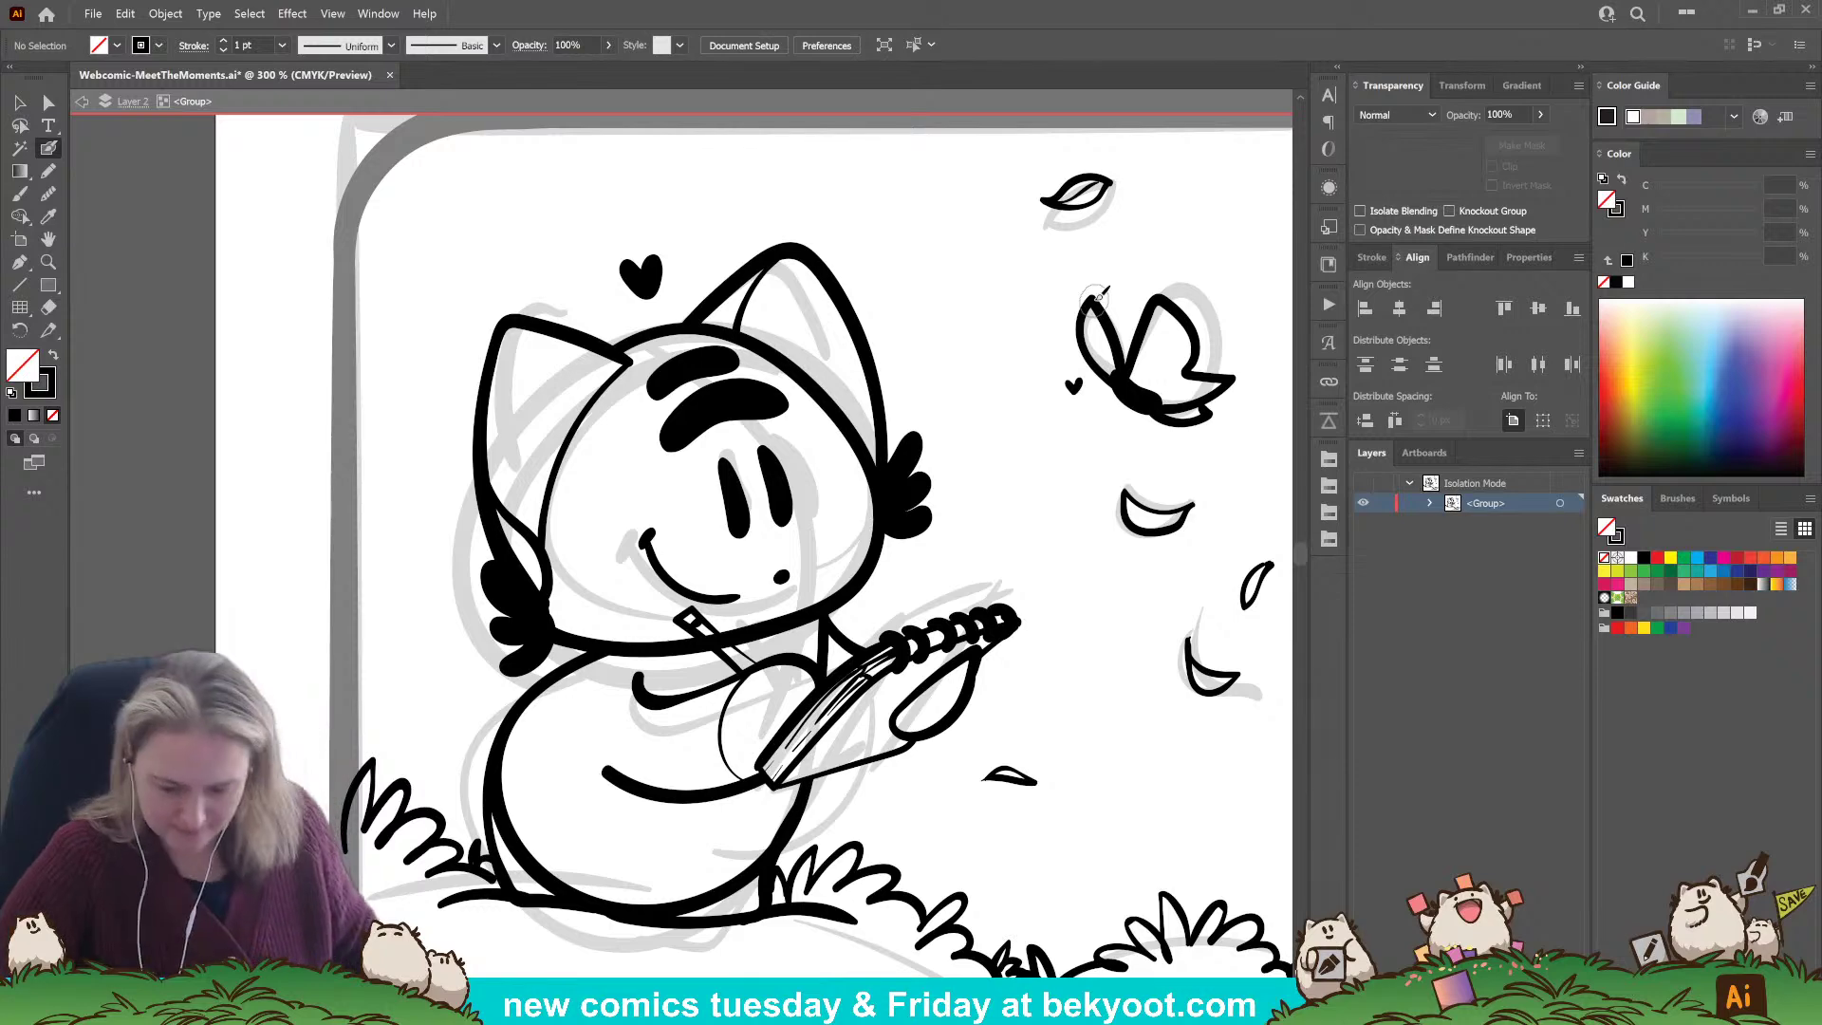
left_click_drag(1103, 434, 1041, 482)
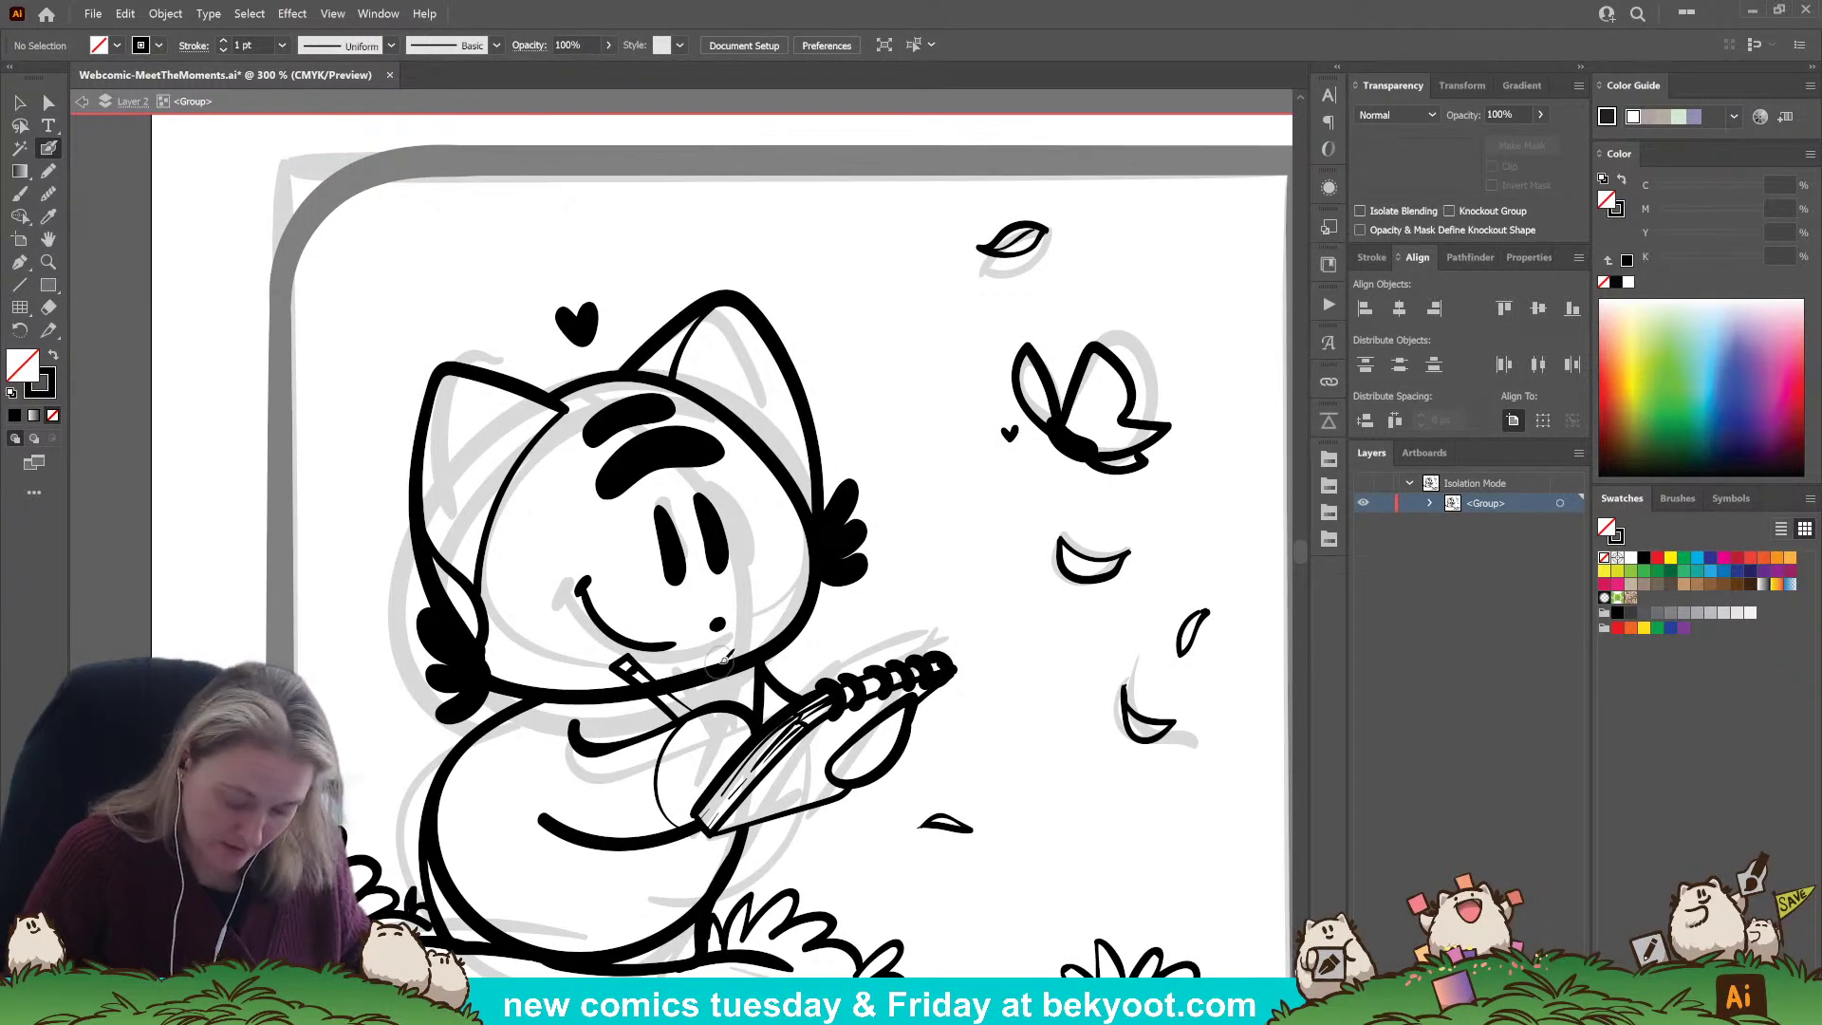
mouse_move(983, 781)
left_mouse_down()
mouse_move(923, 592)
mouse_move(942, 634)
left_mouse_up()
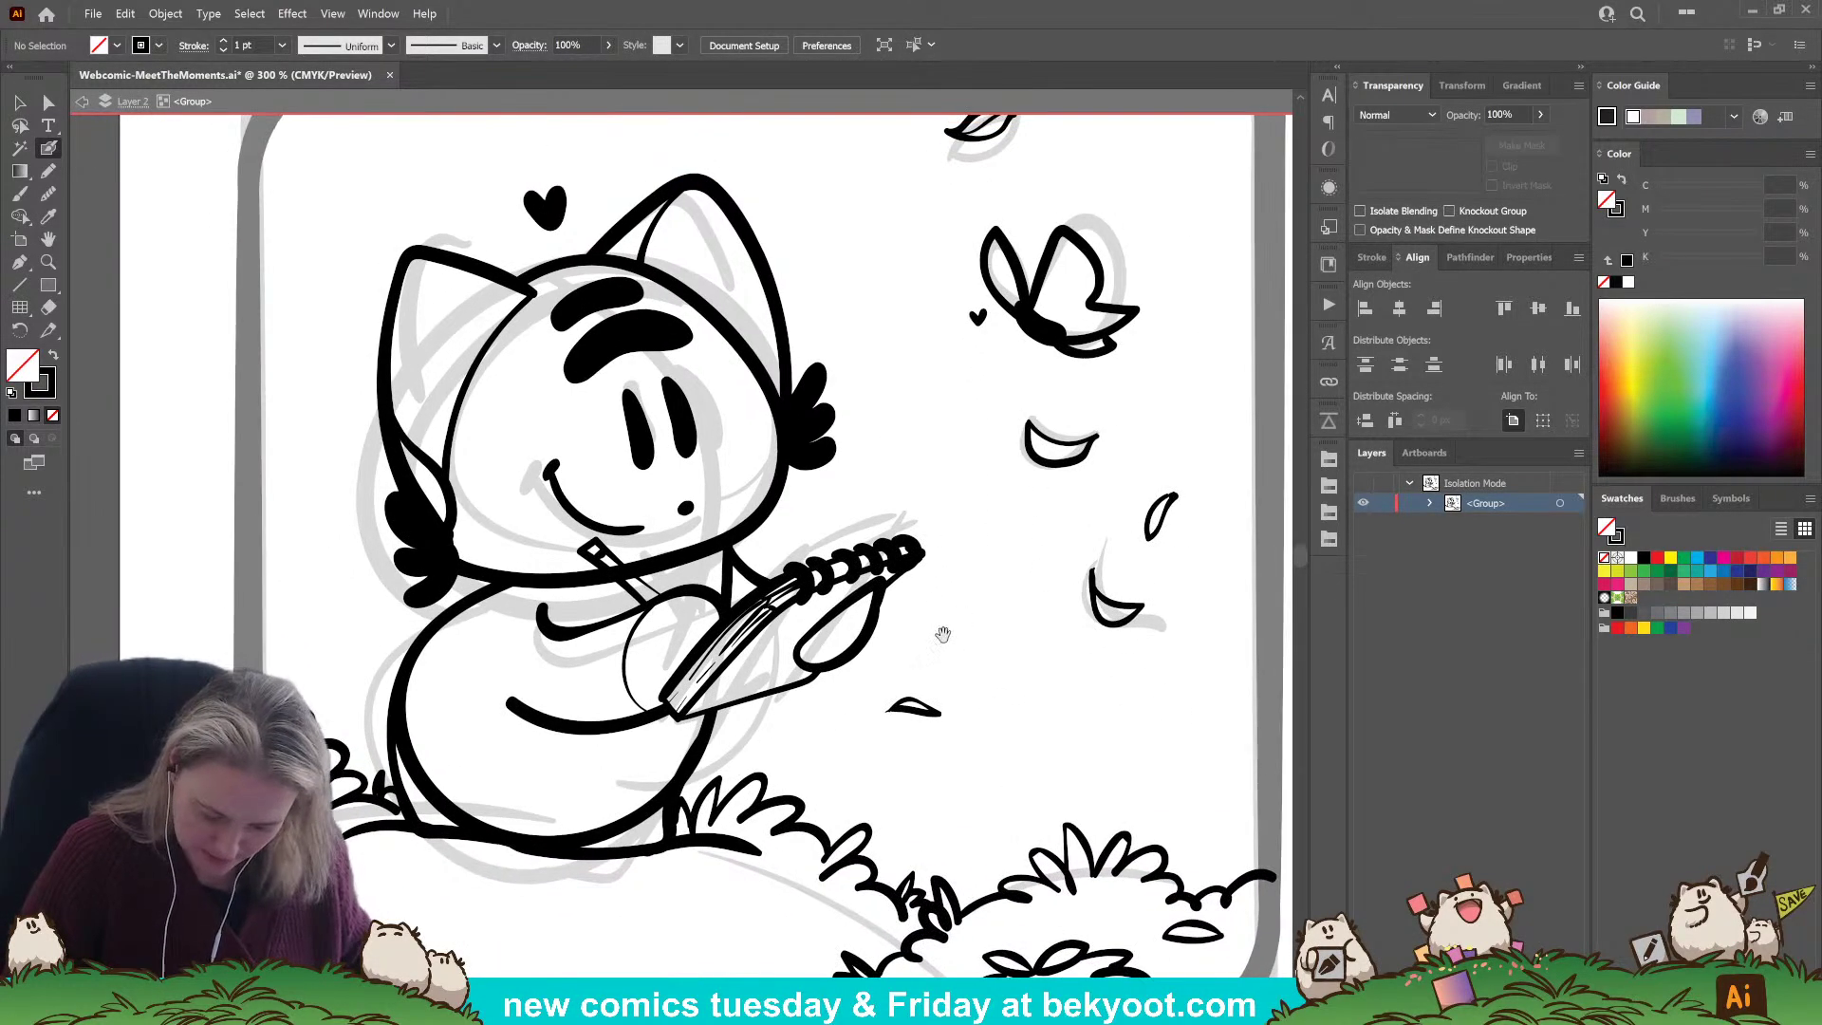
left_click_drag(757, 783, 769, 818)
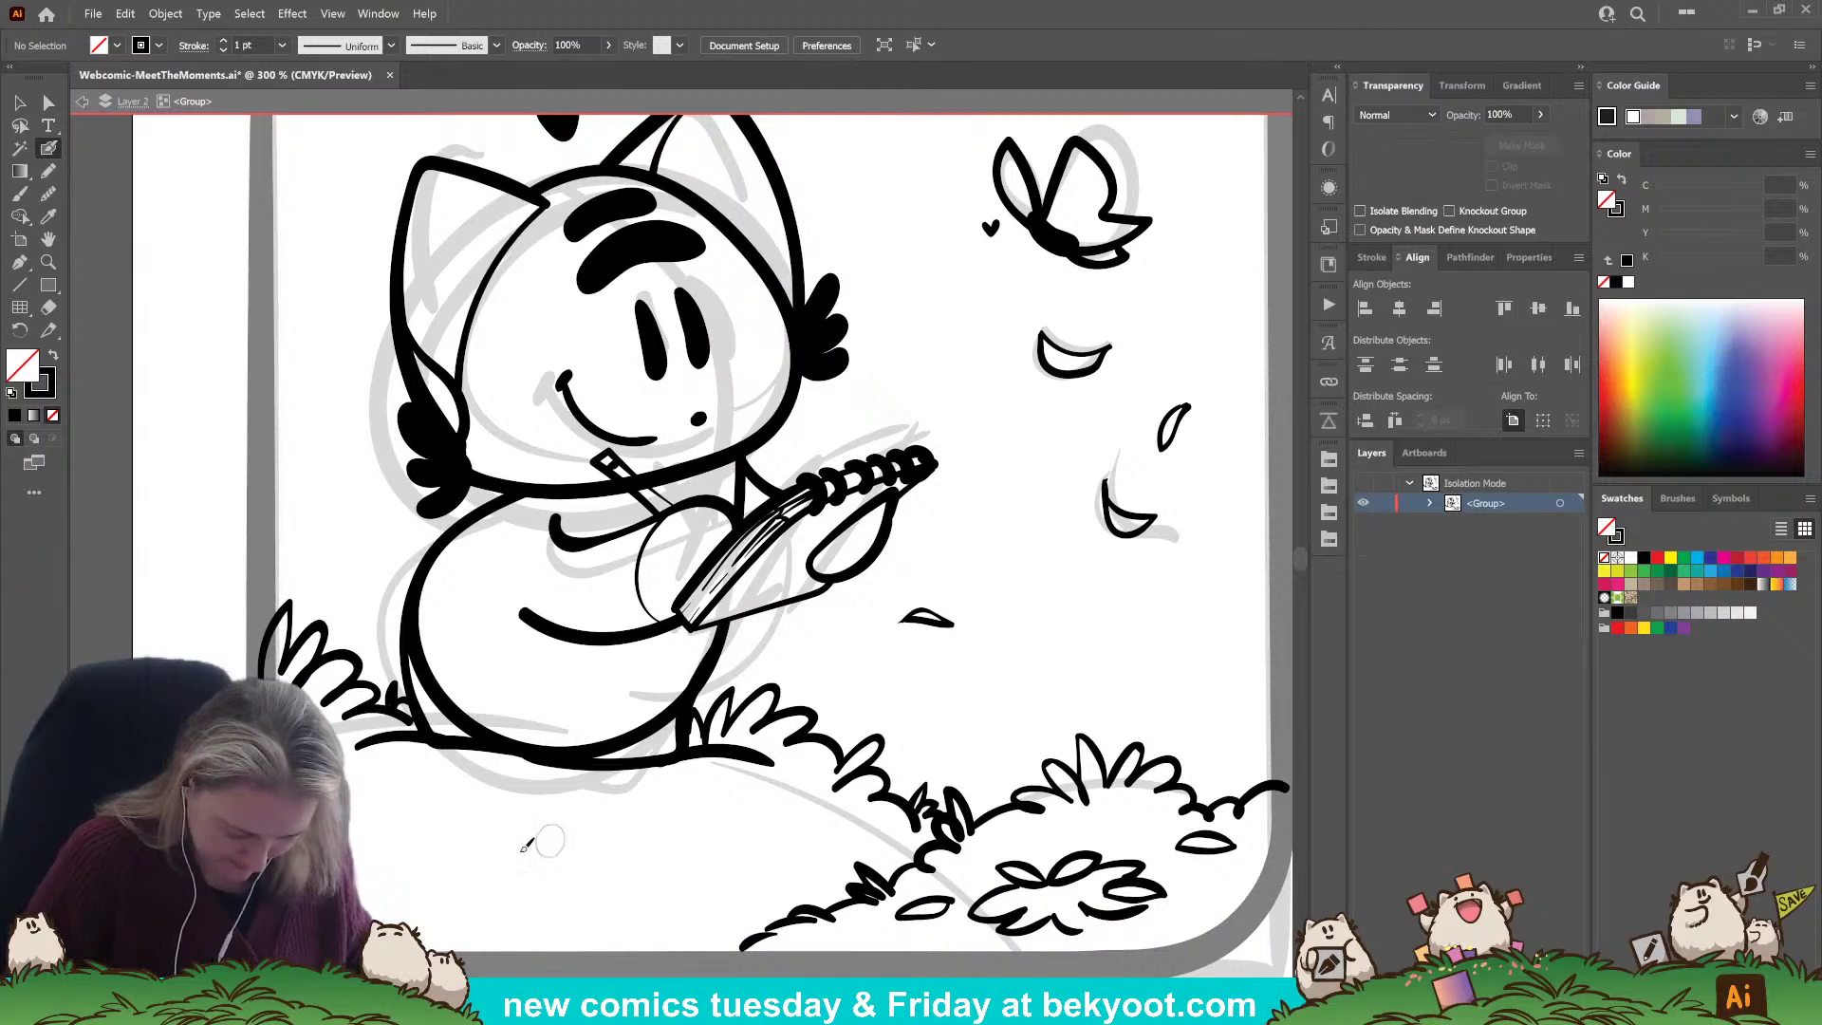
left_click_drag(527, 843, 765, 782)
mouse_move(602, 788)
left_mouse_down()
mouse_move(634, 729)
mouse_move(700, 772)
mouse_move(603, 766)
mouse_move(593, 786)
mouse_move(528, 795)
left_mouse_up()
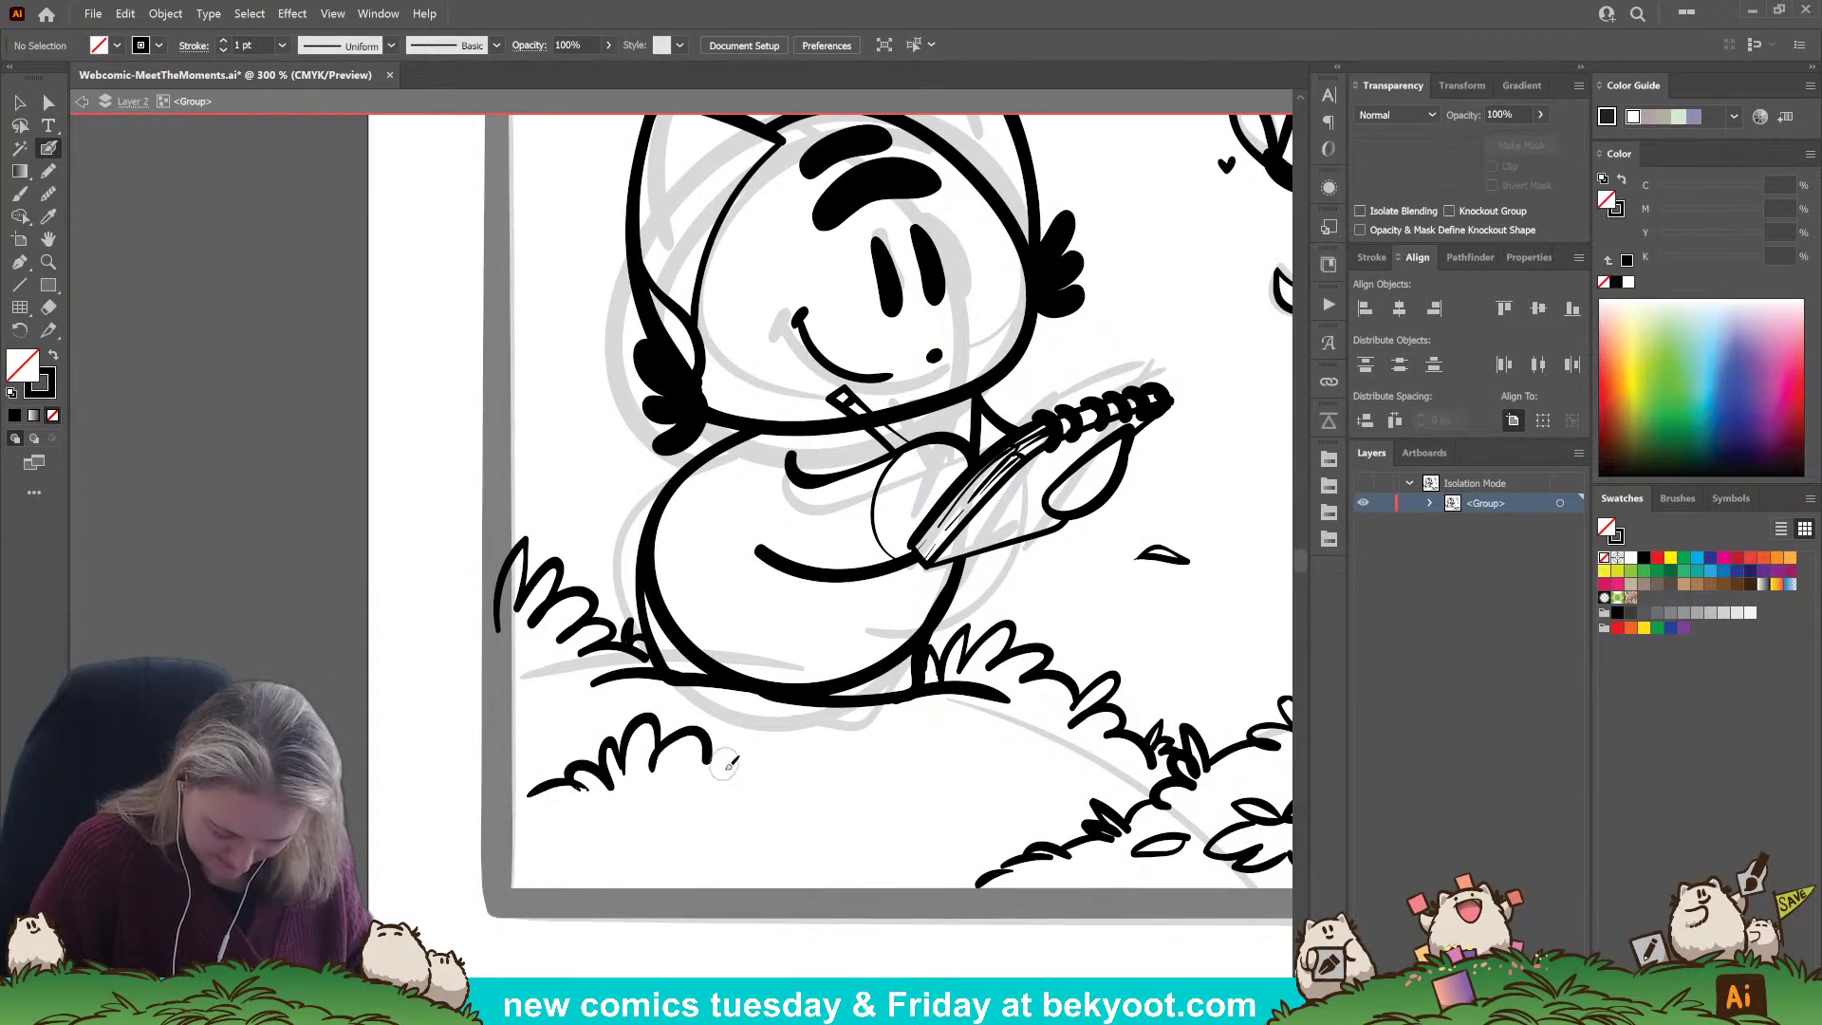
left_click_drag(726, 762, 816, 783)
key("ctrl+z")
key("ctrl+z")
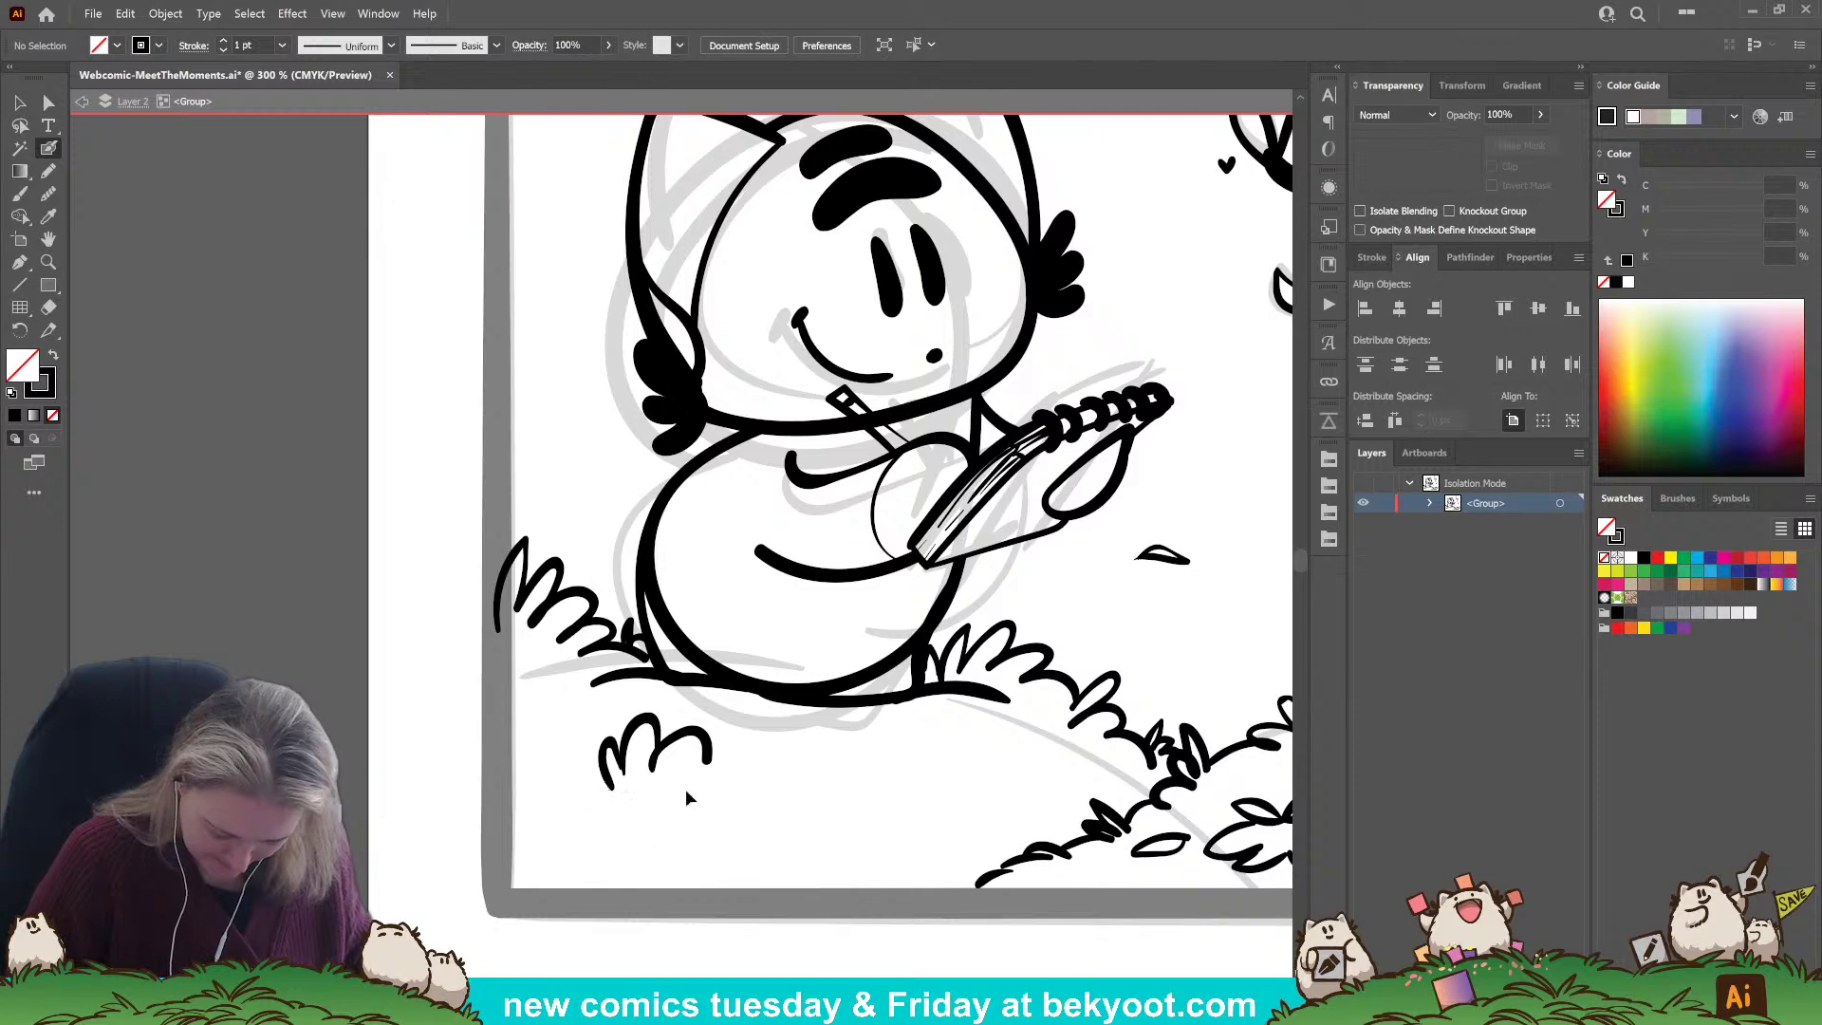
key("ctrl+z")
Ink a grass tuft with shorter blades trailing off to the right in the first panel's lower-left foreground.
mouse_move(615, 783)
left_mouse_down()
mouse_move(610, 745)
mouse_move(627, 774)
mouse_move(508, 817)
left_mouse_up()
key("ctrl+z")
mouse_move(628, 788)
left_mouse_down()
mouse_move(688, 741)
mouse_move(686, 766)
mouse_move(758, 781)
mouse_move(807, 818)
left_mouse_up()
mouse_move(788, 832)
left_mouse_down()
mouse_move(866, 839)
mouse_move(702, 917)
mouse_move(572, 888)
left_mouse_up()
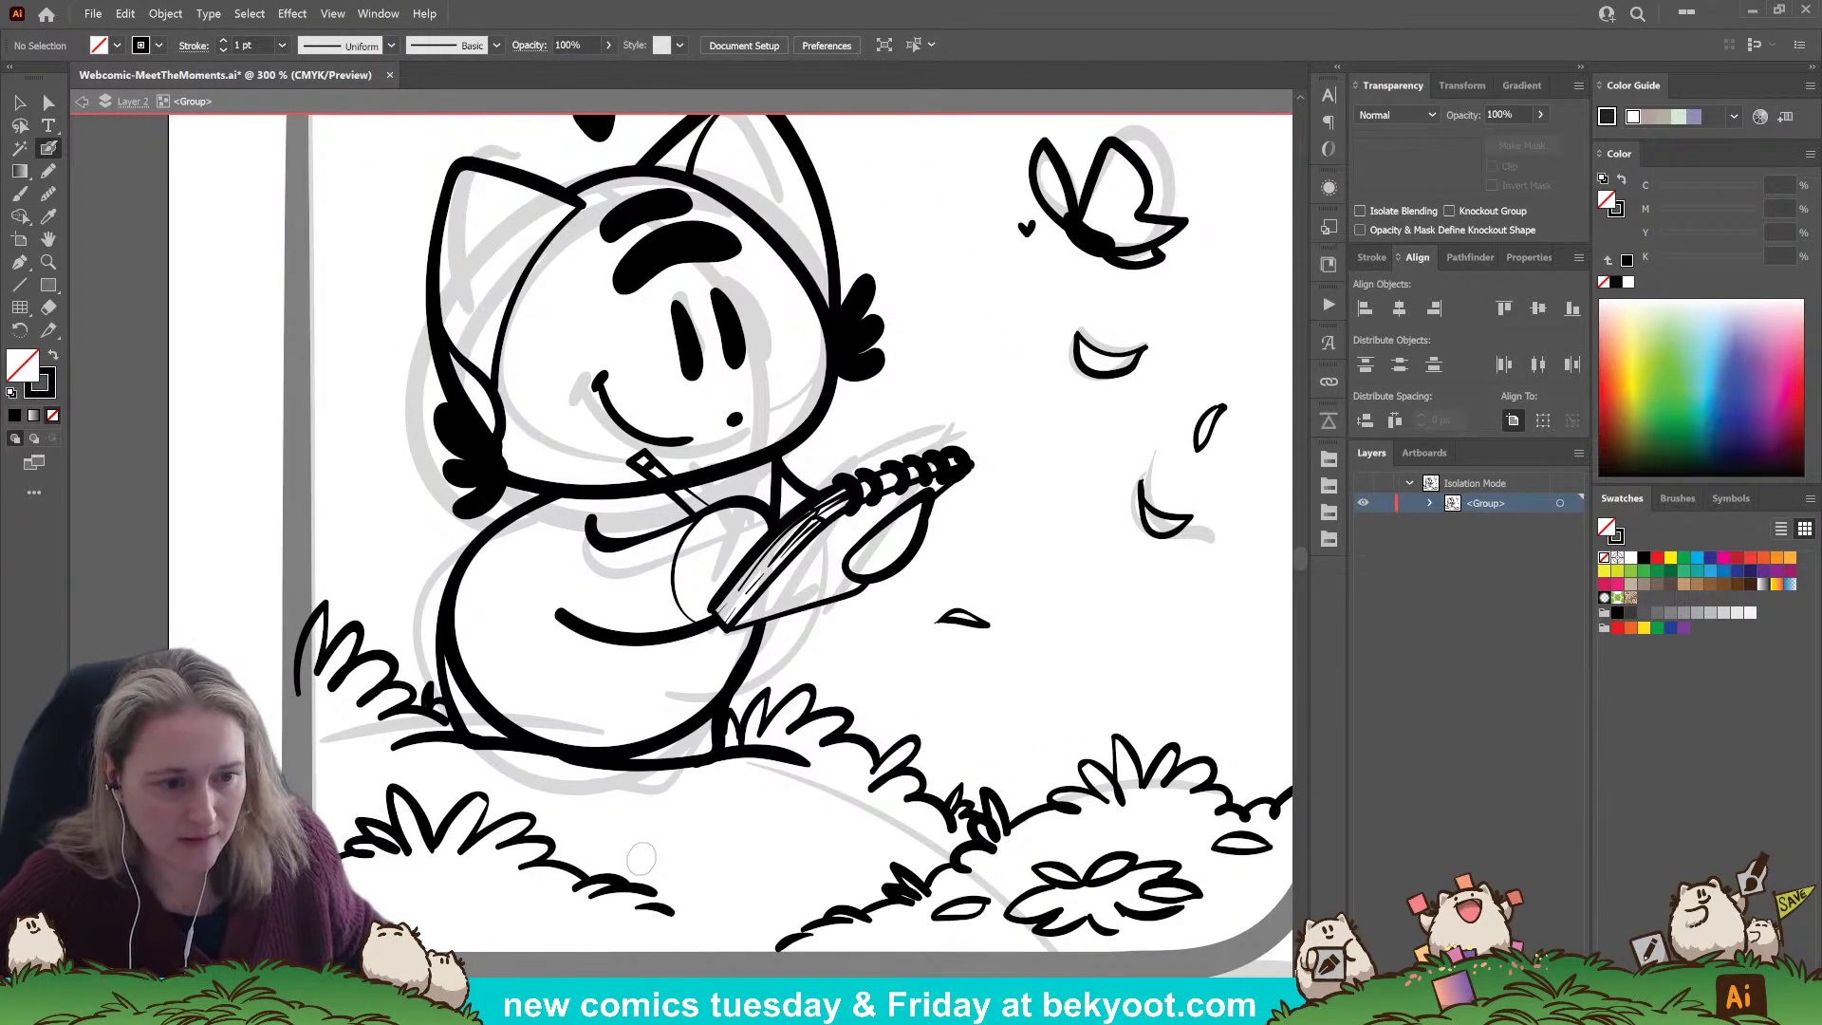
scroll(987, 634, "down", 2)
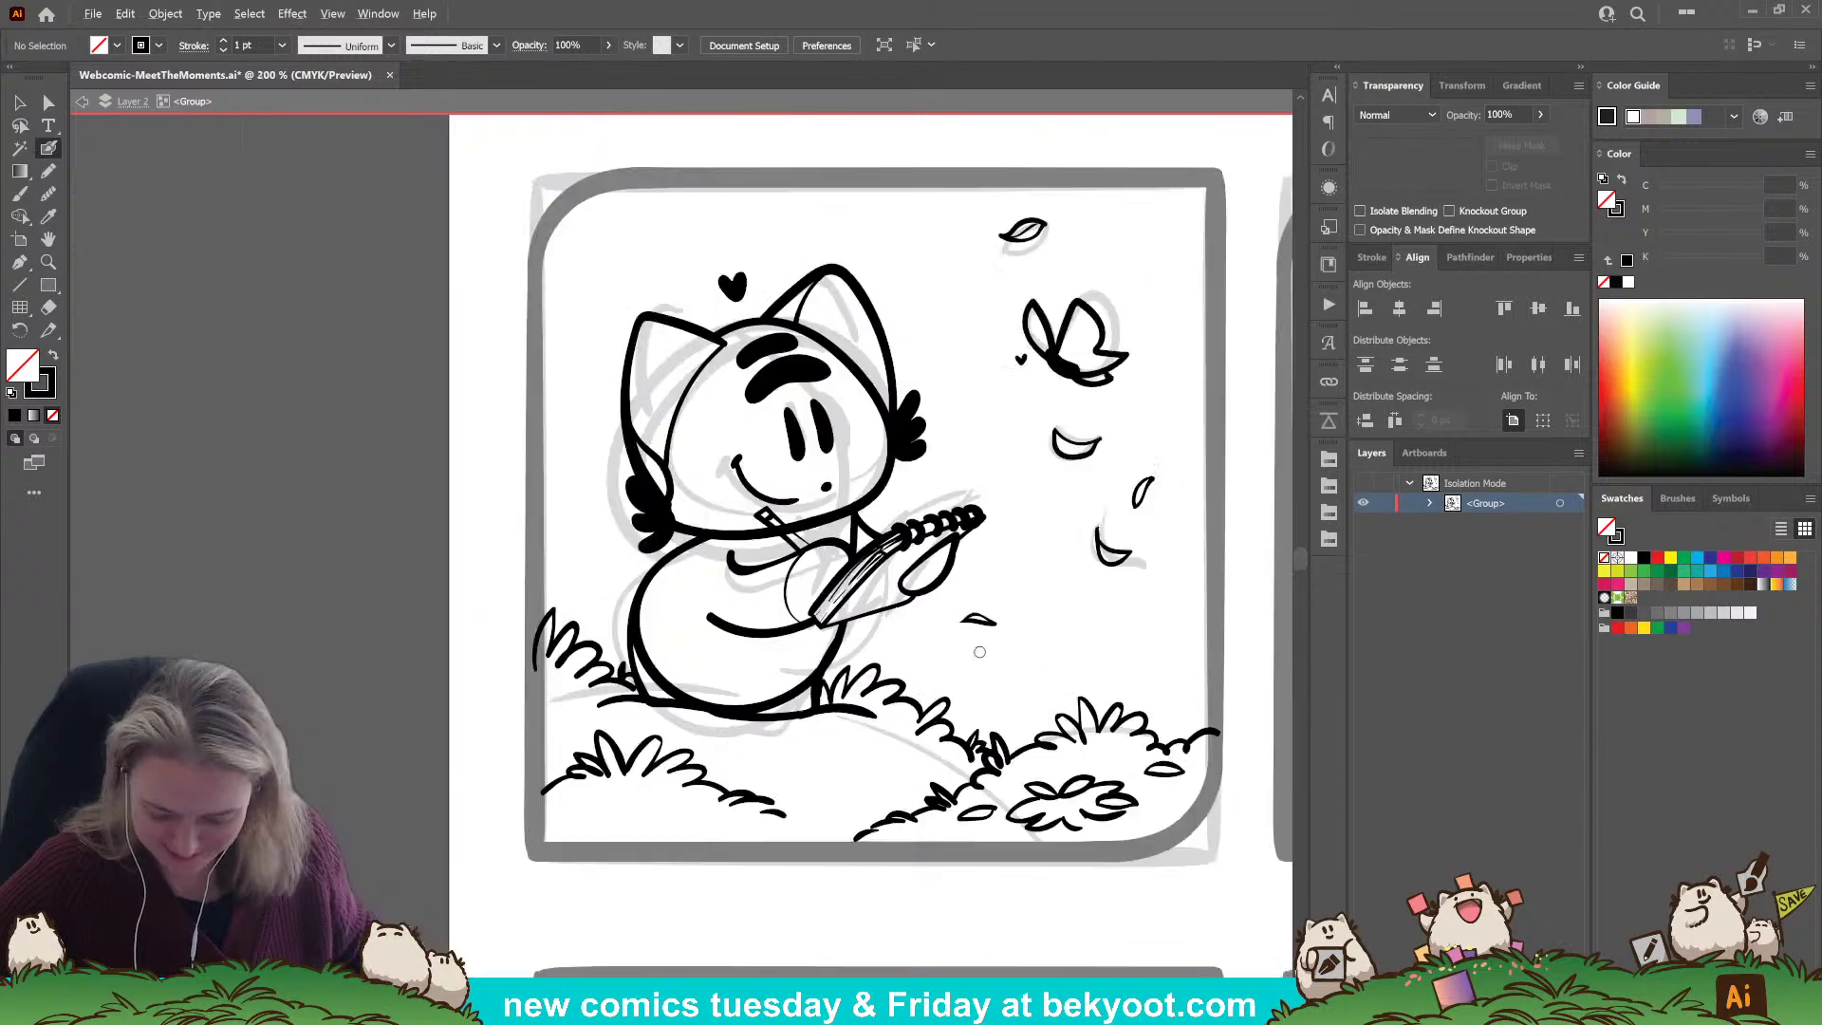
scroll(970, 583, "up", 2)
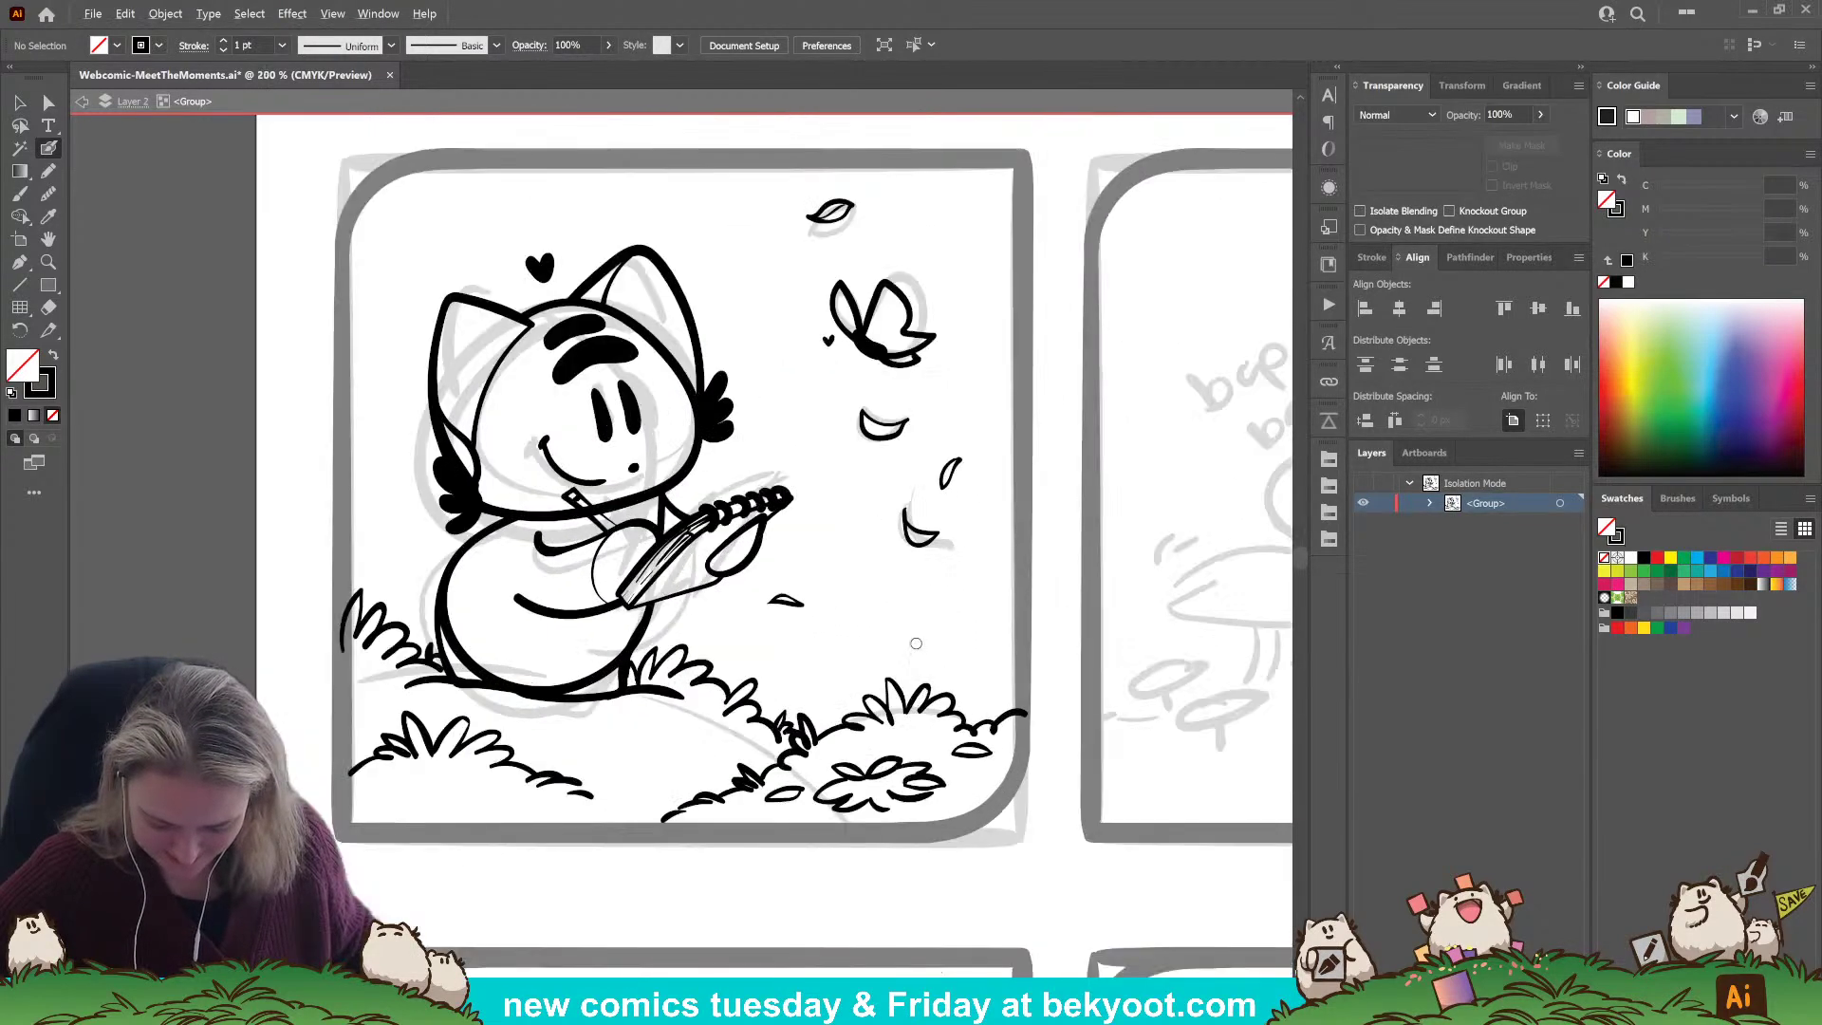
left_click_drag(951, 537, 973, 524)
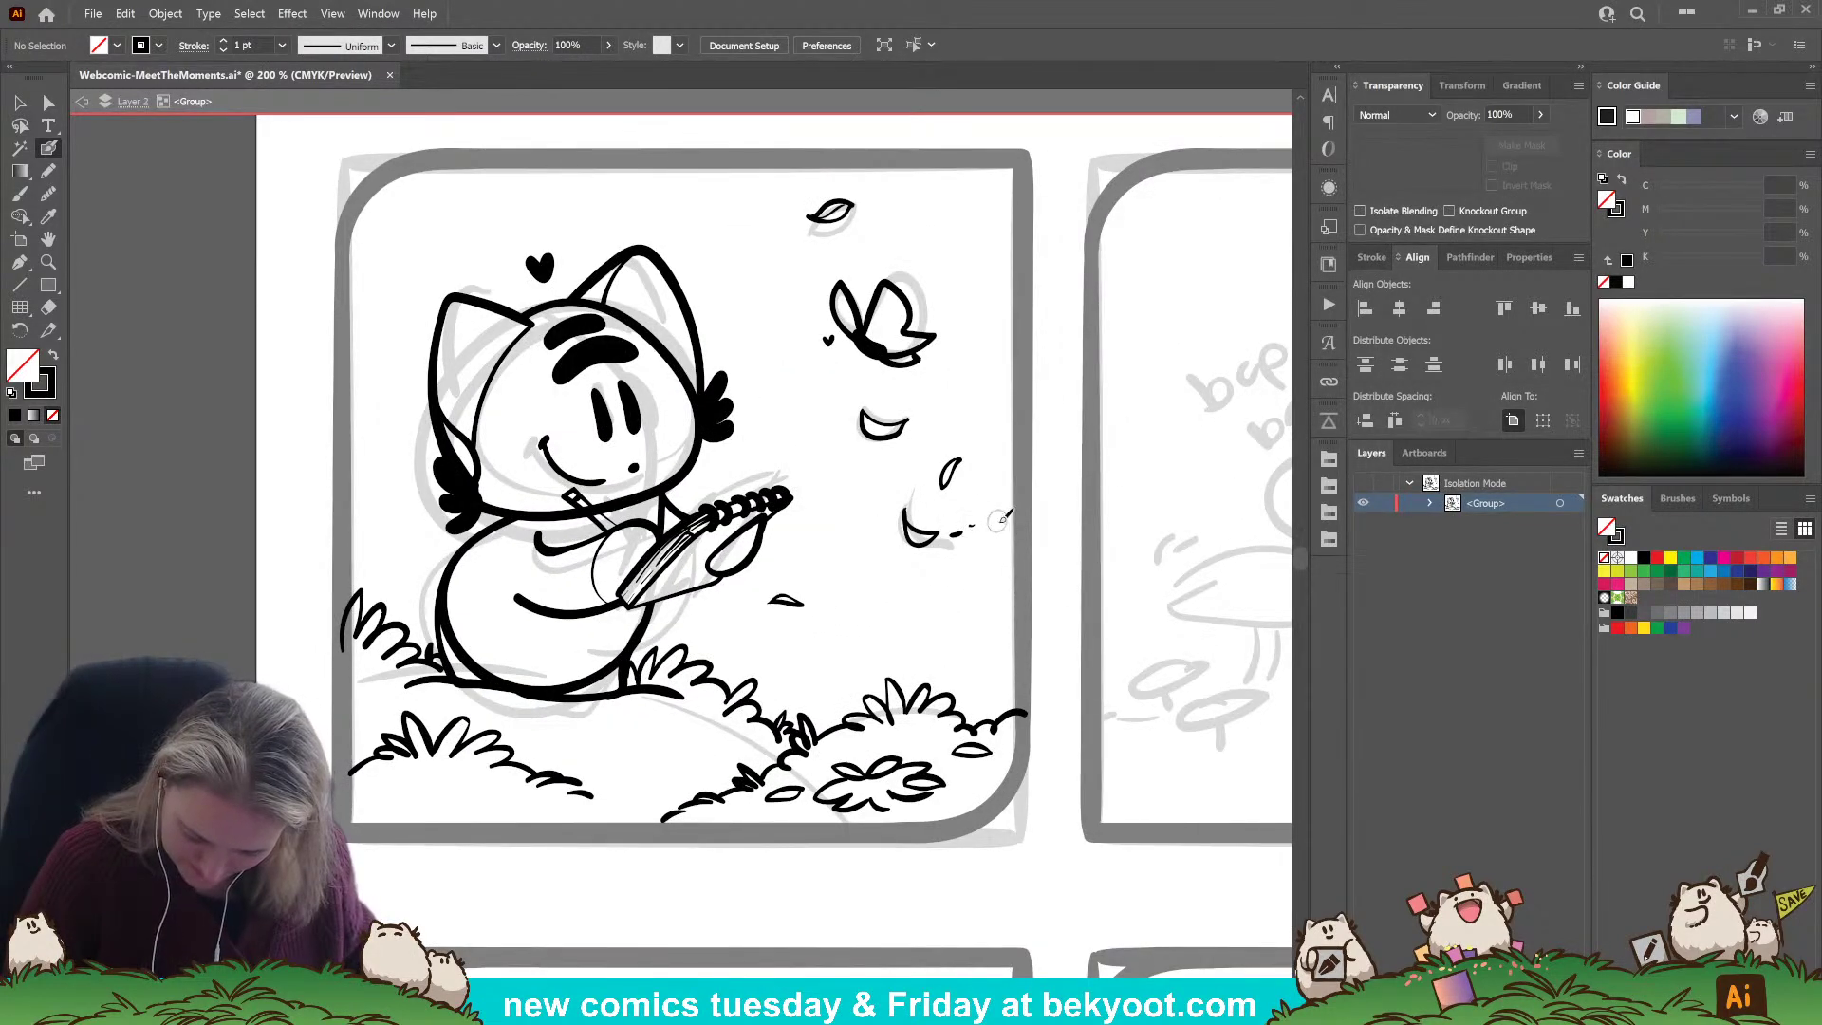
key("ctrl+z")
key("ctrl+z")
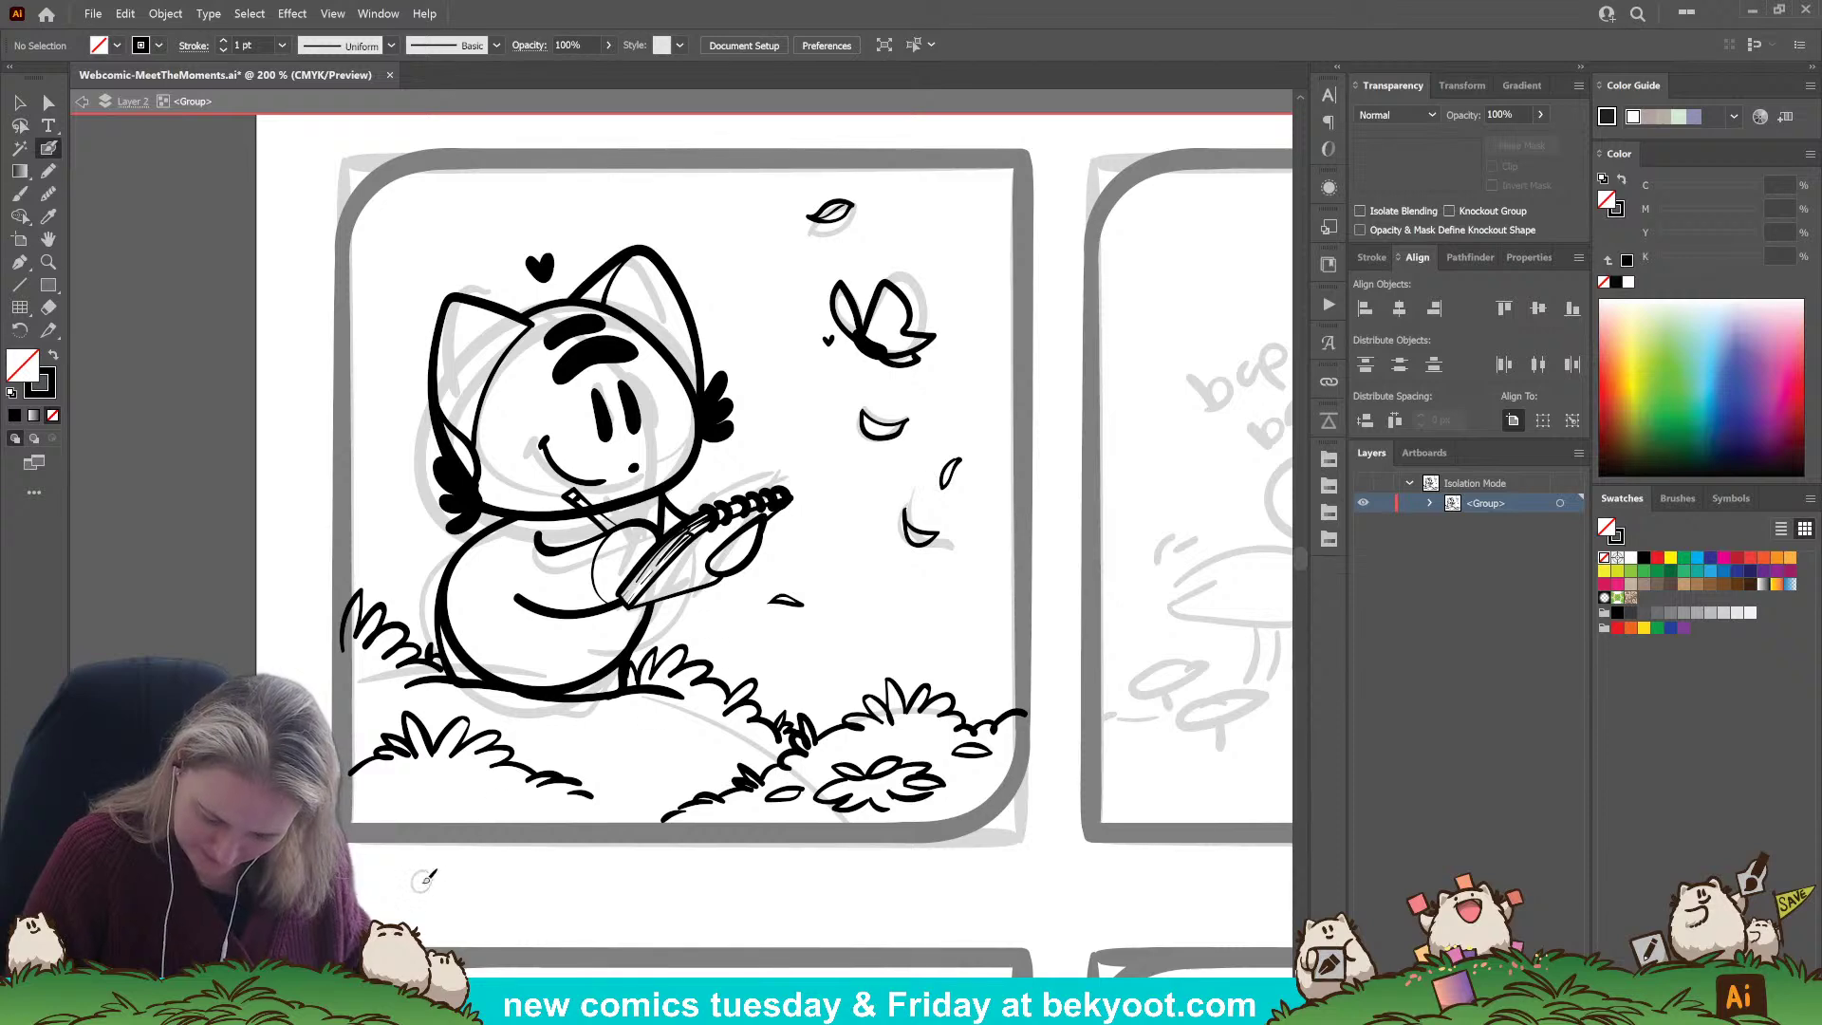
Add short curved motion lines beside the tips of both butterfly wings.
left_click_drag(916, 277, 927, 294)
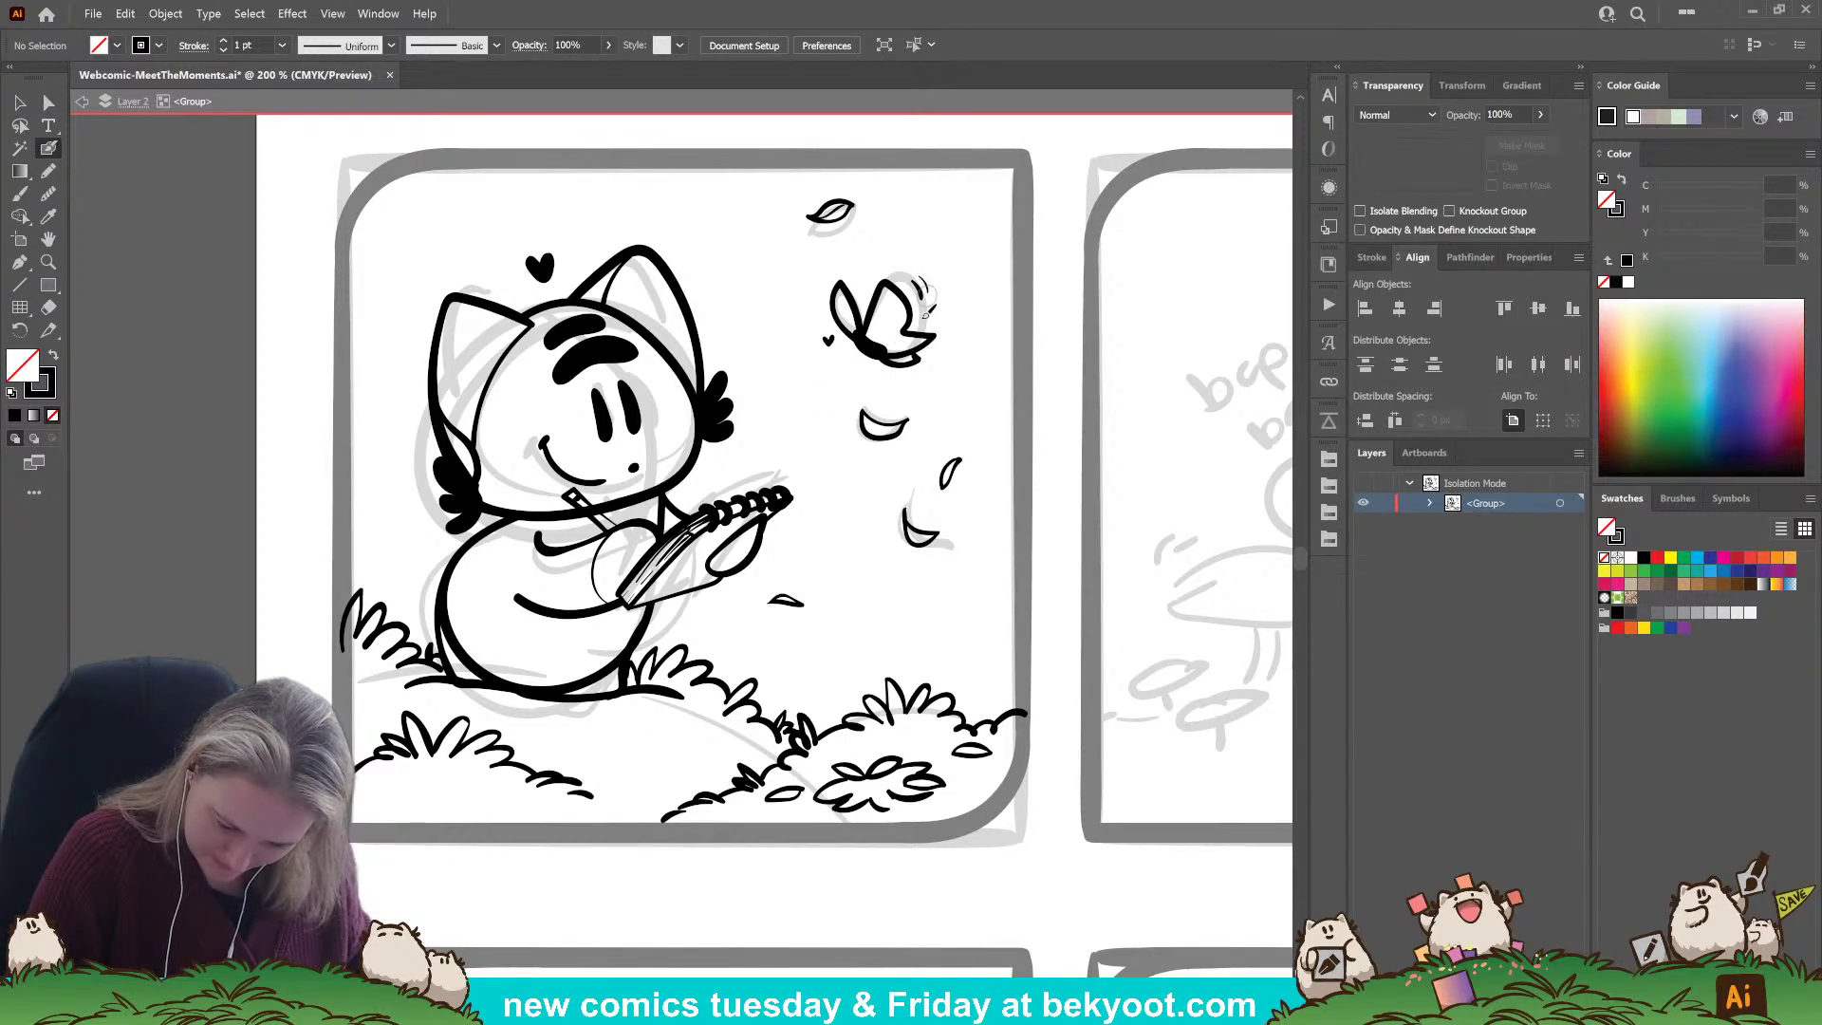
left_click_drag(821, 267, 832, 283)
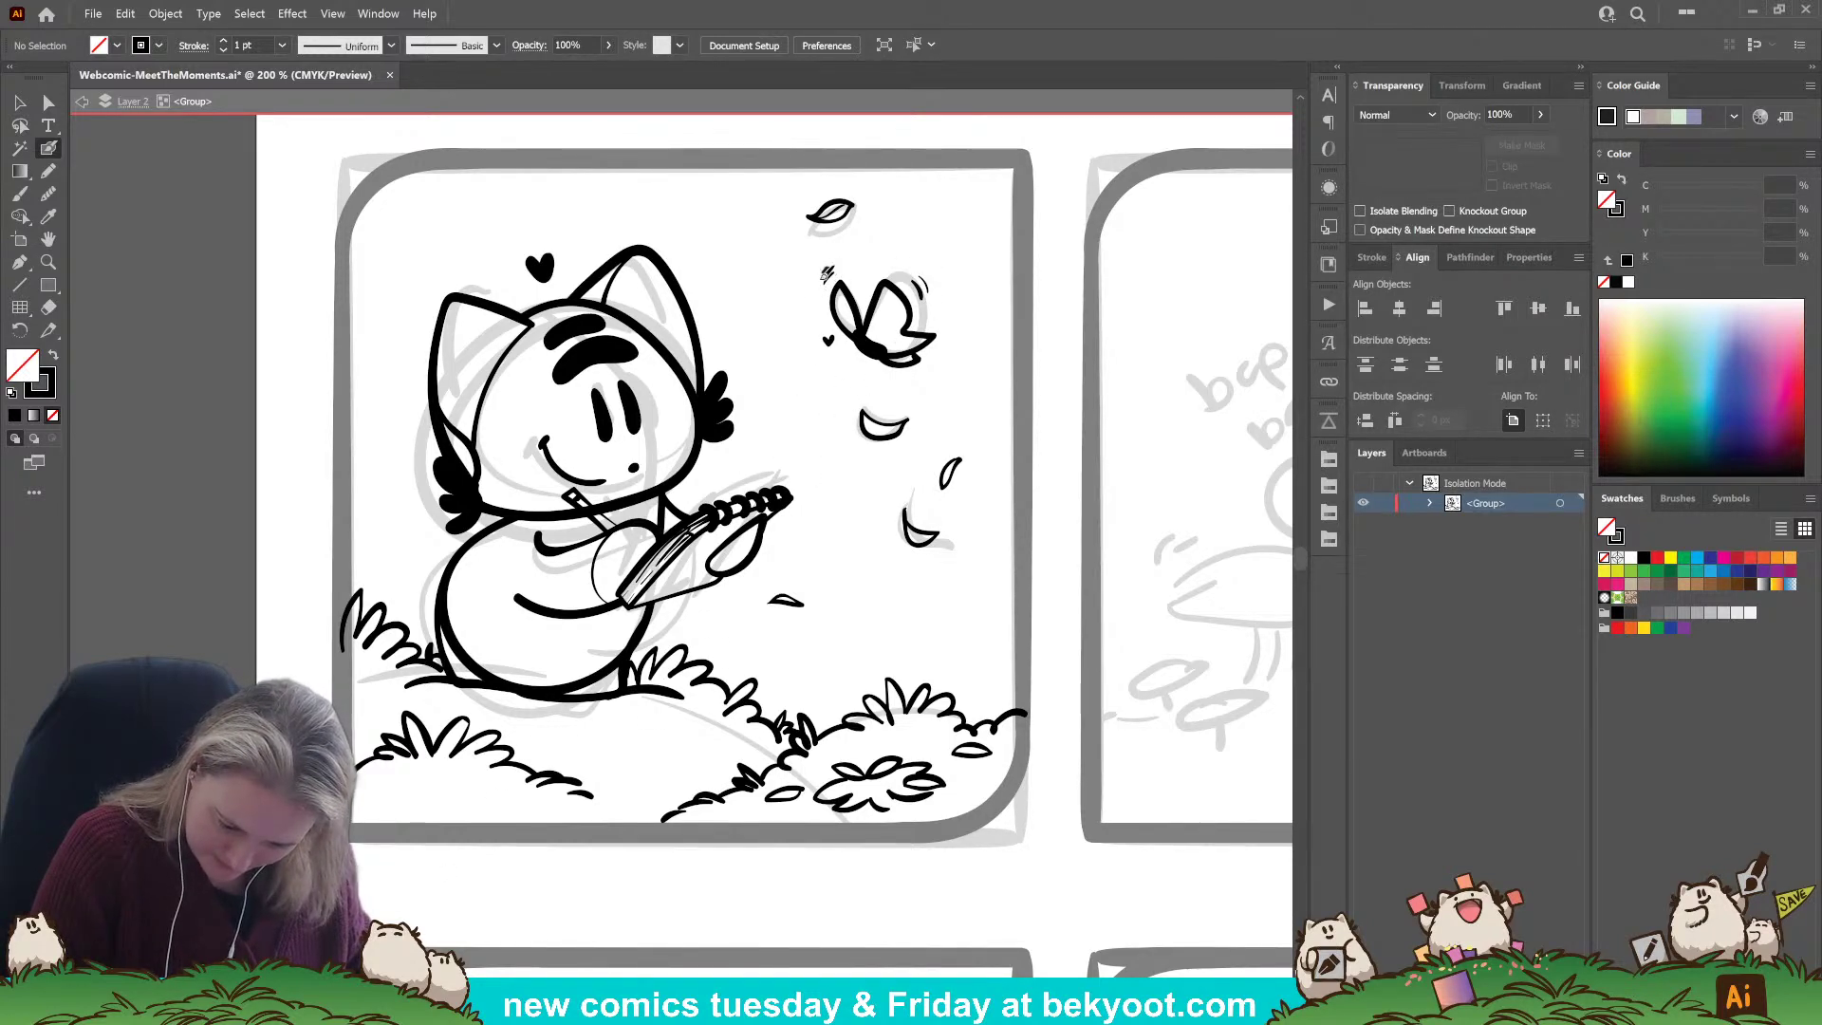
Select the head outline, erase the part that crosses the thin stick below the mouth and deselect it.
left_click_drag(930, 745, 752, 712)
left_click_drag(433, 504, 570, 545)
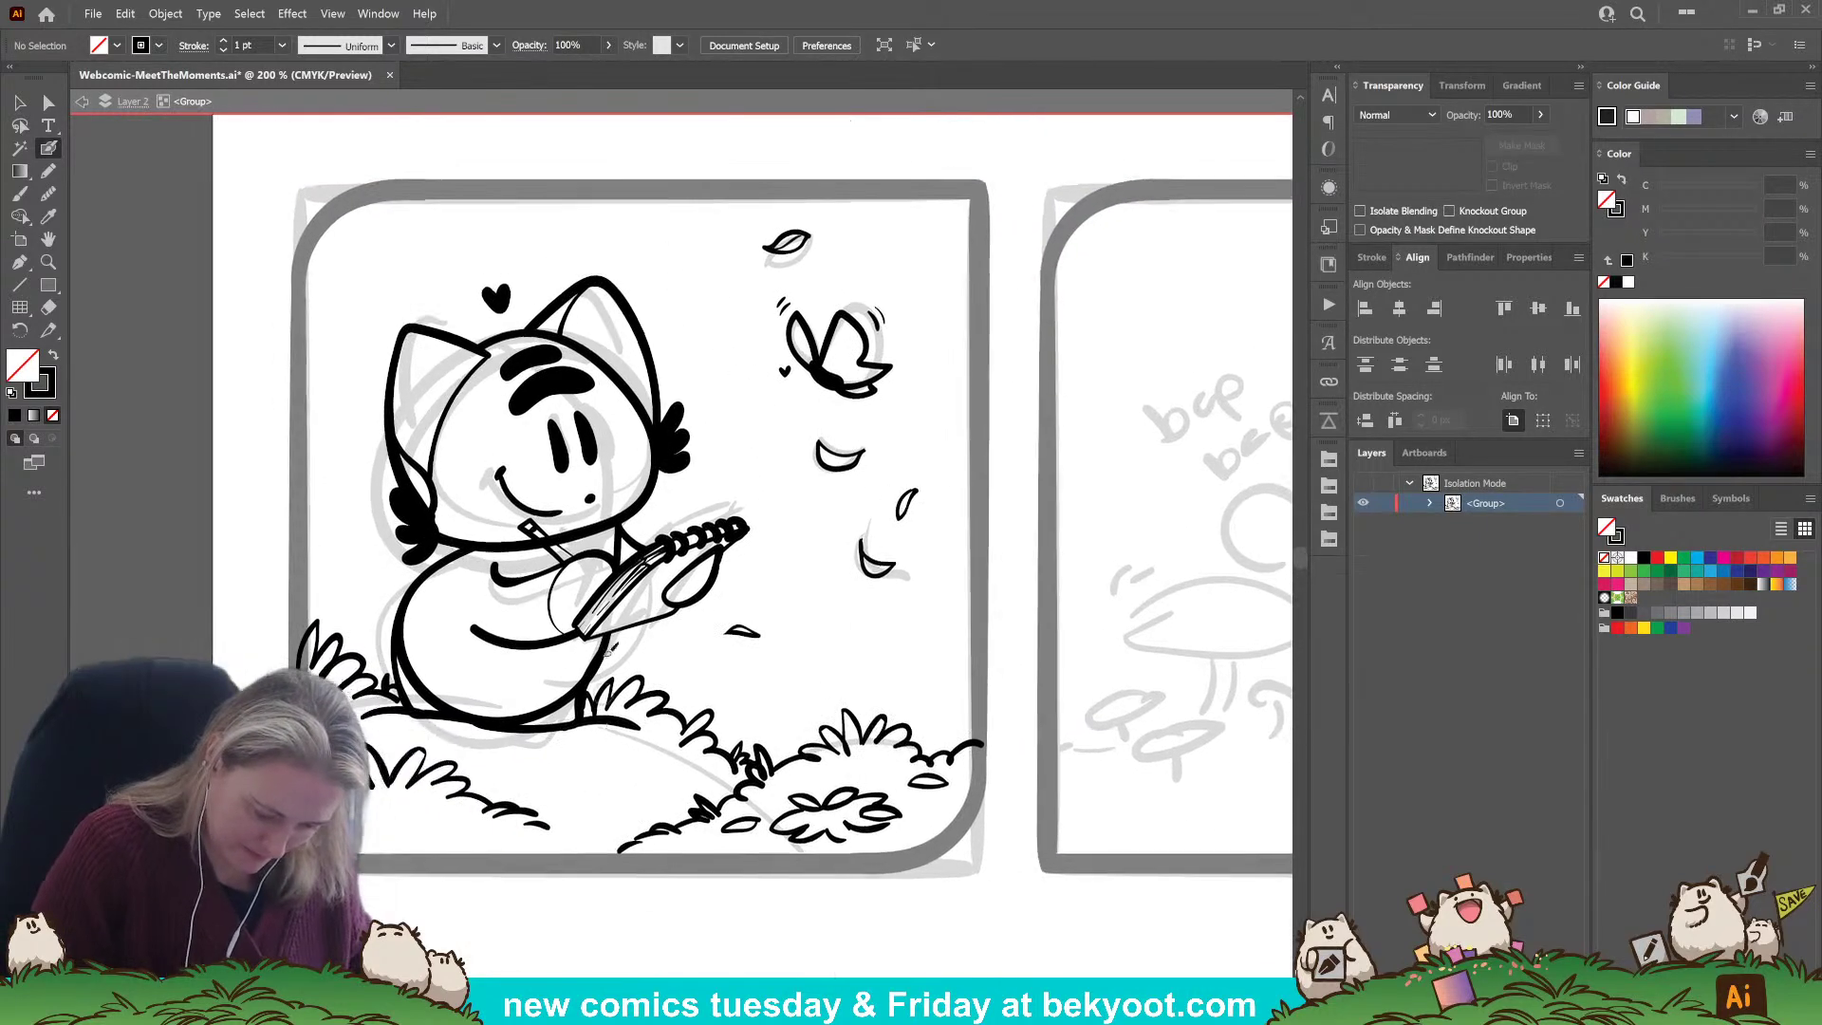
left_click(569, 539)
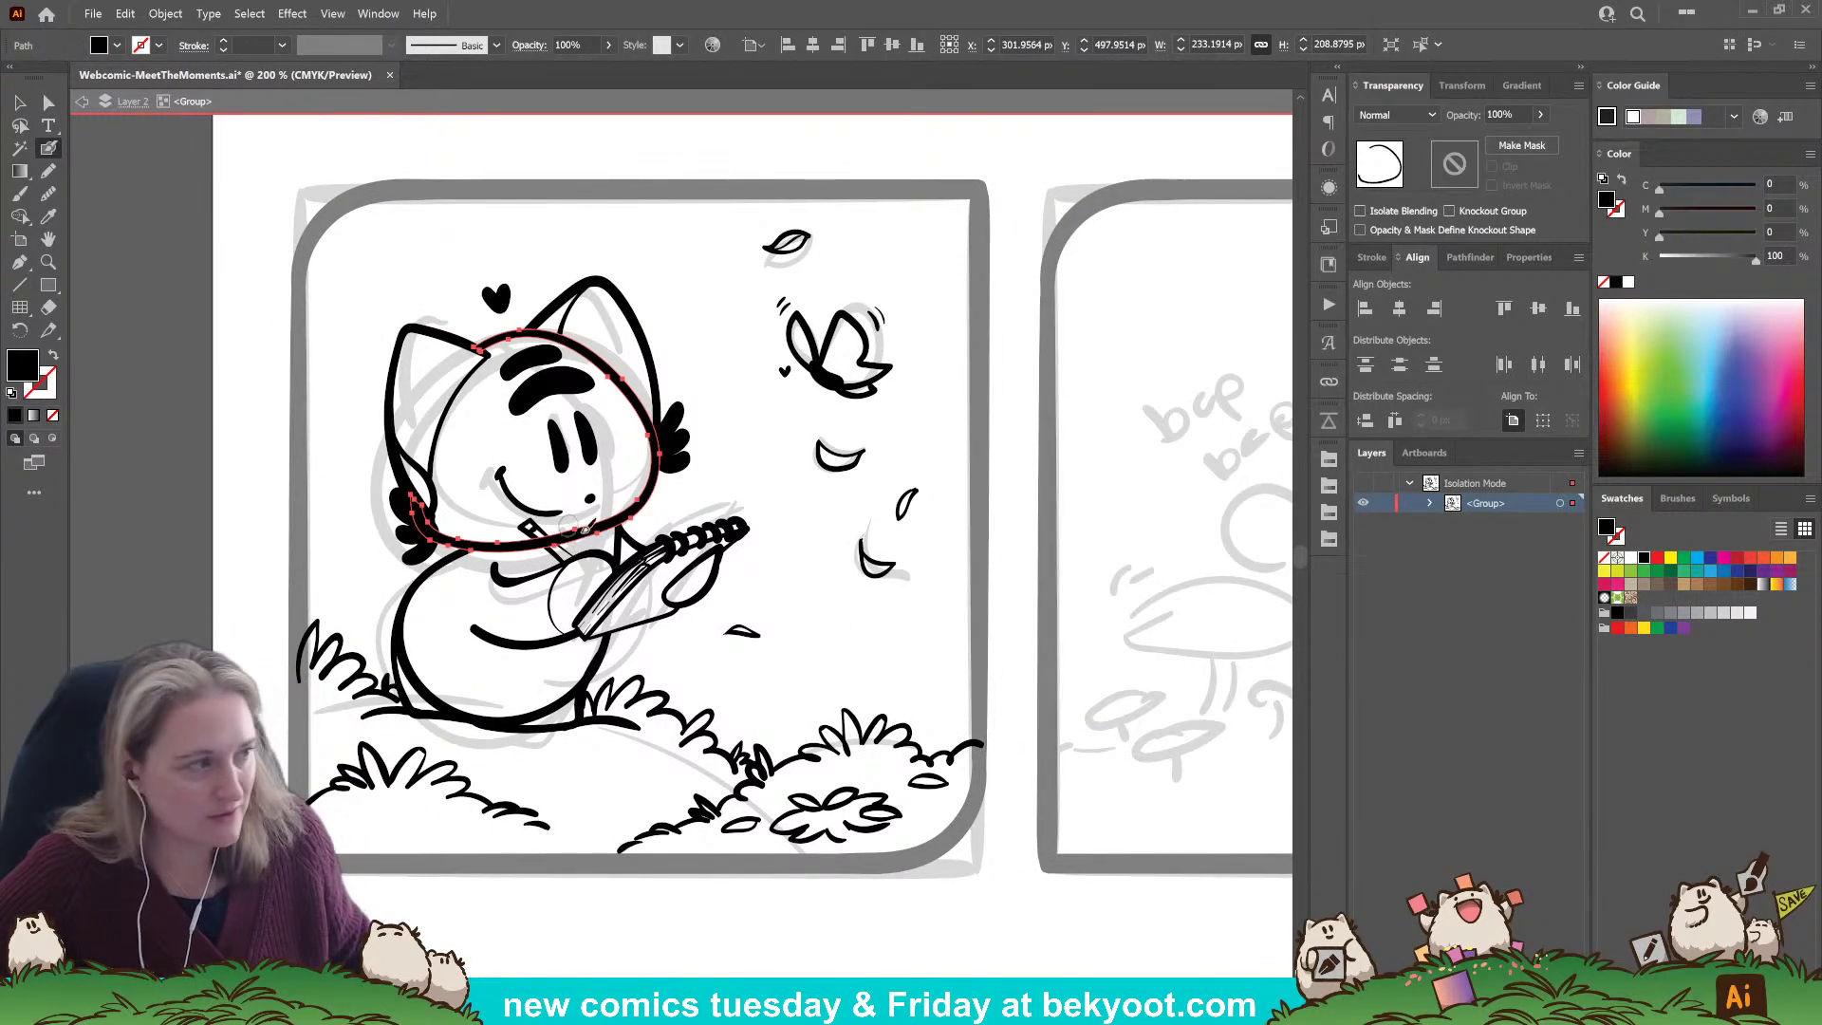
scroll(548, 562, "up", 3)
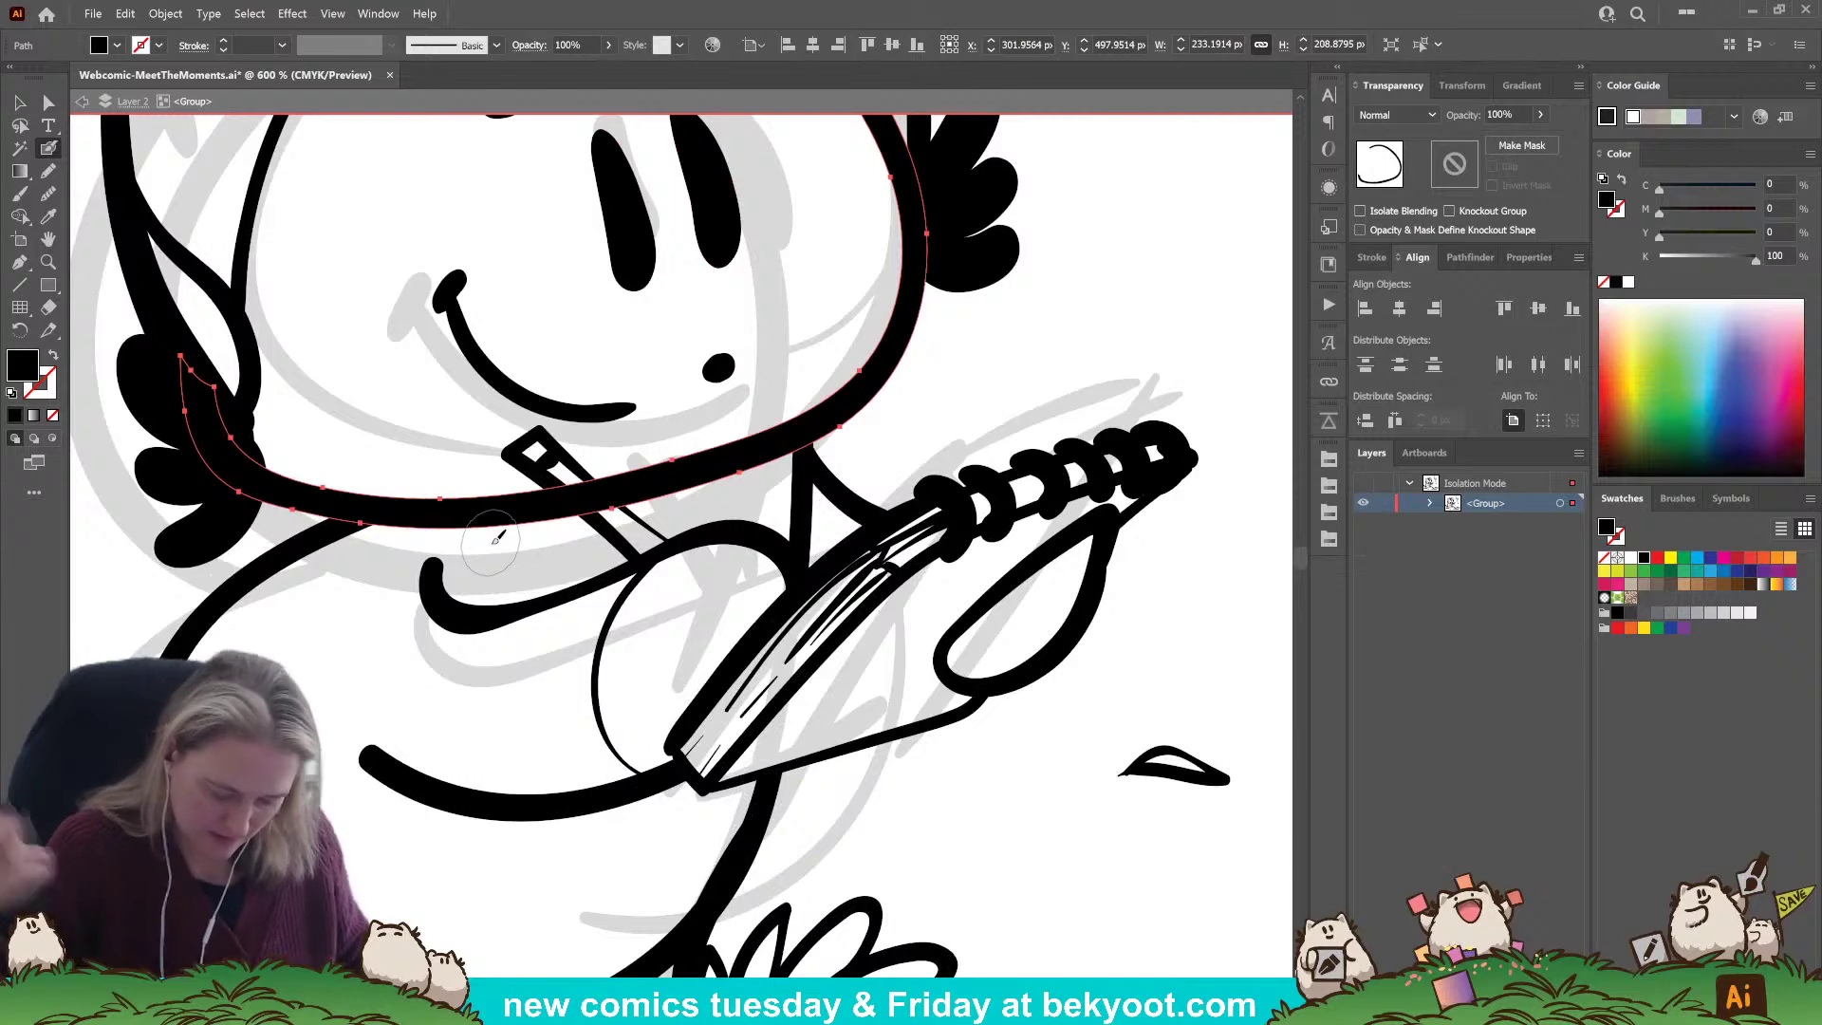
mouse_move(594, 501)
left_mouse_down()
mouse_move(615, 532)
mouse_move(616, 506)
mouse_move(630, 531)
mouse_move(602, 502)
mouse_move(632, 548)
mouse_move(628, 511)
mouse_move(599, 495)
mouse_move(644, 557)
left_mouse_up()
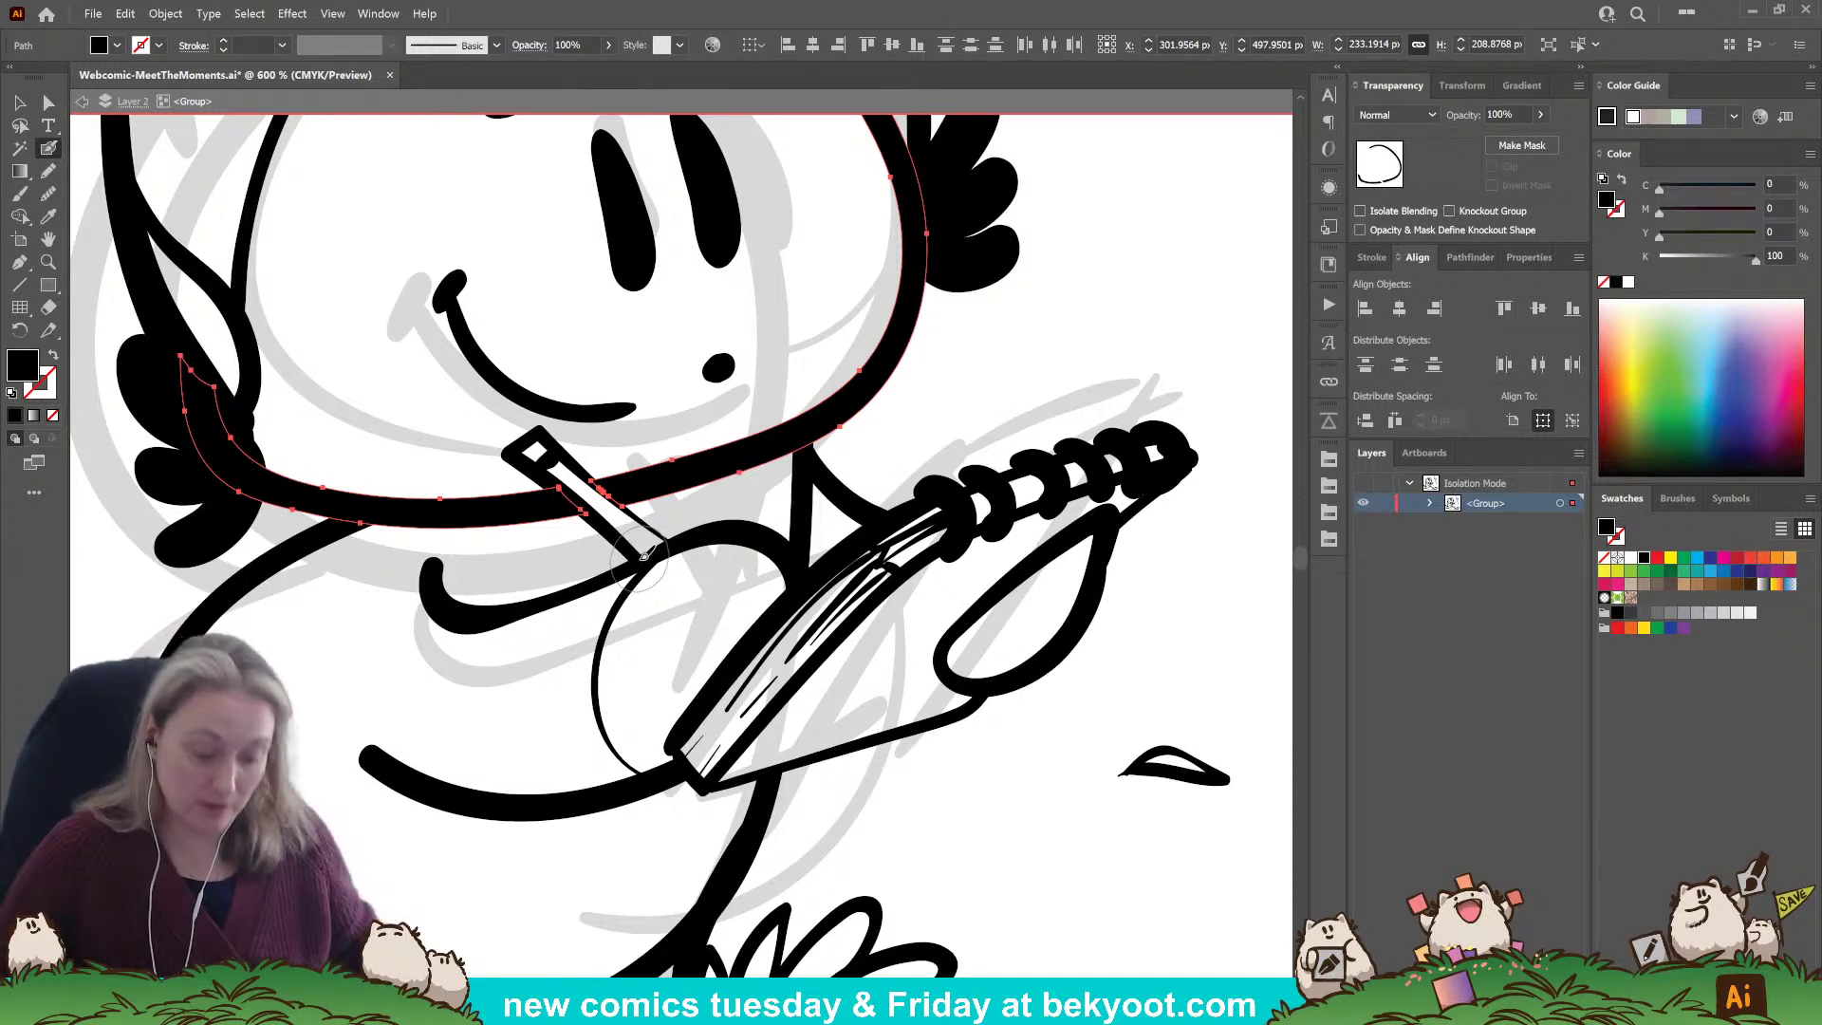
key("ctrl+shift+a")
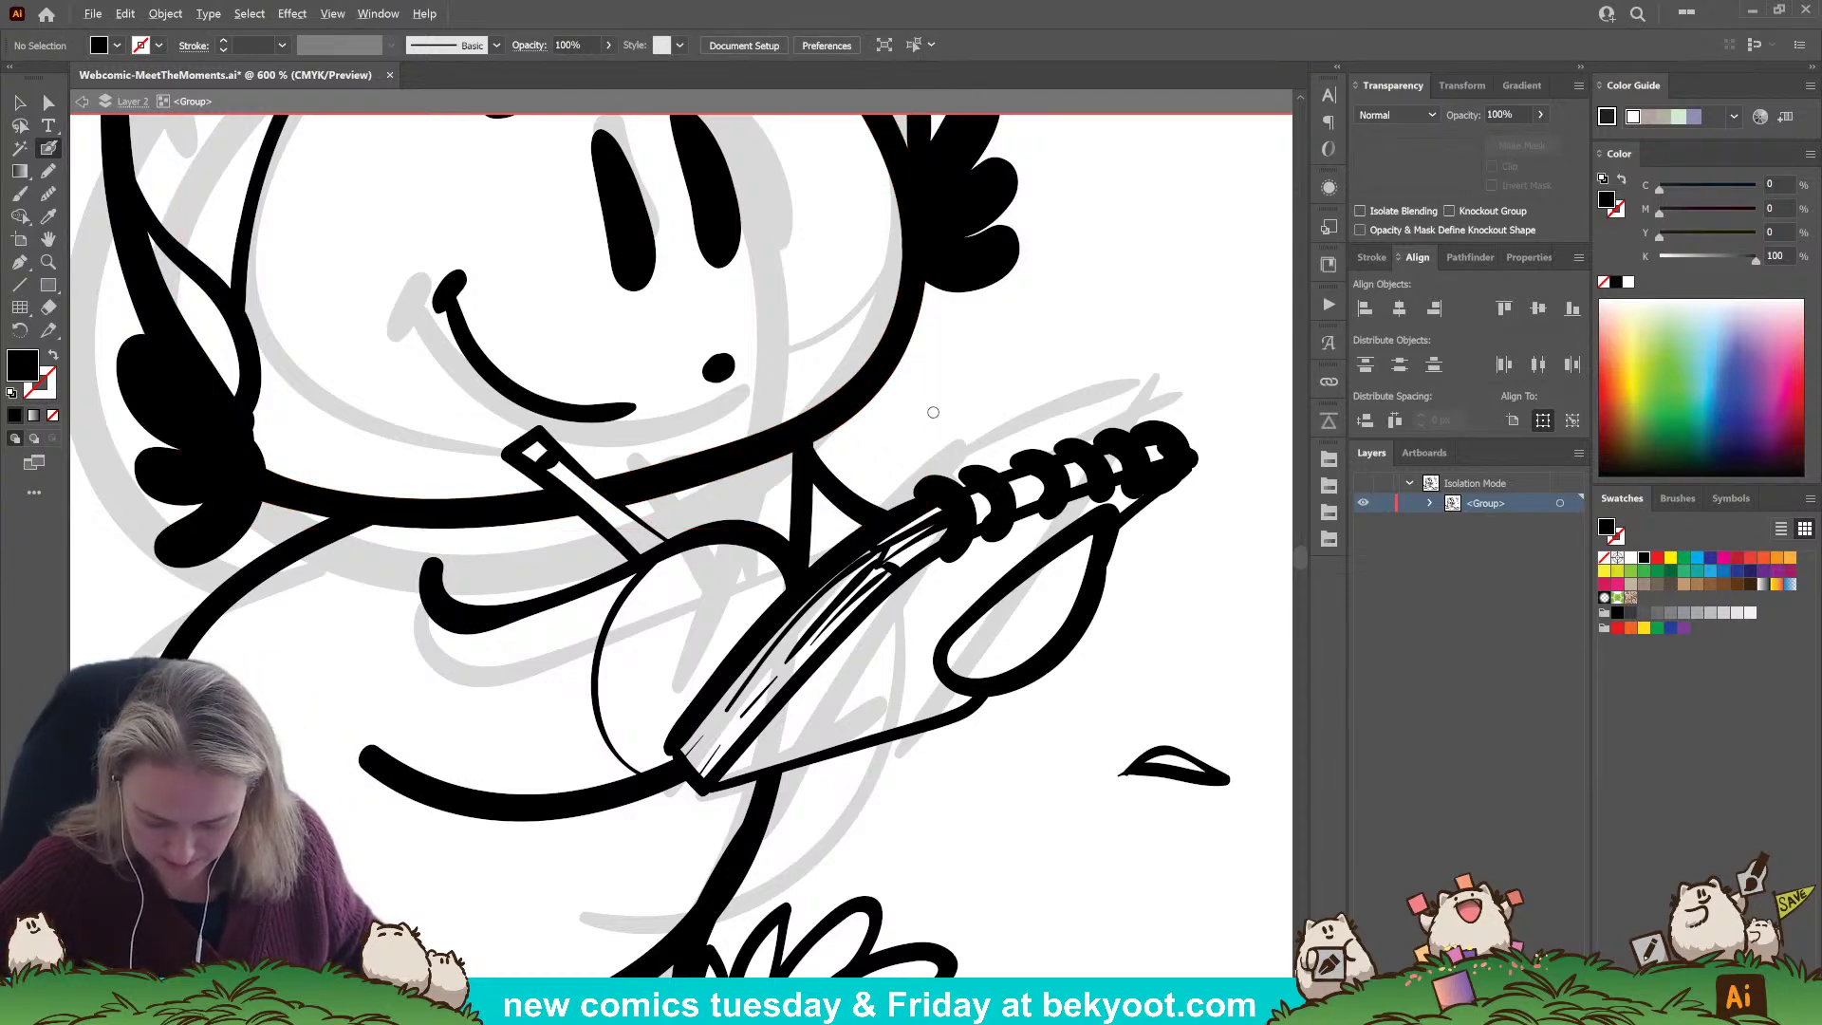
Swap the colours back to a black stroke without fill and touch up the arm line beside the guitar's neck.
scroll(927, 412, "down", 2)
mouse_move(892, 479)
left_mouse_down()
mouse_move(807, 564)
mouse_move(956, 528)
mouse_move(997, 594)
mouse_move(975, 645)
left_mouse_up()
key("shift+x")
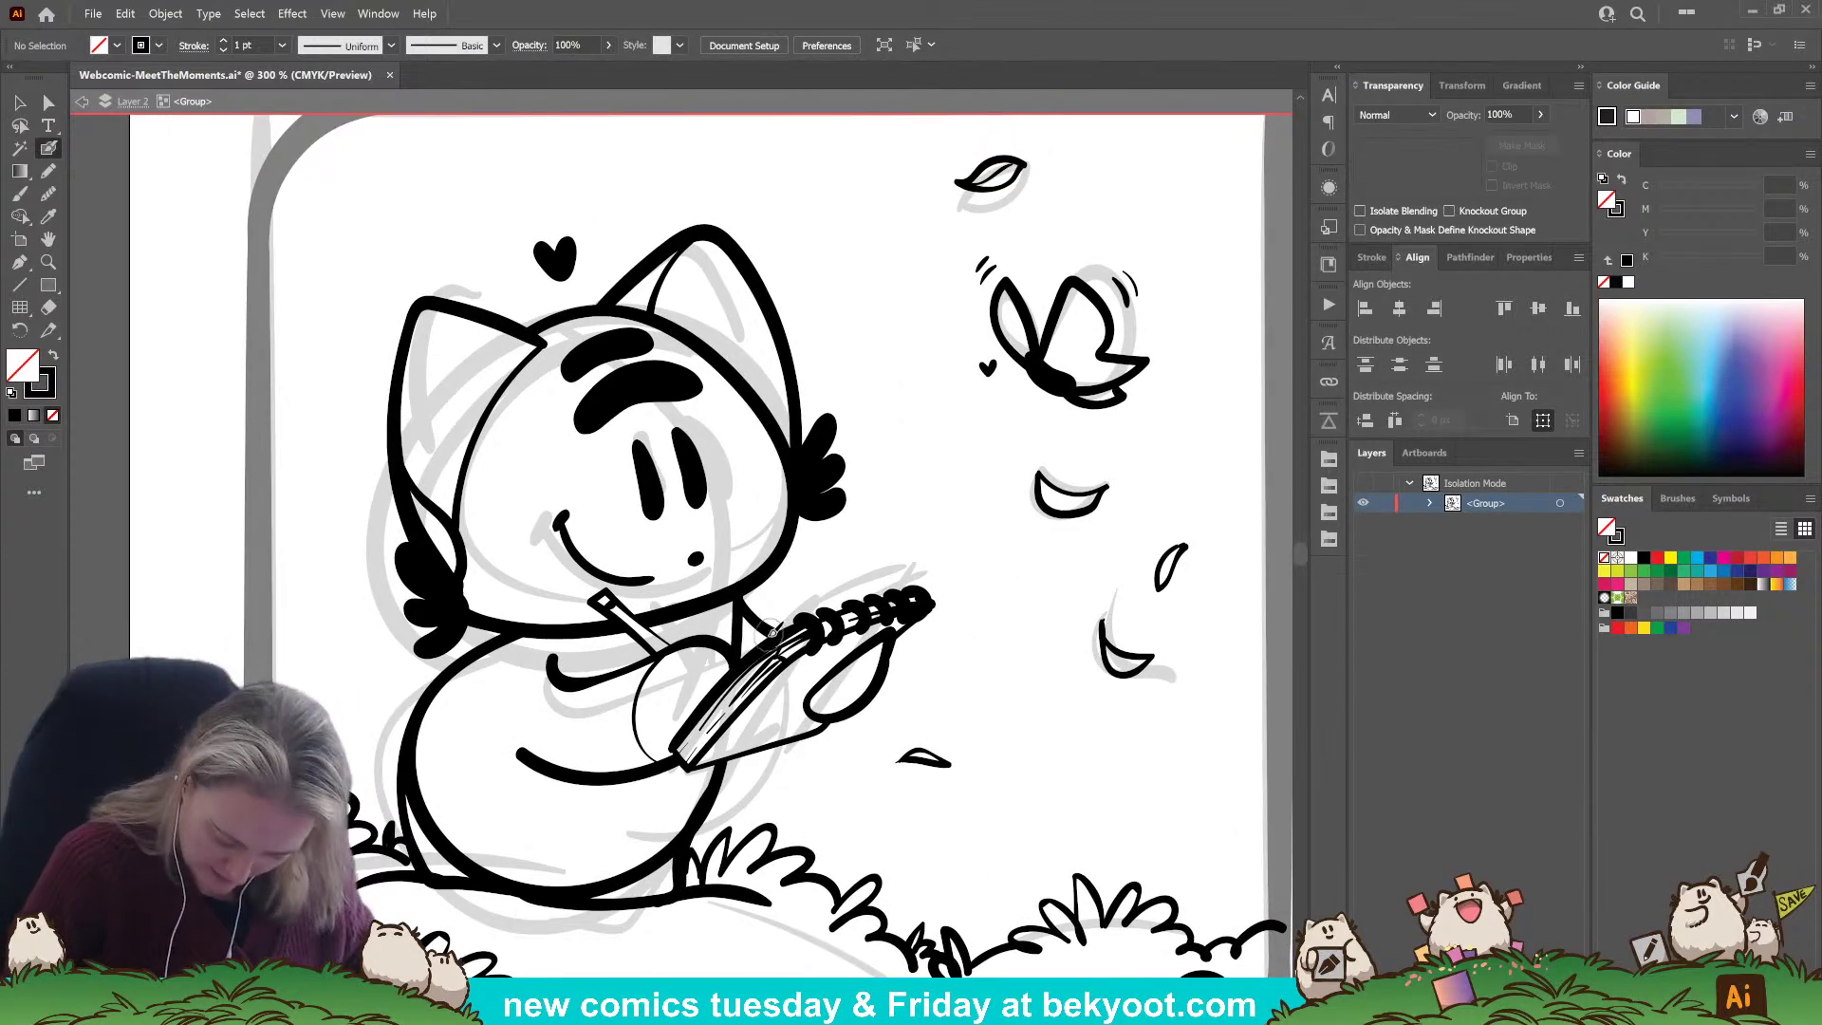
left_click_drag(768, 633, 805, 656)
Exit the isolated artwork group and switch back to the inking brush for the second panel.
key("ctrl+minus")
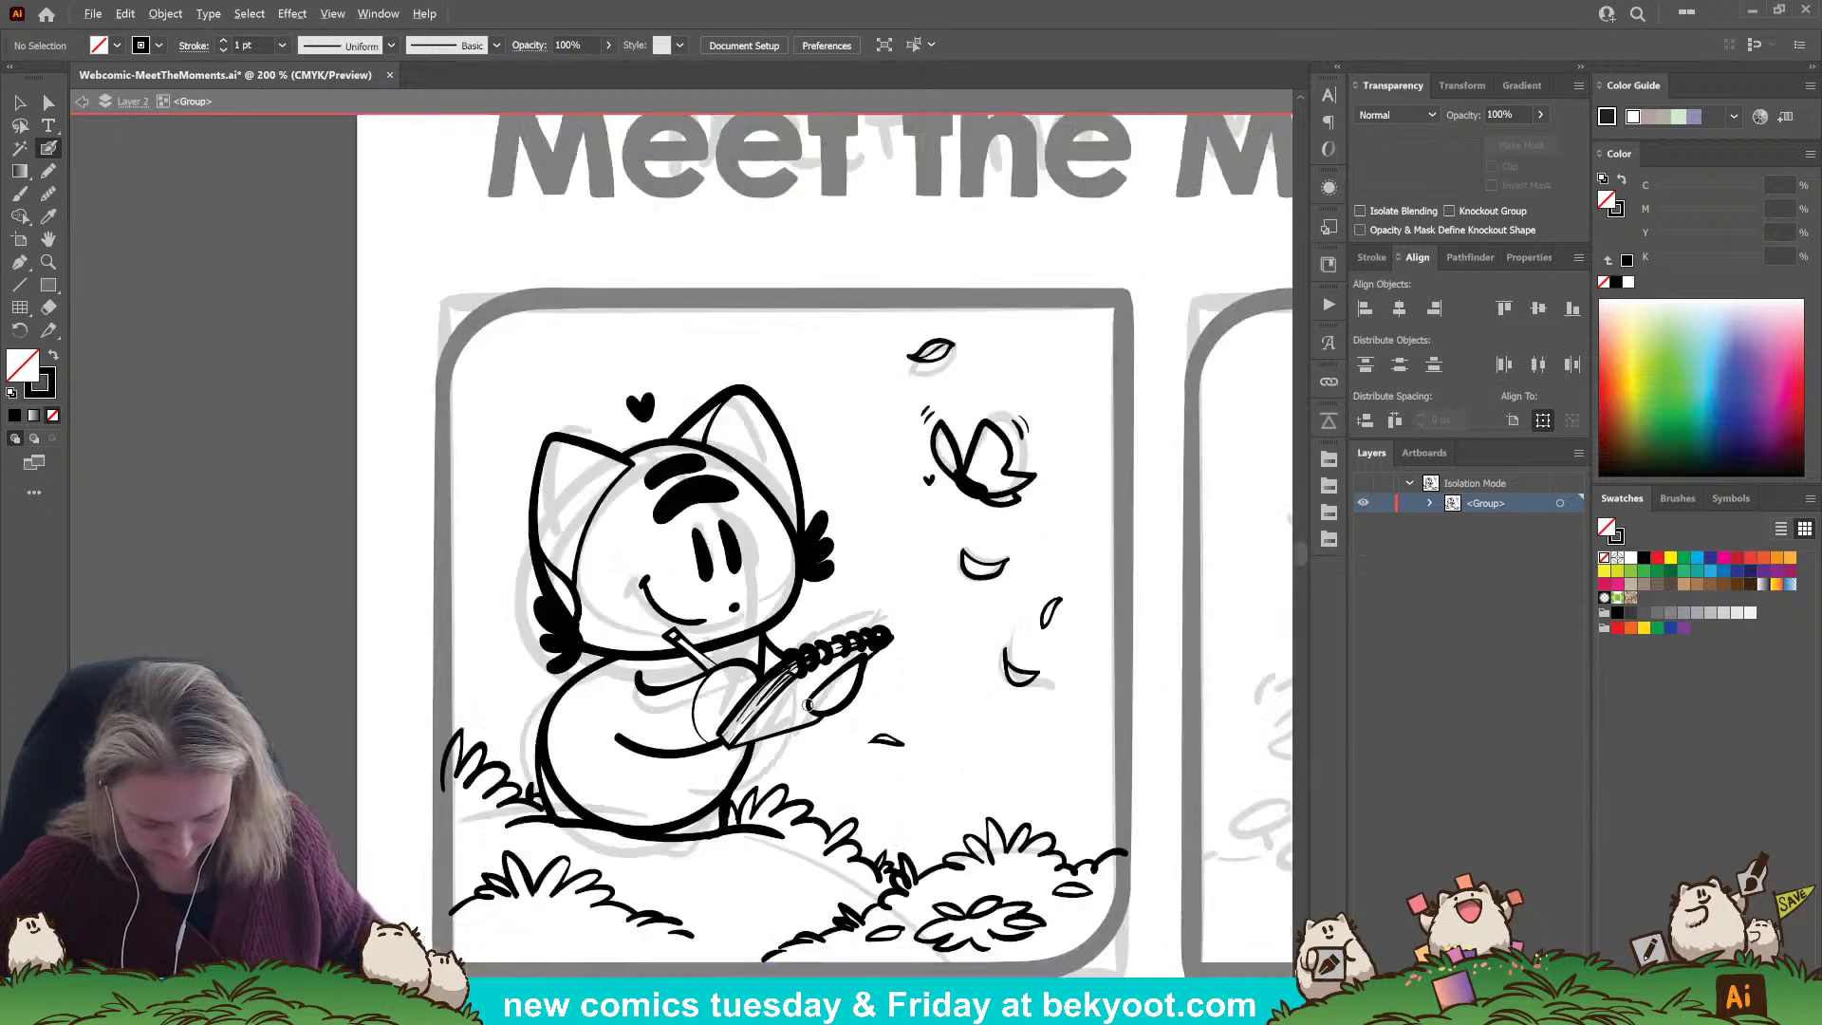
key("ctrl+minus")
left_click_drag(938, 776, 812, 724)
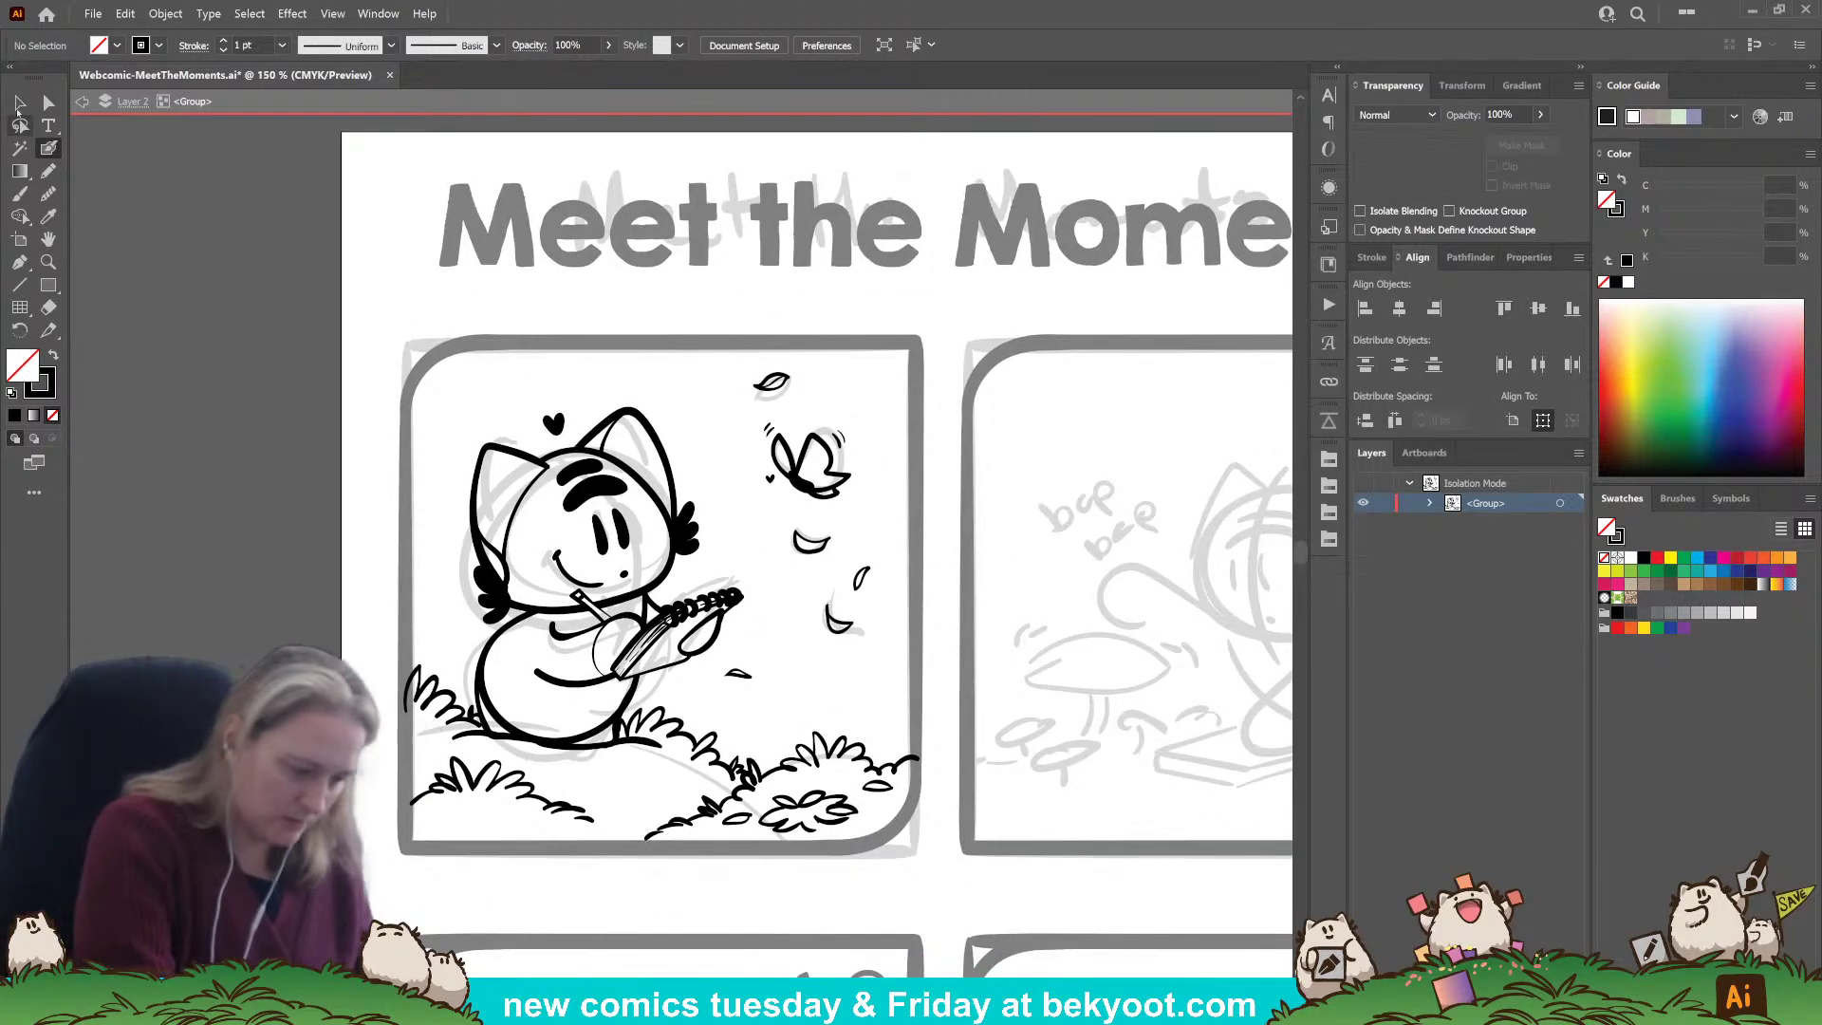
left_click(18, 102)
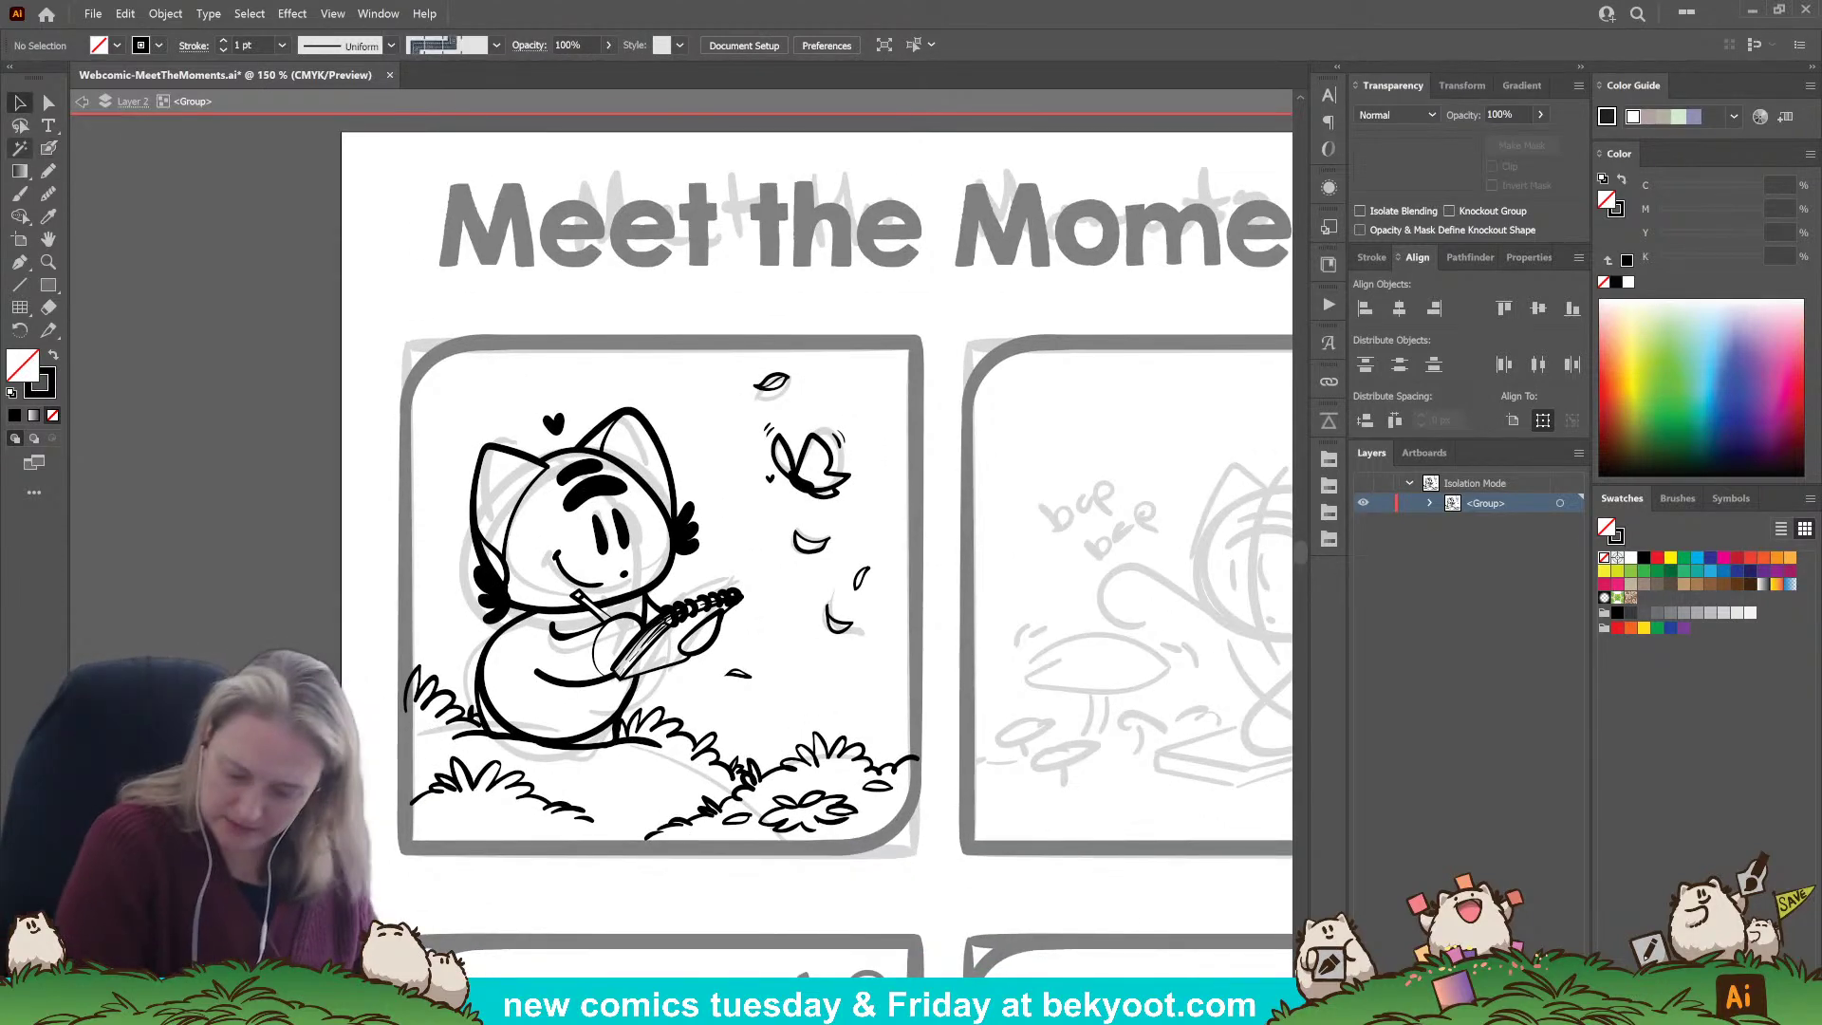
double_click(935, 318)
mouse_move(947, 707)
left_mouse_down()
mouse_move(814, 662)
mouse_move(604, 658)
left_mouse_up()
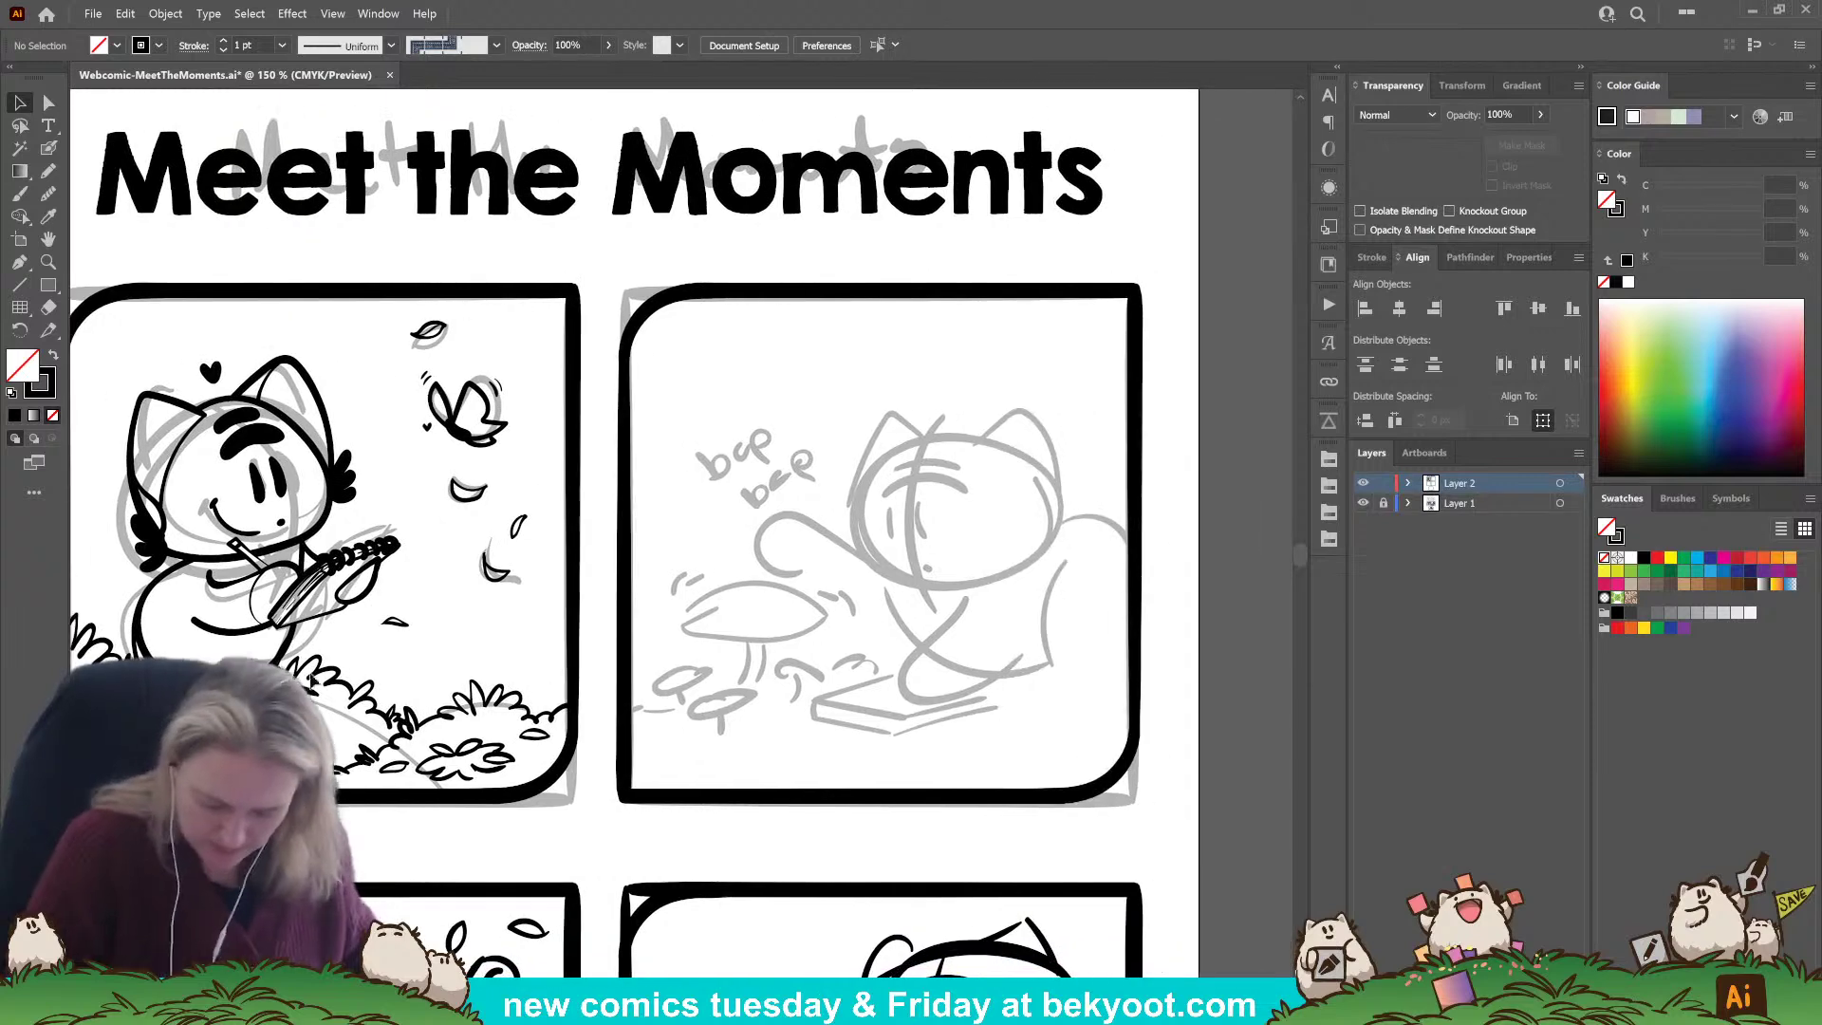
left_click(48, 148)
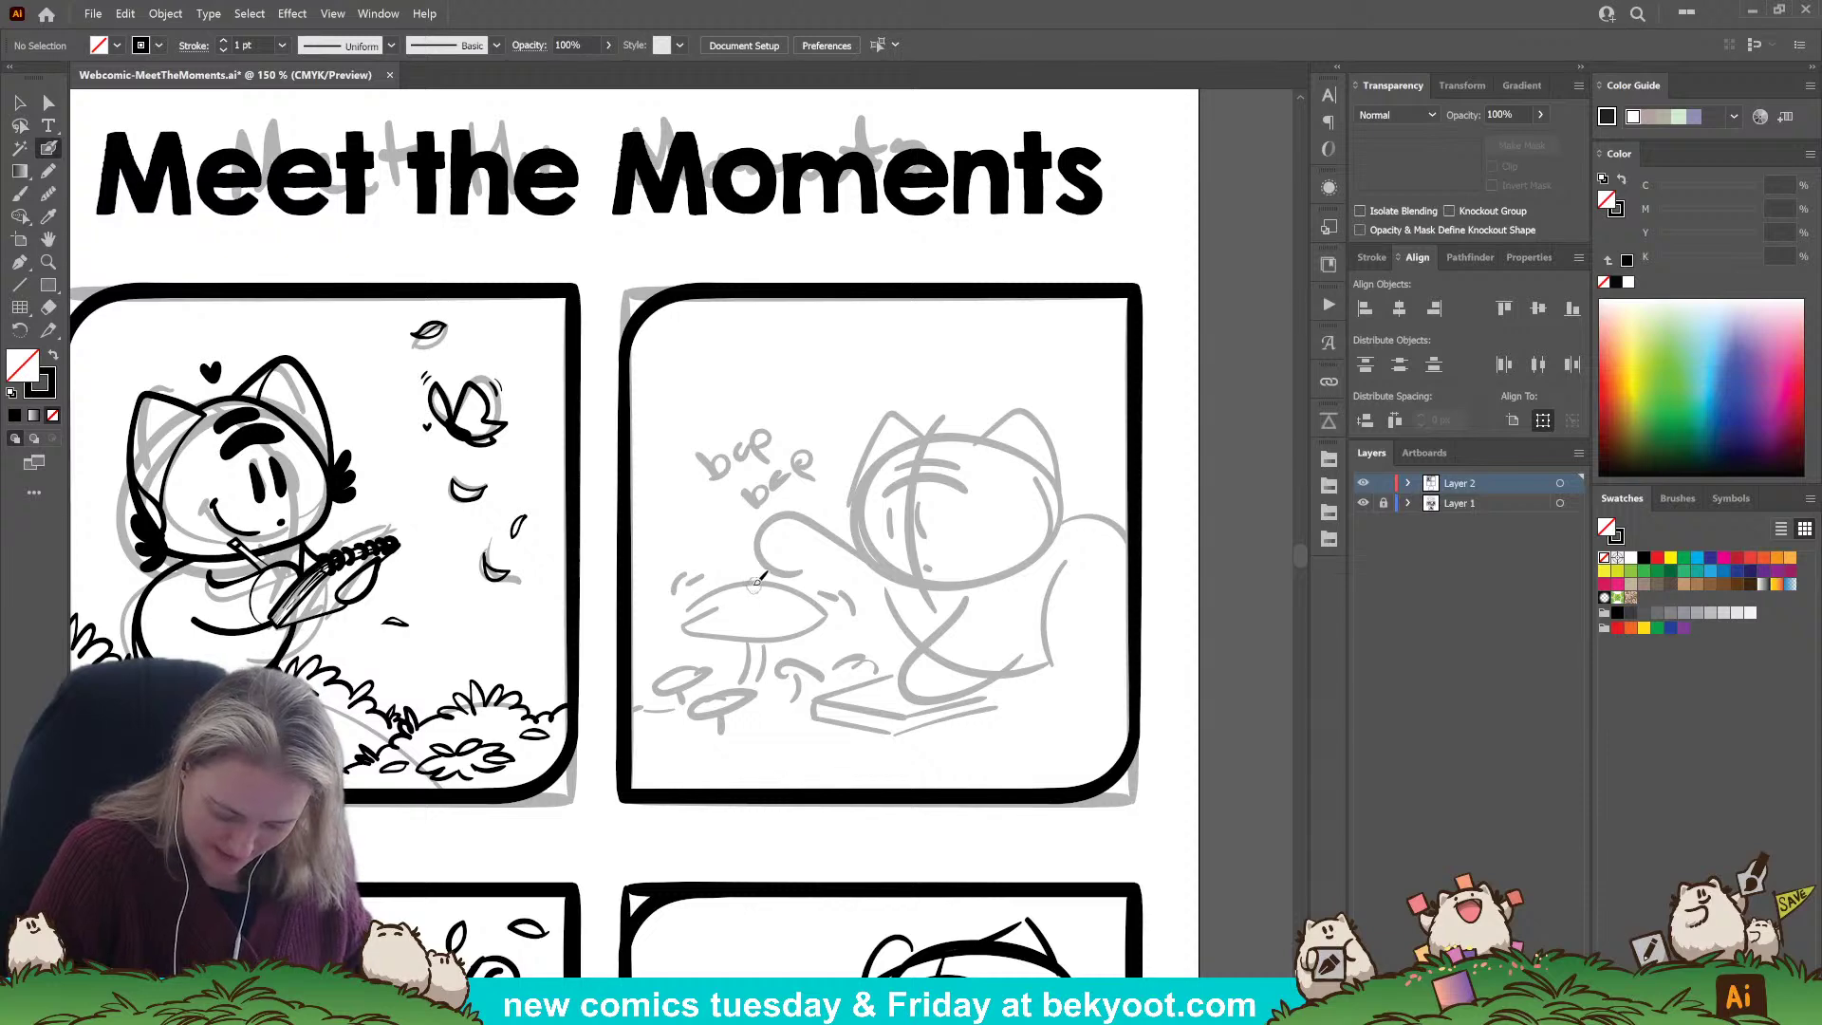
mouse_move(752, 582)
left_mouse_down()
mouse_move(710, 594)
mouse_move(683, 639)
mouse_move(751, 619)
mouse_move(736, 592)
mouse_move(731, 628)
mouse_move(702, 640)
mouse_move(766, 627)
mouse_move(759, 581)
mouse_move(778, 599)
mouse_move(672, 621)
mouse_move(787, 586)
mouse_move(761, 577)
mouse_move(810, 589)
mouse_move(833, 625)
mouse_move(760, 634)
left_mouse_up()
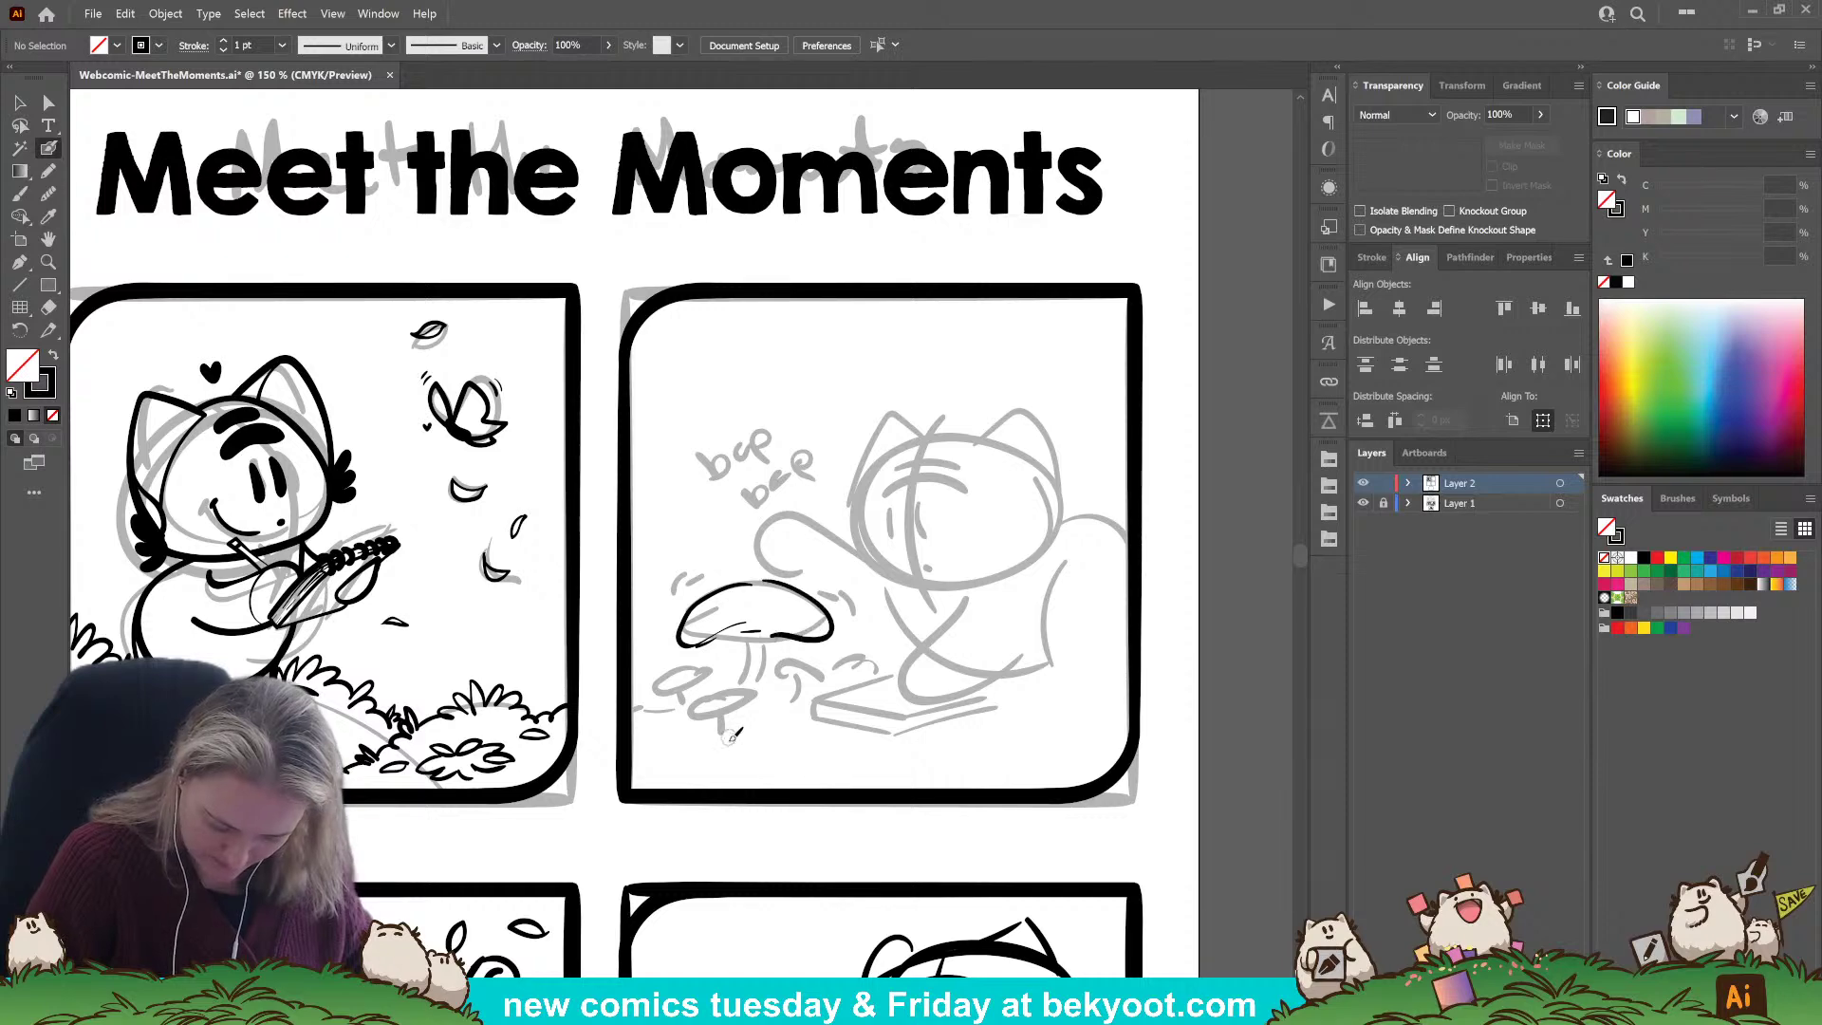
key("ctrl+z")
key("ctrl+z")
key("ctrl+z")
key("ctrl+z")
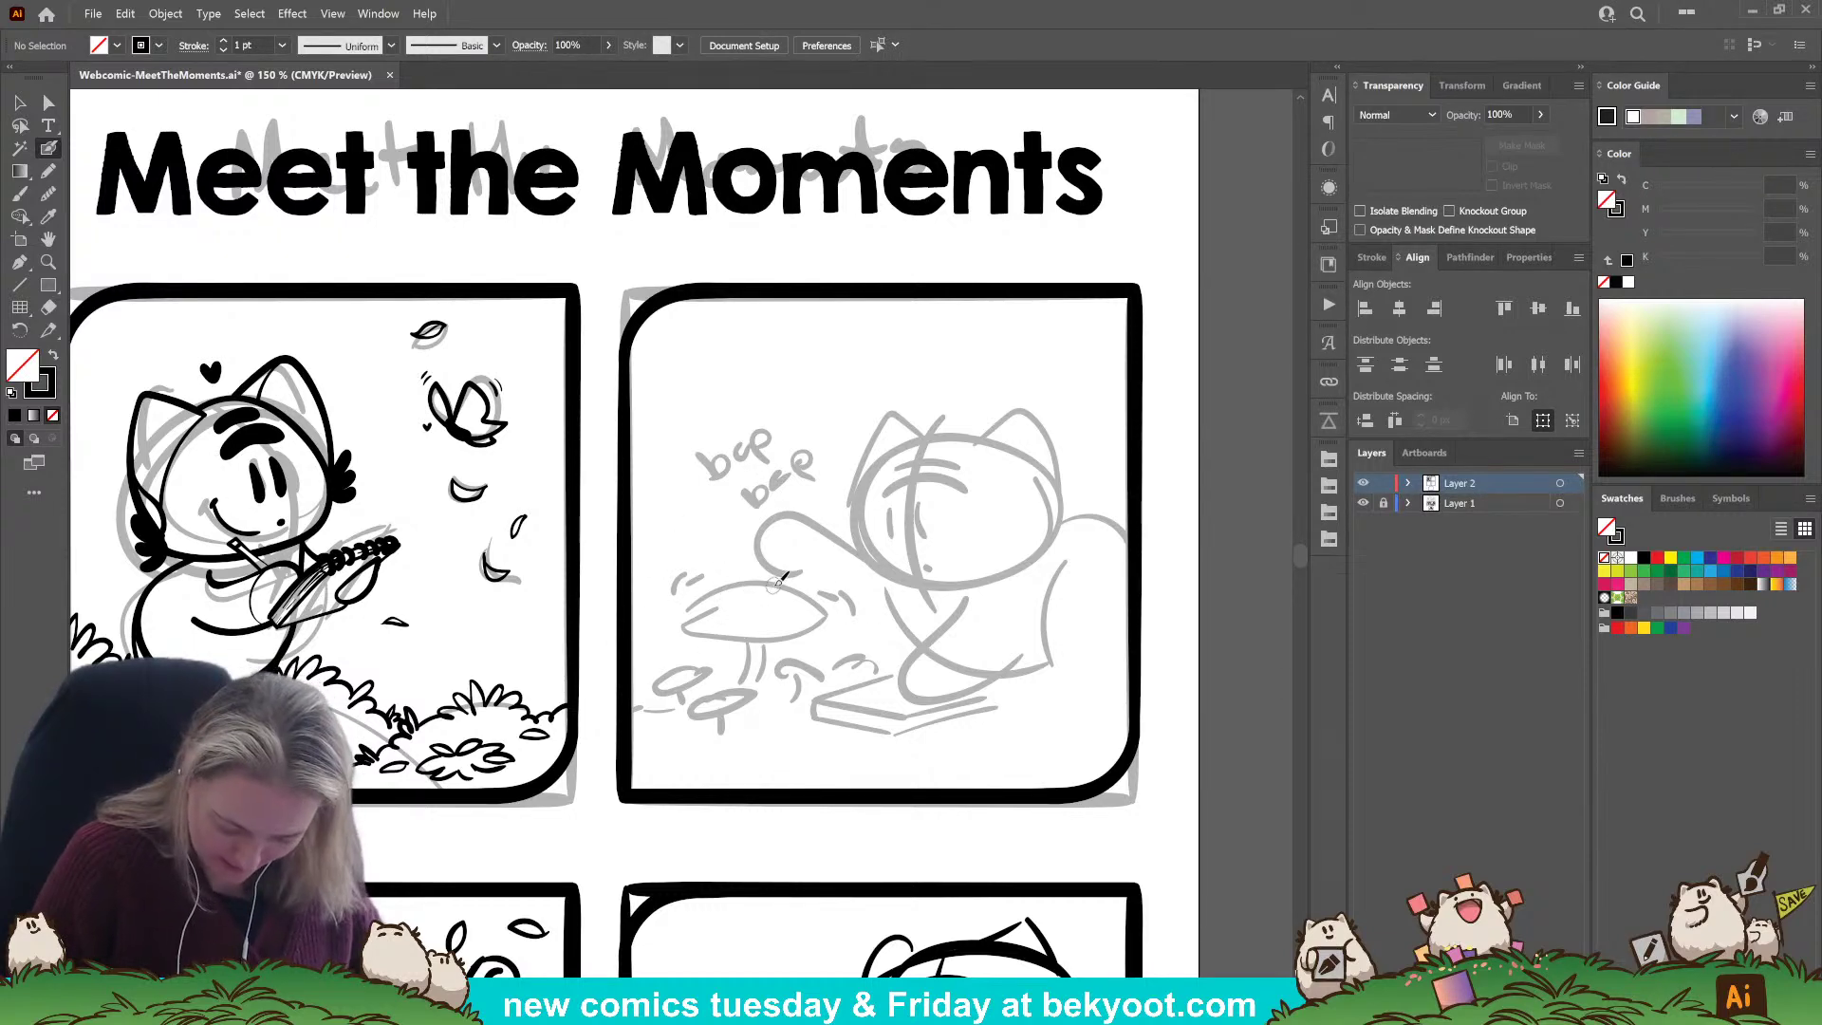
mouse_move(780, 584)
left_mouse_down()
mouse_move(709, 594)
mouse_move(679, 629)
mouse_move(797, 633)
mouse_move(807, 600)
left_mouse_up()
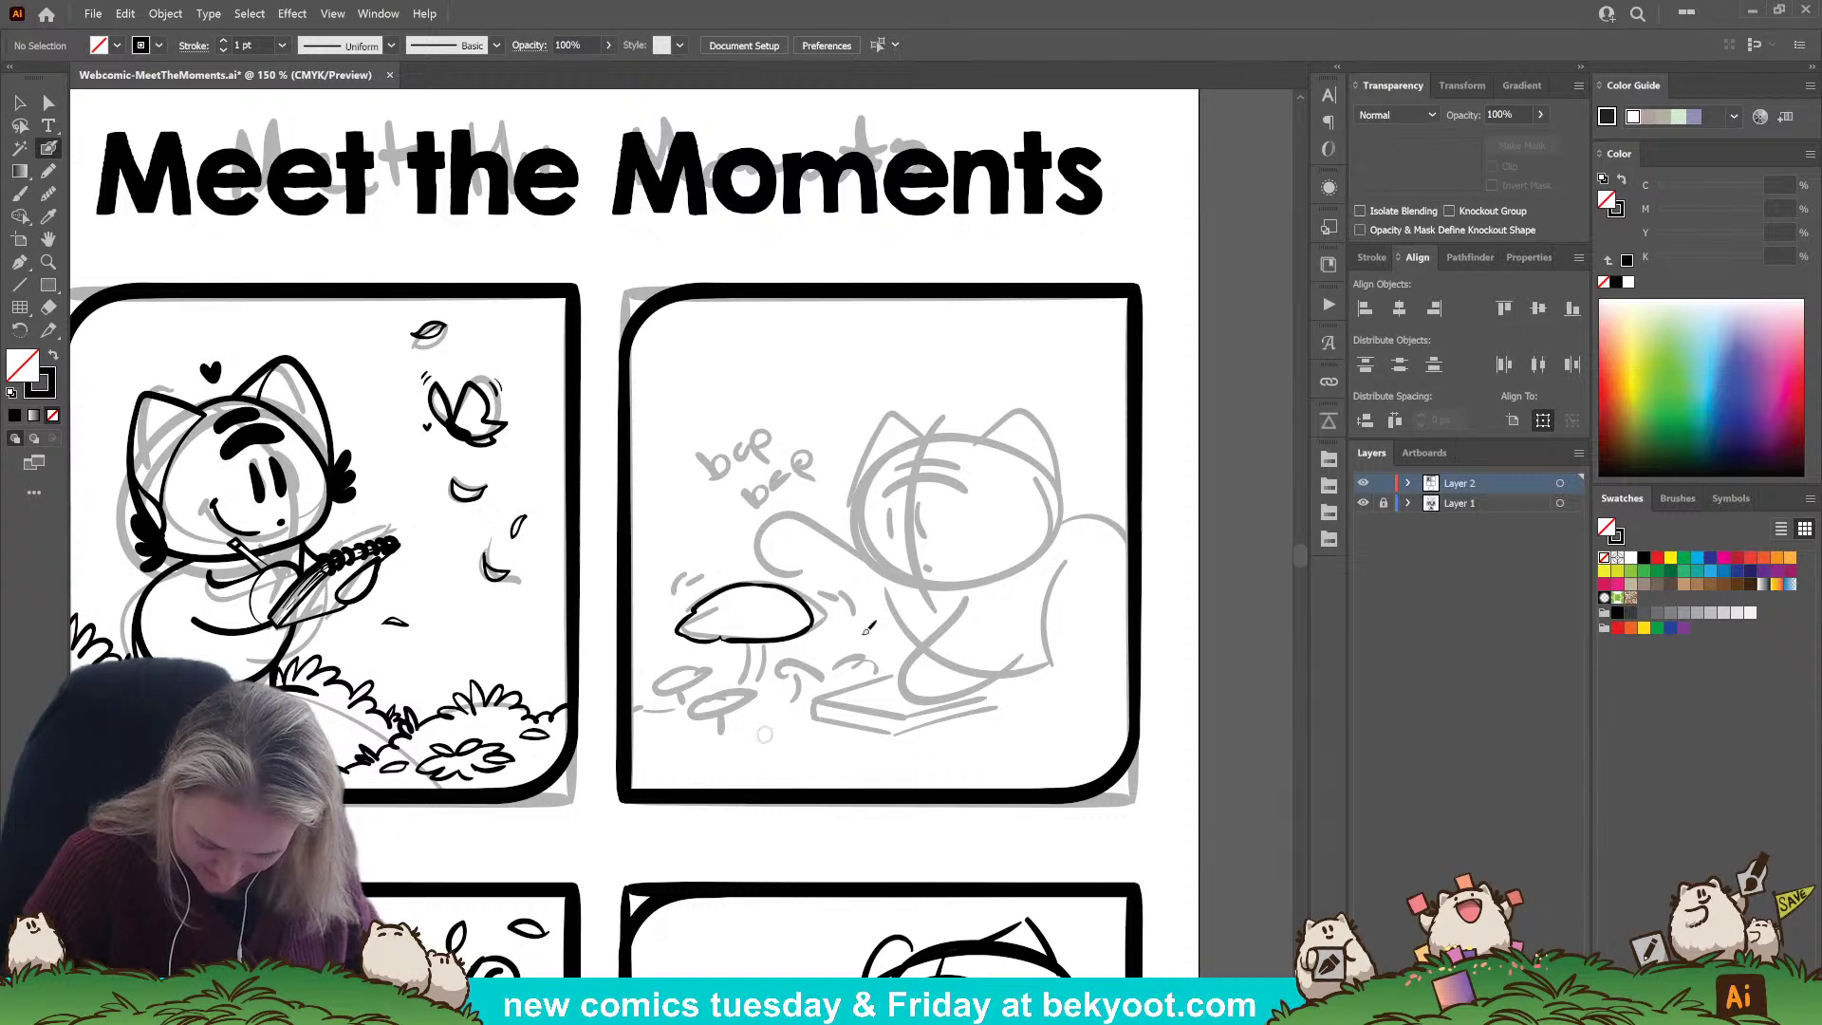
key("ctrl+z")
key("ctrl+z")
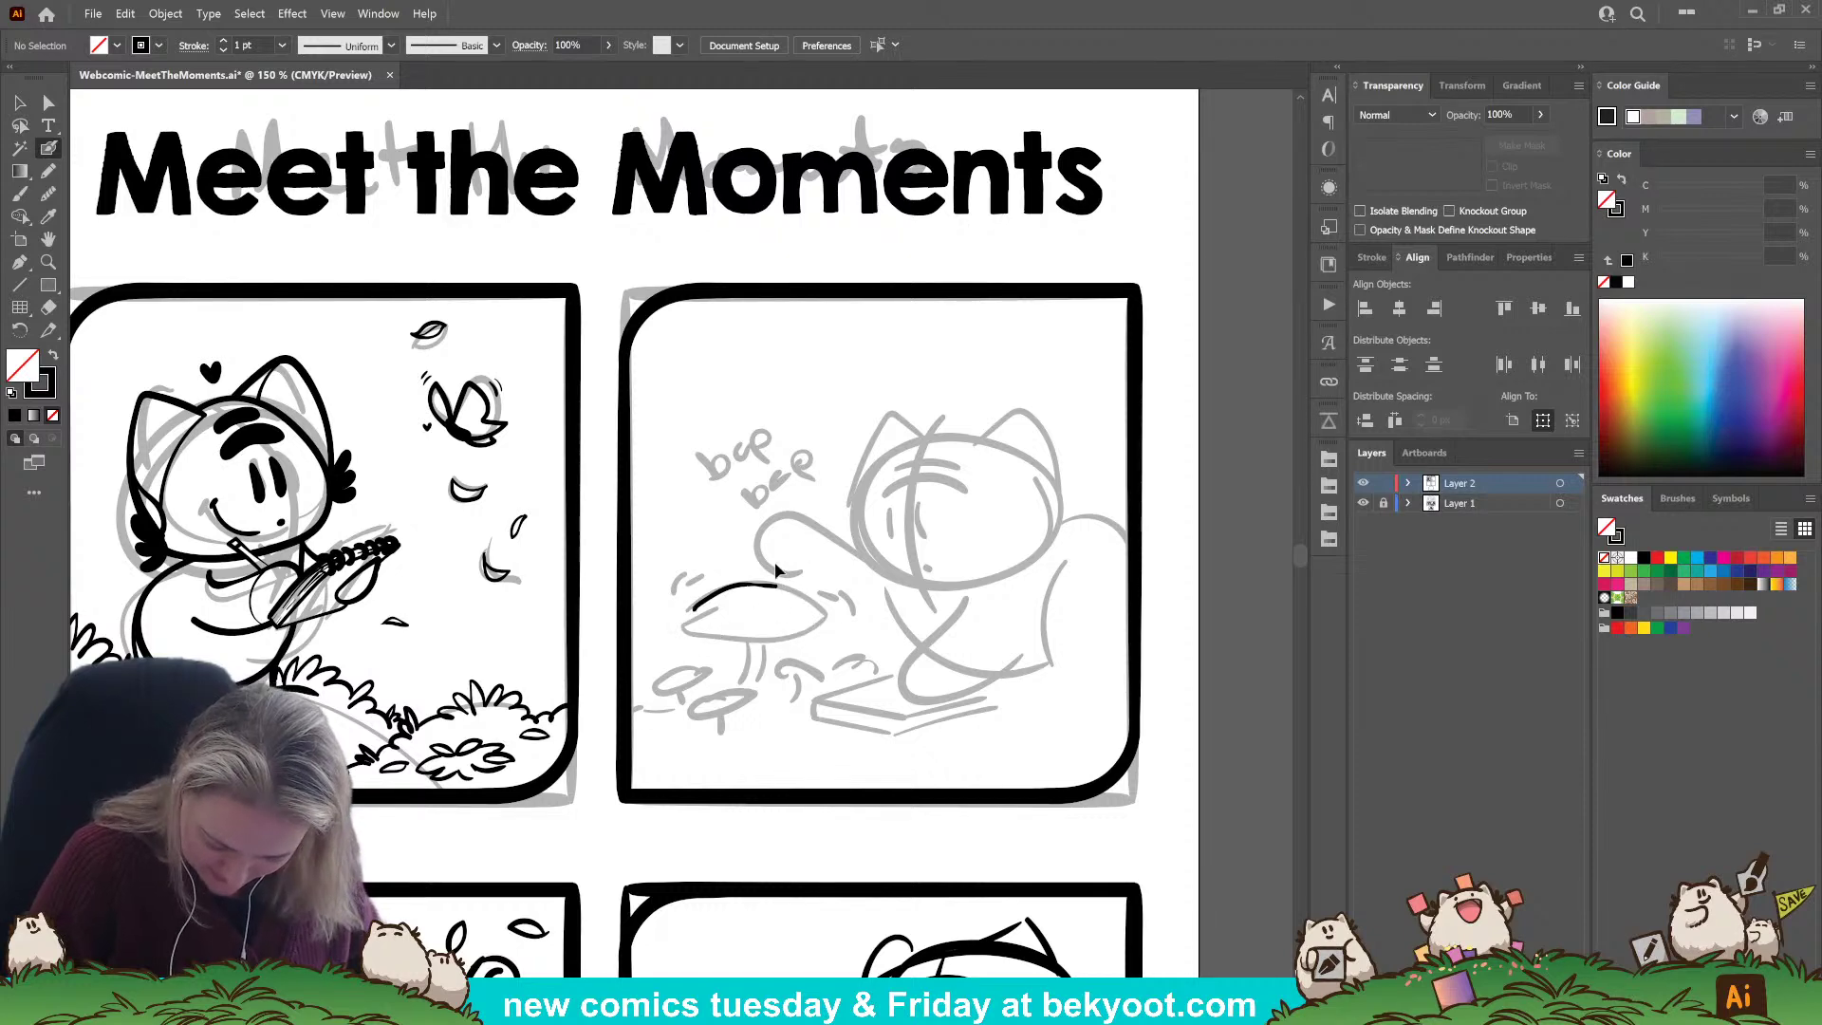
key("ctrl+z")
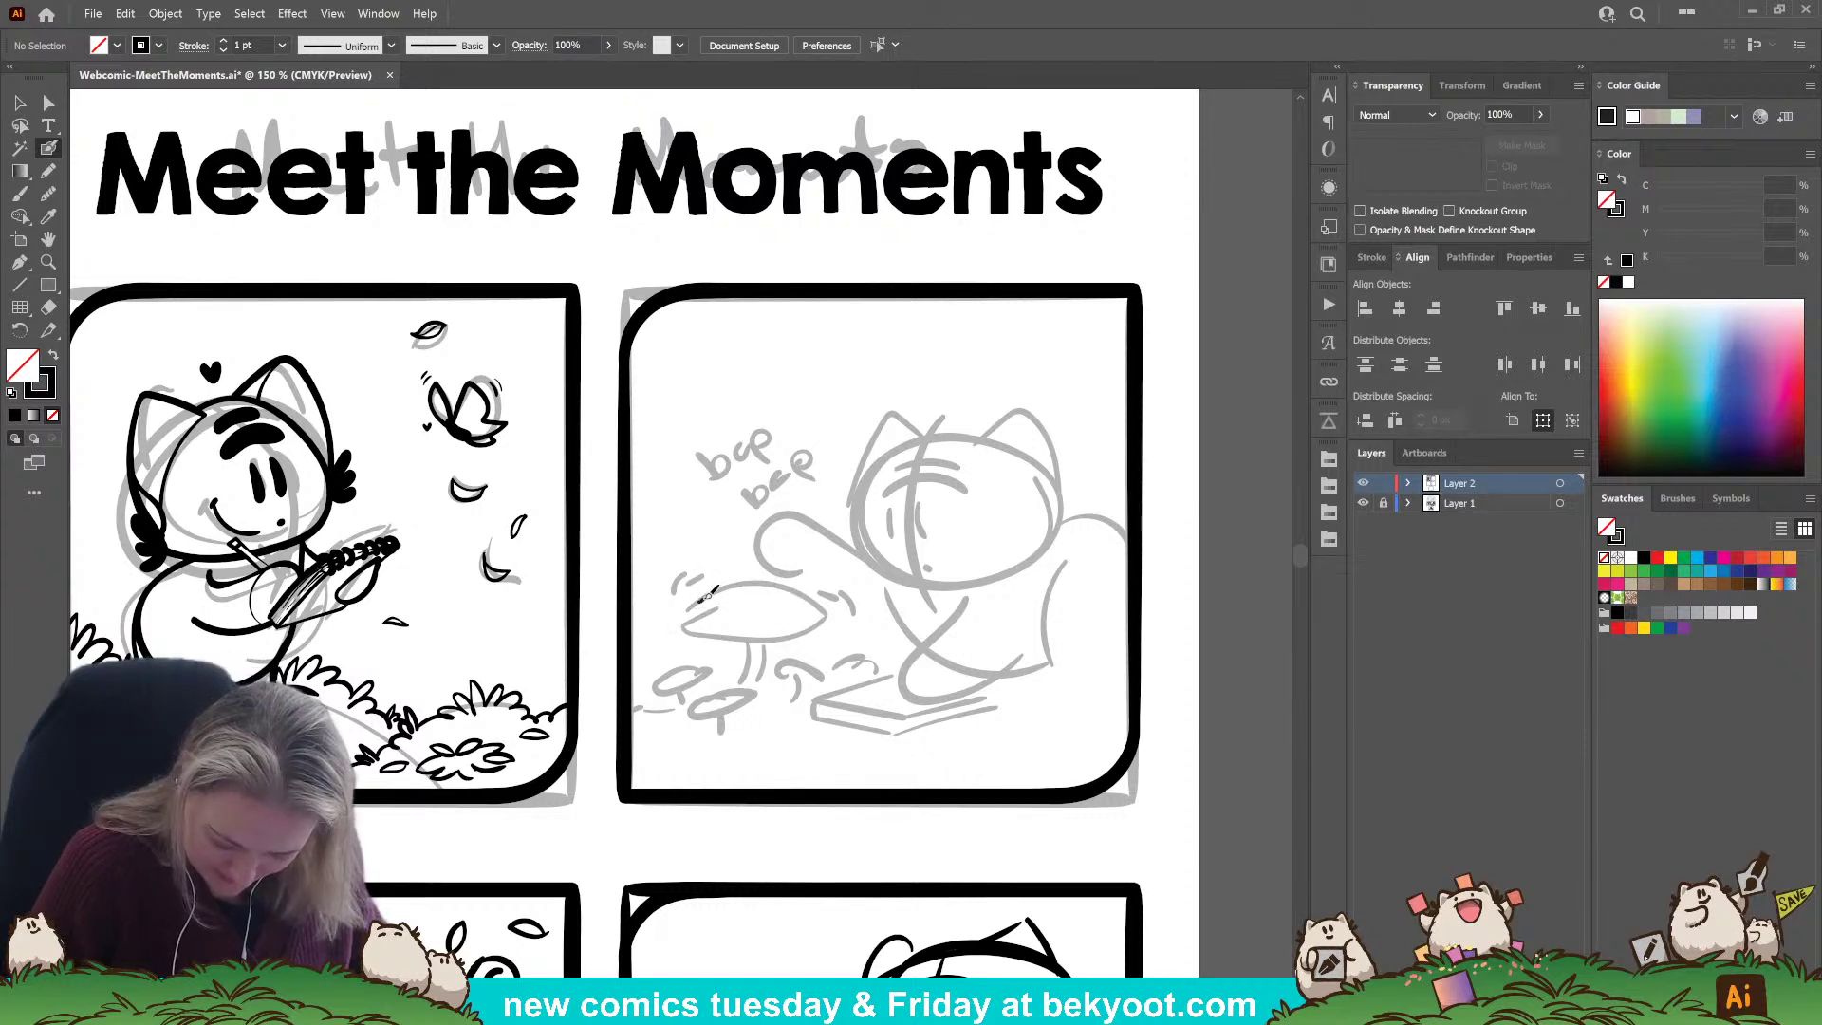
mouse_move(707, 596)
left_mouse_down()
mouse_move(799, 584)
mouse_move(826, 623)
left_mouse_up()
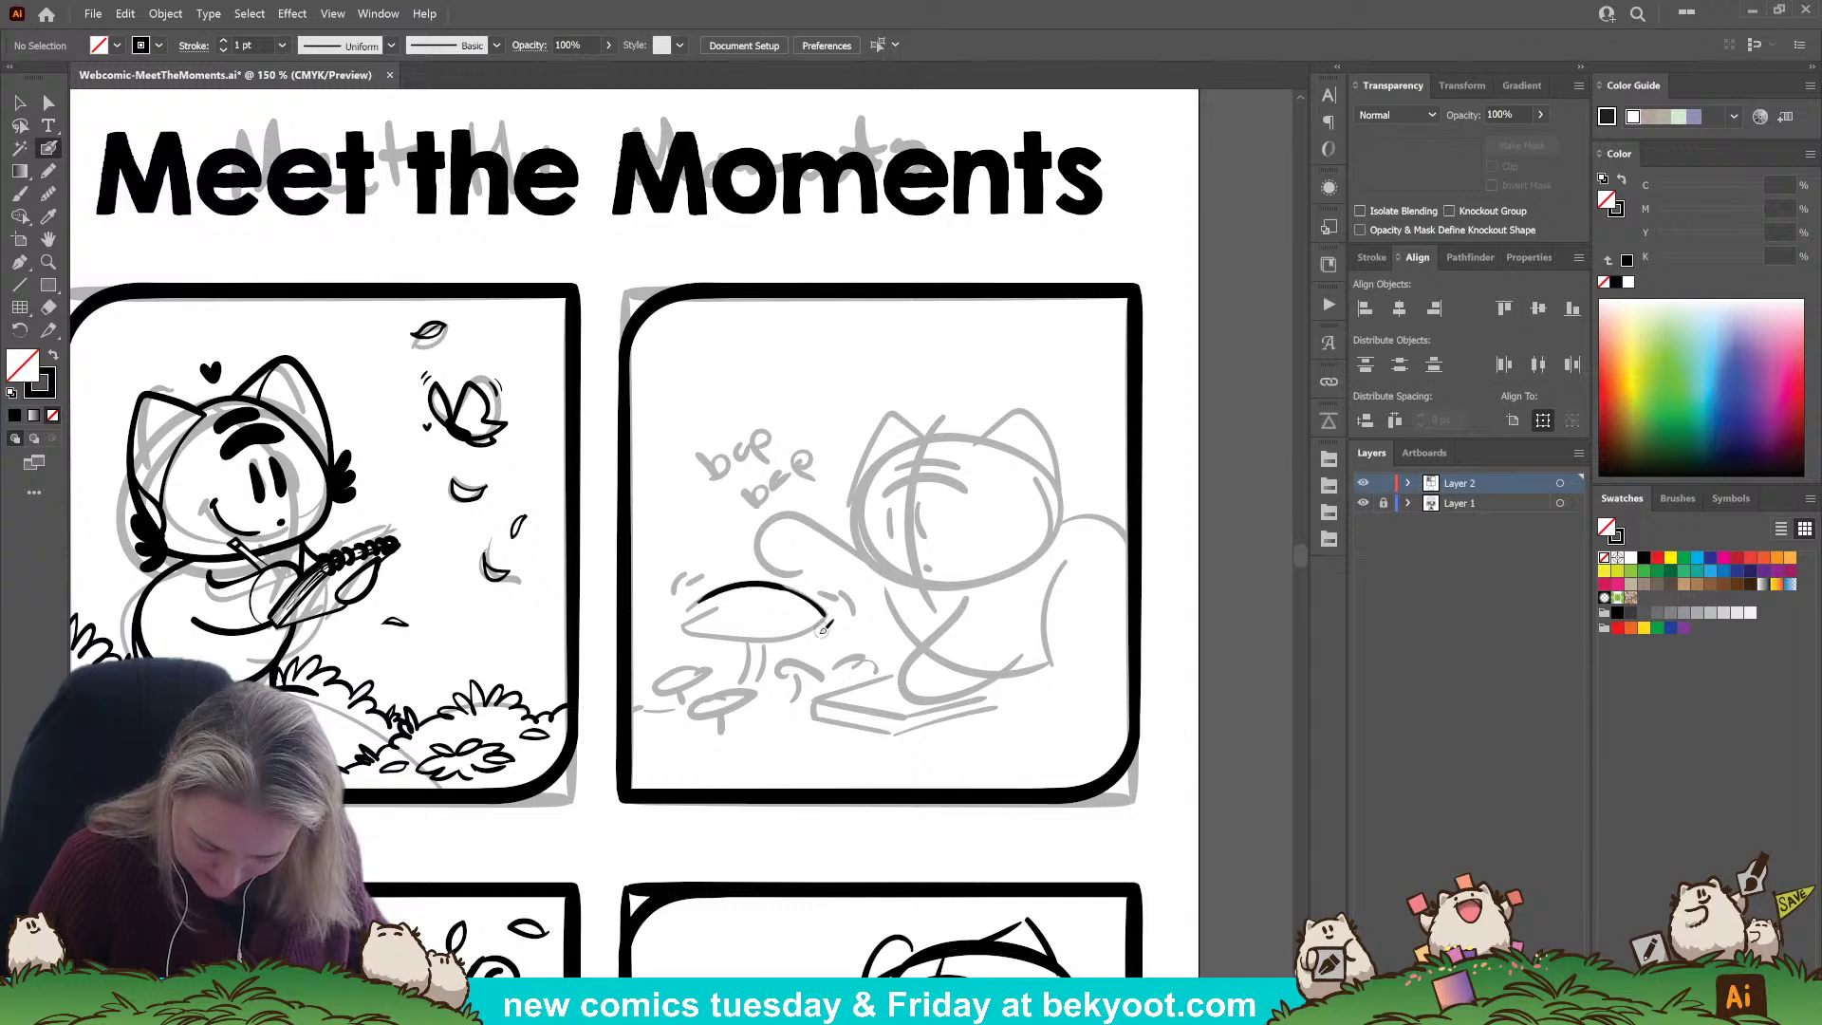
mouse_move(702, 602)
left_mouse_down()
mouse_move(689, 627)
mouse_move(726, 636)
mouse_move(706, 630)
mouse_move(844, 621)
left_mouse_up()
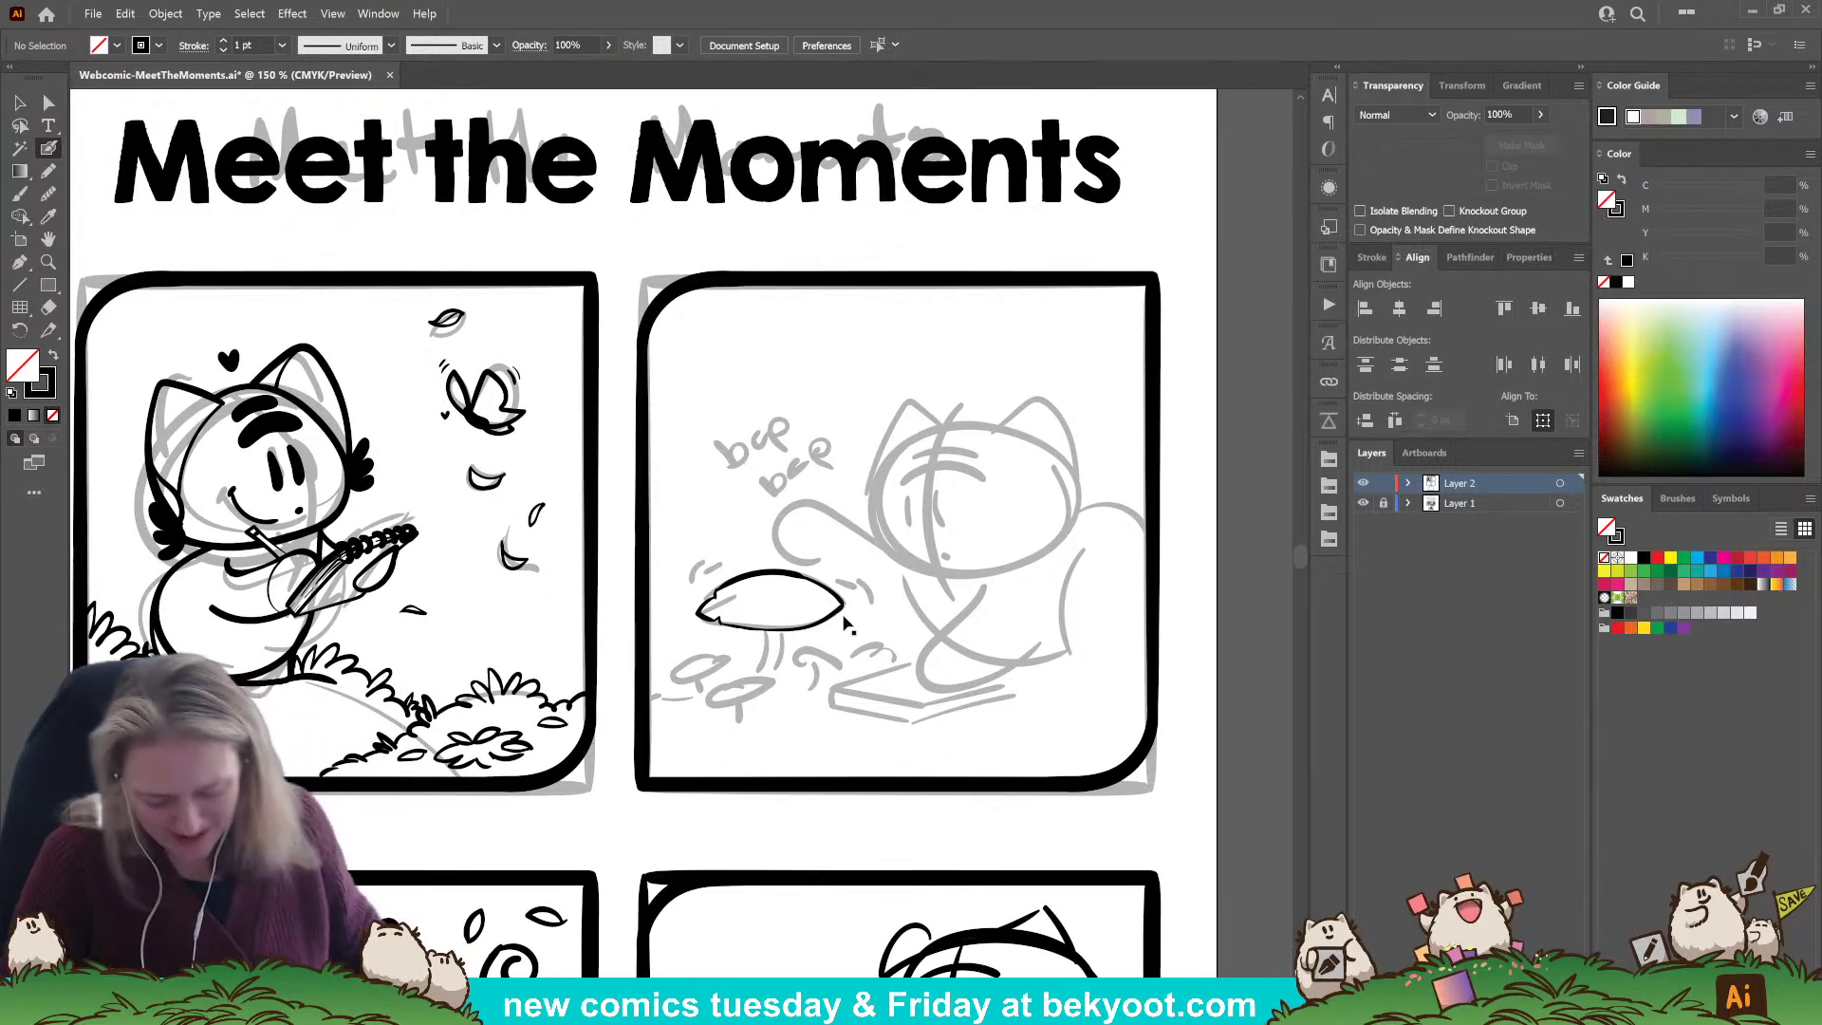
key("ctrl+z")
key("ctrl+z")
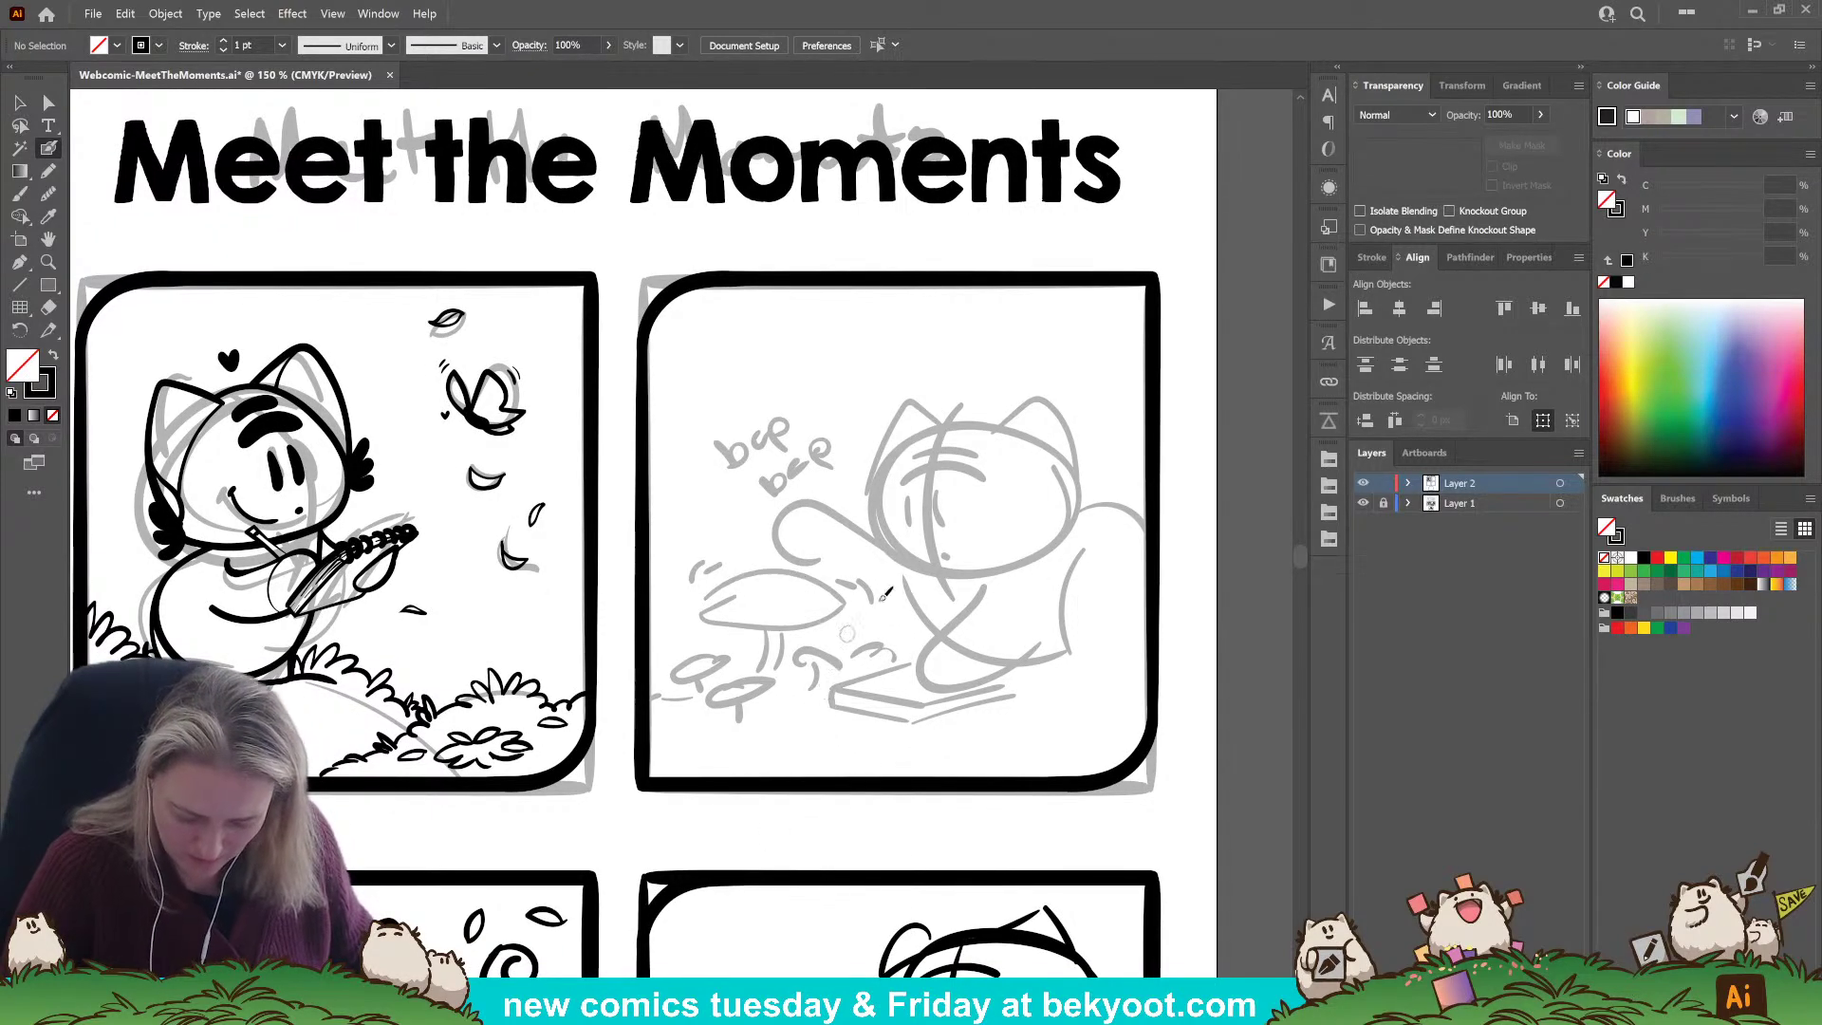
Ink the rounded head outline over the faded character sketch in the second panel.
left_click_drag(810, 750, 748, 760)
left_click_drag(845, 718, 826, 749)
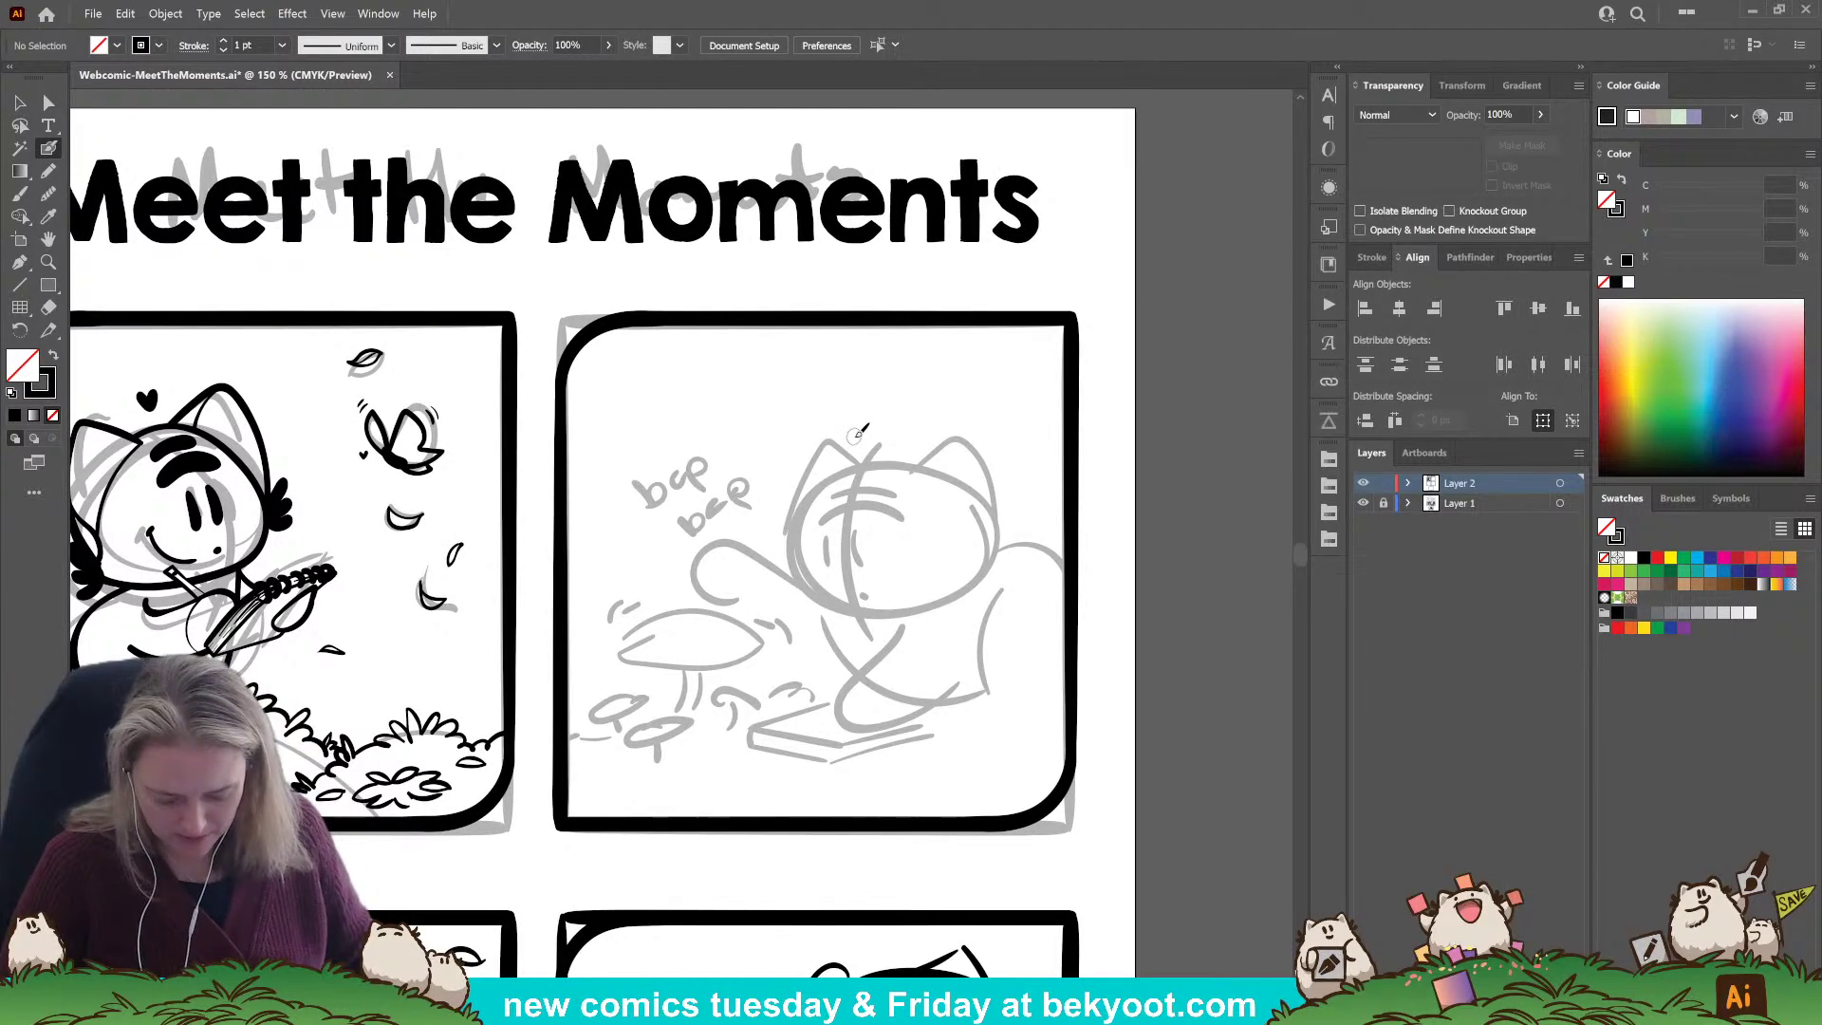
mouse_move(915, 469)
left_mouse_down()
mouse_move(835, 480)
mouse_move(873, 464)
mouse_move(833, 484)
mouse_move(814, 583)
left_mouse_up()
key("ctrl+z")
key("ctrl+z")
mouse_move(904, 464)
left_mouse_down()
mouse_move(872, 461)
mouse_move(808, 505)
mouse_move(793, 566)
mouse_move(913, 463)
mouse_move(854, 459)
mouse_move(807, 522)
mouse_move(806, 598)
mouse_move(866, 610)
mouse_move(964, 582)
mouse_move(961, 515)
mouse_move(926, 472)
mouse_move(875, 460)
left_mouse_up()
key("ctrl+z")
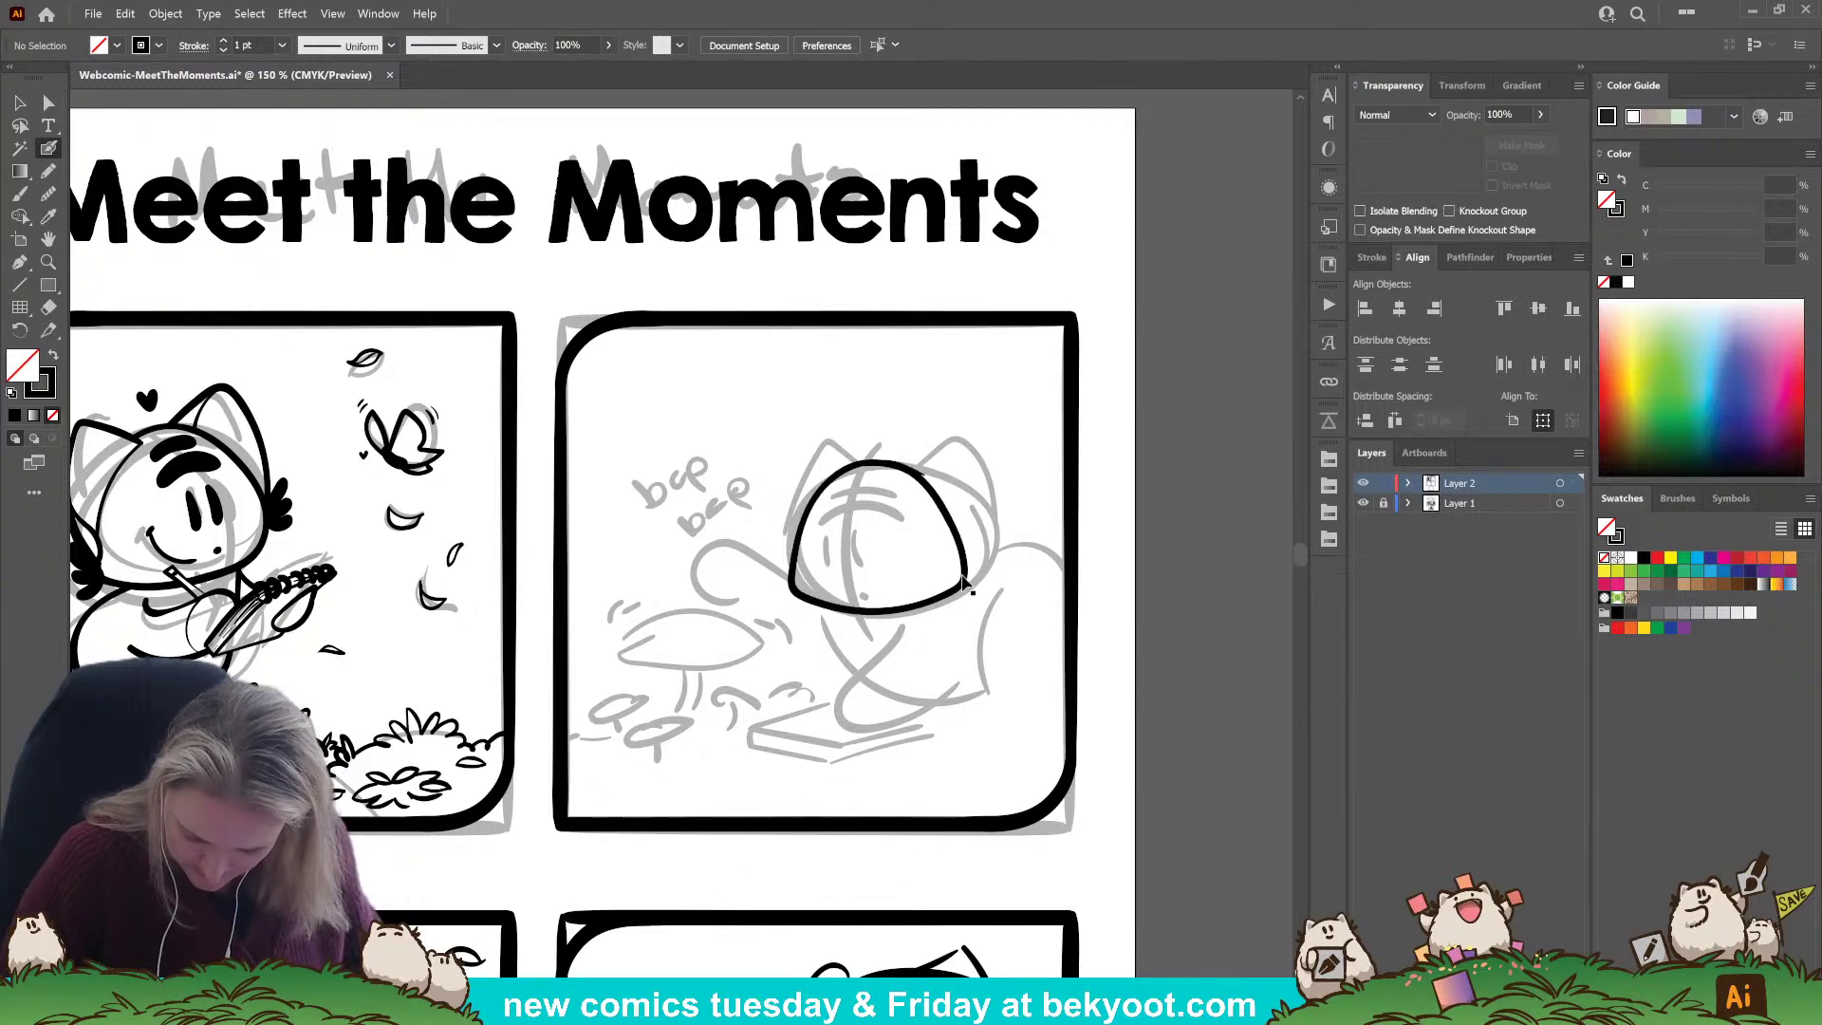
Select the new head outline, stretch it slightly wider on its right side and deselect it.
left_click(925, 544, "ctrl")
left_click(49, 192)
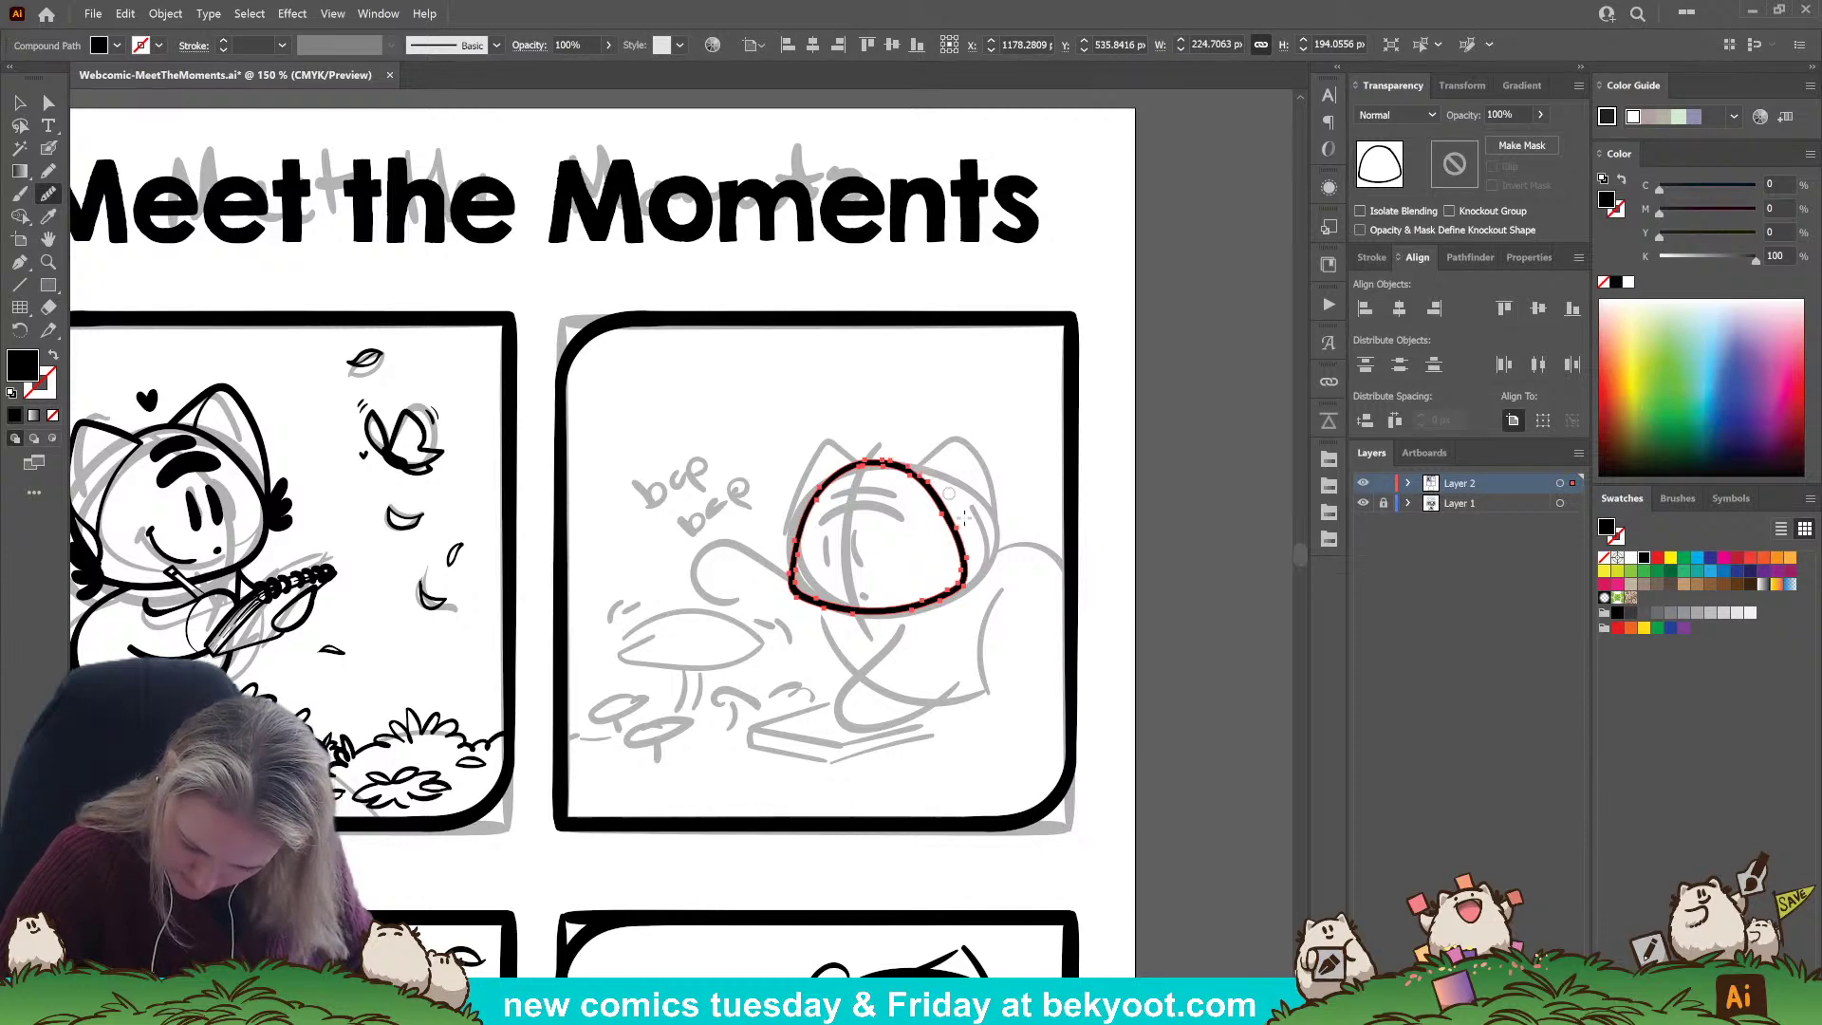
left_click(48, 195)
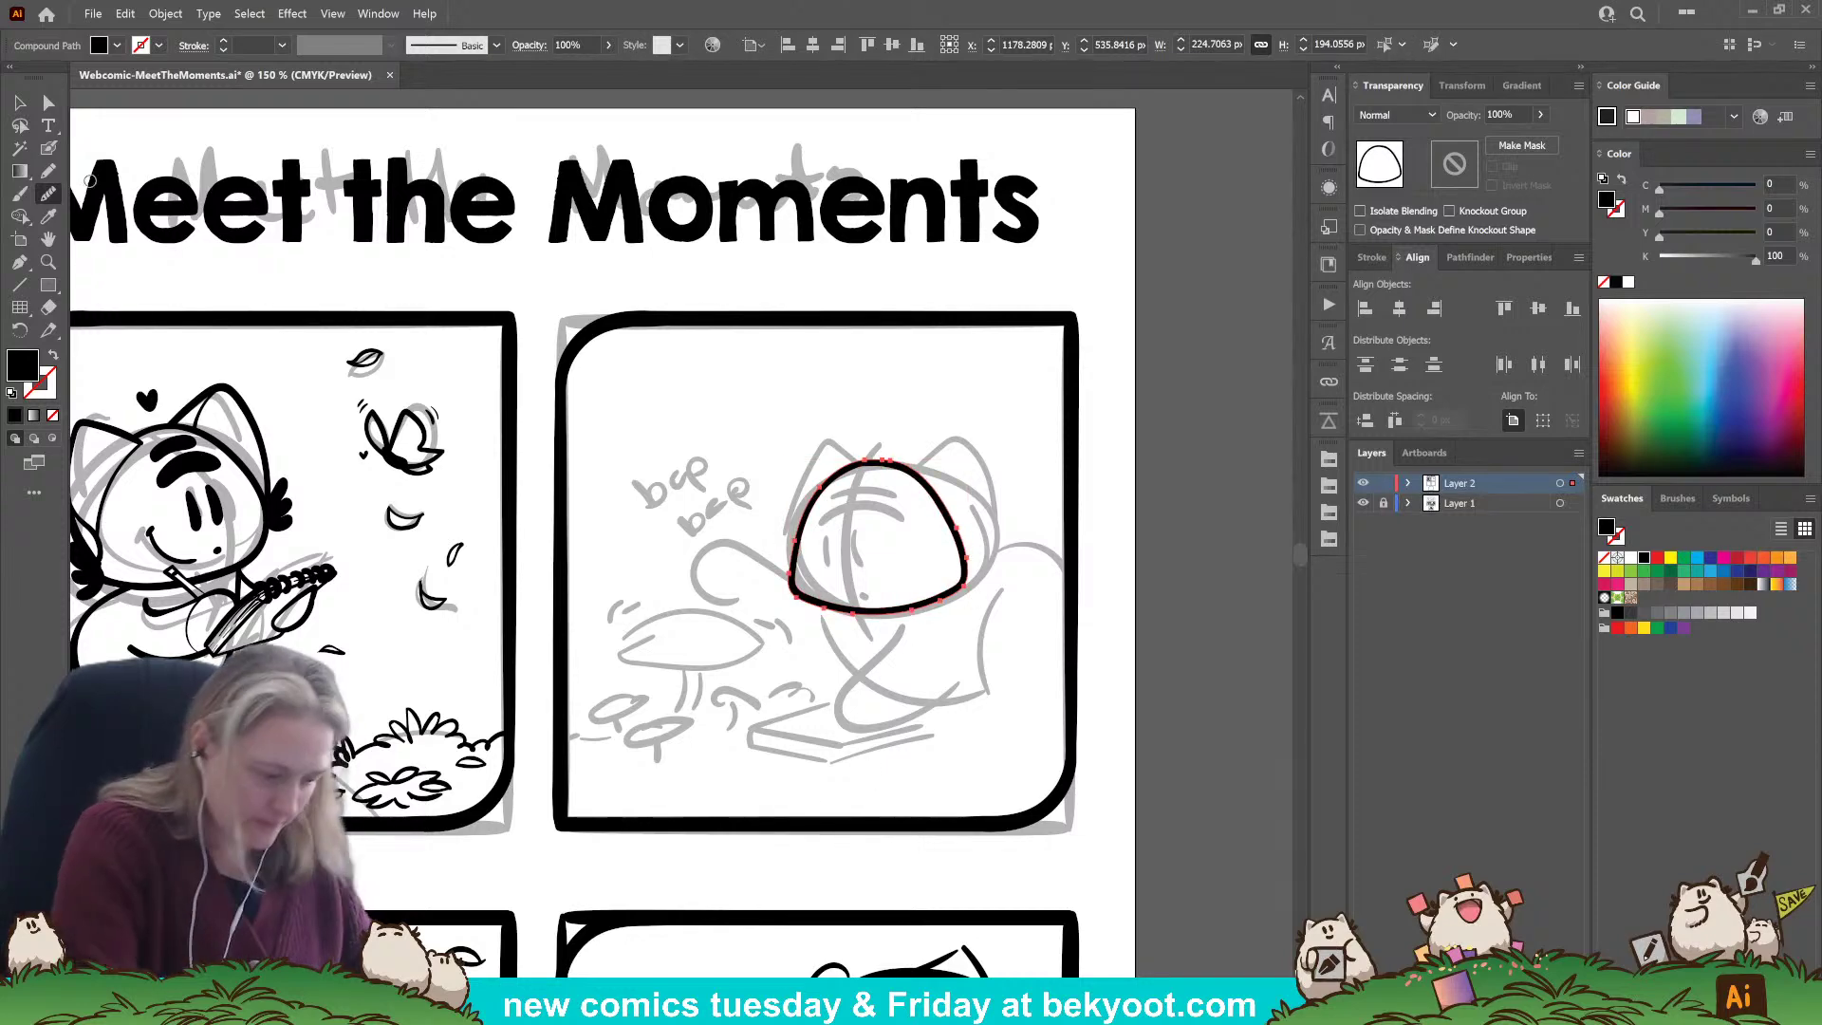
left_click(48, 149)
left_click(924, 674, "ctrl")
left_click(967, 567, "ctrl")
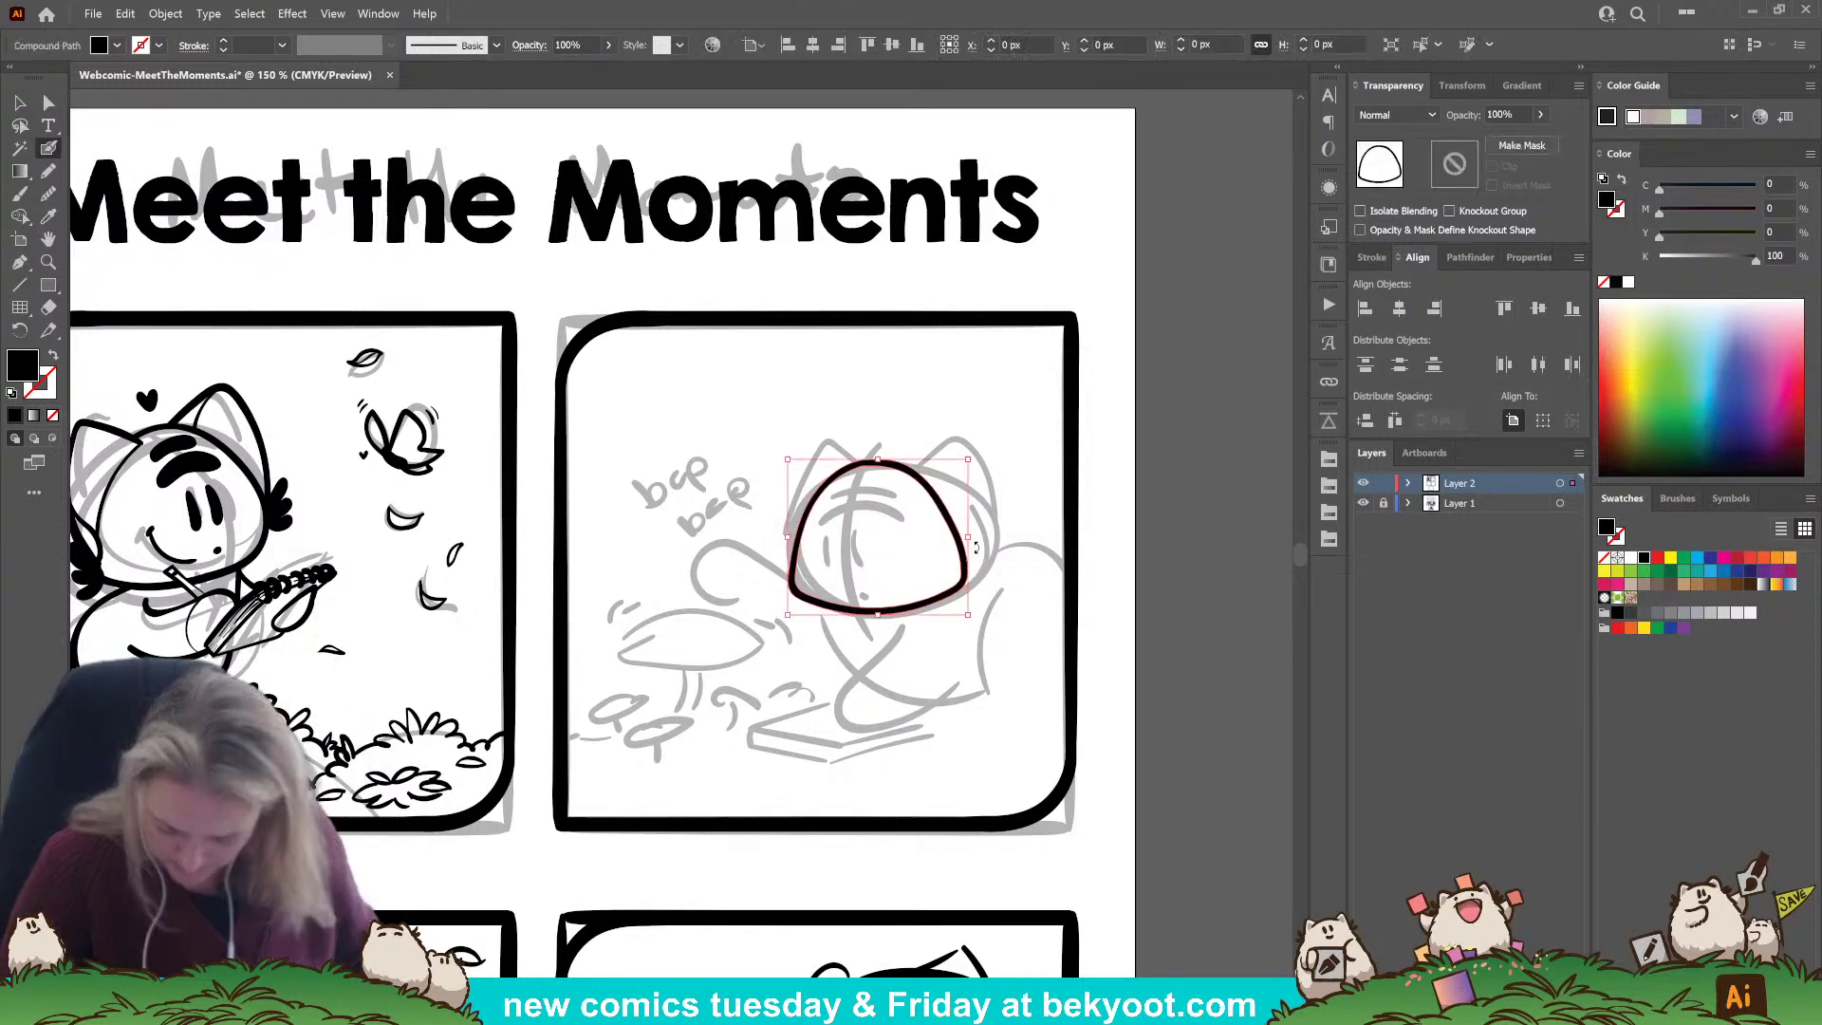
left_click_drag(967, 538, 978, 538)
left_click(926, 667, "ctrl")
Draw a curved vertical guideline down the face, shift it slightly right and group it with the head outline.
left_click_drag(878, 448, 869, 635)
key("ctrl+z")
left_click_drag(889, 435, 862, 652)
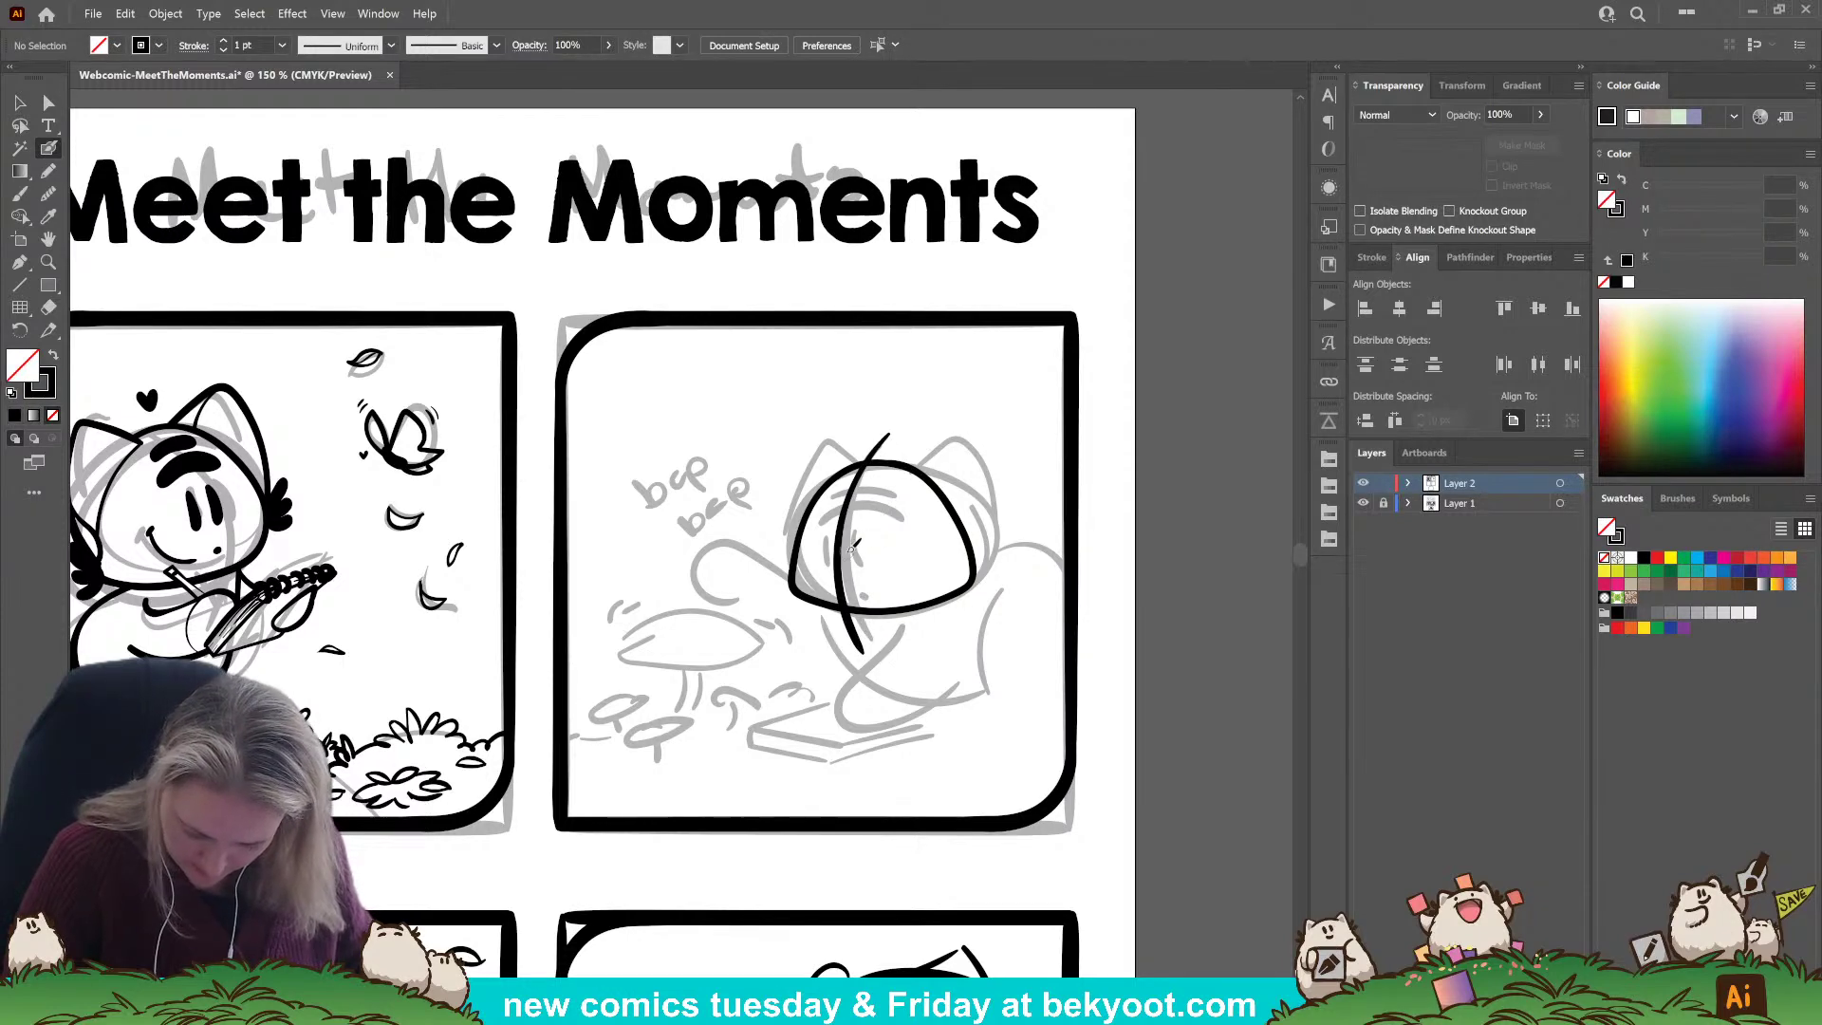
left_click_drag(845, 542, 854, 538)
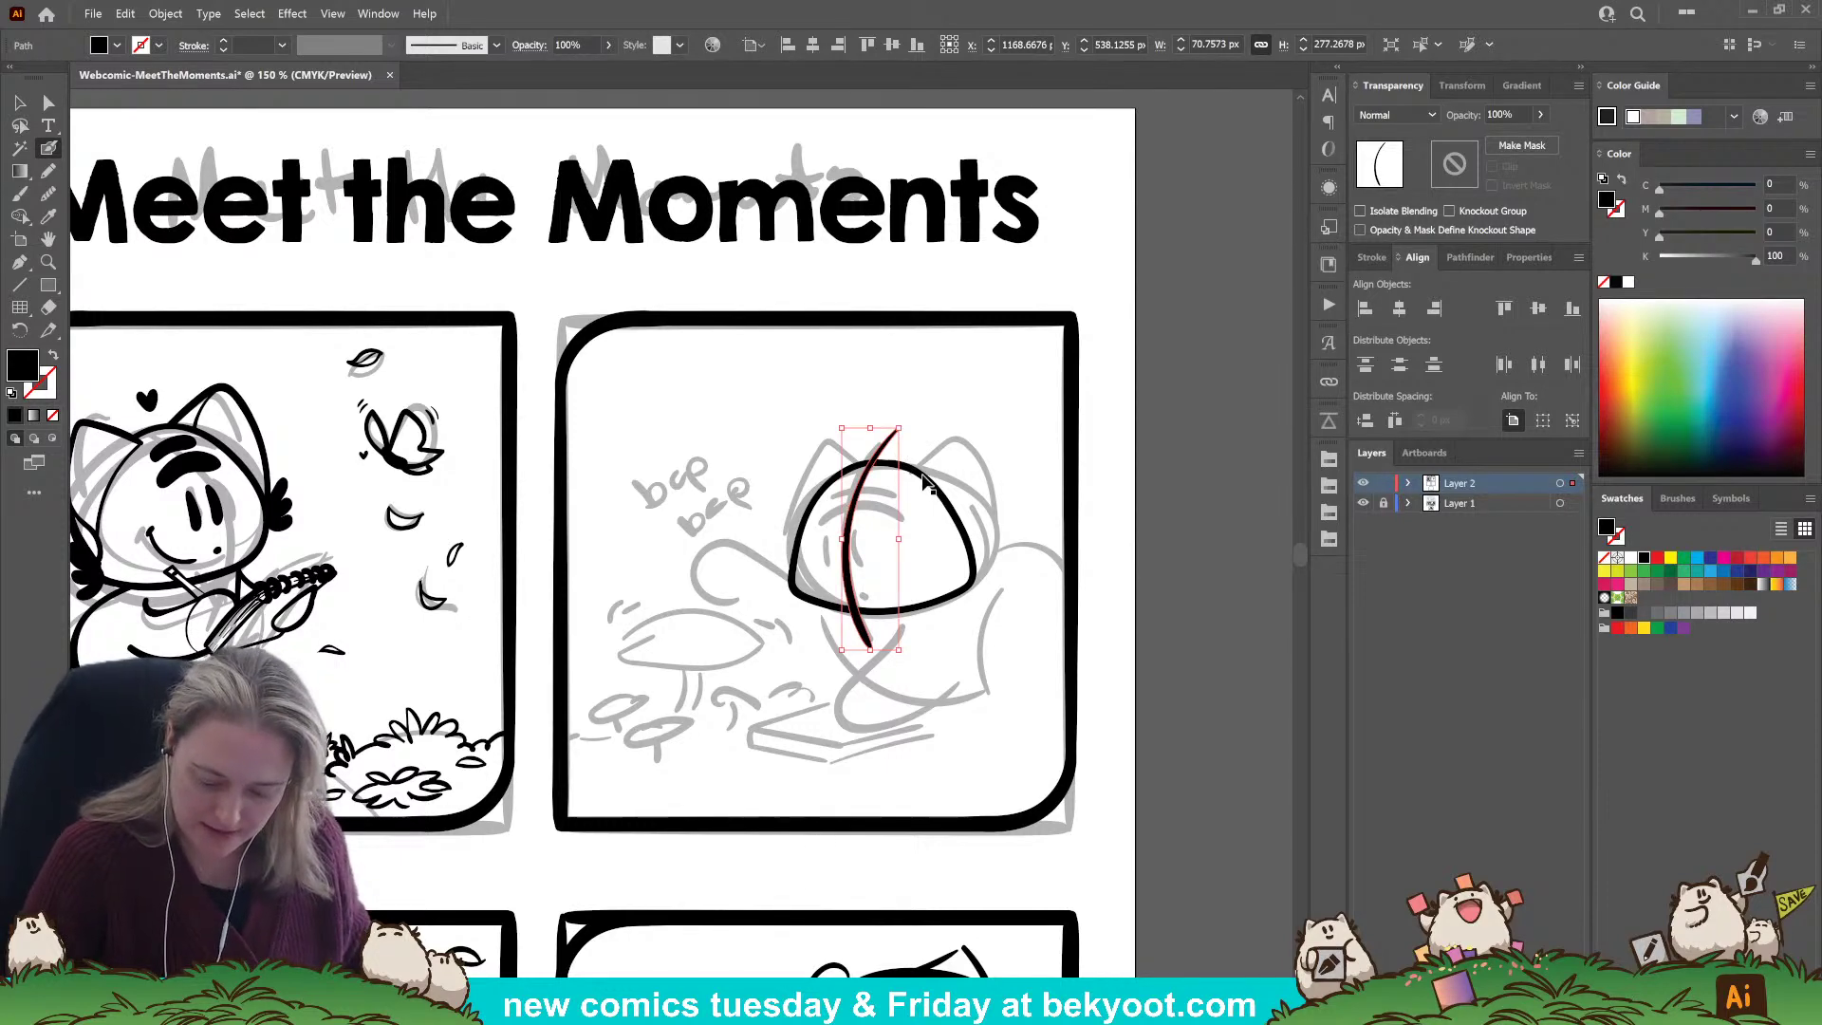
left_click(929, 482, "ctrl+shift")
key("ctrl+g")
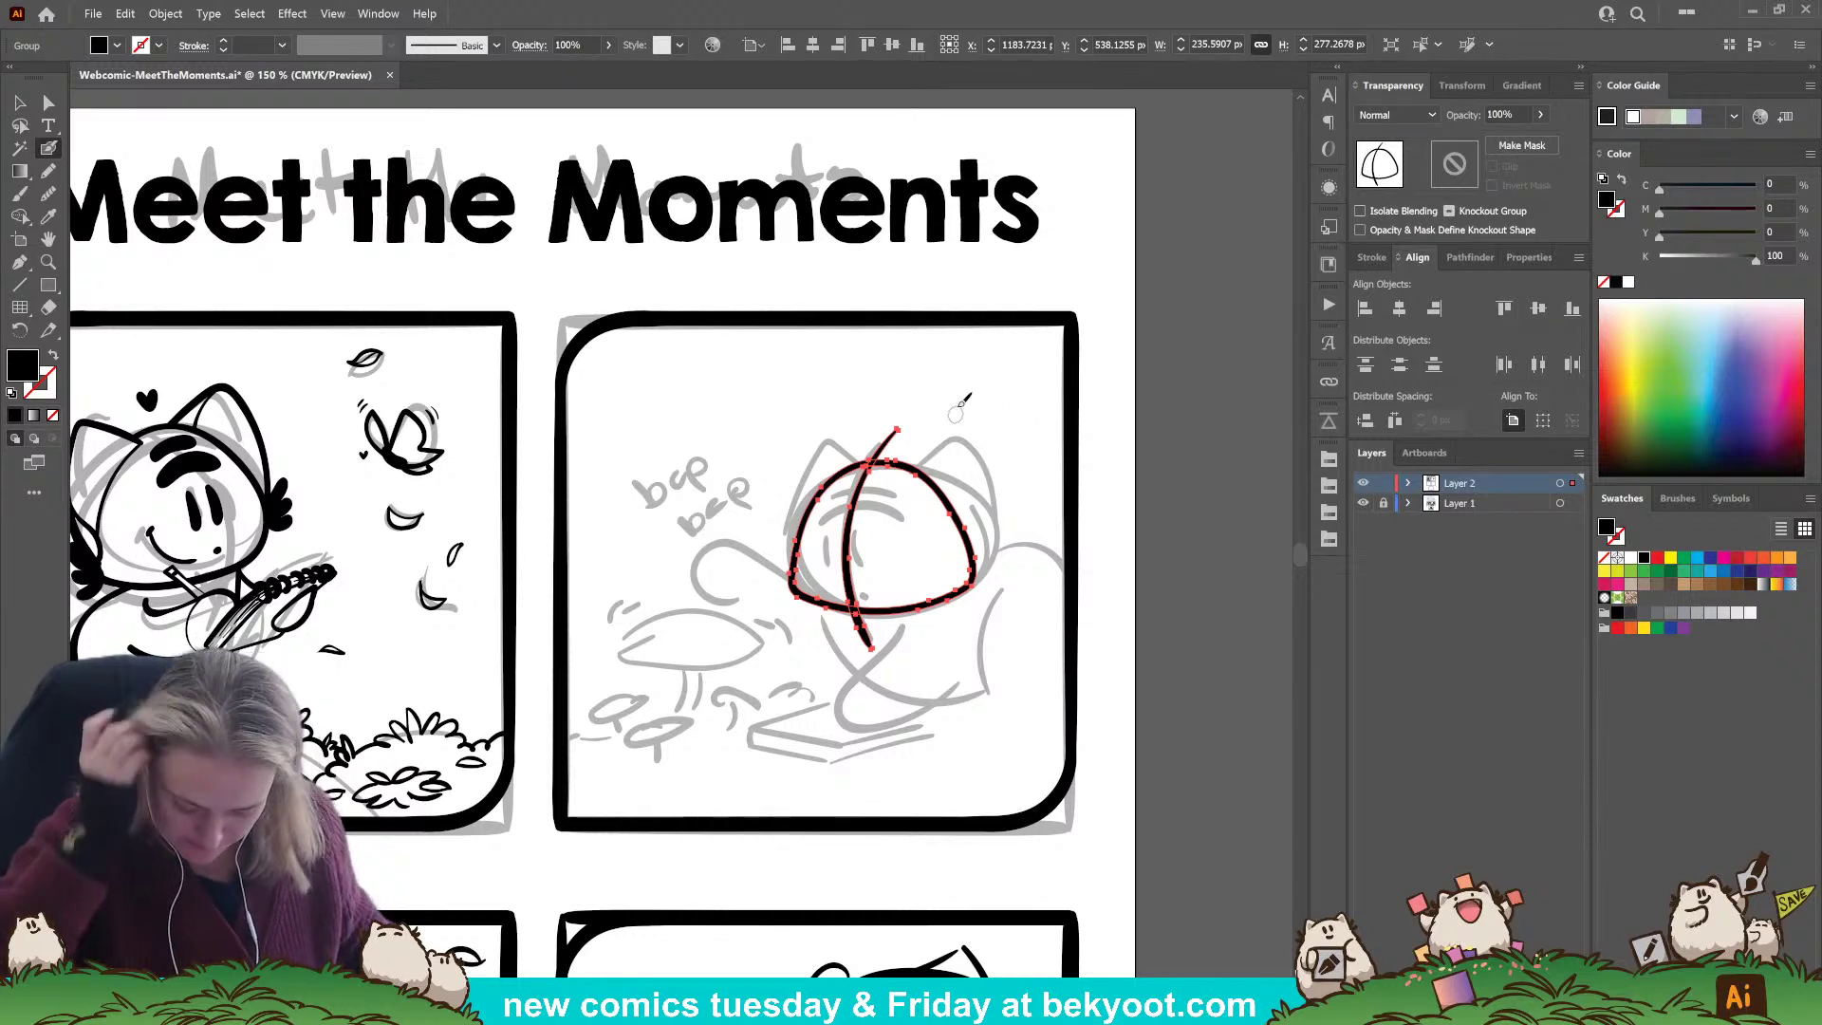
Isolate the head group and ink both pointed ears on top of the head.
left_click(949, 512, "ctrl")
double_click(949, 513, "ctrl")
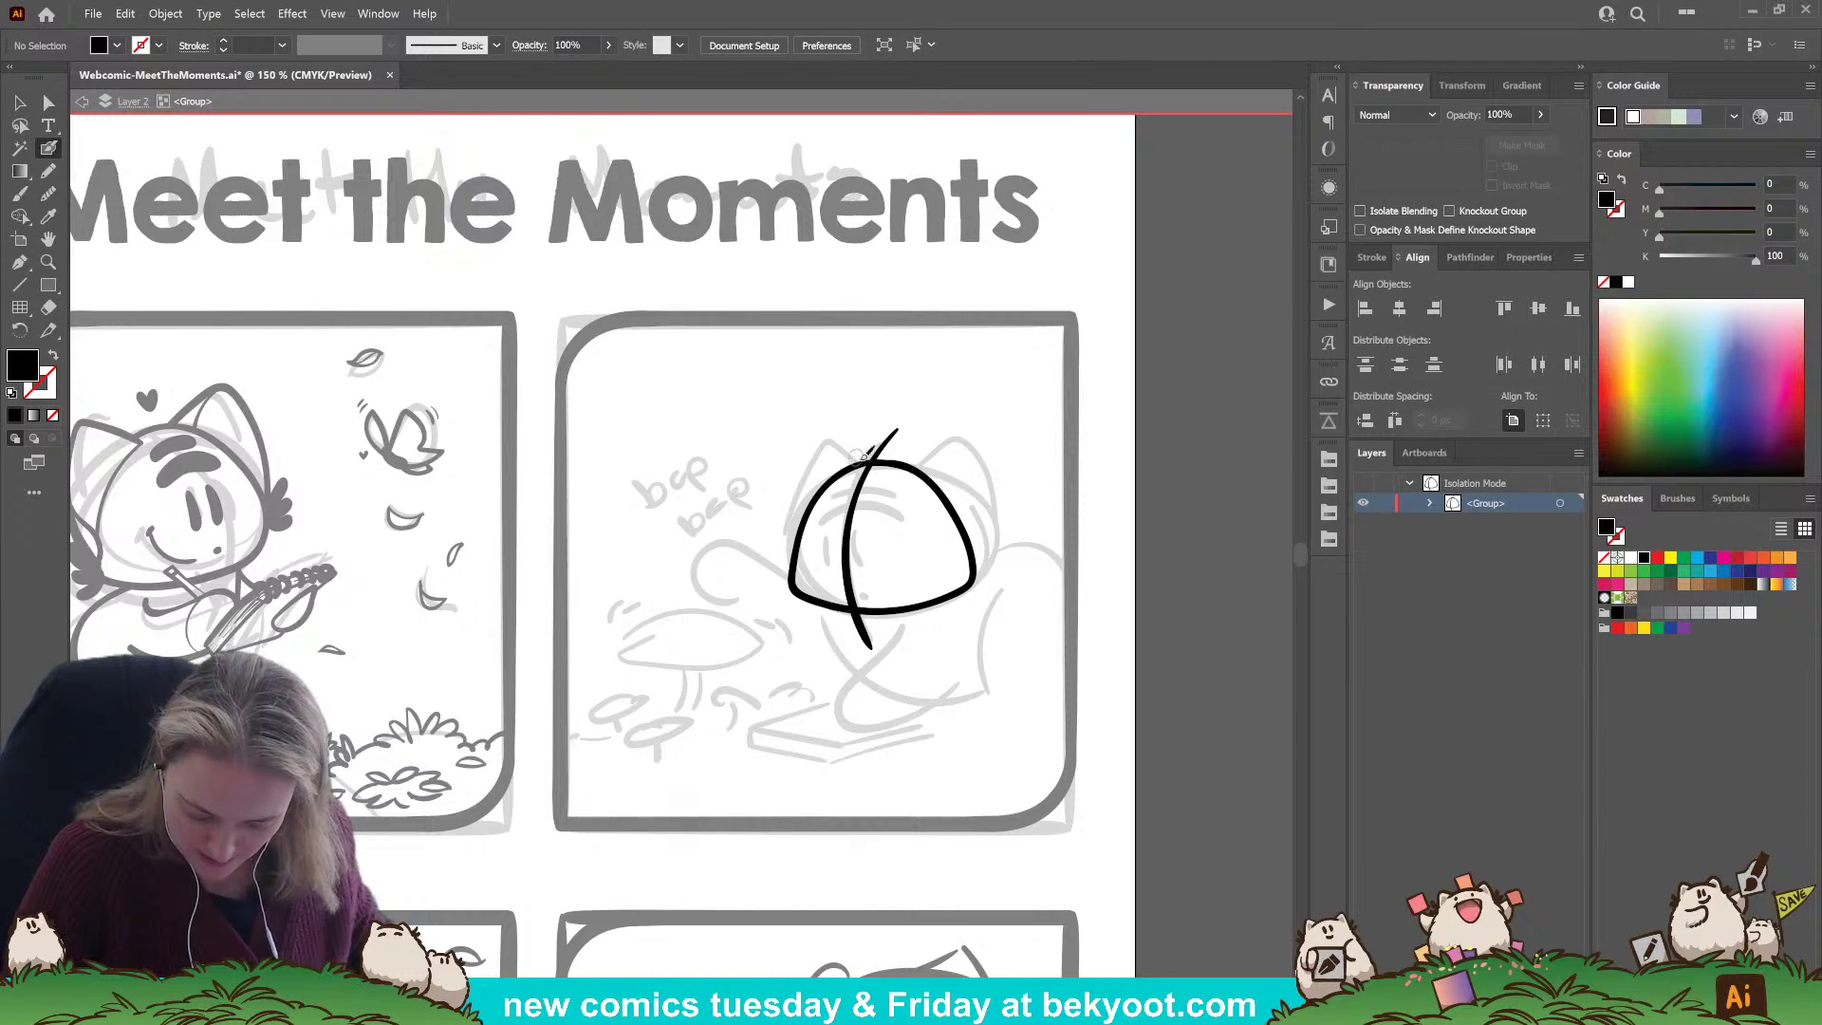
mouse_move(861, 460)
left_mouse_down()
mouse_move(824, 431)
mouse_move(811, 446)
mouse_move(787, 553)
left_mouse_up()
key("ctrl+z")
mouse_move(864, 461)
left_mouse_down()
mouse_move(820, 429)
mouse_move(791, 539)
left_mouse_up()
key("ctrl+z")
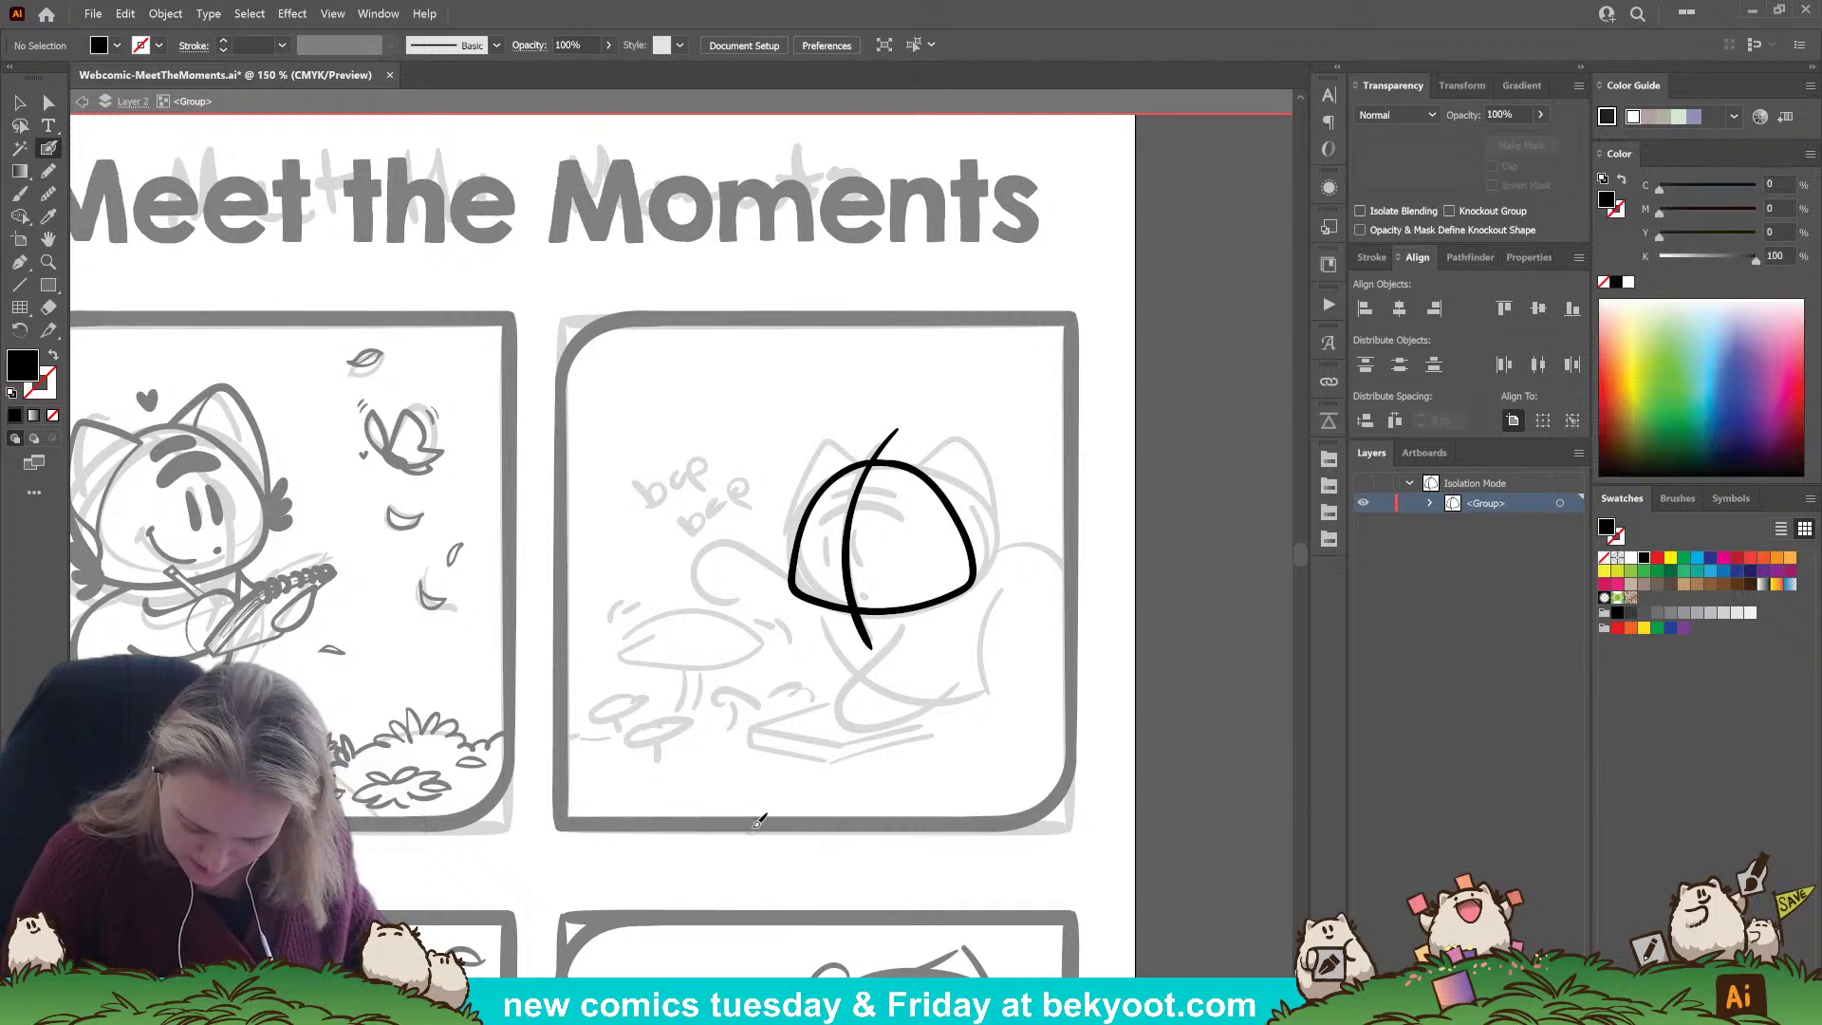
mouse_move(882, 469)
left_mouse_down()
mouse_move(941, 442)
mouse_move(970, 483)
mouse_move(972, 567)
left_mouse_up()
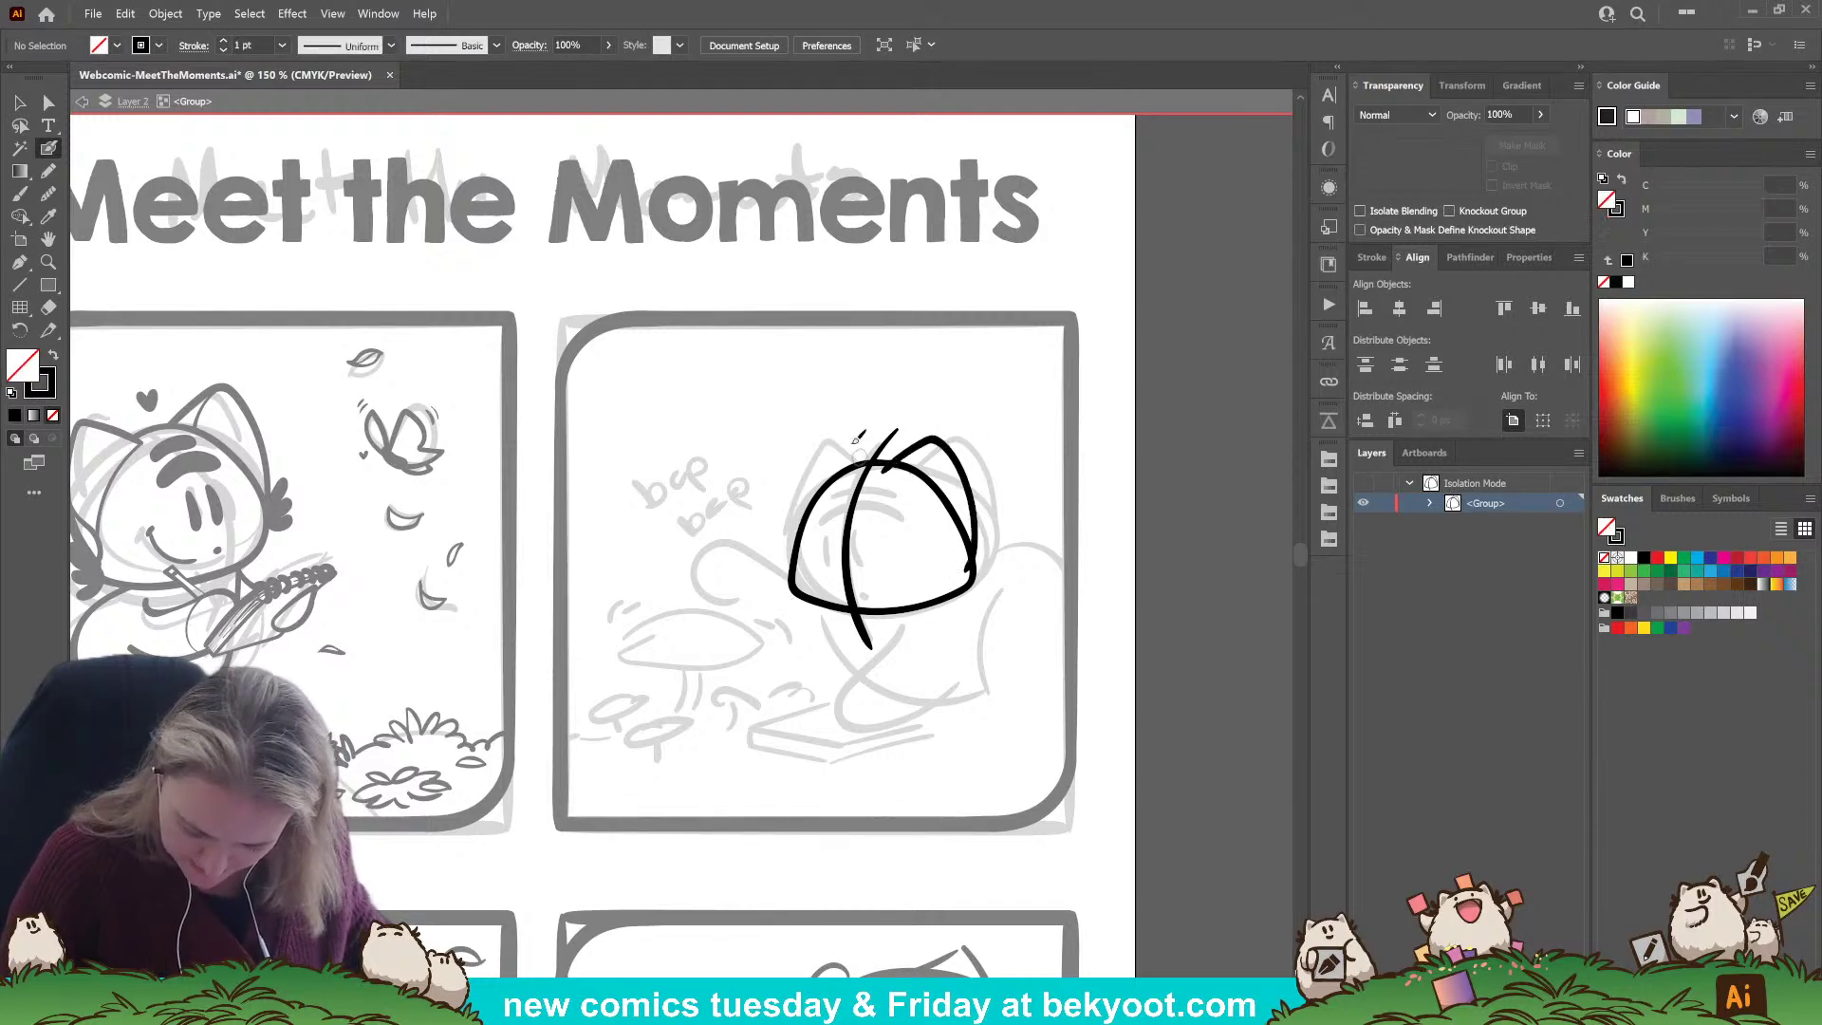
mouse_move(866, 461)
left_mouse_down()
mouse_move(811, 438)
mouse_move(800, 607)
left_mouse_up()
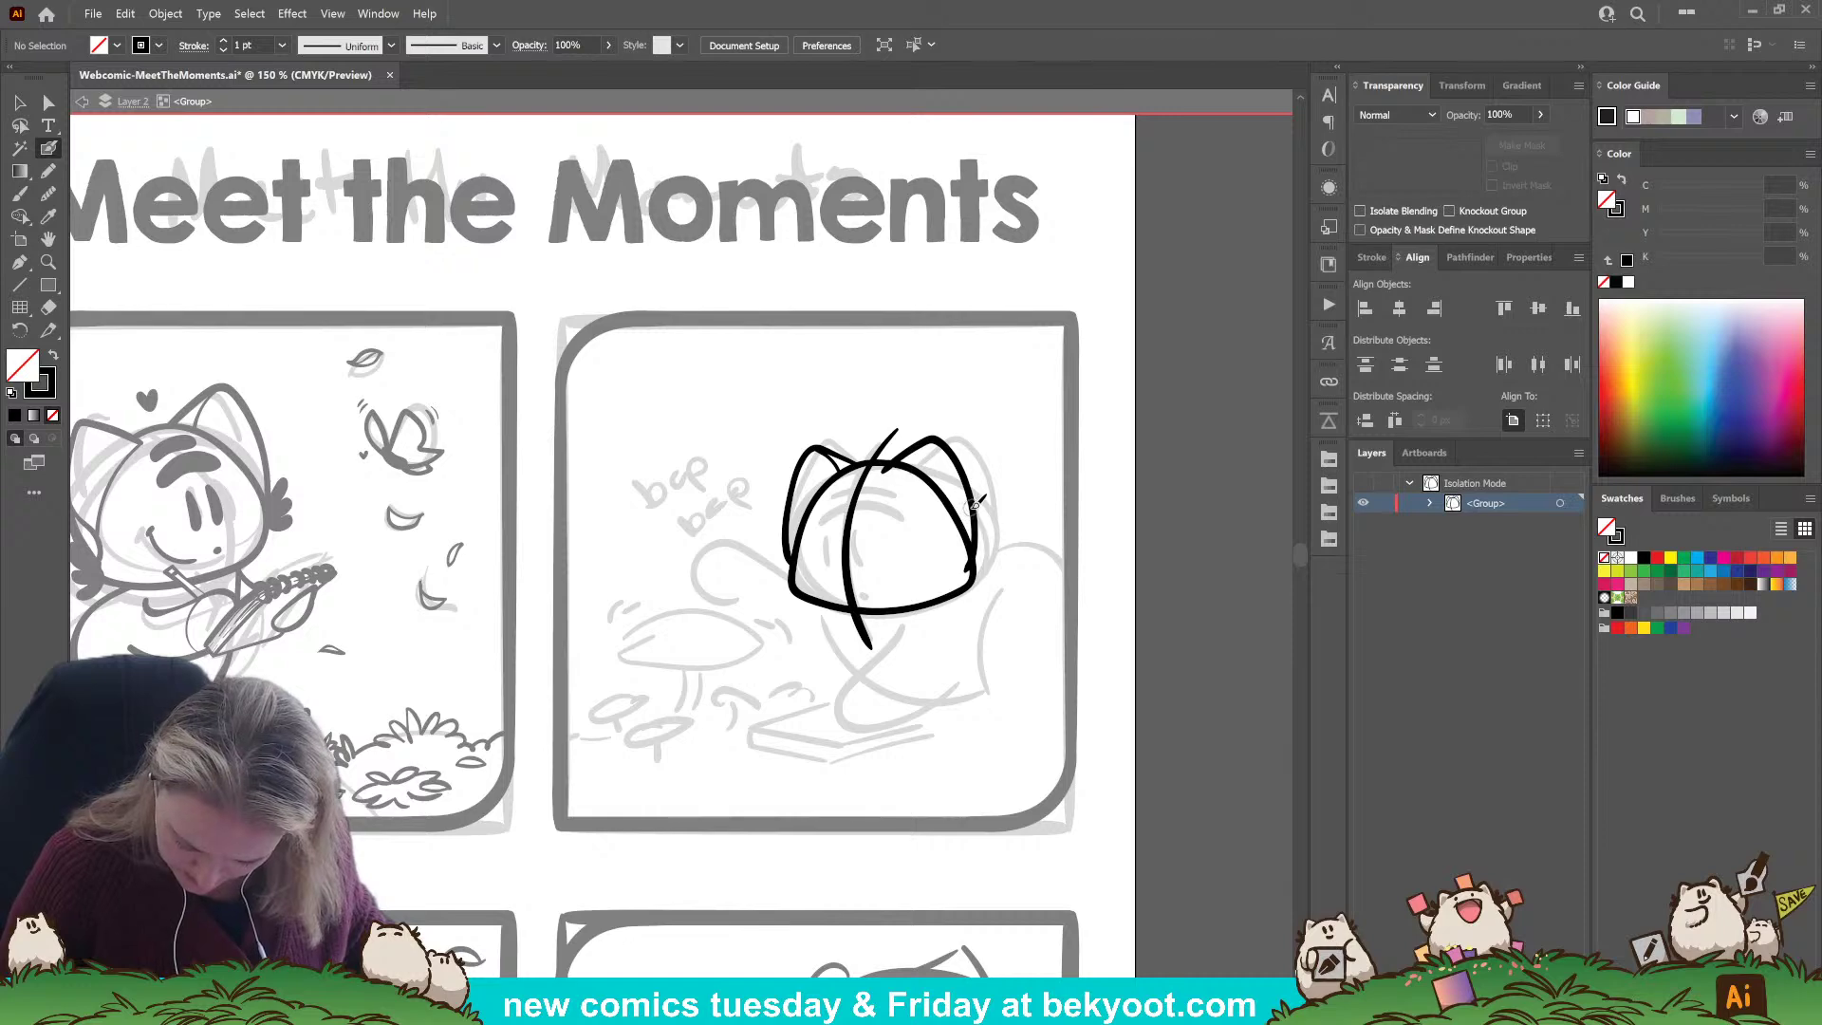
Ink fluffy black cheek tufts on both sides of the head at the ears' lower ends.
left_click_drag(970, 534, 969, 568)
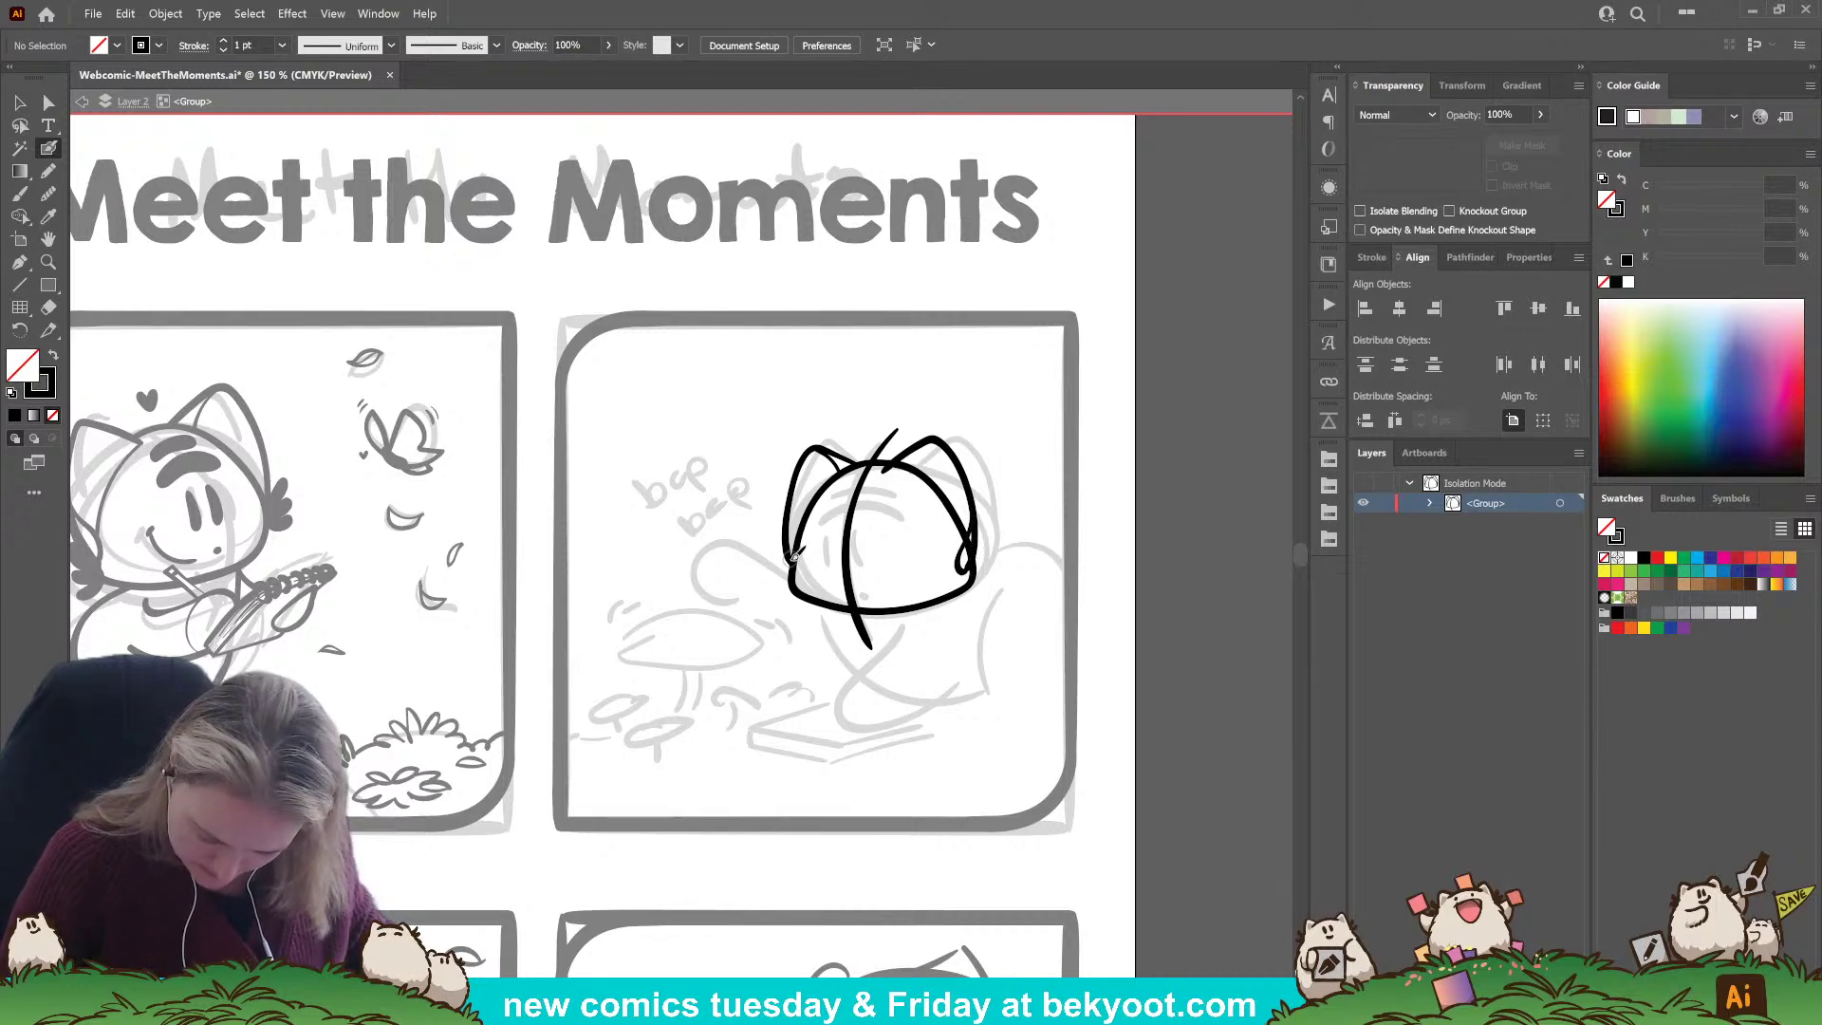
mouse_move(789, 562)
left_mouse_down()
mouse_move(778, 513)
mouse_move(772, 585)
left_mouse_up()
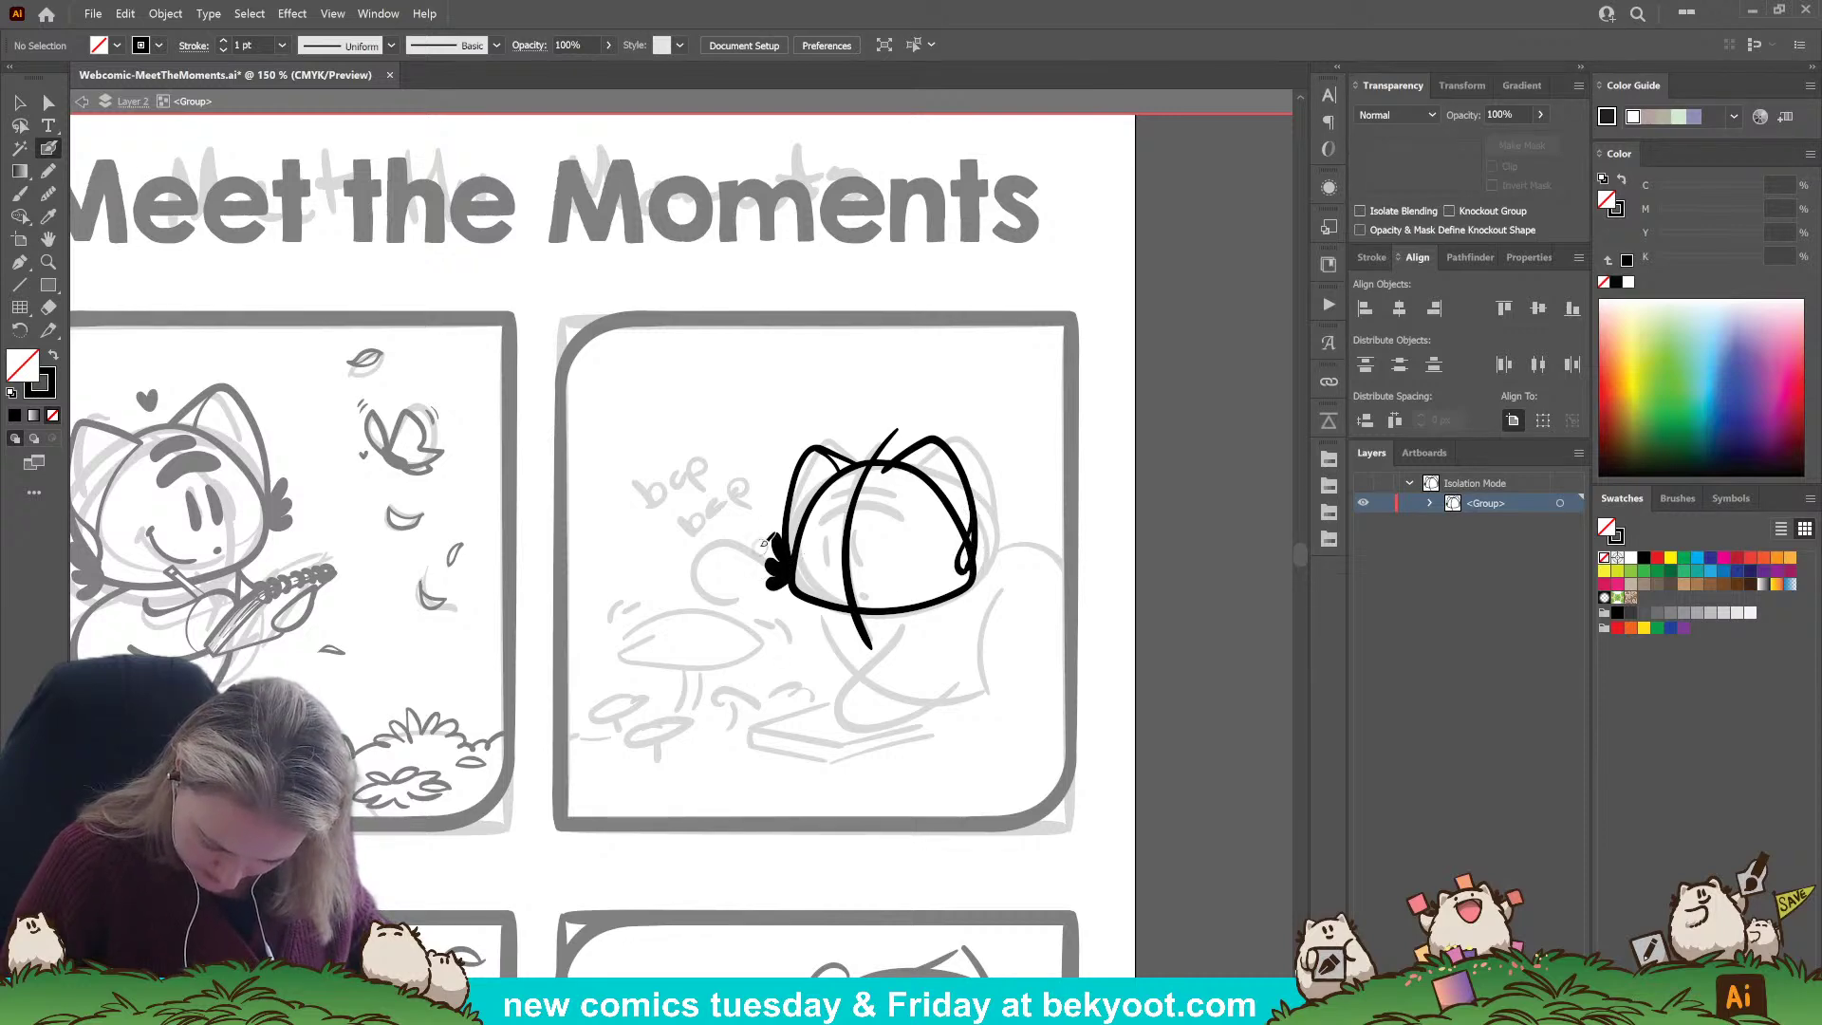
mouse_move(960, 565)
left_mouse_down()
mouse_move(981, 537)
mouse_move(991, 594)
left_mouse_up()
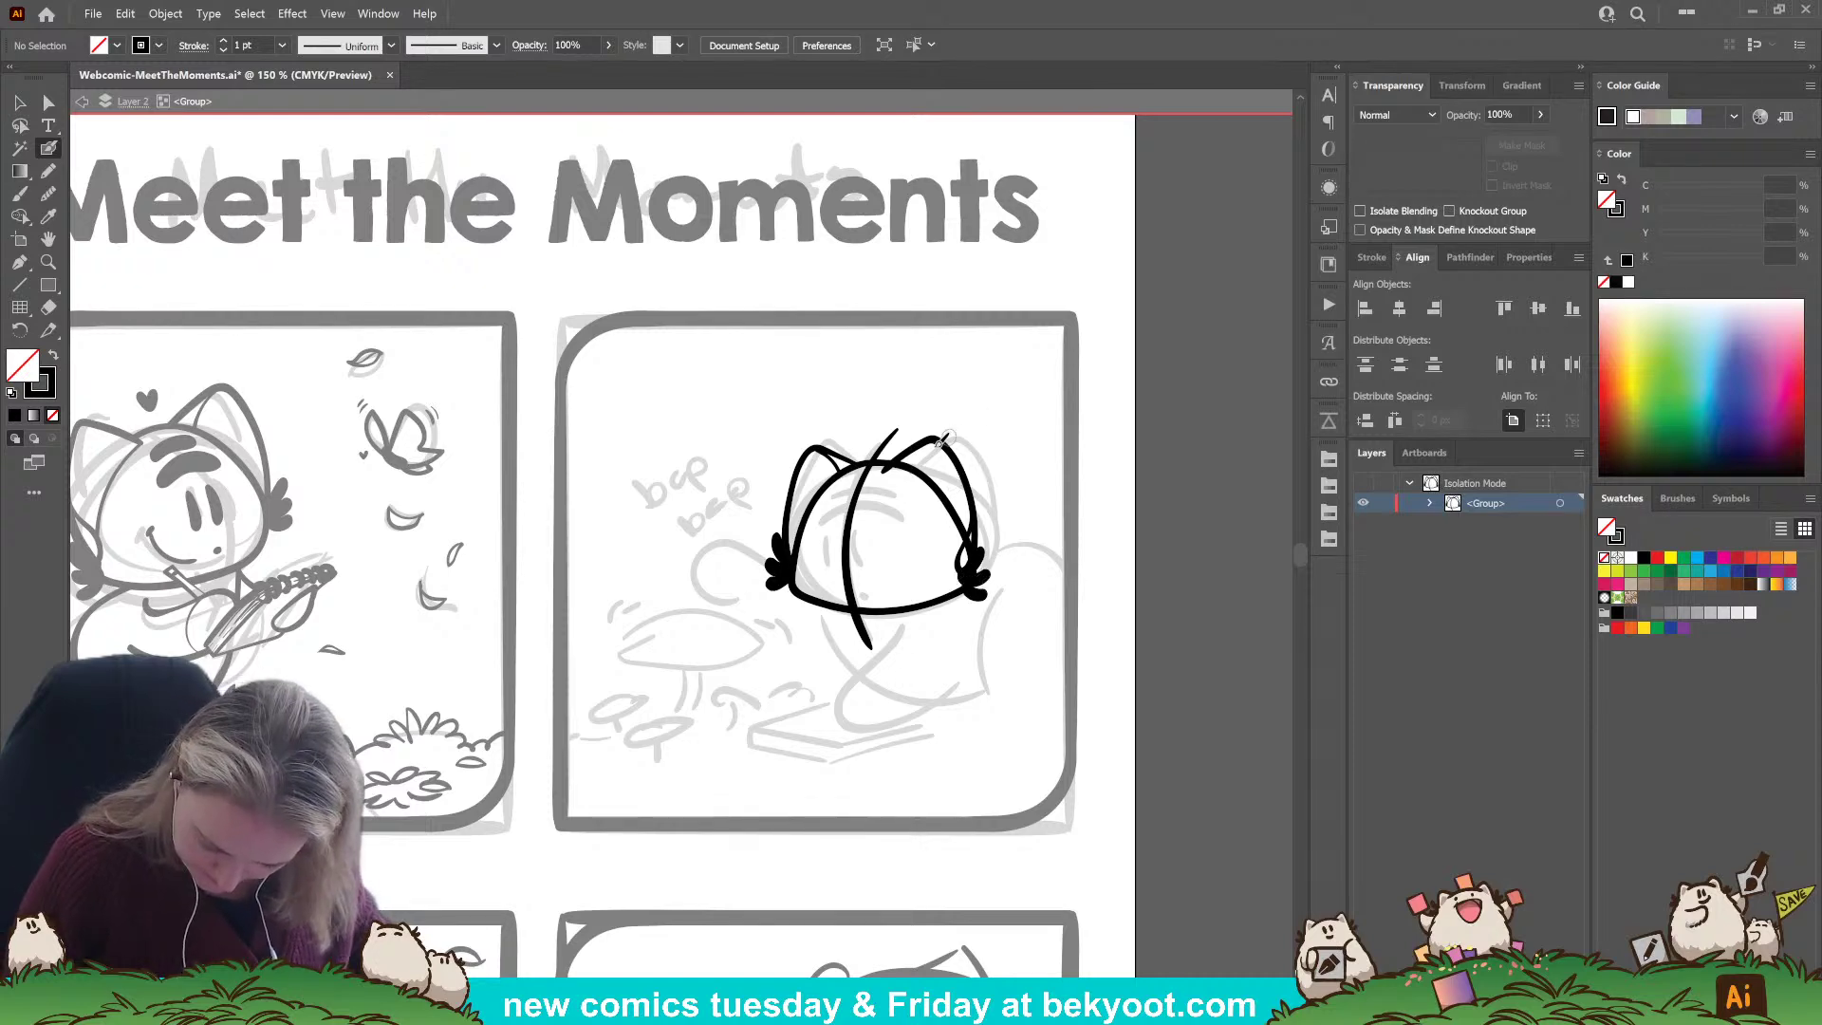
Ink a thinner curve along the right ear's base and erase the thick head outline beside it.
left_click_drag(891, 465, 963, 537)
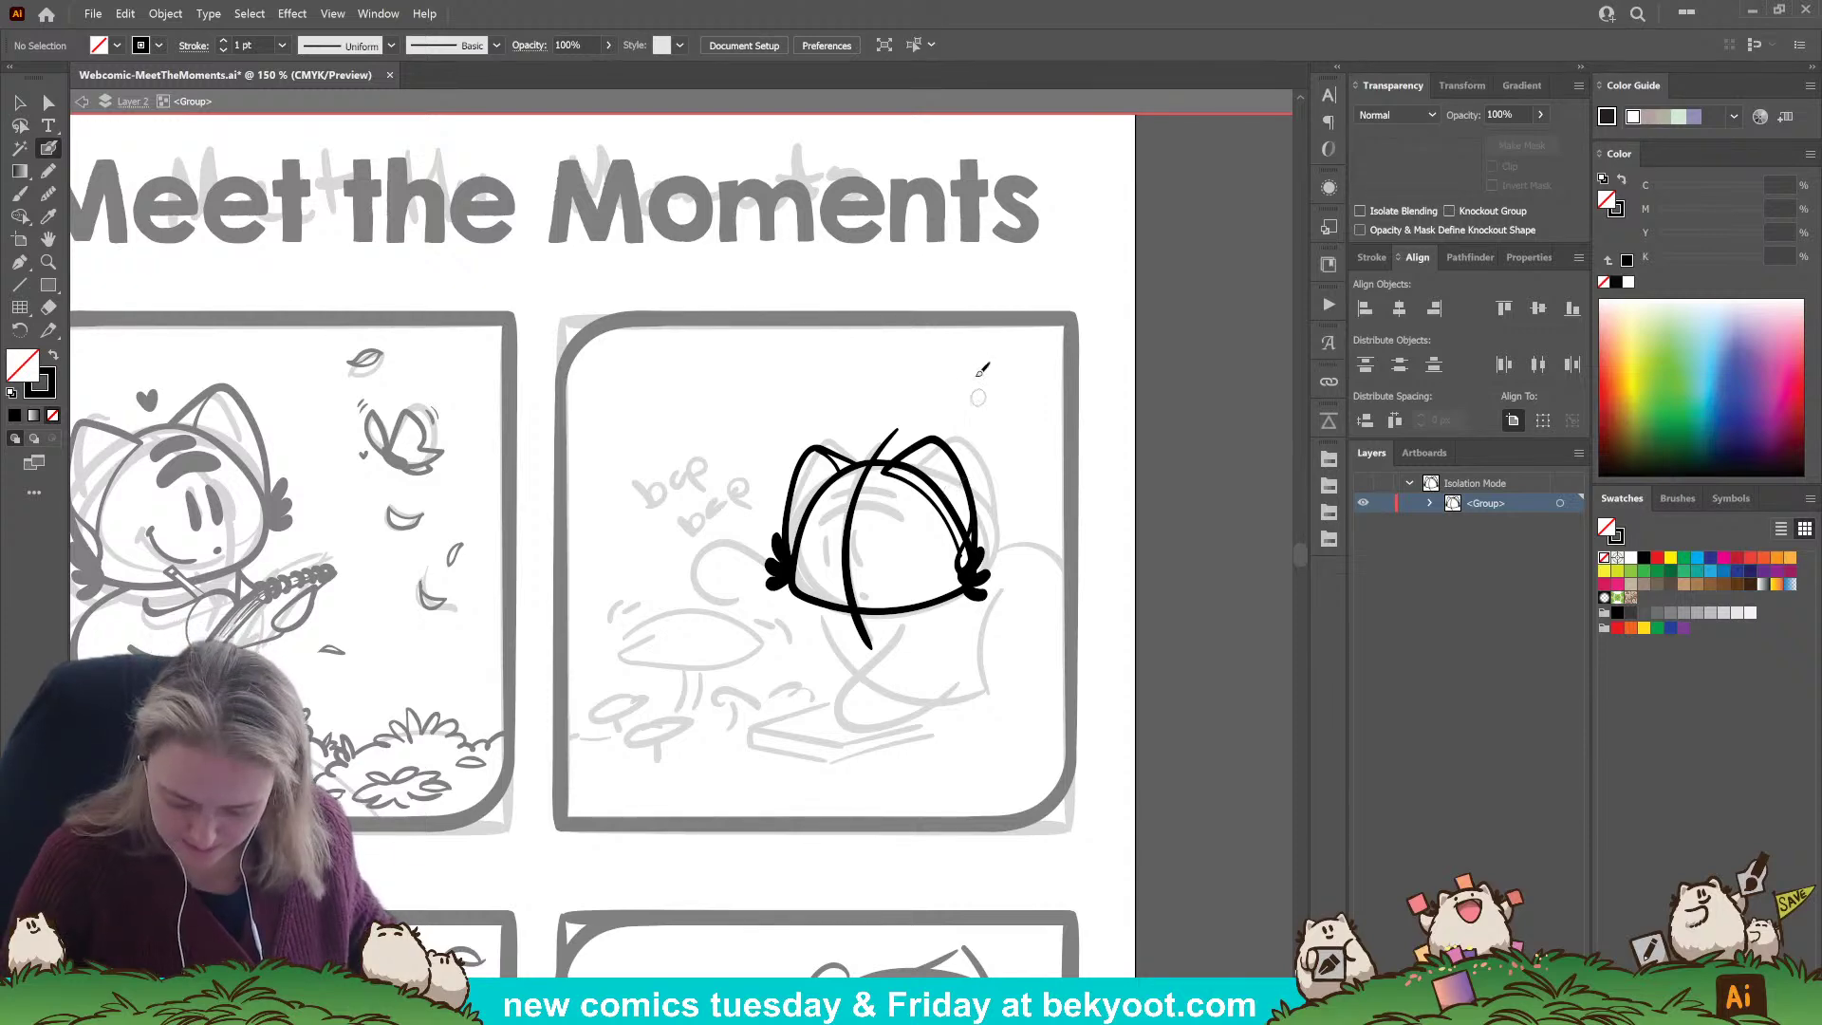
mouse_move(883, 470)
left_mouse_down()
mouse_move(966, 560)
mouse_move(900, 479)
left_mouse_up()
left_click(1021, 519, "ctrl")
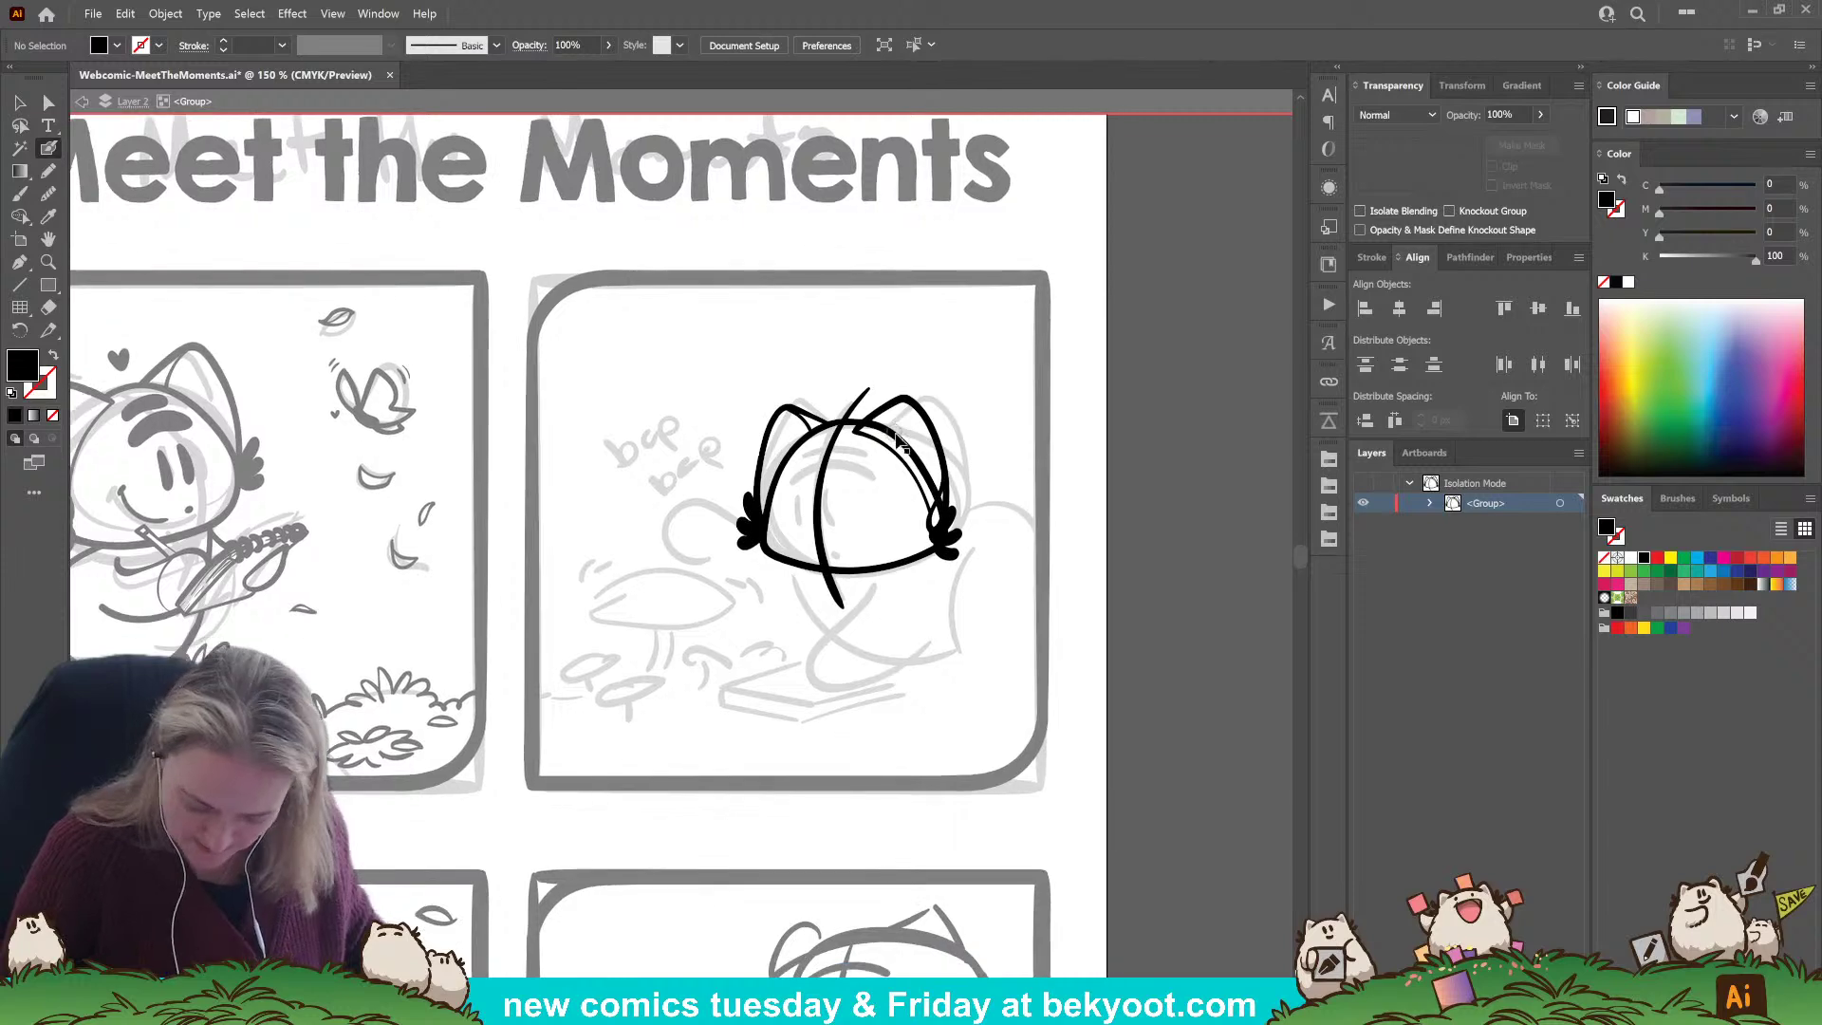
left_click(895, 434, "ctrl")
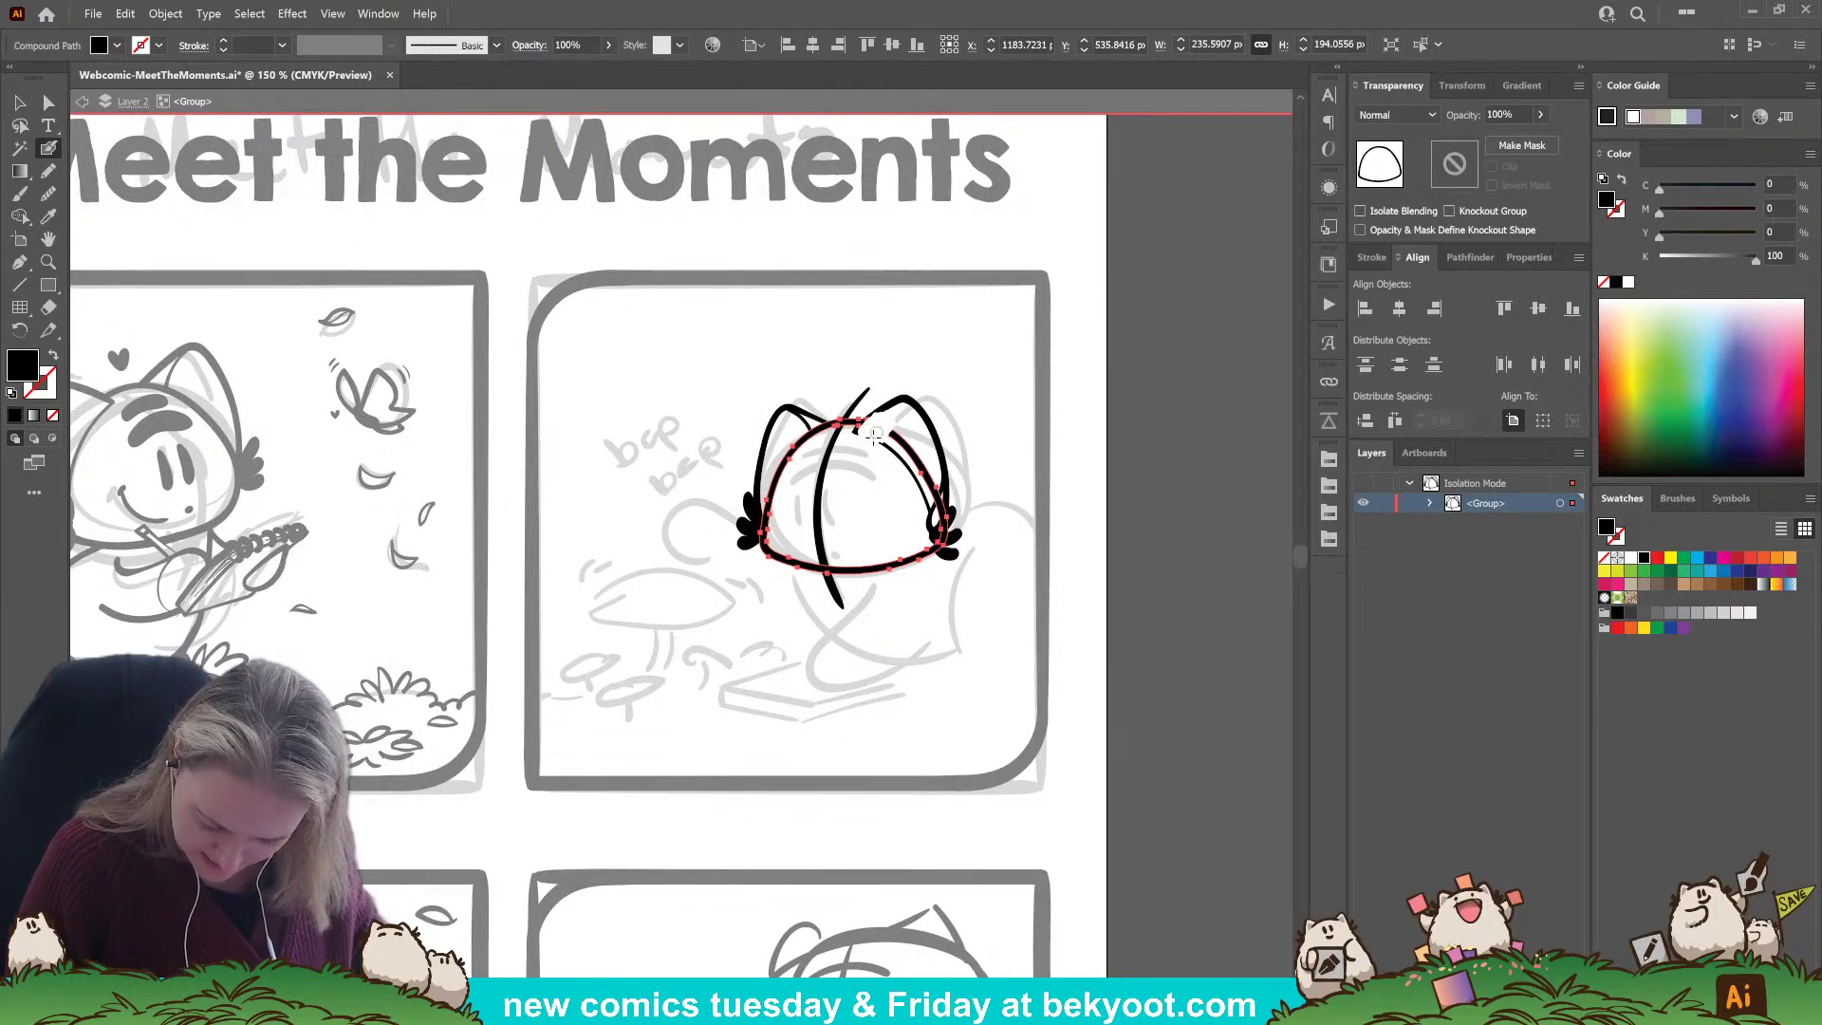
mouse_move(874, 435)
left_mouse_down()
mouse_move(934, 473)
mouse_move(944, 525)
left_mouse_up()
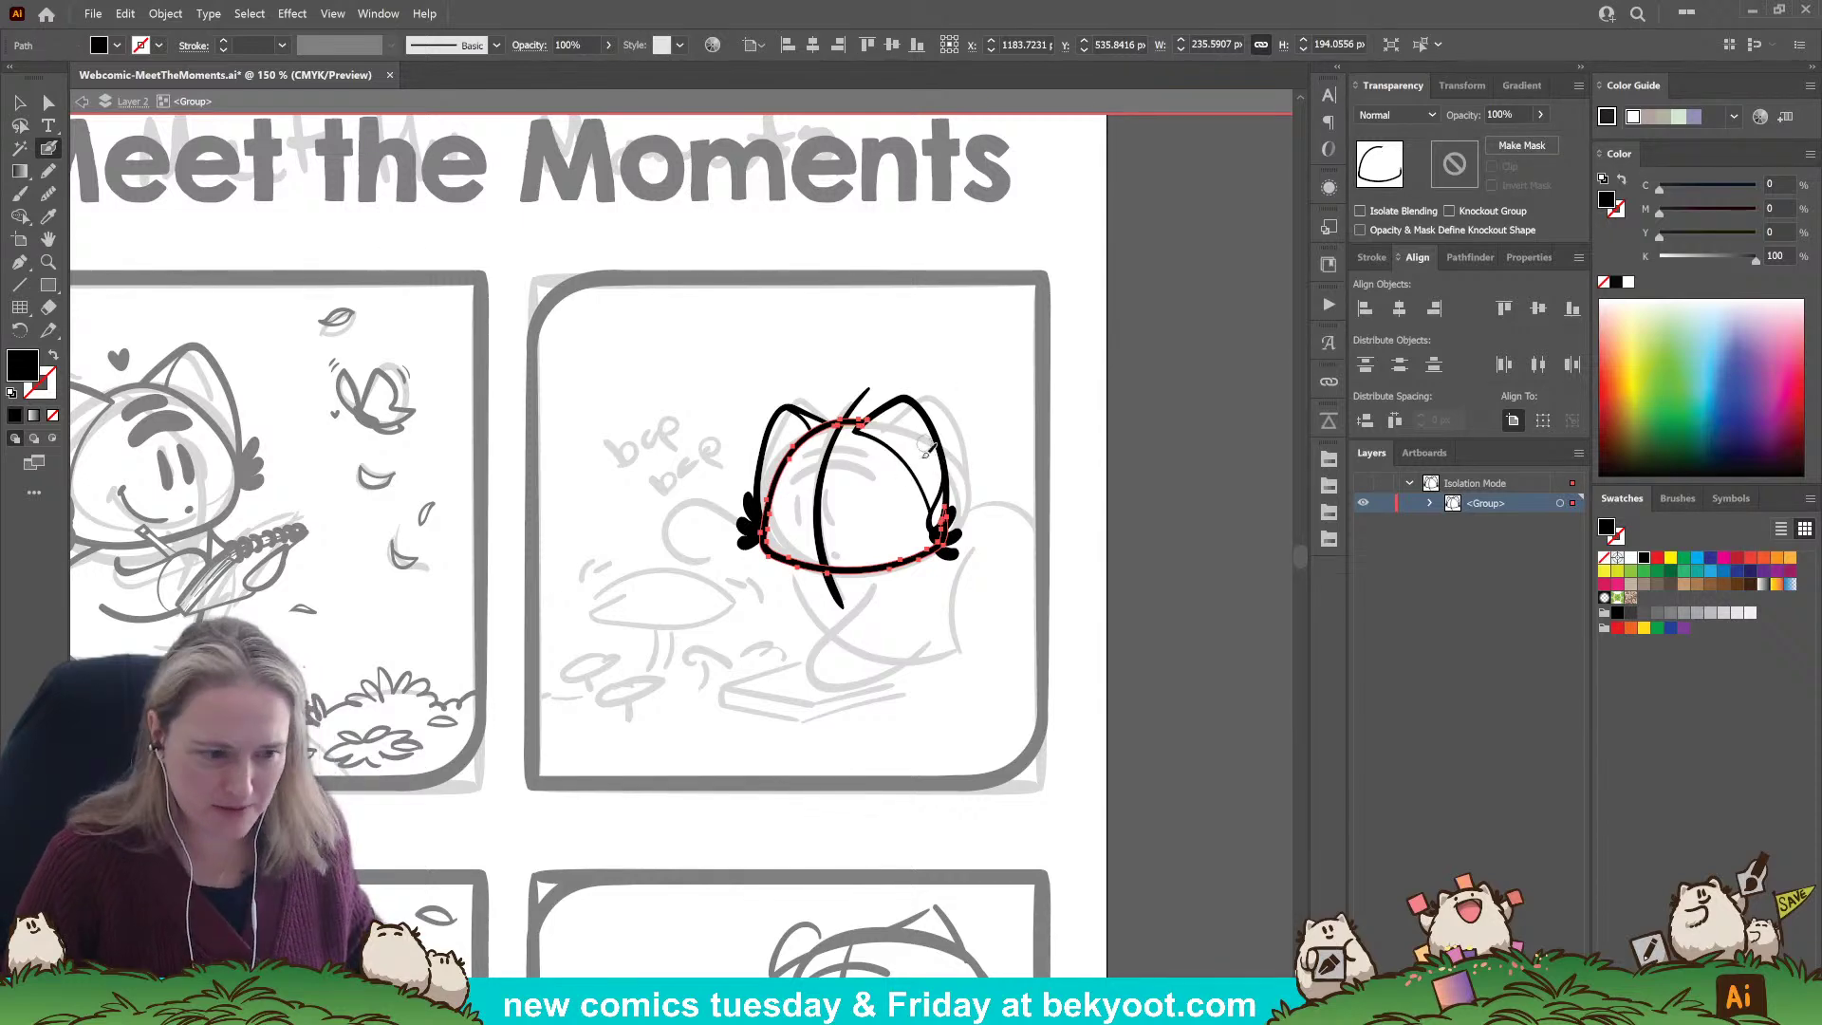
key("ctrl+shift+a")
Ink the belly curve below the chin and the back curve beside the right cheek tuft.
left_click_drag(845, 633, 859, 579)
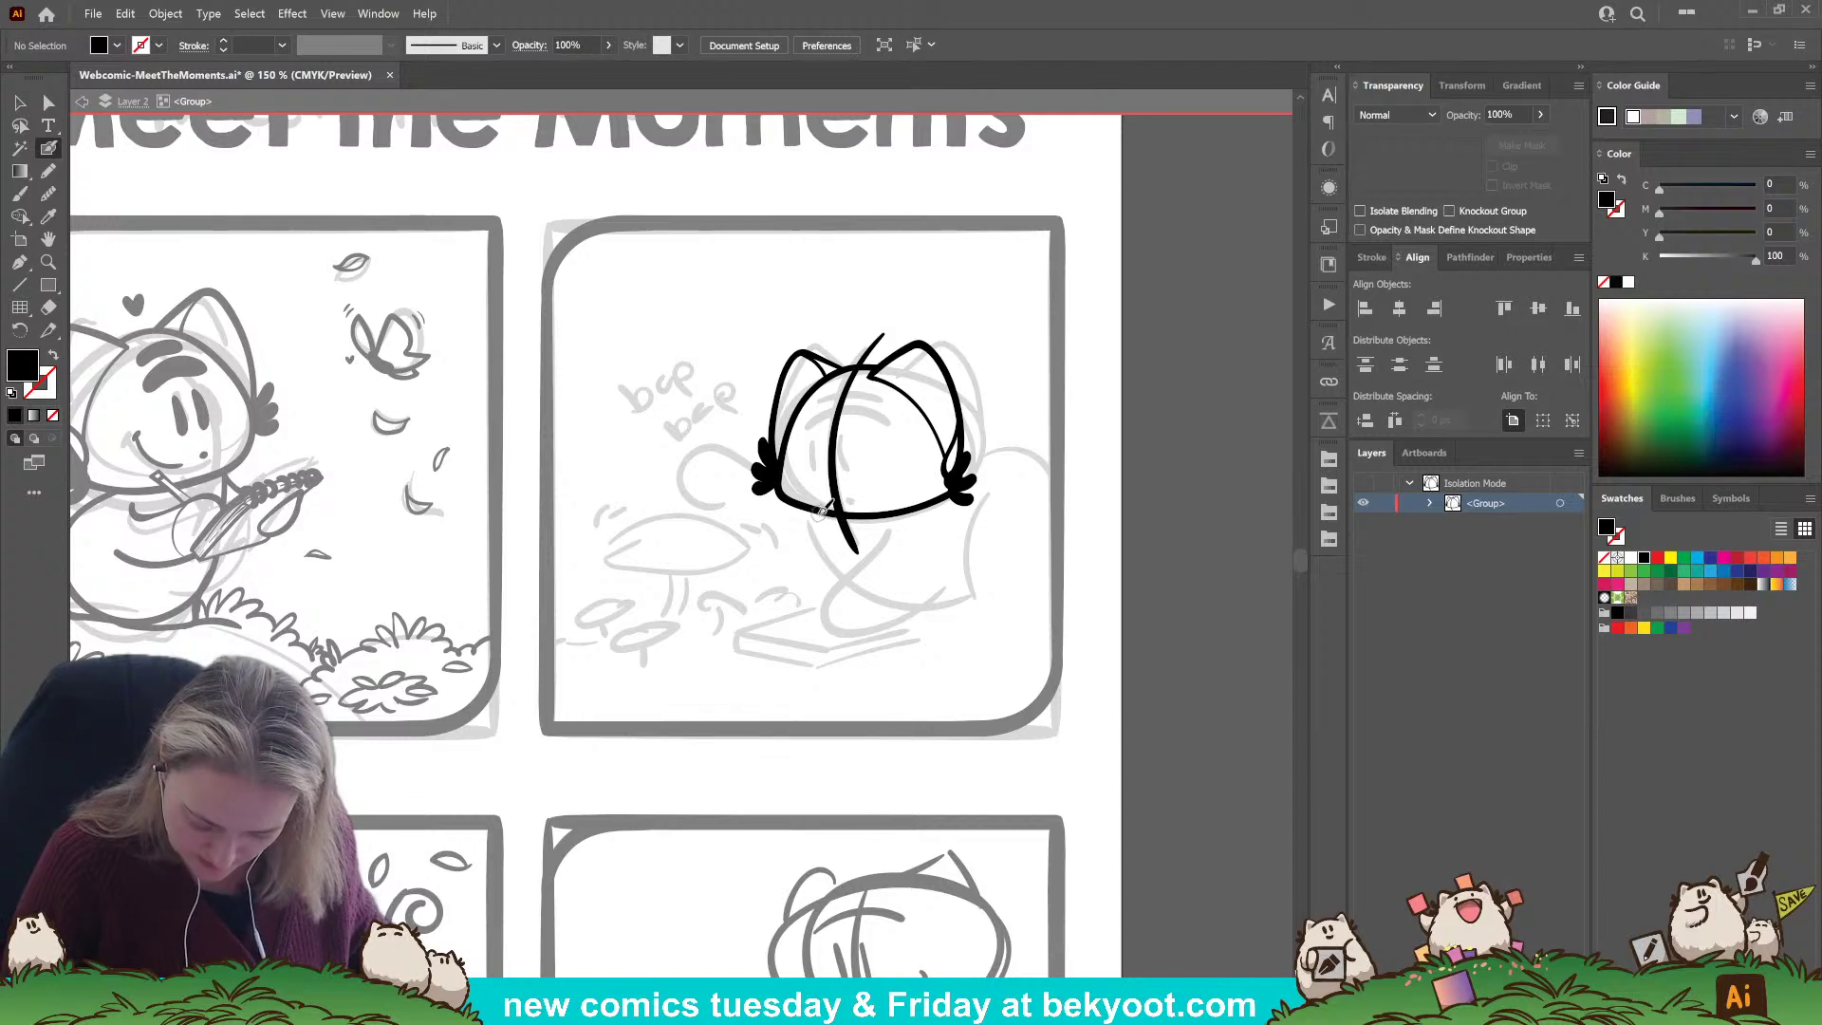
mouse_move(824, 509)
left_mouse_down()
mouse_move(918, 600)
mouse_move(988, 588)
left_mouse_up()
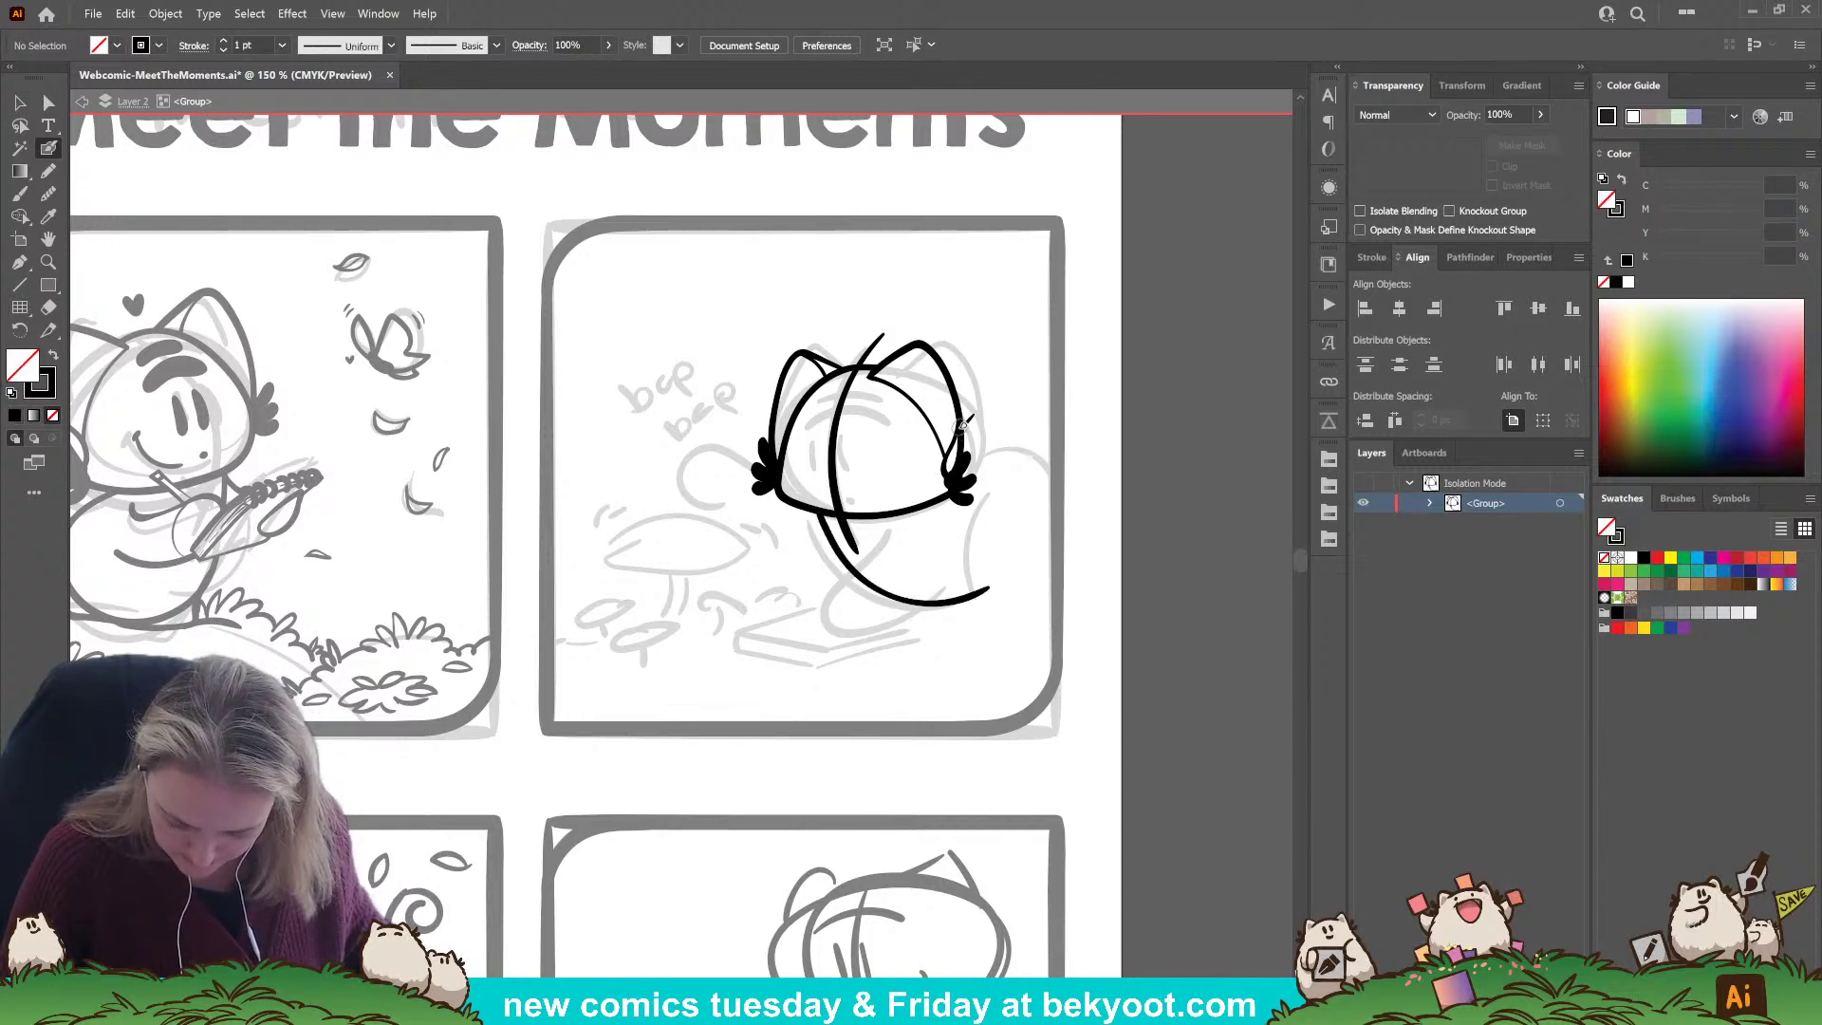
mouse_move(961, 427)
left_mouse_down()
mouse_move(1031, 423)
mouse_move(1054, 463)
left_mouse_up()
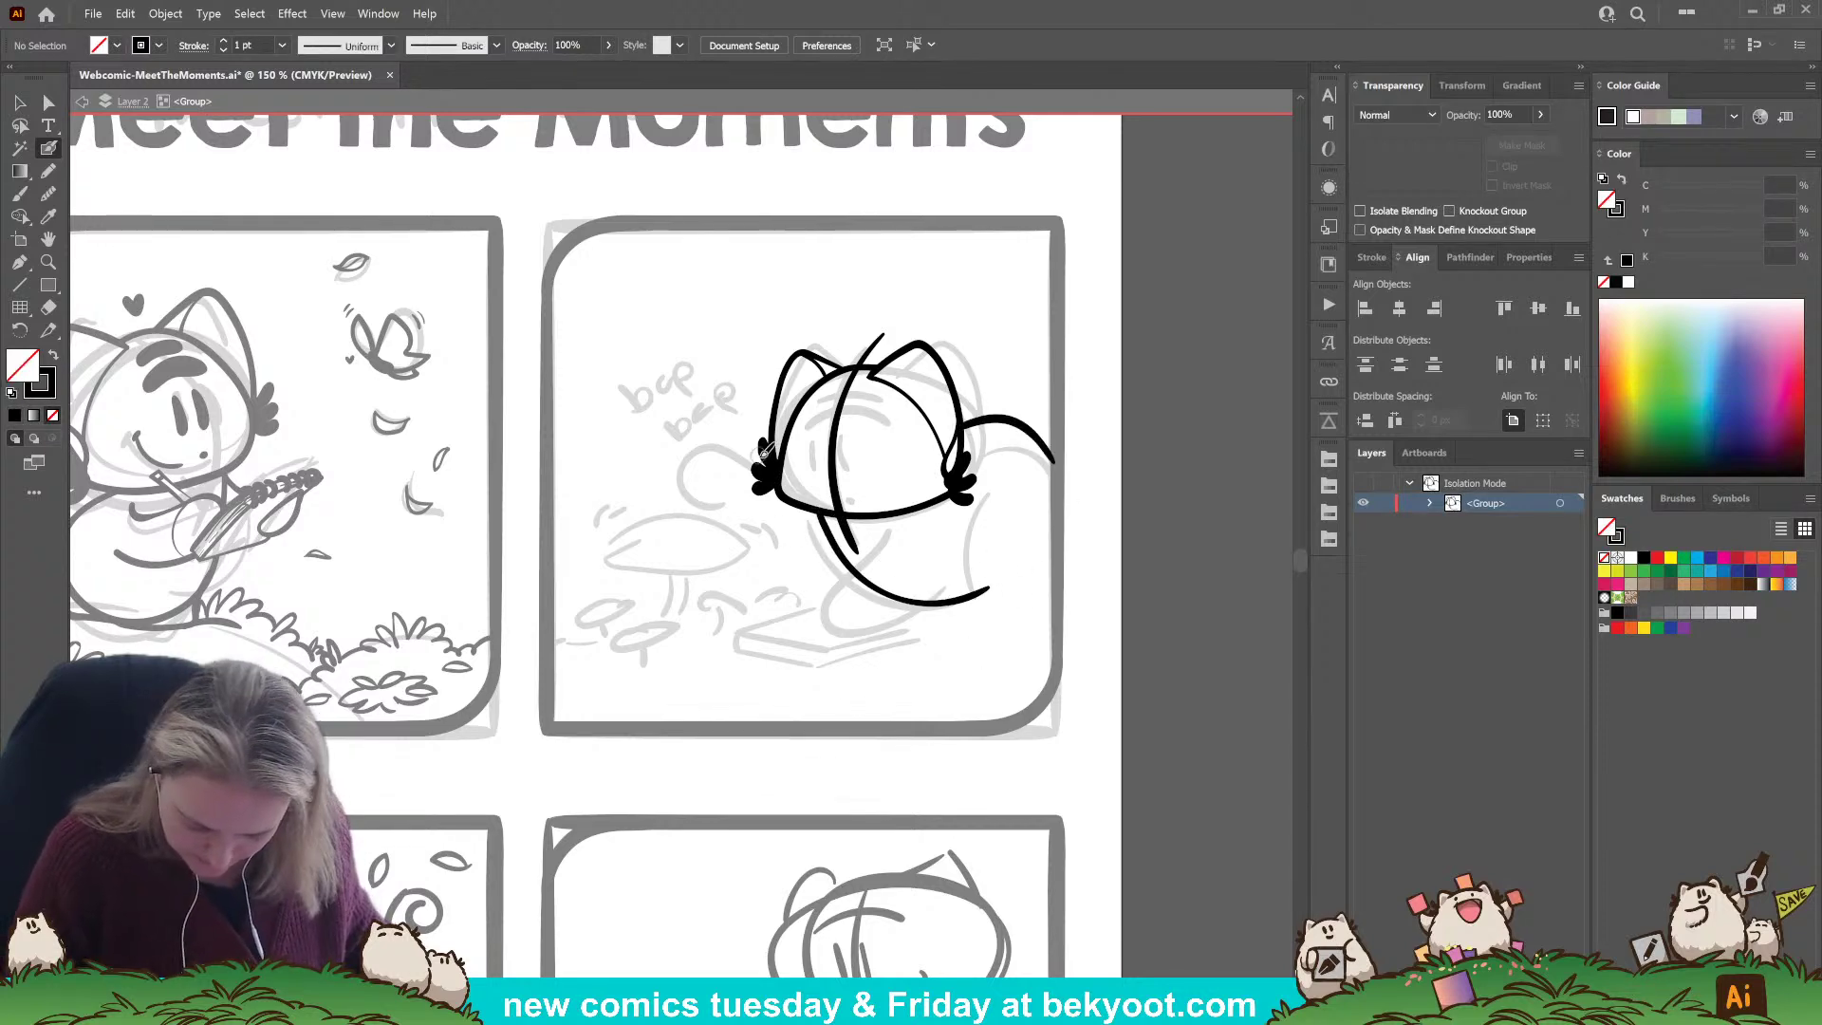
mouse_move(764, 454)
left_mouse_down()
mouse_move(711, 443)
mouse_move(677, 475)
mouse_move(687, 497)
mouse_move(758, 500)
mouse_move(808, 532)
left_mouse_up()
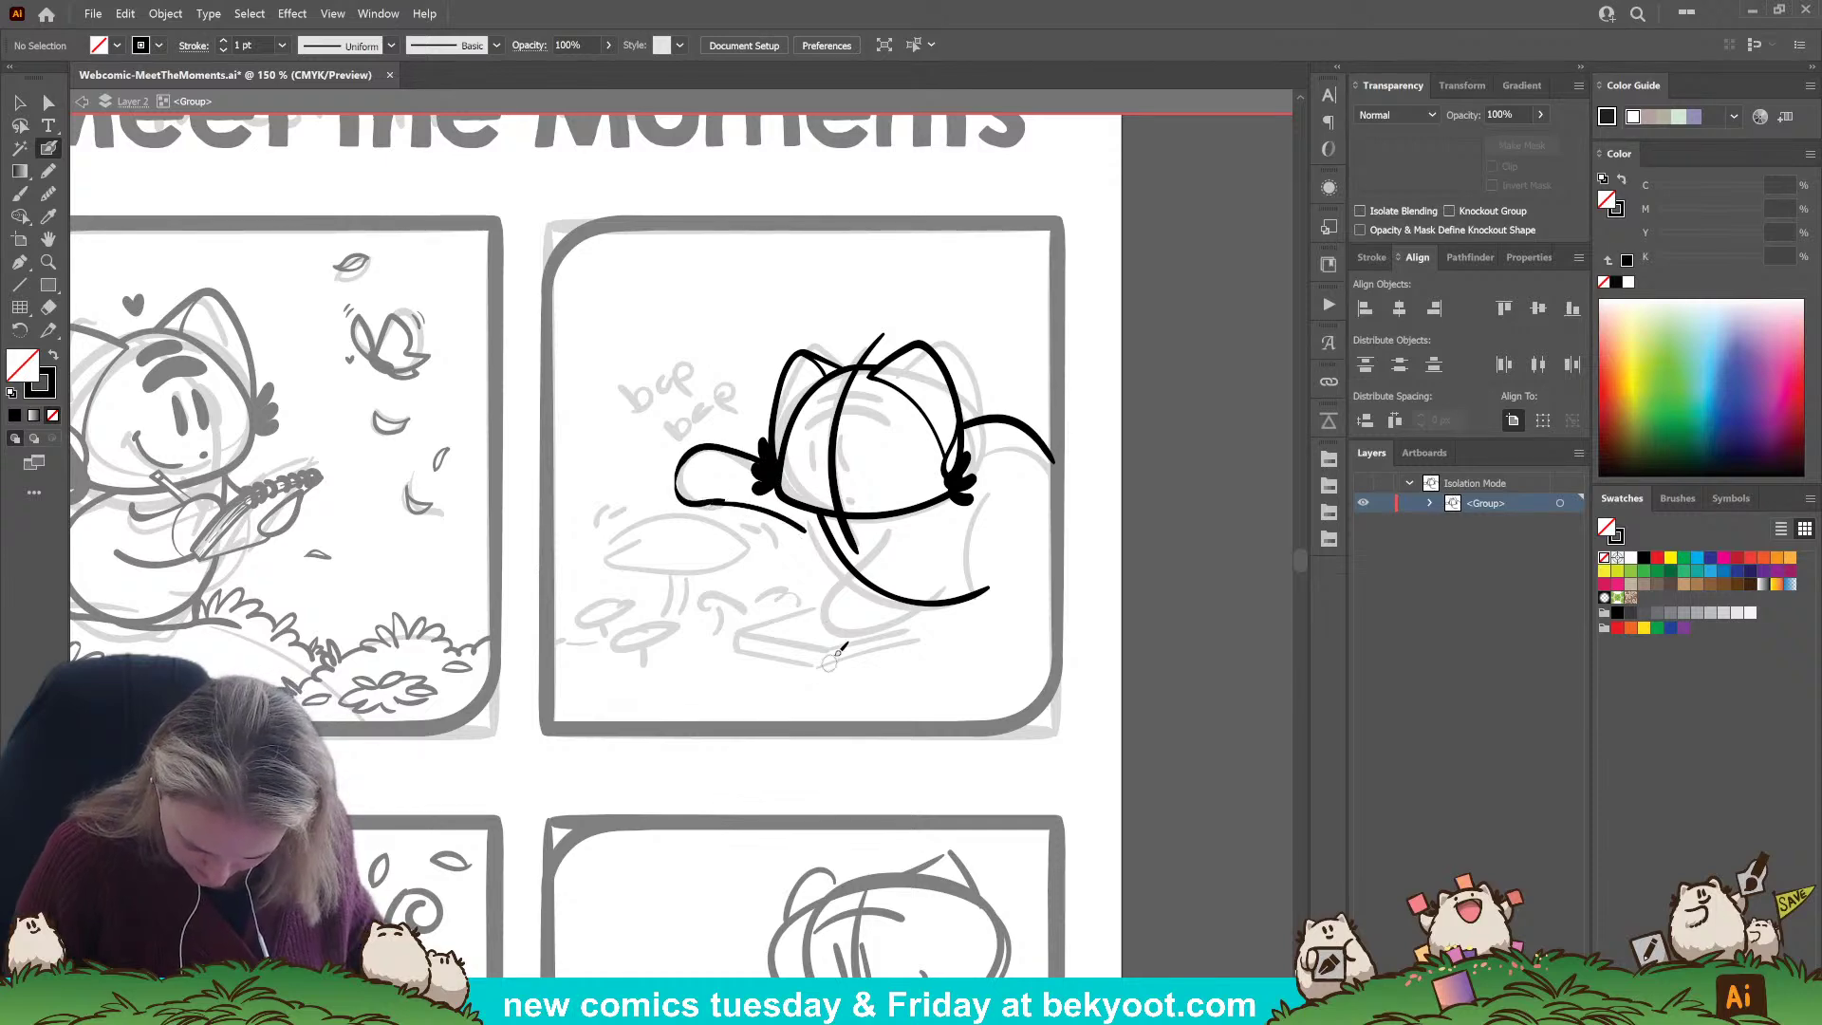
key("ctrl+z")
key("ctrl+z")
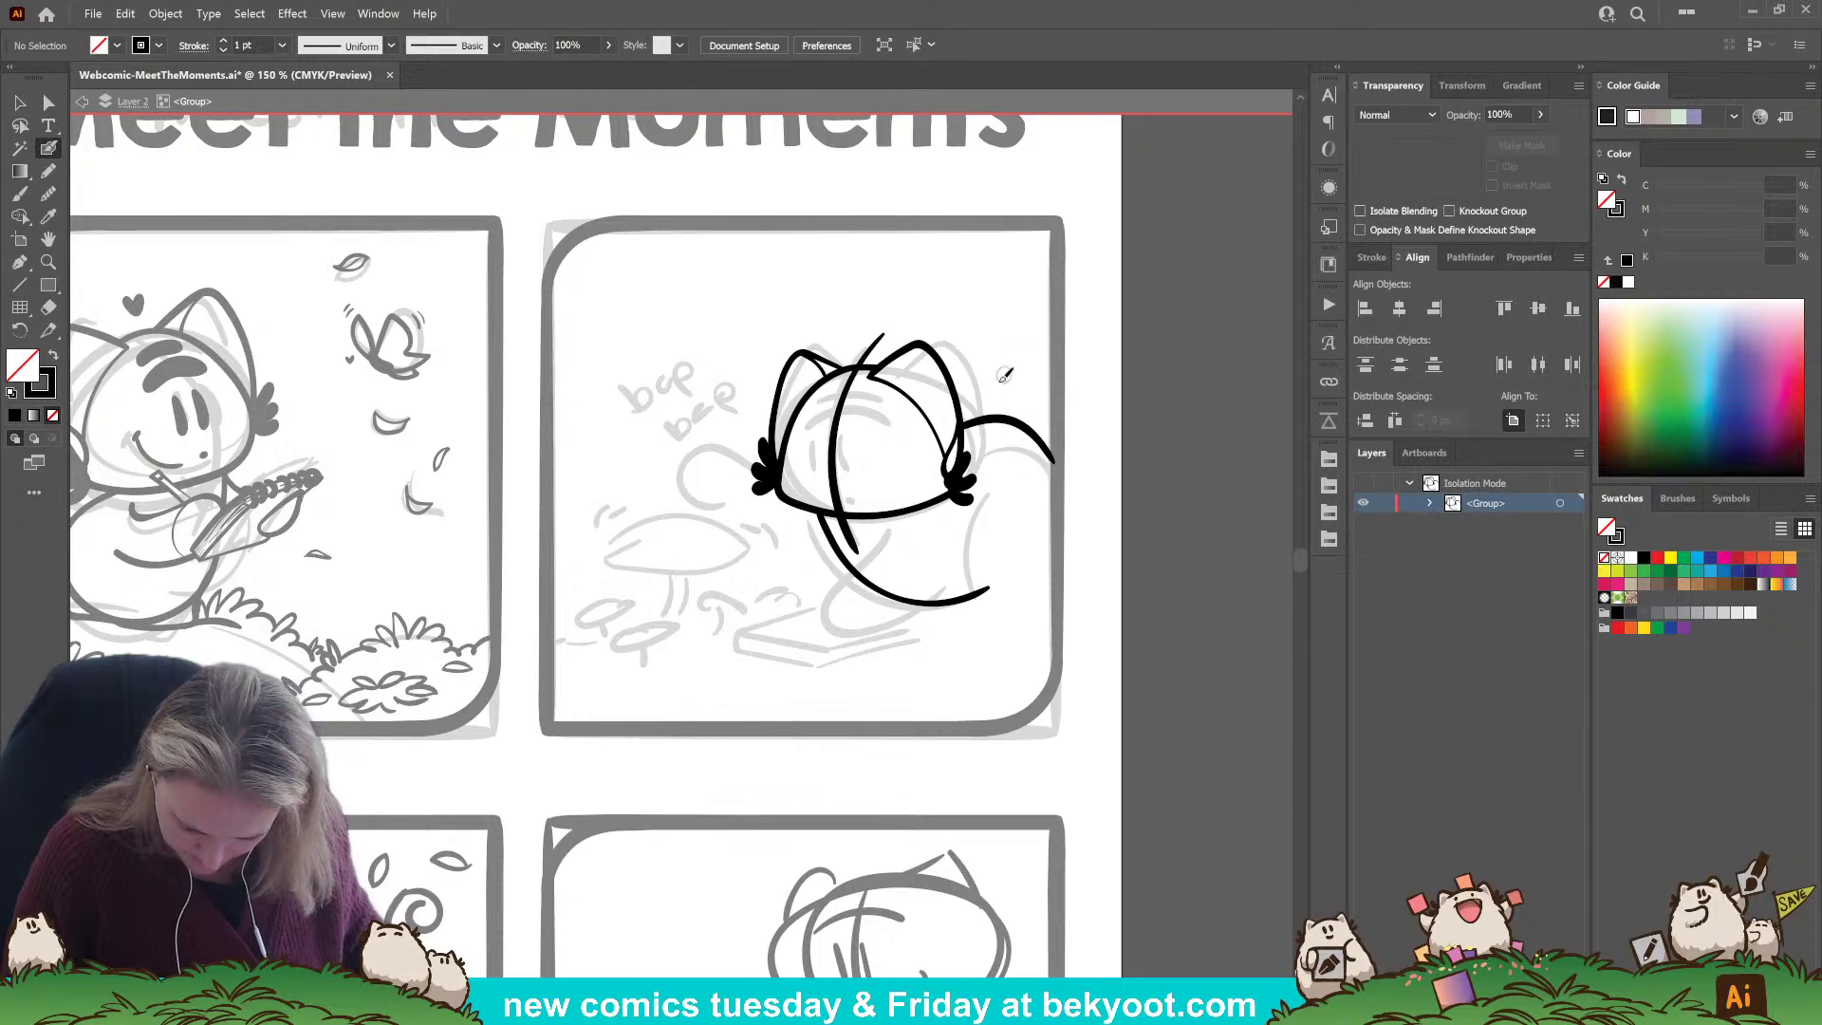
left_click_drag(983, 491, 1003, 590)
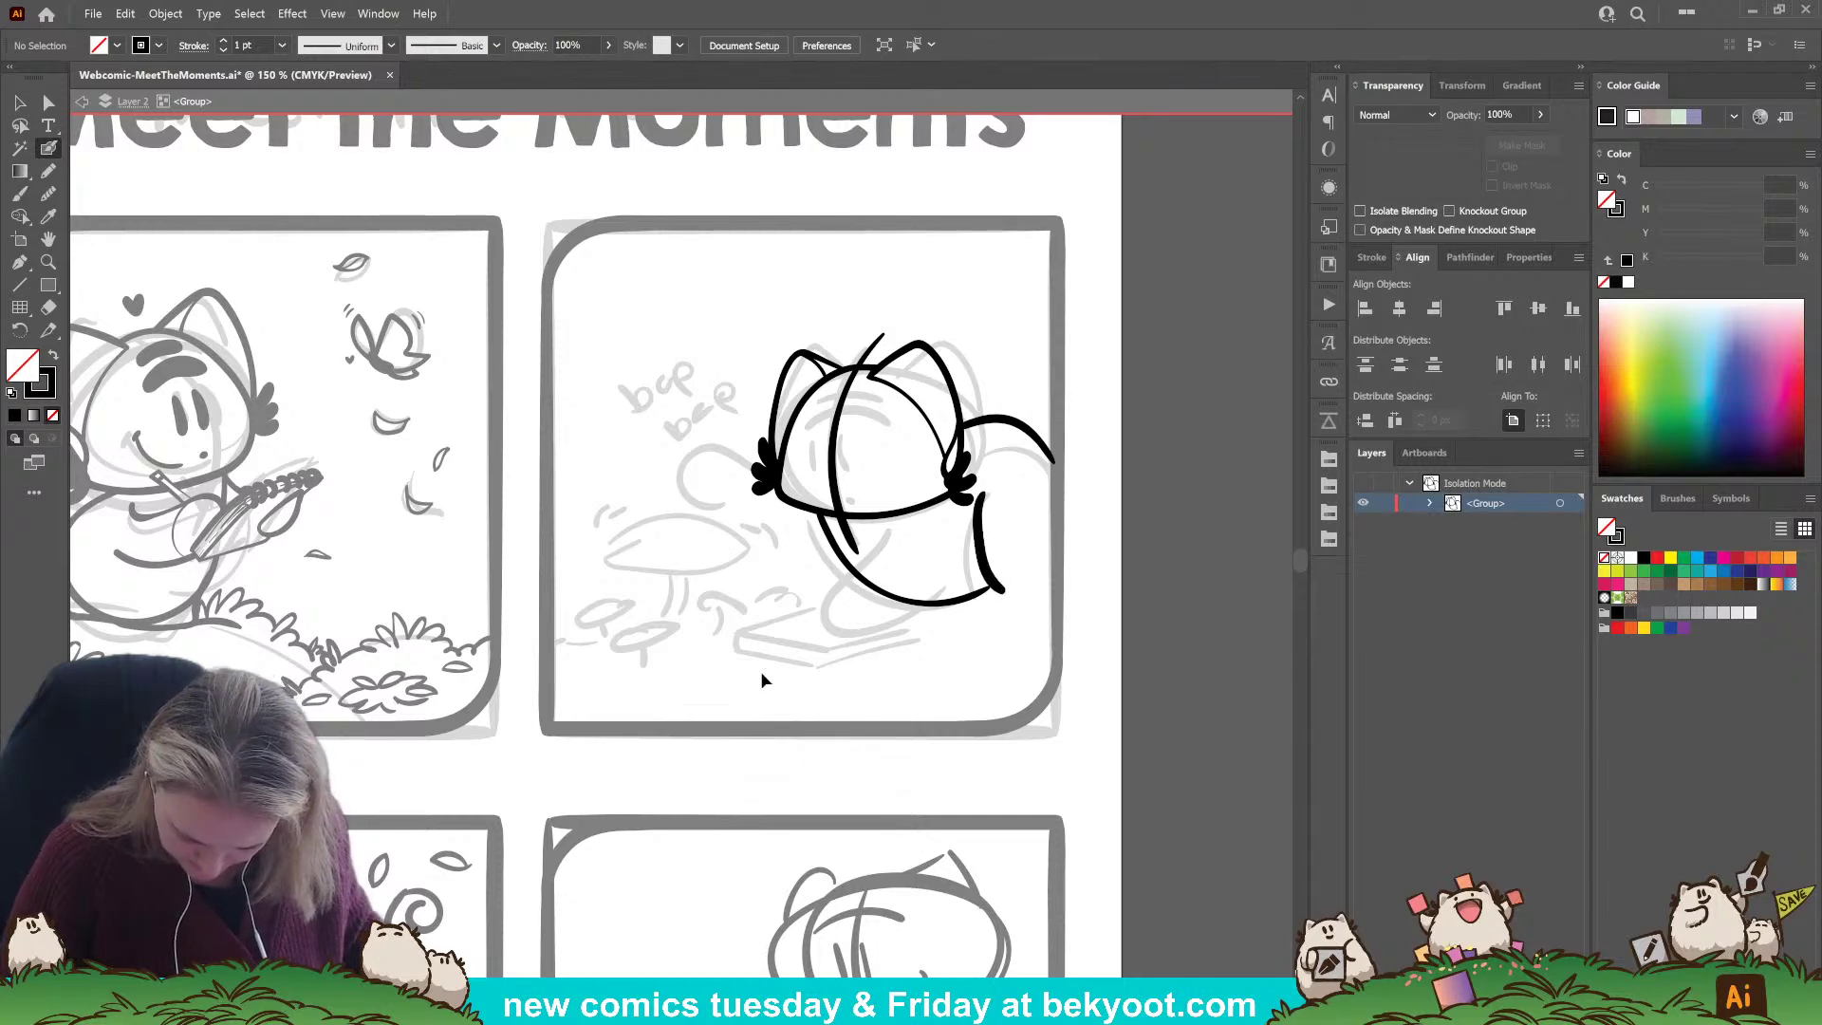
key("ctrl+z")
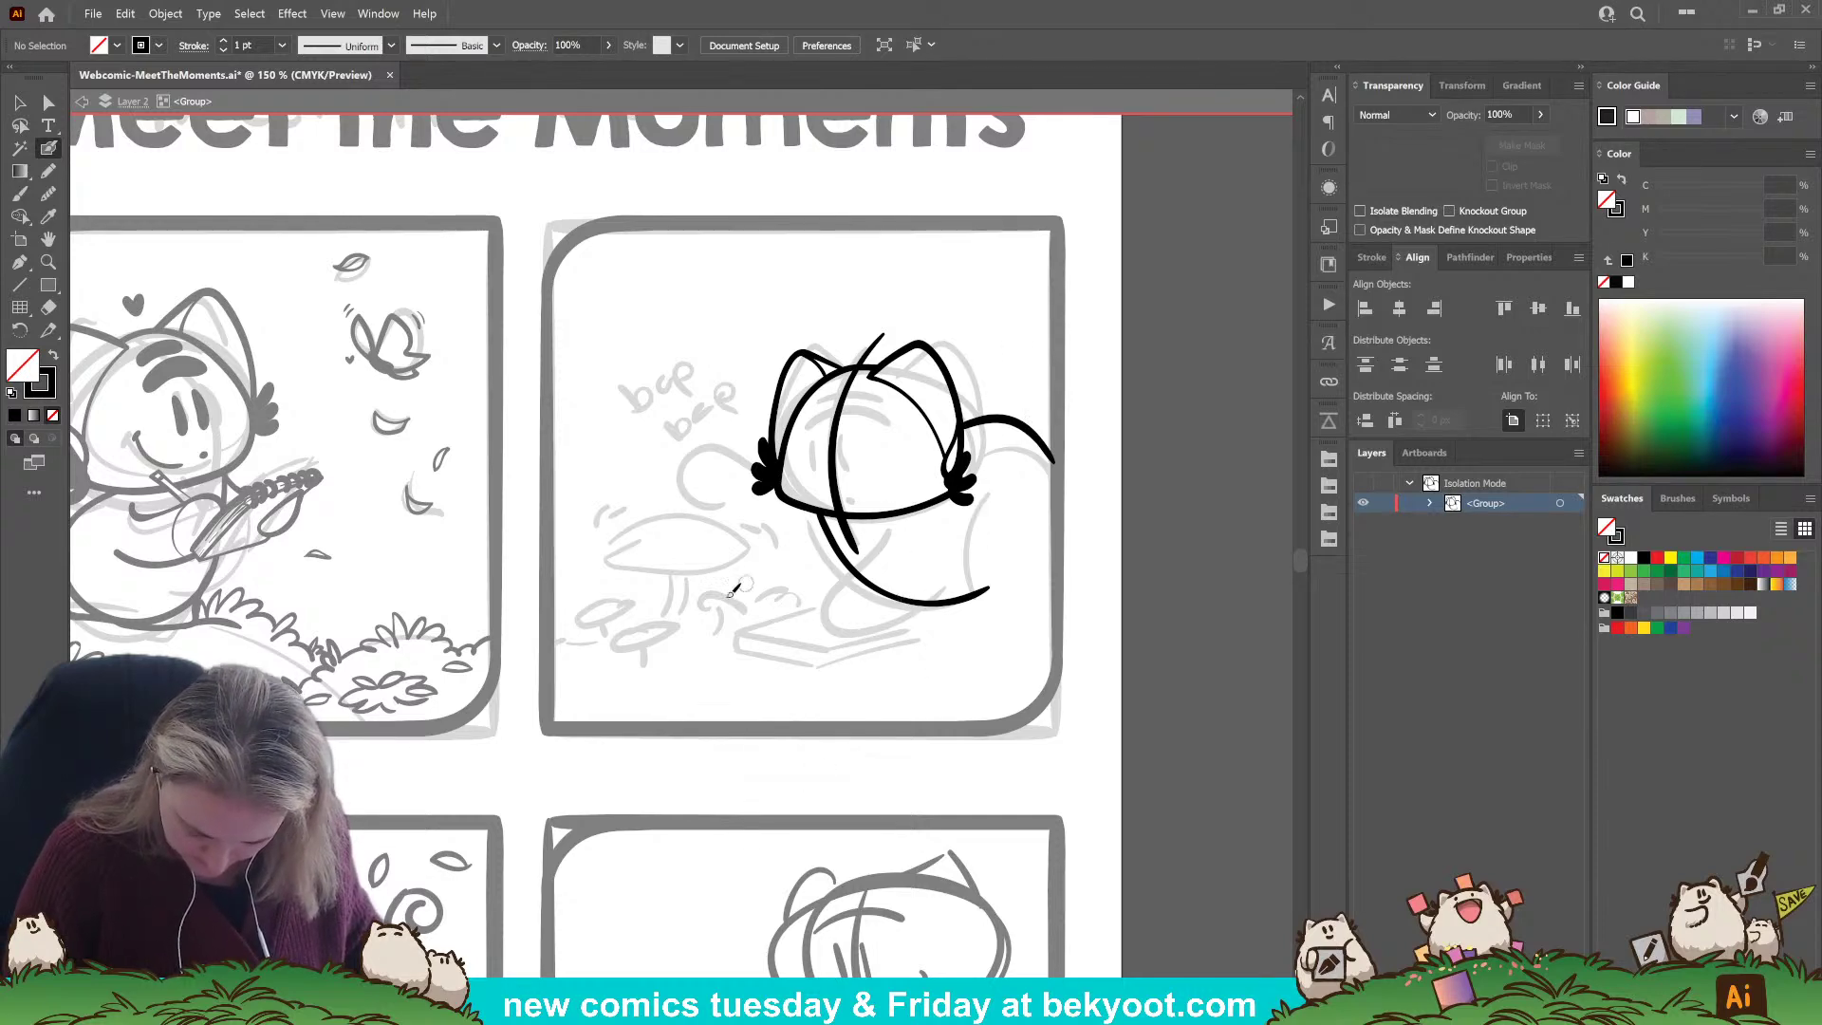
Select the belly and back curves together, nudge them slightly left and deselect them.
left_click(934, 603, "ctrl")
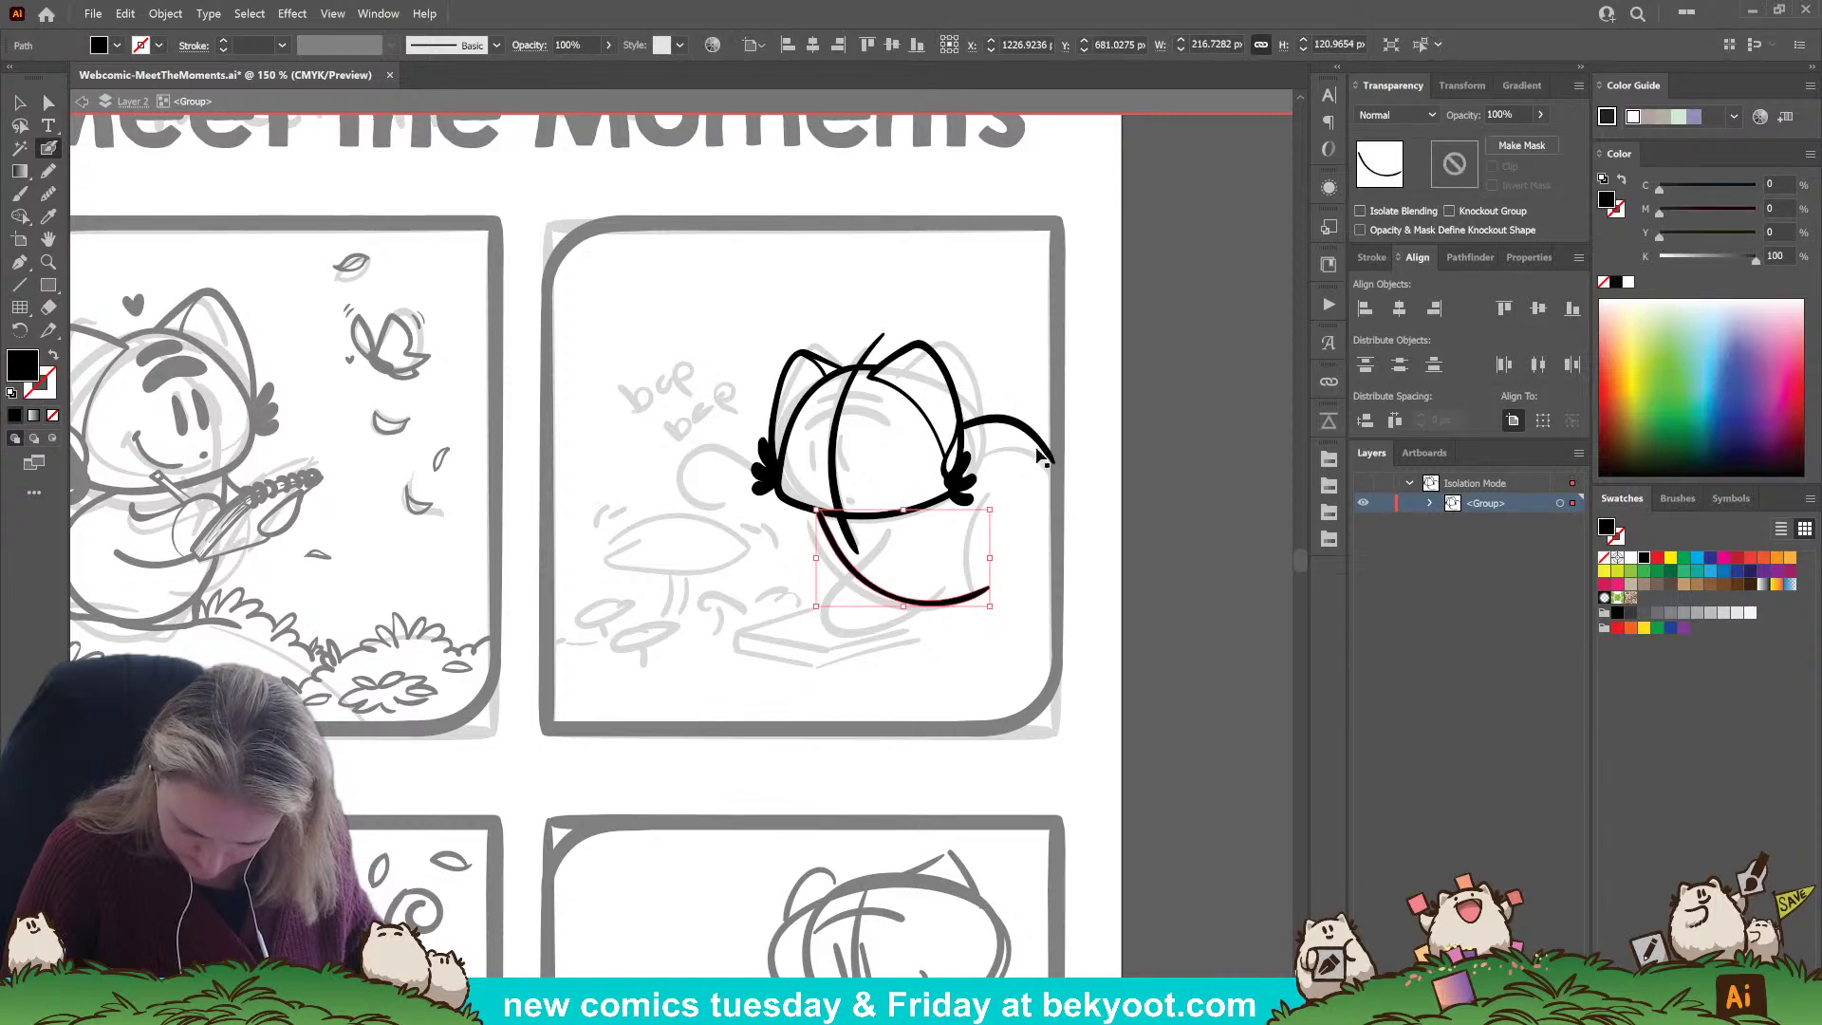
left_click(1044, 461, "ctrl+shift")
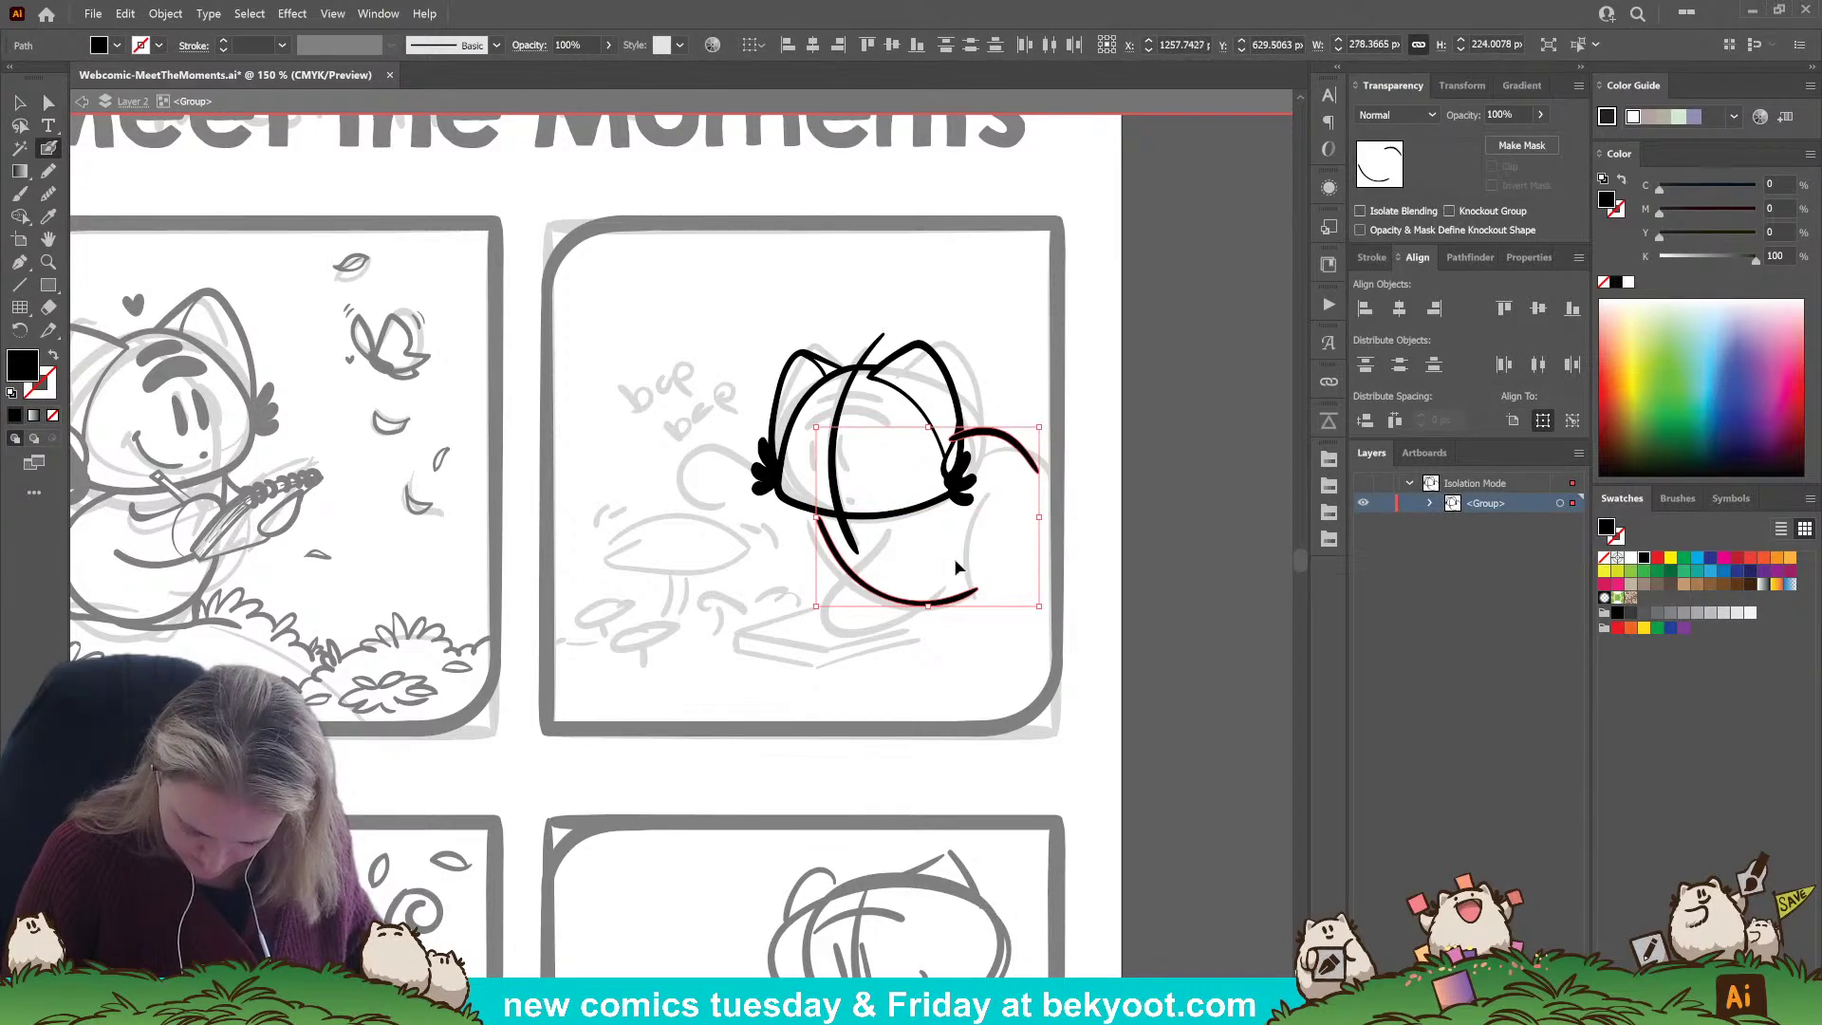
left_click_drag(936, 602, 941, 599)
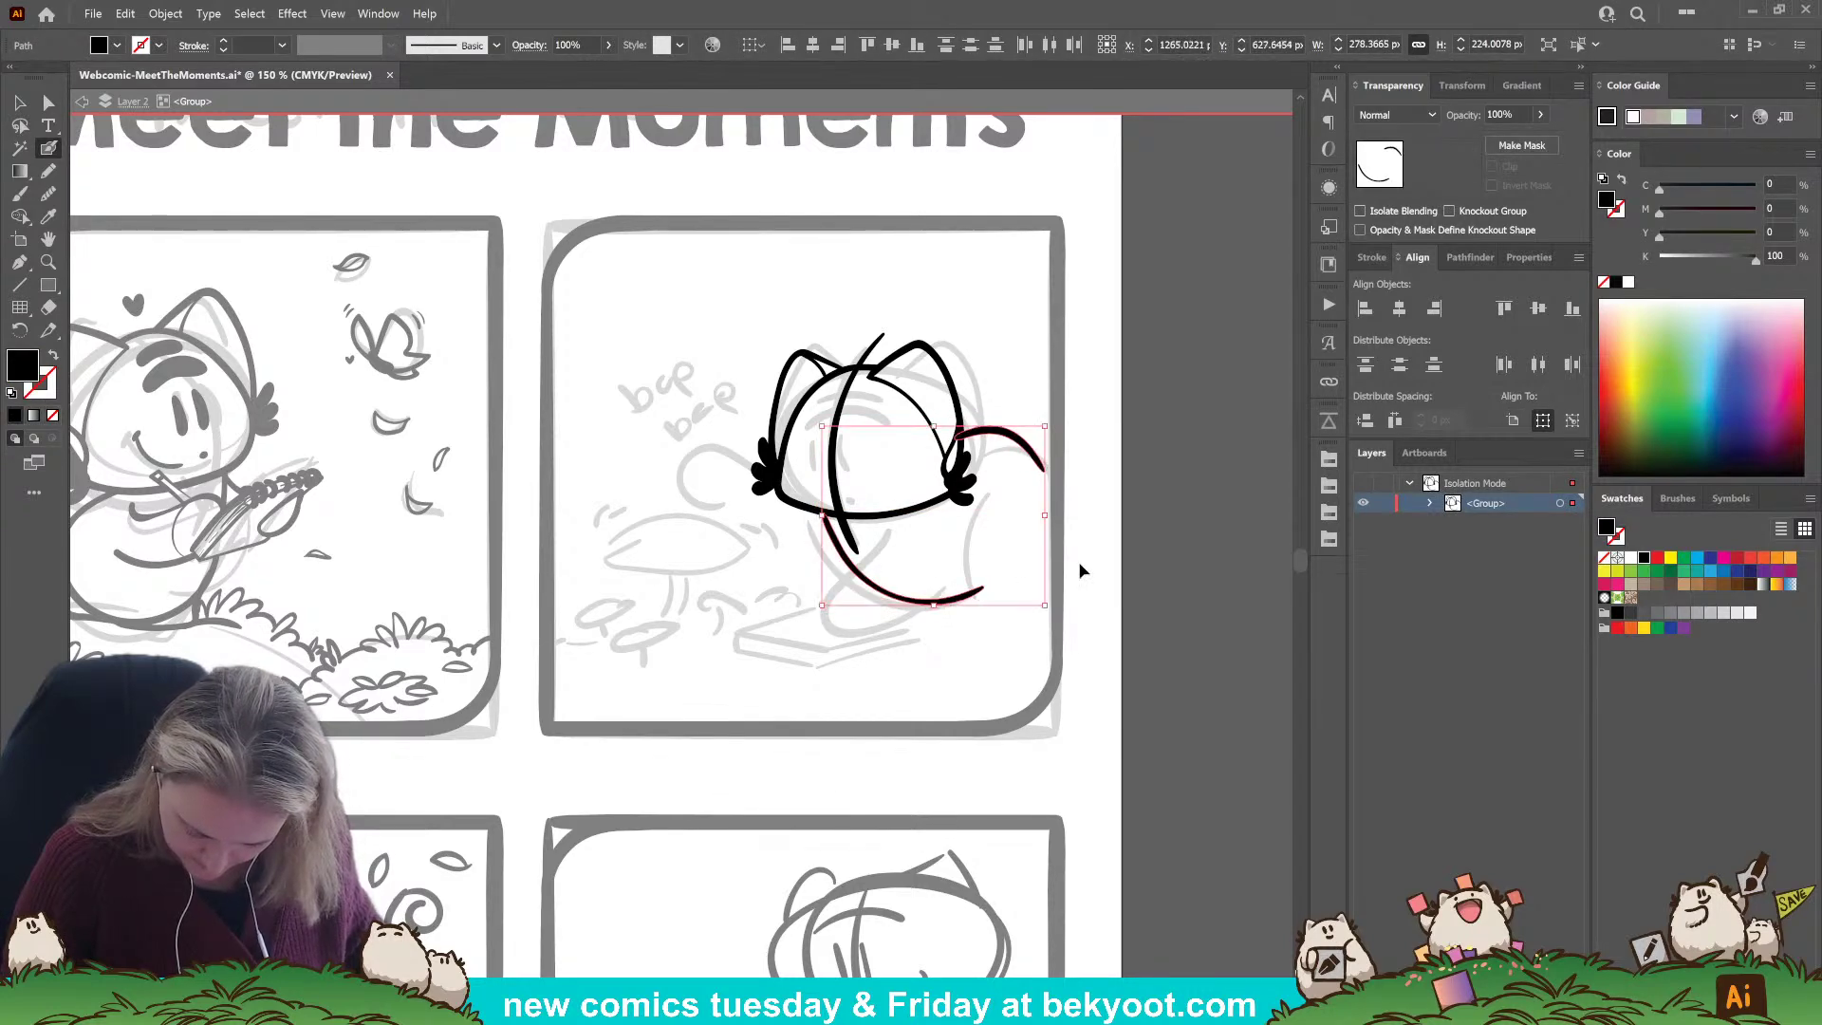
left_click(1080, 570, "ctrl")
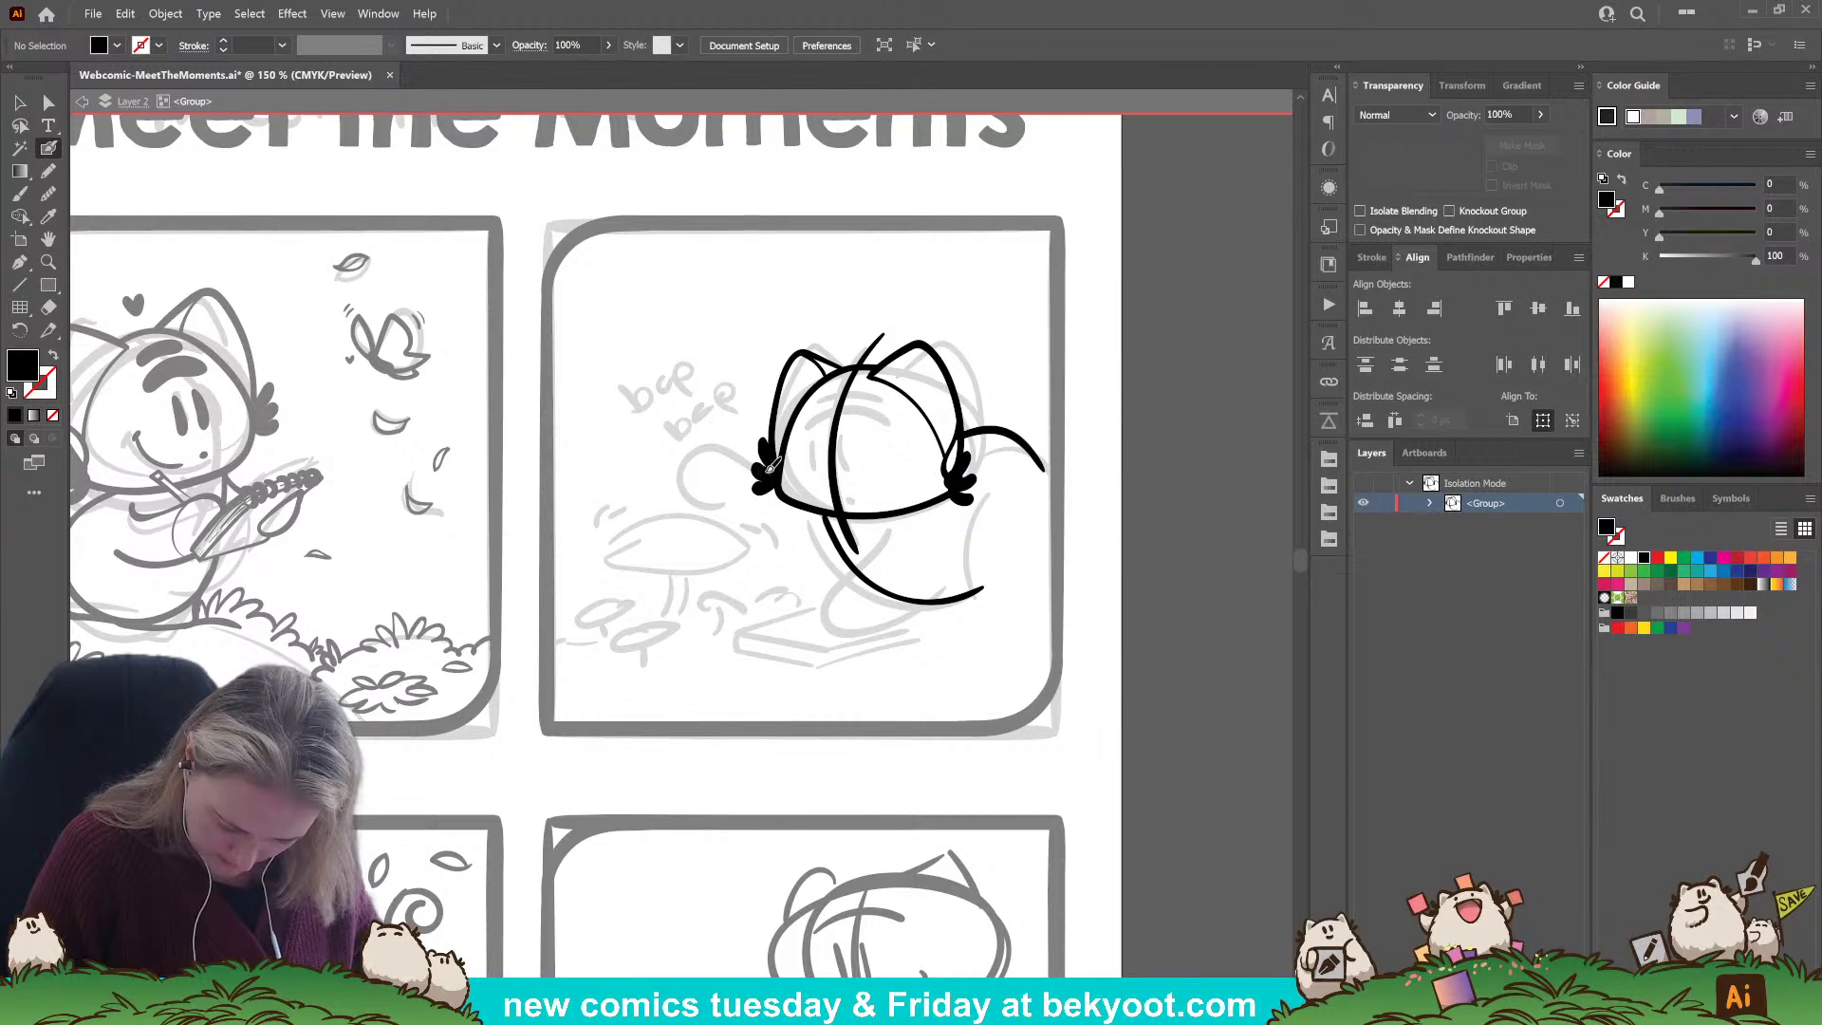
Ink the outstretched arm with its rounded paw, running from behind the left cheek tuft back to the belly curve.
key("shift+x")
key("shift+x")
key("shift+x")
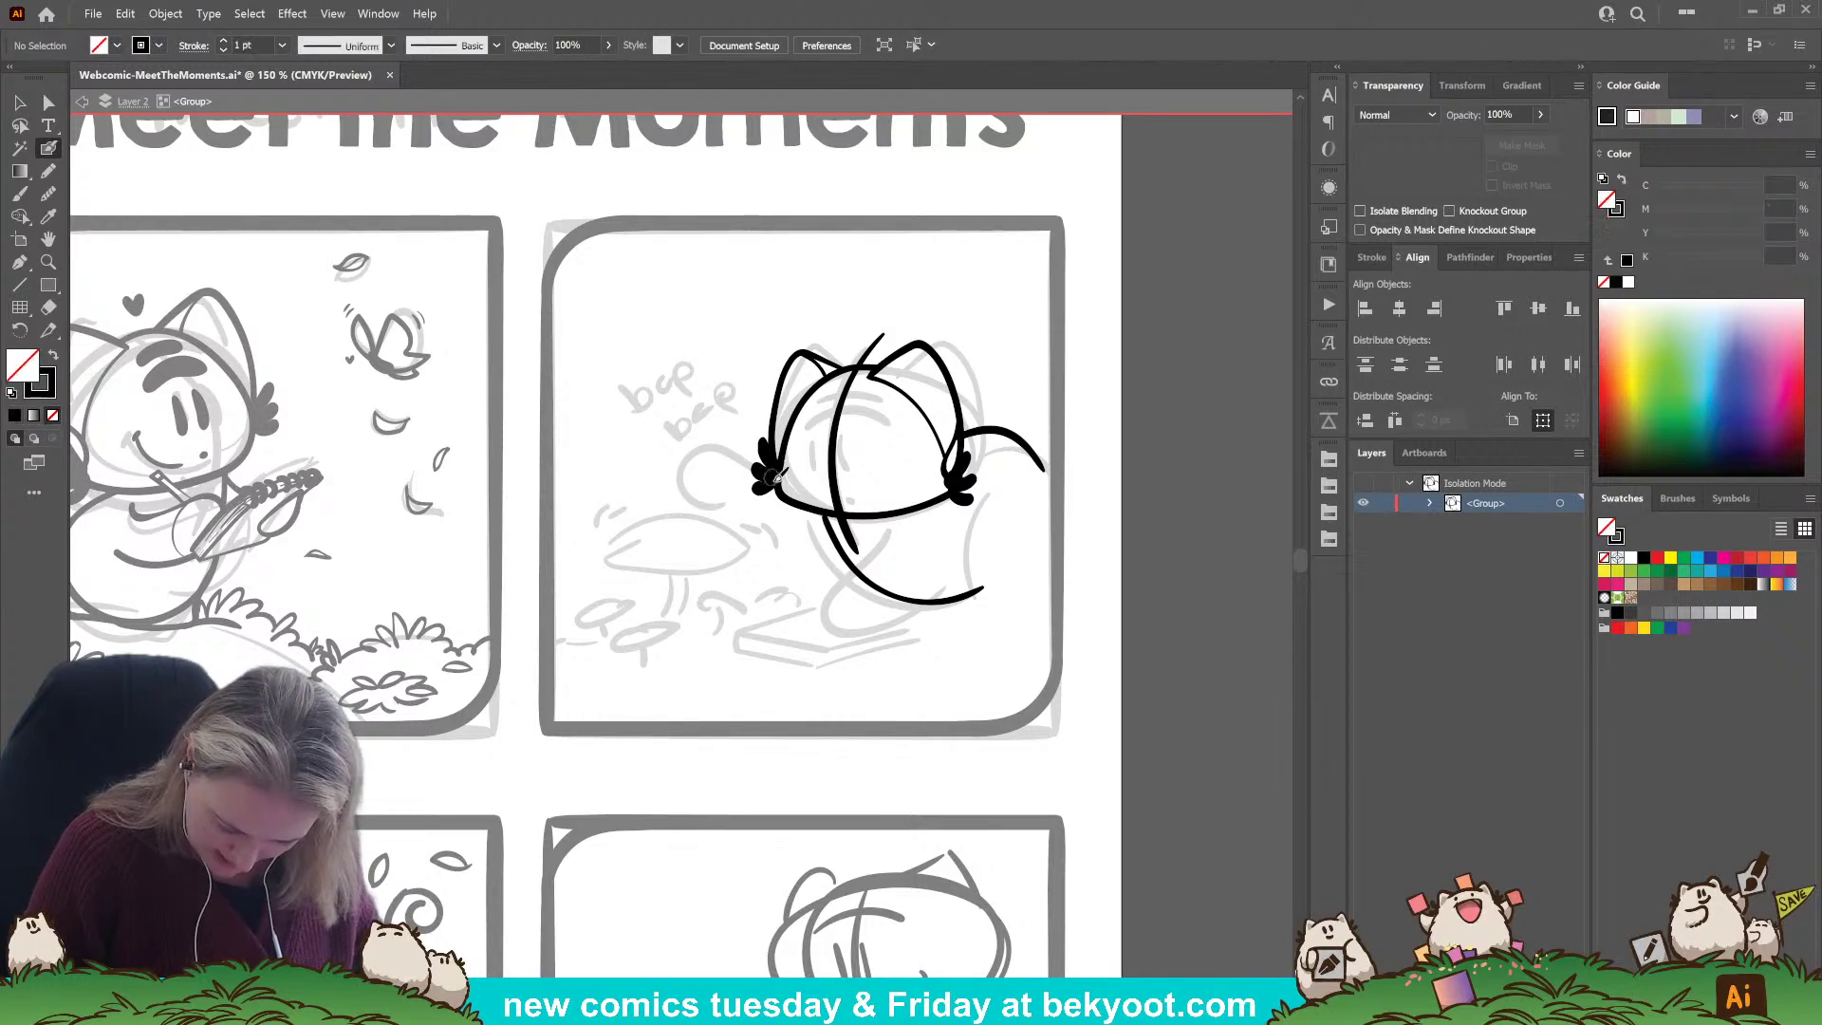
key("shift+x")
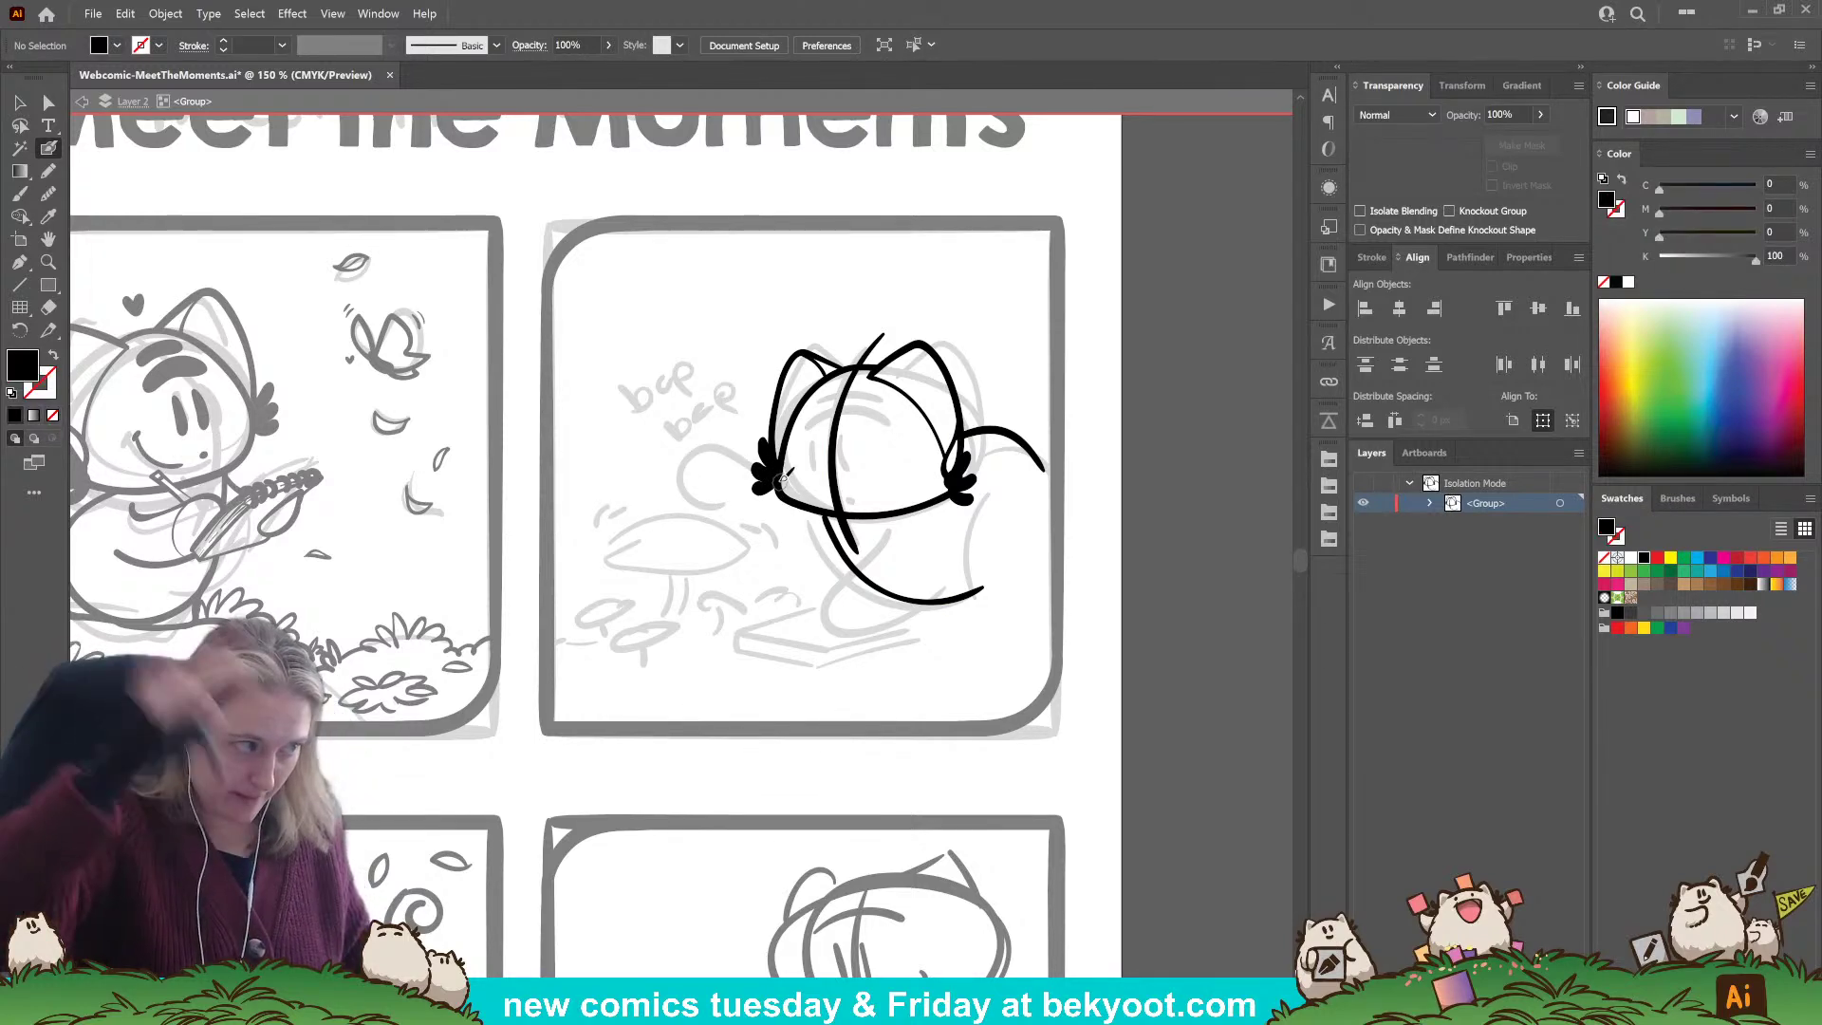
mouse_move(778, 473)
left_mouse_down()
mouse_move(715, 447)
mouse_move(689, 487)
mouse_move(753, 504)
mouse_move(743, 451)
mouse_move(842, 543)
left_mouse_up()
key("shift+x")
key("ctrl+shift+a")
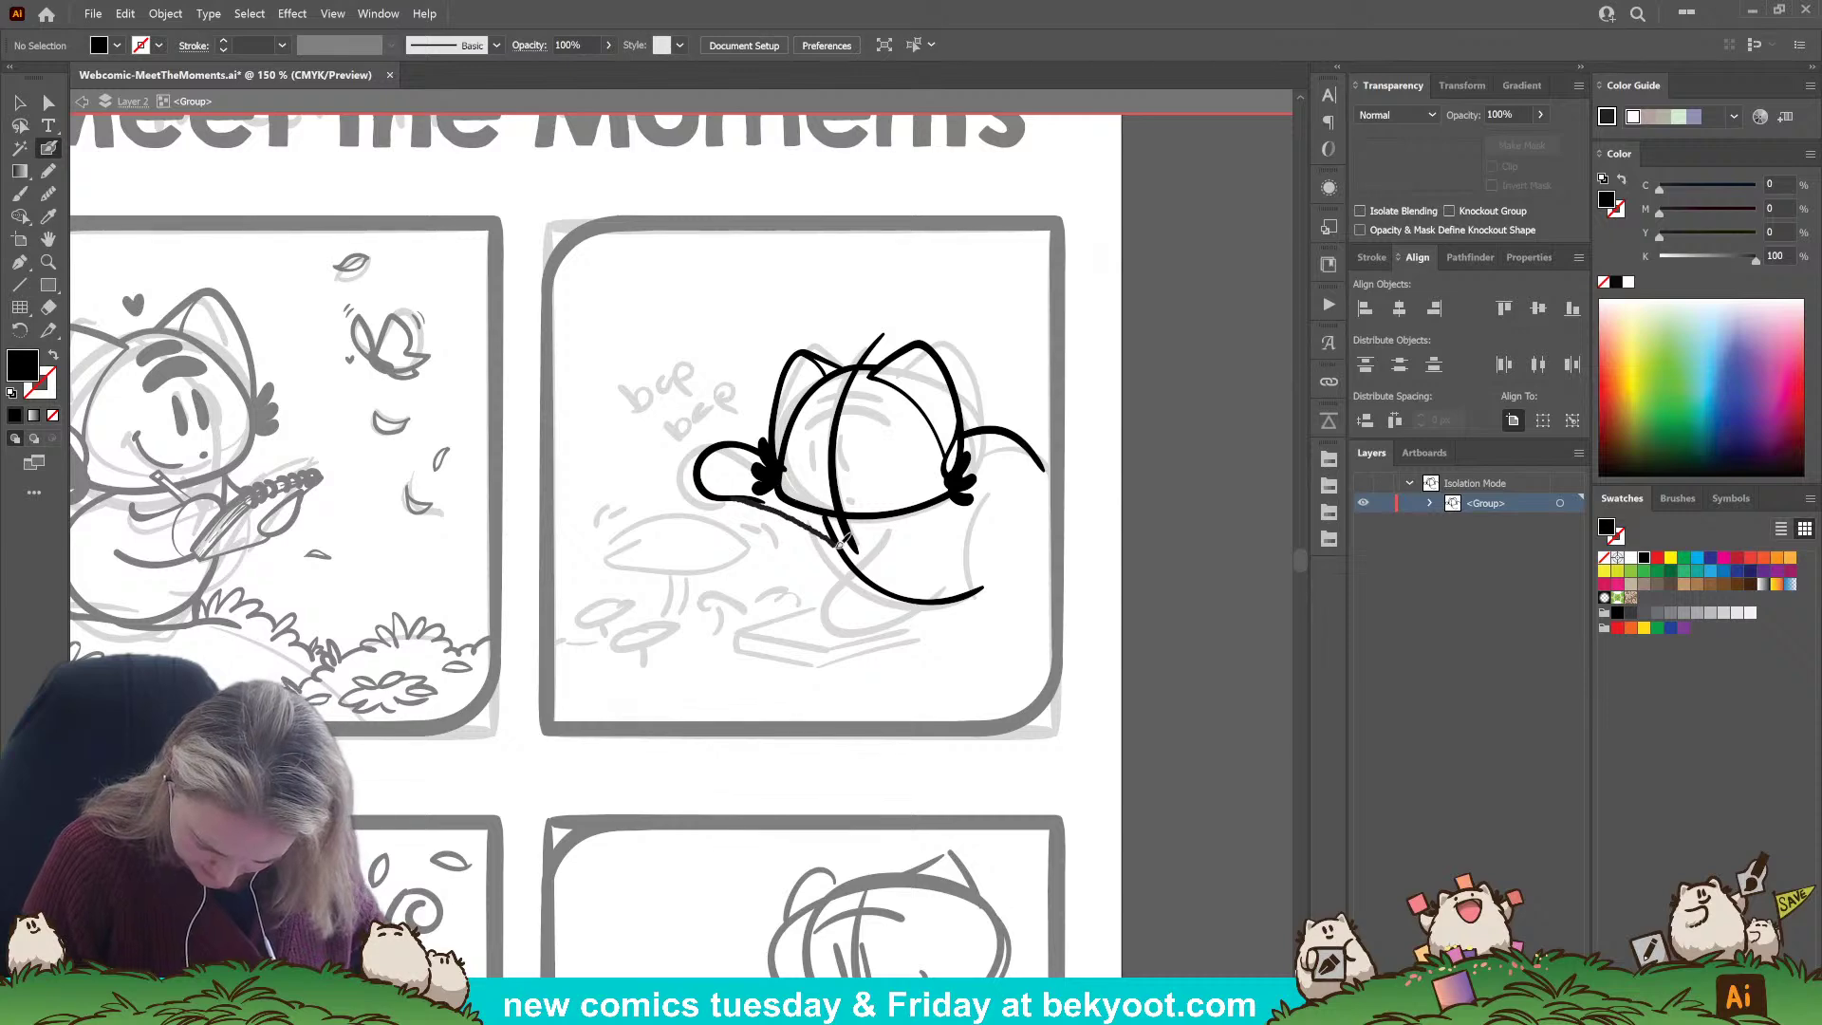
Ink the character's second arm reaching down across the belly curve, ending in a rounded paw over the notebook sketch.
key("shift+x")
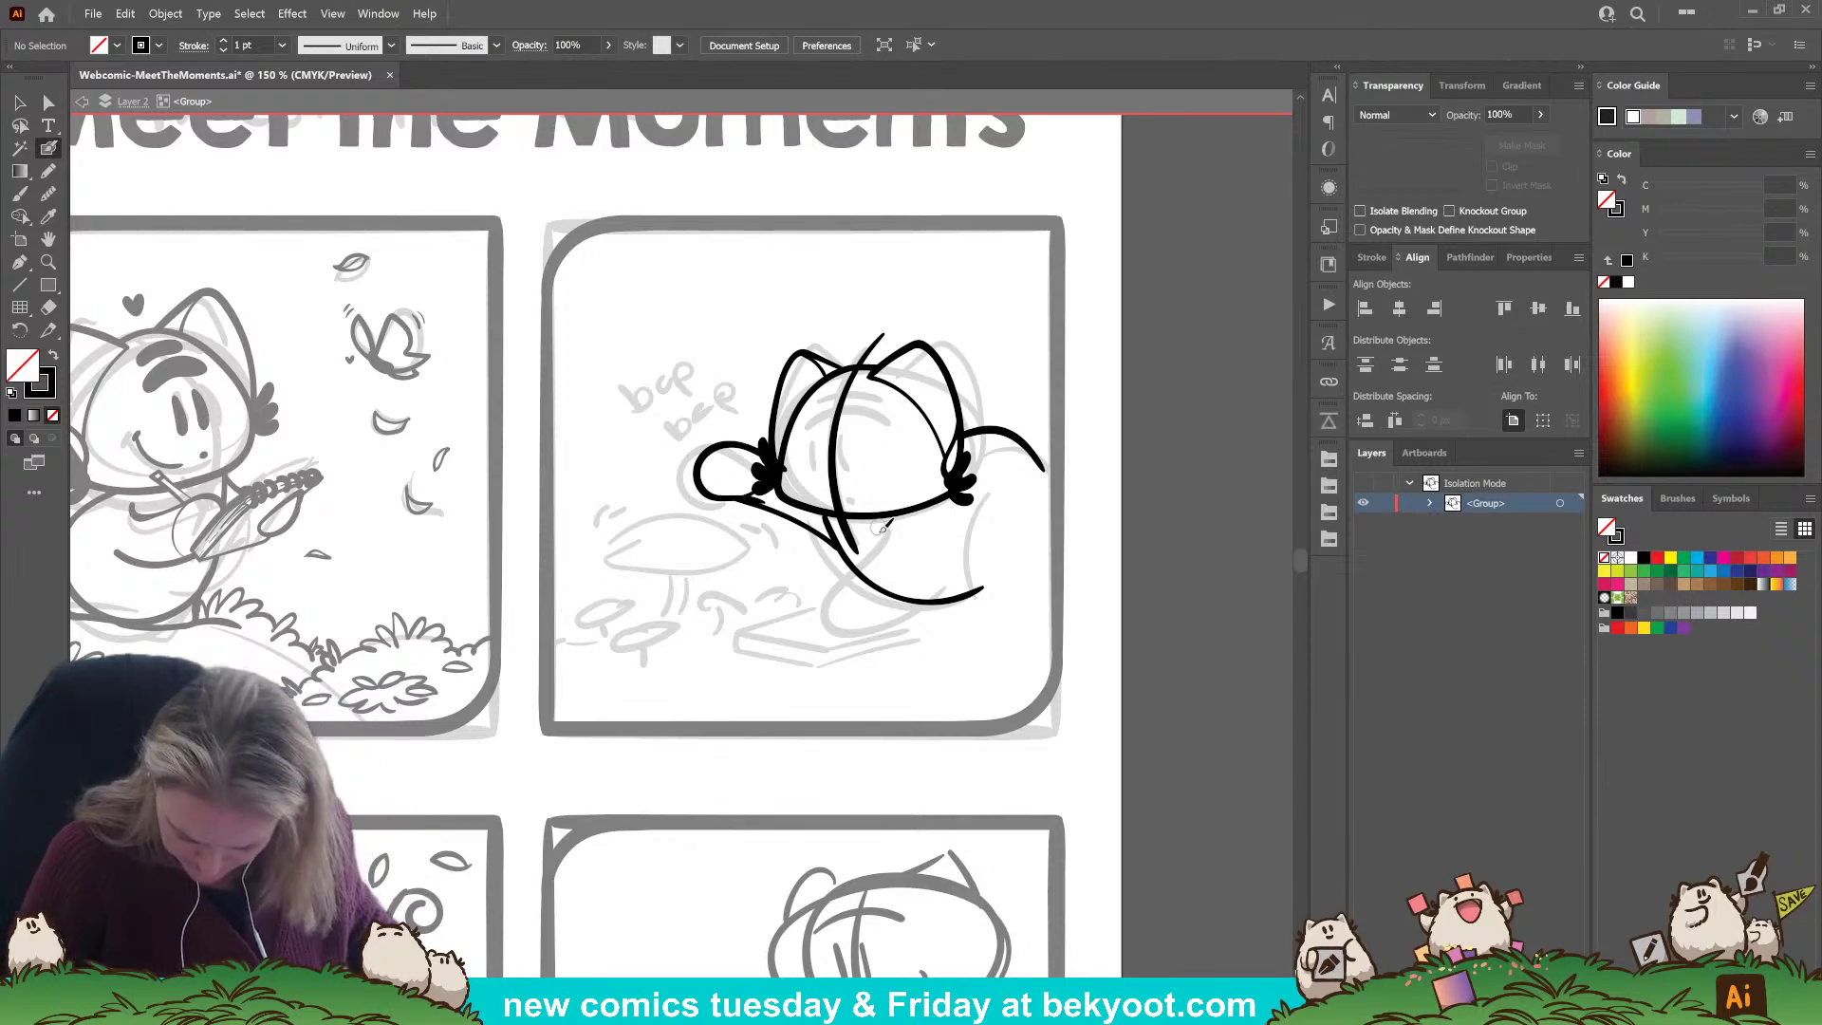
left_click_drag(888, 517, 802, 607)
key("ctrl+z")
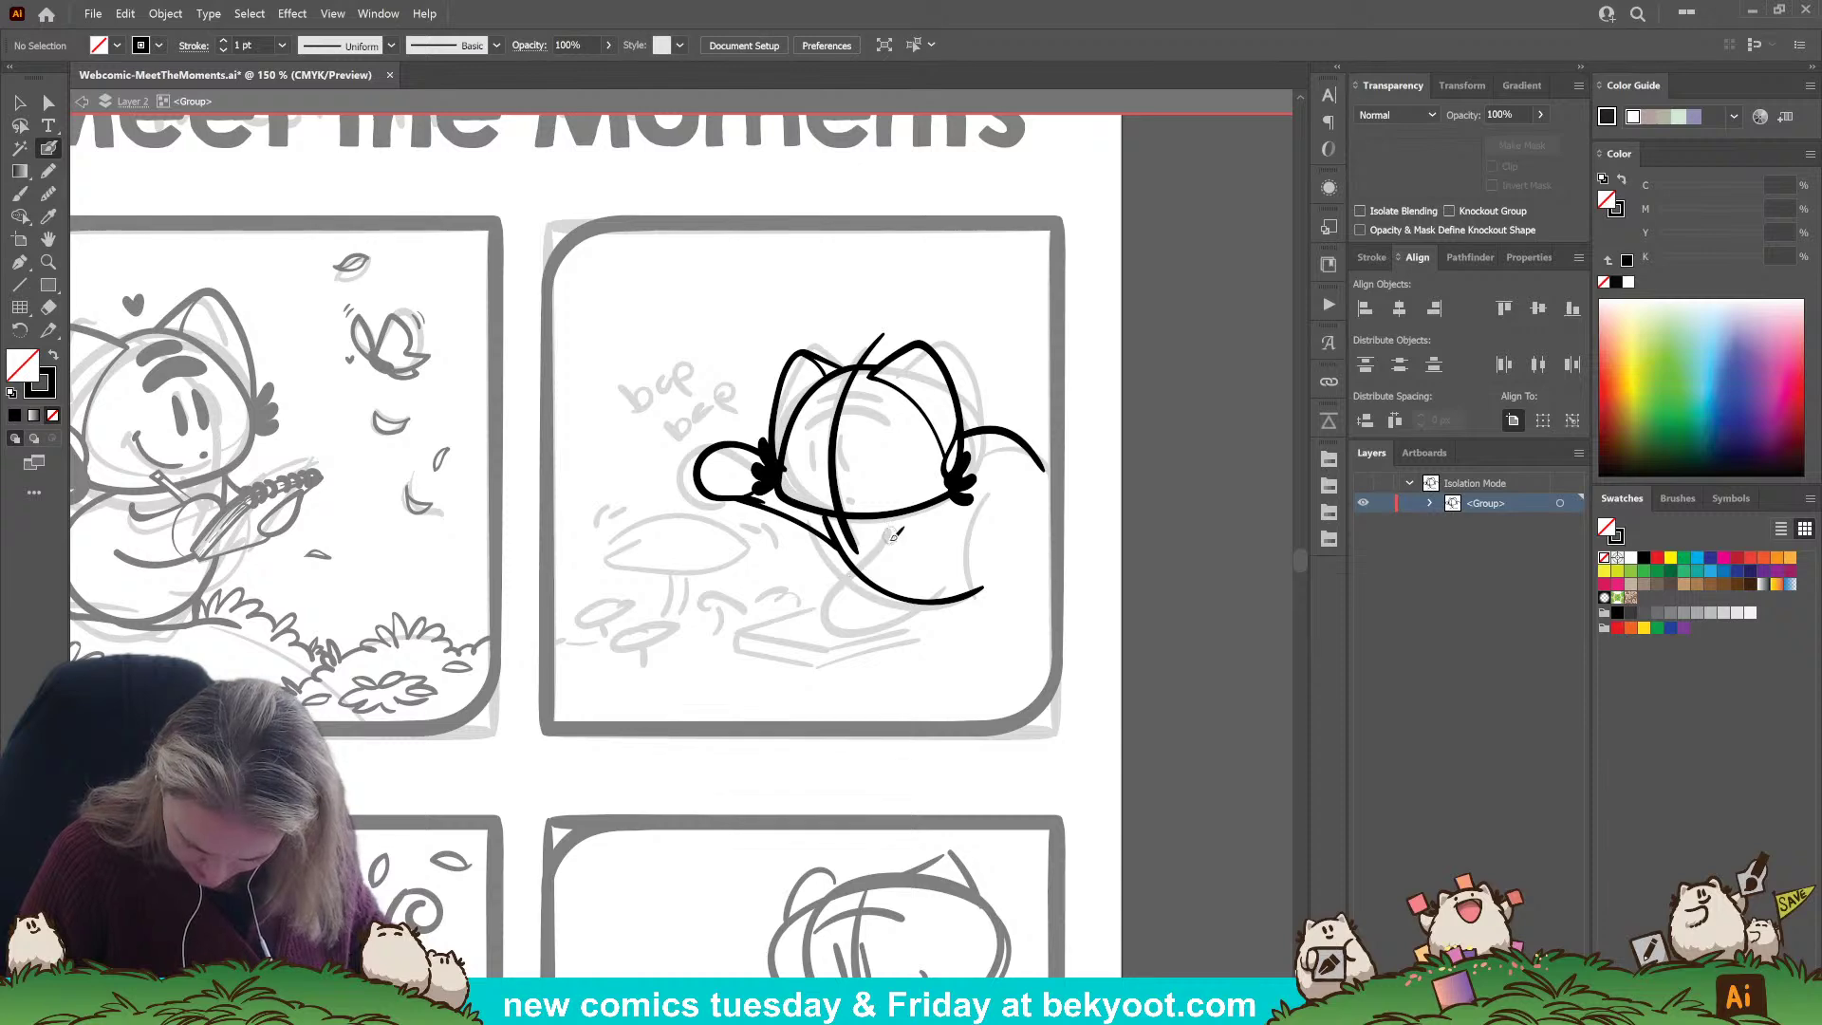
mouse_move(892, 517)
left_mouse_down()
mouse_move(812, 600)
mouse_move(850, 622)
mouse_move(888, 536)
mouse_move(830, 583)
mouse_move(828, 615)
left_mouse_up()
key("ctrl+z")
mouse_move(859, 619)
left_mouse_down()
mouse_move(925, 593)
mouse_move(944, 529)
left_mouse_up()
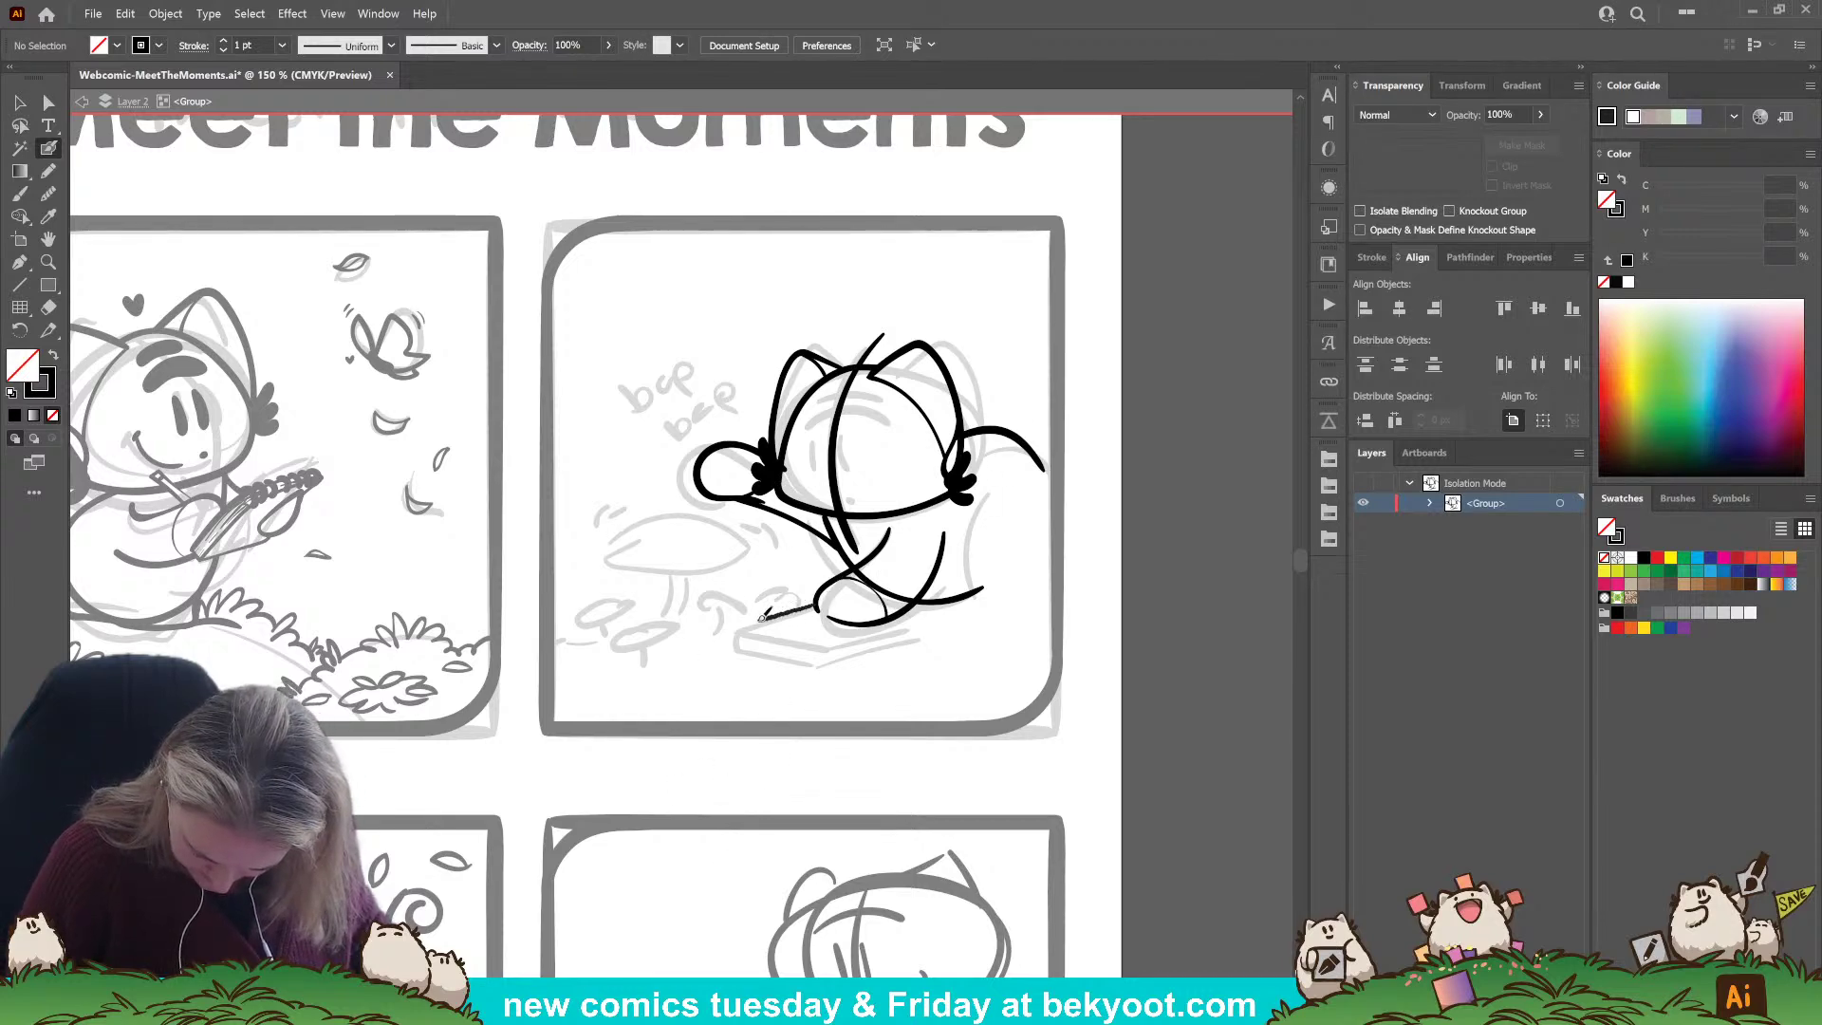
Ink the flat notebook under the lower paw, with its page edges and a row of spiral binding rings along the front.
mouse_move(757, 623)
left_mouse_down()
mouse_move(853, 634)
mouse_move(928, 611)
left_mouse_up()
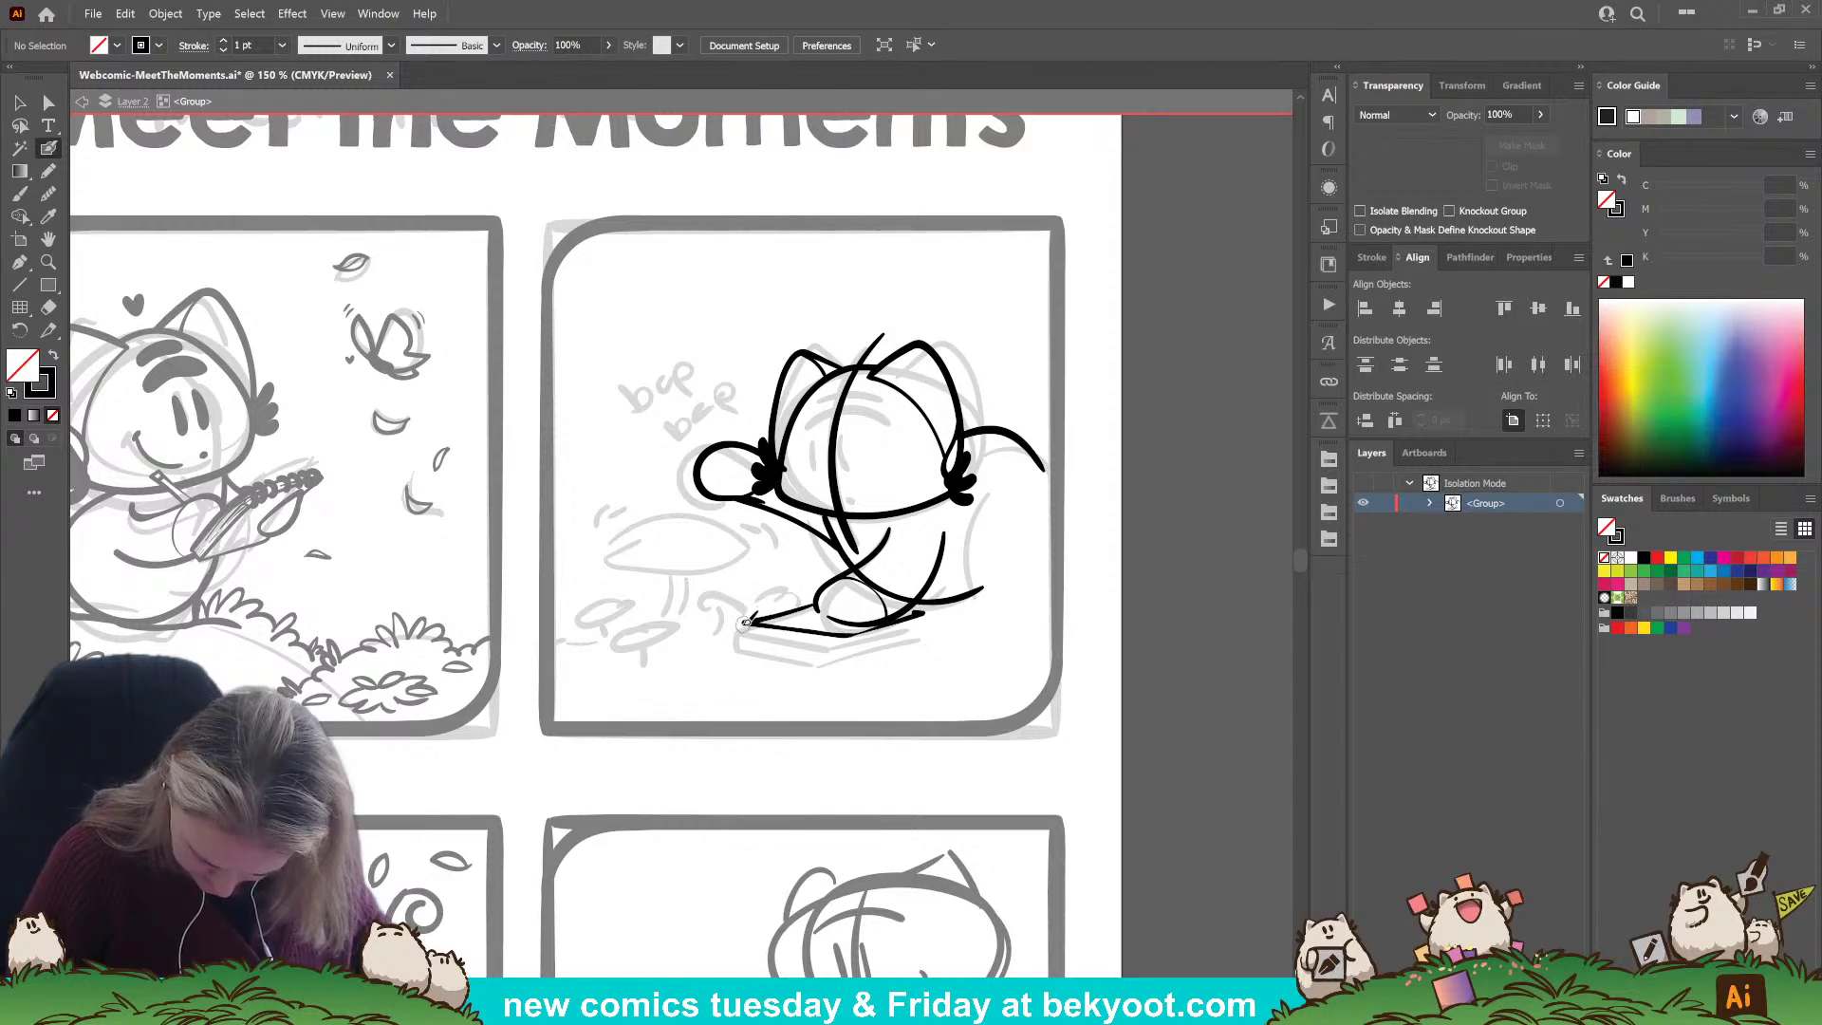
mouse_move(747, 629)
left_mouse_down()
mouse_move(845, 647)
mouse_move(935, 622)
left_mouse_up()
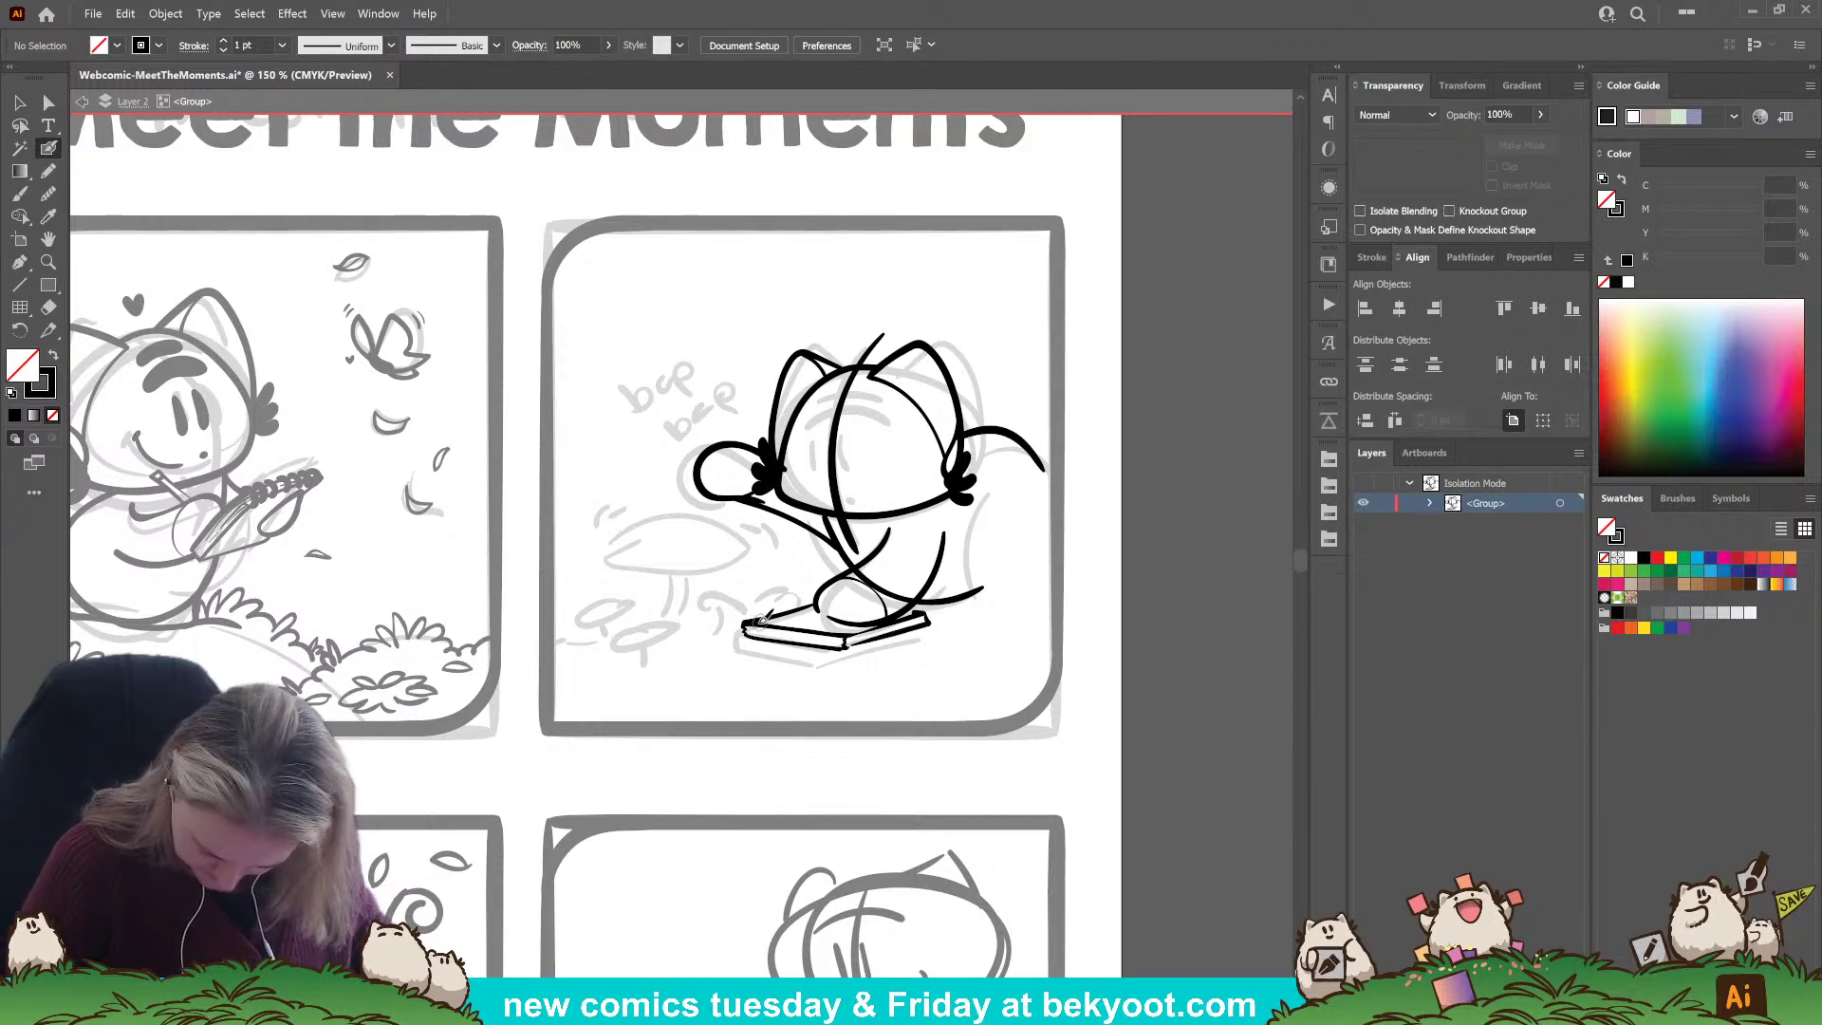
mouse_move(759, 612)
left_mouse_down()
mouse_move(750, 628)
mouse_move(803, 621)
mouse_move(843, 647)
left_mouse_up()
left_click(771, 656, "ctrl")
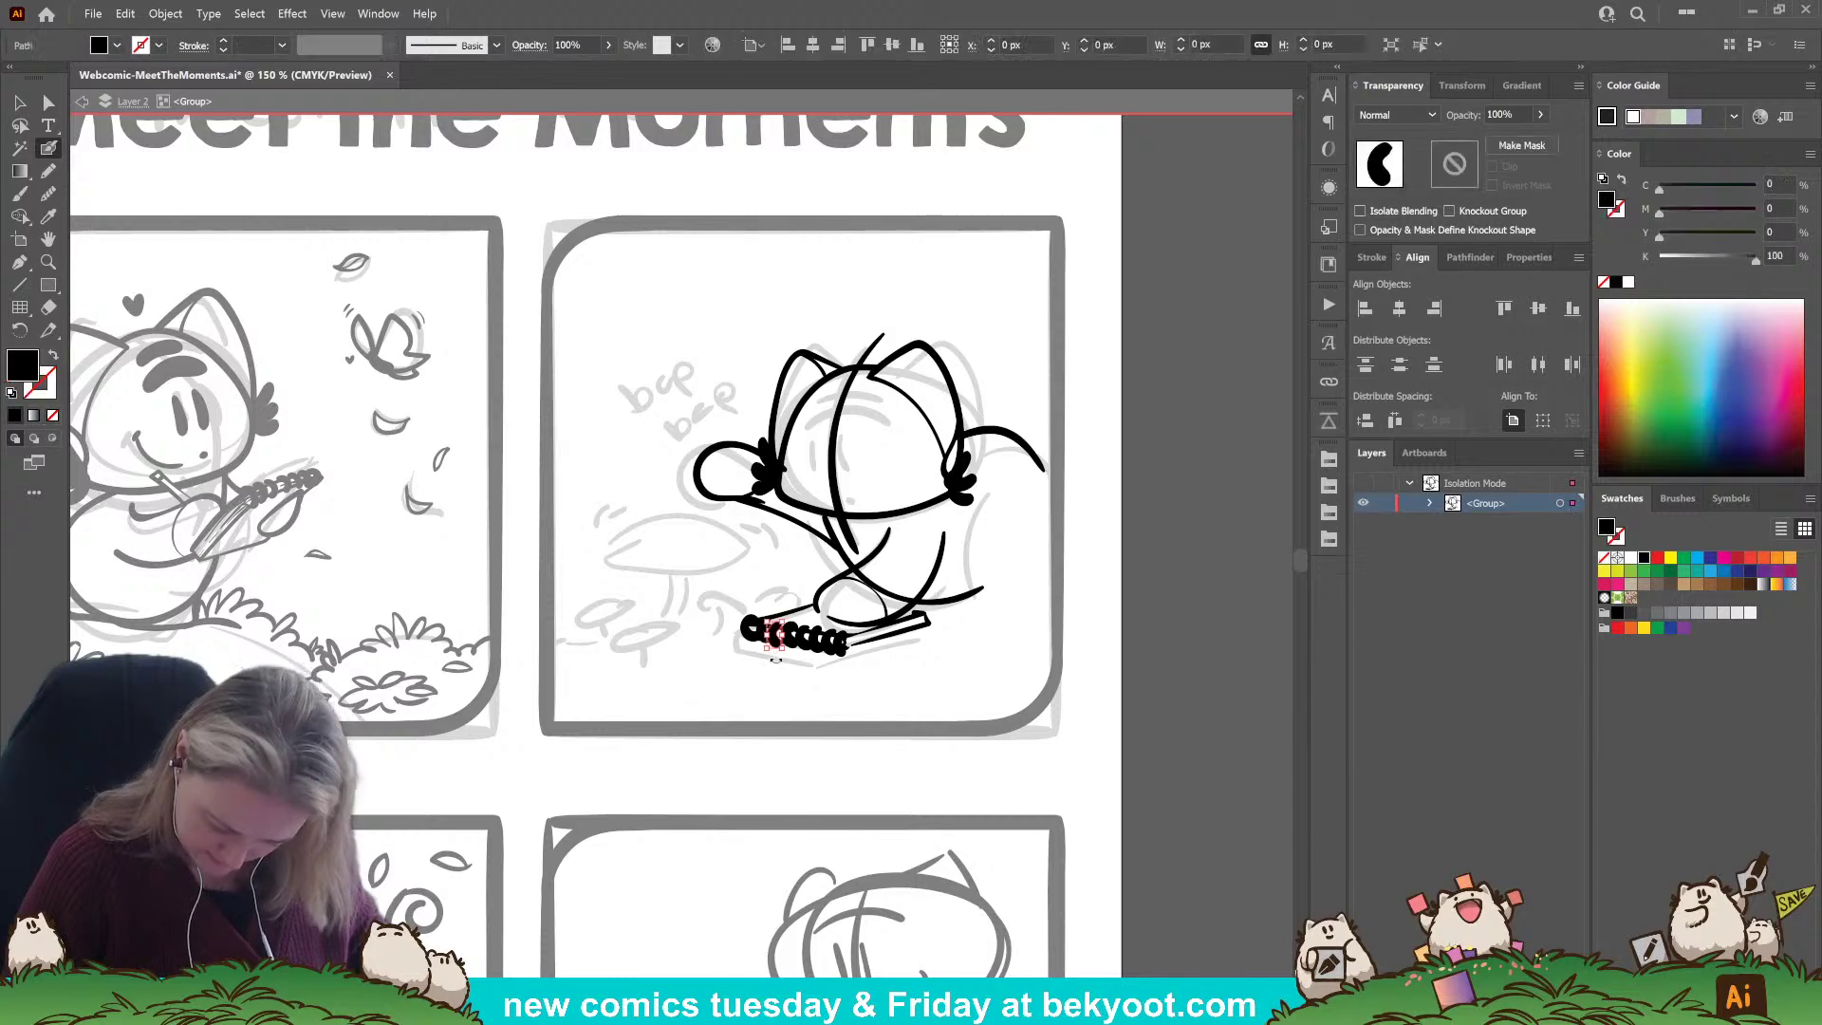
left_click(770, 667, "ctrl")
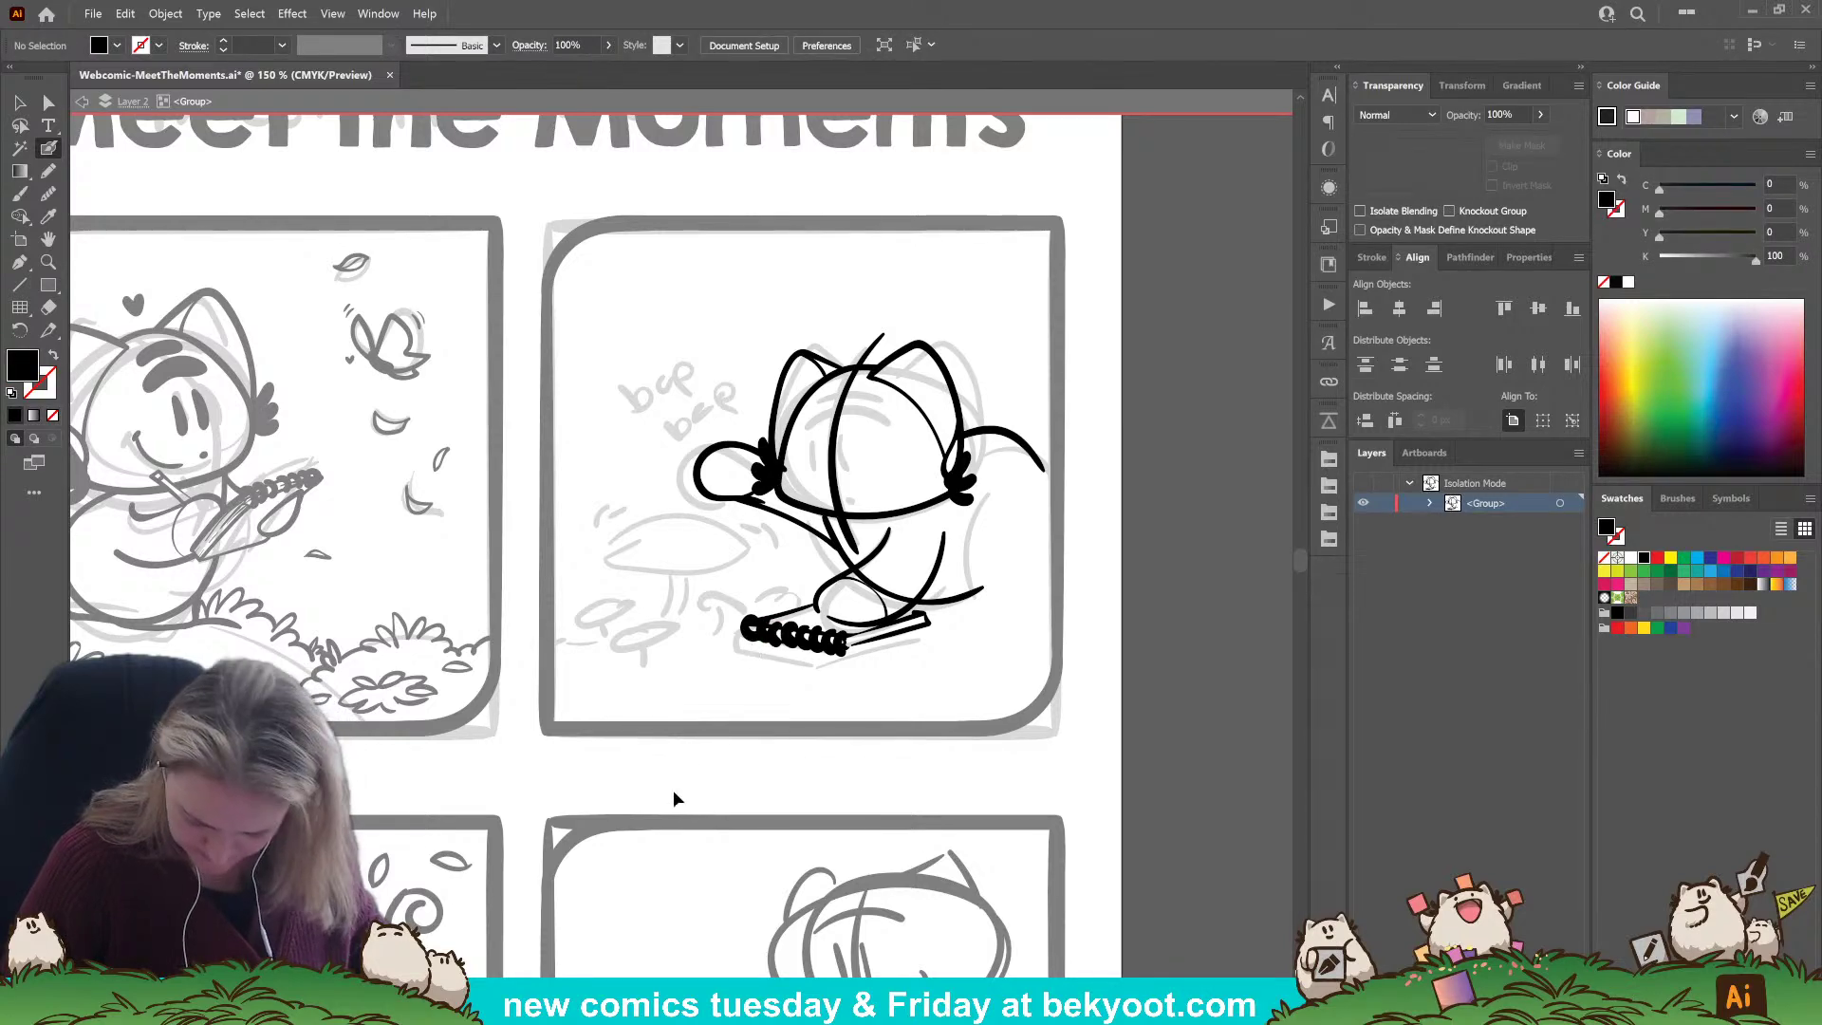
Ink the face with two oval eyes, a small nose and smile, and short thick stripes on the forehead.
mouse_move(818, 442)
left_mouse_down()
mouse_move(816, 477)
mouse_move(843, 465)
mouse_move(840, 481)
left_mouse_up()
key("shift+x")
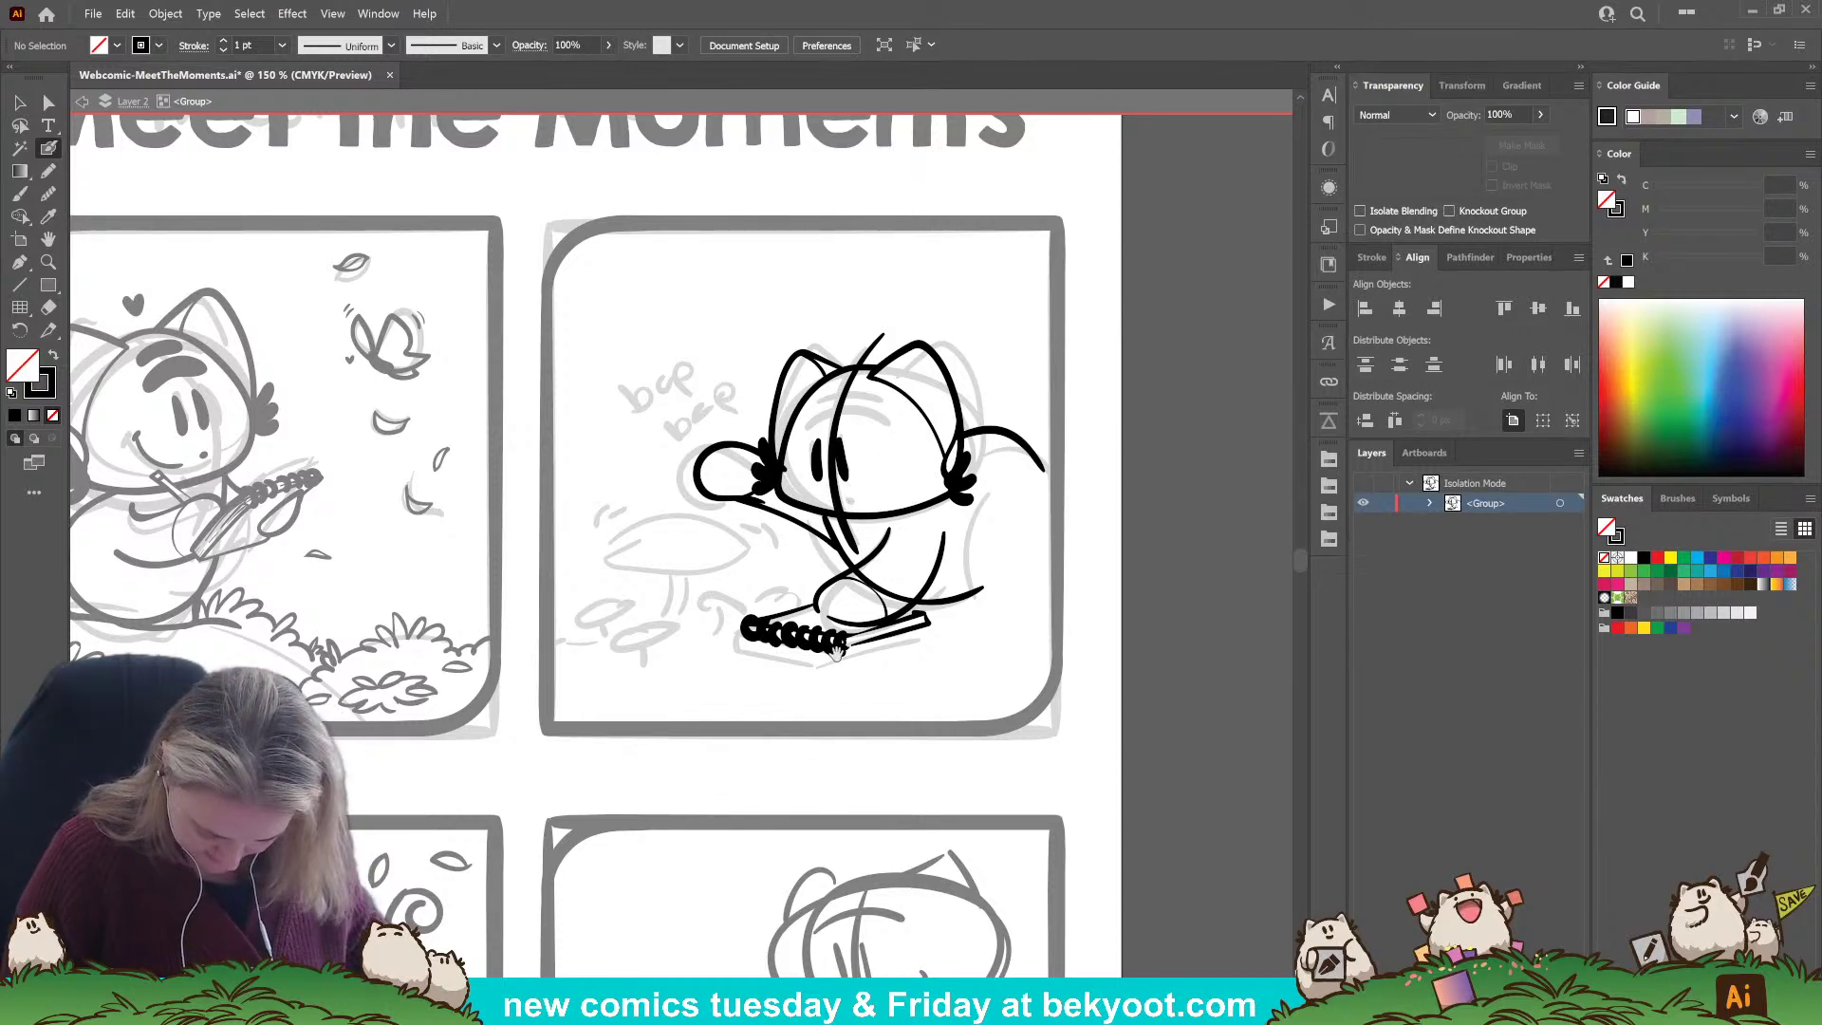
scroll(856, 629, "down", 1)
left_click_drag(856, 630, 858, 634)
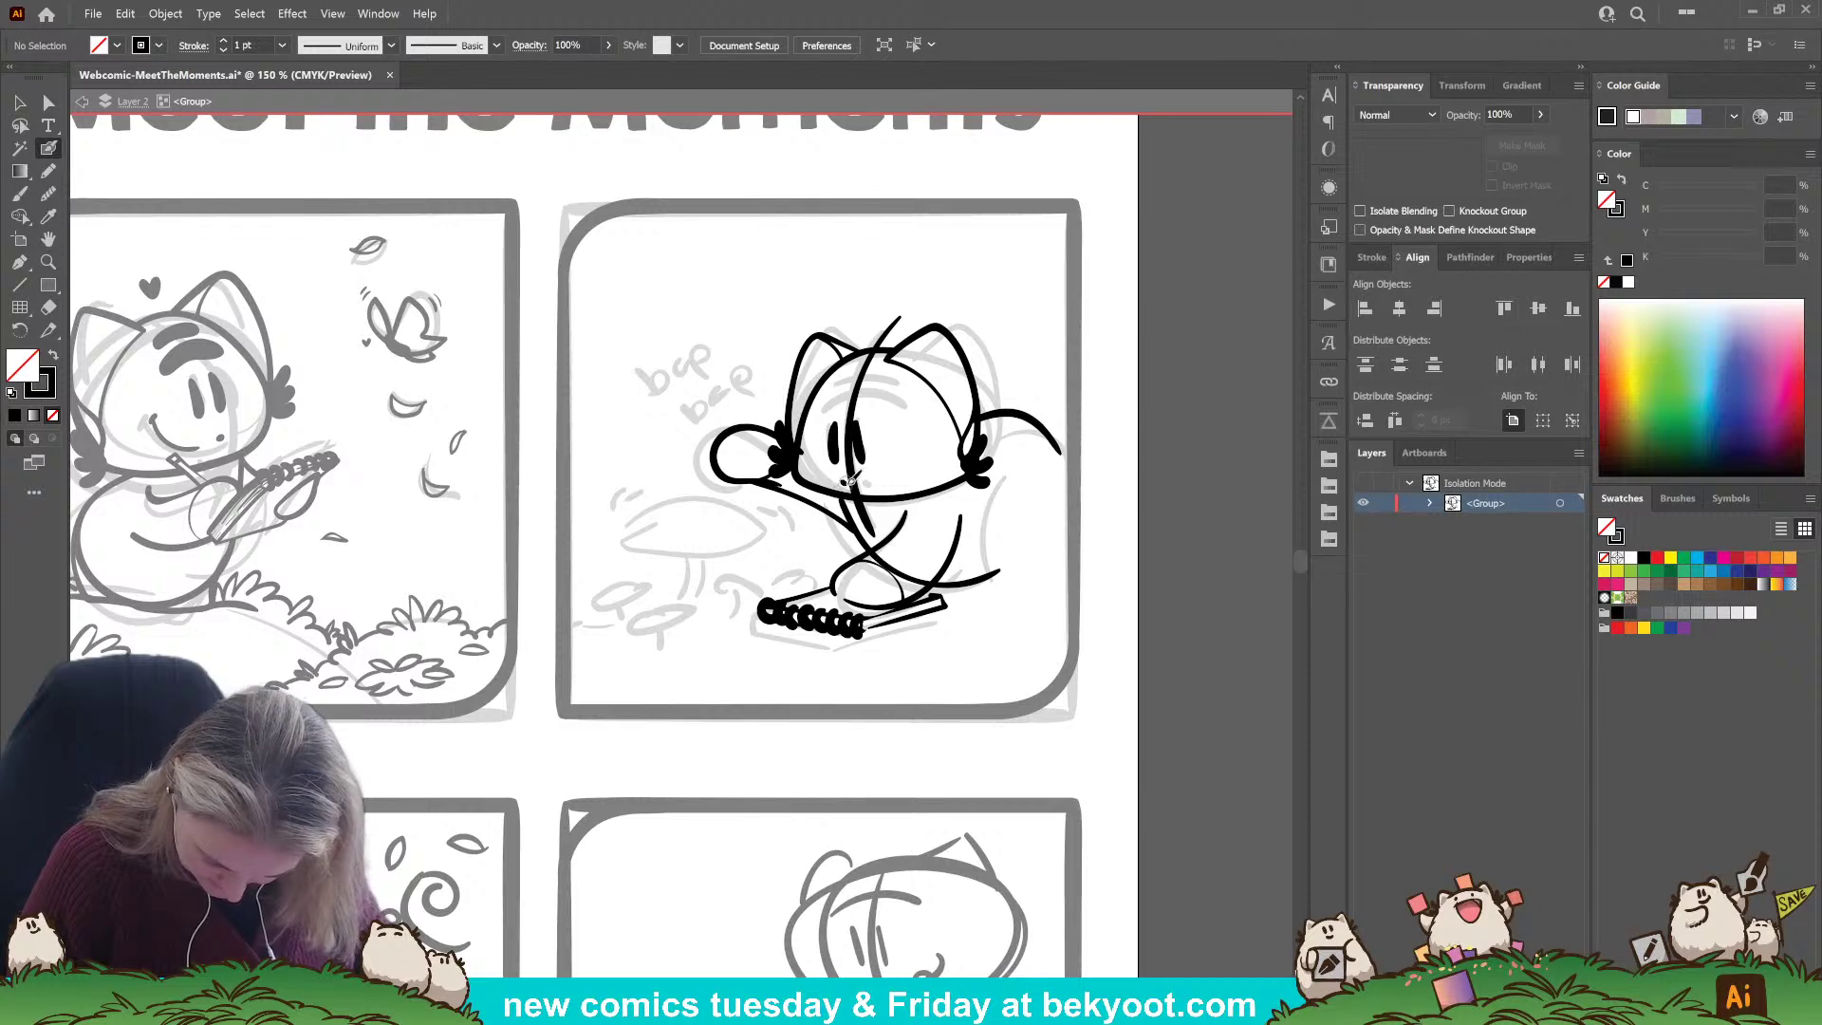
left_click_drag(849, 482, 880, 471)
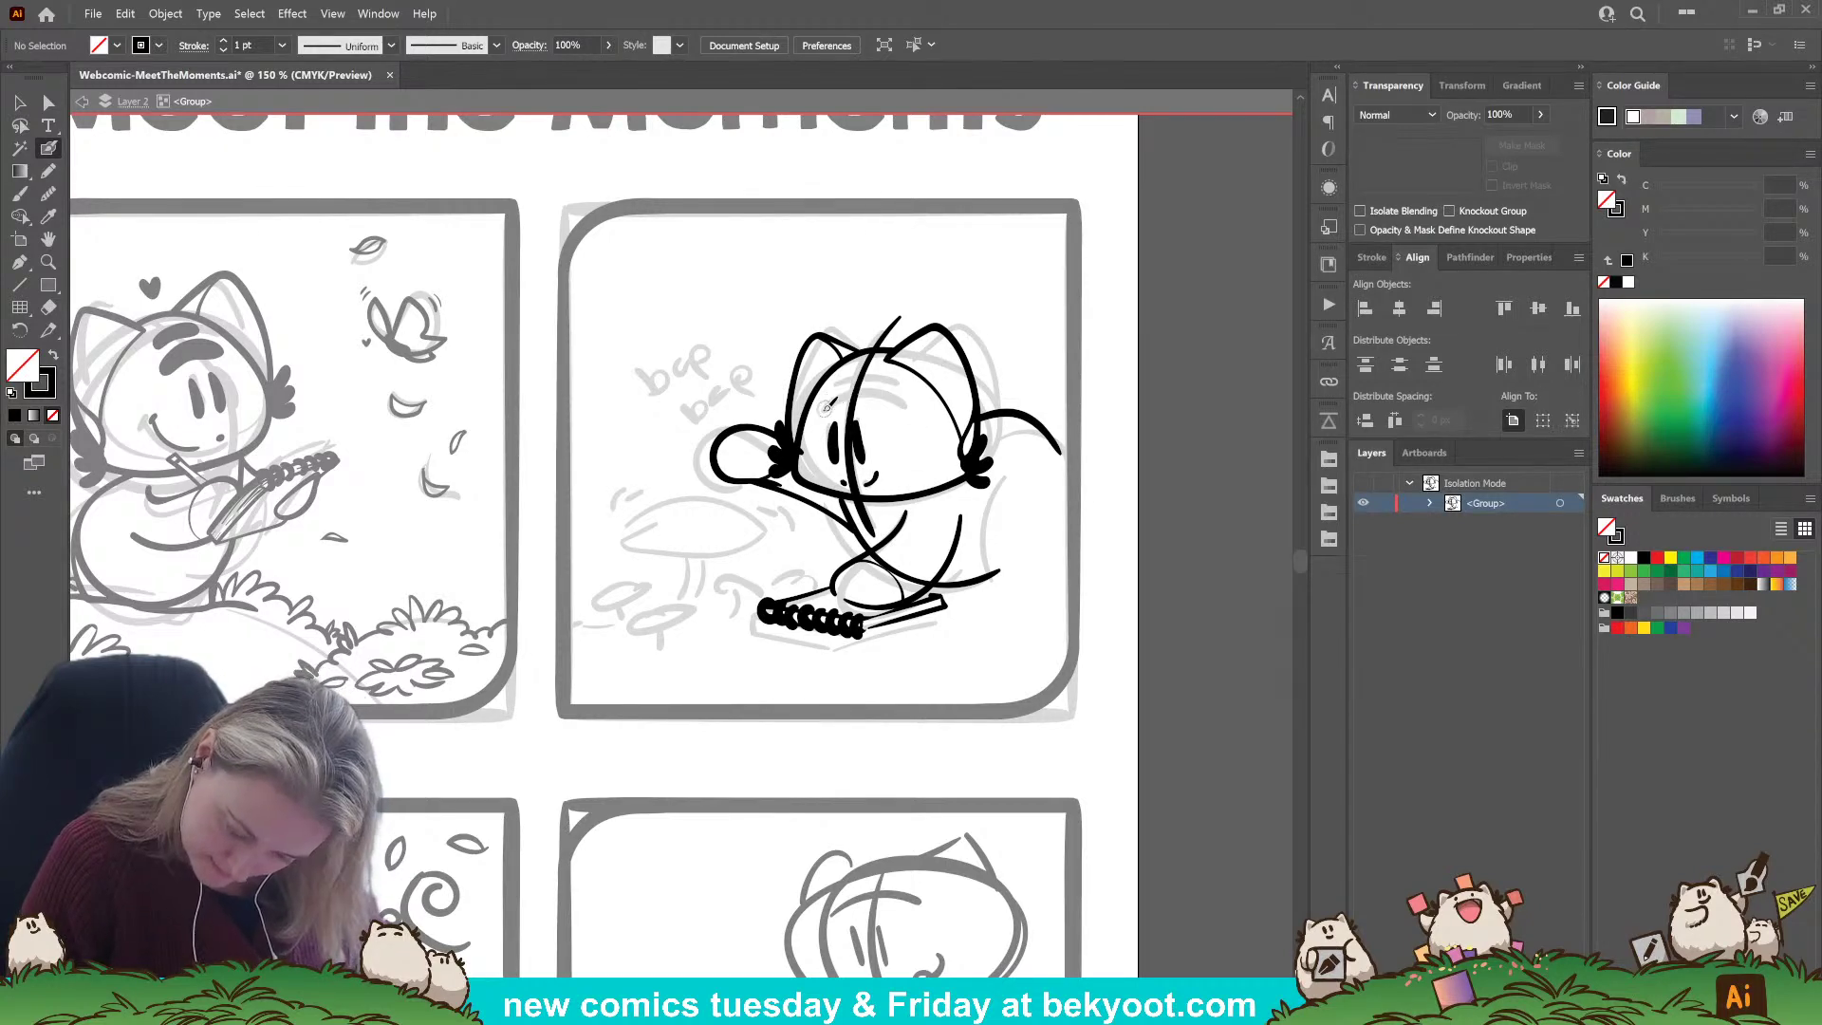
mouse_move(822, 408)
left_mouse_down()
mouse_move(884, 406)
mouse_move(866, 376)
mouse_move(888, 377)
left_mouse_up()
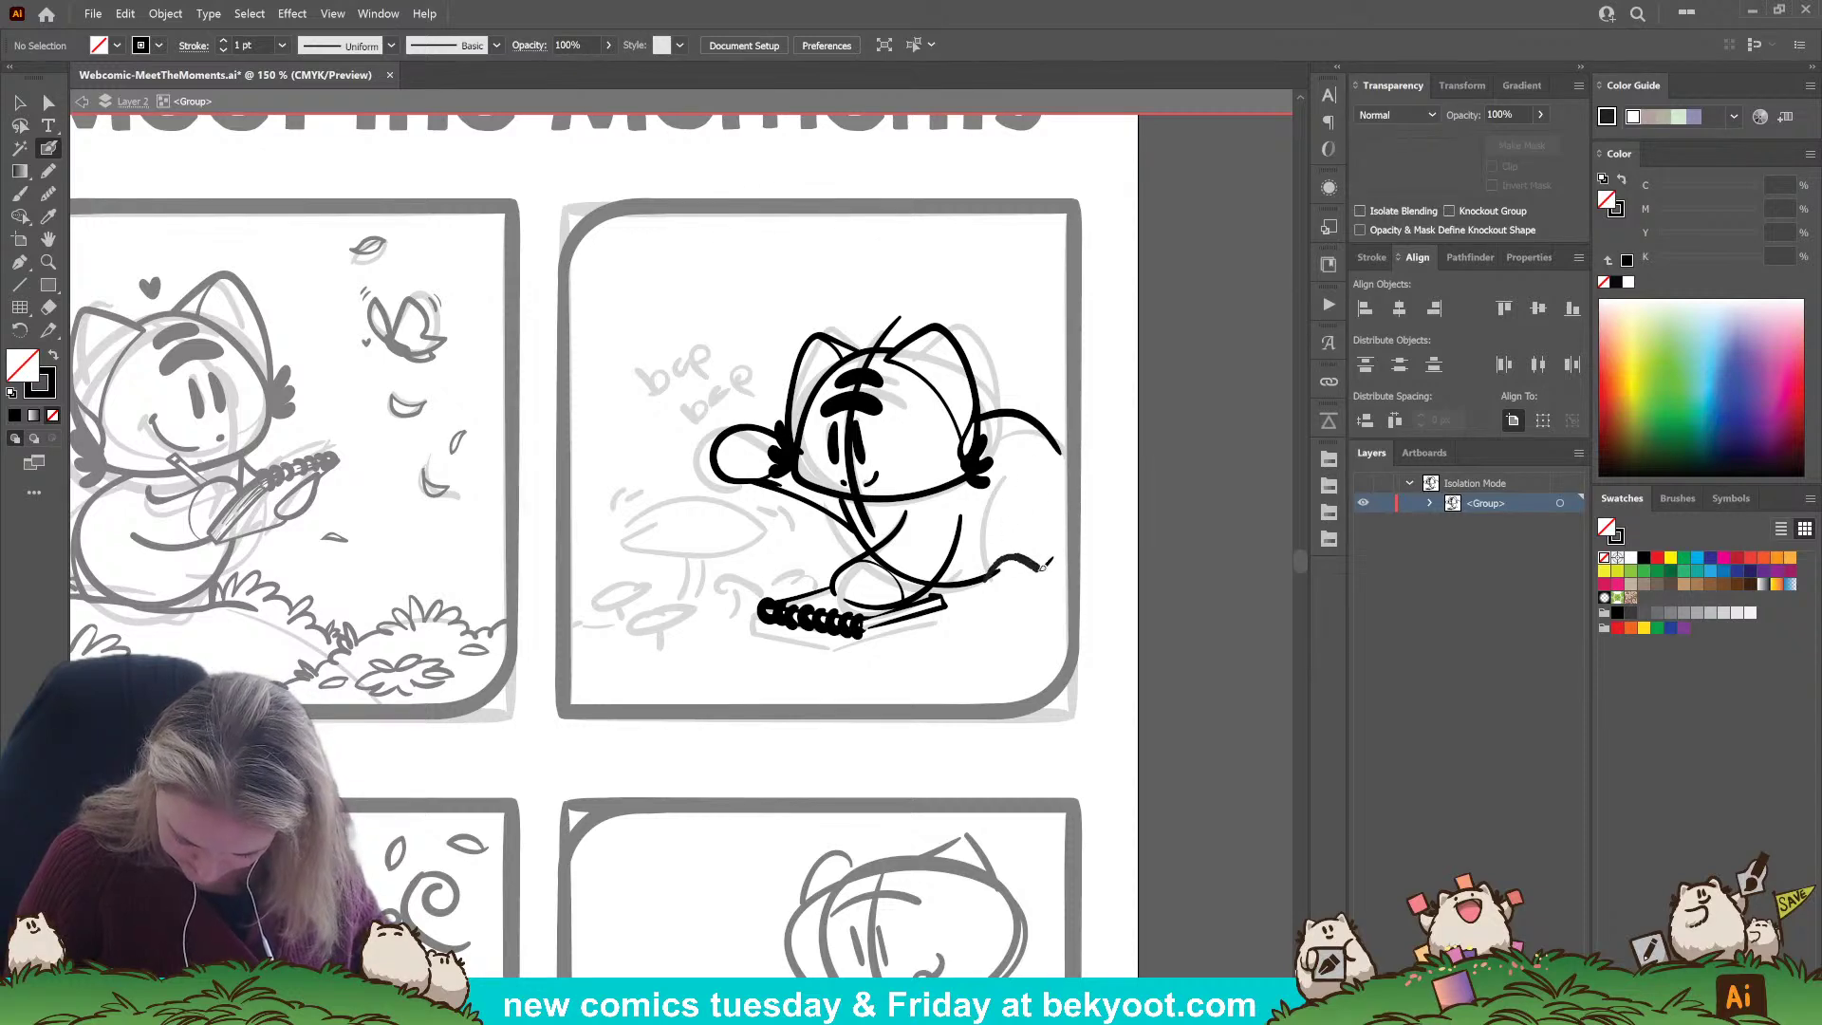
Ink the small foot curve at the rear end of the belly and the lower back line meeting it.
left_click_drag(1039, 576, 1043, 577)
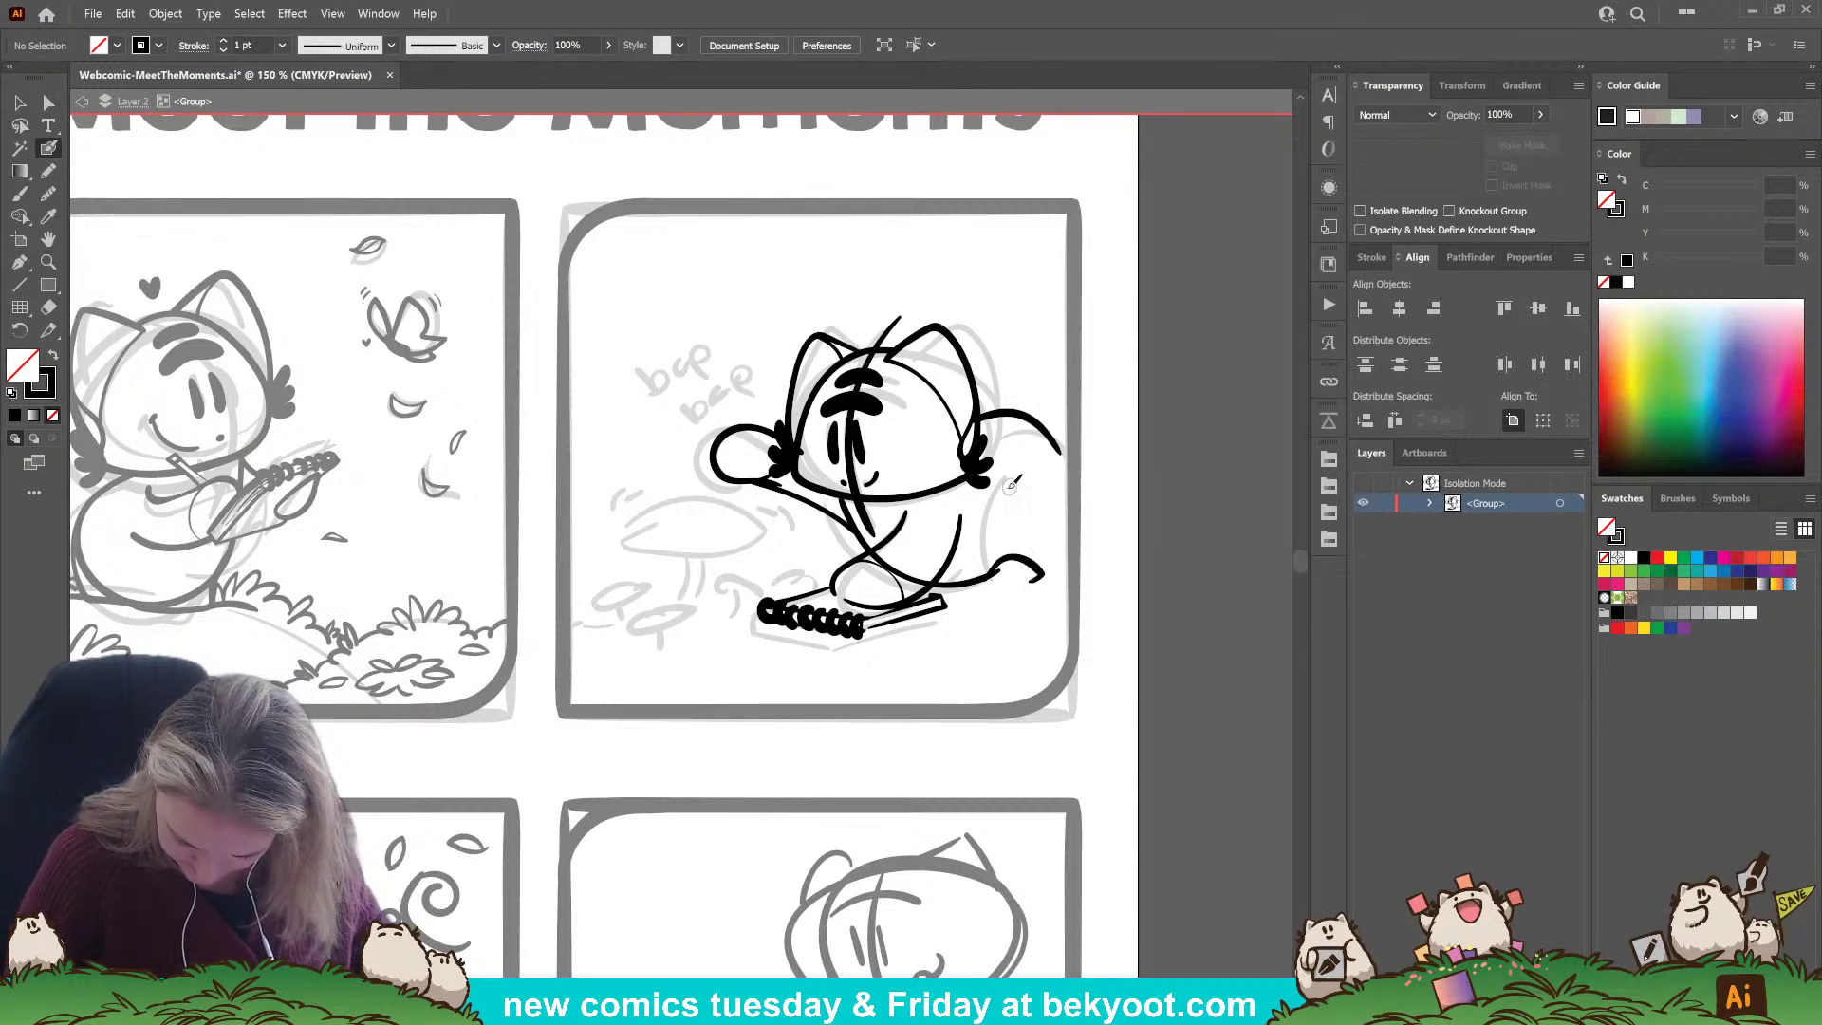
mouse_move(999, 485)
left_mouse_down()
mouse_move(1002, 563)
mouse_move(920, 582)
left_mouse_up()
left_click(959, 584, "ctrl")
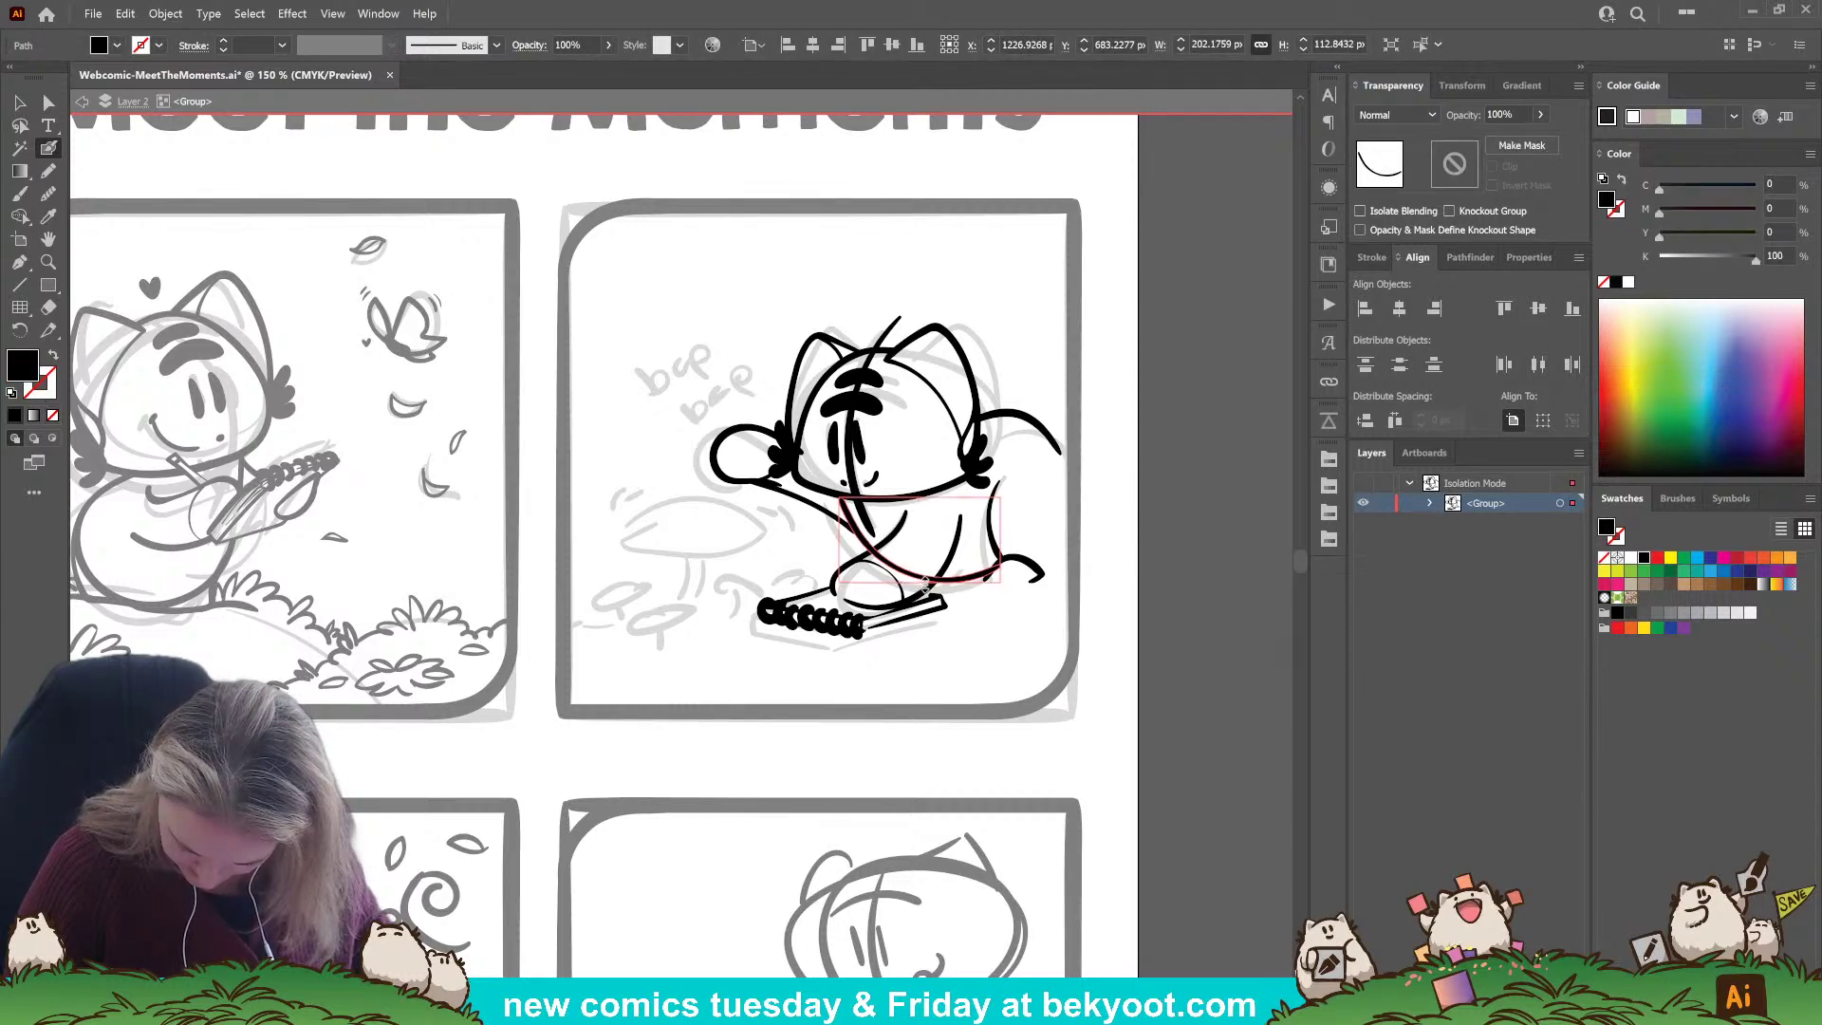
left_click(993, 621, "ctrl")
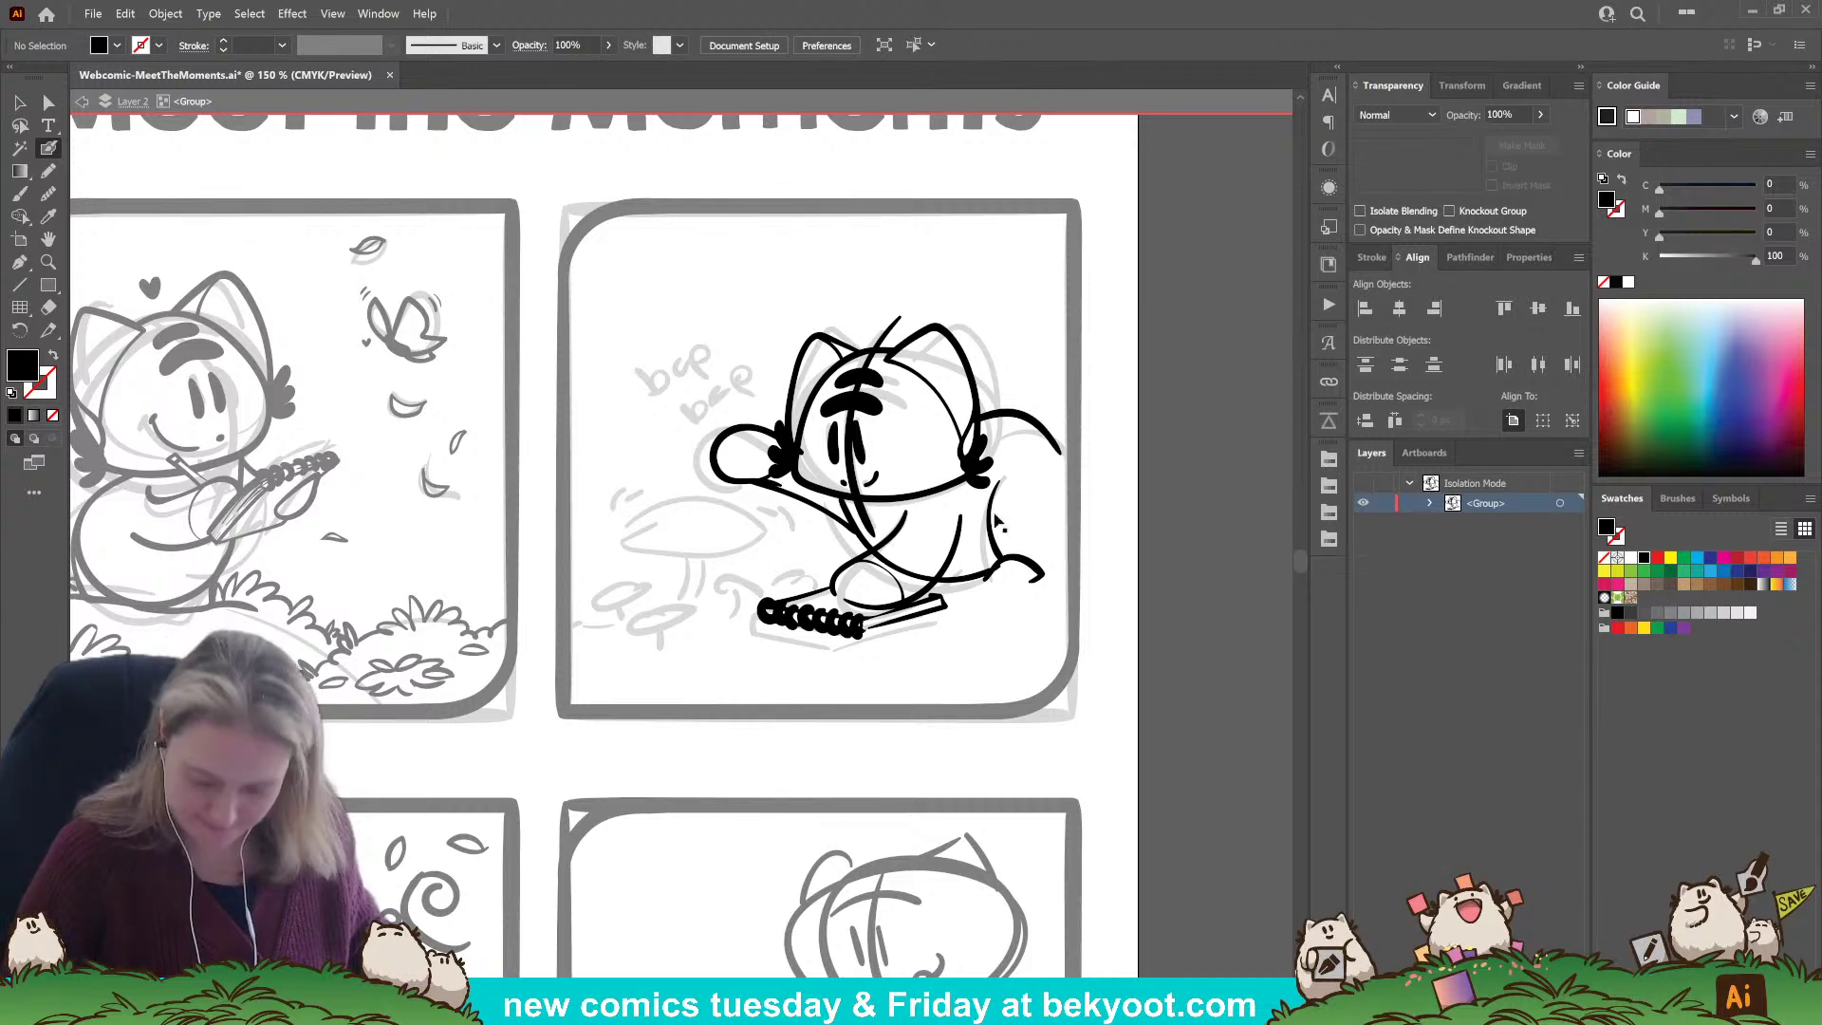
Ink the large mushroom's cap below the outstretched paw and add short motion marks on both sides.
left_click_drag(796, 691, 842, 679)
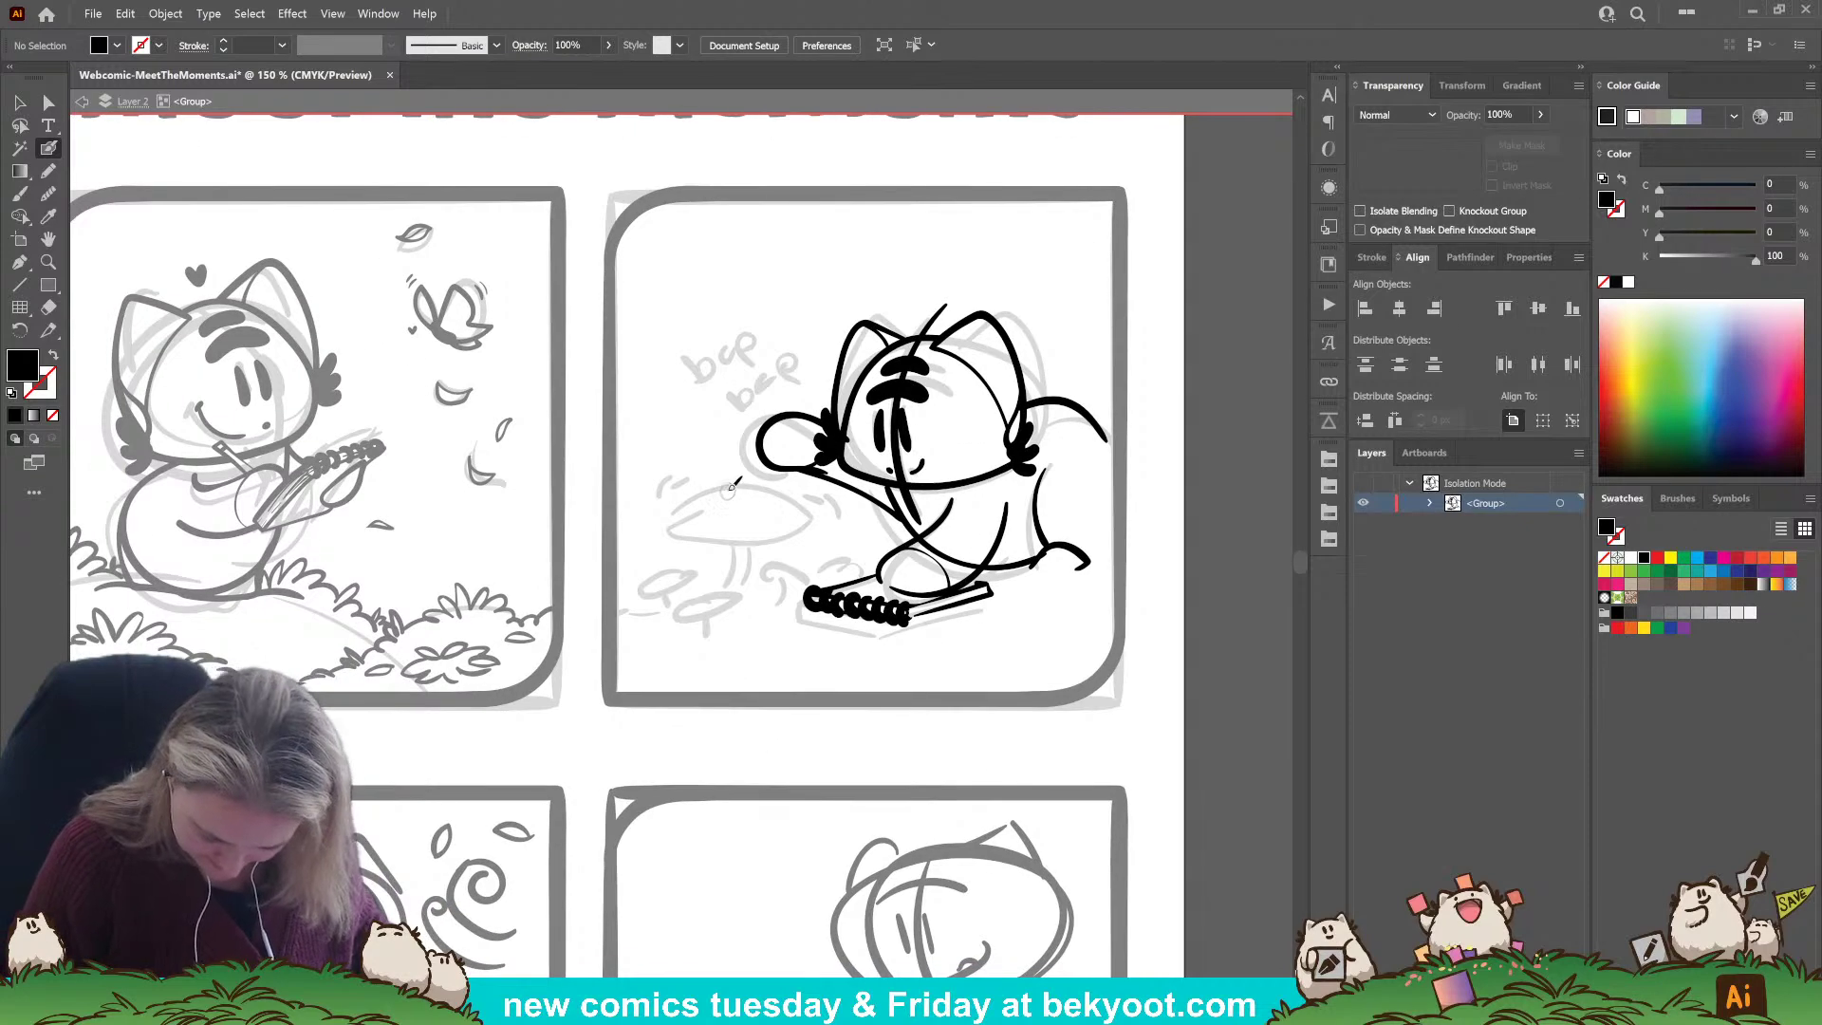
mouse_move(771, 491)
left_mouse_down()
mouse_move(729, 484)
mouse_move(698, 508)
mouse_move(760, 541)
mouse_move(807, 523)
left_mouse_up()
key("shift+x")
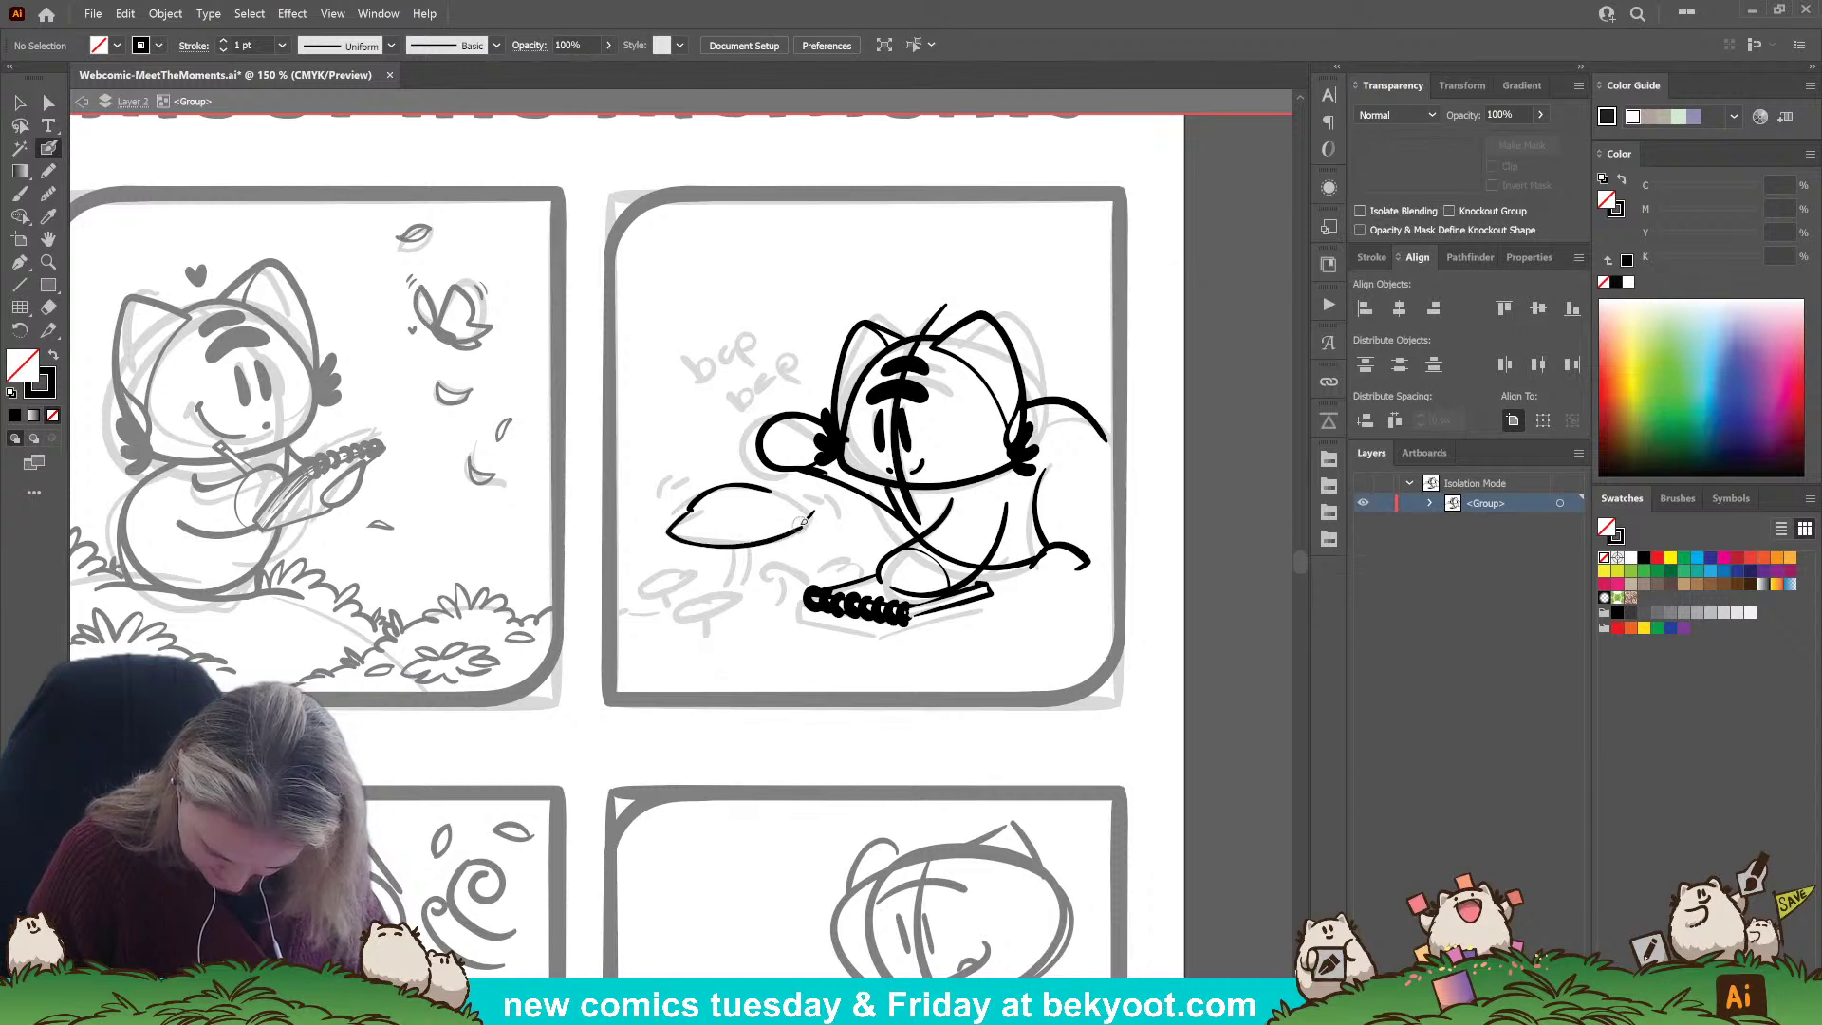
key("ctrl+z")
mouse_move(708, 495)
left_mouse_down()
mouse_move(694, 507)
mouse_move(740, 525)
mouse_move(811, 518)
left_mouse_up()
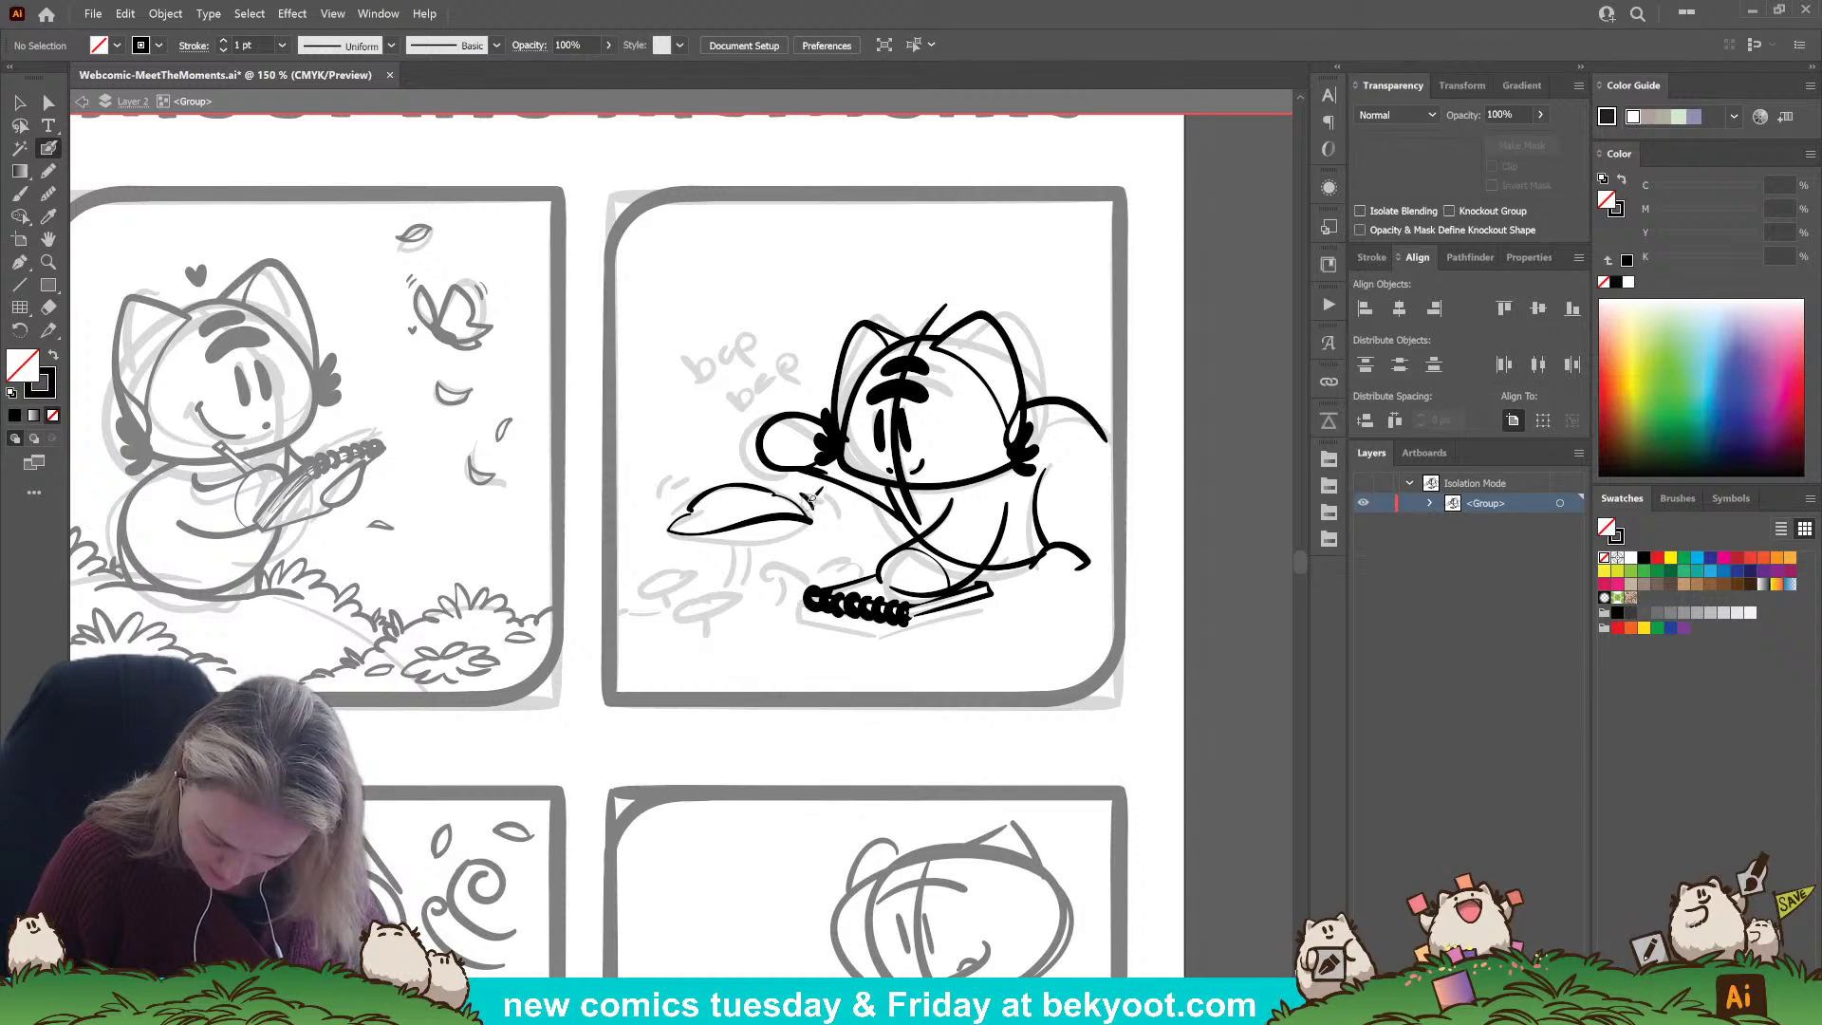
left_click_drag(806, 489, 816, 515)
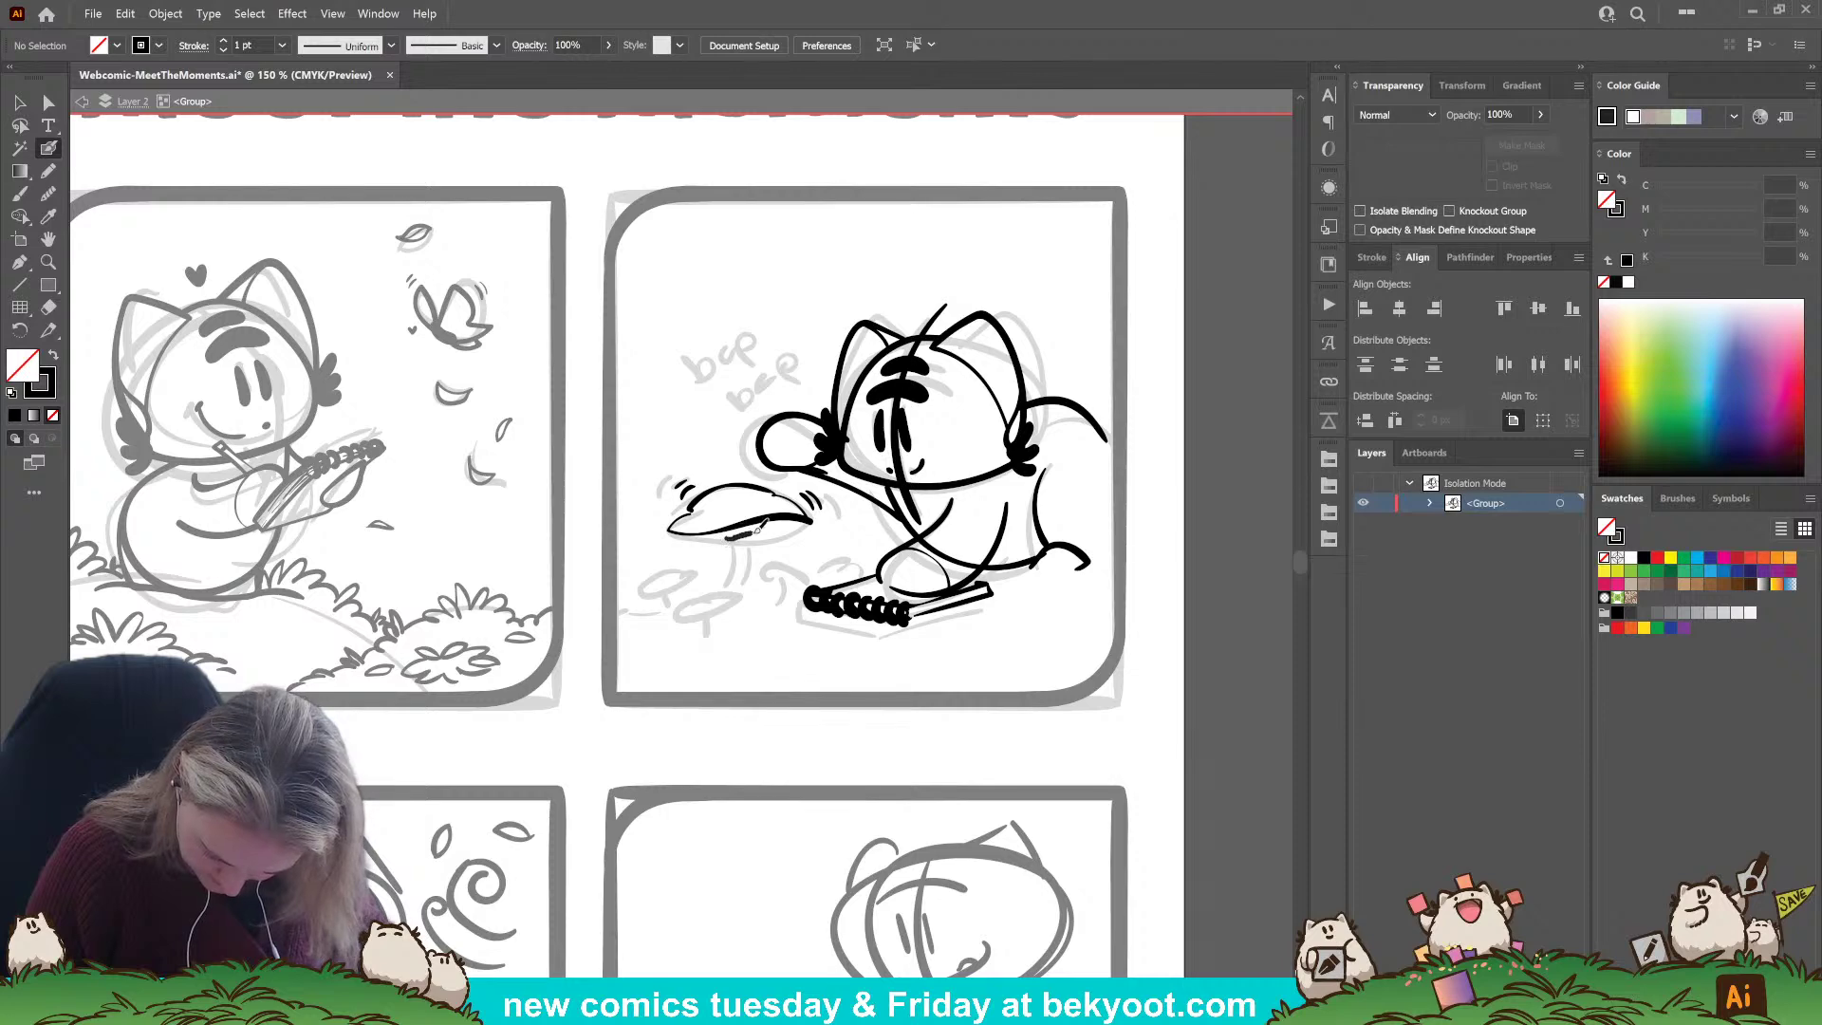
Ink the large mushroom's frilled collar, the cap's underside rim and the curved stem.
left_click_drag(756, 532, 760, 532)
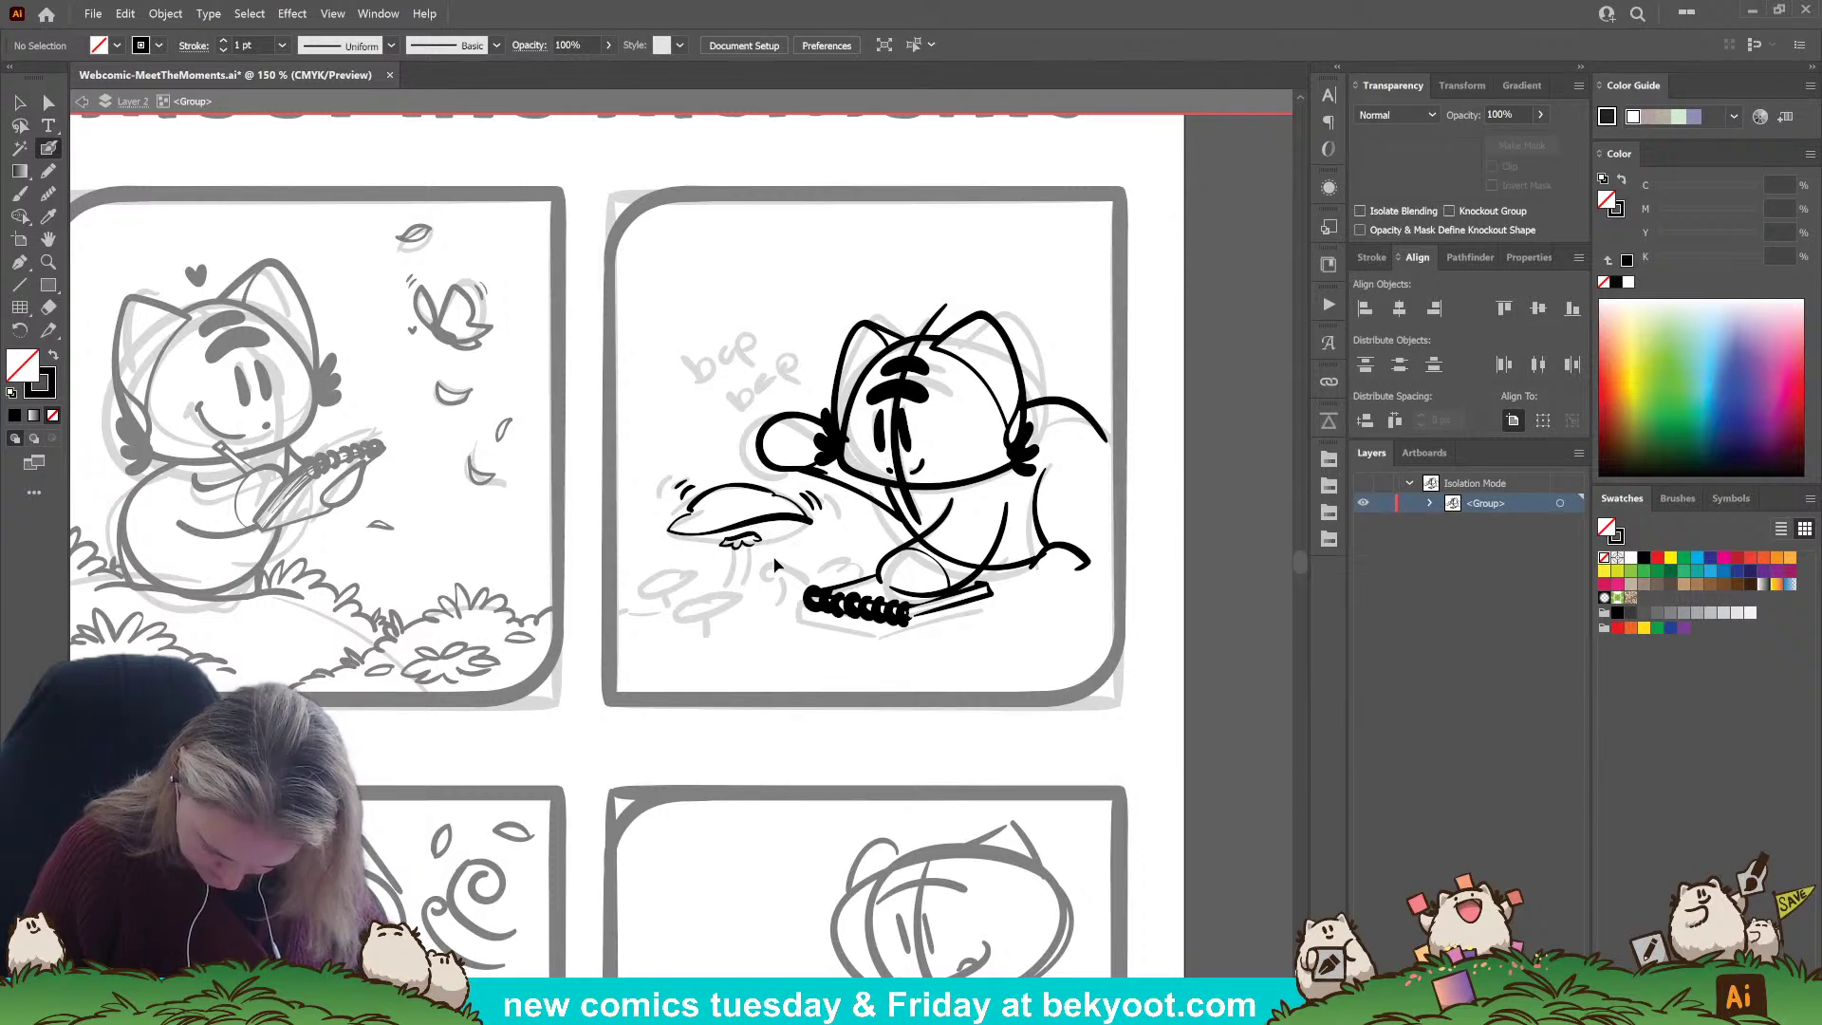
left_click_drag(669, 530, 690, 538)
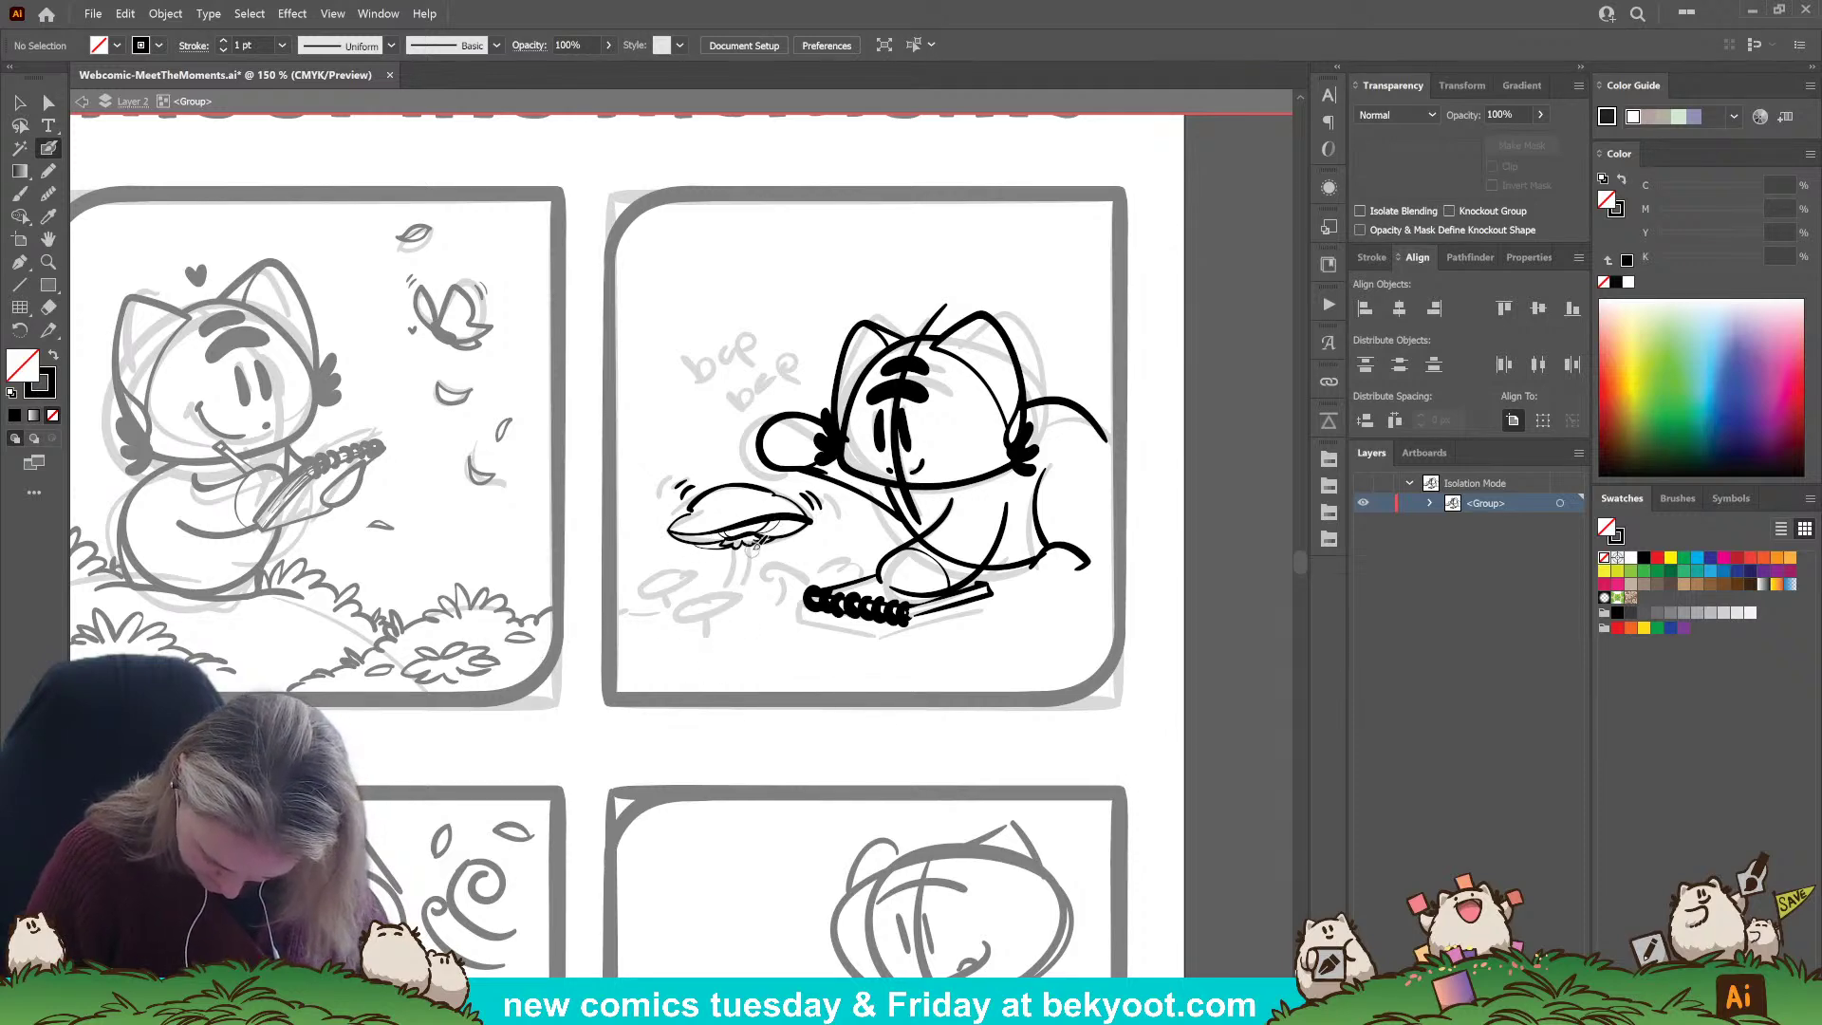
left_click_drag(755, 545, 738, 583)
key("ctrl+z")
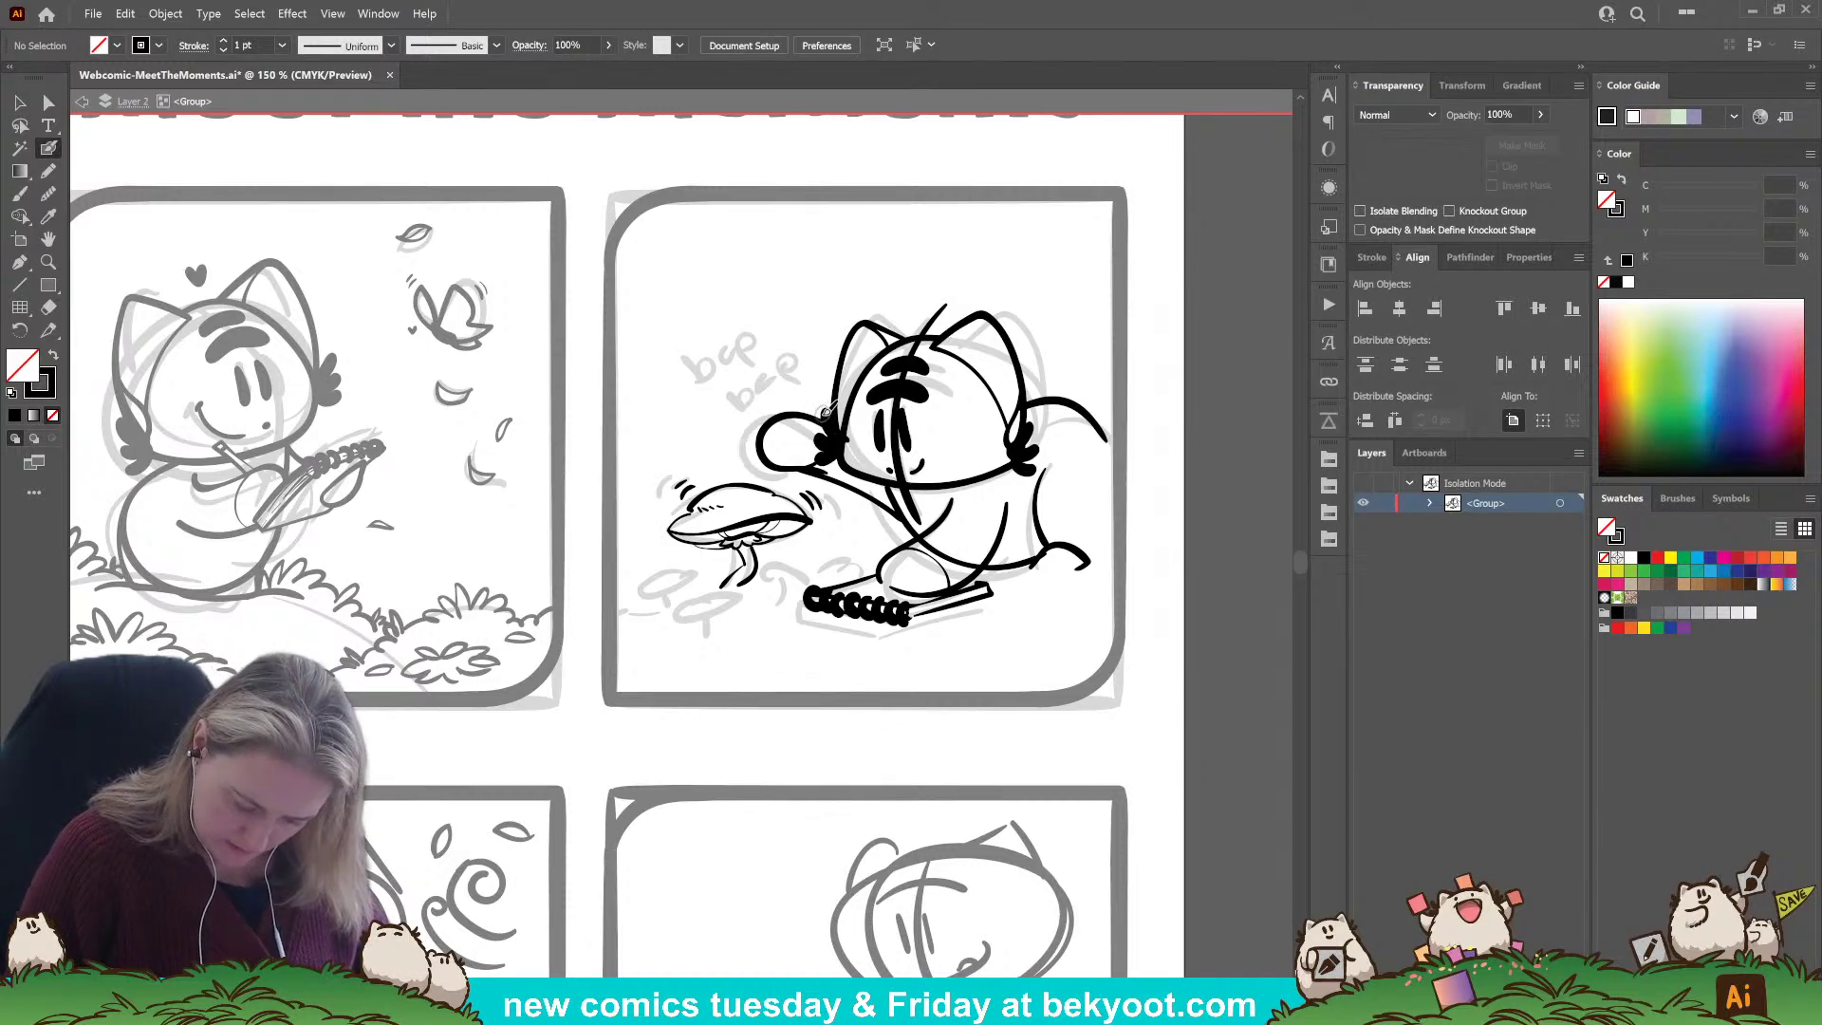
Ink two small mushrooms in front of the large one and try a third beside the notebook.
left_click_drag(730, 652, 744, 640)
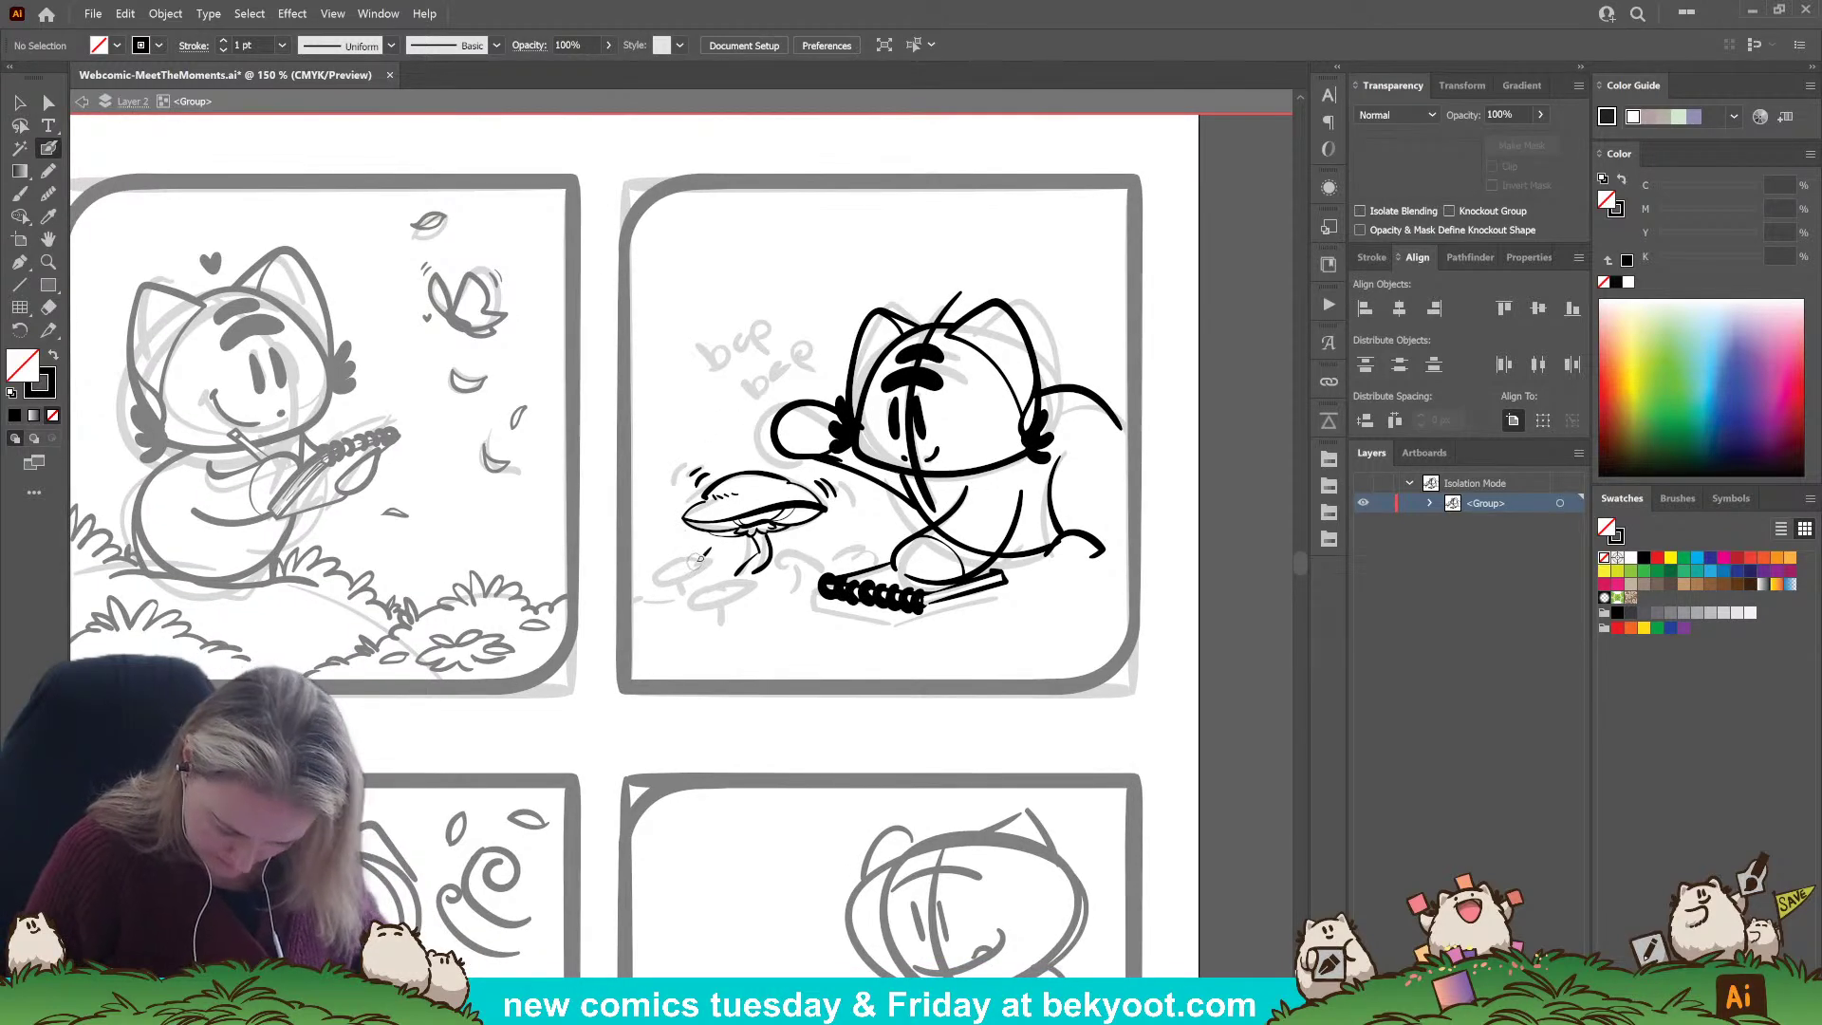
mouse_move(703, 559)
left_mouse_down()
mouse_move(653, 578)
mouse_move(675, 576)
left_mouse_up()
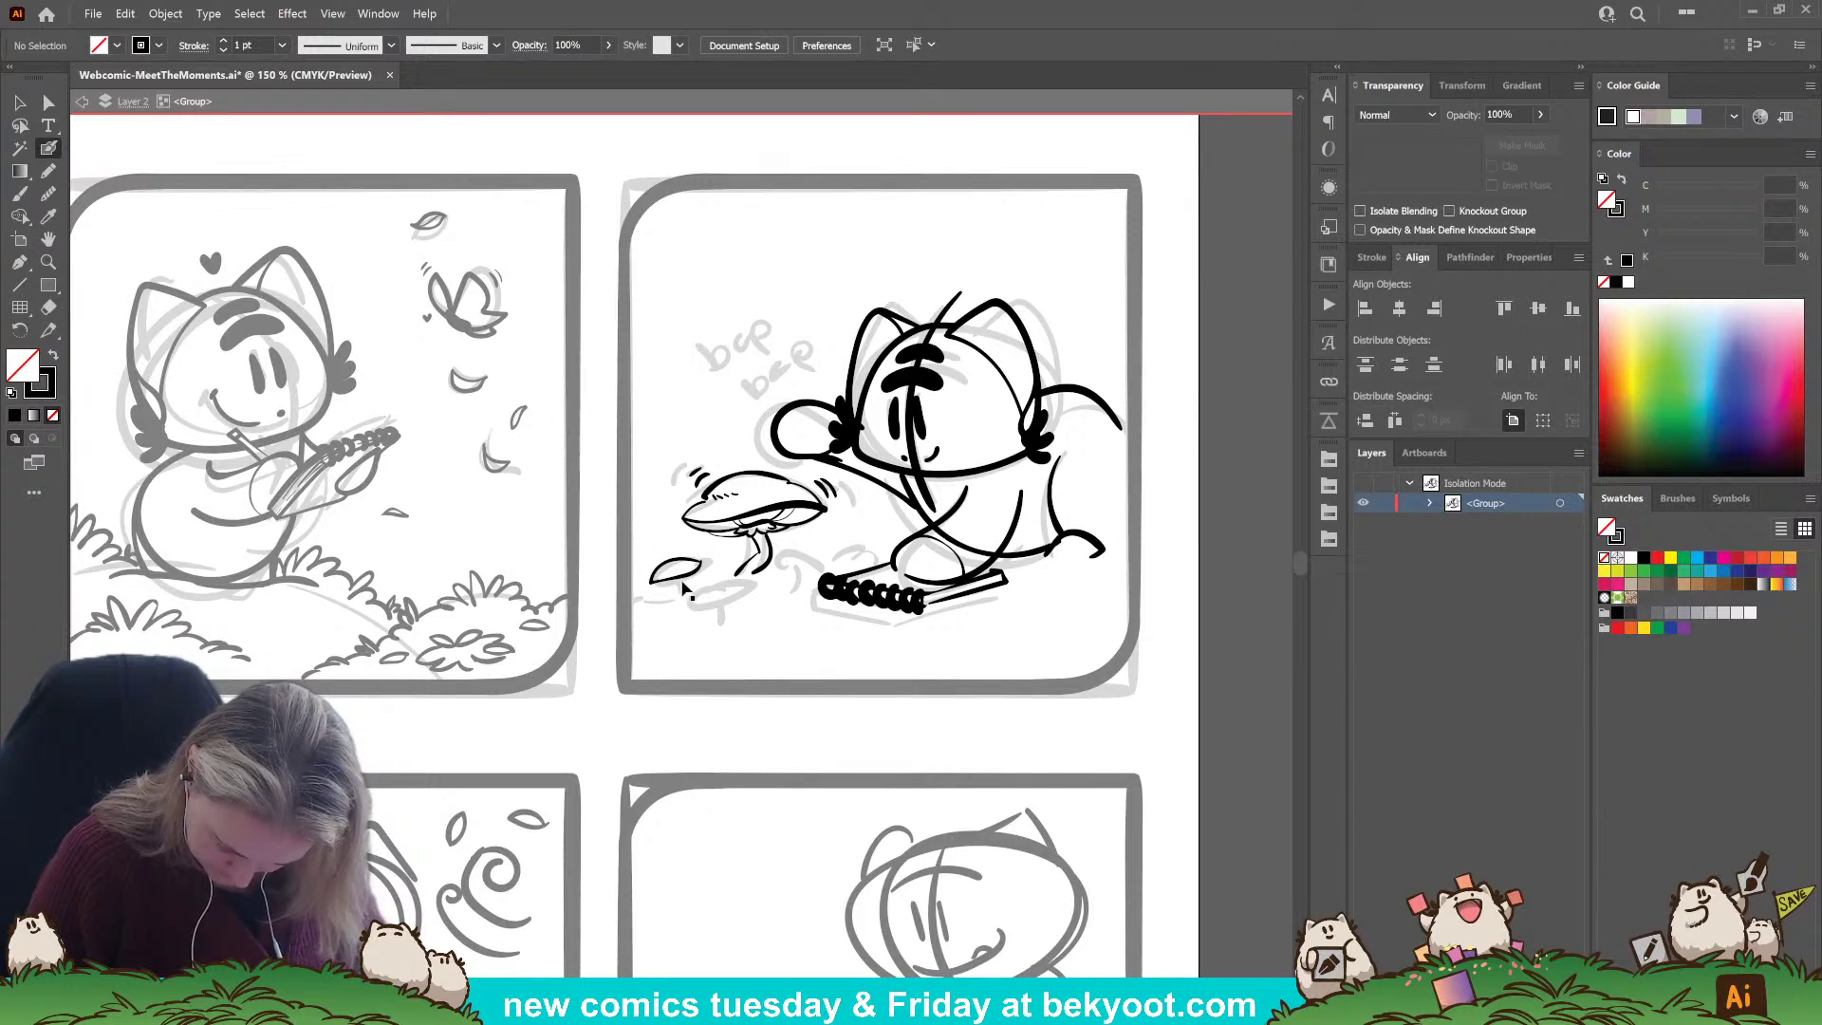
mouse_move(668, 582)
left_mouse_down()
mouse_move(686, 577)
mouse_move(685, 601)
mouse_move(765, 599)
mouse_move(710, 594)
left_mouse_up()
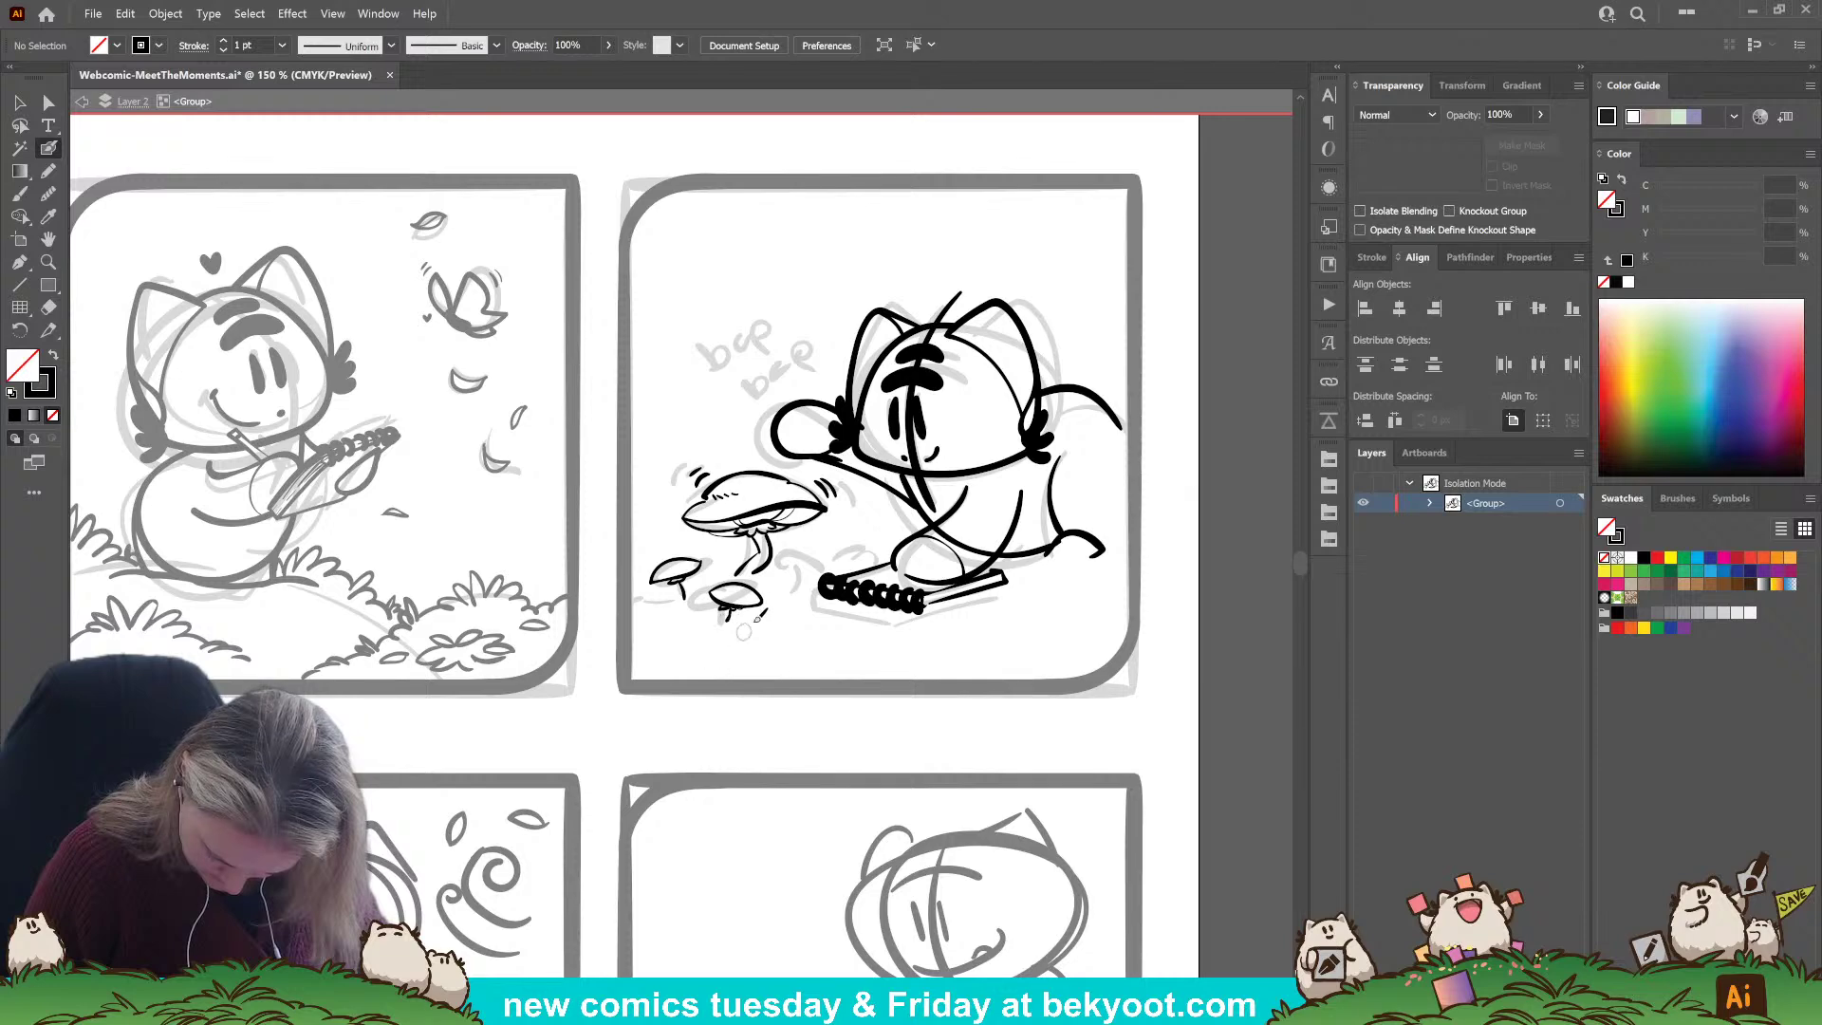
mouse_move(815, 560)
left_mouse_down()
mouse_move(804, 572)
mouse_move(817, 555)
mouse_move(791, 562)
mouse_move(815, 570)
left_mouse_up()
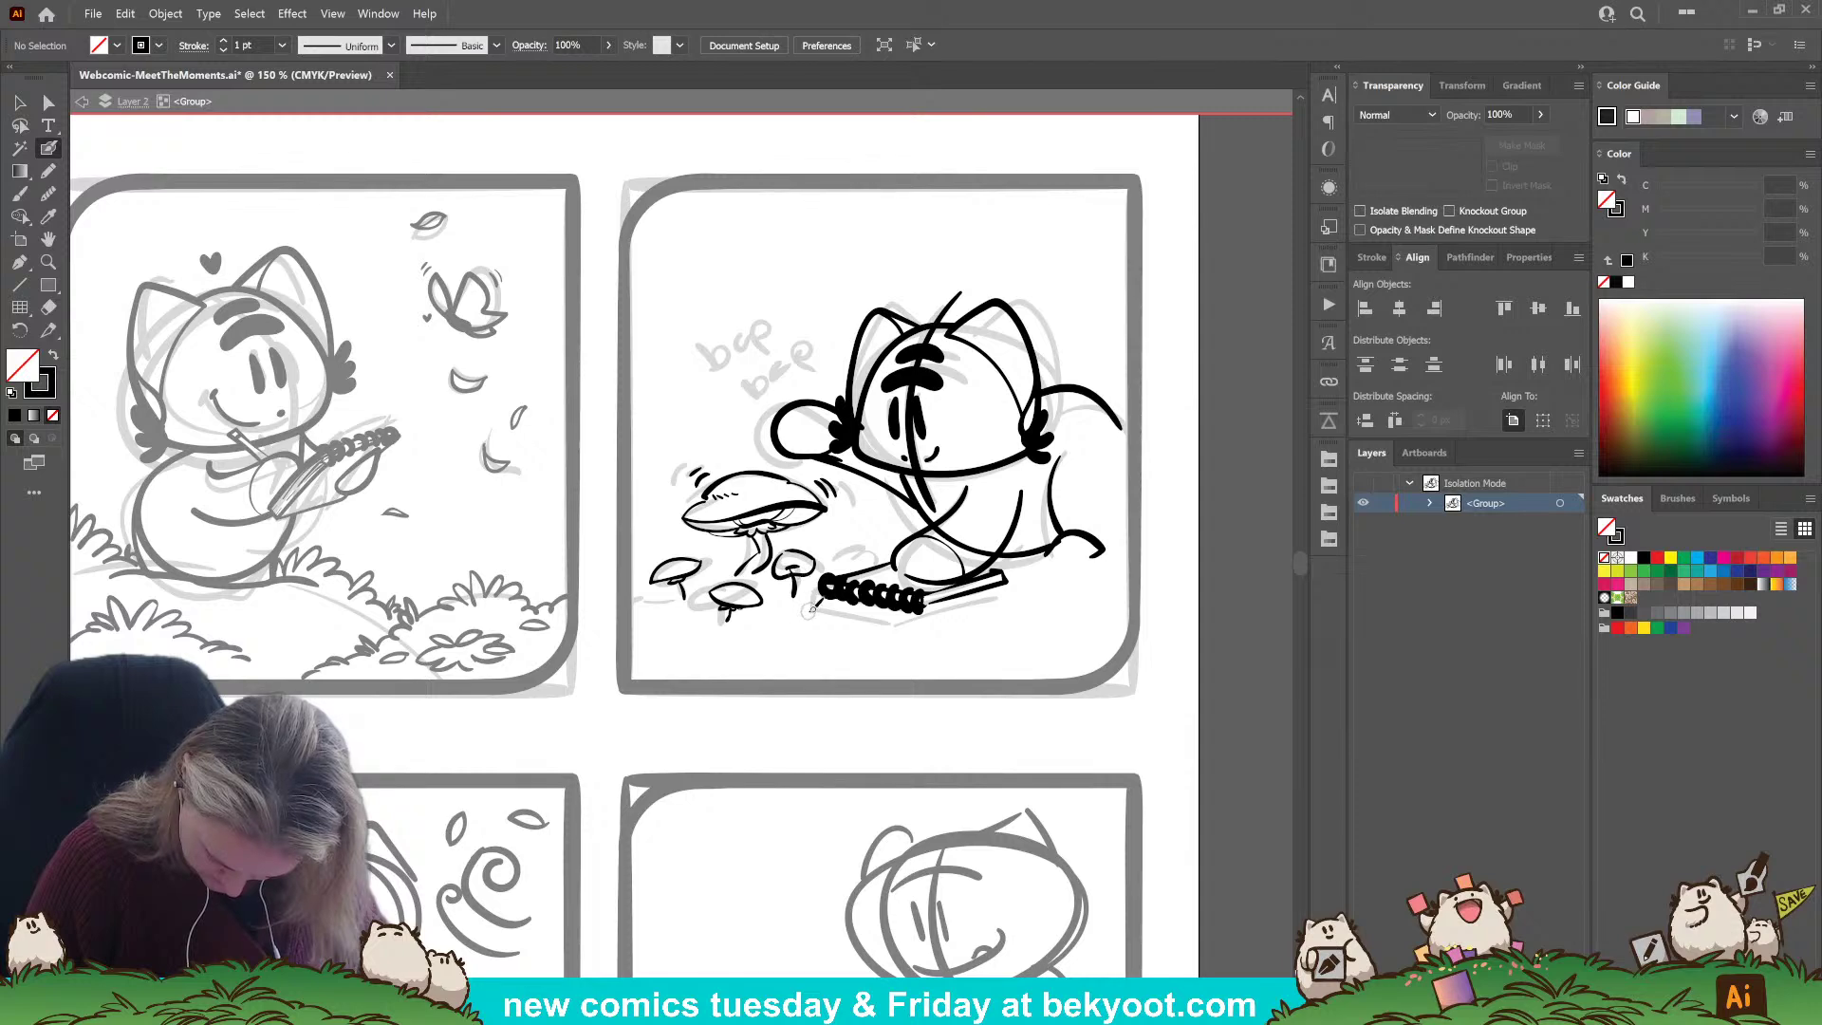
key("ctrl+z")
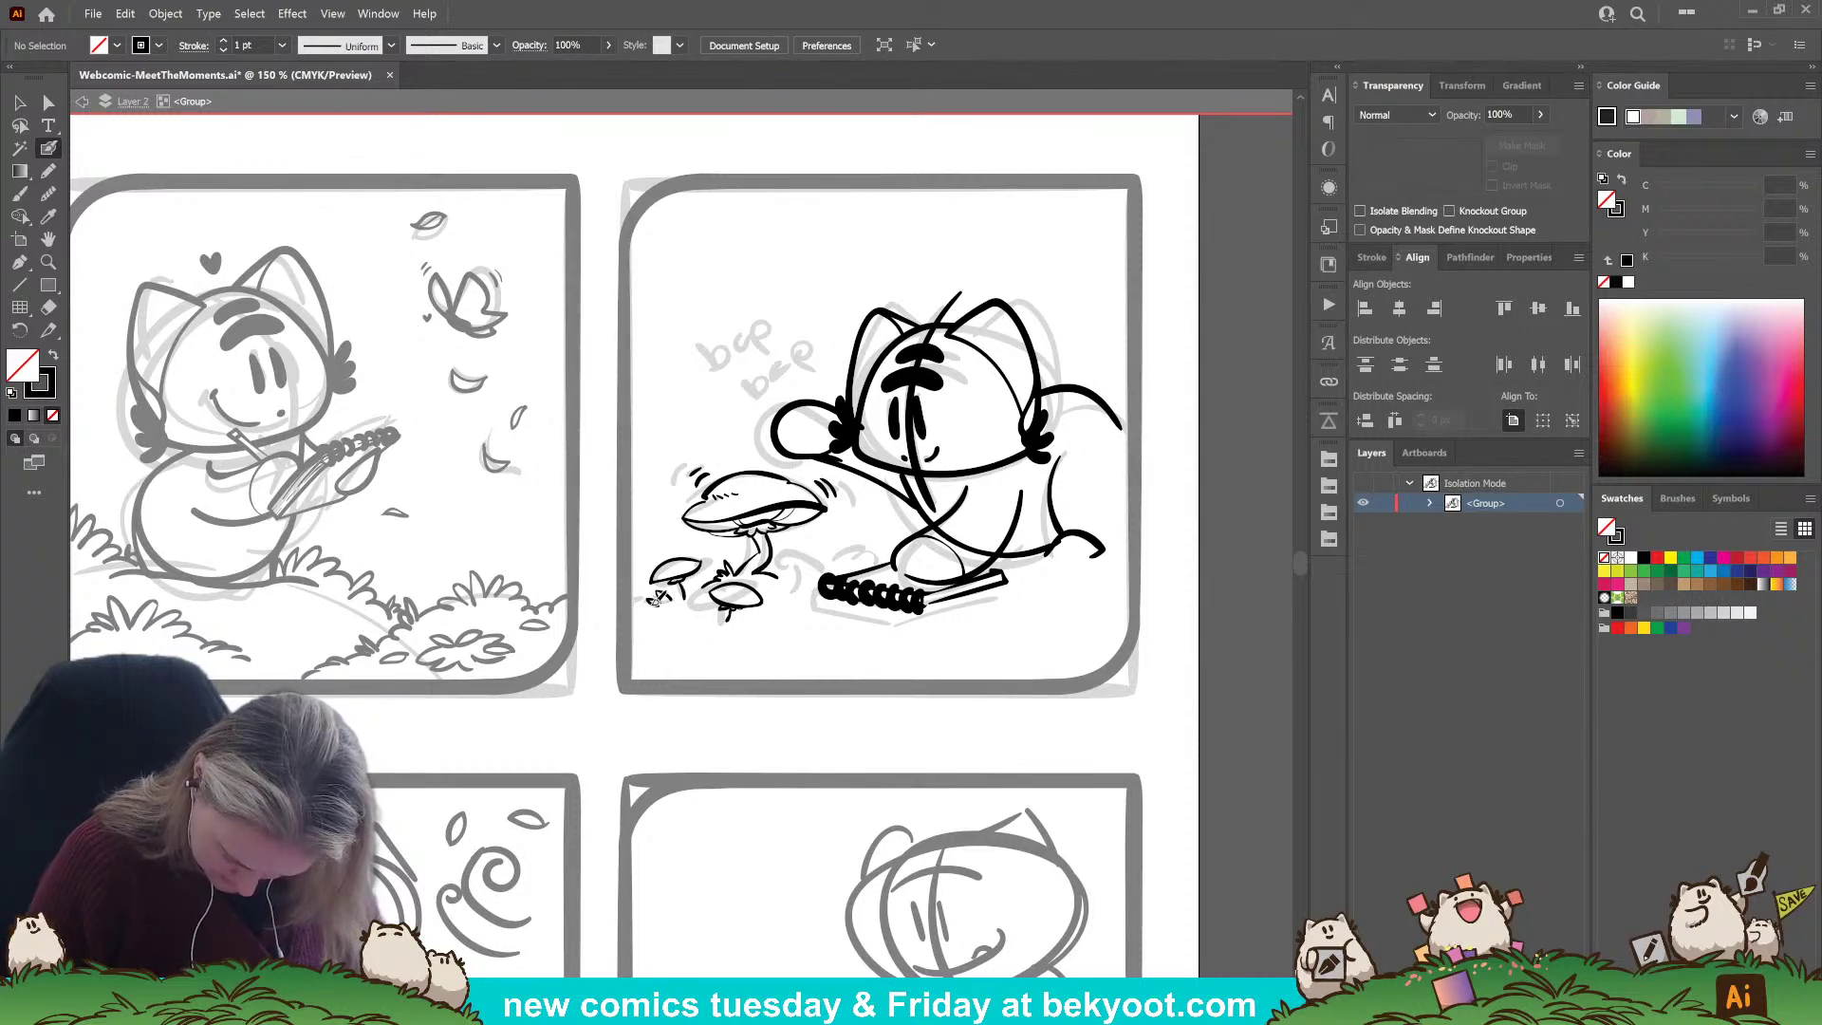
Ink grass tufts and ground lines around the mushrooms and beside the notebook.
left_click_drag(669, 593, 621, 617)
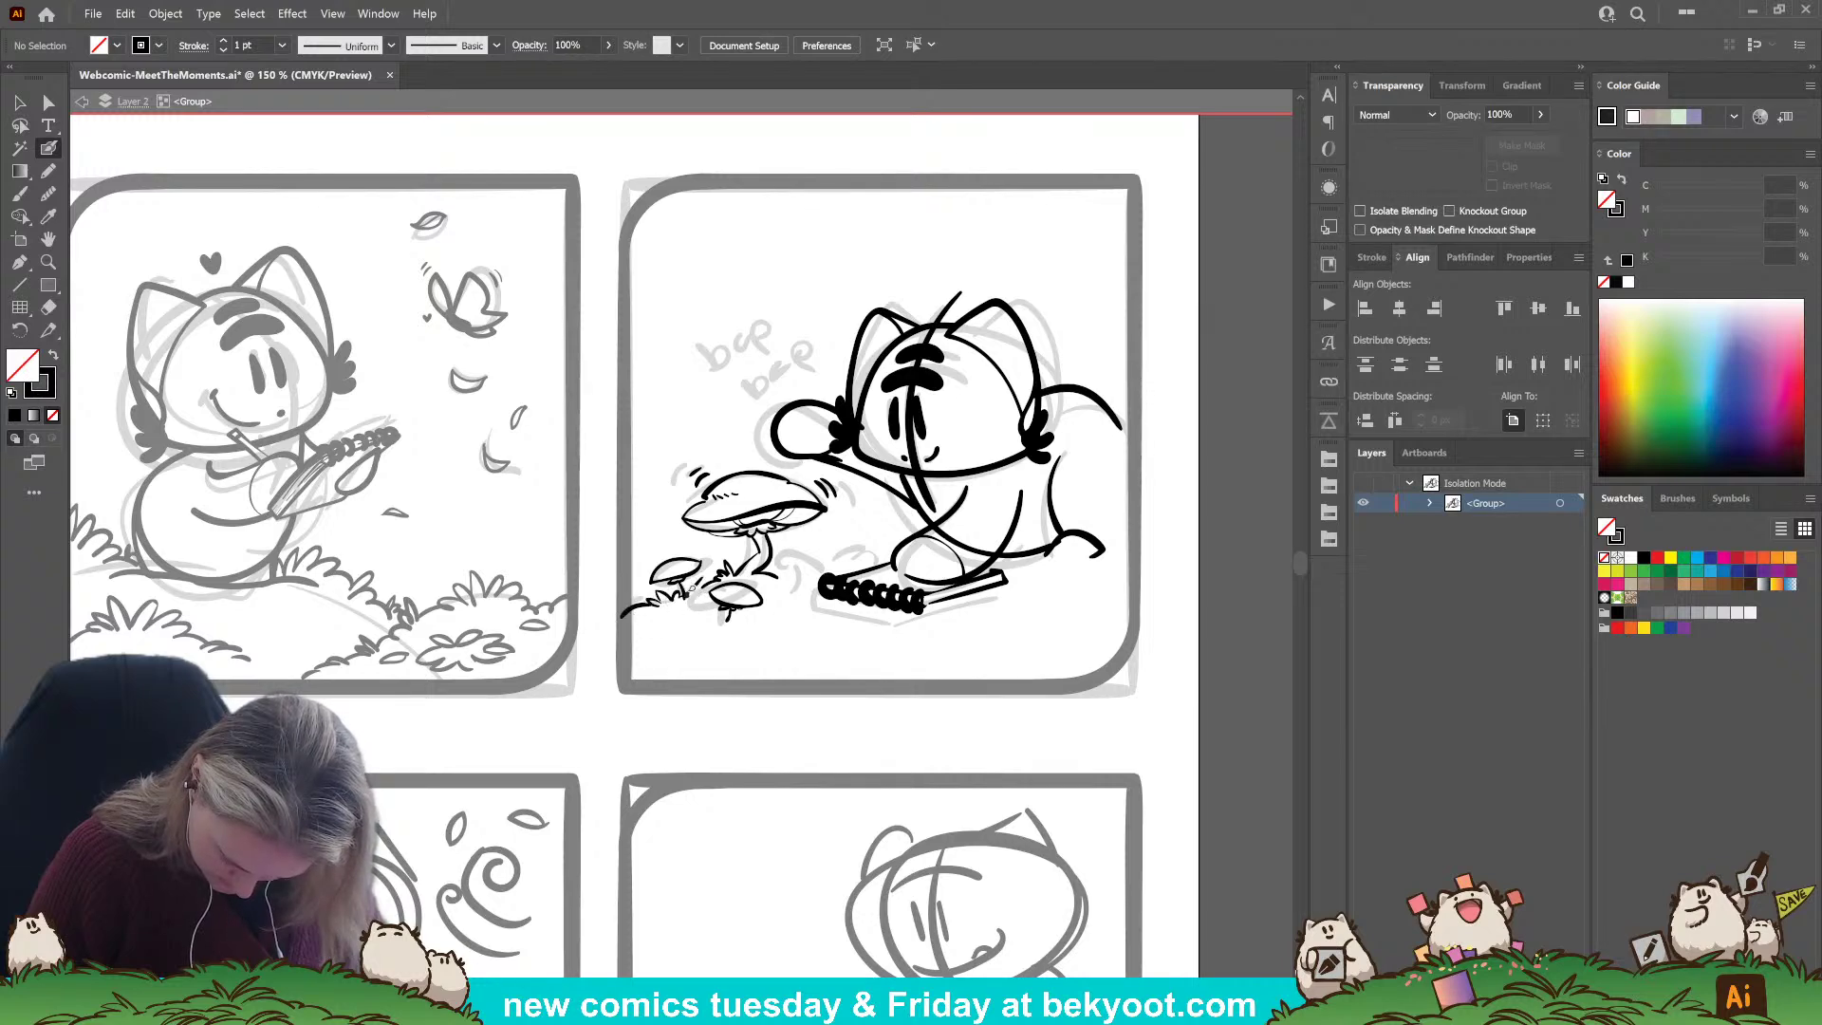
mouse_move(784, 583)
left_mouse_down()
mouse_move(721, 596)
mouse_move(737, 622)
left_mouse_up()
mouse_move(857, 618)
left_mouse_down()
mouse_move(921, 613)
mouse_move(992, 570)
left_mouse_up()
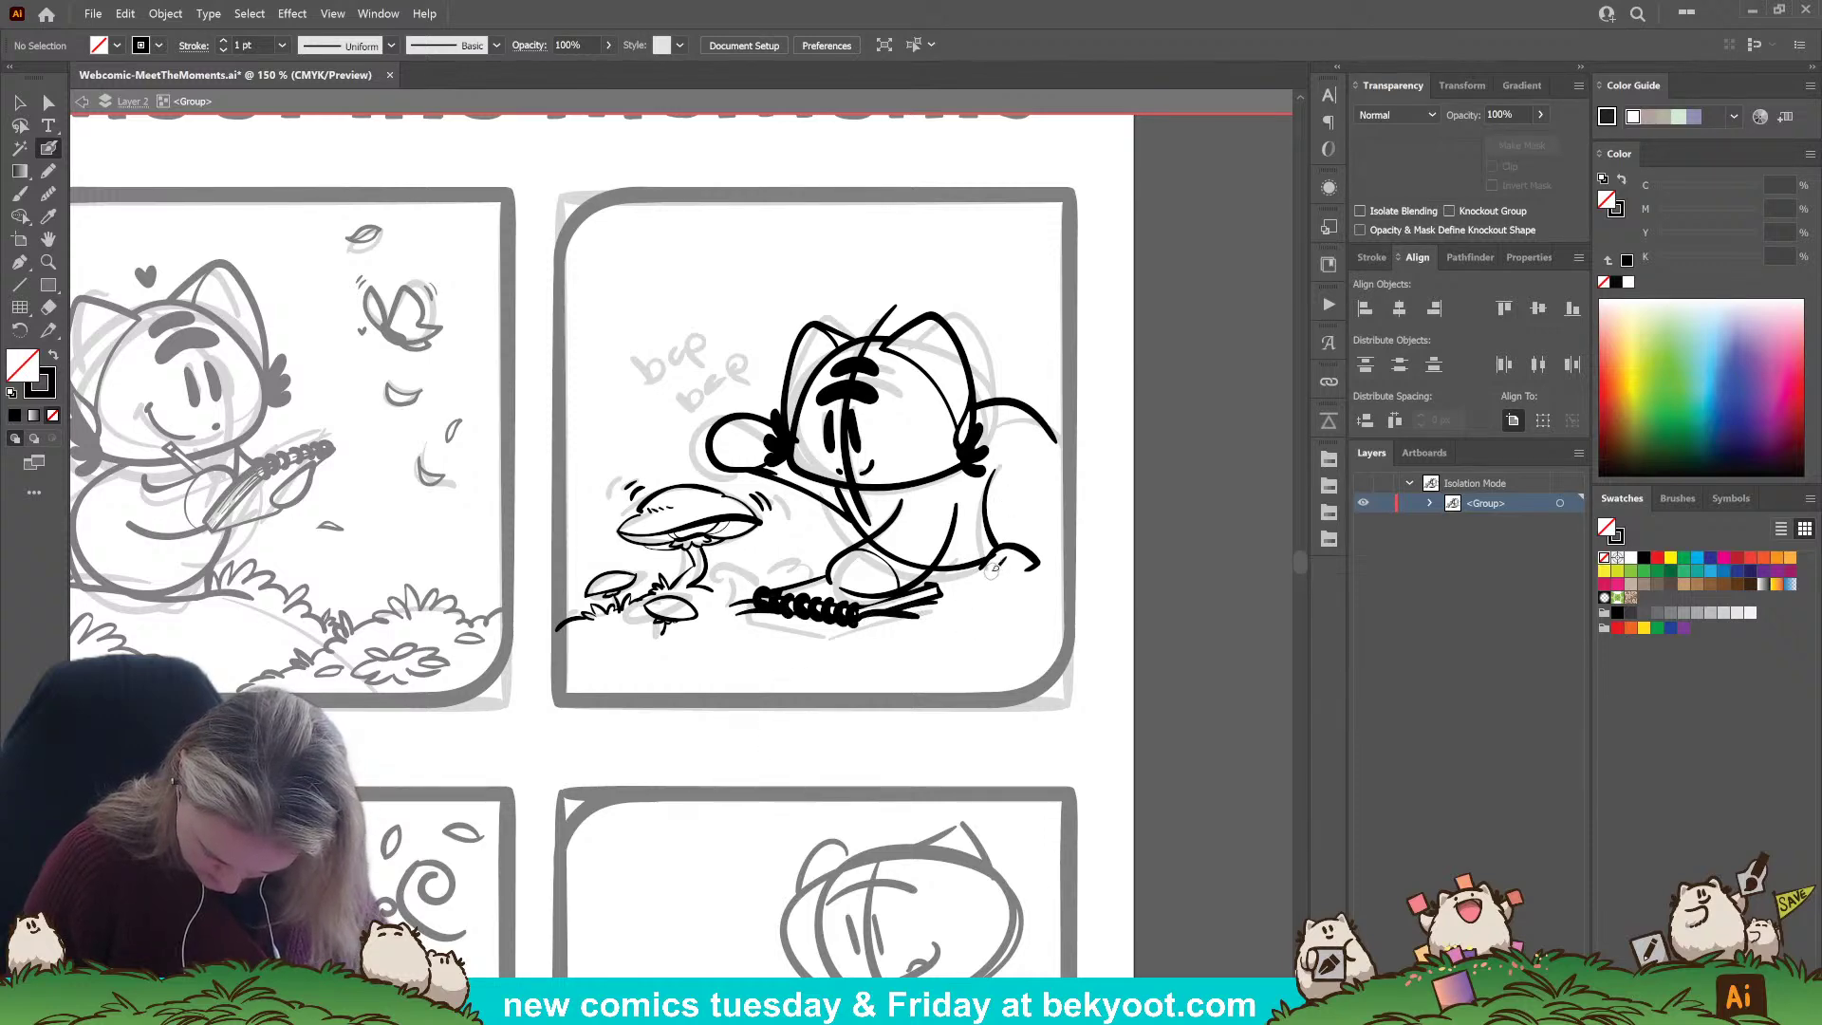
Ink a third small mushroom between the large mushroom and the notebook, and adjust its cap outline.
mouse_move(733, 591)
left_mouse_down()
mouse_move(729, 574)
mouse_move(745, 553)
mouse_move(763, 563)
mouse_move(718, 566)
mouse_move(747, 552)
mouse_move(737, 599)
left_mouse_up()
left_click(737, 597, "ctrl")
left_click(787, 539, "ctrl")
left_click(763, 566, "ctrl")
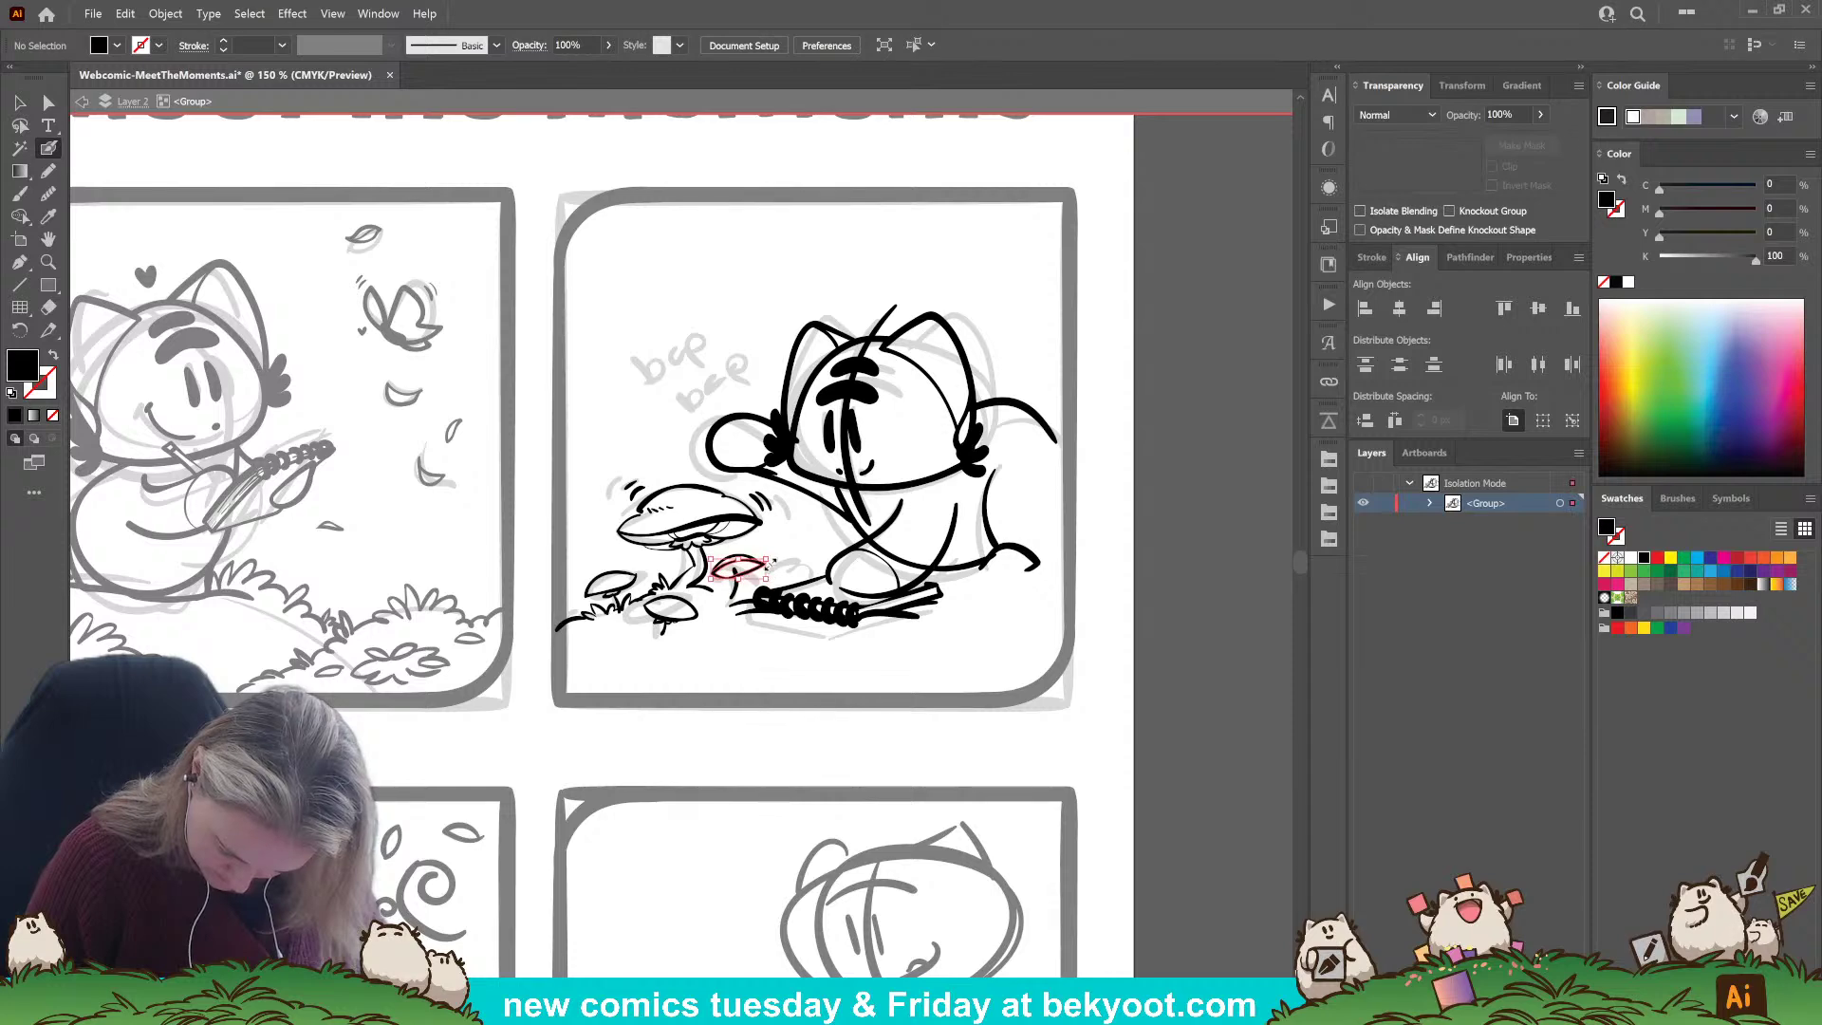
left_click(776, 553, "ctrl")
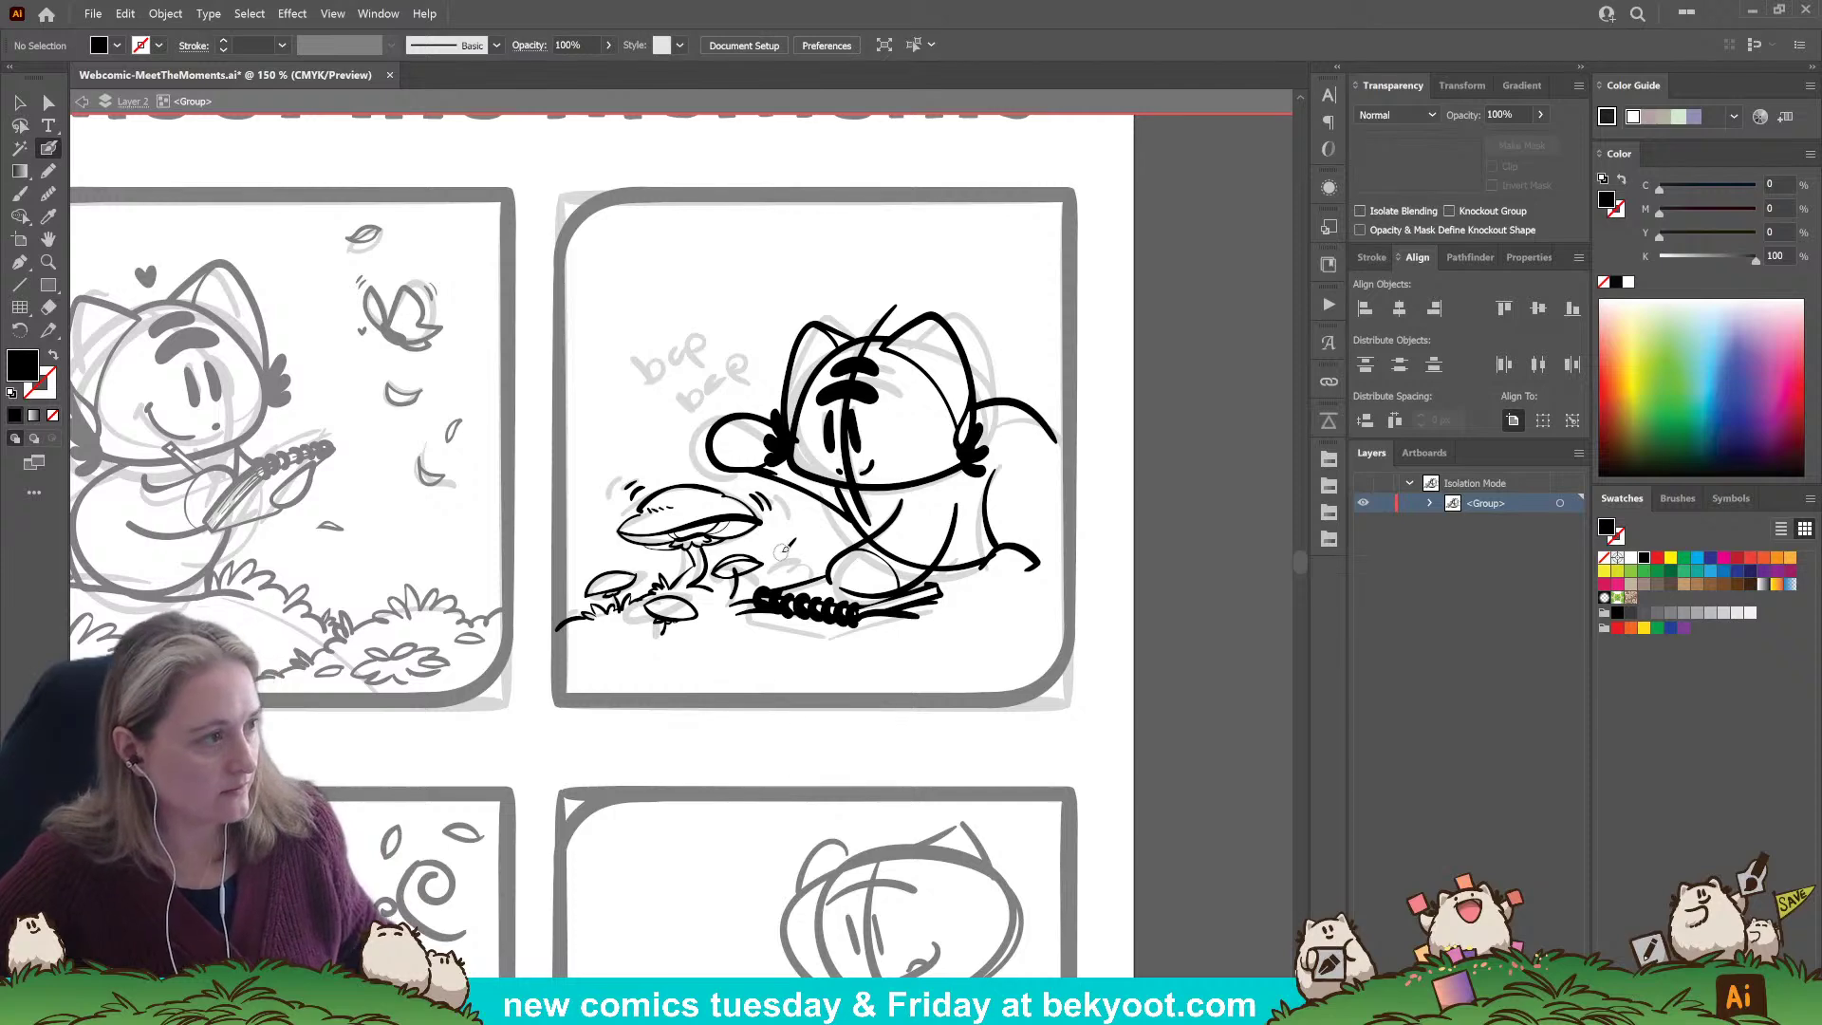
Ink thin gill lines under the cap of the small mushroom beside the notebook.
scroll(740, 598, "up", 4)
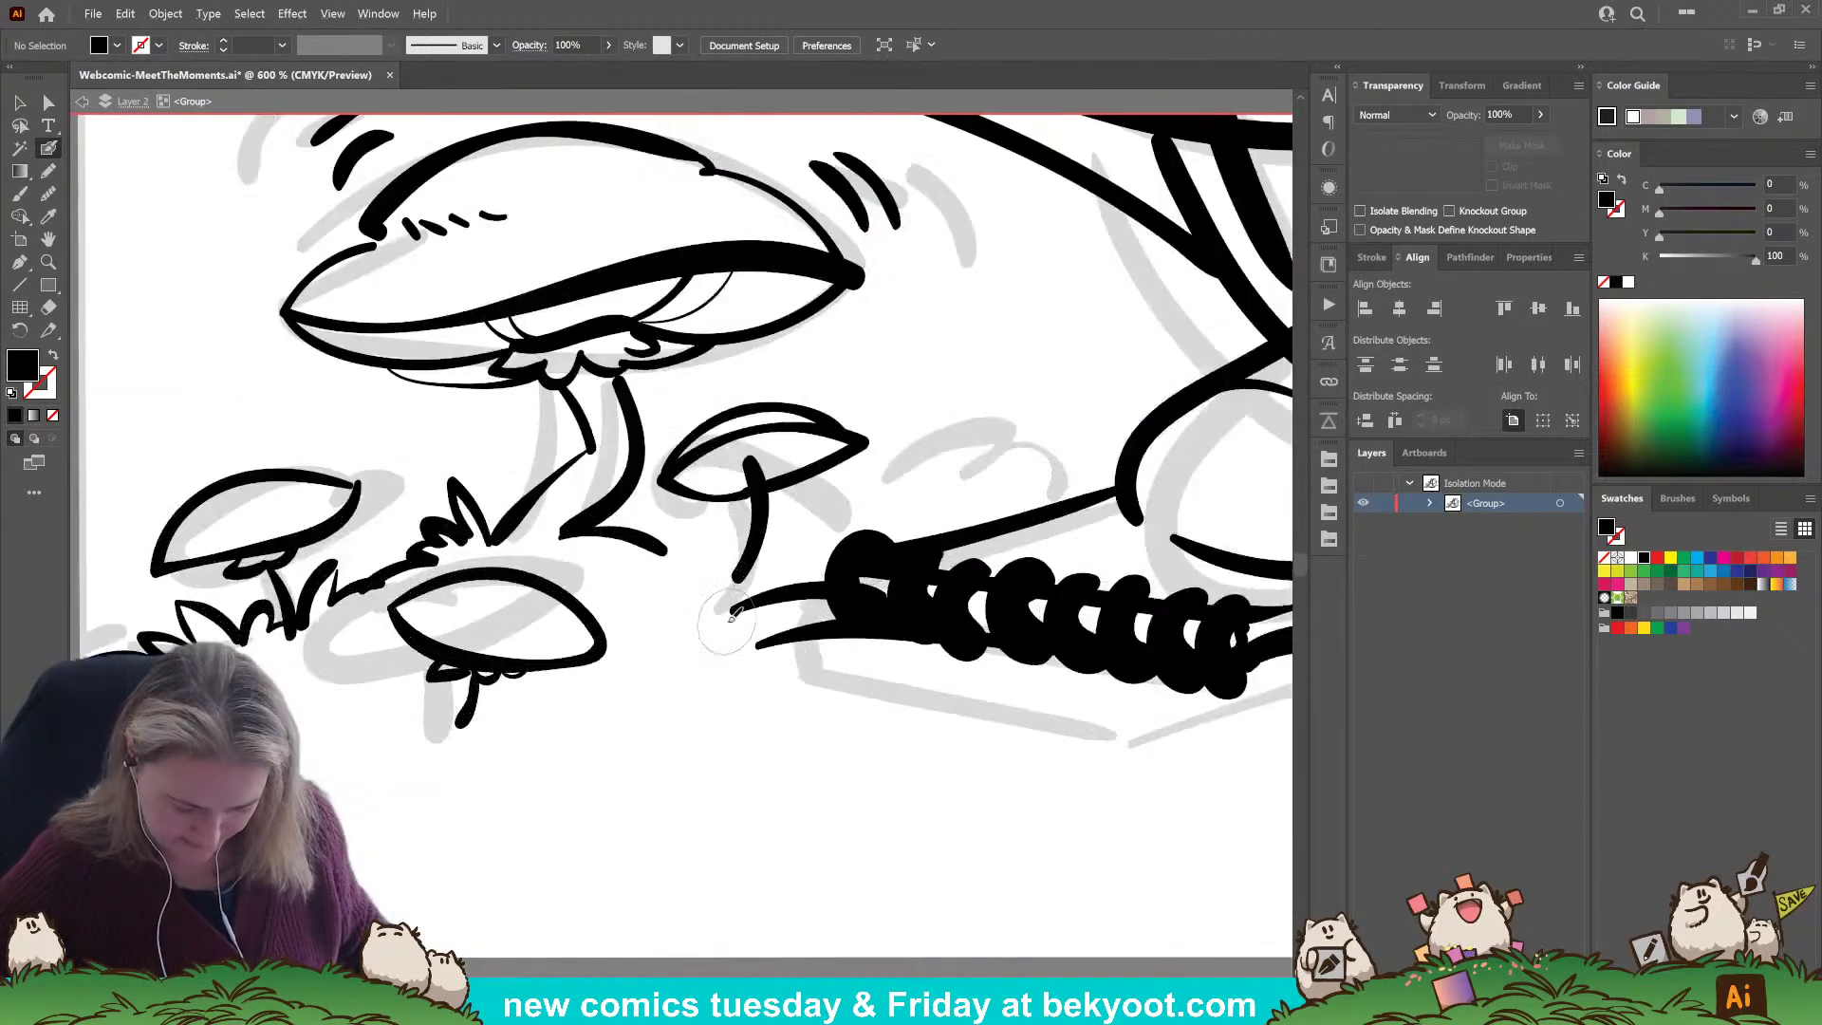
key("shift+x")
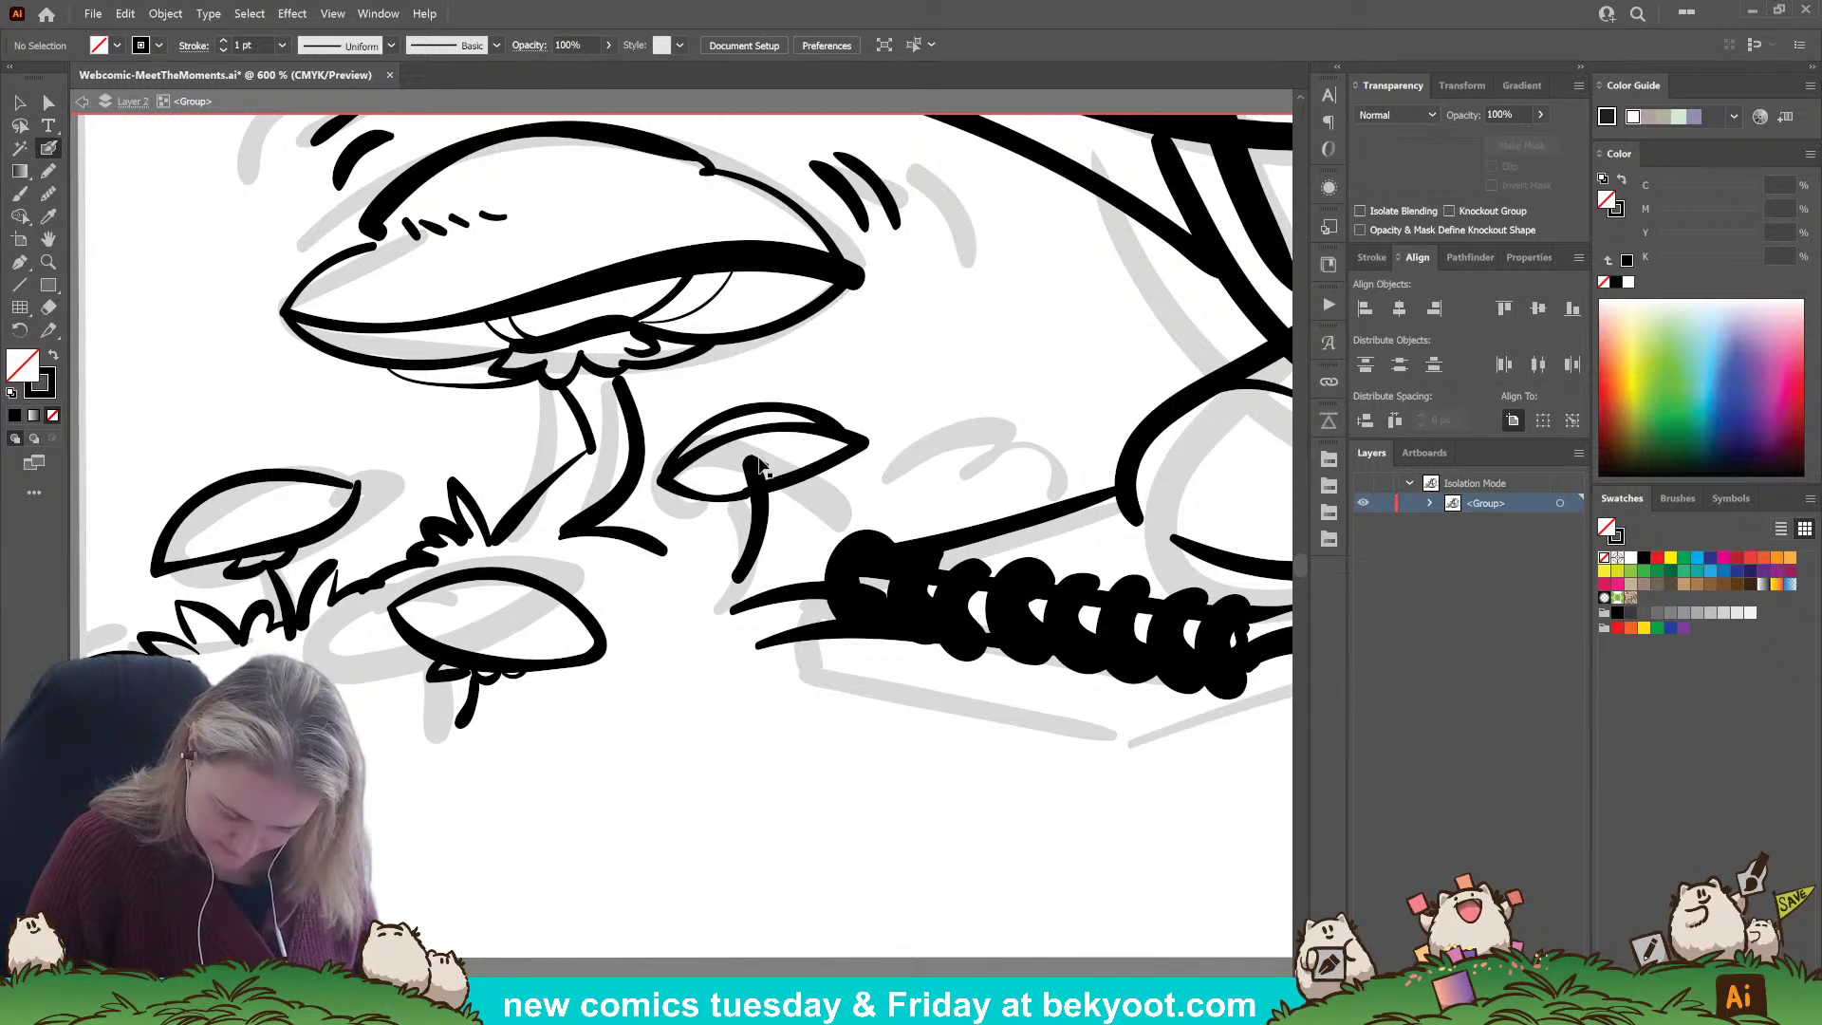
left_click_drag(760, 456, 864, 439)
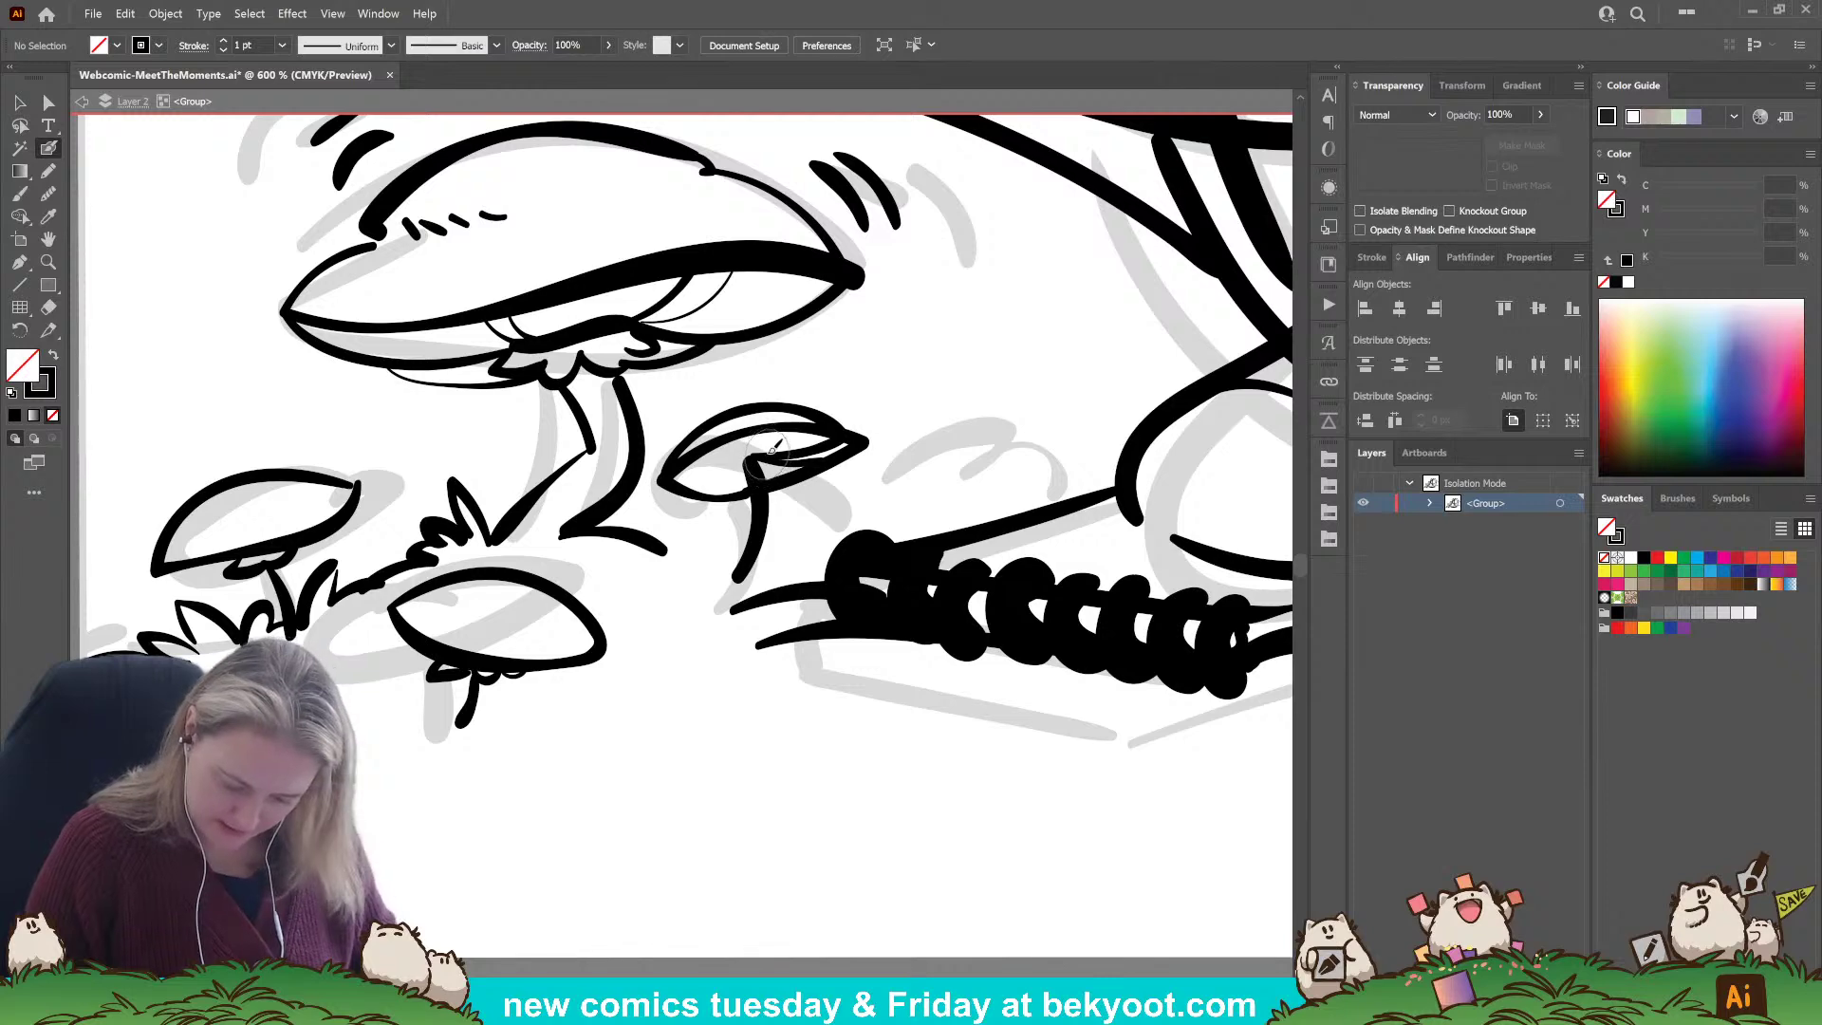
mouse_move(753, 458)
left_mouse_down()
mouse_move(780, 428)
mouse_move(752, 461)
mouse_move(765, 434)
left_mouse_up()
key("ctrl+z")
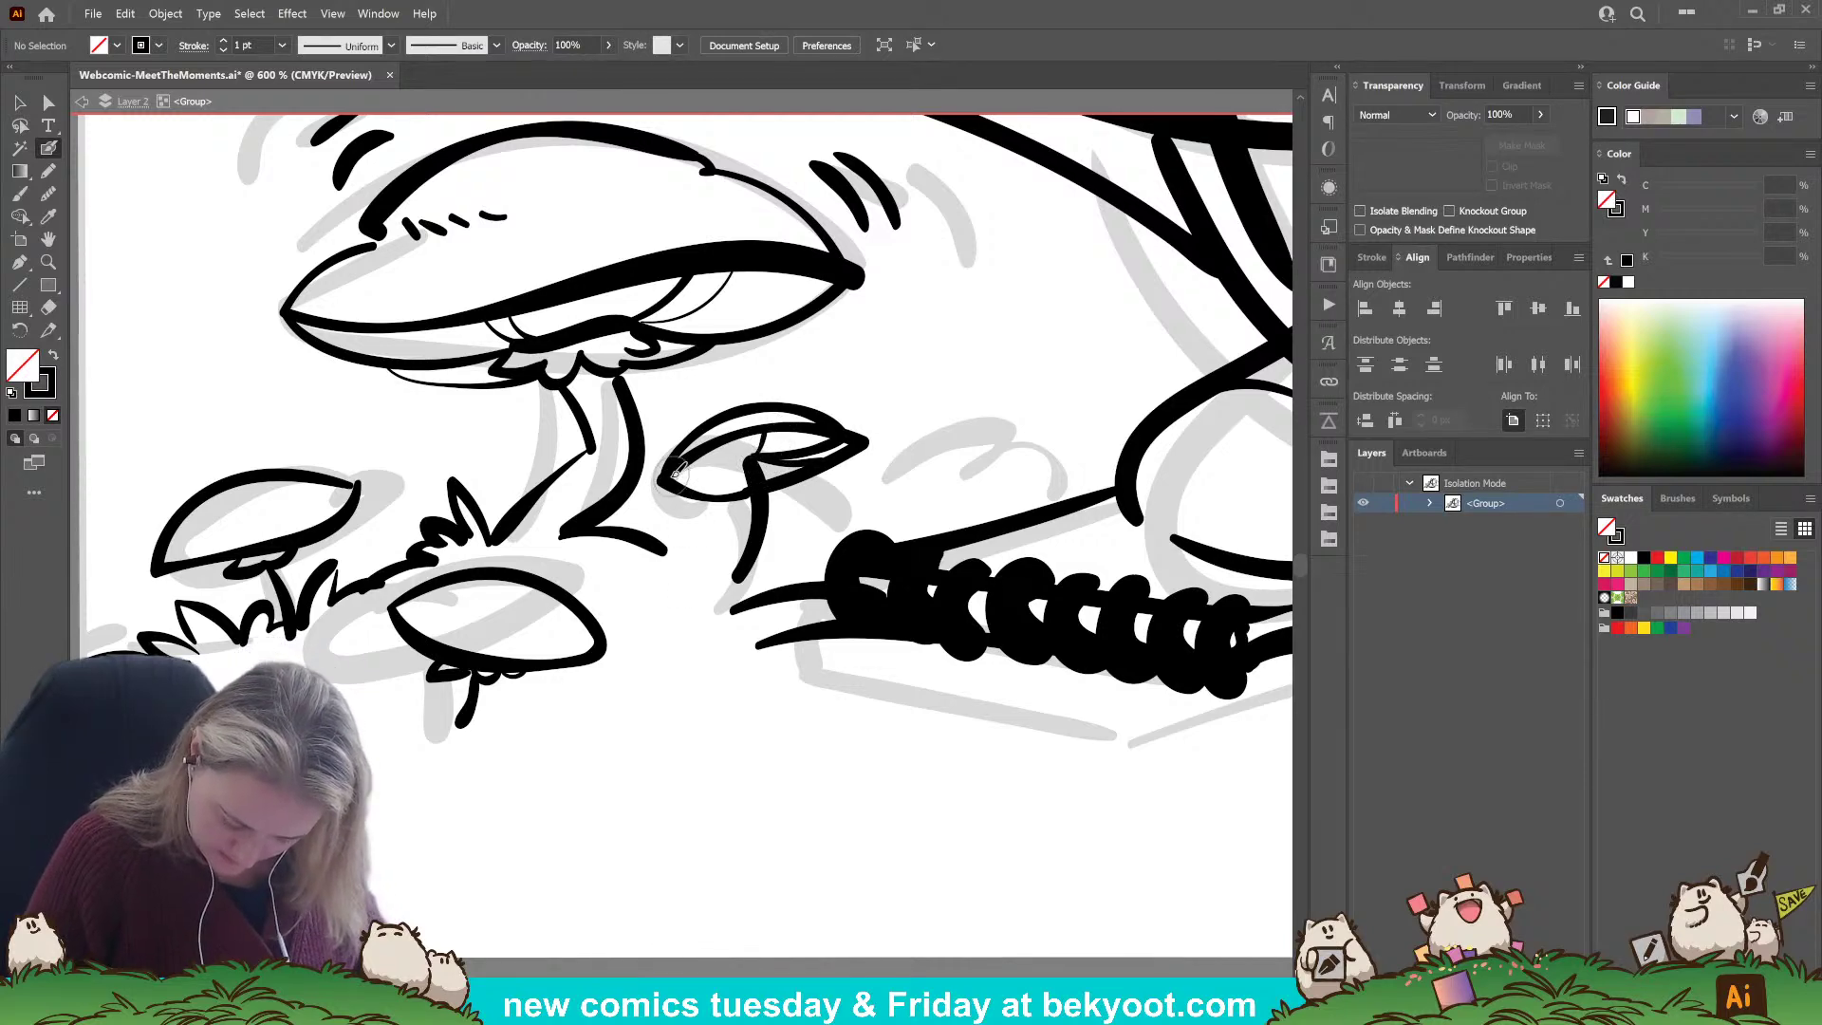
left_click_drag(664, 488, 750, 462)
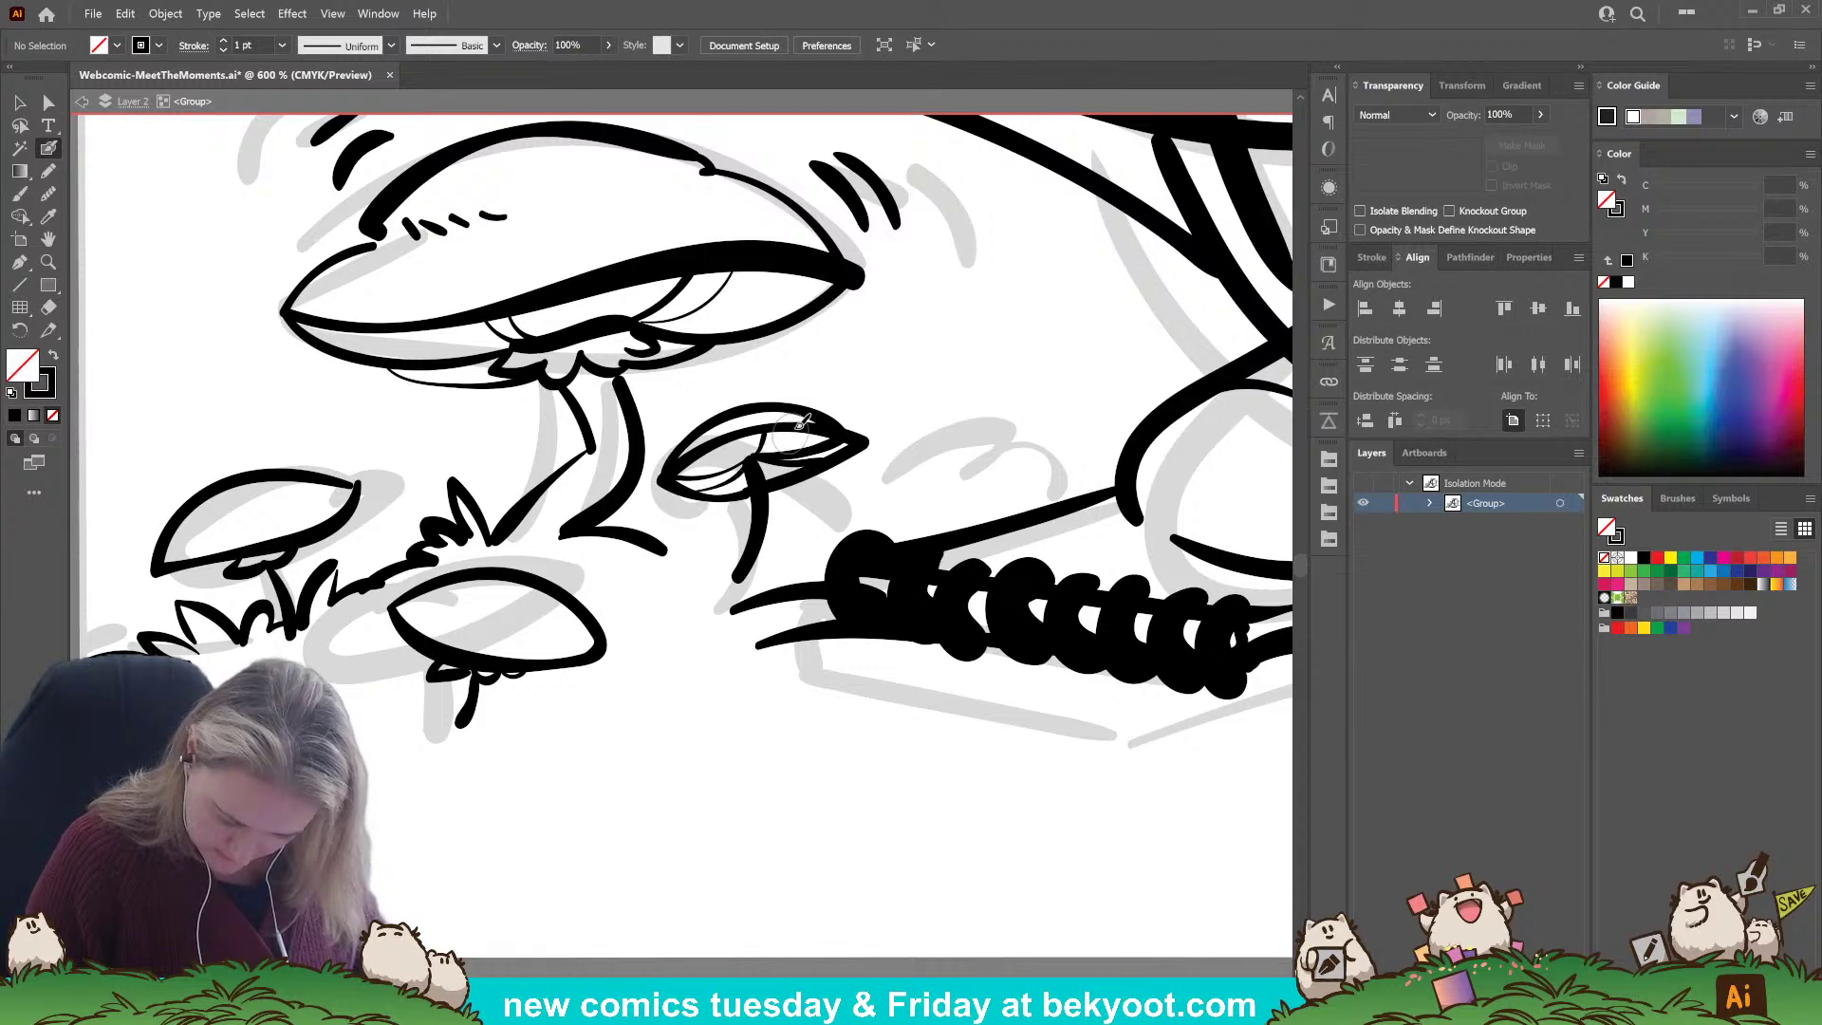
left_click_drag(671, 659, 645, 733)
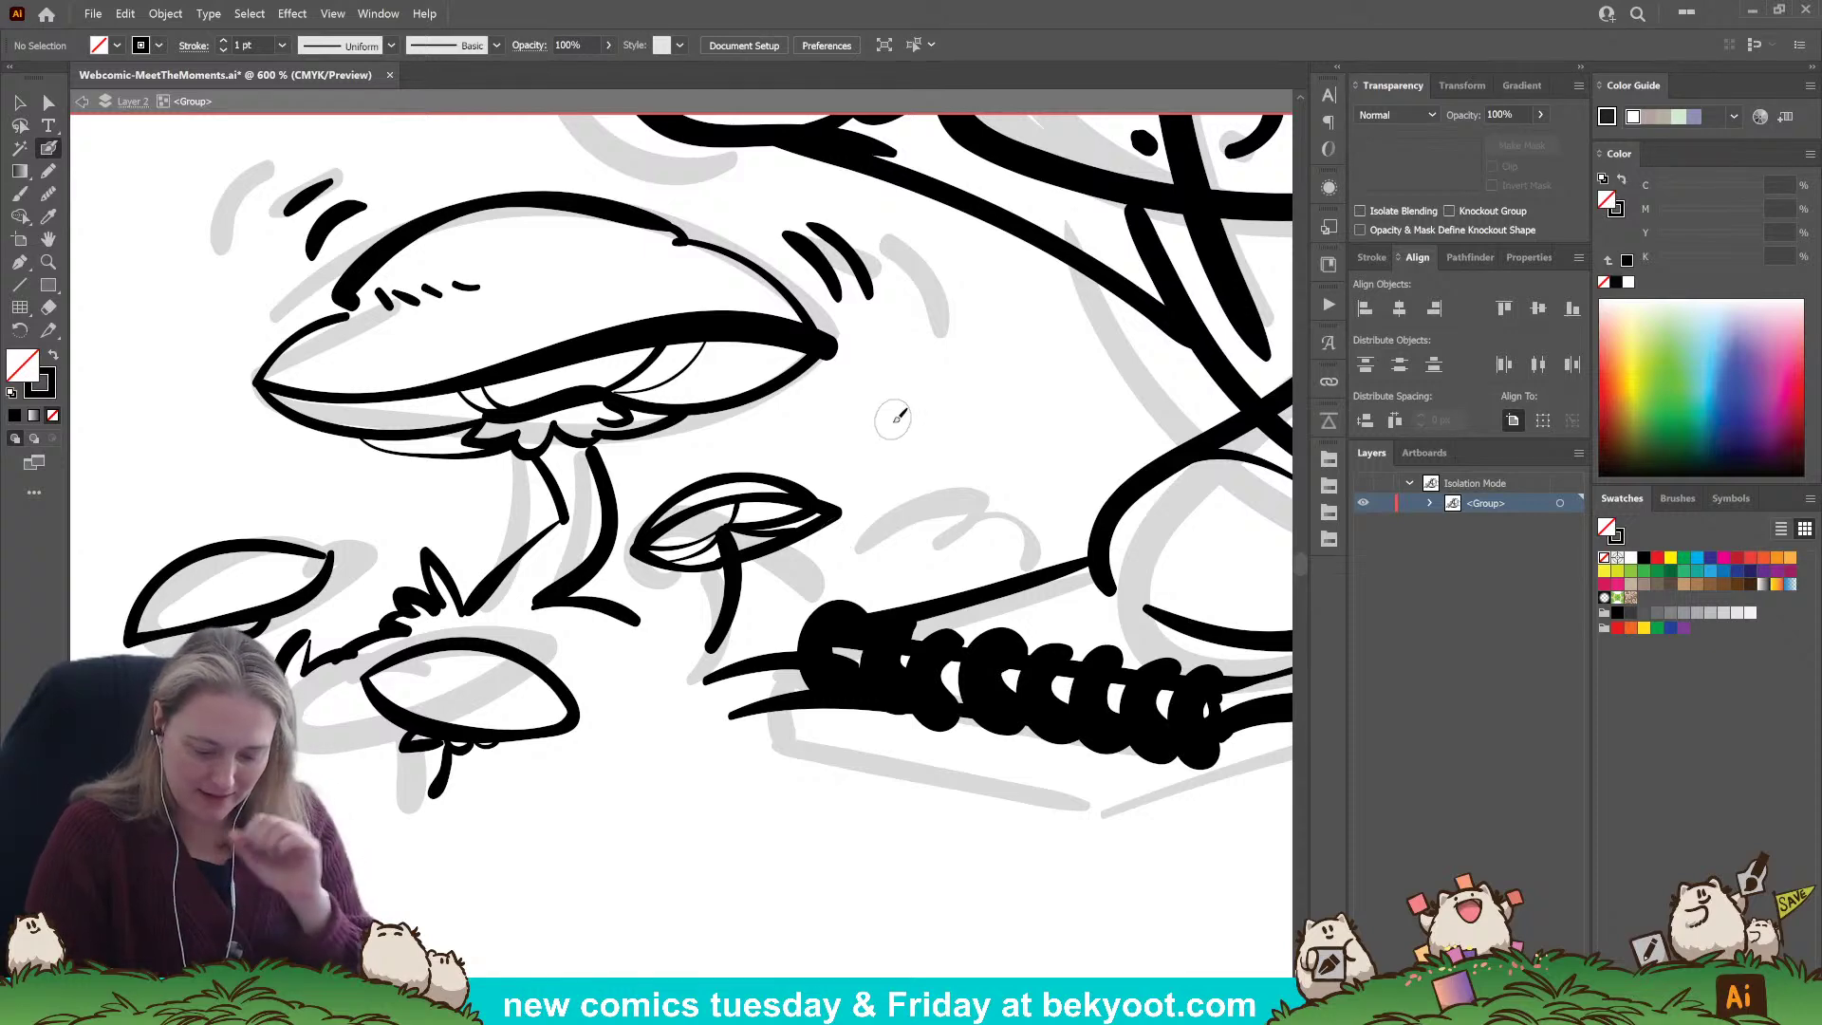
mouse_move(893, 392)
left_mouse_down()
mouse_move(913, 465)
mouse_move(956, 474)
mouse_move(983, 390)
mouse_move(990, 446)
left_mouse_up()
mouse_move(977, 418)
left_mouse_down()
mouse_move(1027, 399)
mouse_move(1096, 425)
left_mouse_up()
key("ctrl+z")
key("ctrl+z")
key("ctrl+z")
key("ctrl+z")
key("ctrl+z")
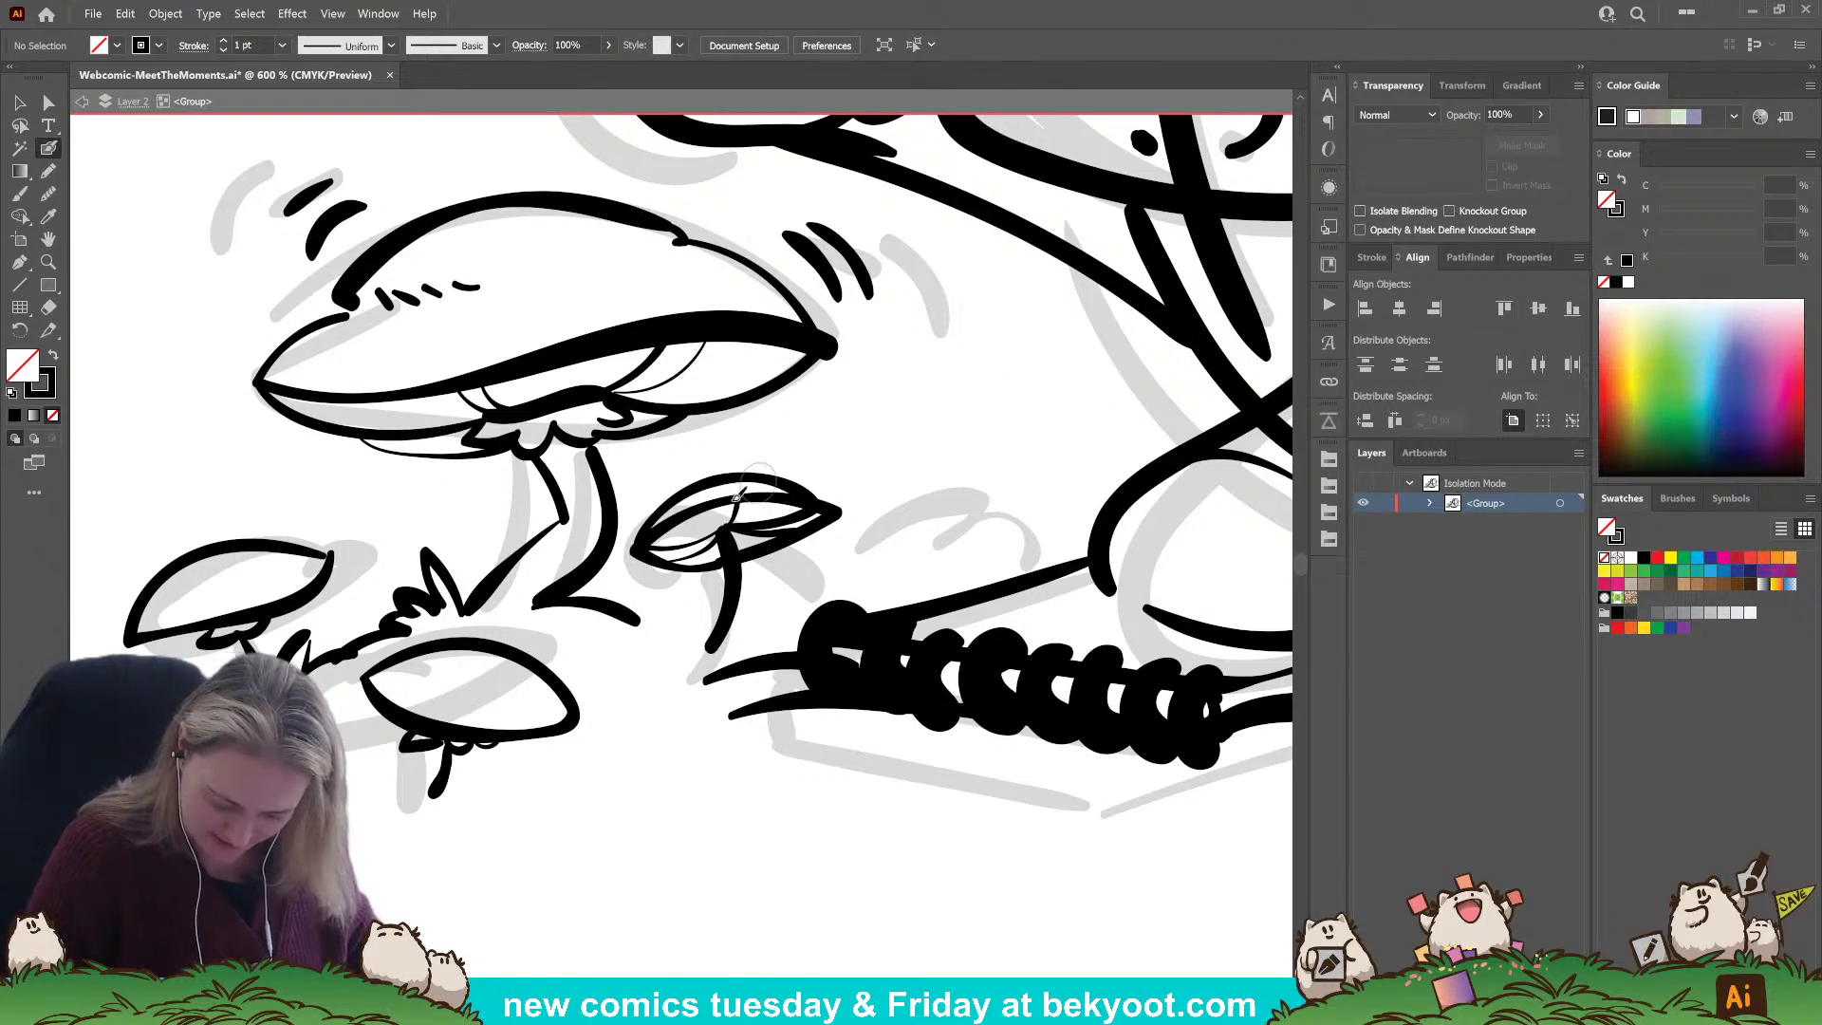
Ink grass tufts on both sides of the stem of the small mushroom beside the notebook.
mouse_move(675, 601)
left_mouse_down()
mouse_move(655, 622)
mouse_move(769, 655)
mouse_move(793, 598)
mouse_move(780, 653)
left_mouse_up()
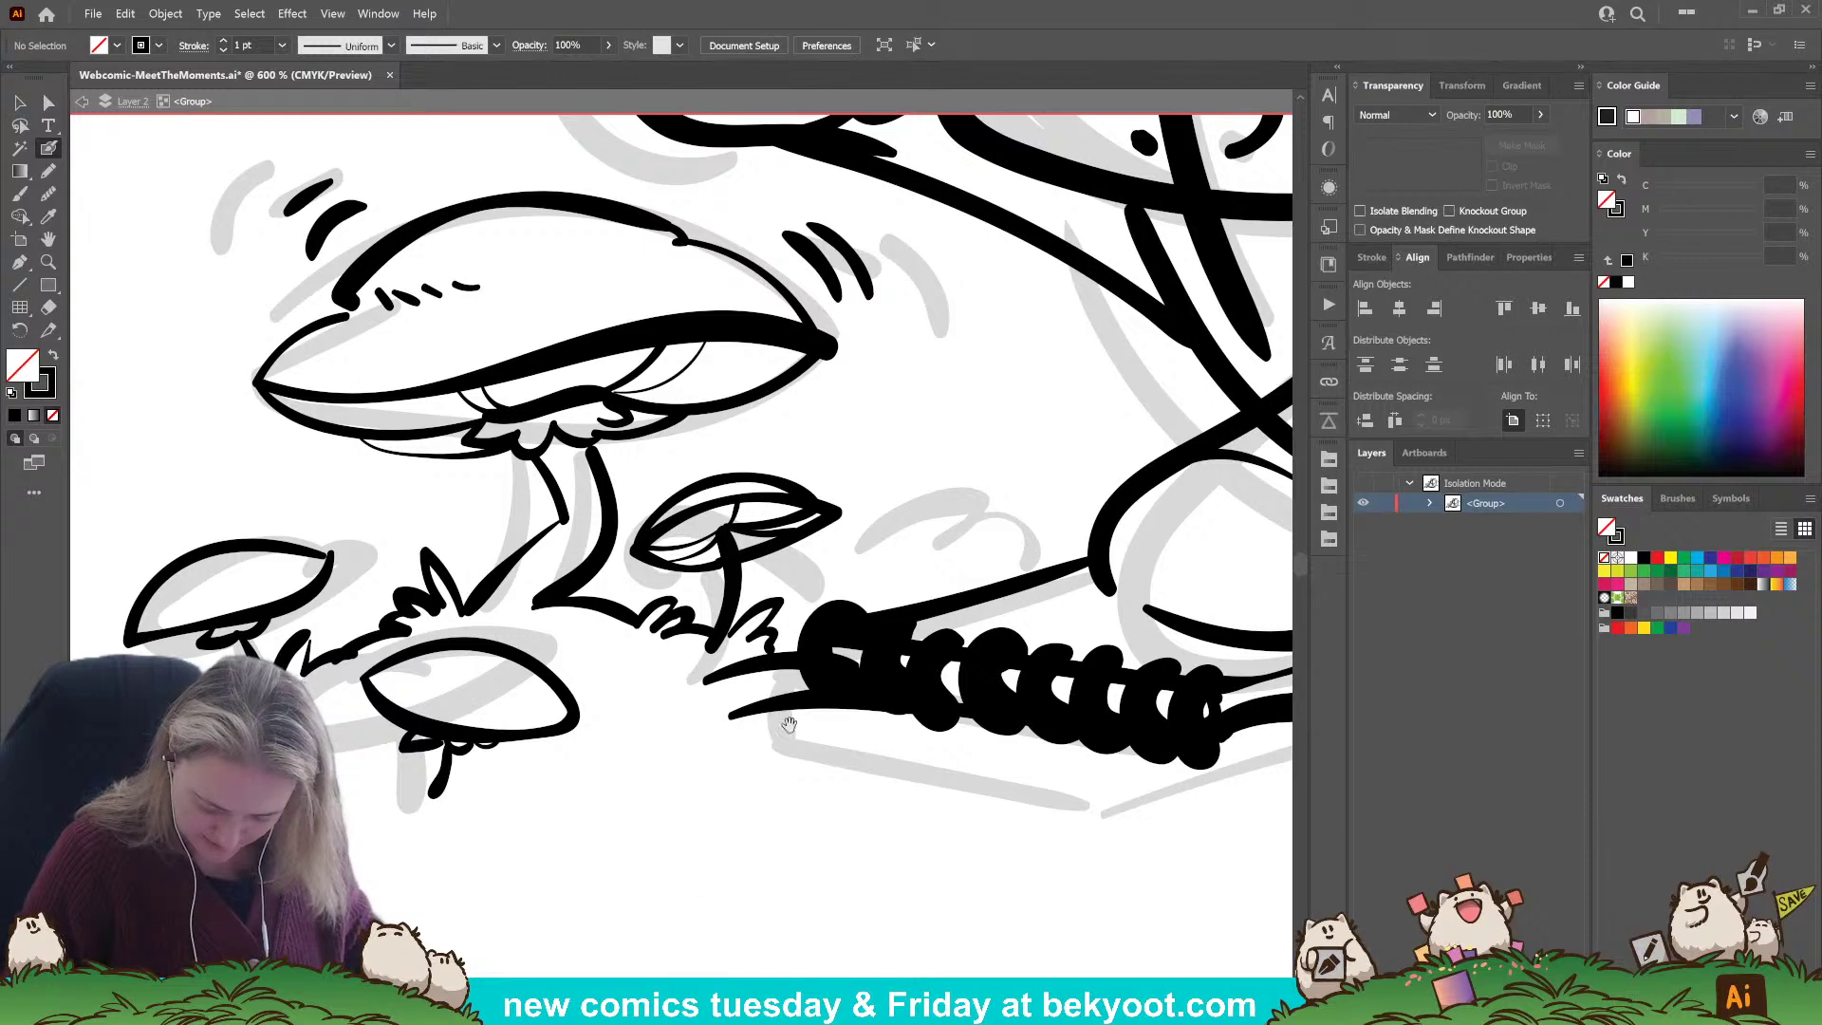
left_click_drag(786, 726, 763, 737)
key("ctrl+z")
mouse_move(703, 642)
left_mouse_down()
mouse_move(741, 606)
mouse_move(724, 642)
mouse_move(765, 655)
left_mouse_up()
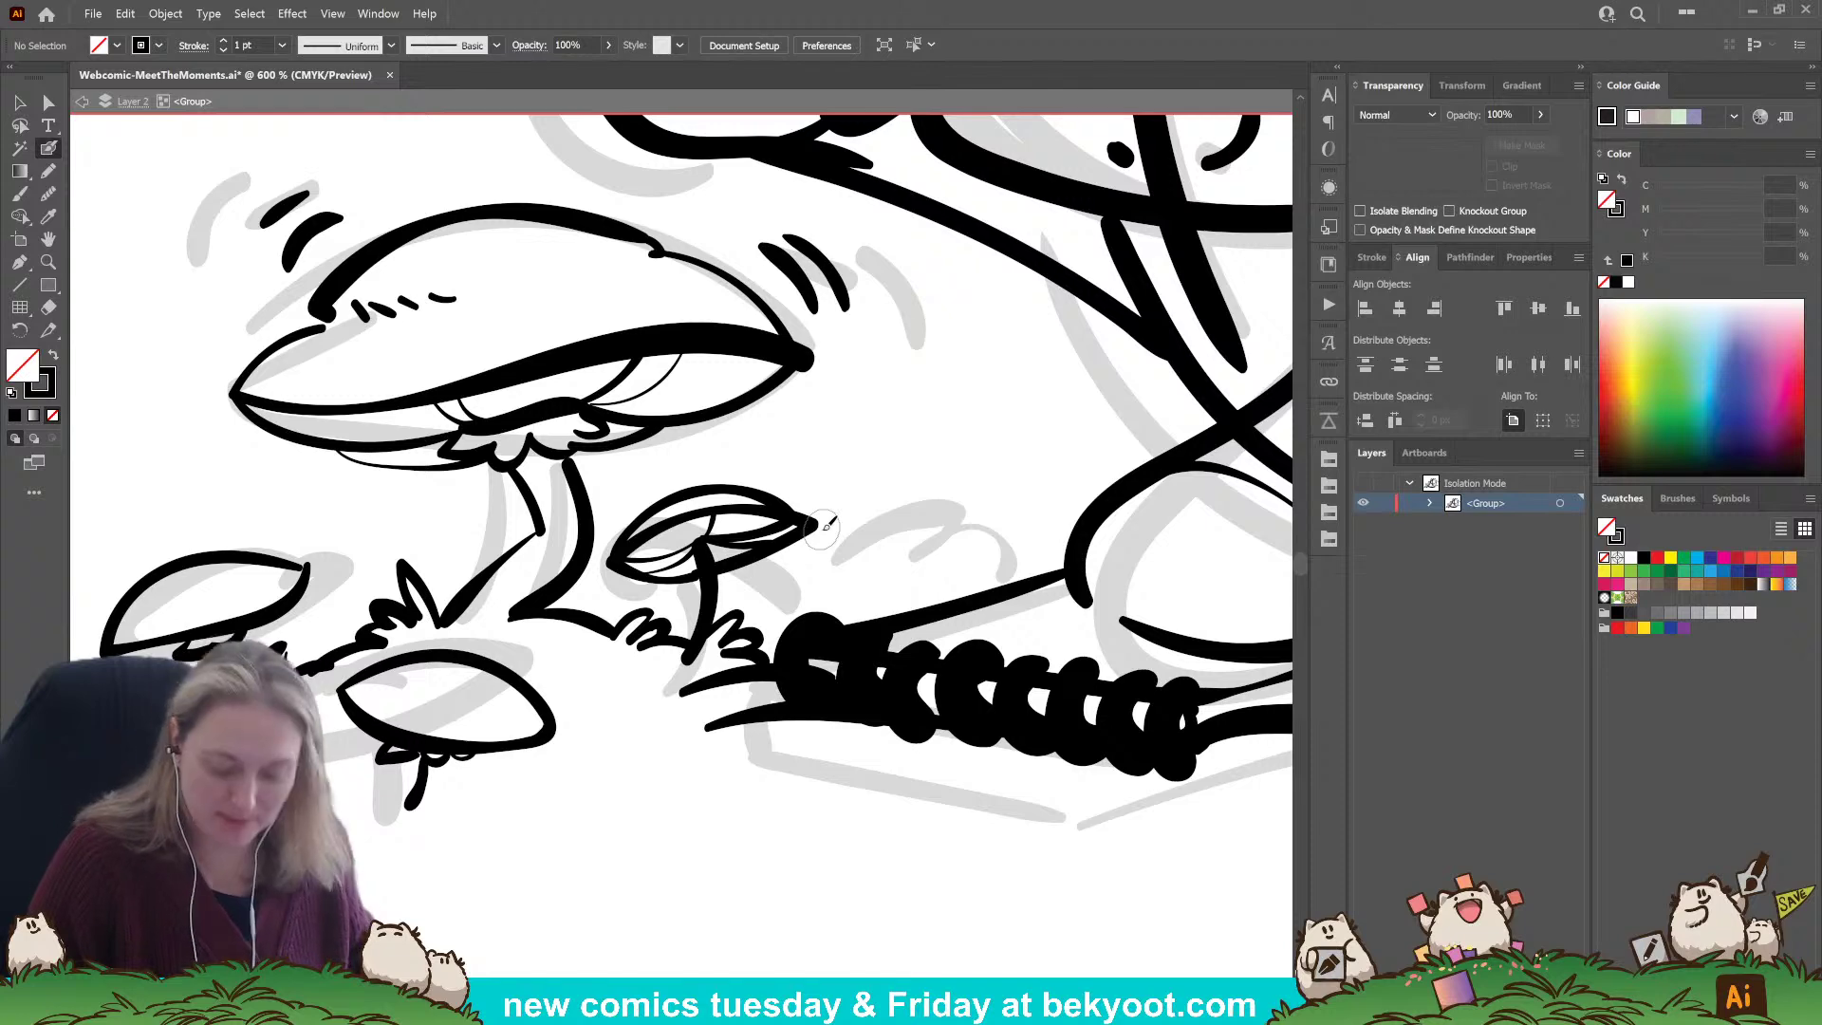
Ink short texture marks on the leftmost small mushroom's cap and touch up the large mushroom's cap outline.
left_click_drag(623, 772, 813, 760)
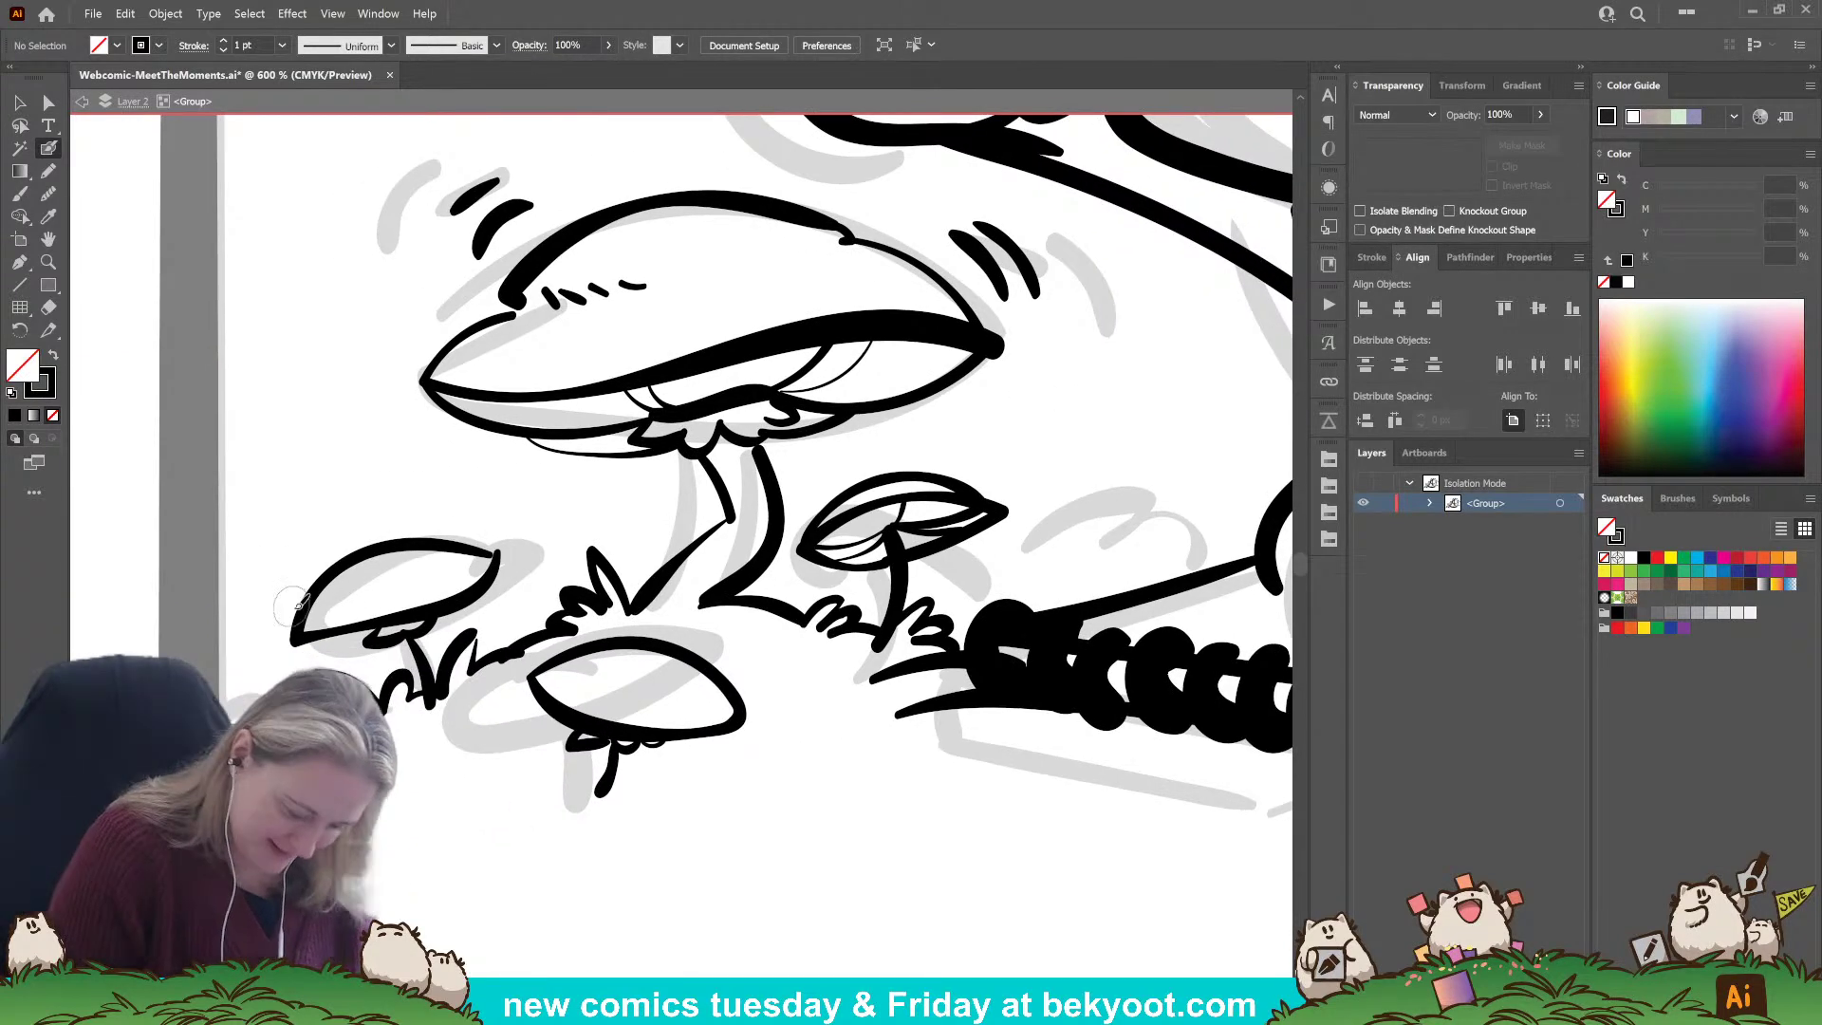
left_click_drag(310, 616, 434, 590)
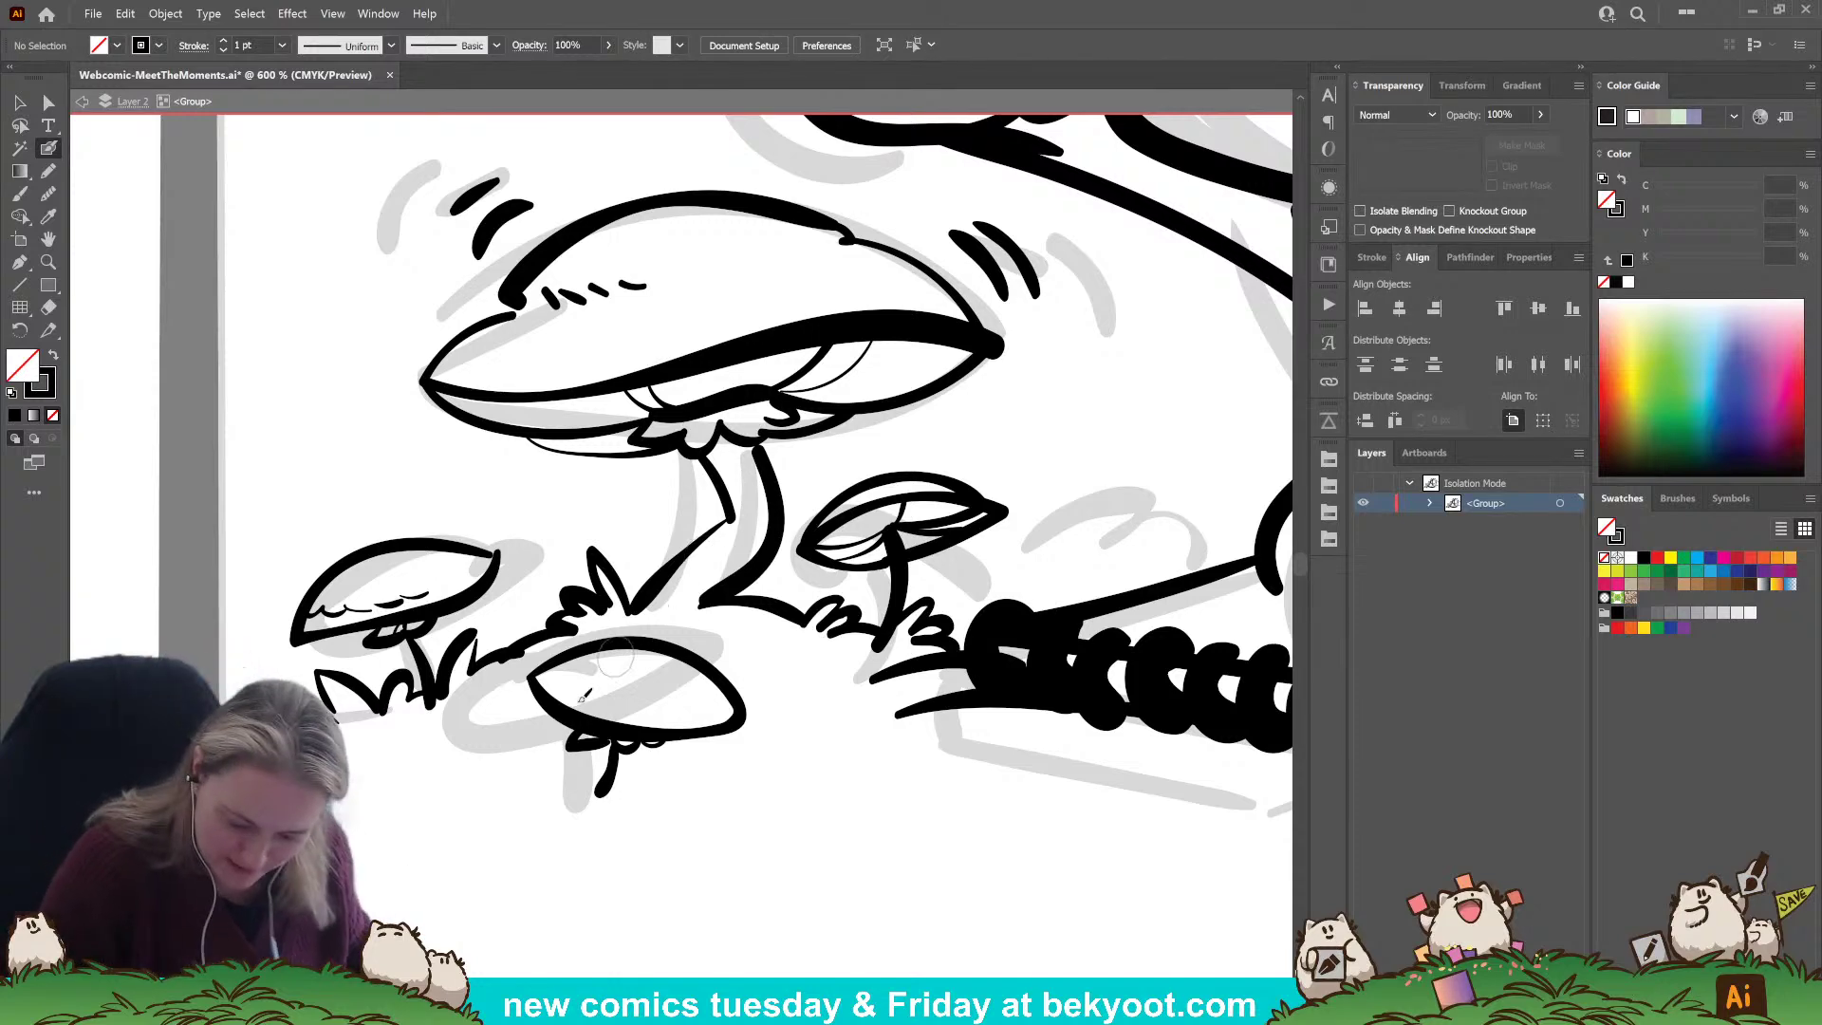
left_click_drag(750, 764, 689, 806)
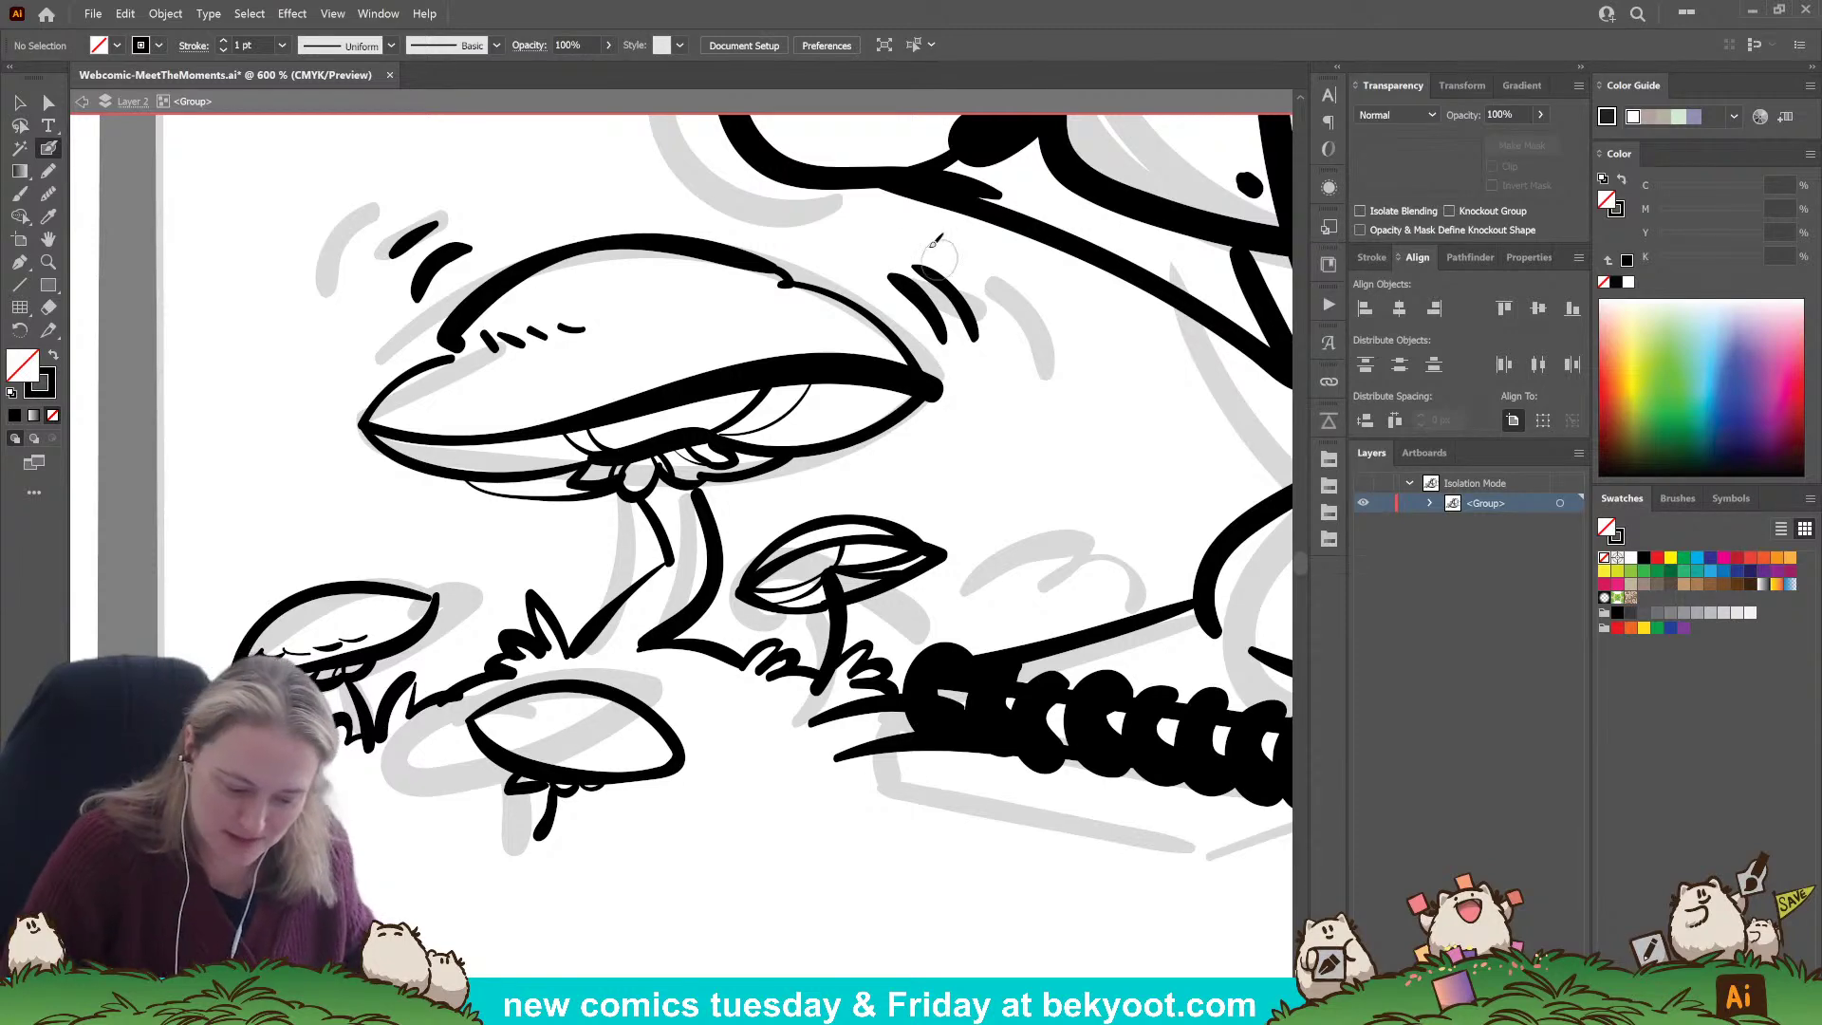
left_click(788, 268)
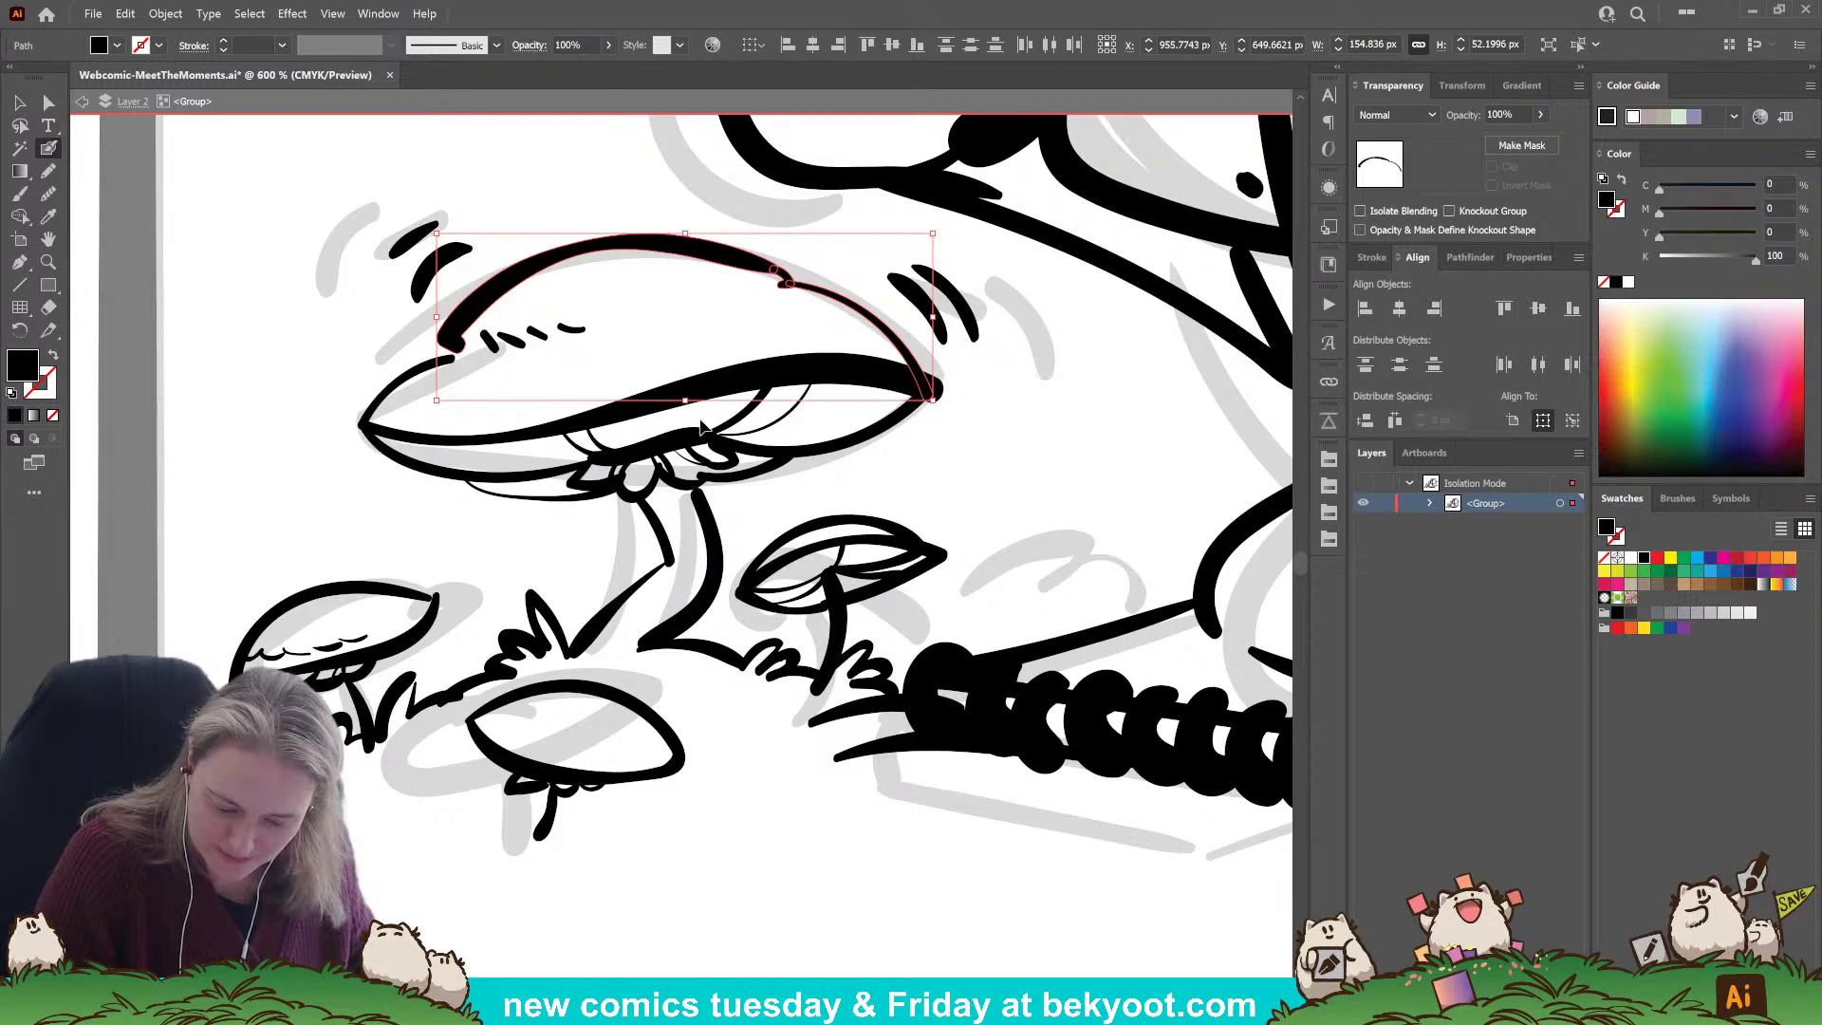
left_click(988, 255, "ctrl")
mouse_move(1051, 543)
left_mouse_down()
mouse_move(976, 487)
mouse_move(778, 506)
left_mouse_up()
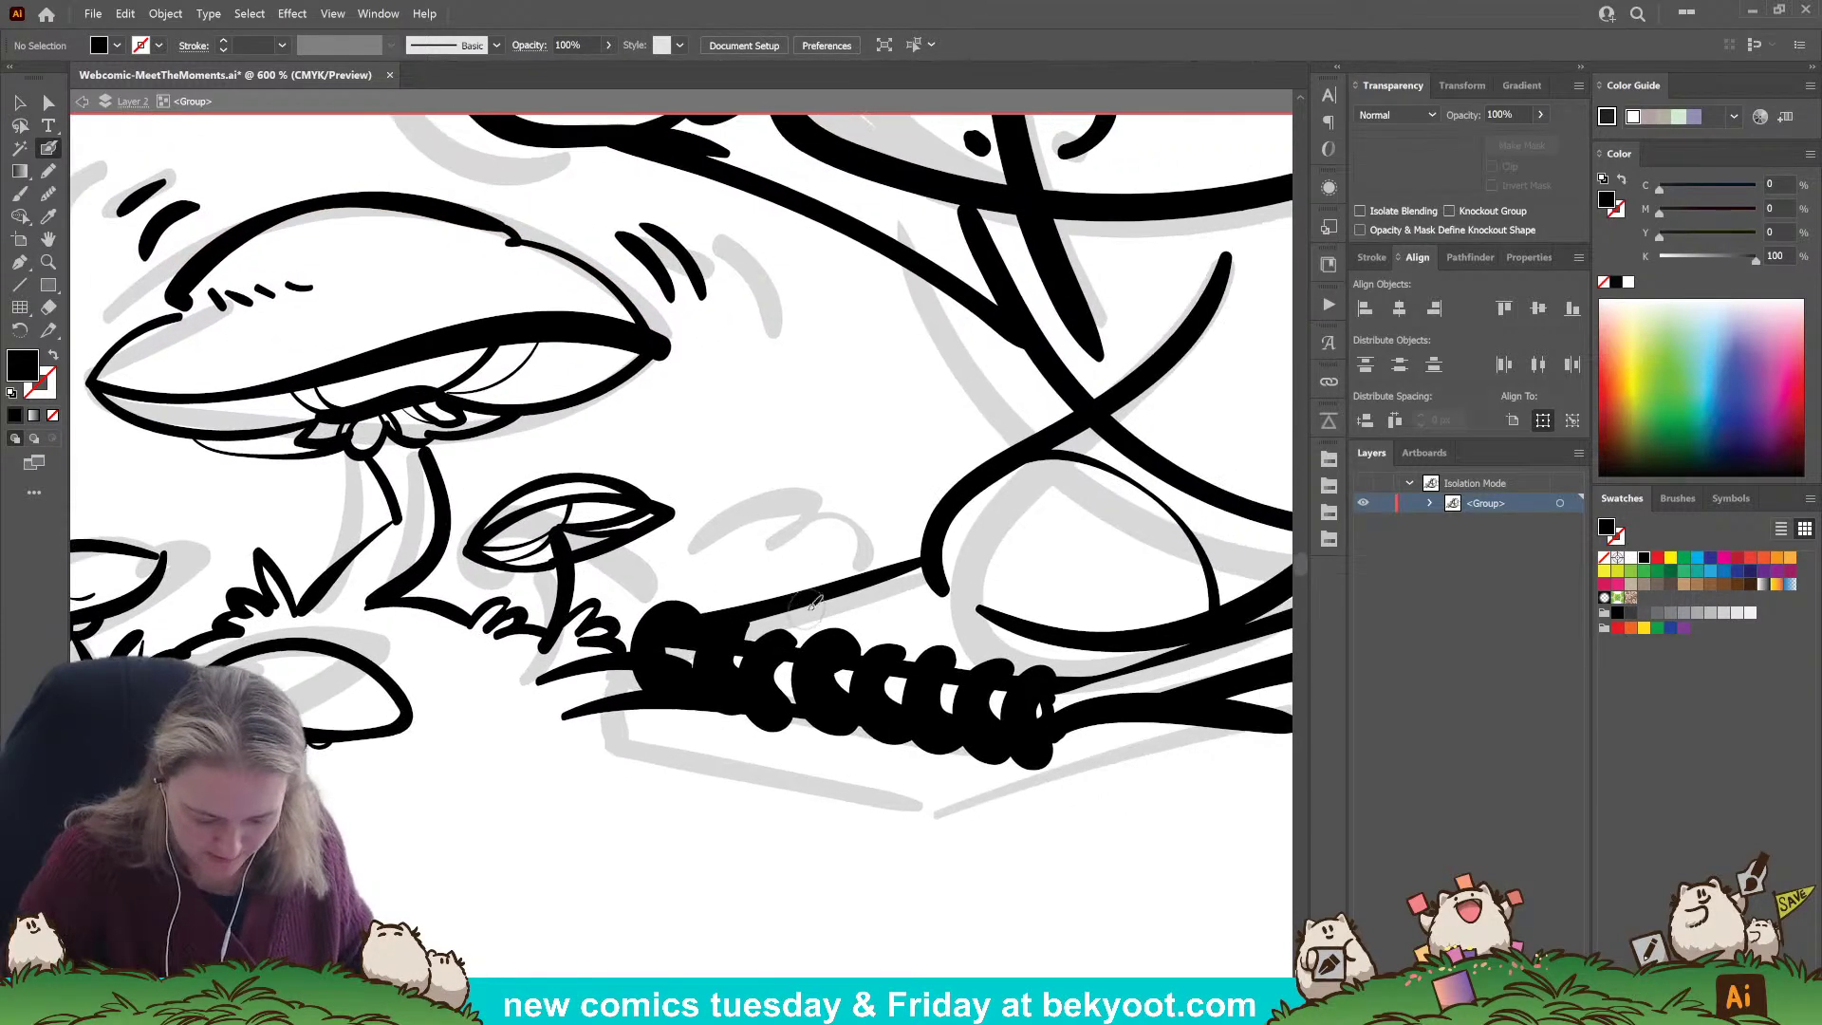
Delete the long curved guide line running through the middle of the character's face.
scroll(572, 803, "down", 3)
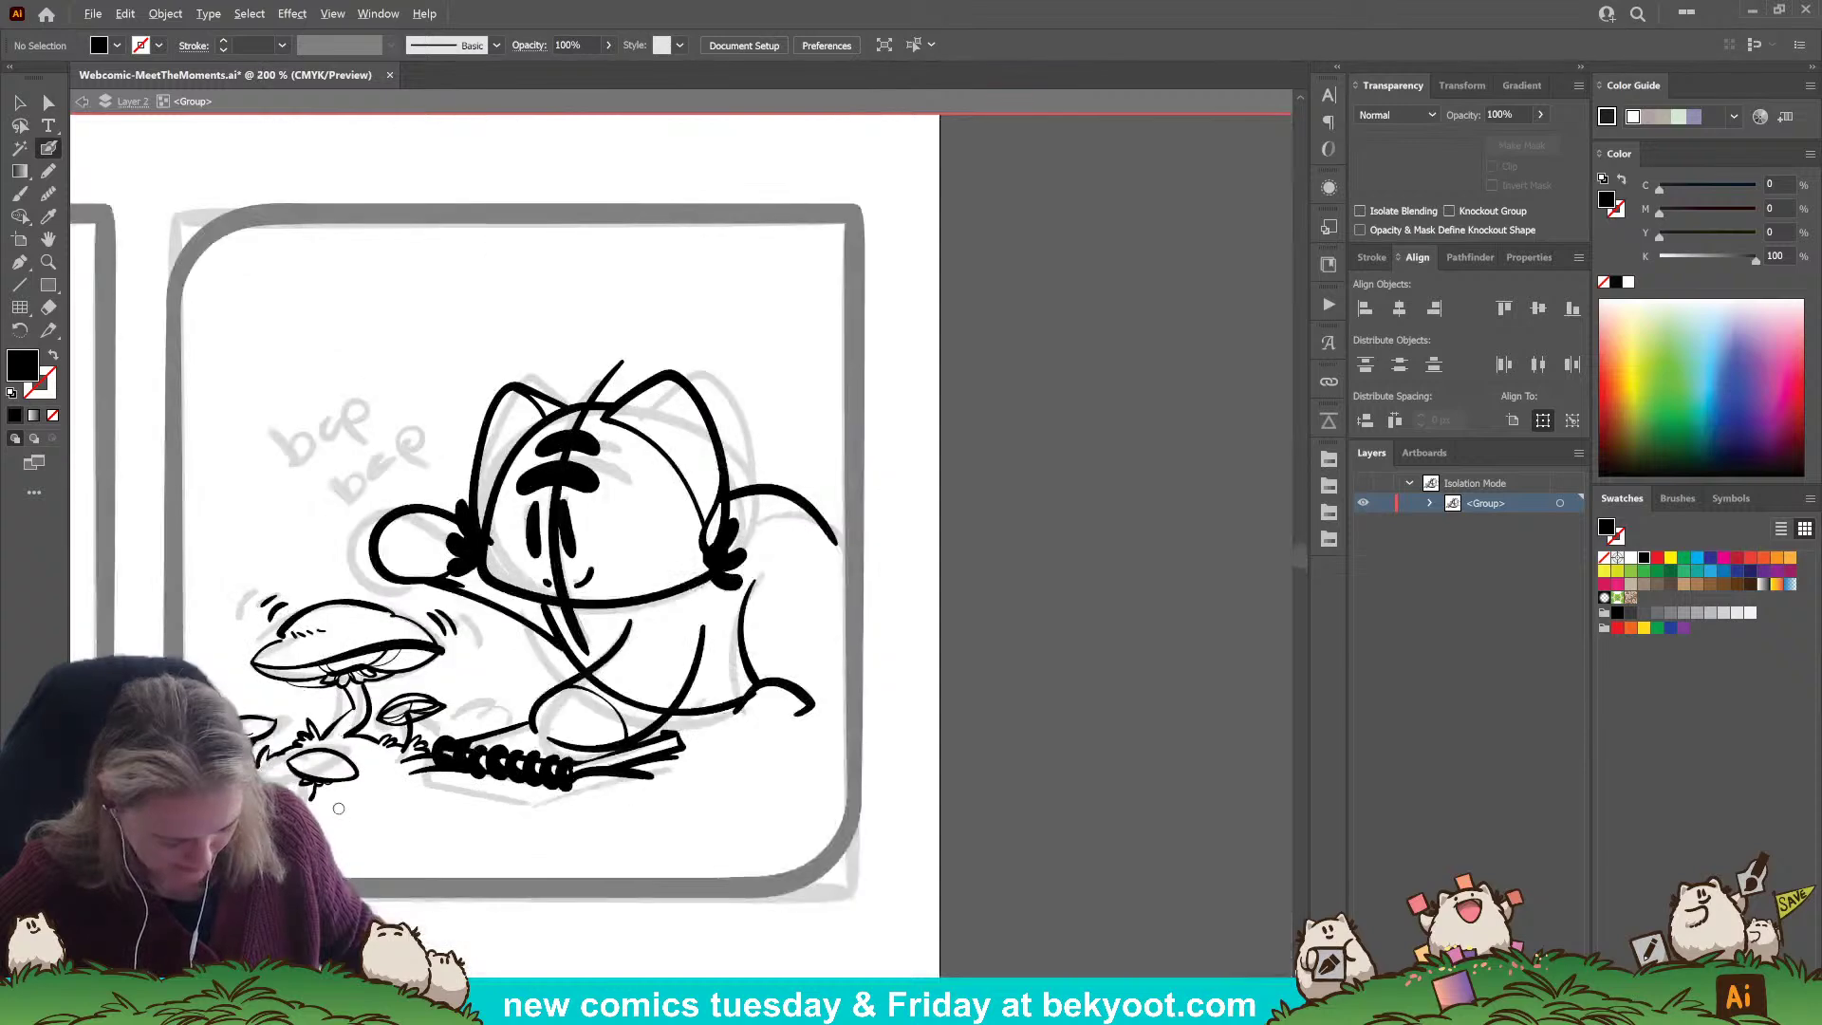
left_click_drag(469, 821, 759, 797)
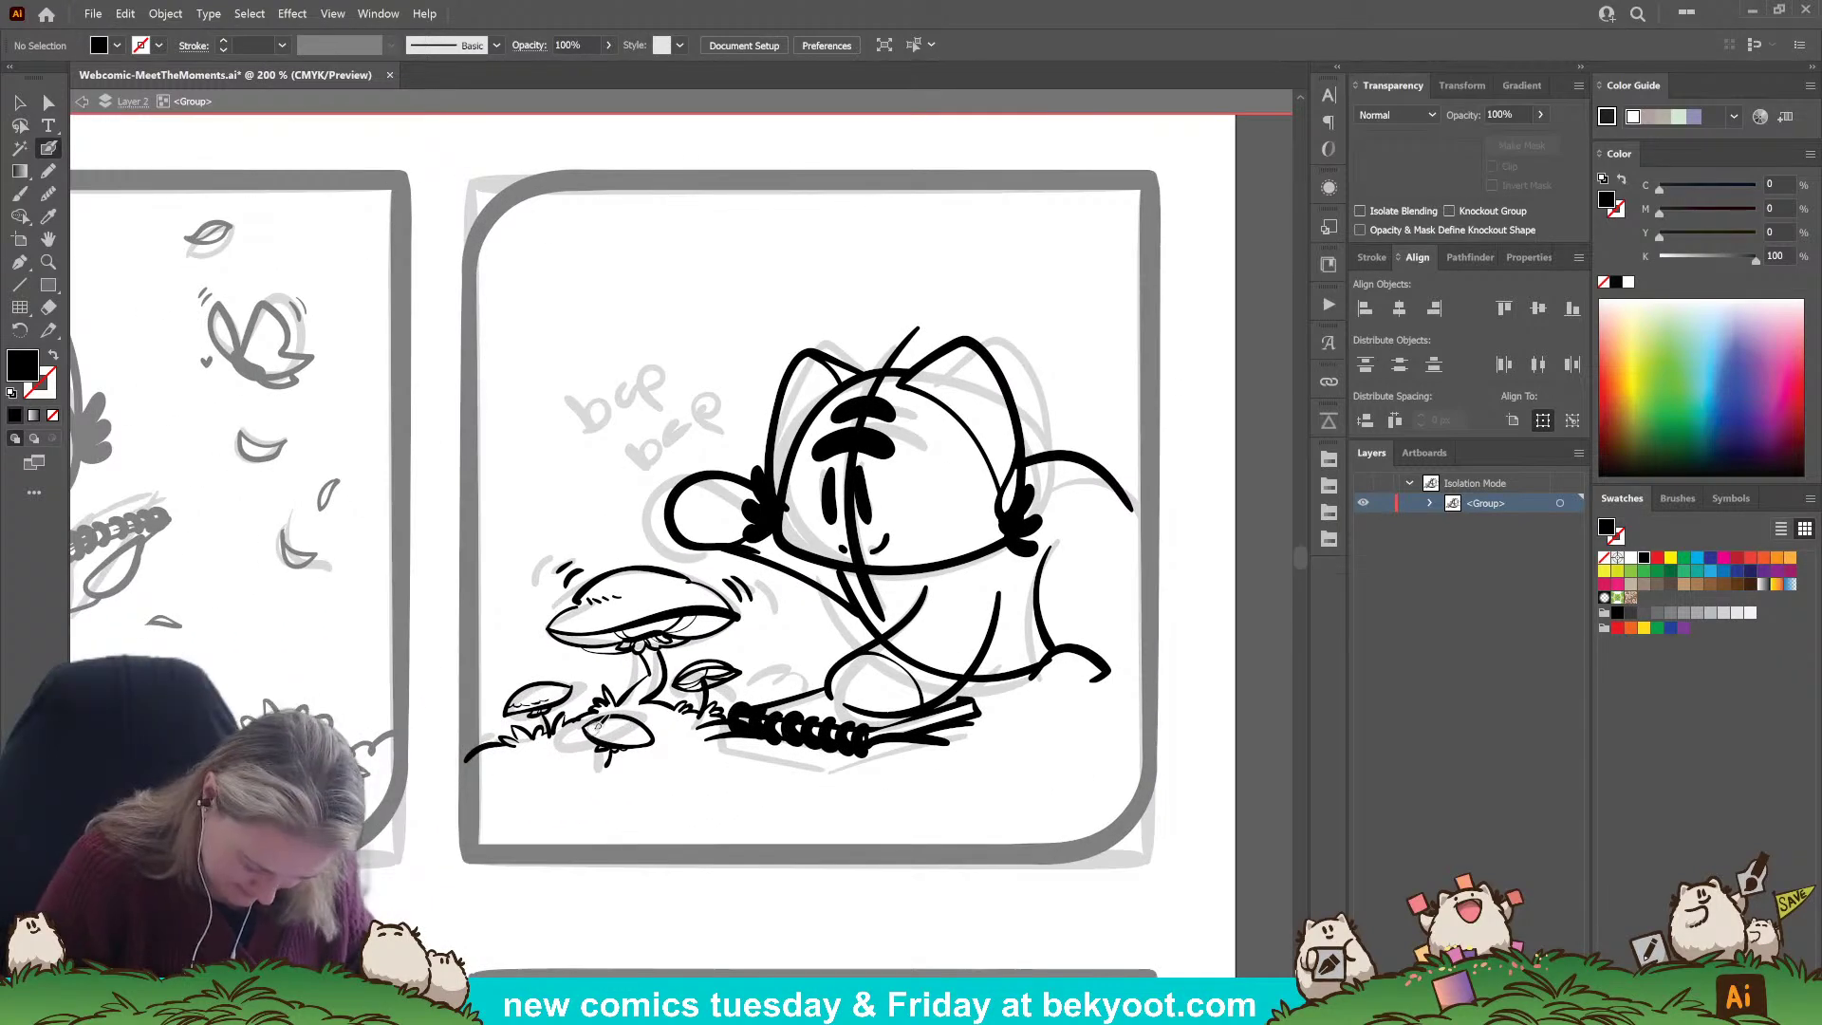
key("shift+x")
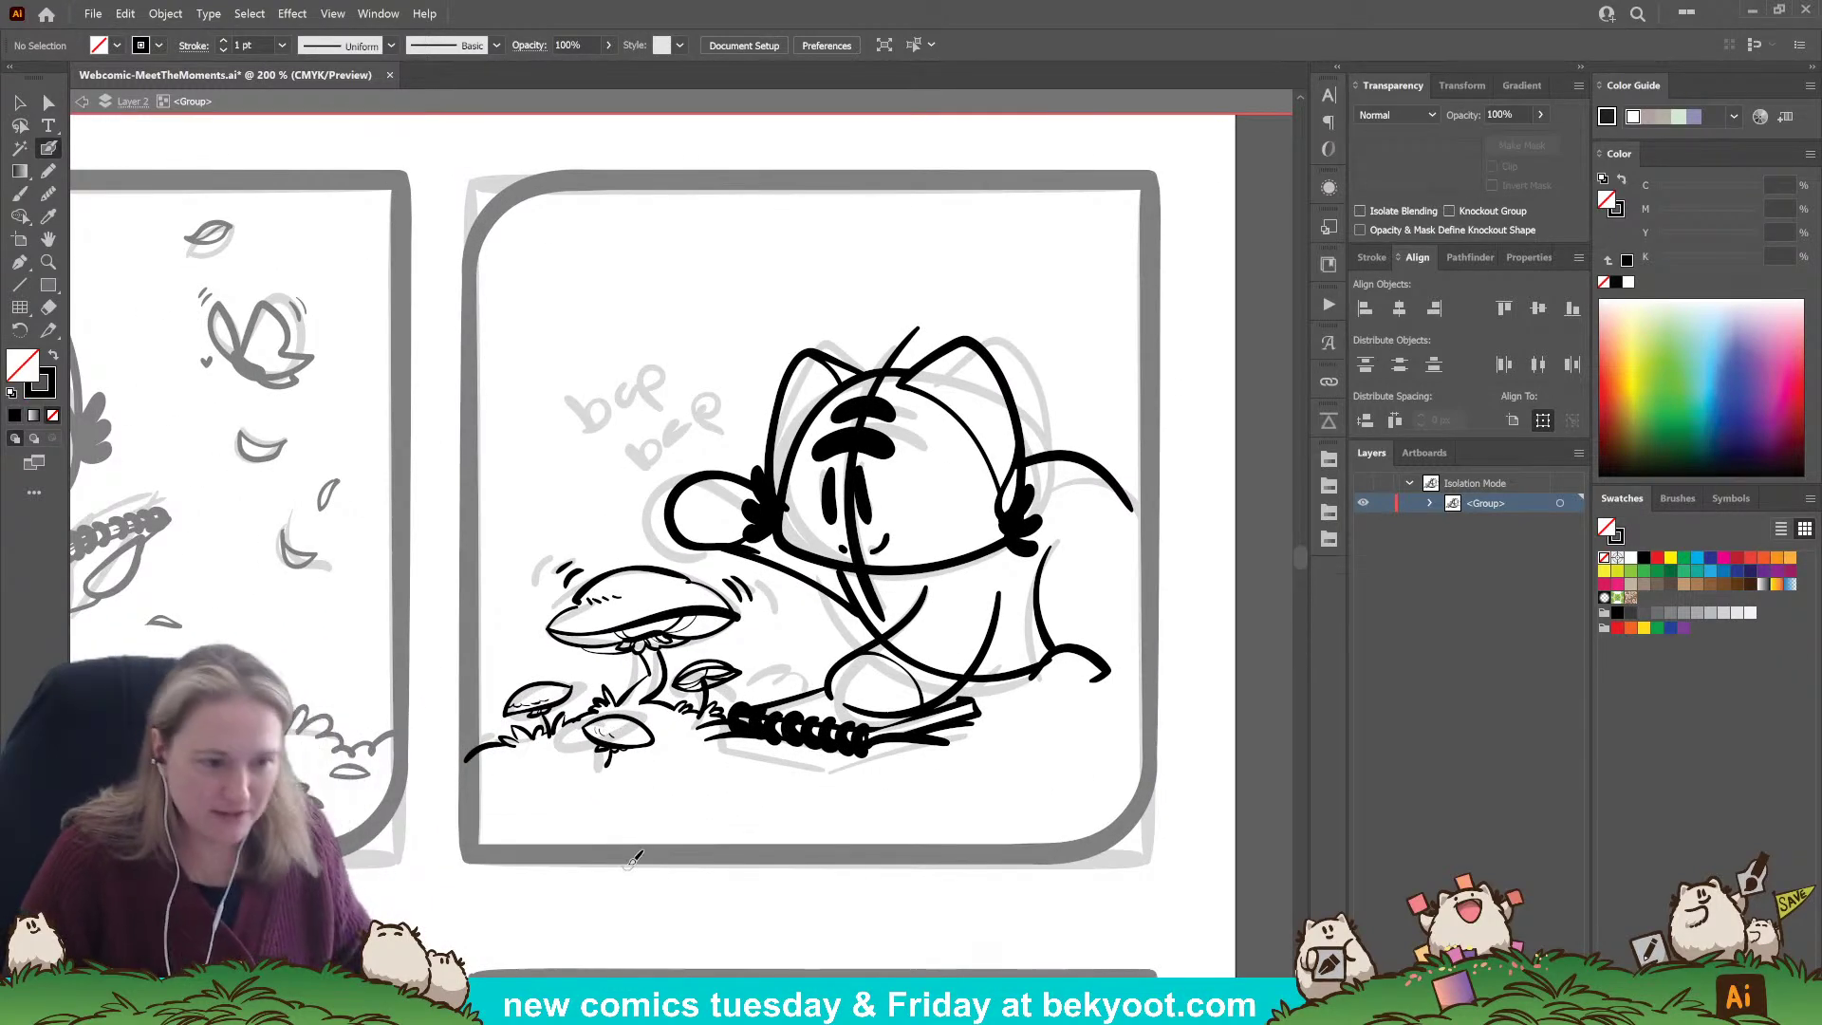
key("shift+x")
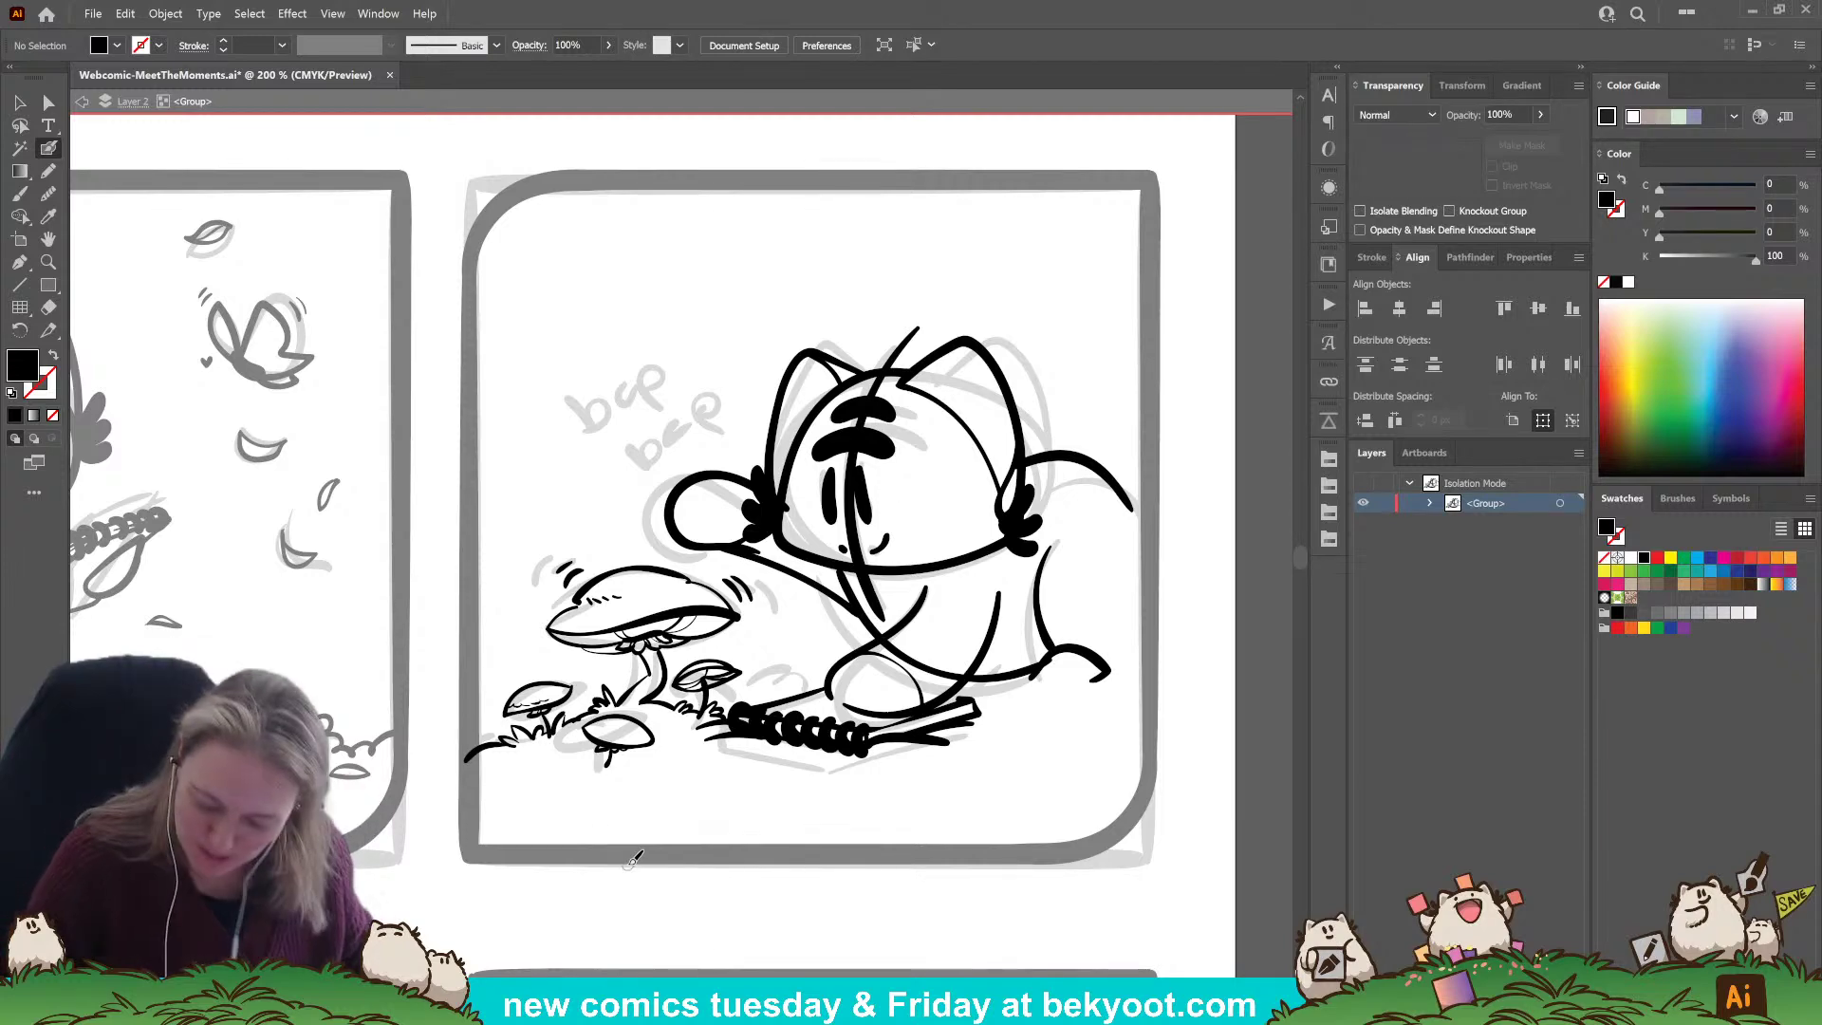
left_click(878, 385, "ctrl")
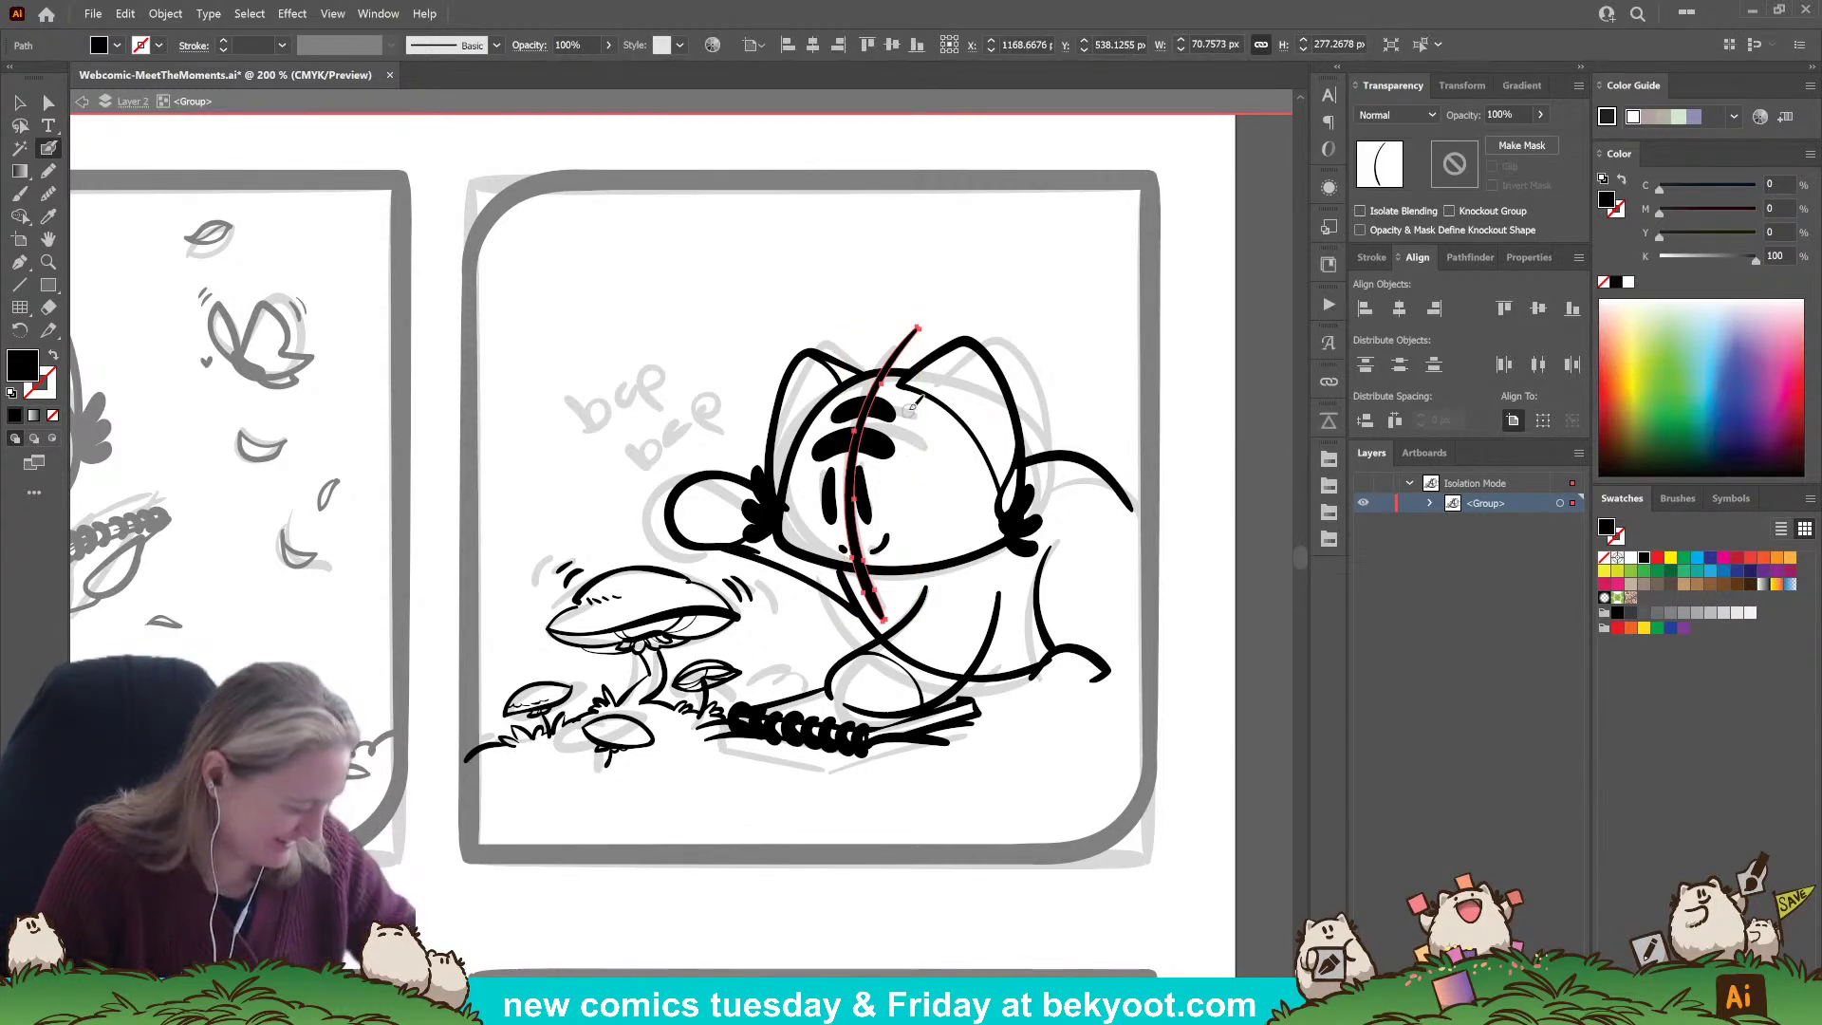
key("Delete")
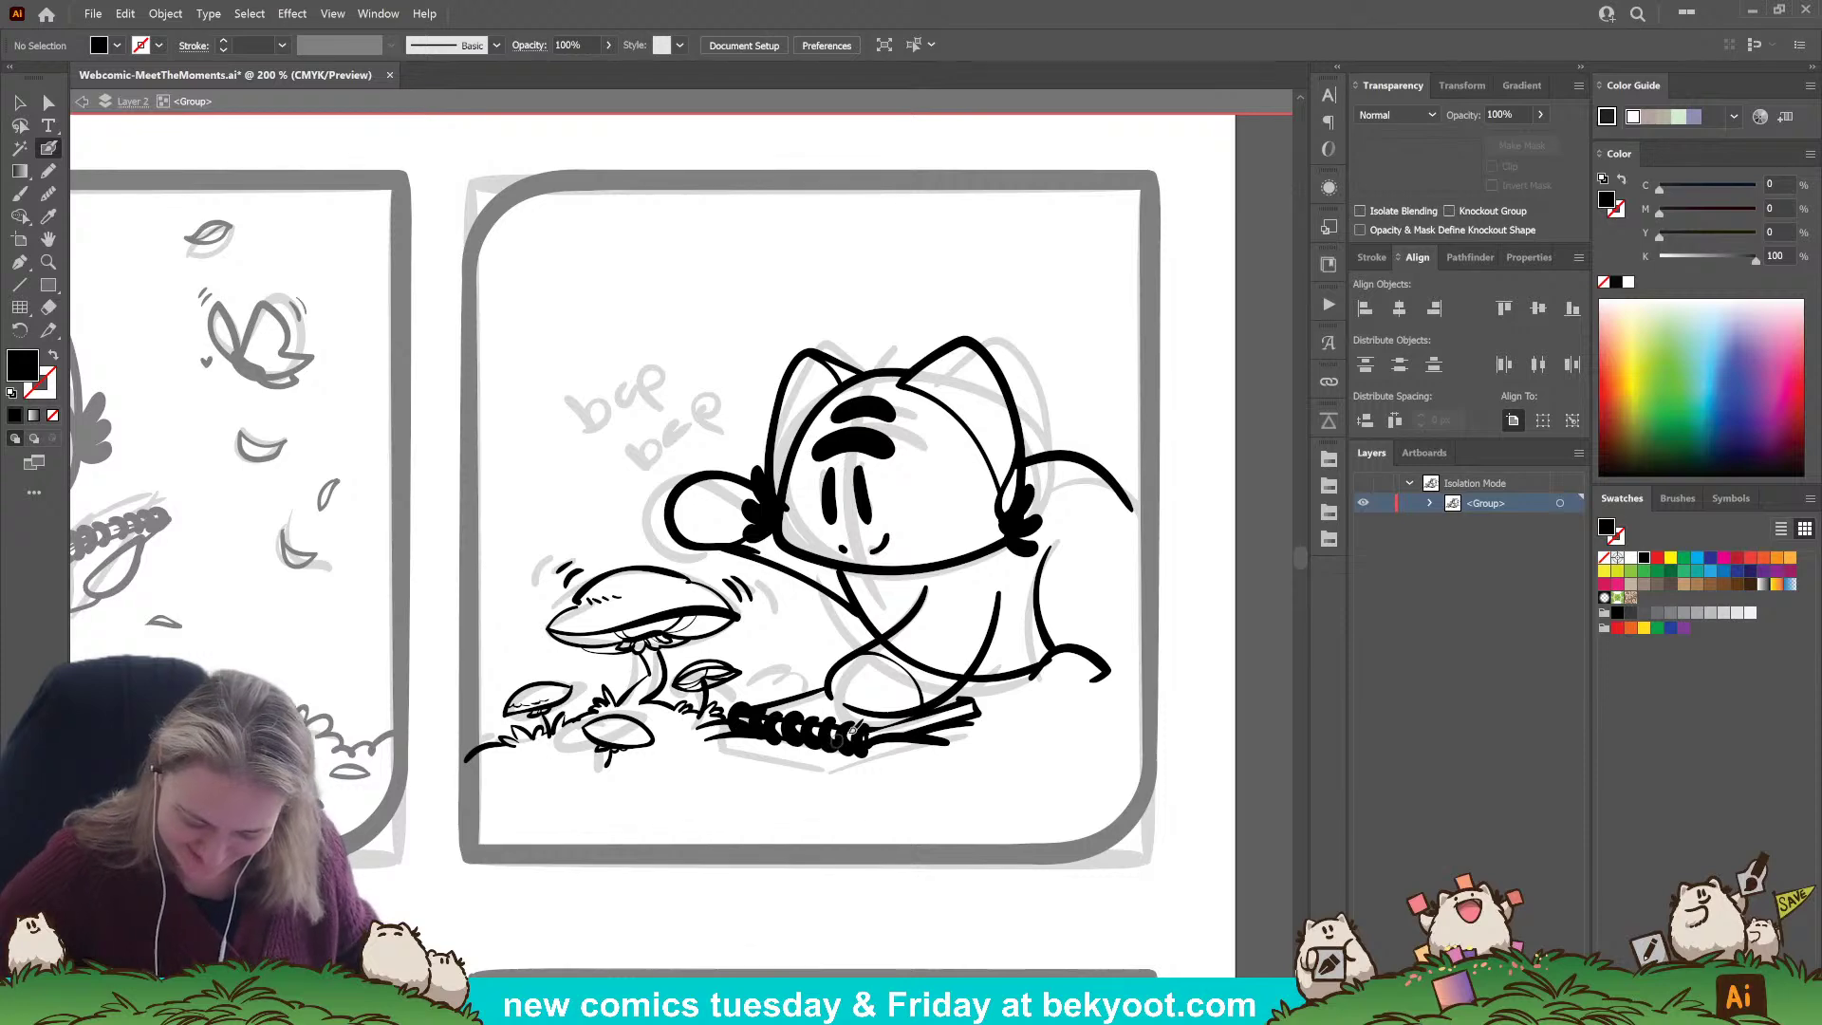
Ink a grass tuft behind the notebook, in front of the character's lowered arm.
scroll(863, 739, "down", 2)
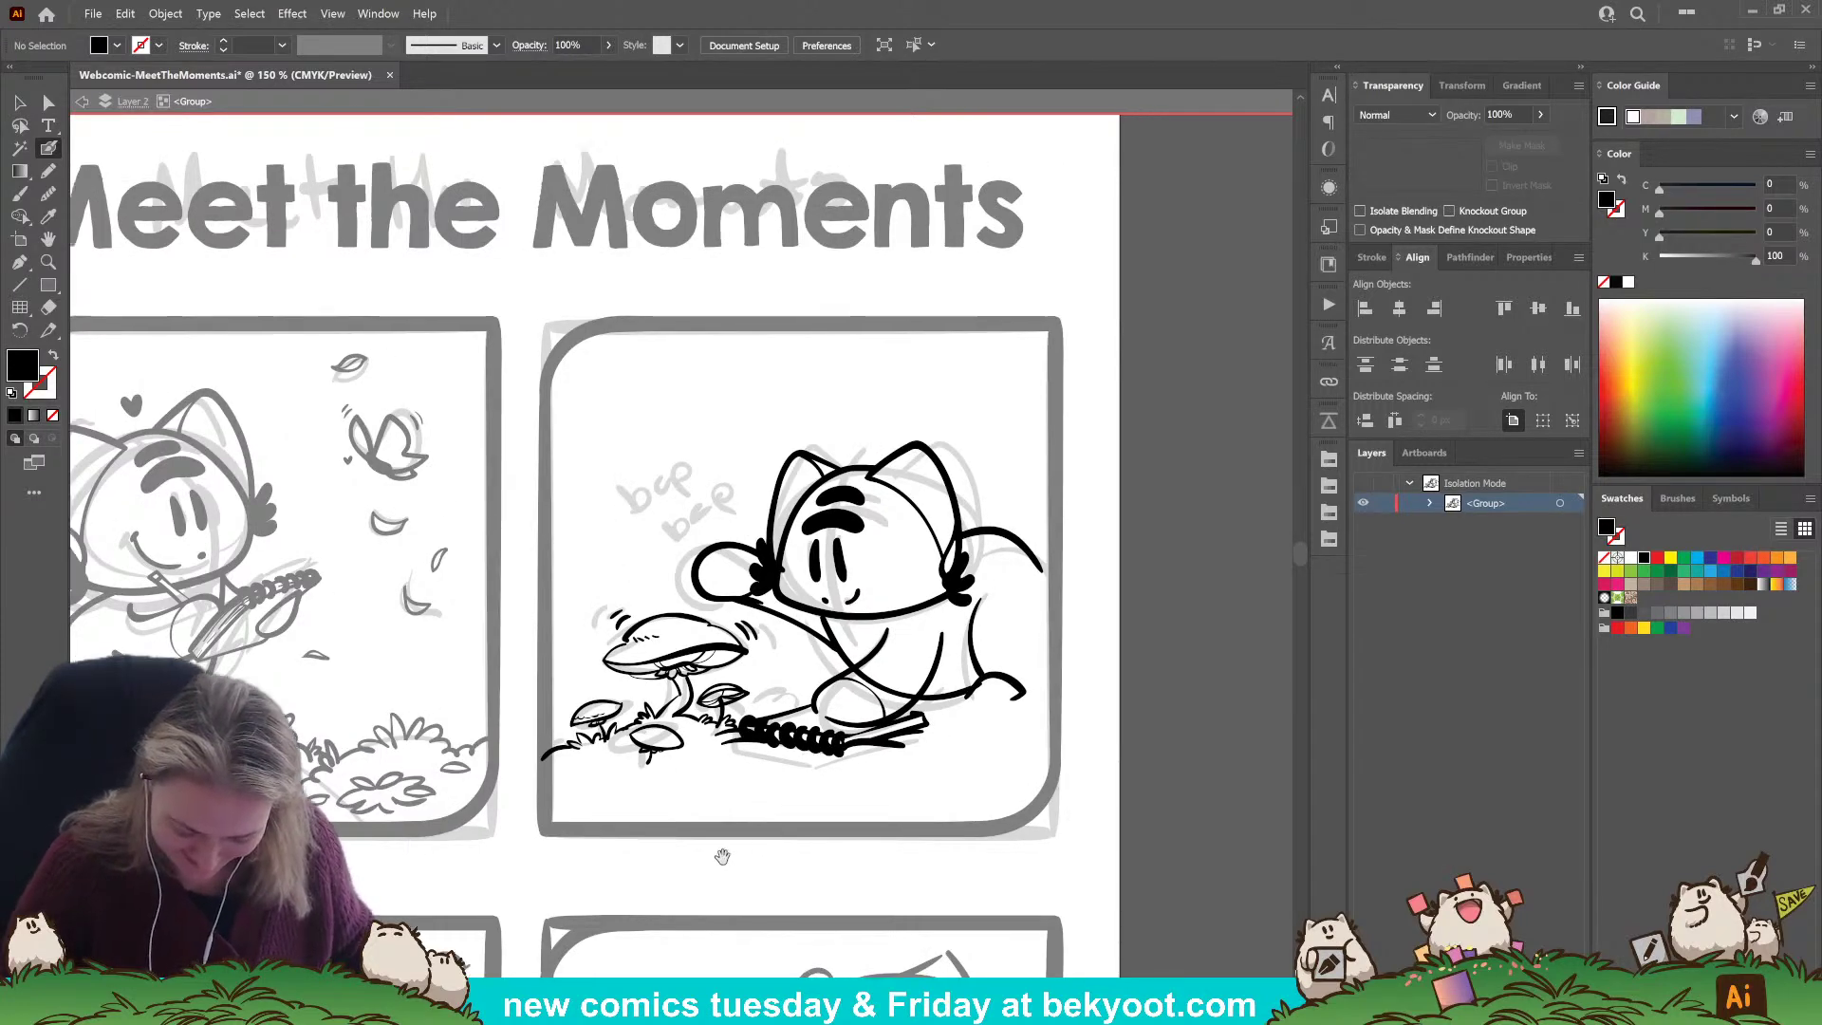
scroll(892, 655, "up", 1)
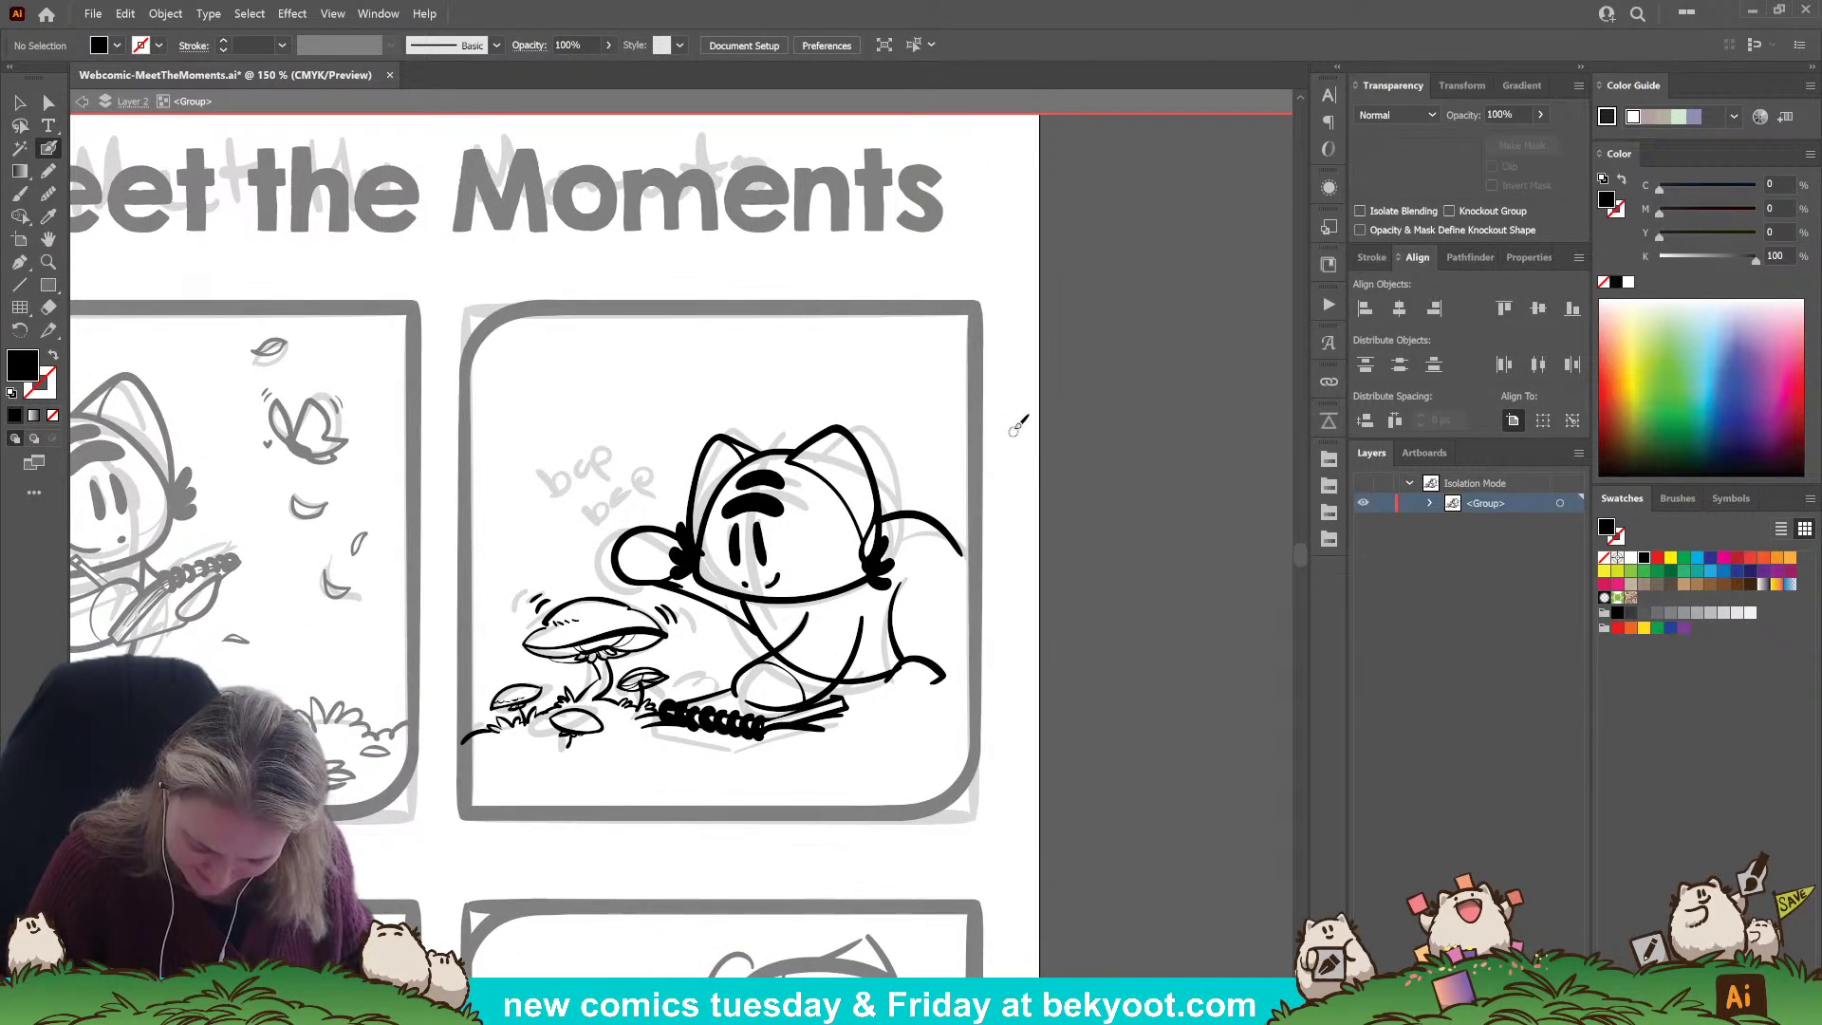
left_click_drag(843, 682, 897, 674)
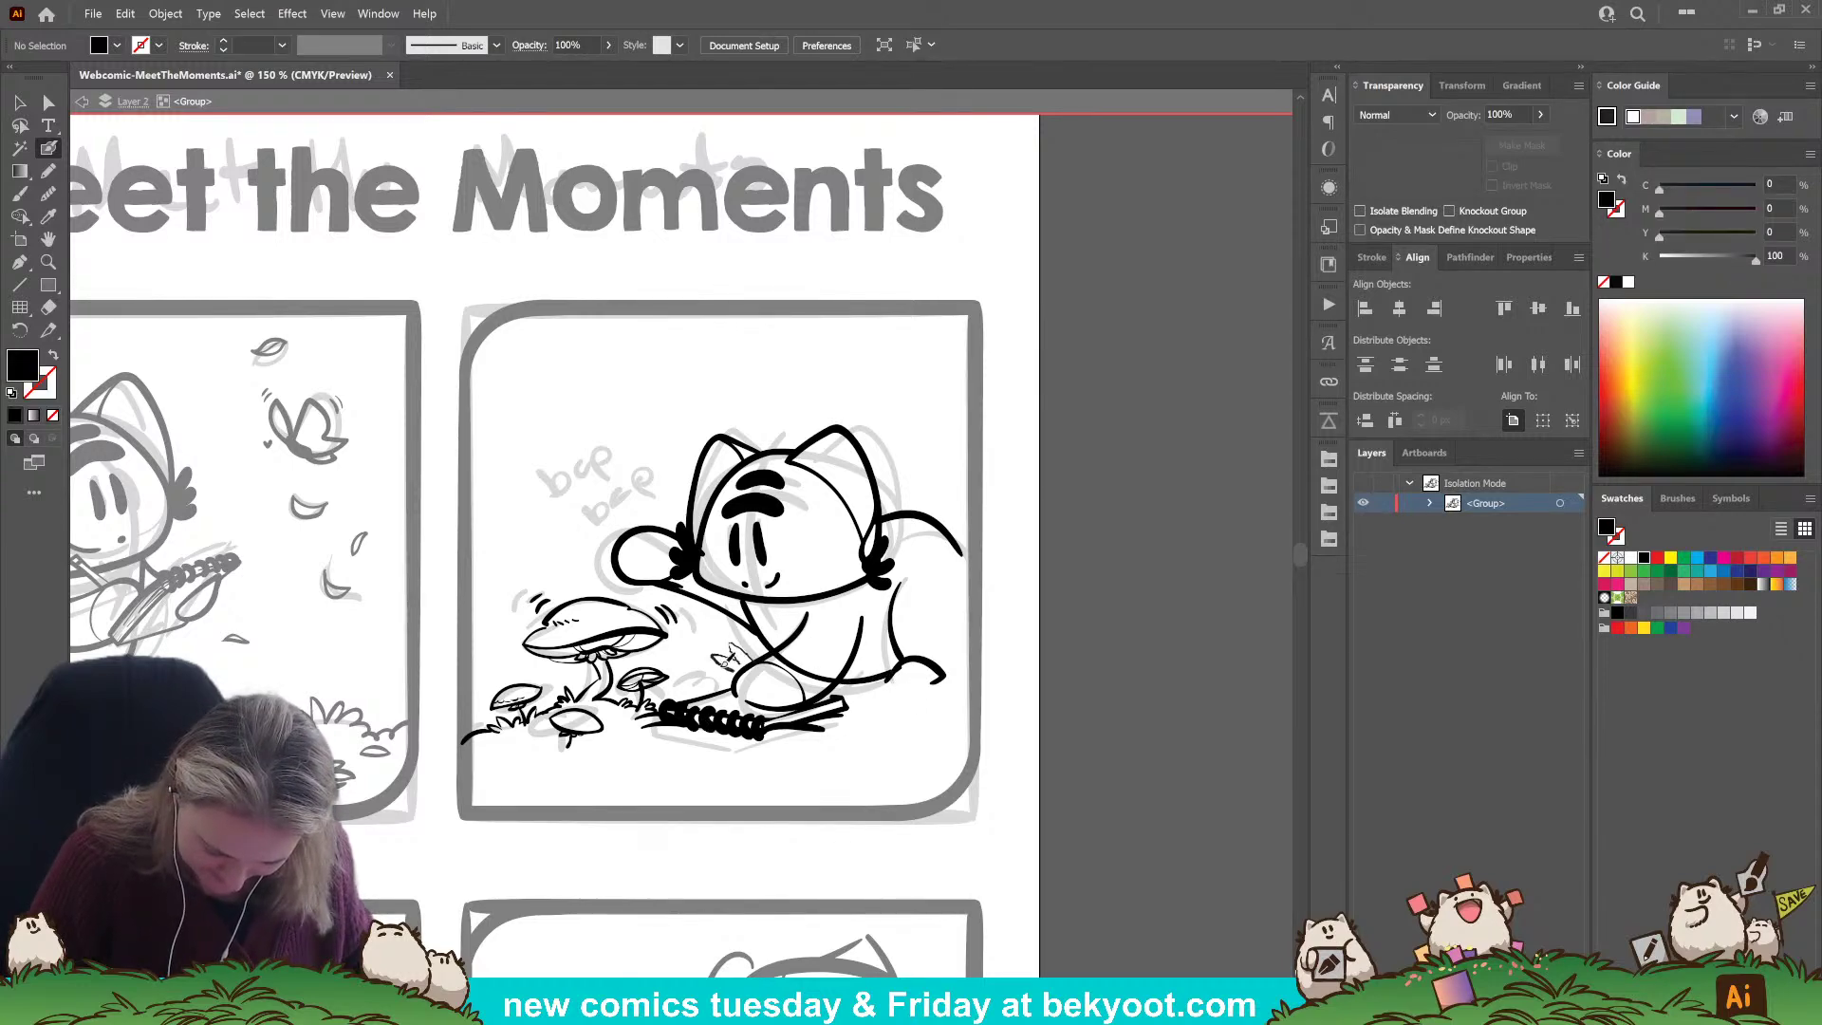
left_click_drag(696, 675, 738, 653)
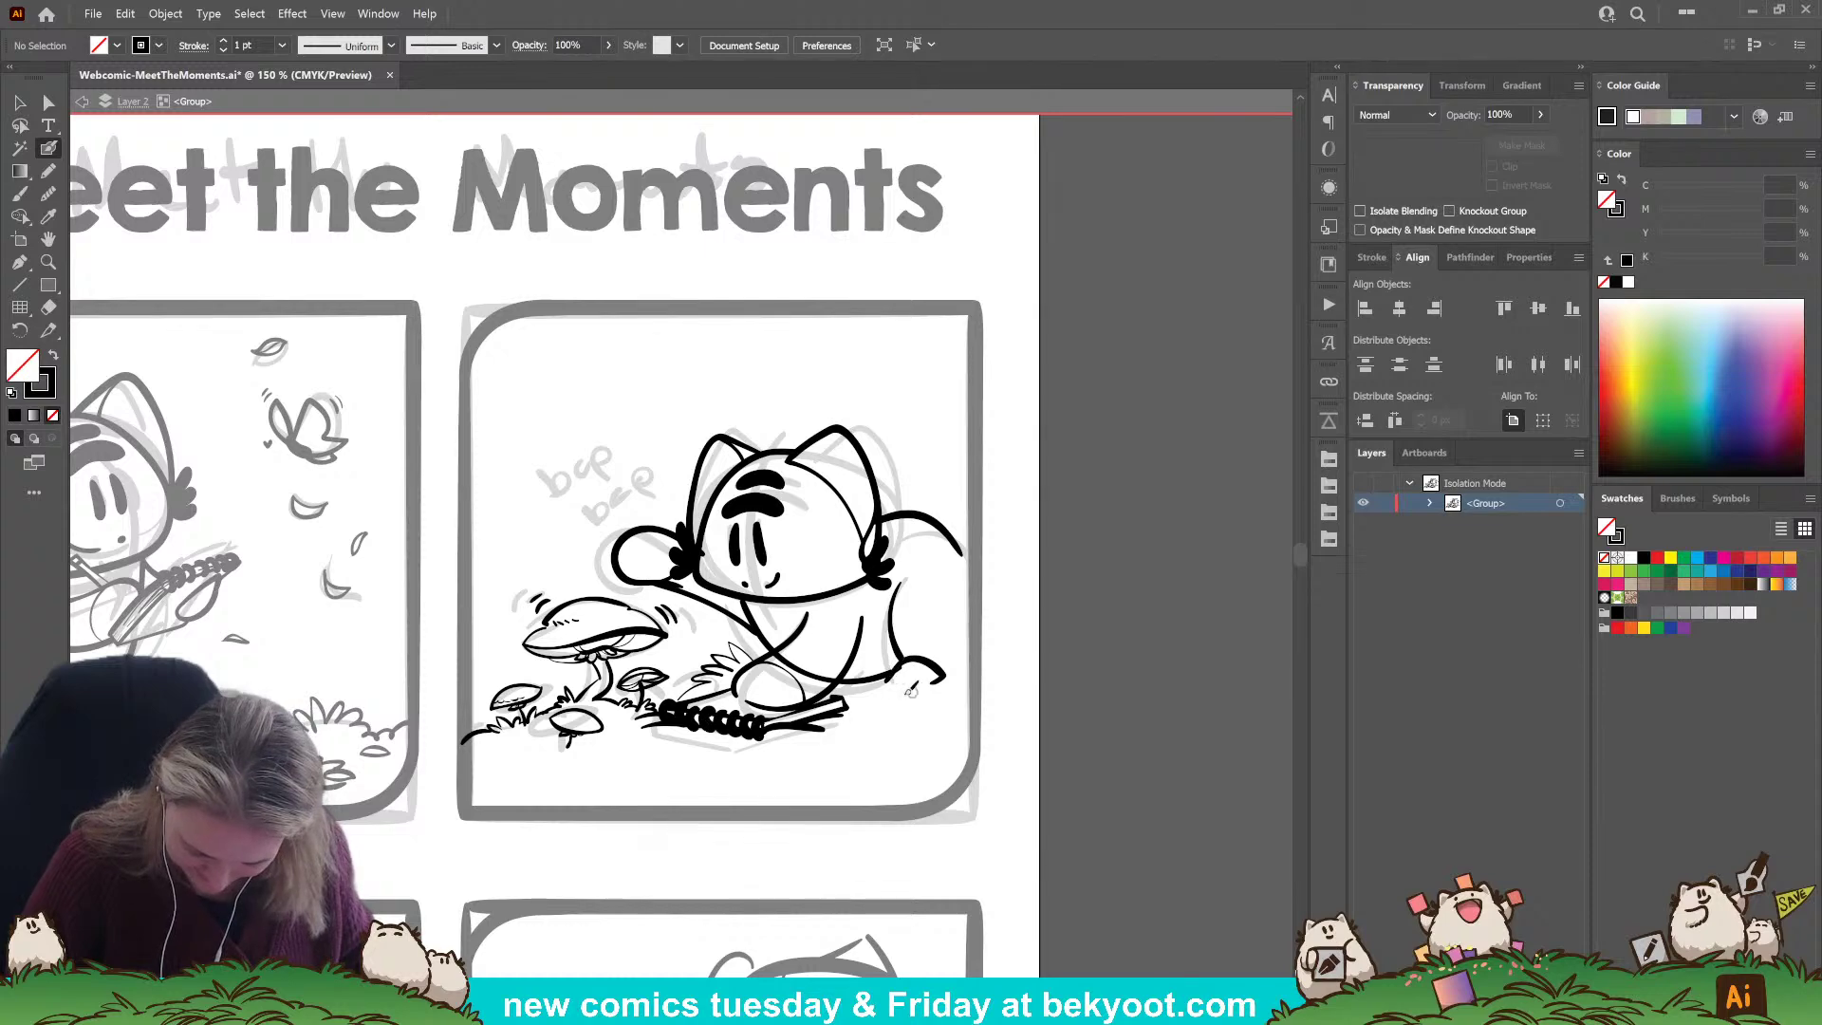
Adjust the character's foot outline and lower body line so that they meet cleanly.
left_click_drag(890, 681, 946, 678)
key("ctrl+z")
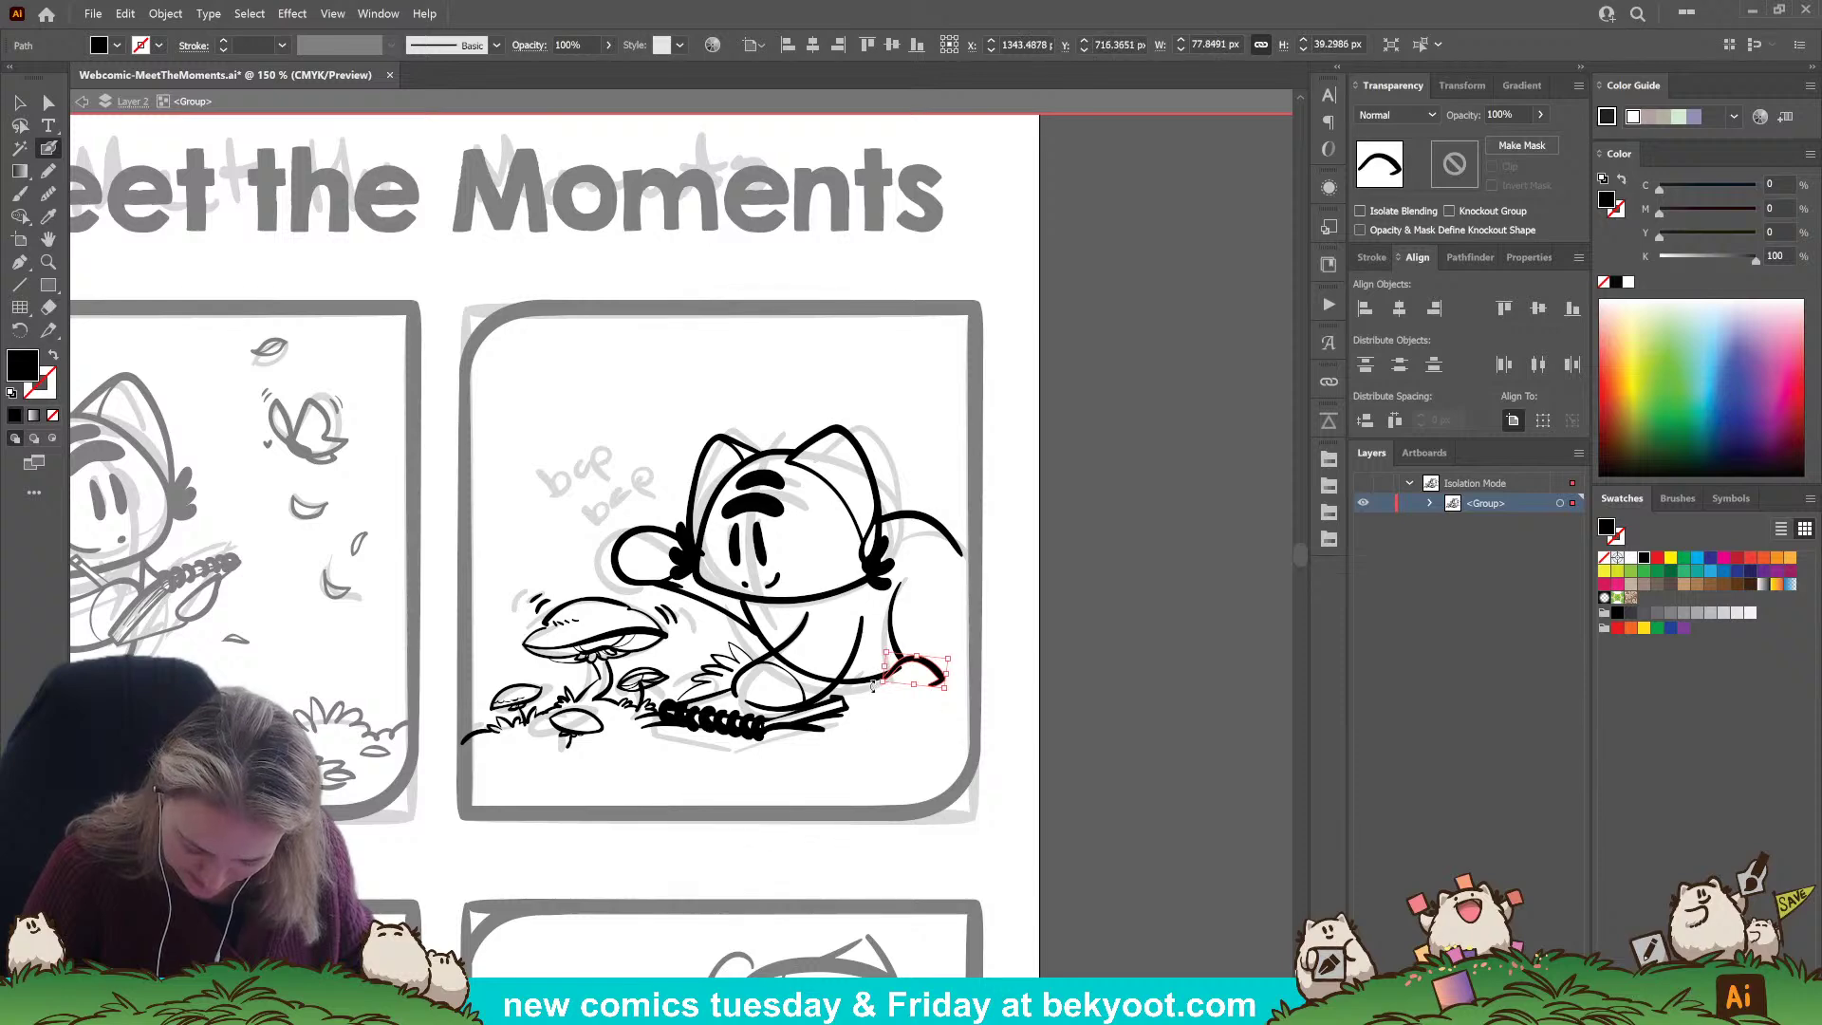
left_click(866, 682, "ctrl")
left_click_drag(901, 646, 898, 645)
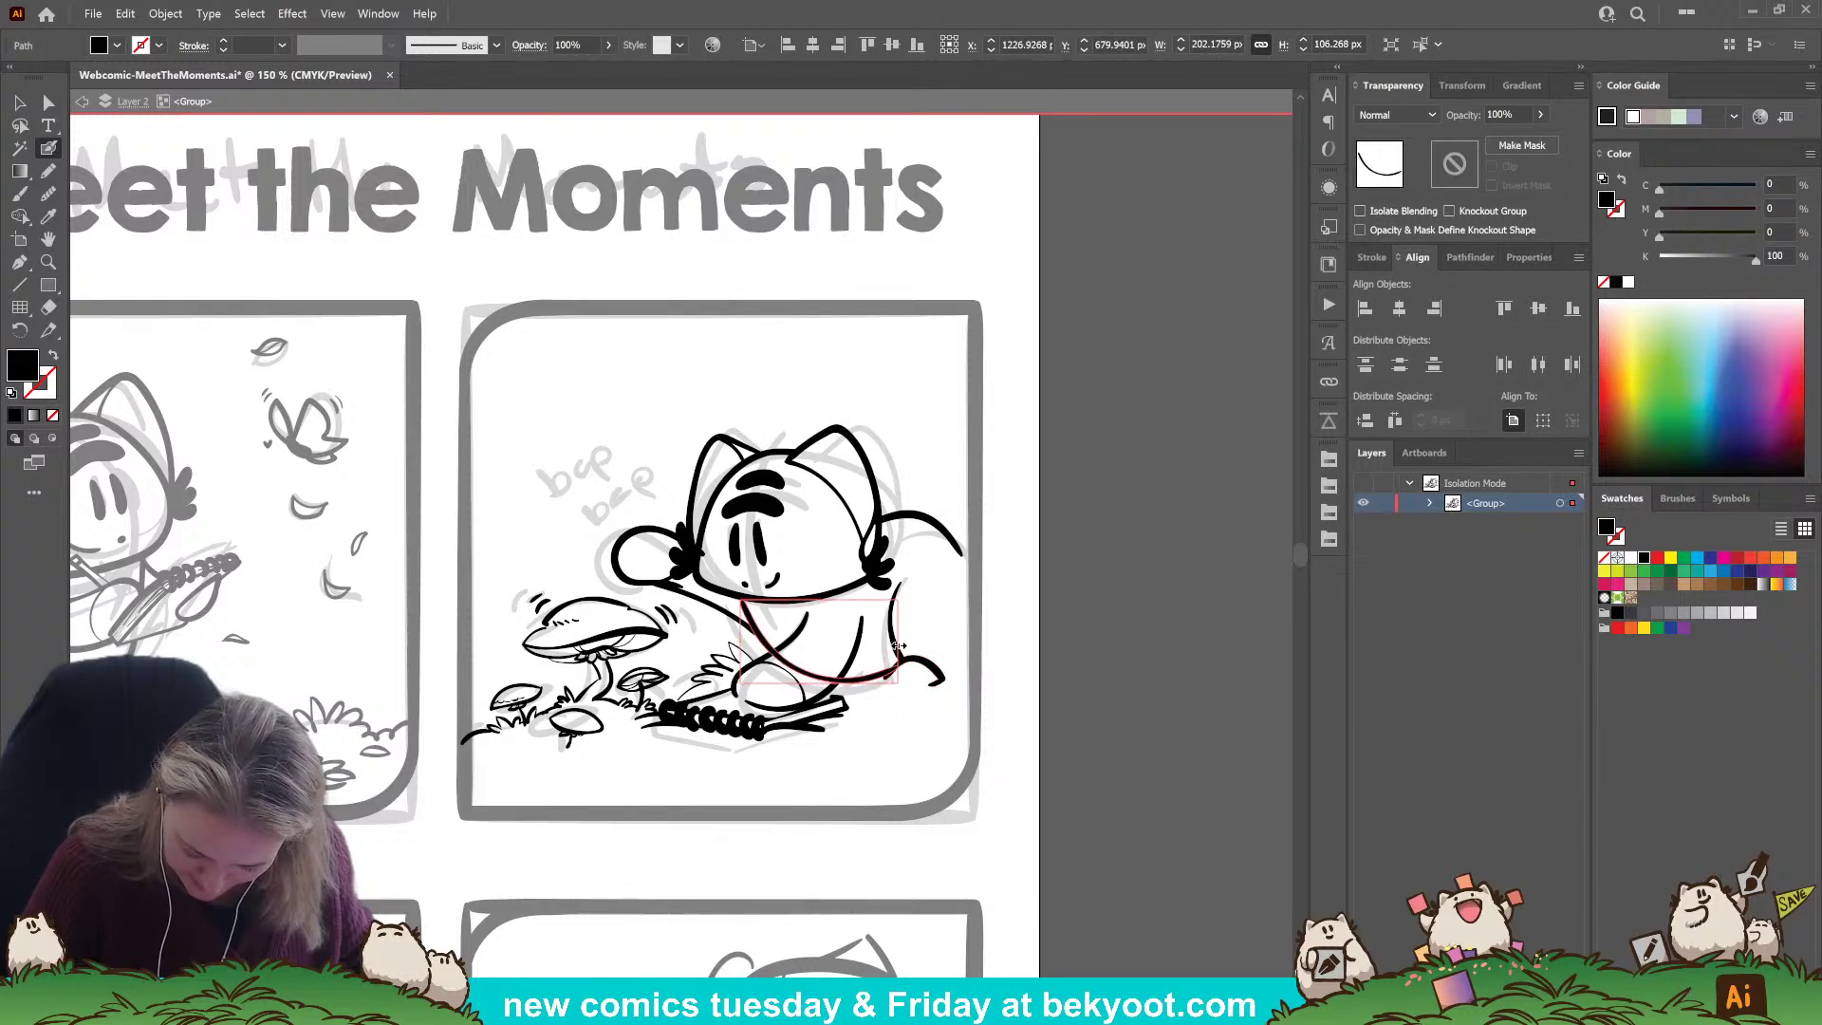
left_click(901, 710, "ctrl")
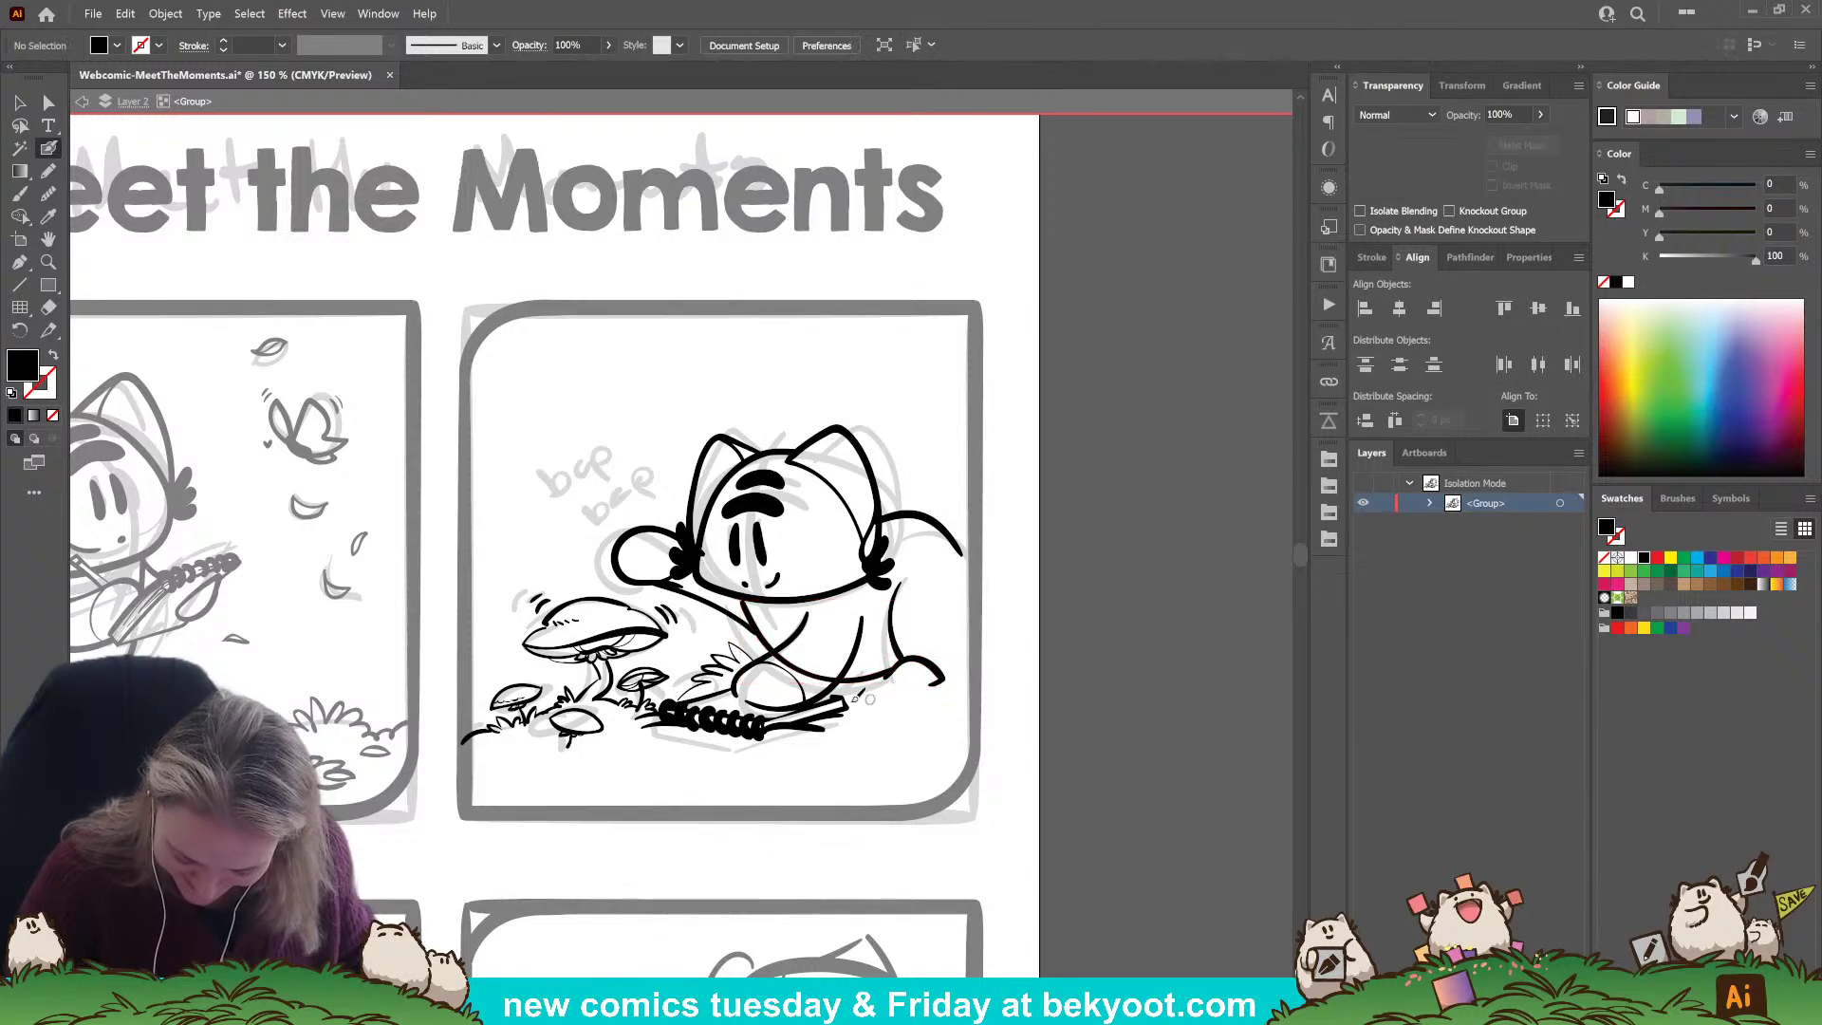
left_click(935, 664, "ctrl")
left_click(908, 737, "ctrl")
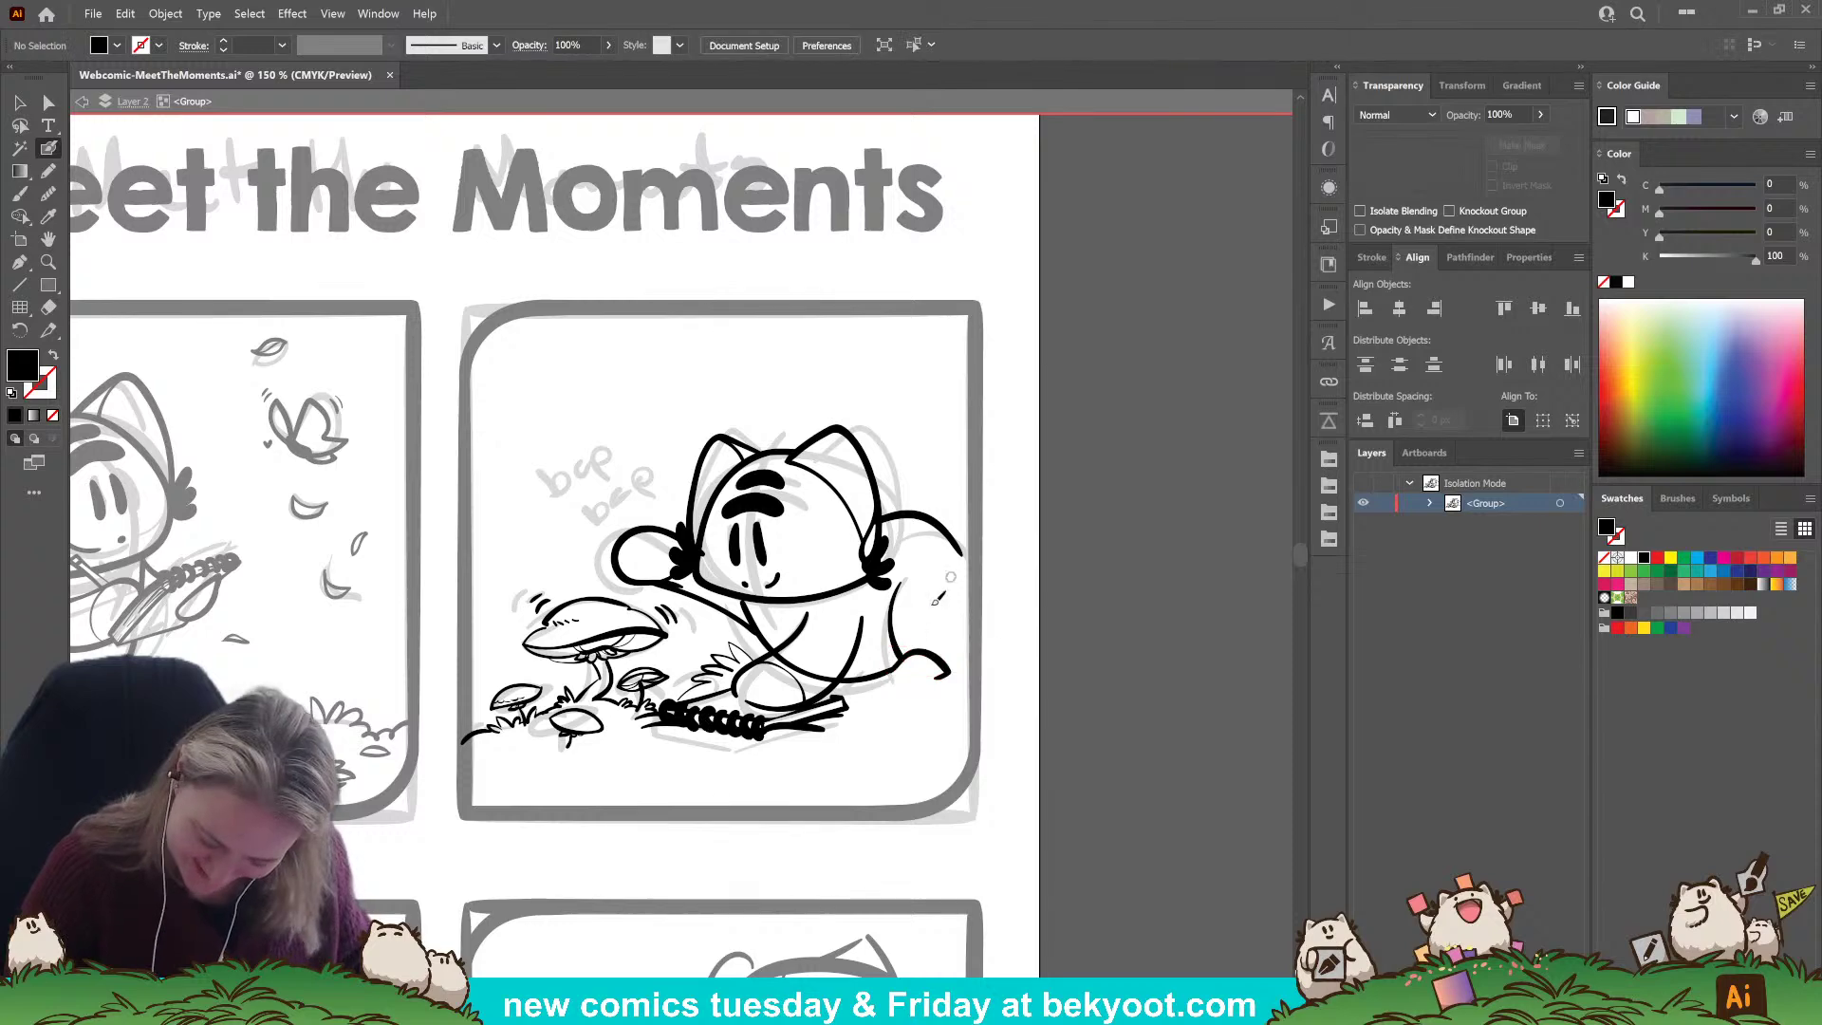
Extend the curved line behind the character's head outward to the panel frame.
key("shift+x")
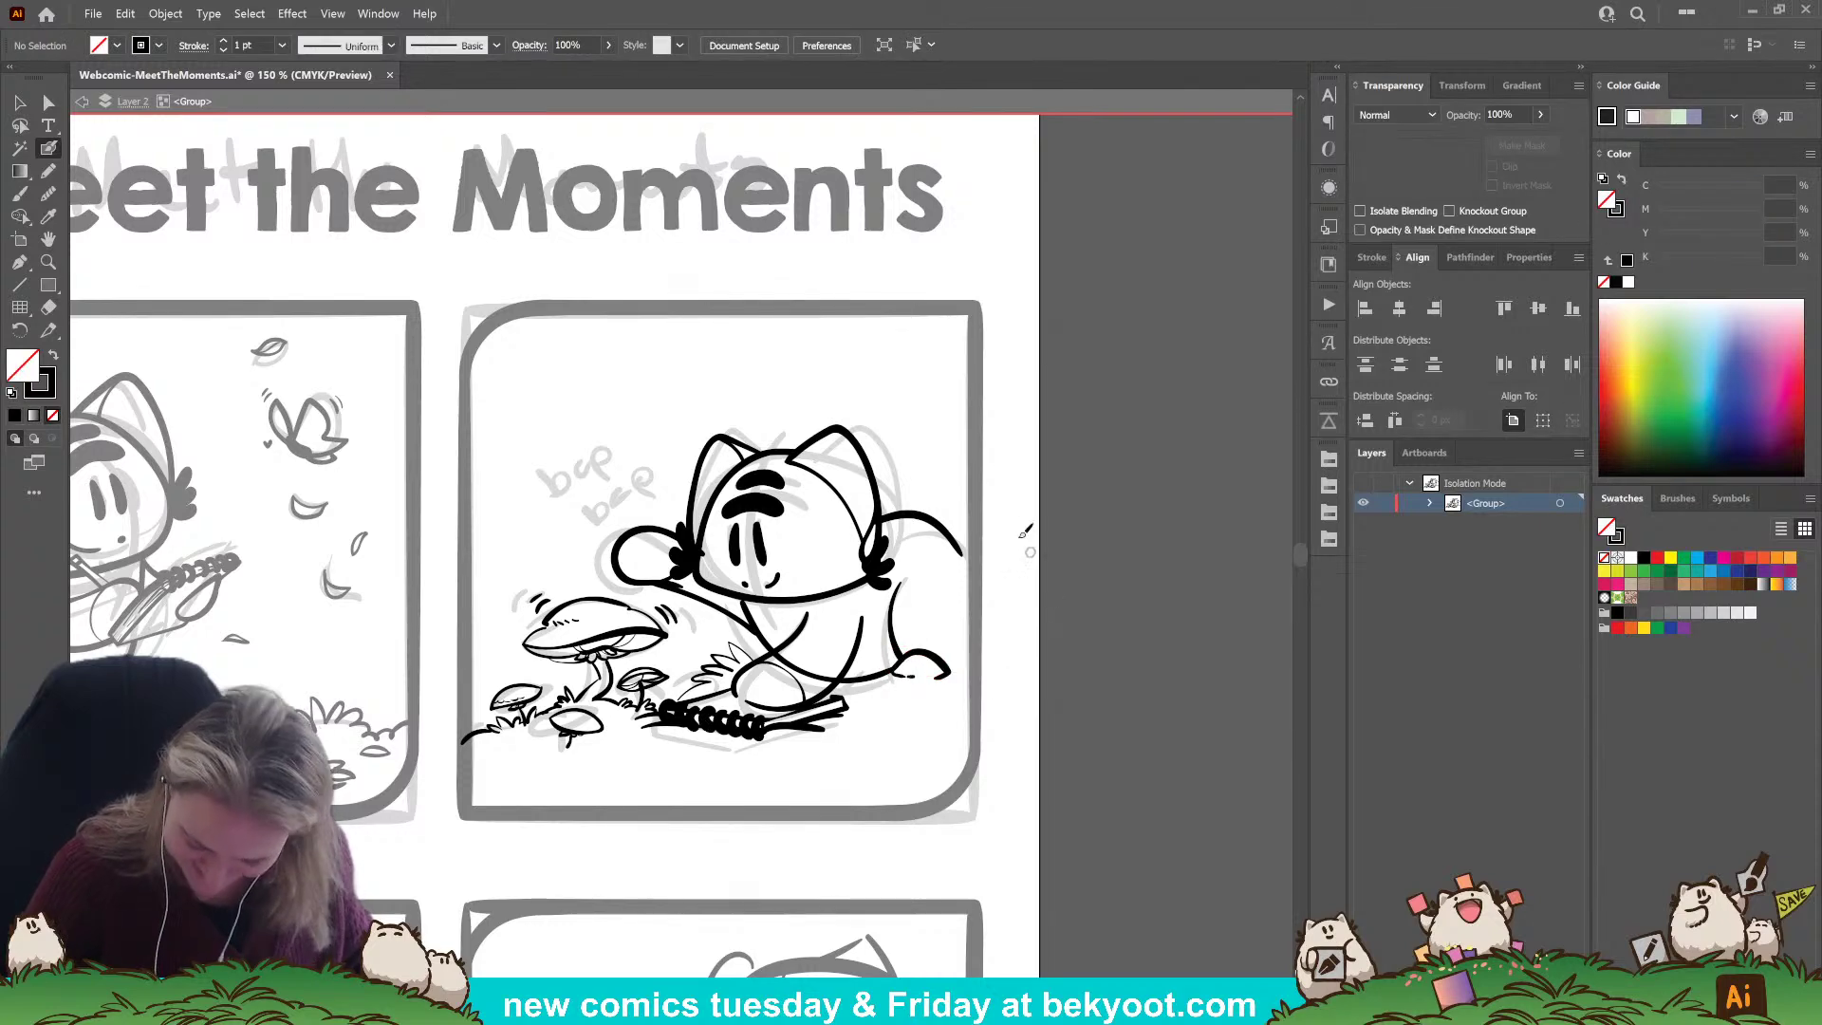
left_click(957, 544, "ctrl")
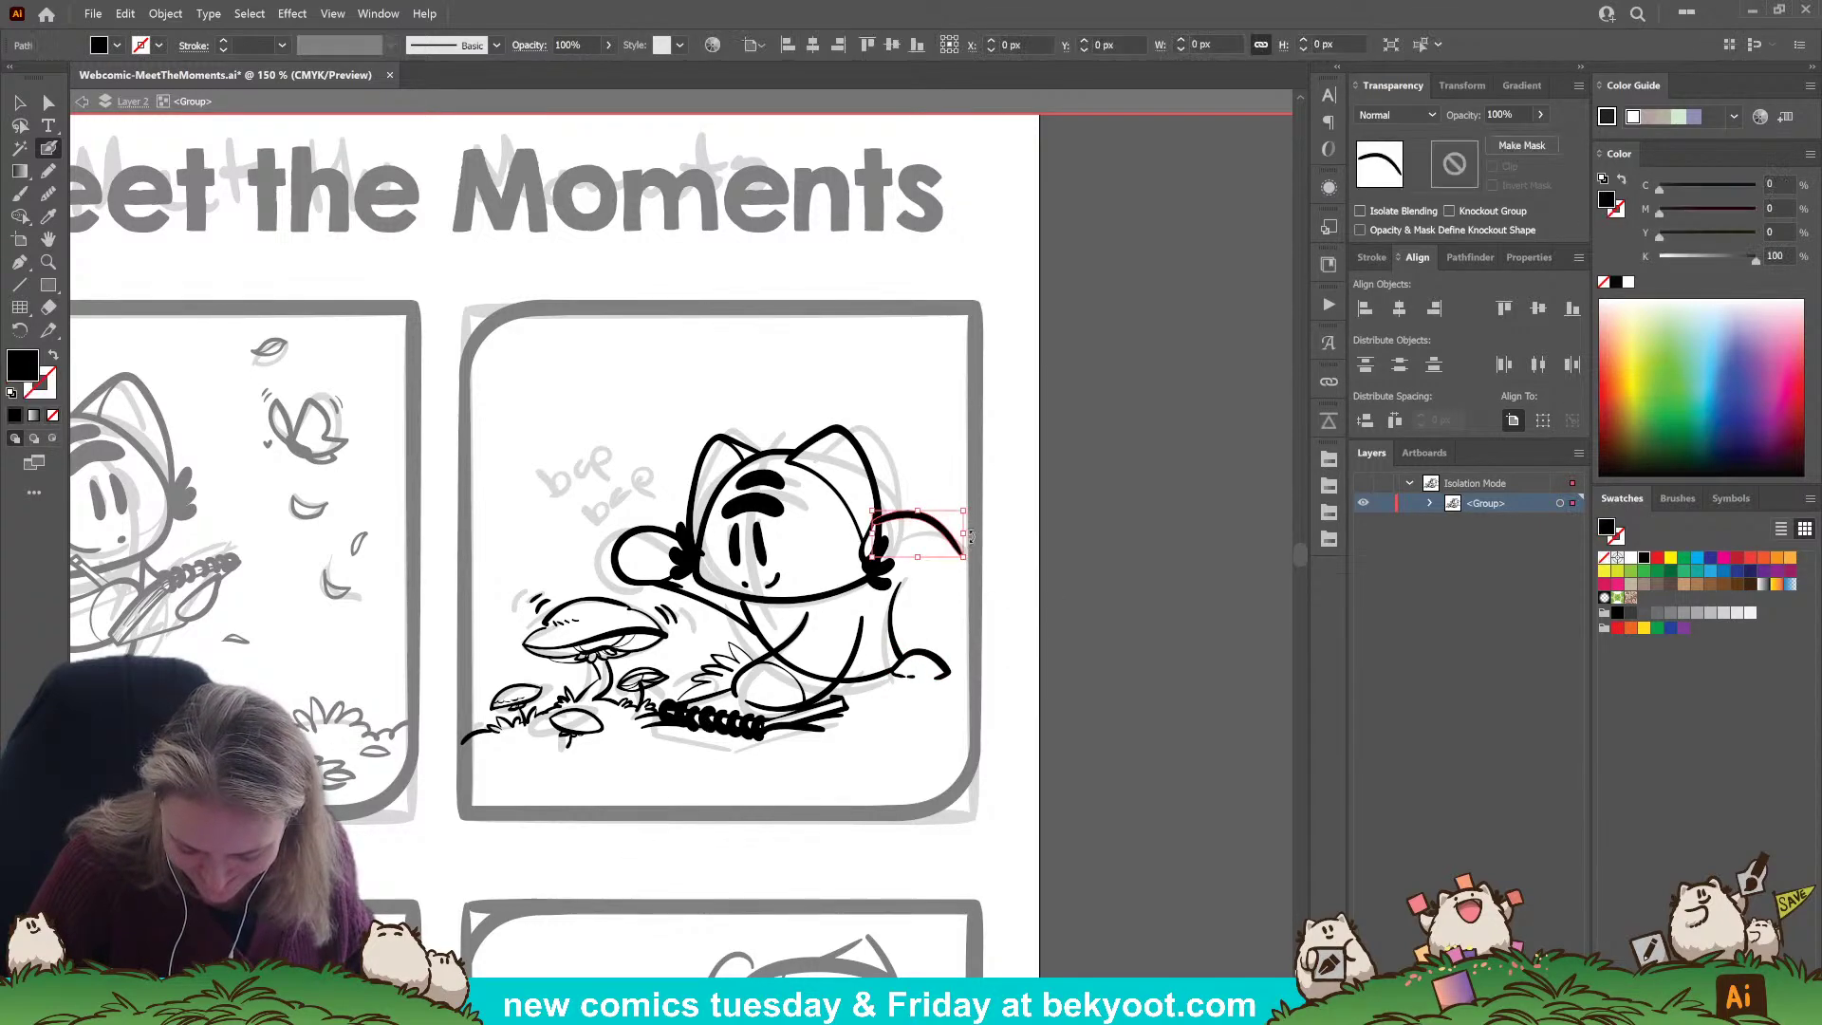
left_click_drag(964, 534, 976, 536)
left_click(738, 852, "ctrl")
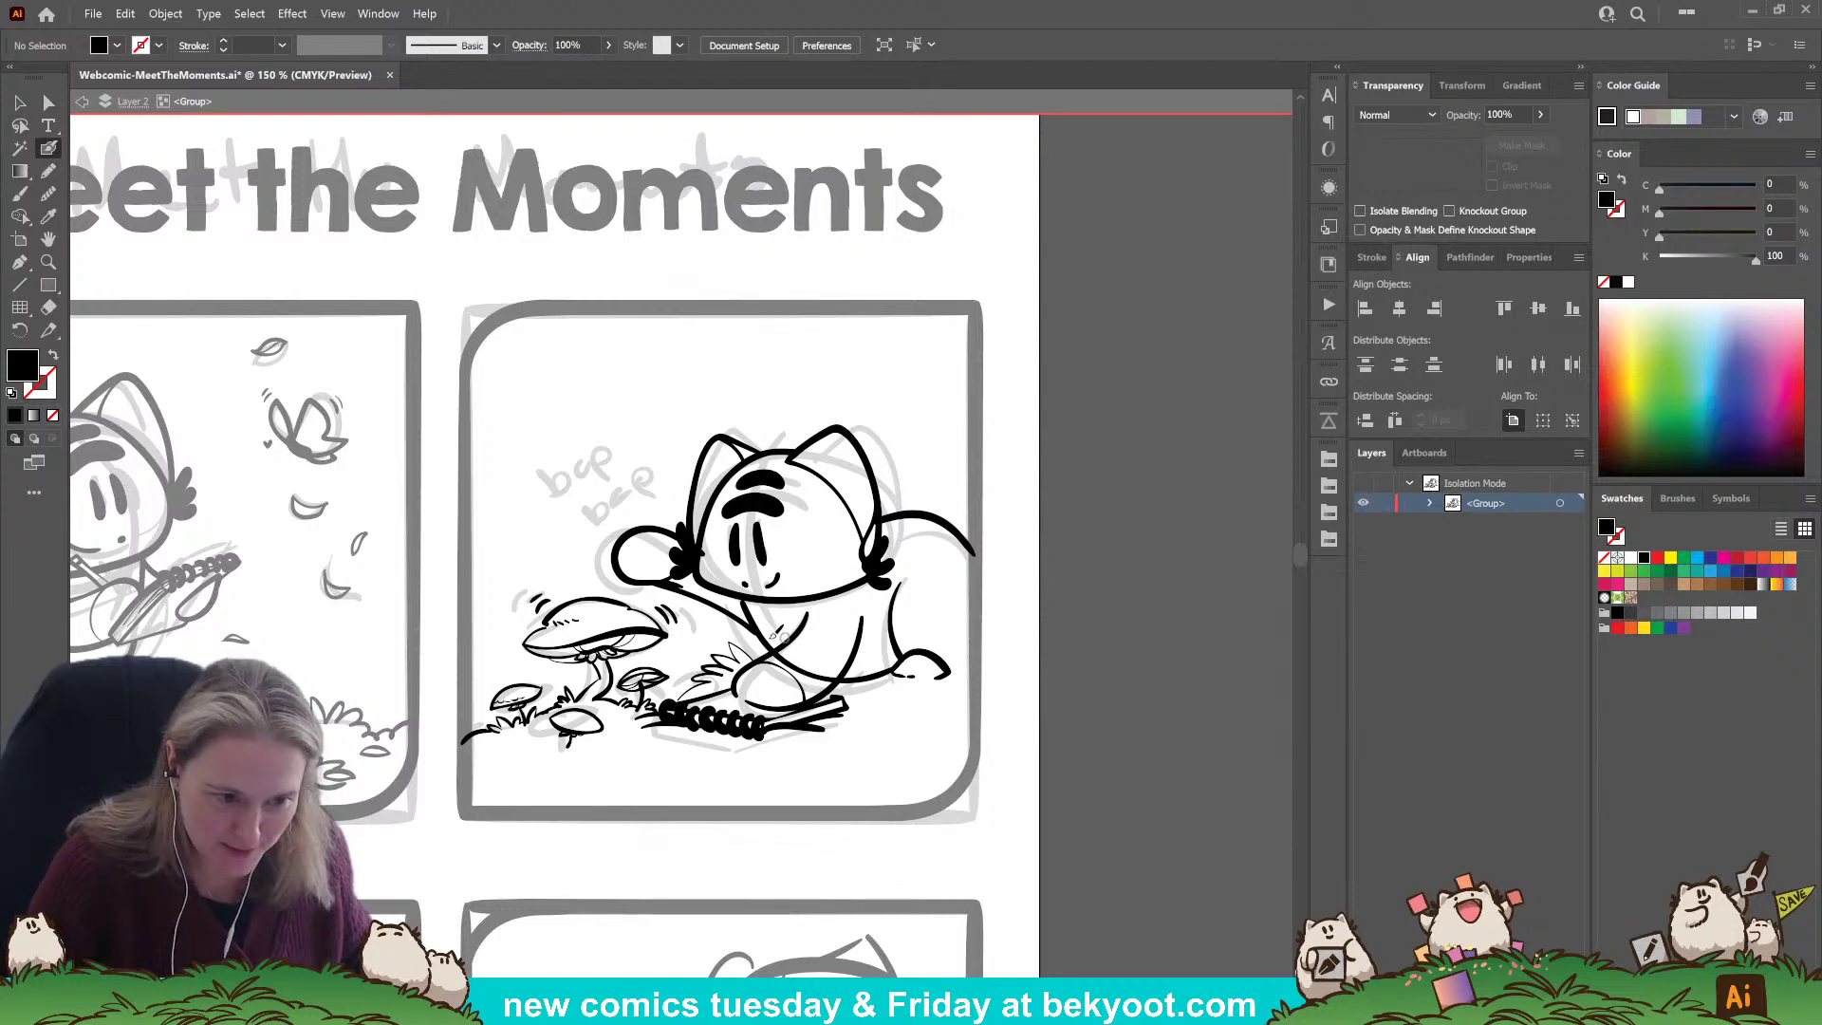
Erase the part of the lower body line that crosses the character's arm.
left_click(820, 680, "ctrl")
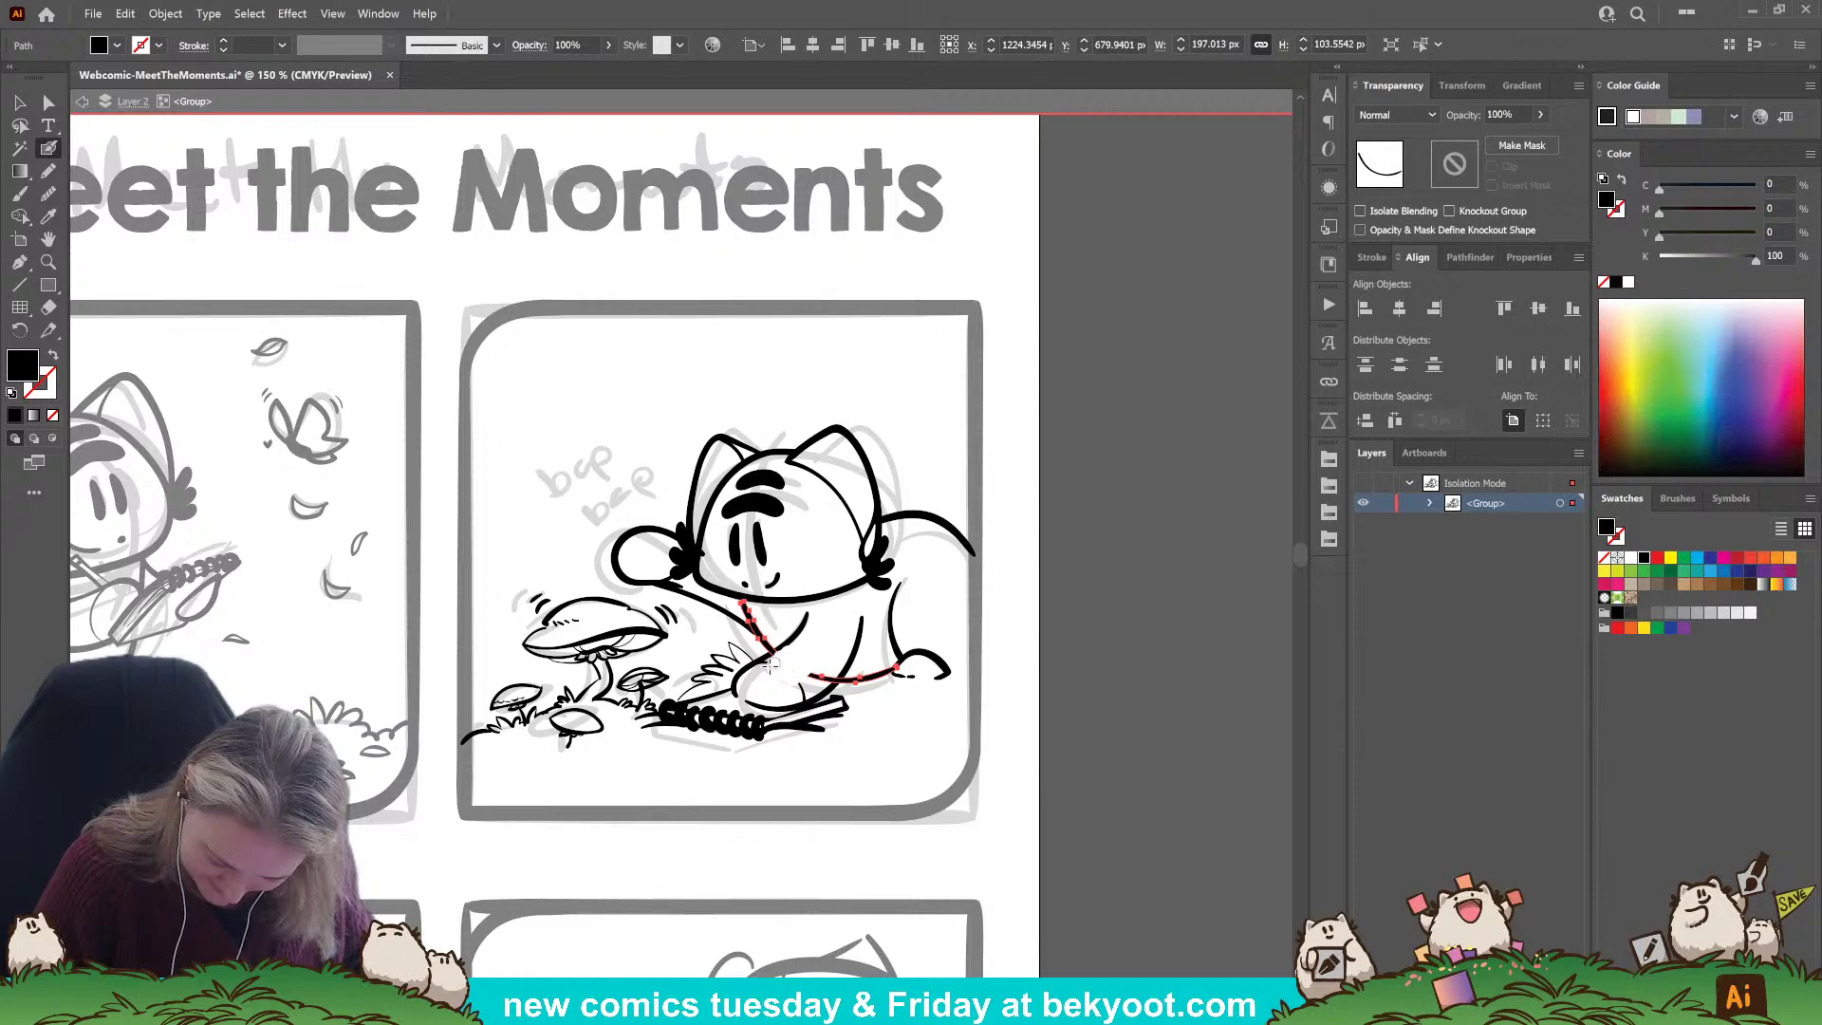
left_click_drag(798, 682, 837, 674)
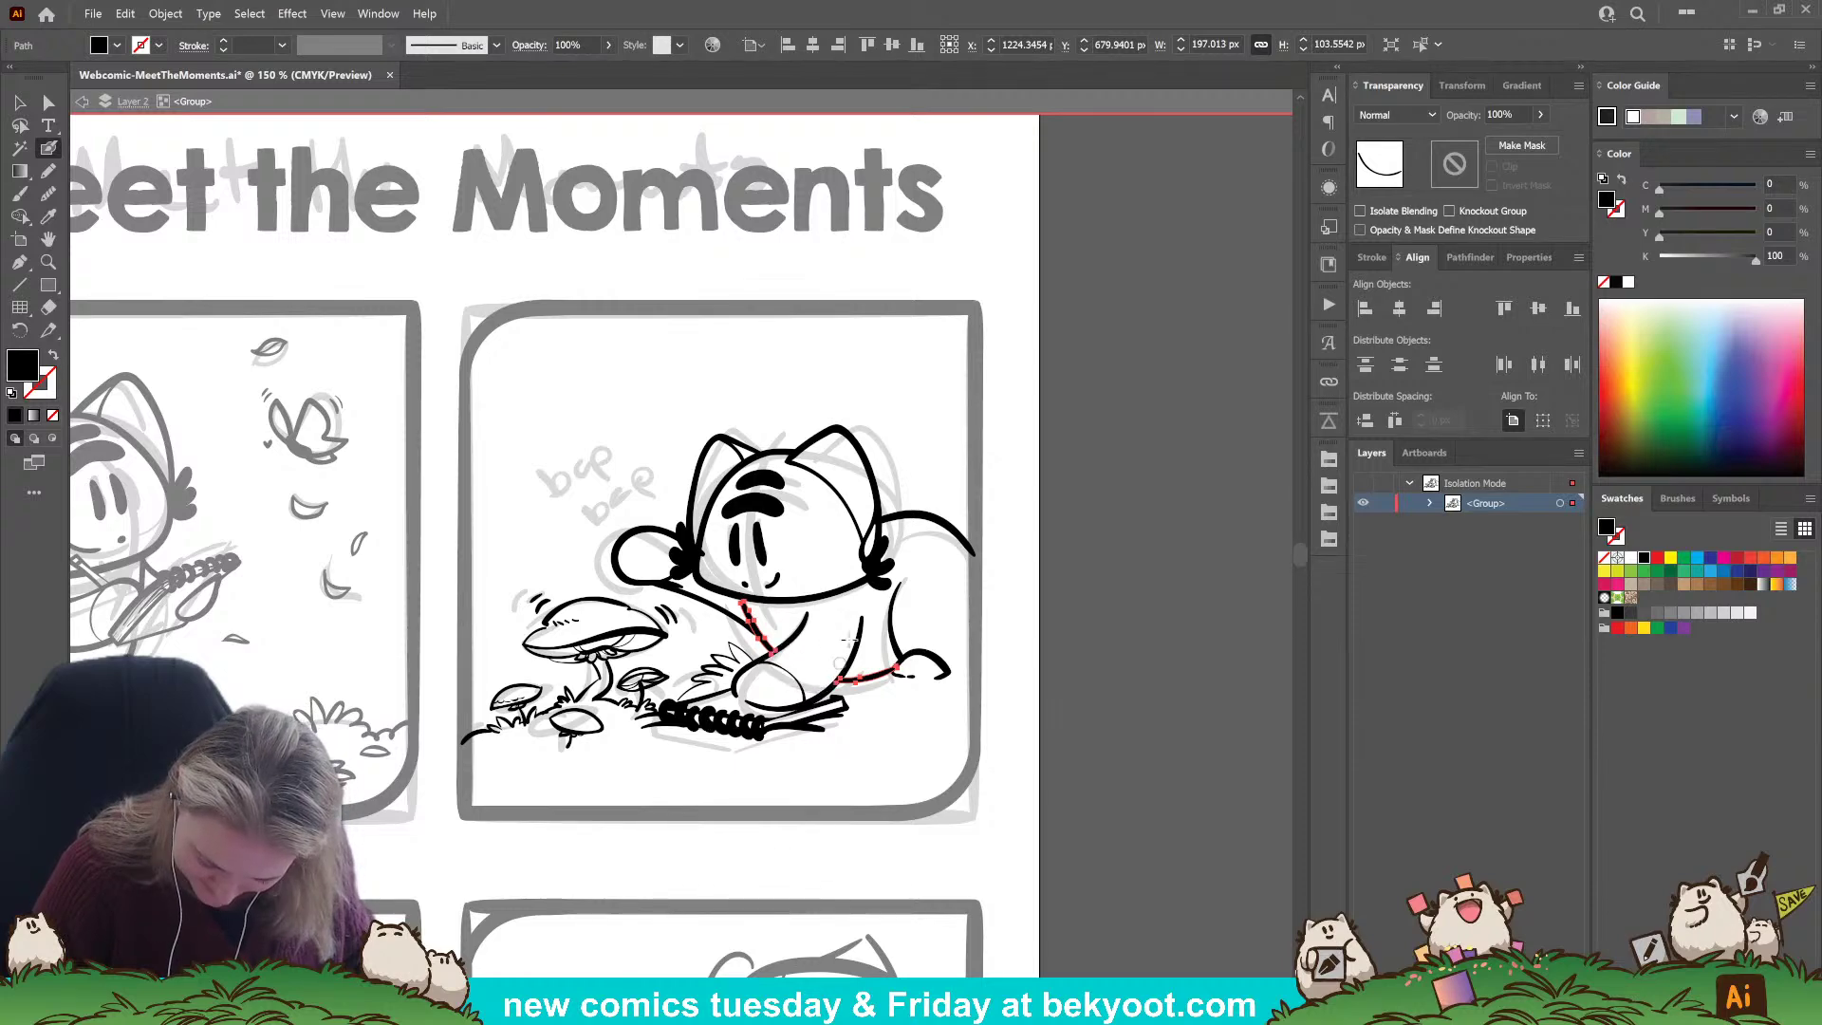
left_click(1086, 783, "ctrl")
Ink ground lines and grass tufts around the character's foot and between the foot and the notebook.
left_click_drag(757, 826, 788, 859)
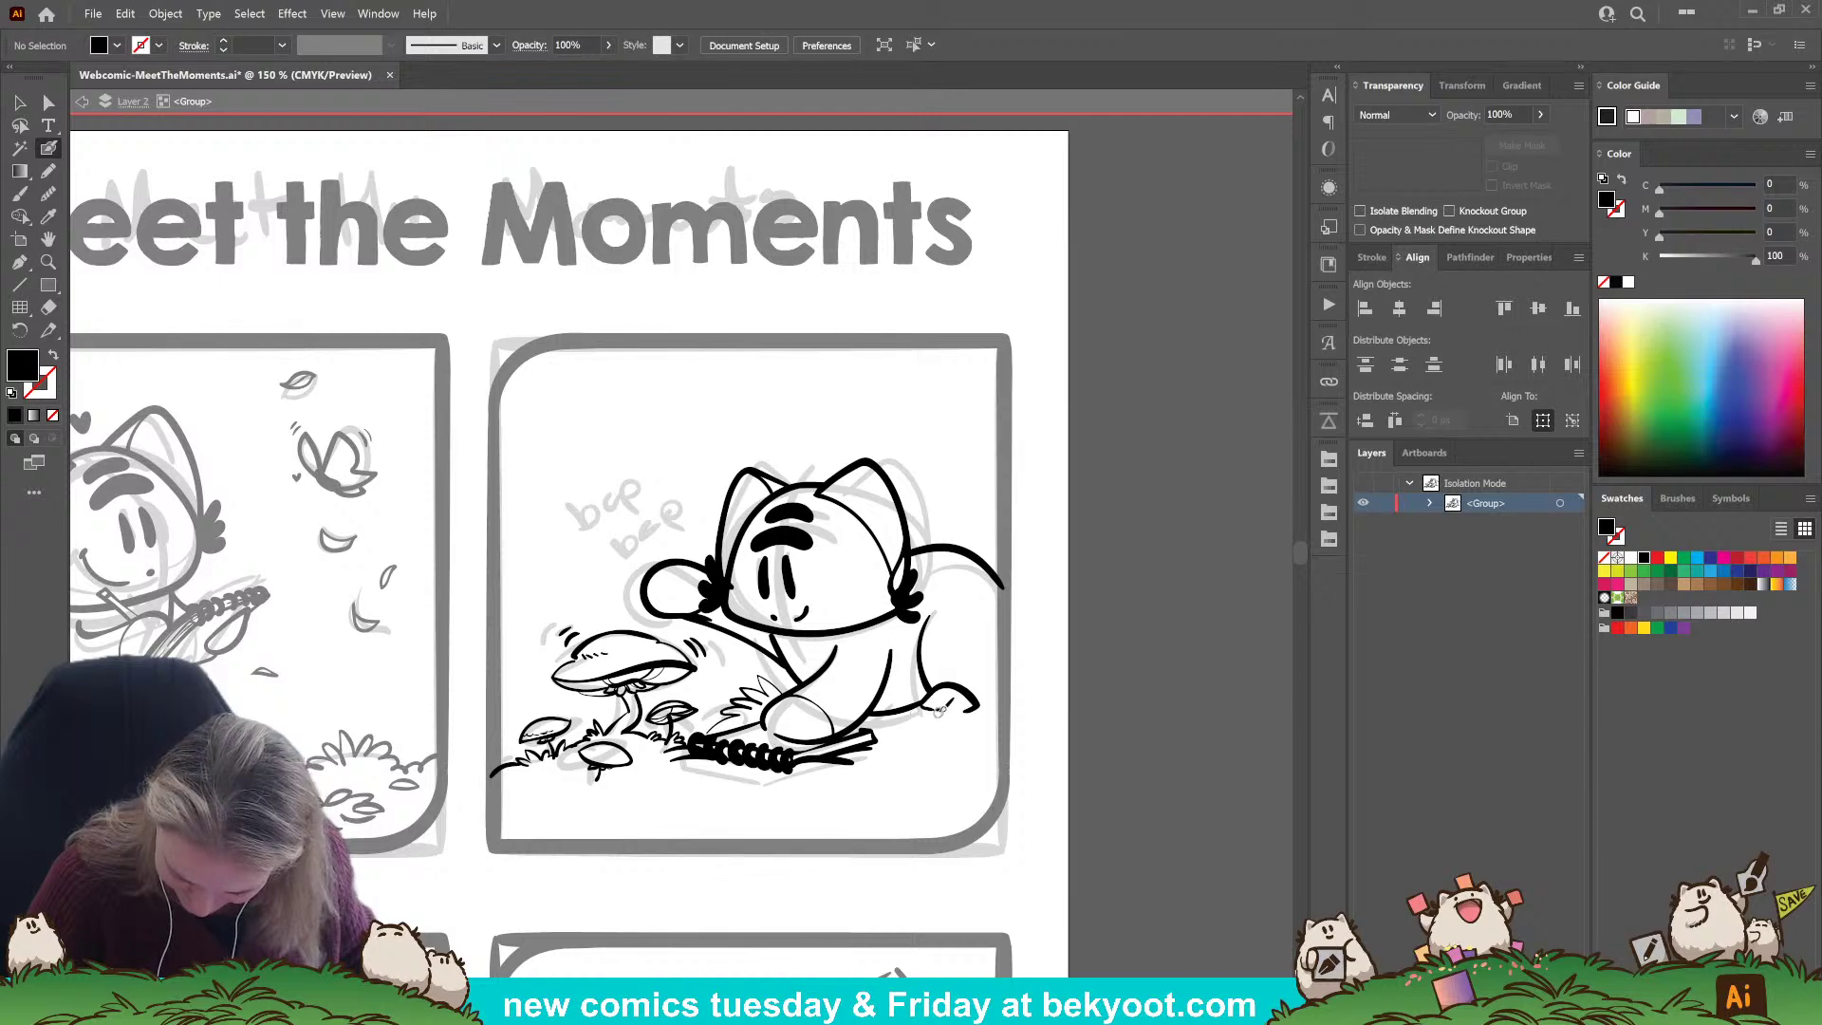
mouse_move(934, 710)
left_mouse_down()
mouse_move(994, 712)
mouse_move(994, 658)
mouse_move(1006, 697)
left_mouse_up()
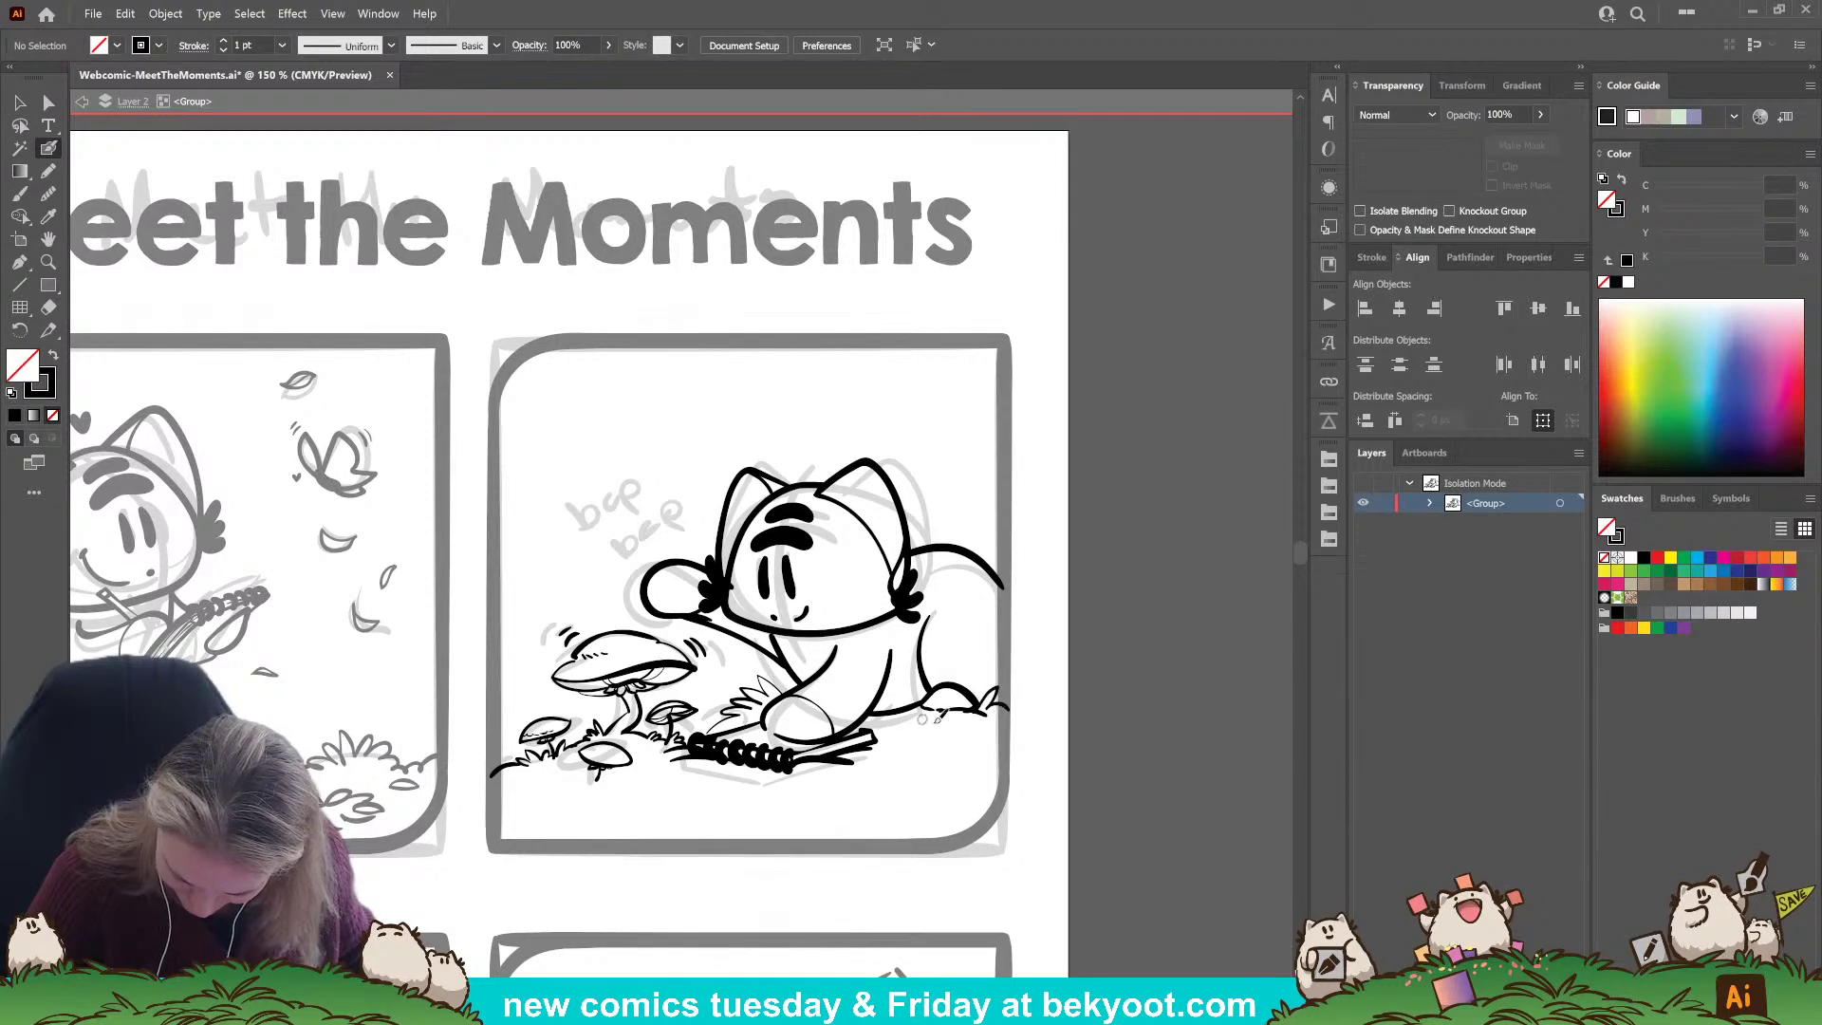
mouse_move(892, 707)
left_mouse_down()
mouse_move(926, 729)
mouse_move(903, 736)
mouse_move(952, 736)
left_mouse_up()
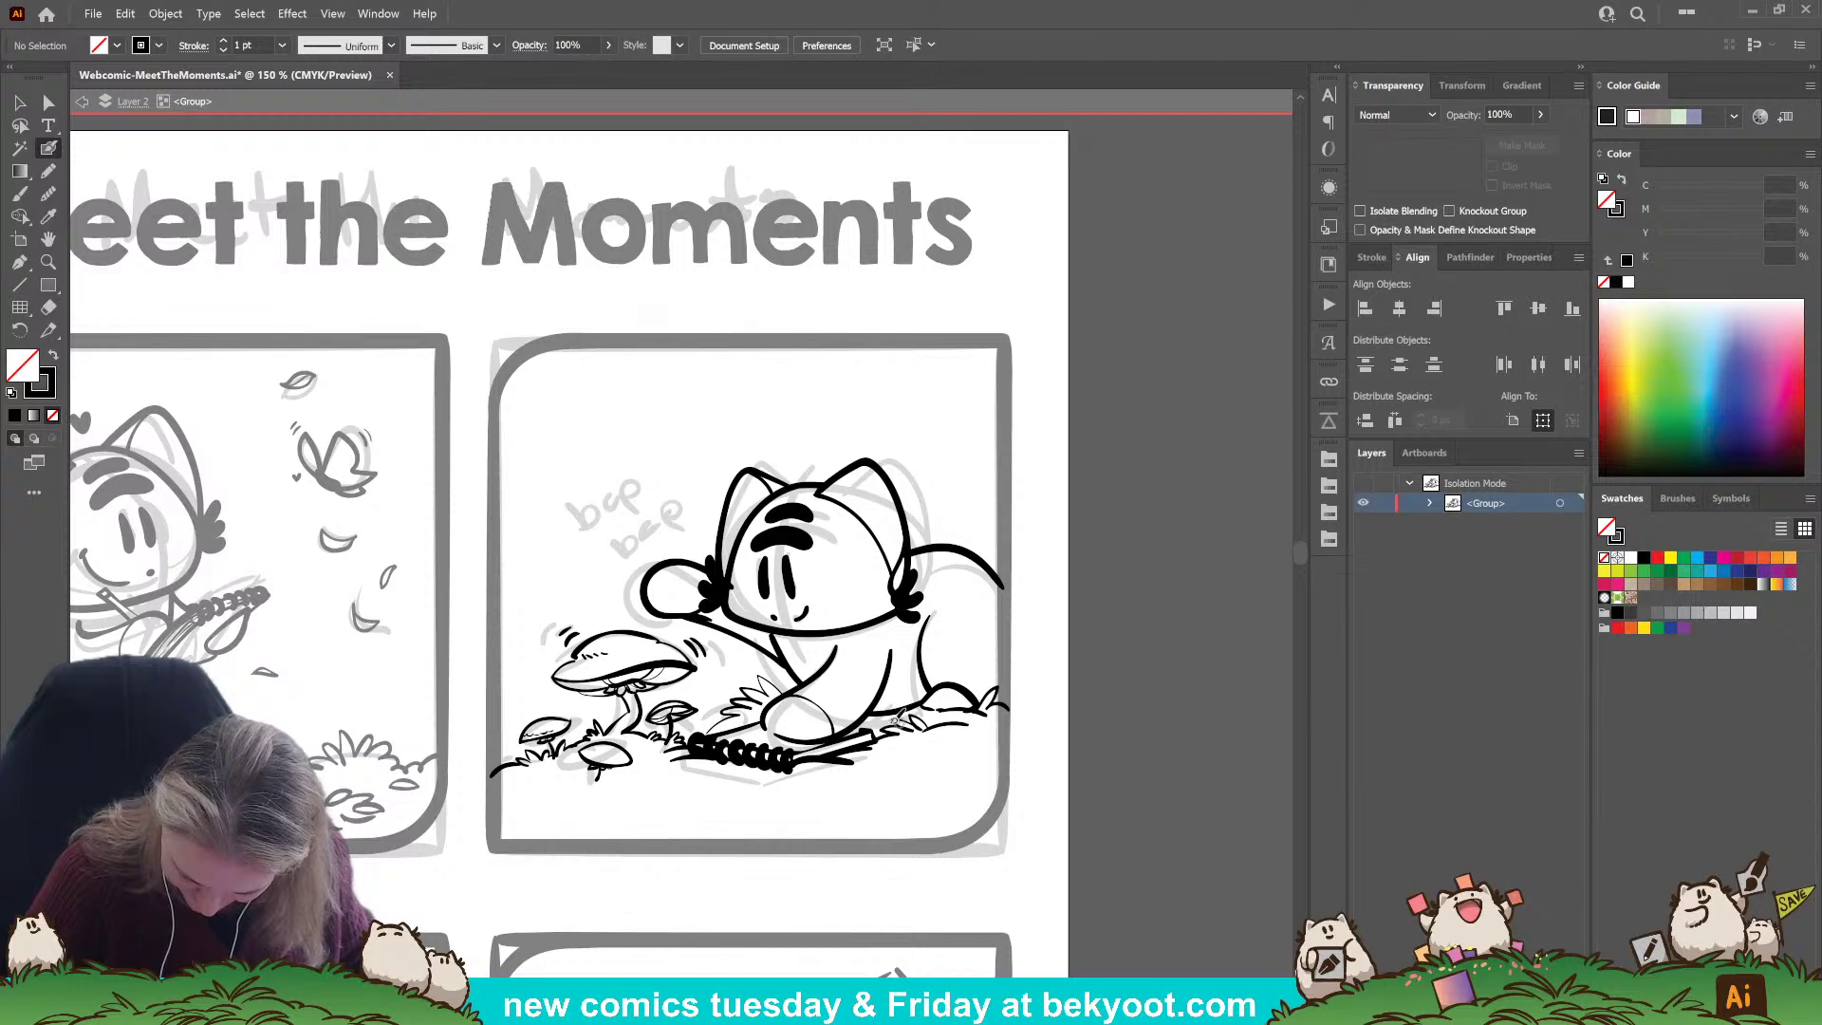
Hand-letter the sound effect "bap" over the upper sketched word above the mushrooms.
left_click_drag(732, 788, 825, 782)
mouse_move(659, 491)
left_mouse_down()
mouse_move(667, 521)
mouse_move(707, 491)
left_mouse_up()
key("ctrl+z")
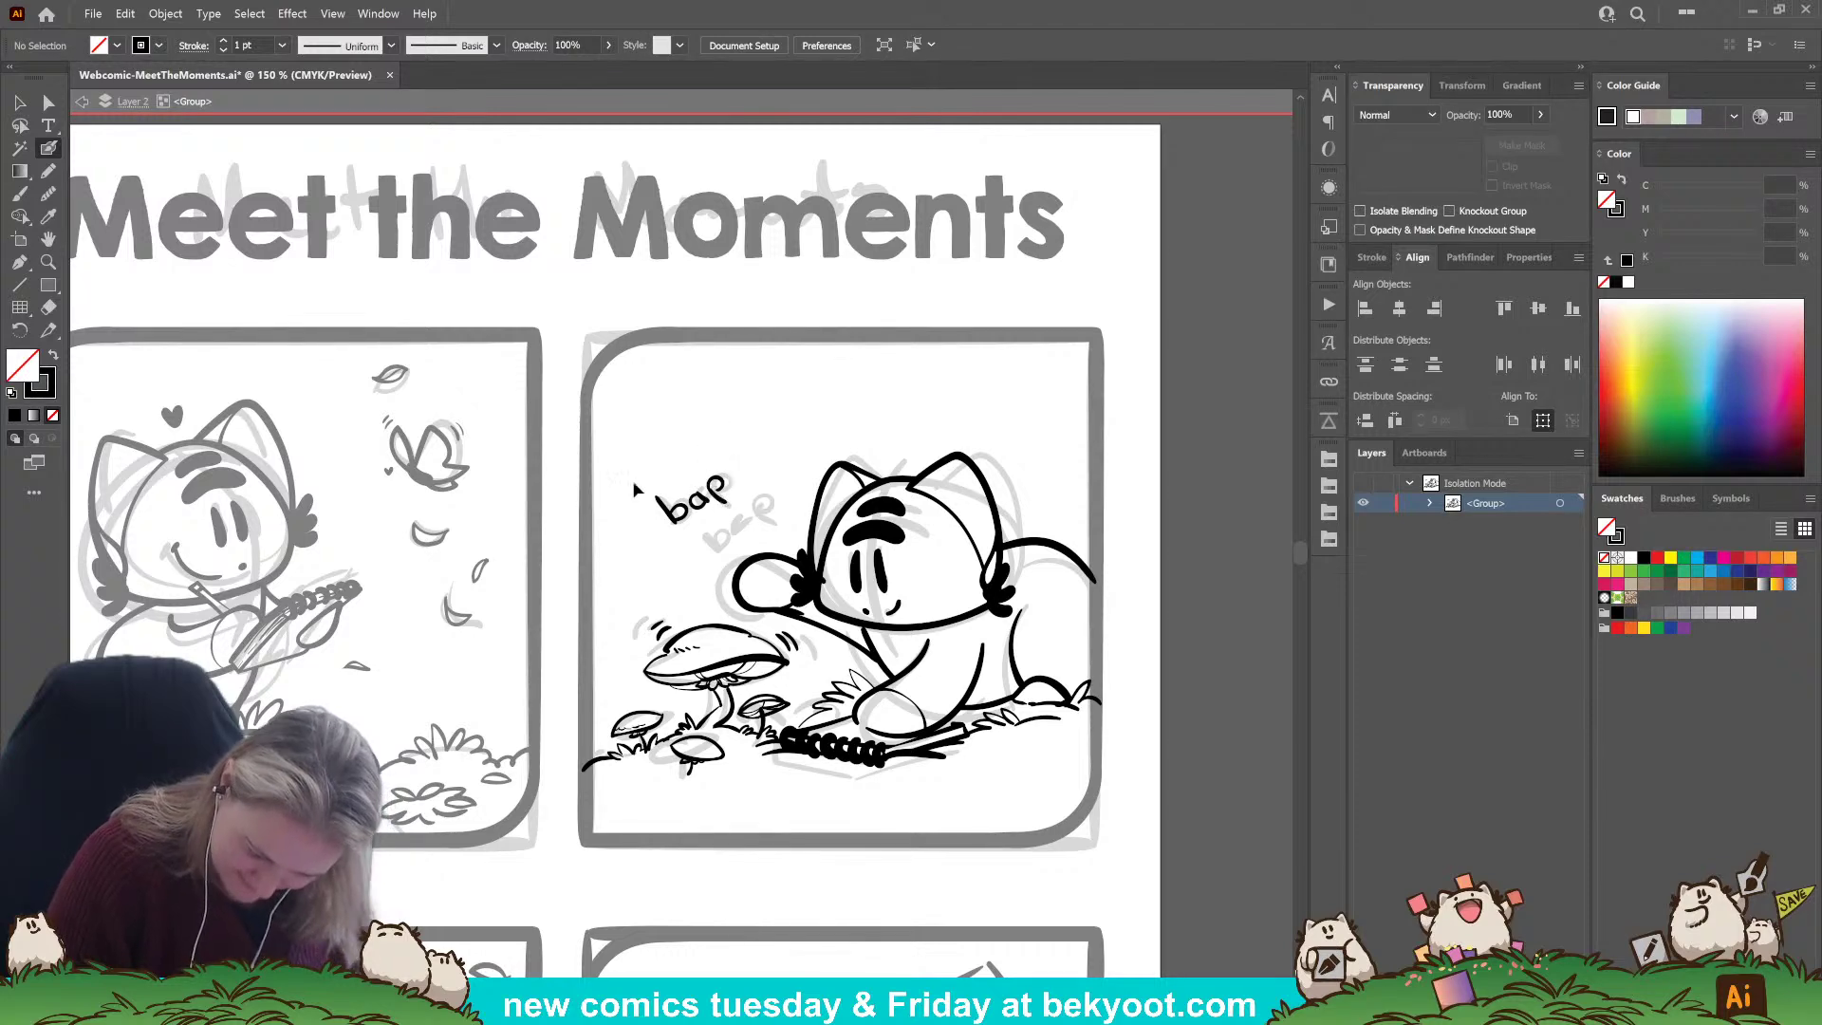
Duplicate the "bap" lettering in the second panel and place the tilted copy below and right of it, over the sketched word.
left_click(664, 498, "ctrl")
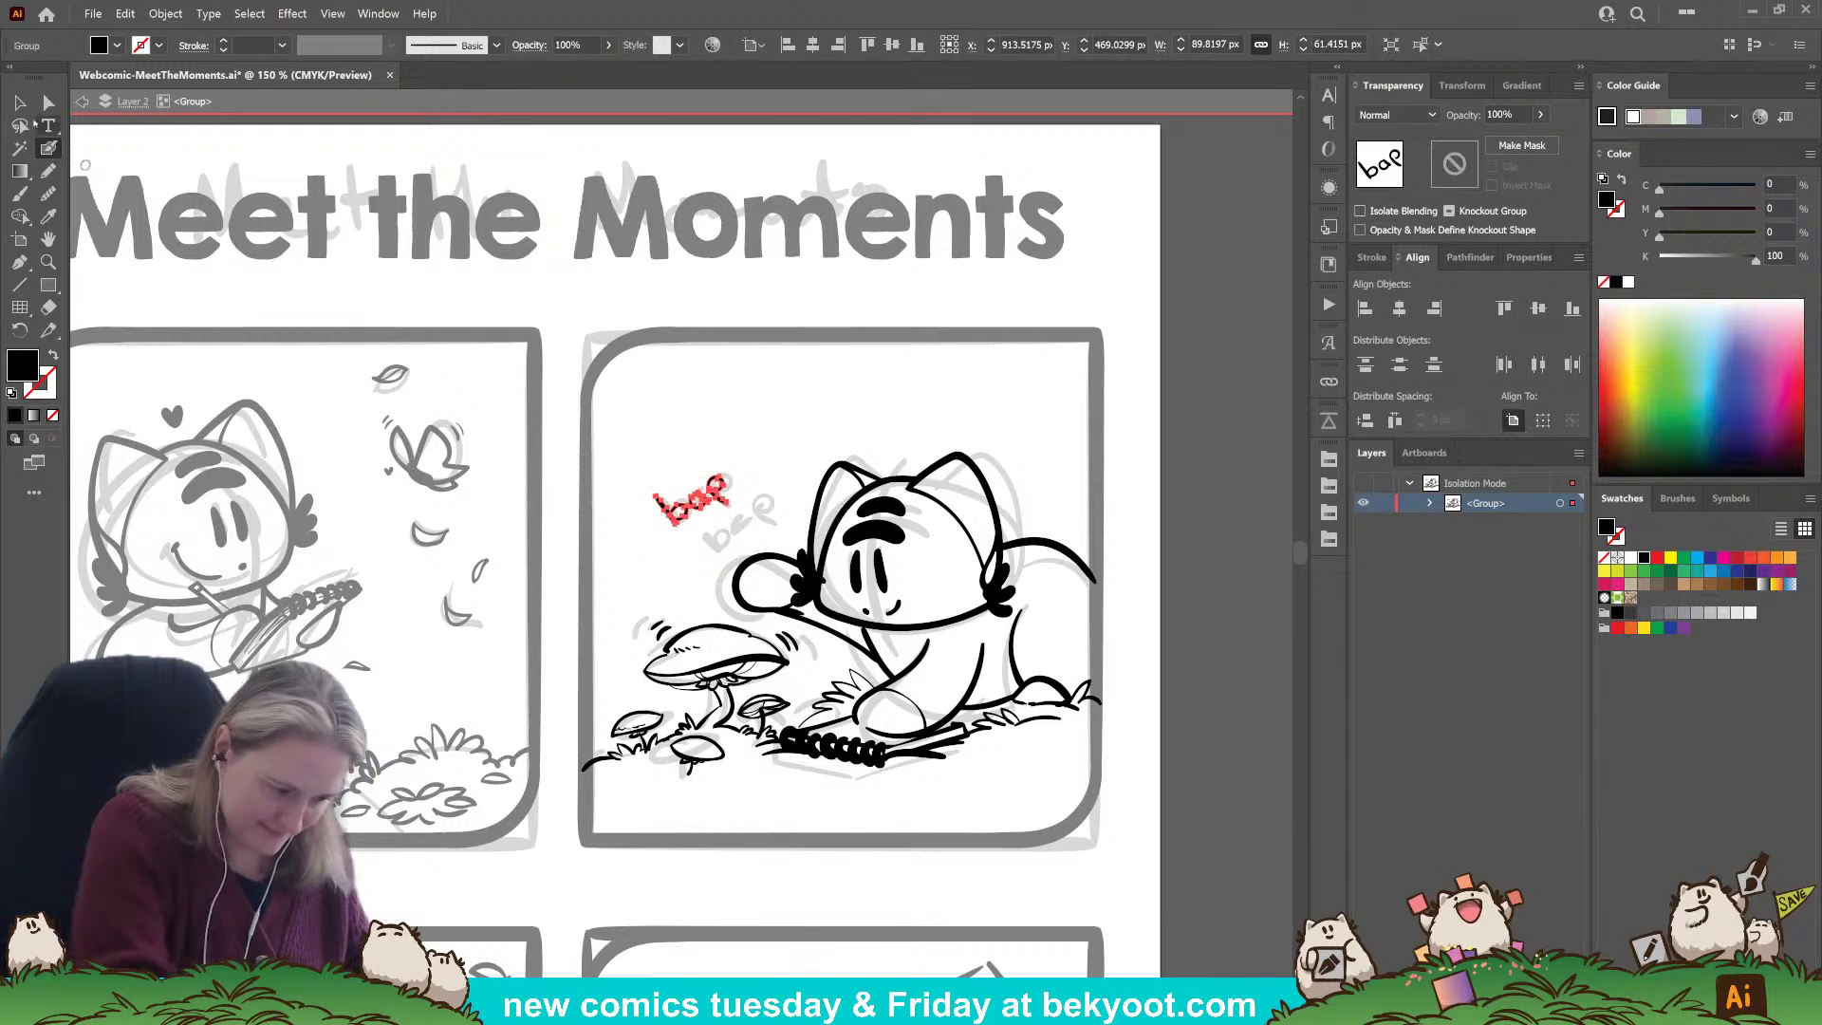
mouse_move(707, 509)
left_mouse_down()
mouse_move(742, 539)
mouse_move(770, 515)
mouse_move(742, 520)
left_mouse_up()
left_click(745, 503)
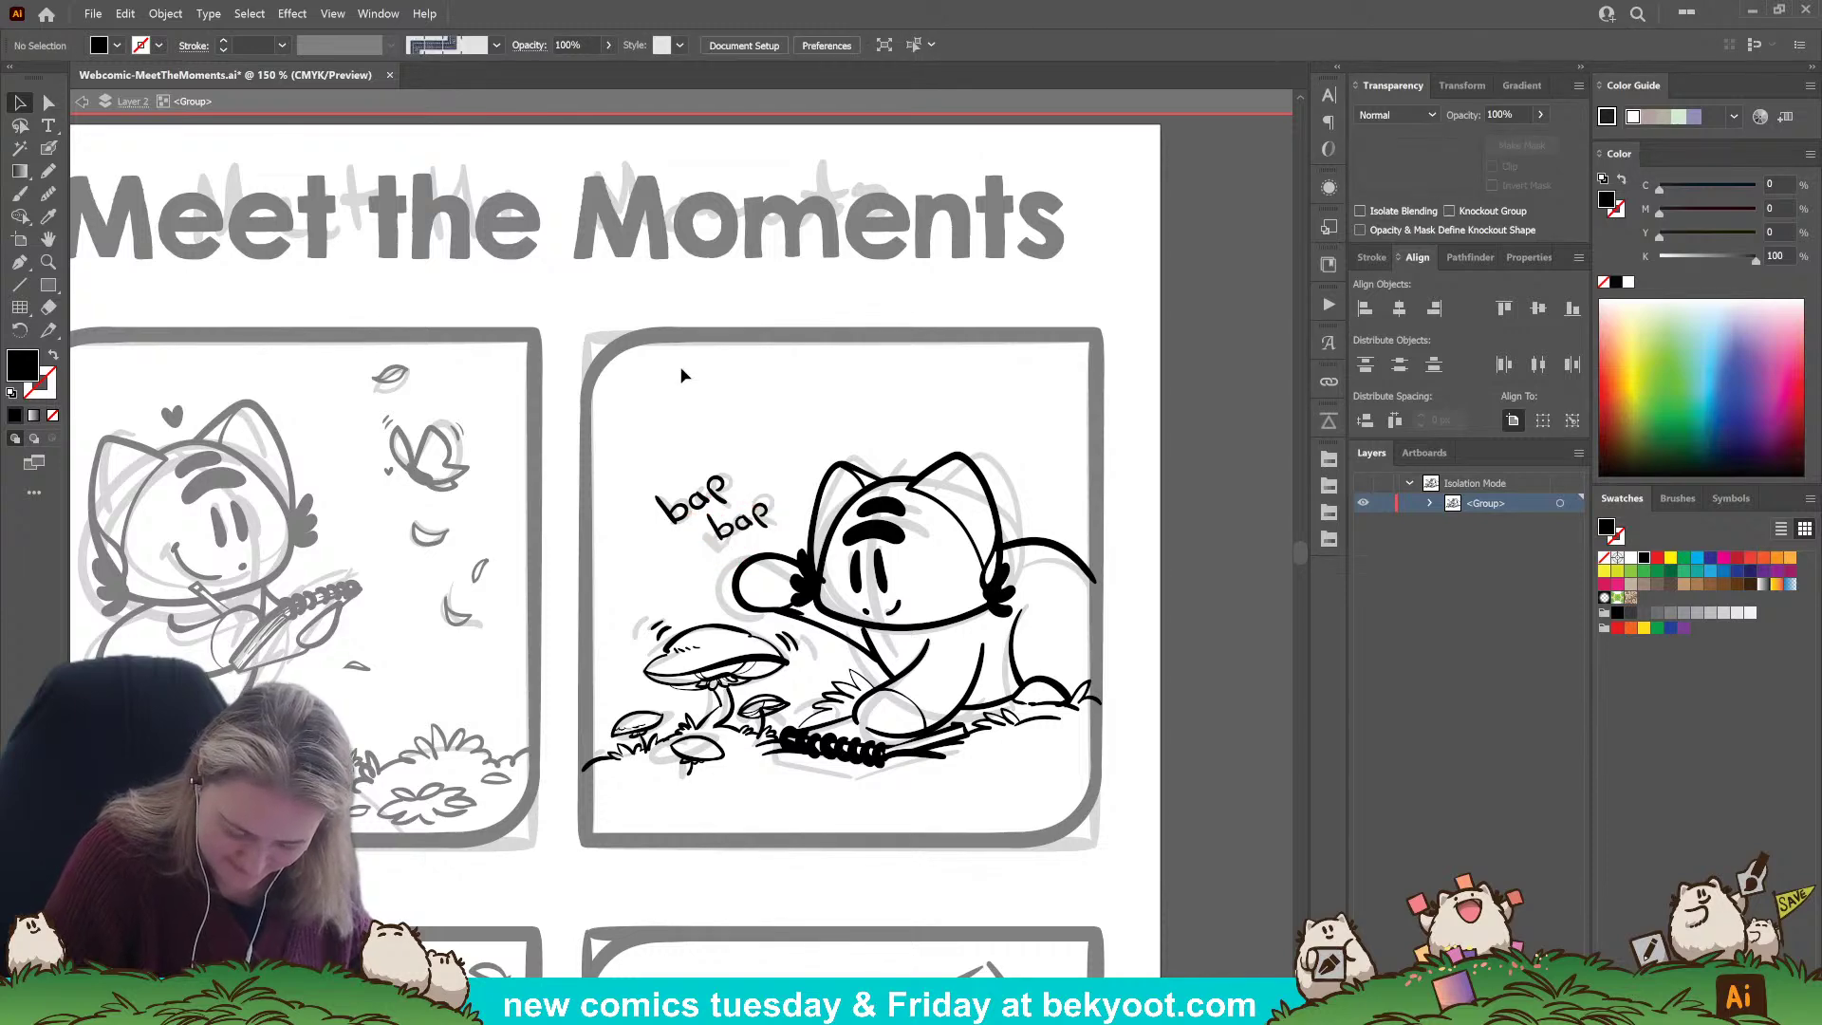
left_click(724, 506)
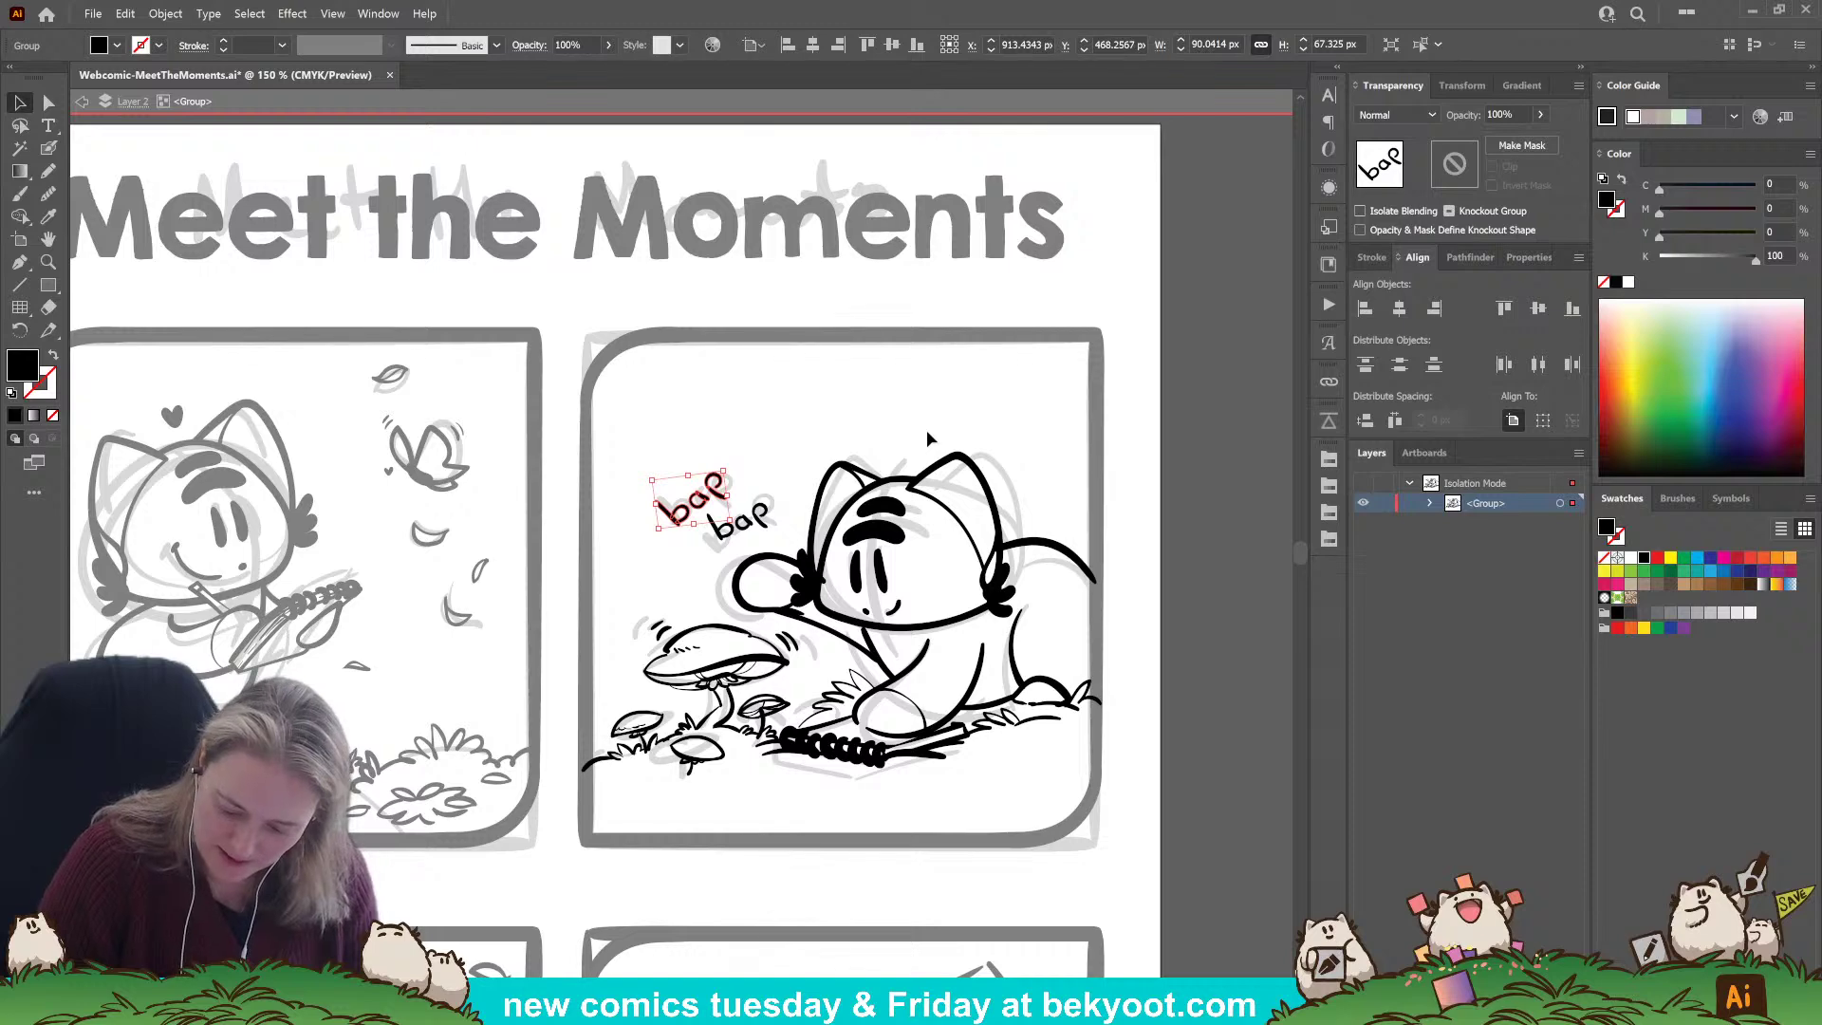
Erase the end of the cat's back line where it runs into the cheek fur.
left_click(1024, 548)
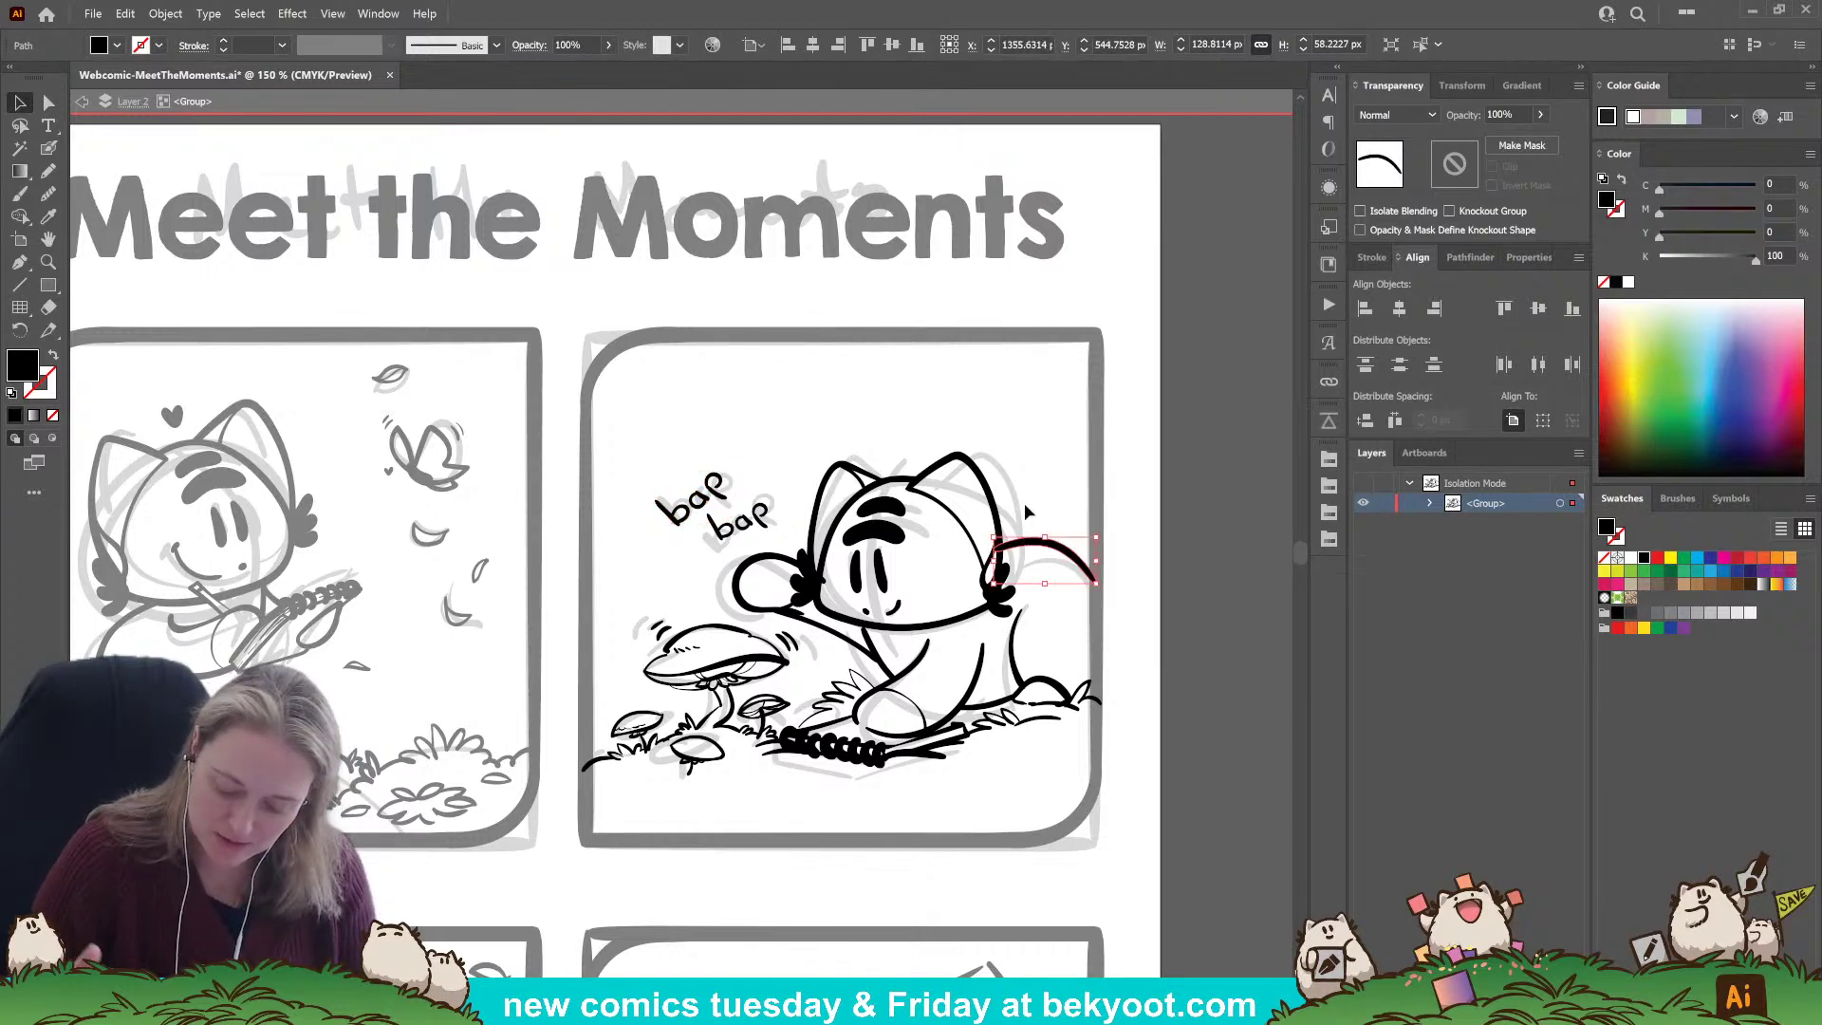
key("shift+e")
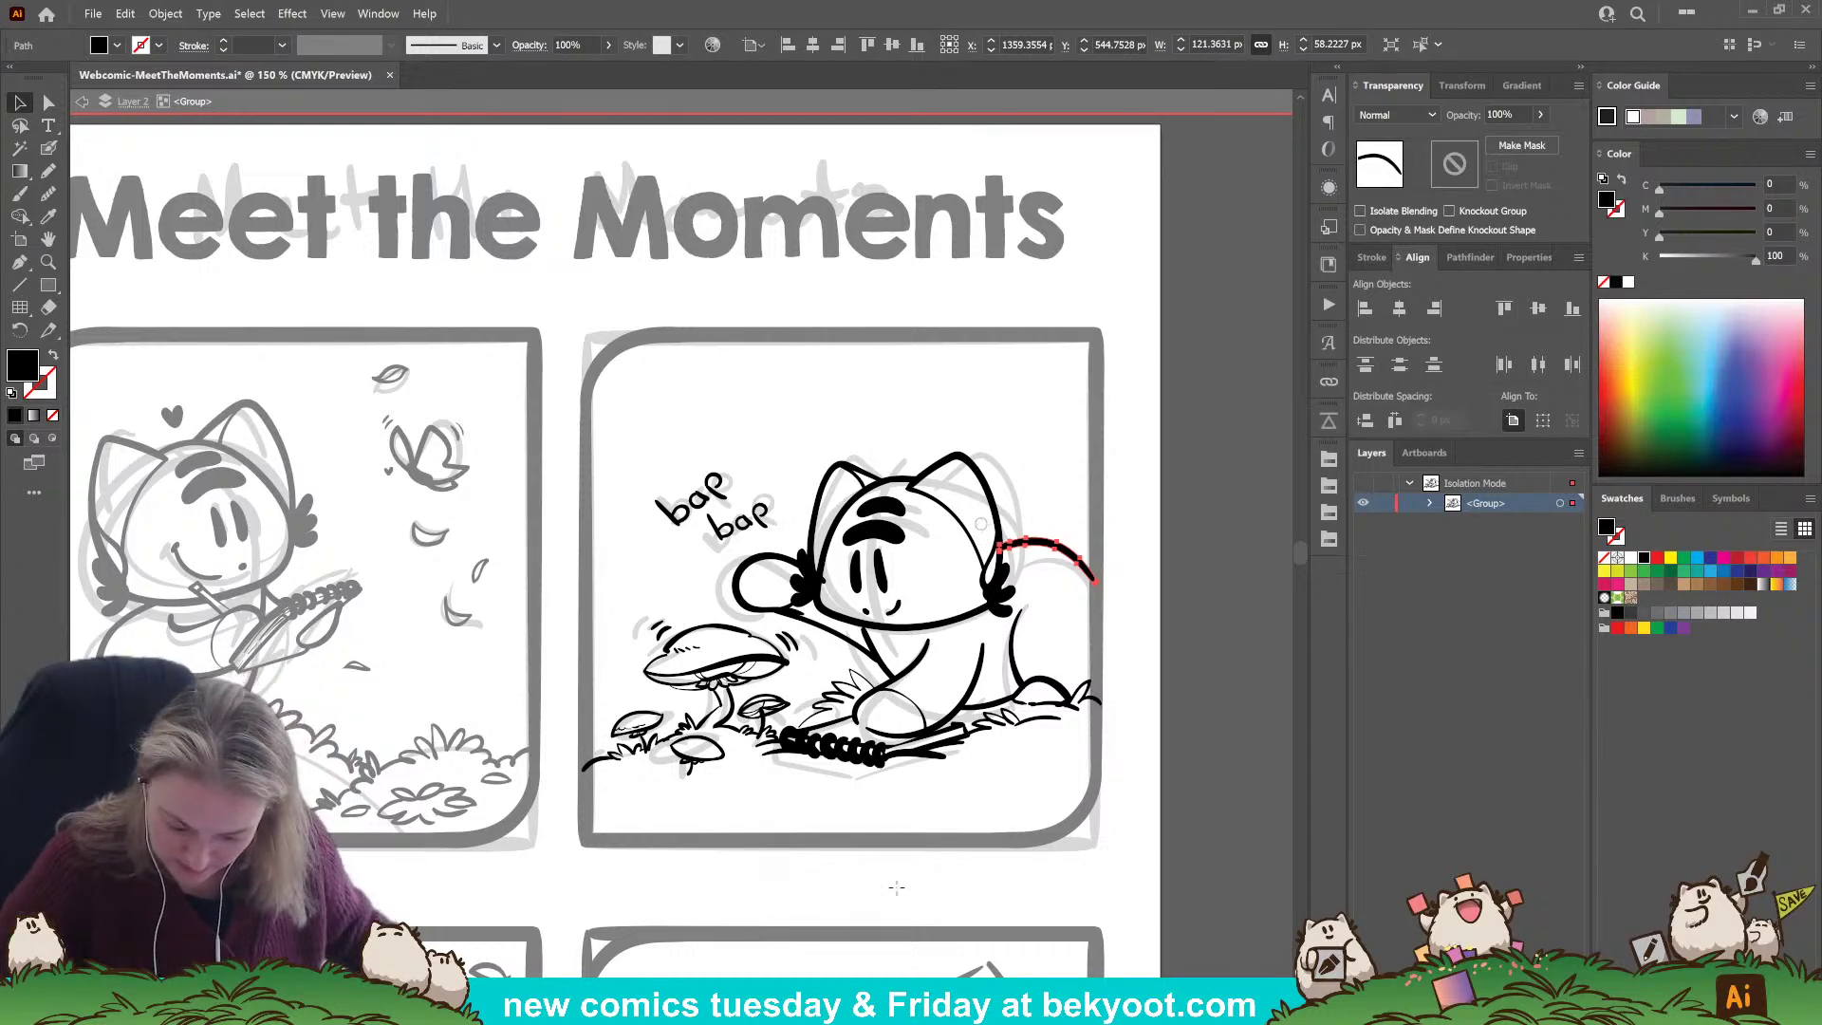
key("ctrl+shift+a")
Ink grass marks under the smallest front mushroom and a spiky grass tuft in the second panel's lower right corner with the Blob Brush.
left_click_drag(854, 832, 846, 721)
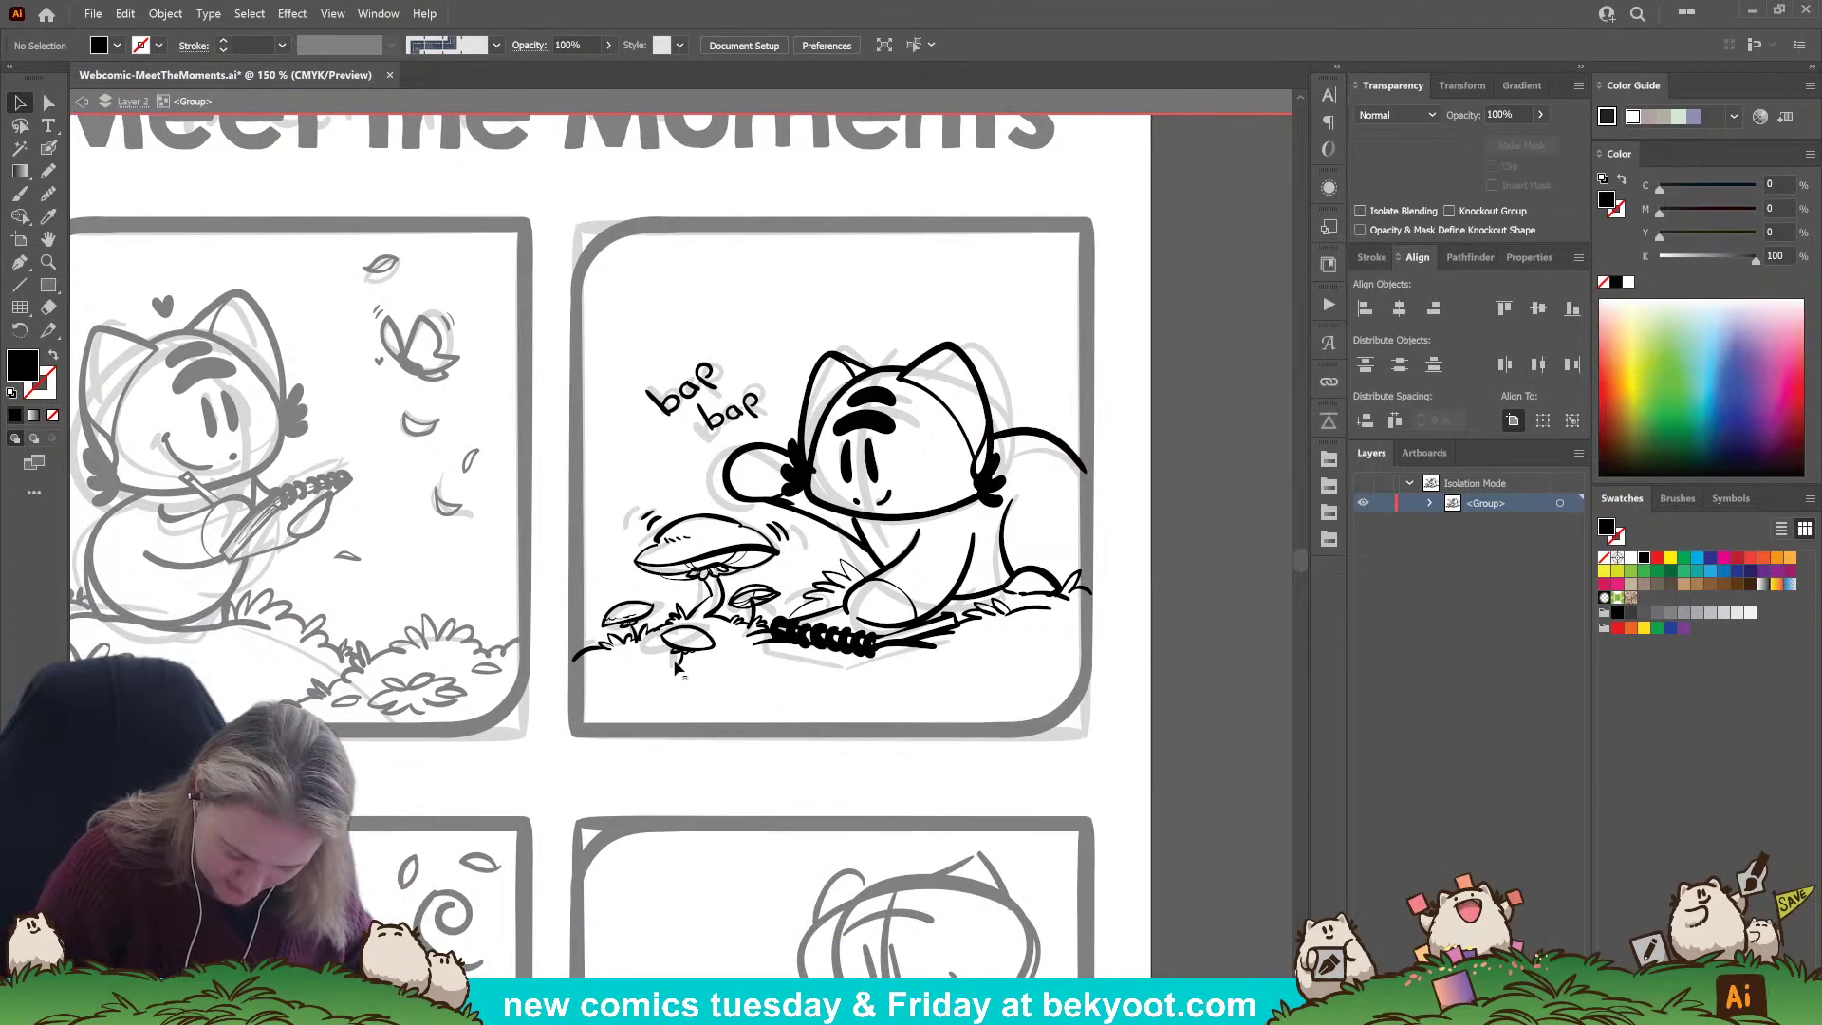
key("shift+b")
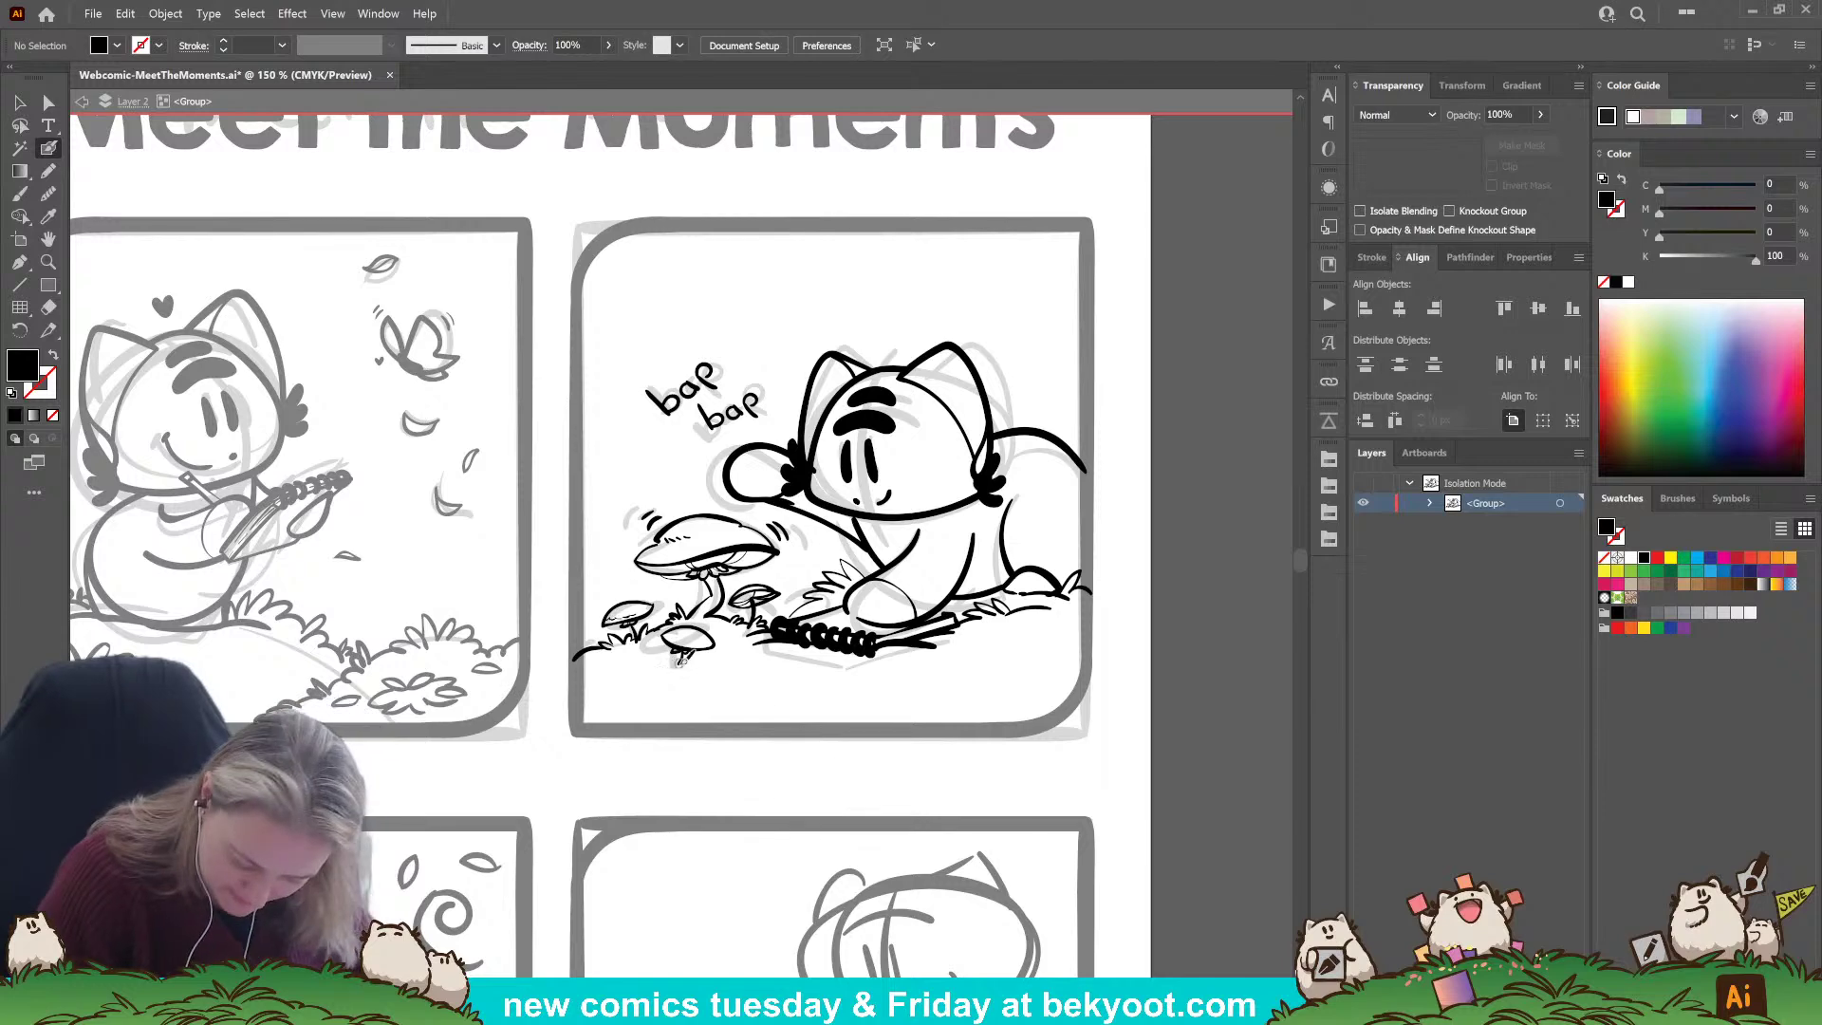
key("shift+x")
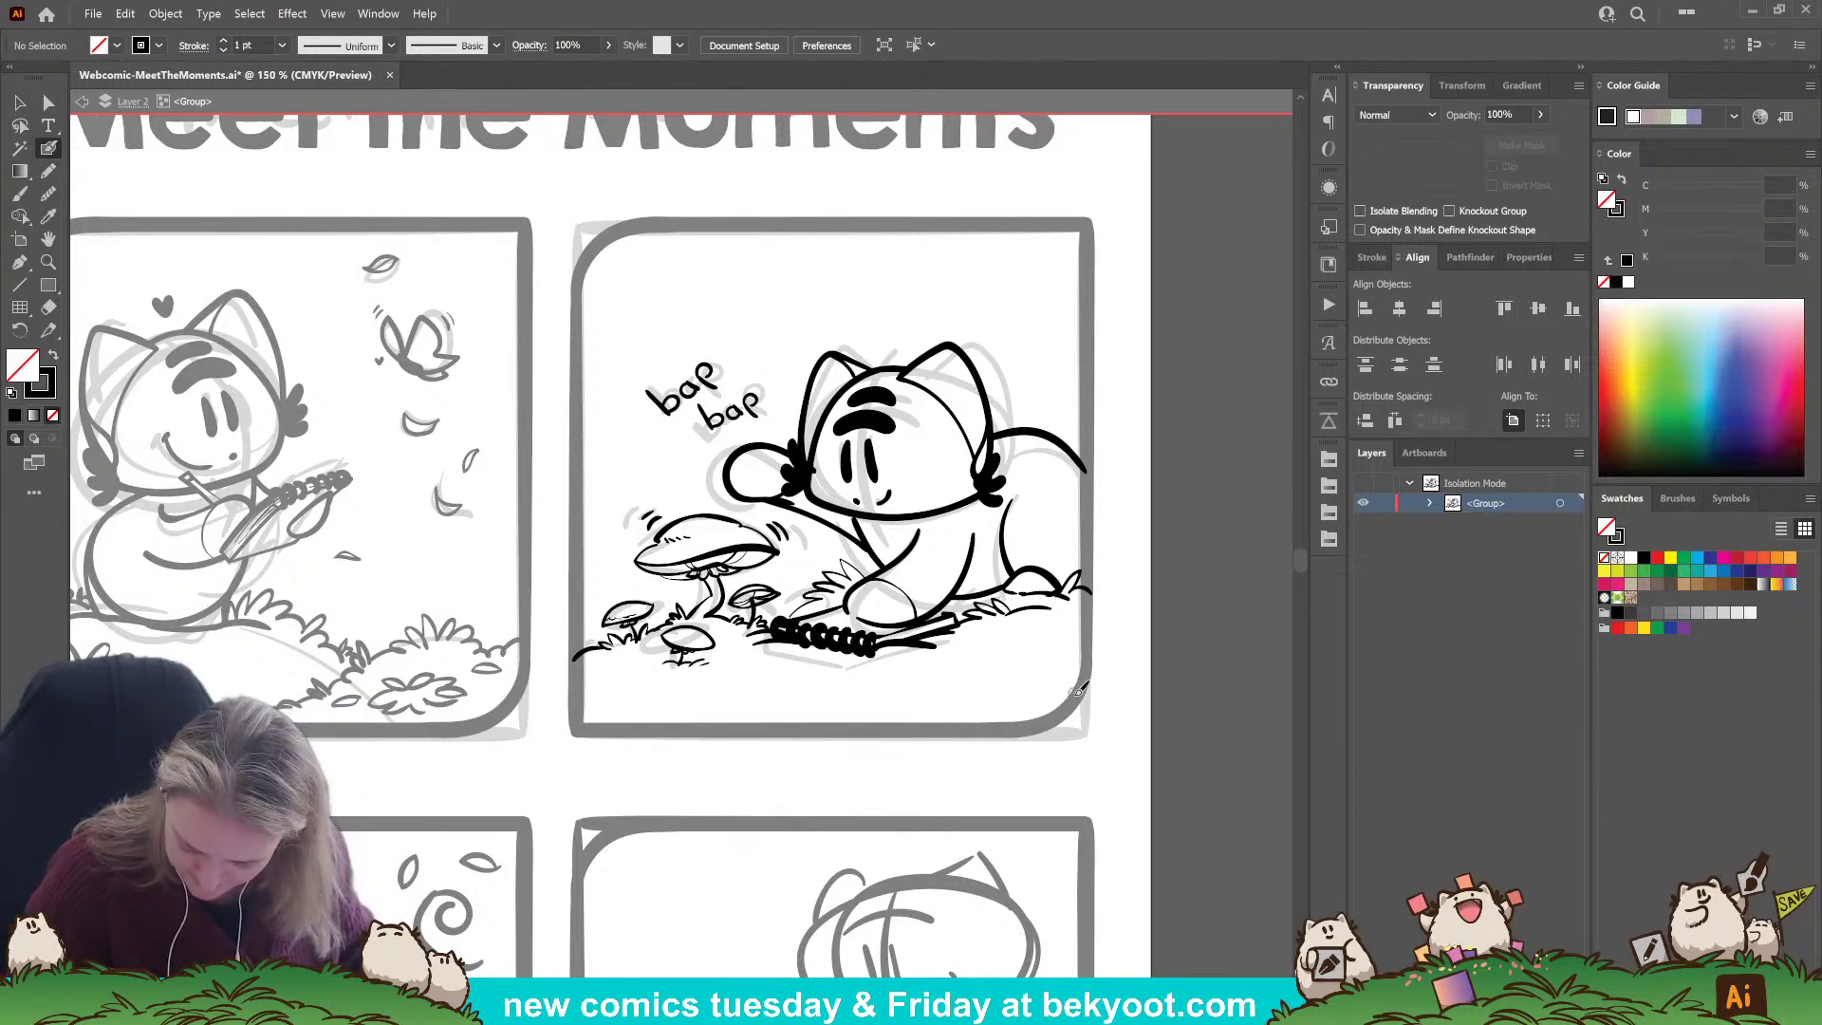
mouse_move(1074, 695)
left_mouse_down()
mouse_move(1028, 660)
mouse_move(1033, 685)
mouse_move(986, 687)
mouse_move(952, 725)
left_mouse_up()
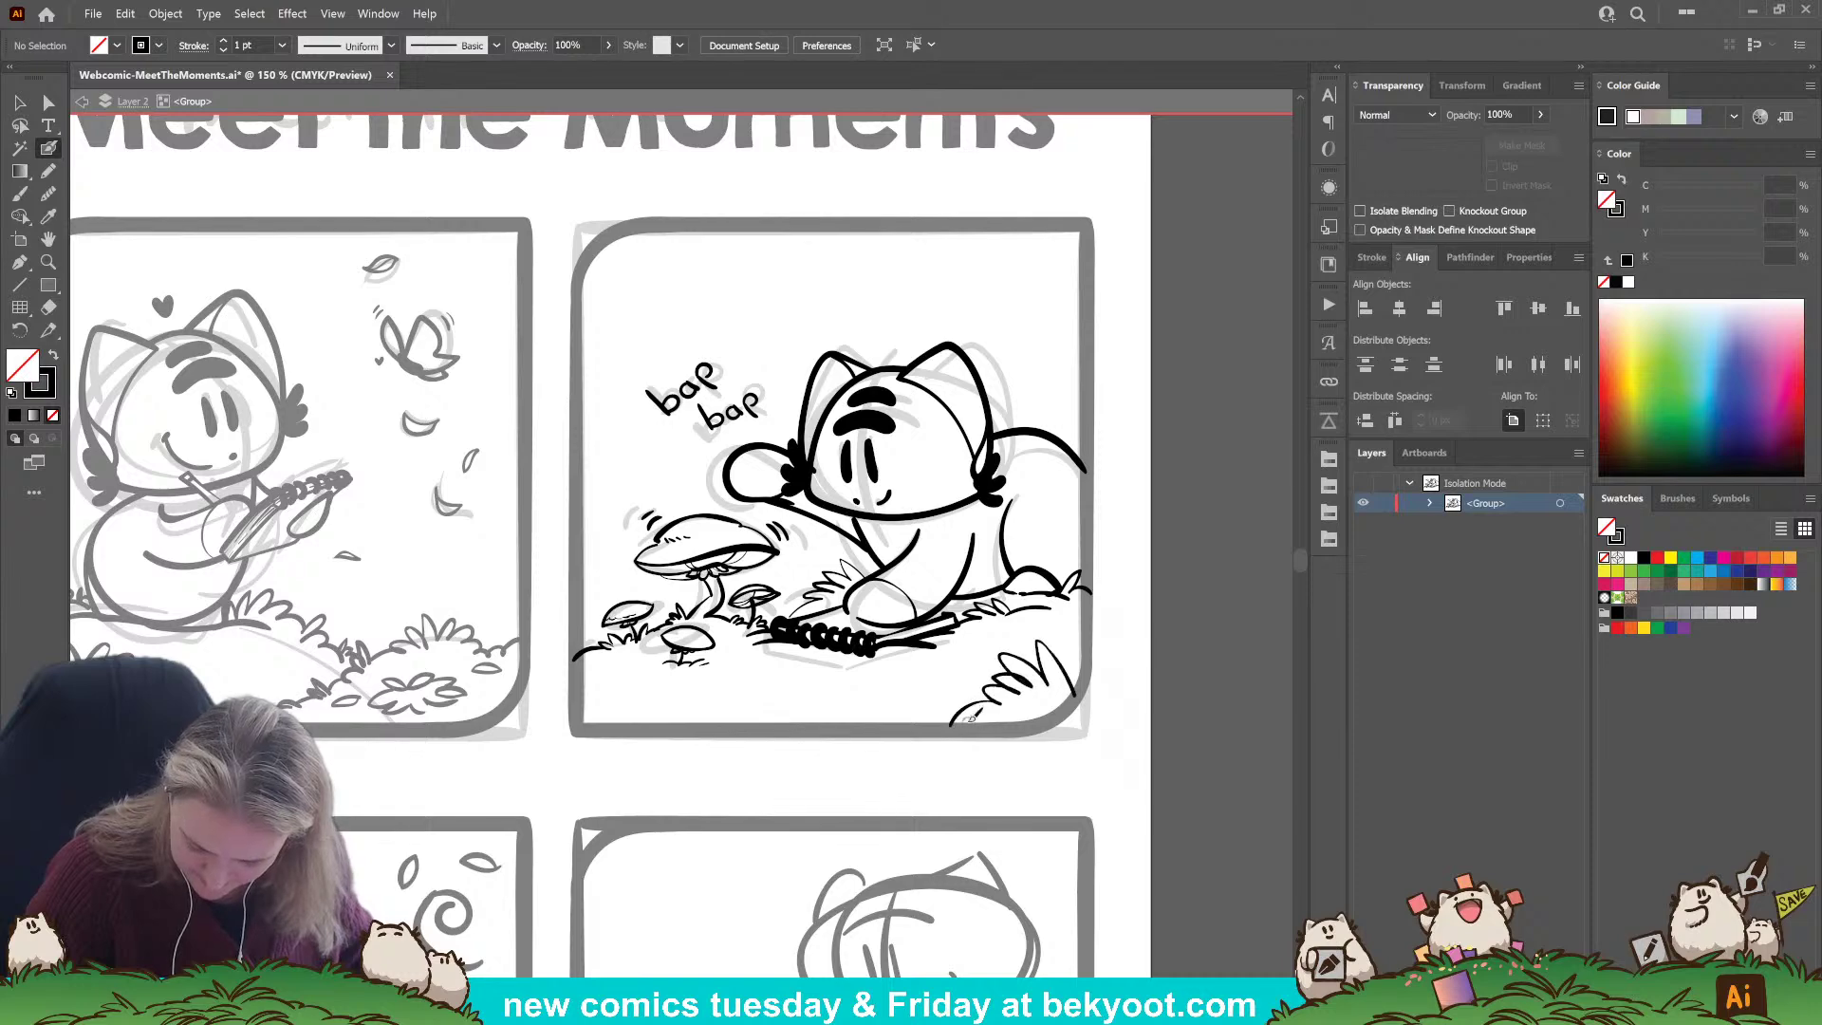
key("ctrl+z")
mouse_move(1063, 682)
left_mouse_down()
mouse_move(1036, 631)
mouse_move(1017, 698)
mouse_move(990, 684)
mouse_move(994, 710)
mouse_move(952, 726)
mouse_move(944, 709)
mouse_move(958, 719)
mouse_move(965, 694)
mouse_move(964, 713)
mouse_move(986, 712)
mouse_move(1083, 664)
left_mouse_up()
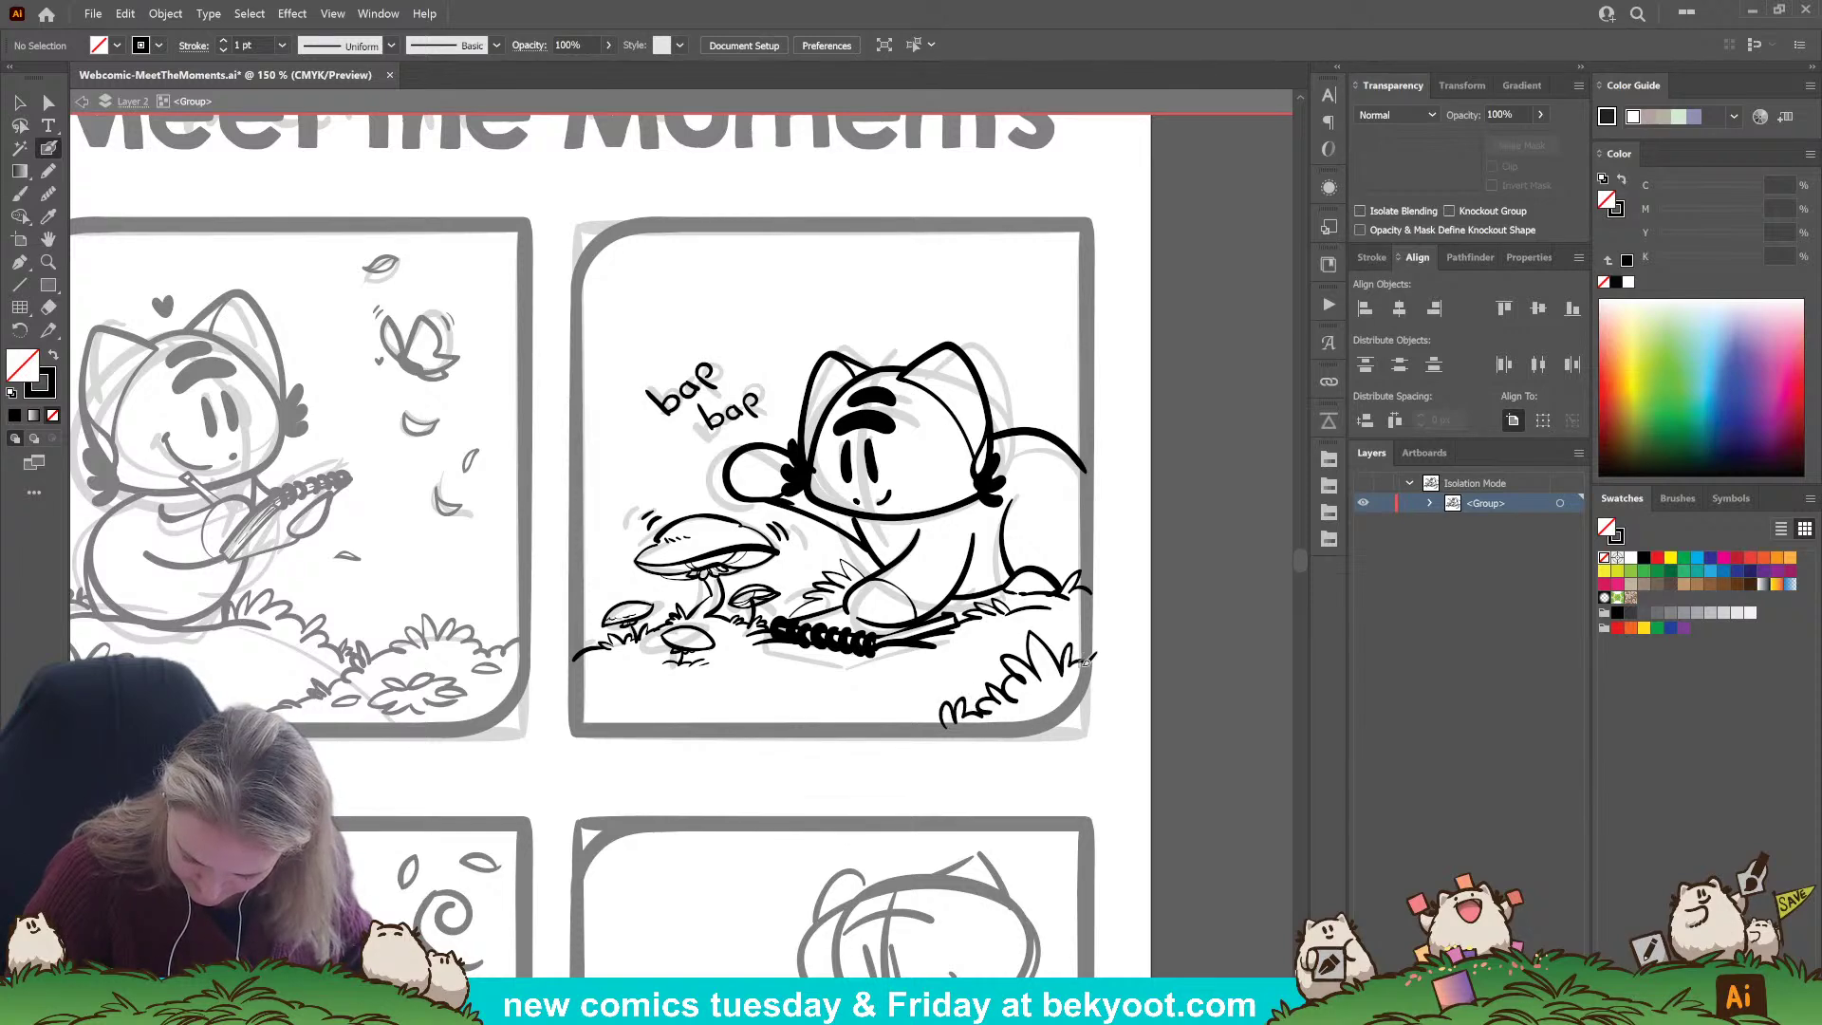
Draw small falling leaves and specks in the air around the cat, plus a few leaves on the ground below the instrument.
left_click_drag(773, 760, 629, 688)
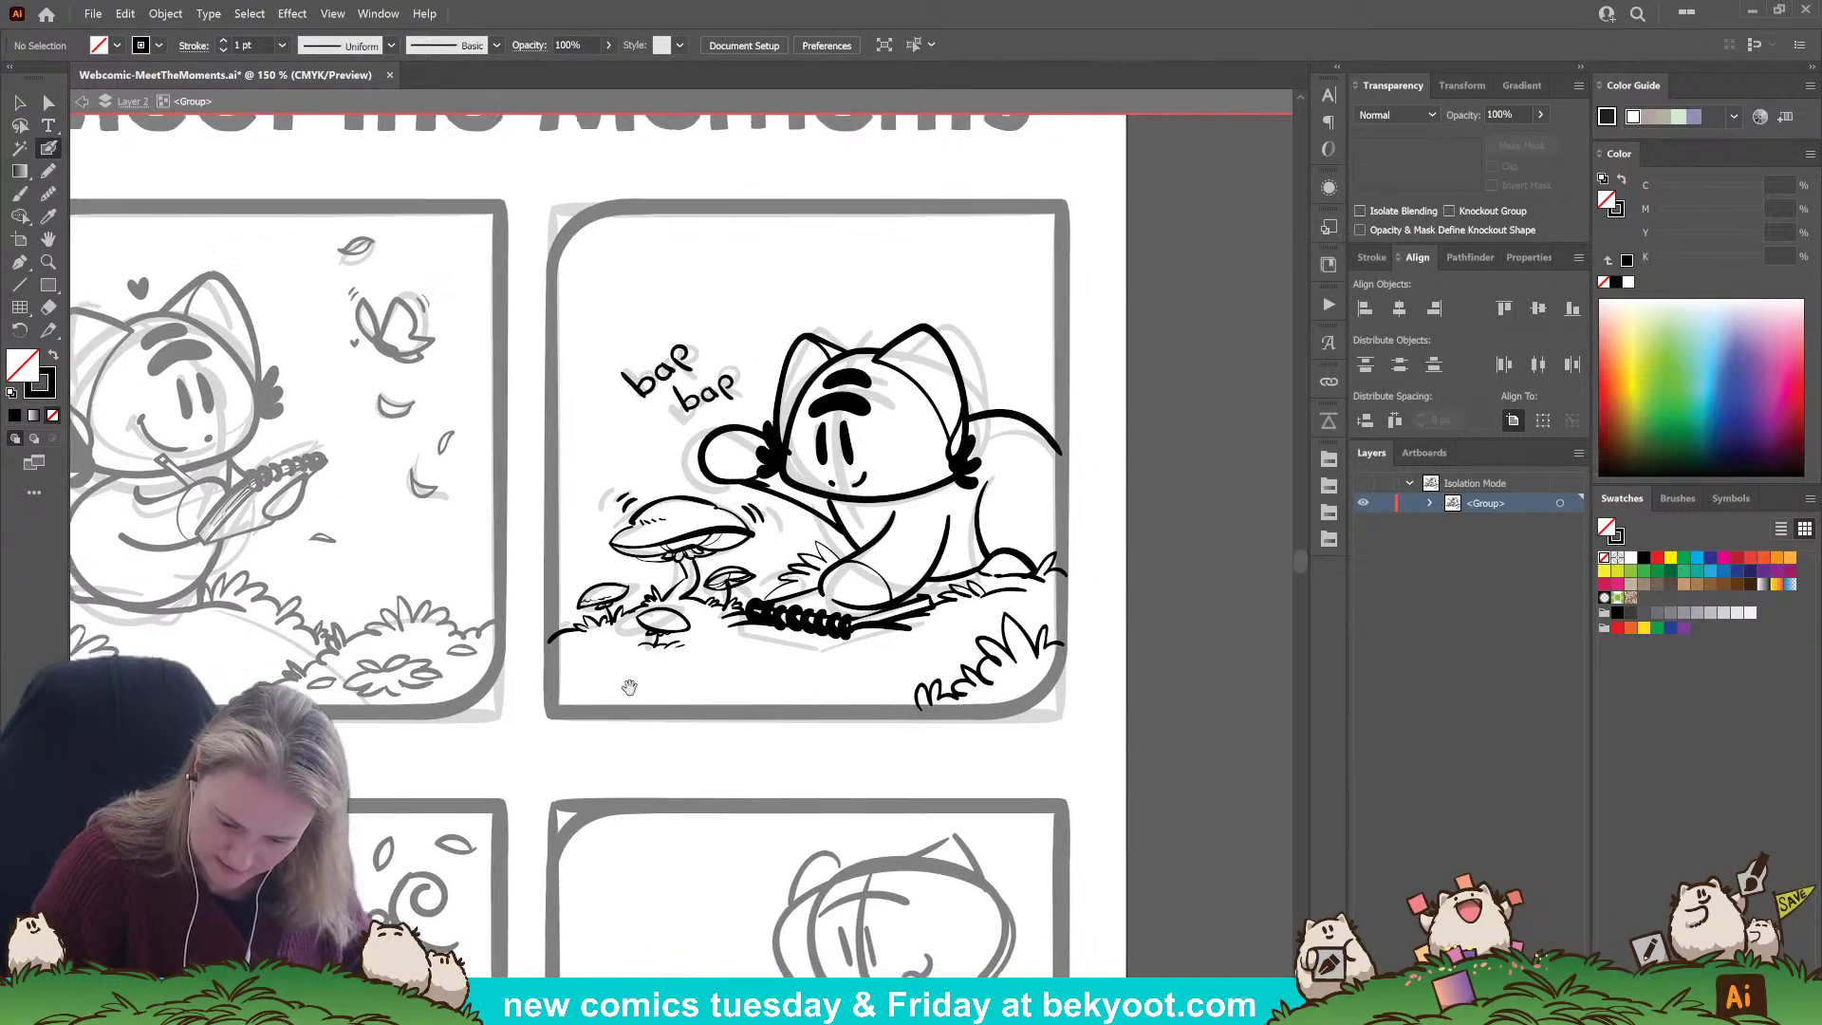
left_click_drag(957, 265, 993, 252)
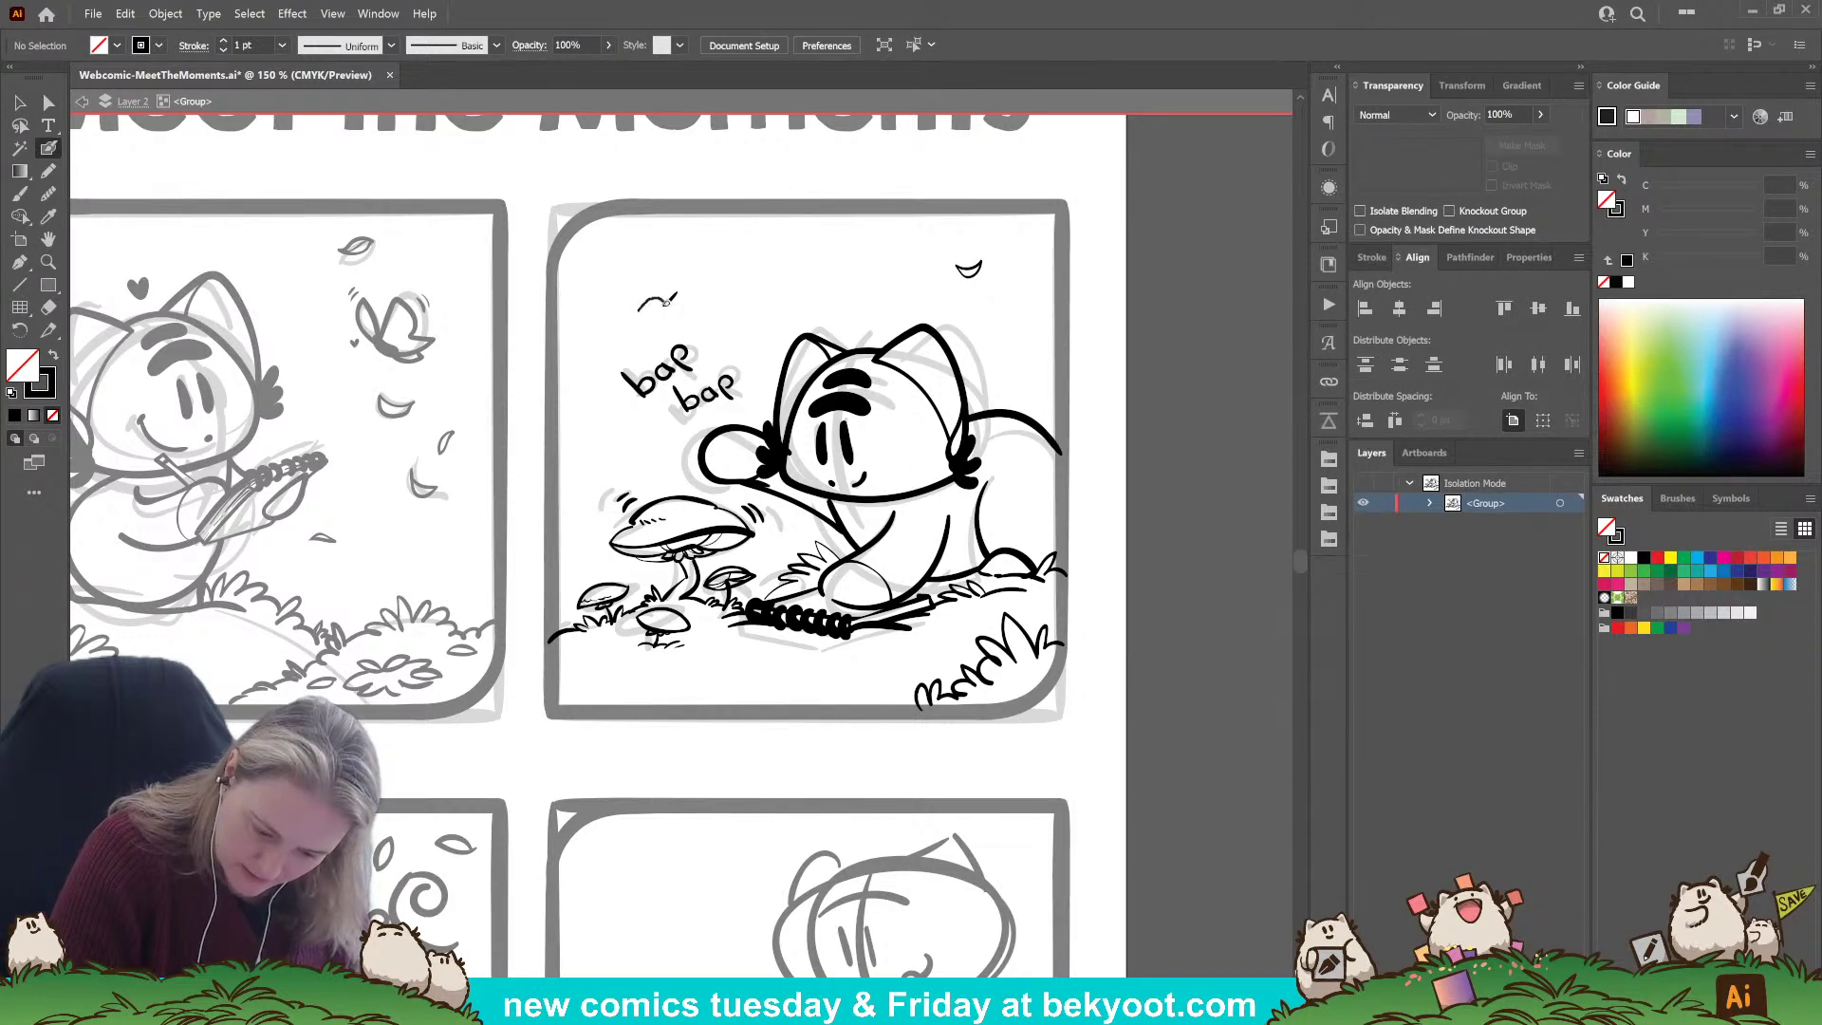
left_click_drag(668, 302, 637, 310)
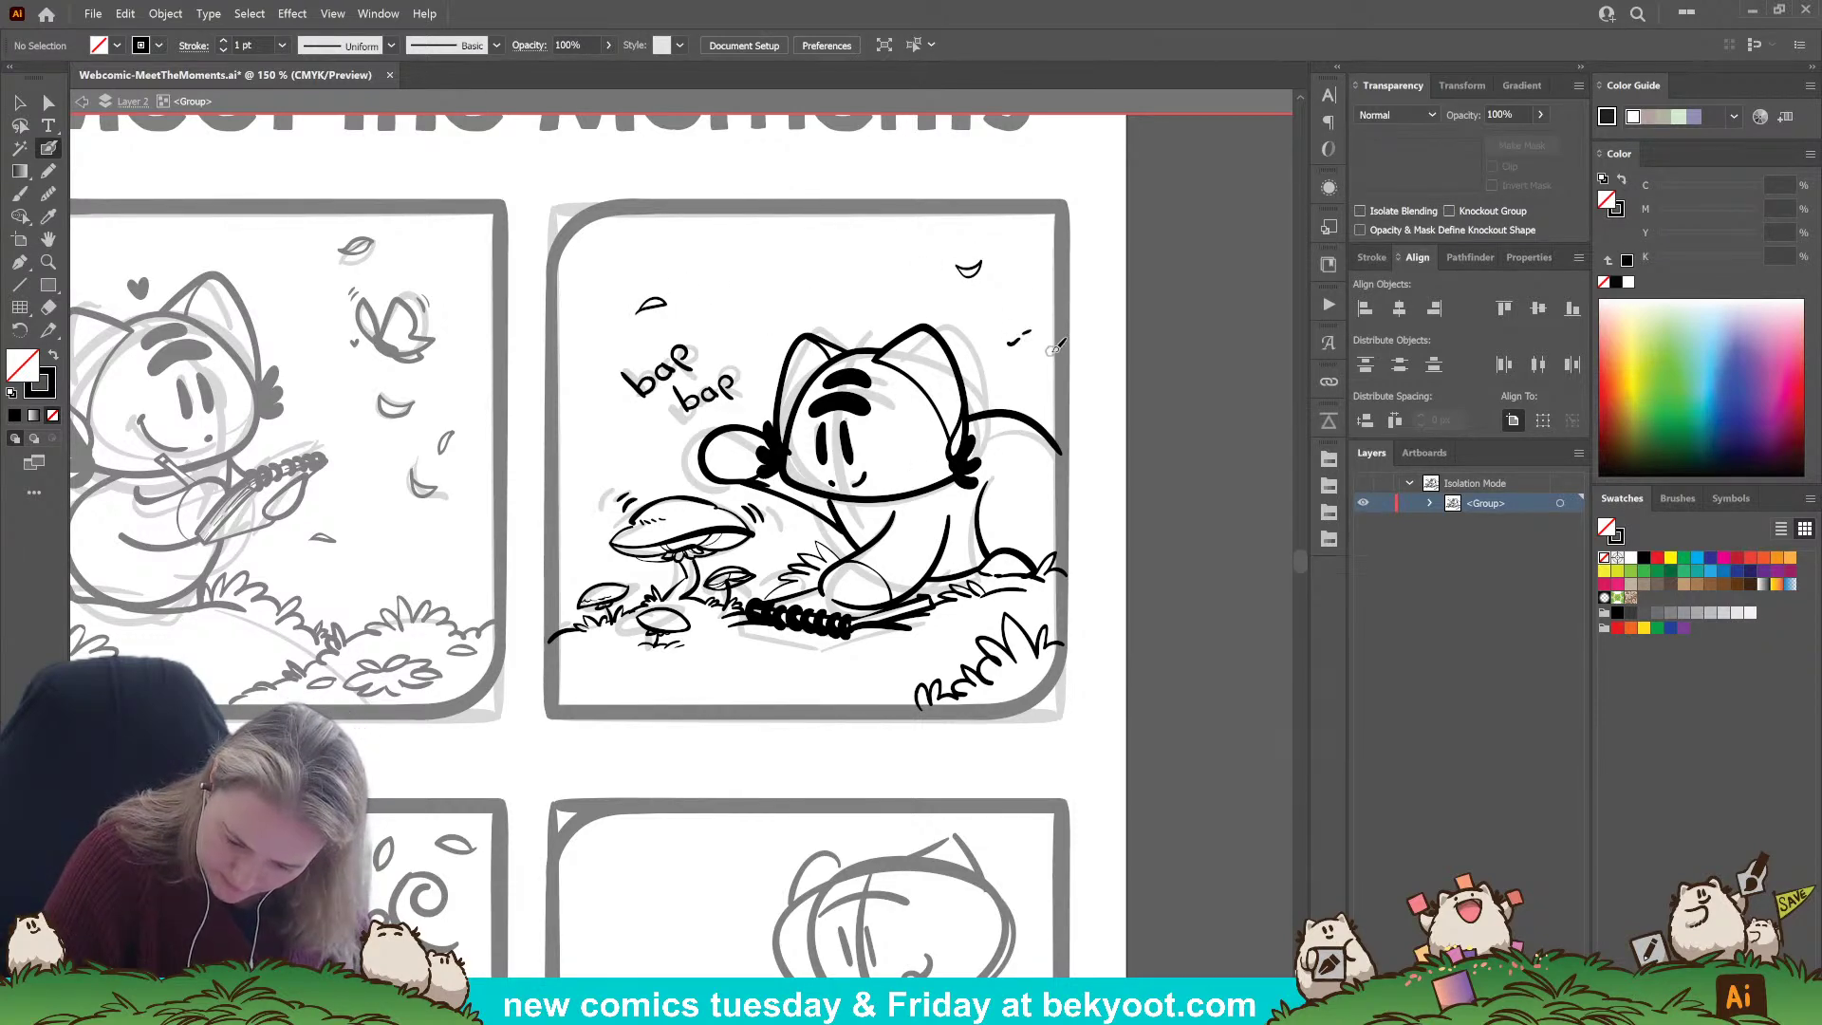
left_click_drag(1028, 348, 1042, 306)
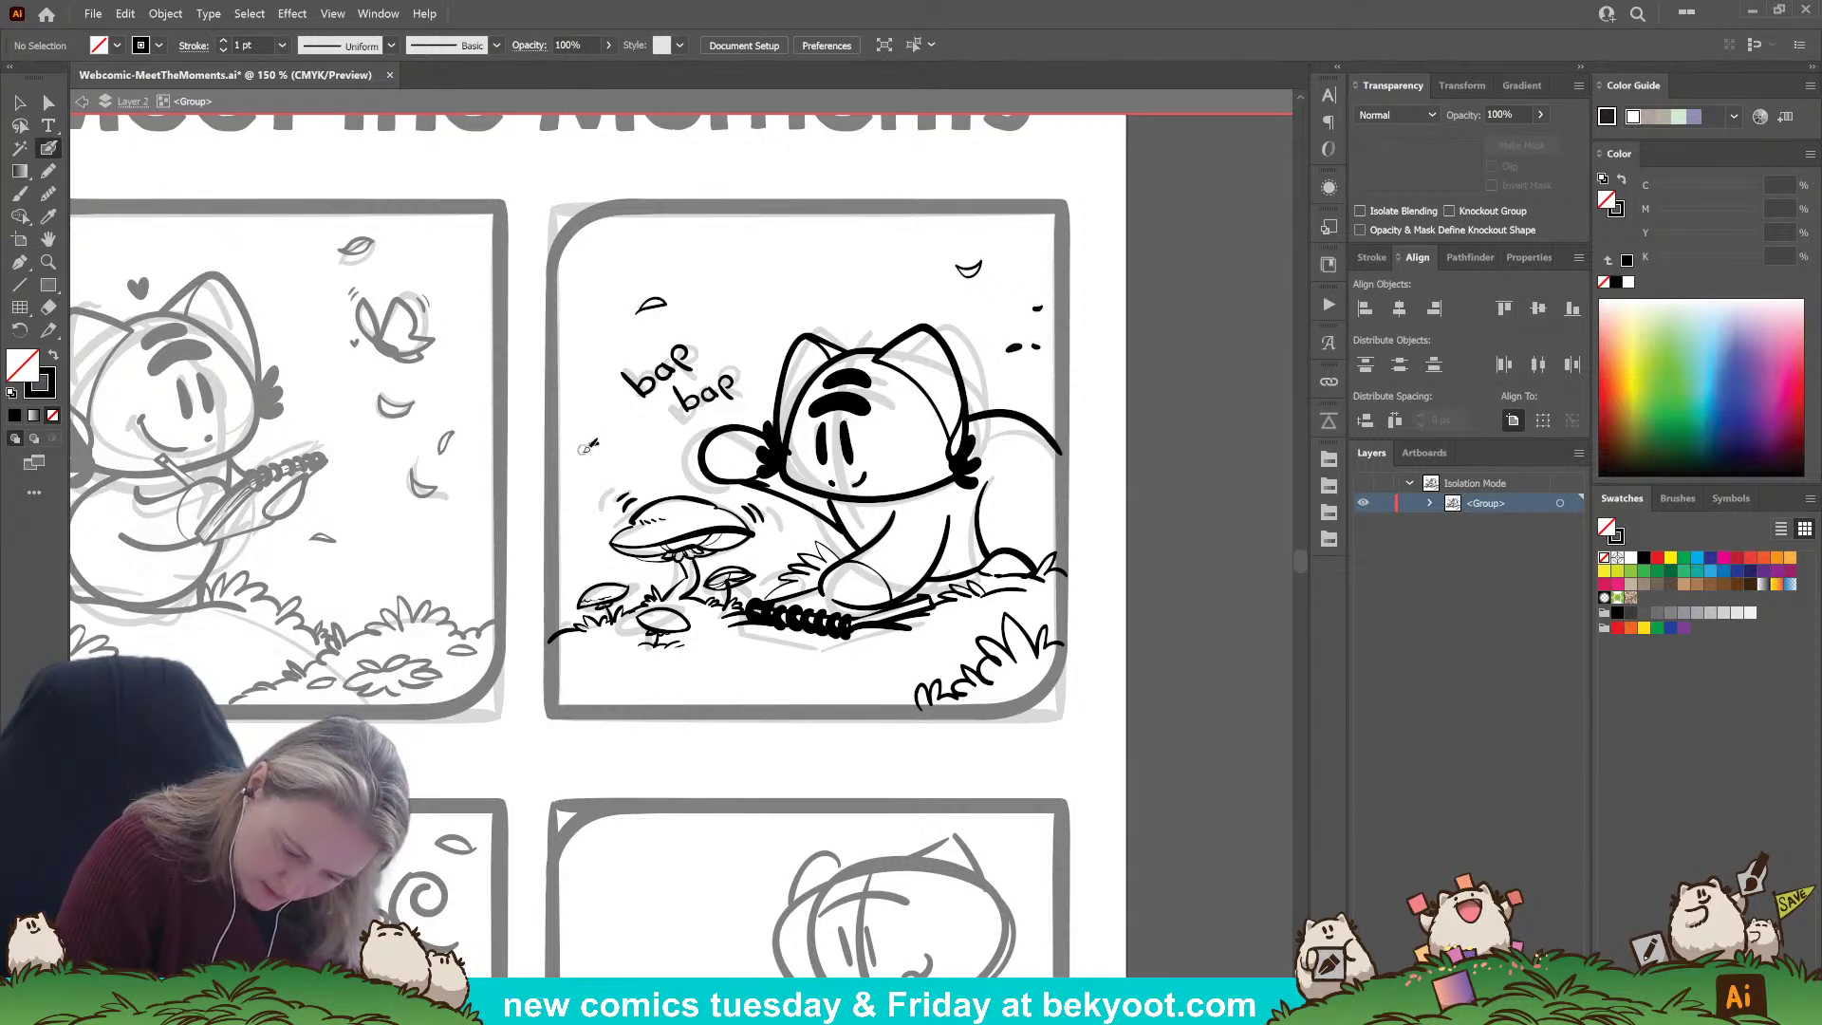
left_click_drag(590, 444, 598, 443)
left_click_drag(578, 459, 581, 452)
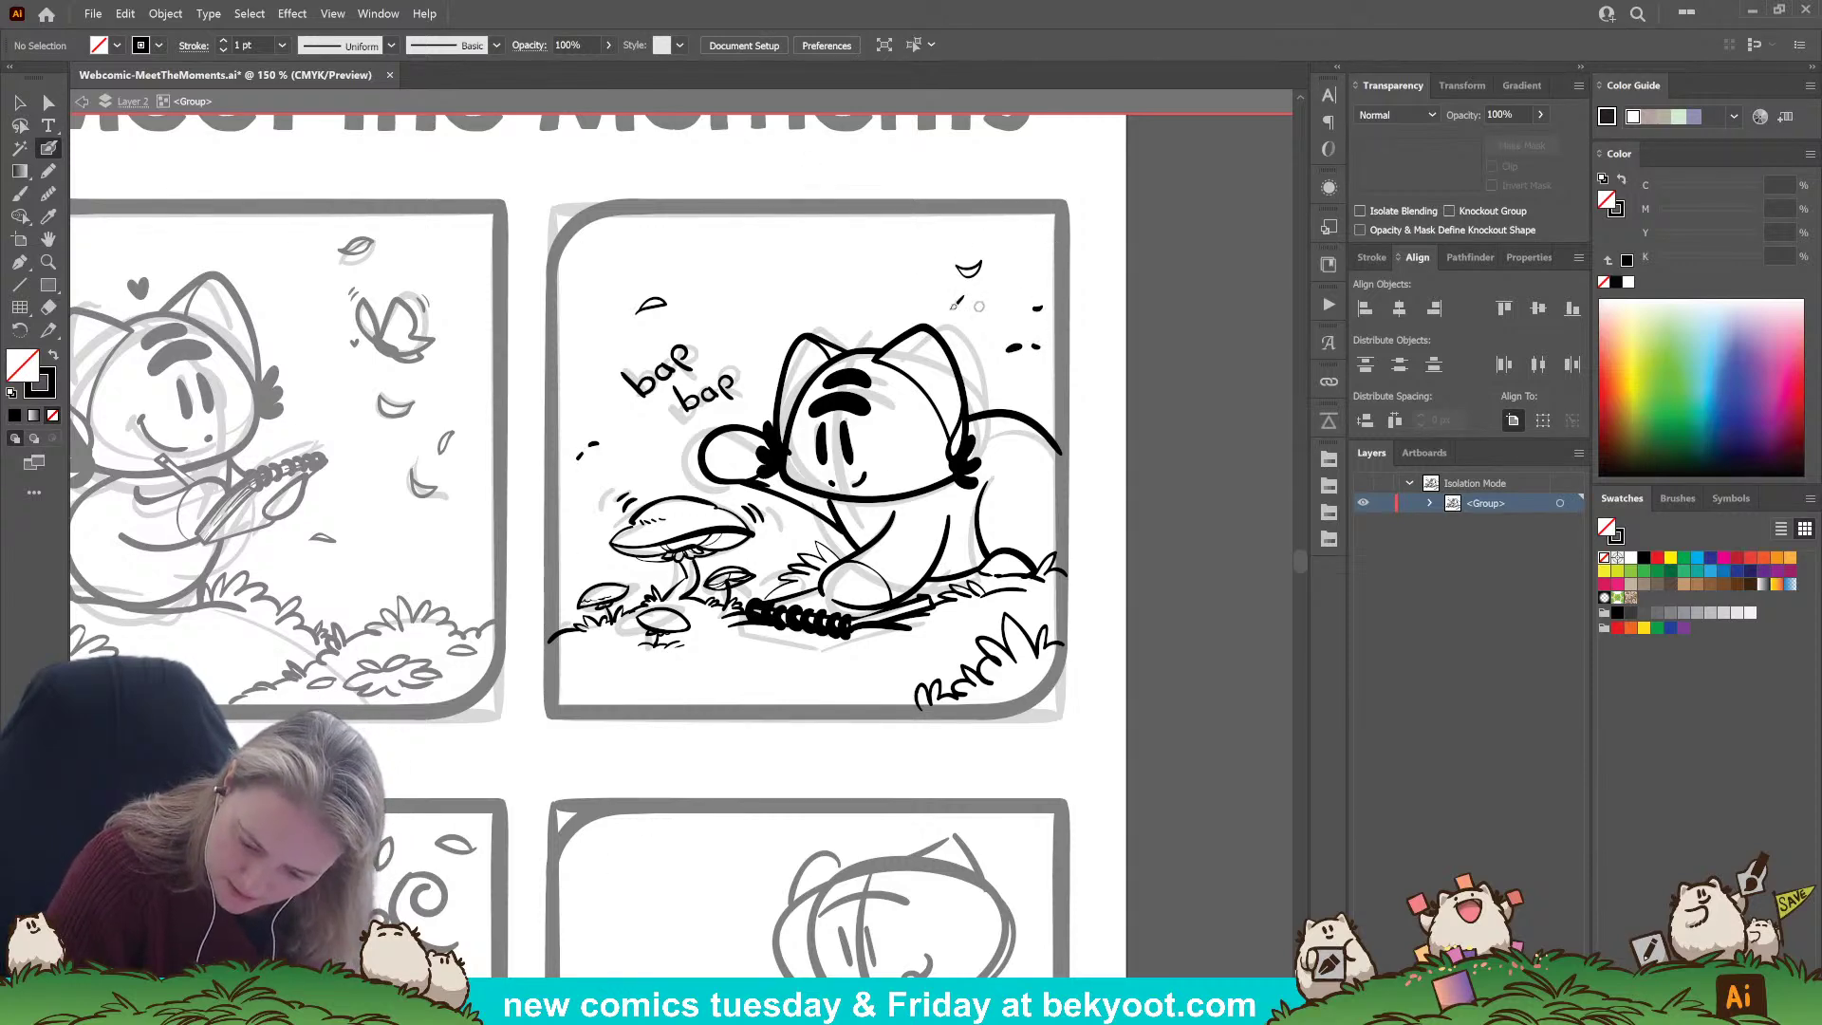
left_click_drag(856, 277, 869, 273)
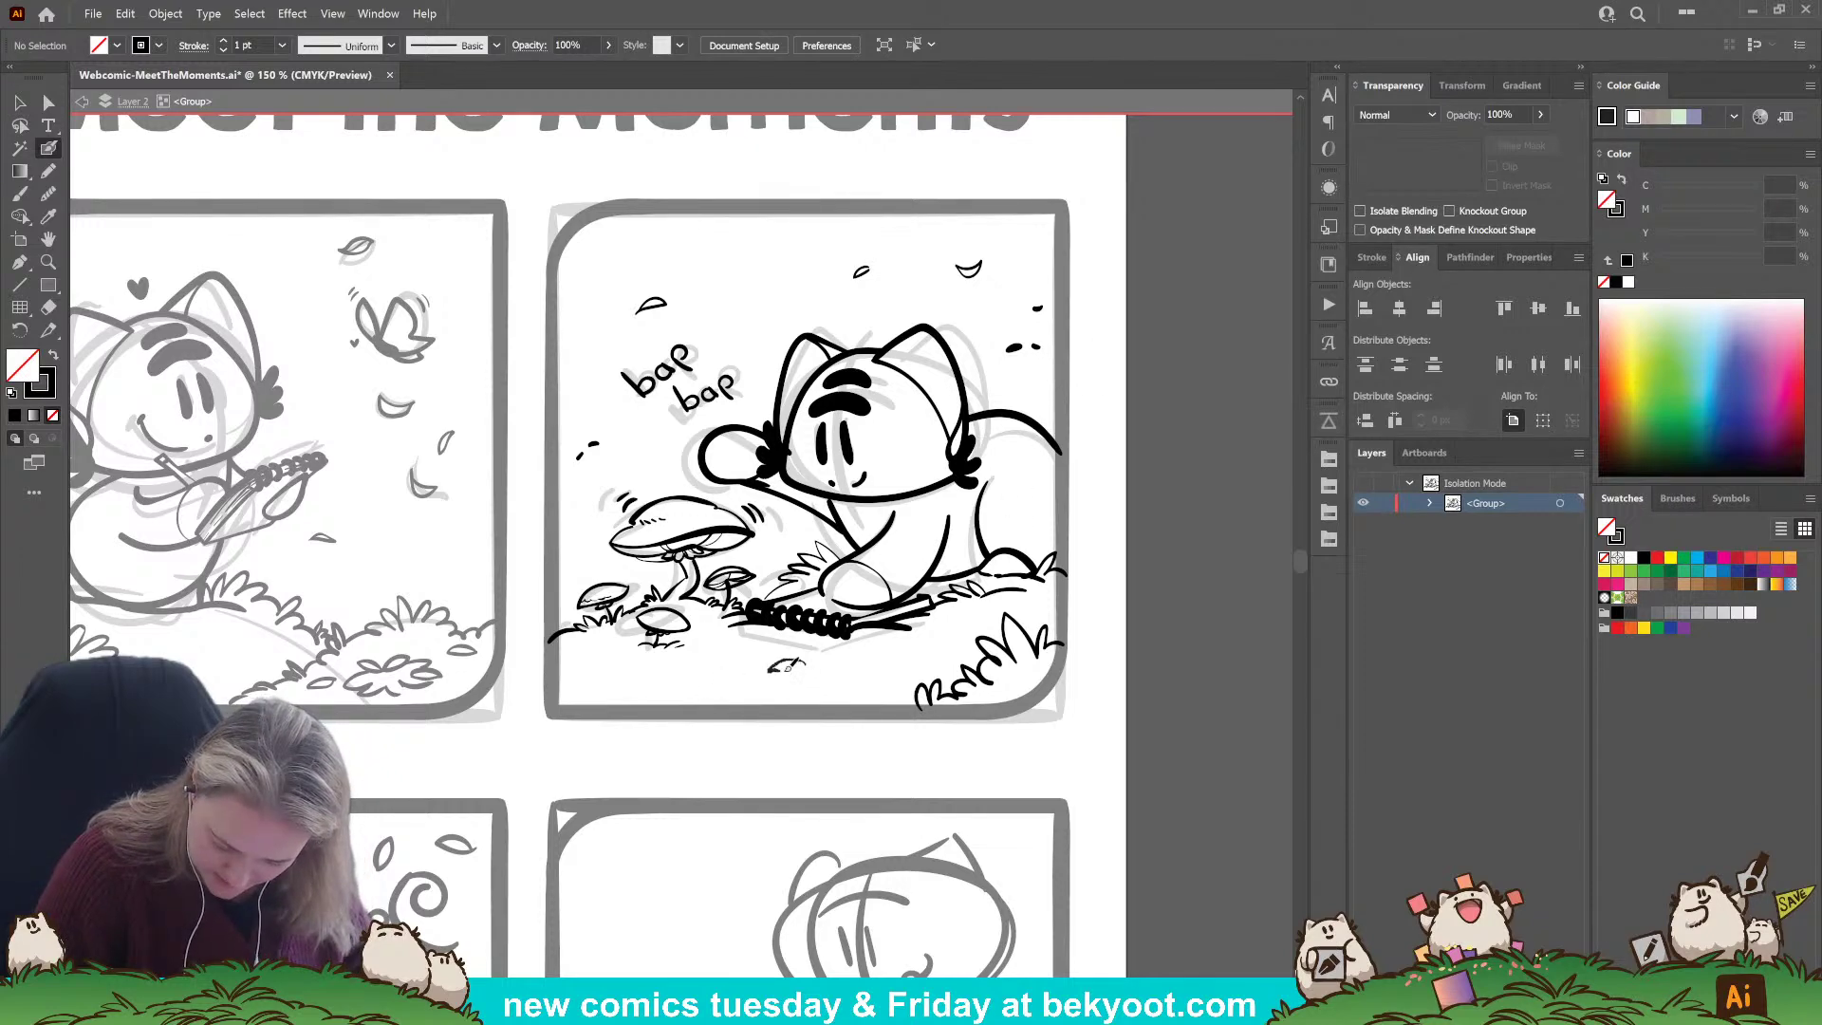
left_click_drag(788, 667, 866, 655)
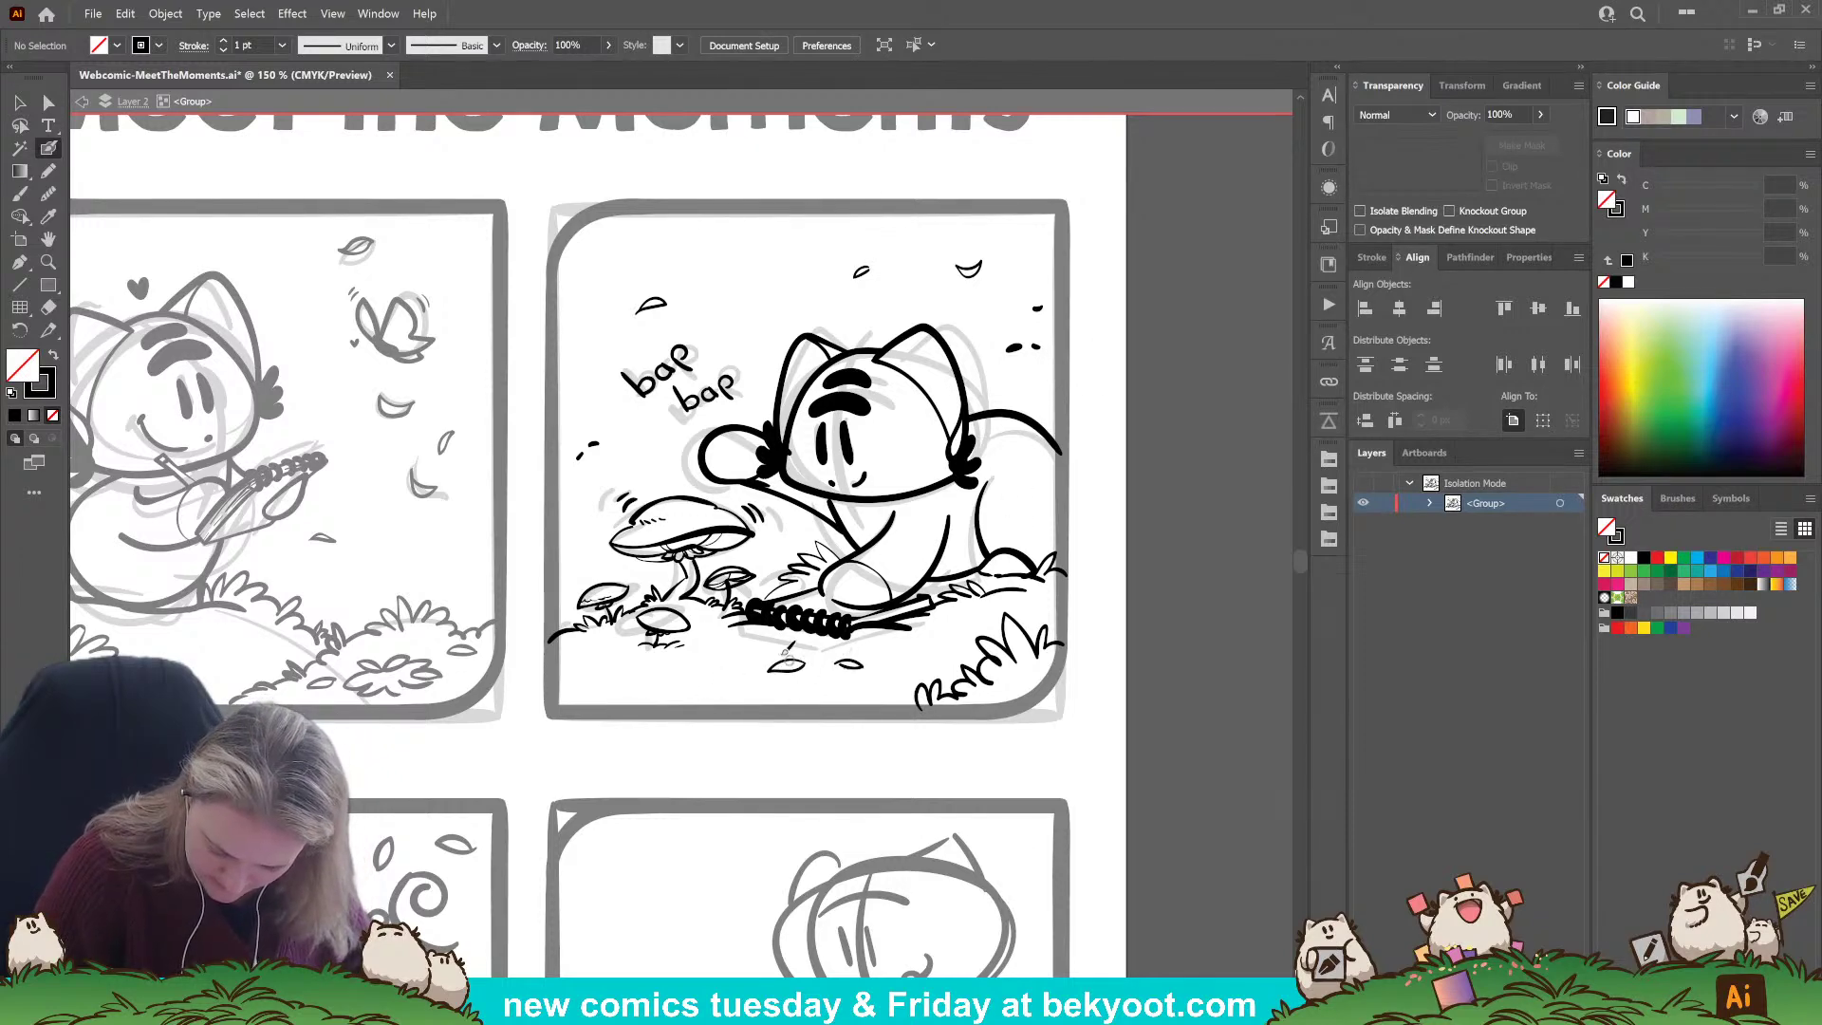
mouse_move(712, 670)
left_mouse_down()
mouse_move(757, 661)
mouse_move(731, 660)
mouse_move(734, 714)
mouse_move(835, 722)
mouse_move(722, 724)
left_mouse_up()
Nudge the cat's right eye slightly closer to the left one and check the outlines of the cheek and raised paw.
left_click_drag(759, 484, 748, 454)
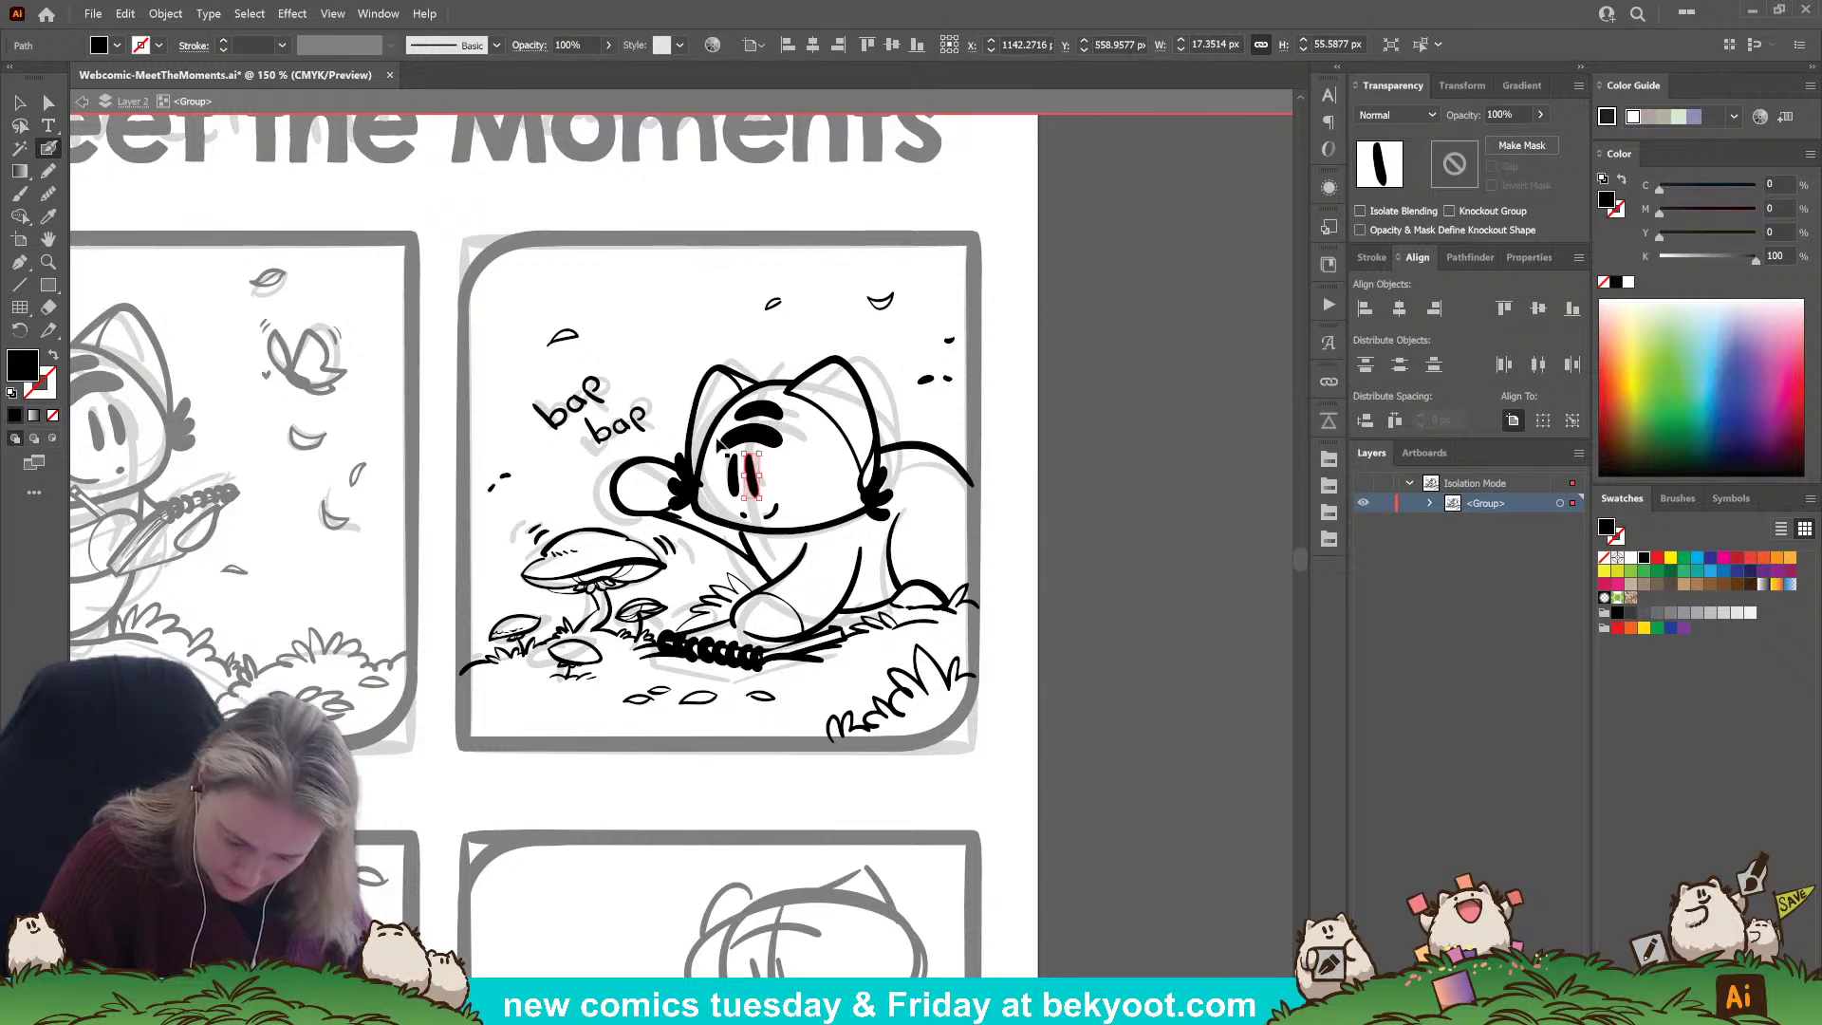
left_click(712, 498, "ctrl")
left_click(669, 467, "ctrl")
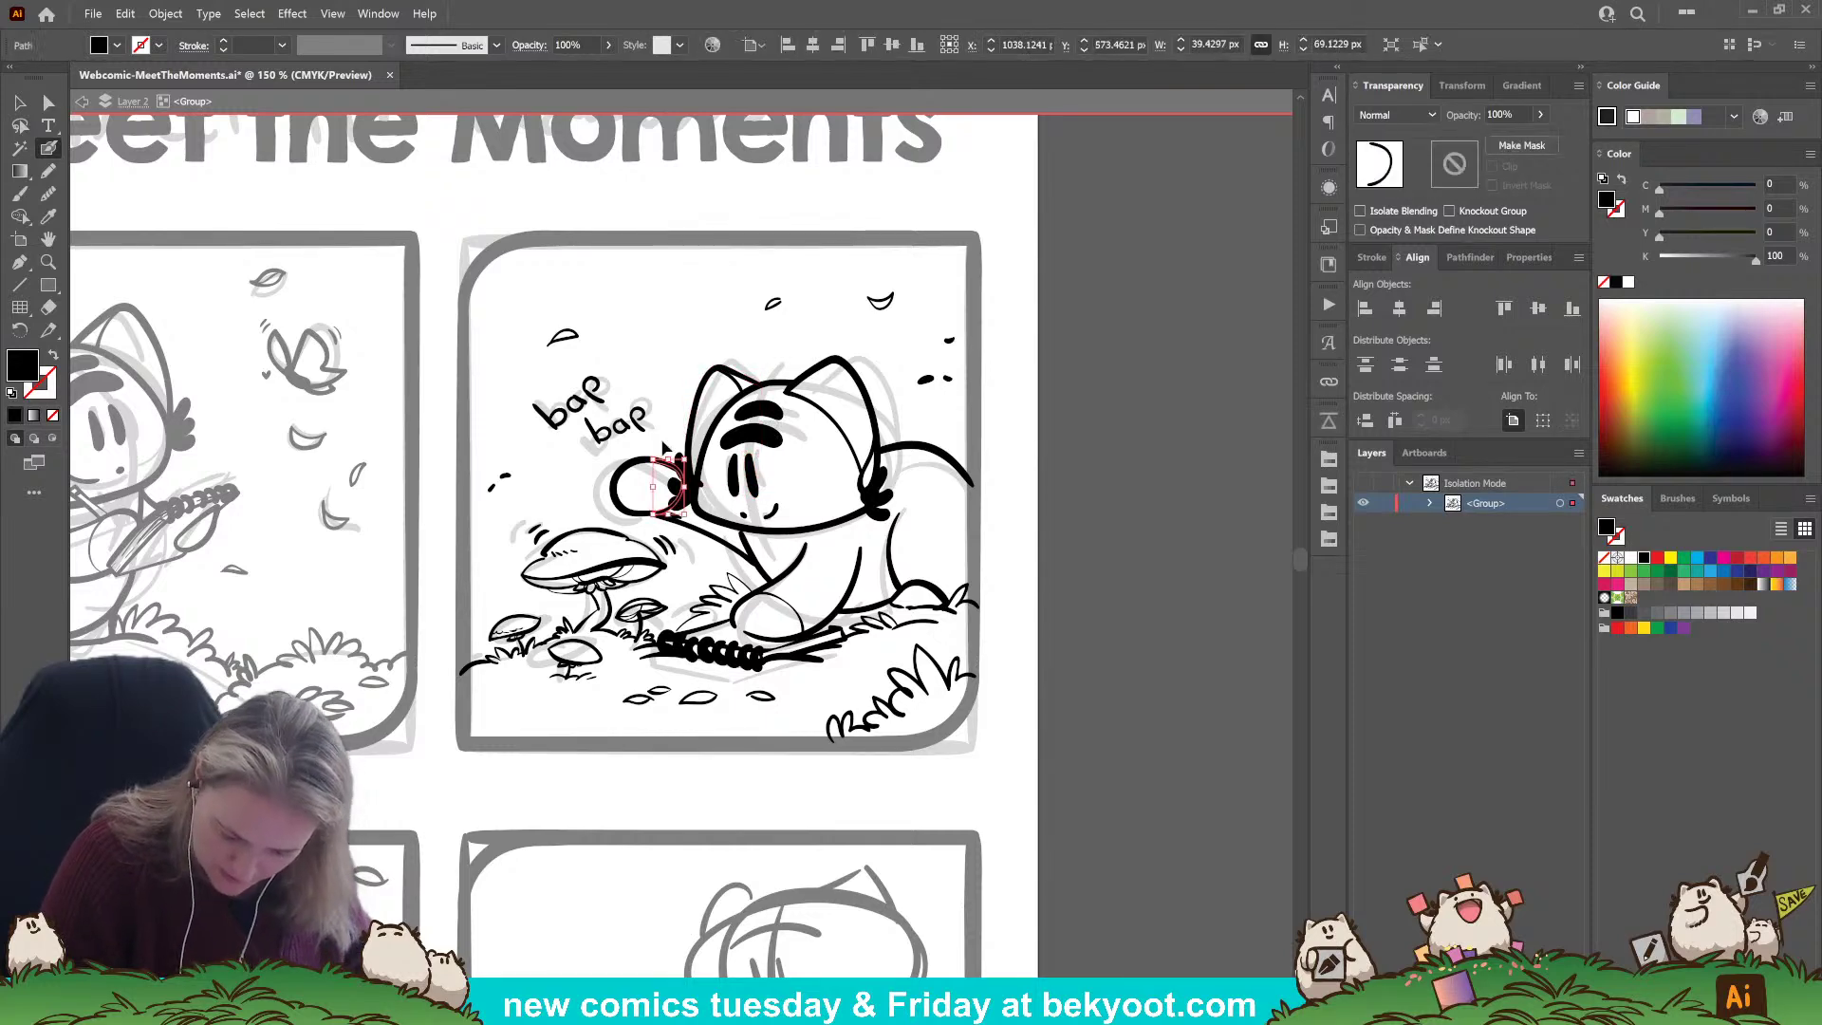
right_click(714, 490)
left_click(708, 487)
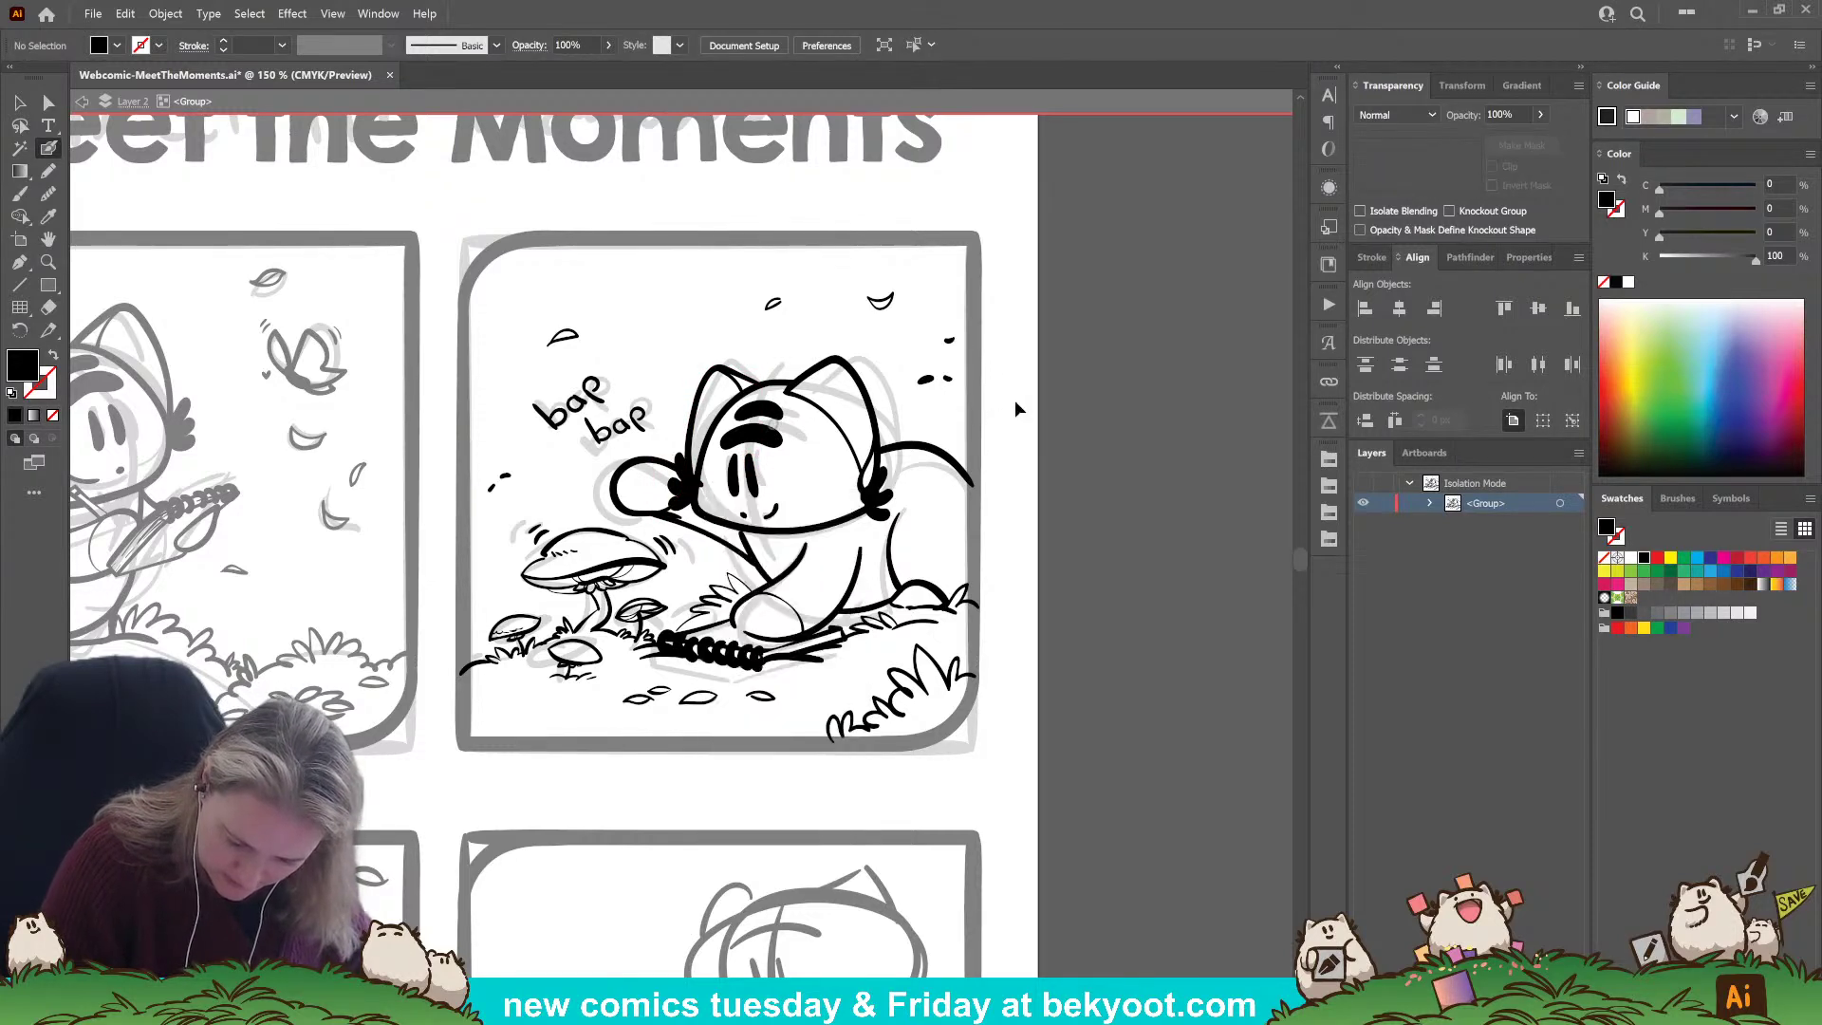
left_click(710, 485, "ctrl")
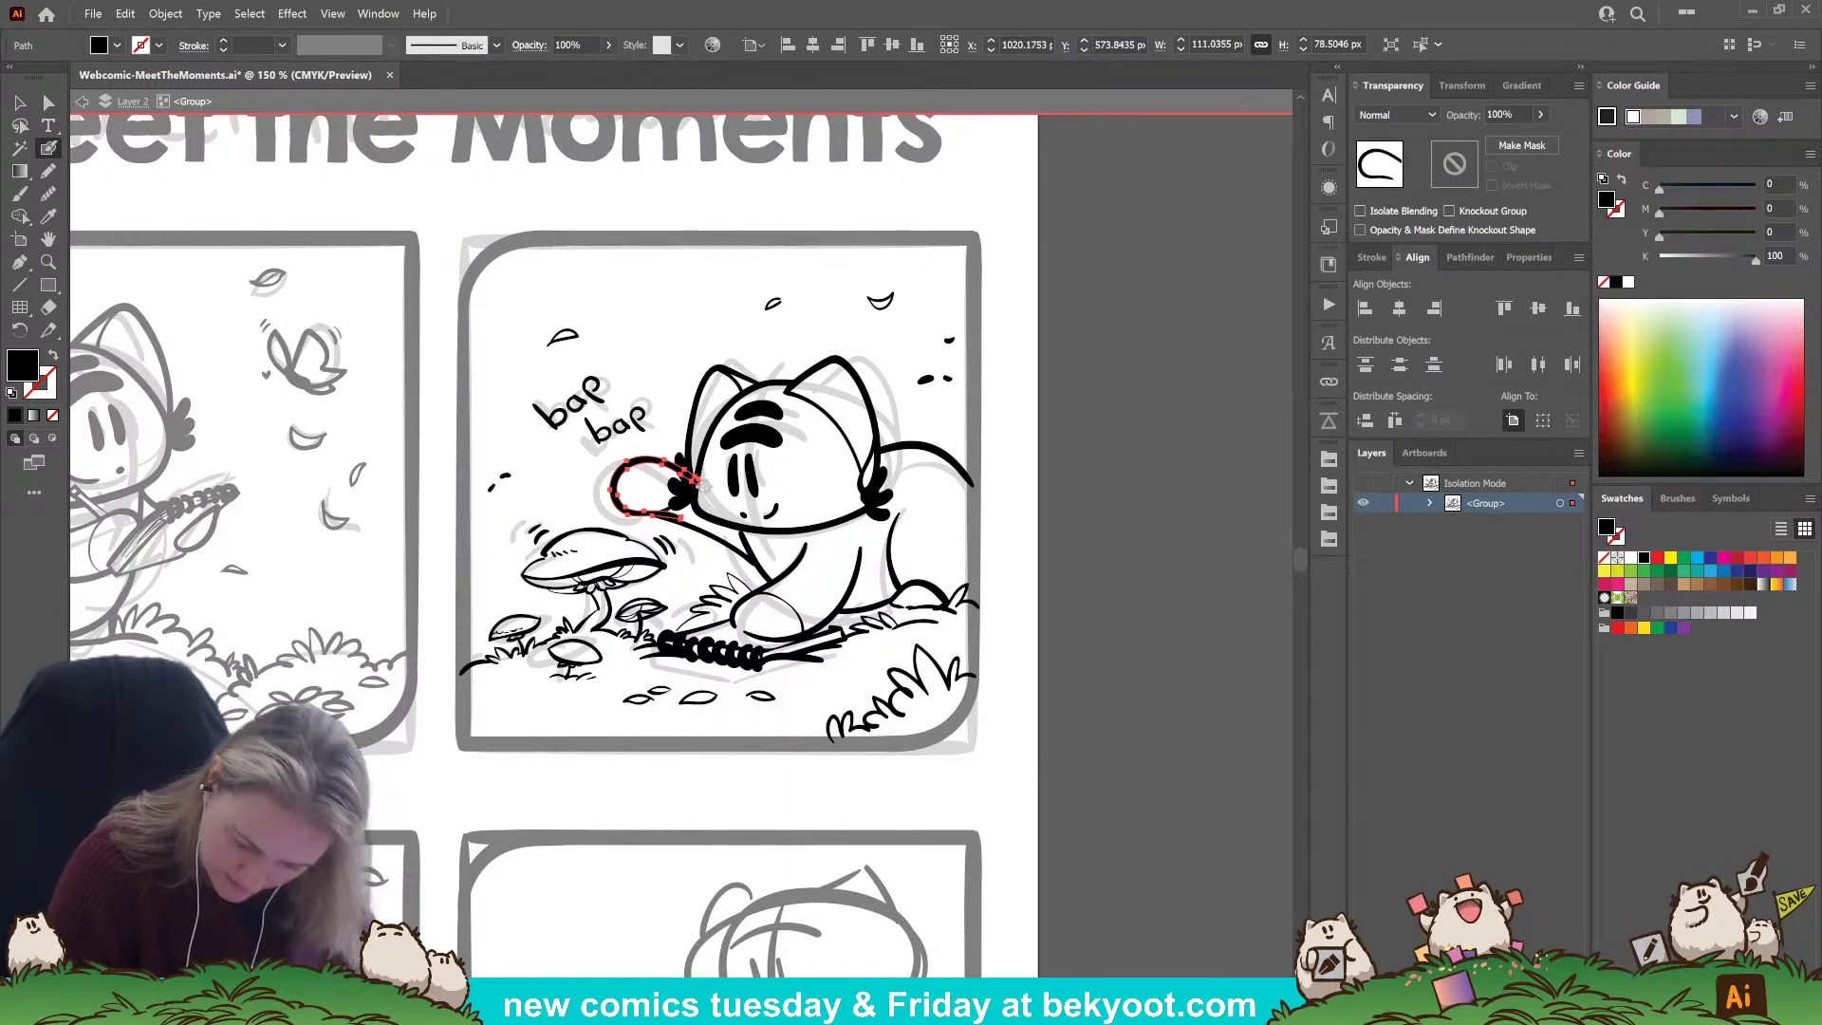
left_click(1098, 541)
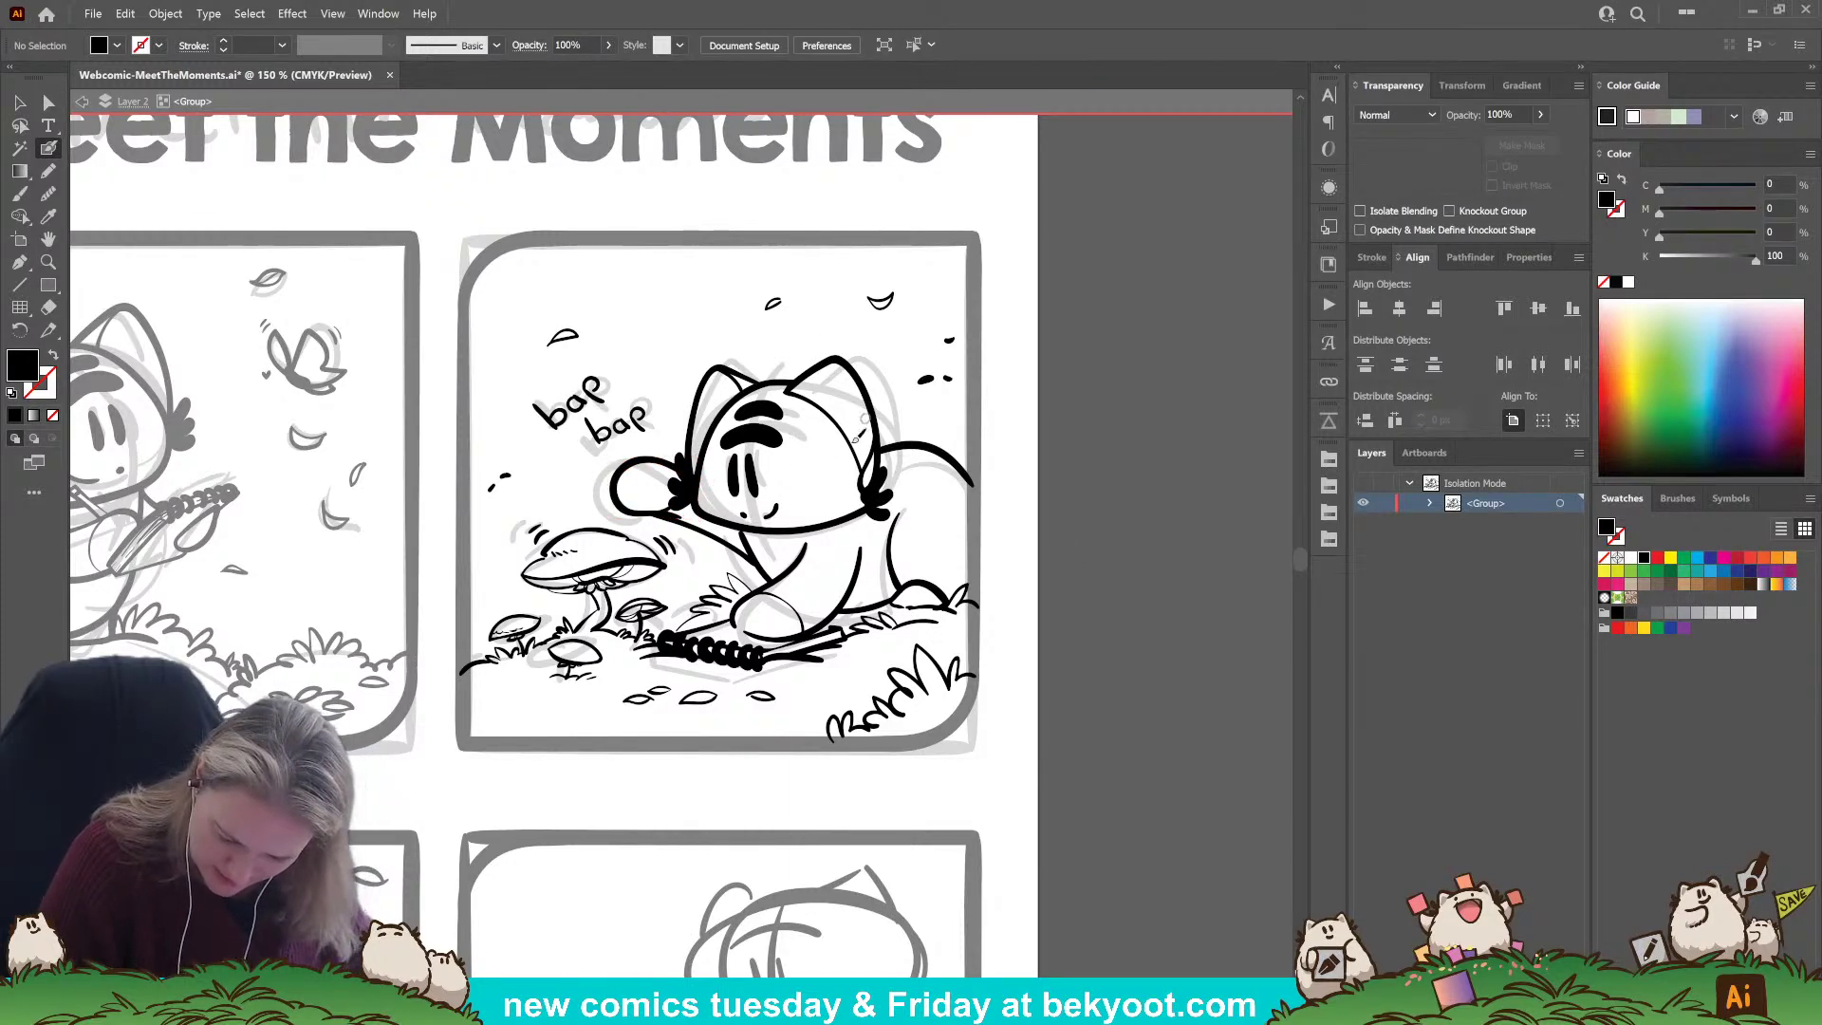
mouse_move(776, 504)
left_mouse_down()
mouse_move(751, 454)
mouse_move(753, 495)
left_mouse_up()
key("ctrl+shift+a")
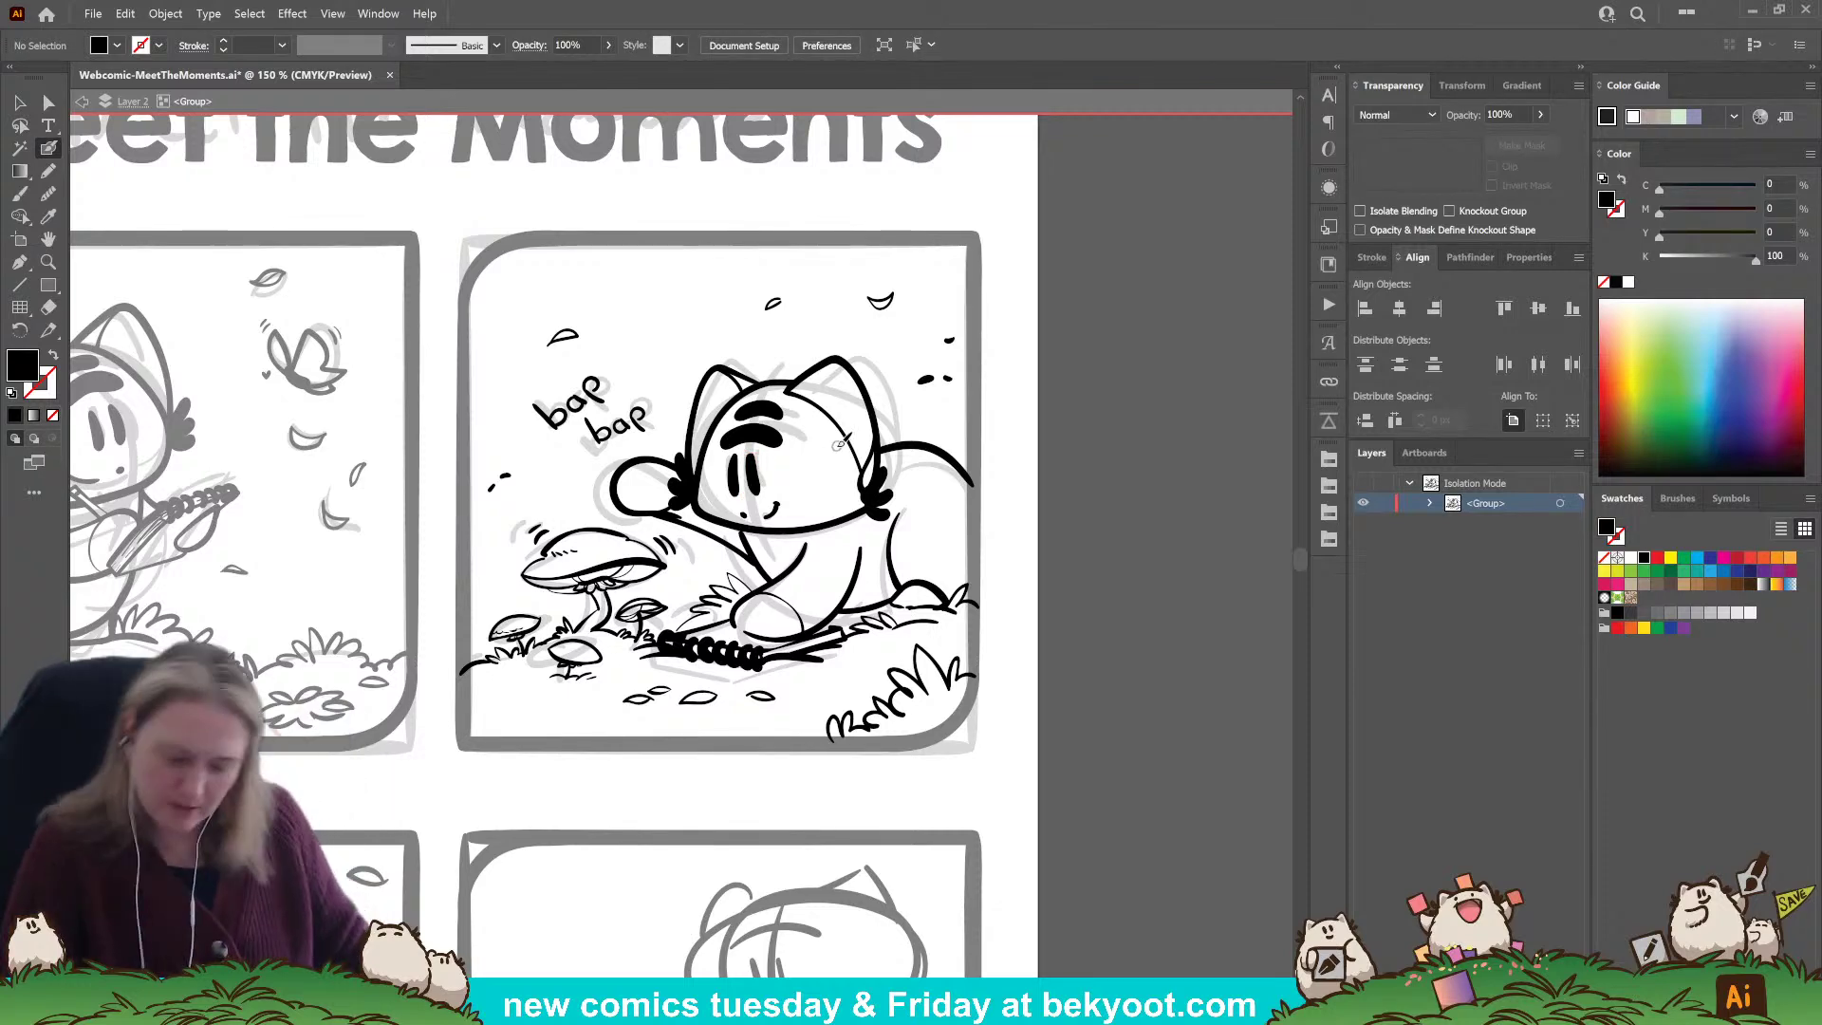
Select the cat's whole head without the raised paw and back line, and enlarge it to about 299 px wide.
left_click_drag(823, 757, 839, 794)
scroll(842, 712, "down", 1)
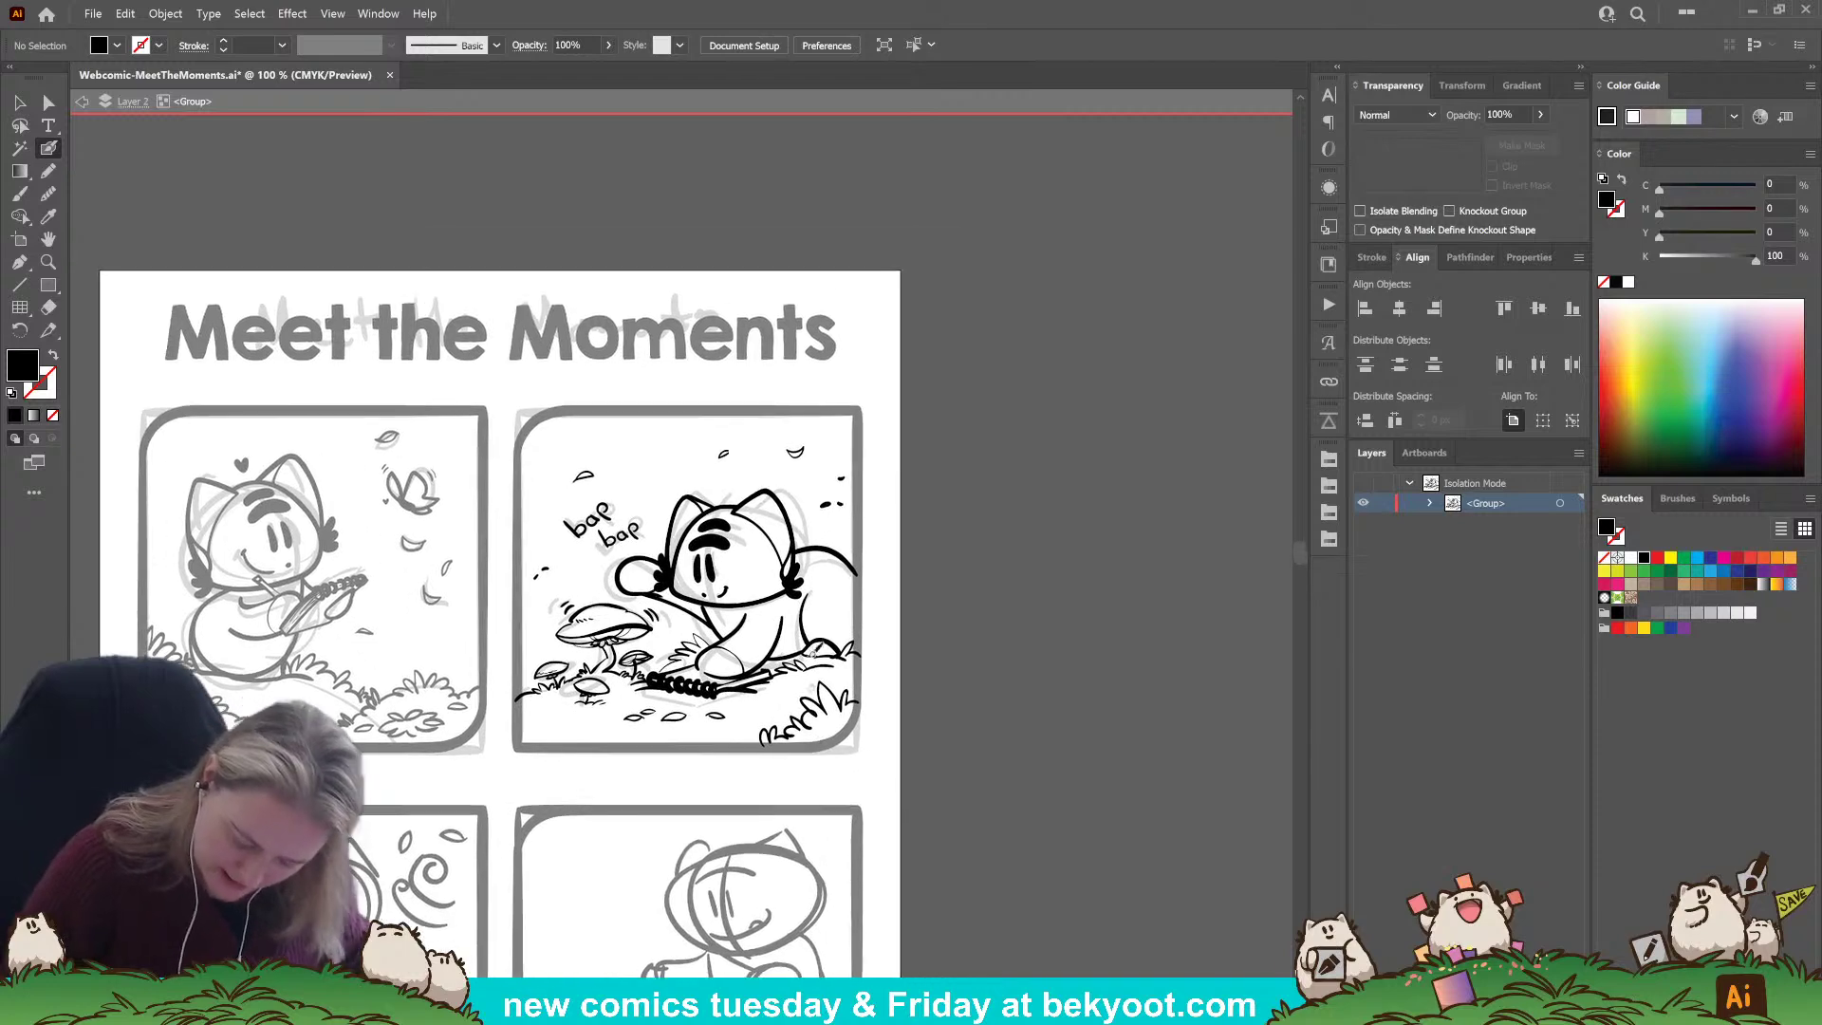
key("v")
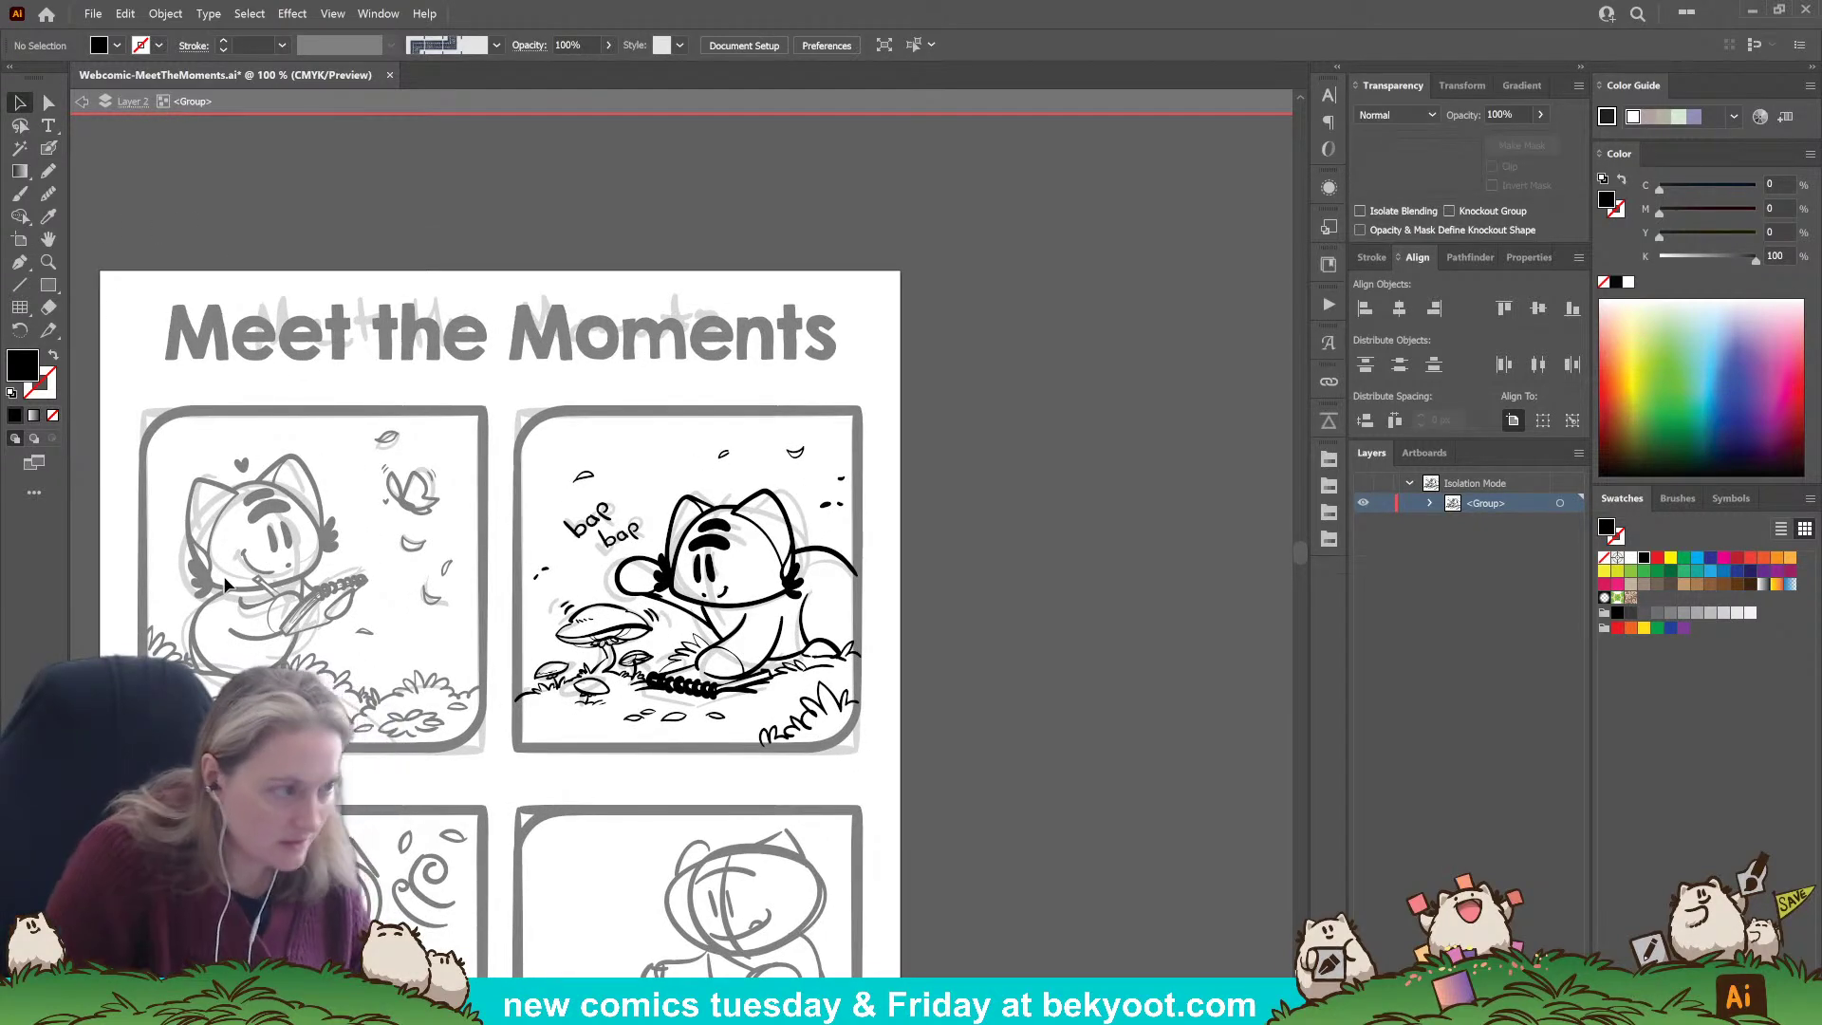
left_click_drag(665, 501, 797, 594)
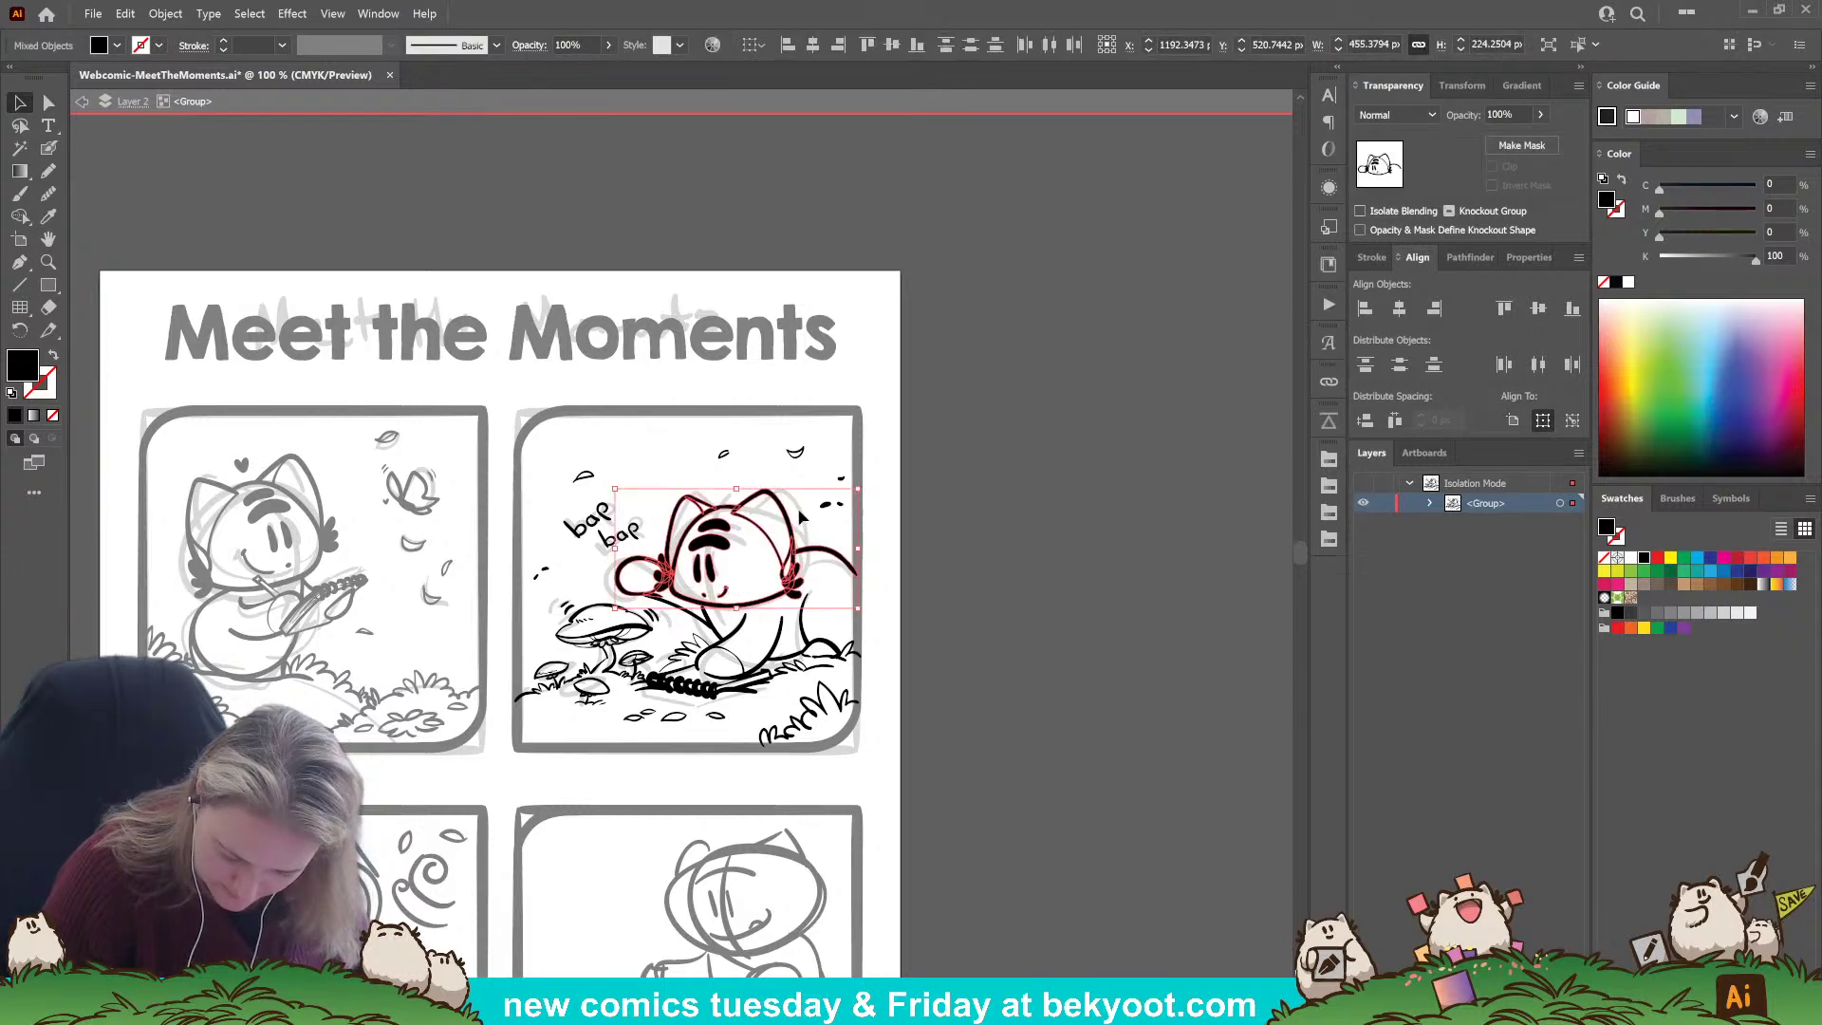
left_click(645, 568, "shift")
left_click(659, 583, "shift")
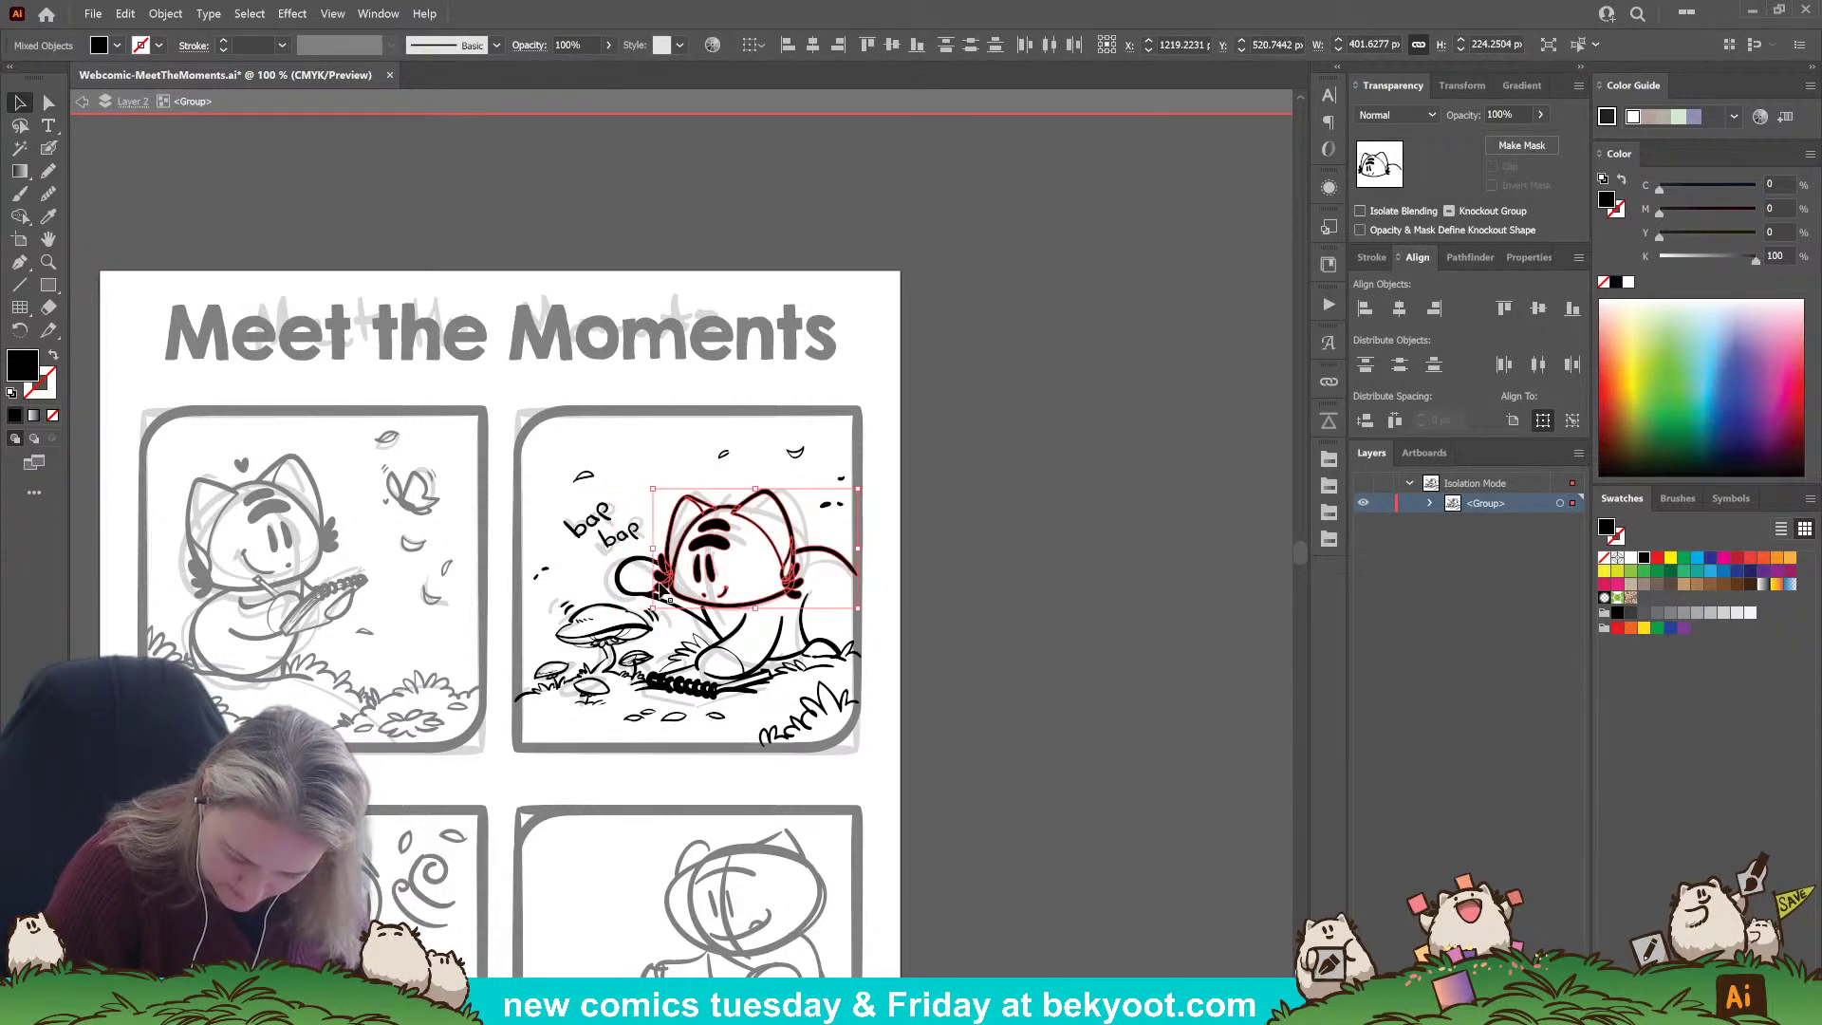
left_click(832, 552, "shift")
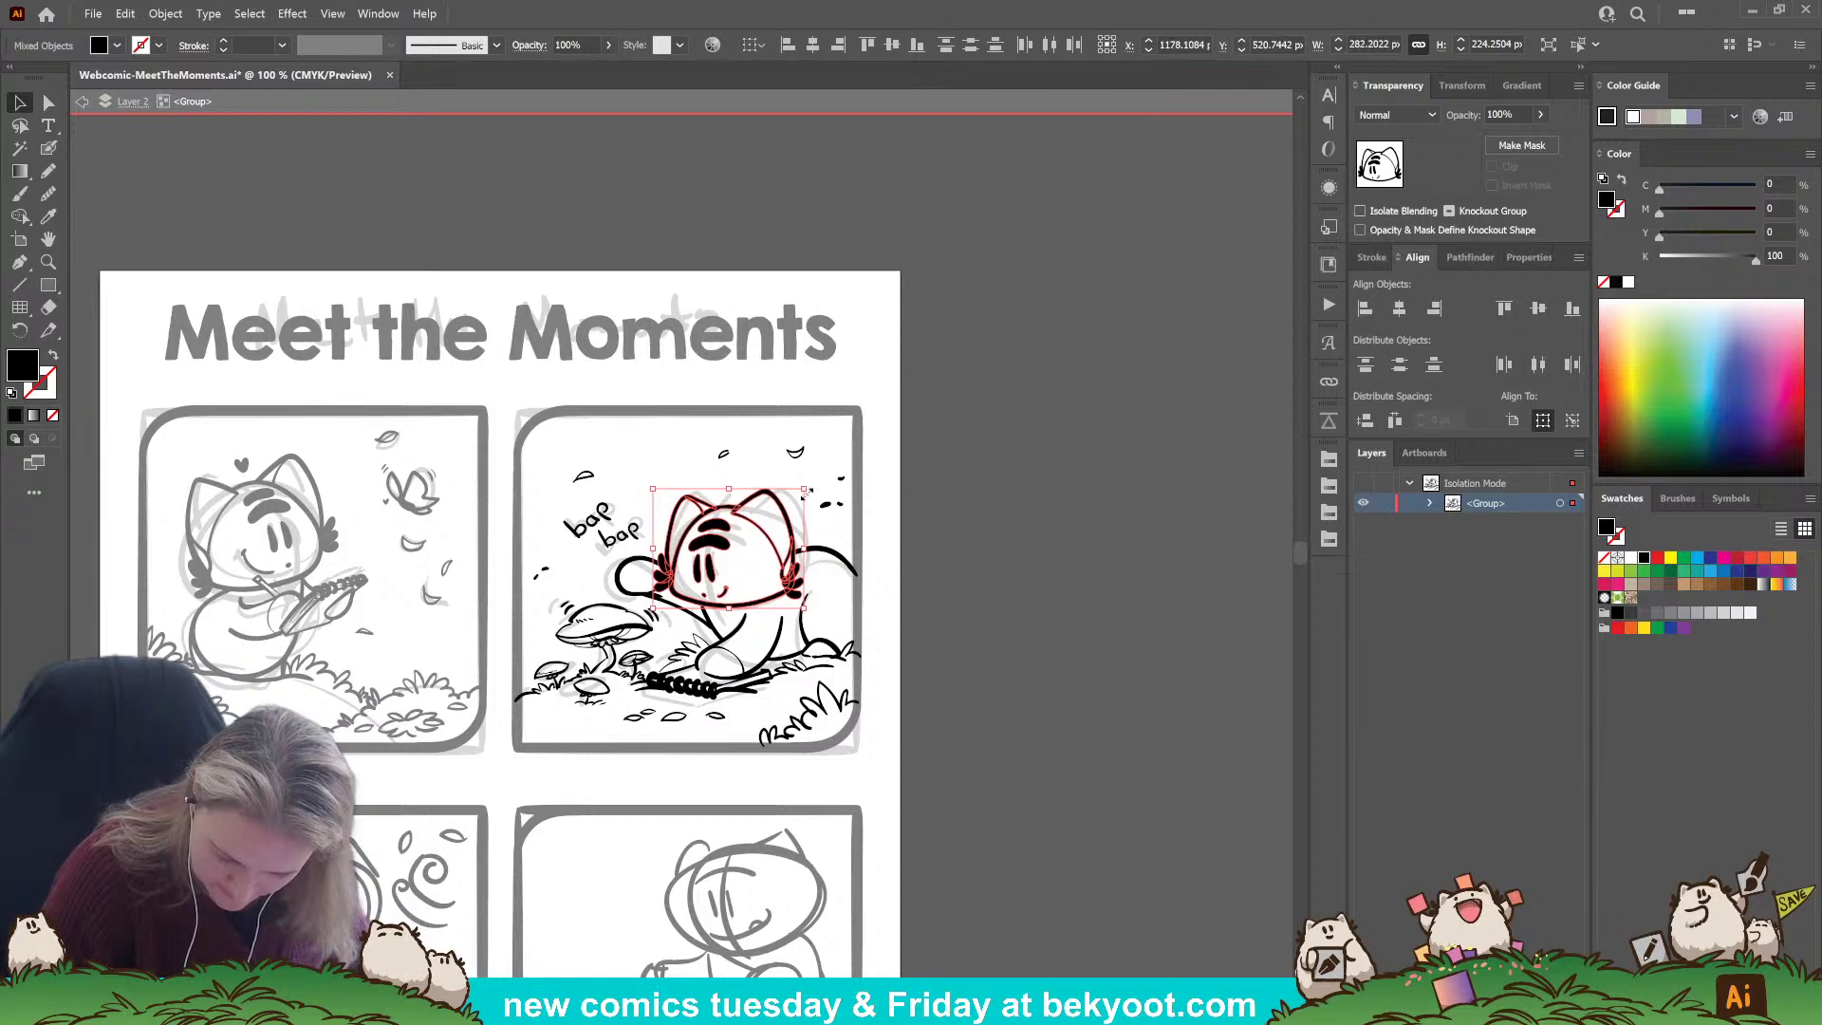
left_click(765, 607, "shift")
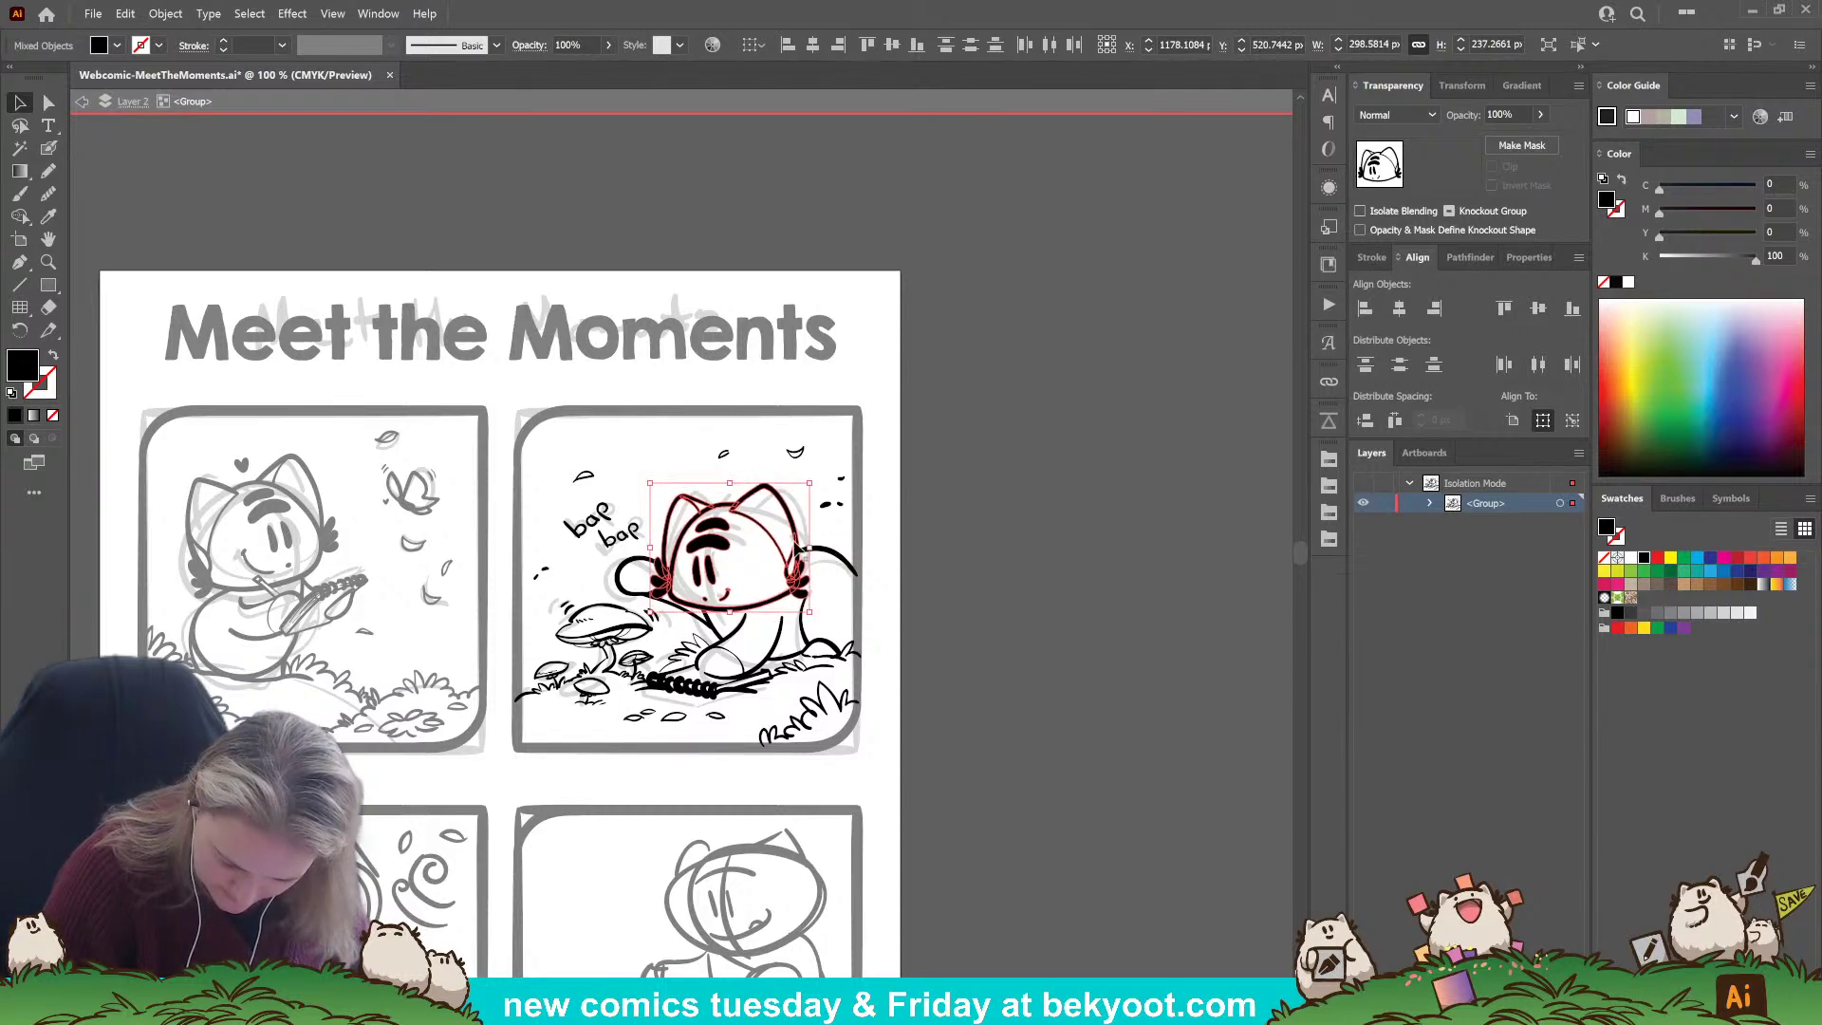
left_click(769, 602, "shift")
left_click_drag(768, 596, 768, 597)
left_click(954, 528)
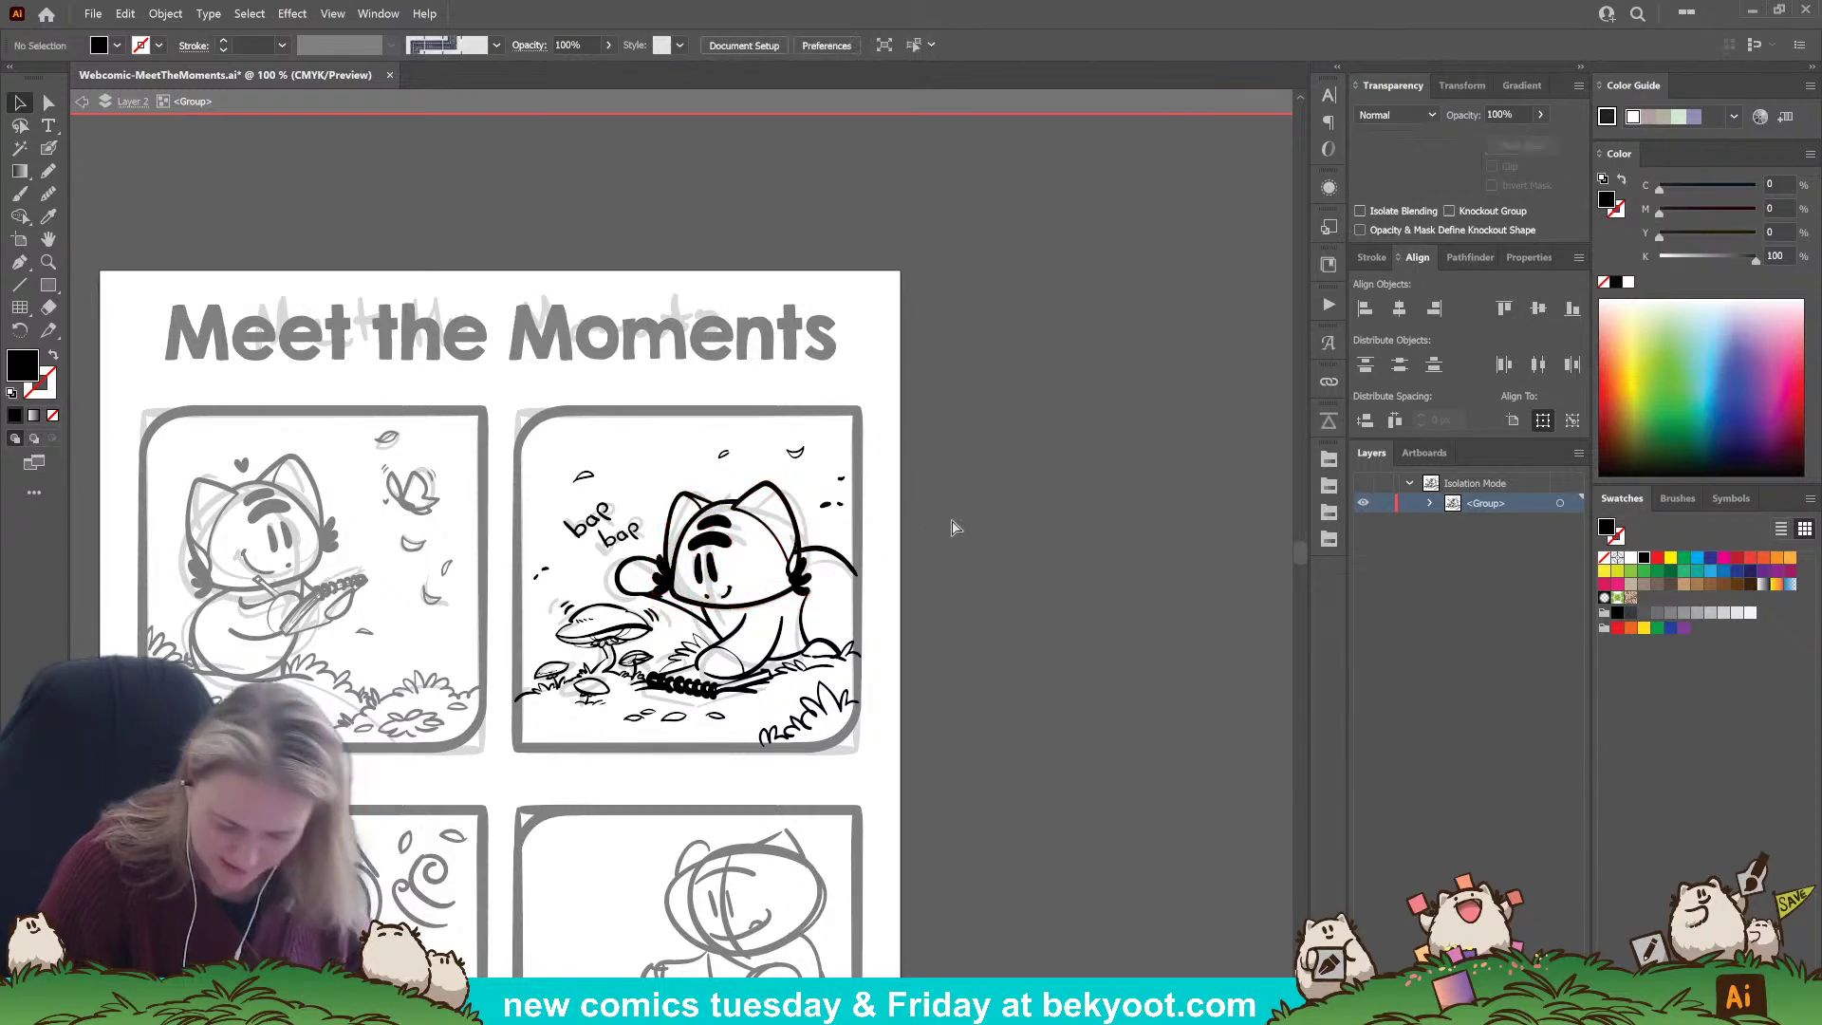
Trim the back line again so that it stops at the enlarged head's cheek fur.
left_click(826, 559)
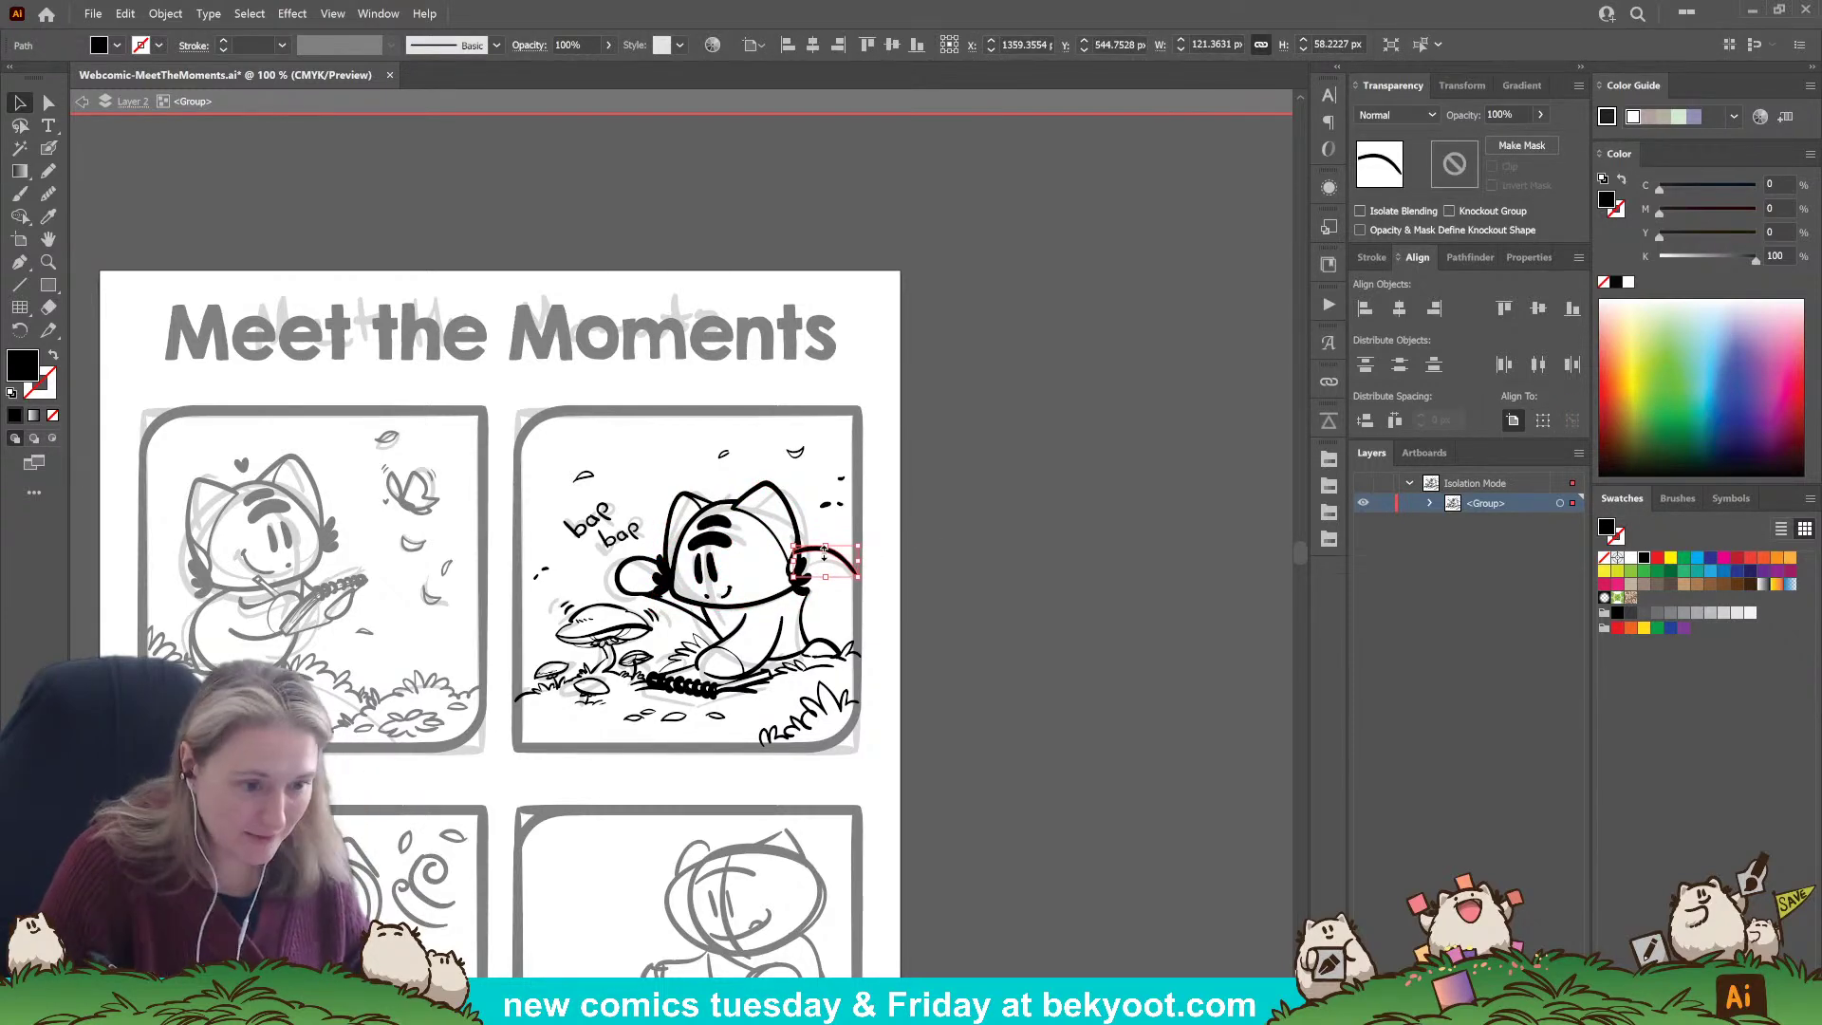
left_click_drag(825, 555, 802, 543)
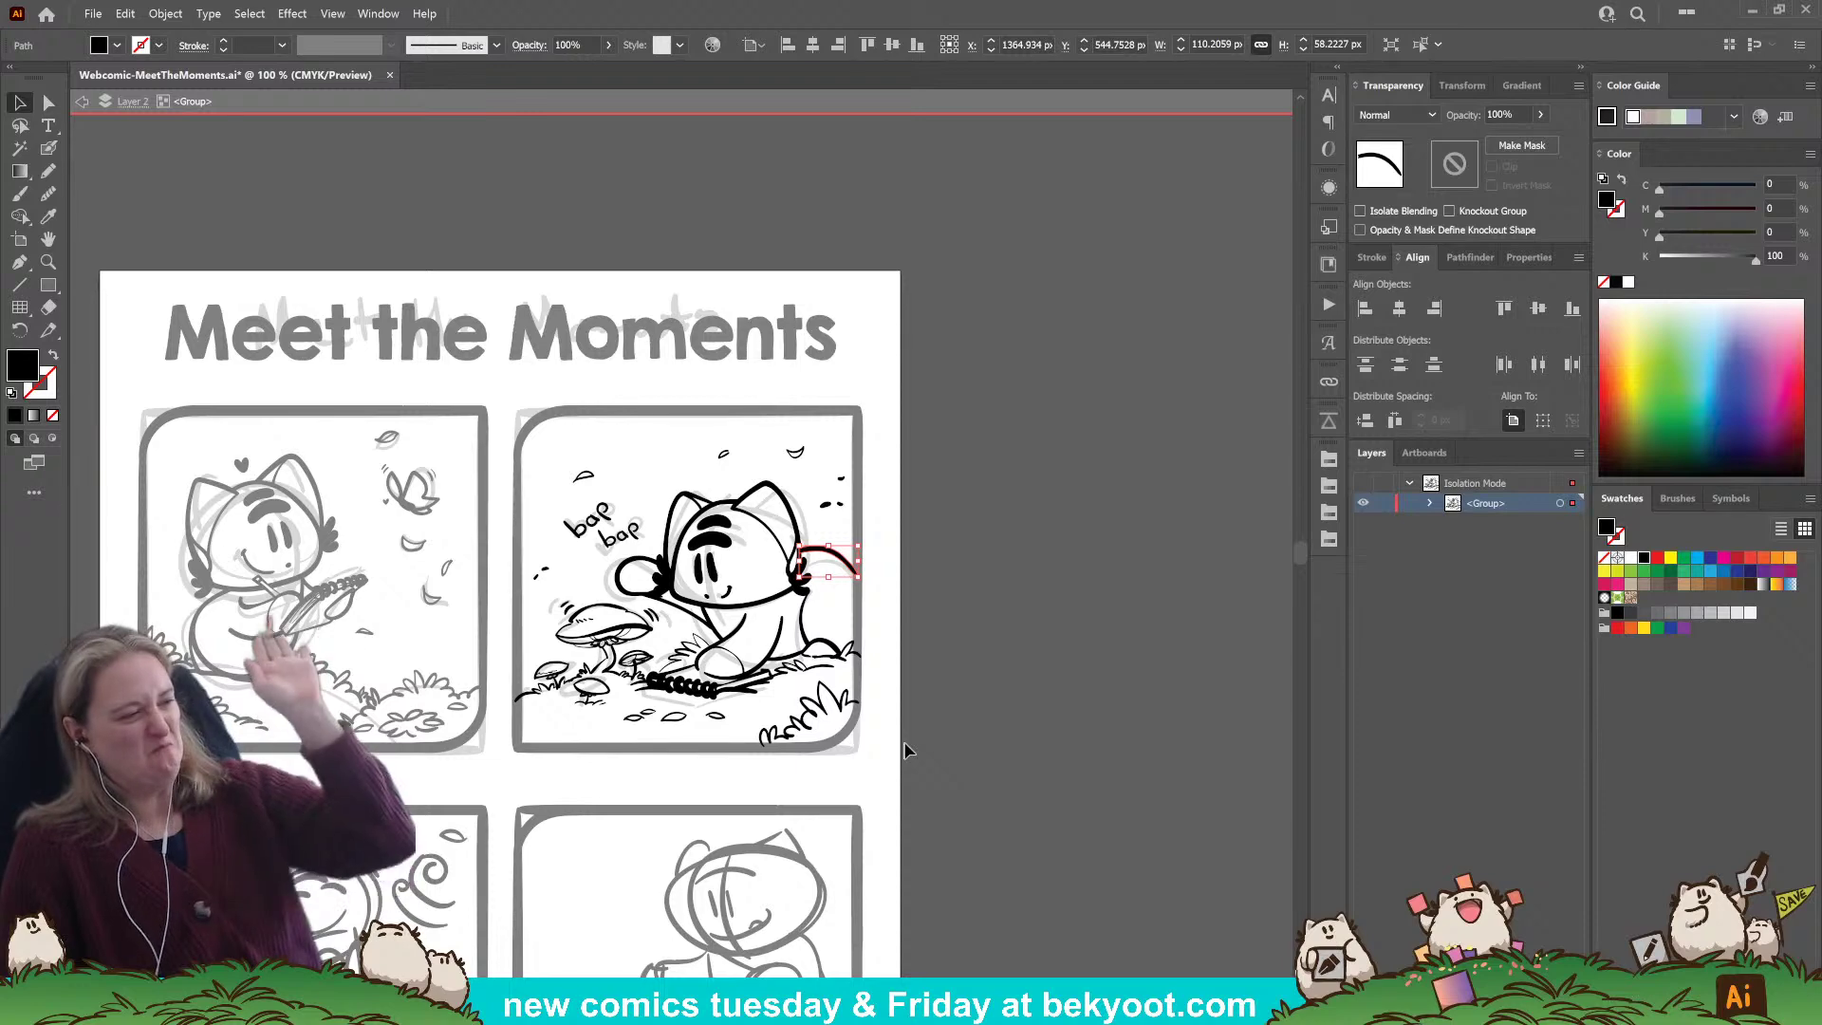
left_click(930, 486)
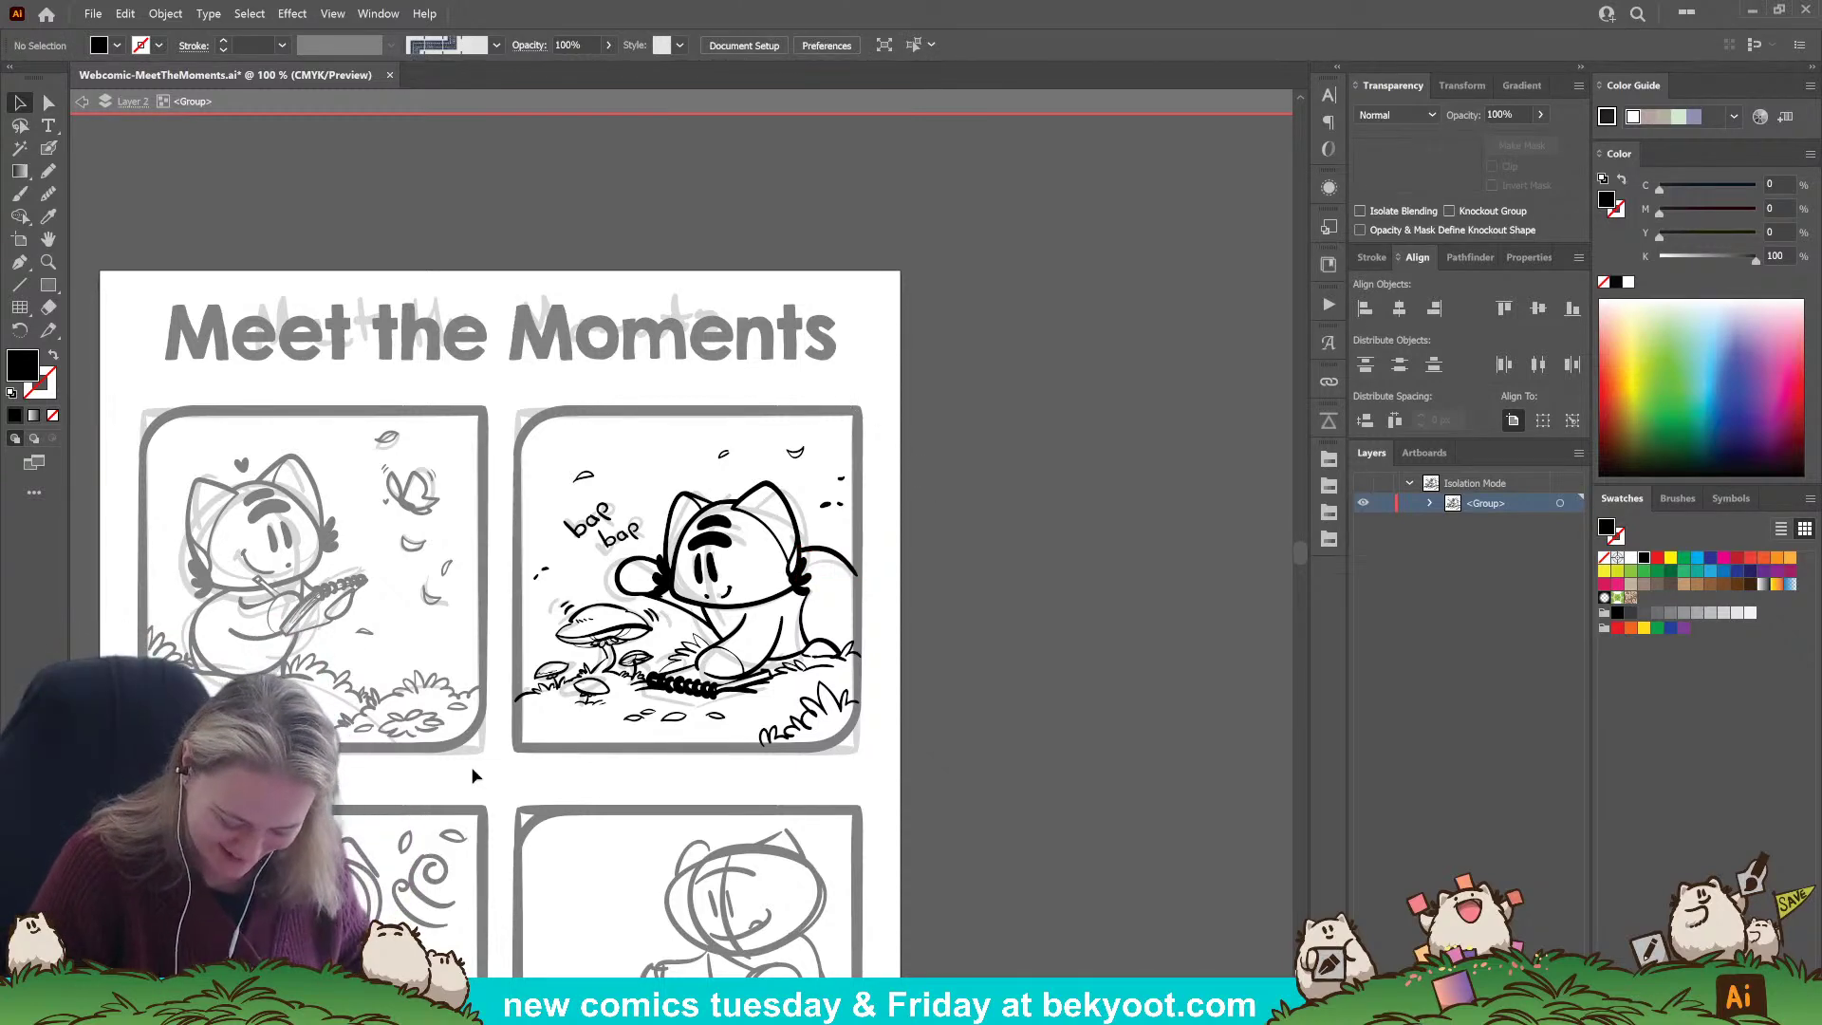
Exit the group's isolation mode and bring the whole comic page back into view.
left_click_drag(629, 728, 648, 675)
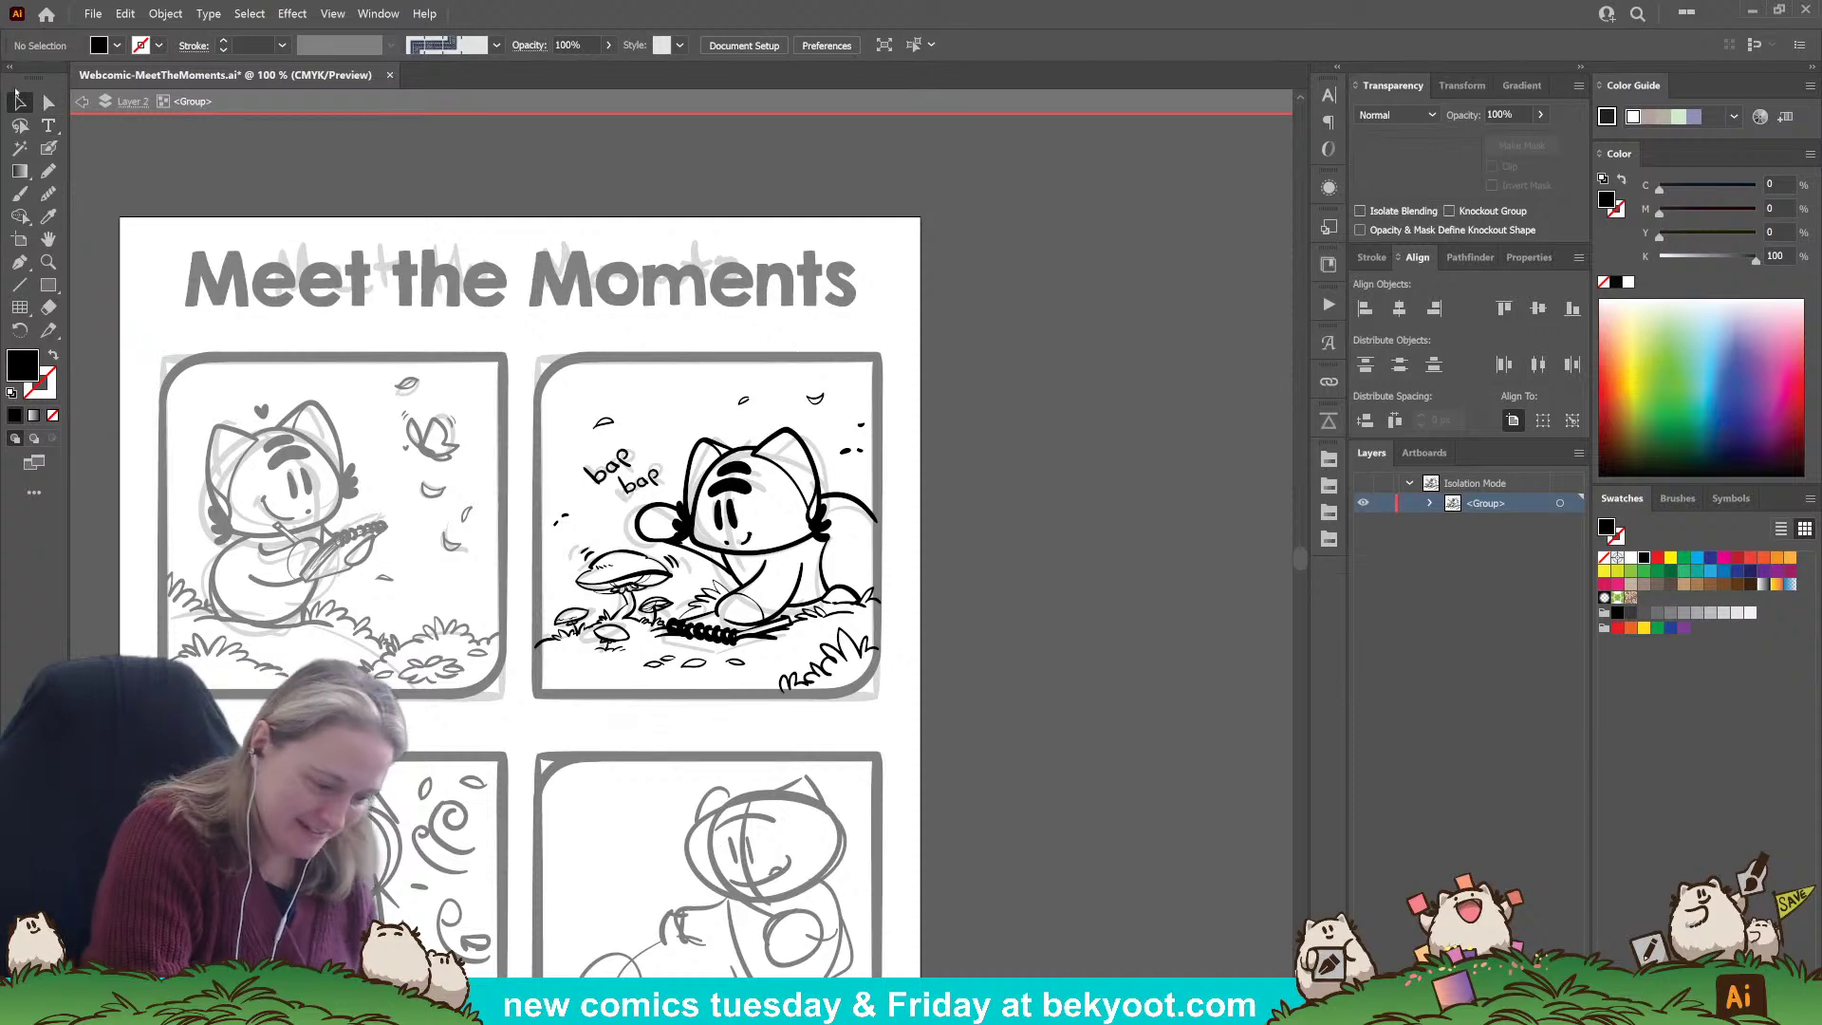
double_click(949, 474)
left_click_drag(938, 714, 994, 574)
left_click_drag(816, 432, 874, 536, "space")
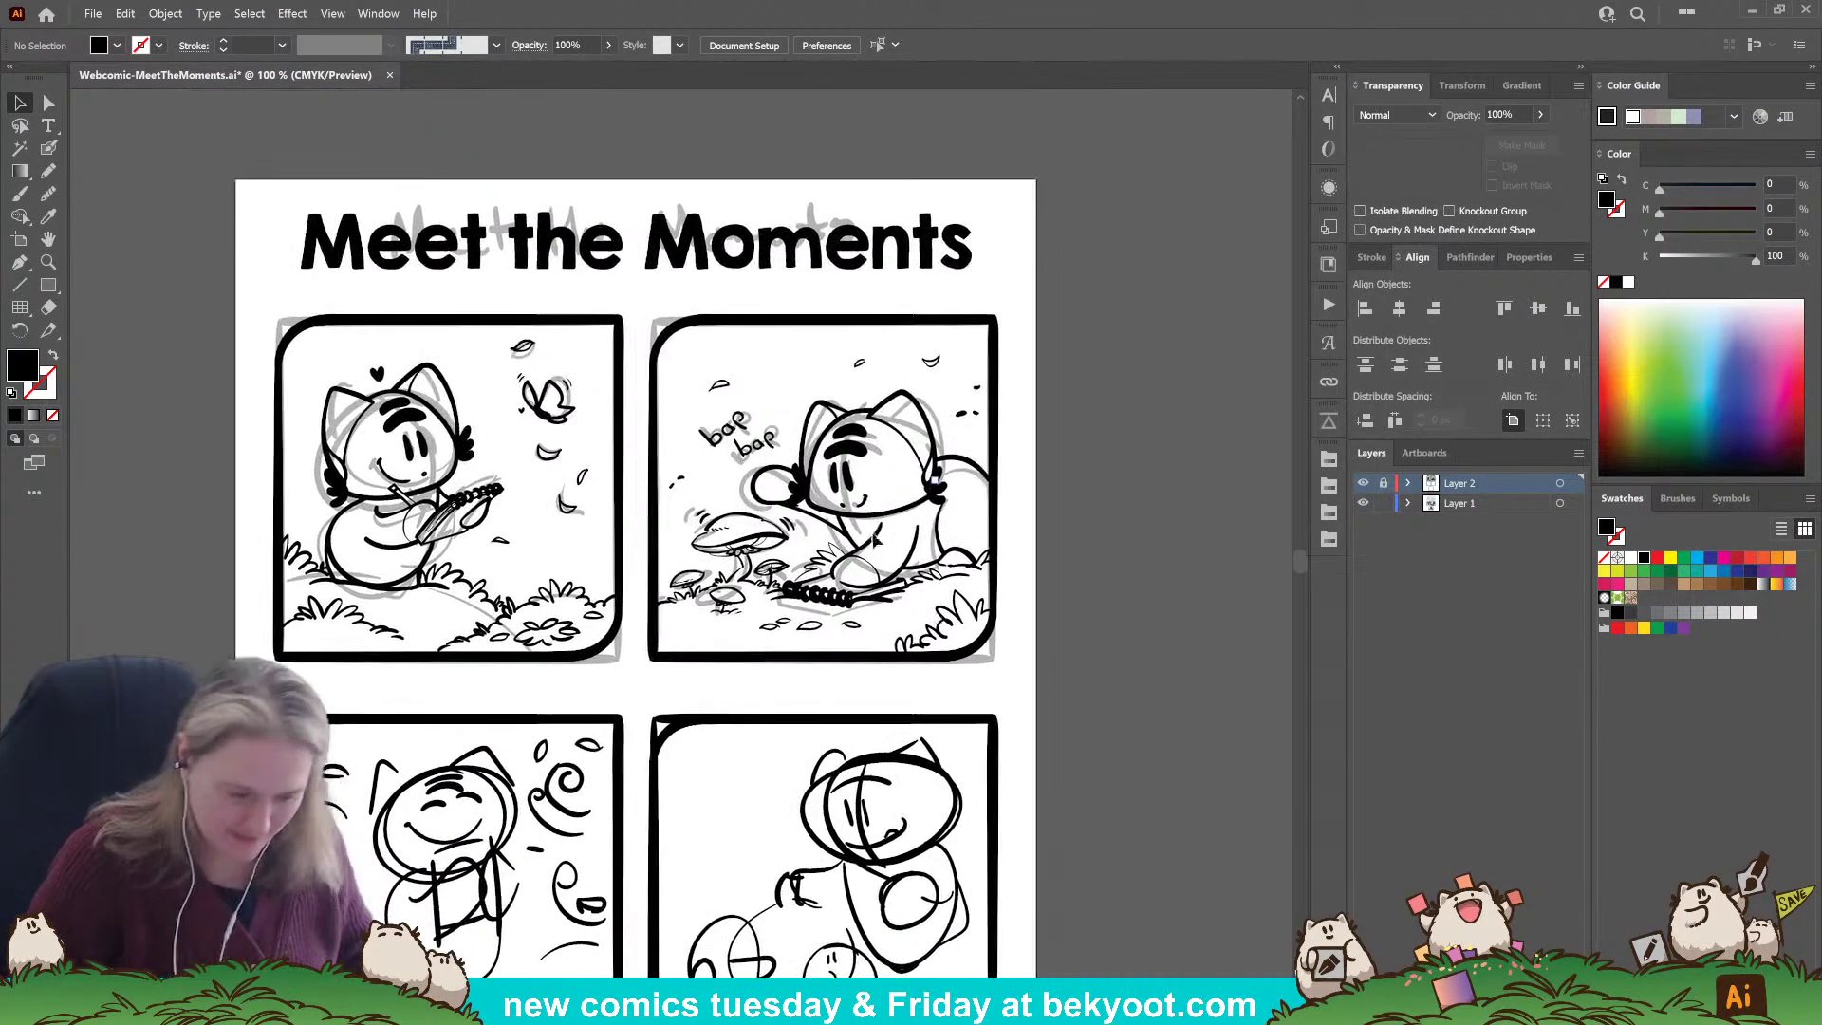
Move the faded sketch of the title and first two panels off the page, to the left of the artboard.
mouse_move(224, 199)
left_mouse_down()
mouse_move(1035, 654)
mouse_move(977, 672)
mouse_move(137, 666)
left_mouse_up()
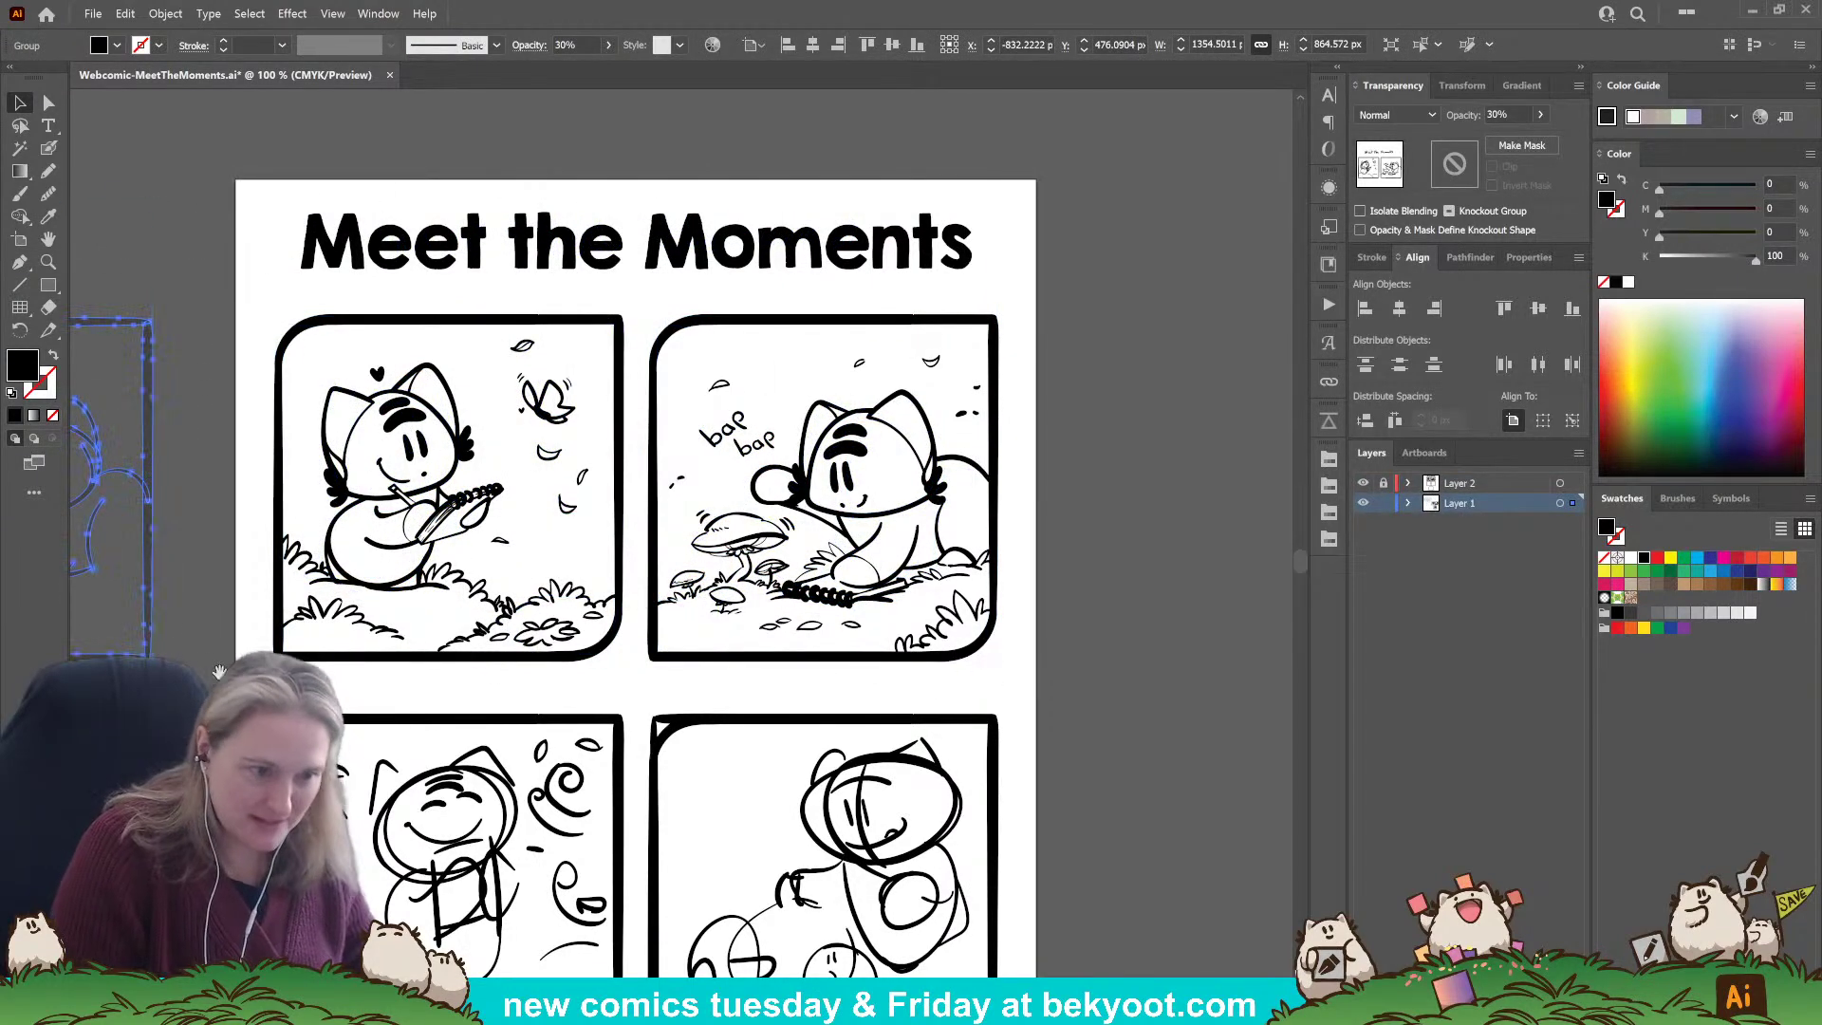
mouse_move(312, 671)
left_mouse_down("space")
mouse_move(702, 643)
mouse_move(451, 634)
left_mouse_up("space")
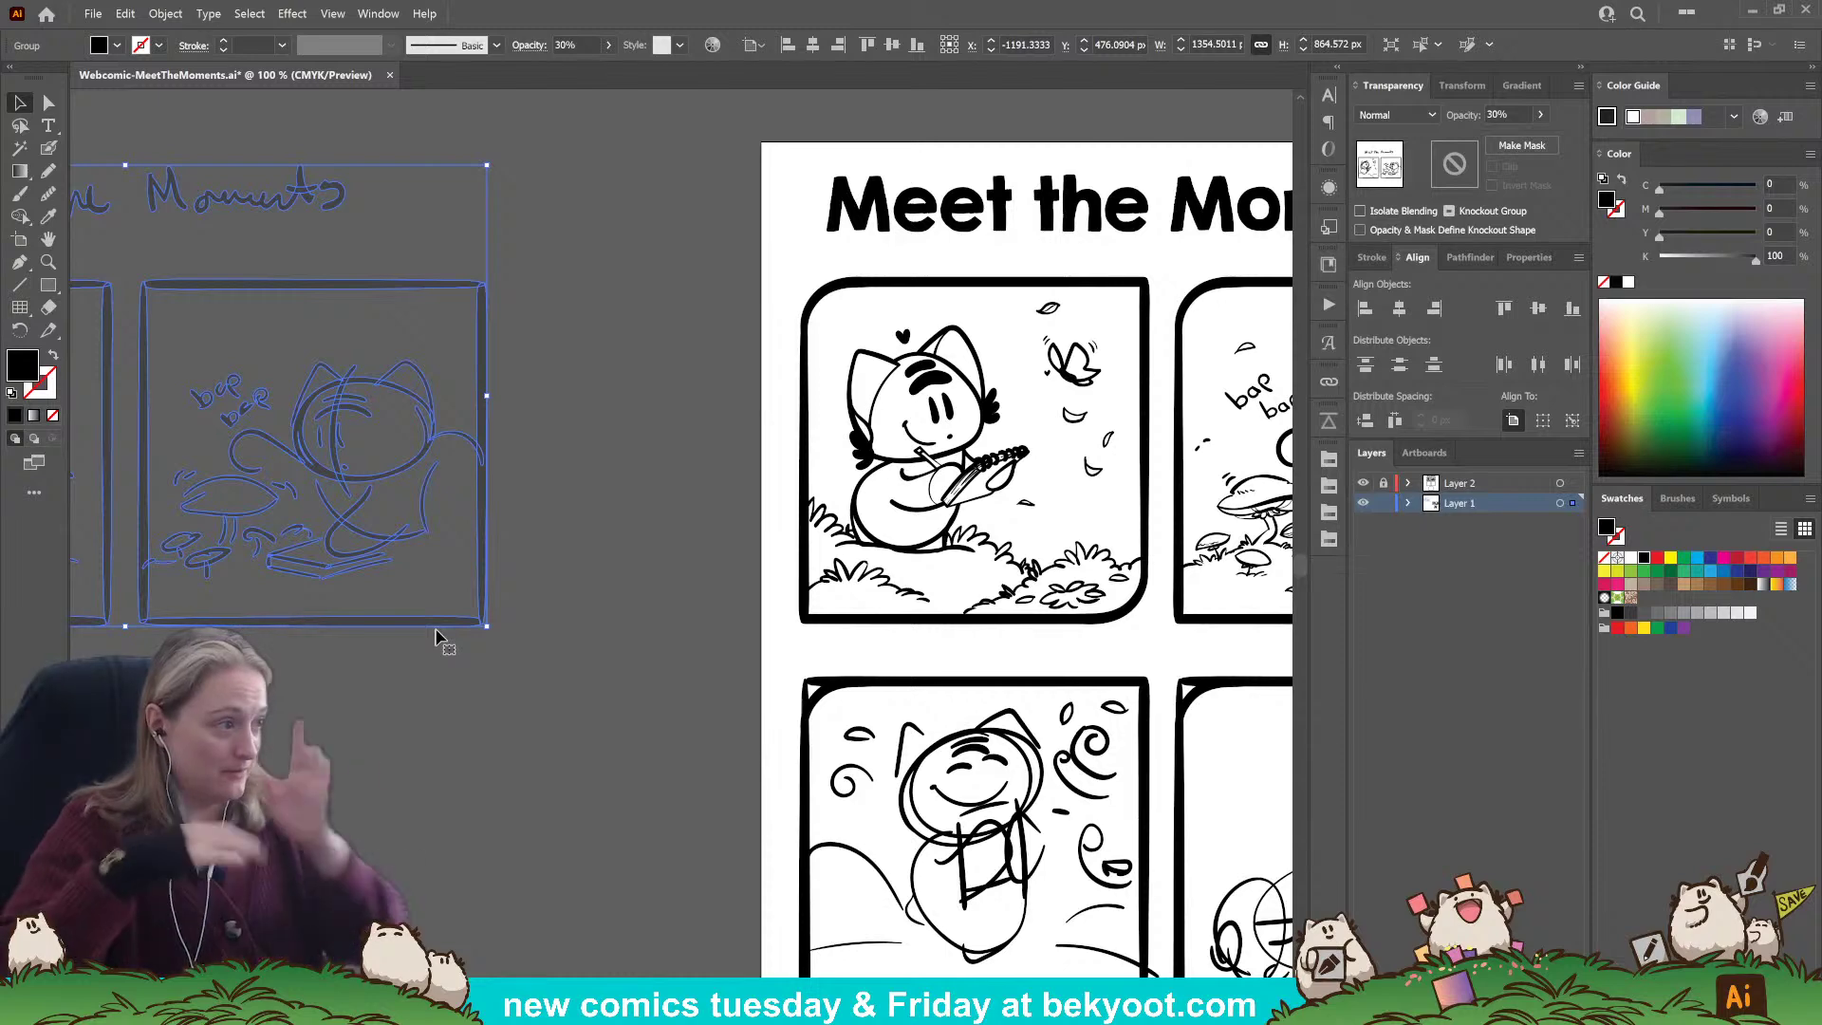
left_click_drag(702, 655, 345, 629)
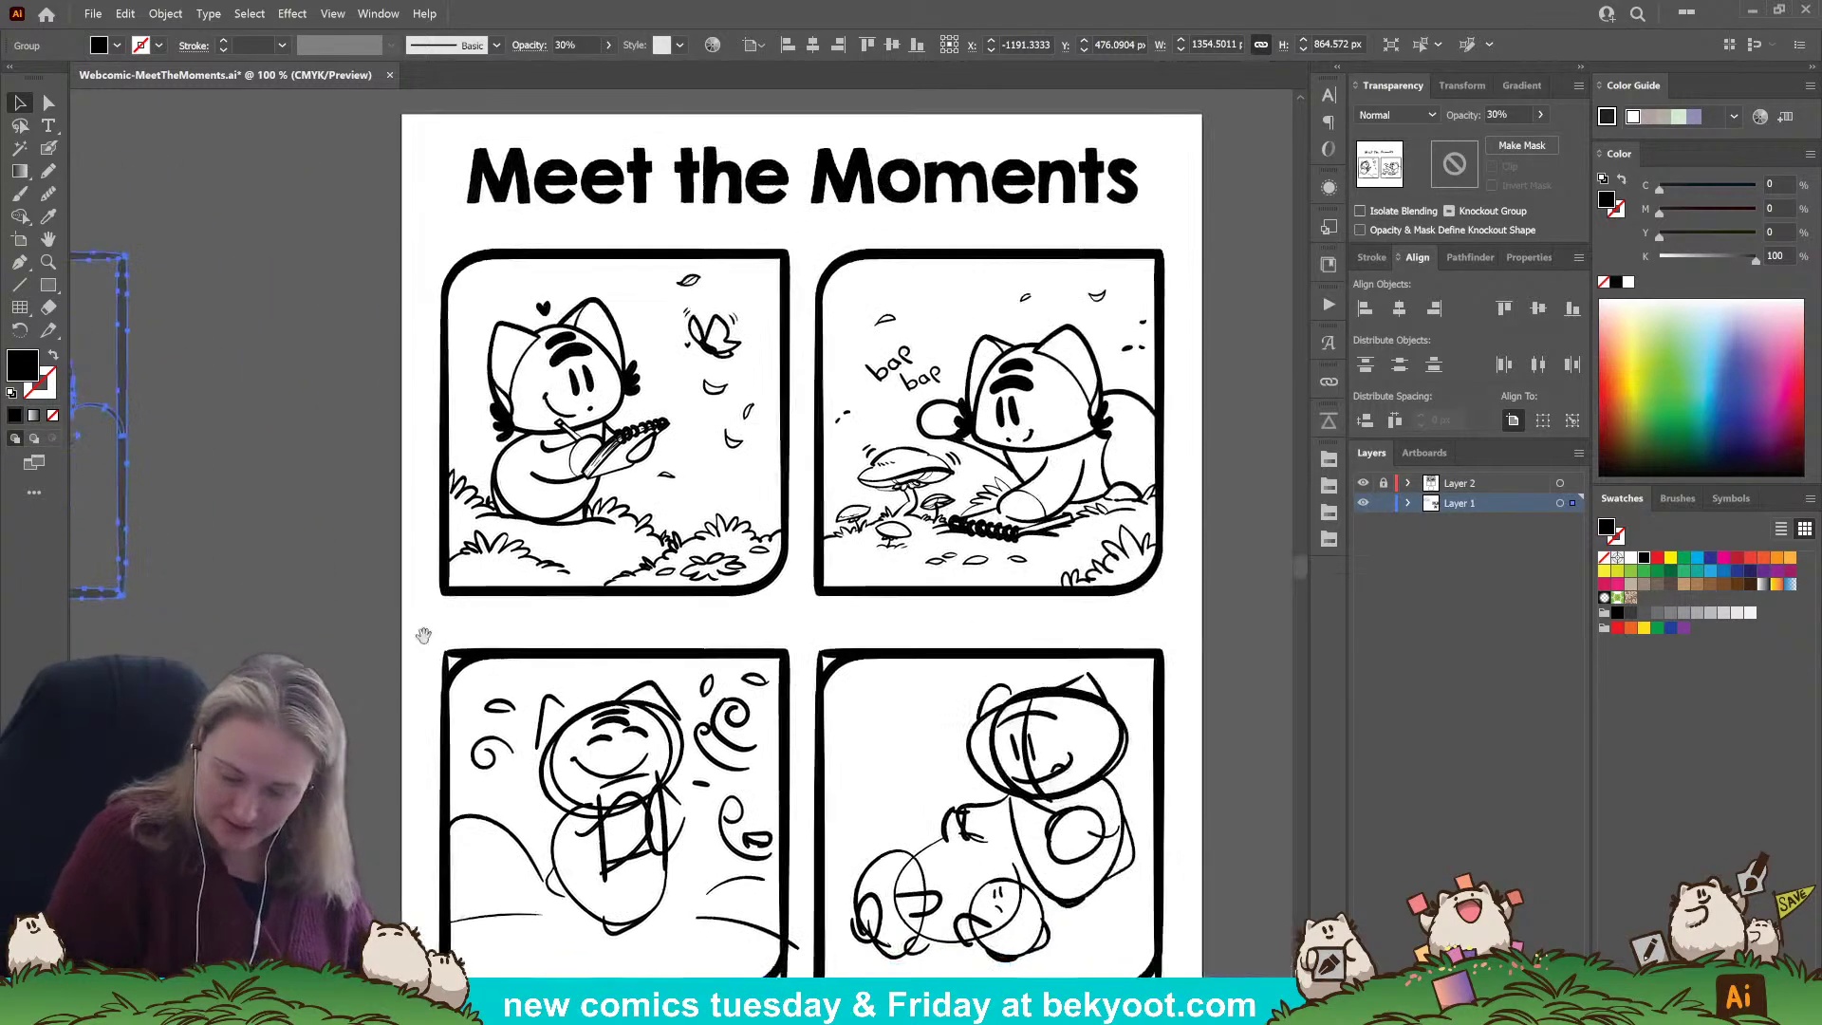
left_click_drag(991, 593, 889, 610)
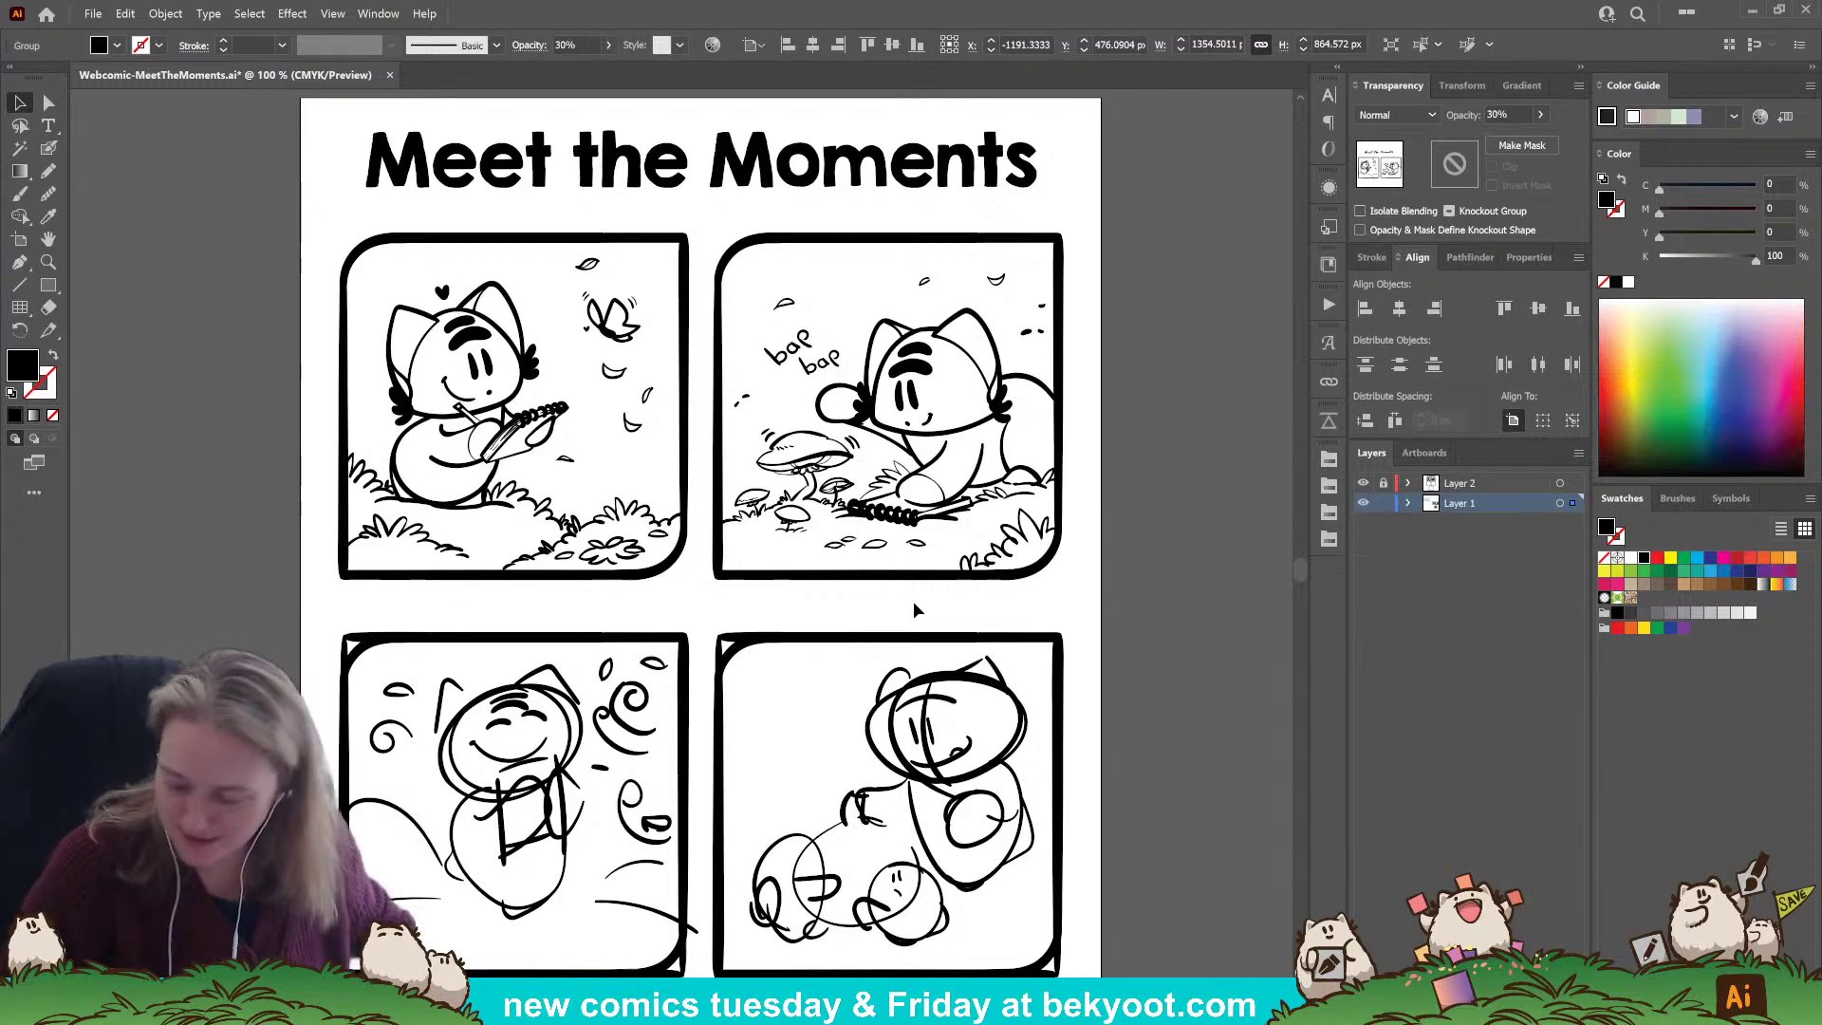
Select the sketches of the third and fourth panels and set their opacity to 30%.
scroll(911, 570, "down", 4)
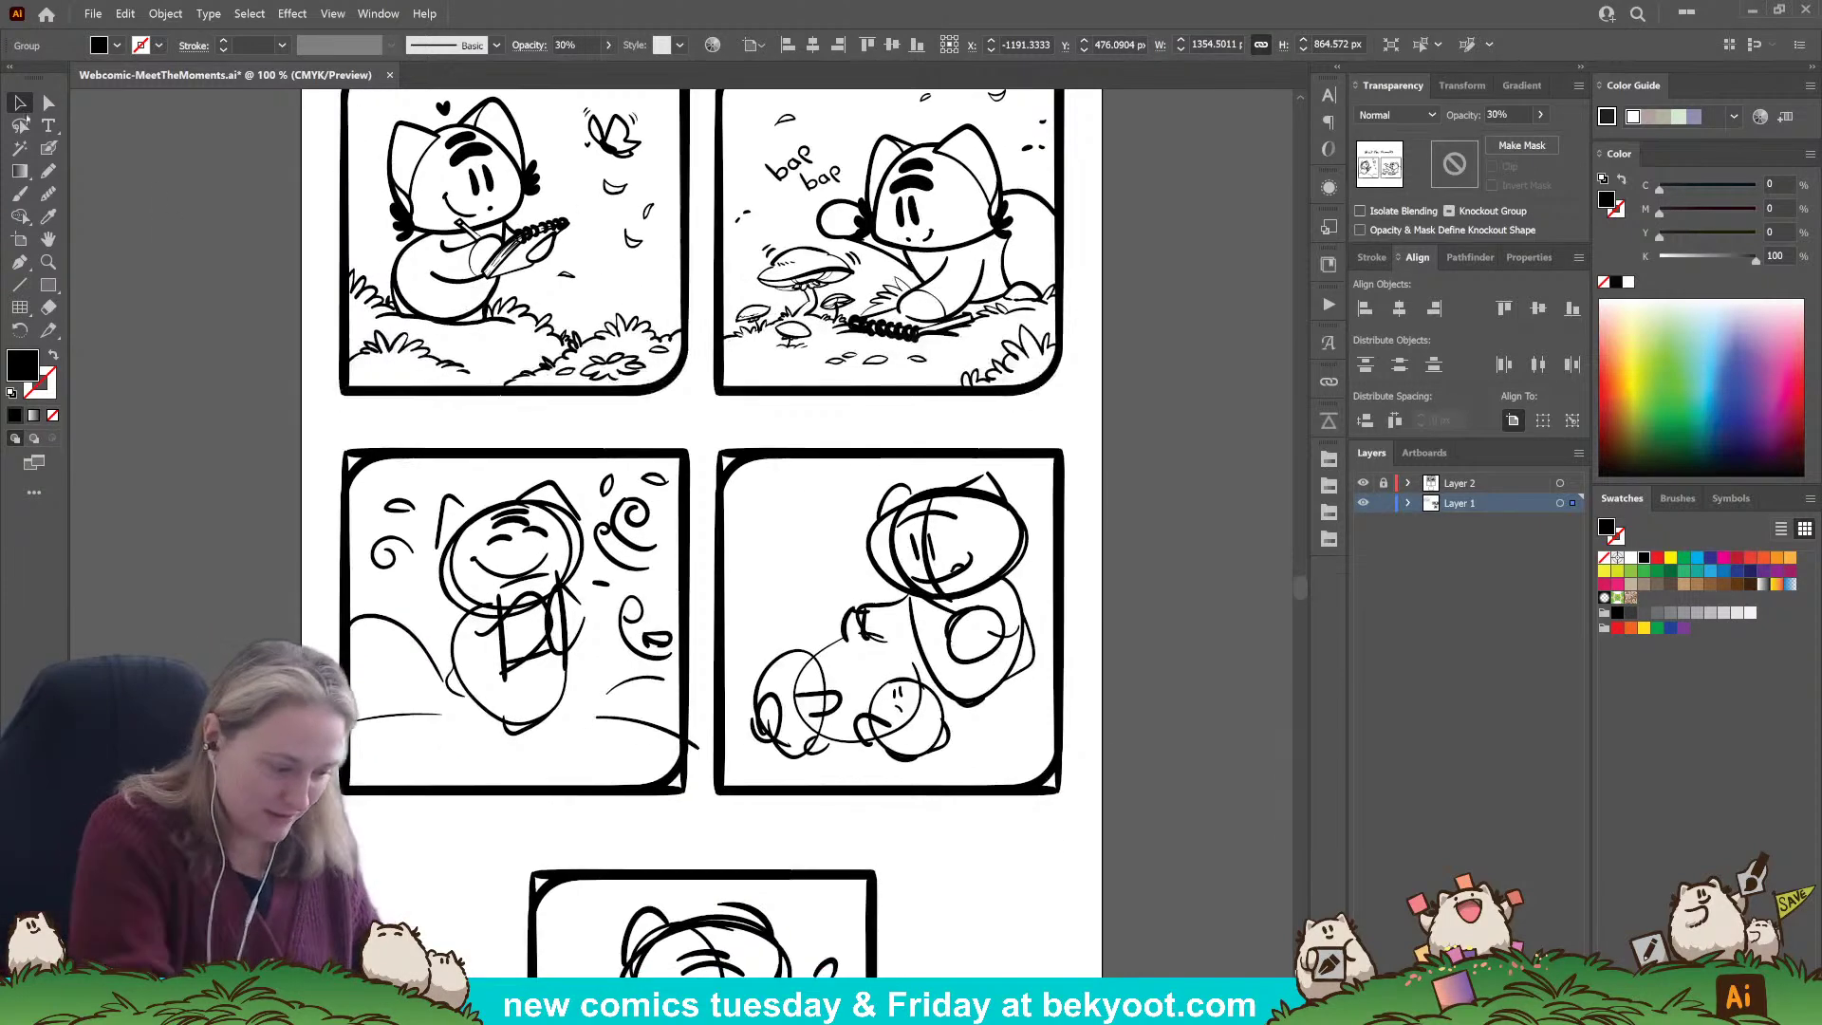
left_click_drag(303, 434, 1082, 849)
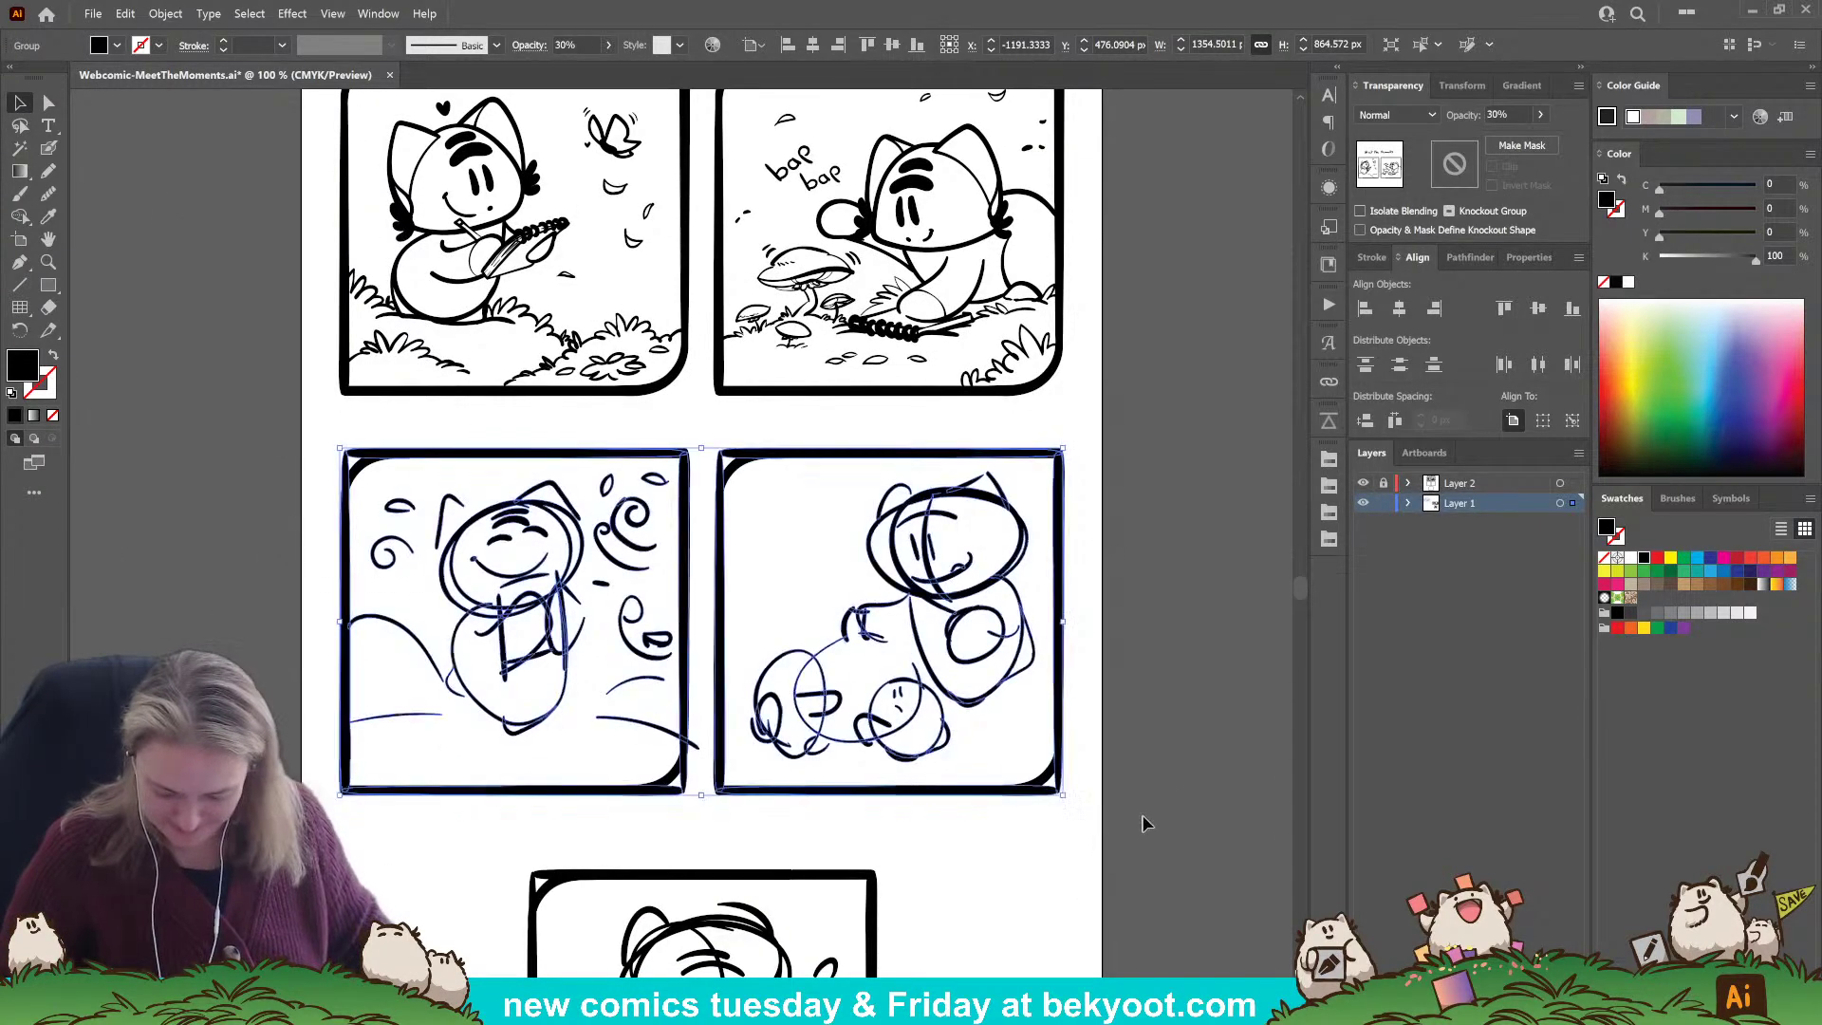
left_click(1502, 115)
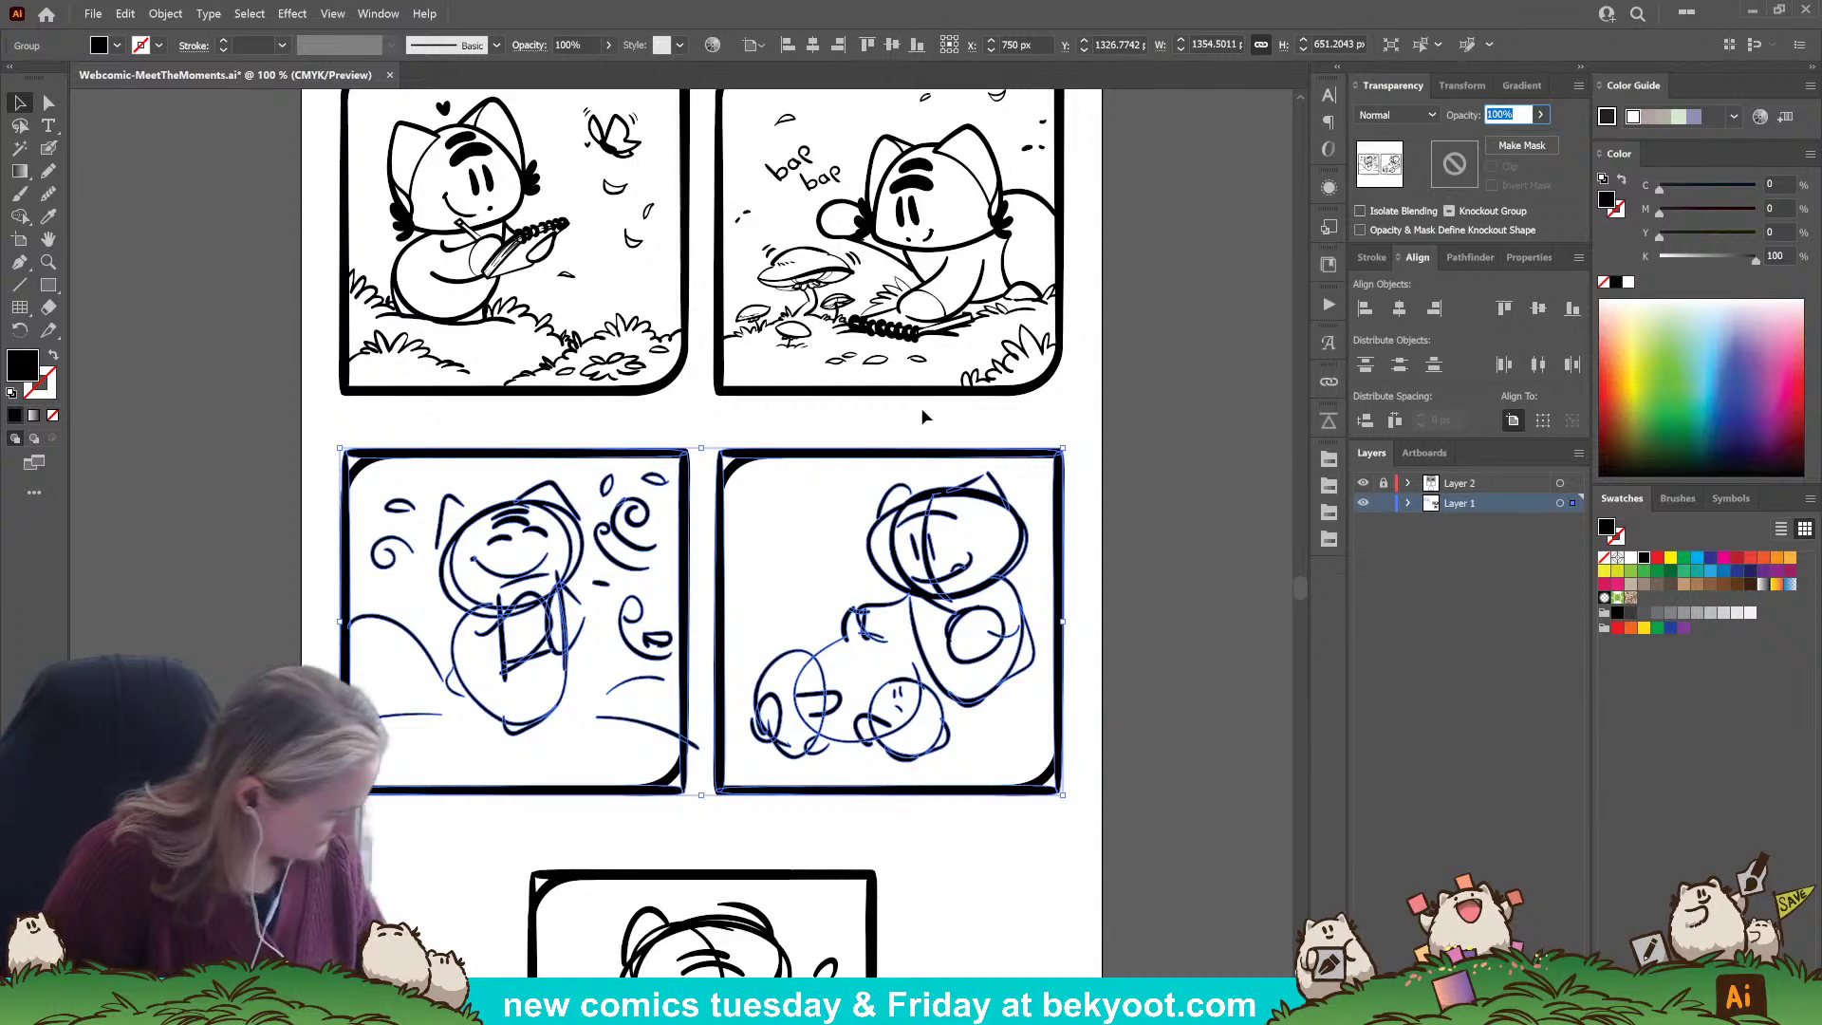
type("30")
key("Return")
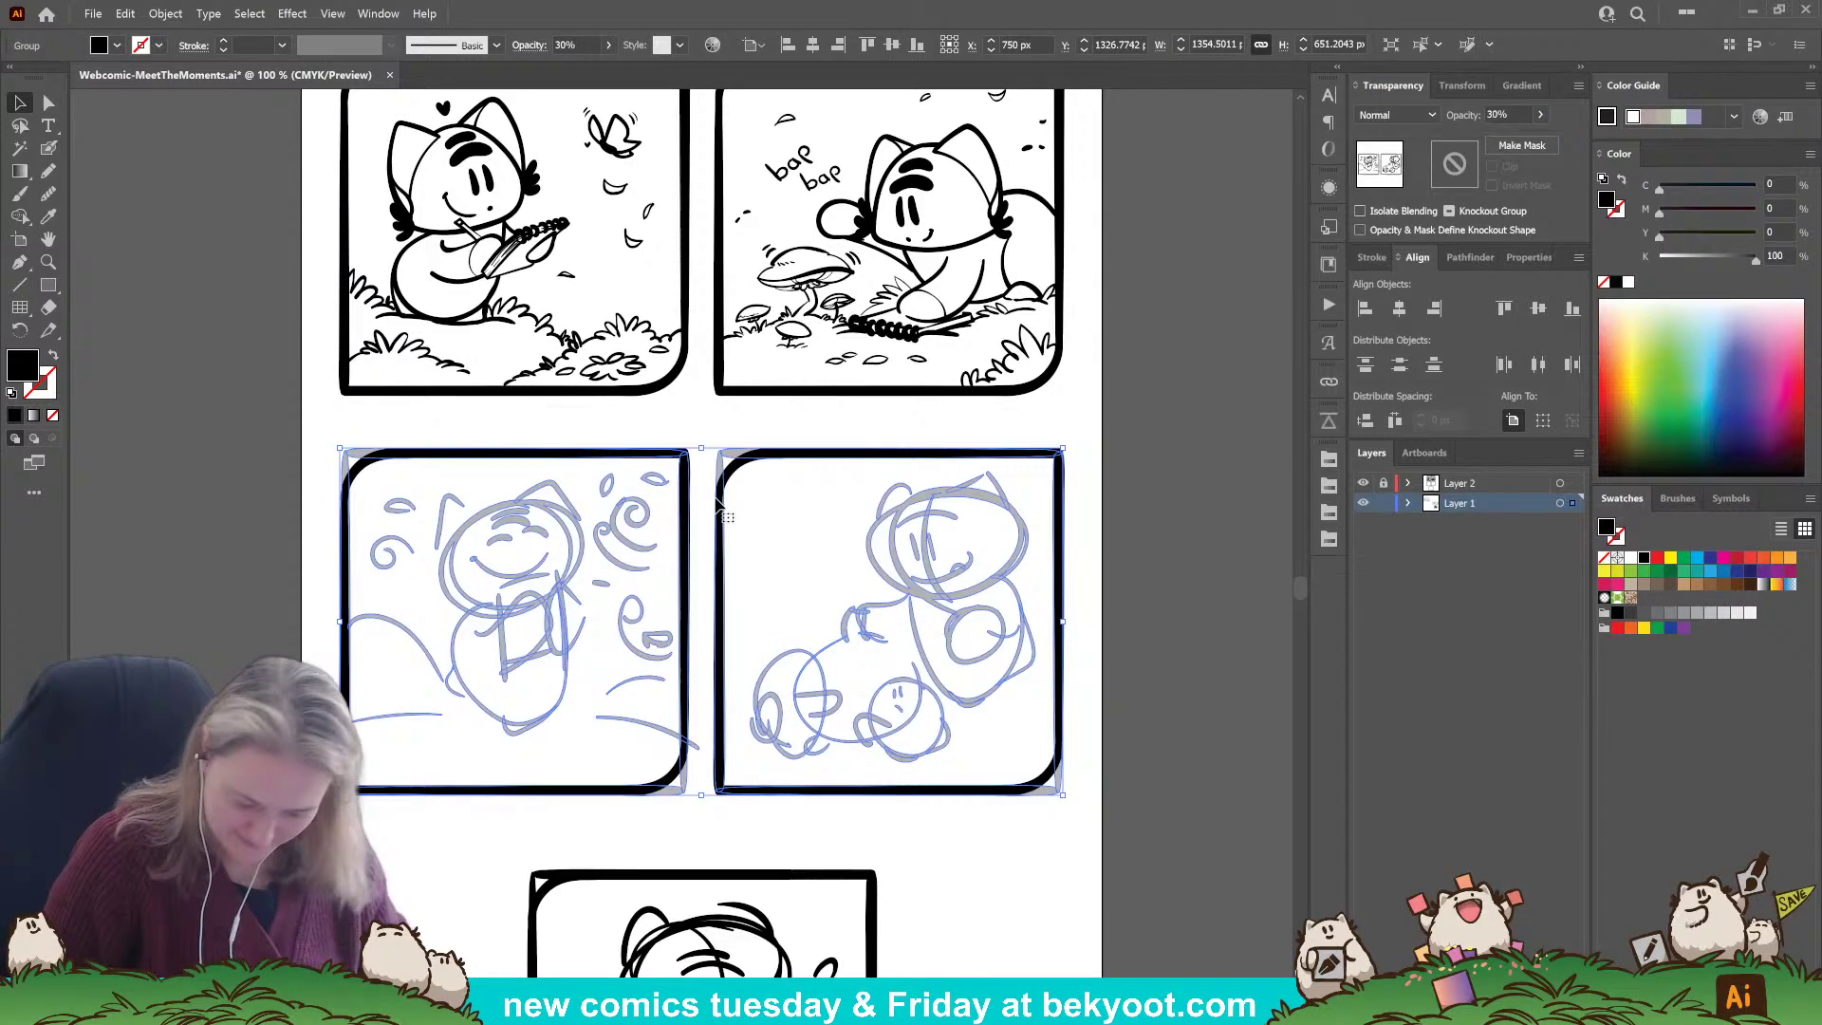
Deselect the sketches, lock Layer 1, and make the unlocked Layer 2 active for inking.
left_click(1113, 488)
left_click(1384, 503)
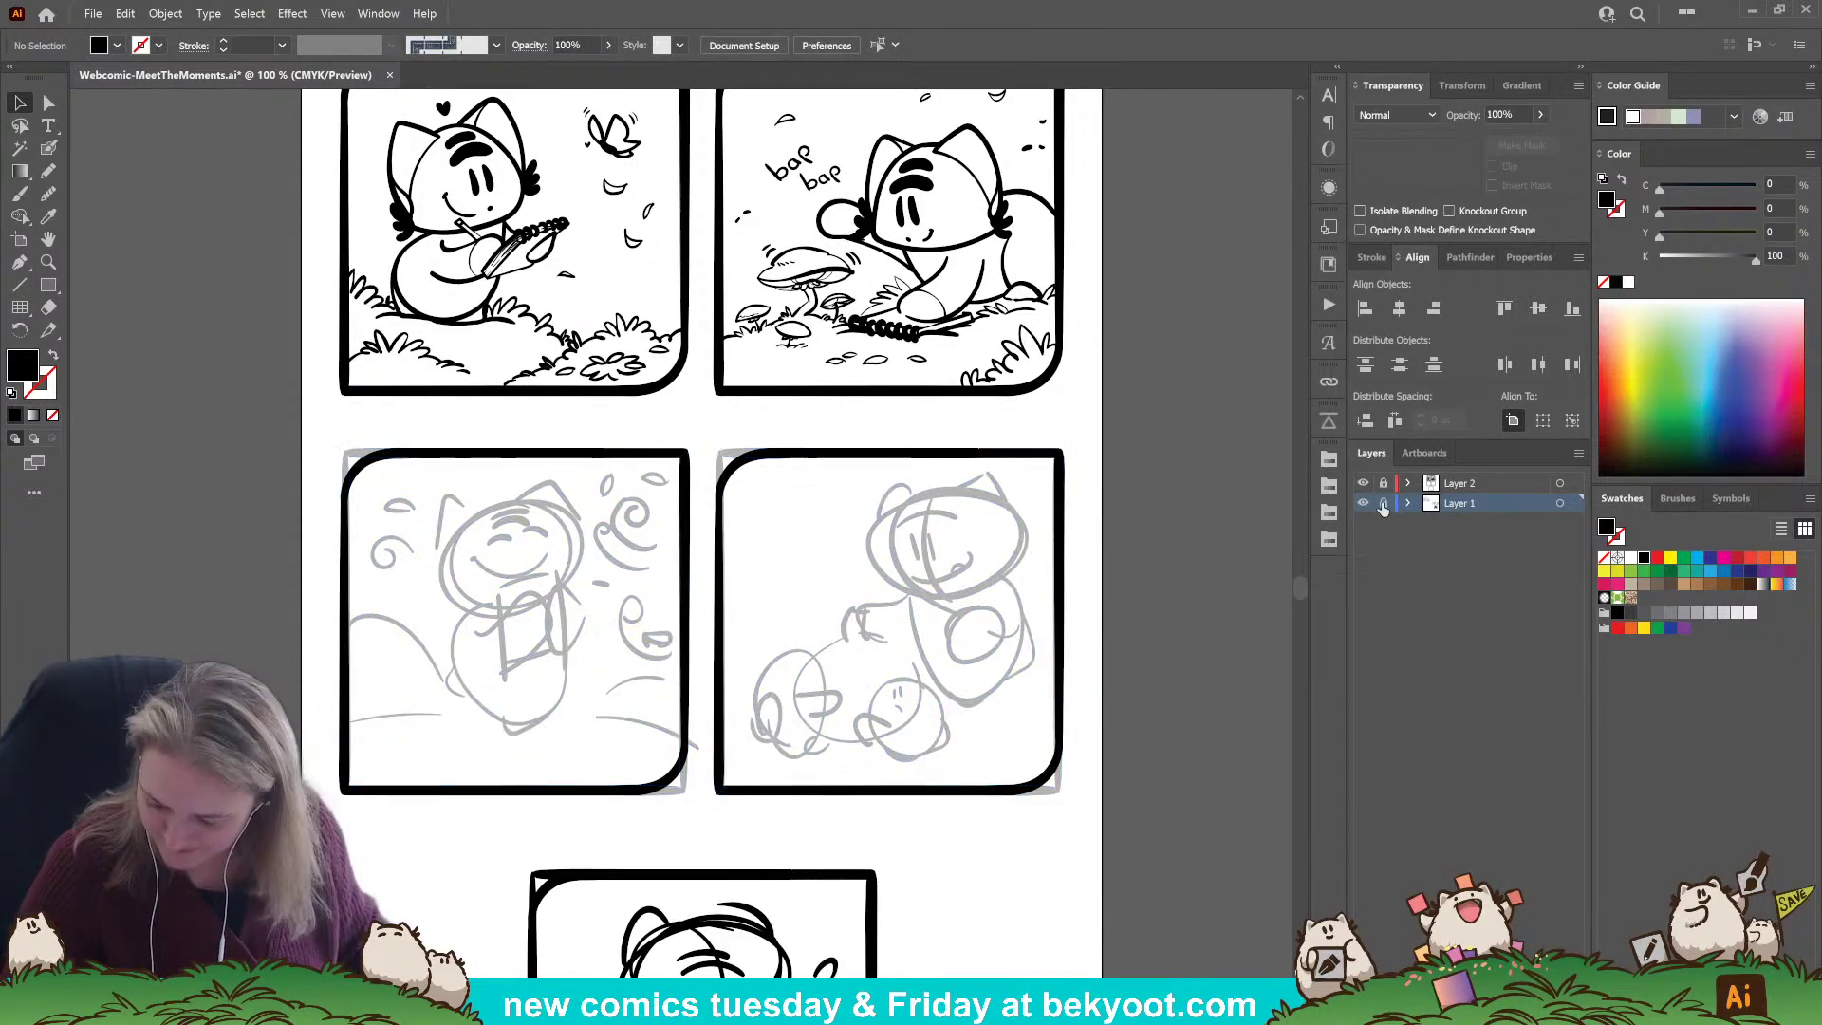
left_click(1474, 486)
Isolate the second panel's artwork group and fill in a solid black ground shadow under the cat from its paw to its foot.
scroll(1072, 591, "down", 2)
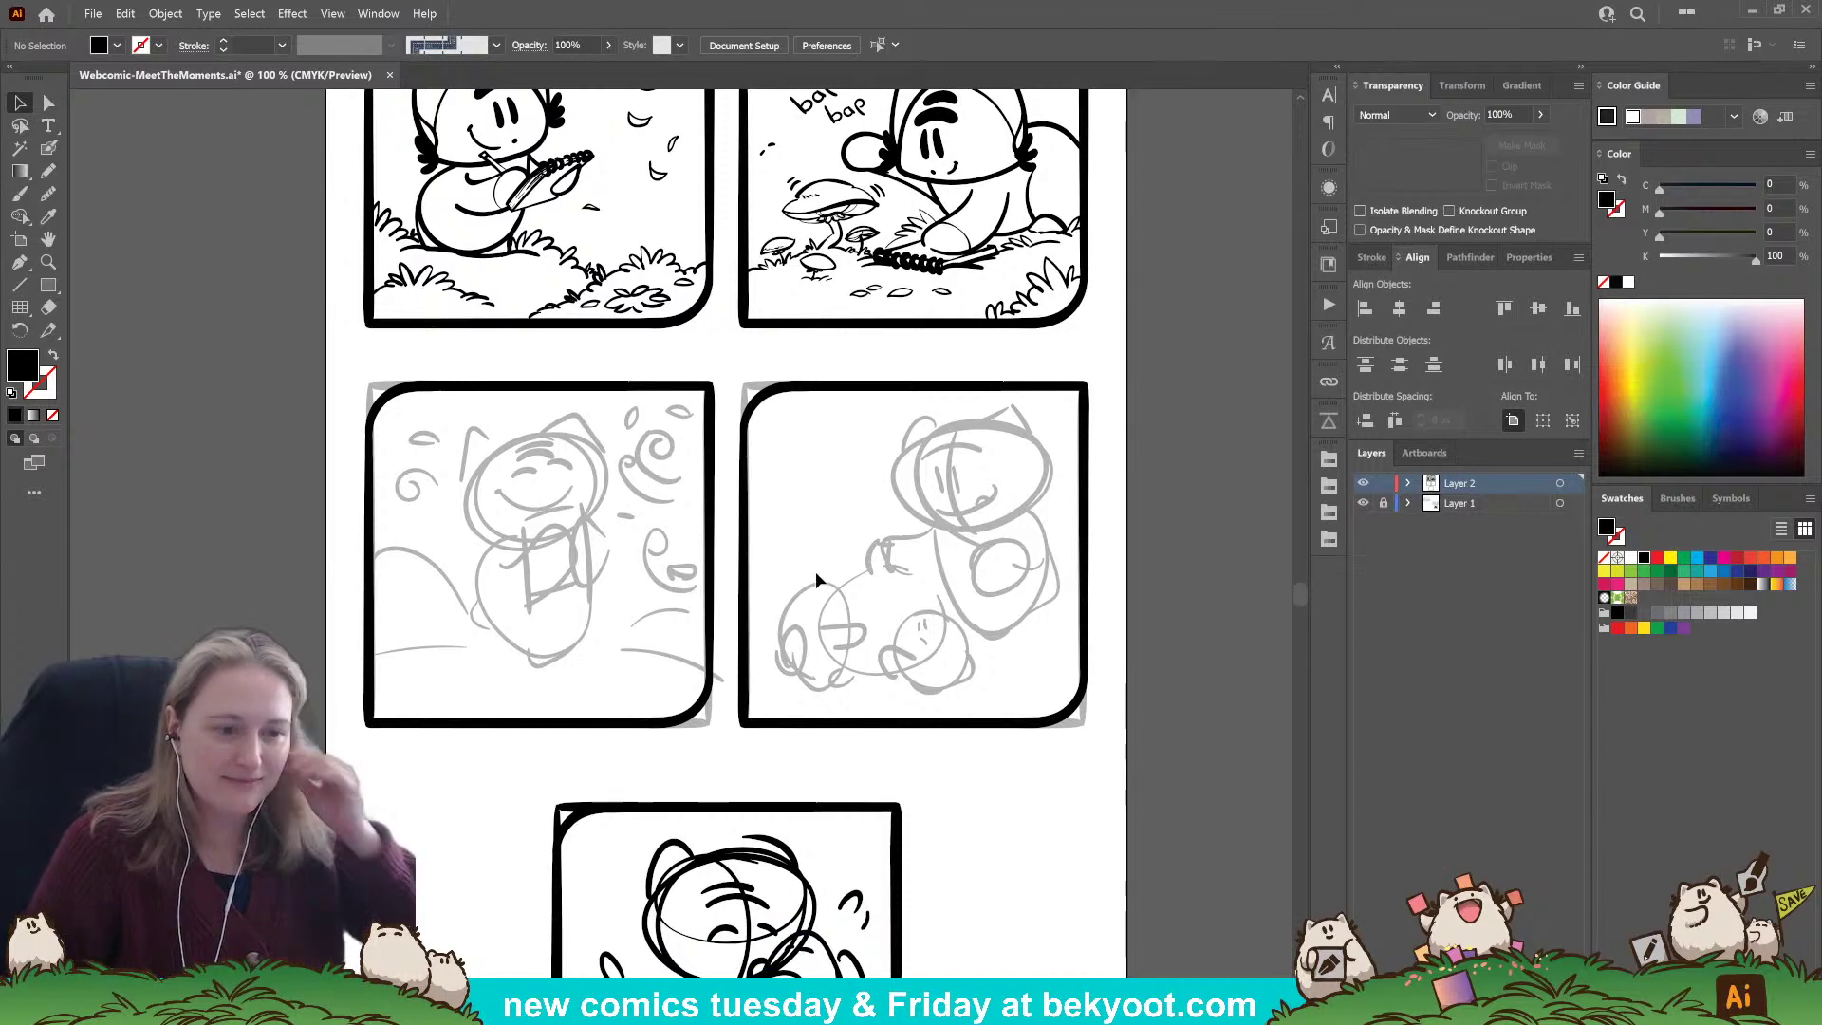
left_click_drag(939, 395, 856, 539)
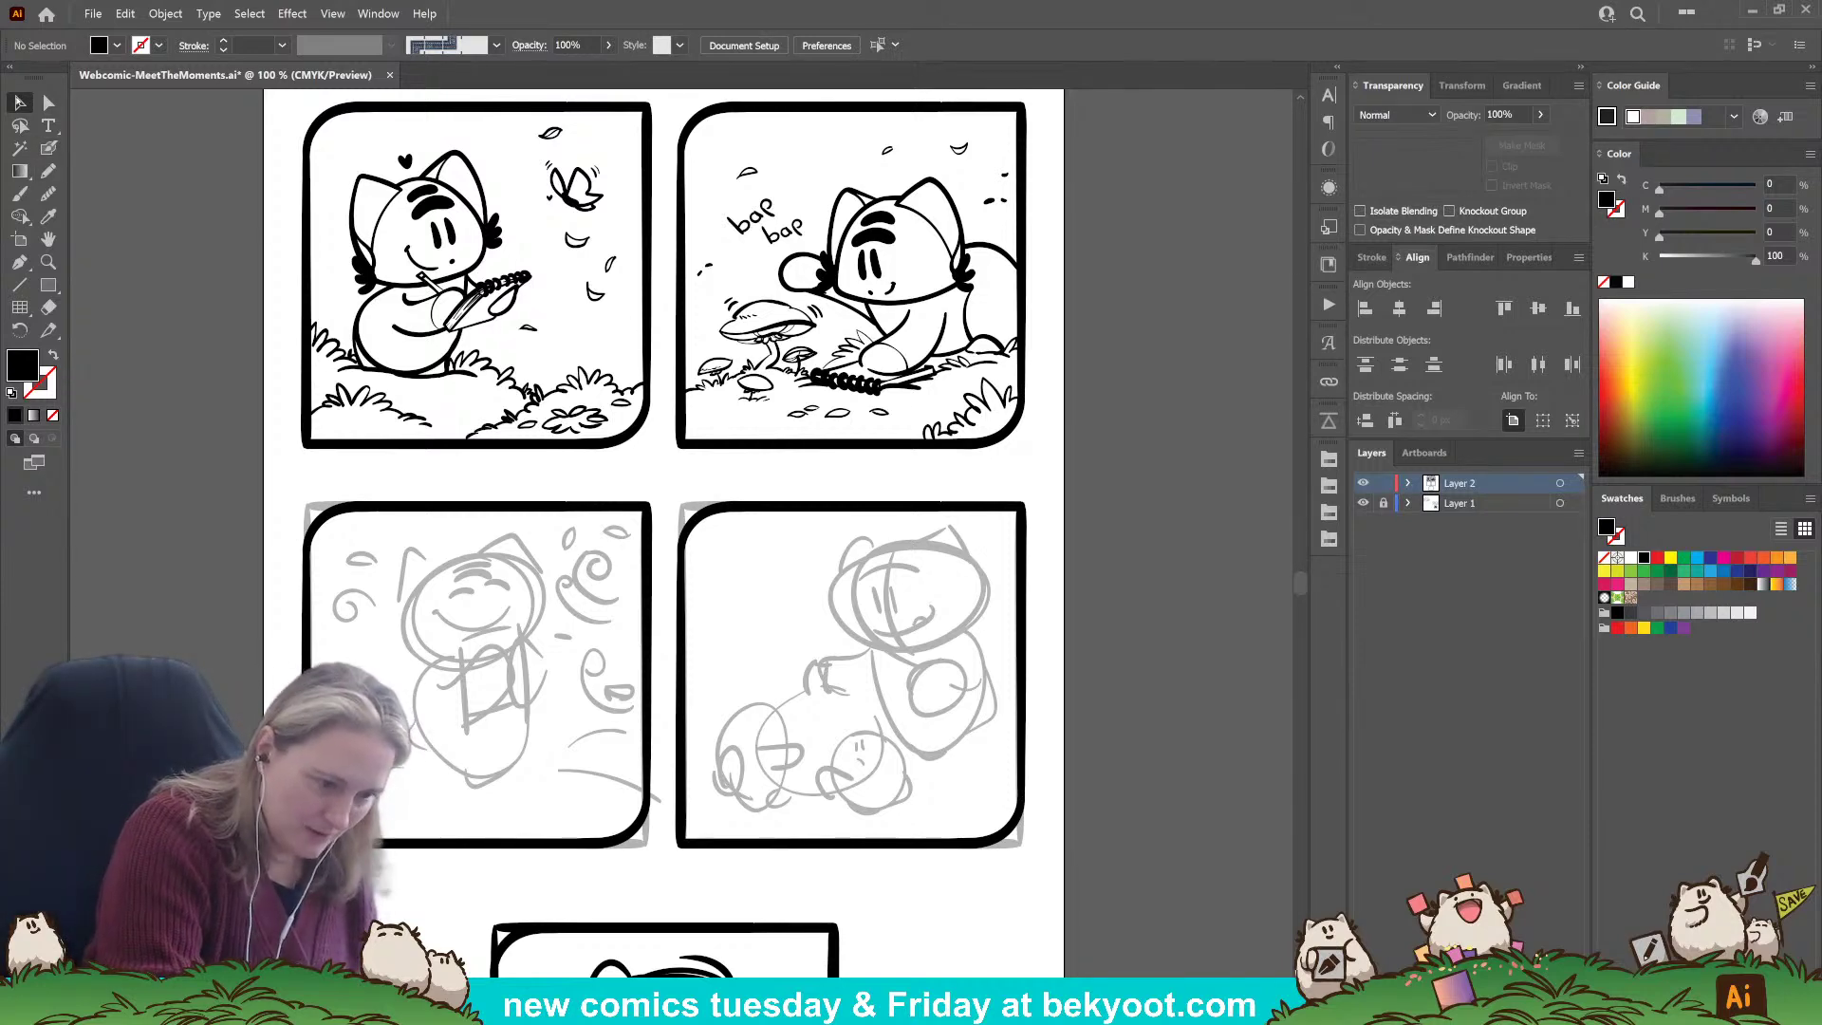
double_click(923, 372)
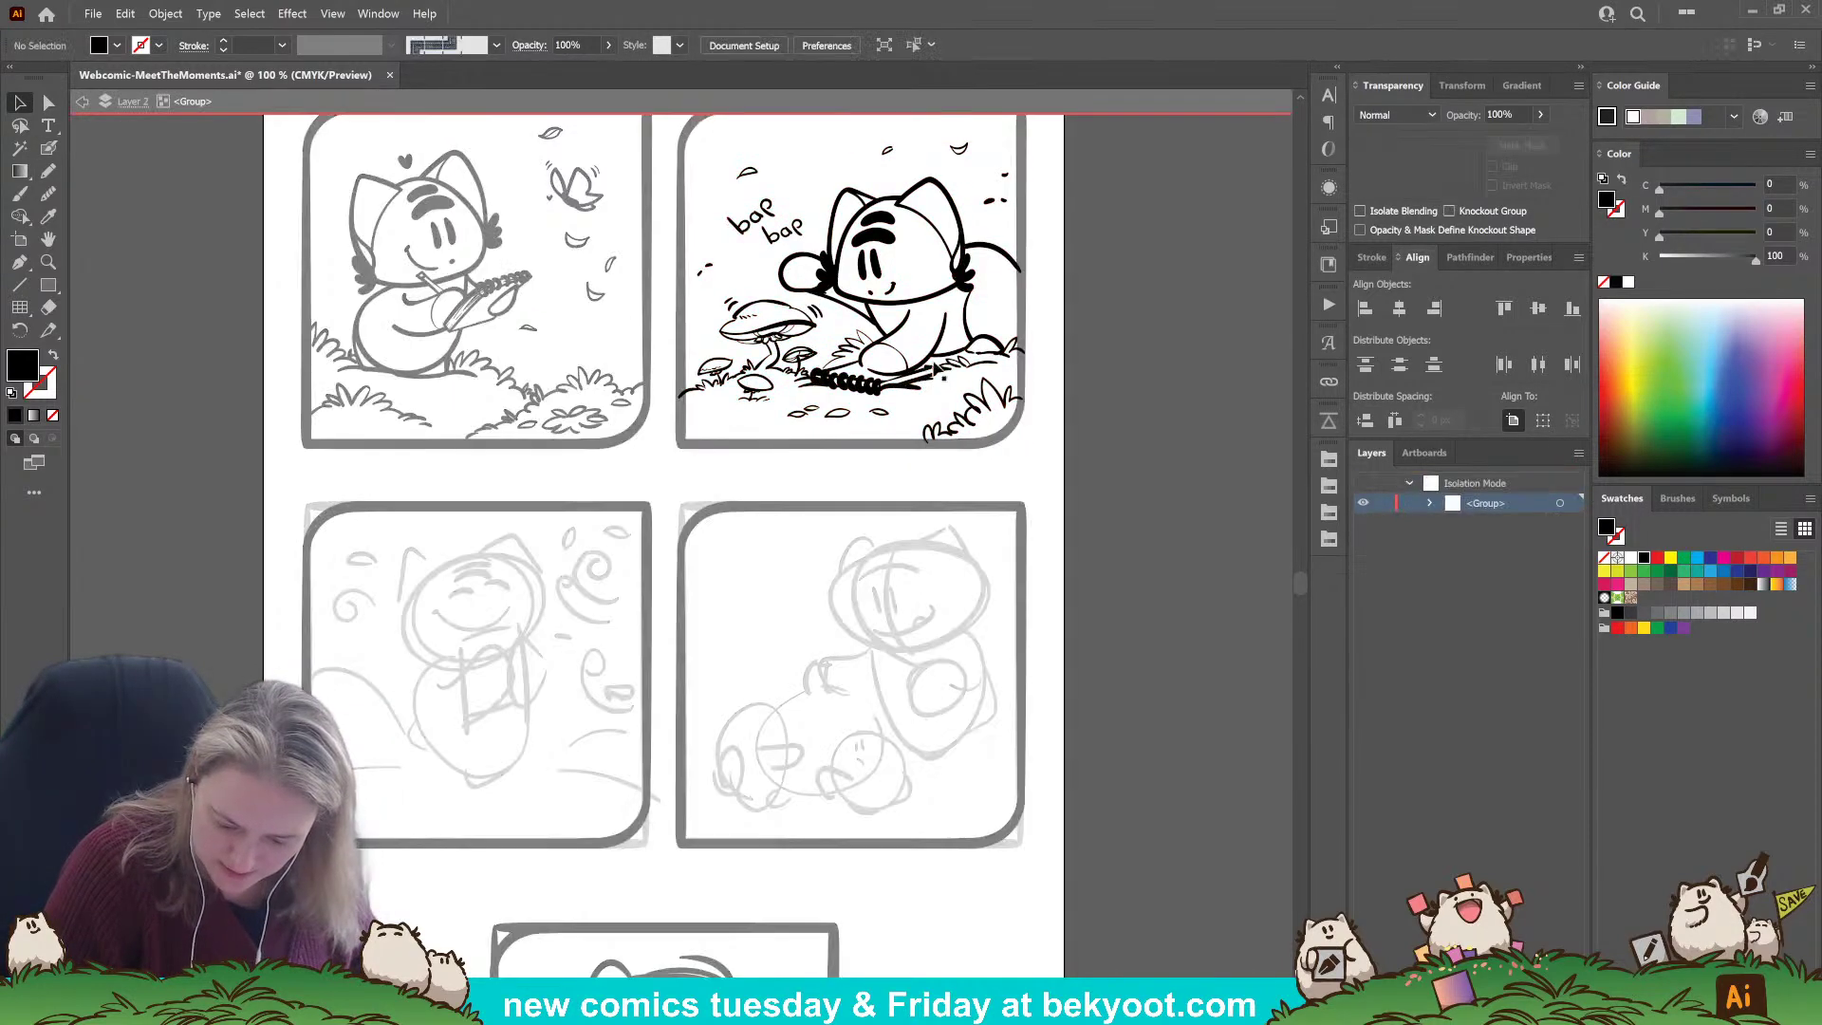
scroll(987, 323, "up", 2)
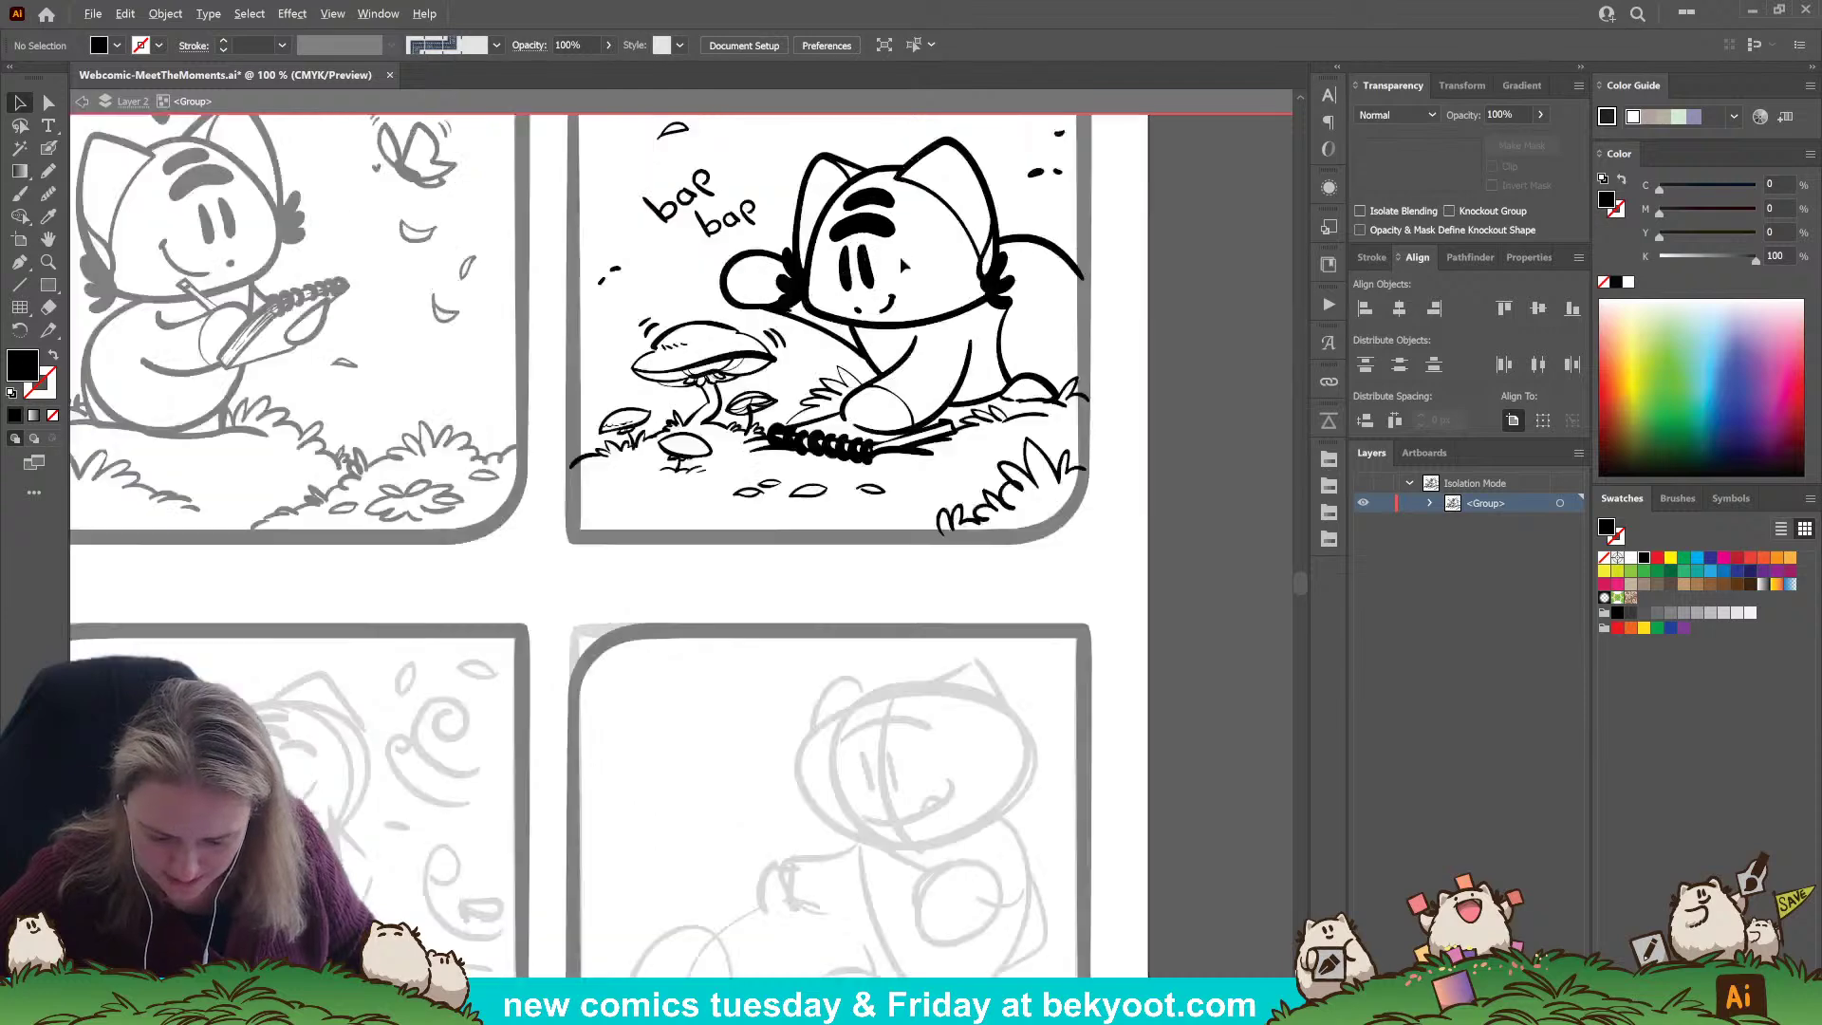
key("n")
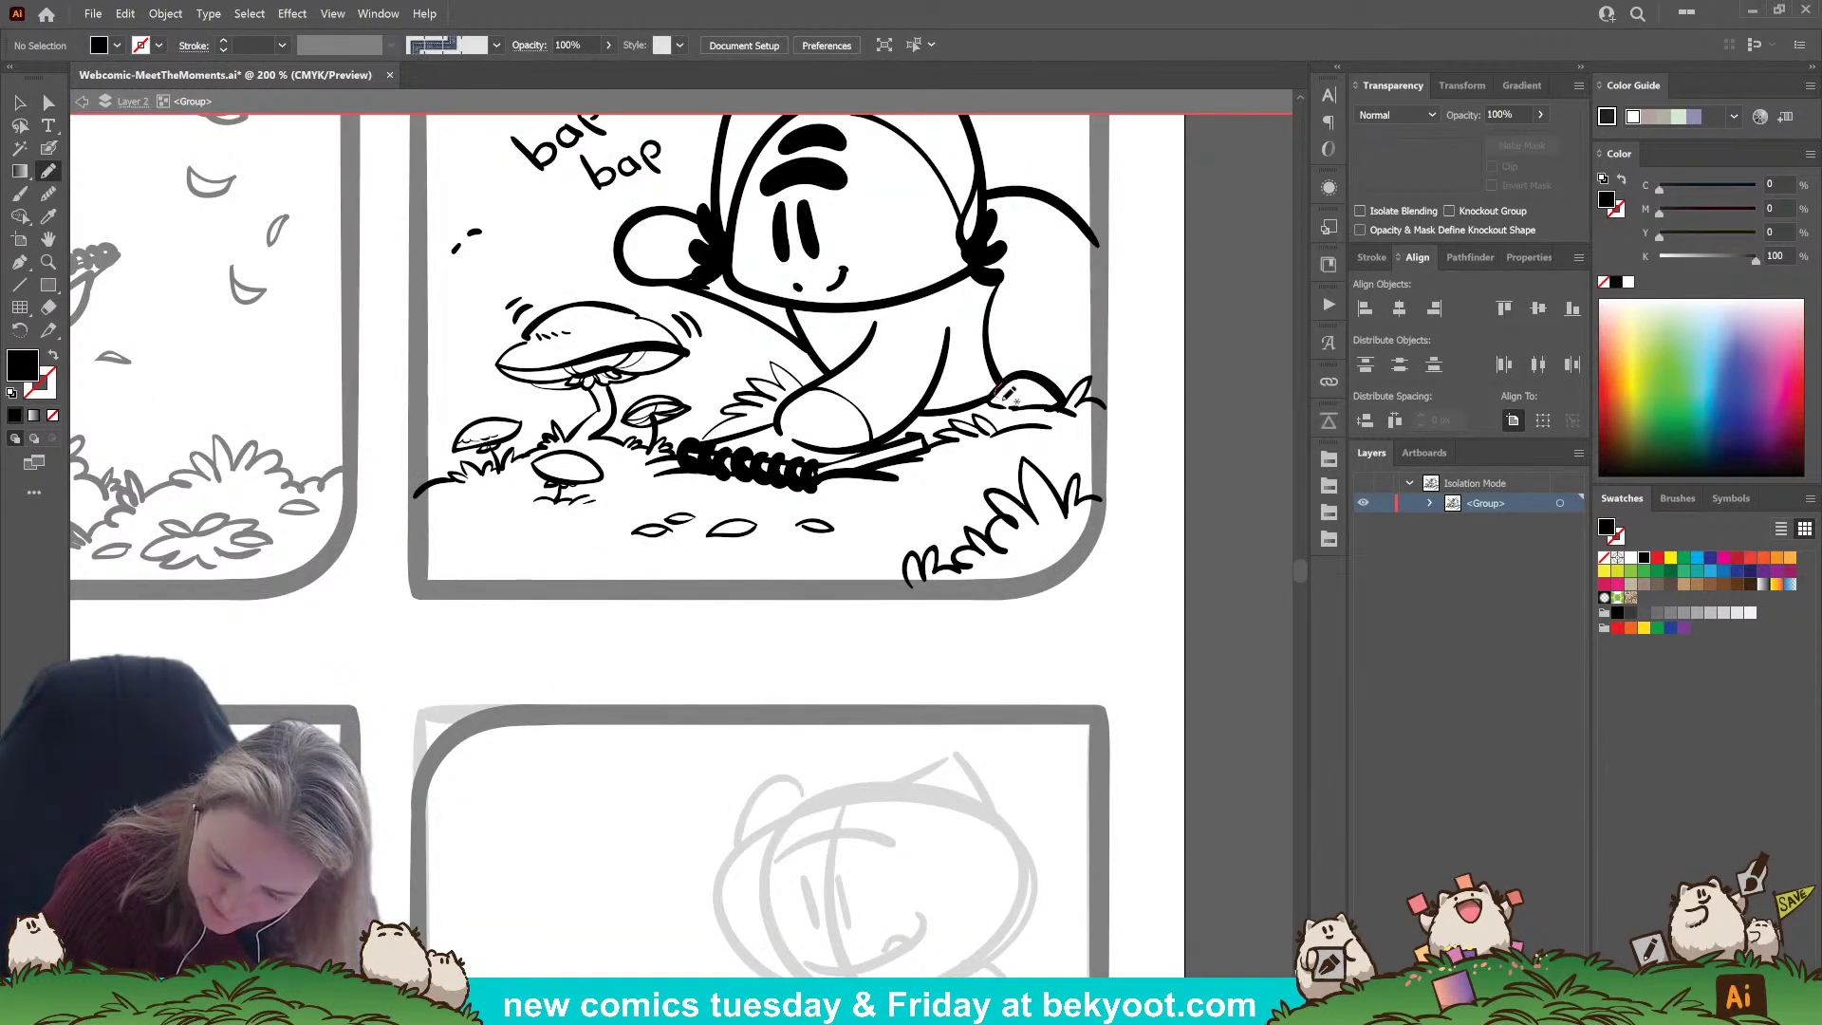
left_click_drag(999, 402, 1050, 409)
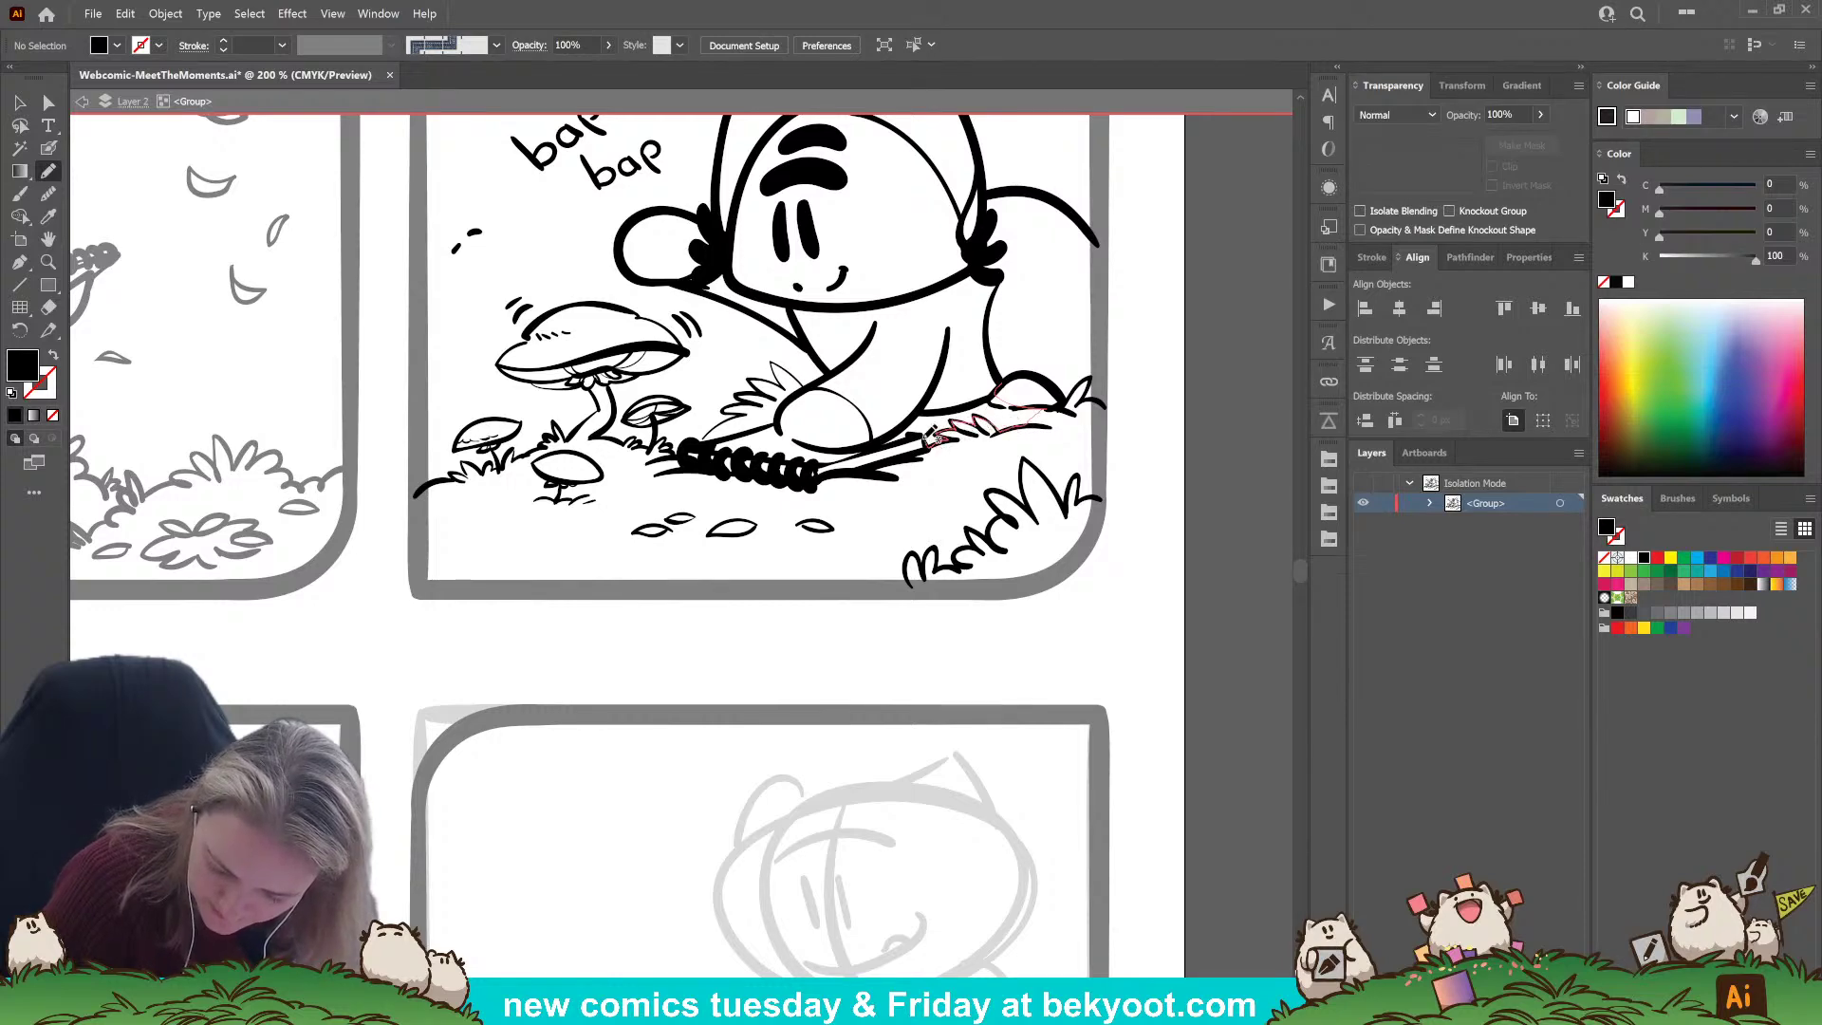
mouse_move(933, 435)
left_mouse_down()
mouse_move(903, 433)
mouse_move(998, 390)
left_mouse_up()
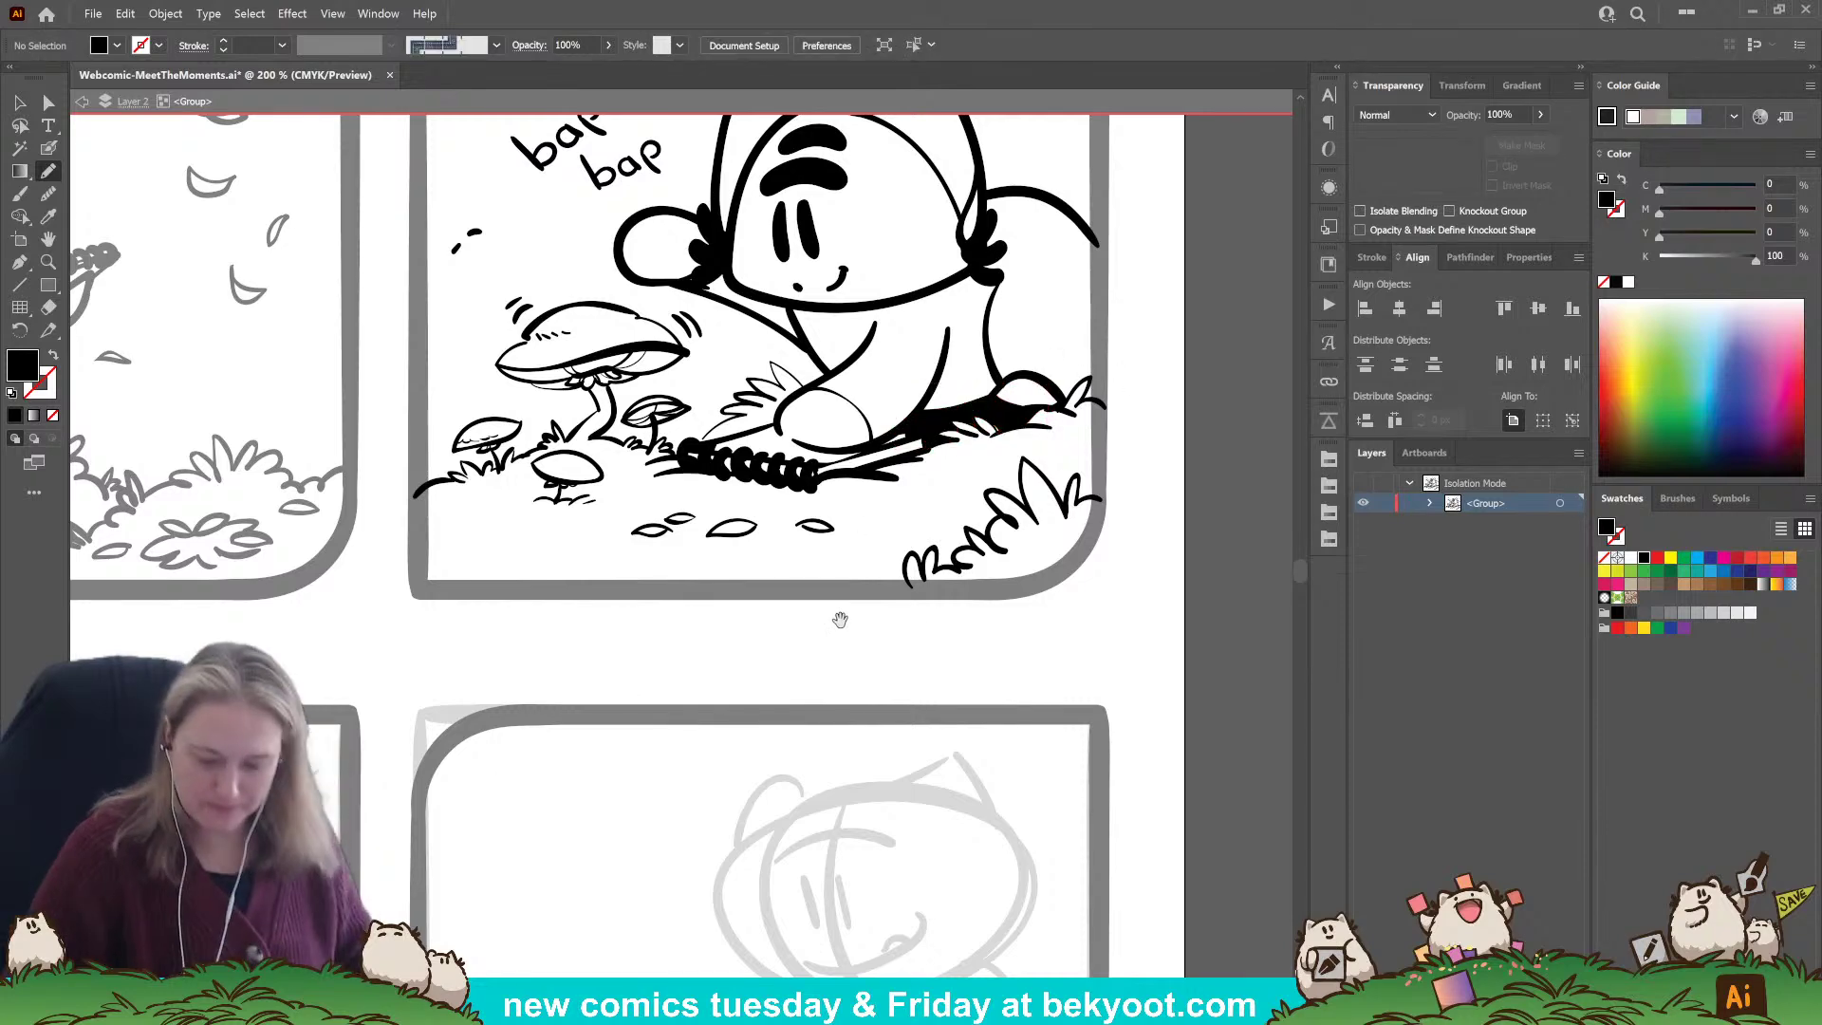
Exit the second panel's group isolation and bring the third and fourth panel sketches into view.
left_click_drag(840, 620, 650, 697)
key("ctrl+minus")
key("ctrl+minus")
key("ctrl+minus")
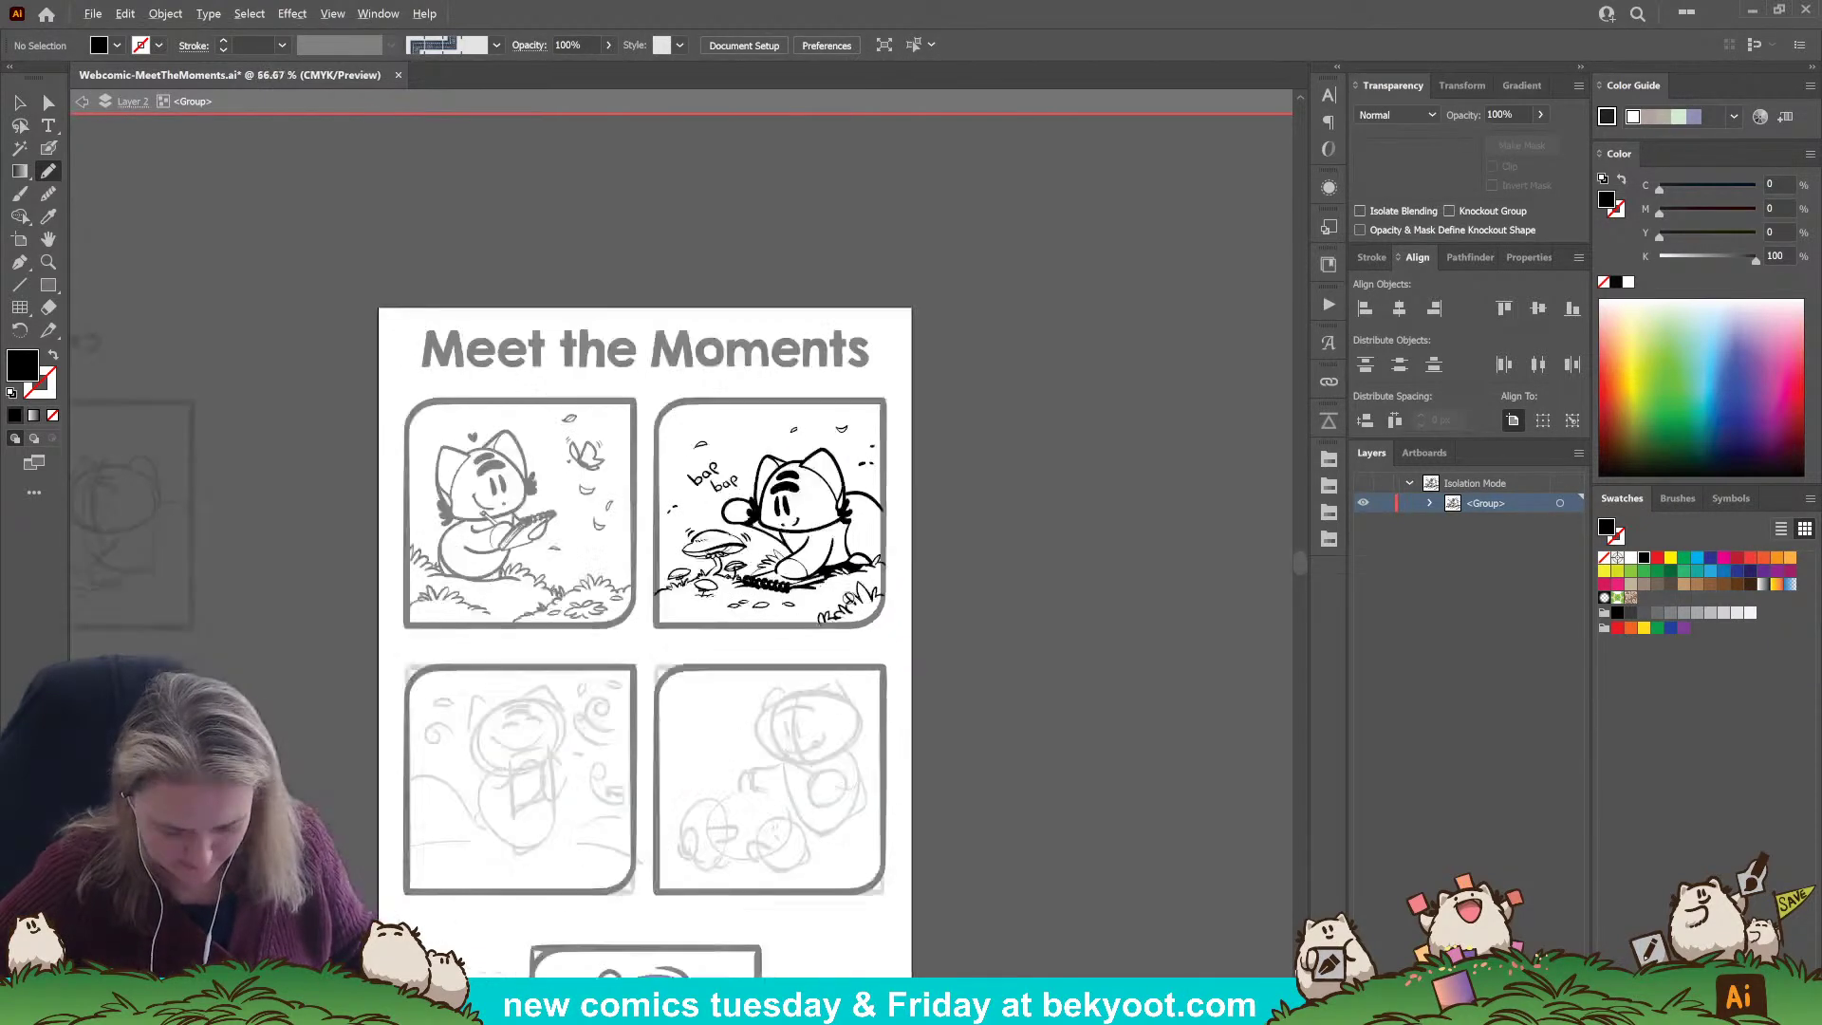
key("v")
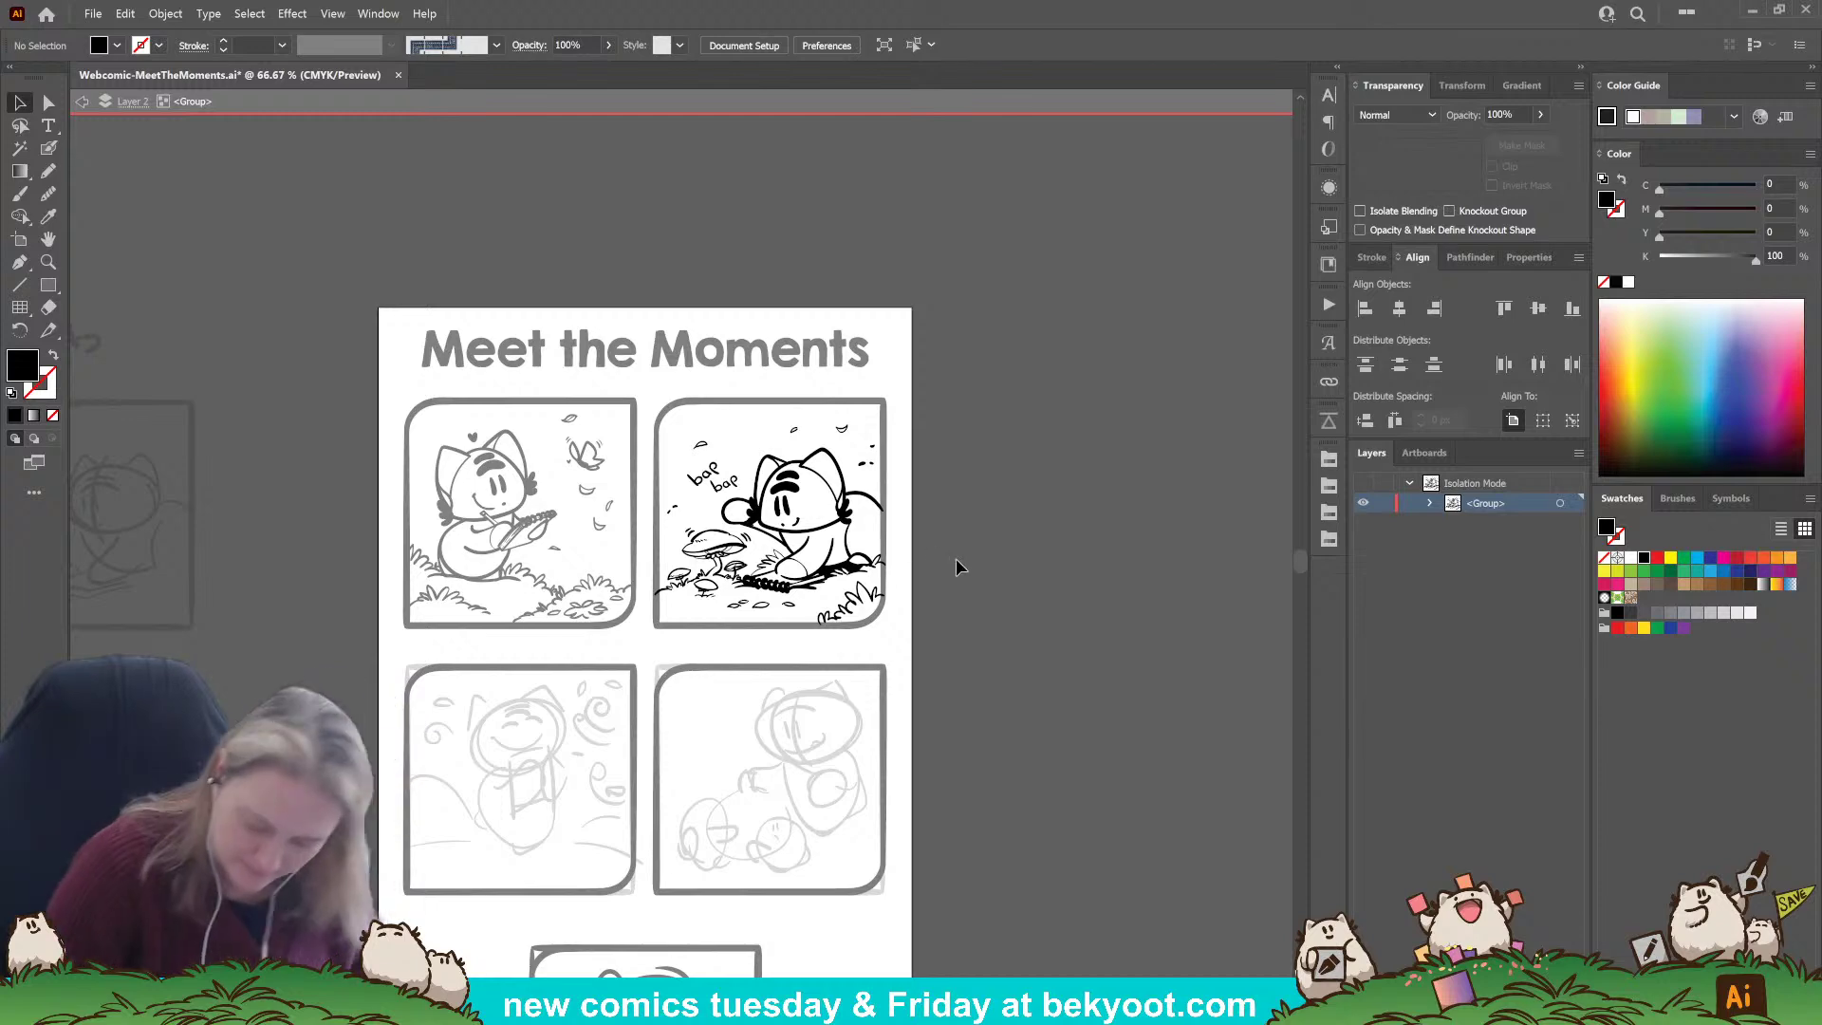
key("Escape")
left_click_drag(742, 828, 774, 640)
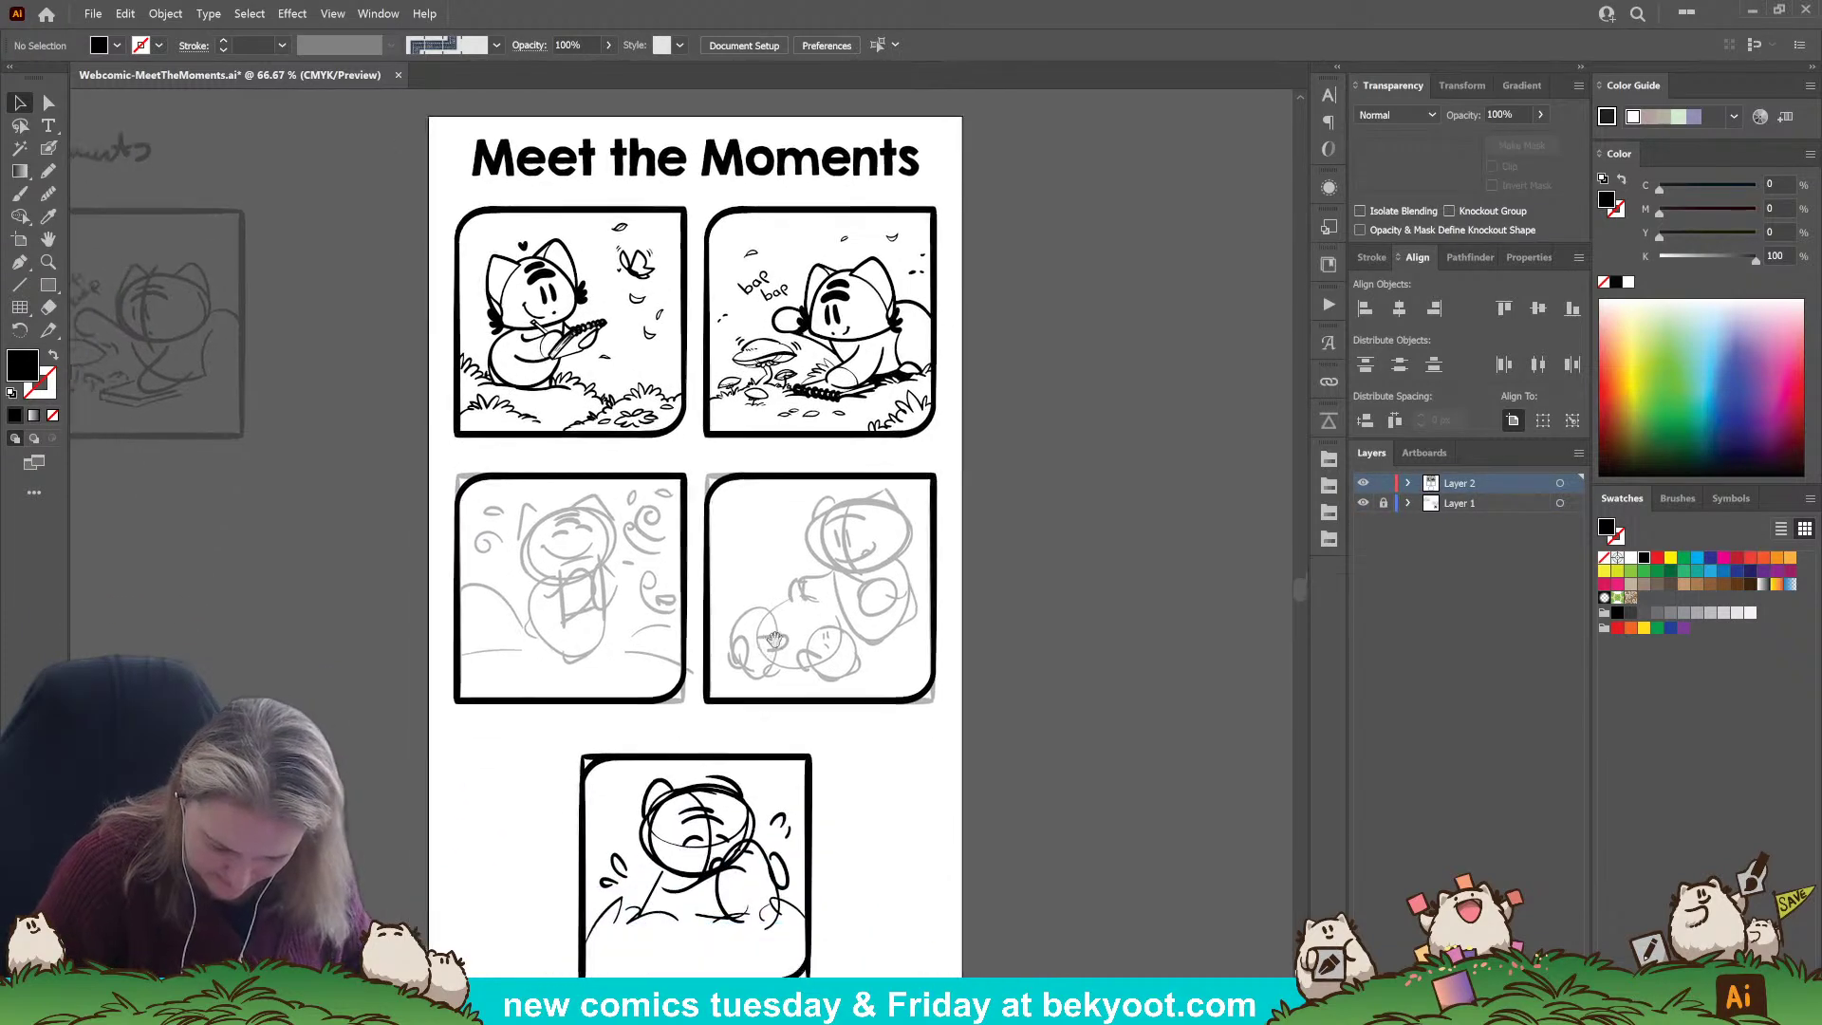
scroll(587, 683, "up", 1)
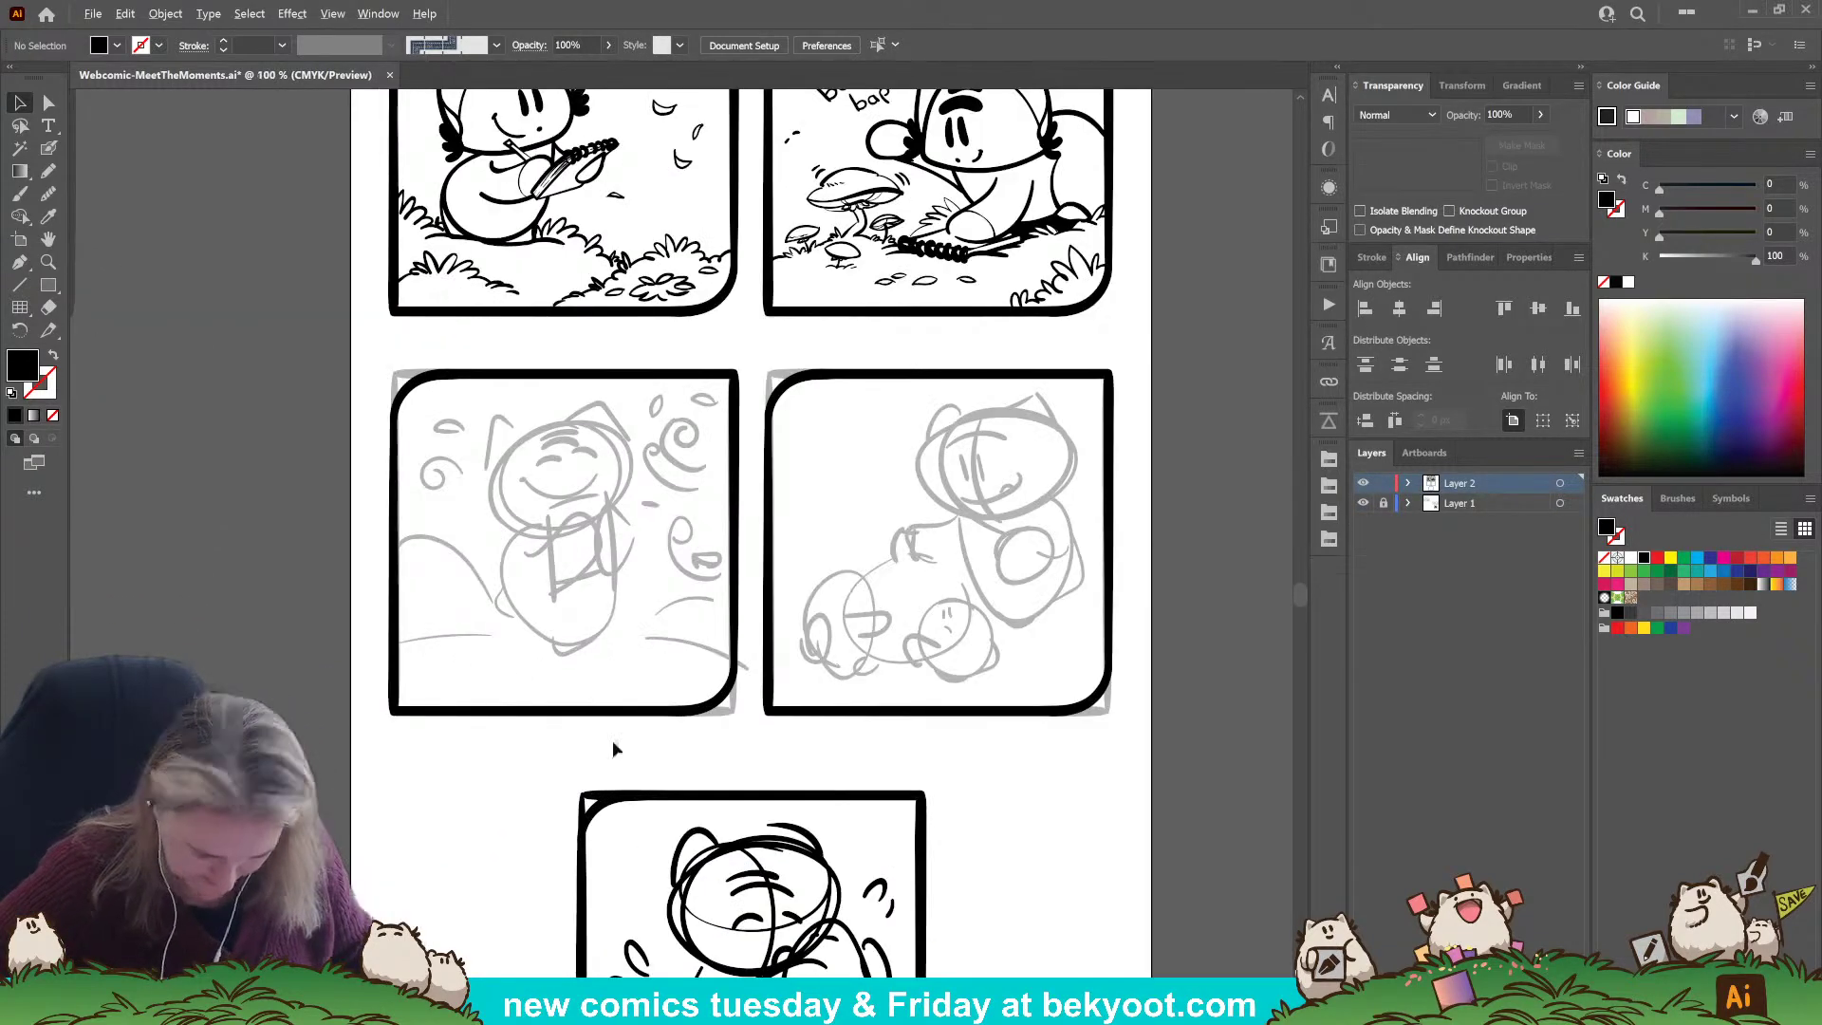
Switch to the Blob Brush and check its options, keeping the pressure-controlled 13 pt size.
key("n")
left_click_drag(607, 805, 603, 851)
left_click_drag(669, 770, 767, 771)
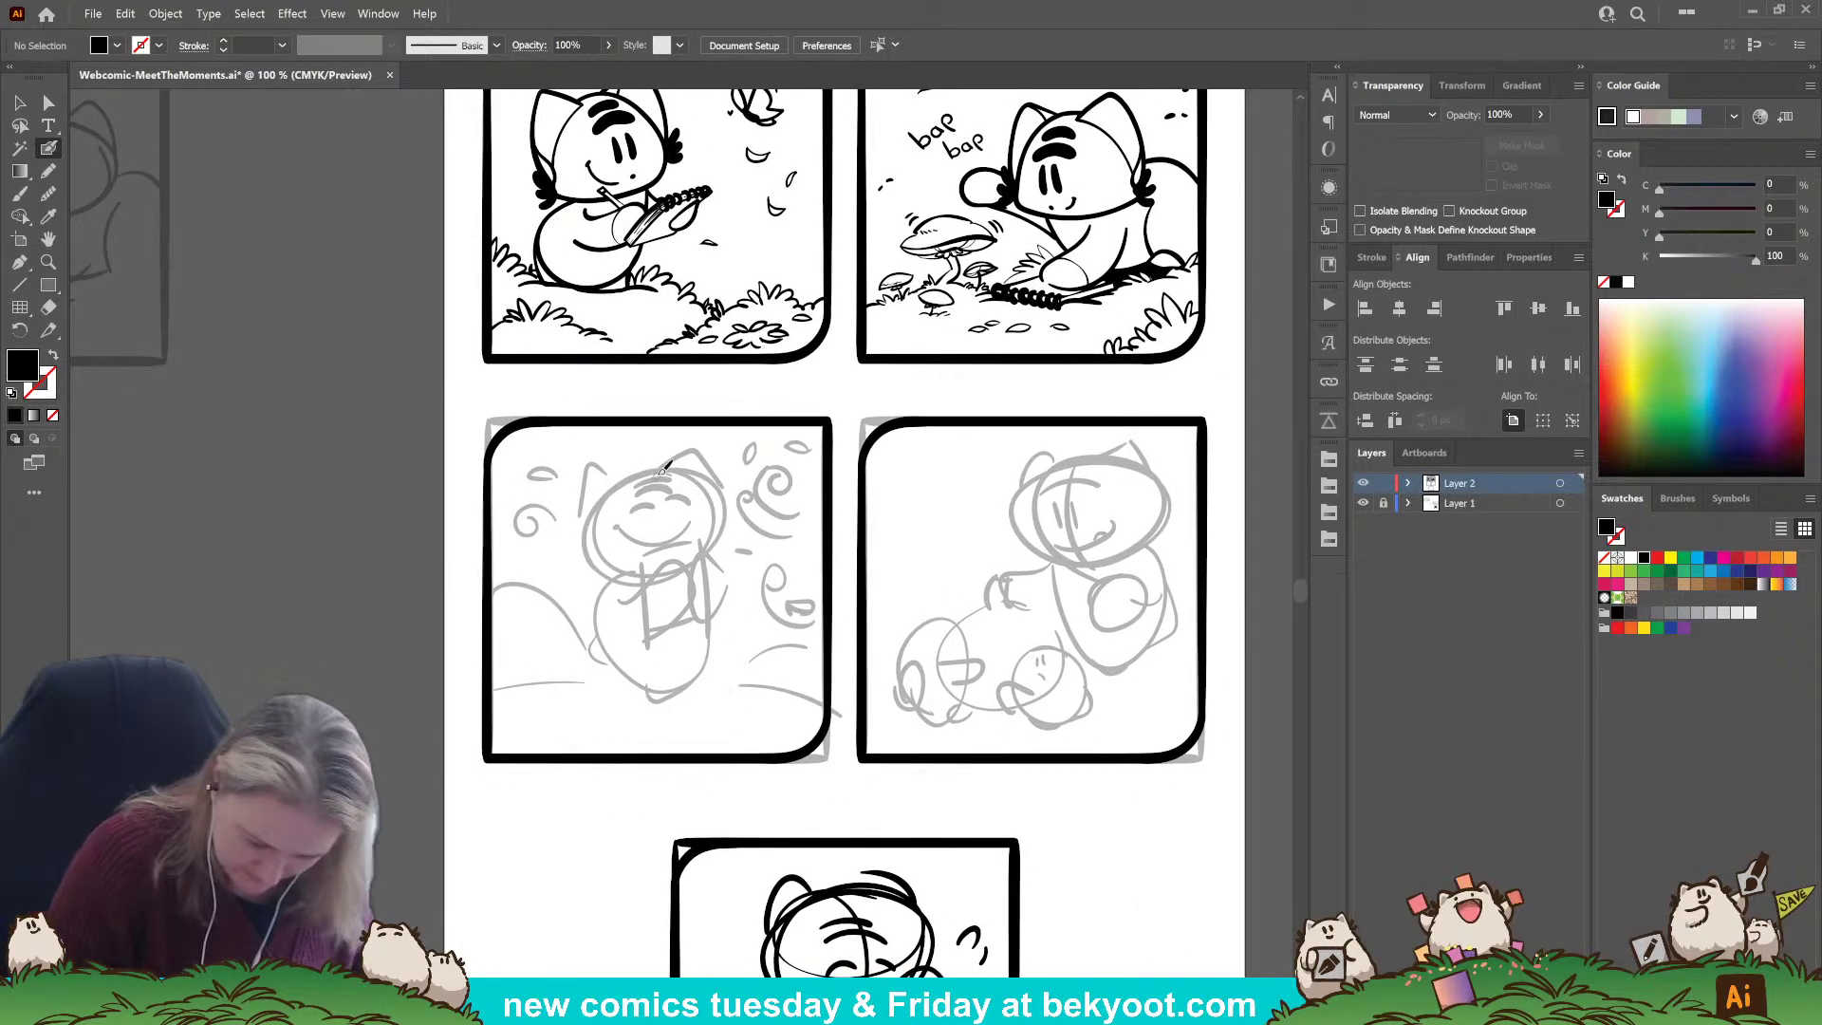
key("Return")
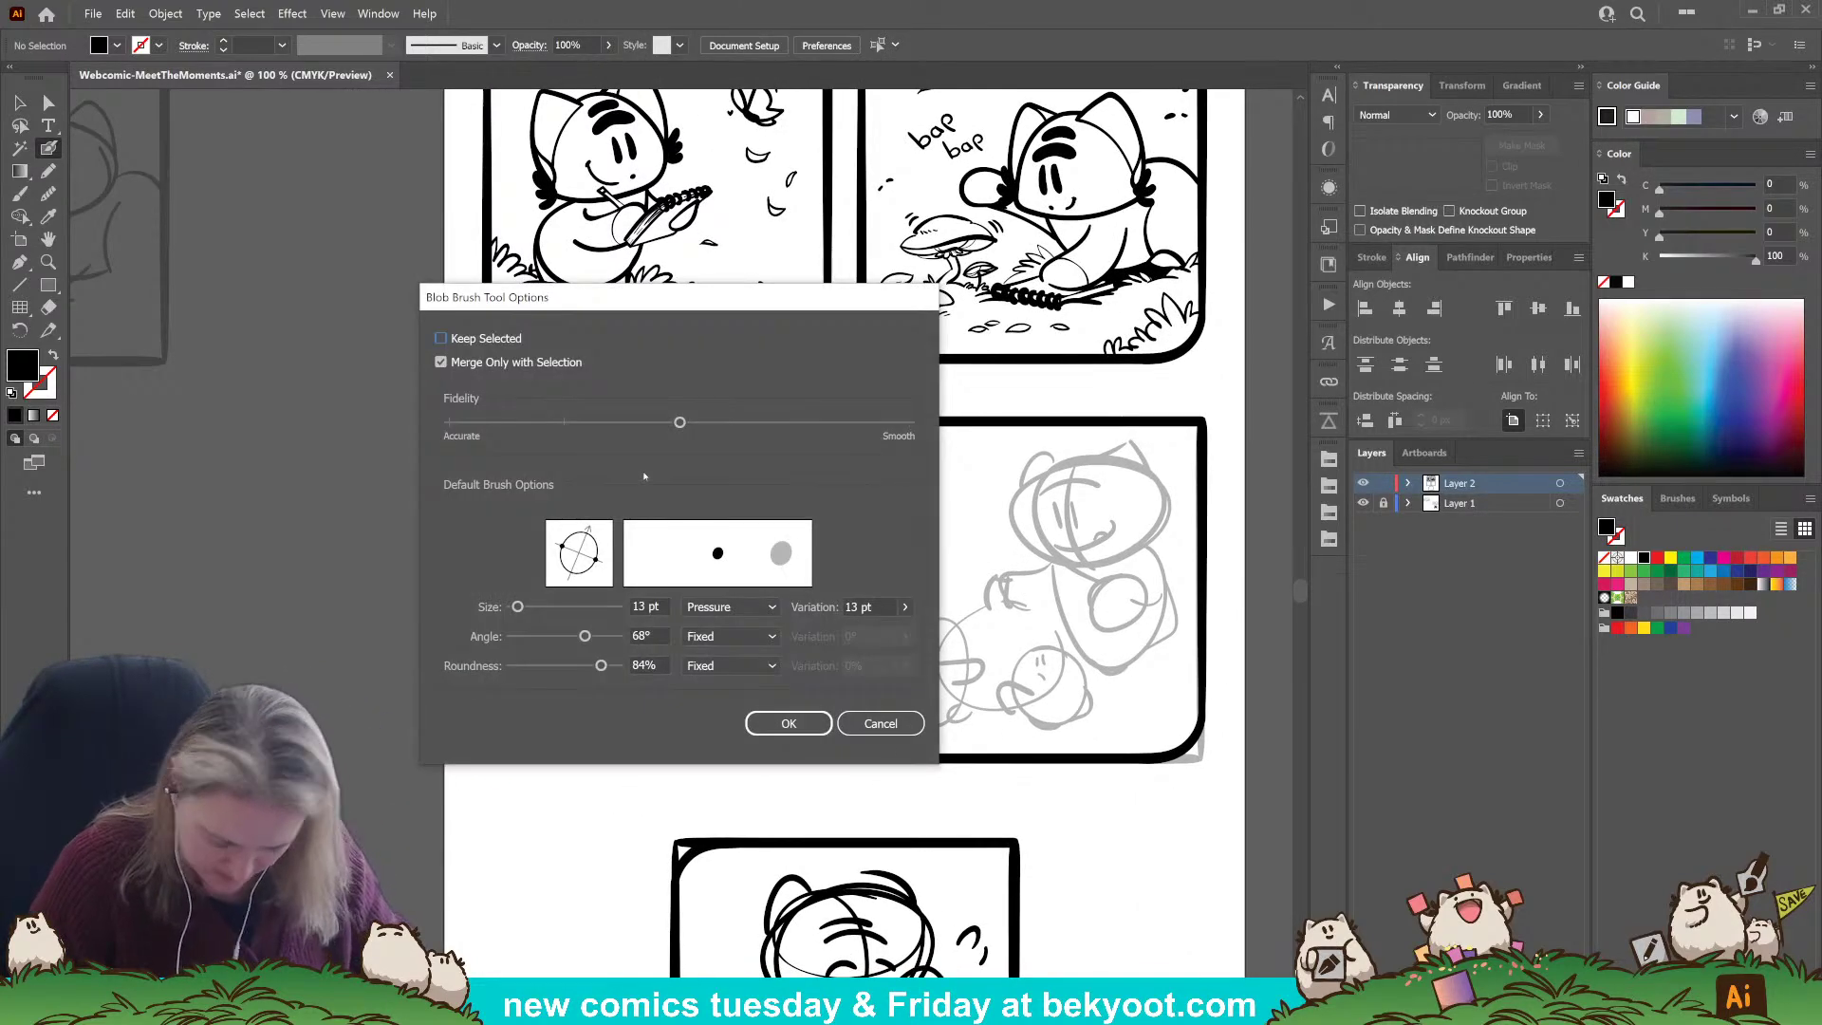
key("Return")
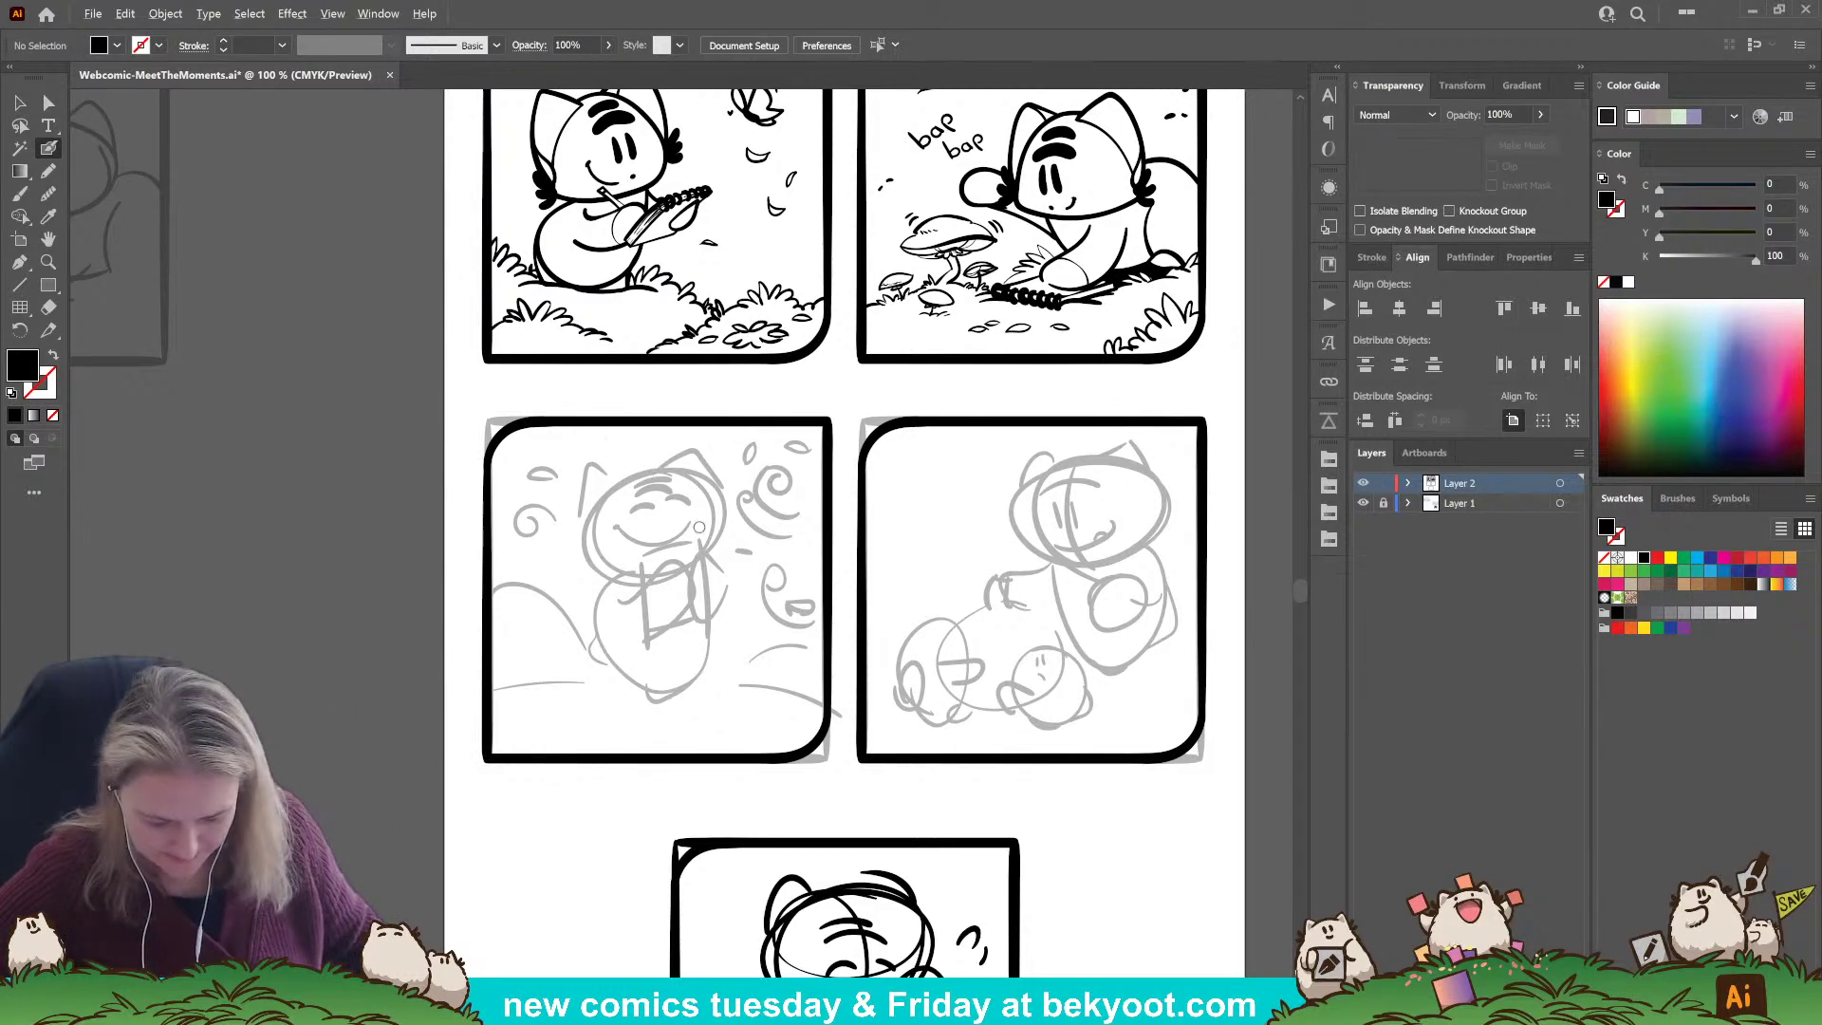
Ink the cat's head outline in the third panel as a rounded dome about 230 px wide, and smooth its top.
scroll(683, 581, "up", 1)
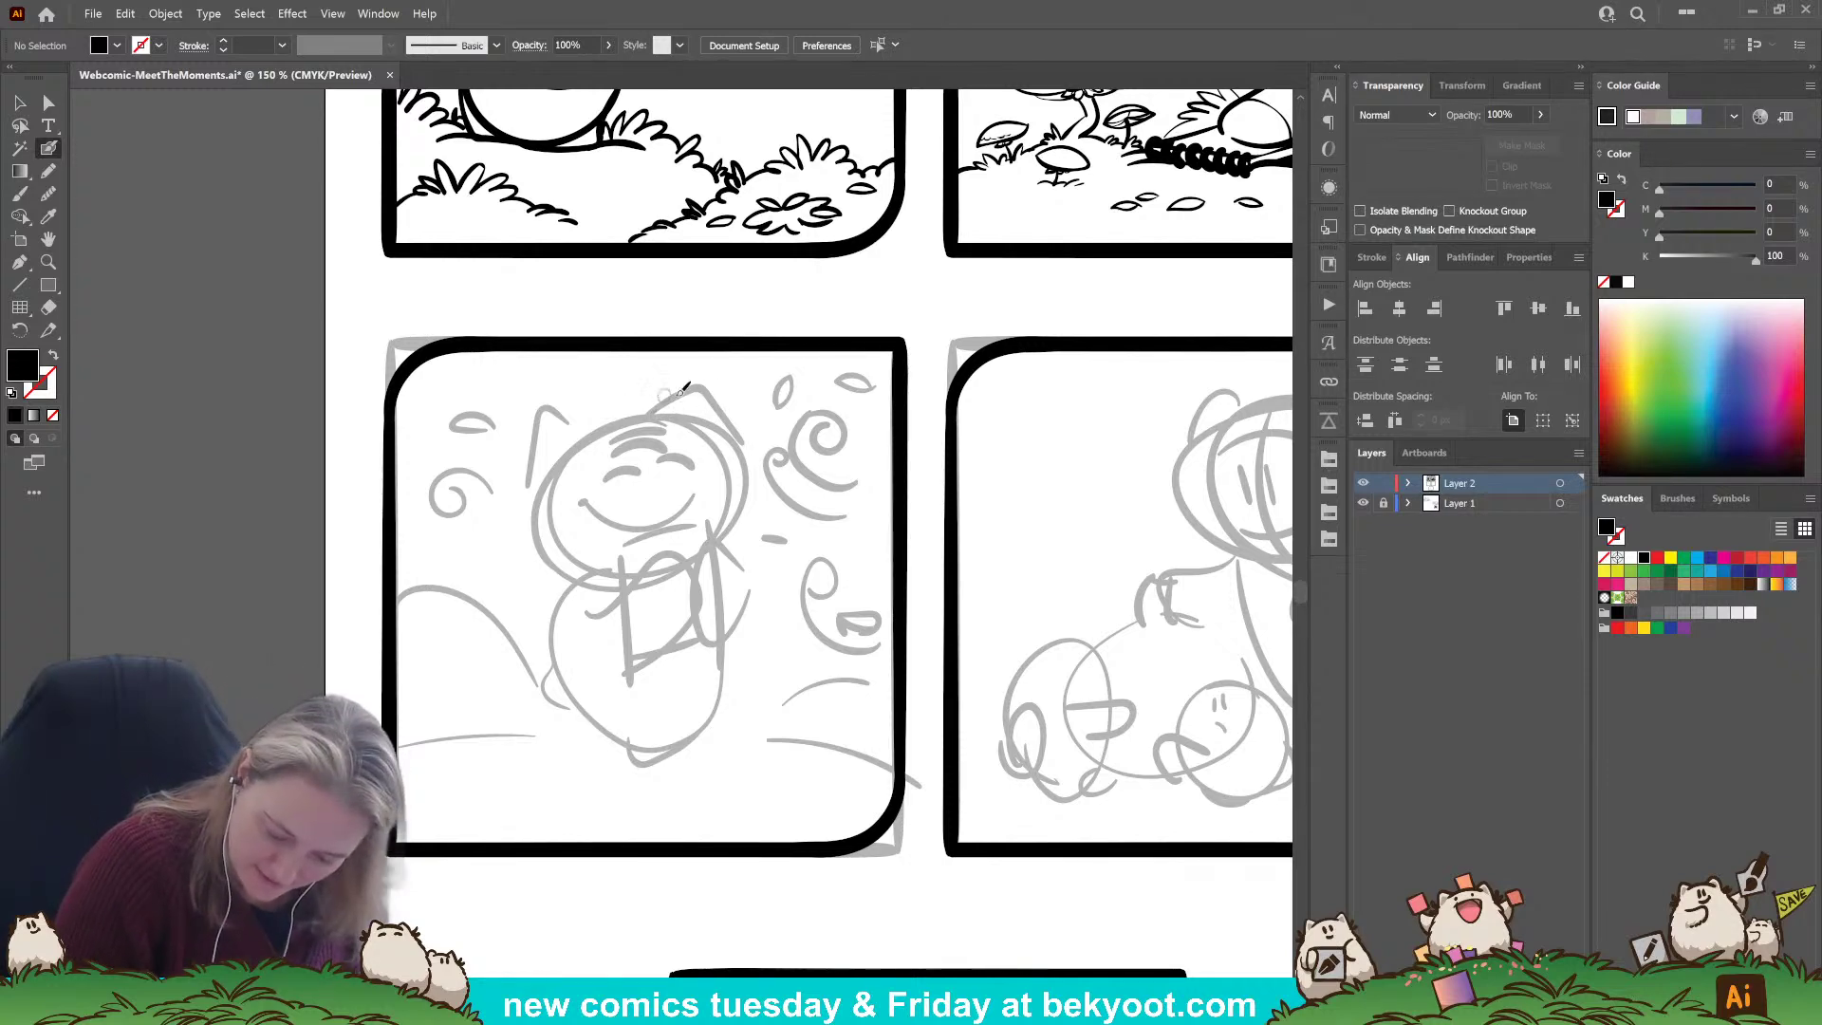
mouse_move(680, 416)
left_mouse_down()
mouse_move(628, 412)
mouse_move(570, 455)
mouse_move(561, 489)
left_mouse_up()
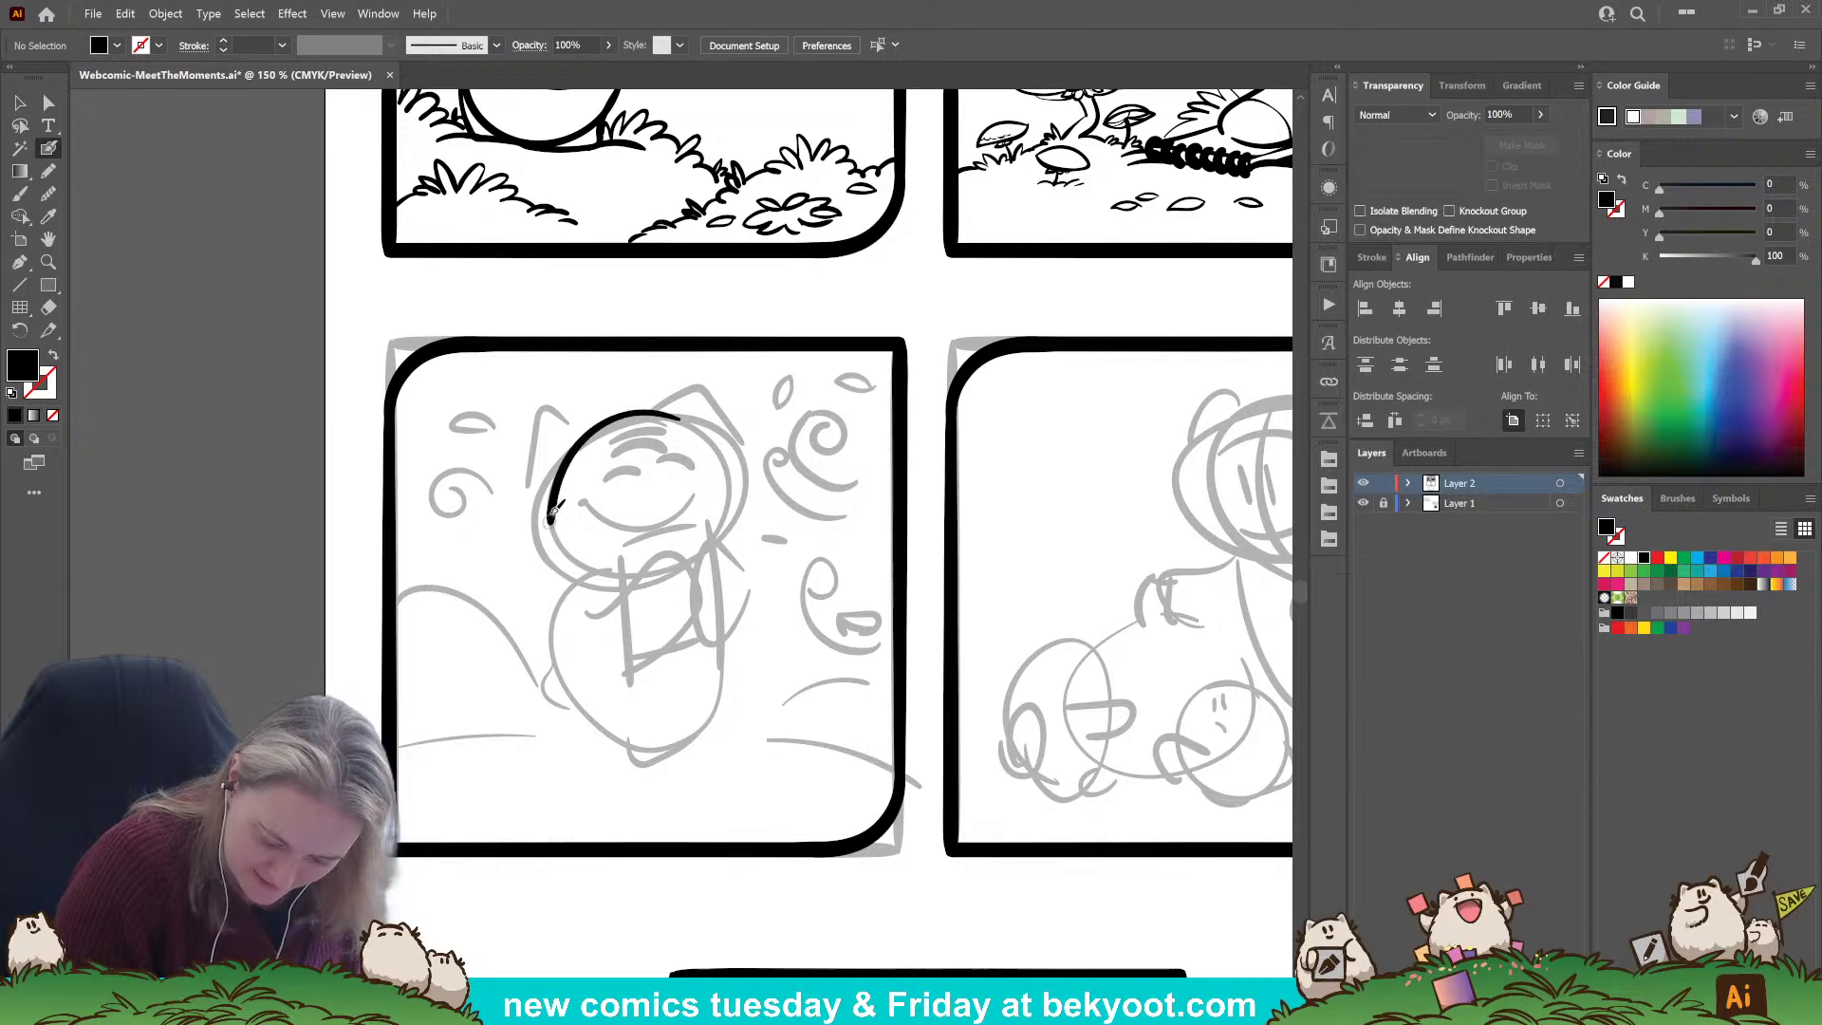
key("ctrl+z")
mouse_move(680, 418)
left_mouse_down()
mouse_move(628, 413)
mouse_move(566, 482)
mouse_move(555, 546)
mouse_move(598, 566)
mouse_move(675, 566)
mouse_move(743, 503)
mouse_move(700, 427)
mouse_move(645, 409)
left_mouse_up()
left_click(731, 541, "ctrl")
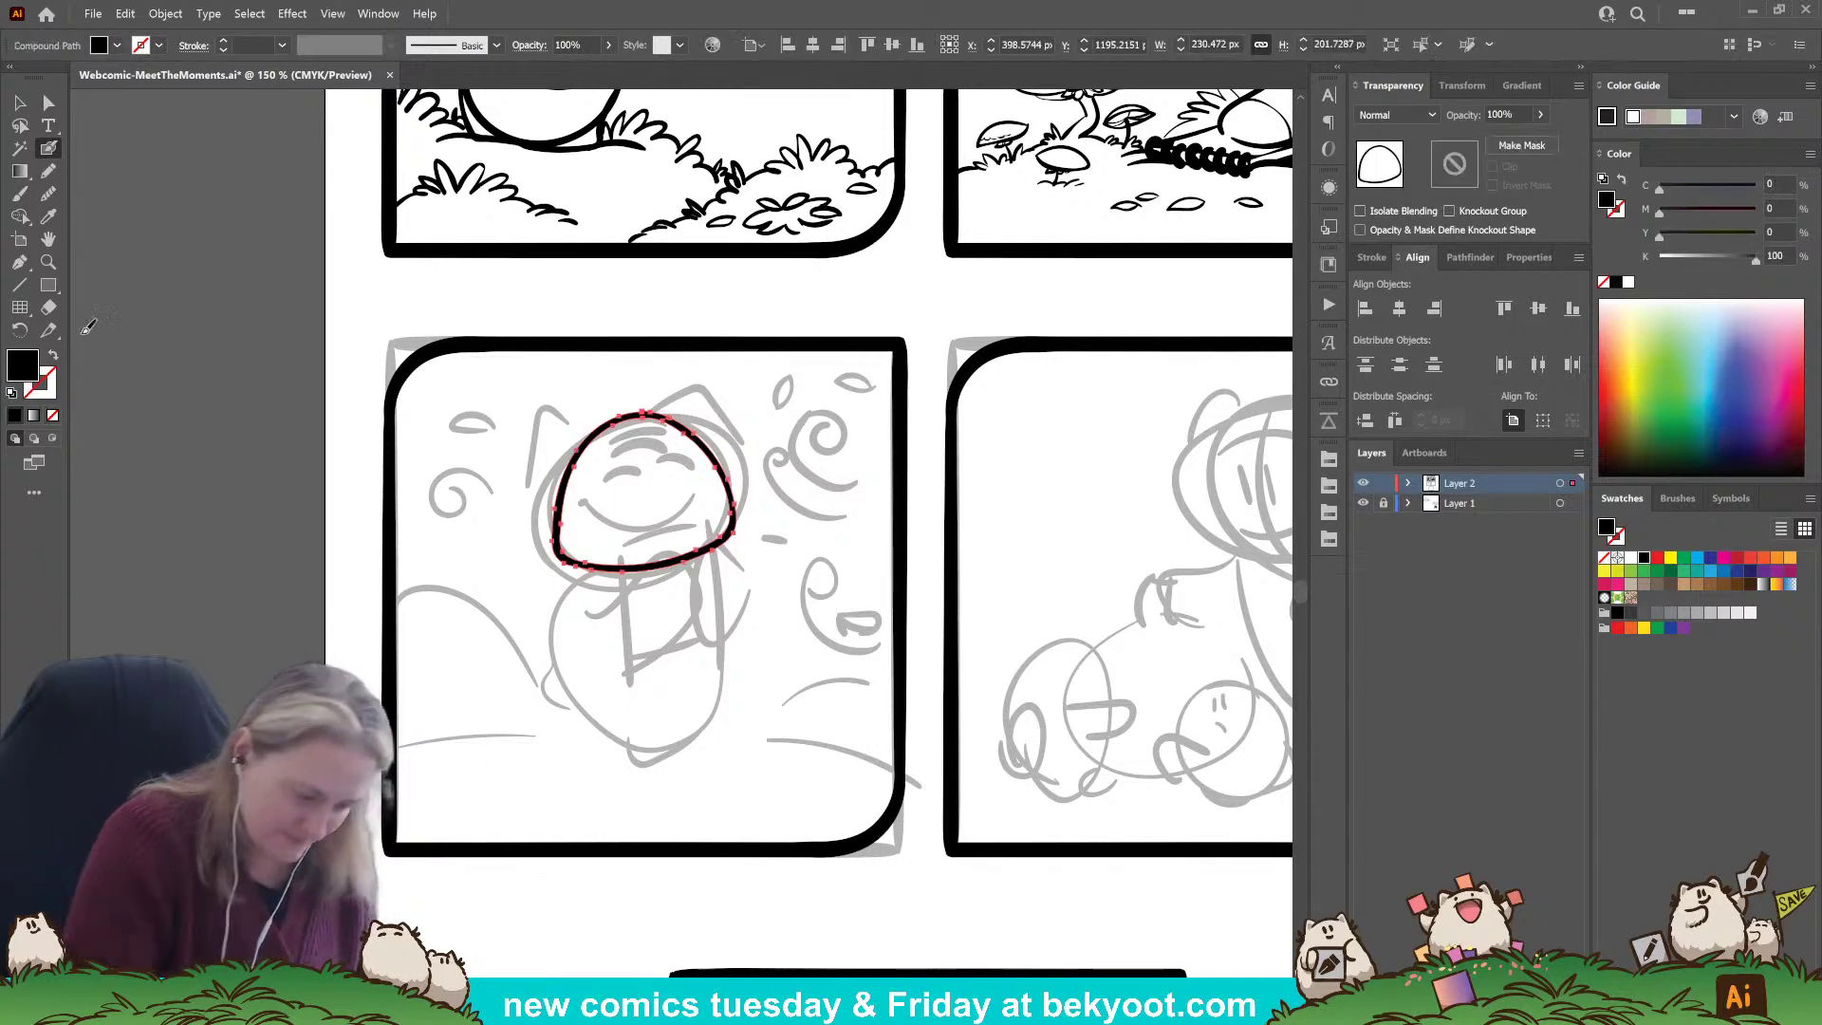
left_click(51, 194)
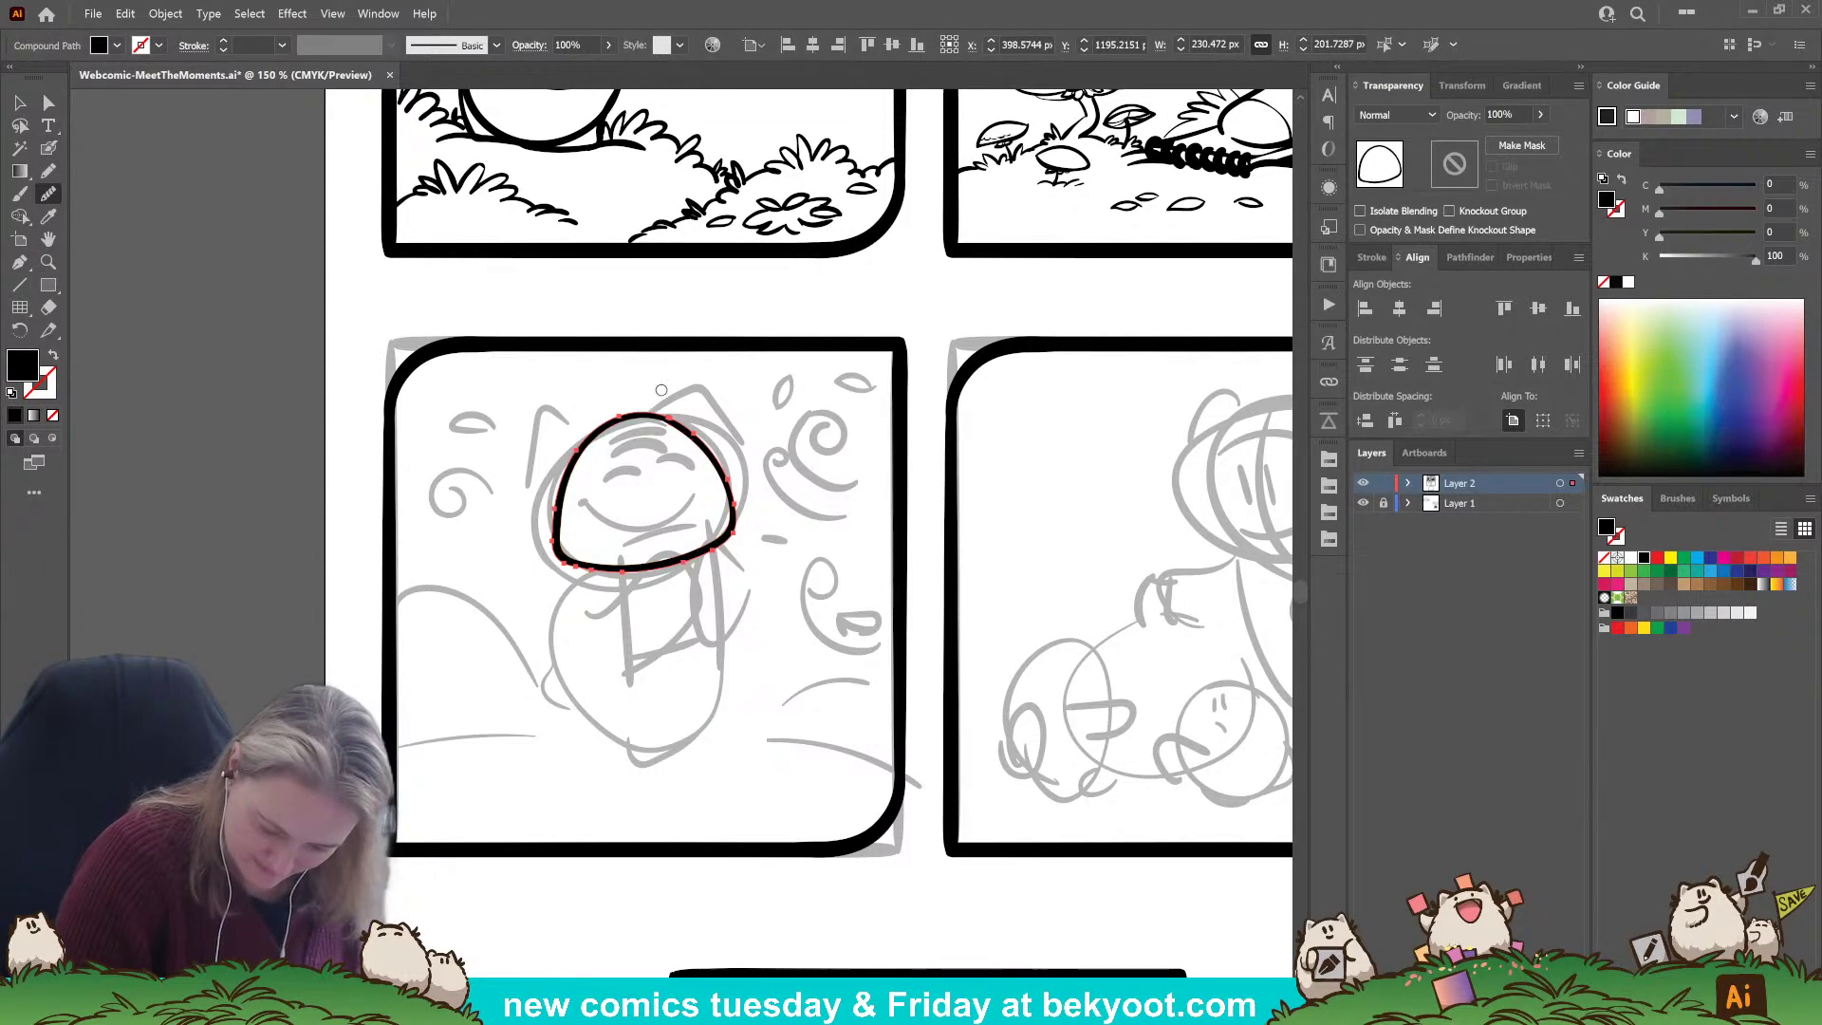
key("ctrl+shift+a")
Draw a thin curved centre guideline down the third panel's cat face, extending slightly past the top and chin.
left_click(50, 153)
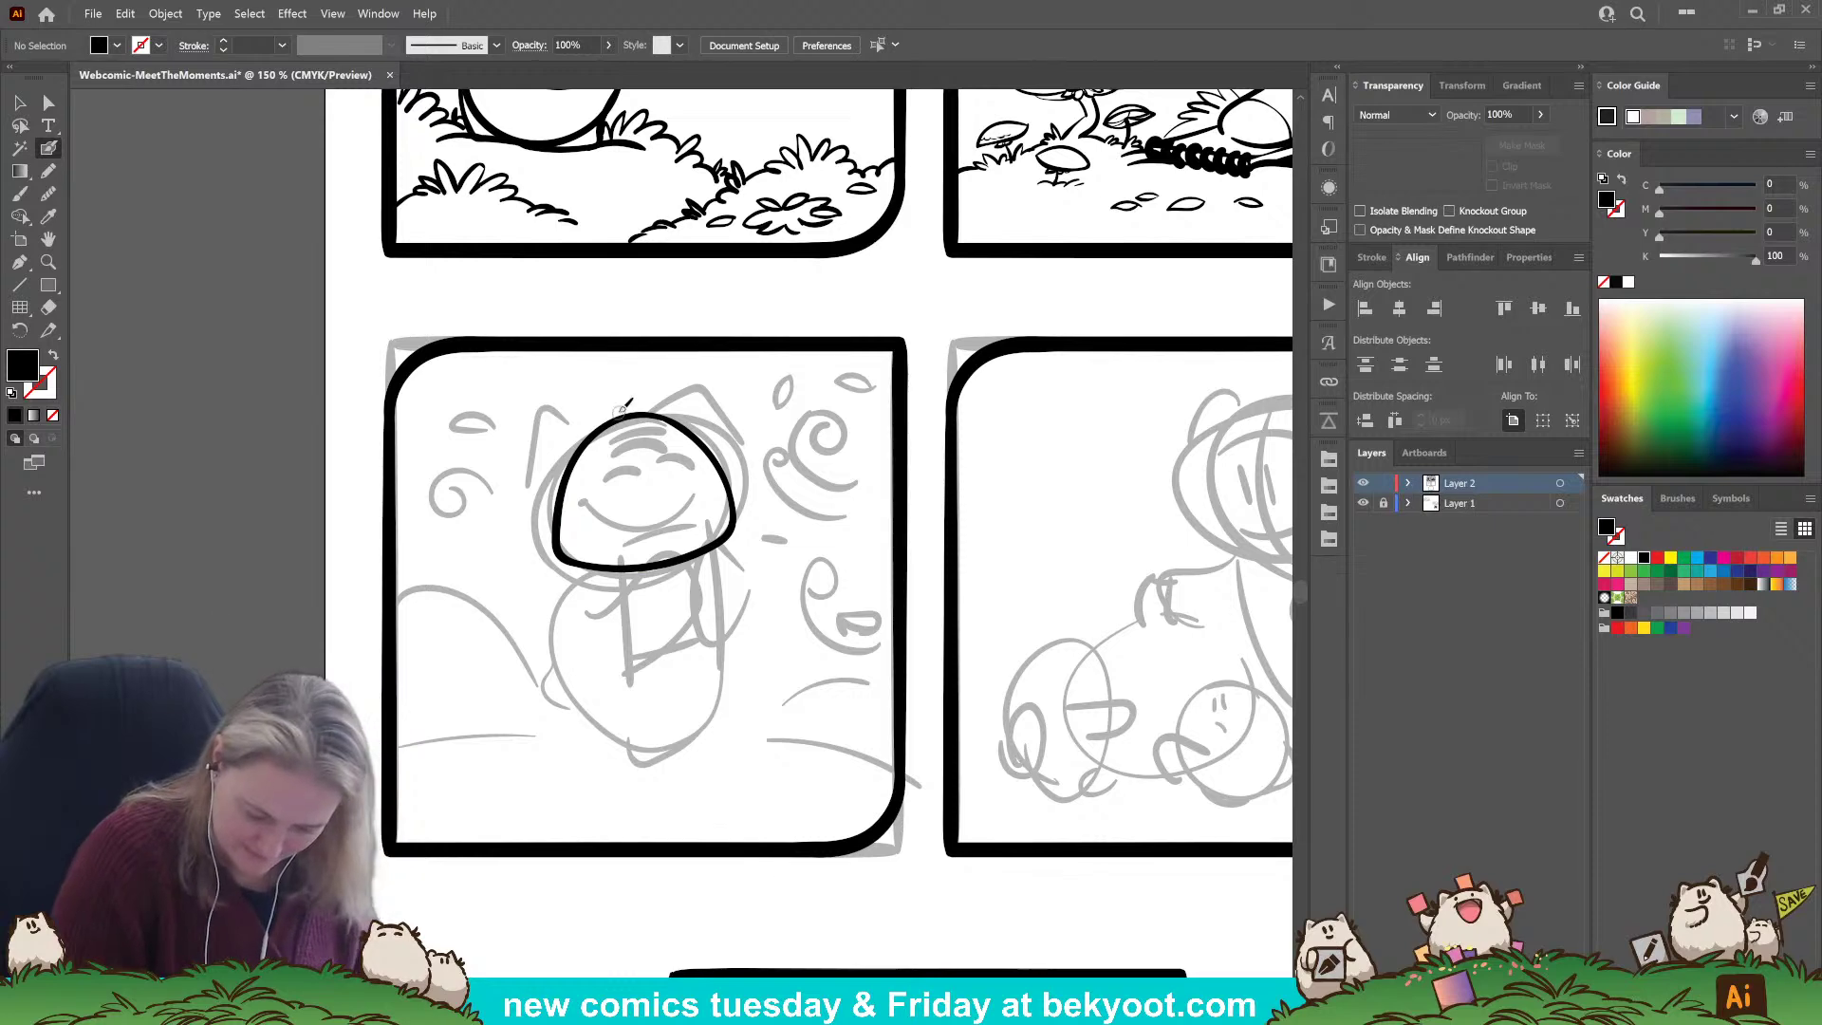
left_click_drag(625, 406, 665, 610)
left_click(664, 585, "ctrl")
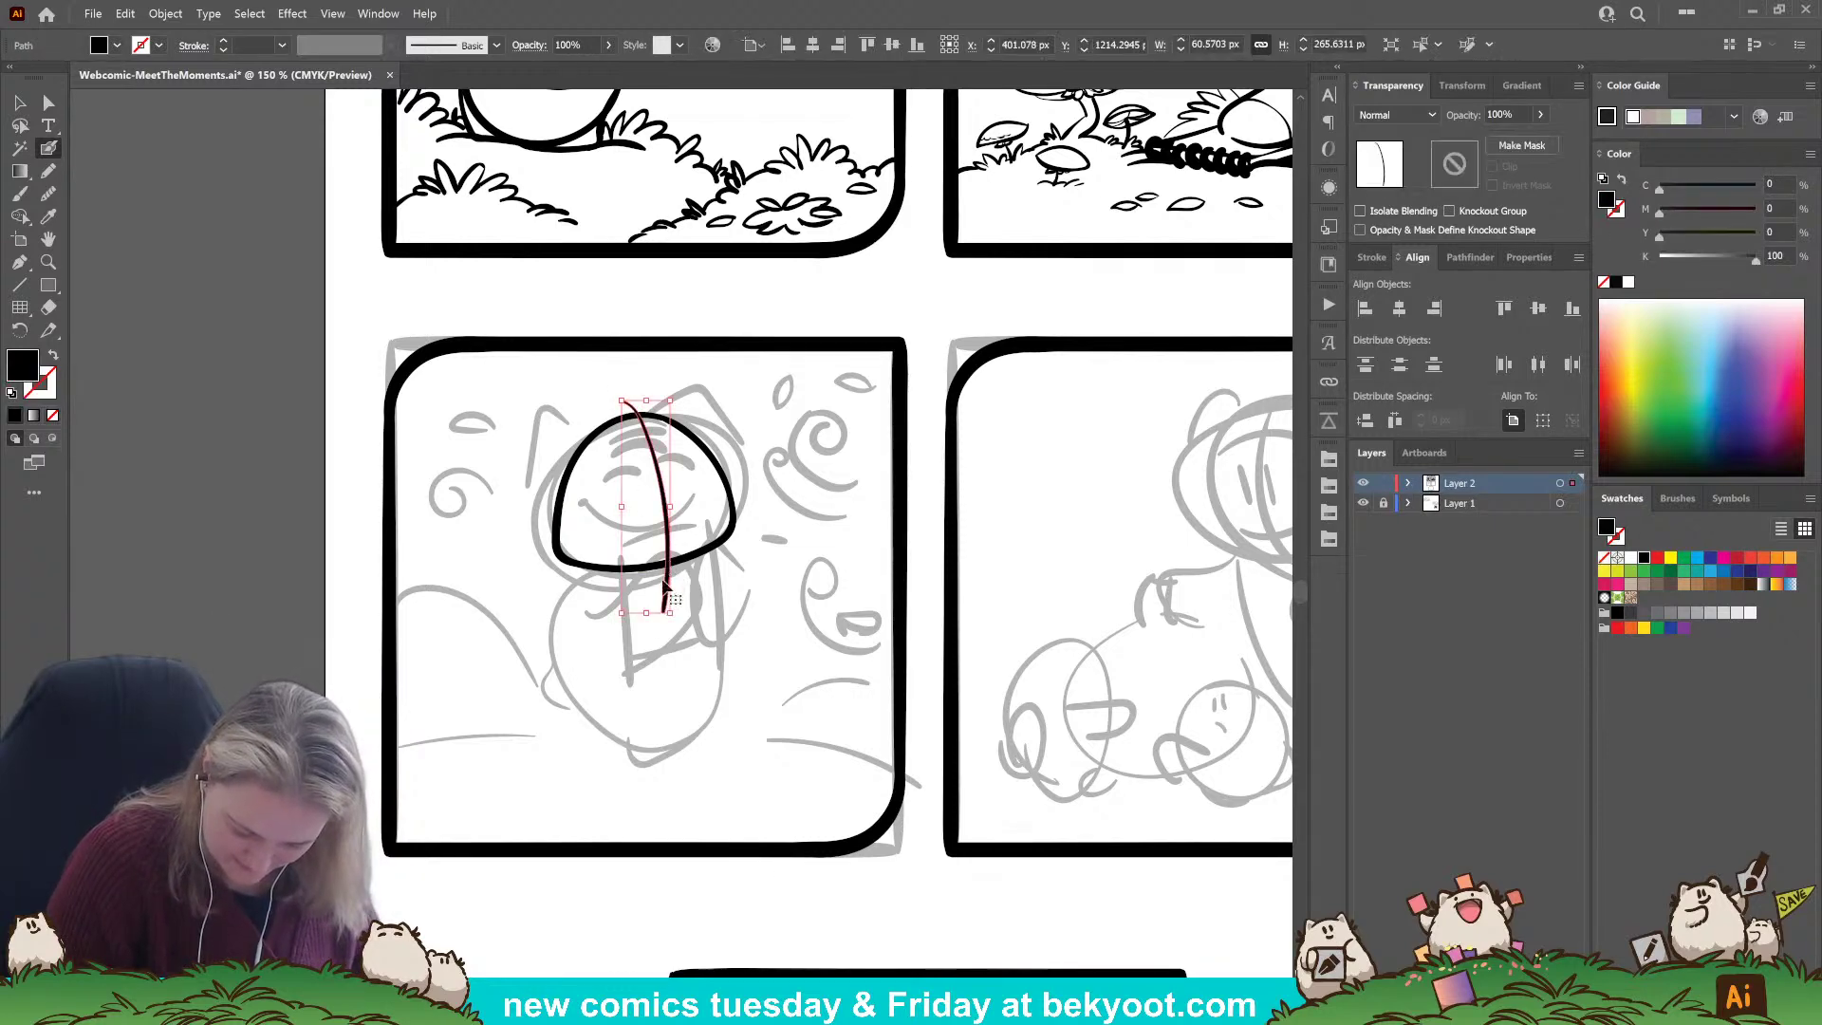
Flatten the head outline to about 193 px high, nudge it slightly, and group it with the centre guideline.
left_click(667, 562, "ctrl")
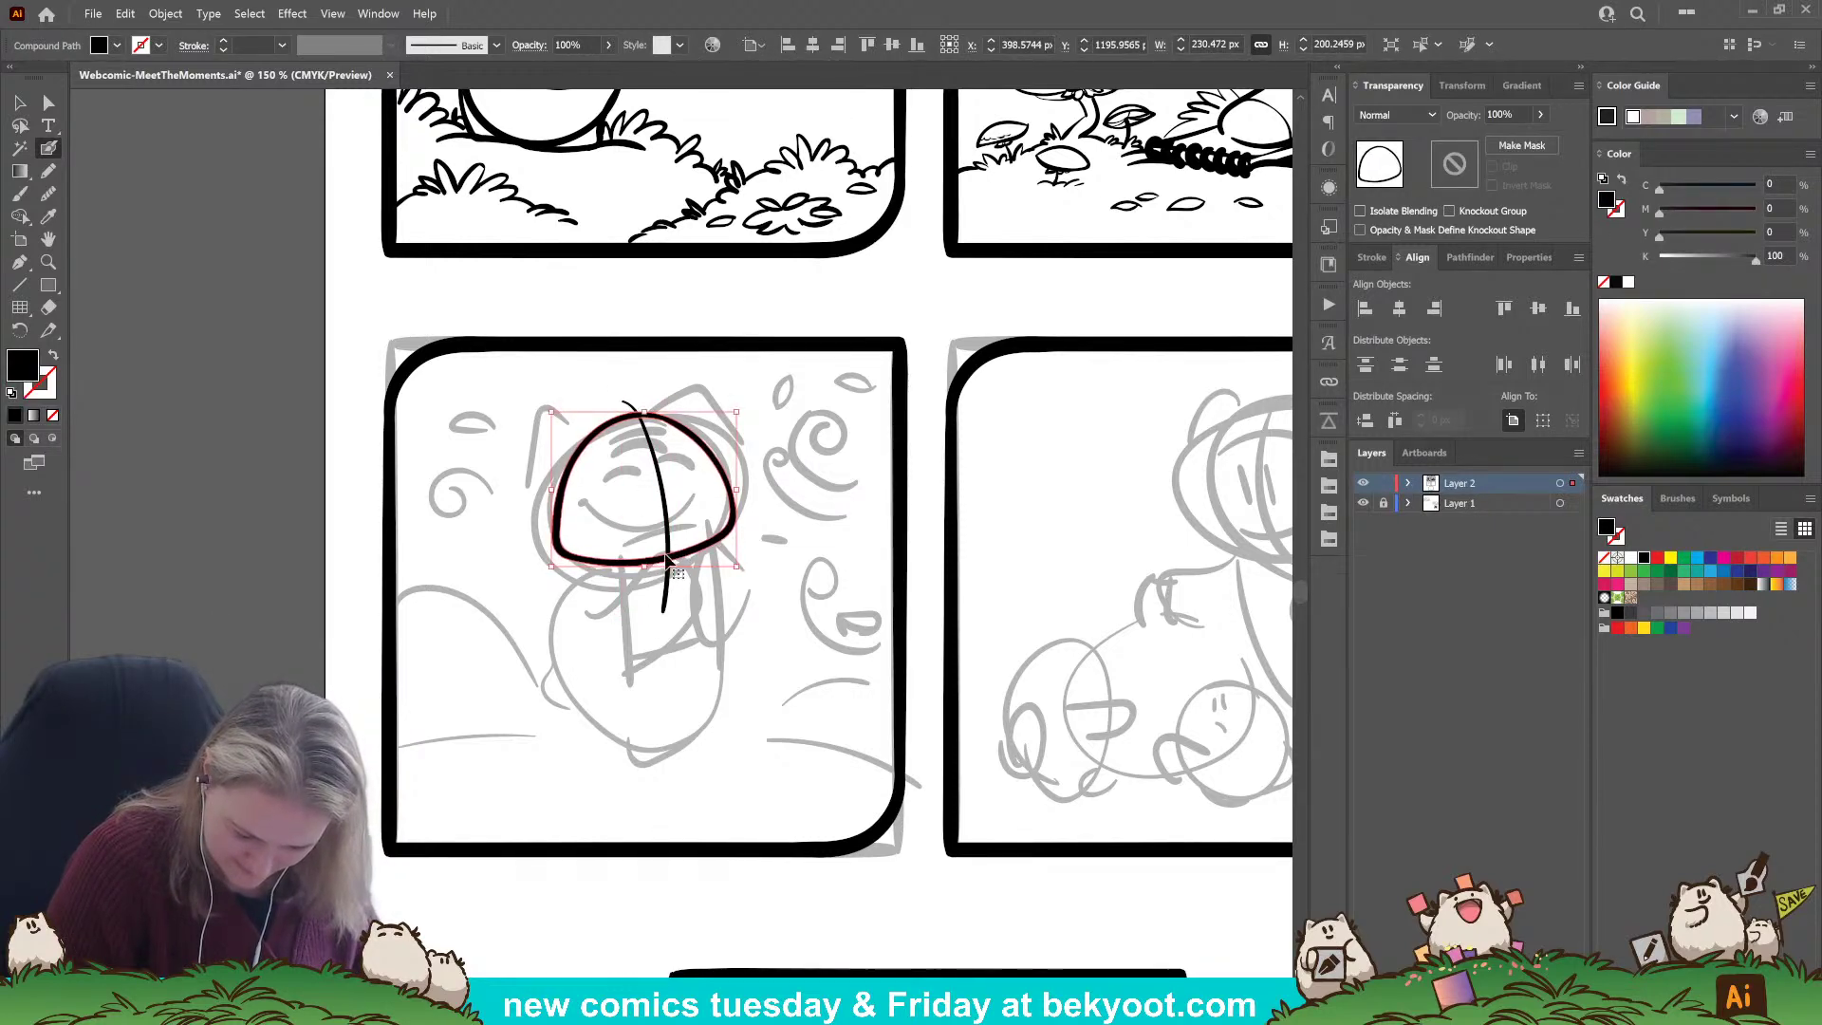
left_click_drag(683, 554, 685, 550)
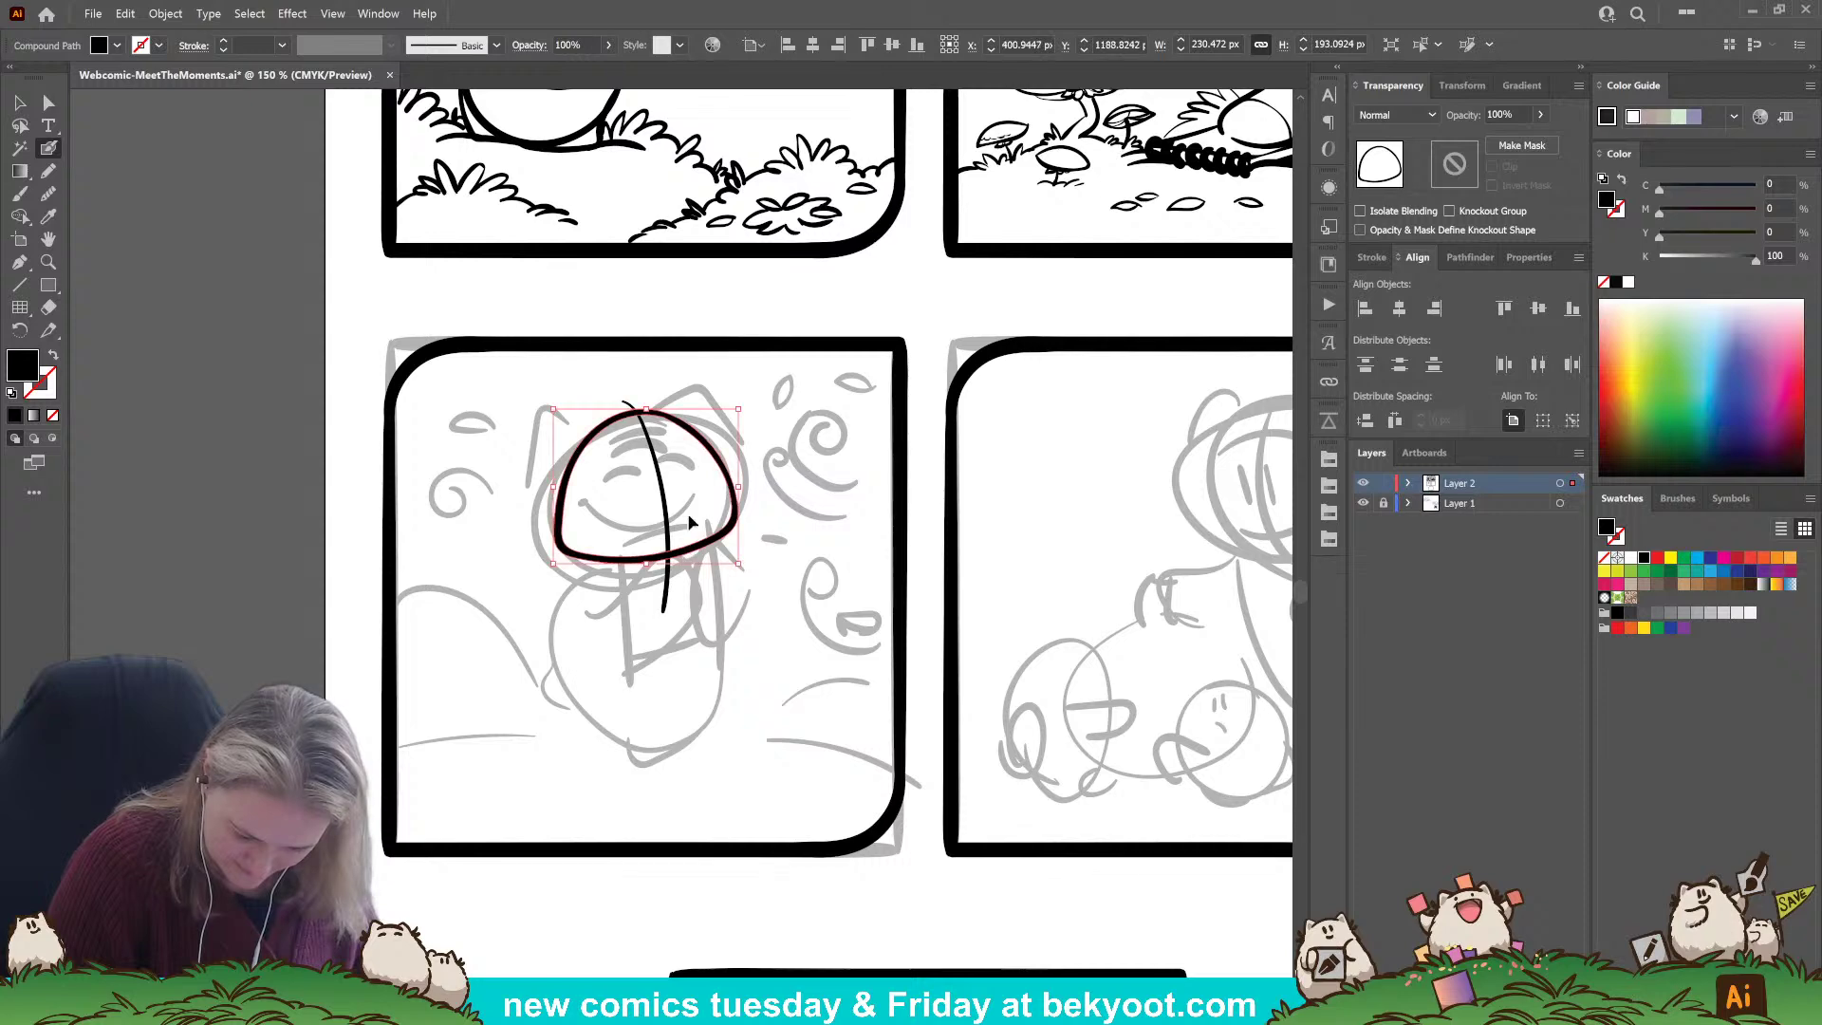
left_click(668, 574, "ctrl+shift")
key("ctrl+g")
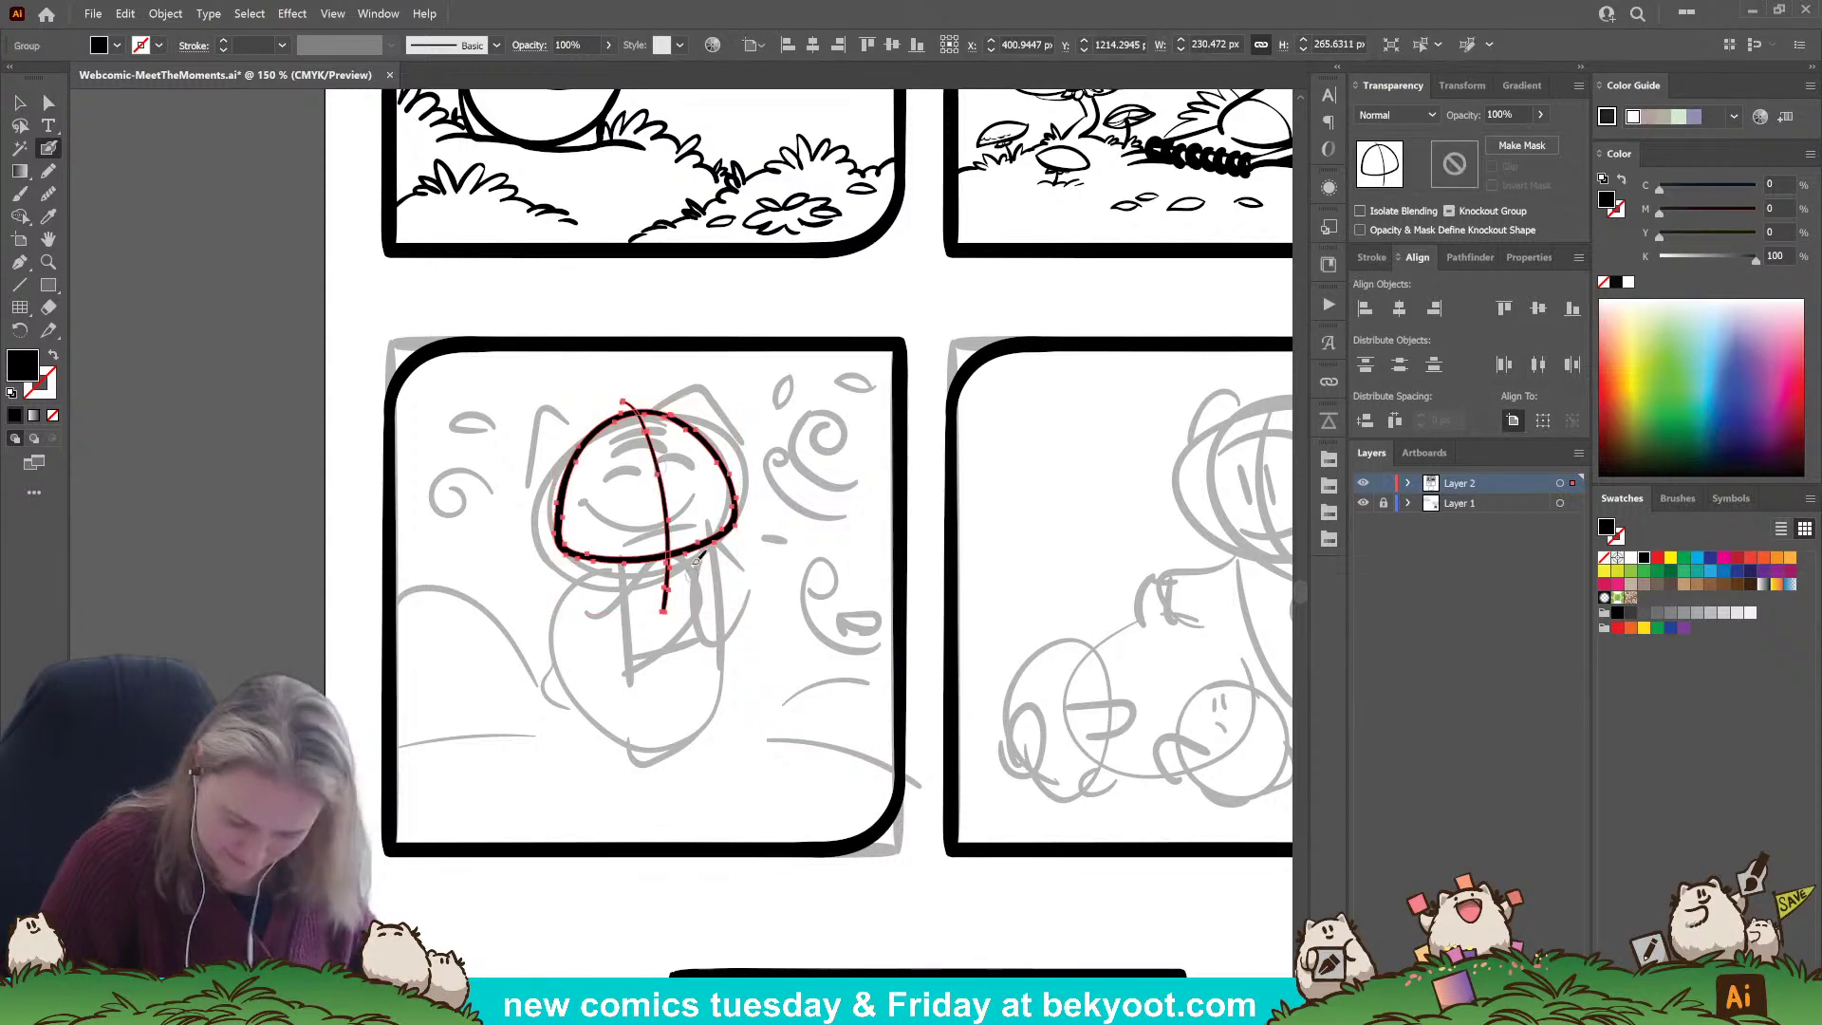
Open the group of head outline and guideline in isolation mode with the Selection tool active.
double_click(700, 548)
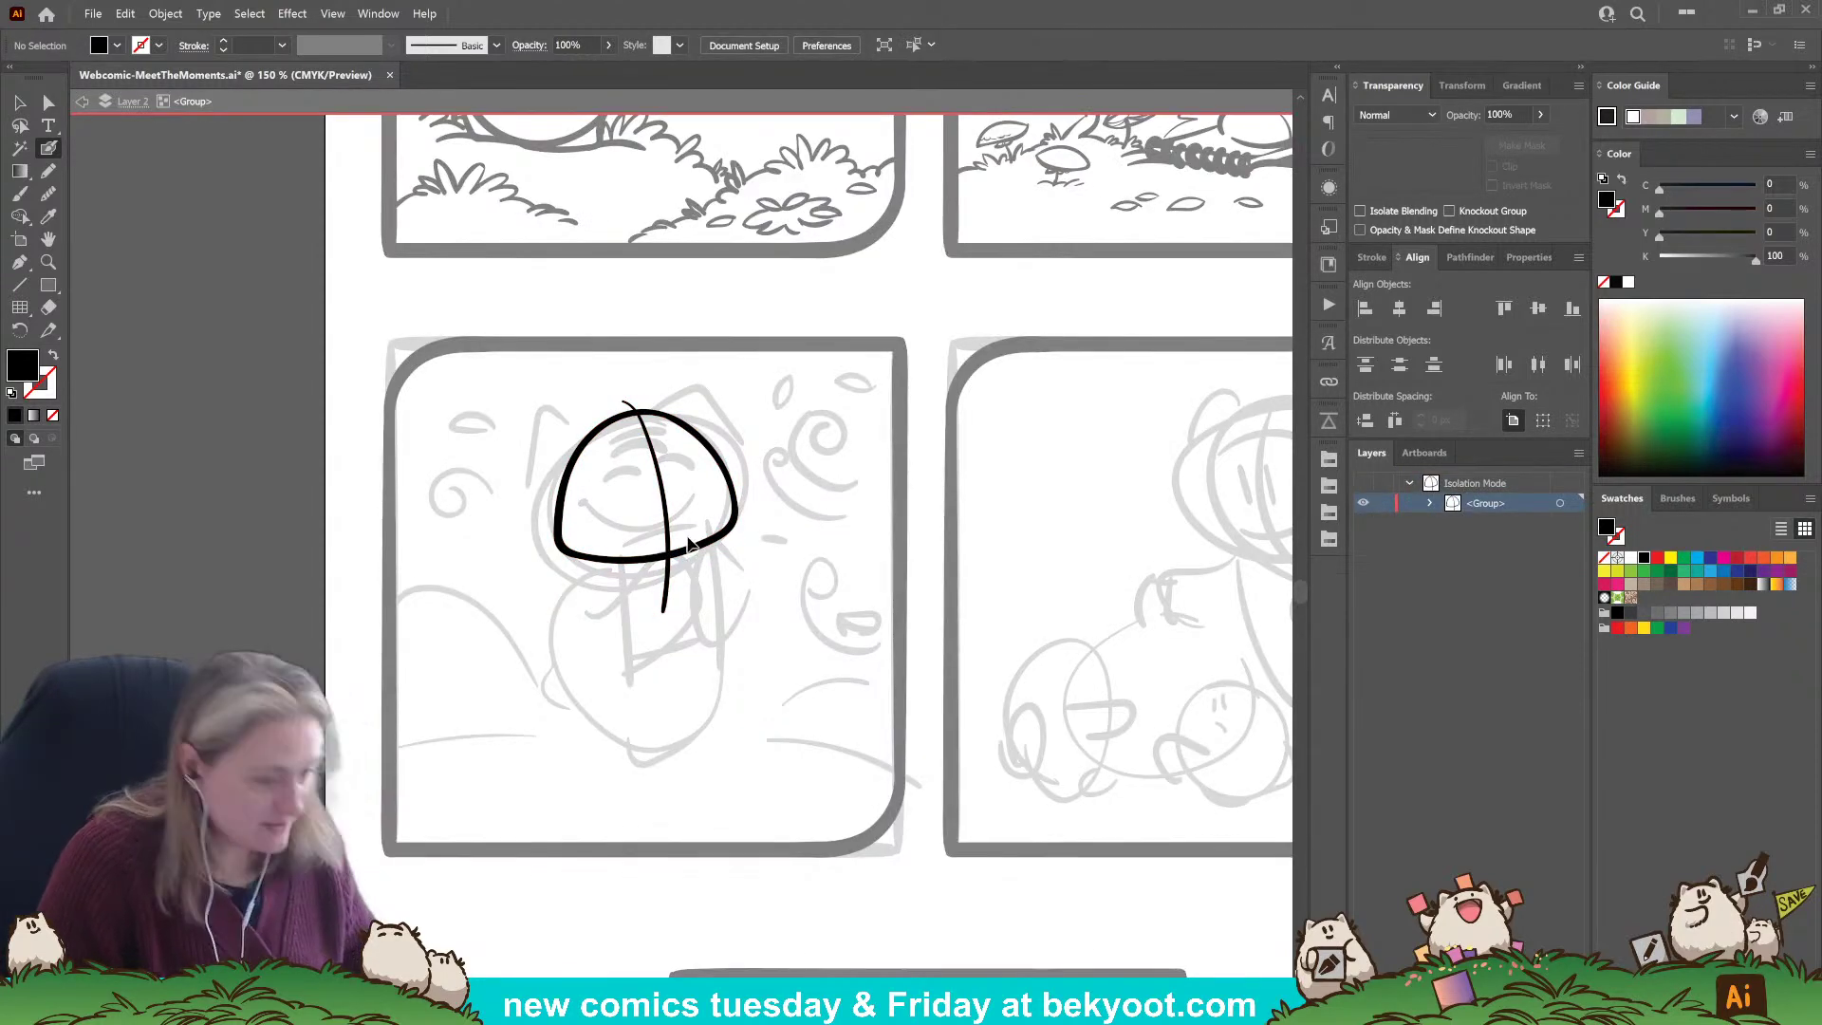
key("Escape")
left_click(19, 103)
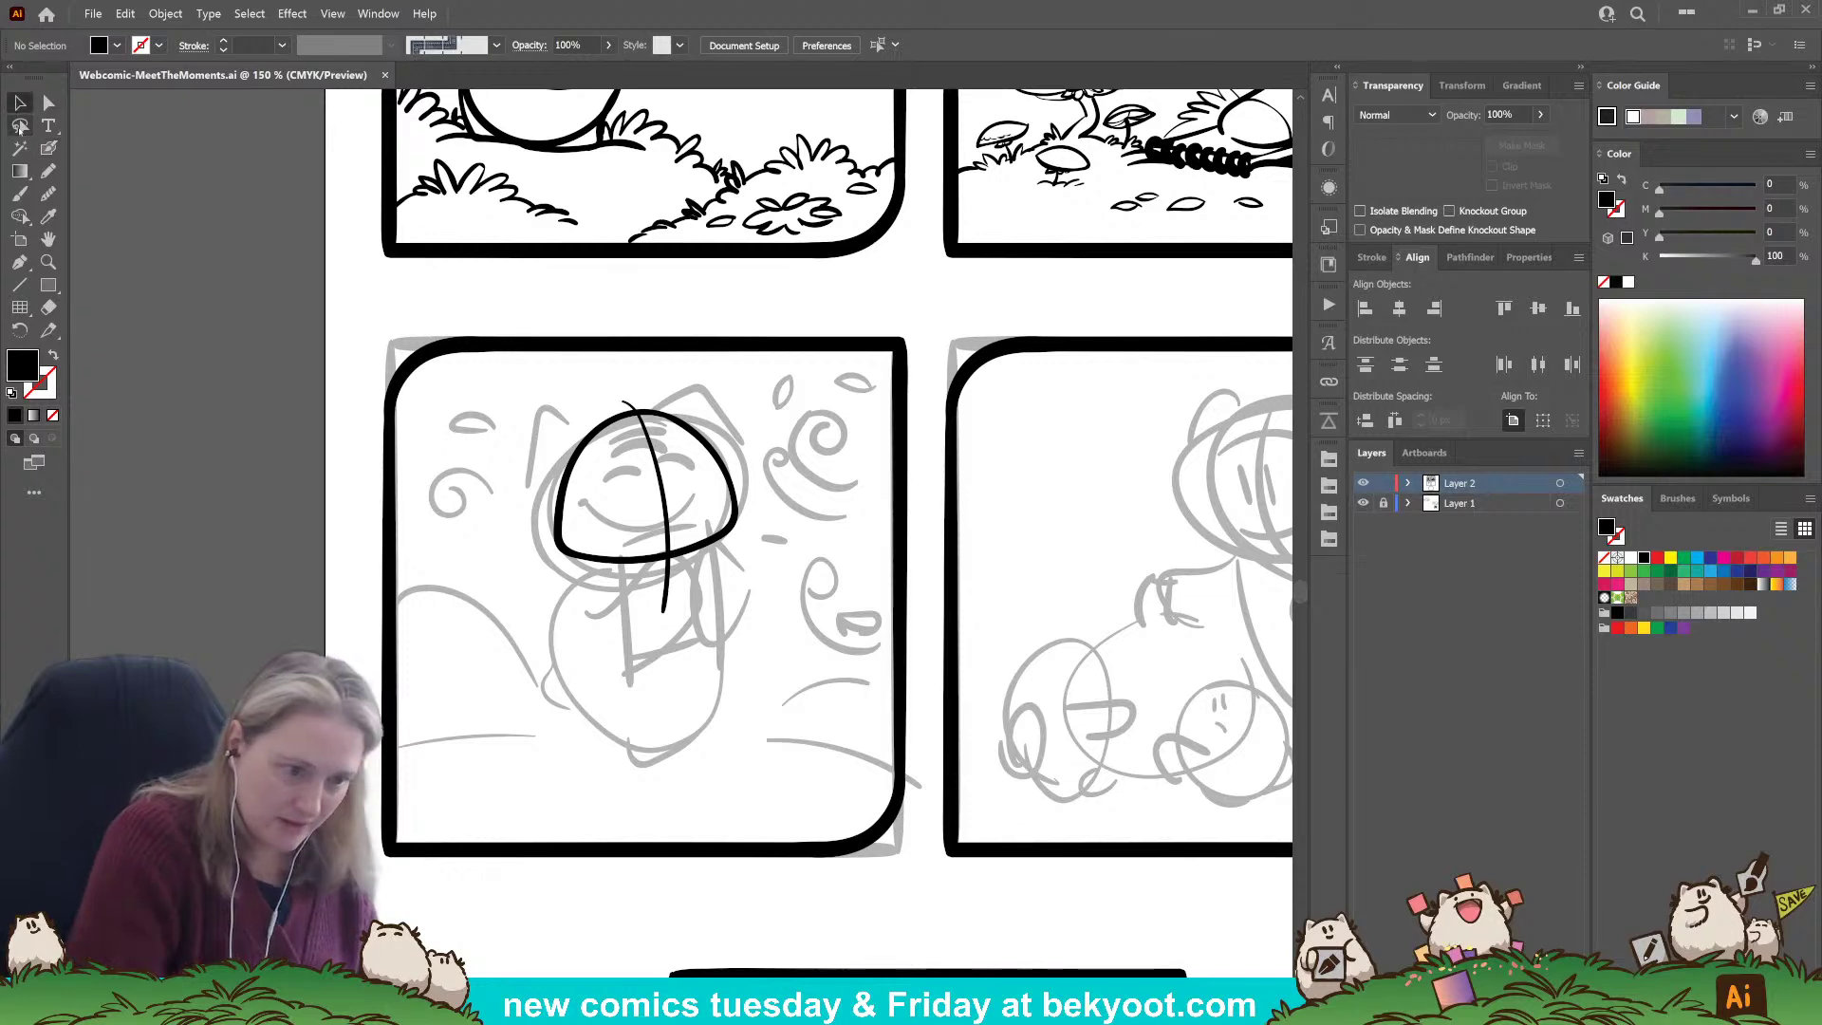
left_click(662, 611)
double_click(700, 549)
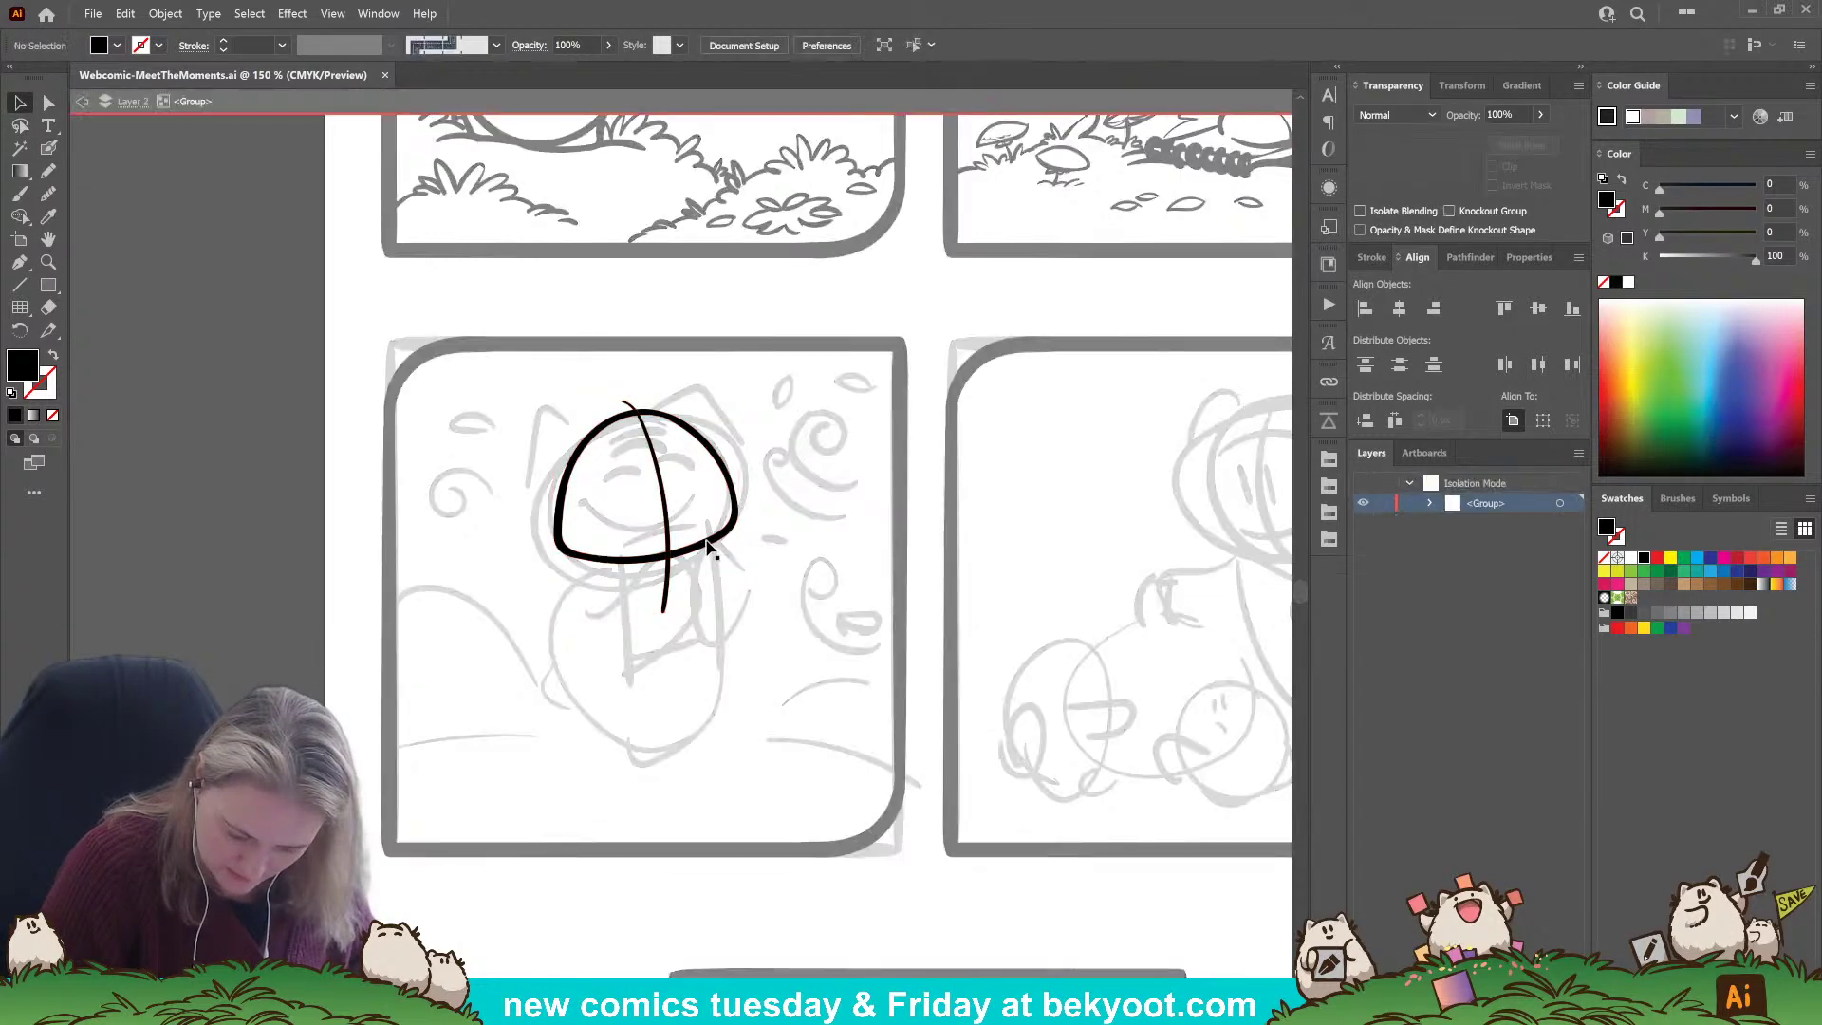
Ink two pointed, rounded-tip ears on the third panel cat's head, running from the crown down to the cheeks.
key("n")
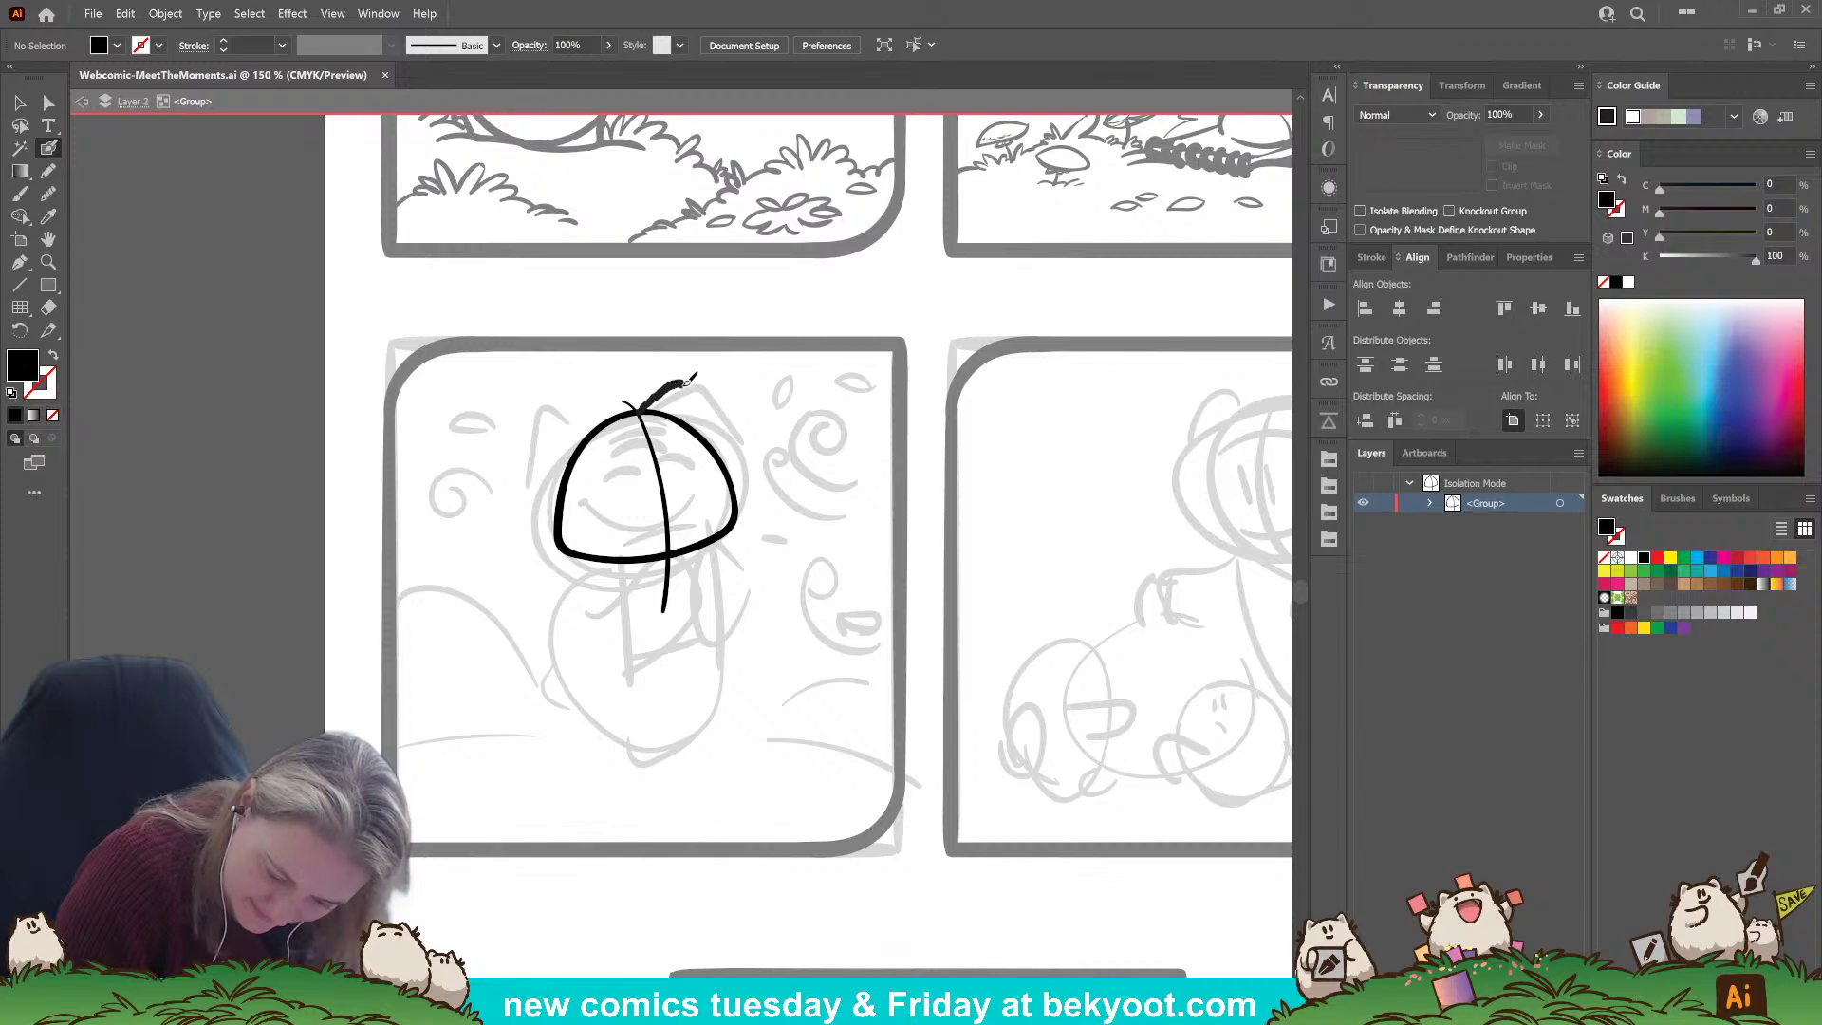
mouse_move(689, 379)
left_mouse_down()
mouse_move(660, 392)
mouse_move(677, 378)
mouse_move(704, 395)
mouse_move(741, 499)
left_mouse_up()
key("ctrl+z")
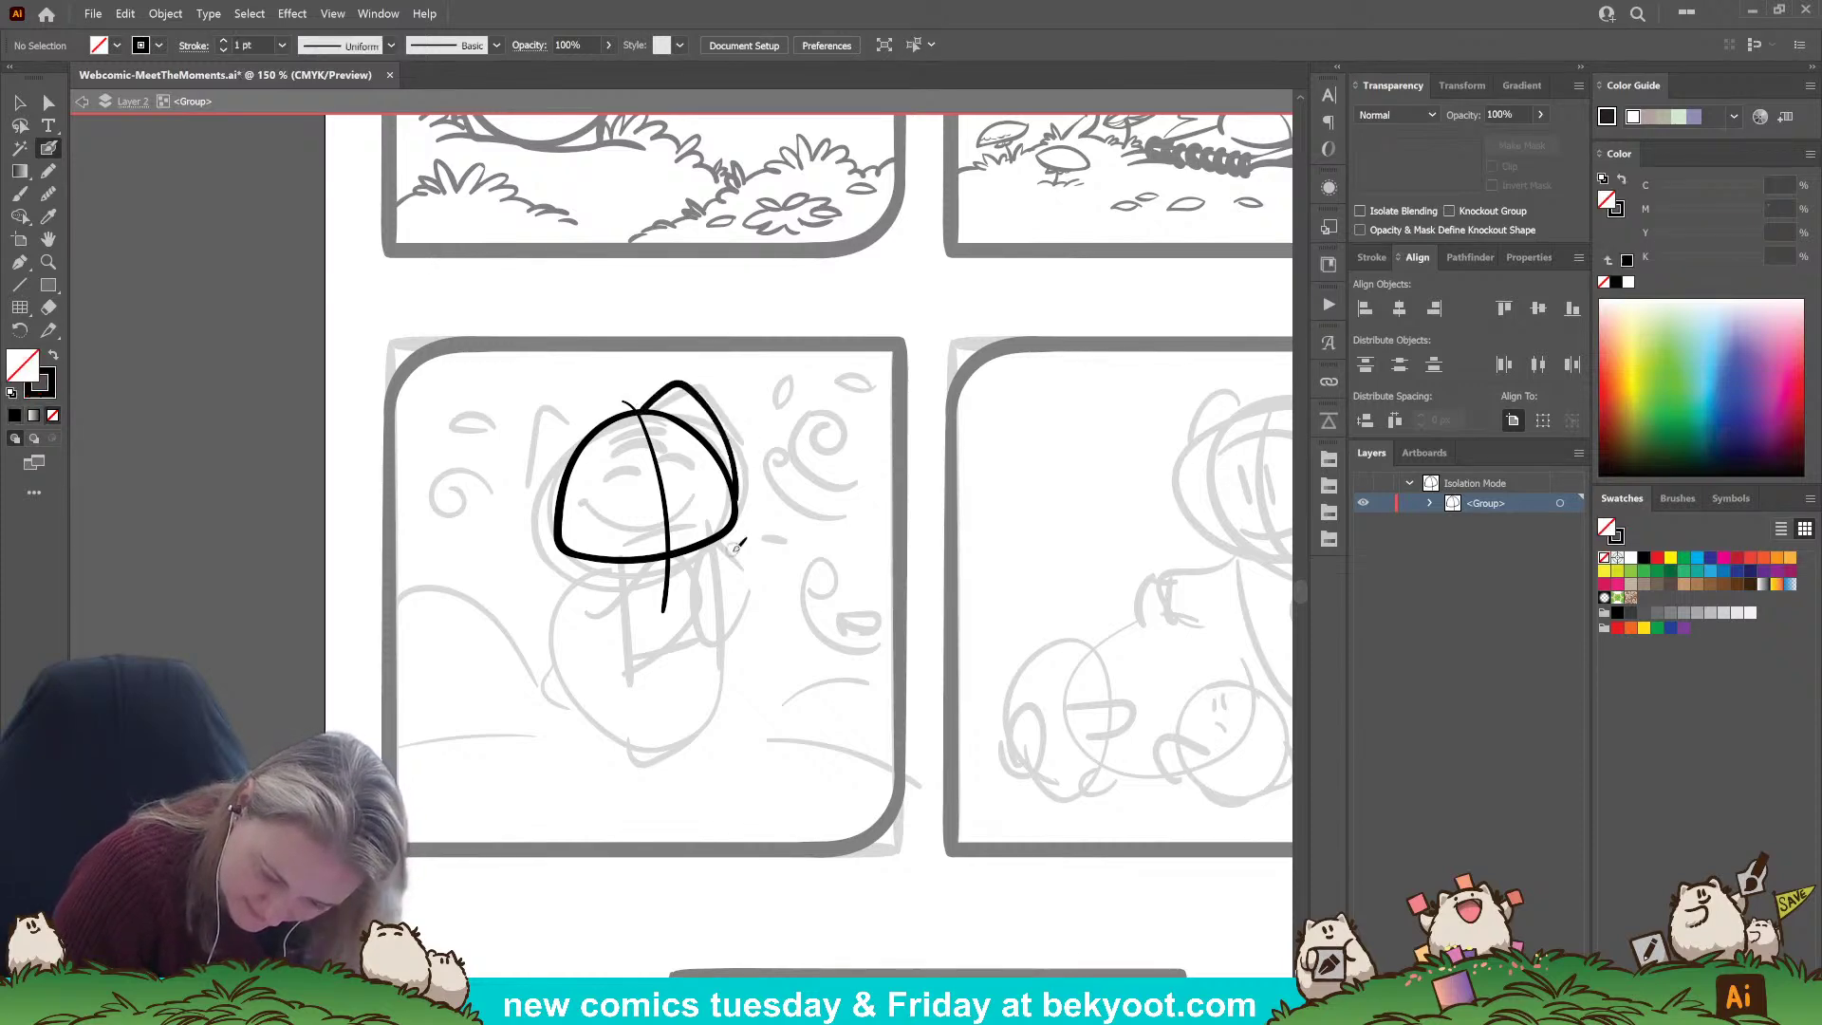
mouse_move(615, 418)
left_mouse_down()
mouse_move(570, 391)
mouse_move(541, 435)
mouse_move(537, 508)
mouse_move(558, 549)
left_mouse_up()
key("ctrl+z")
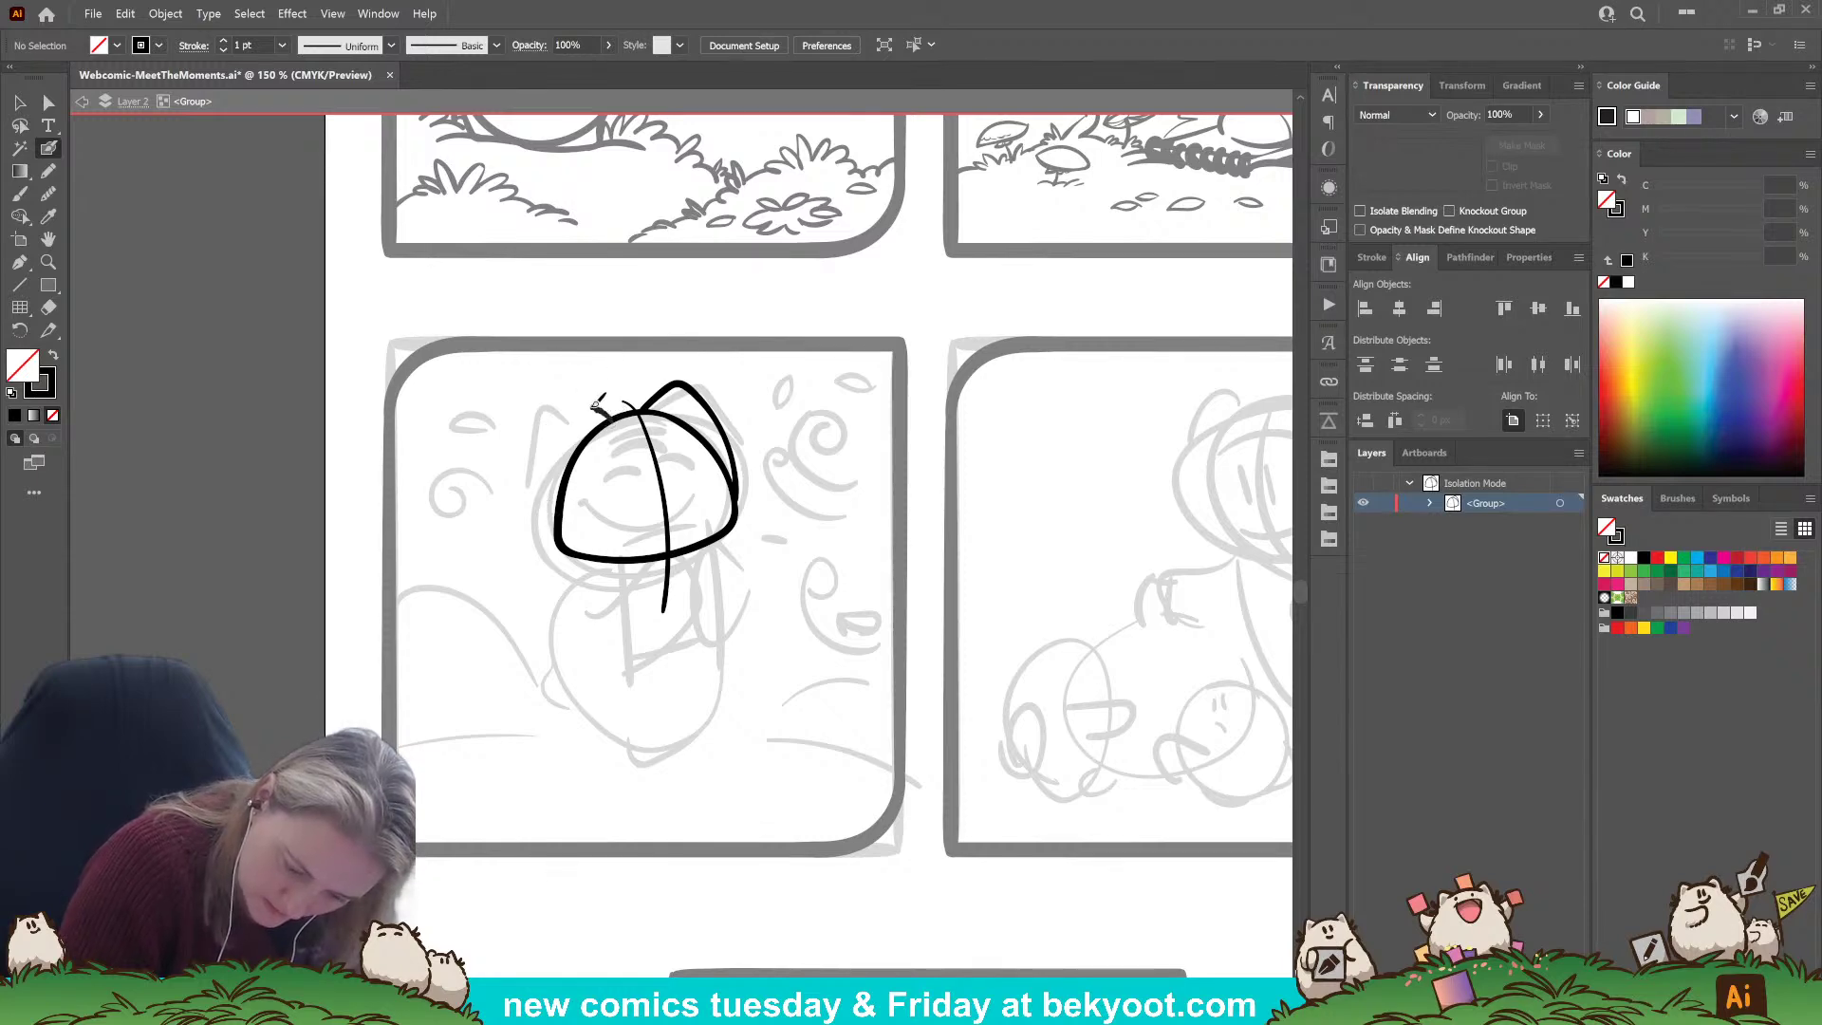
mouse_move(560, 418)
left_mouse_down()
mouse_move(547, 489)
mouse_move(565, 550)
left_mouse_up()
left_click_drag(672, 390, 682, 382)
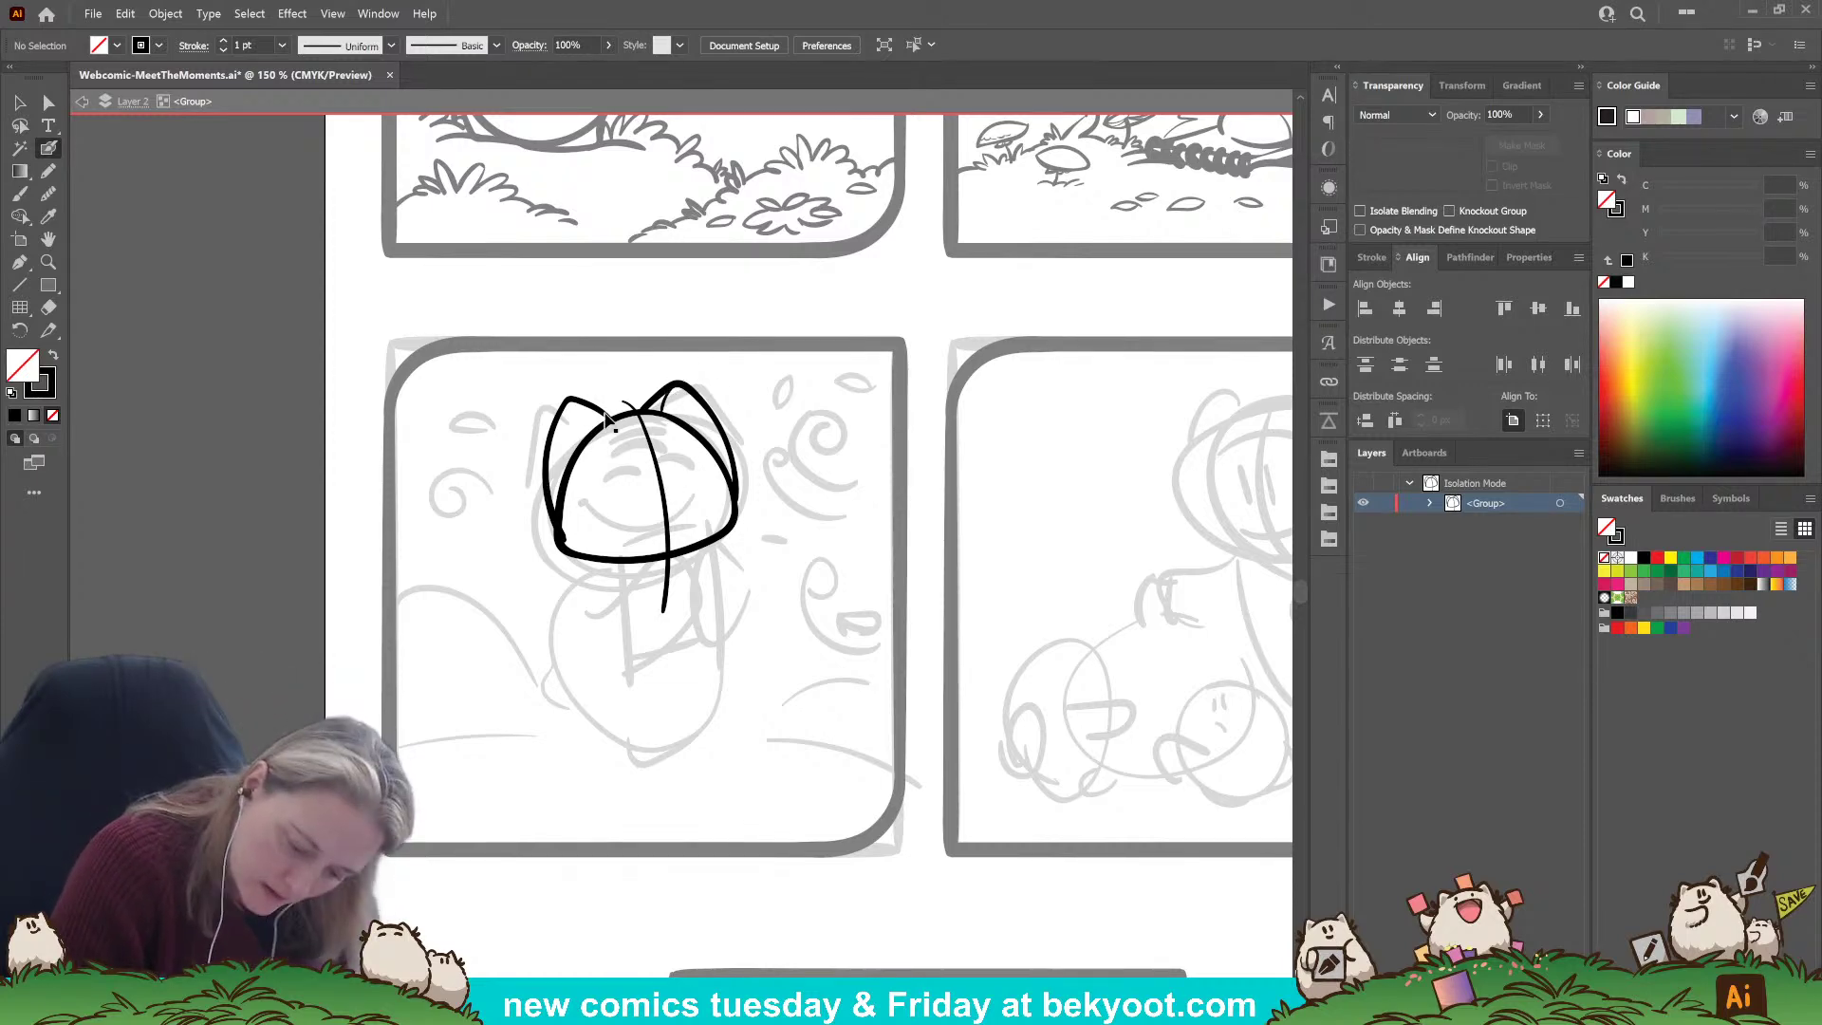
left_click_drag(607, 416, 560, 540)
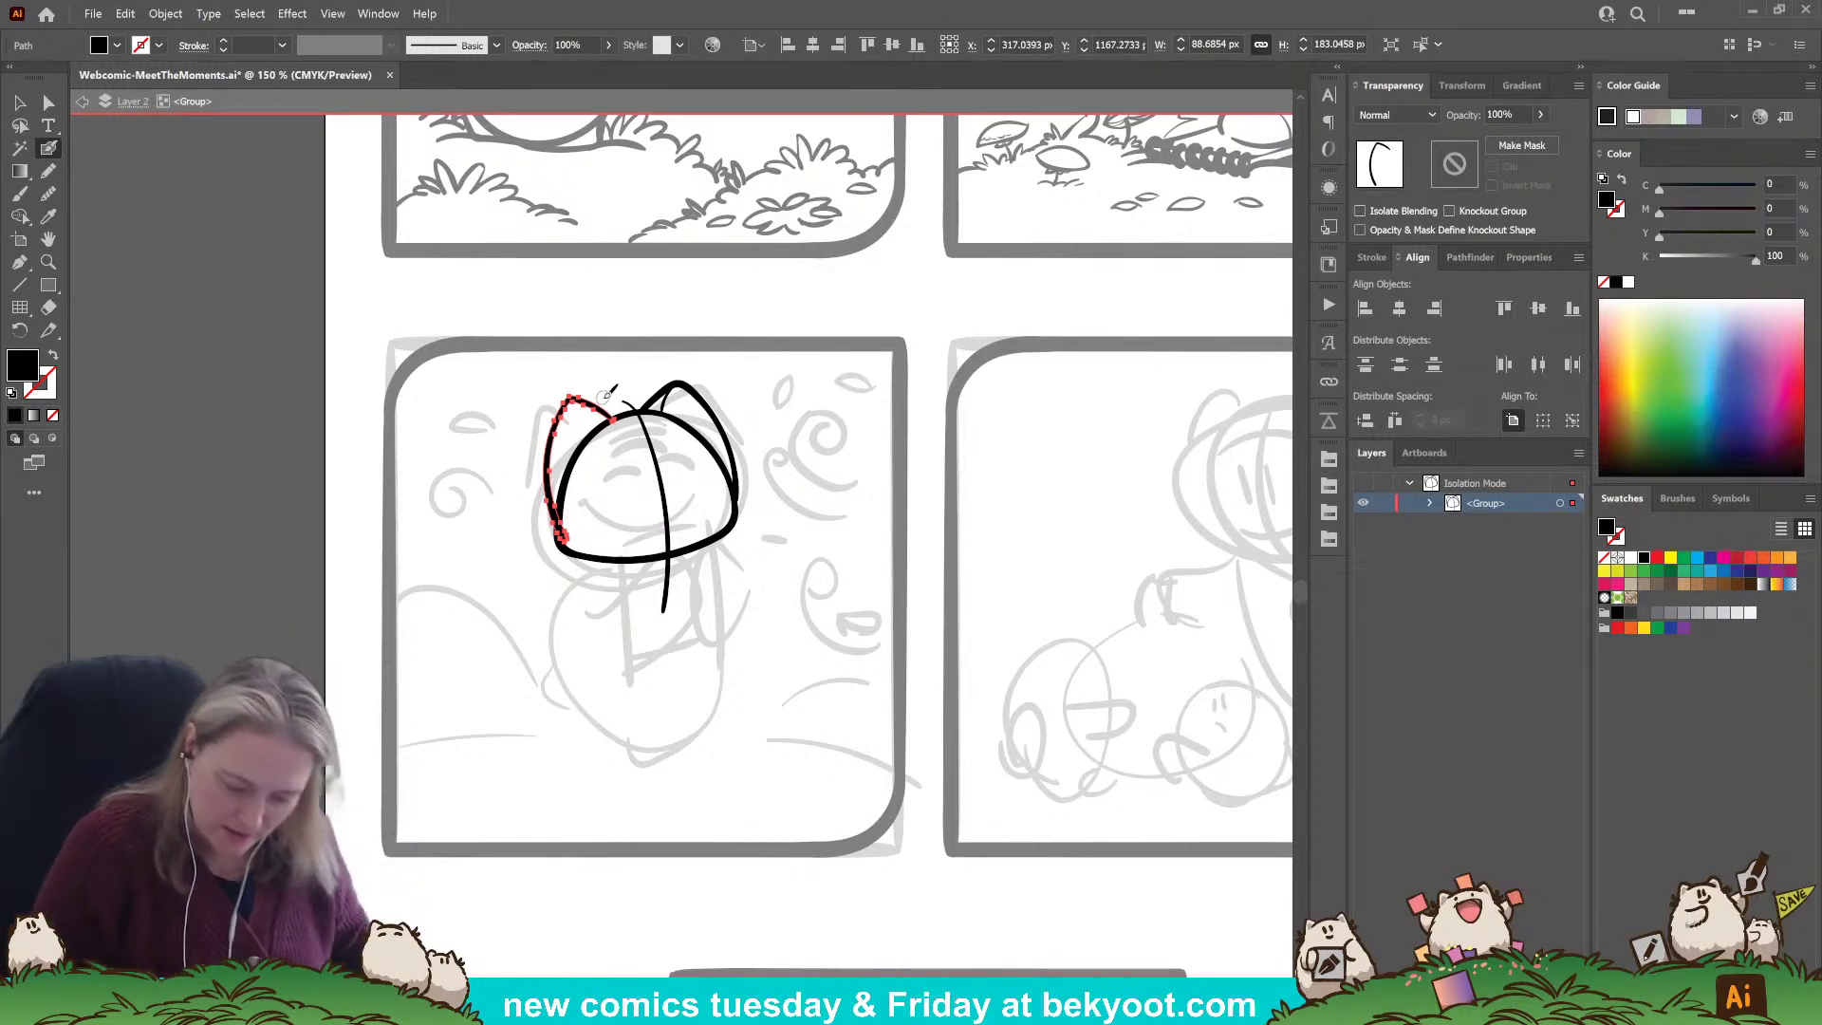
left_click(514, 529, "ctrl")
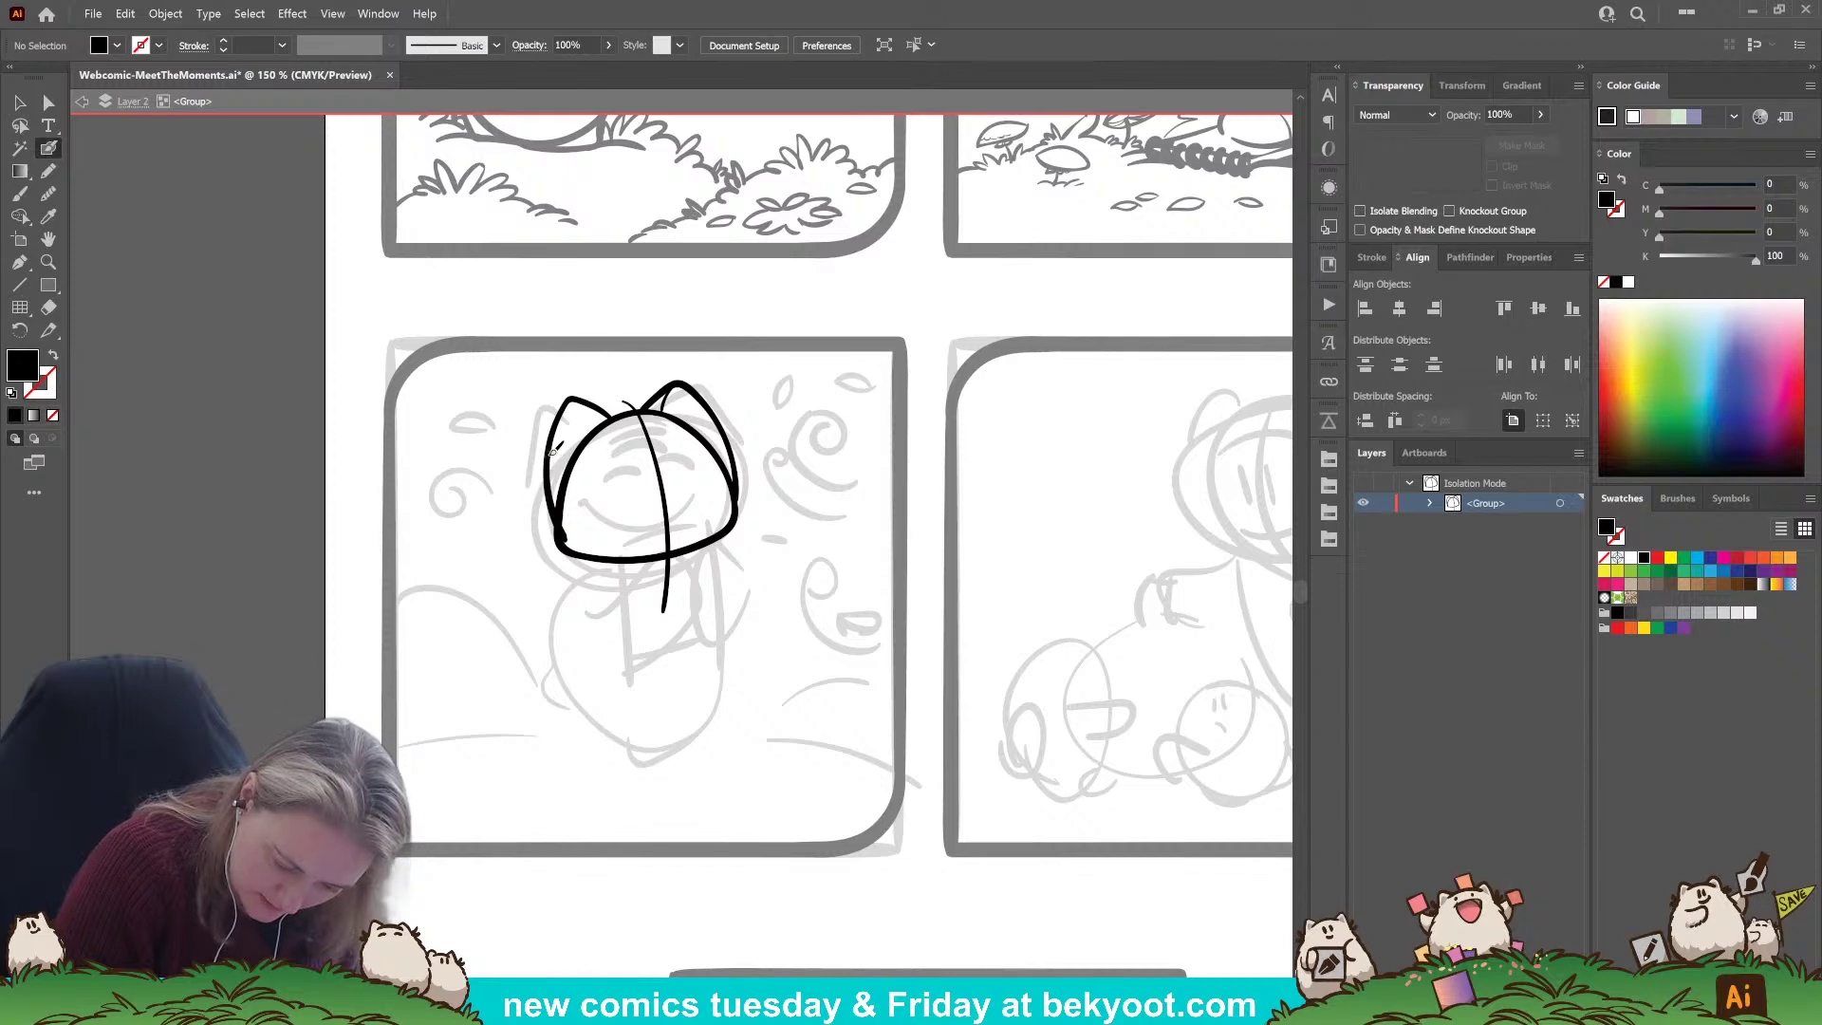
Add layered black fur tufts to both cheeks of the third panel's cat, where the ears meet the head.
key("shift+x")
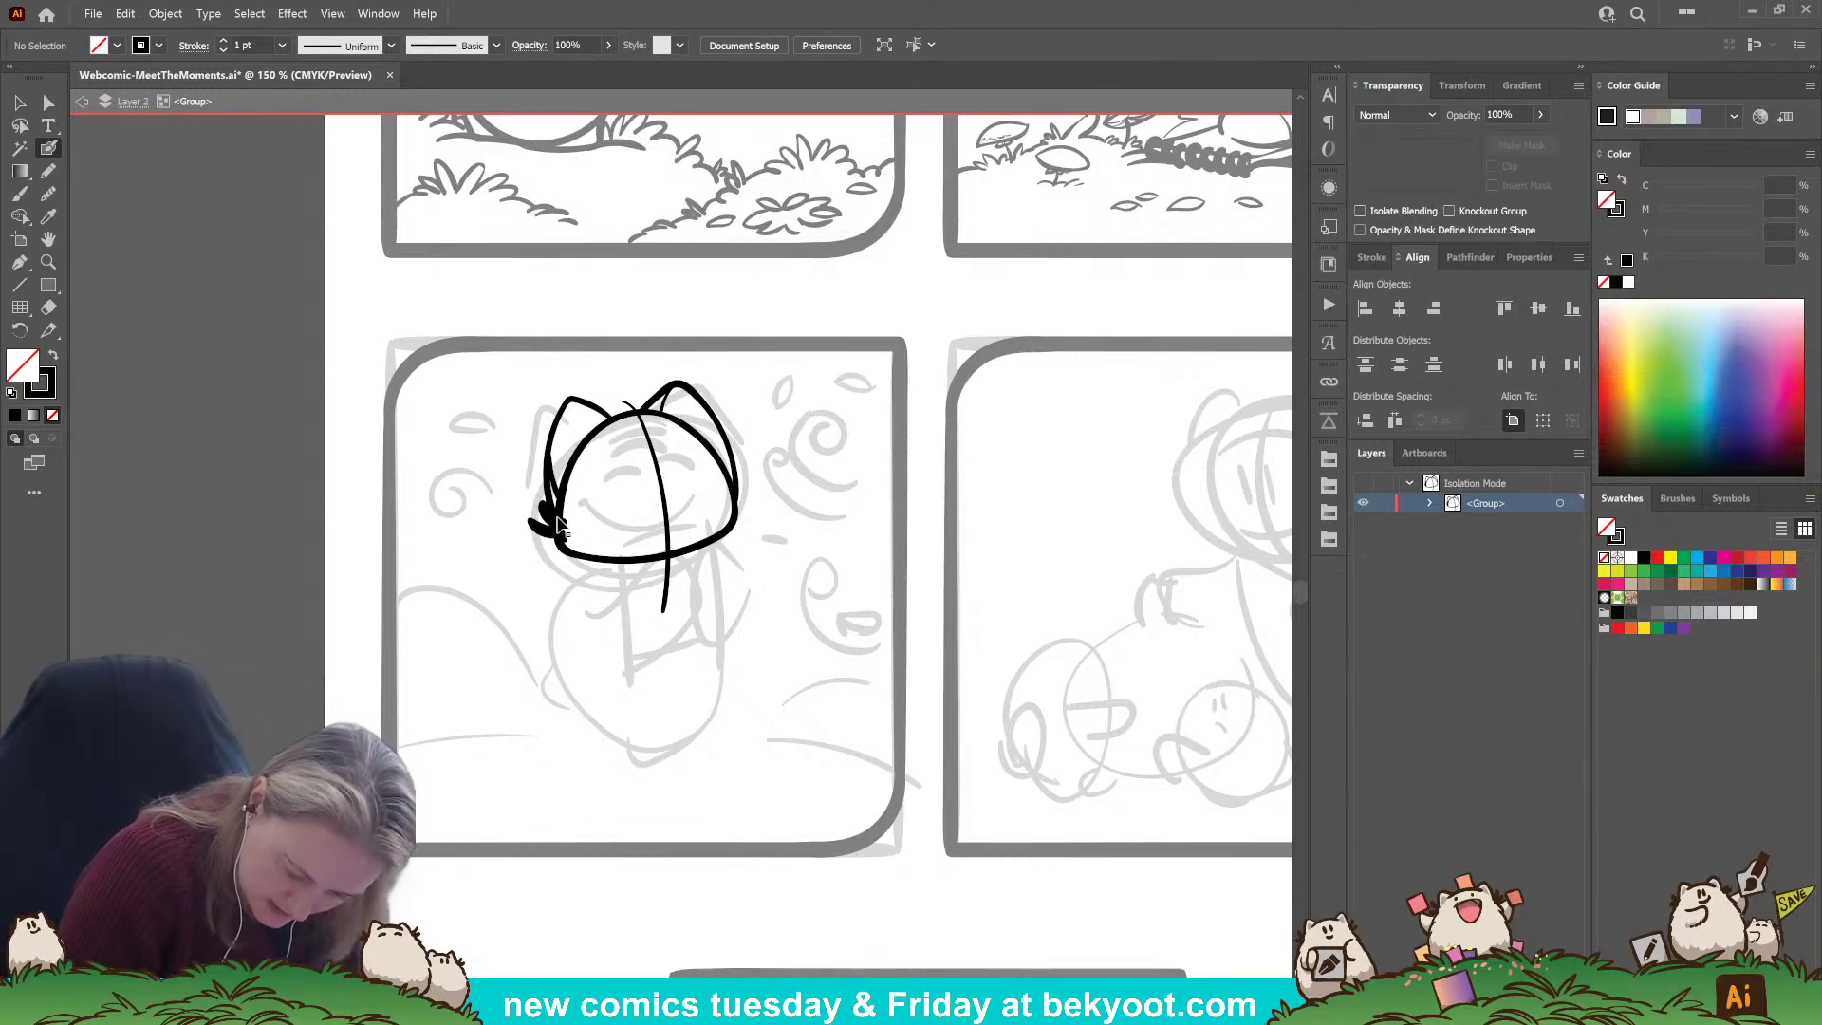
left_click_drag(568, 514, 547, 477)
mouse_move(561, 522)
left_mouse_down()
mouse_move(541, 501)
mouse_move(543, 543)
left_mouse_up()
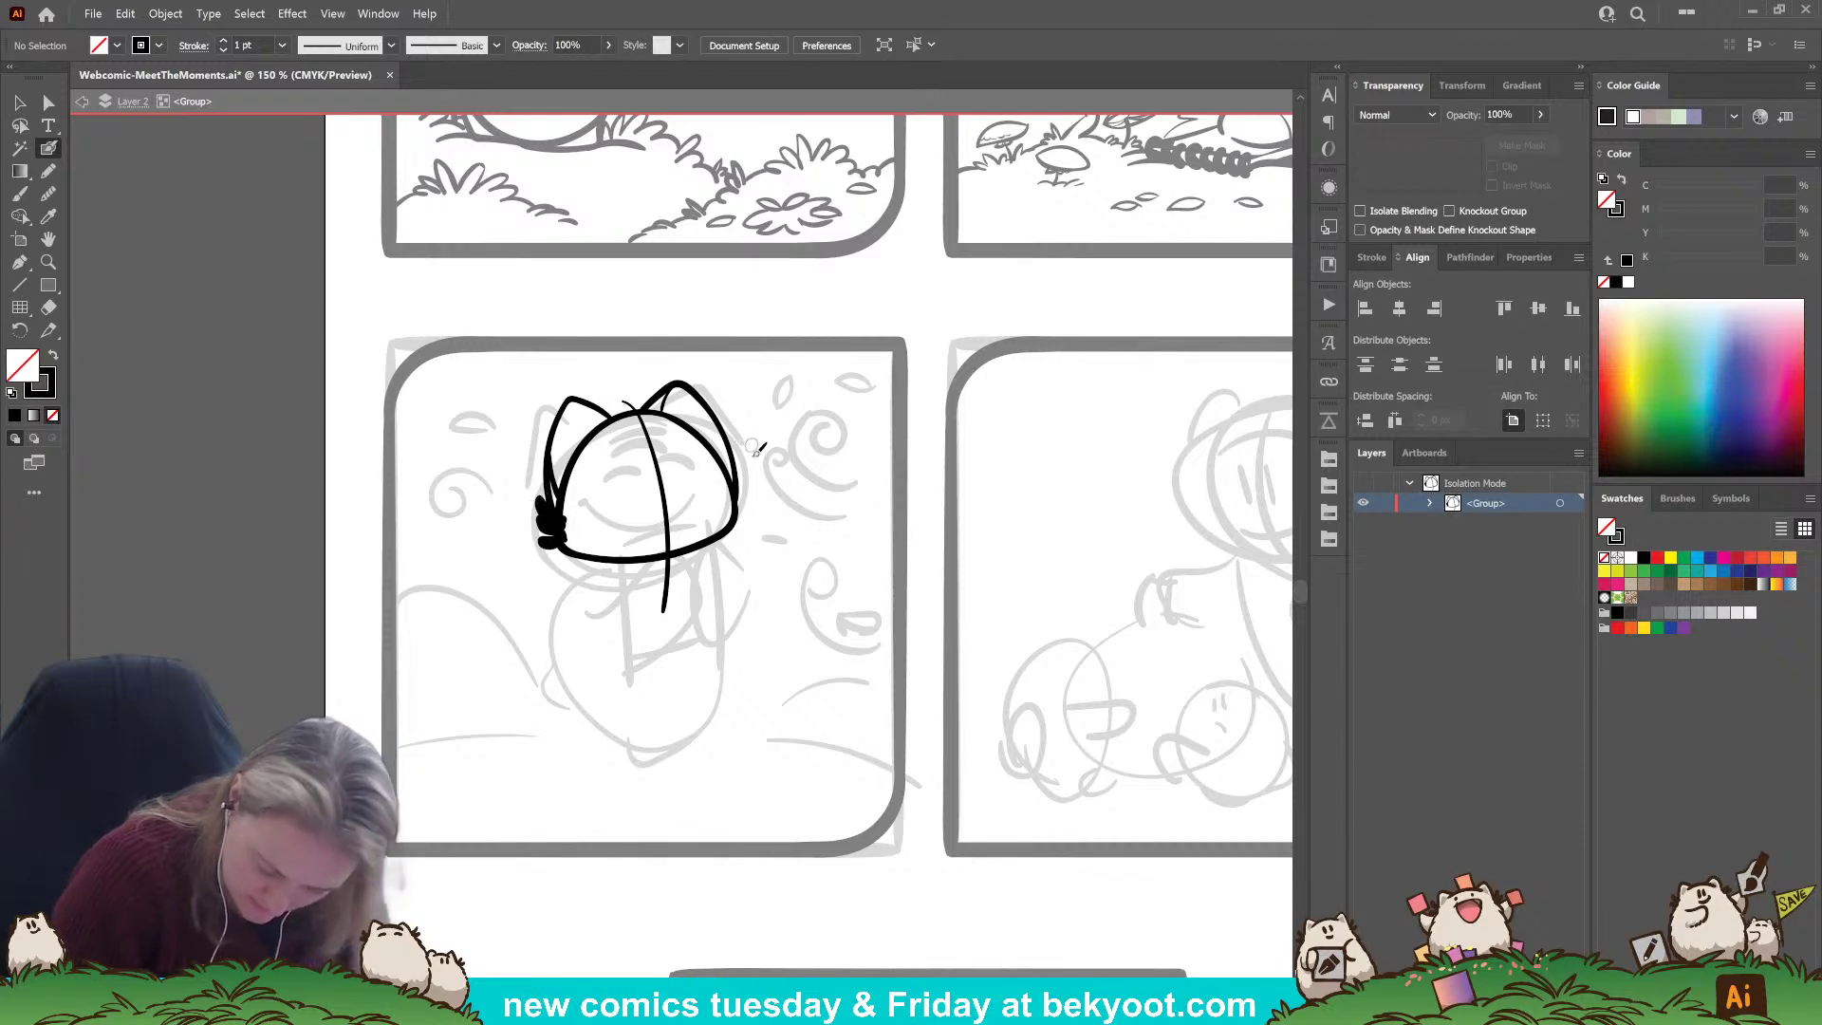
mouse_move(732, 501)
left_mouse_down()
mouse_move(755, 455)
mouse_move(757, 486)
left_mouse_up()
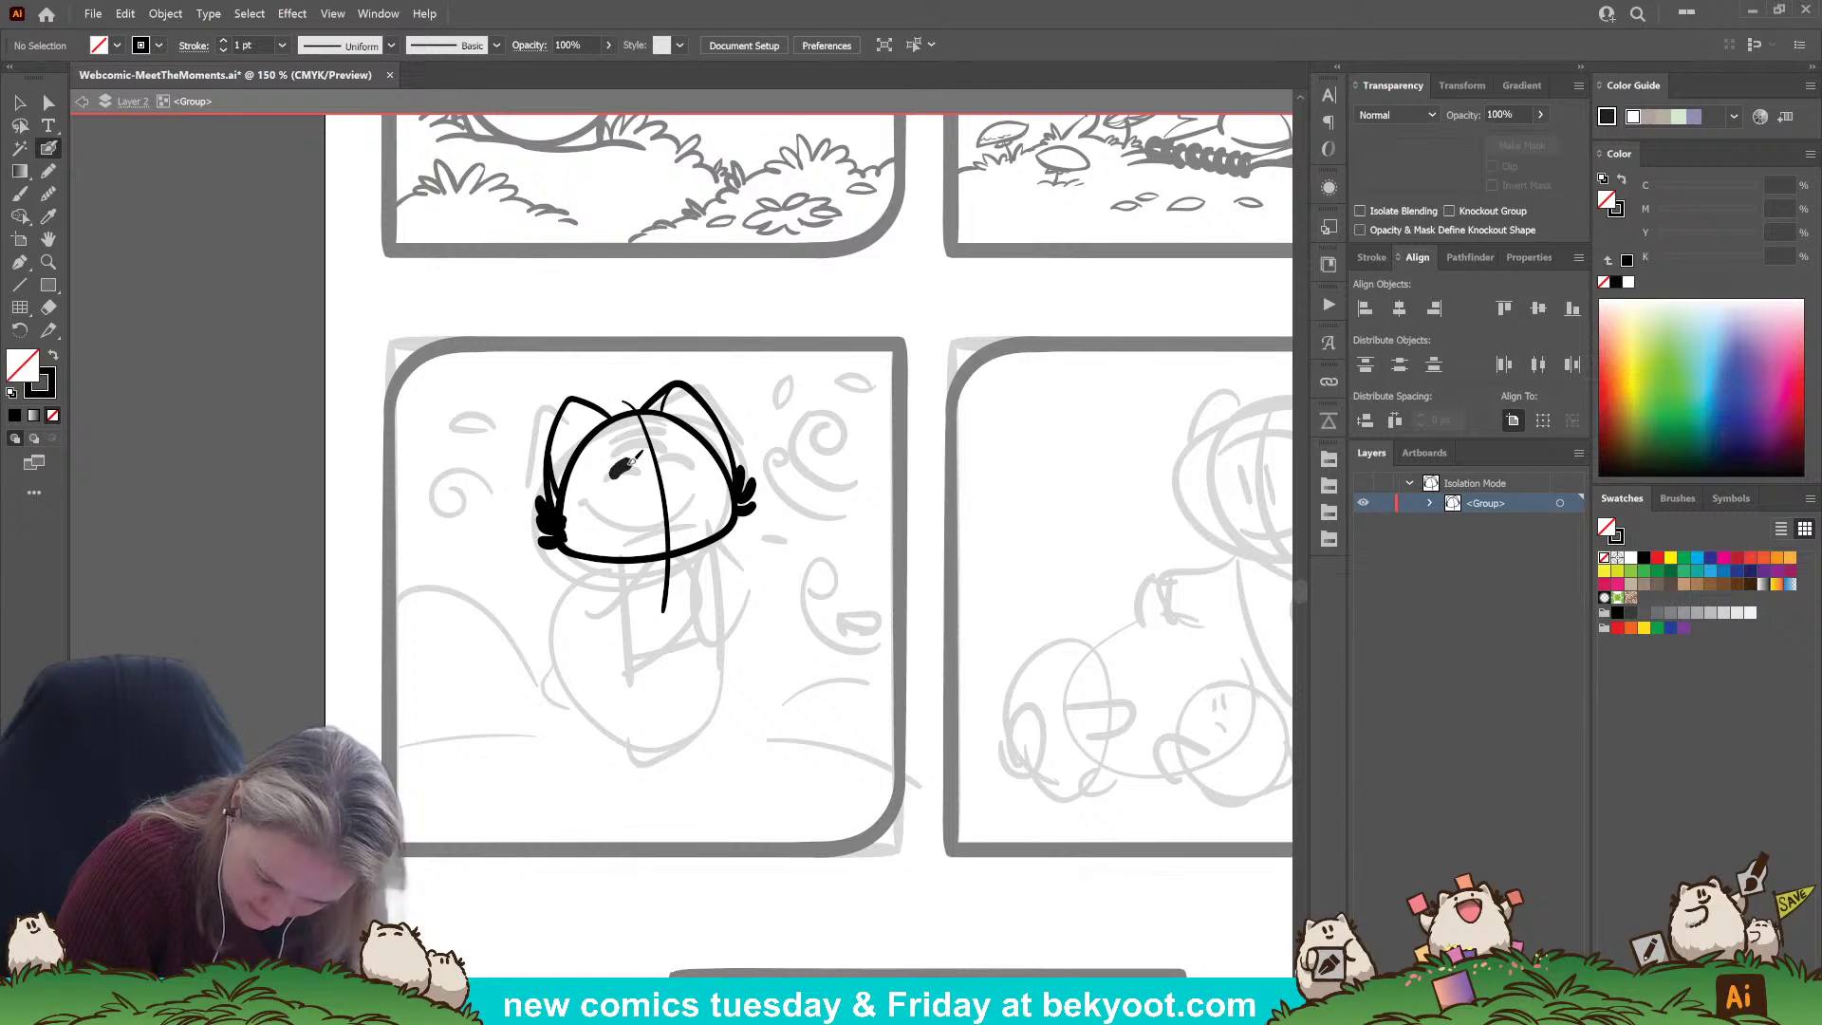
Ink the cat's face with two closed arched eyes, two thick forehead stripes and a curved smile left of the centre guideline.
mouse_move(631, 464)
left_mouse_down()
mouse_move(697, 459)
mouse_move(642, 427)
mouse_move(674, 432)
mouse_move(662, 420)
mouse_move(612, 427)
left_mouse_up()
key("ctrl+z")
key("ctrl+z")
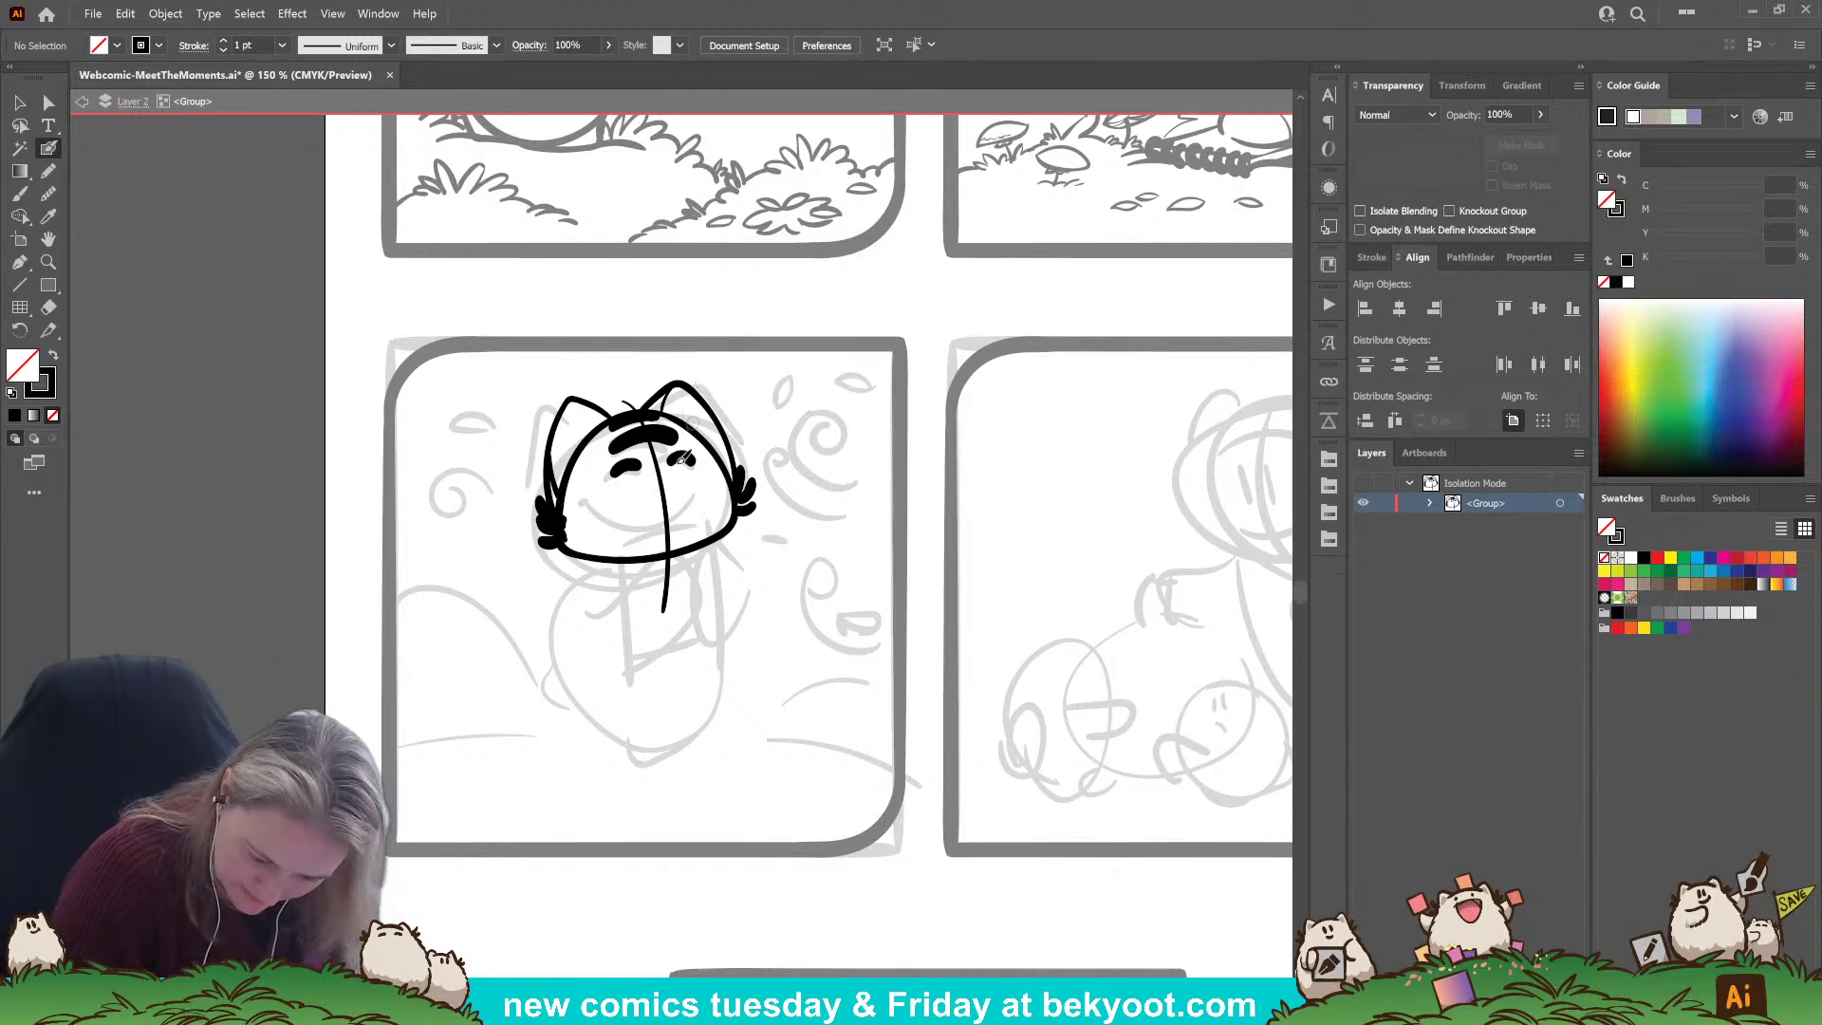
mouse_move(673, 464)
left_mouse_down()
mouse_move(593, 486)
mouse_move(636, 515)
left_mouse_up()
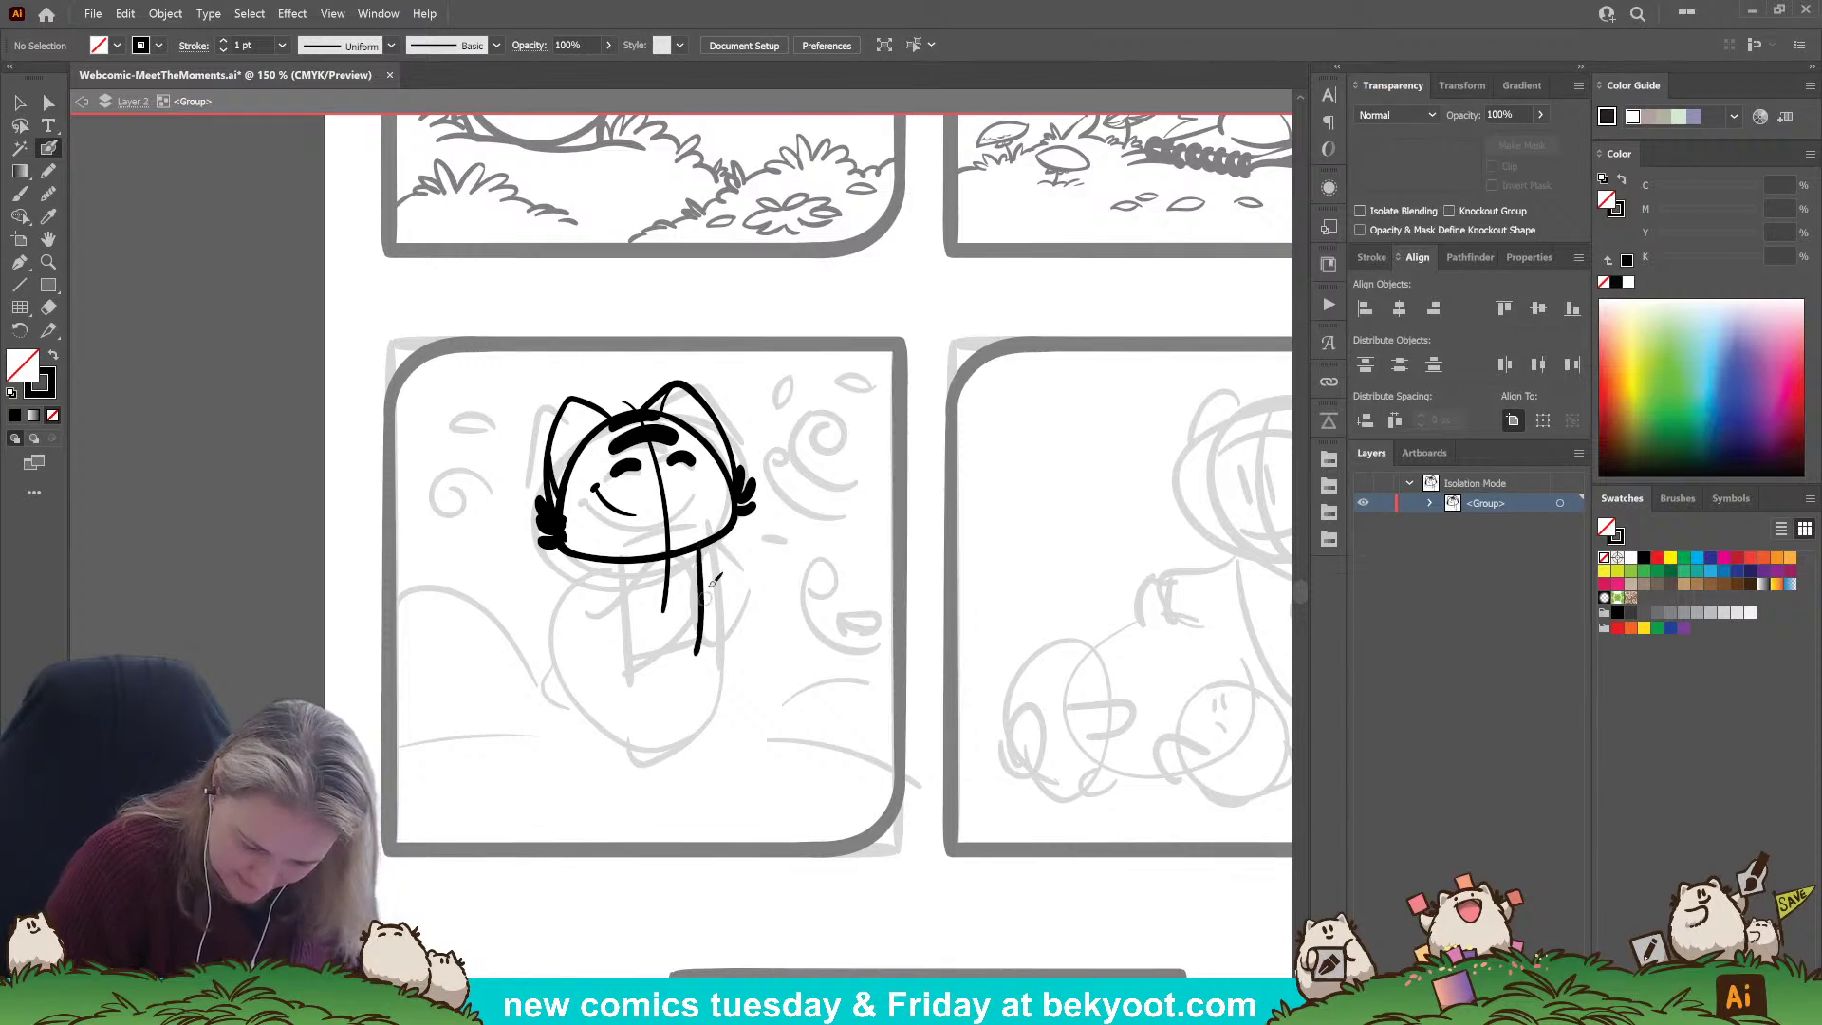
Draw the cat's body as a large rounded outline hanging below the head, with its belly bulging to the left.
mouse_move(713, 539)
left_mouse_down()
mouse_move(692, 683)
mouse_move(645, 710)
left_mouse_up()
key("ctrl+z")
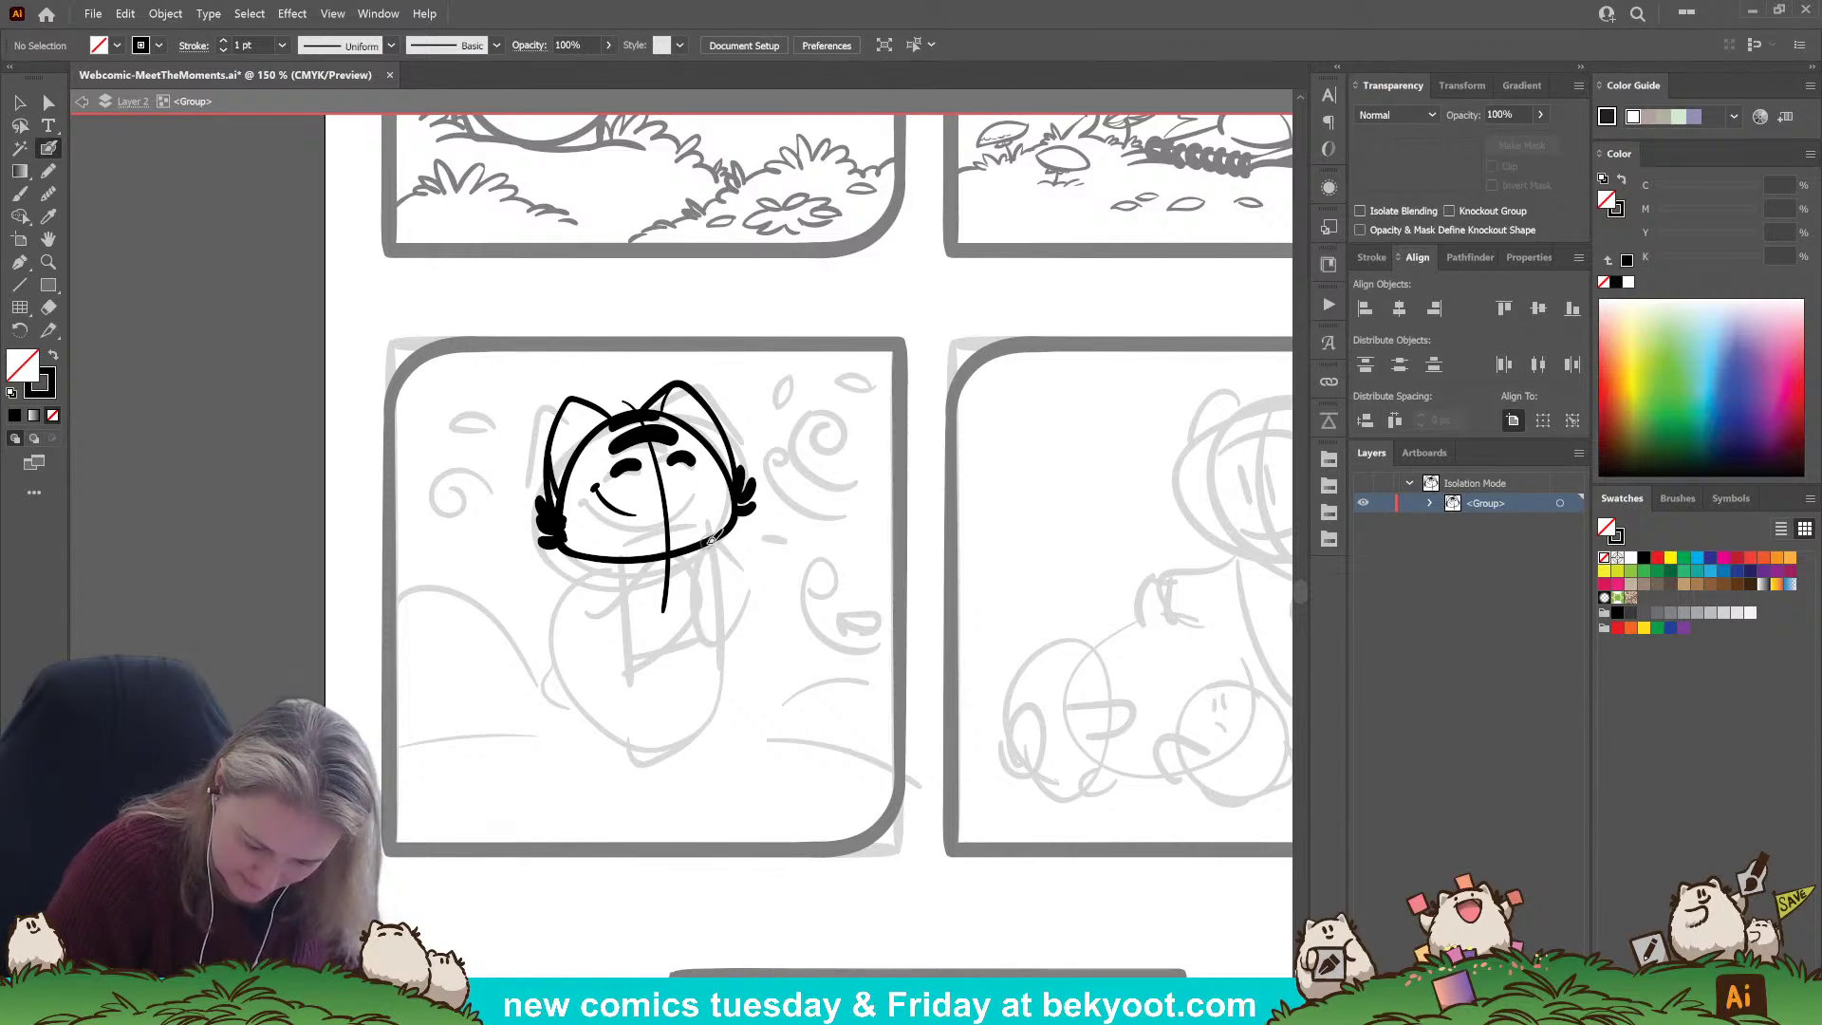
mouse_move(710, 546)
left_mouse_down()
mouse_move(695, 665)
mouse_move(625, 700)
mouse_move(538, 637)
mouse_move(595, 557)
mouse_move(625, 600)
left_mouse_up()
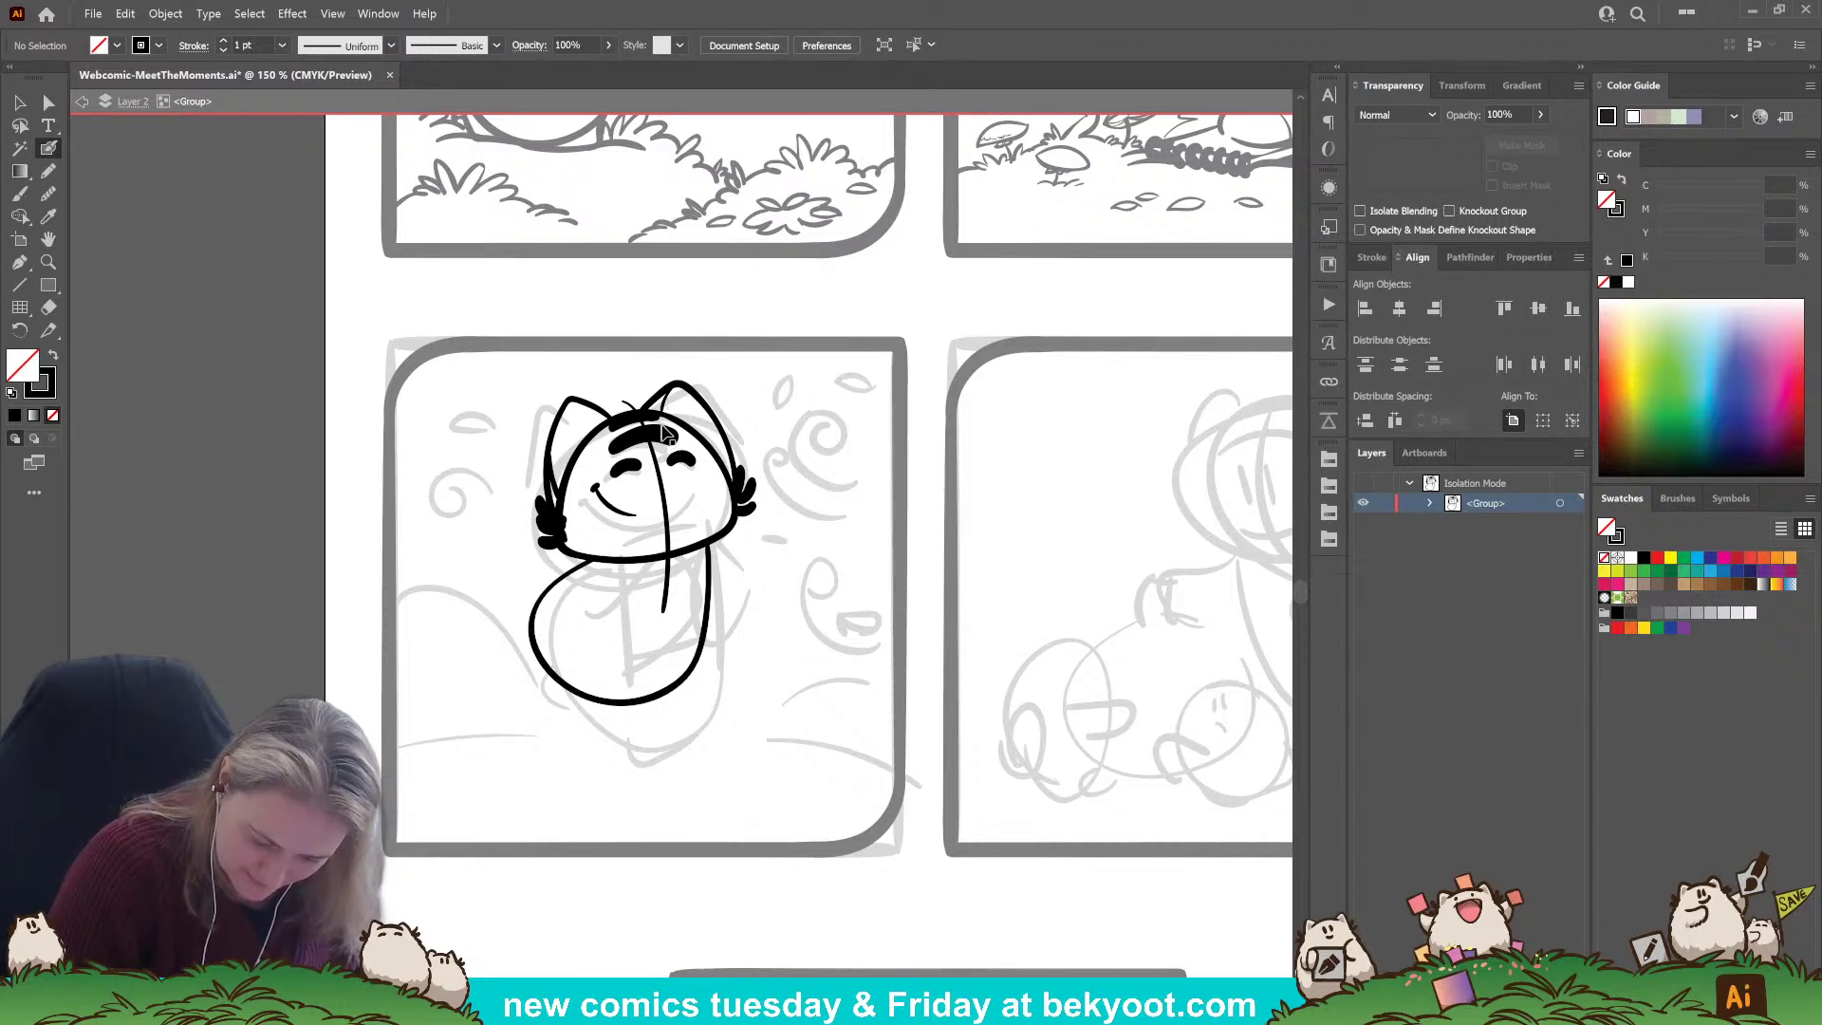
Raise the head outline's lower edge slightly, and shrink the body outline to about 214 px wide and 193 px high.
left_click(648, 557, "ctrl")
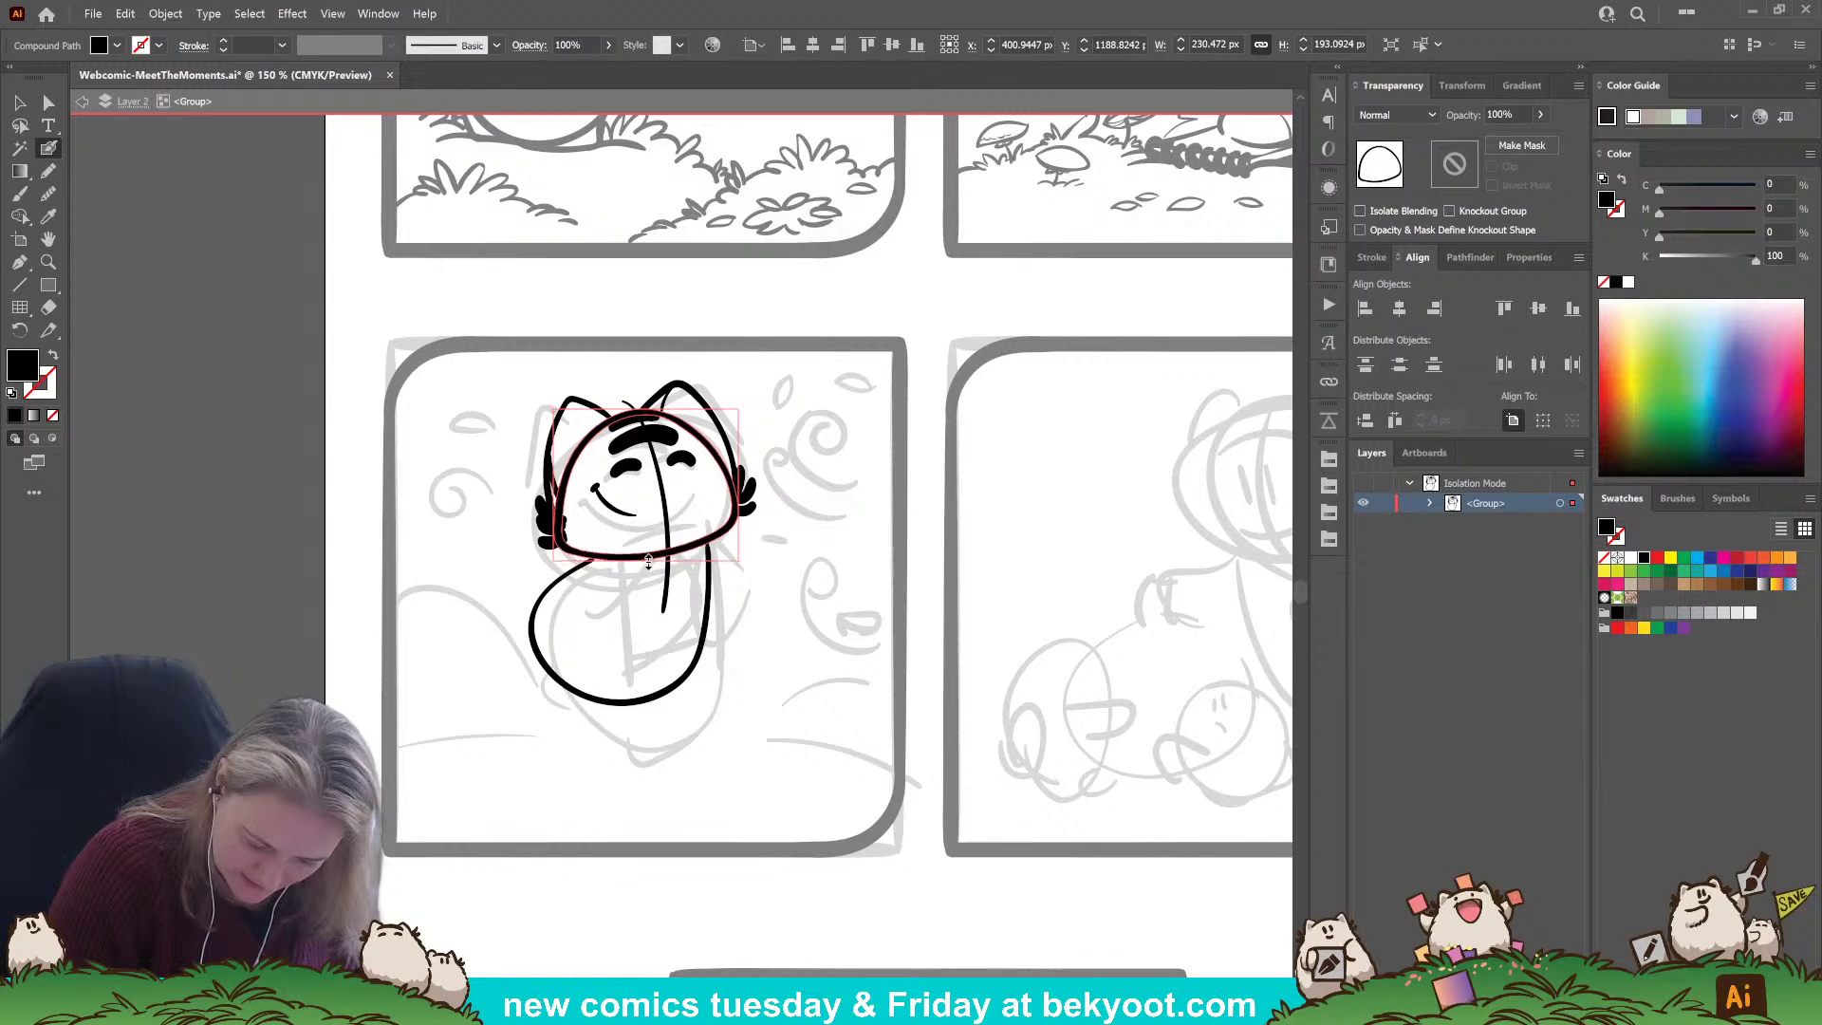
left_click(790, 498, "ctrl")
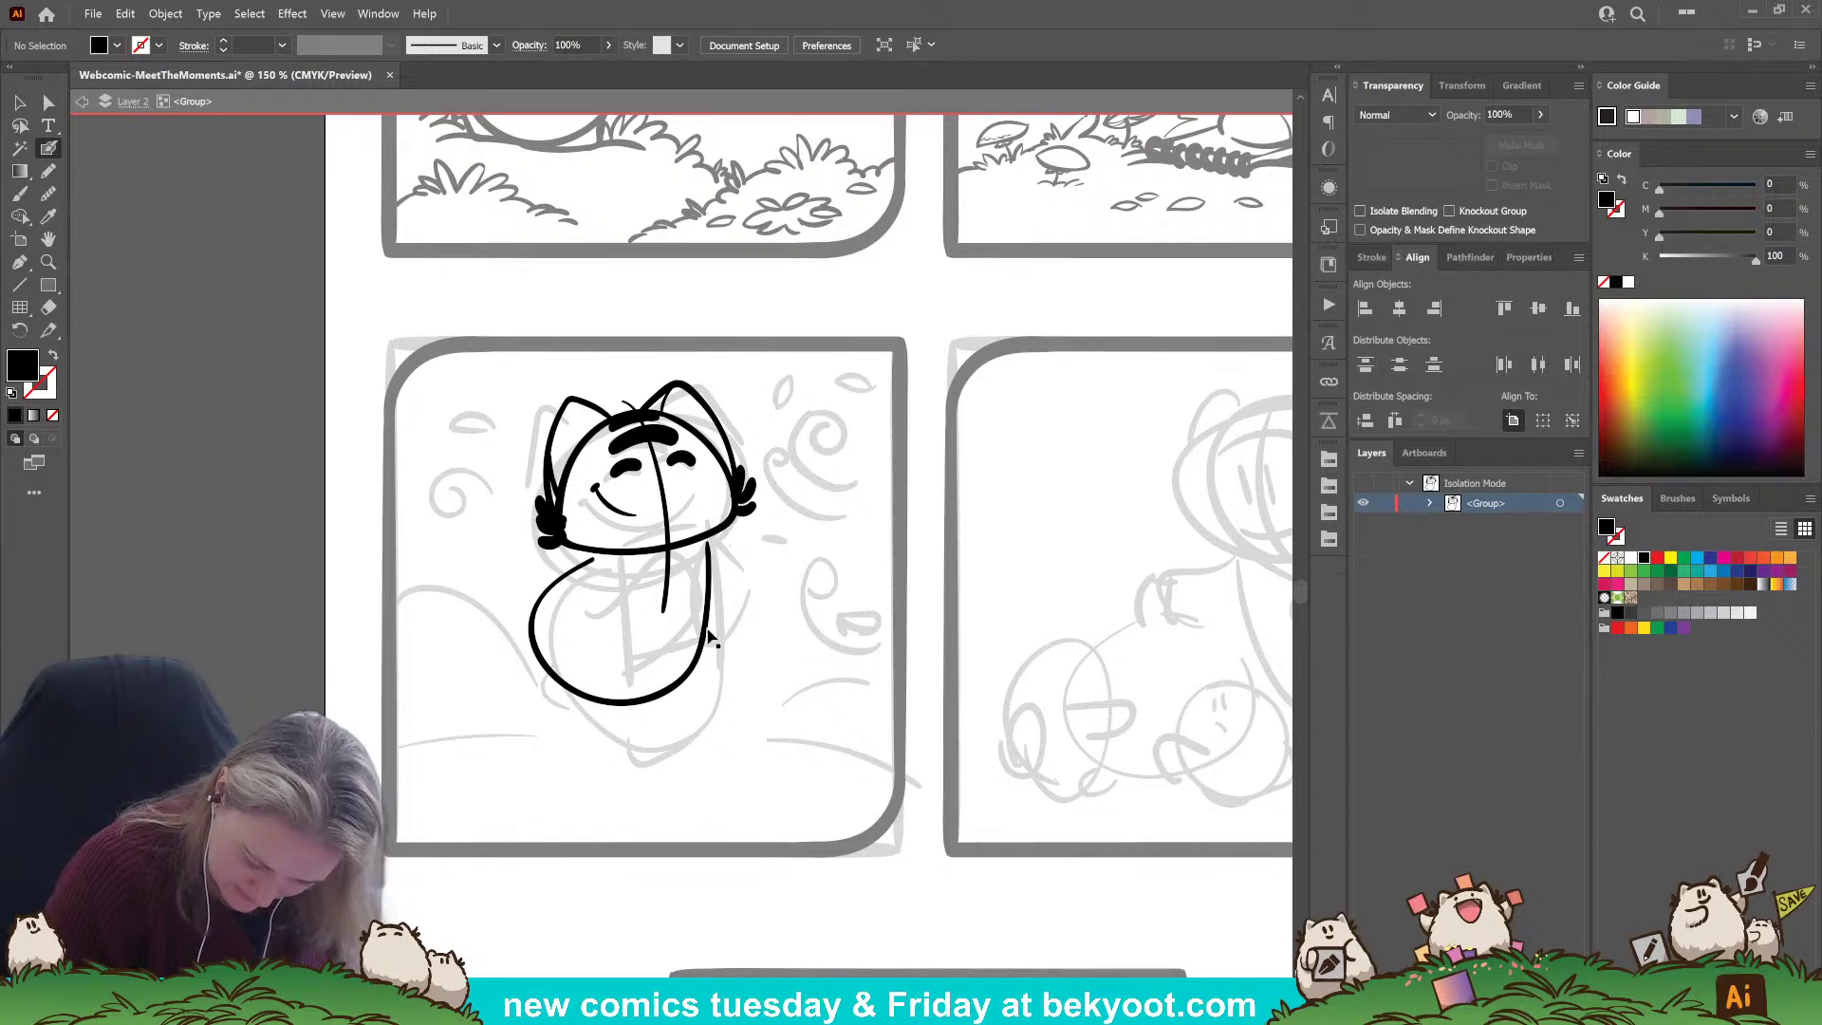
left_click(547, 707, "ctrl")
left_click_drag(529, 706, 541, 695)
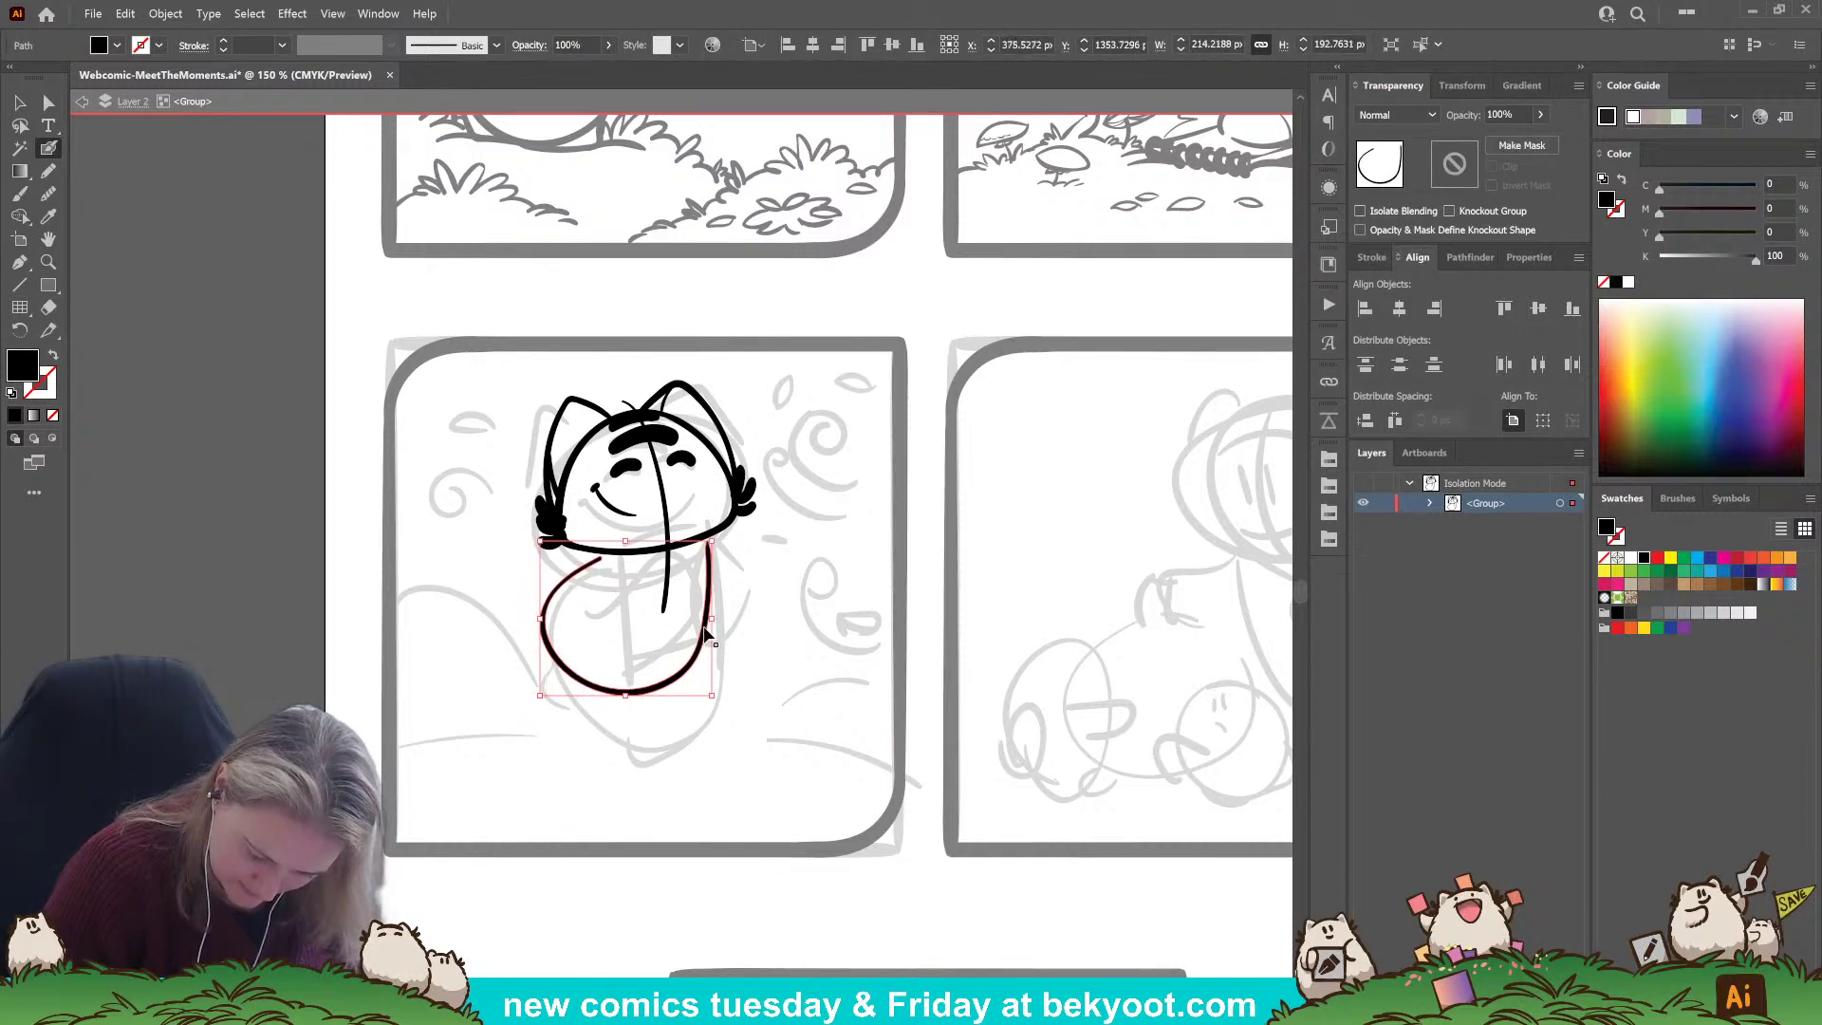
left_click_drag(702, 630, 701, 624)
left_click(524, 749, "ctrl")
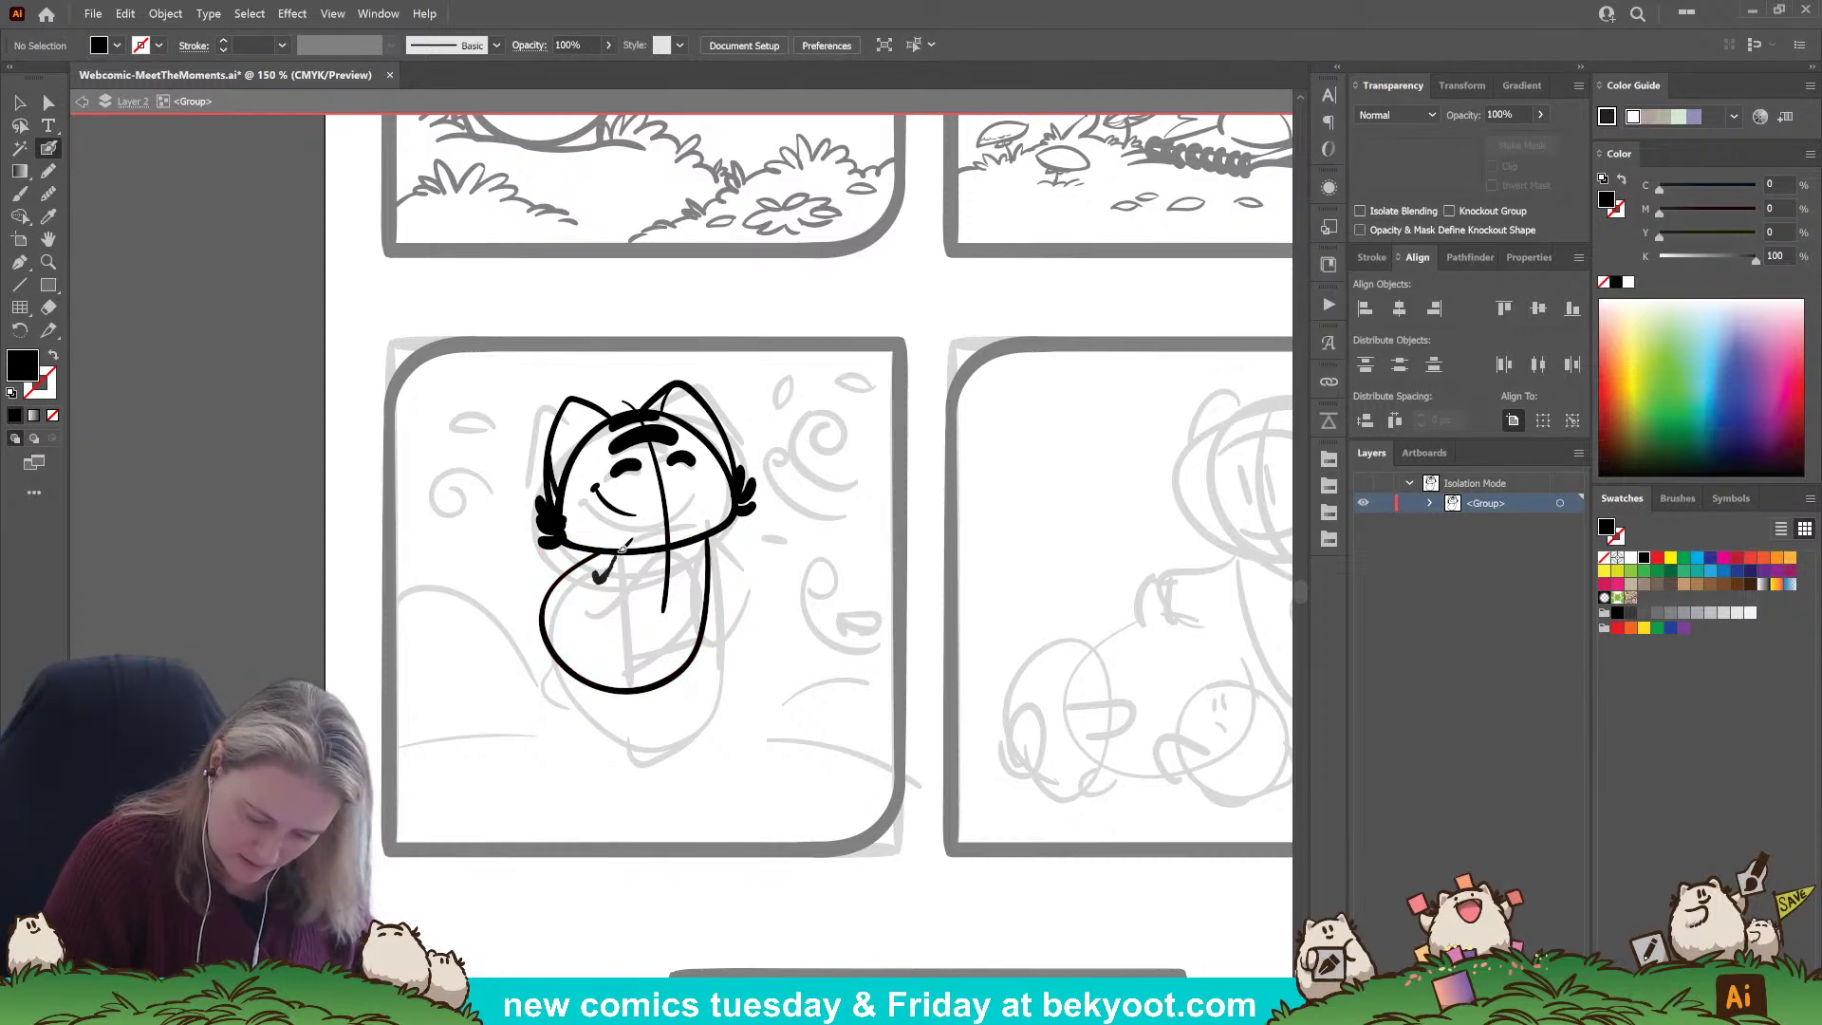
Ink the cat's arms across the chest, with a short shoulder curve, a long forearm and two rounded paws raised under the chin.
mouse_move(661, 532)
left_mouse_down()
mouse_move(618, 560)
mouse_move(645, 526)
mouse_move(659, 521)
mouse_move(629, 555)
mouse_move(660, 523)
mouse_move(684, 572)
mouse_move(657, 622)
mouse_move(586, 637)
left_mouse_up()
key("ctrl+z")
key("ctrl+z")
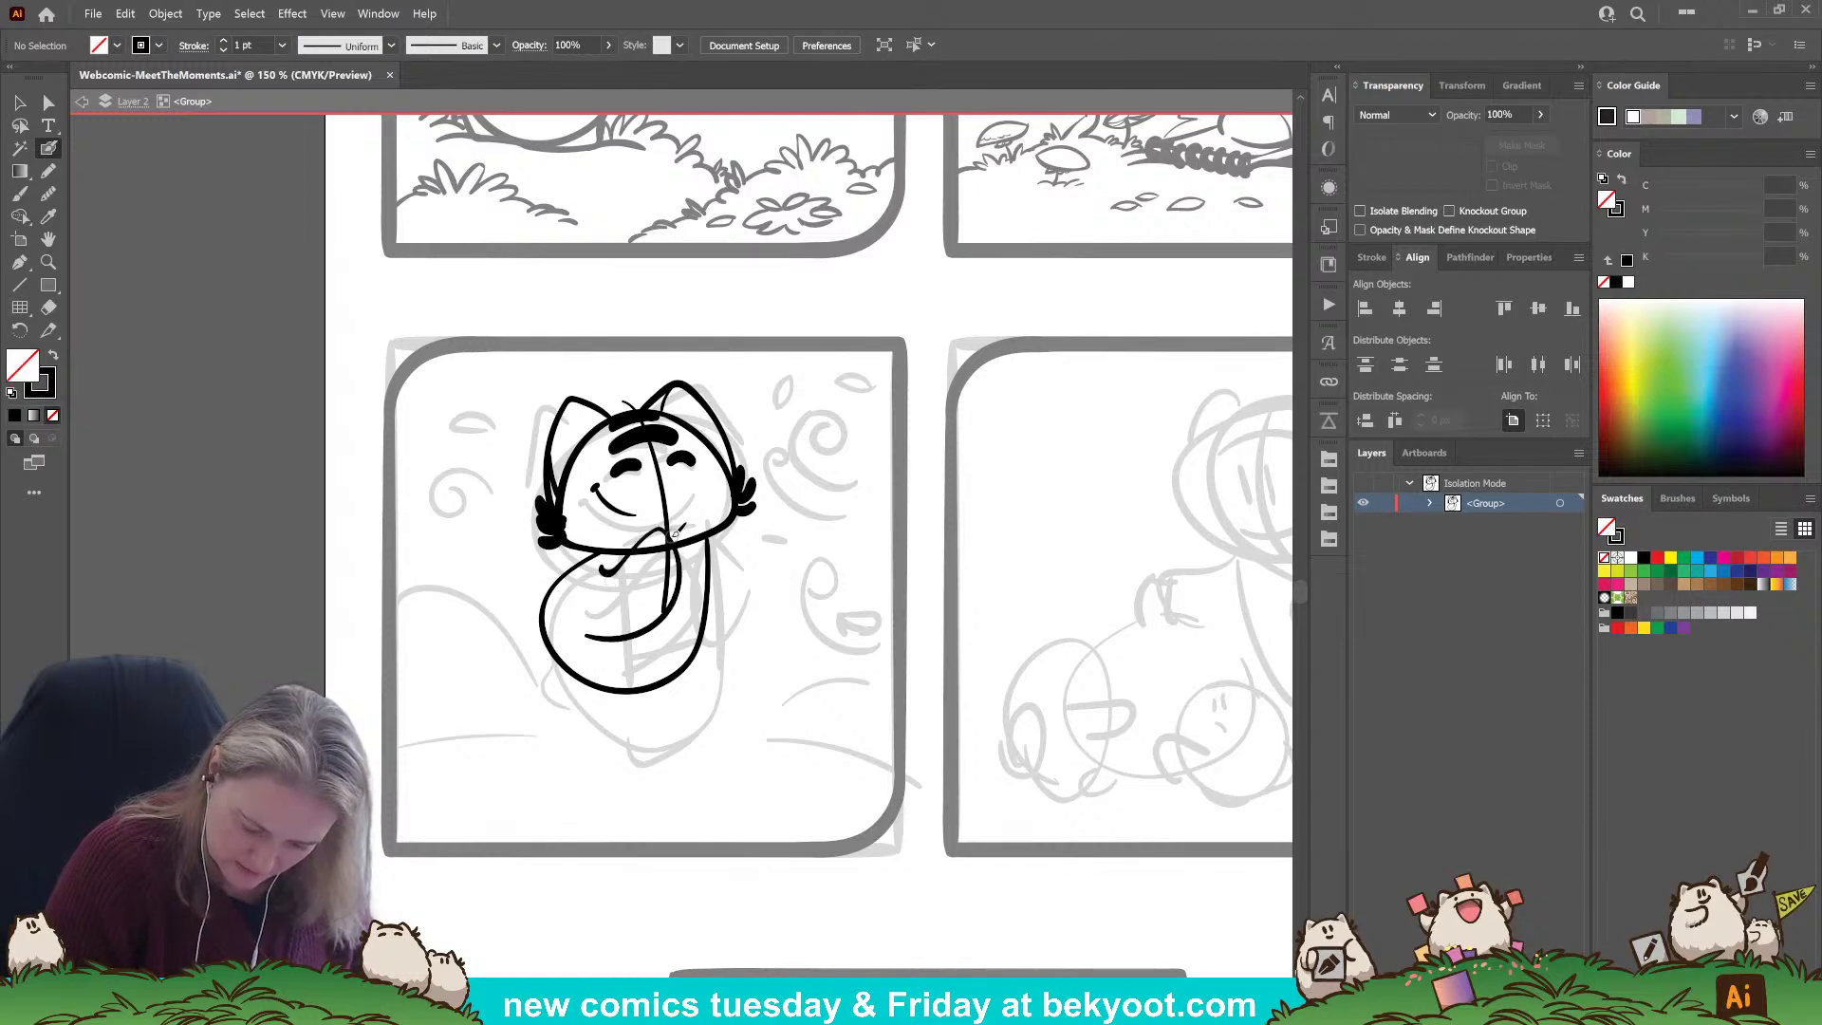
mouse_move(707, 527)
left_mouse_down()
mouse_move(718, 574)
mouse_move(685, 596)
left_mouse_up()
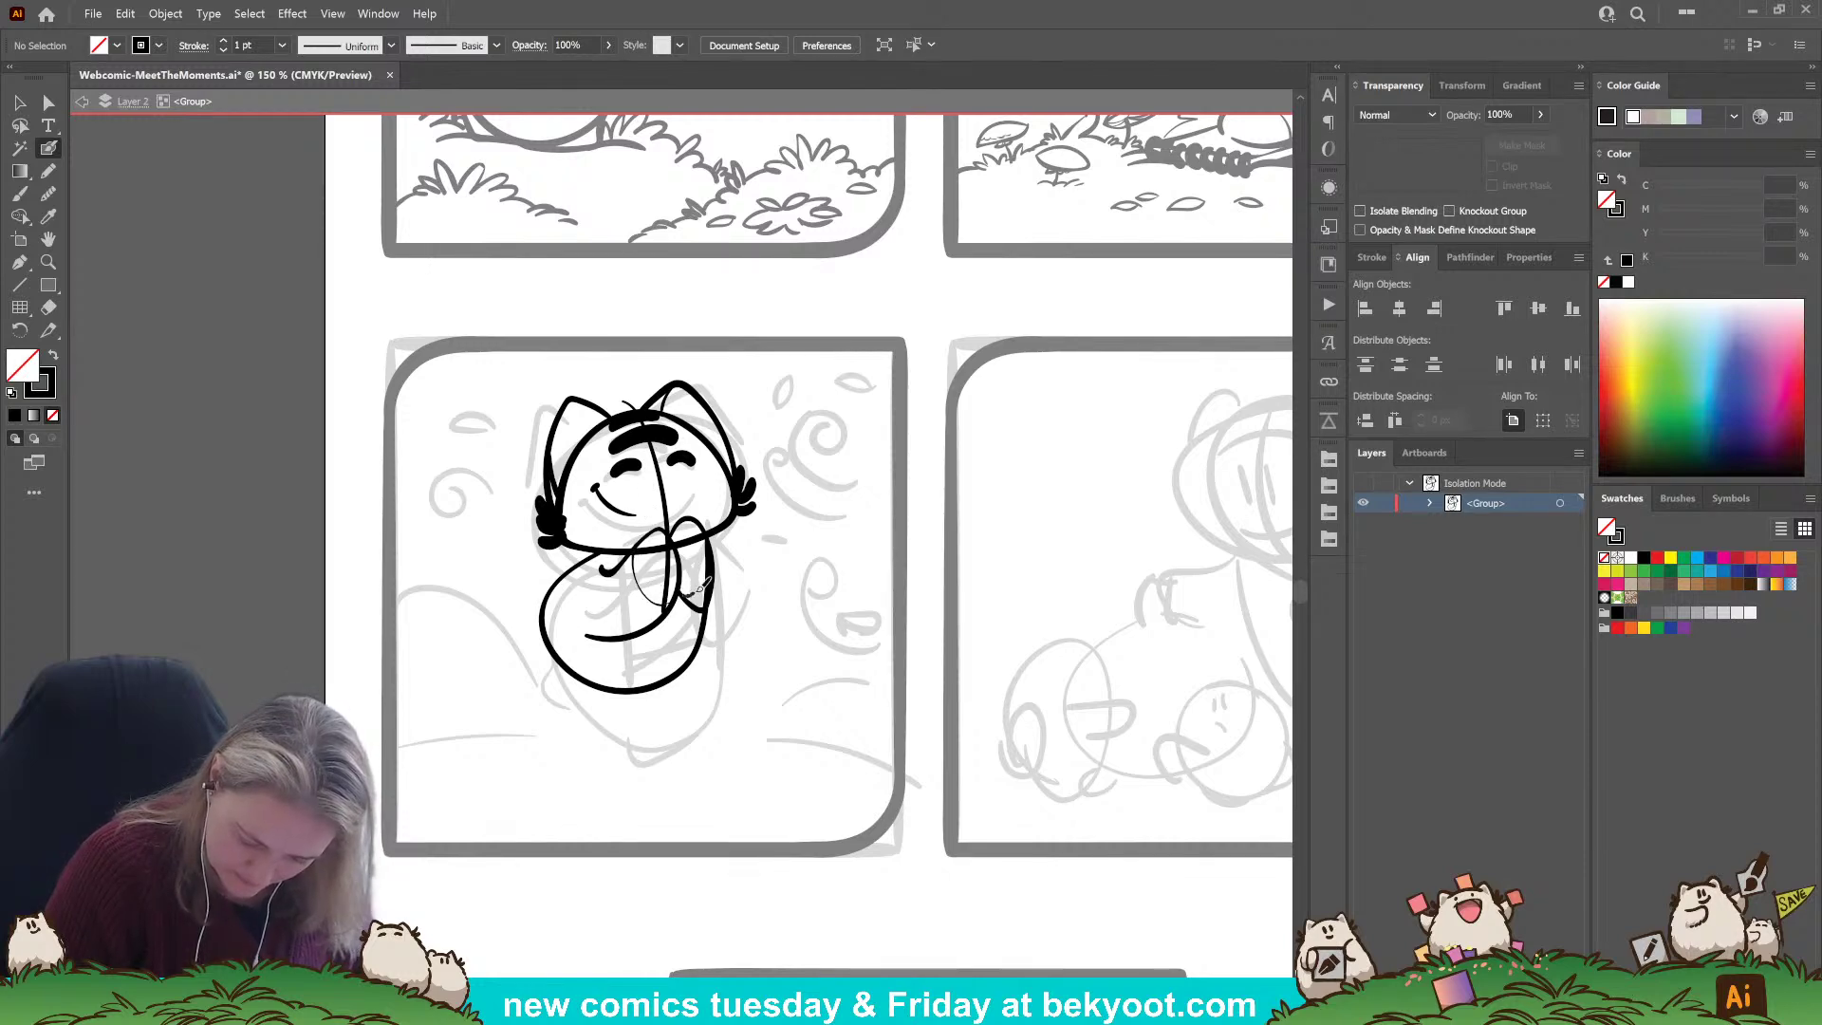
left_click_drag(703, 589, 714, 549)
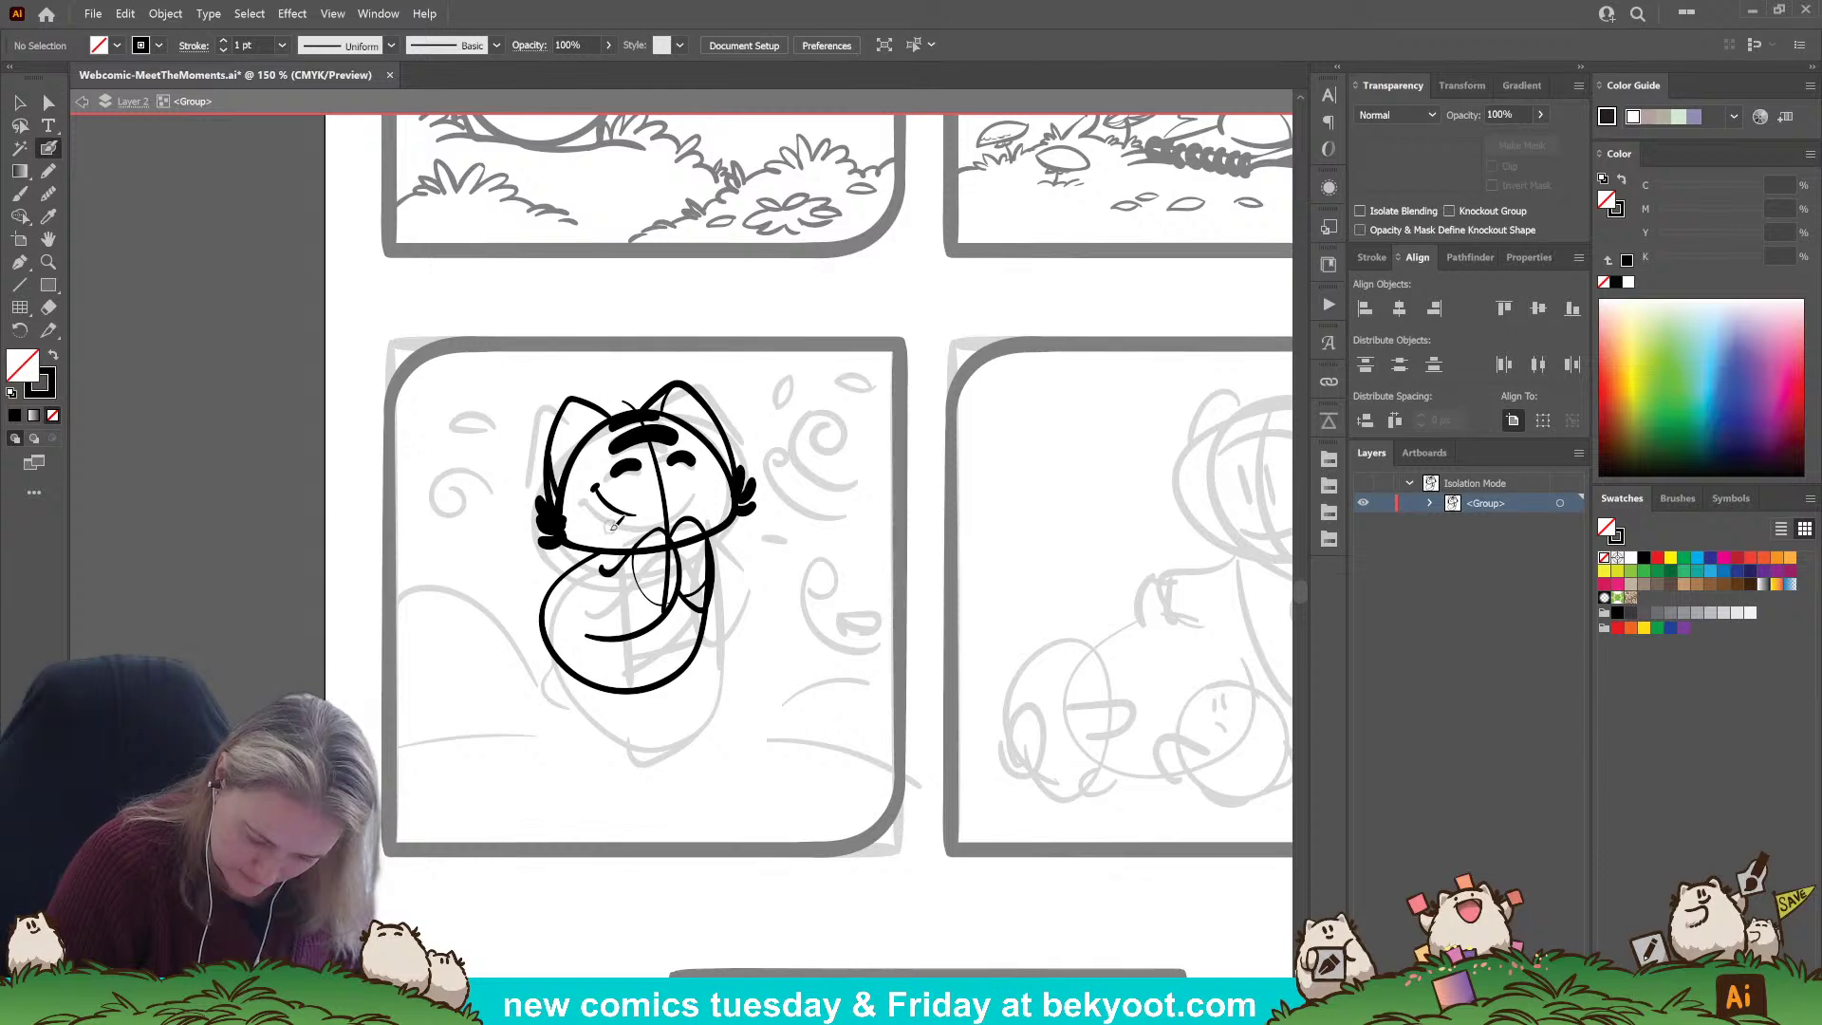
Draw the notebook hugged against the cat's chest, with straight cover edges and small spiral-binding loops along its upper edge.
left_click_drag(612, 522, 609, 567)
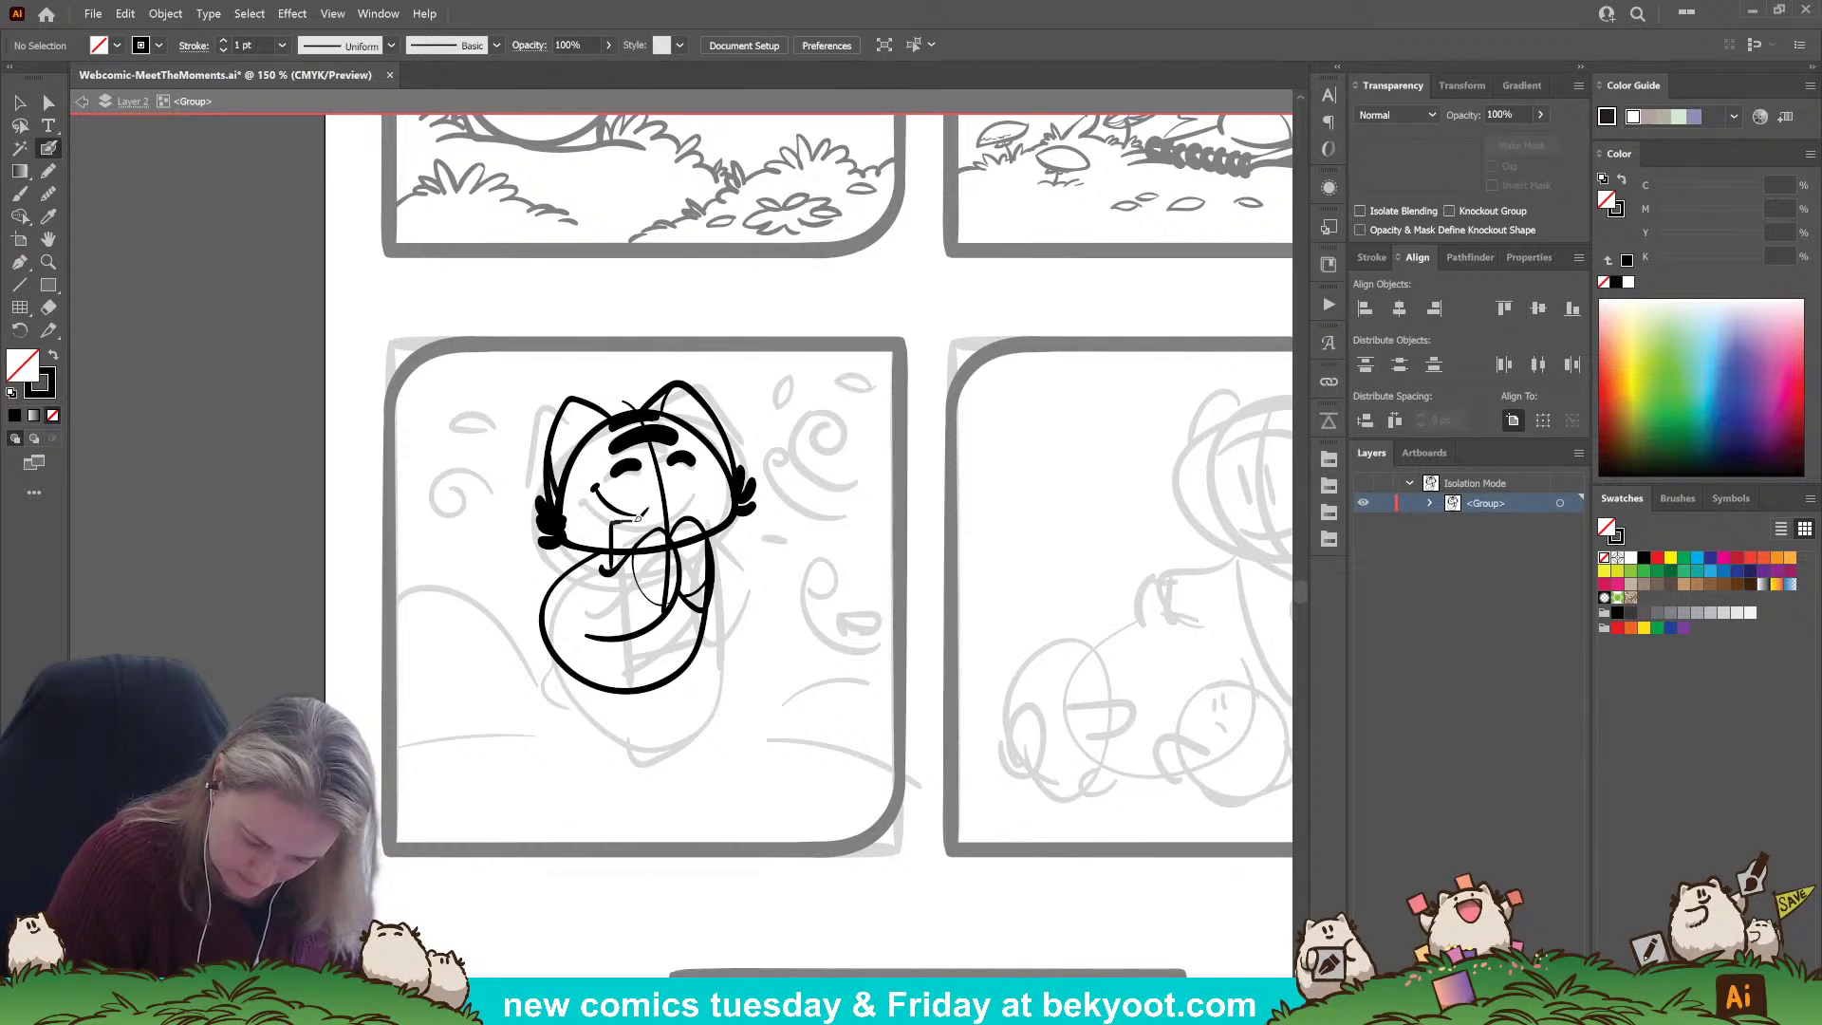
mouse_move(708, 510)
left_mouse_down()
mouse_move(634, 522)
mouse_move(607, 577)
left_mouse_up()
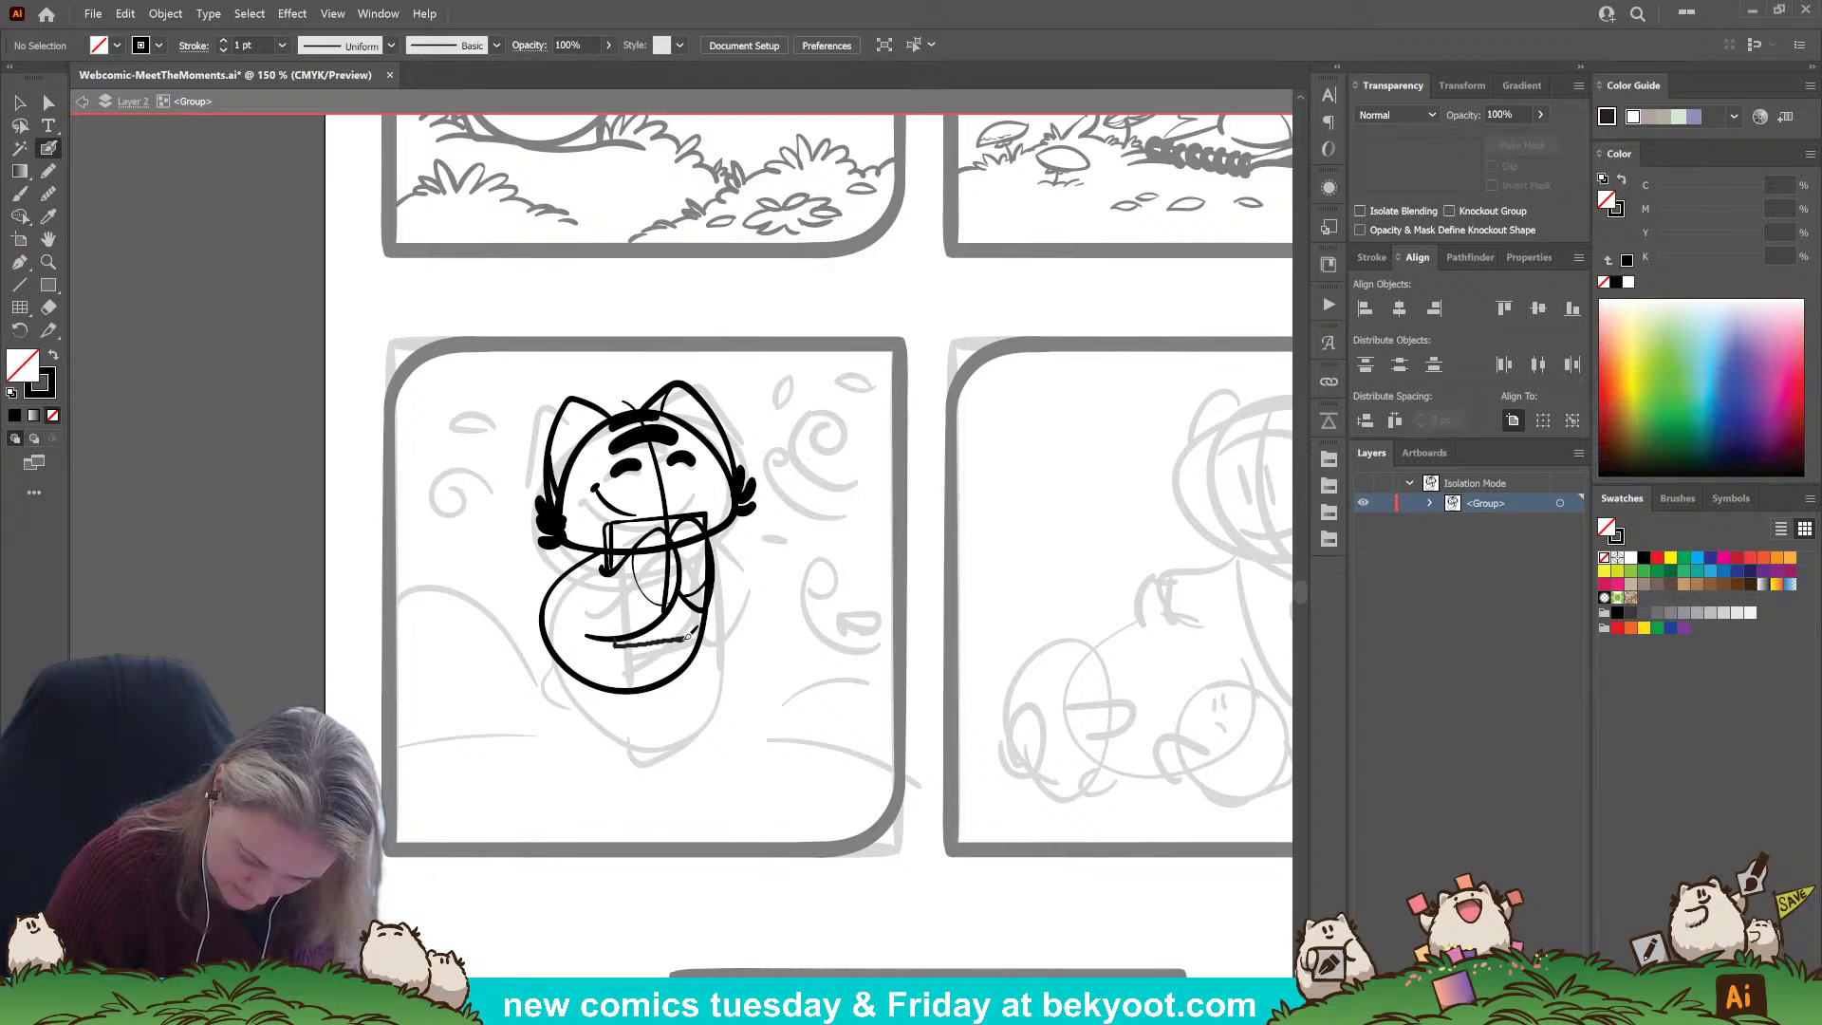
left_click_drag(691, 619, 689, 575)
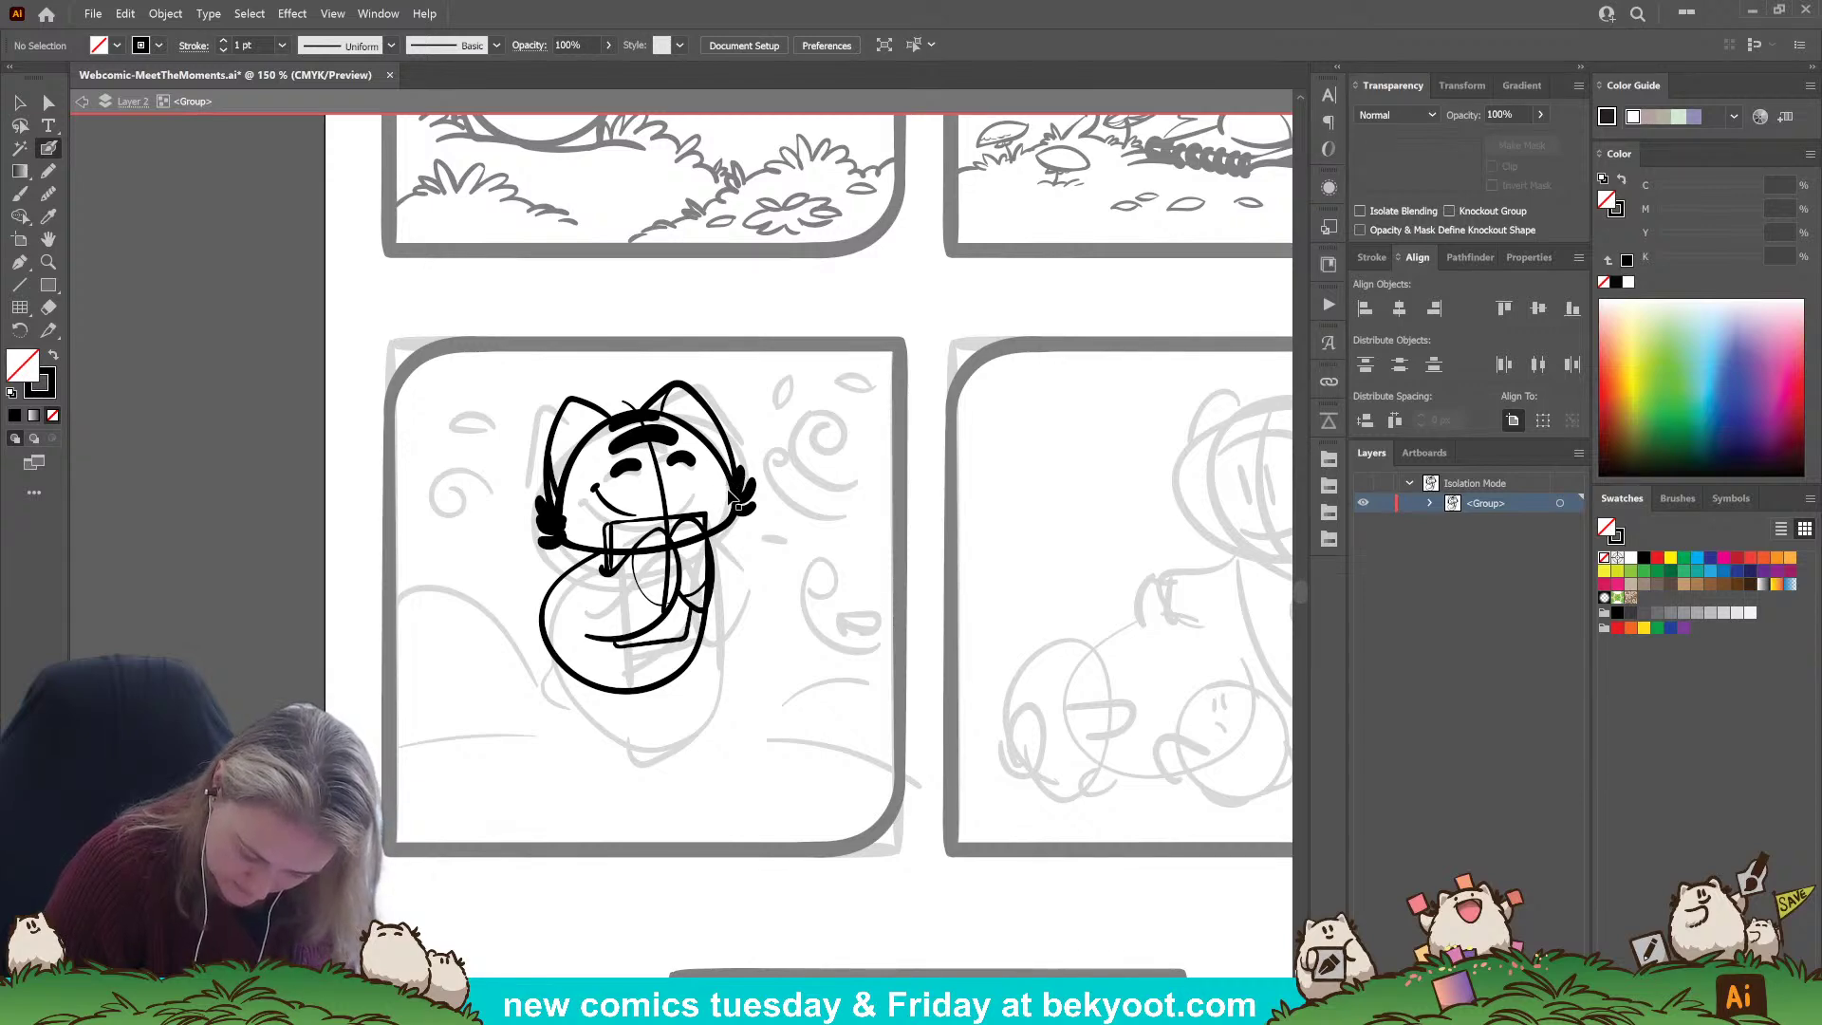
key("ctrl+z")
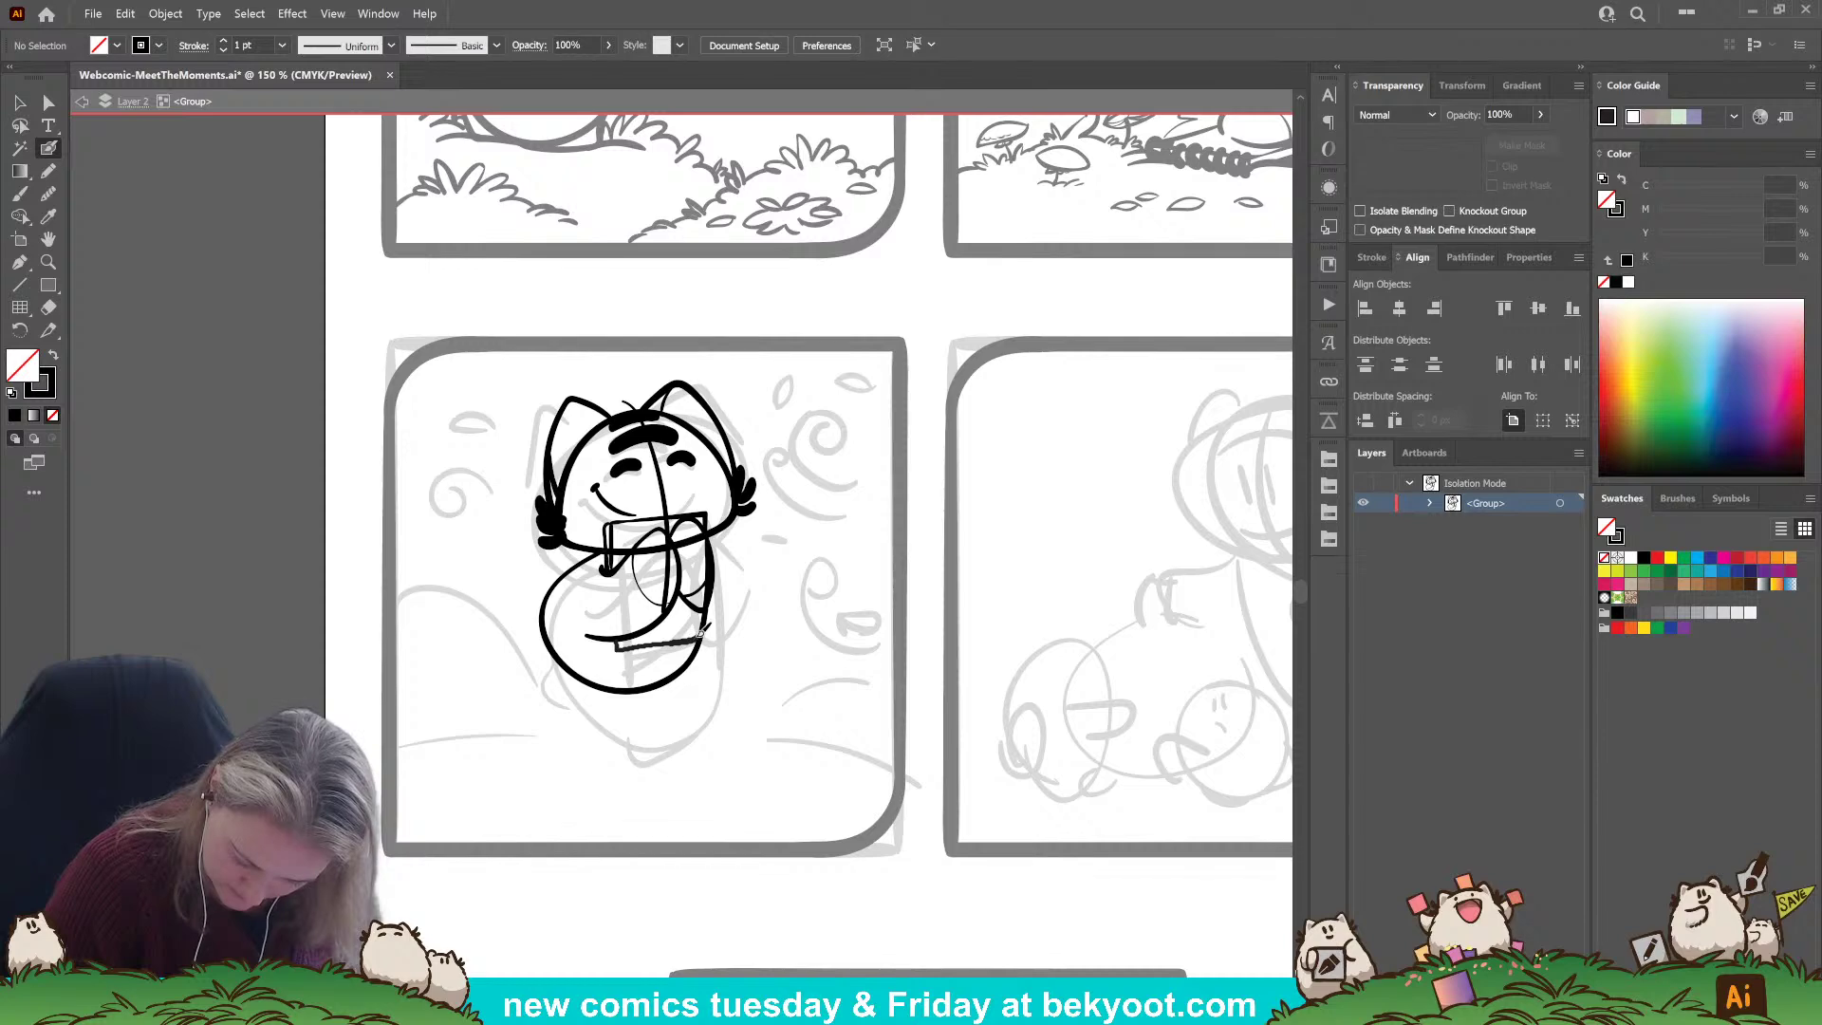
key("ctrl+z")
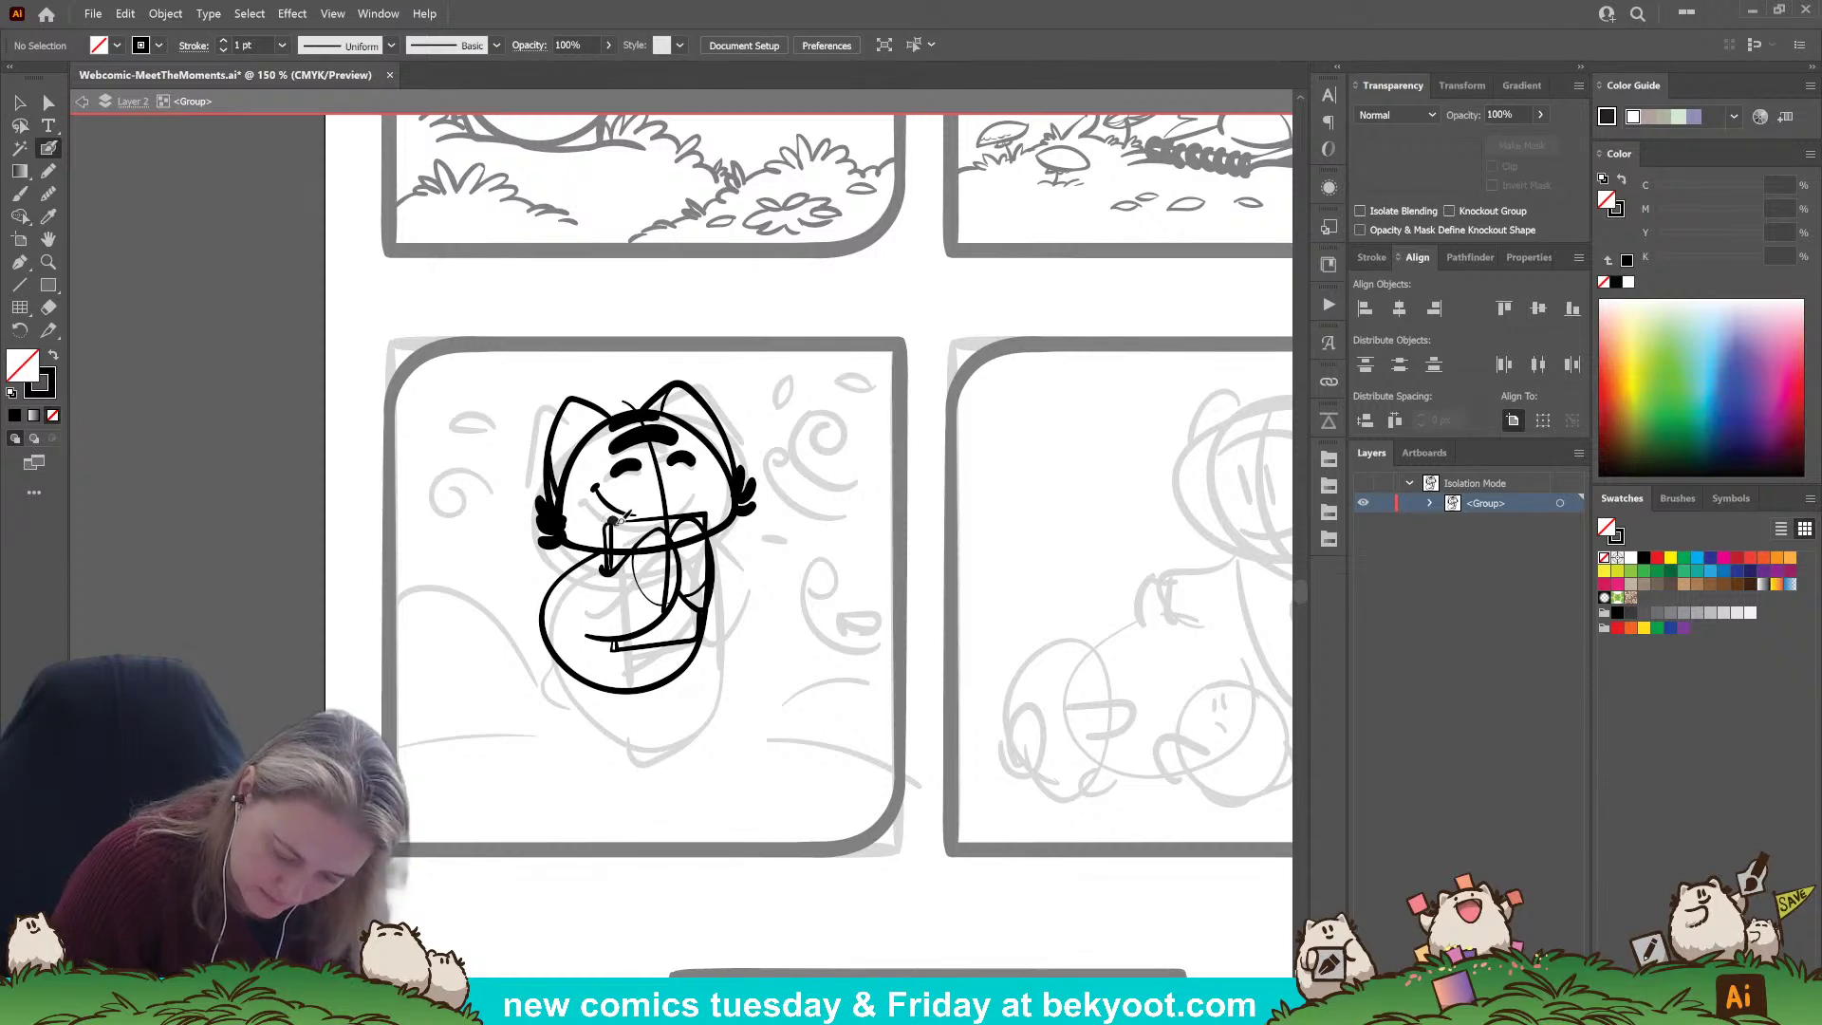
left_click_drag(624, 520, 629, 524)
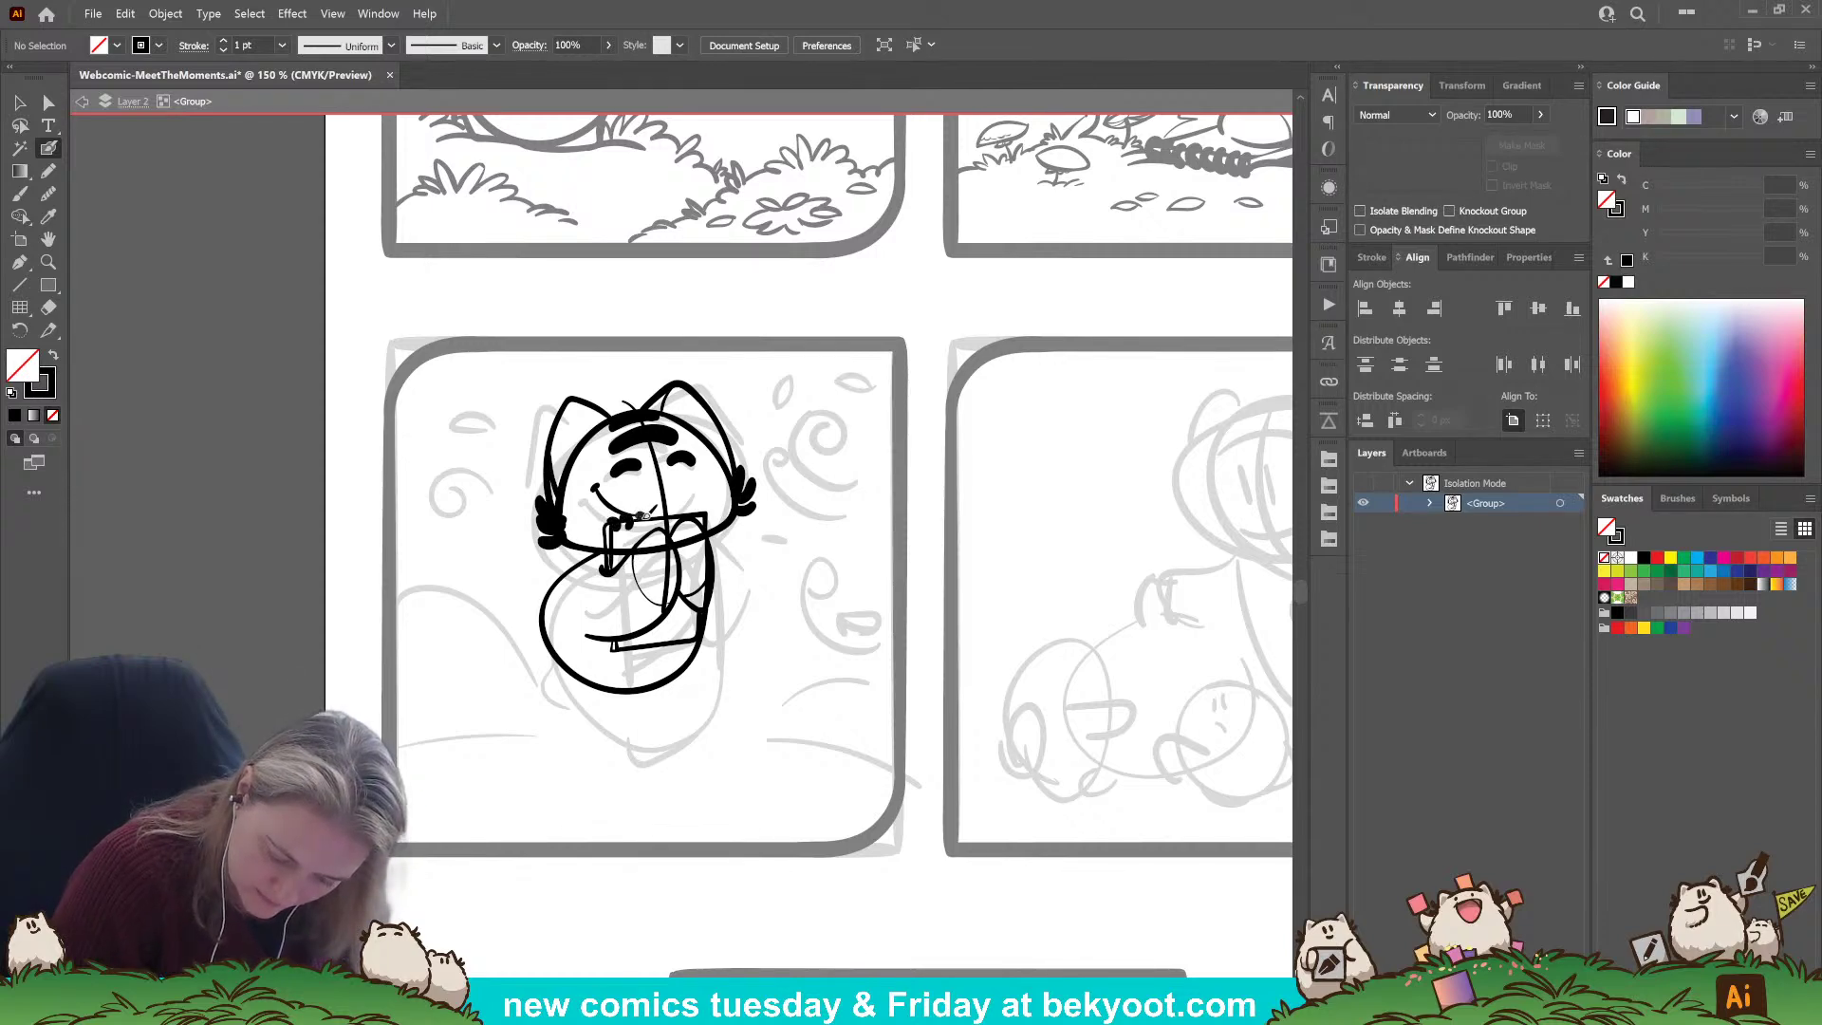
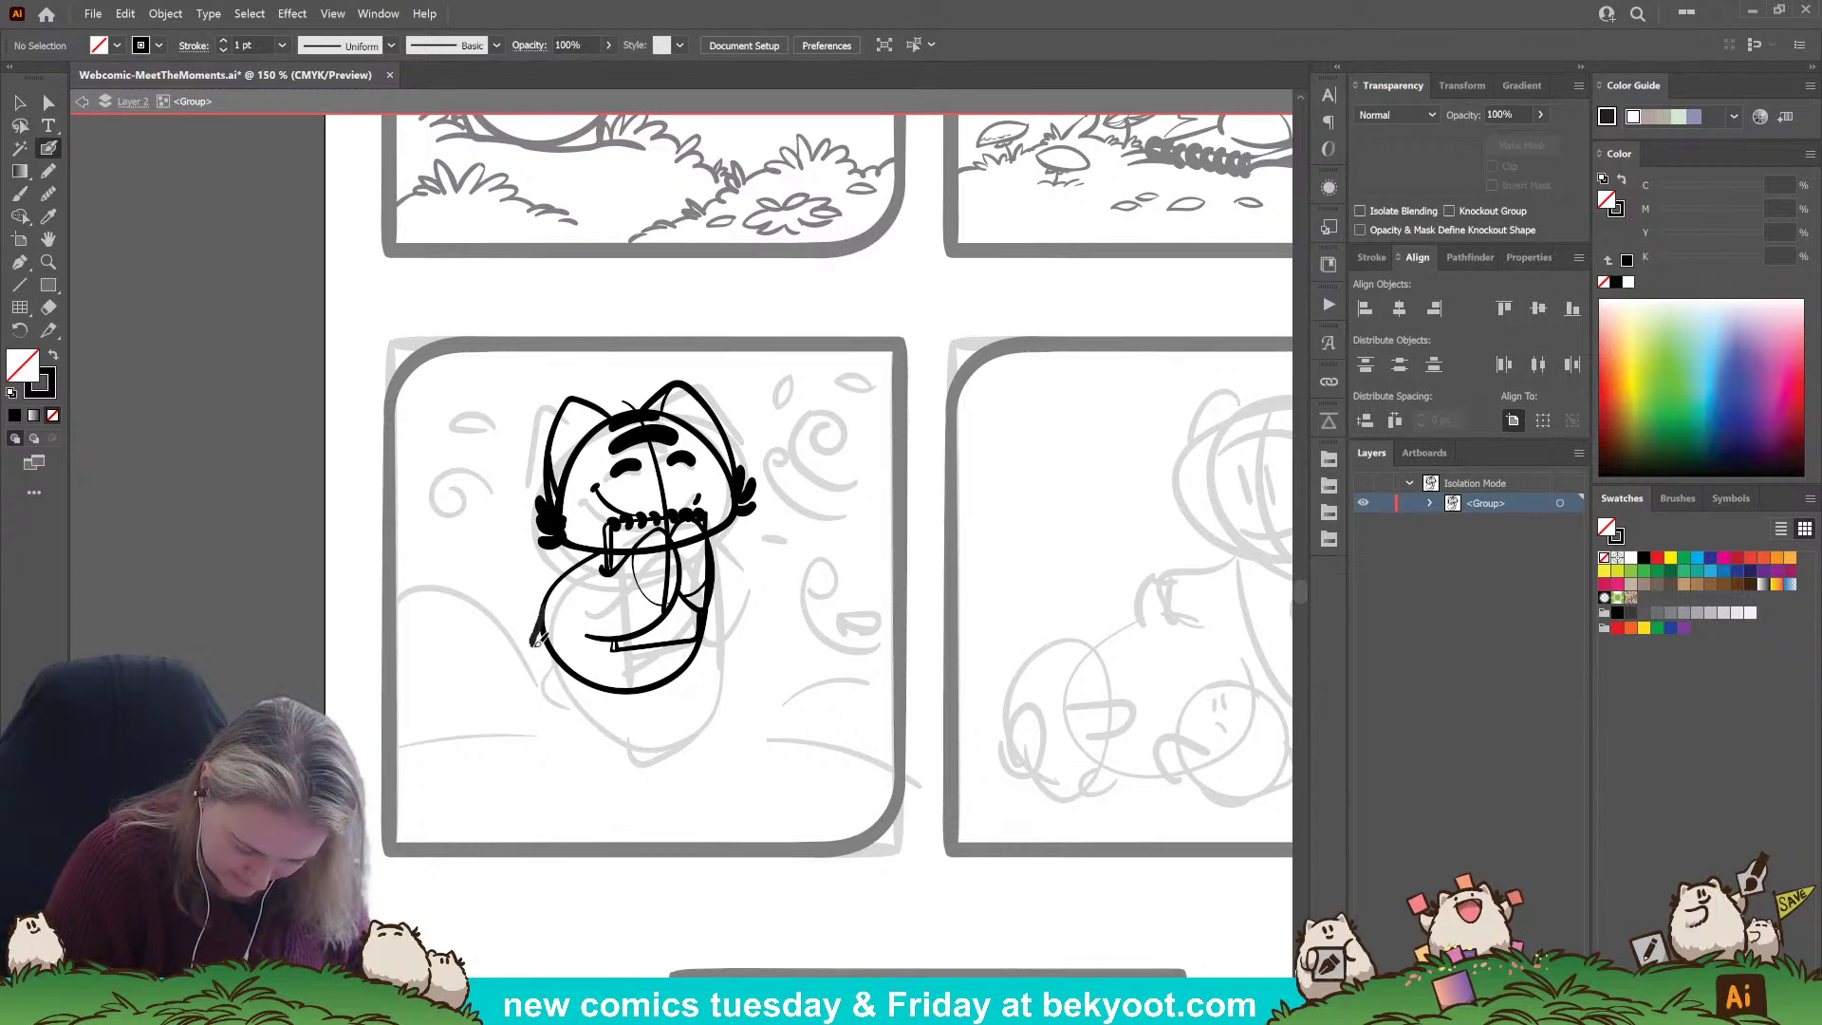
Add small rounded feet bulging from the lower left and lower right of the cat's body.
left_click_drag(560, 664, 571, 667)
key("ctrl+z")
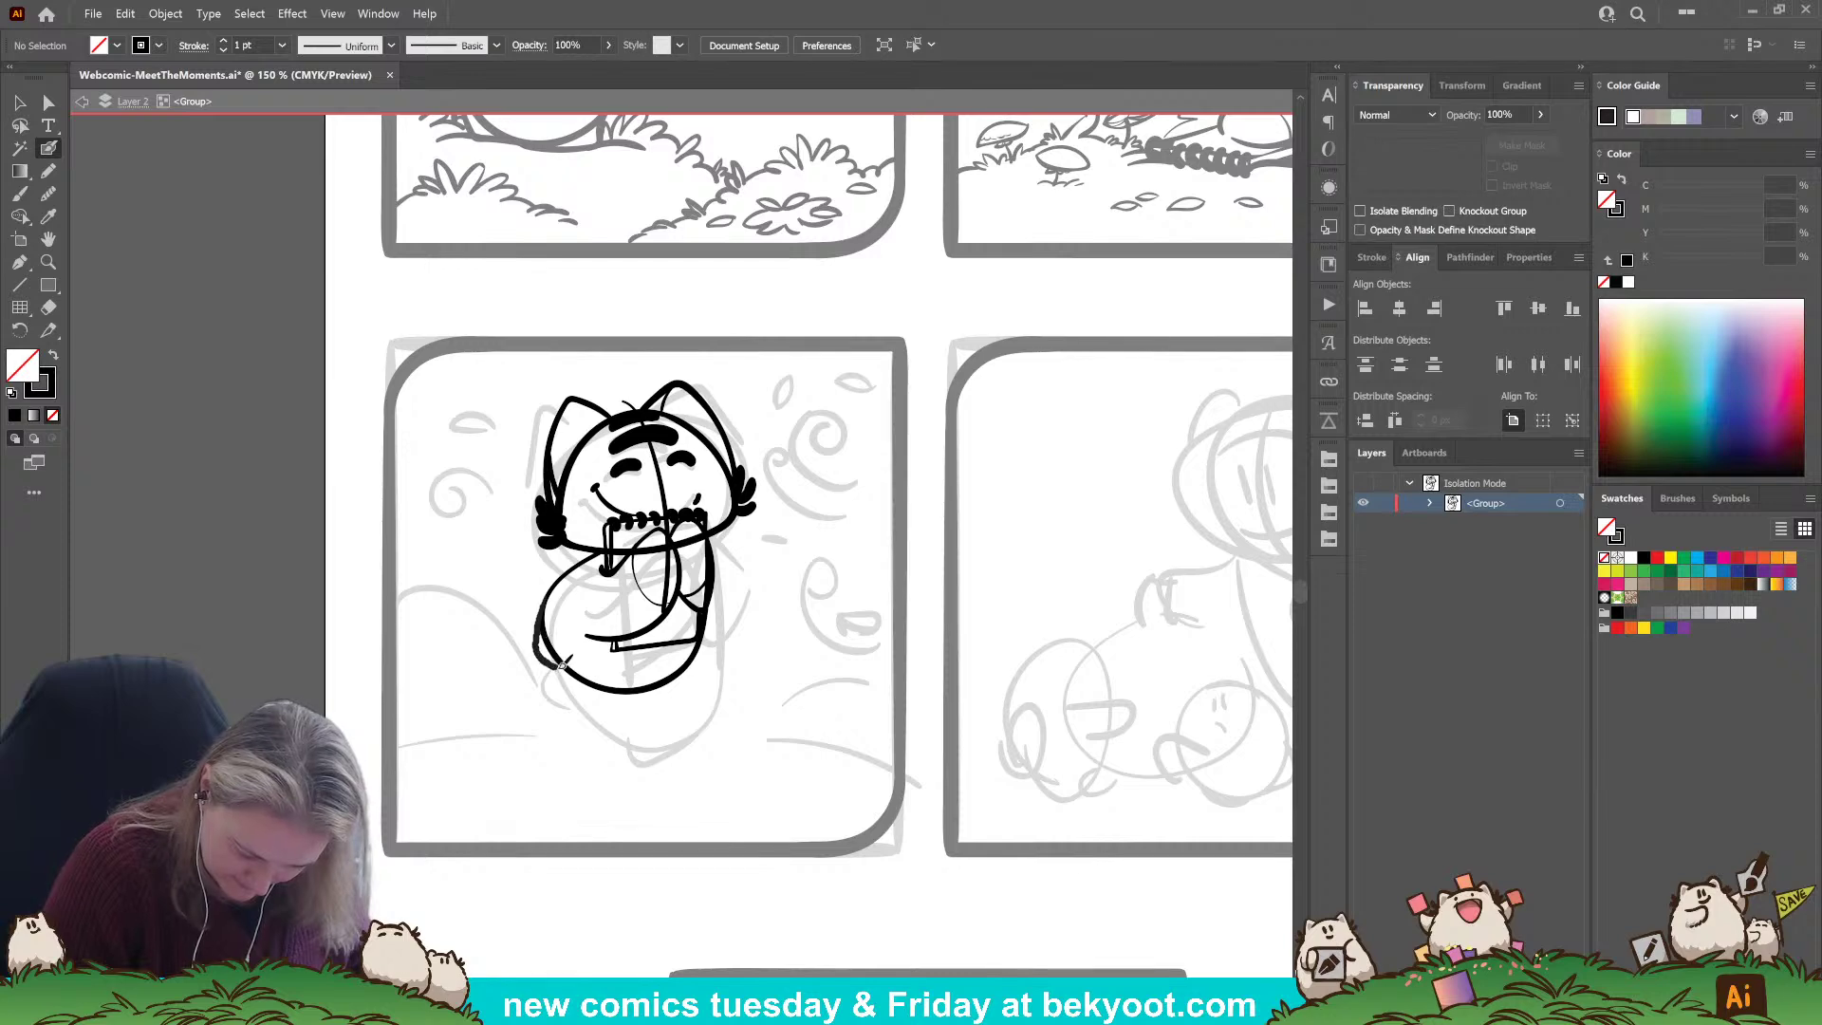
left_click_drag(562, 664, 536, 600)
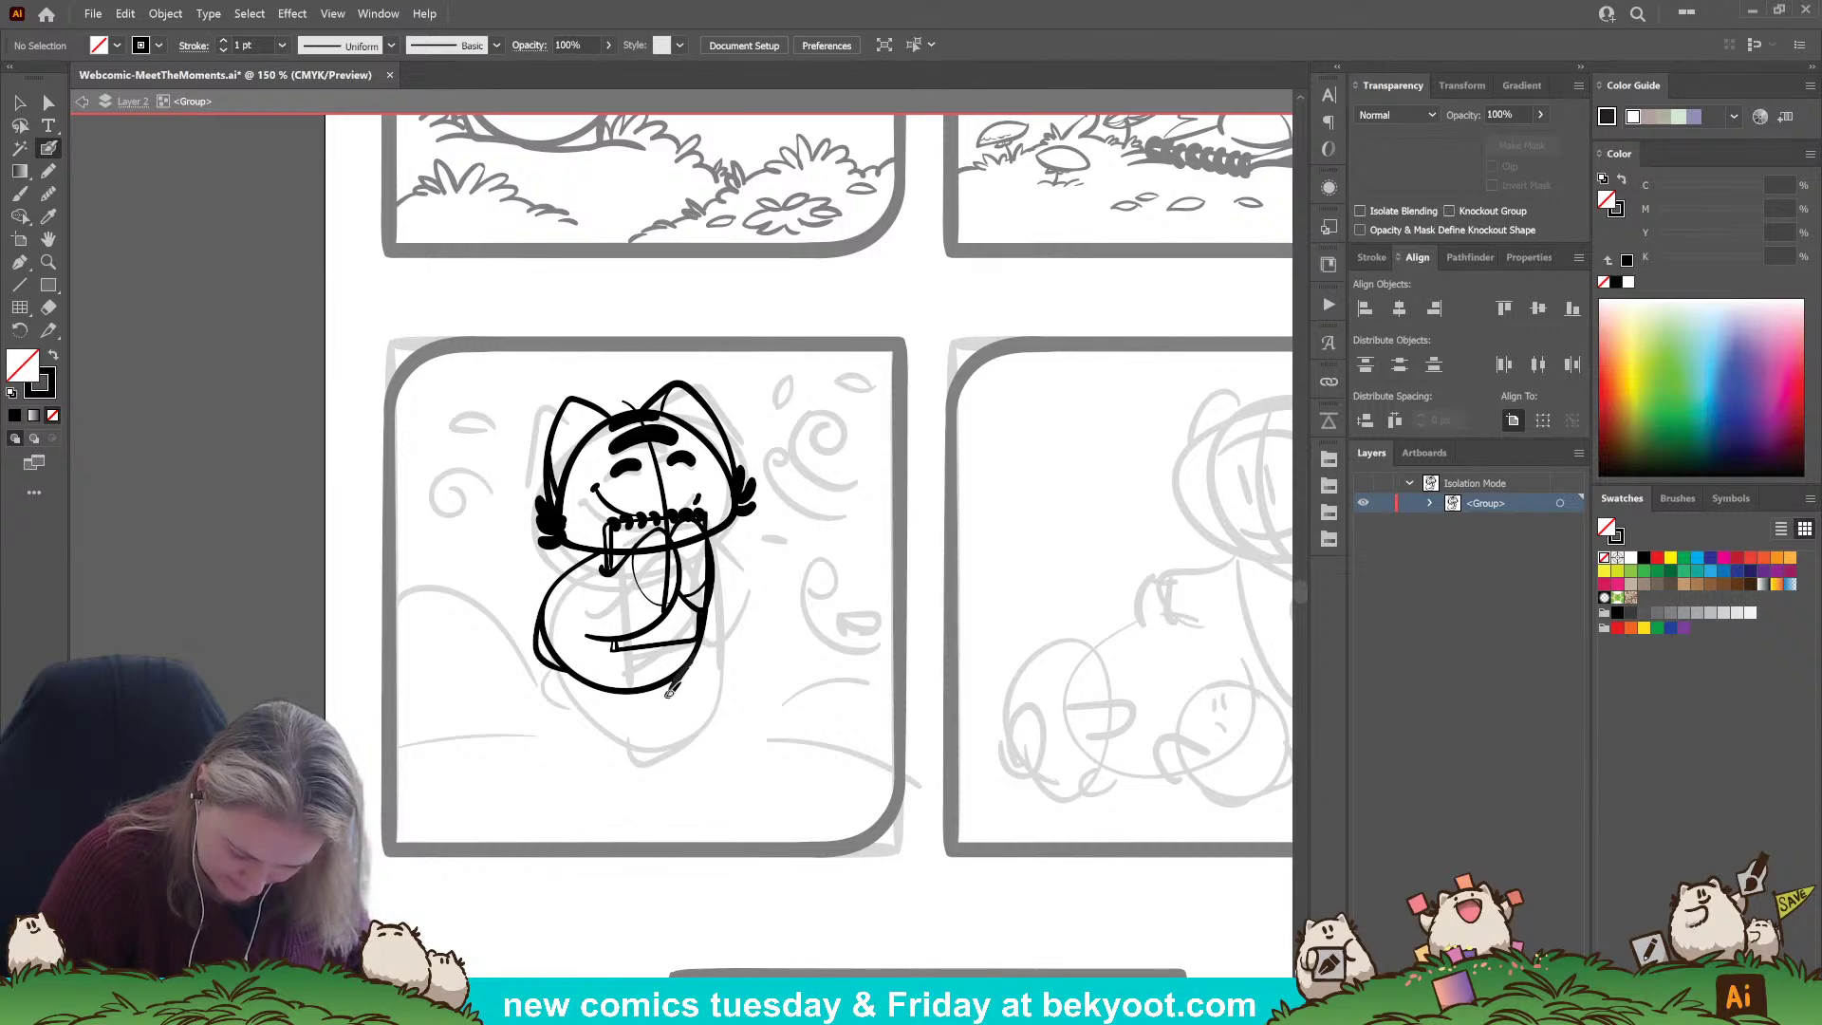
Ink a thick curled tail about 99 px wide with a solid heart tip about 76 px wide, joined to the body's left side.
scroll(623, 537, "up", 5)
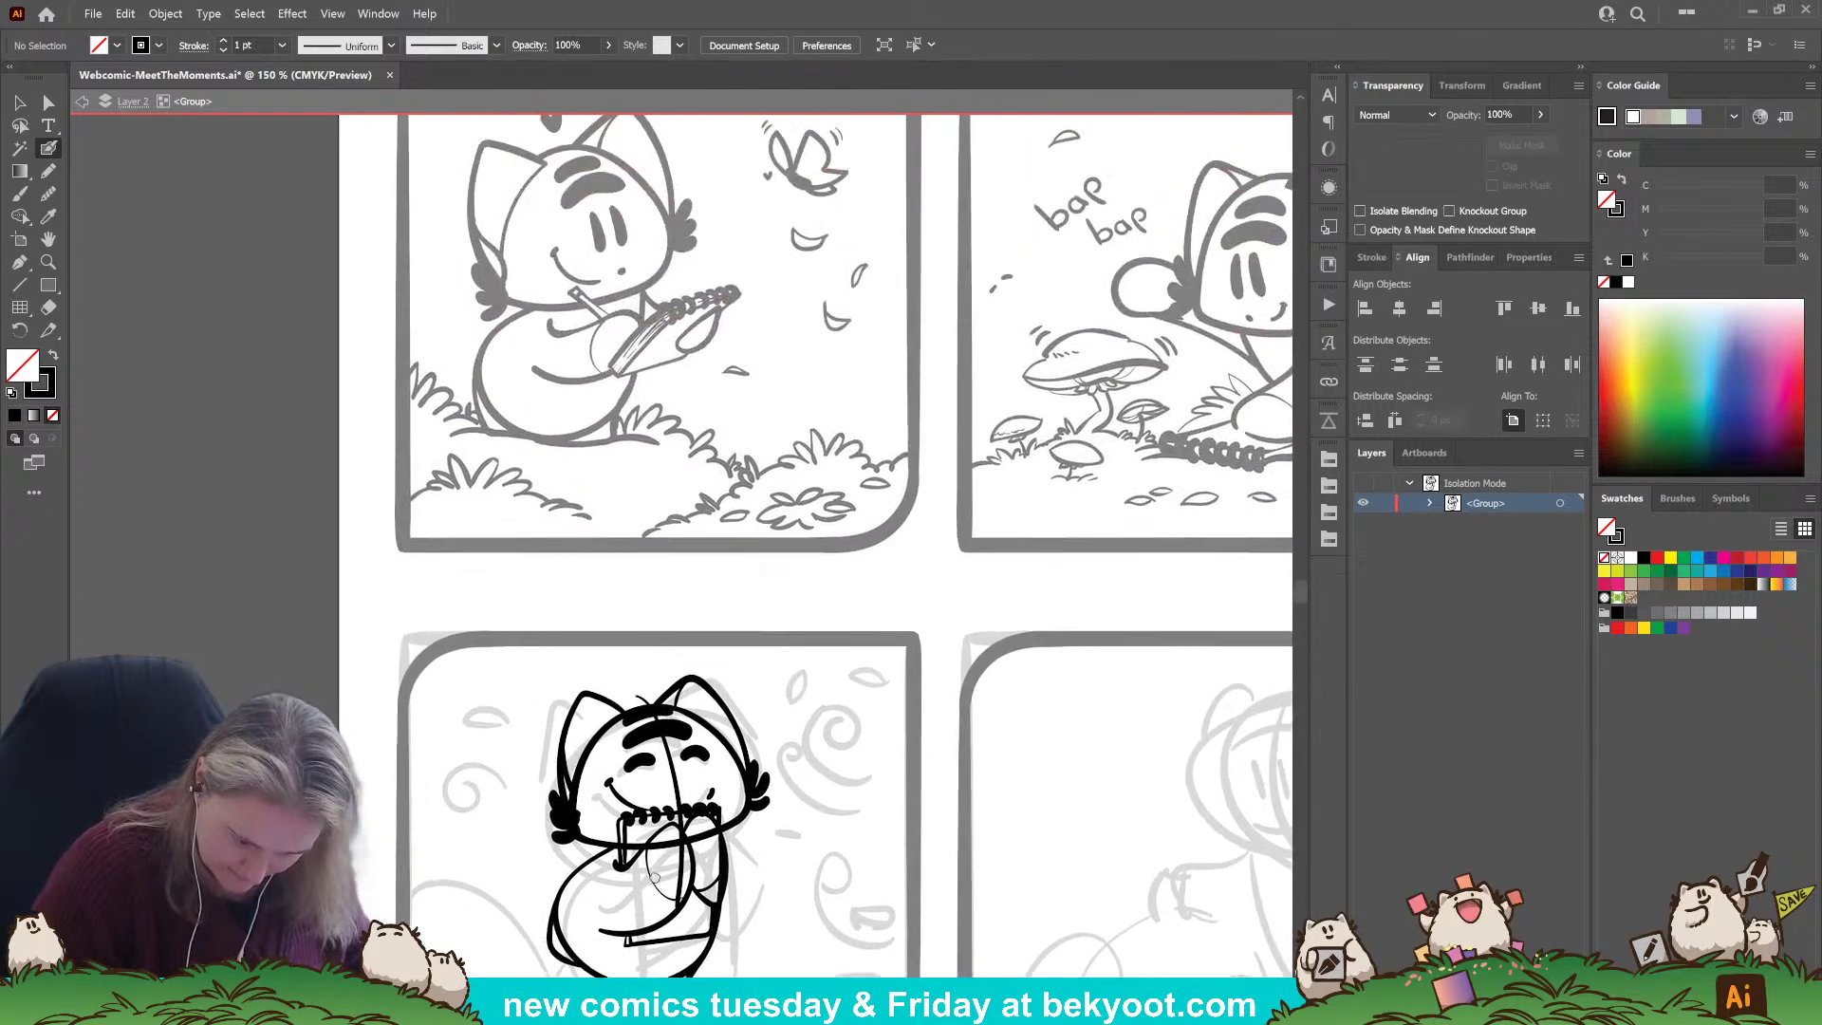
scroll(623, 536, "down", 5)
scroll(617, 538, "up", 2)
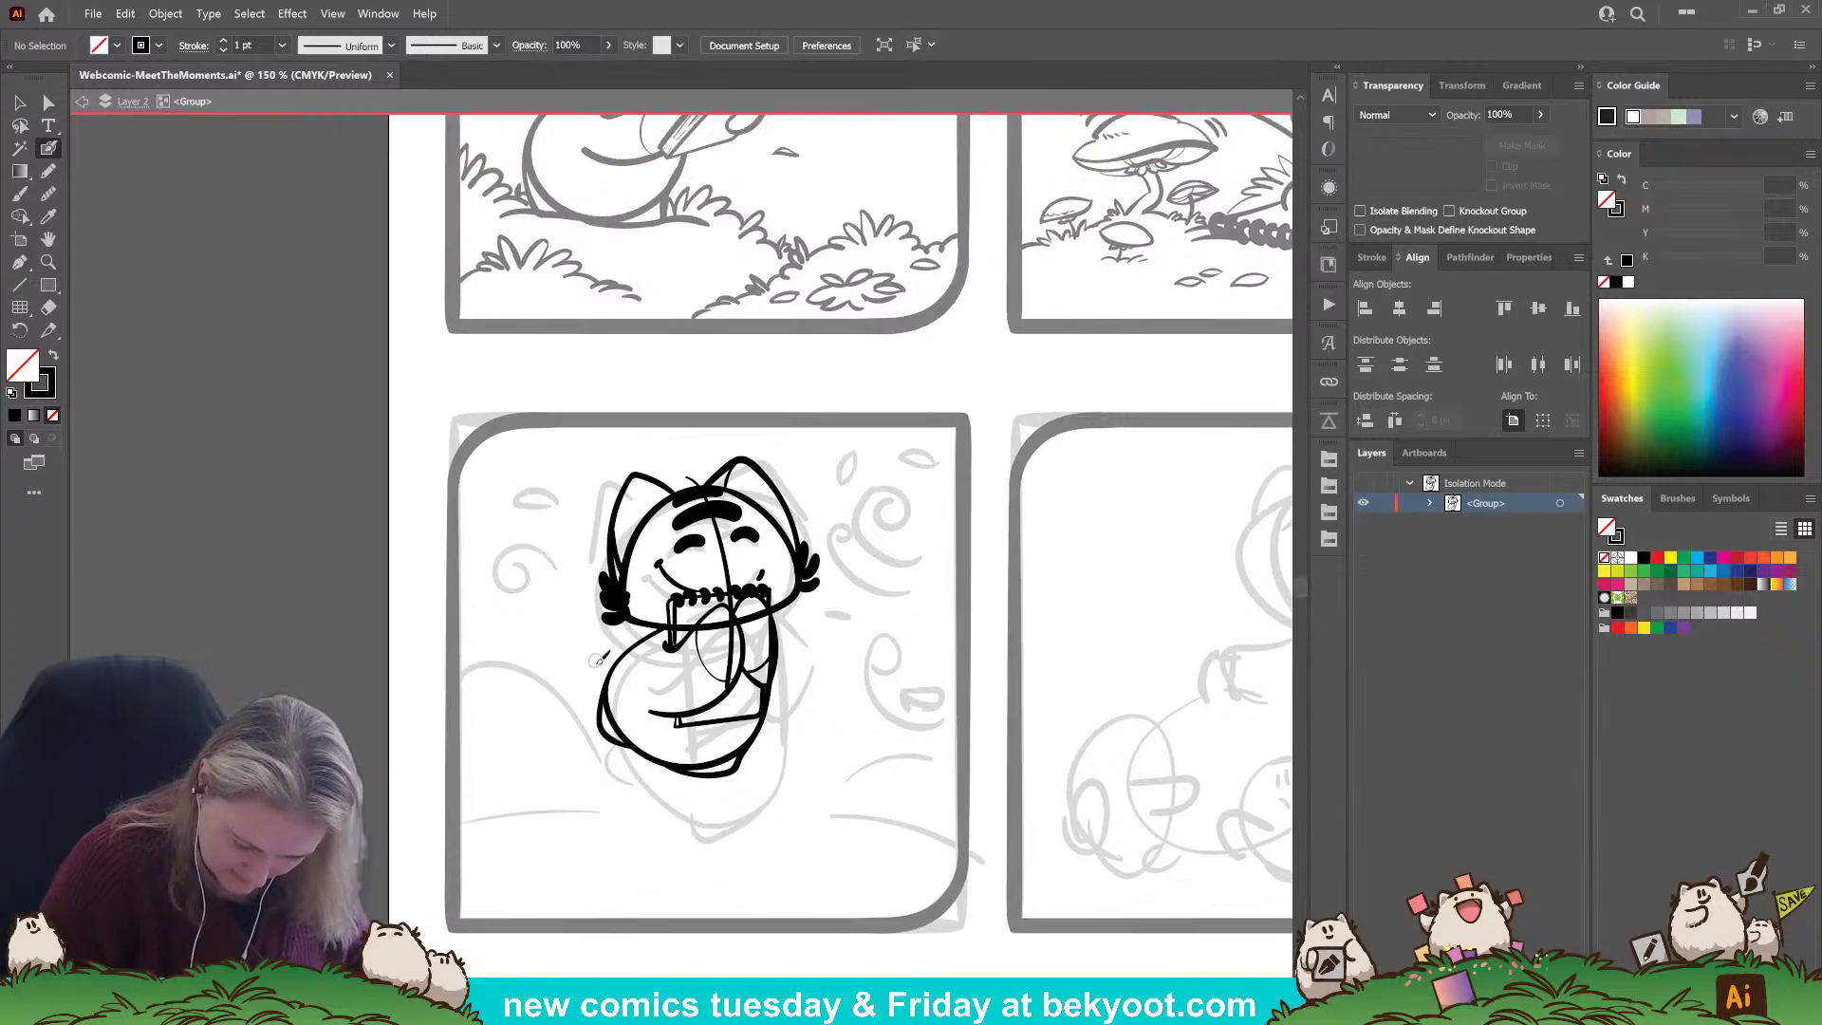
mouse_move(626, 676)
left_mouse_down()
mouse_move(579, 626)
mouse_move(549, 664)
mouse_move(580, 691)
mouse_move(568, 718)
mouse_move(567, 676)
mouse_move(581, 724)
mouse_move(536, 682)
mouse_move(585, 673)
mouse_move(562, 707)
mouse_move(533, 675)
mouse_move(557, 692)
left_mouse_up()
key("ctrl+z")
key("ctrl+z")
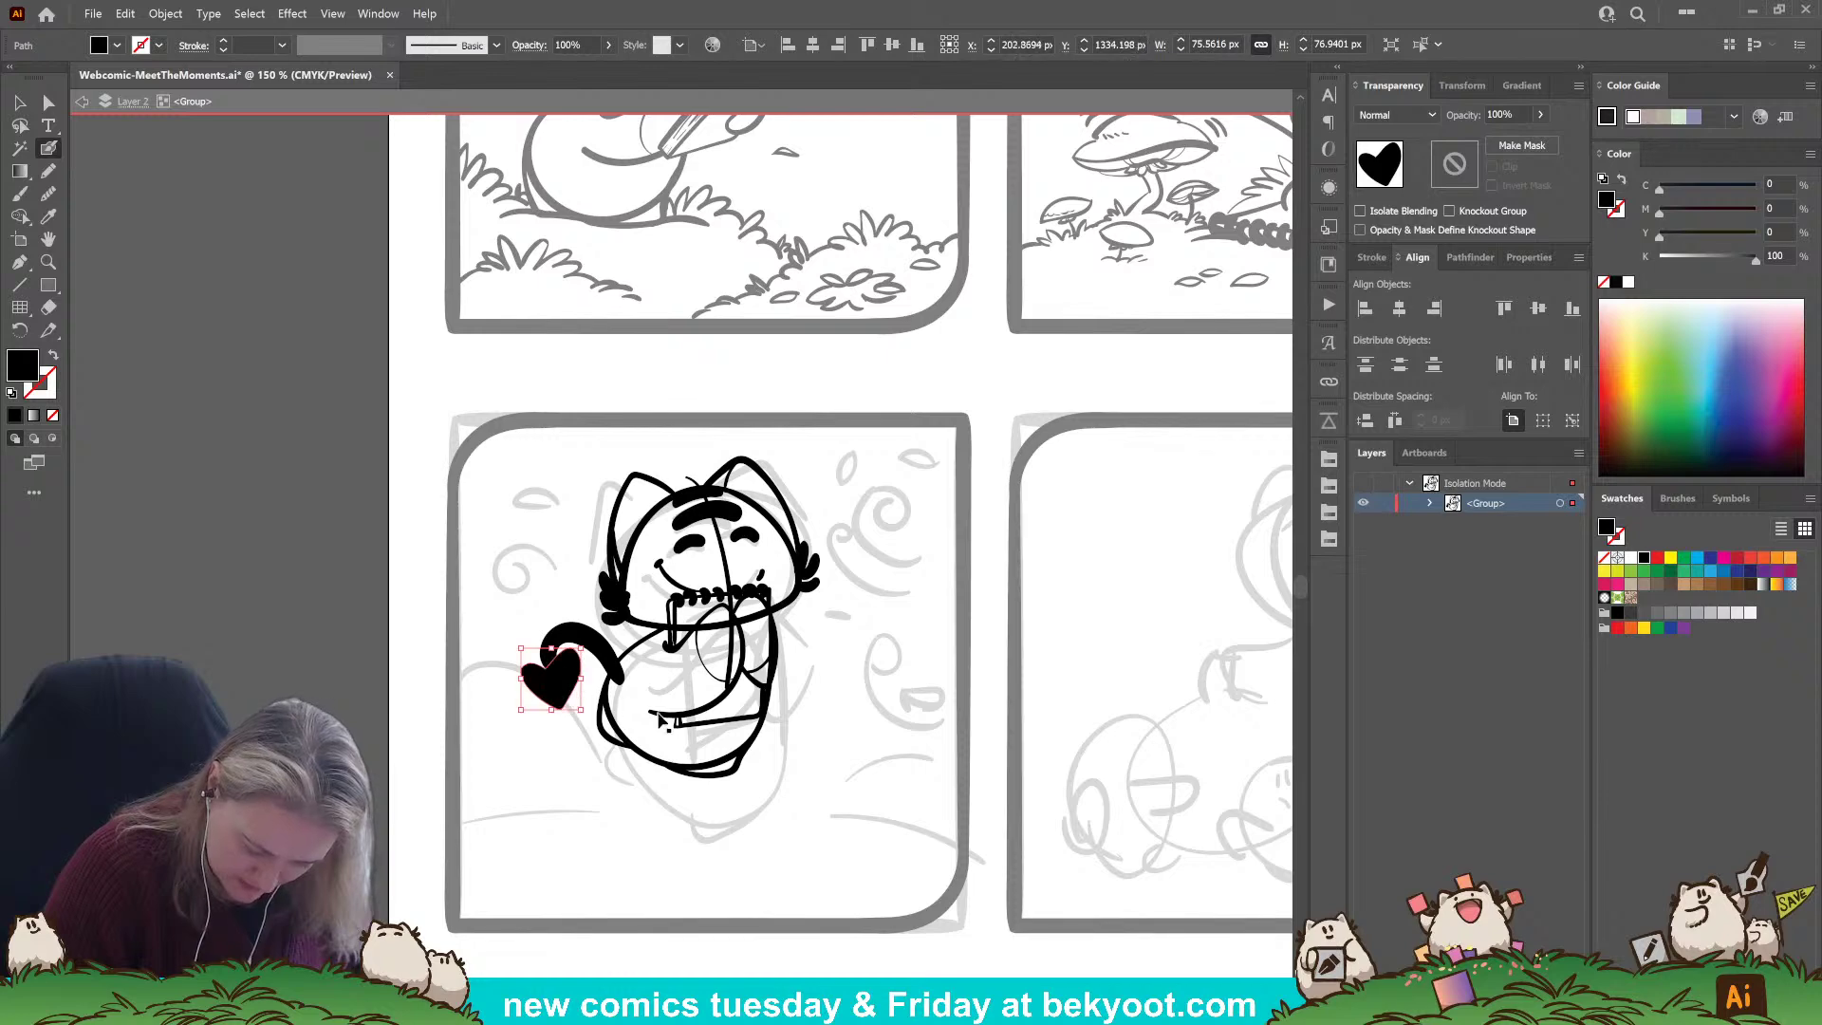
left_click(620, 676, "ctrl")
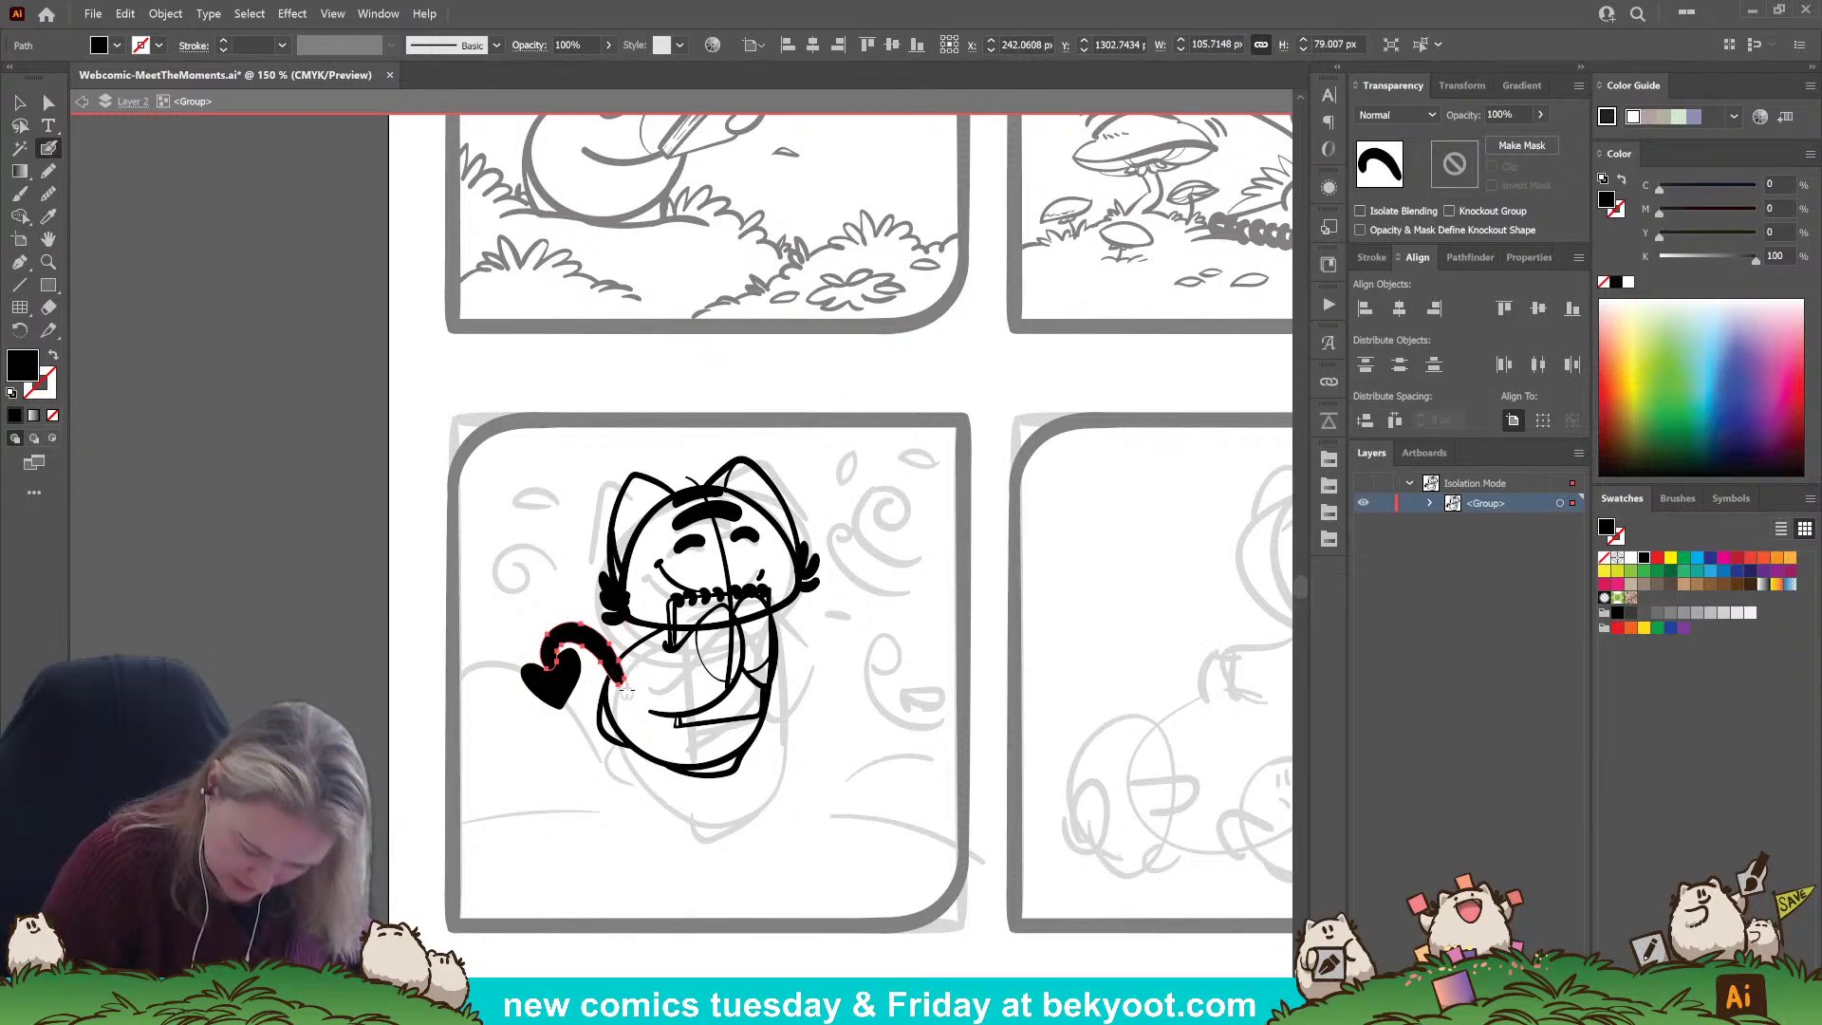
left_click_drag(620, 669, 614, 686)
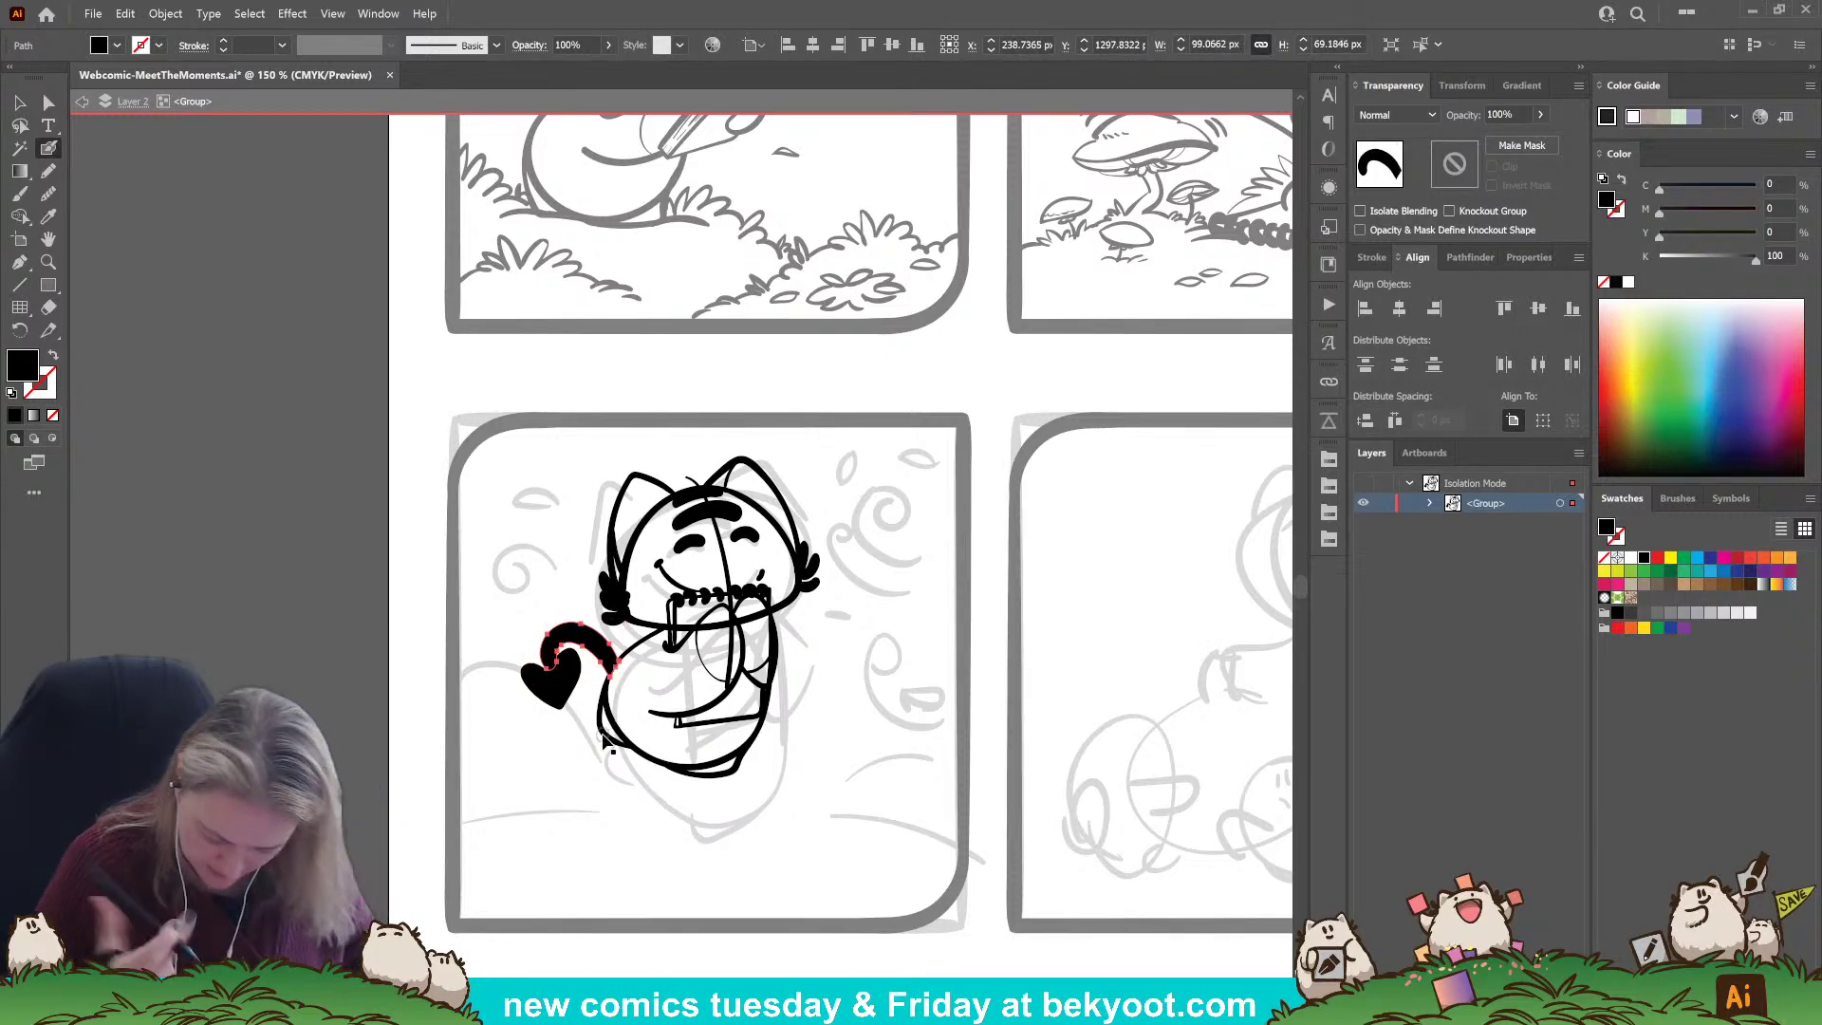
left_click(620, 874, "ctrl")
key("v")
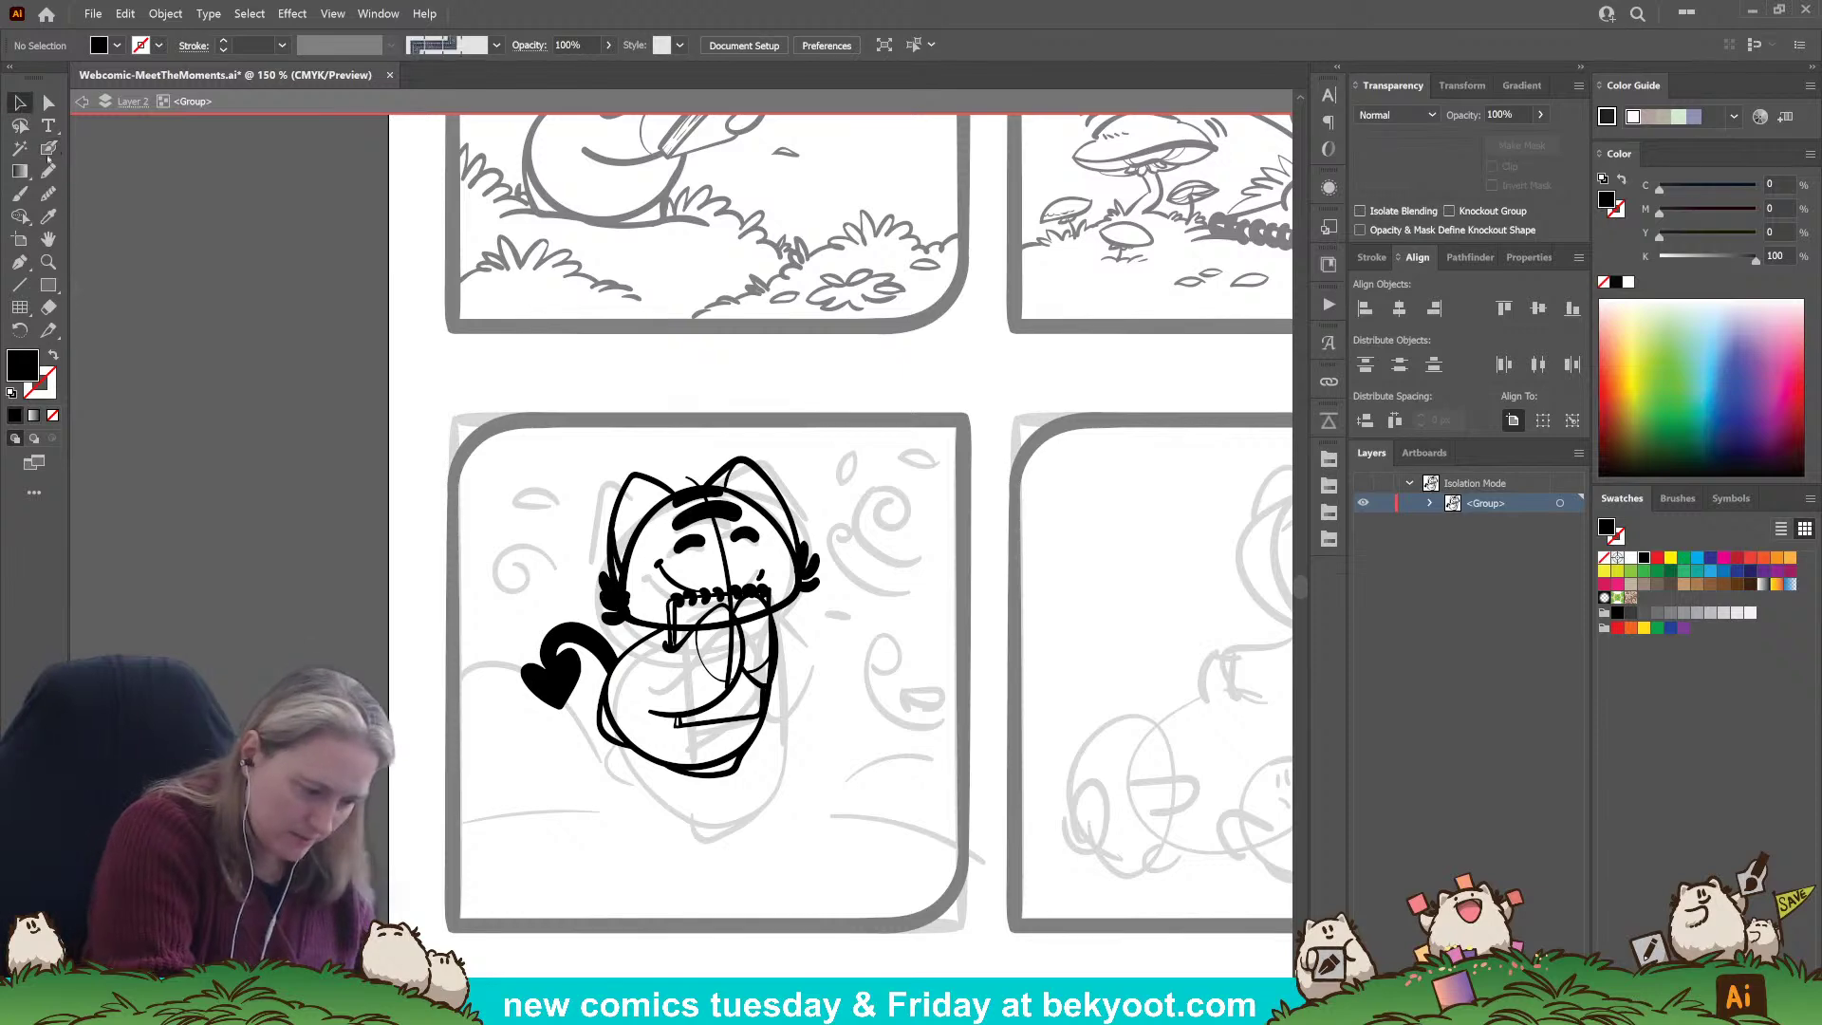
Enlarge the whole notebook-hugging cat to about 400 by 431 px, shift it slightly down over its sketch, and leave its group.
mouse_move(484, 432)
left_mouse_down()
mouse_move(835, 823)
mouse_move(762, 783)
left_mouse_up()
left_click(521, 851)
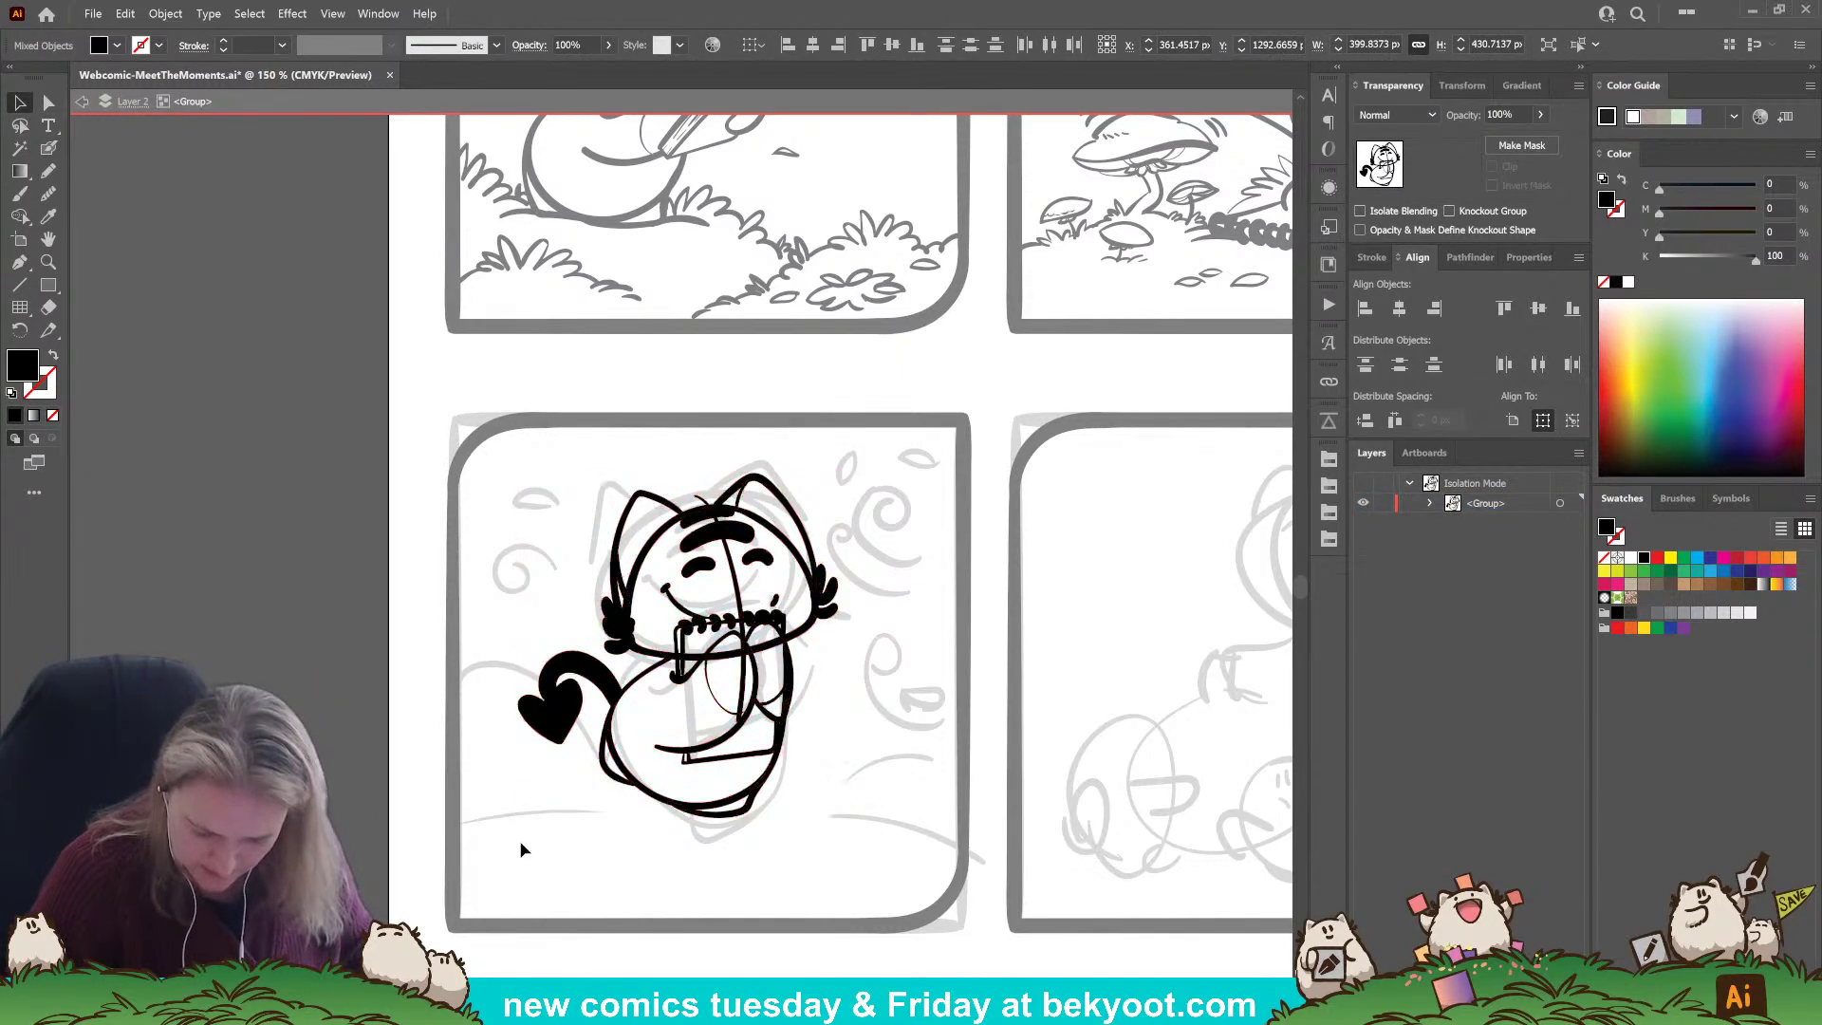
scroll(521, 850, "up", 2)
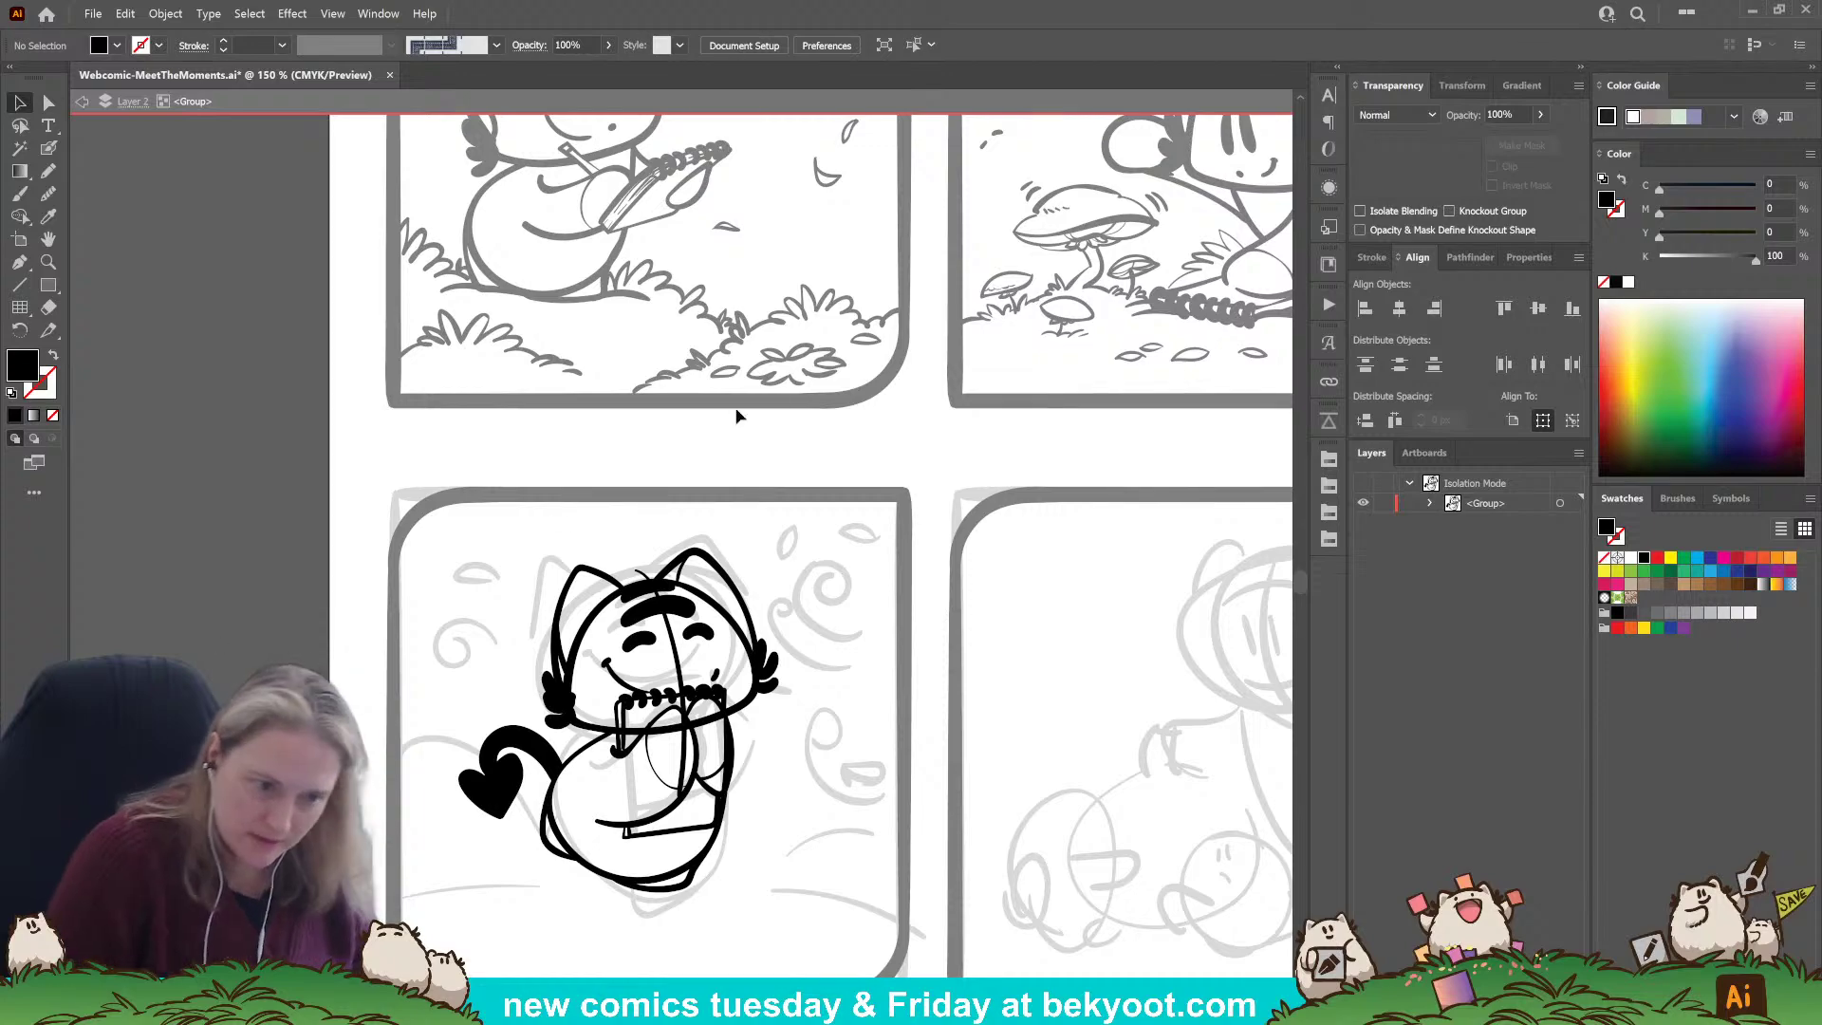
double_click(852, 444)
Try drawing a thick curled tail with a heart tip behind the mushroom-patting cat in panel two.
scroll(852, 444, "up", 3)
scroll(664, 497, "right", 4)
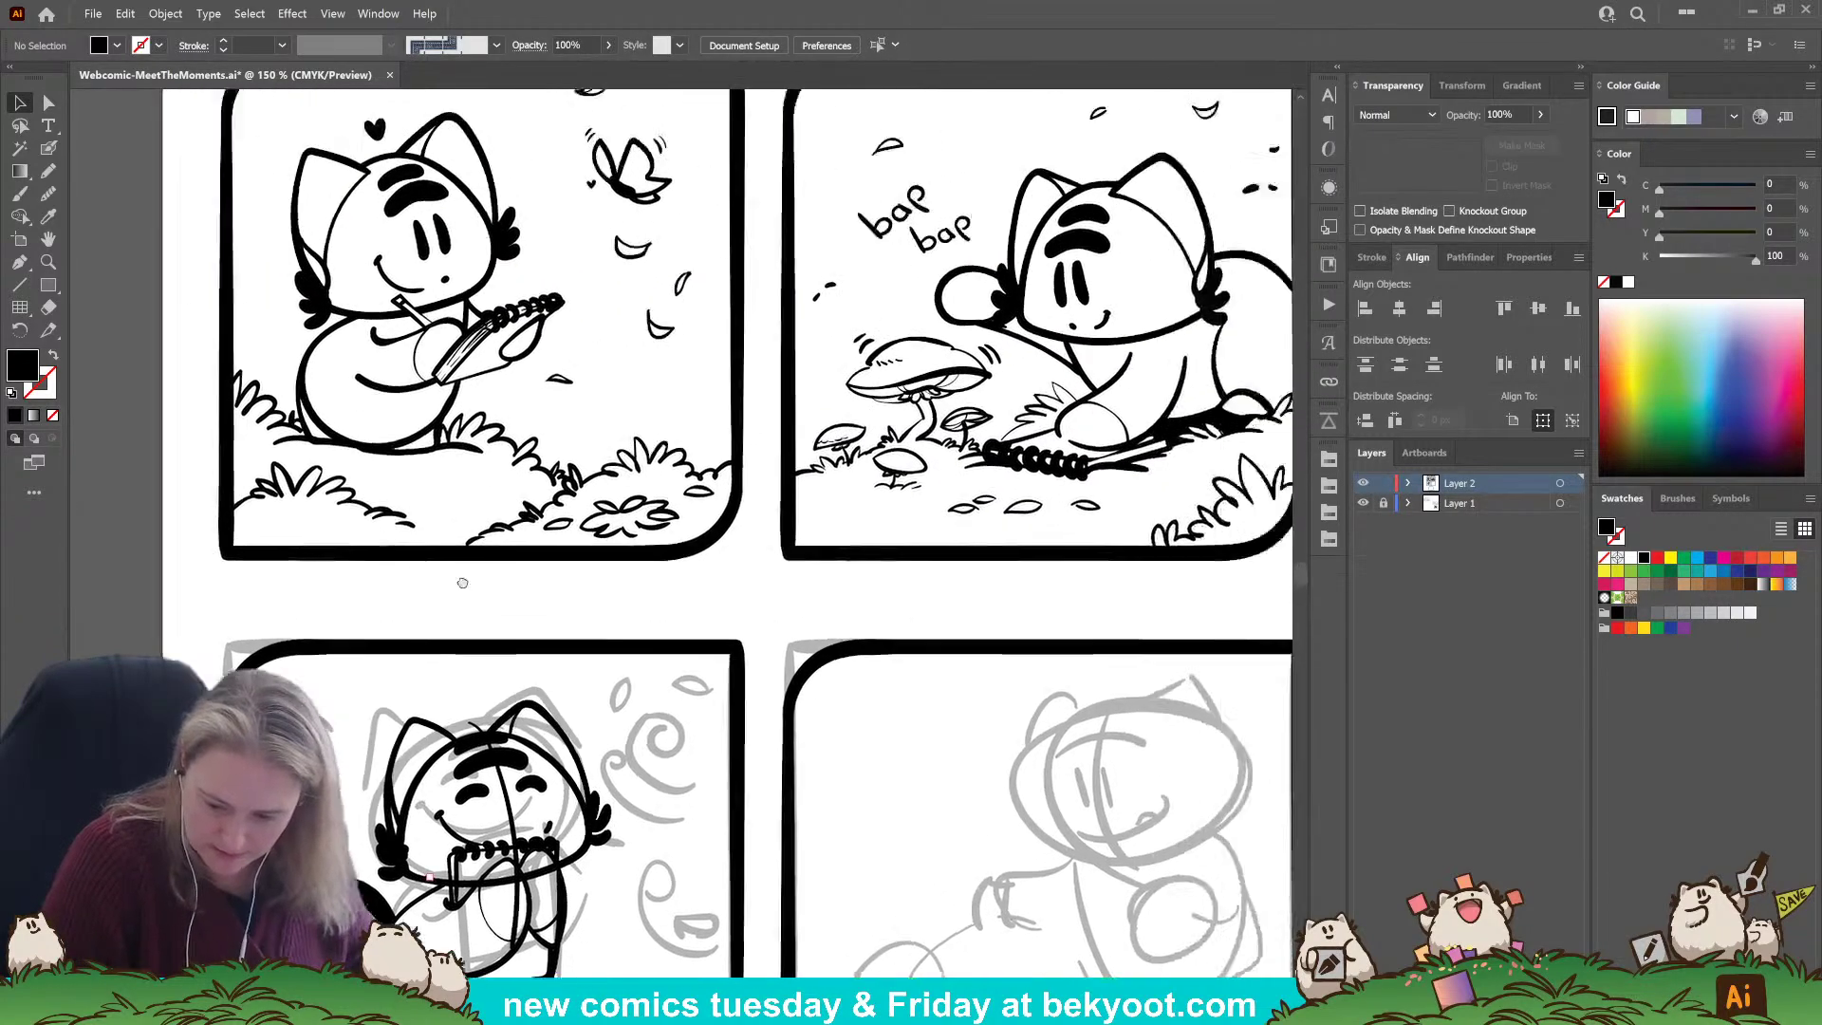
left_click_drag(322, 634, 324, 635)
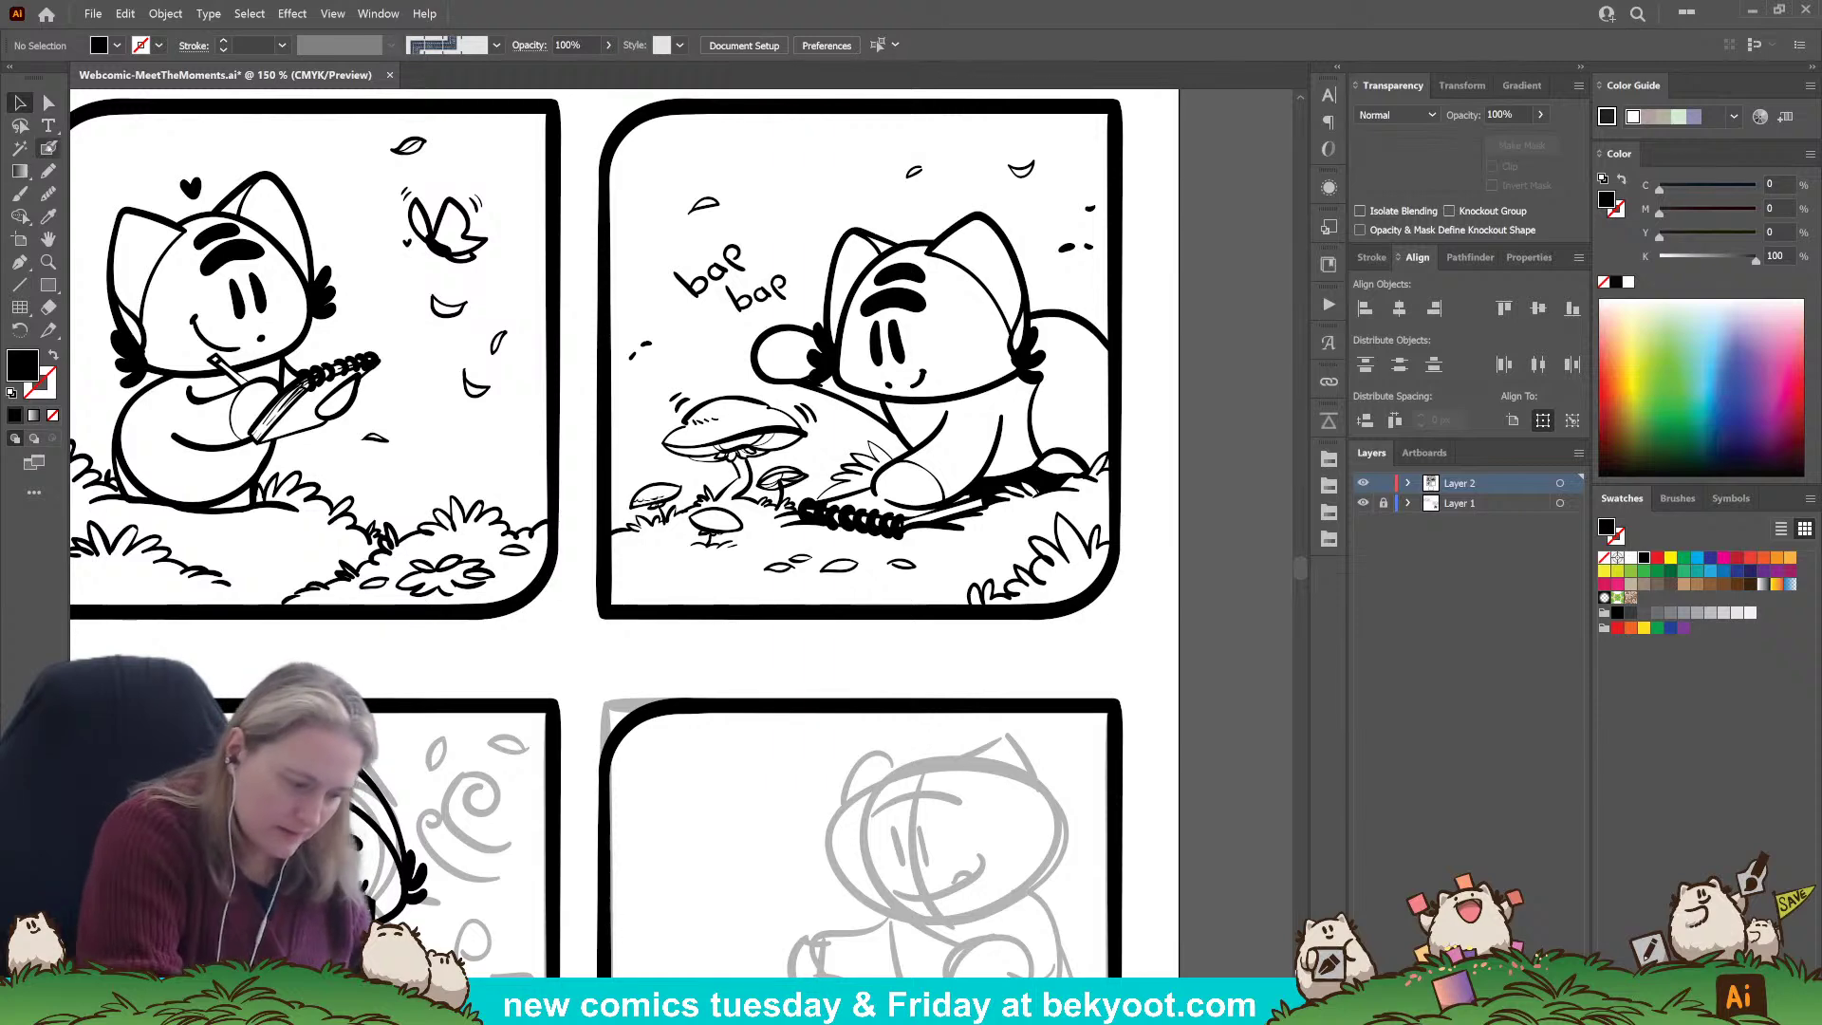
key("b")
mouse_move(1131, 363)
left_mouse_down()
mouse_move(1139, 380)
mouse_move(1068, 427)
mouse_move(1054, 415)
mouse_move(1072, 450)
left_mouse_up()
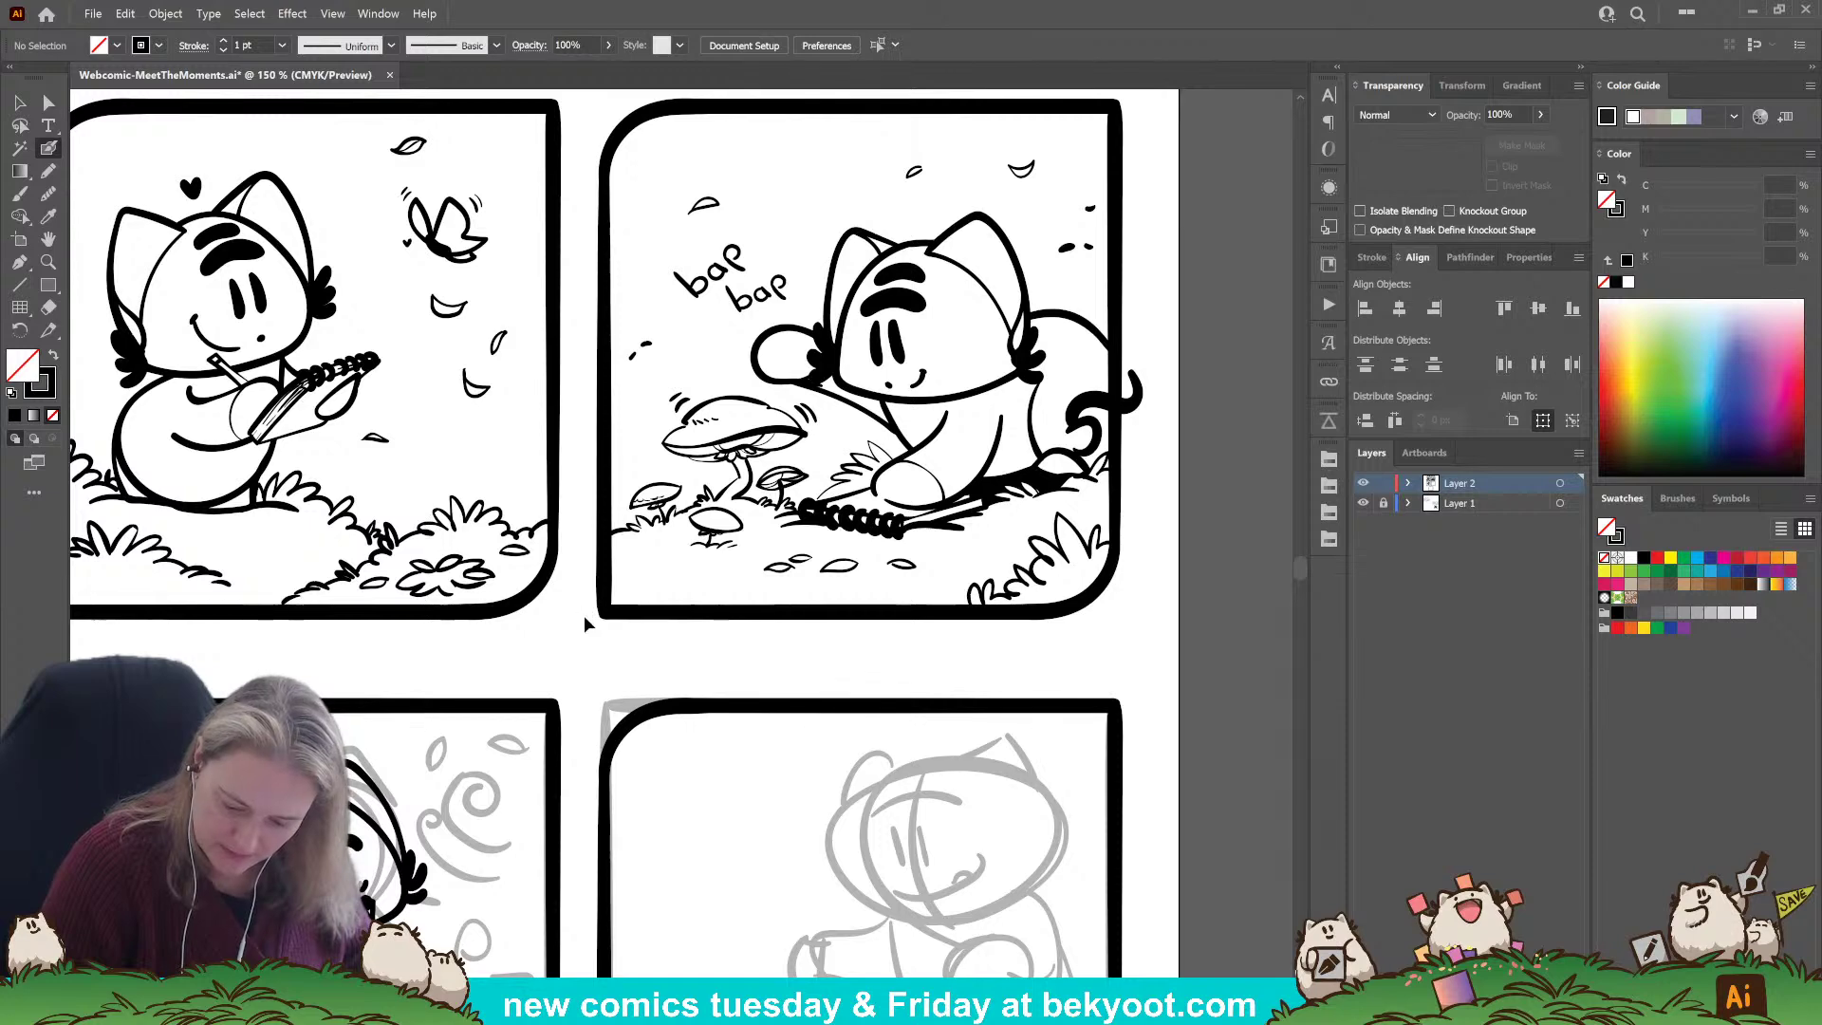
Inside the panel one artwork group, ink a thick curled tail about 84 px wide with a solid heart tip beside the cat's body.
left_click_drag(153, 413, 550, 456)
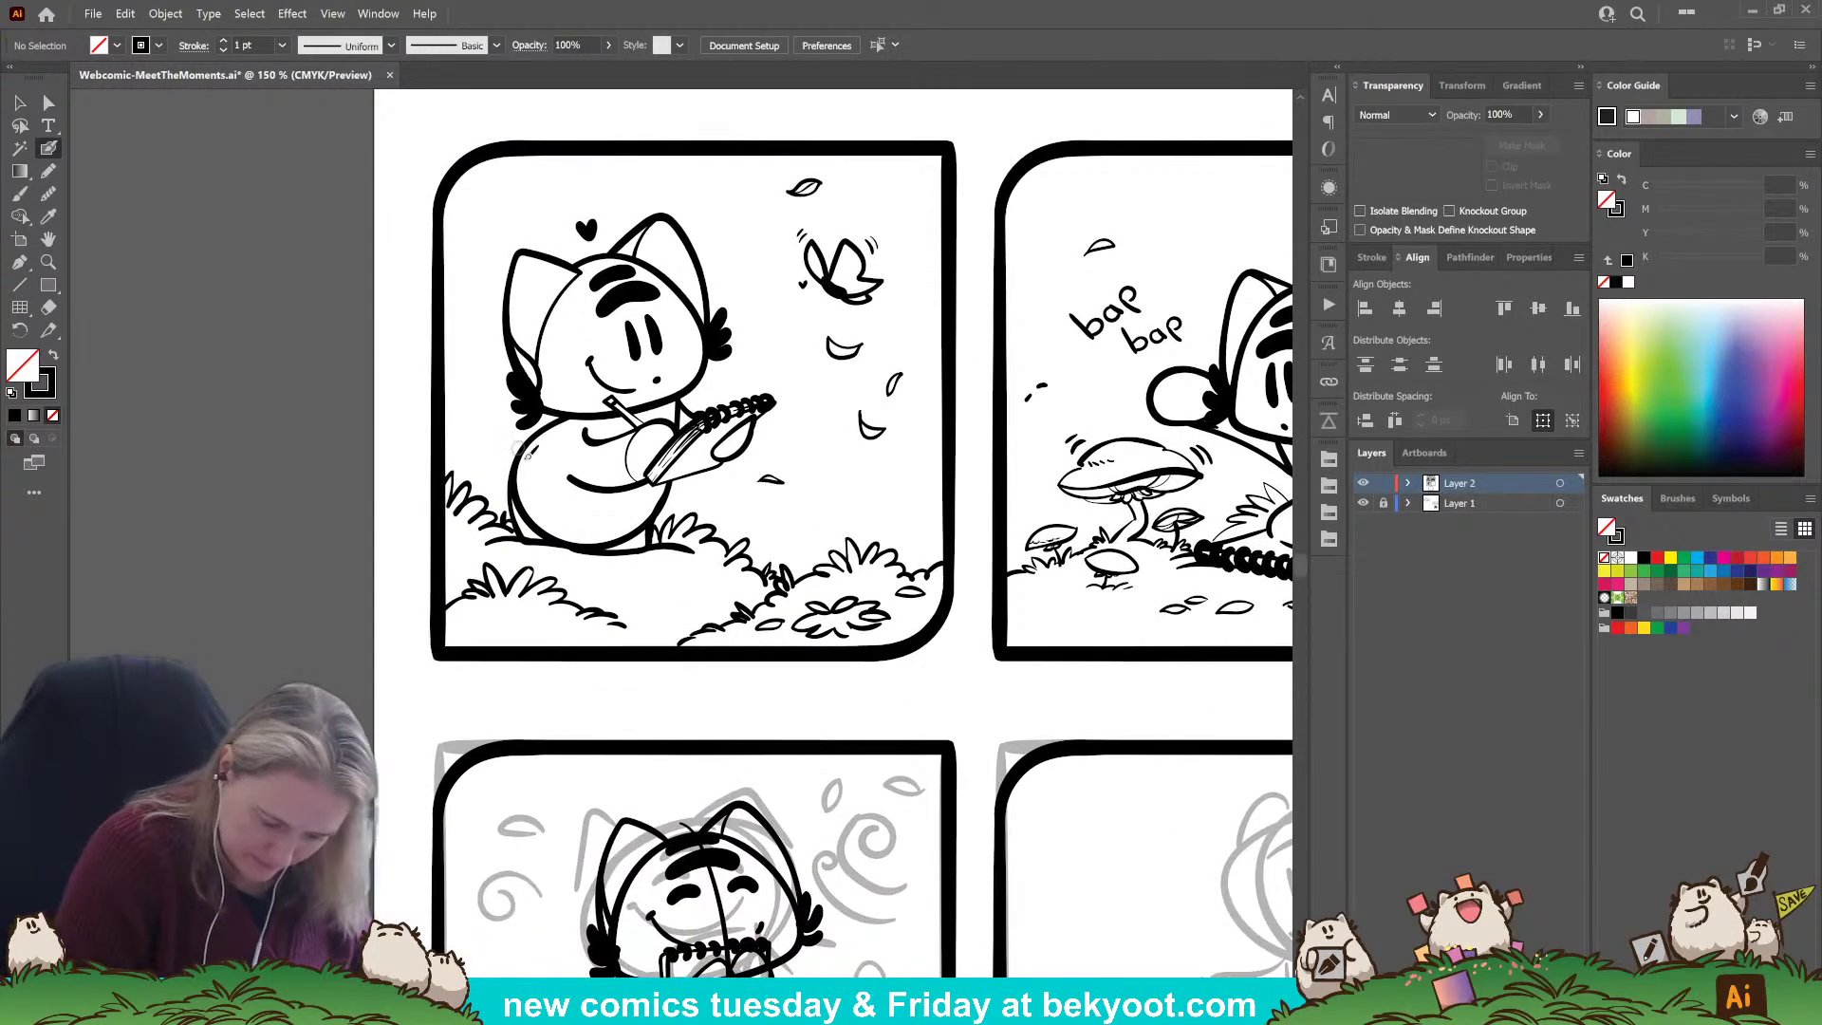
key("v")
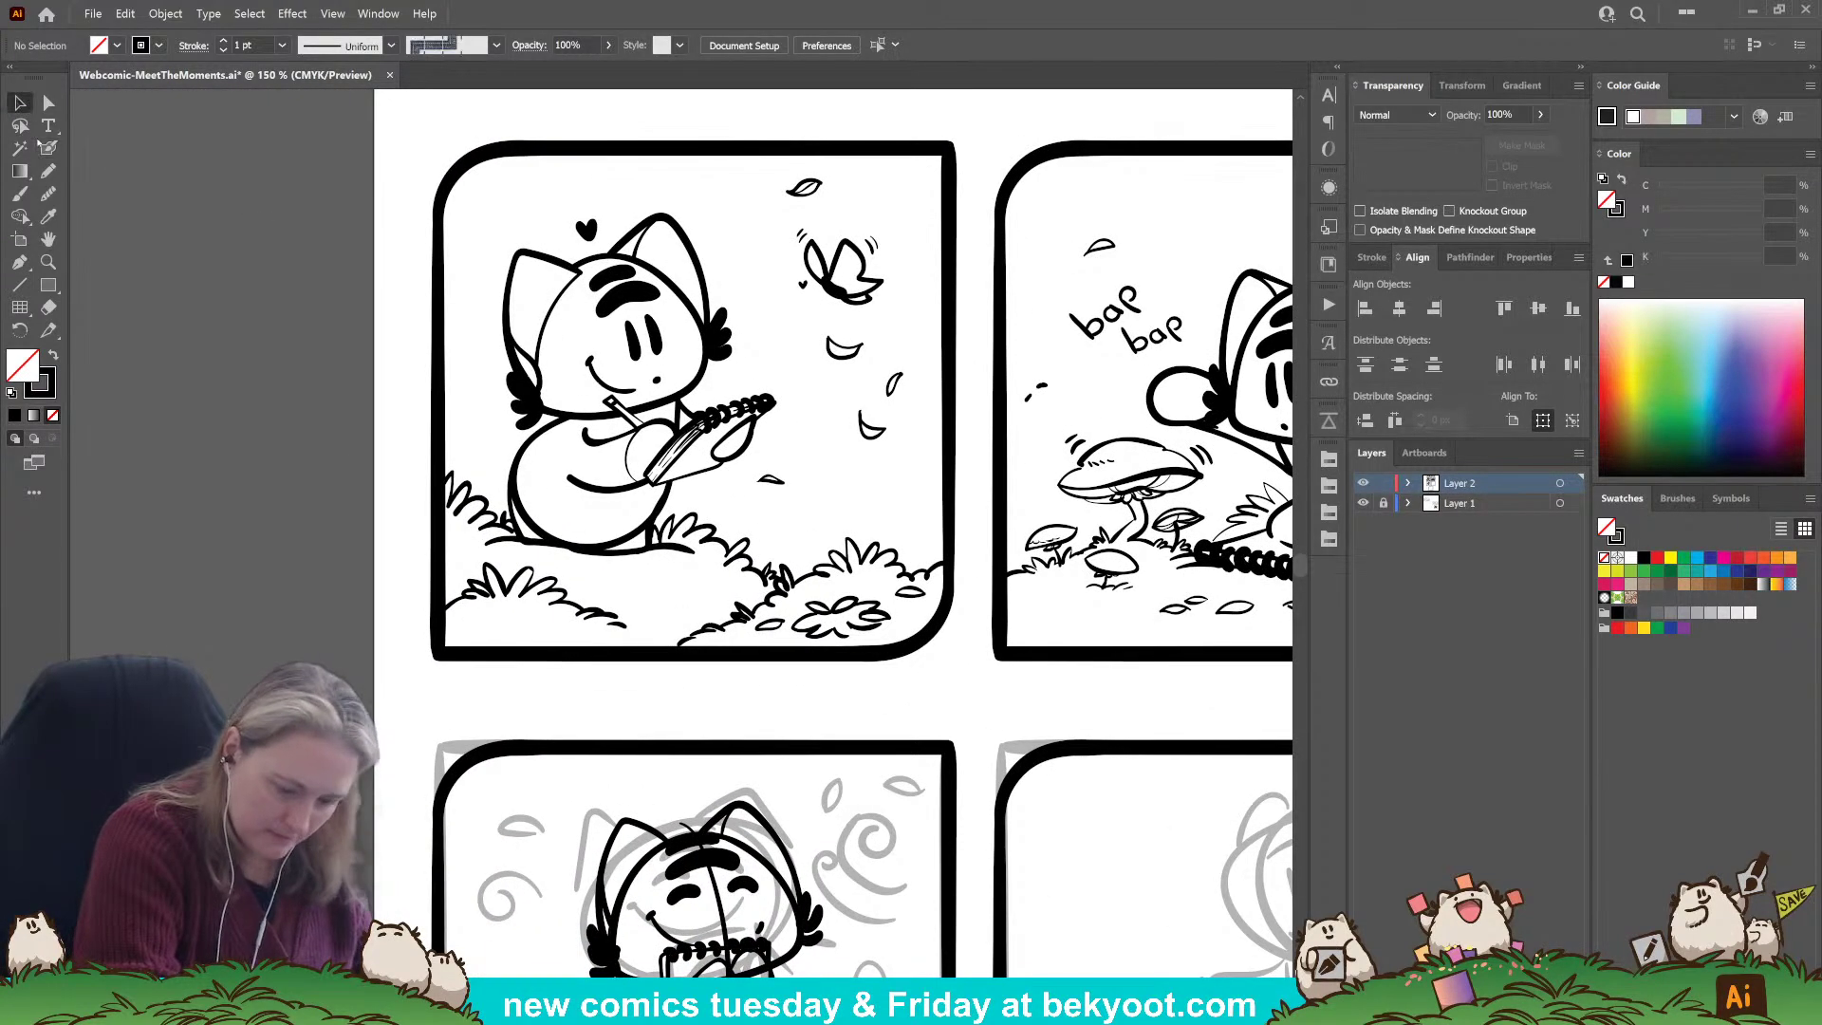
left_click(692, 460)
double_click(693, 446)
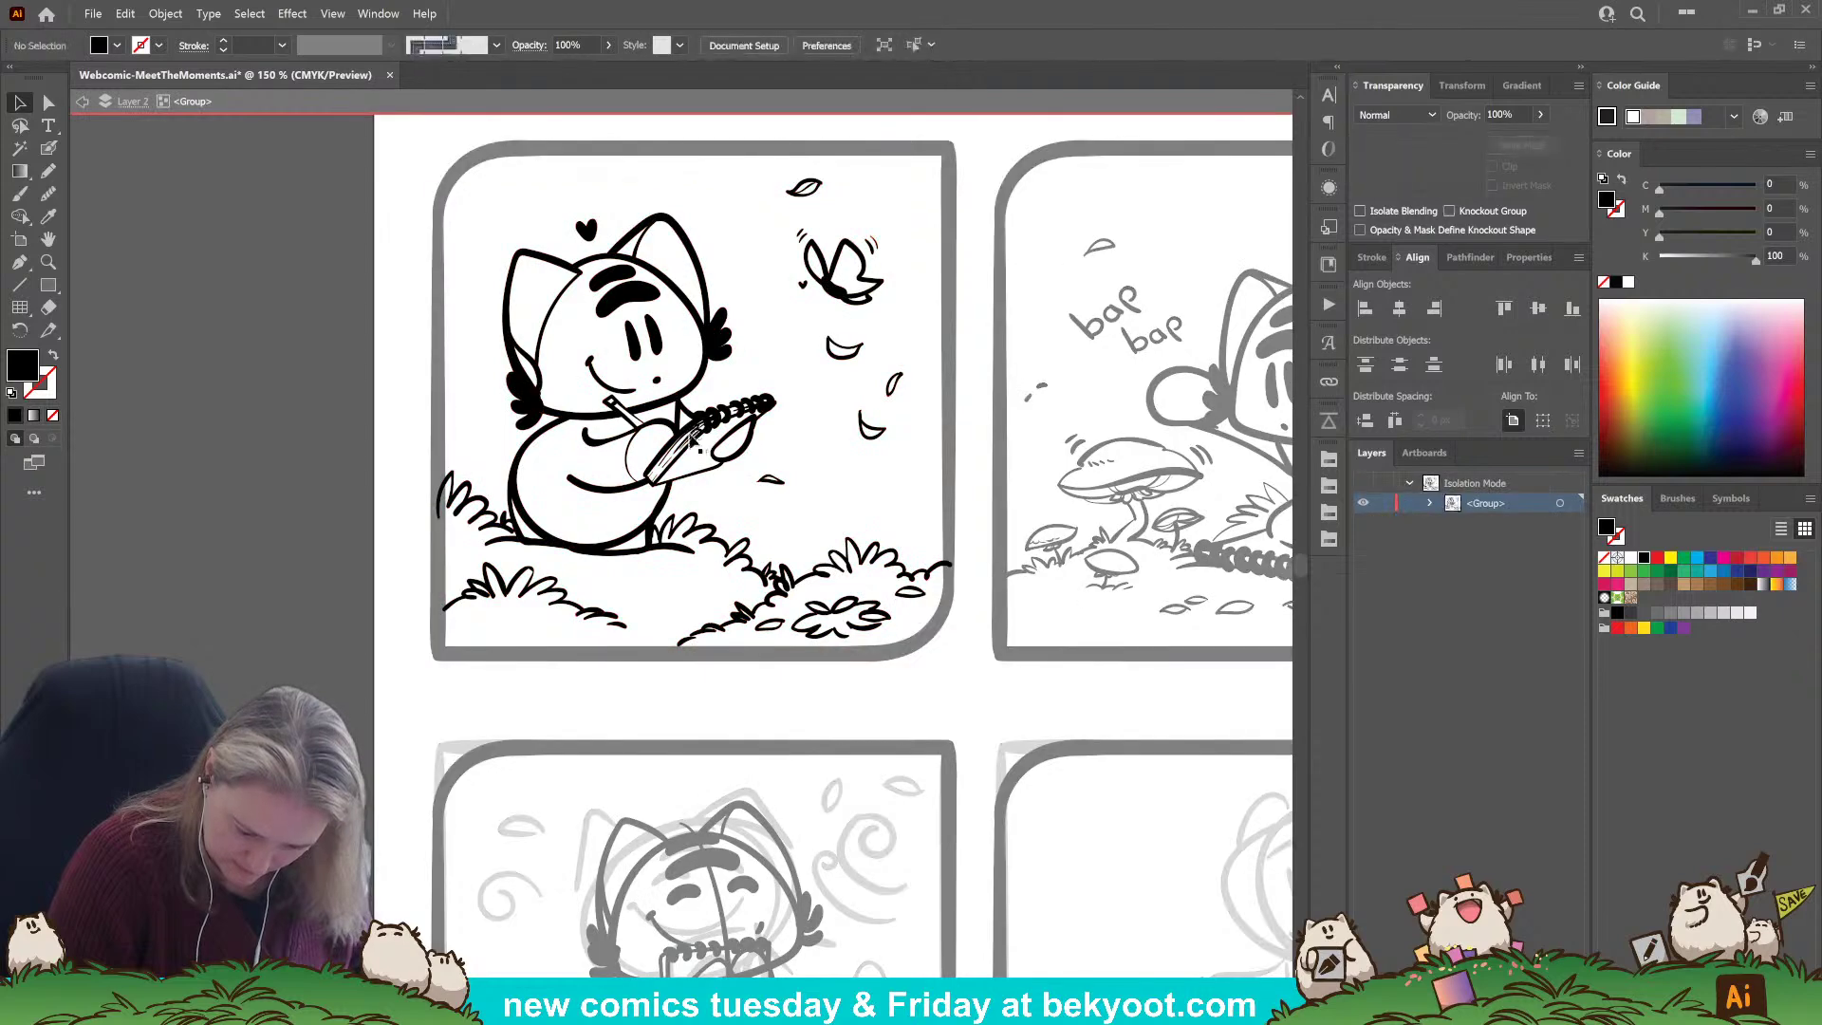
left_click(48, 148)
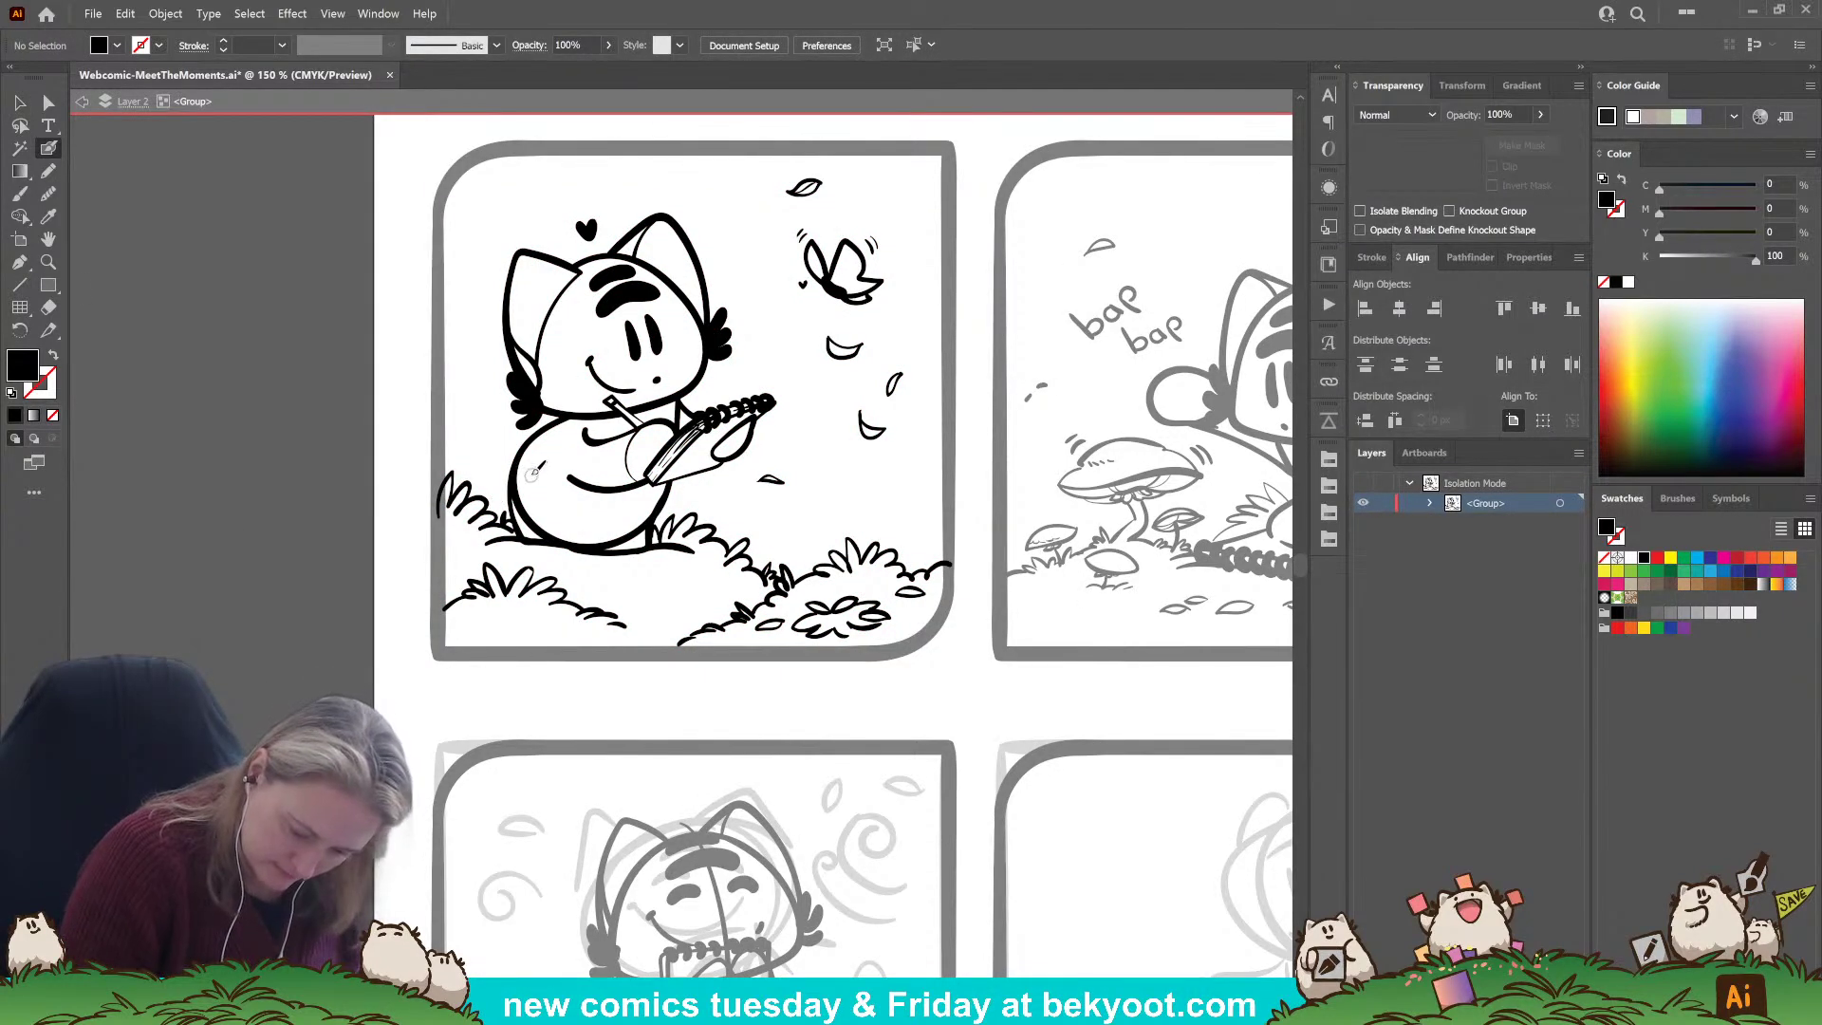
mouse_move(537, 474)
left_mouse_down()
mouse_move(486, 418)
mouse_move(469, 439)
left_mouse_up()
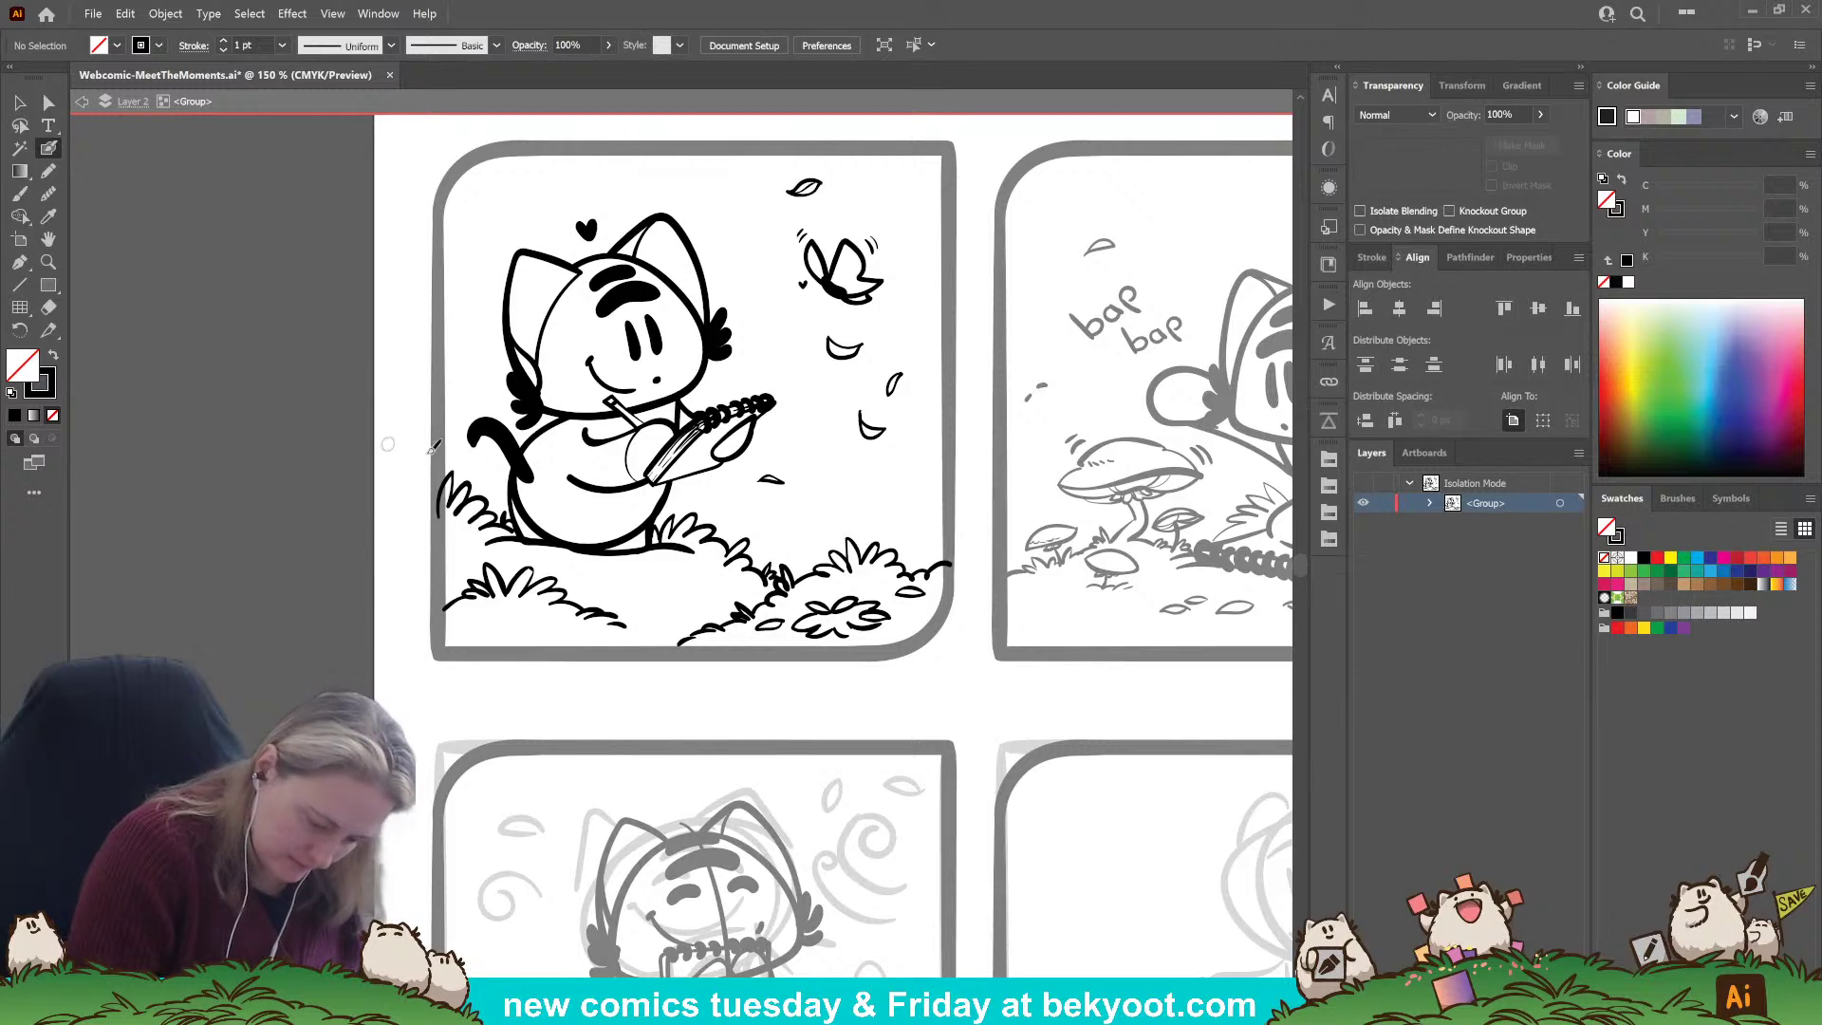
mouse_move(429, 456)
left_mouse_down()
mouse_move(445, 434)
mouse_move(448, 457)
mouse_move(414, 445)
mouse_move(495, 442)
mouse_move(453, 480)
left_mouse_up()
key("ctrl+z")
left_click(459, 484)
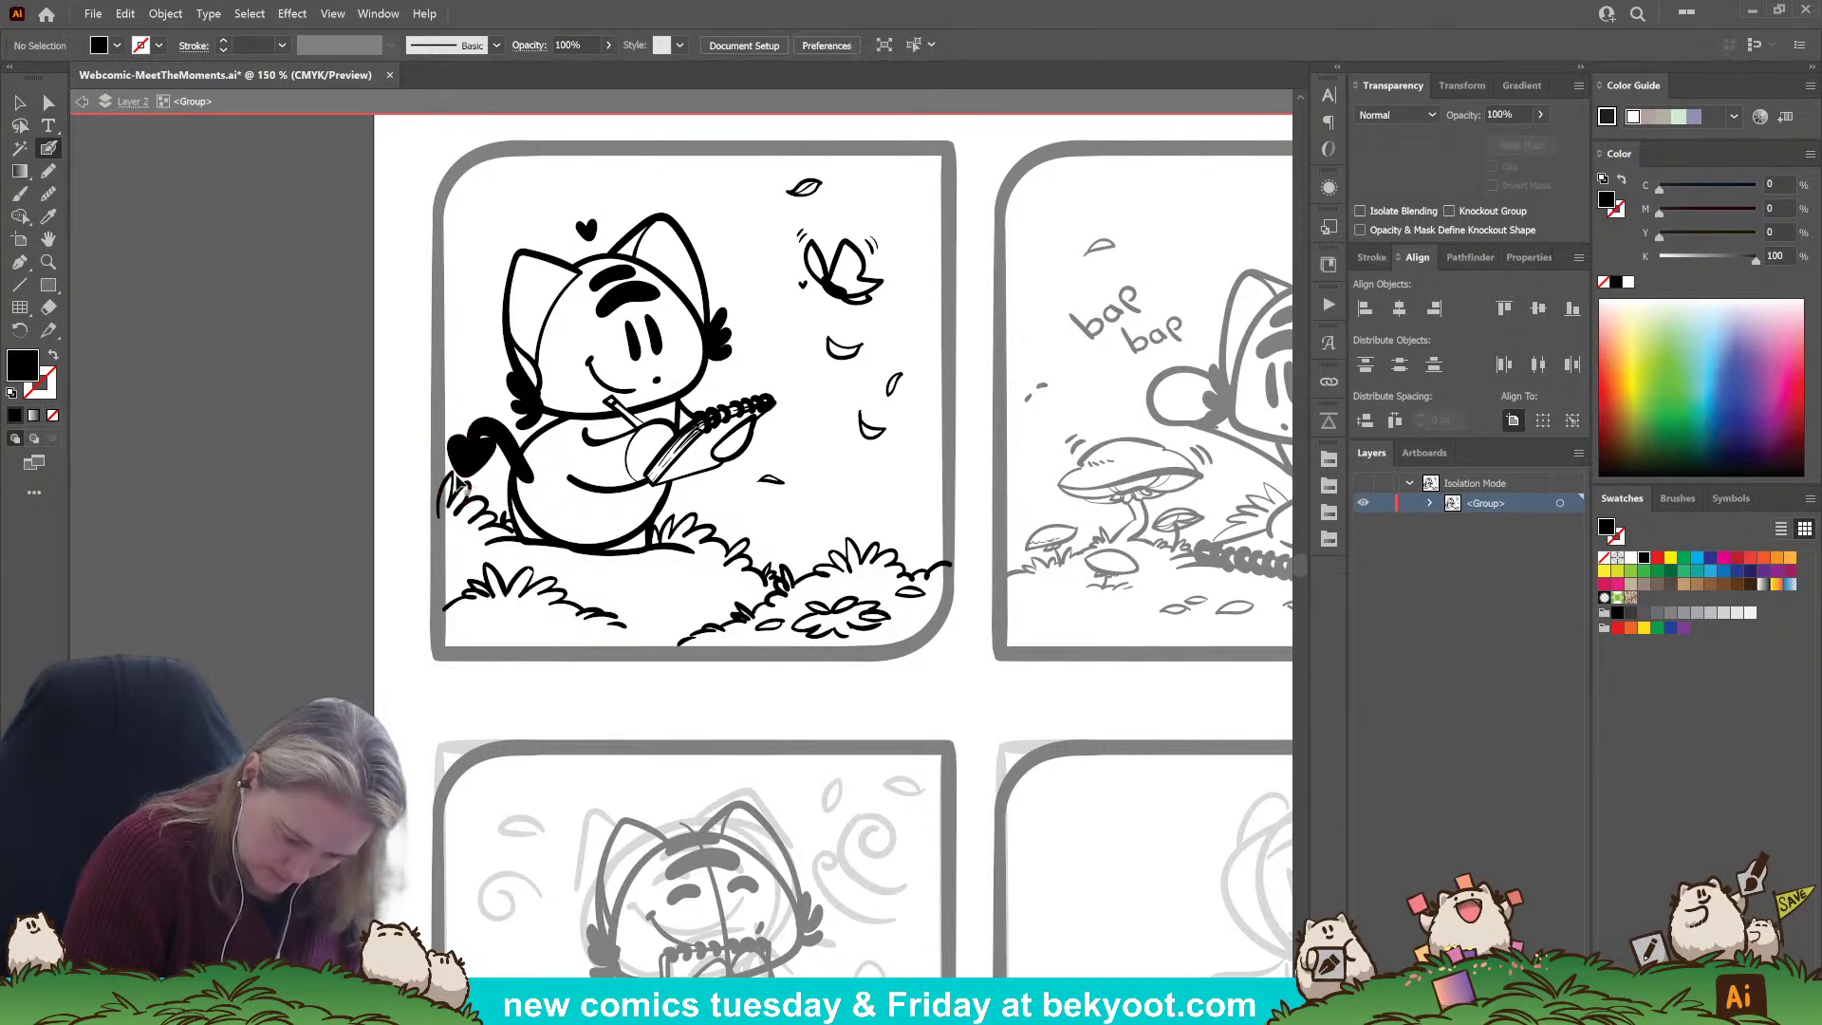
Erase the tail end overlapping the panel one cat's body, leaving the tail about 69 px wide, and exit the group.
left_click(524, 469)
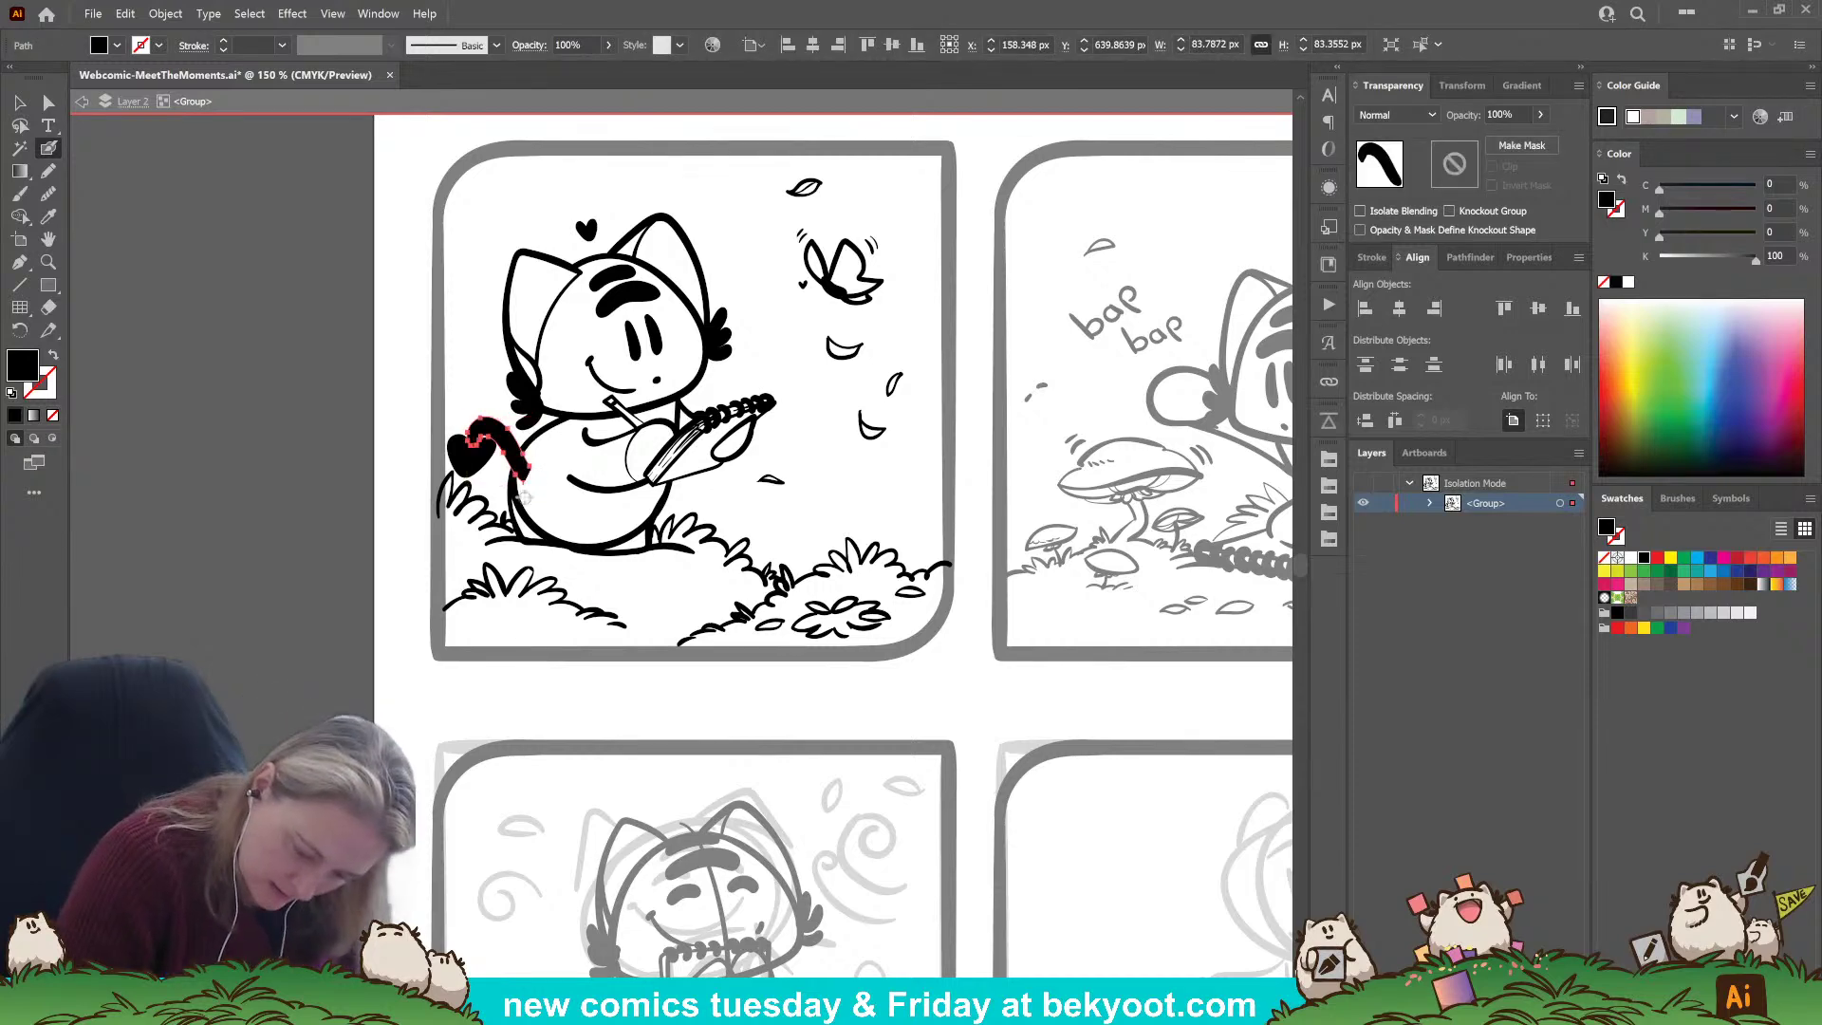
left_click_drag(525, 497, 532, 464)
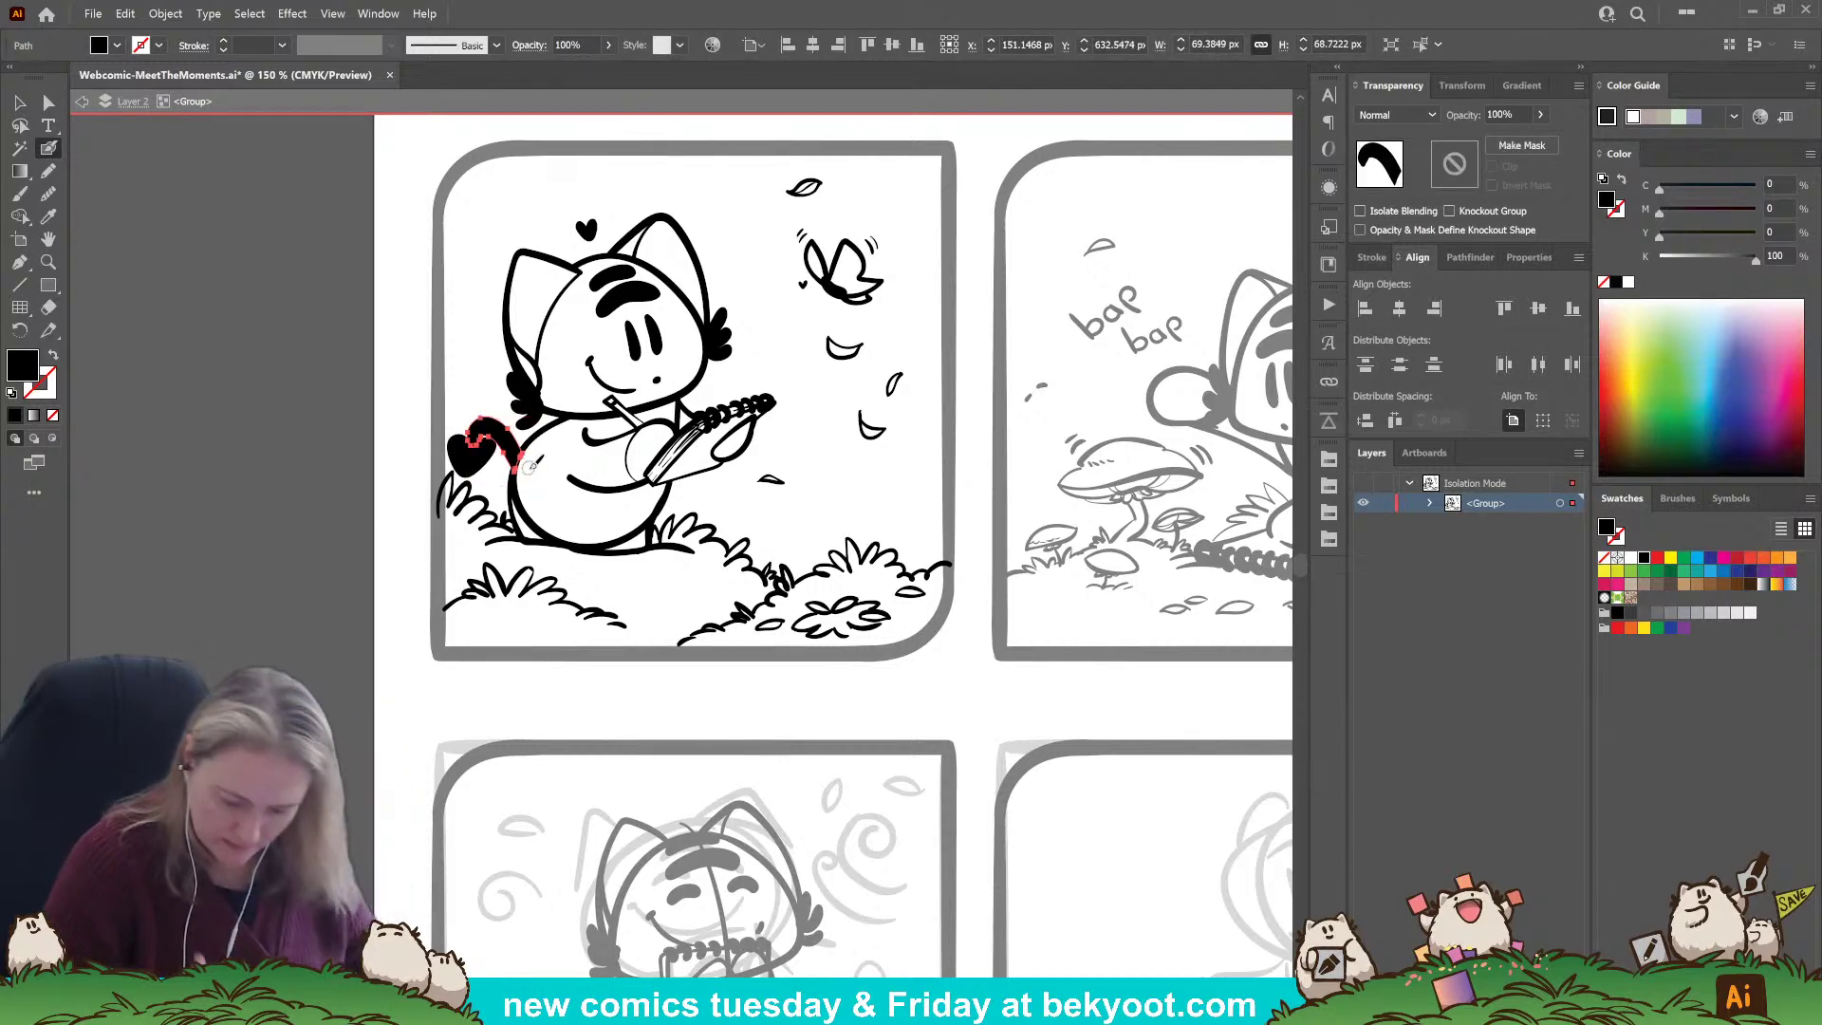
left_click(703, 717, "ctrl")
left_click_drag(741, 685, 574, 727)
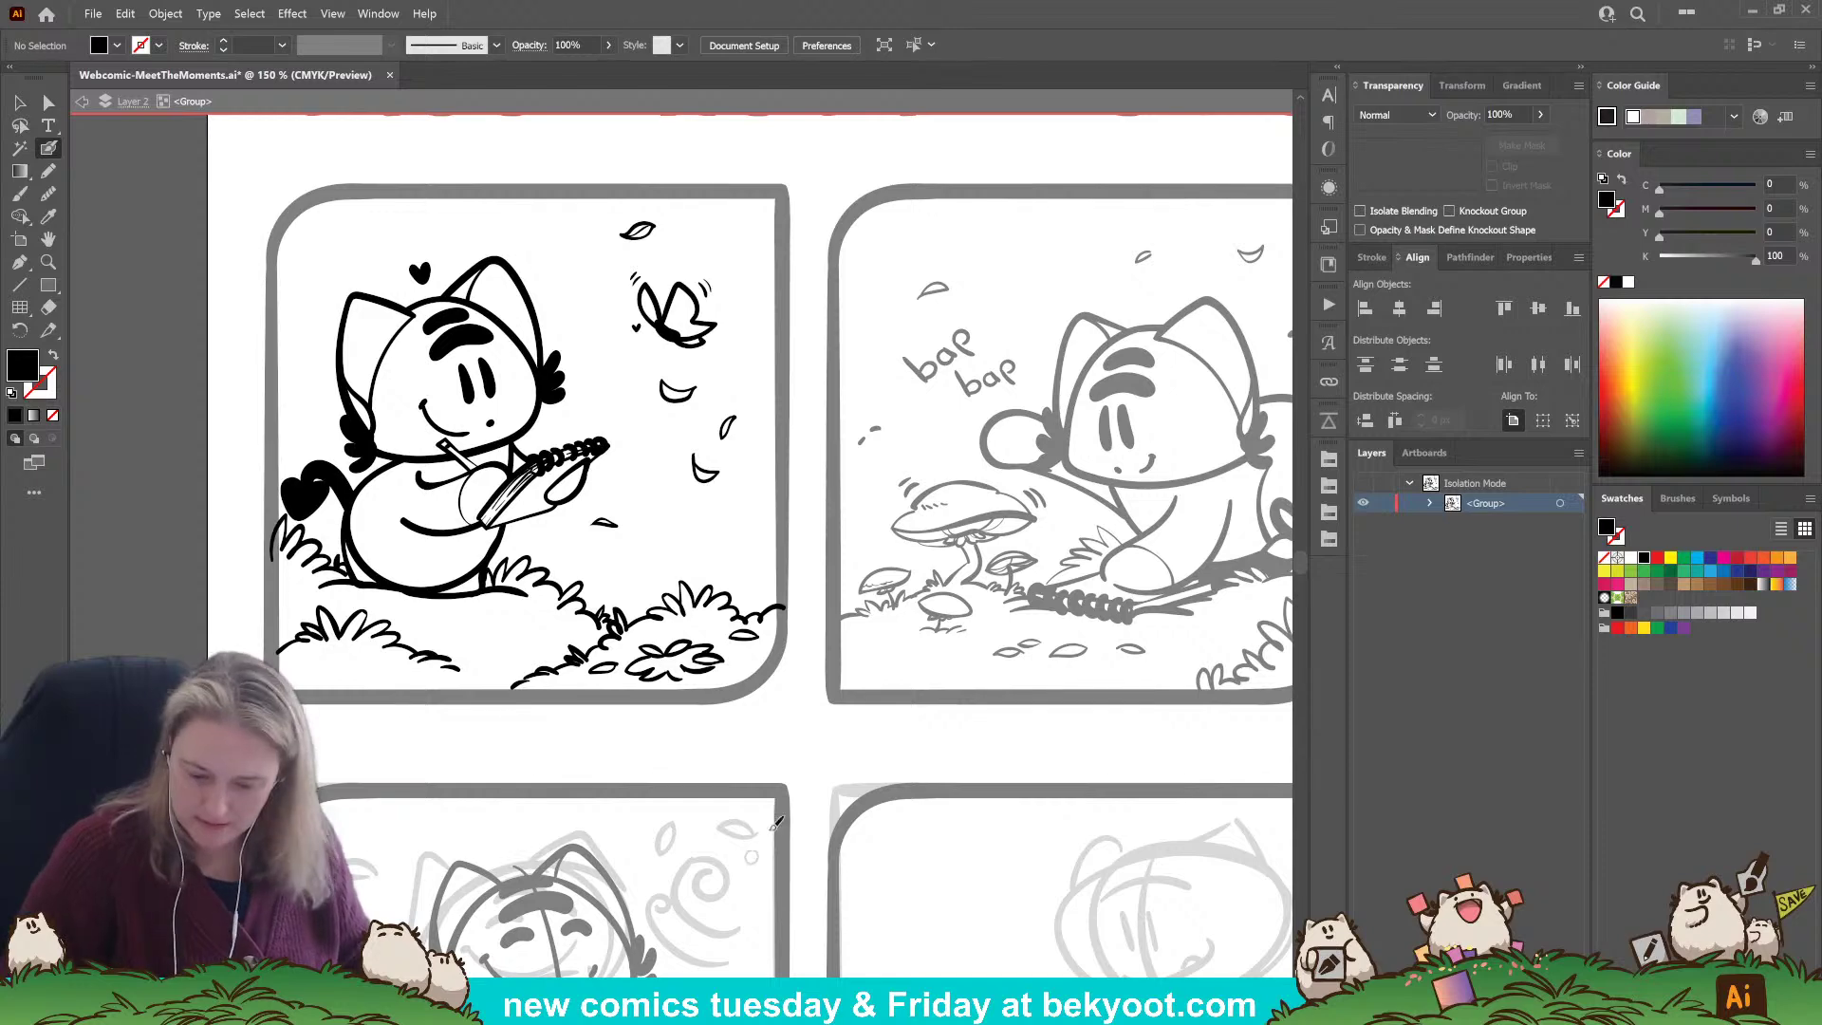
key("v")
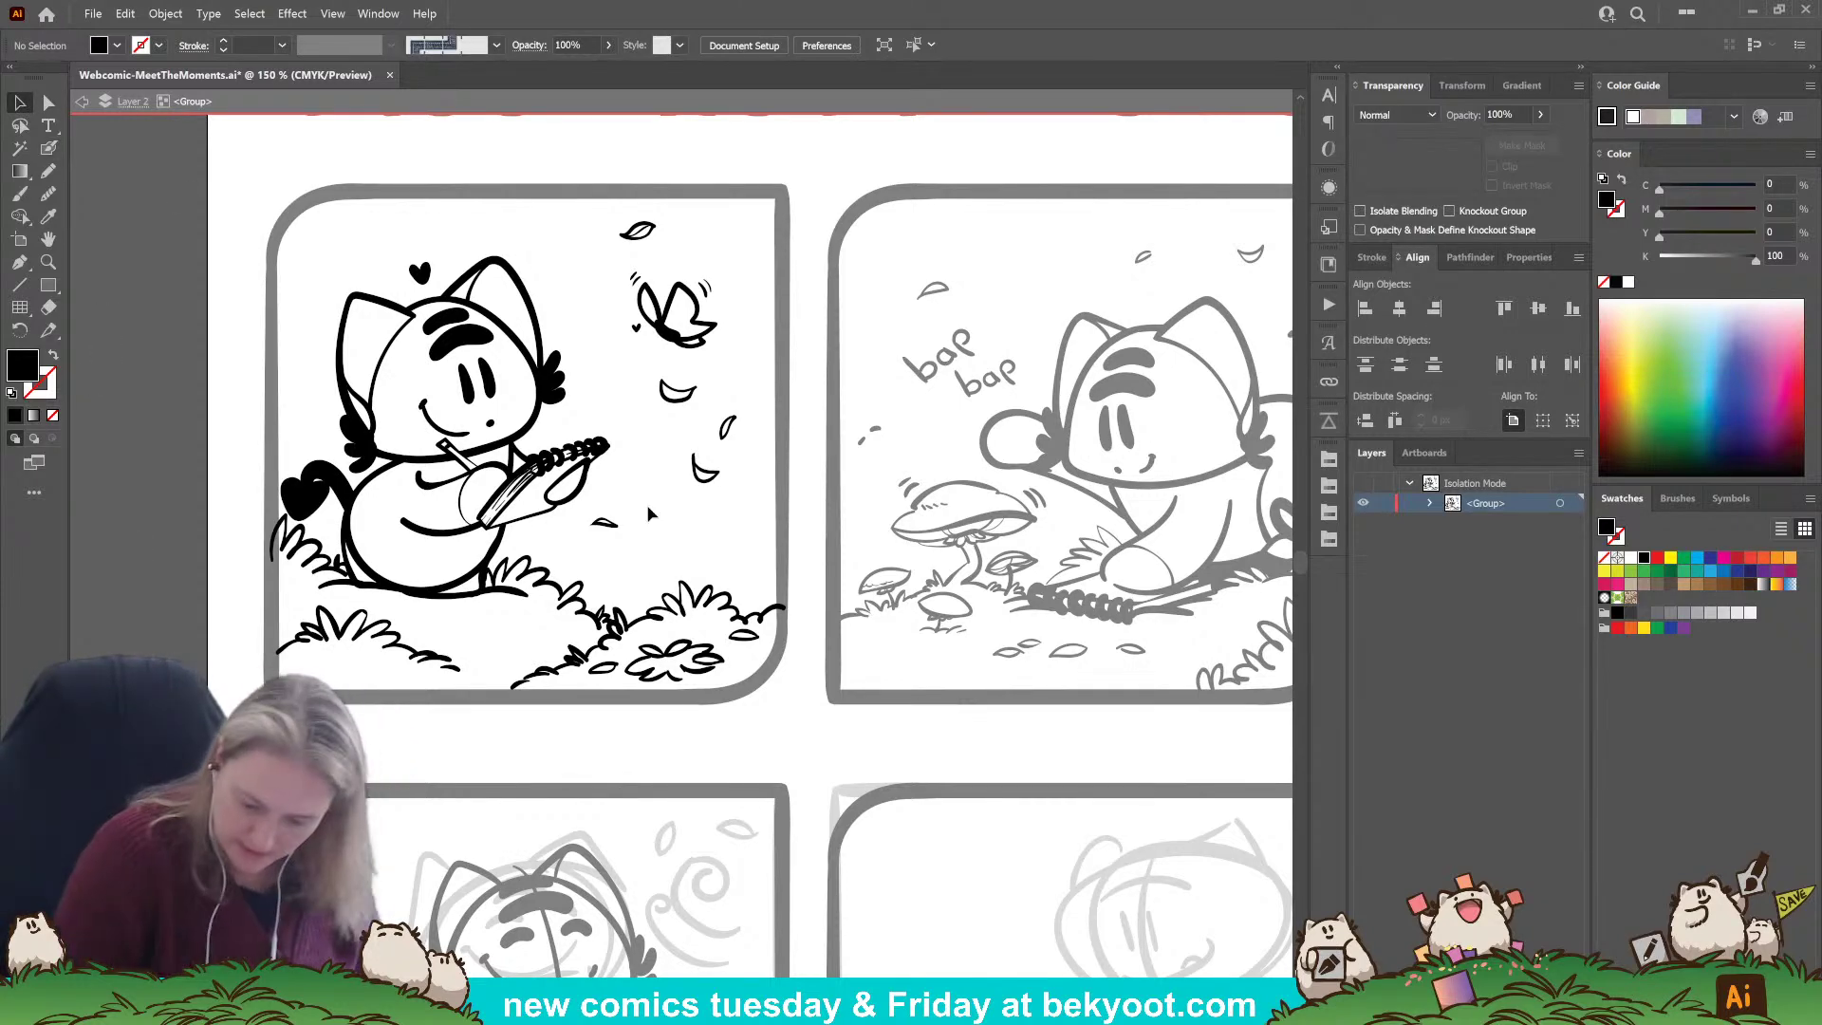
double_click(812, 367)
Delete the loose tail and heart strokes that lie outside the panel two artwork group.
left_click_drag(926, 729, 553, 714)
left_click(950, 513)
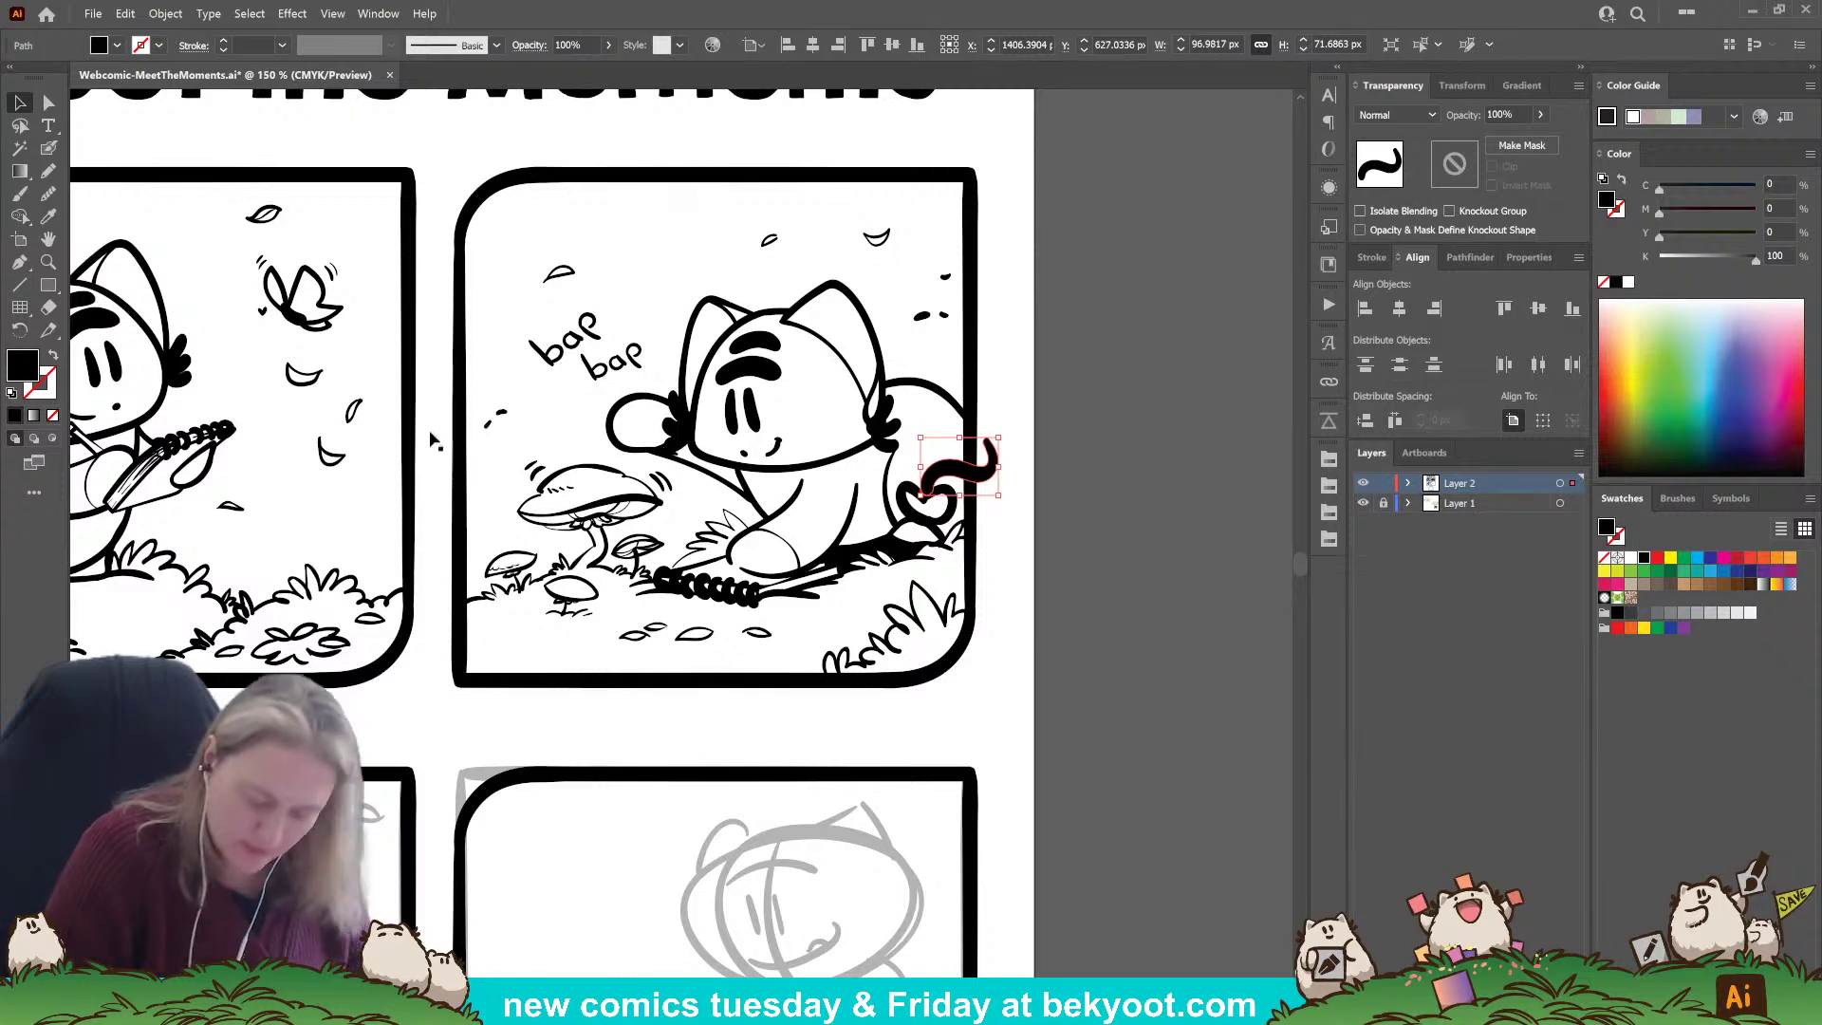
left_click(940, 396)
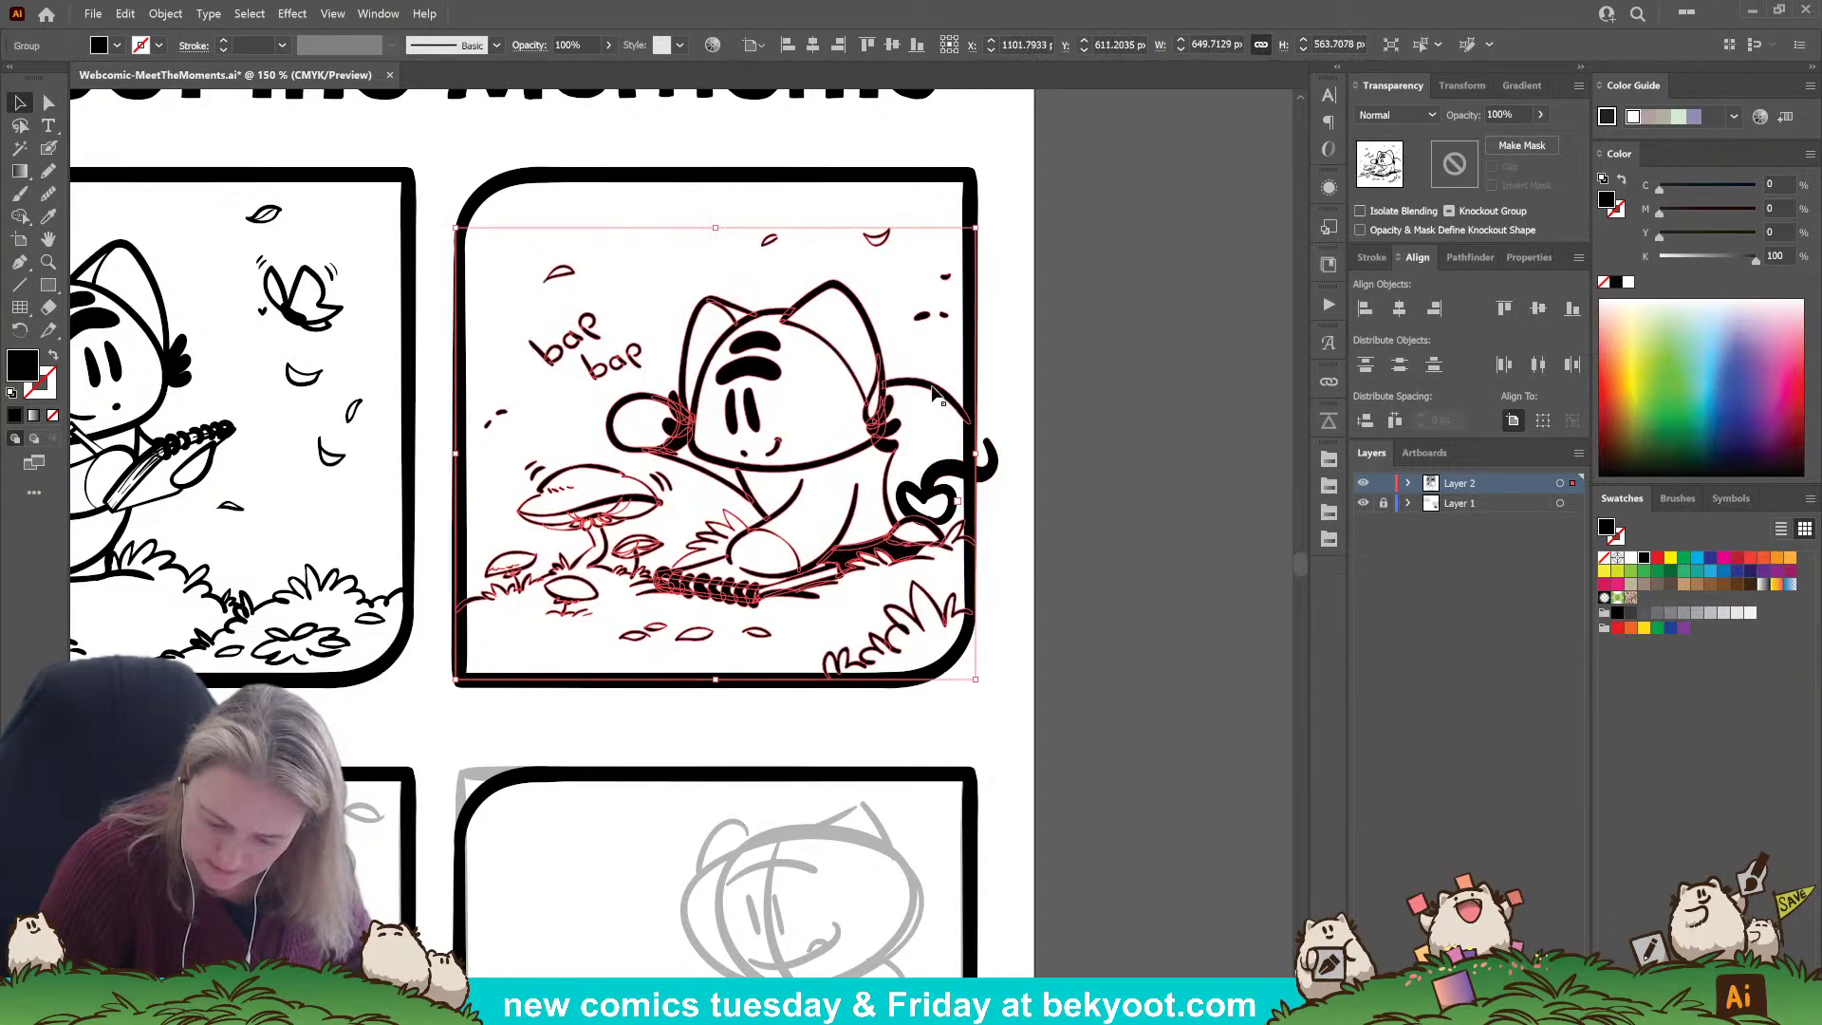
double_click(940, 399)
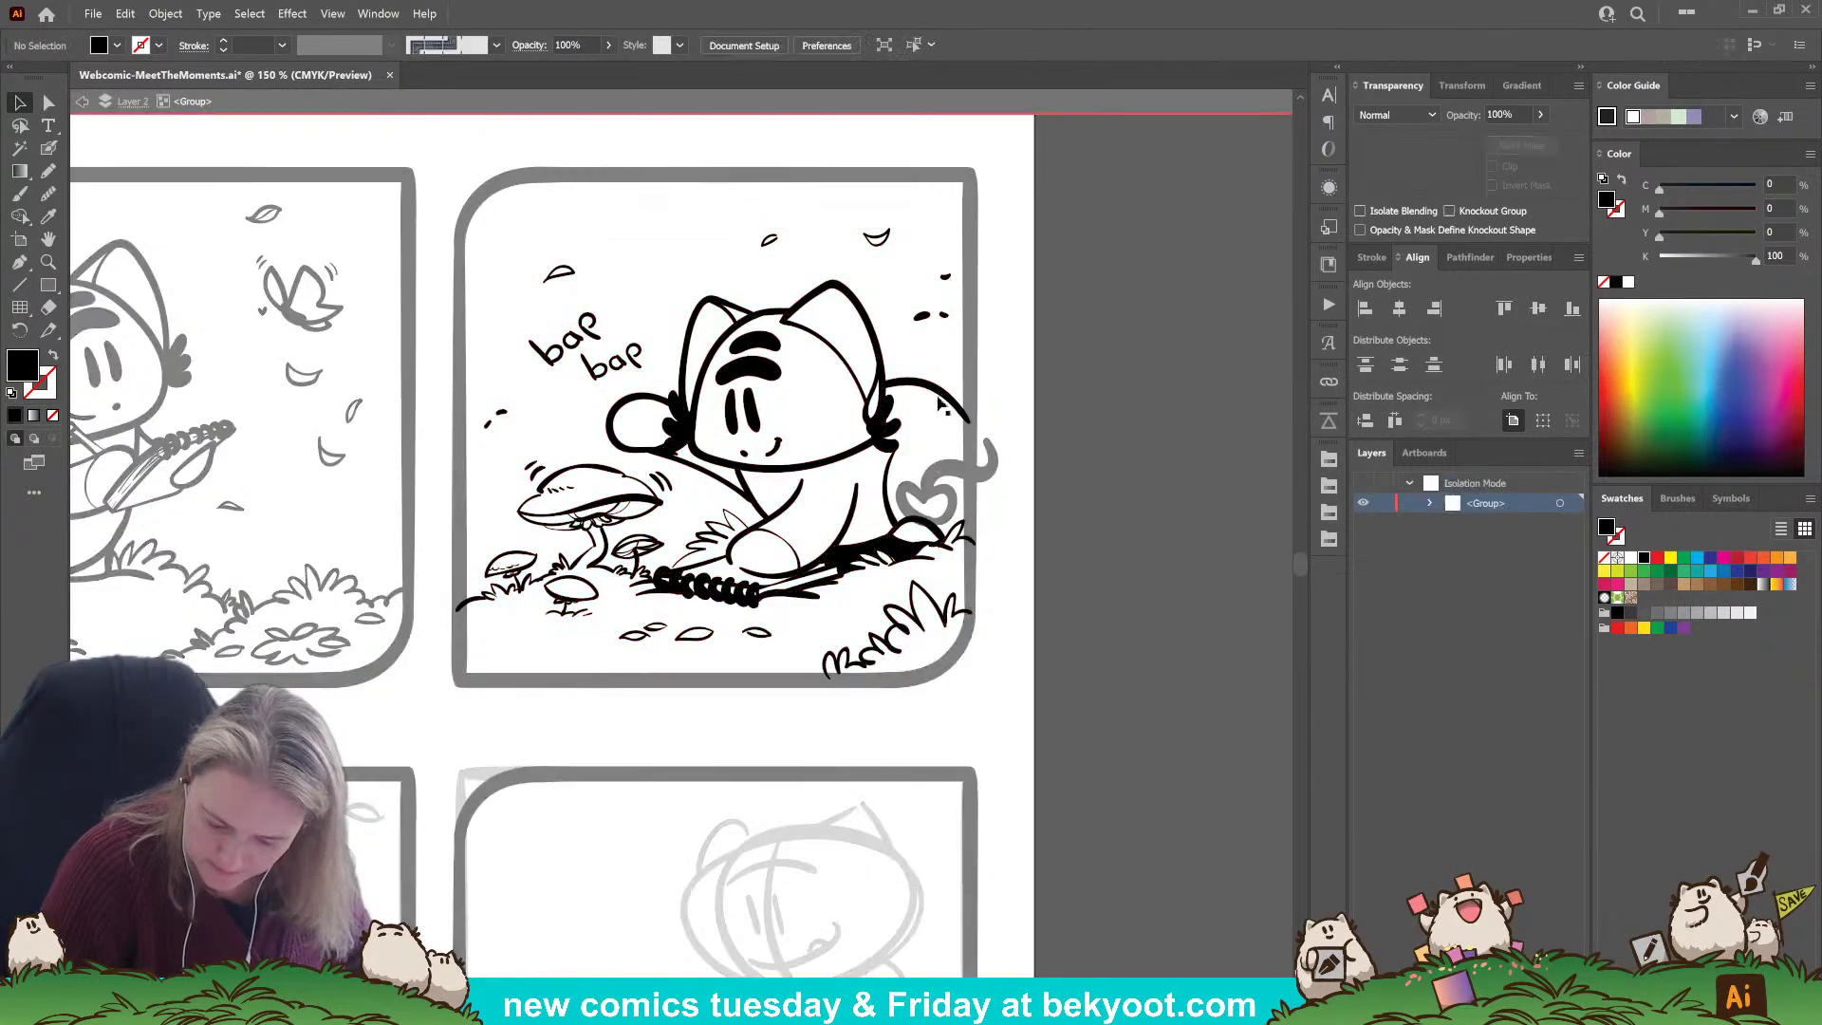
double_click(1044, 451)
left_click(985, 463)
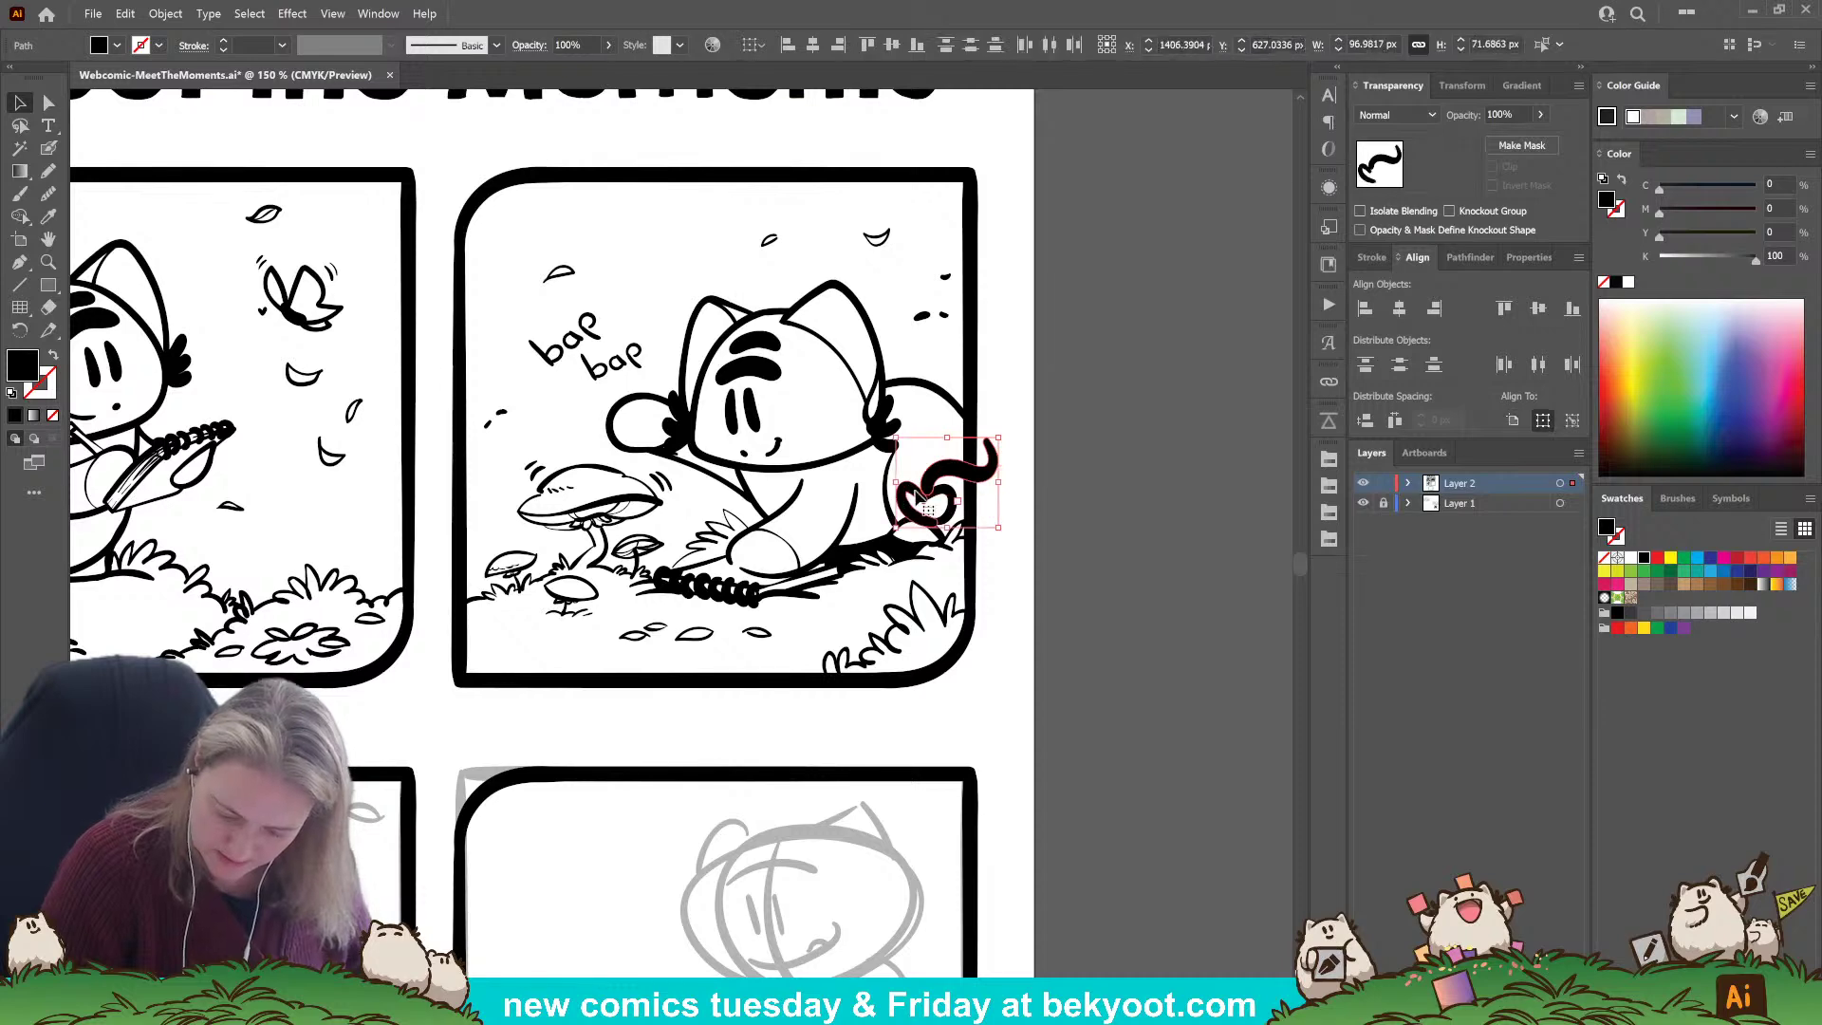
key("Delete")
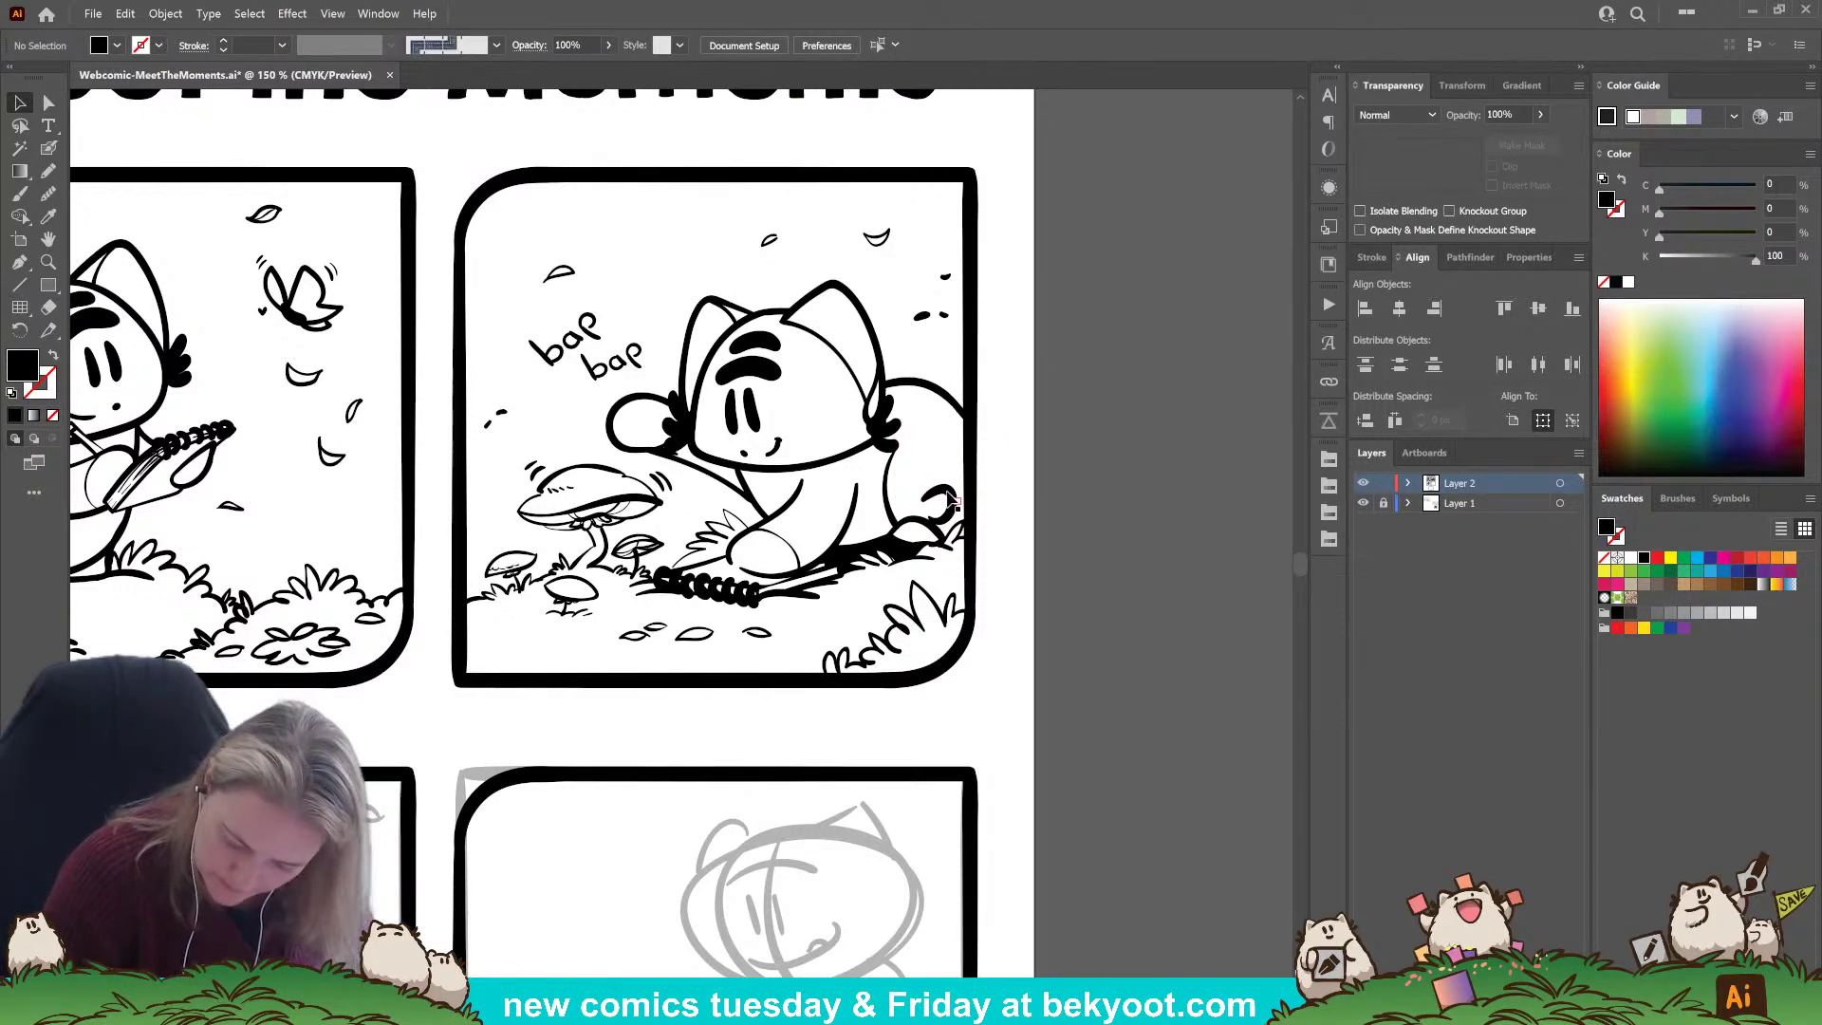
left_click(944, 500)
key("Delete")
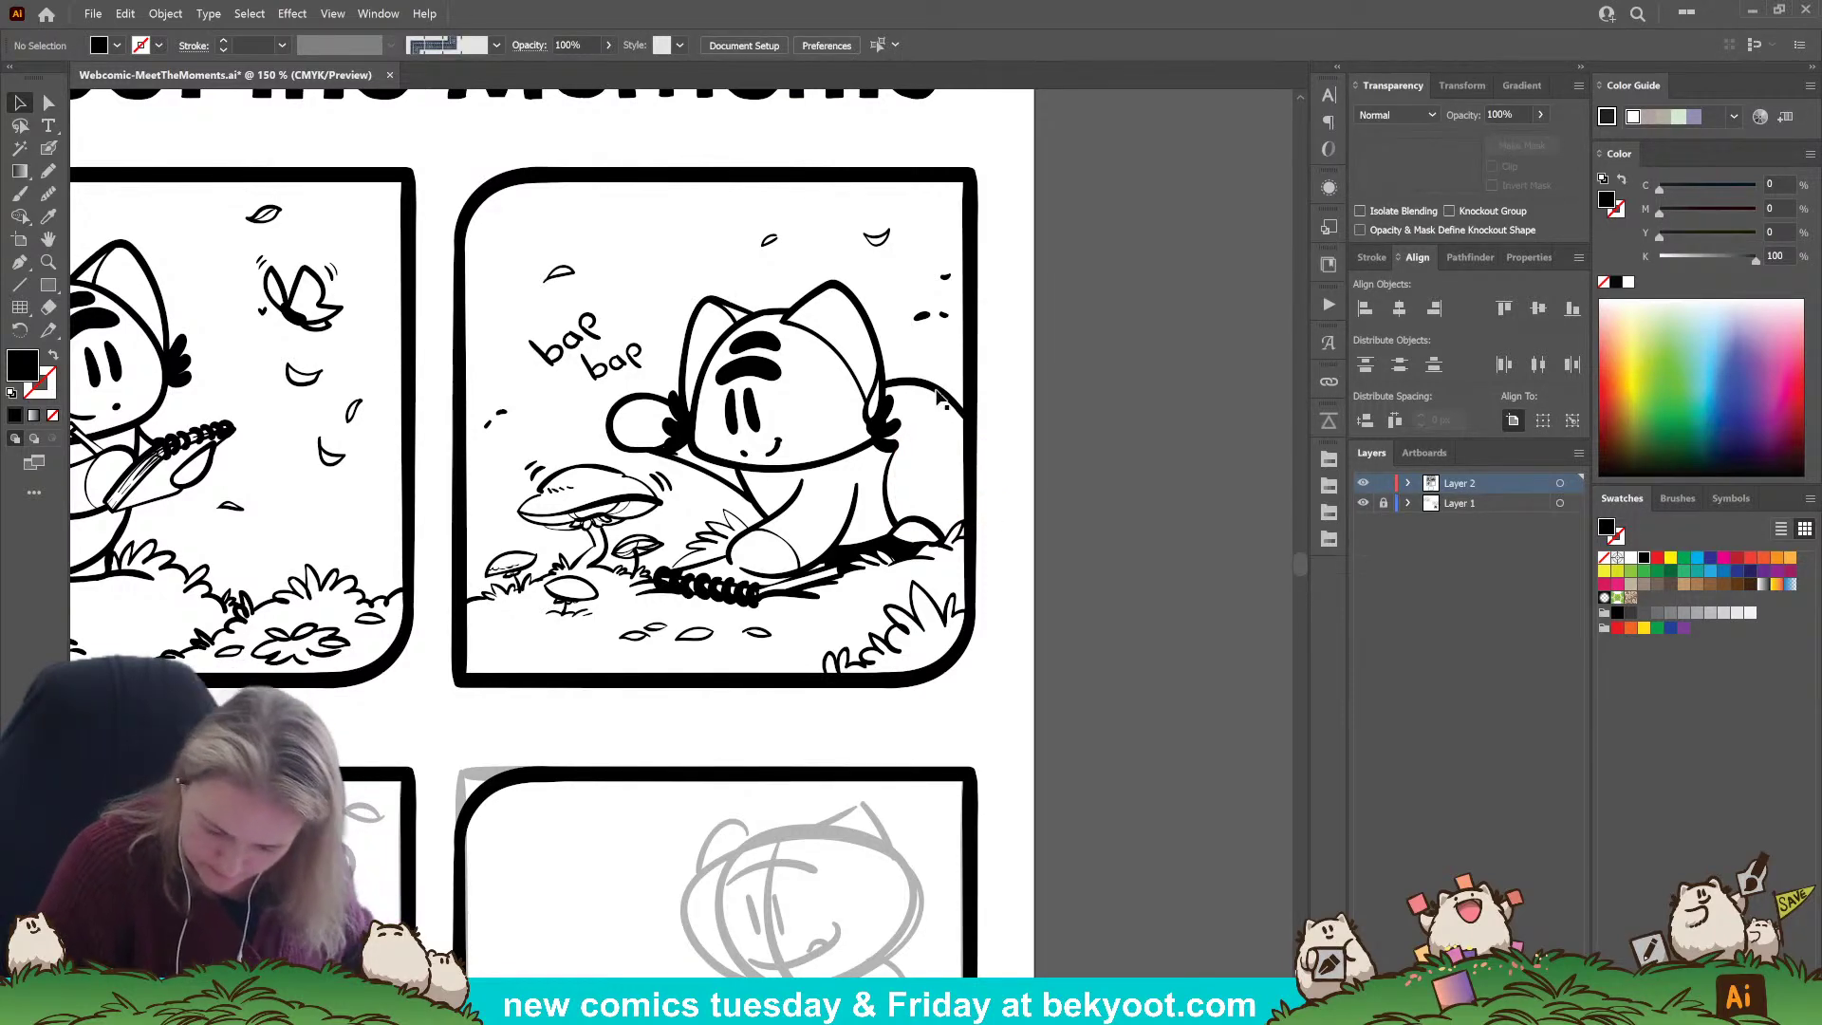
Inside panel two's group, extend the cat's back down to the ground and ink a curled tail about 115 px wide with a 70 px solid heart.
left_click(906, 441)
double_click(907, 441)
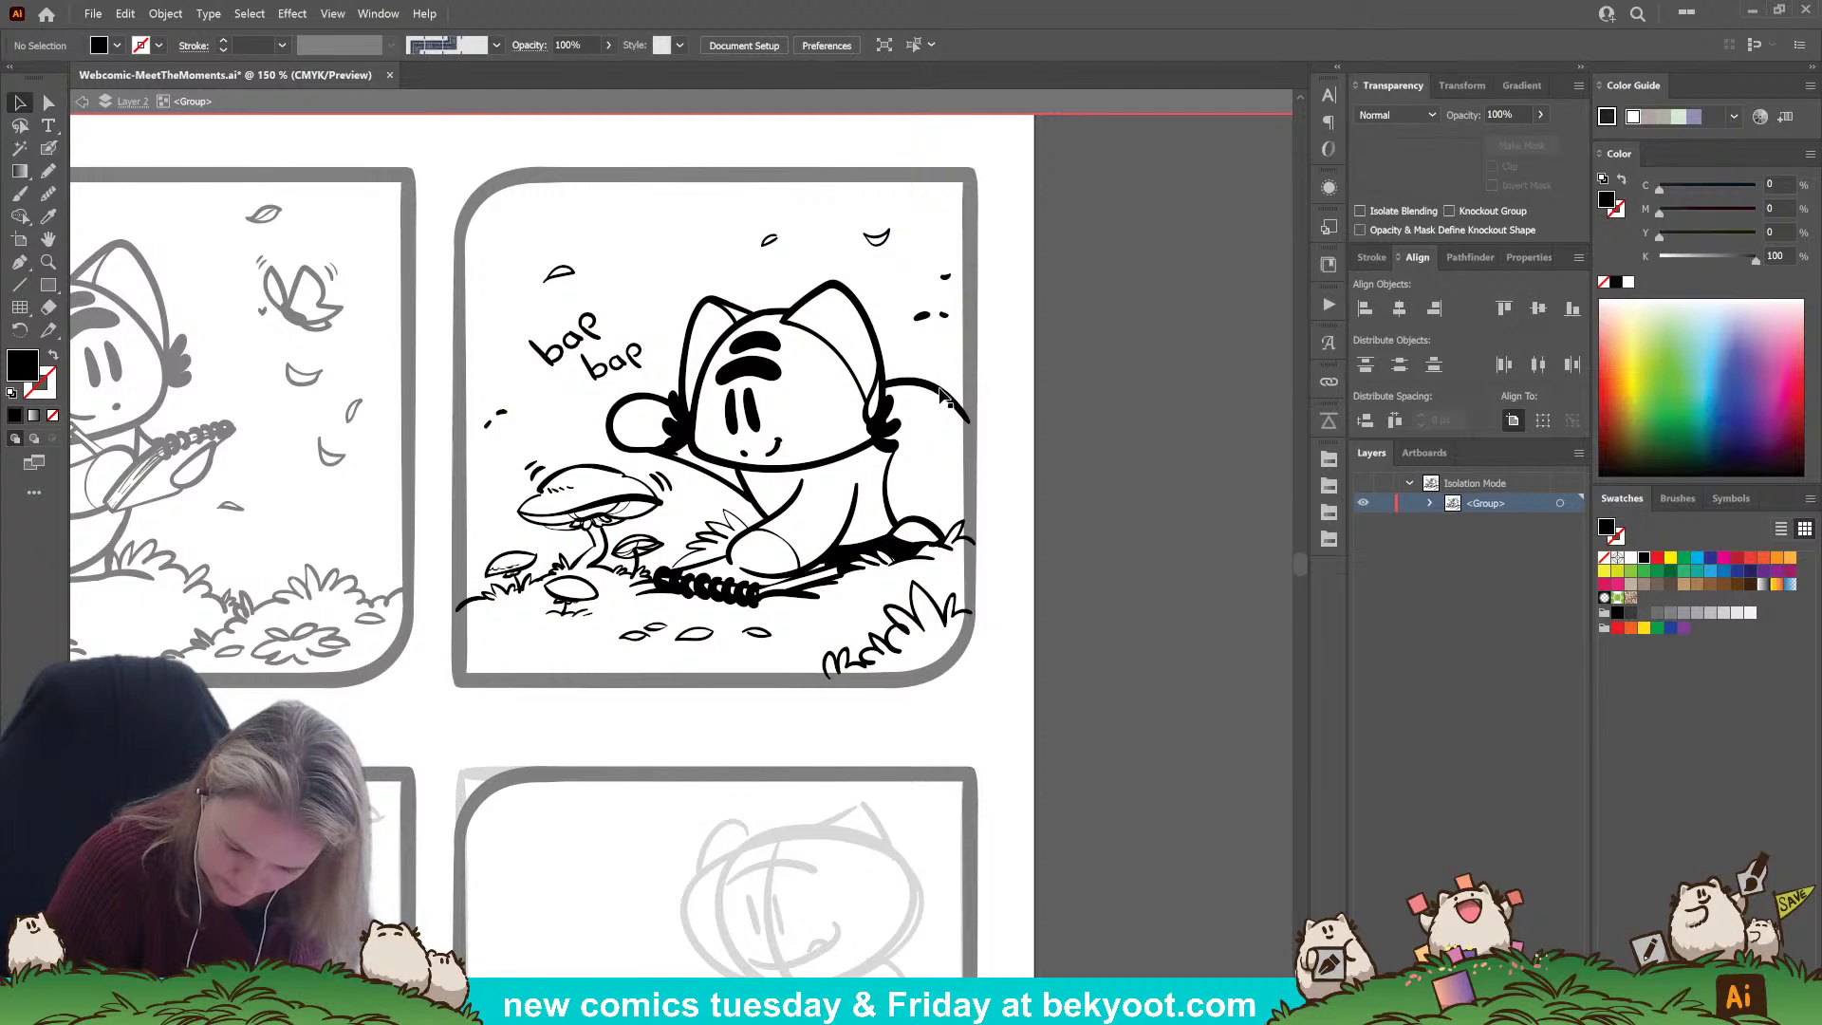
key("shift+b")
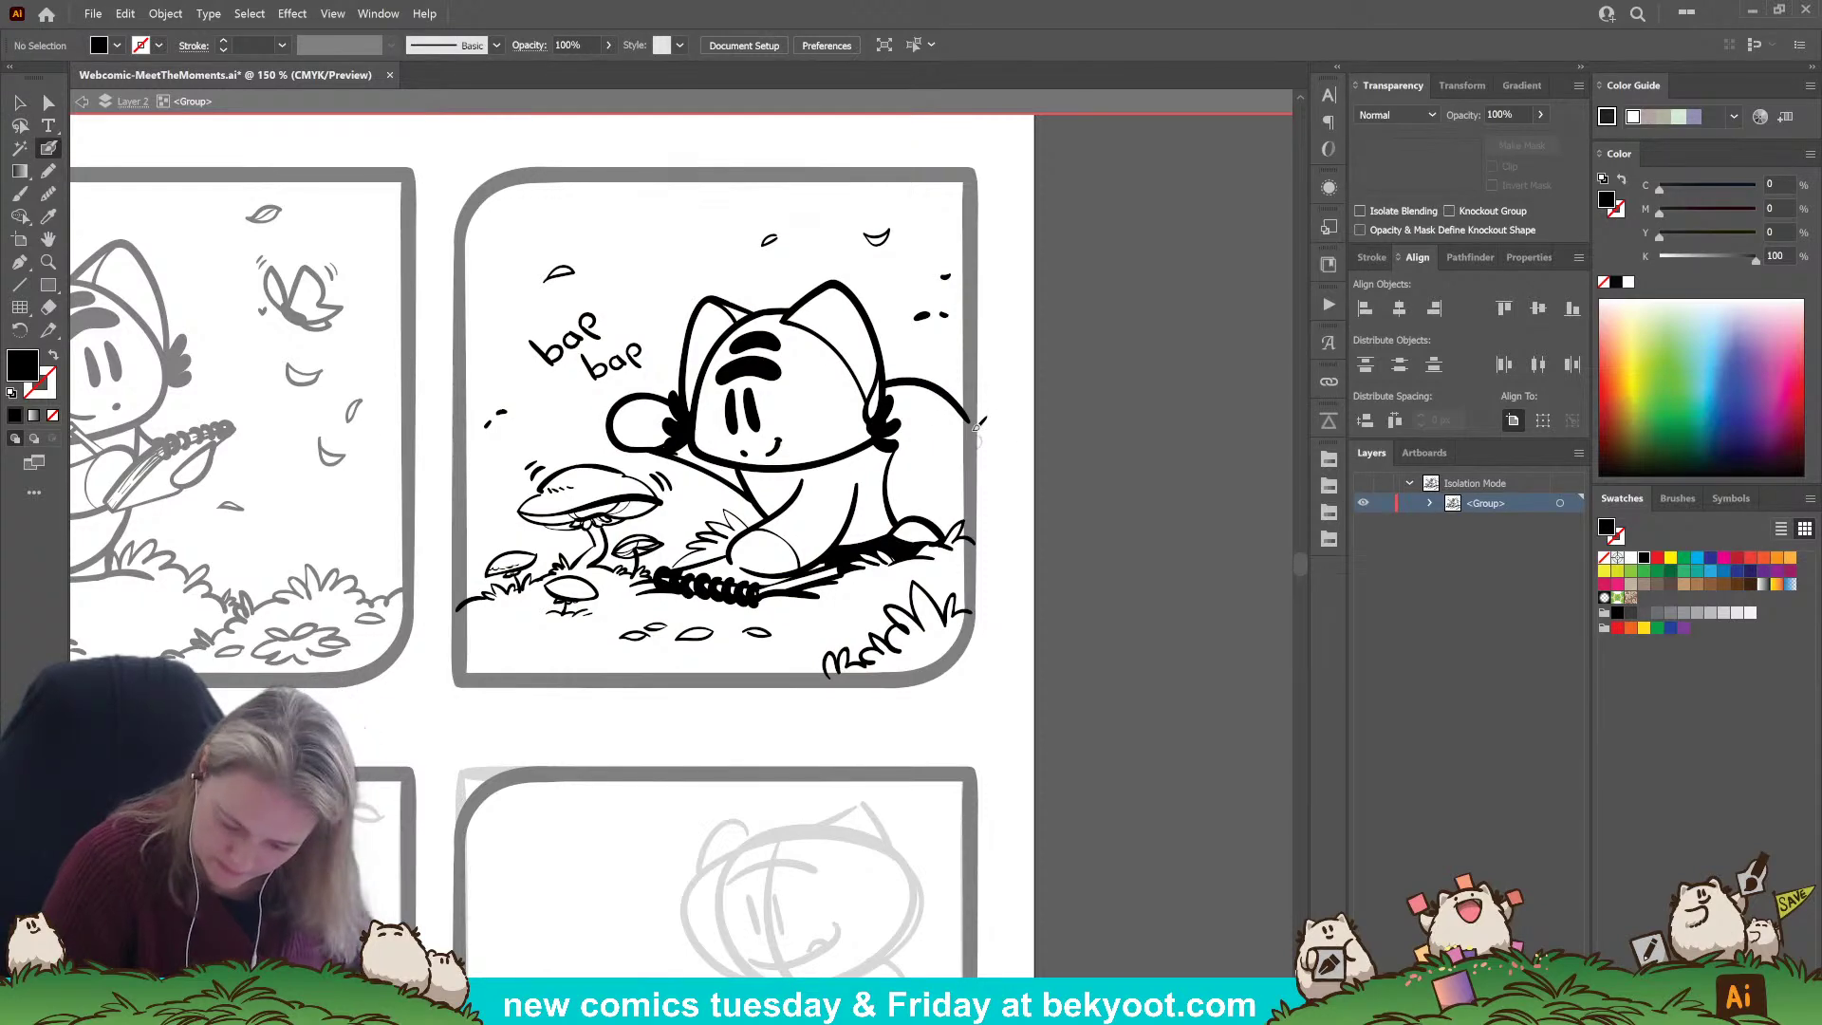
left_click_drag(960, 401, 973, 524)
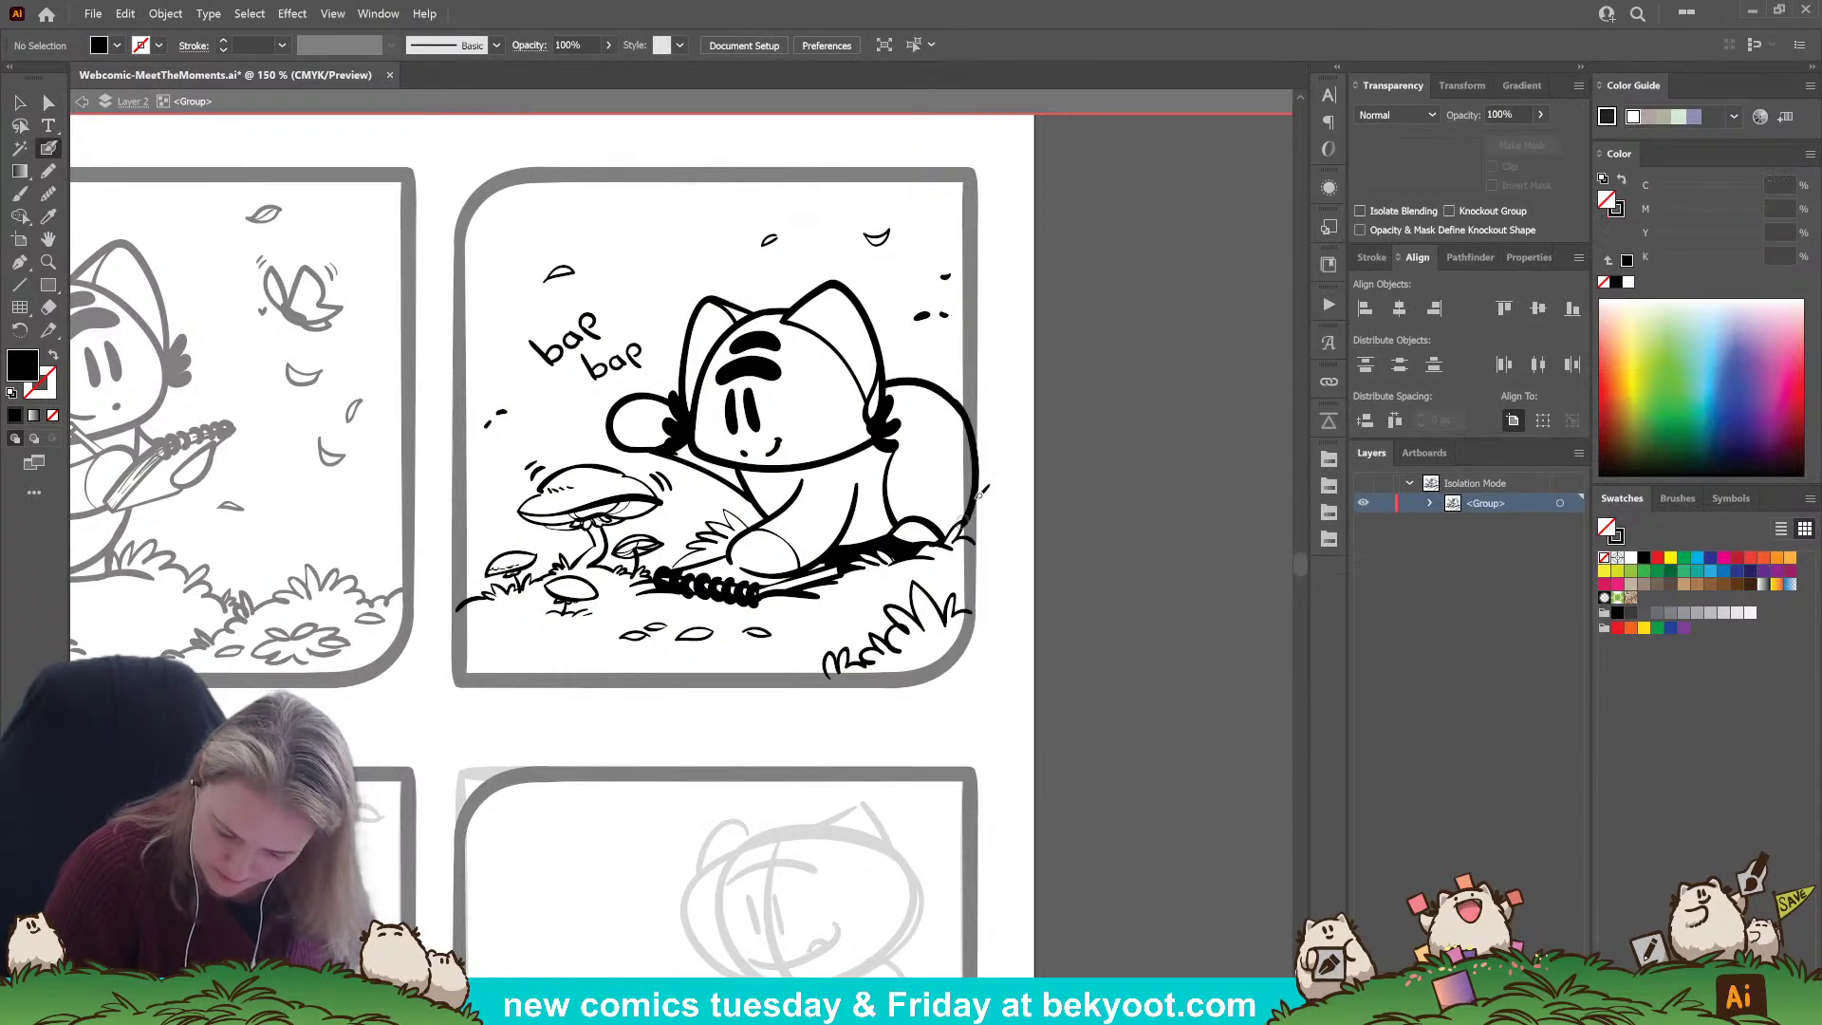
key("shift+x")
mouse_move(970, 425)
left_mouse_down()
mouse_move(1009, 420)
mouse_move(1016, 451)
mouse_move(950, 457)
mouse_move(968, 498)
mouse_move(946, 525)
mouse_move(924, 497)
mouse_move(935, 479)
mouse_move(958, 491)
mouse_move(965, 527)
left_mouse_up()
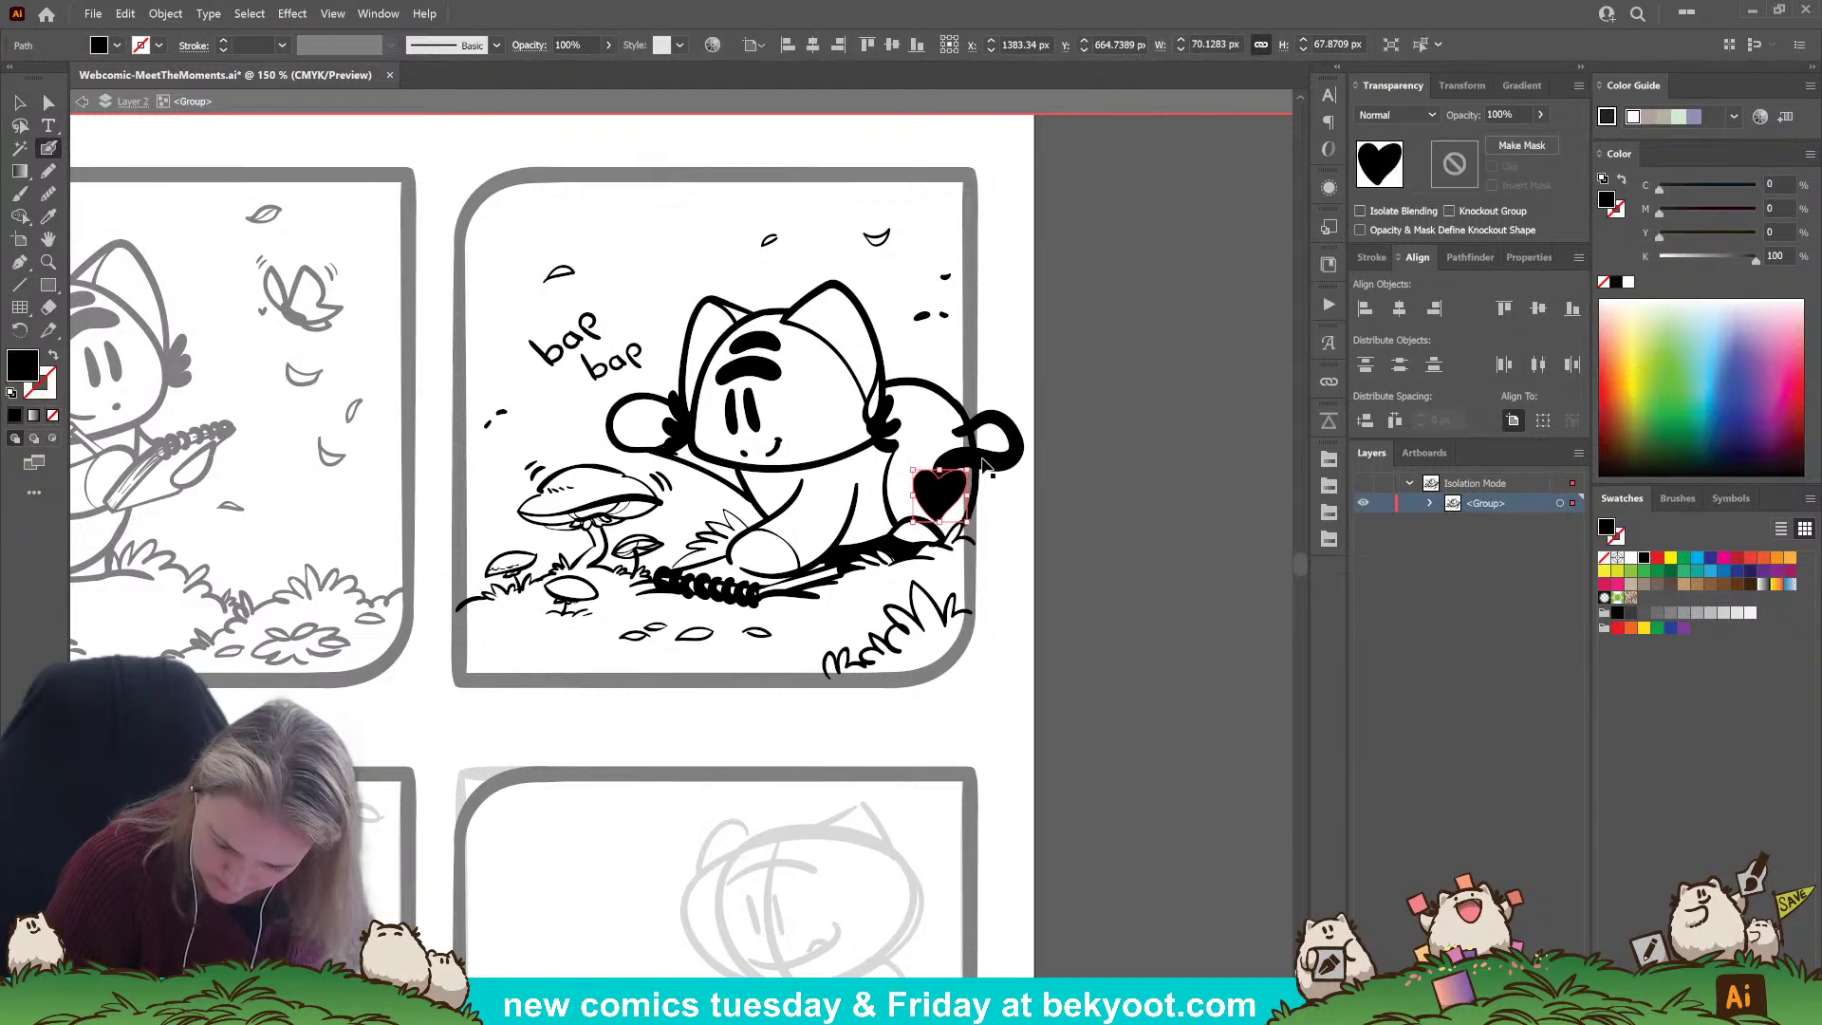
Erase the tail's overlap with the body, trim the tail and back curve at panel two's right border, and exit the group.
left_click(1010, 423, "ctrl")
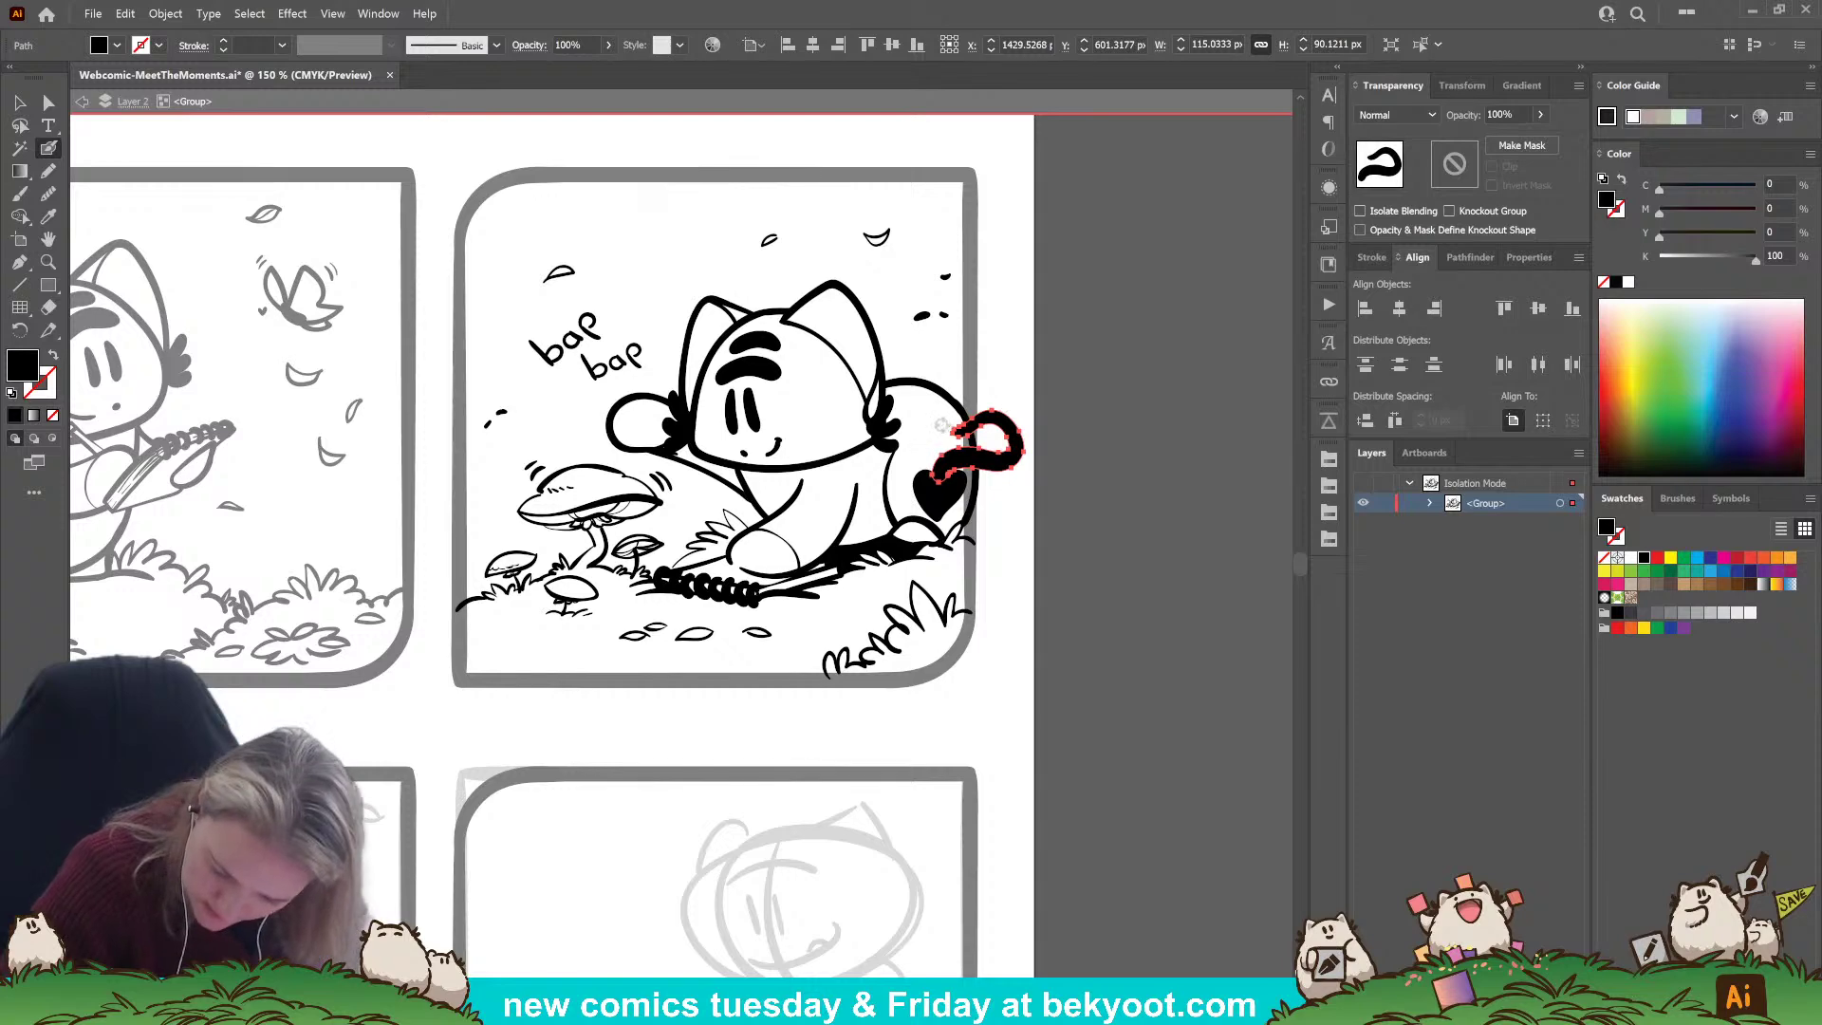
left_click_drag(969, 422, 973, 443)
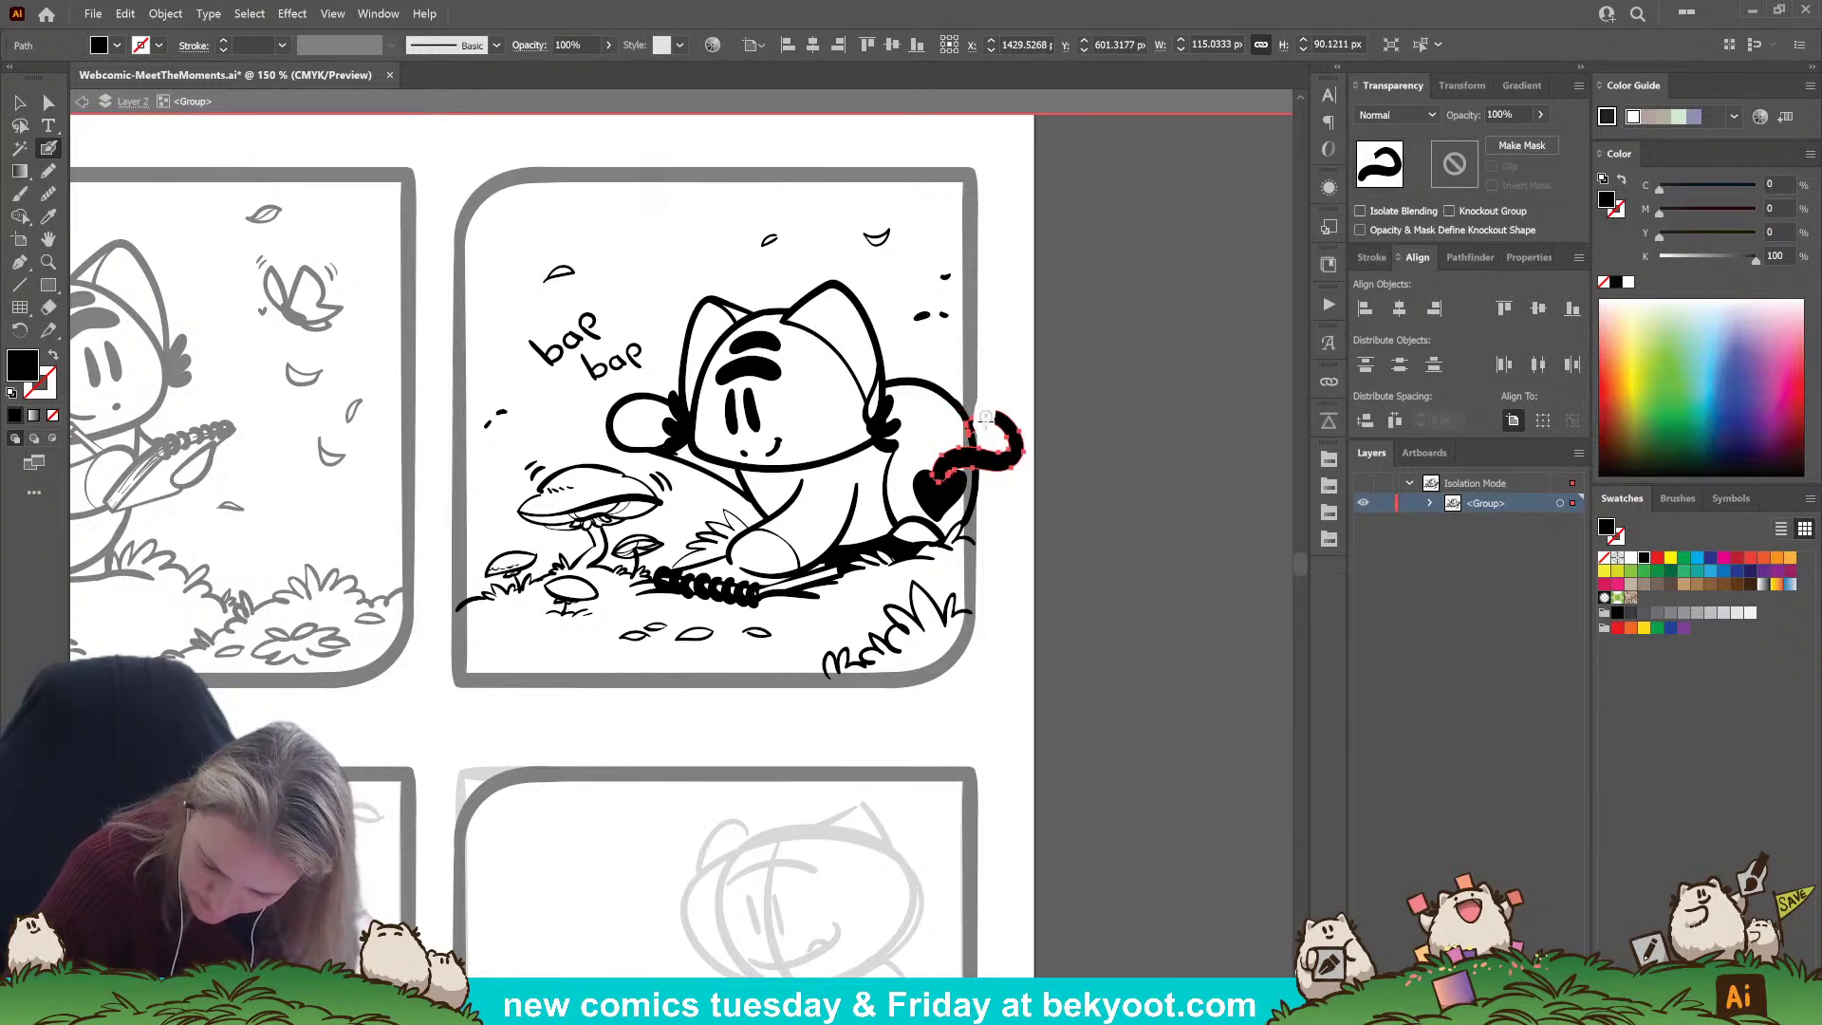
mouse_move(986, 482)
left_mouse_down()
mouse_move(997, 428)
mouse_move(1030, 474)
left_mouse_up()
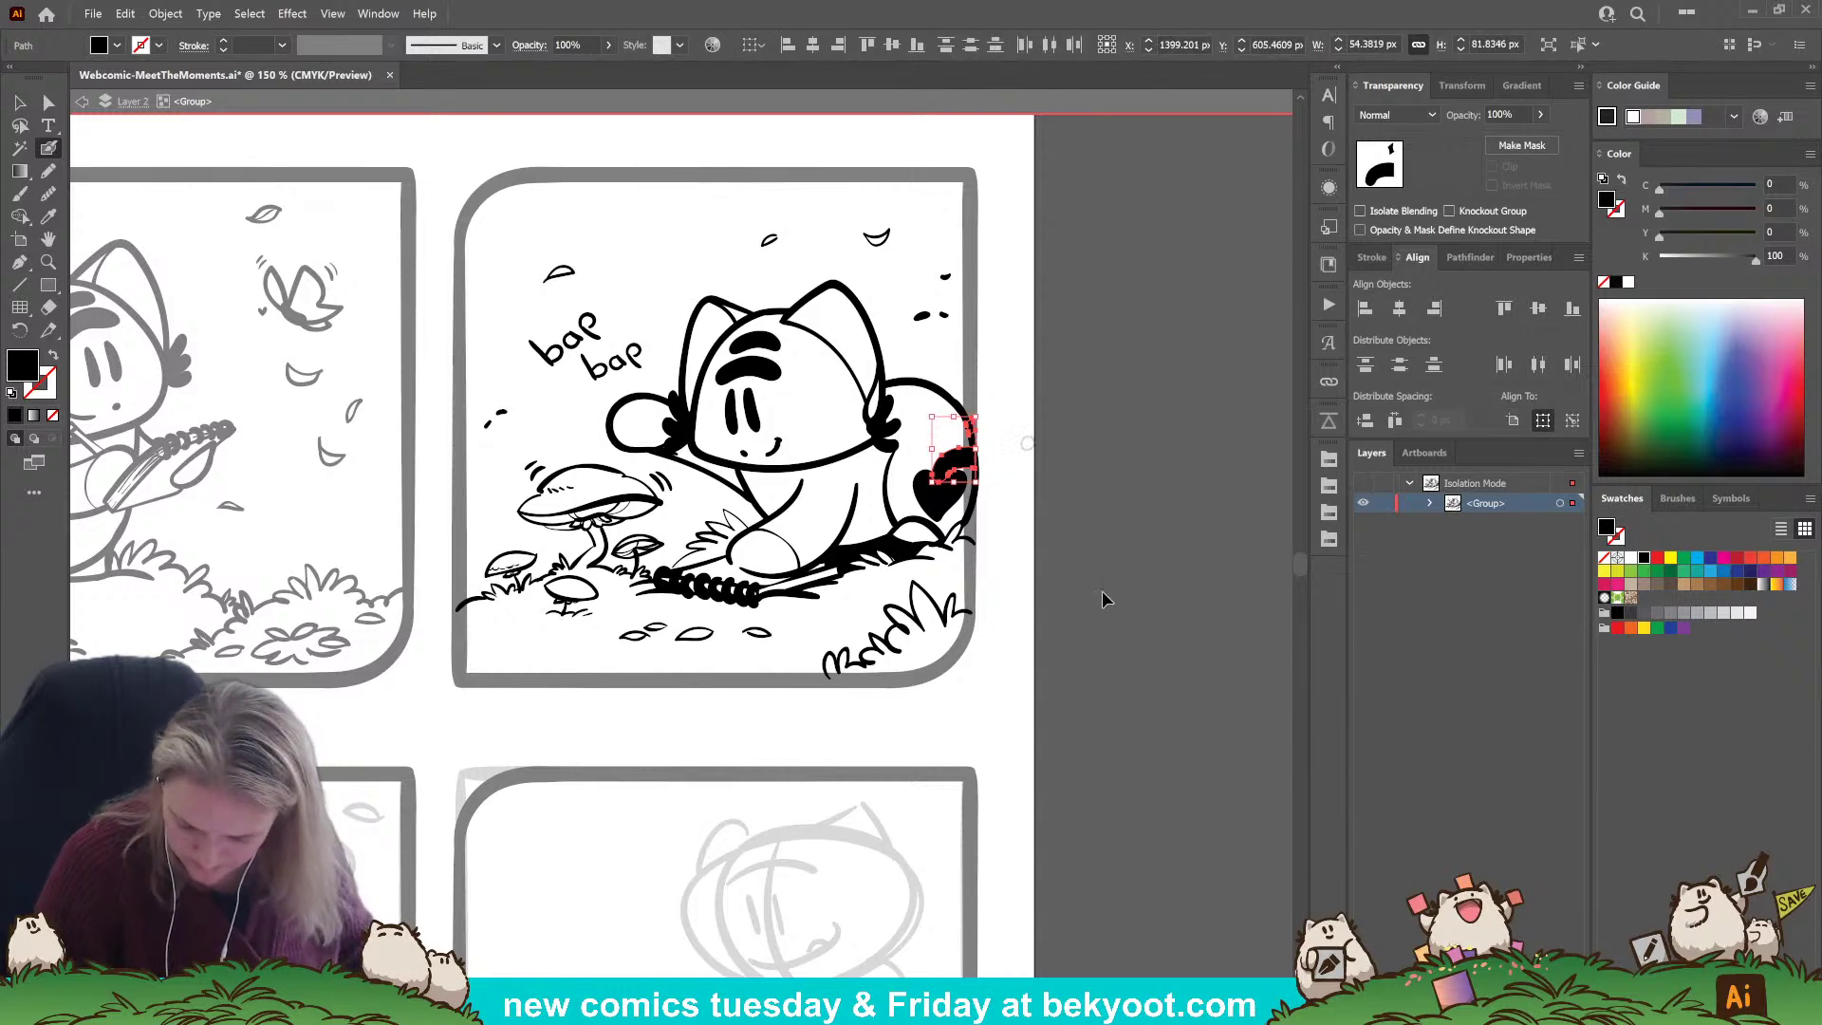
left_click_drag(970, 417, 964, 522)
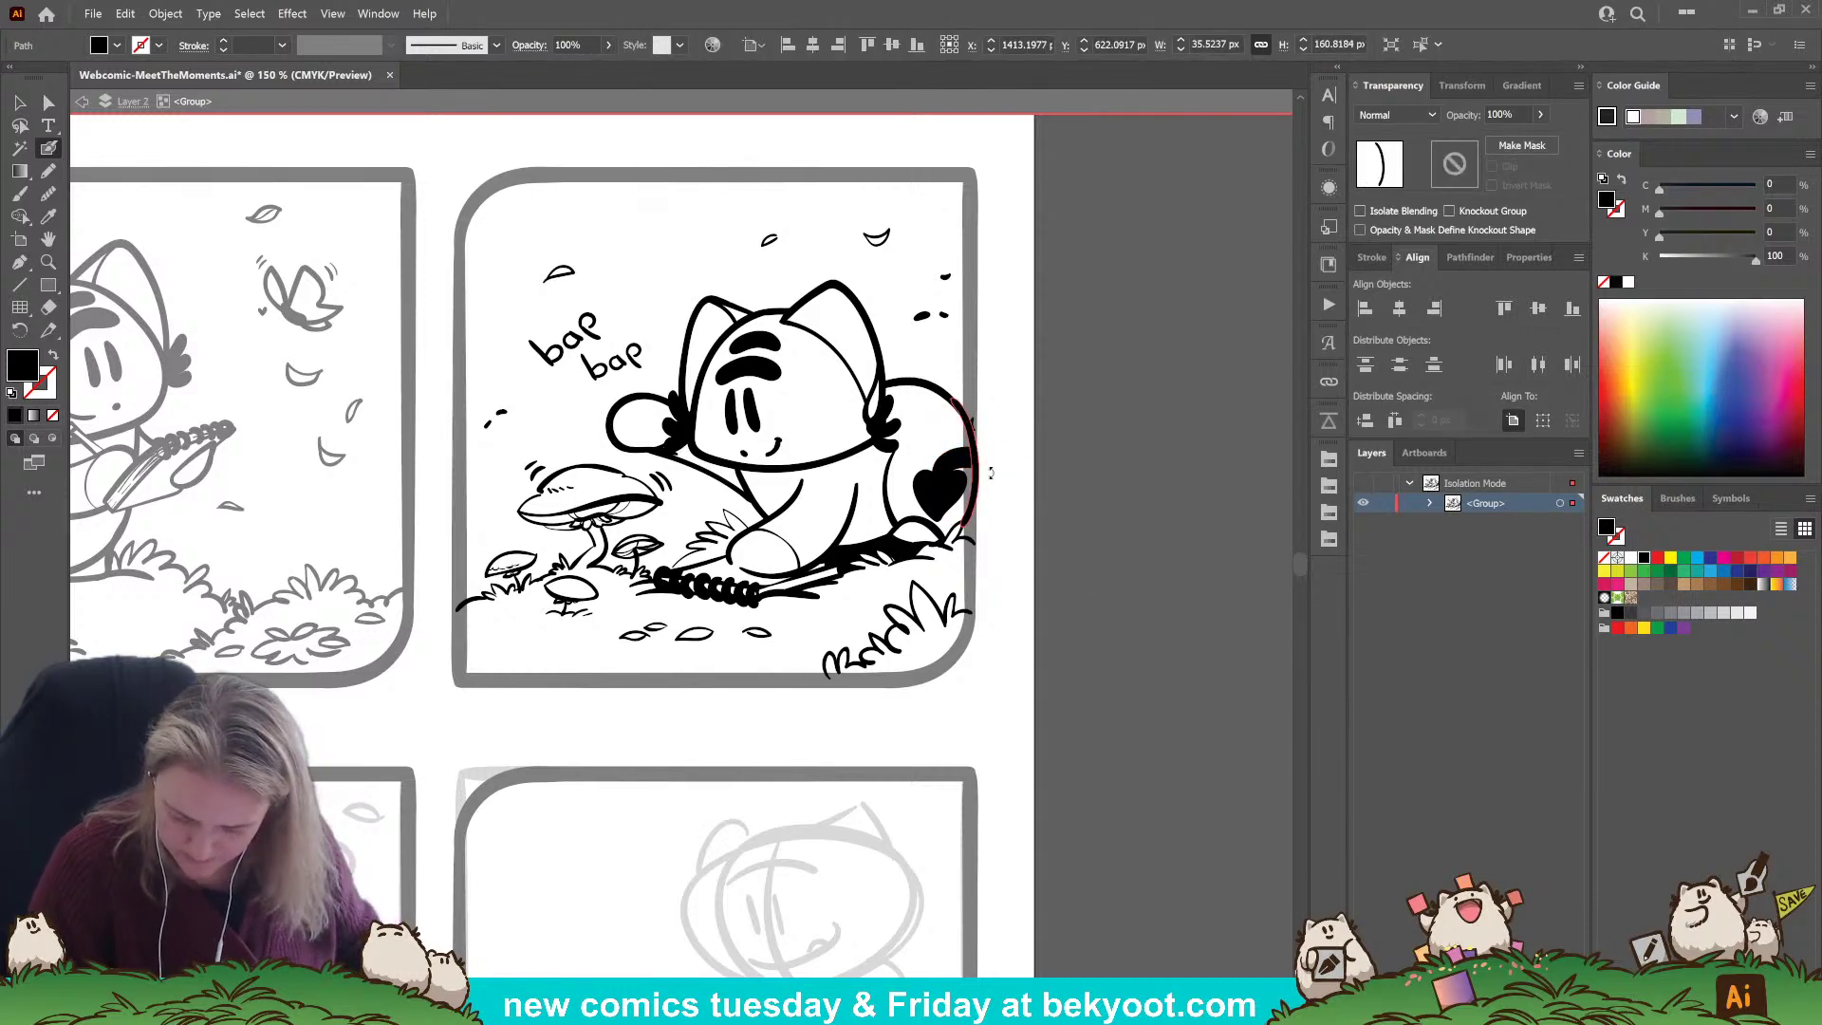
left_click(990, 472, "ctrl")
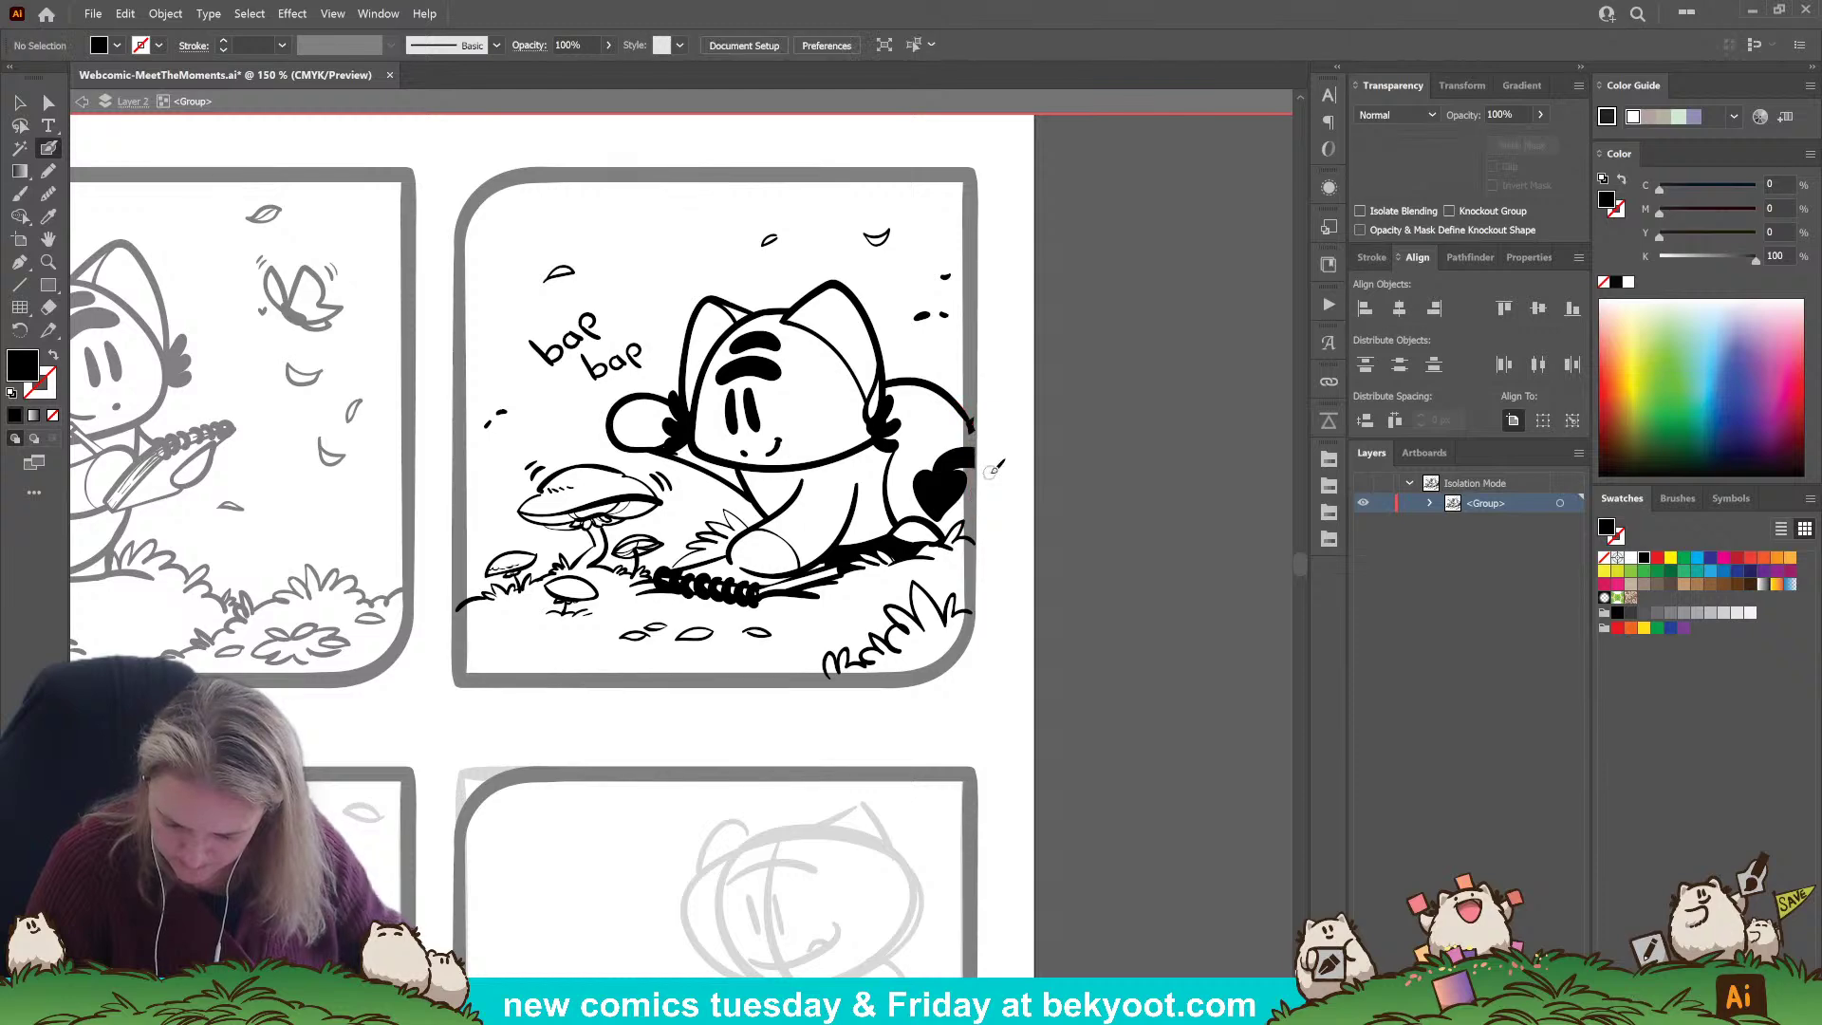
left_click(965, 423, "ctrl")
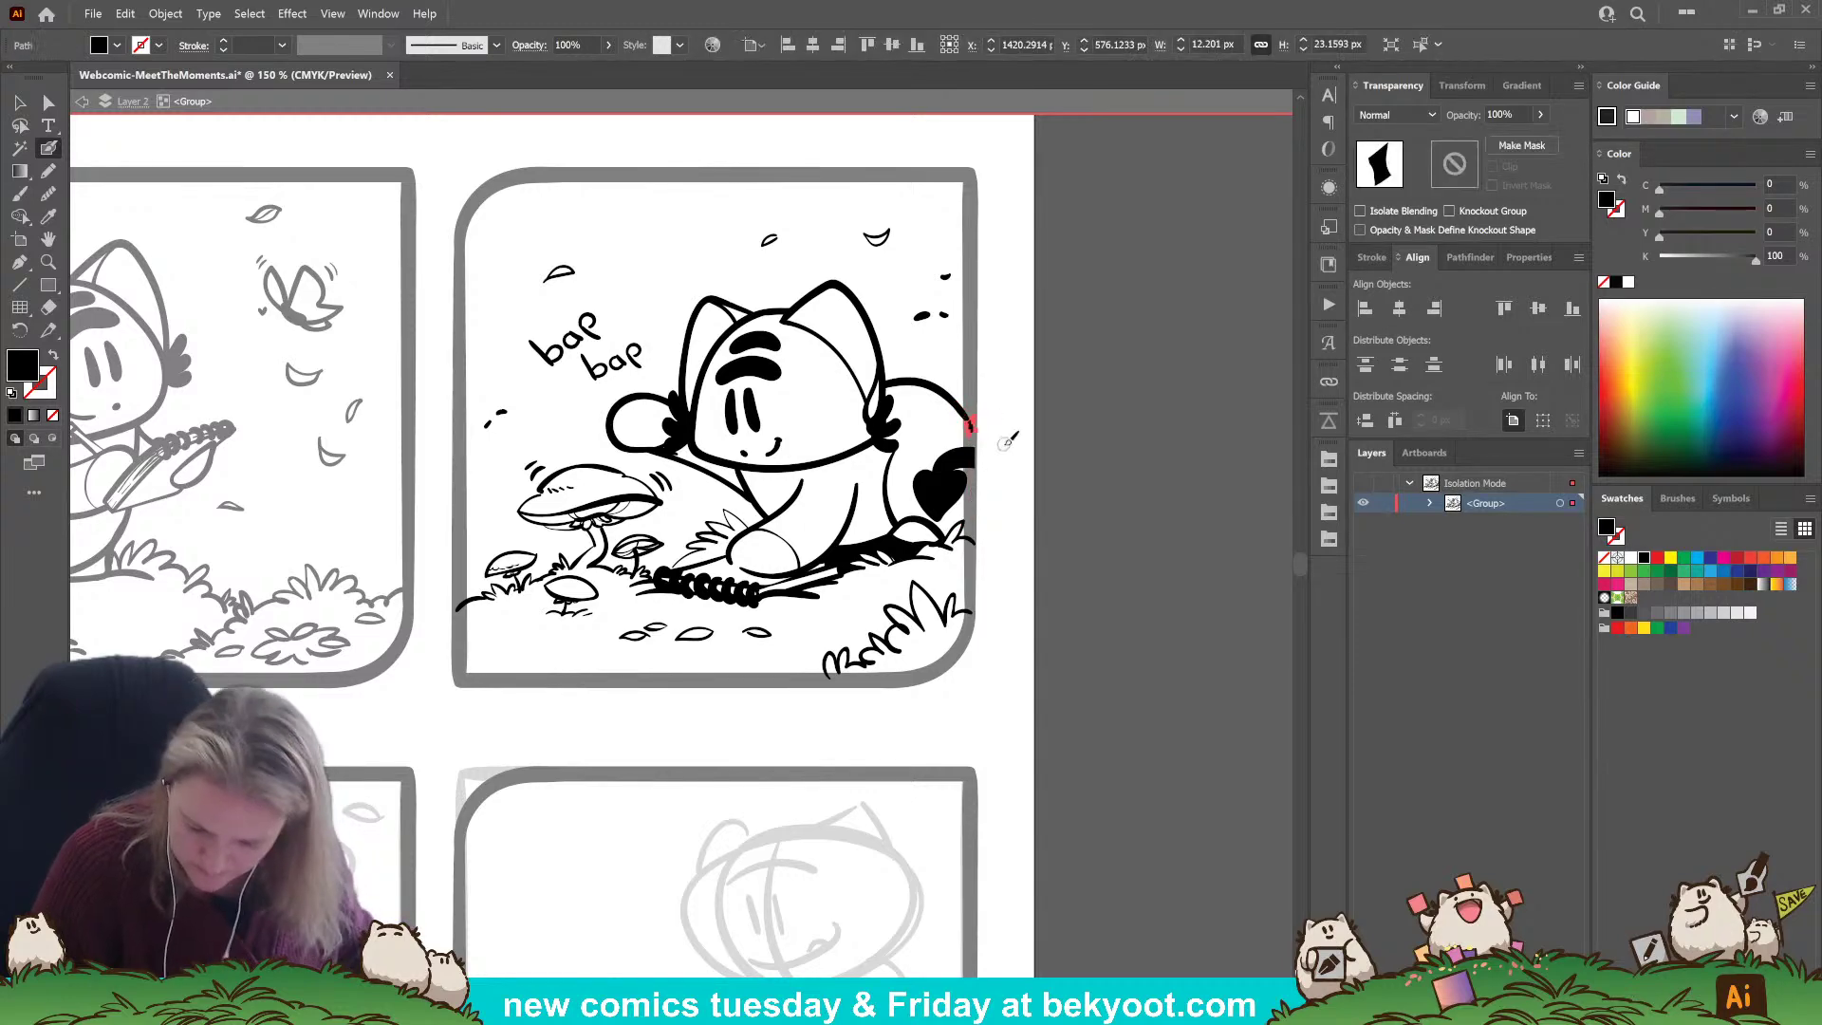
left_click(1006, 441, "ctrl")
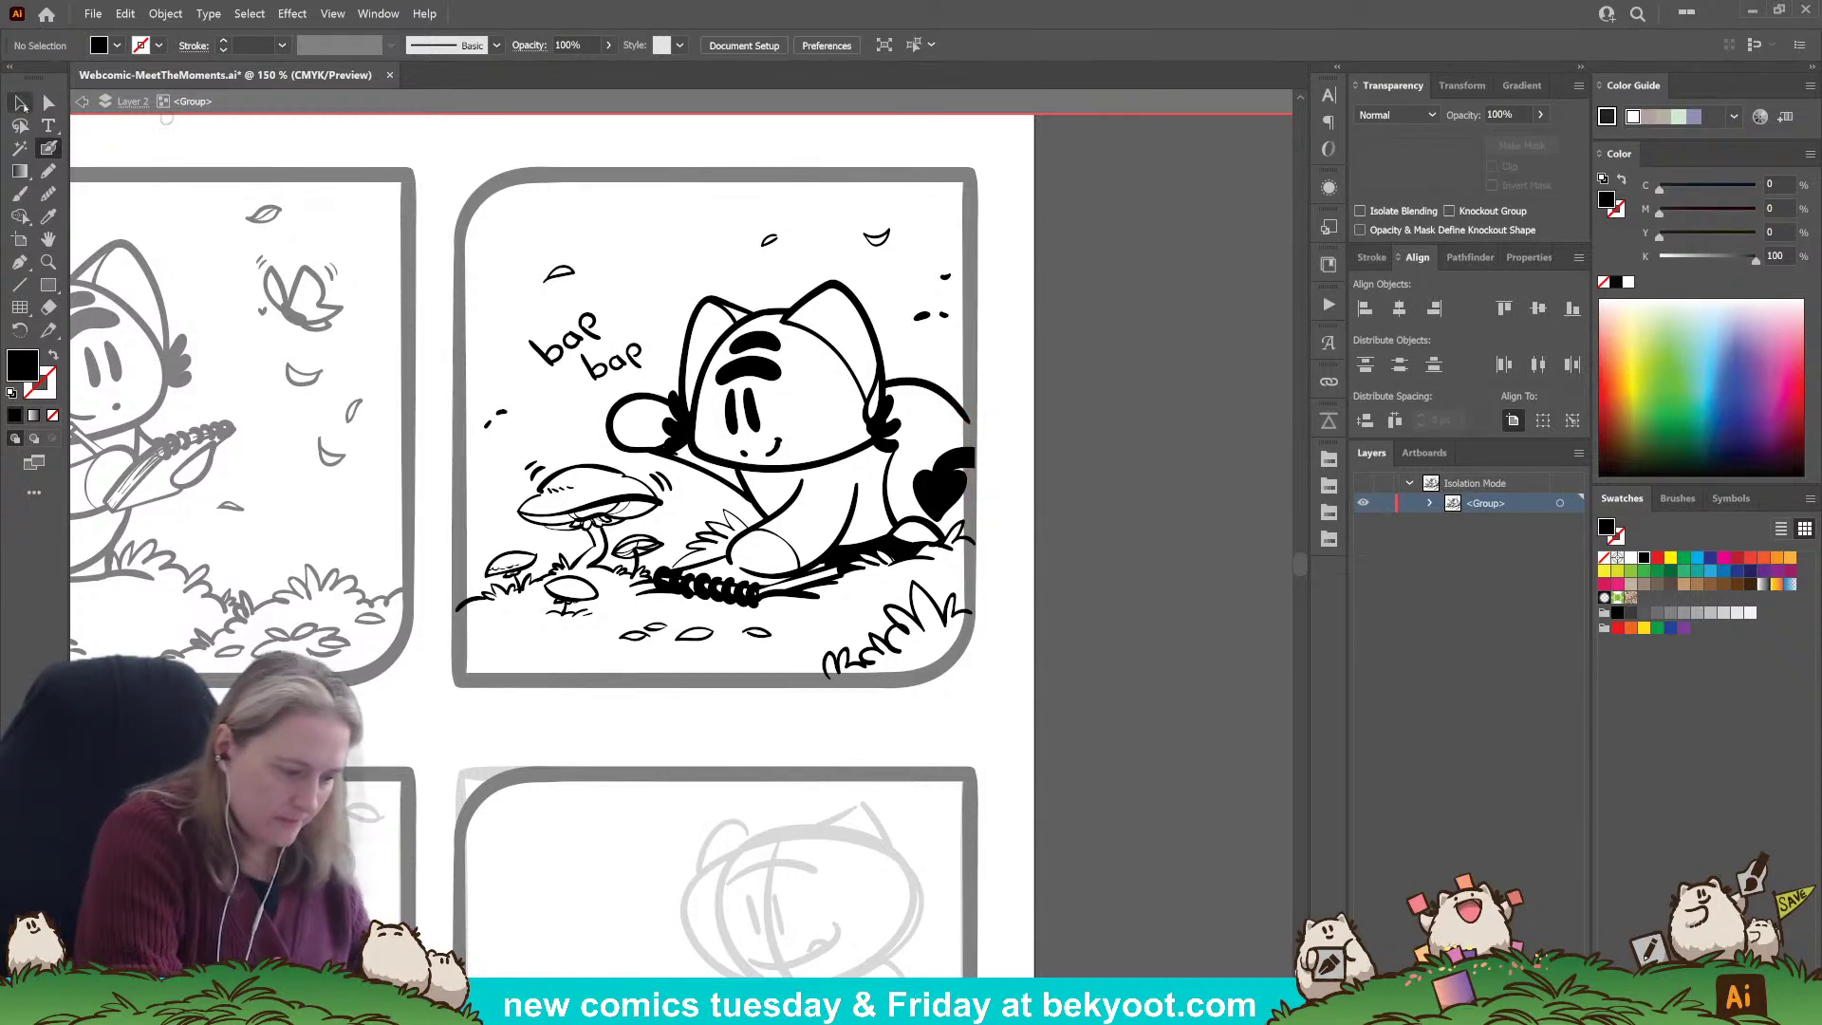
key("v")
double_click(993, 484)
Save the comic file and select the inked notebook-hugging cat group in panel three.
left_click_drag(664, 718, 822, 460)
left_click_drag(541, 766, 833, 574)
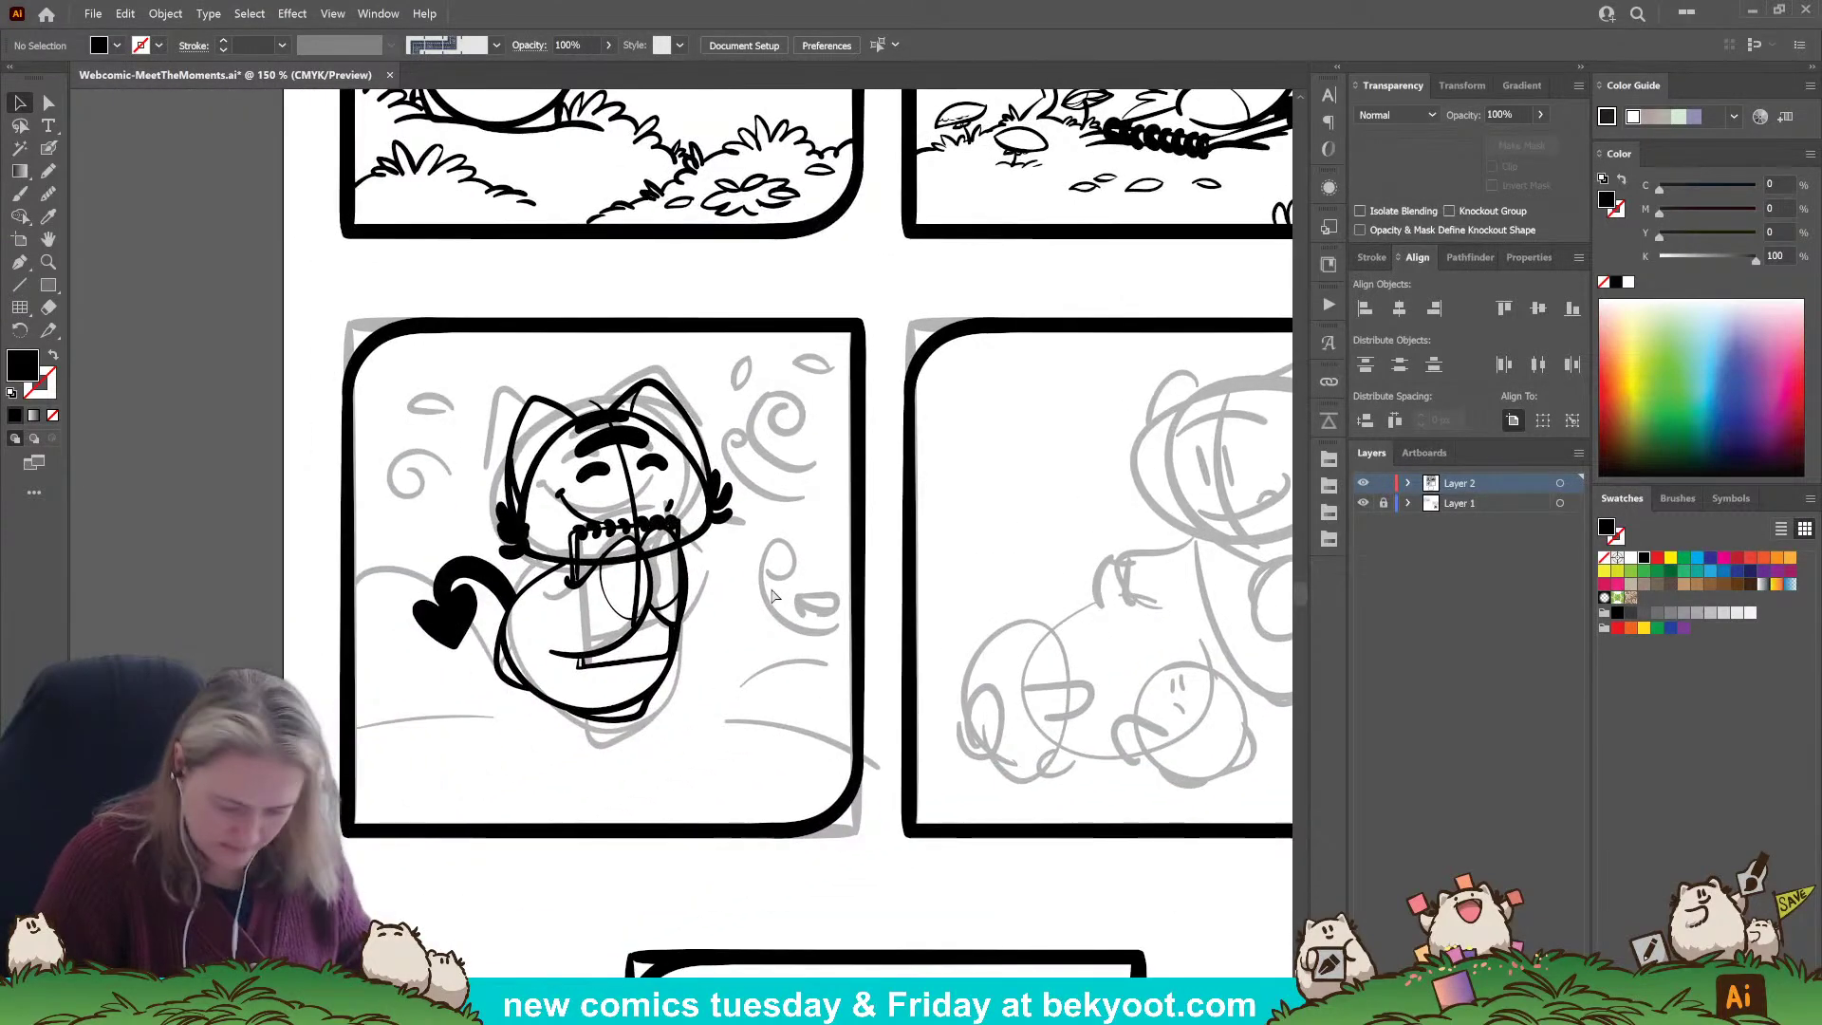
key("ctrl+s")
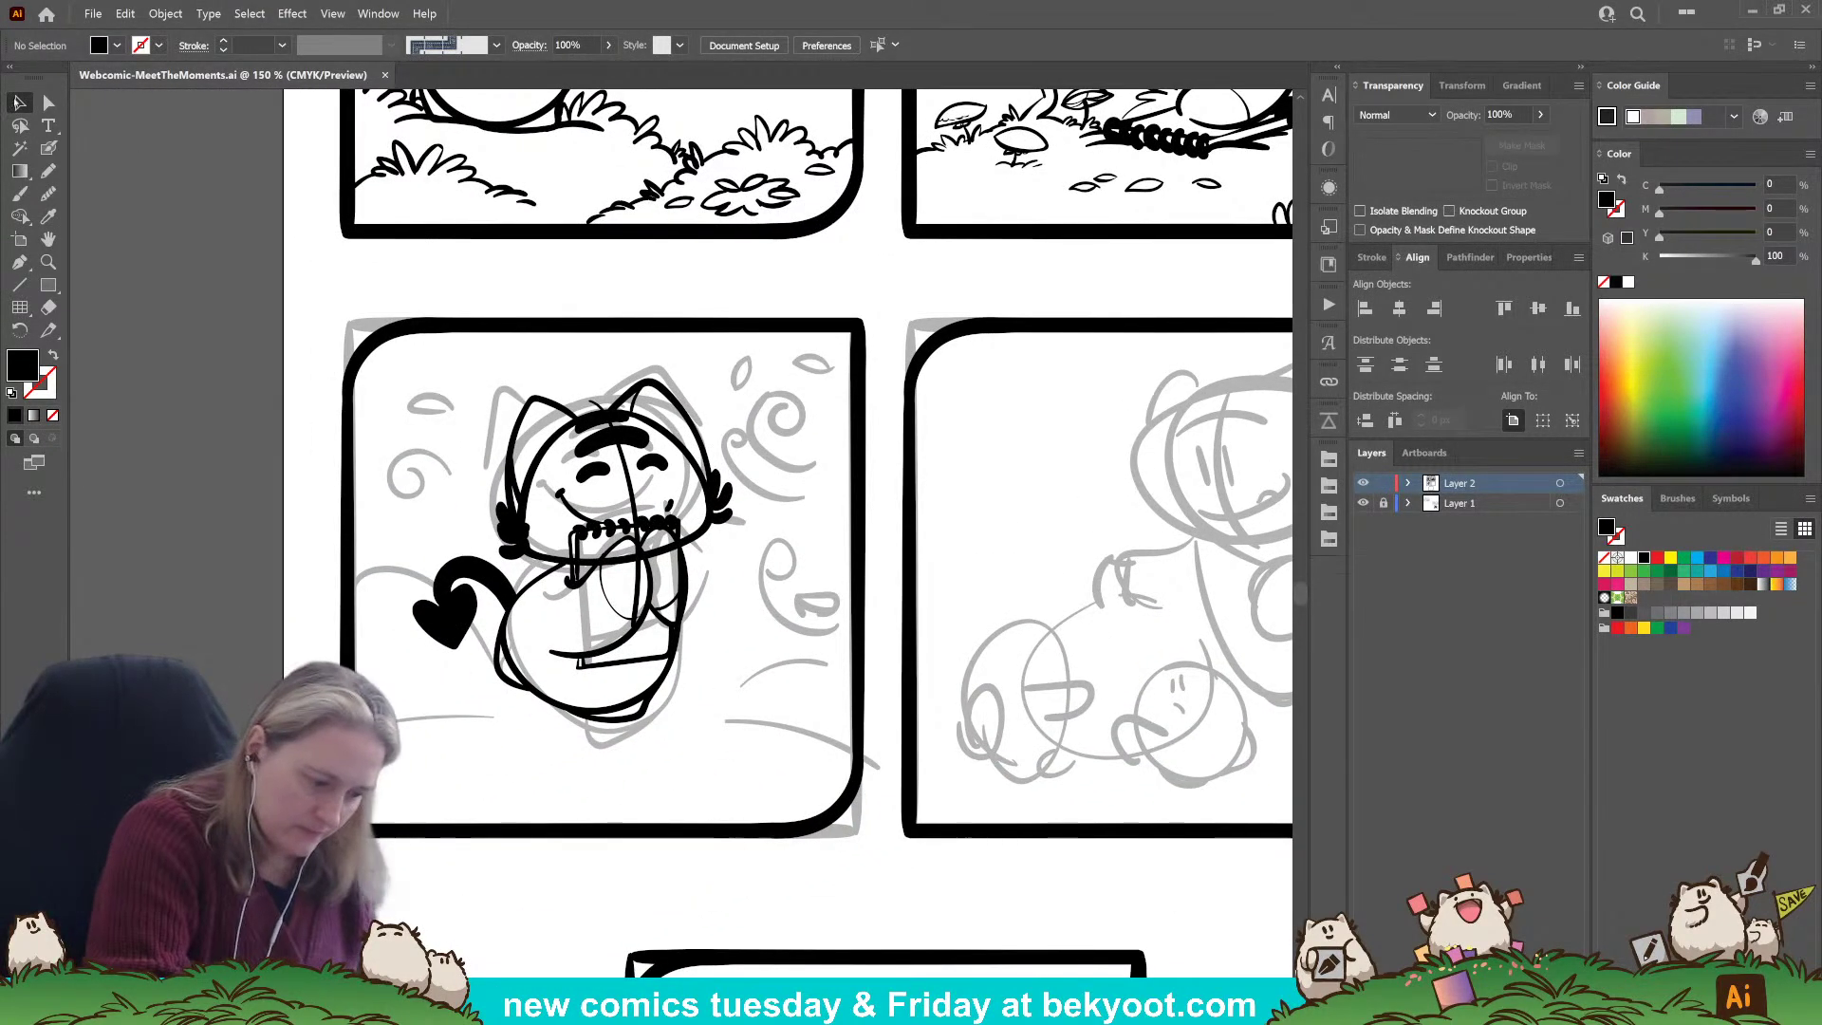
left_click(689, 641)
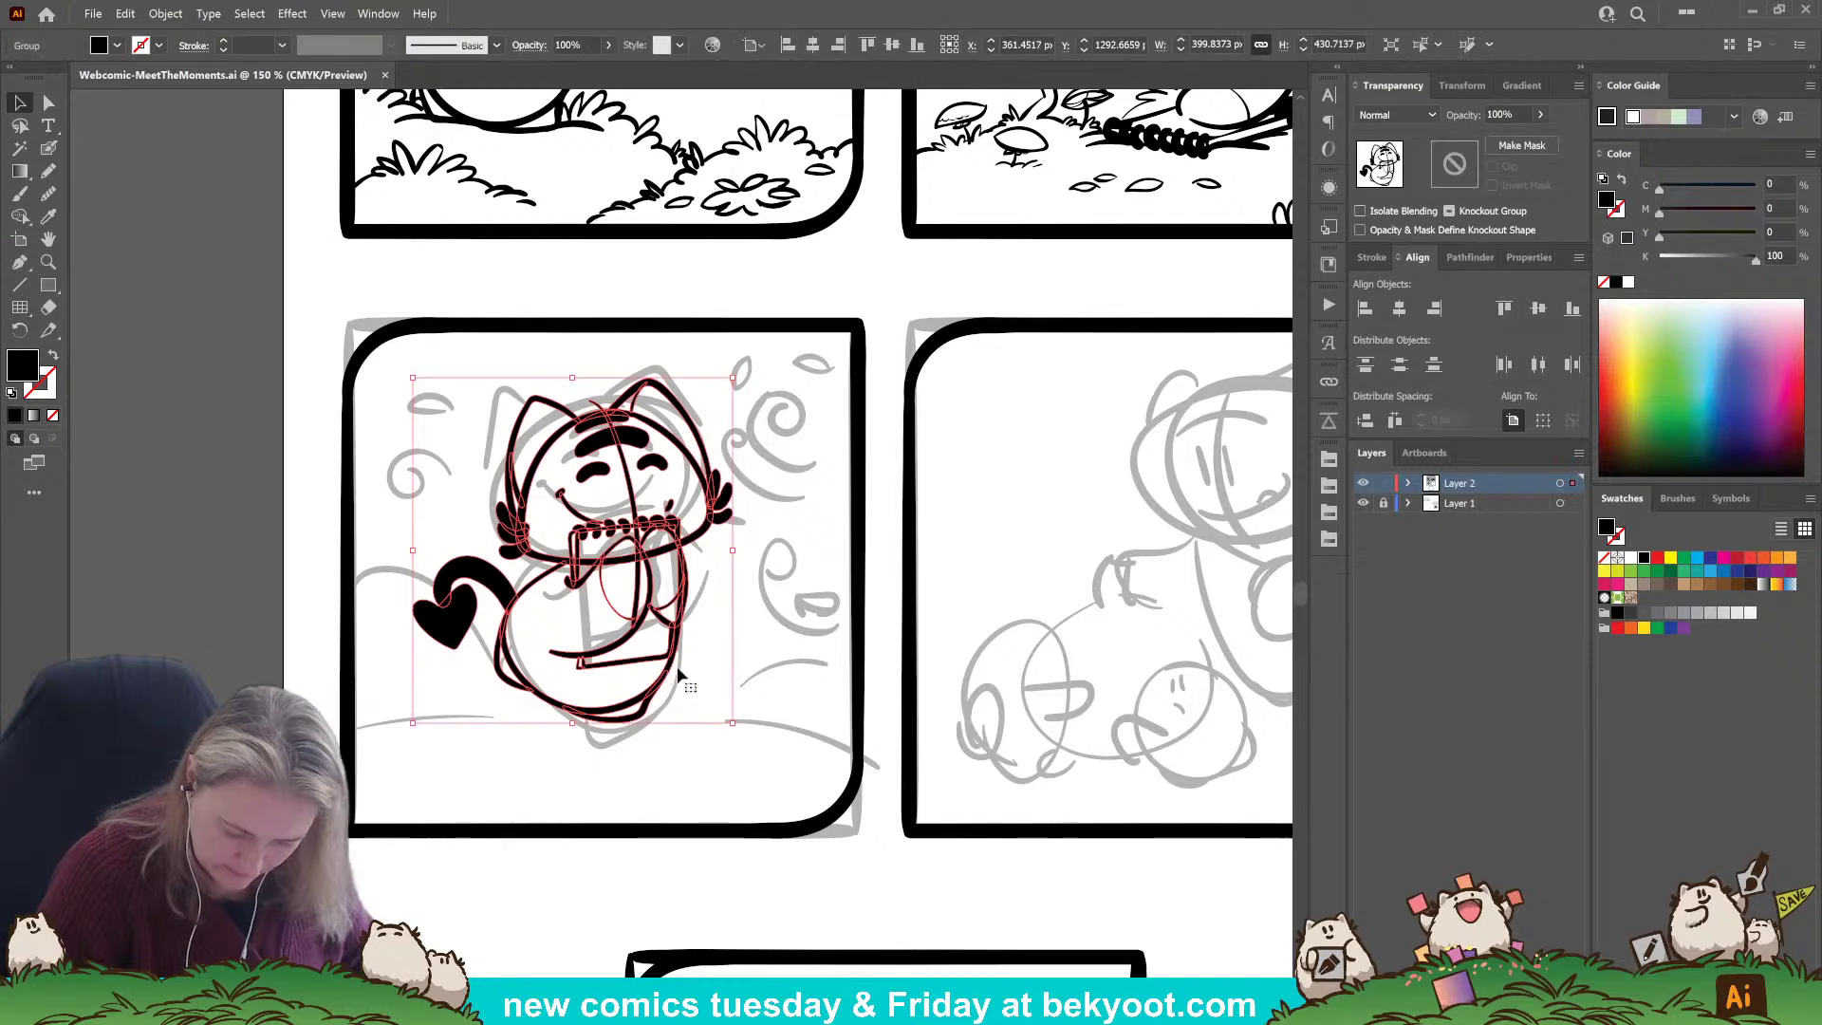
Inside panel three's cat group, scale all the artwork up to about 433 x 466 px and shift it slightly down and left.
double_click(689, 641)
left_click_drag(459, 470, 749, 797)
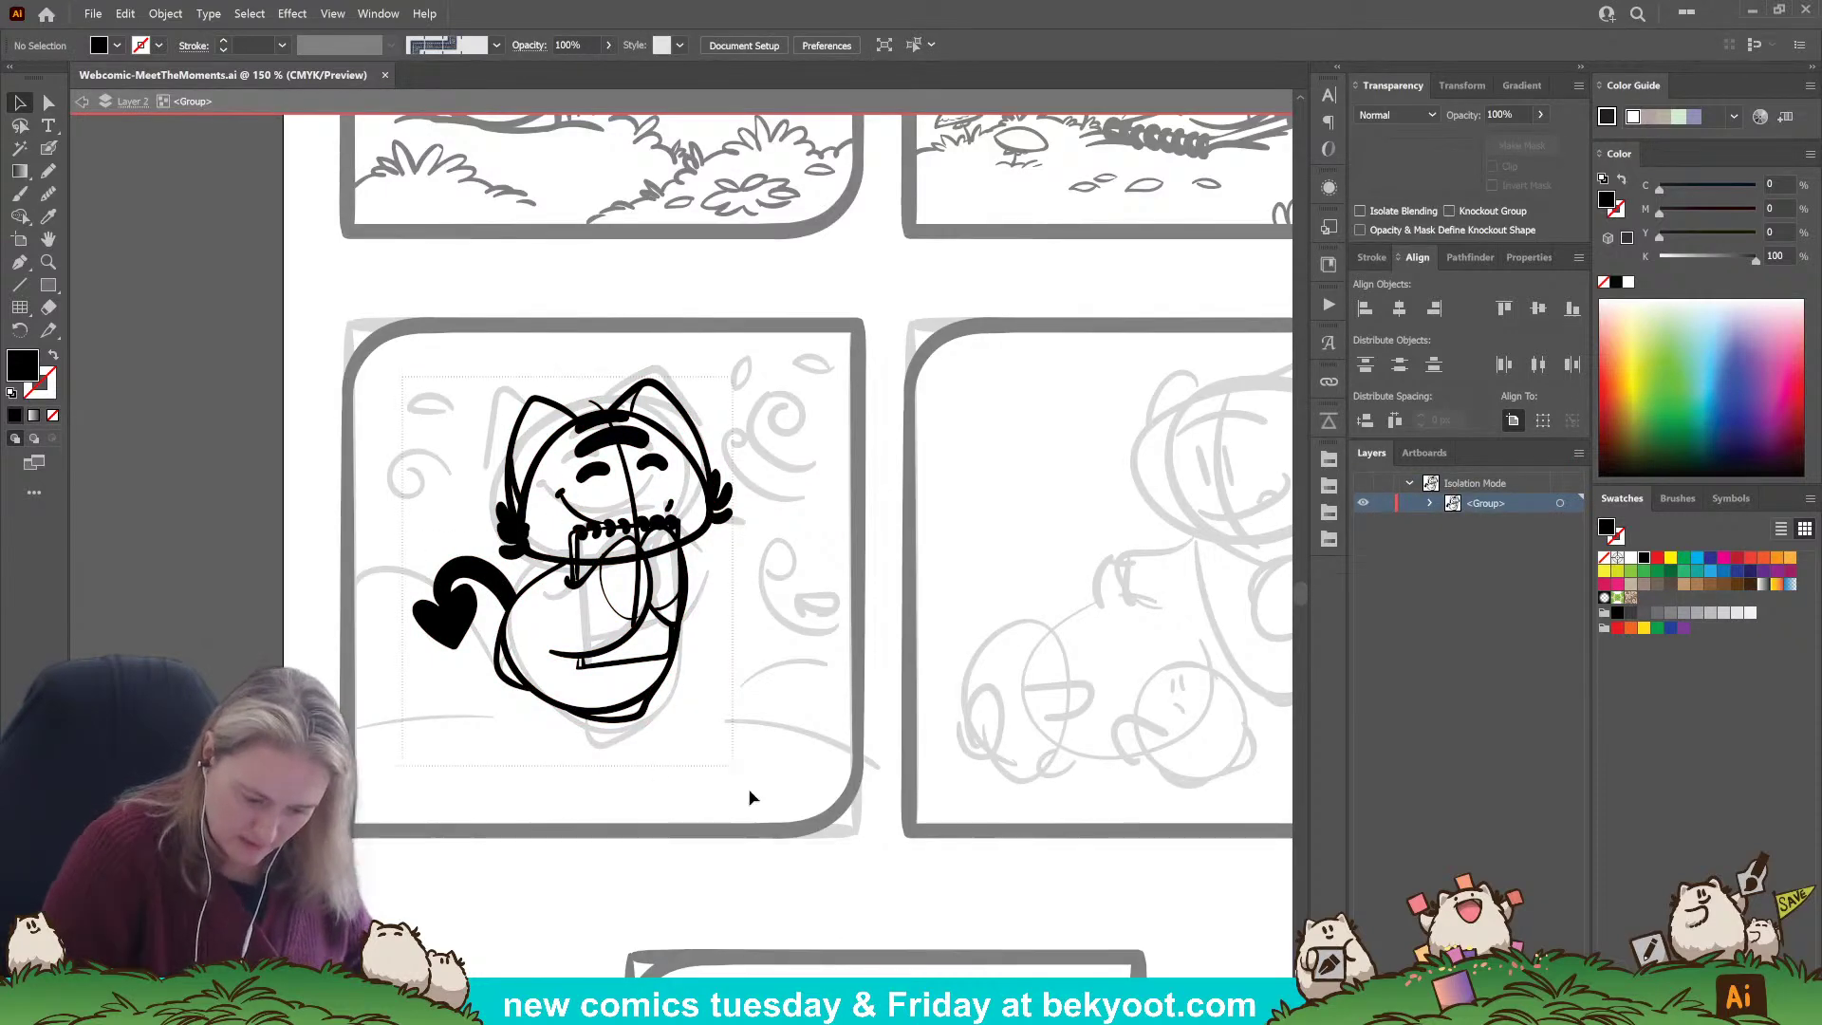
left_click_drag(734, 732, 767, 759)
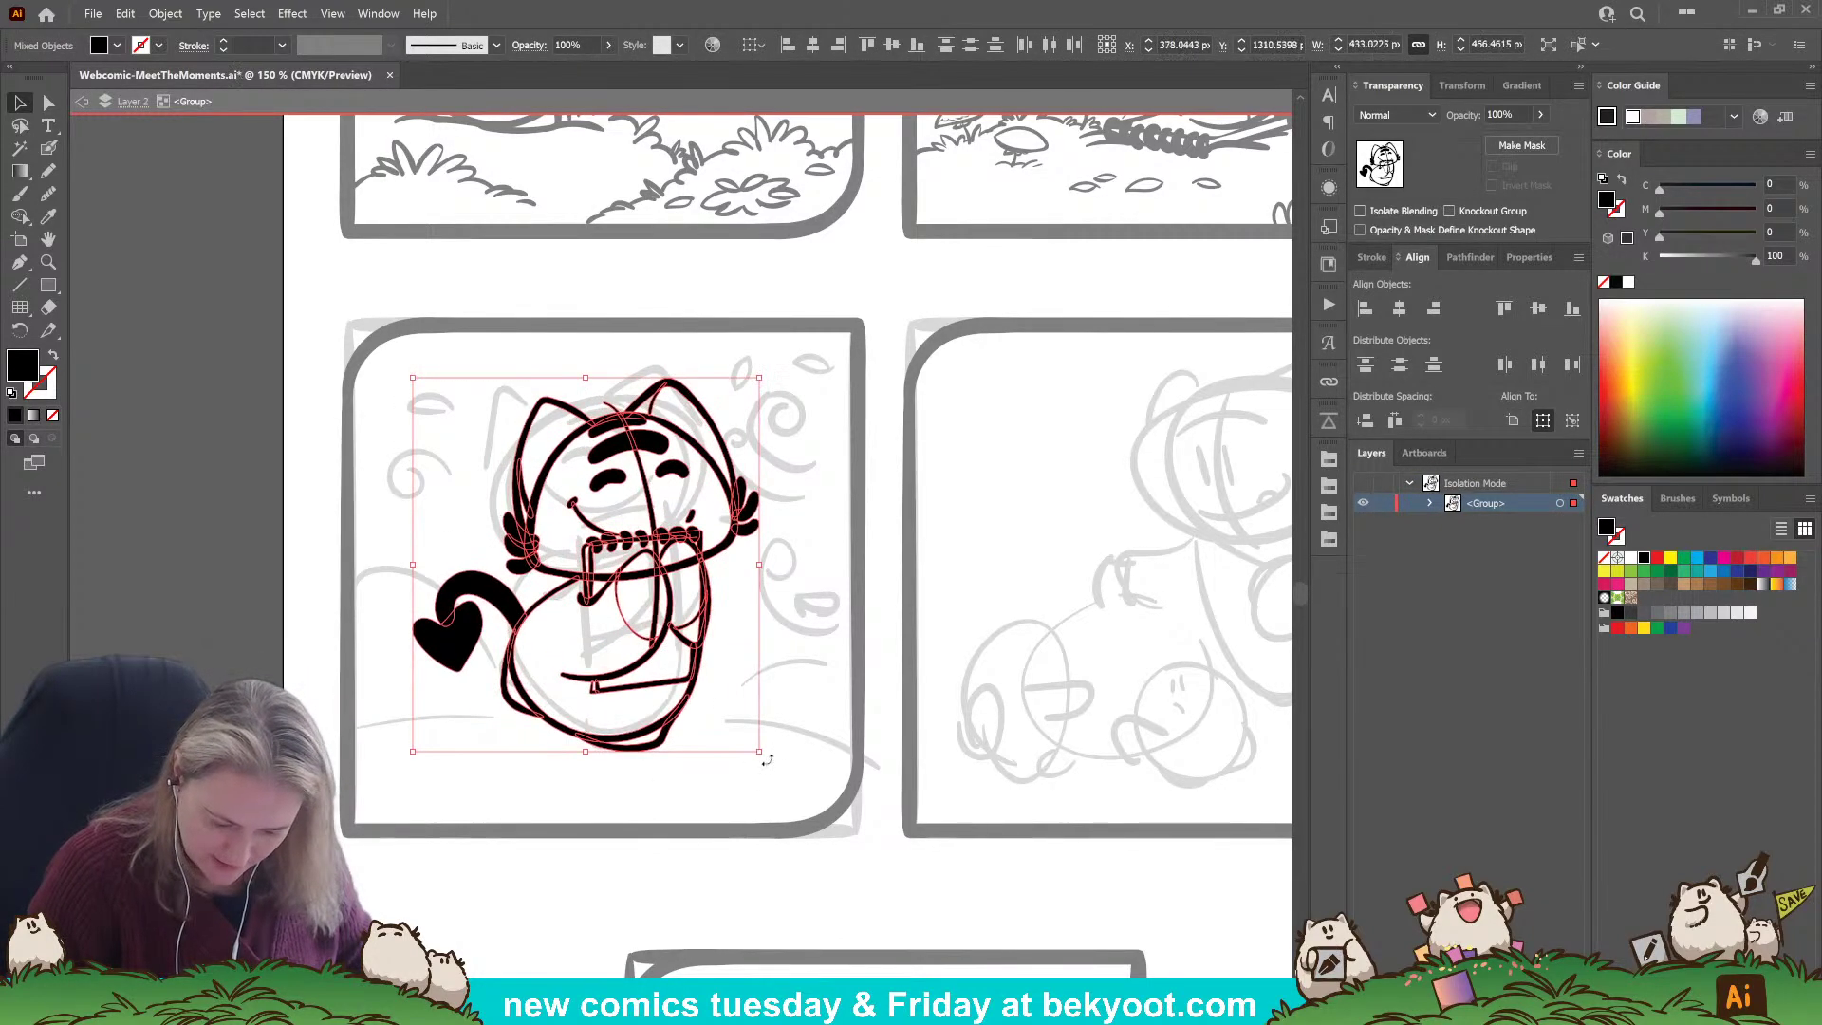
left_click_drag(676, 719, 658, 739)
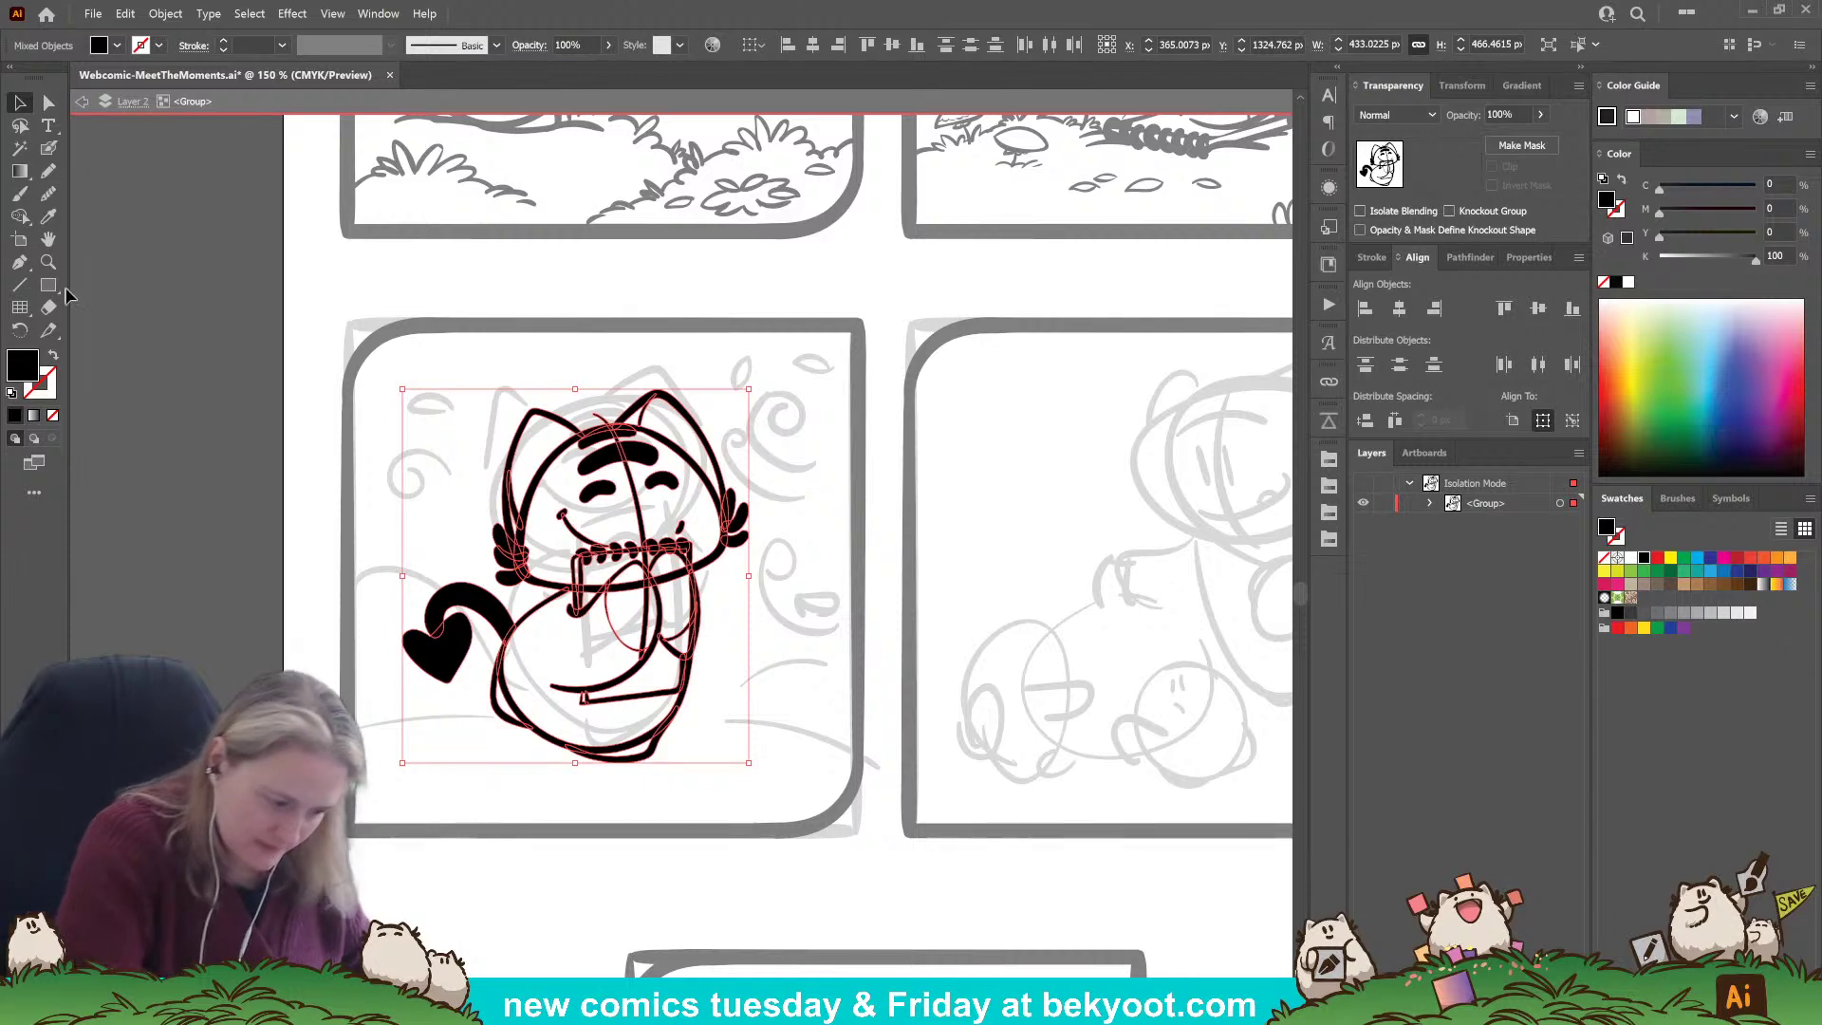
Ink a wind swirl with a second curve wrapping around it in panel three's upper-right area with the Blob Brush.
left_click(48, 147)
key("ctrl+shift+a")
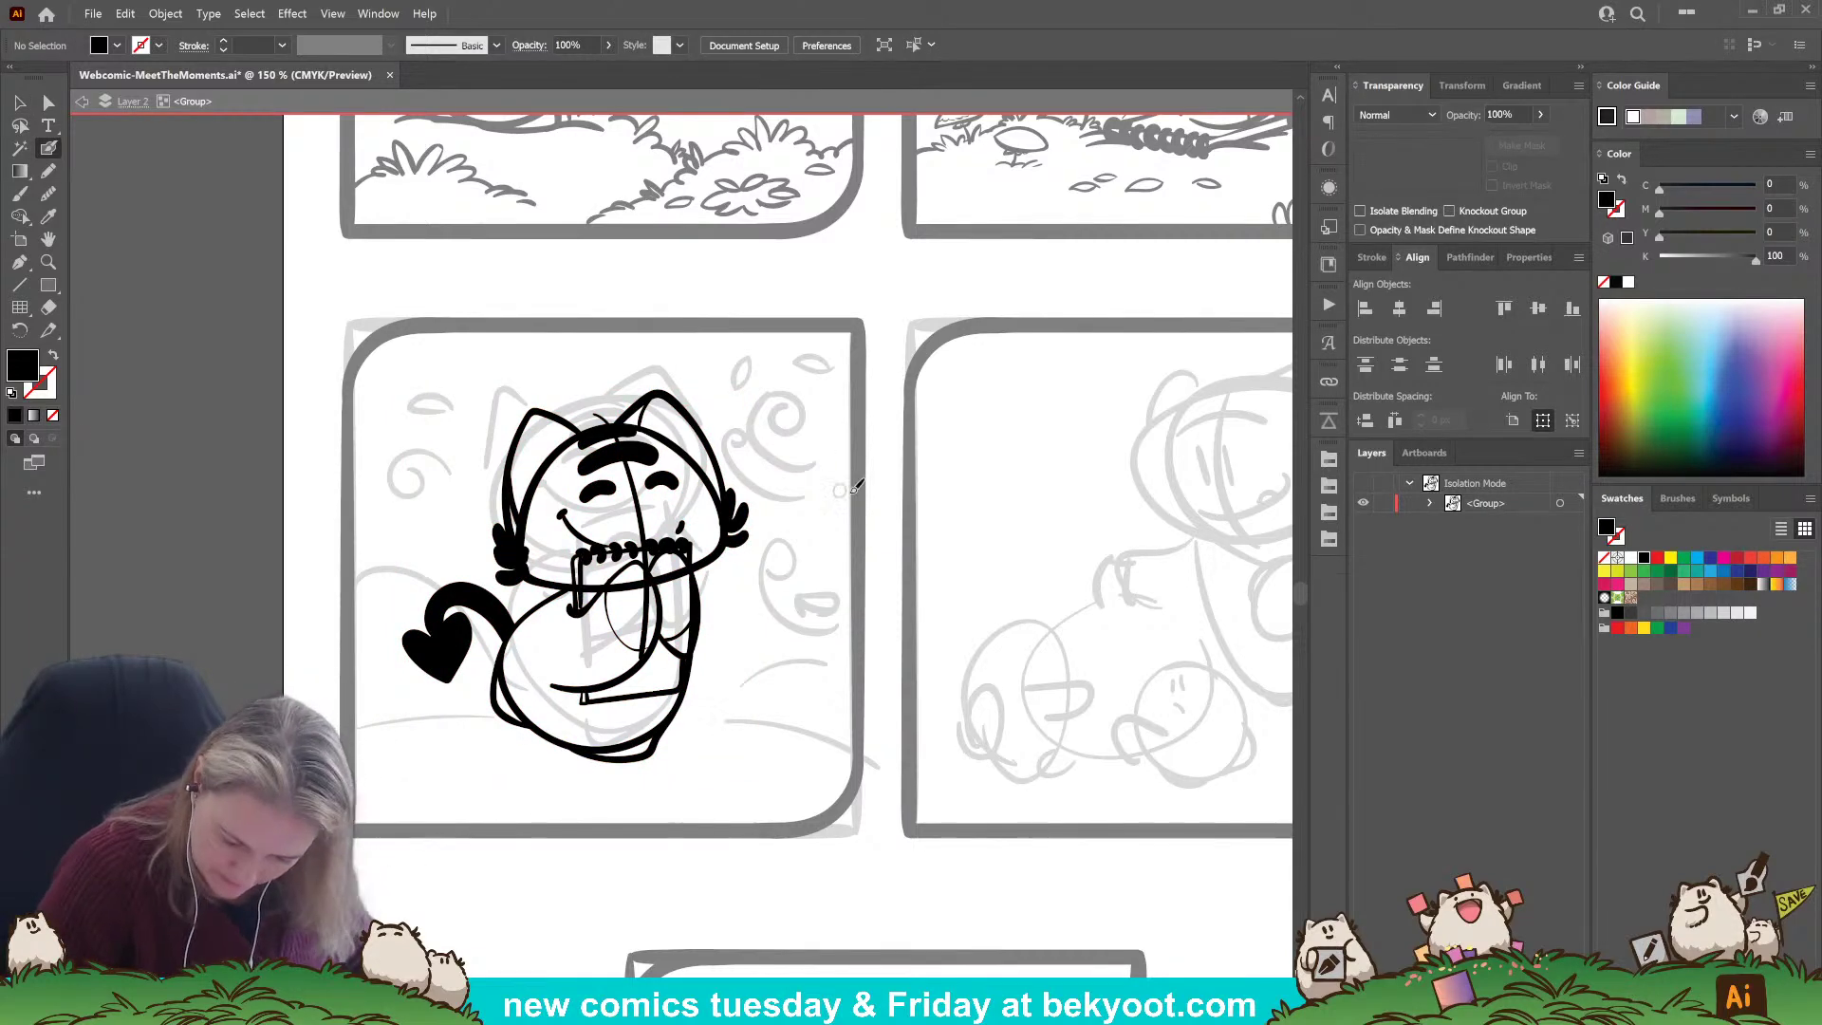
mouse_move(835, 499)
left_mouse_down()
mouse_move(787, 480)
mouse_move(795, 429)
left_mouse_up()
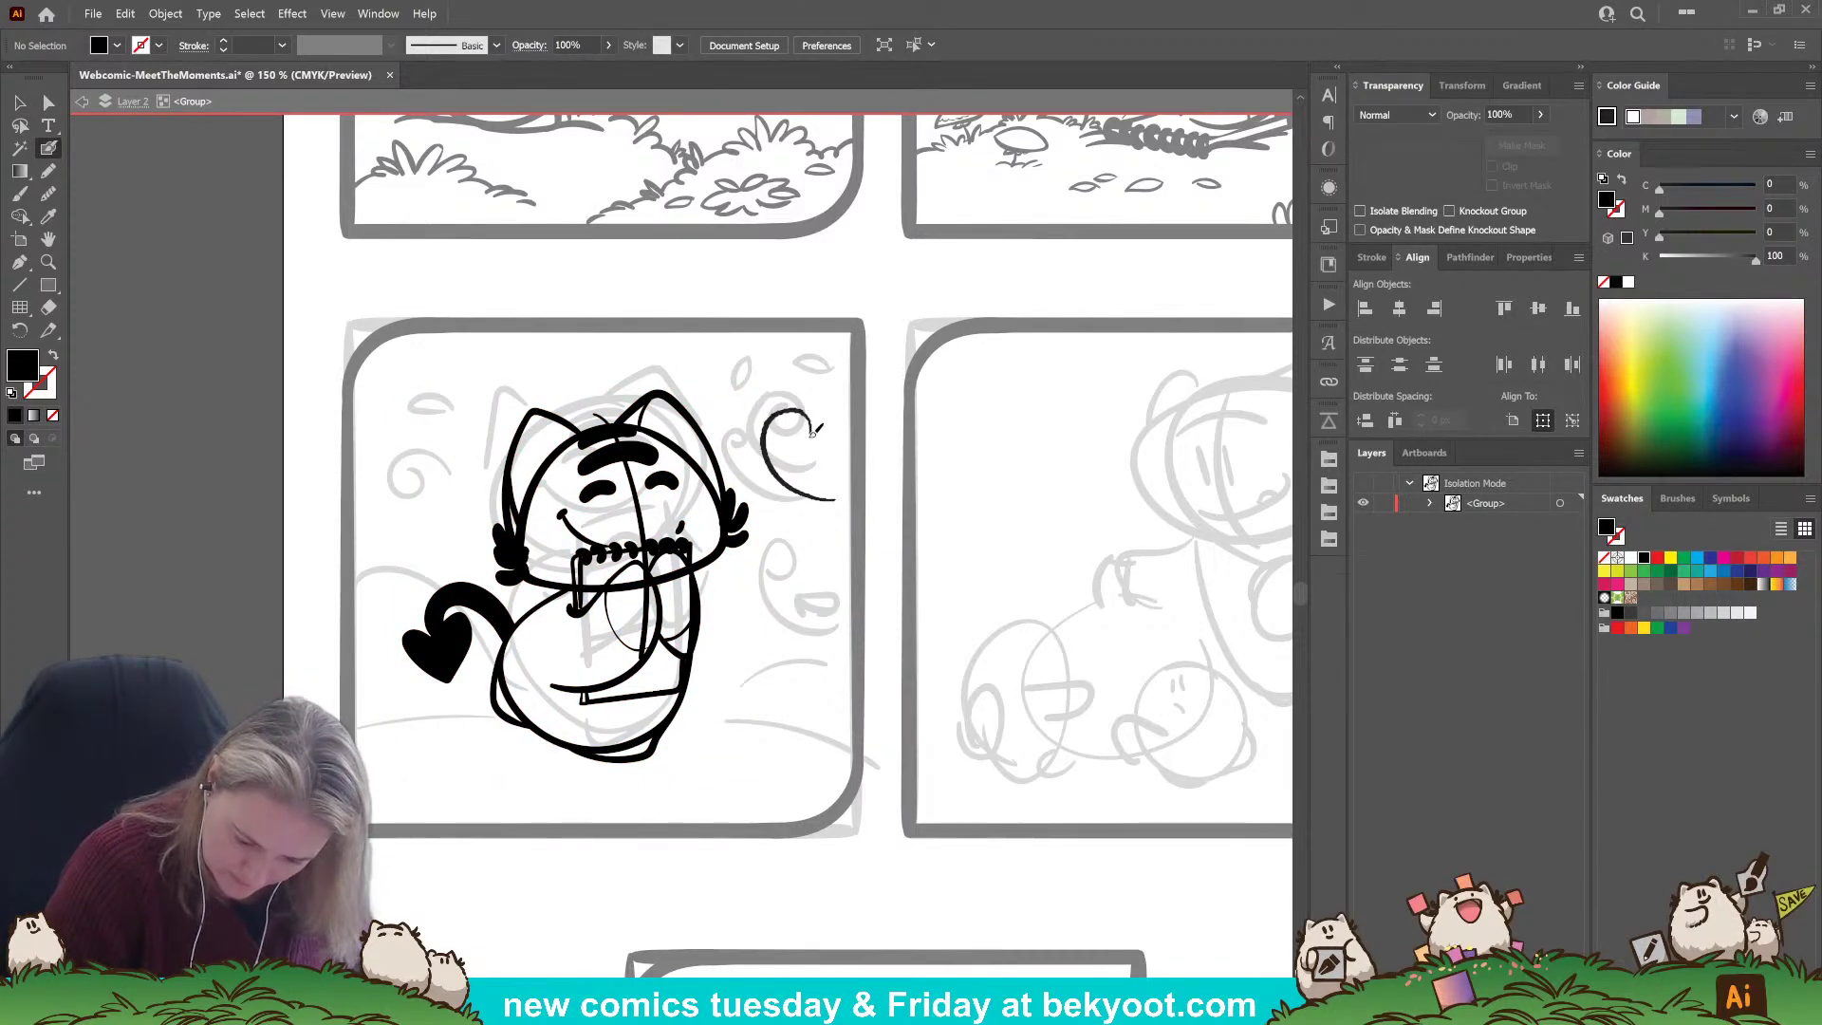
key("shift+x")
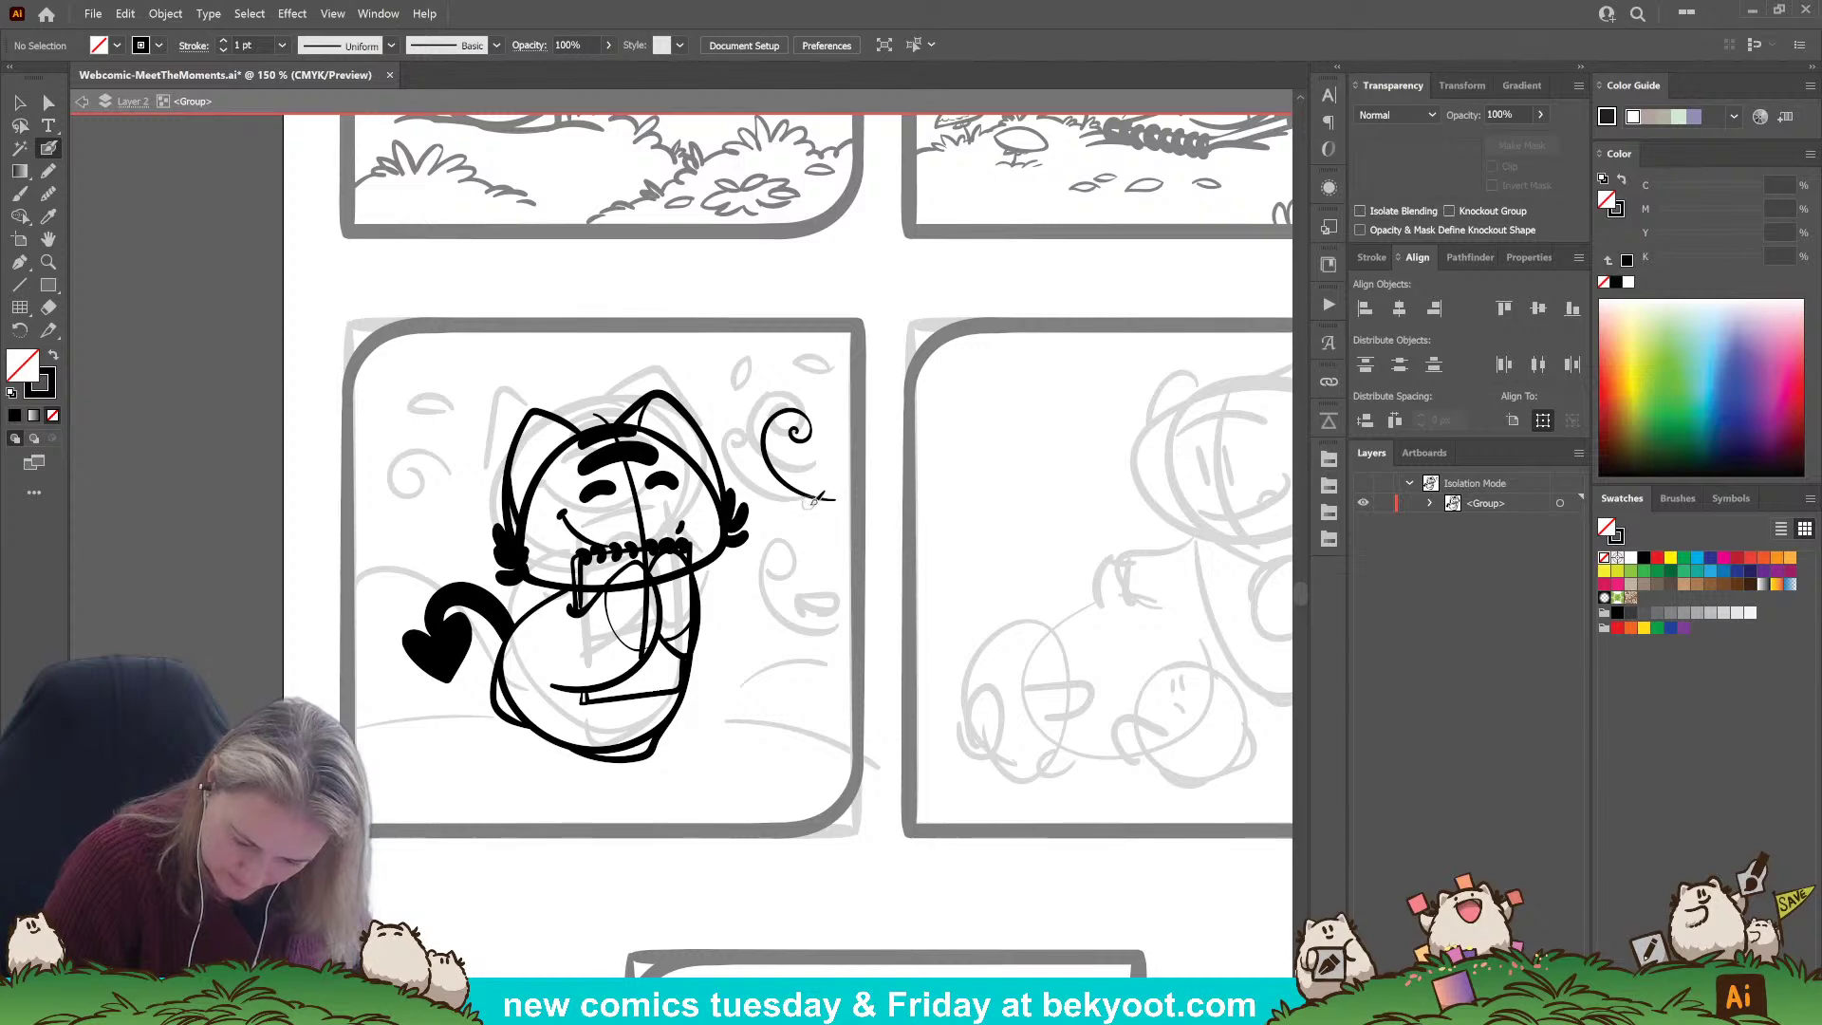
mouse_move(813, 497)
left_mouse_down()
mouse_move(749, 448)
mouse_move(764, 392)
mouse_move(831, 418)
left_mouse_up()
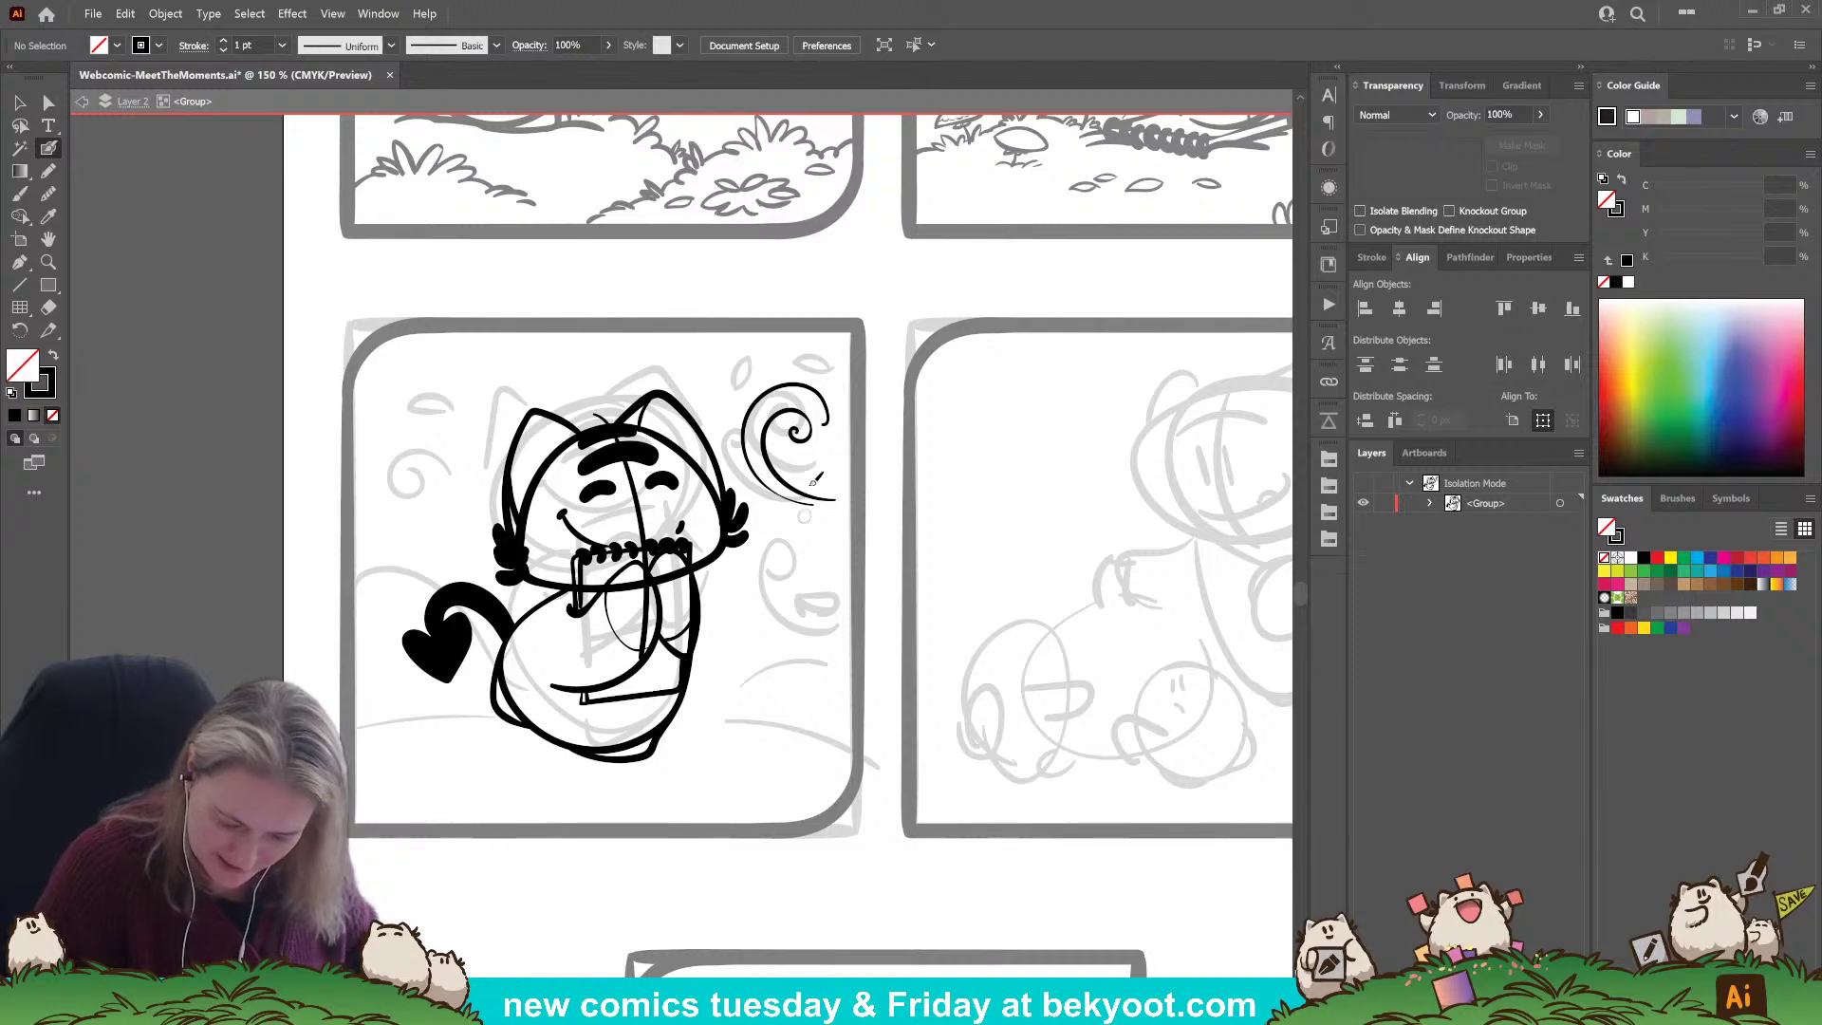
Ink small drifting leaves above the upper-right wind swirl and one small leaf above the cat's head.
mouse_move(737, 387)
left_mouse_down()
mouse_move(749, 374)
mouse_move(813, 360)
left_mouse_up()
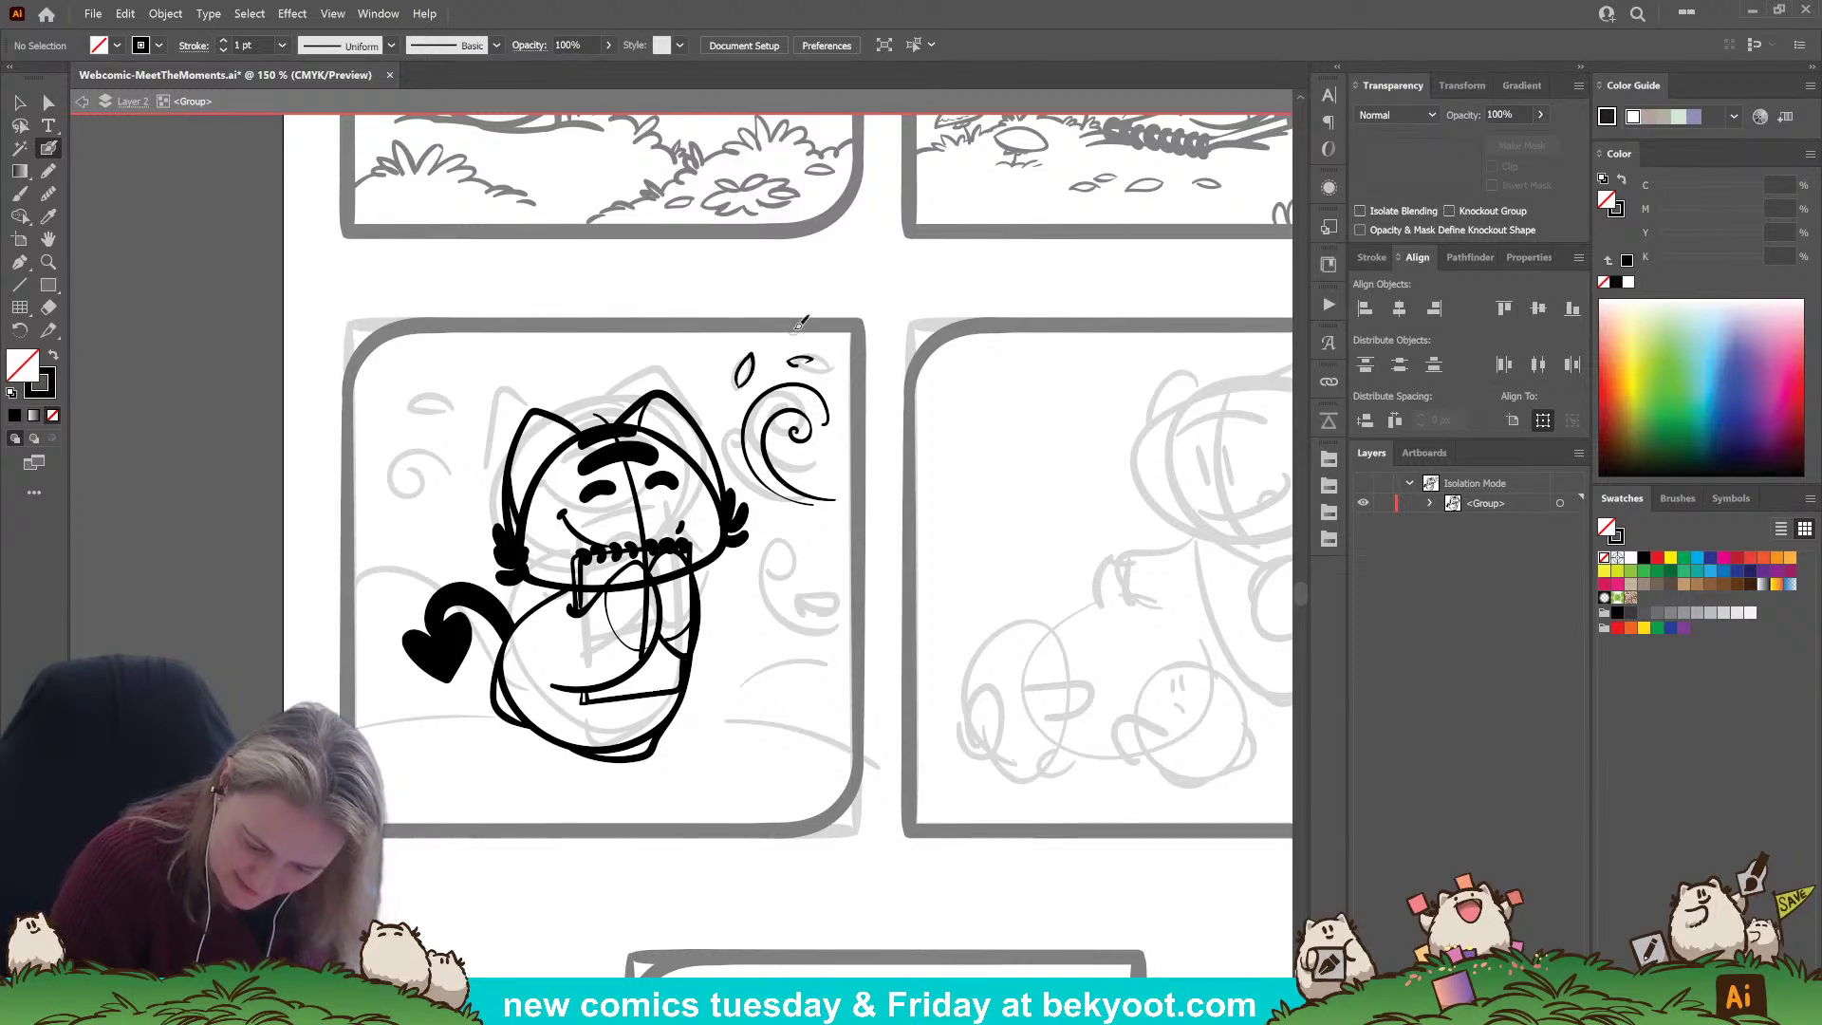
left_click_drag(605, 367, 572, 352)
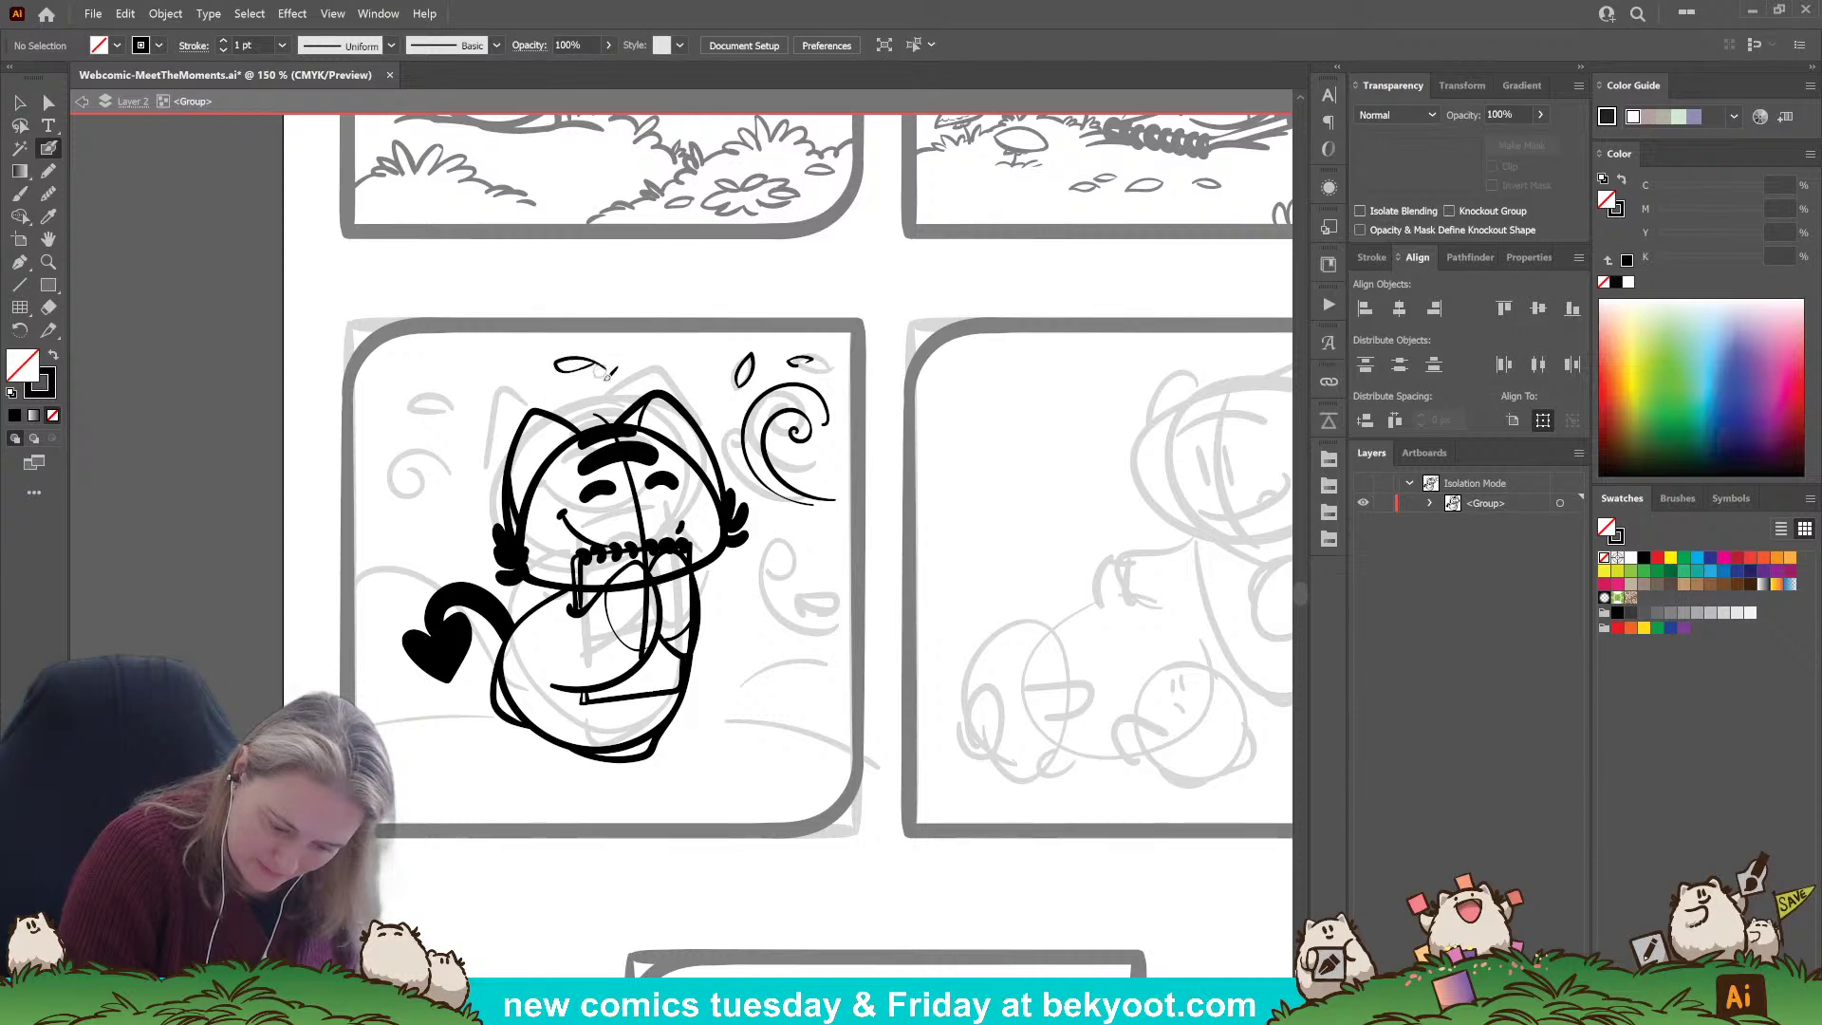
key("ctrl+z")
left_click_drag(581, 373, 610, 369)
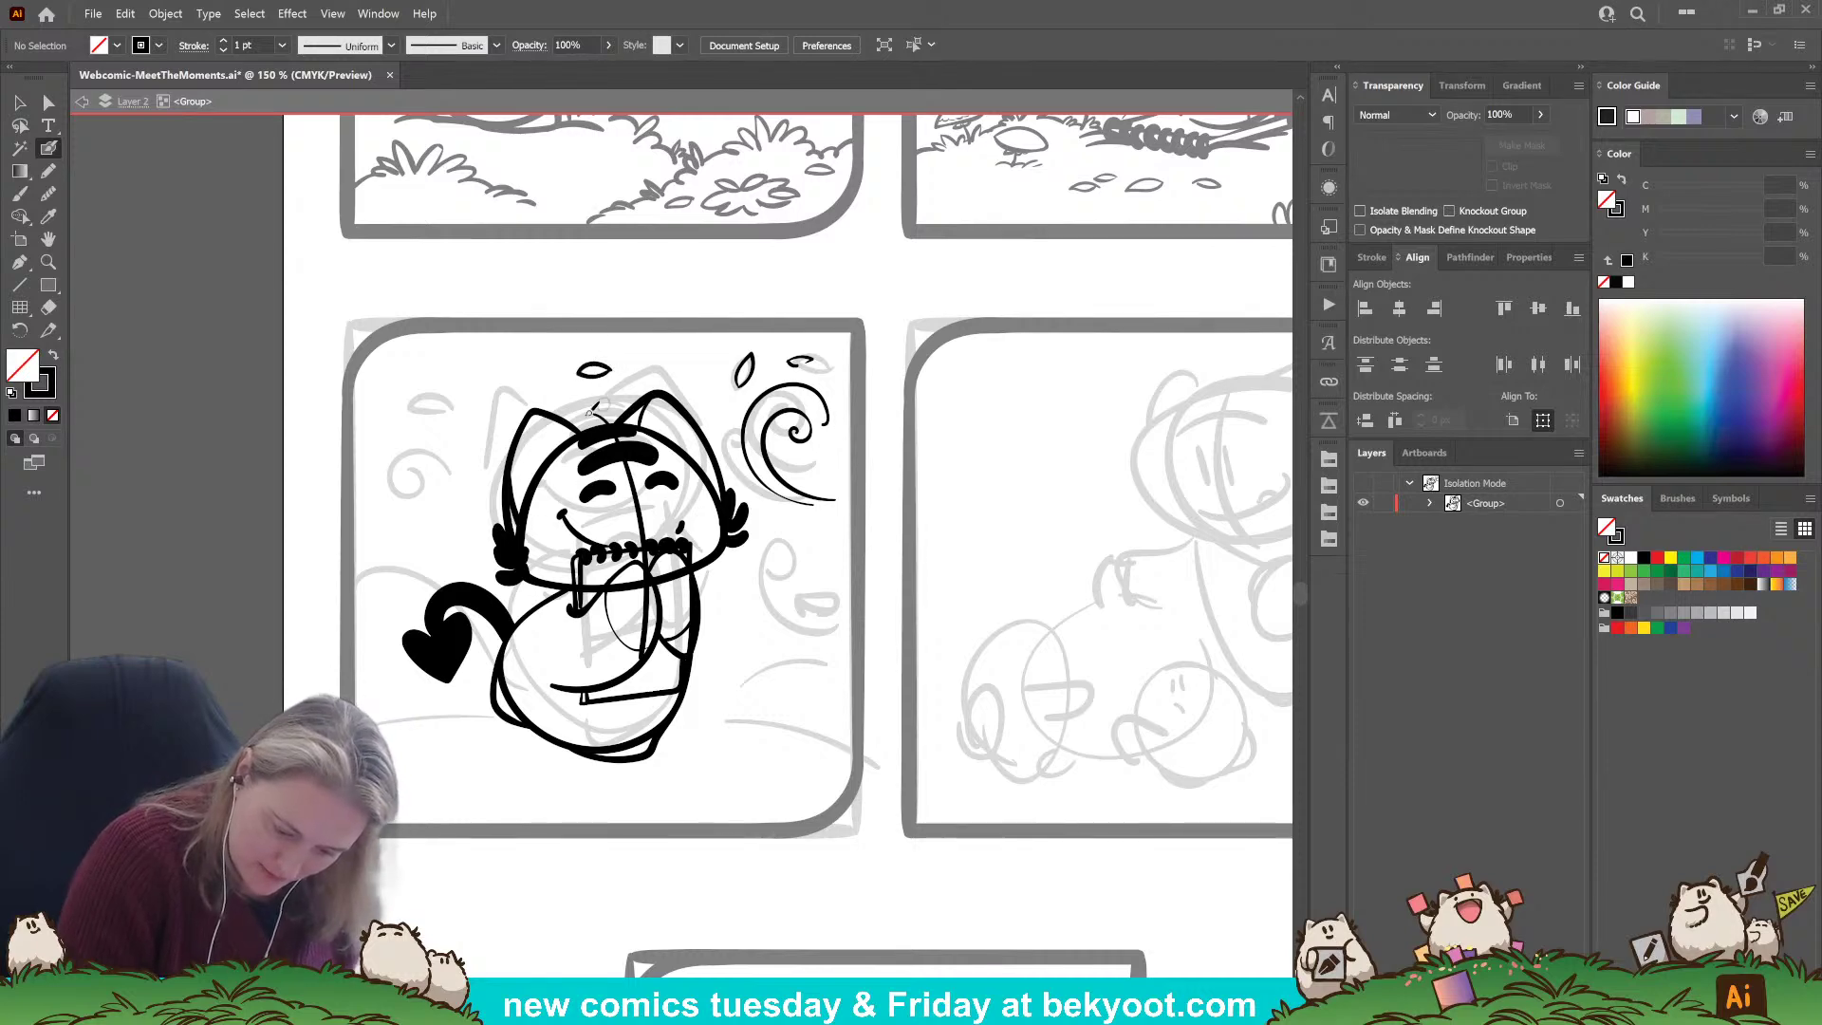
Ink a leaf and a small wind swirl ringed by tiny leaves to the left of the cat's head.
mouse_move(478, 400)
left_mouse_down()
mouse_move(423, 429)
mouse_move(467, 410)
left_mouse_up()
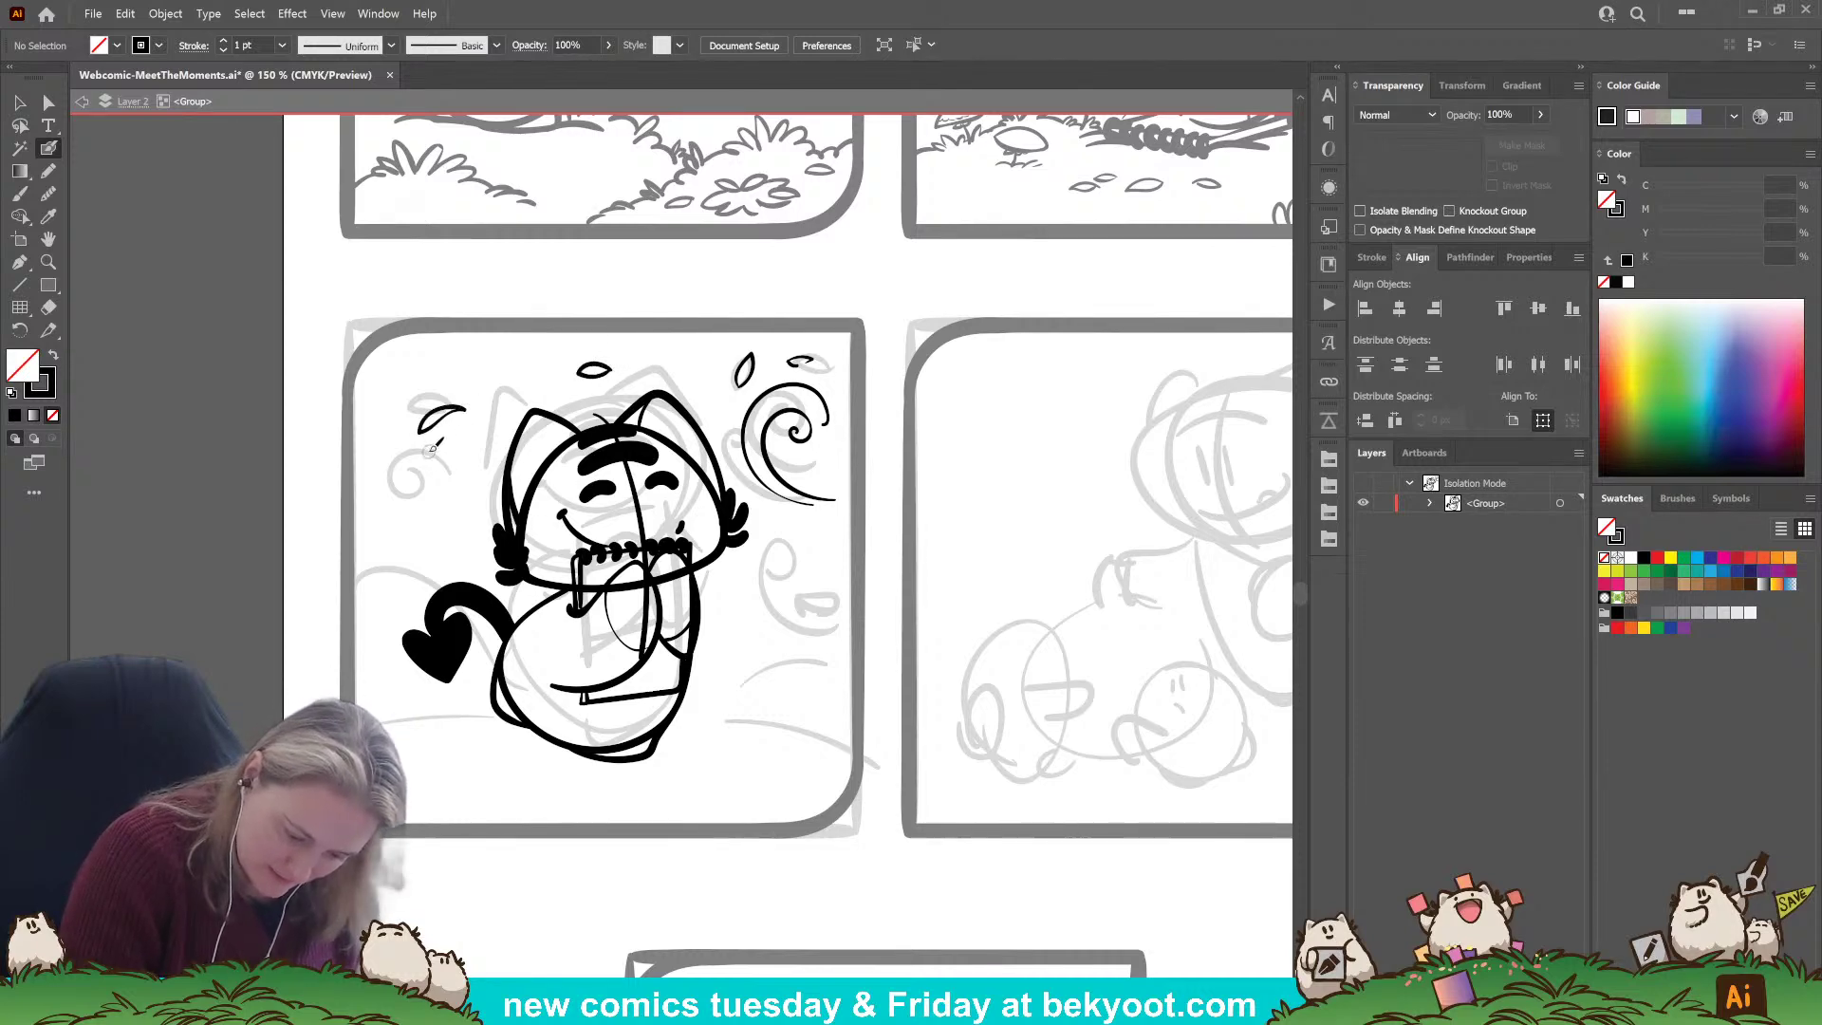
left_click_drag(429, 479, 432, 474)
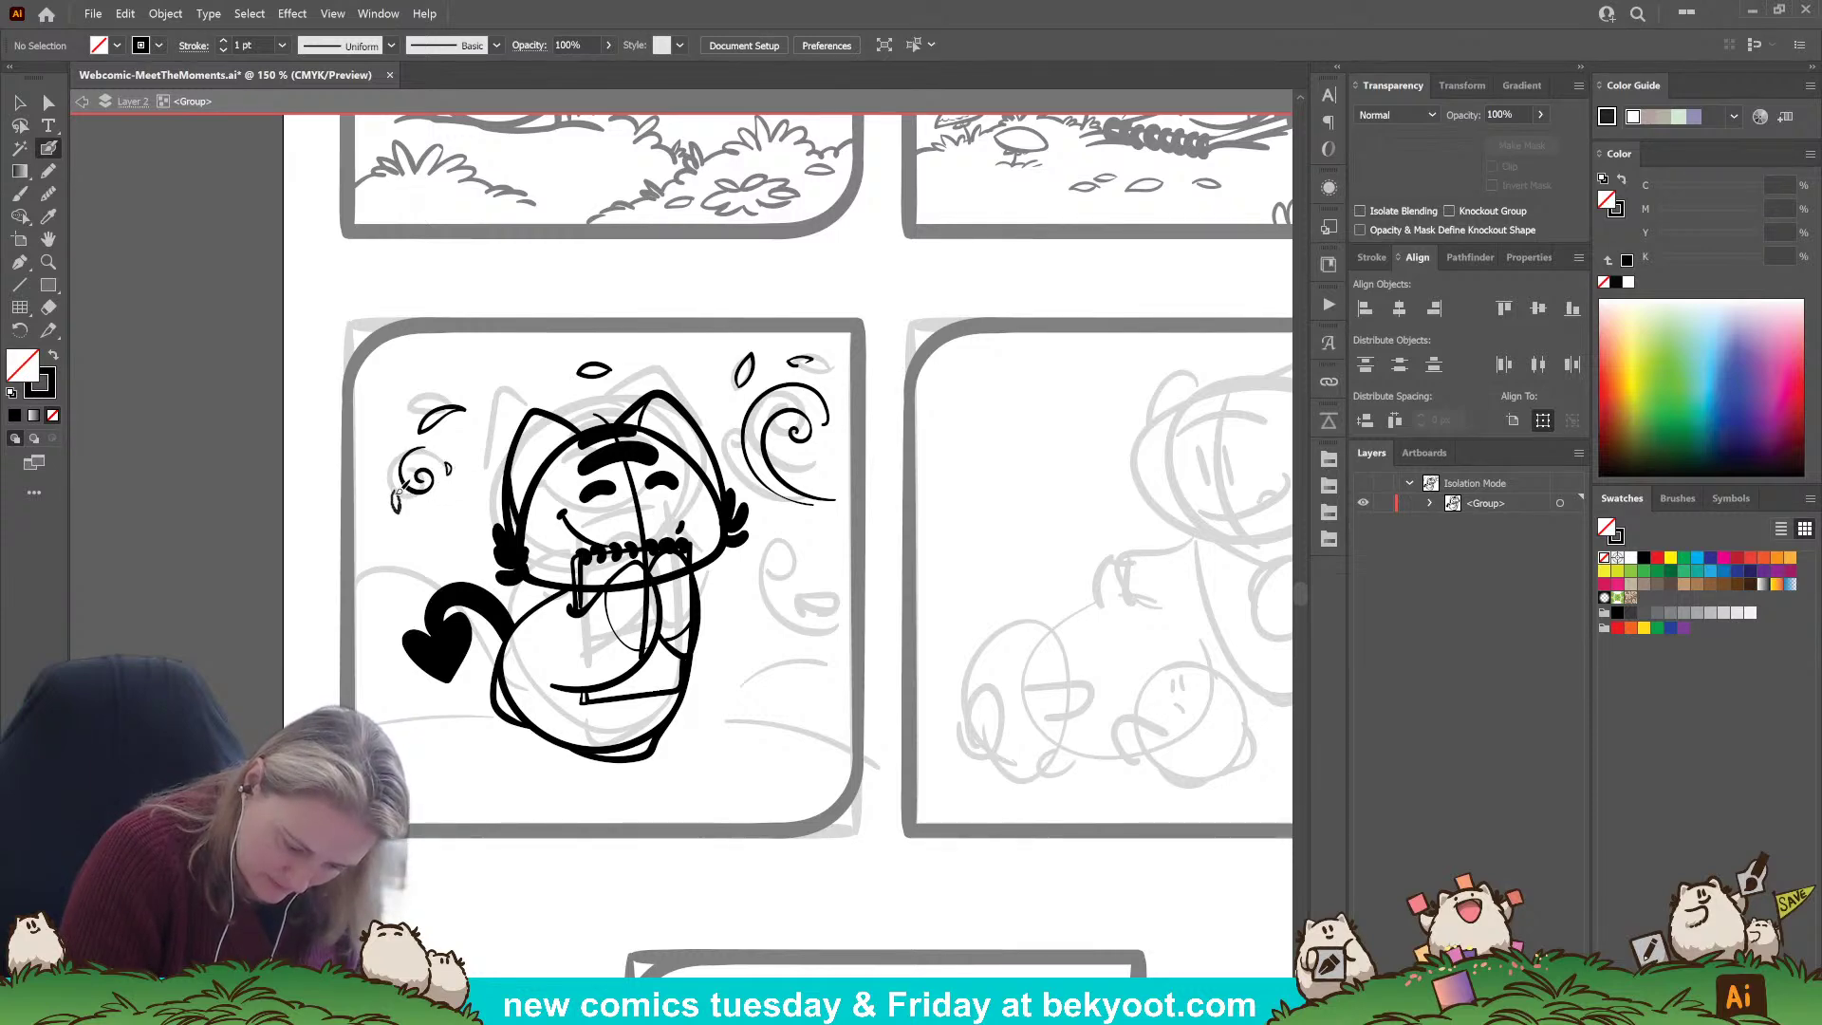
left_click_drag(397, 493, 431, 512)
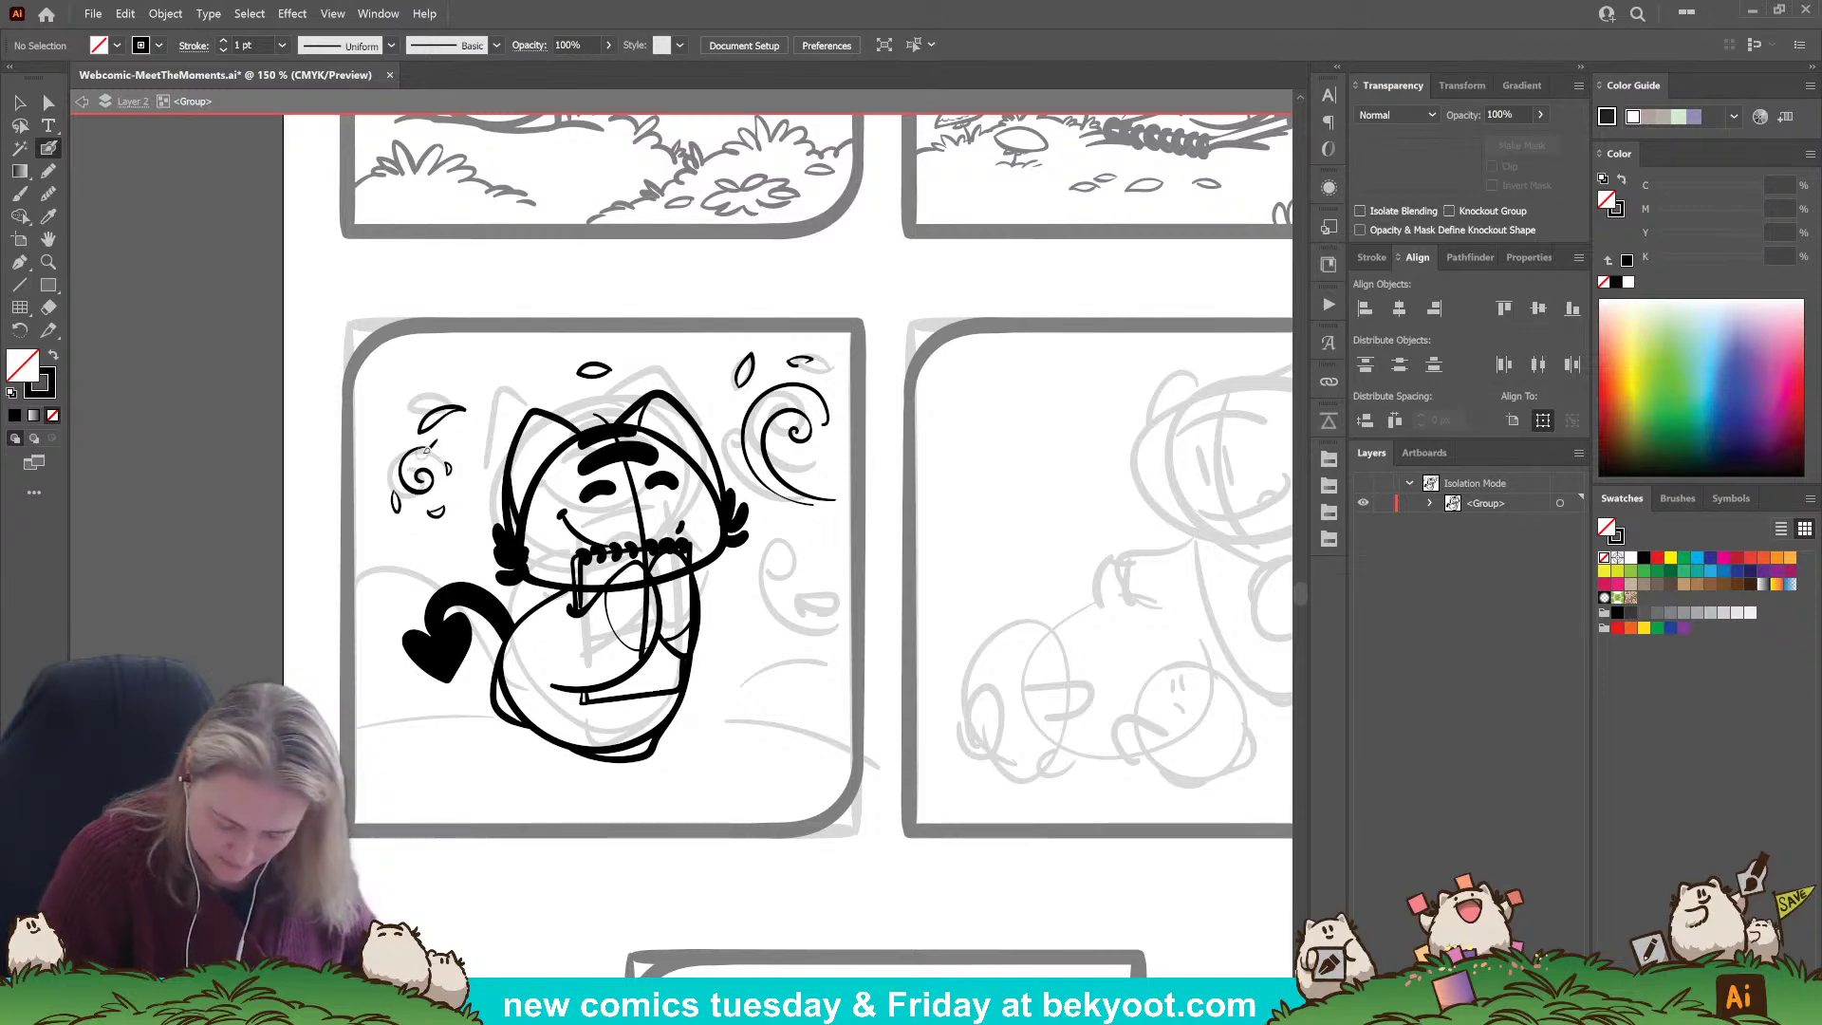
Ink a second large wind swirl to the right of the cat's body, with two small leaves beside it.
mouse_move(852, 627)
left_mouse_down()
mouse_move(800, 639)
mouse_move(772, 560)
mouse_move(812, 560)
left_mouse_up()
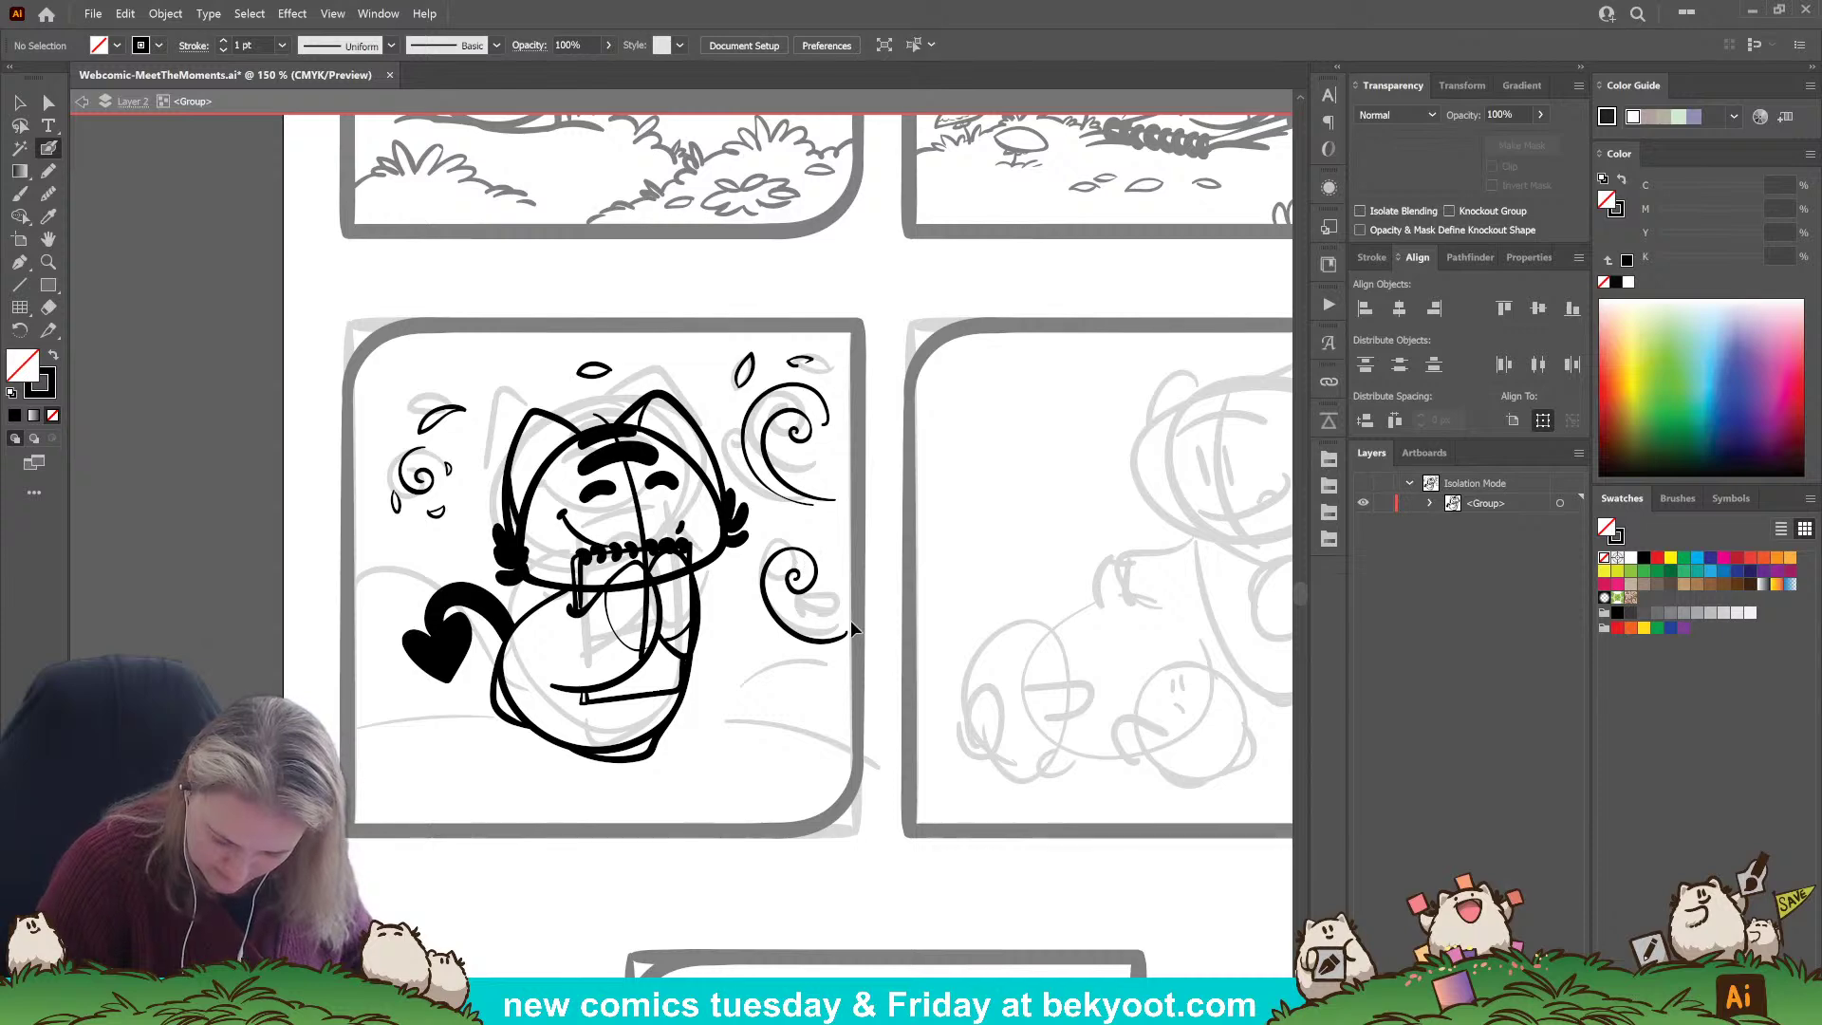
key("ctrl+z")
mouse_move(854, 634)
left_mouse_down()
mouse_move(810, 640)
mouse_move(773, 565)
mouse_move(806, 559)
mouse_move(803, 579)
mouse_move(798, 565)
mouse_move(744, 597)
mouse_move(764, 539)
left_mouse_up()
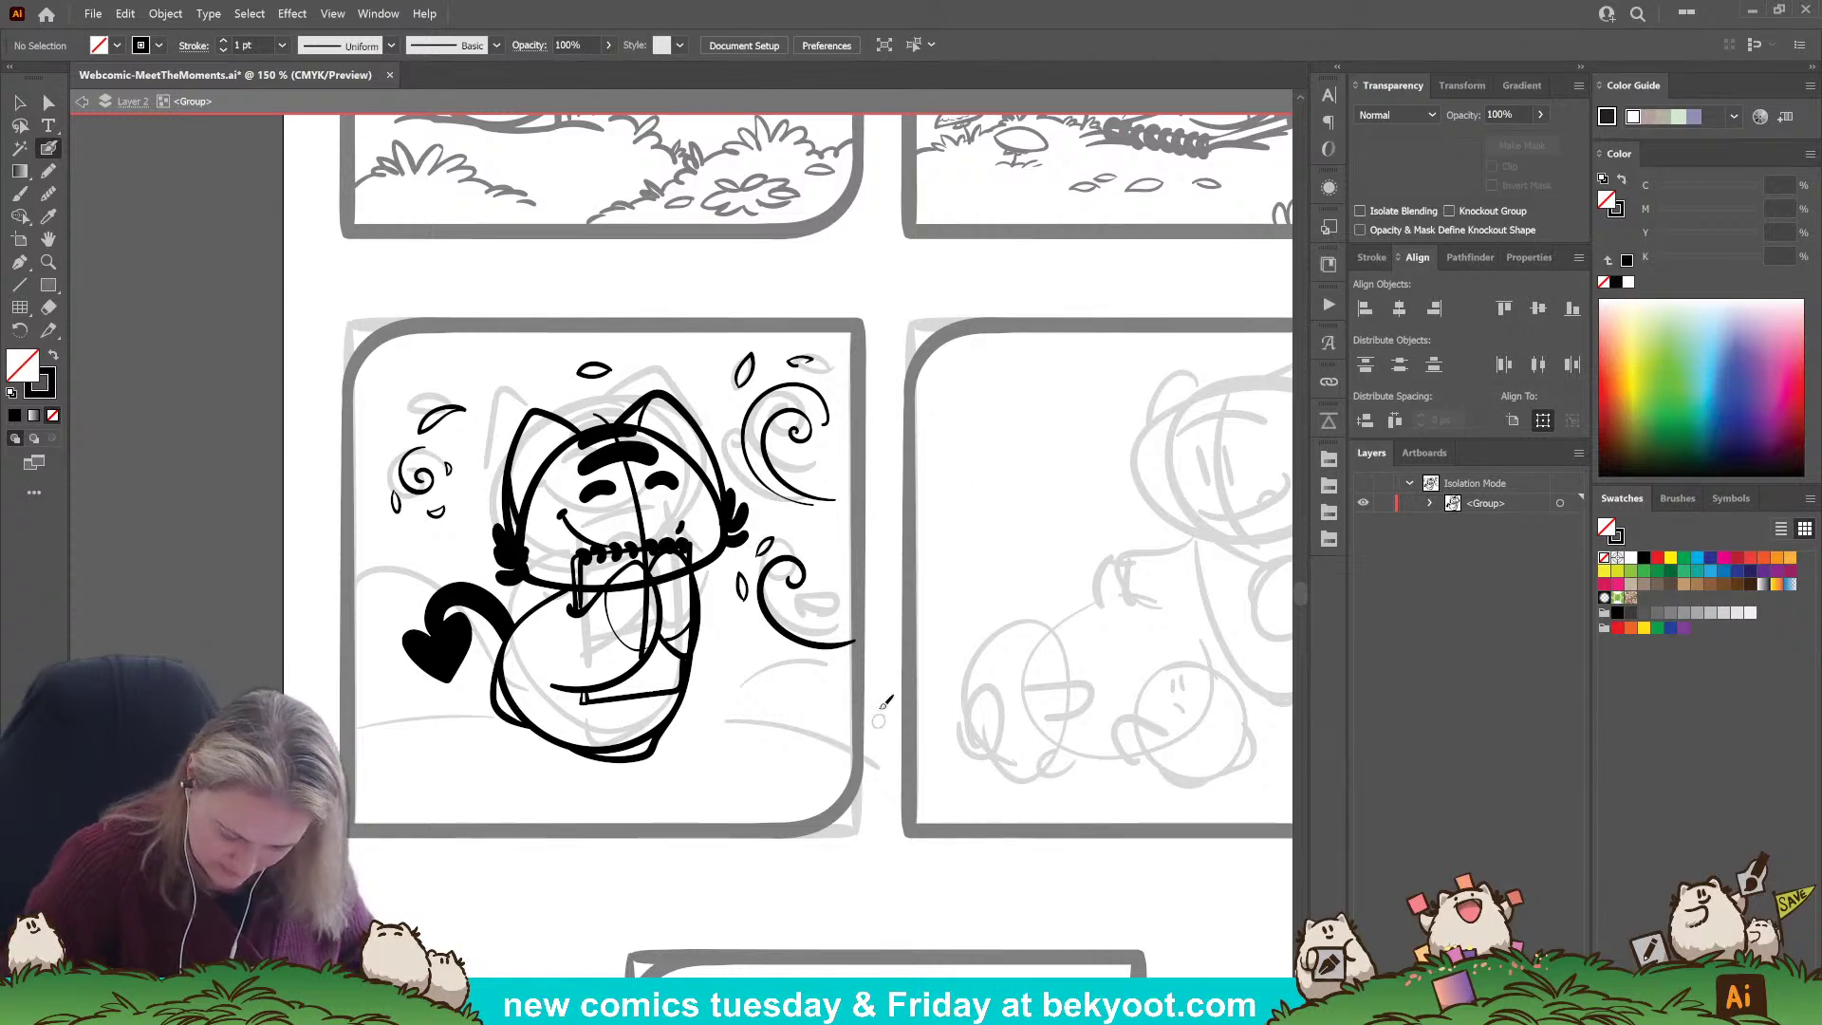
Ink a ground line under the cat and rows of grass running from its body to both panel borders.
left_click_drag(510, 827, 584, 819)
left_click_drag(631, 755, 794, 738)
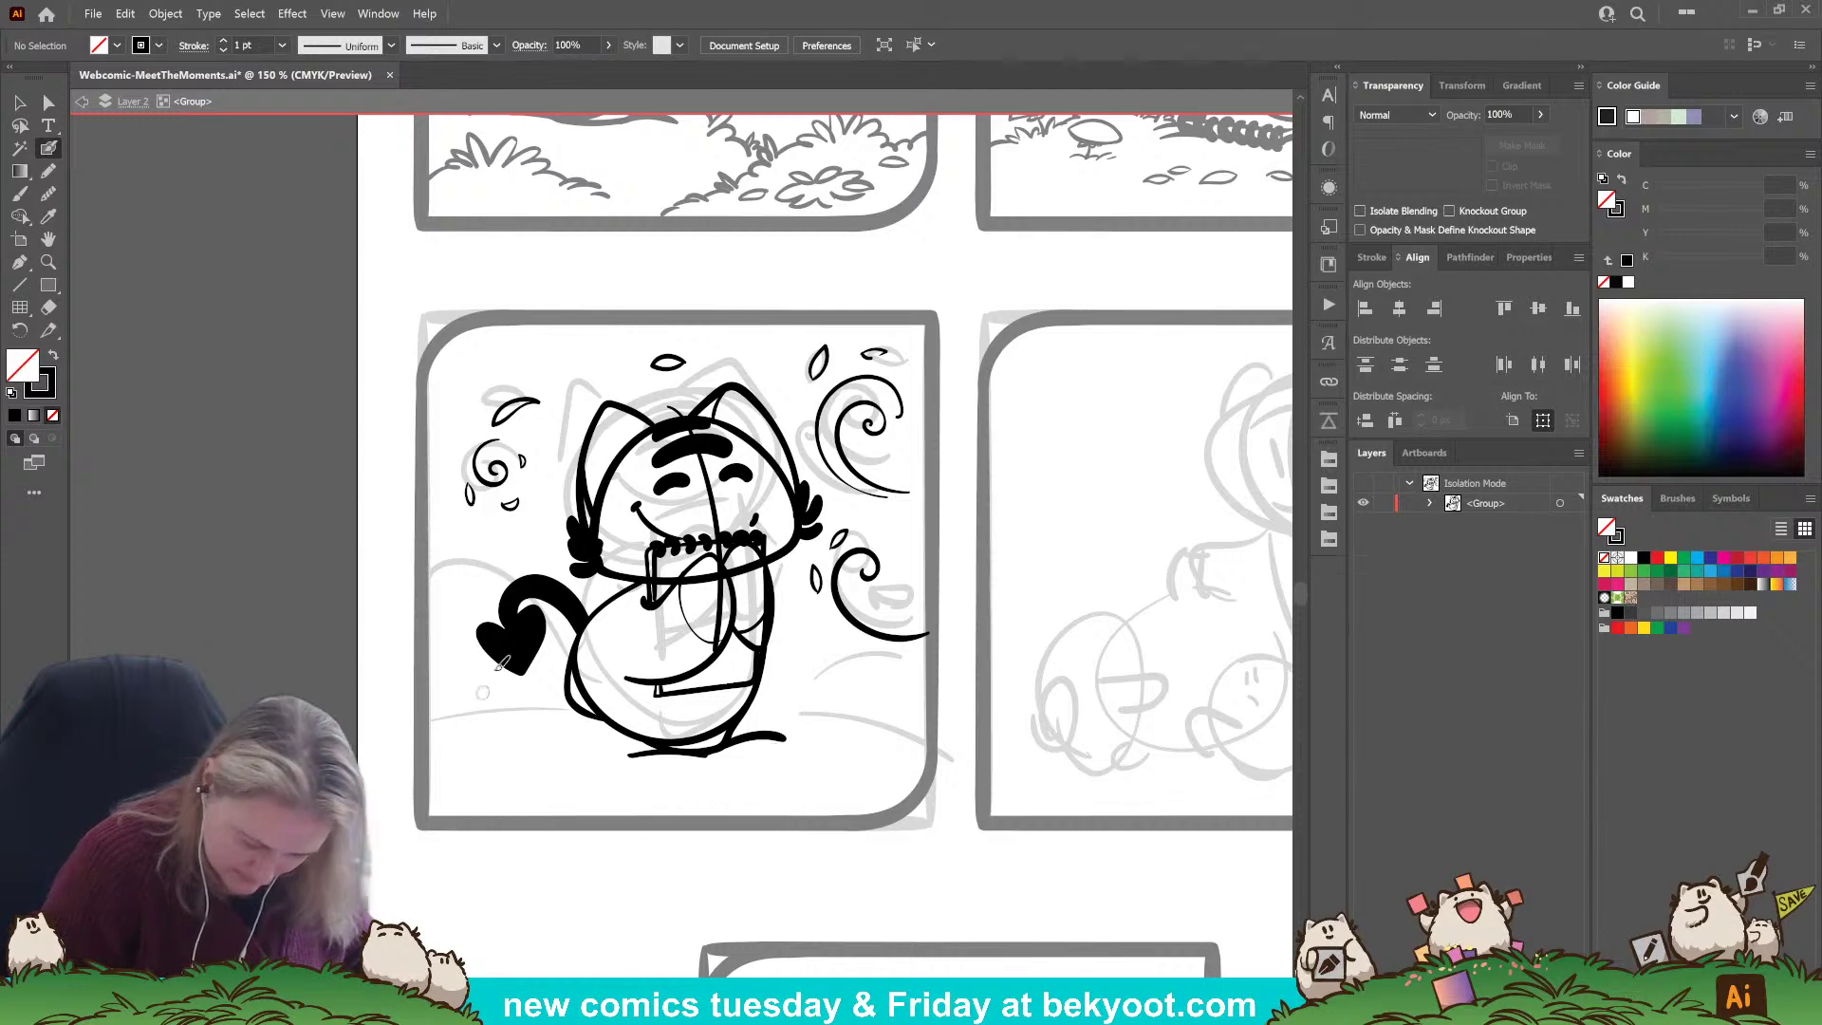
mouse_move(435, 674)
left_mouse_down()
mouse_move(482, 695)
mouse_move(512, 683)
mouse_move(497, 695)
mouse_move(523, 708)
mouse_move(541, 685)
mouse_move(549, 716)
mouse_move(587, 726)
left_mouse_up()
mouse_move(763, 710)
left_mouse_down()
mouse_move(686, 721)
mouse_move(759, 710)
mouse_move(786, 756)
mouse_move(702, 726)
mouse_move(811, 755)
mouse_move(833, 788)
left_mouse_up()
left_click_drag(645, 847, 748, 836)
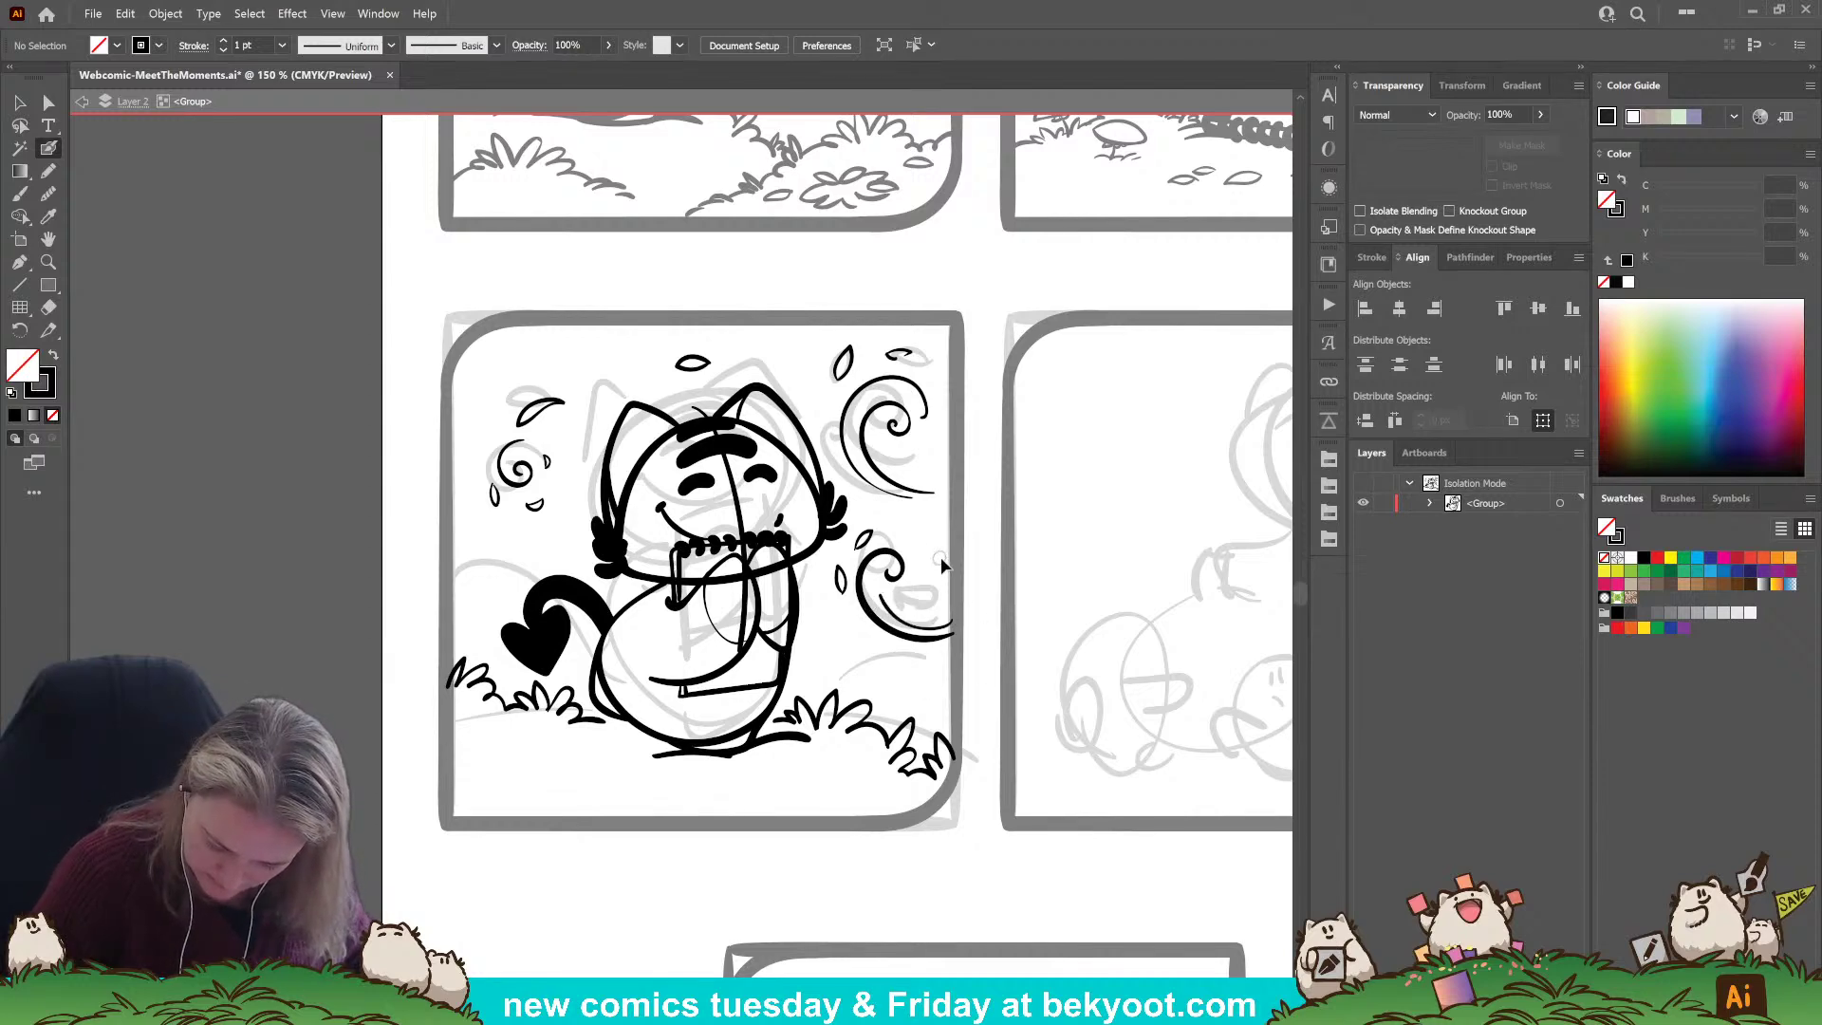
Add short broken strokes, a tiny leaf and scattered dots around the two wind swirls on the cat's right.
left_click_drag(913, 615, 953, 624)
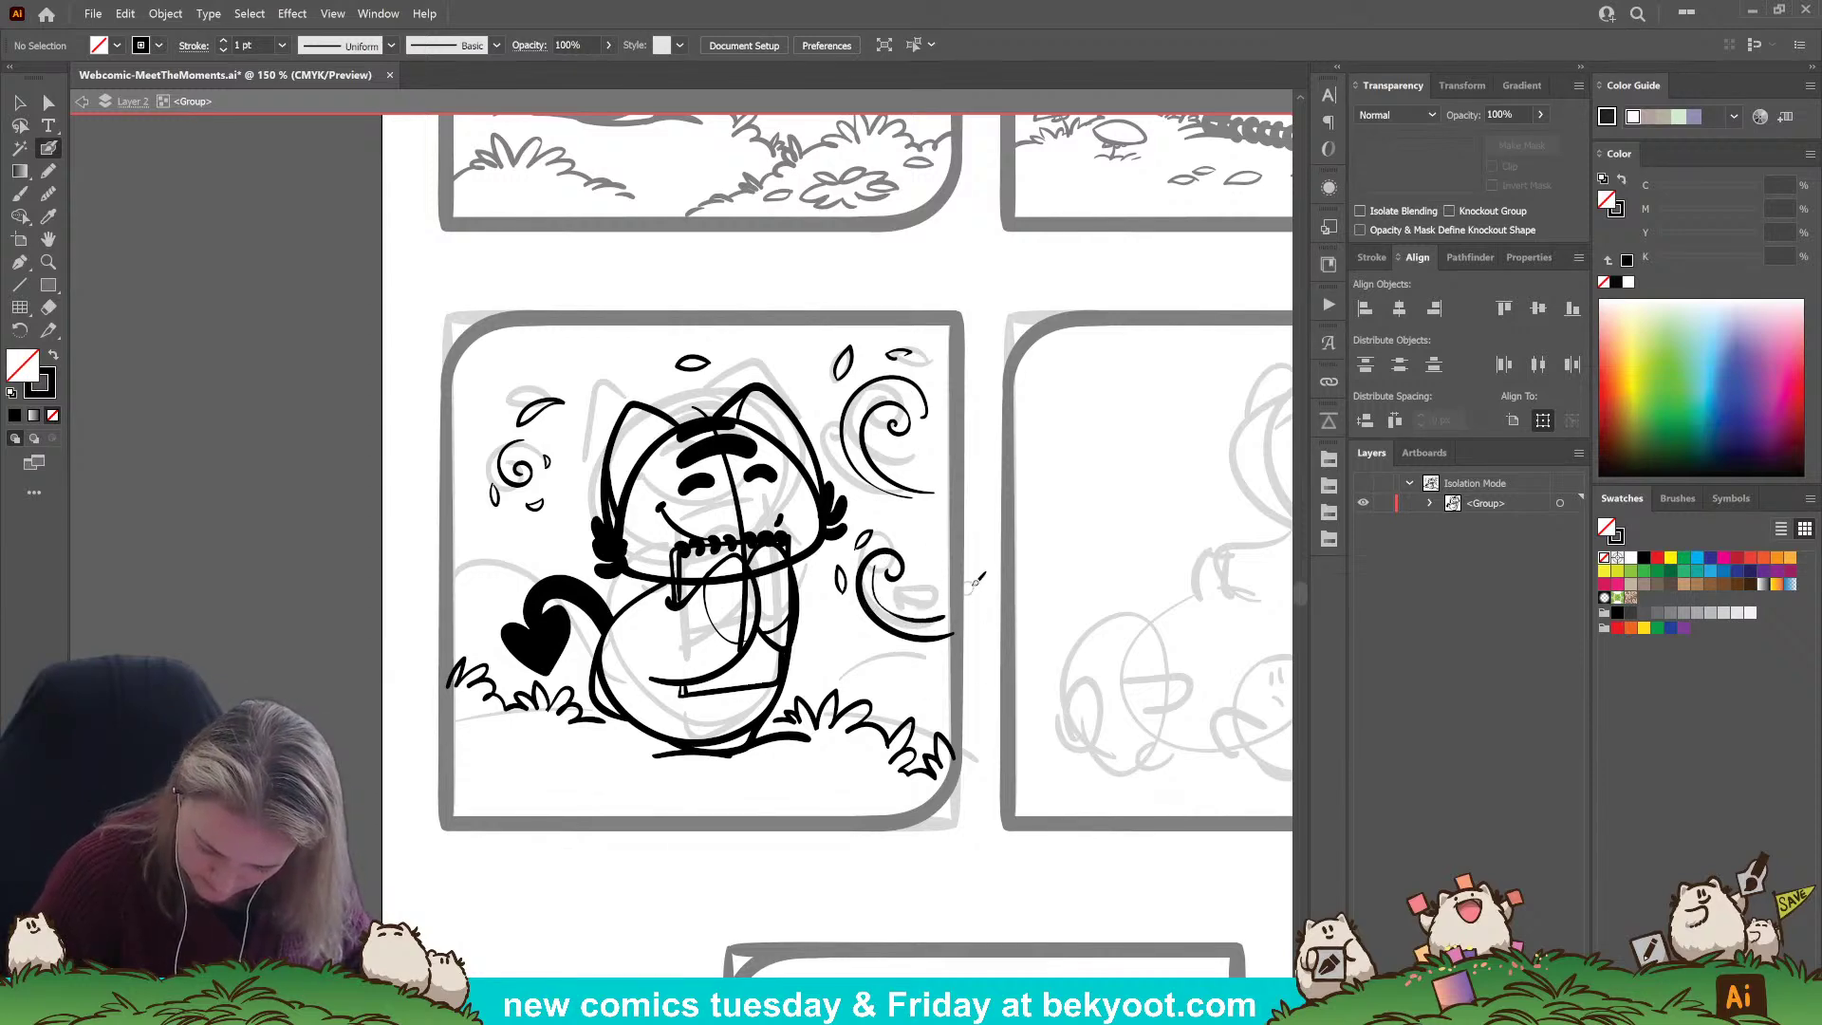
key("ctrl+z")
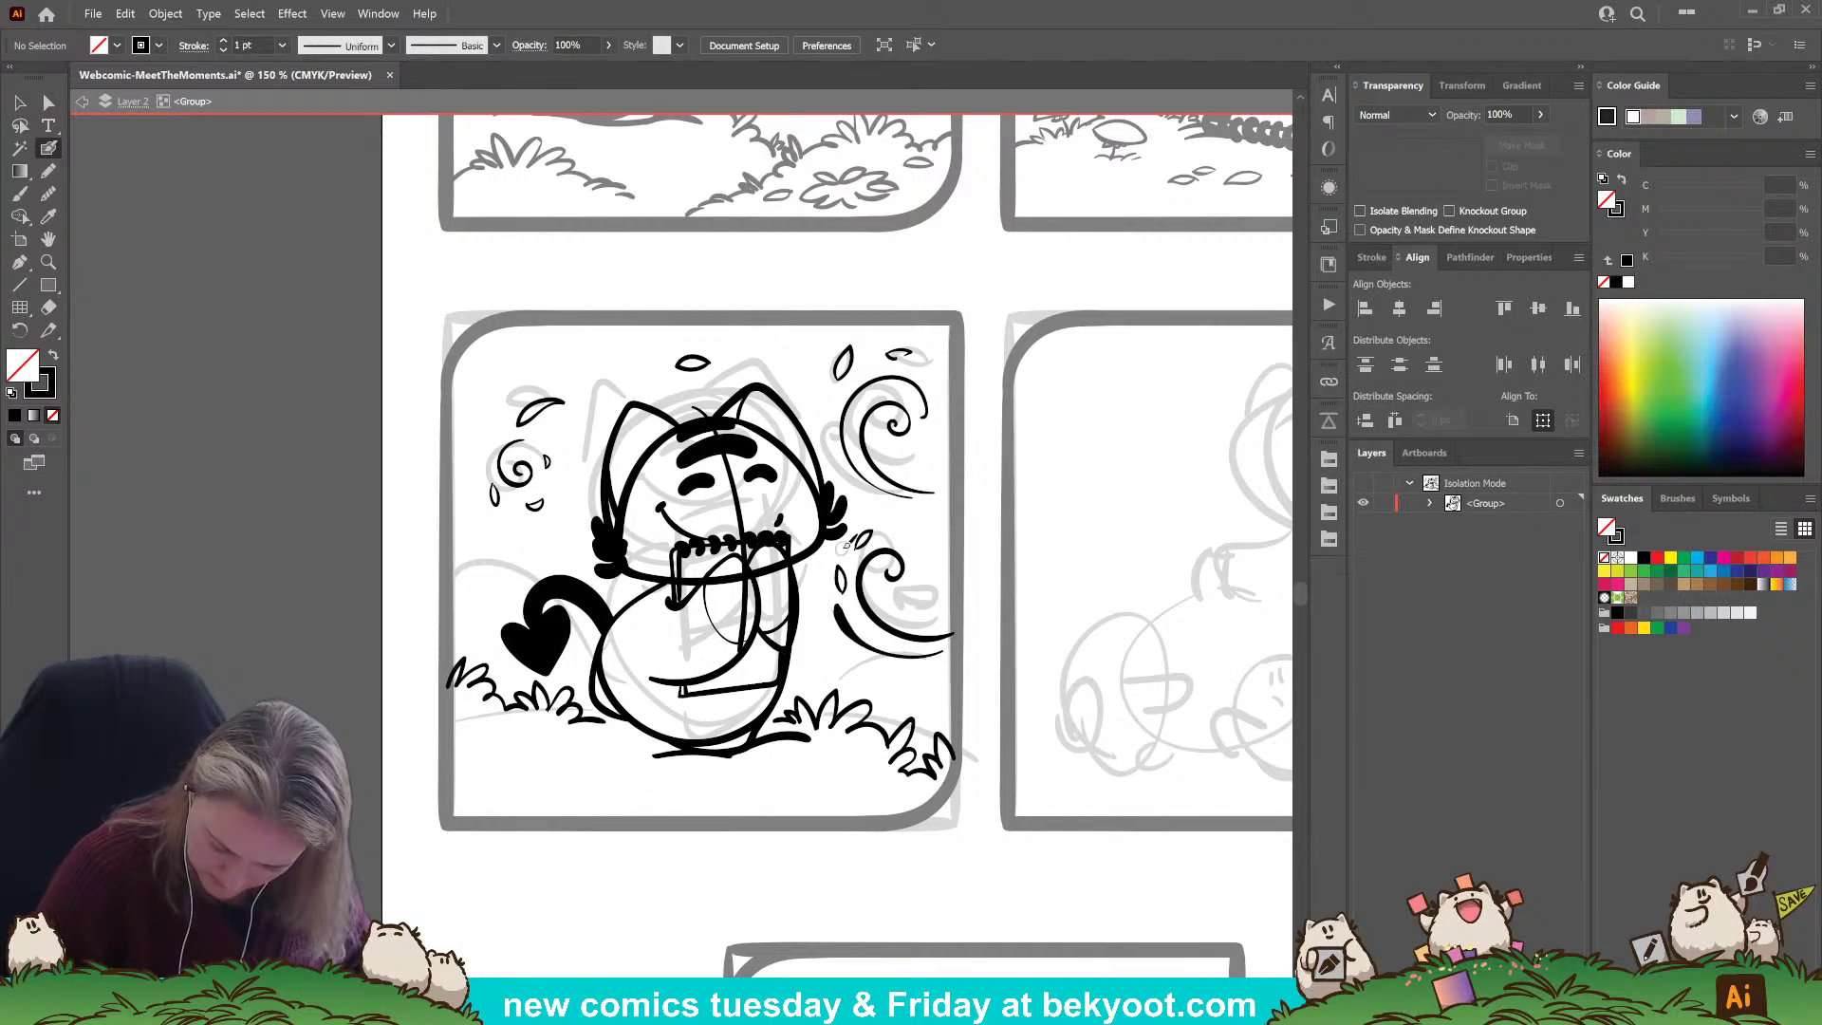
left_click_drag(945, 647, 860, 618)
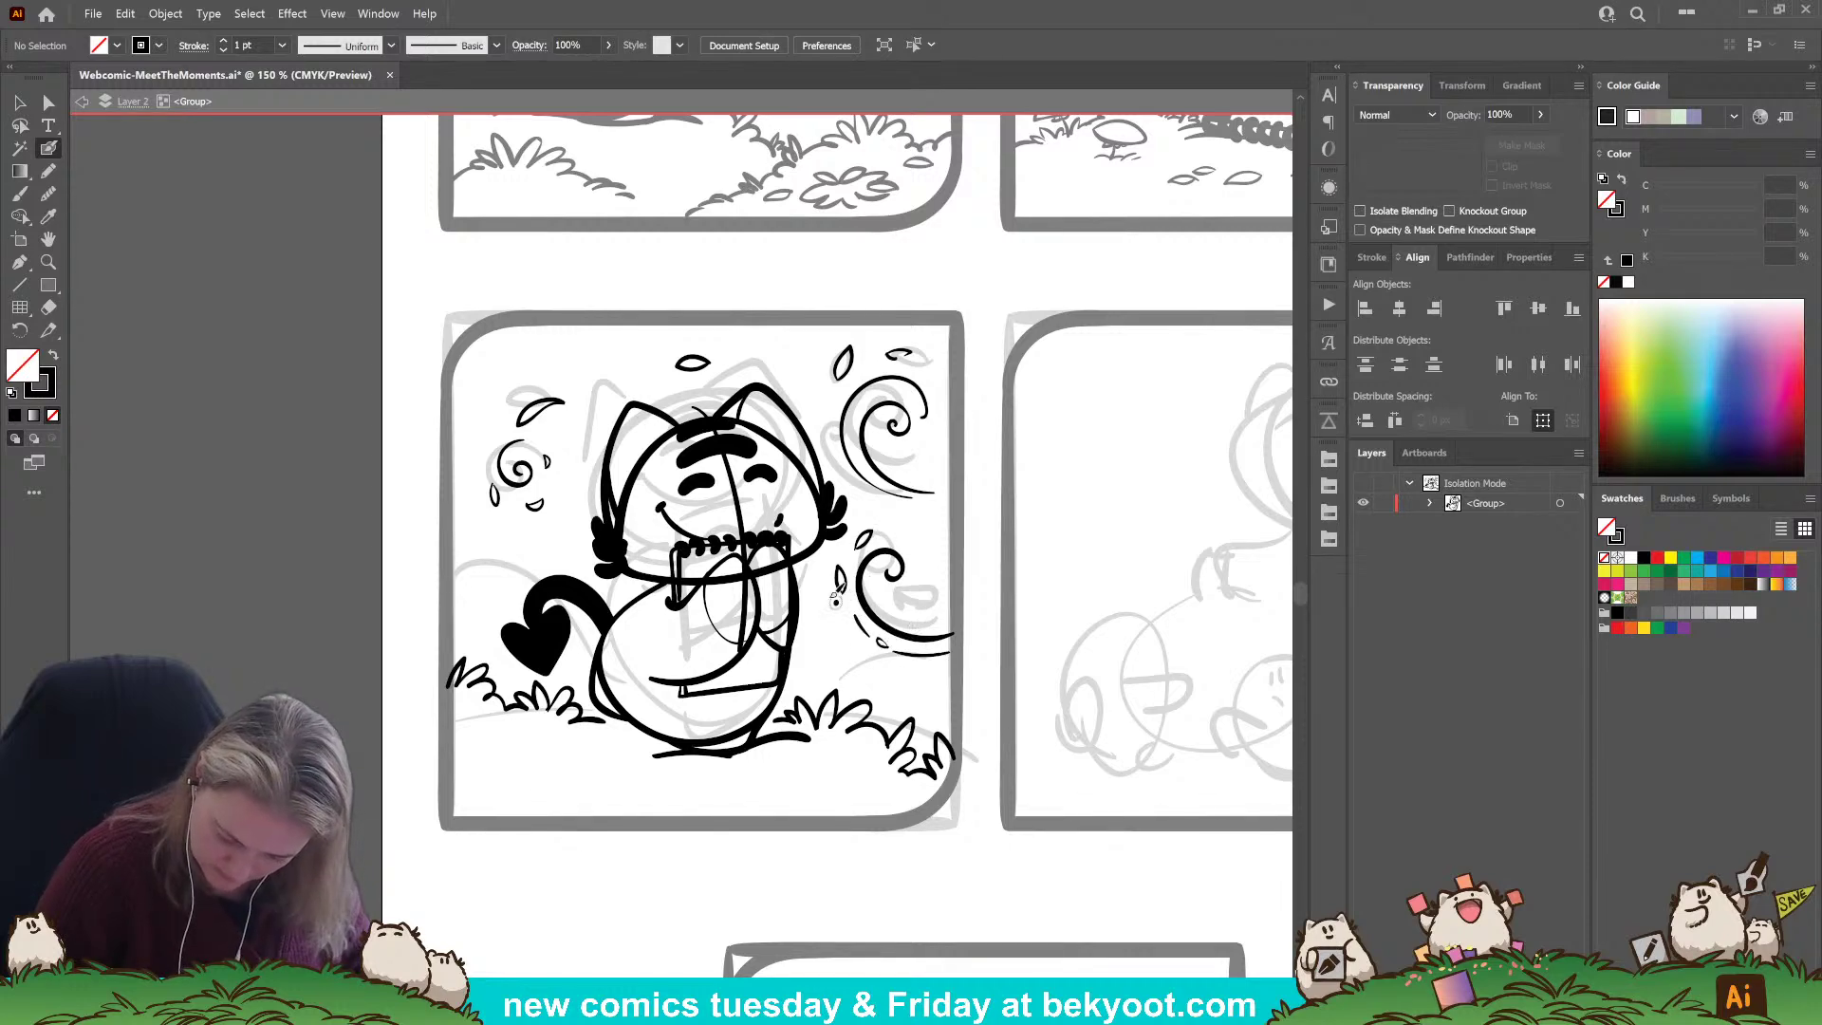
left_click(908, 537)
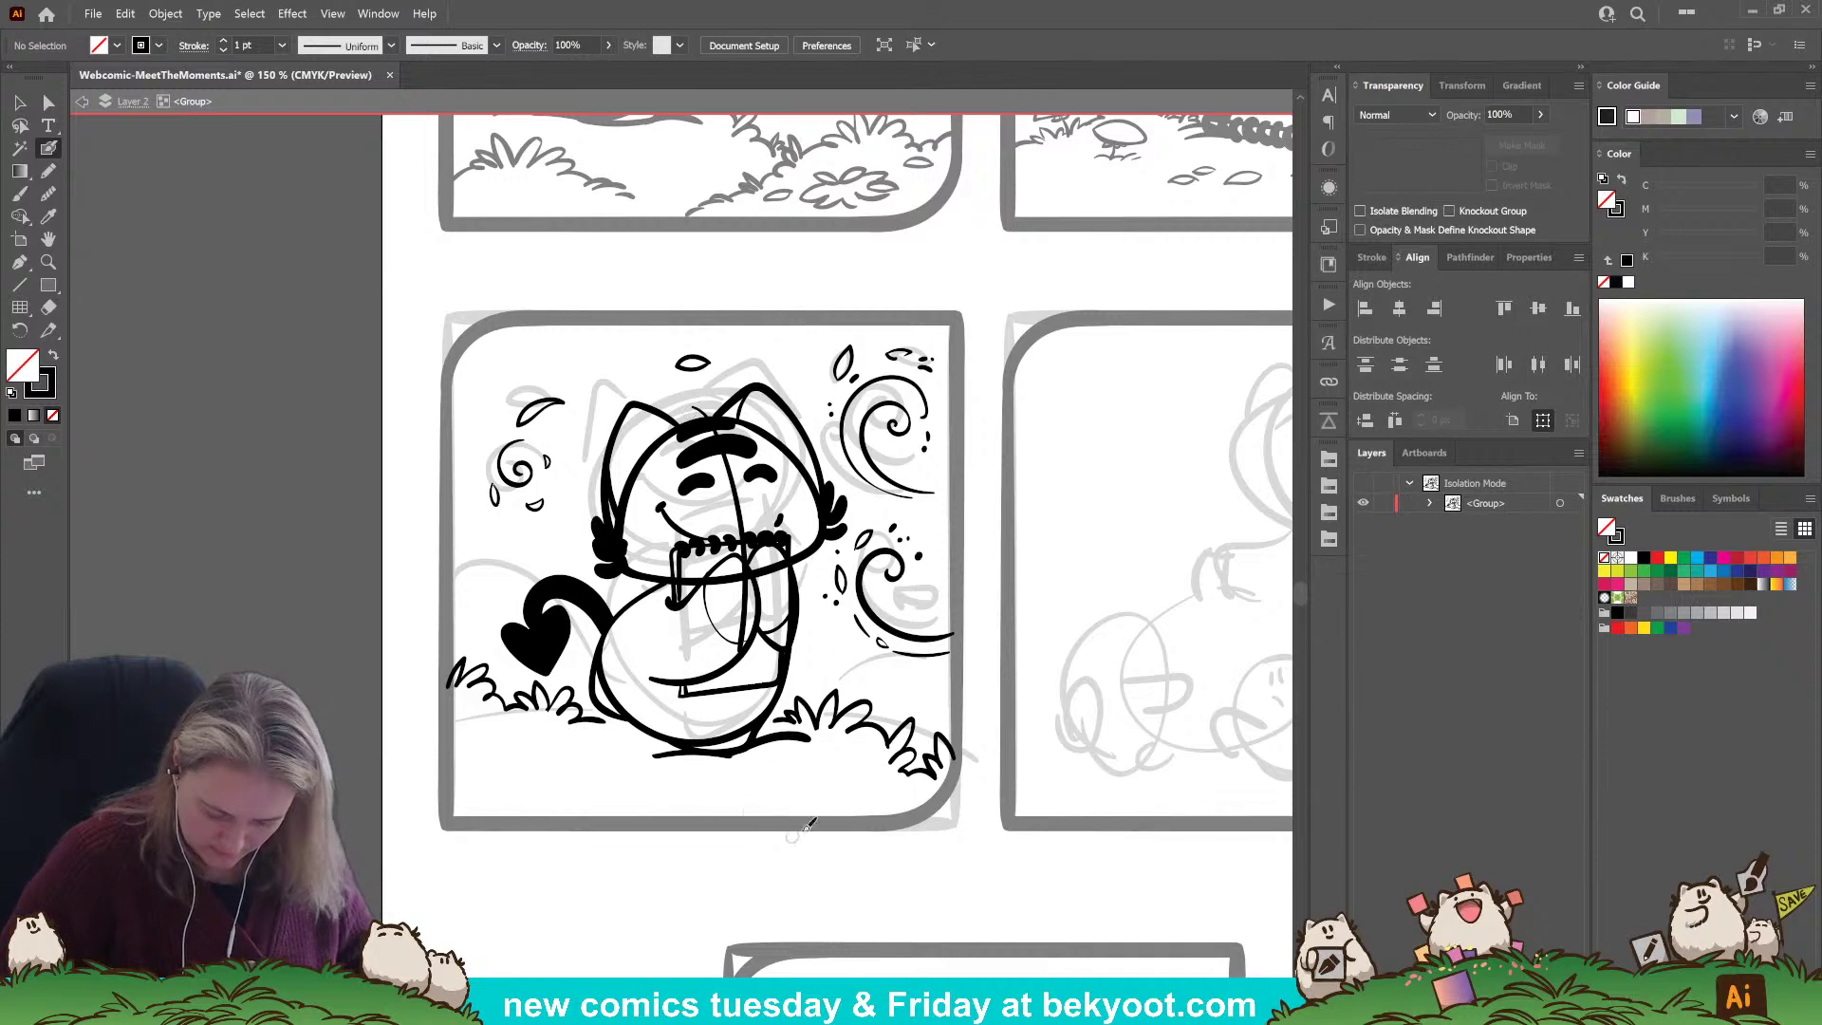
Ink grass behind the tail and across the lower-left foreground, and scatter small leaves on the ground in front of the cat.
left_click_drag(797, 831, 897, 824)
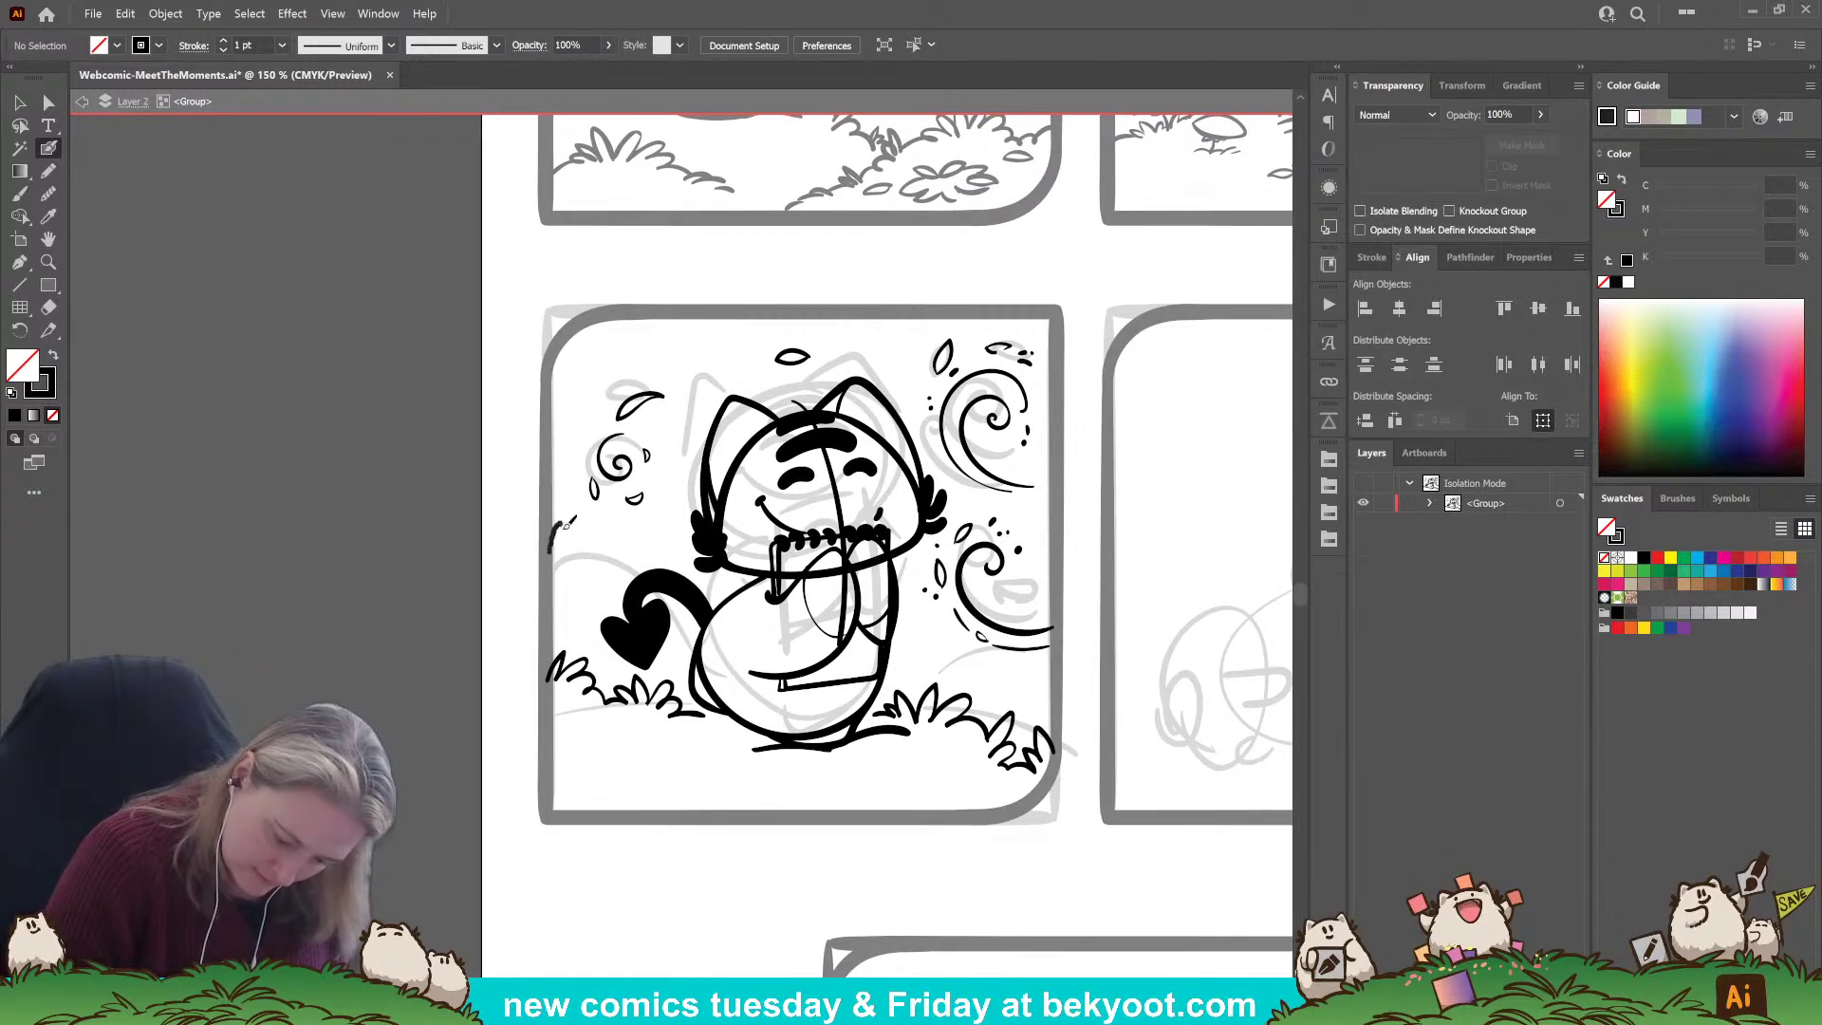
left_click_drag(566, 523, 608, 566)
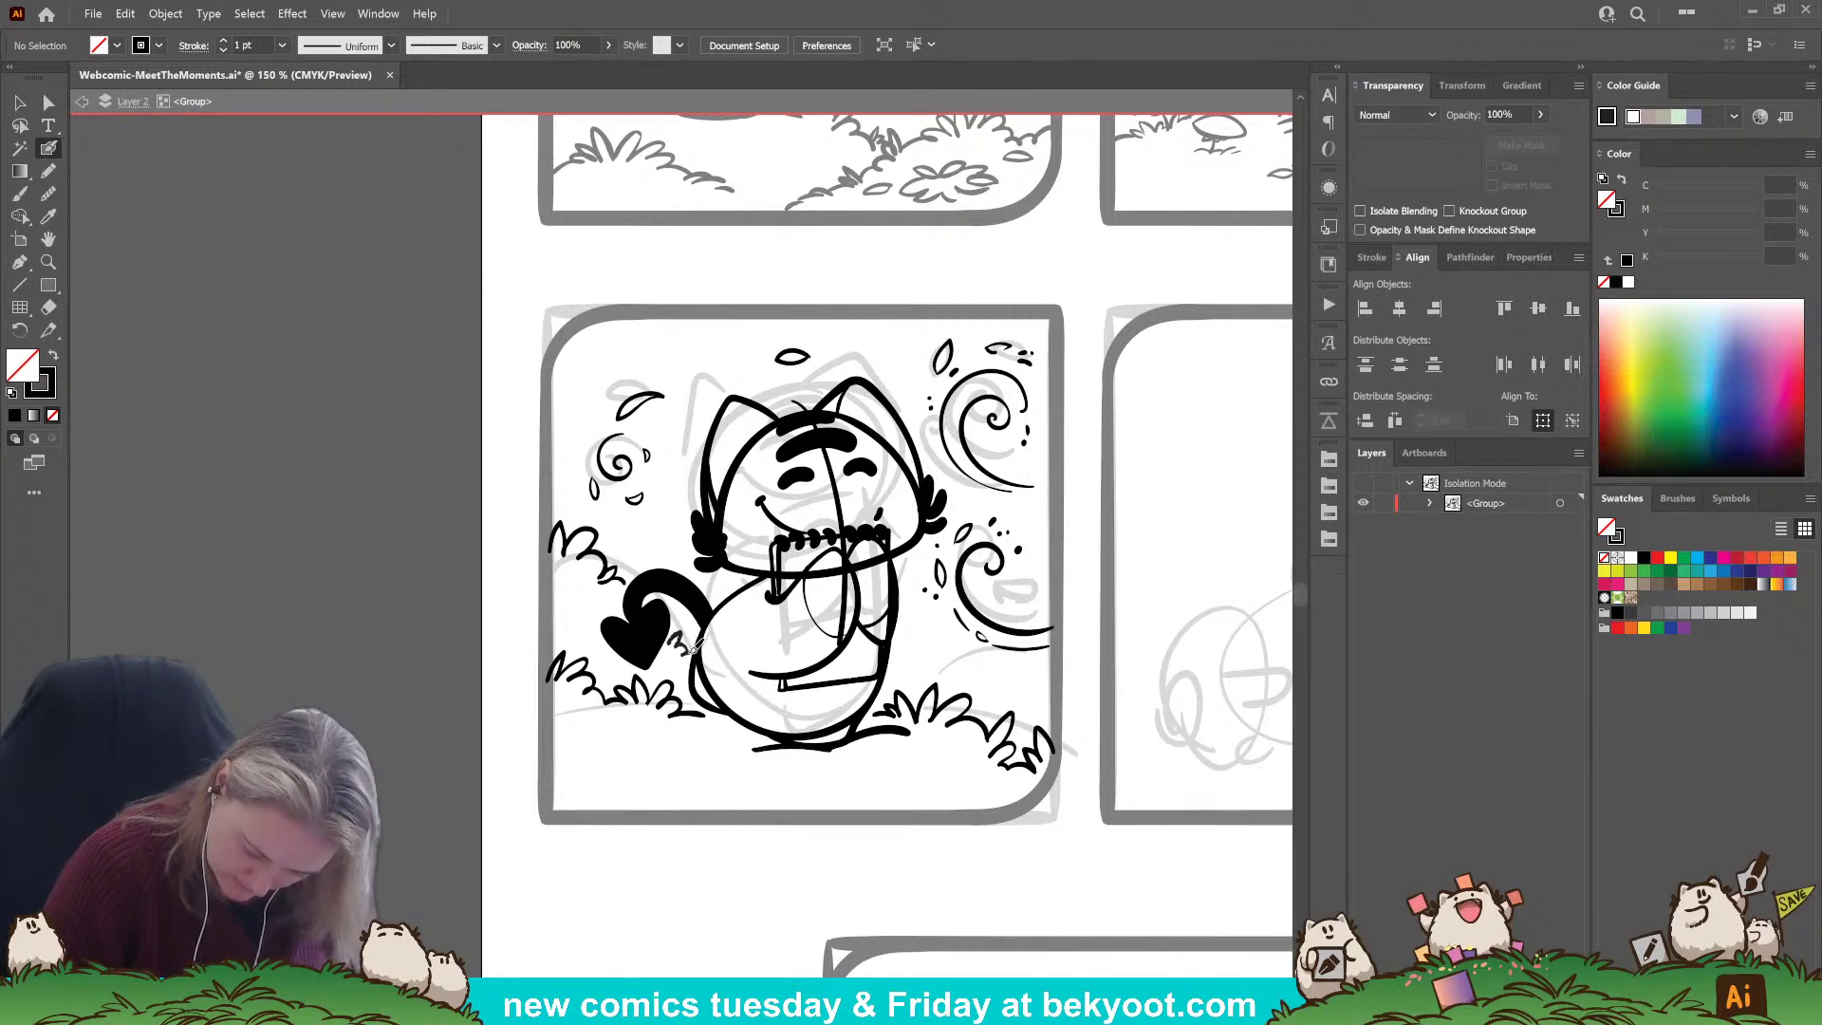
left_click_drag(689, 797, 639, 776)
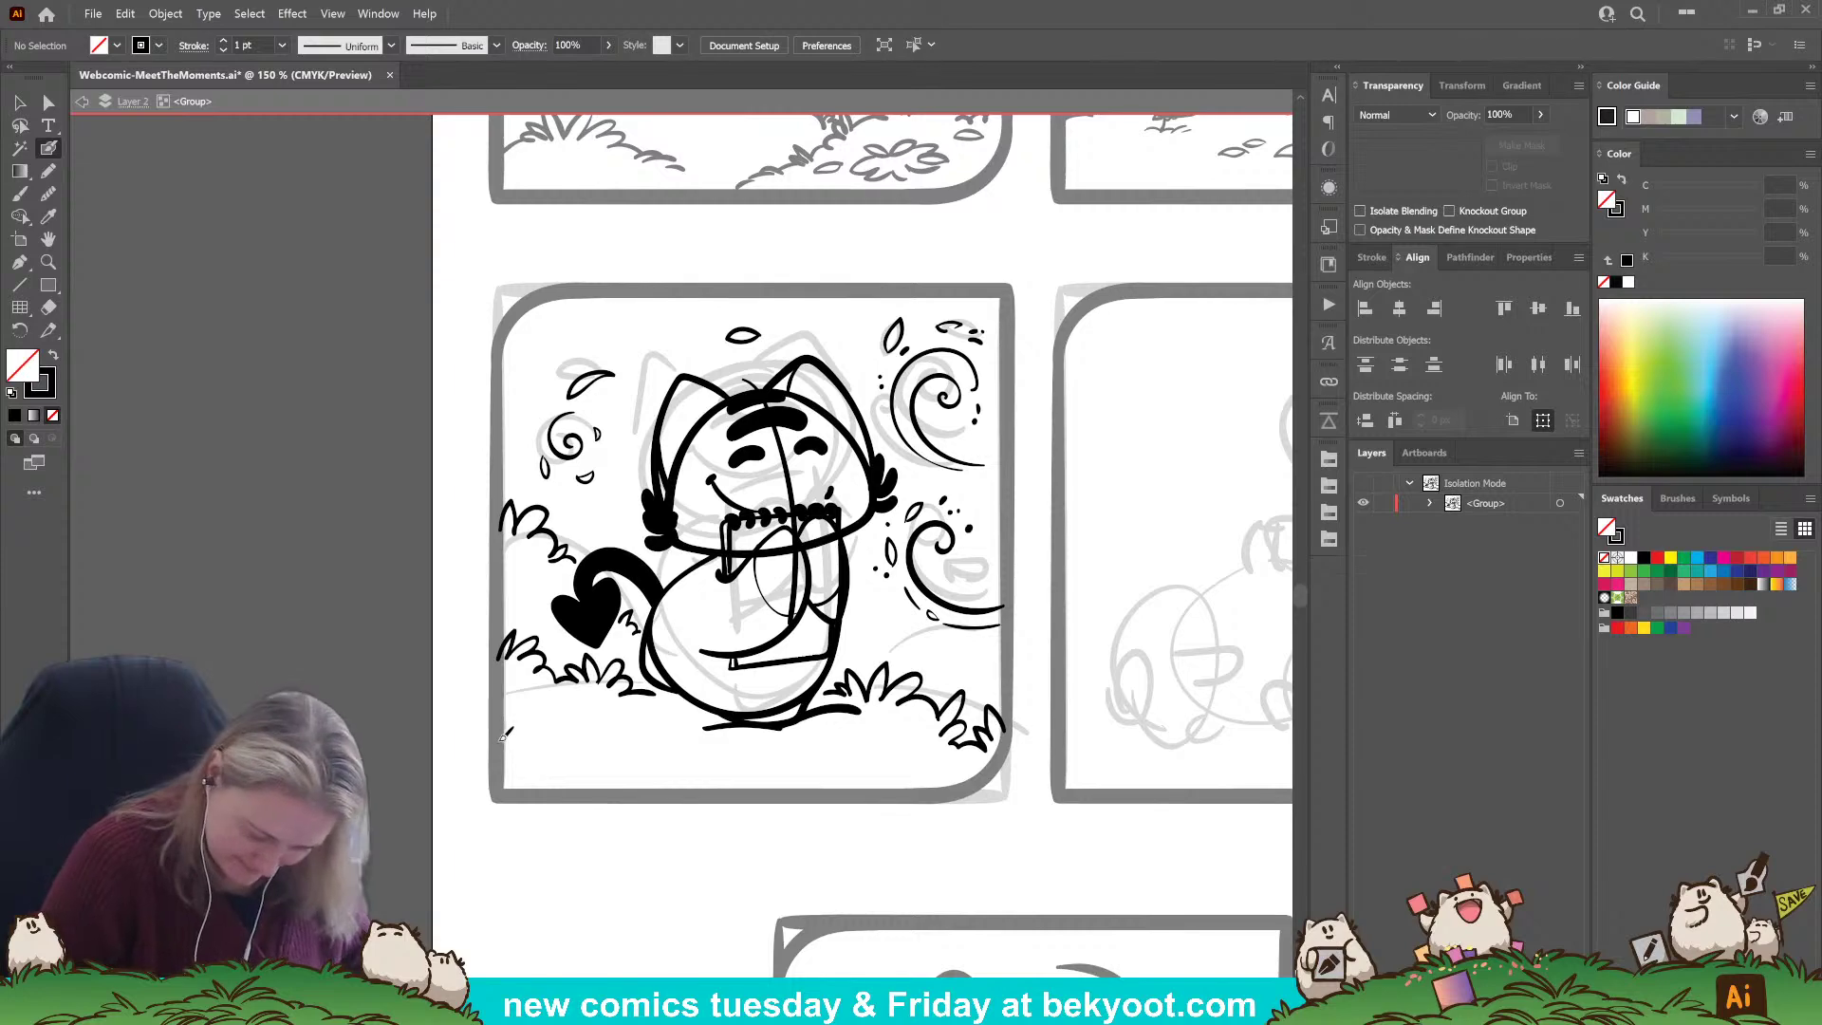
mouse_move(504, 735)
left_mouse_down()
mouse_move(532, 695)
mouse_move(528, 733)
mouse_move(557, 739)
mouse_move(559, 772)
mouse_move(606, 754)
mouse_move(595, 778)
mouse_move(627, 784)
mouse_move(636, 732)
mouse_move(663, 744)
mouse_move(647, 725)
mouse_move(637, 740)
mouse_move(676, 730)
left_mouse_up()
key("ctrl+z")
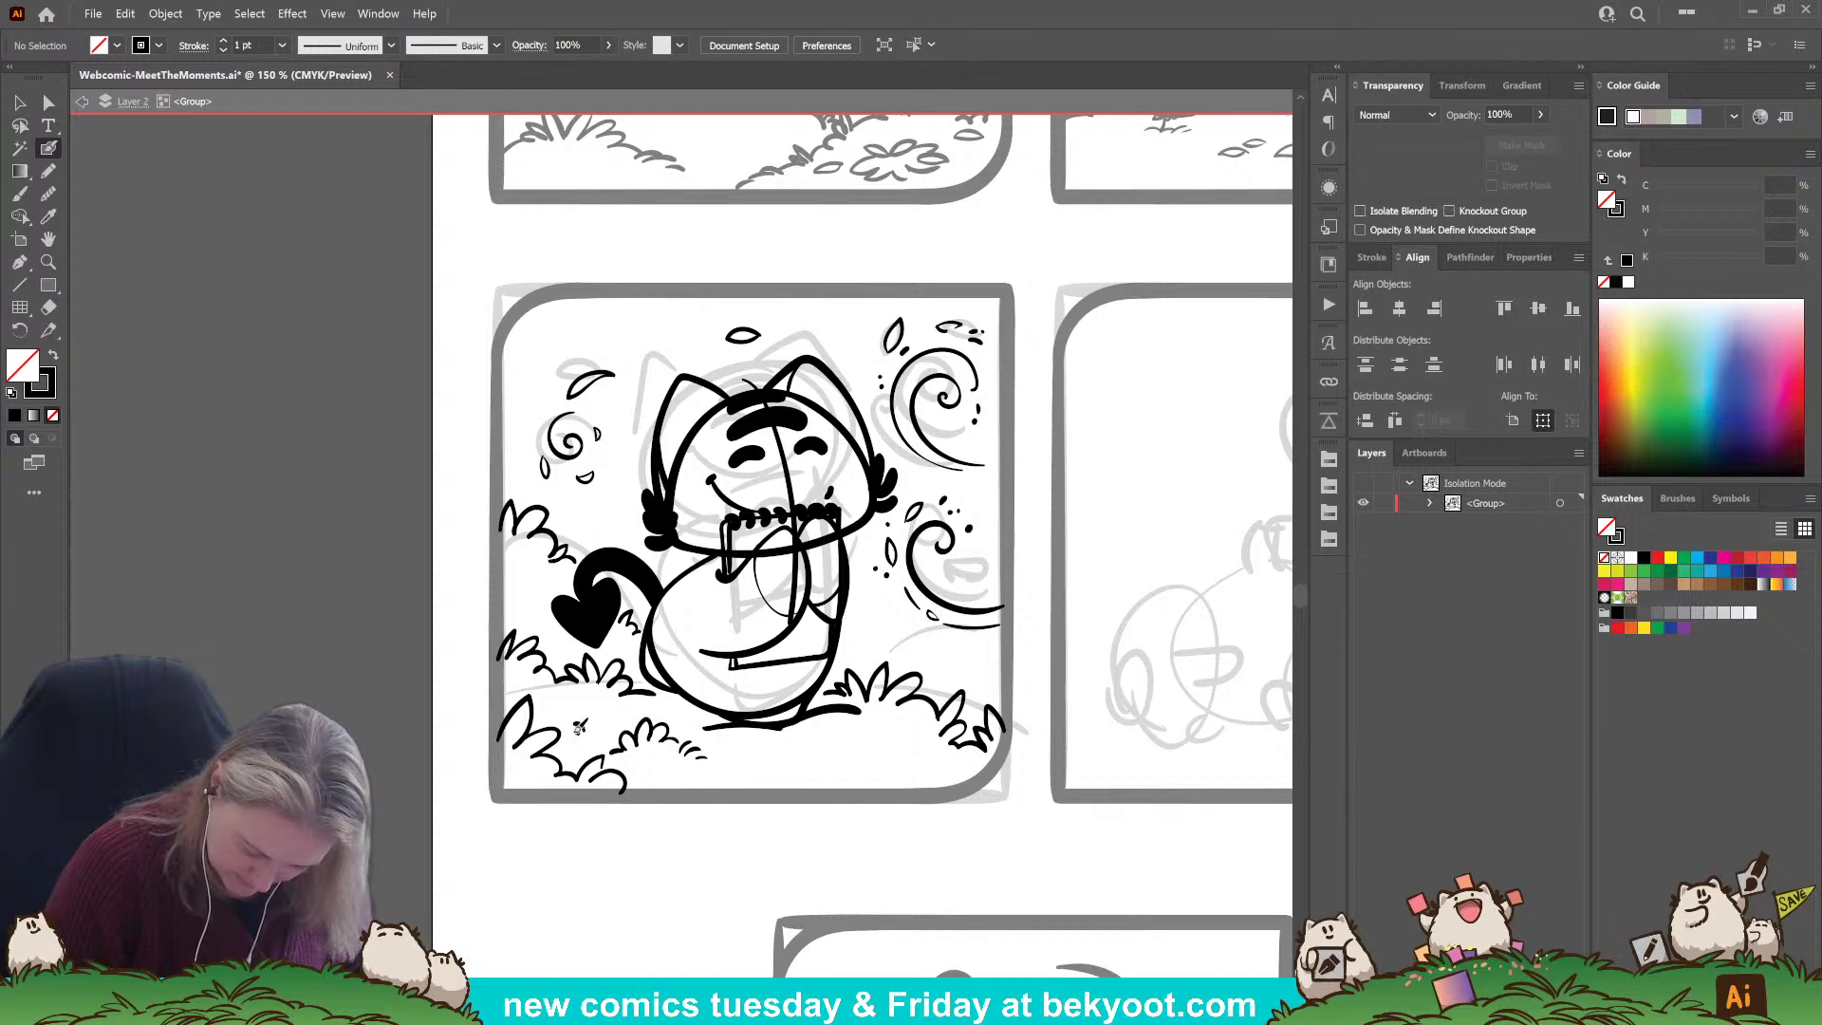
left_click_drag(570, 732, 583, 724)
mouse_move(736, 762)
left_mouse_down()
mouse_move(911, 746)
mouse_move(843, 733)
mouse_move(897, 719)
left_mouse_up()
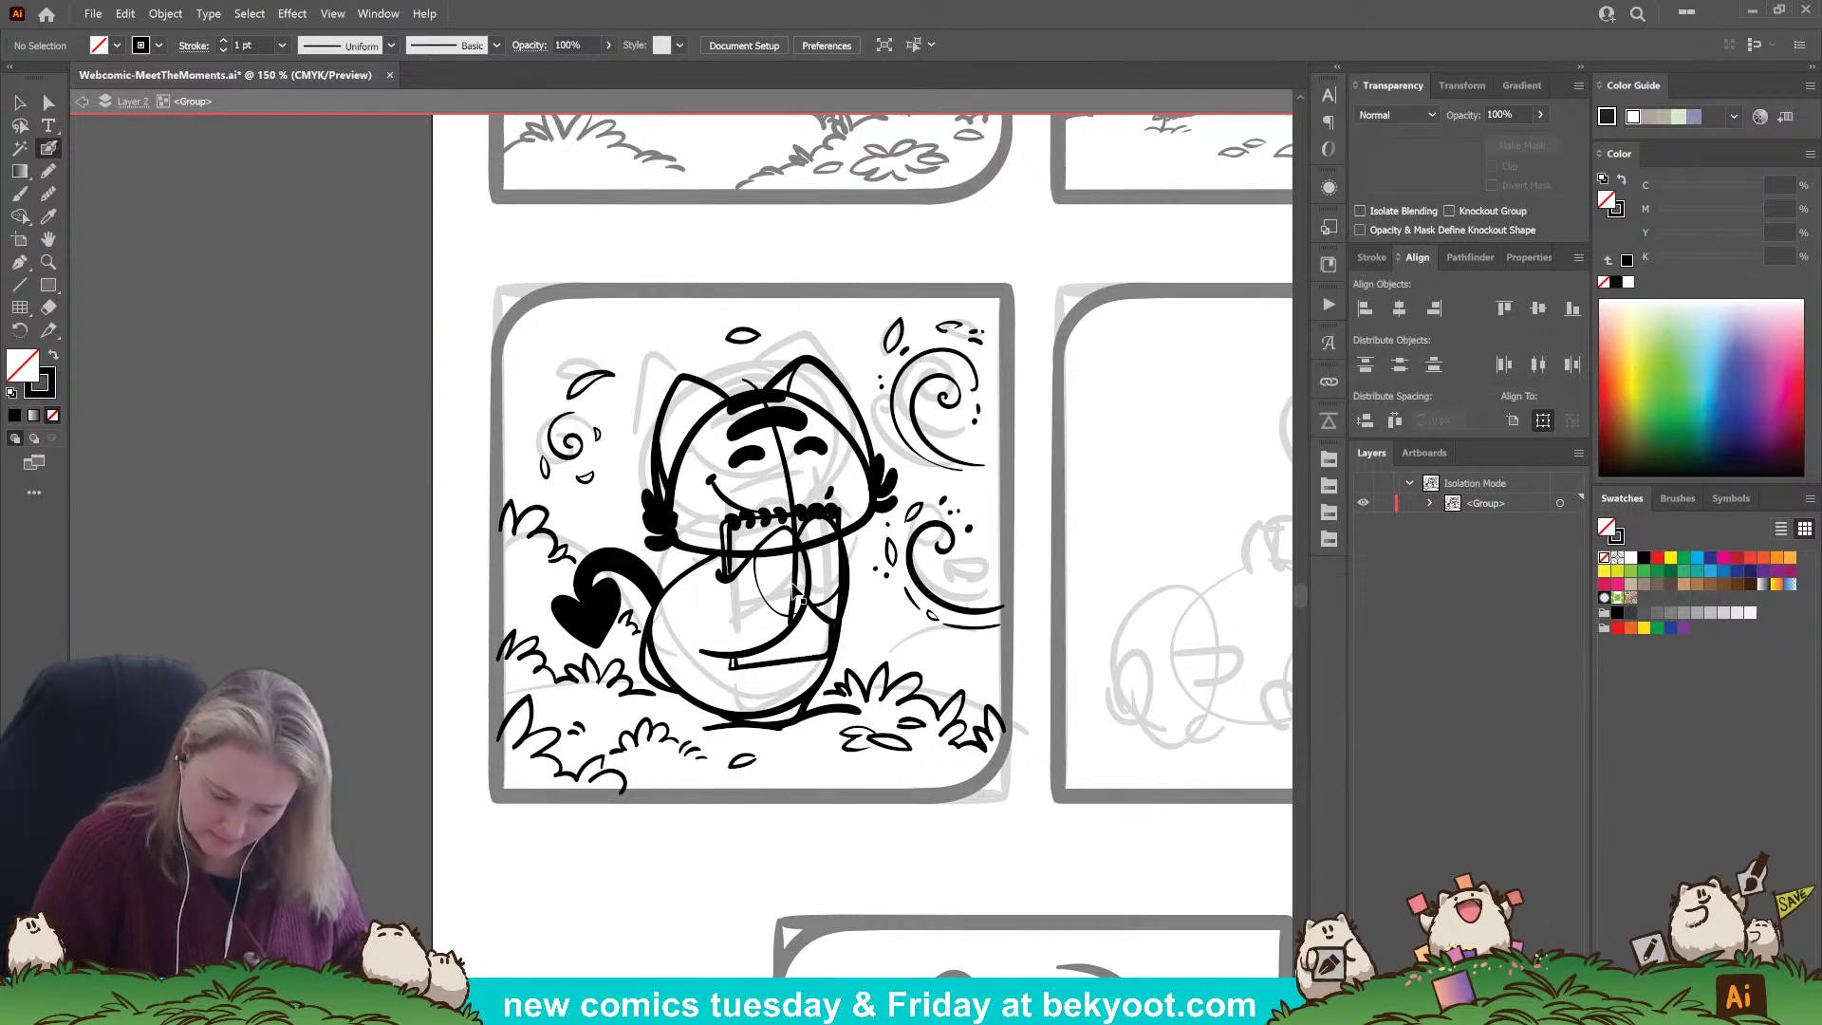
Remove the vertical construction line from the cat's face and erase the head outline where it crosses the notebook.
left_click_drag(745, 380, 793, 618)
key("ctrl+z")
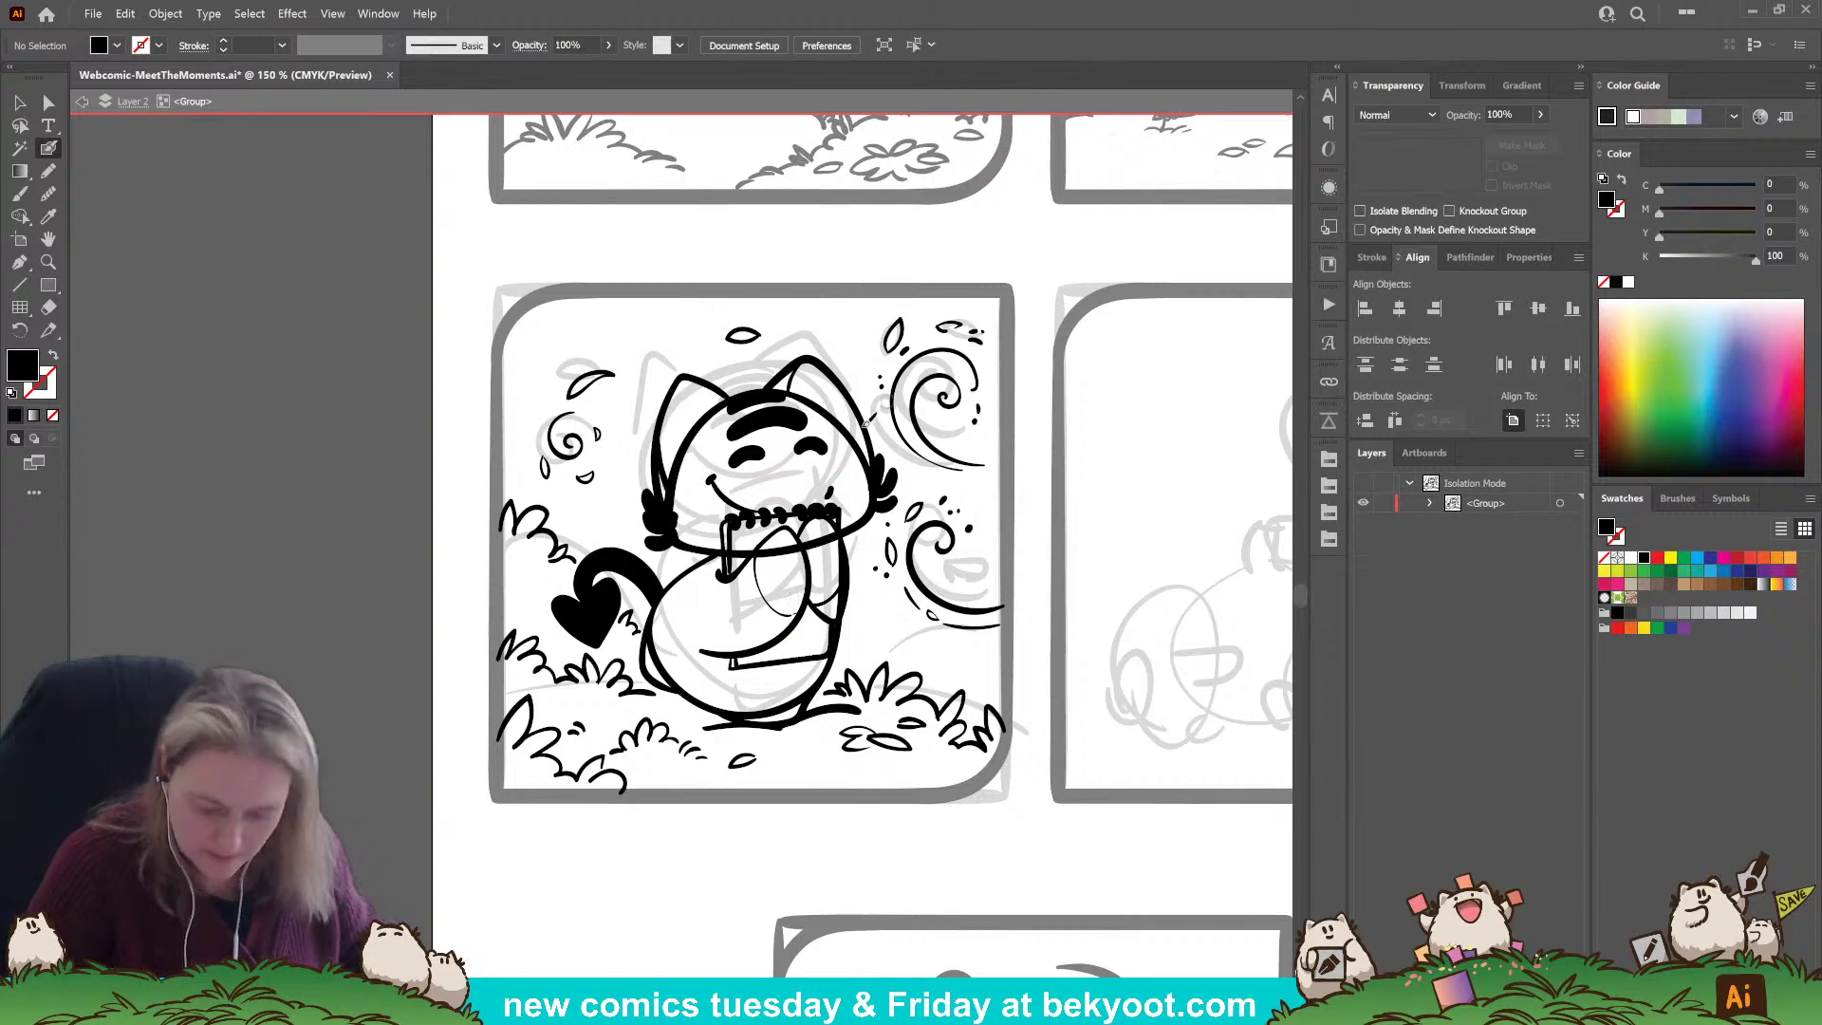
left_click(764, 560, "ctrl")
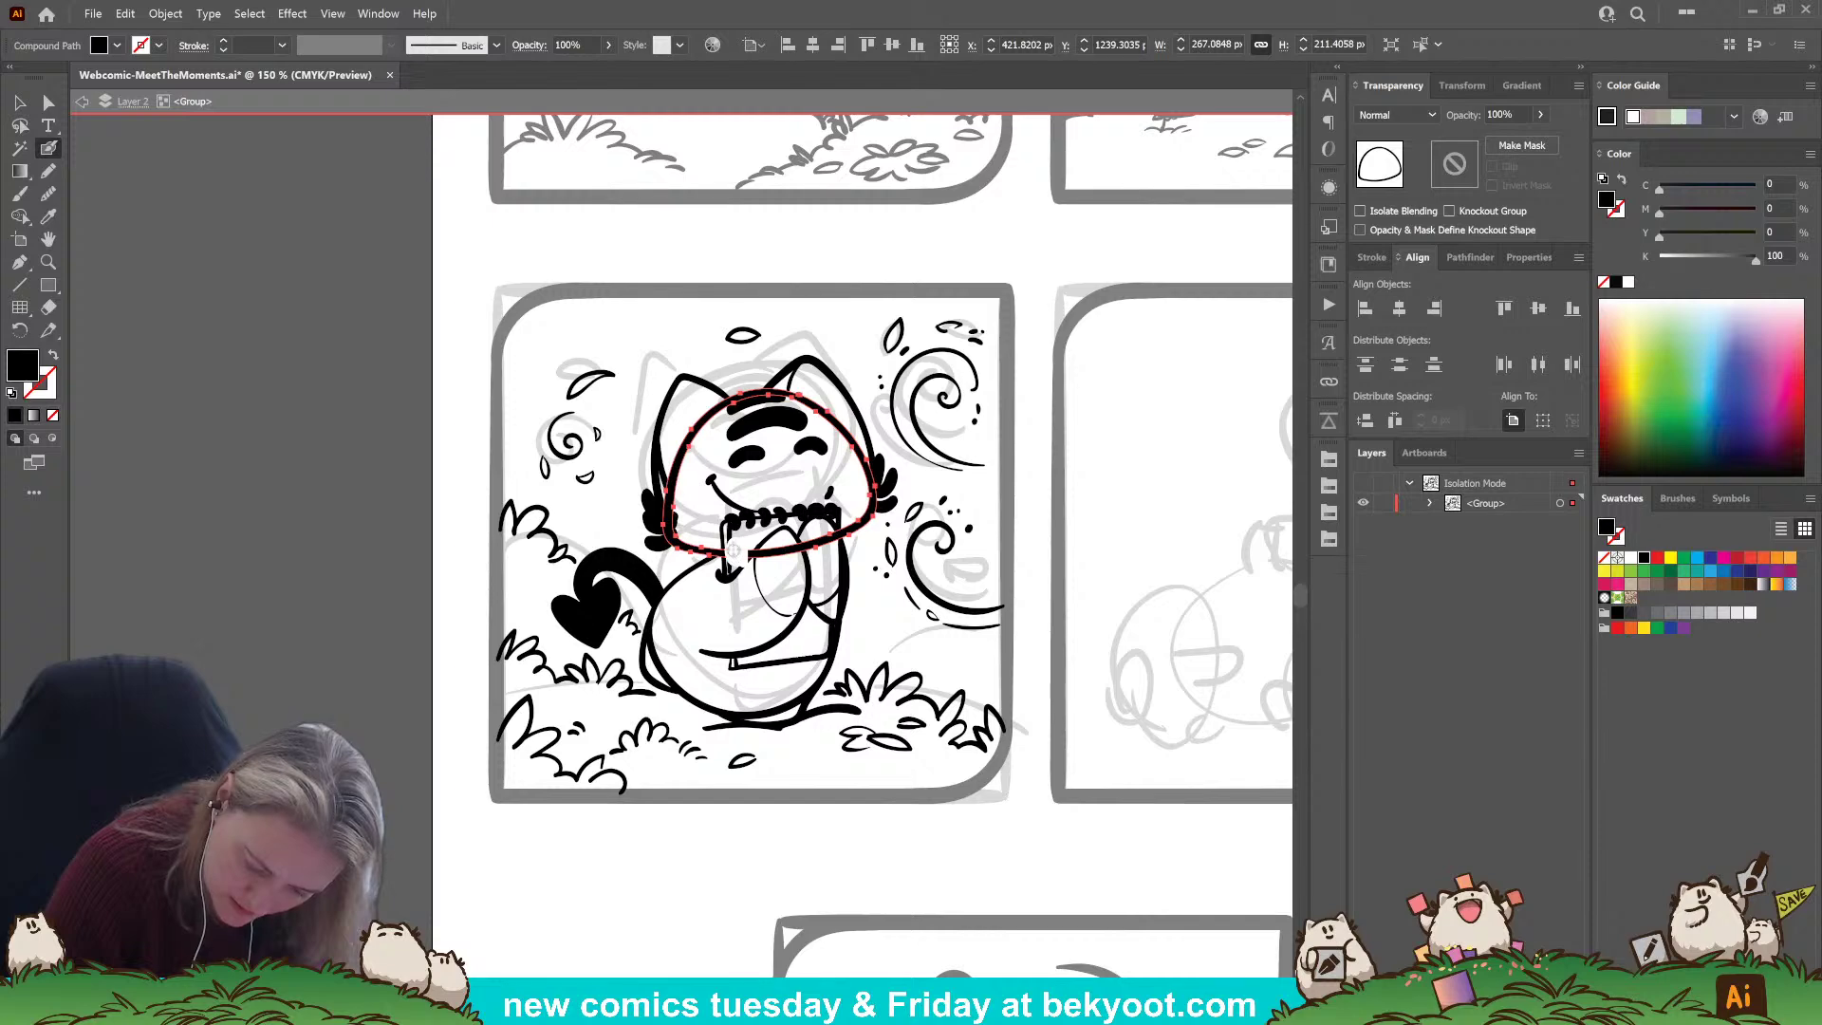
mouse_move(734, 548)
left_mouse_down()
mouse_move(833, 542)
mouse_move(729, 555)
mouse_move(831, 544)
left_mouse_up()
key("ctrl+z")
key("ctrl+z")
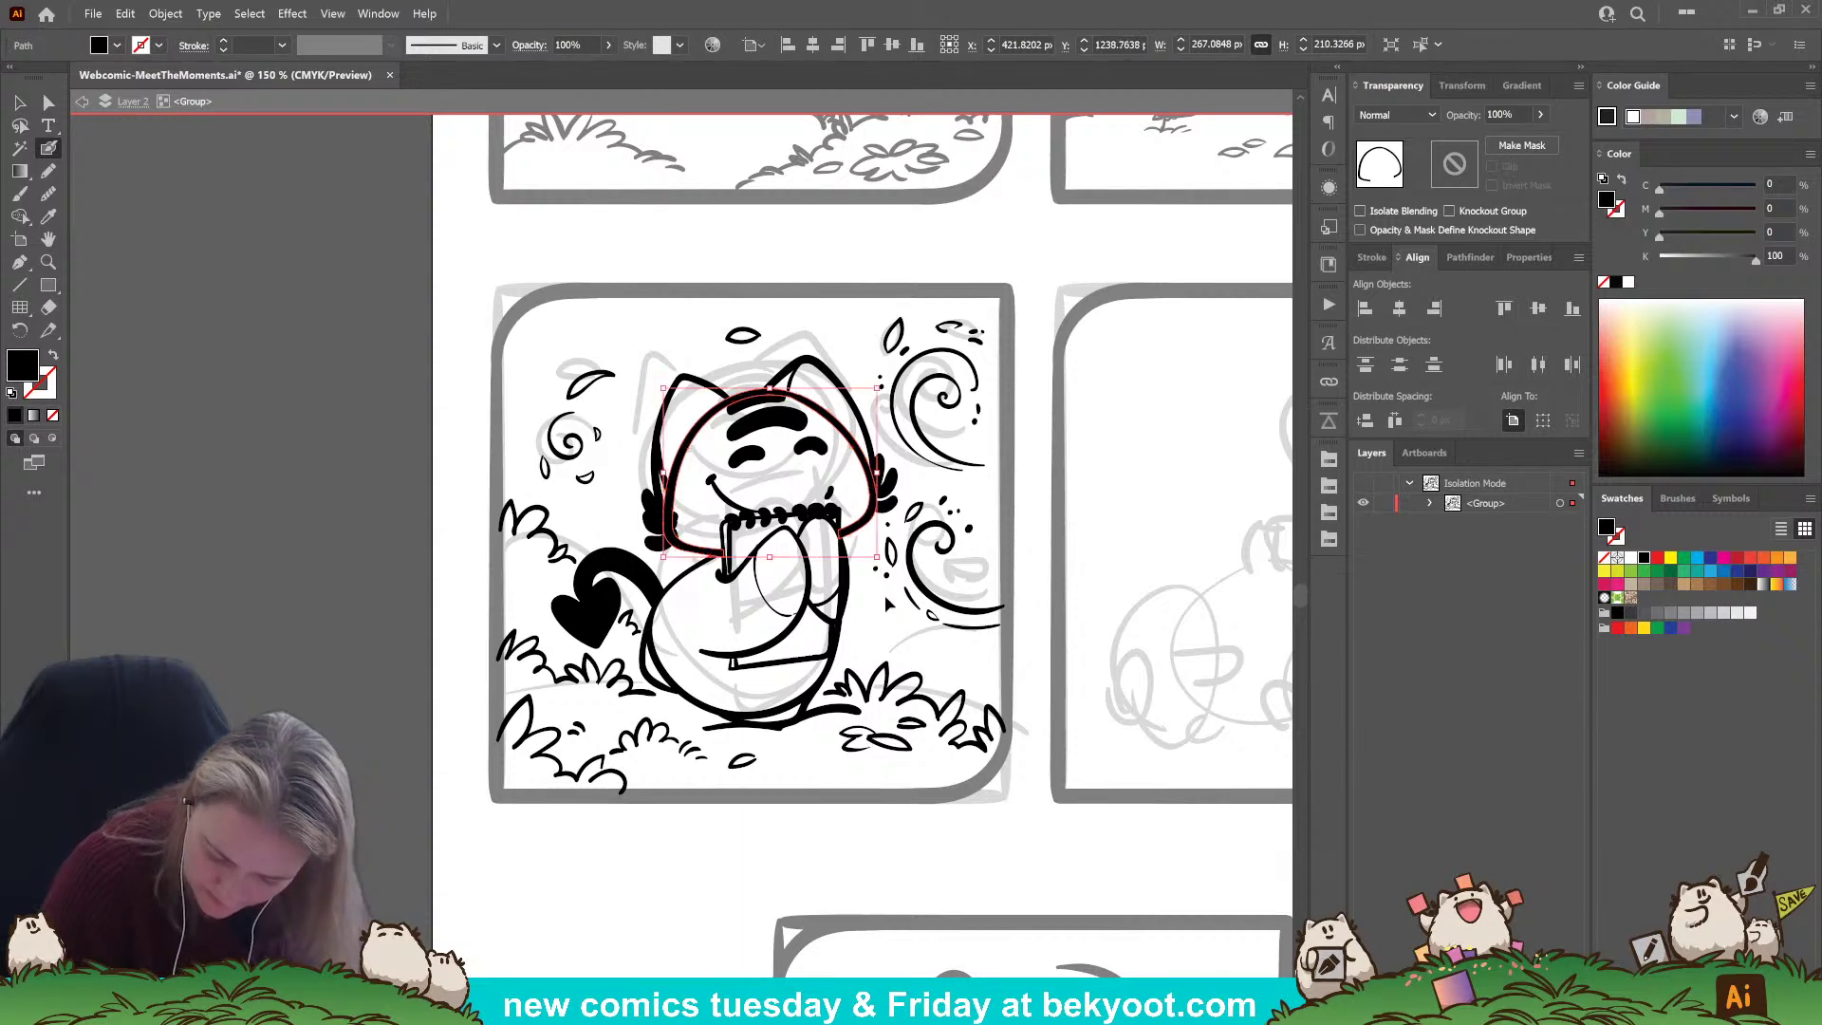
key("ctrl+shift+a")
Try to erase the upper right part of the cat's body outline beside the notebook and raised paw.
left_click(811, 662, "ctrl")
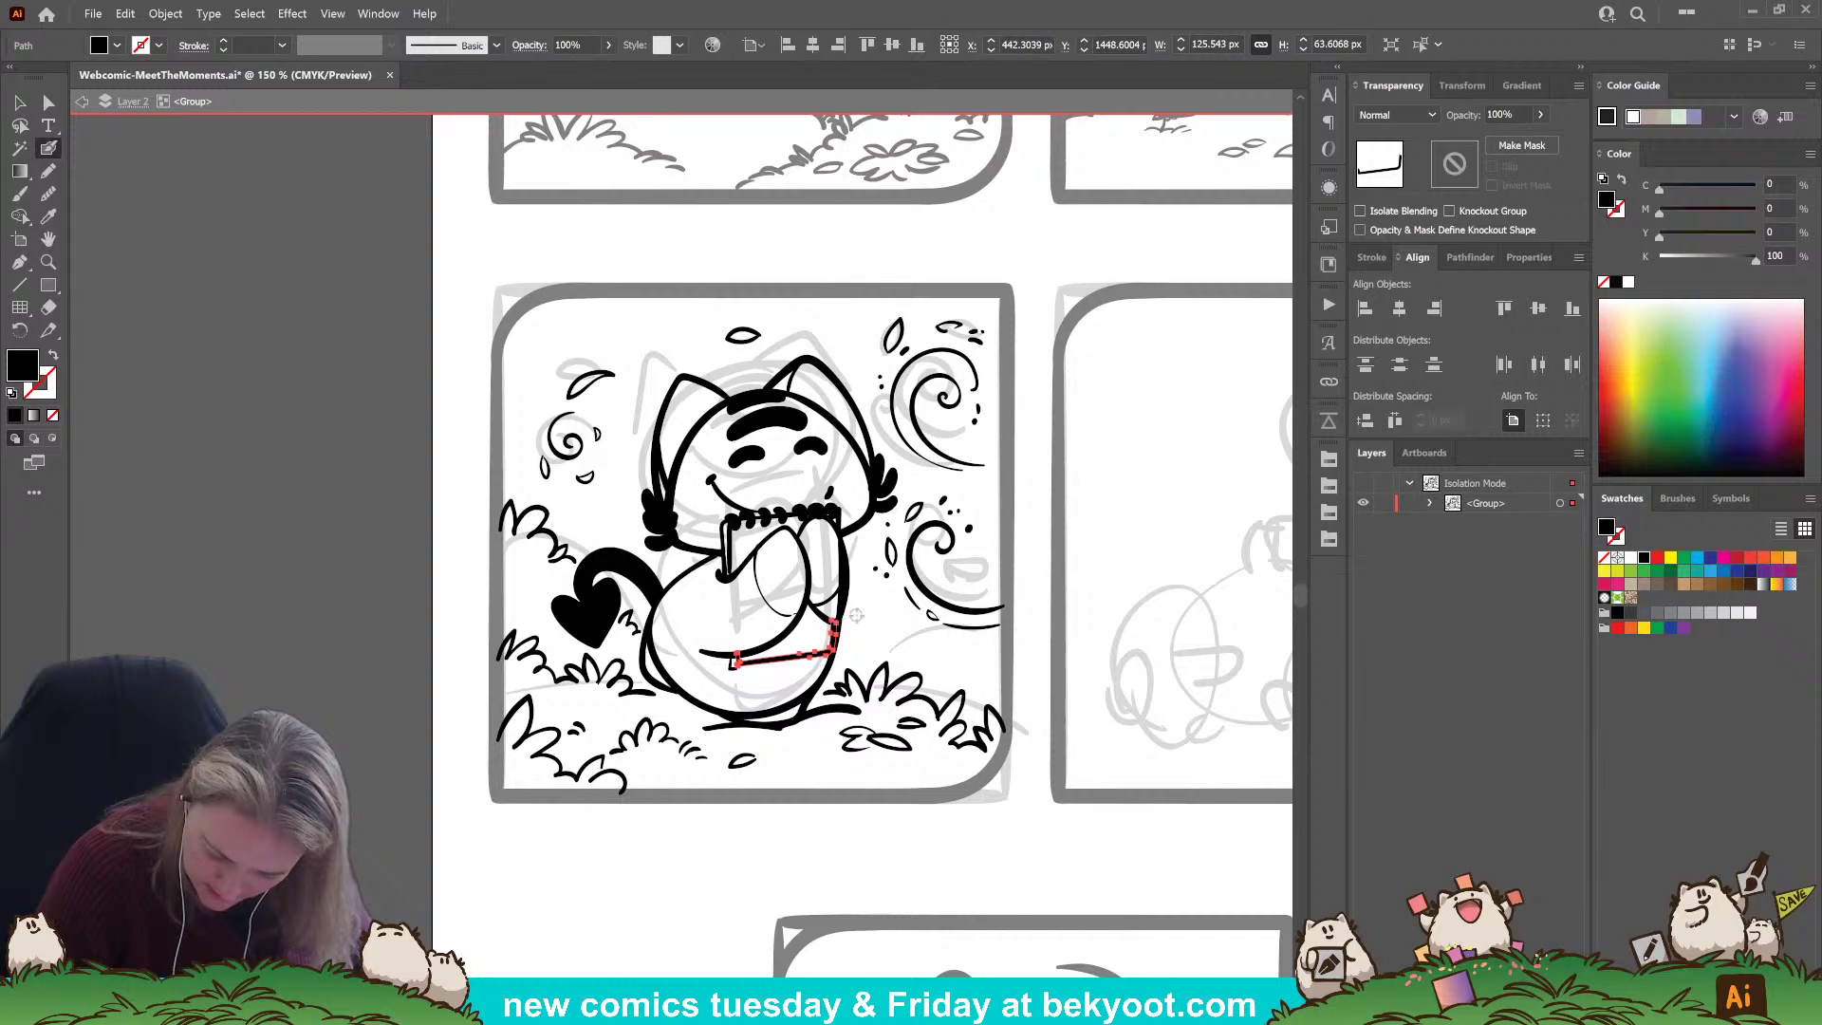
key("ctrl+shift+a")
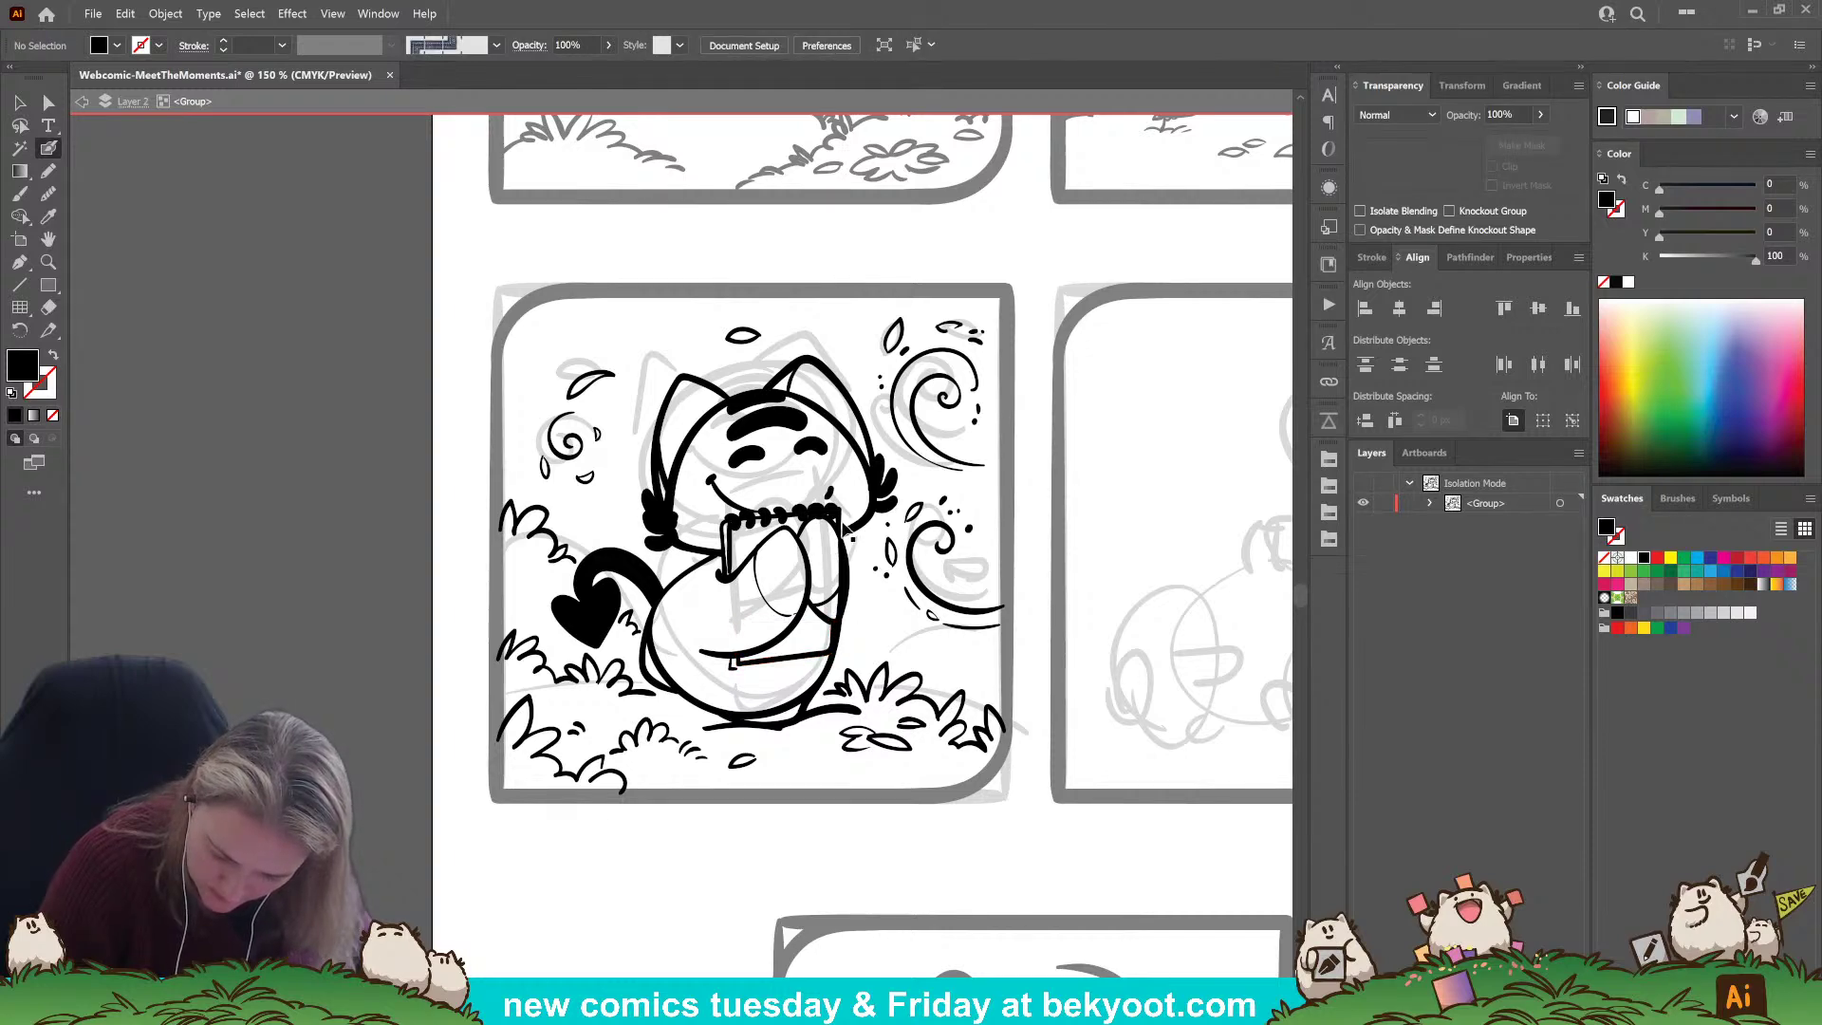
left_click(841, 525, "ctrl")
key("ctrl+shift+a")
left_click(843, 545, "ctrl")
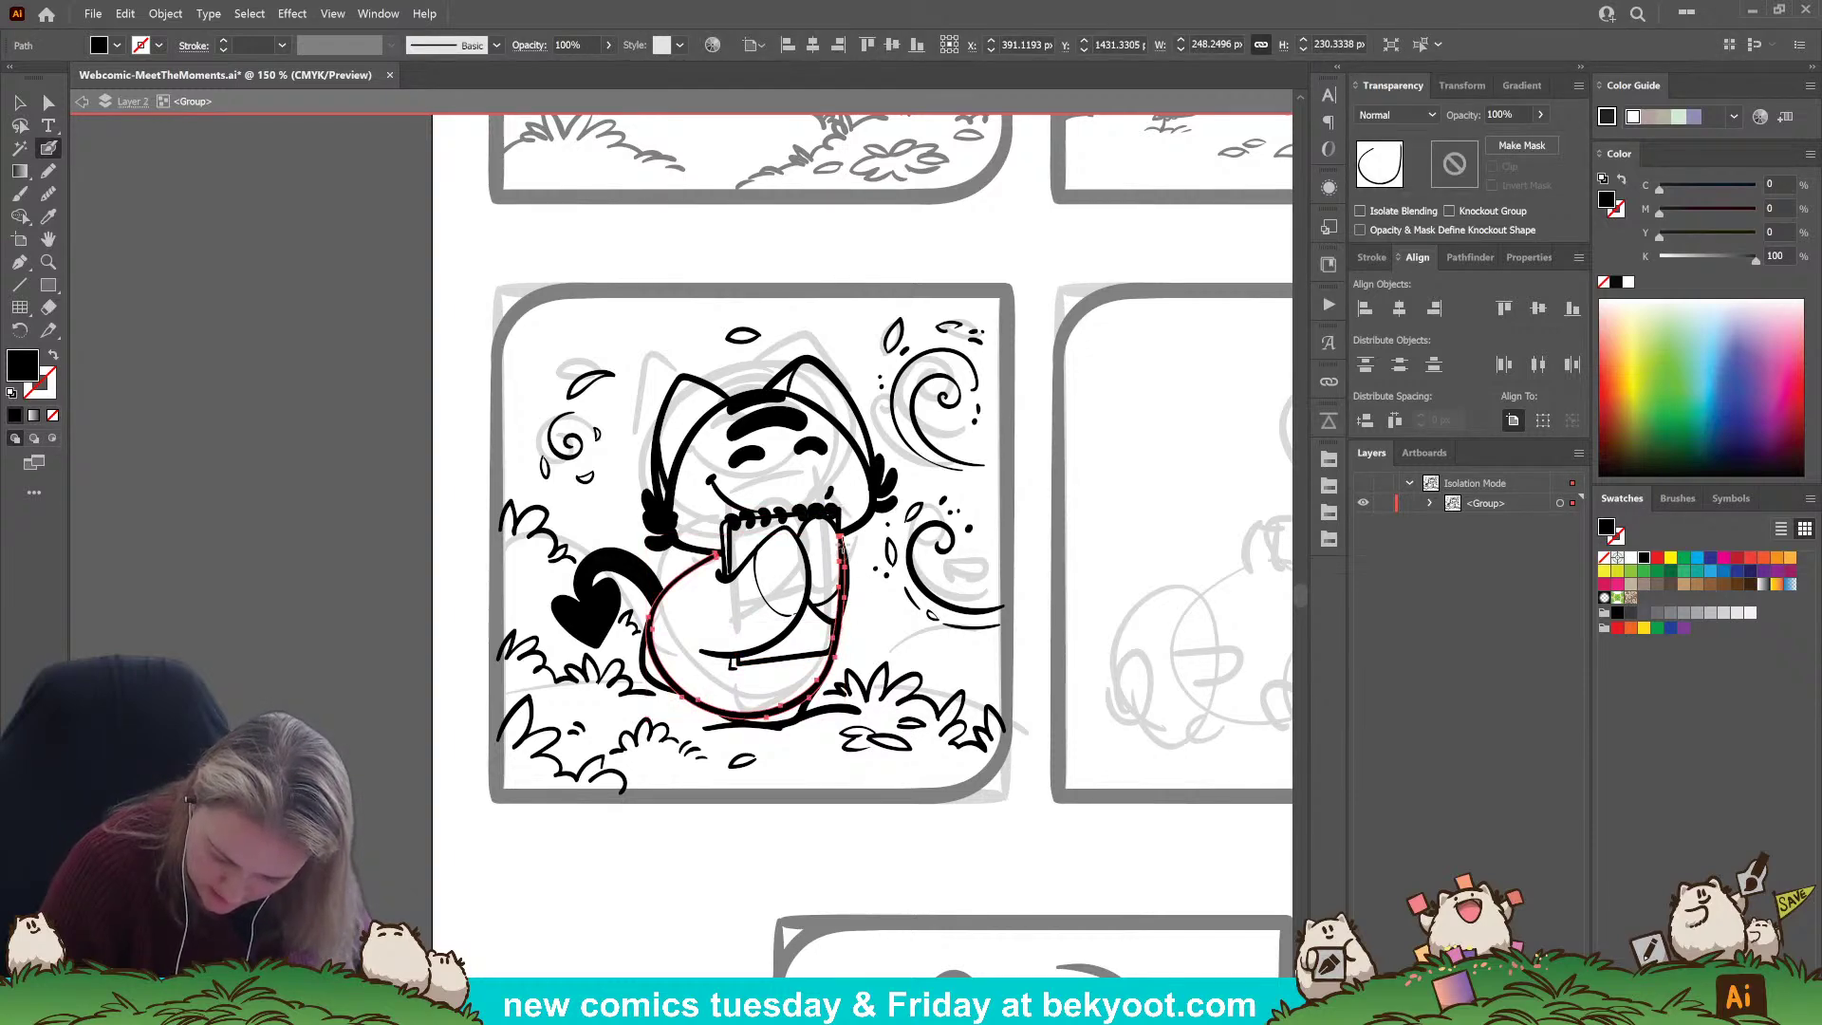
left_click_drag(841, 560, 841, 594)
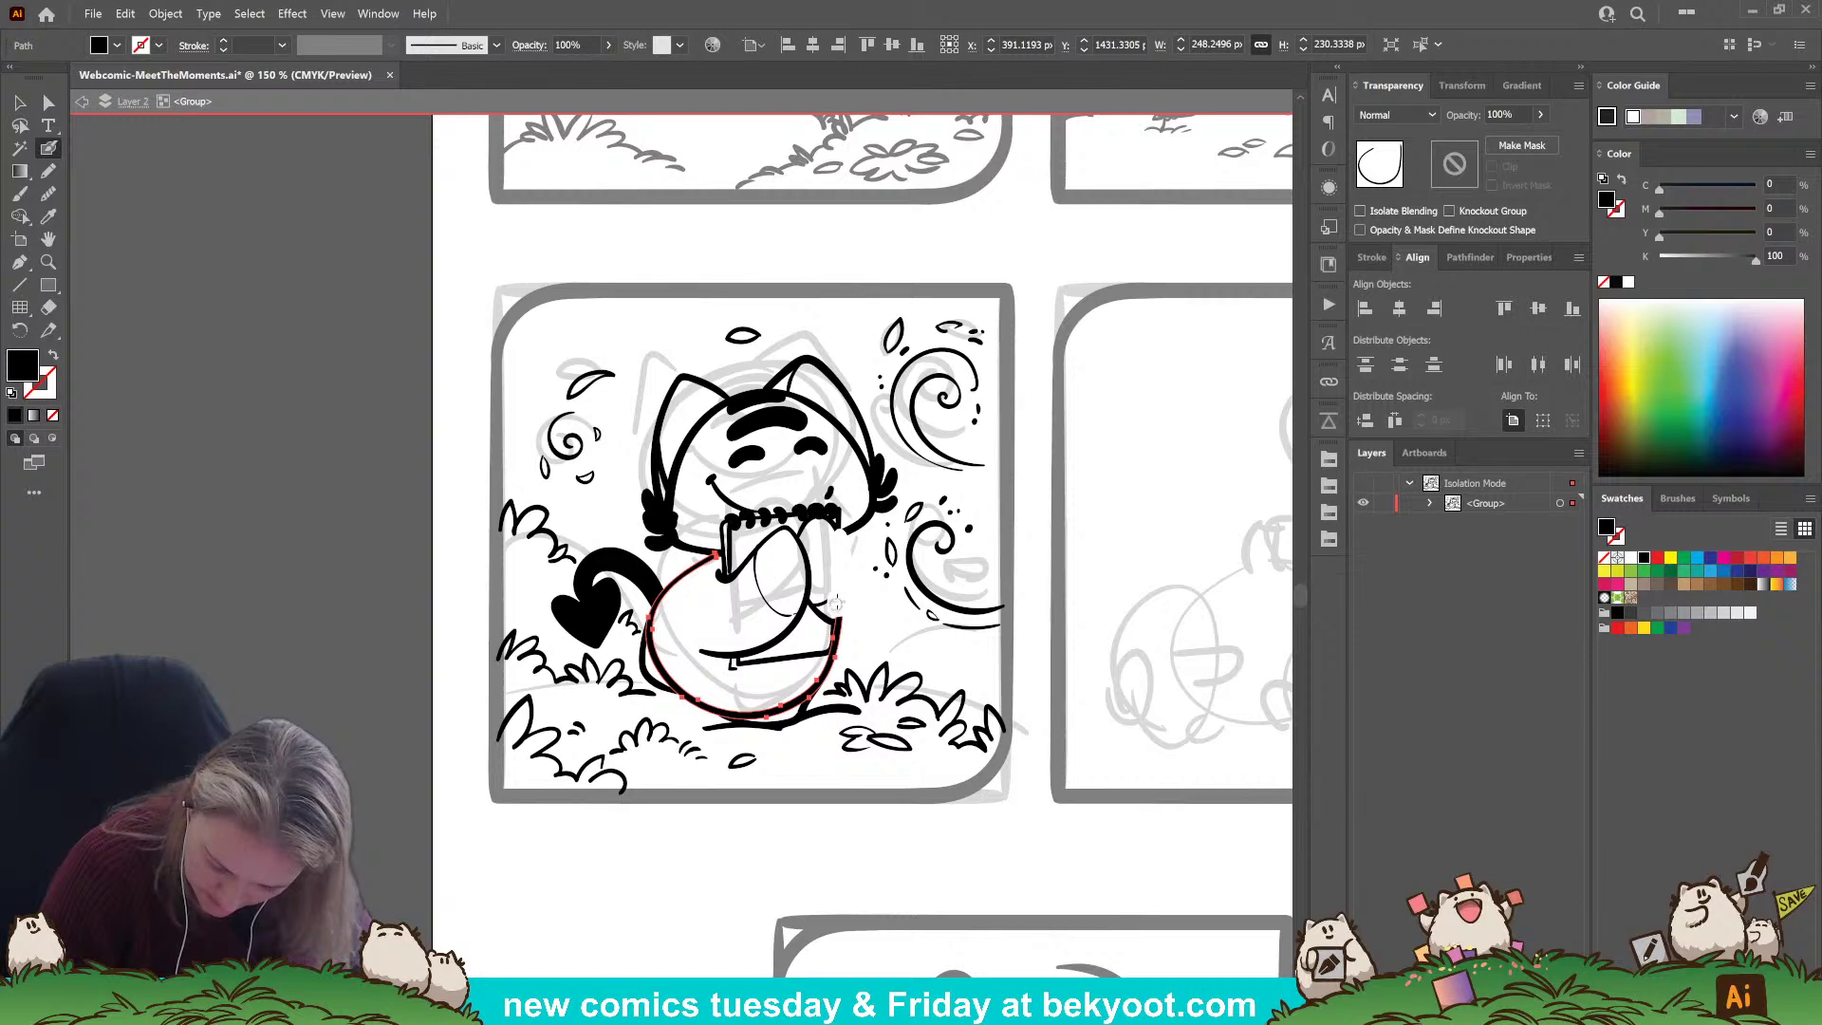
key("ctrl+shift+a")
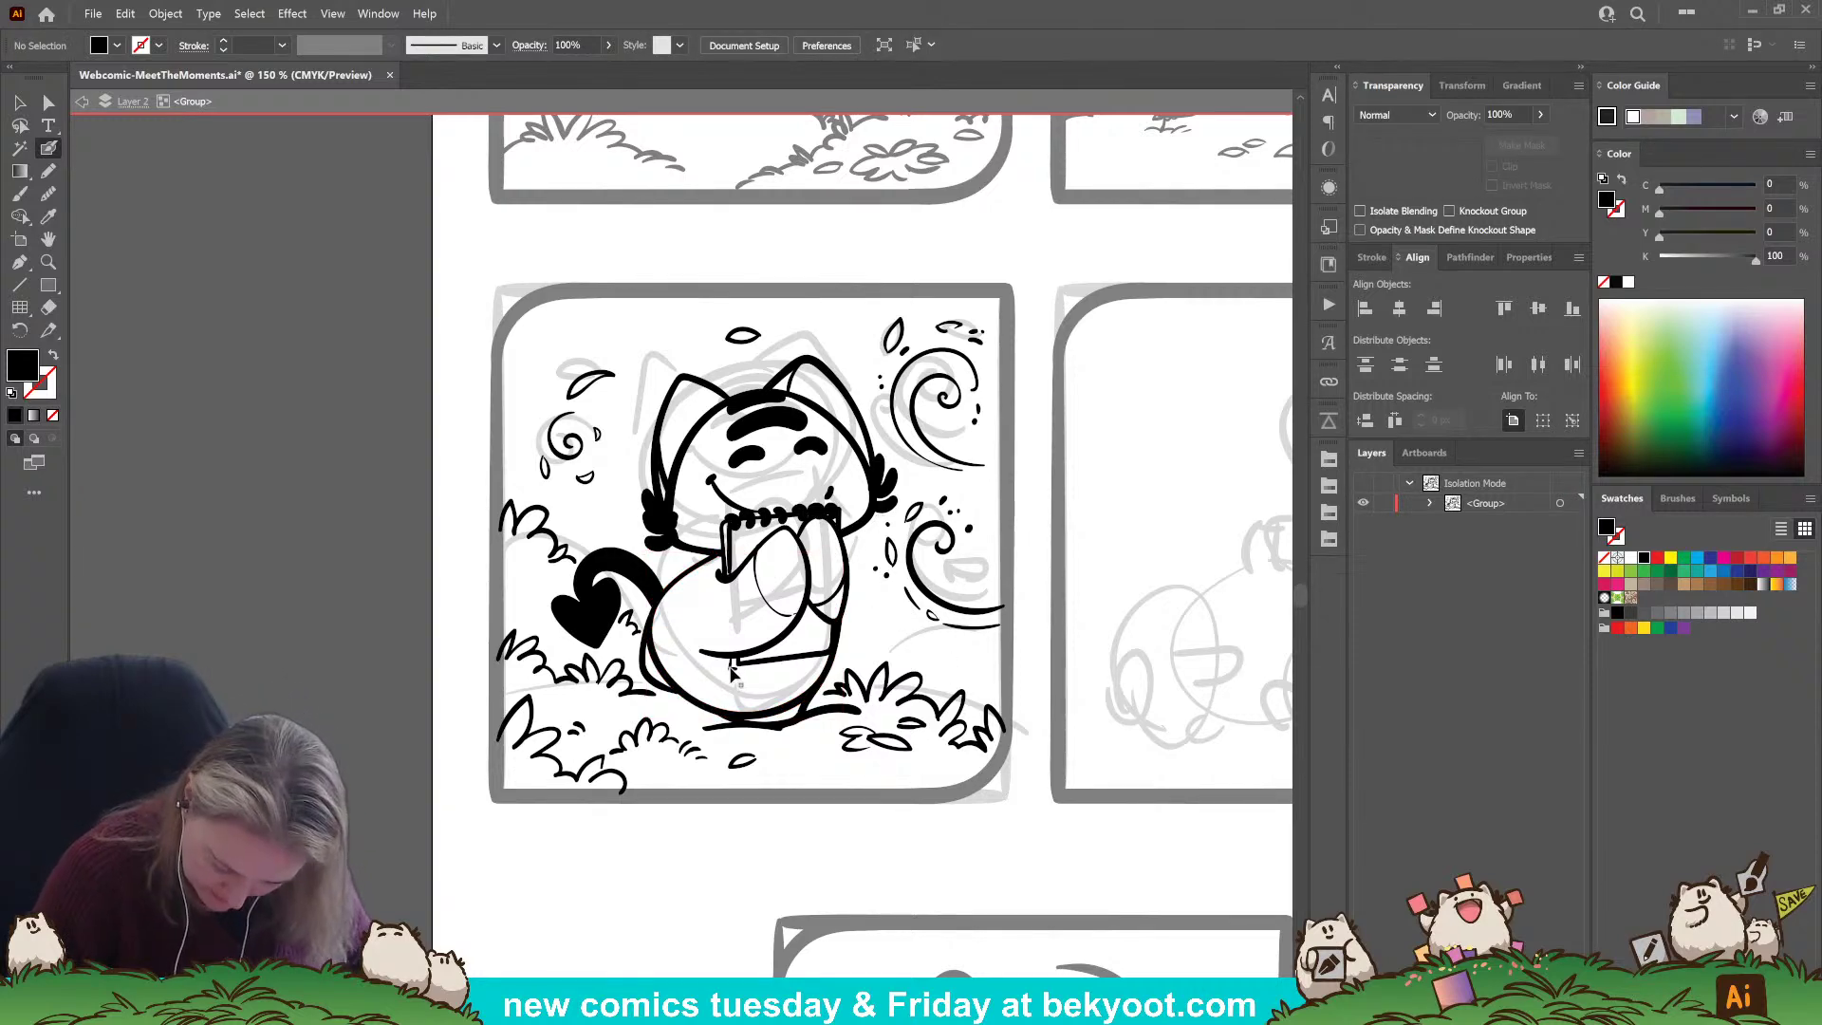
left_click(731, 663)
key("ctrl+shift+a")
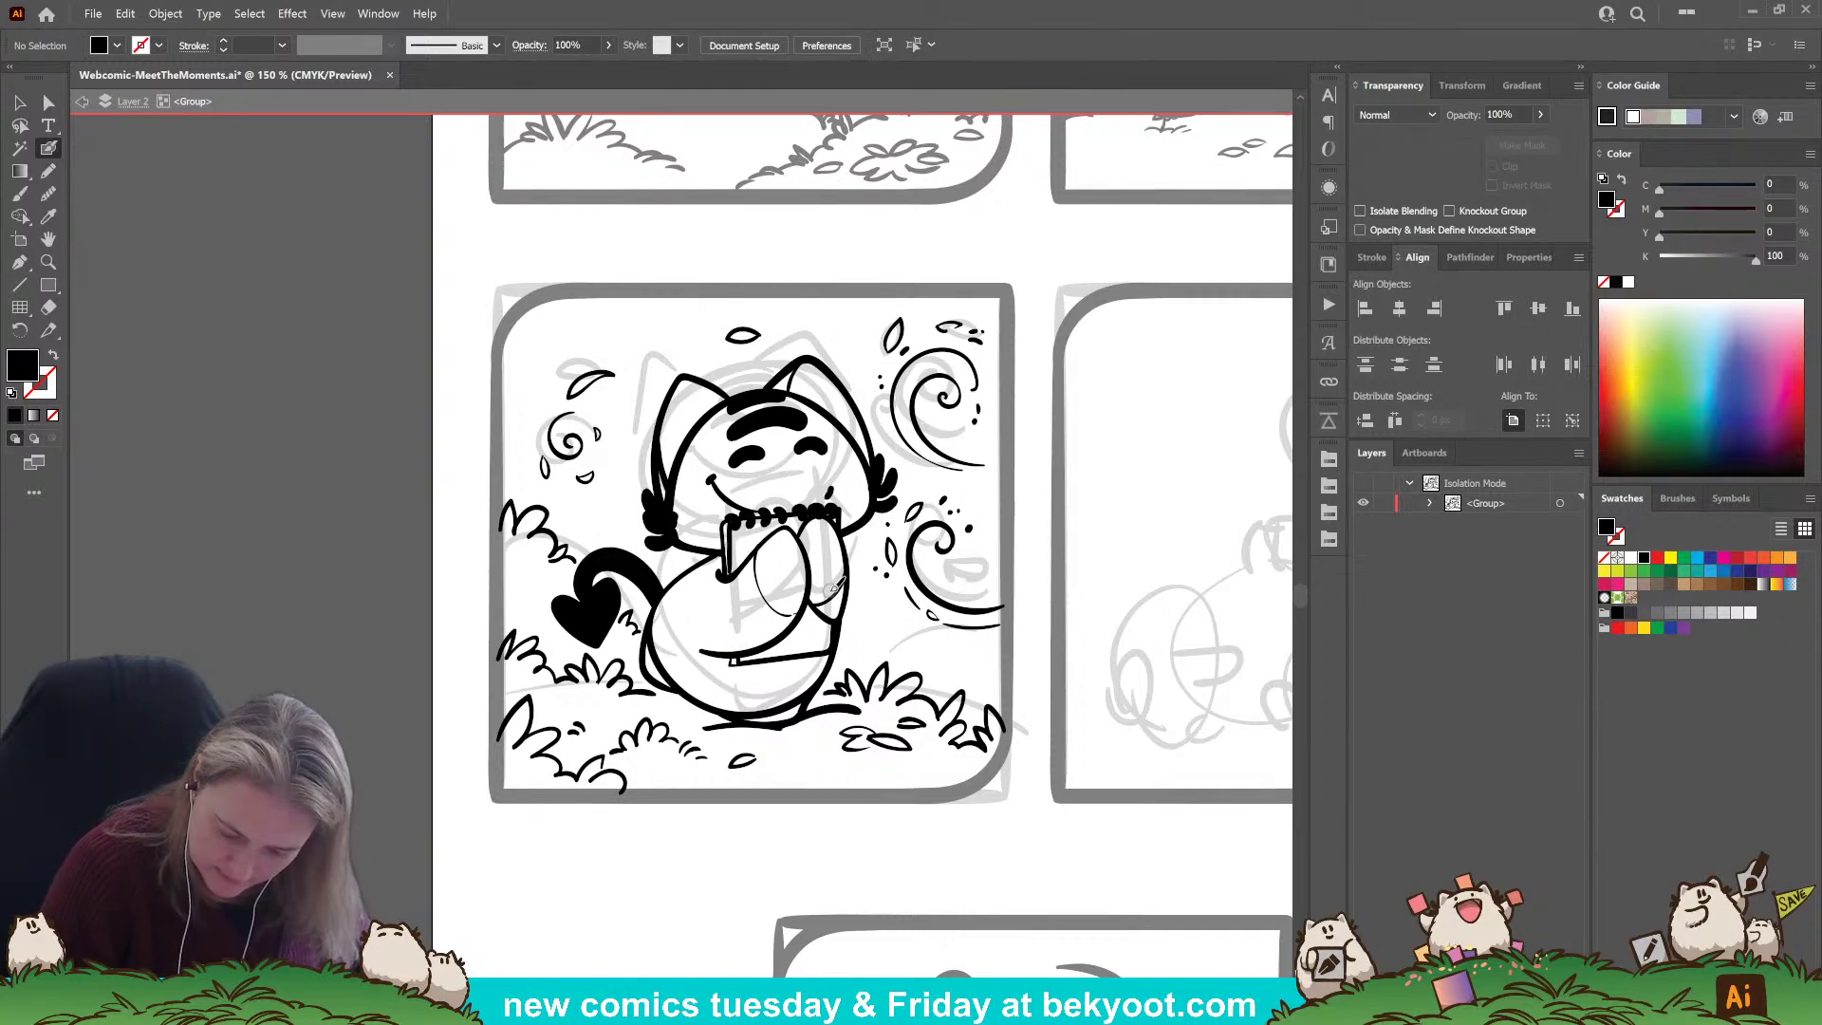
Ink small leaf strokes and scattered dots in panel three's upper-left corner and beside the cat's ear, using a black stroke with no fill.
key("shift+x")
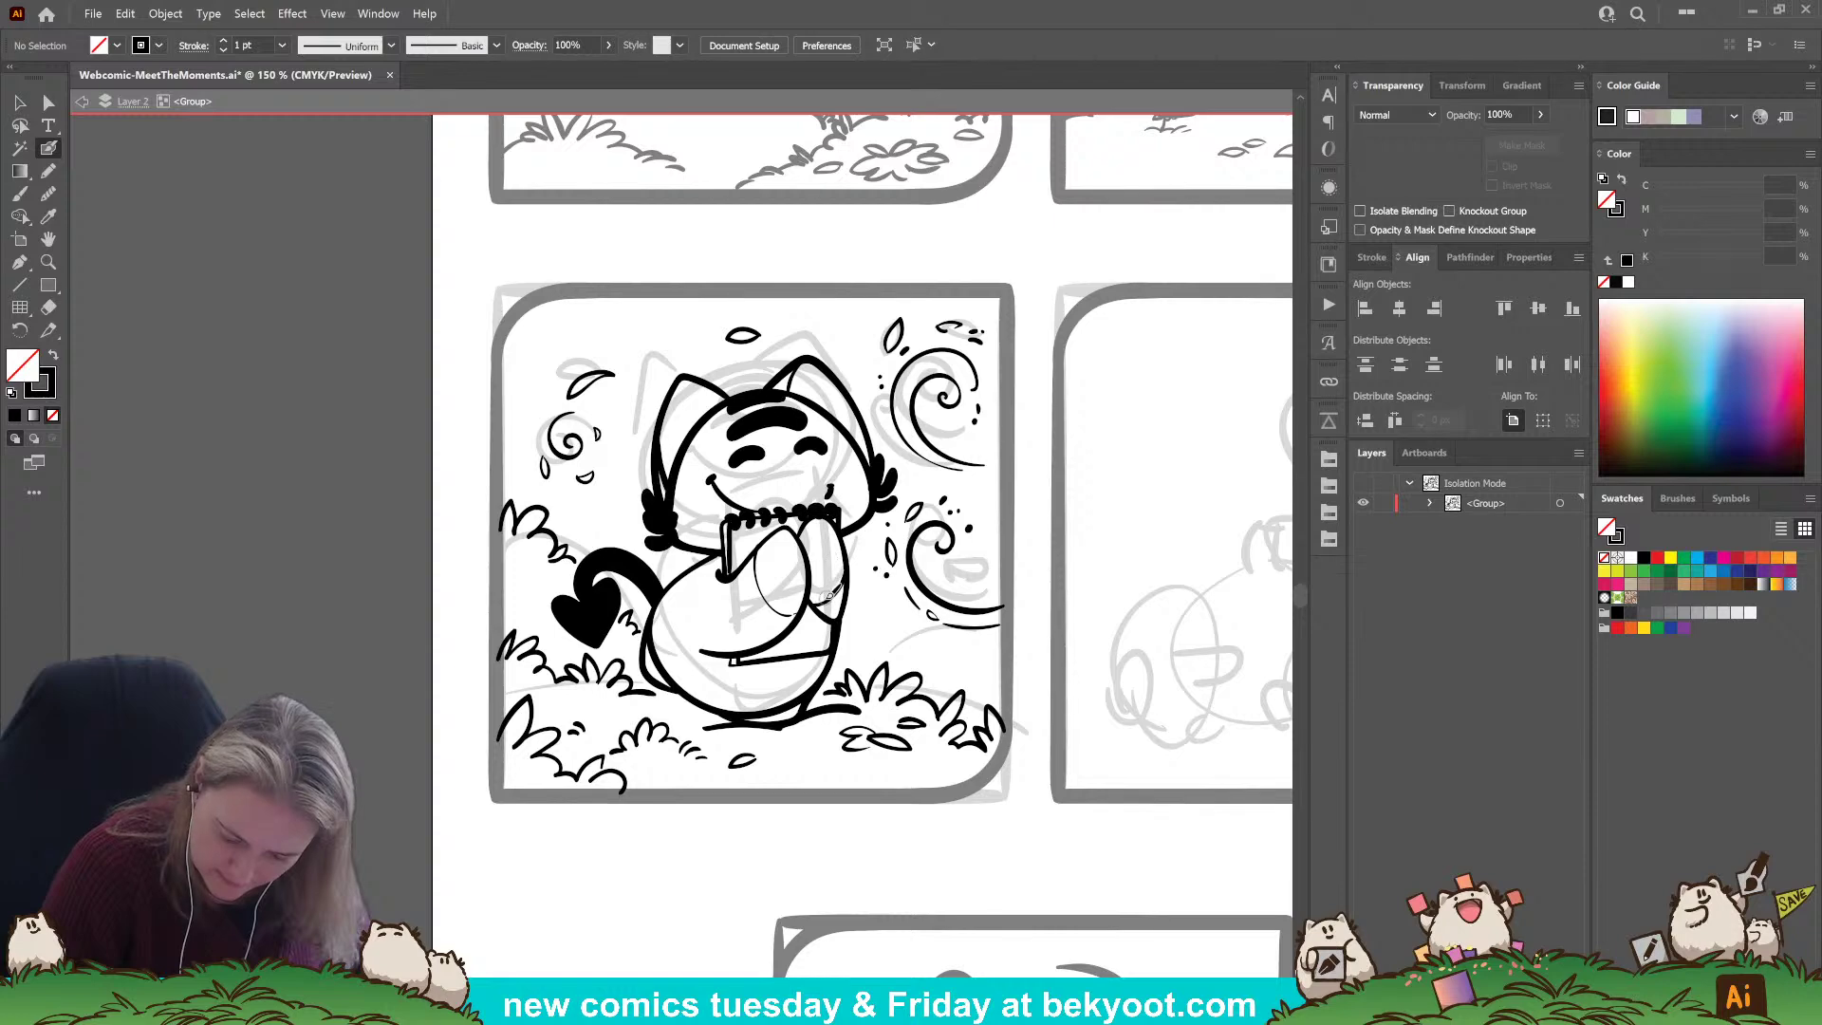
left_click_drag(734, 881, 674, 862)
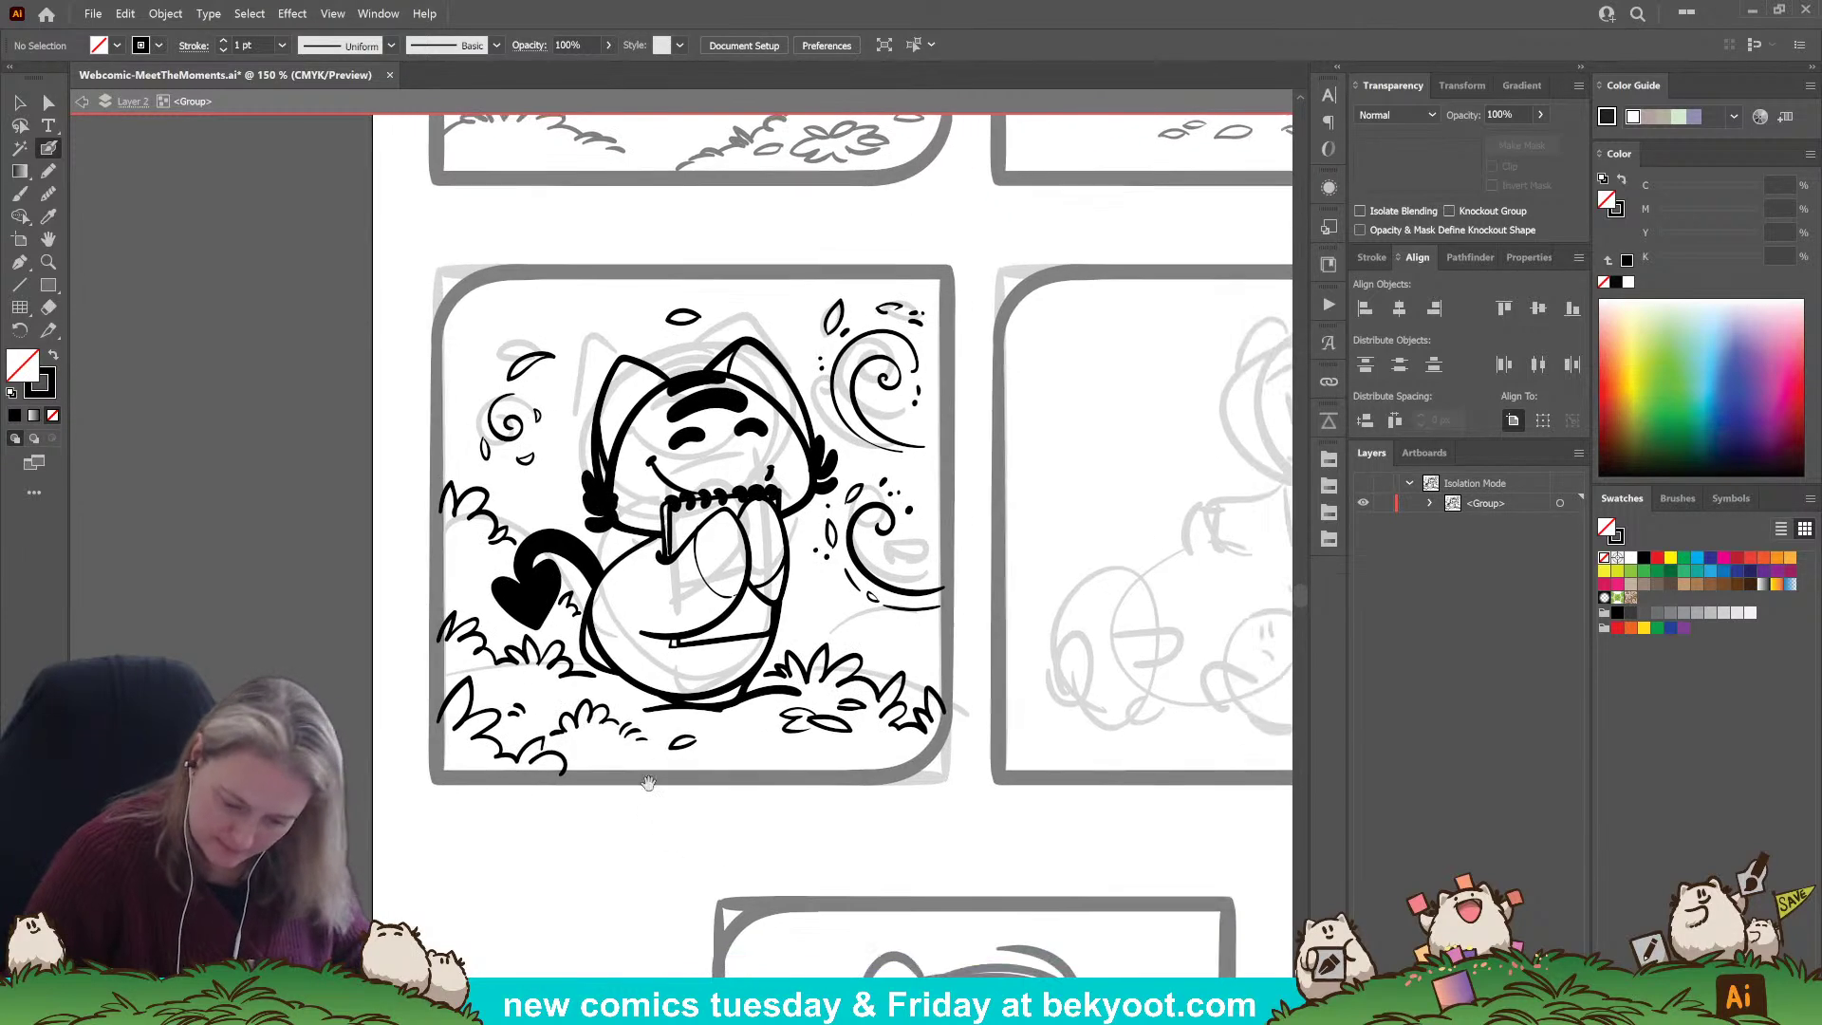
mouse_move(495, 329)
left_mouse_down()
mouse_move(485, 298)
mouse_move(518, 311)
left_mouse_up()
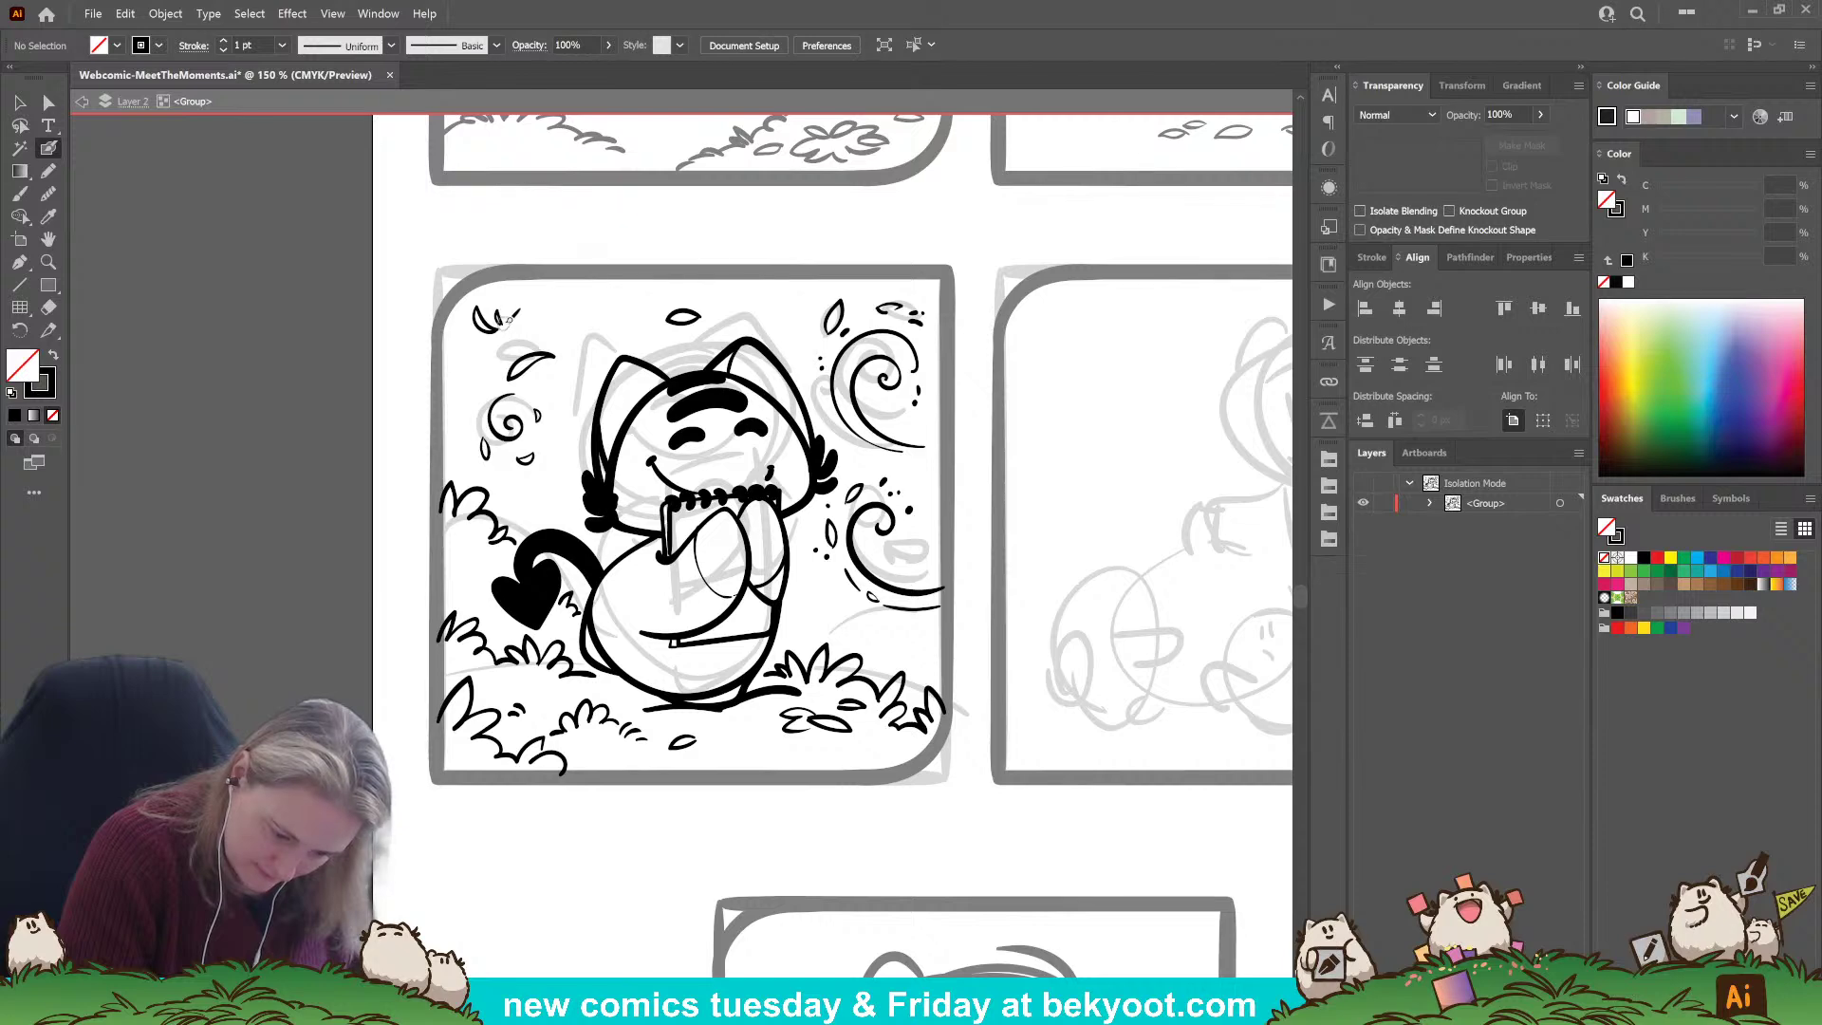
left_click(473, 351)
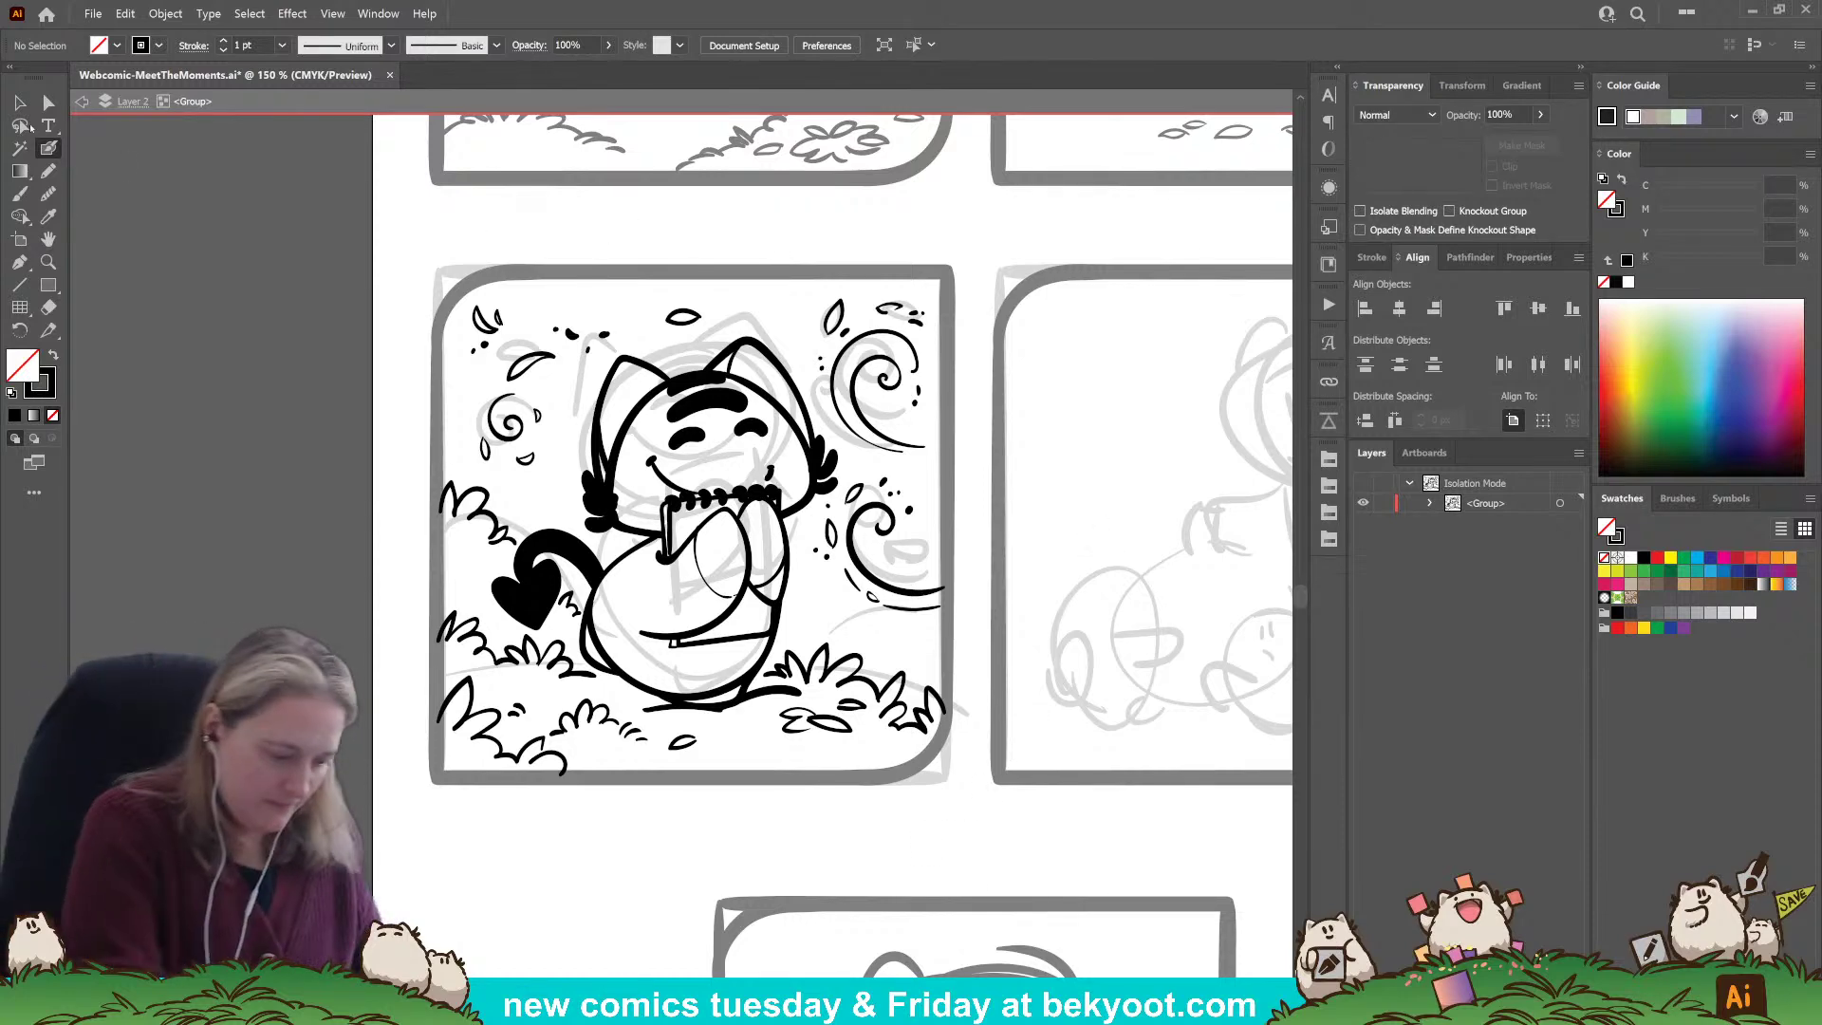
Exit the isolated panel artwork group and save the comic file.
key("v")
double_click(966, 333)
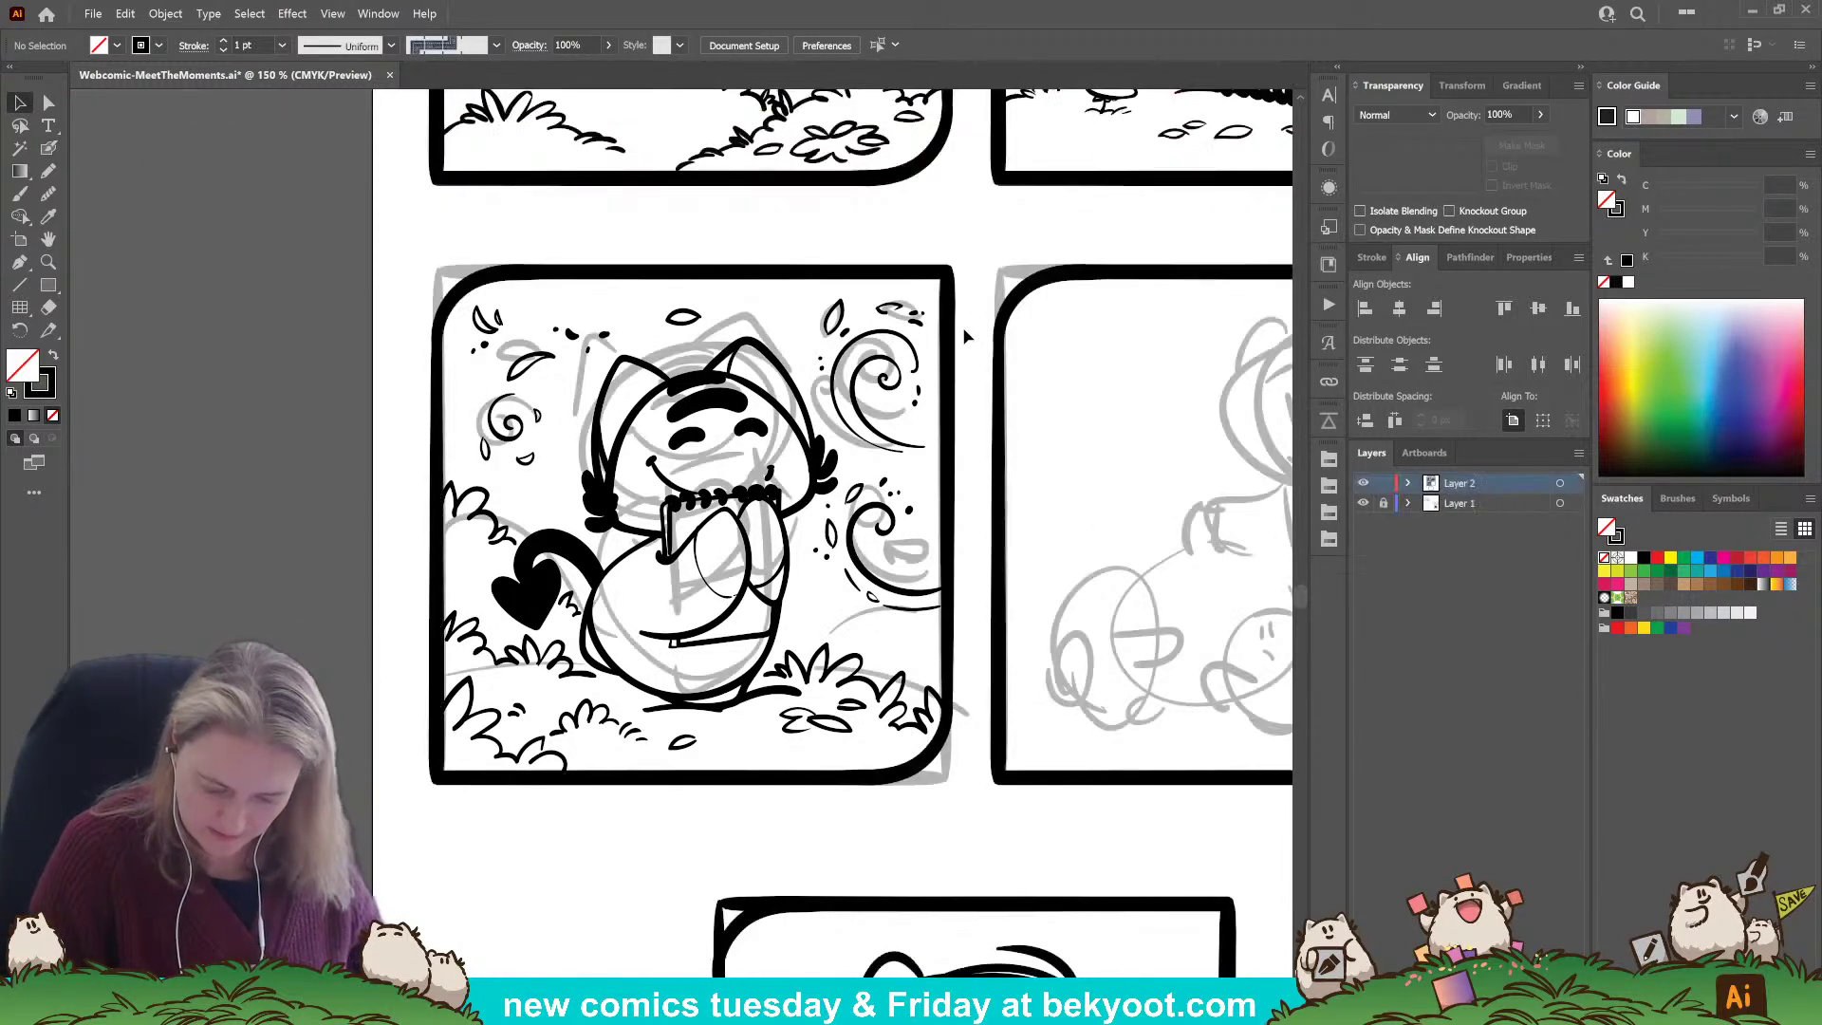
key("ctrl+s")
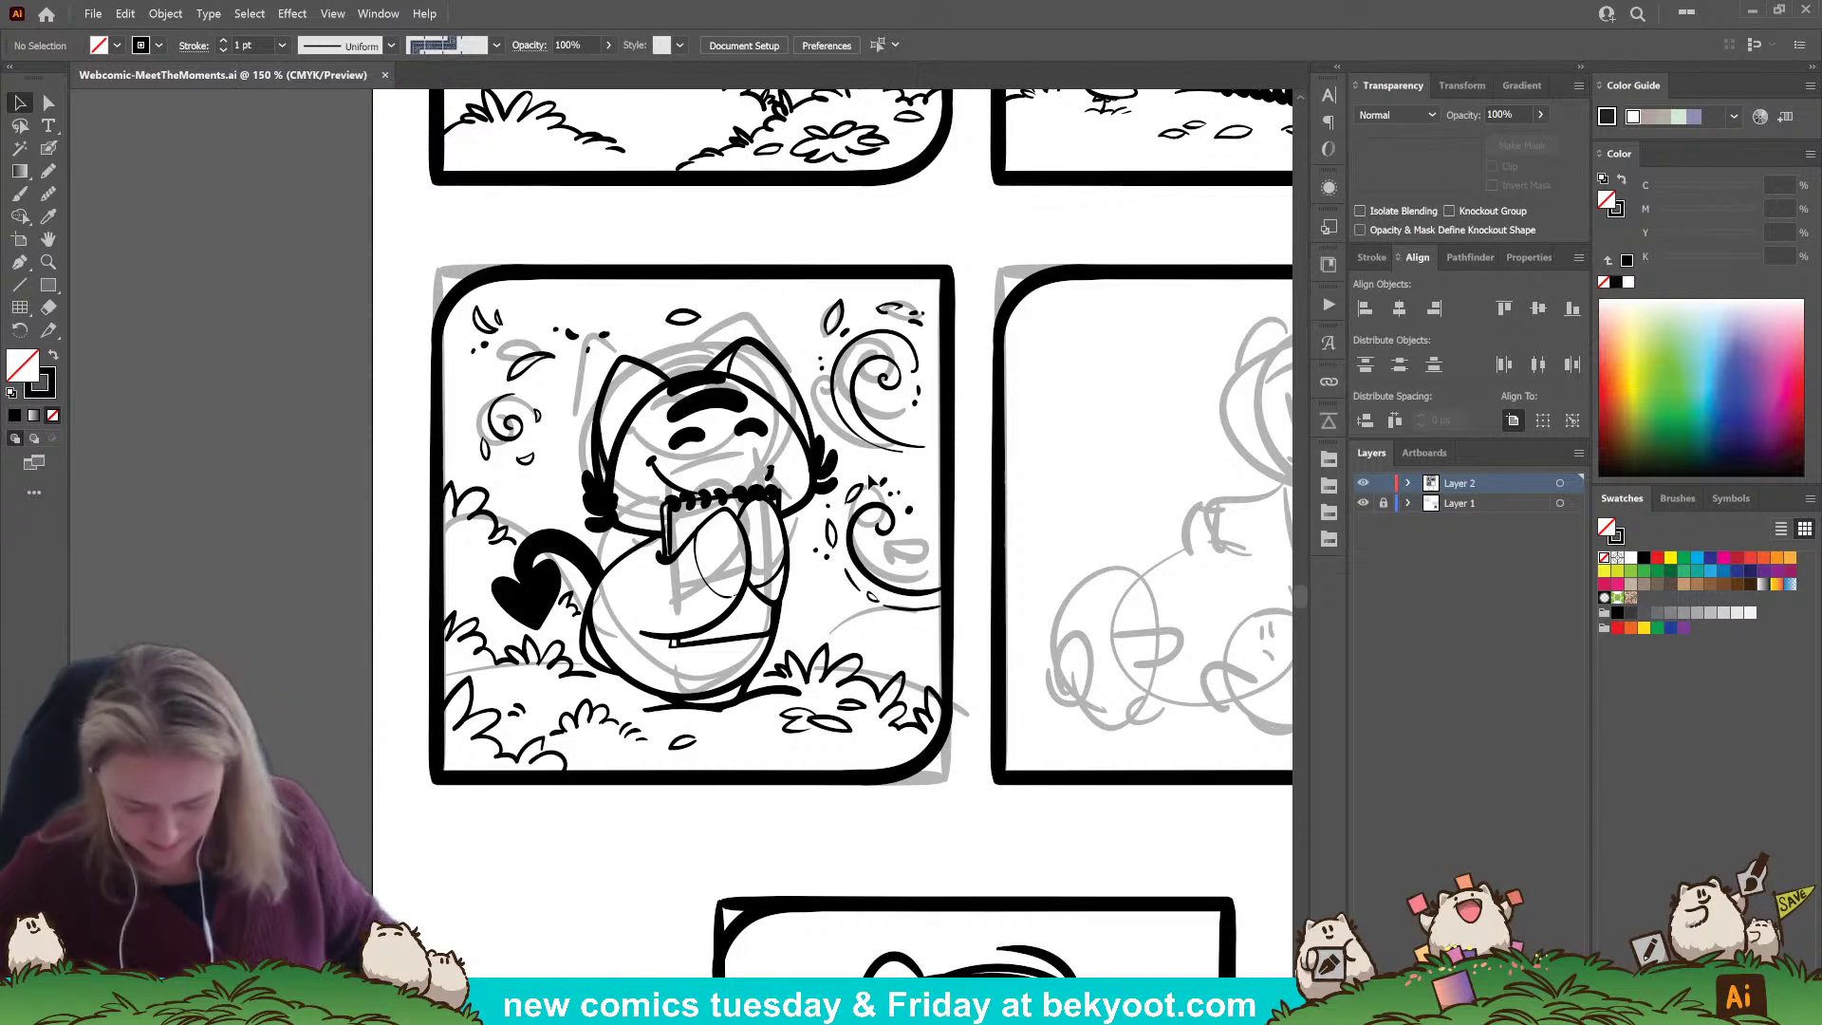
Start a text object just below and left of the comic title and set its font to KG Turning Tables.
scroll(952, 546, "down", 2)
left_click_drag(954, 511, 846, 582)
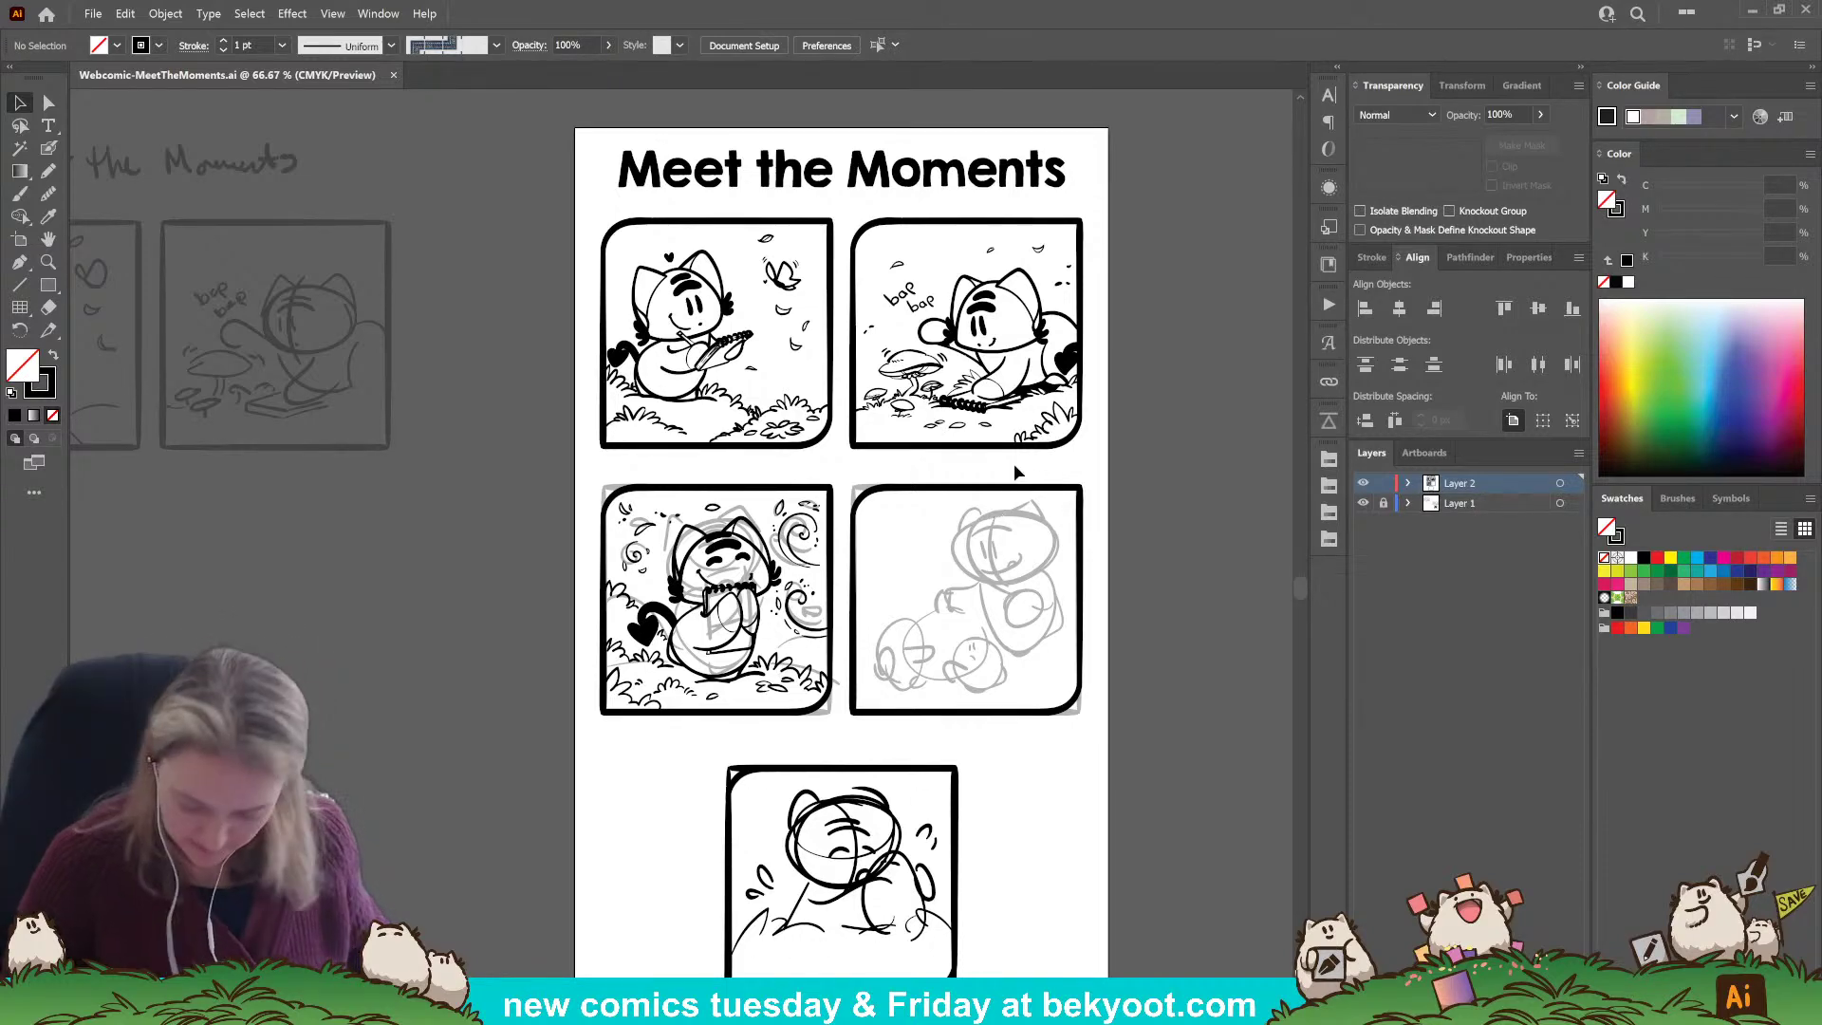
left_click_drag(987, 846, 903, 720)
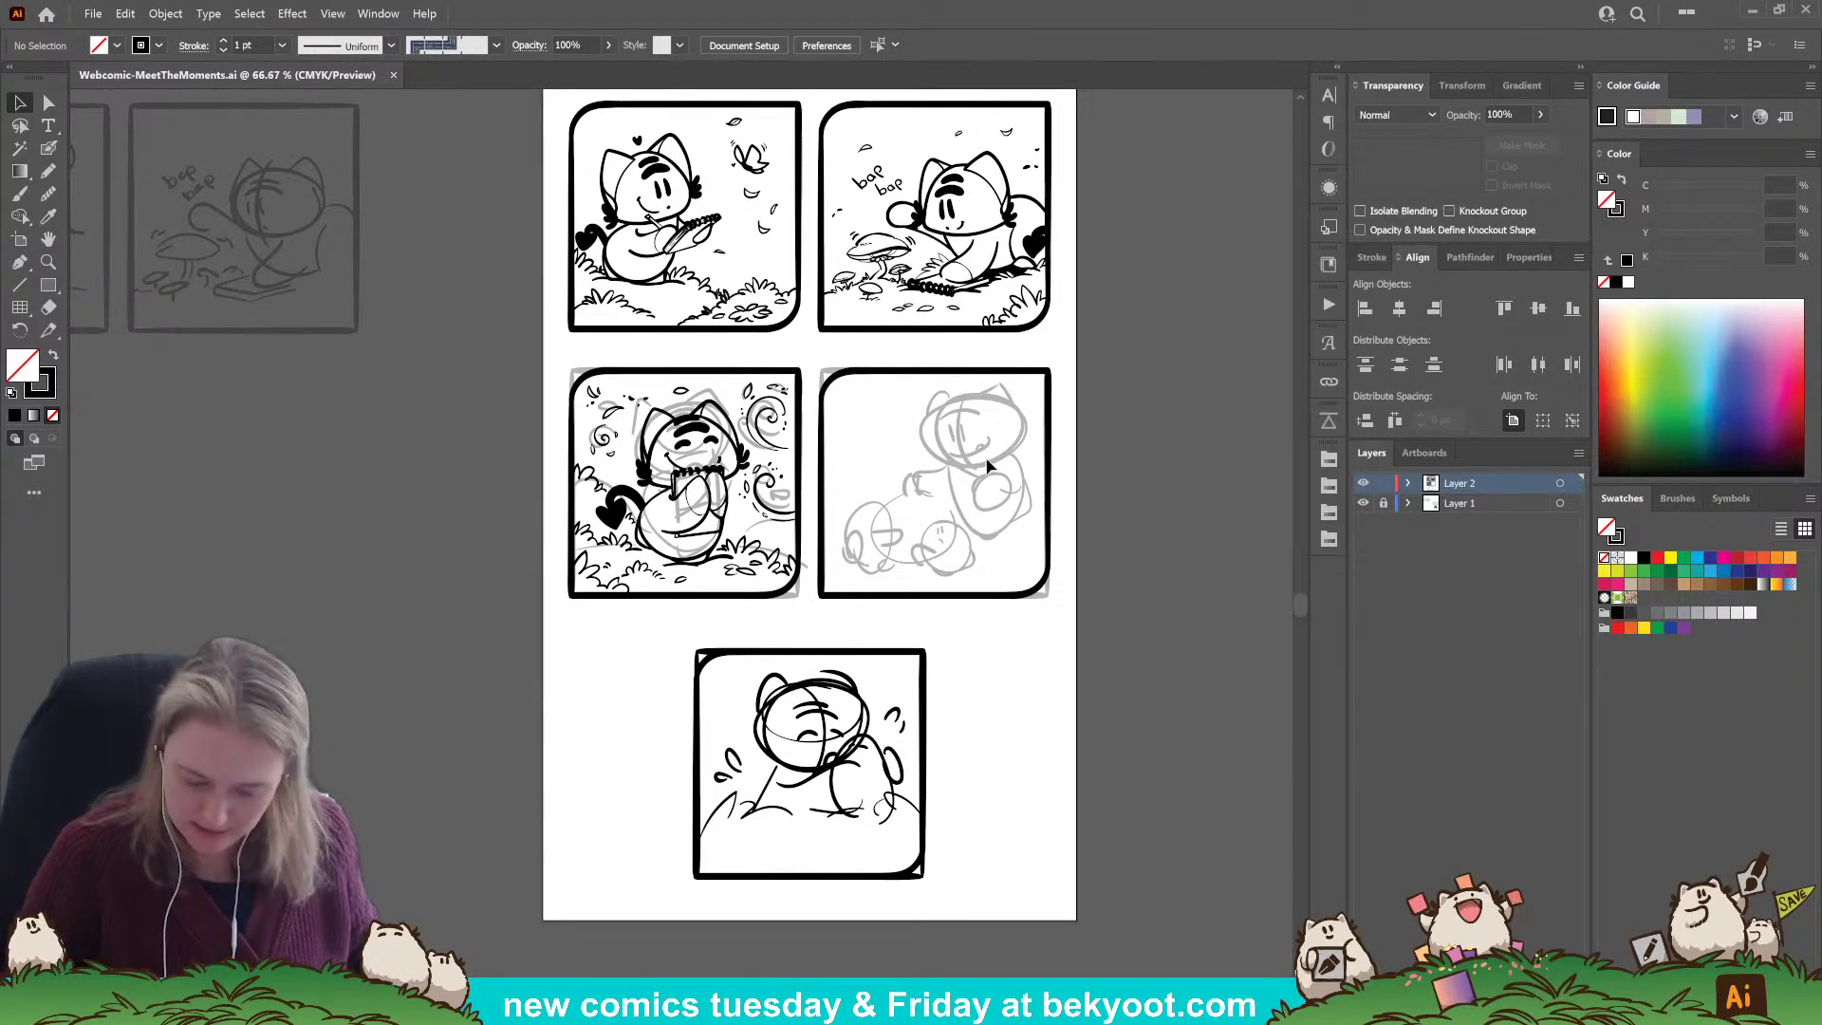
left_click_drag(956, 436, 947, 509)
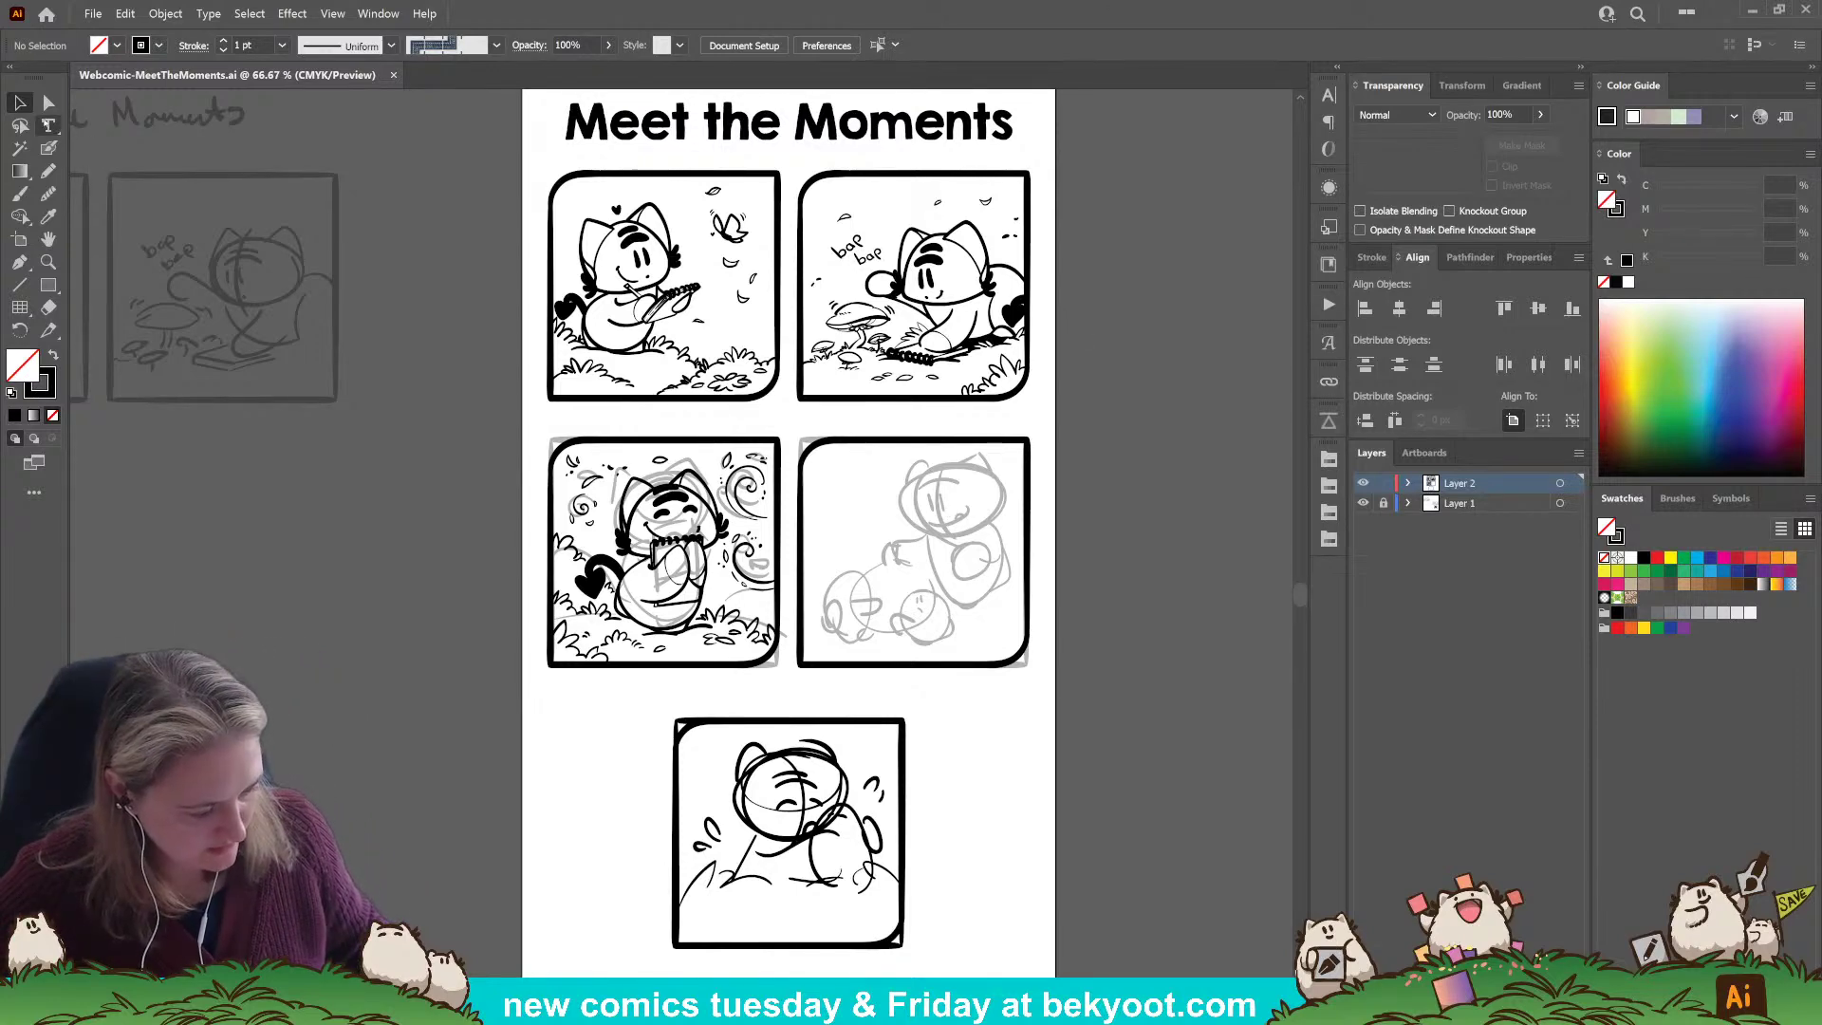
left_click(48, 126)
left_click(465, 152)
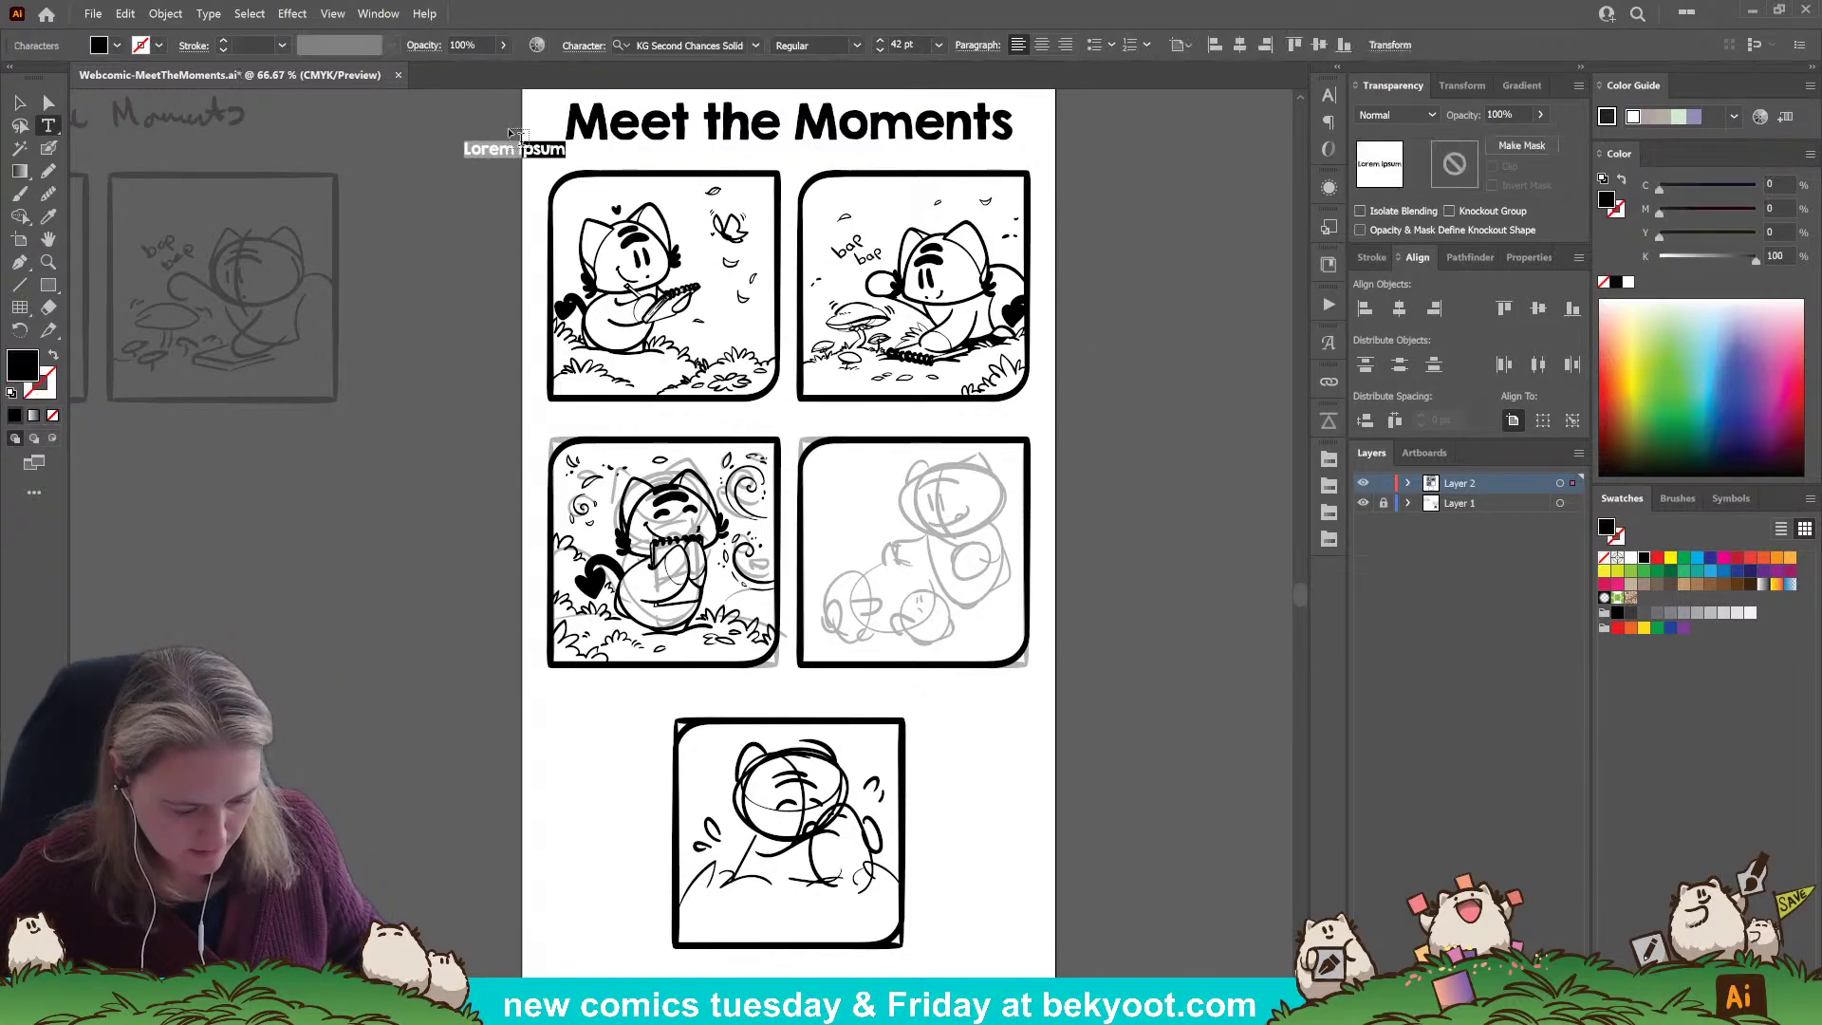
left_click(755, 46)
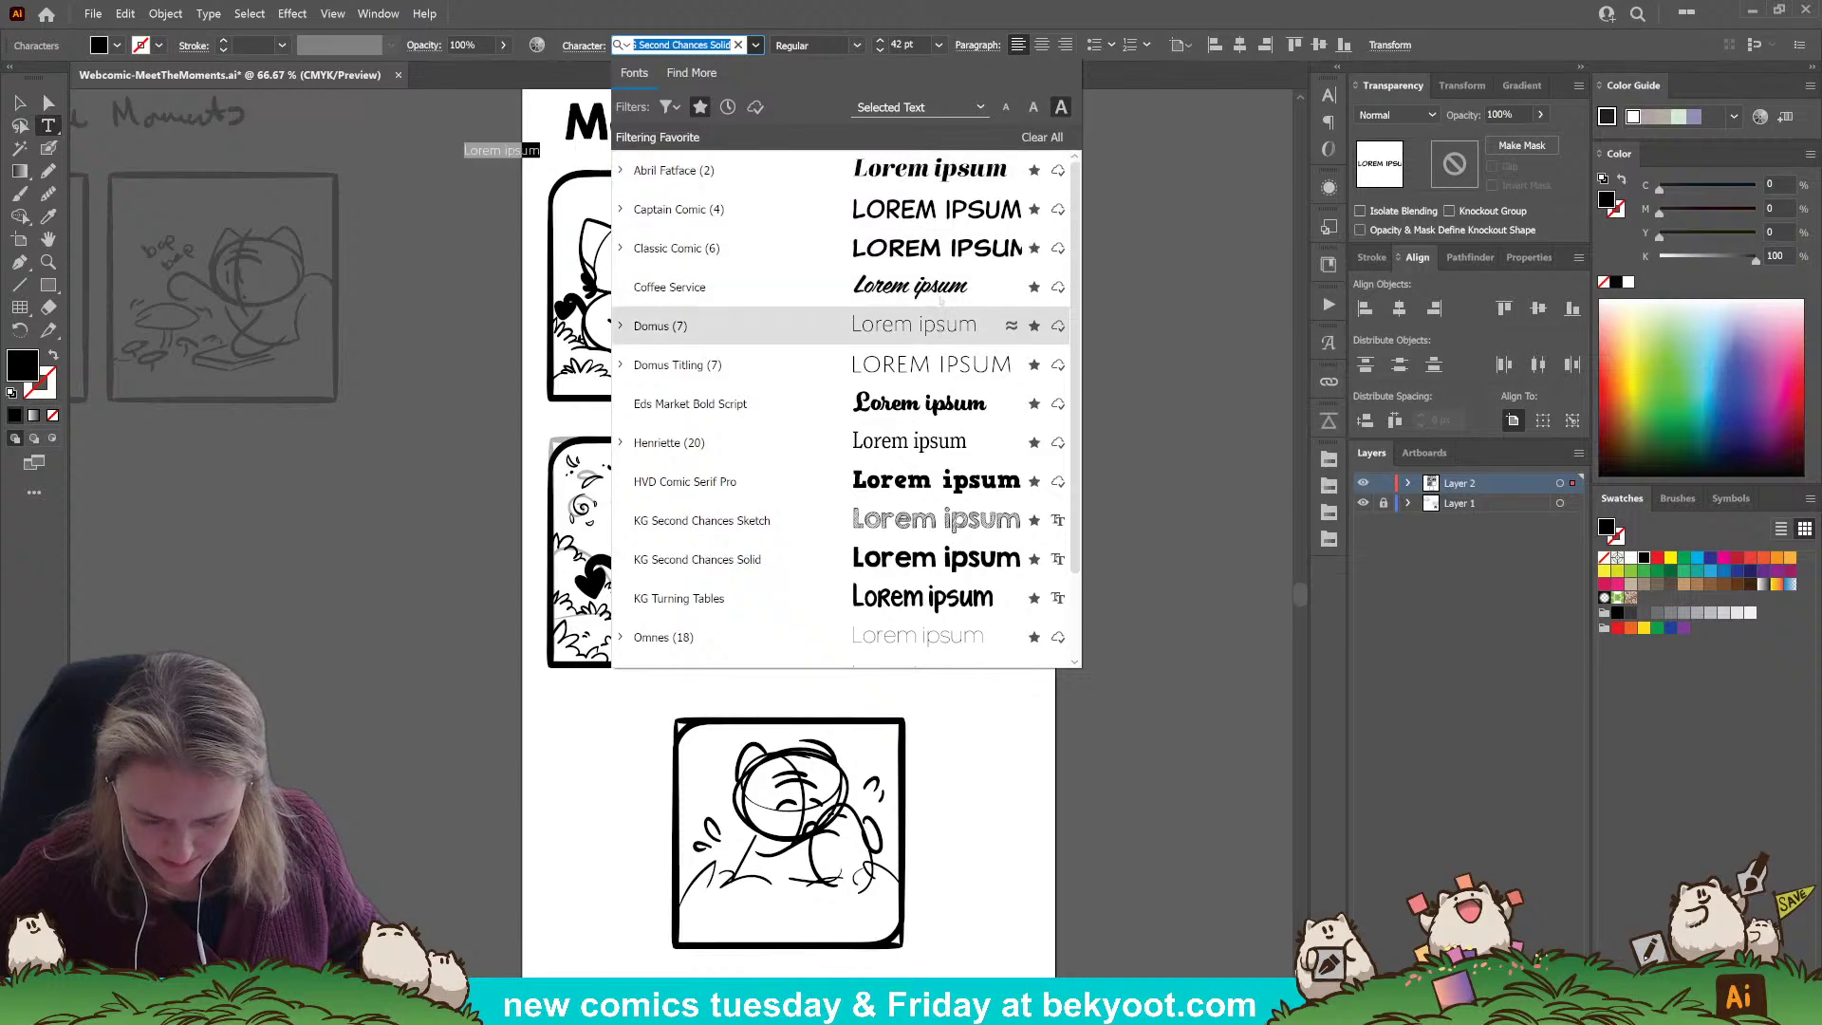
key("Down")
key("Down")
key("Down")
key("Down")
key("Down")
key("Down")
key("Down")
key("Down")
key("Down")
key("Return")
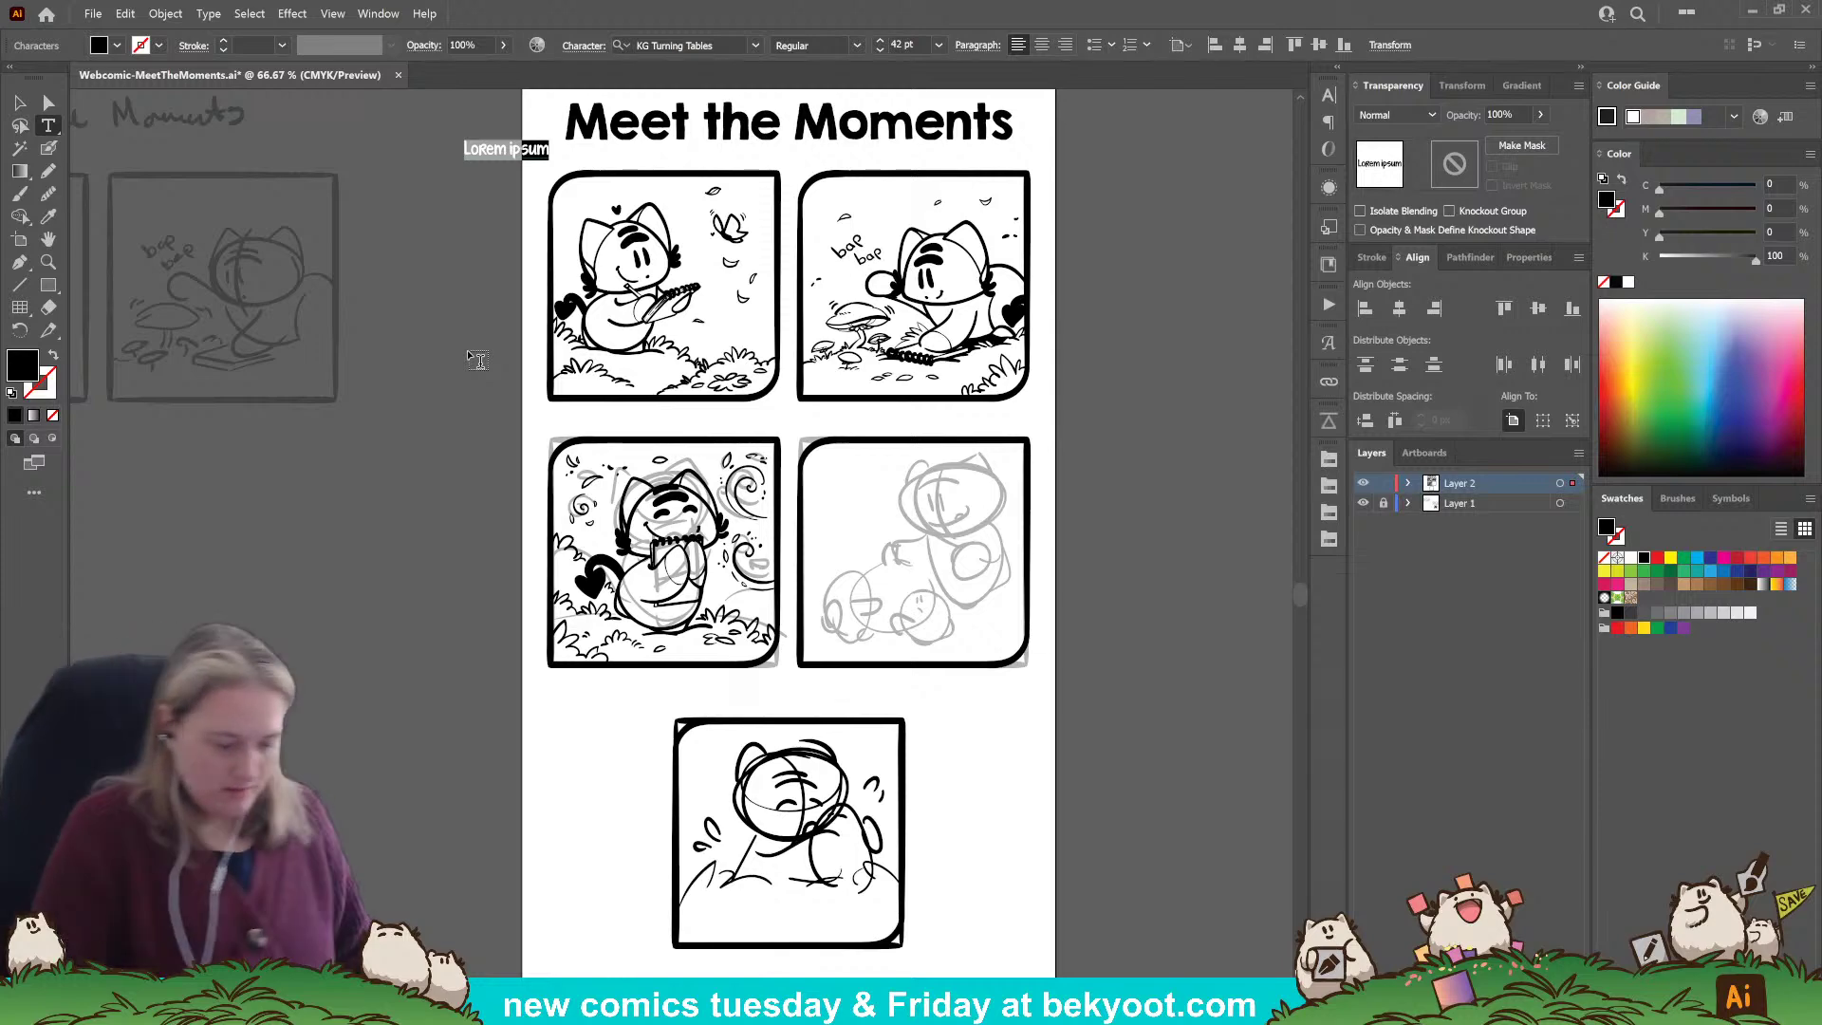
Enter the caption text "Never have I regretted the time I took" in place of the placeholder.
type("Never")
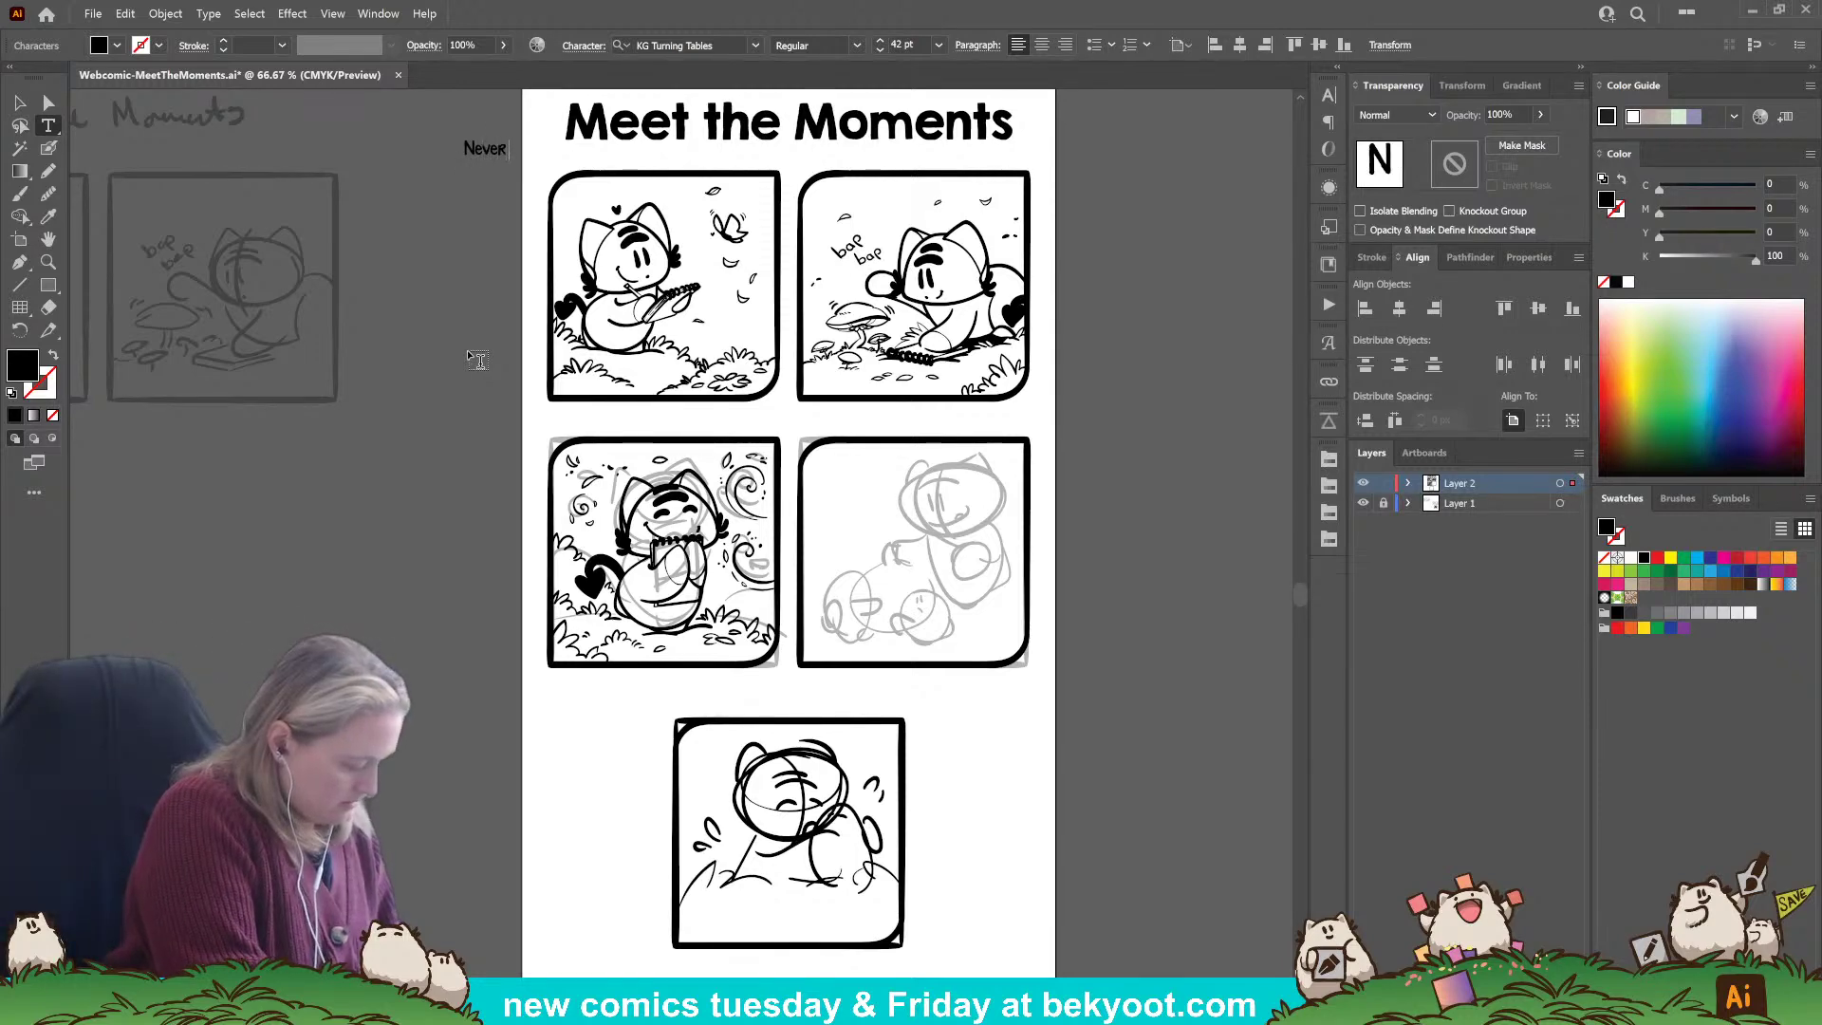
type(" have ")
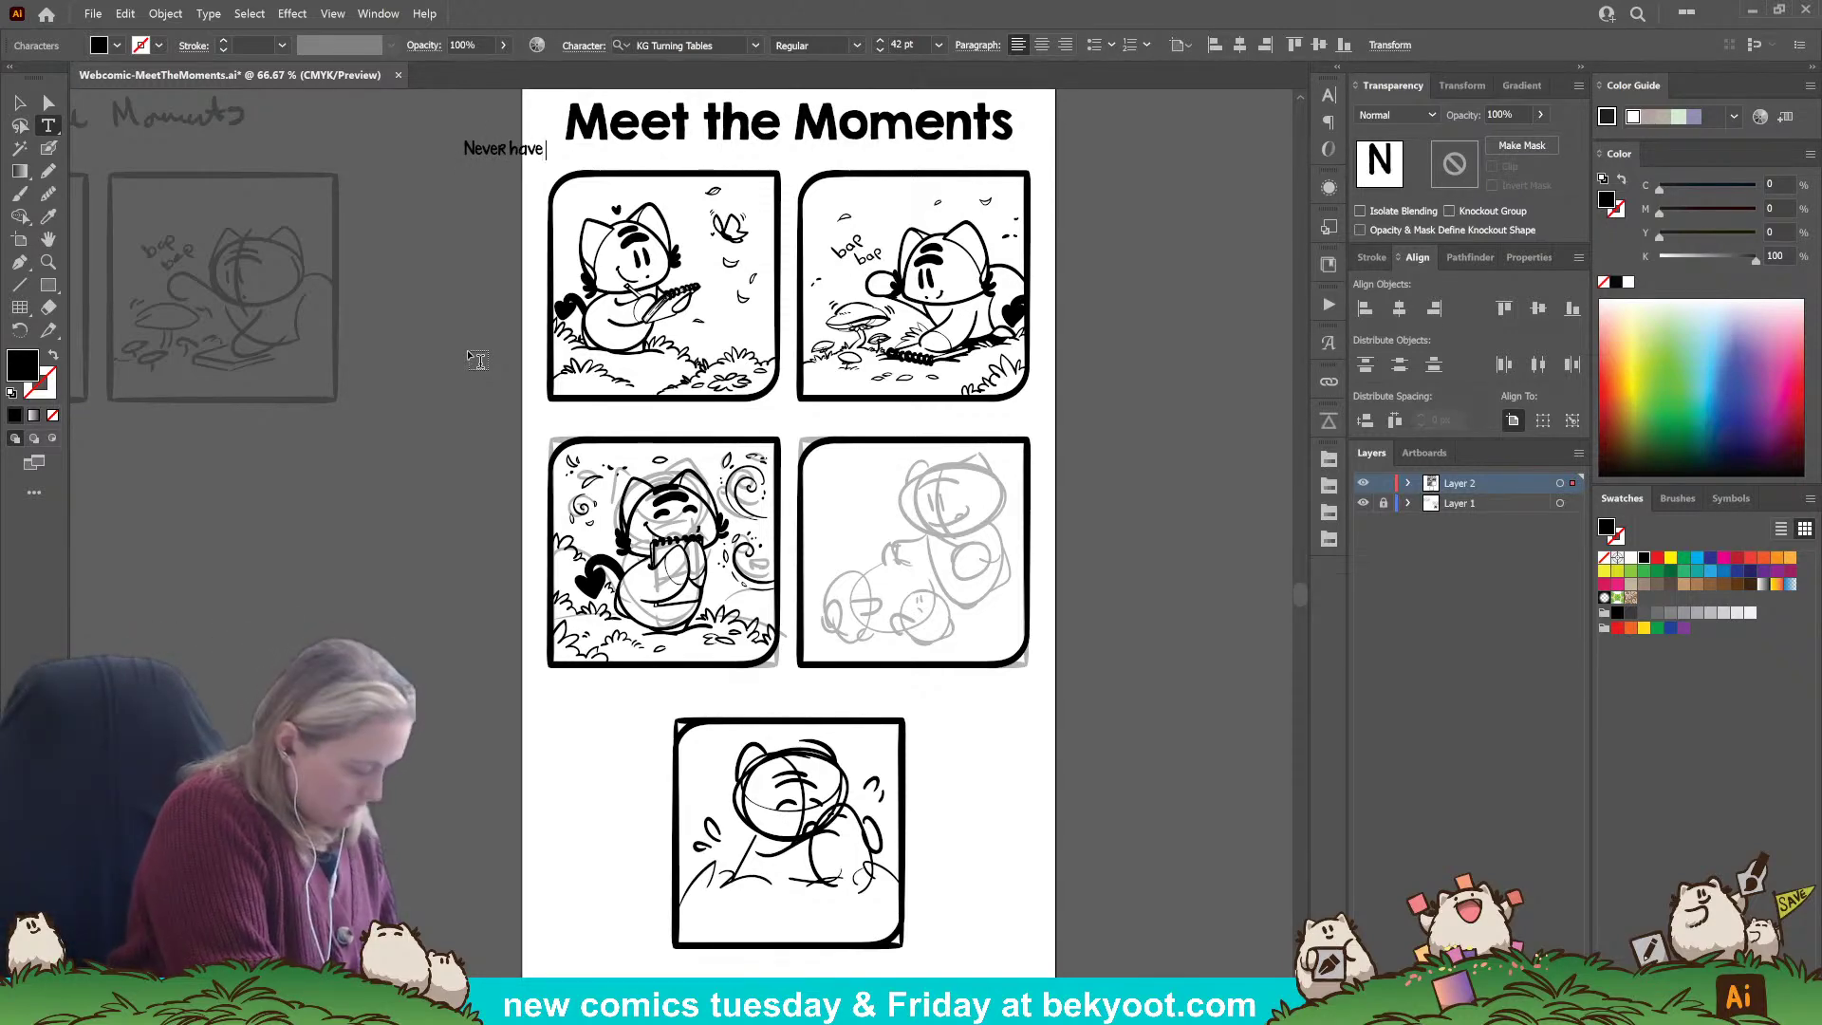
type("I regrett")
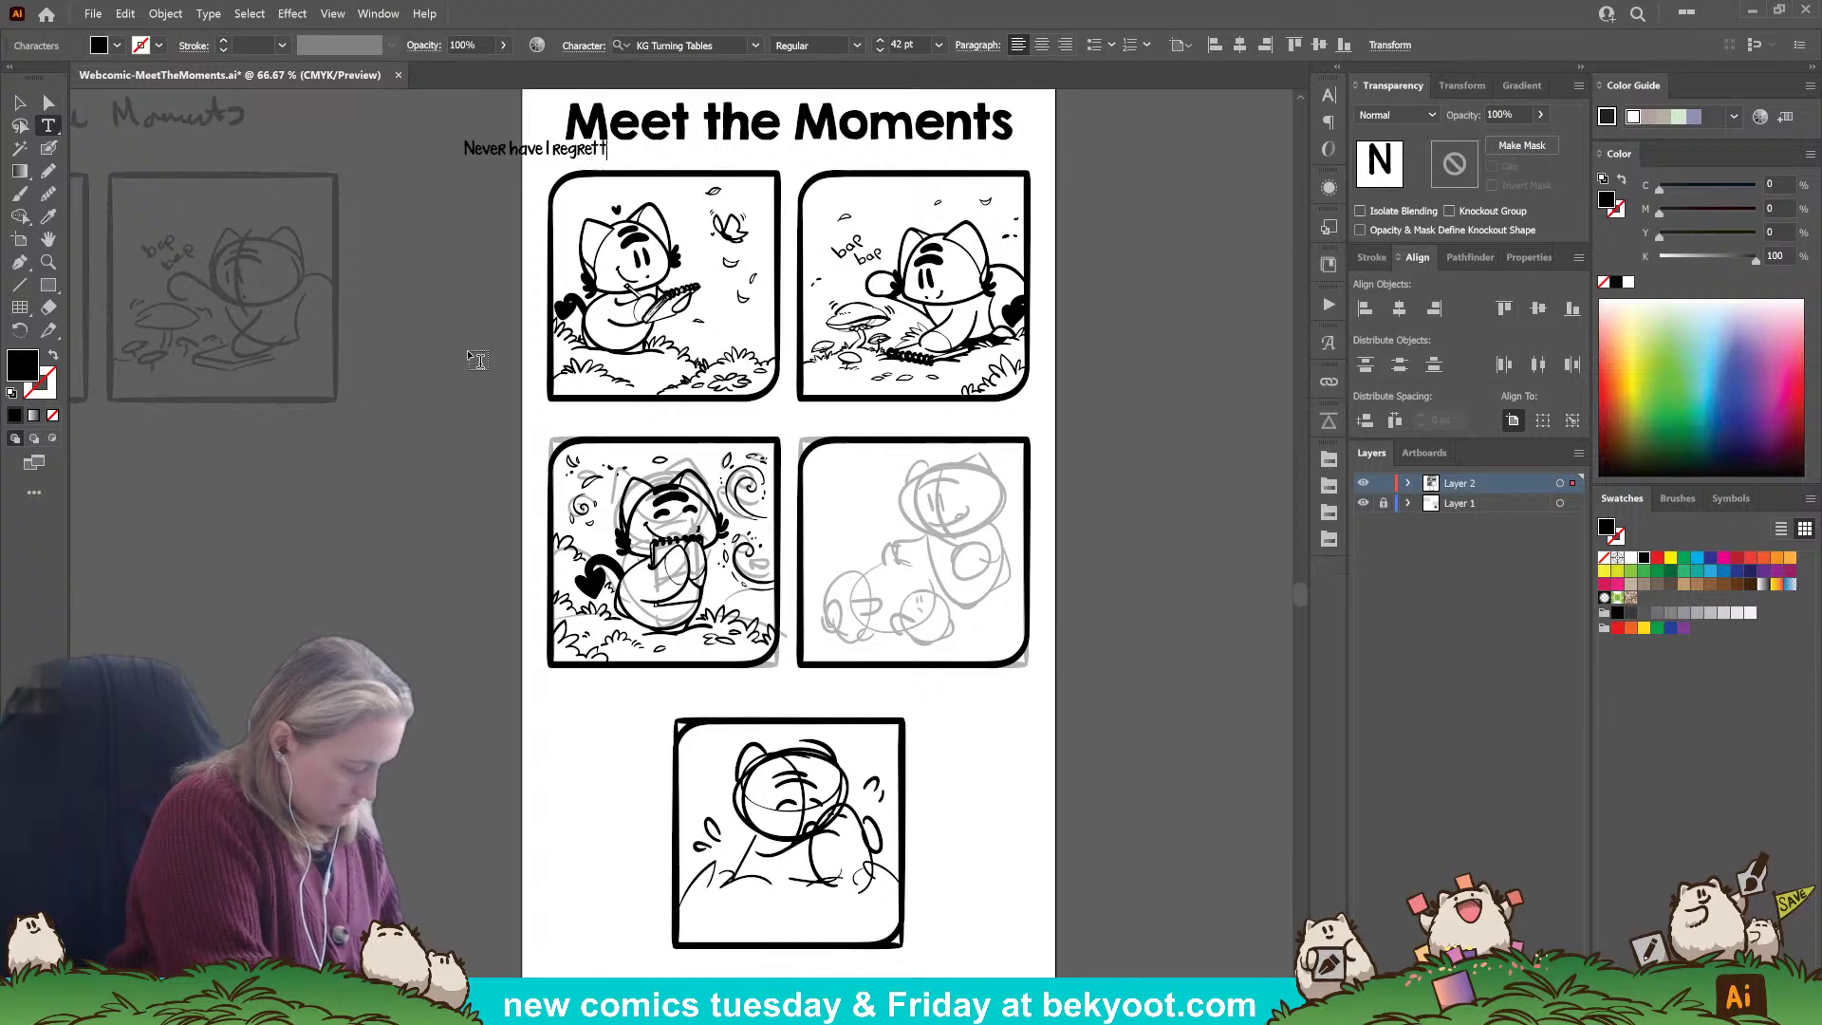
type("ed the time I took")
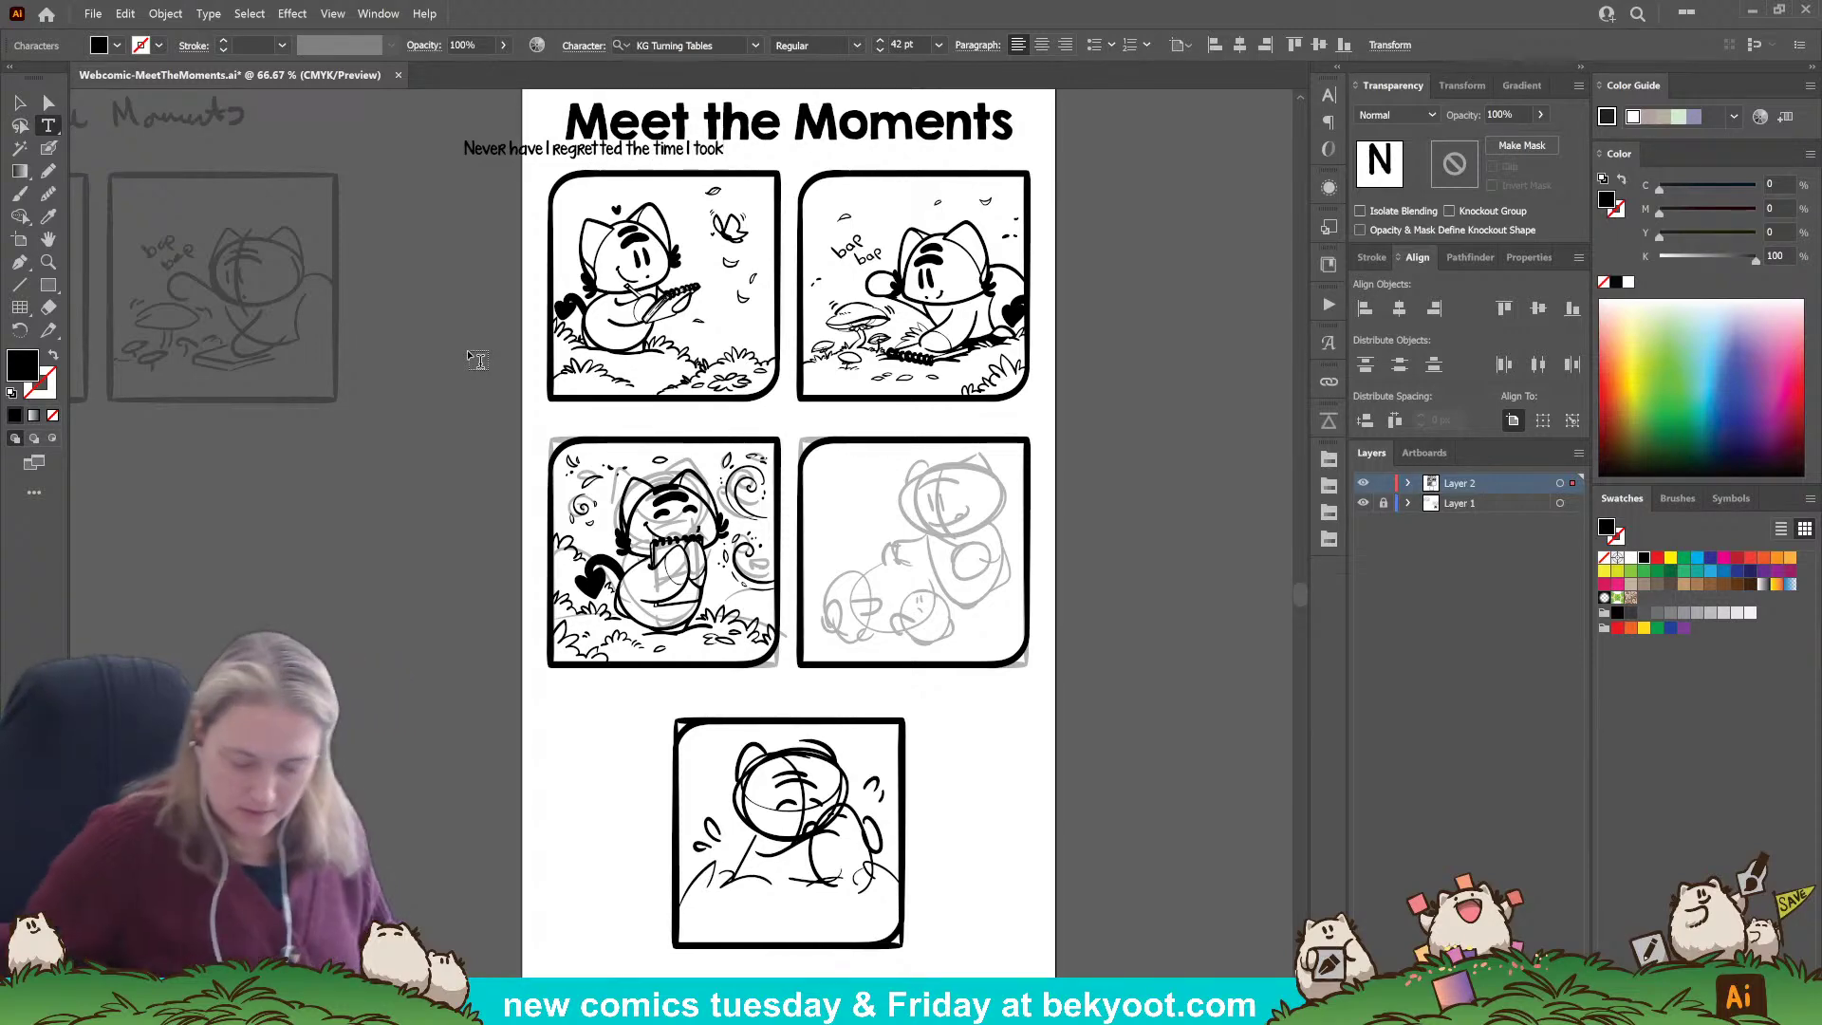
Duplicate the caption into the gap above panel three and add "..." to the end of the original.
left_click(19, 102)
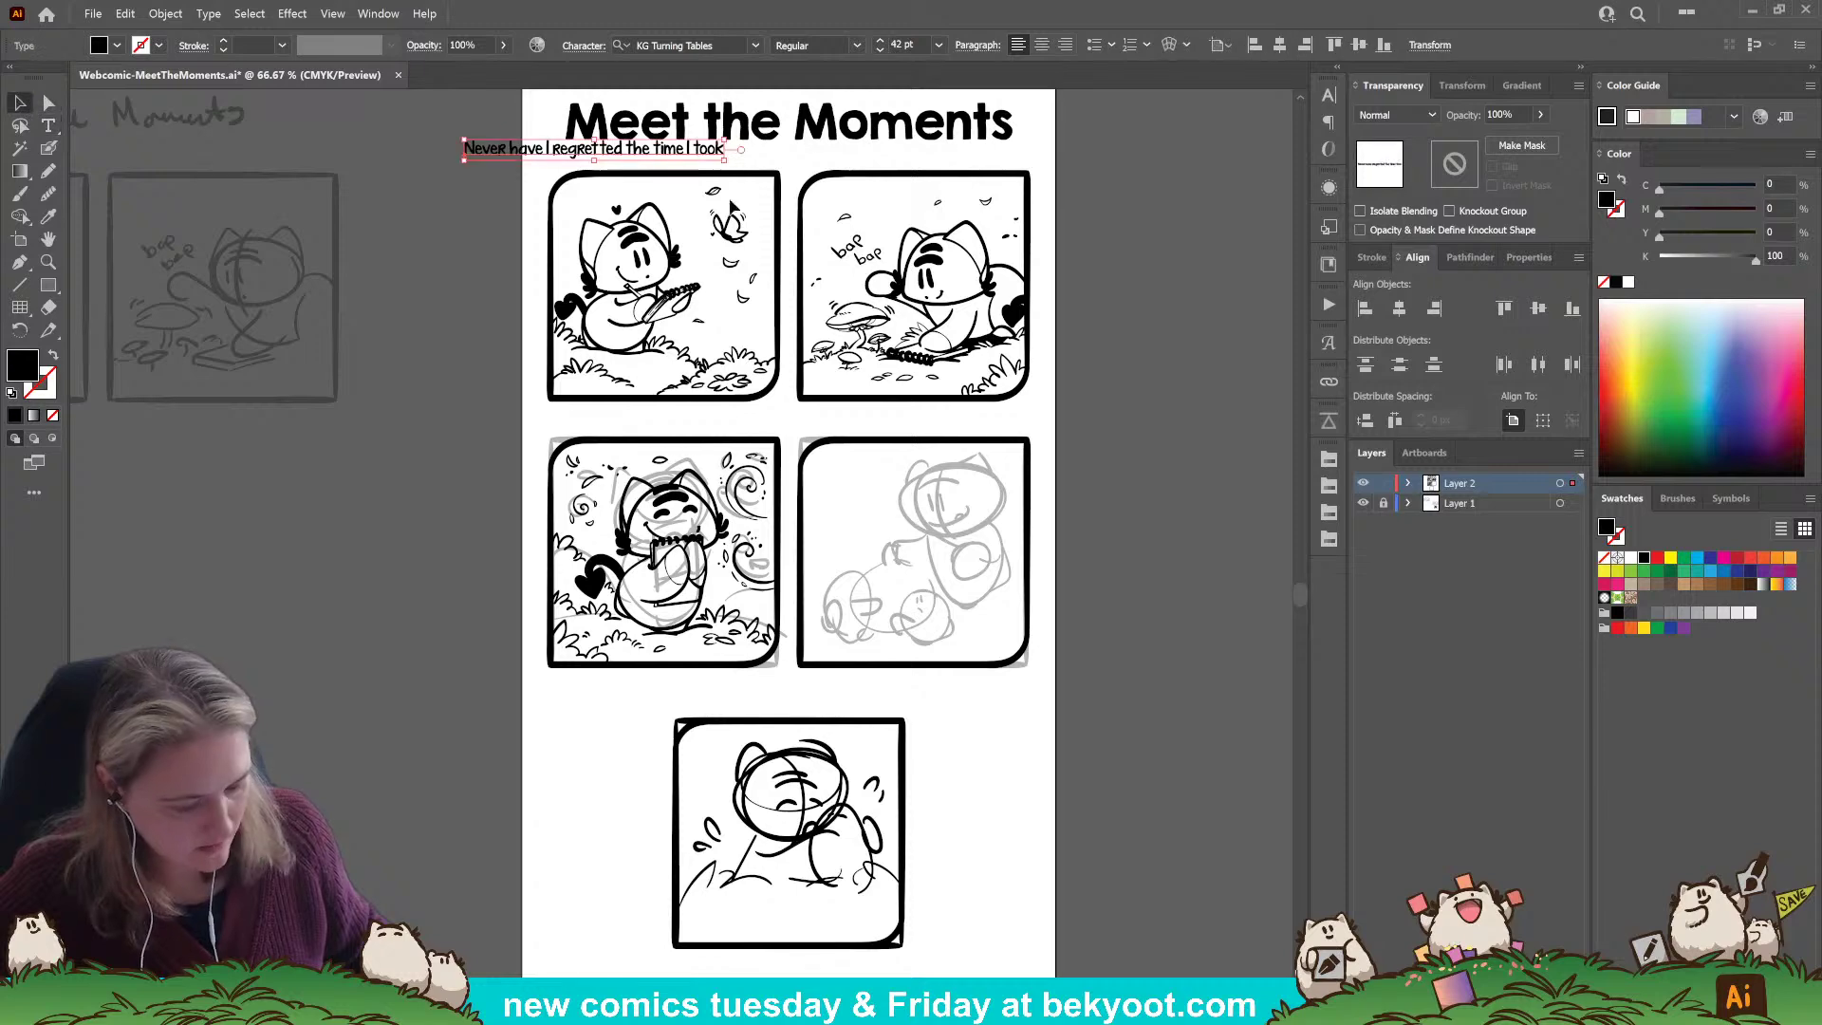
left_click_drag(691, 156, 776, 424)
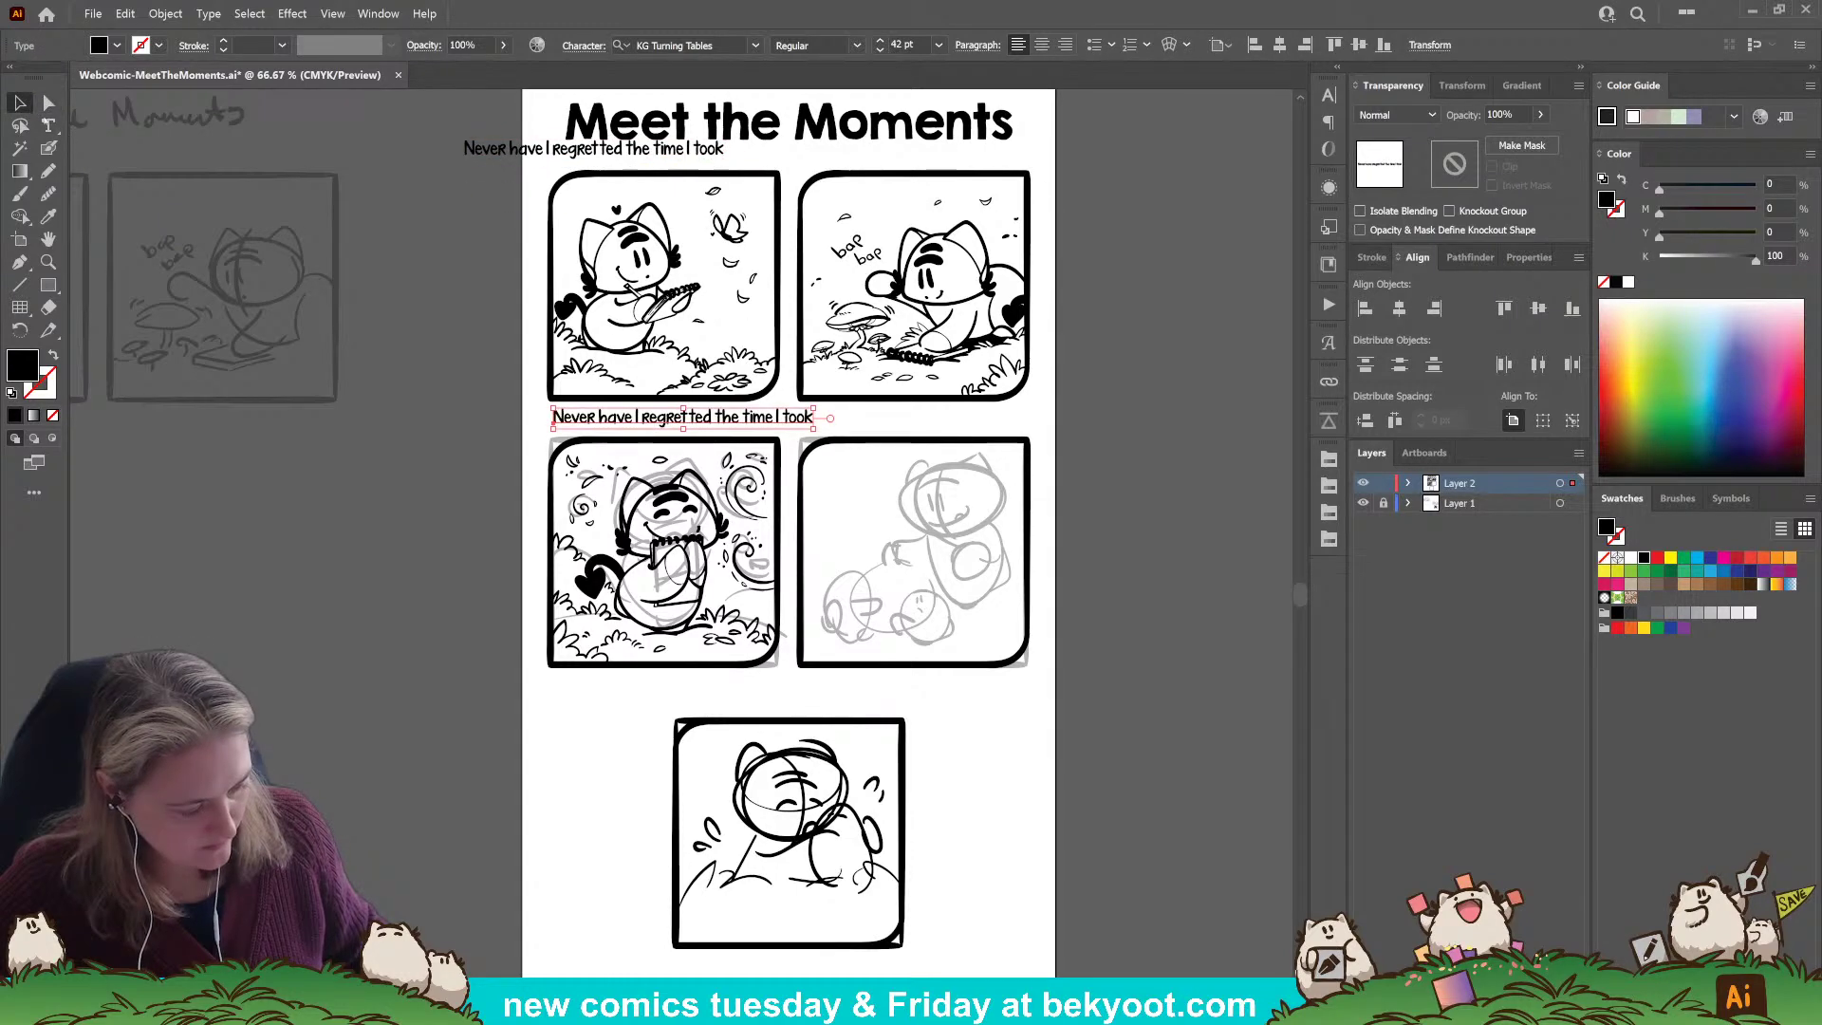
key("t")
left_click(722, 152)
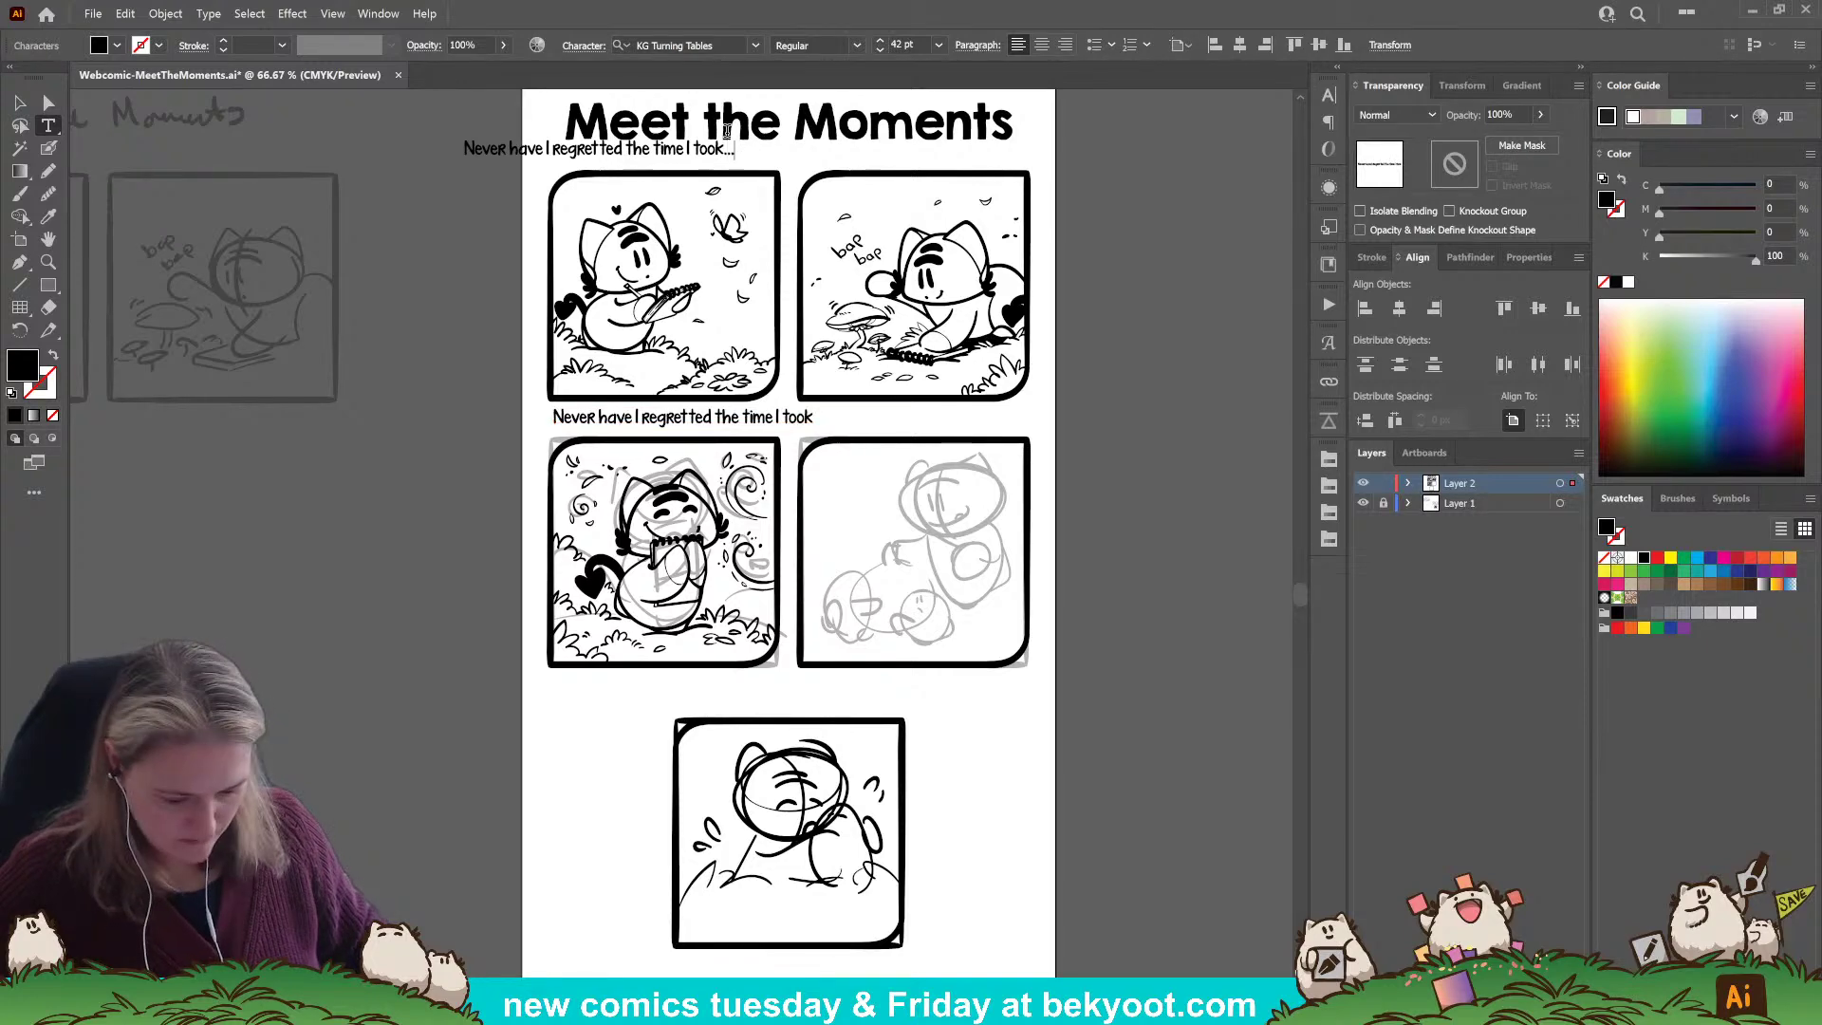
Replace the duplicated caption's text above panel three with "to slow down and meet a moment".
left_click_drag(555, 417, 909, 422)
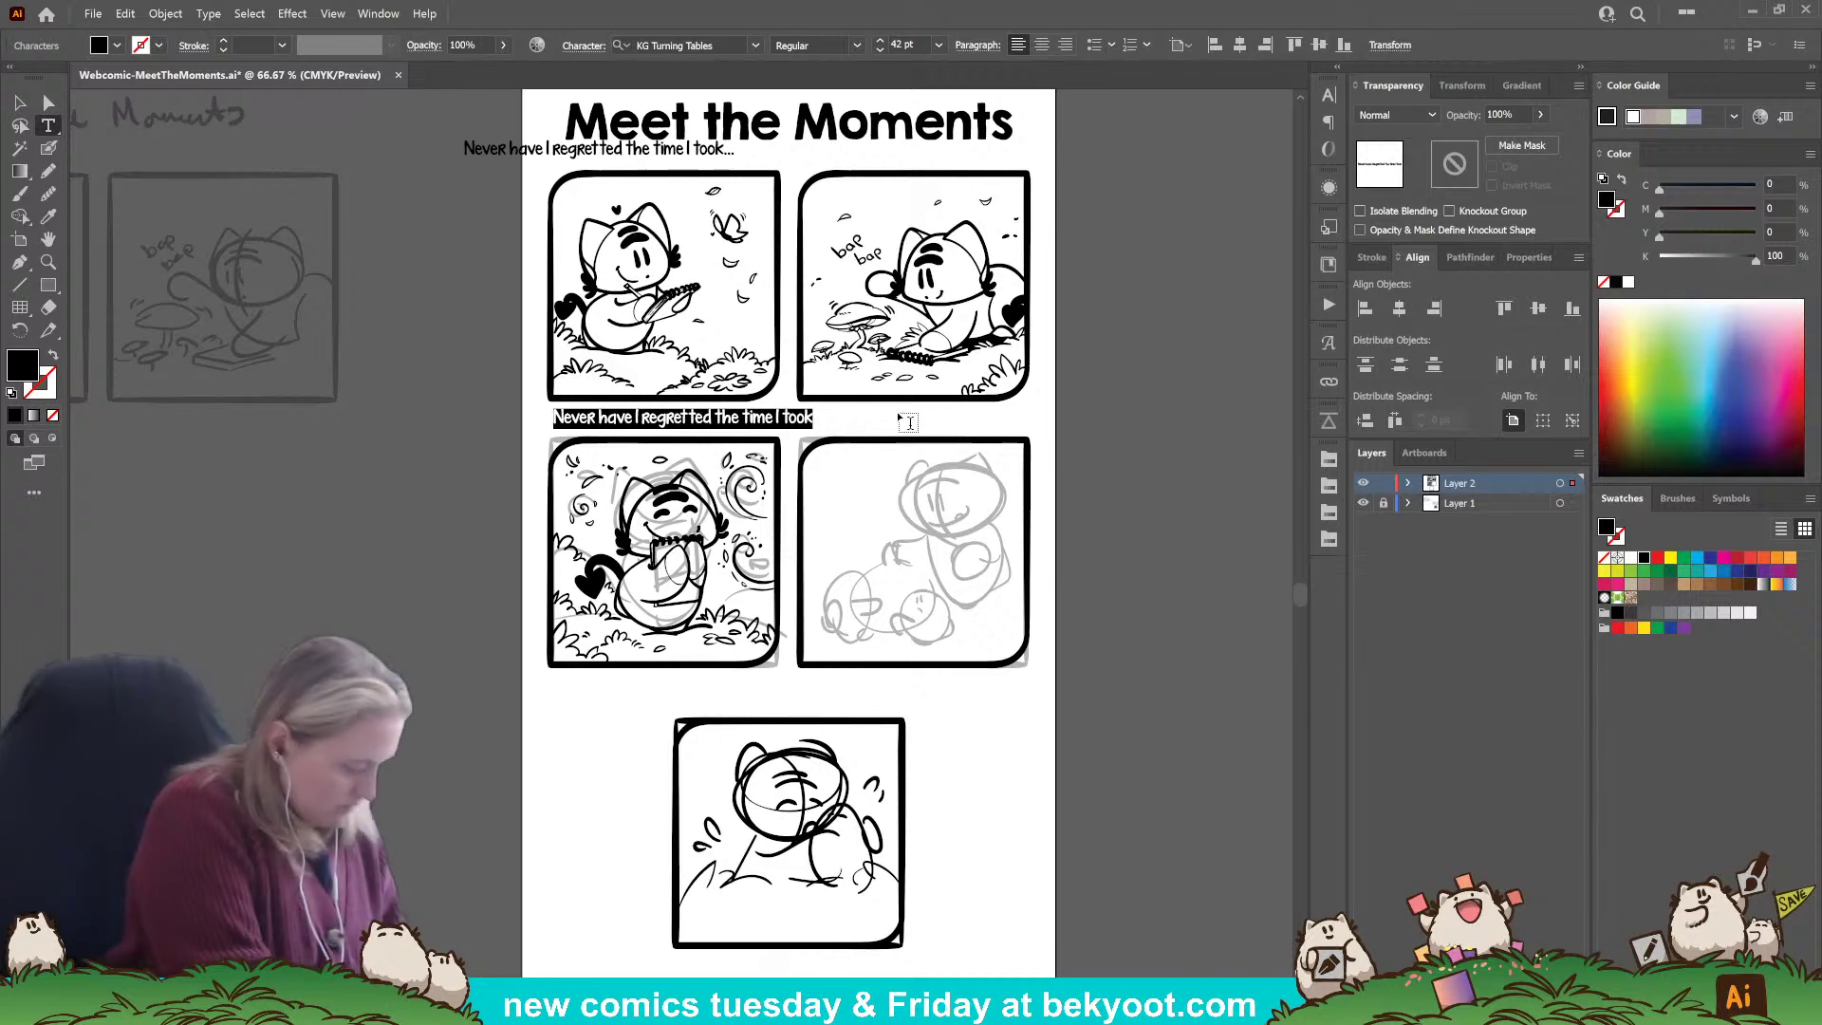
type("to slow dow")
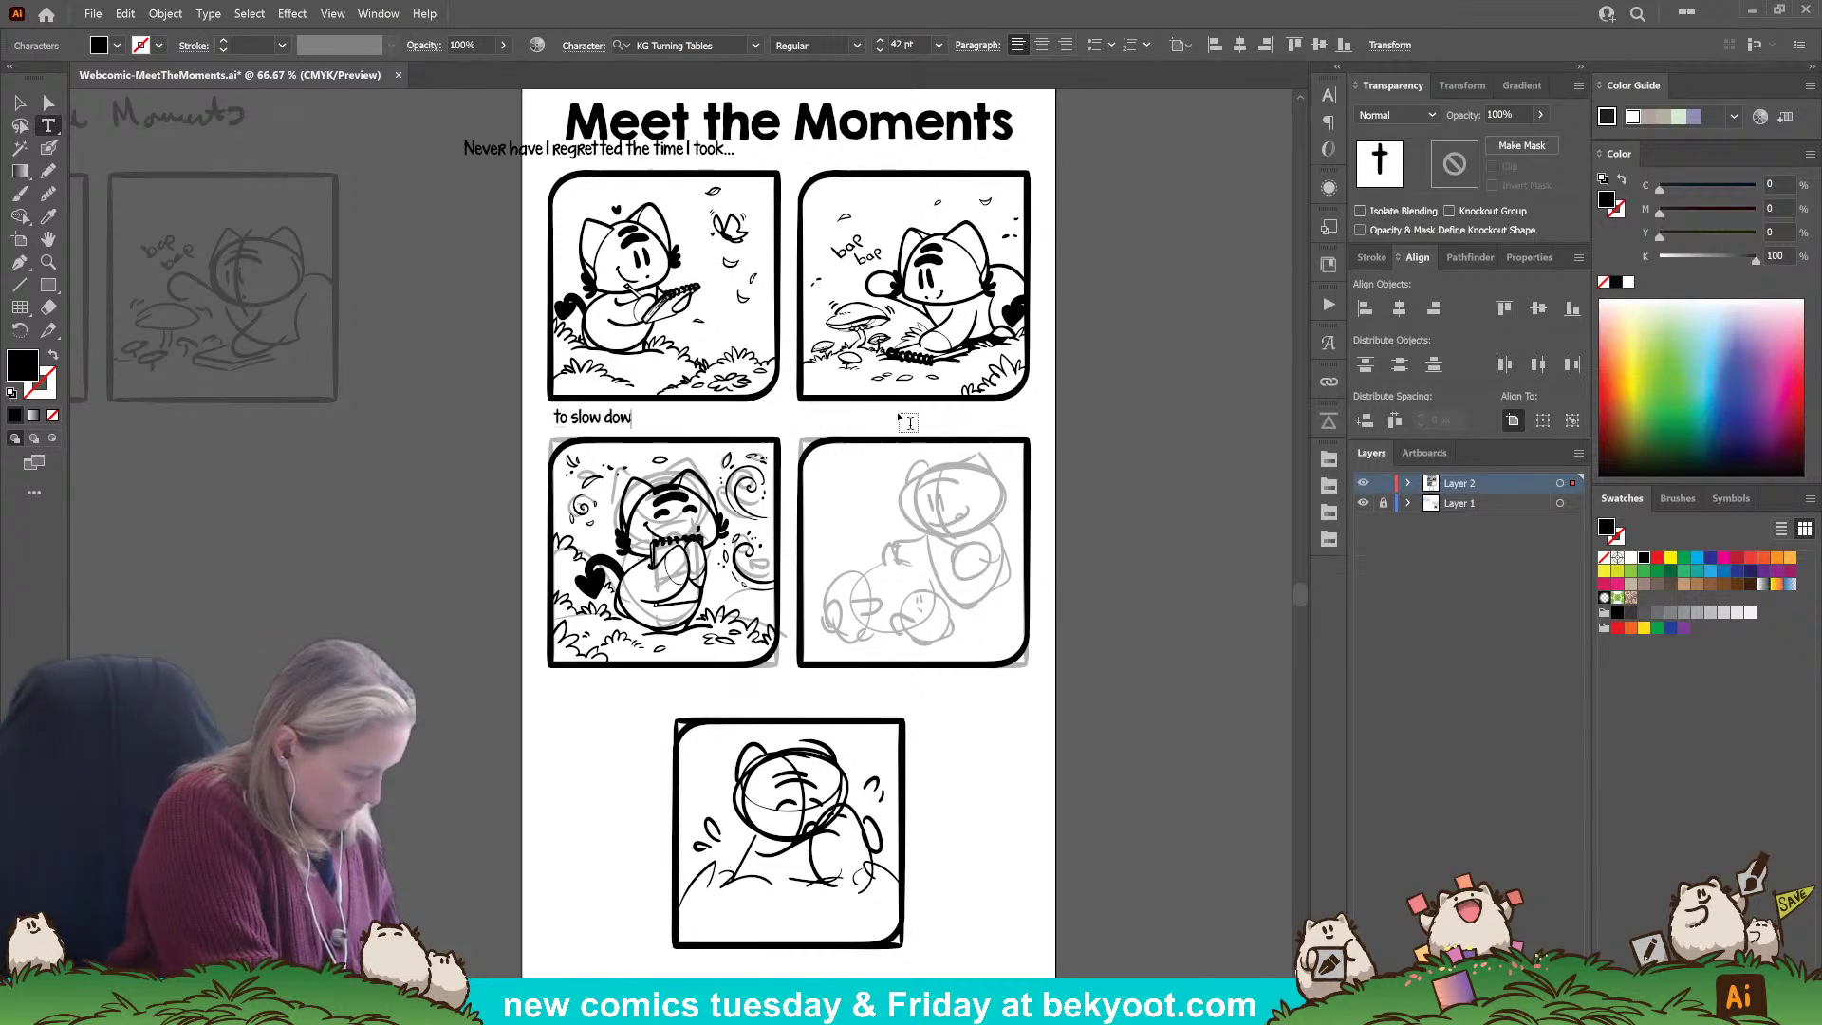
type("n and meet a mo")
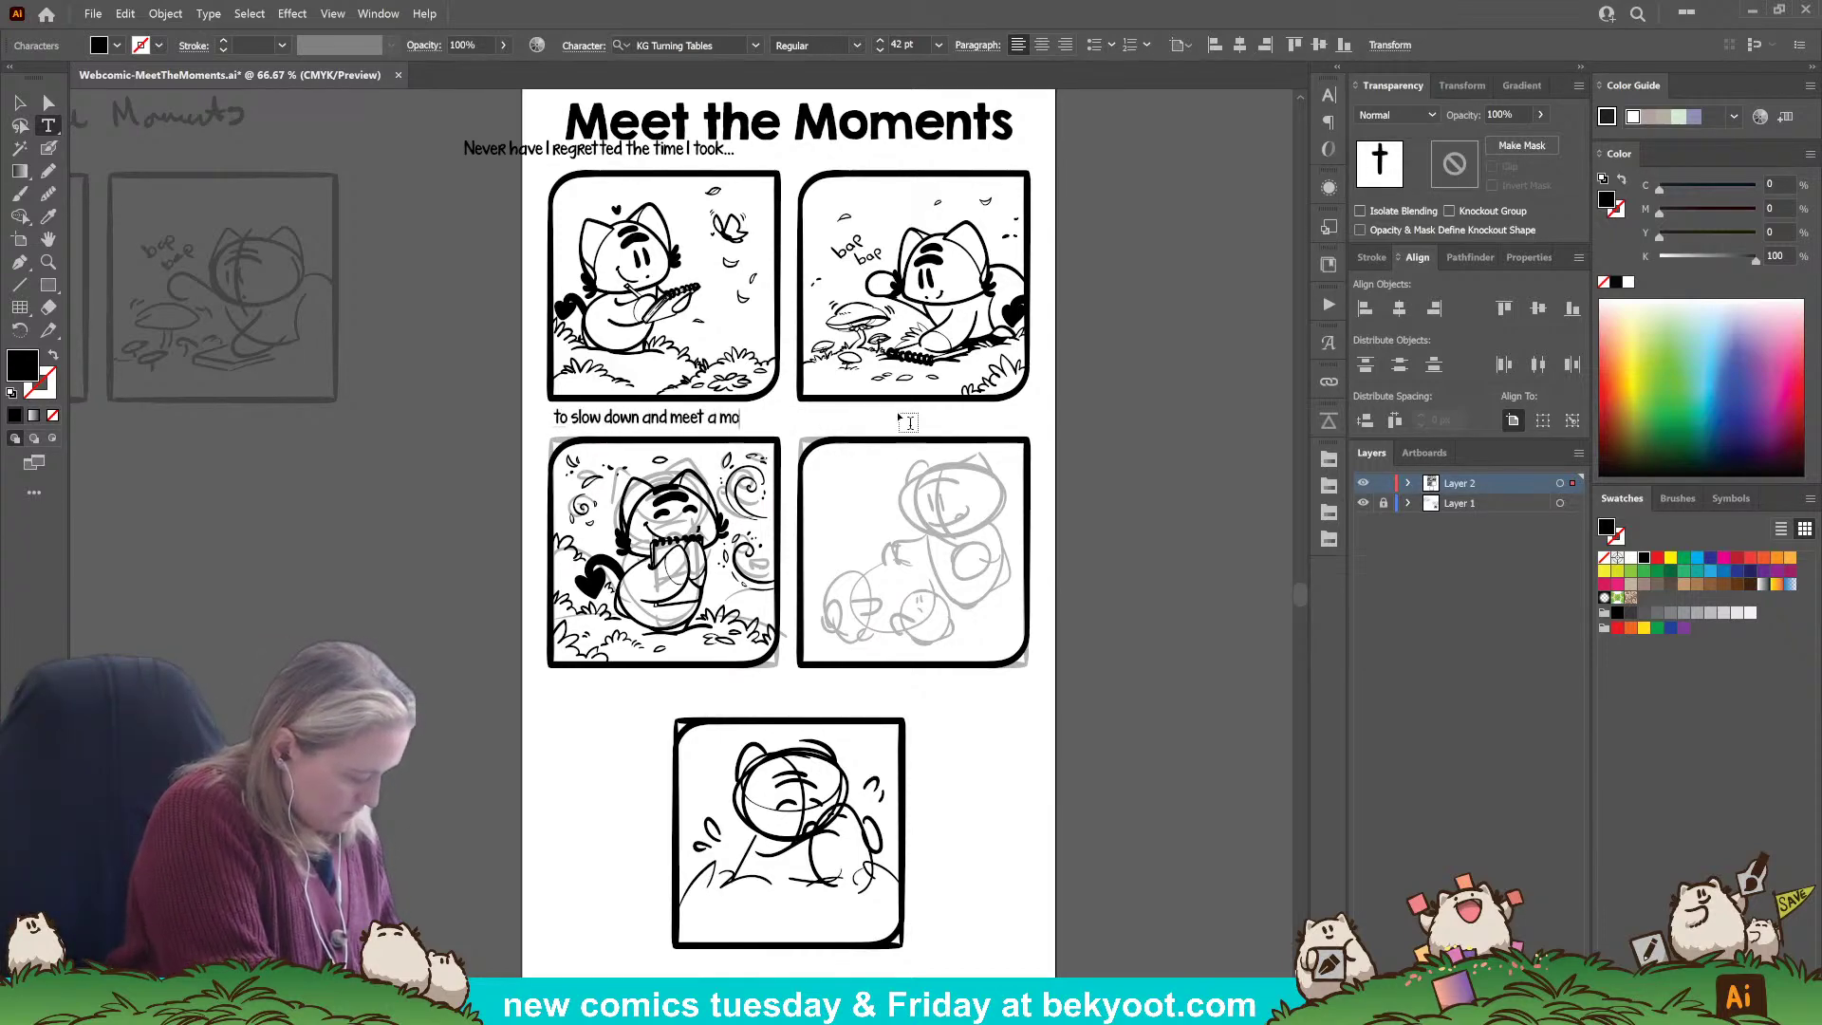
type("ment")
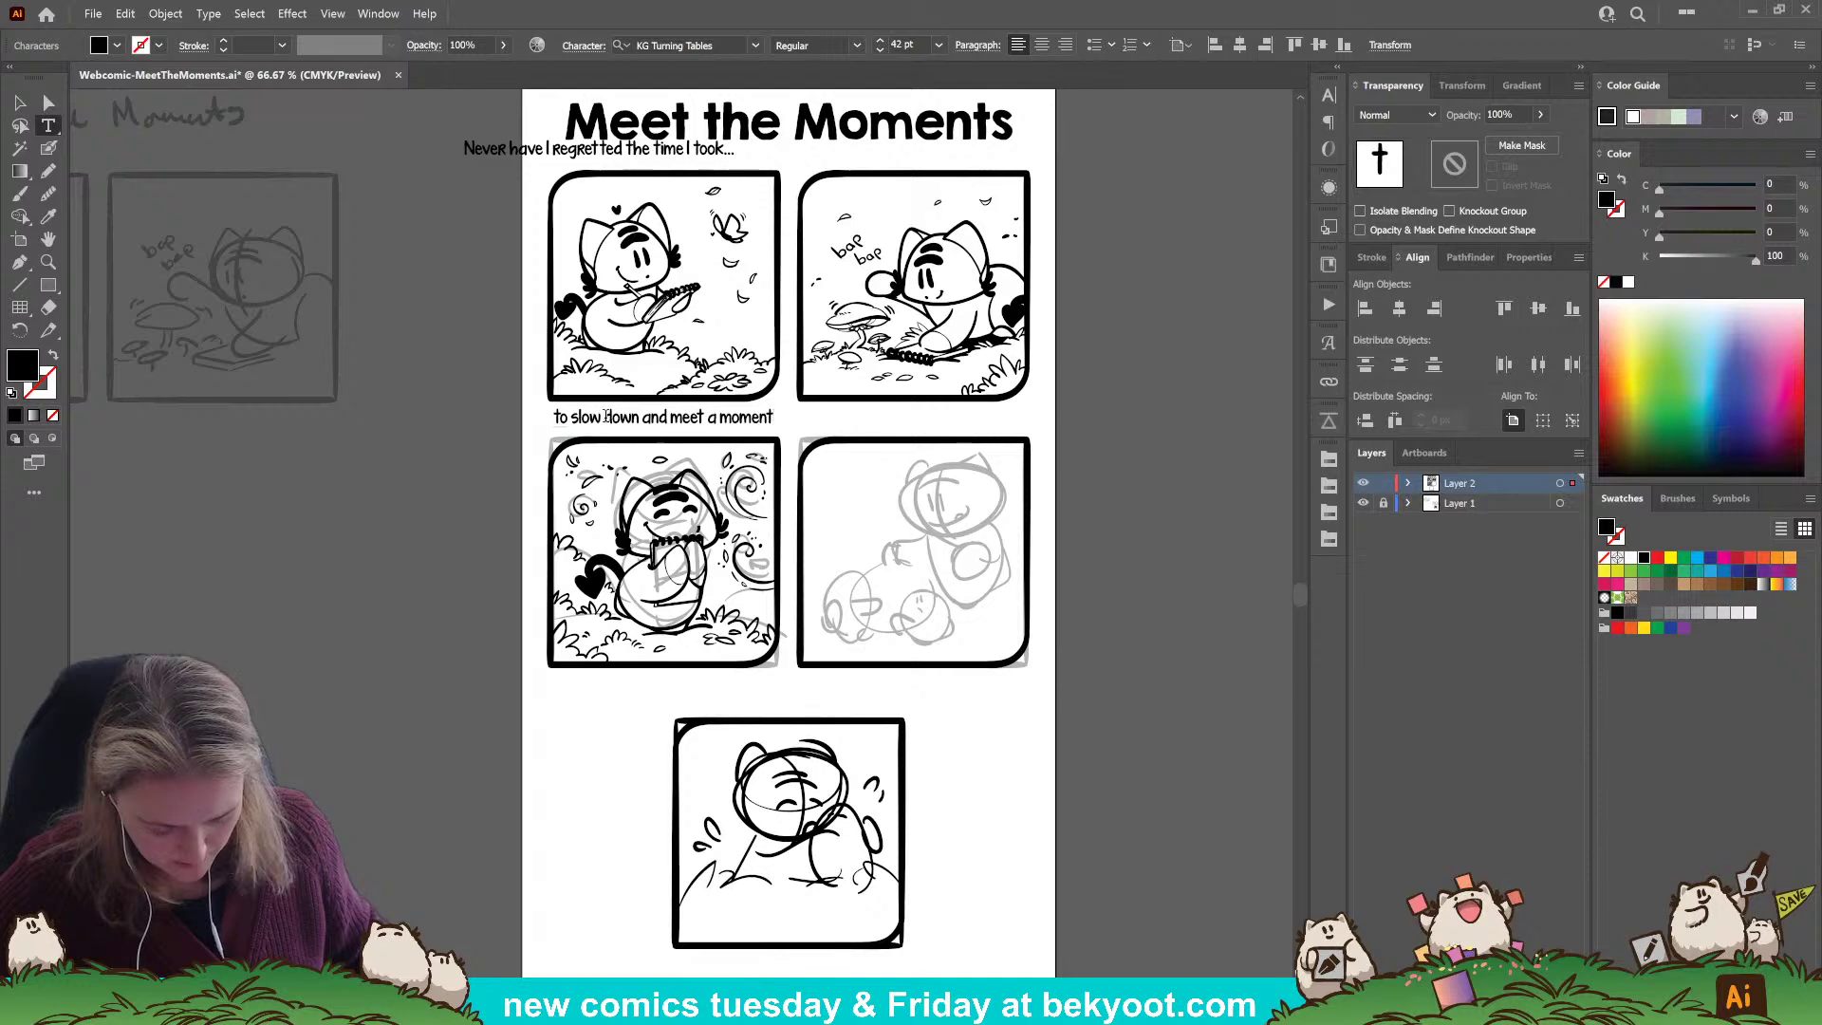
key("Escape")
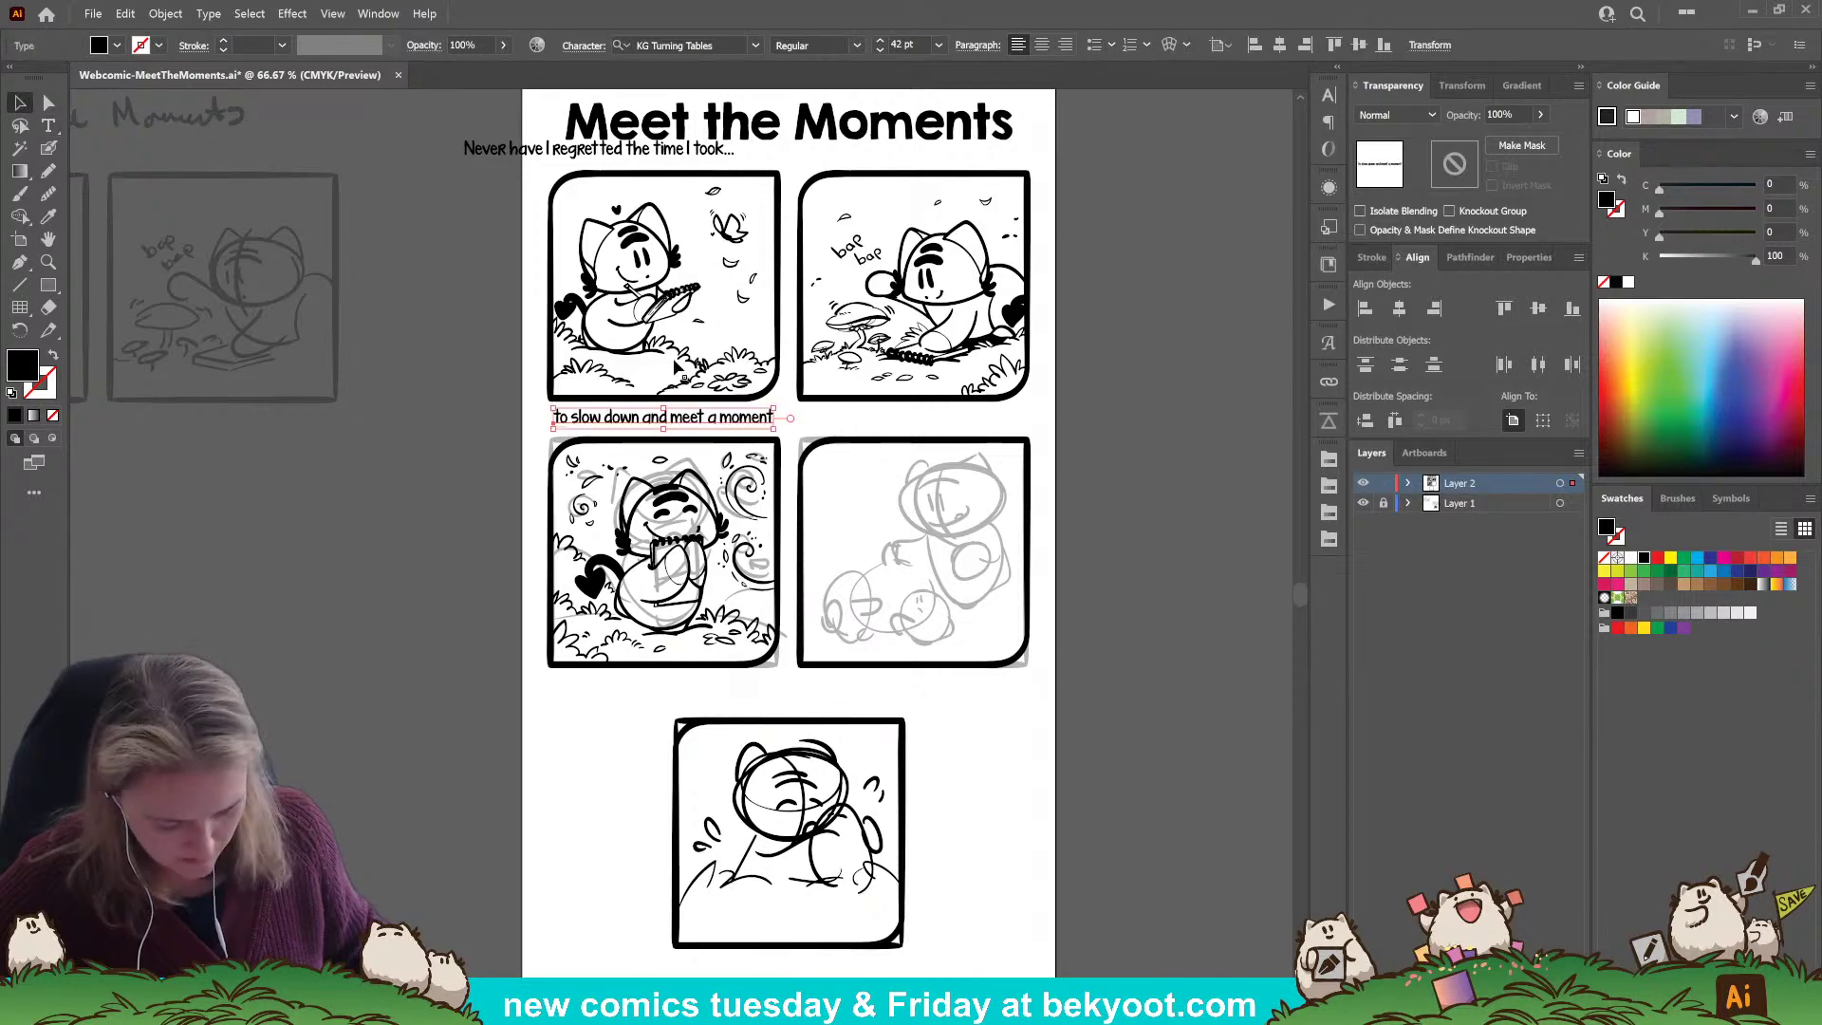
Duplicate the second caption into the space above the last panel and replace its text with "where it stood.".
left_click_drag(732, 424, 795, 699)
left_click(49, 125)
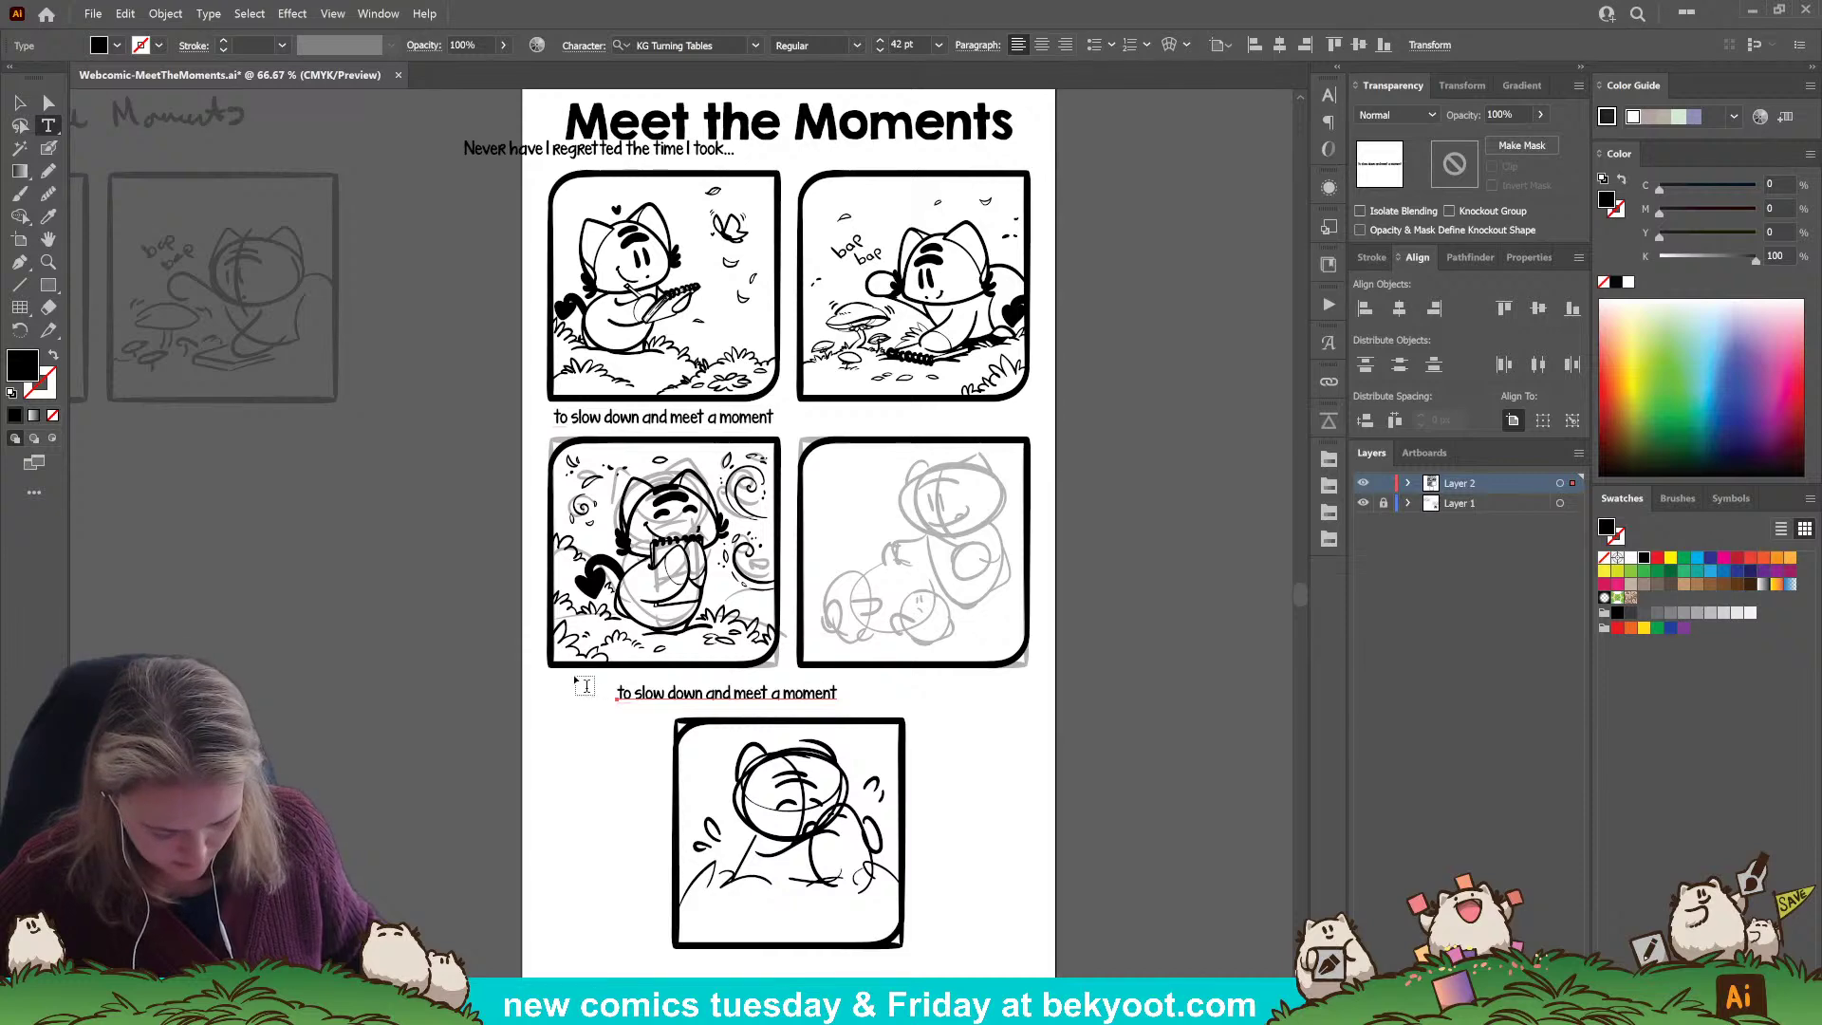
left_click(618, 691)
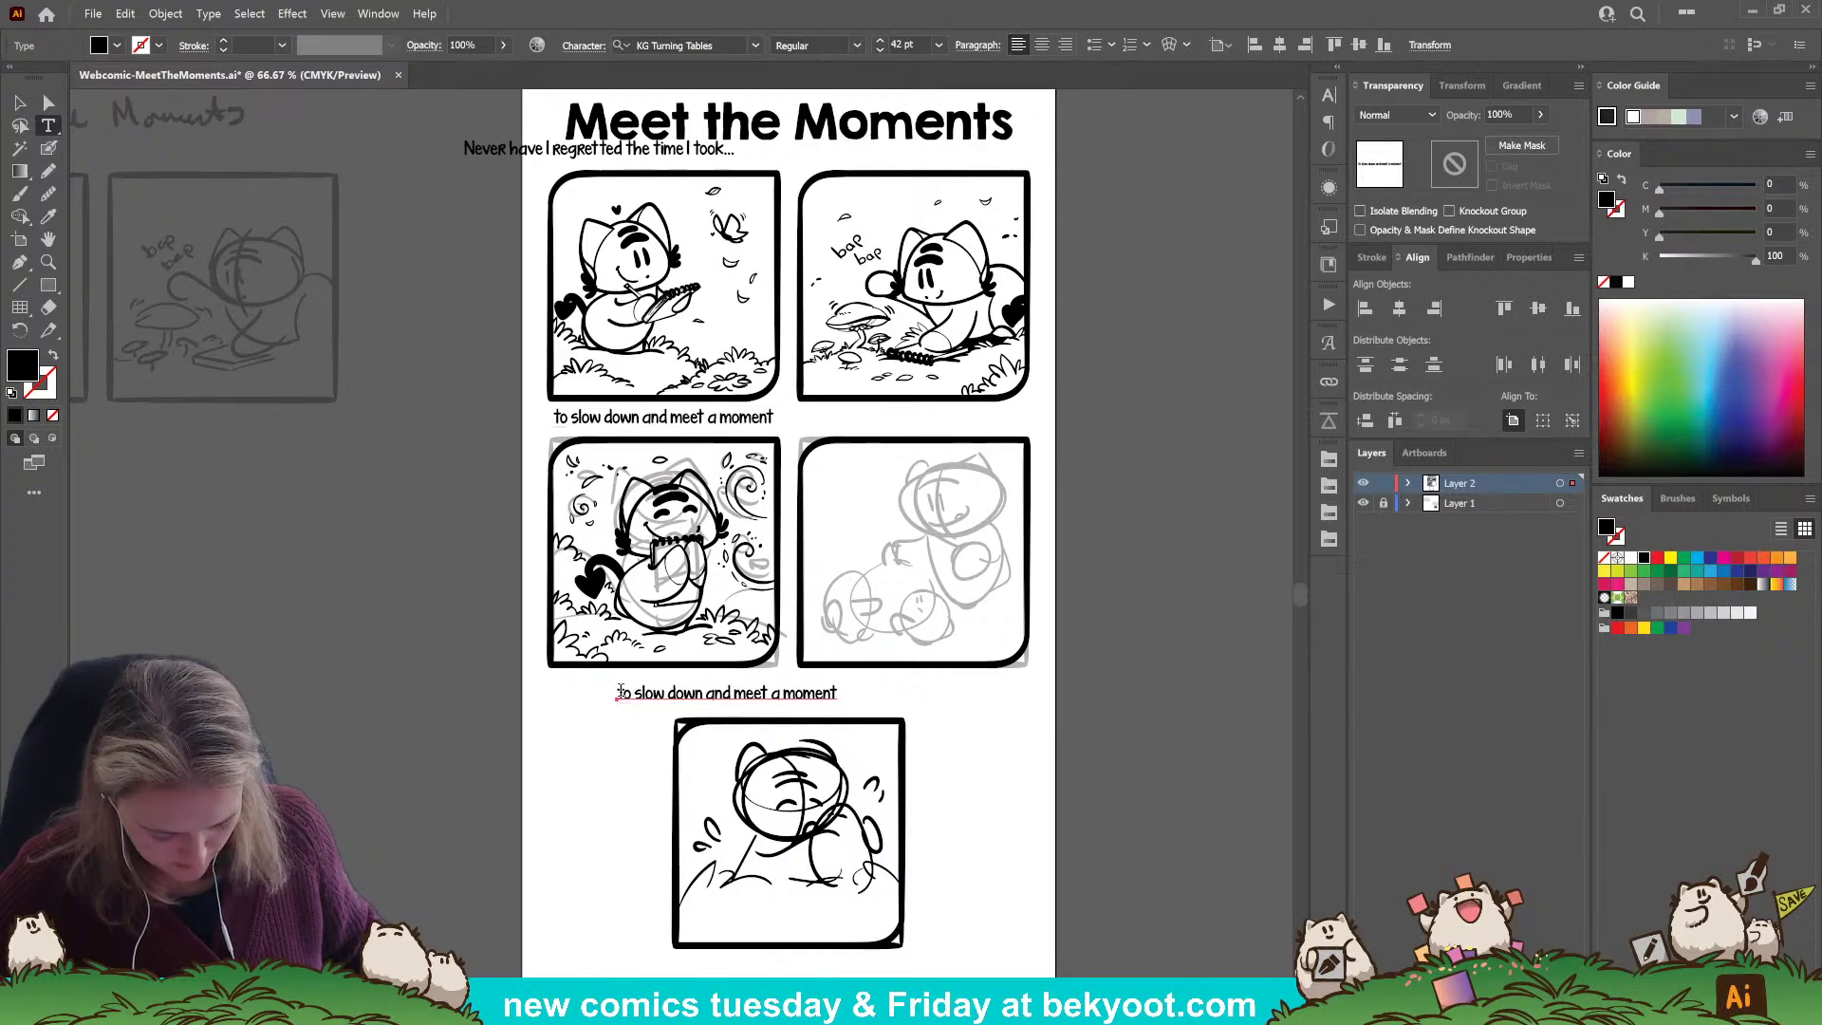
key("ctrl+a")
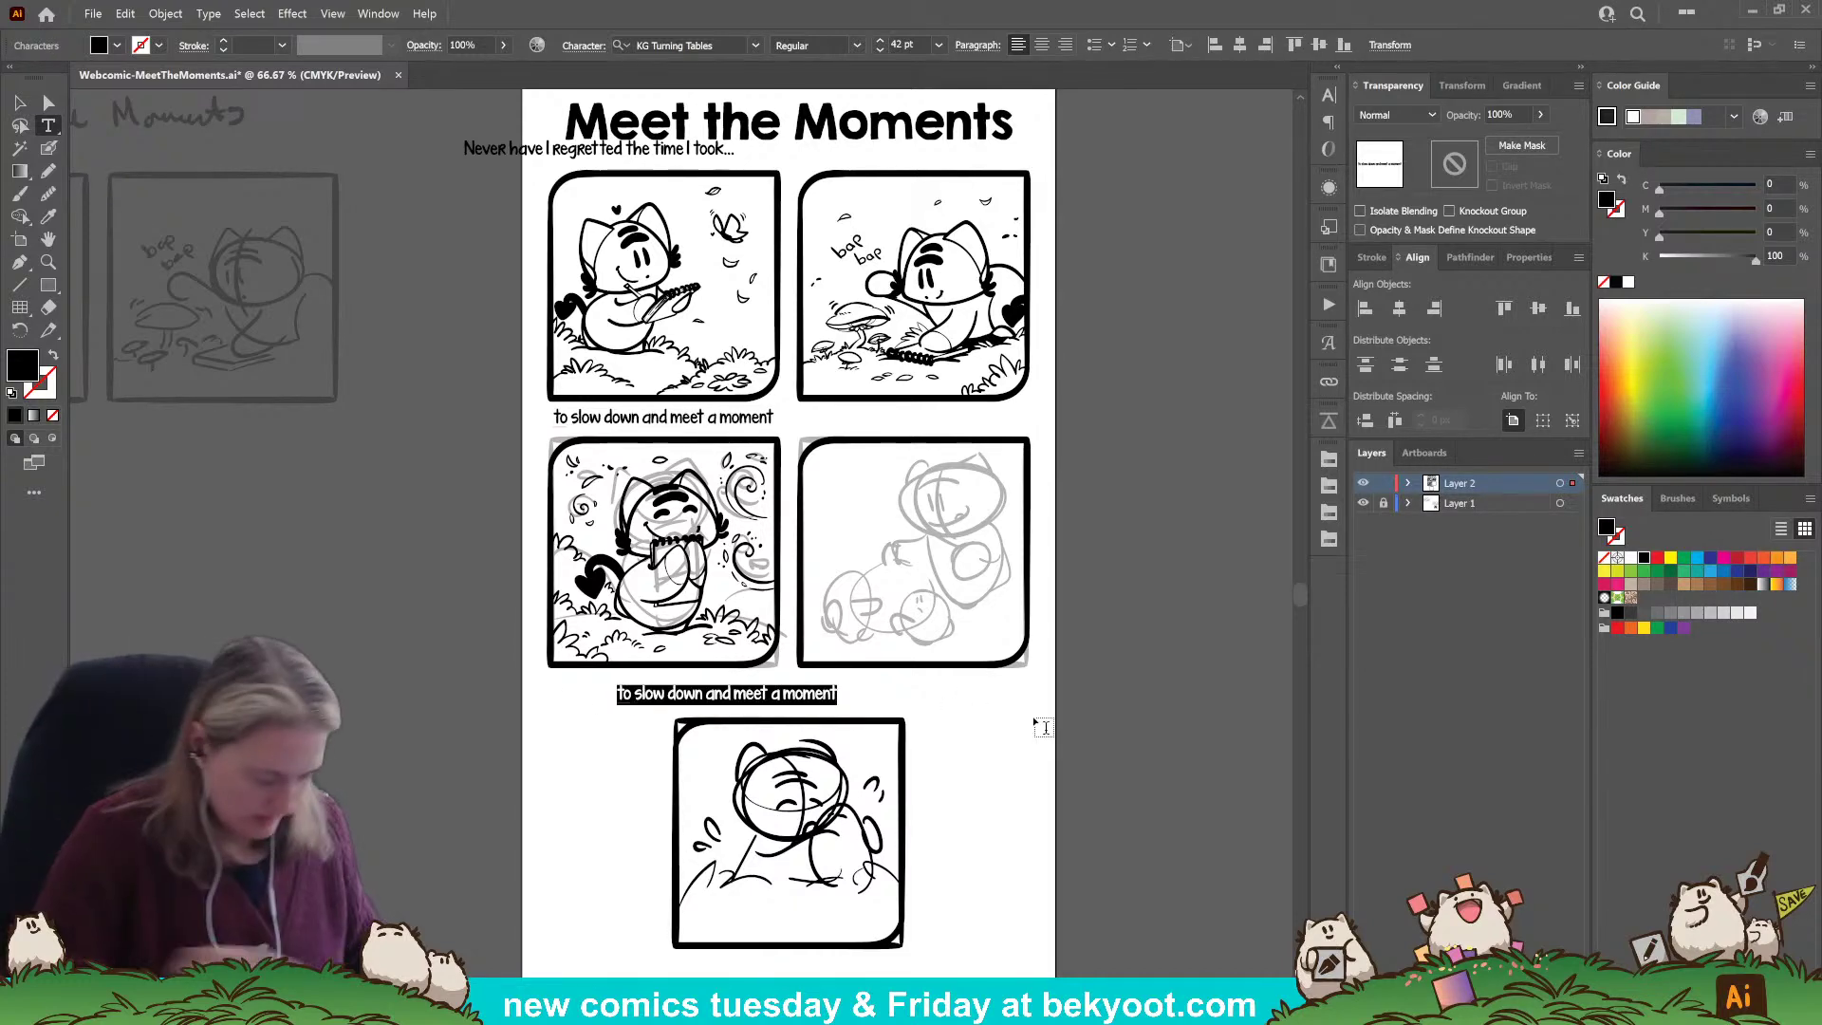
type("where it")
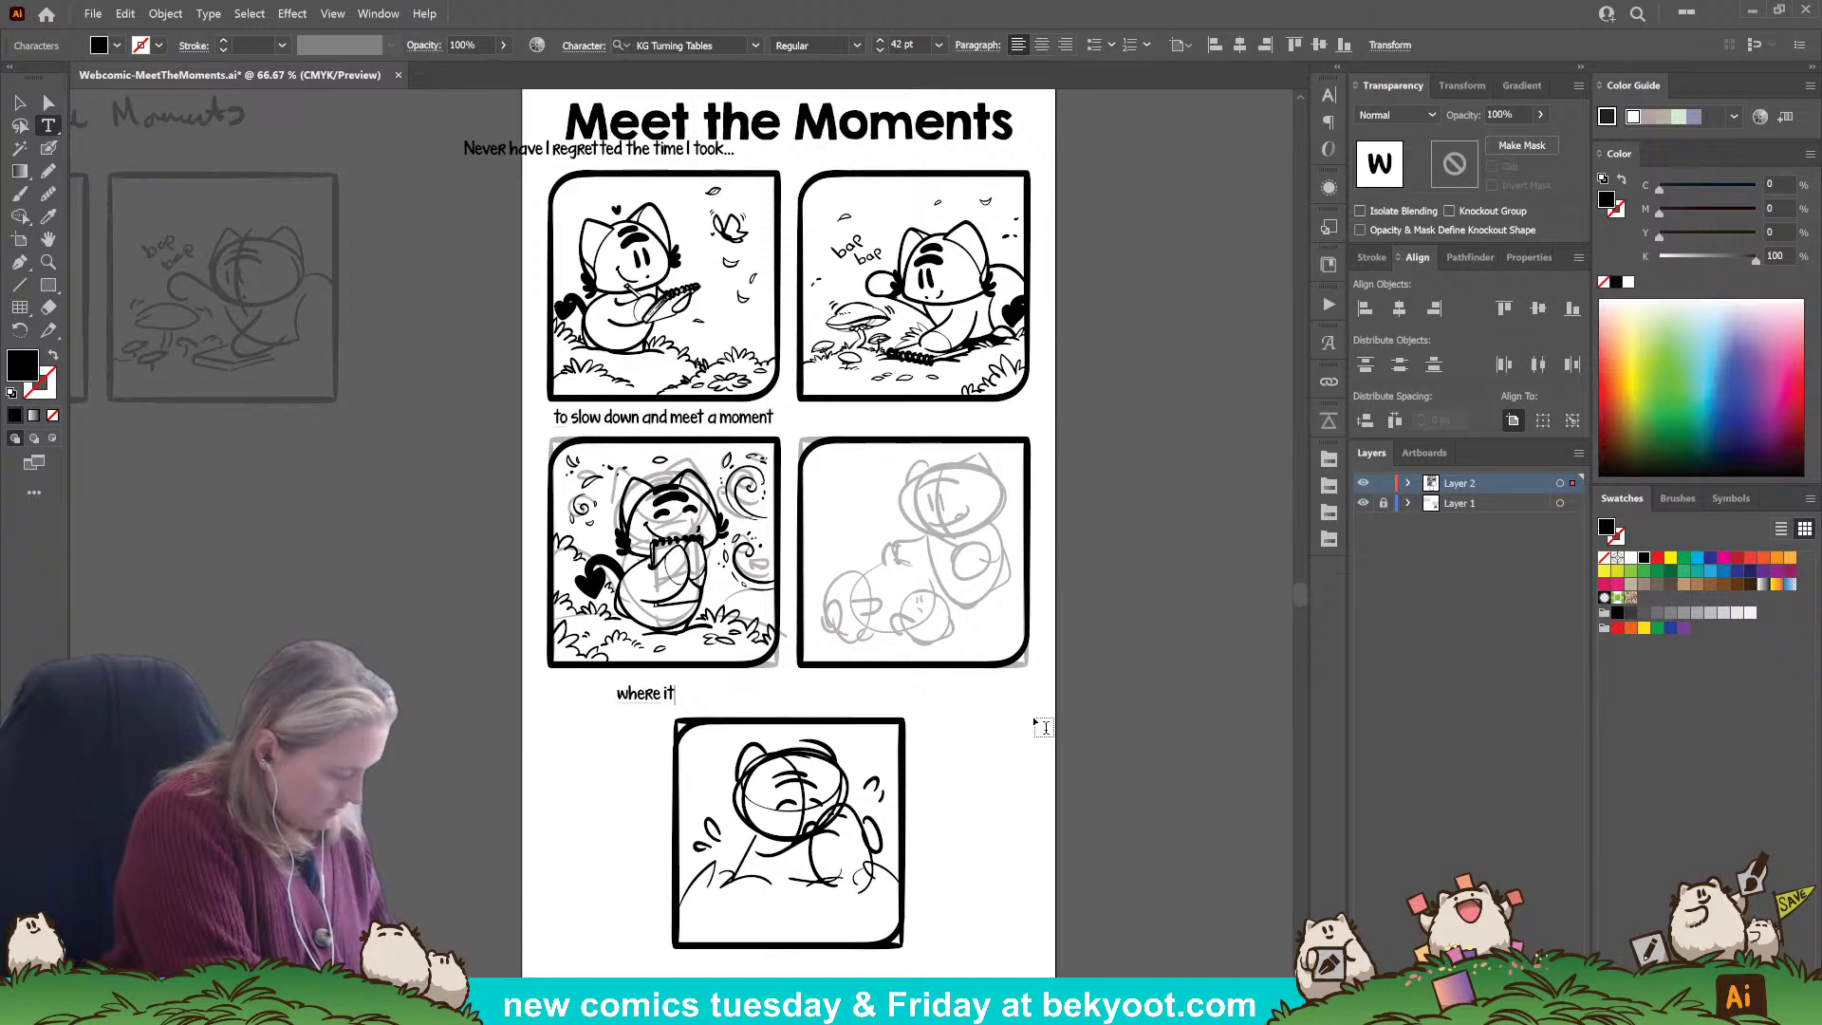
type(" stood.")
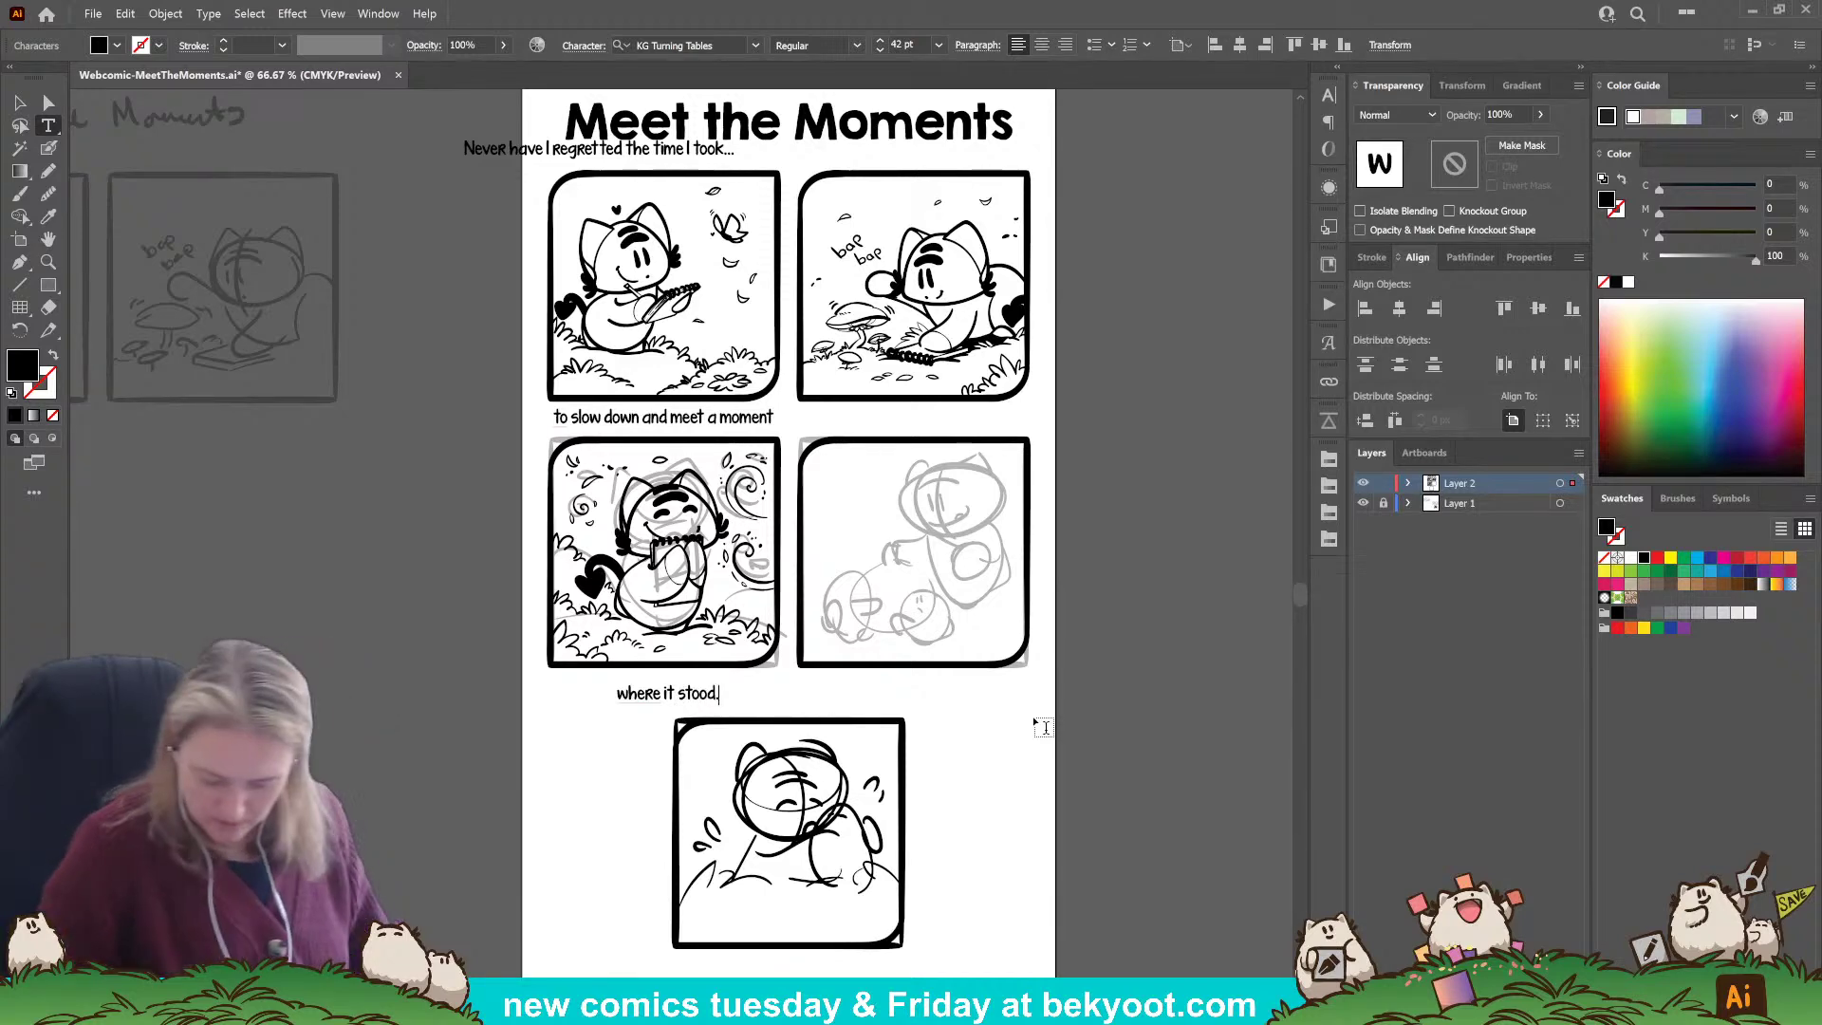
key("Escape")
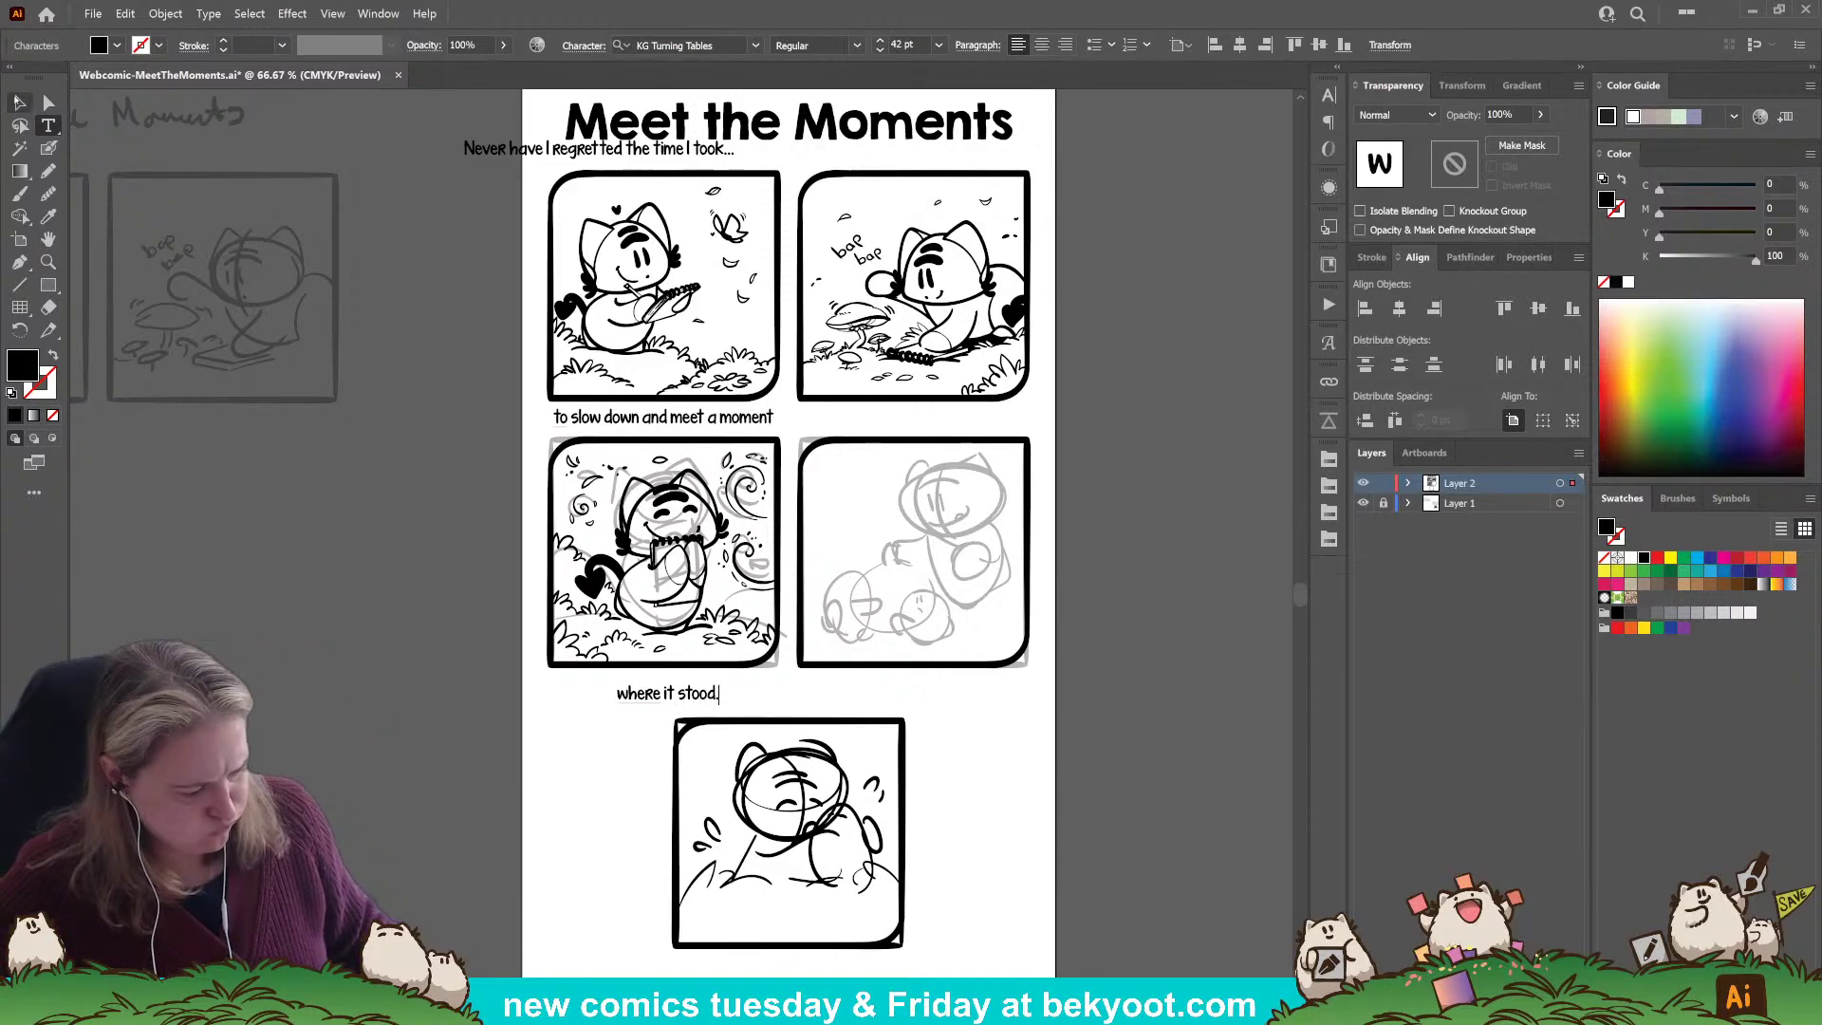
left_click(385, 573)
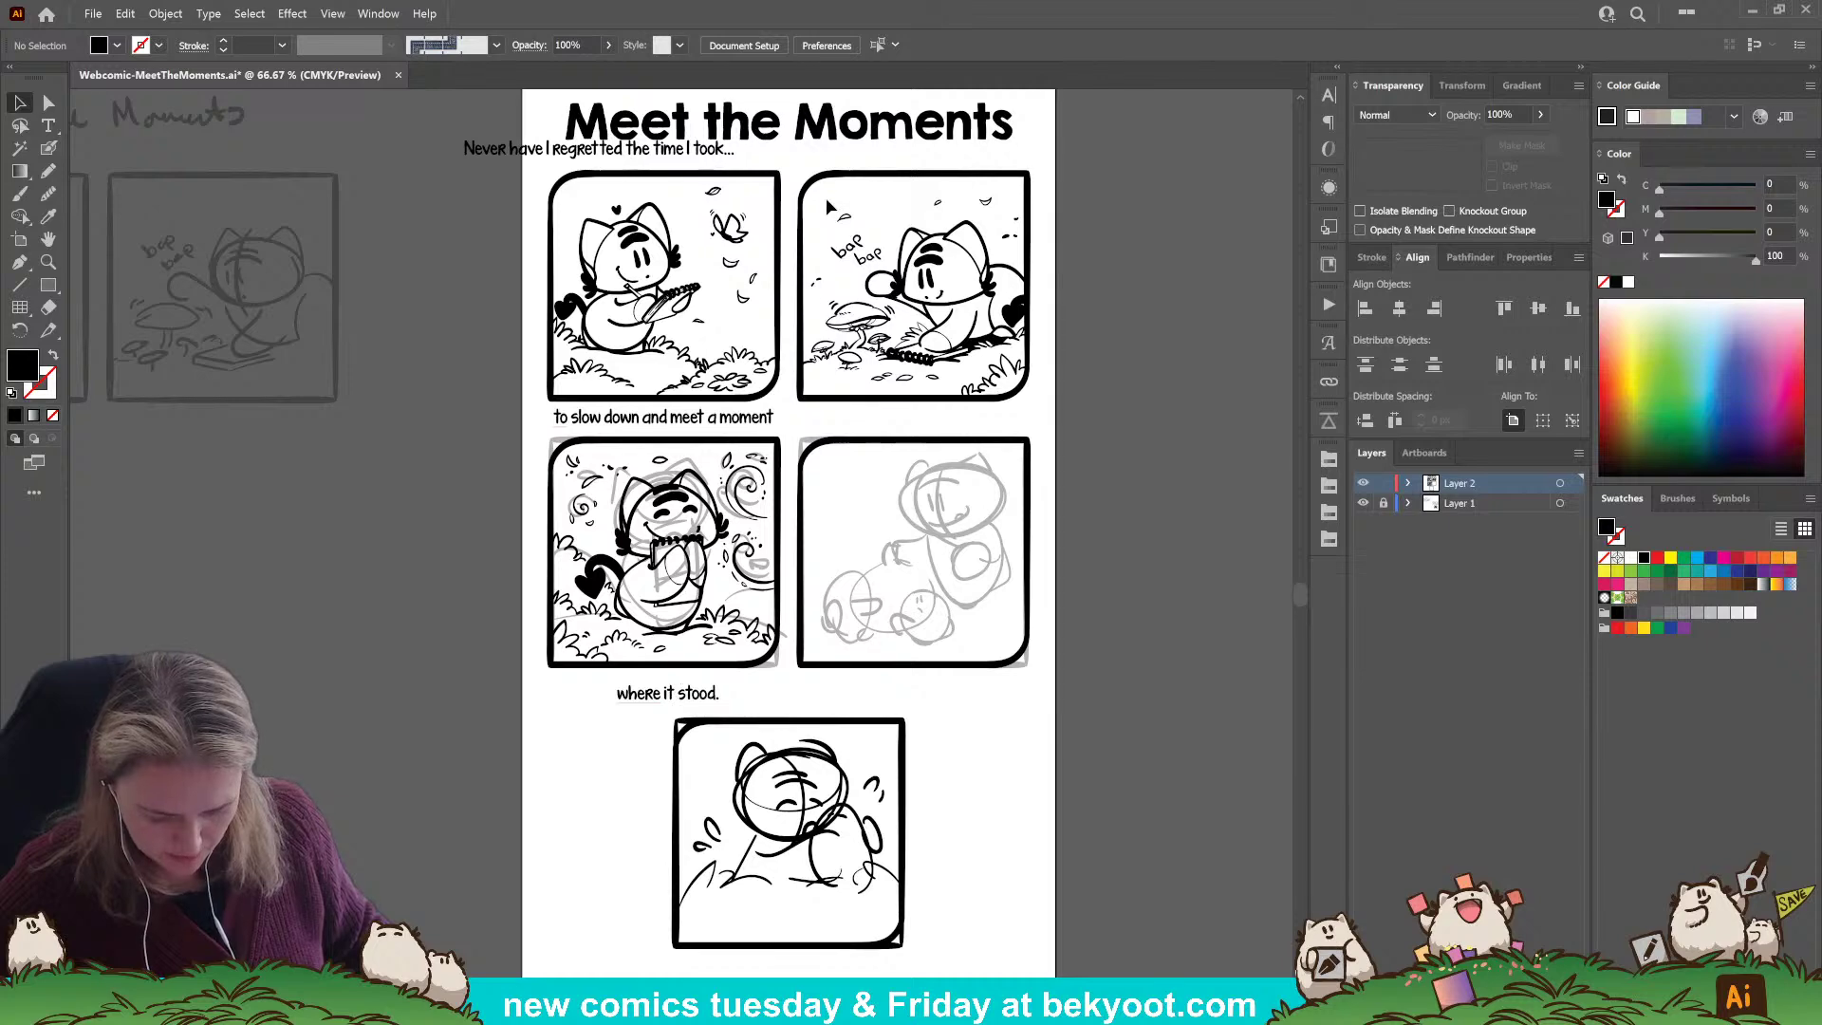
Move the first caption under the title and the "to slow down and meet a moment" caption to the middle between the panel rows.
left_click_drag(690, 156, 883, 162)
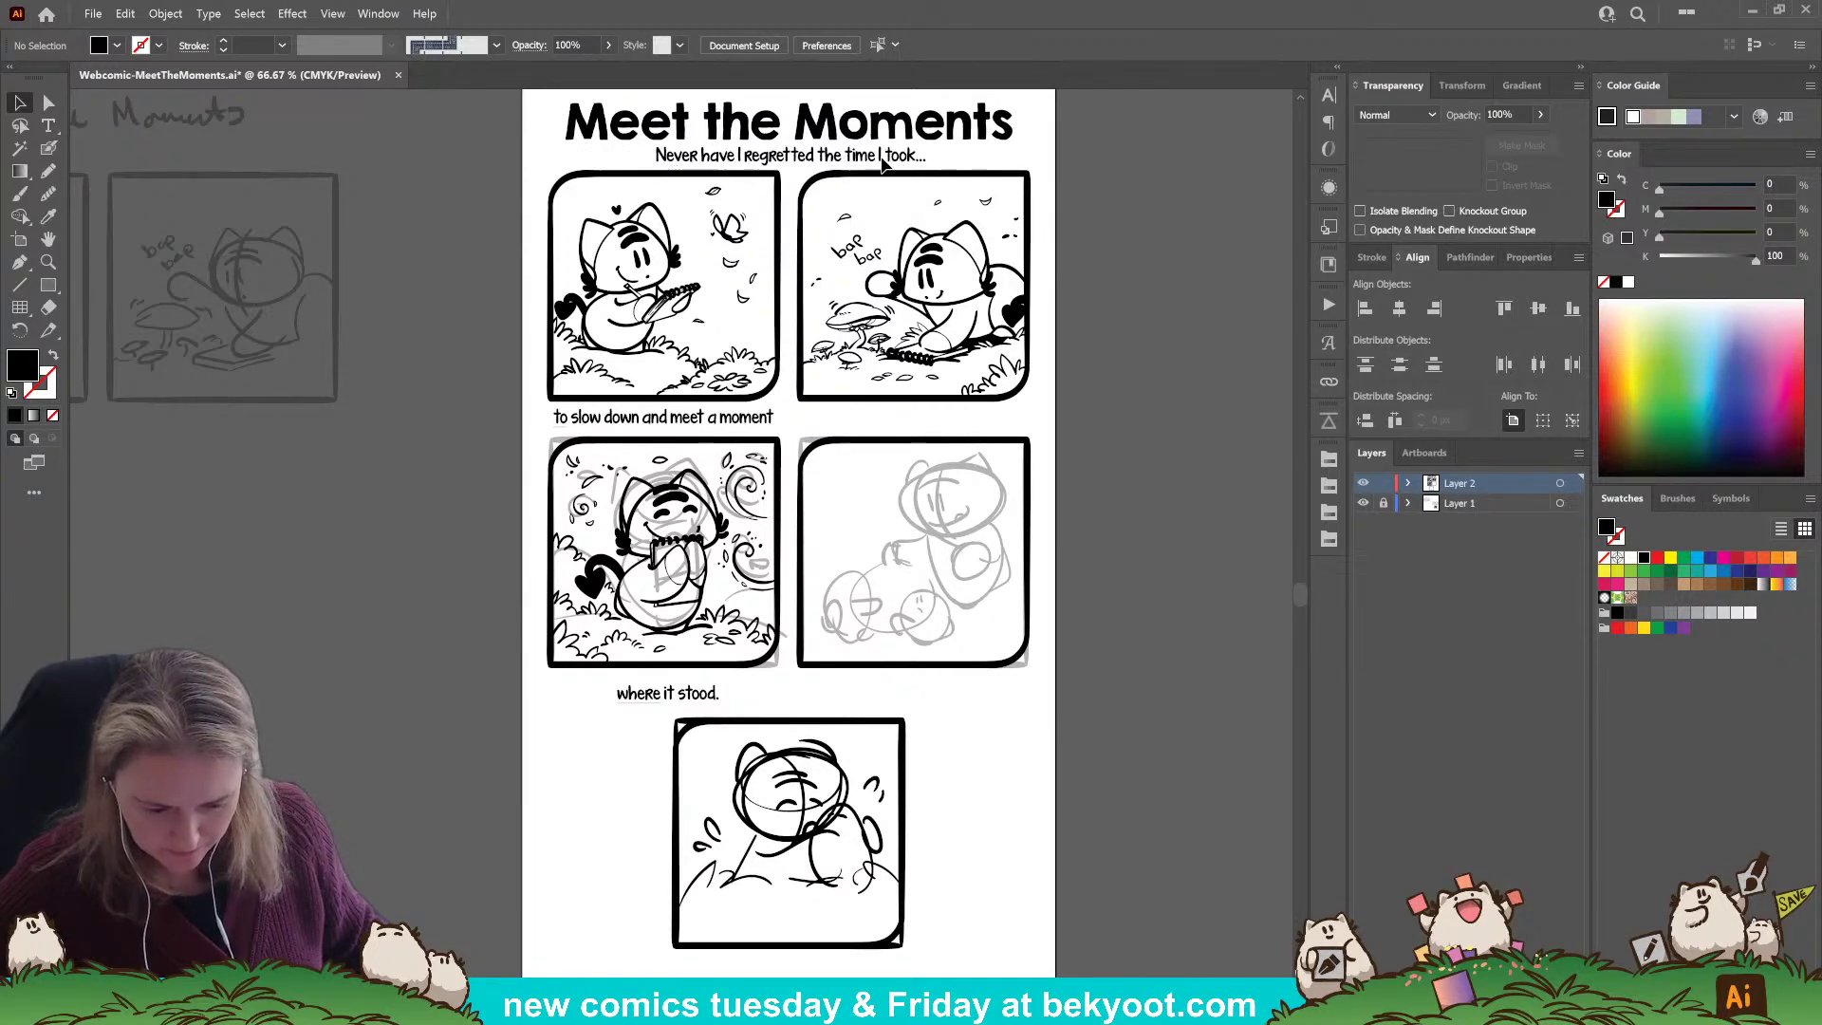
left_click(913, 154)
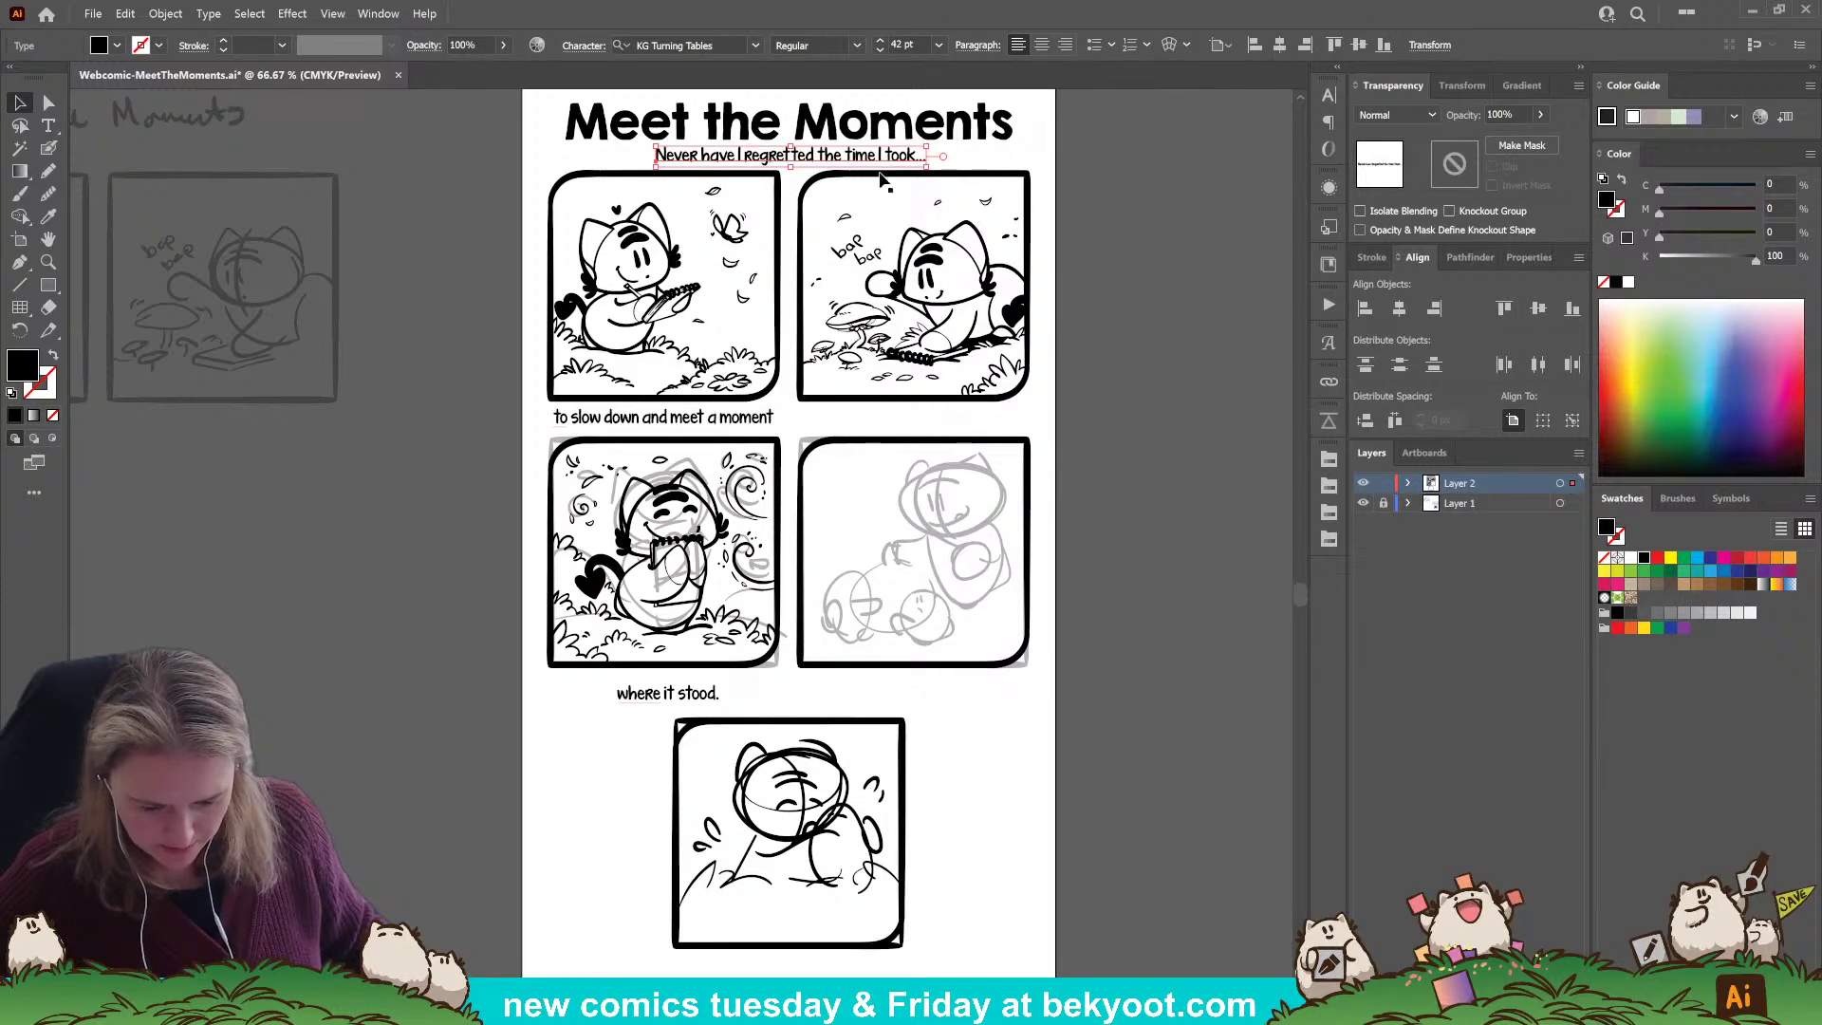
left_click_drag(724, 427, 849, 423)
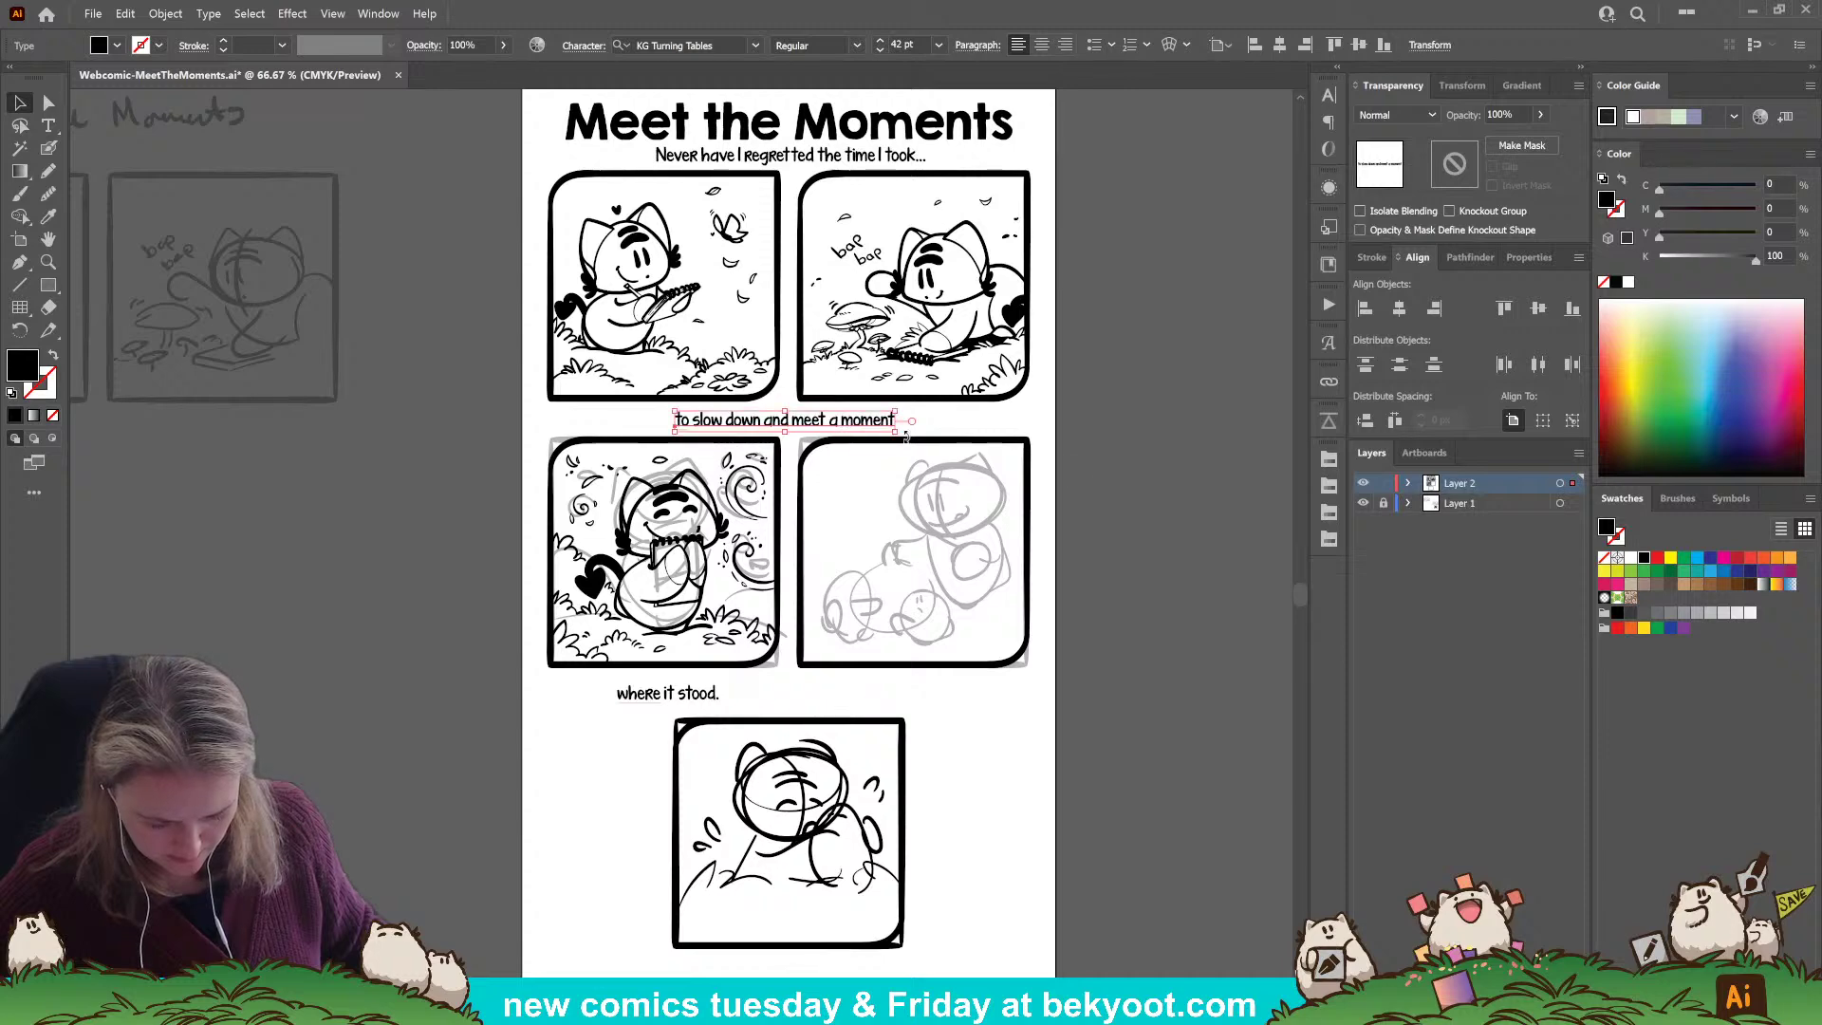
Align the horizontal centres of the first two captions to each other.
left_click(859, 164)
left_click(797, 422, "shift")
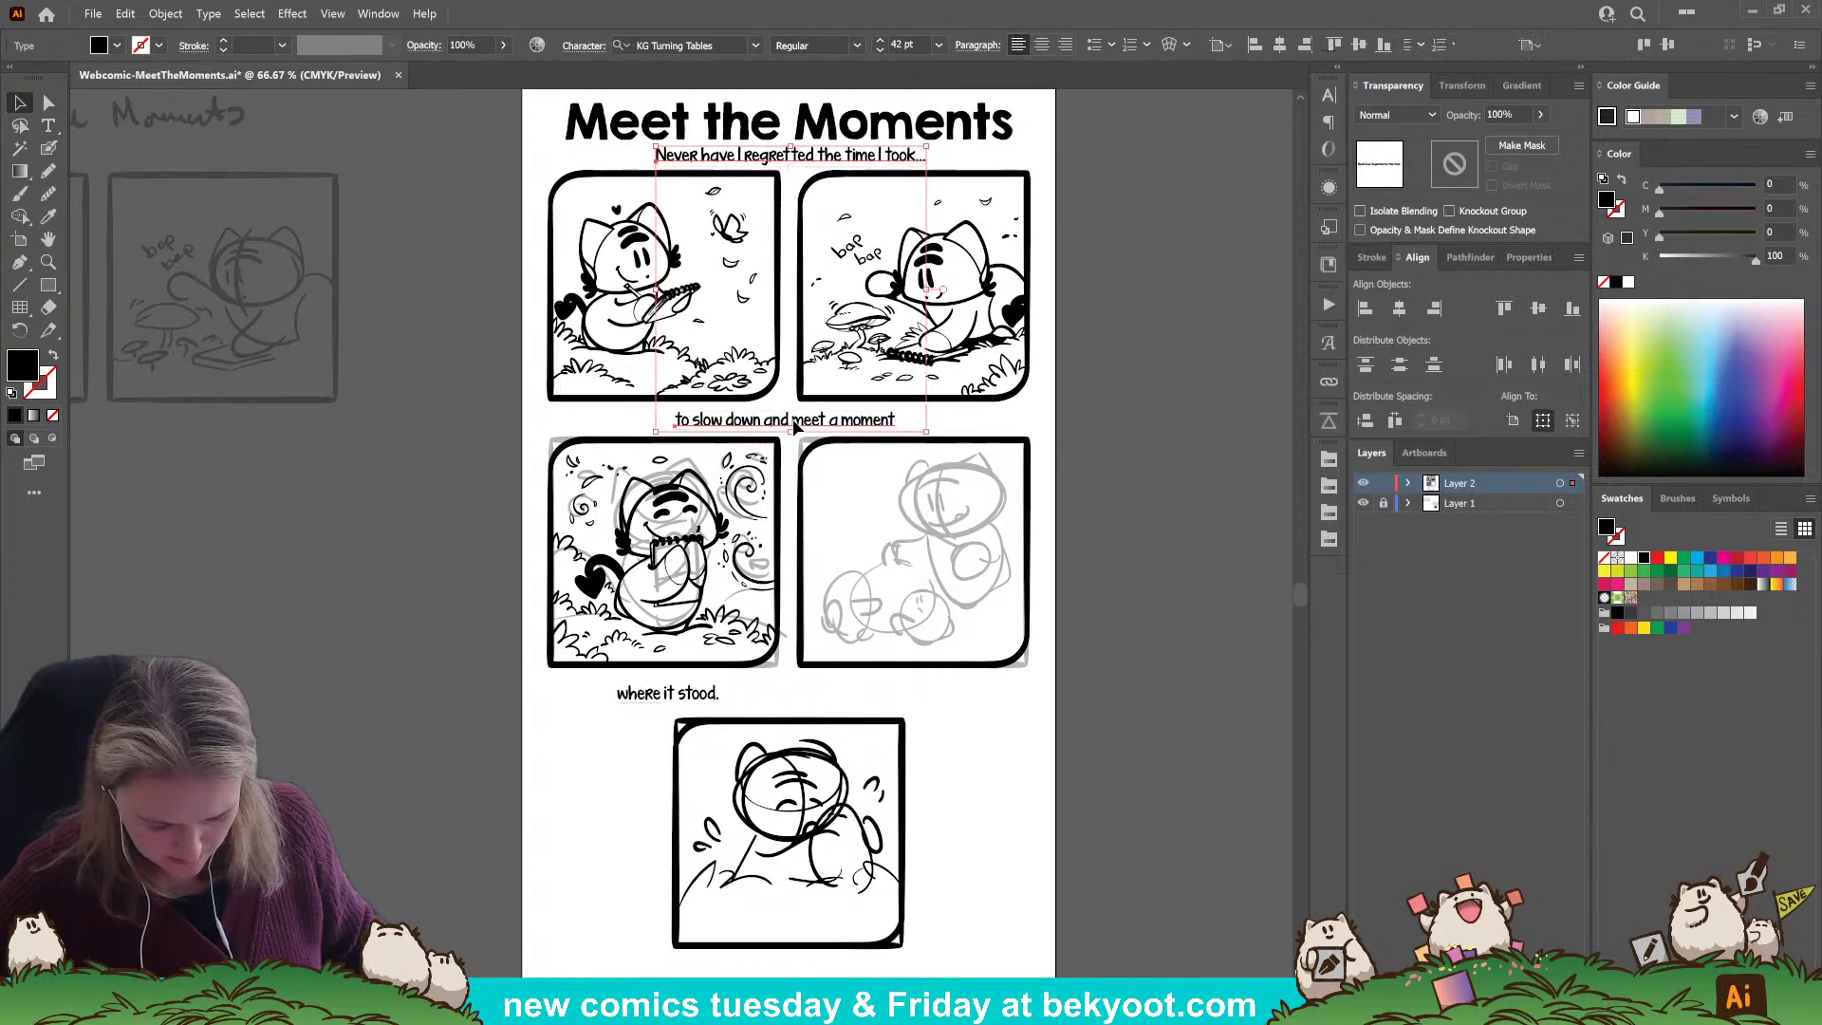
left_click(1399, 308)
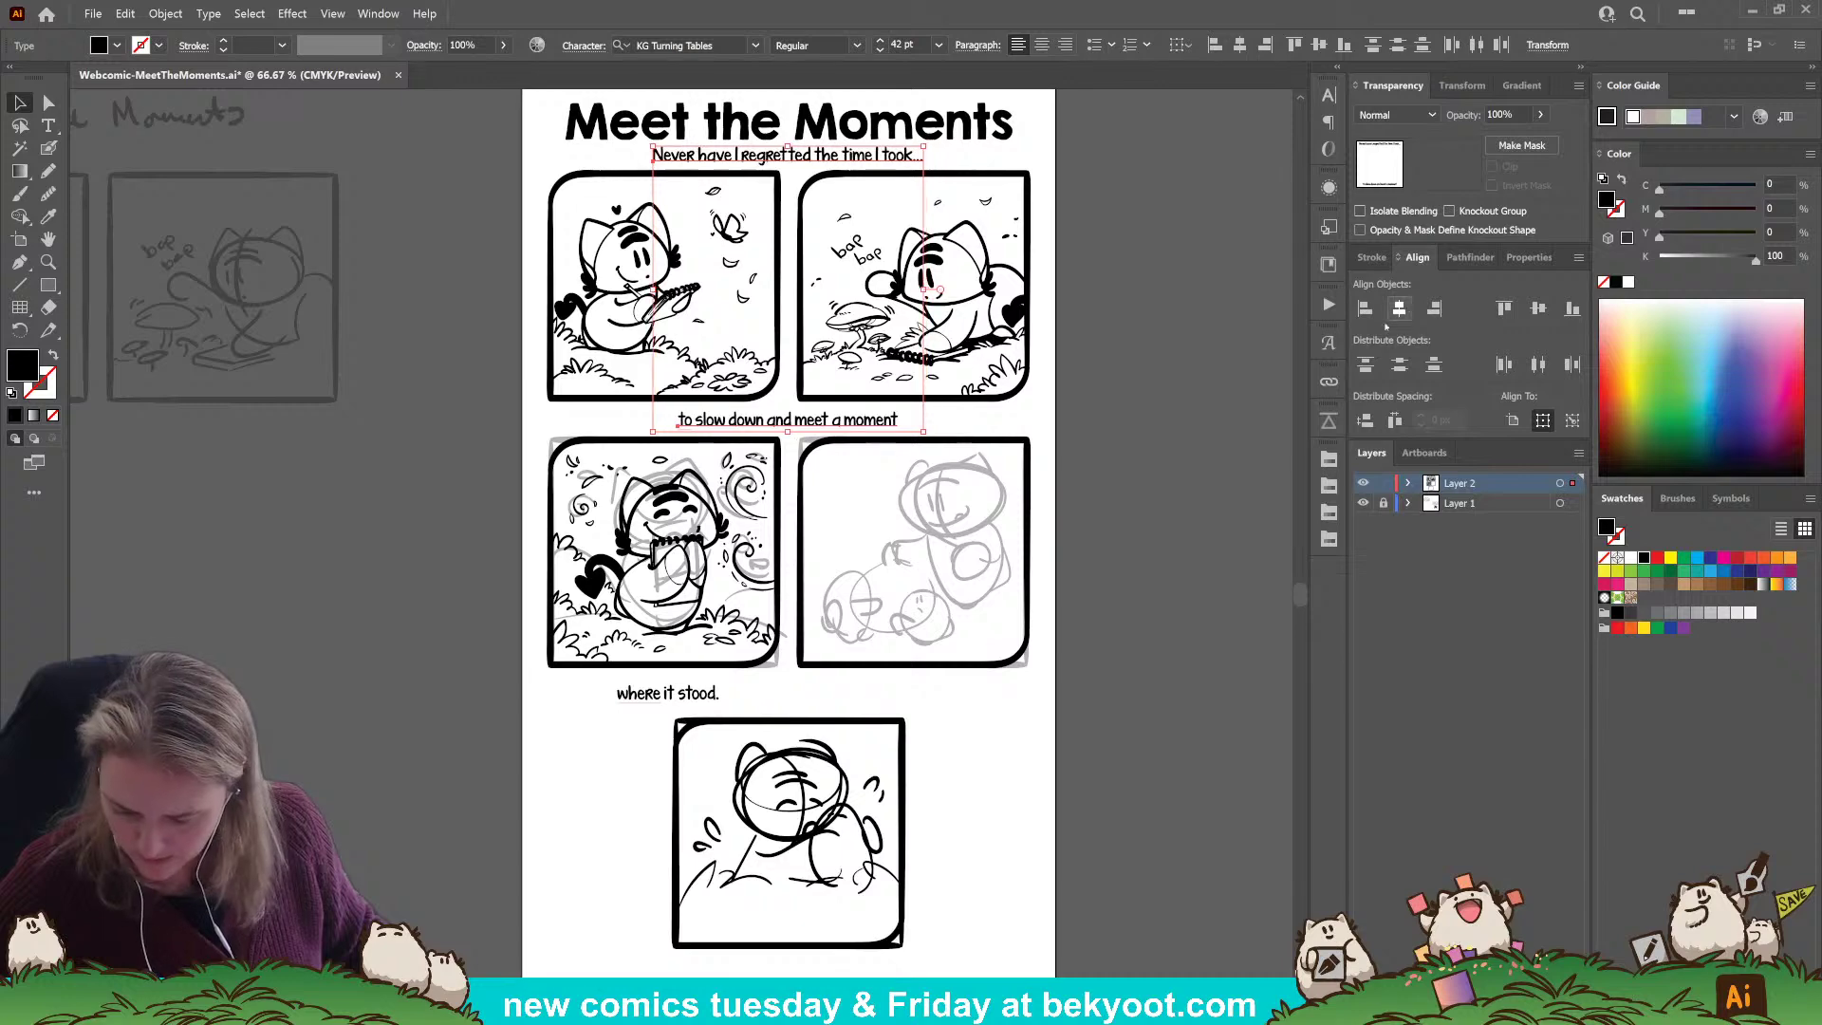
left_click(1125, 537)
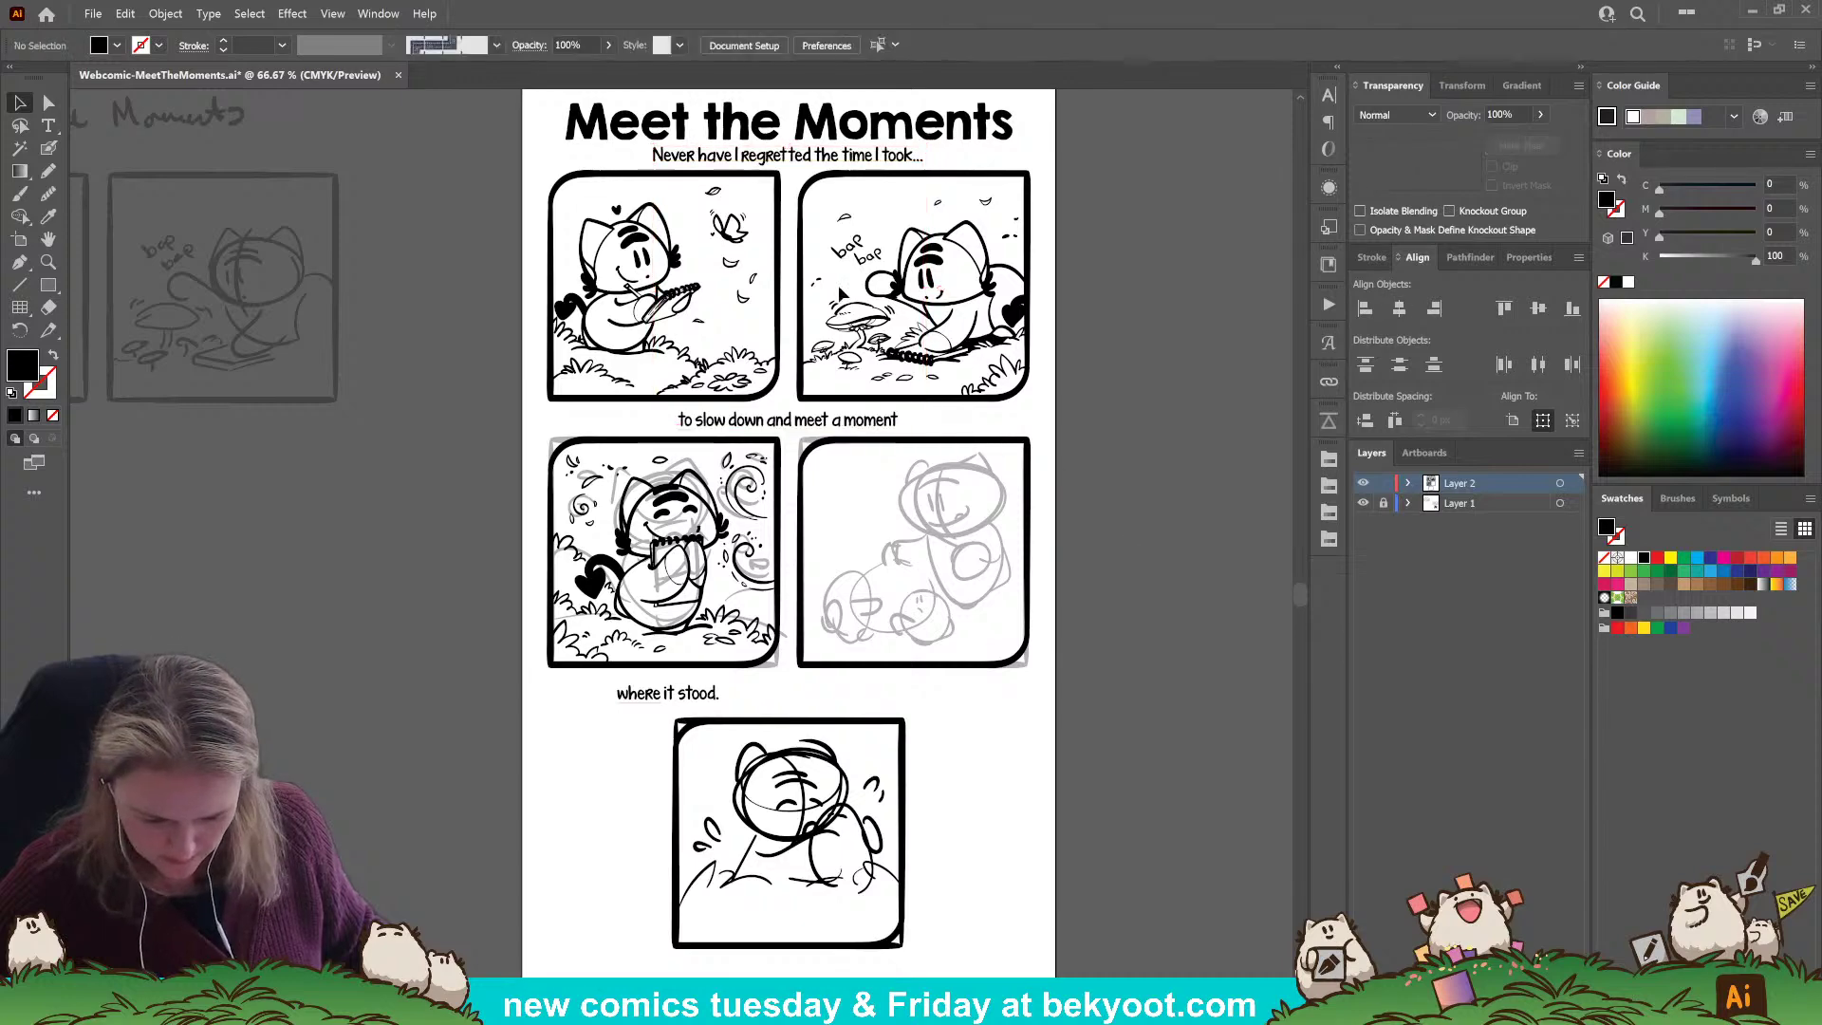
Centre the first two captions horizontally on the artboard.
left_click(864, 425)
left_click(837, 159, "shift")
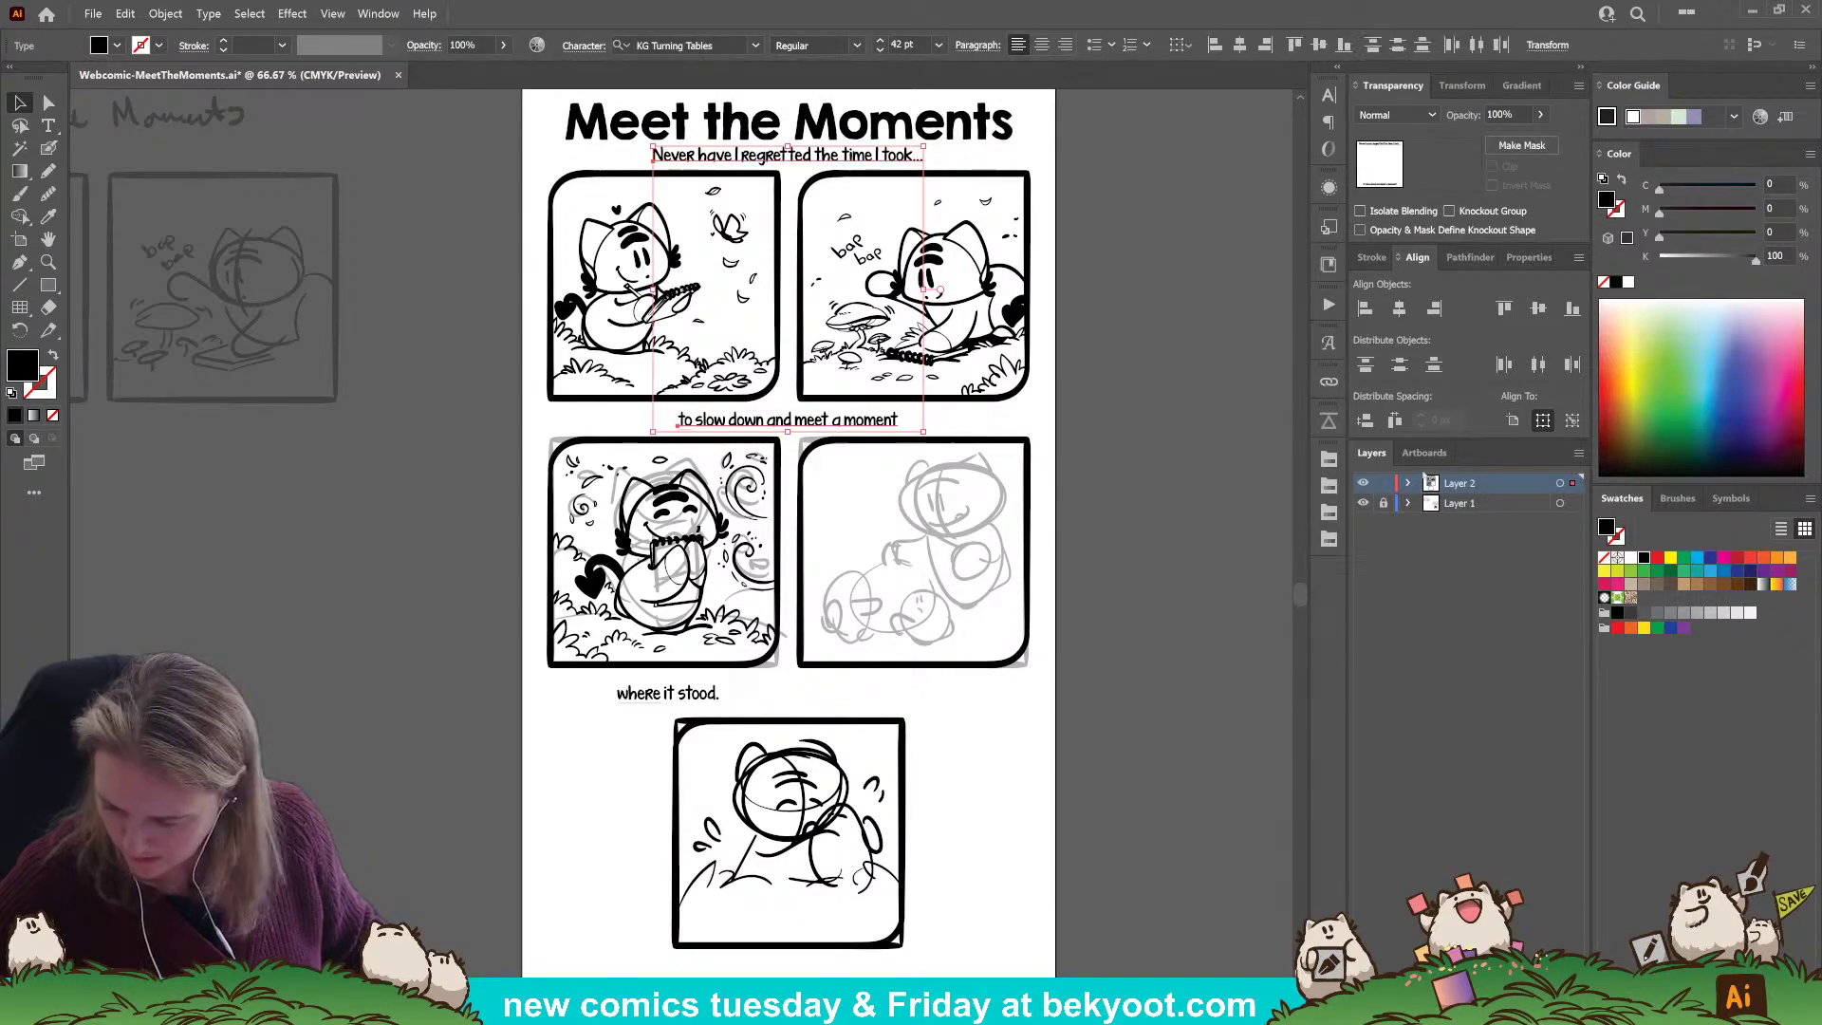
left_click(1514, 420)
left_click(1399, 307)
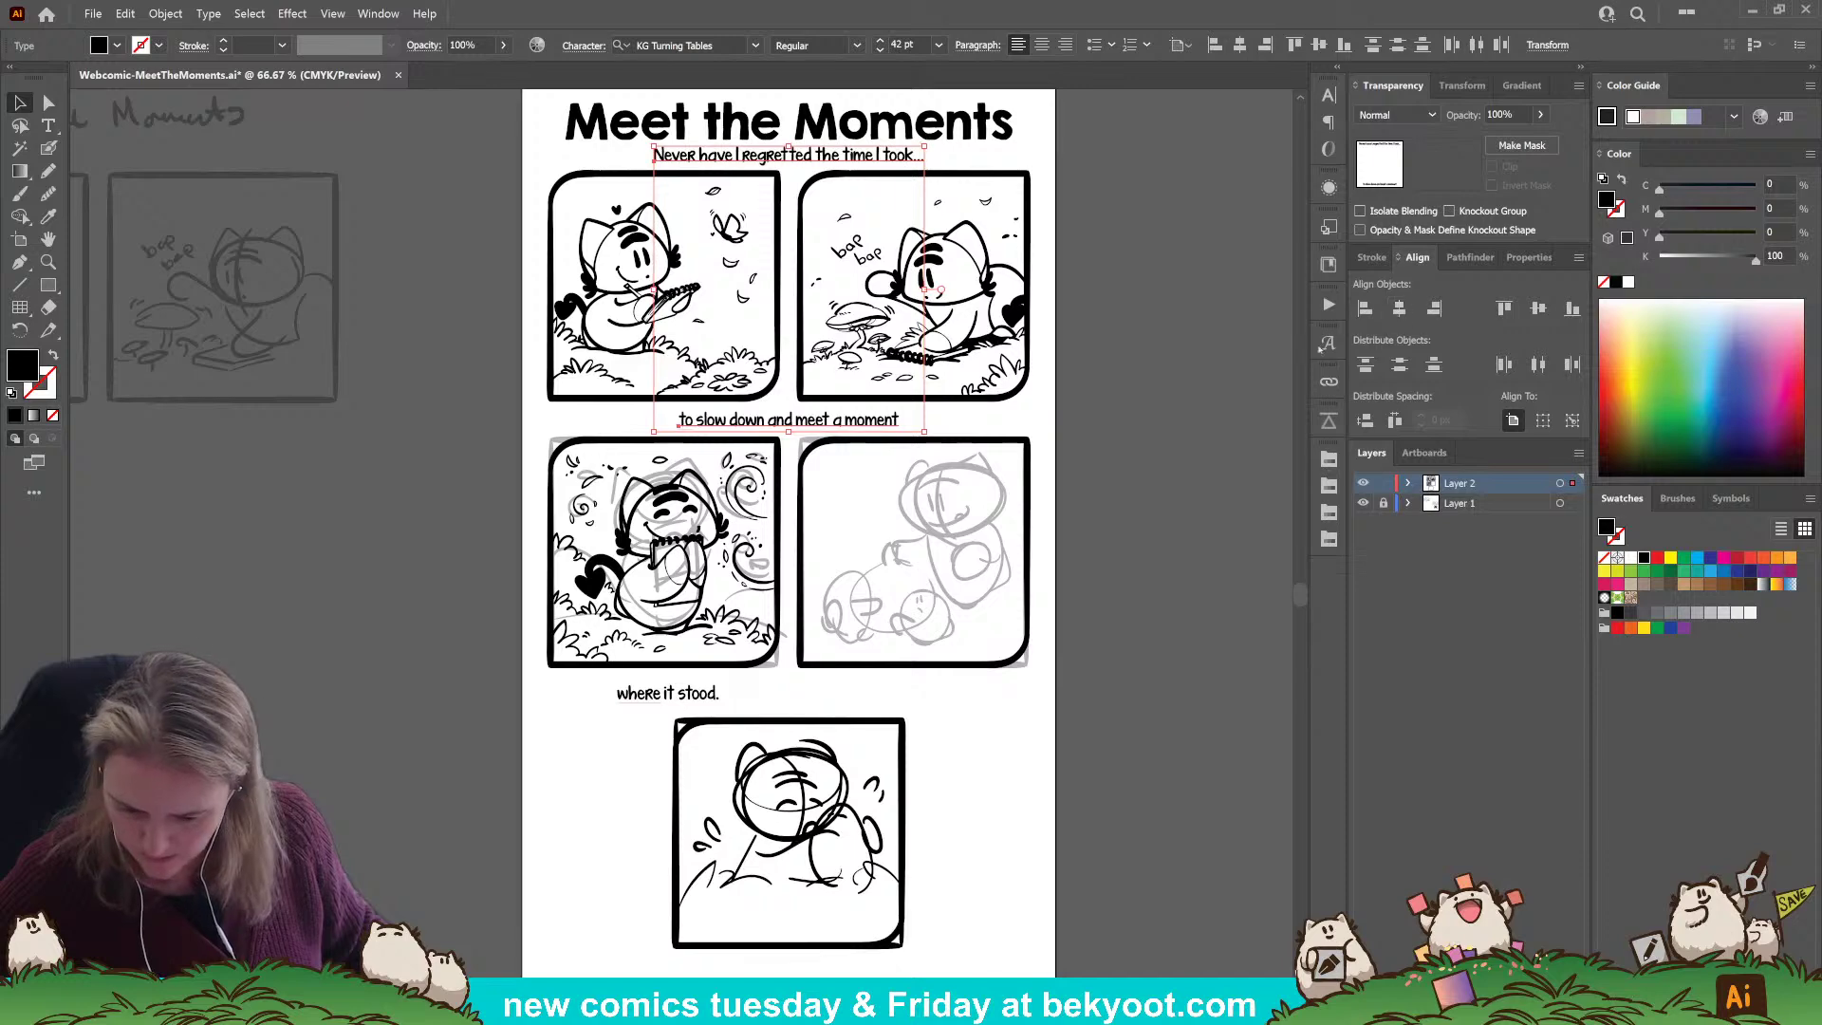
left_click(1123, 263)
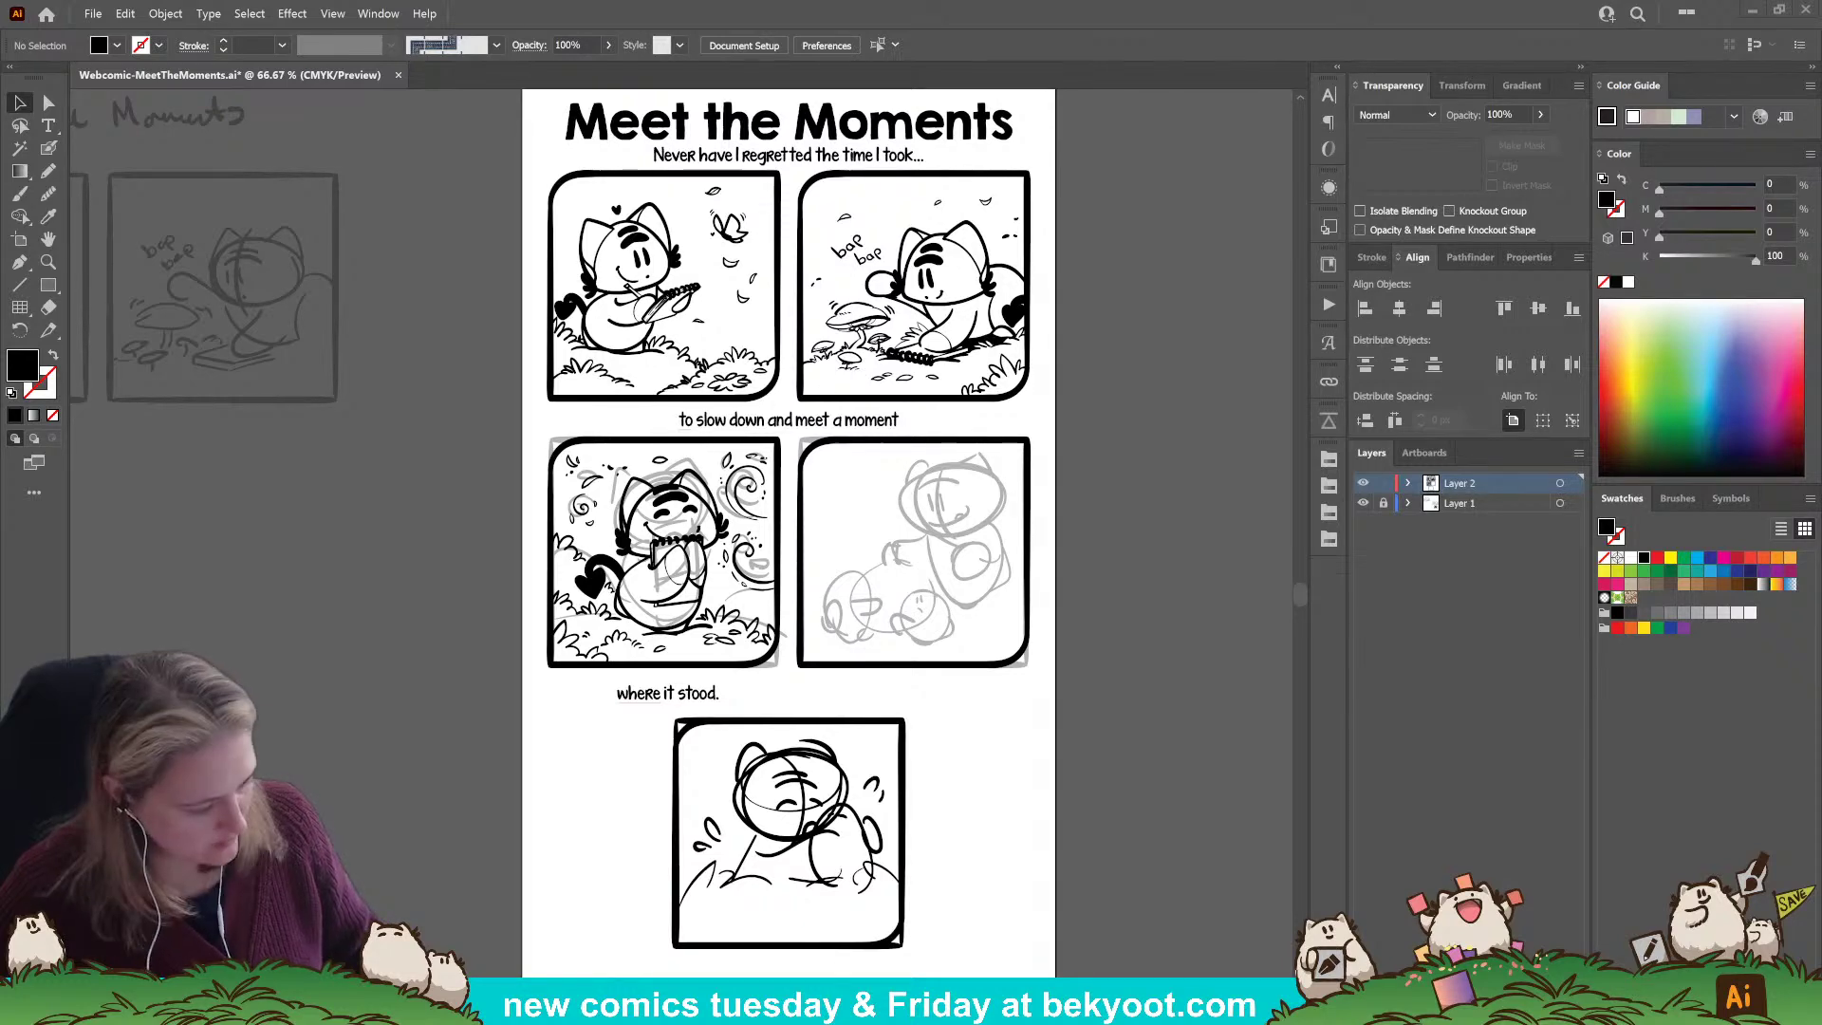
Replace the last caption's text with "and give life a closer look." and centre it above the final panel.
key("t")
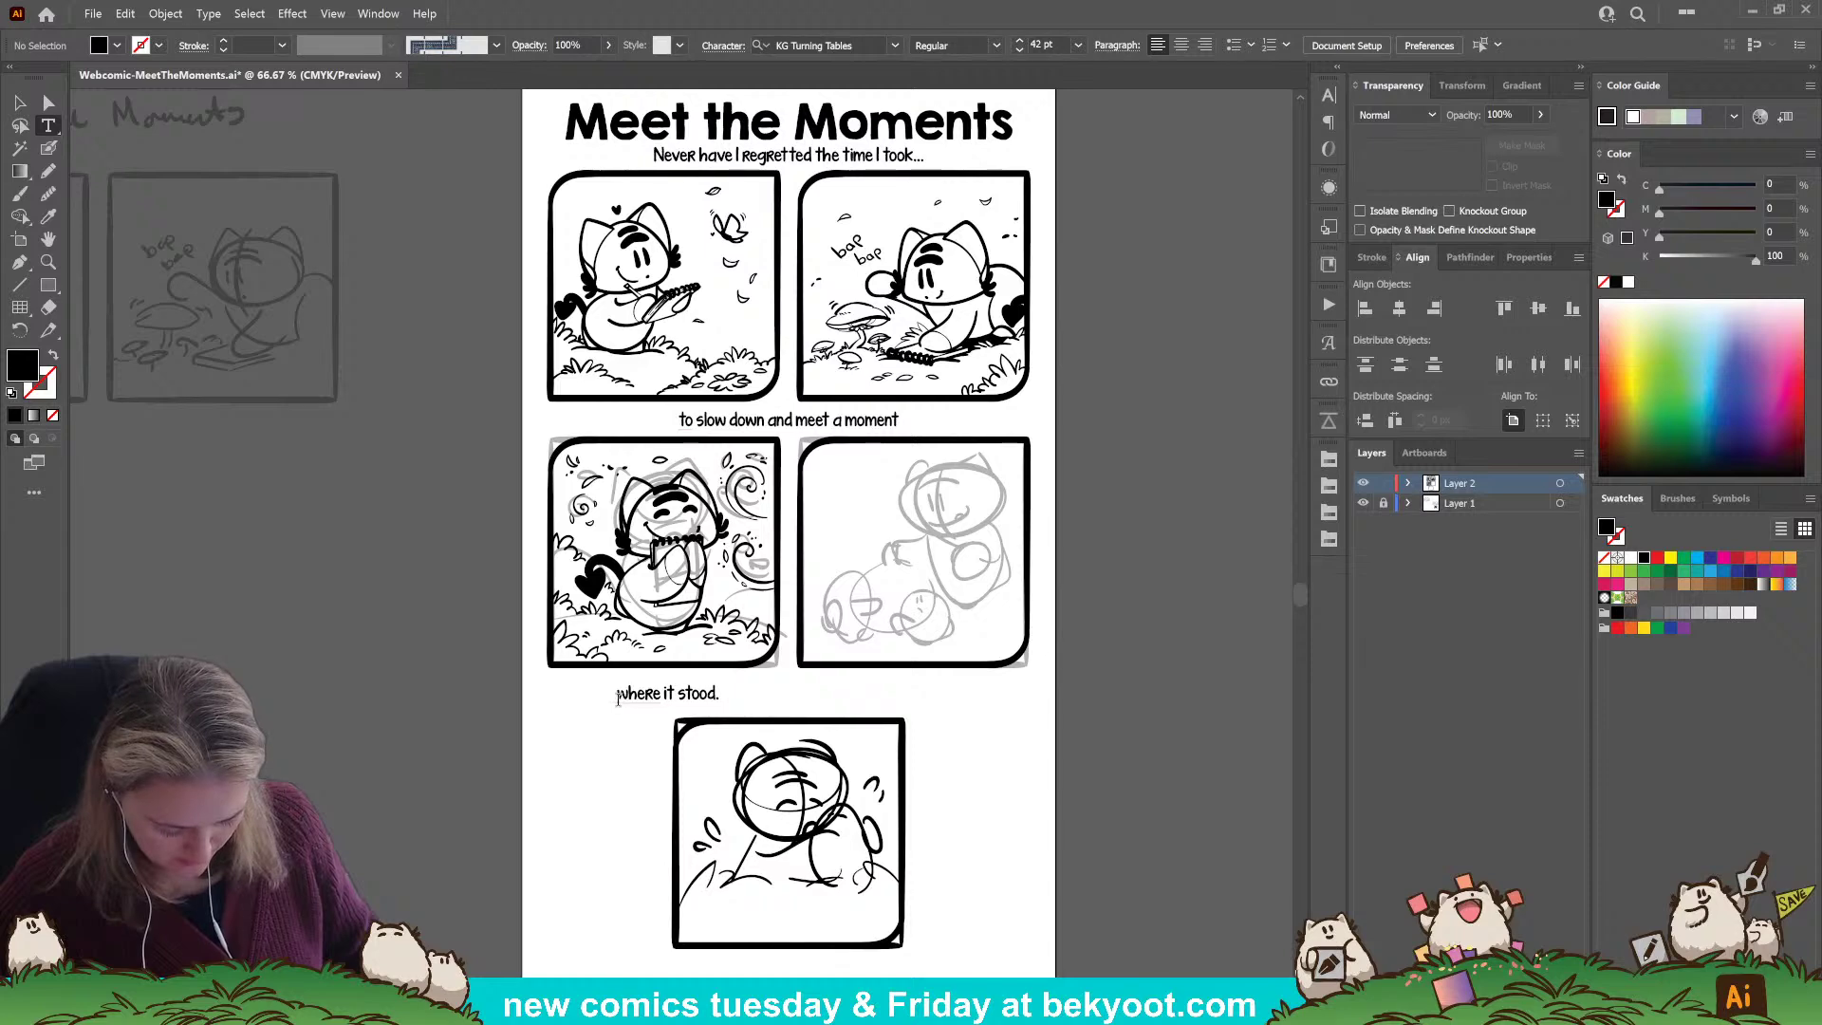
left_click_drag(618, 699, 839, 717)
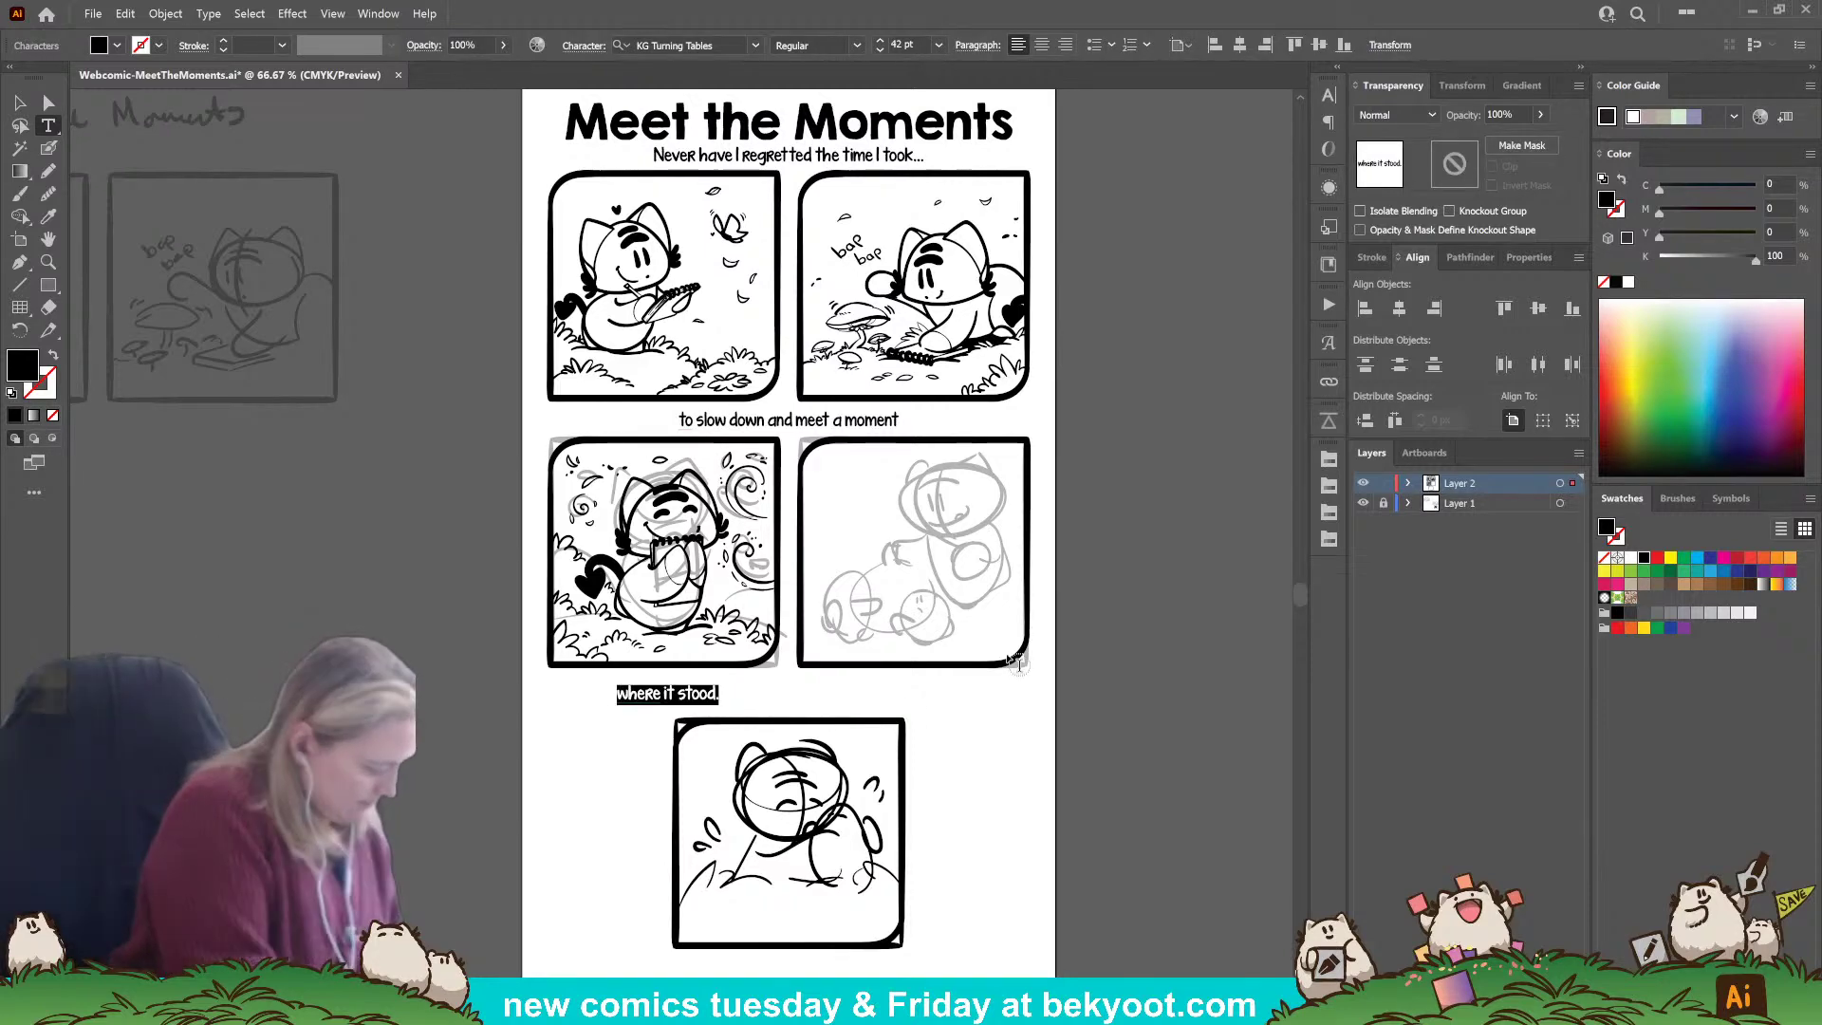
type("and give life")
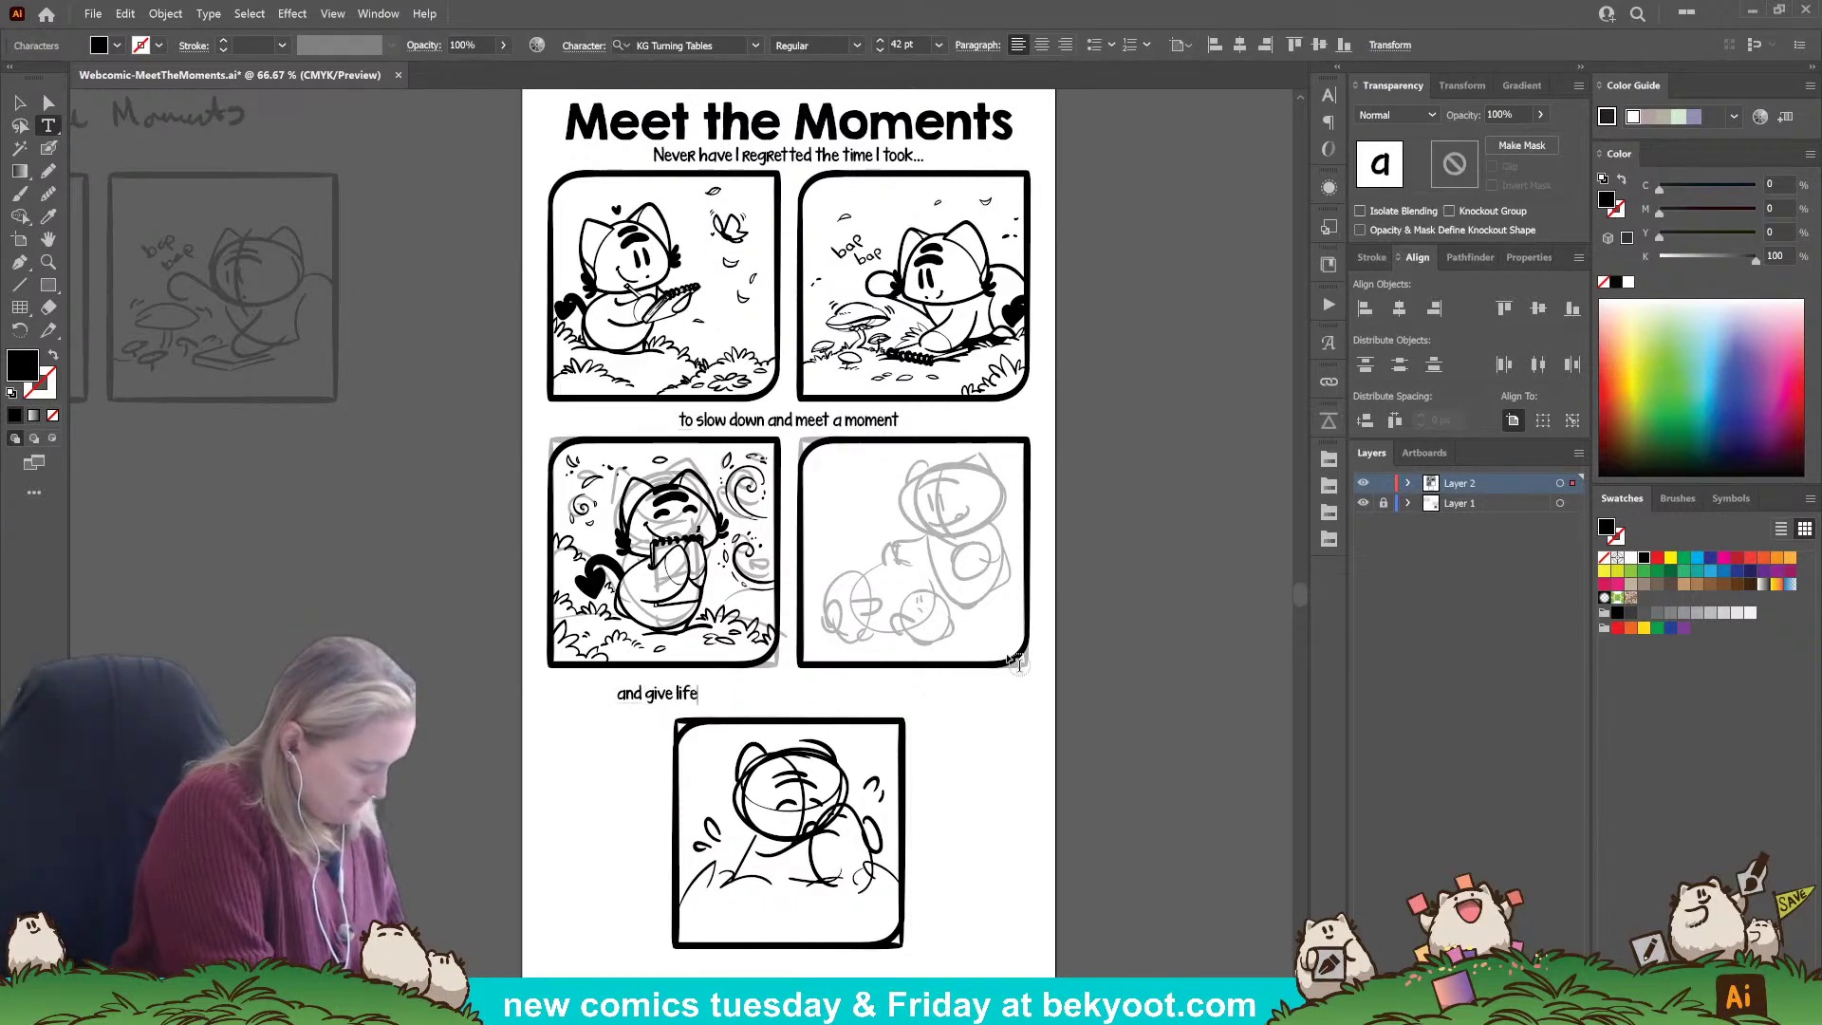
type(" a closer look")
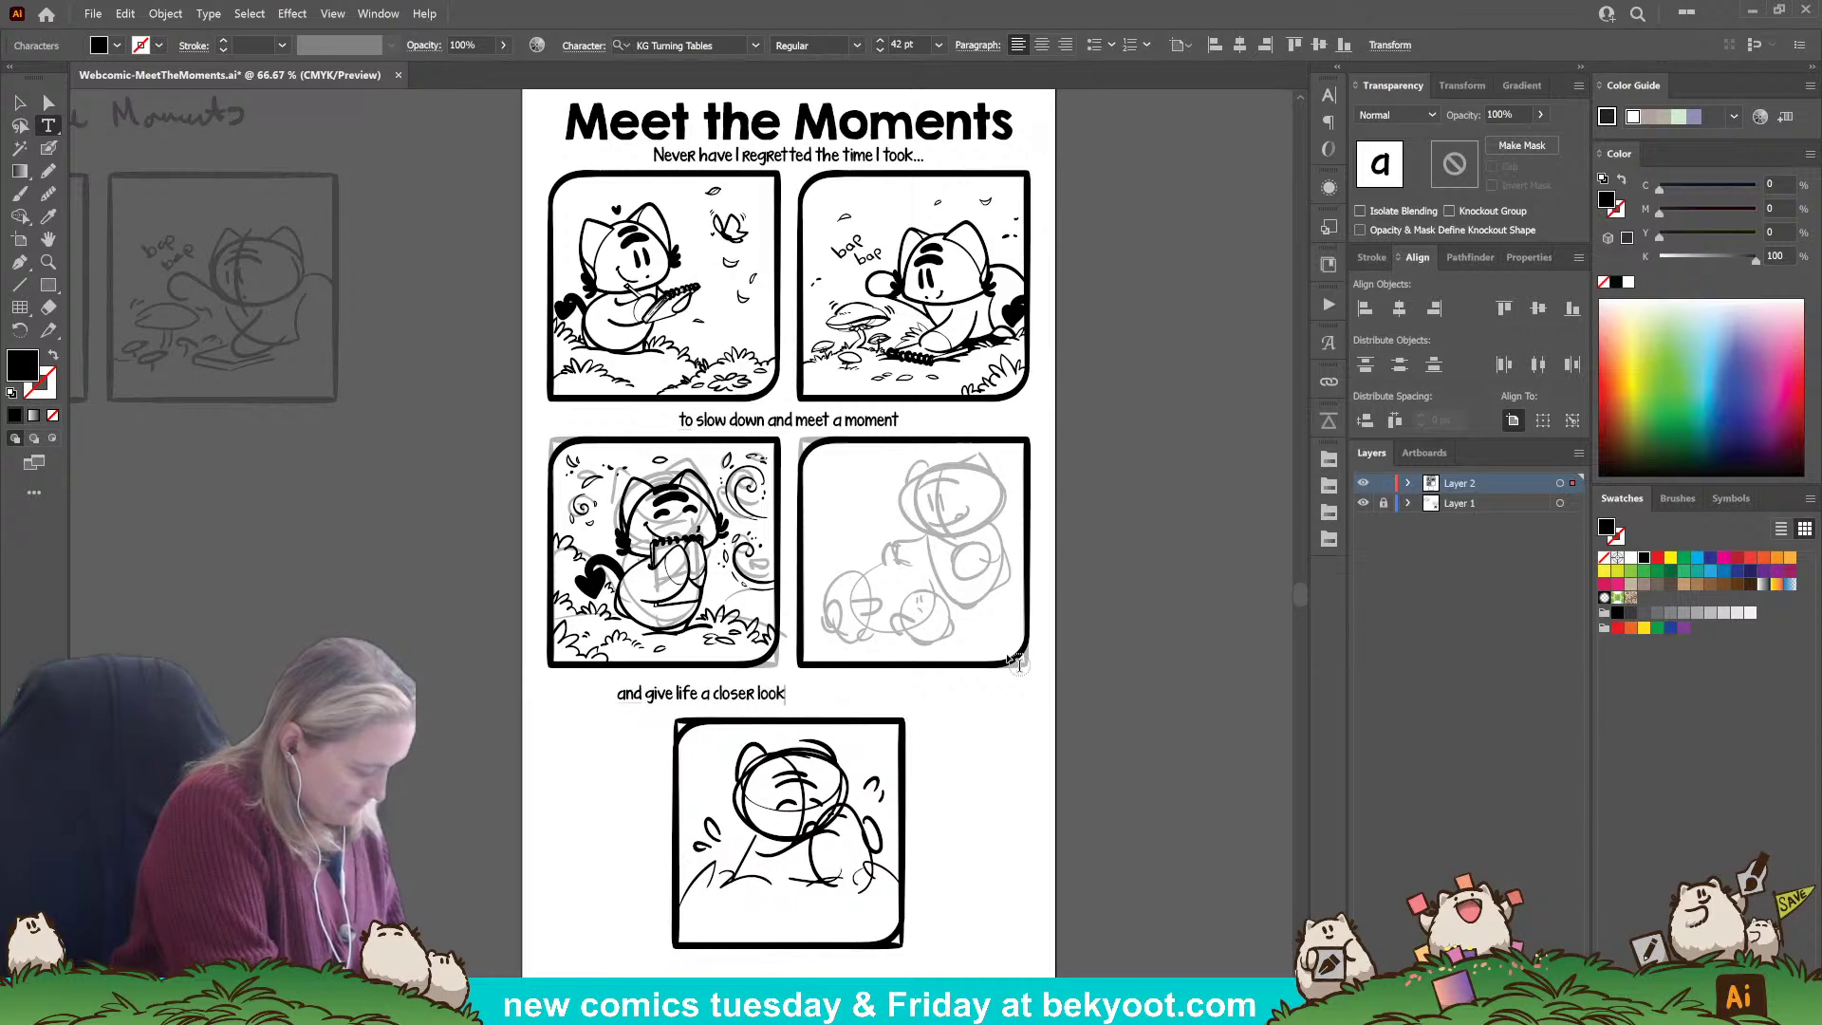
type(".")
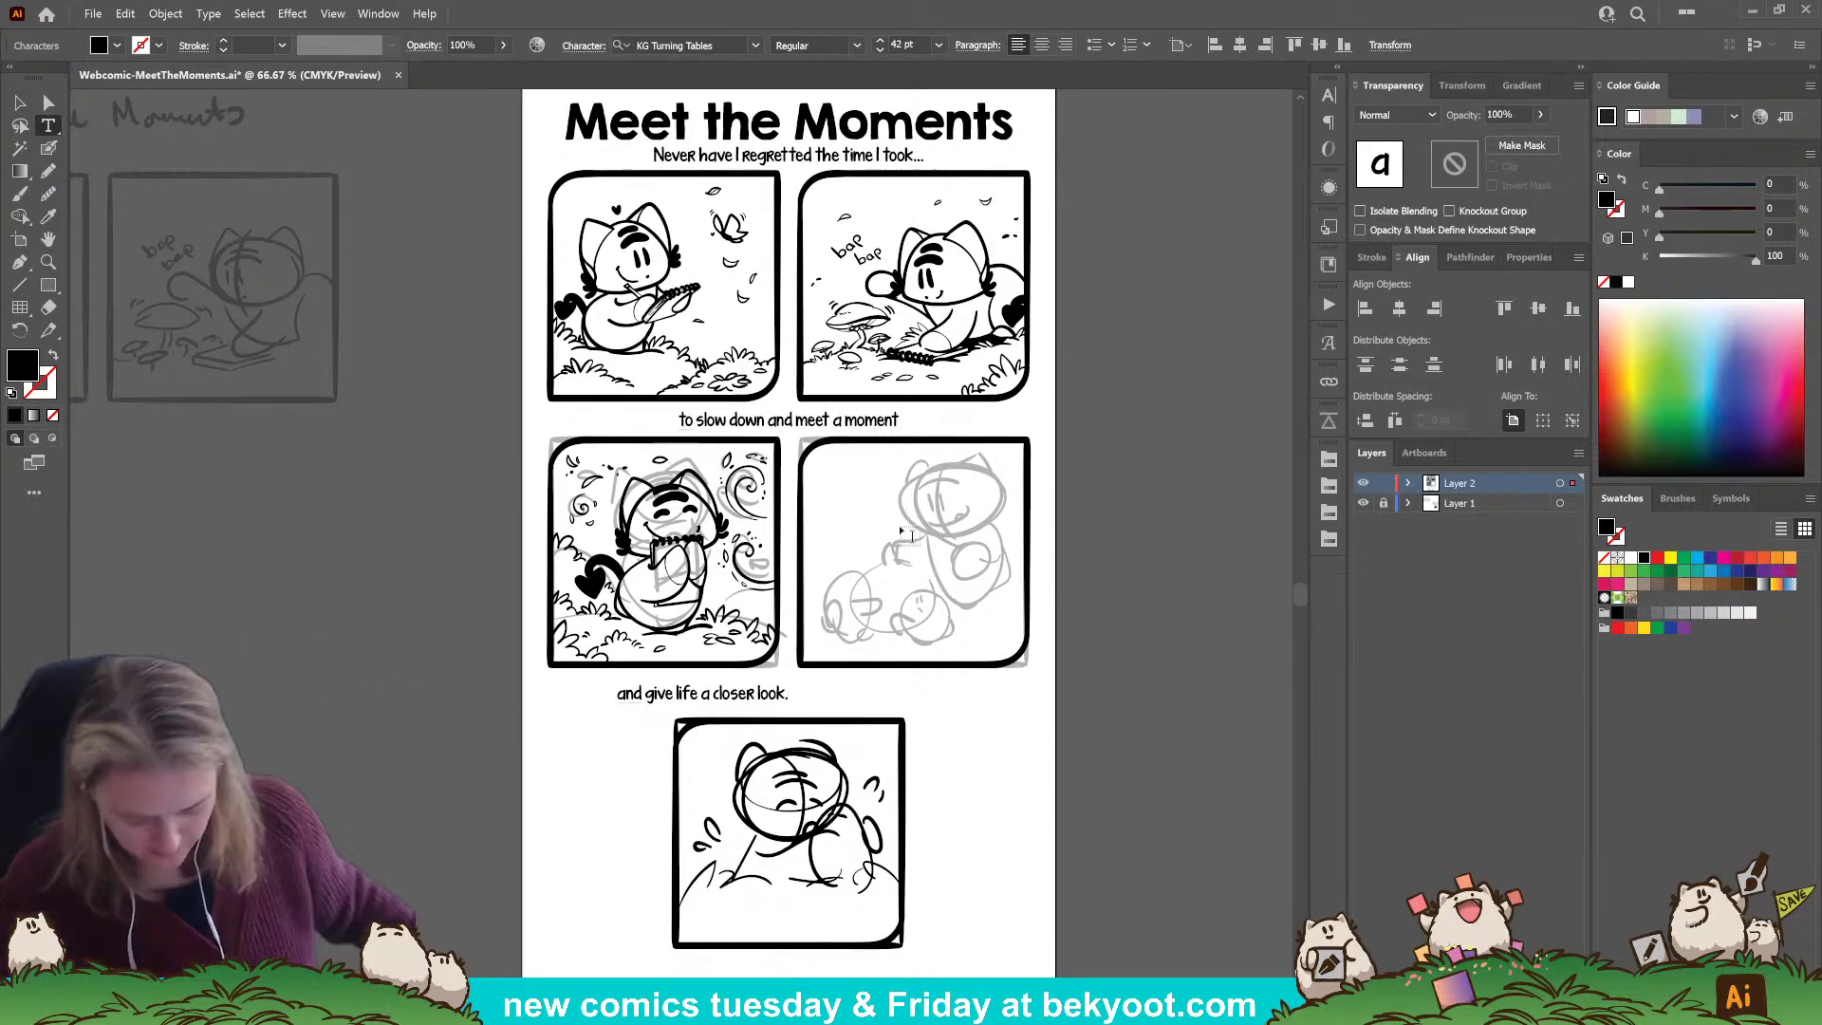
left_click(19, 101)
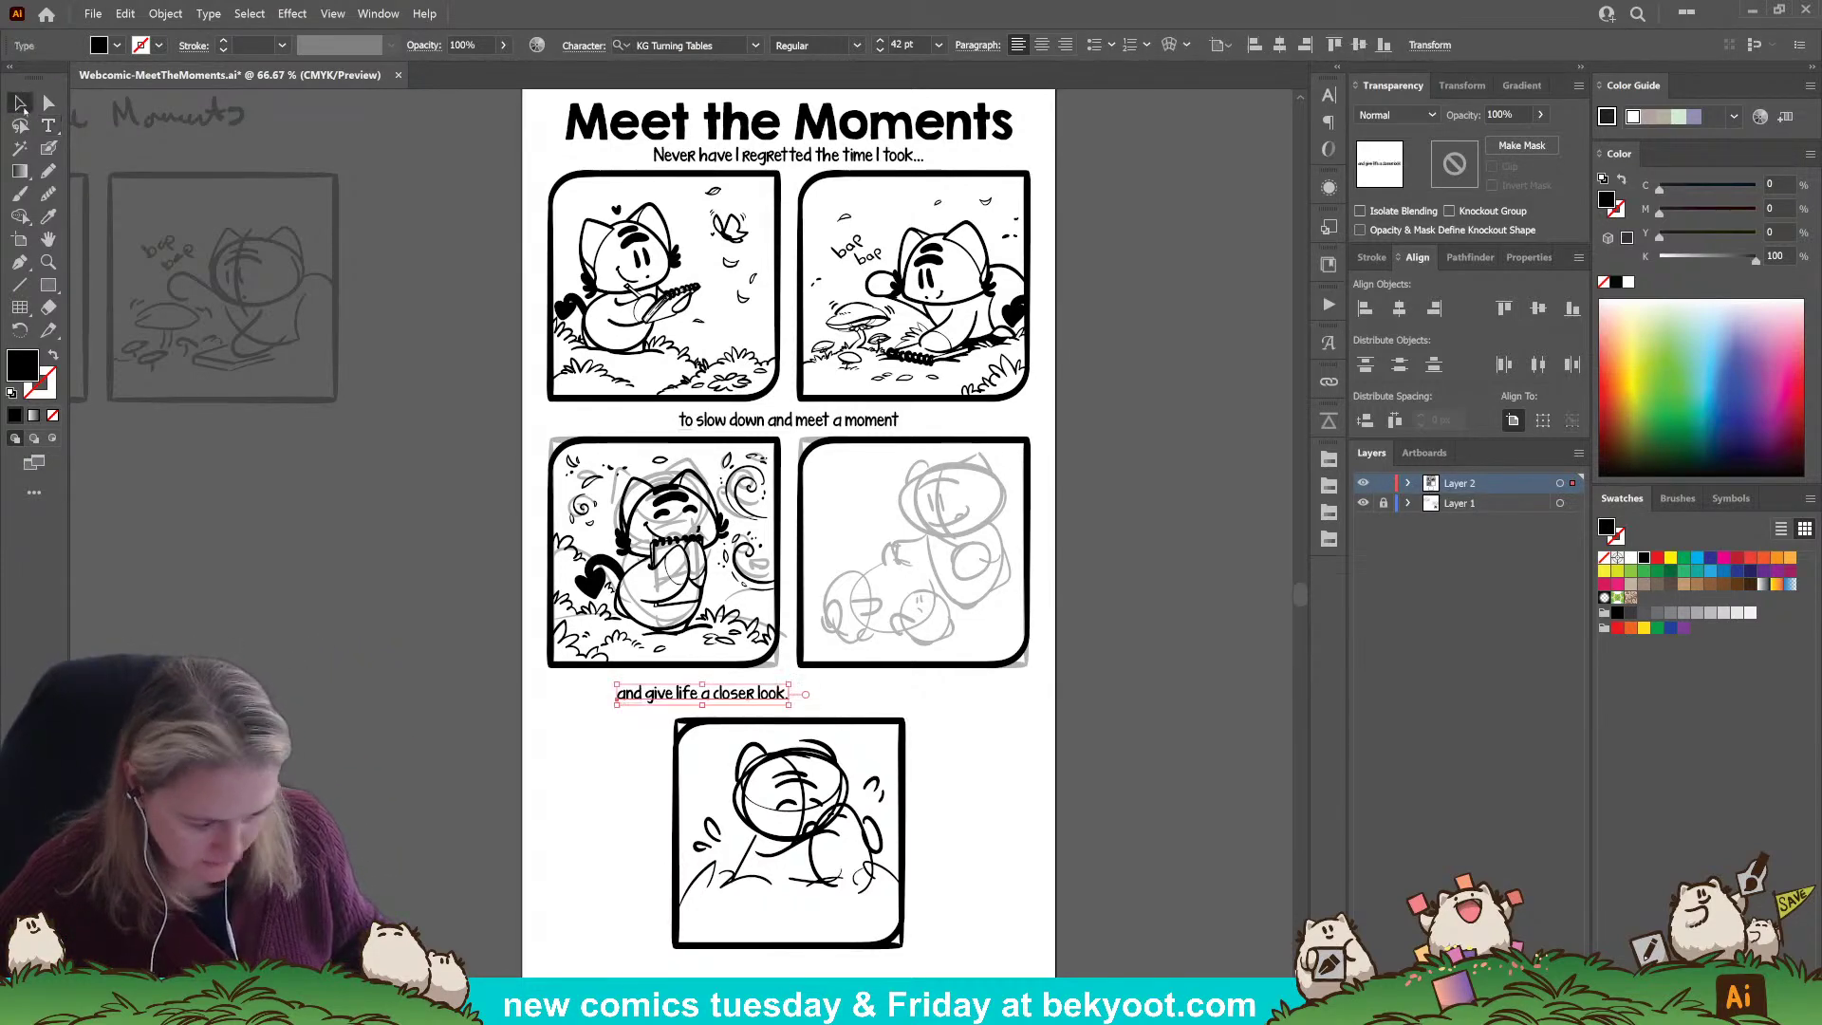
left_click_drag(708, 695, 788, 695)
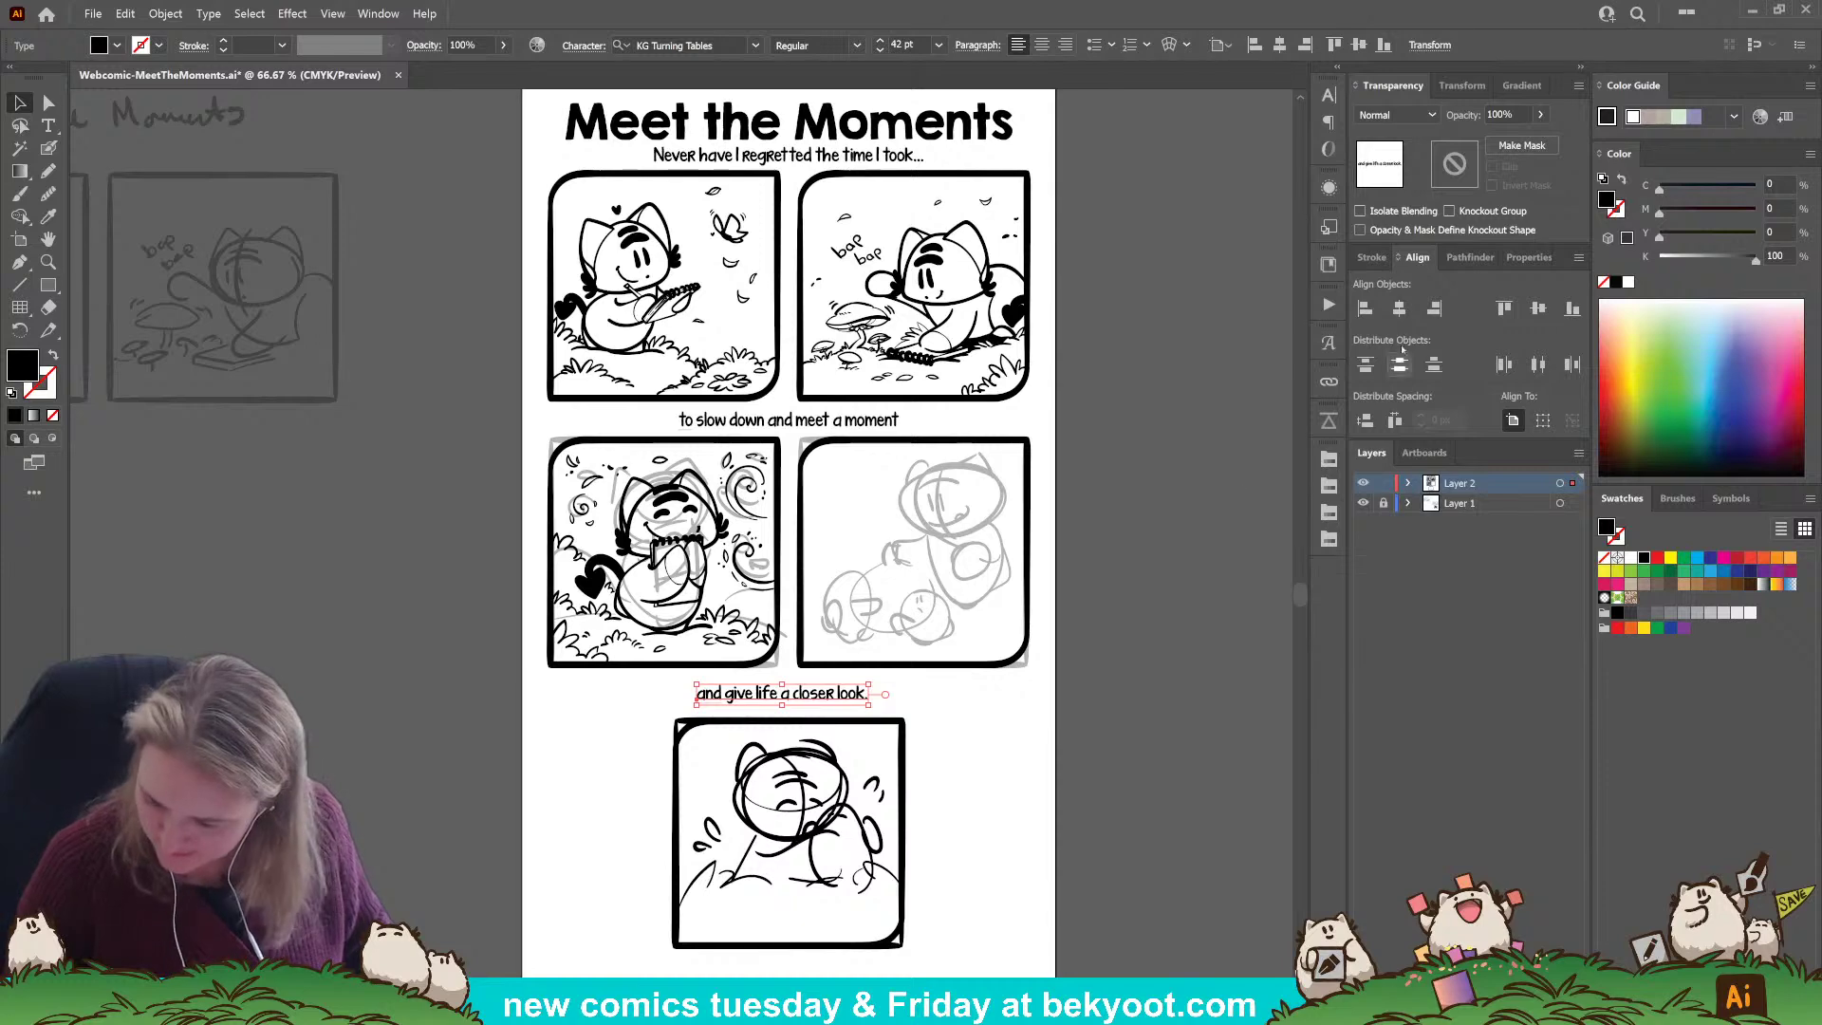
left_click(992, 735)
Move the "Meet the Moments" title up slightly, away from the first caption.
left_click_drag(989, 714, 960, 745)
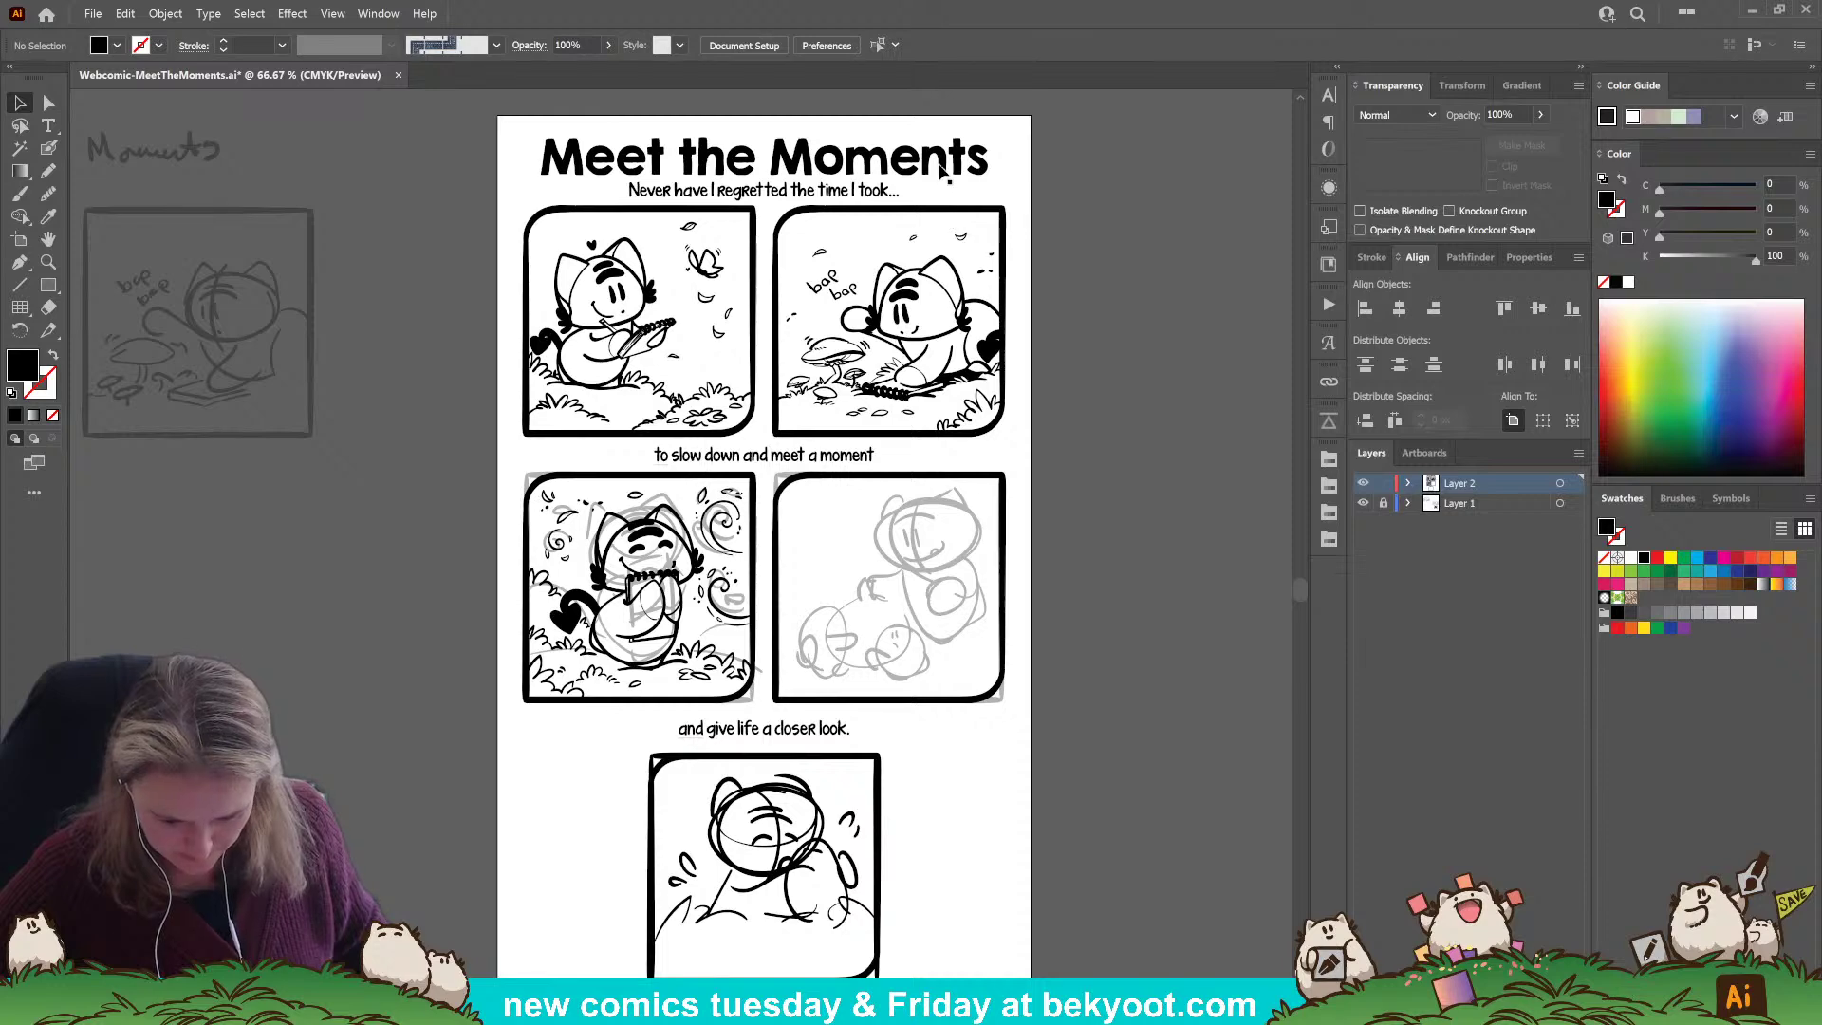
left_click_drag(940, 171, 939, 163)
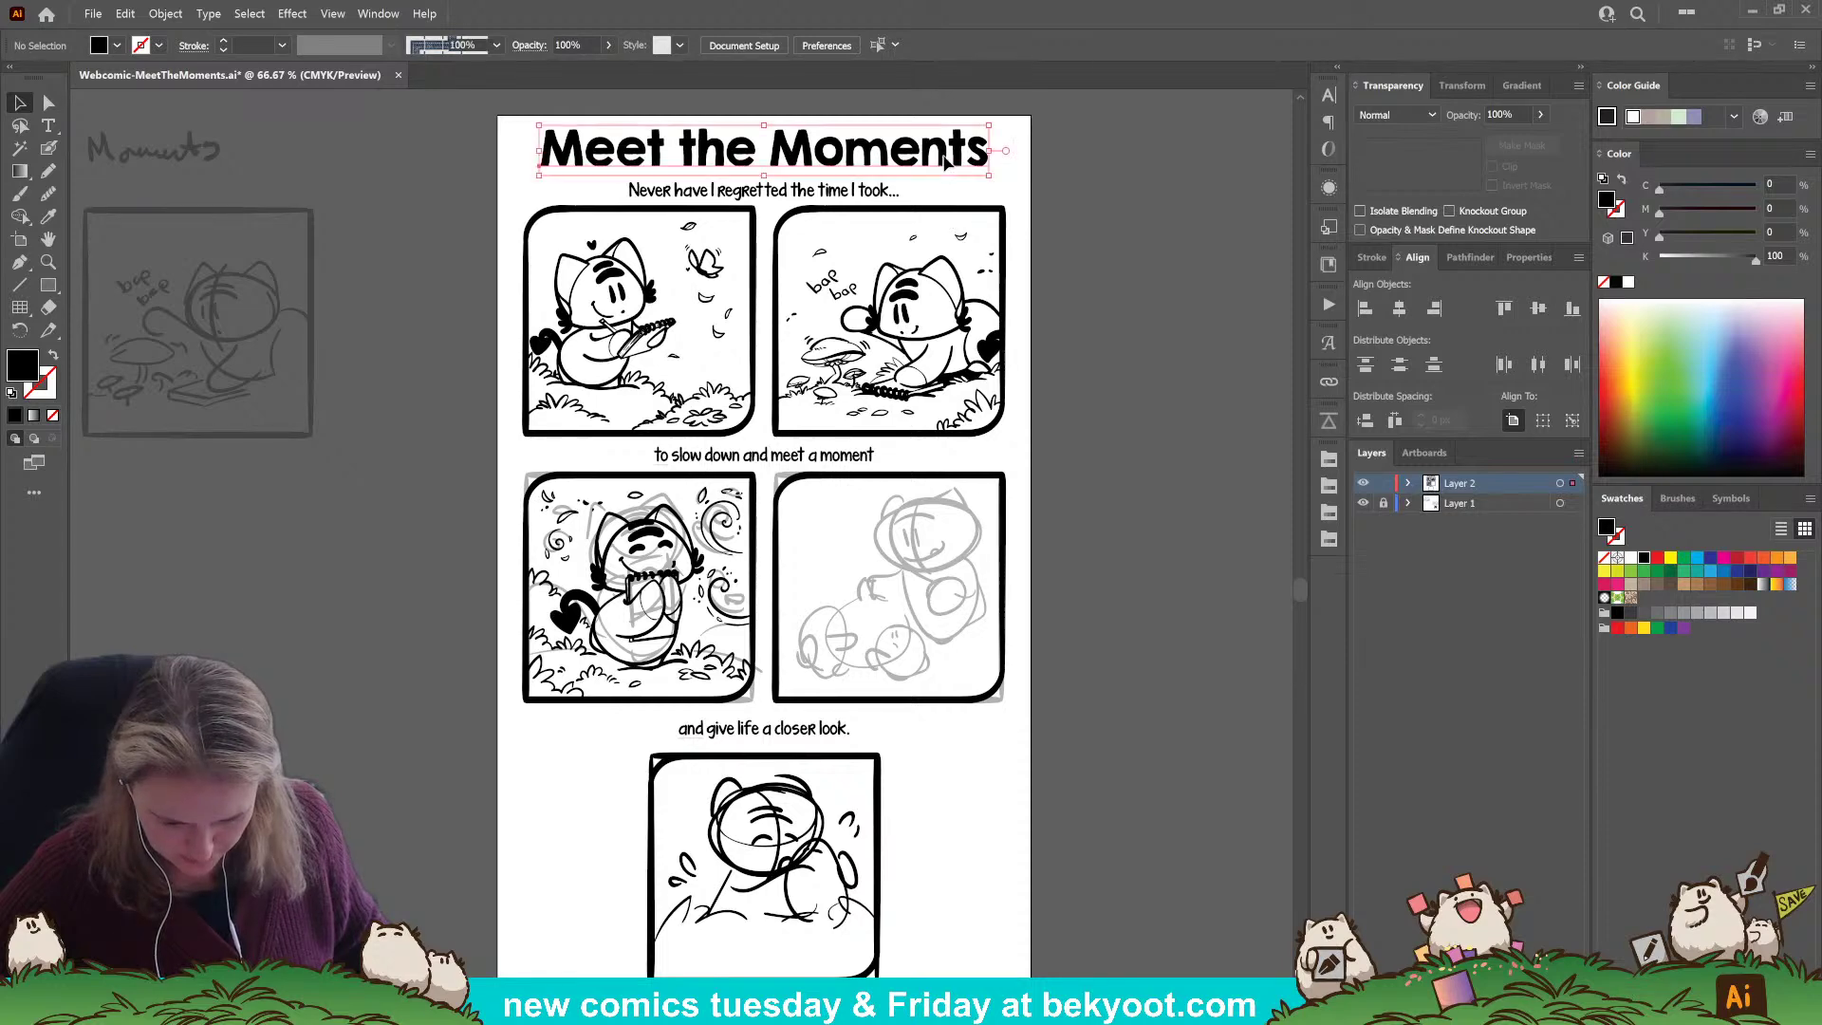
left_click(1192, 228)
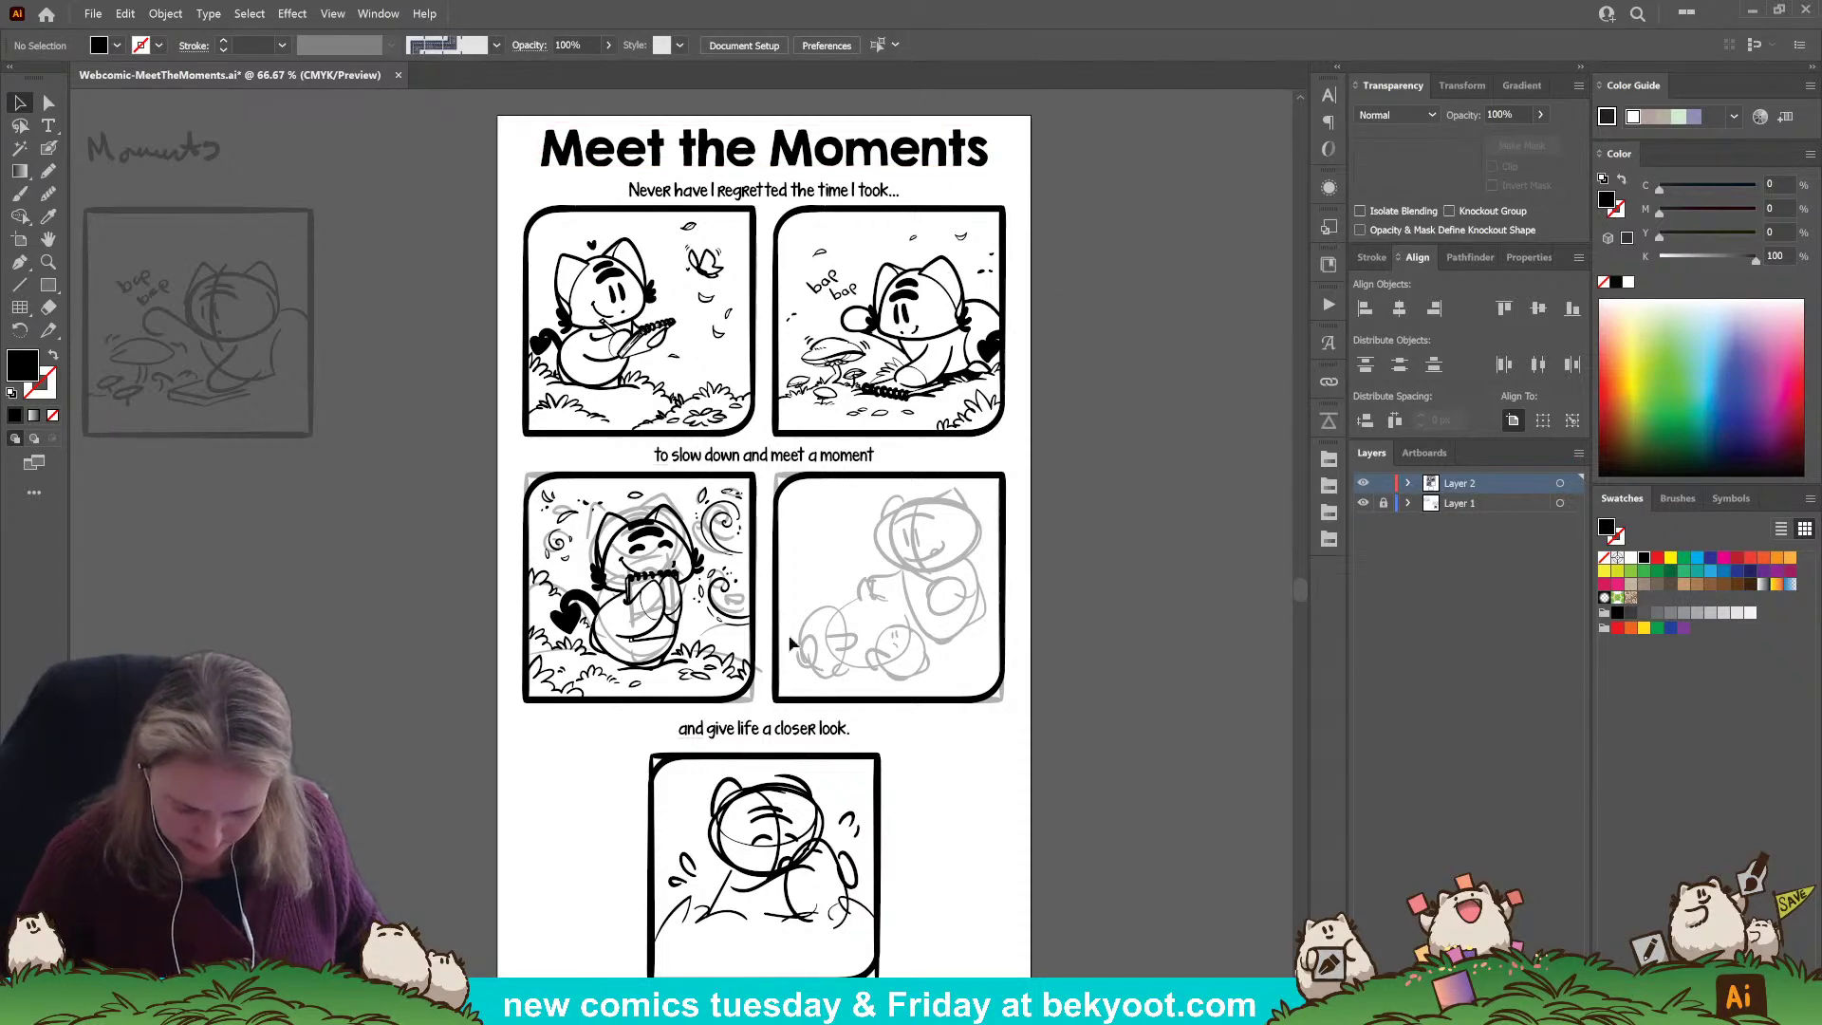
Scale up the "to slow down and meet a moment" caption to a font size of about 46.85 pt.
scroll(906, 773, "down", 3)
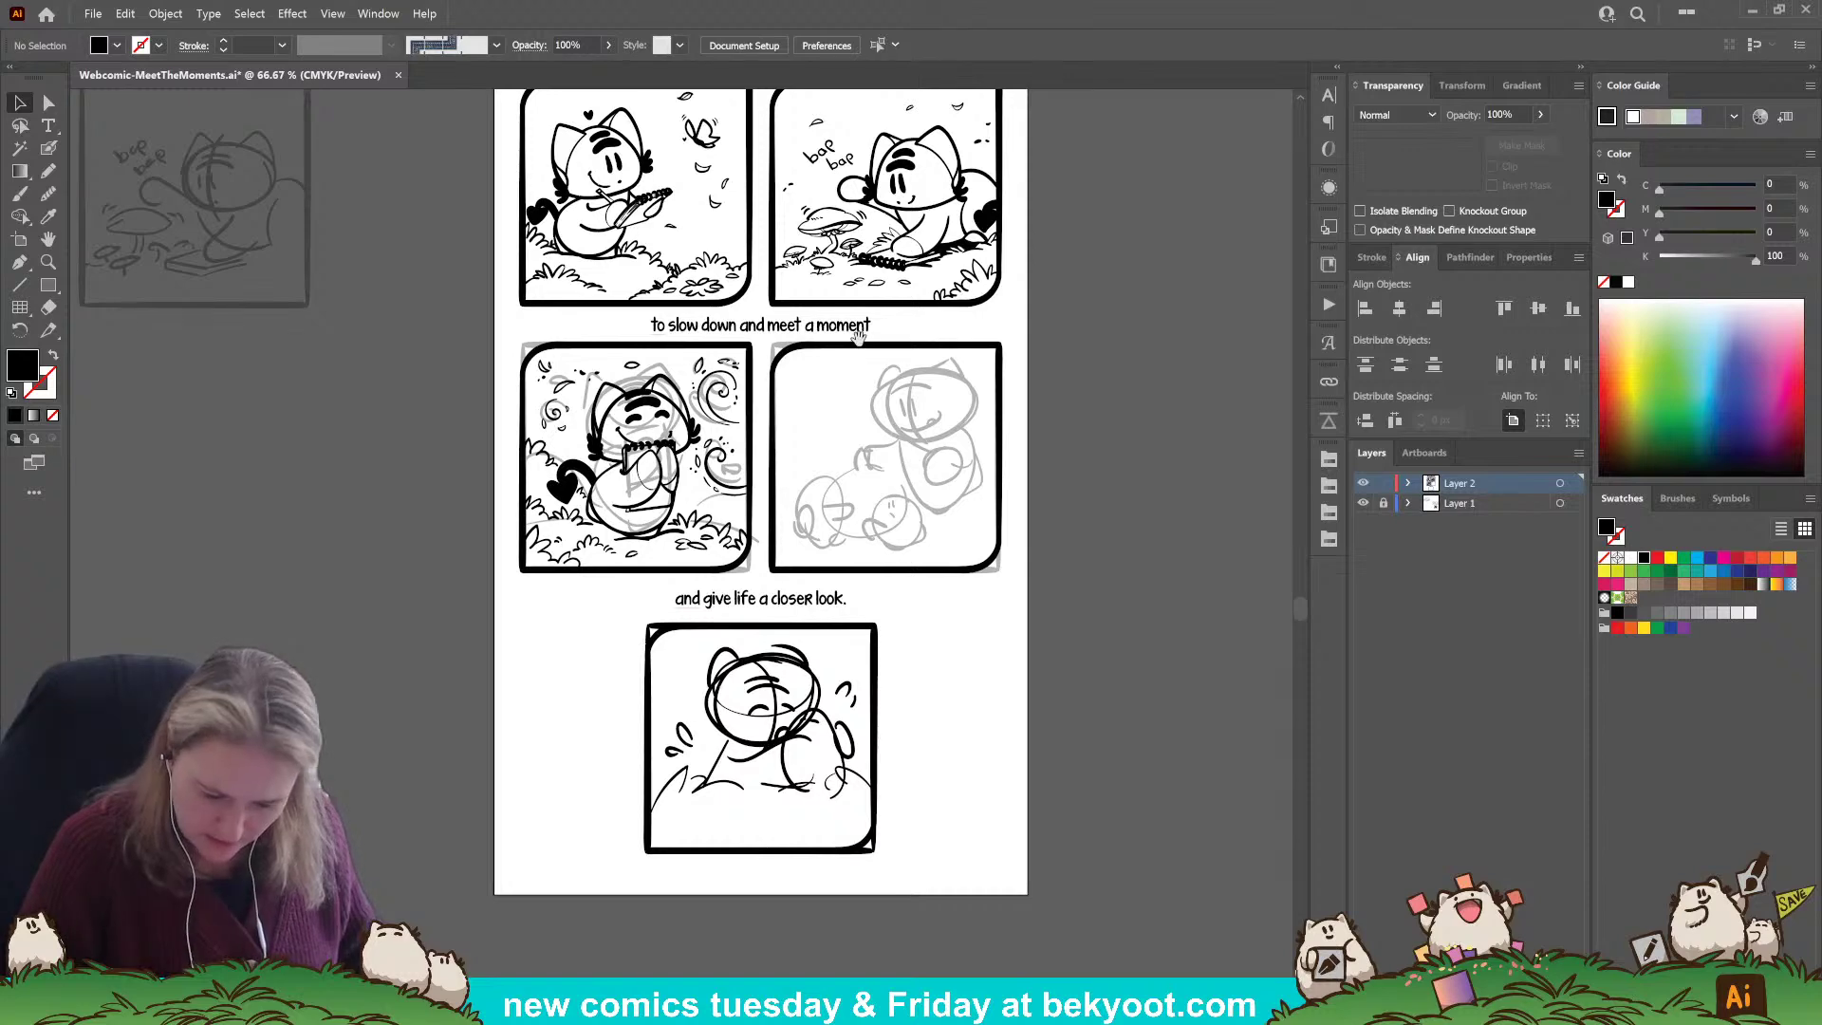
scroll(837, 585, "up", 6)
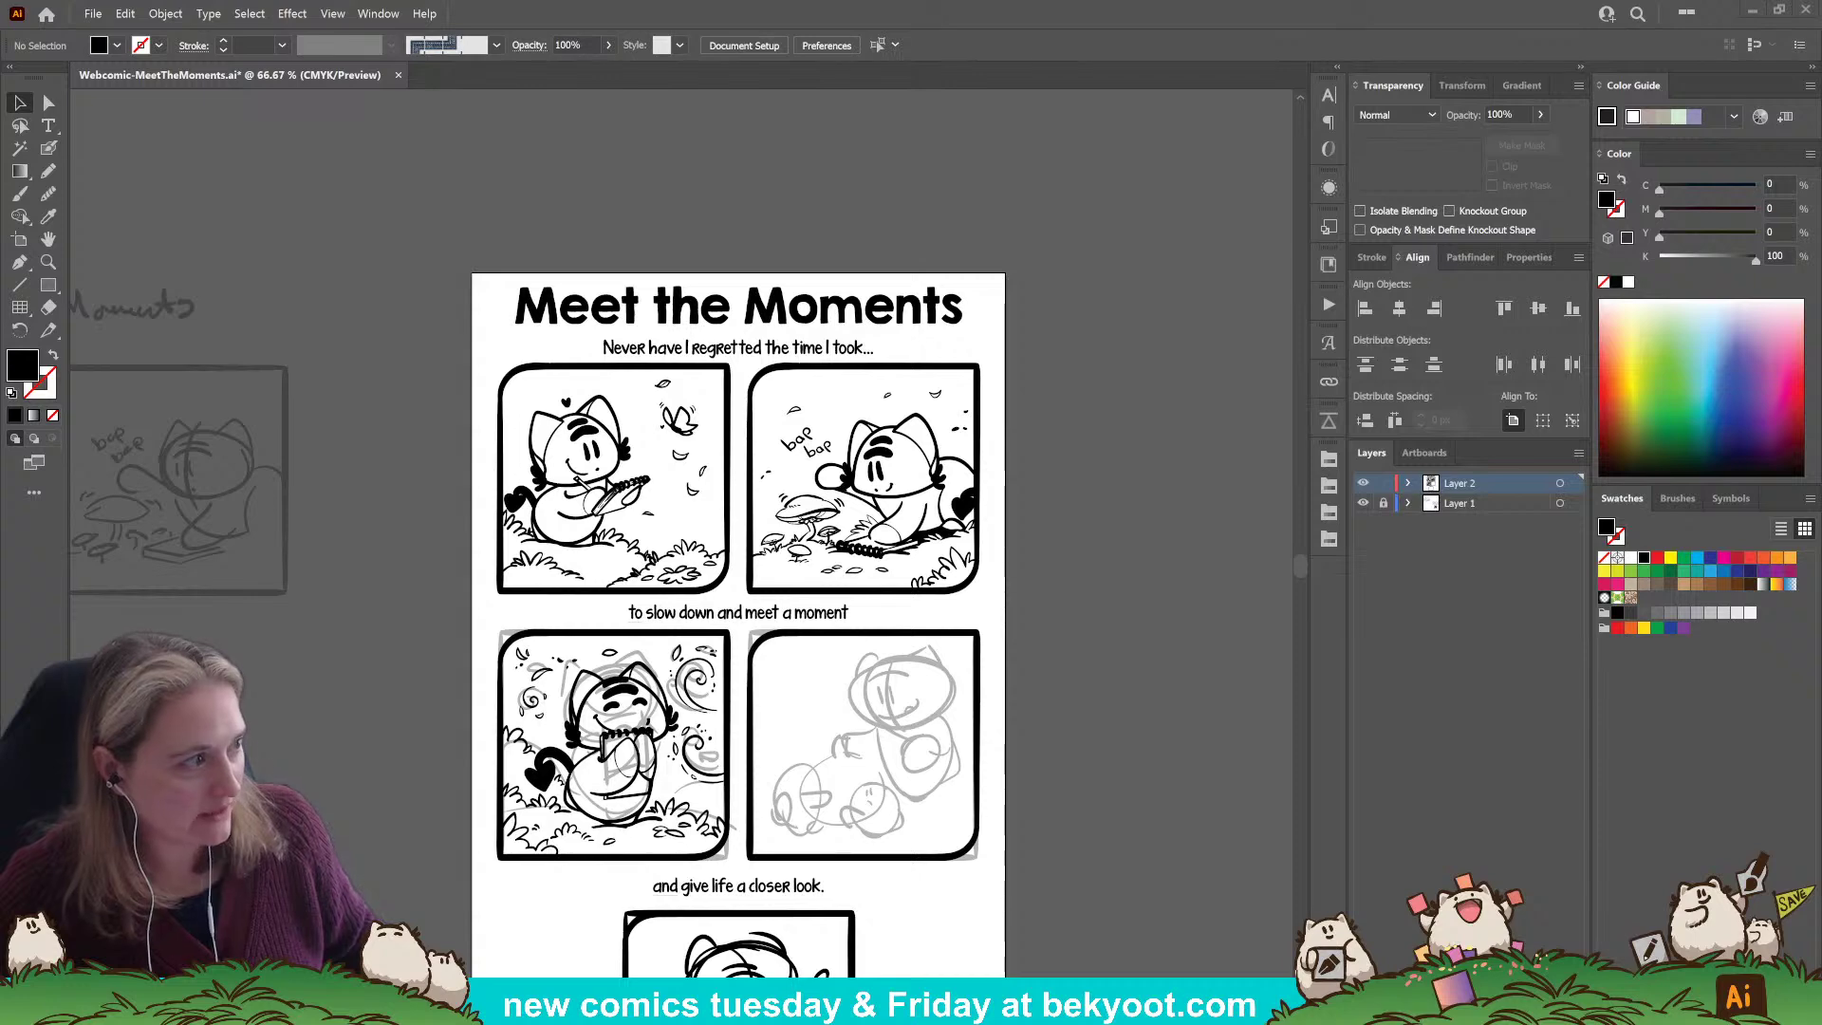
left_click(848, 610)
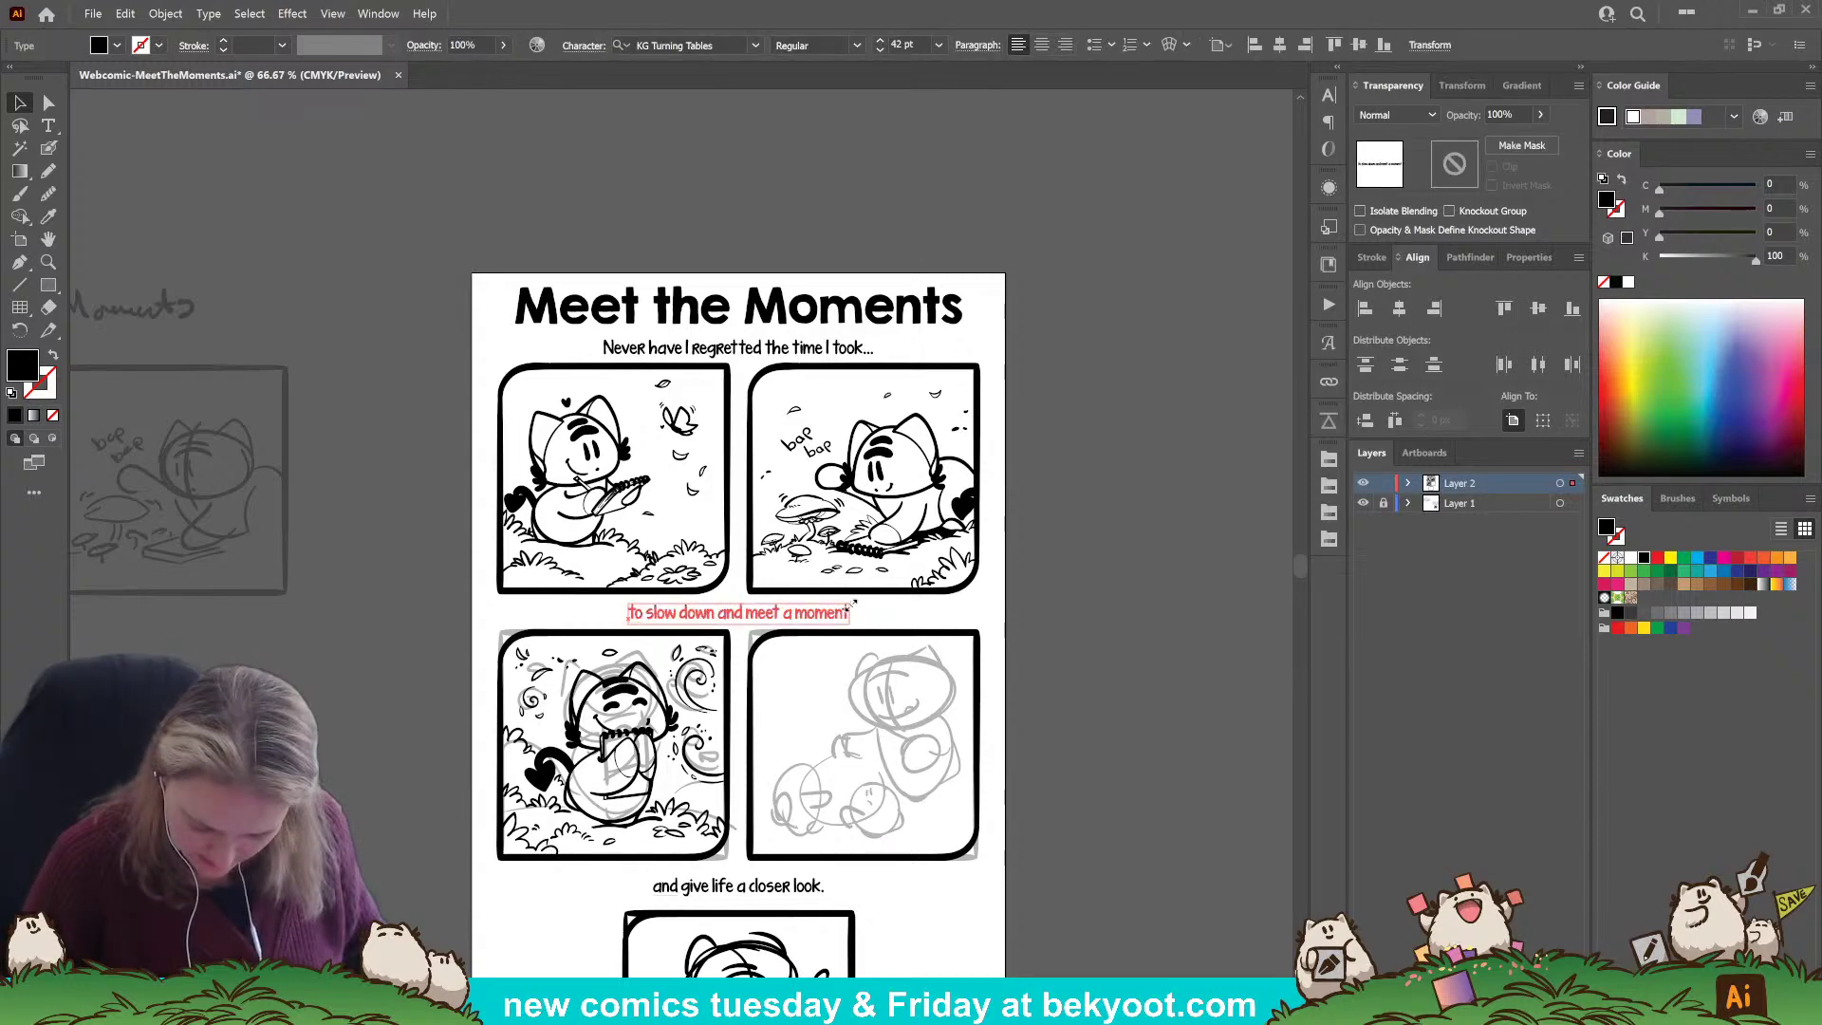
left_click_drag(849, 605, 874, 603)
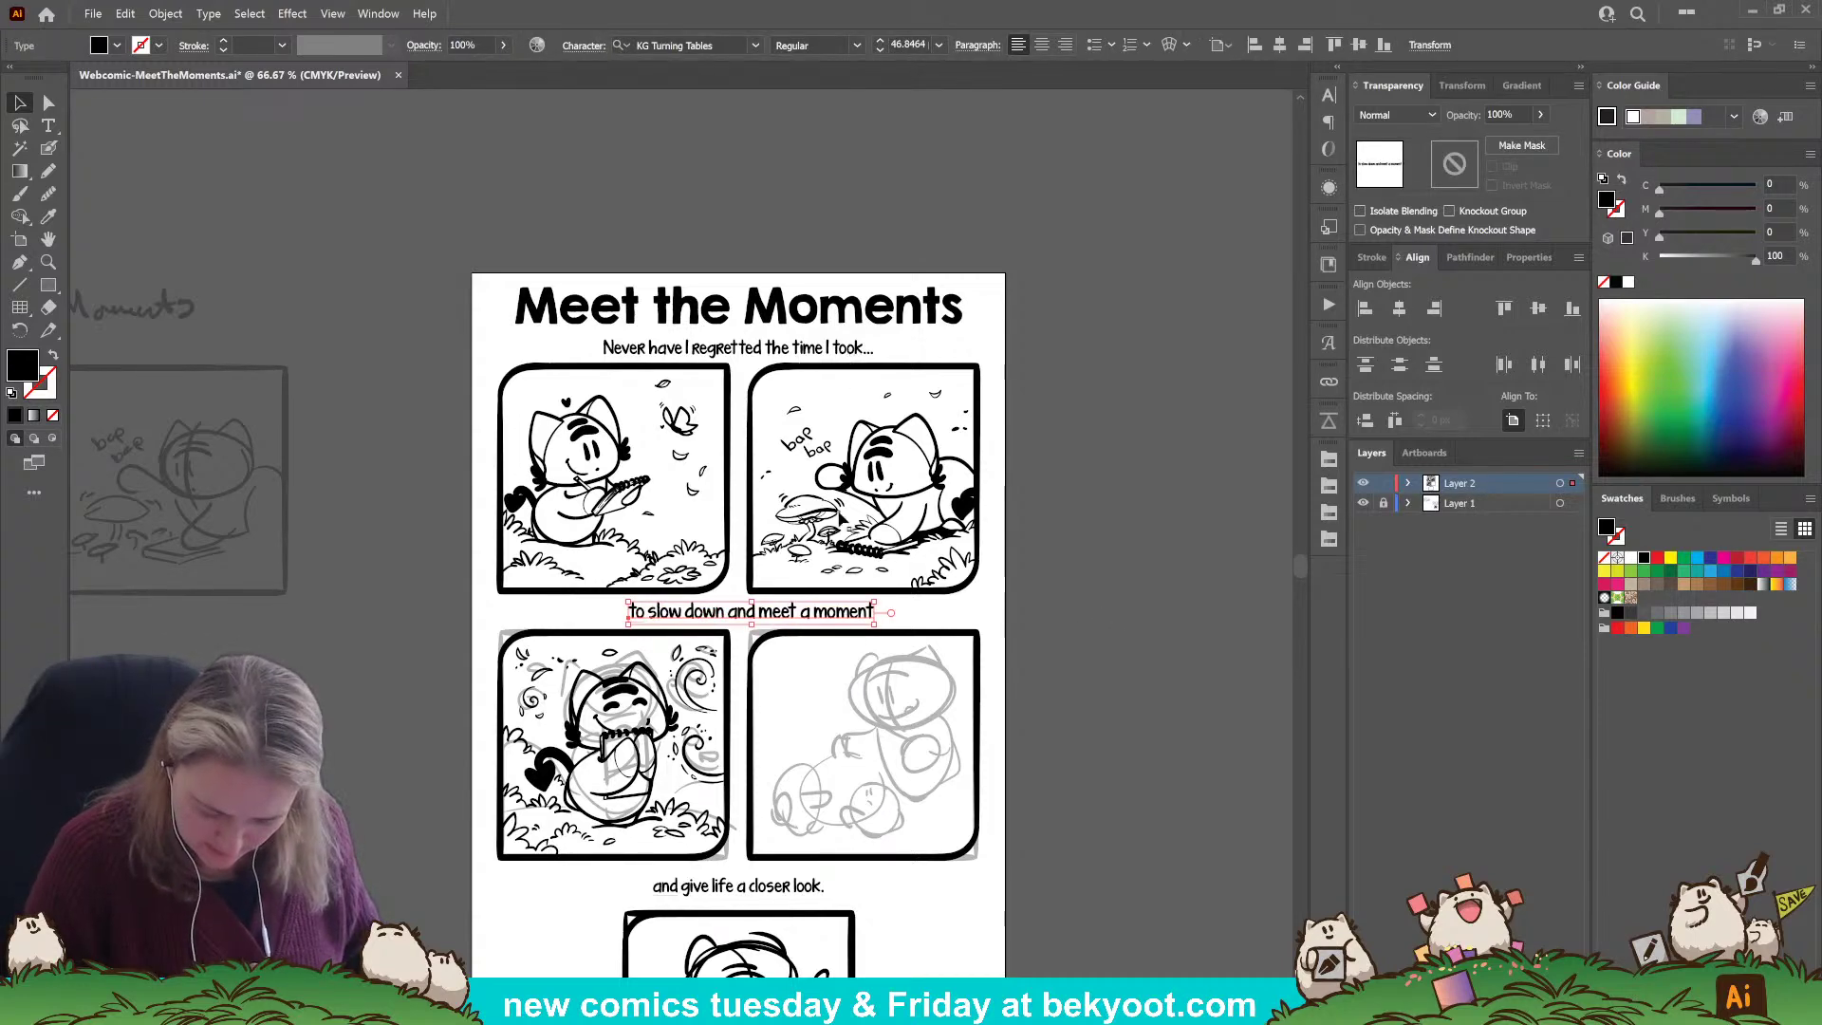
Copy the enlarged middle caption's text formatting to the first and last captions with the Eyedropper.
left_click(813, 352)
left_click(49, 217)
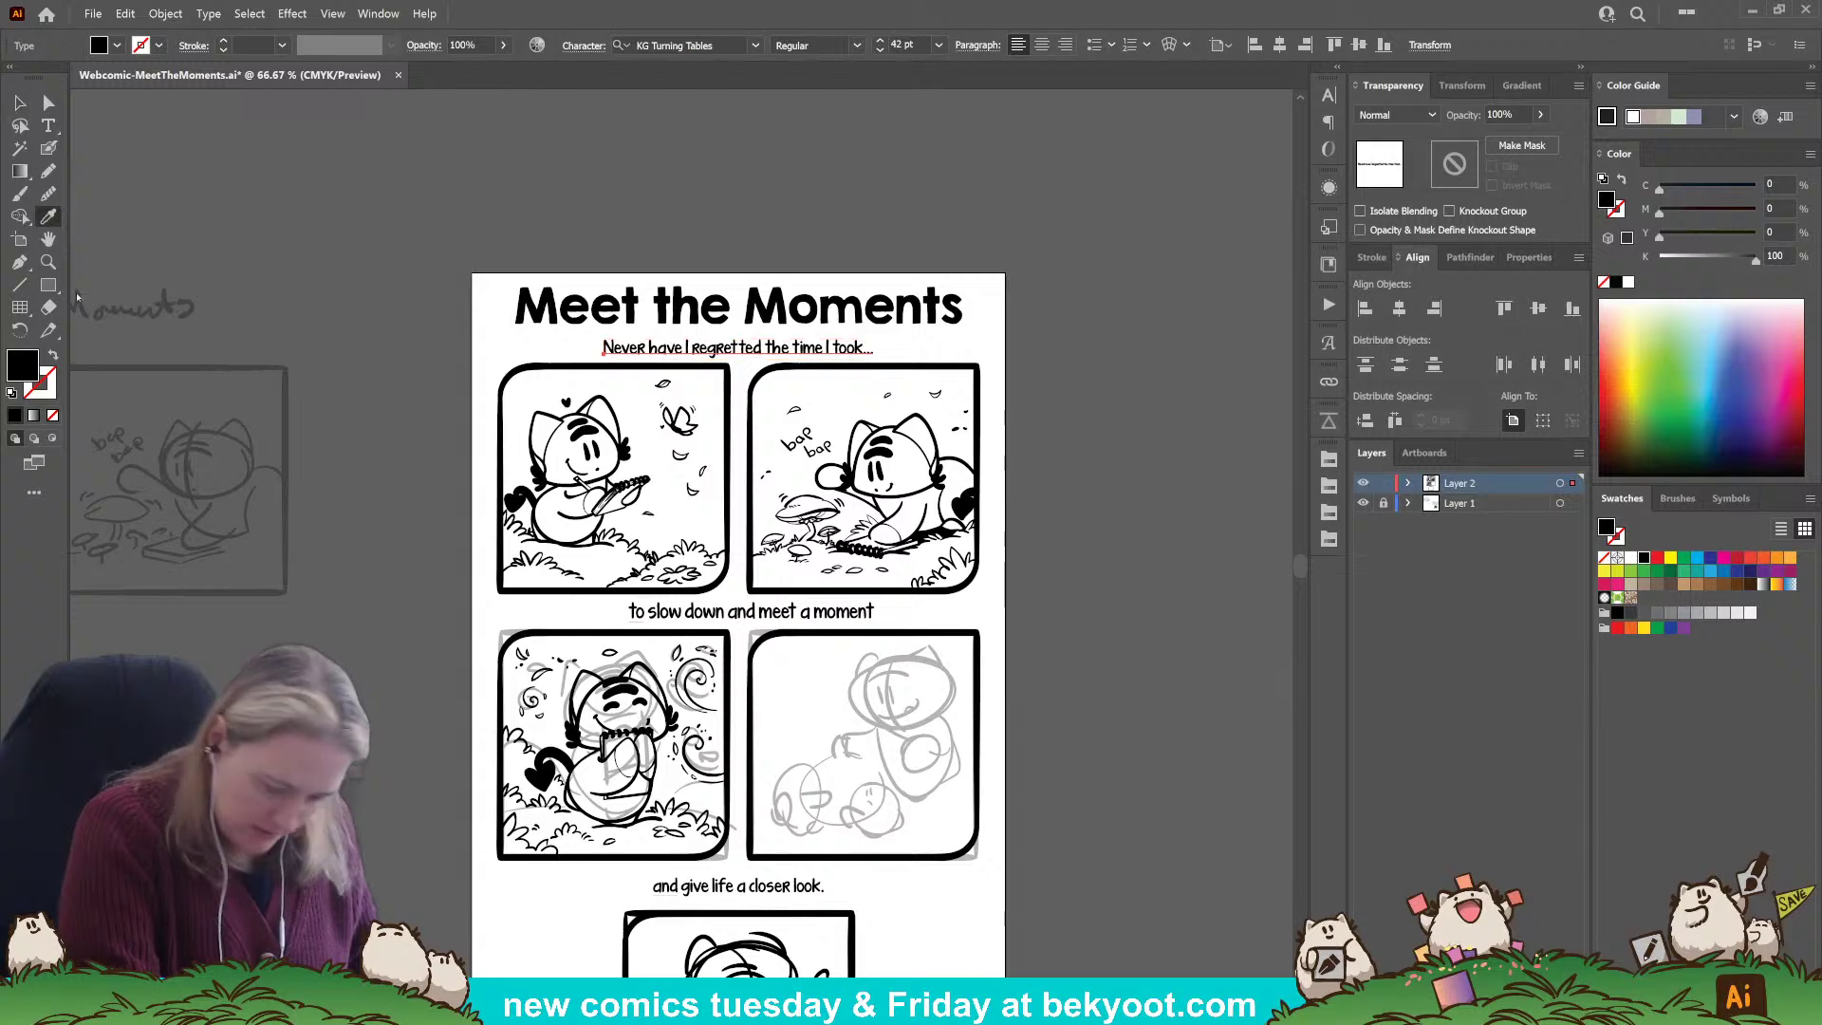
left_click(780, 612)
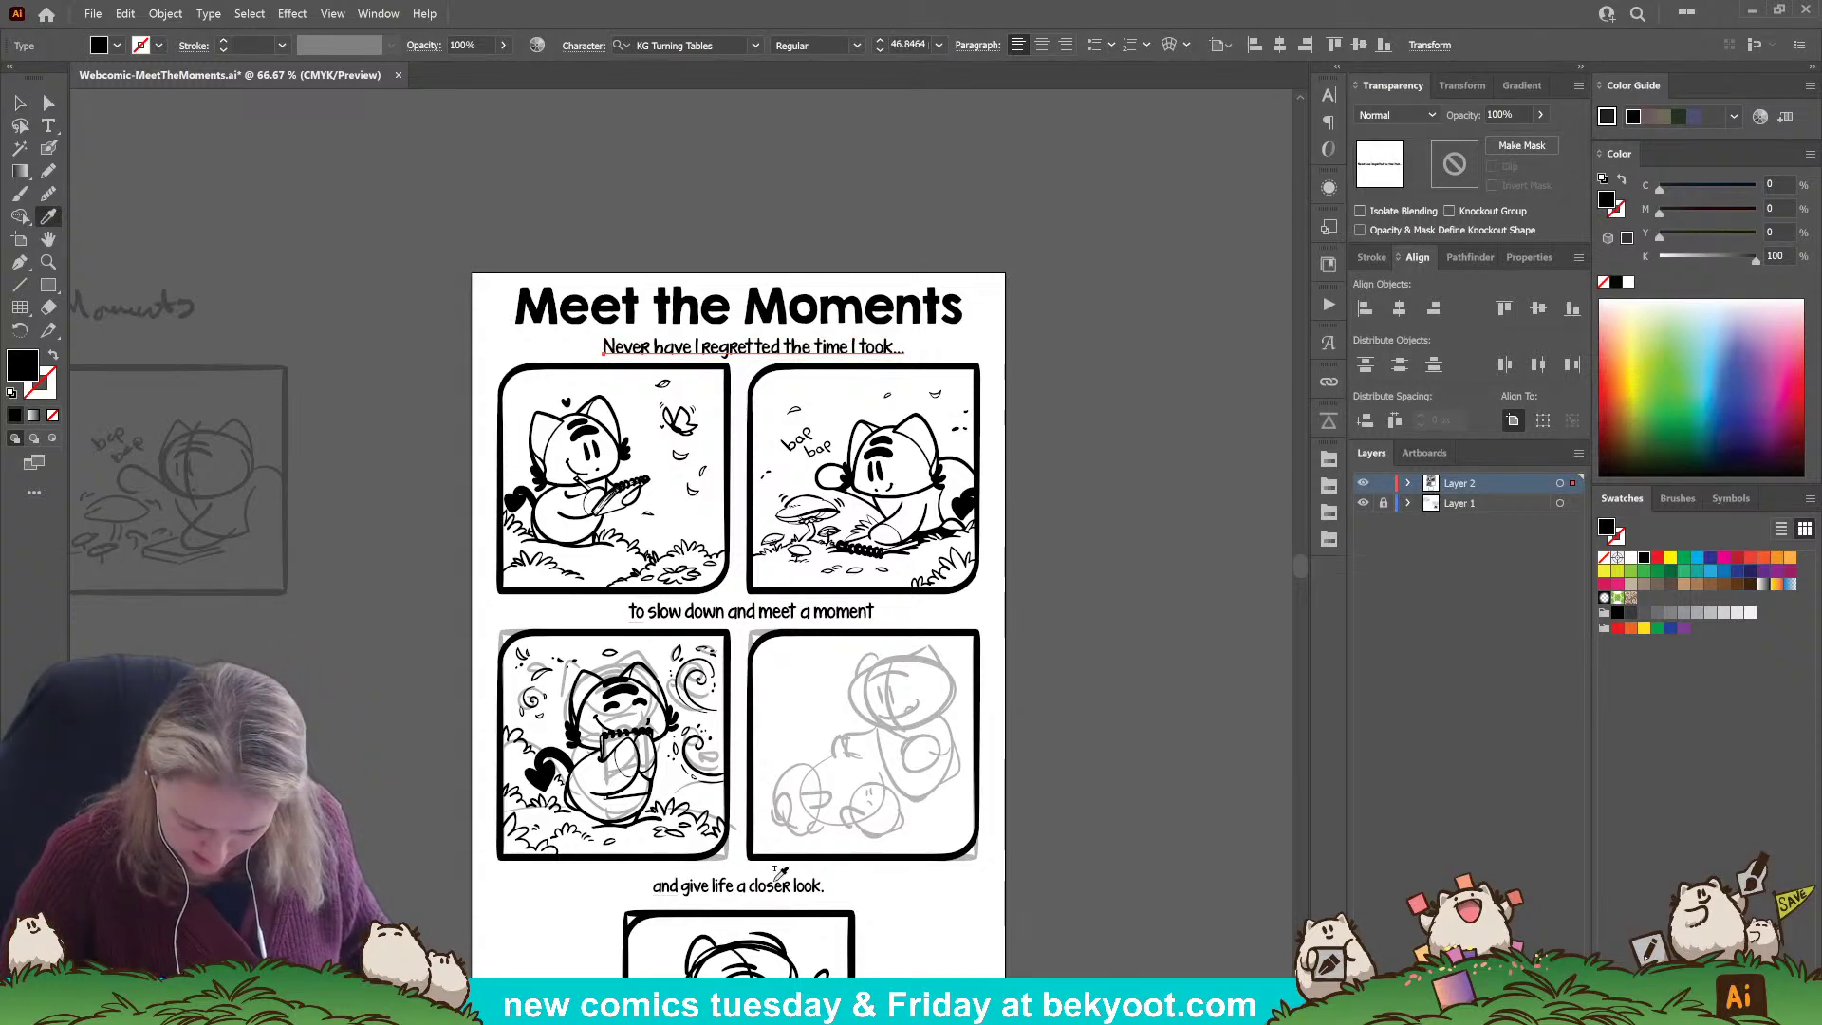
left_click(776, 887, "ctrl")
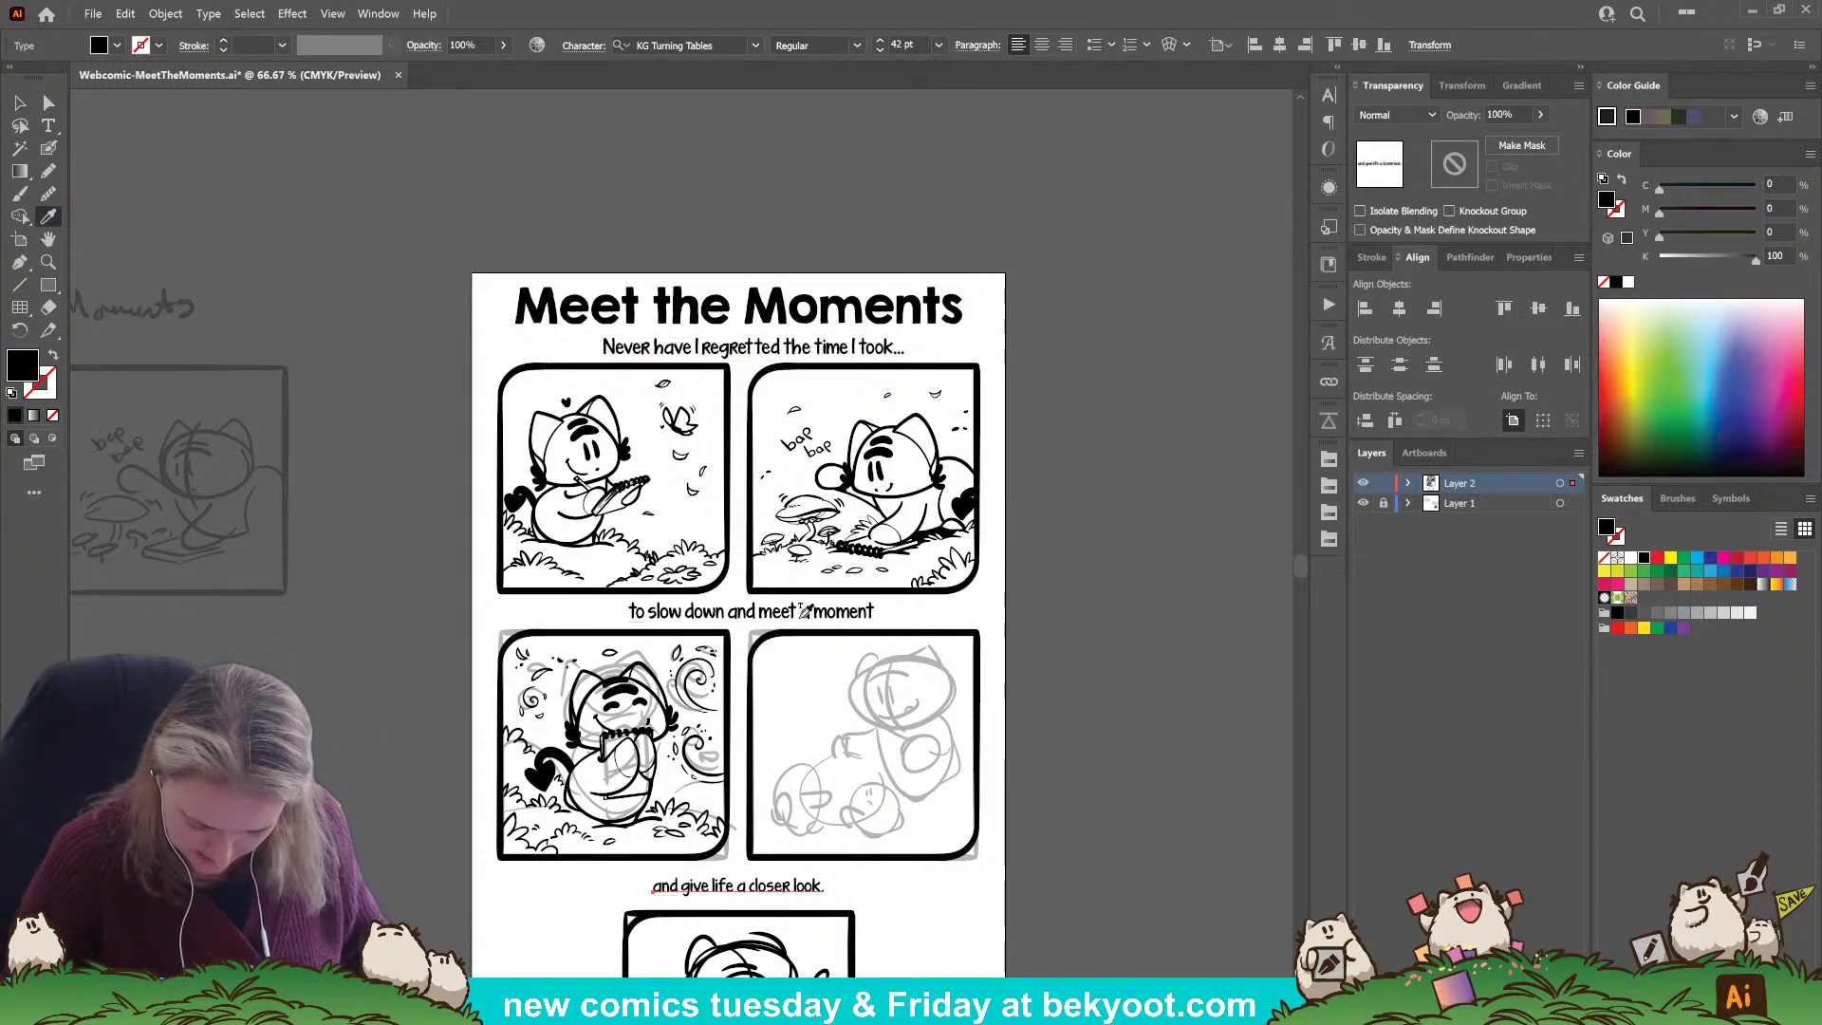
left_click(802, 611)
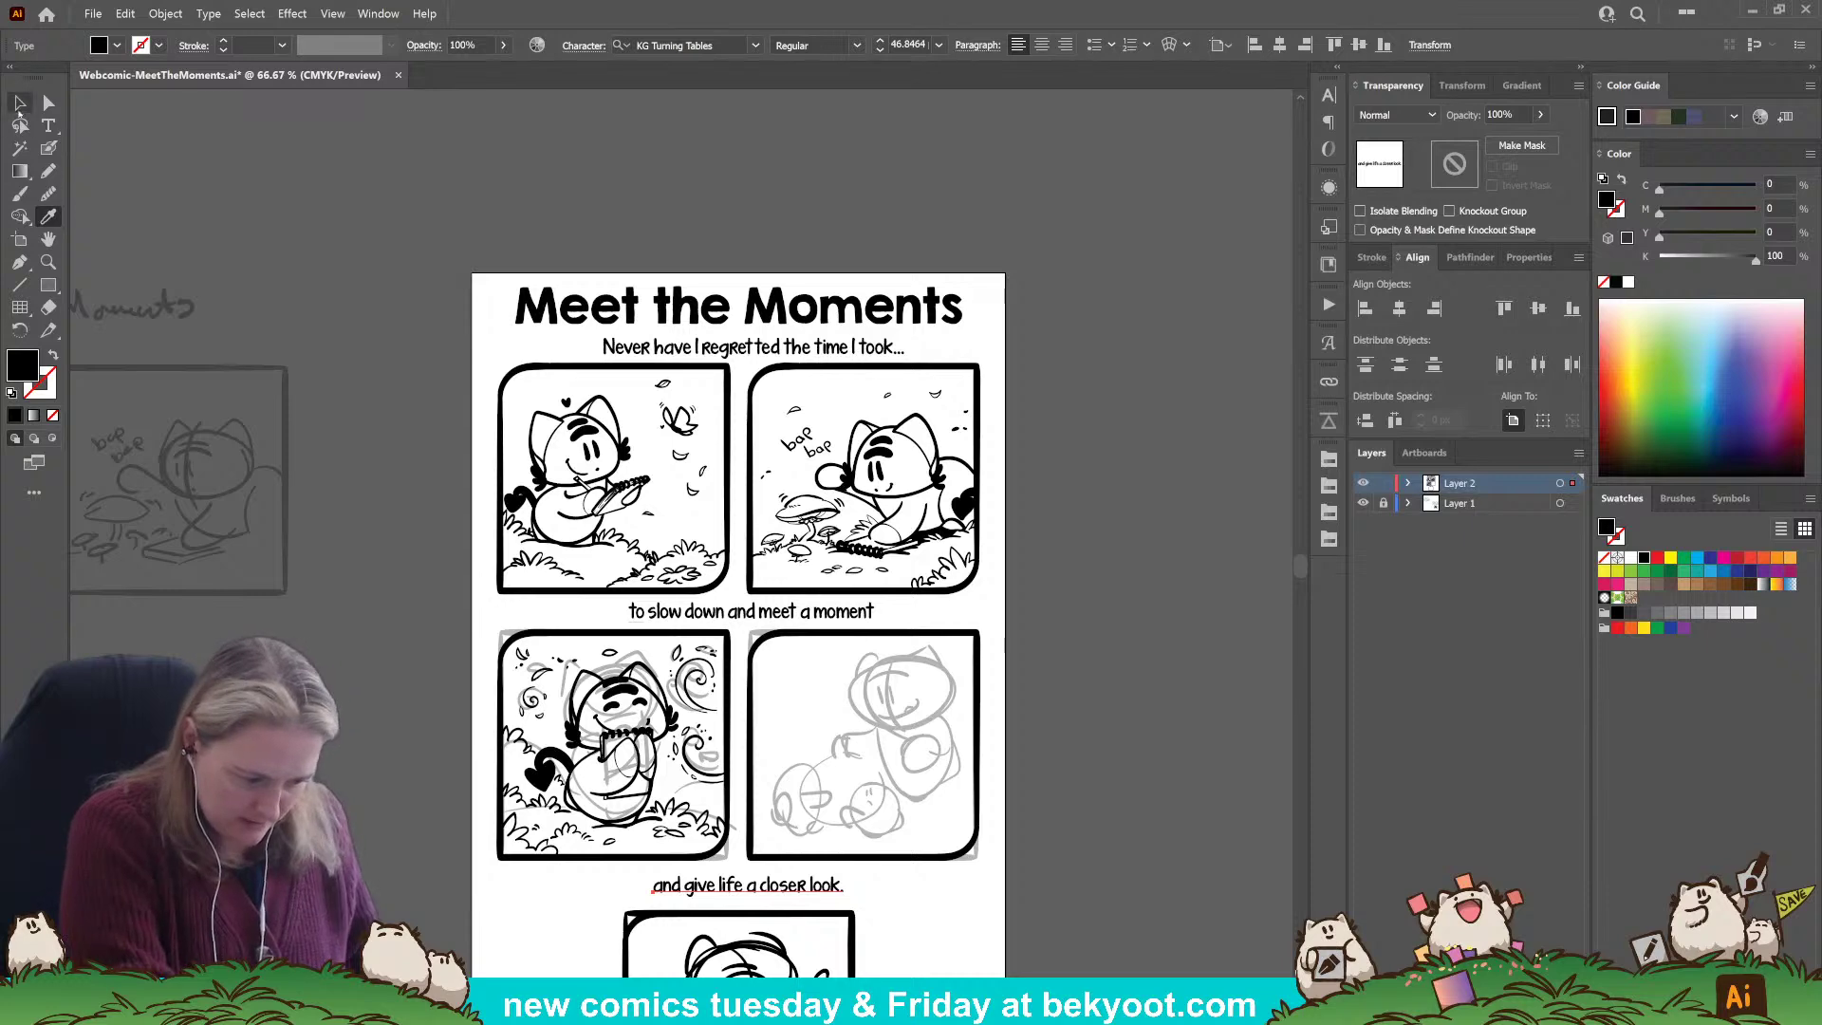
left_click(19, 110)
left_click(398, 579)
Add "..." to the start of the "and give life a closer look." caption and centre it horizontally on the artboard.
left_click_drag(1070, 724, 1042, 643)
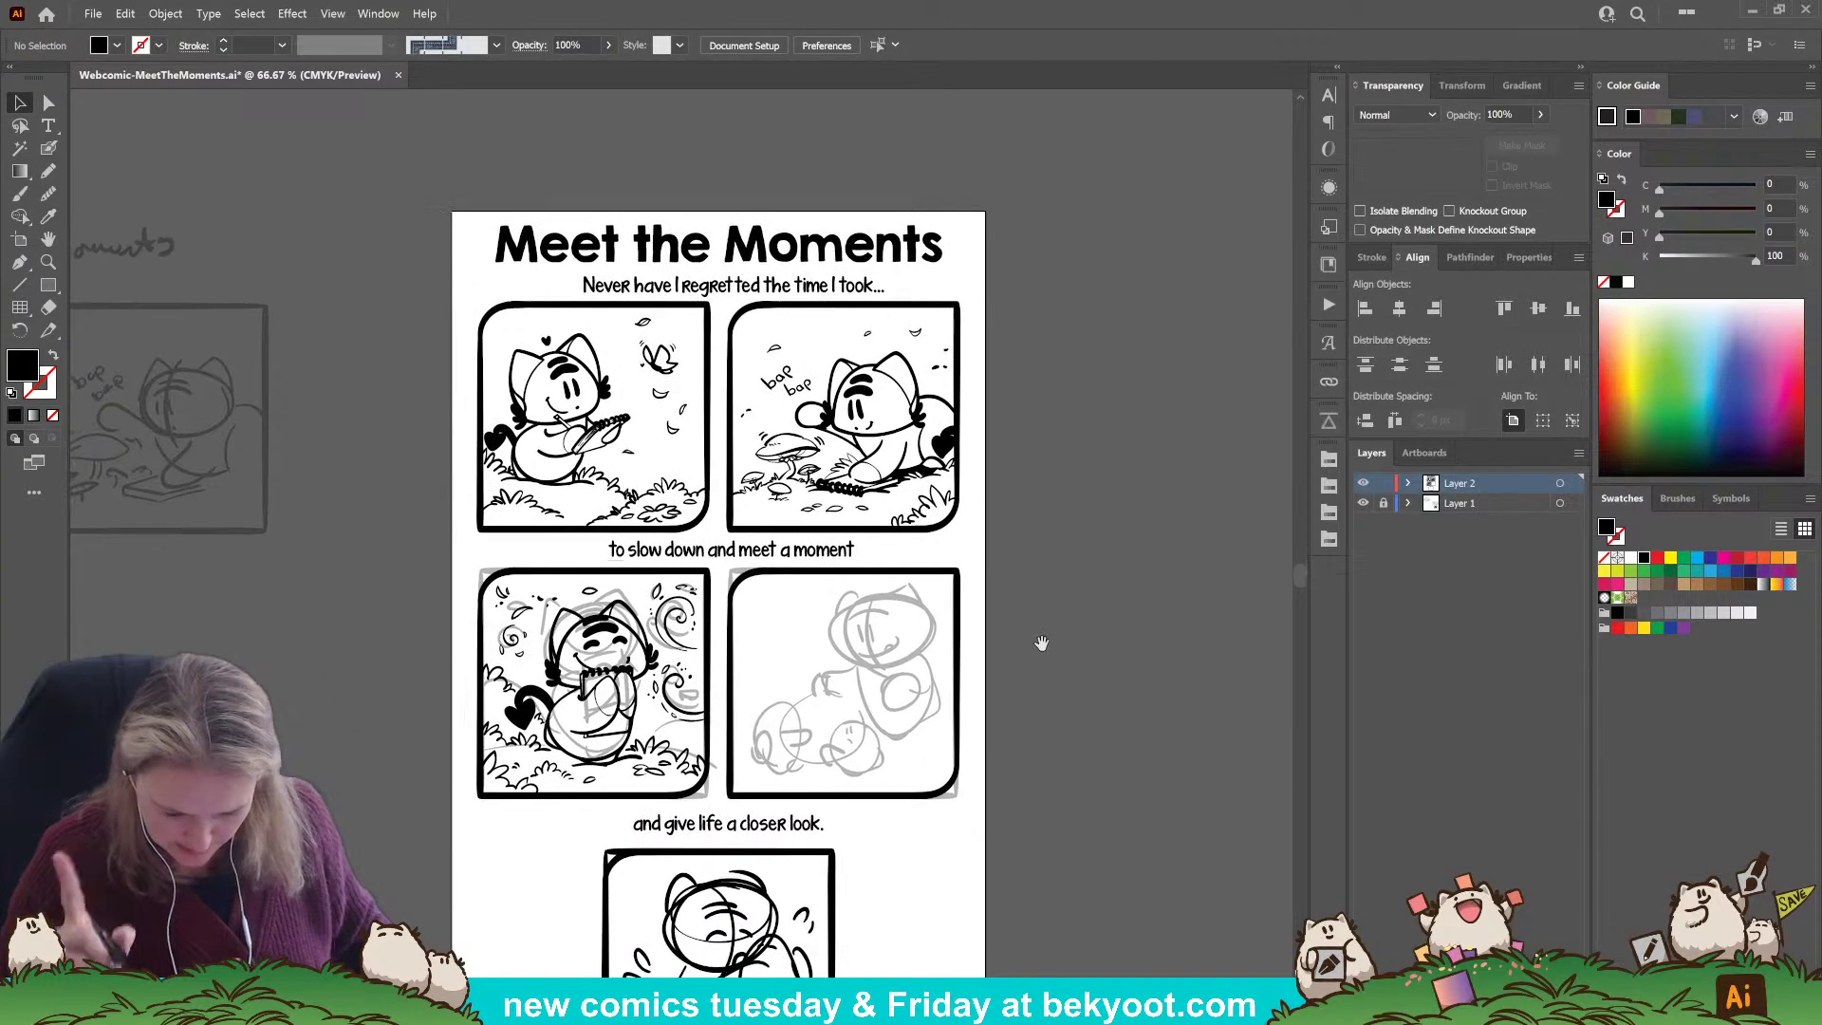
left_click(816, 554)
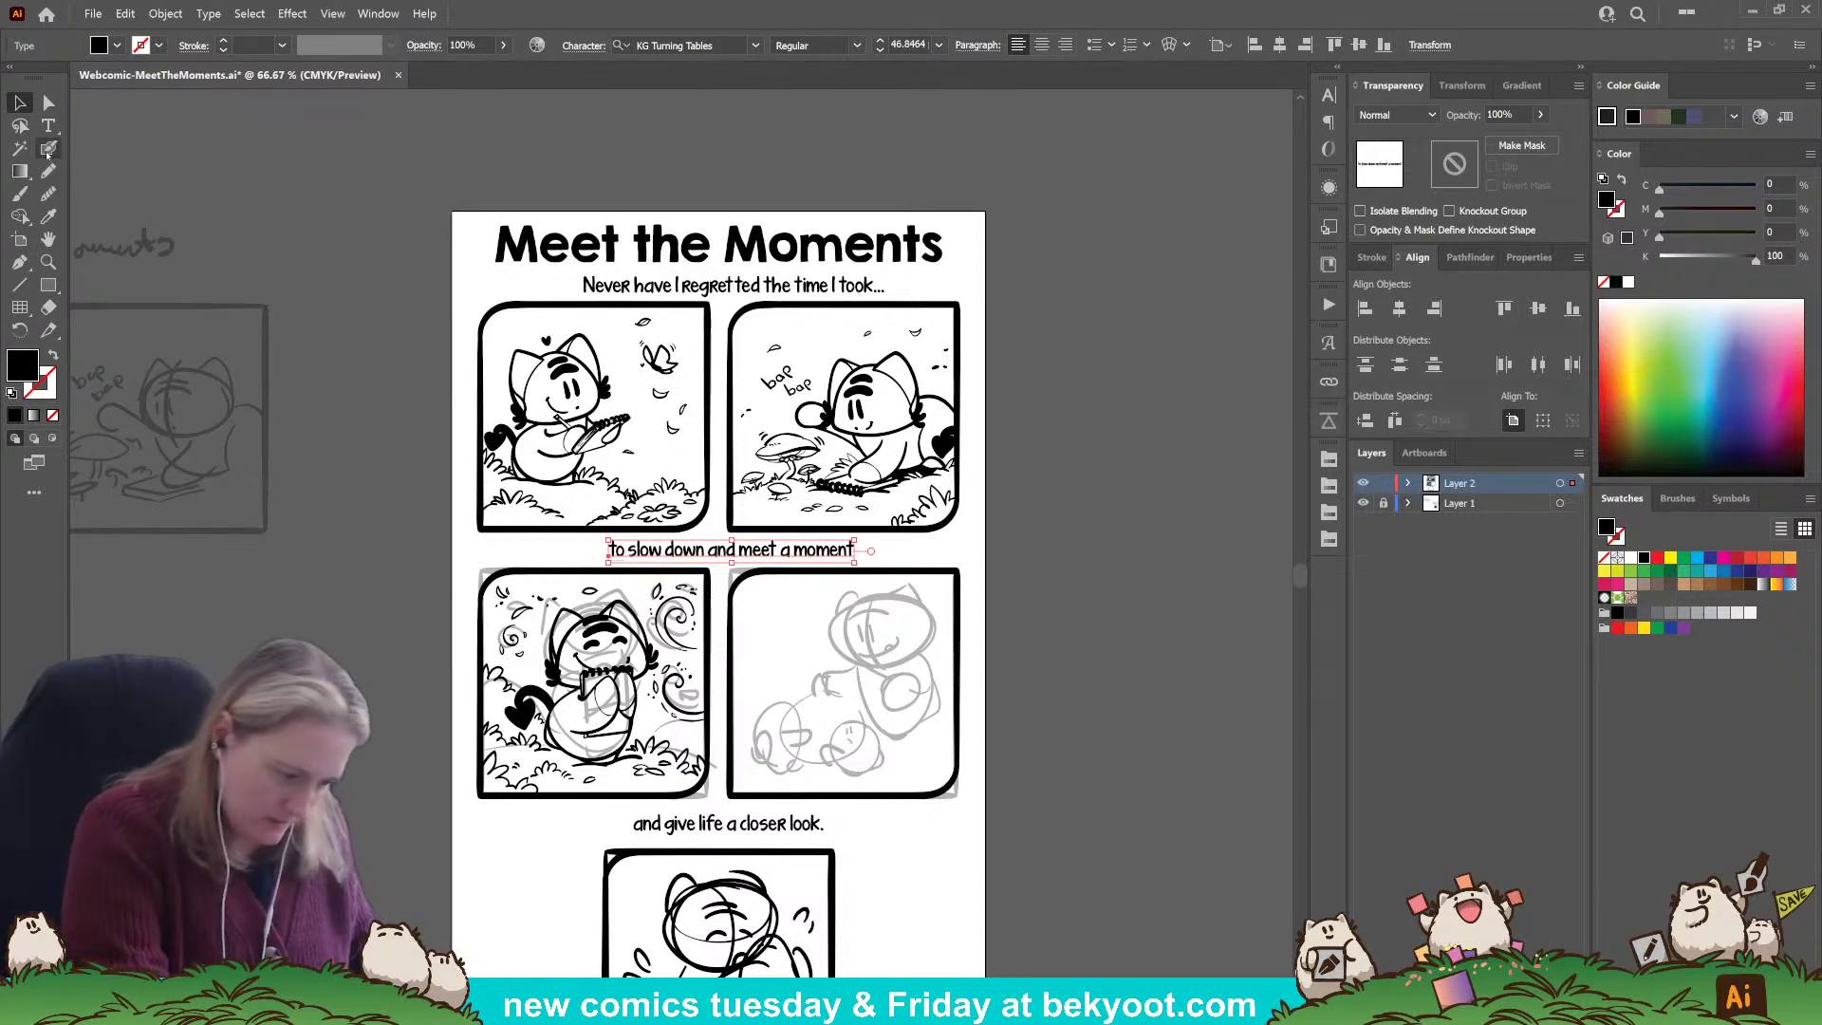
key("t")
left_click(657, 818)
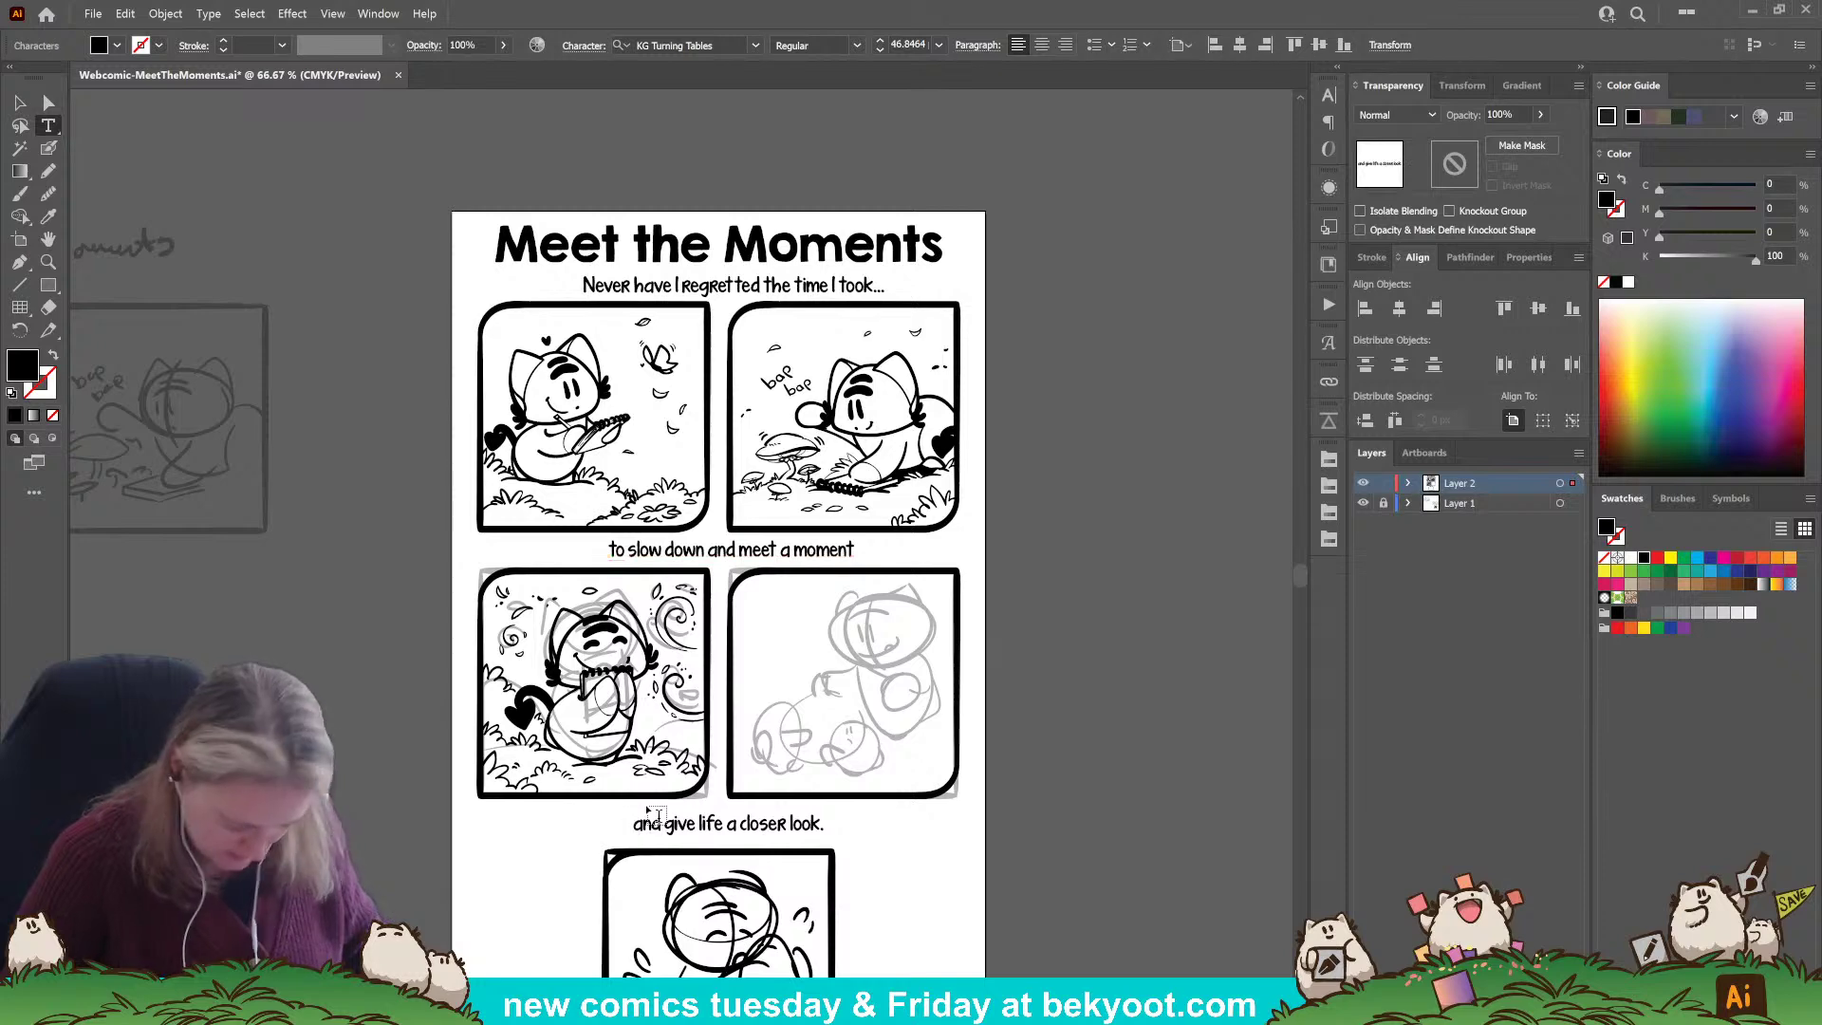
type("...")
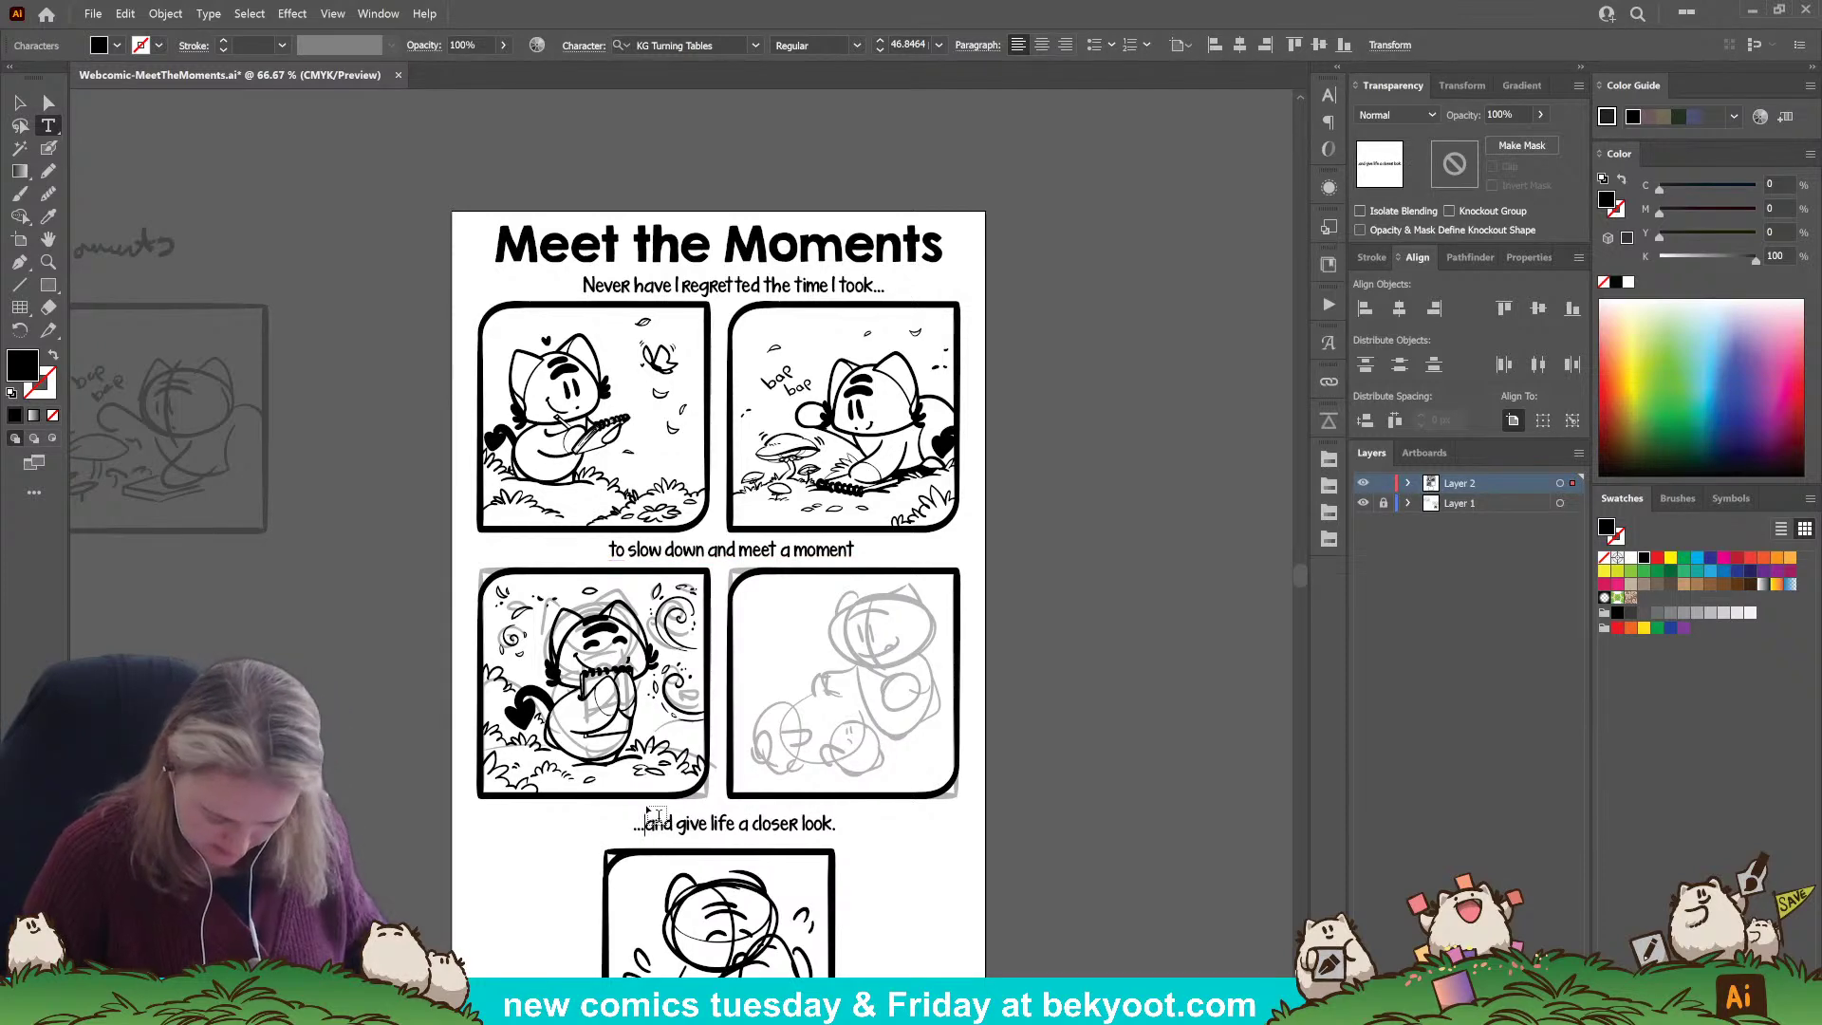
key("Escape")
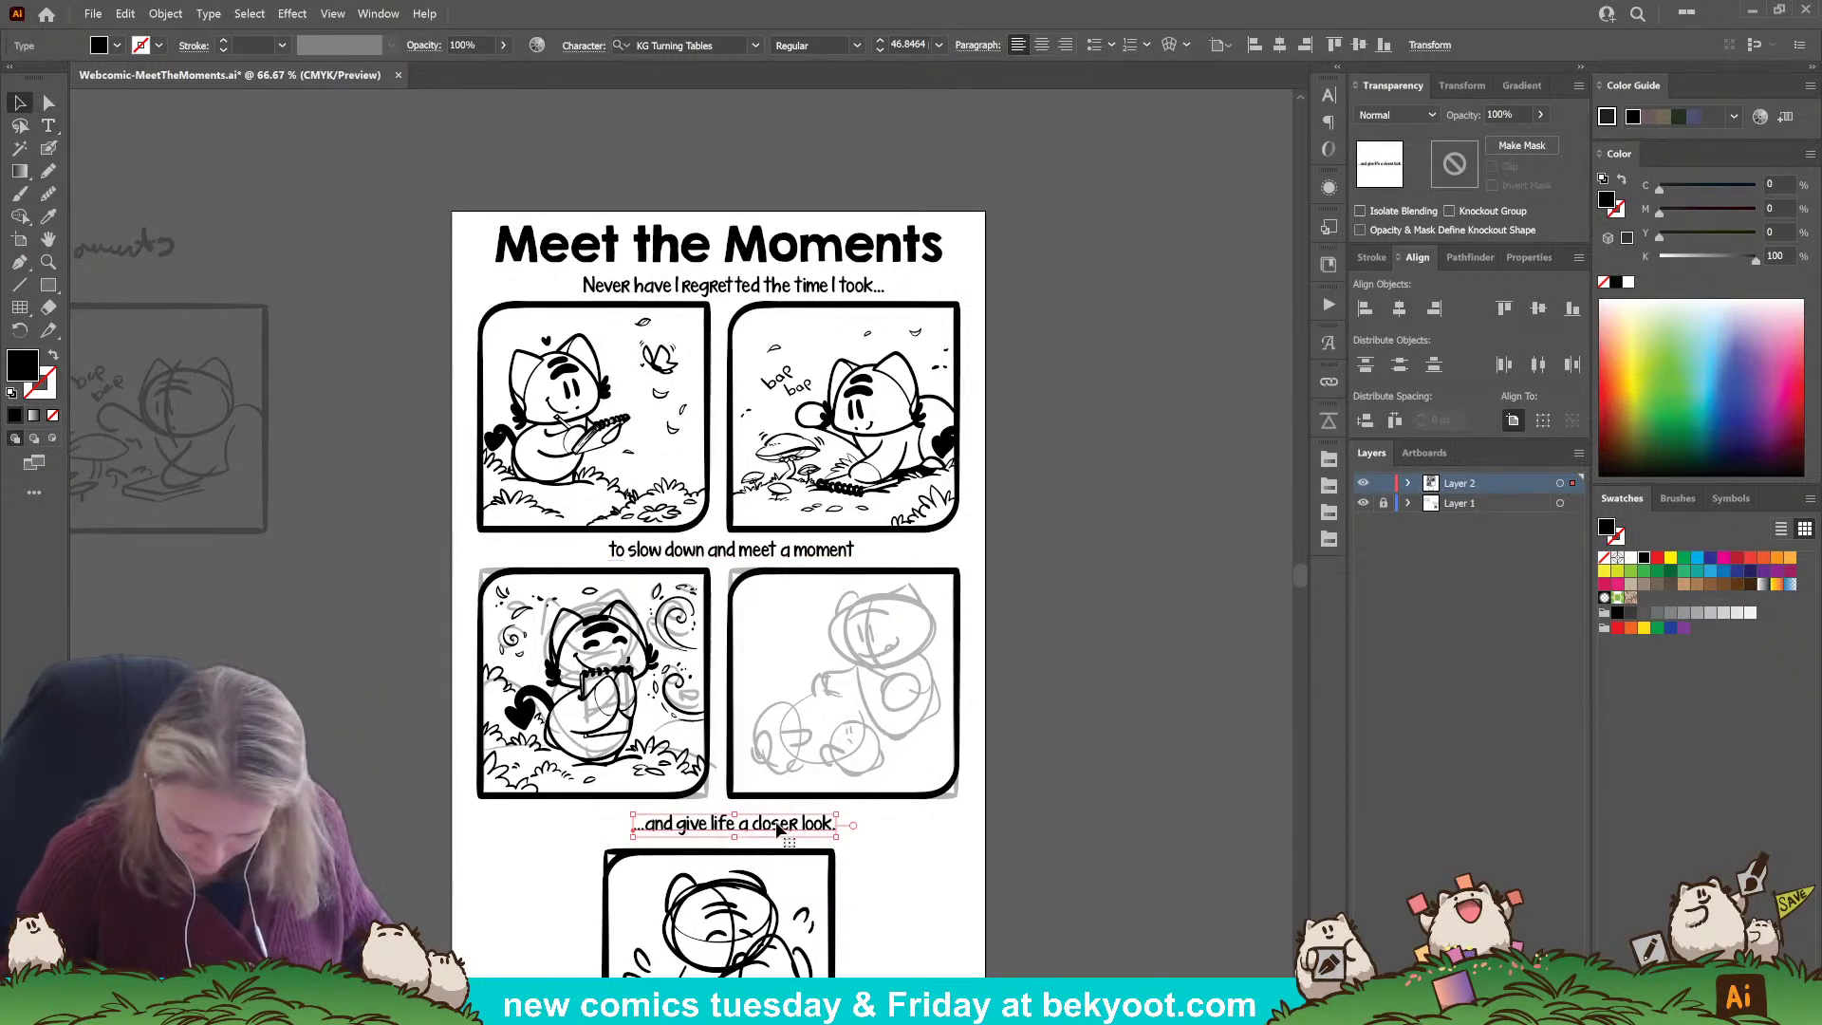
left_click(1398, 308)
Add "..." to the end of the "to slow down and meet a moment" caption.
left_click(789, 551)
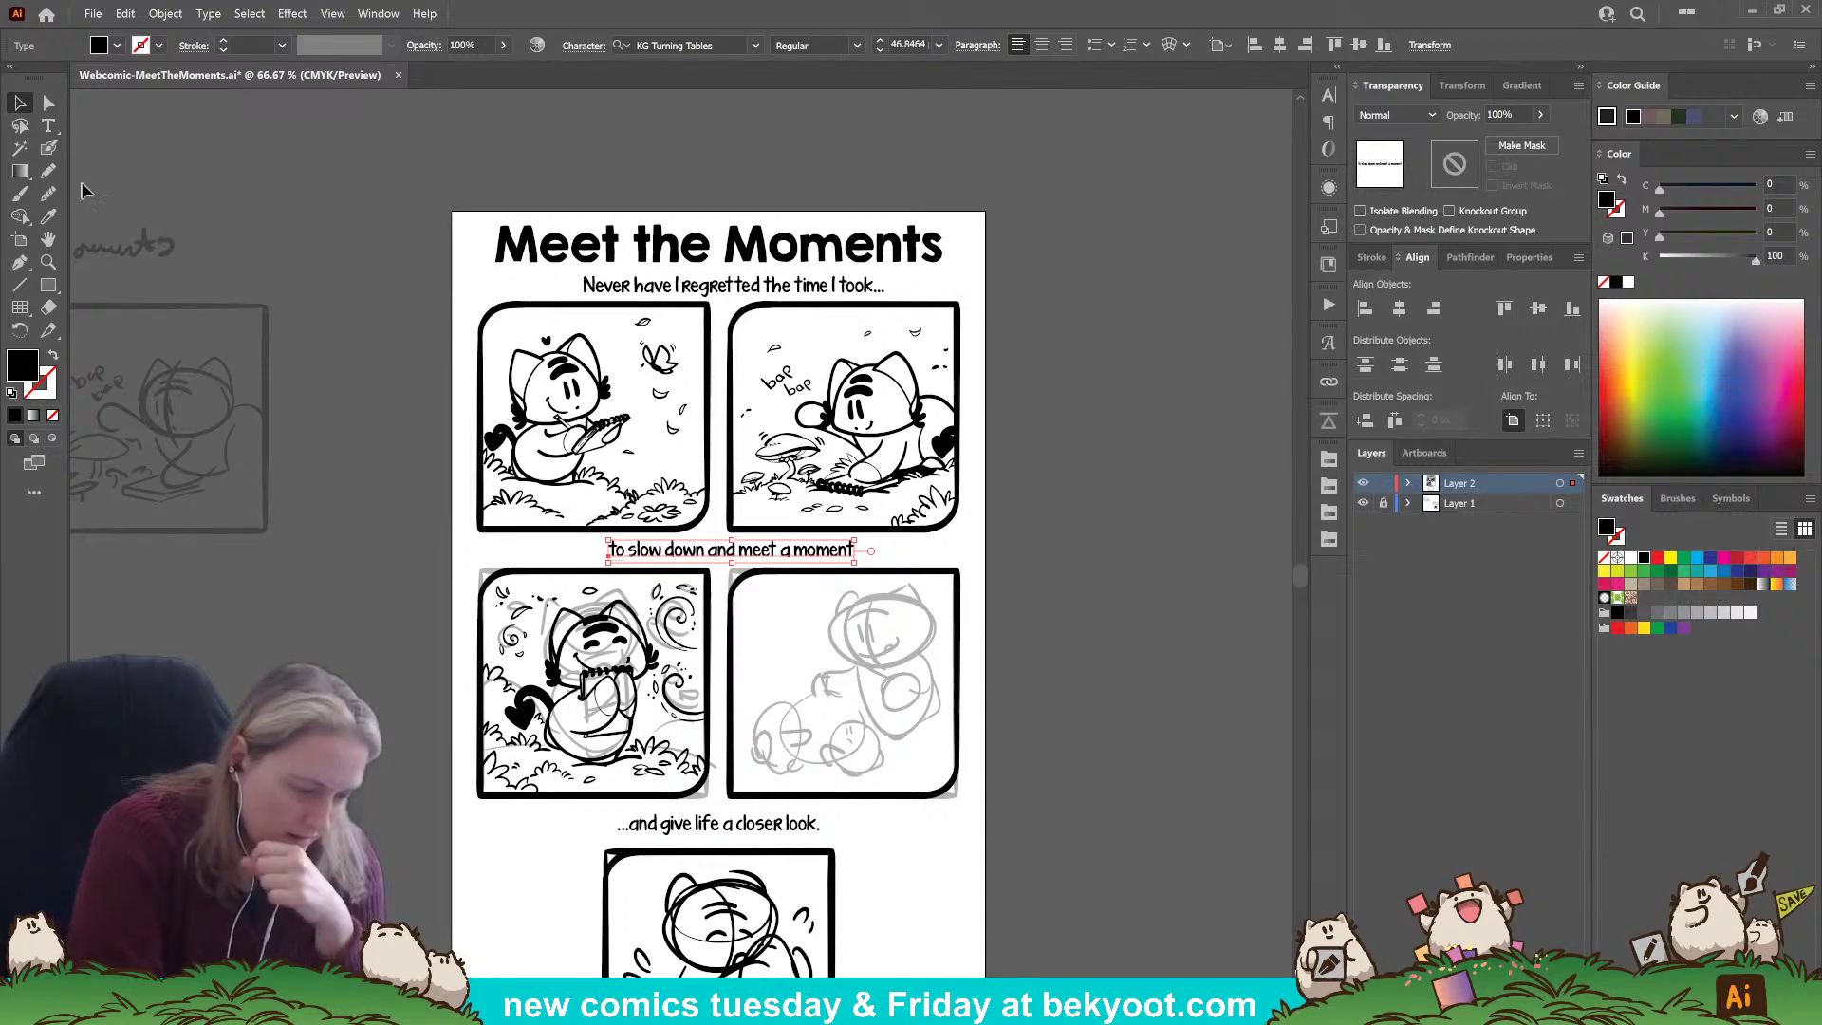
double_click(839, 553)
left_click(859, 550)
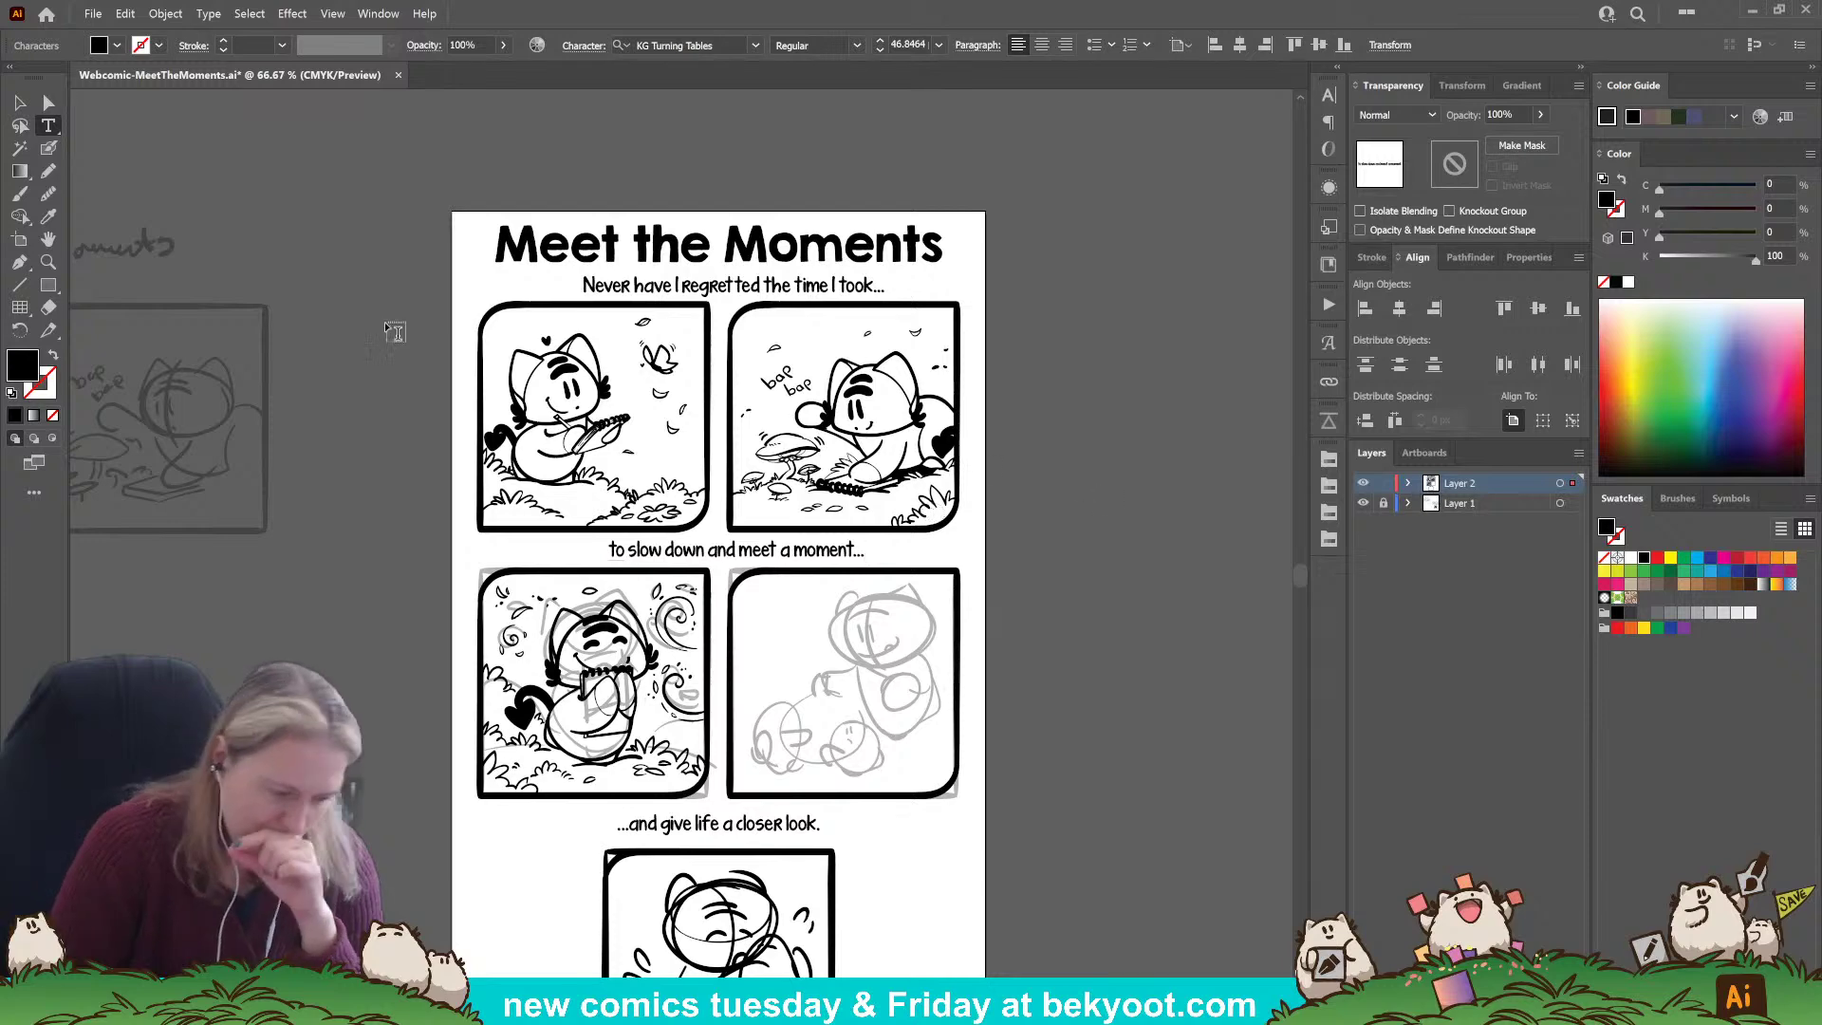
key("Escape")
left_click(1062, 568)
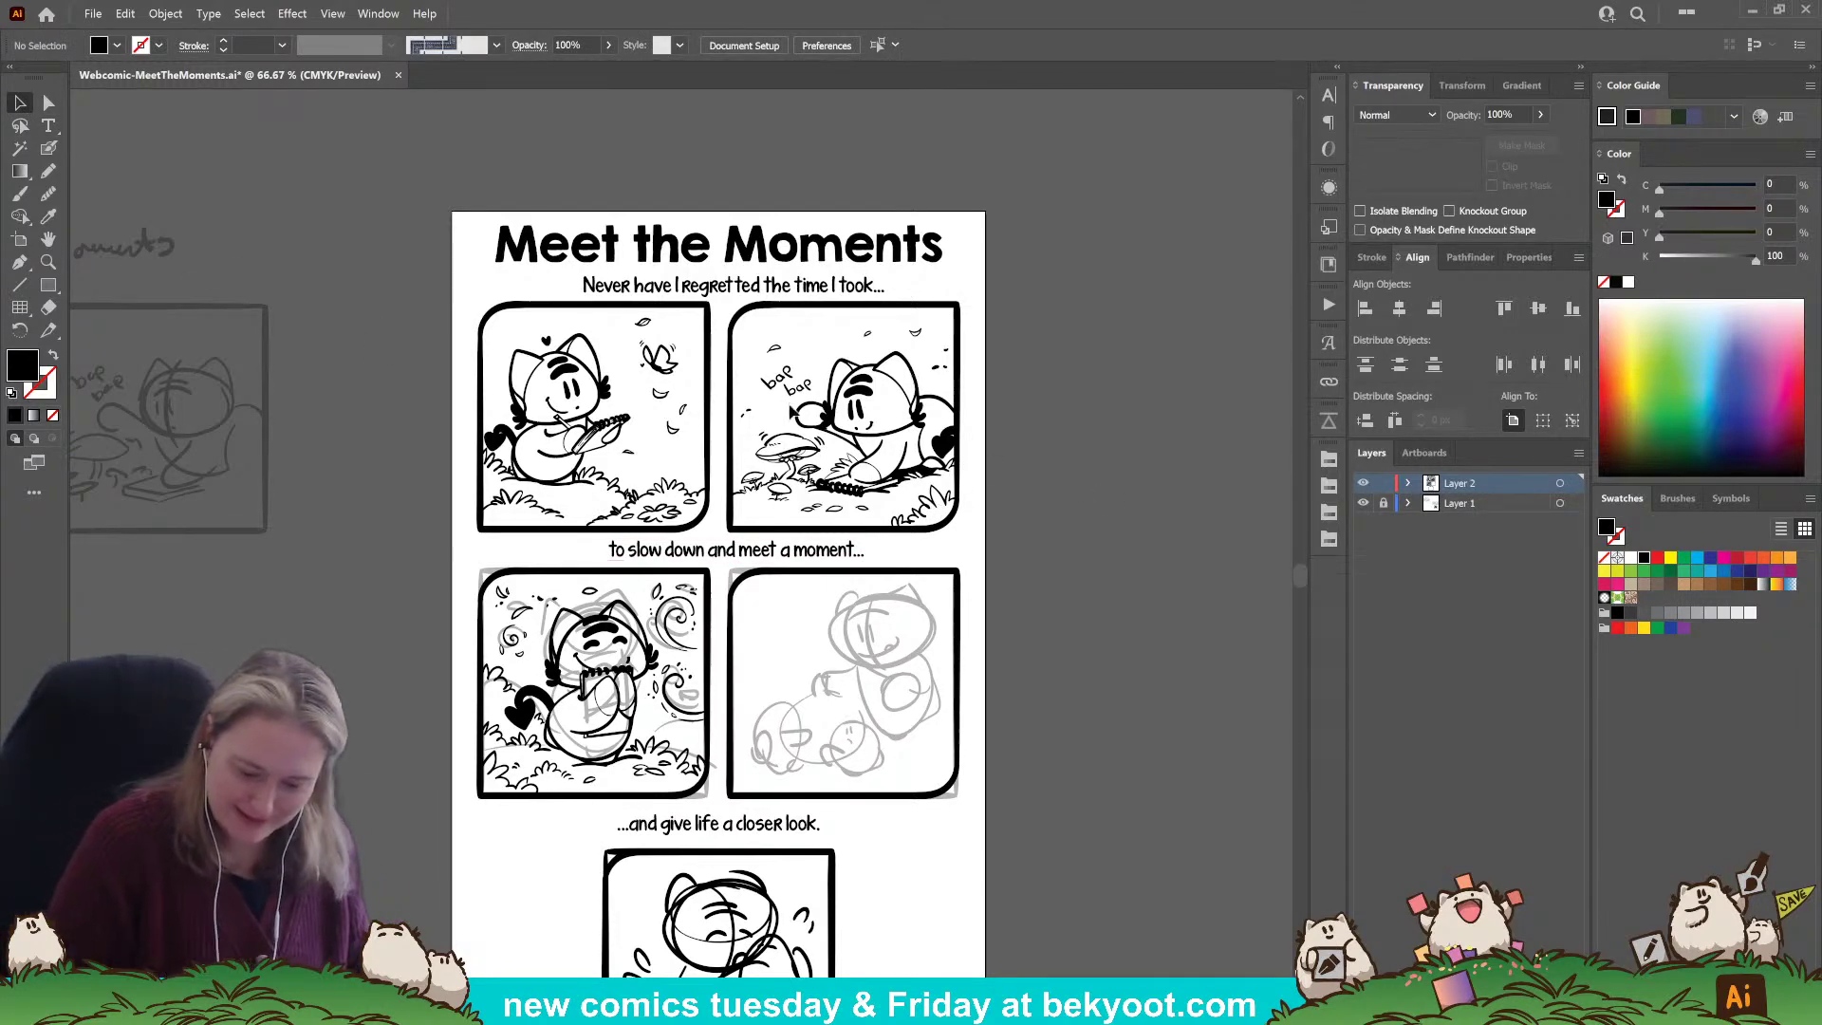
Look over the inked panels, captions and remaining sketches across the comic page.
scroll(822, 442, "up", 3)
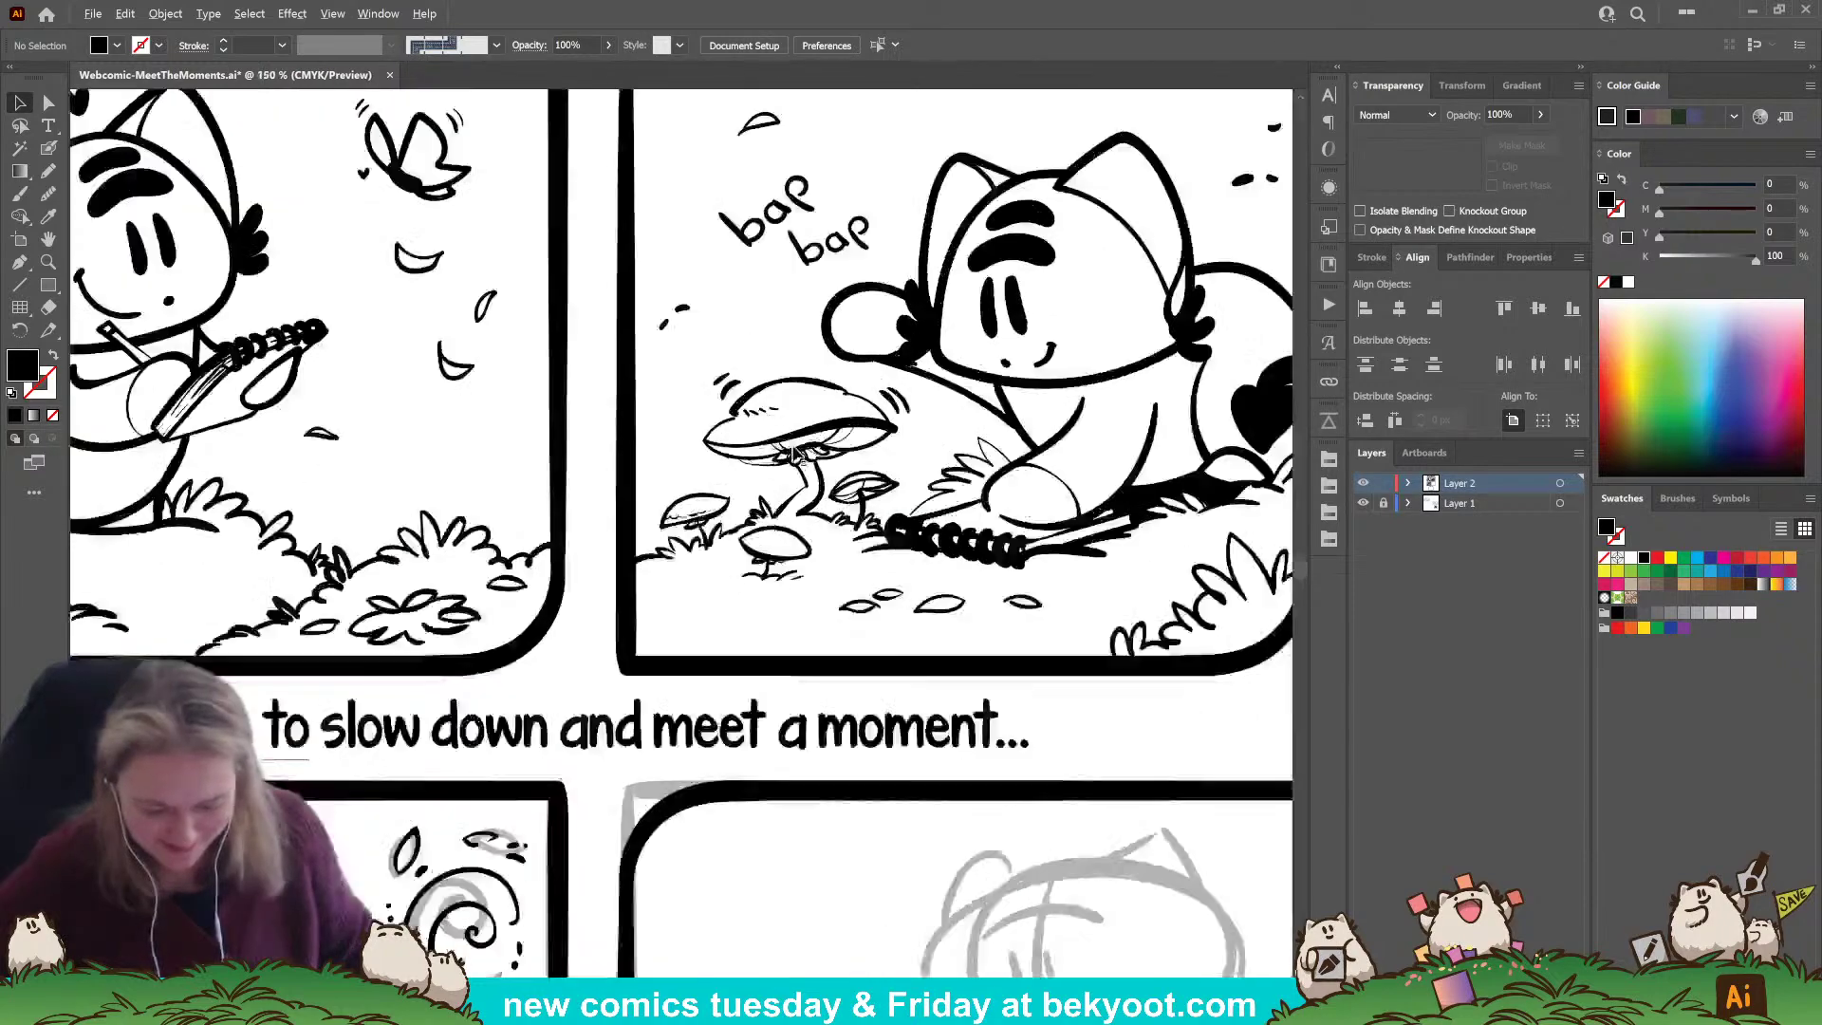
scroll(822, 442, "up", 2)
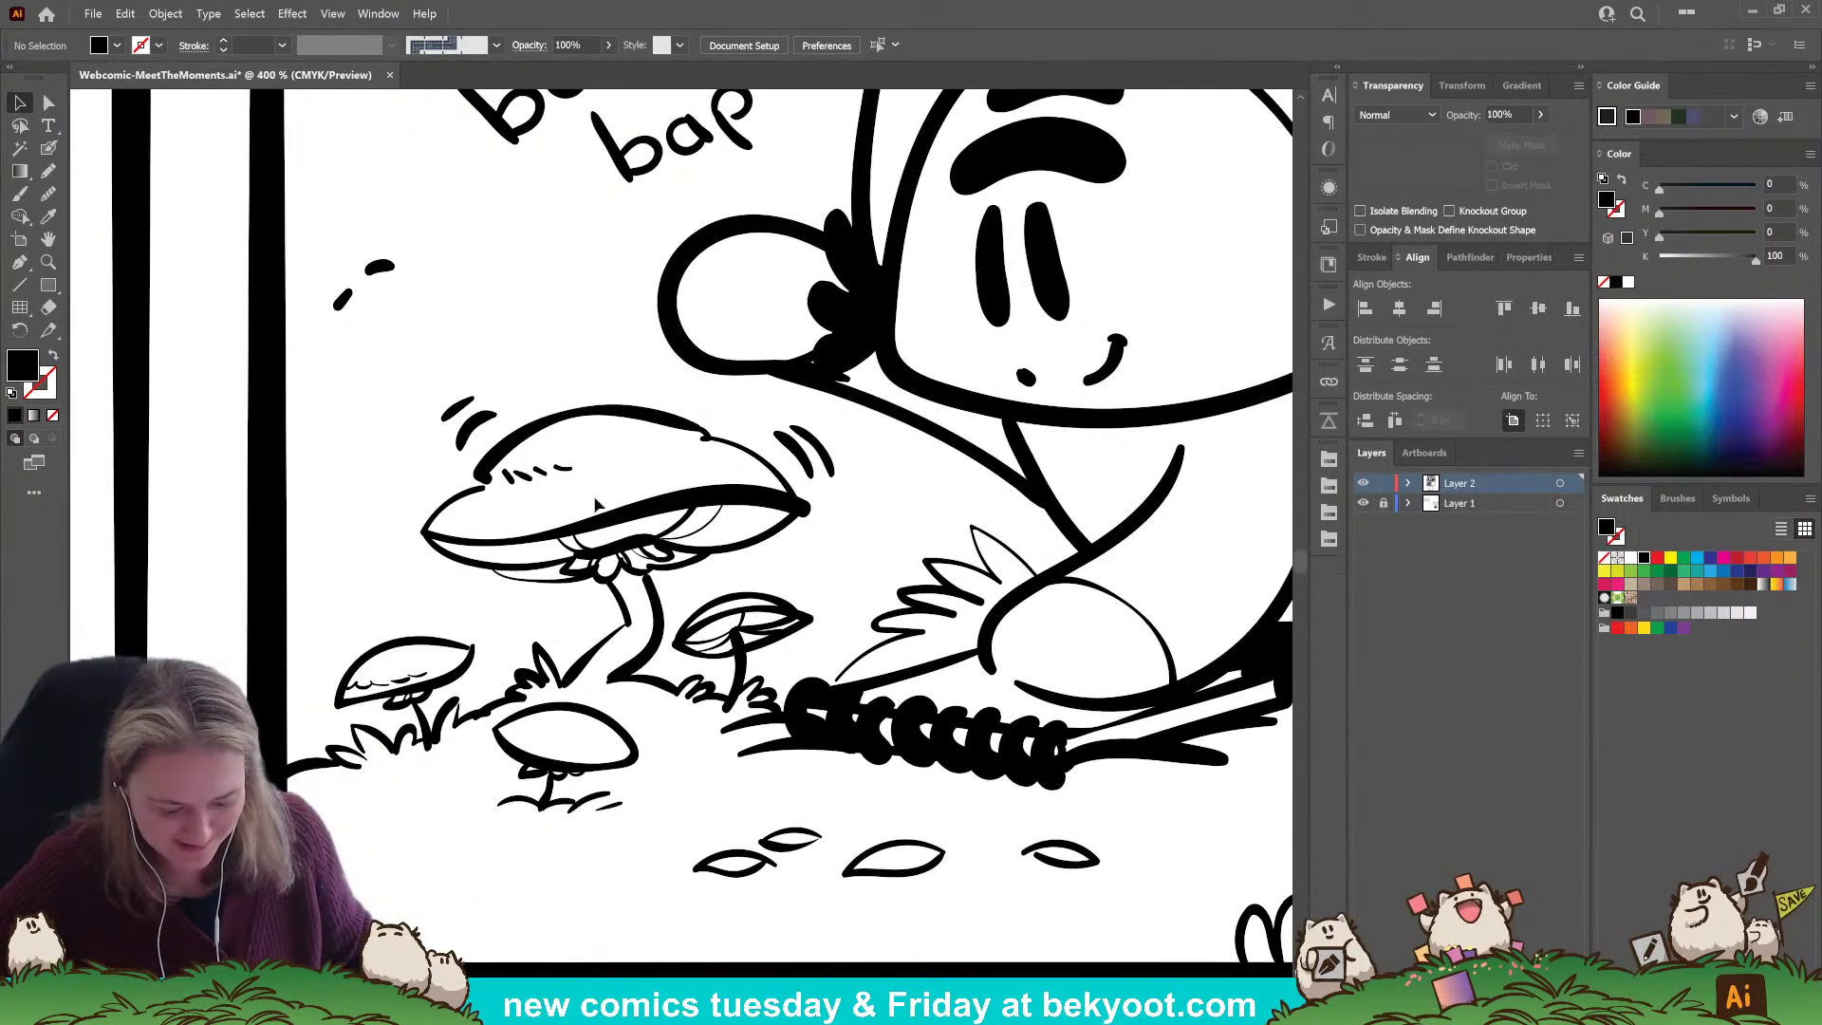
scroll(672, 511, "down", 3)
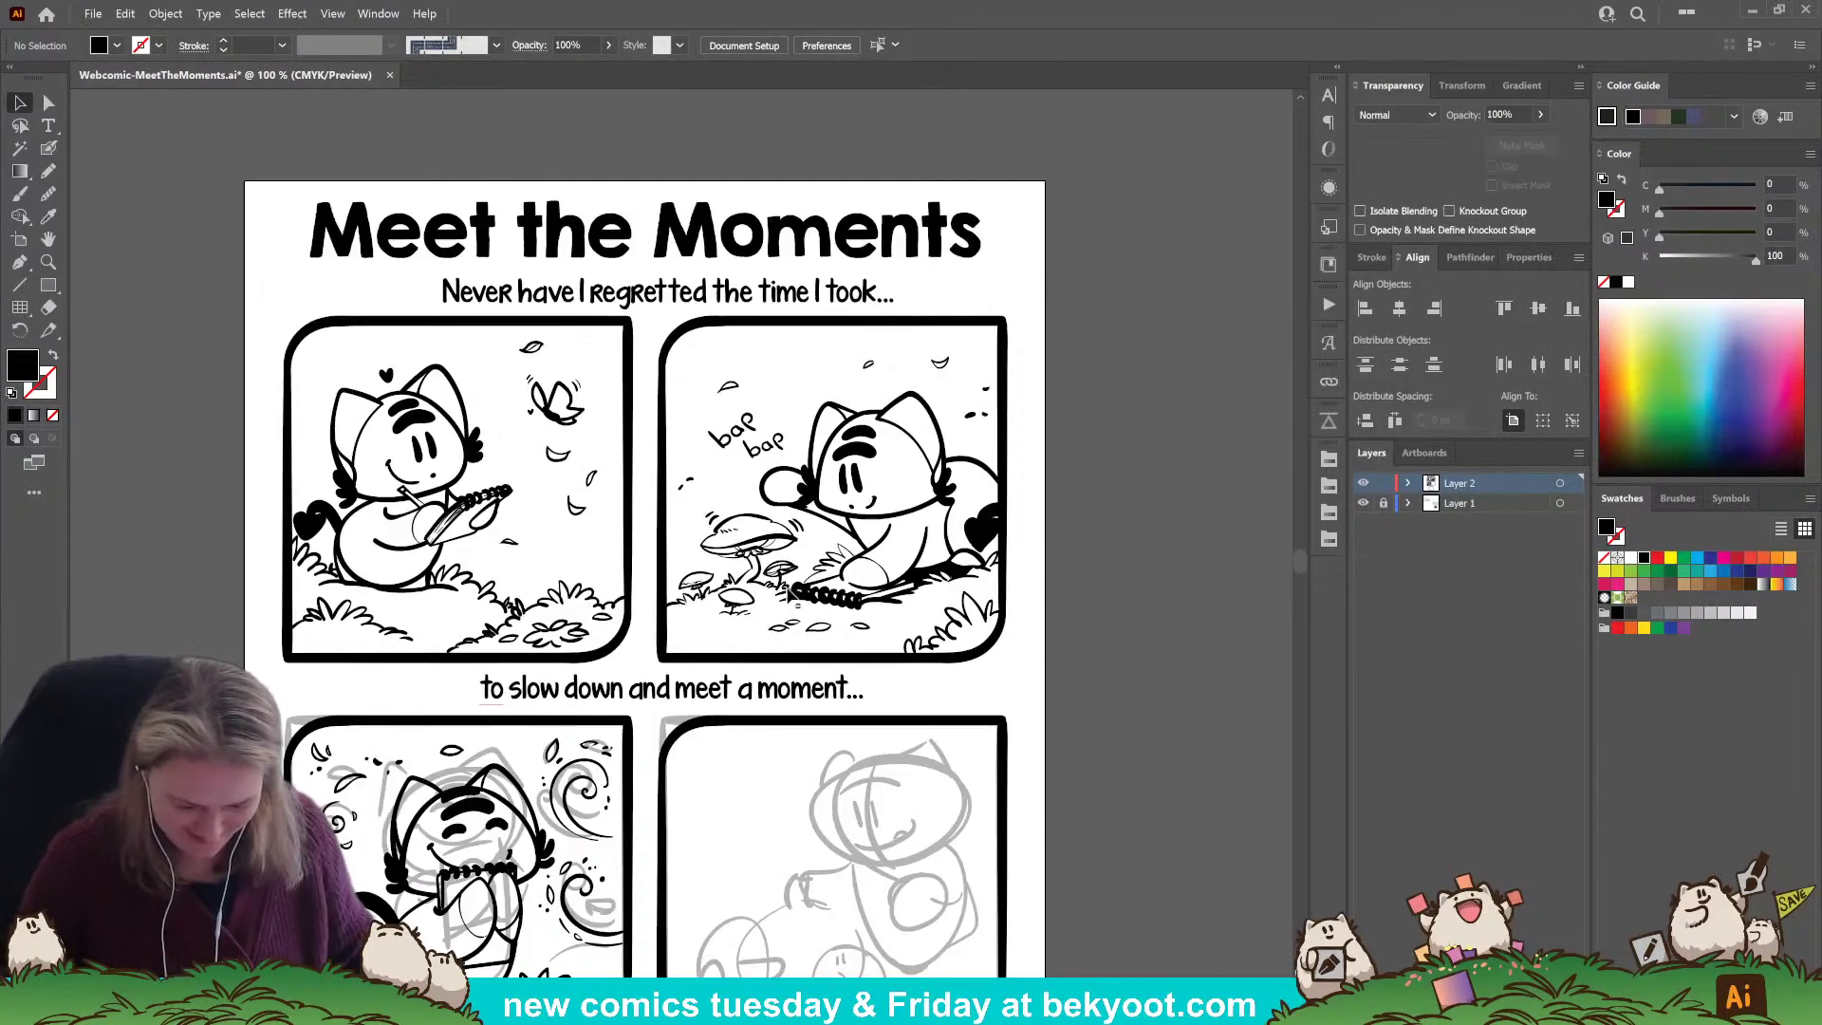
scroll(790, 593, "down", 4)
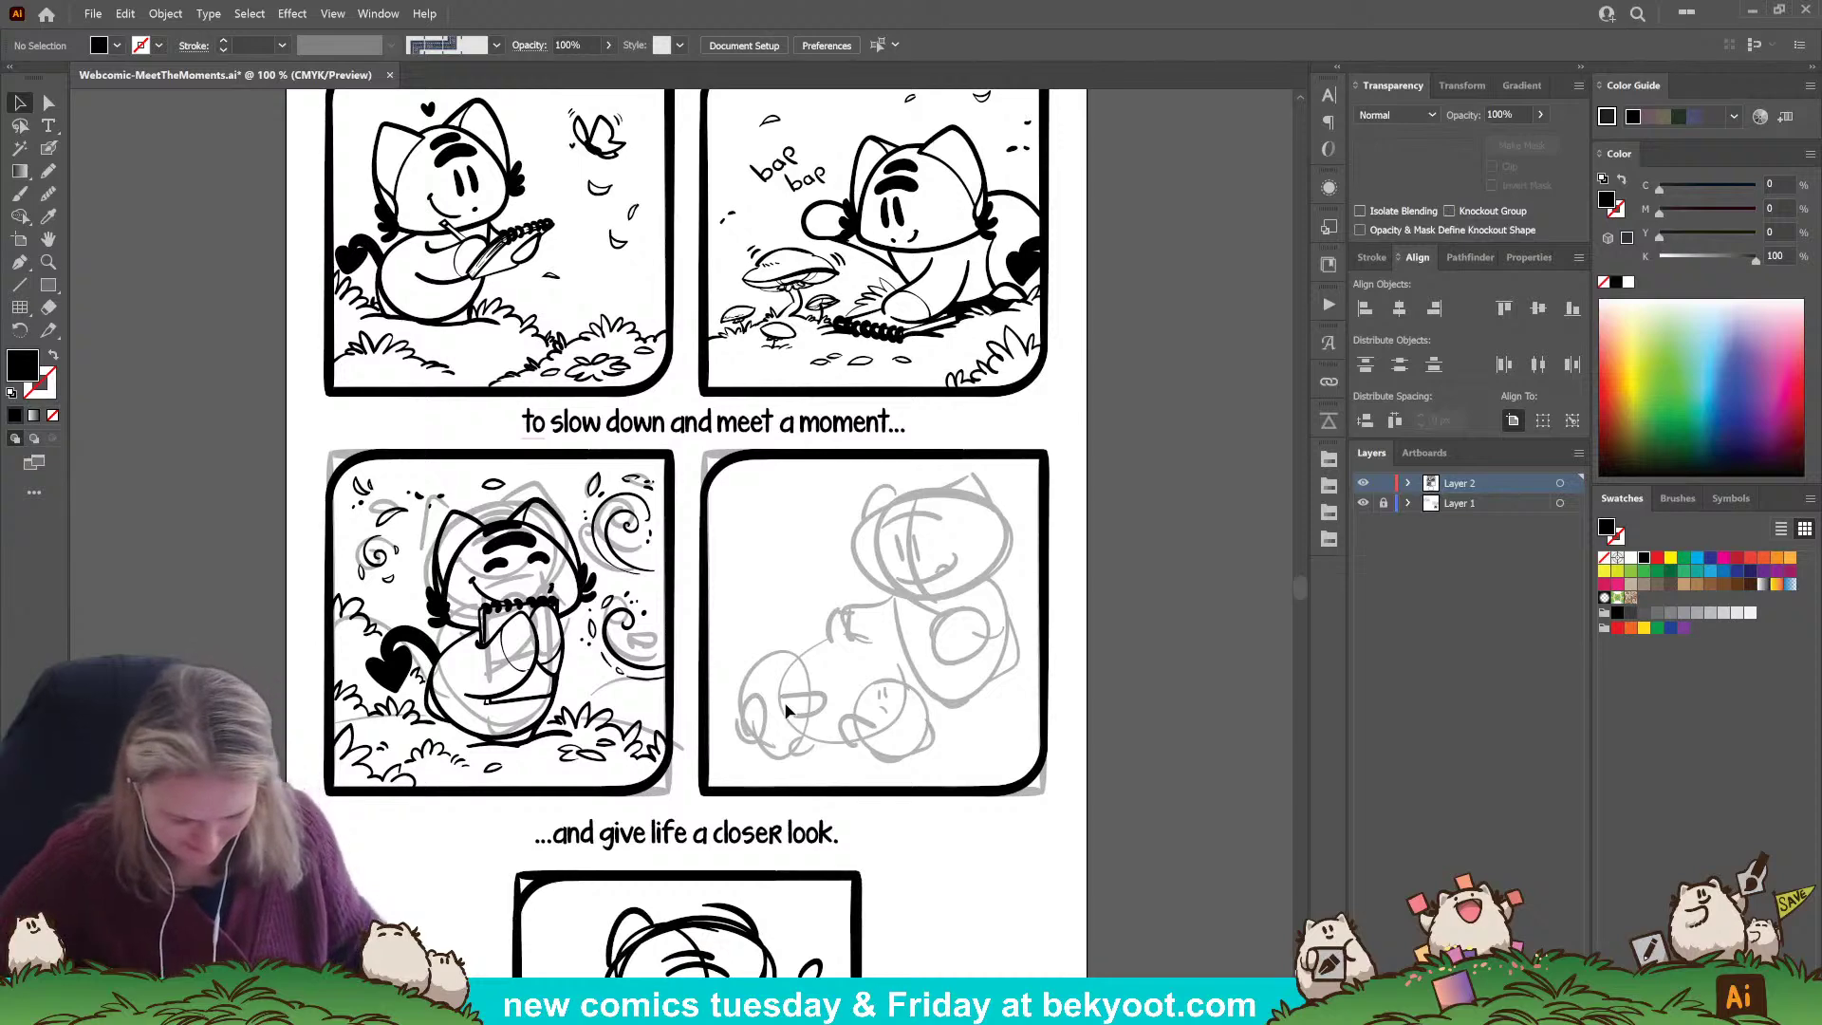
scroll(1008, 878, "down", 1)
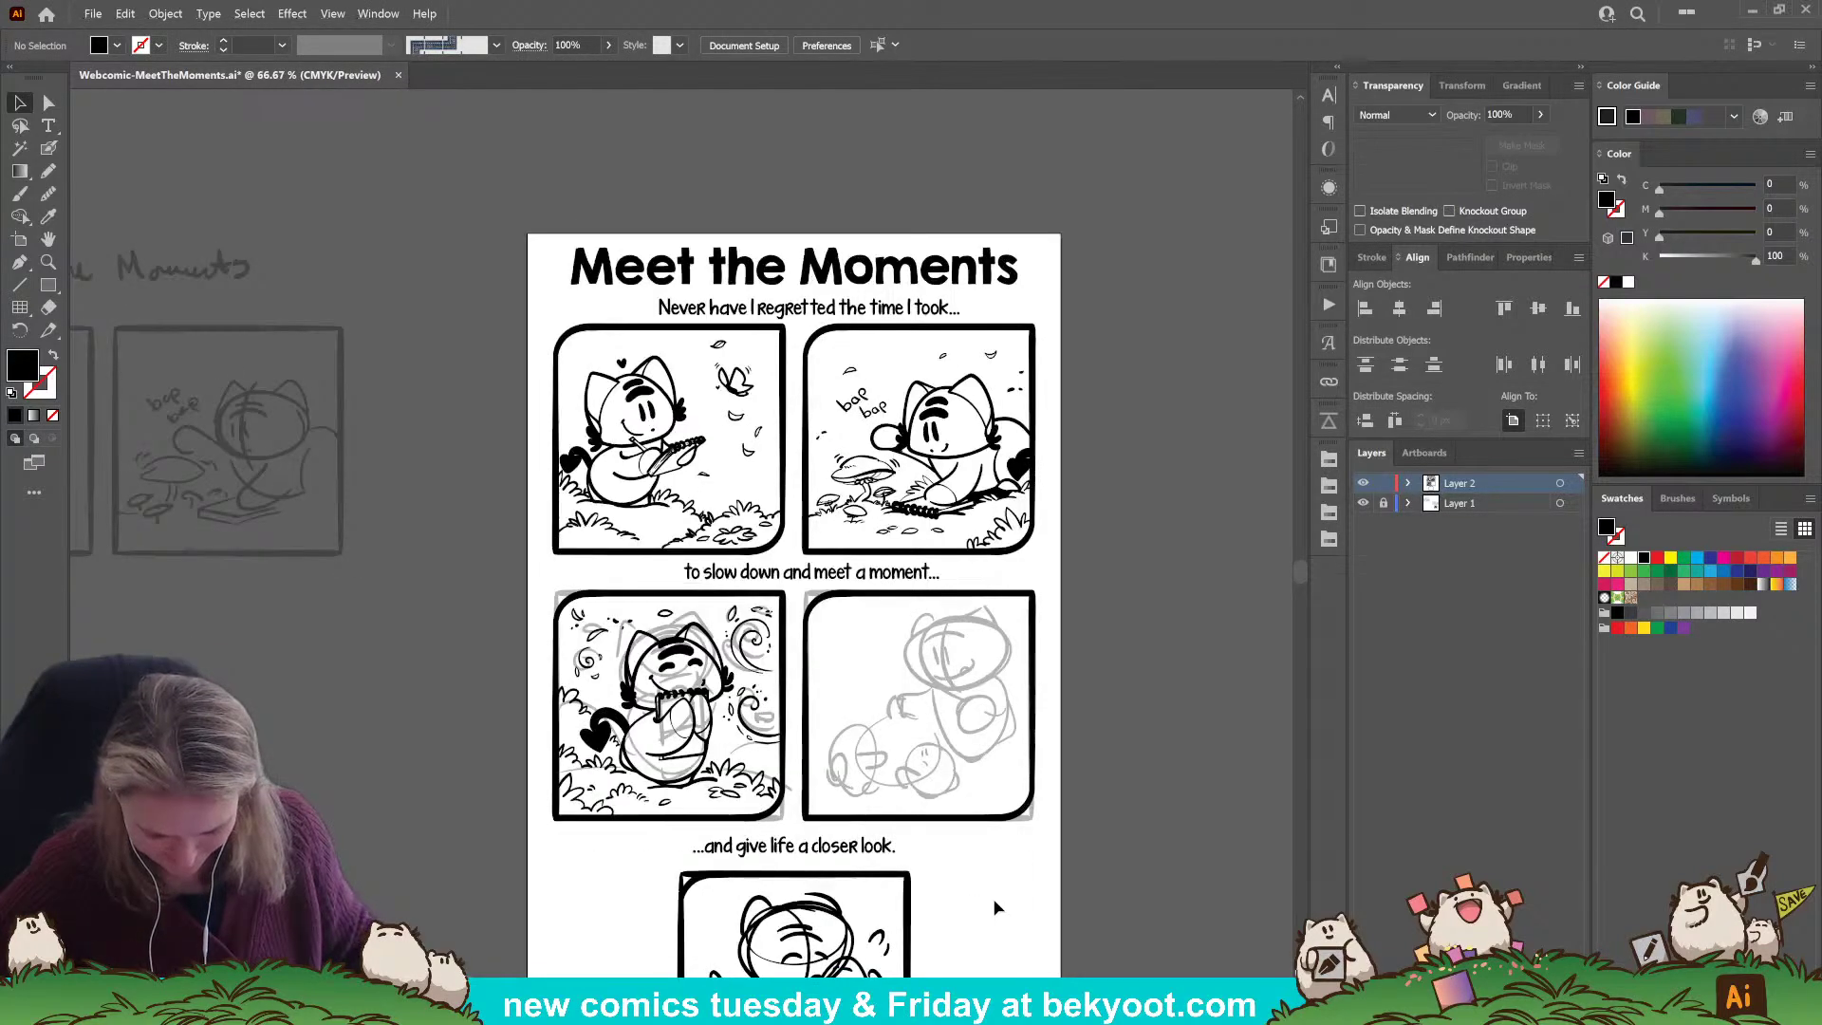
left_click_drag(996, 909, 899, 802)
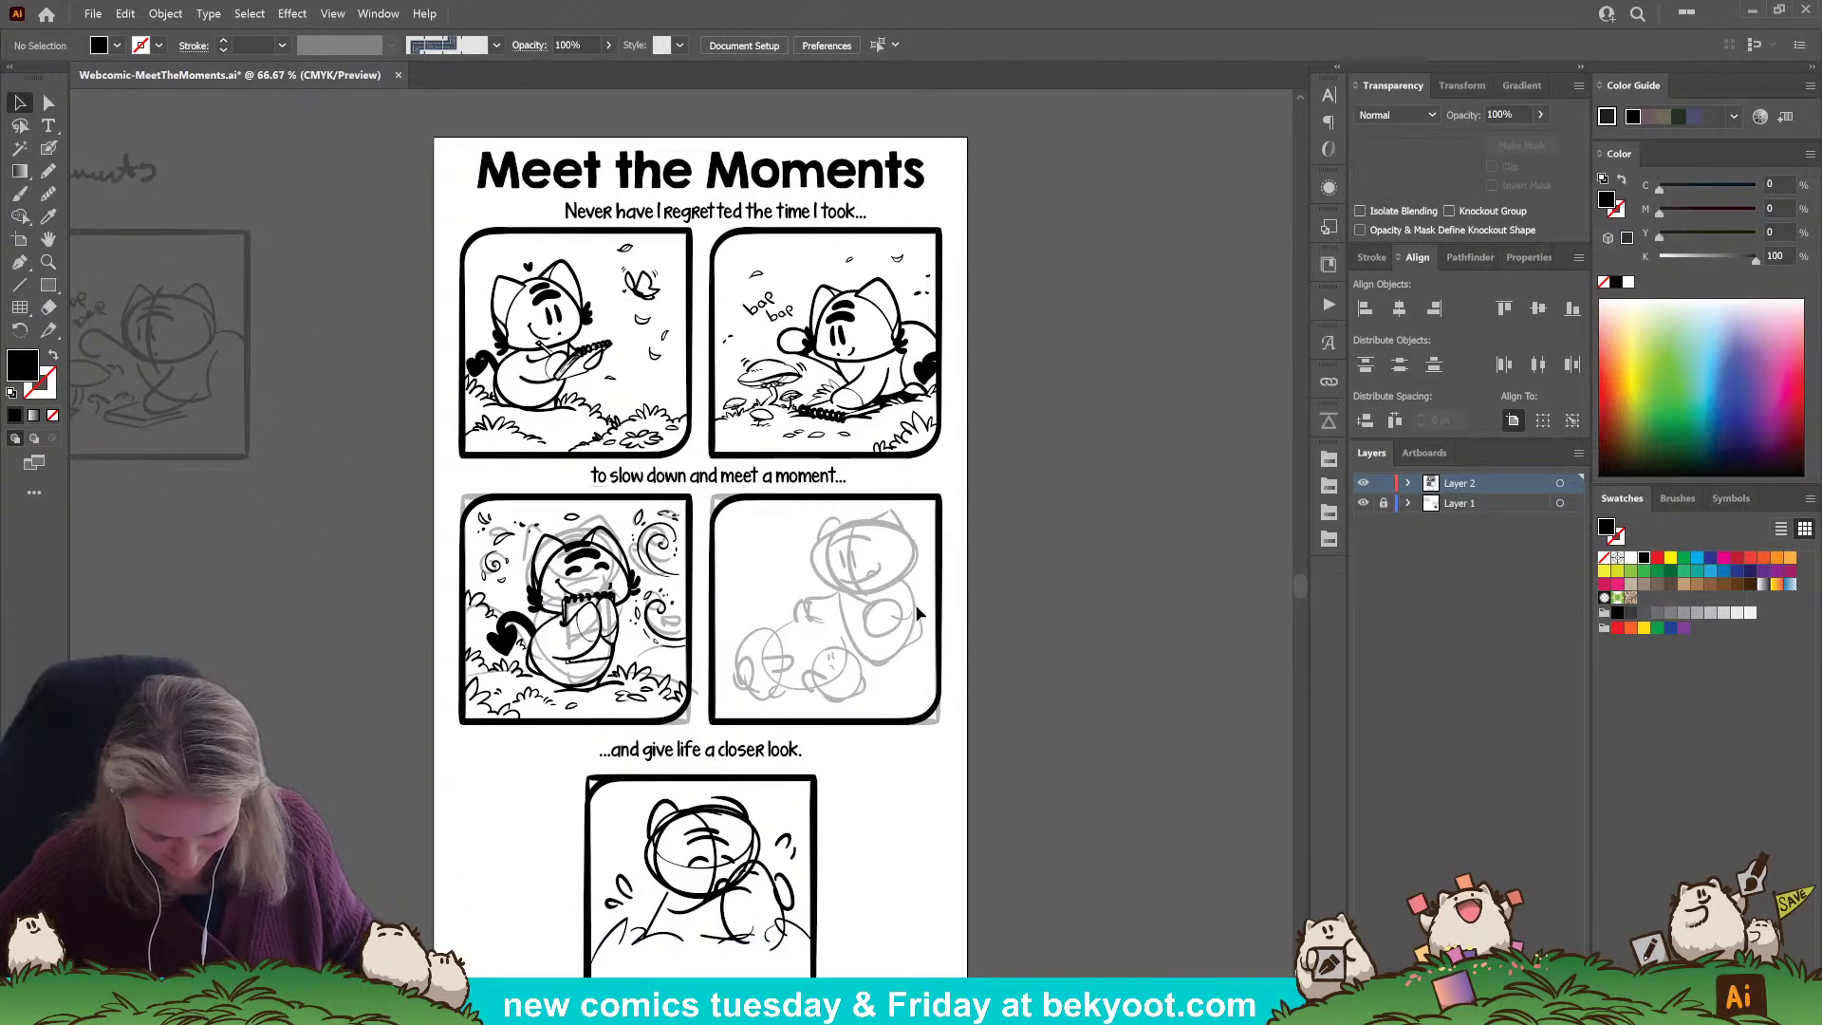
scroll(868, 562, "up", 2)
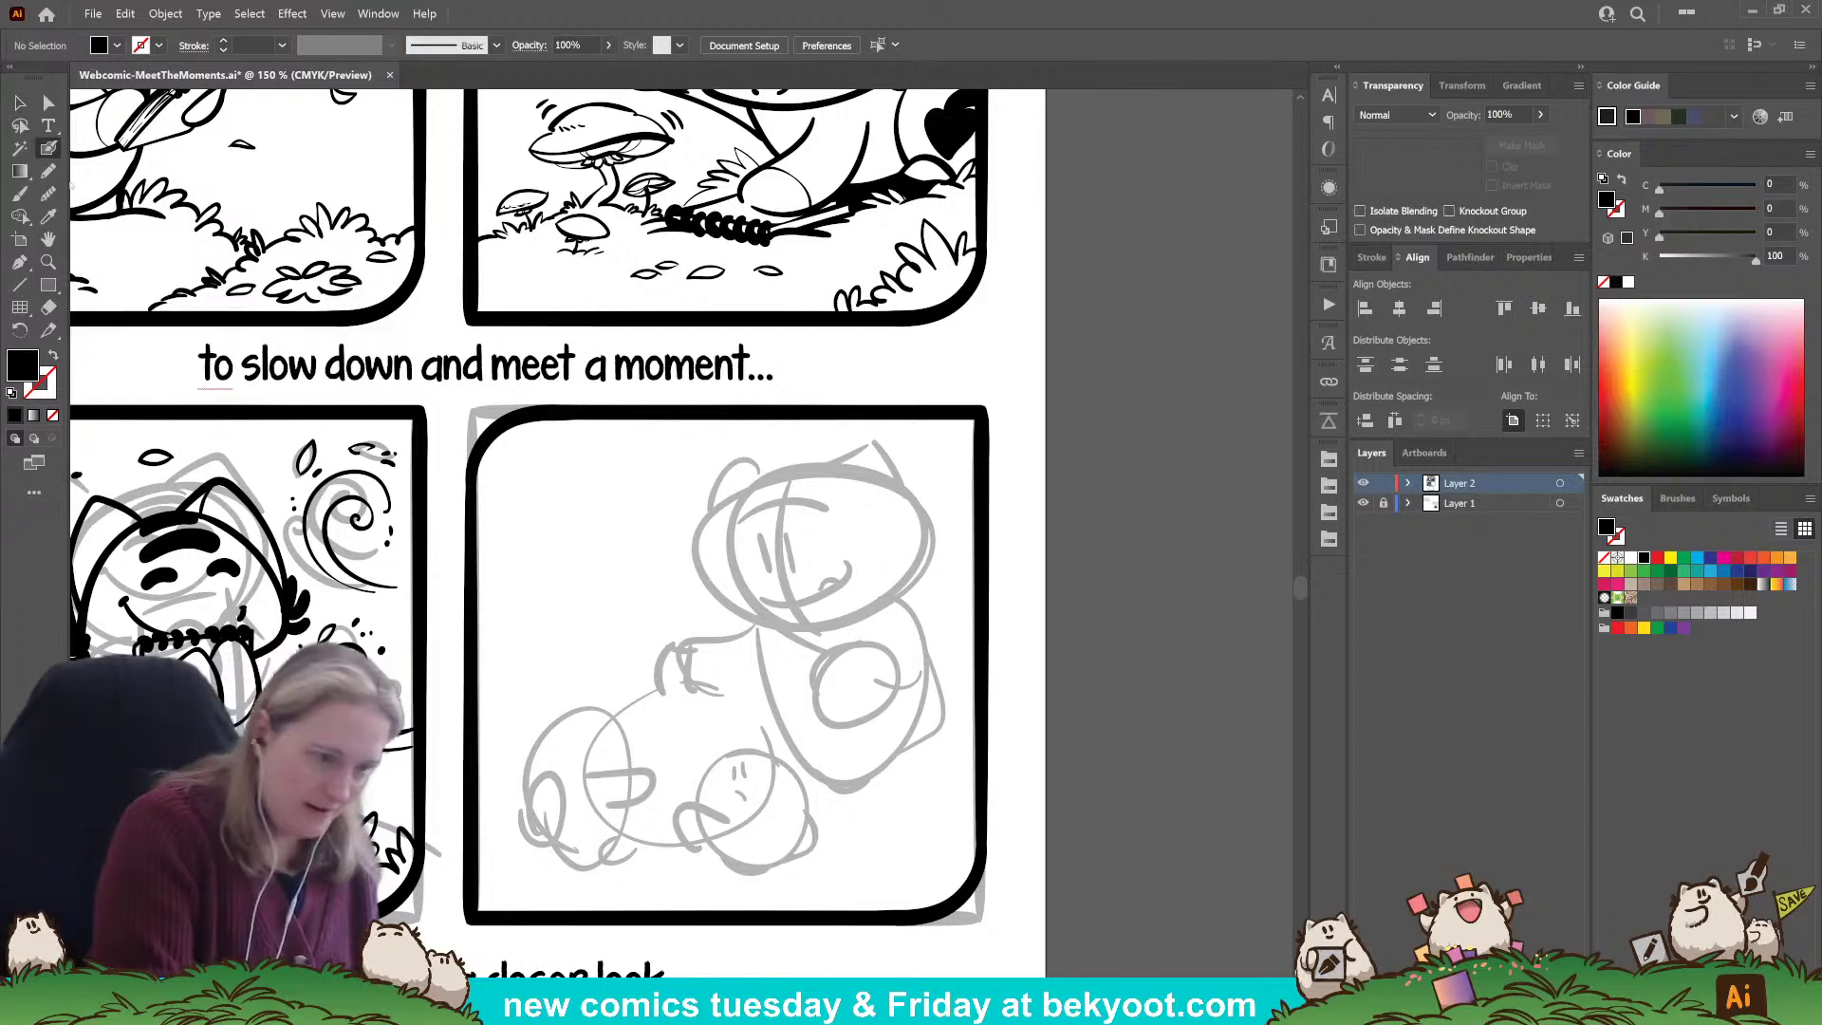
left_click_drag(672, 639, 722, 579)
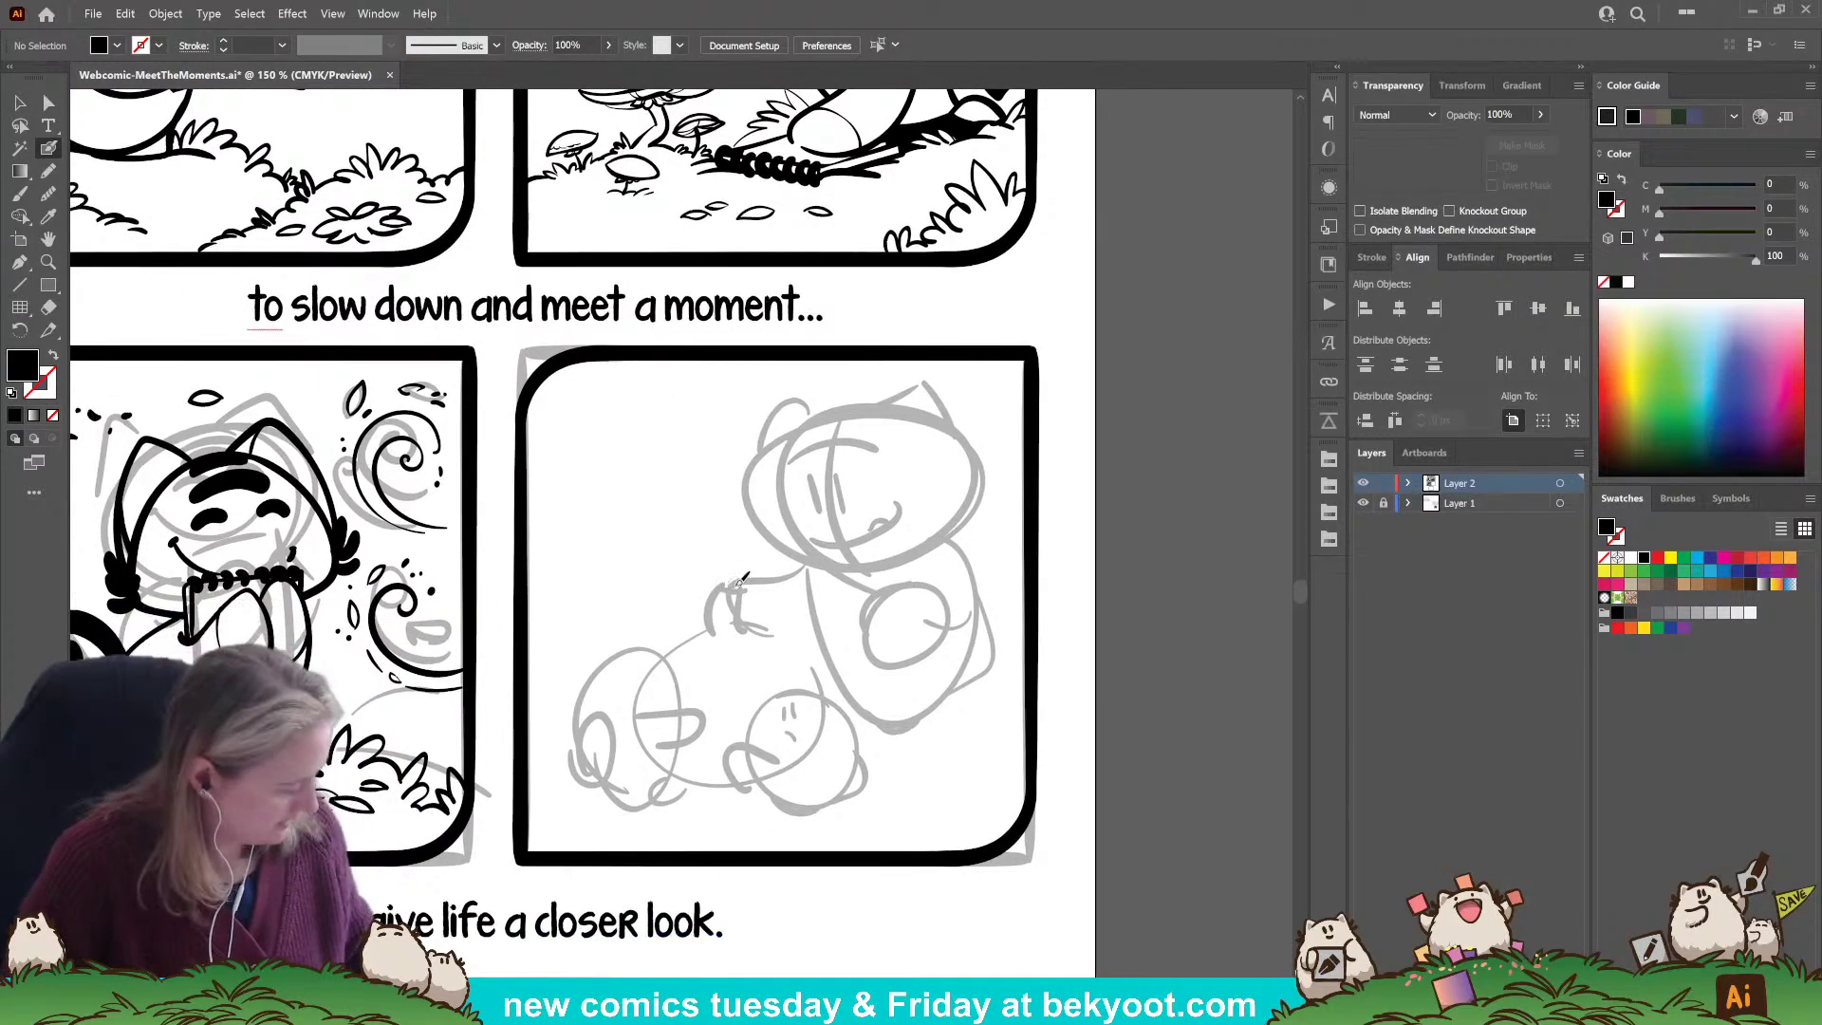
Save the webcomic file.
key("ctrl+s")
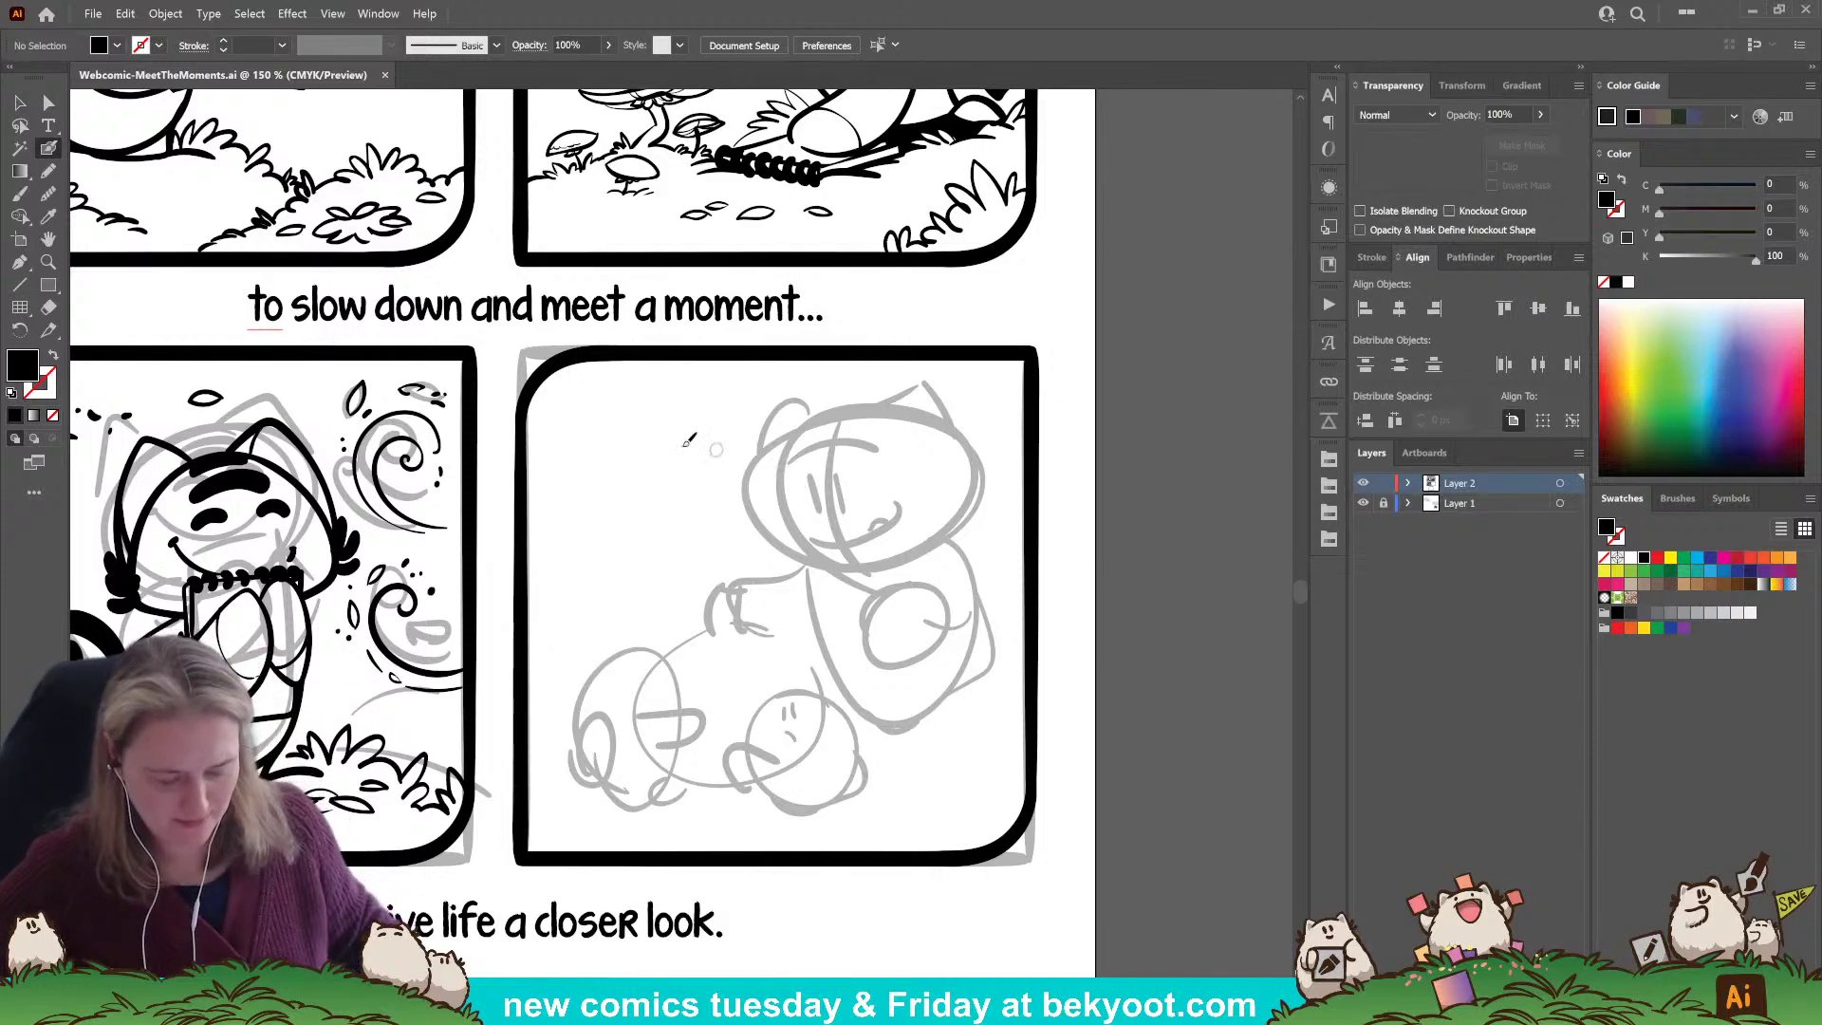
key("ctrl+minus")
key("ctrl+minus")
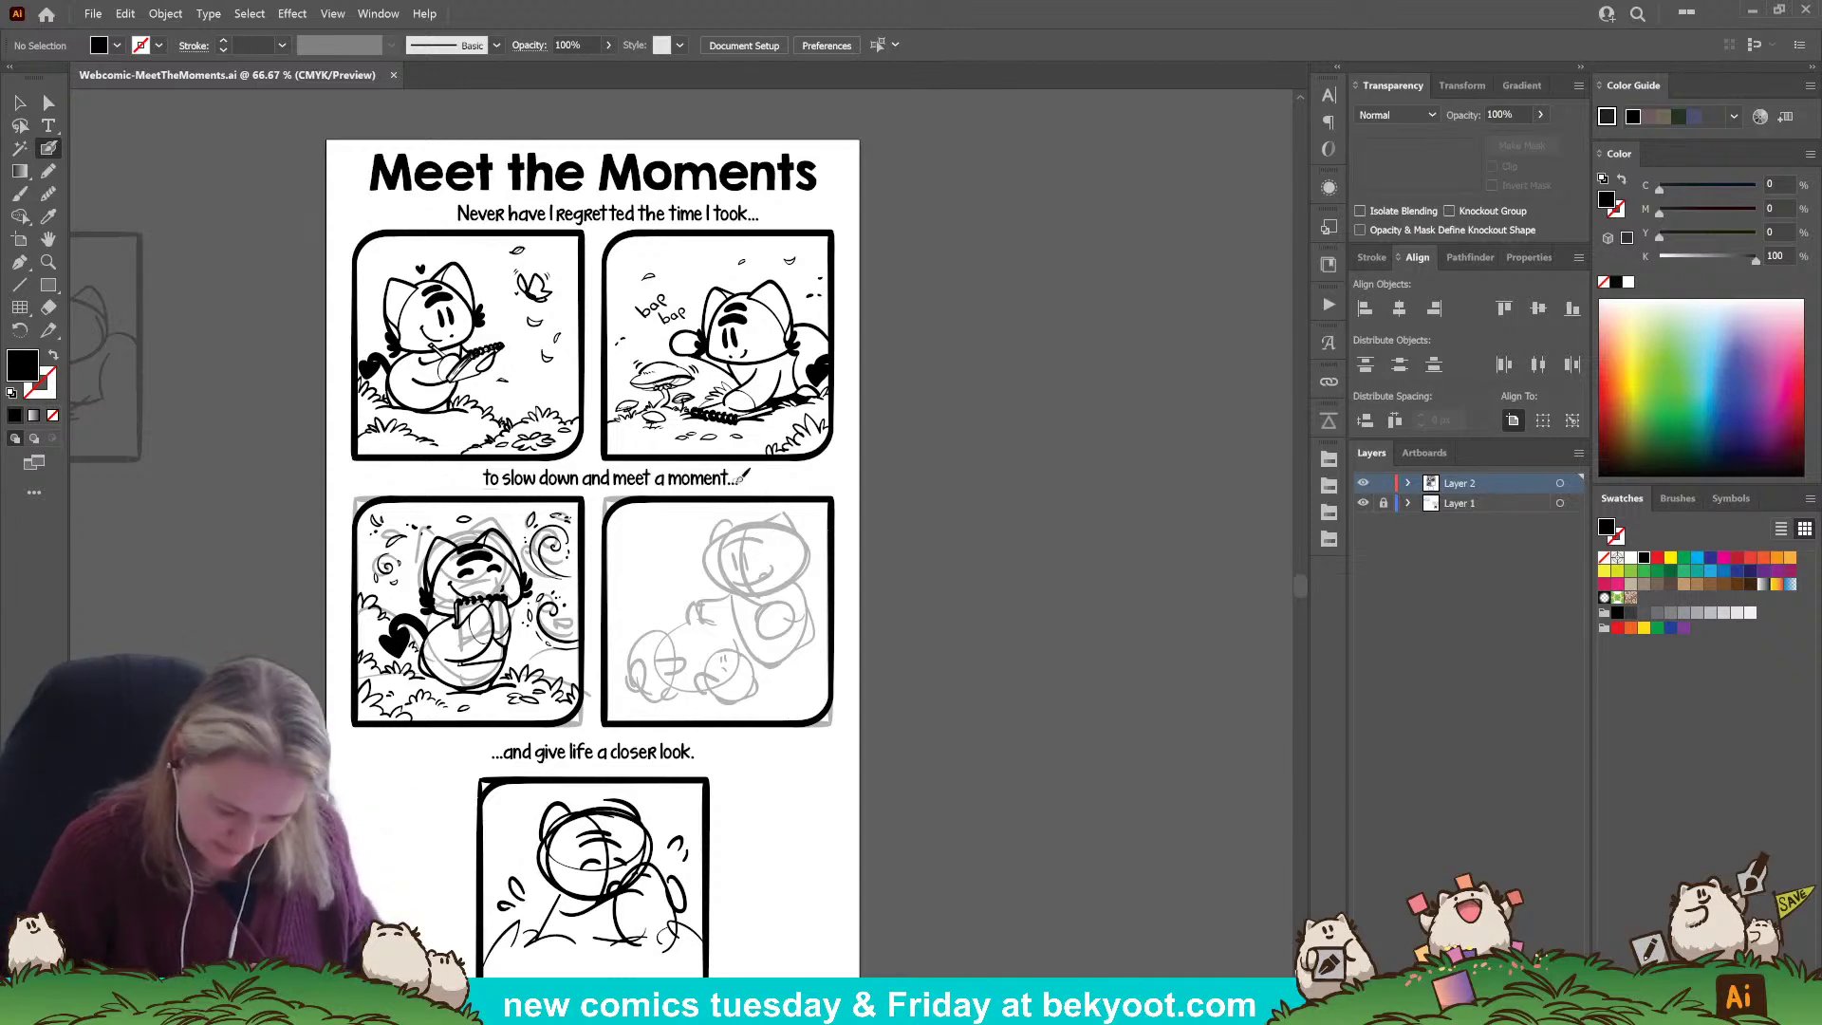
Ink the cat's domed head outline in the second row's right panel, widen it to about 250 px and smooth its right-hand curve.
scroll(764, 667, "up", 2)
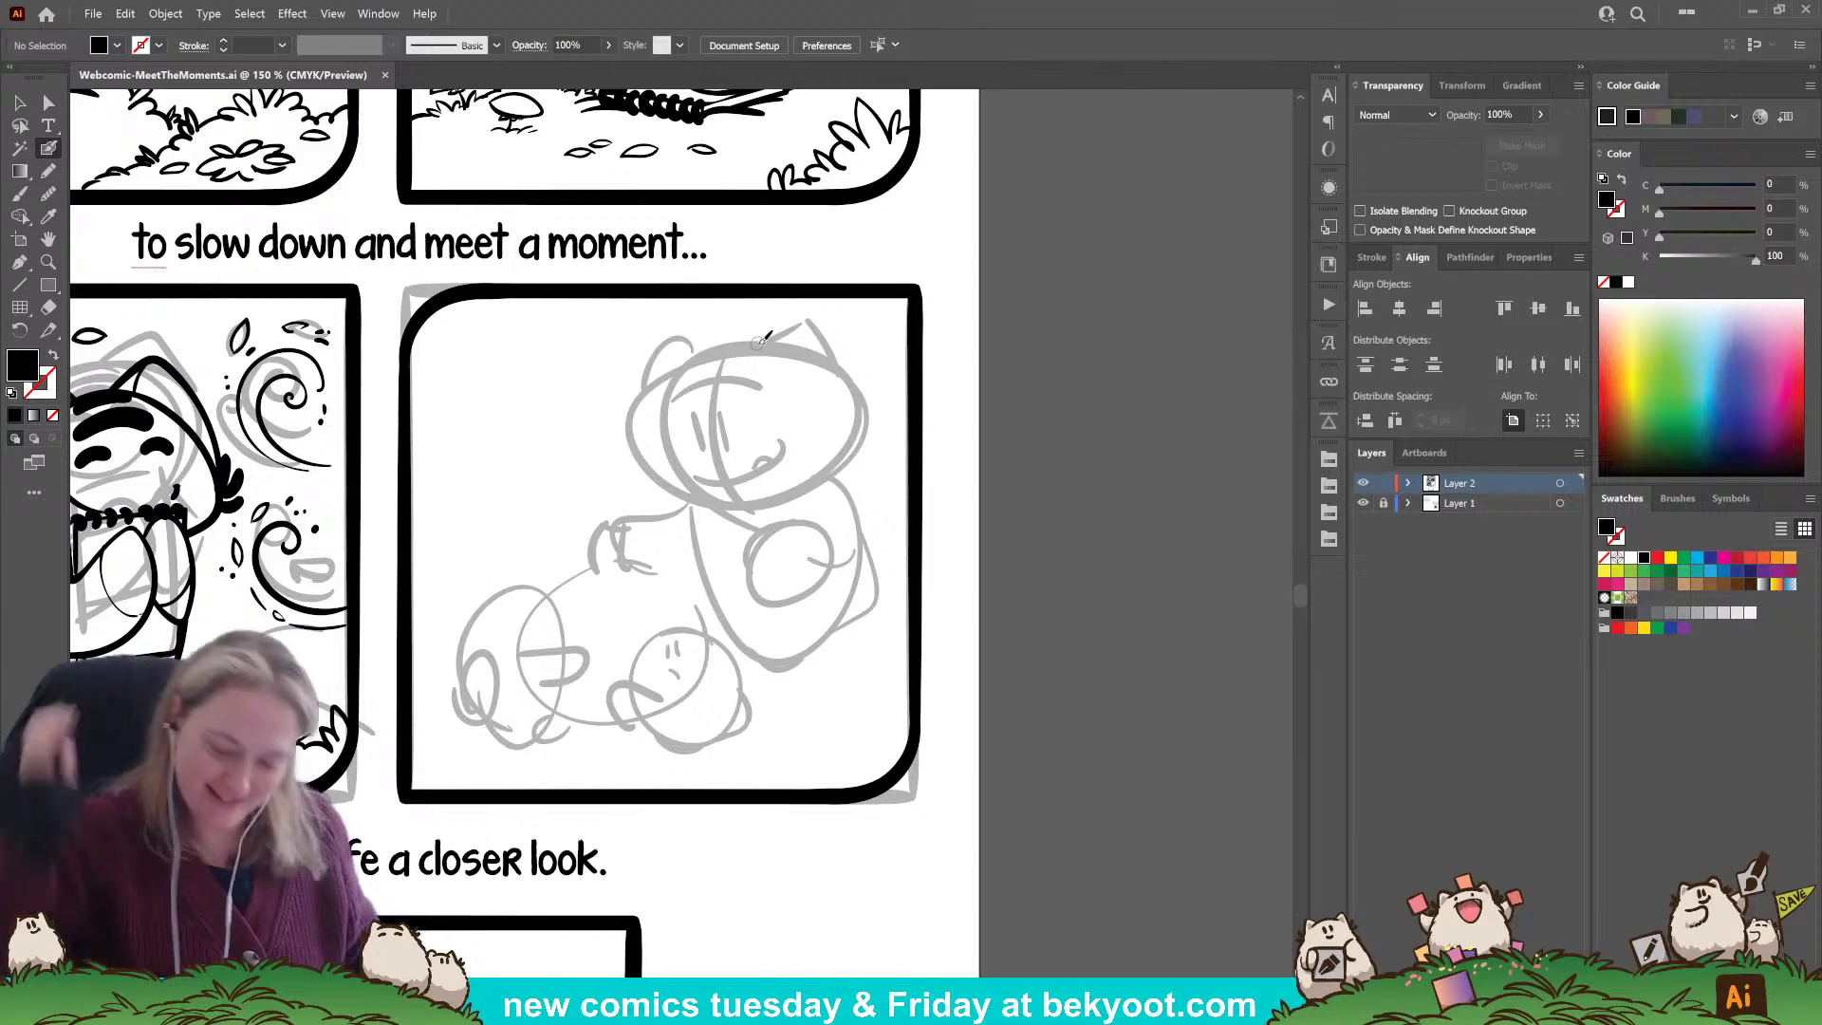
mouse_move(770, 350)
left_mouse_down()
mouse_move(723, 348)
mouse_move(676, 389)
mouse_move(649, 465)
mouse_move(688, 490)
mouse_move(786, 487)
mouse_move(822, 465)
mouse_move(800, 380)
mouse_move(729, 347)
left_mouse_up()
left_click(825, 452, "ctrl")
left_click_drag(827, 426, 847, 426)
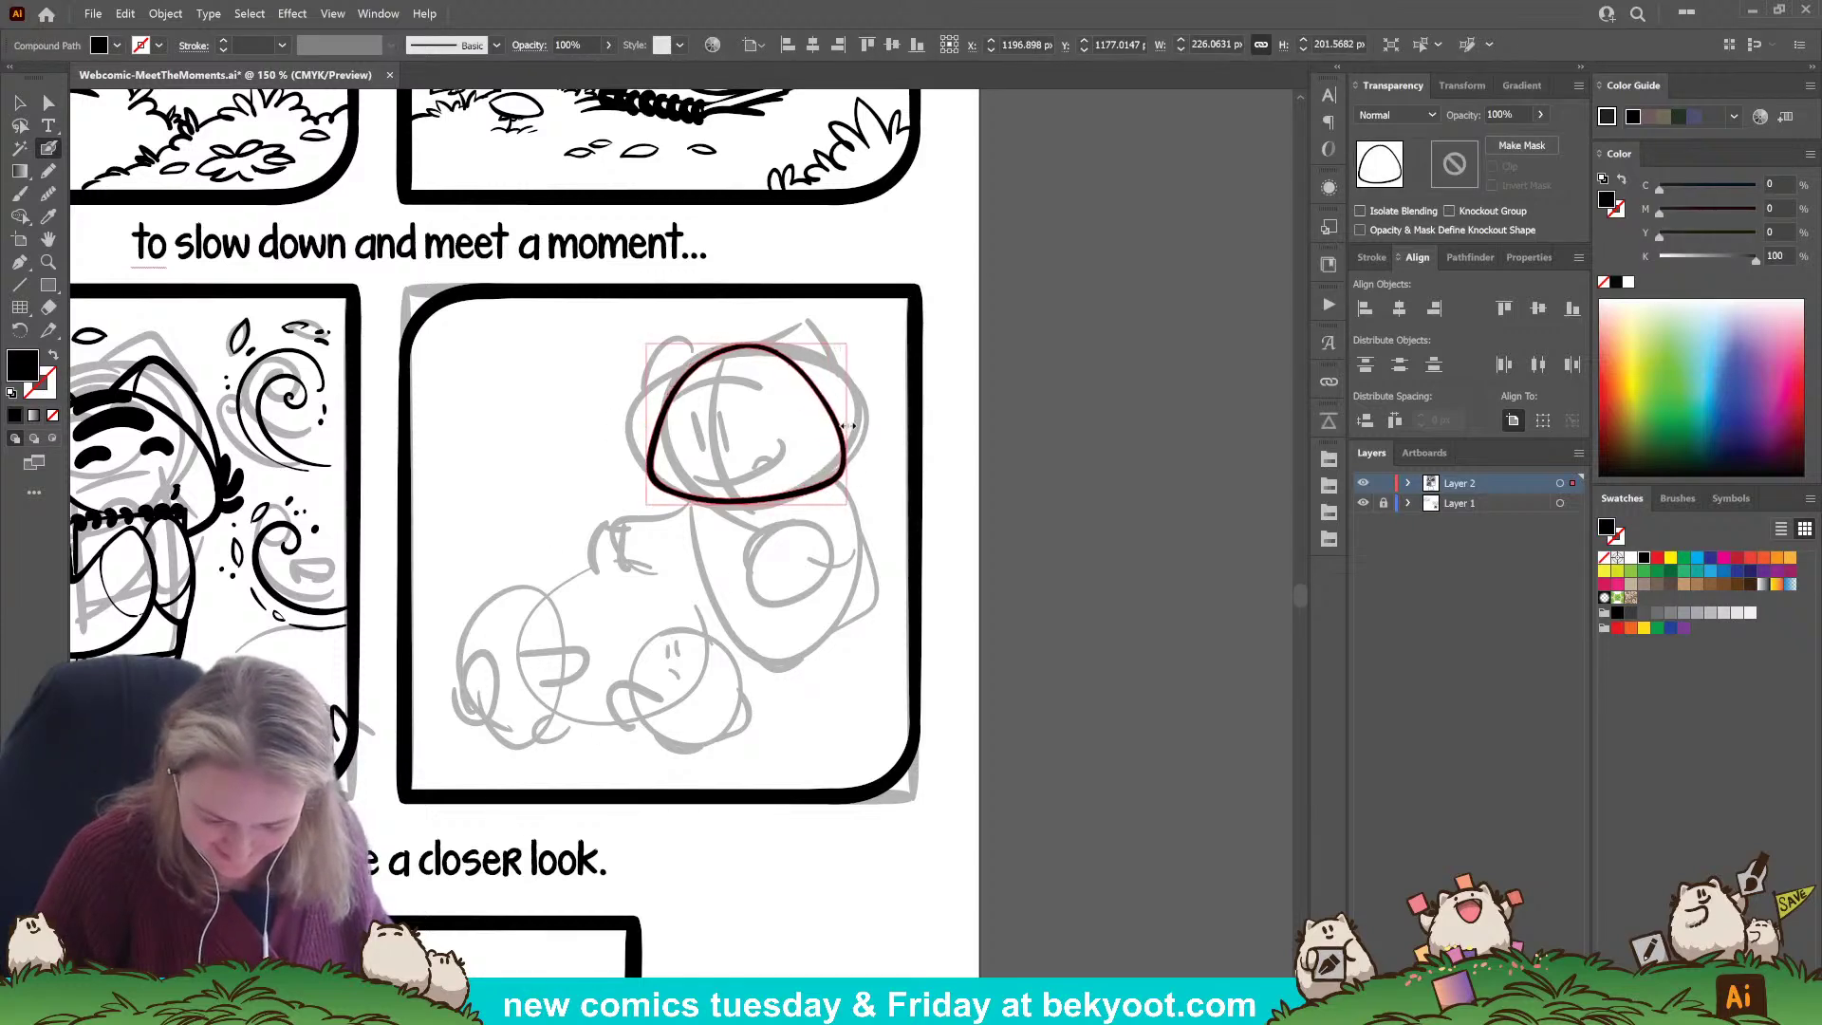
key("shift+b")
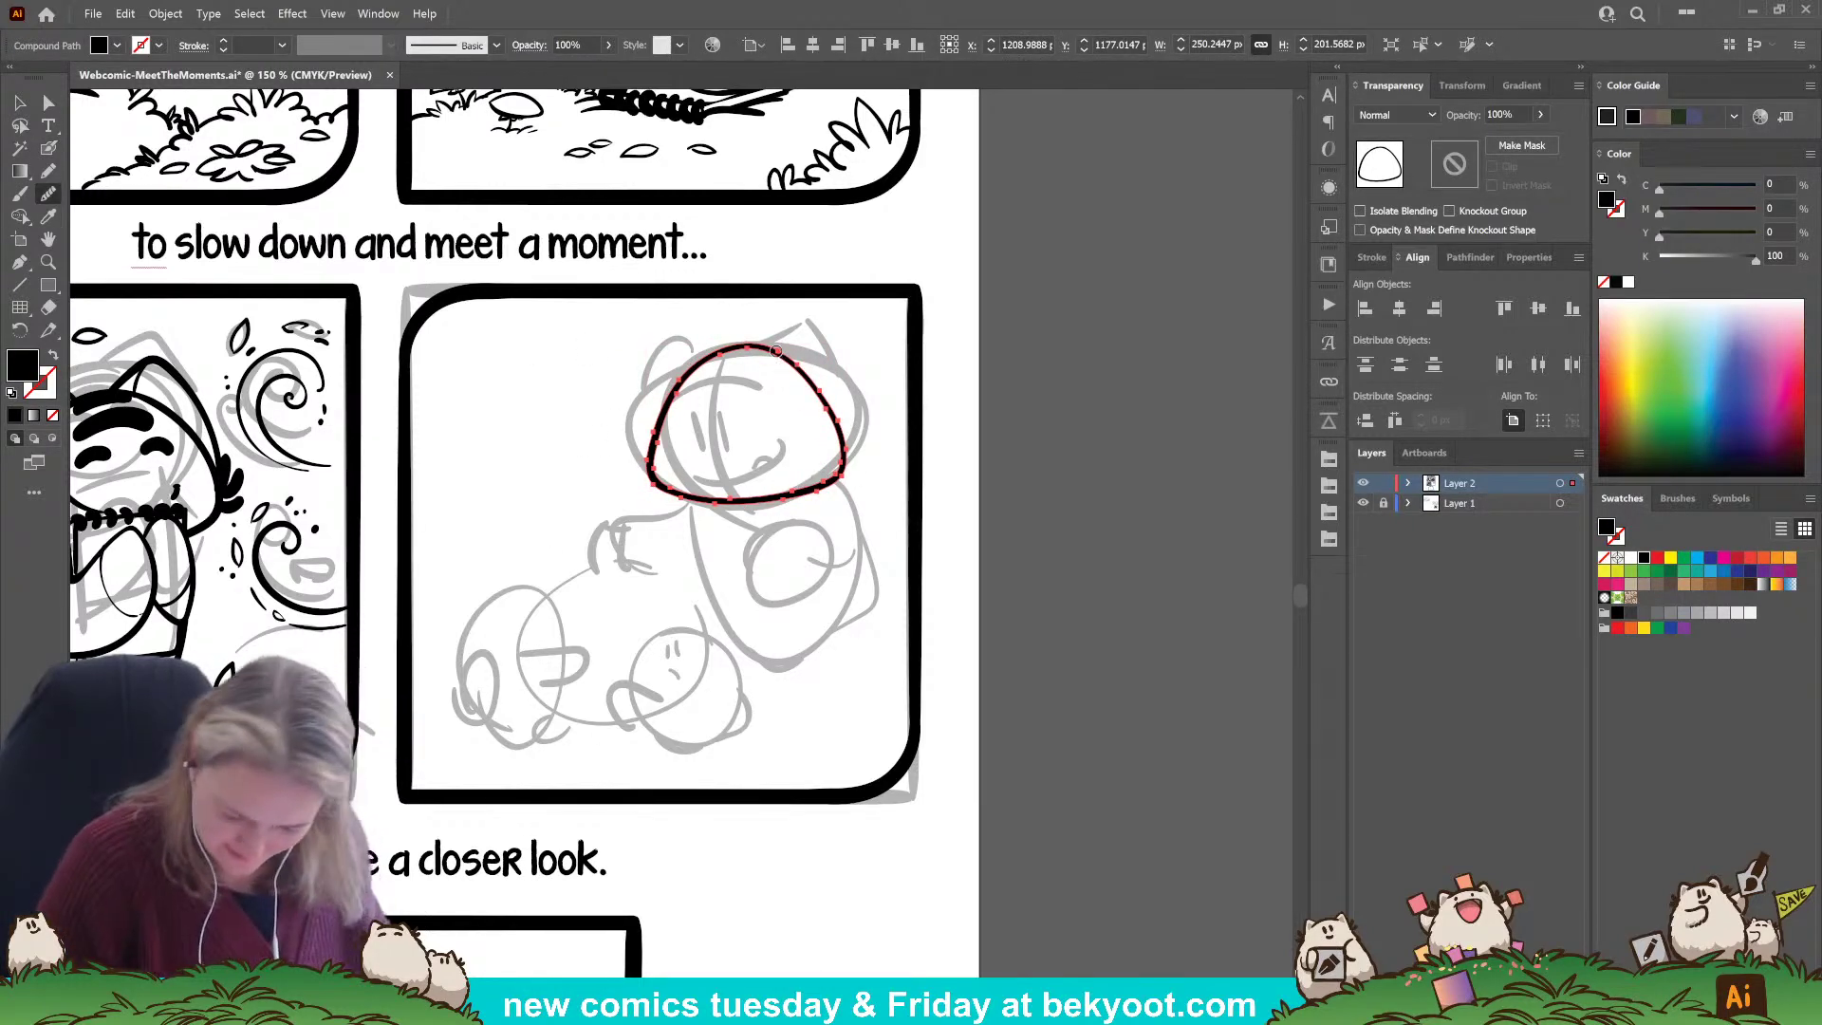
left_click_drag(776, 351, 837, 437)
left_click(964, 367, "ctrl")
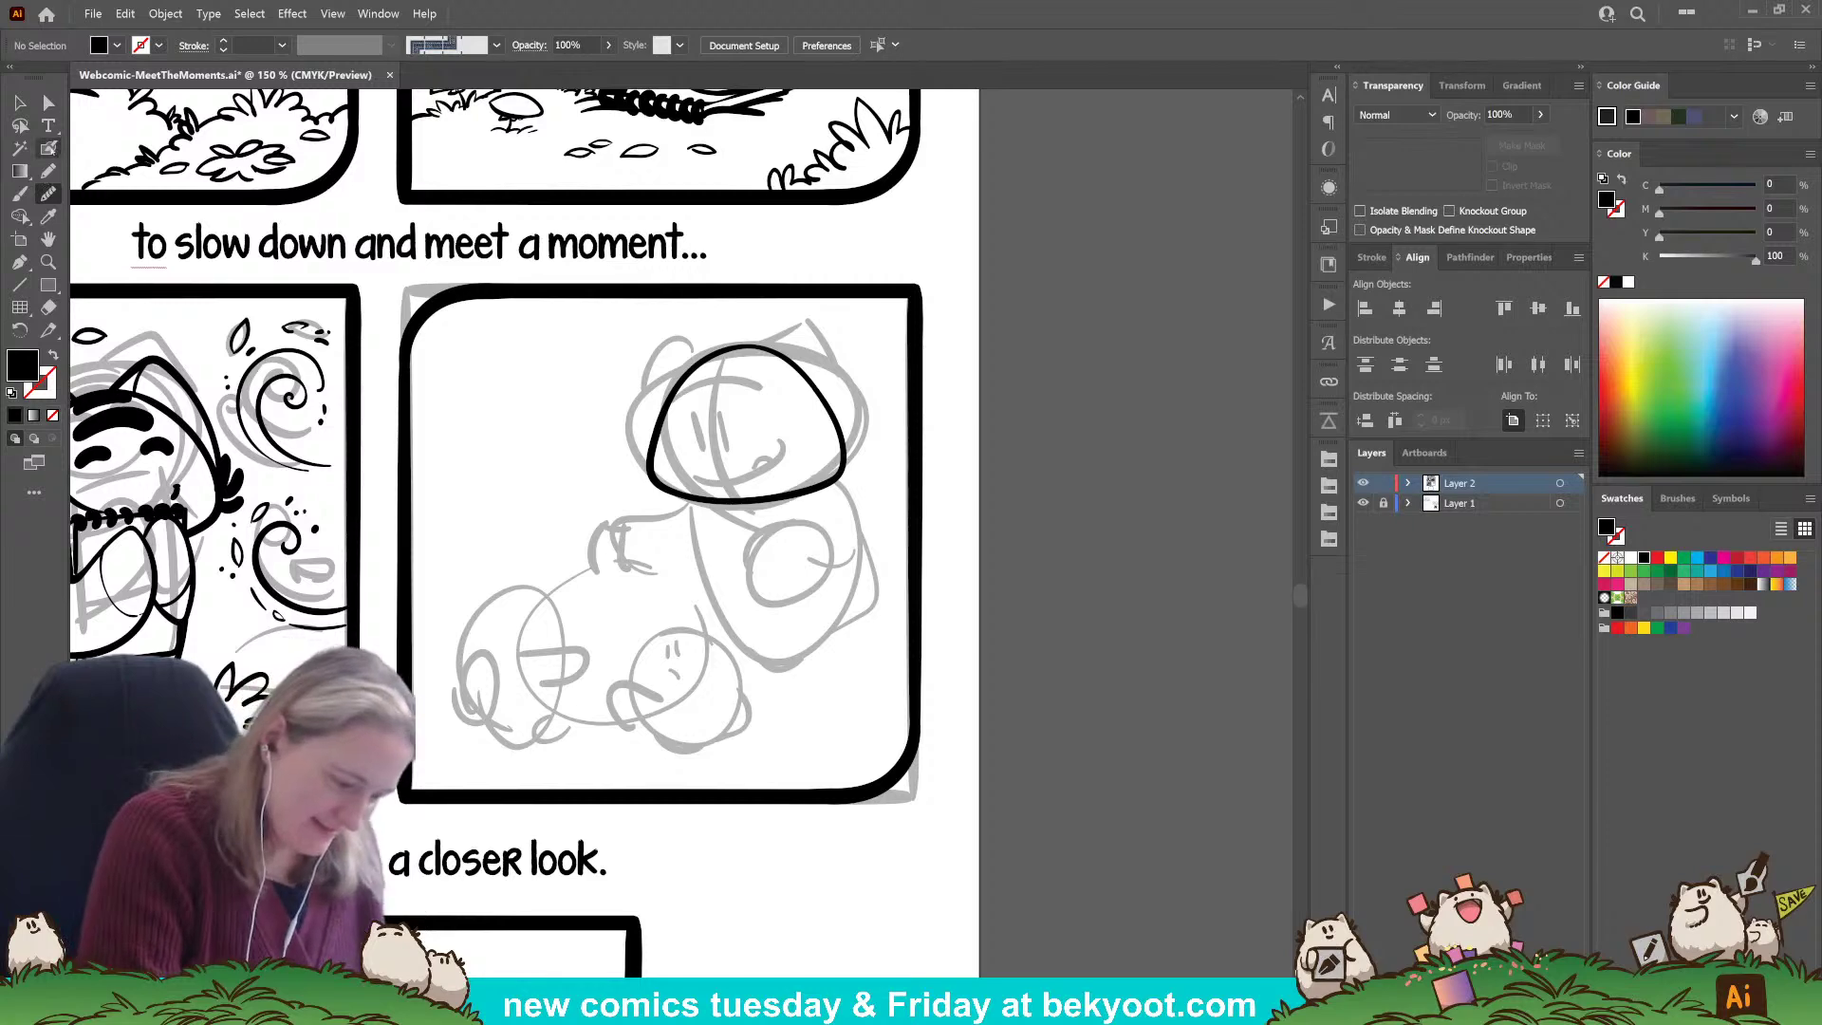
Draw a curved vertical guide line through the cat's face and group it with the head outline.
left_click(48, 148)
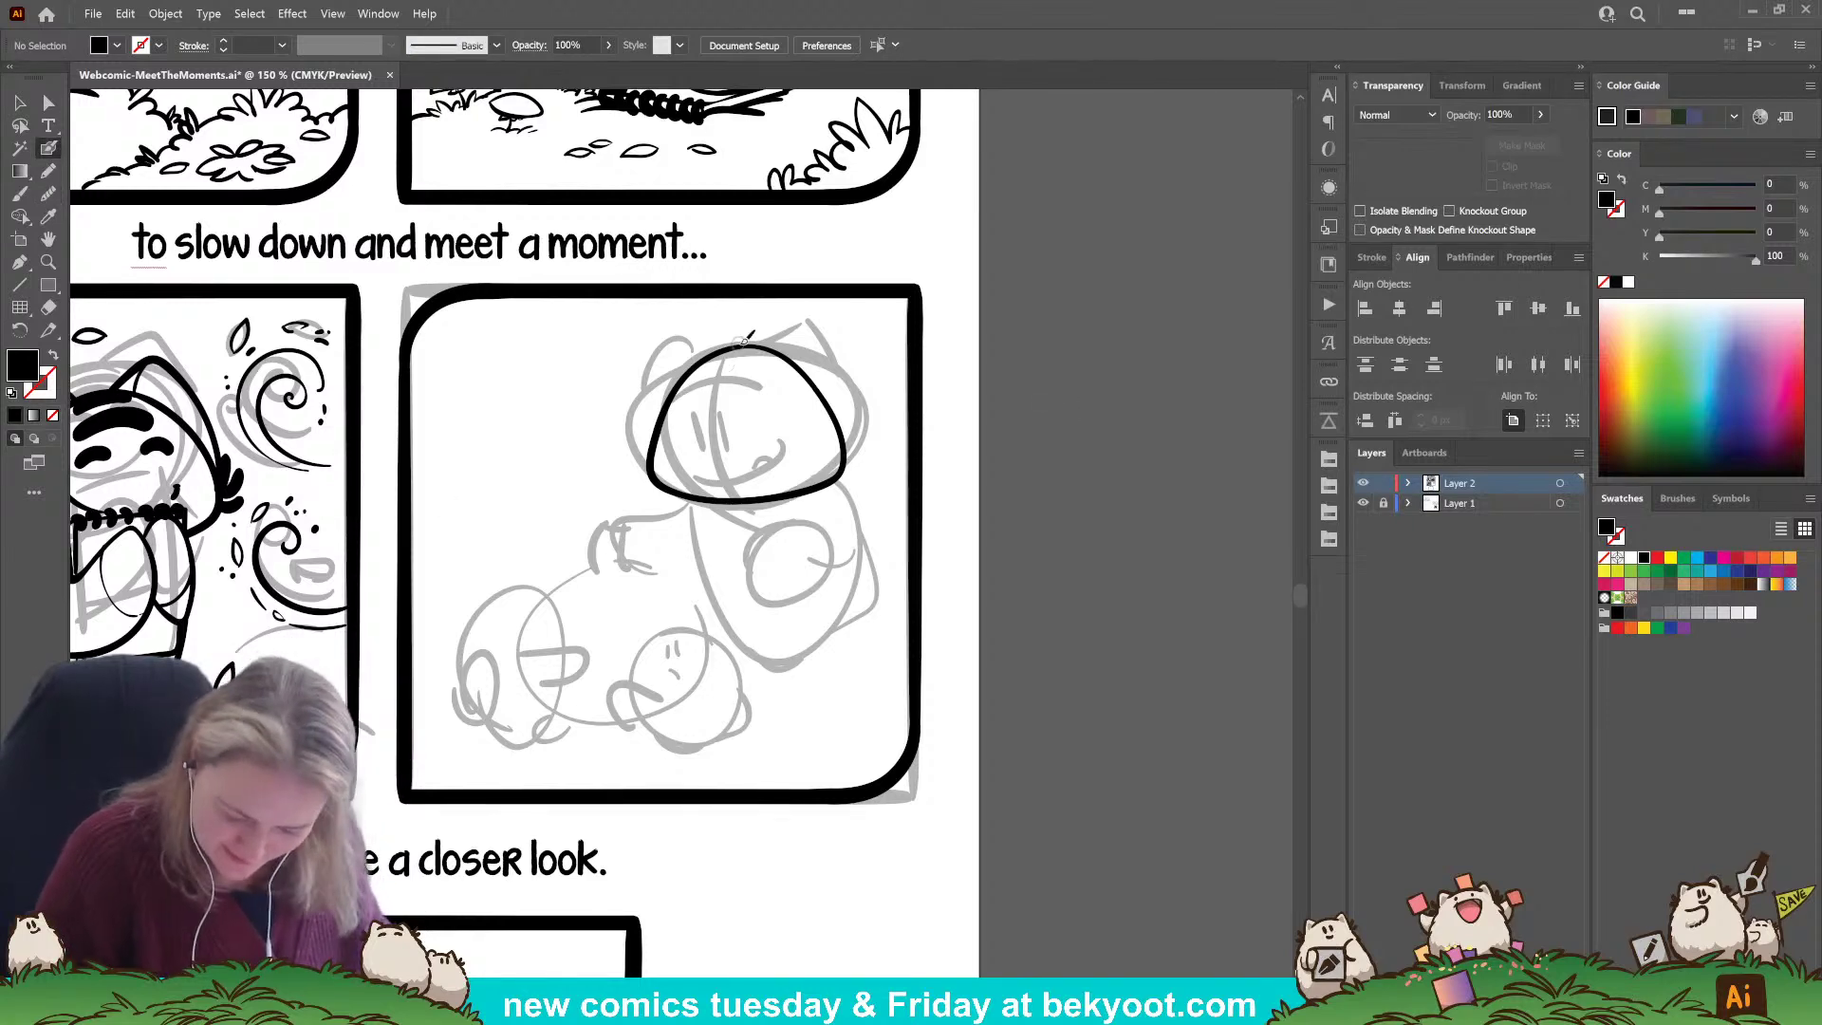
left_click_drag(747, 337, 738, 522)
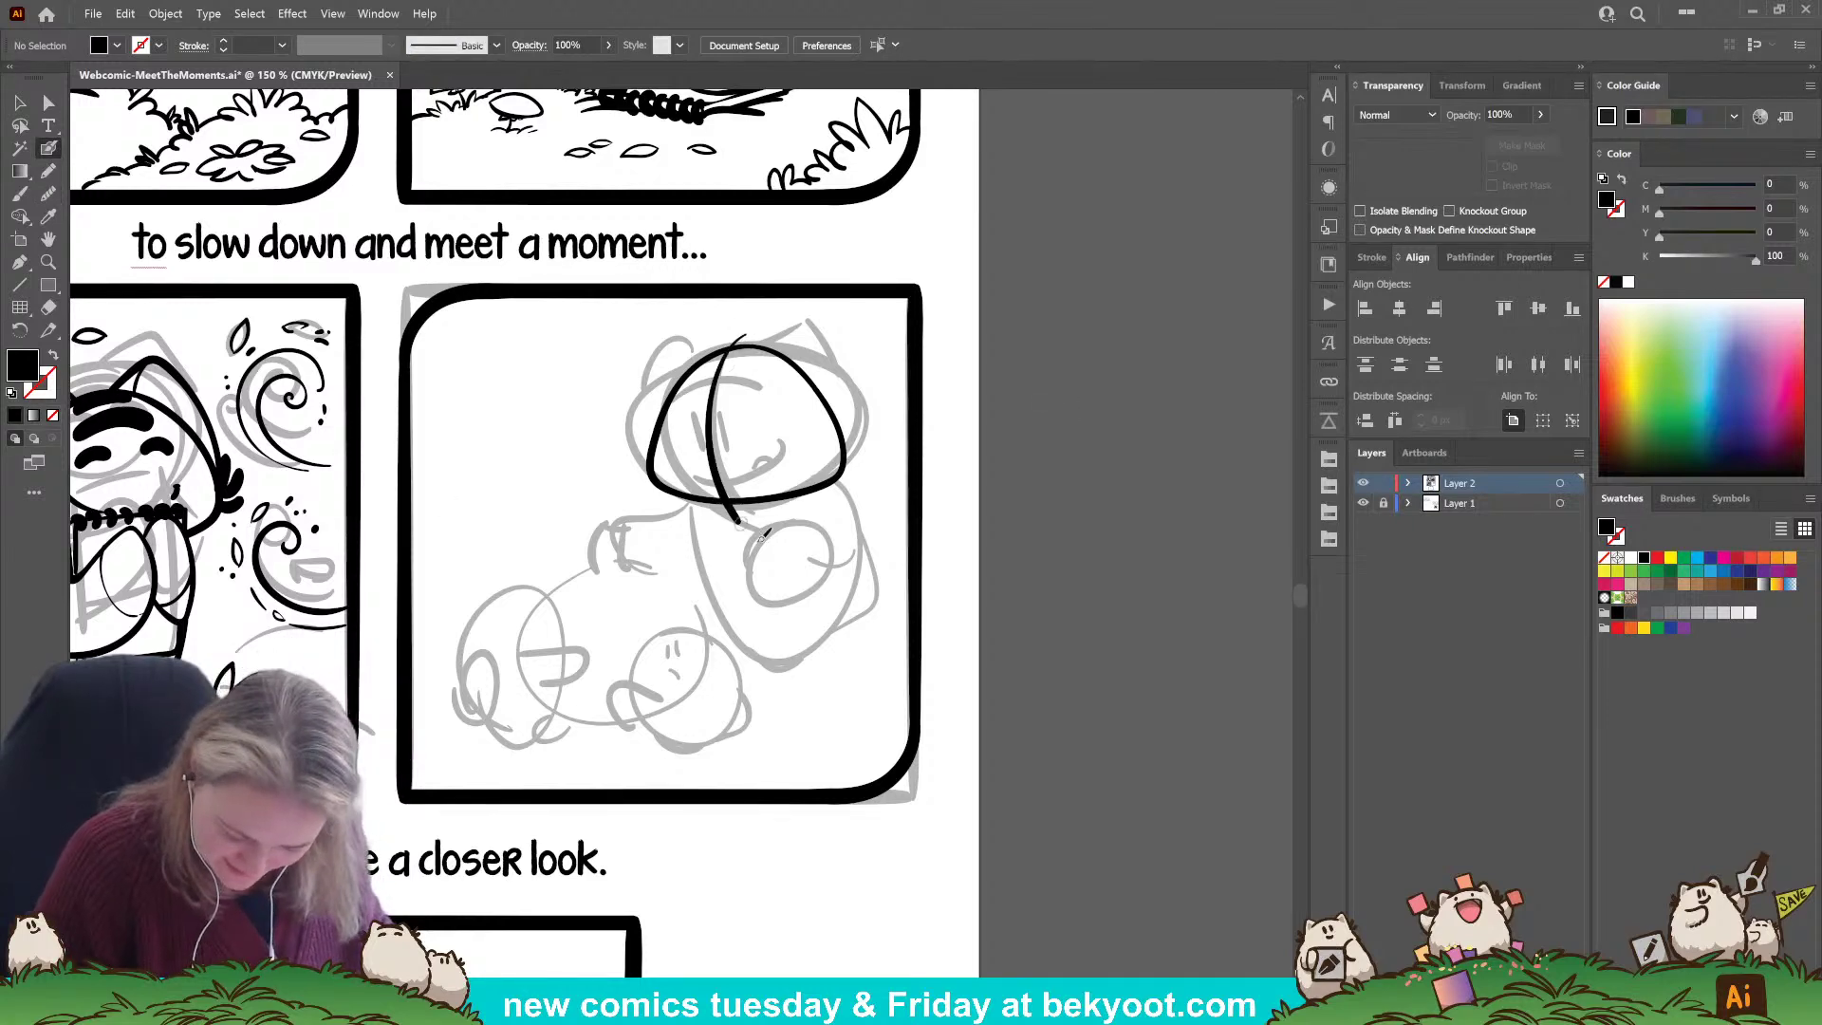
left_click(718, 410, "ctrl")
left_click(807, 374, "ctrl+shift")
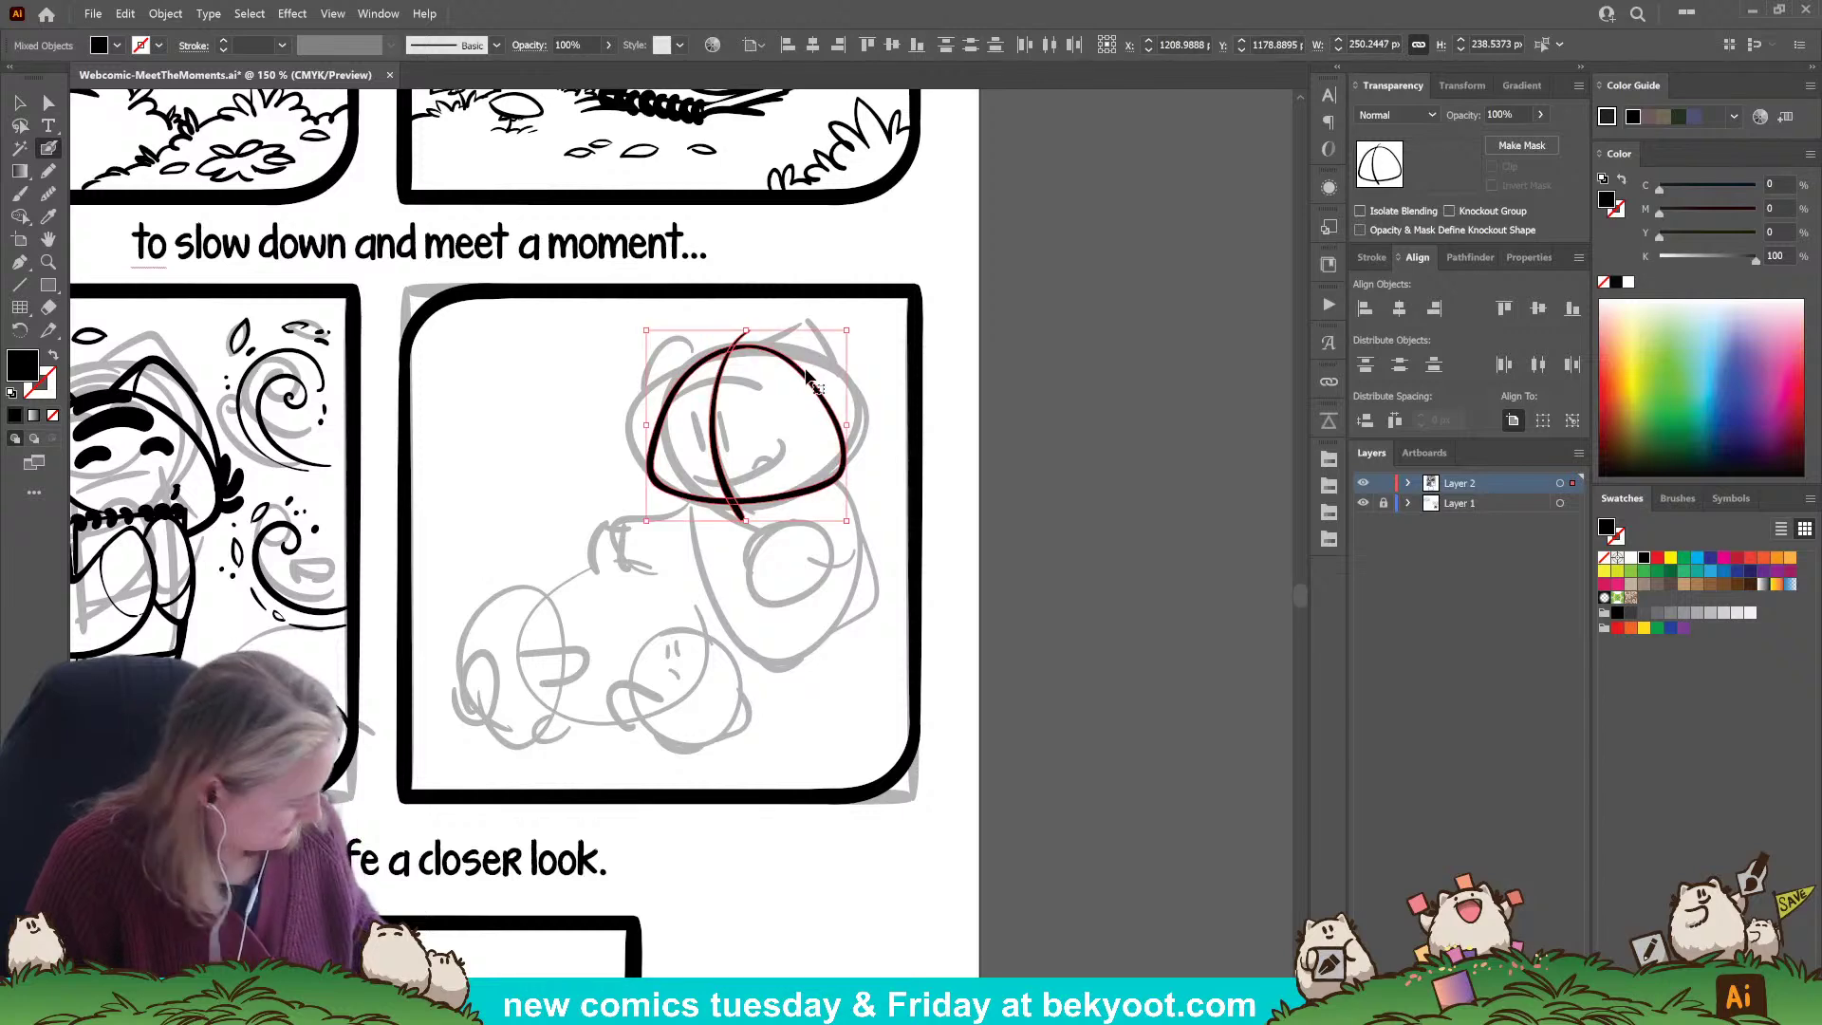
key("ctrl+g")
key("ctrl")
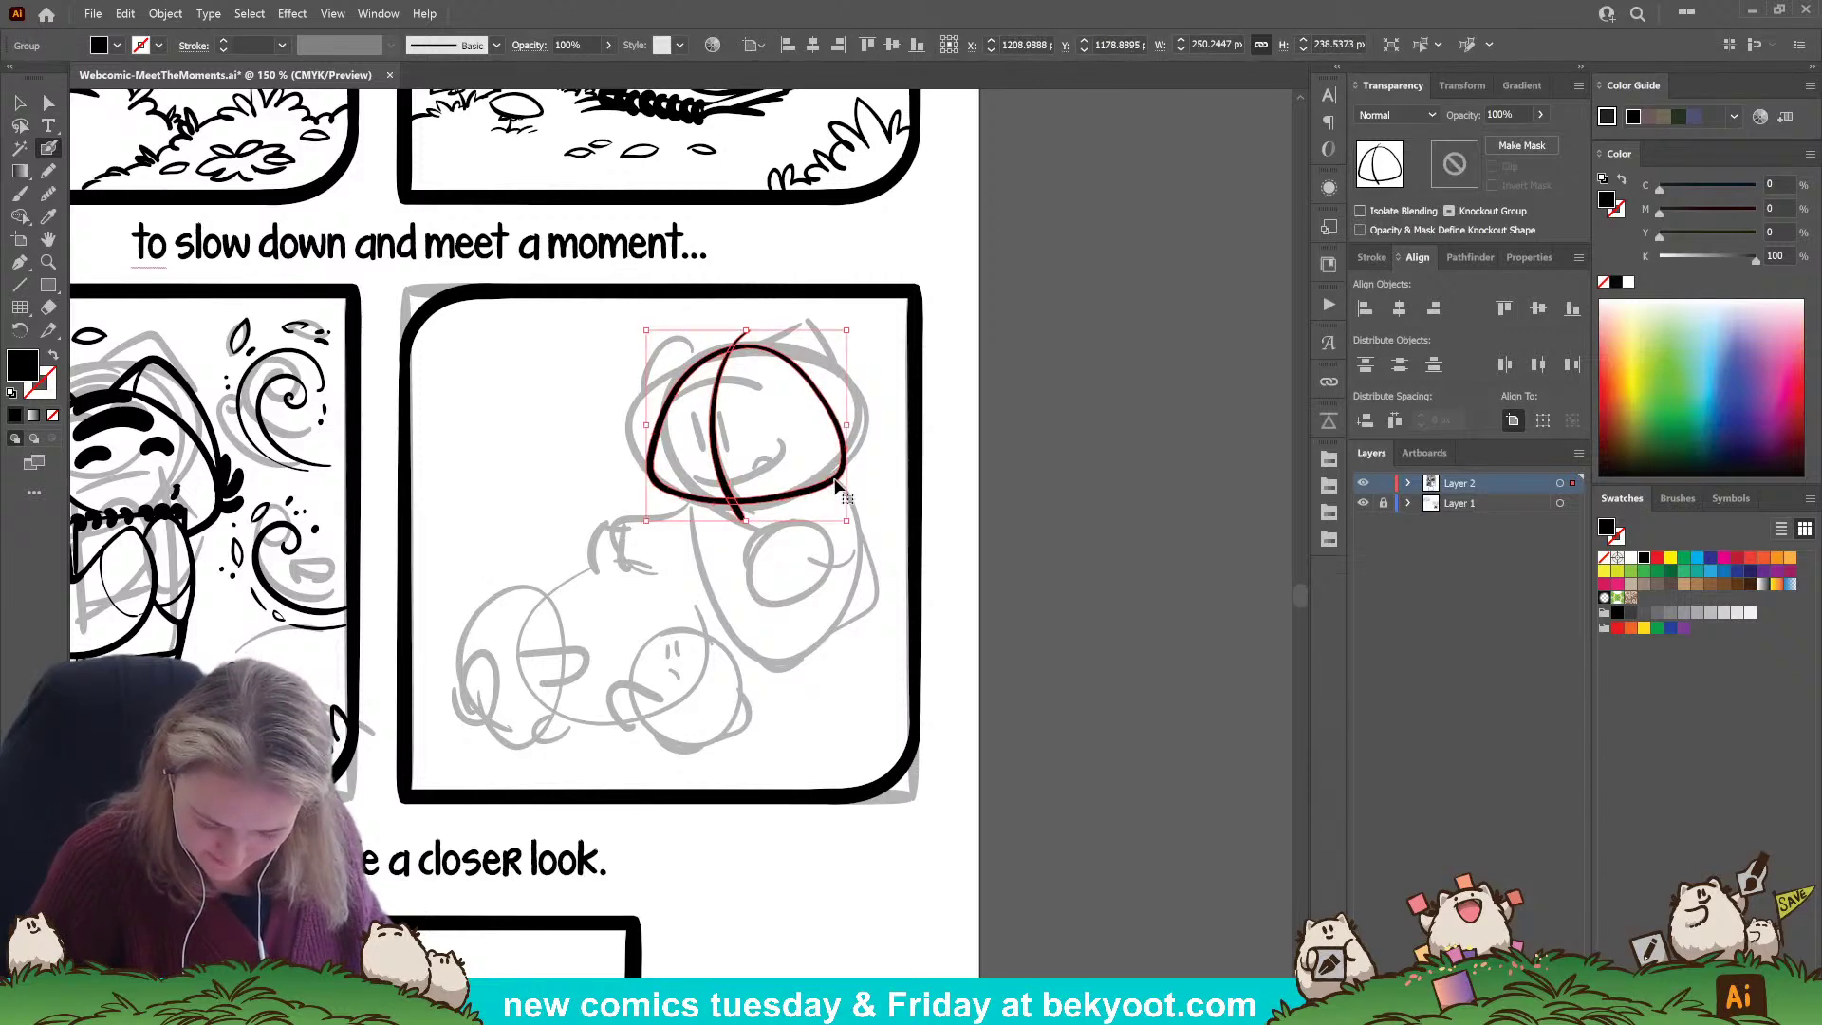
Isolate the head group and narrow the head outline to about 242 px.
double_click(837, 487)
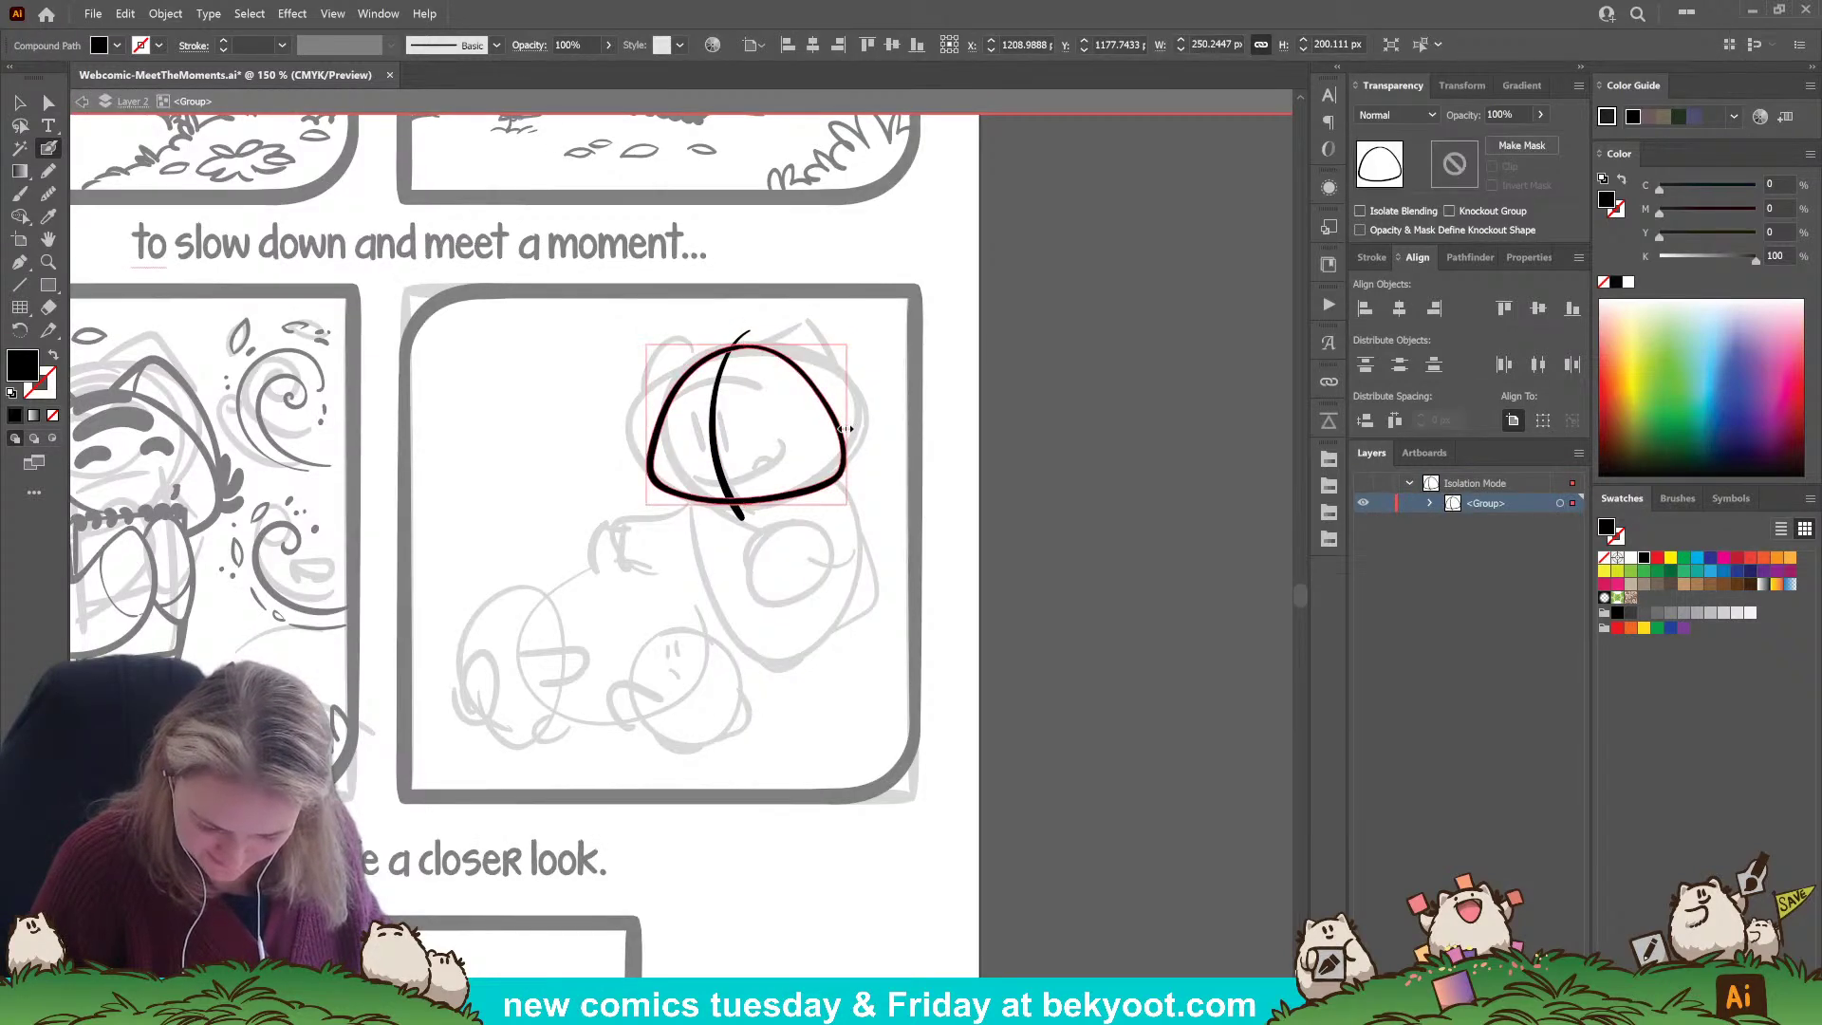
left_click(1016, 386)
left_click_drag(749, 414, 735, 408)
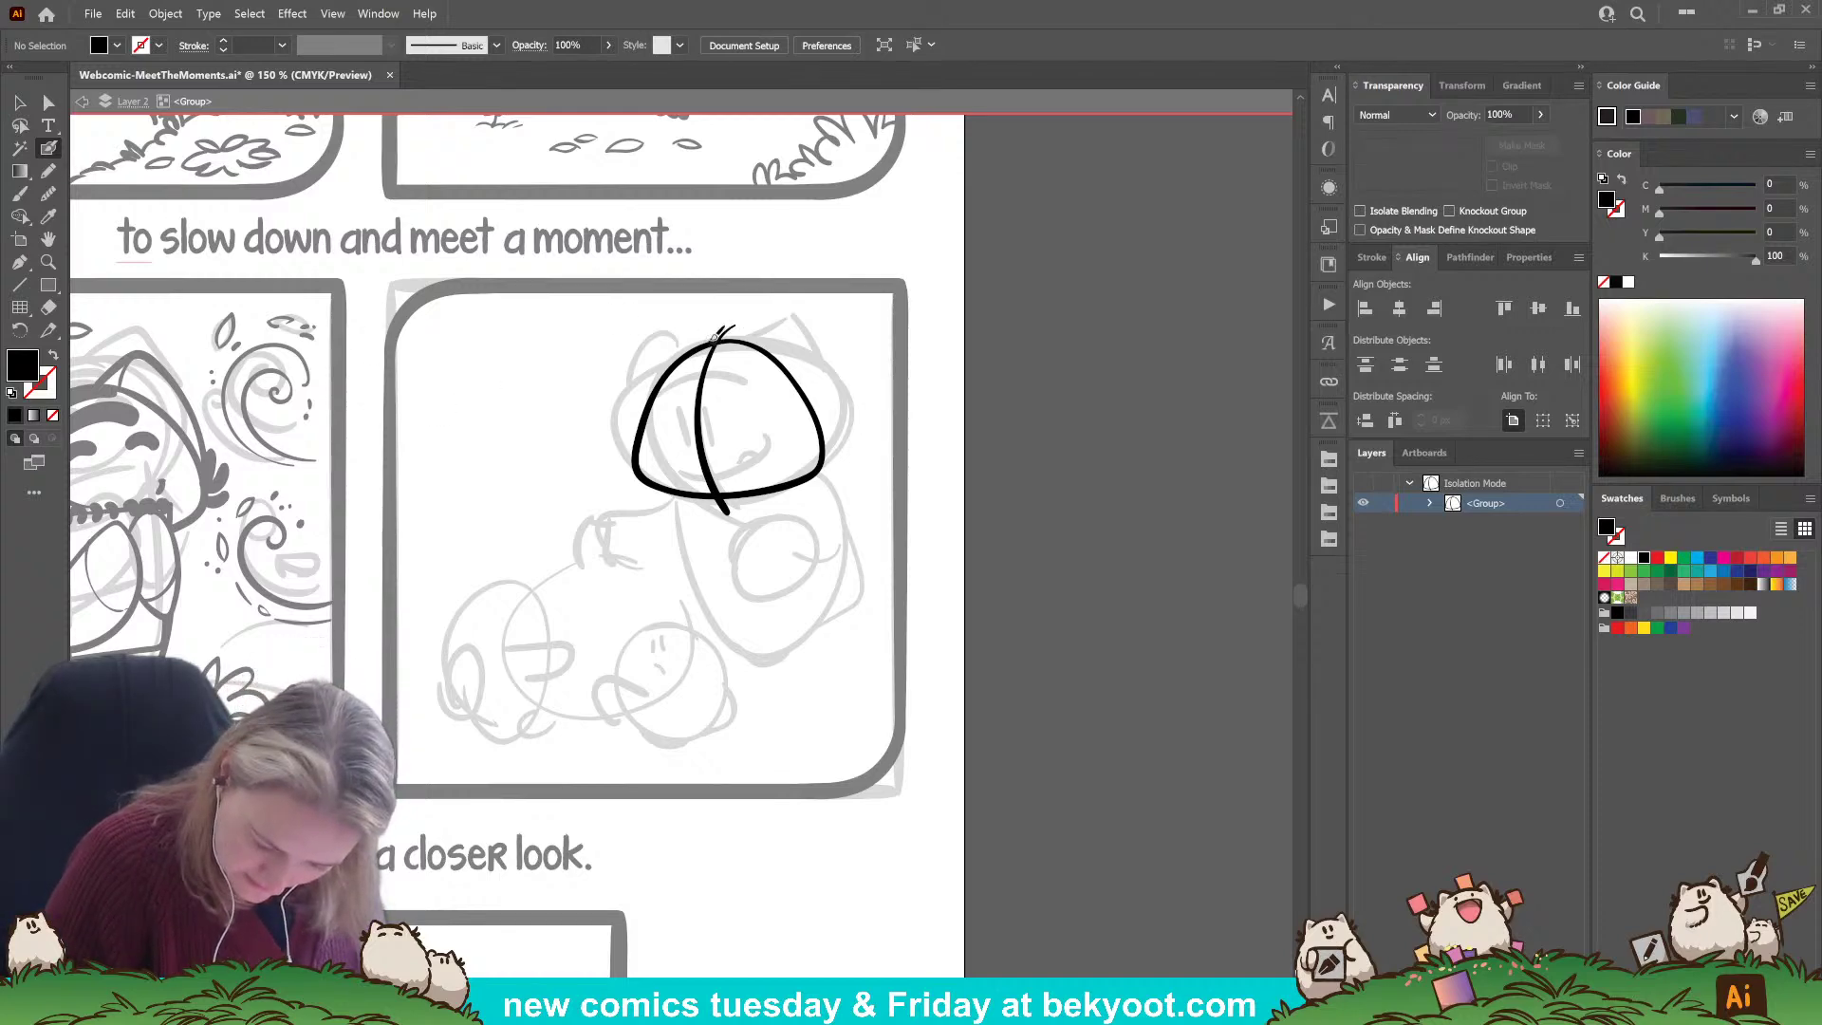
Ink the cat's left ear over the head outline and adjust it to about 107 px wide.
mouse_move(716, 335)
left_mouse_down()
mouse_move(683, 316)
mouse_move(643, 372)
mouse_move(630, 446)
left_mouse_up()
key("shift+x")
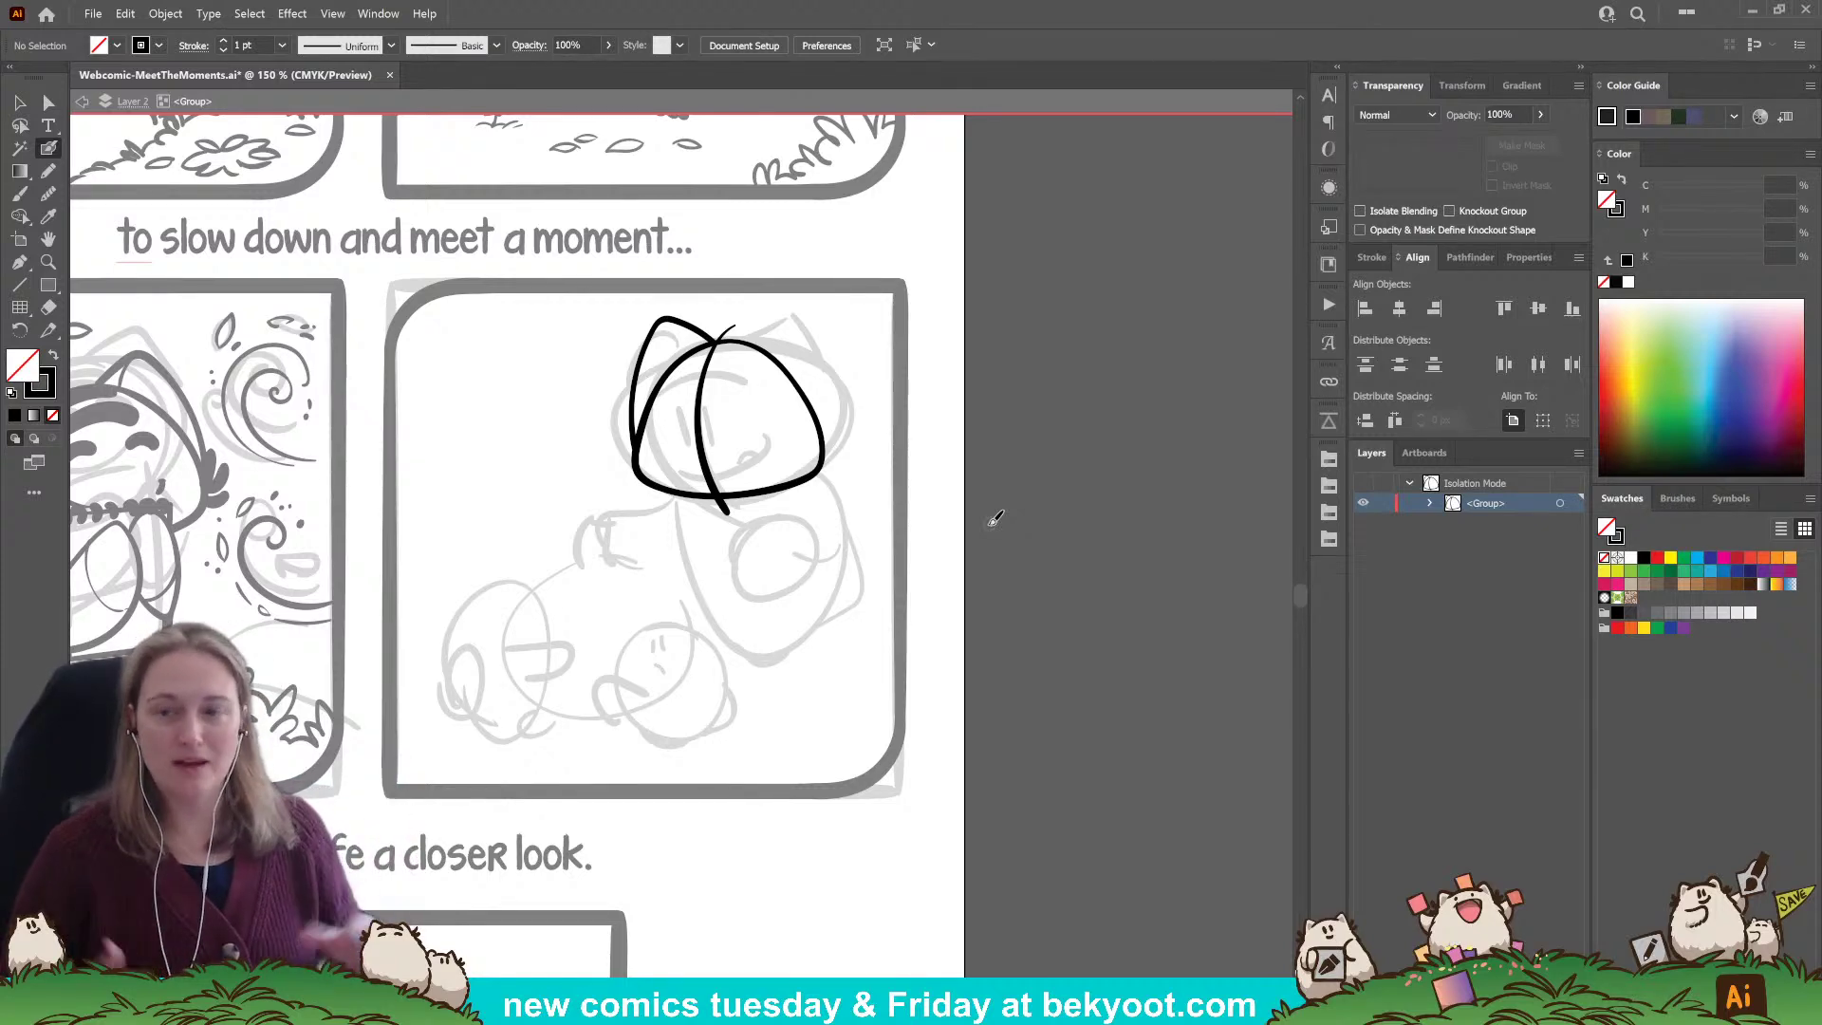
left_click(706, 335, "ctrl")
left_click_drag(718, 315, 715, 319)
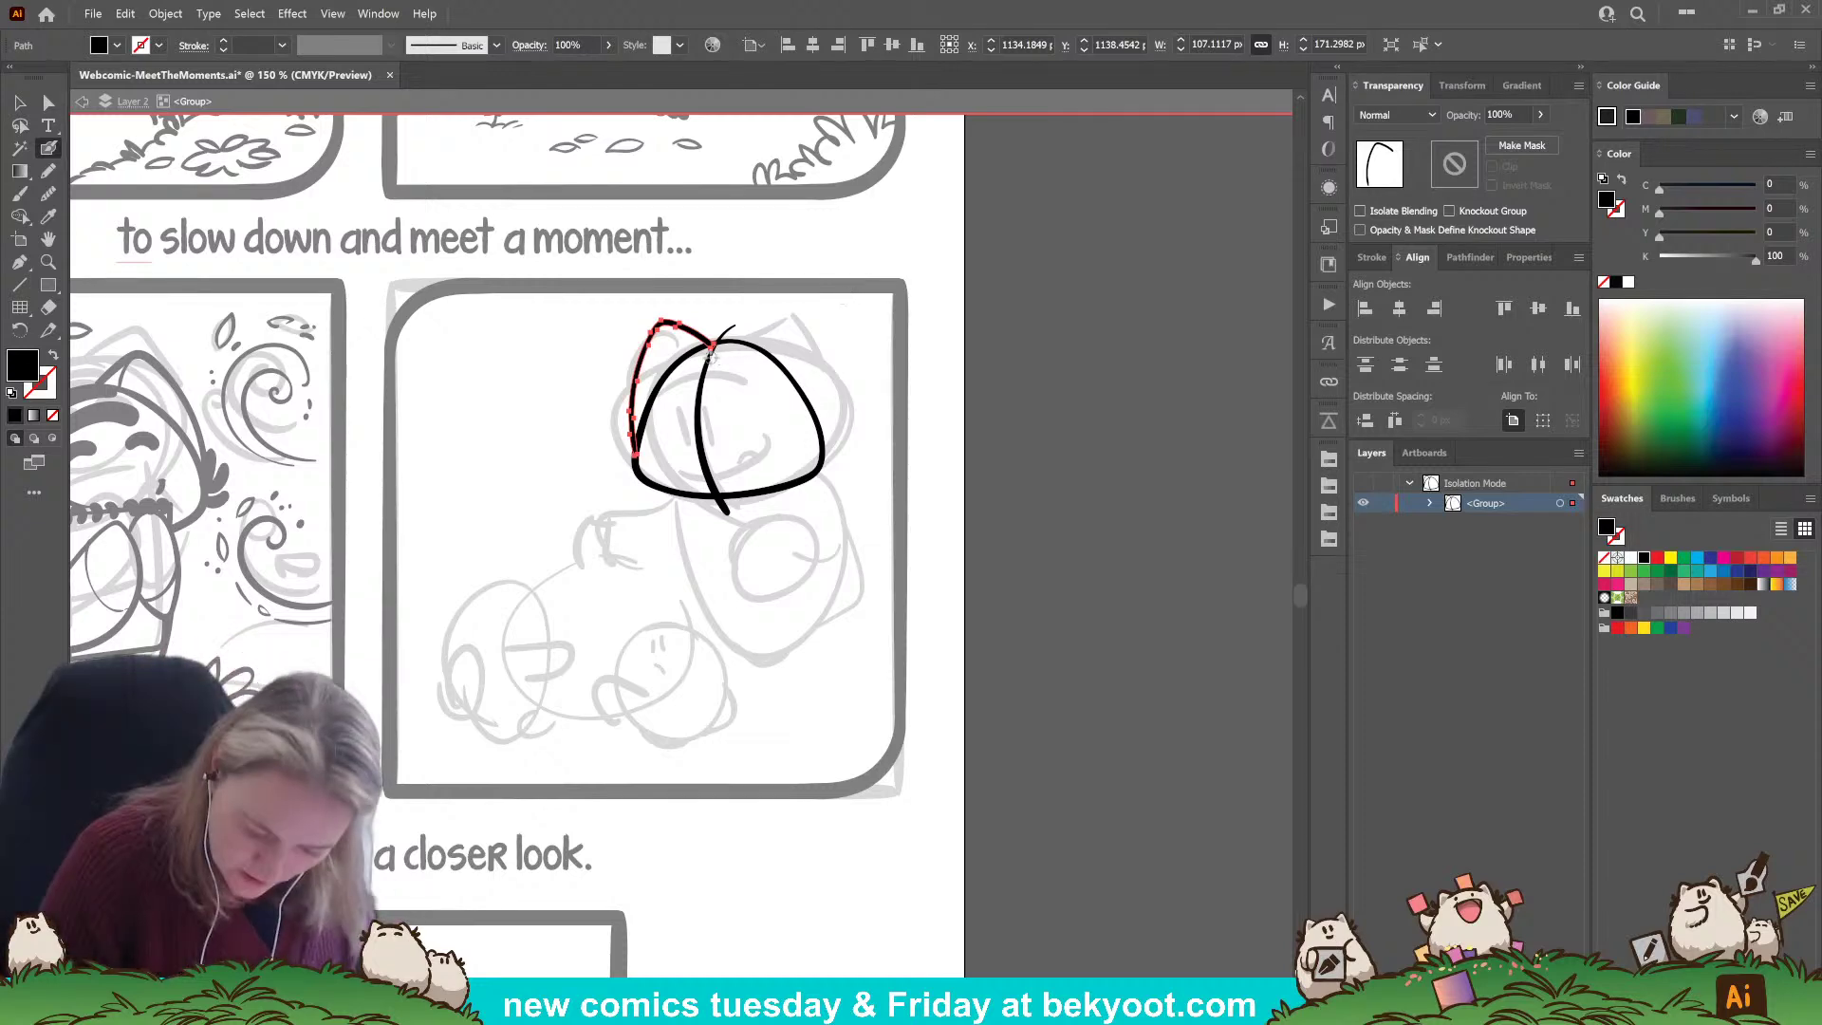
left_click_drag(708, 349, 710, 344)
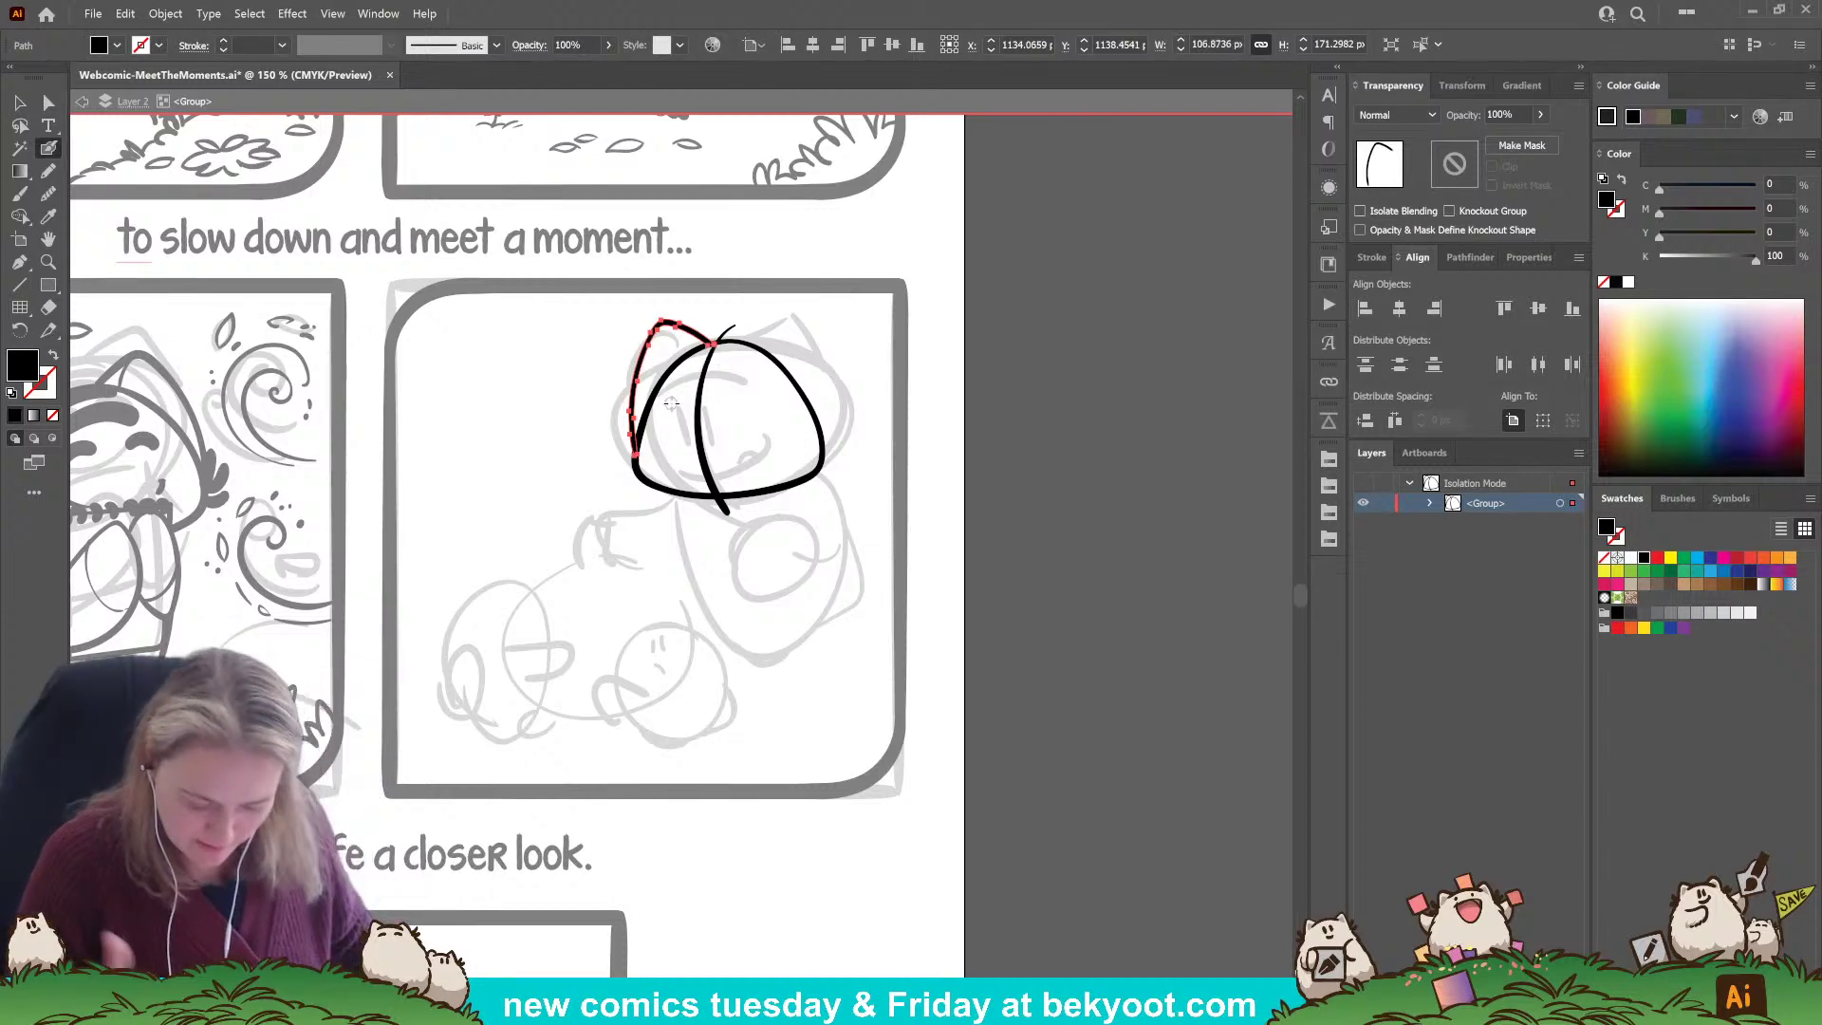
key("ctrl+shift+a")
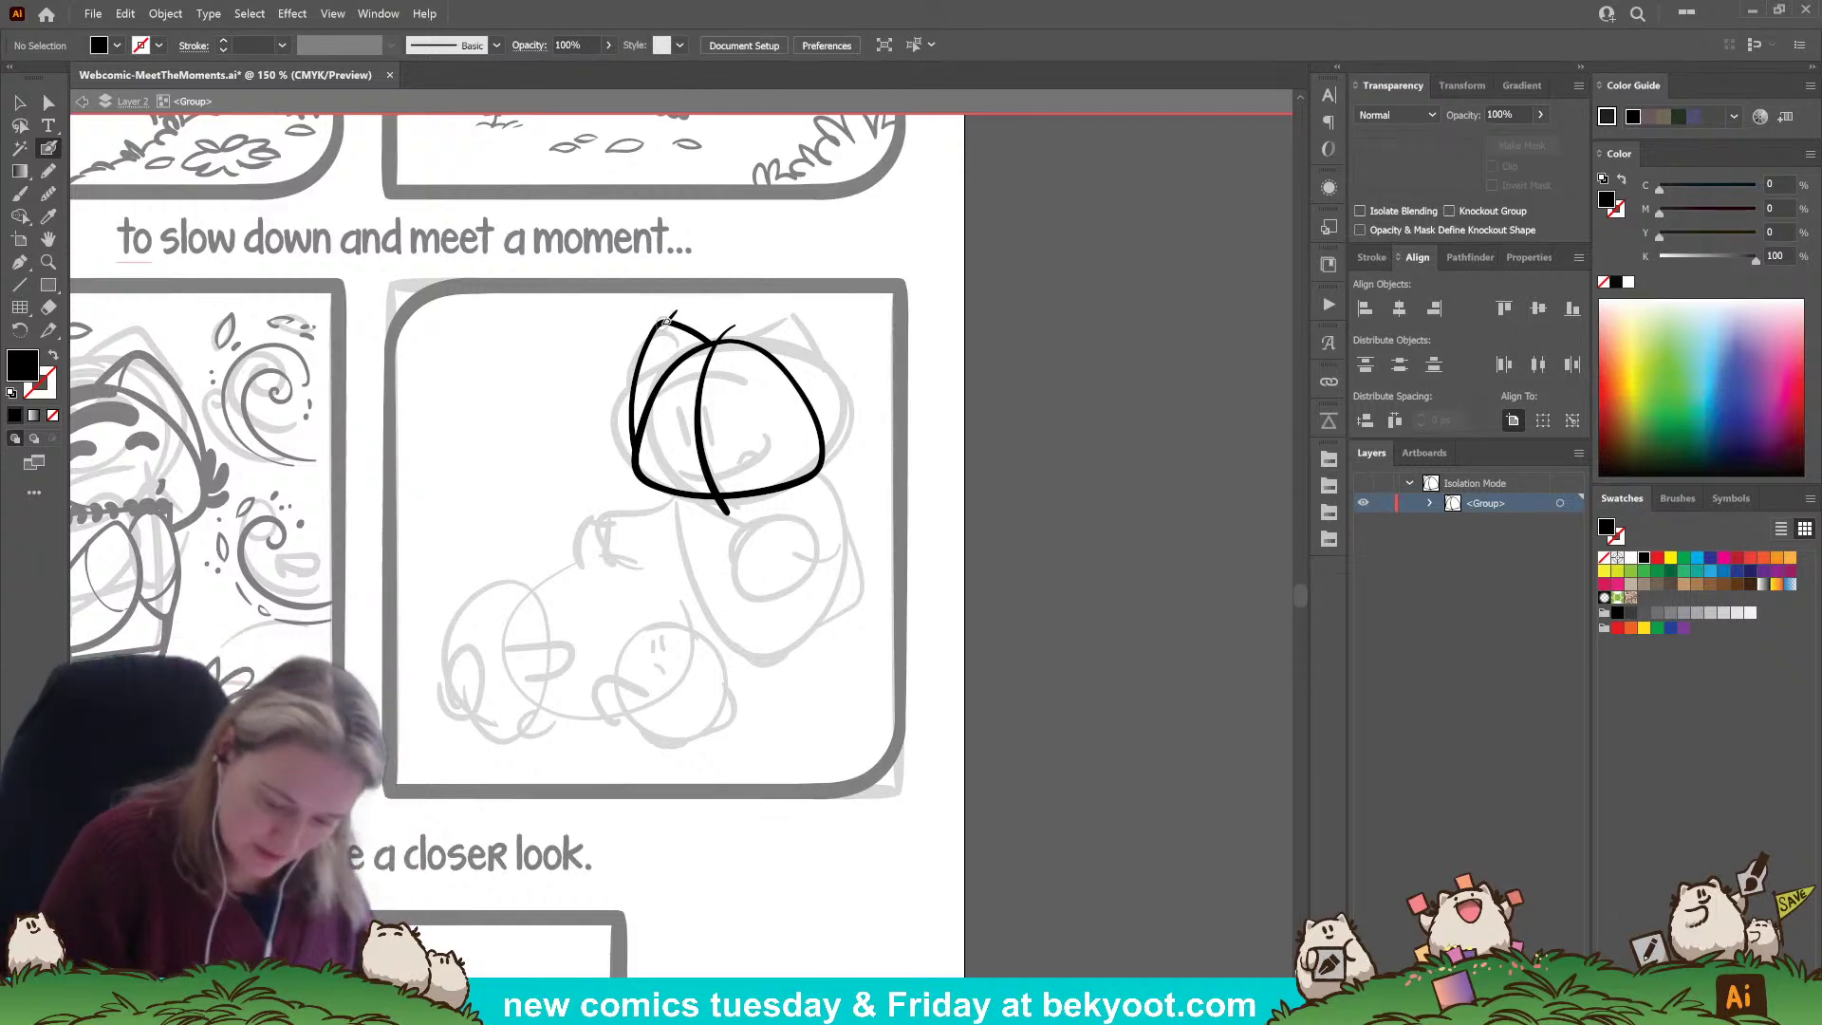
Ink the cat's right ear with its inner line and add pointed fur tufts to both cheeks.
key("shift+x")
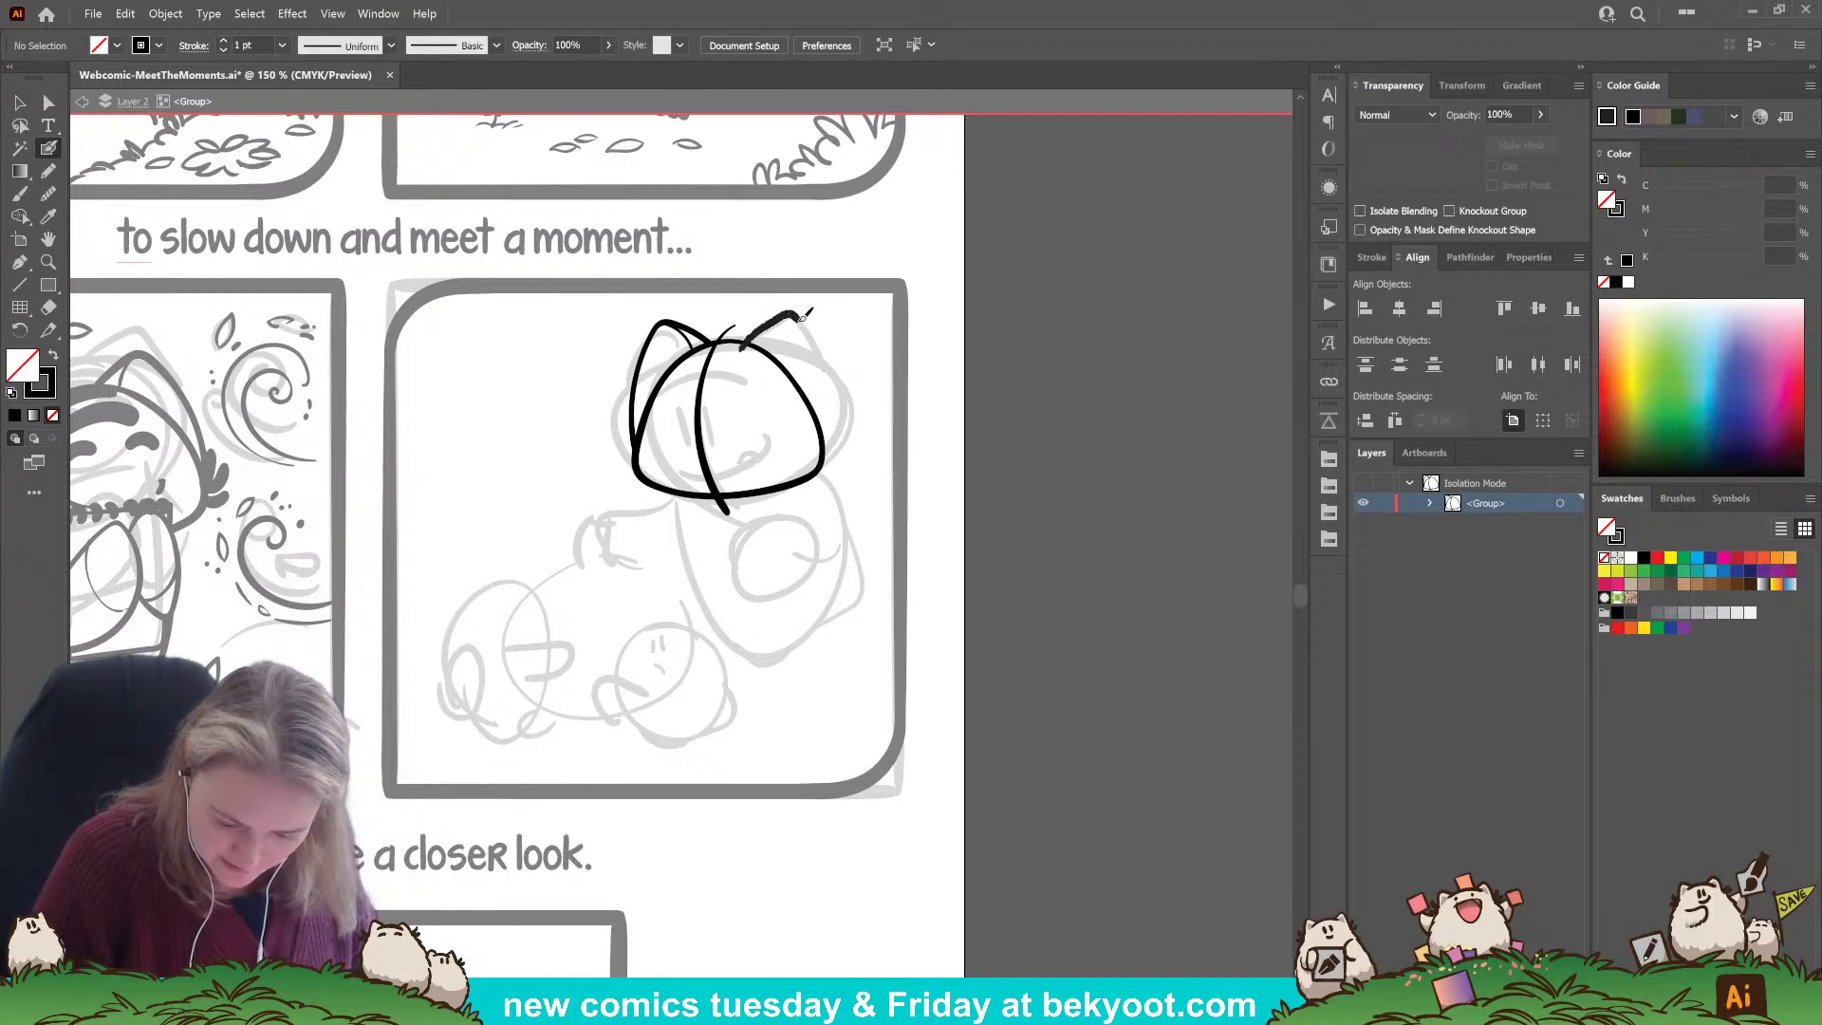
mouse_move(805, 316)
left_mouse_down()
mouse_move(835, 365)
mouse_move(837, 442)
left_mouse_up()
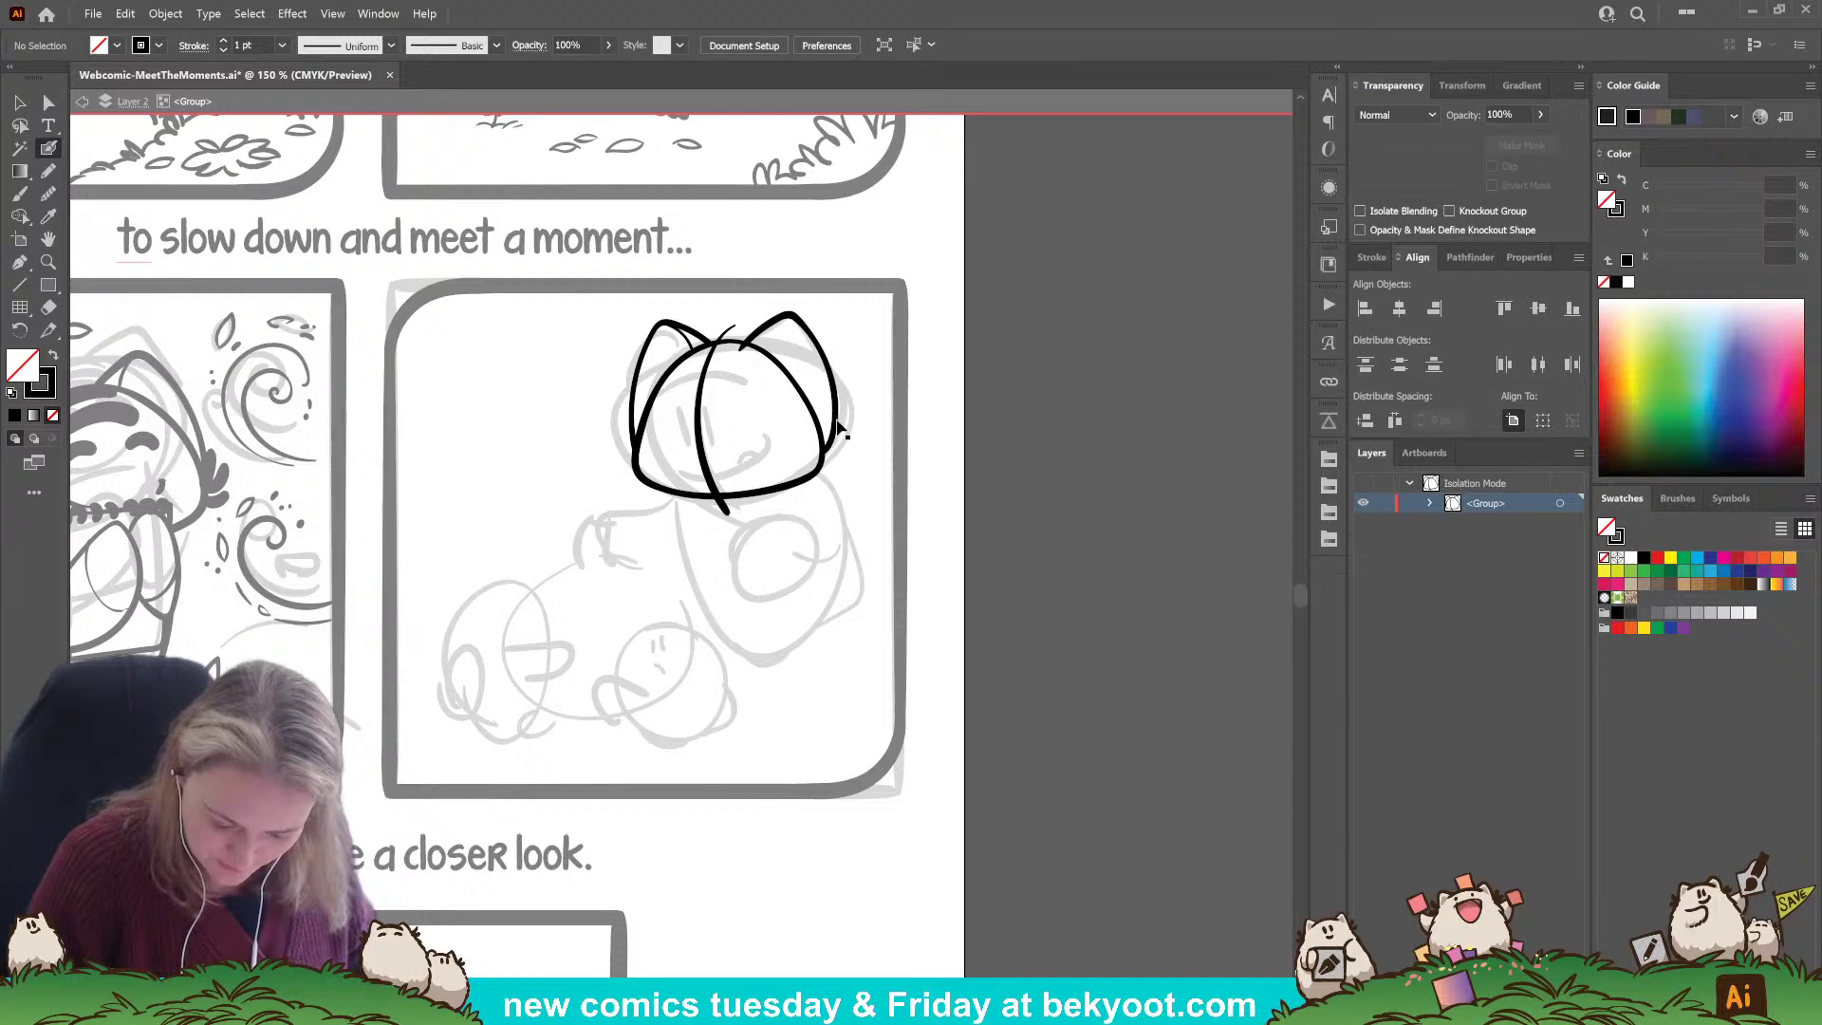
left_click(925, 490, "ctrl")
mouse_move(825, 392)
left_mouse_down()
mouse_move(817, 454)
mouse_move(822, 433)
left_mouse_up()
left_click_drag(759, 354, 818, 434)
mouse_move(638, 441)
left_mouse_down()
mouse_move(628, 403)
mouse_move(635, 450)
mouse_move(601, 435)
left_mouse_up()
mouse_move(816, 442)
left_mouse_down()
mouse_move(848, 471)
mouse_move(874, 449)
left_mouse_up()
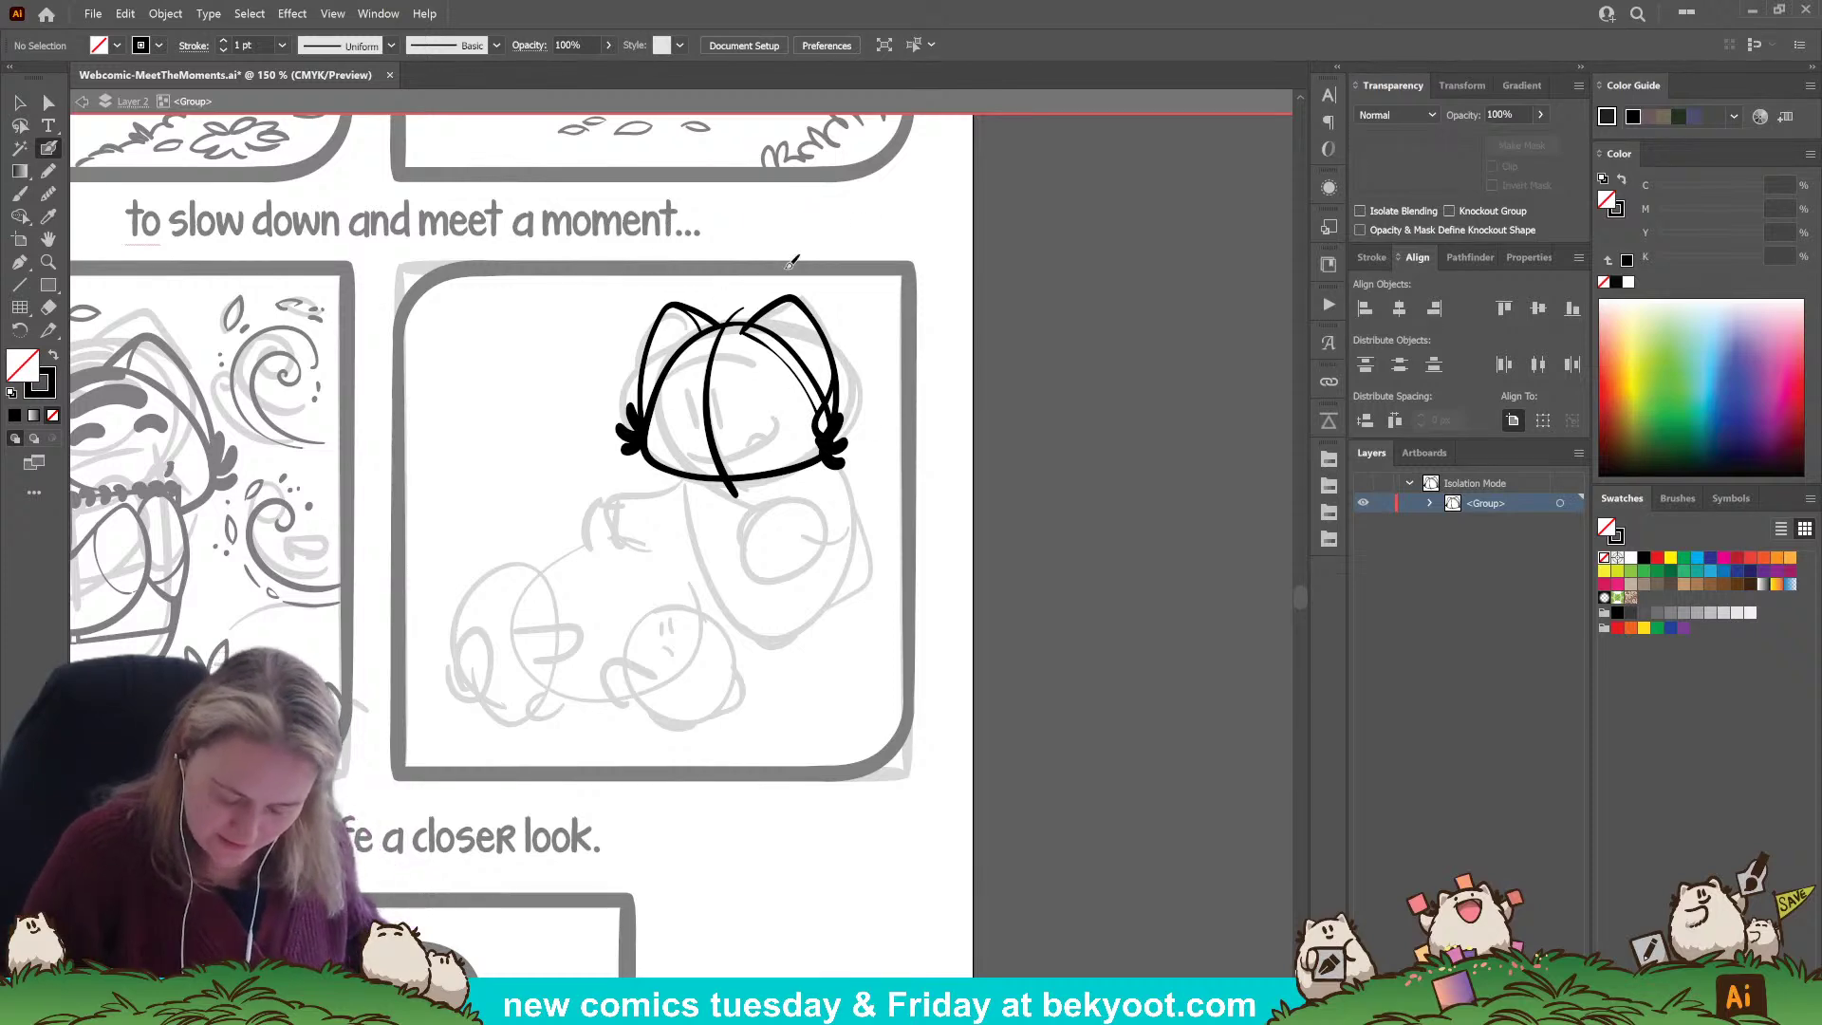
left_click(782, 346)
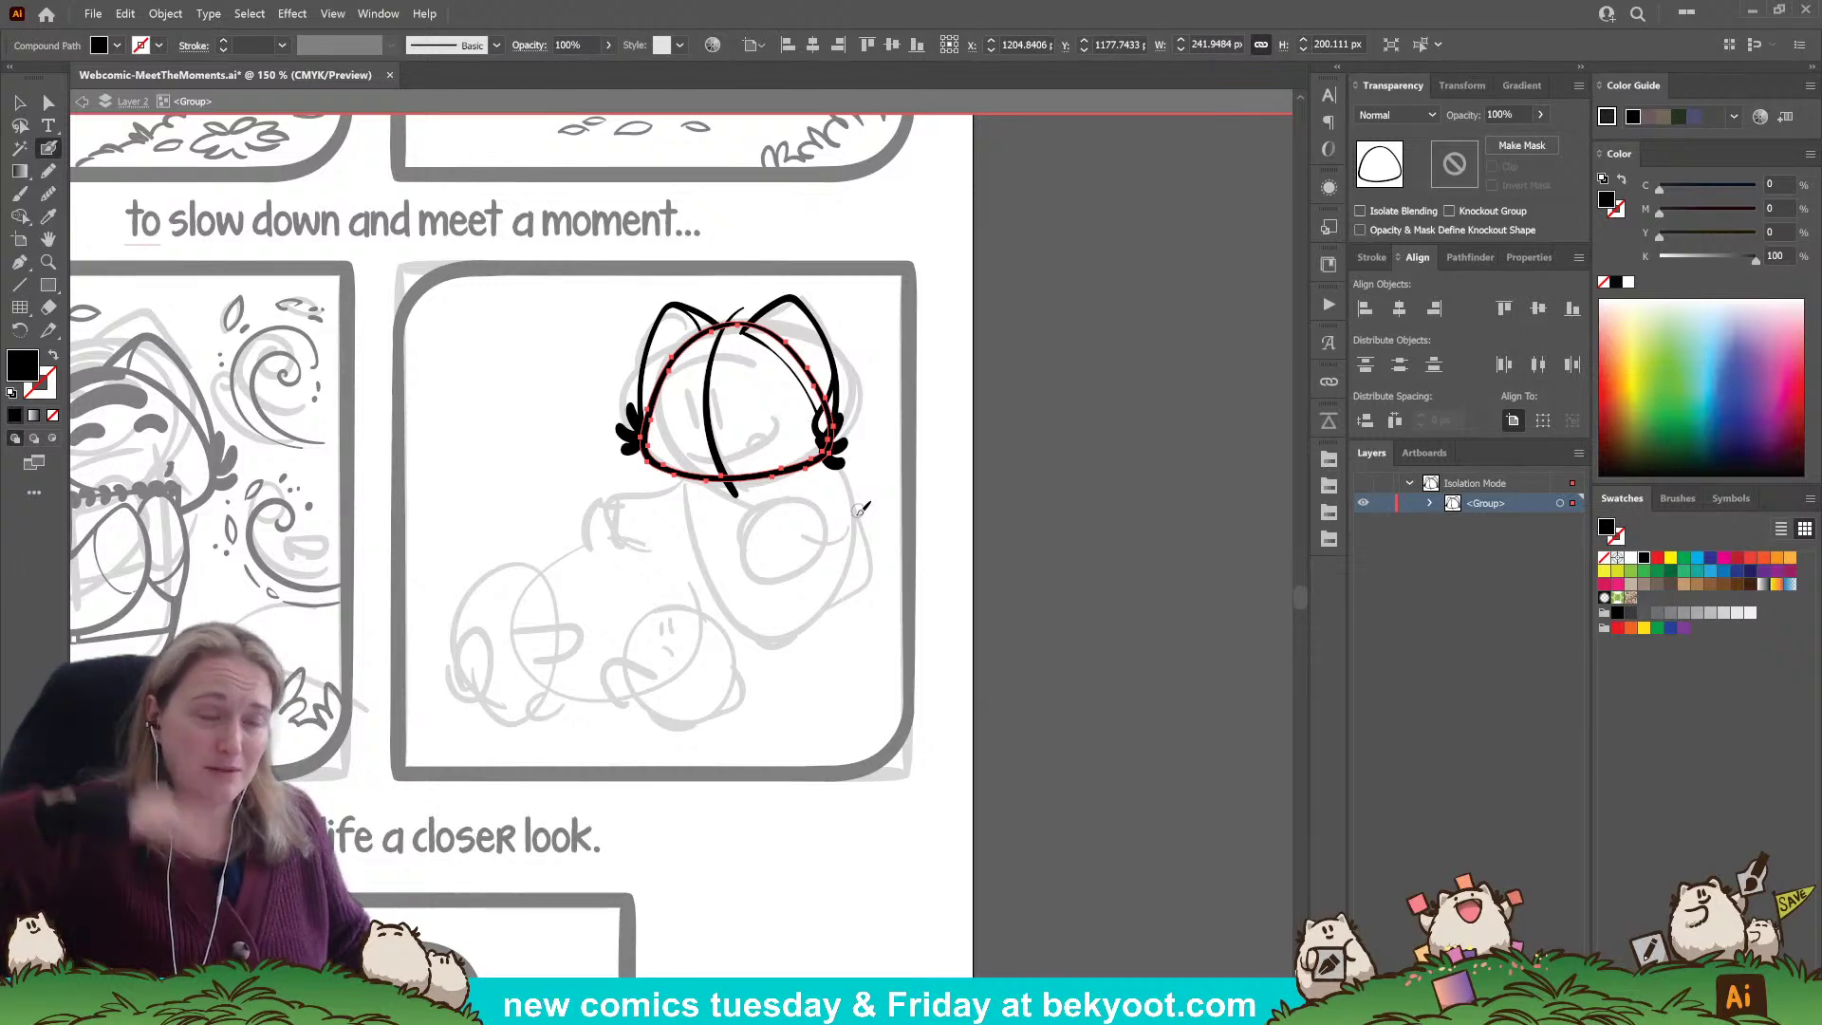
key("ctrl")
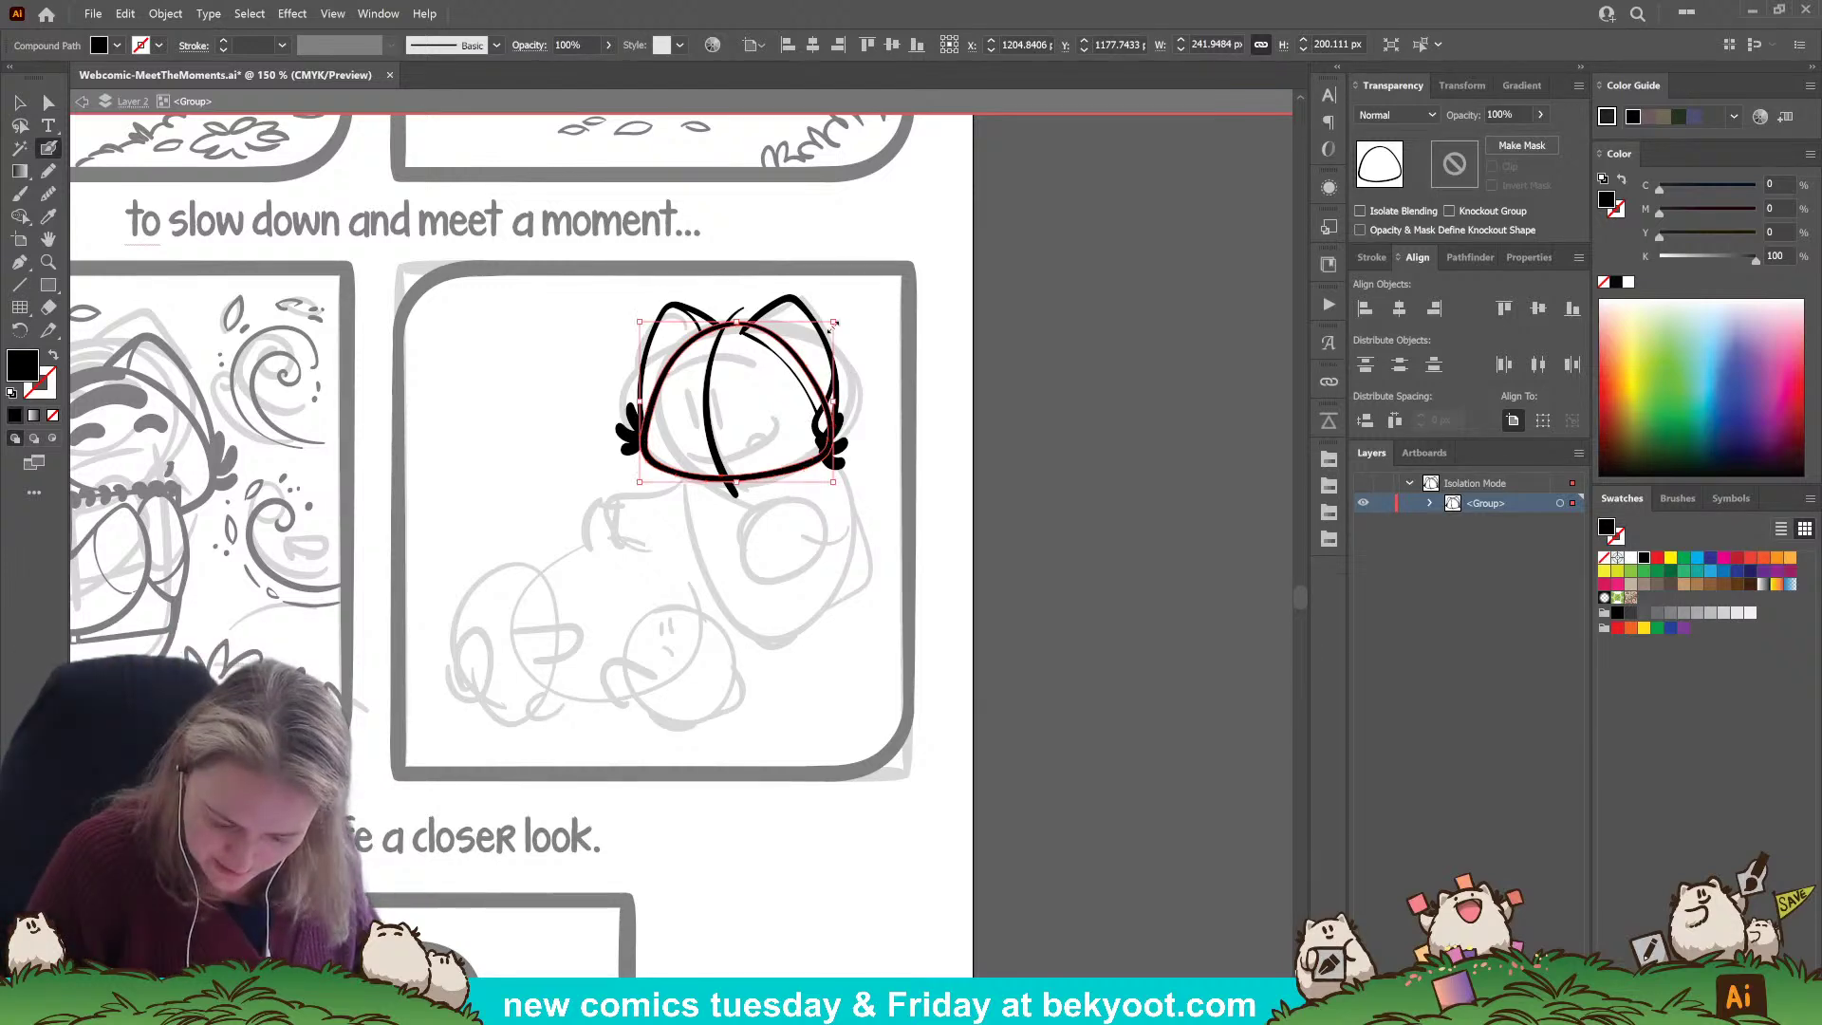
left_click_drag(836, 320, 836, 323)
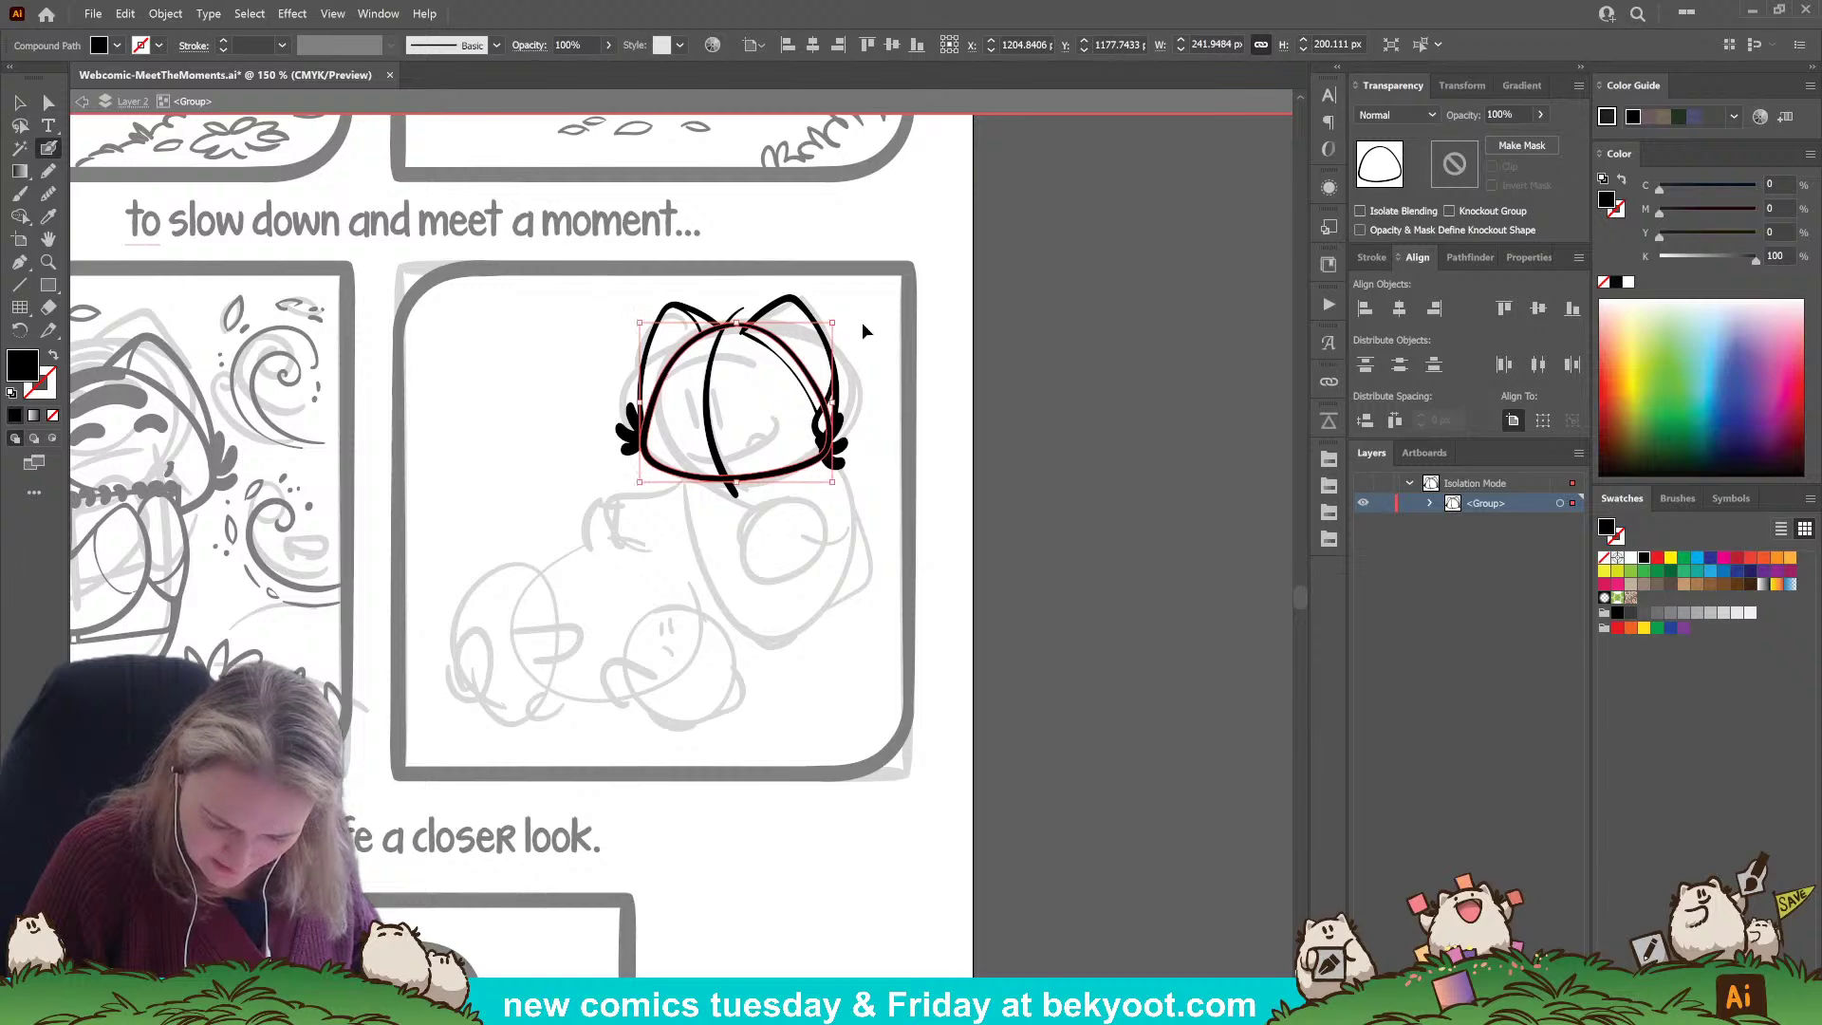
left_click(987, 406, "ctrl")
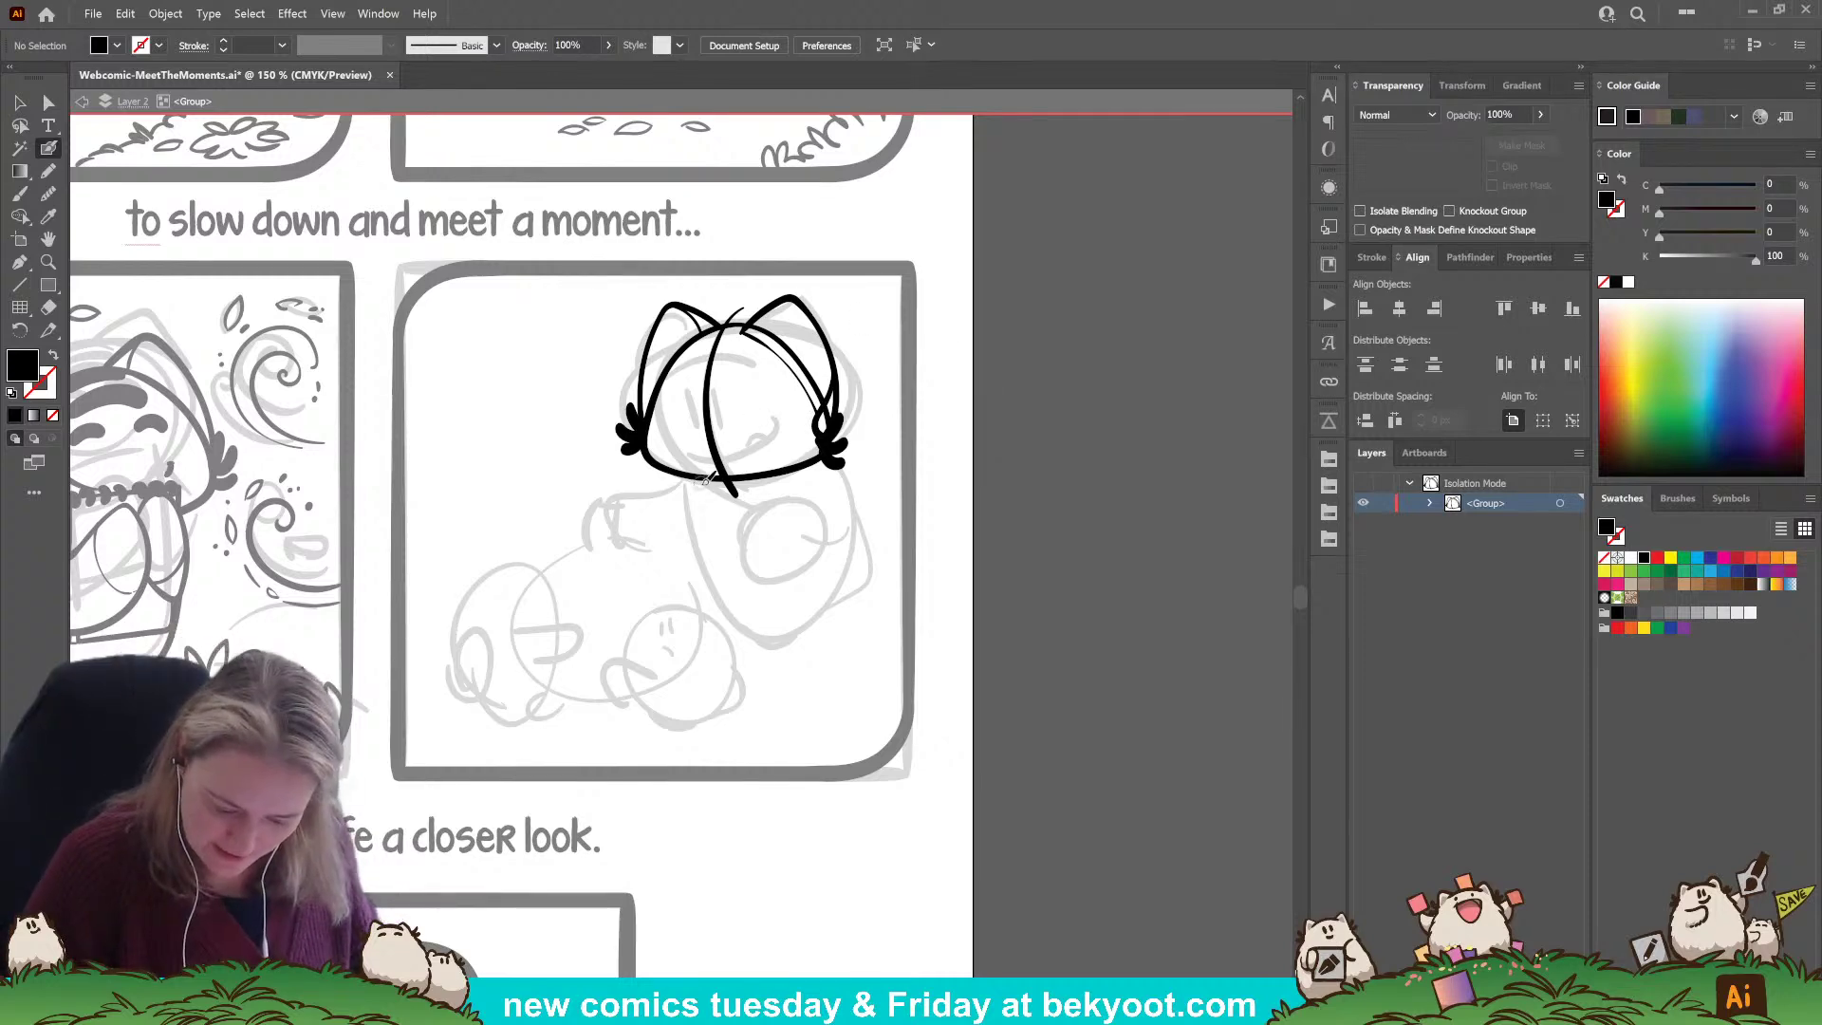
Ink the cat's two narrow oval eyes either side of the face guide line, undoing unwanted strokes.
mouse_move(695, 396)
left_mouse_down()
mouse_move(699, 437)
mouse_move(726, 420)
left_mouse_up()
key("ctrl+z")
key("ctrl+z")
key("ctrl+z")
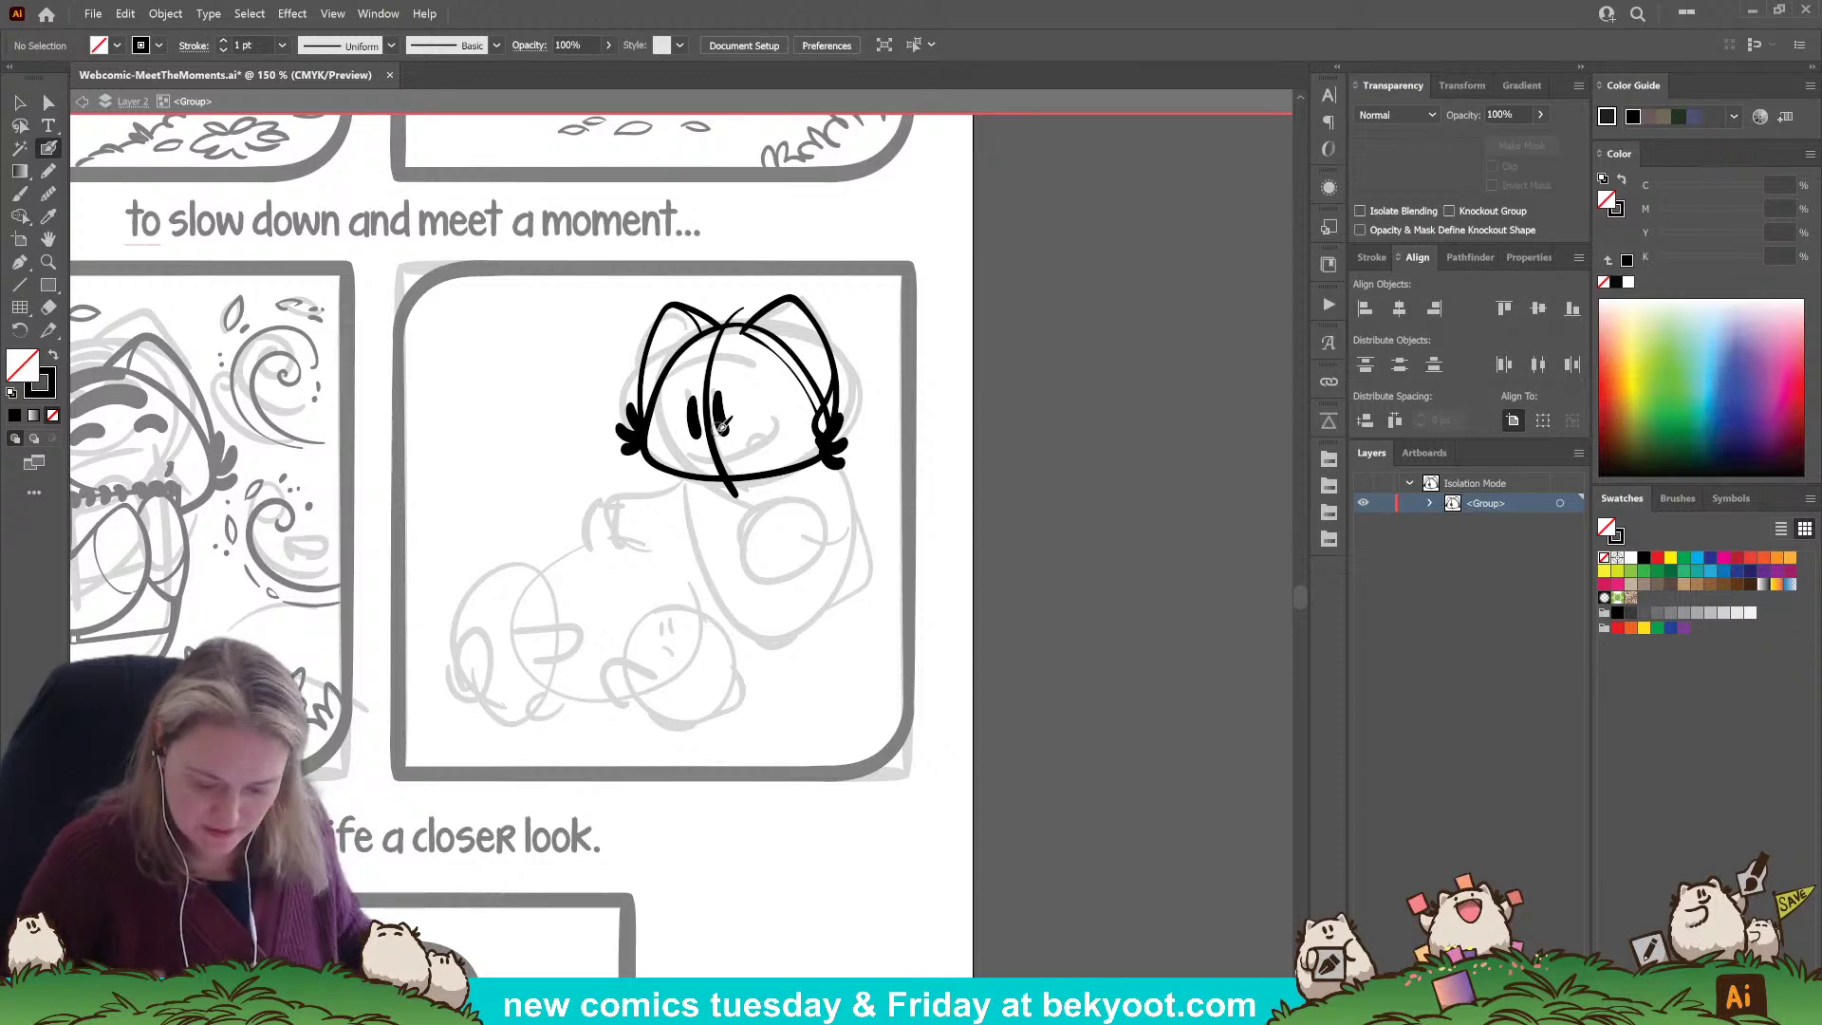
Ink two thick curved stripes on the cat's forehead, sizing the lower one to about 73 px wide.
mouse_move(683, 375)
left_mouse_down()
mouse_move(726, 344)
mouse_move(749, 356)
left_mouse_up()
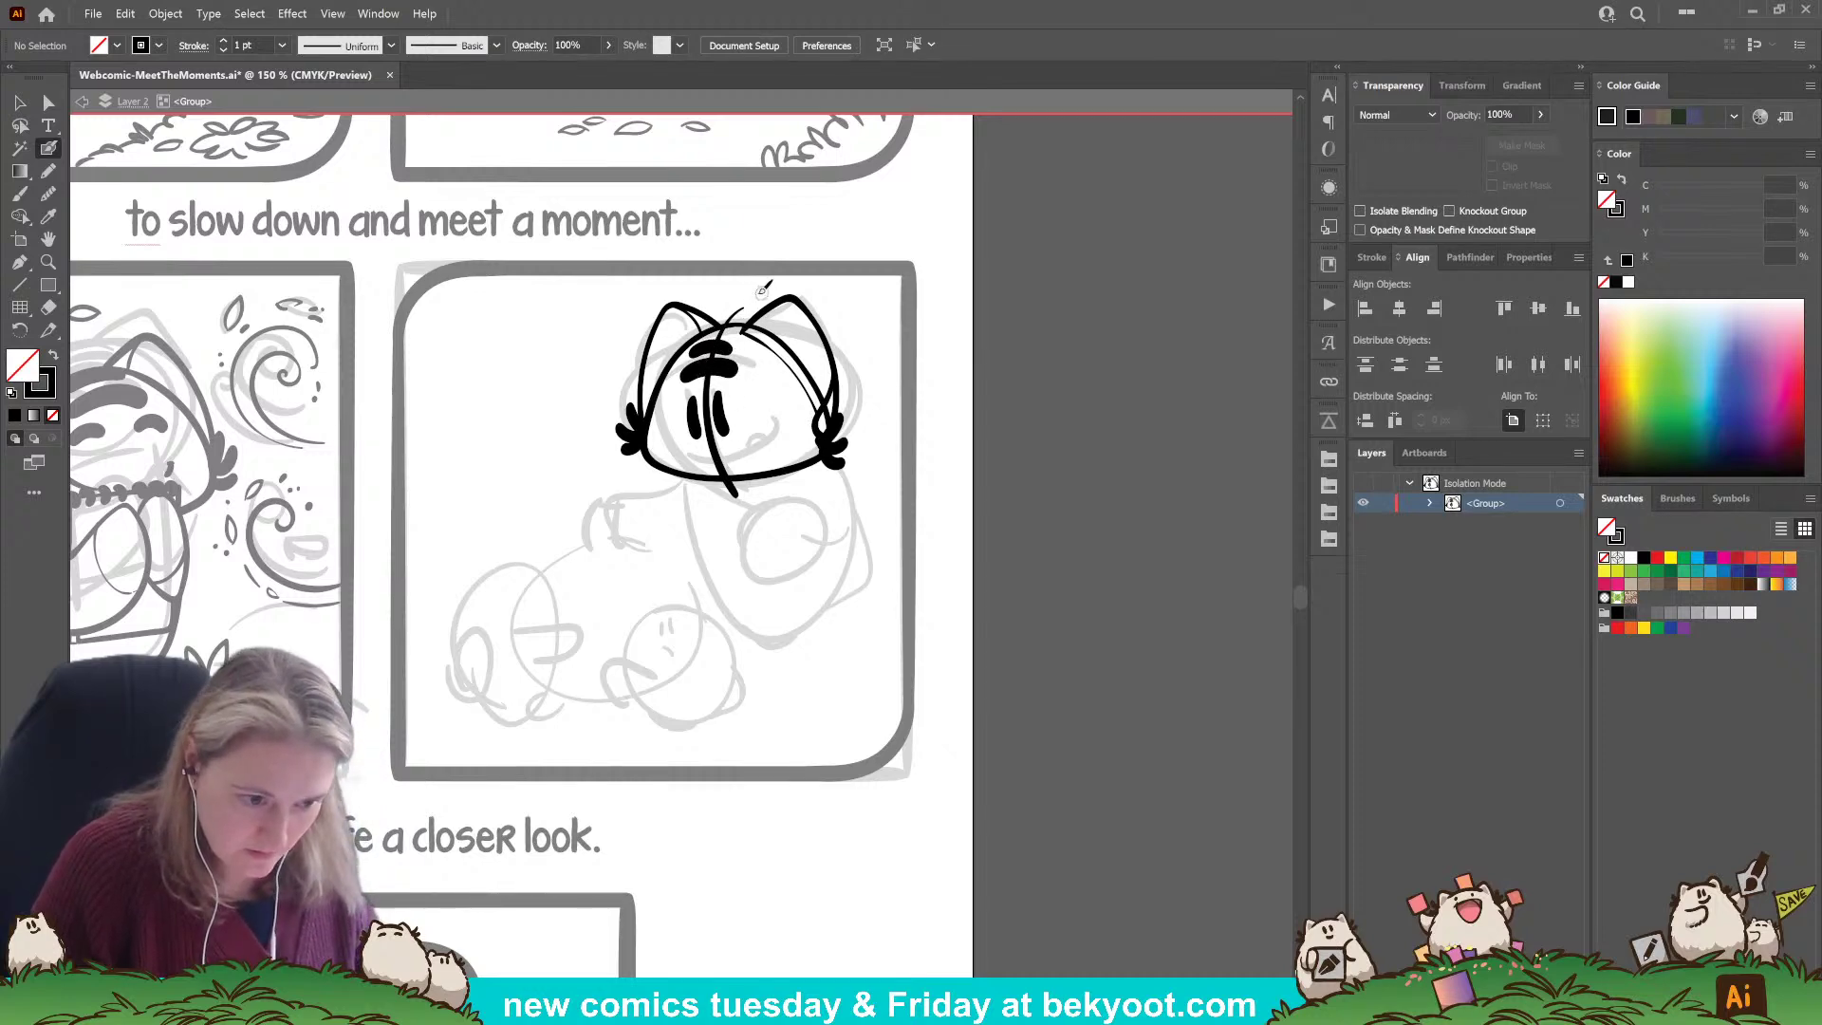
left_click_drag(683, 375, 746, 371)
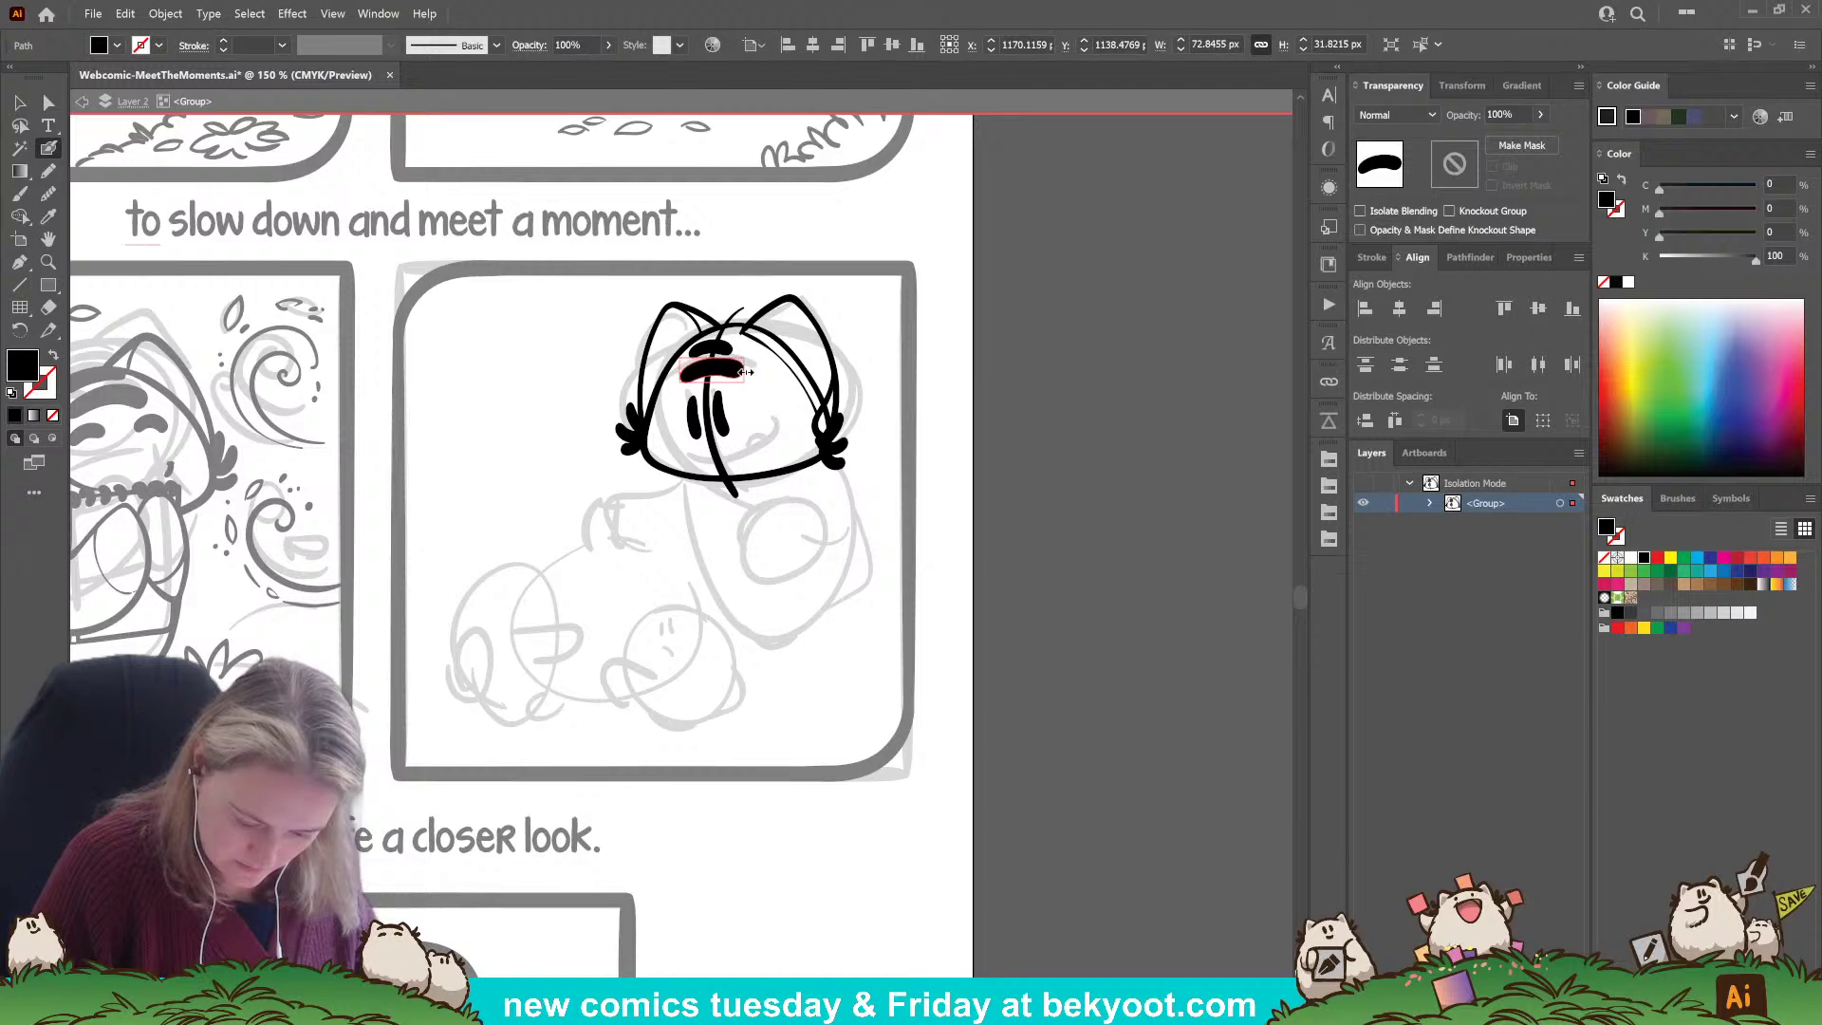
left_click(765, 393, "ctrl")
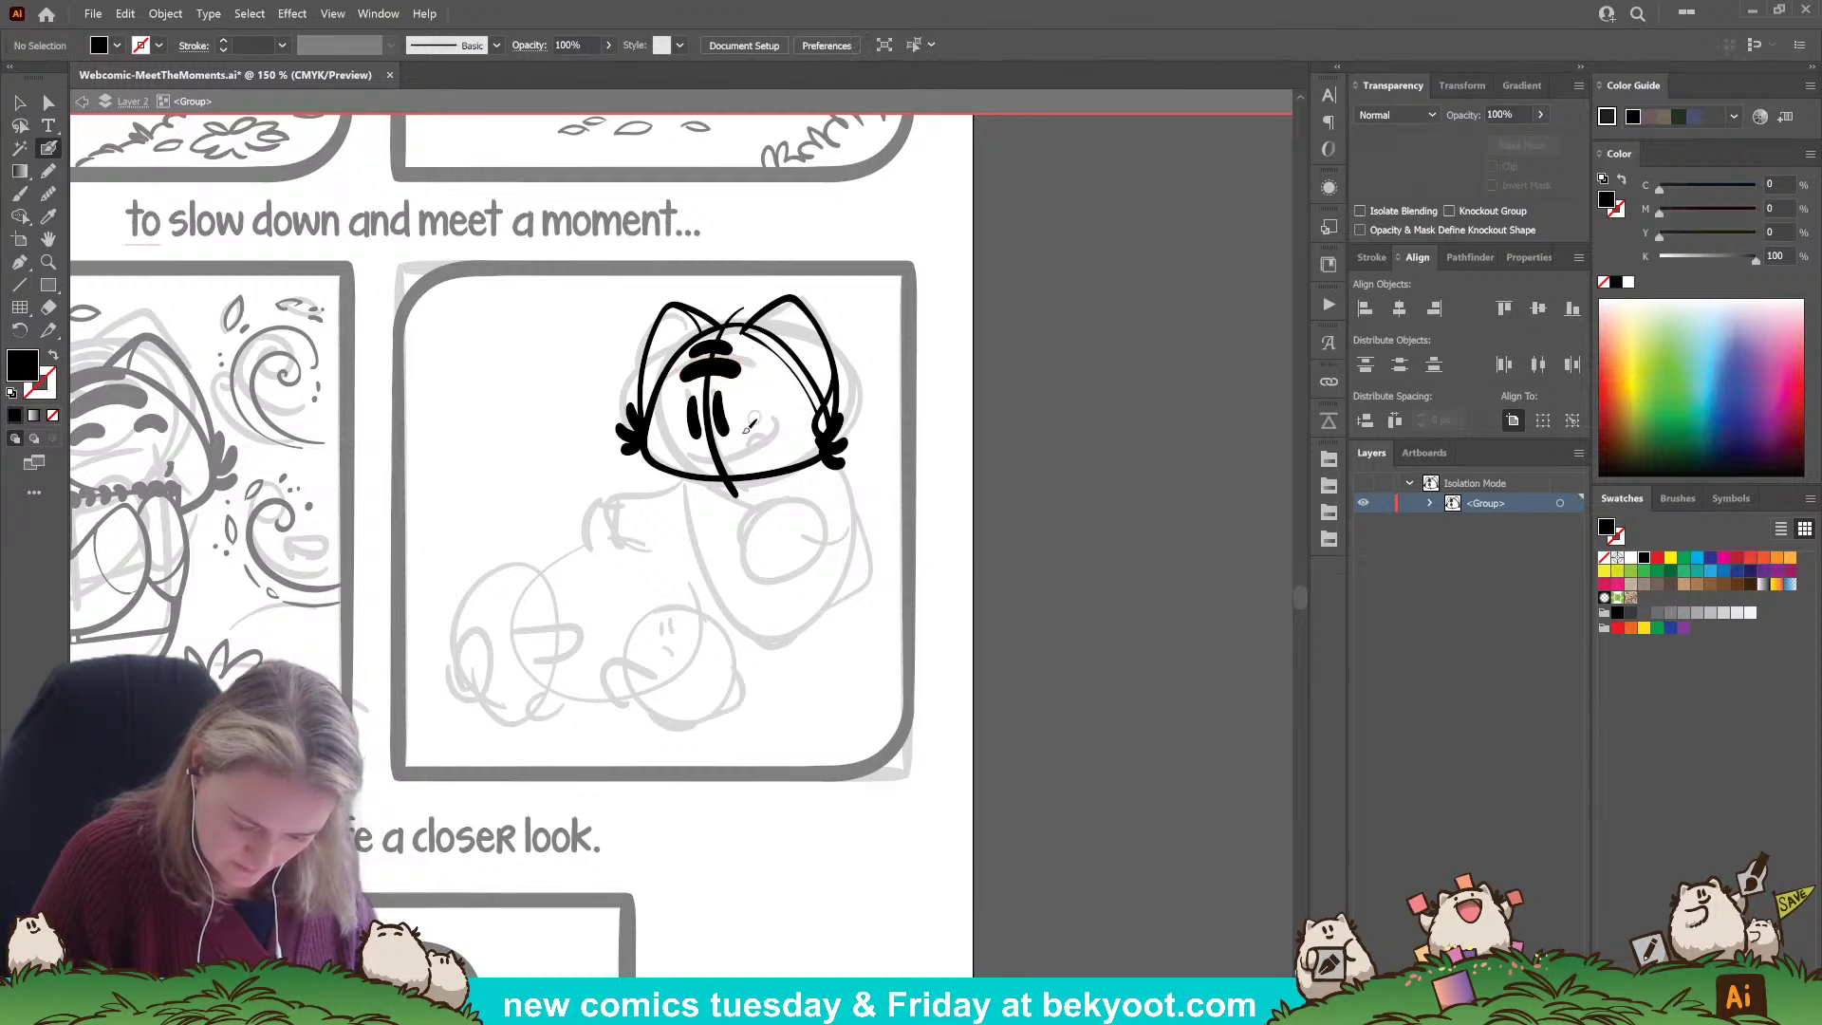
Ink the small mouth details on the cat's face and the rounded body outline below the head, about 229 px wide and 198 px high.
mouse_move(696, 453)
left_mouse_down()
mouse_move(749, 457)
mouse_move(767, 427)
mouse_move(743, 444)
left_mouse_up()
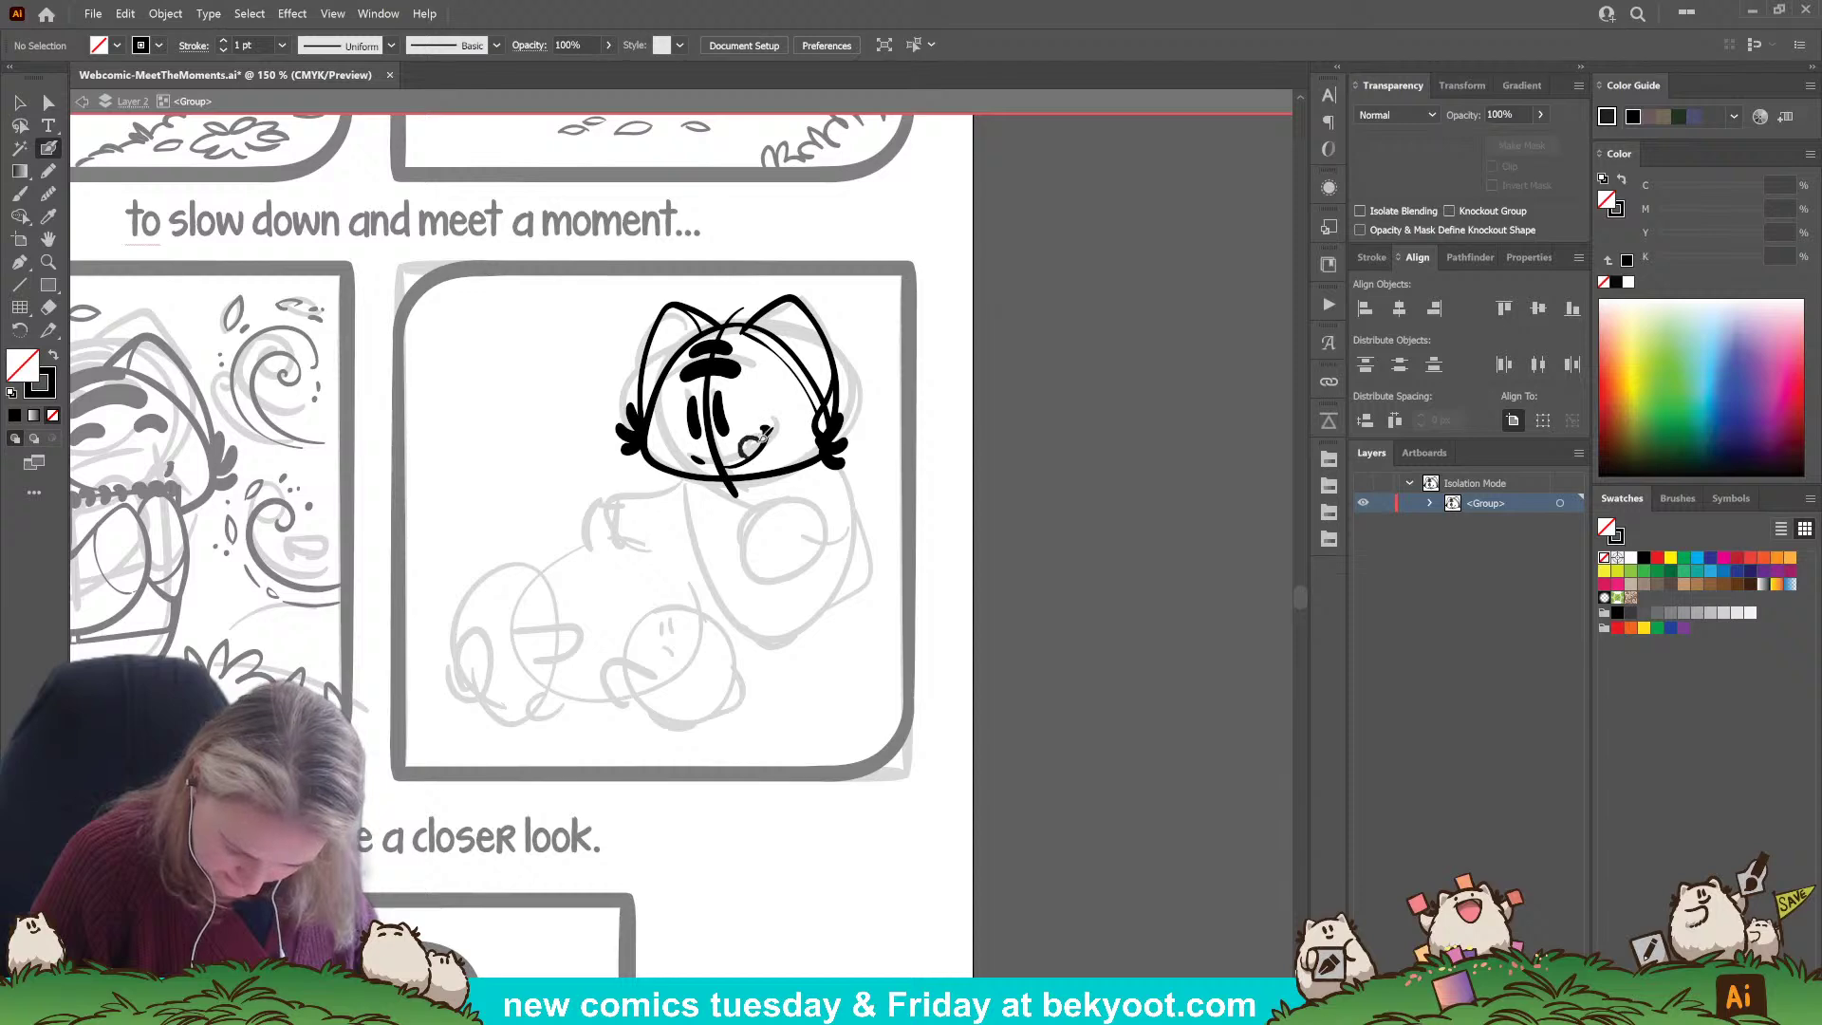
left_click_drag(817, 651, 812, 631)
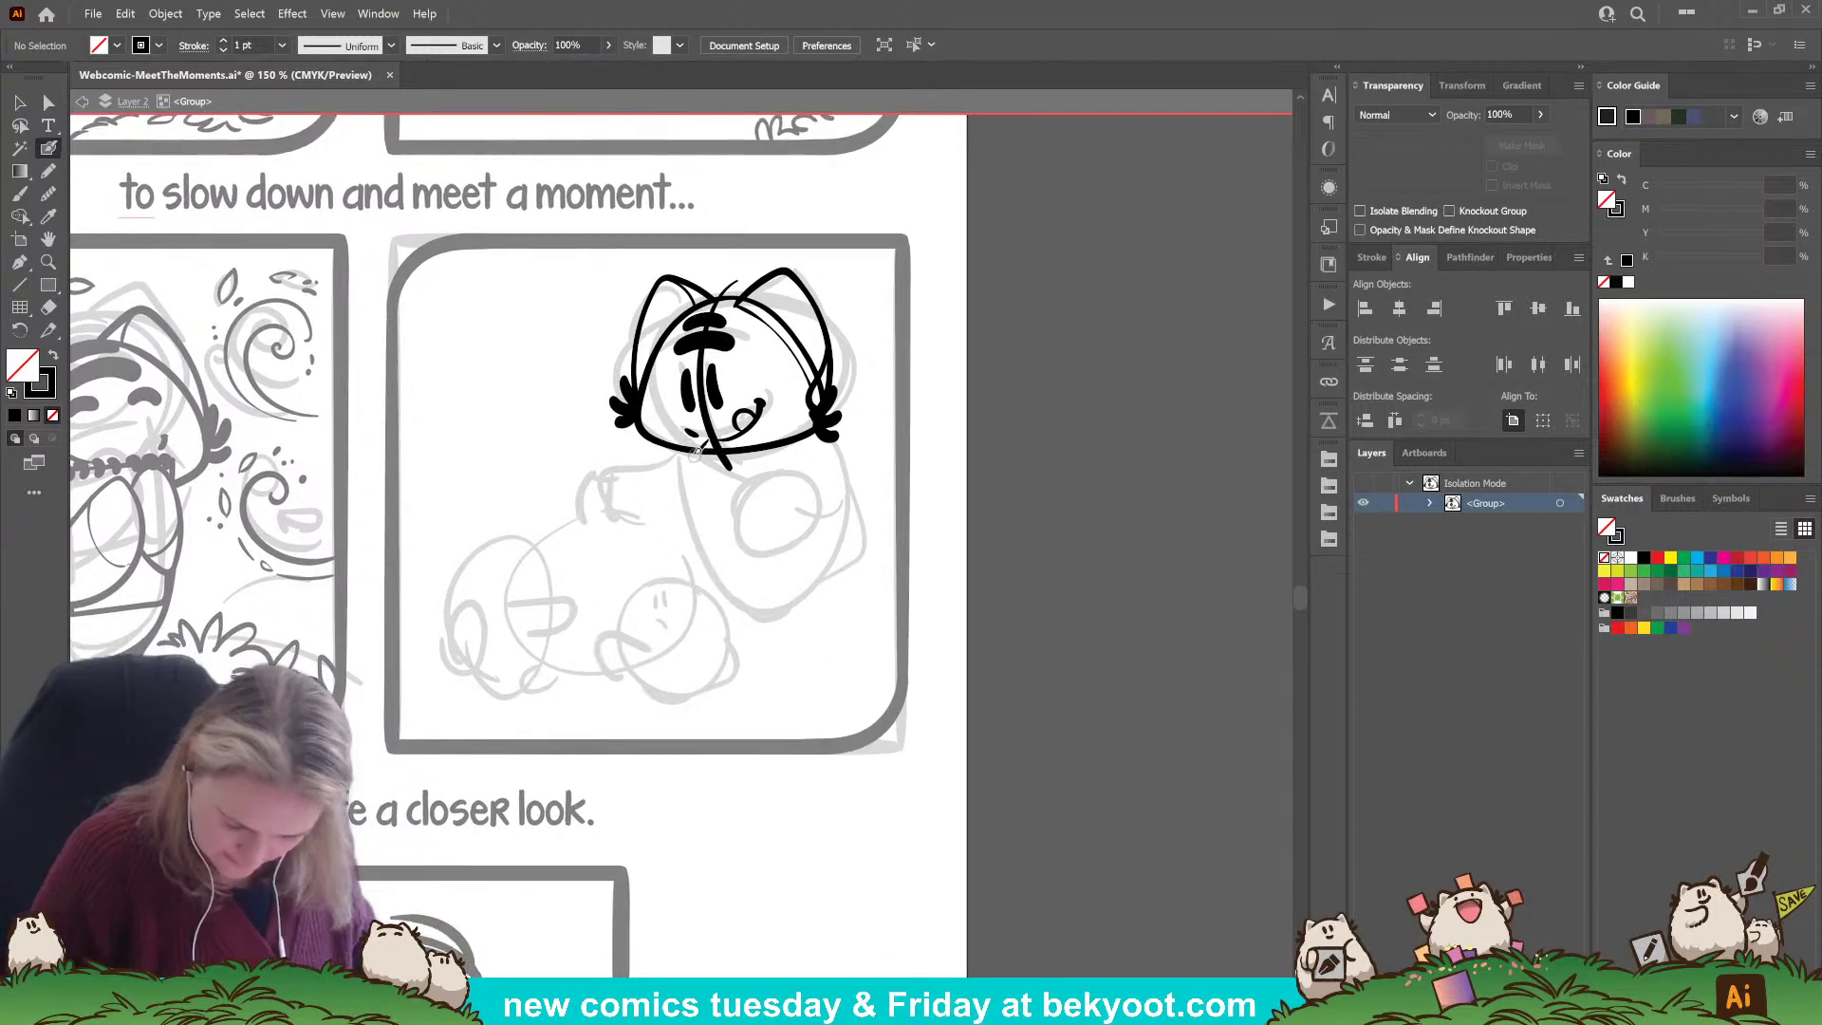
mouse_move(685, 450)
left_mouse_down()
mouse_move(710, 526)
mouse_move(790, 581)
left_mouse_up()
key("ctrl+z")
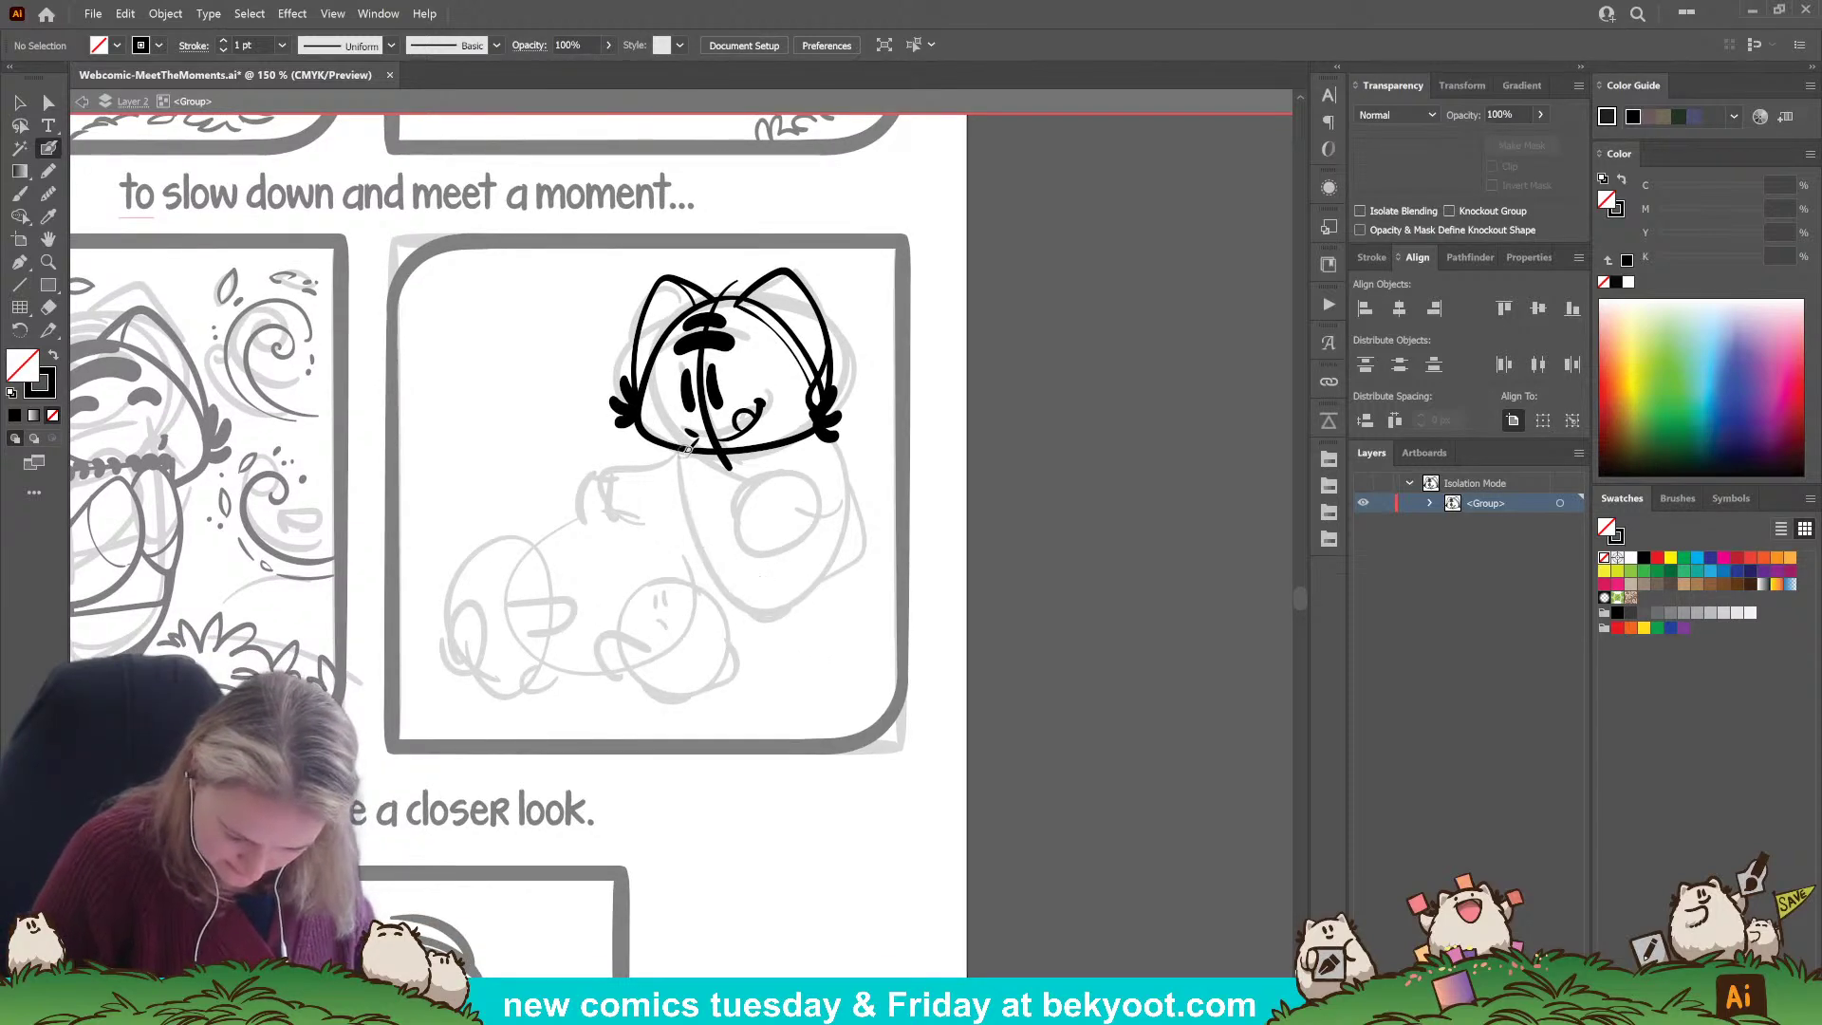
mouse_move(687, 442)
left_mouse_down()
mouse_move(712, 508)
mouse_move(824, 565)
mouse_move(859, 546)
left_mouse_up()
key("ctrl+z")
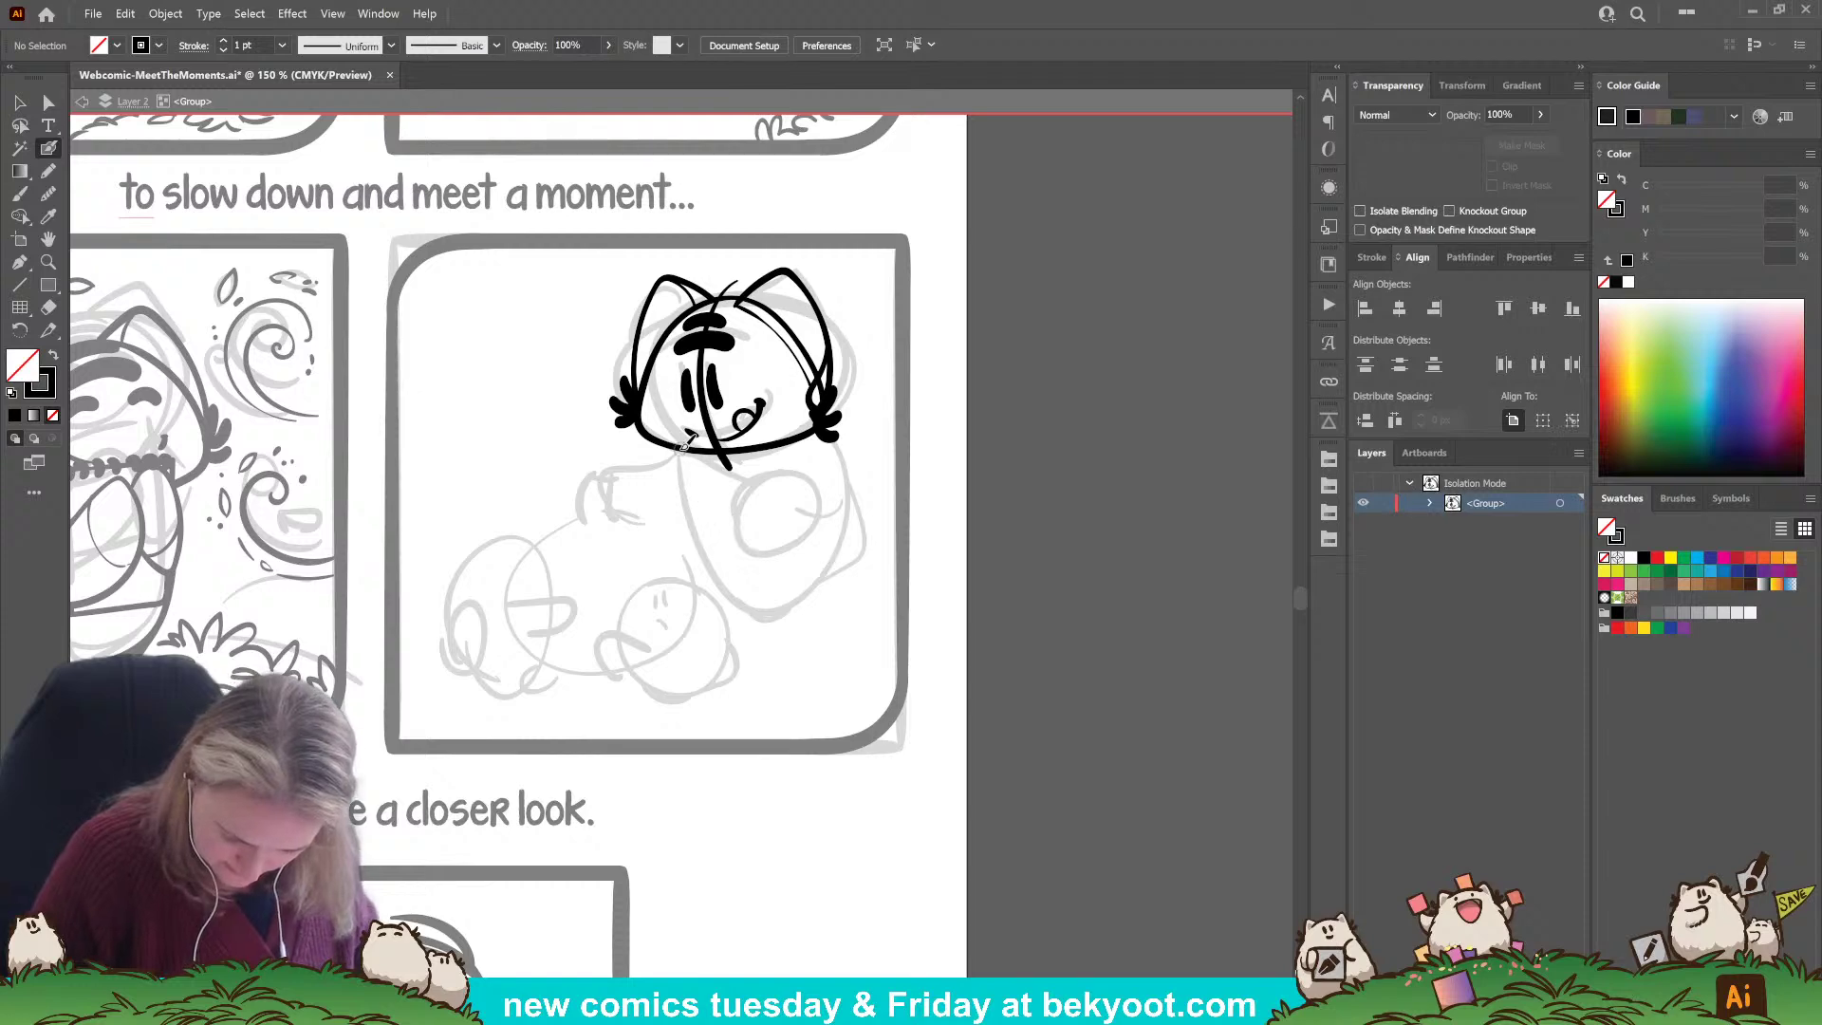
mouse_move(685, 442)
left_mouse_down()
mouse_move(720, 569)
mouse_move(772, 592)
mouse_move(834, 568)
mouse_move(854, 499)
mouse_move(818, 445)
mouse_move(762, 447)
mouse_move(695, 509)
mouse_move(760, 594)
mouse_move(831, 581)
mouse_move(858, 526)
mouse_move(838, 459)
mouse_move(769, 446)
left_mouse_up()
key("ctrl+z")
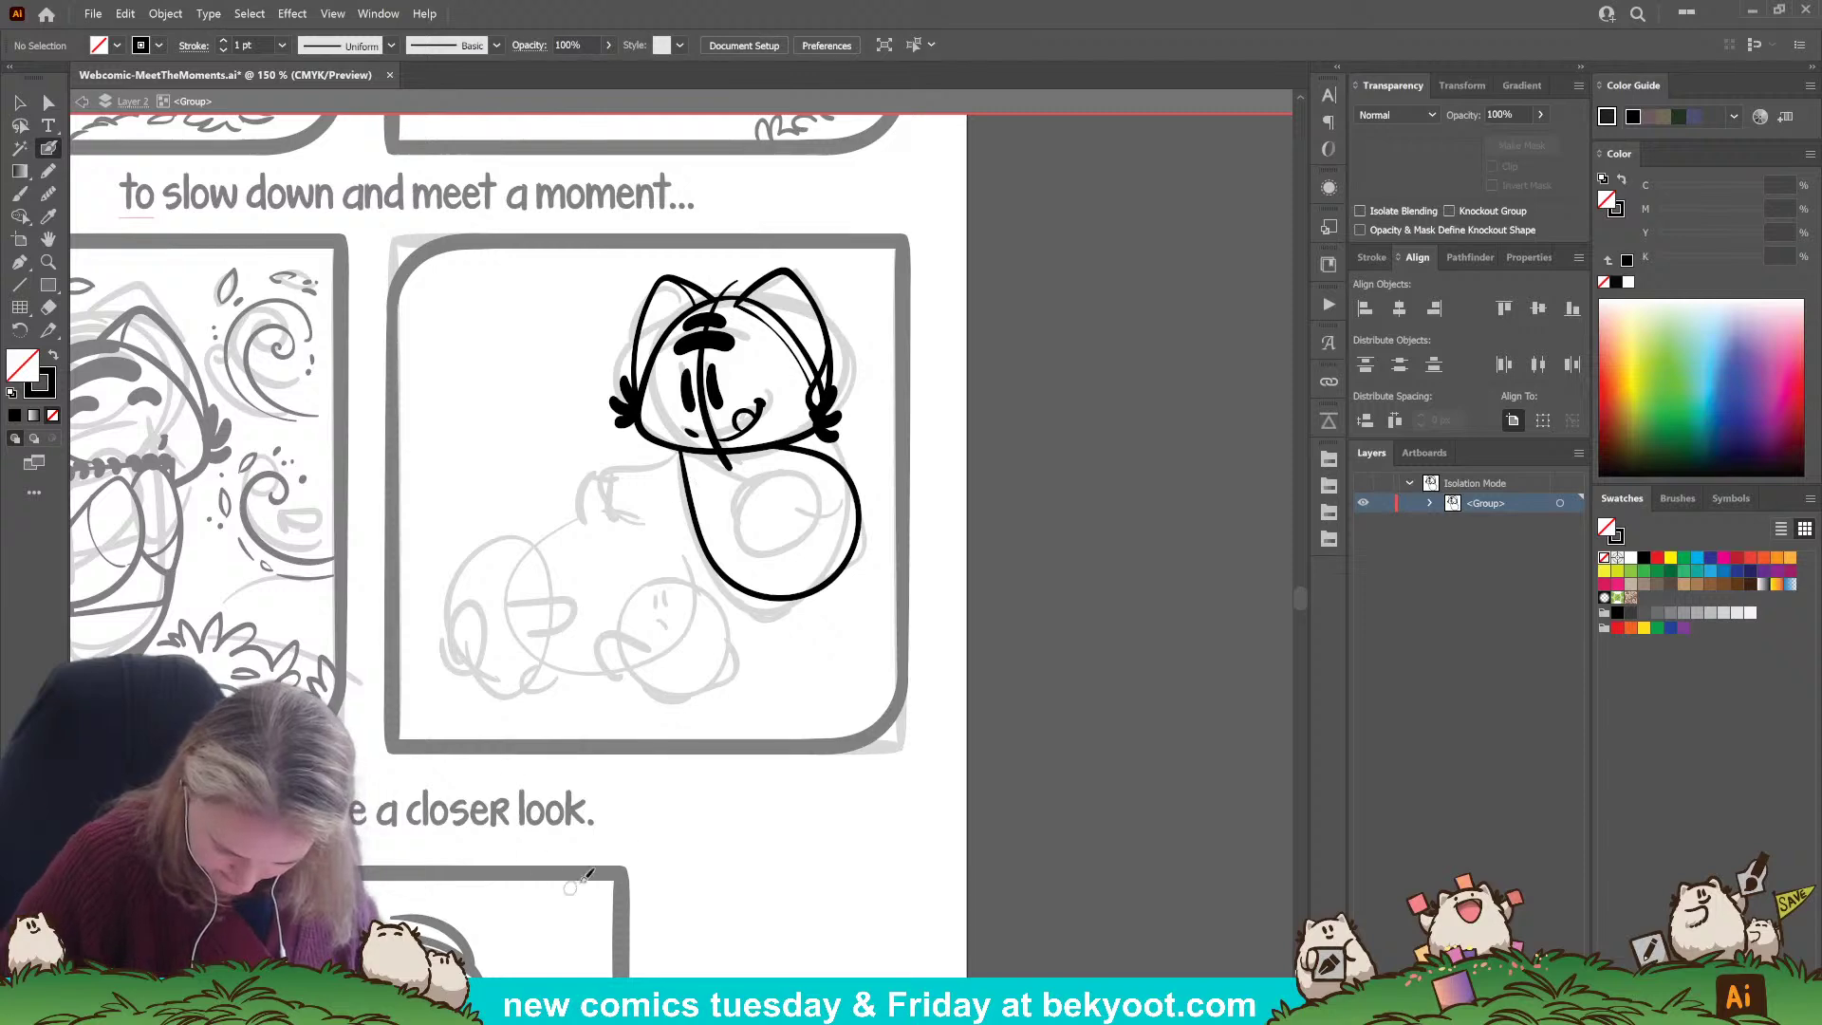
left_click(784, 595, "ctrl")
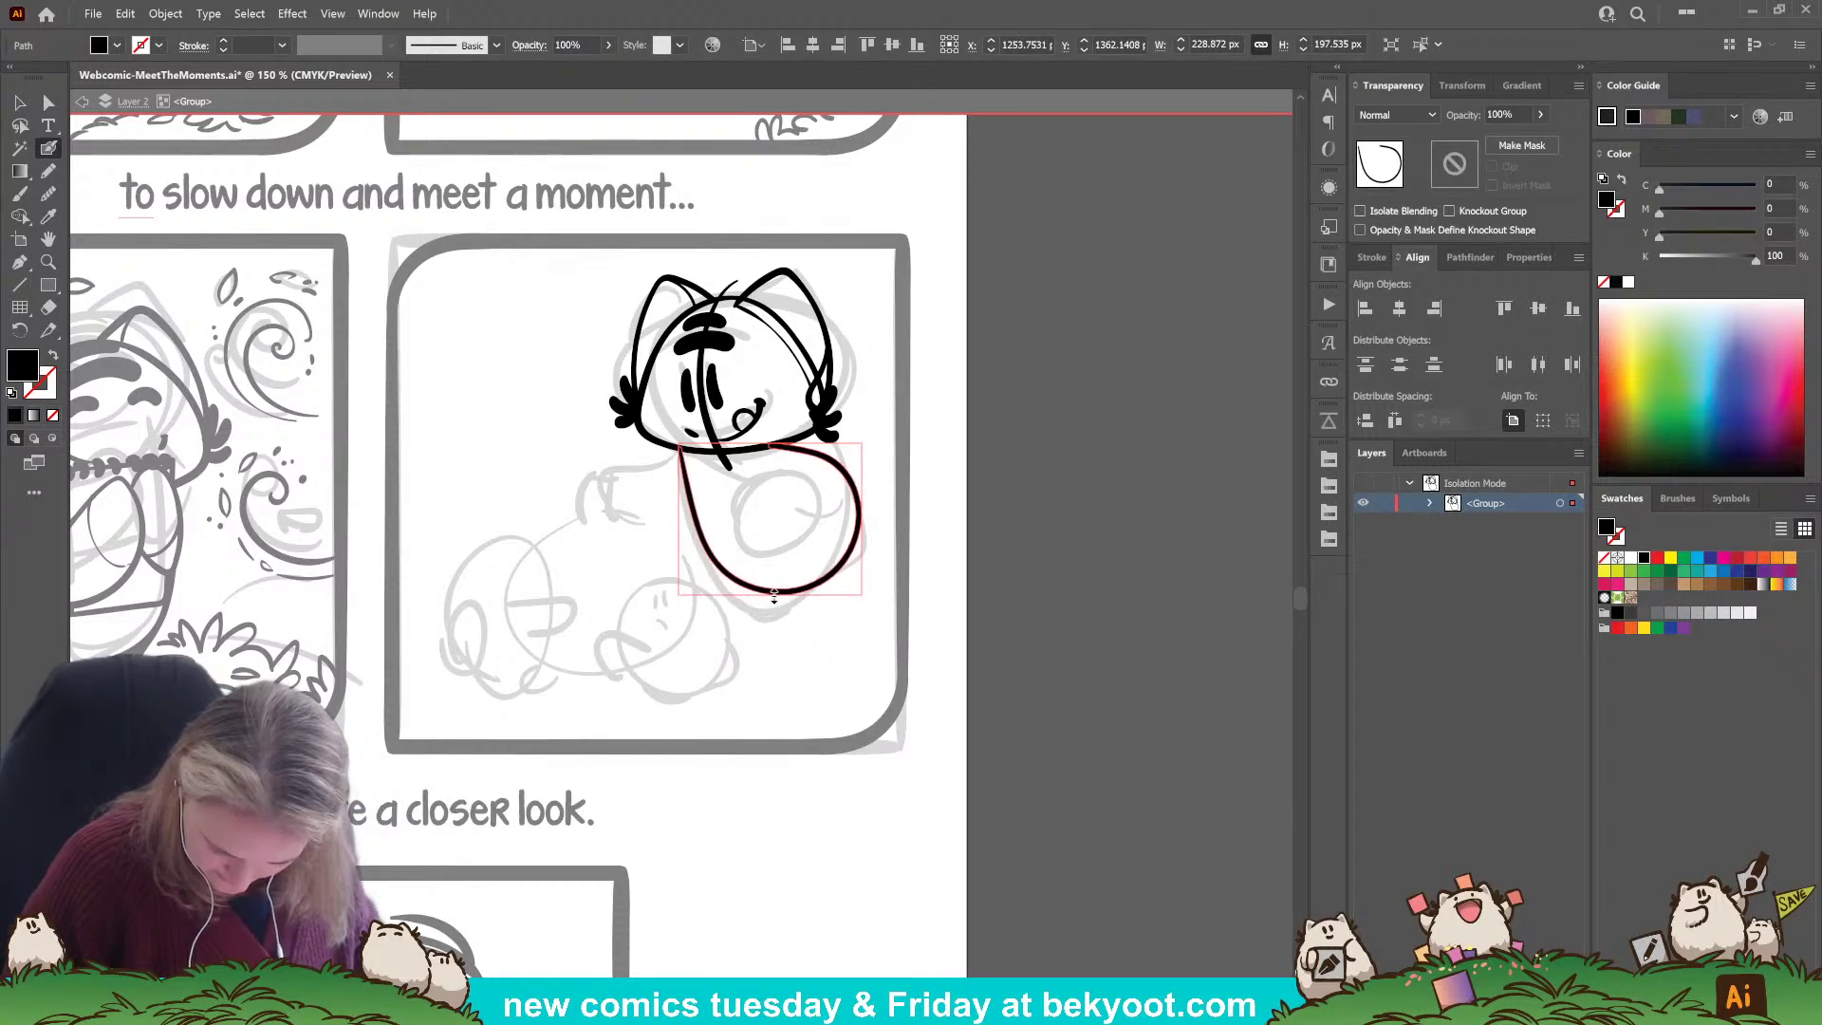
left_click(769, 657, "ctrl")
Ink a vertical guide curve down the cat's torso and add rounded bulges along its right side and lower edge.
mouse_move(713, 443)
left_mouse_down()
mouse_move(739, 556)
mouse_move(775, 577)
left_mouse_up()
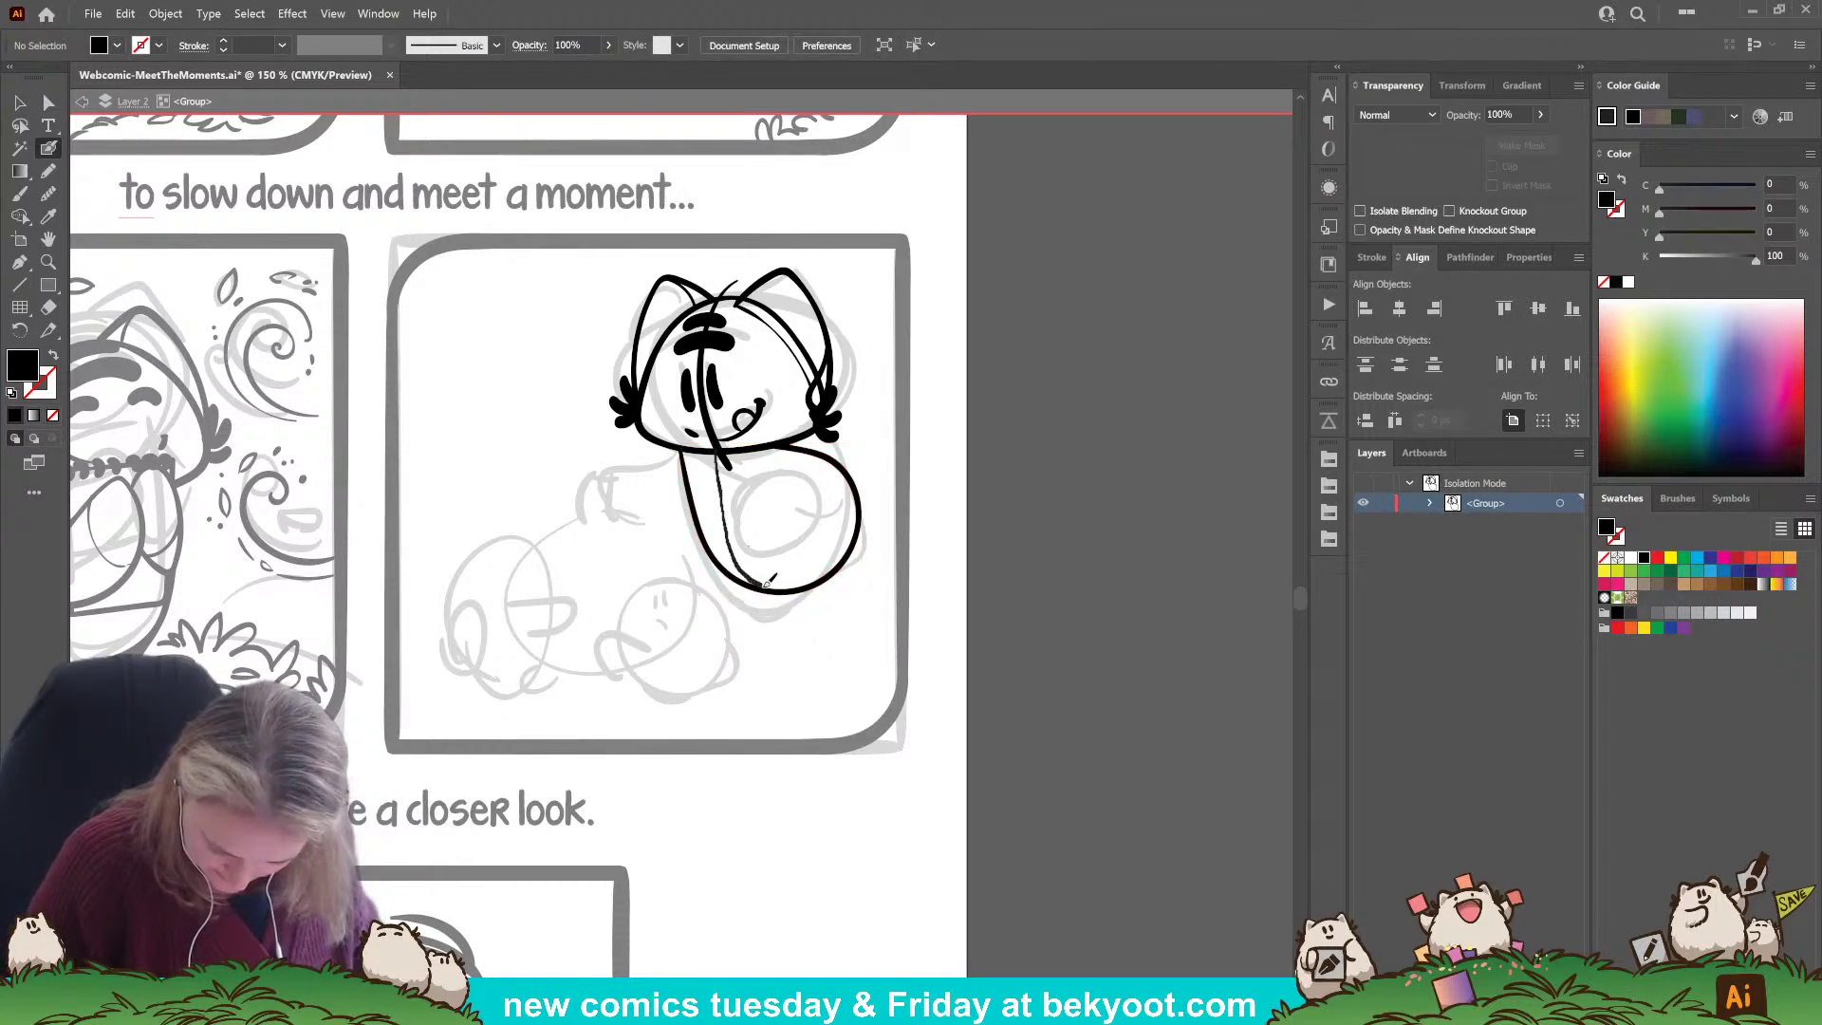
key("shift+x")
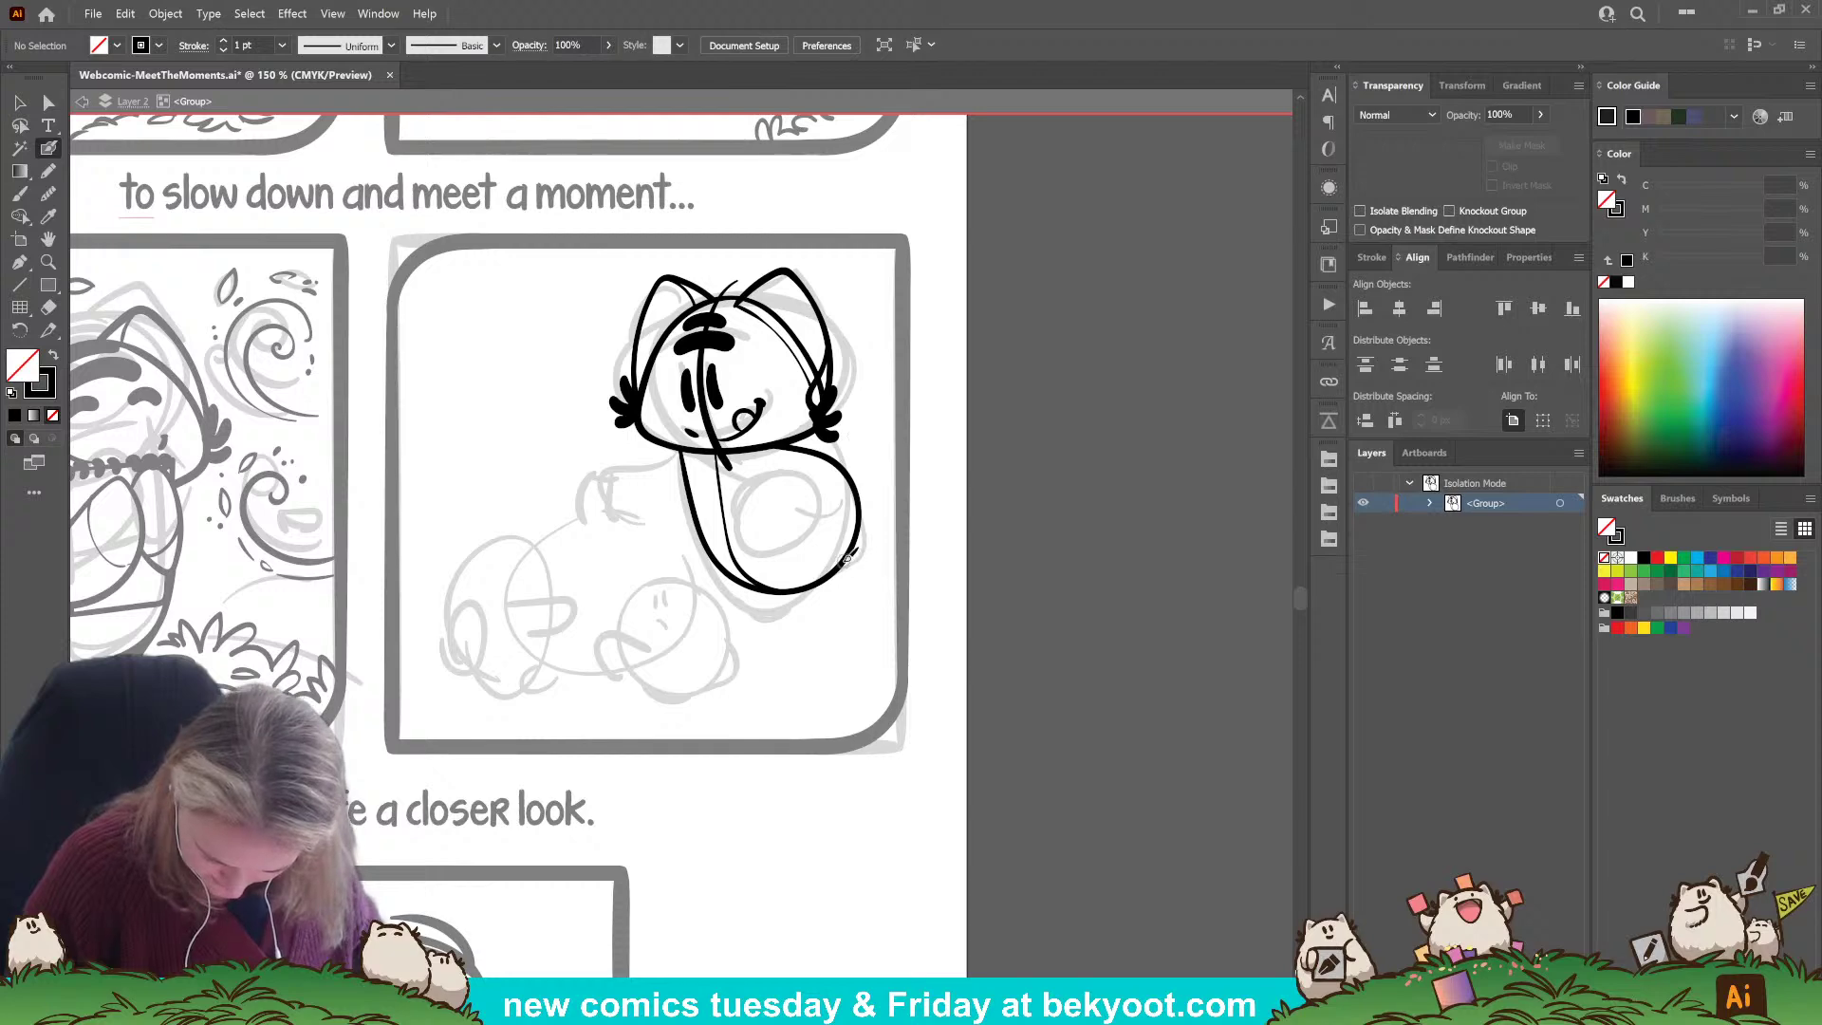
left_click_drag(873, 541, 866, 501)
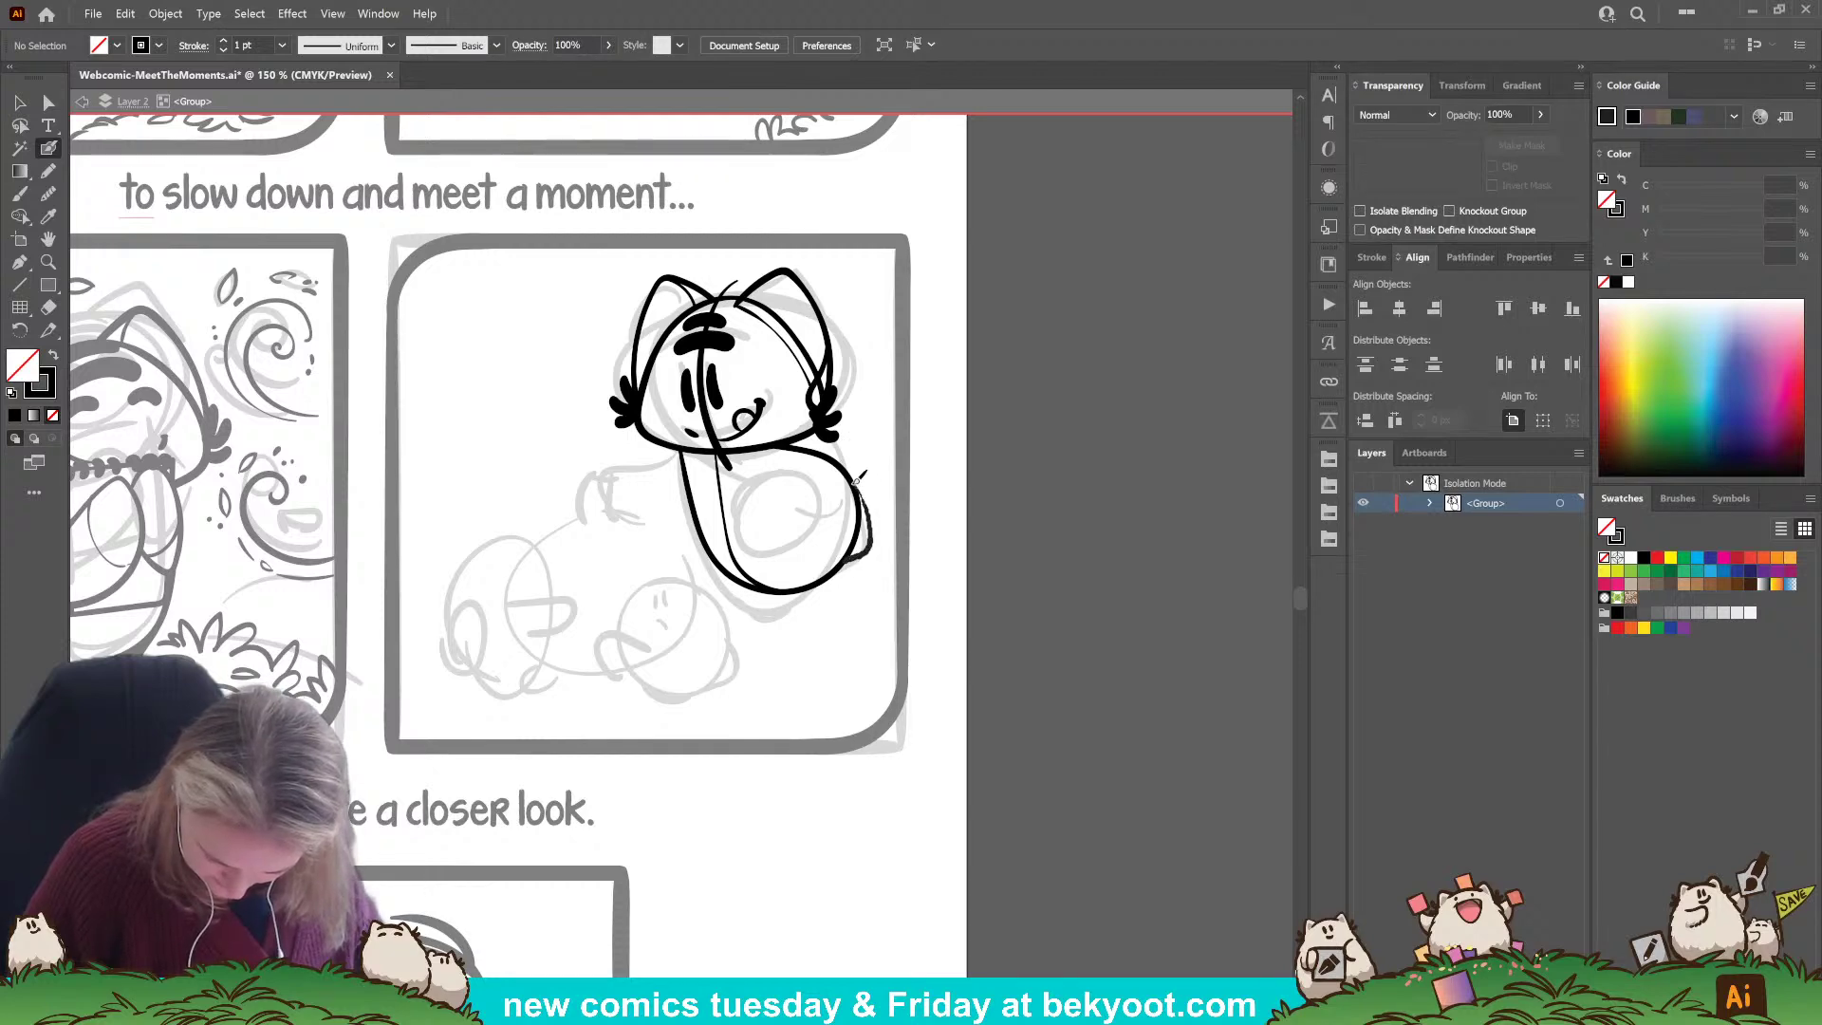
mouse_move(723, 567)
left_mouse_down()
mouse_move(750, 592)
mouse_move(807, 592)
left_mouse_up()
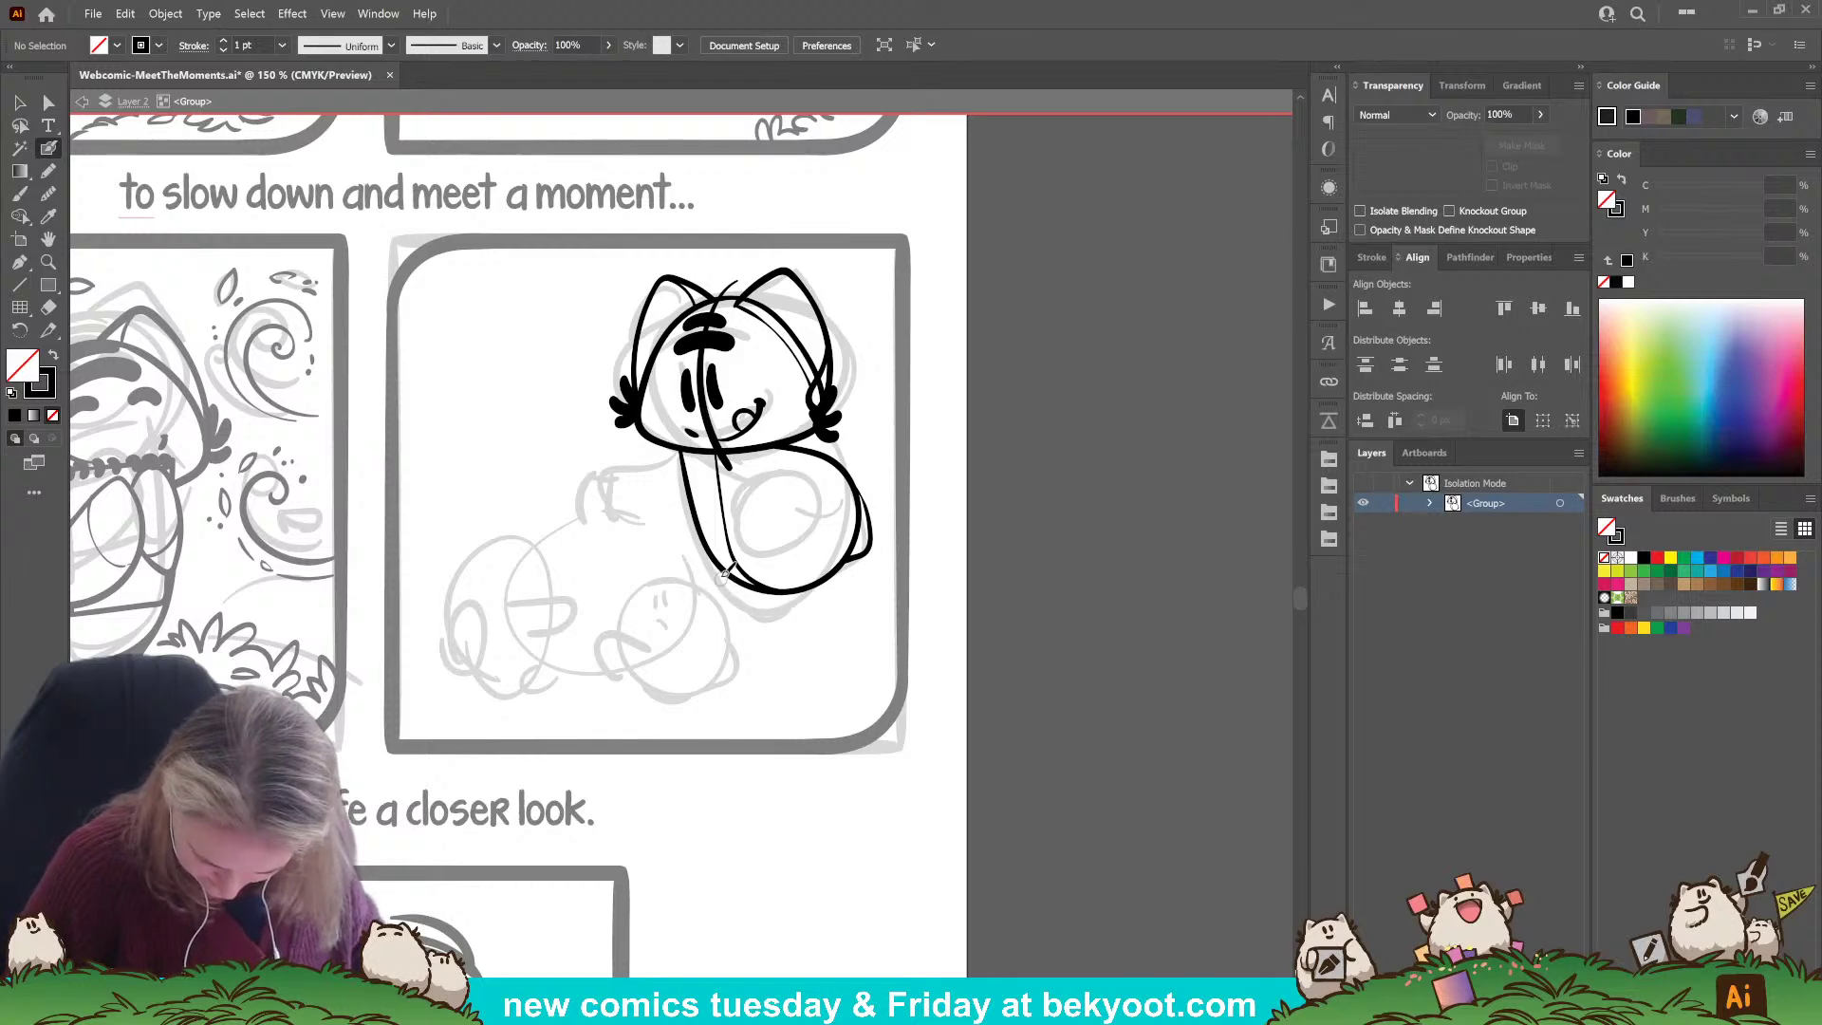
left_click_drag(786, 590, 855, 570)
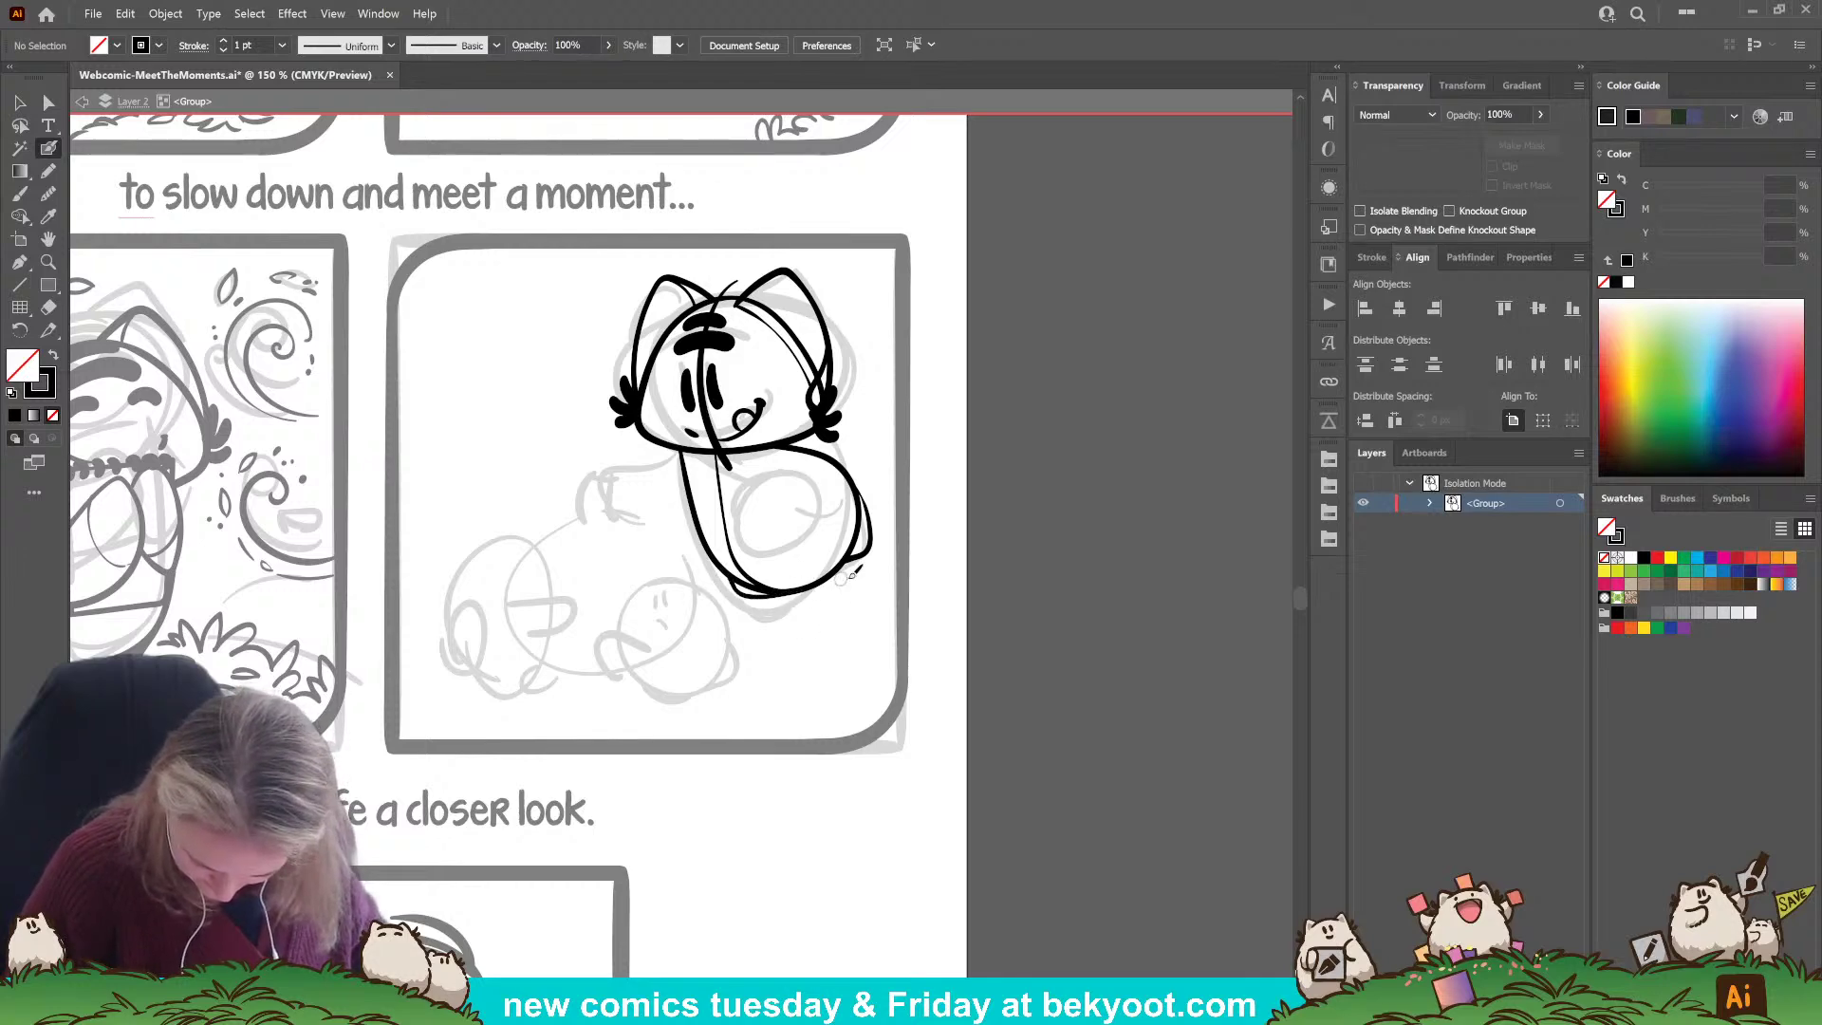
Ink a curved arm ending in an oval, a larger circle beside it, and a small hand on the cat's torso, undoing unwanted strokes.
left_click_drag(778, 658, 902, 639)
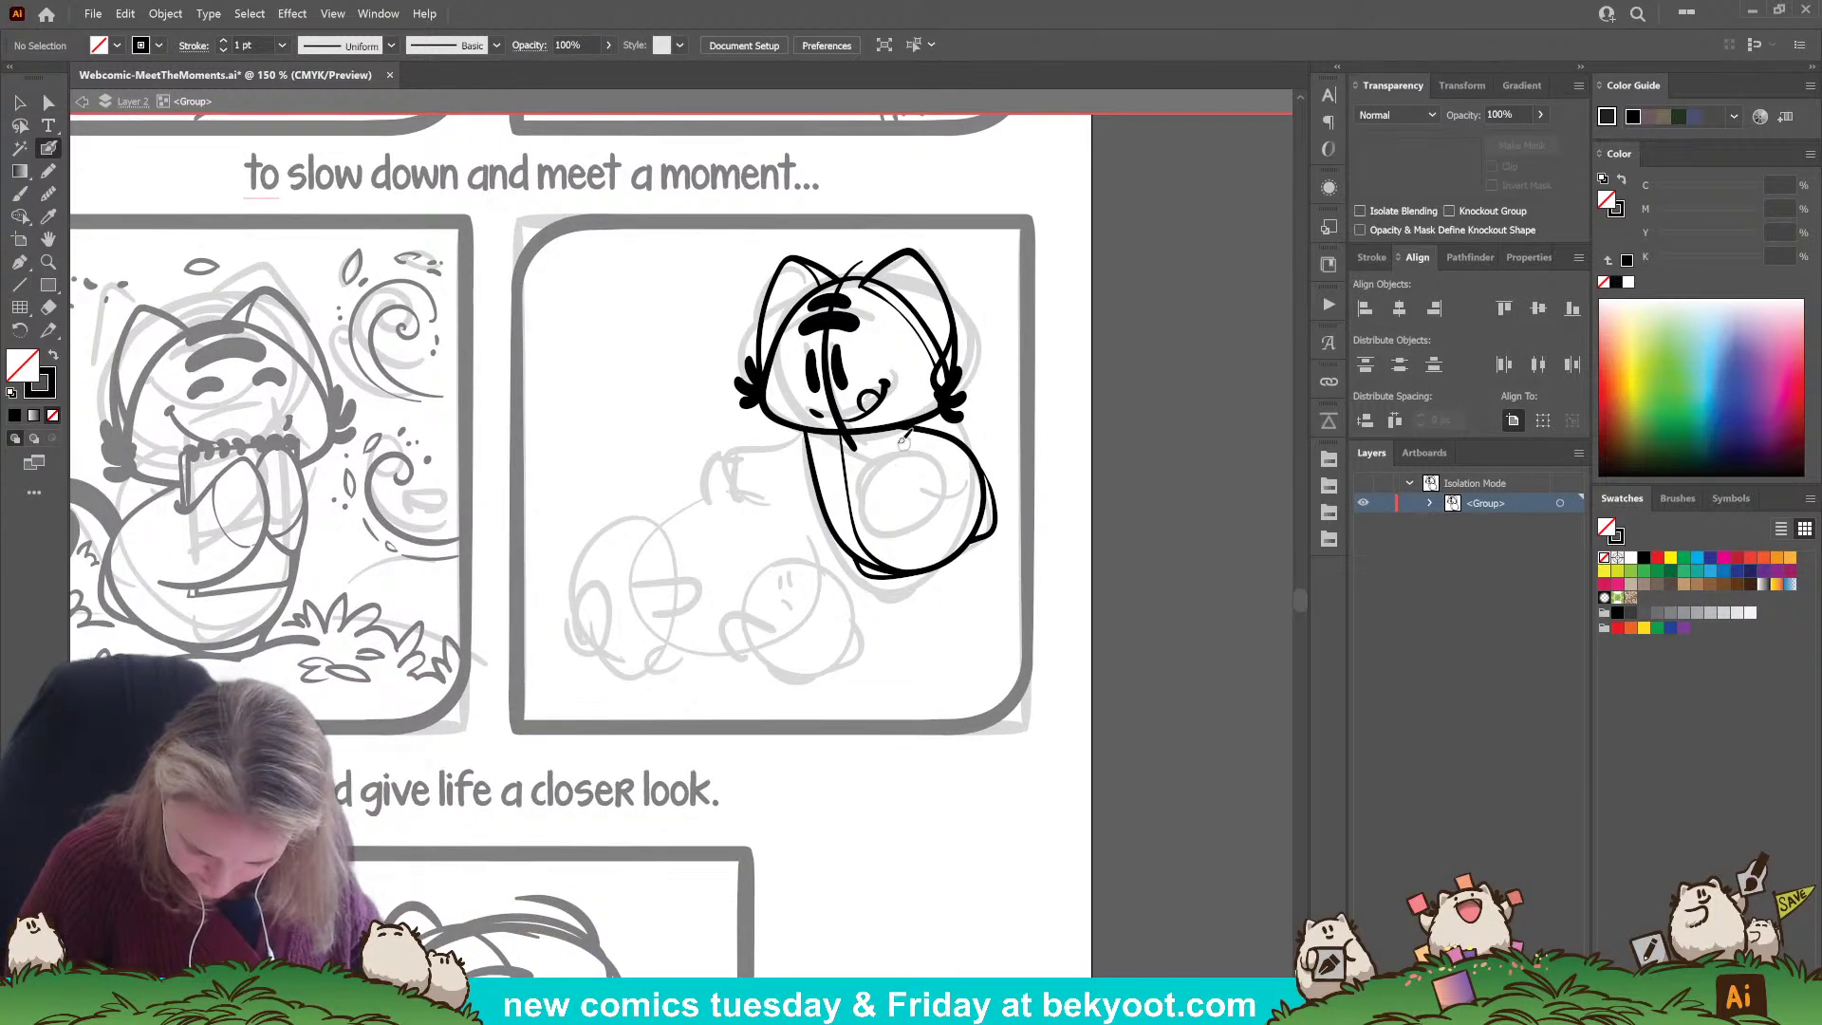
mouse_move(915, 450)
left_mouse_down()
mouse_move(902, 512)
mouse_move(919, 454)
mouse_move(947, 509)
left_mouse_up()
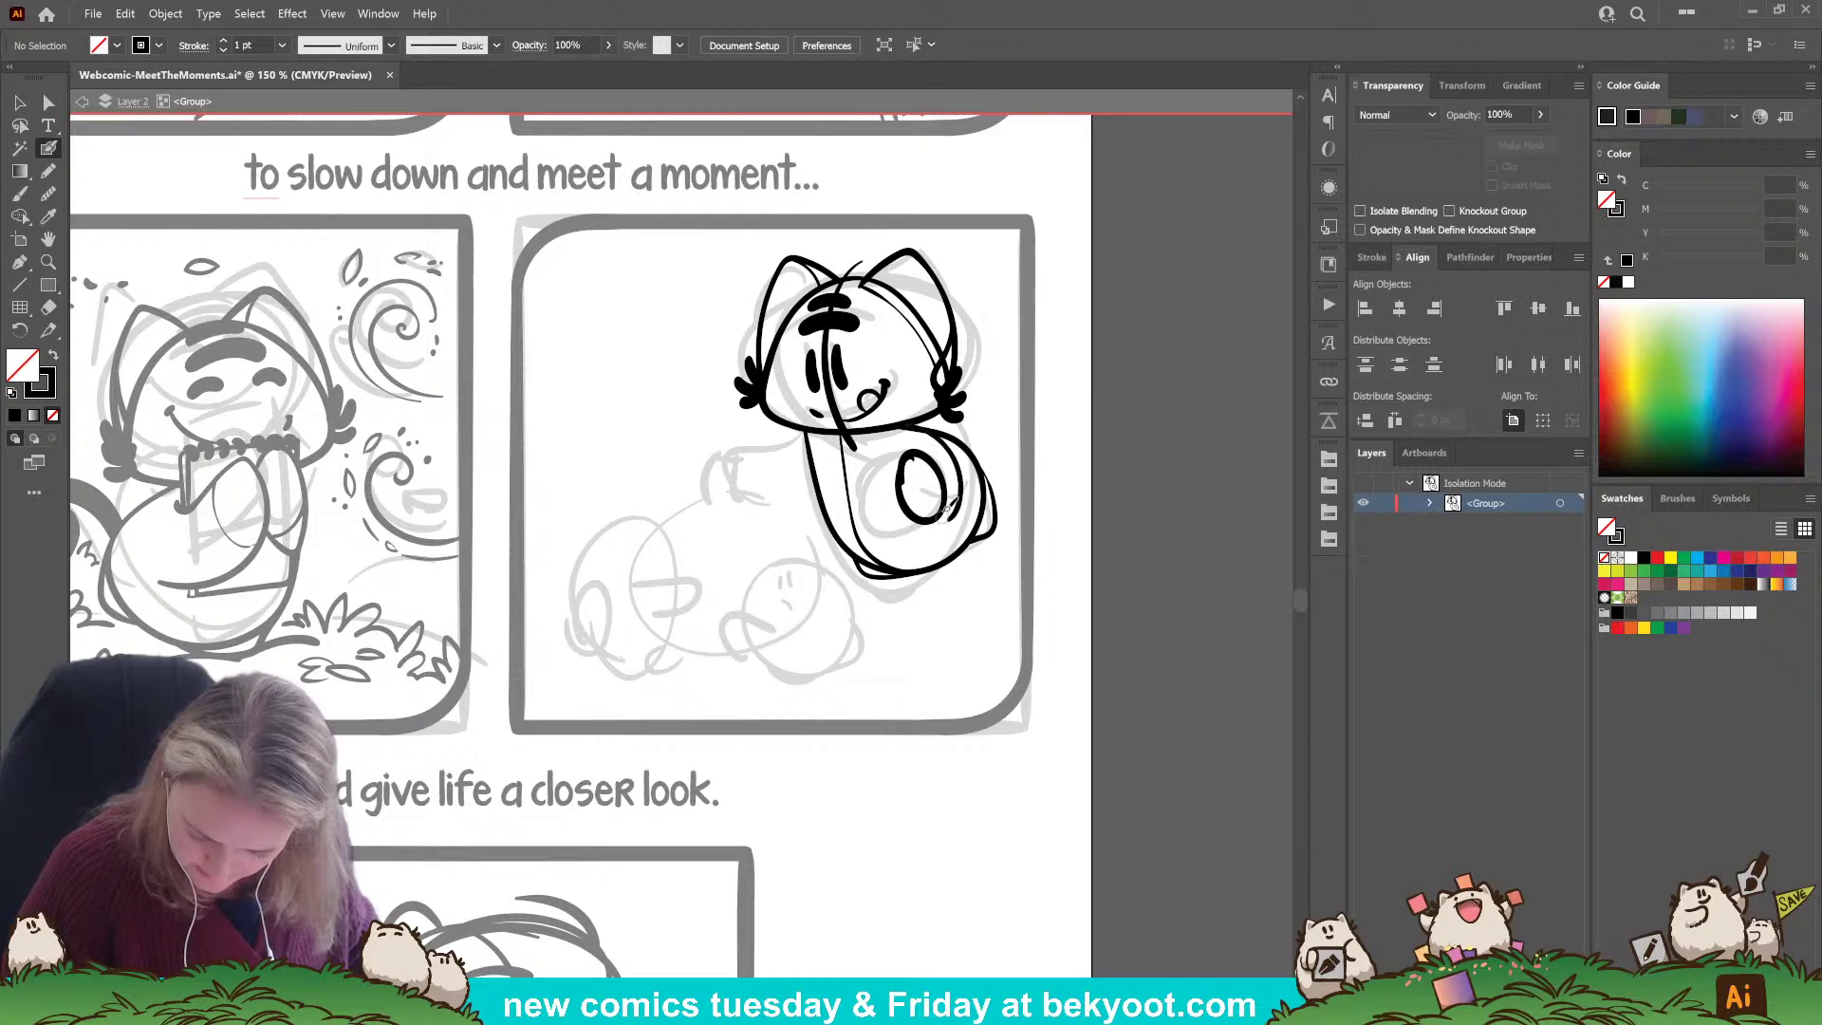
key("ctrl+z")
mouse_move(915, 427)
left_mouse_down()
mouse_move(938, 433)
mouse_move(940, 515)
left_mouse_up()
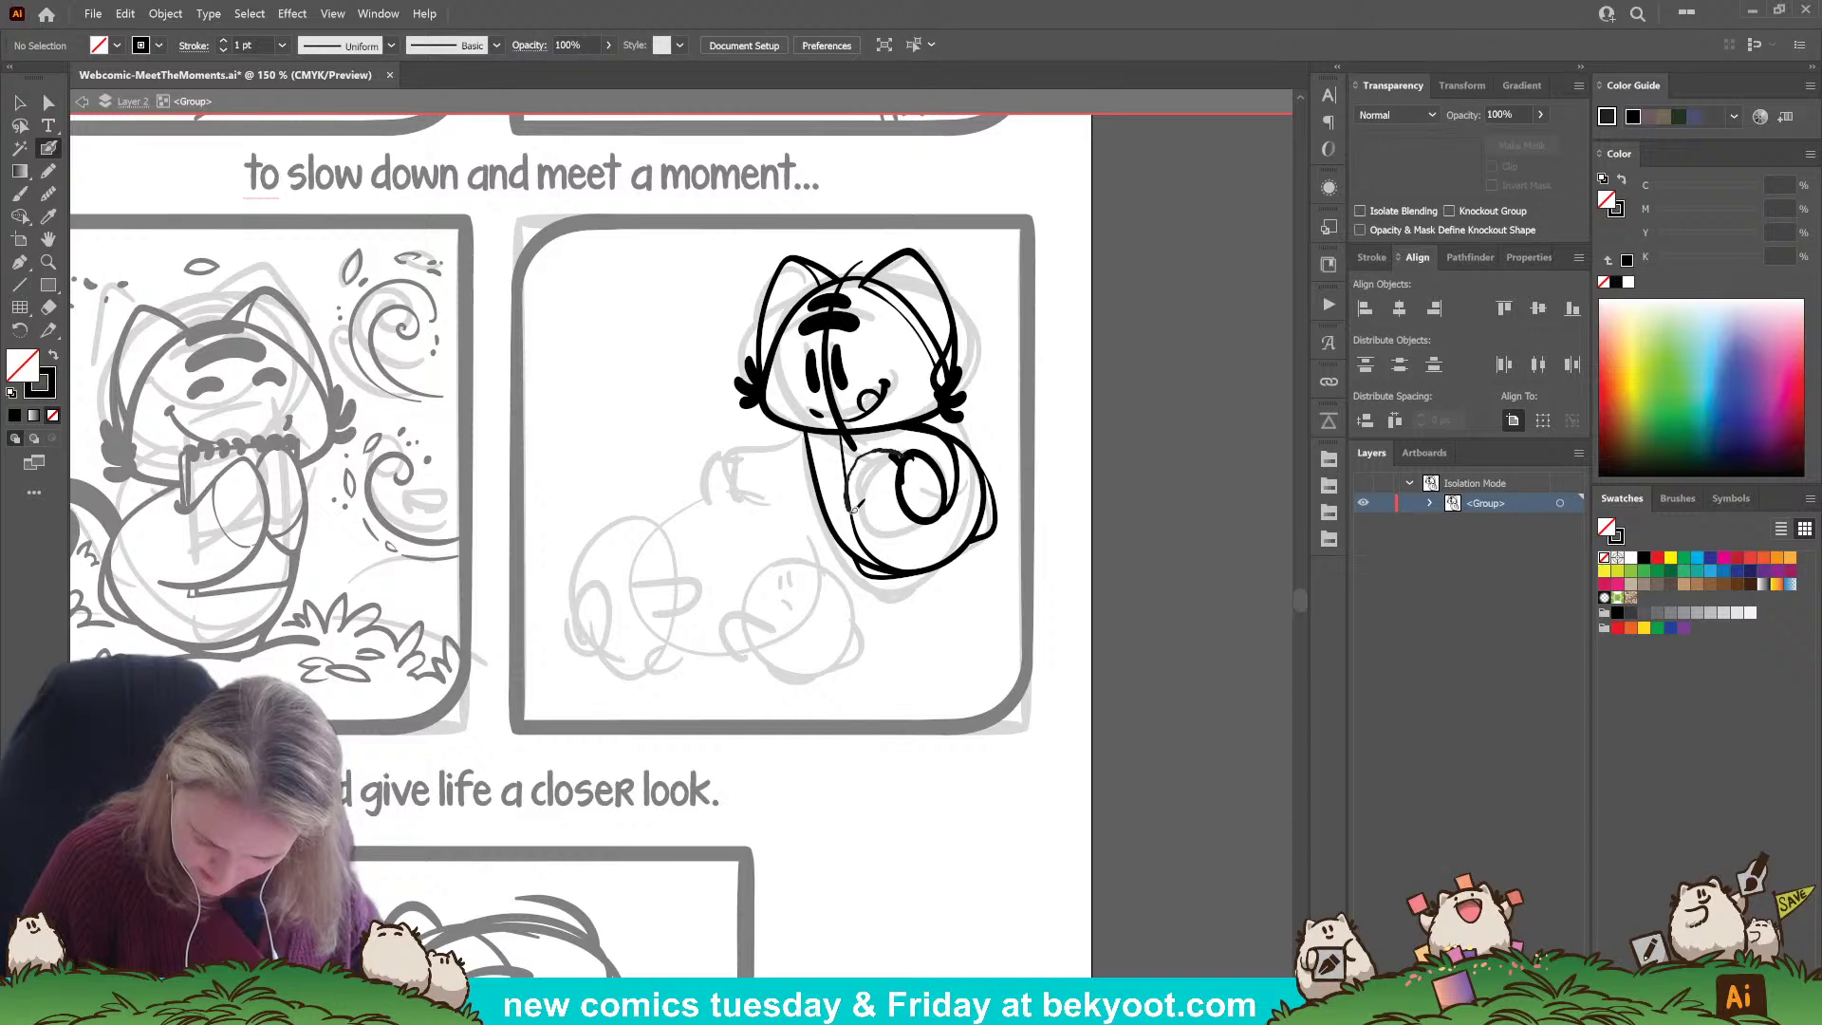
mouse_move(852, 509)
left_mouse_down()
mouse_move(913, 507)
mouse_move(864, 452)
mouse_move(847, 502)
mouse_move(874, 527)
mouse_move(920, 512)
left_mouse_up()
key("ctrl+z")
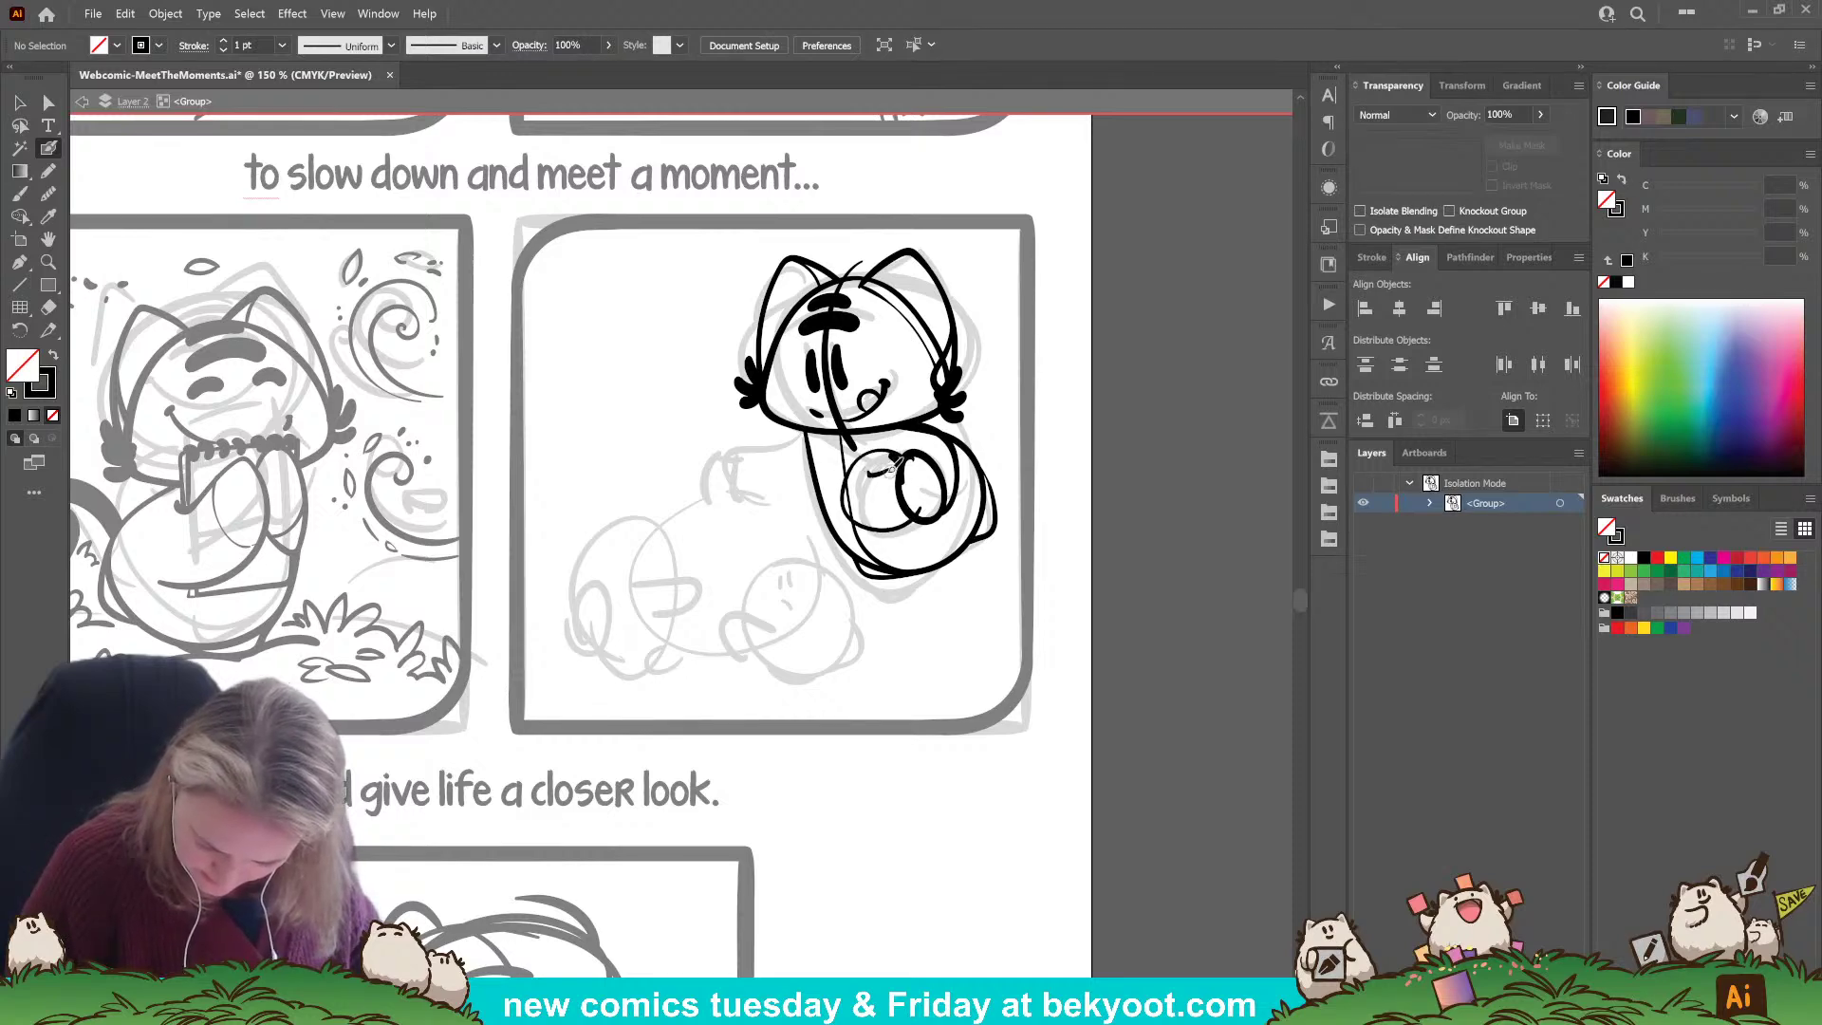
mouse_move(861, 444)
left_mouse_down()
mouse_move(887, 472)
mouse_move(852, 453)
left_mouse_up()
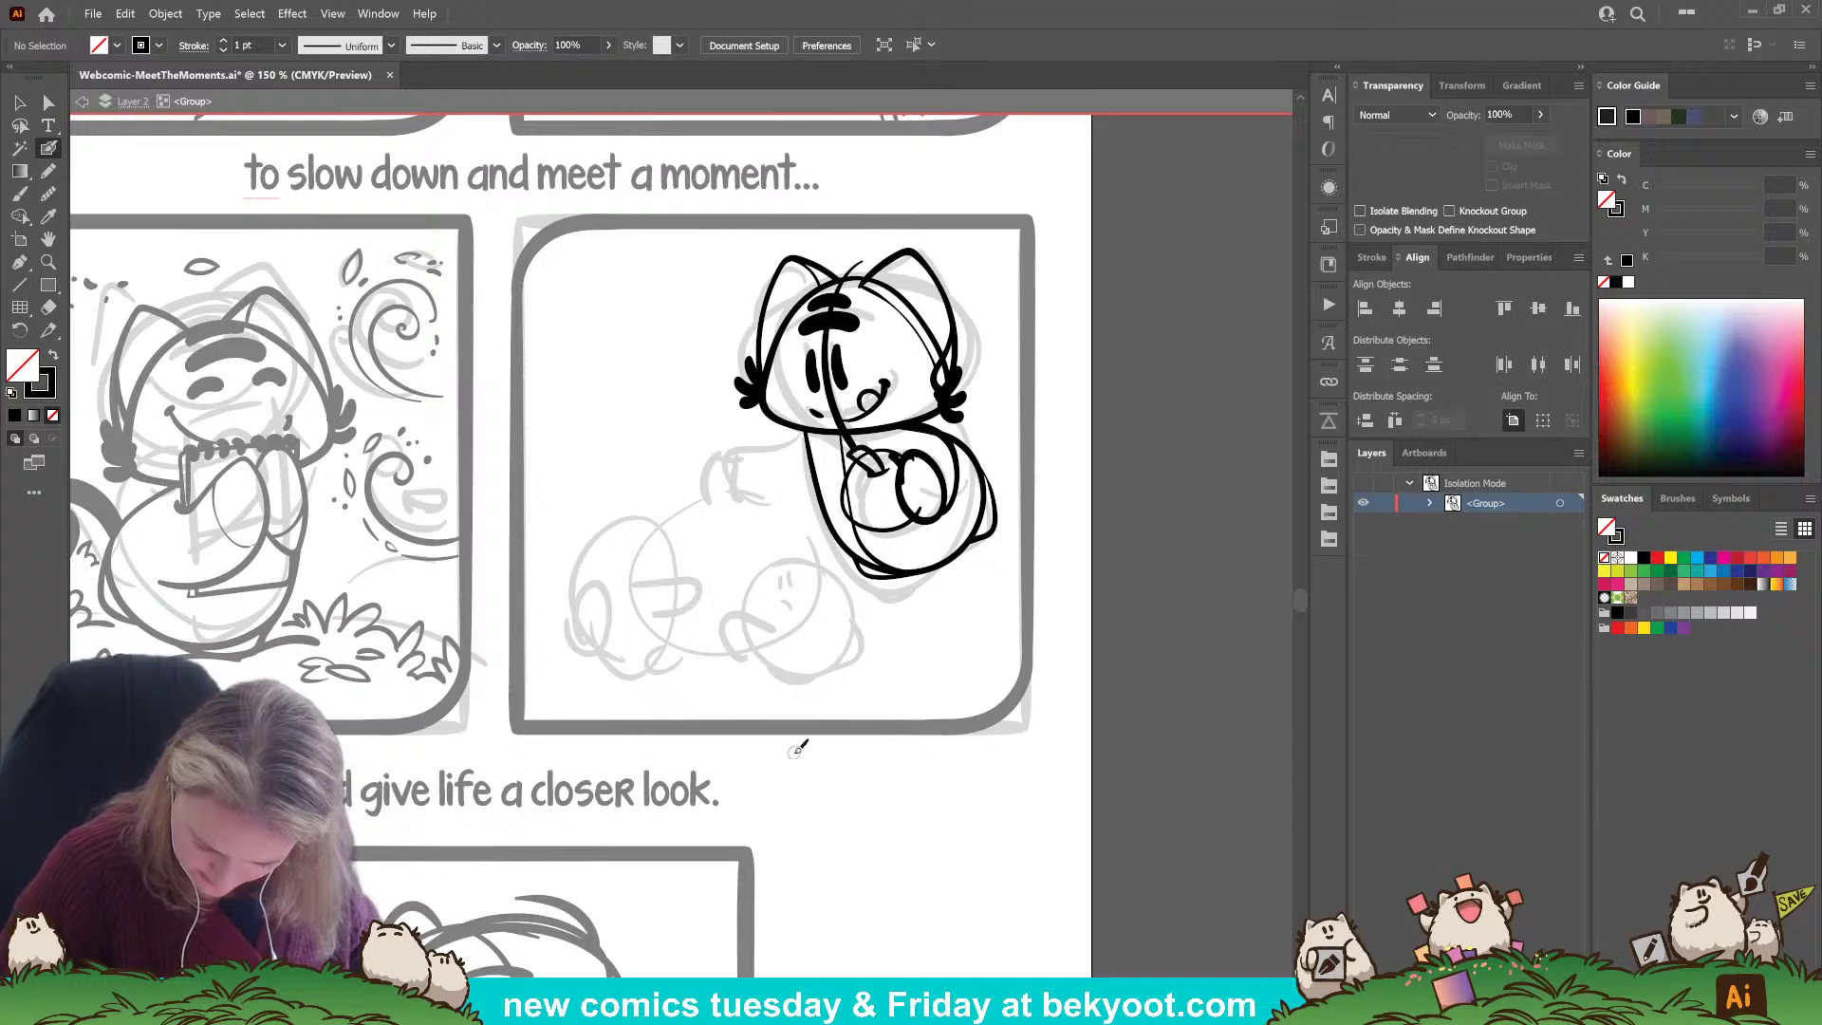
Rework the hand and circle strokes on the cat's torso and tilt the inked oval to the right.
scroll(889, 591, "down", 1)
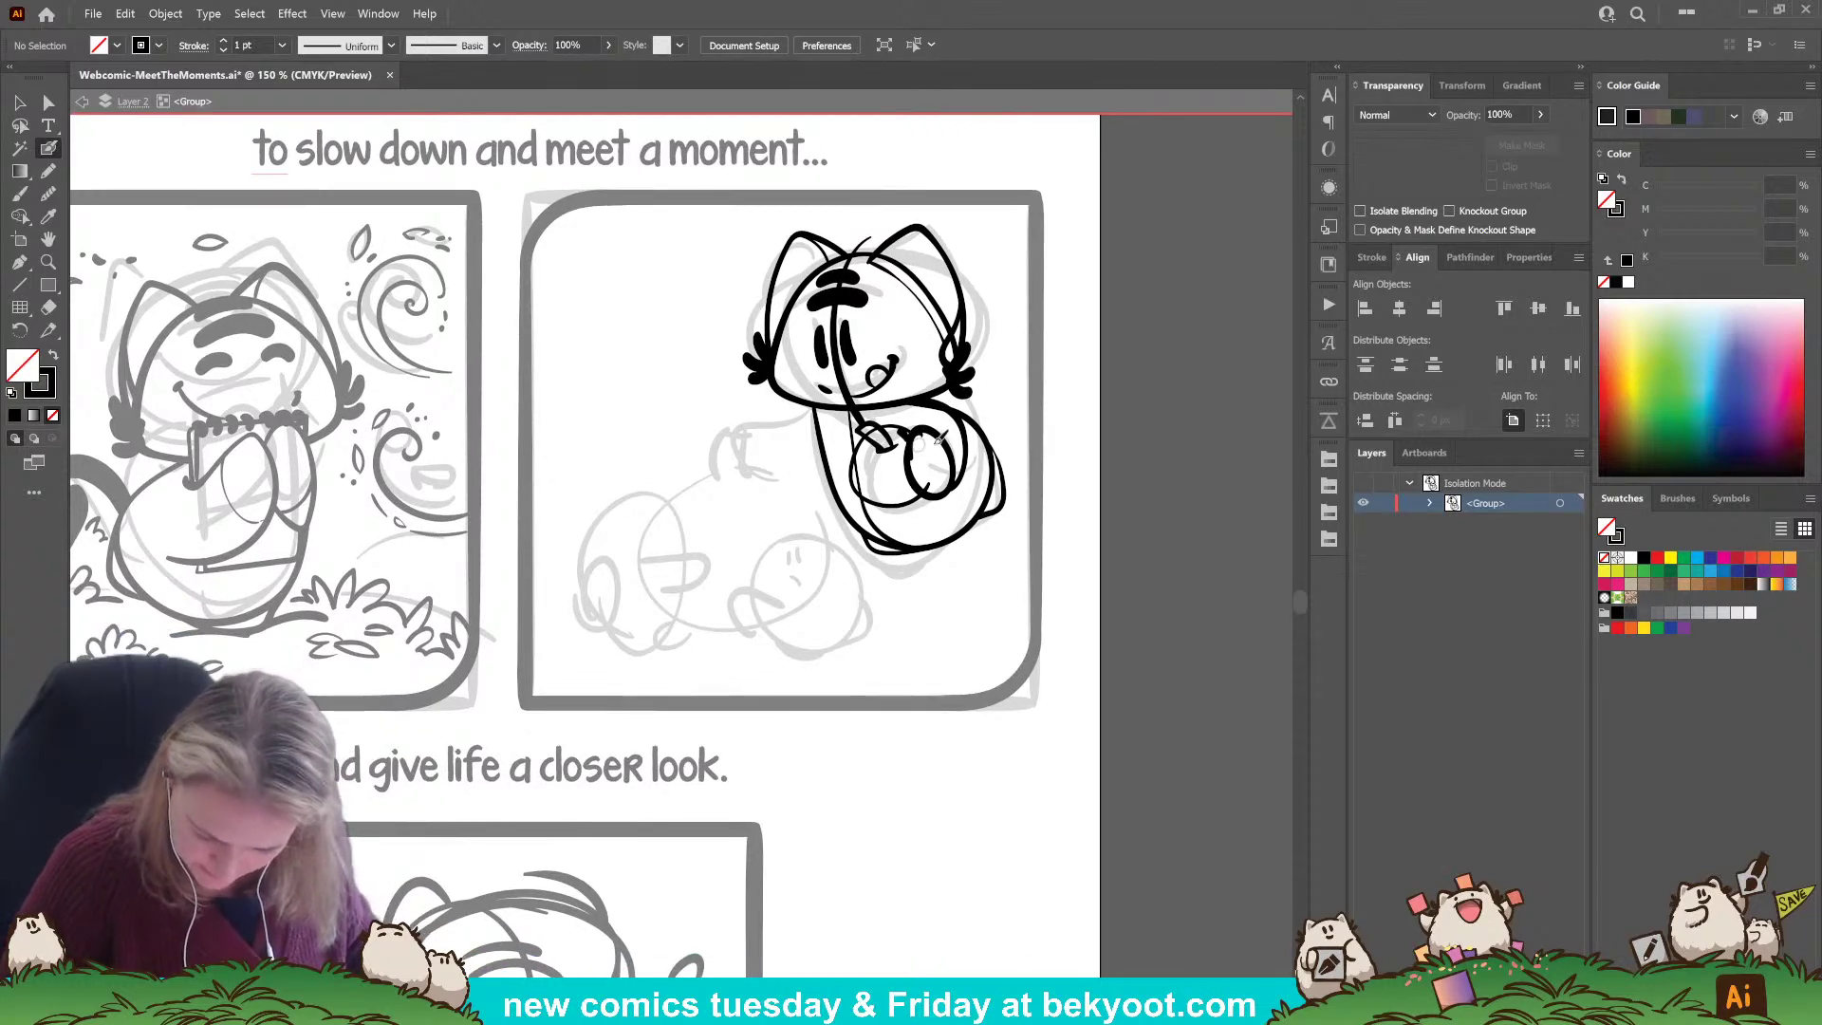
scroll(906, 739, "down", 1)
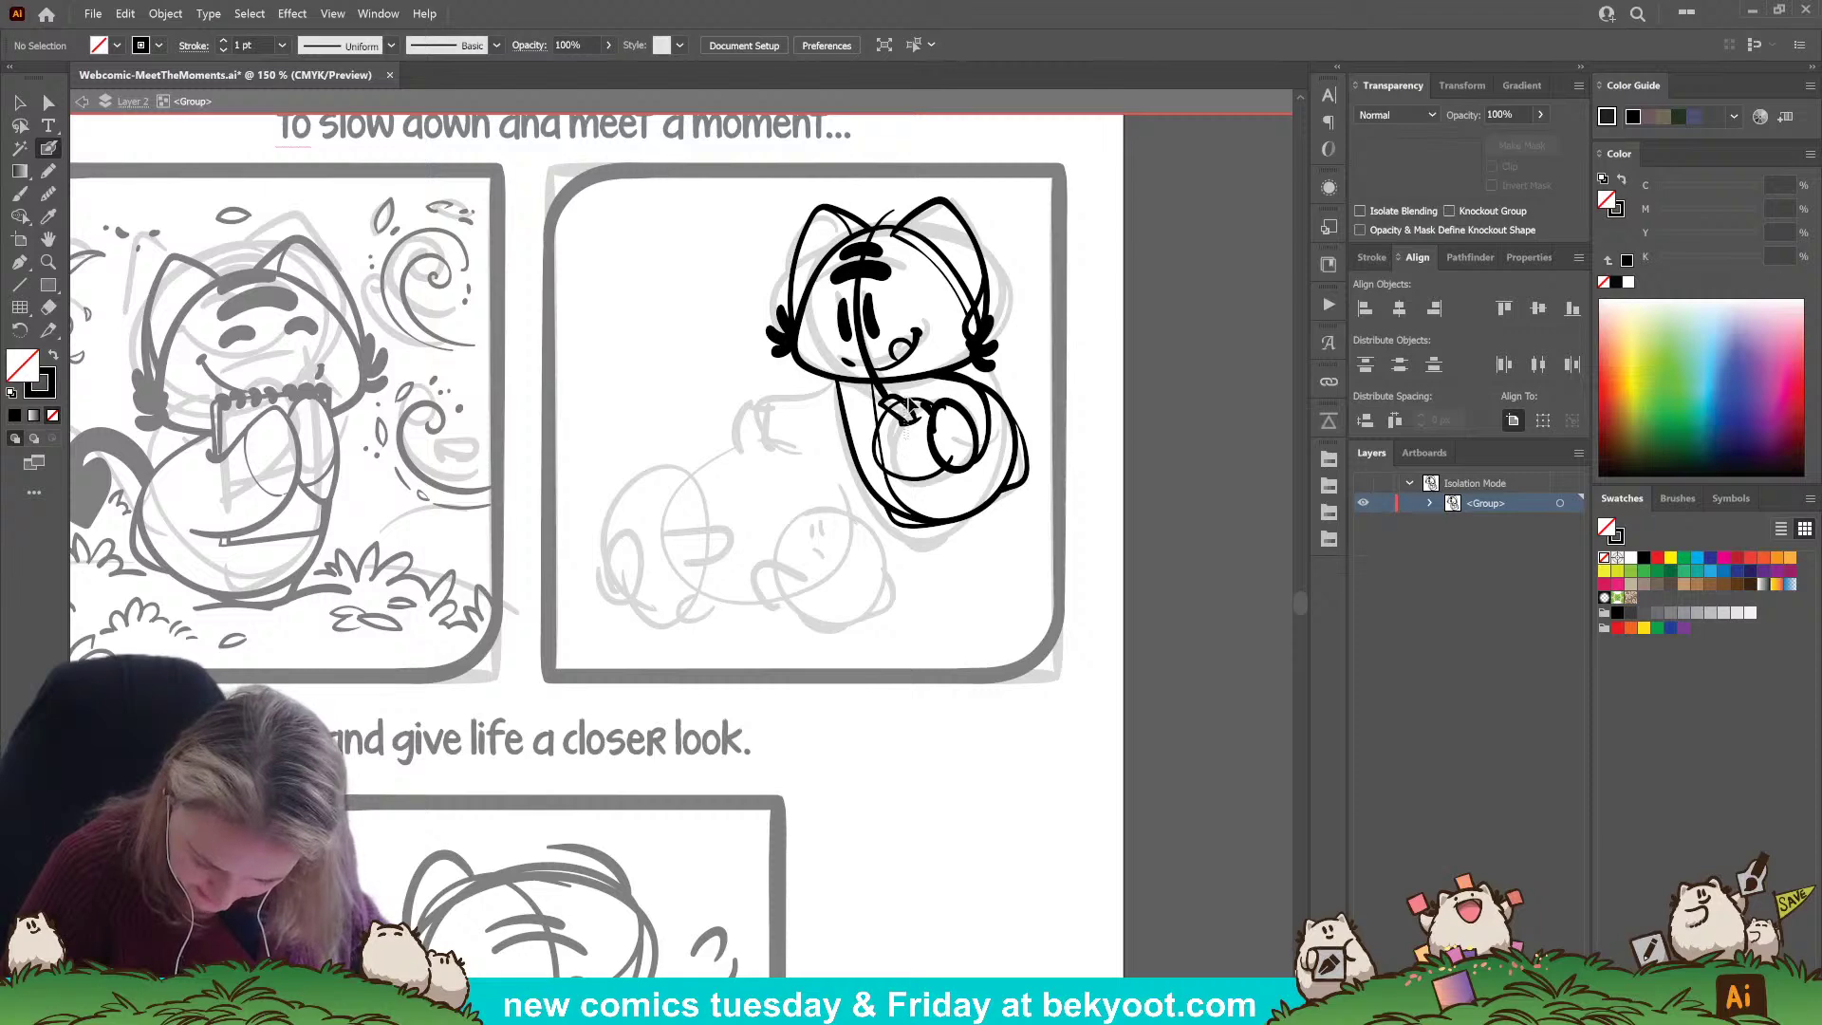
left_click(908, 408, "ctrl")
left_click_drag(935, 474, 939, 462)
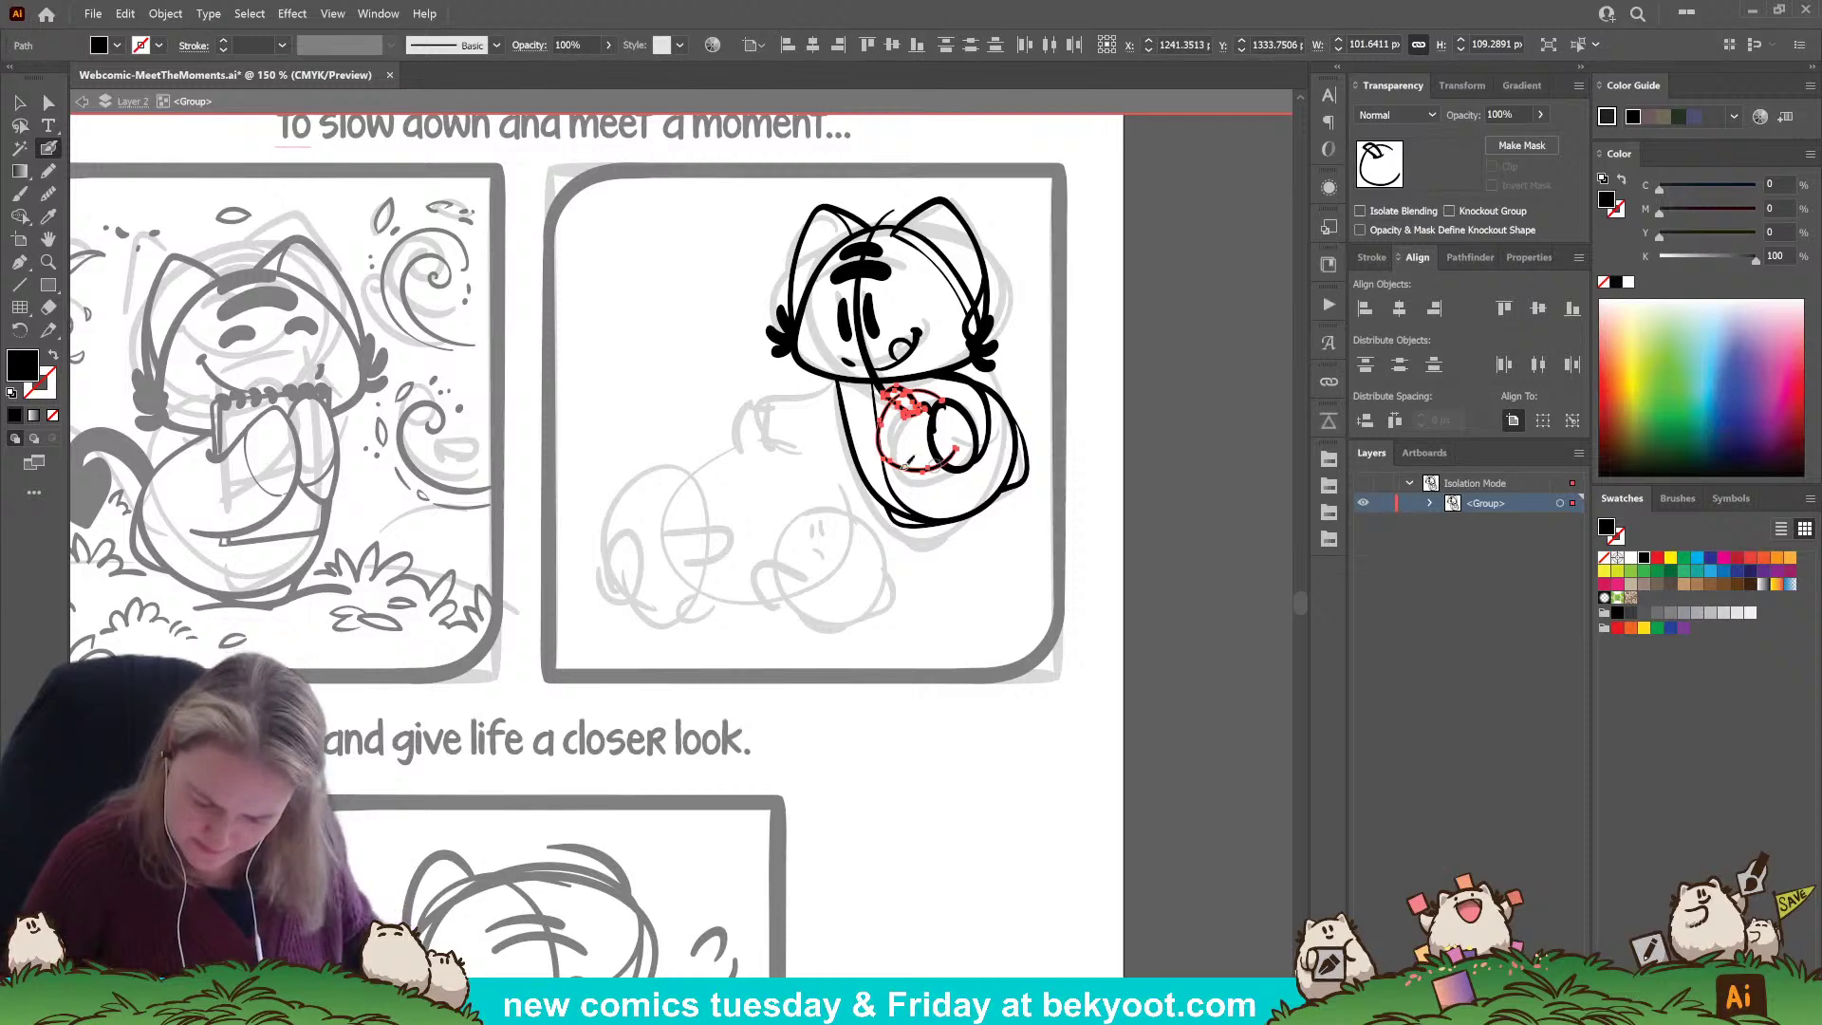
left_click(900, 664, "ctrl")
left_click_drag(977, 474, 999, 442)
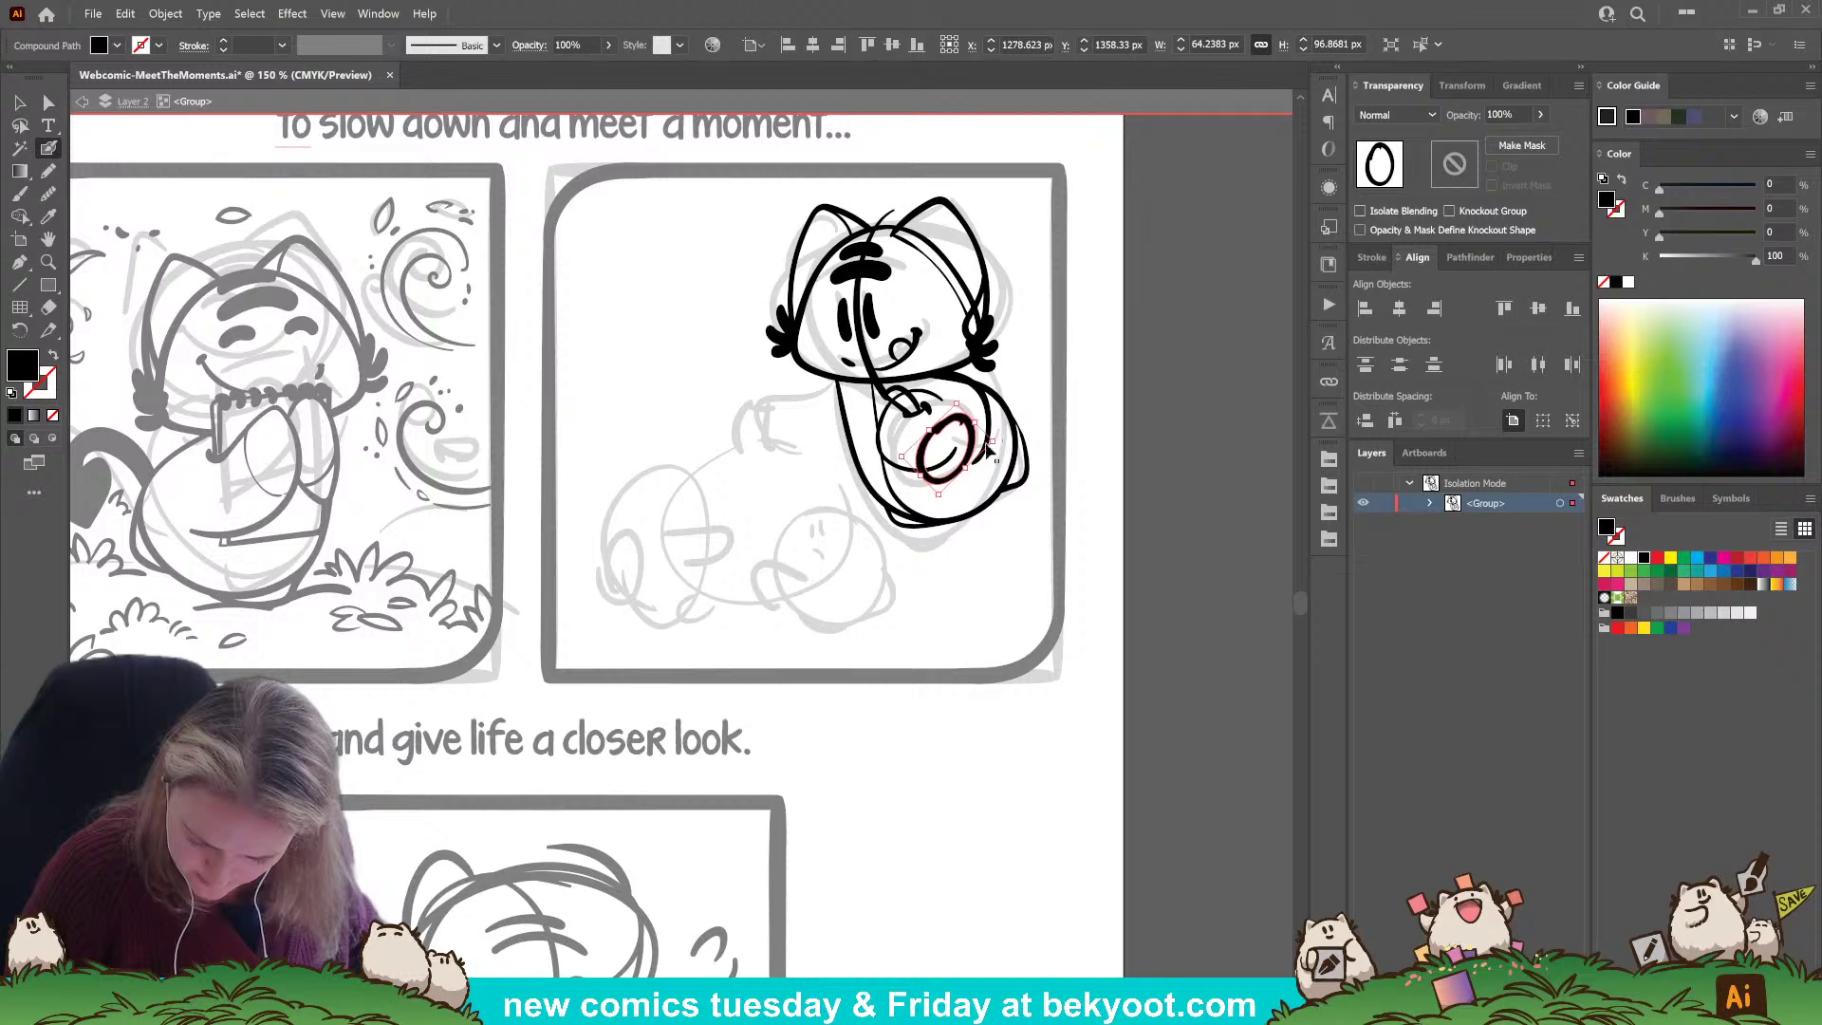
left_click(961, 521, "ctrl")
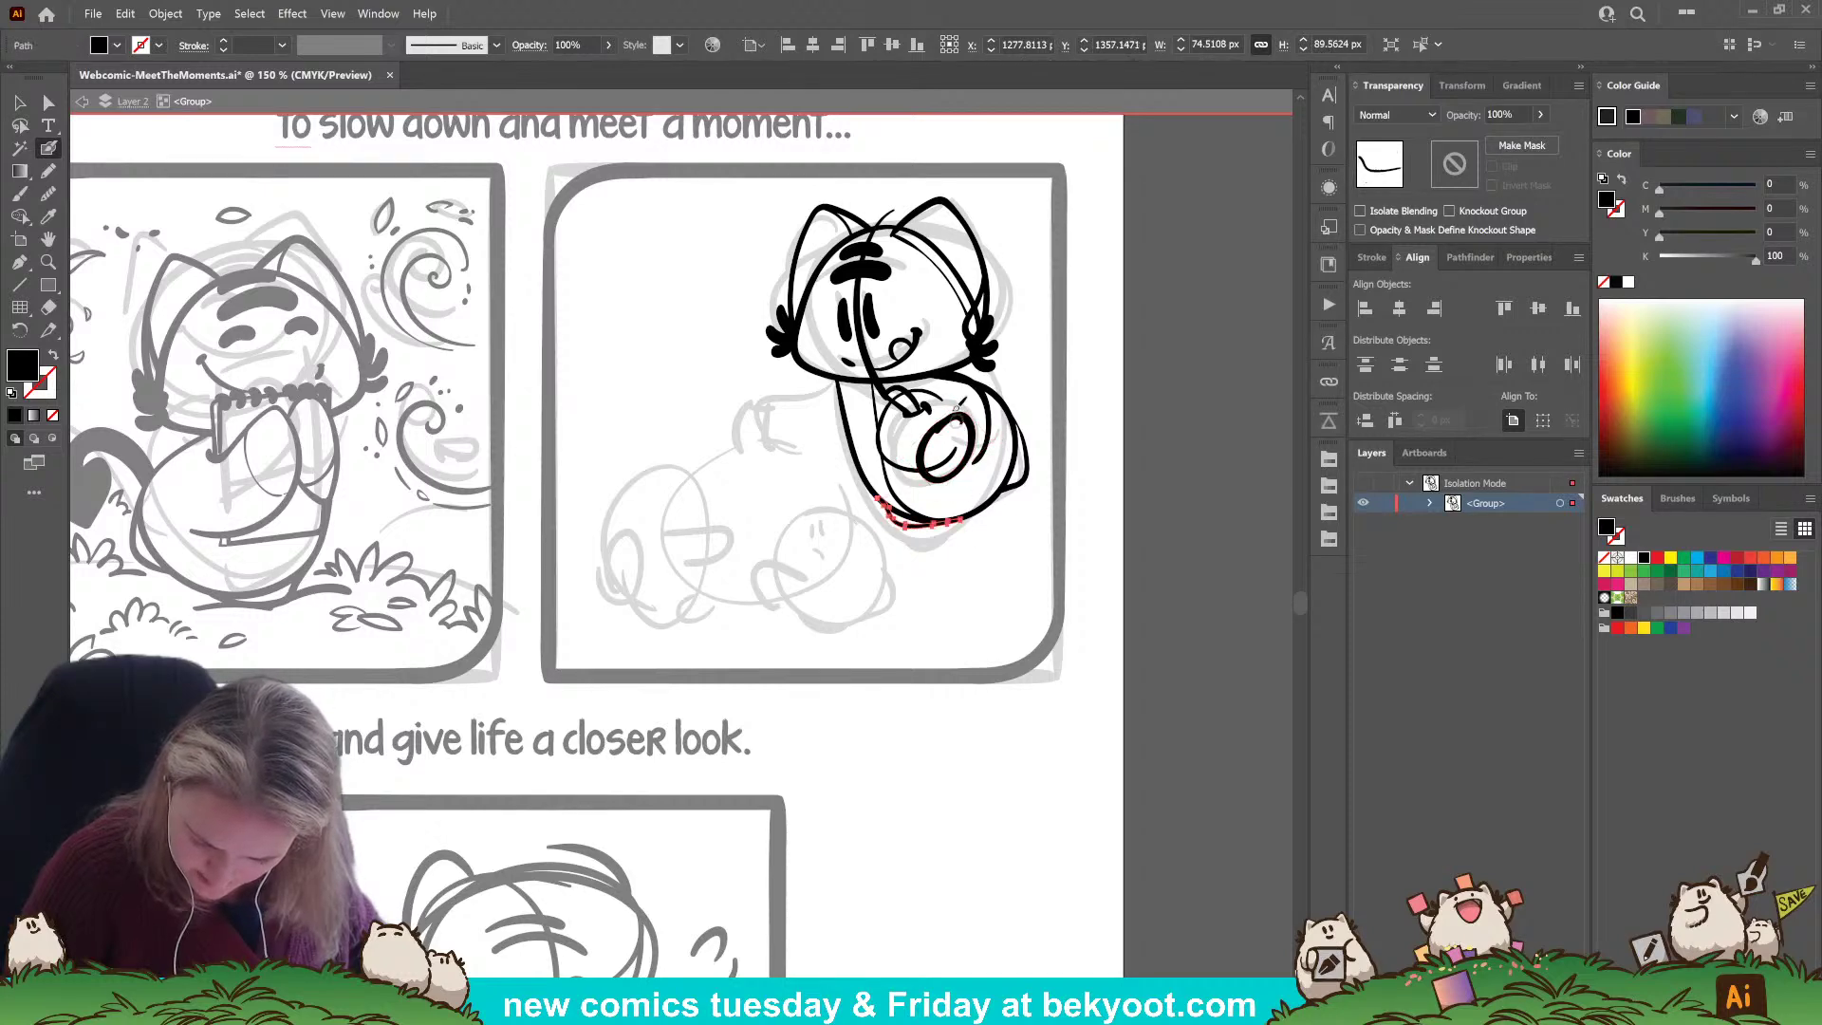
key("ctrl+shift+a")
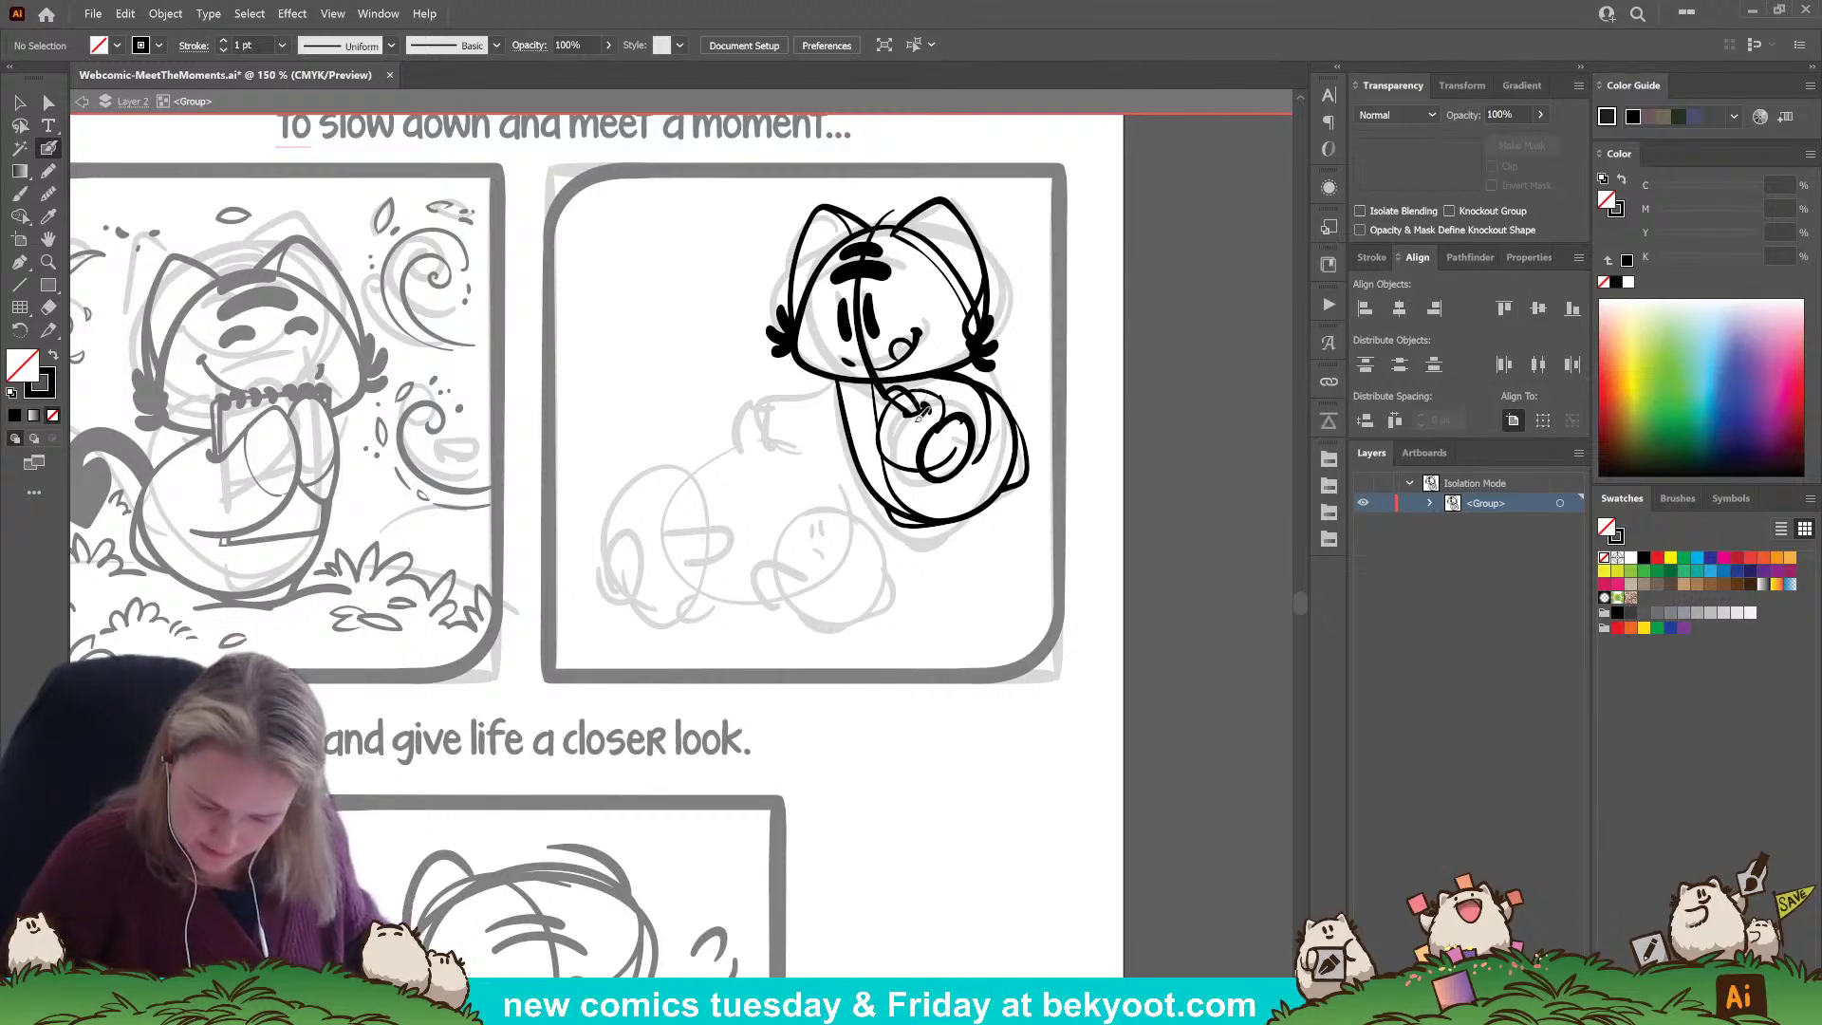
Ink the cat's arm reaching out to the left and a round pumpkin outline beneath it, undoing unwanted strokes.
mouse_move(840, 376)
left_mouse_down()
mouse_move(769, 416)
mouse_move(812, 432)
left_mouse_up()
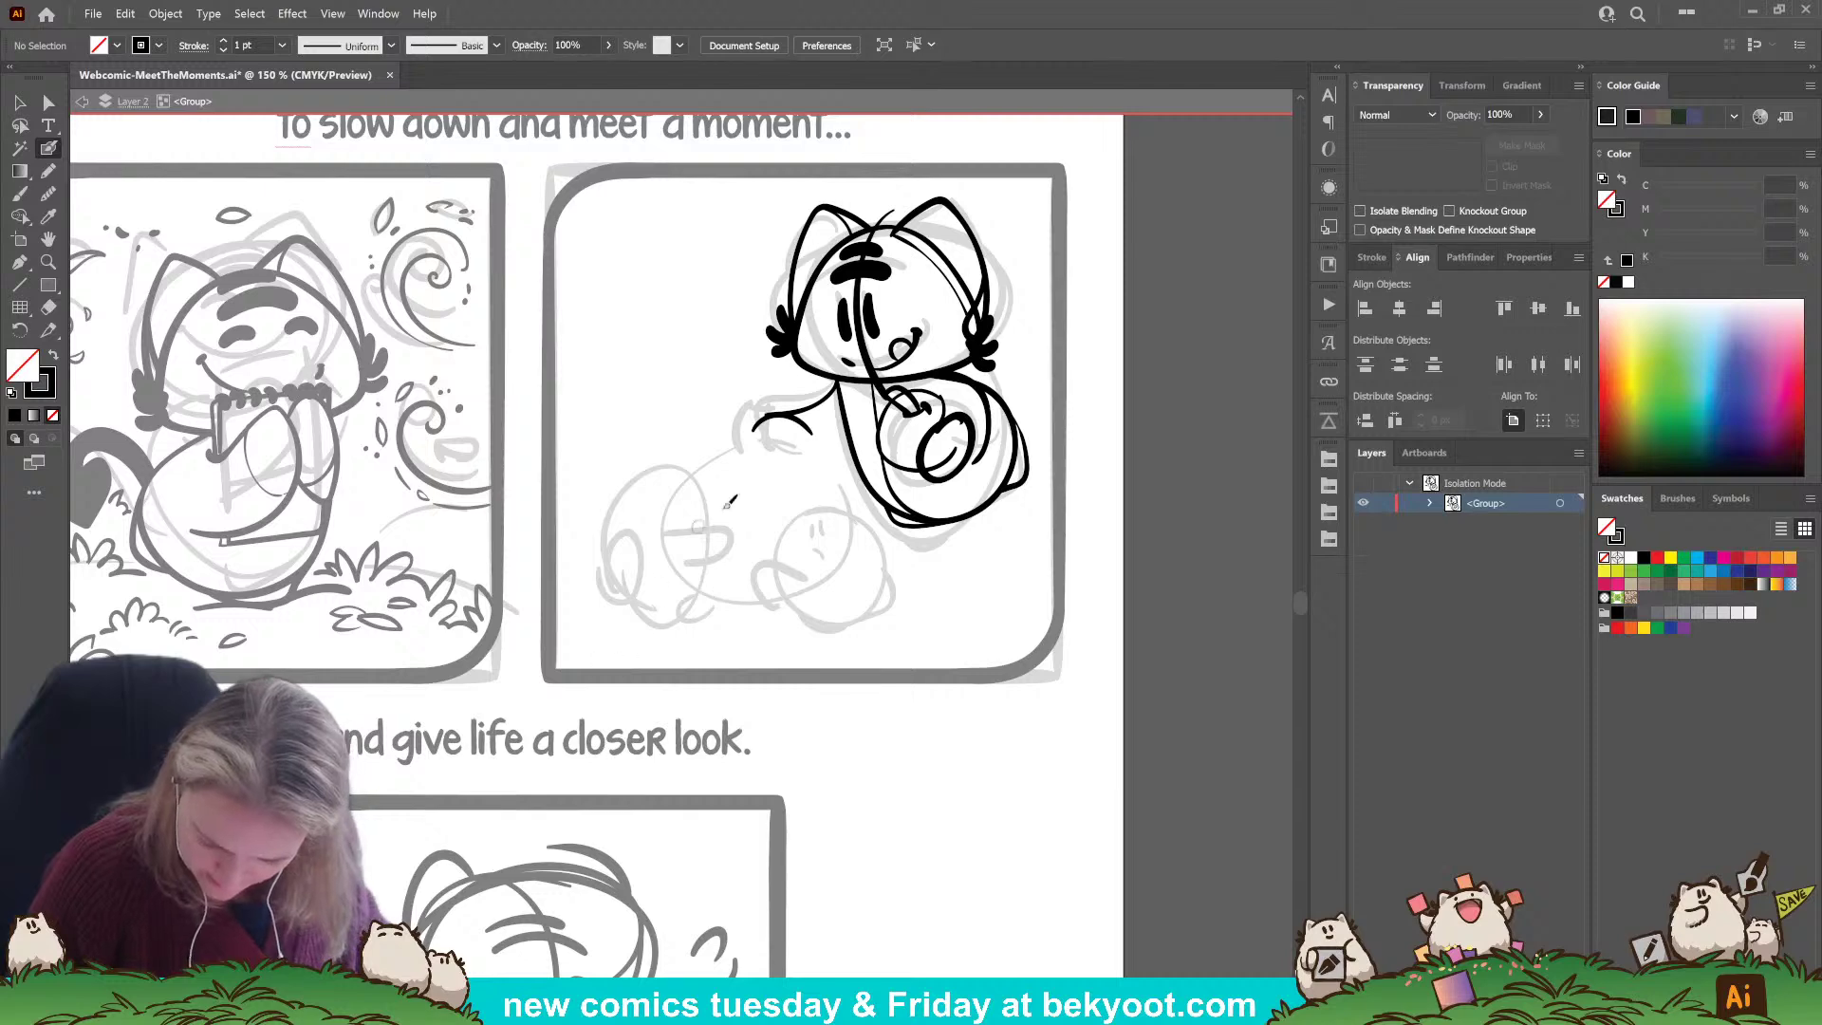
left_click_drag(798, 617, 846, 564)
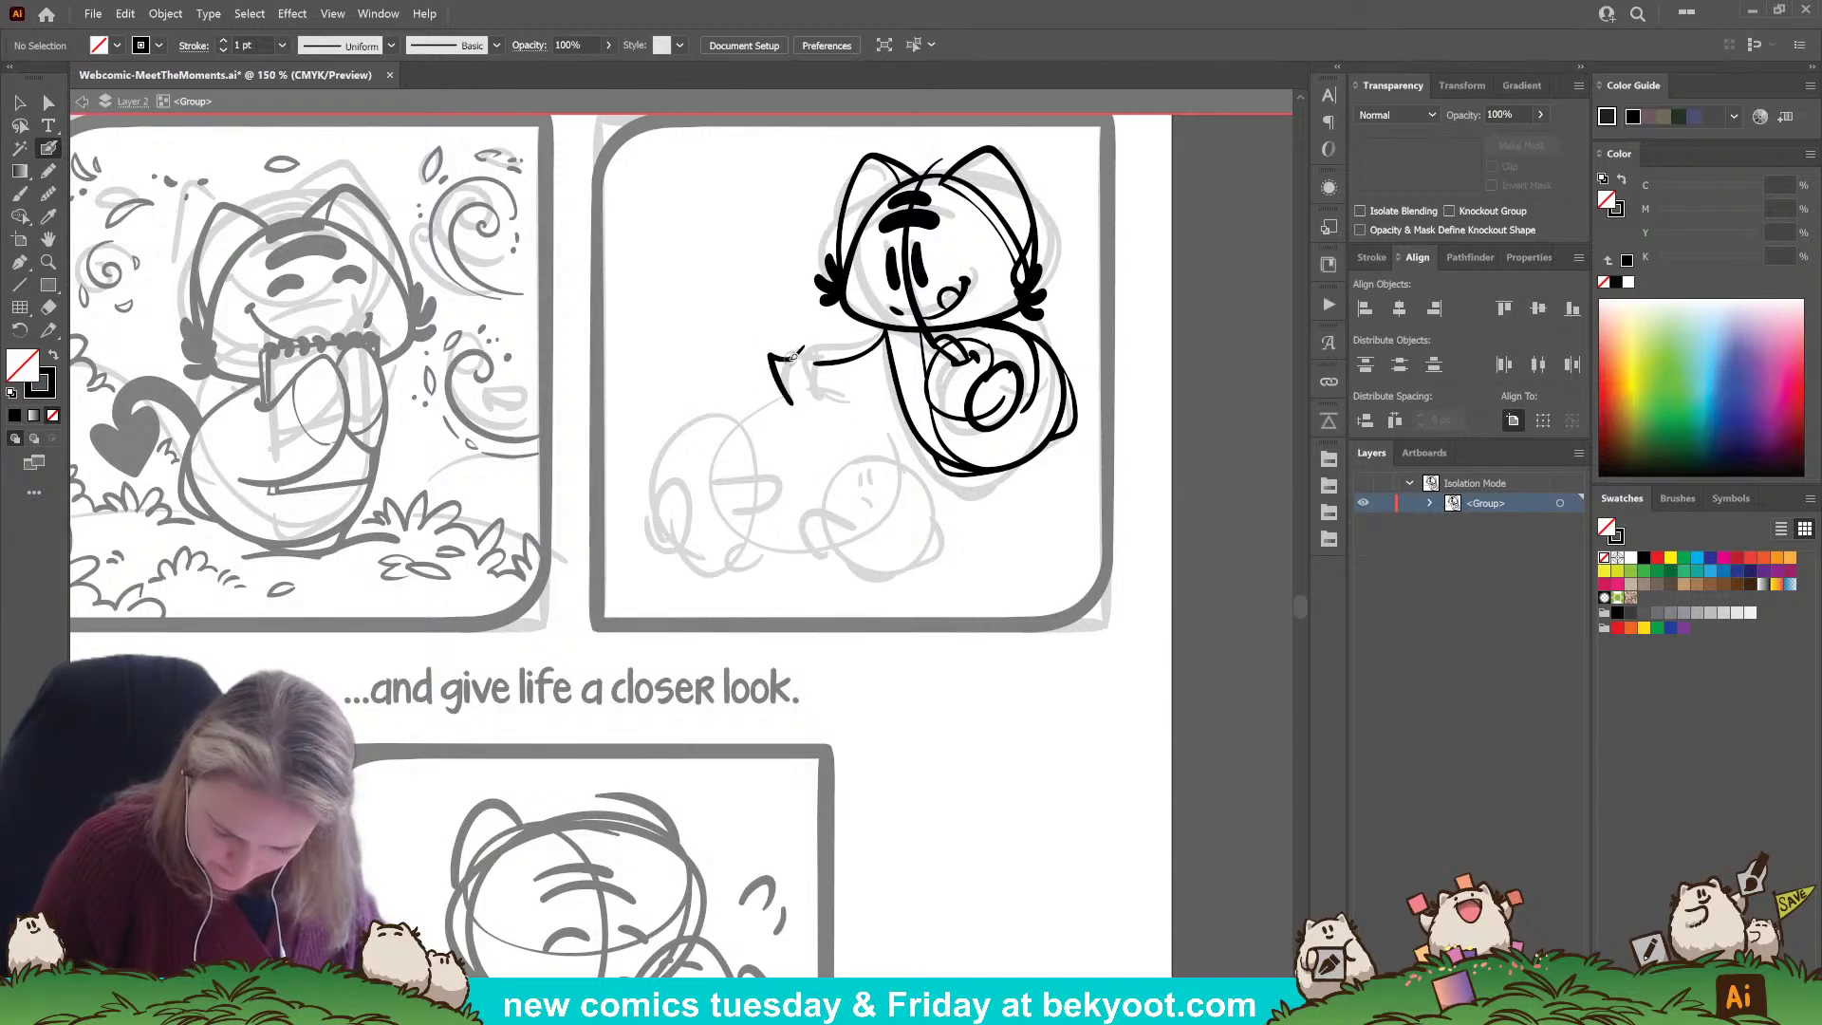
mouse_move(792, 380)
left_mouse_down()
mouse_move(743, 403)
mouse_move(712, 473)
mouse_move(732, 525)
mouse_move(820, 544)
left_mouse_up()
key("ctrl+z")
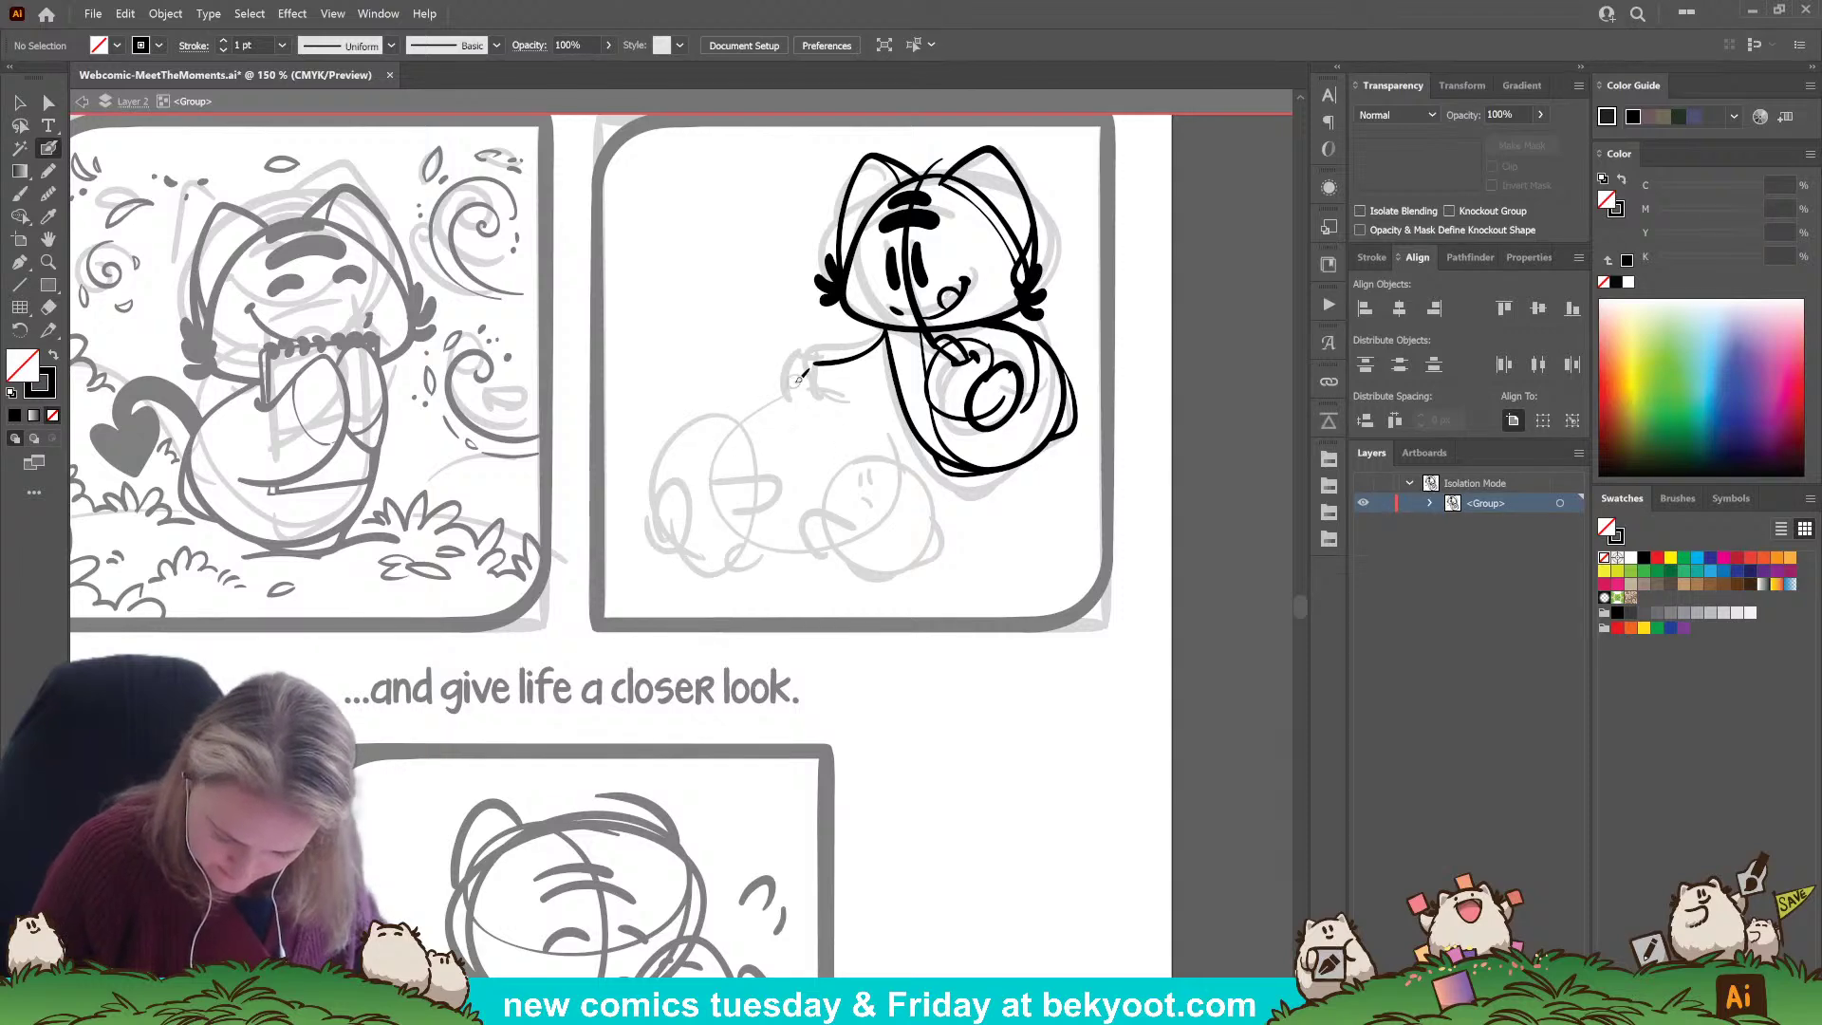
mouse_move(795, 382)
left_mouse_down()
mouse_move(739, 417)
mouse_move(715, 464)
left_mouse_up()
key("ctrl+z")
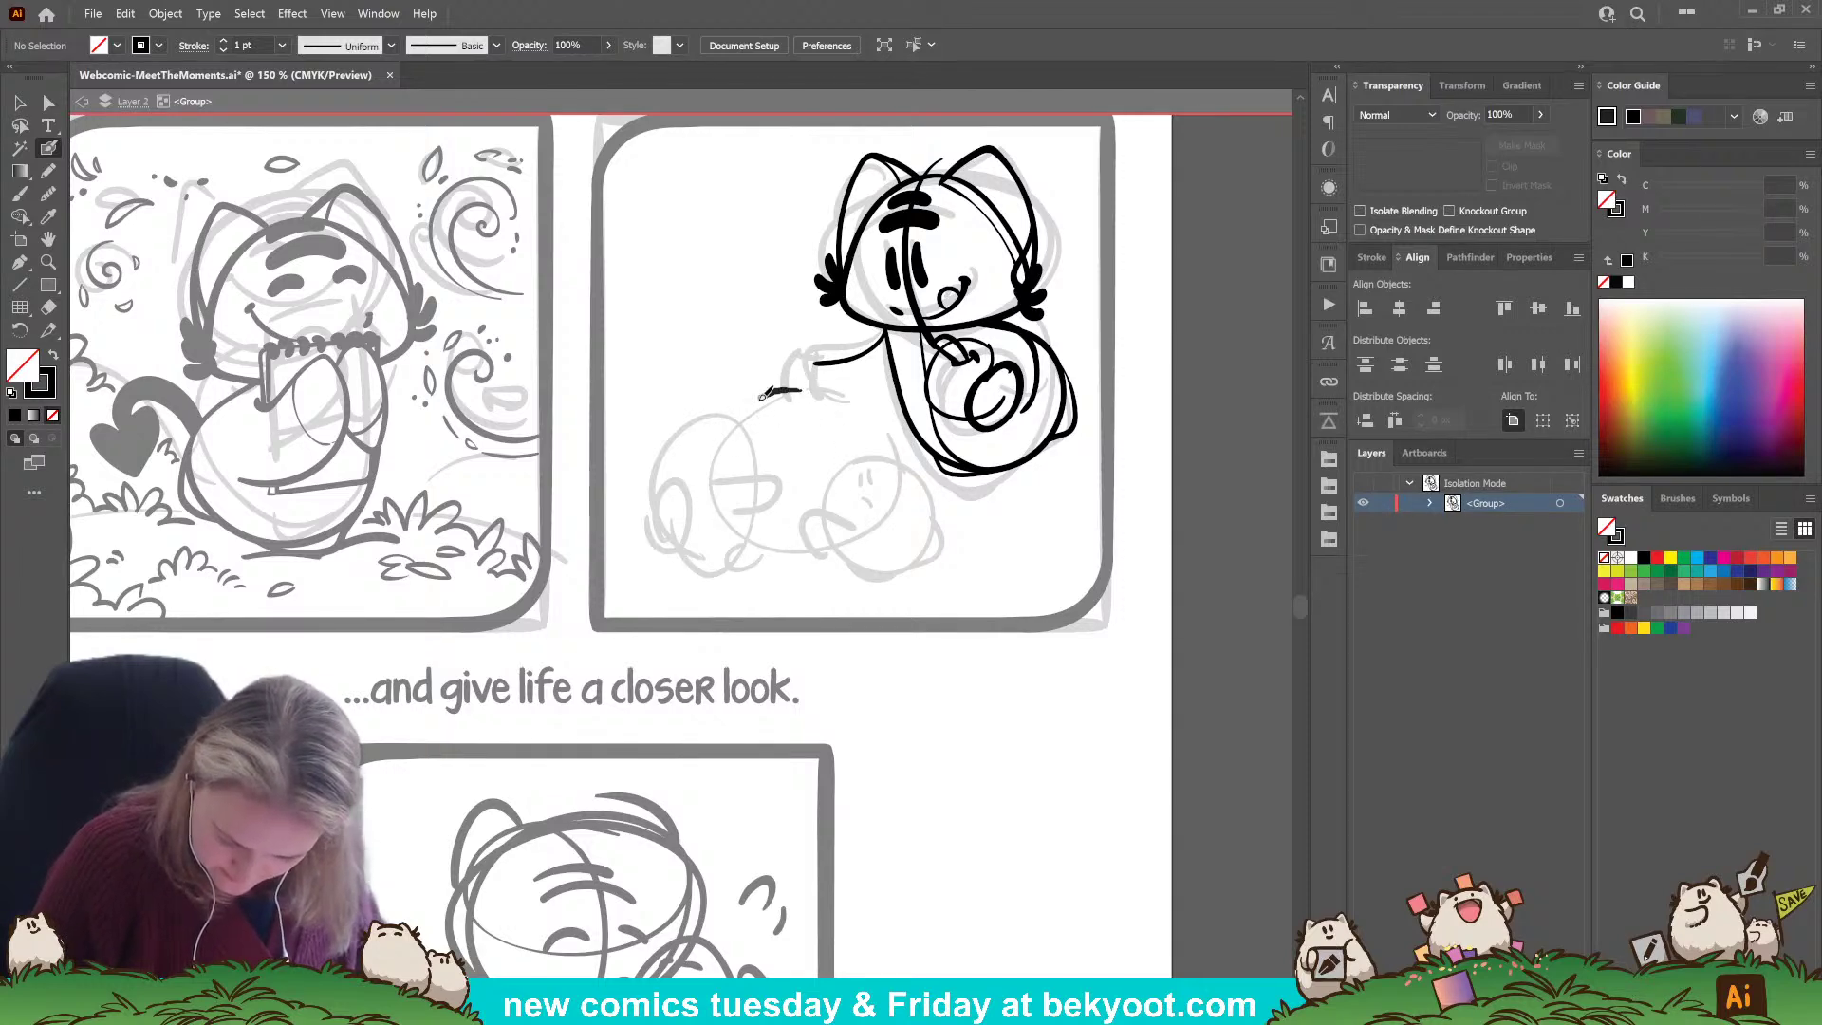
mouse_move(761, 395)
left_mouse_down()
mouse_move(715, 470)
mouse_move(738, 515)
mouse_move(785, 541)
mouse_move(873, 525)
left_mouse_up()
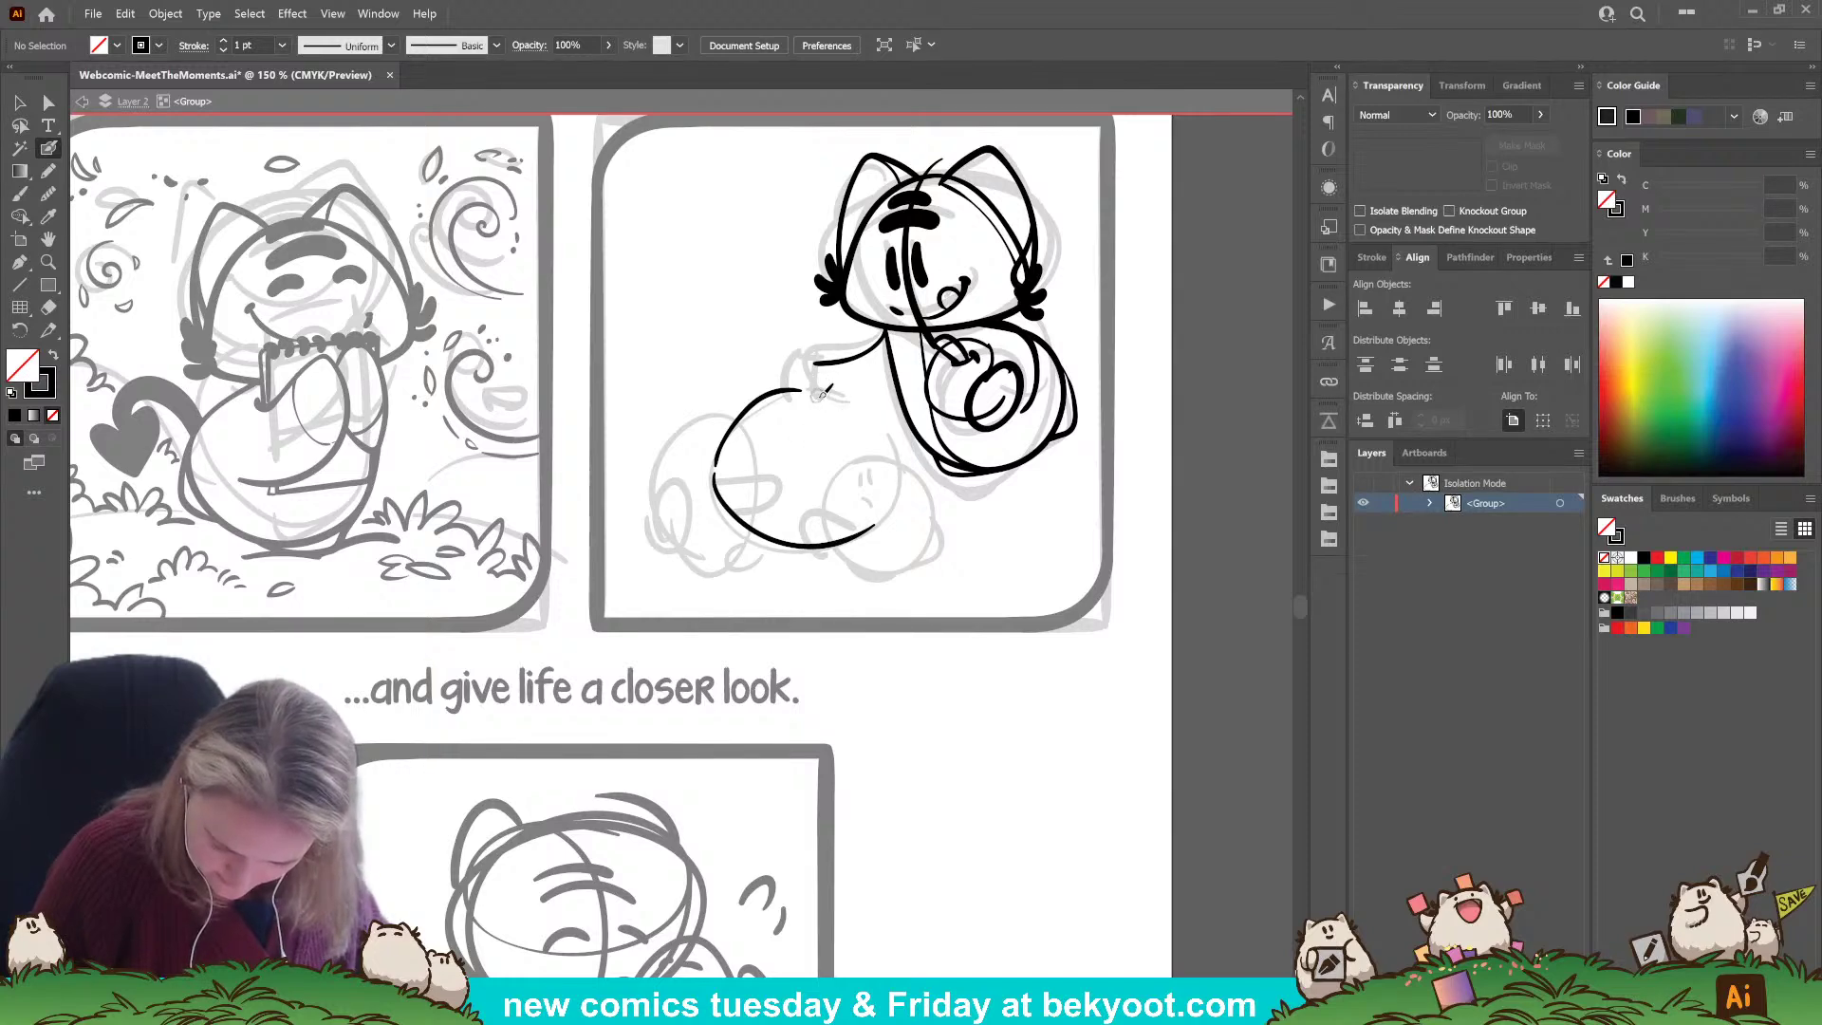
mouse_move(828, 393)
left_mouse_down()
mouse_move(904, 415)
mouse_move(906, 454)
mouse_move(851, 538)
left_mouse_up()
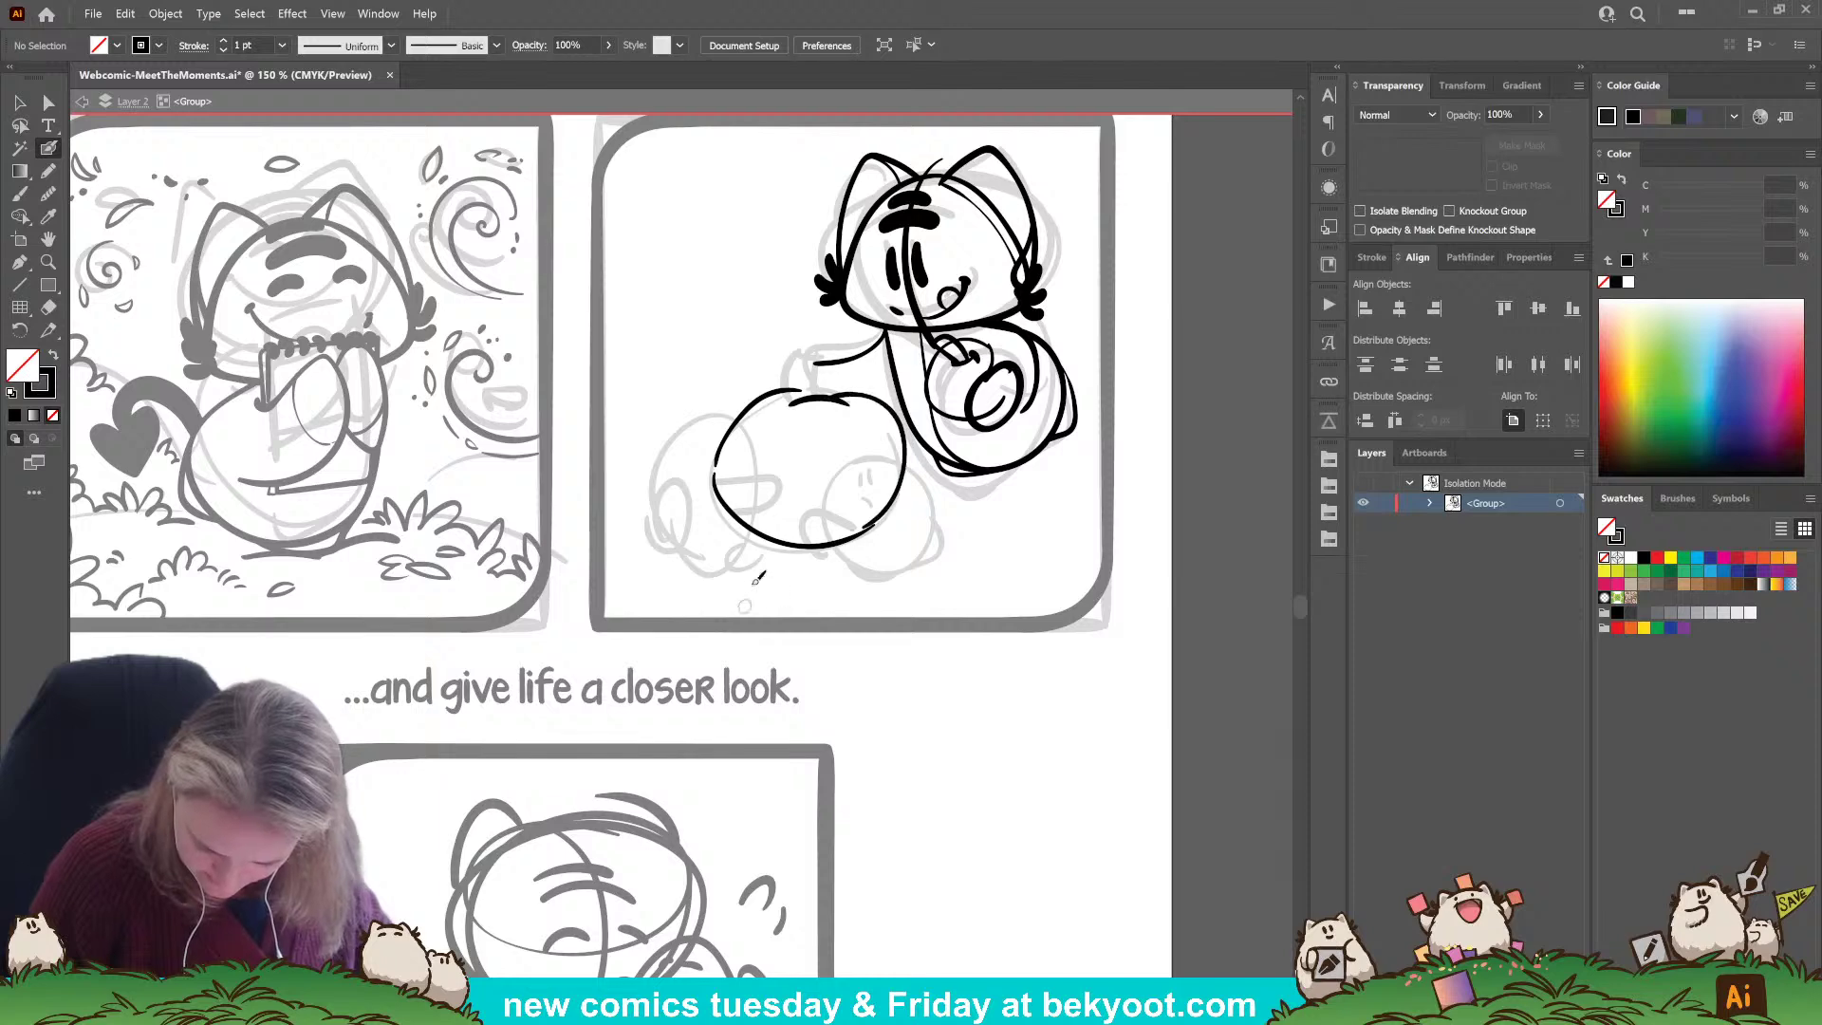
key("ctrl+z")
mouse_move(850, 390)
left_mouse_down()
mouse_move(896, 432)
mouse_move(895, 508)
mouse_move(869, 536)
left_mouse_up()
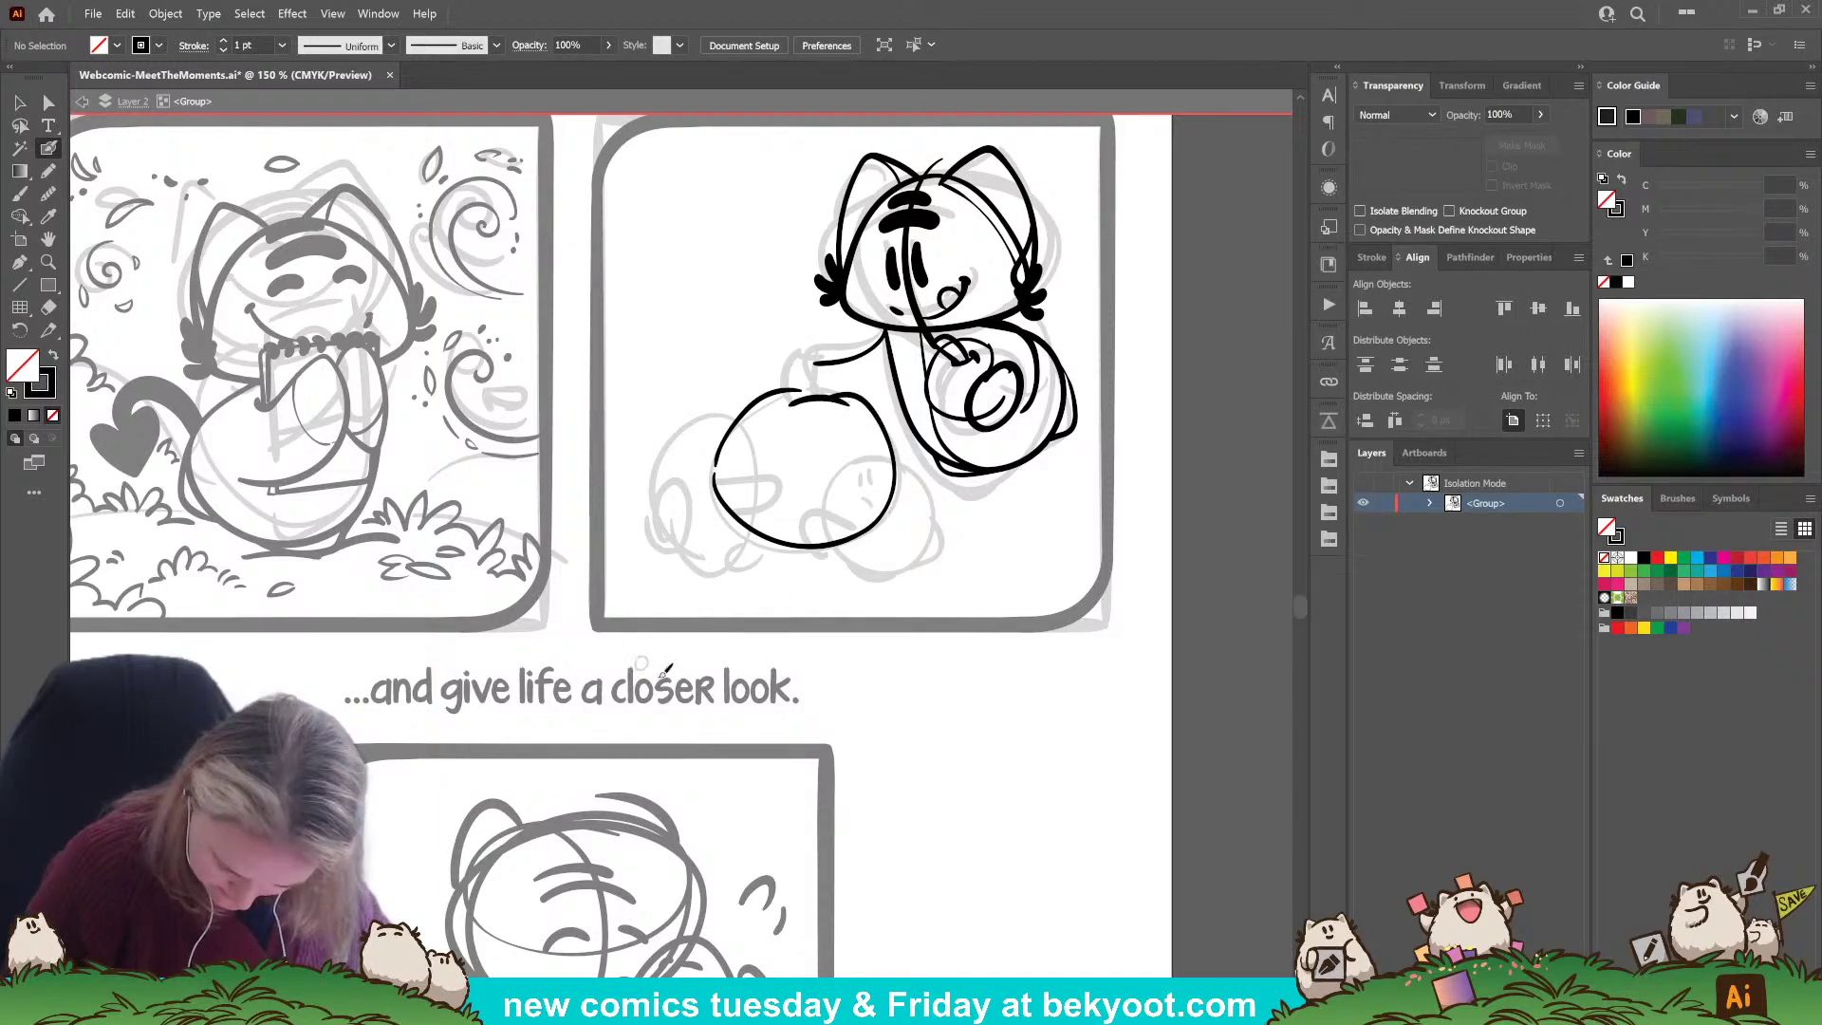
Ink a short flared stem on top of the pumpkin at the end of the cat's arm.
mouse_move(827, 394)
left_mouse_down()
mouse_move(800, 348)
mouse_move(833, 391)
left_mouse_up()
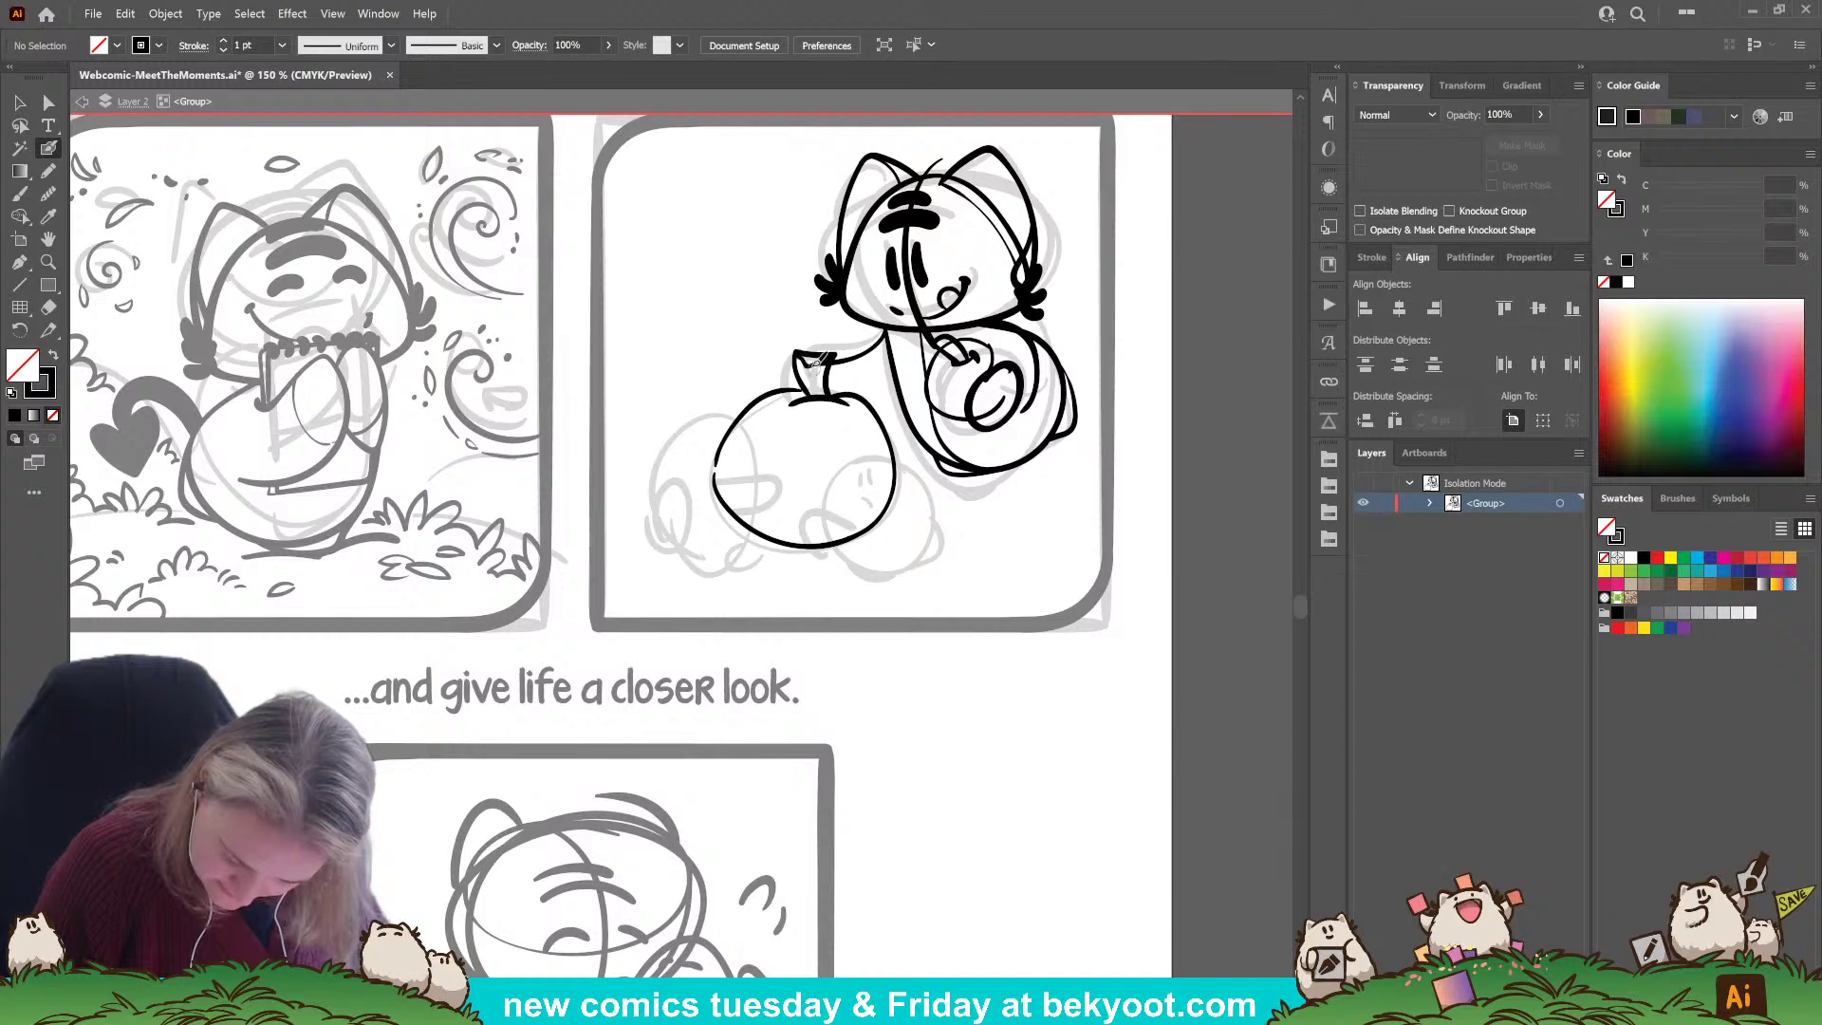
mouse_move(825, 359)
left_mouse_down()
mouse_move(807, 359)
mouse_move(822, 377)
left_mouse_up()
key("ctrl+z")
key("ctrl+z")
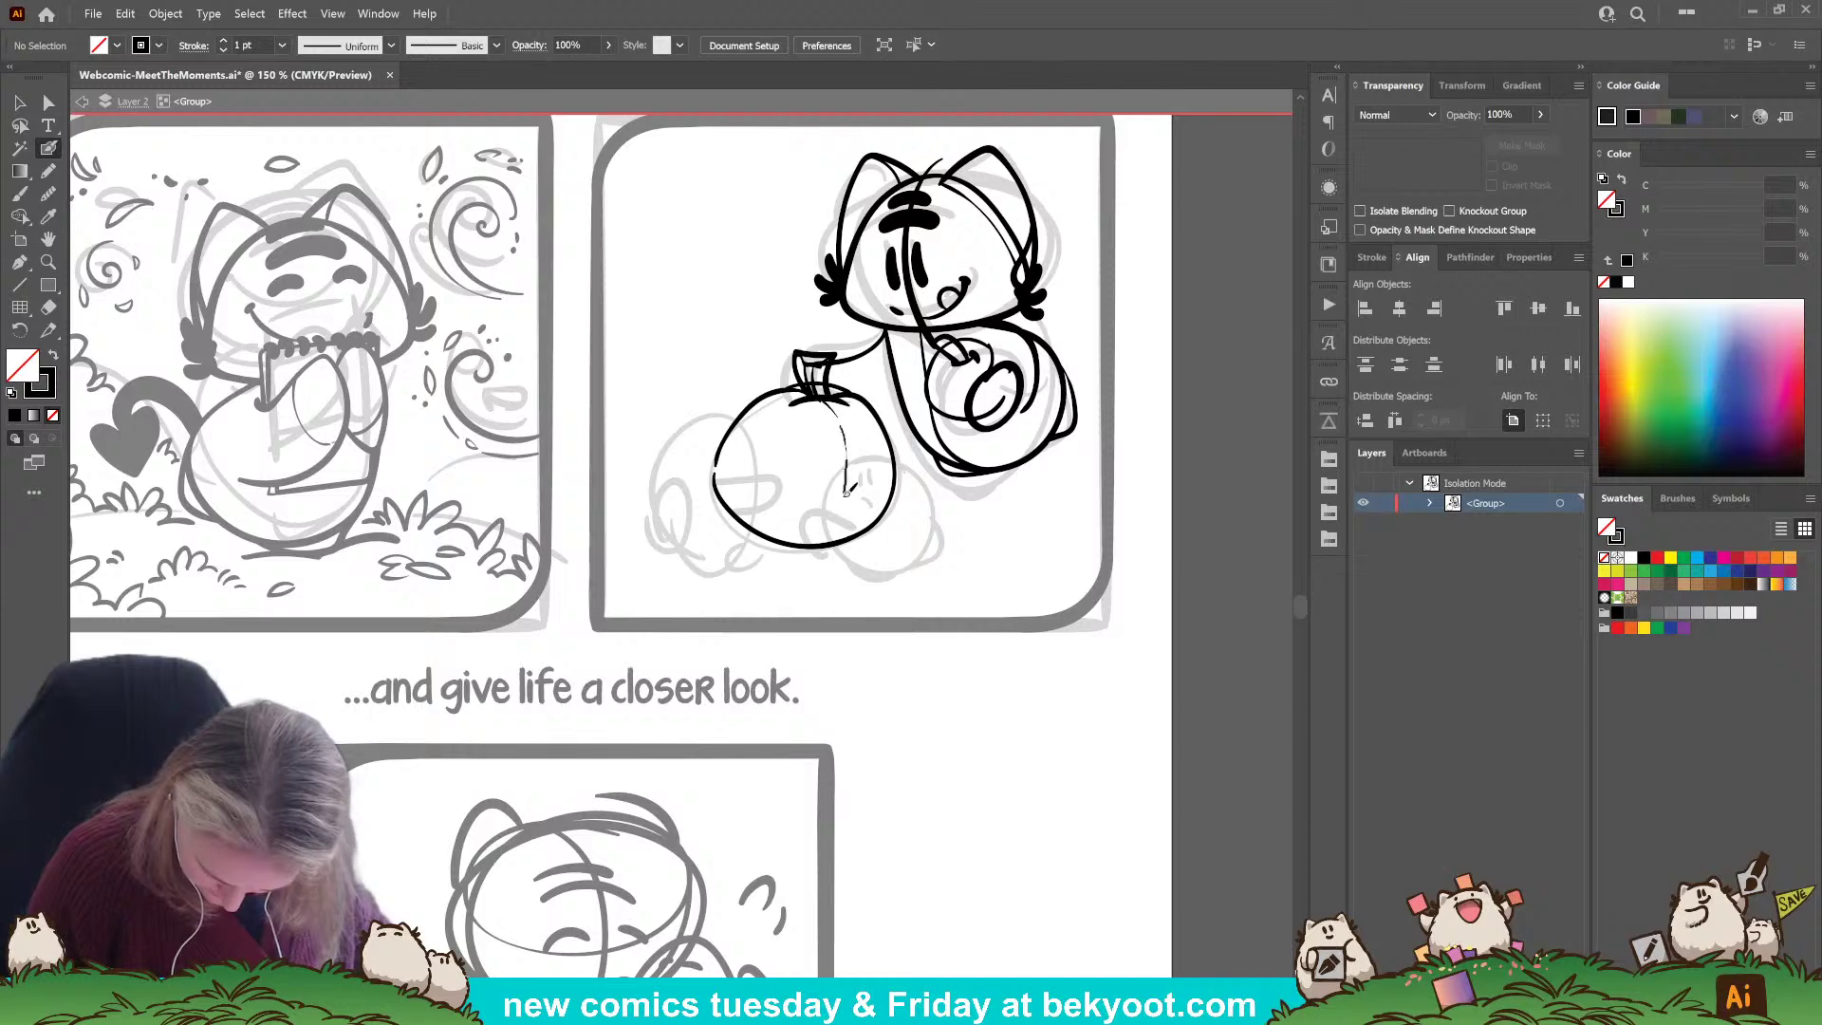
Ink the lower part of the pumpkin's right rib and thicken the outline along its left and lower-left side.
left_click_drag(846, 494, 814, 545)
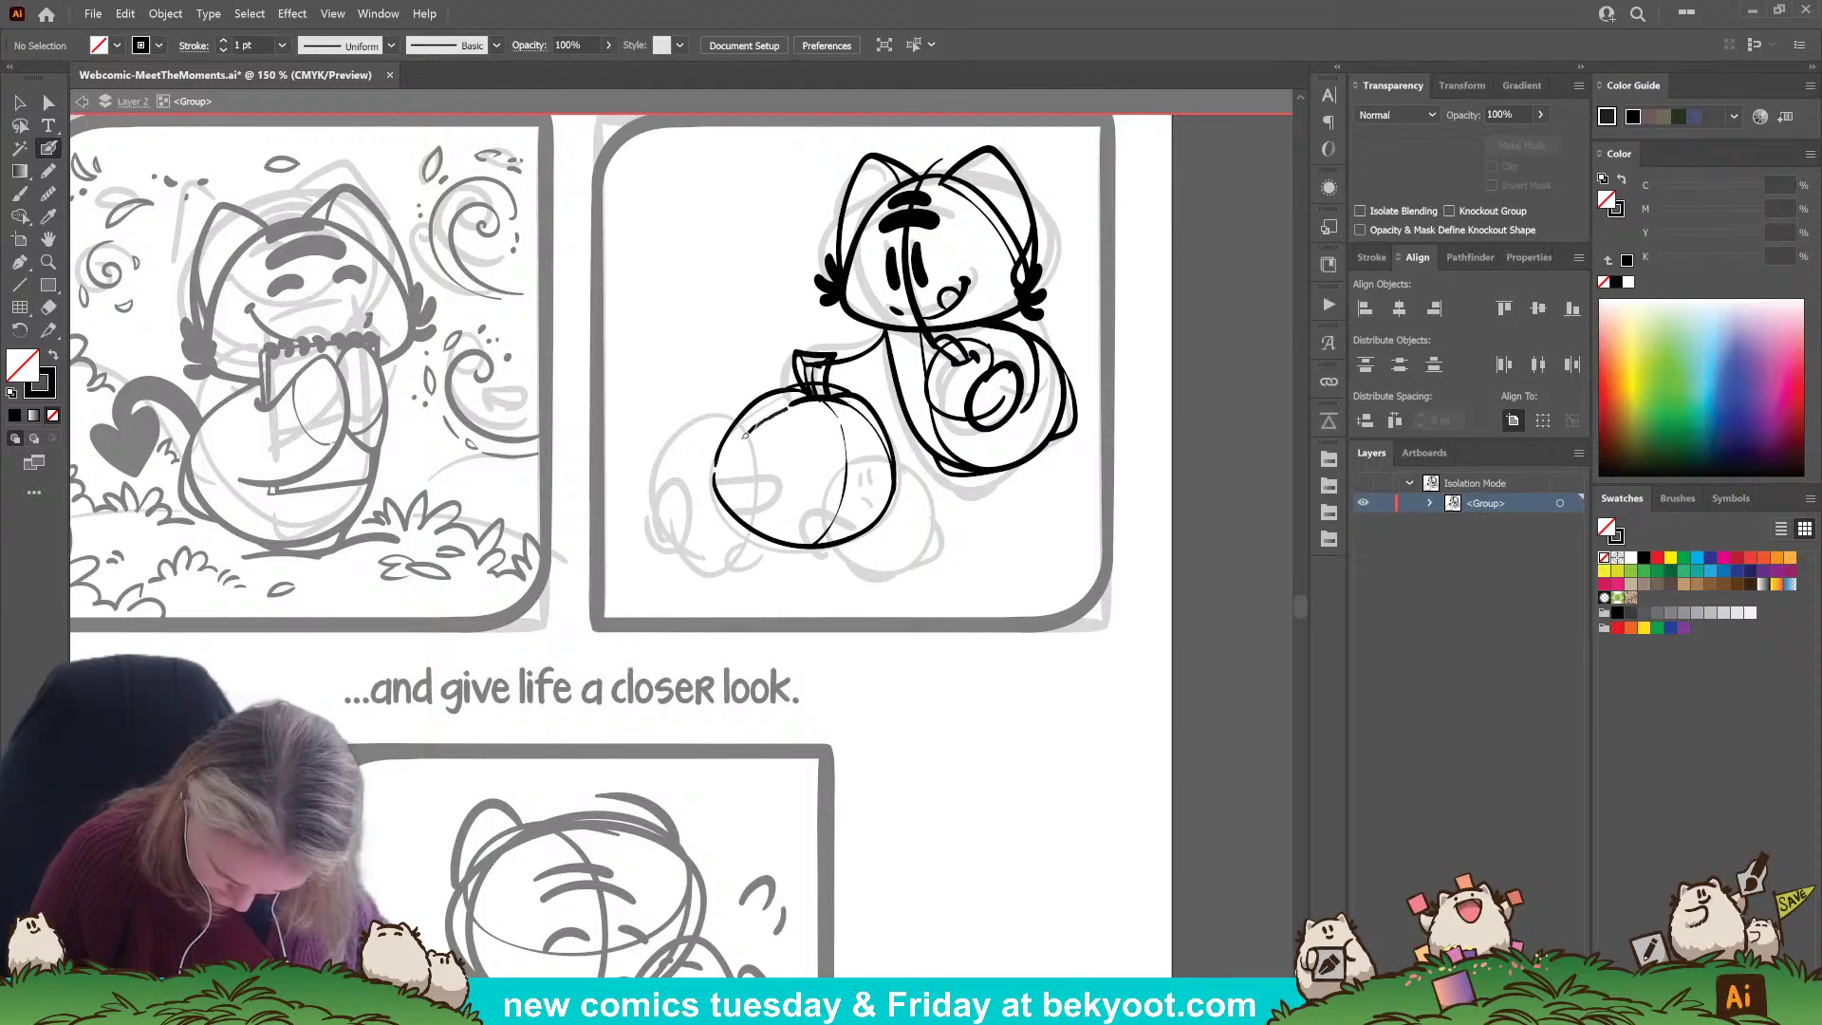
left_click_drag(718, 463, 714, 513)
key("ctrl+z")
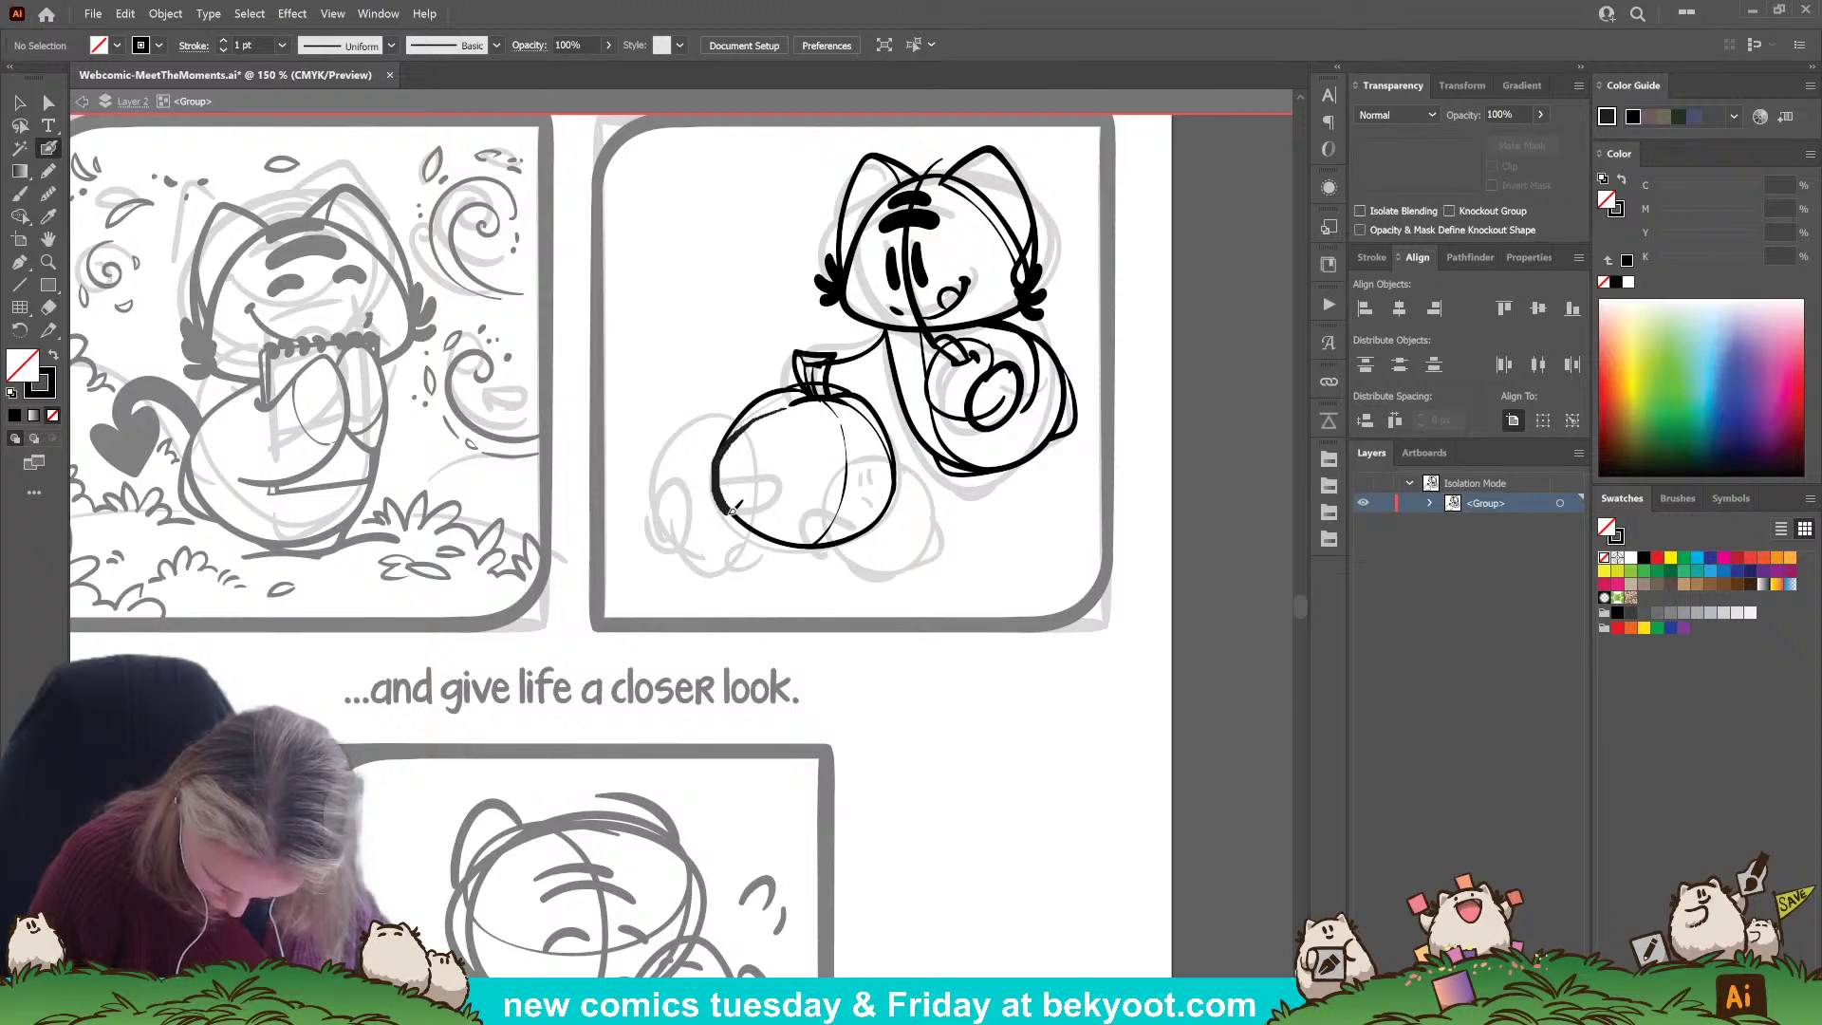
left_click_drag(759, 534, 788, 543)
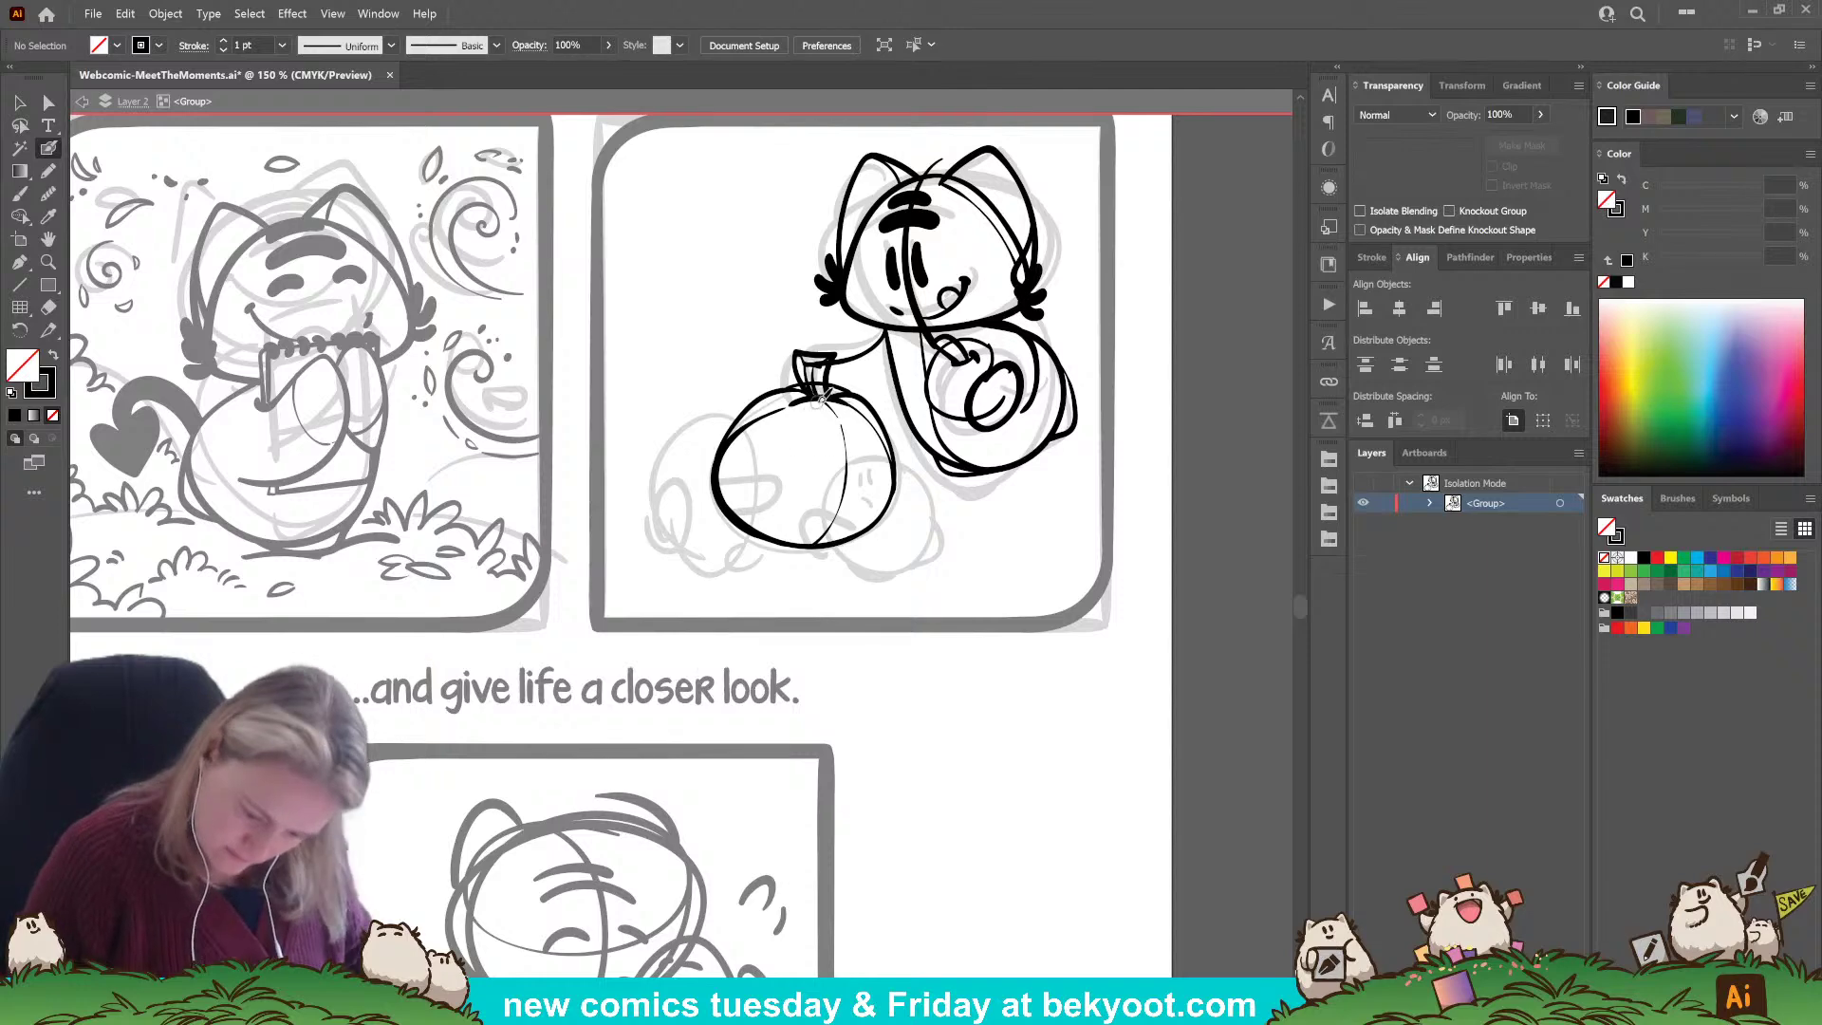
Ink the pumpkin's left rib as a thick stroke below the stem and a thin lower curve, undoing unwanted attempts.
left_click_drag(787, 419, 770, 491)
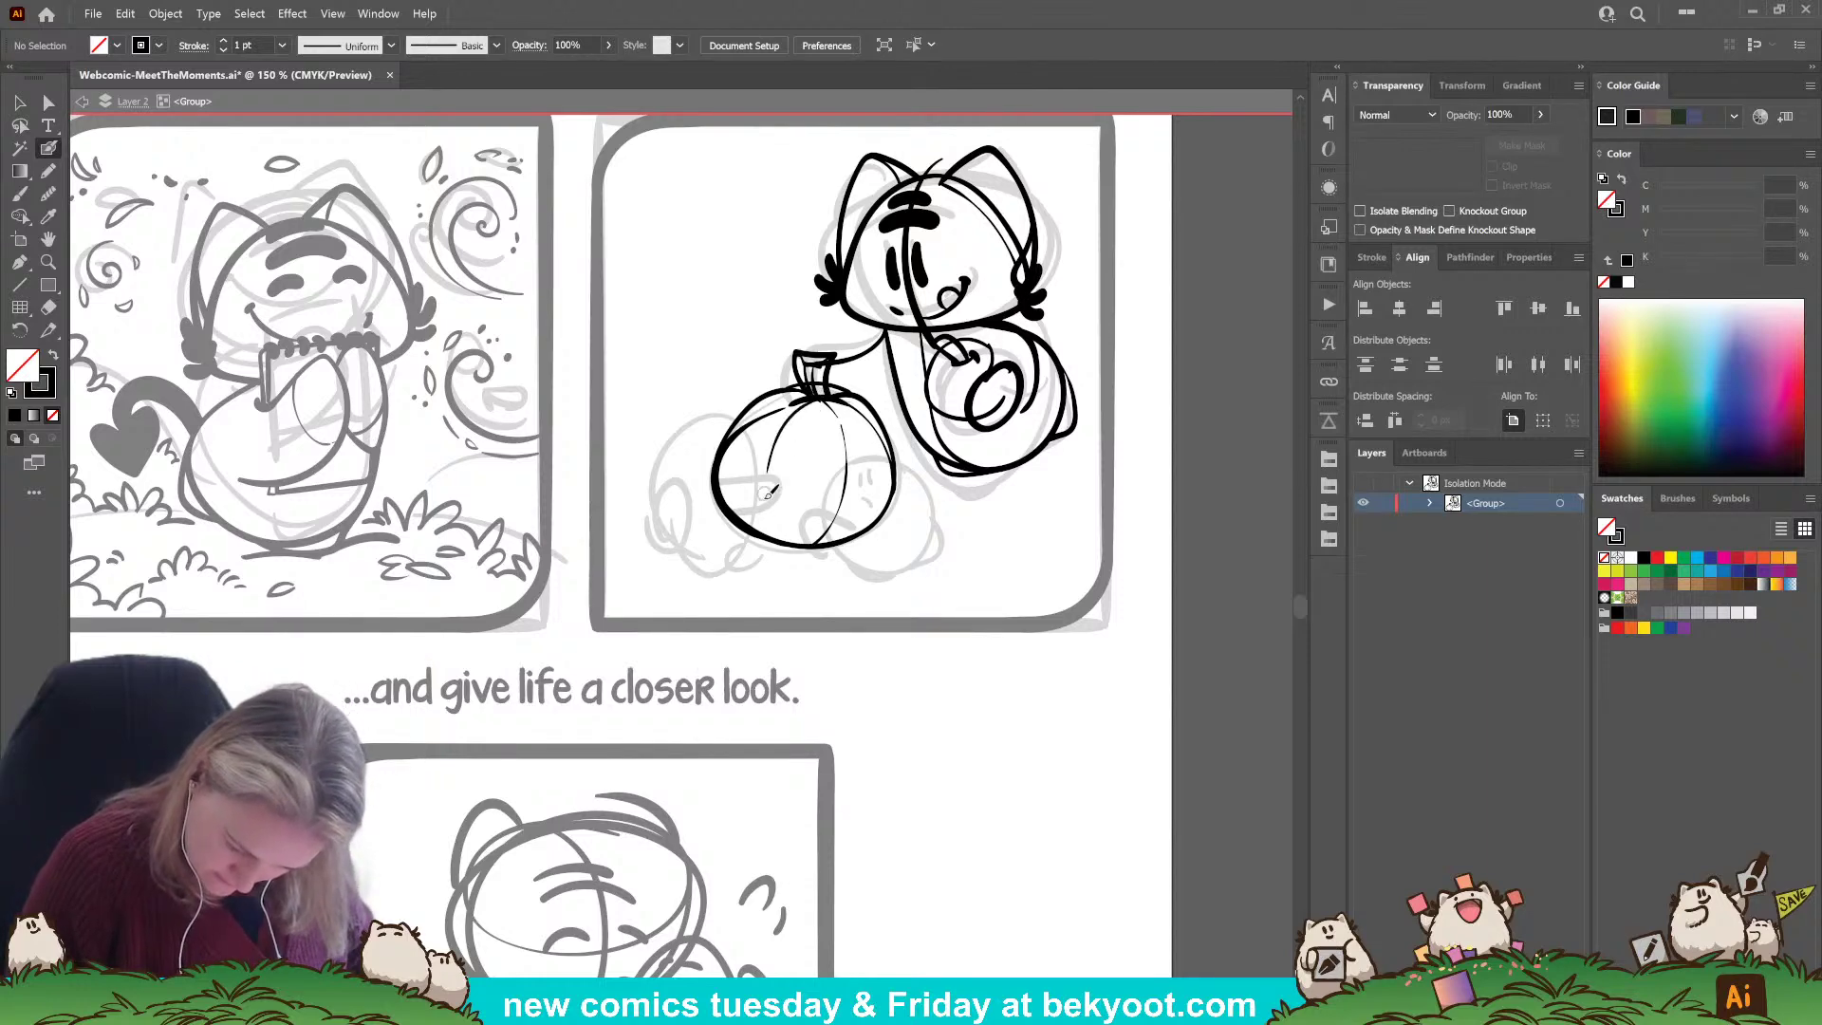
key("ctrl+z")
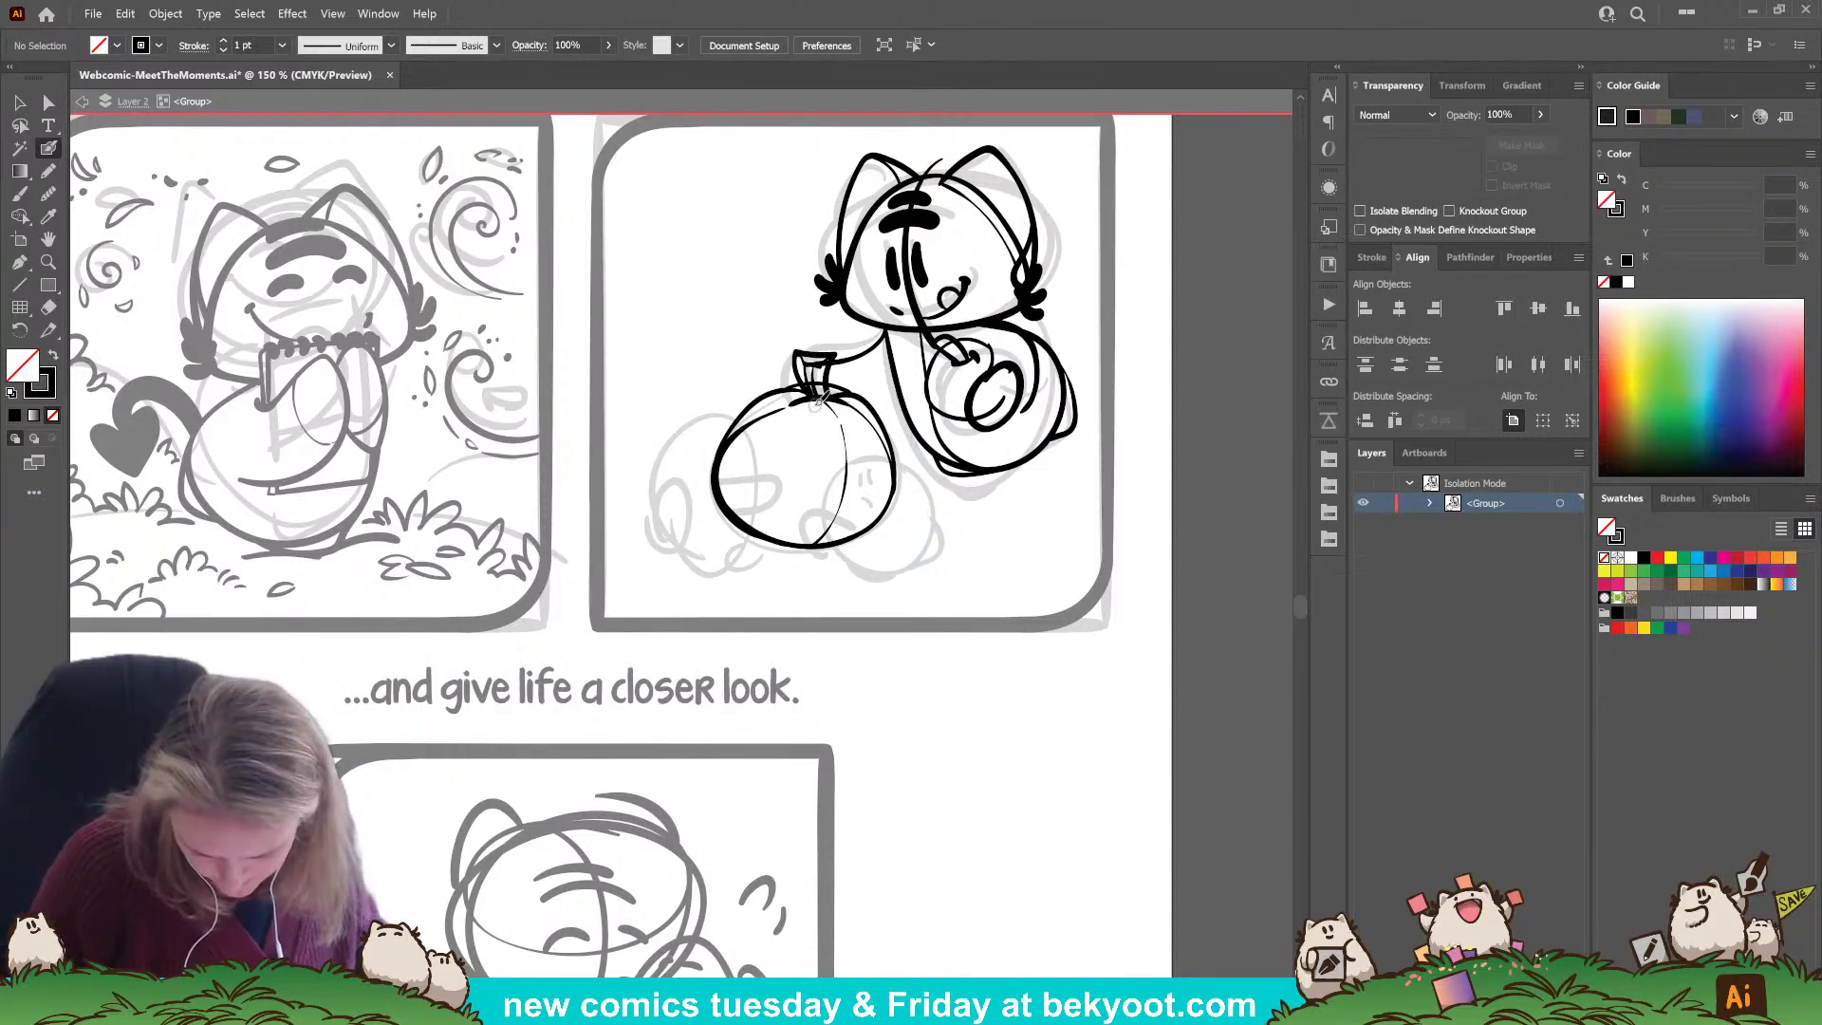
mouse_move(788, 427)
left_mouse_down()
mouse_move(795, 545)
mouse_move(769, 498)
mouse_move(776, 441)
mouse_move(823, 393)
left_mouse_up()
key("ctrl+z")
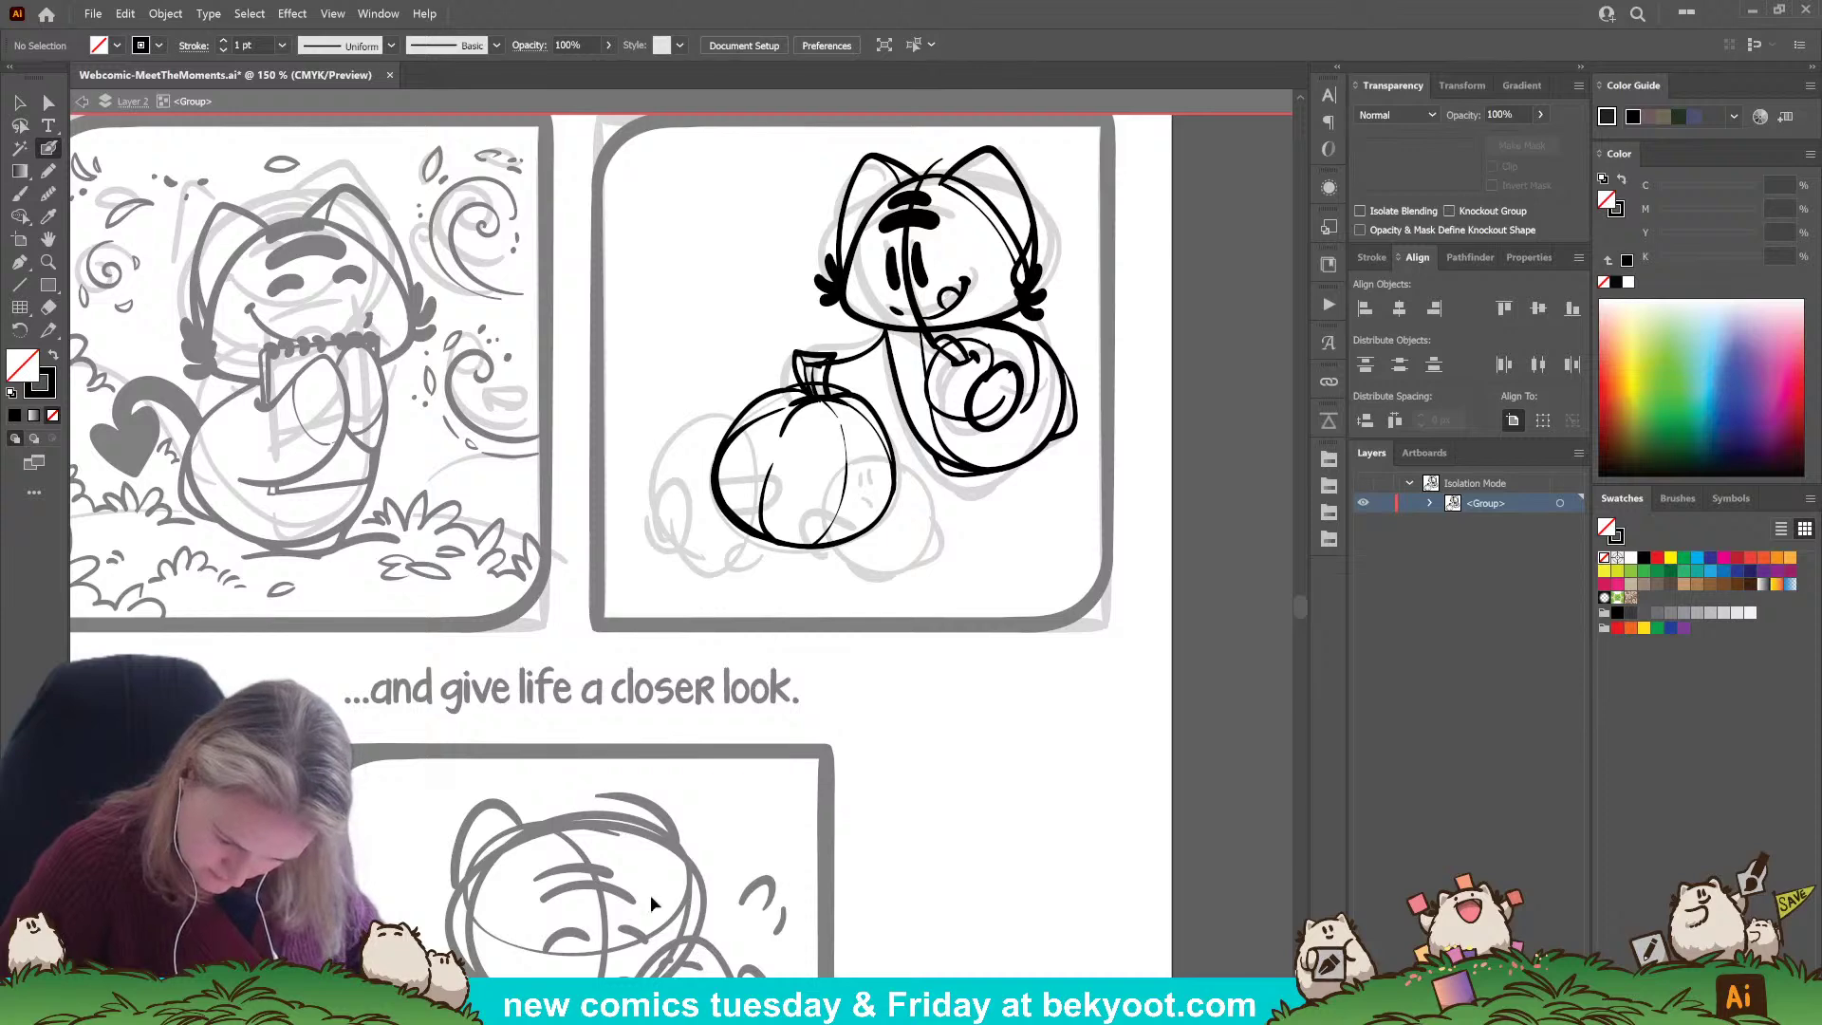
key("ctrl+z")
key("ctrl+z")
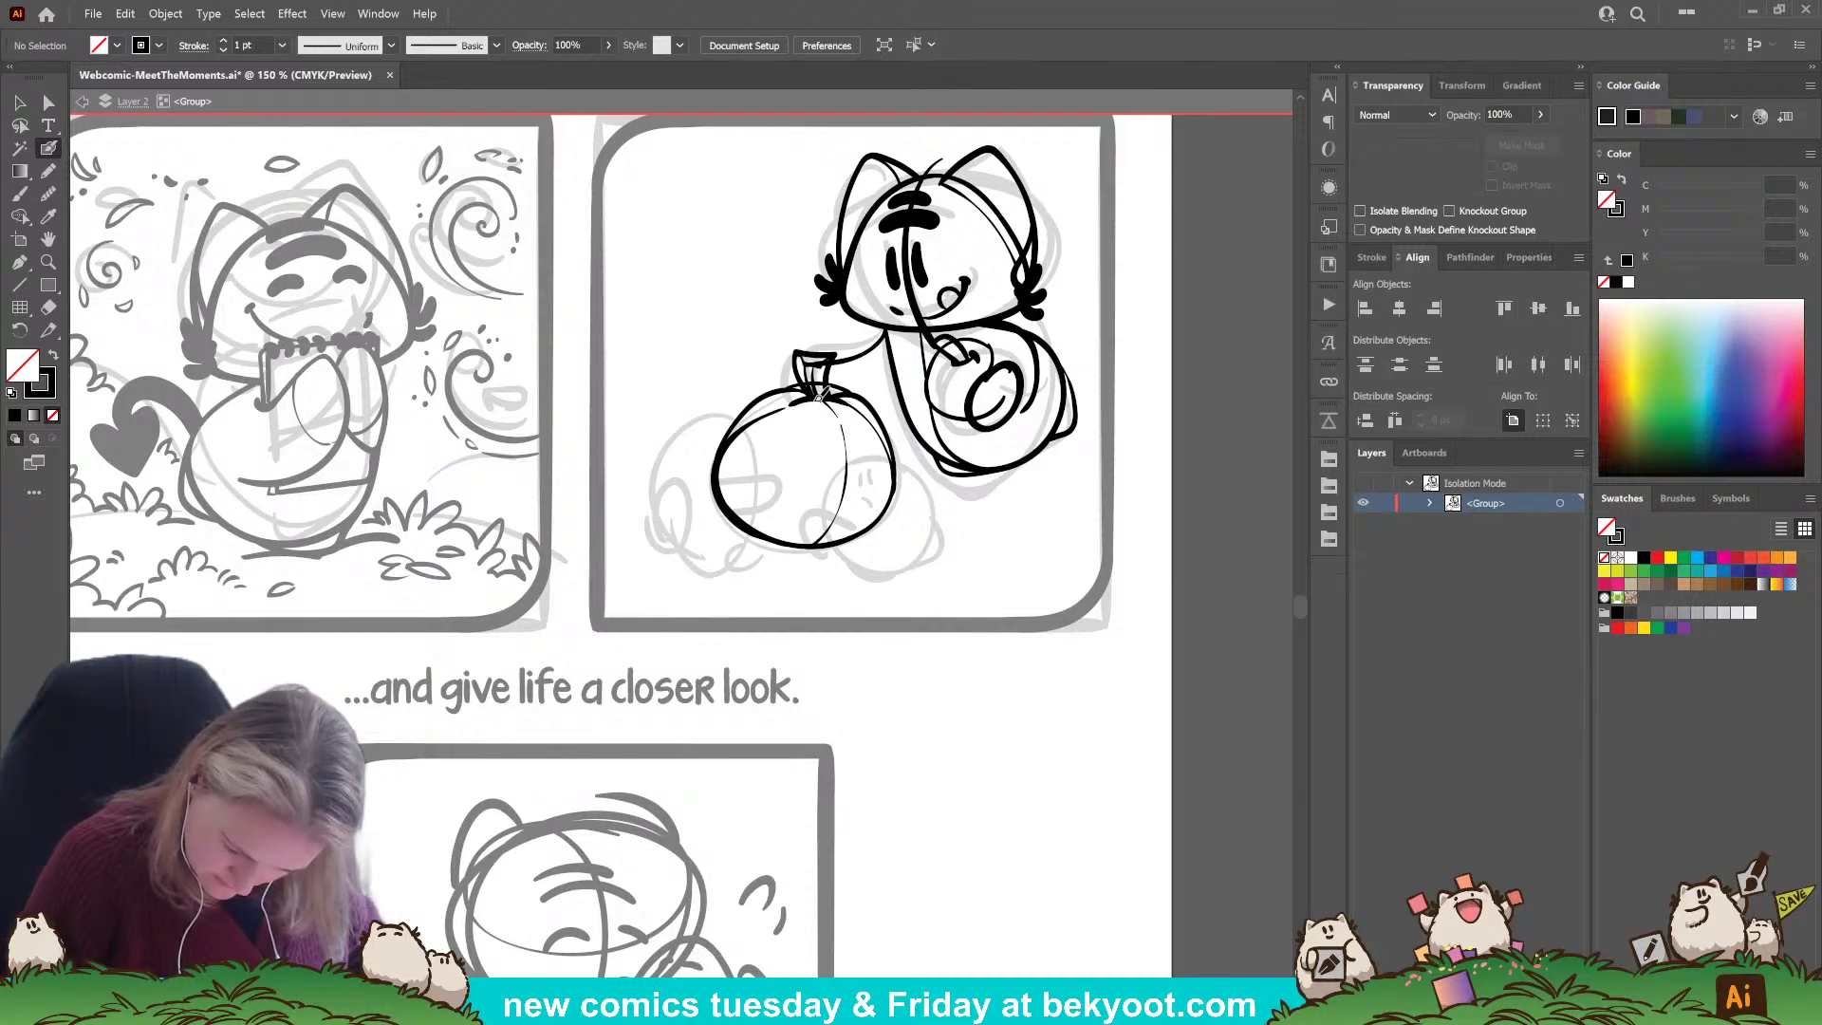
left_click_drag(777, 428, 761, 470)
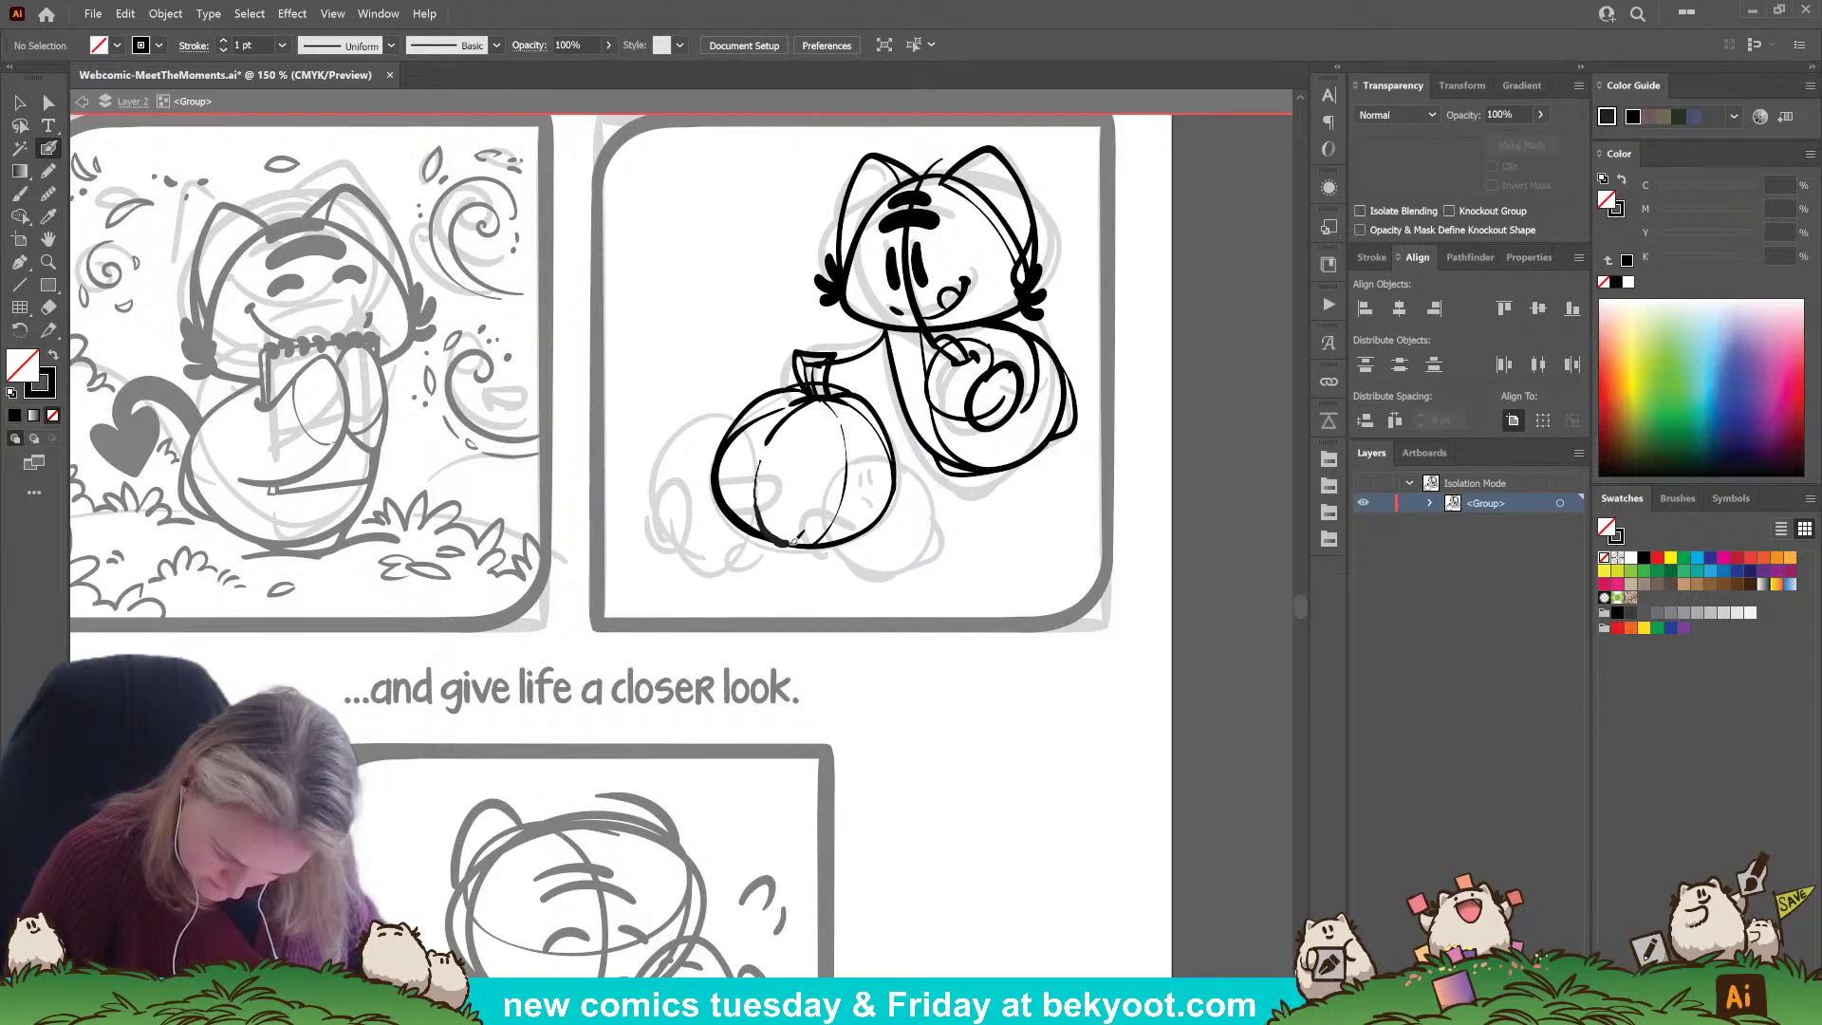
left_click_drag(753, 639, 767, 667)
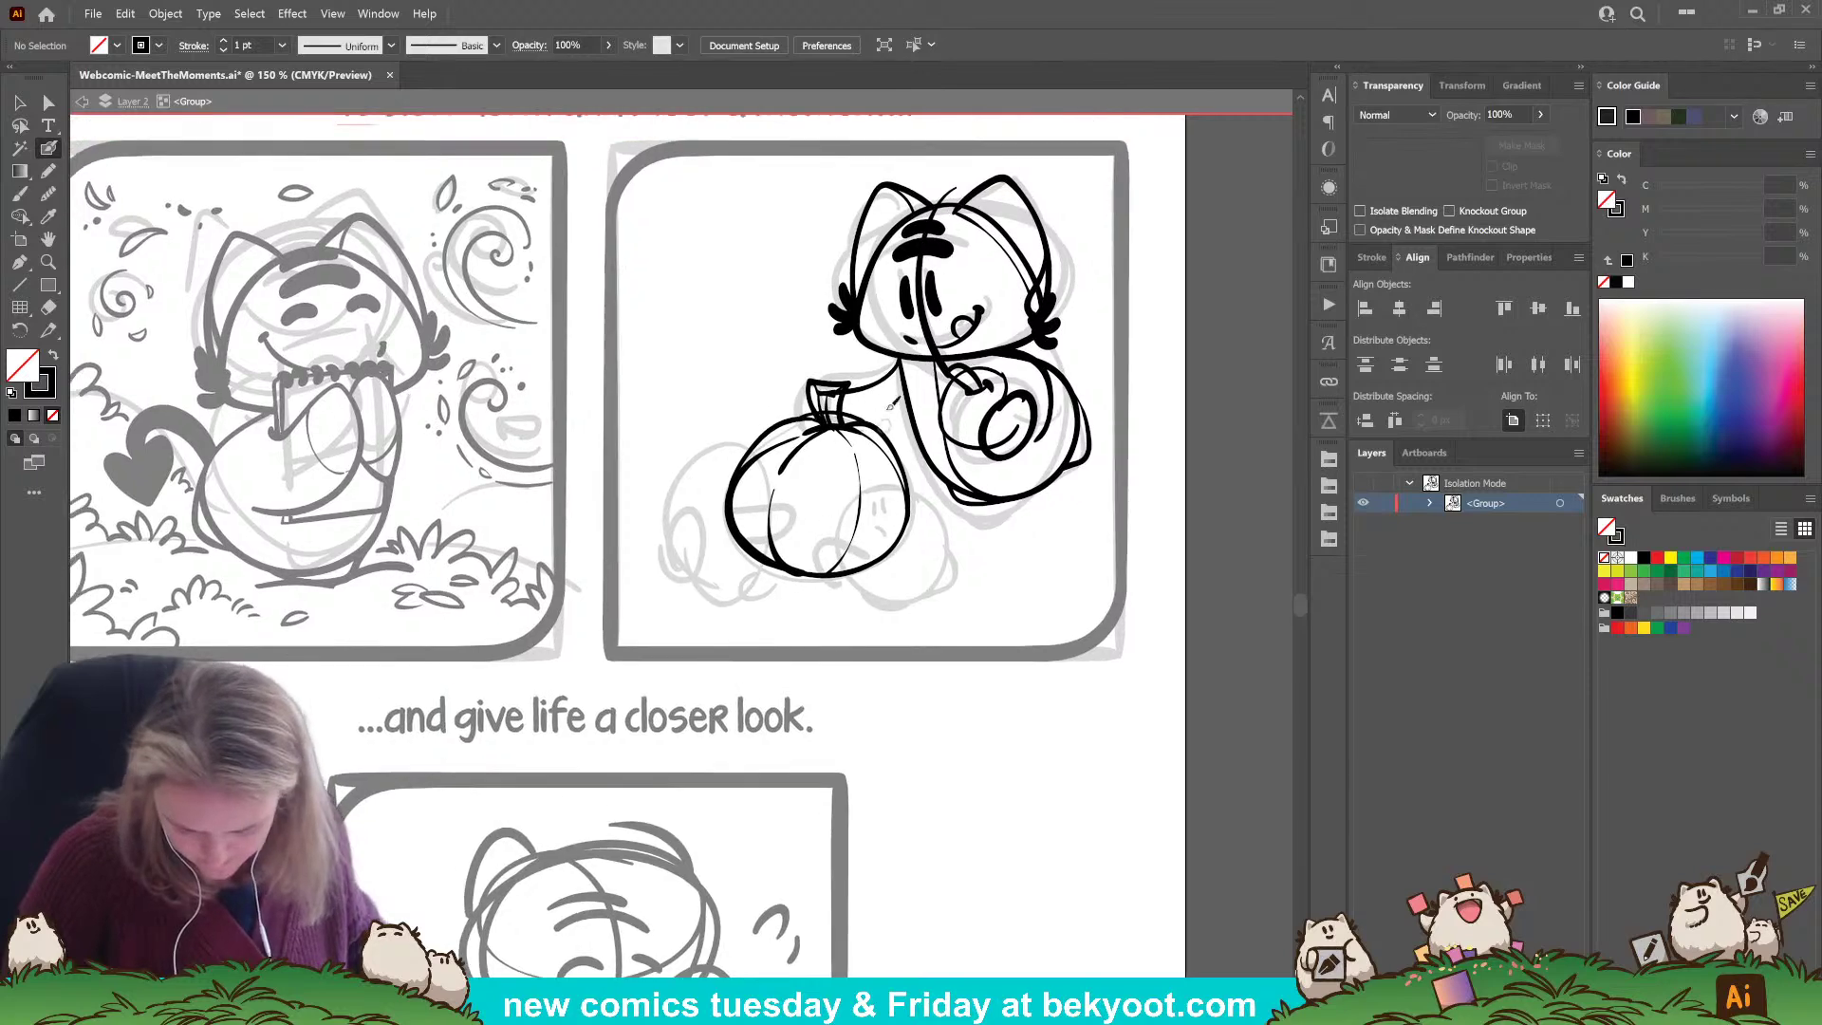
Remove the part of the pumpkin's upper outline stroke that crosses the base of the stem.
left_click_drag(854, 422, 857, 407)
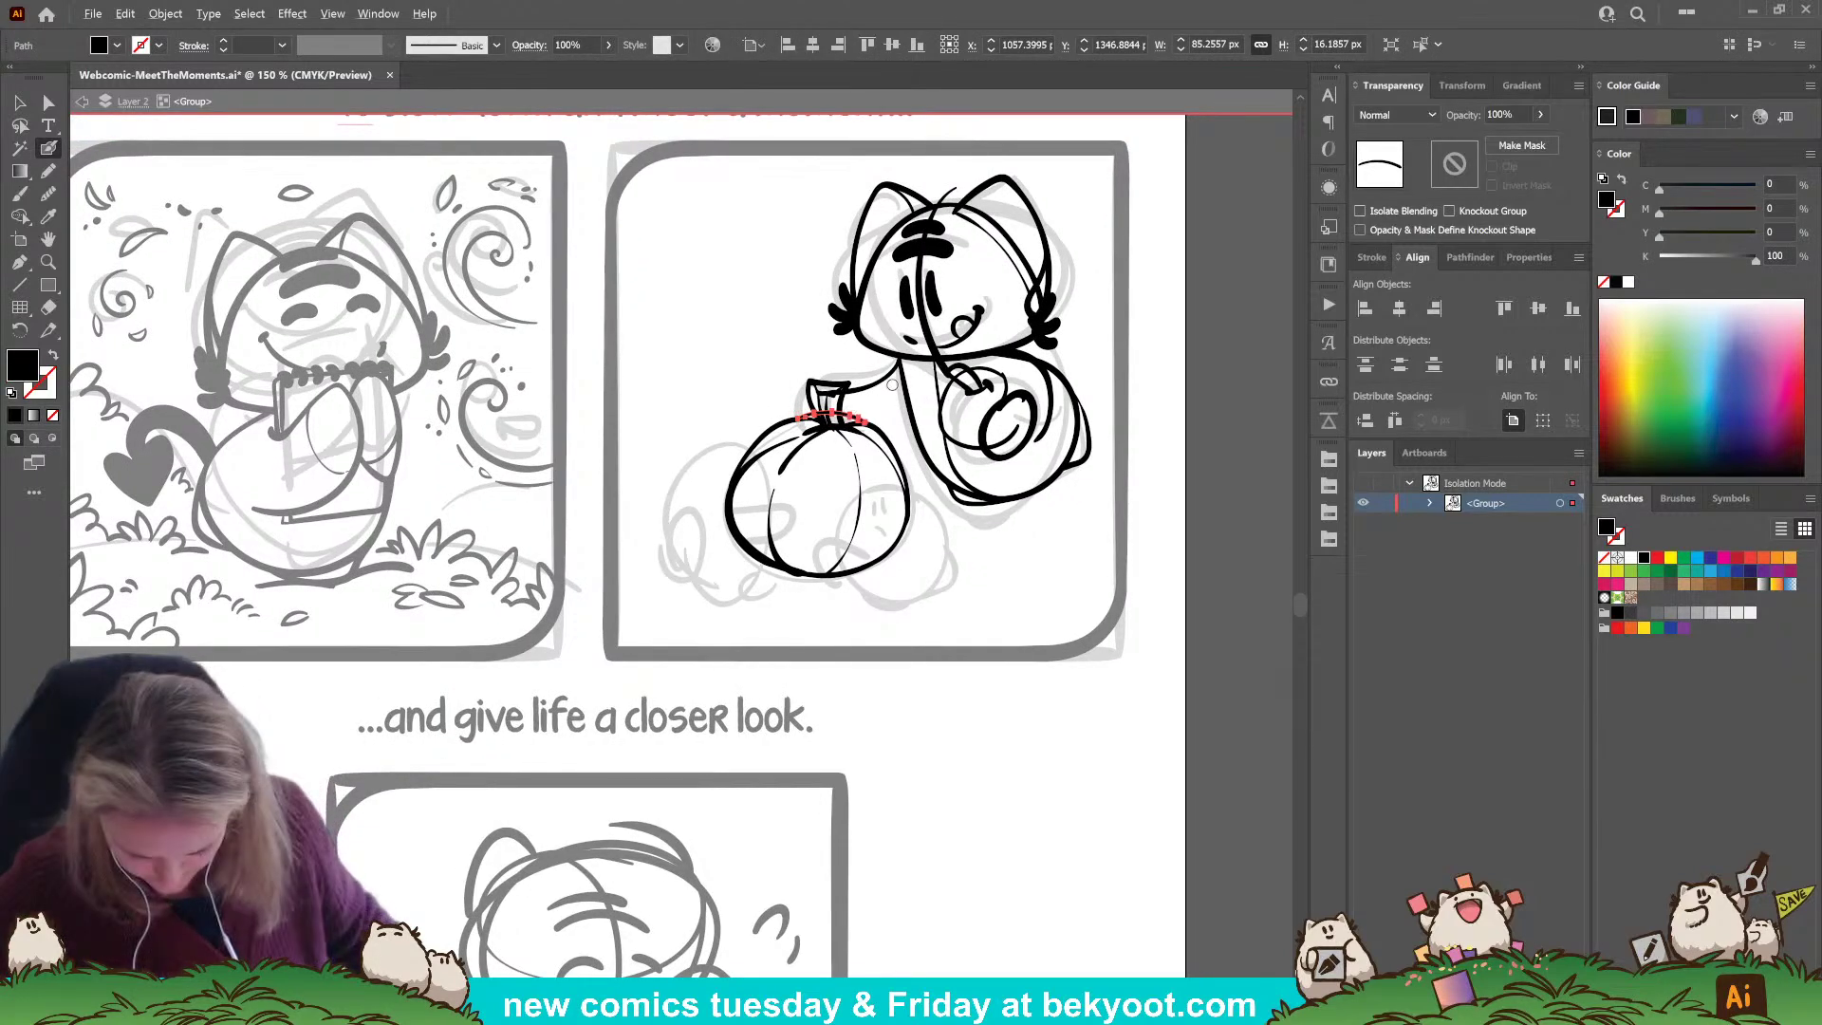
scroll(835, 422, "up", 3)
mouse_move(812, 455)
left_mouse_down()
mouse_move(797, 394)
mouse_move(805, 418)
mouse_move(778, 389)
mouse_move(816, 397)
left_mouse_up()
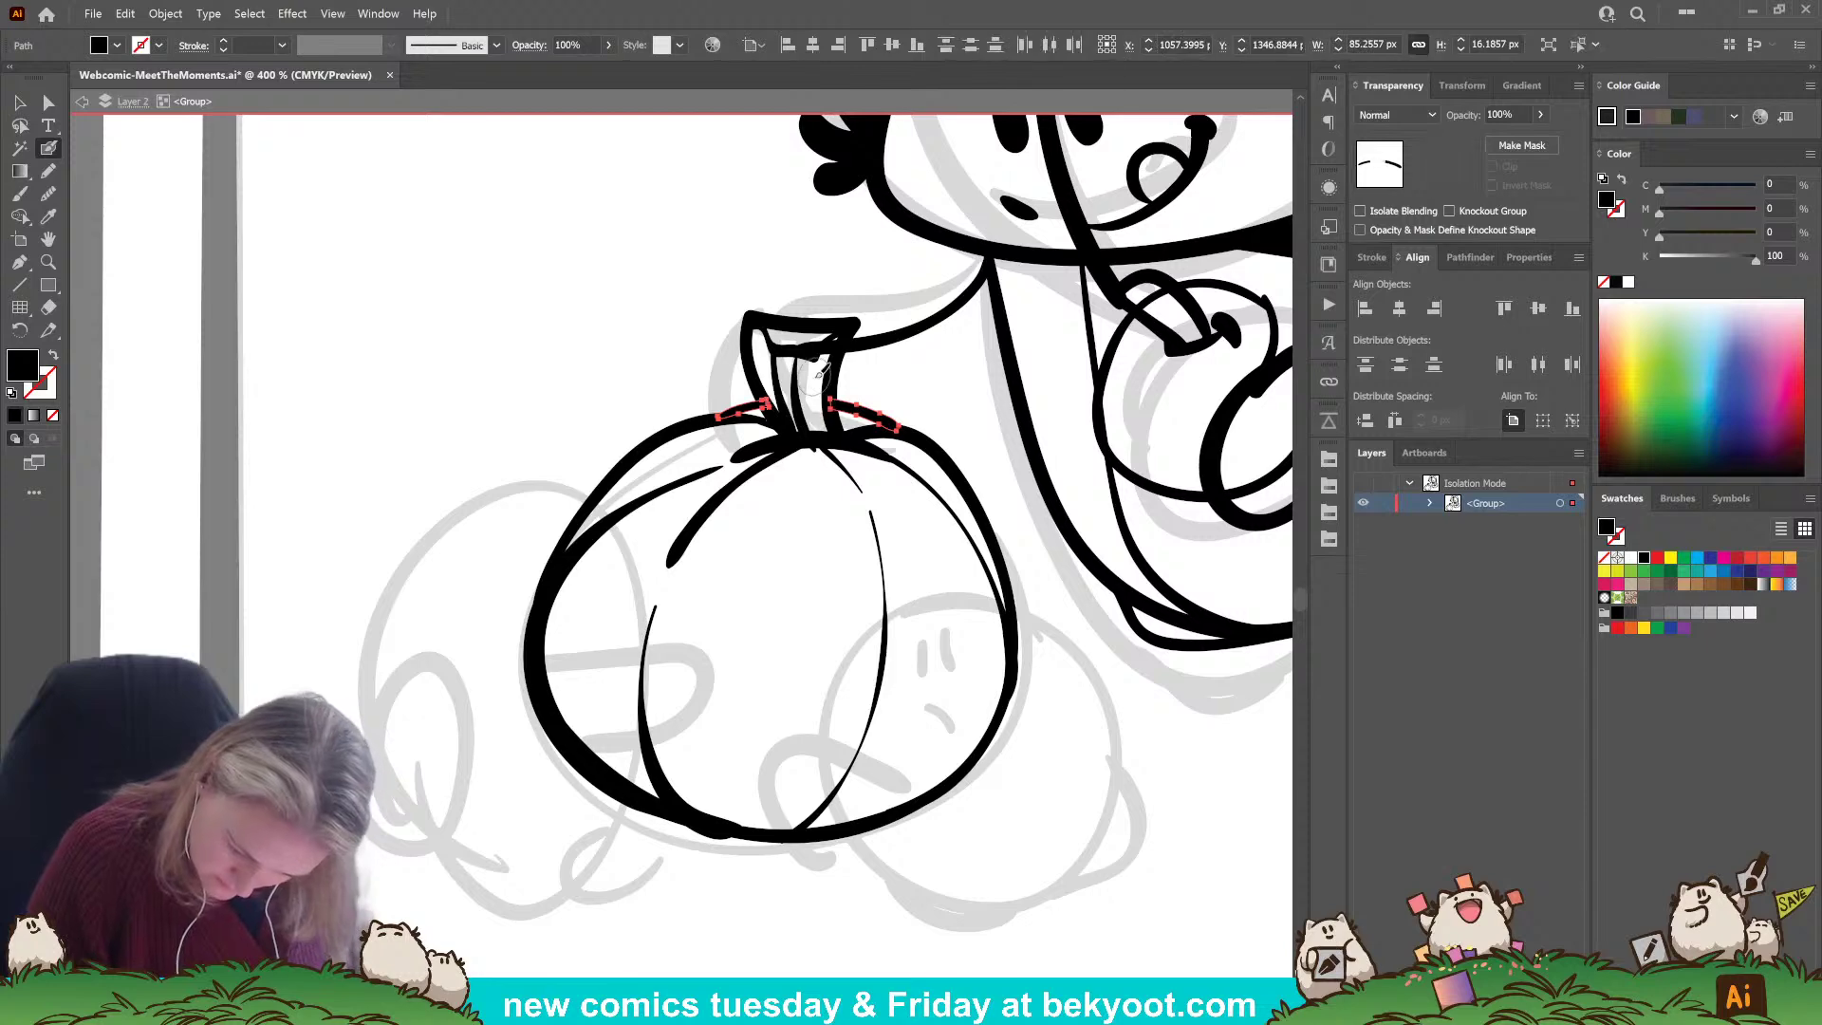
key("ctrl+shift+a")
left_click_drag(833, 601, 821, 564)
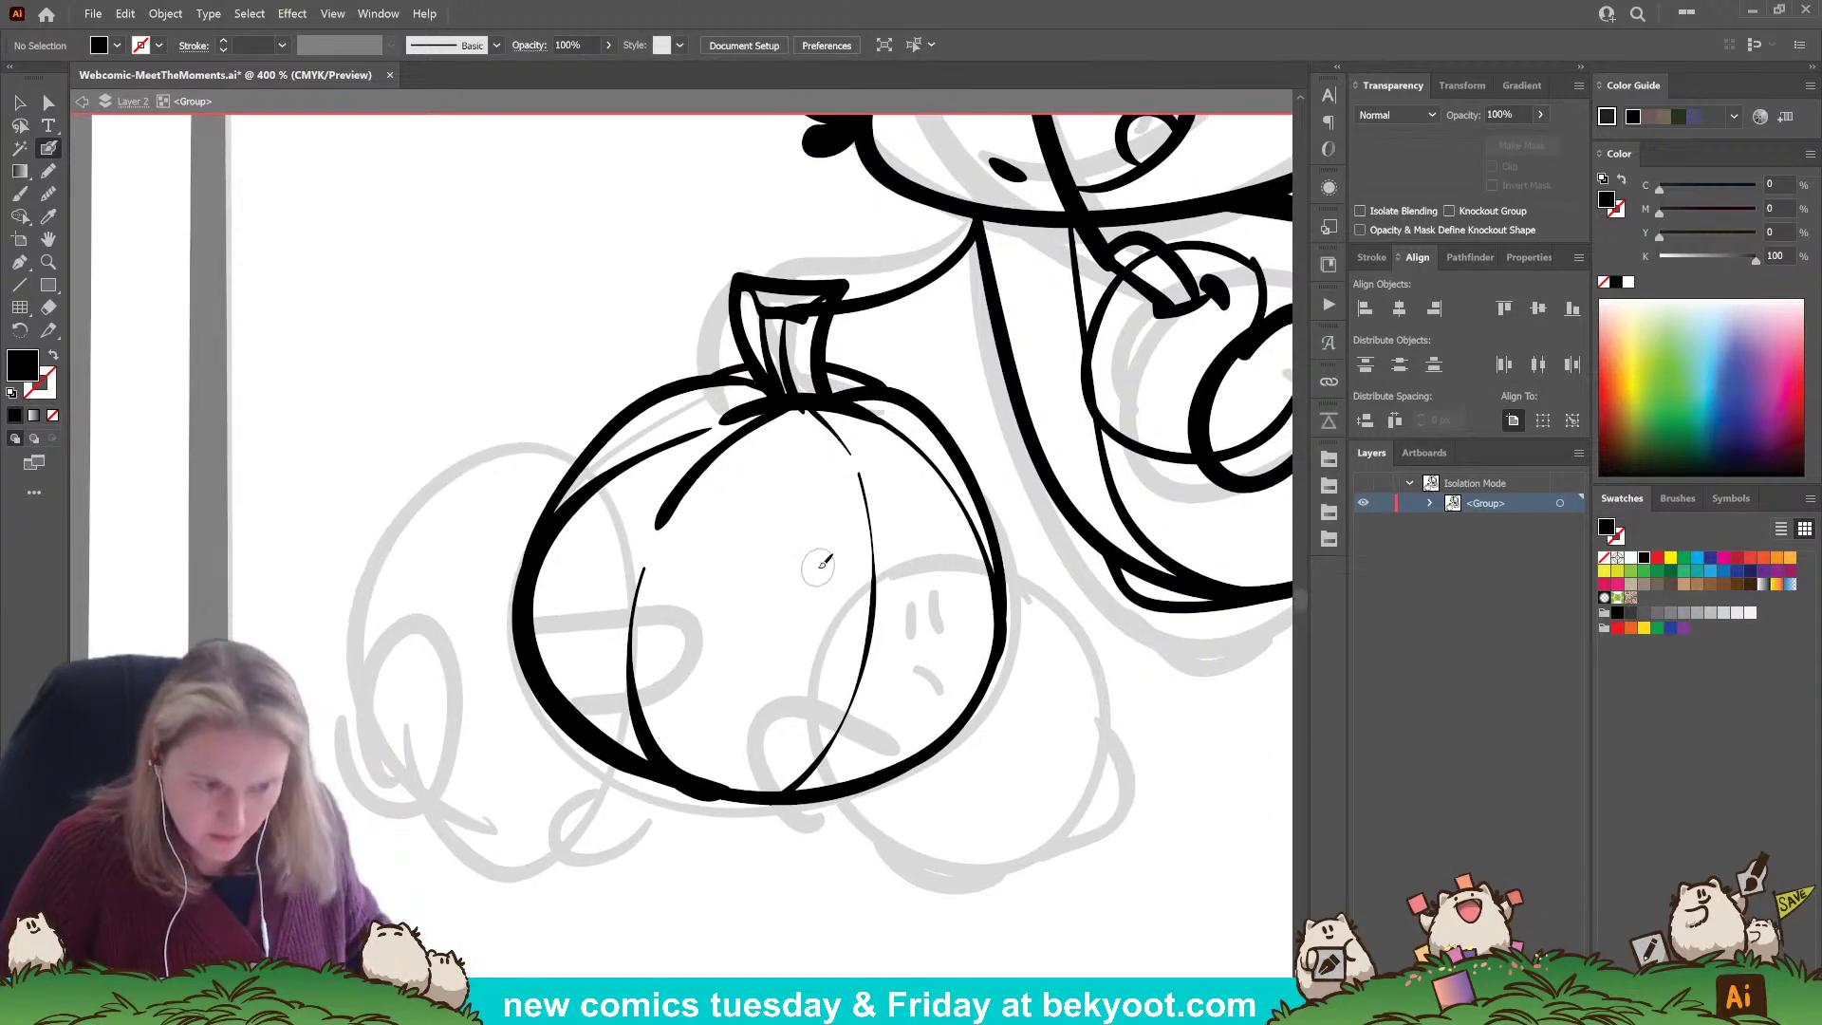
left_click(790, 385, "ctrl")
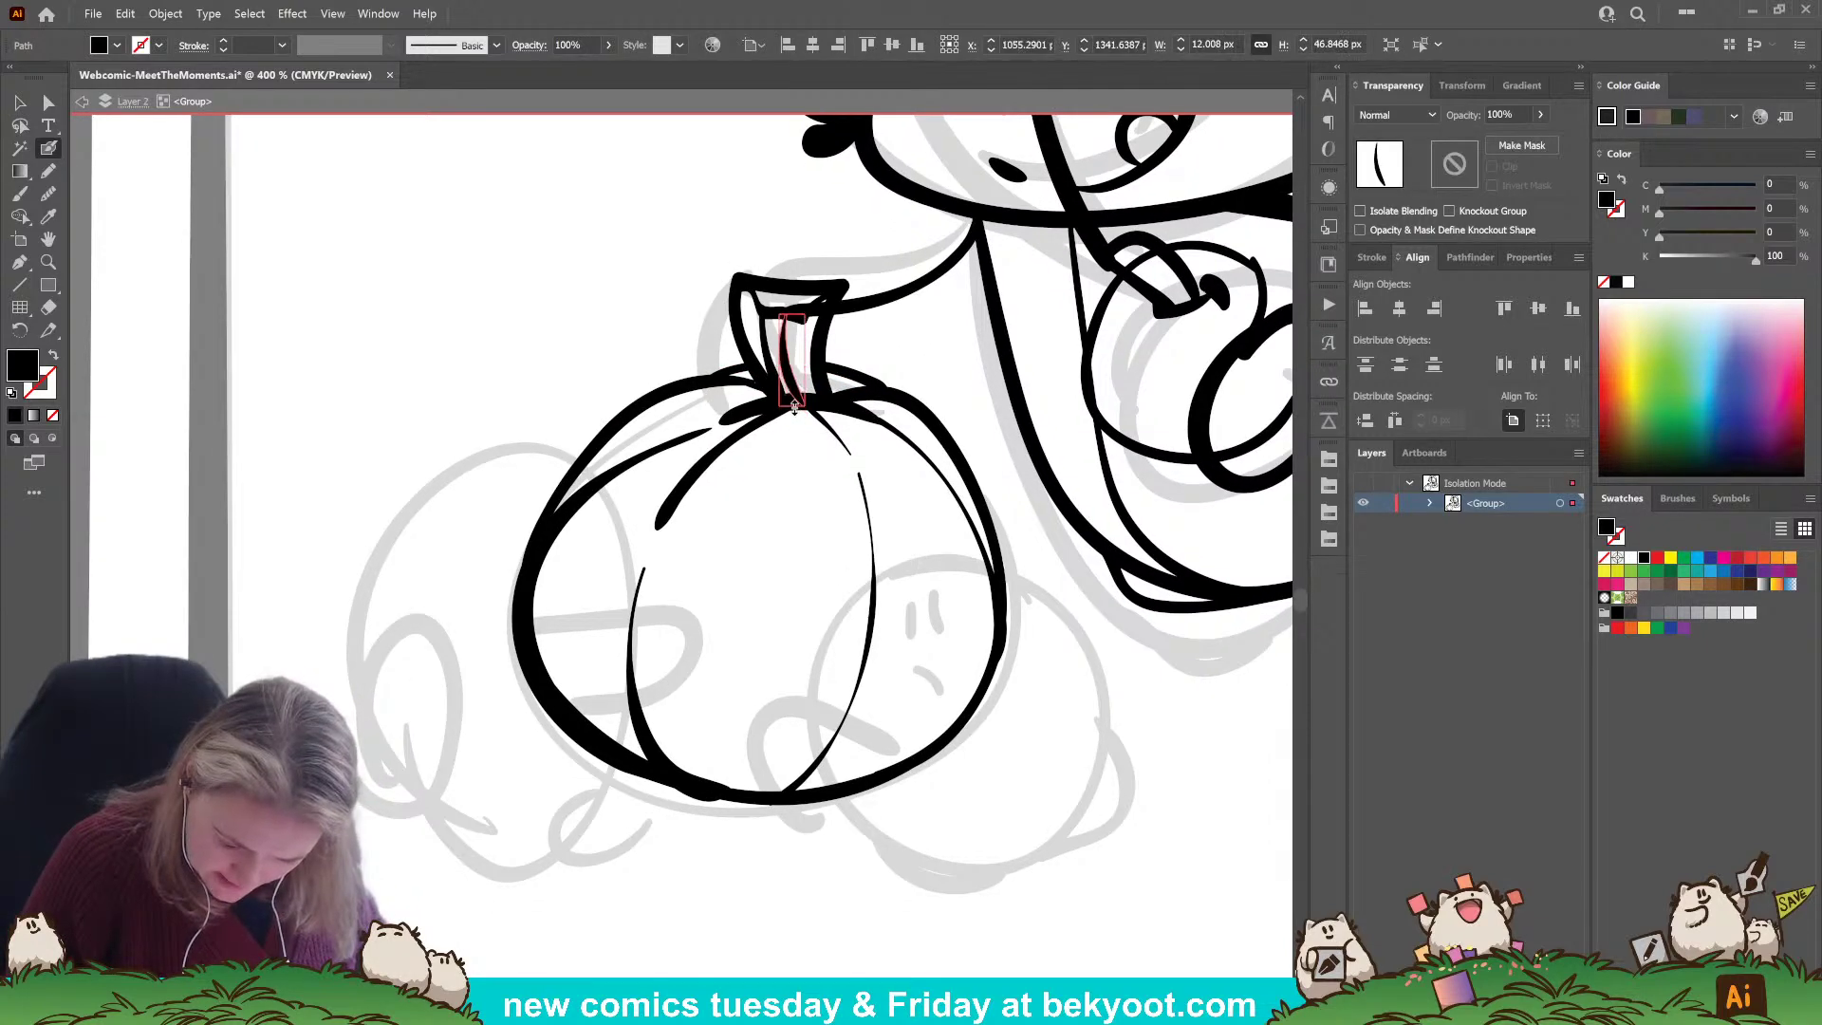
key("ctrl+shift+a")
scroll(804, 515, "down", 2)
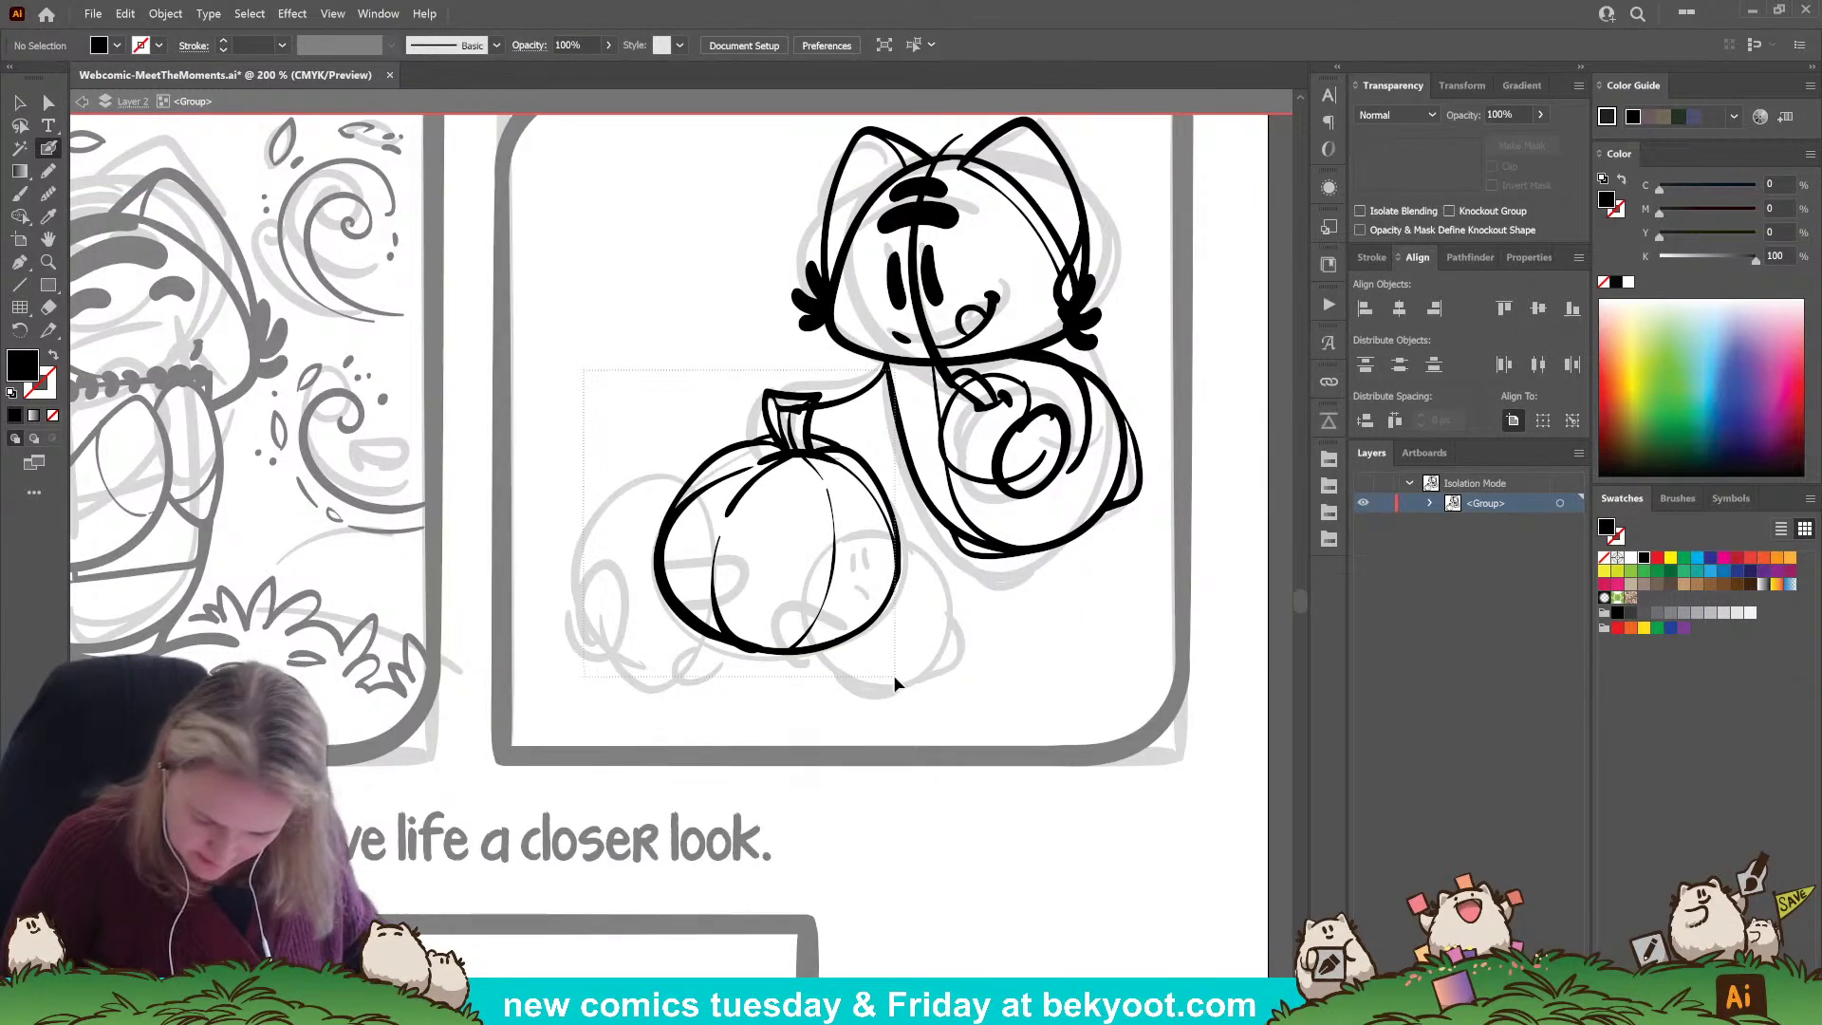
Group all the pumpkin strokes, then enlarge the group slightly, tilt it clockwise and shift it up and to the left.
left_click_drag(892, 675, 876, 638)
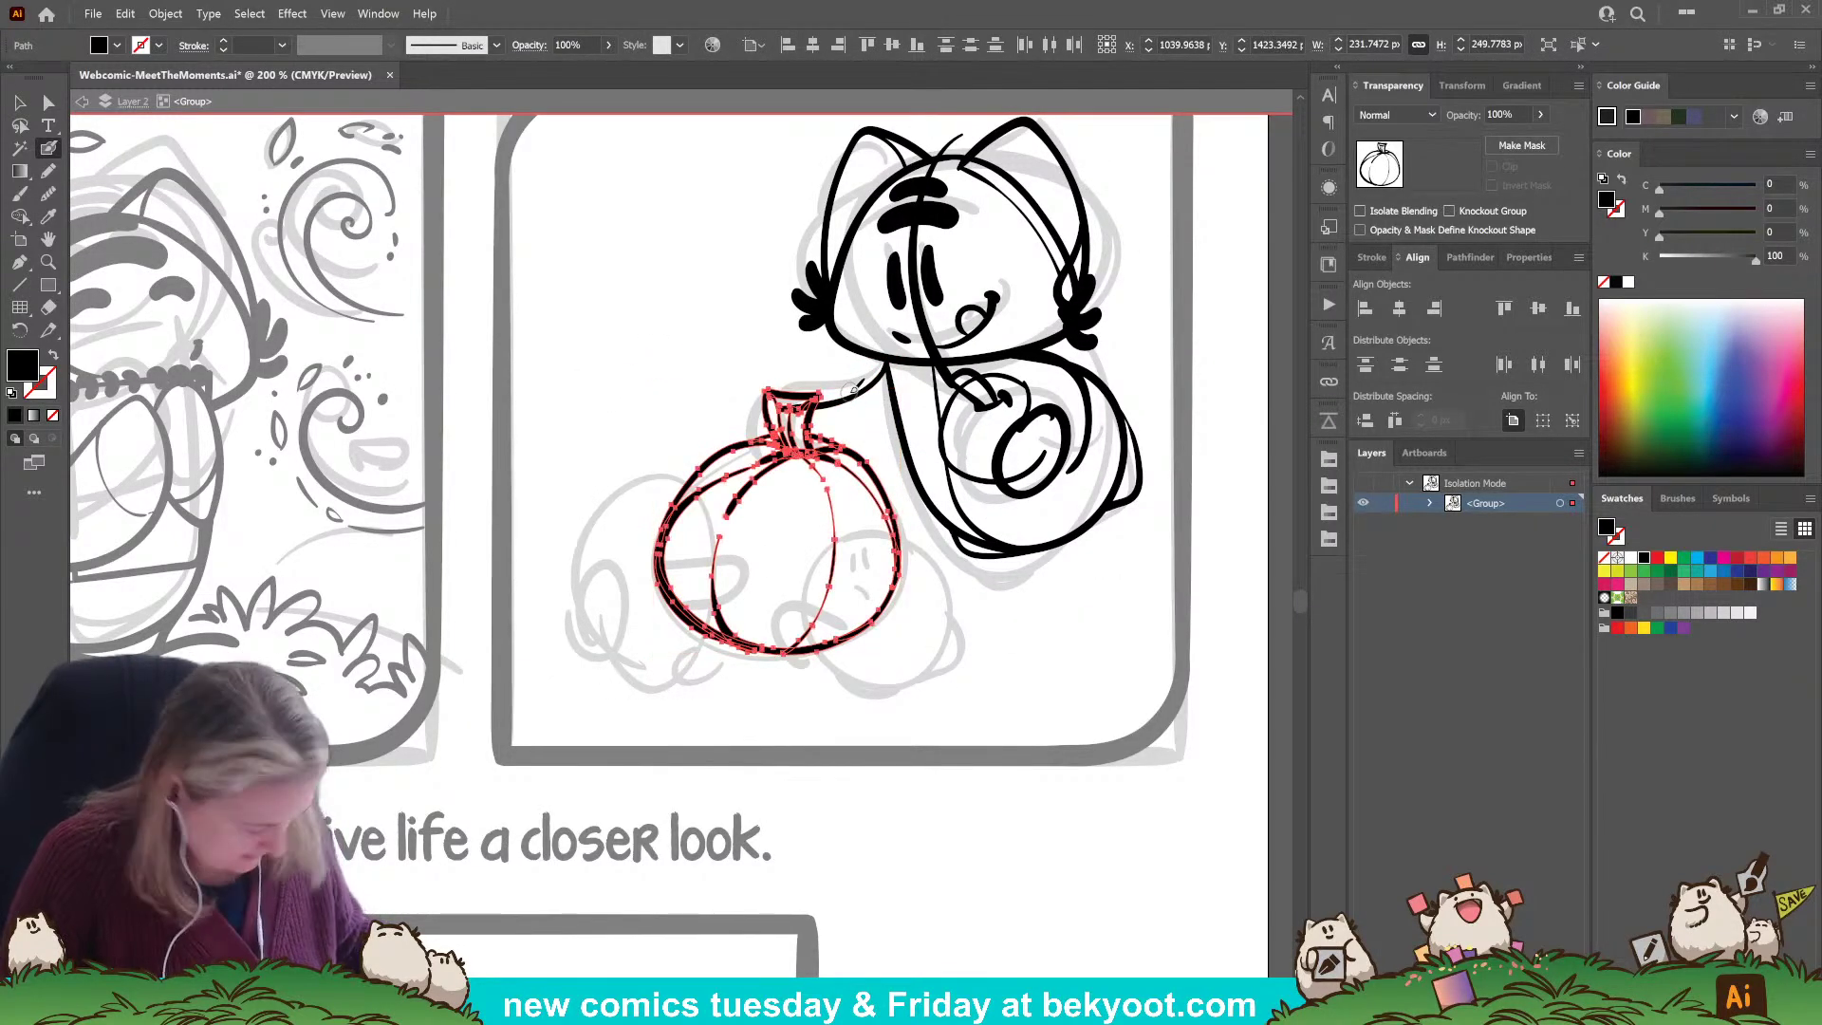
key("ctrl+g")
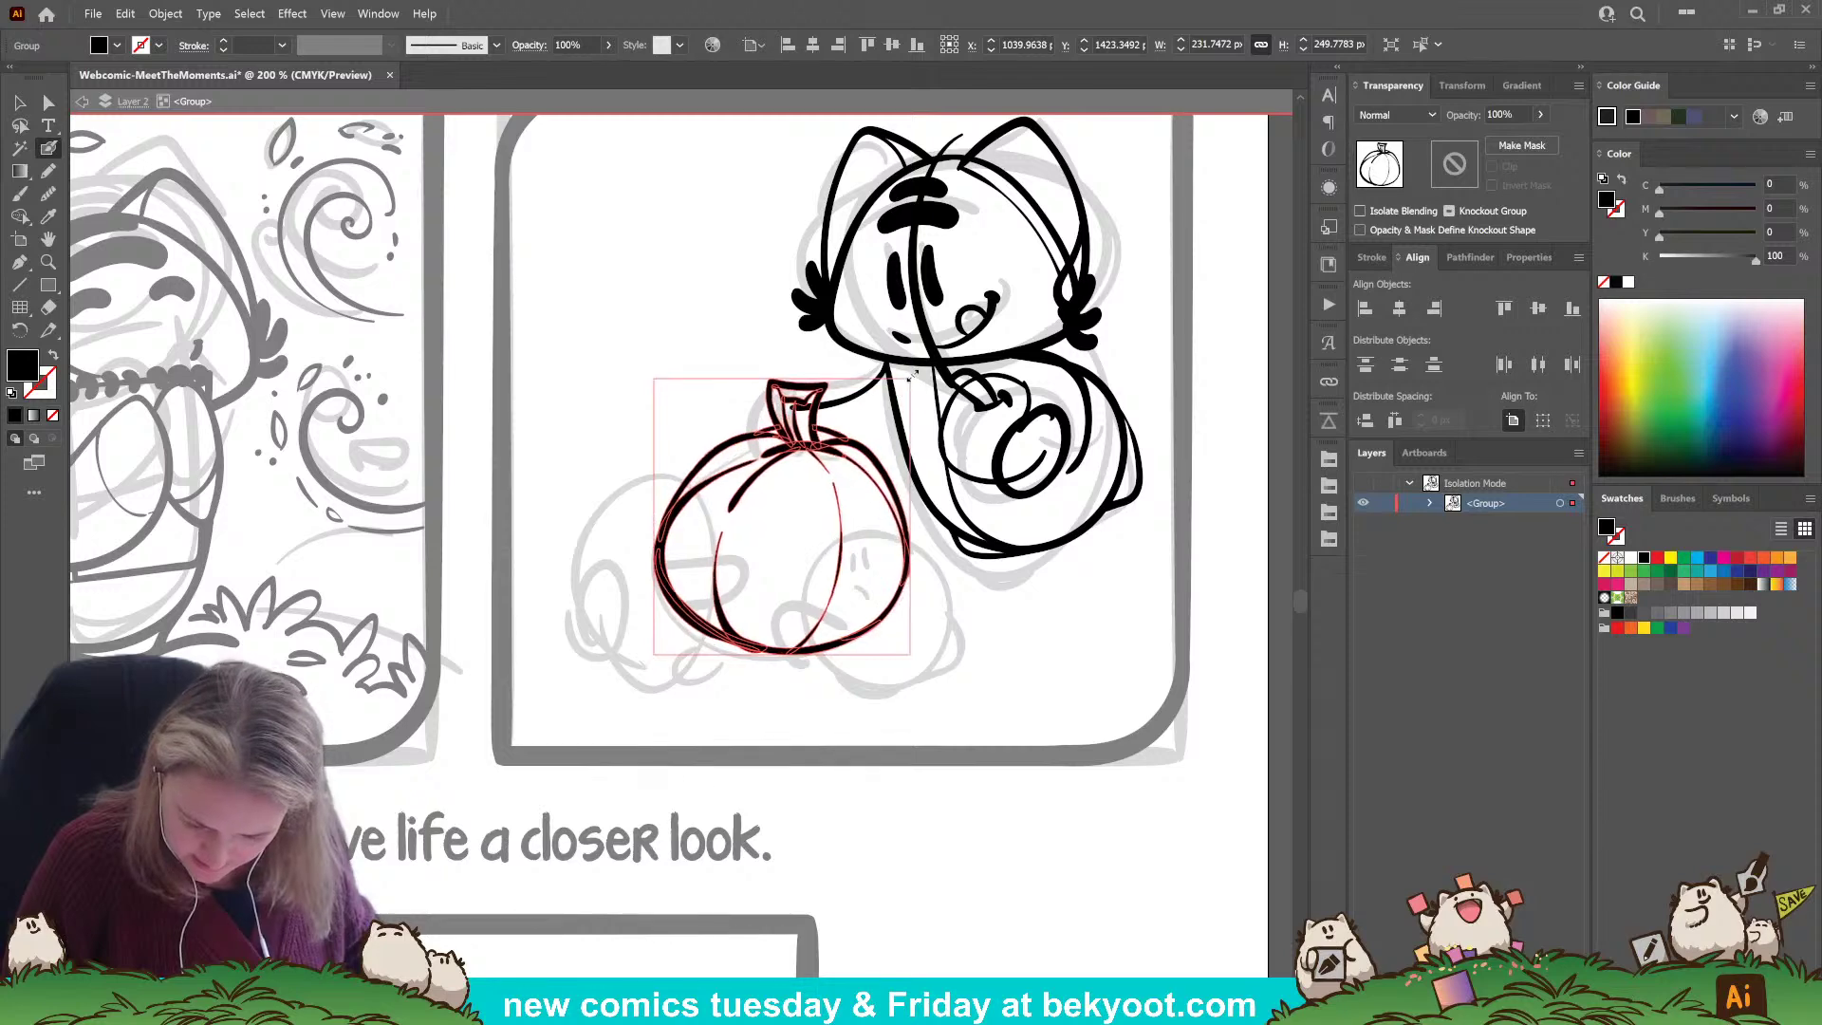
mouse_move(911, 375)
left_mouse_down()
mouse_move(920, 363)
mouse_move(919, 387)
left_mouse_up()
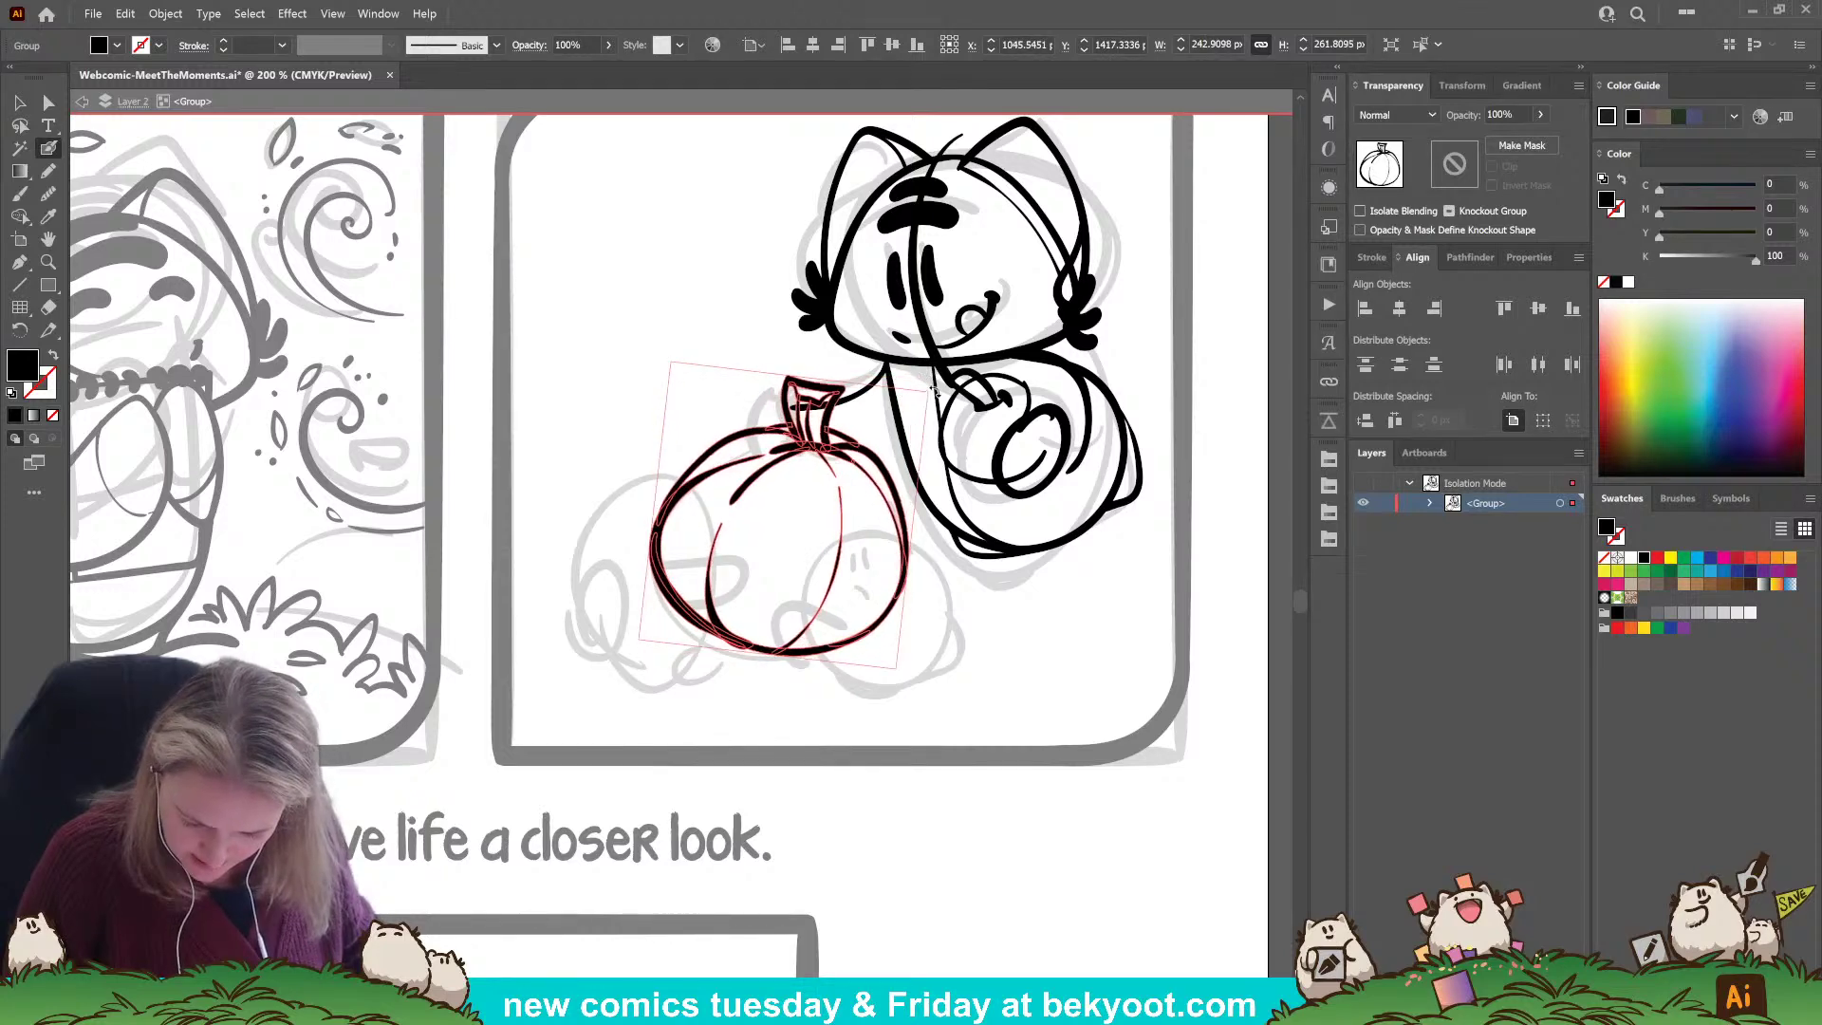
left_click(801, 663)
left_click_drag(802, 649, 795, 644)
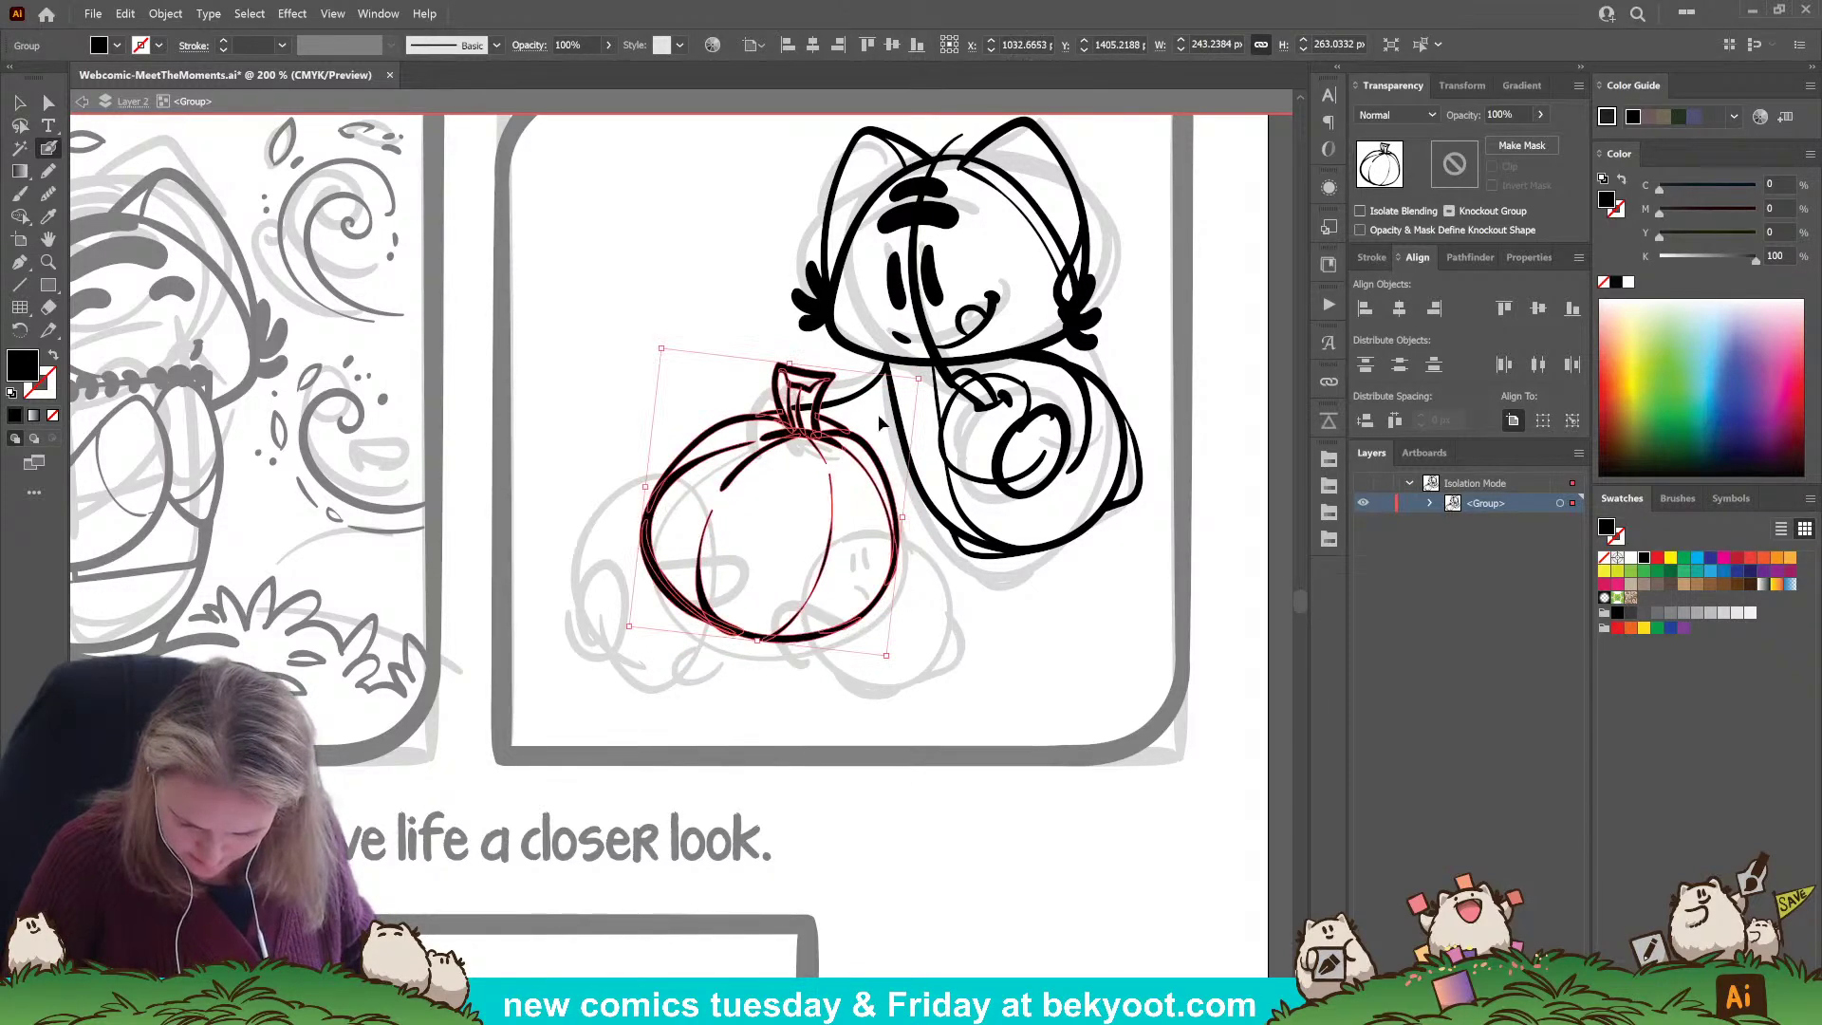
left_click(797, 731)
left_click_drag(881, 733, 883, 661)
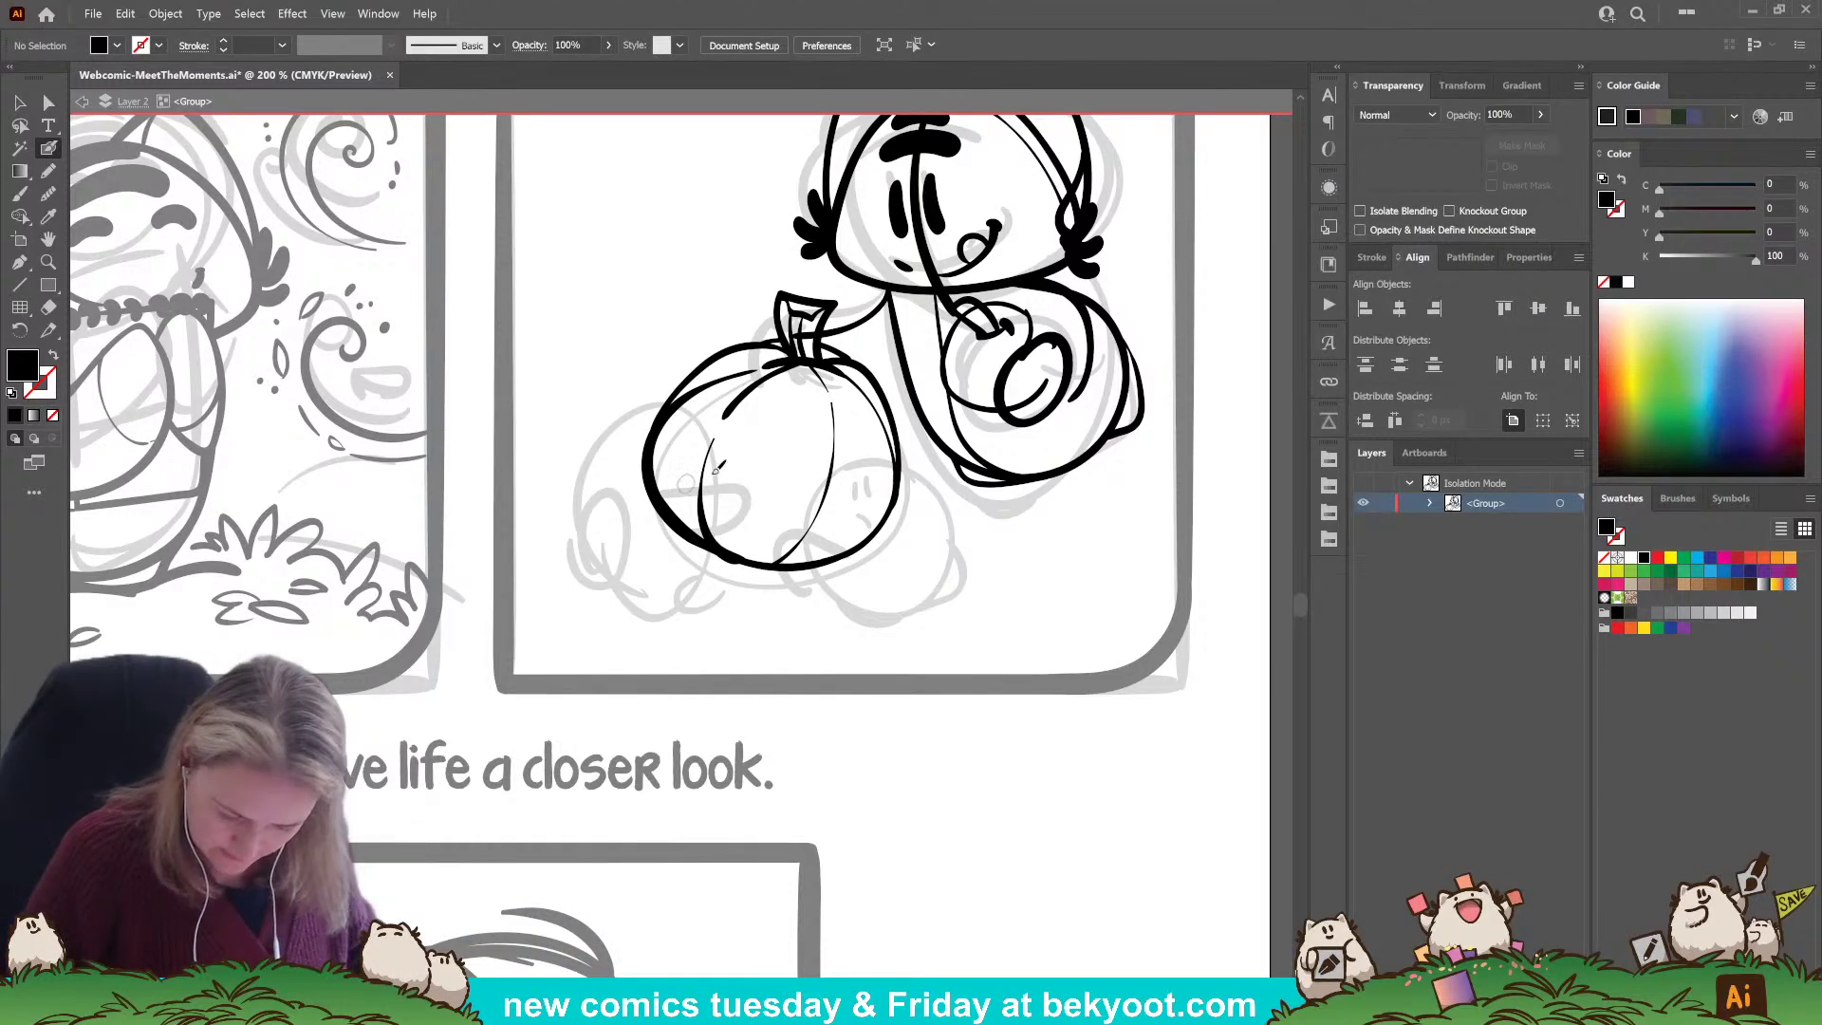
Isolate the pumpkin group for editing and pick out the overlapping strokes at its lower-left edge.
left_click_drag(821, 529, 783, 565)
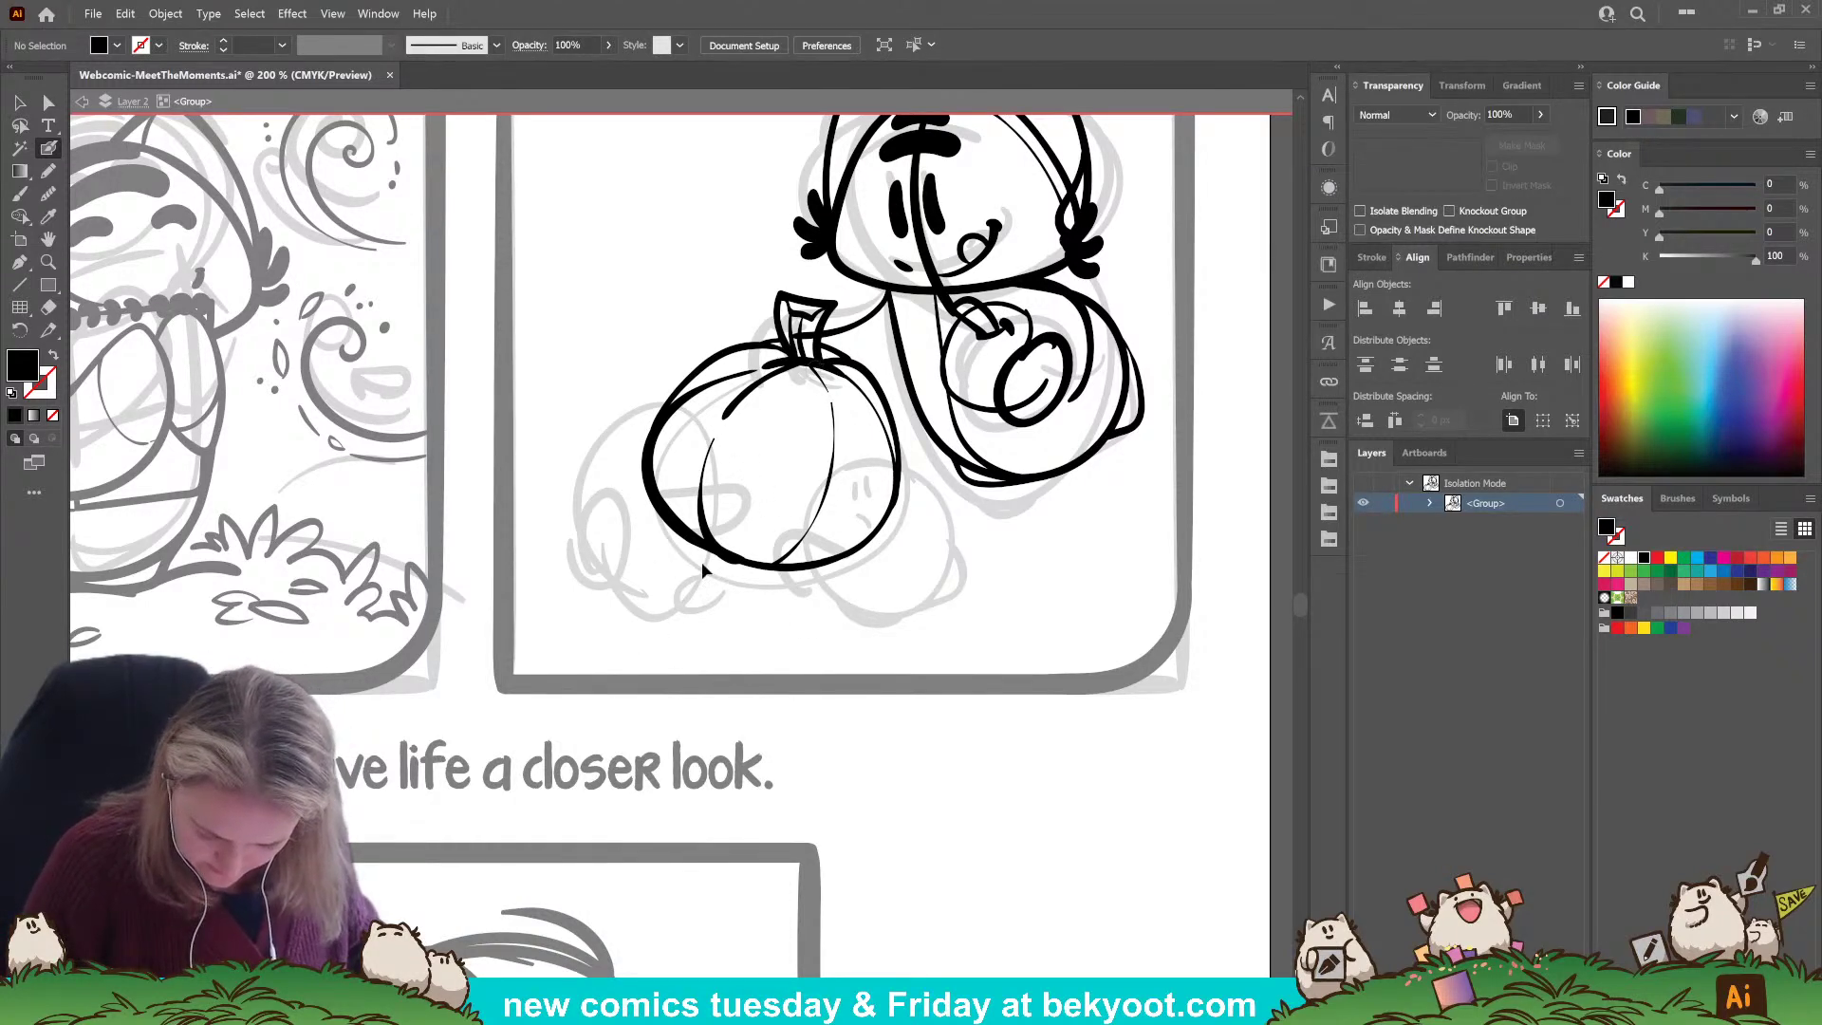
left_click(706, 568, "ctrl")
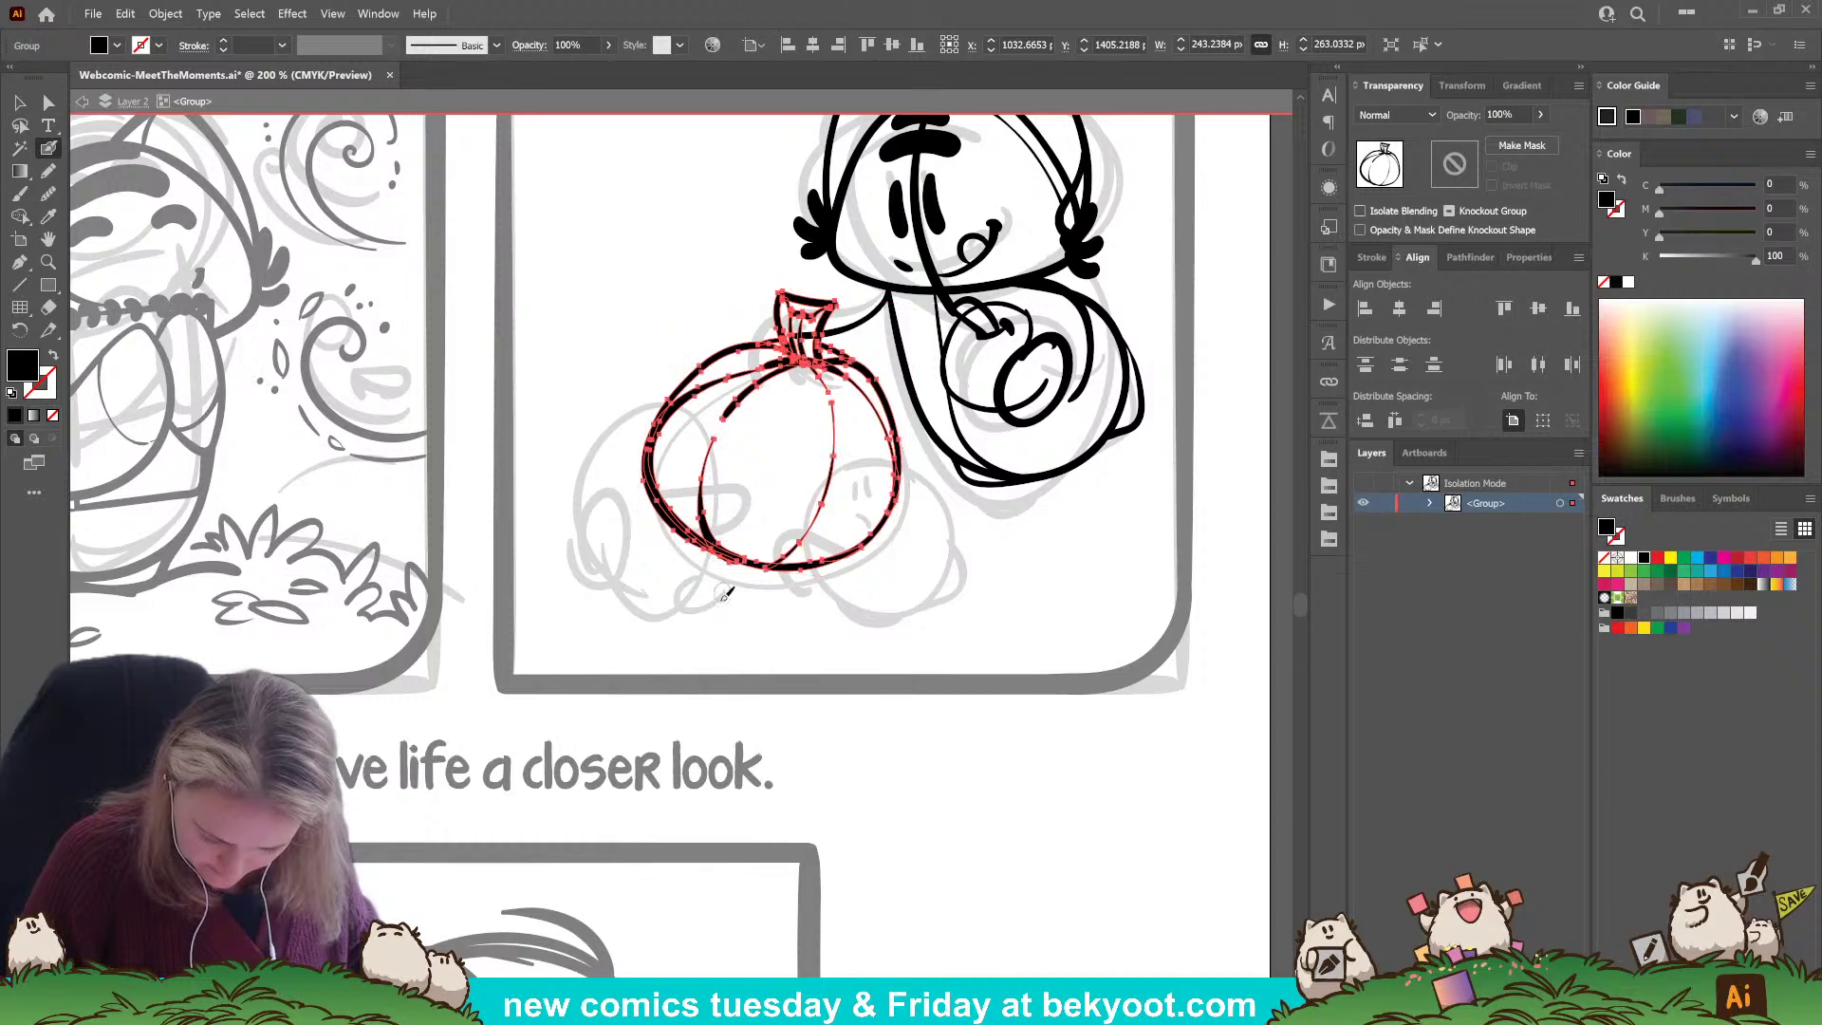
double_click(707, 532, "ctrl")
left_click(697, 540, "ctrl")
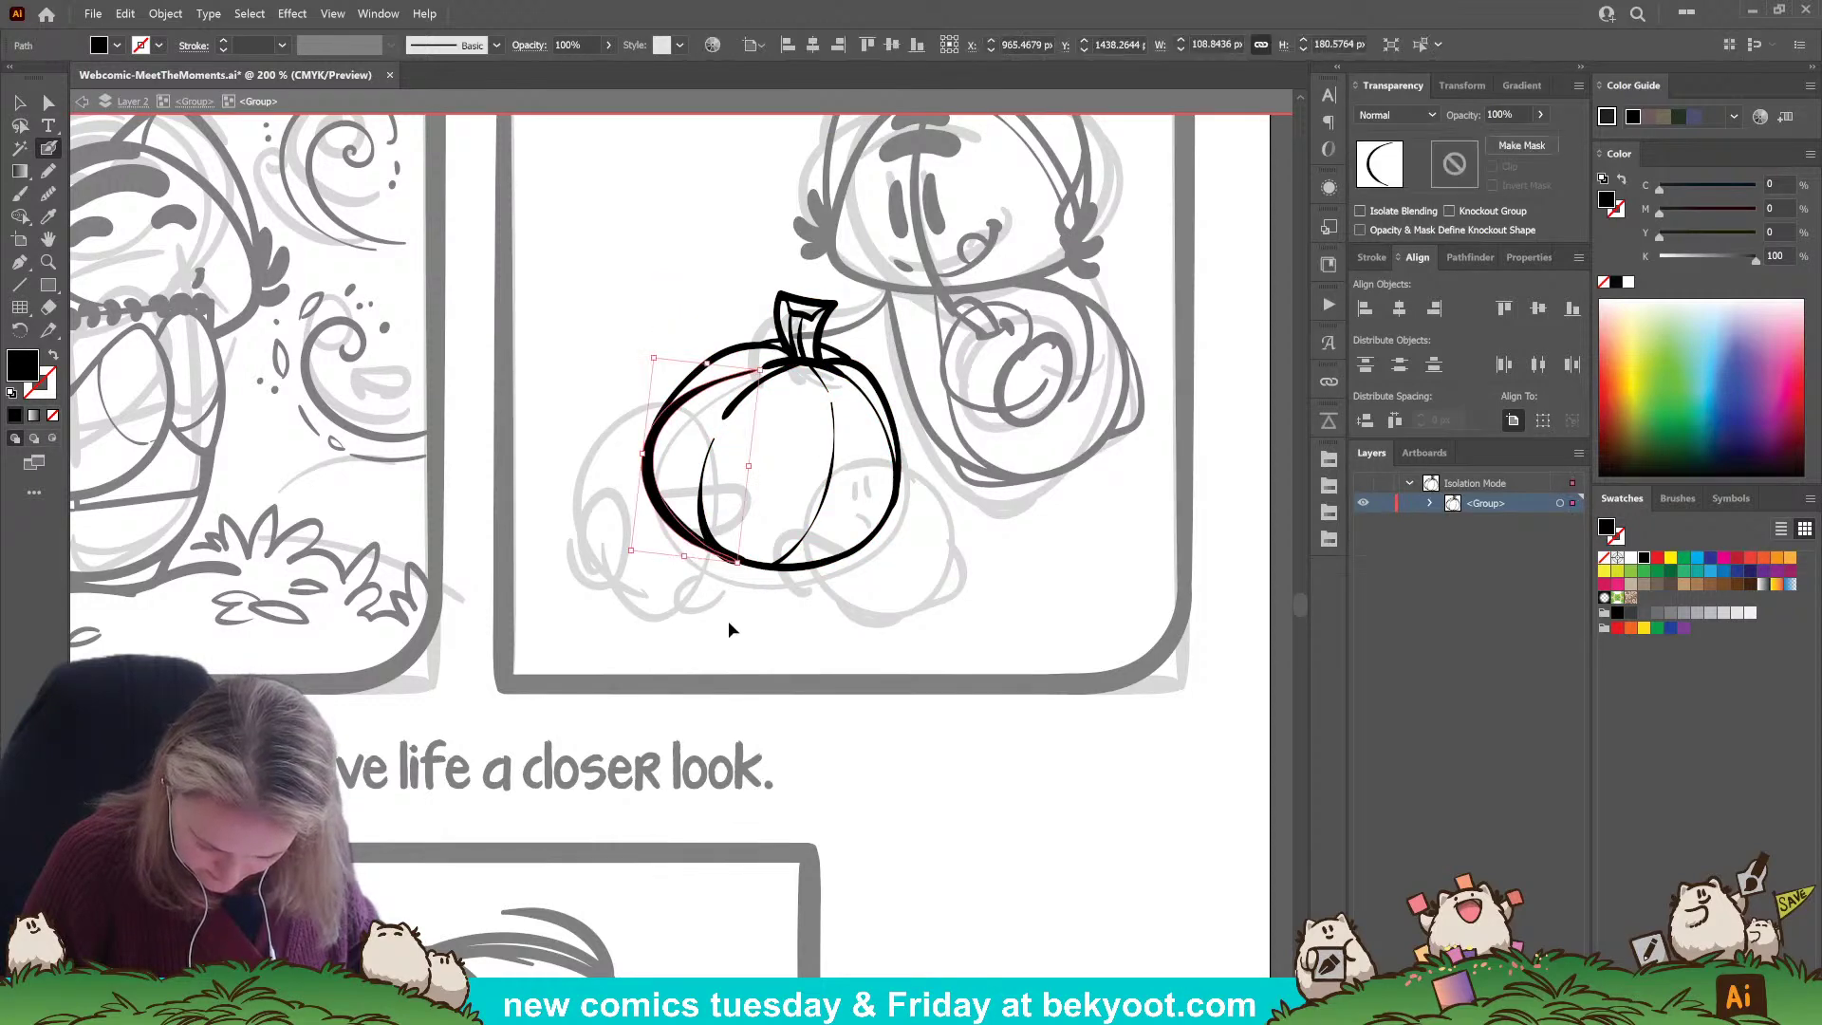
left_click(722, 599, "ctrl")
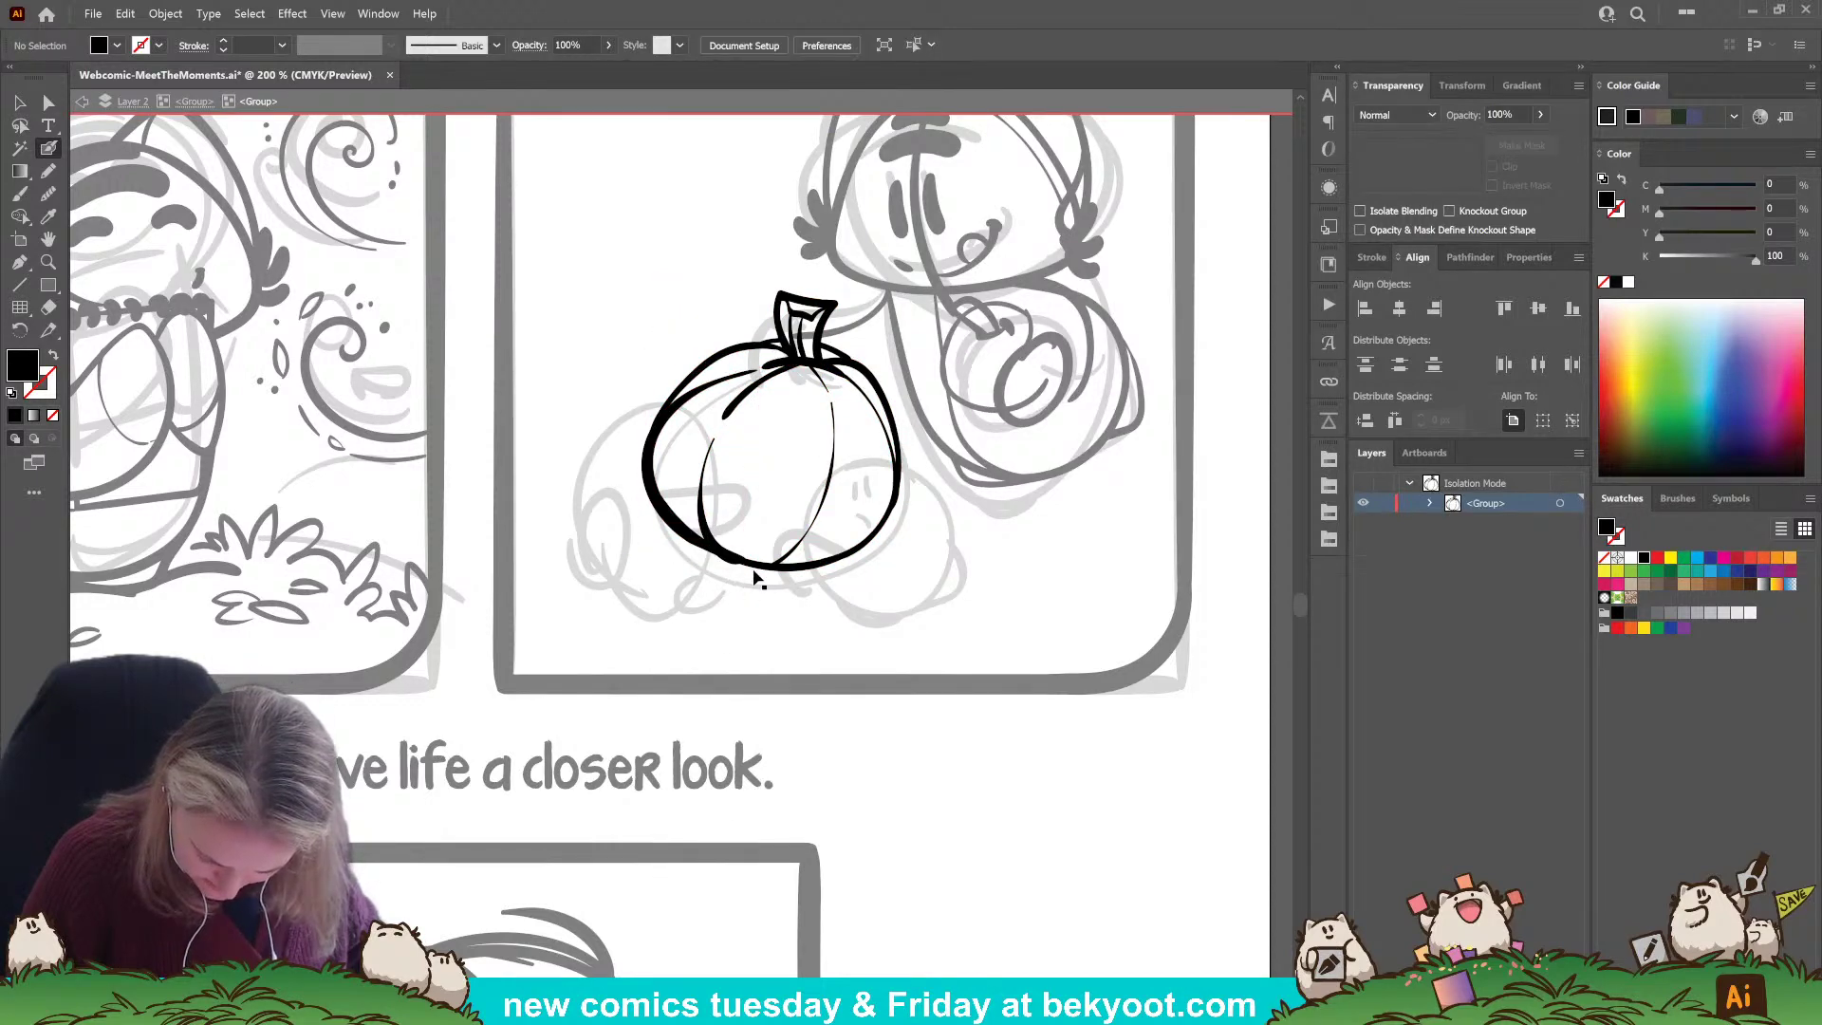
left_click(730, 580, "ctrl")
left_click(703, 518, "ctrl")
left_click(737, 607, "ctrl")
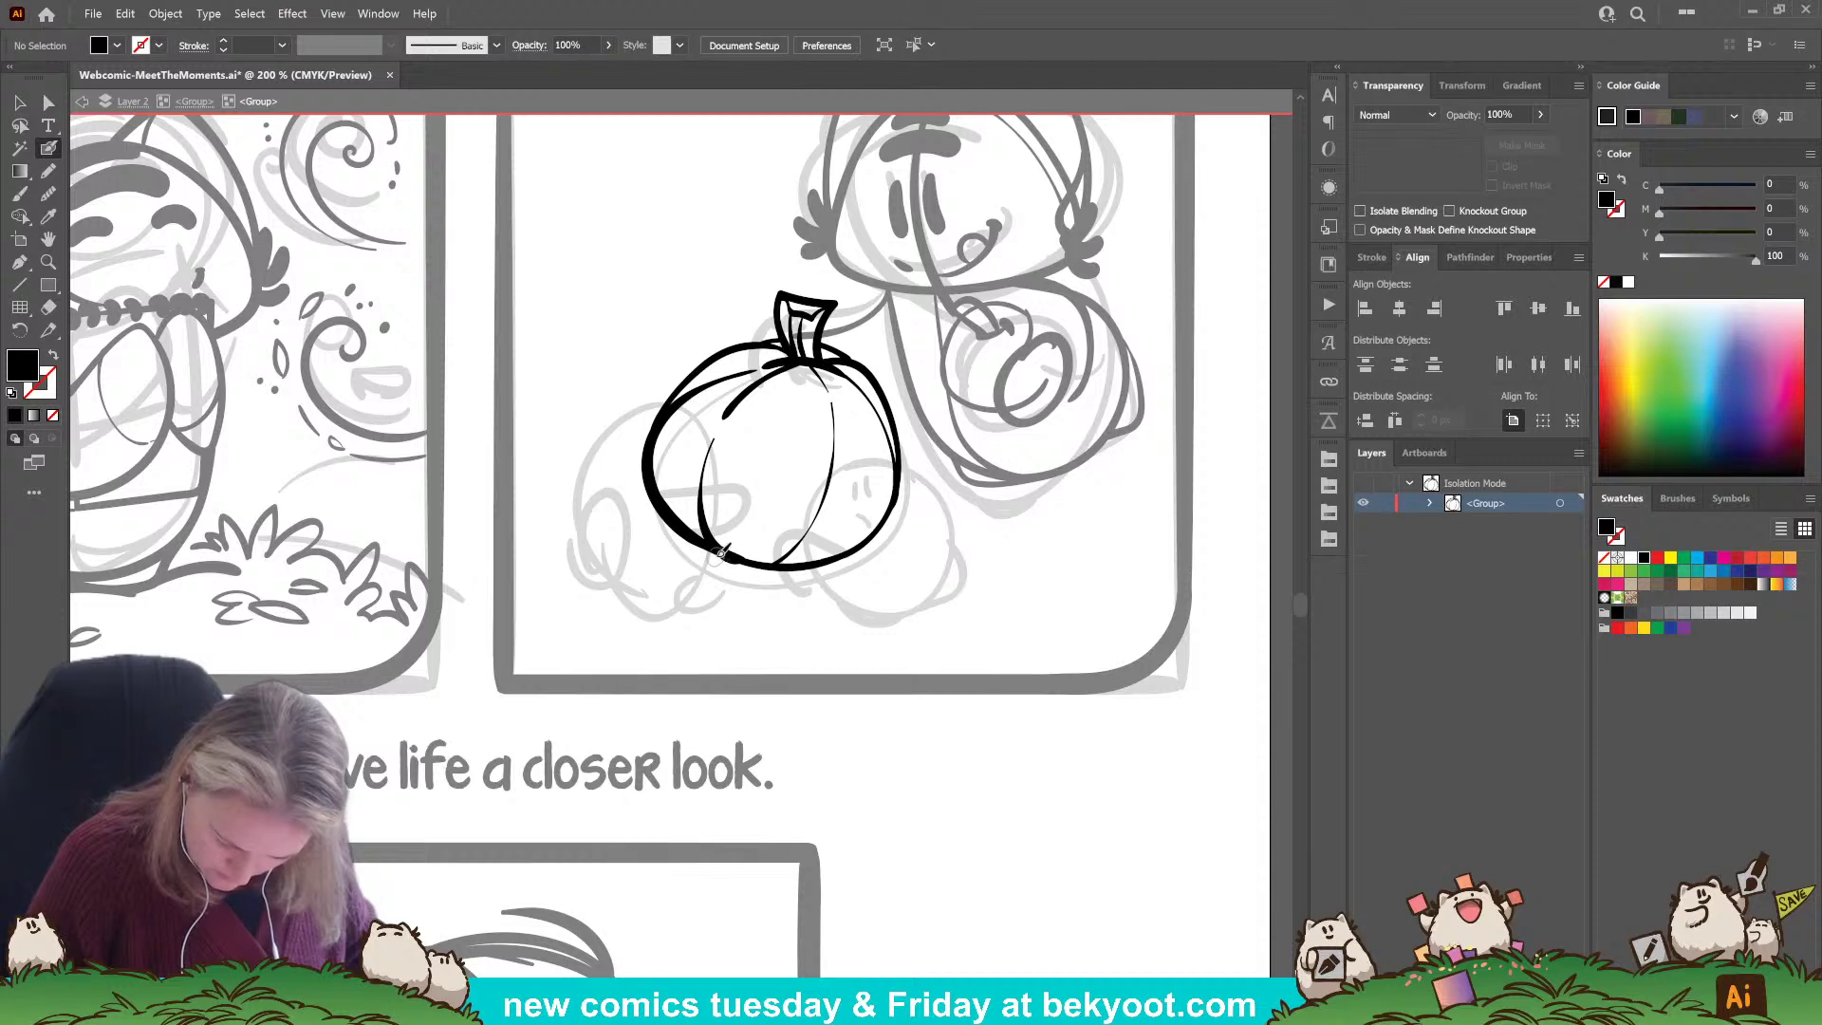
Trim the pumpkin's overlapping bottom outline stroke and ink a short stroke that closes the gap along the lower edge.
left_click_drag(742, 562, 806, 581)
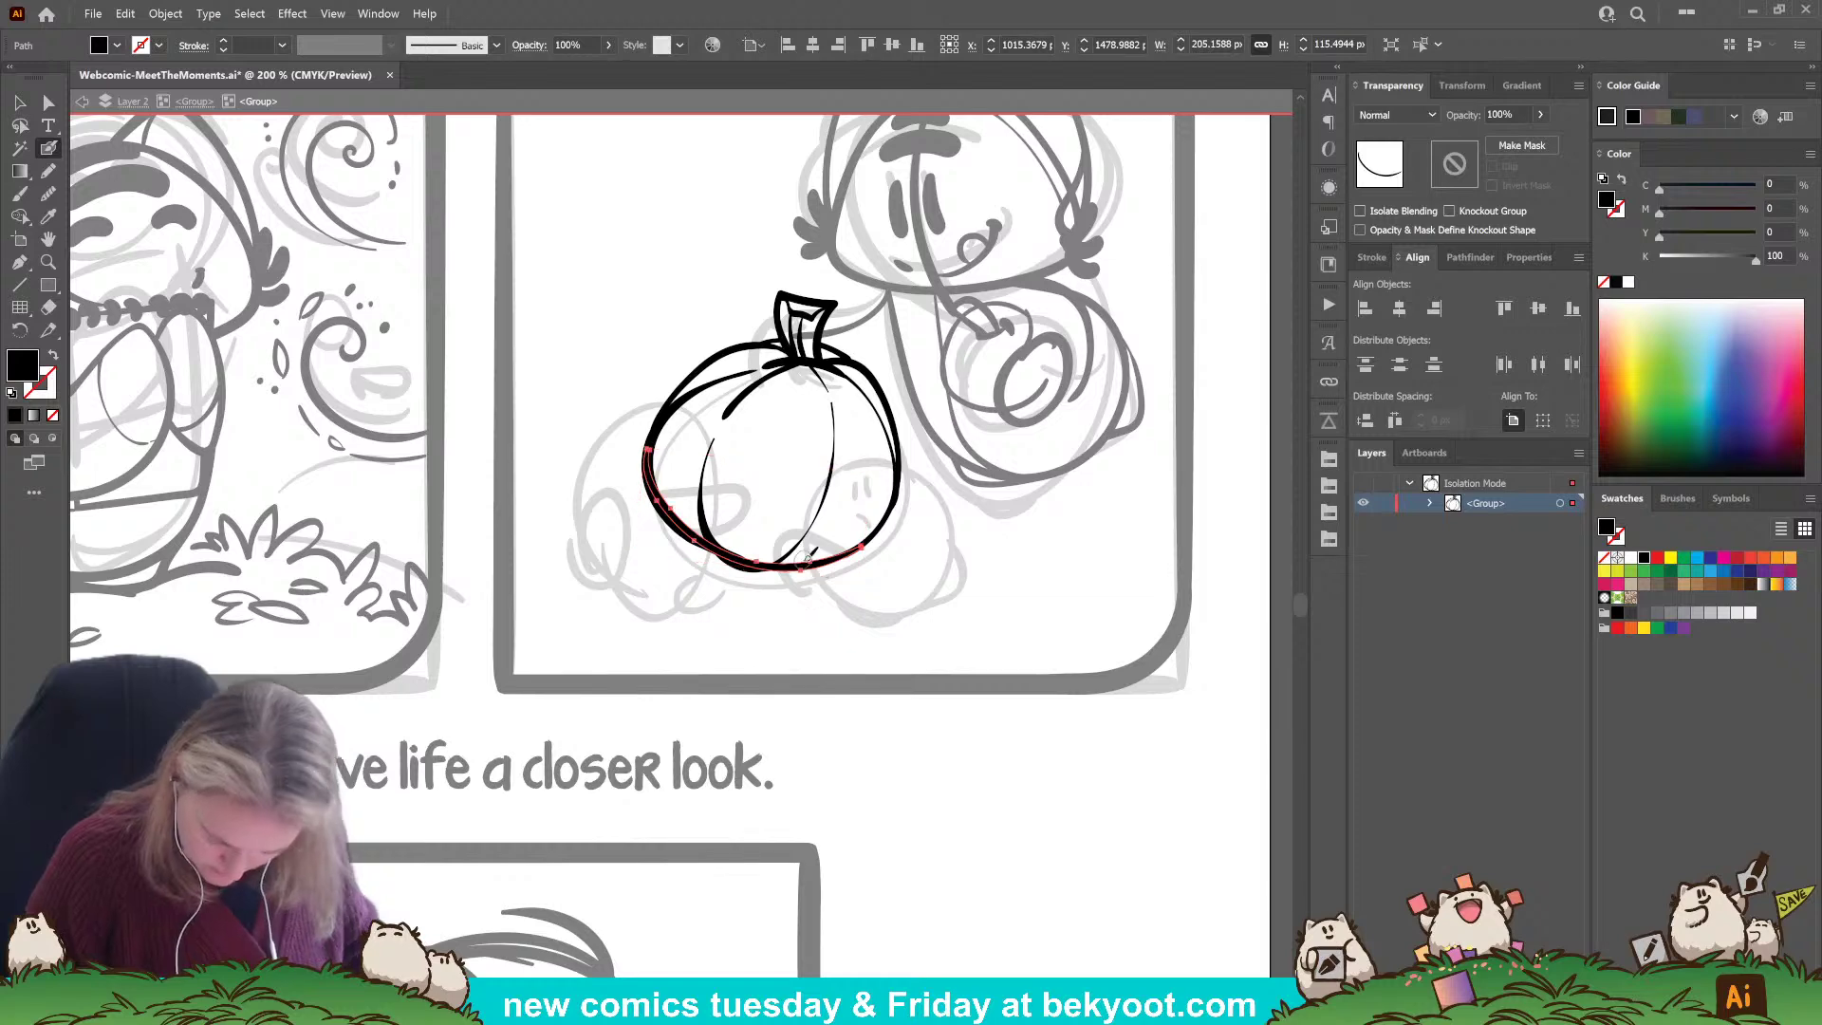
key("ctrl+shift+a")
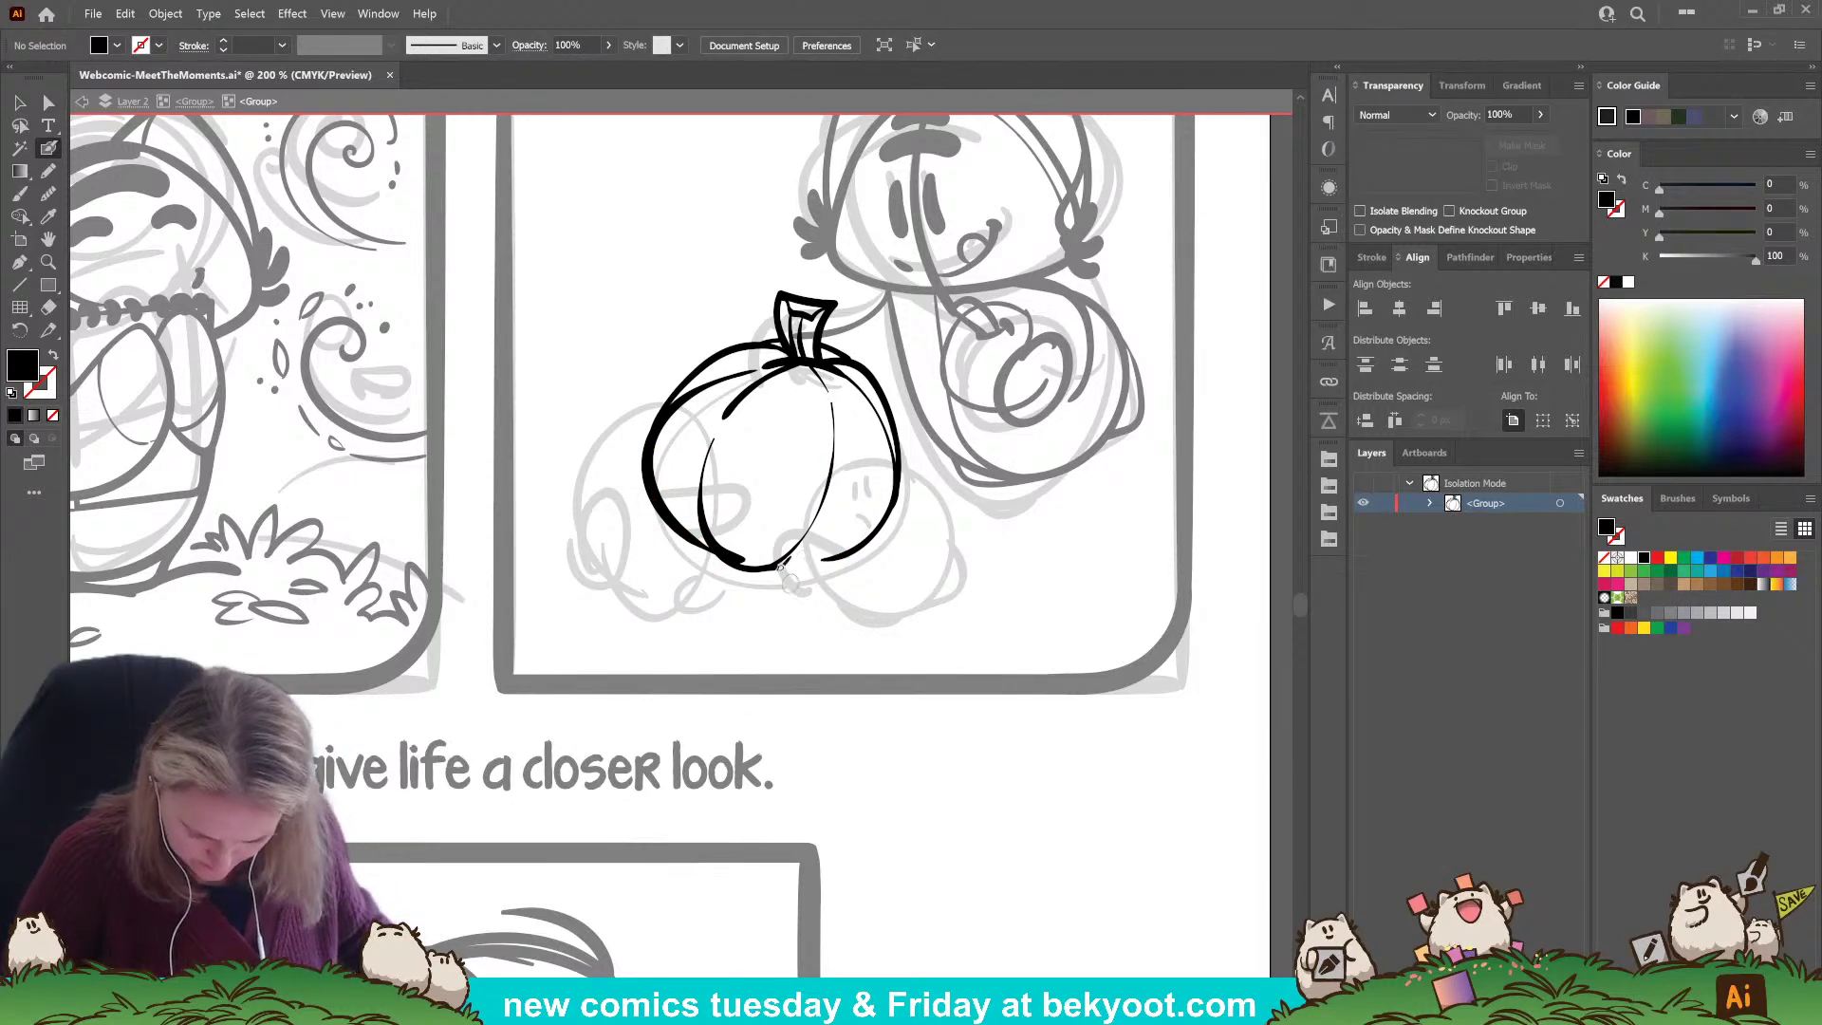
left_click_drag(707, 439, 746, 566)
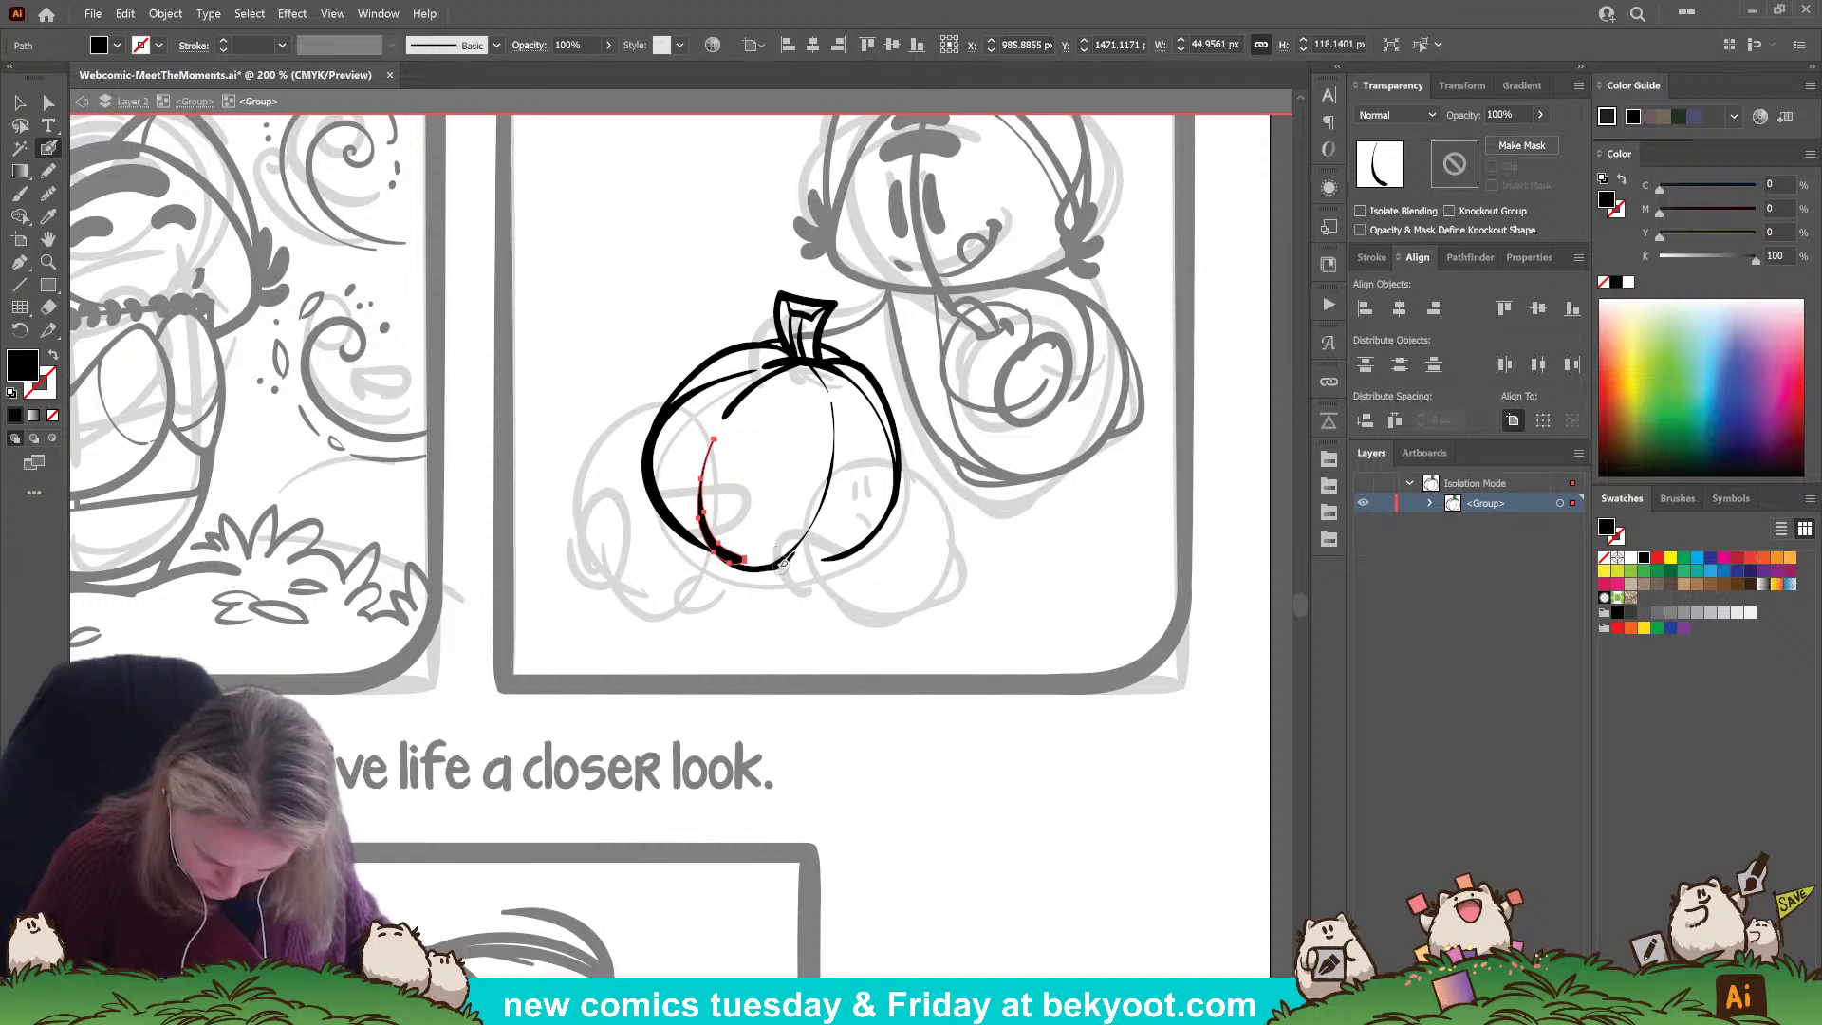
mouse_move(826, 558)
left_mouse_down()
mouse_move(875, 535)
mouse_move(780, 562)
left_mouse_up()
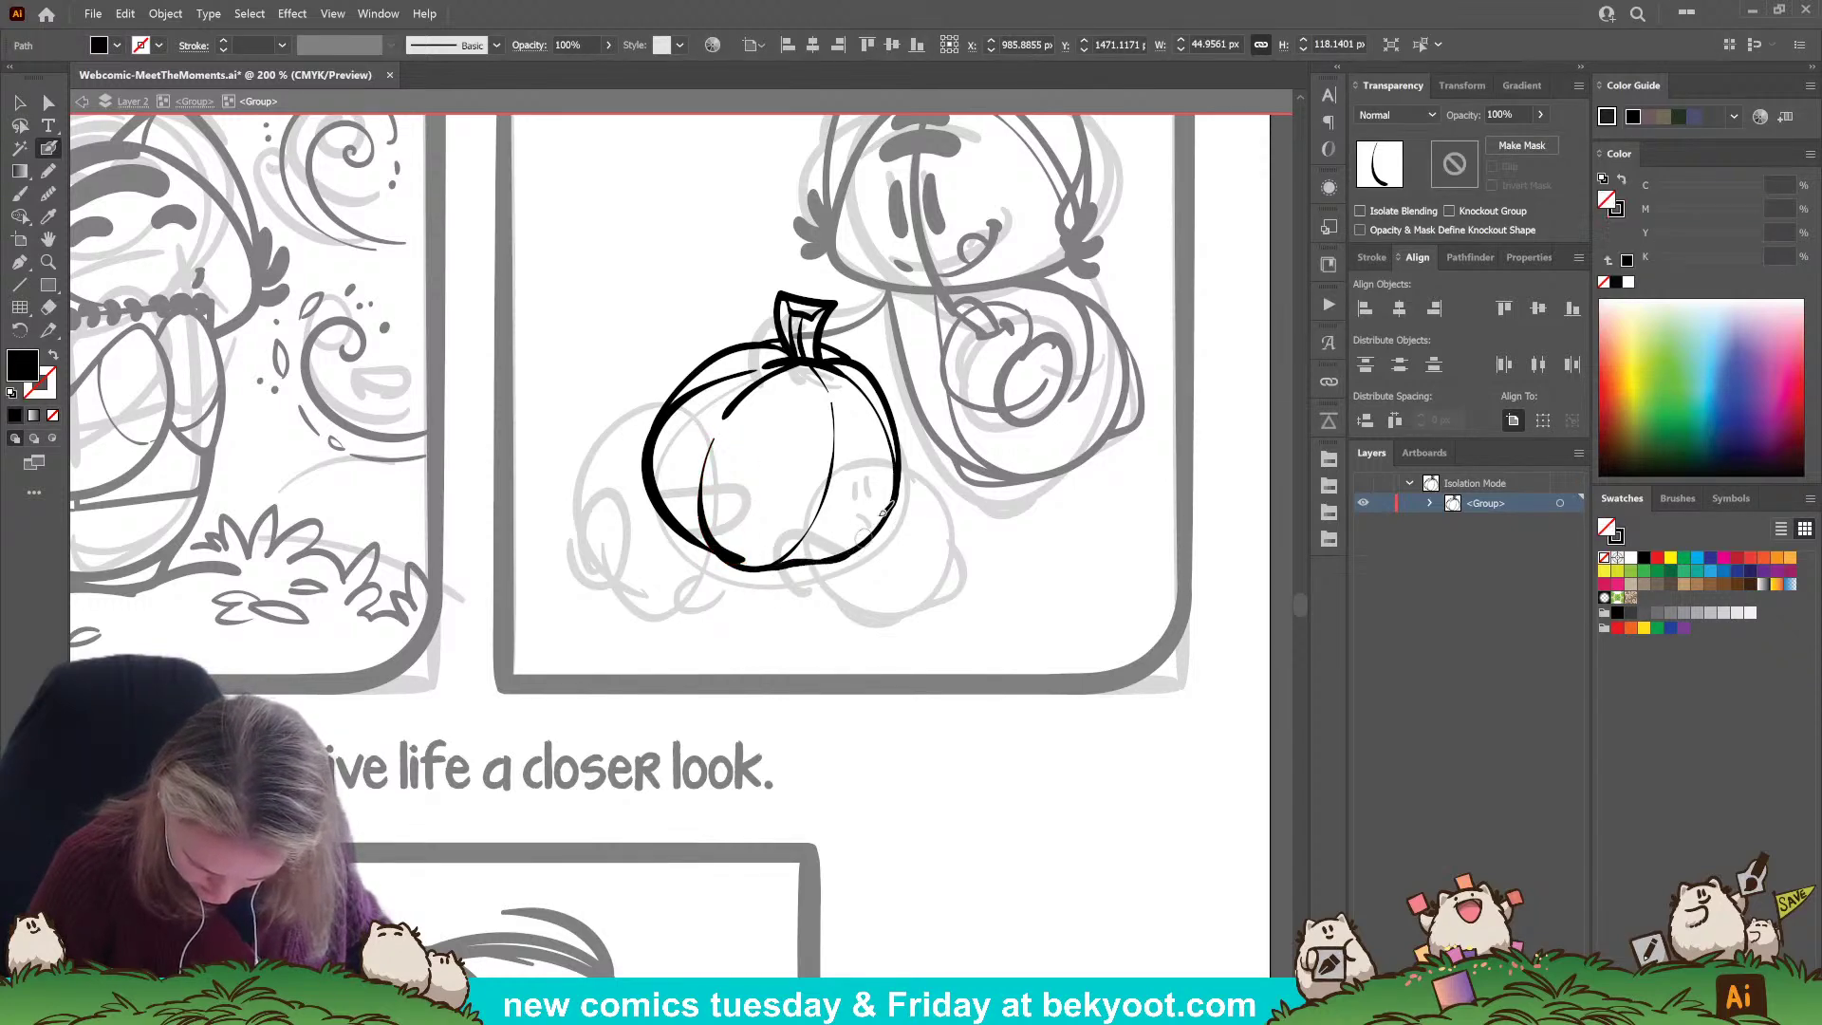
key("ctrl+shift+a")
left_click_drag(744, 565, 778, 549)
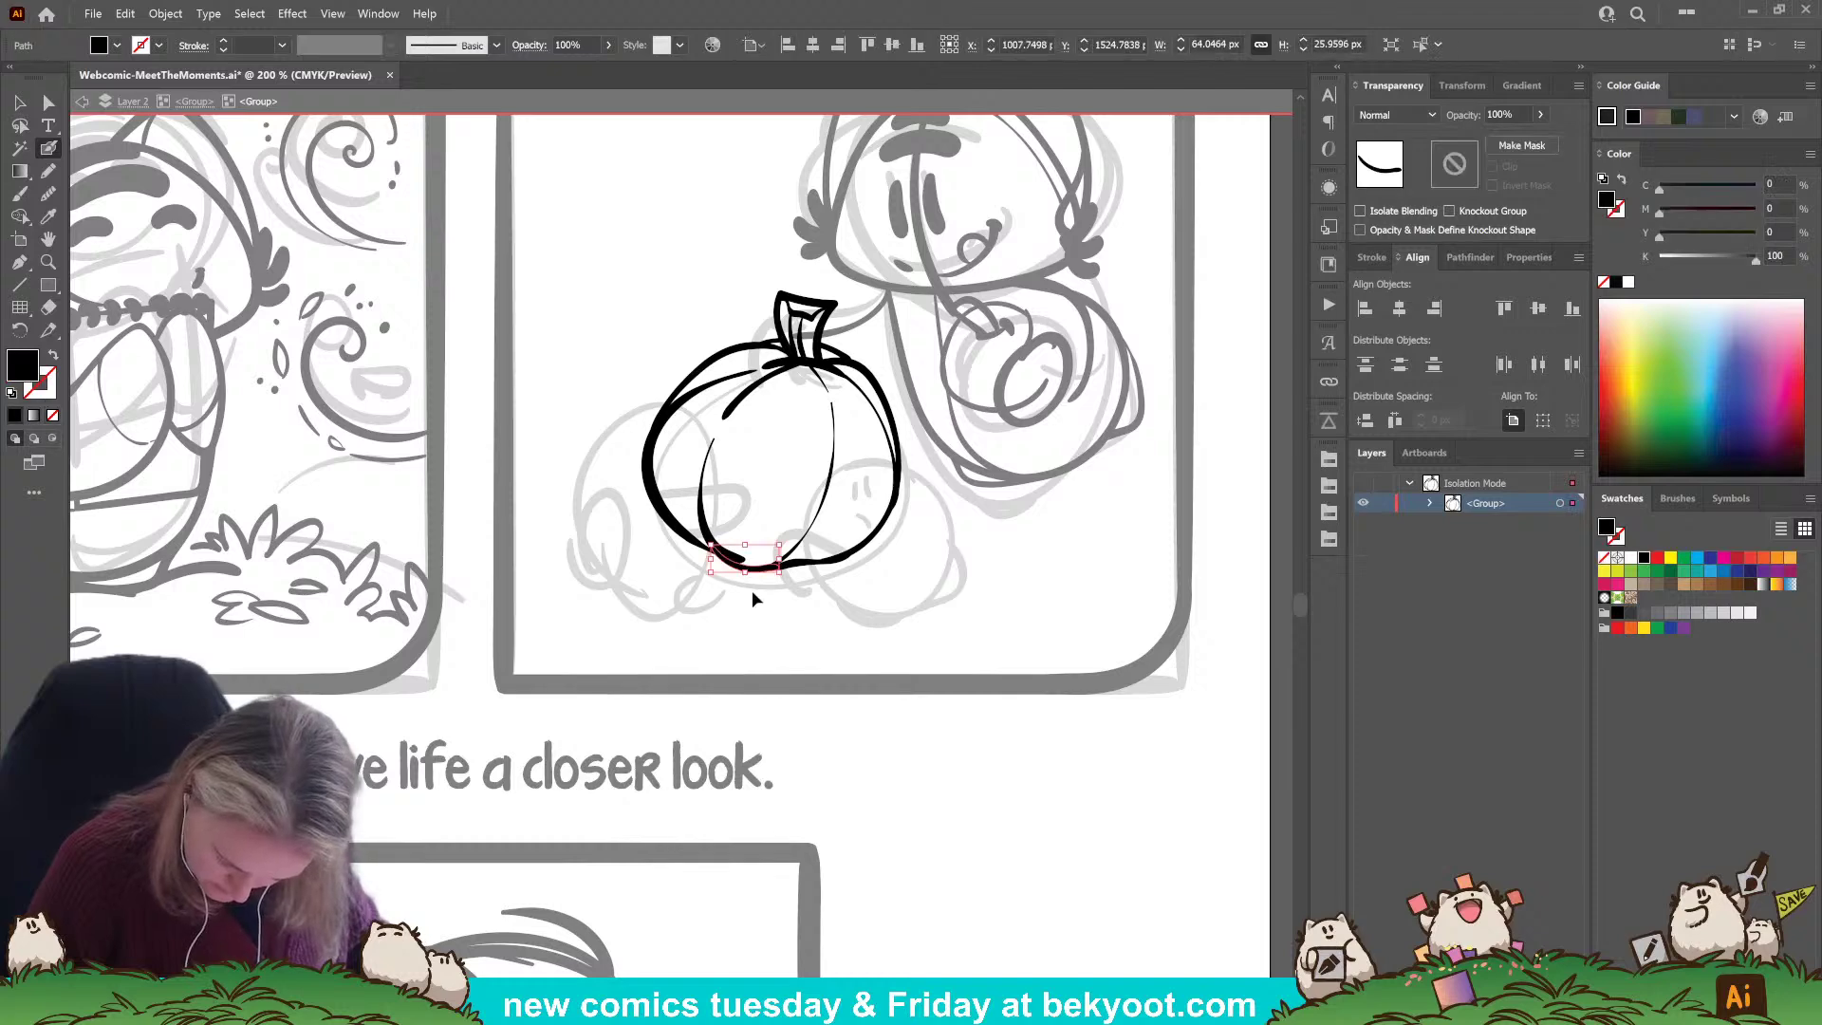
Delete both strokes of the pumpkin's left rib and trim the lower end of the left outline stroke.
left_click_drag(712, 439, 753, 566)
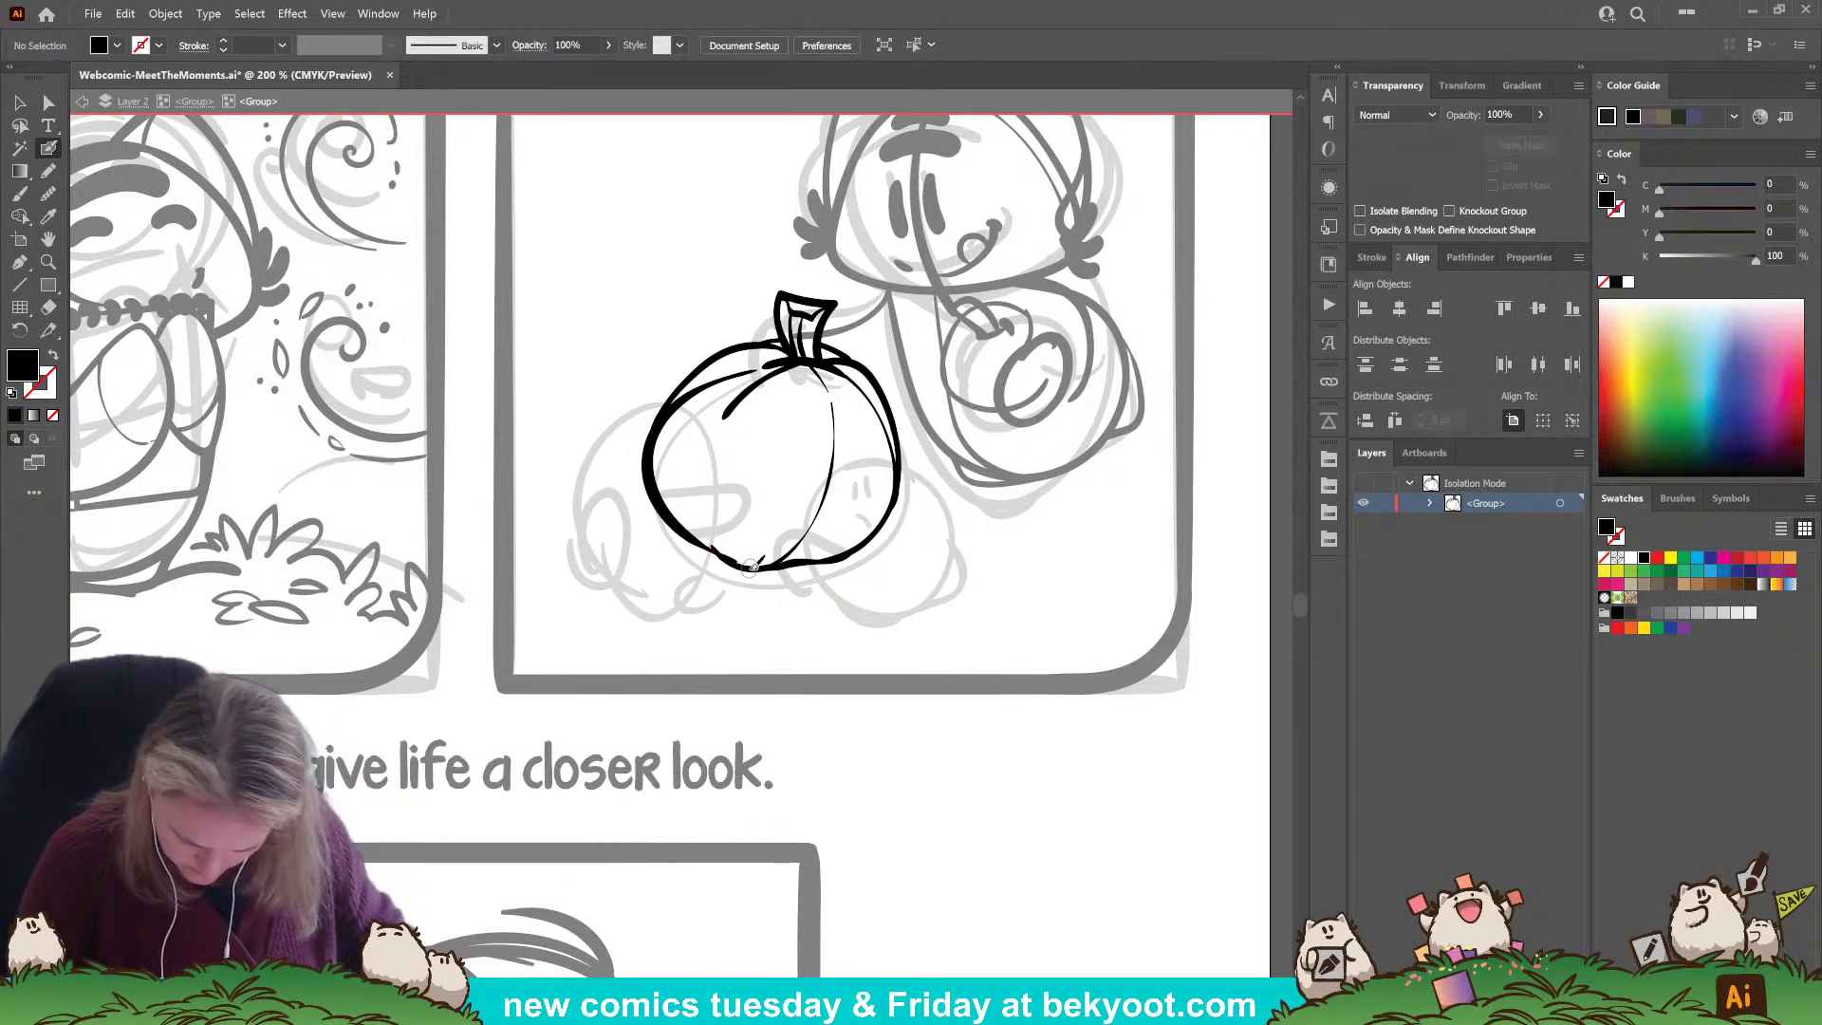
mouse_move(759, 368)
left_mouse_down()
mouse_move(664, 517)
mouse_move(710, 556)
left_mouse_up()
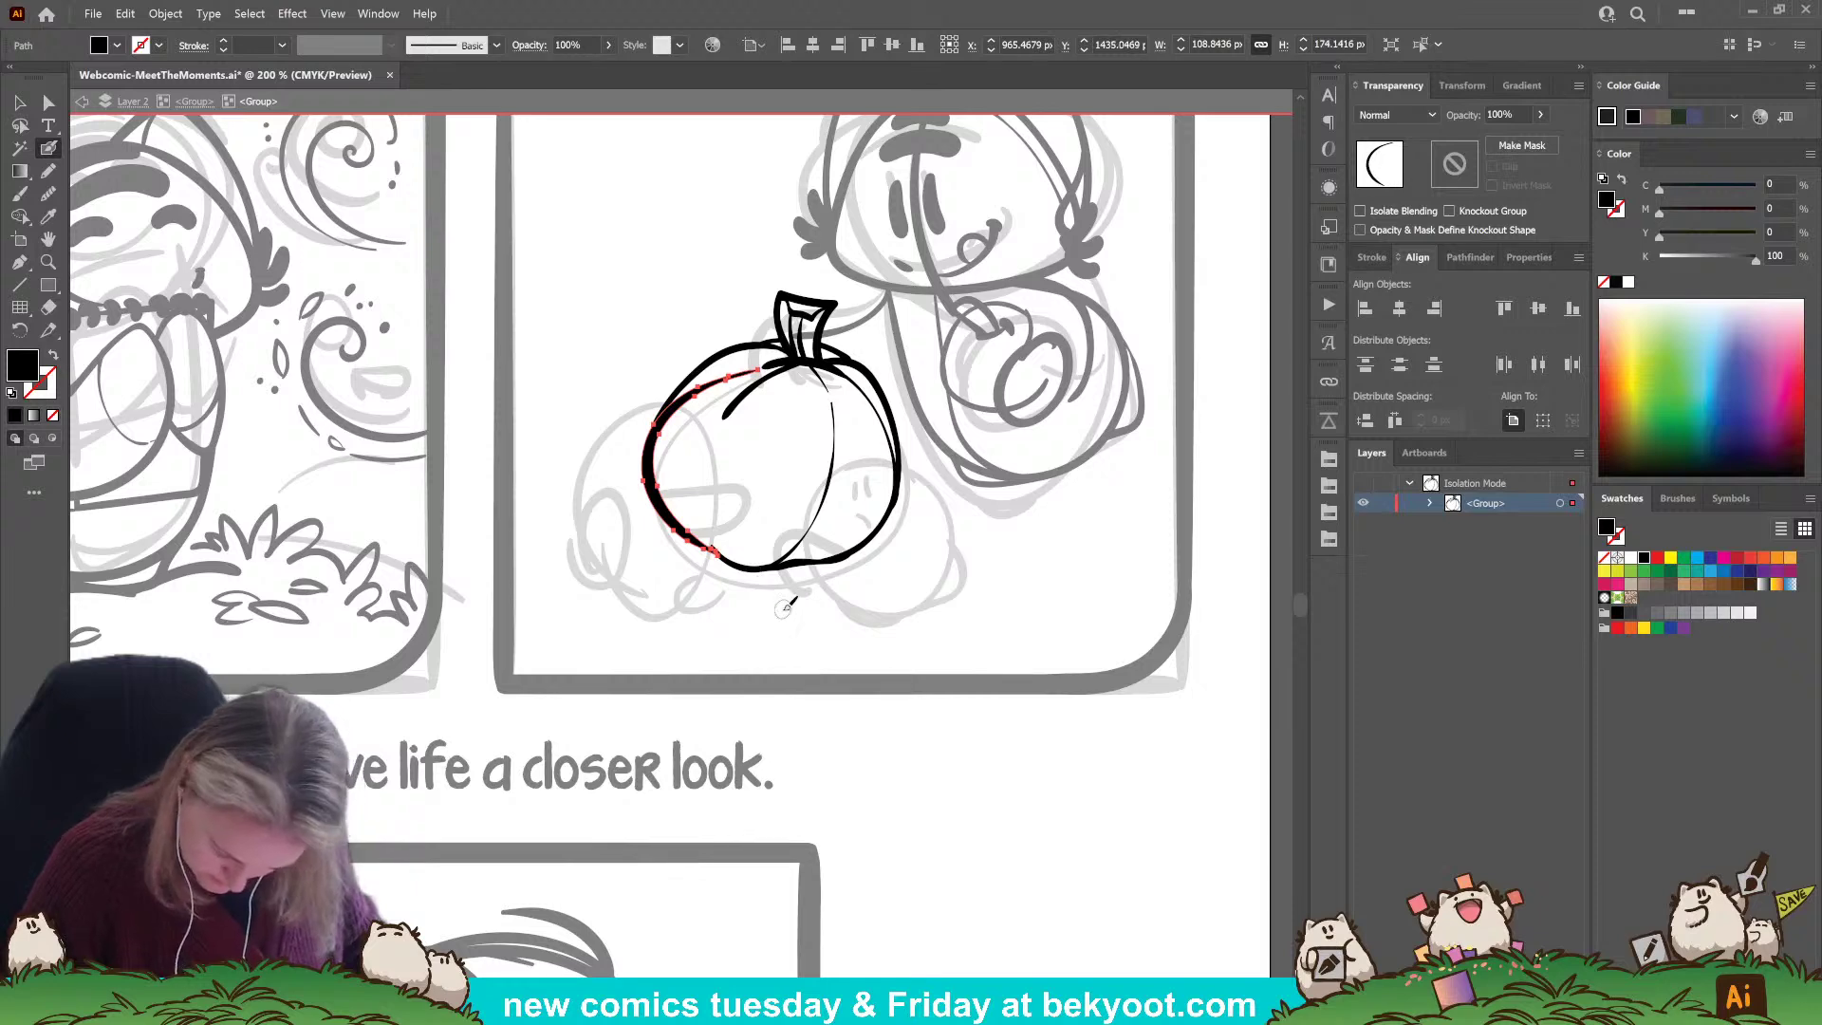
left_click(704, 634, "ctrl")
left_click_drag(759, 375, 731, 408)
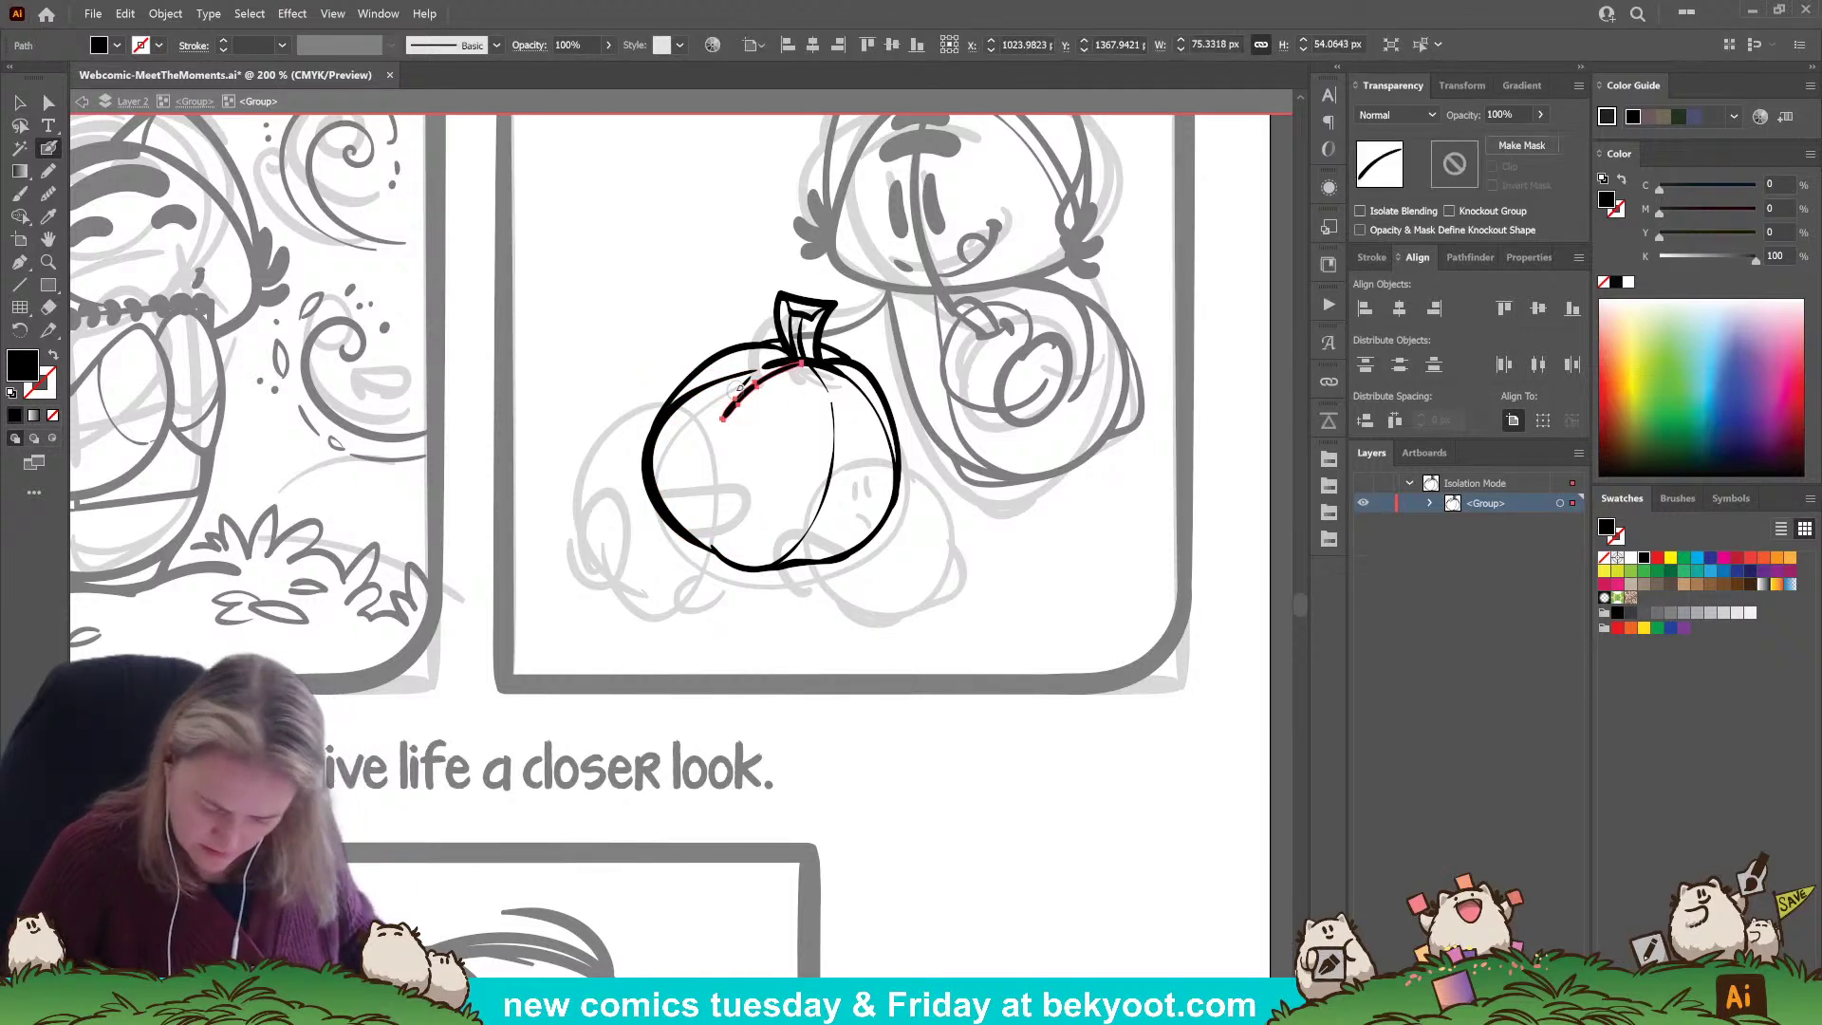
left_click(739, 387, "ctrl")
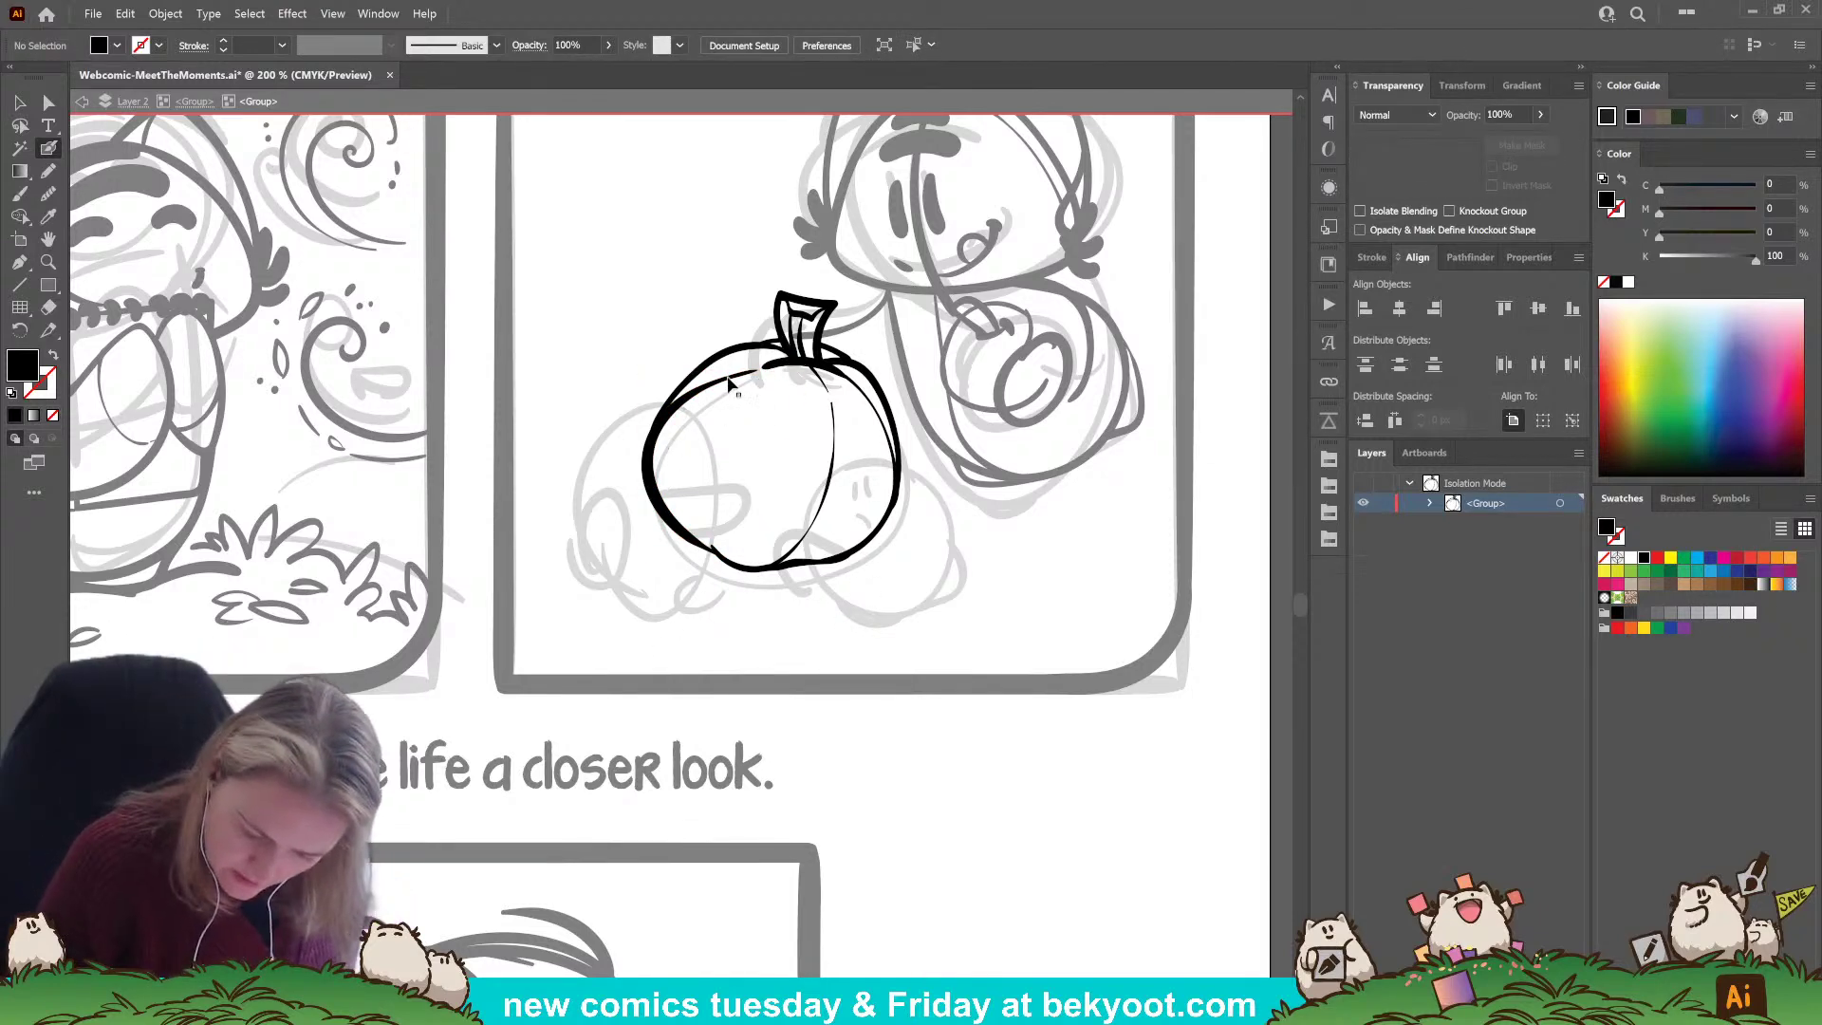
left_click(732, 378, "ctrl")
left_click(752, 407, "ctrl")
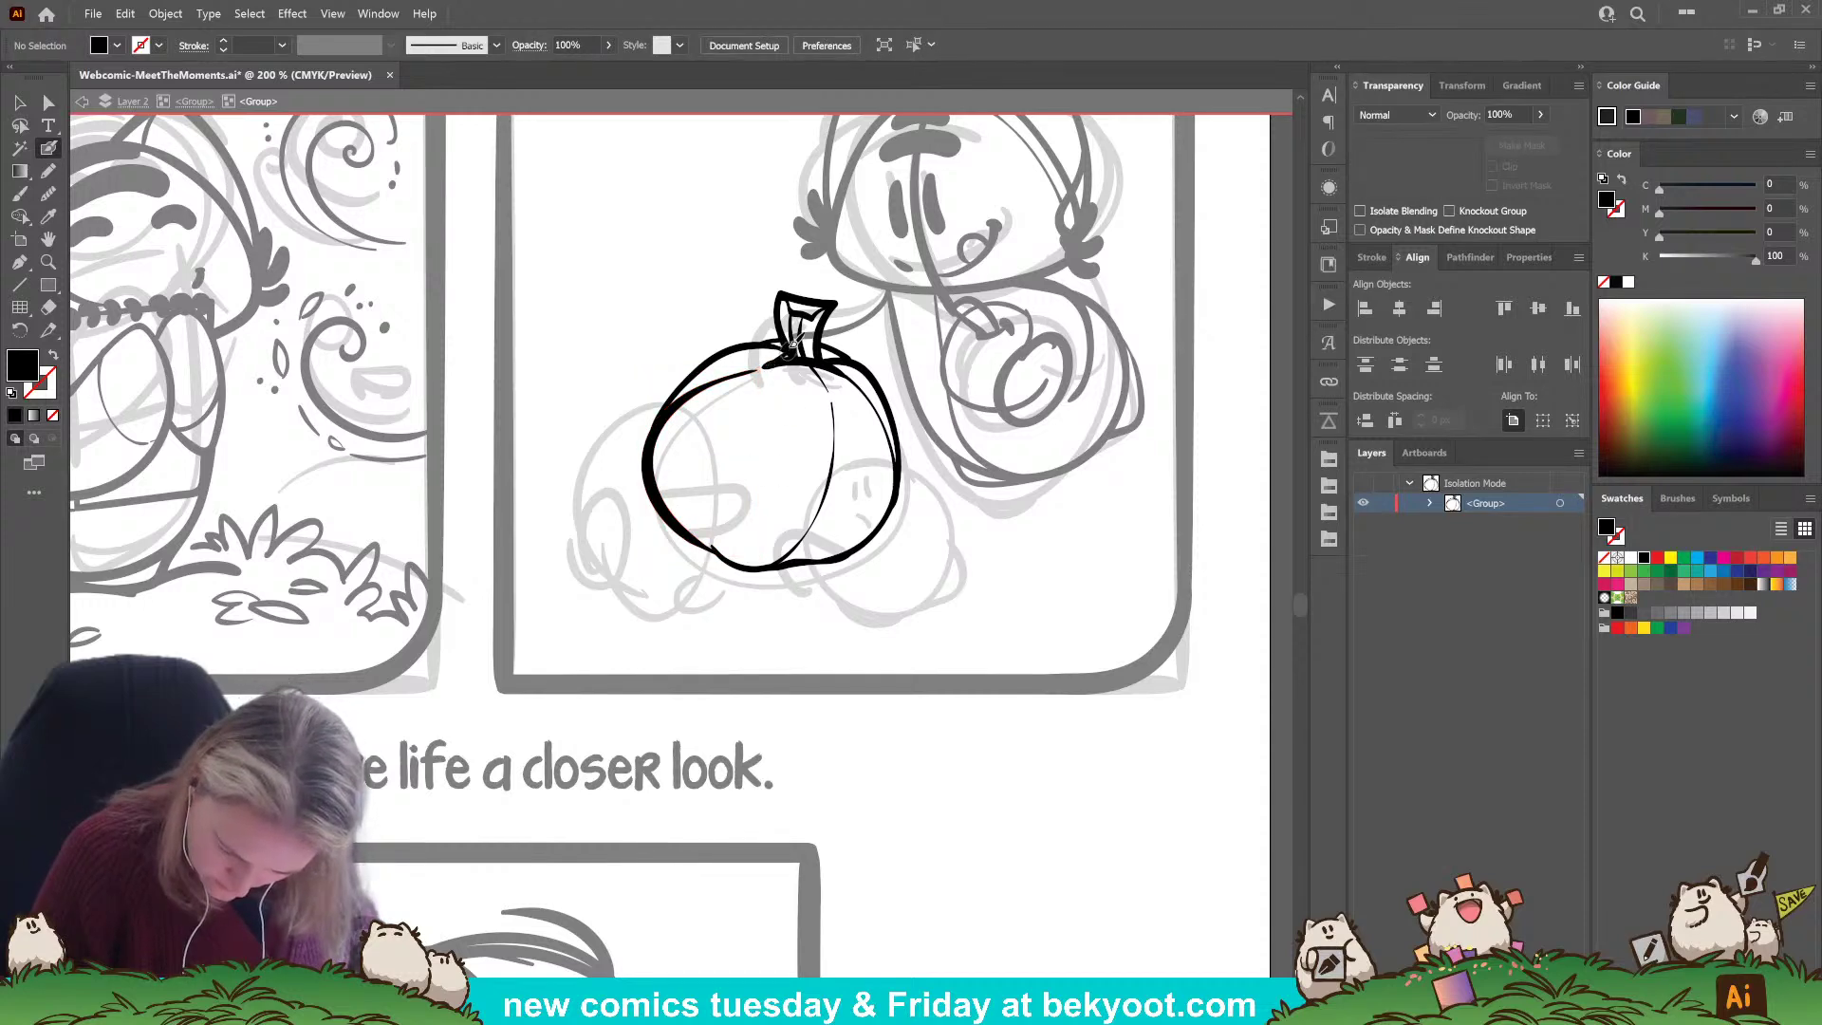
Swap fill and stroke and redraw the pumpkin's left rib as a thin curve down from the stem, undoing the first attempt.
key("shift+x")
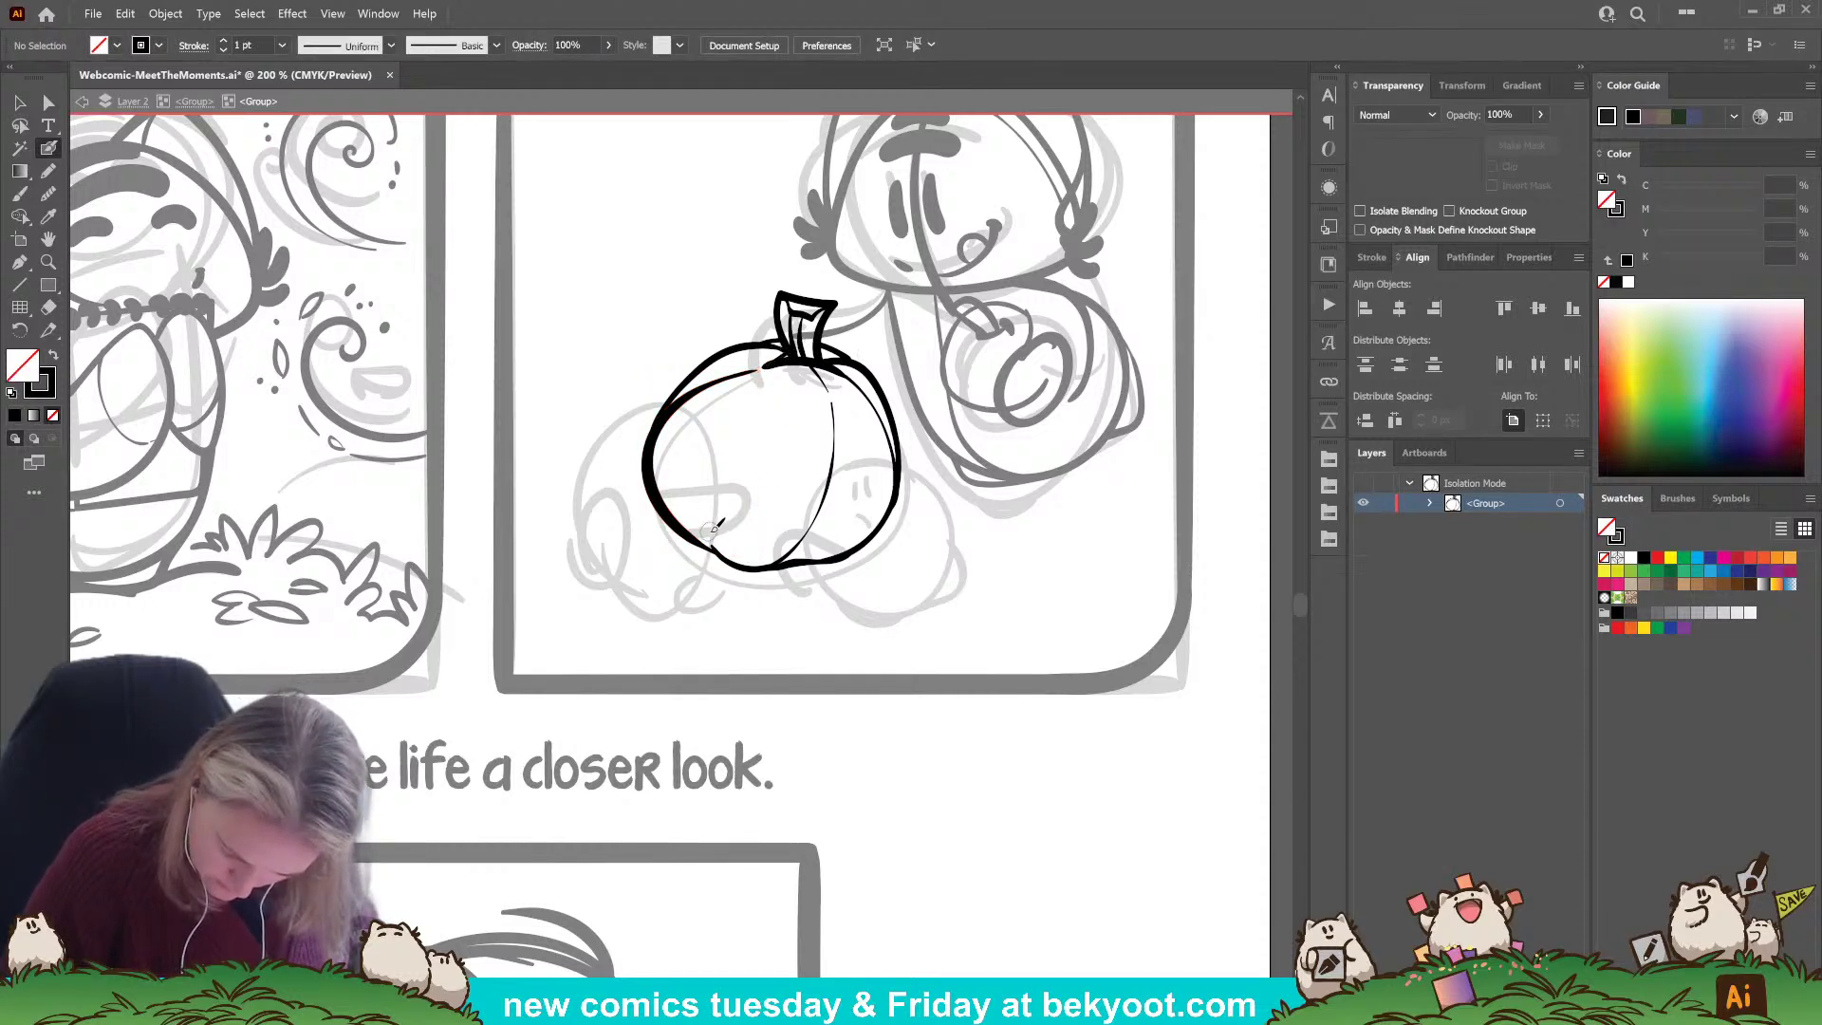
mouse_move(710, 528)
left_mouse_down()
mouse_move(705, 477)
mouse_move(772, 375)
left_mouse_up()
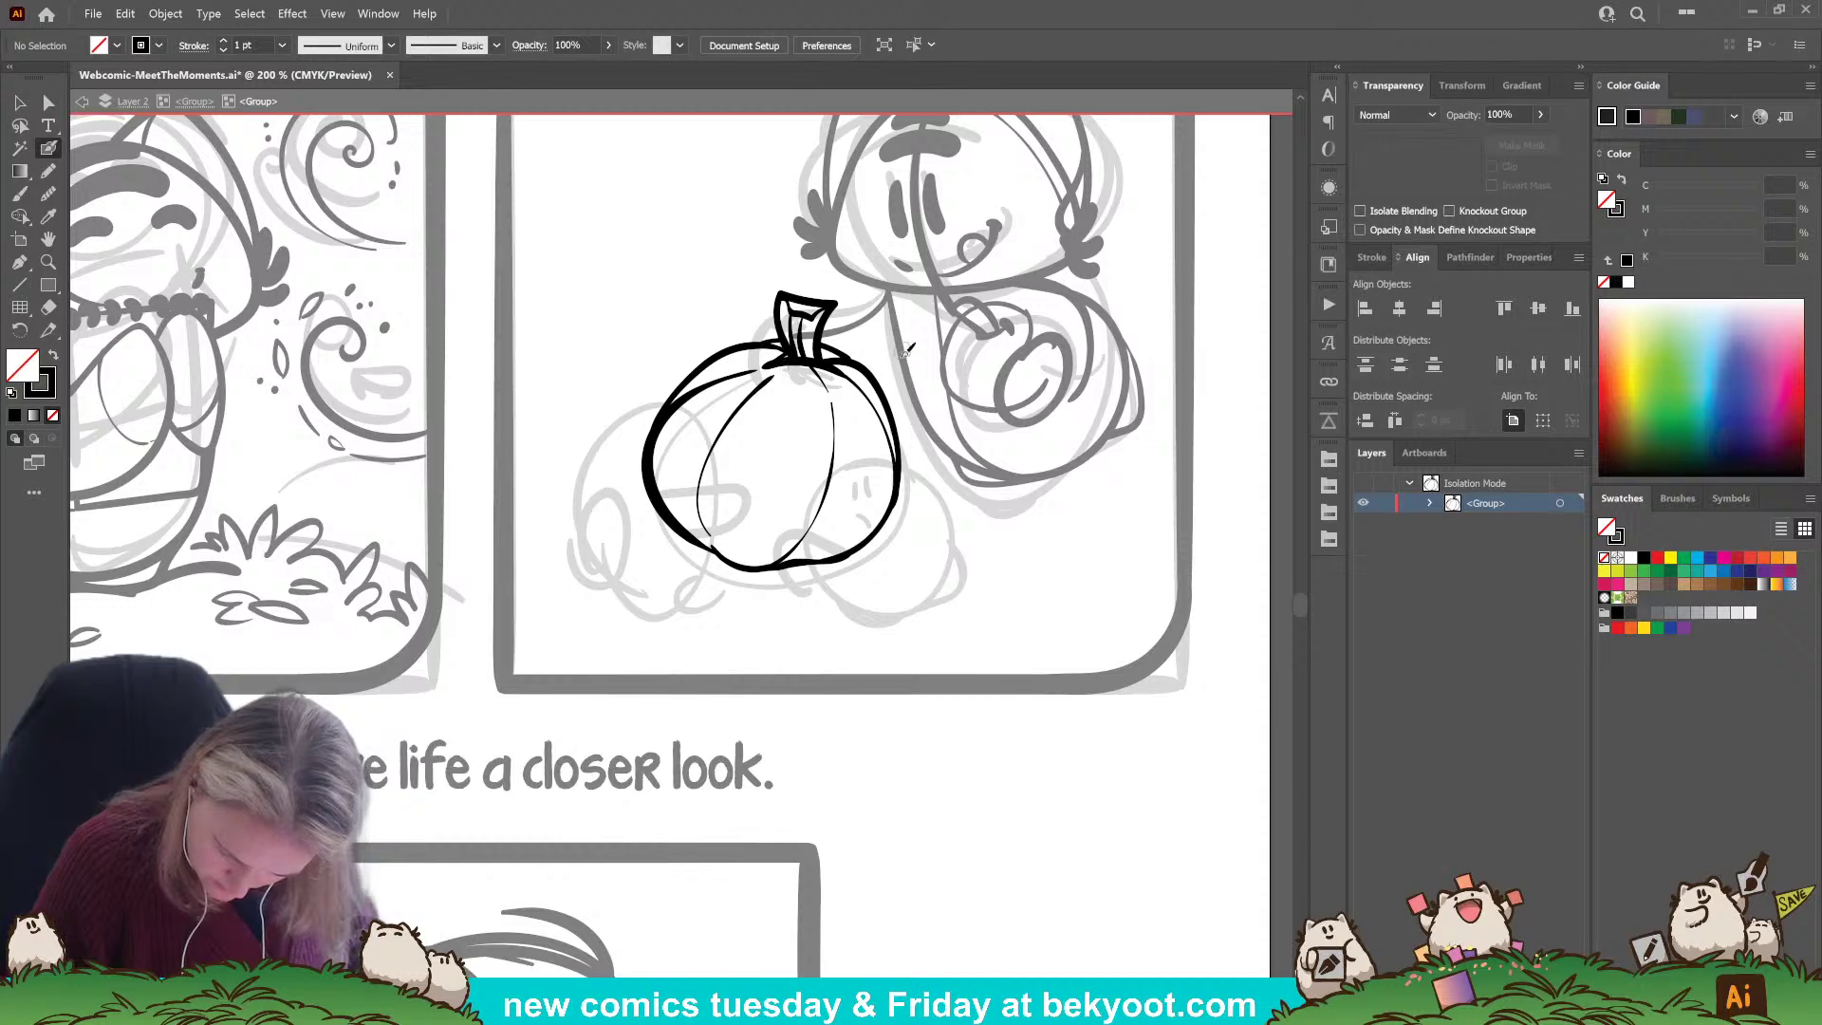
key("ctrl+z")
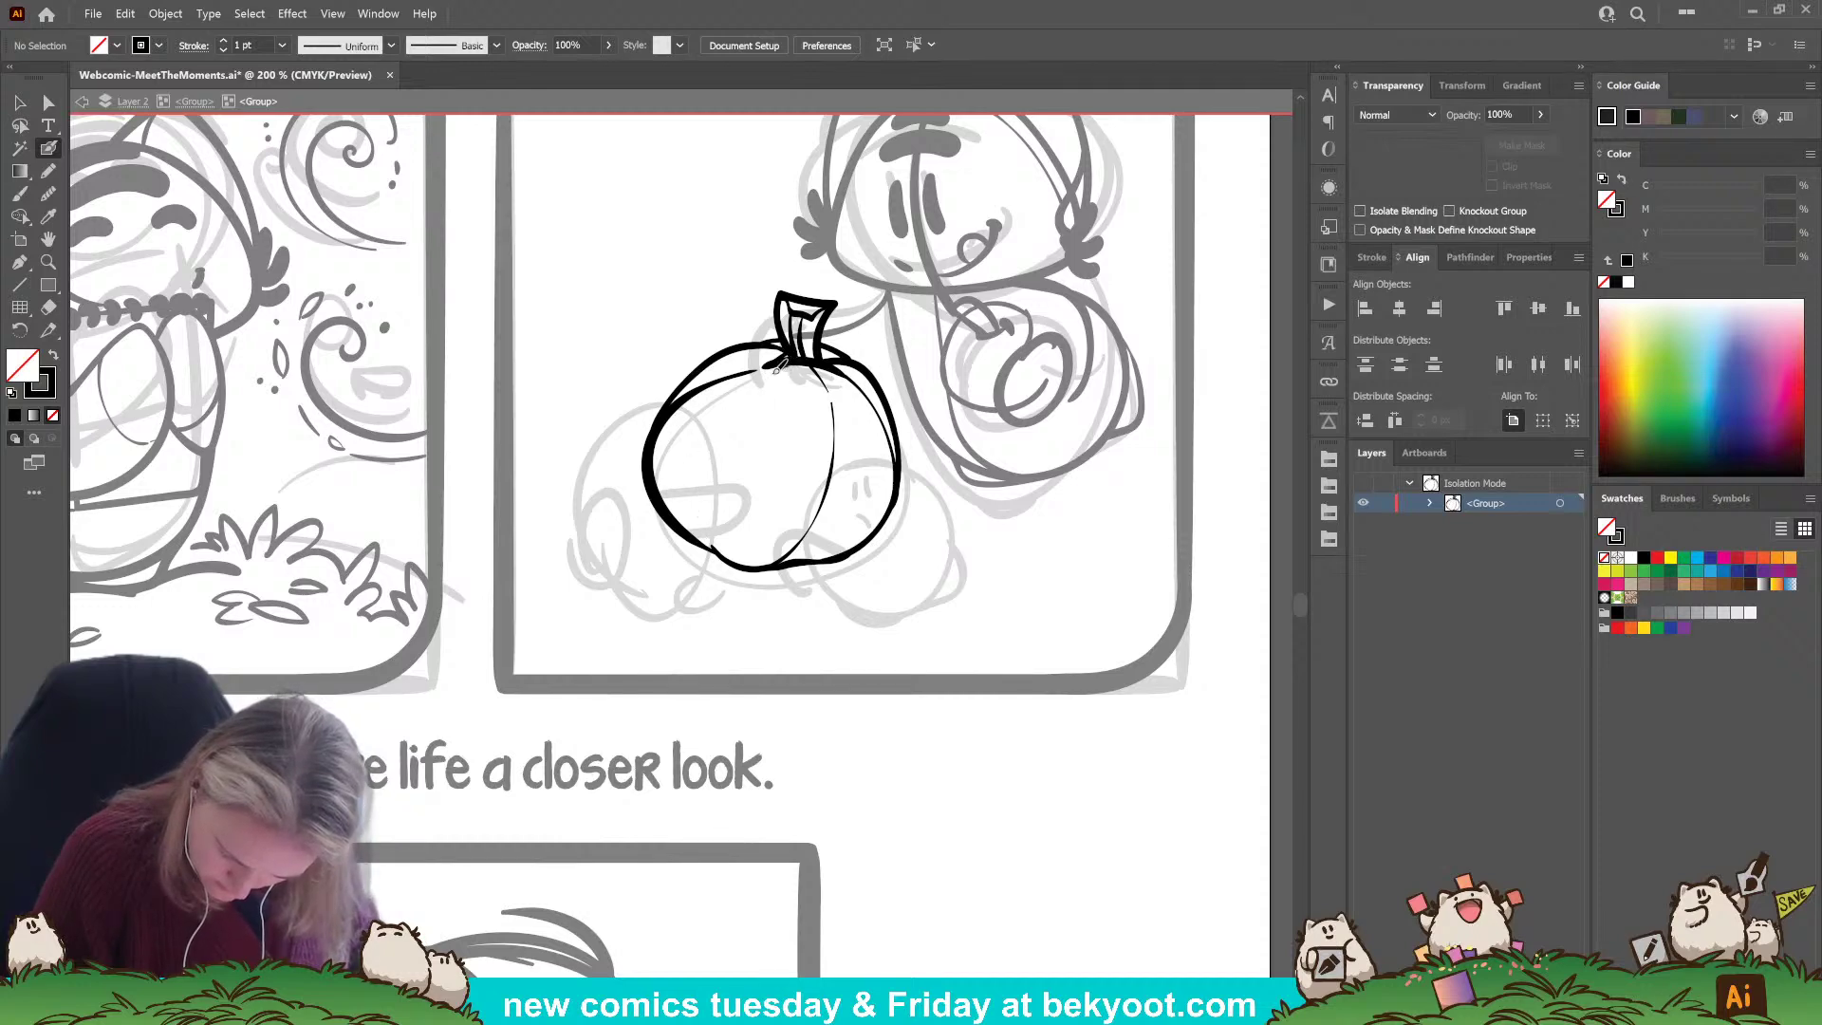
left_click_drag(779, 366, 712, 448)
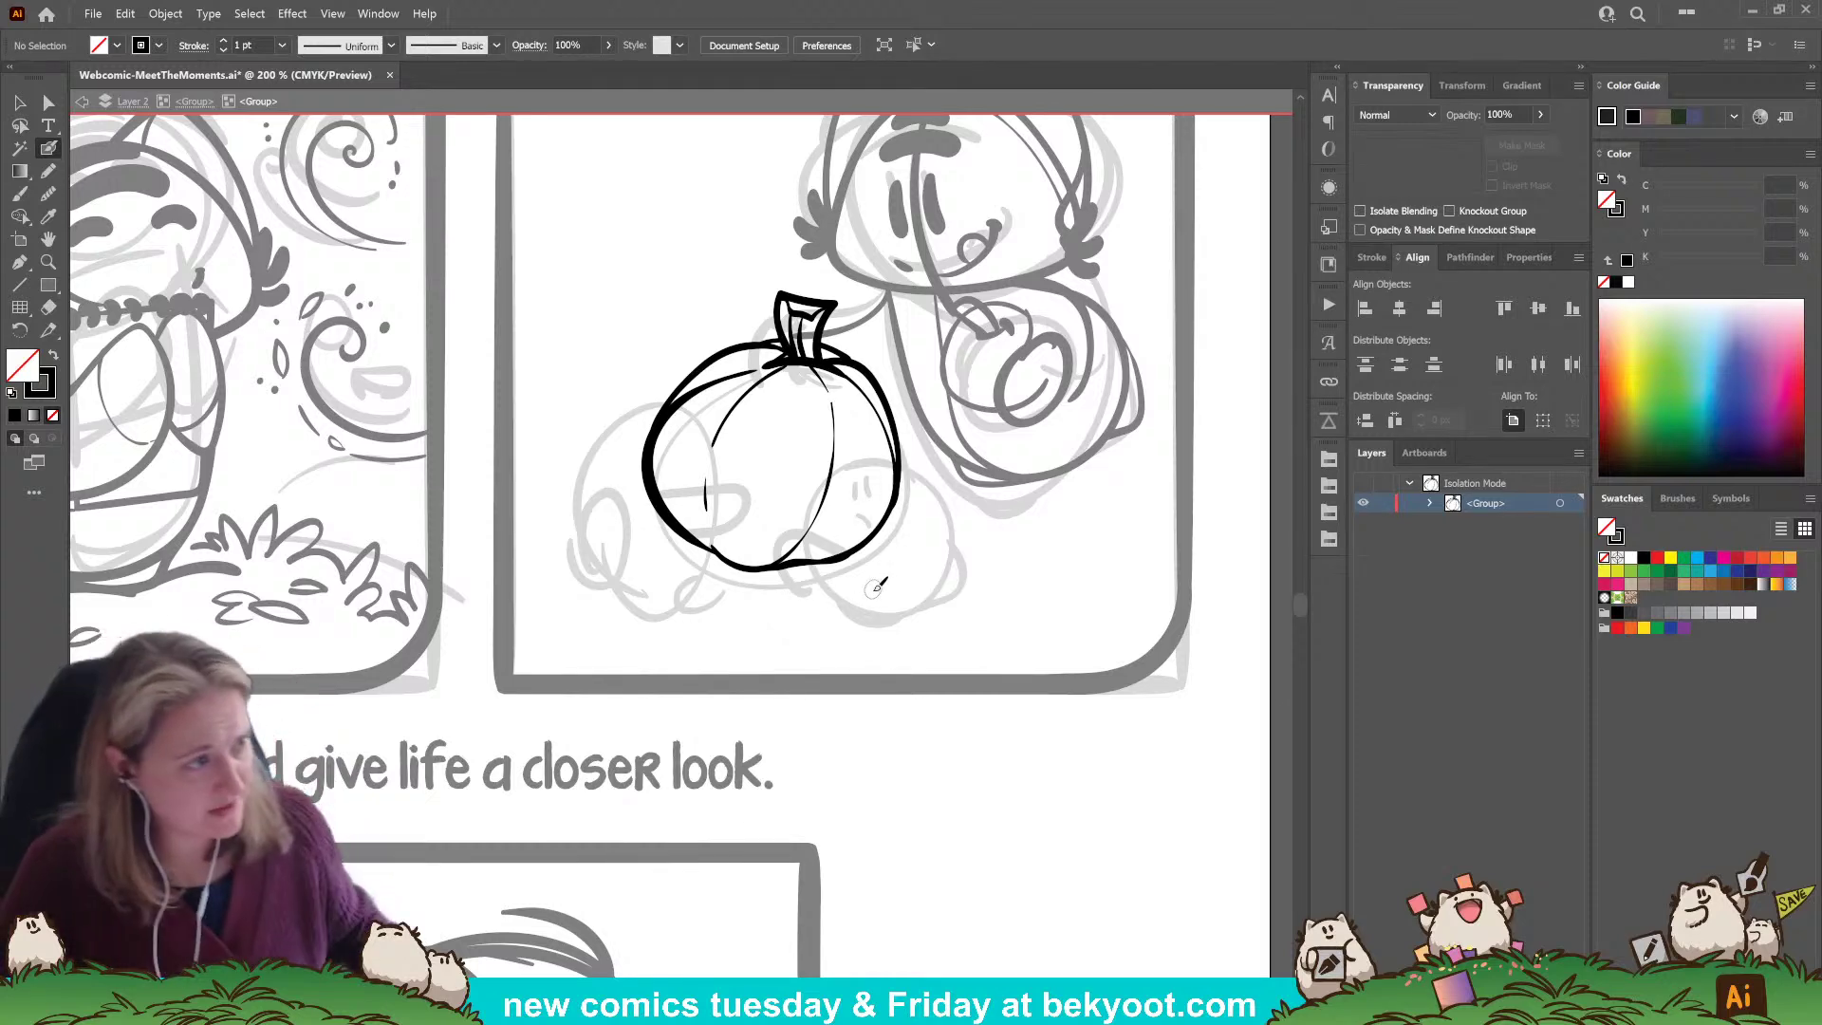
Thicken the pumpkin's outline along its upper-left shoulder and down its right side with brush strokes.
left_click_drag(878, 587, 907, 604)
mouse_move(788, 347)
left_mouse_down()
mouse_move(658, 438)
mouse_move(690, 458)
left_mouse_up()
left_click(603, 565, "ctrl")
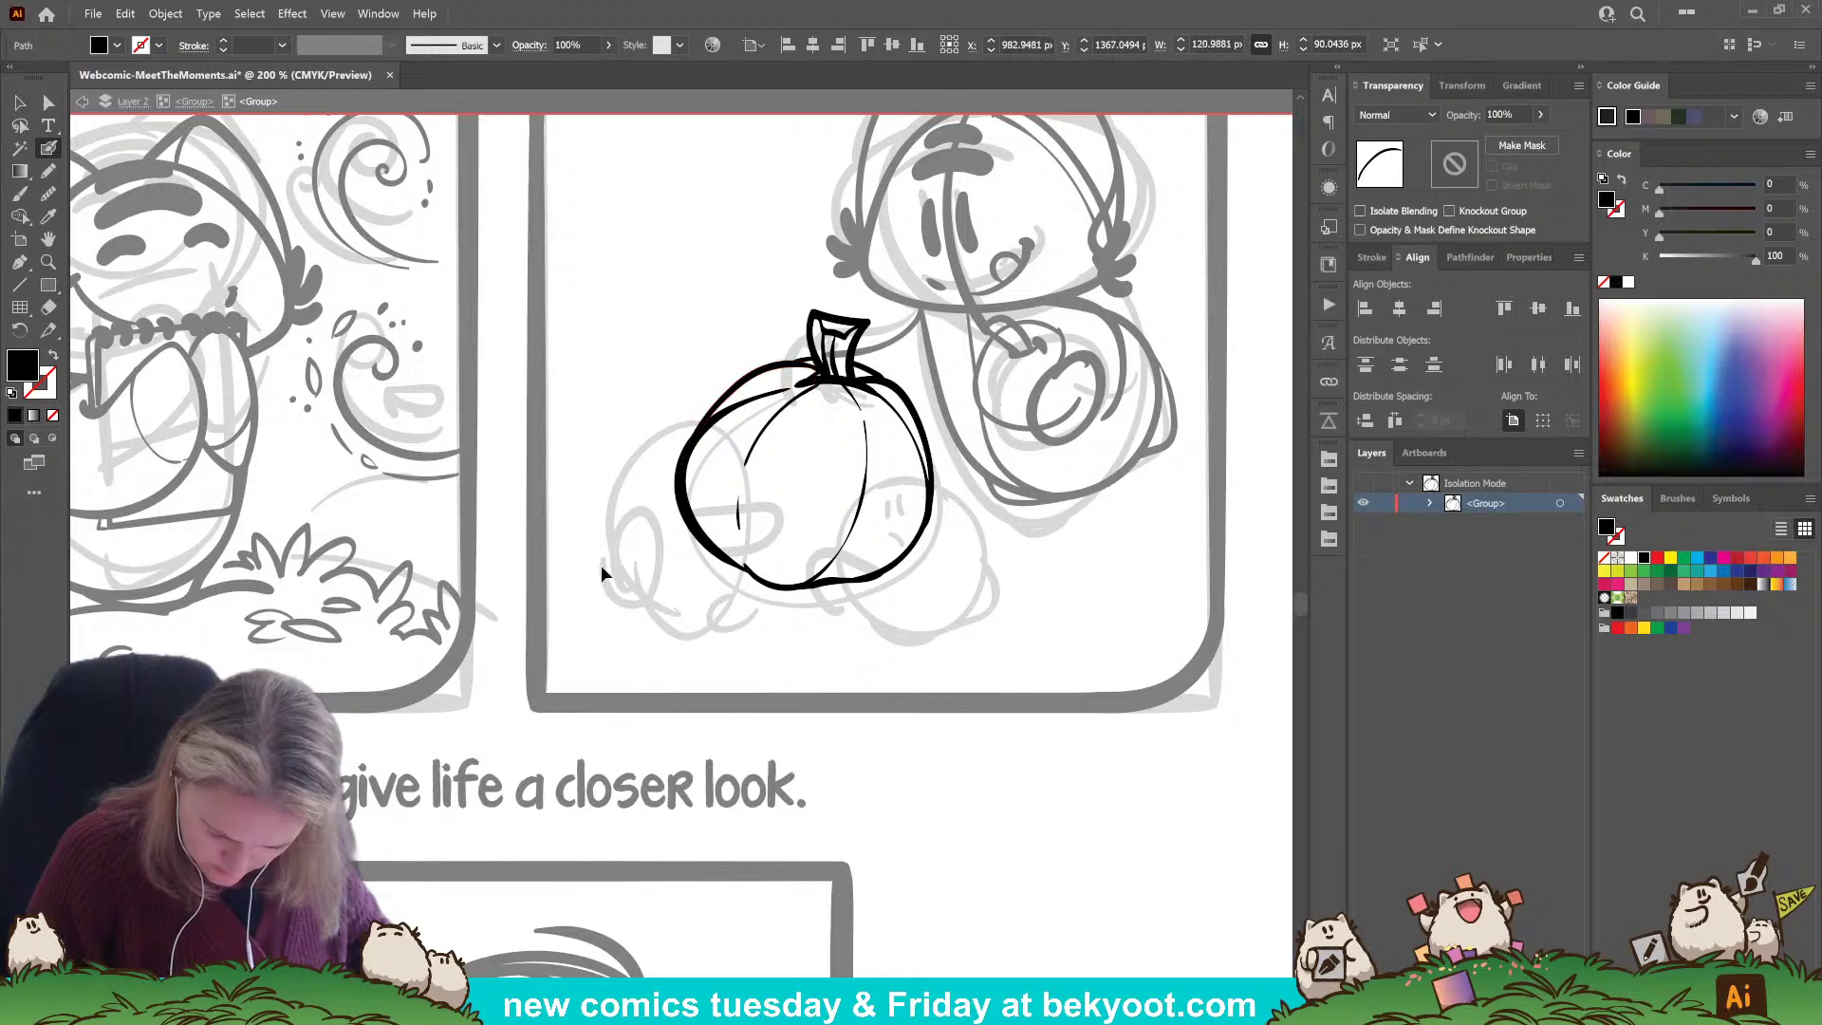
left_click_drag(735, 694, 694, 654)
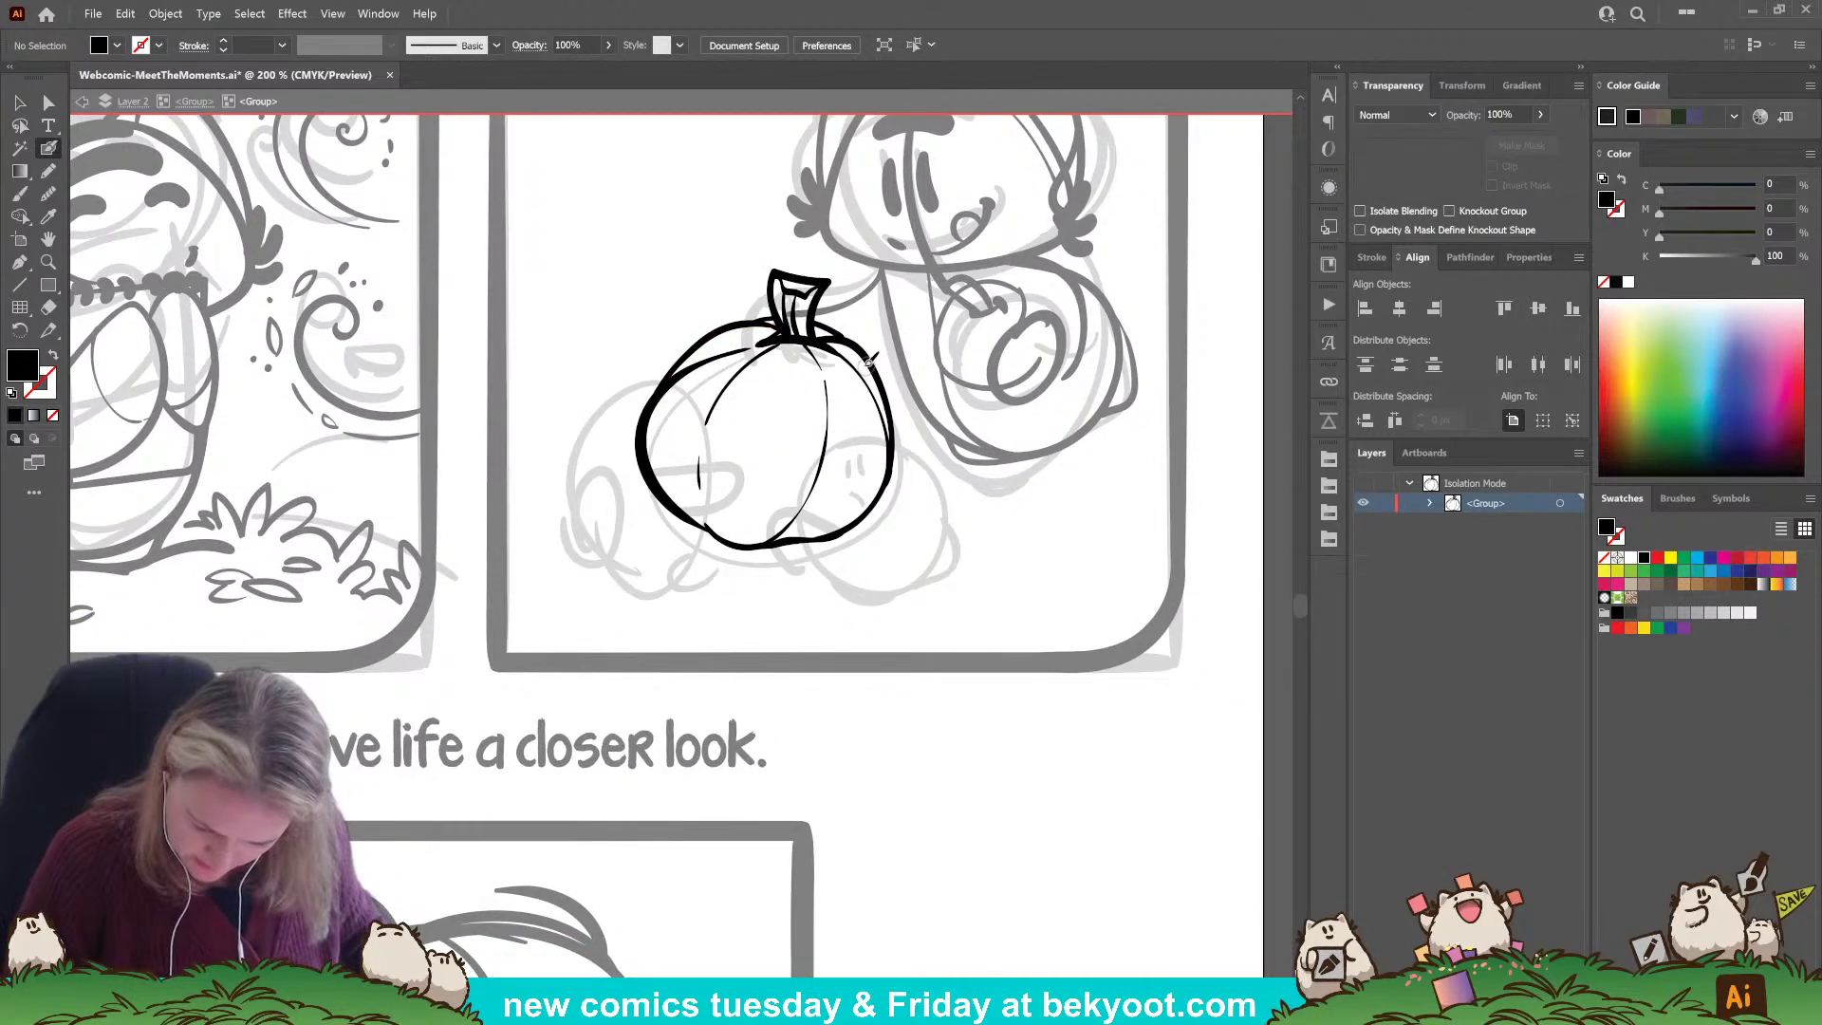
left_click_drag(830, 517, 850, 551)
mouse_move(824, 370)
left_mouse_down()
mouse_move(910, 454)
mouse_move(844, 574)
left_mouse_up()
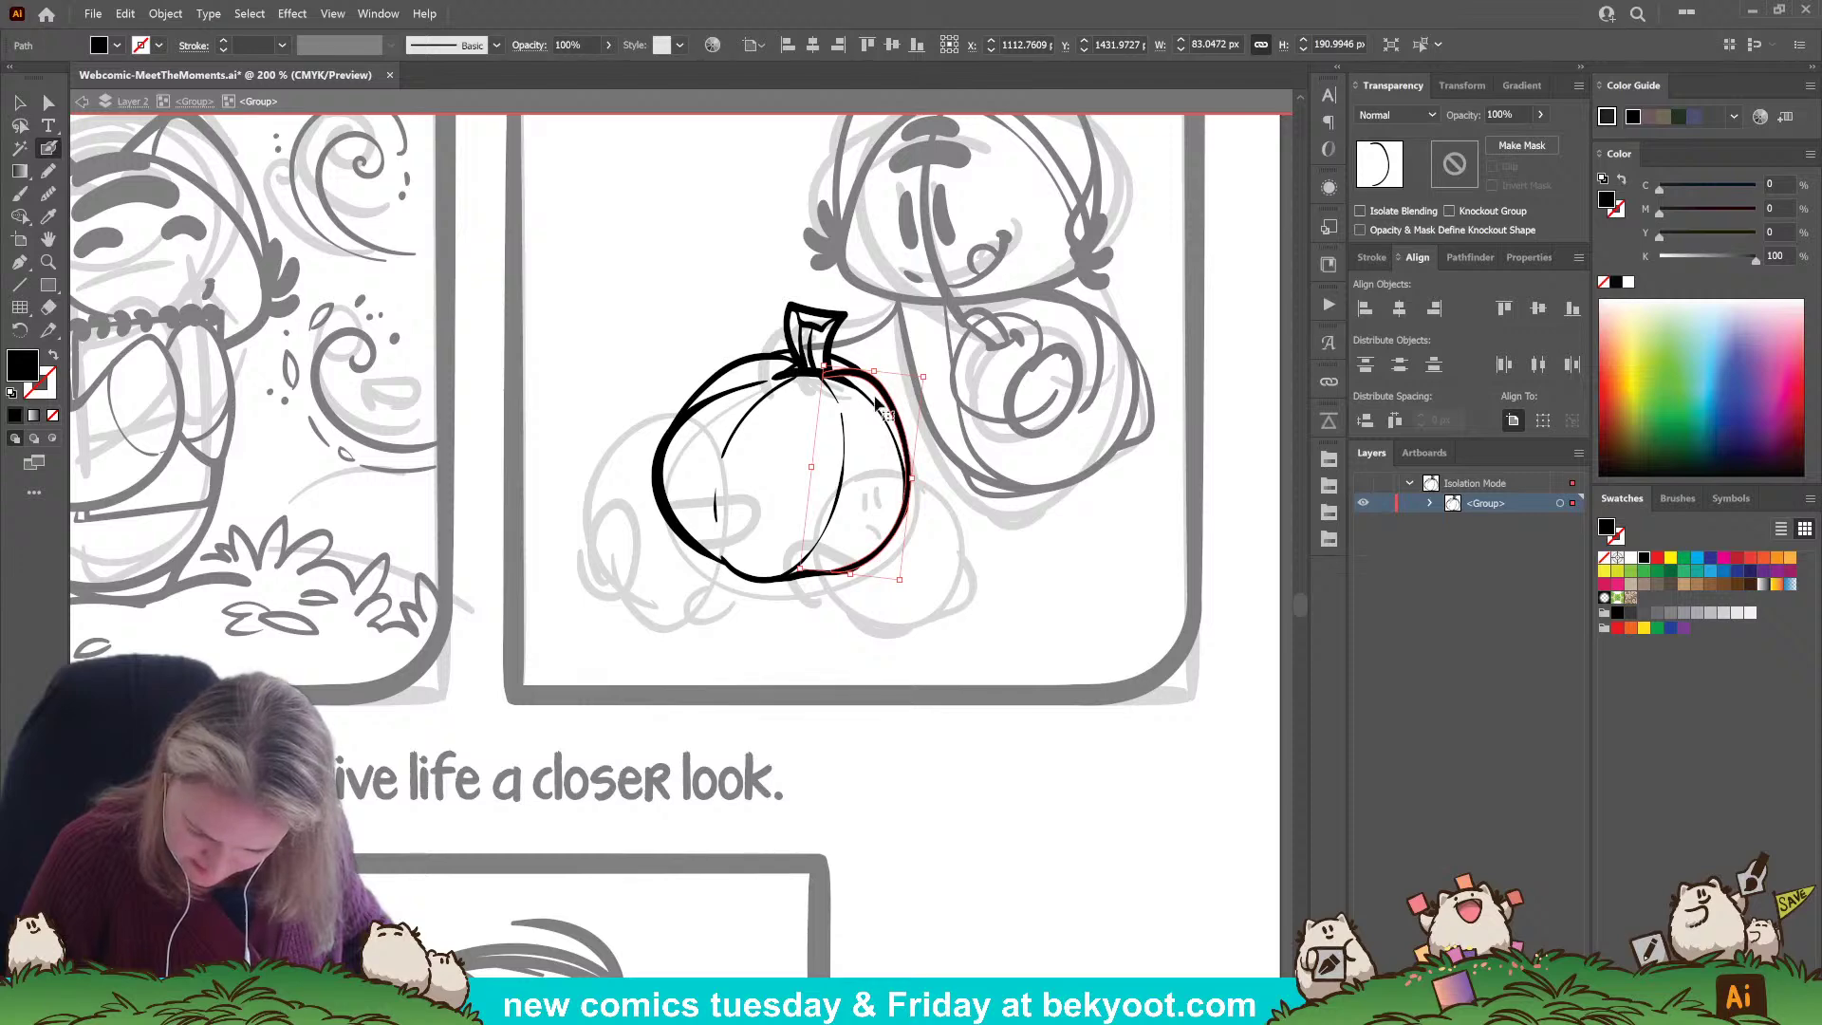
left_click(925, 520, "ctrl")
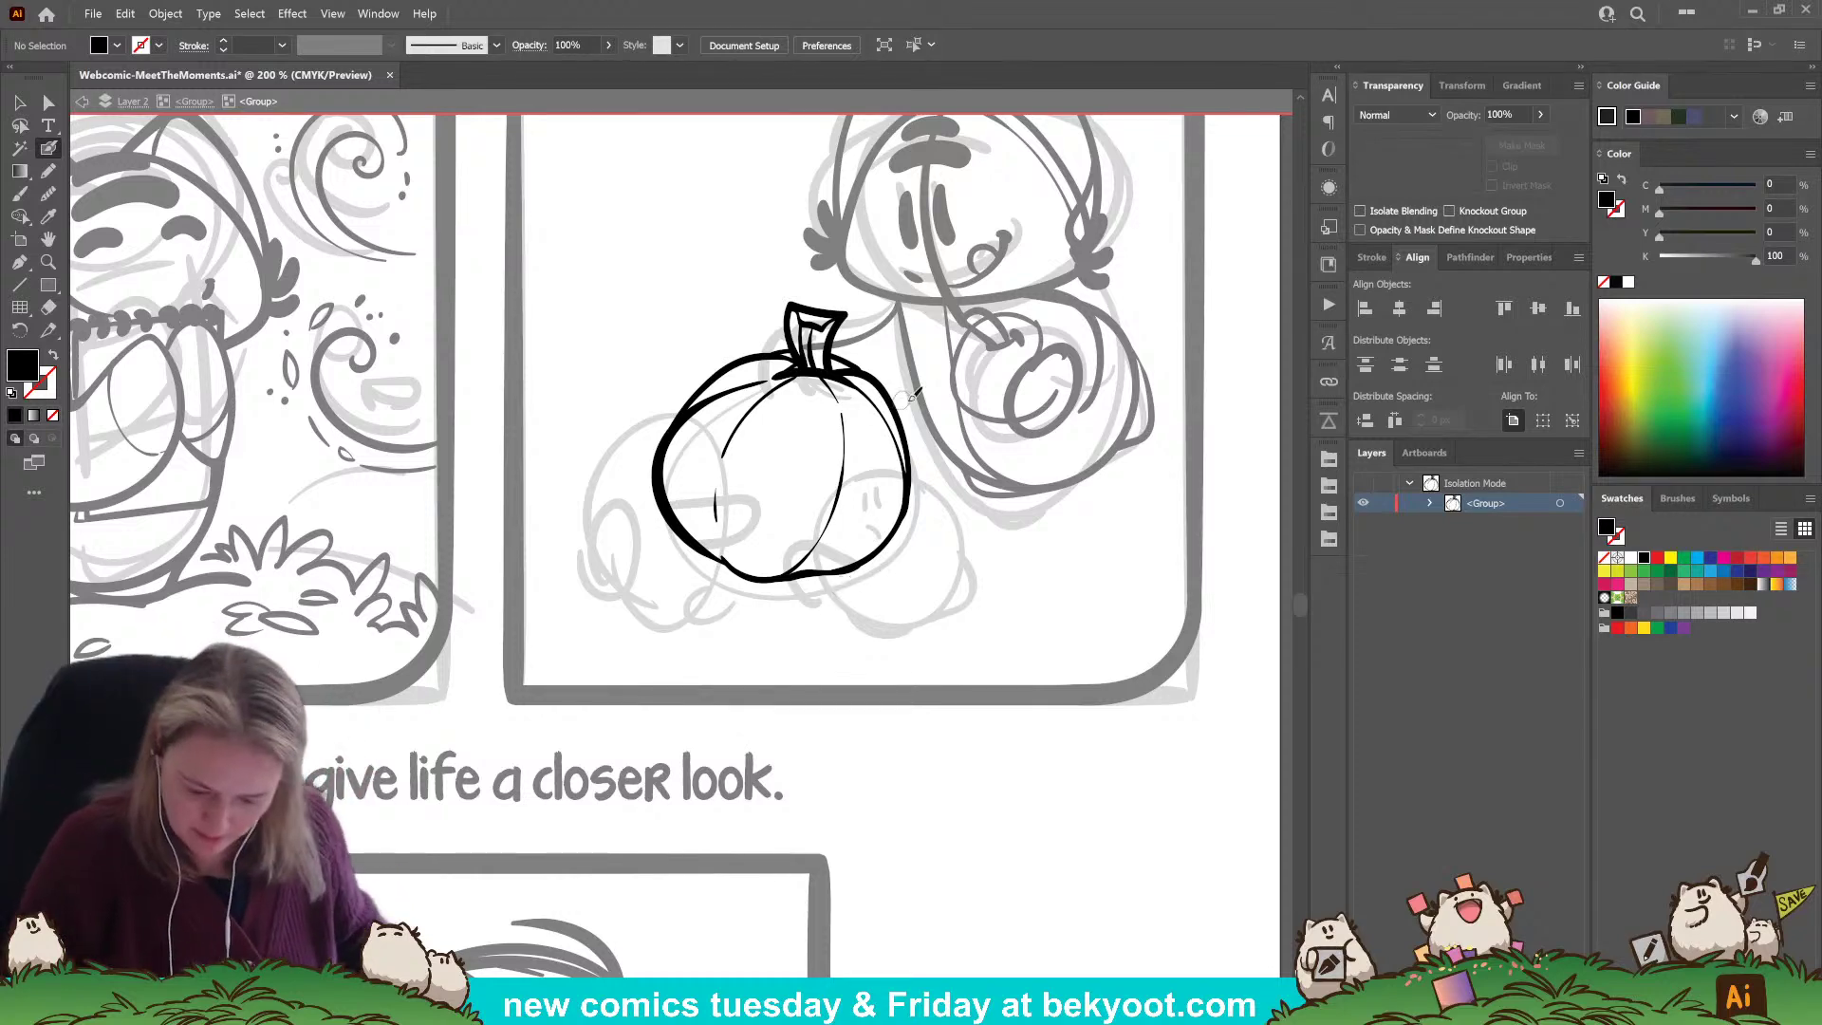
Ink a curved rib line just inside the pumpkin's right edge and refine its lower end.
left_click_drag(906, 519, 854, 387)
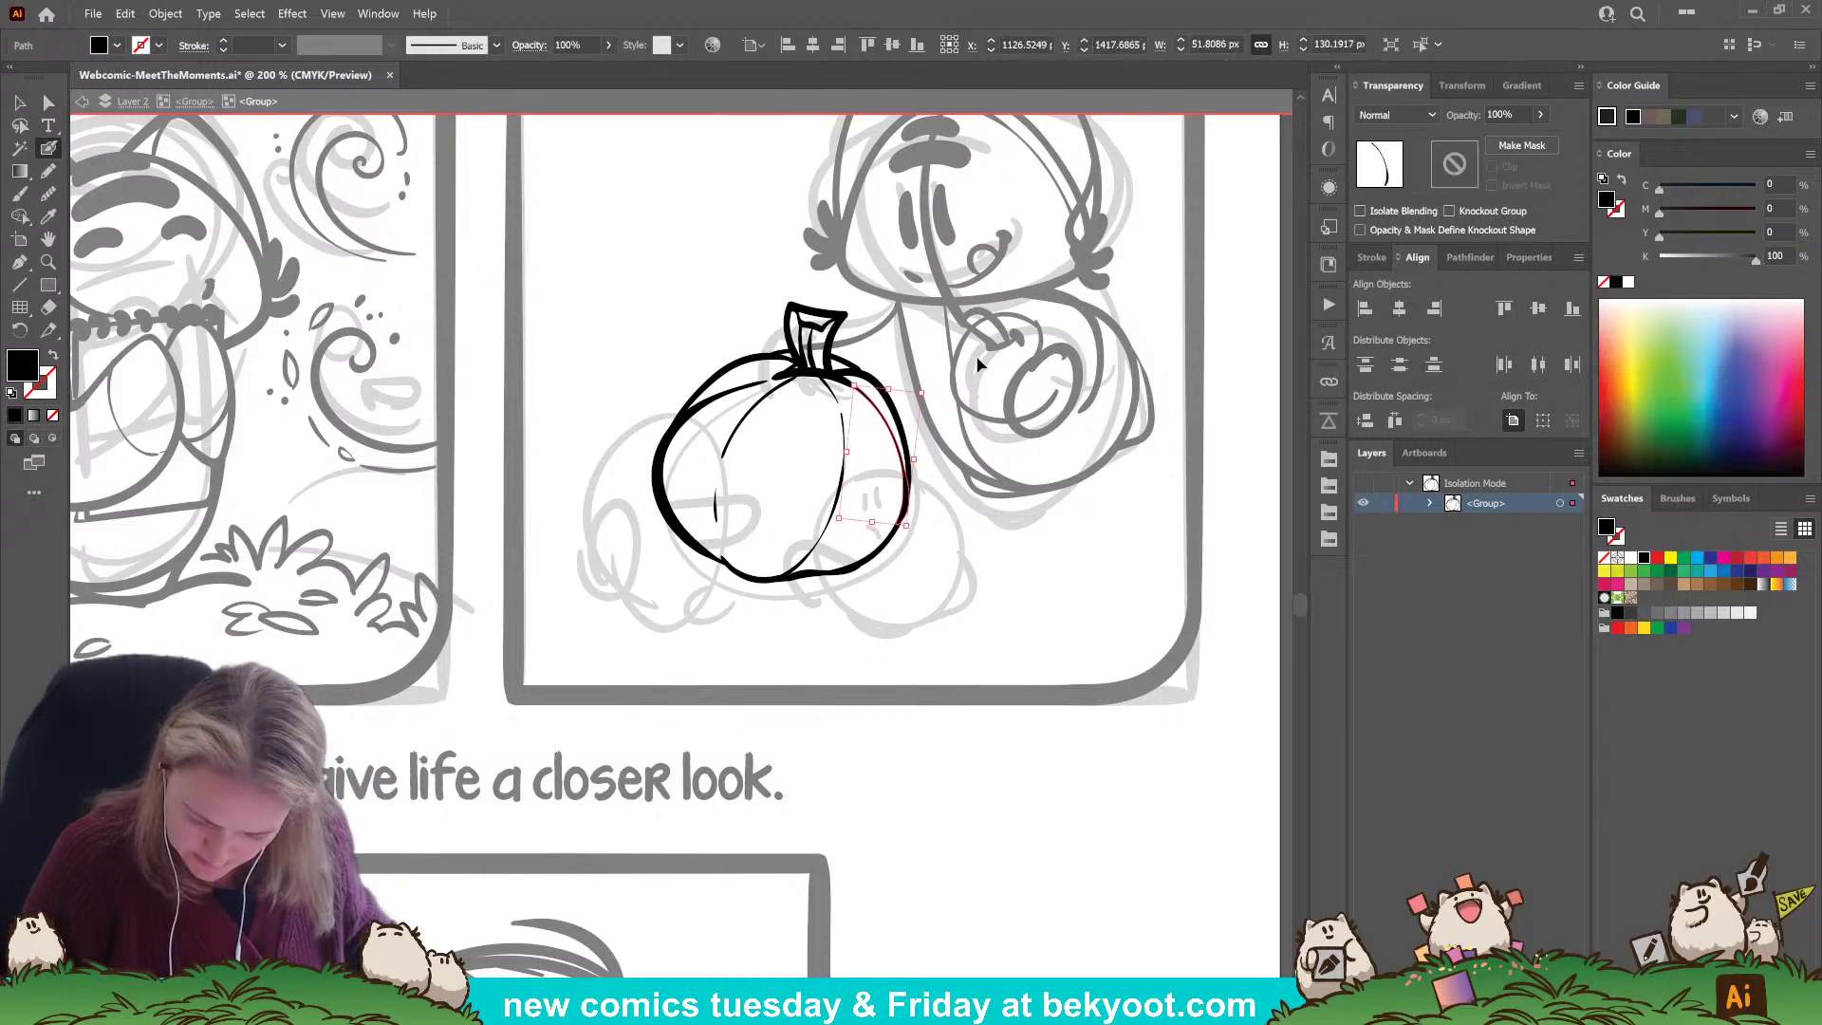
left_click(50, 194)
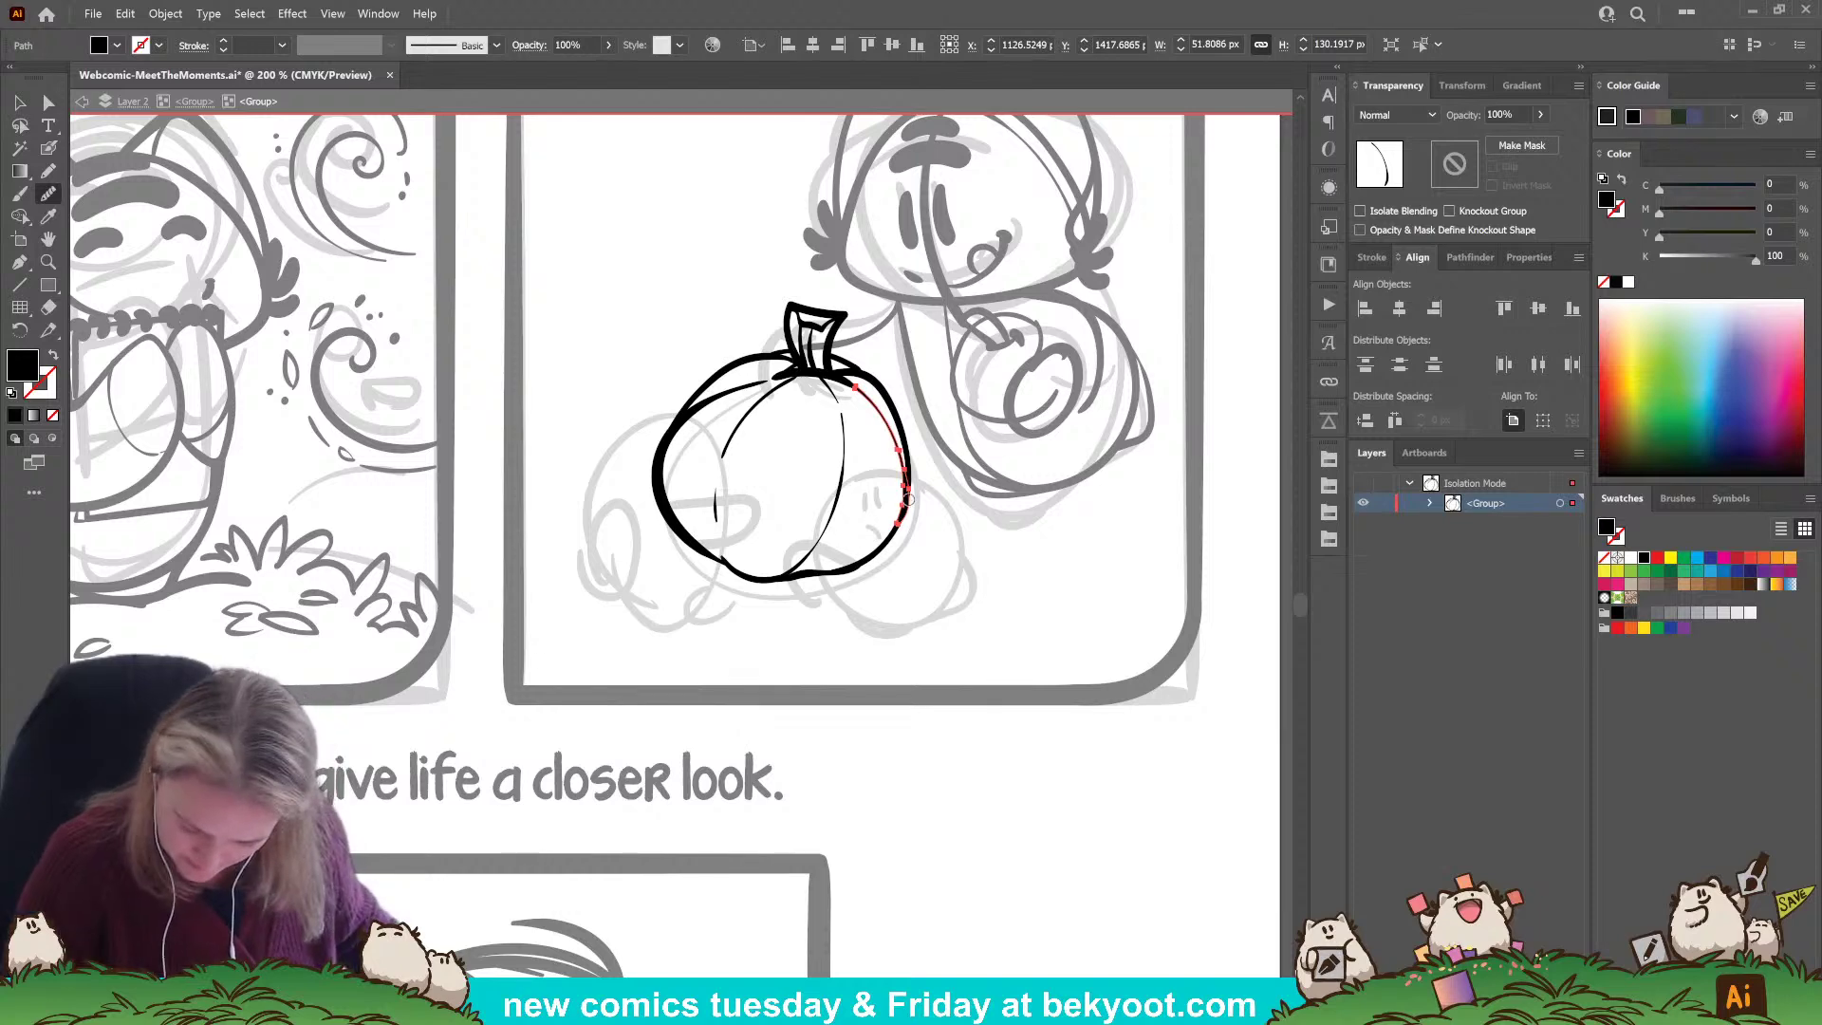
left_click_drag(875, 571, 879, 597)
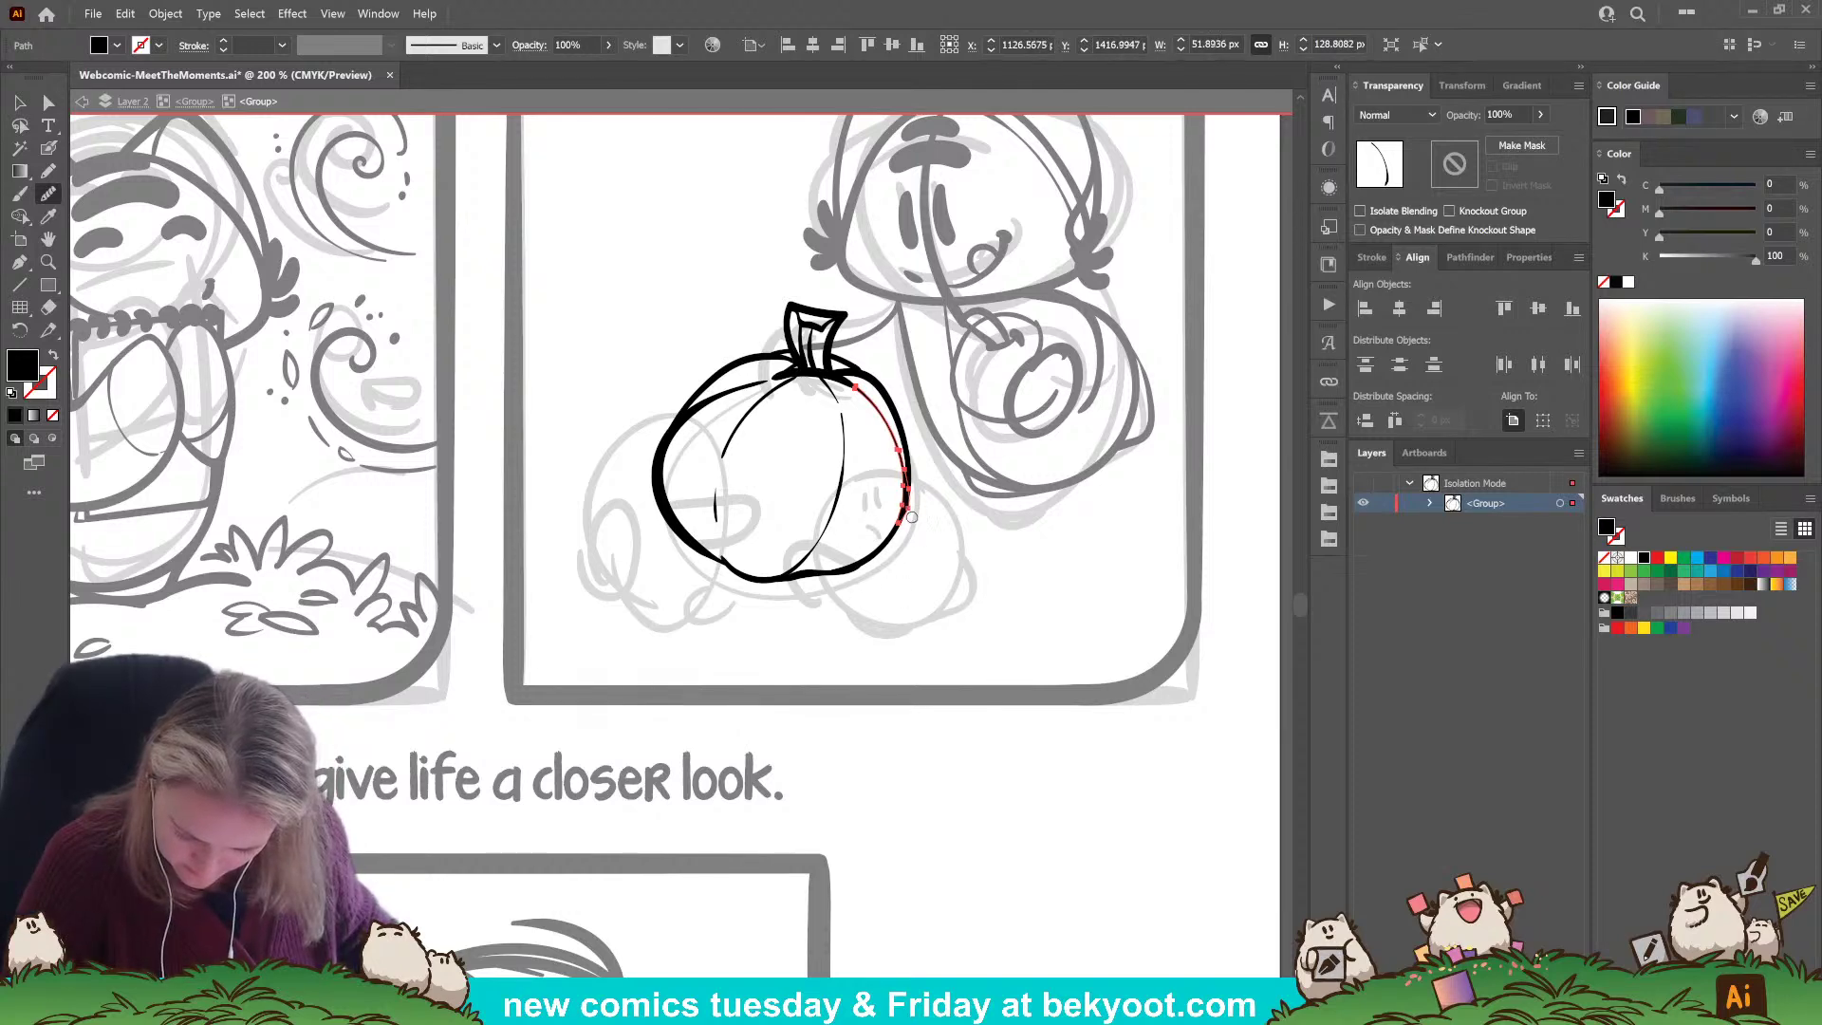
left_click_drag(899, 532, 909, 527)
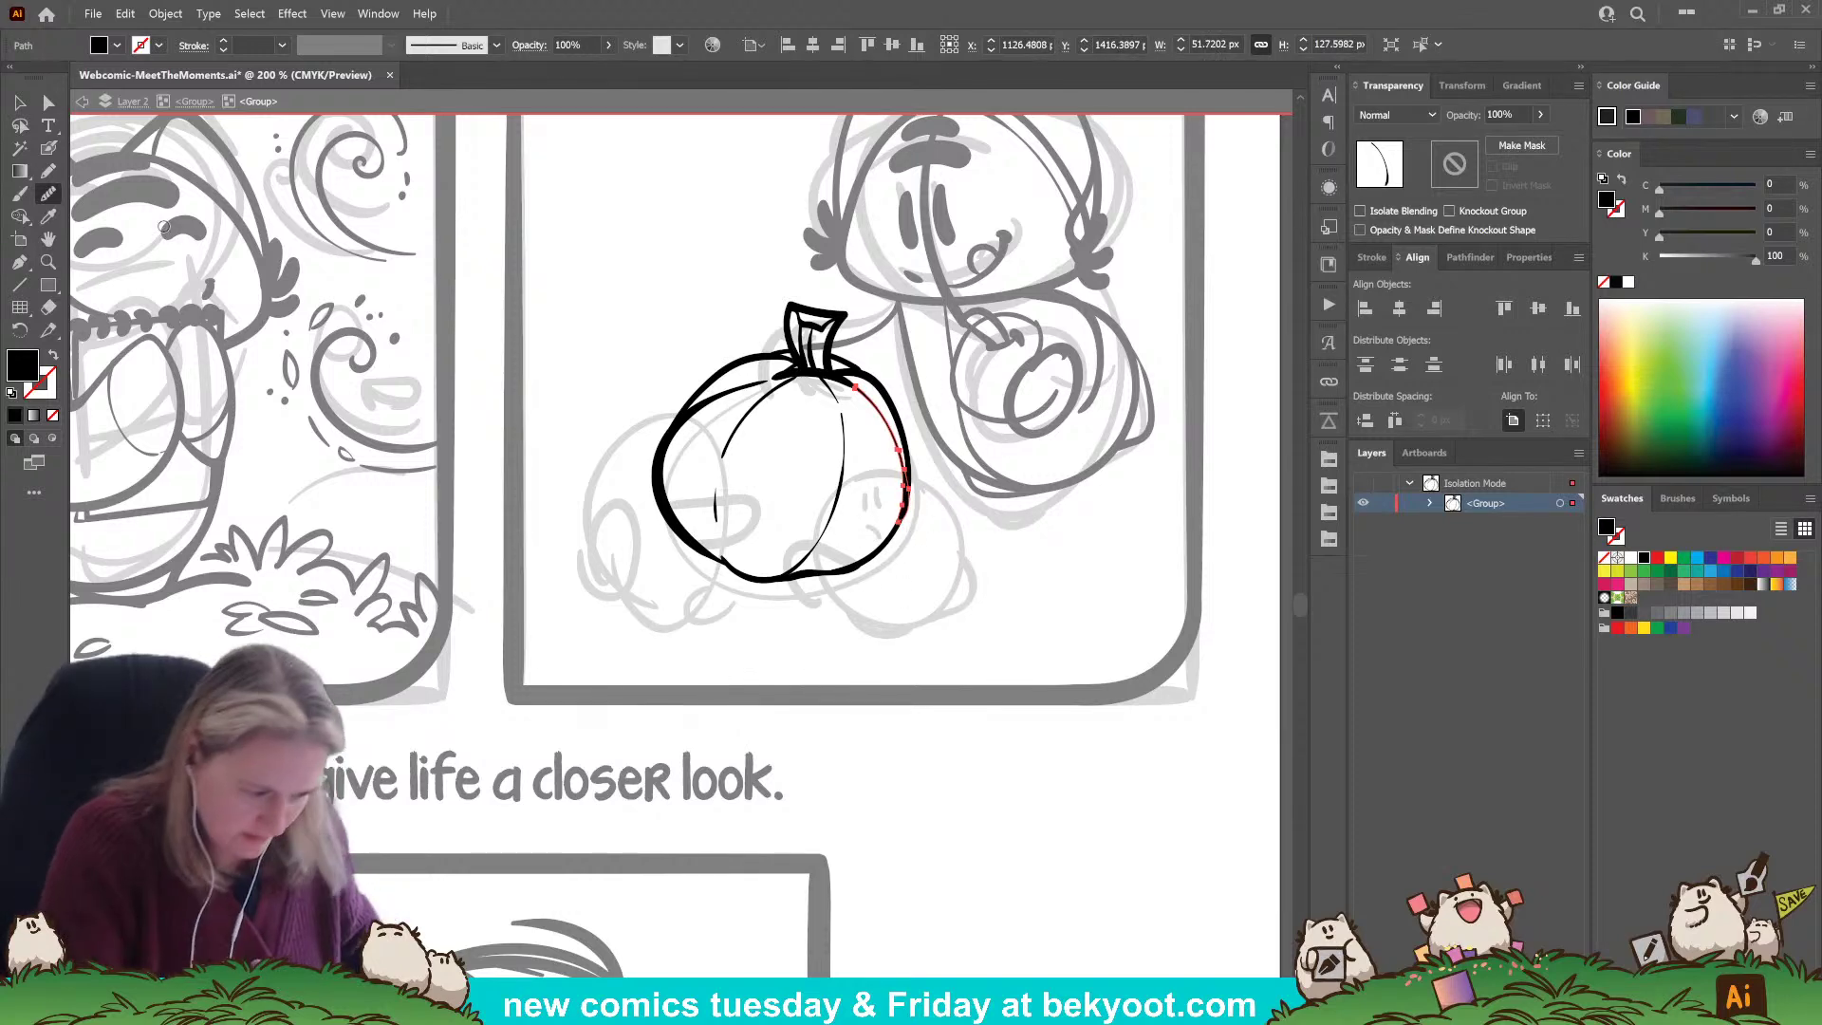
left_click(53, 103)
left_click(907, 519)
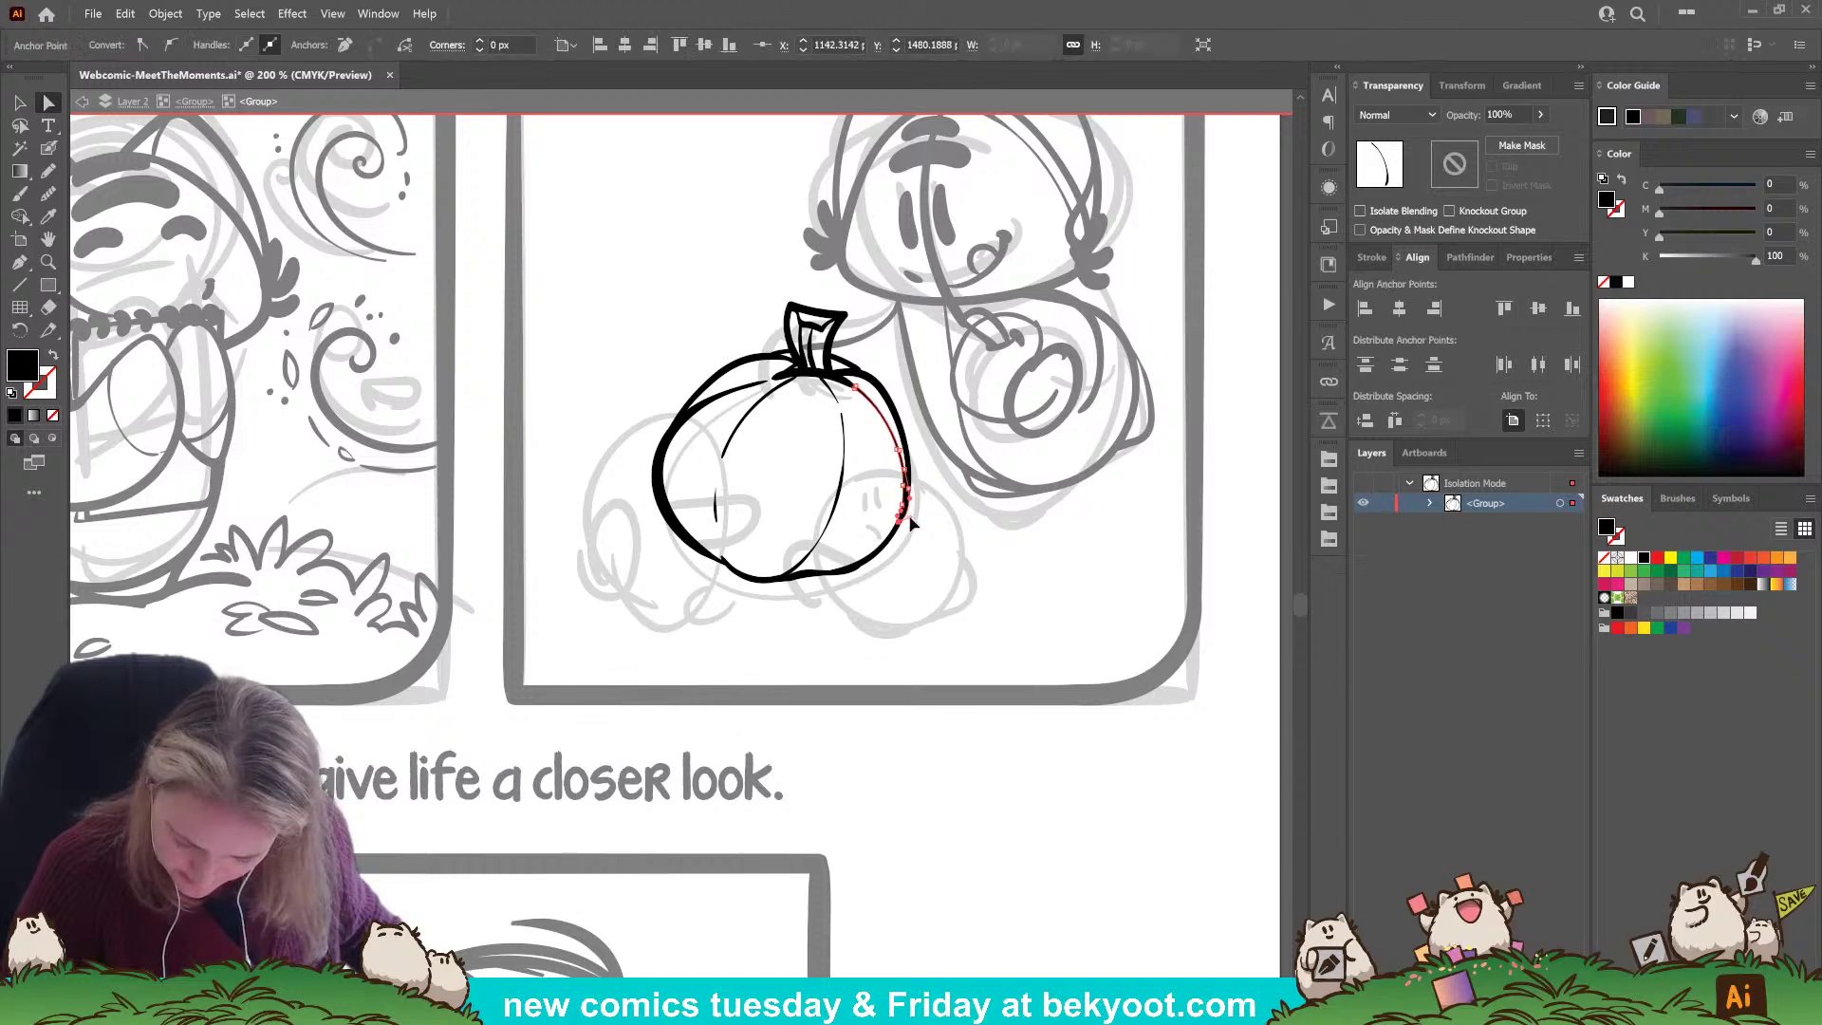
left_click(937, 461)
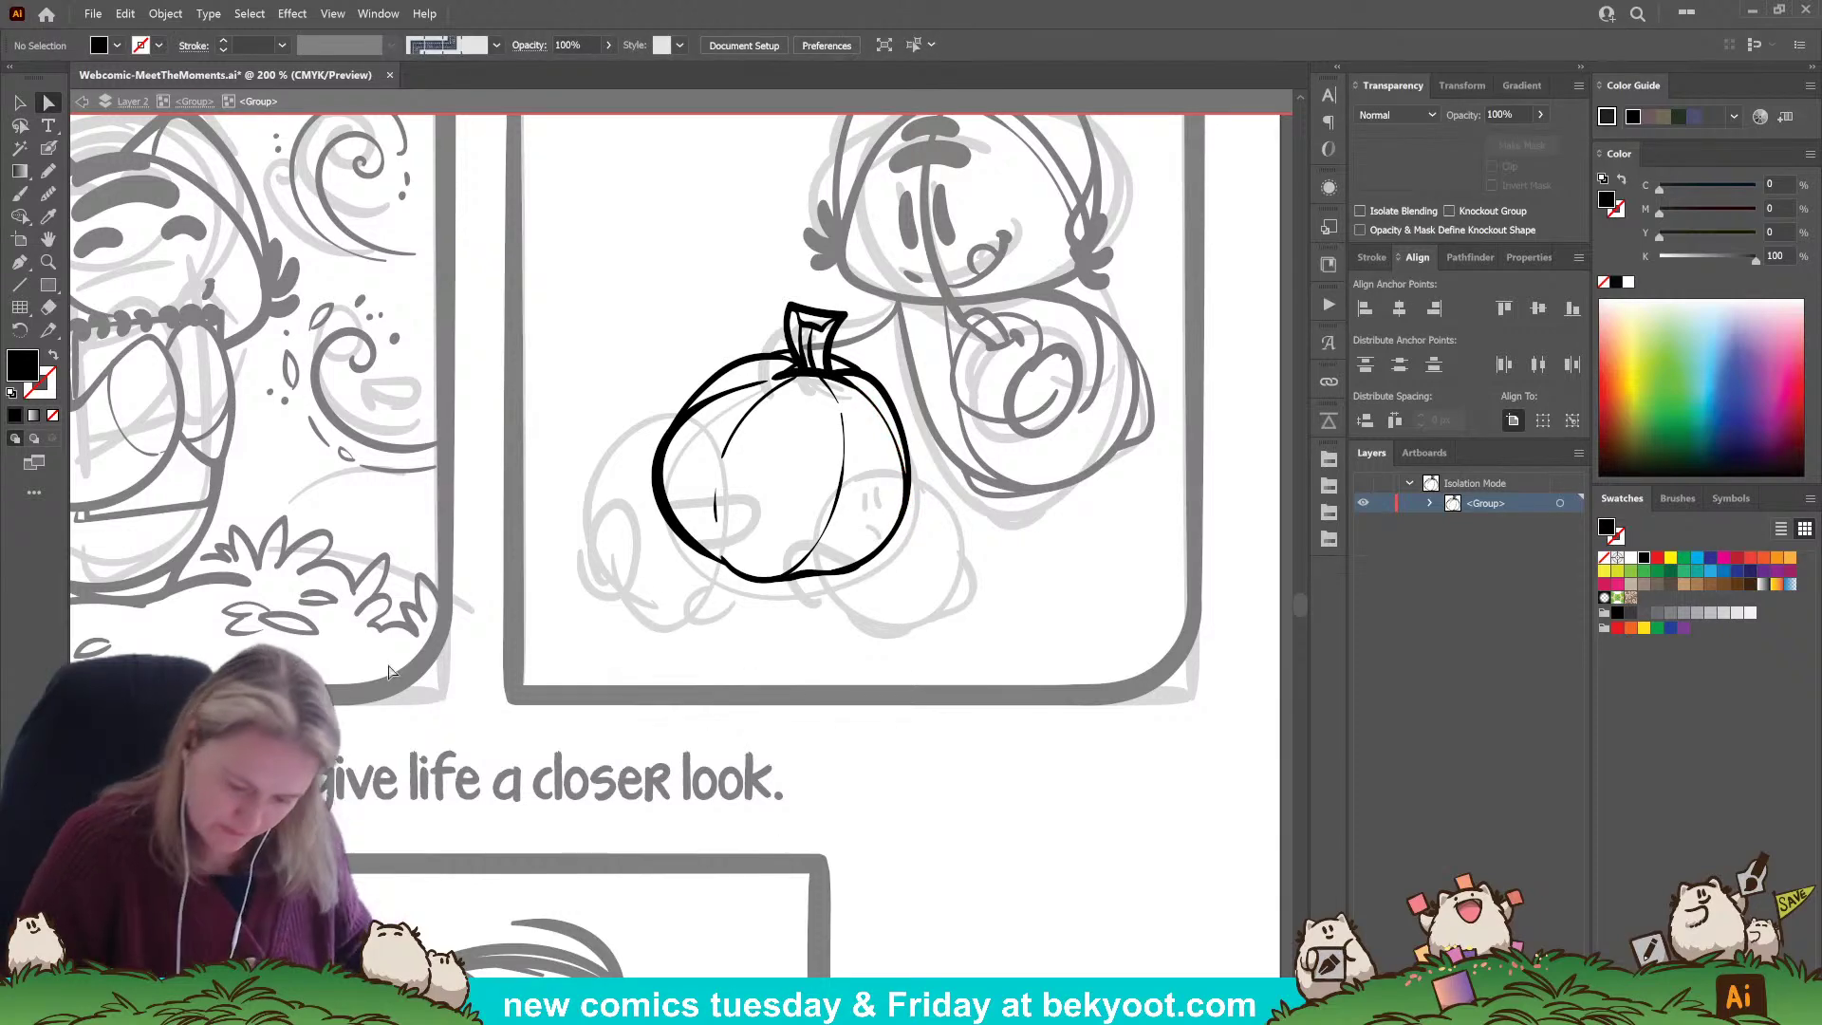
Ink a short curved forehead stroke for the small creature at the pumpkin's upper-left edge.
key("b")
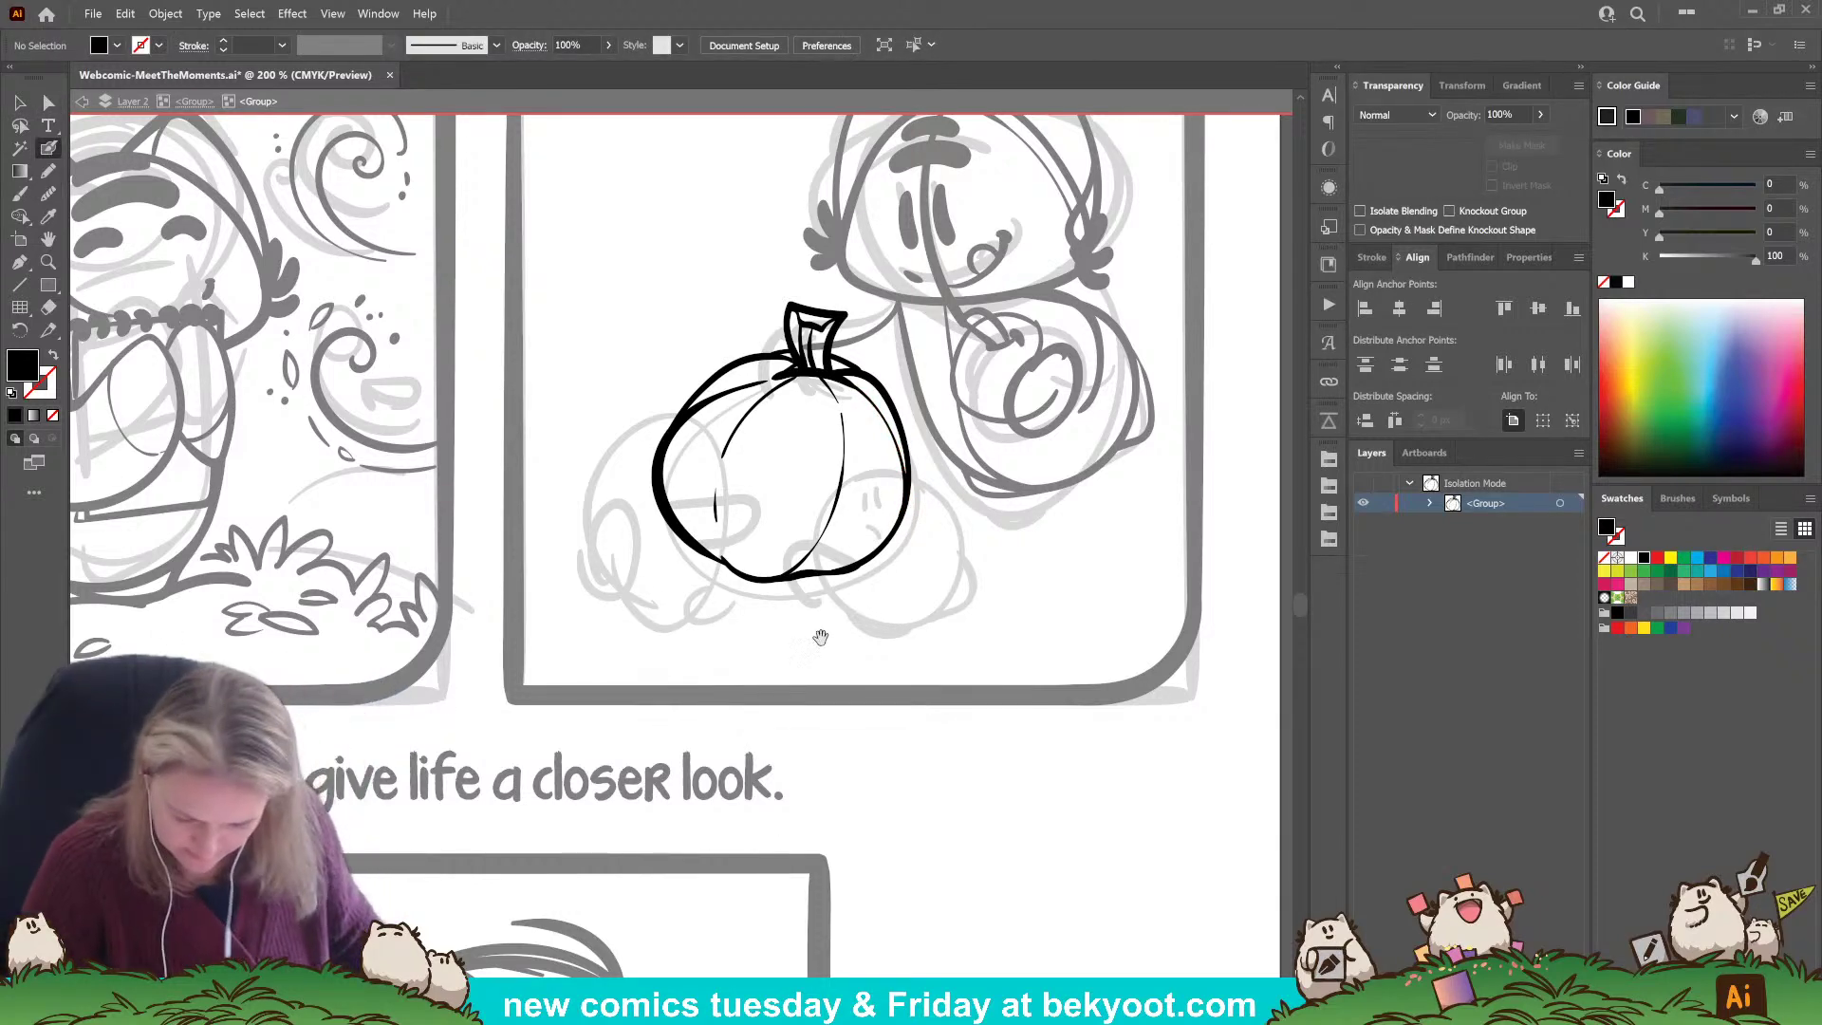
left_click_drag(820, 637, 845, 683)
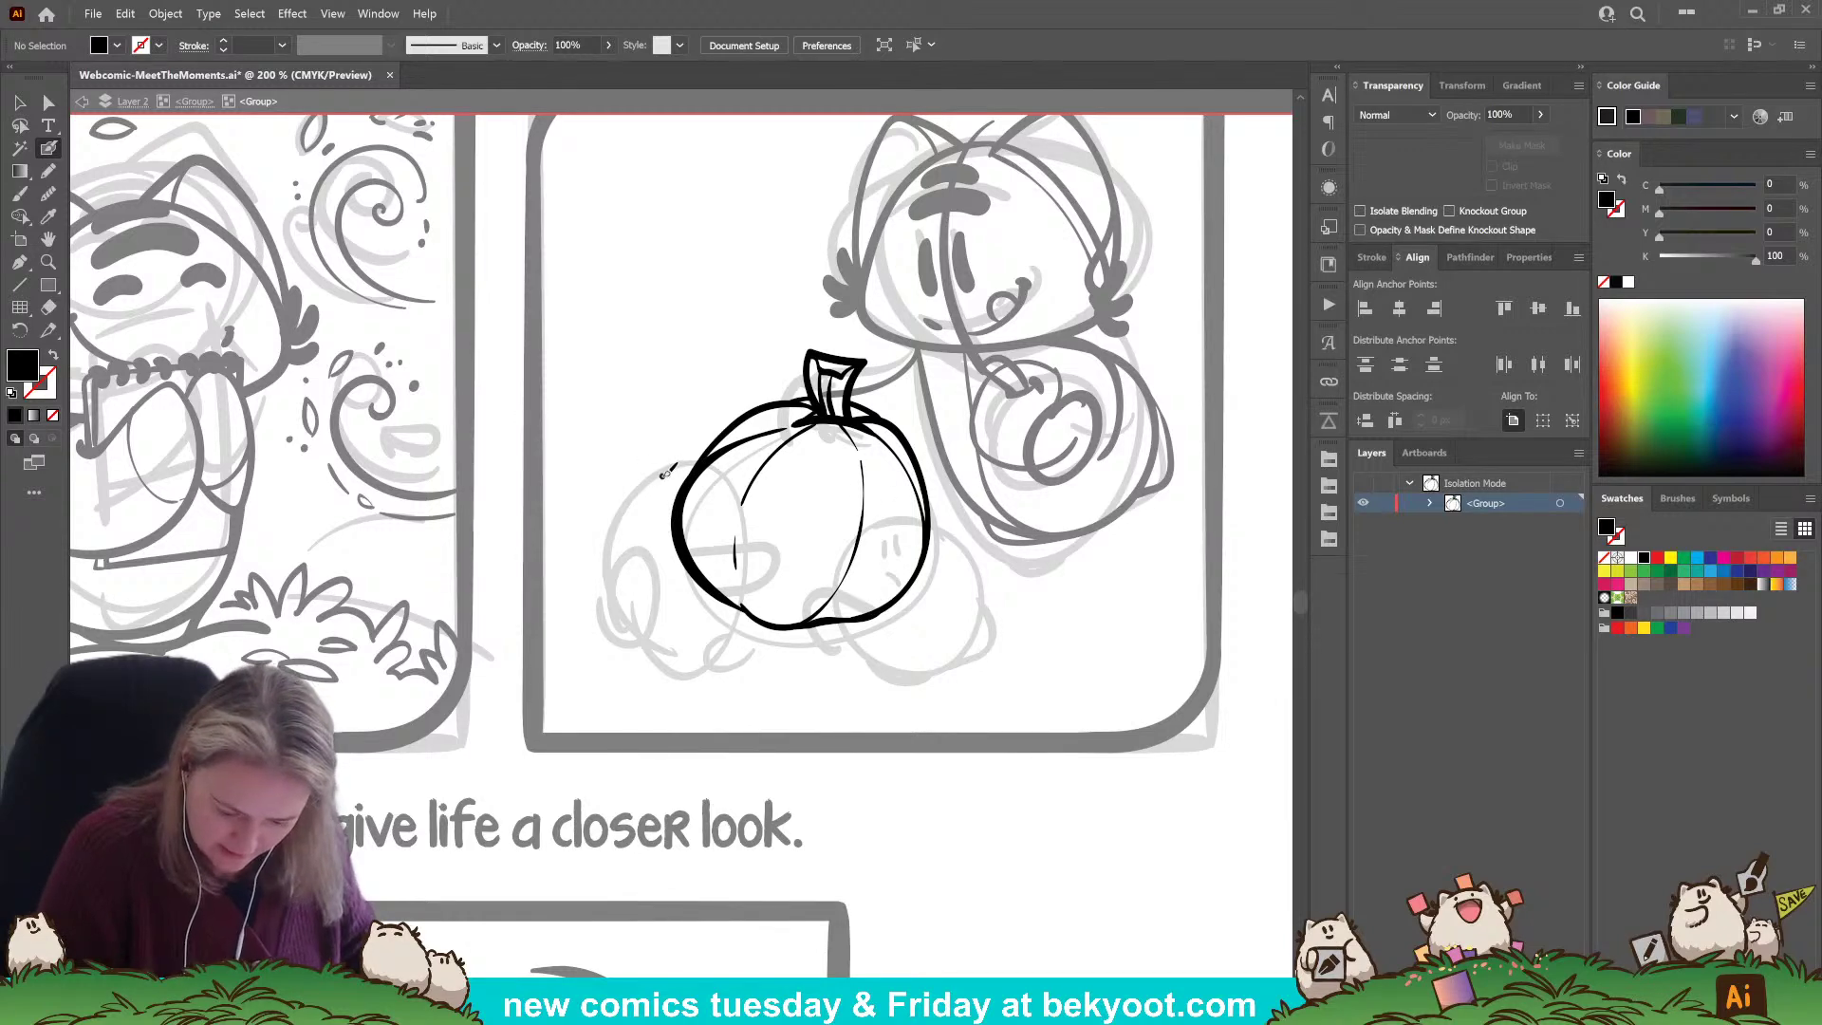
left_click_drag(704, 469, 719, 479)
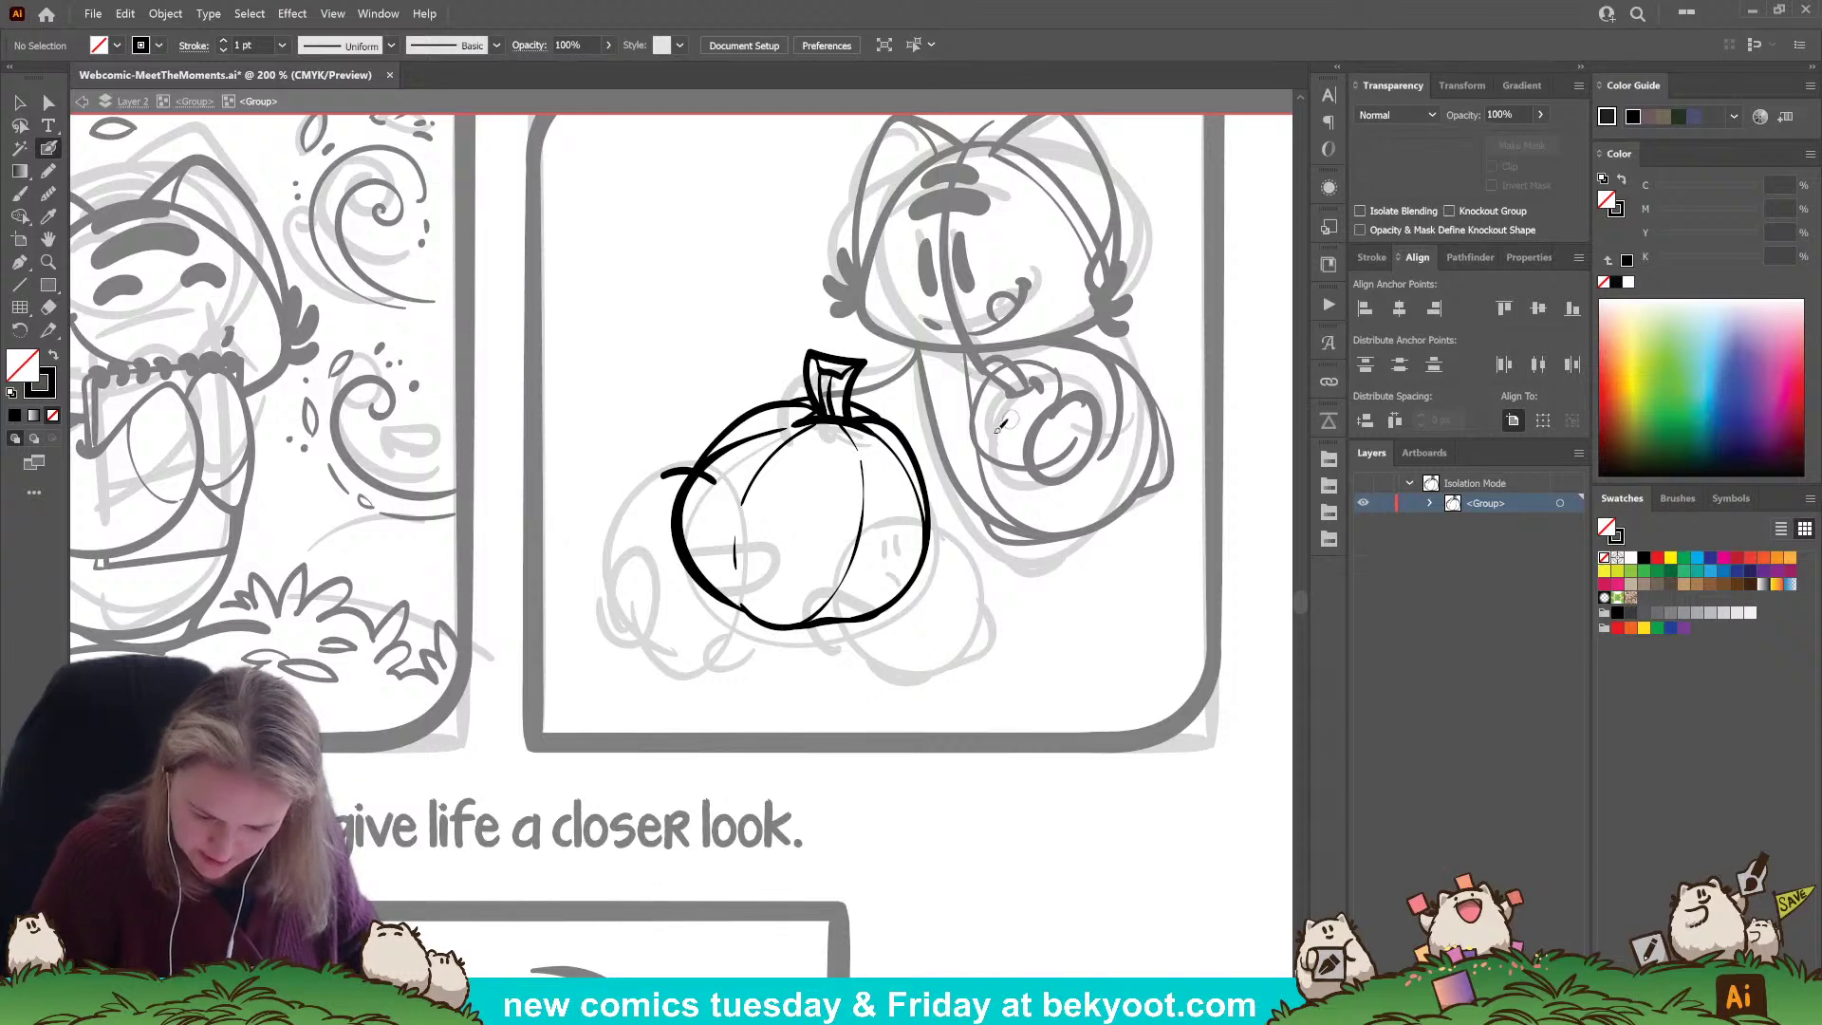
mouse_move(789, 394)
left_mouse_down()
mouse_move(856, 358)
mouse_move(877, 386)
mouse_move(918, 353)
left_mouse_up()
left_click_drag(898, 433, 1009, 397)
key("ctrl+z")
key("ctrl+z")
key("ctrl+z")
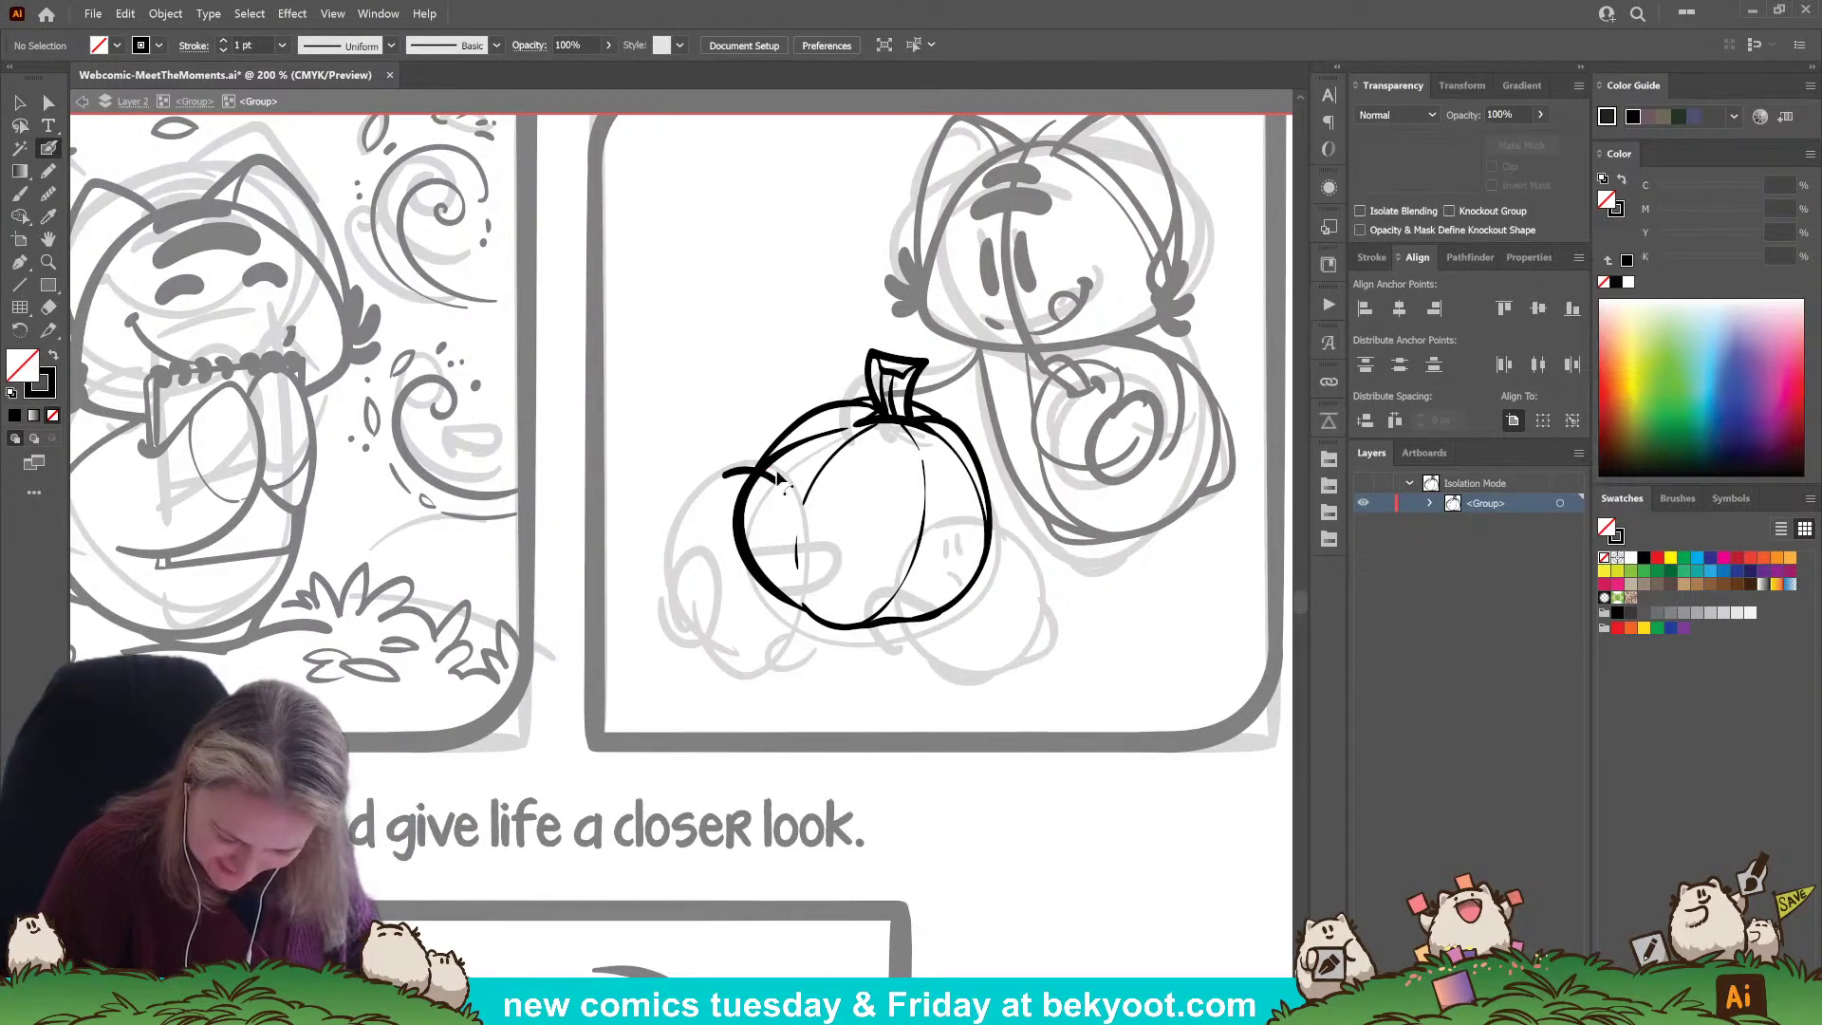
Ink the small creature's two ears, then group the head strokes and isolate that group for editing.
mouse_move(802, 483)
left_mouse_down()
mouse_move(705, 466)
mouse_move(805, 486)
left_mouse_up()
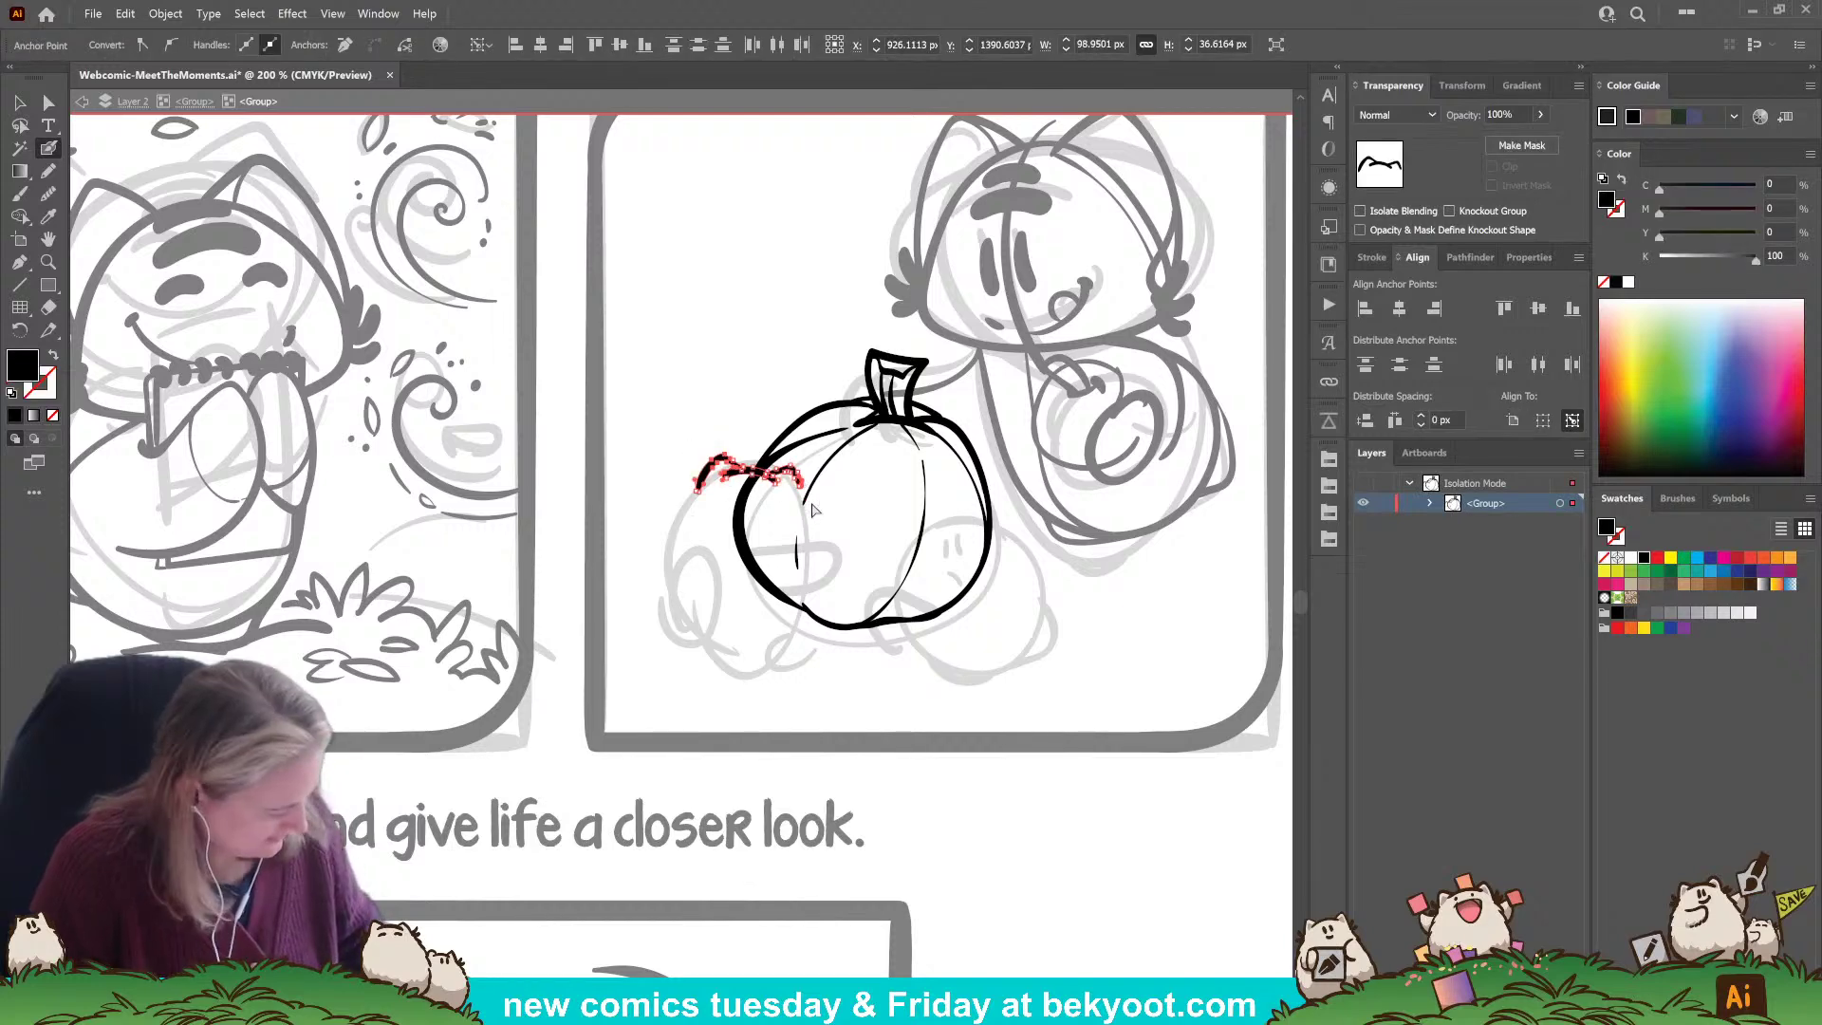
key("ctrl+g")
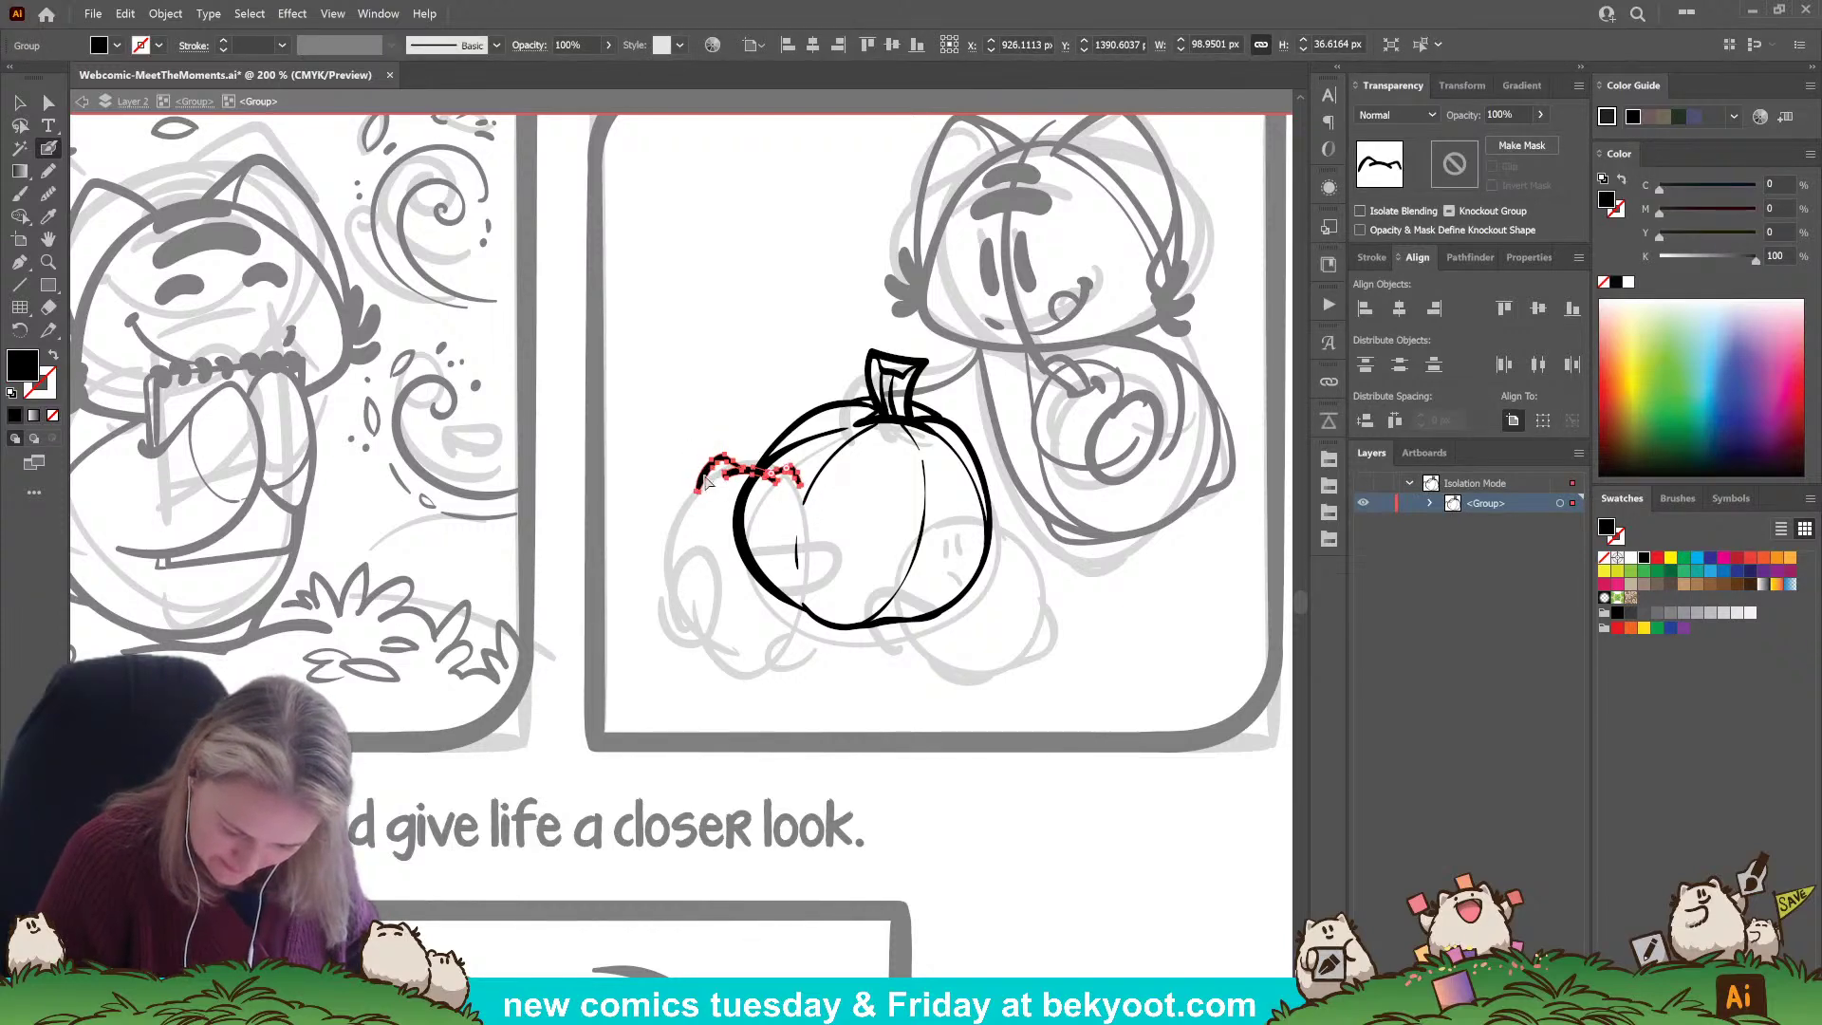
key("v")
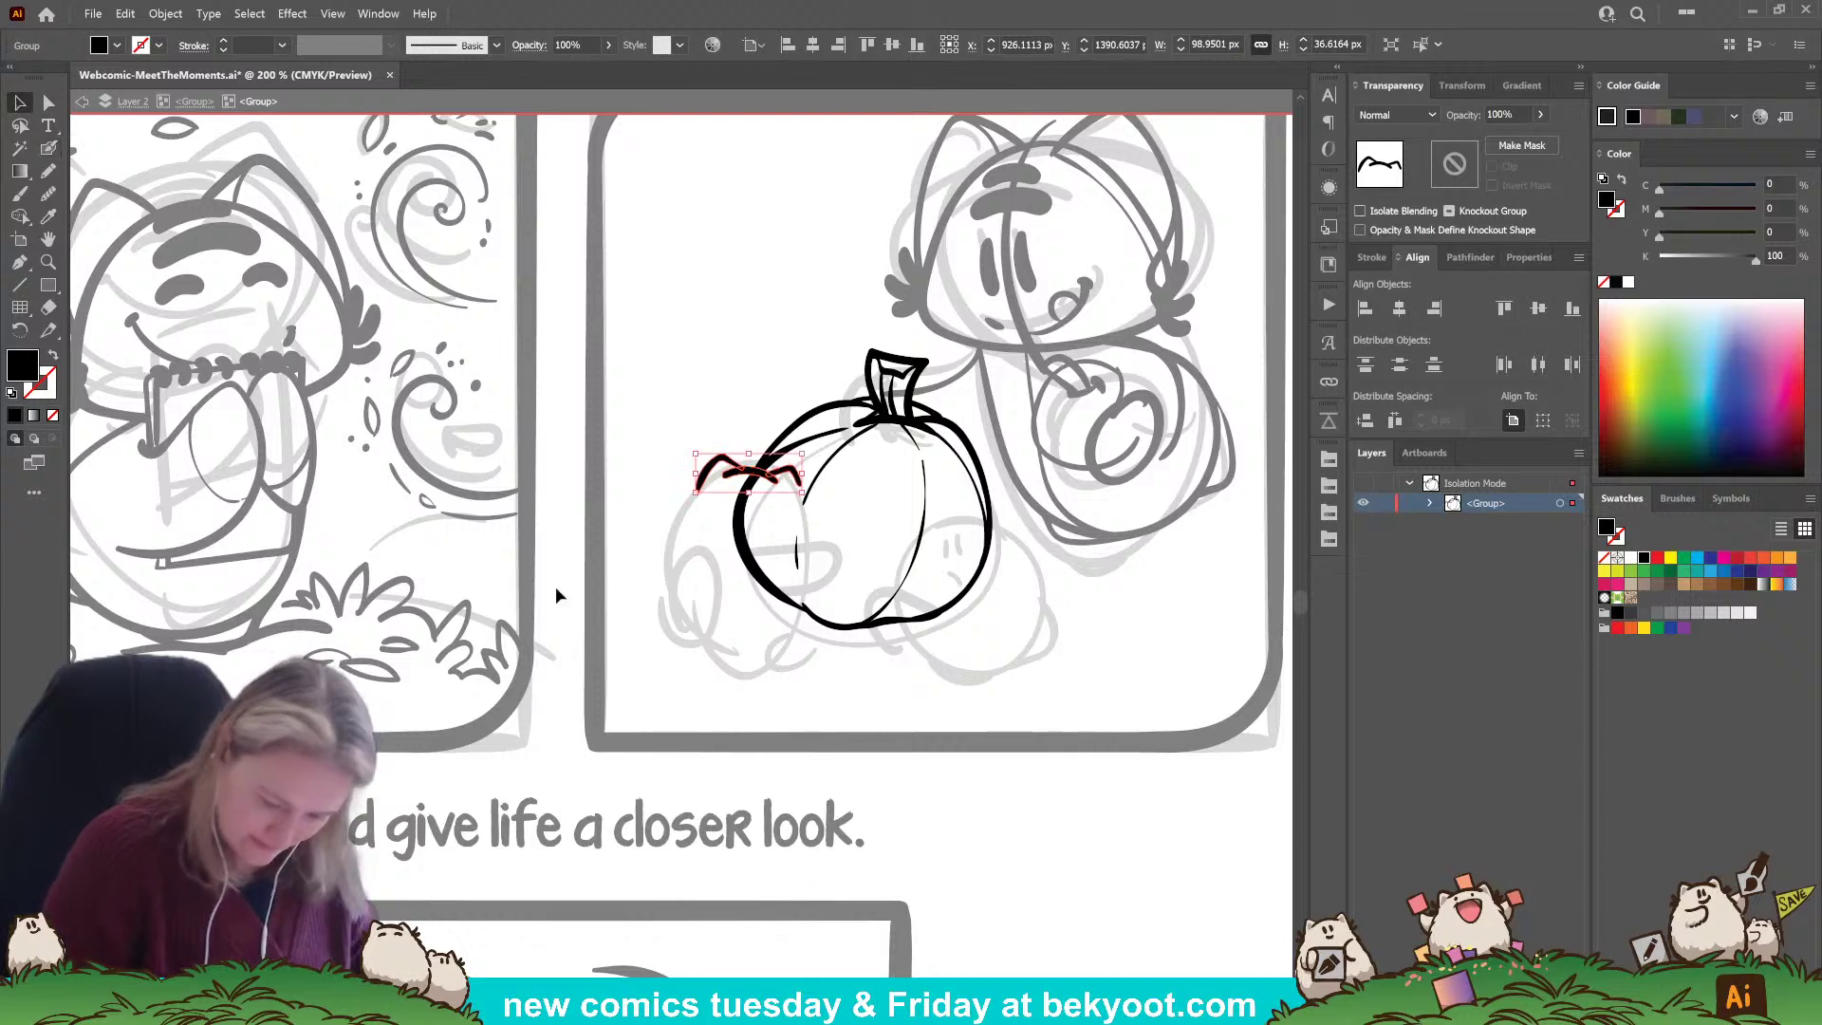
left_click(557, 589)
left_click(768, 476)
double_click(704, 482)
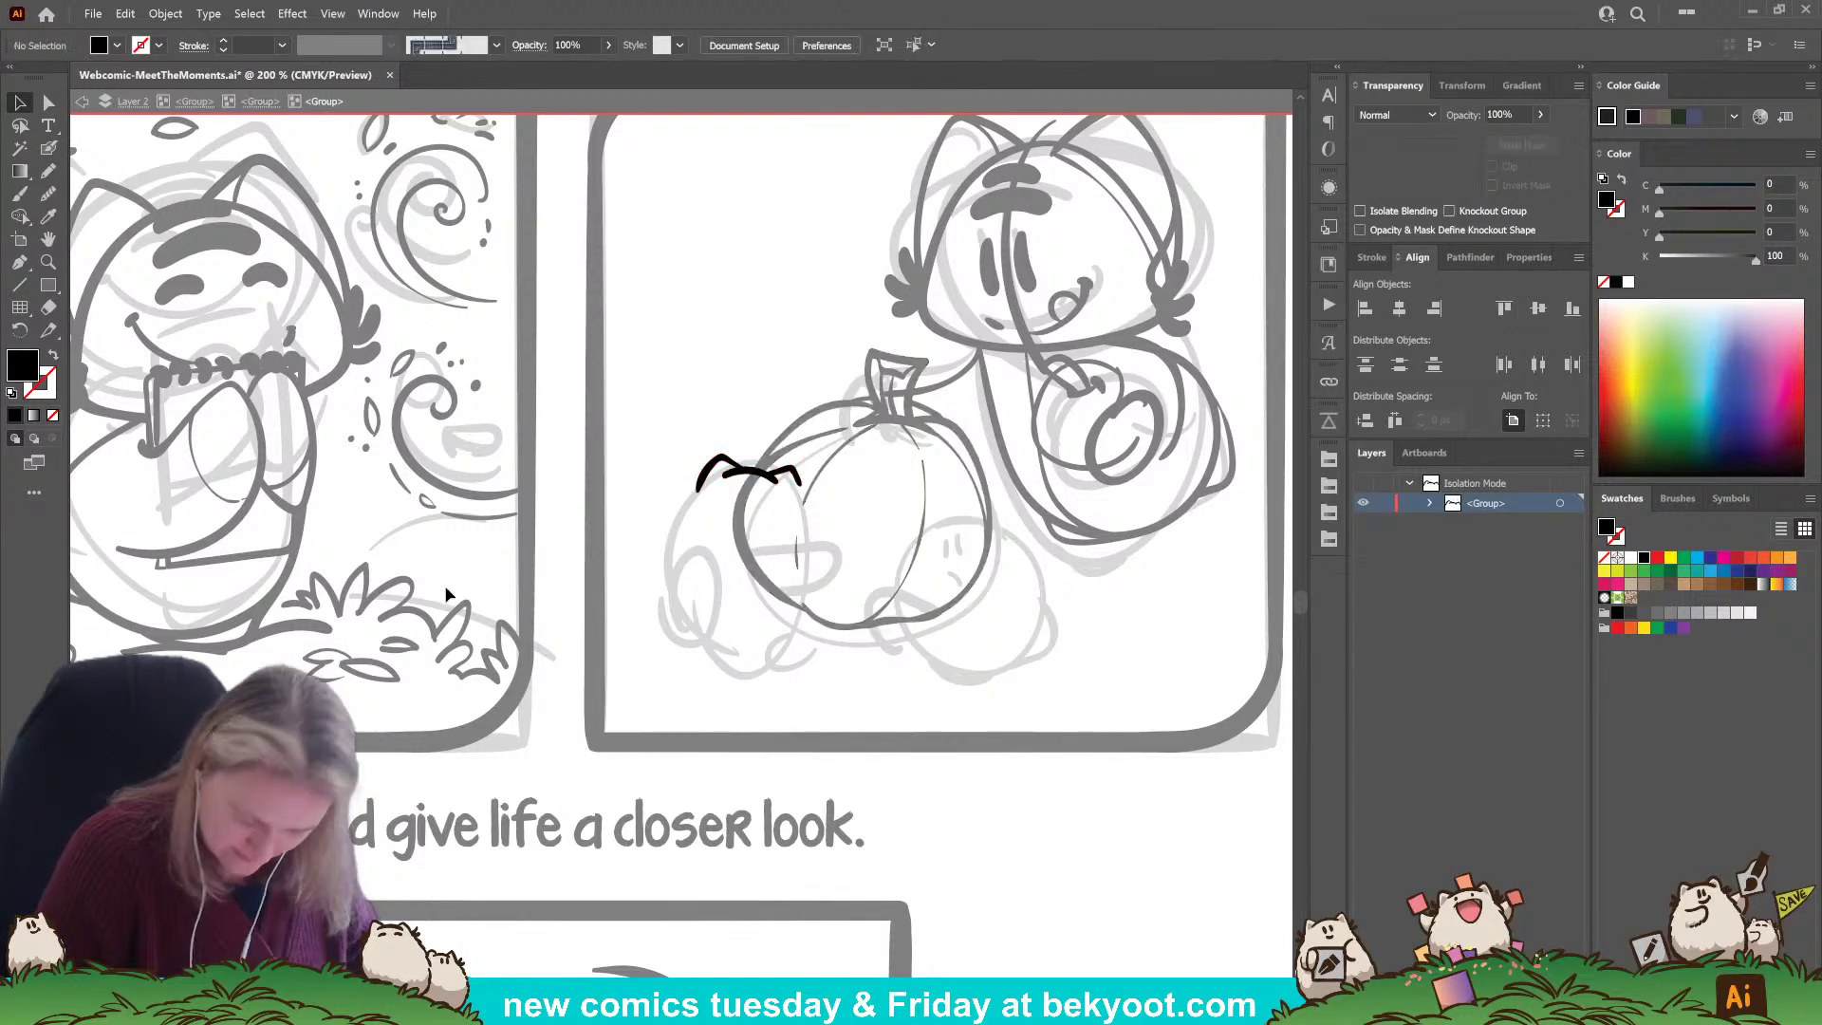
Ink the small creature's eyes and round open-mouthed muzzle with the black brush, and start its arm.
key("b")
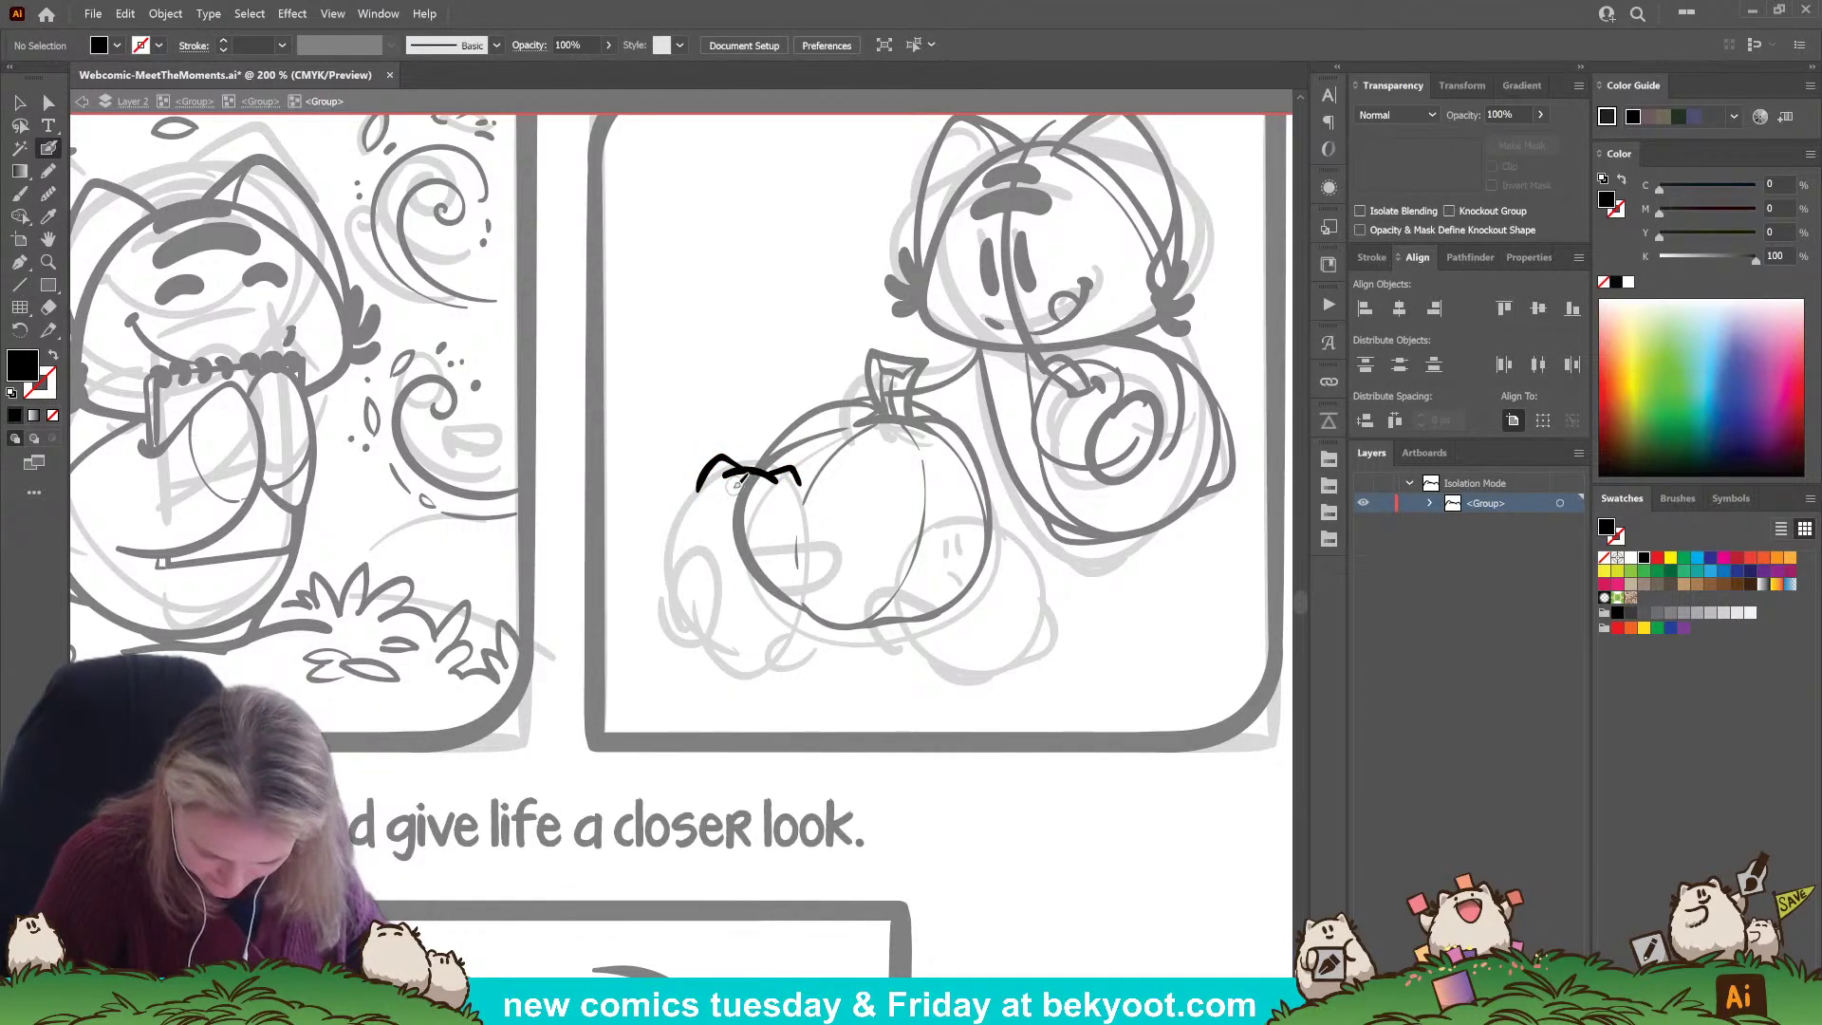
key("shift+x")
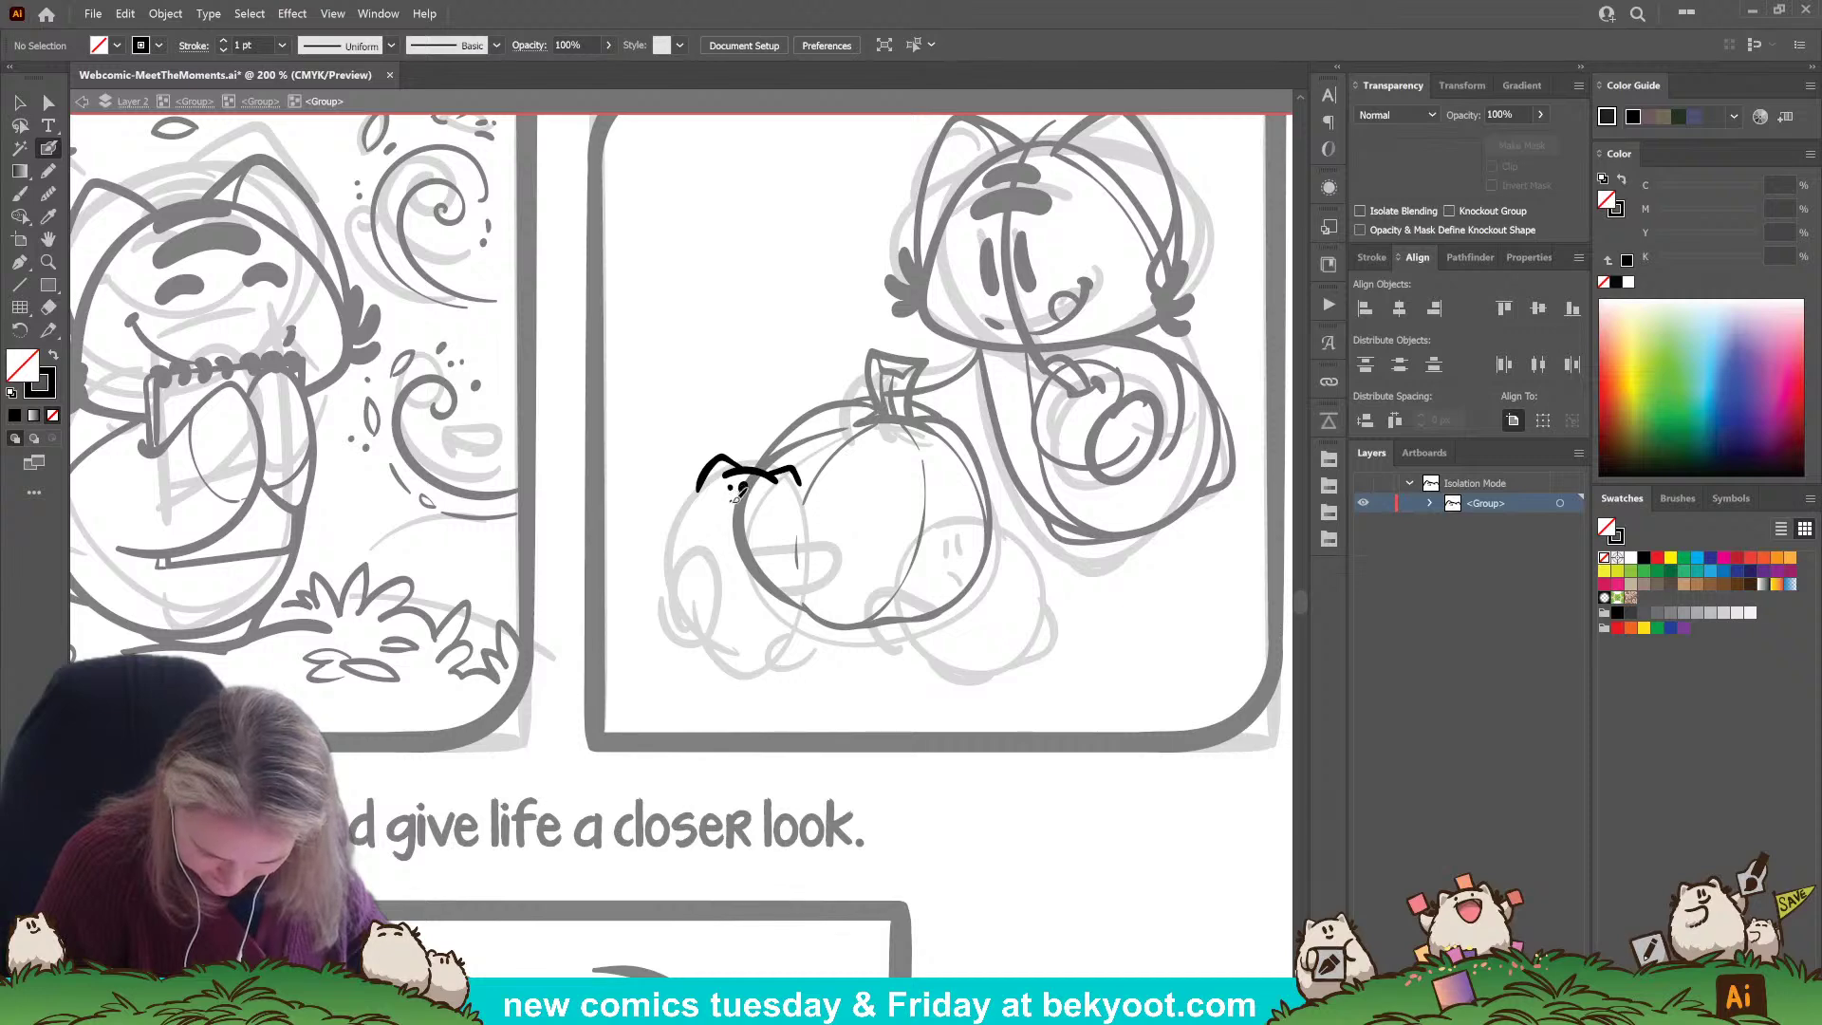
mouse_move(781, 519)
left_mouse_down()
mouse_move(724, 517)
mouse_move(751, 495)
mouse_move(821, 523)
left_mouse_up()
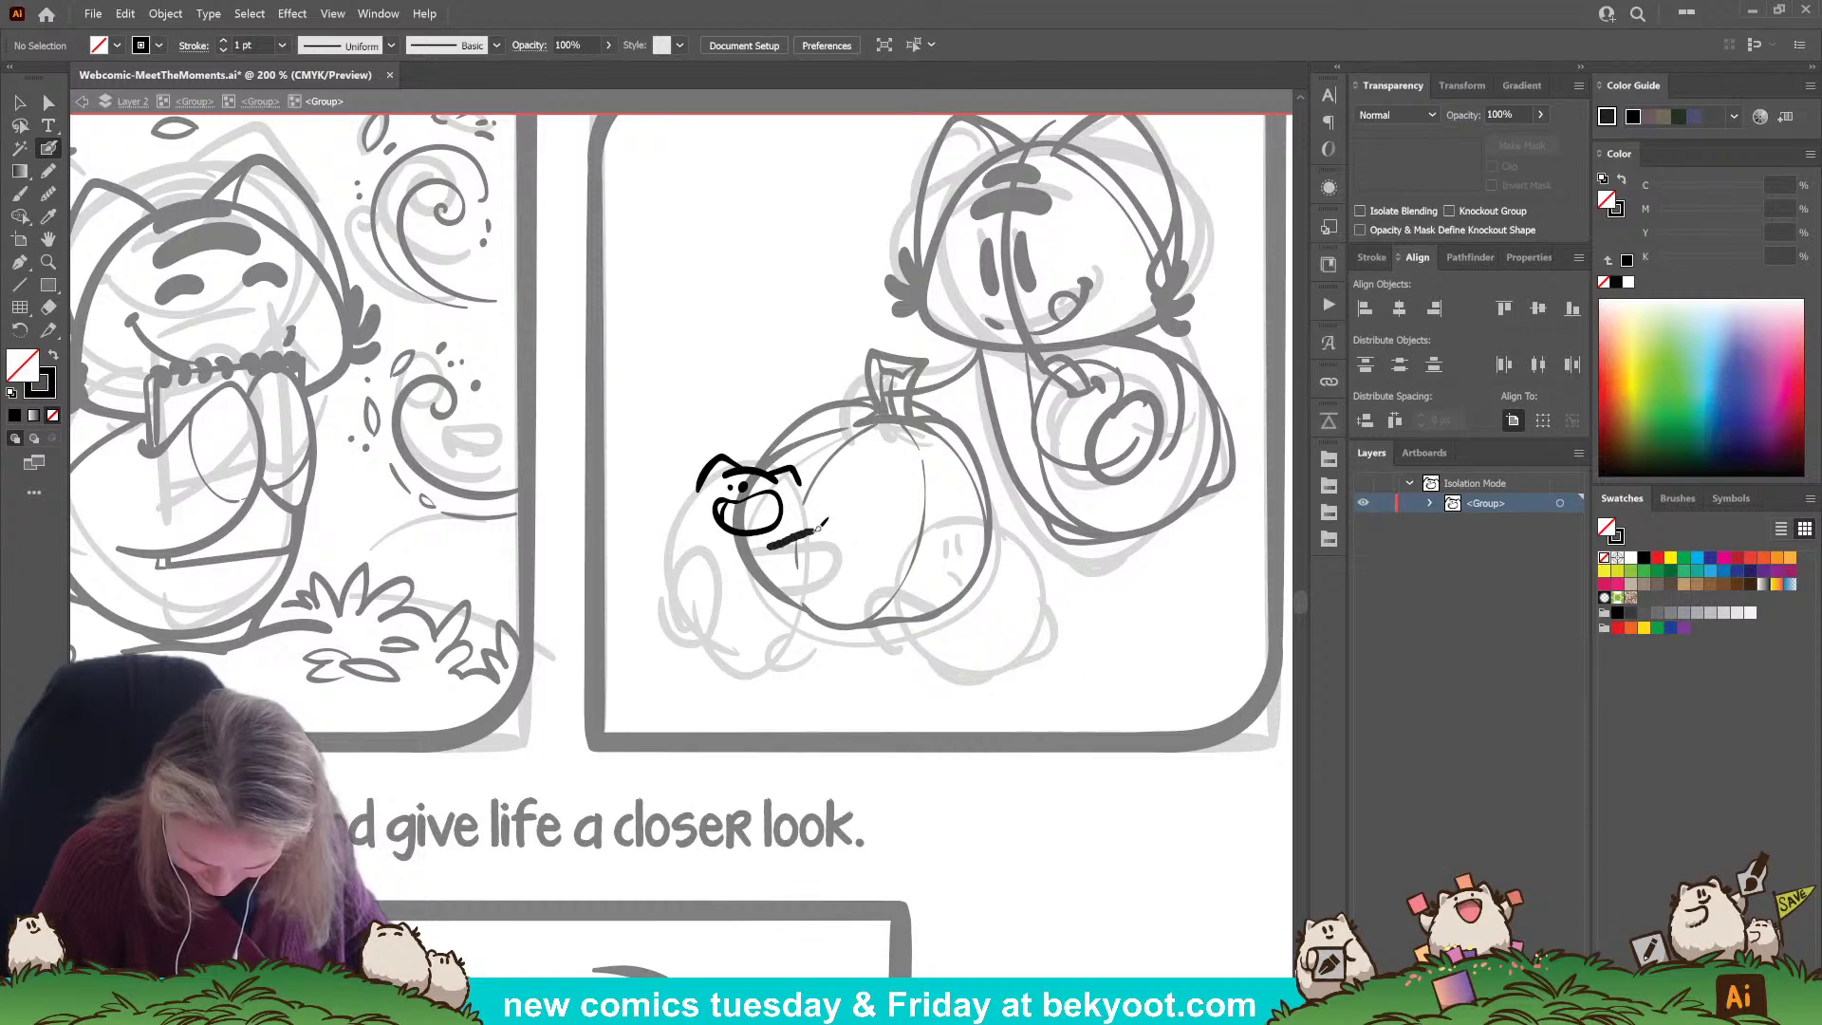
Ink the small creature's arm against the pumpkin, the fur tufts on both cheeks and the rounded body outline.
mouse_move(806, 586)
left_mouse_down()
mouse_move(792, 540)
mouse_move(816, 528)
mouse_move(792, 598)
left_mouse_up()
key("ctrl+z")
left_click_drag(790, 489, 809, 466)
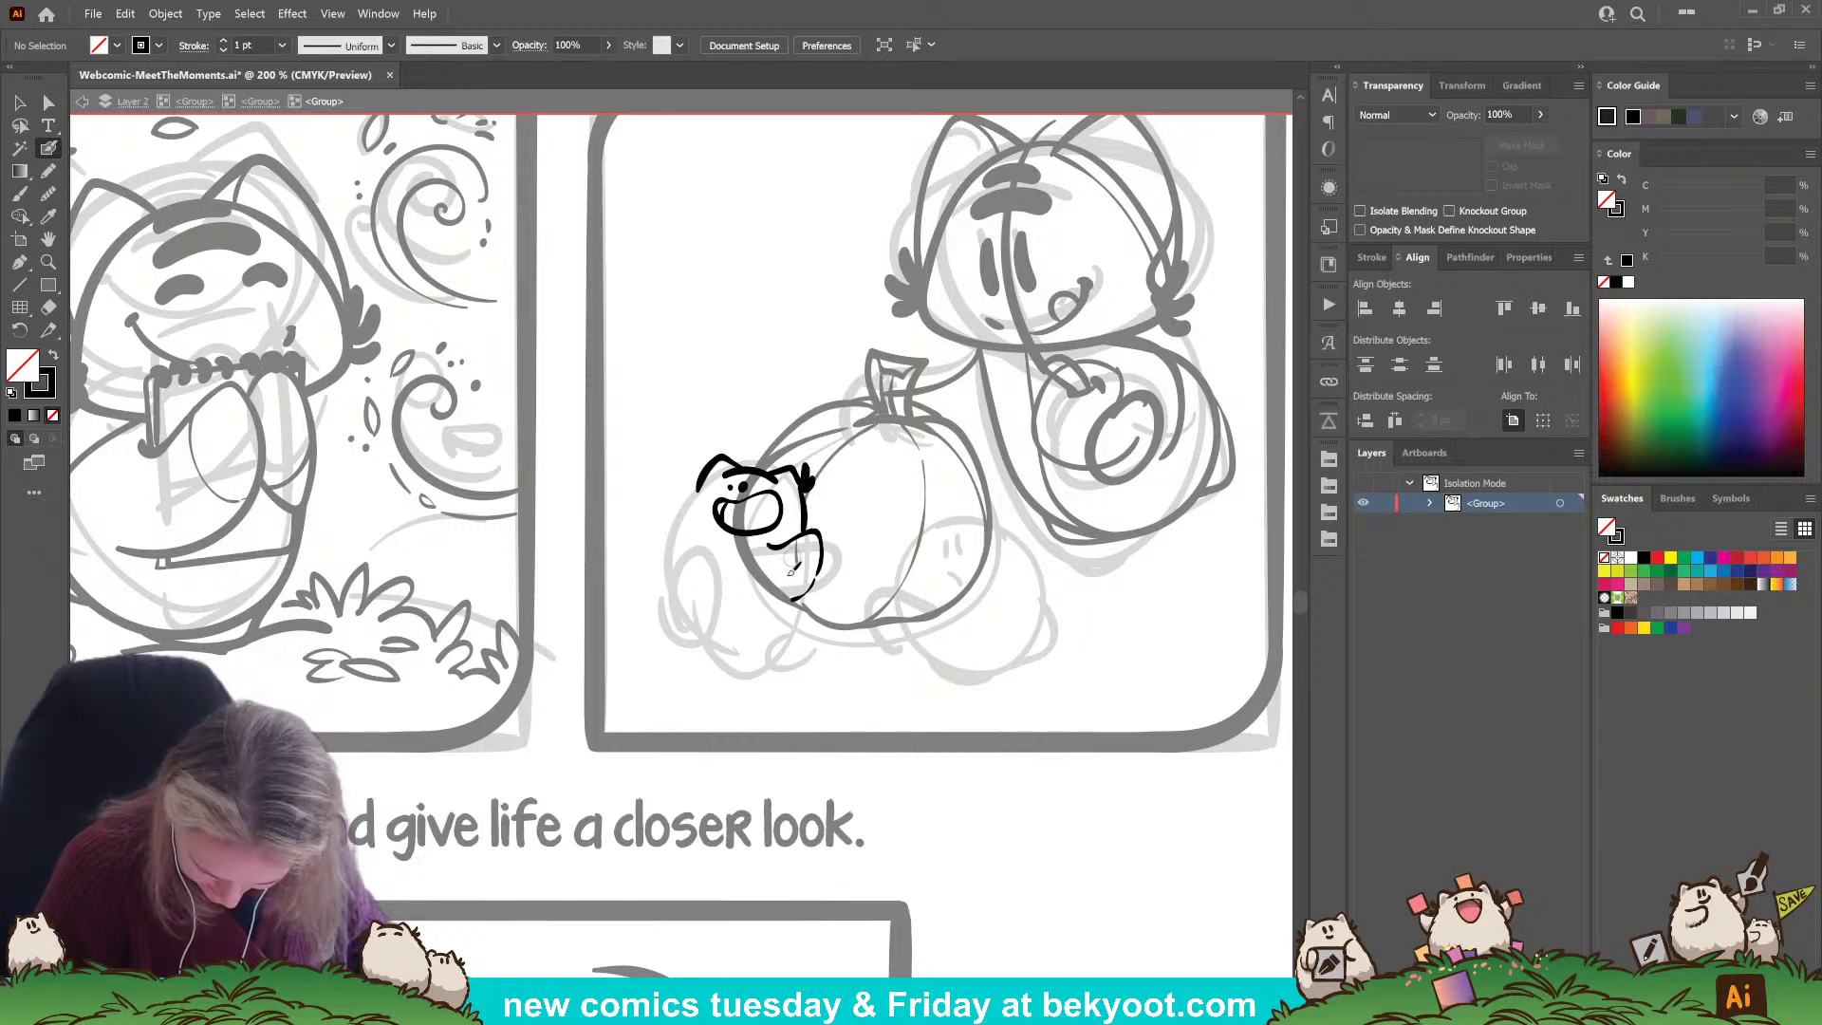
left_click_drag(687, 493, 700, 459)
mouse_move(698, 451)
left_mouse_down()
mouse_move(689, 497)
mouse_move(692, 446)
mouse_move(673, 502)
mouse_move(700, 489)
mouse_move(660, 591)
mouse_move(685, 642)
mouse_move(741, 655)
mouse_move(802, 628)
mouse_move(821, 555)
left_mouse_up()
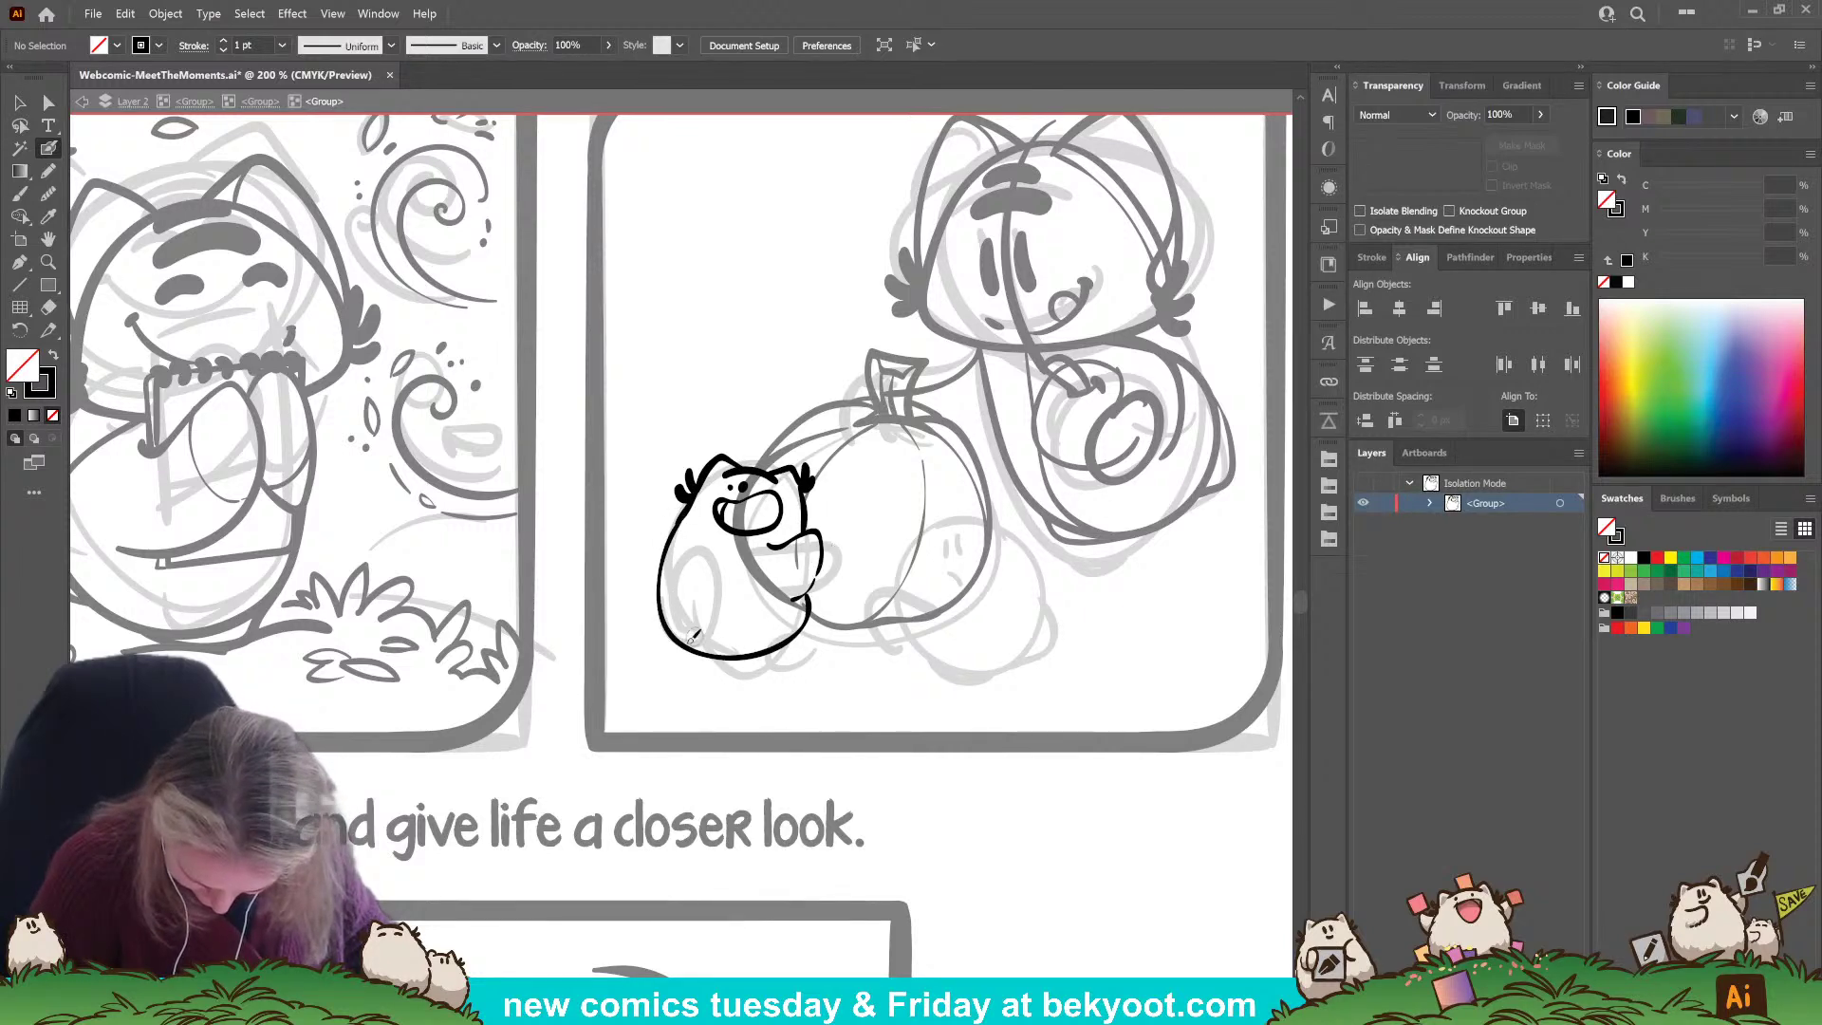
Ink the small creature's oval foot at the body's lower left and the curved line down its belly, replacing the first foot attempt.
mouse_move(687, 645)
left_mouse_down()
mouse_move(673, 594)
mouse_move(696, 605)
mouse_move(685, 641)
left_mouse_up()
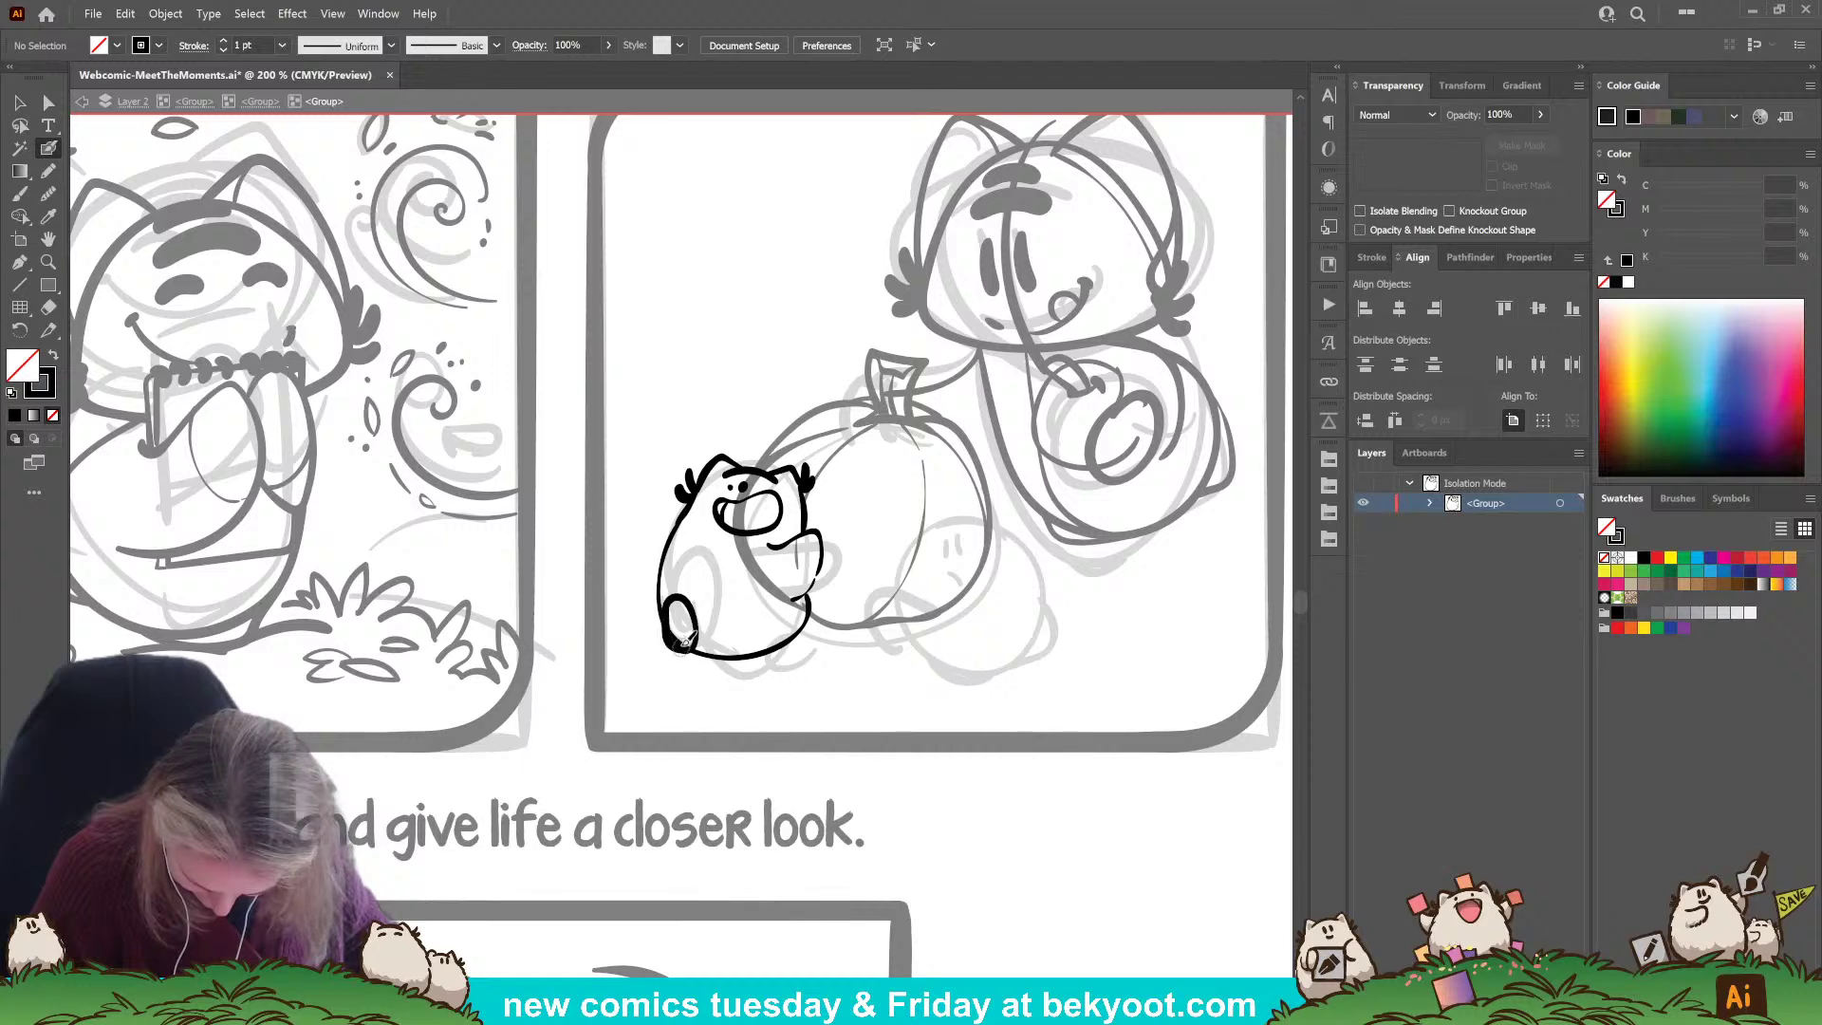
key("ctrl+z")
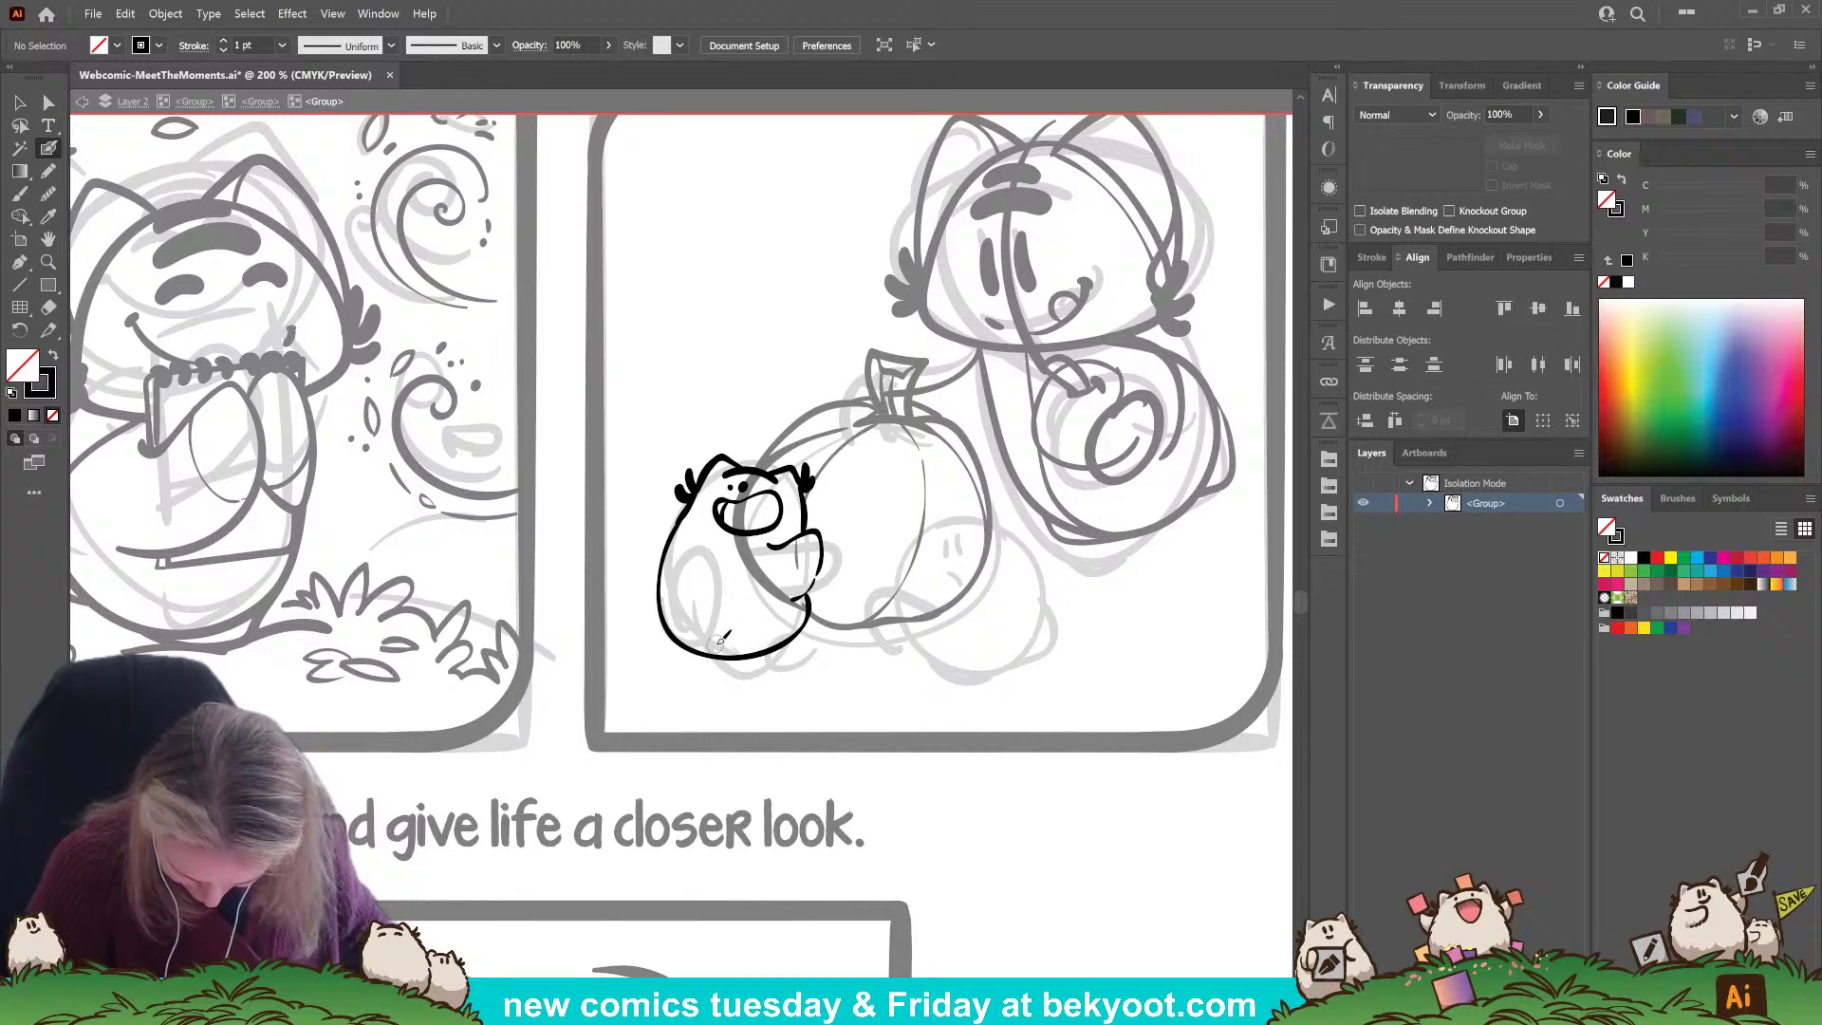
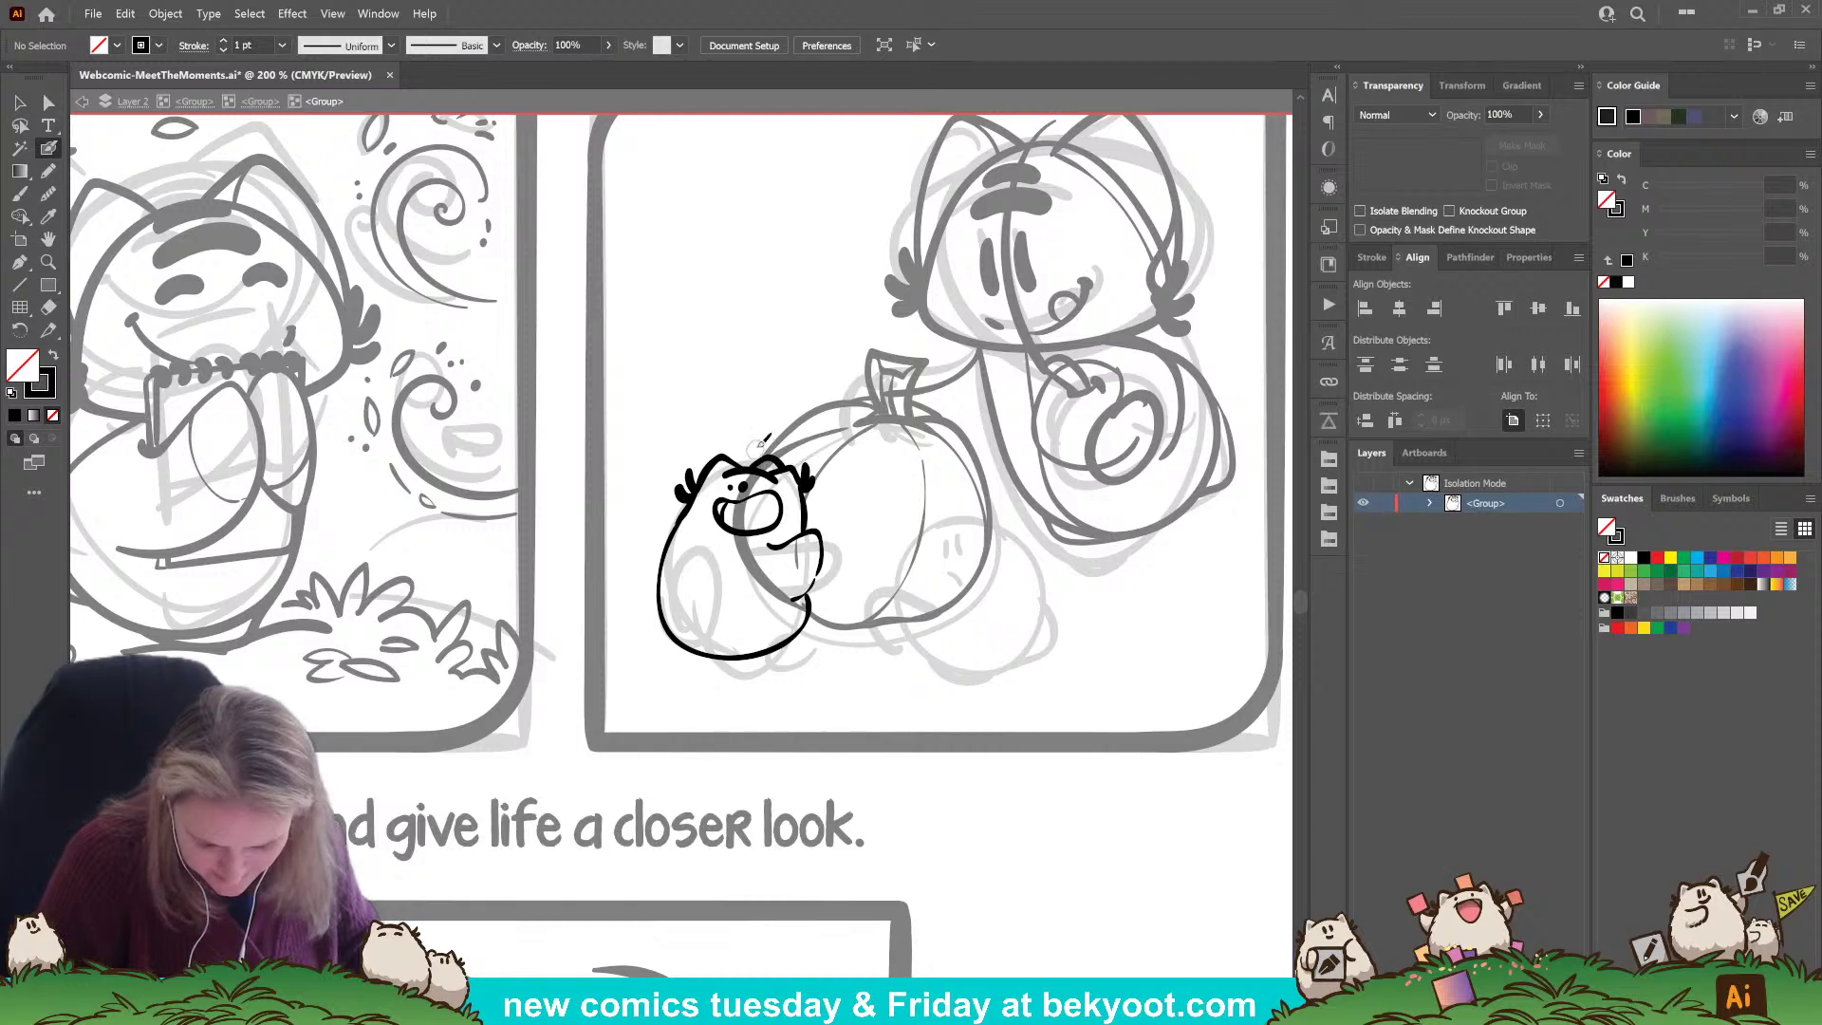
mouse_move(733, 530)
left_mouse_down()
mouse_move(765, 654)
mouse_move(685, 612)
mouse_move(719, 647)
mouse_move(700, 655)
left_mouse_up()
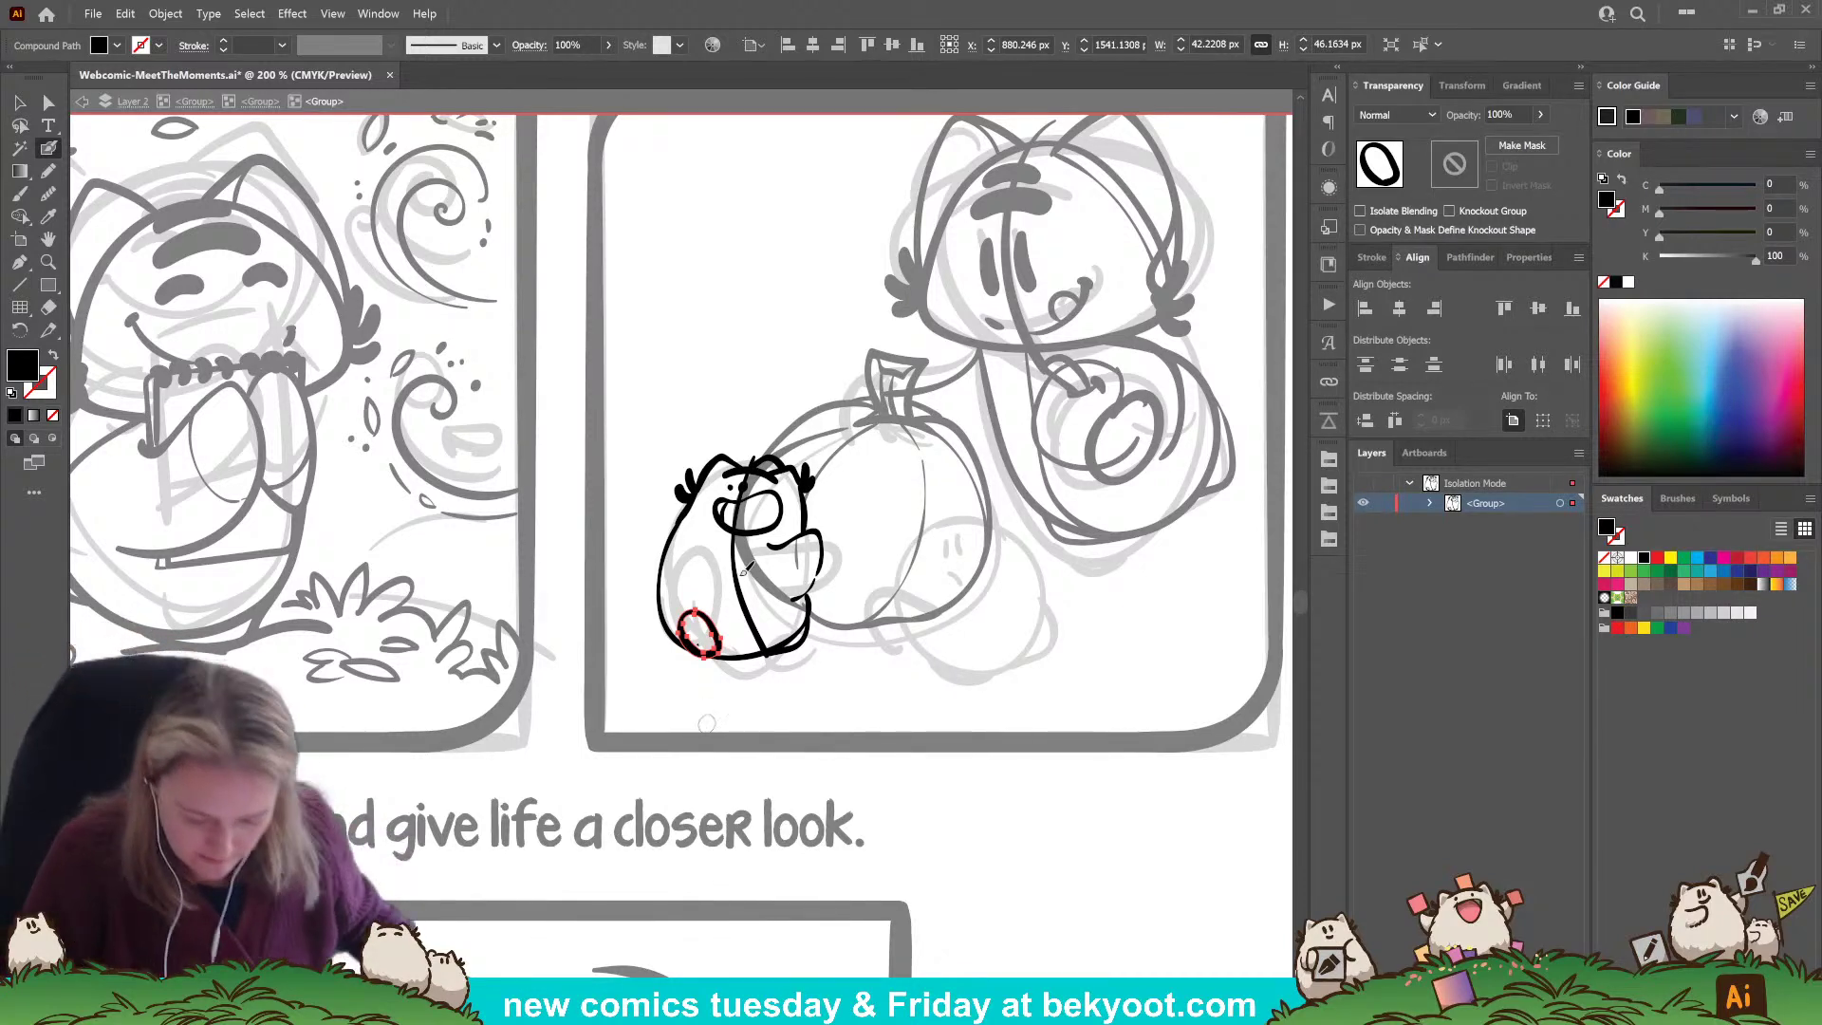
key("ctrl+shift+a")
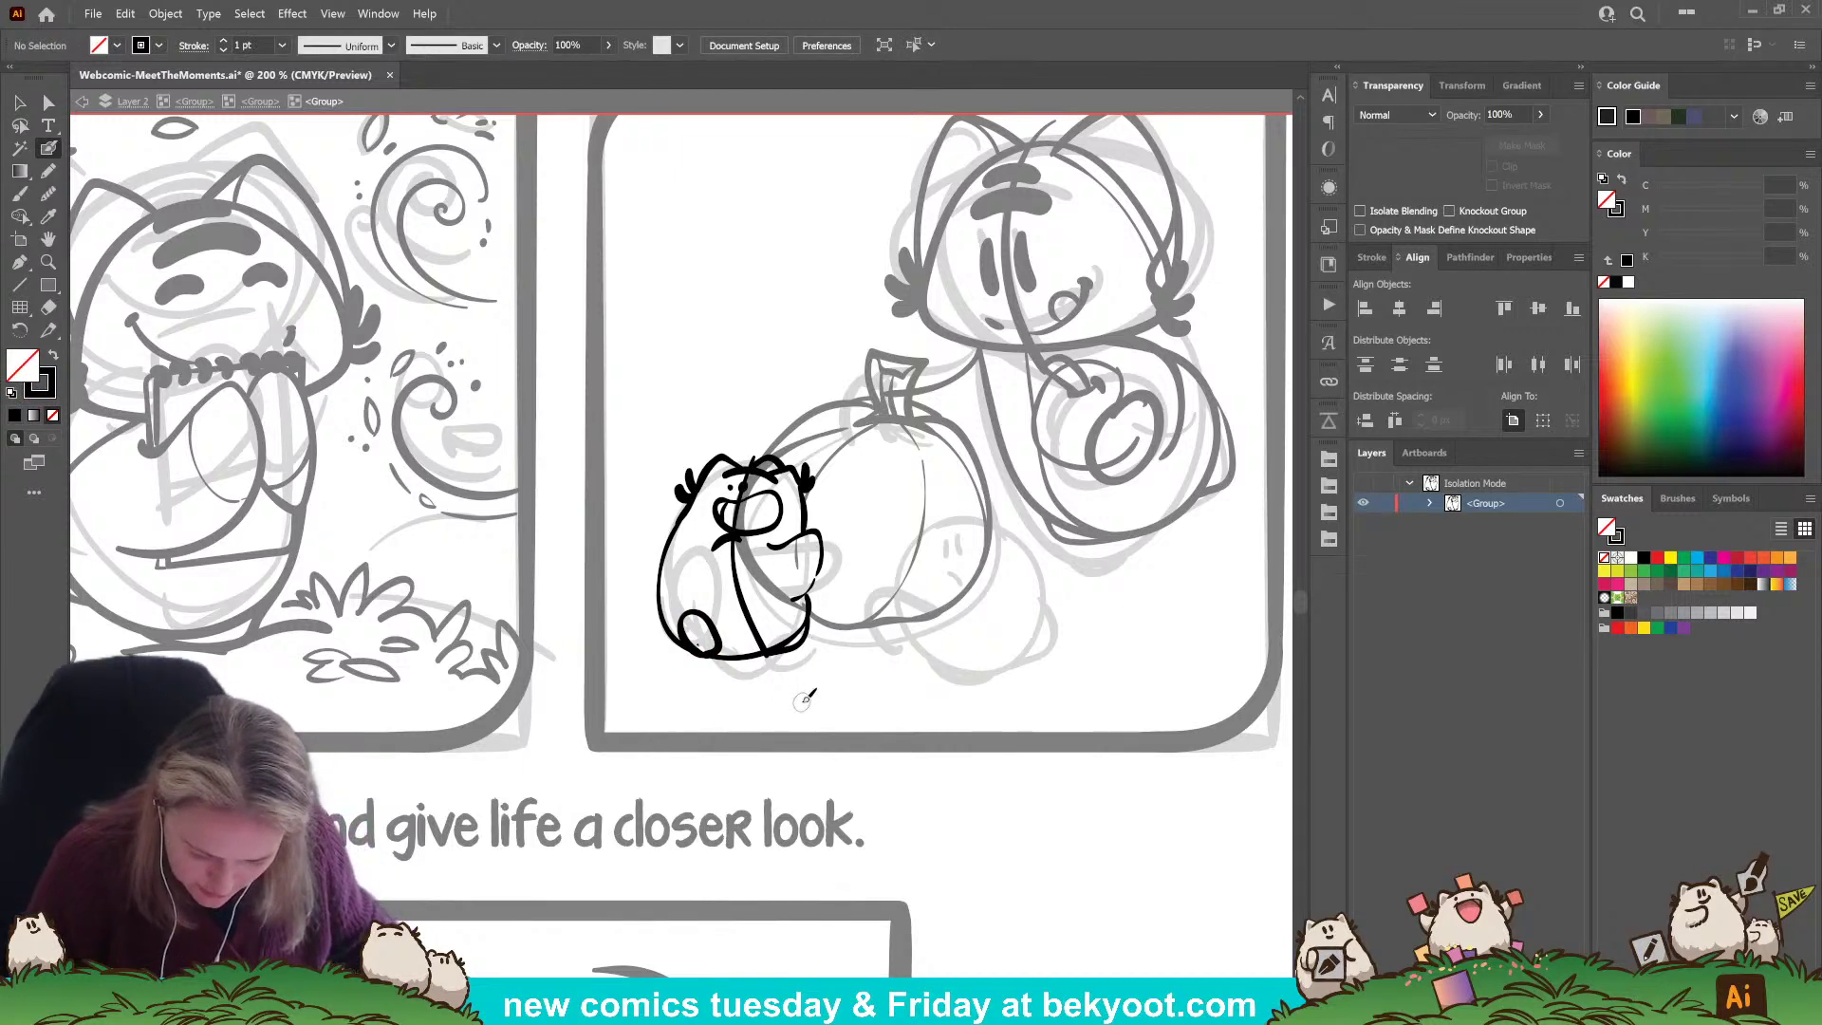
left_click(712, 647, "ctrl")
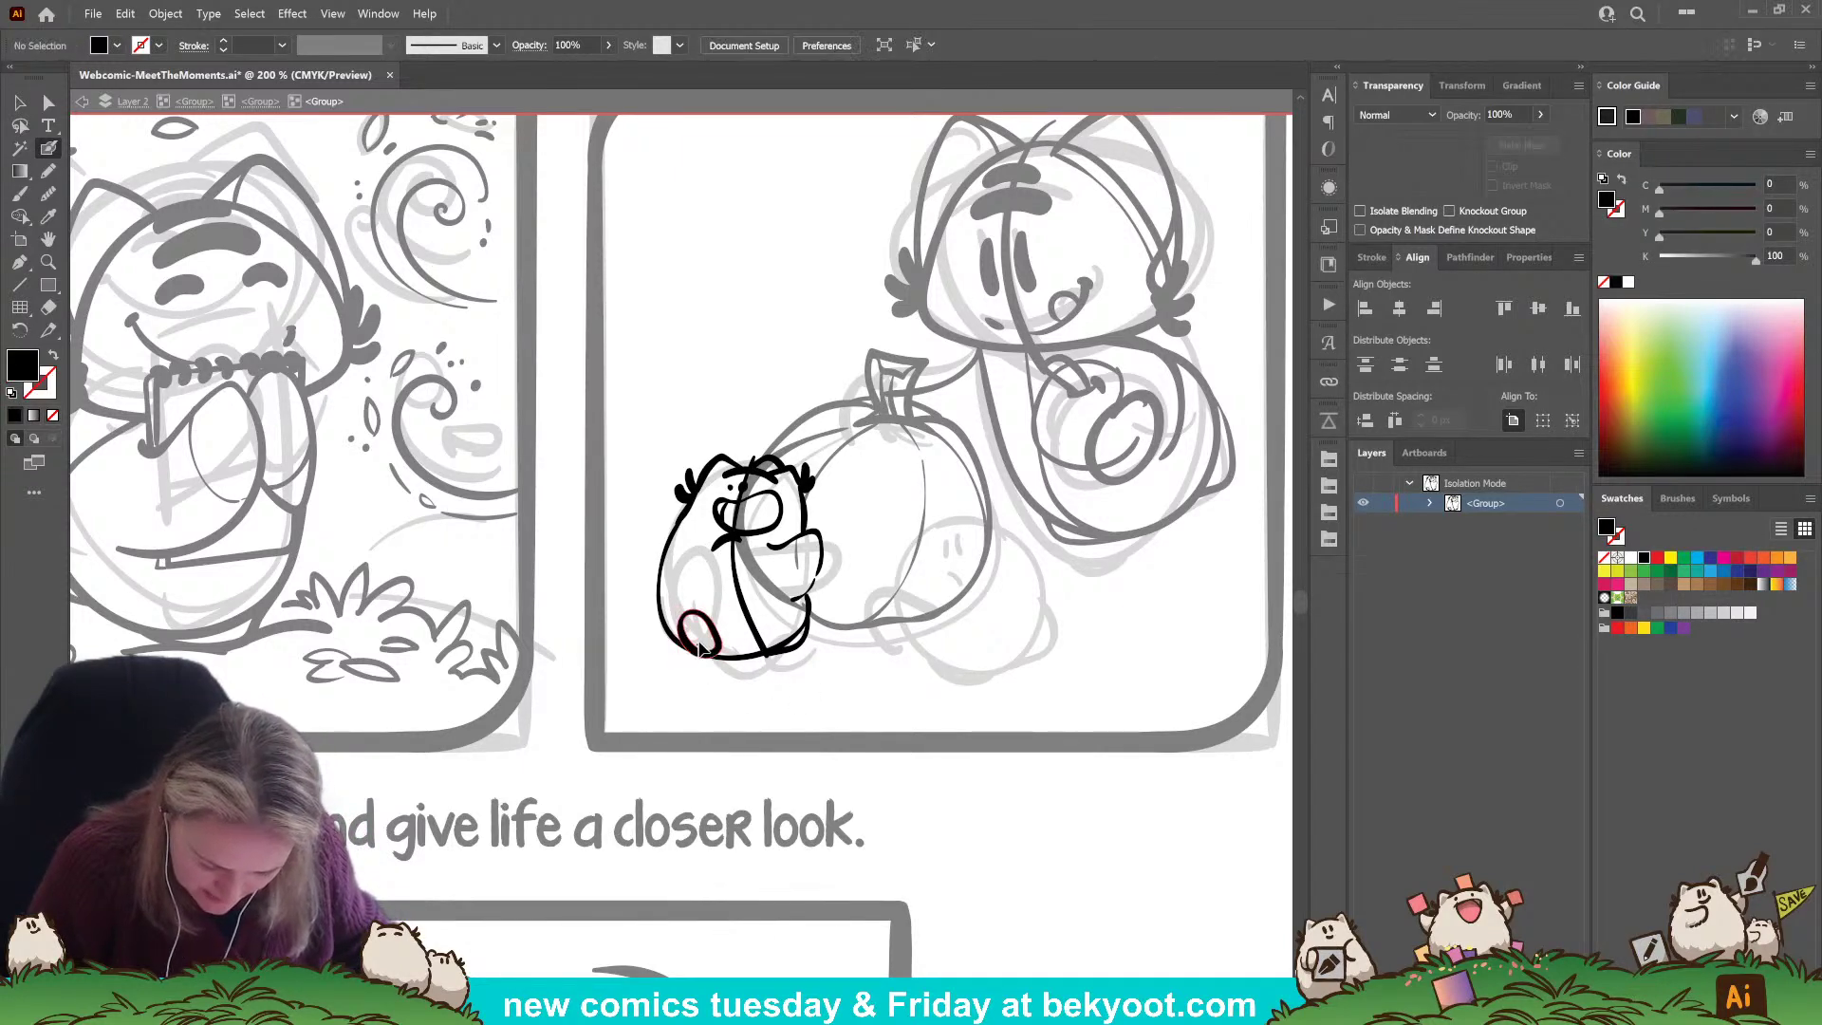
left_click(709, 670, "ctrl")
left_click(704, 652, "ctrl")
left_click_drag(702, 680, 698, 643)
left_click(718, 673, "ctrl")
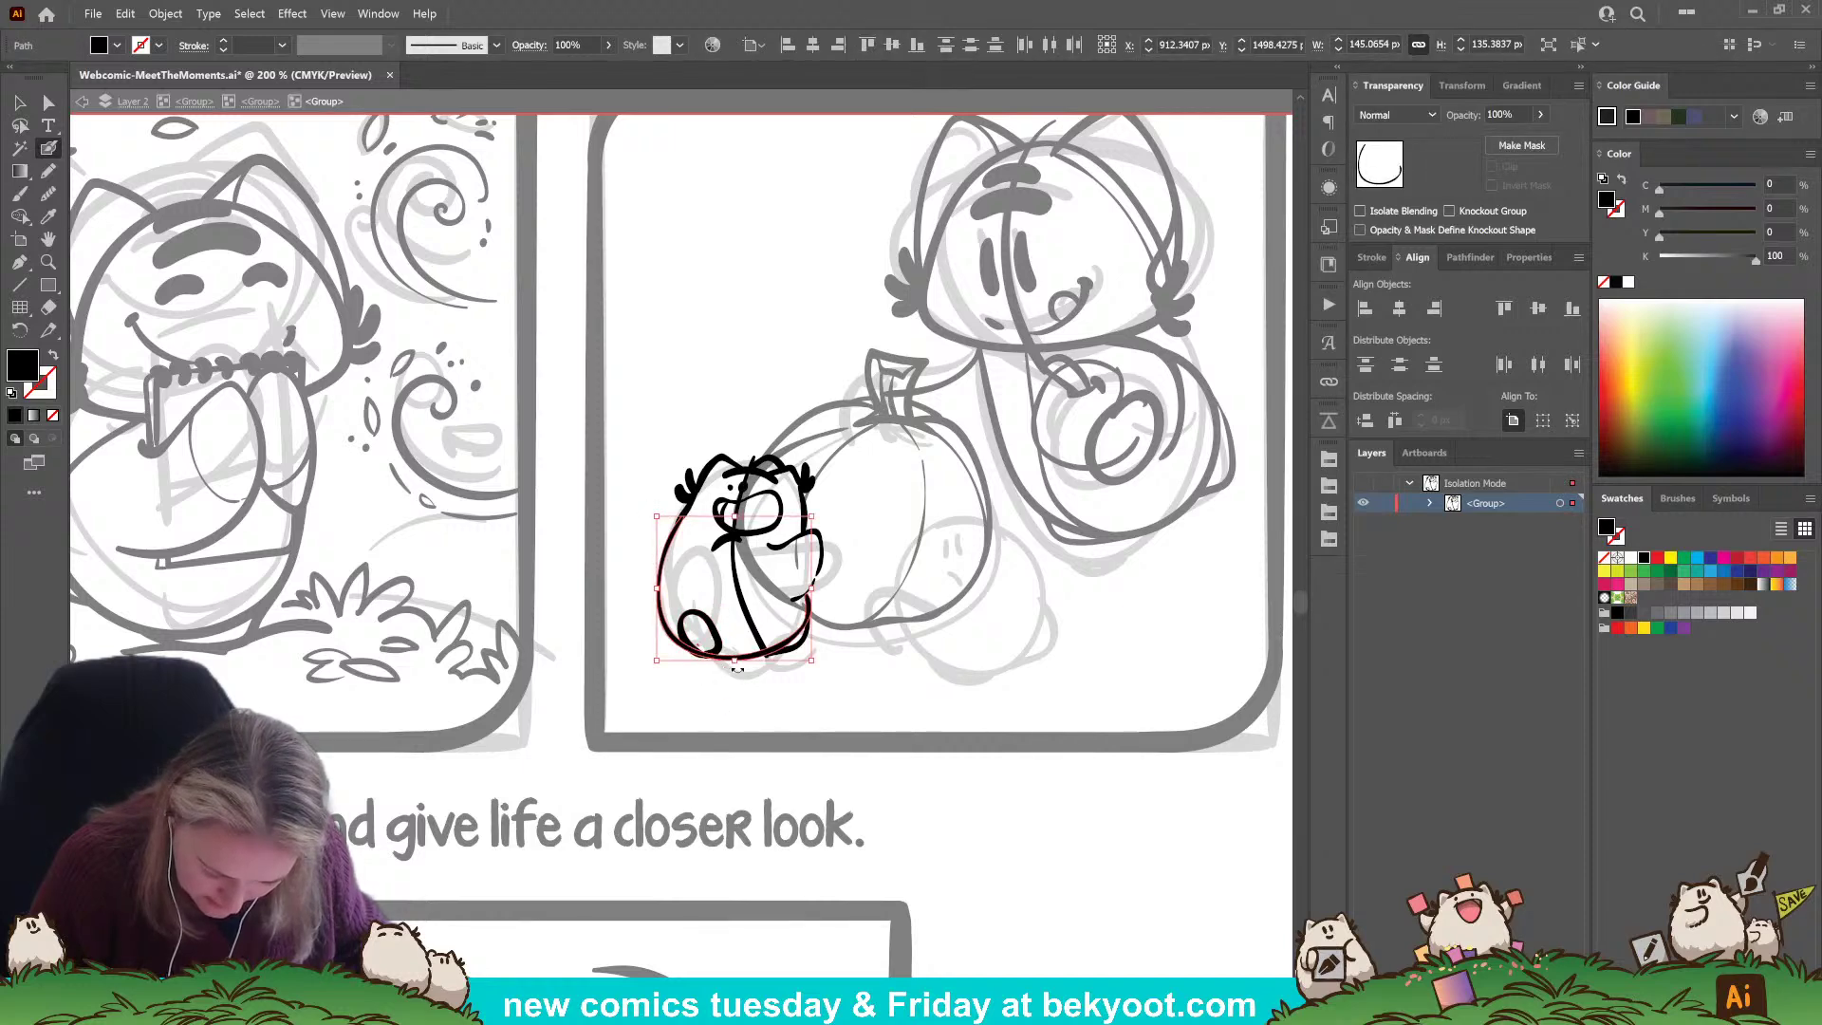
left_click(744, 657, "ctrl+shift")
key("Delete")
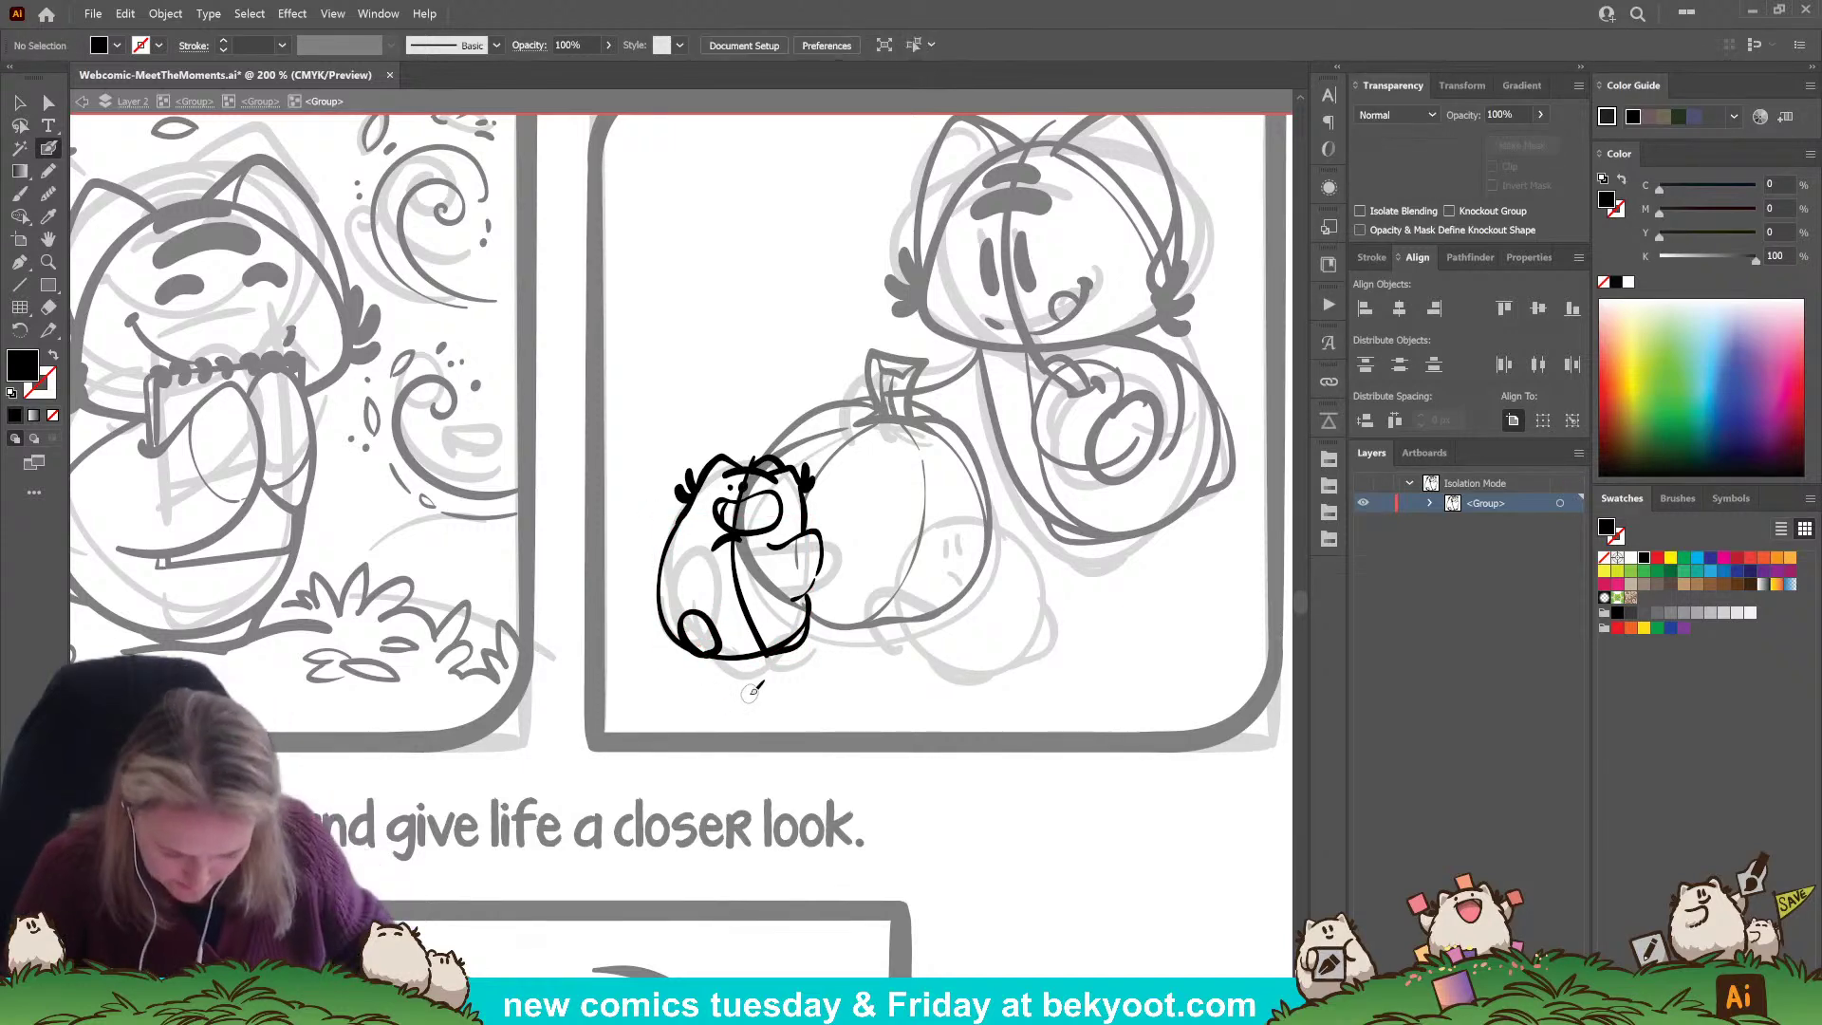
mouse_move(716, 655)
left_mouse_down()
mouse_move(697, 622)
mouse_move(737, 640)
left_mouse_up()
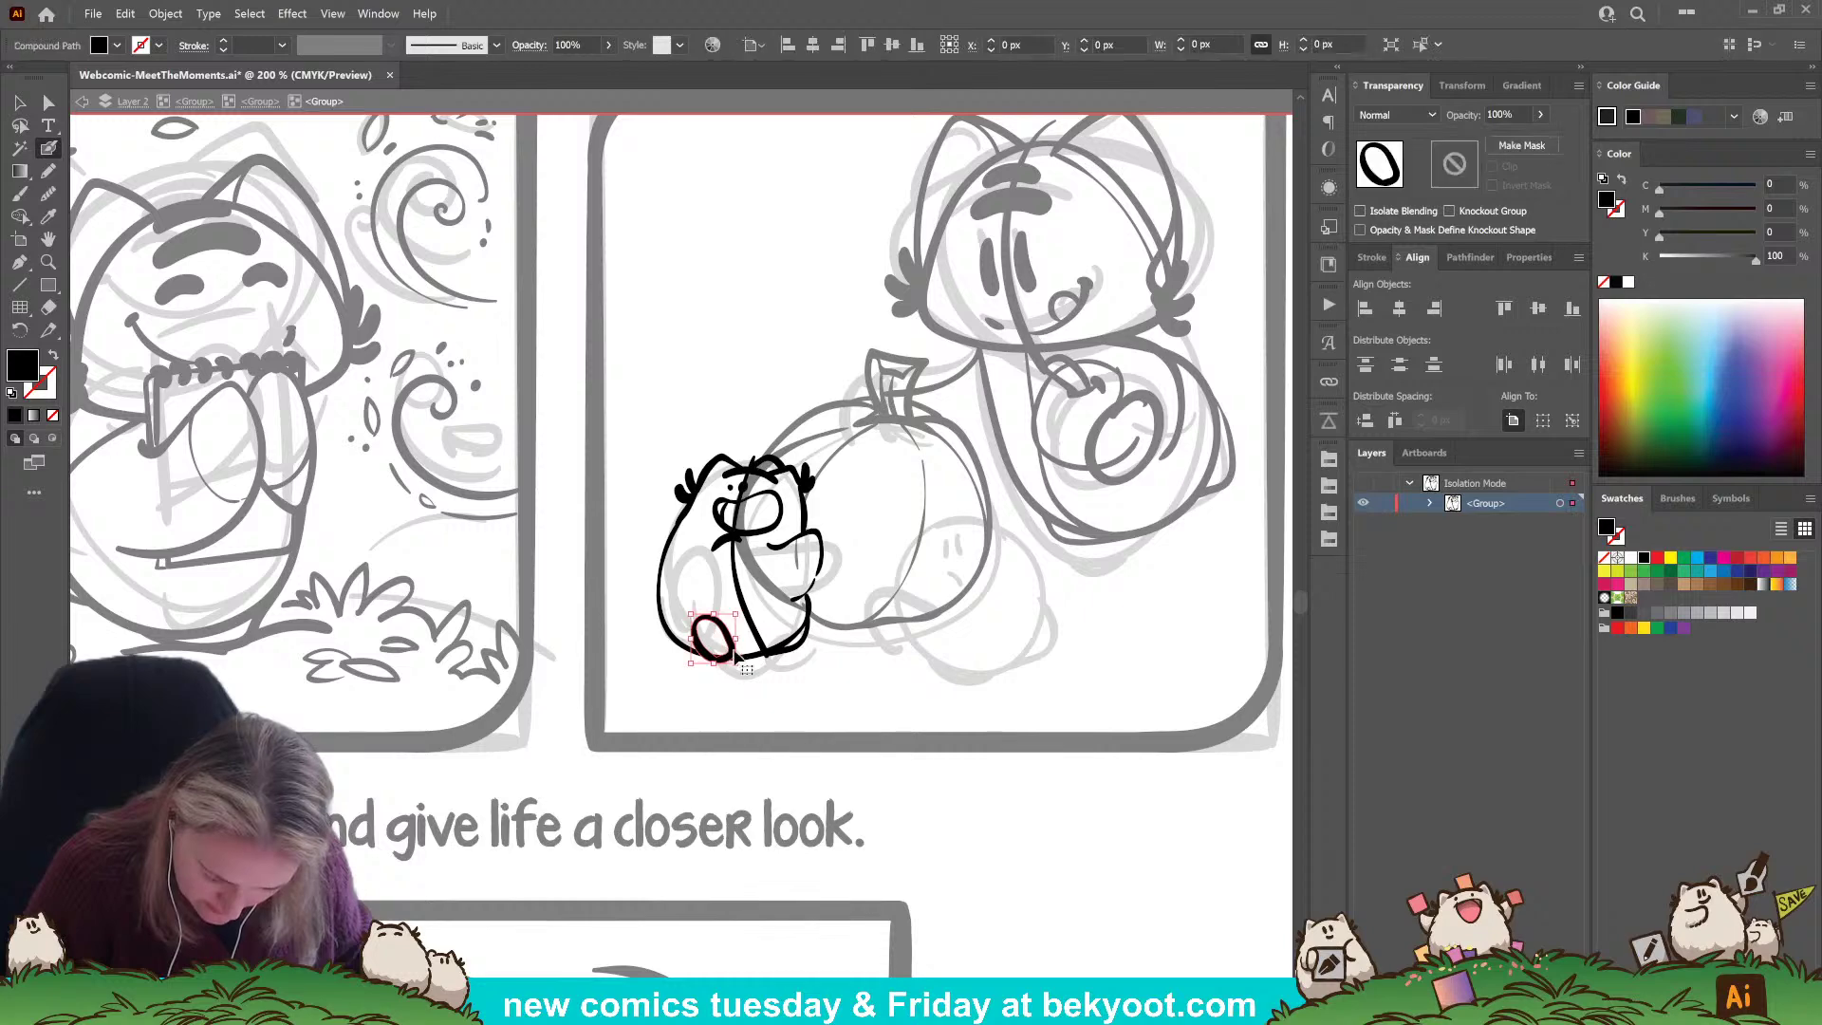
key("ctrl+shift+a")
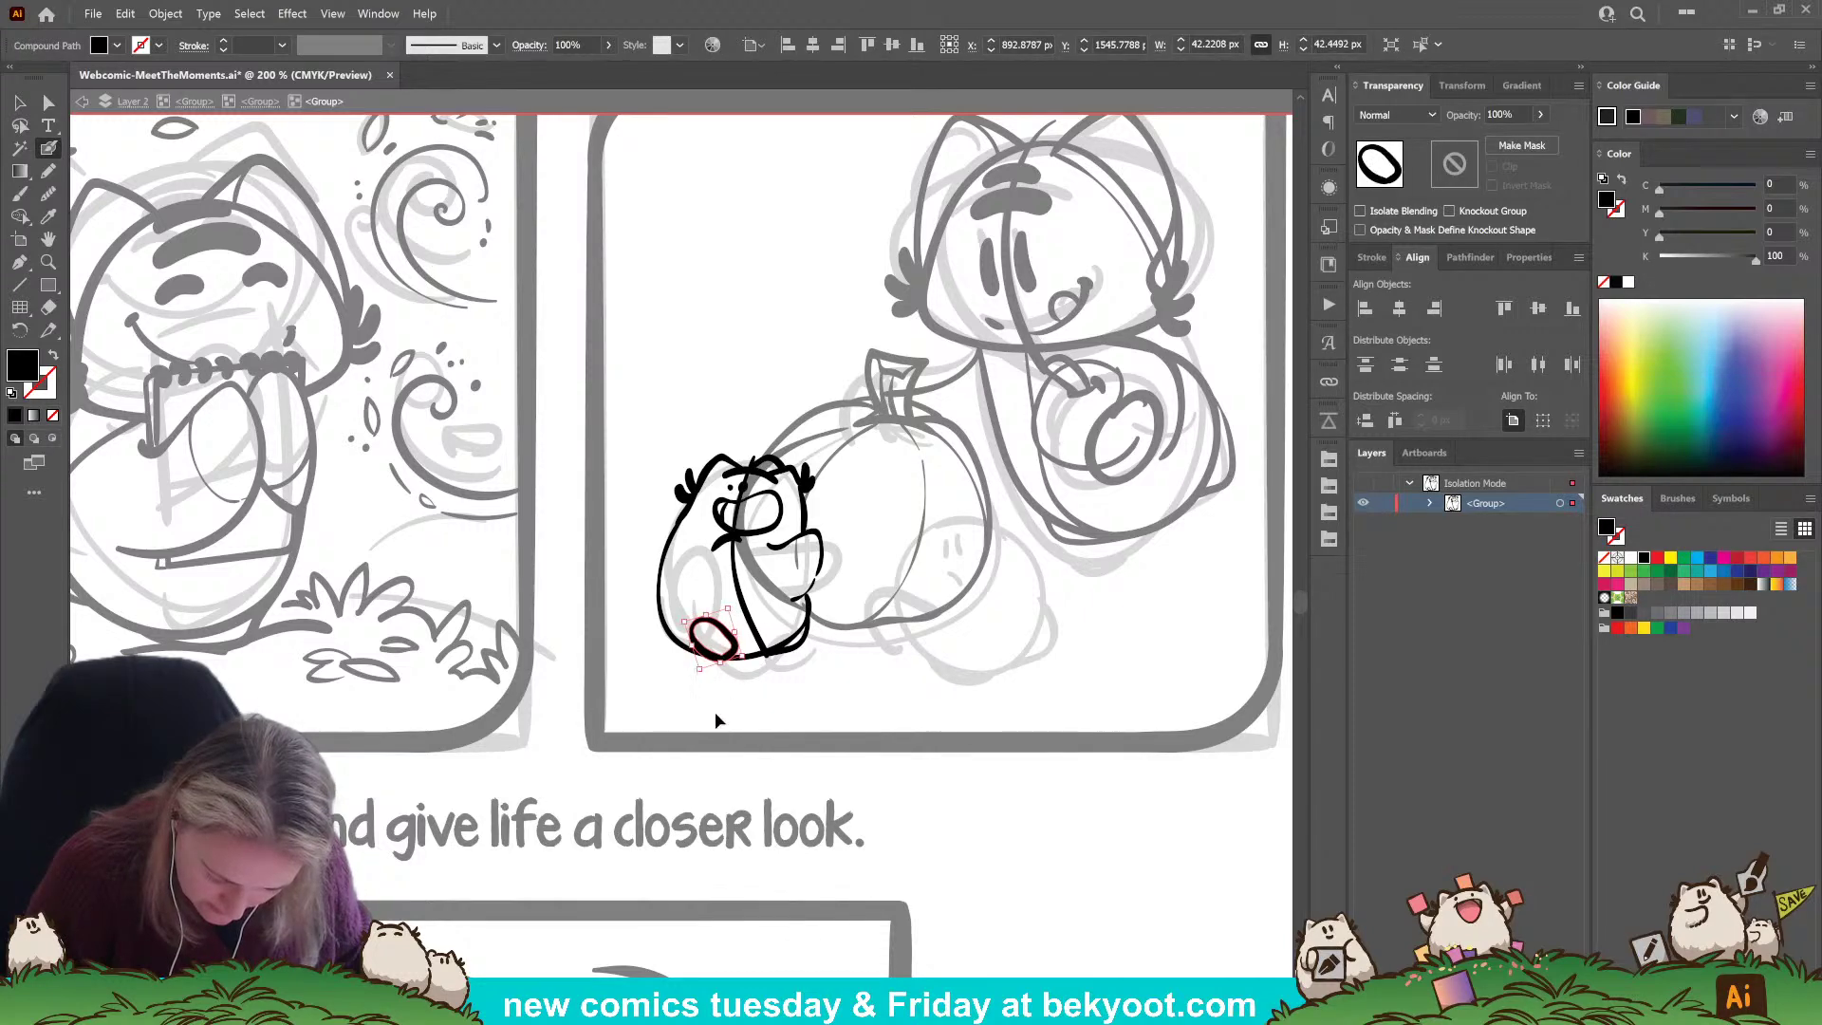
key("ctrl+z")
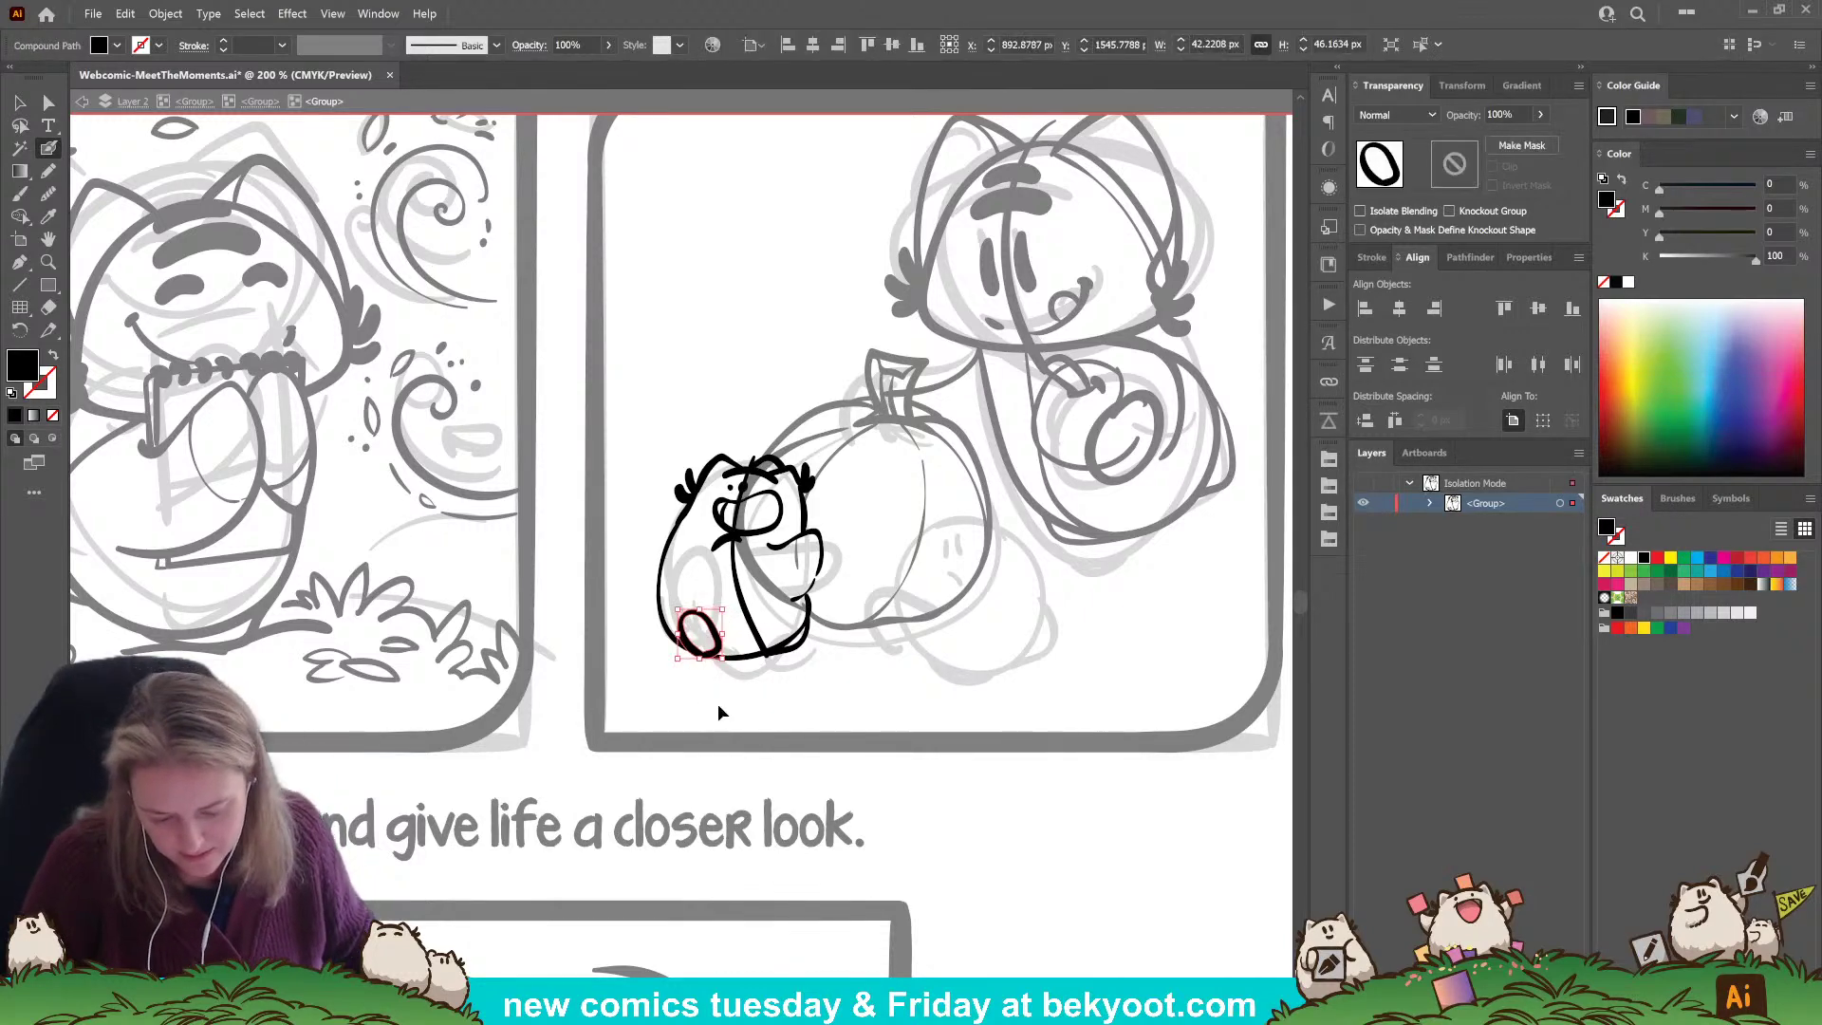
key("ctrl+shift+a")
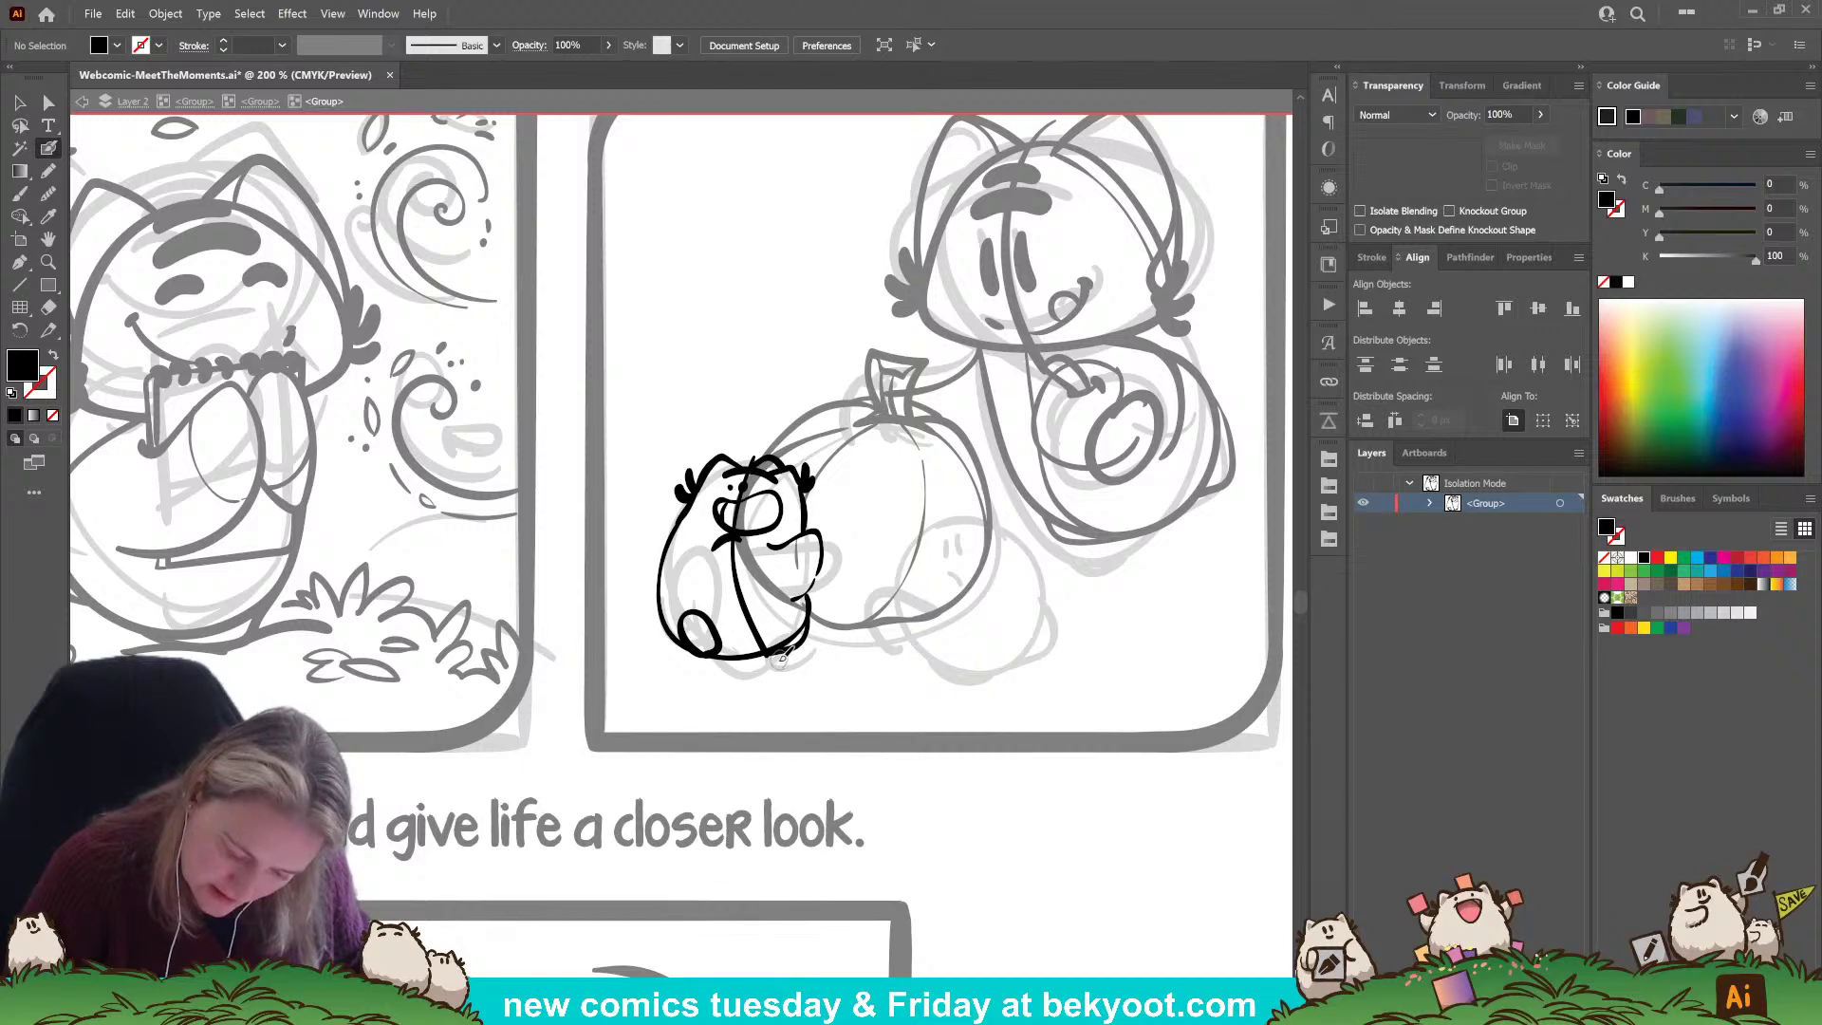
Clean up the small creature's muzzle by removing the extra strokes beside it and reshaping the open mouth.
left_click_drag(711, 550, 737, 534)
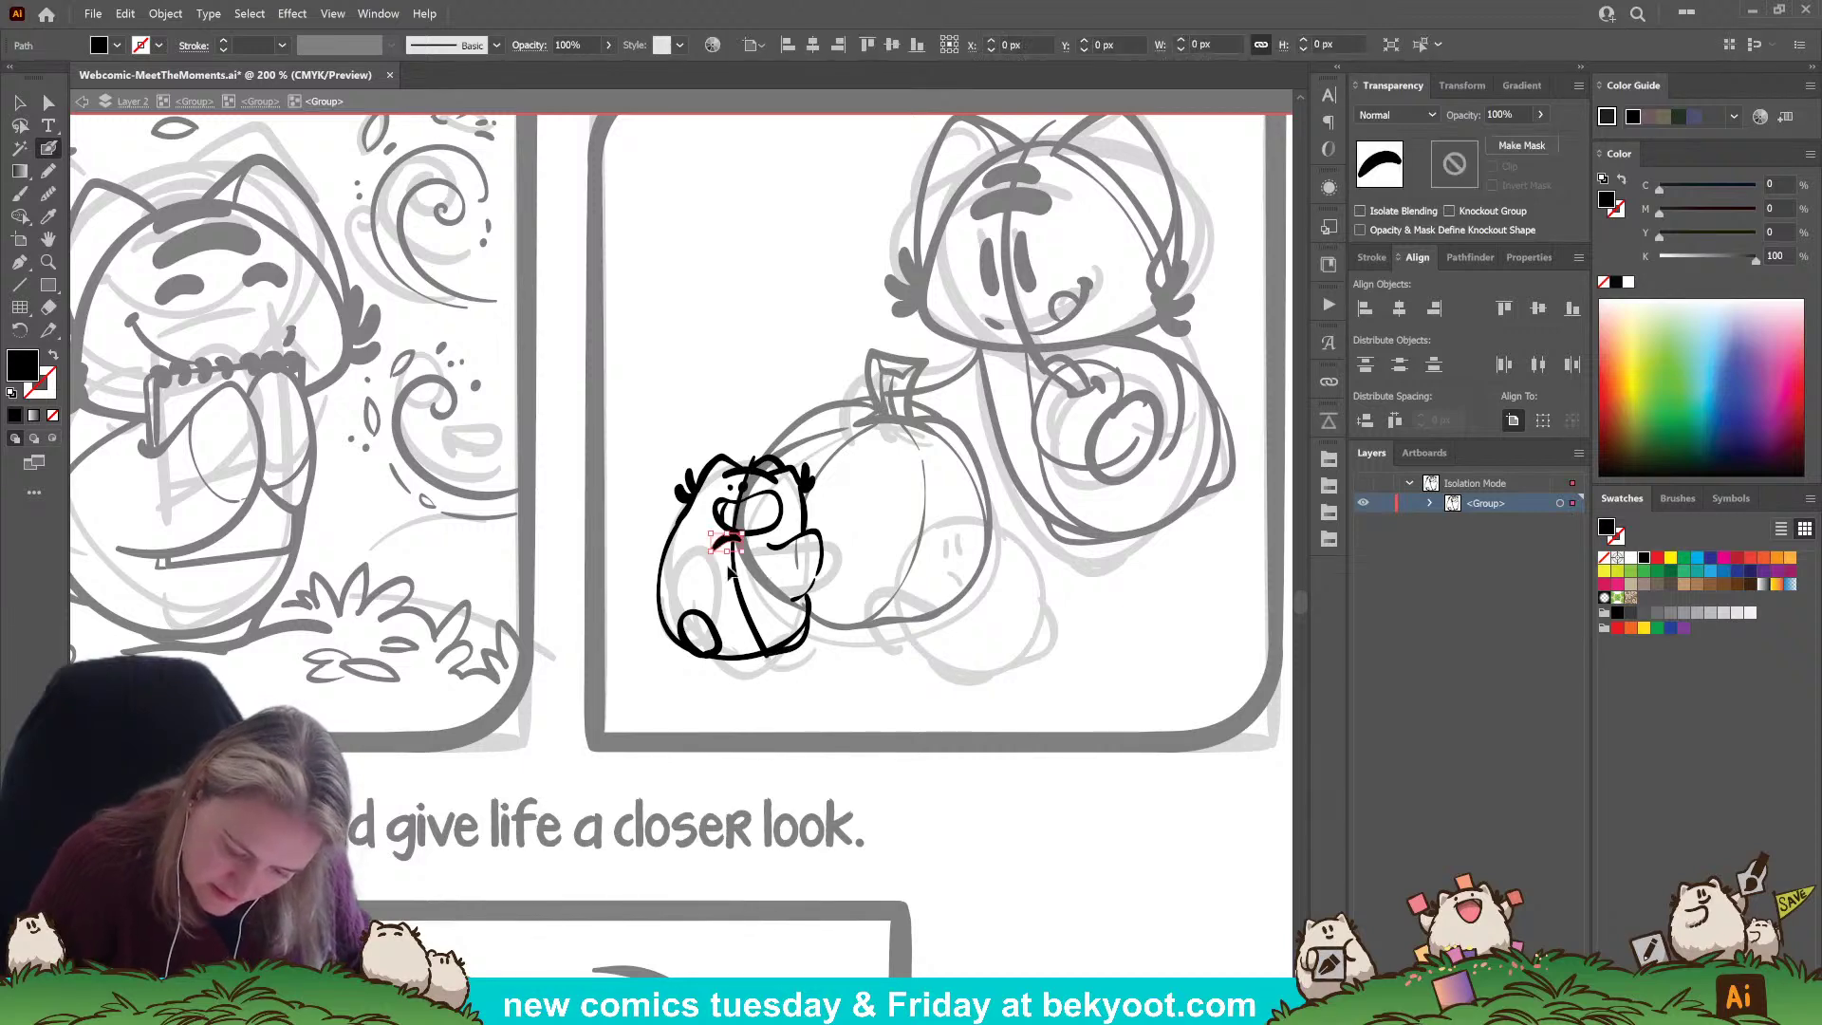
key("ctrl+shift+a")
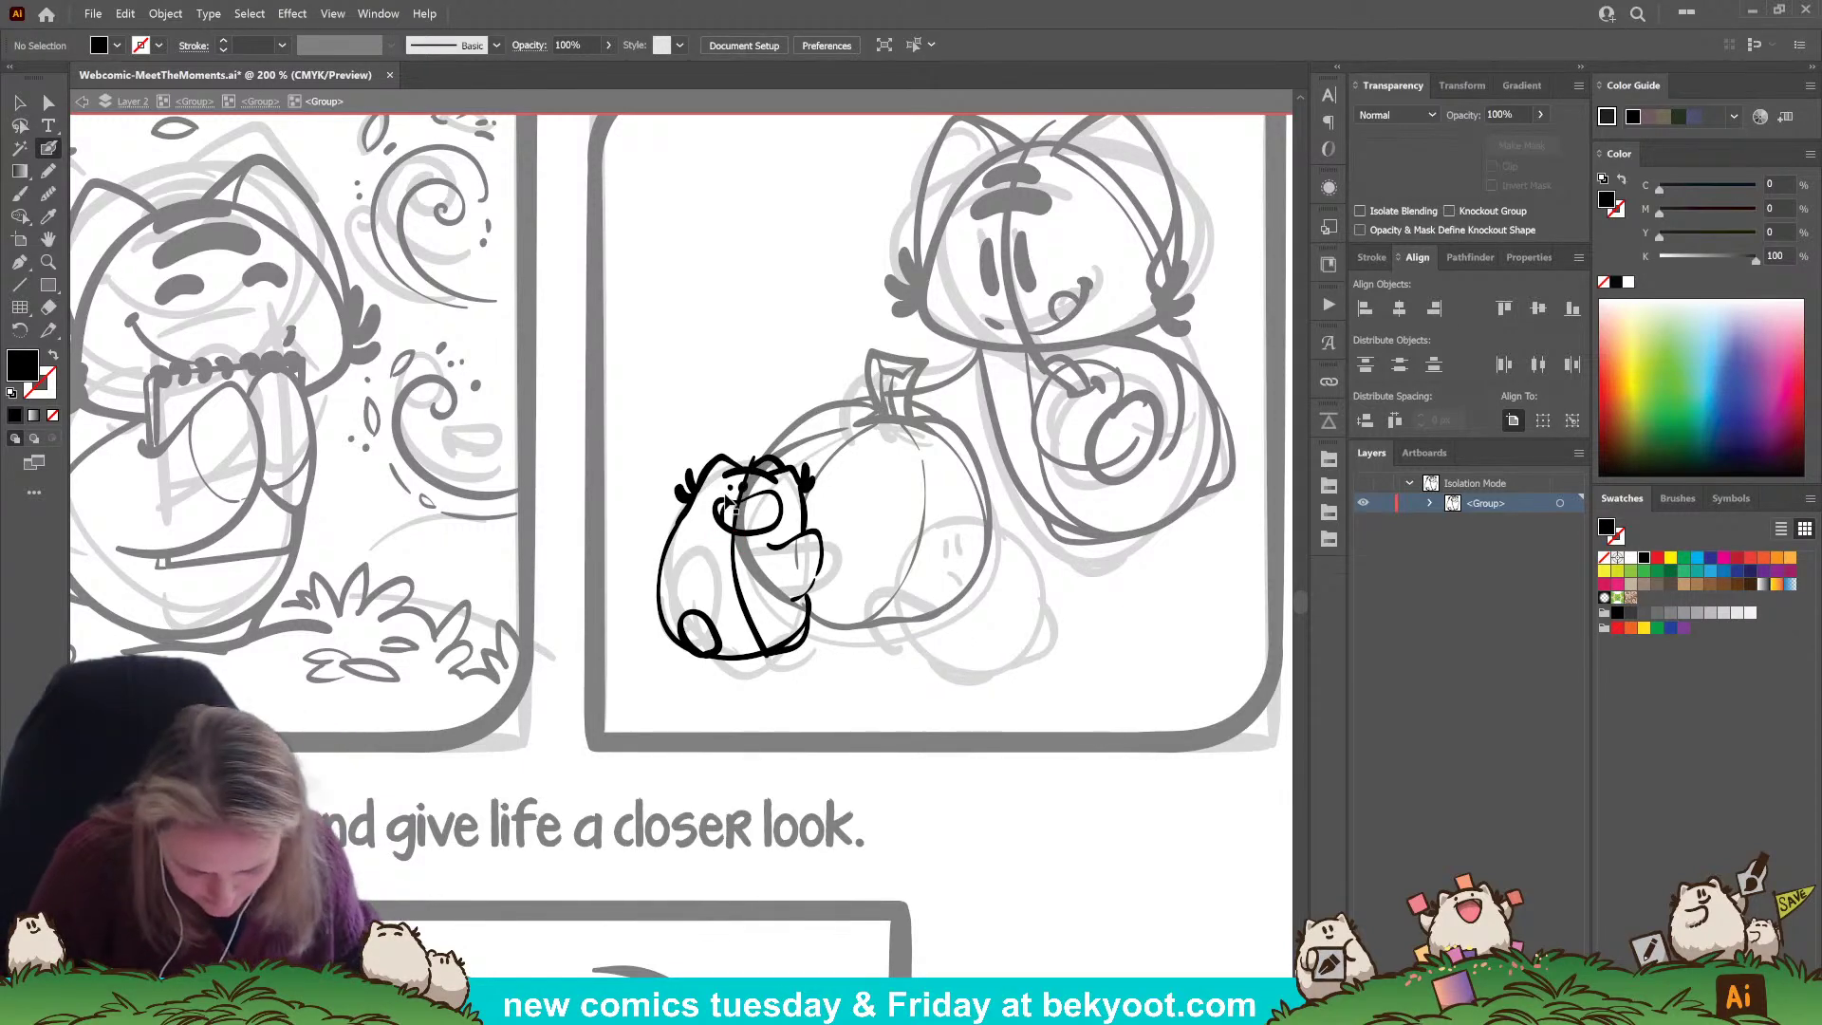
left_click_drag(749, 513, 780, 533)
left_click(737, 534, "ctrl+shift")
left_click(737, 534, "ctrl+shift")
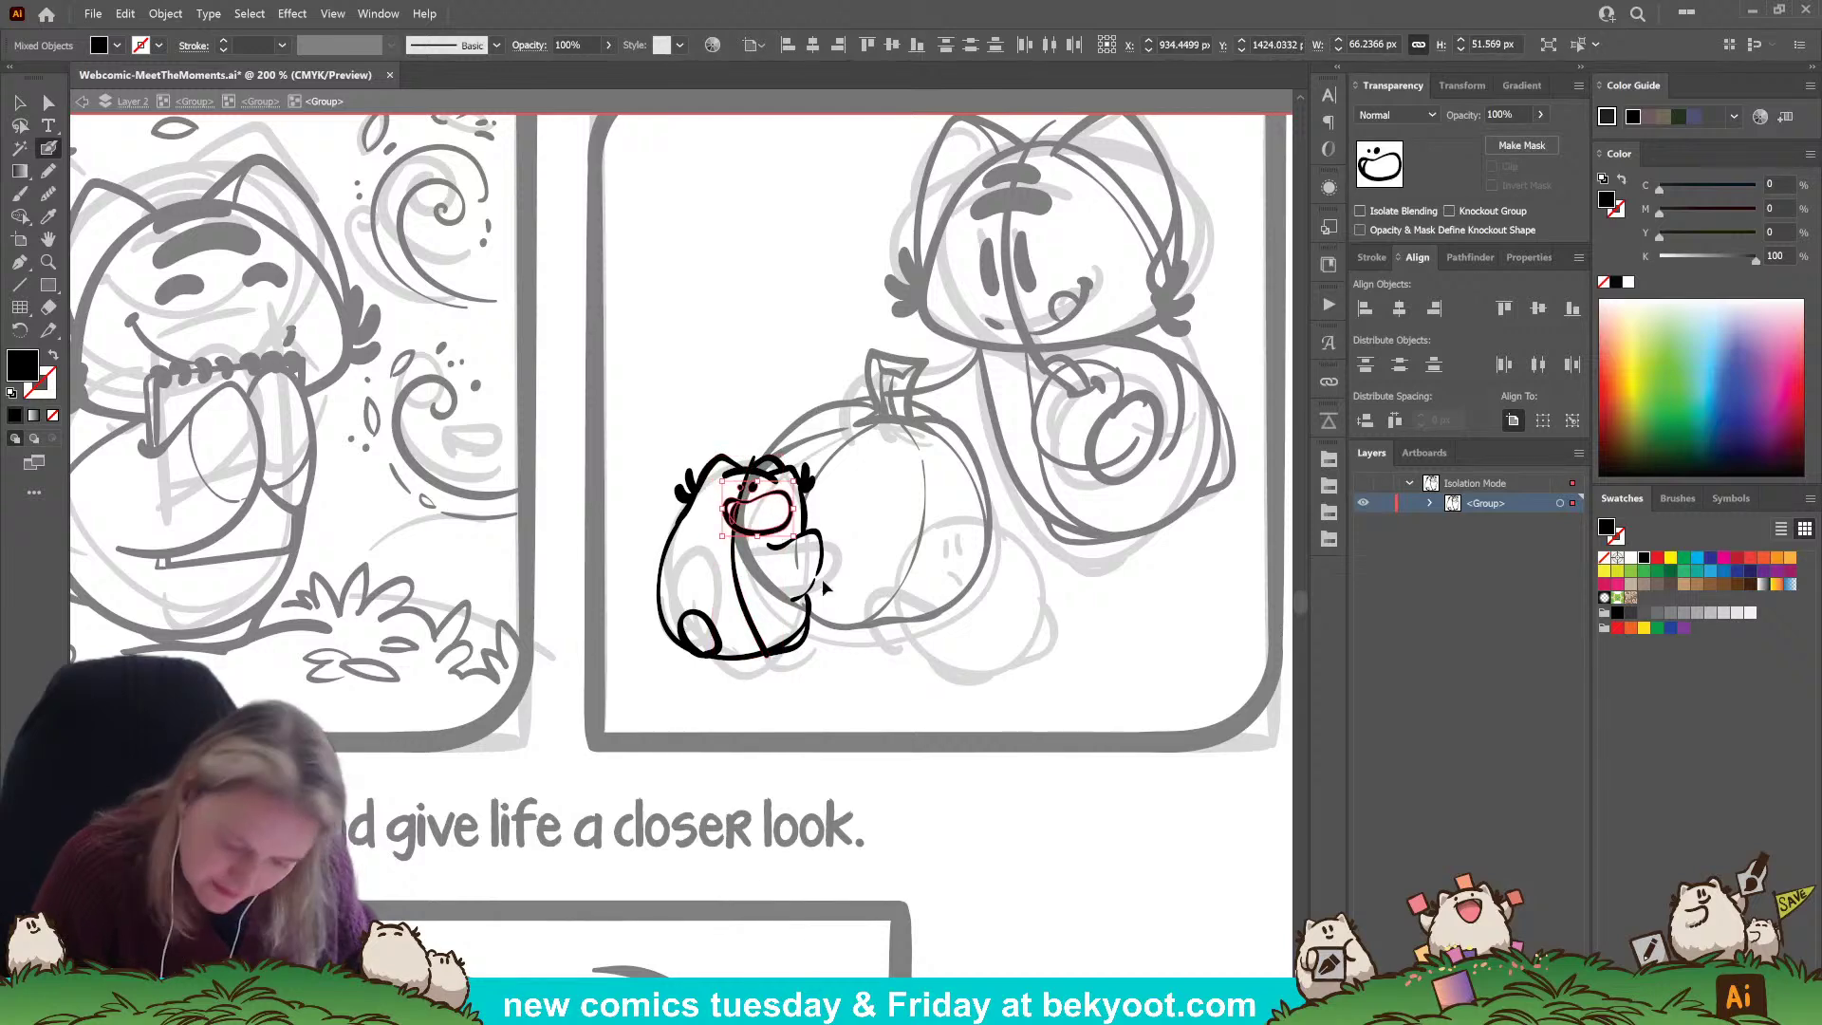
key("ctrl+shift+a")
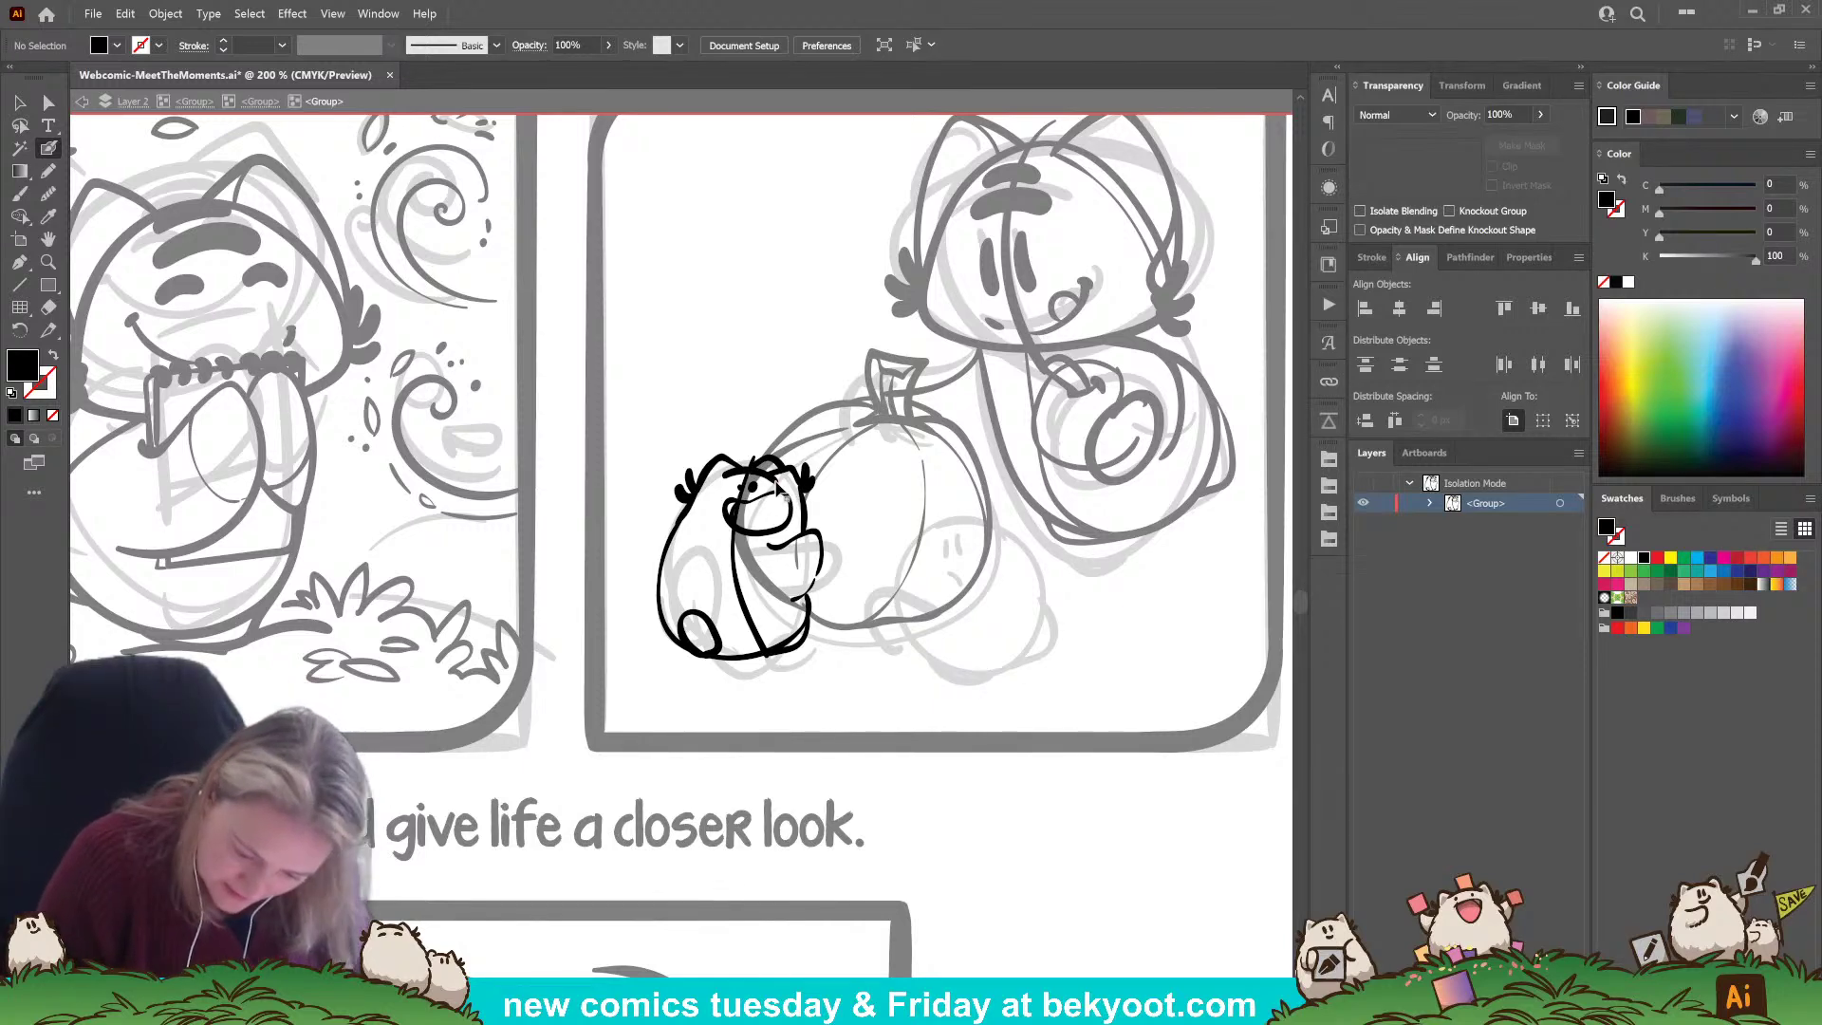
Ink a curved forehead stroke across the small creature's head and retouch the line toward its left ear.
left_click_drag(723, 472, 789, 454)
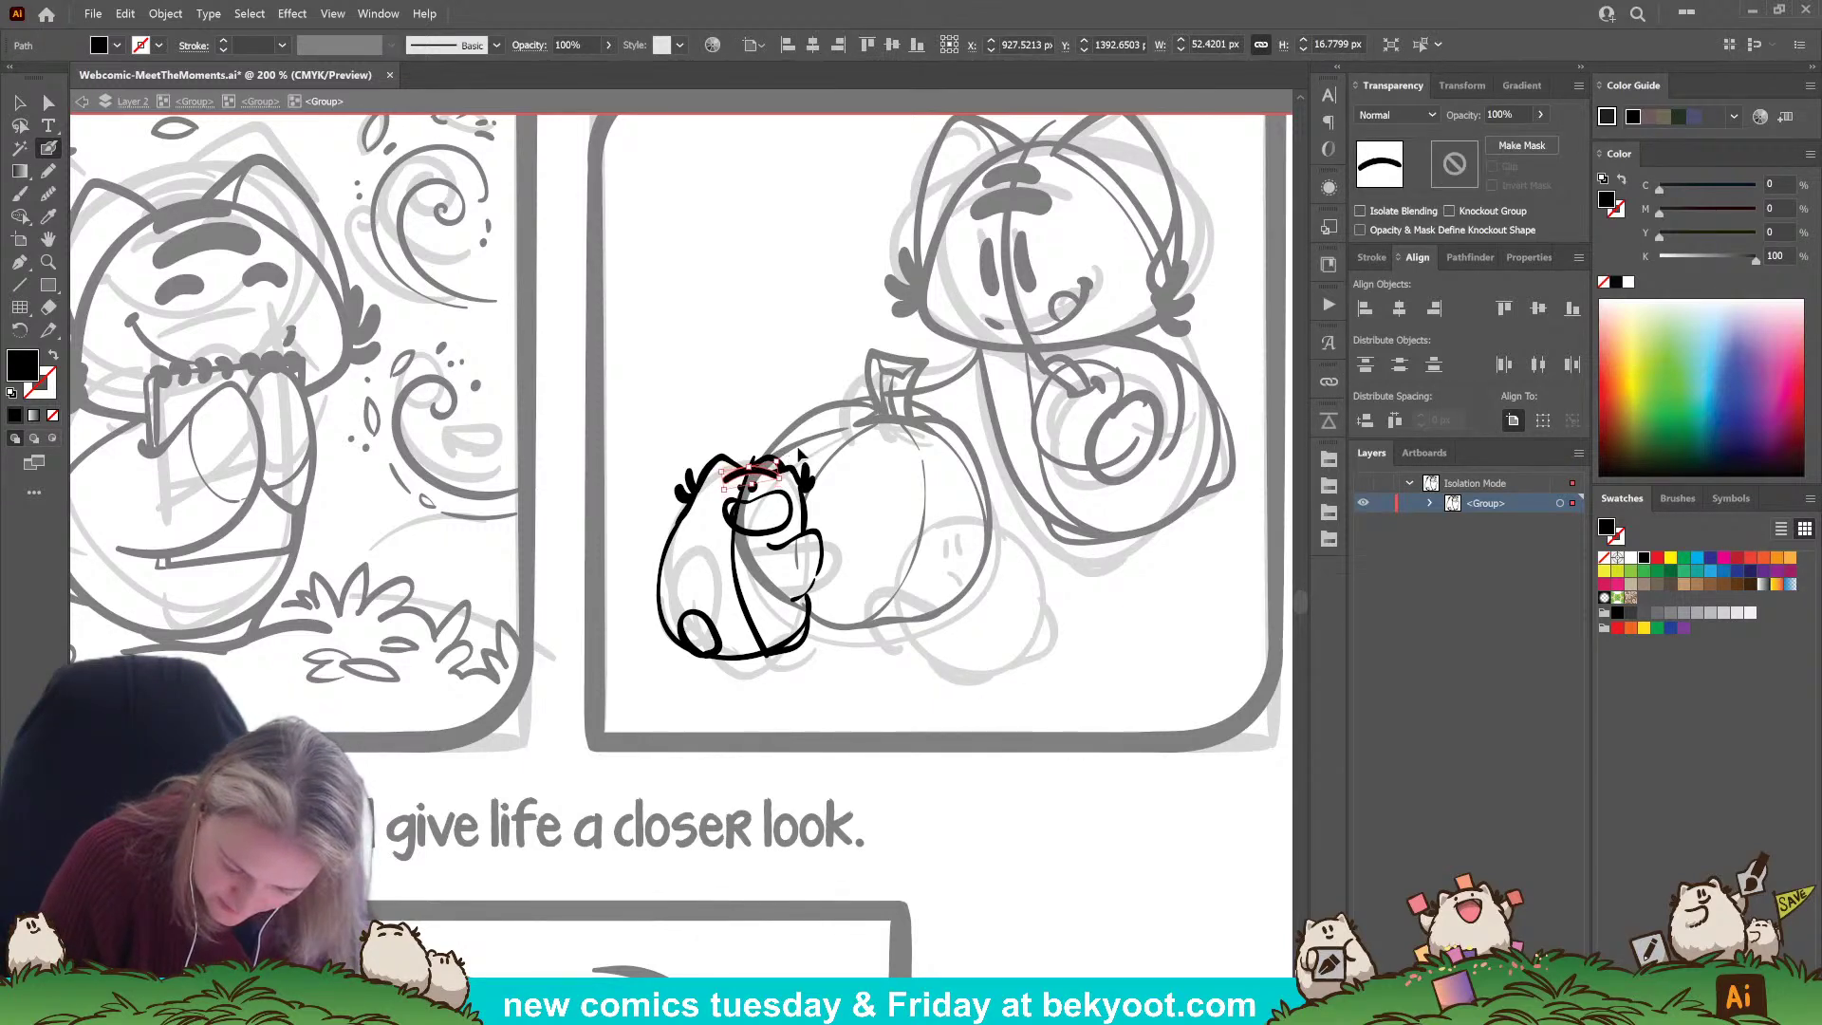
left_click(795, 418, "ctrl")
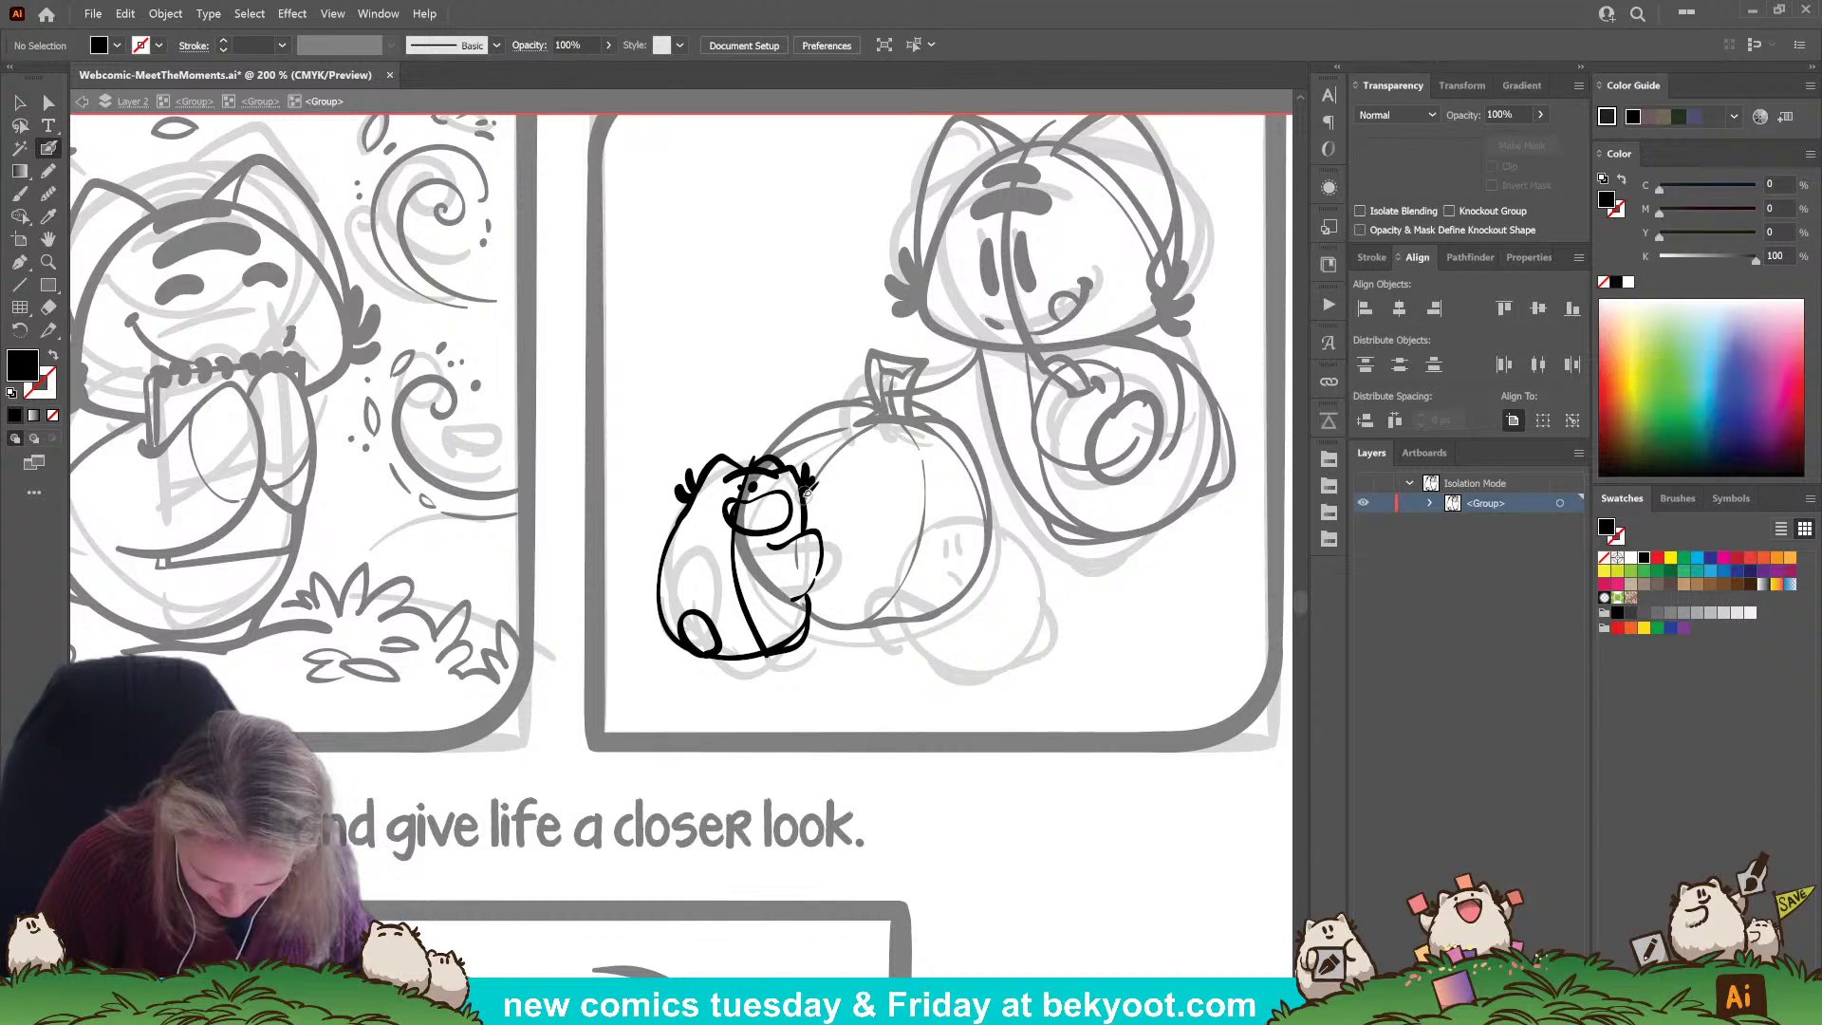
left_click_drag(752, 454, 704, 479)
left_click(735, 423, "ctrl")
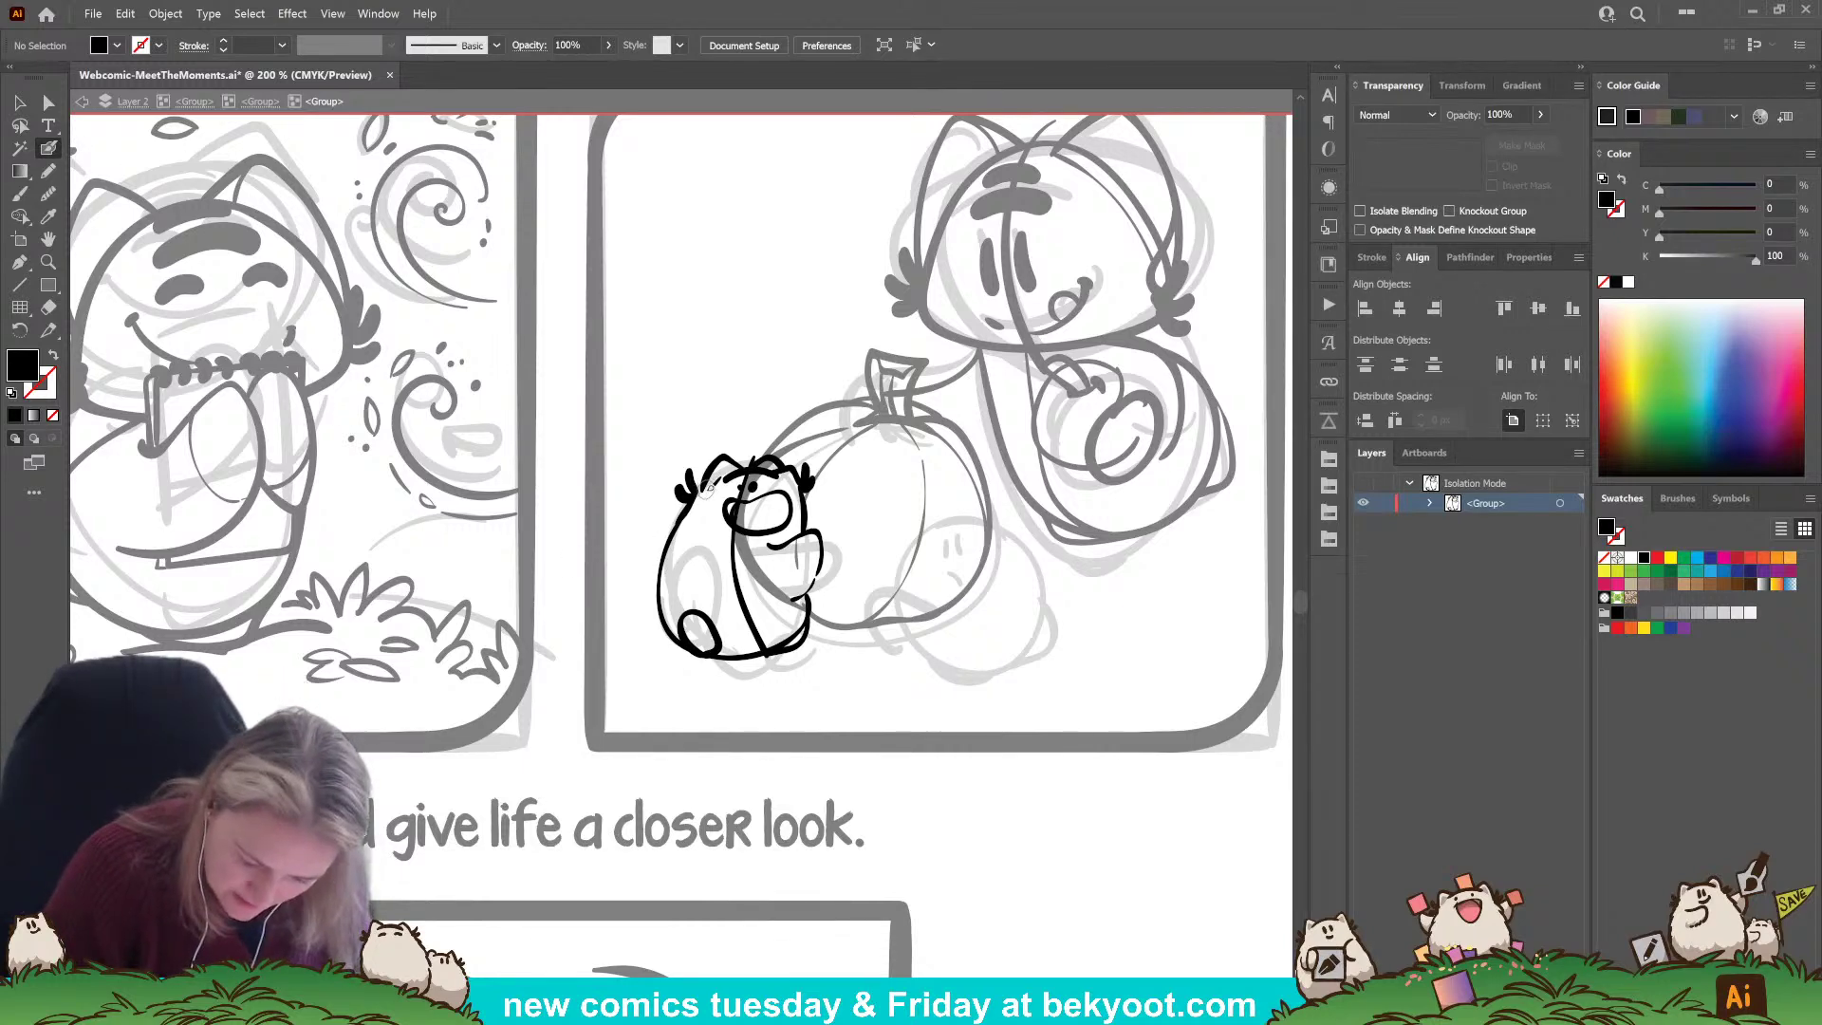
Redraw the small creature's left cheek tuft, deleting its overlapping strokes and the short outline piece below it.
key("shift+x")
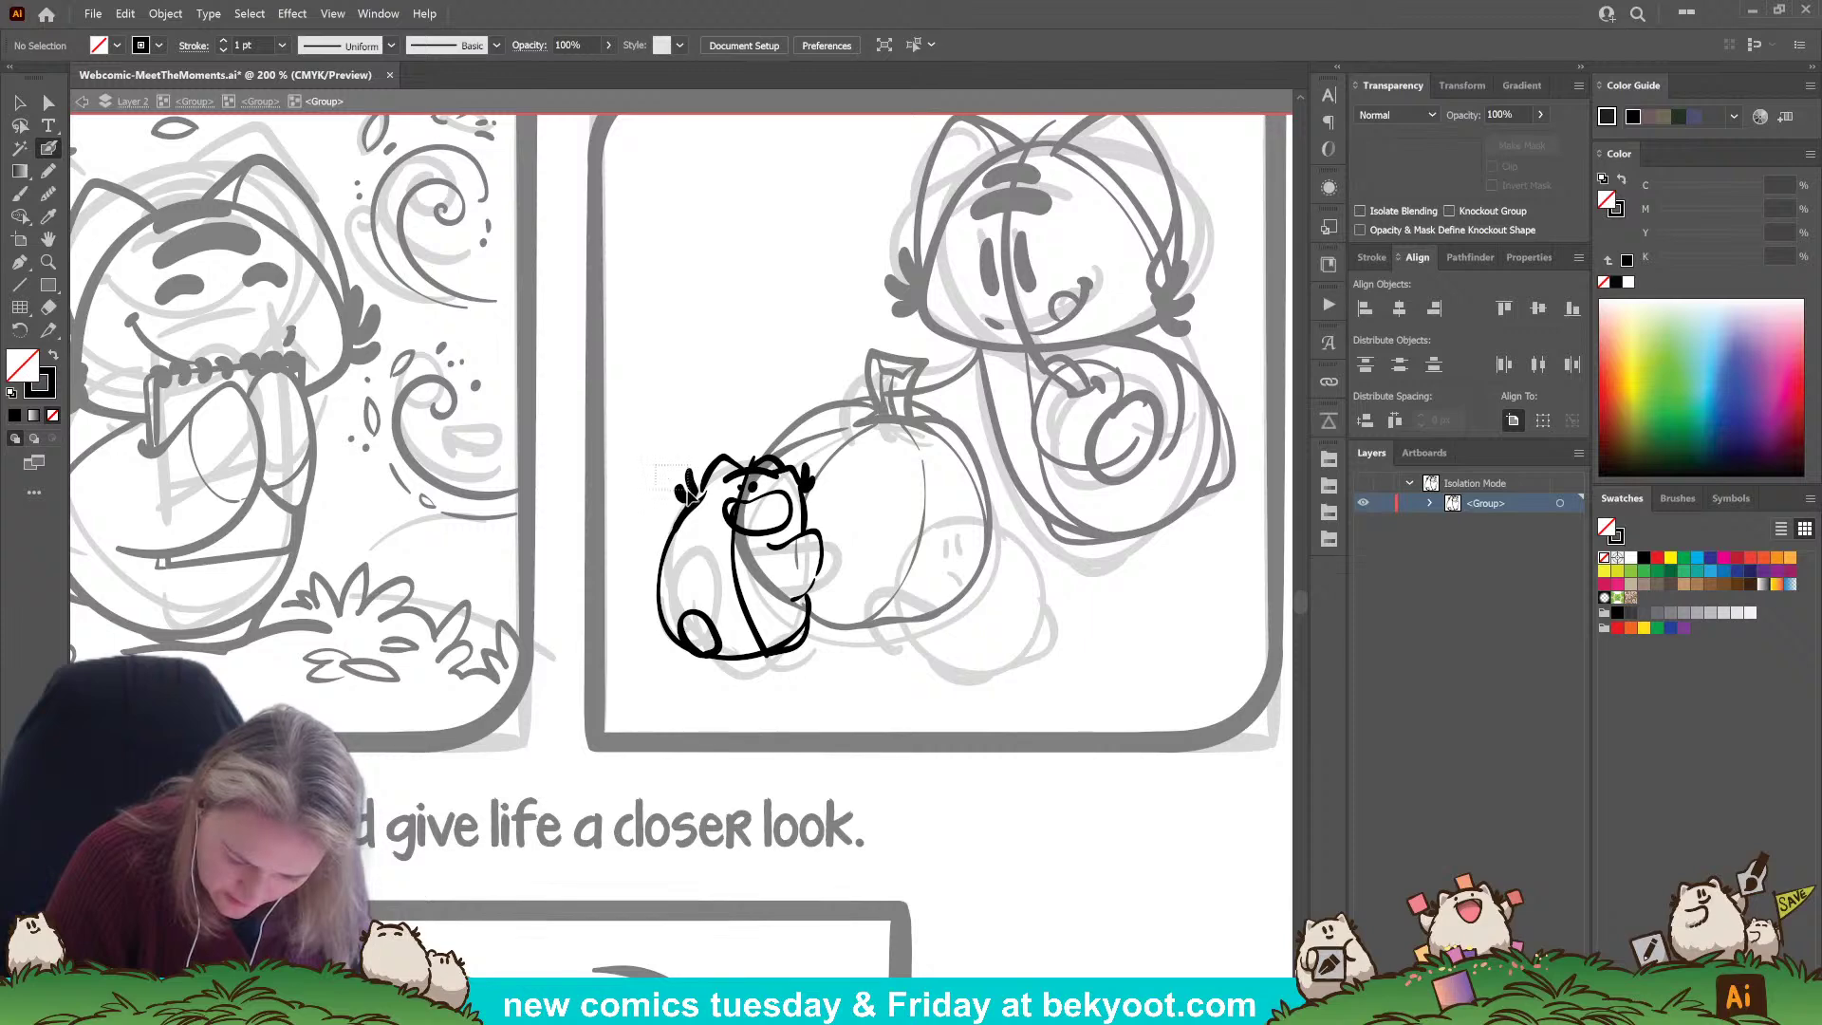
left_click_drag(688, 492, 697, 469)
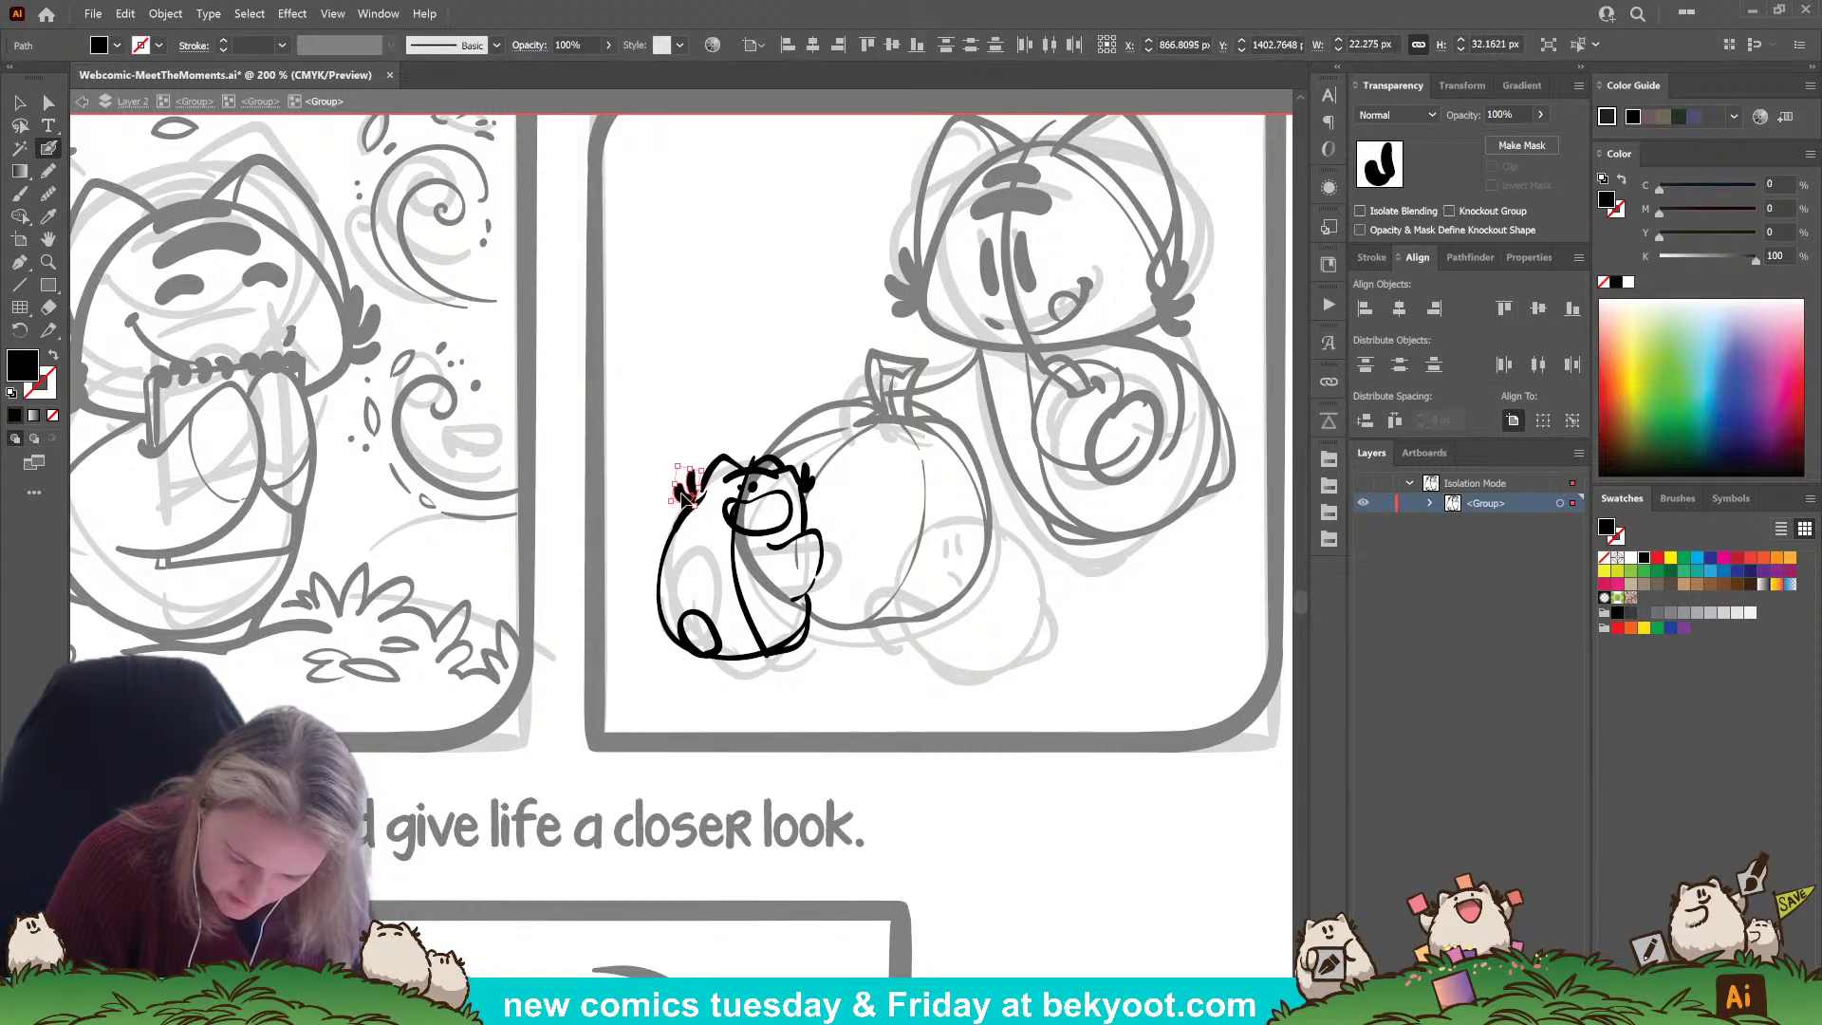
left_click_drag(682, 496, 688, 491)
left_click(694, 520, "ctrl")
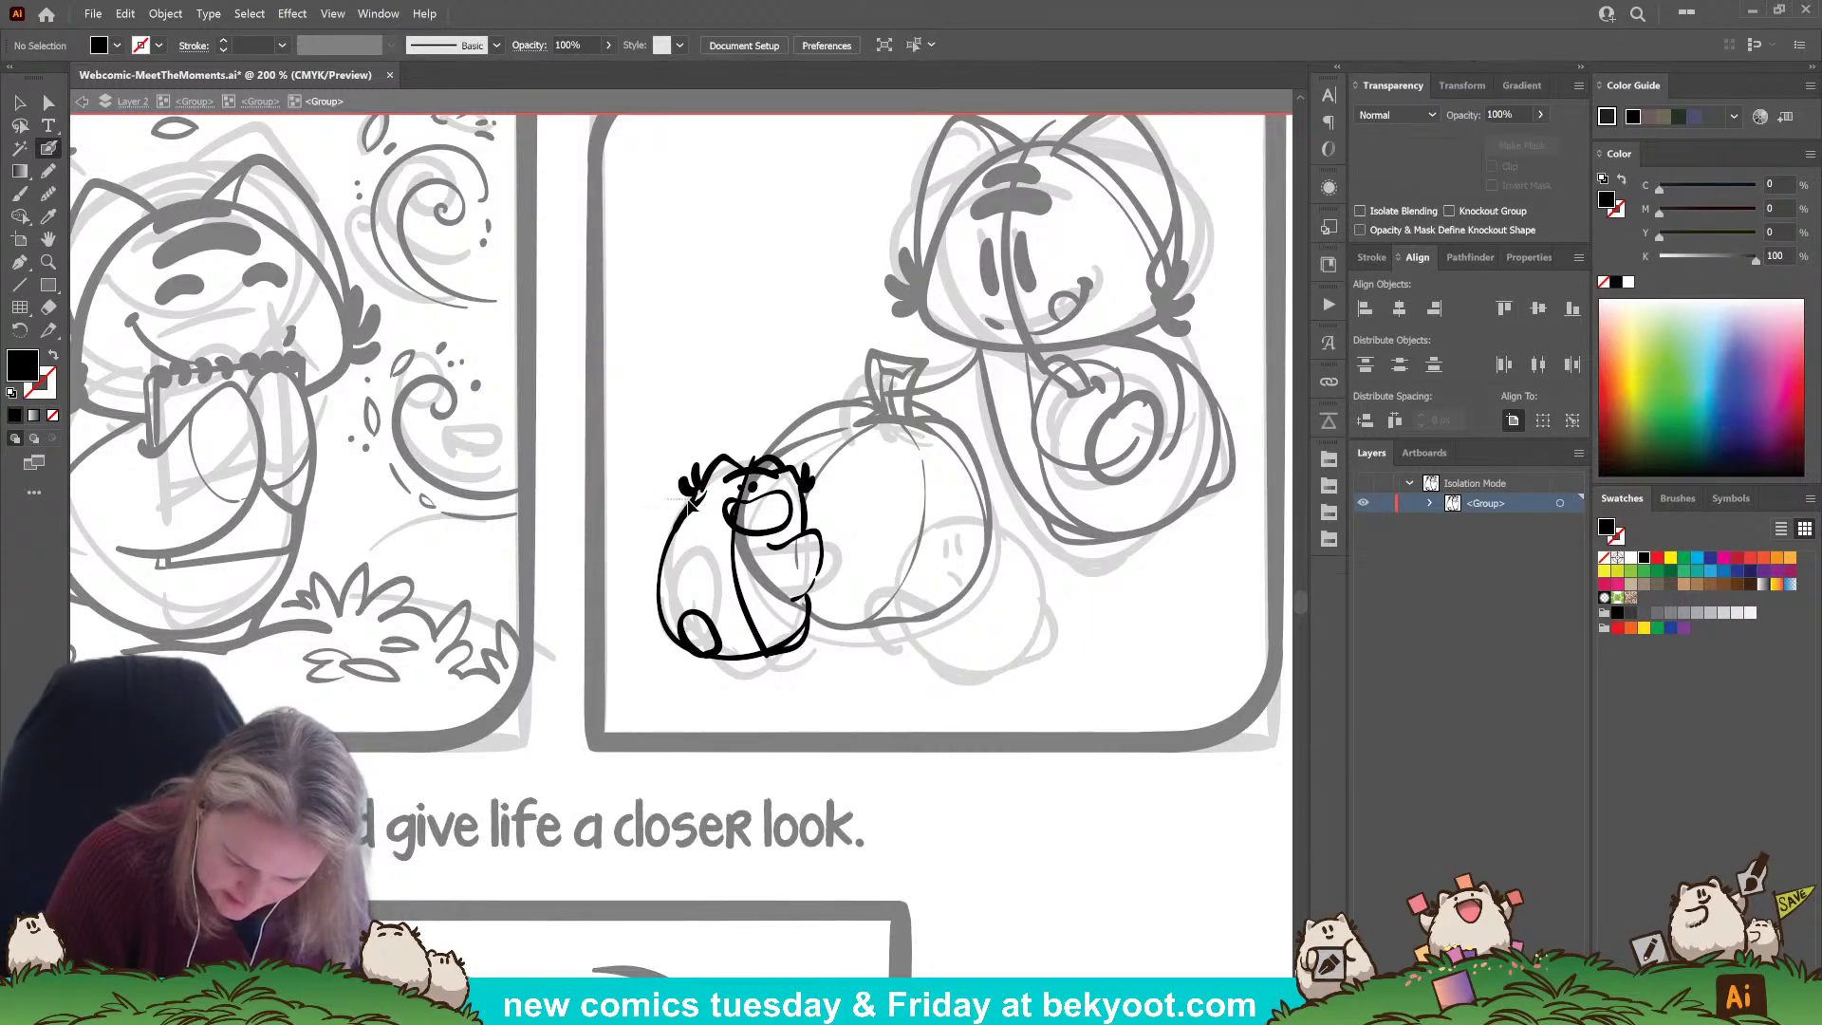
left_click(690, 504, "ctrl")
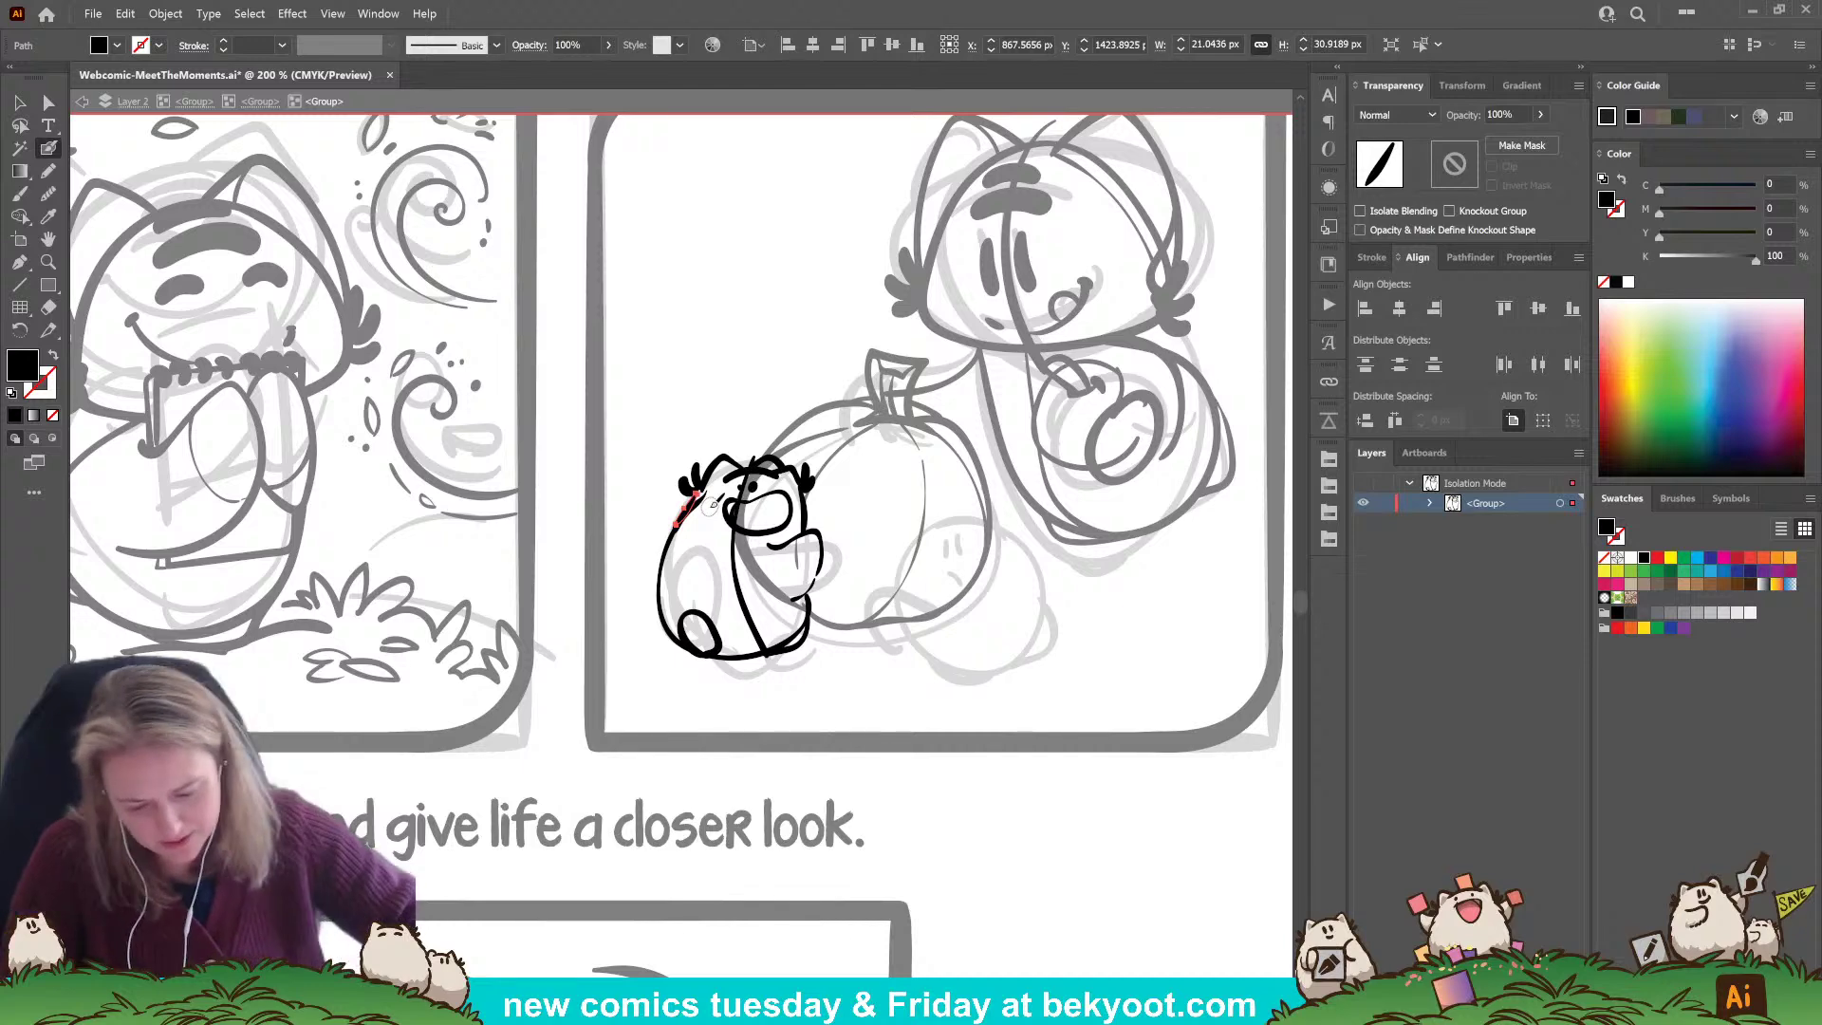
key("Delete")
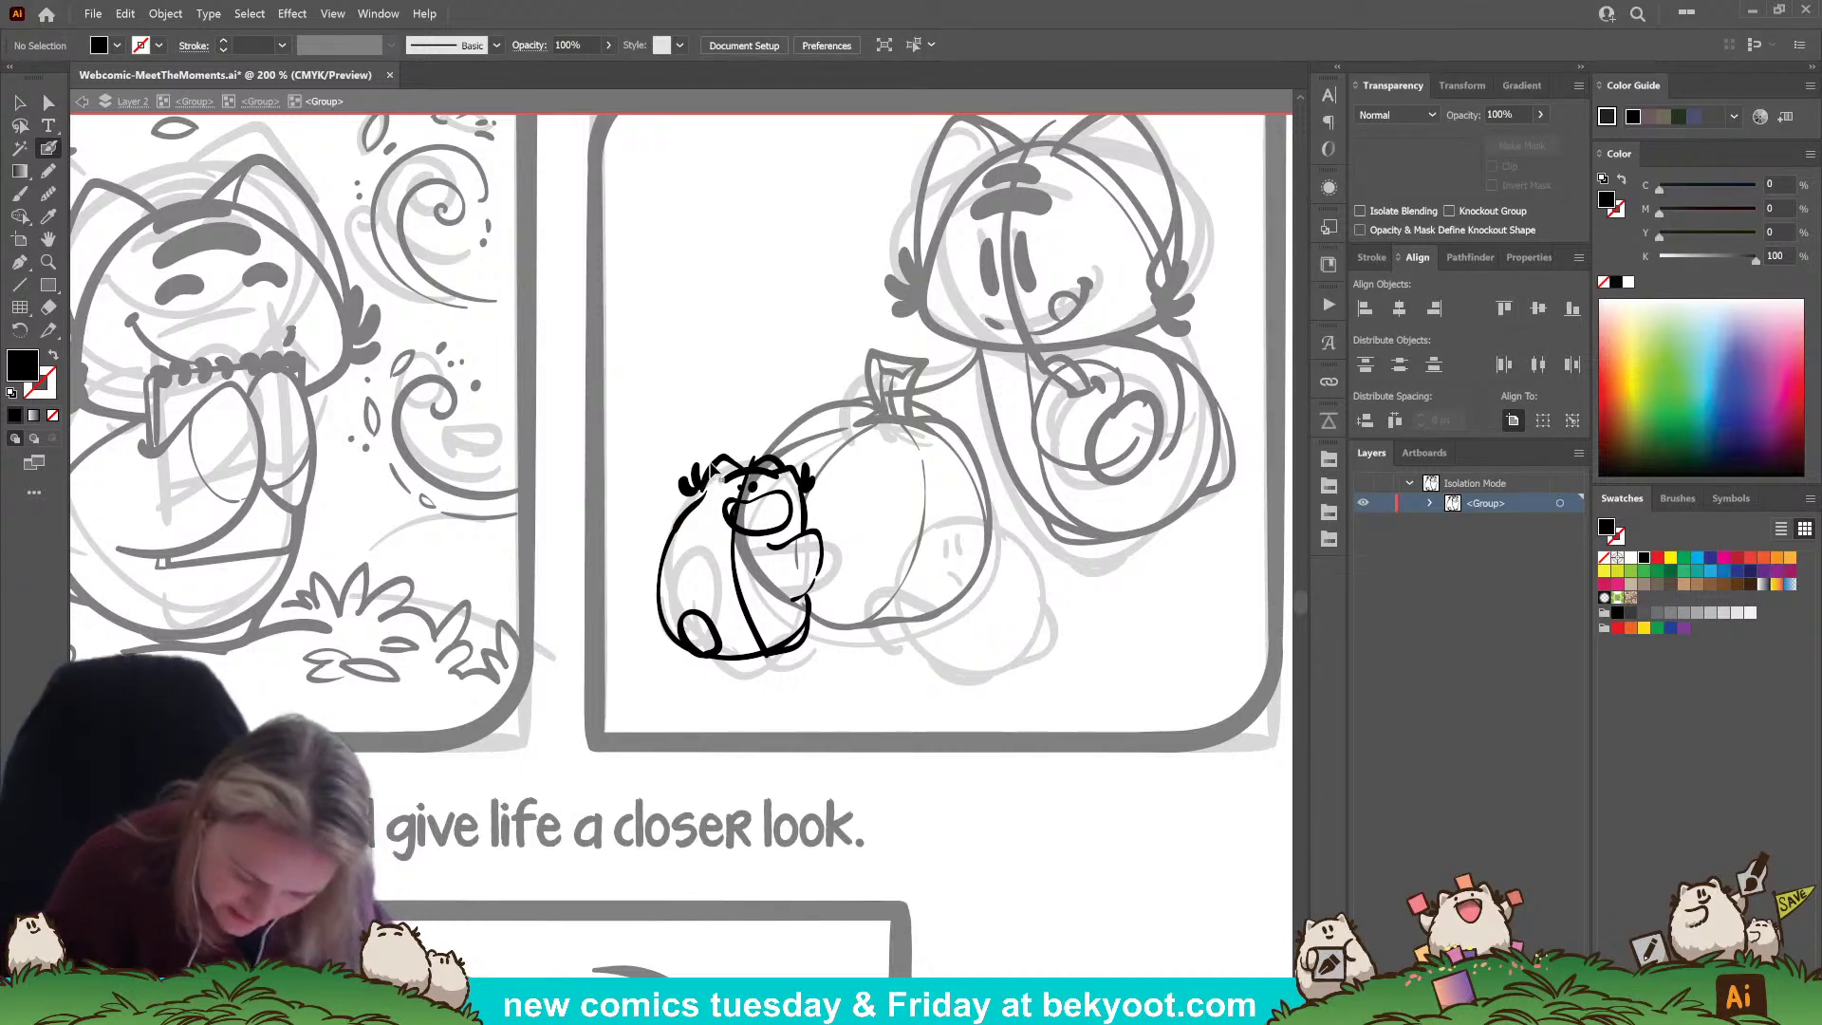
left_click(683, 486, "ctrl")
key("Delete")
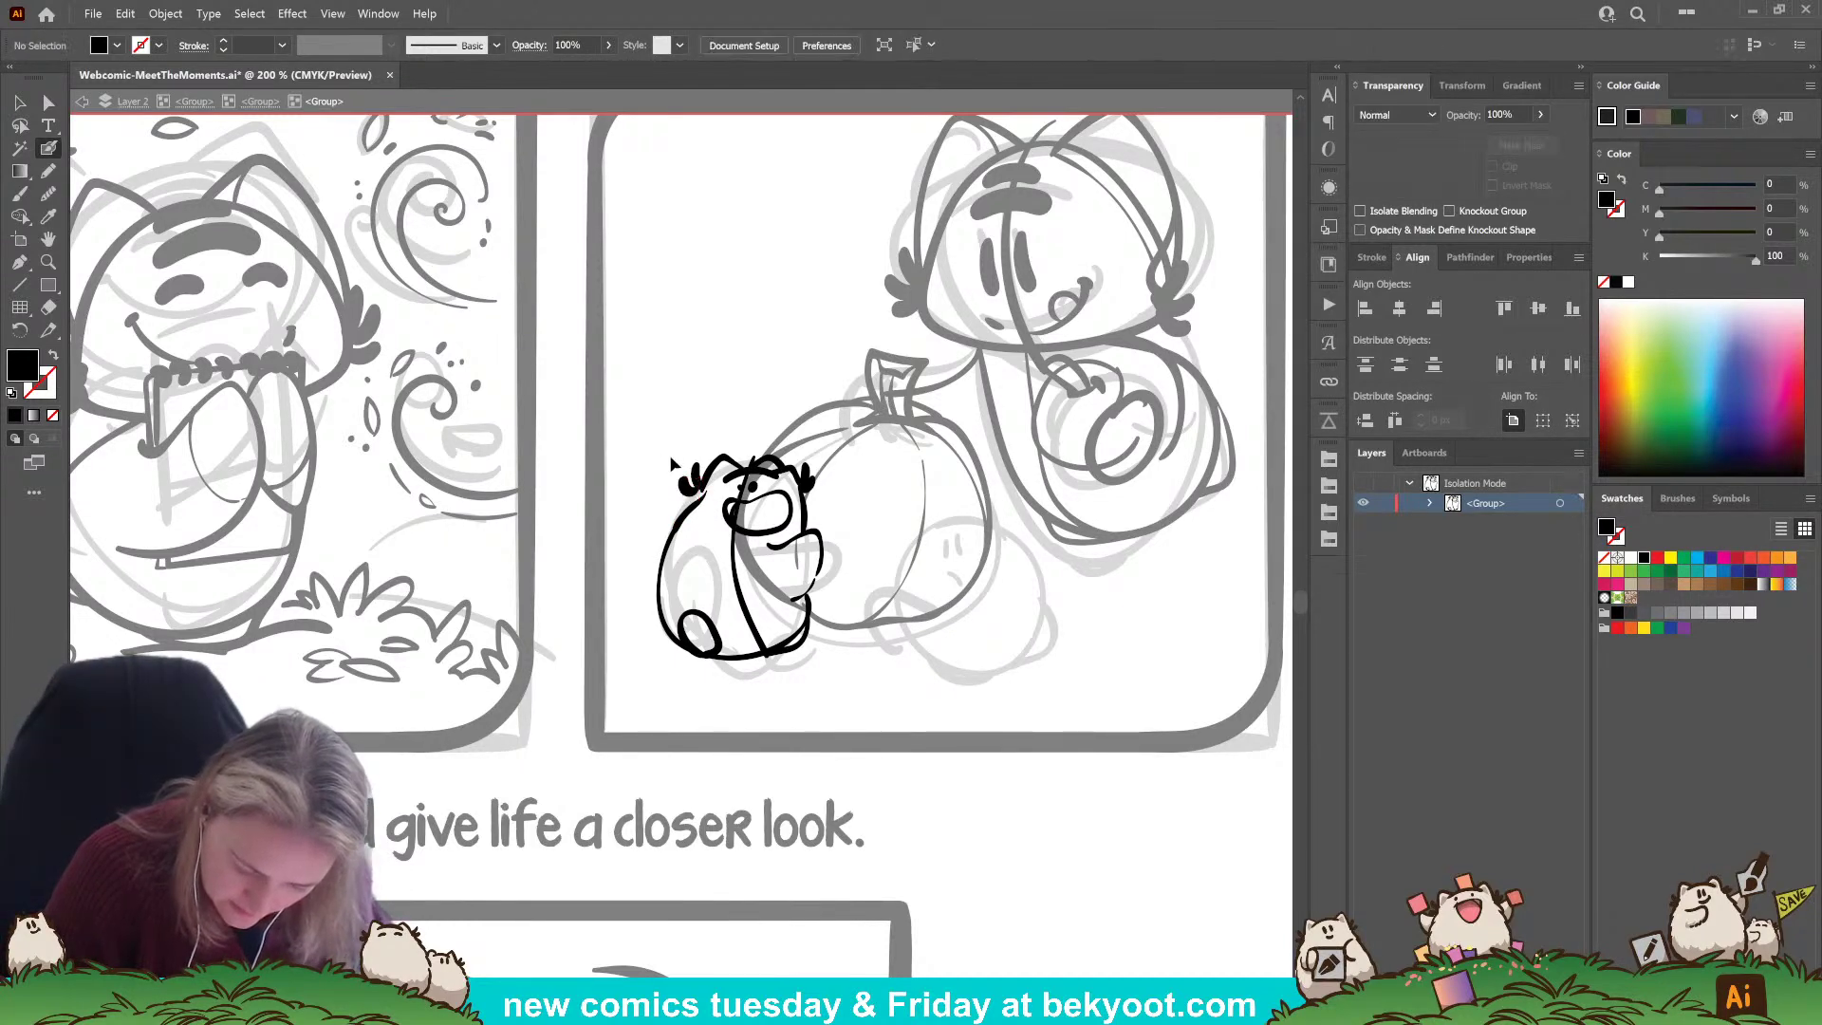
left_click(686, 488, "ctrl")
key("Delete")
mouse_move(700, 465)
left_mouse_down()
mouse_move(689, 489)
mouse_move(678, 476)
left_mouse_up()
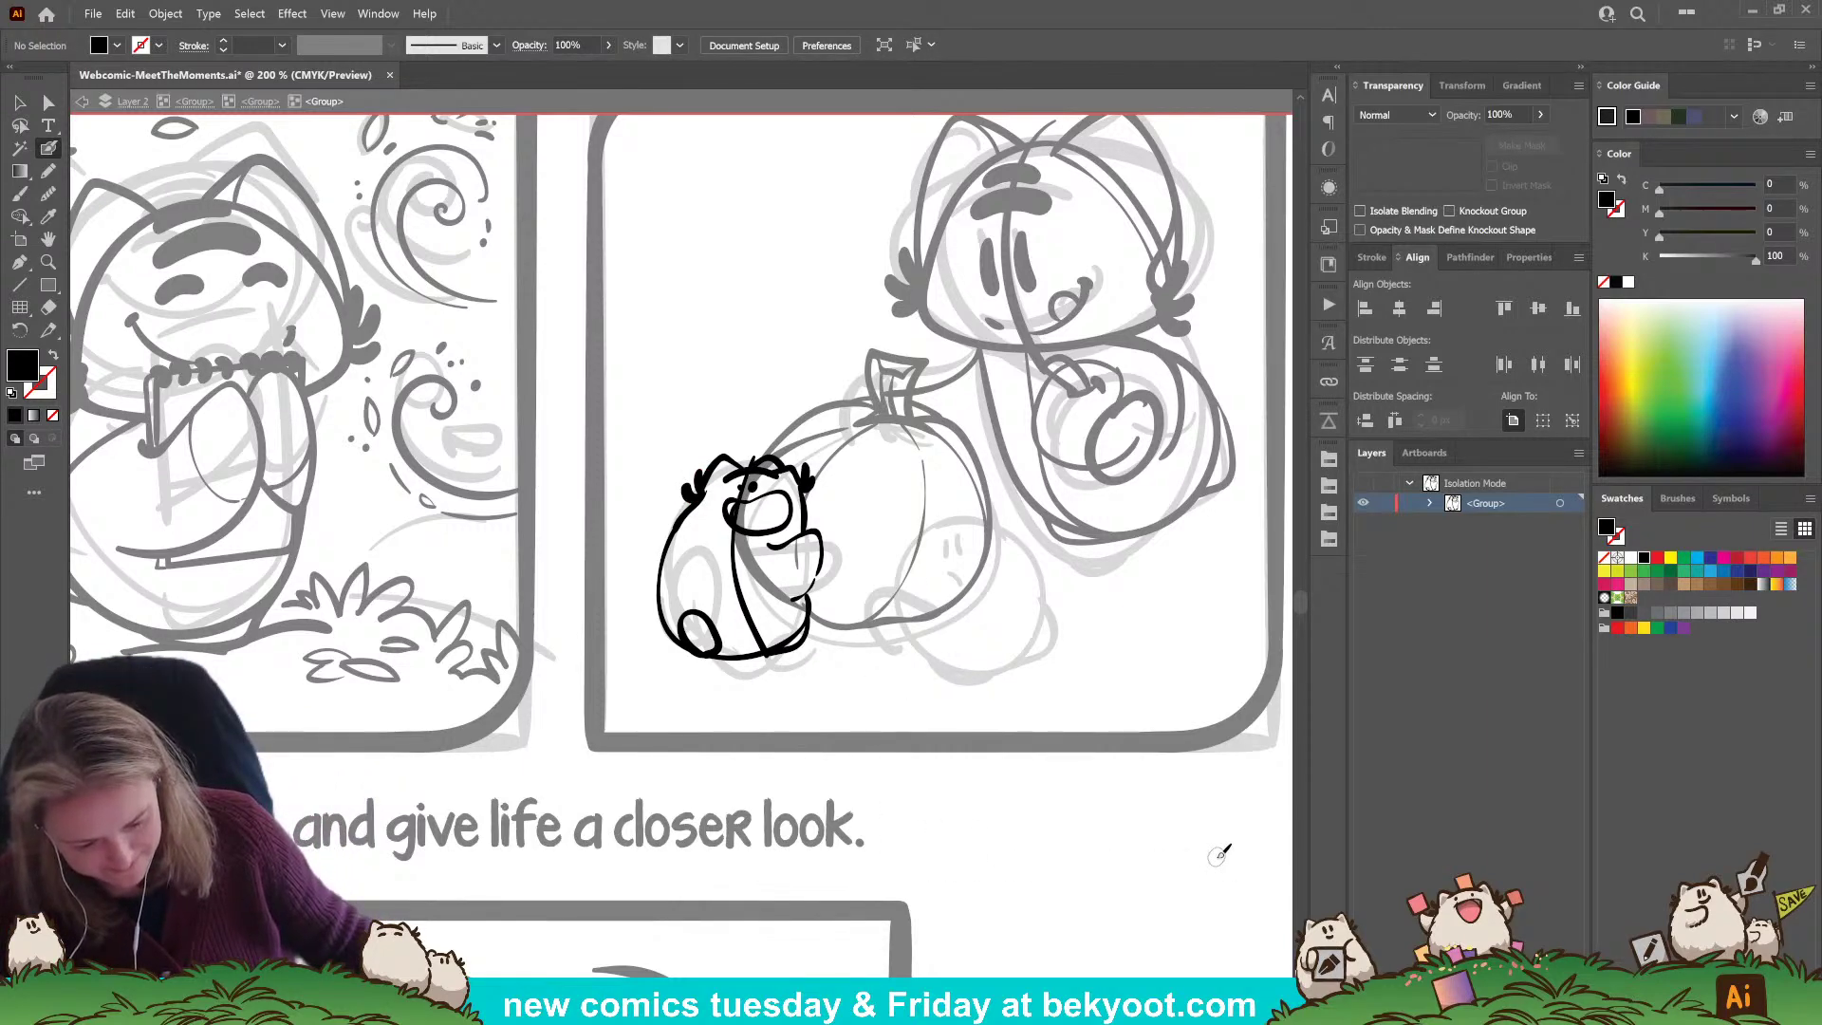
Delete the extra arc on top of the small creature's head and the long line running down its belly.
left_click(769, 460, "ctrl")
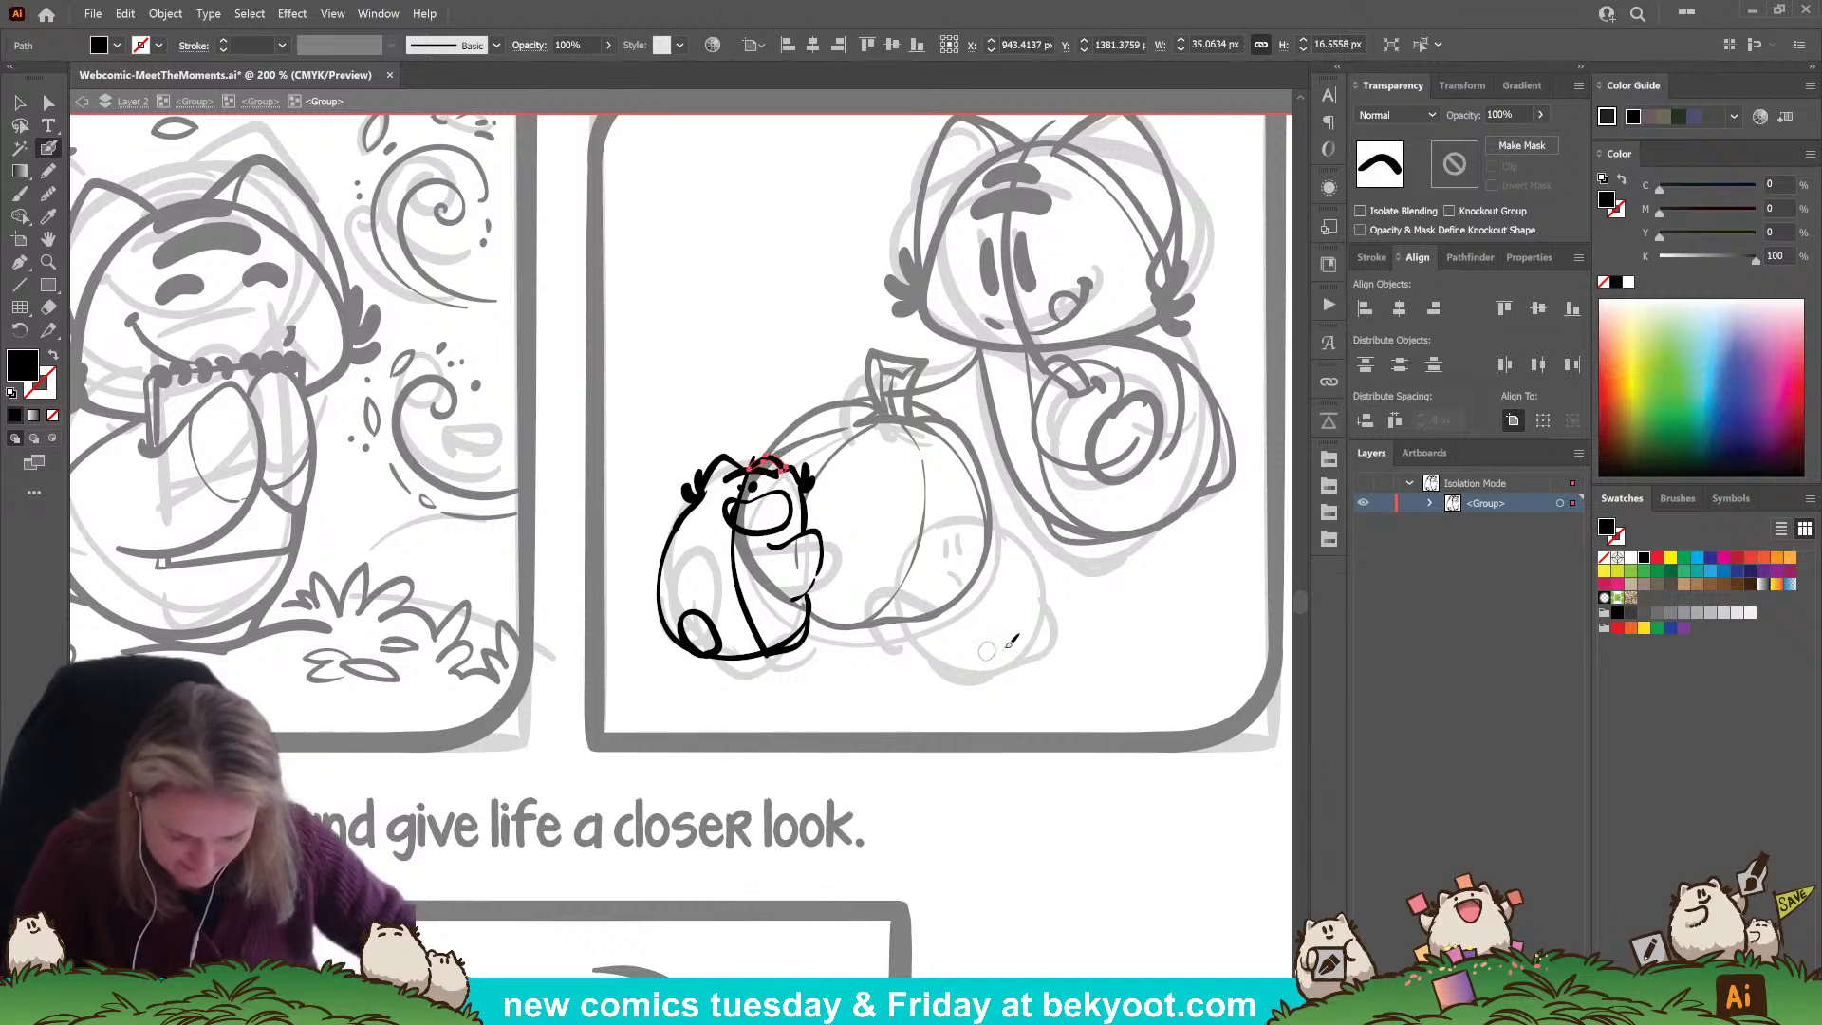
key("Delete")
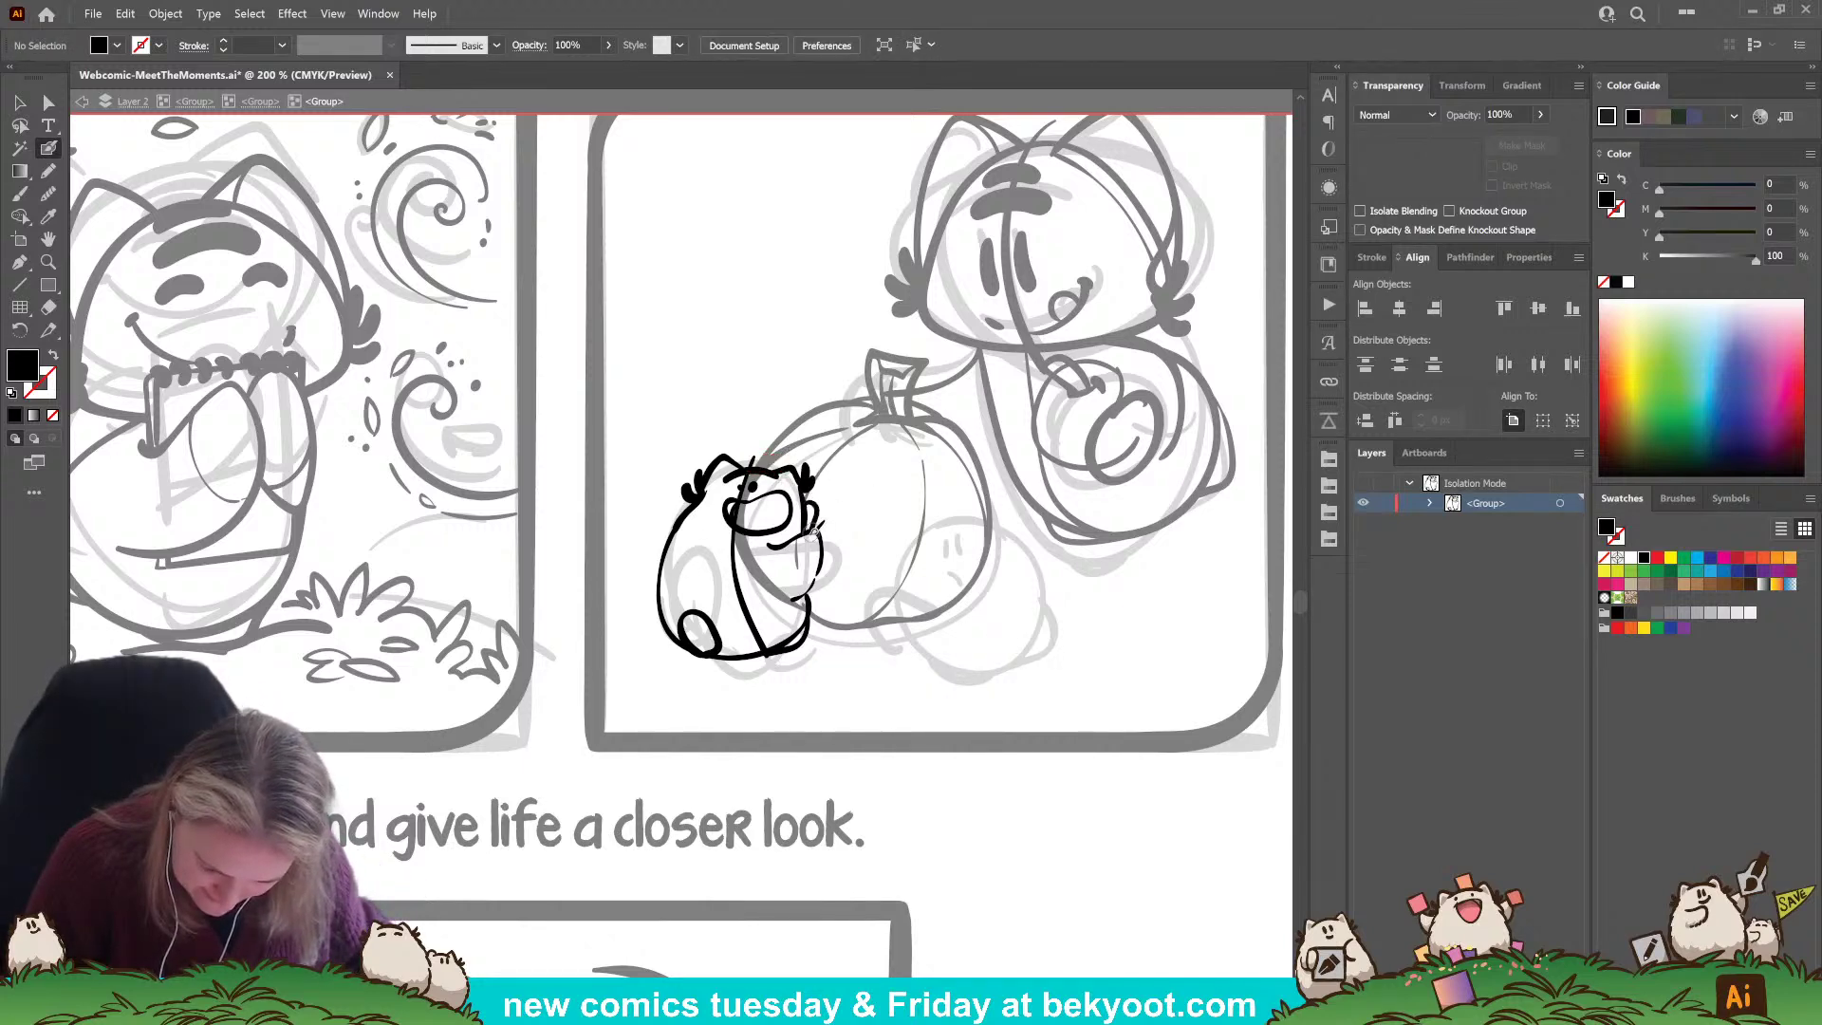
key("shift+x")
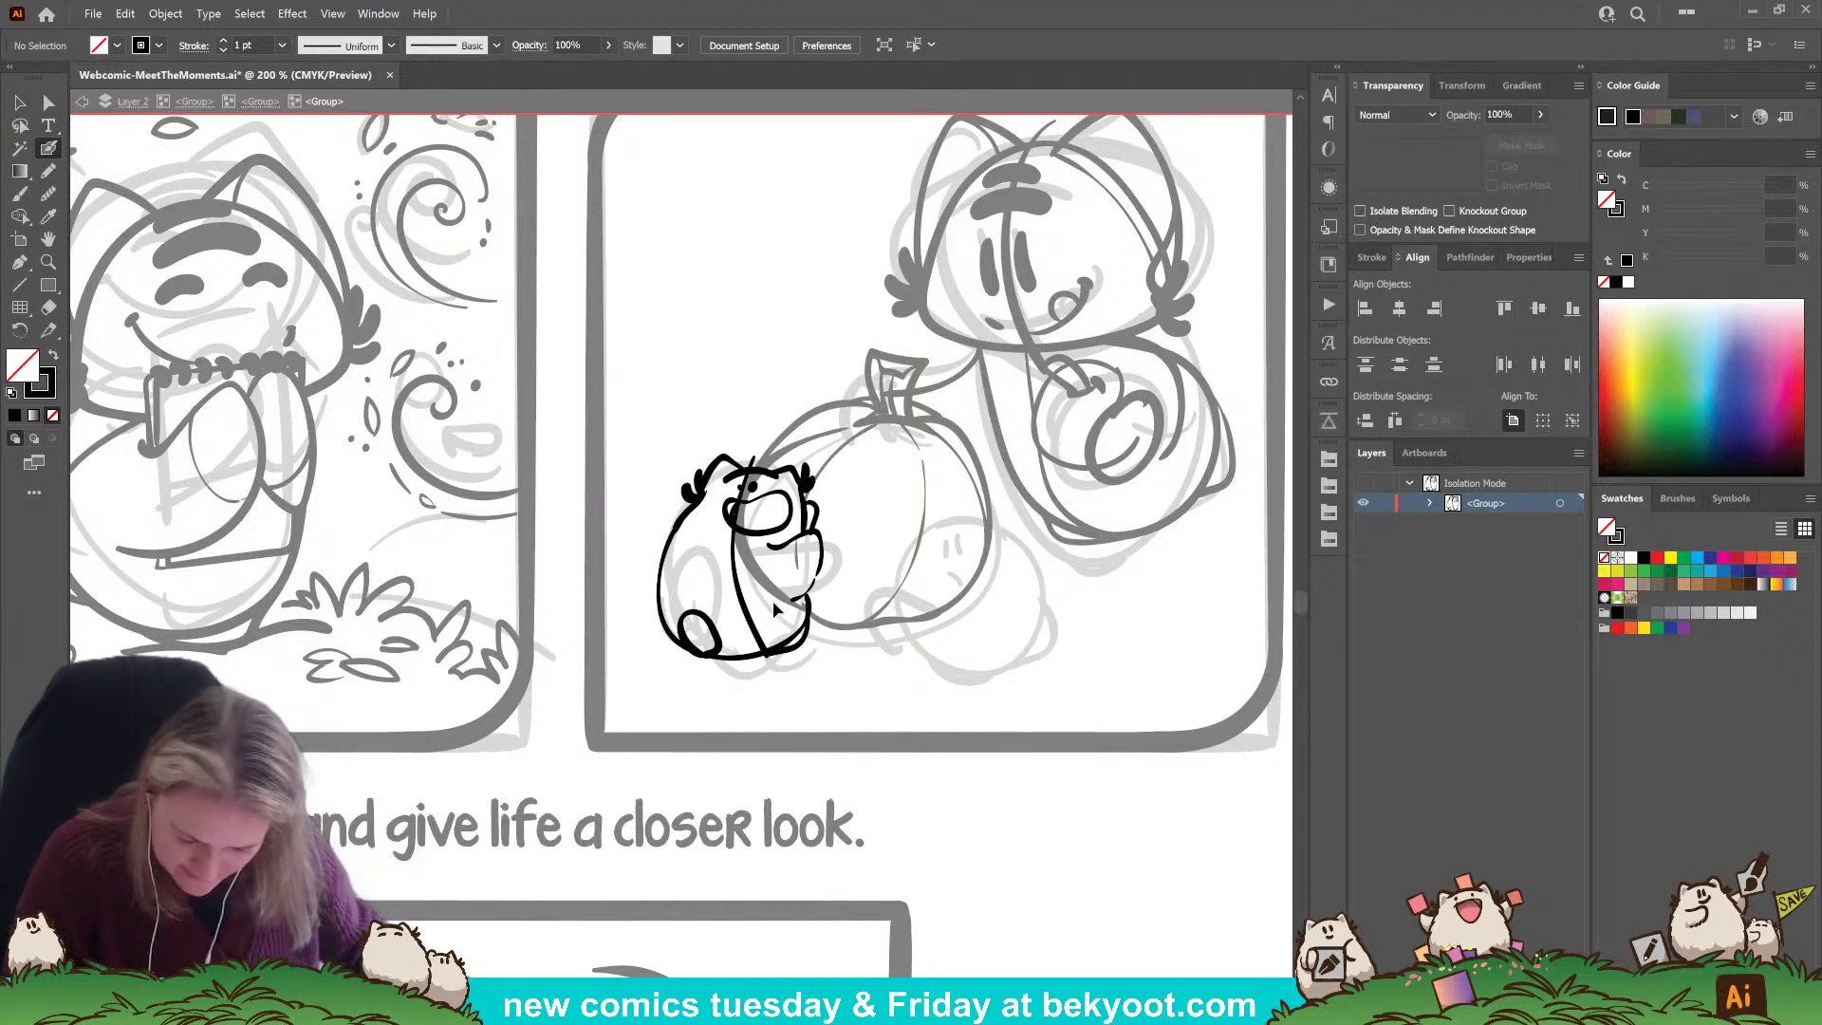
left_click_drag(754, 459, 768, 652)
key("ctrl+z")
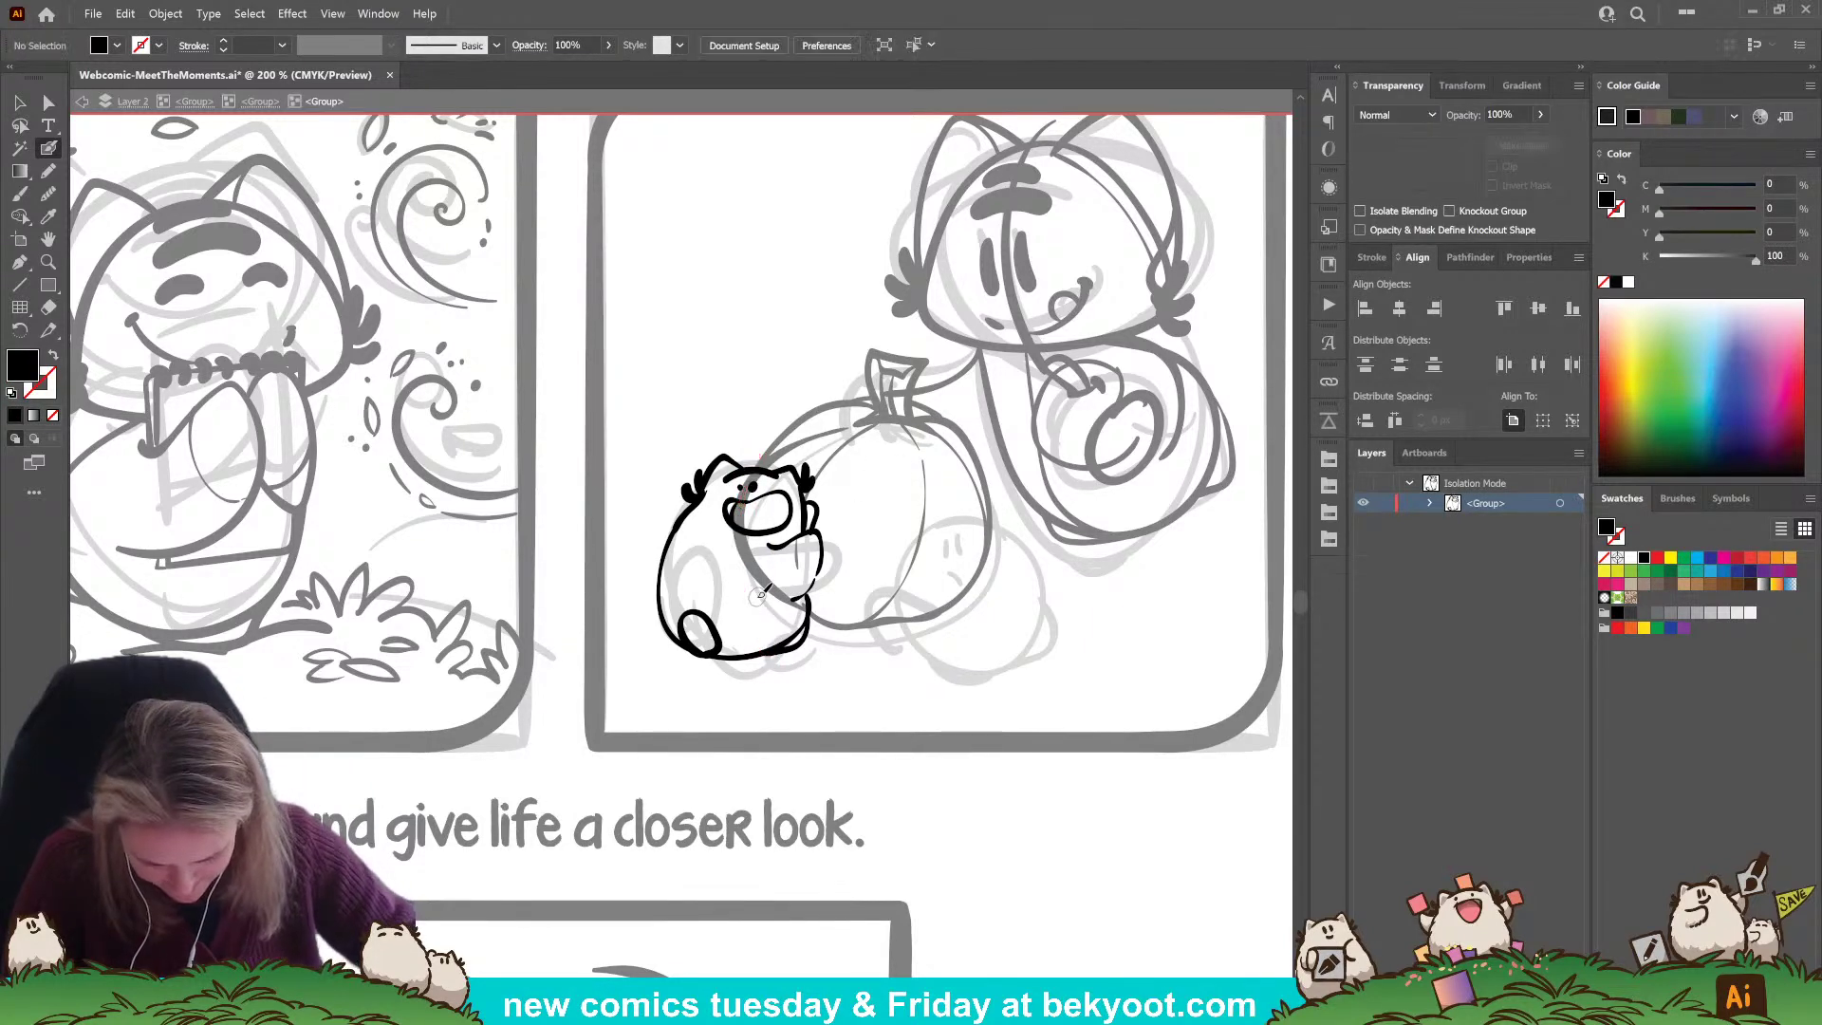
key("ctrl+shift+z")
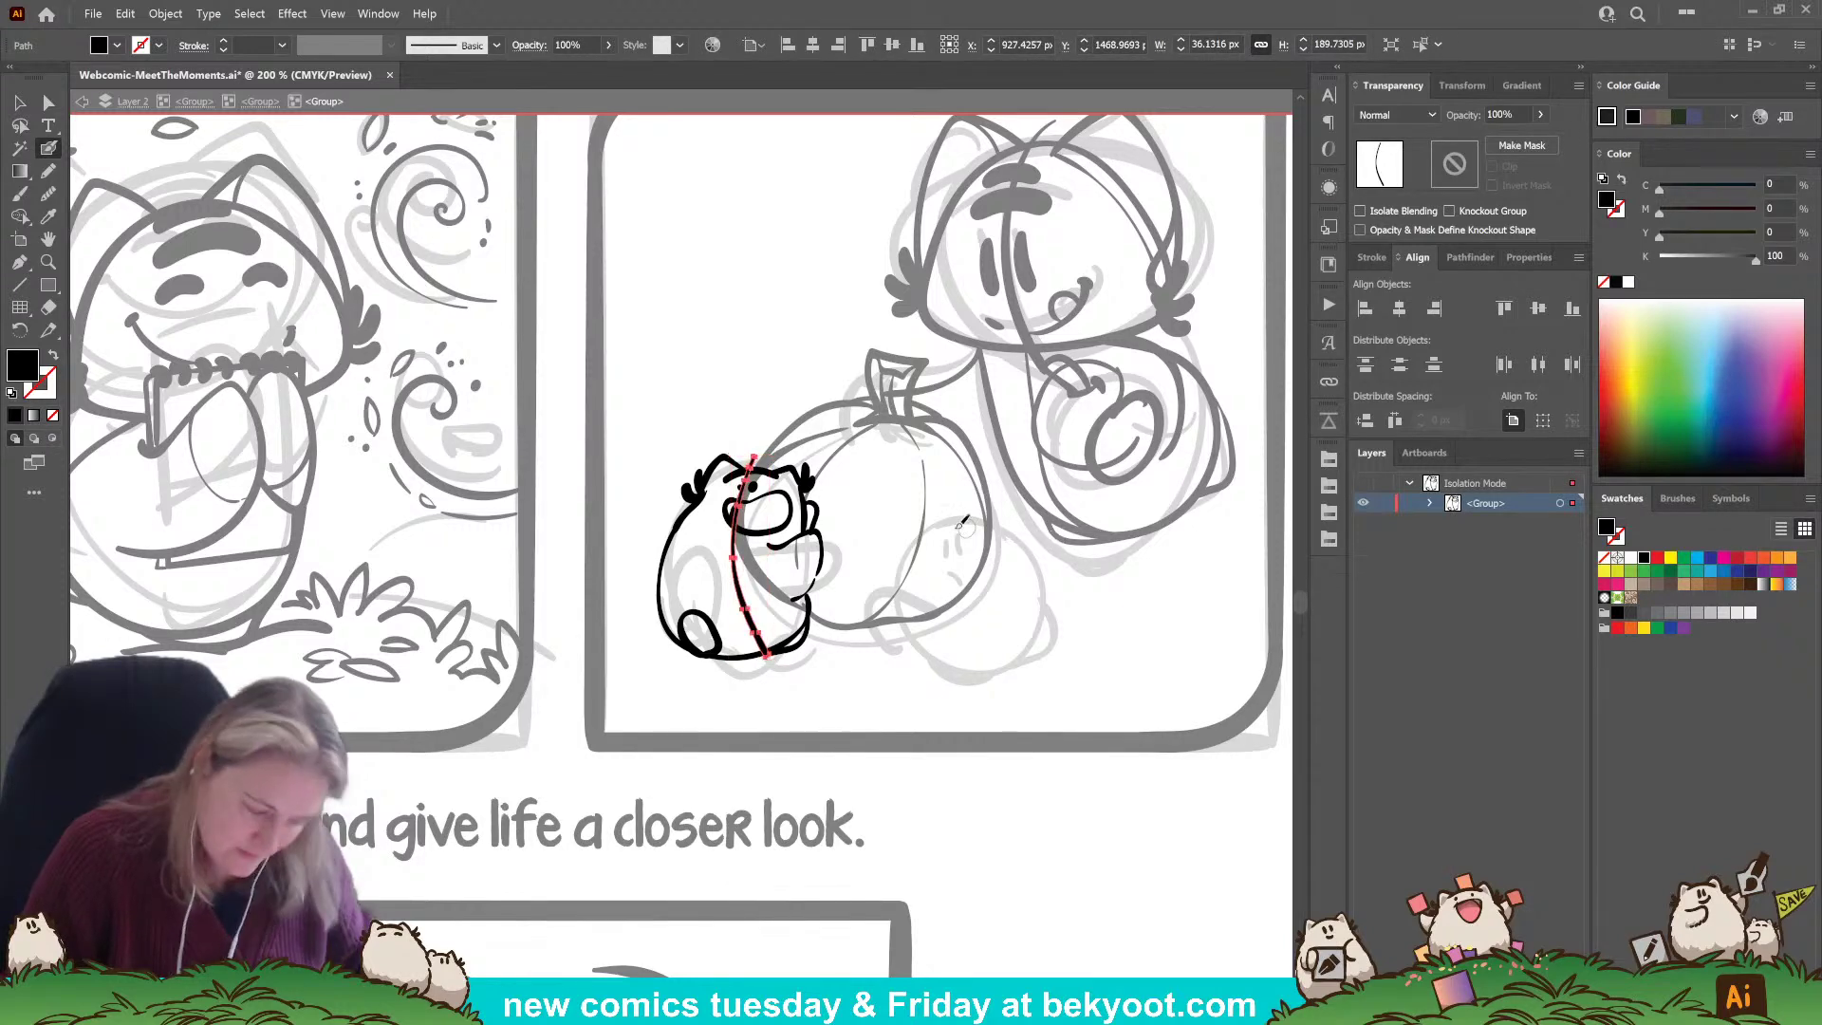
key("ctrl+z")
left_click_drag(818, 515, 828, 513)
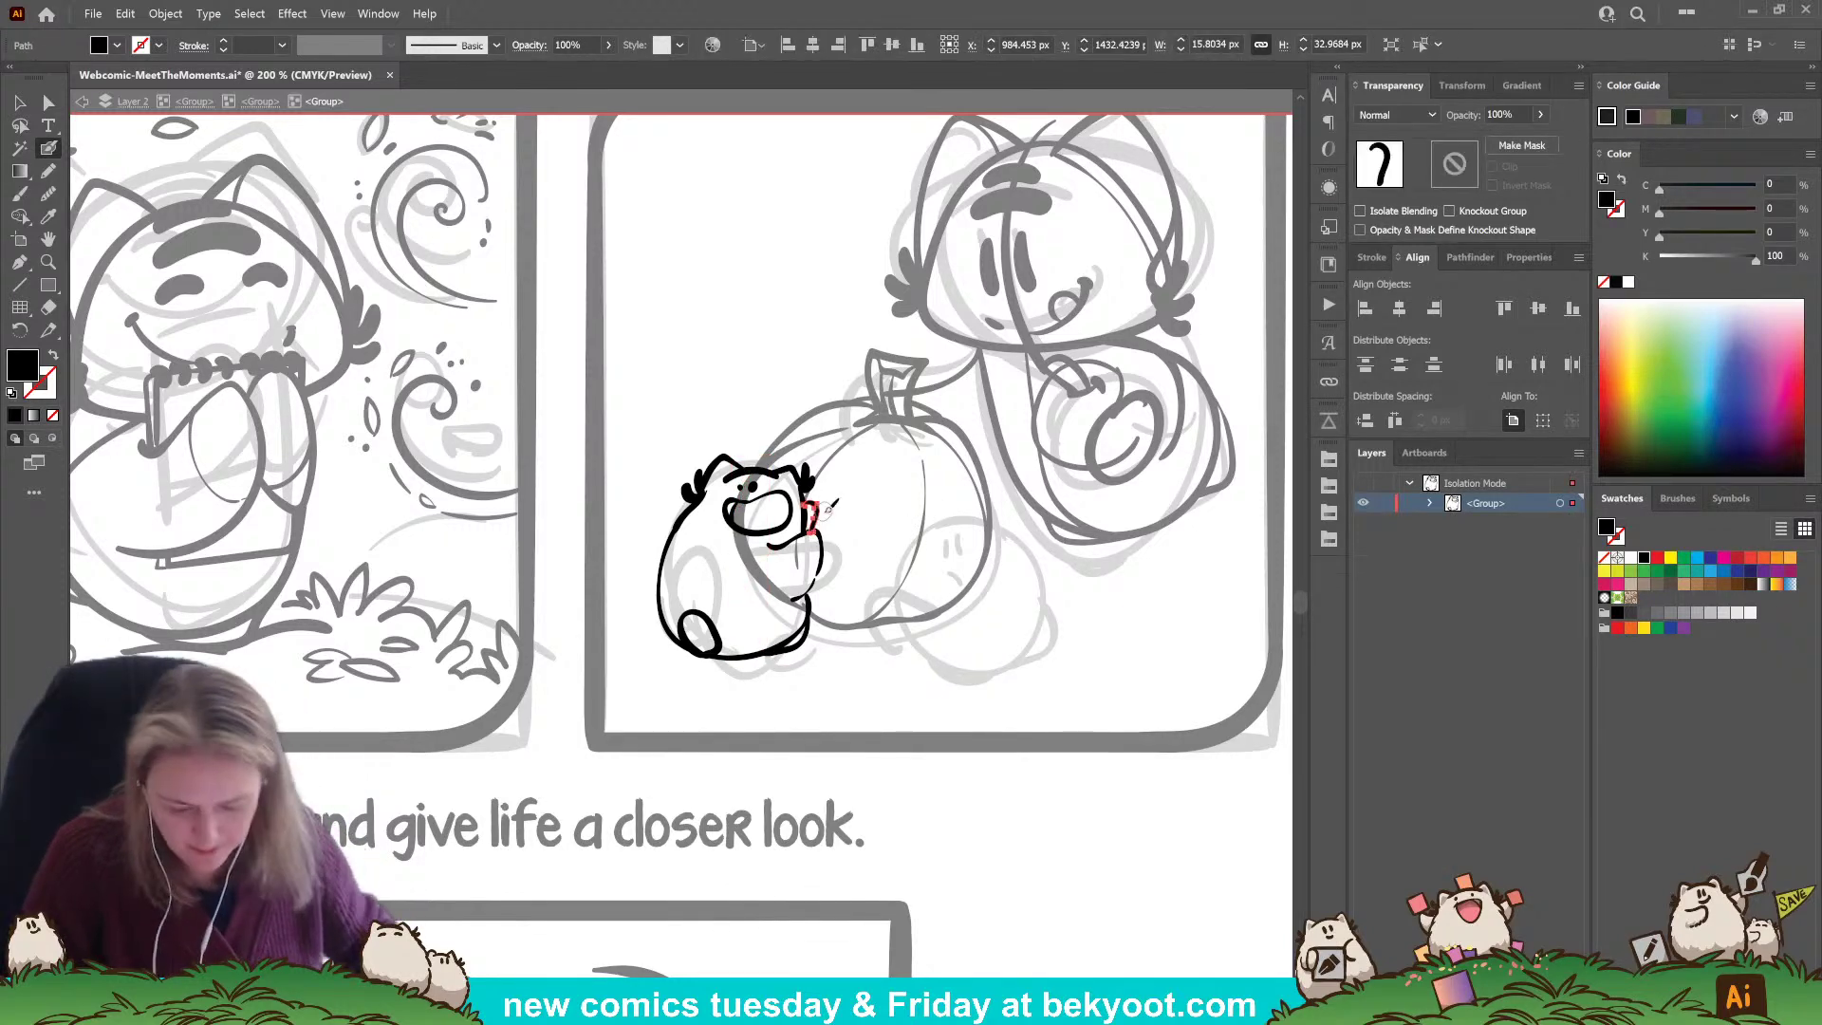
key("ctrl+z")
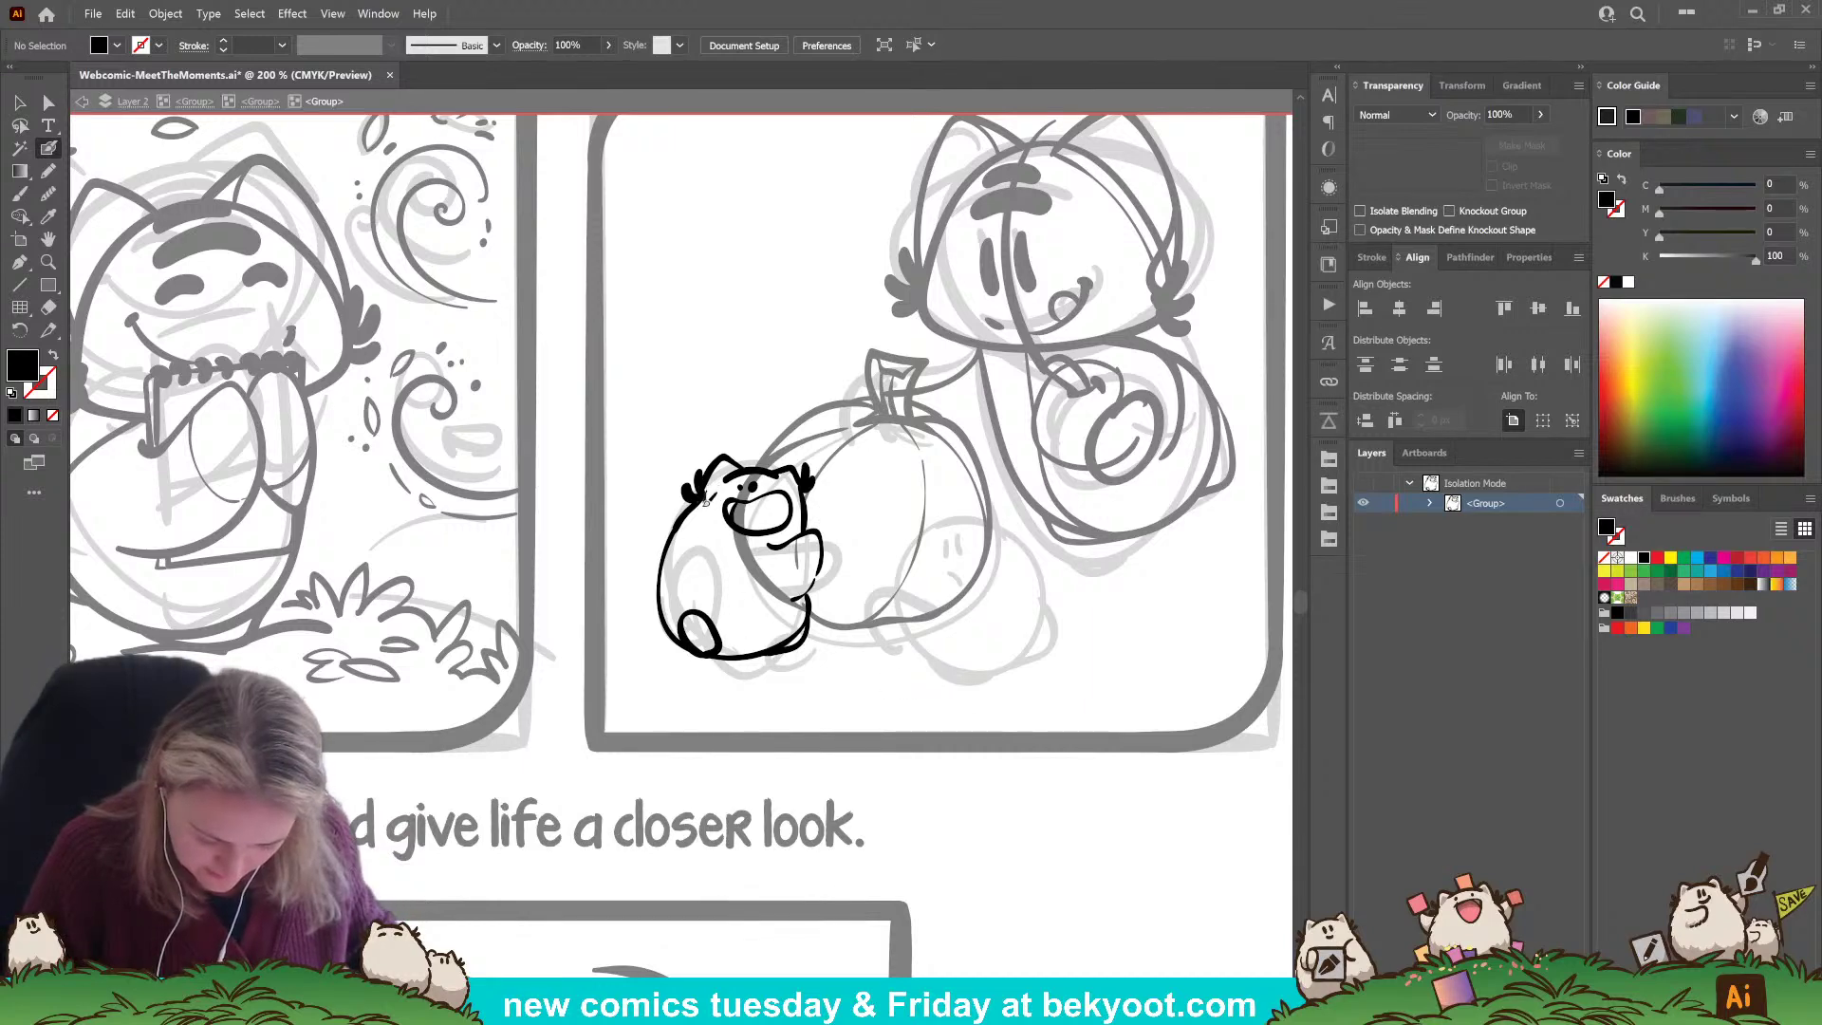
Try extra strokes along the small creature's left body outline and above its head, and undo them.
key("shift+x")
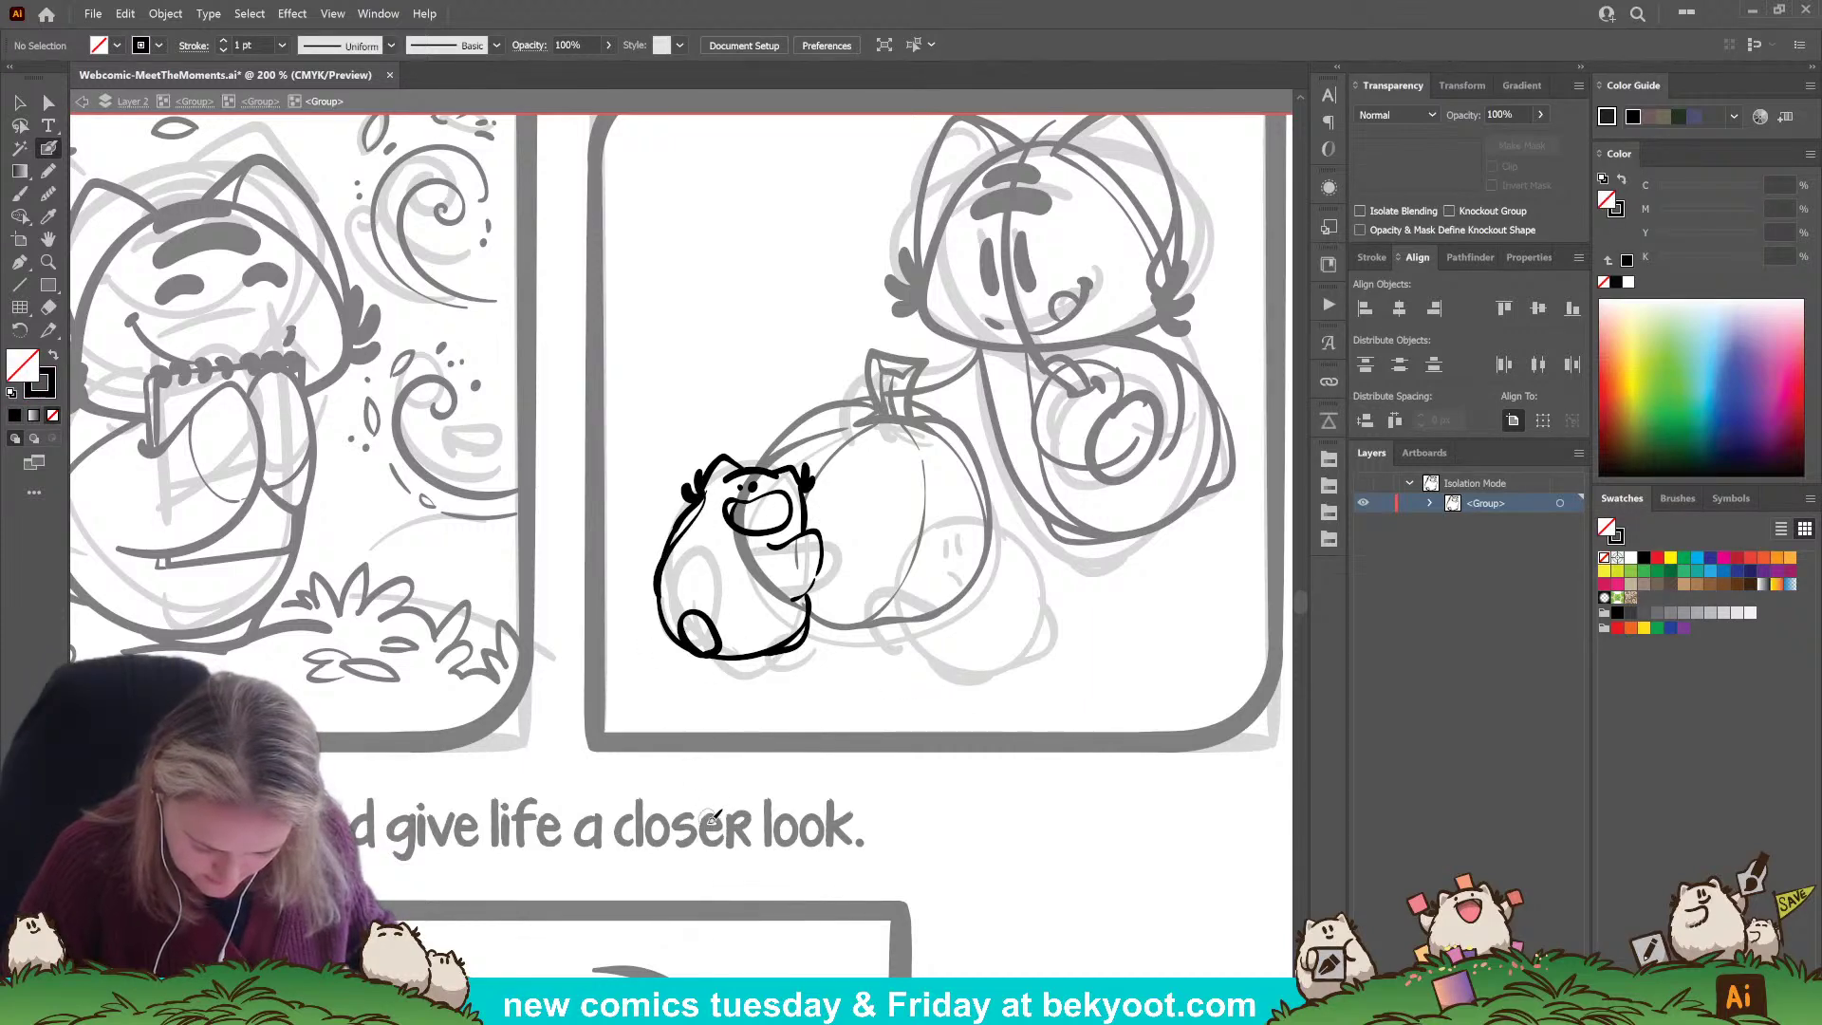
key("shift+x")
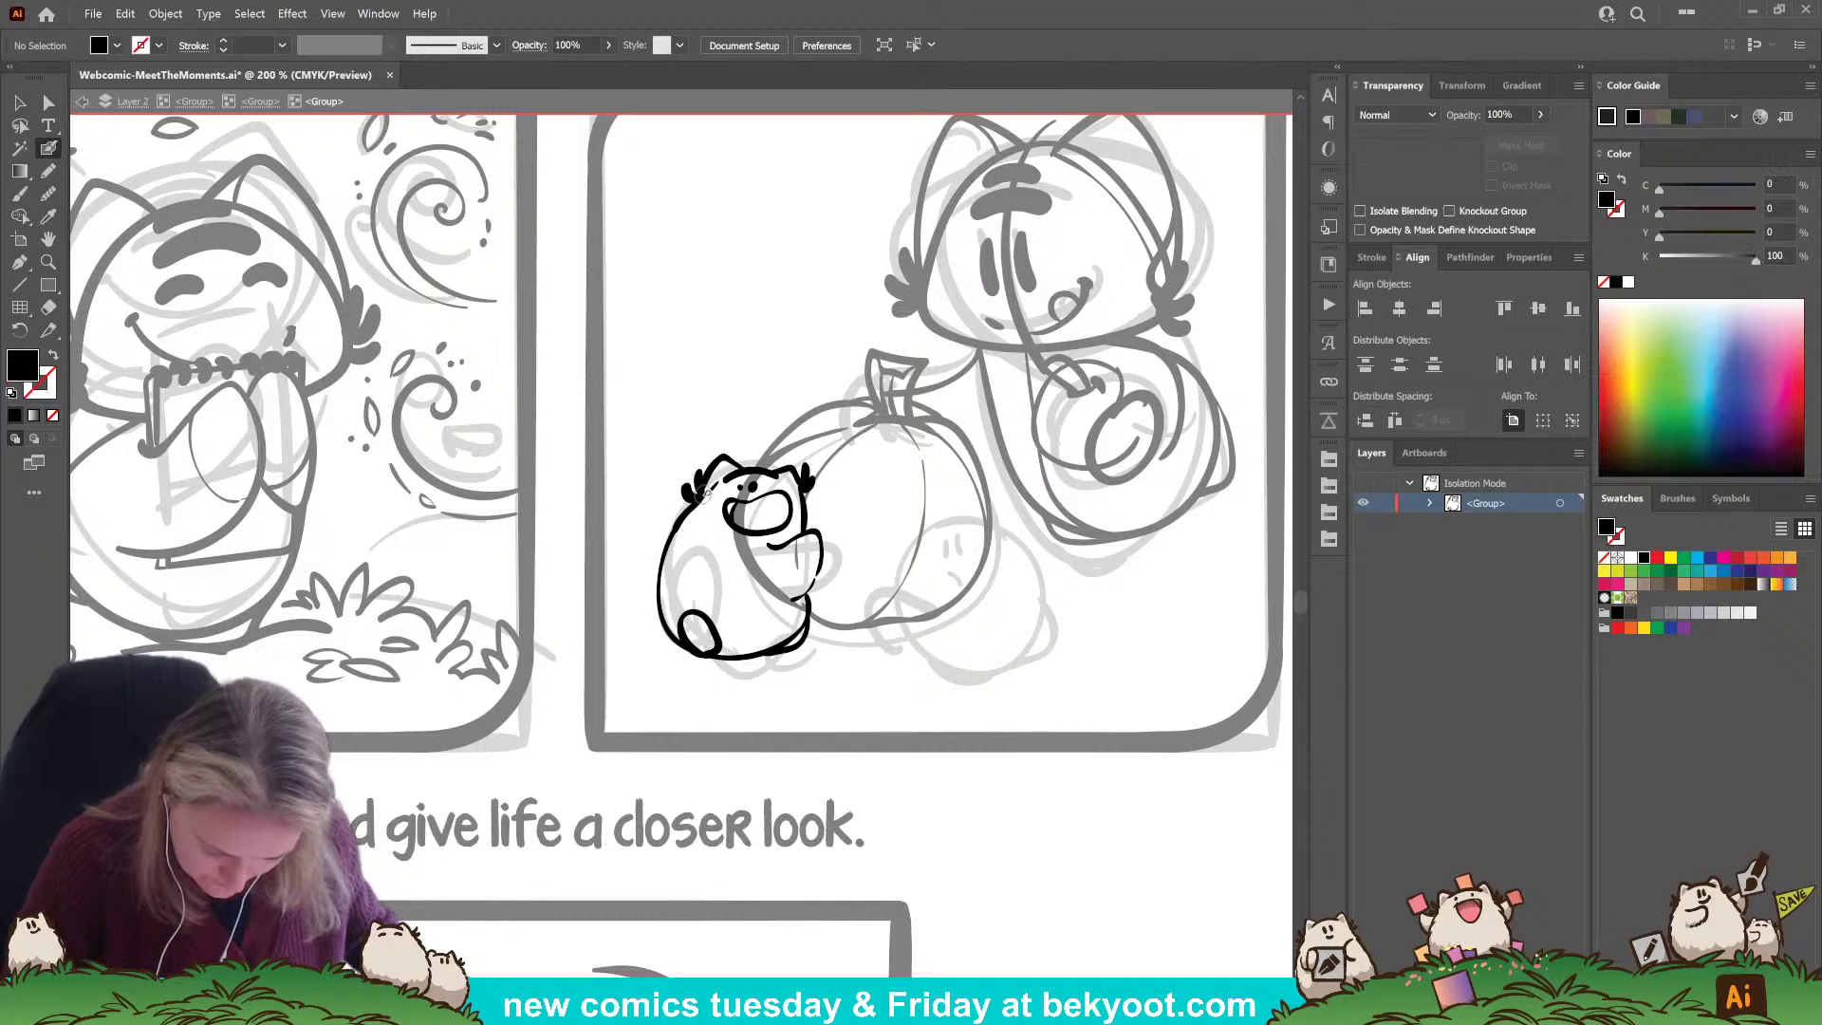
left_click_drag(669, 548, 662, 591)
key("shift+x")
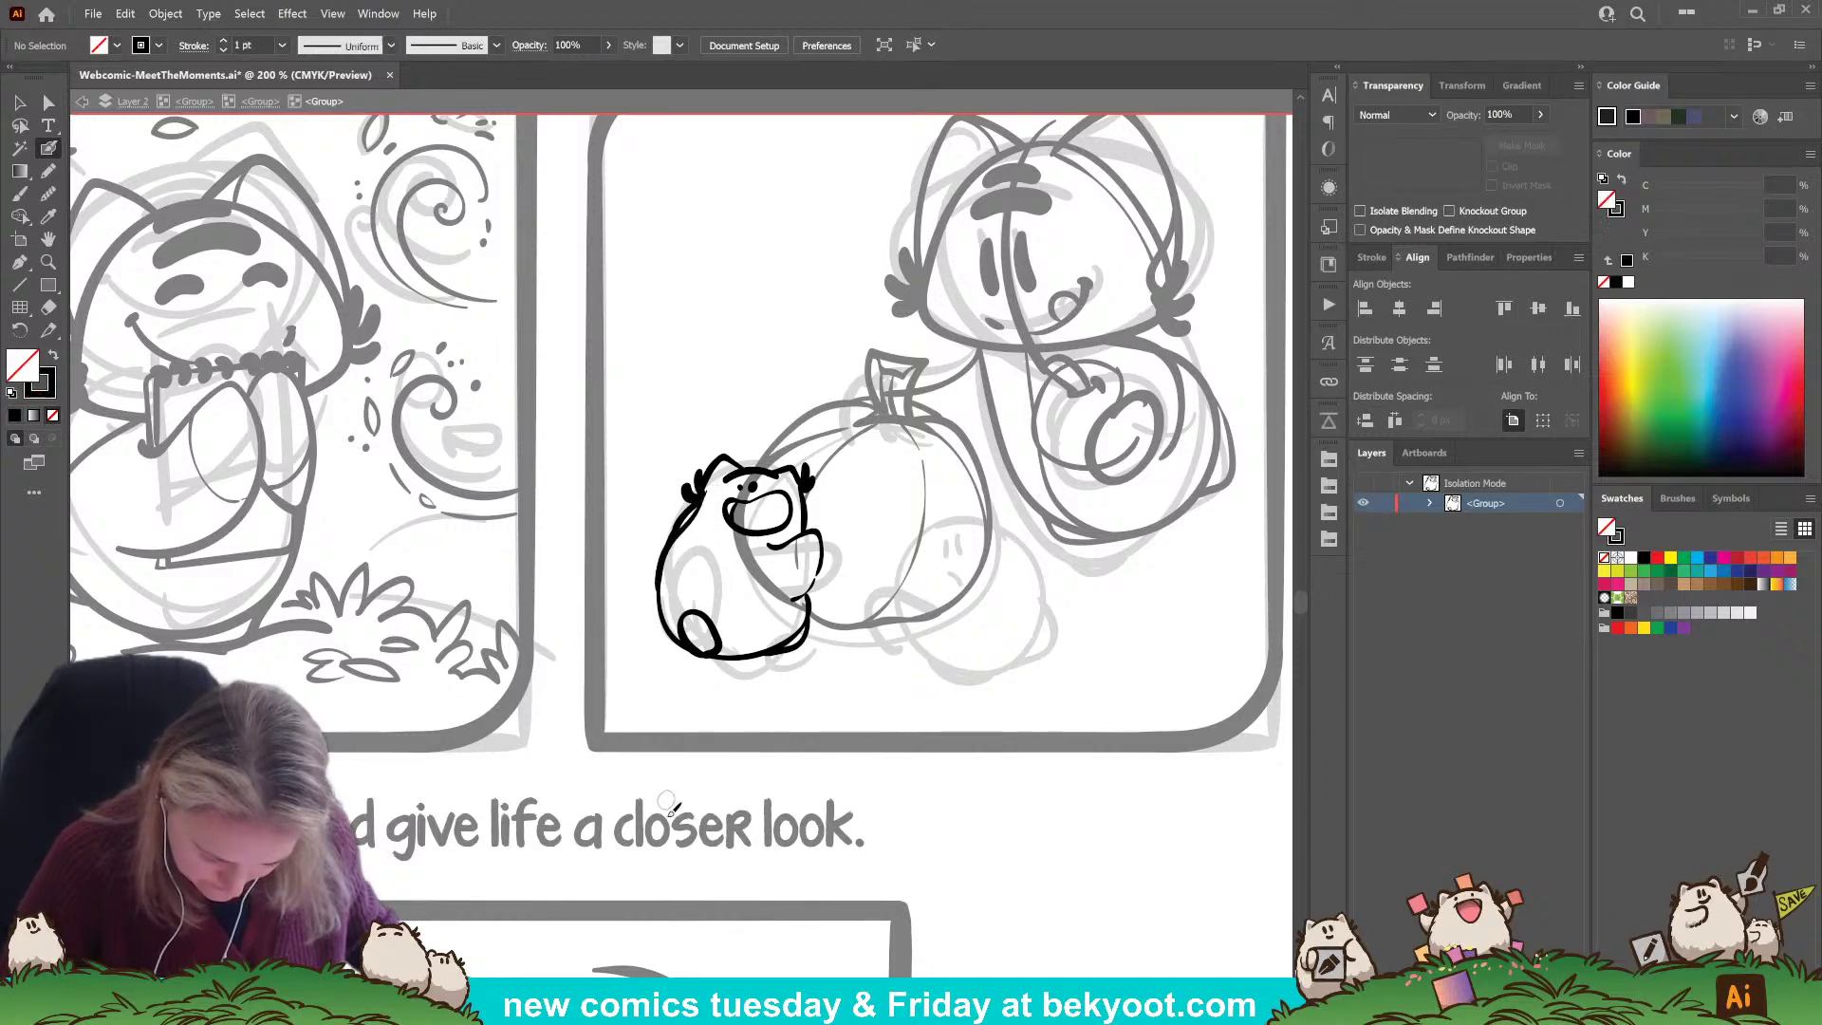
key("shift+x")
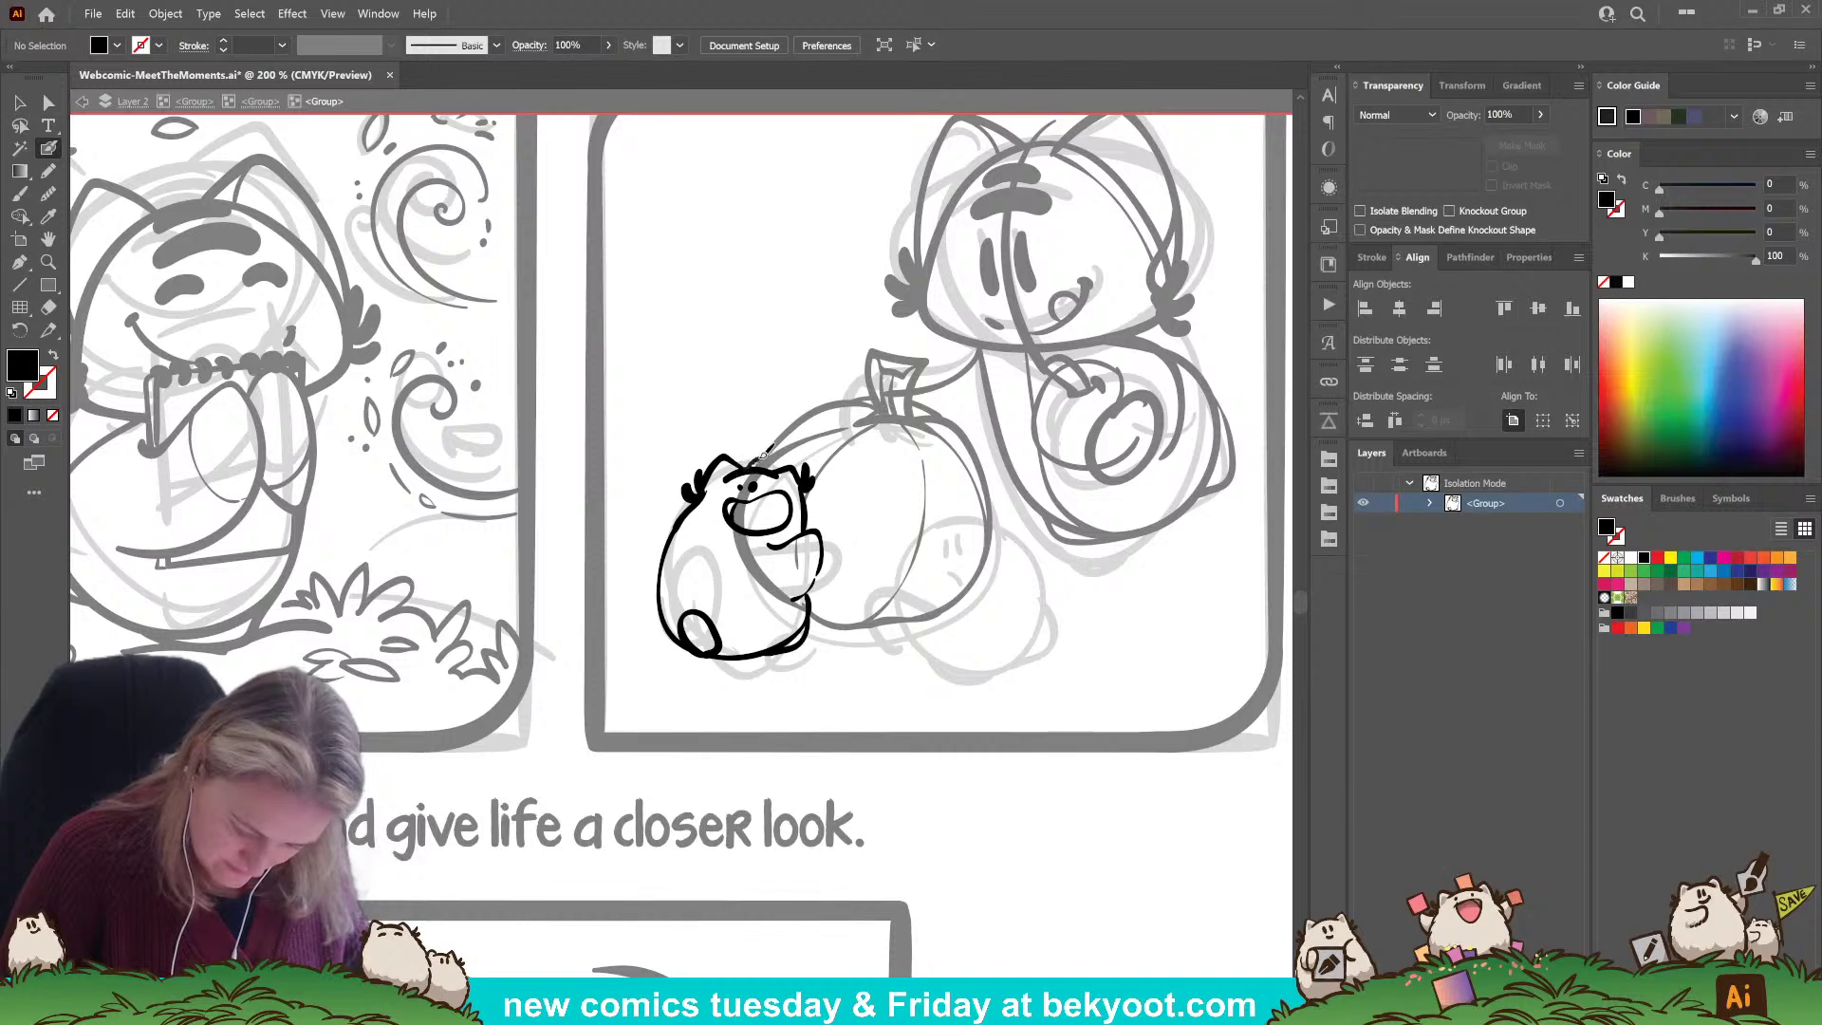
left_click_drag(777, 456, 788, 450)
key("ctrl+z")
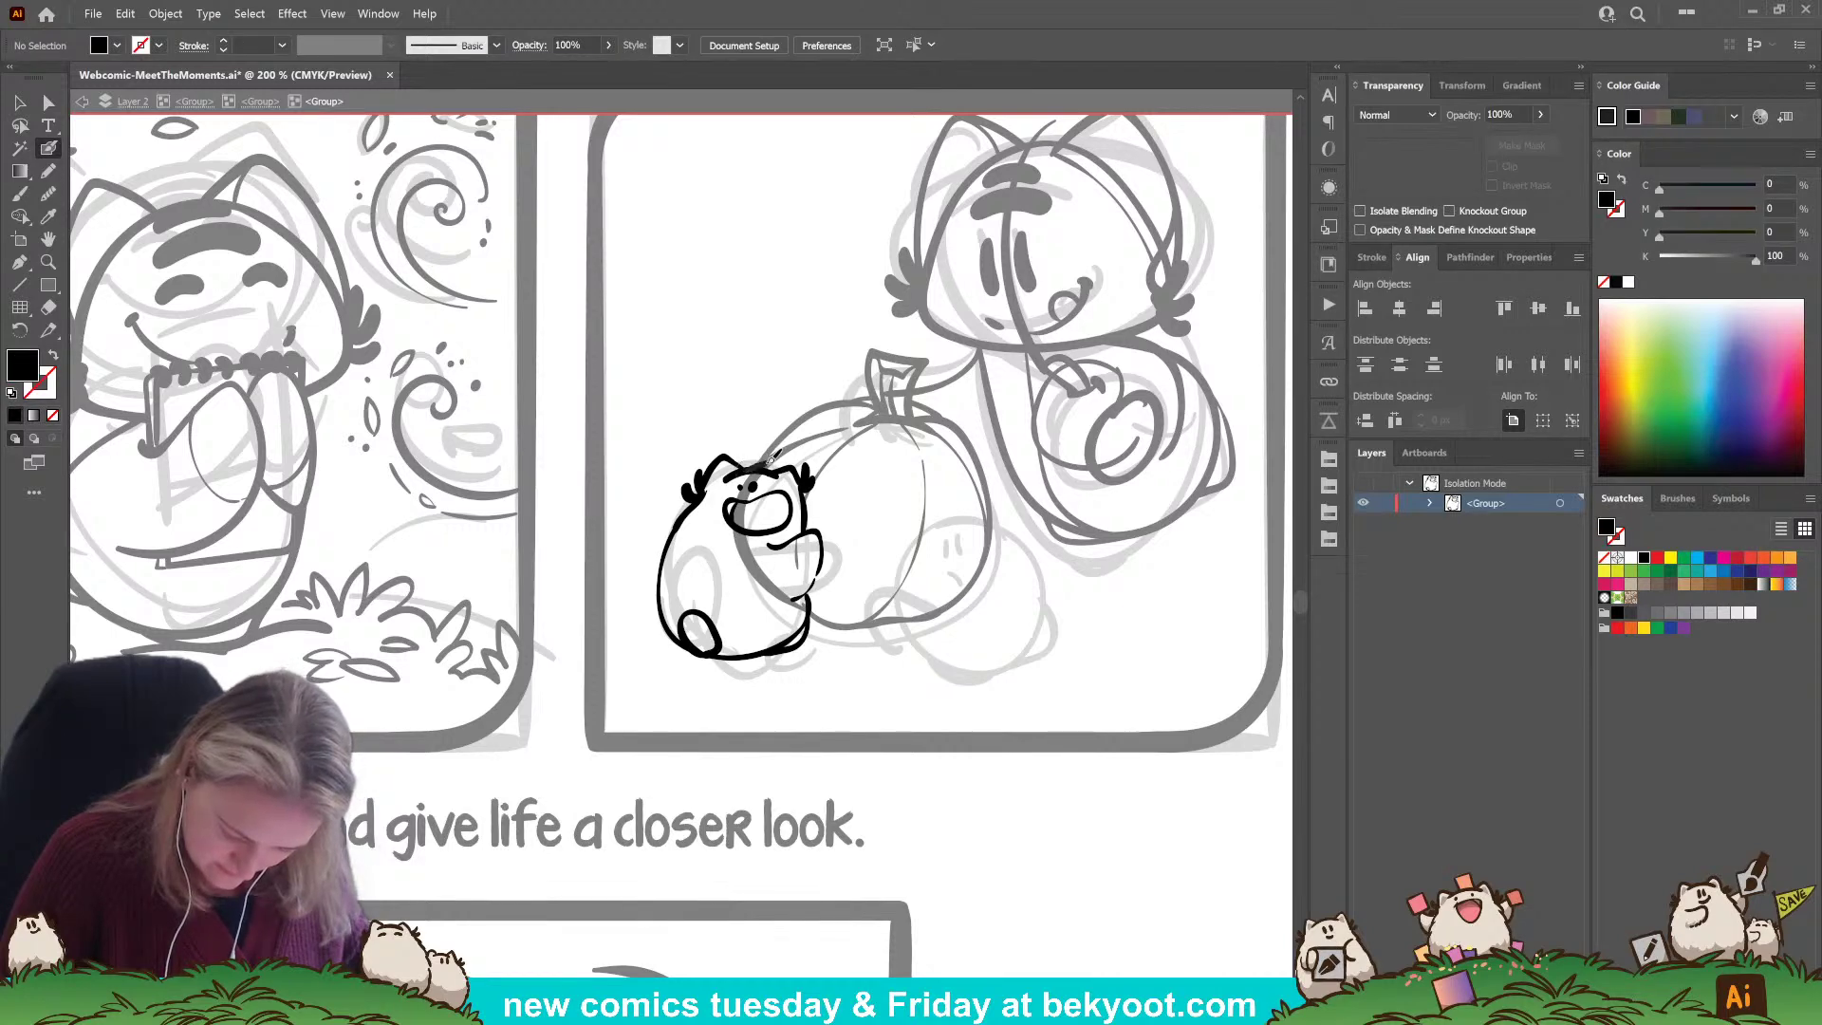
Try inking a second small creature at the pumpkin's right side, with head, face, arm, rounded body, tail and foot.
key("shift+x")
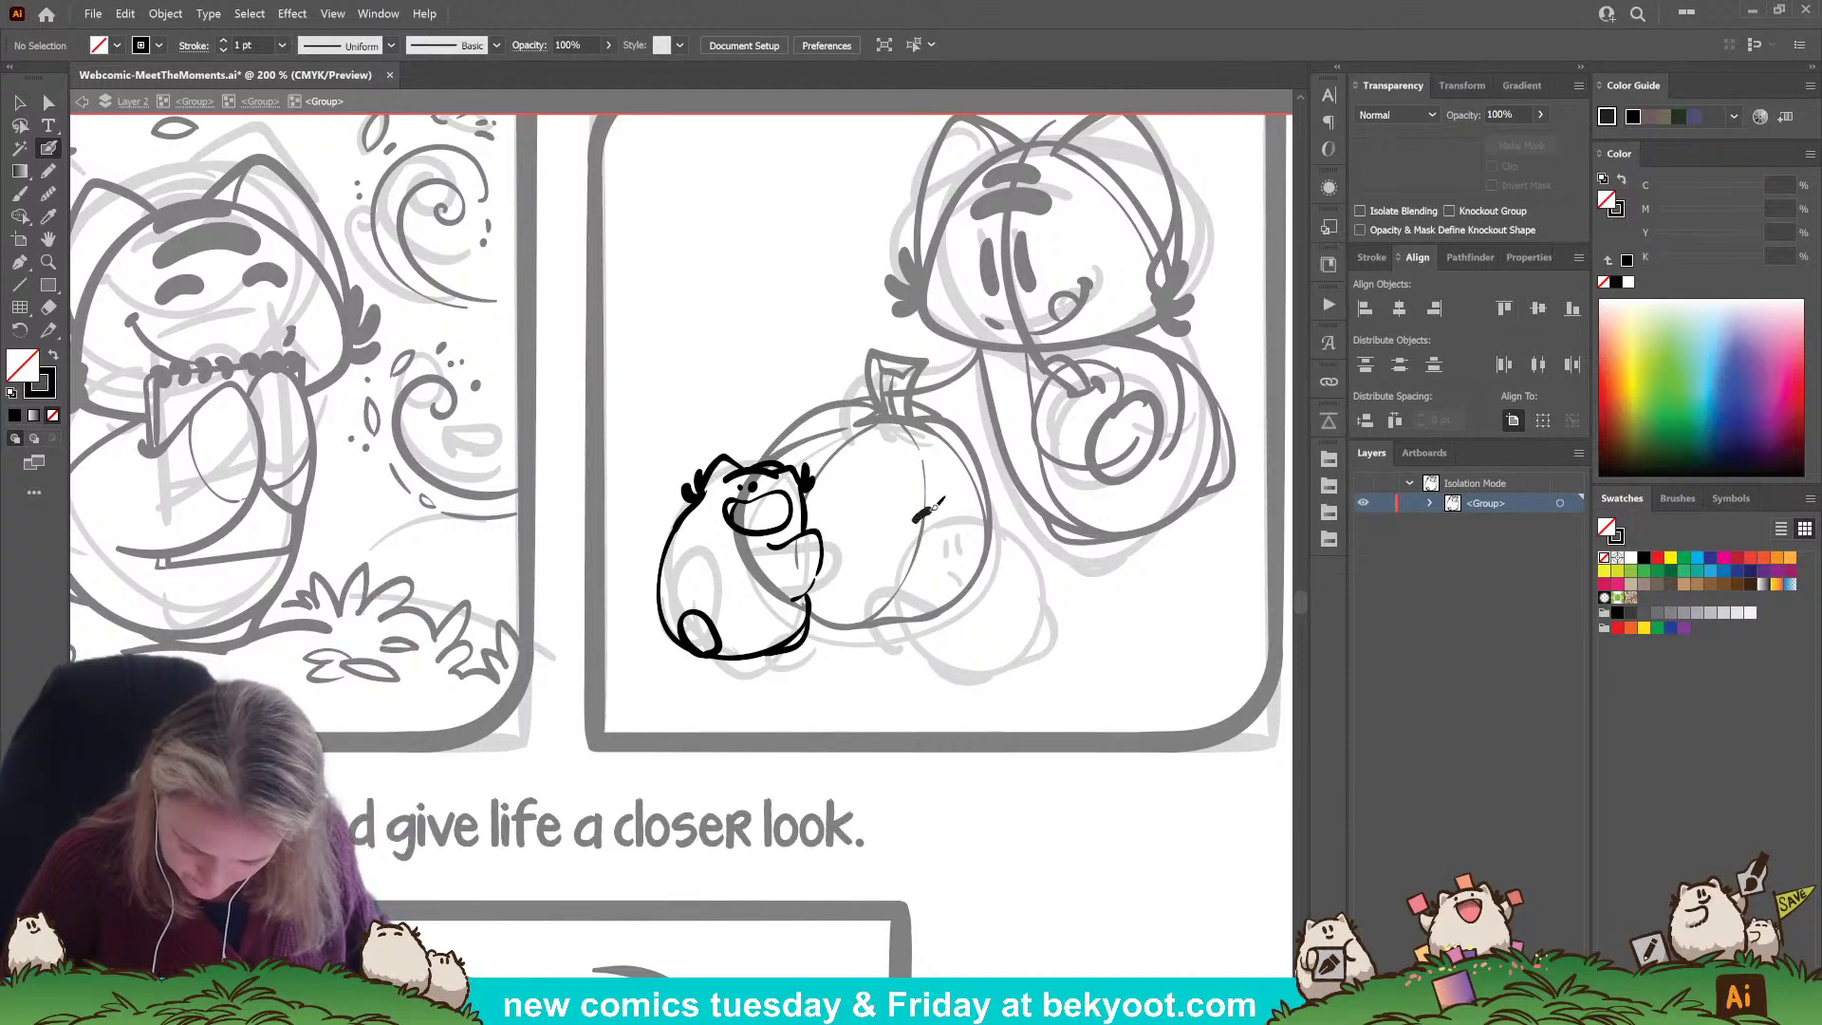
mouse_move(963, 506)
left_mouse_down()
mouse_move(910, 505)
mouse_move(935, 541)
left_mouse_up()
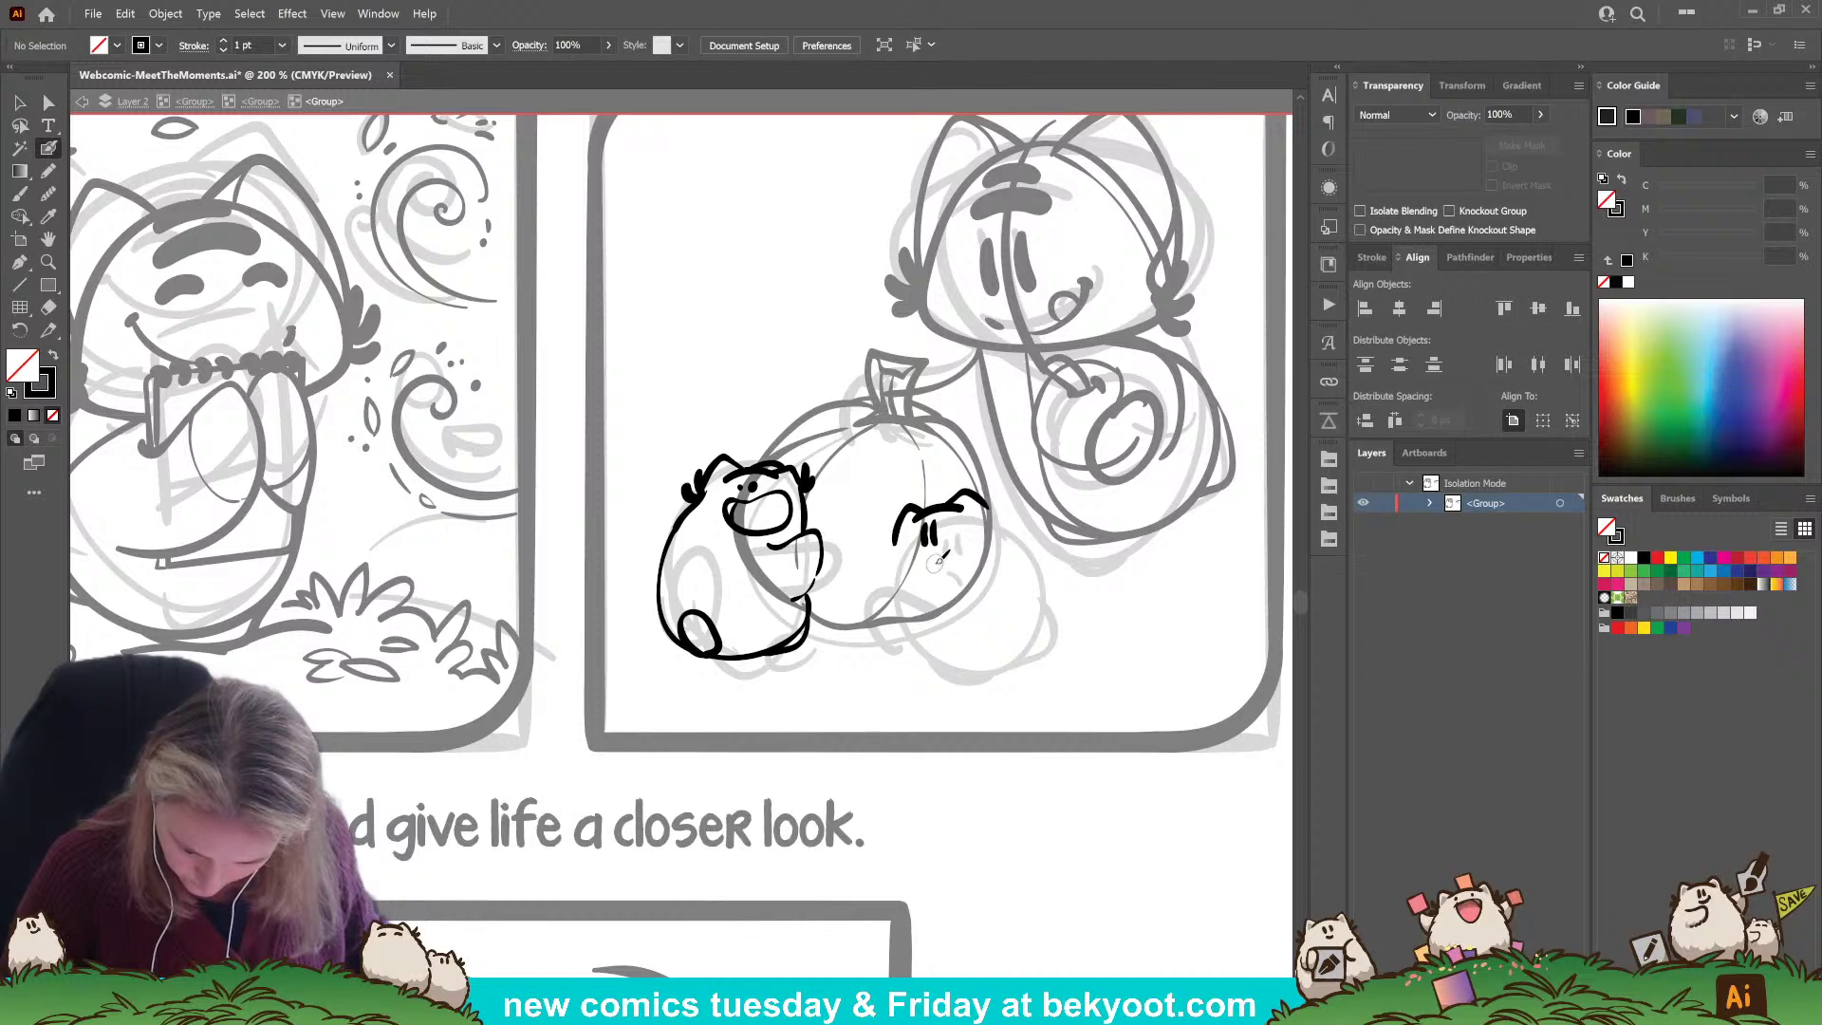
left_click_drag(935, 561, 942, 561)
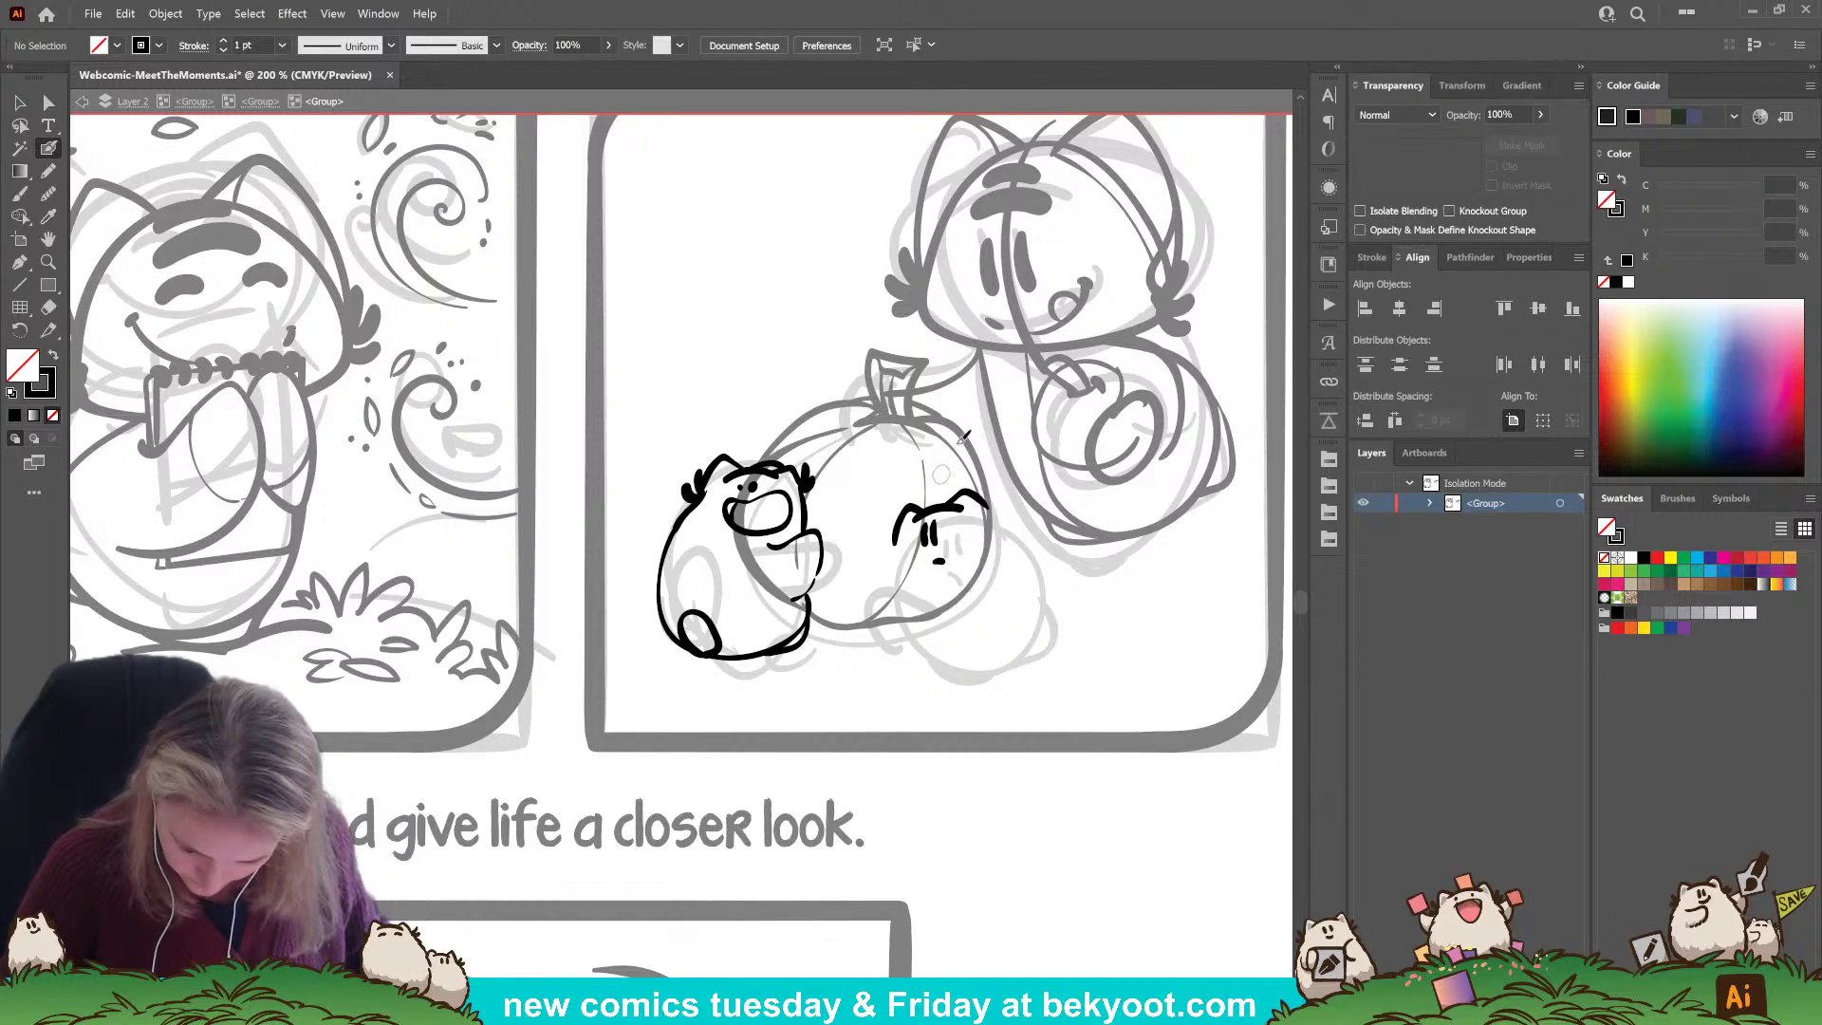
mouse_move(875, 561)
left_mouse_down()
mouse_move(869, 593)
mouse_move(894, 622)
left_mouse_up()
mouse_move(998, 506)
left_mouse_down()
mouse_move(1082, 569)
mouse_move(944, 655)
mouse_move(916, 622)
left_mouse_up()
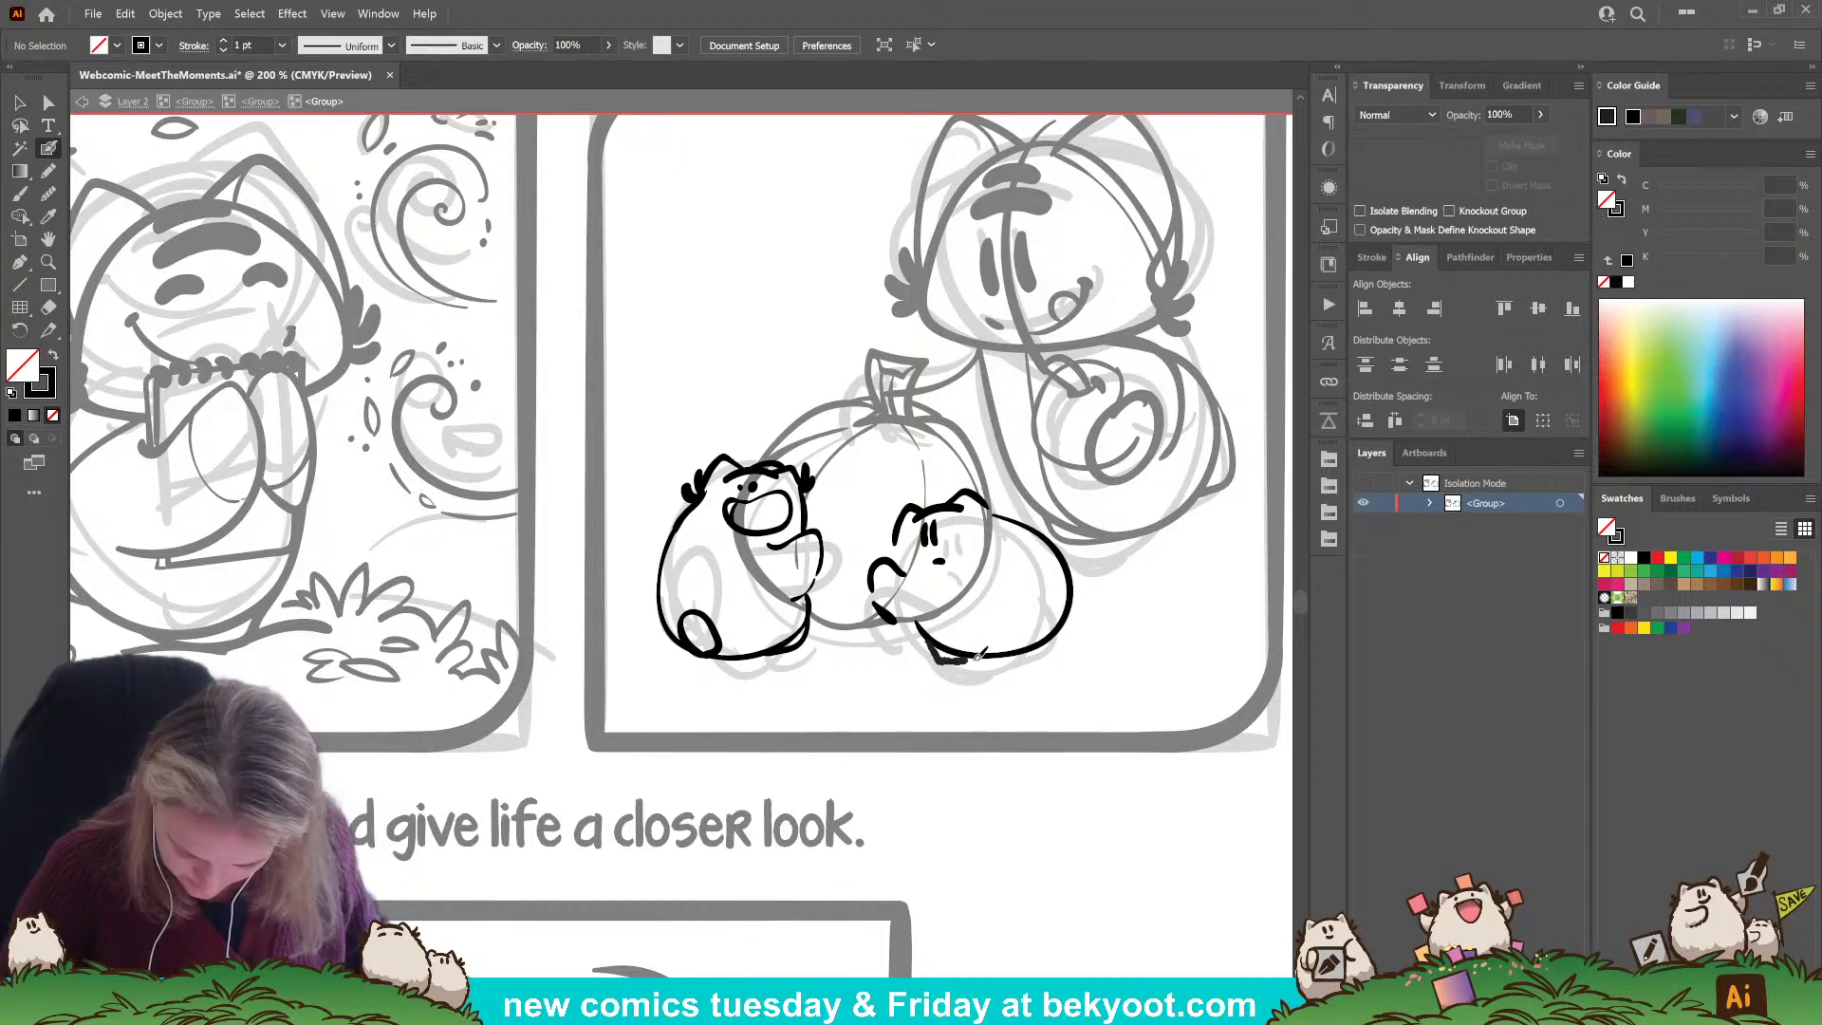
left_click_drag(1082, 567, 1067, 618)
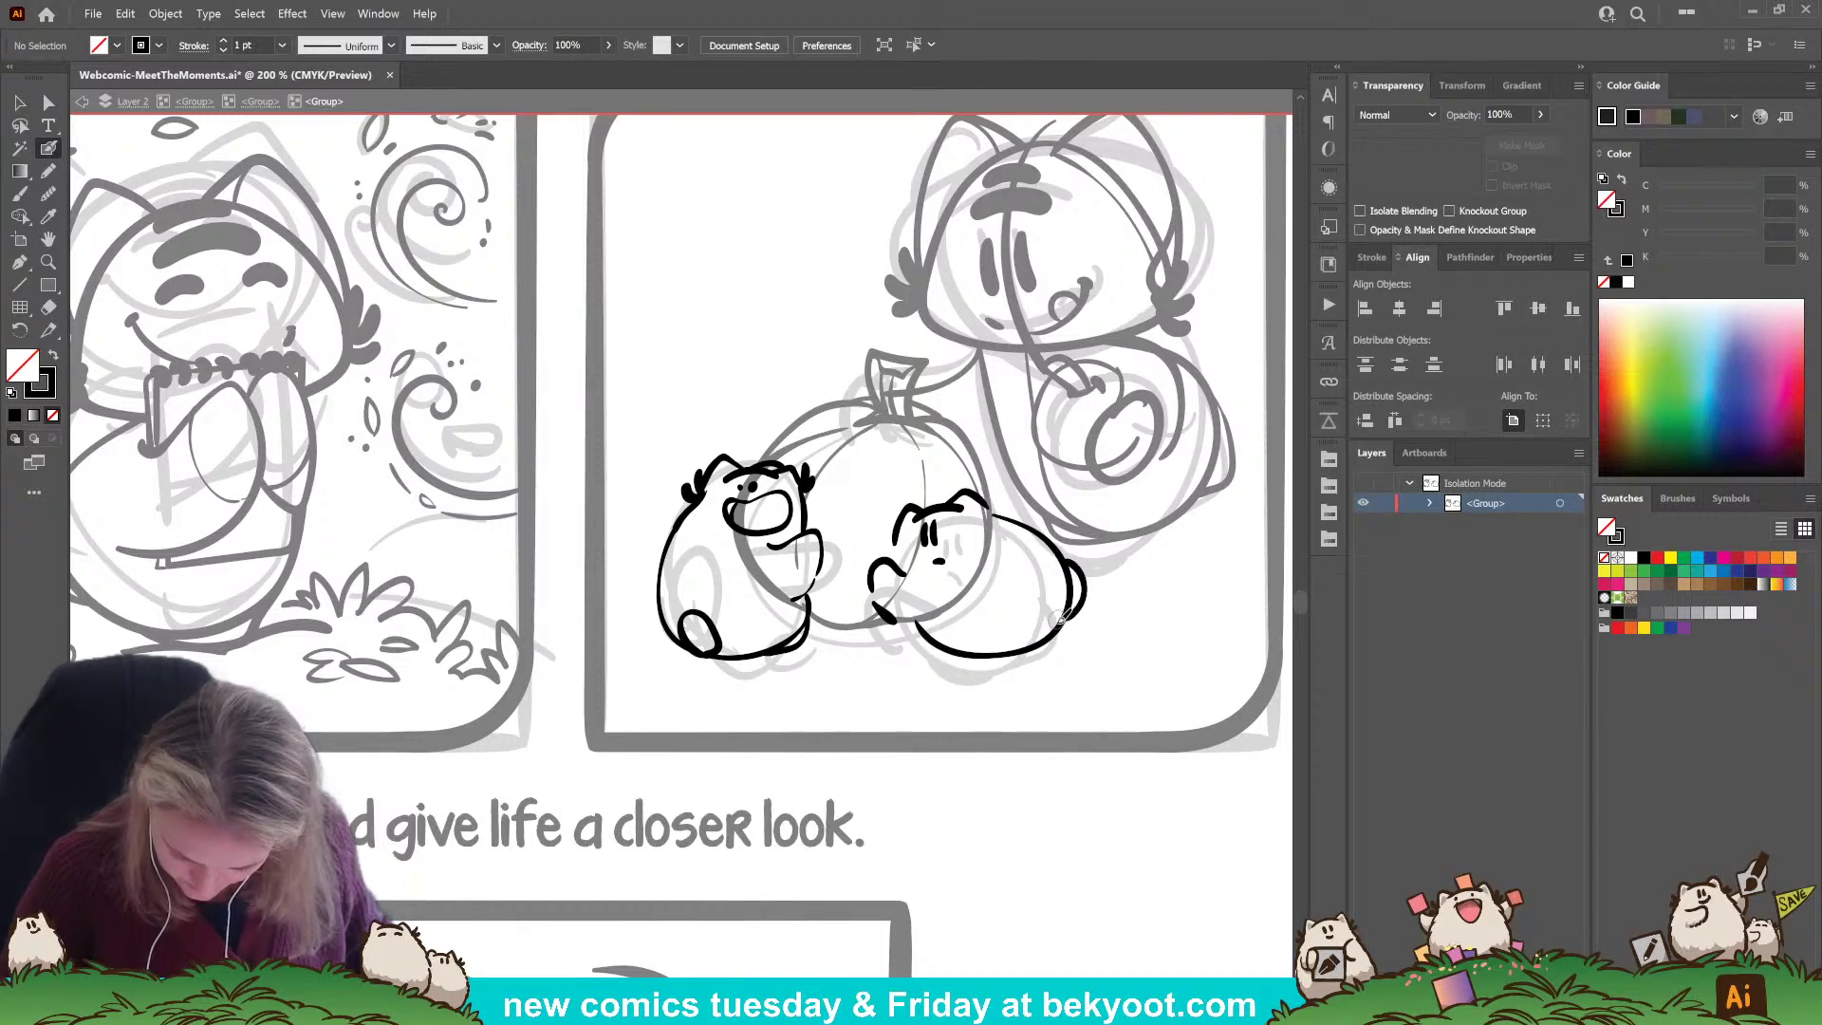
mouse_move(972, 659)
left_mouse_down()
mouse_move(957, 651)
mouse_move(982, 667)
left_mouse_up()
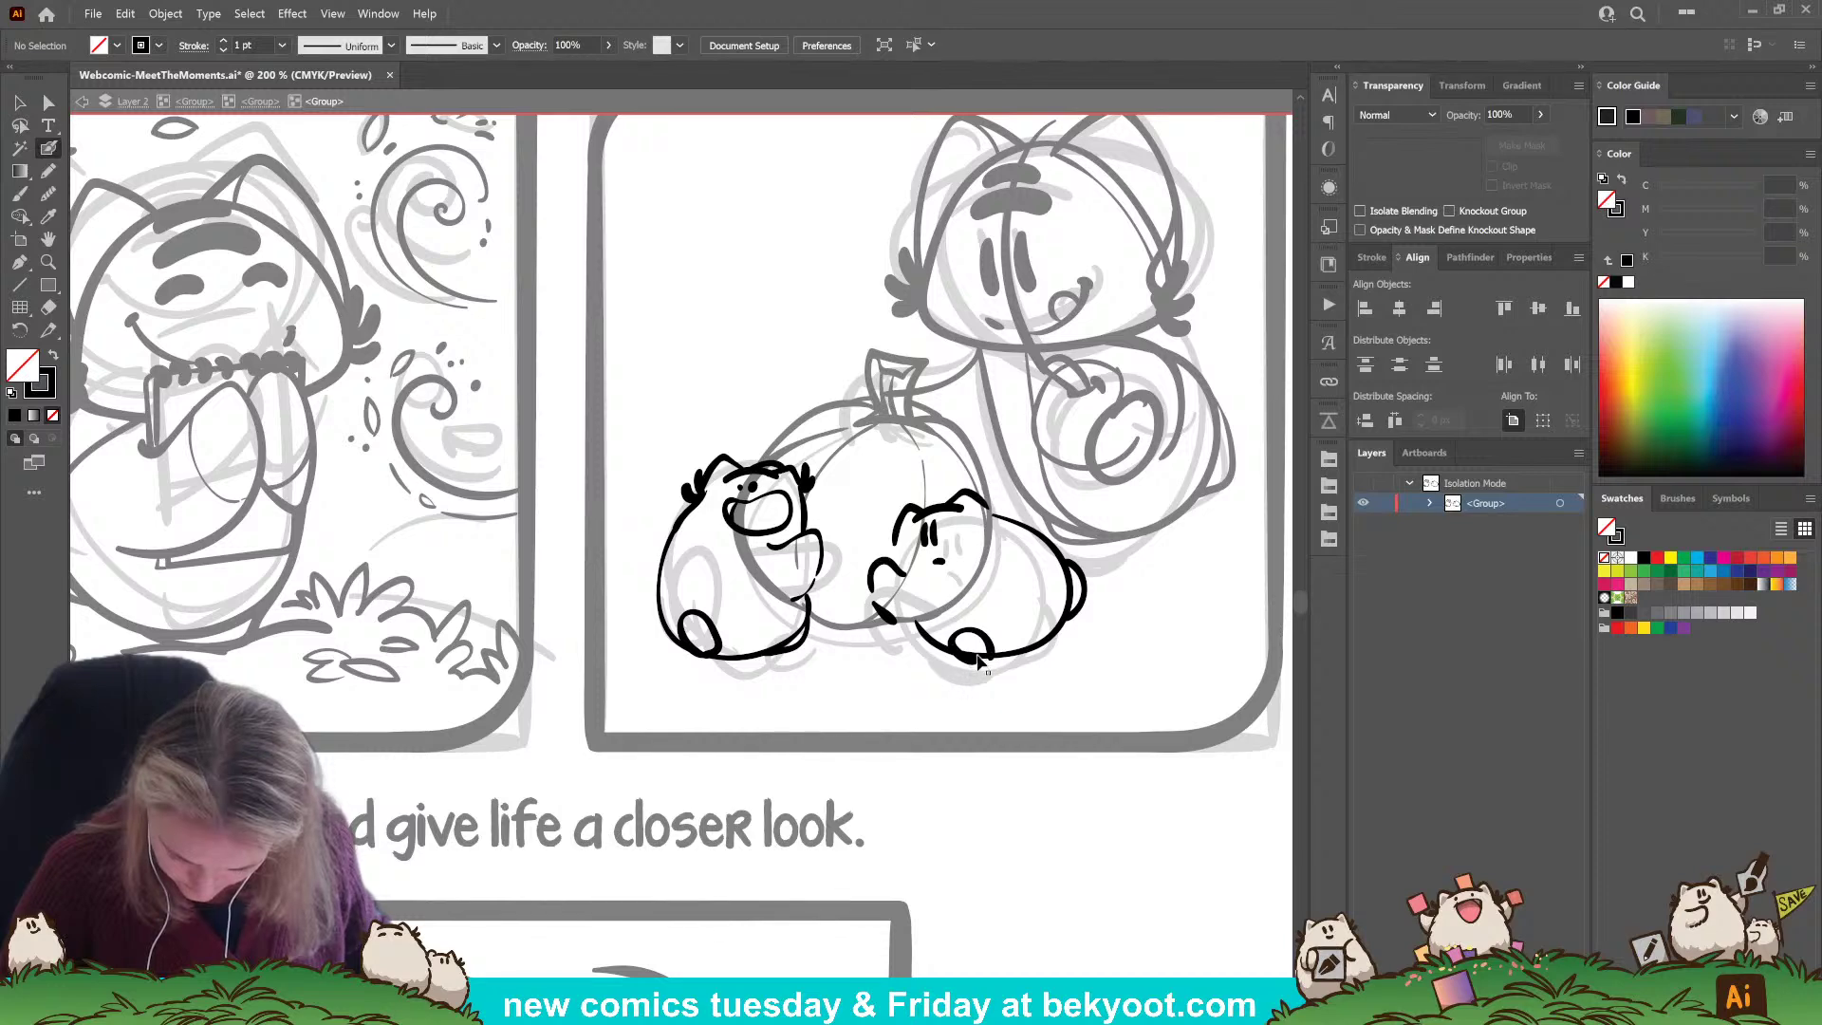
Undo the second creature's body, arm and face strokes back to its first head lines.
key("ctrl+z")
key("ctrl+z")
key("ctrl+z")
key("ctrl+z")
key("ctrl+z")
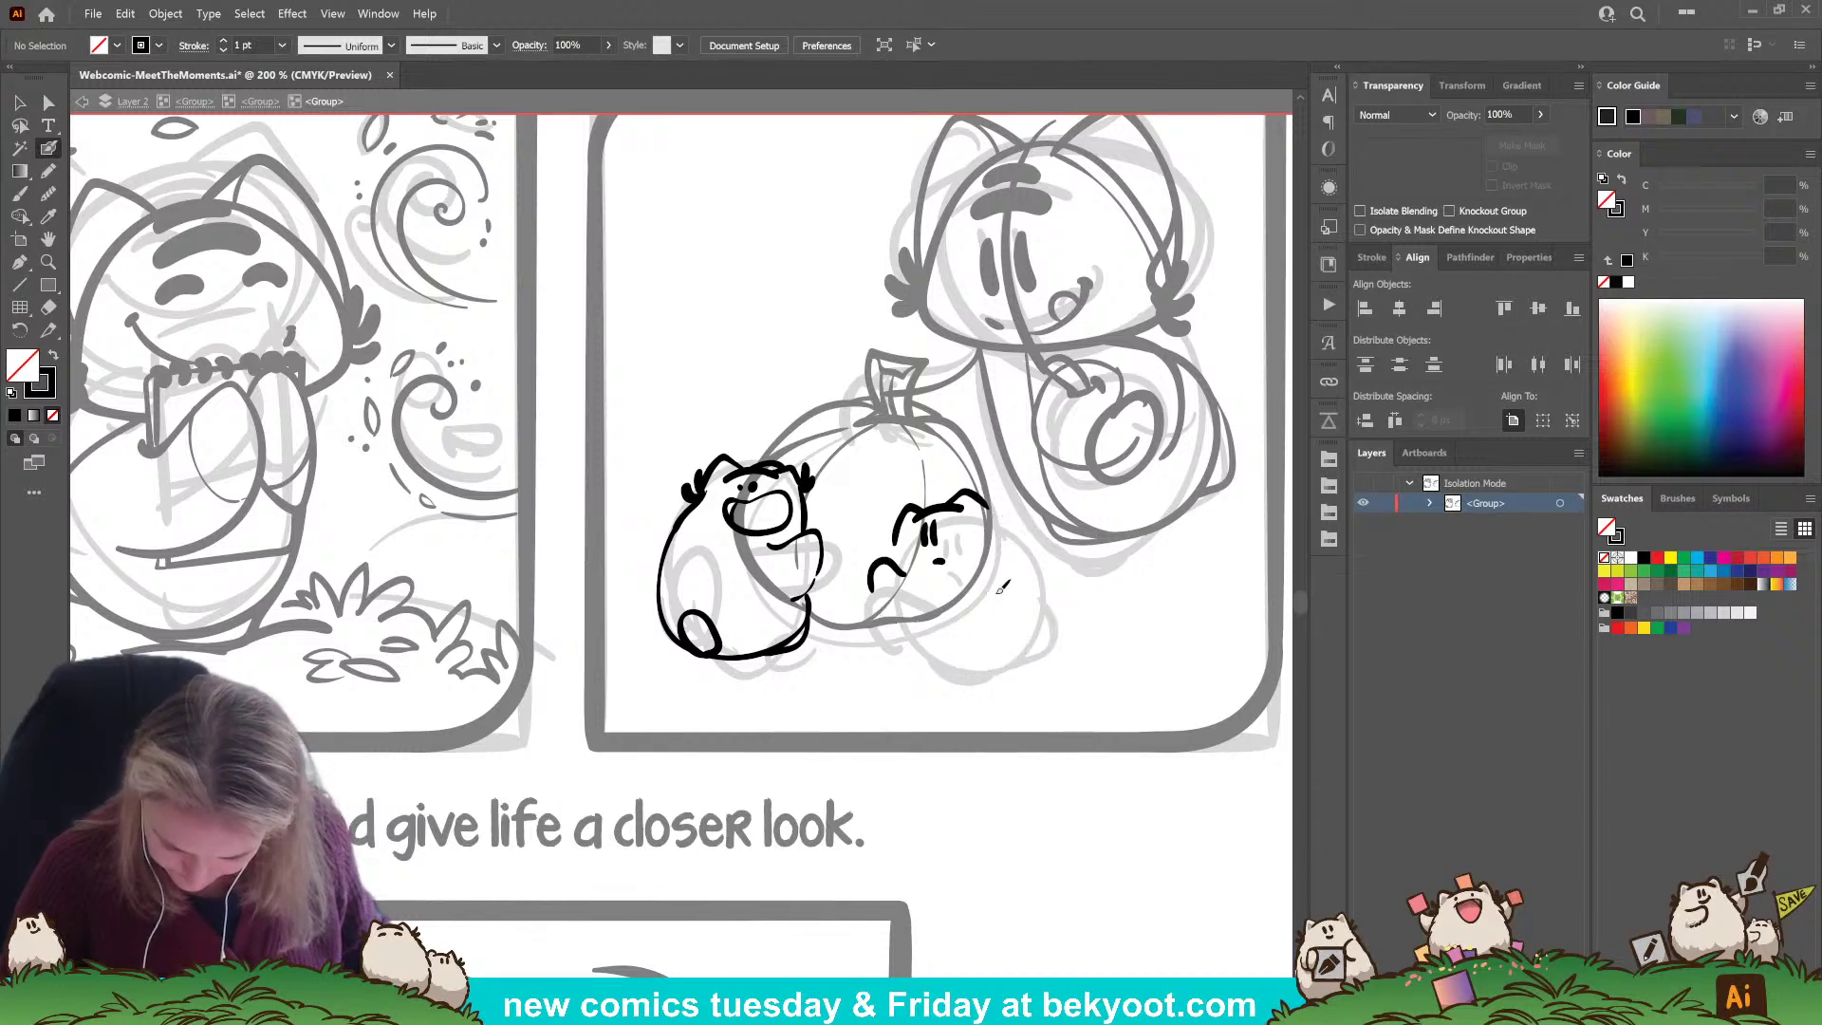
key("ctrl+z")
key("ctrl+z")
key("ctrl+z")
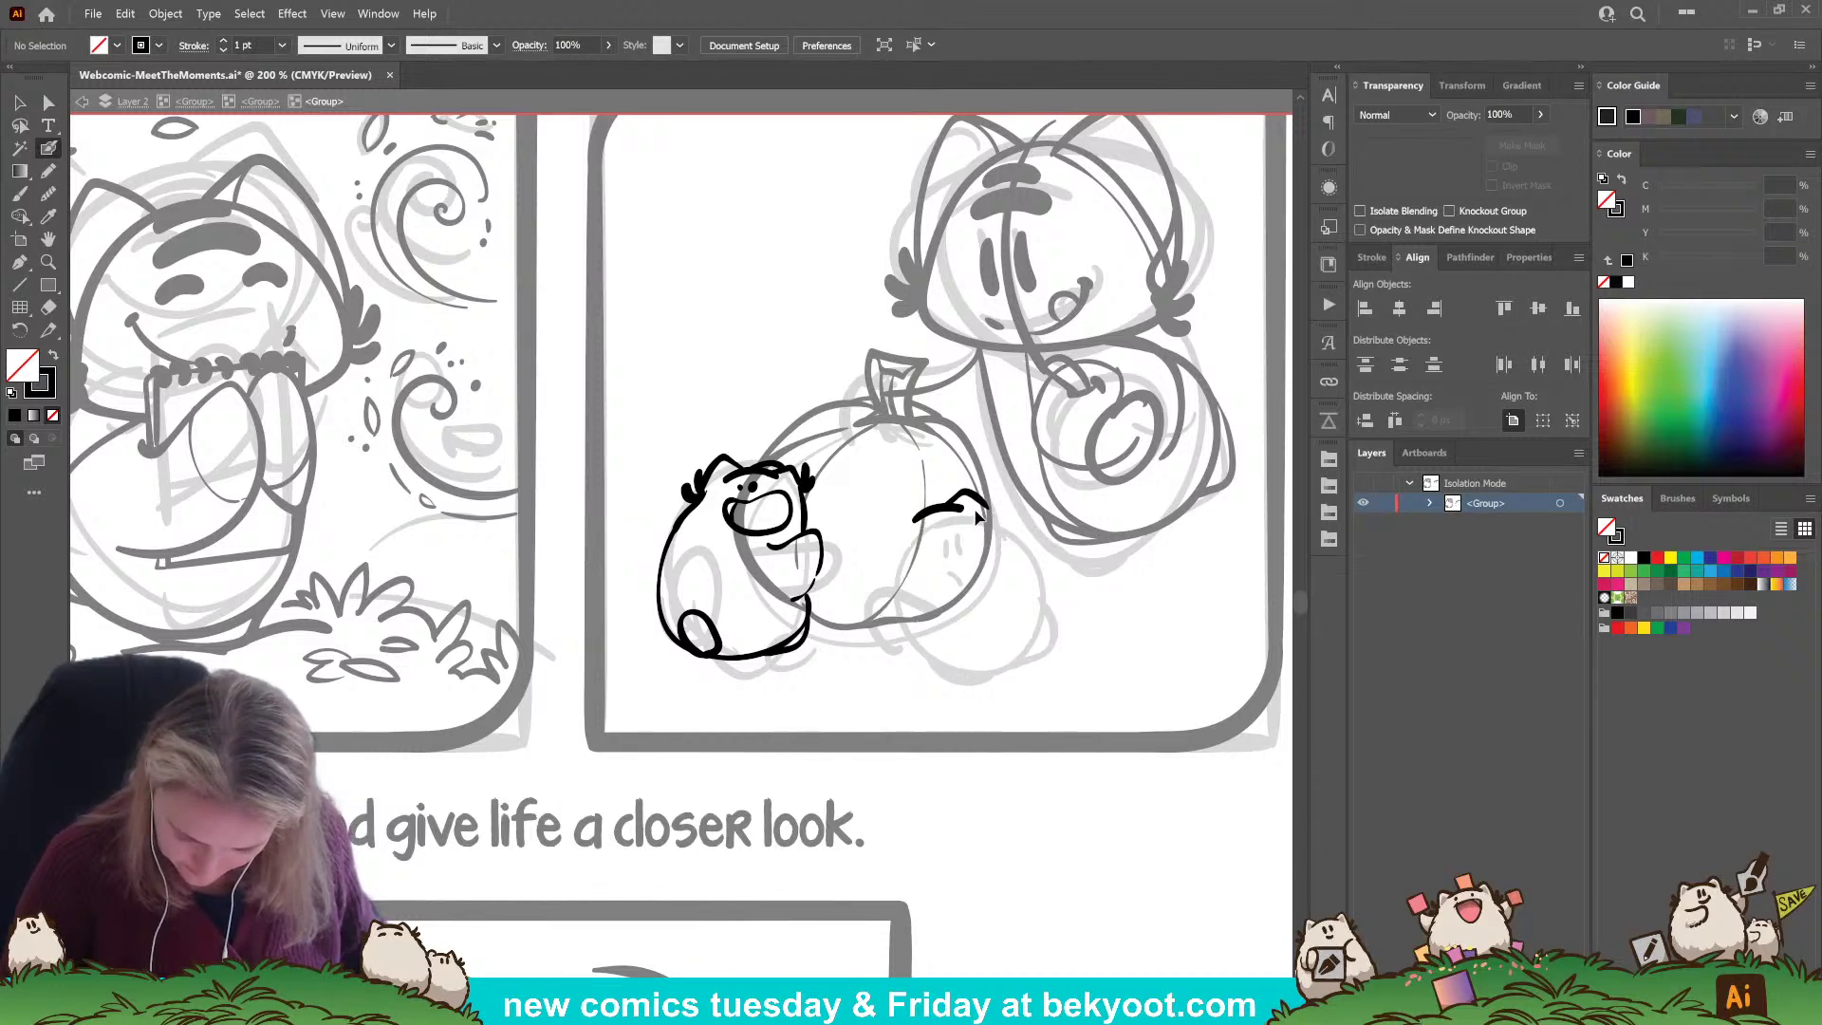
Ink the second creature's head top with its ears, the right cheek tuft and two upright eyes.
mouse_move(912, 490)
left_mouse_down()
mouse_move(952, 512)
mouse_move(950, 488)
mouse_move(1002, 475)
mouse_move(943, 483)
left_mouse_up()
left_click(1021, 596, "ctrl")
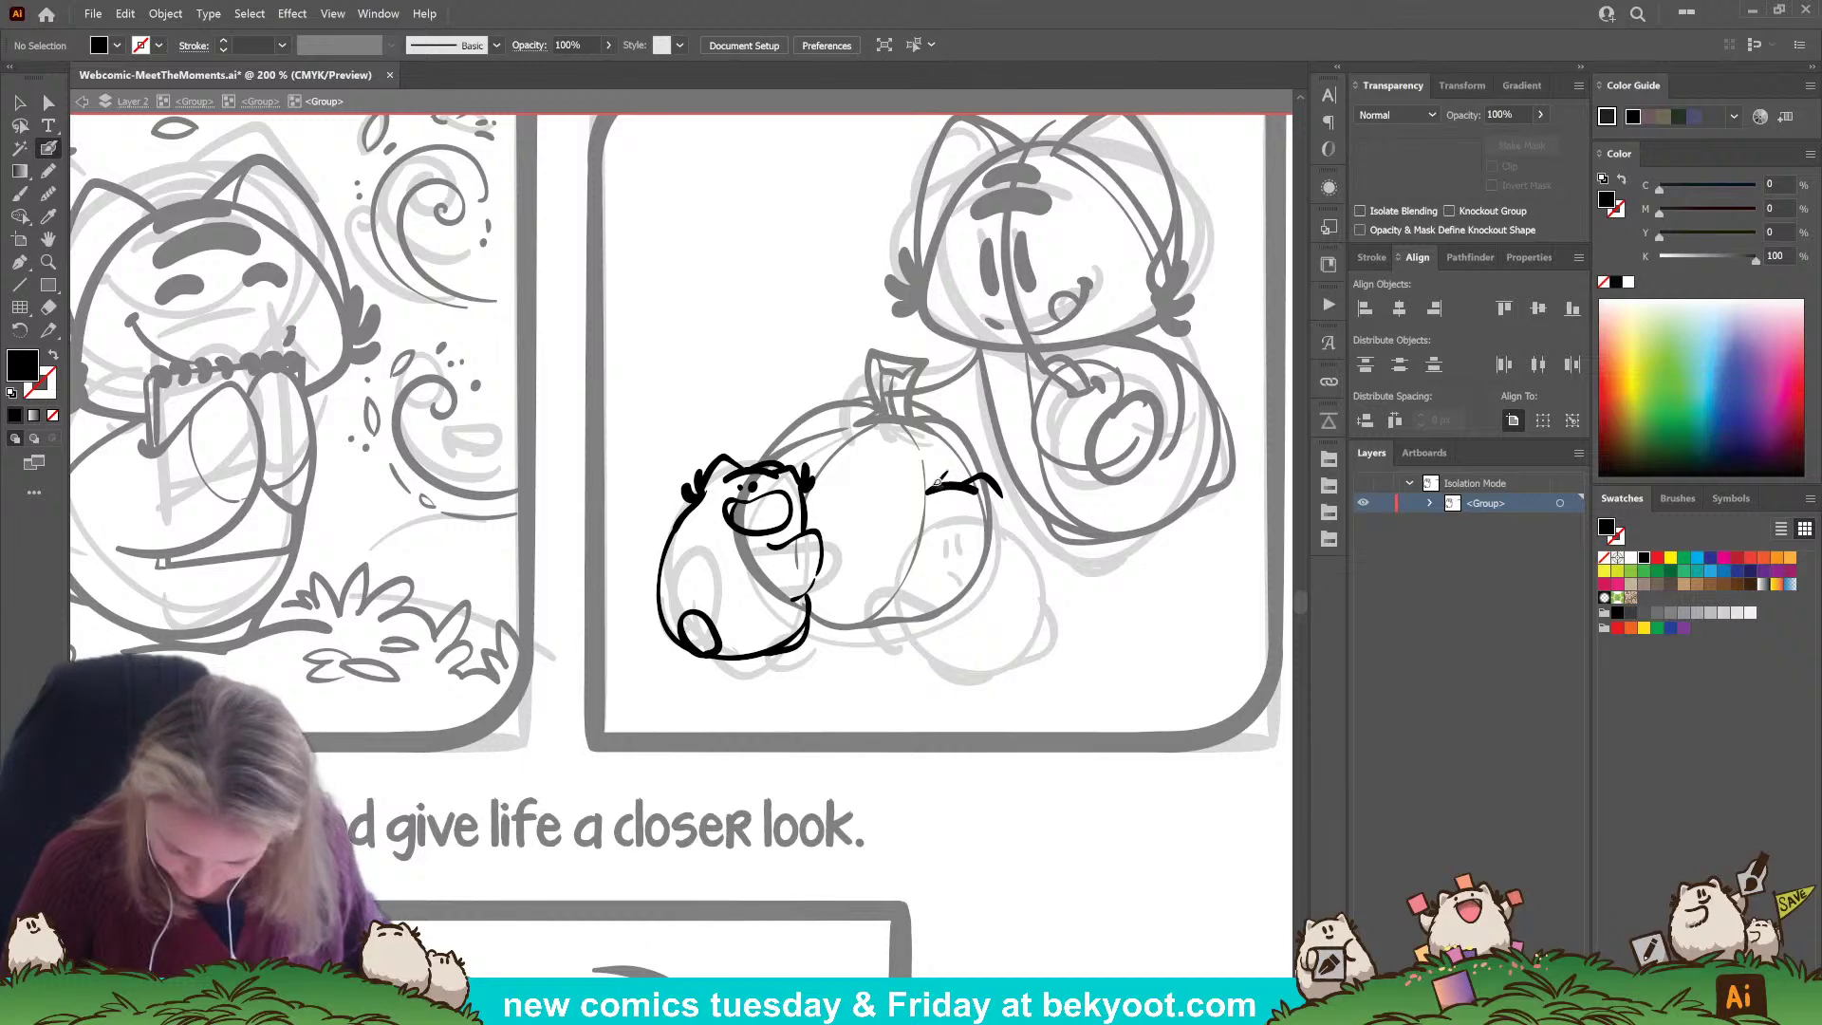
key("shift+x")
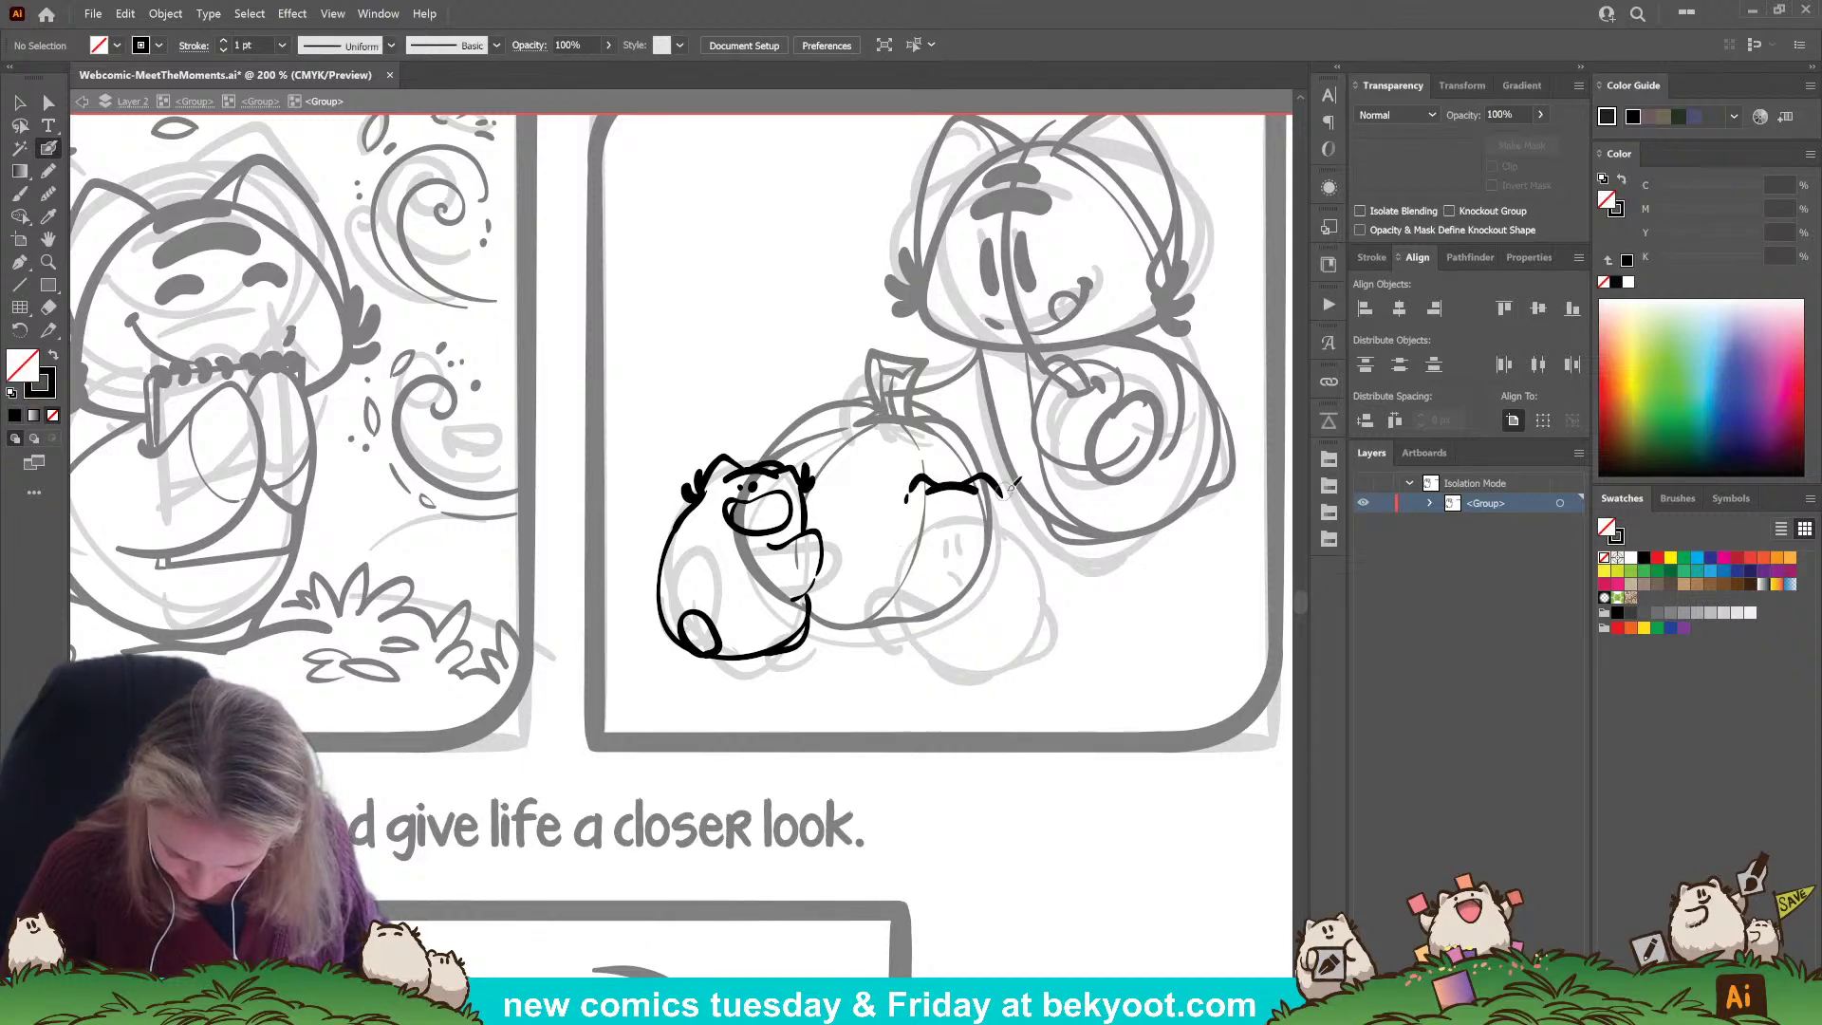
mouse_move(1008, 488)
left_mouse_down()
mouse_move(1022, 484)
mouse_move(946, 517)
left_mouse_up()
key("ctrl+z")
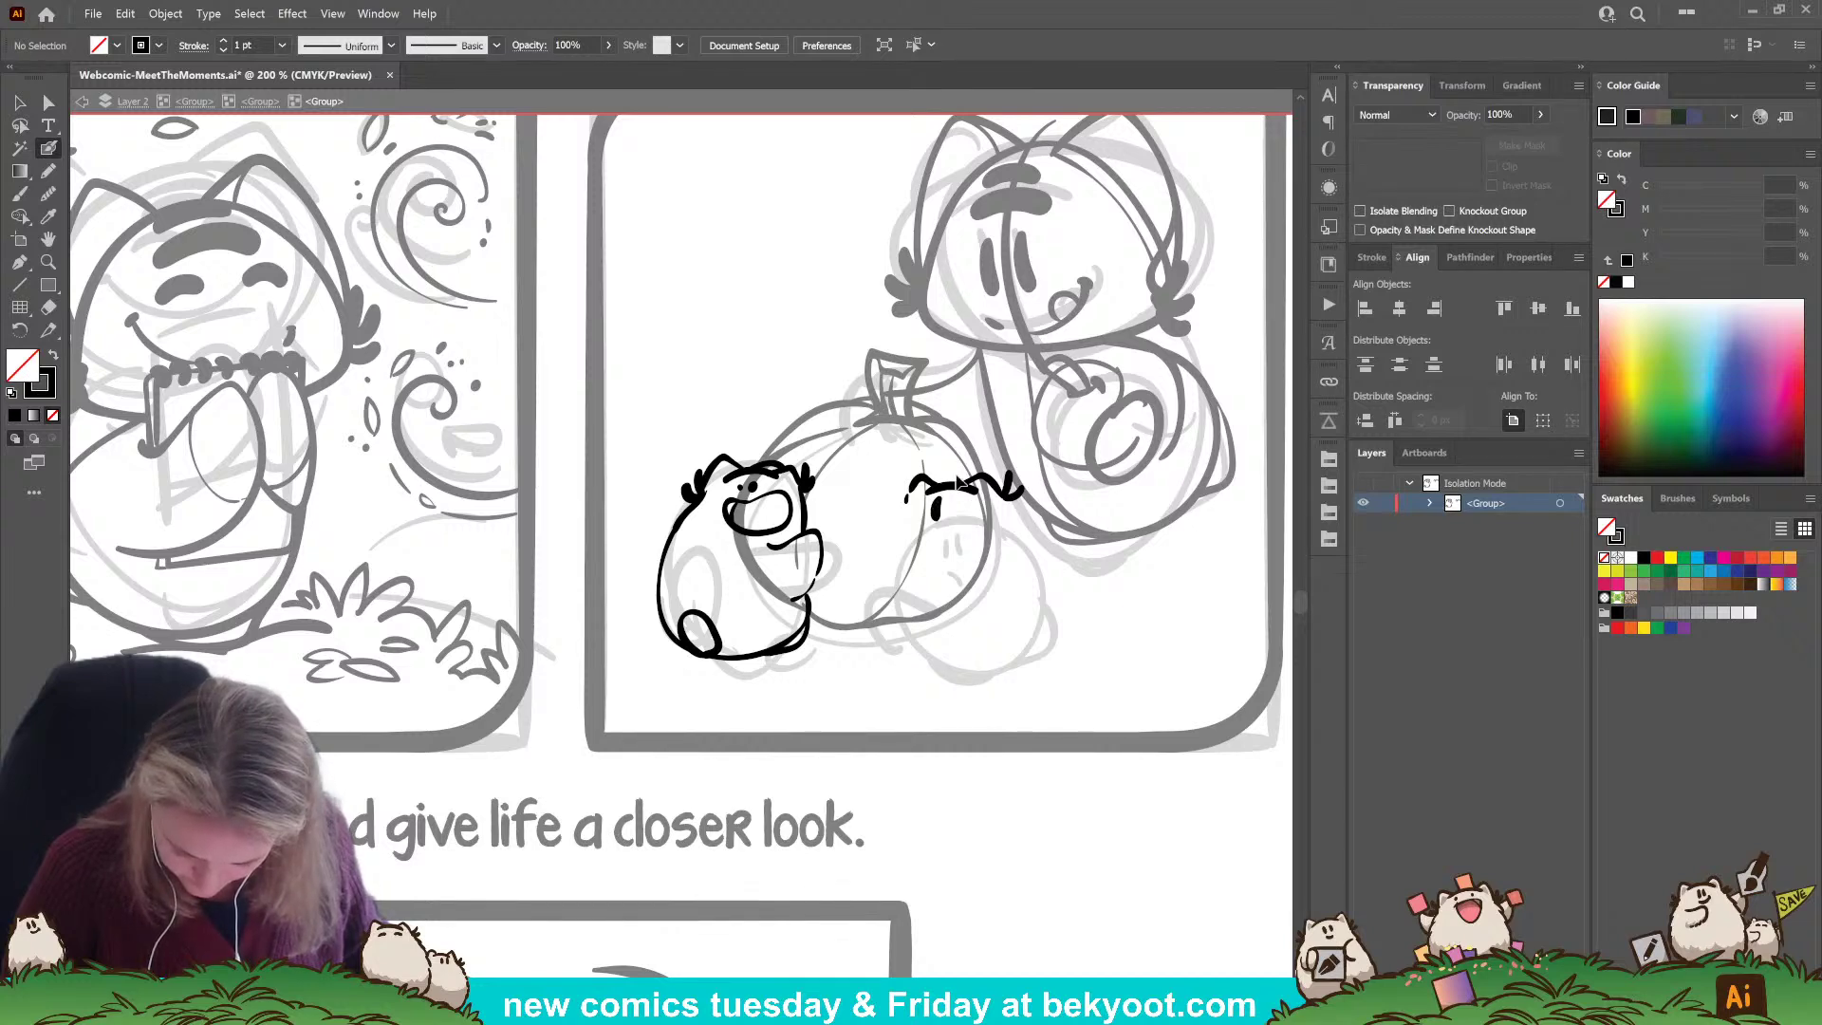
left_click_drag(934, 500, 948, 520)
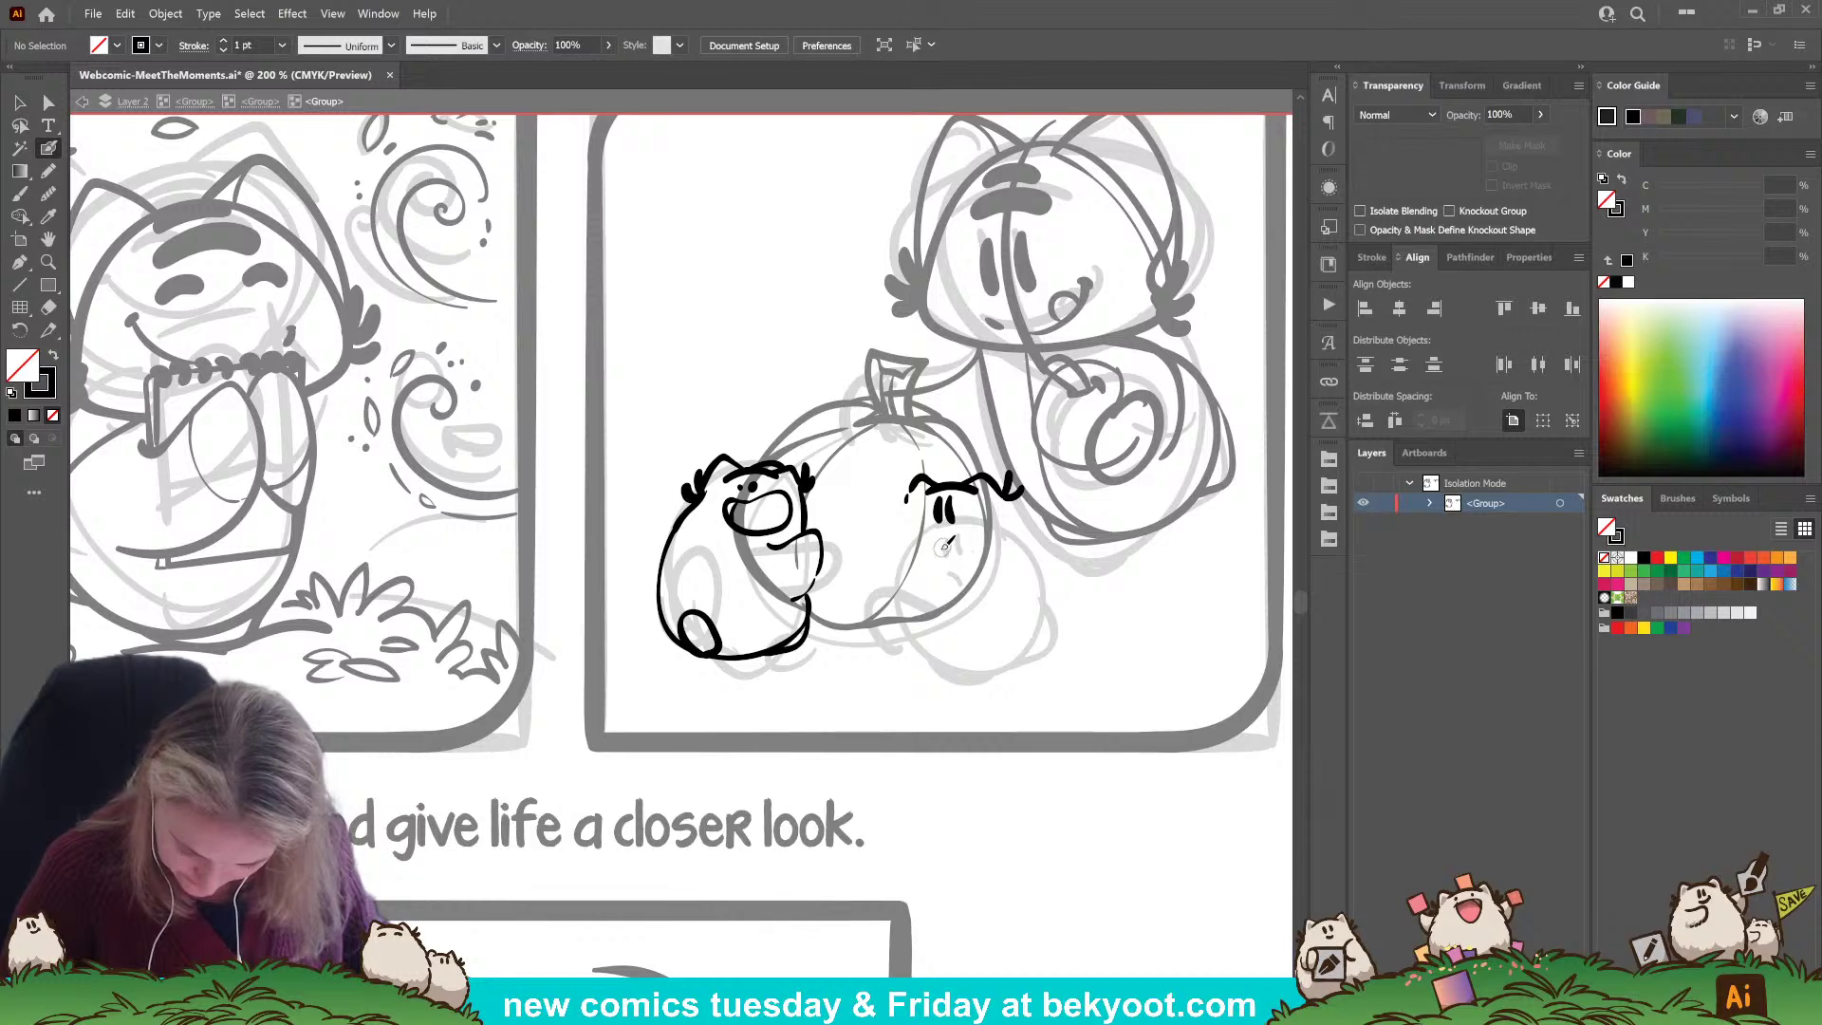
Ink the second creature's arm against the pumpkin and the cheek tuft on the left side of its head.
left_click_drag(893, 533, 909, 593)
mouse_move(902, 482)
left_mouse_down()
mouse_move(906, 608)
mouse_move(938, 520)
left_mouse_up()
left_click_drag(950, 501, 950, 520)
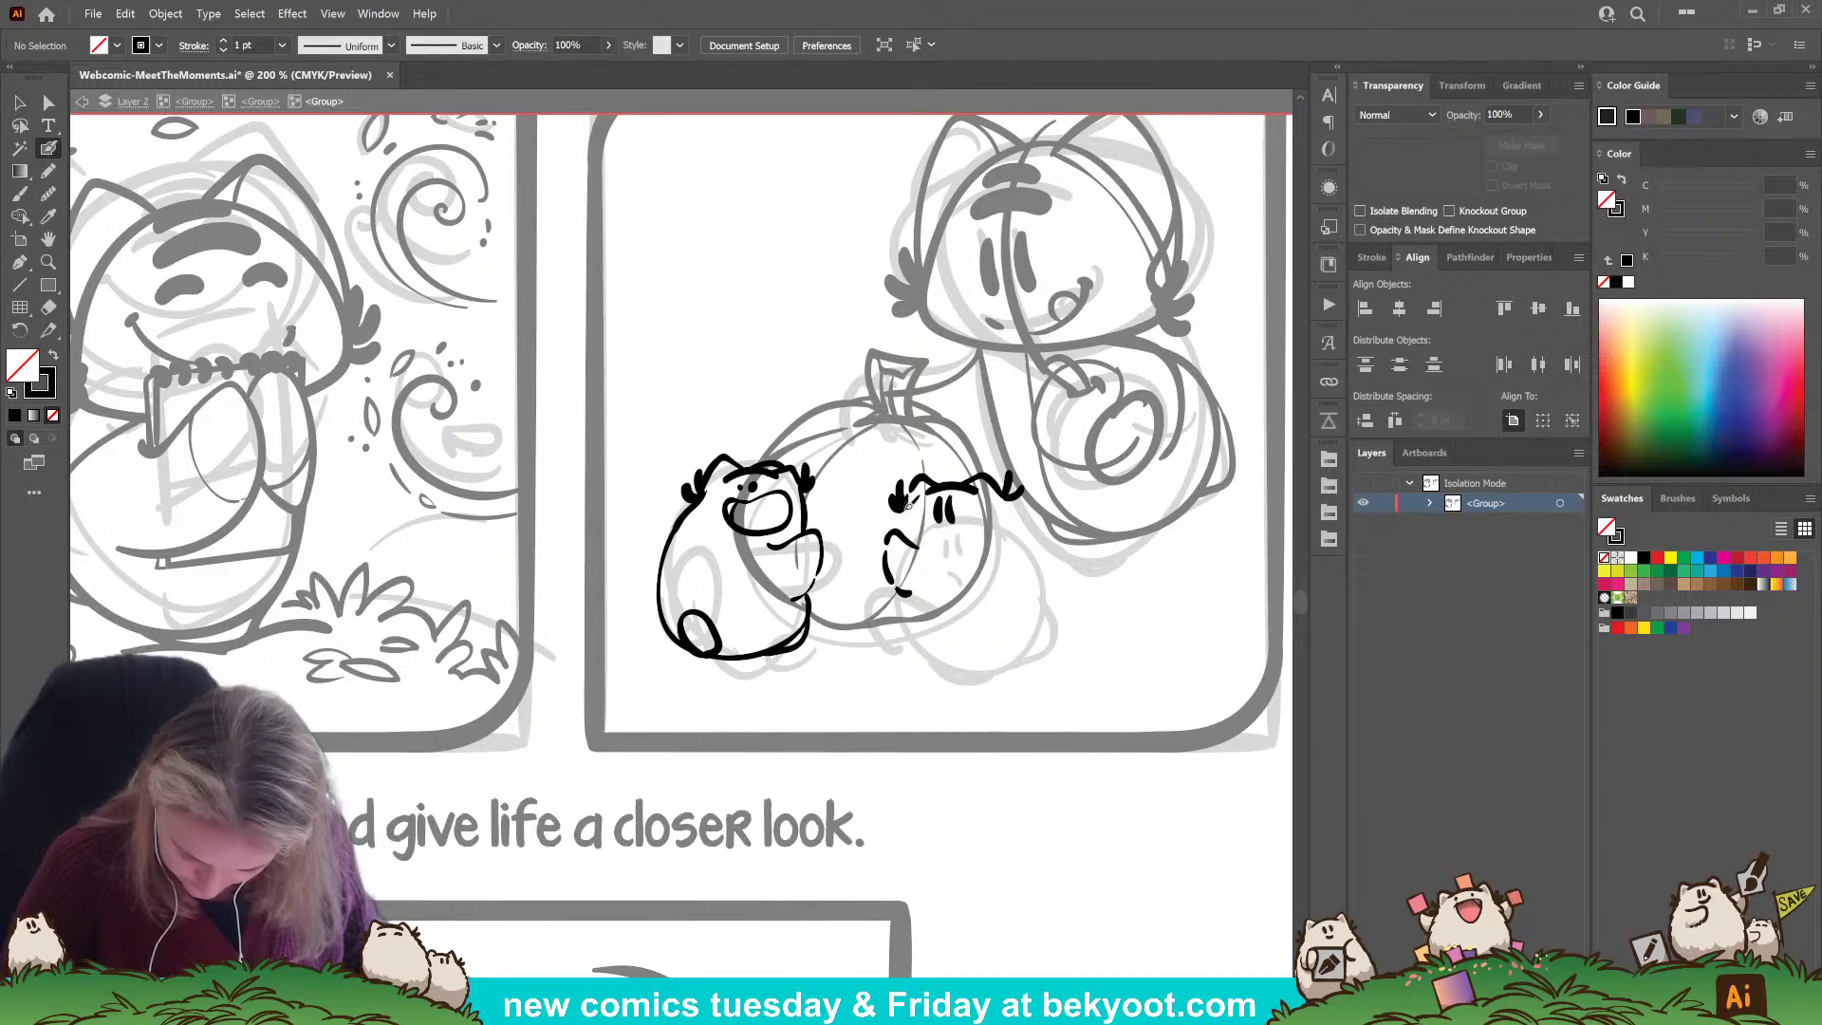
Ink the second creature's rounded body without a foot or tail, and add a small smile and dot to its face.
mouse_move(903, 592)
left_mouse_down()
mouse_move(923, 622)
mouse_move(993, 644)
left_mouse_up()
mouse_move(1006, 486)
left_mouse_down()
mouse_move(1053, 566)
mouse_move(1043, 611)
mouse_move(993, 639)
mouse_move(927, 635)
mouse_move(936, 610)
mouse_move(960, 639)
mouse_move(925, 619)
mouse_move(930, 640)
mouse_move(1048, 621)
mouse_move(1054, 553)
left_mouse_up()
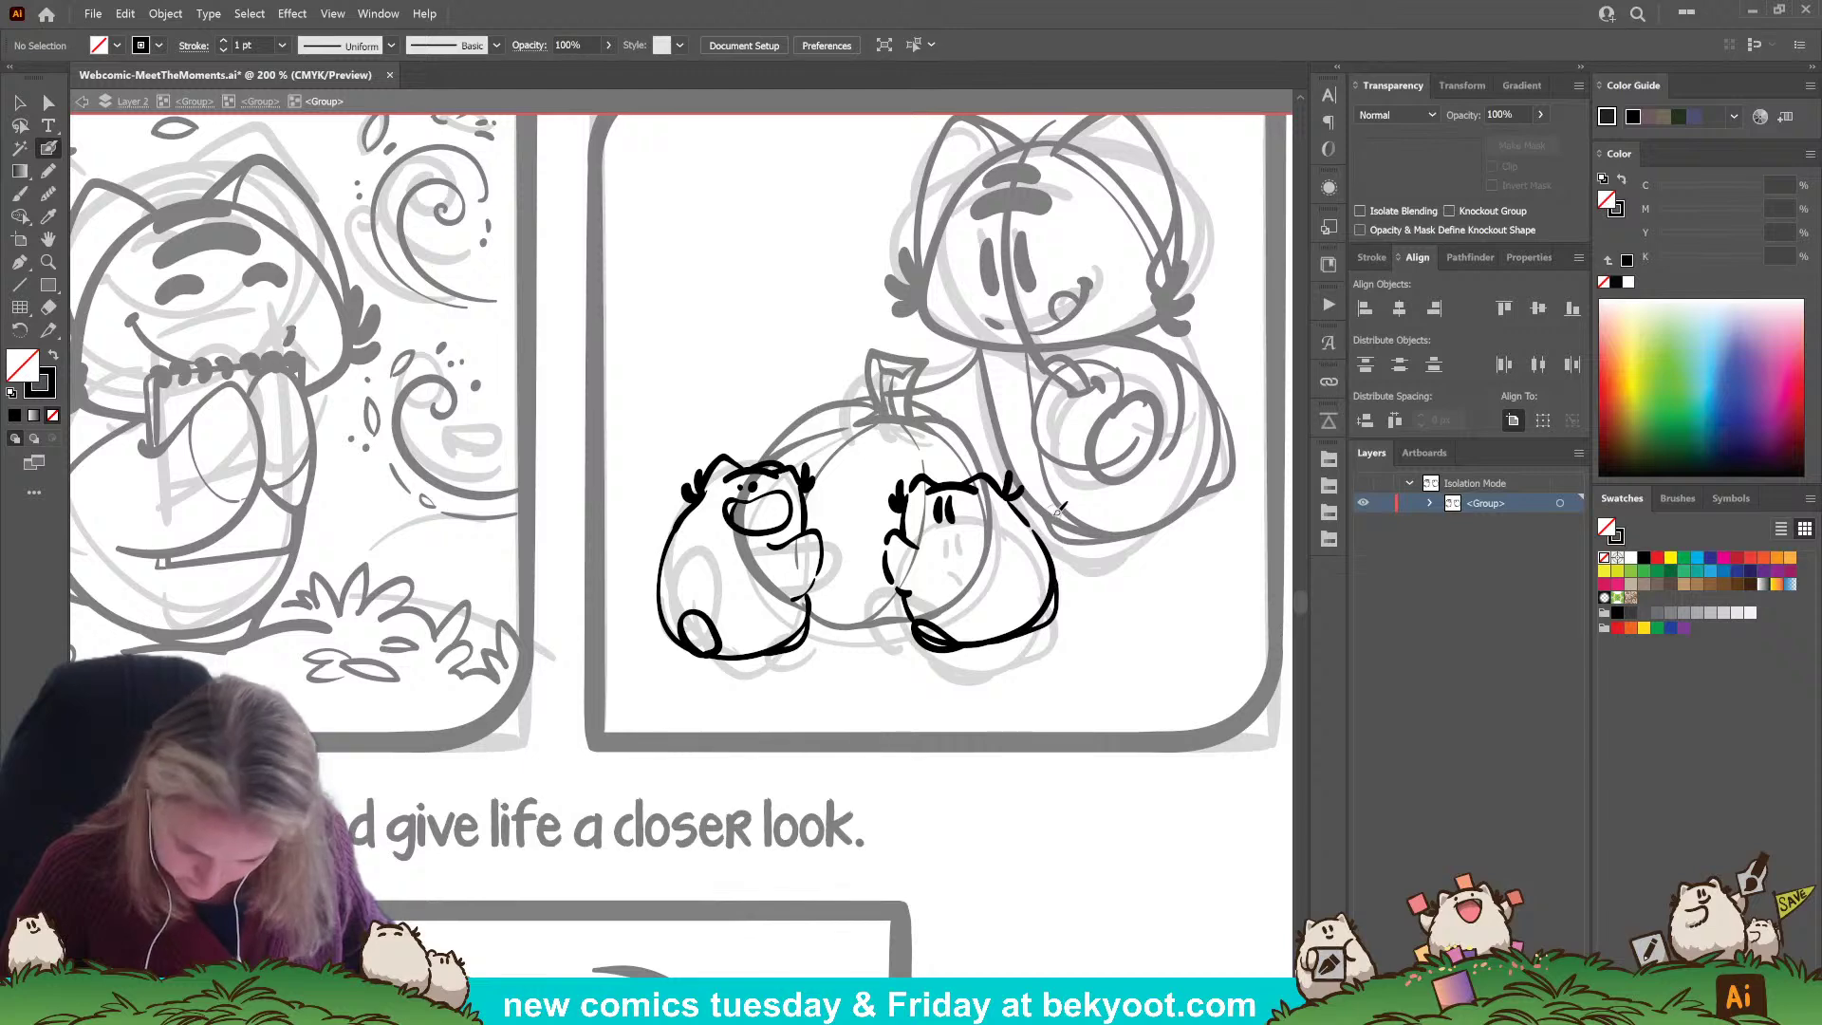
key("ctrl+z")
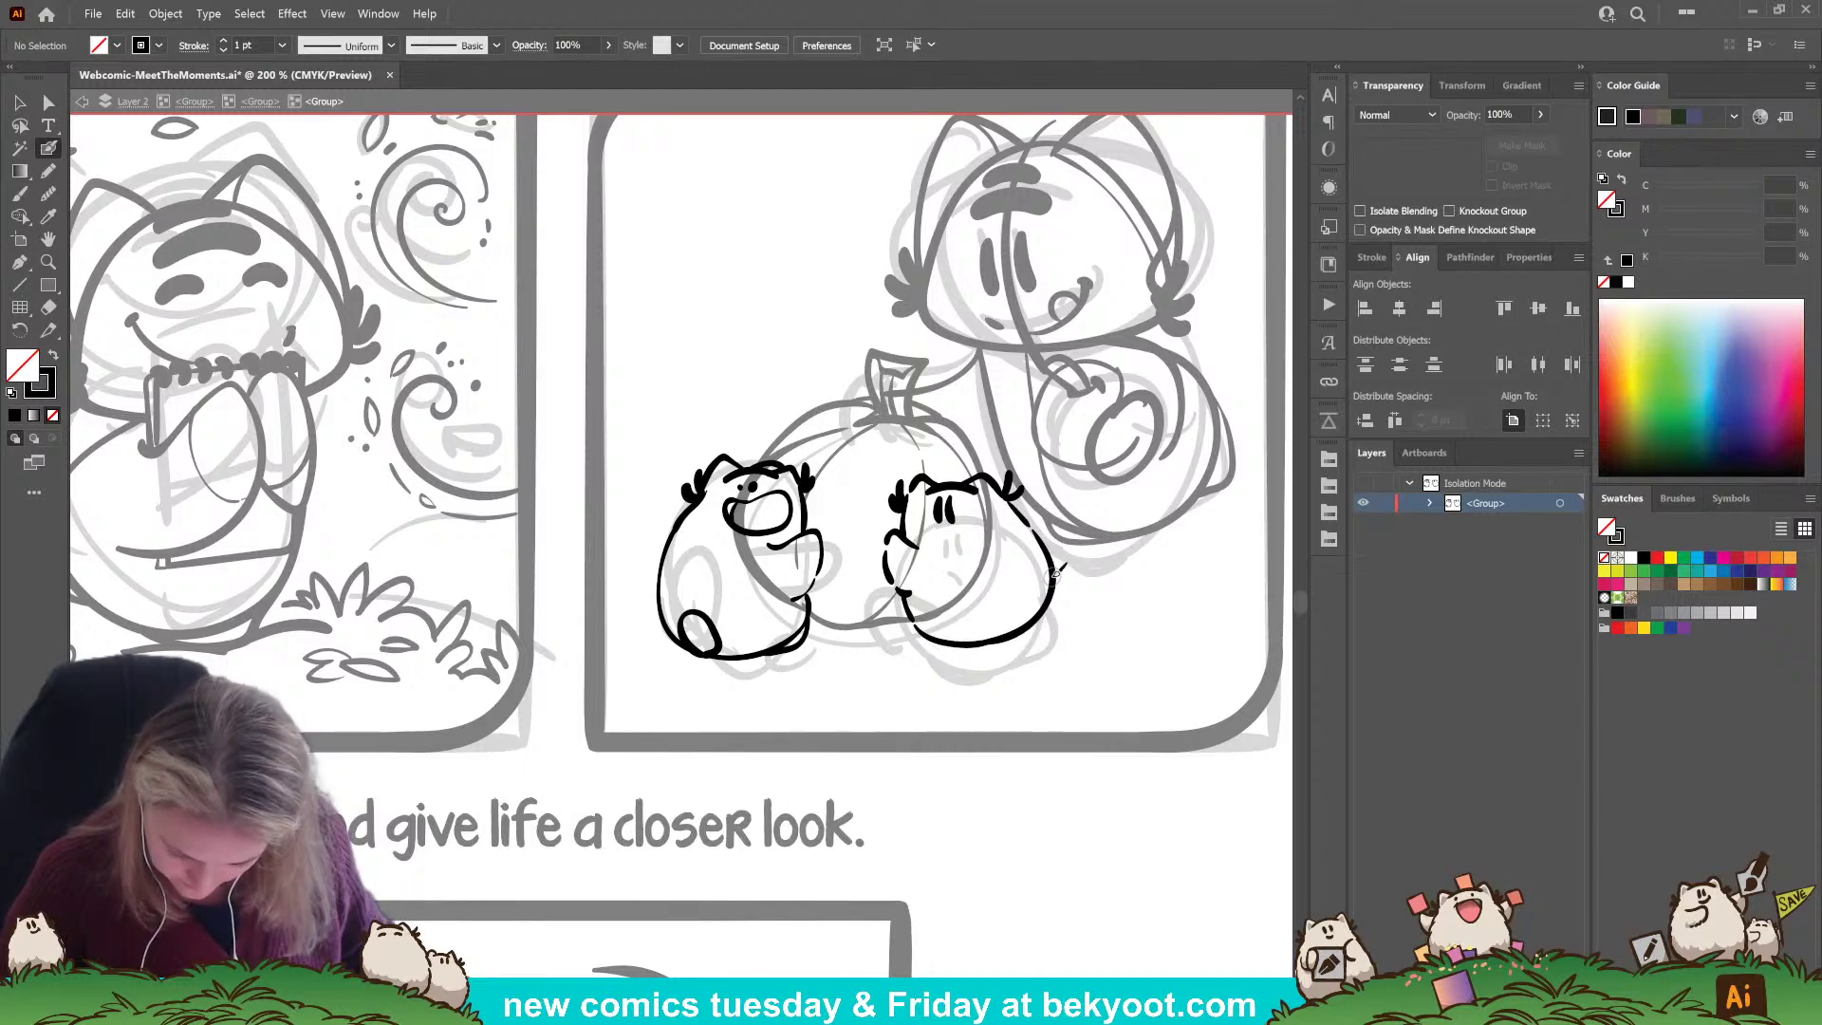
mouse_move(1013, 634)
left_mouse_down()
mouse_move(822, 706)
mouse_move(860, 660)
mouse_move(926, 632)
mouse_move(914, 614)
mouse_move(963, 645)
left_mouse_up()
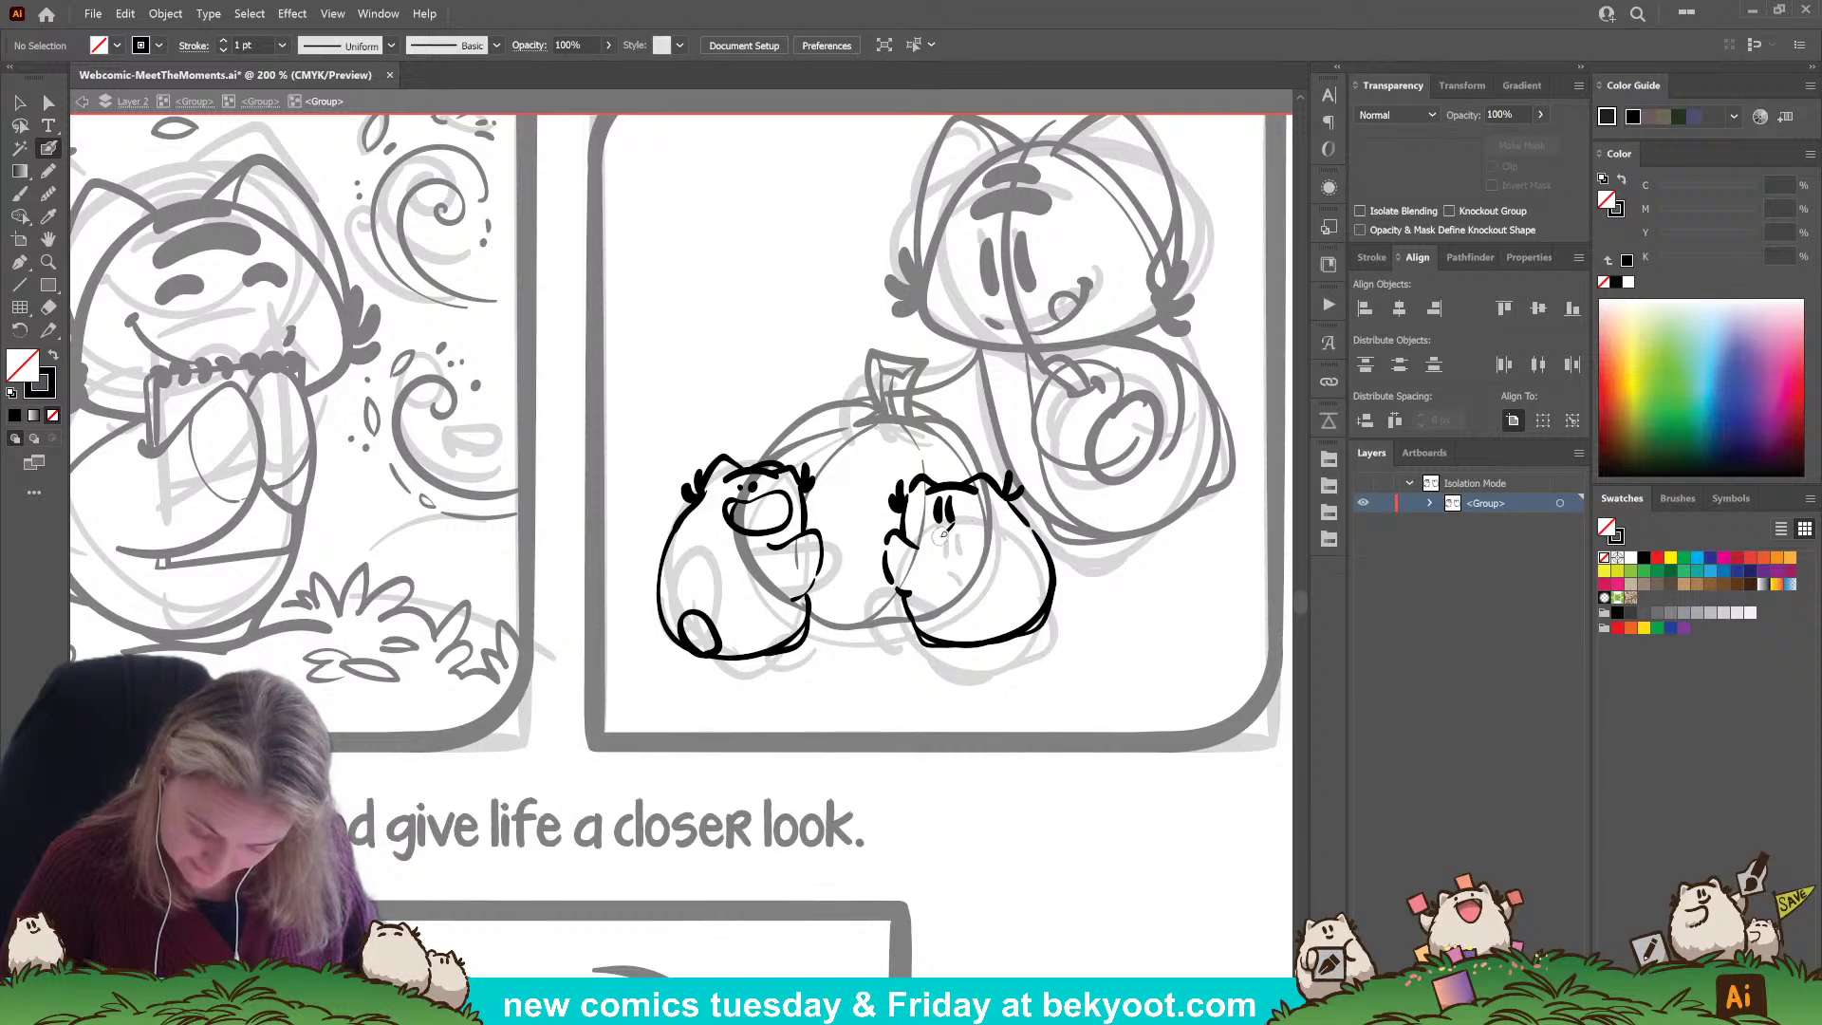
left_click(943, 538)
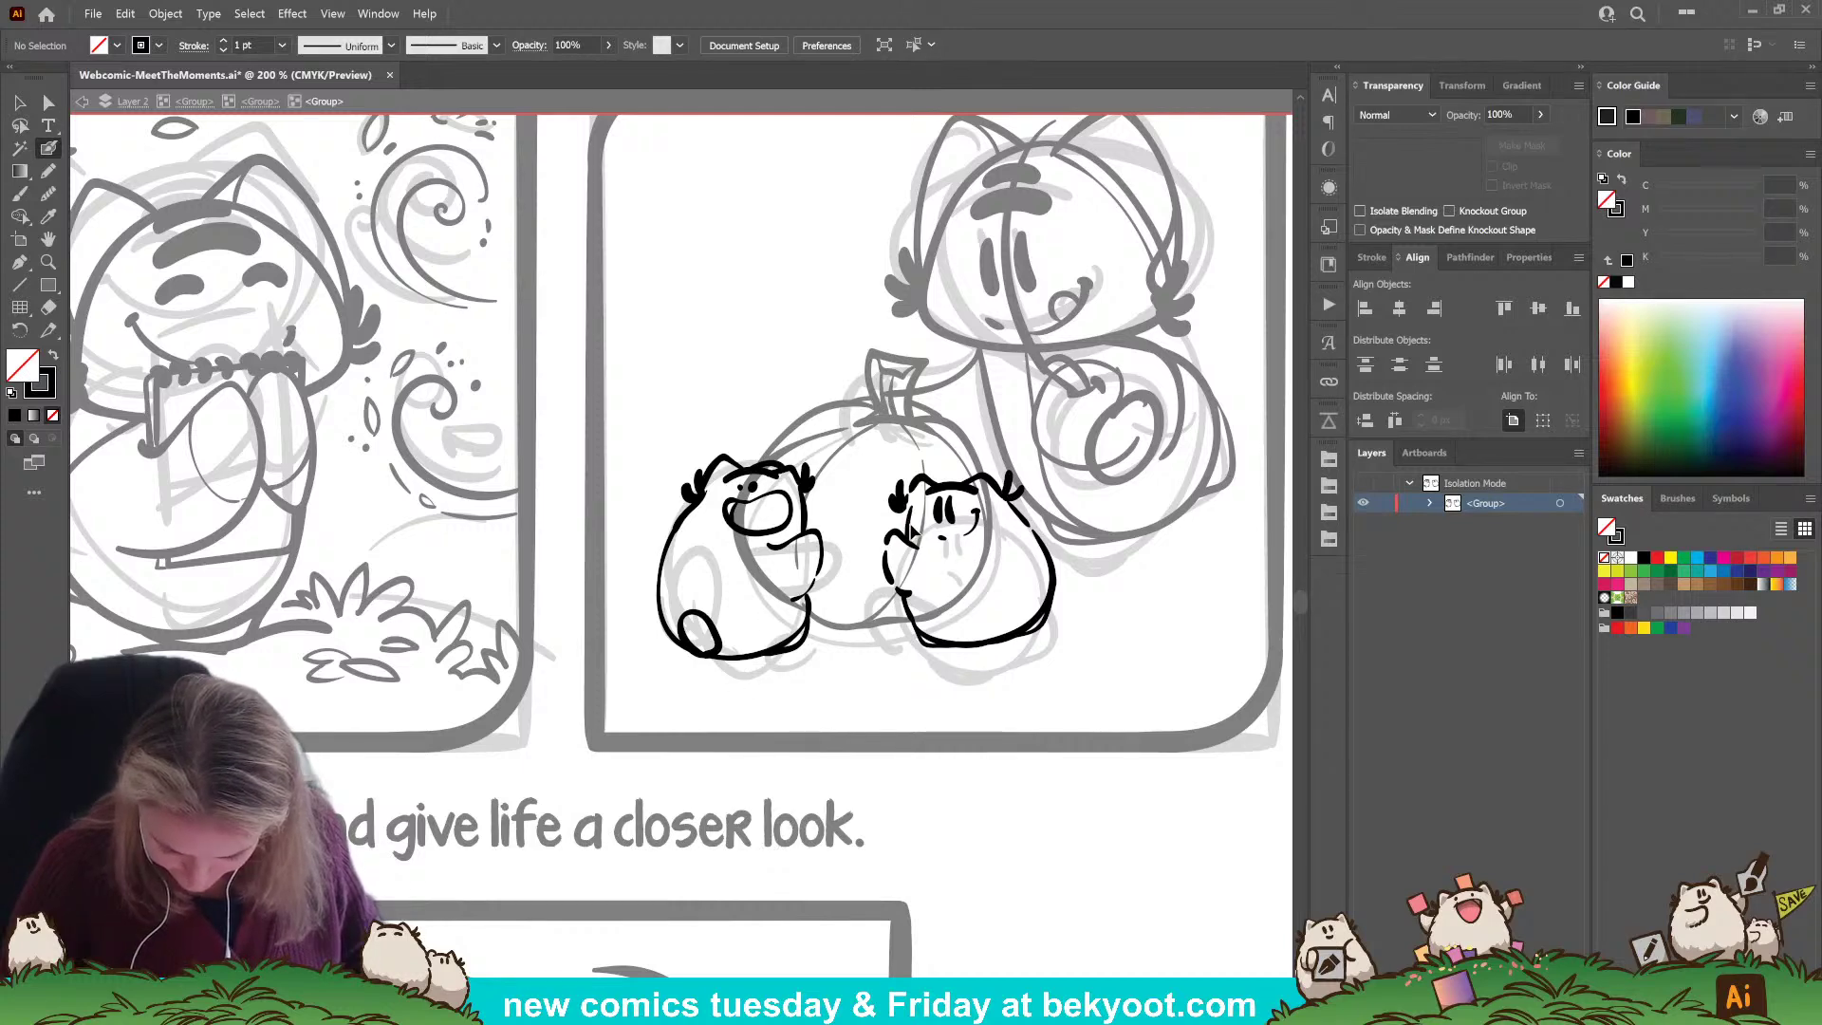
Delete the small stray shape beside the second creature's left cheek tuft.
left_click(909, 530, "ctrl")
left_click(881, 486, "ctrl")
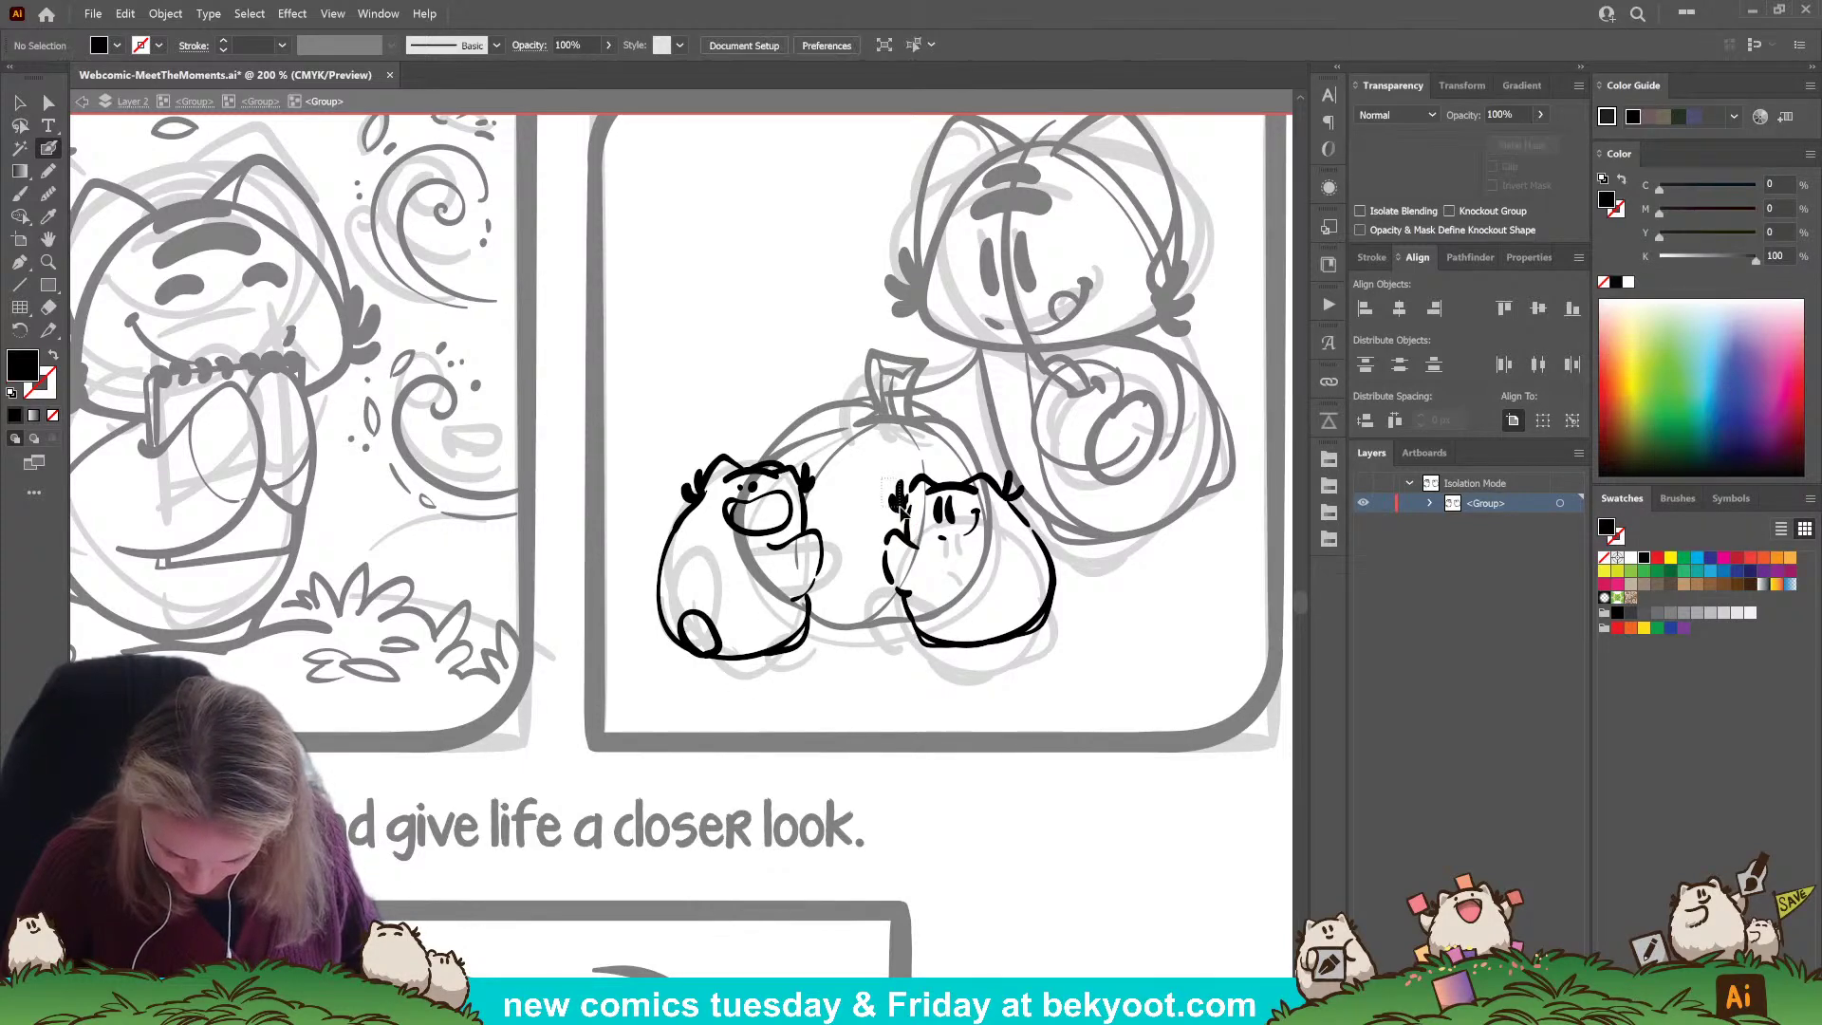
left_click(899, 504, "ctrl")
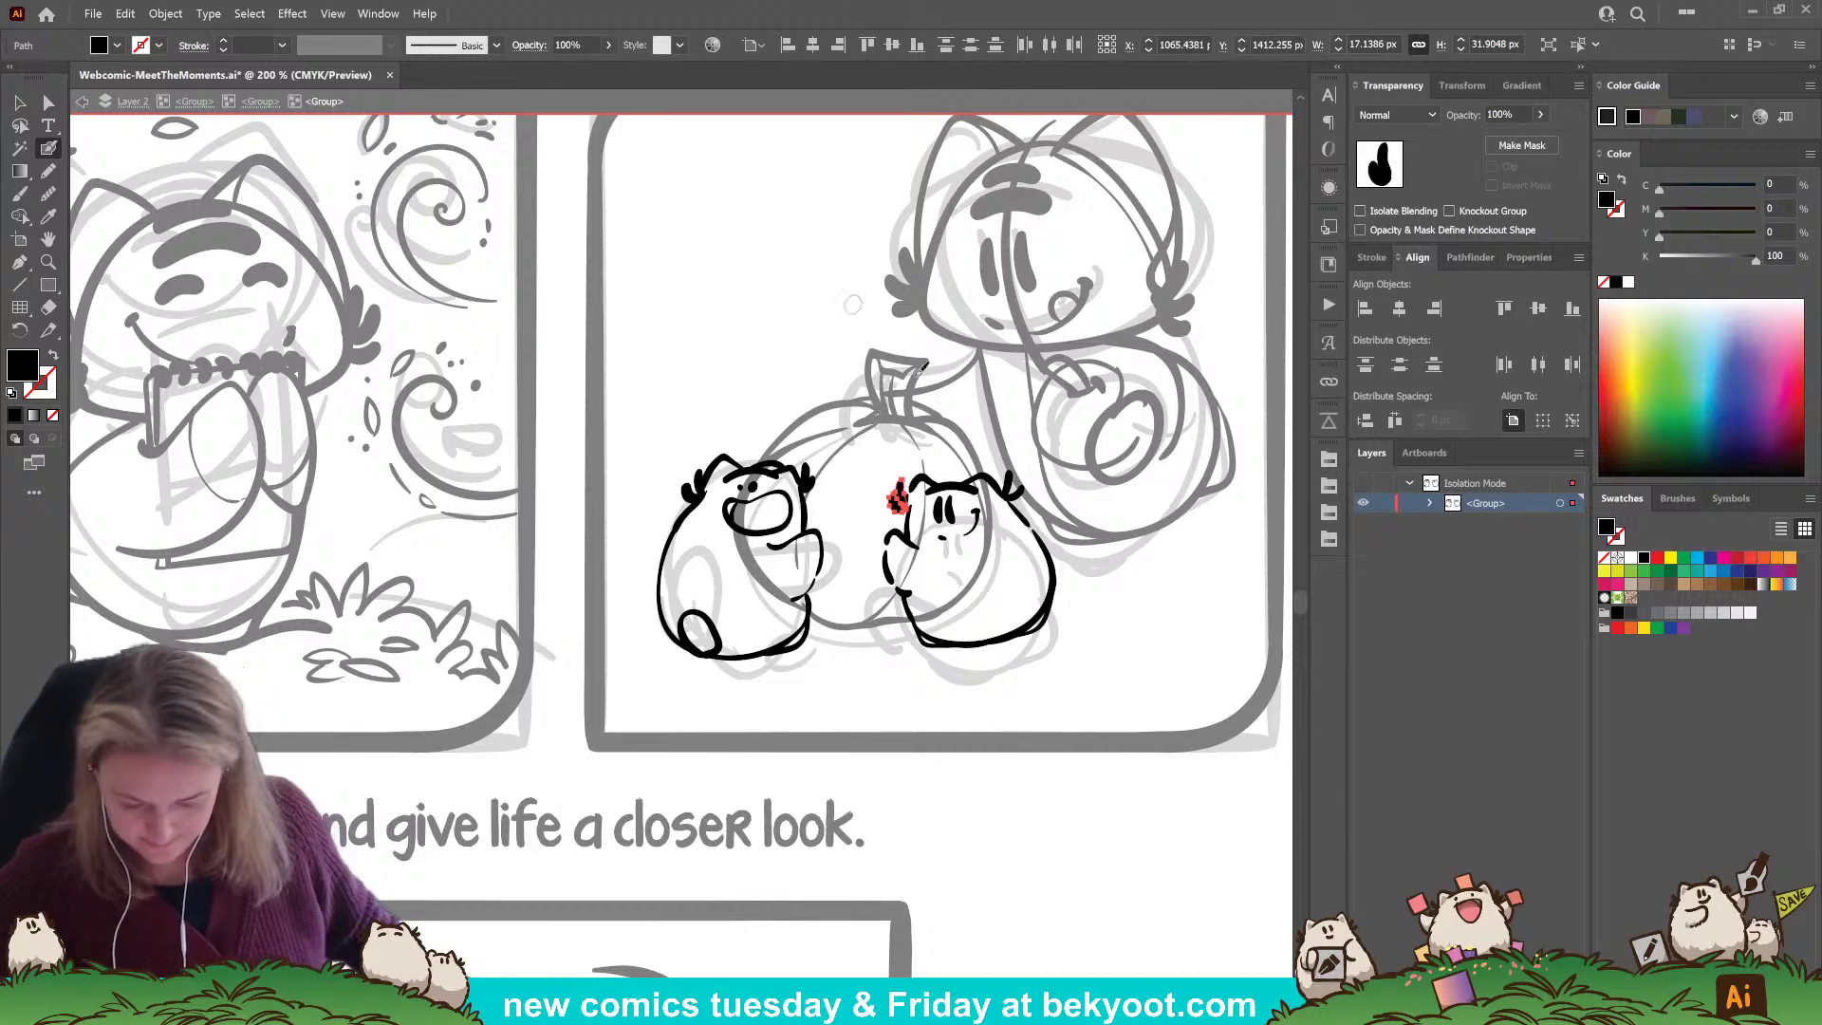
scroll(964, 570, "up", 2)
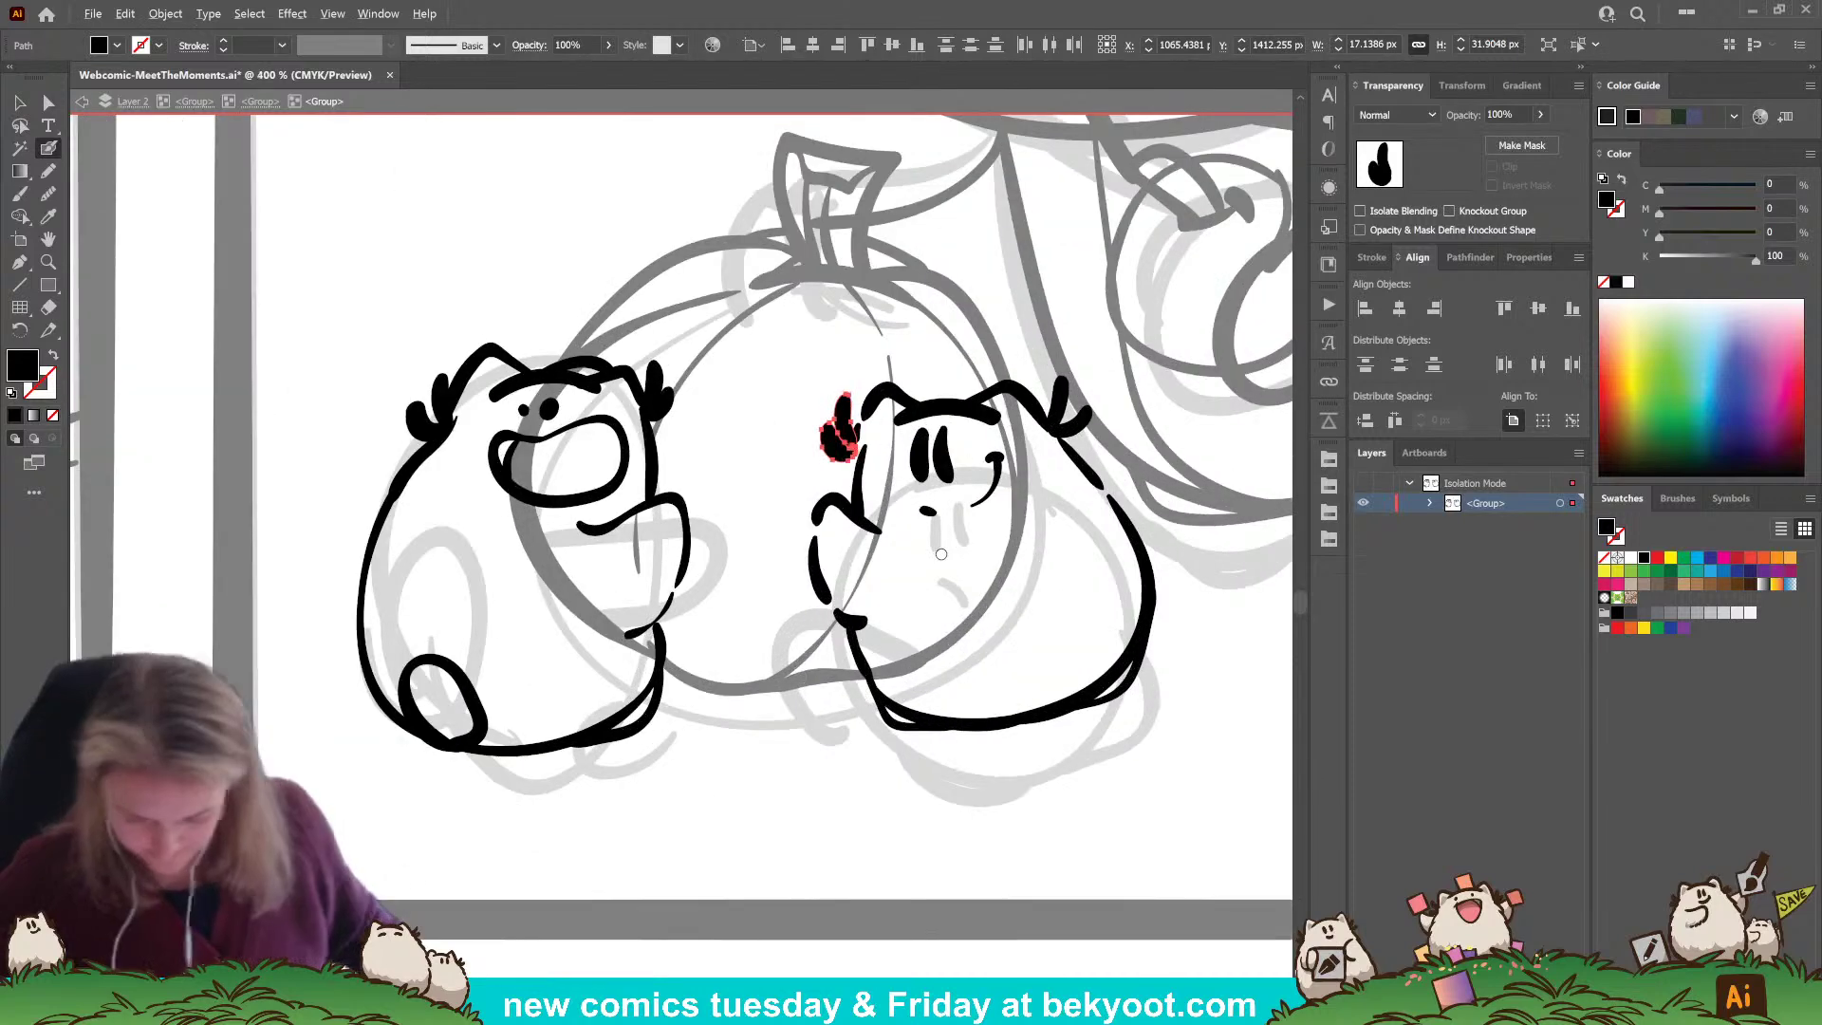
left_click(808, 484, "ctrl")
left_click(859, 432, "ctrl")
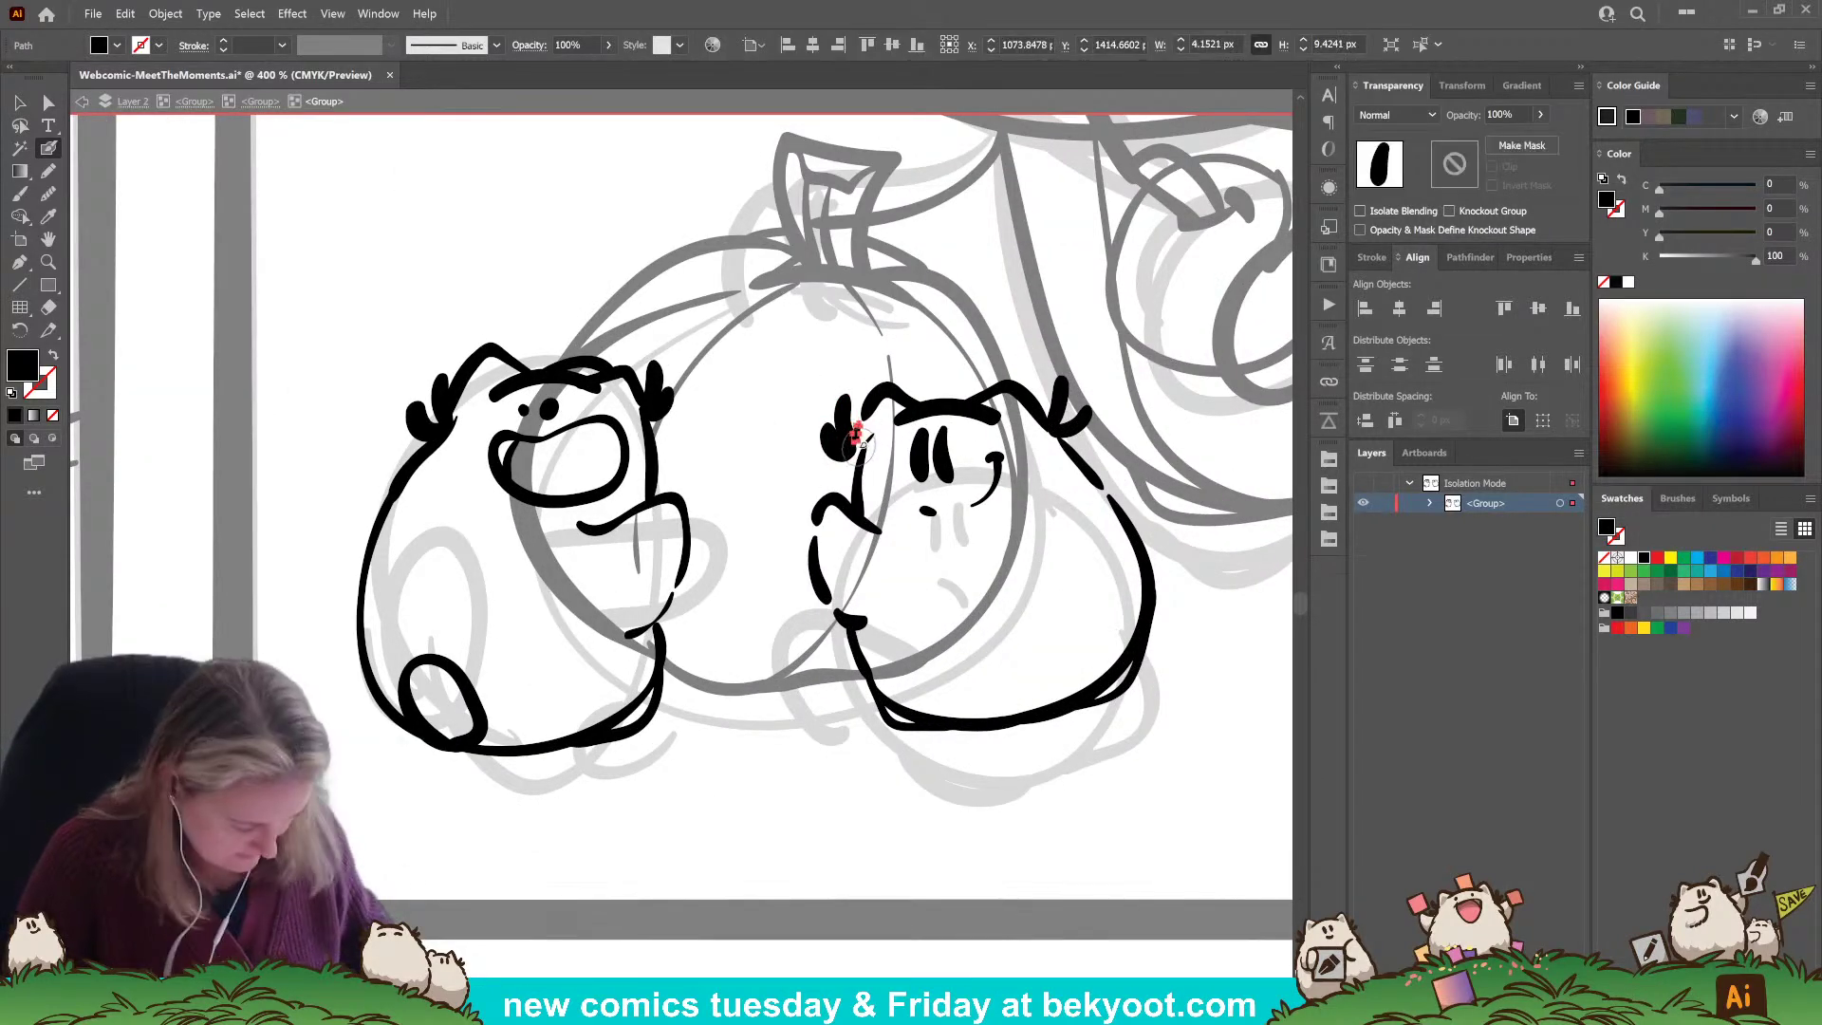
key("Delete")
Shift the second creature's left ear, cheek tuft and face-side line so they join up with the head.
left_click_drag(874, 410, 942, 405)
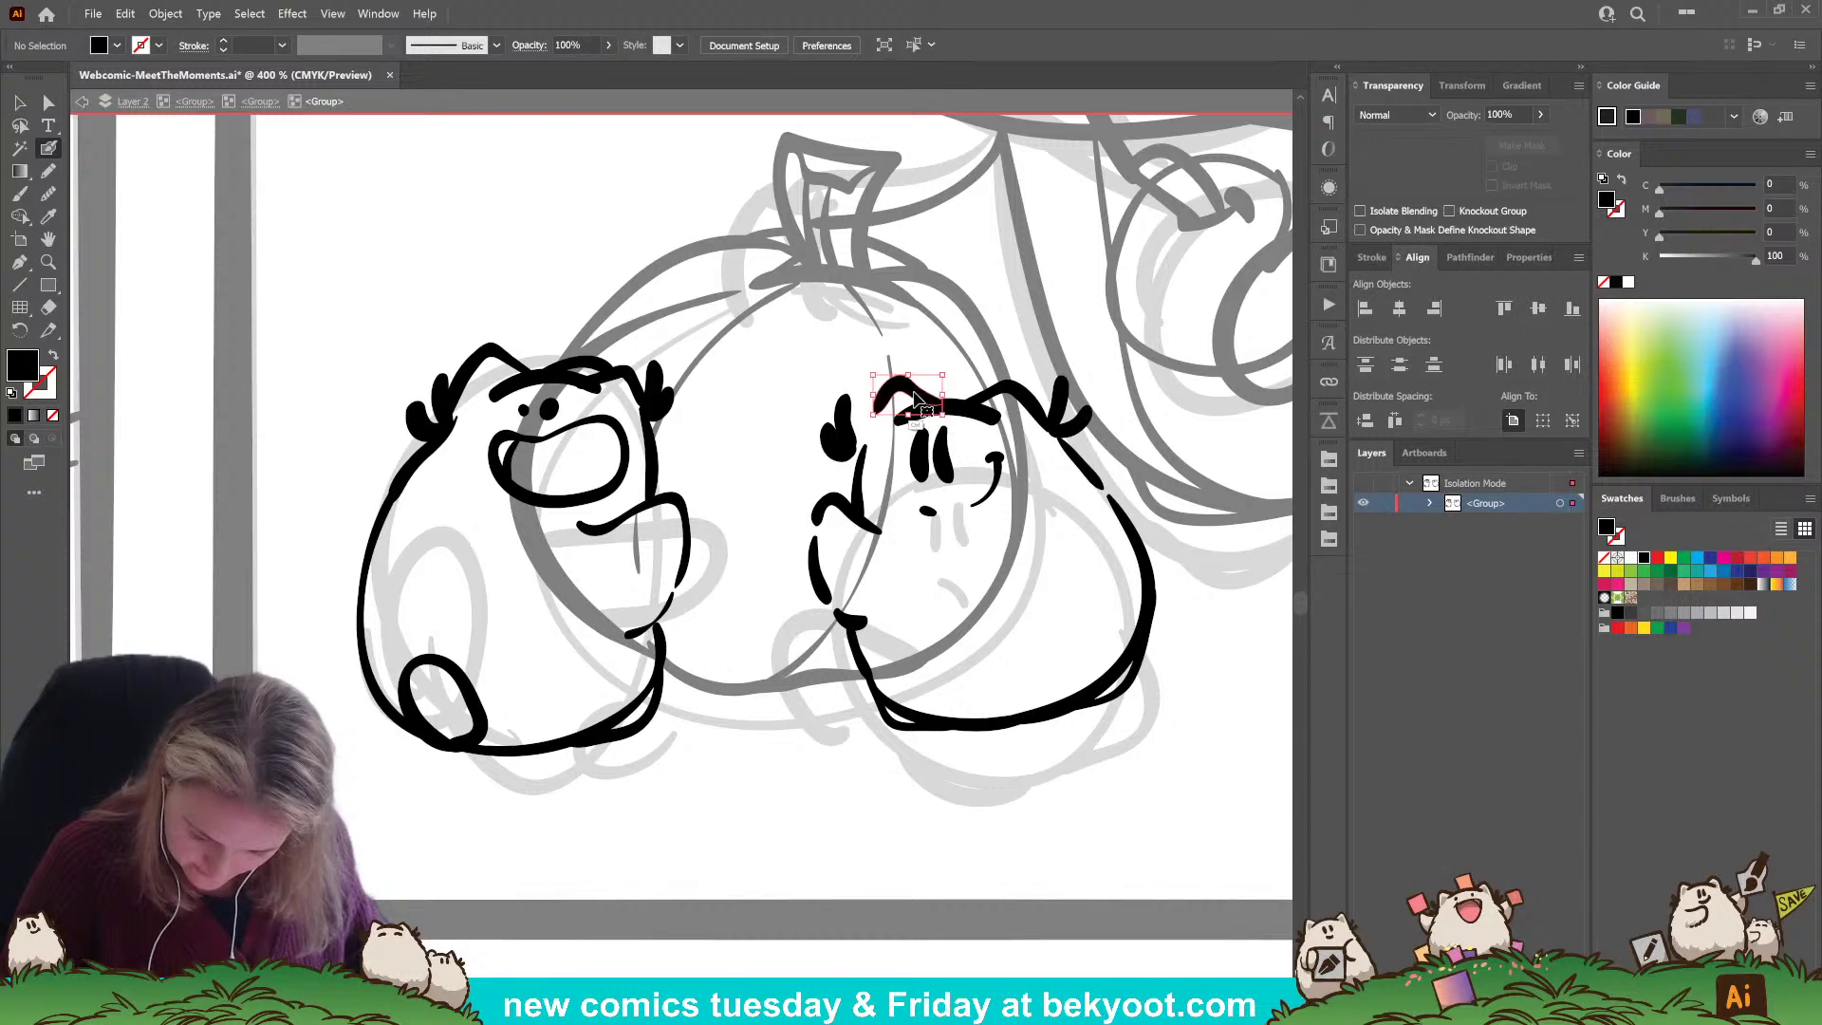
mouse_move(814, 419)
left_mouse_down()
mouse_move(847, 458)
mouse_move(857, 429)
mouse_move(856, 520)
left_mouse_up()
key("ctrl+shift+a")
left_click_drag(869, 443, 884, 435)
left_click_drag(860, 519, 871, 520)
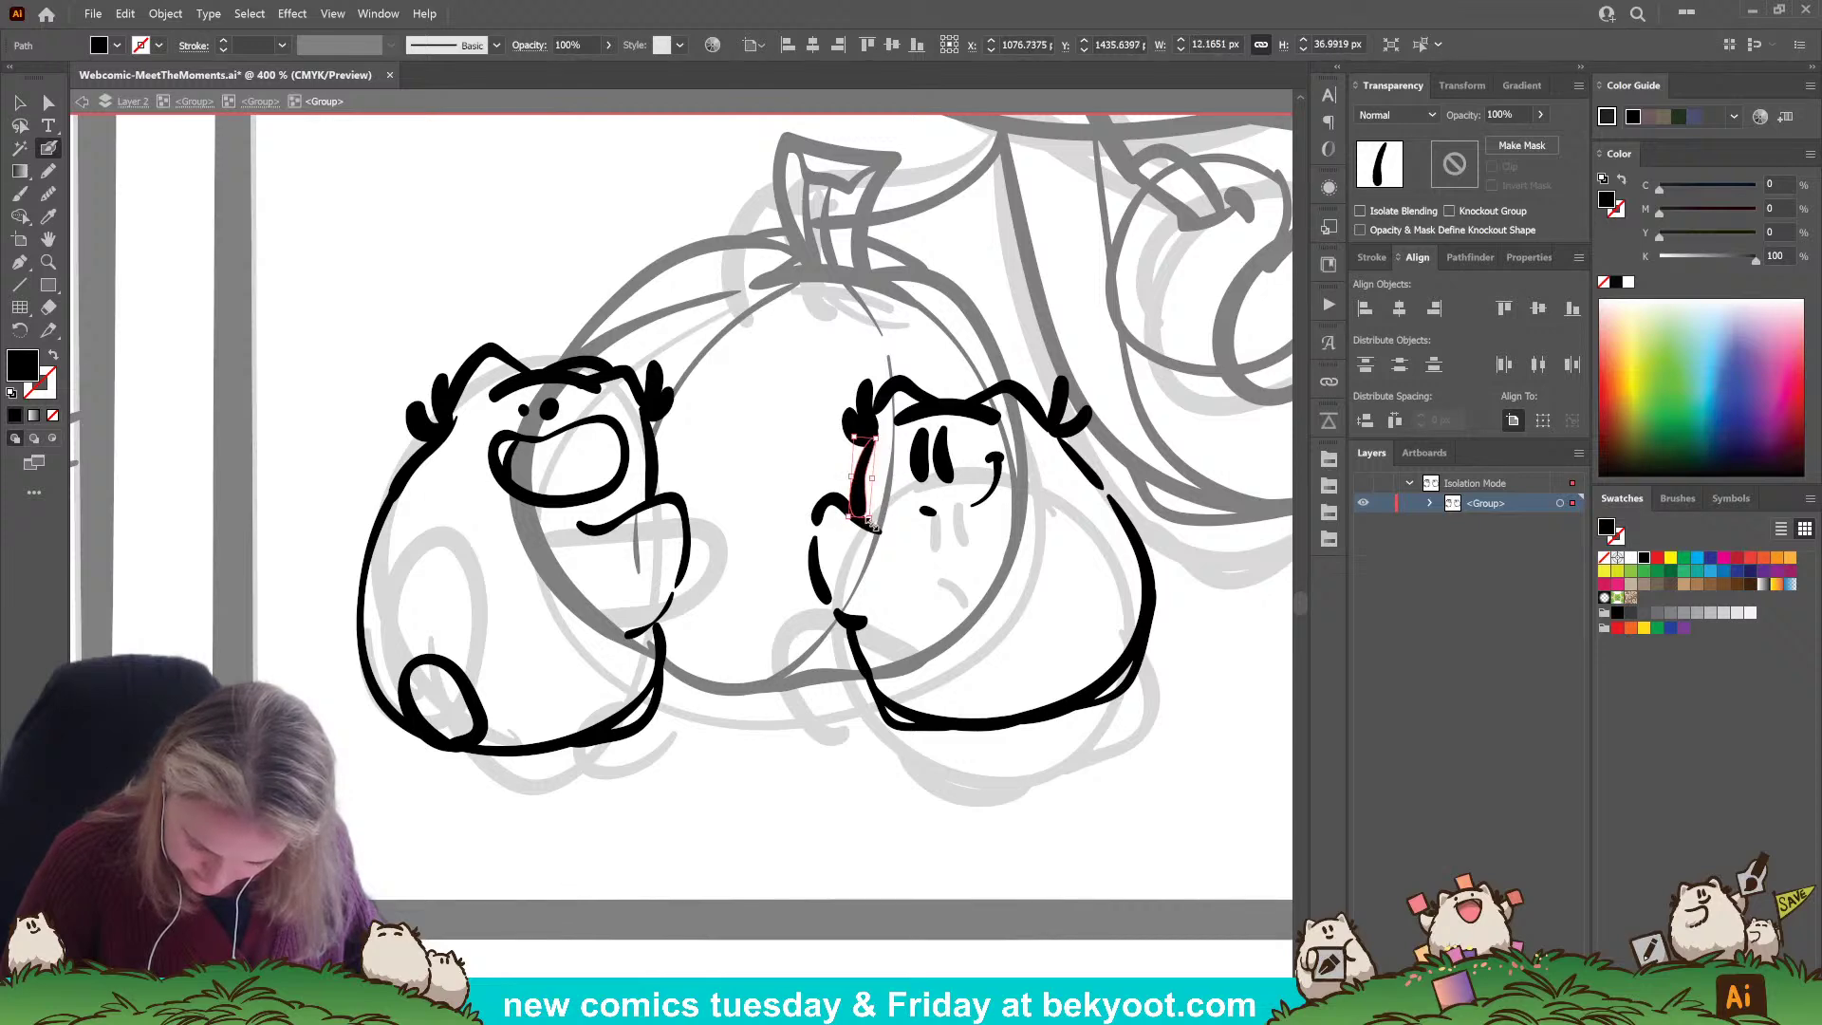
left_click(752, 842)
left_click_drag(923, 465, 777, 451)
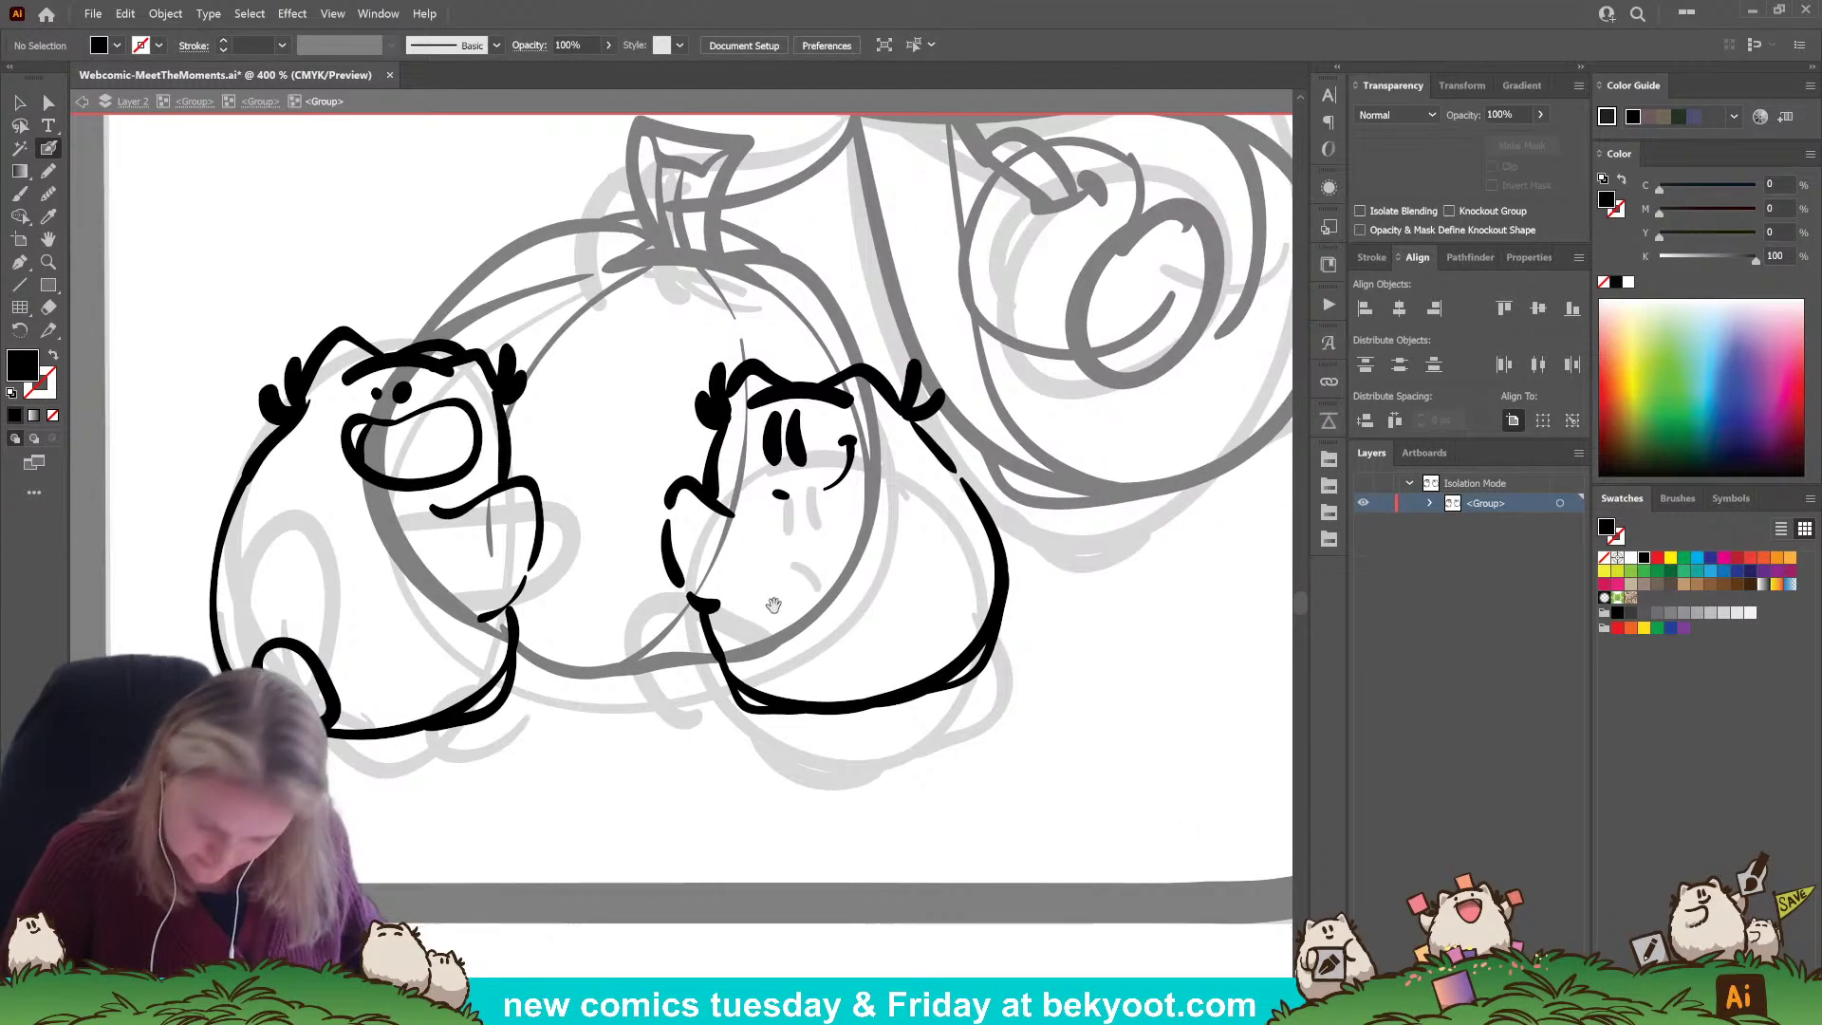
left_click(776, 451)
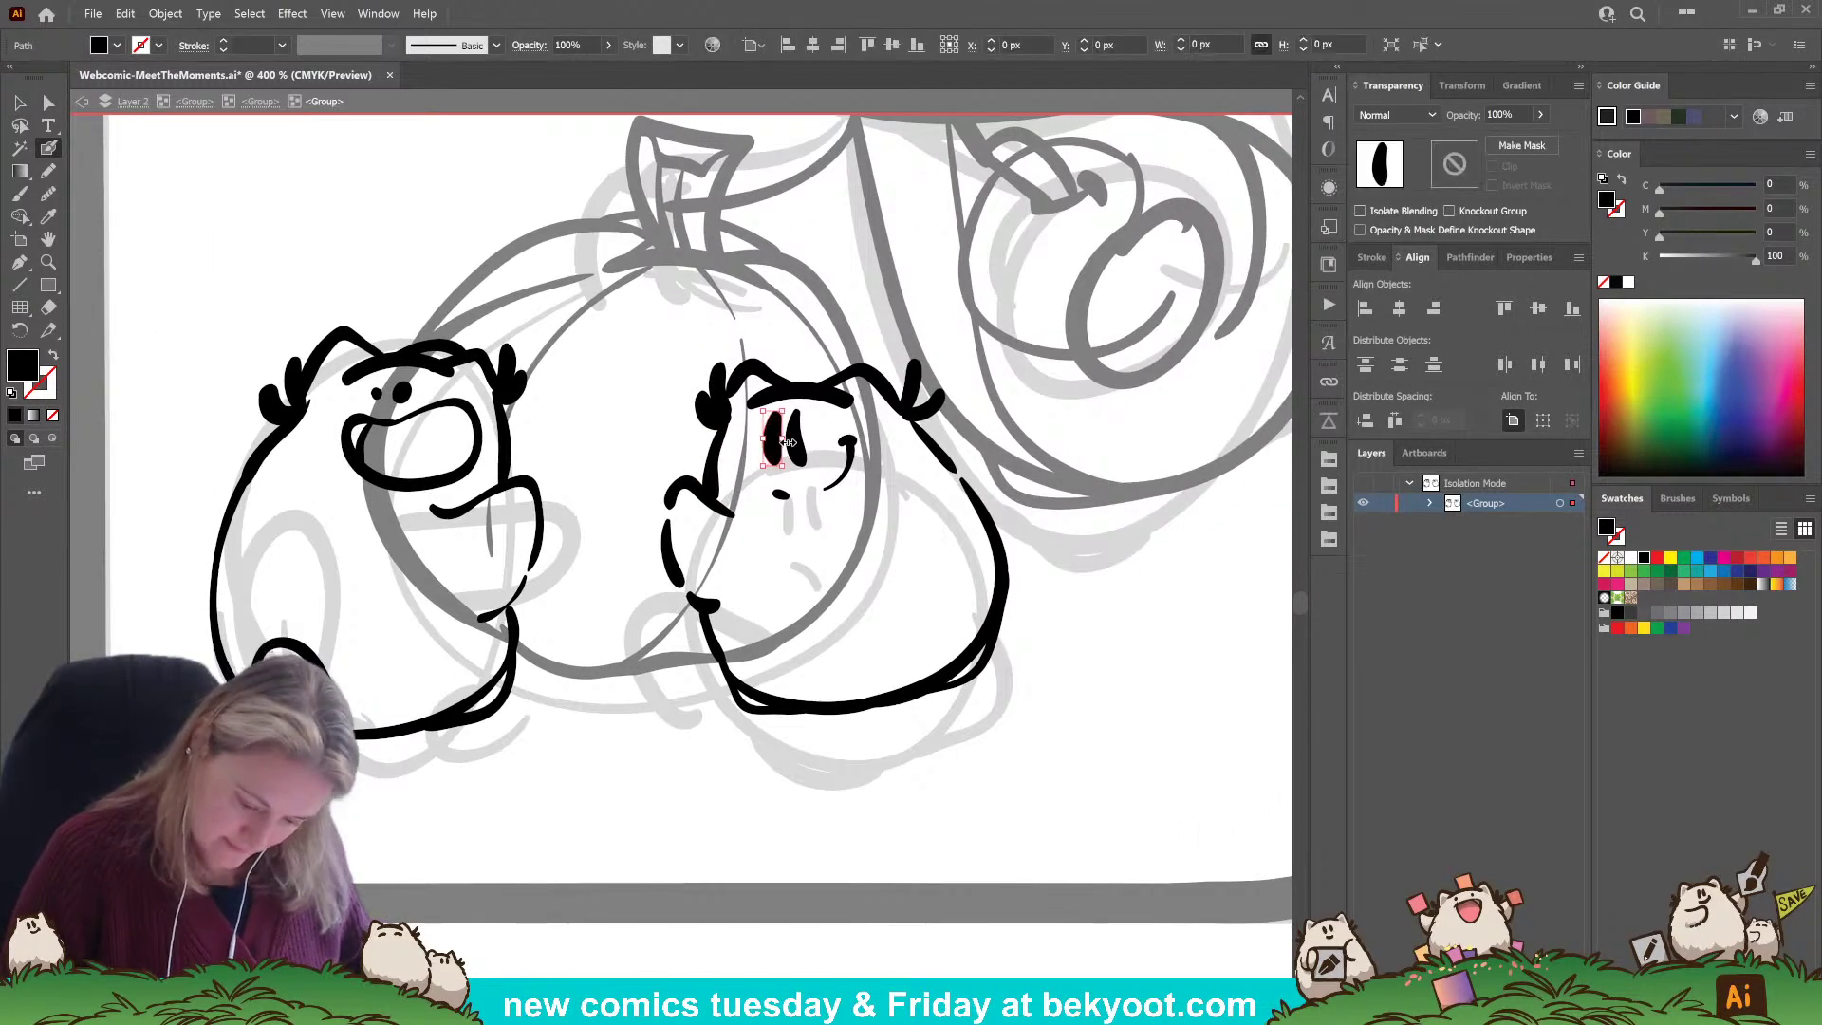
left_click(629, 825)
scroll(806, 623, "down", 1)
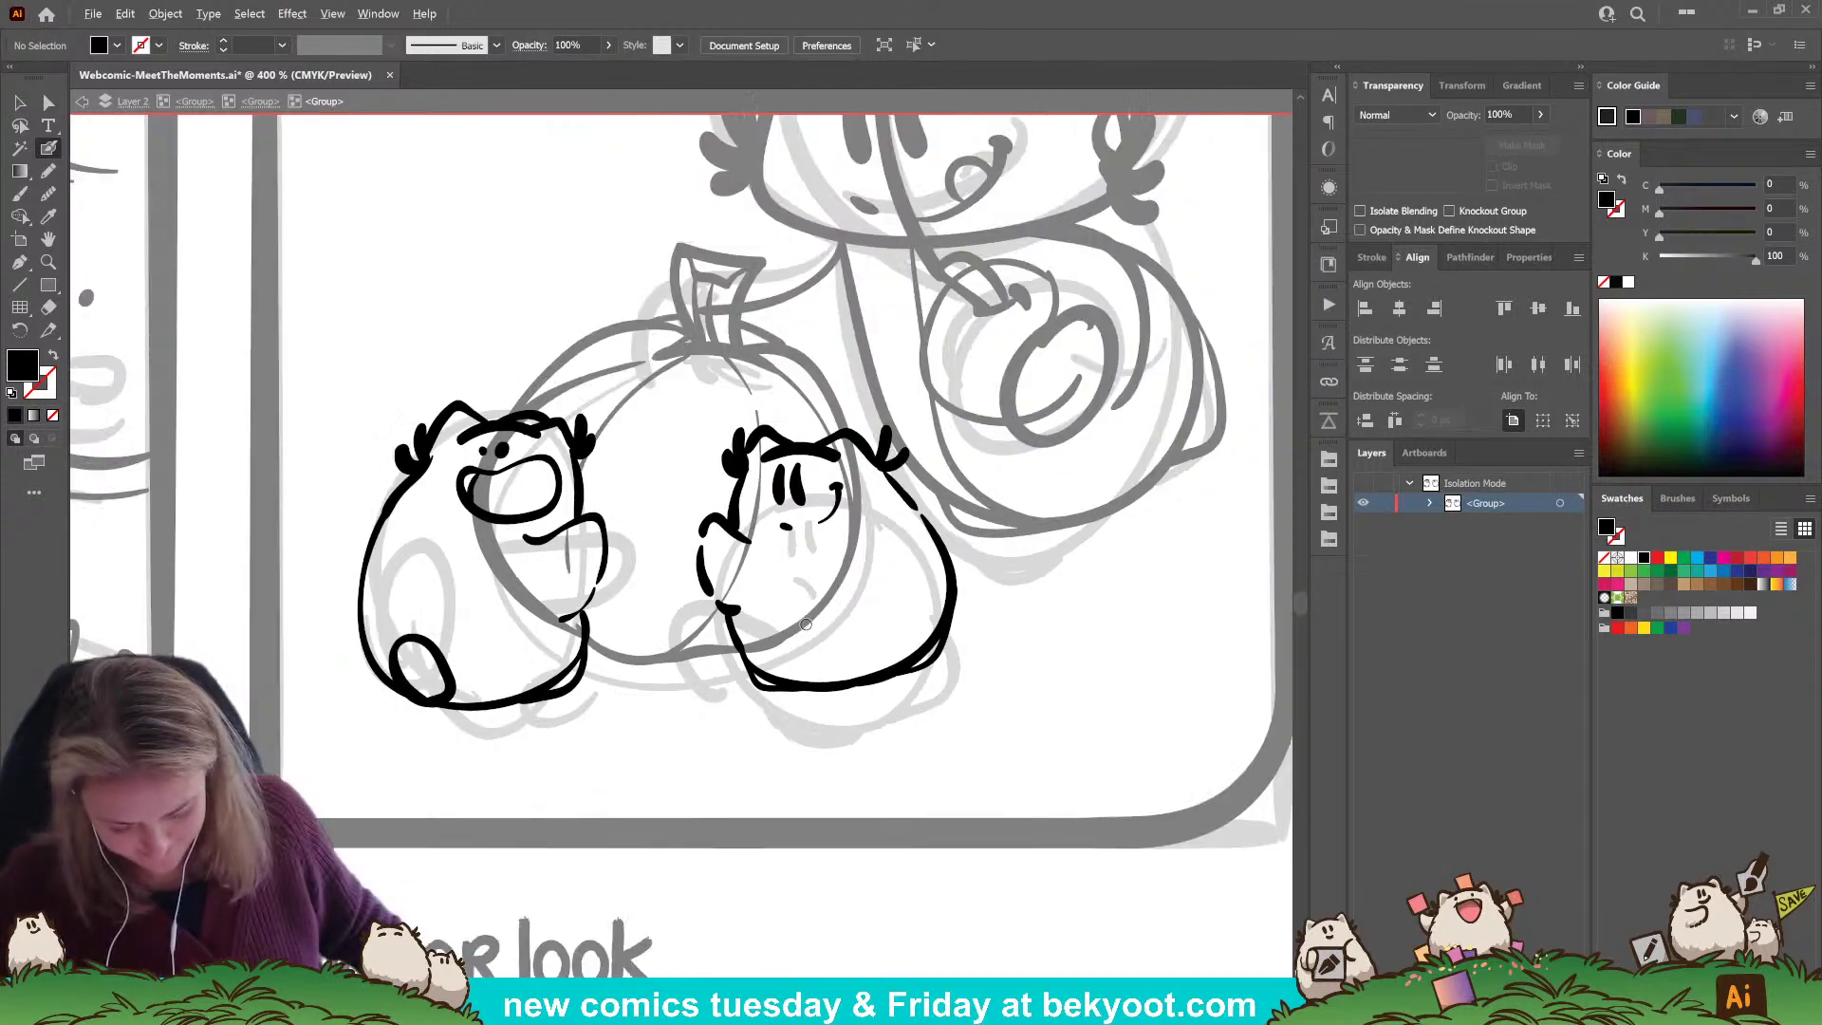
scroll(806, 624, "down", 3)
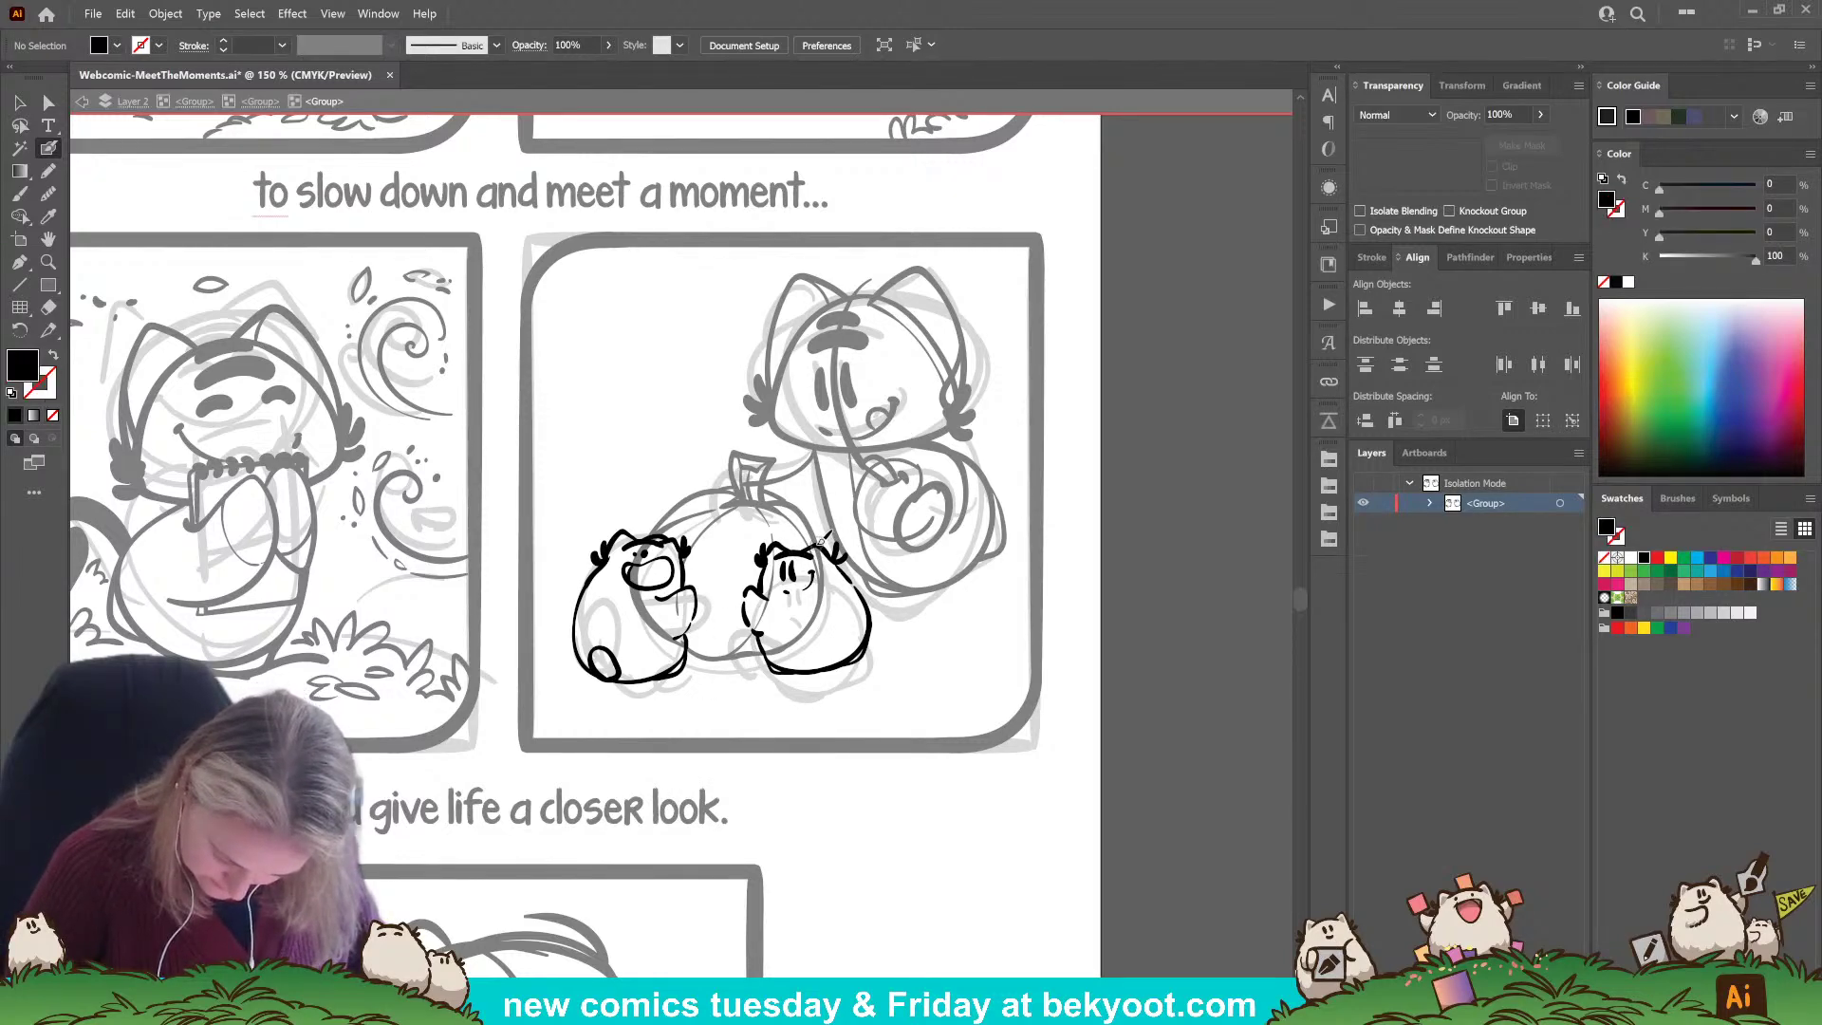
Leave the isolated creatures group and go up to the group holding the cat, pumpkin and creatures.
key("shift+x")
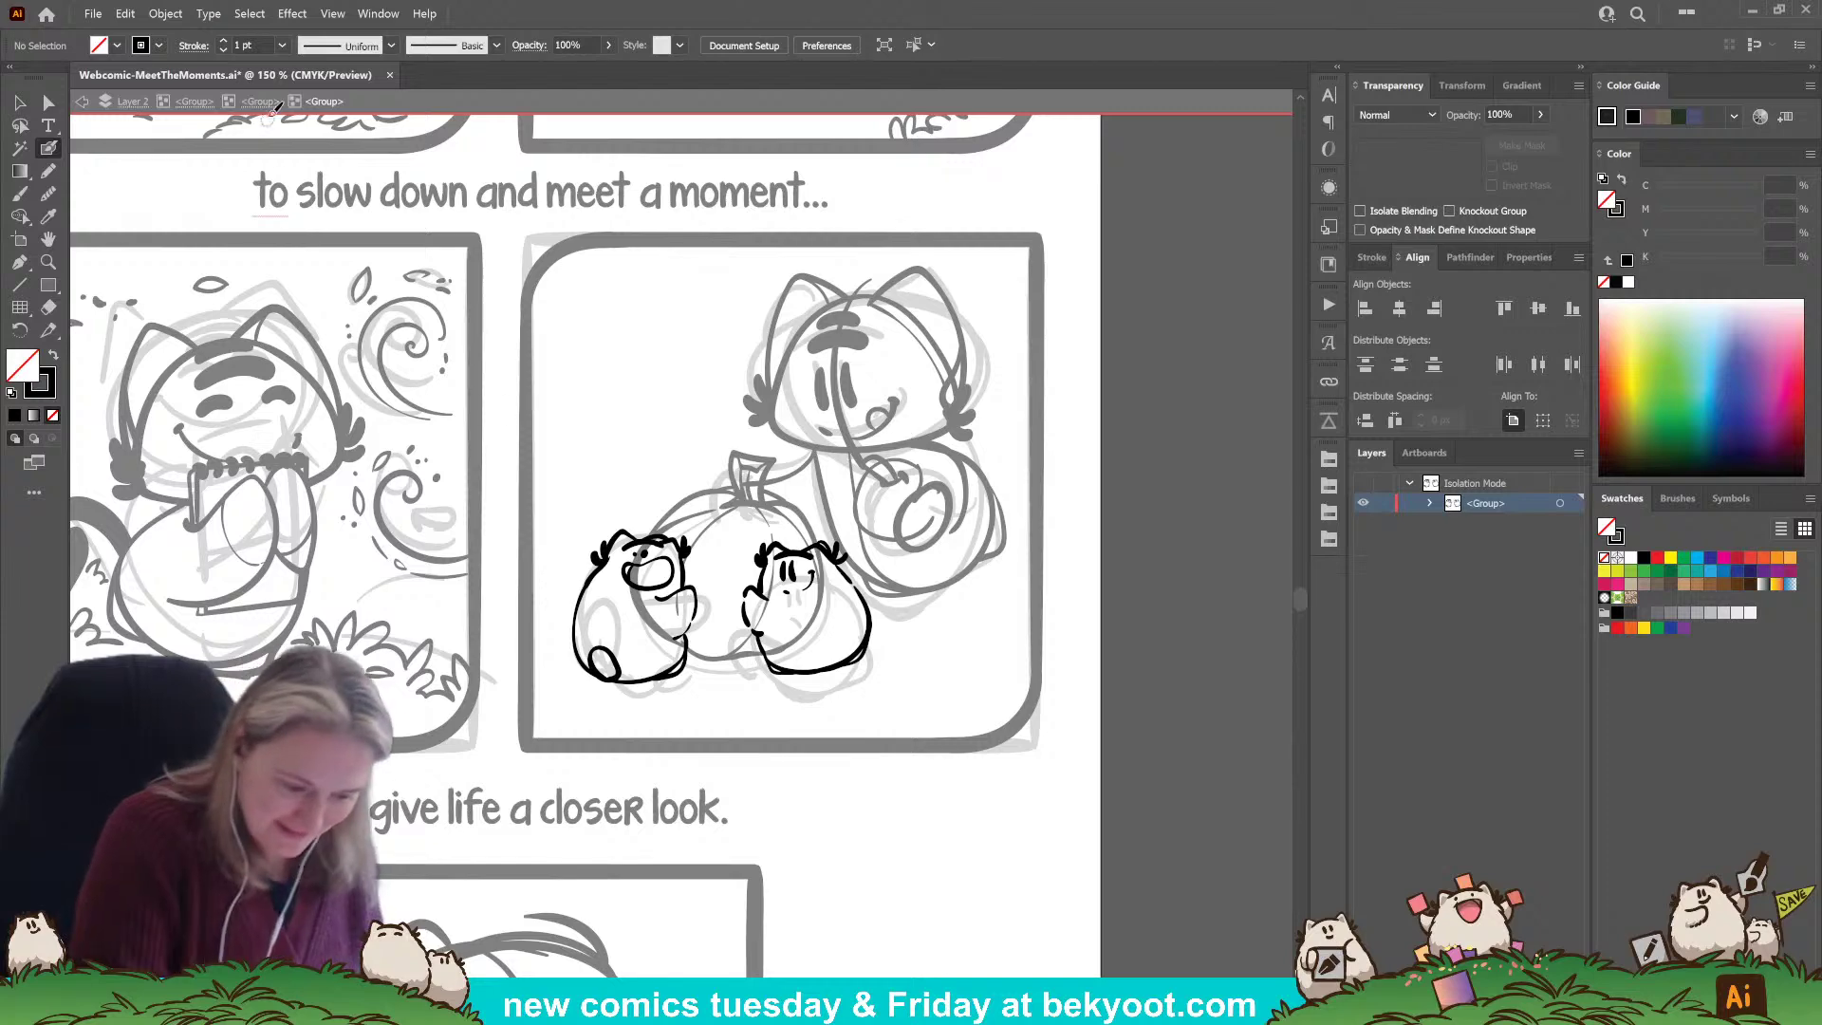
key("Escape")
left_click(847, 672, "ctrl")
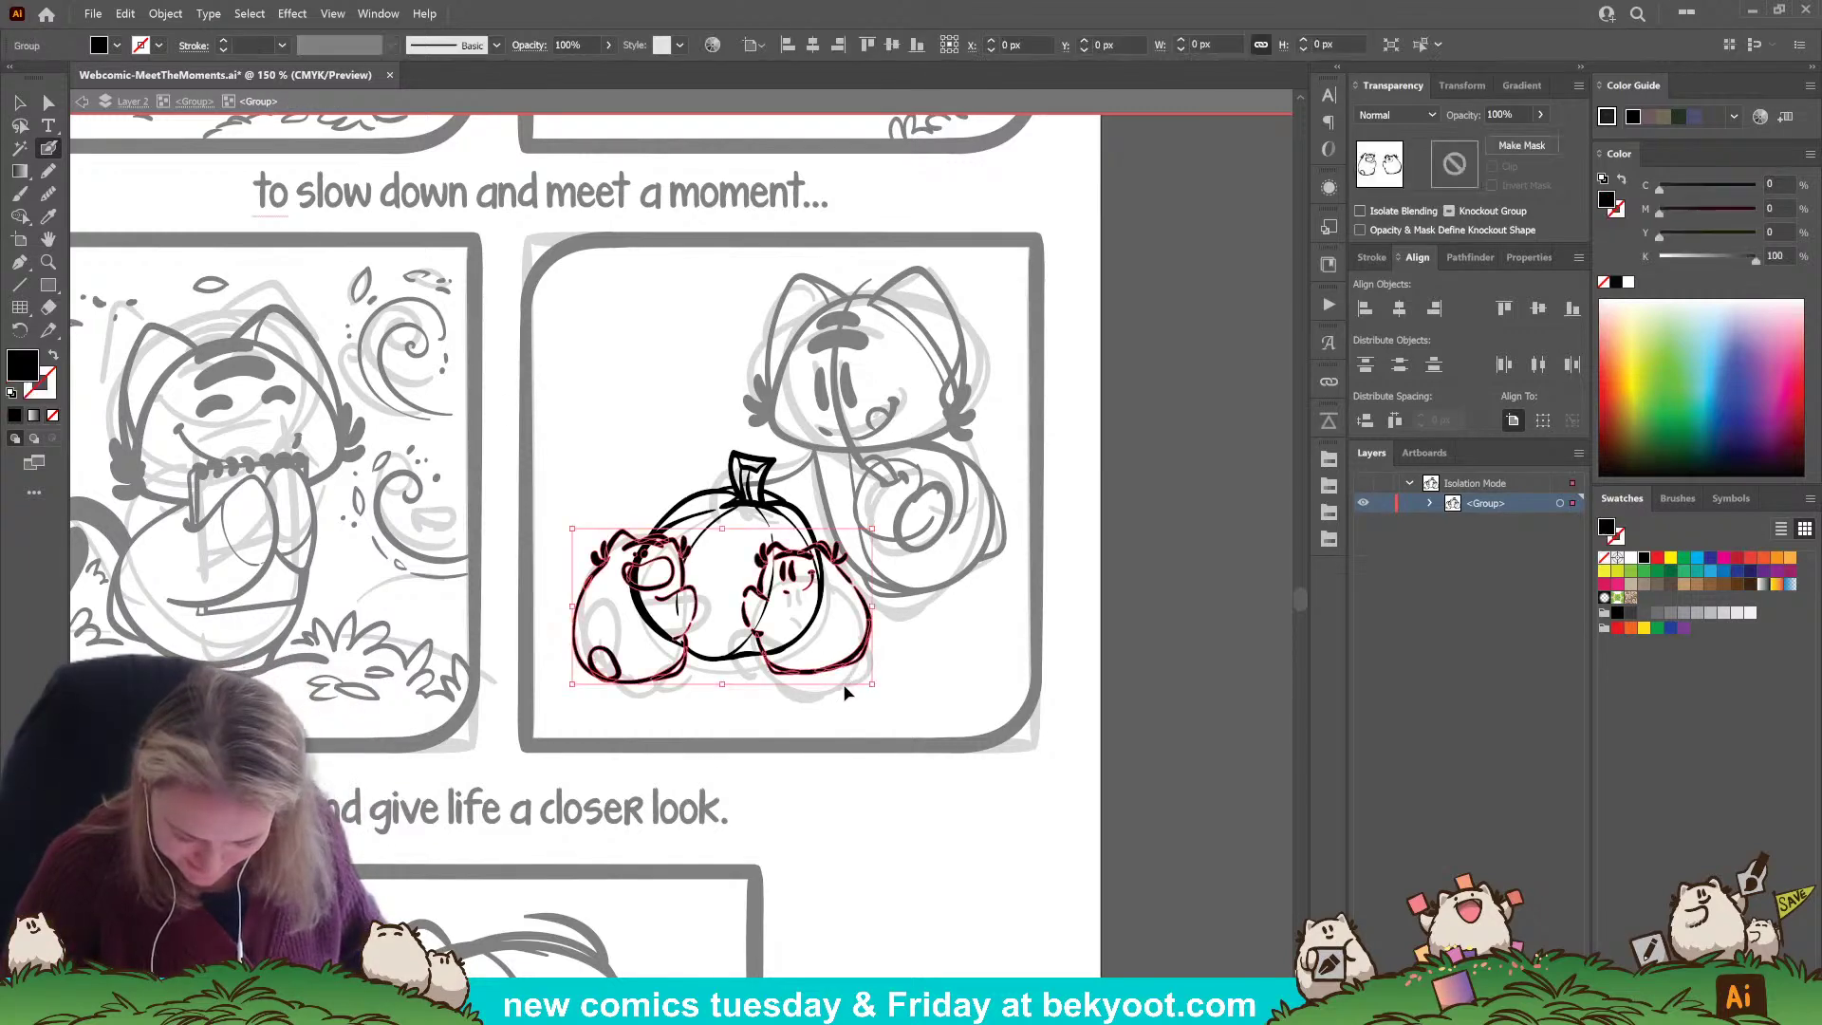
left_click(697, 726, "ctrl")
left_click_drag(841, 507, 804, 516)
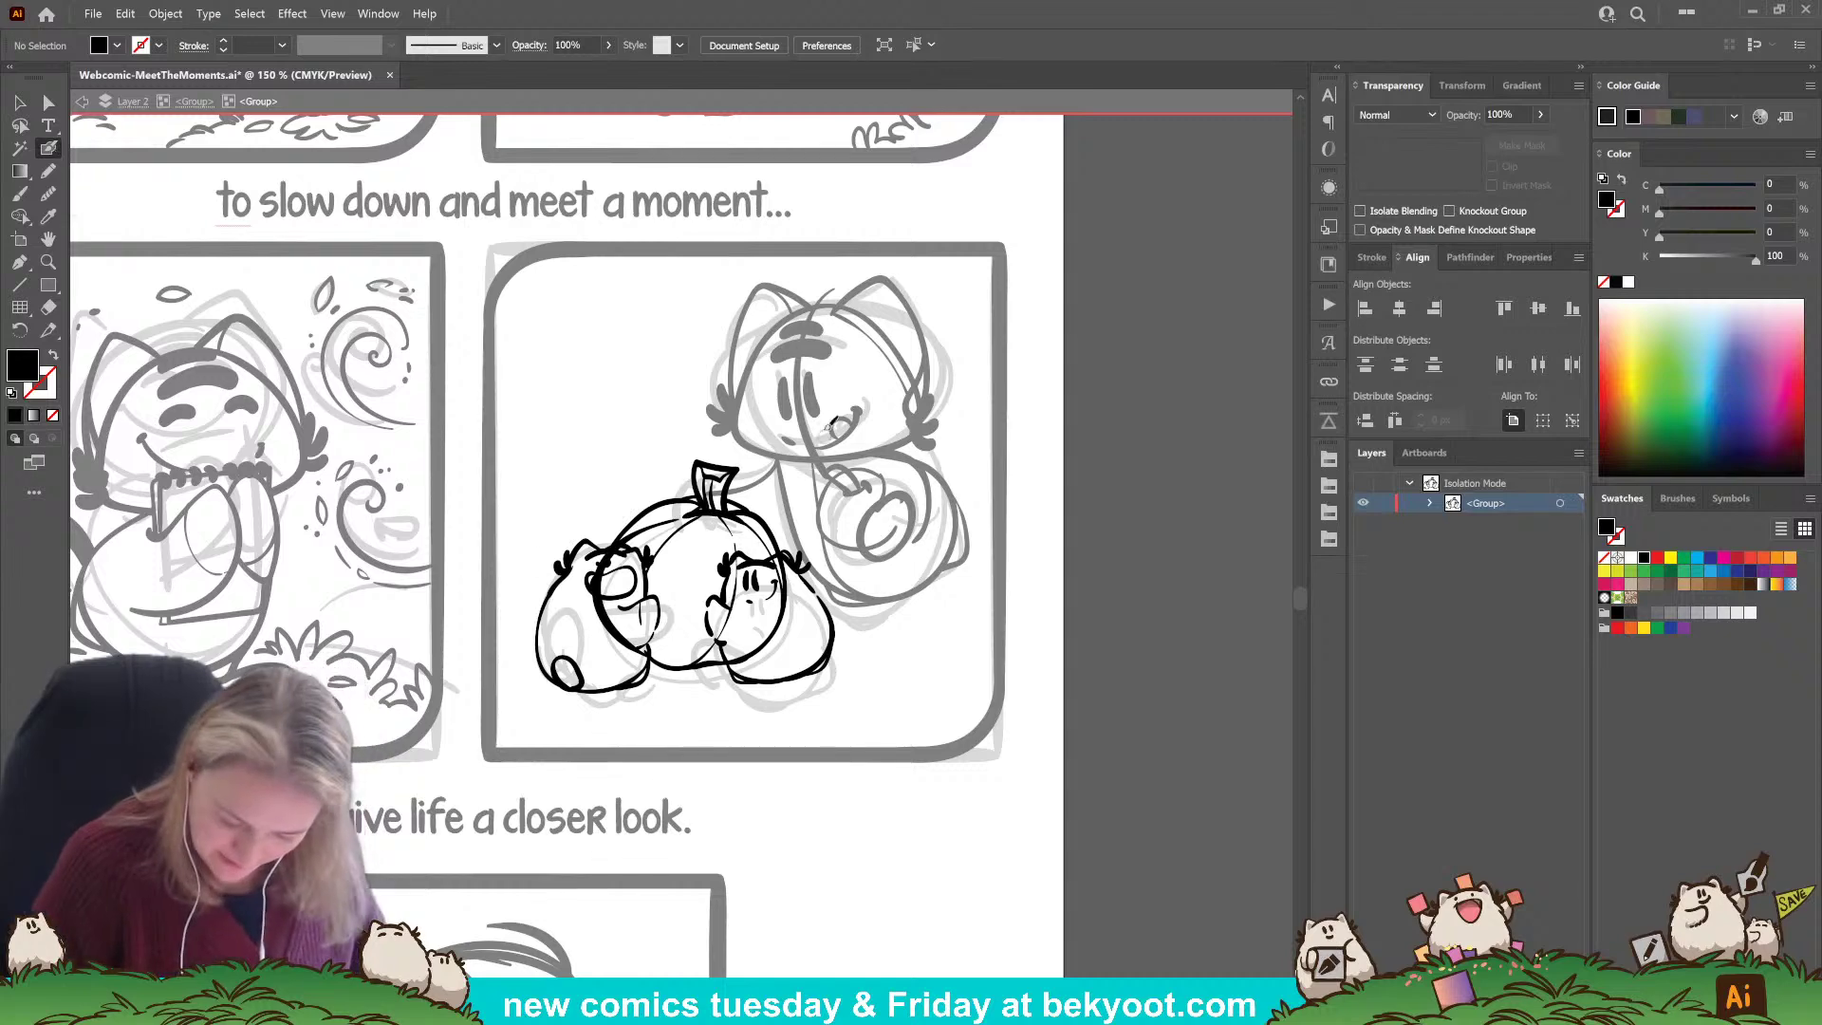
left_click(194, 102)
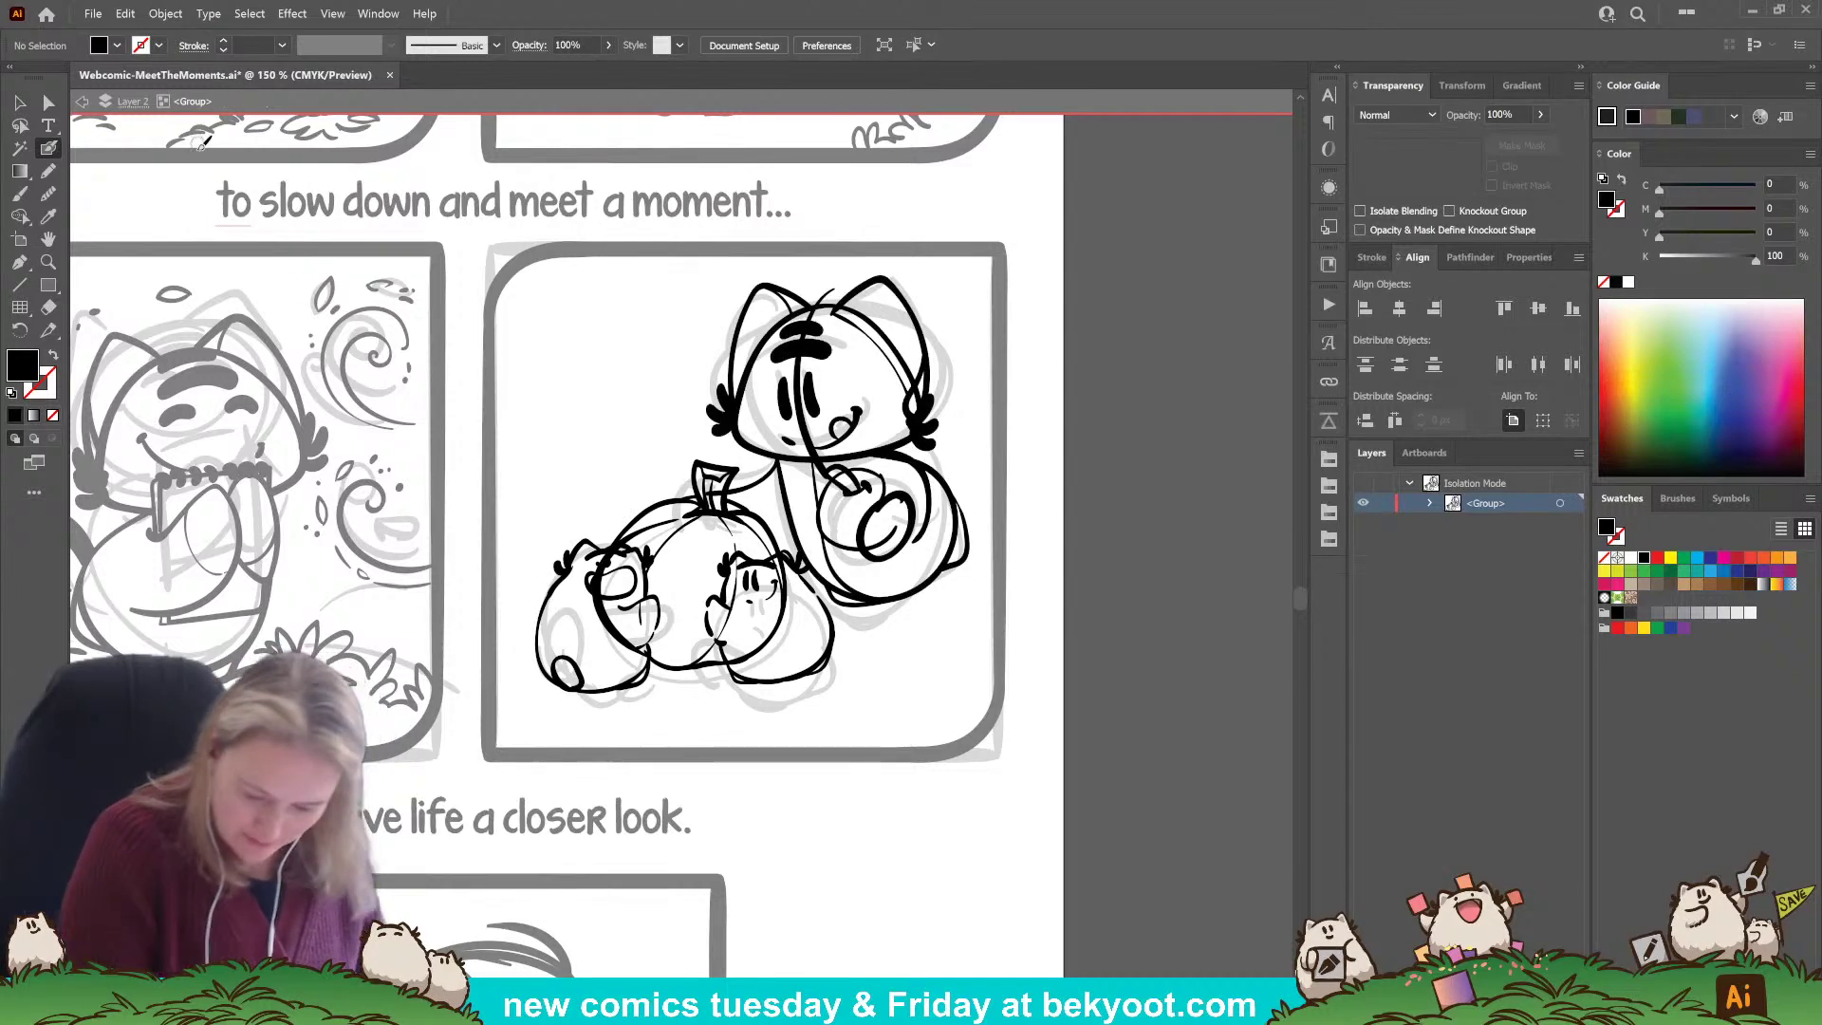
Replace the single line between the cat and the pumpkin stem with new strokes for the cat's arm.
left_click_drag(777, 460, 710, 494)
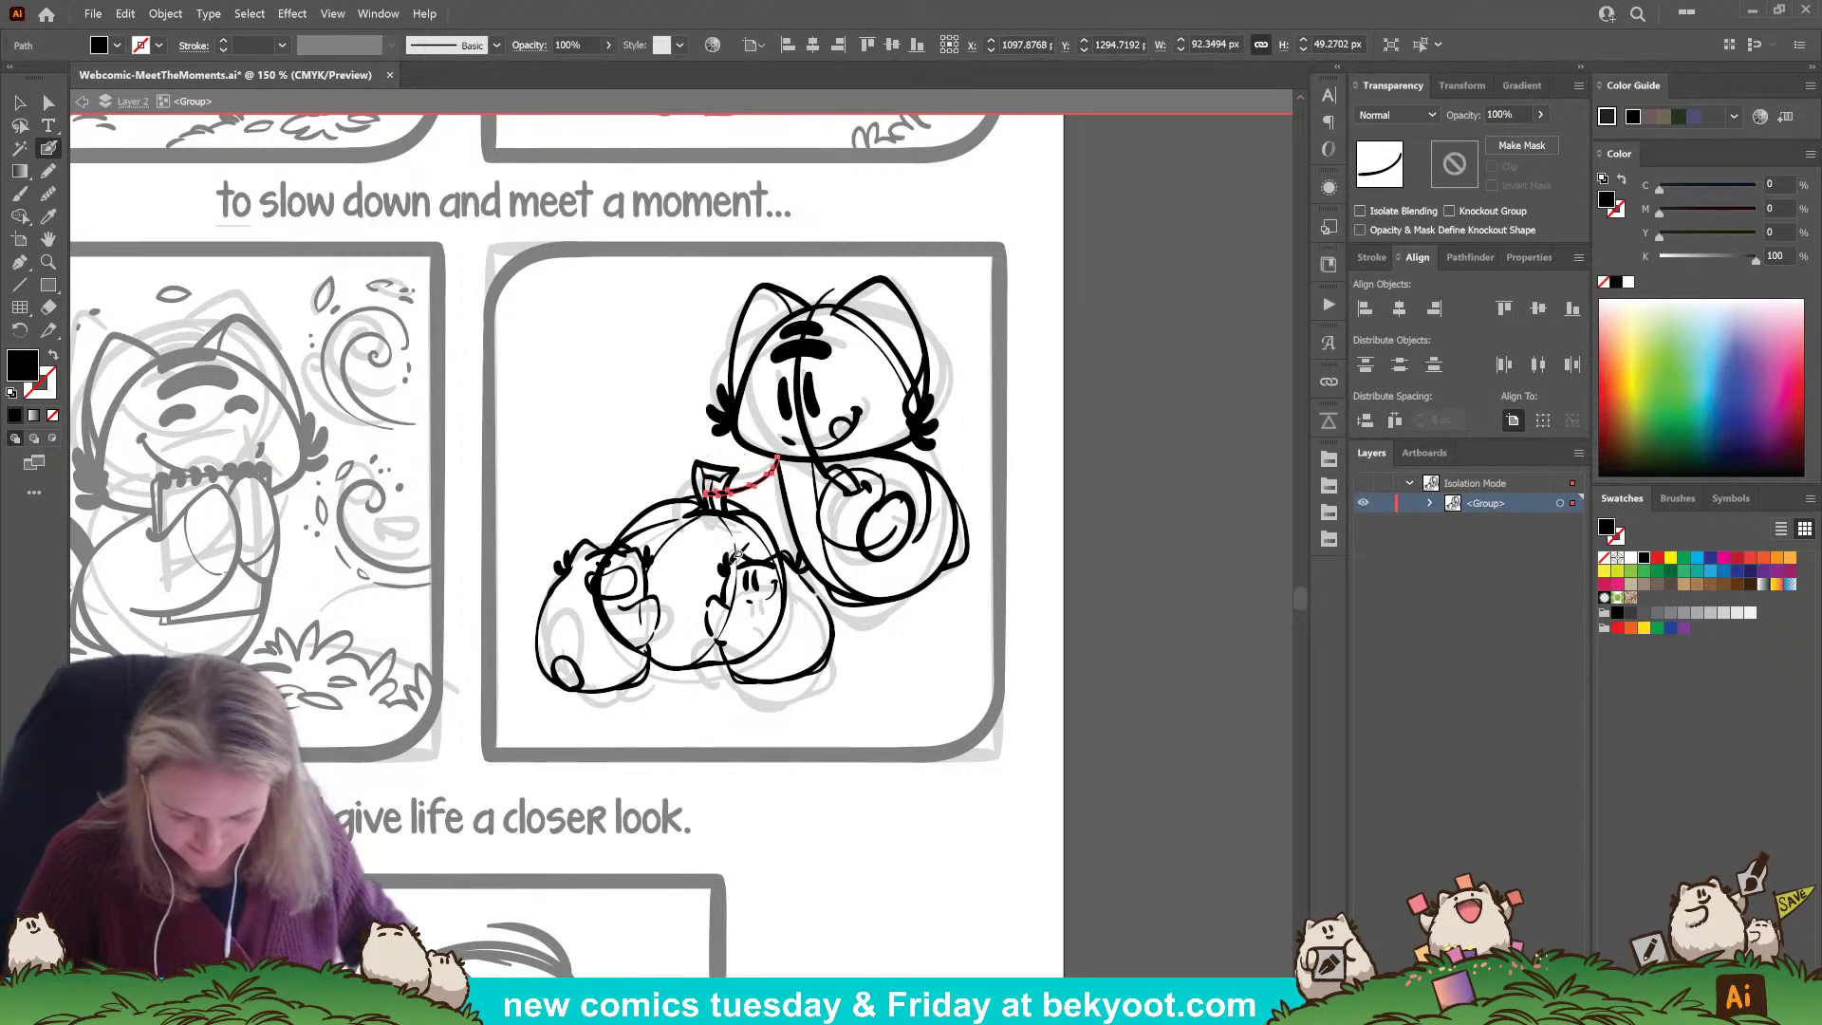
key("ctrl+z")
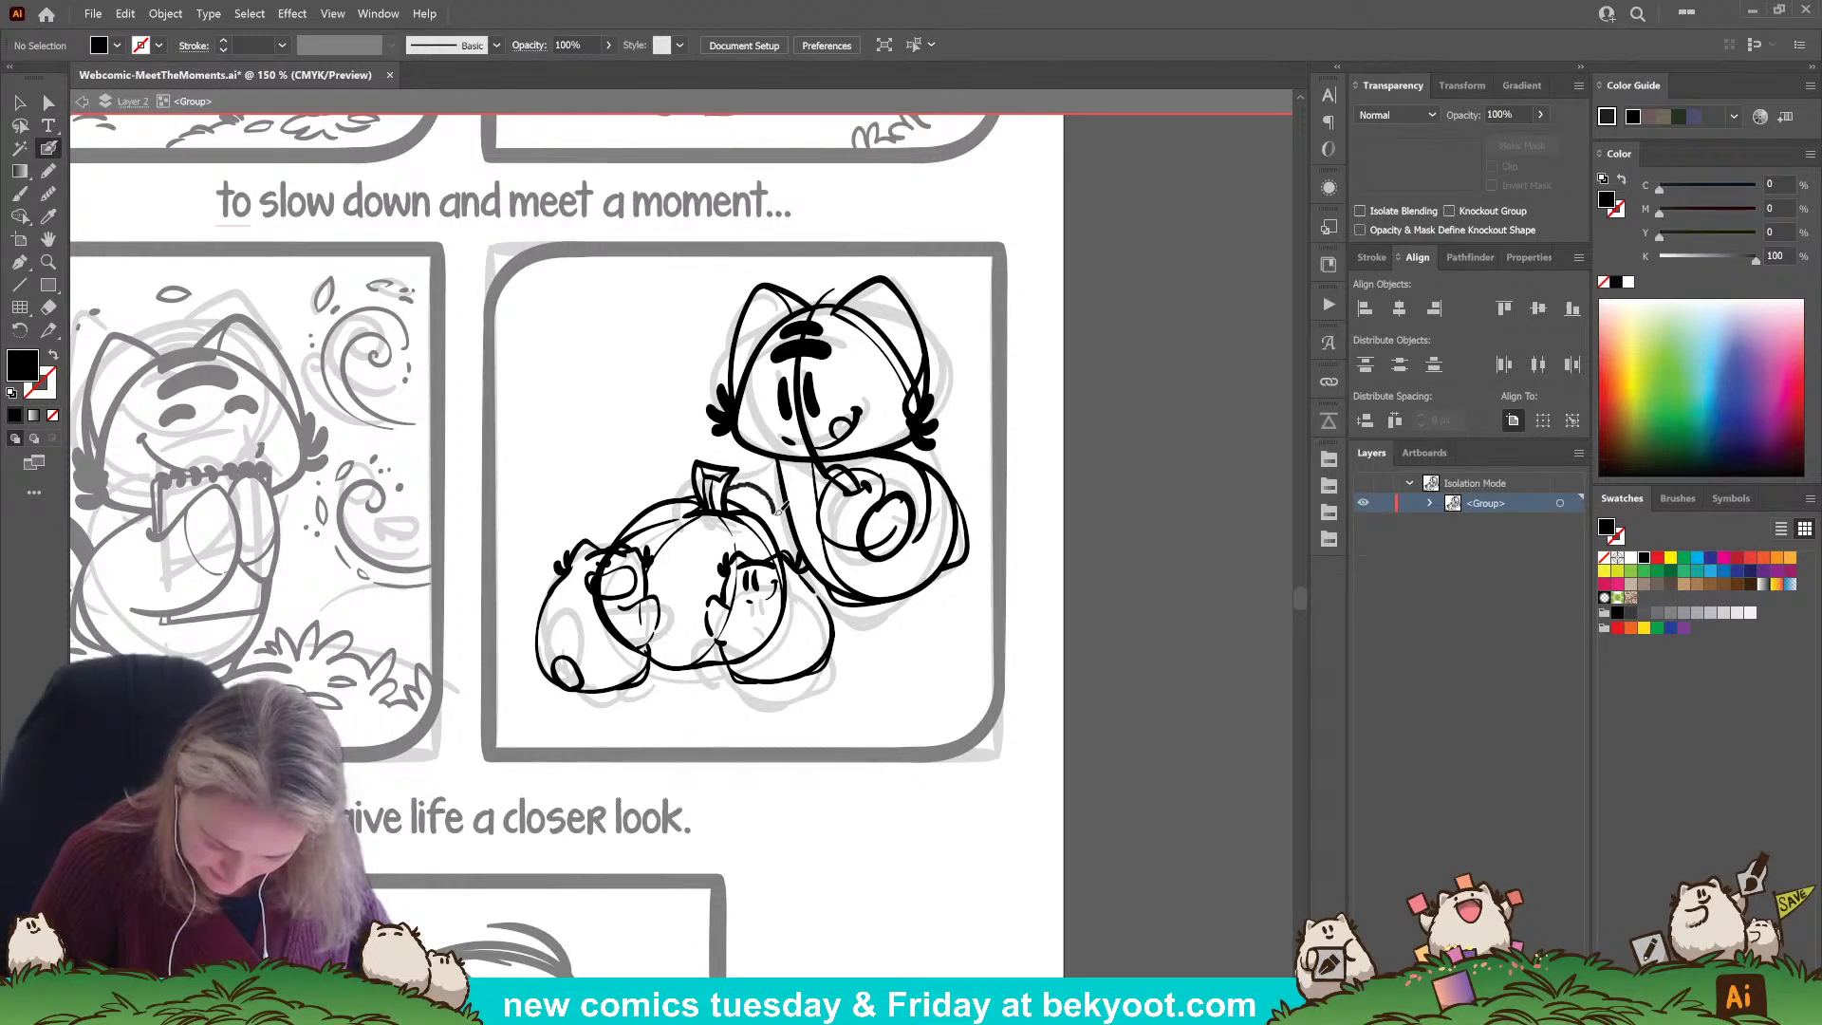
key("shift+x")
mouse_move(784, 514)
left_mouse_down()
mouse_move(730, 473)
mouse_move(784, 453)
mouse_move(725, 479)
left_mouse_up()
key("ctrl+z")
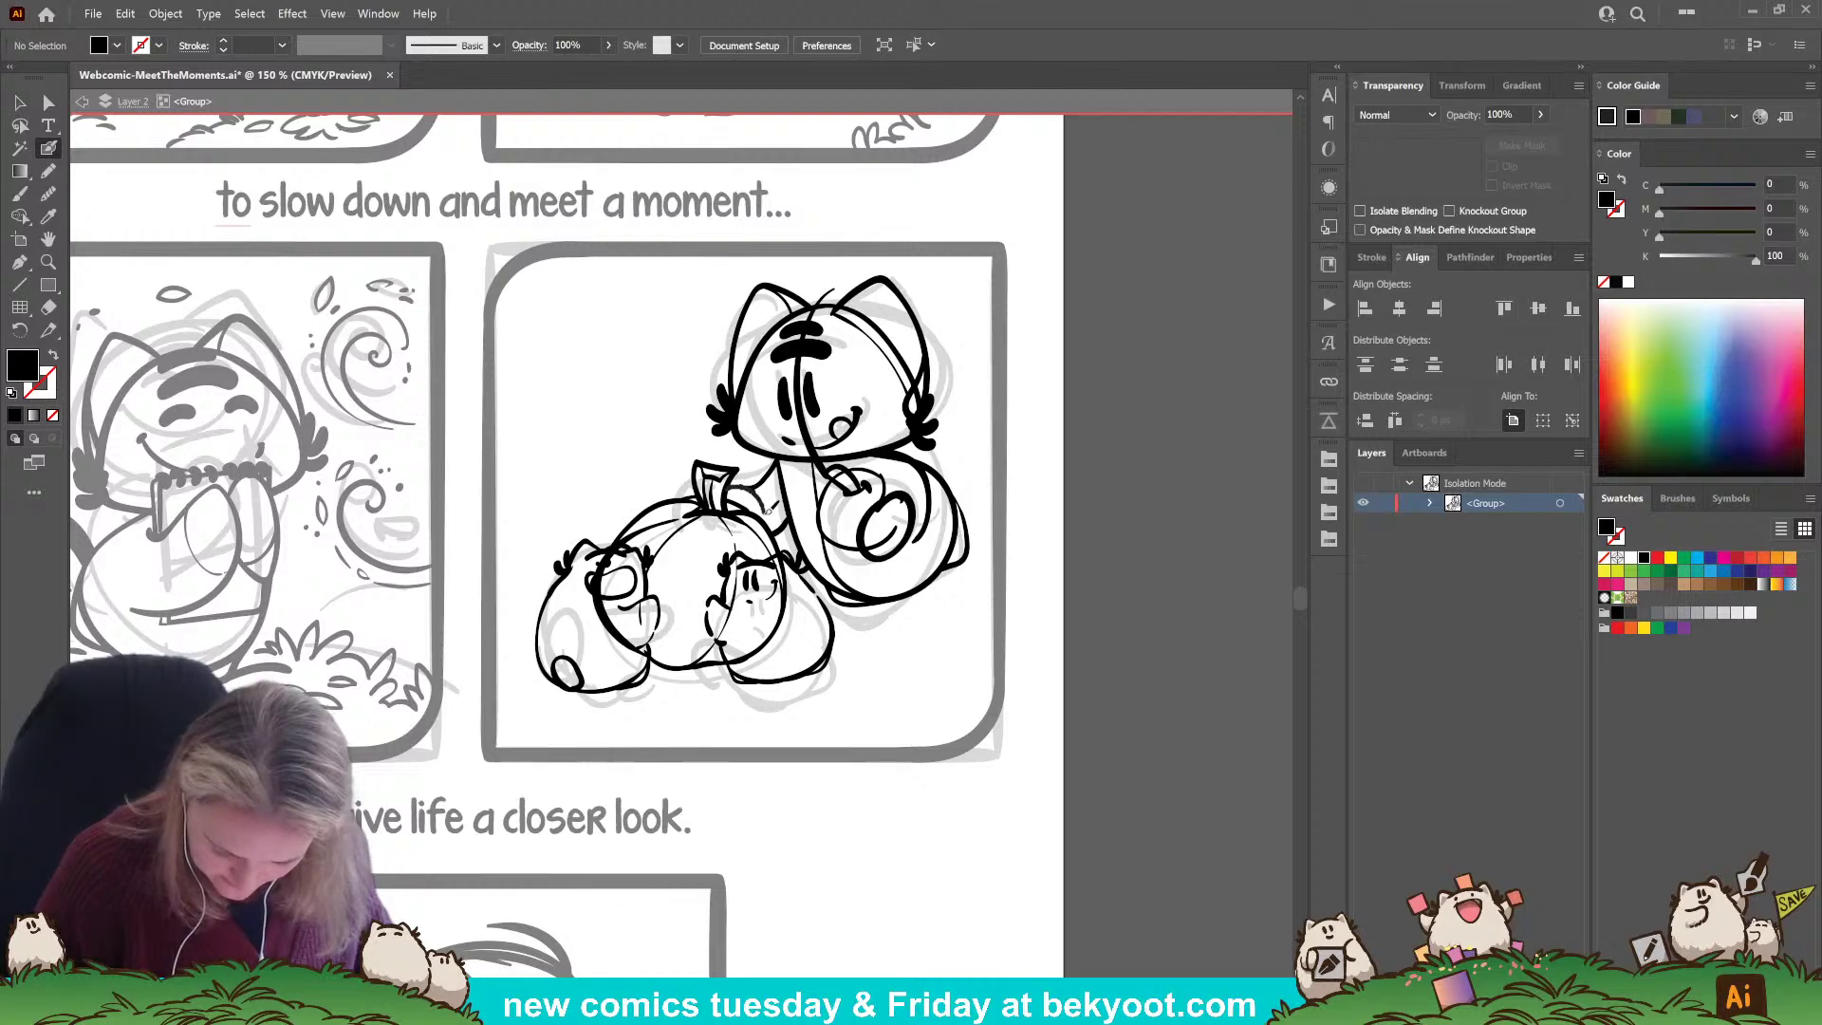
key("shift+x")
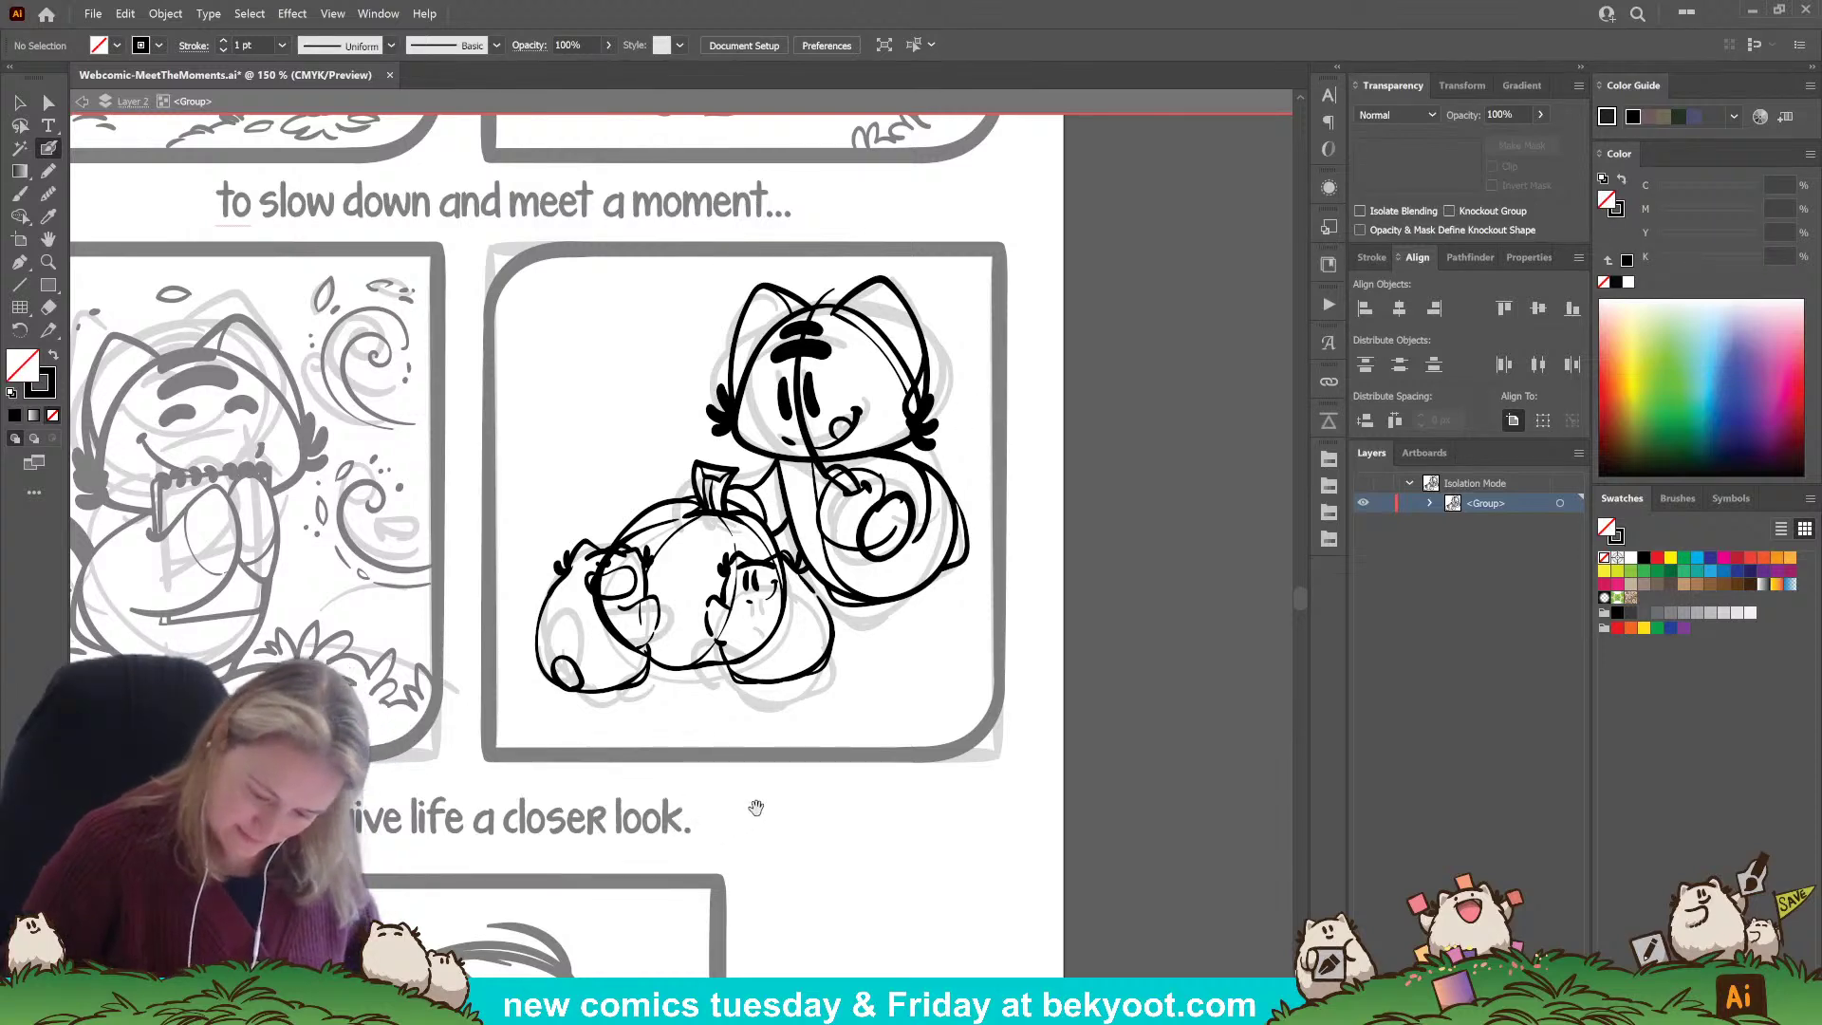
Add short motion lines above the pumpkin's left shoulder and beside its stem.
left_click_drag(756, 808, 811, 762)
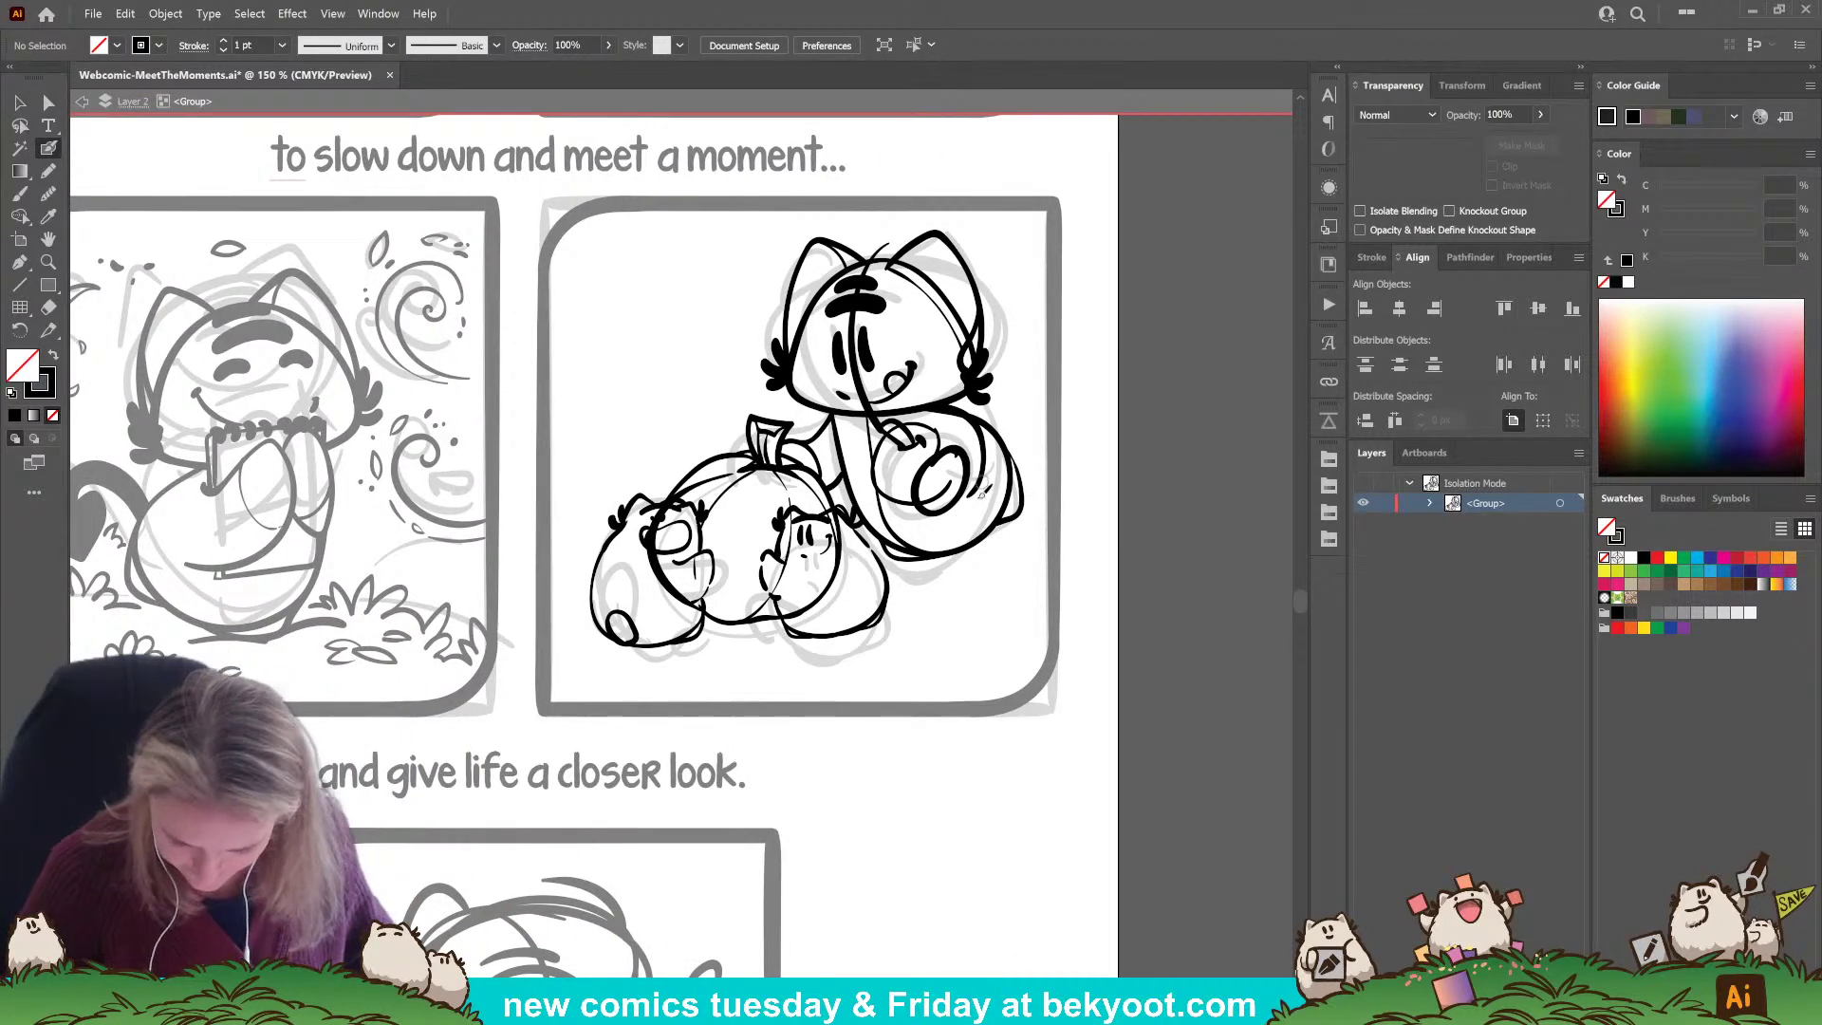
mouse_move(860, 583)
left_mouse_down()
mouse_move(824, 585)
mouse_move(850, 592)
left_mouse_up()
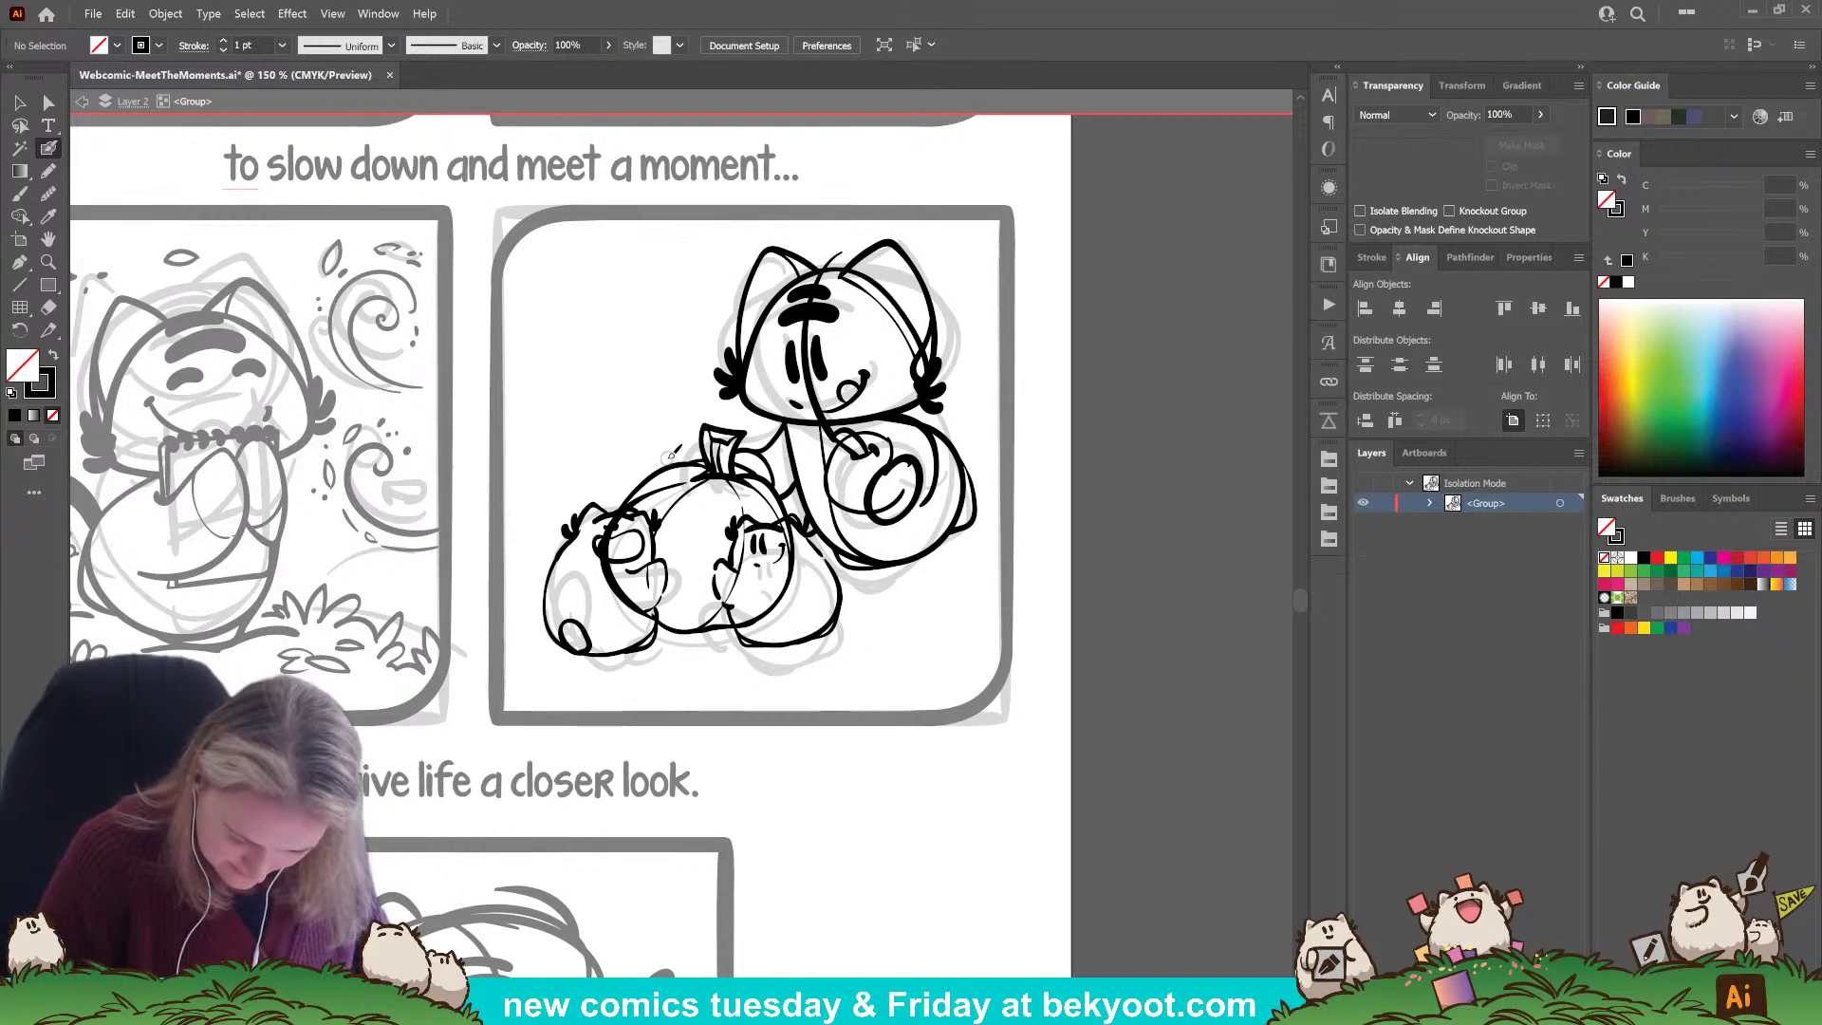
left_click_drag(665, 446, 628, 489)
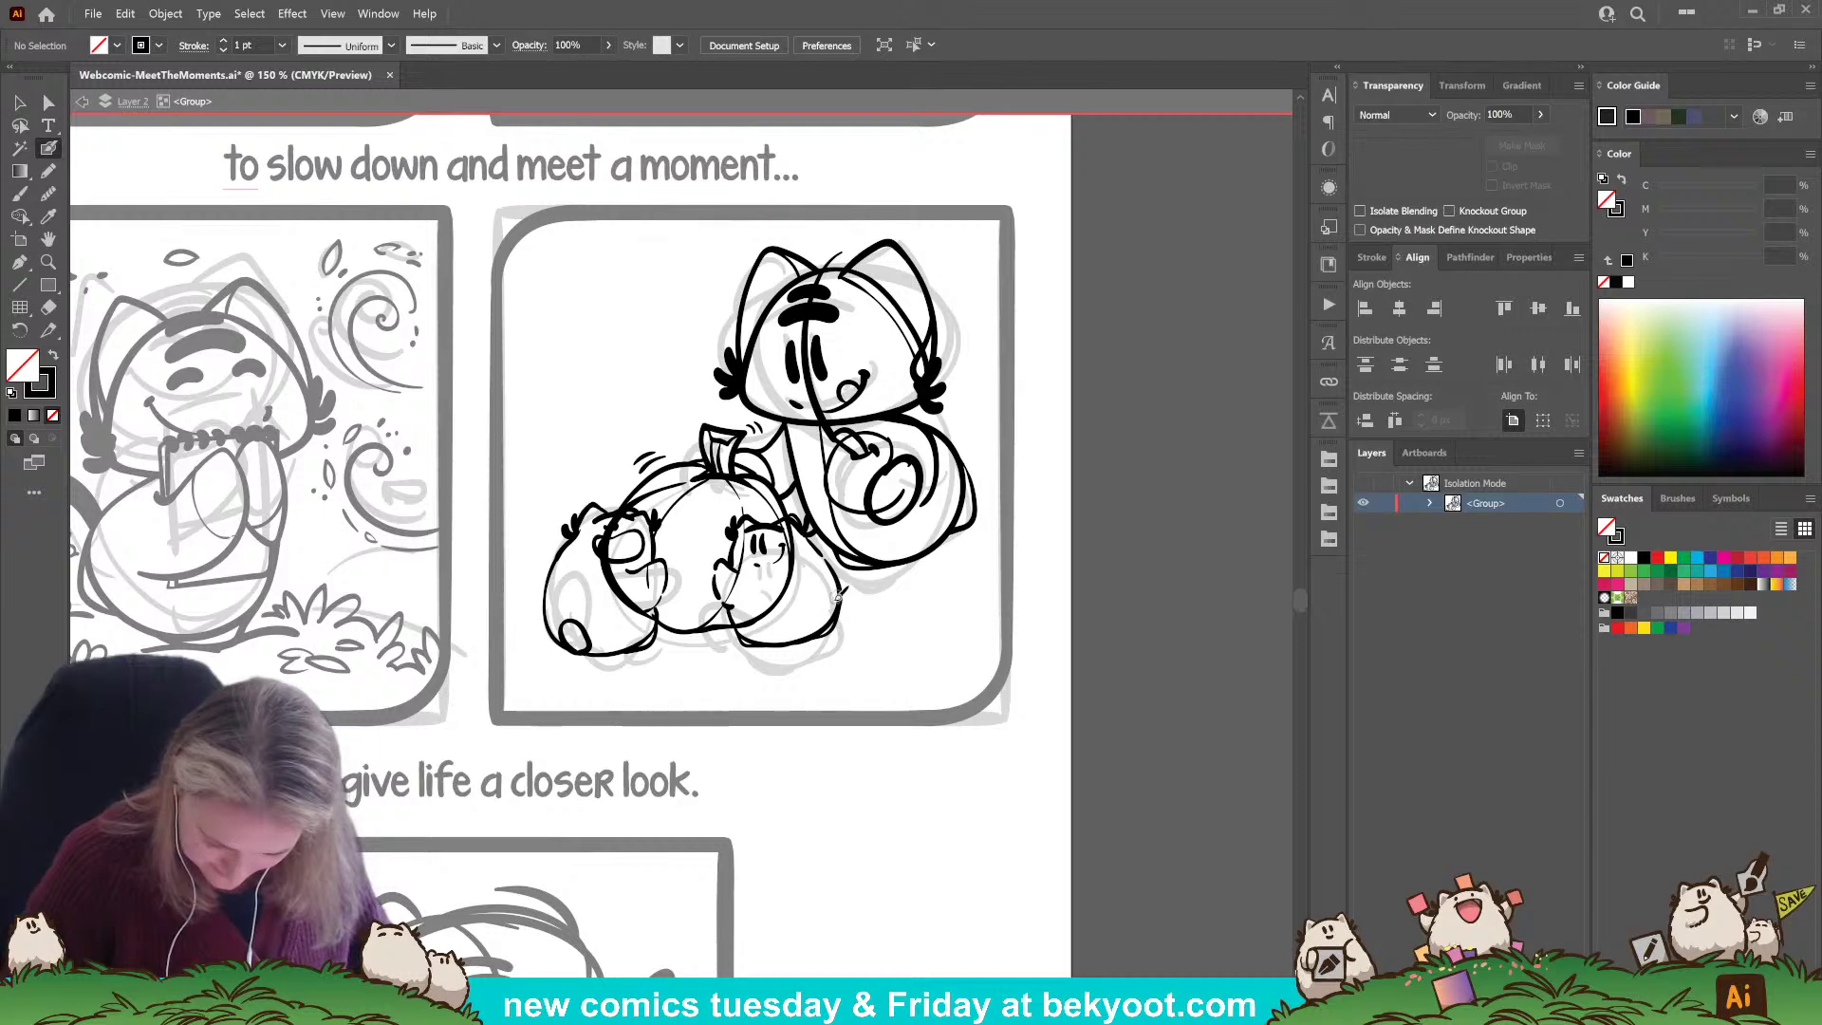
Delete the curved vertical guide lines running through the cat's face.
left_click_drag(837, 595, 661, 539)
left_click_drag(785, 272, 778, 460)
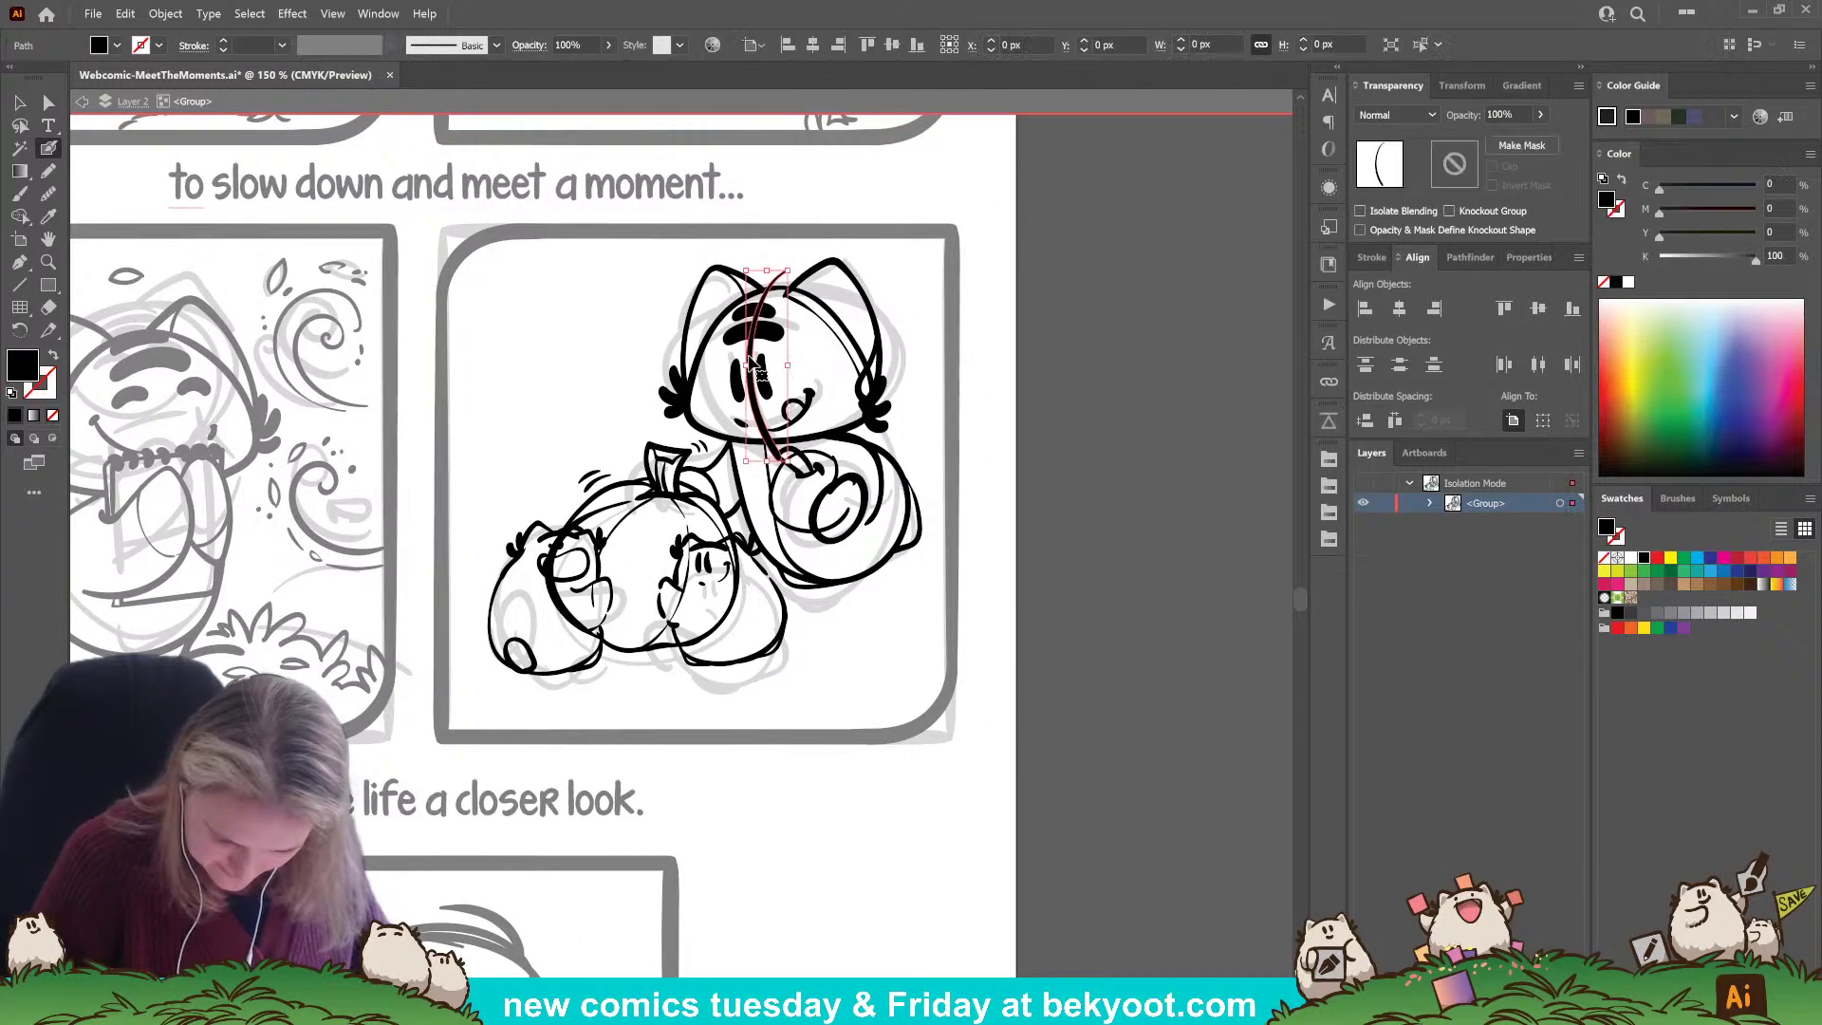
key("ctrl+z")
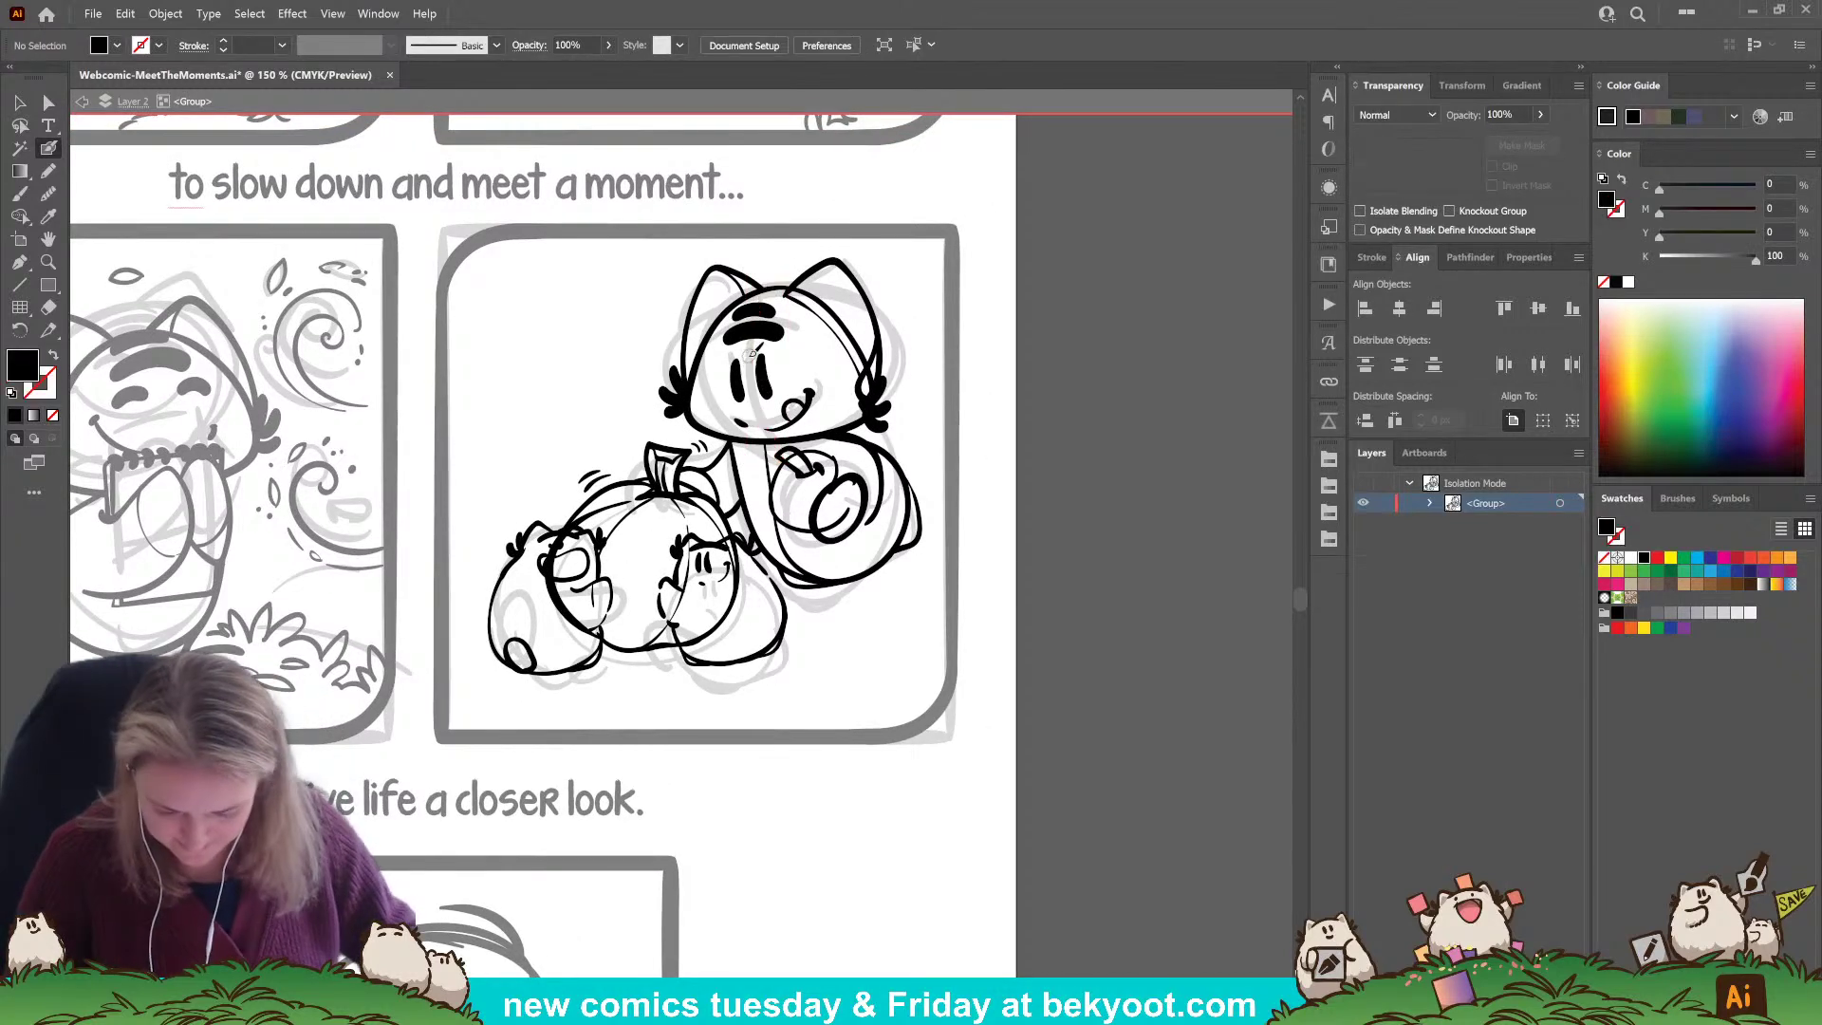
Clean up the cat's head outline between the right ear and the right cheek tuft.
left_click(834, 312, "ctrl")
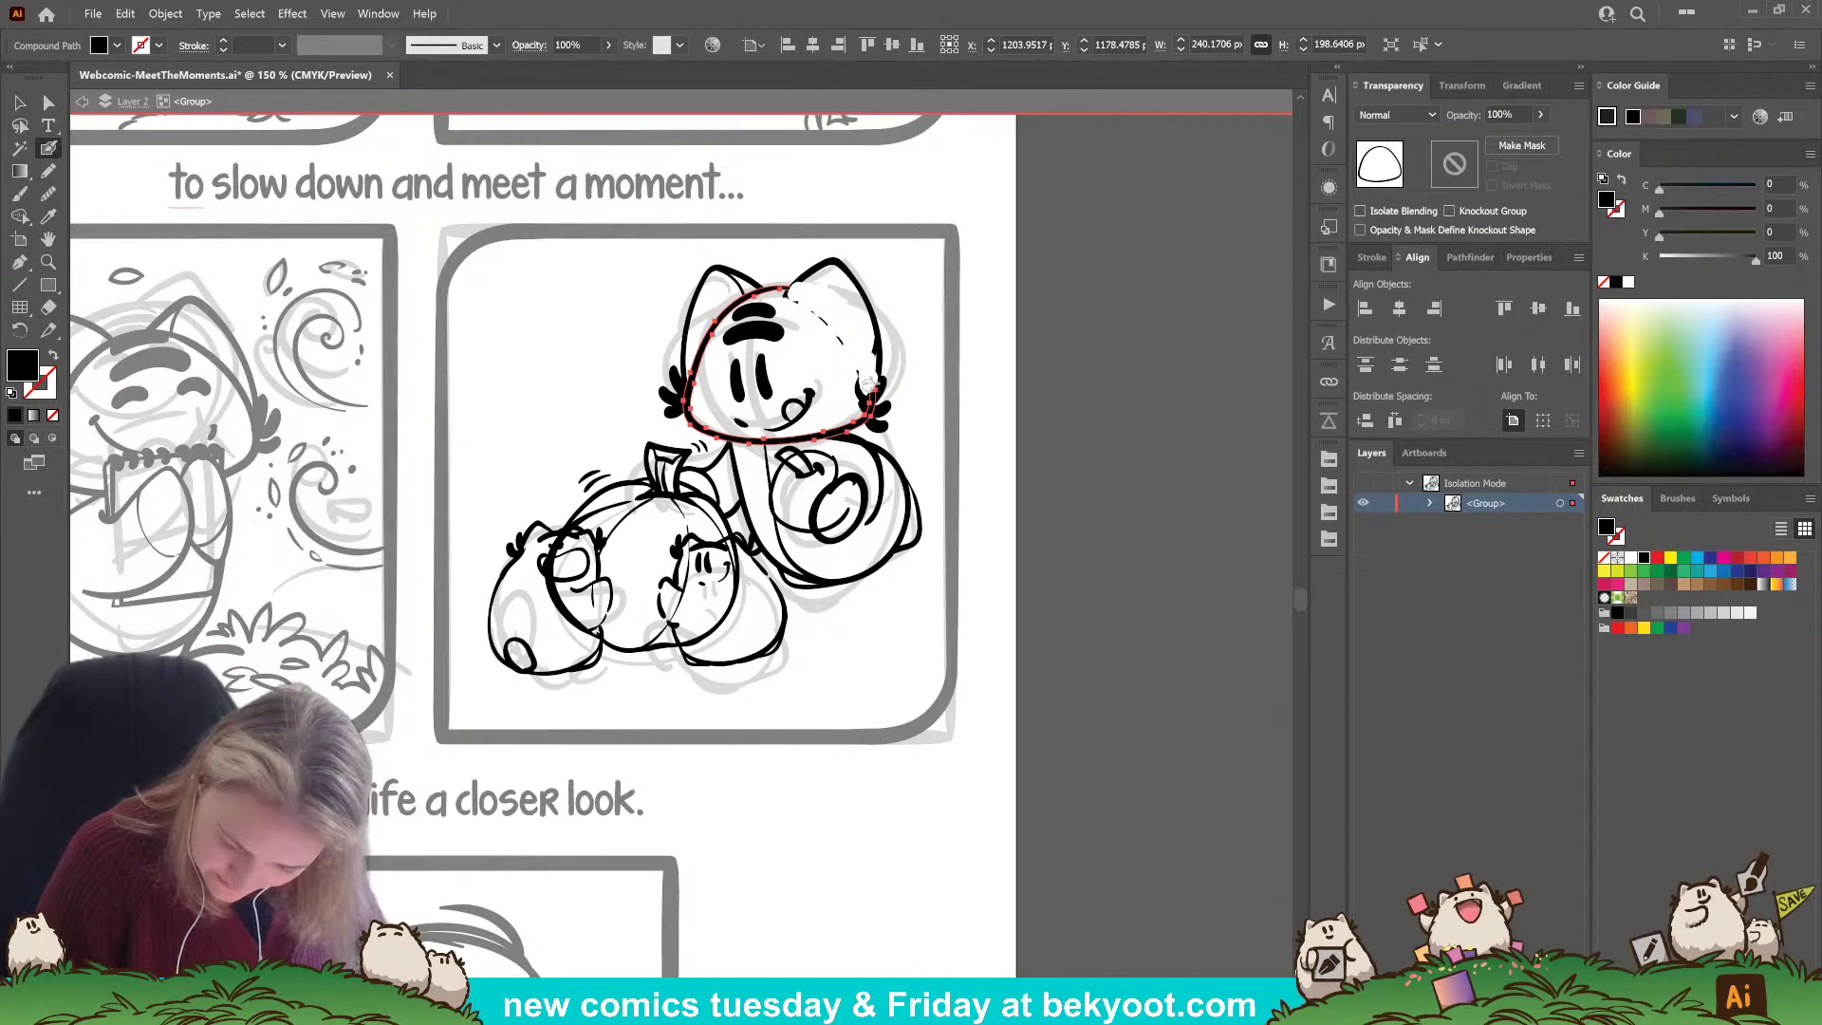
left_click_drag(869, 386, 787, 286)
left_click(1064, 489, "ctrl")
Group the rough lines of the small round object in the cat's arms, set the group's opacity to 30%, and save the file.
left_click_drag(820, 632, 791, 643)
left_click(753, 566, "ctrl")
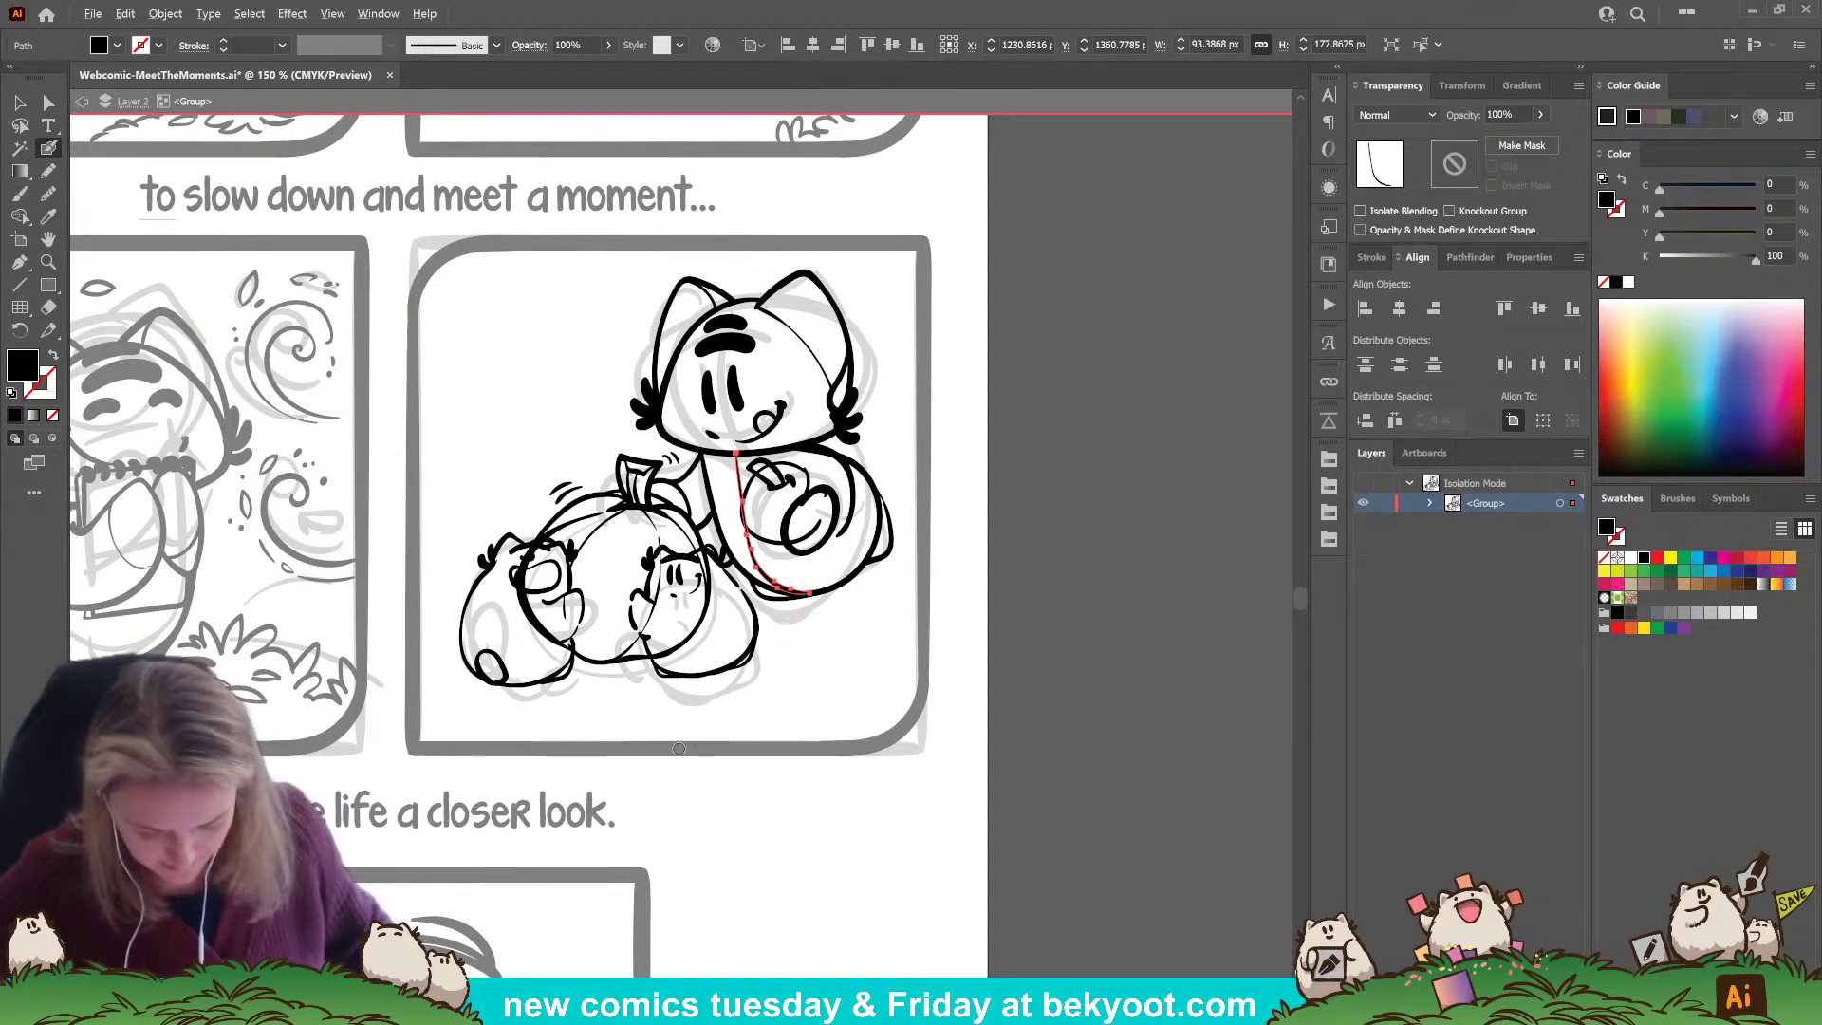
key("ctrl+plus")
left_click_drag(781, 658, 694, 771)
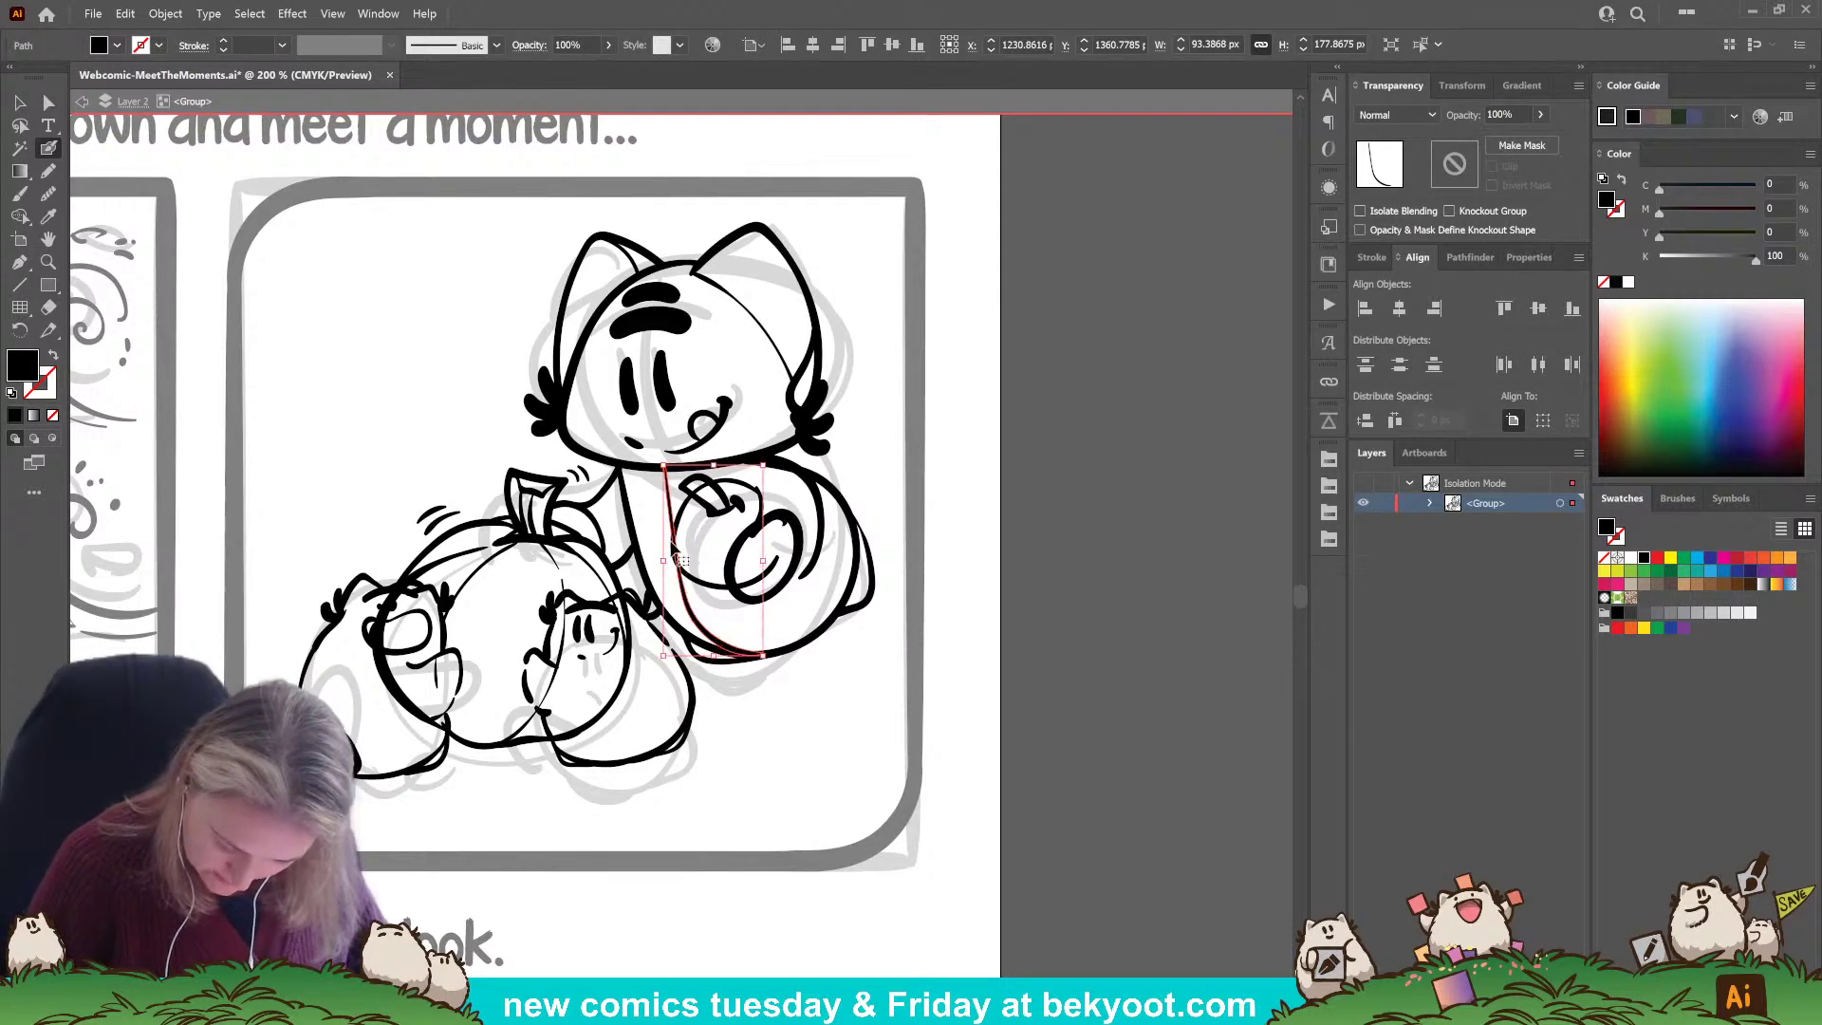
key("ctrl+shift+a")
left_click(744, 491, "ctrl")
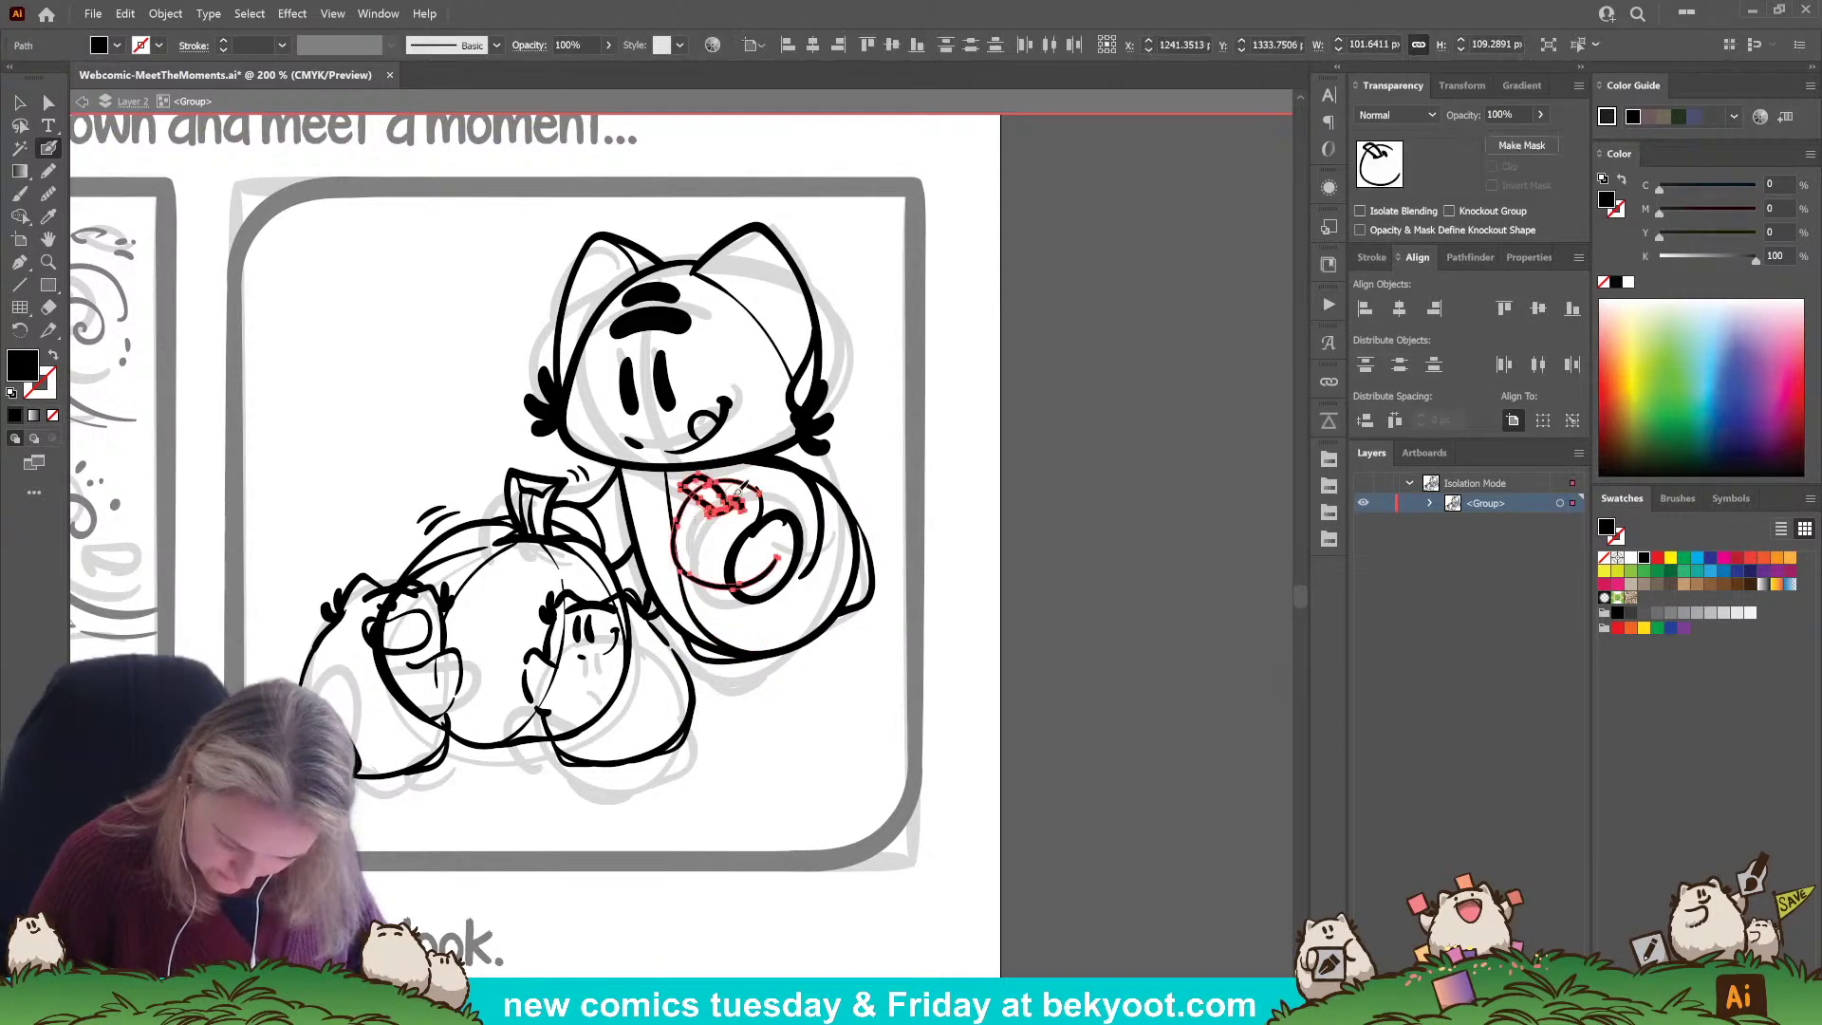
key("ctrl+g")
left_click(1509, 115)
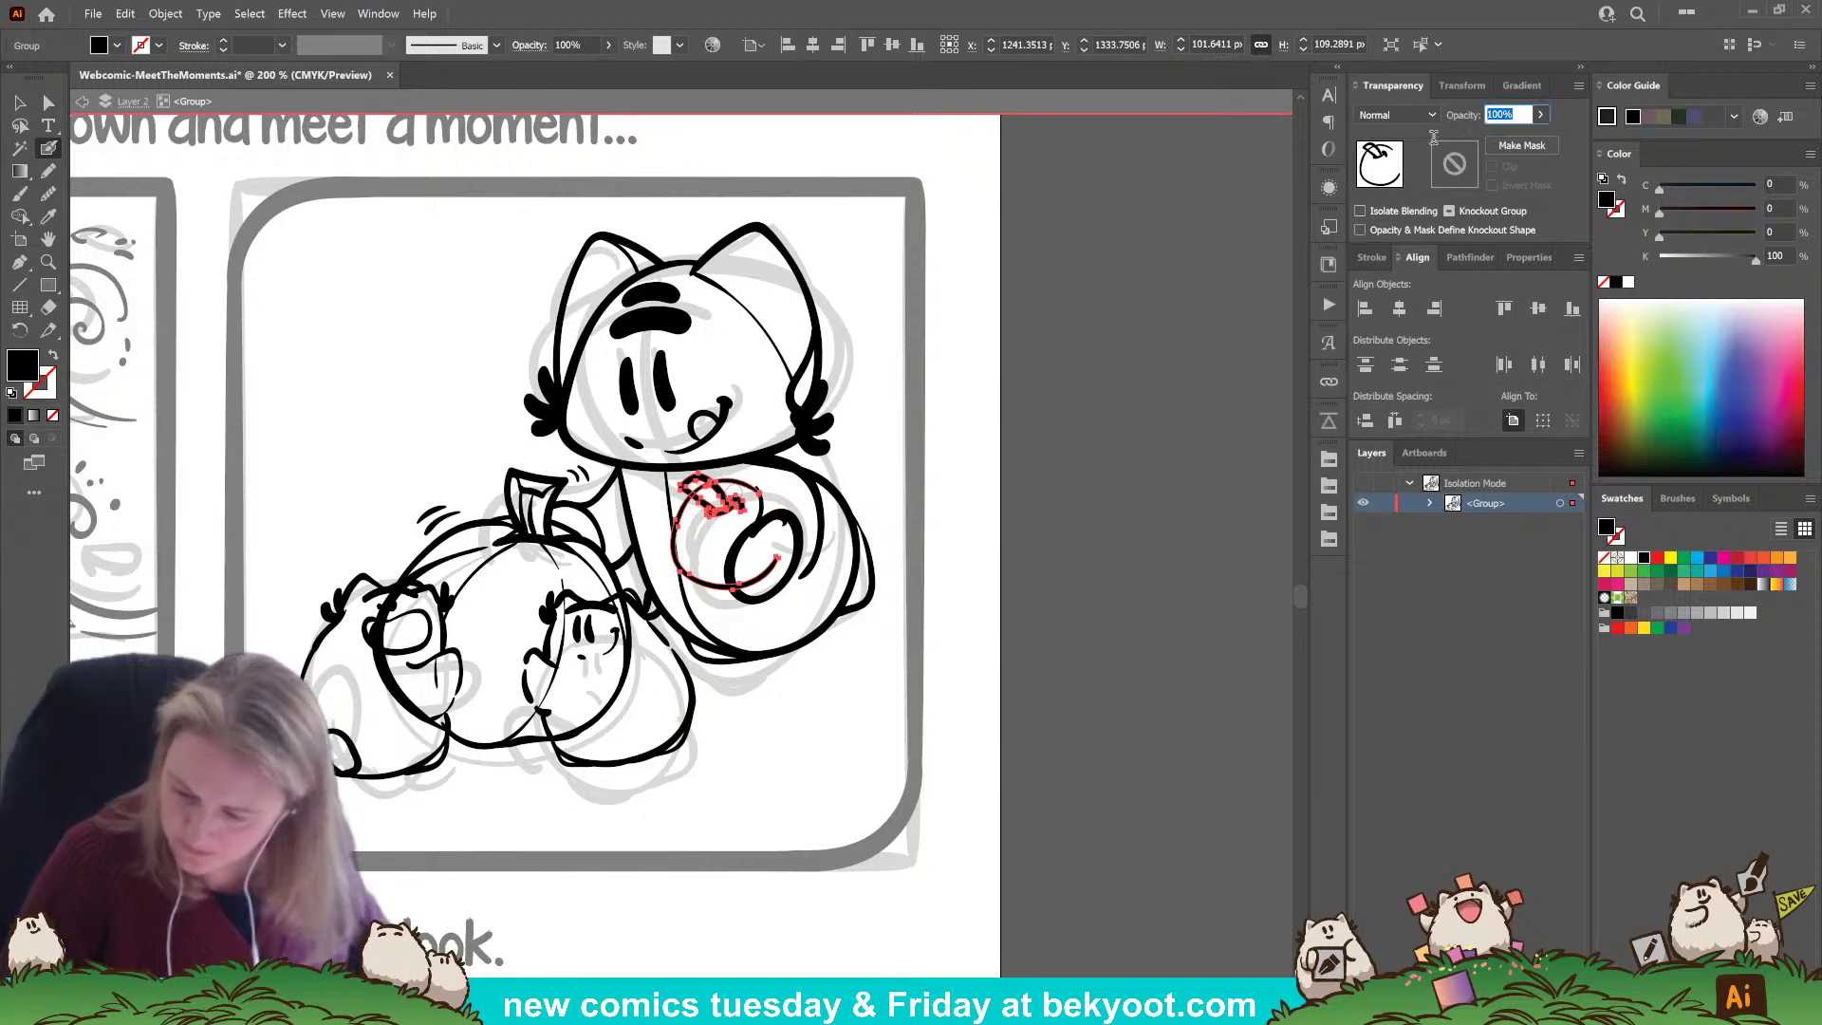
type("30")
key("Return")
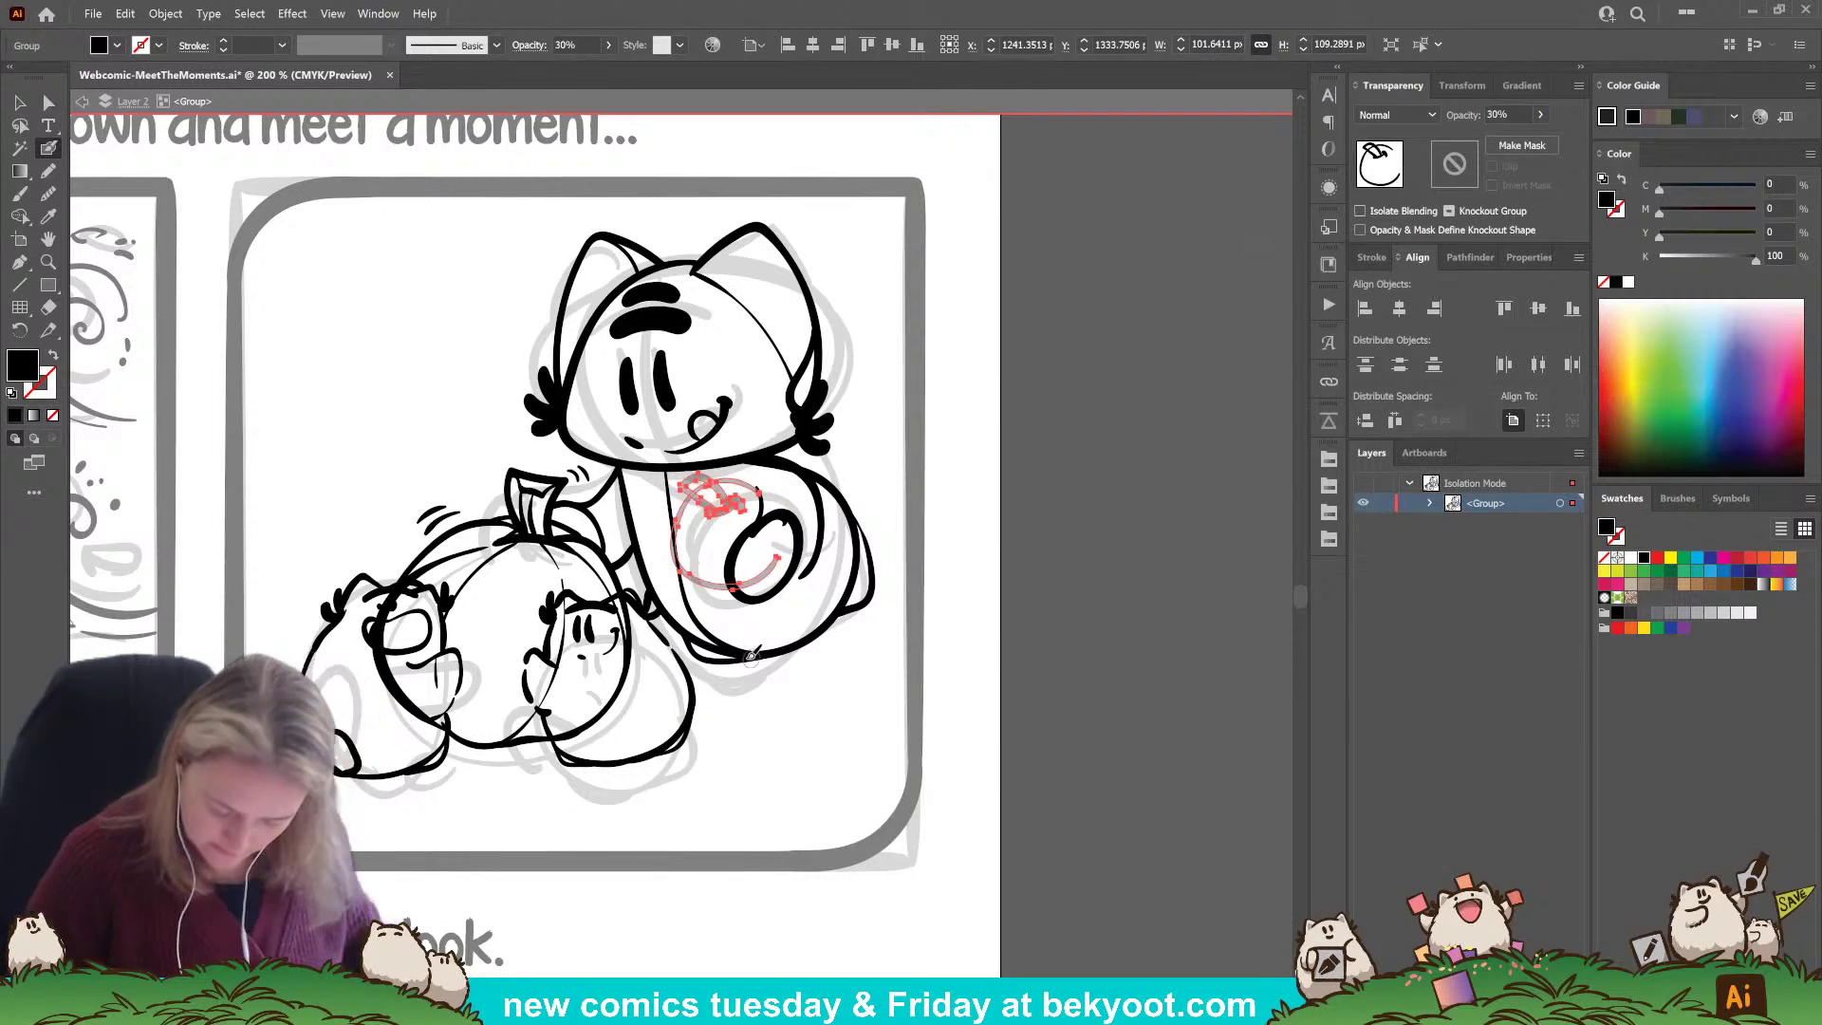
key("ctrl+shift+a")
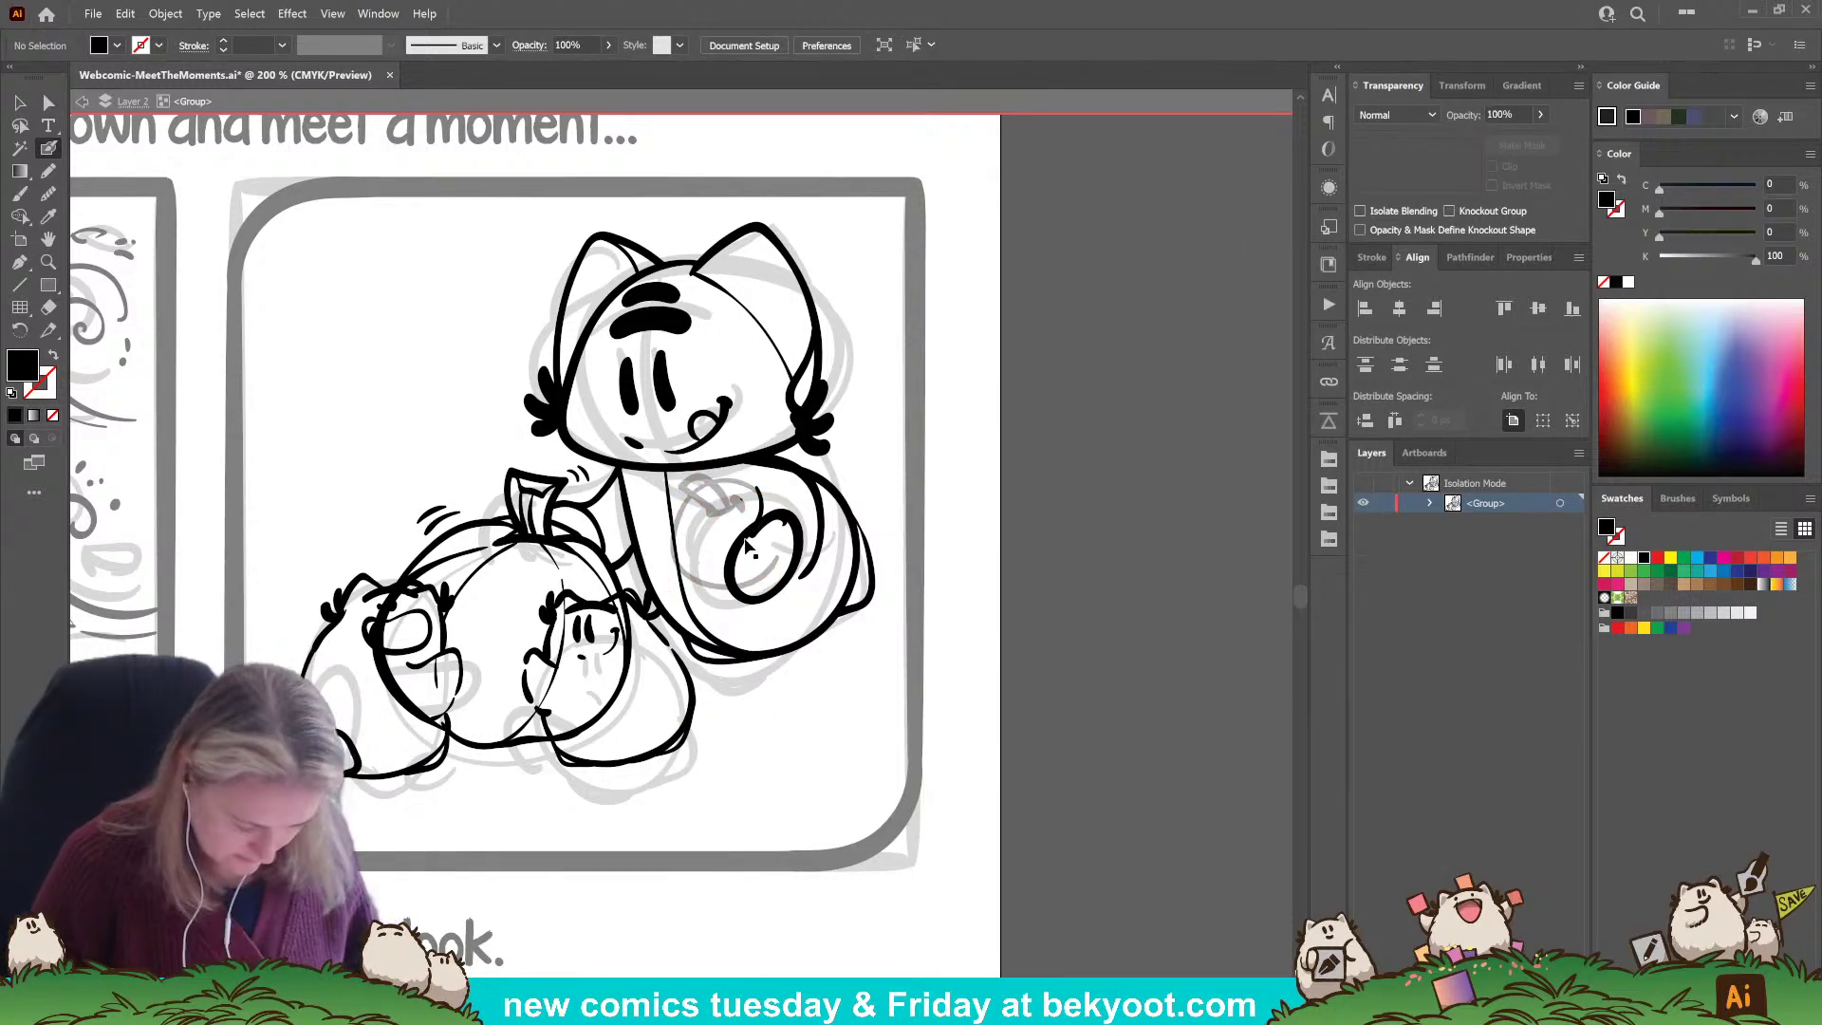
key("ctrl+s")
Ink a small pumpkin with stem and curved ribs over the faded sketch in the cat's arms.
left_click(21, 103)
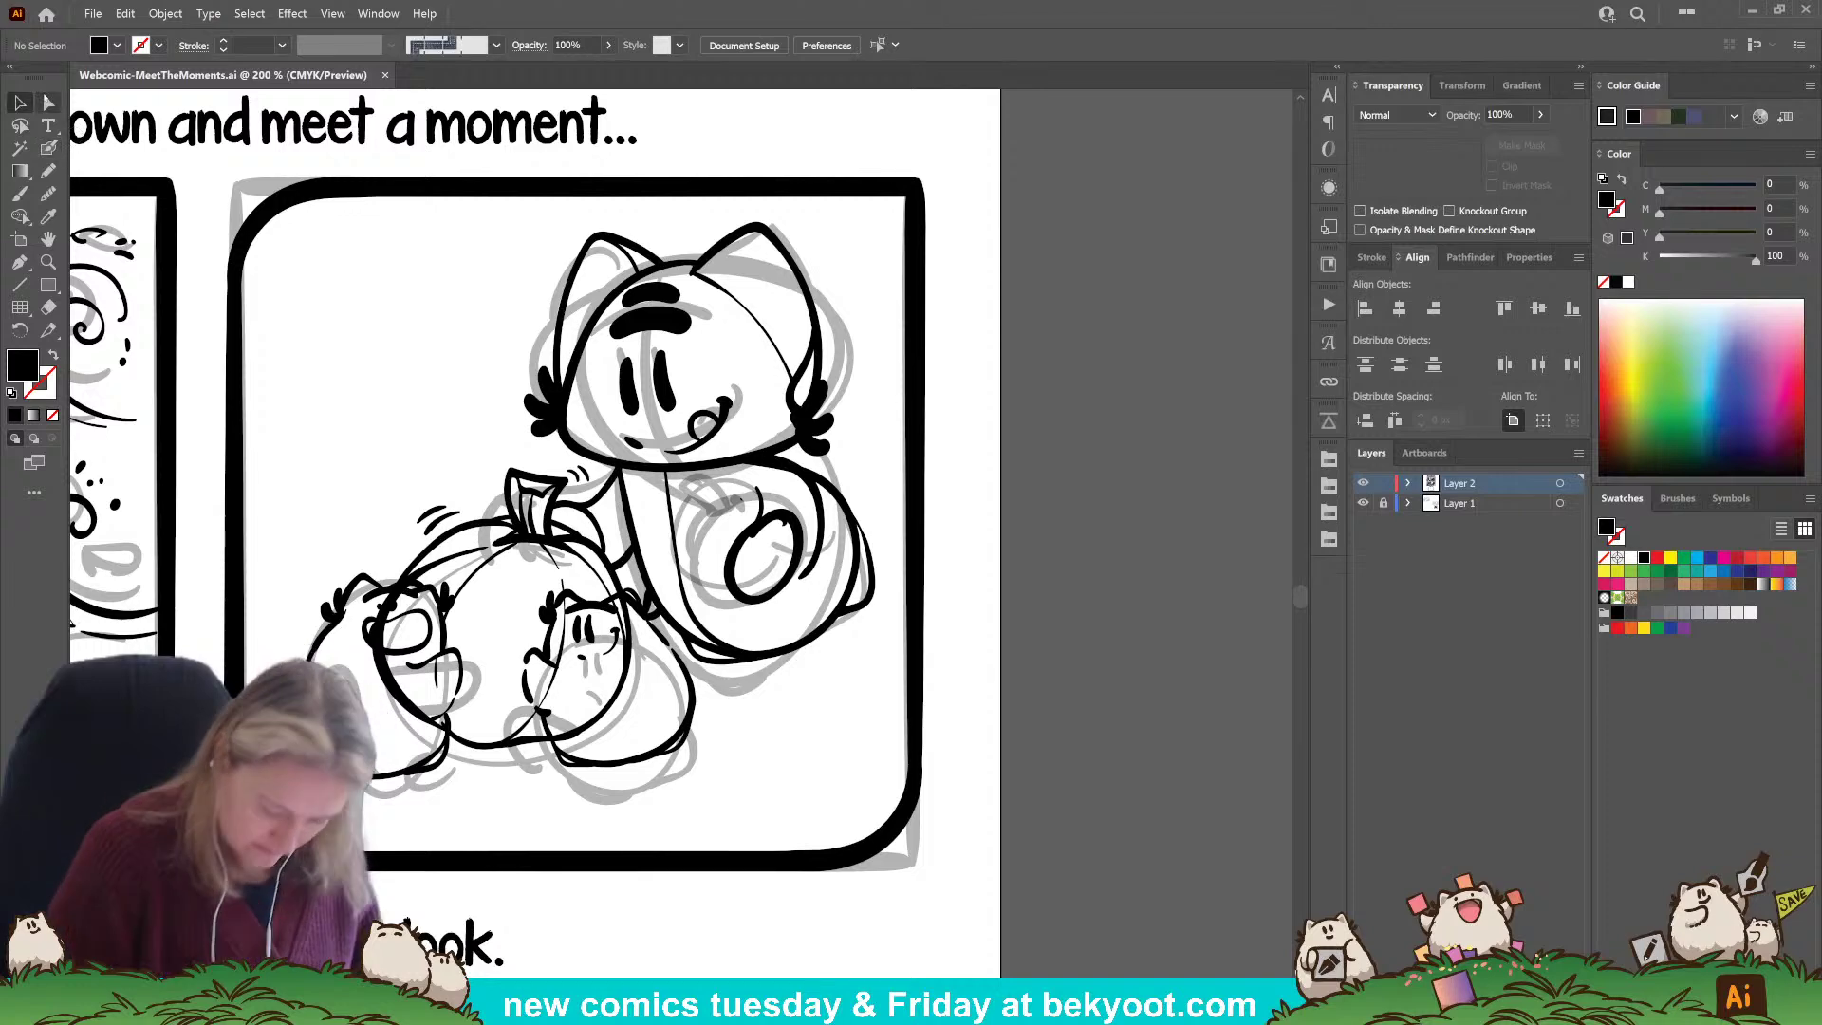
left_click(626, 685)
double_click(718, 645)
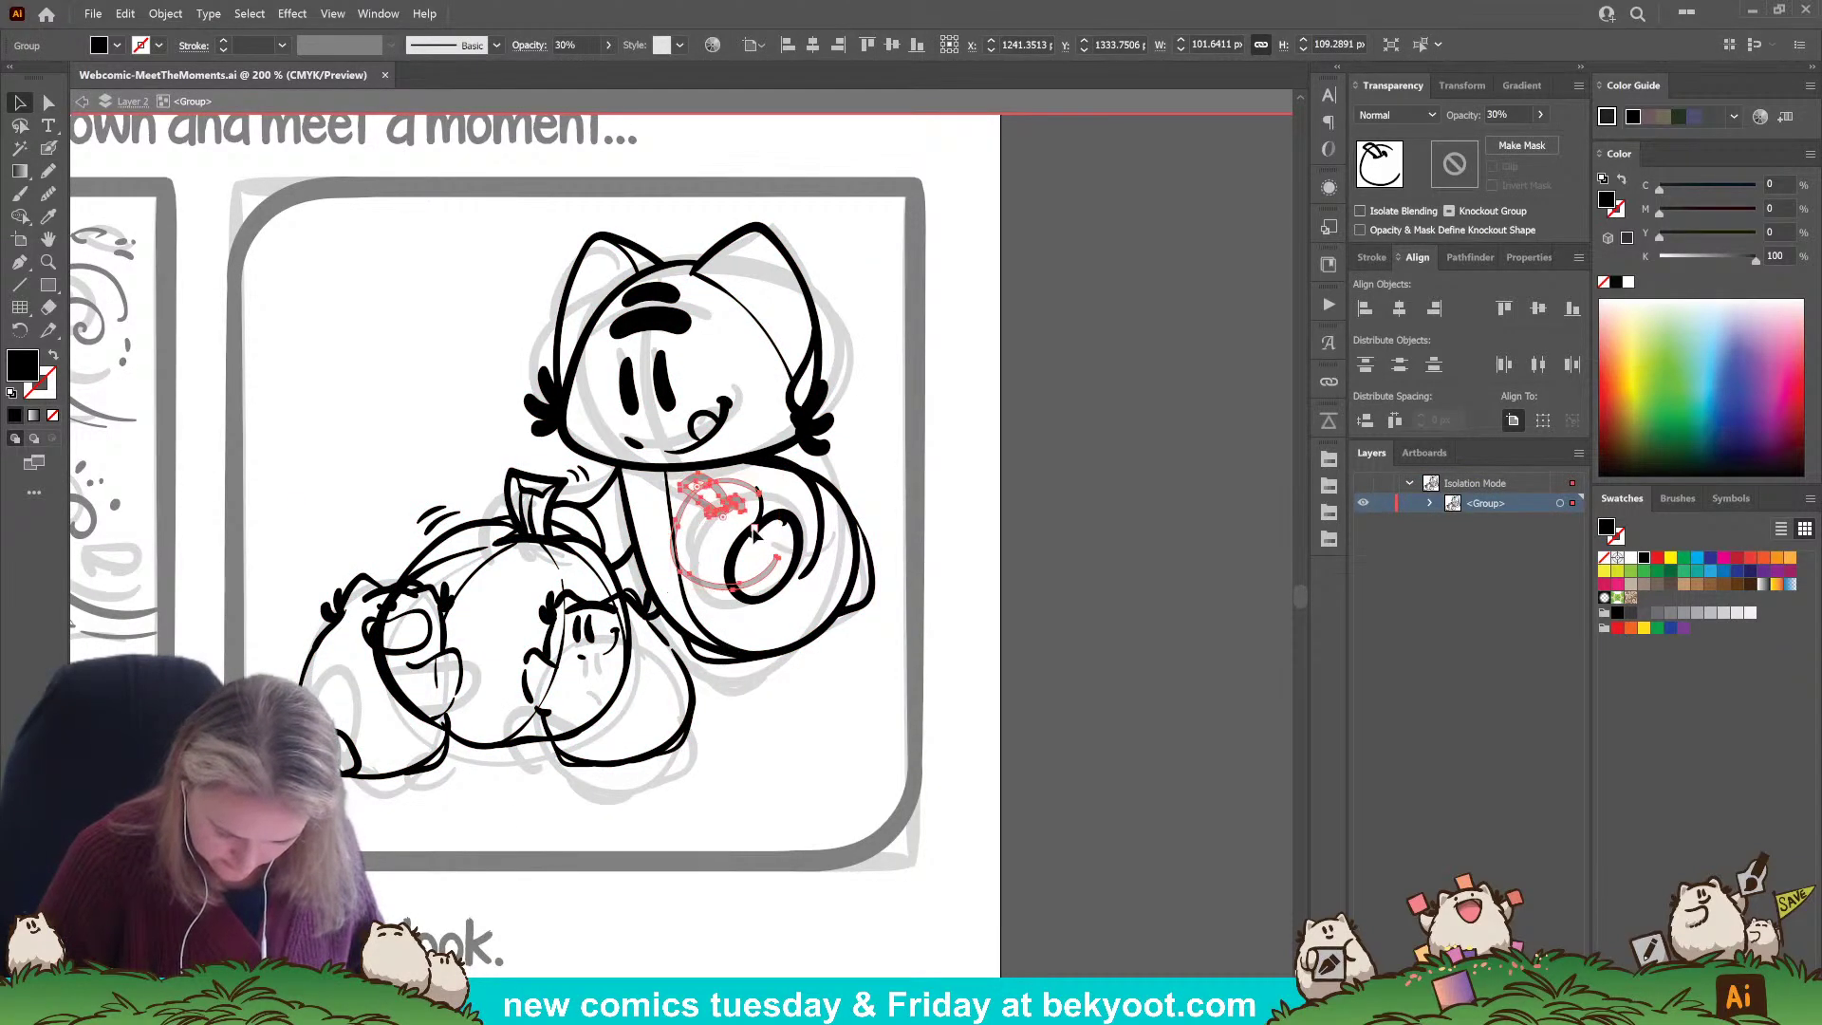
left_click(752, 752)
left_click(53, 148)
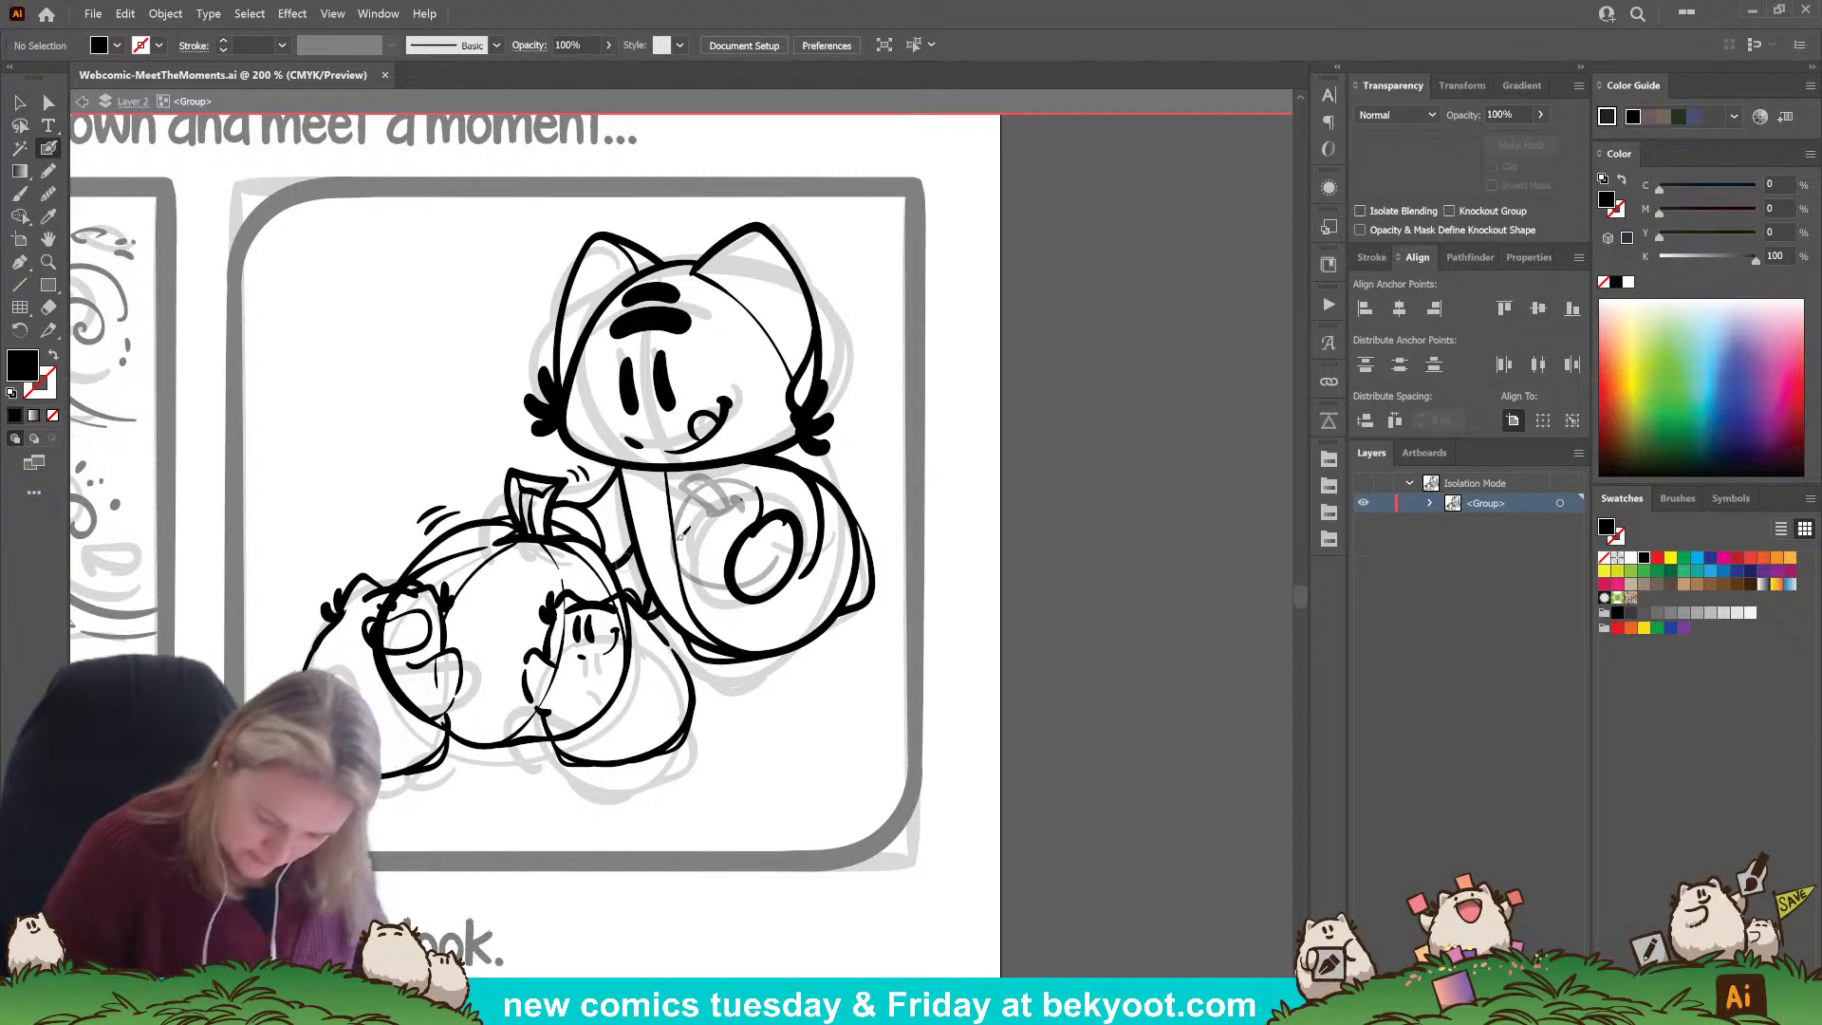
key("shift+x")
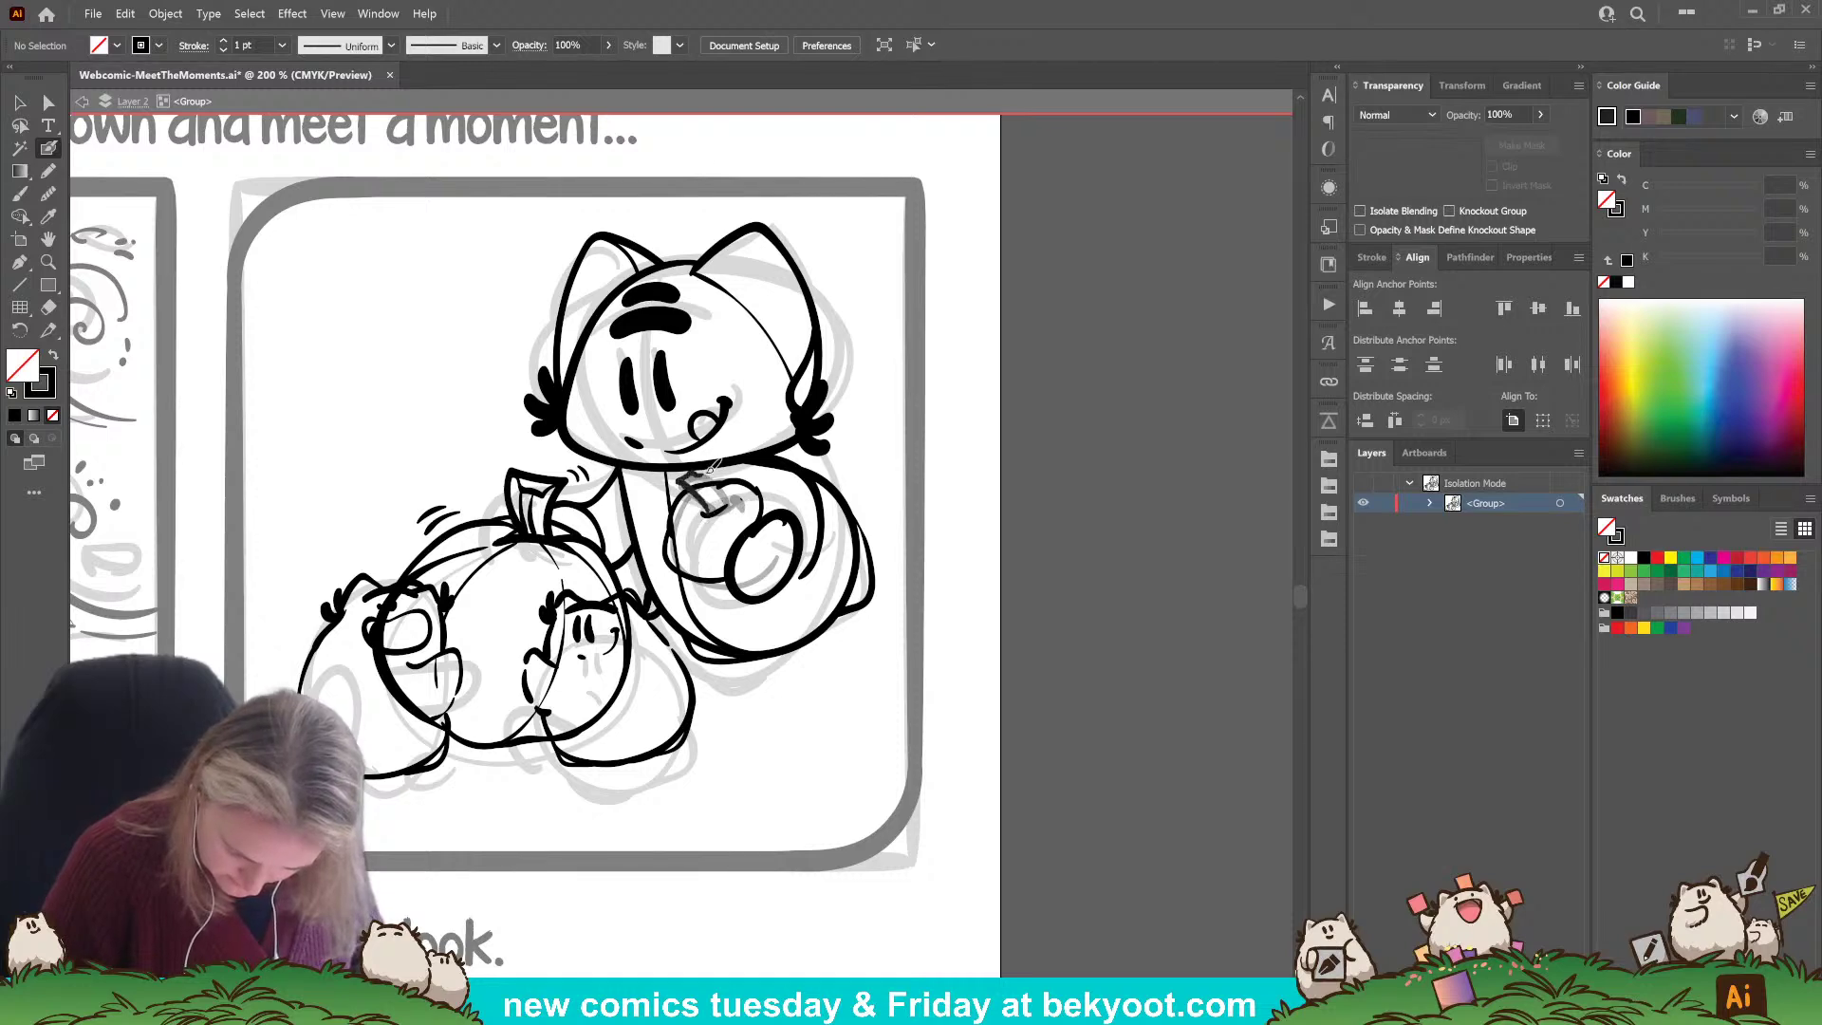
left_click_drag(715, 480, 725, 502)
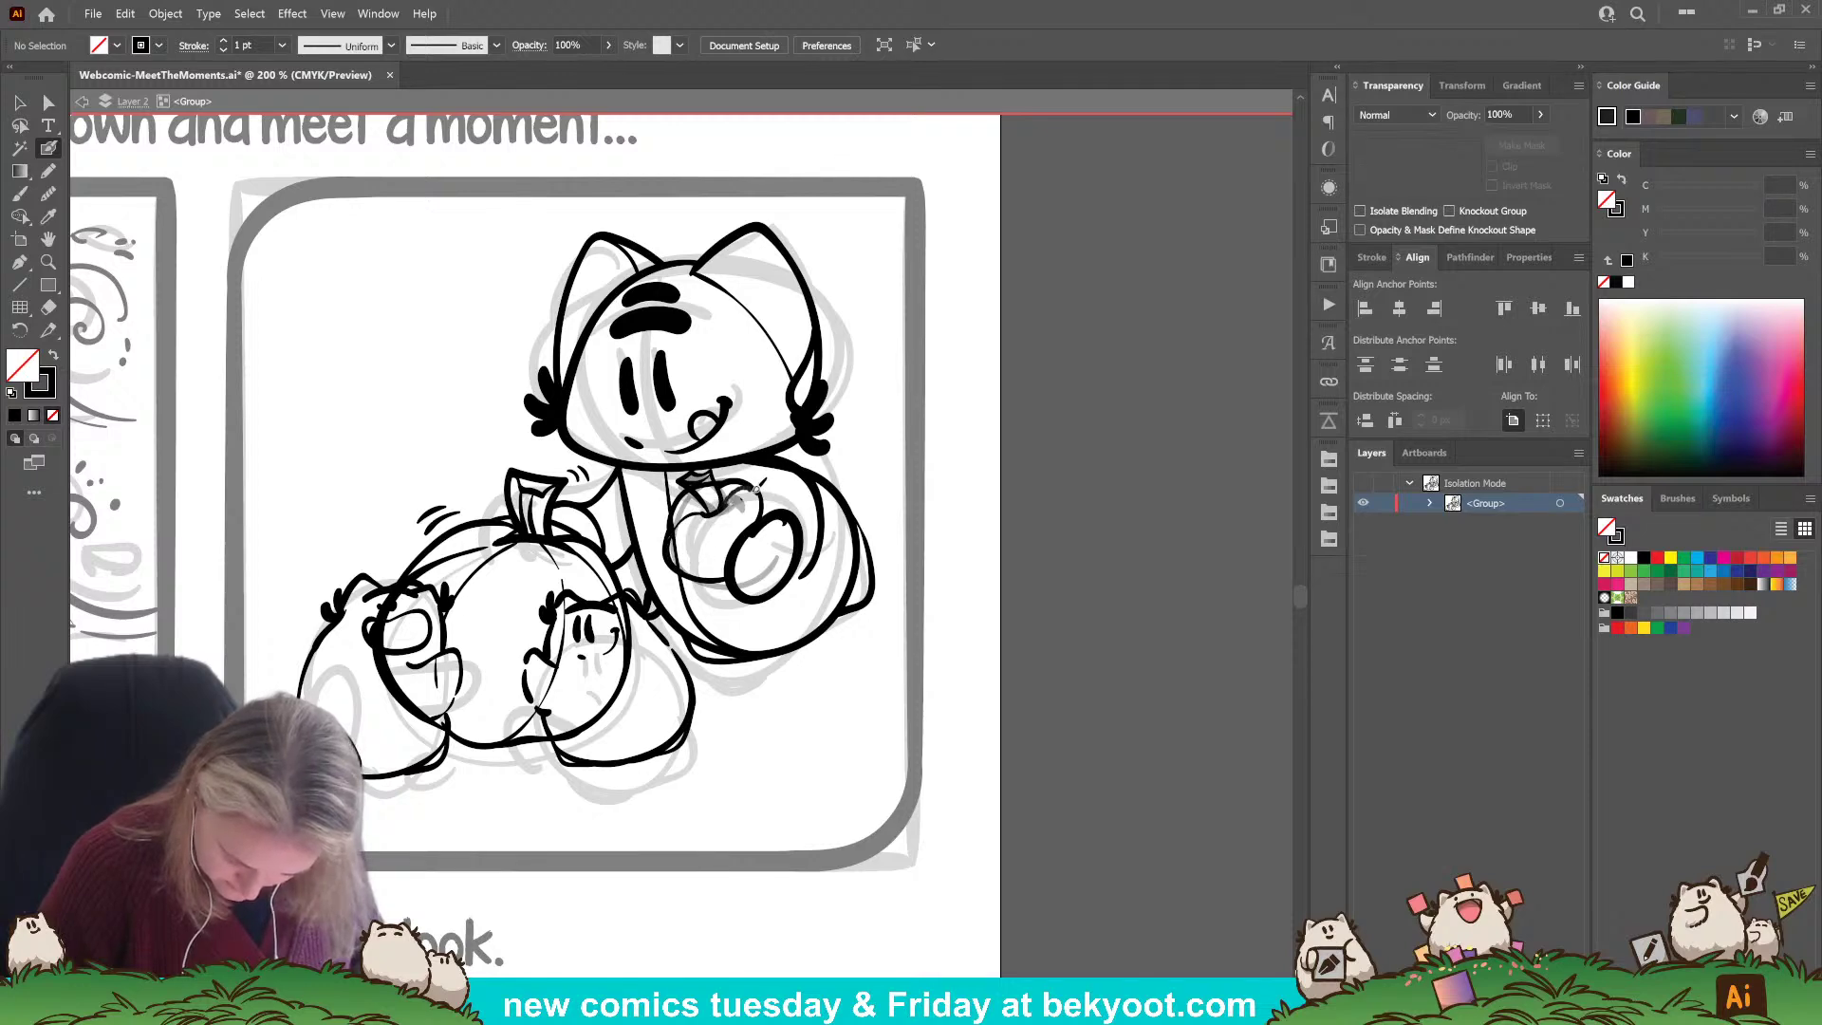
left_click_drag(727, 494, 761, 519)
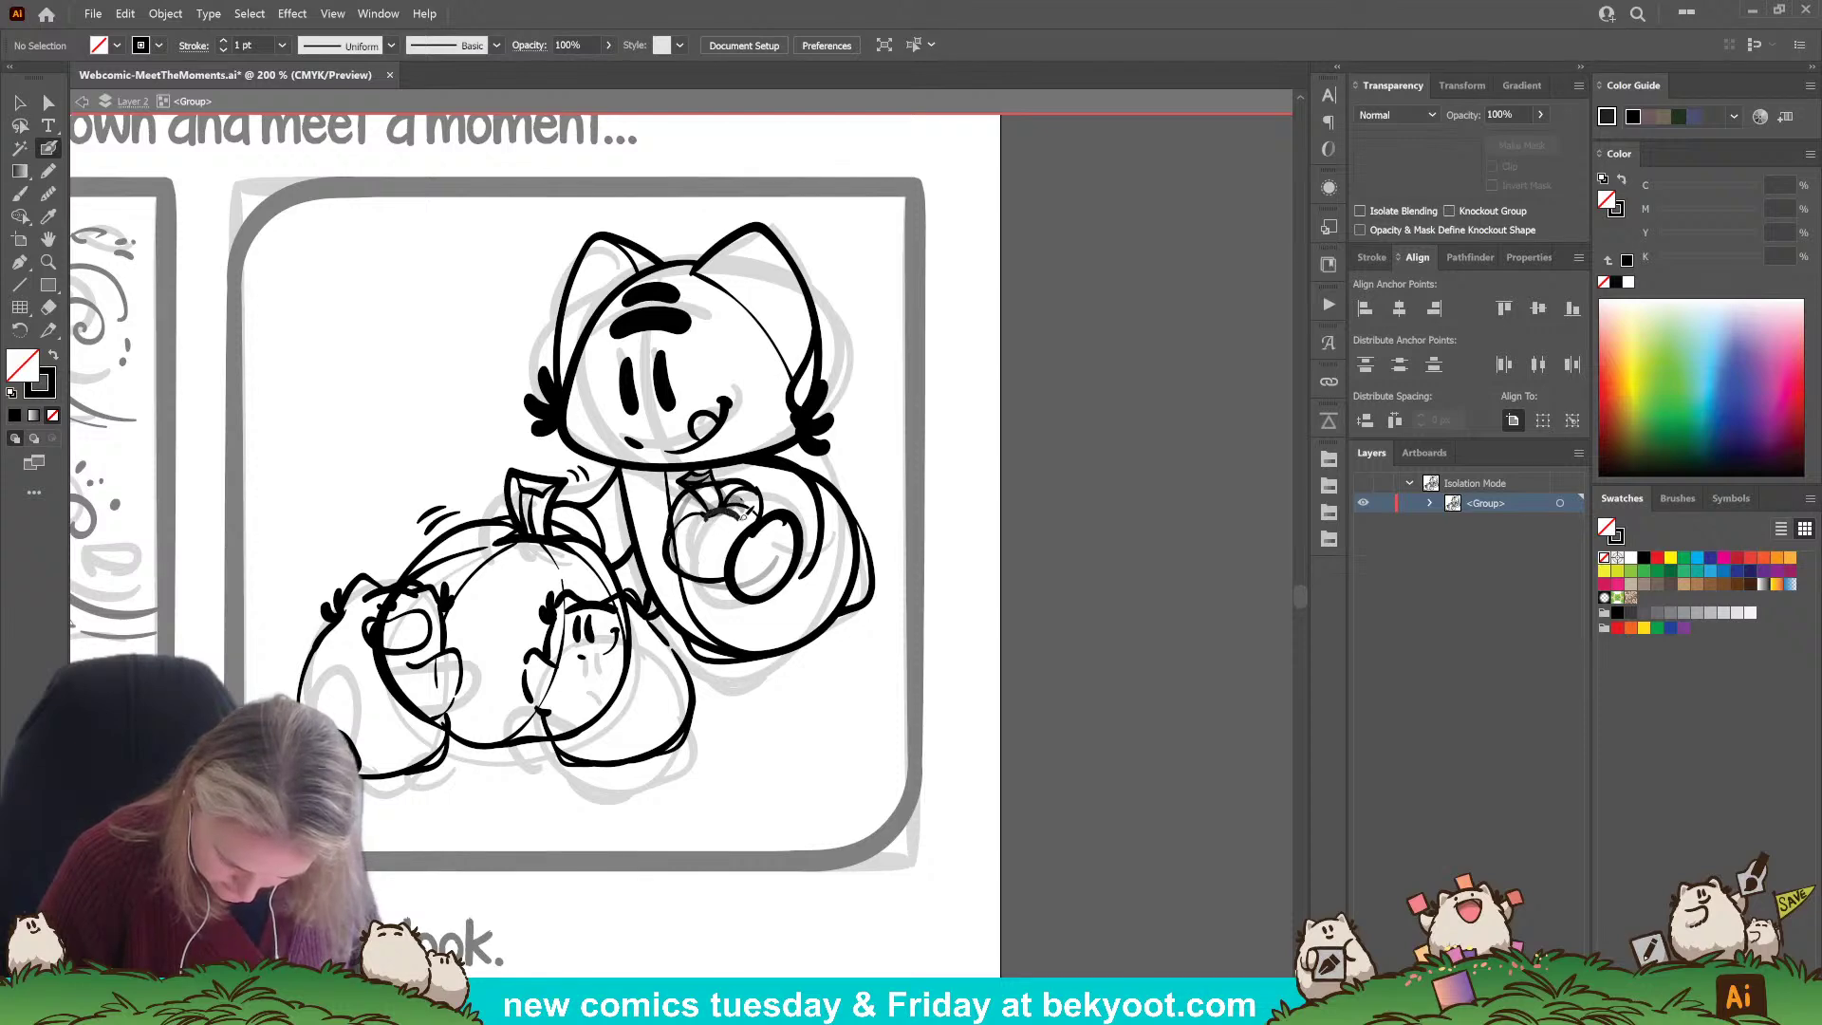
mouse_move(744, 517)
left_mouse_down()
mouse_move(755, 528)
mouse_move(717, 580)
left_mouse_up()
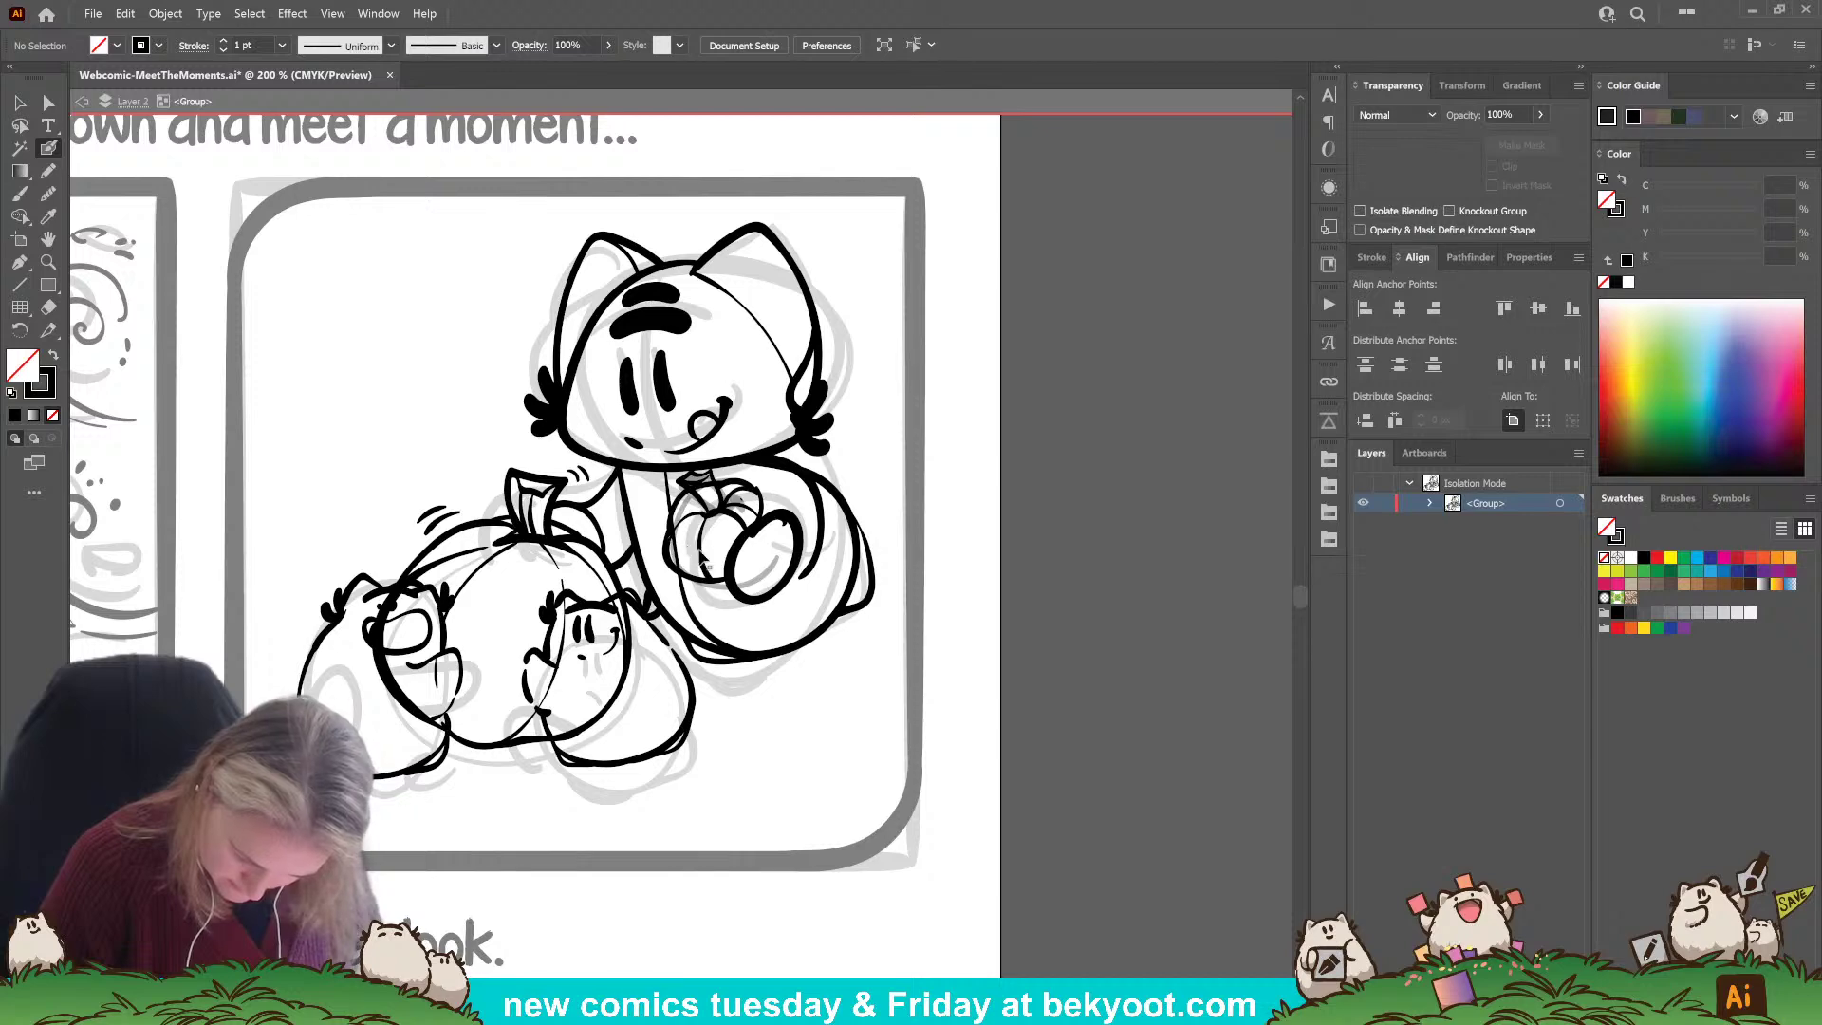
Delete the faded sketch group beneath the newly inked small pumpkin.
left_click(708, 488, "ctrl")
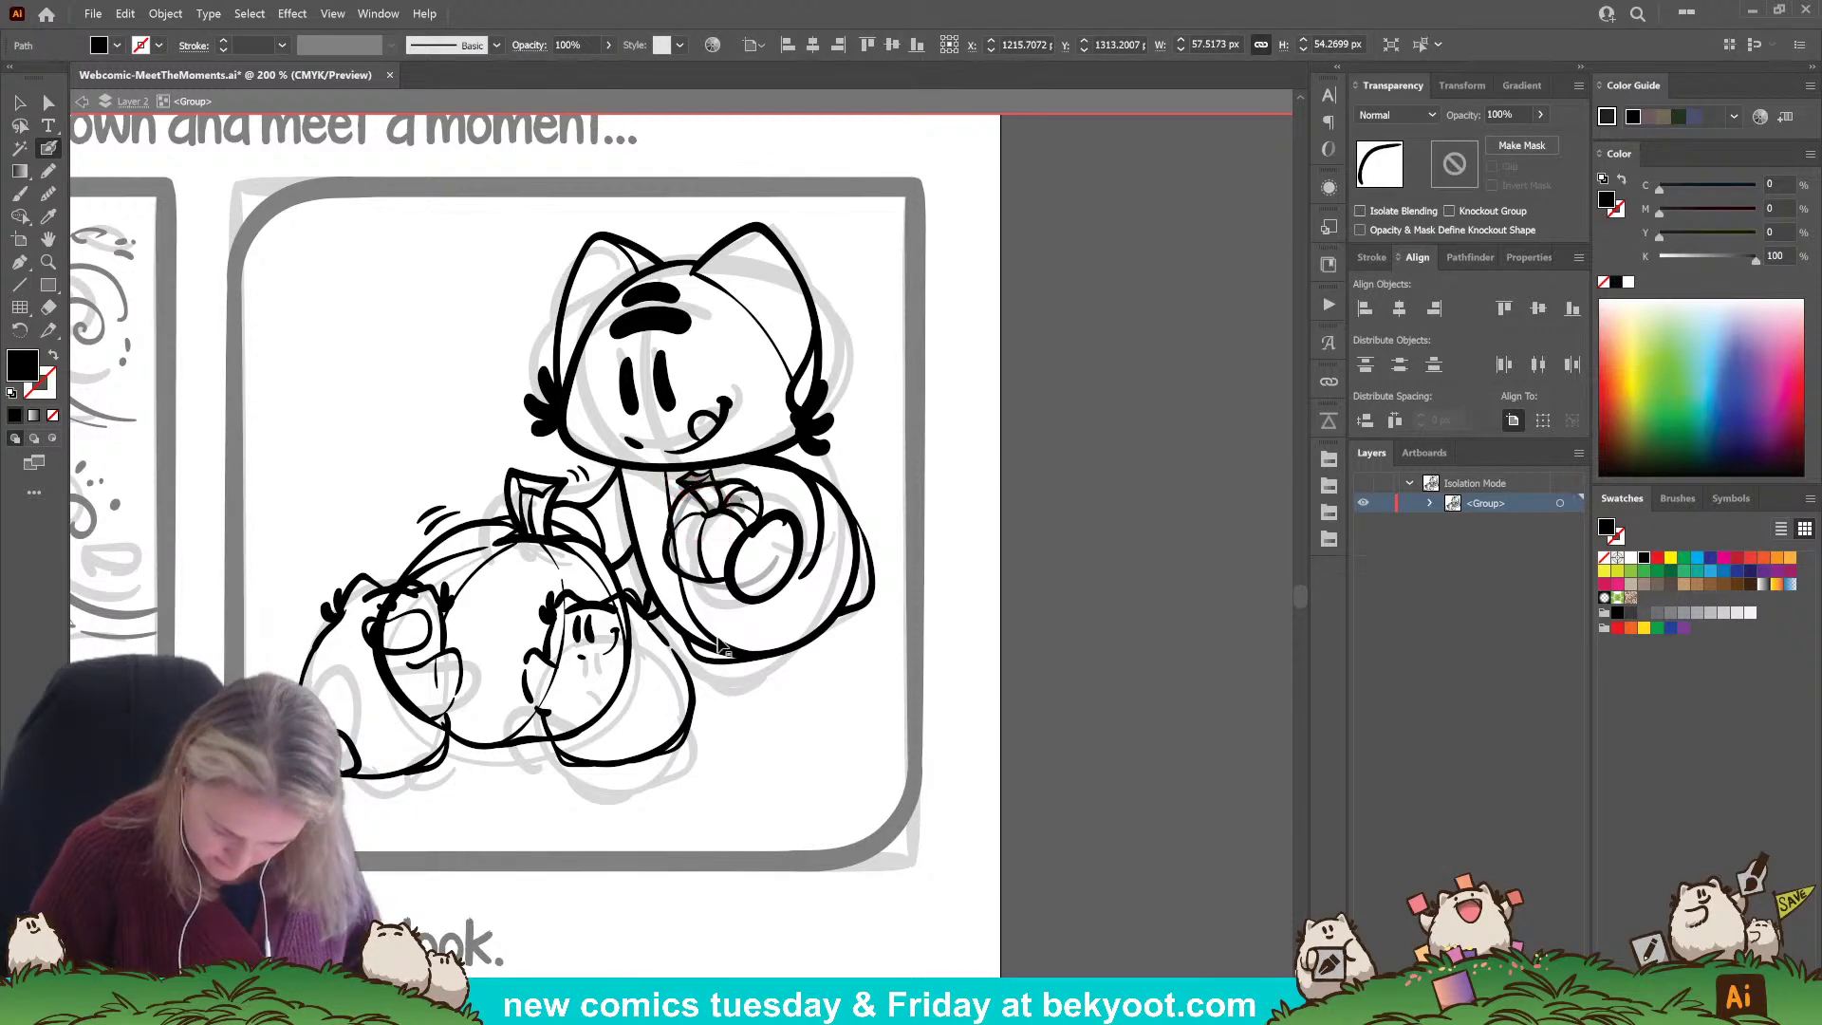
left_click(692, 575, "ctrl")
left_click(687, 520, "ctrl")
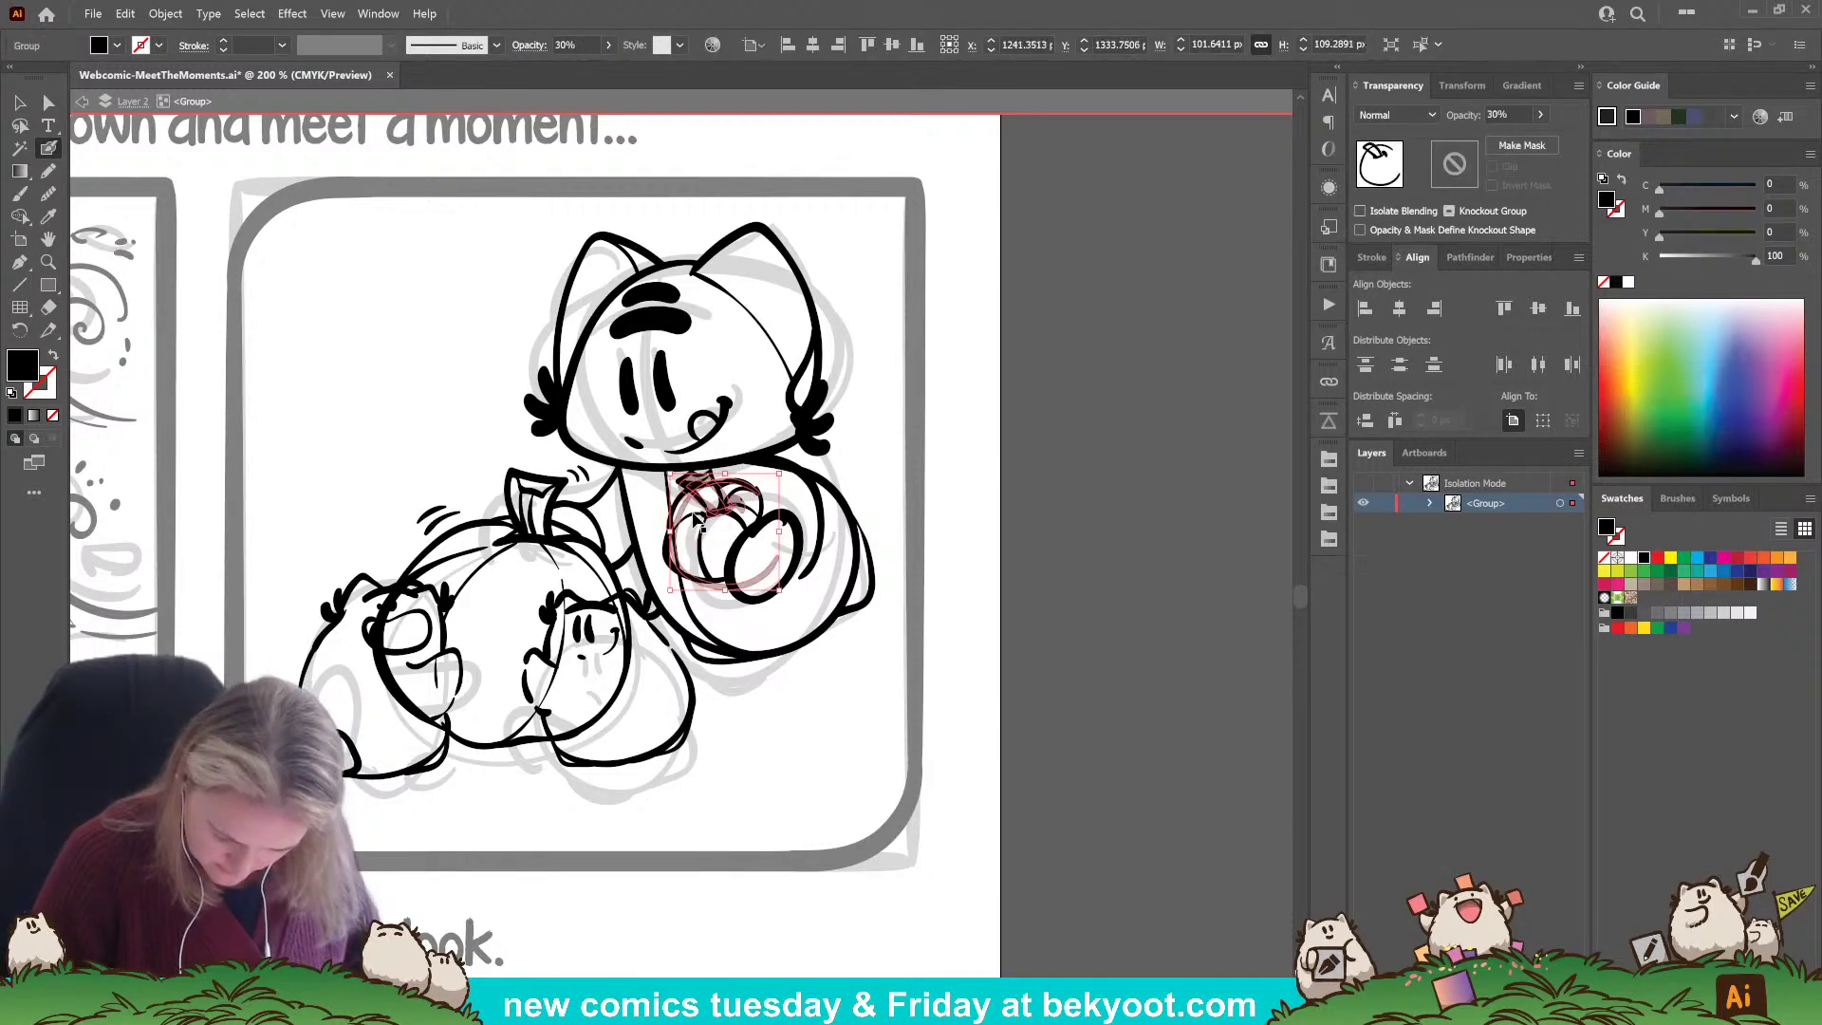
key("3")
key("ctrl+shift+a")
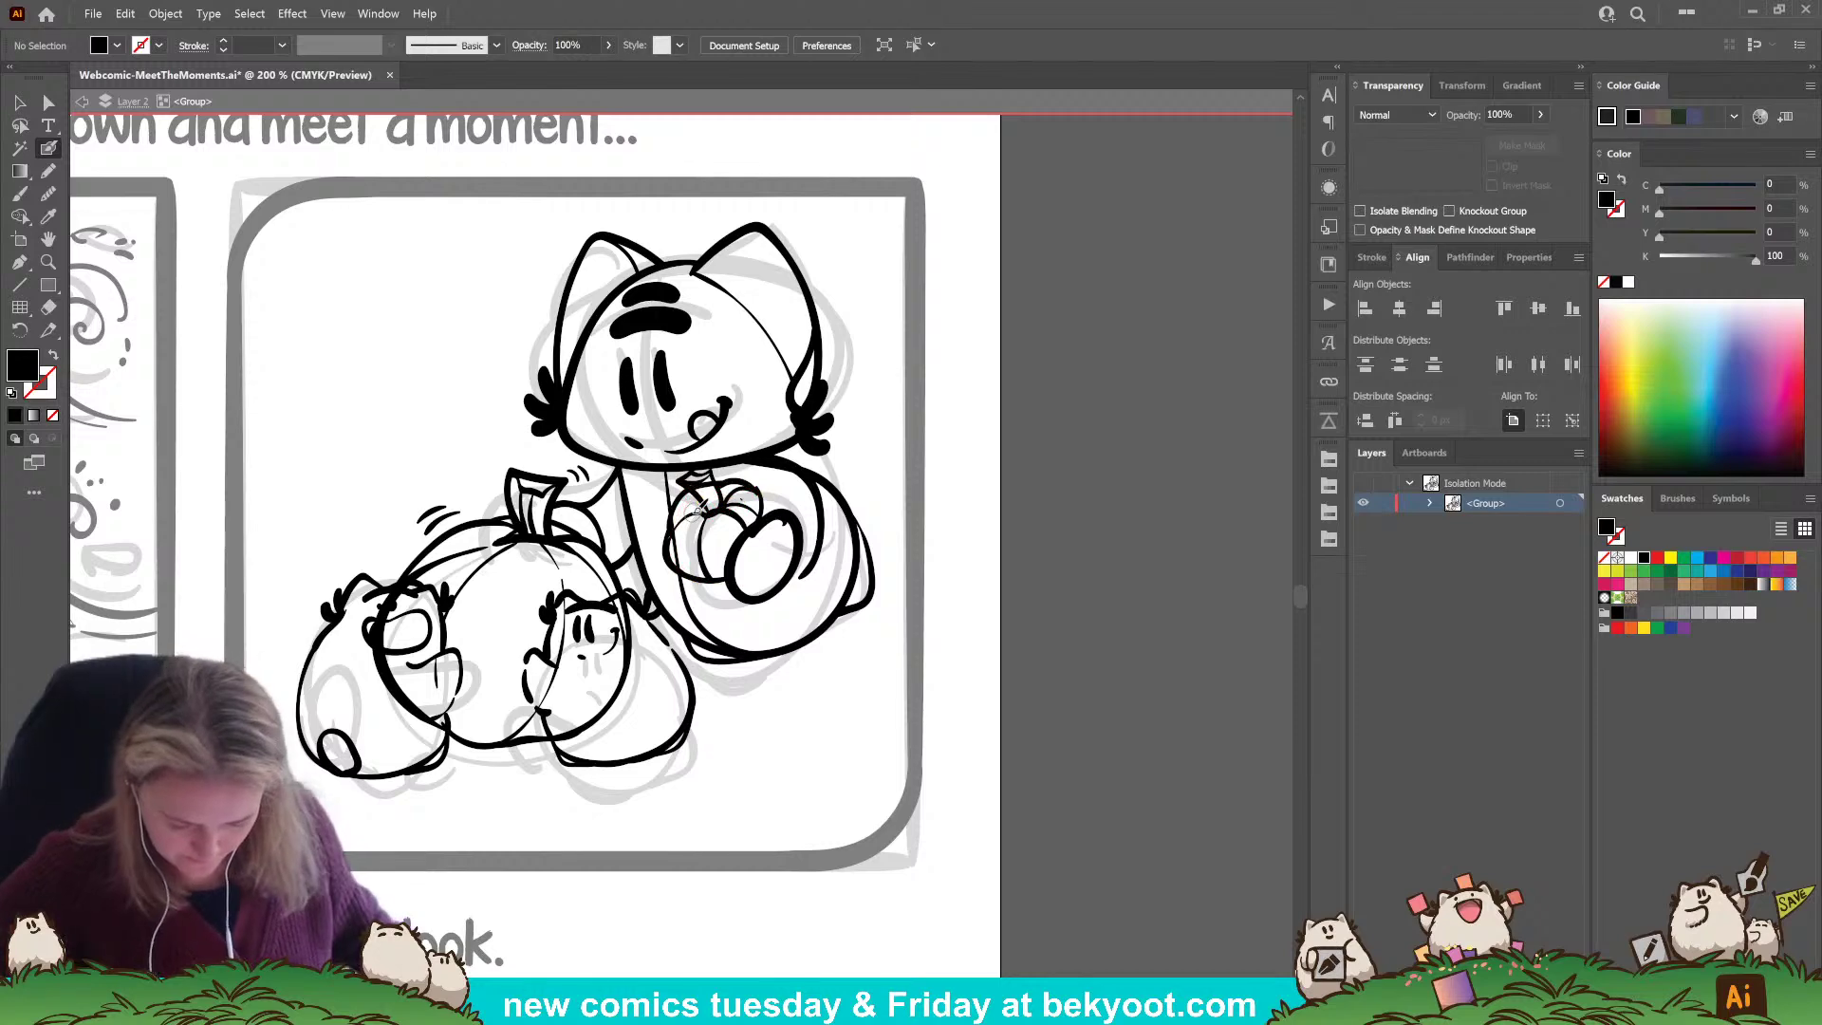
Delete the vertical body line that runs through the small pumpkin down to the cat's lower belly.
scroll(755, 524, "up", 3)
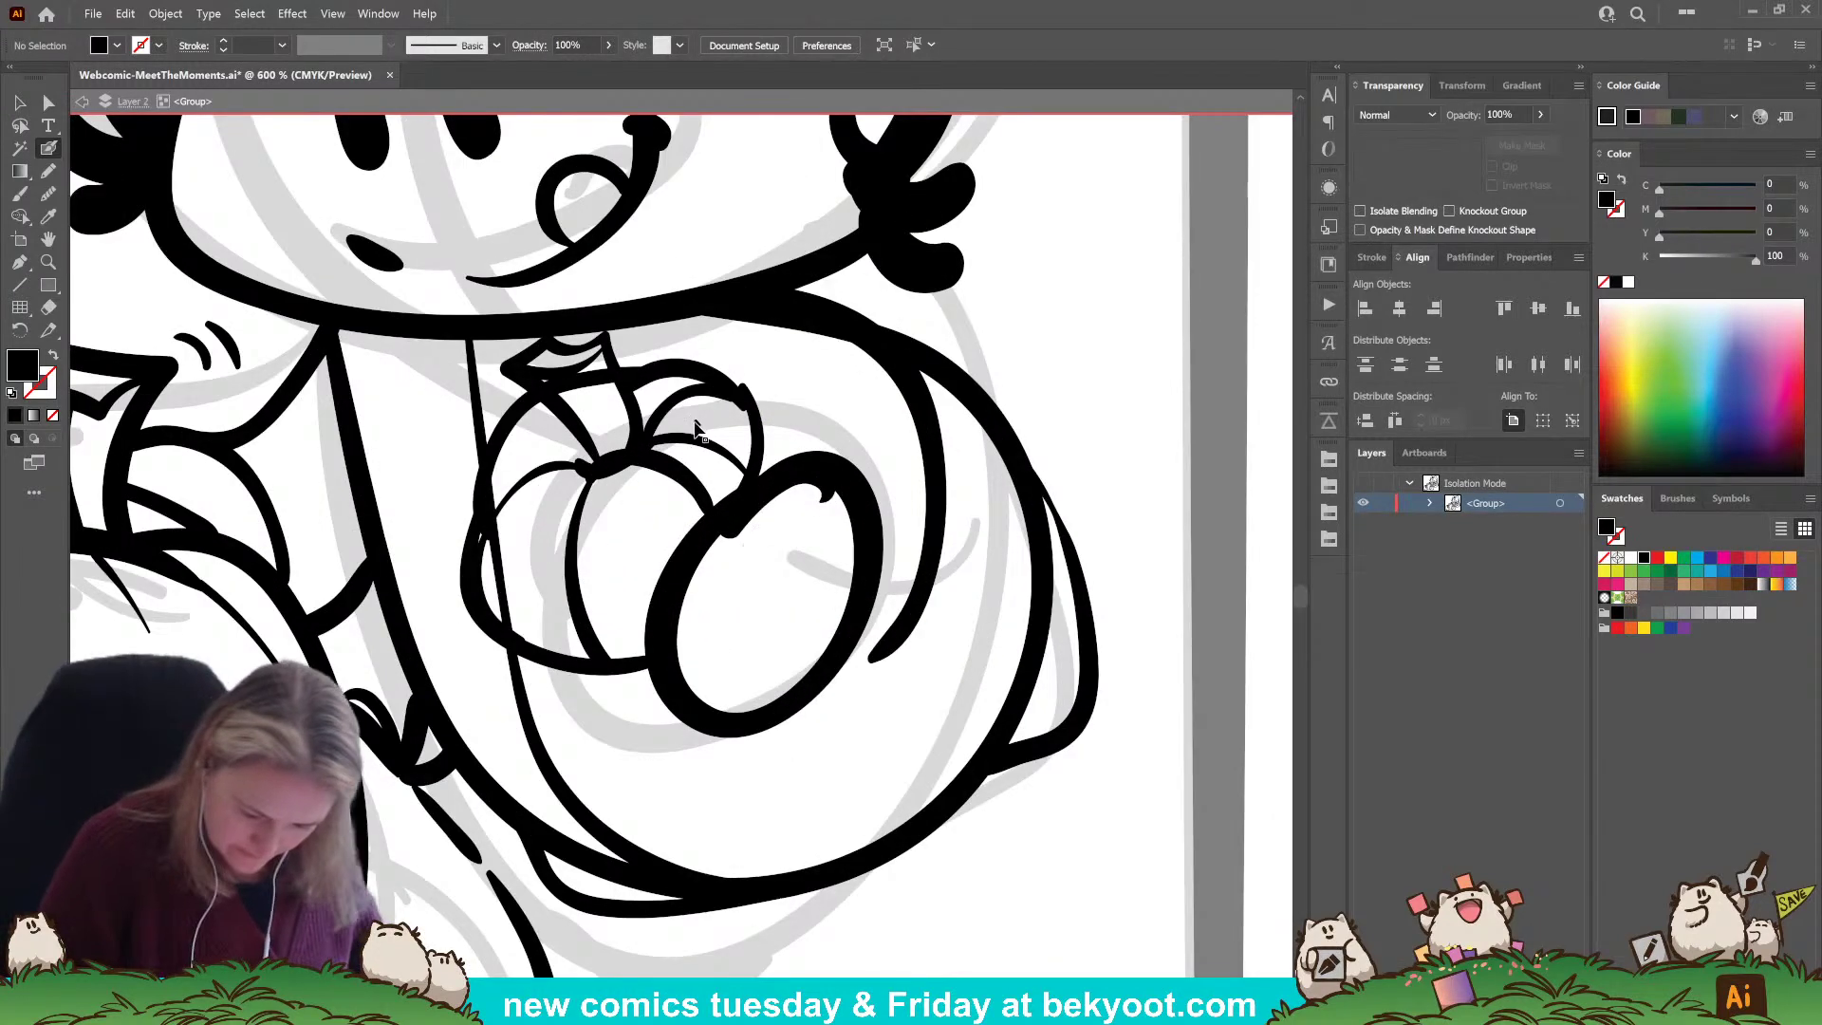
left_click(698, 424)
key("ctrl+z")
left_click_drag(743, 387, 735, 506)
left_click(509, 612, "ctrl")
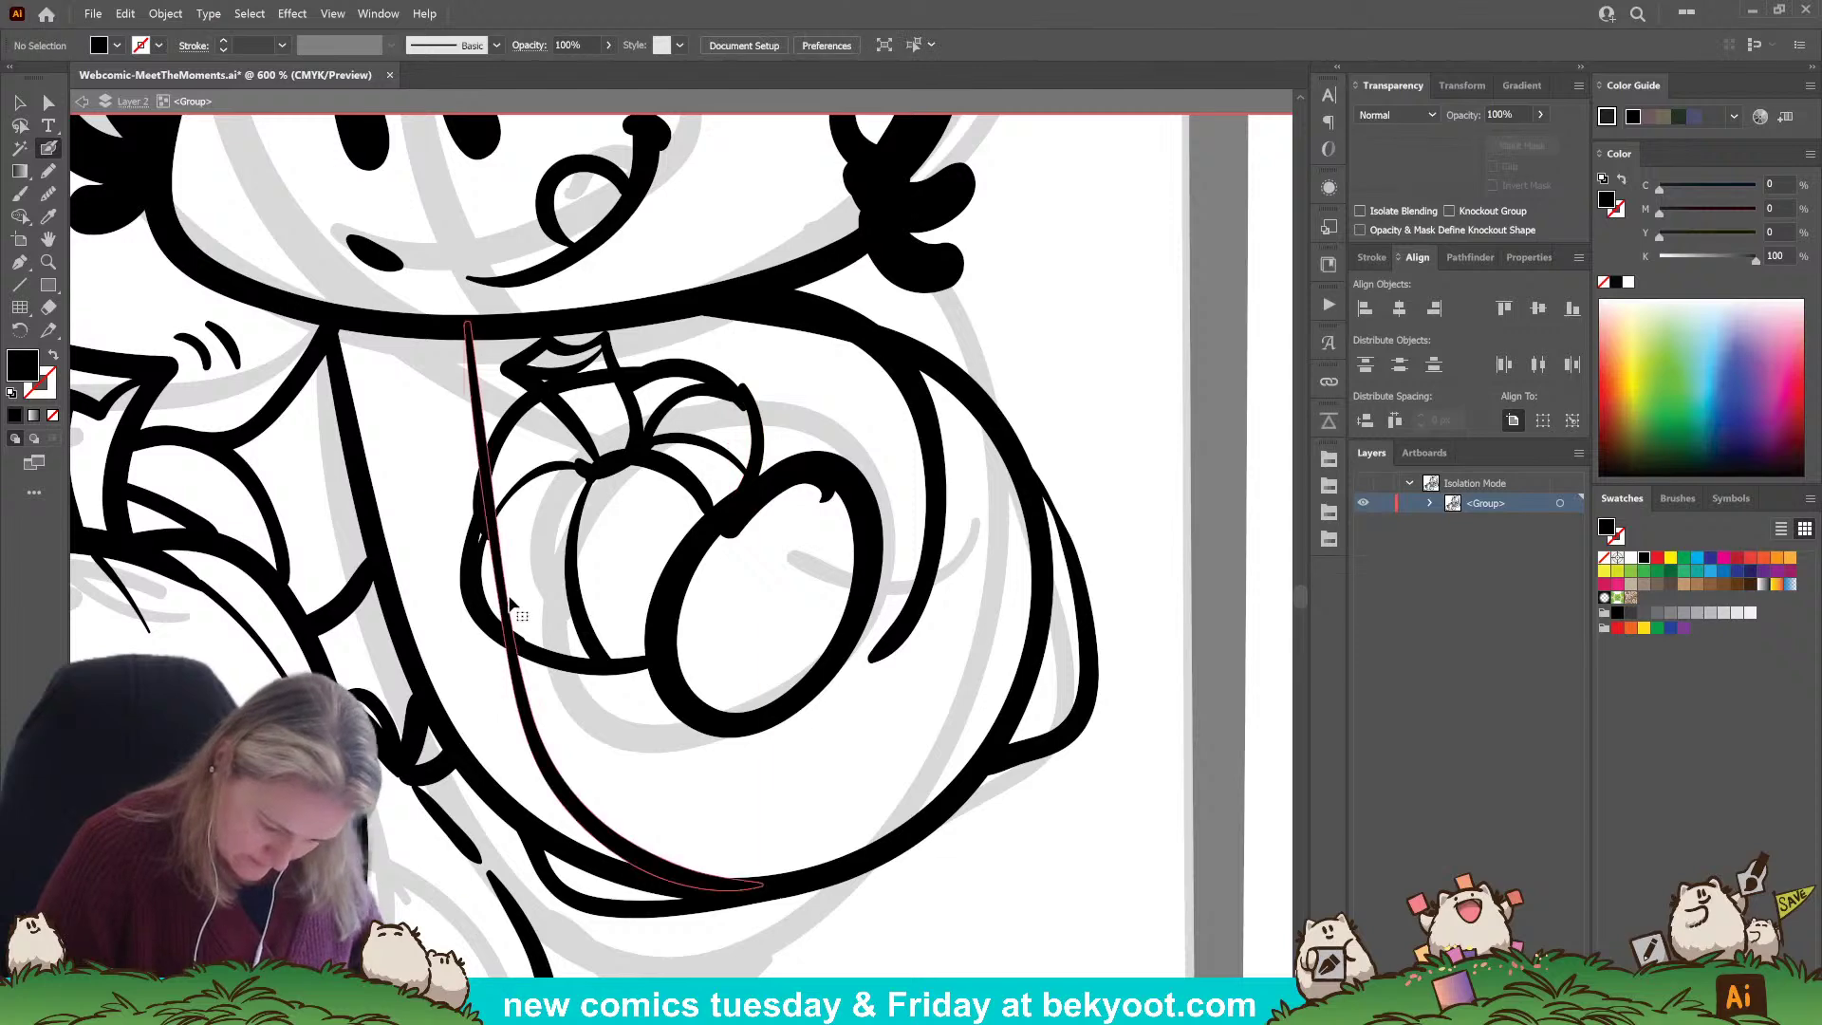
left_click(529, 615, "ctrl")
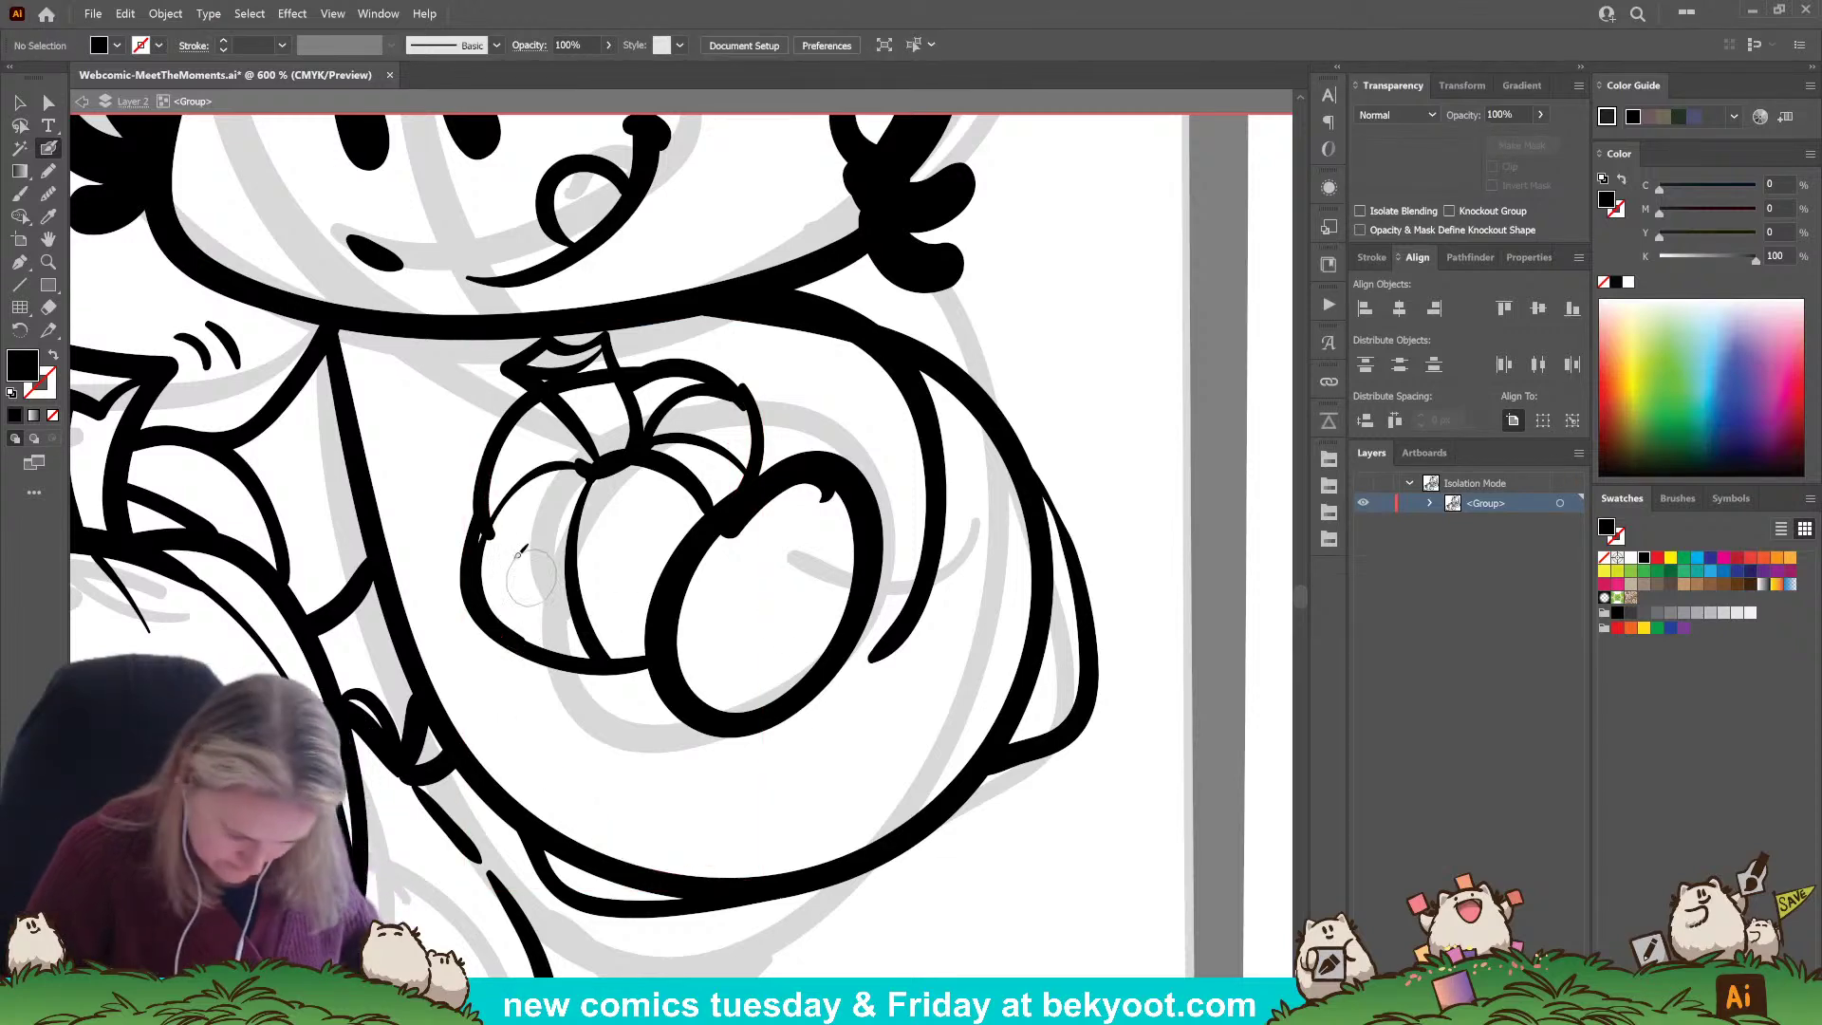
Erase the overlapping end of the small pumpkin's upper-left outline and the part crossing its stem.
left_click(506, 537, "ctrl")
key("Up")
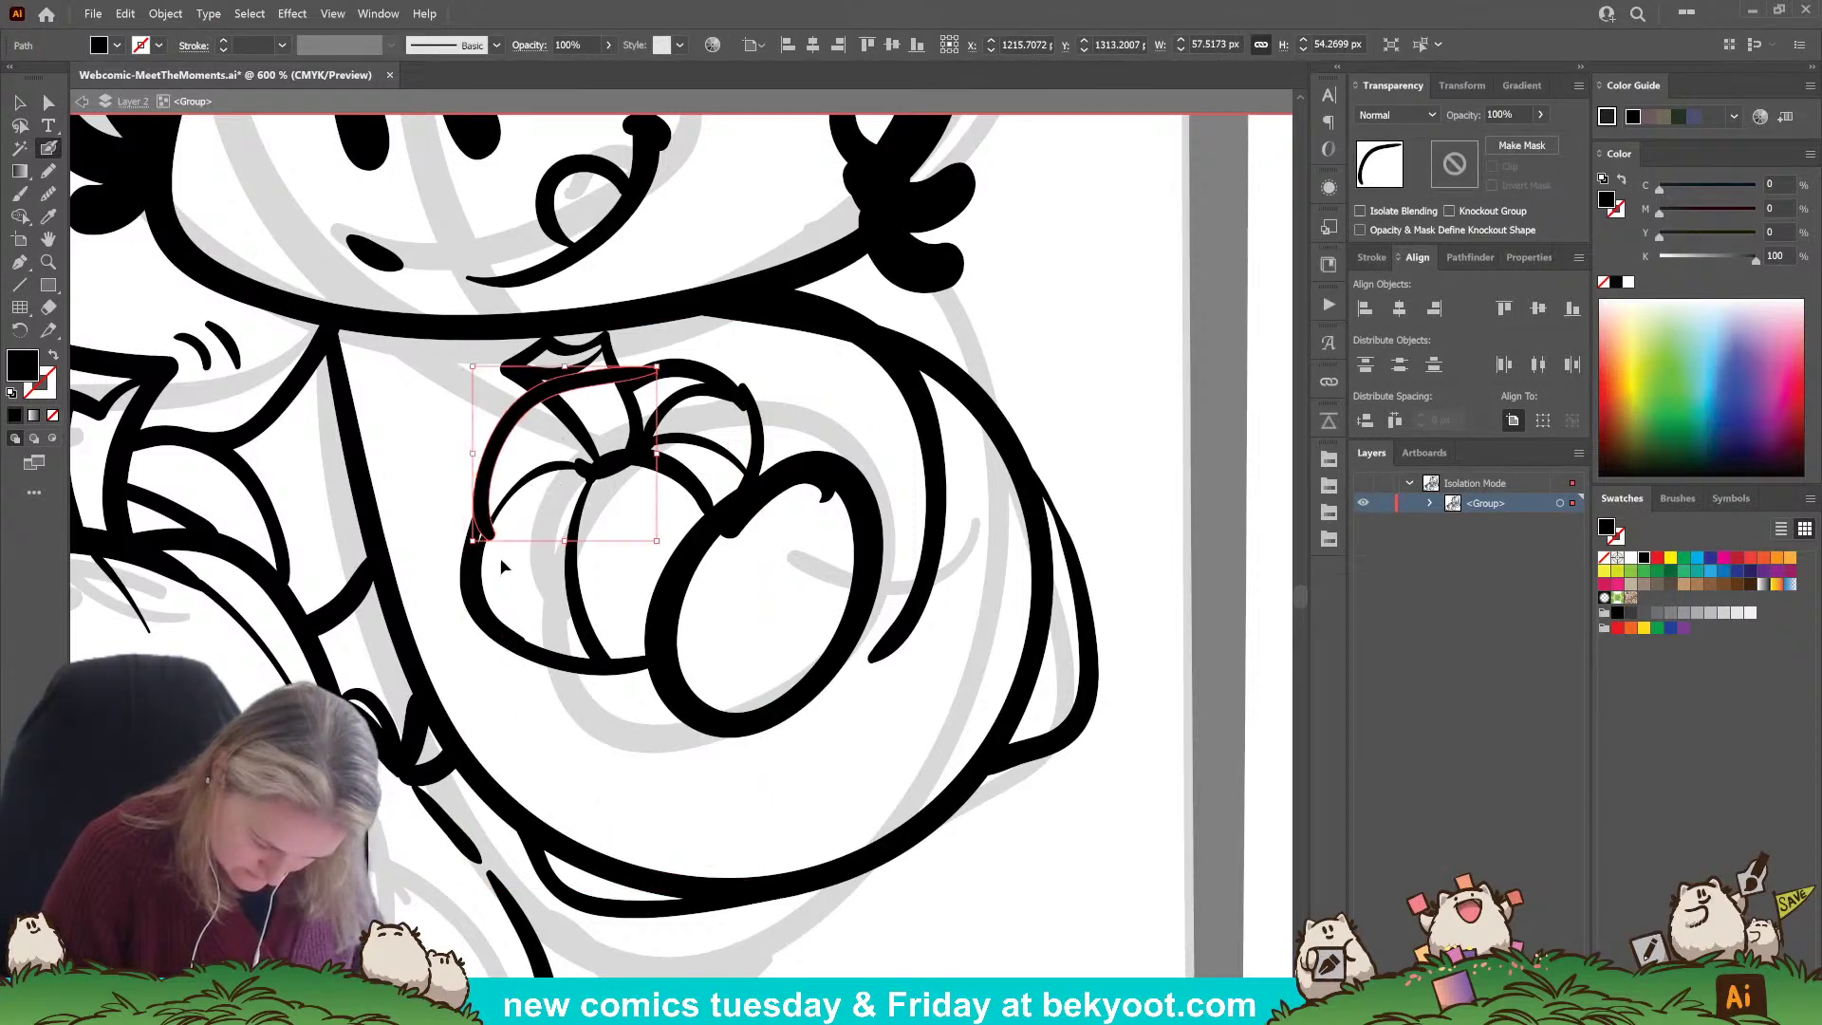
left_click_drag(568, 542, 566, 515)
key("ctrl+z")
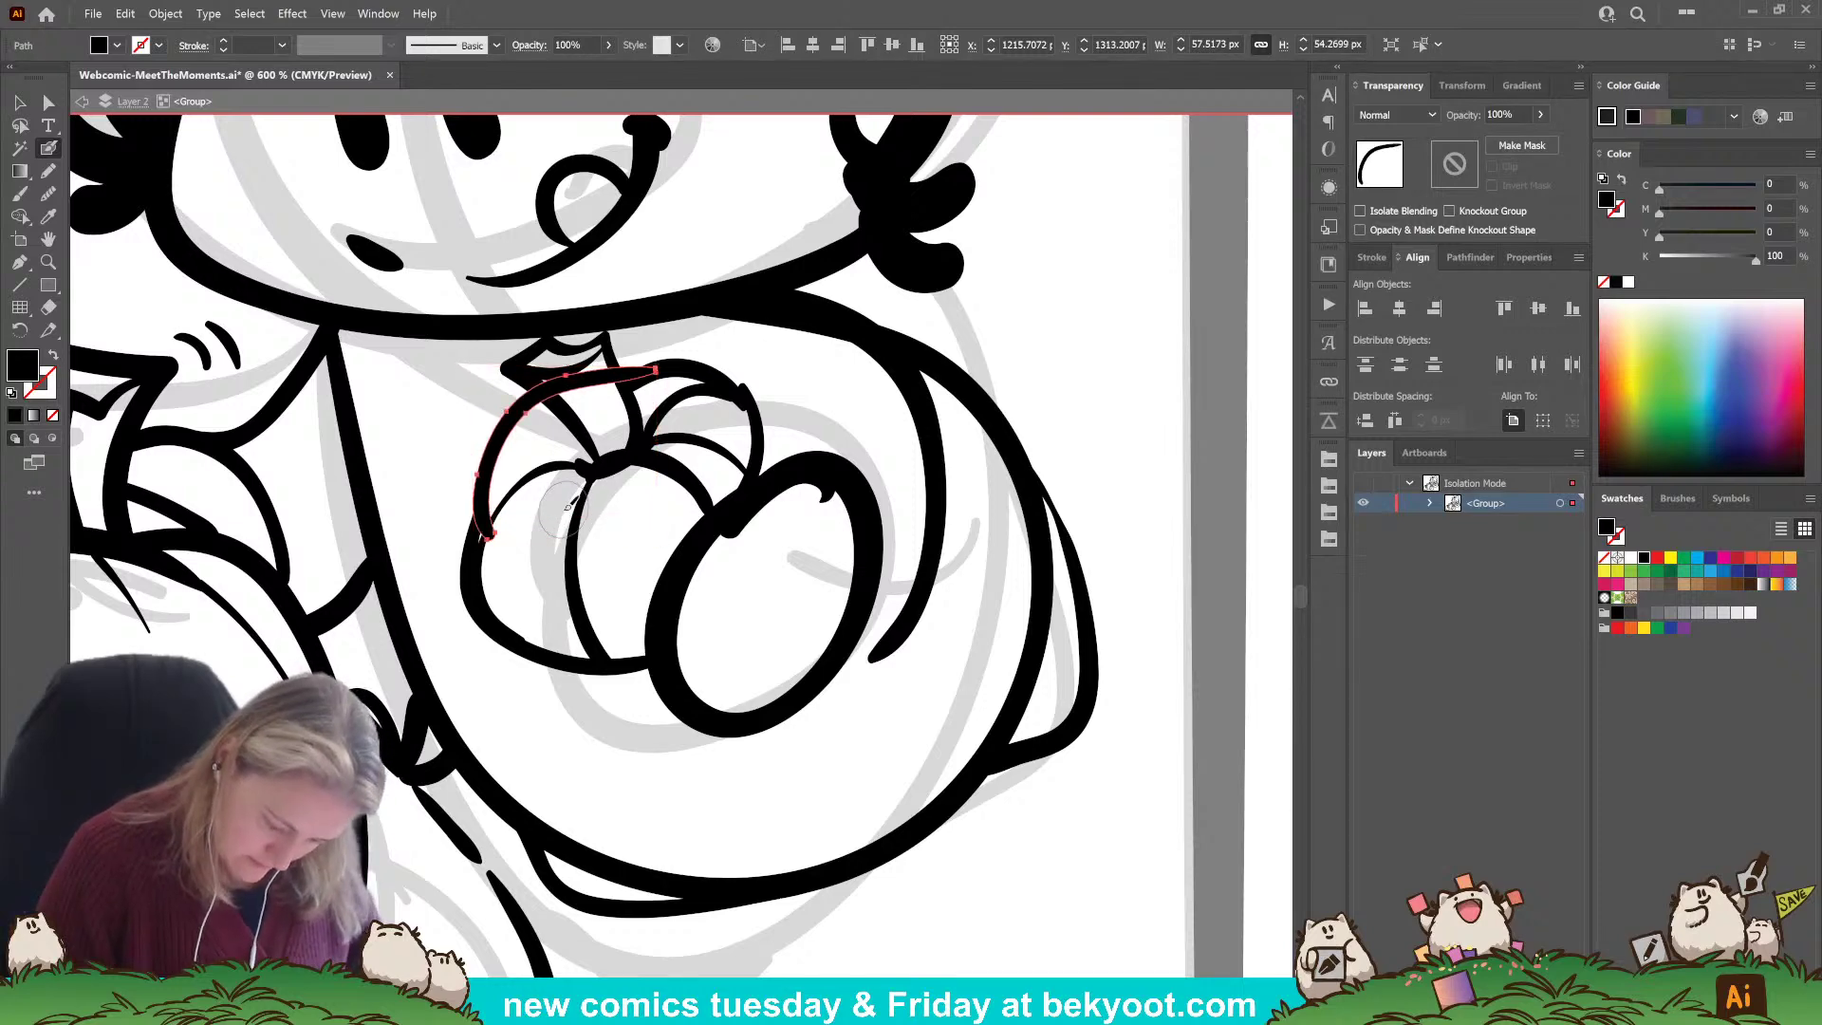
mouse_move(518, 477)
left_mouse_down()
mouse_move(486, 569)
mouse_move(512, 474)
mouse_move(549, 443)
left_mouse_up()
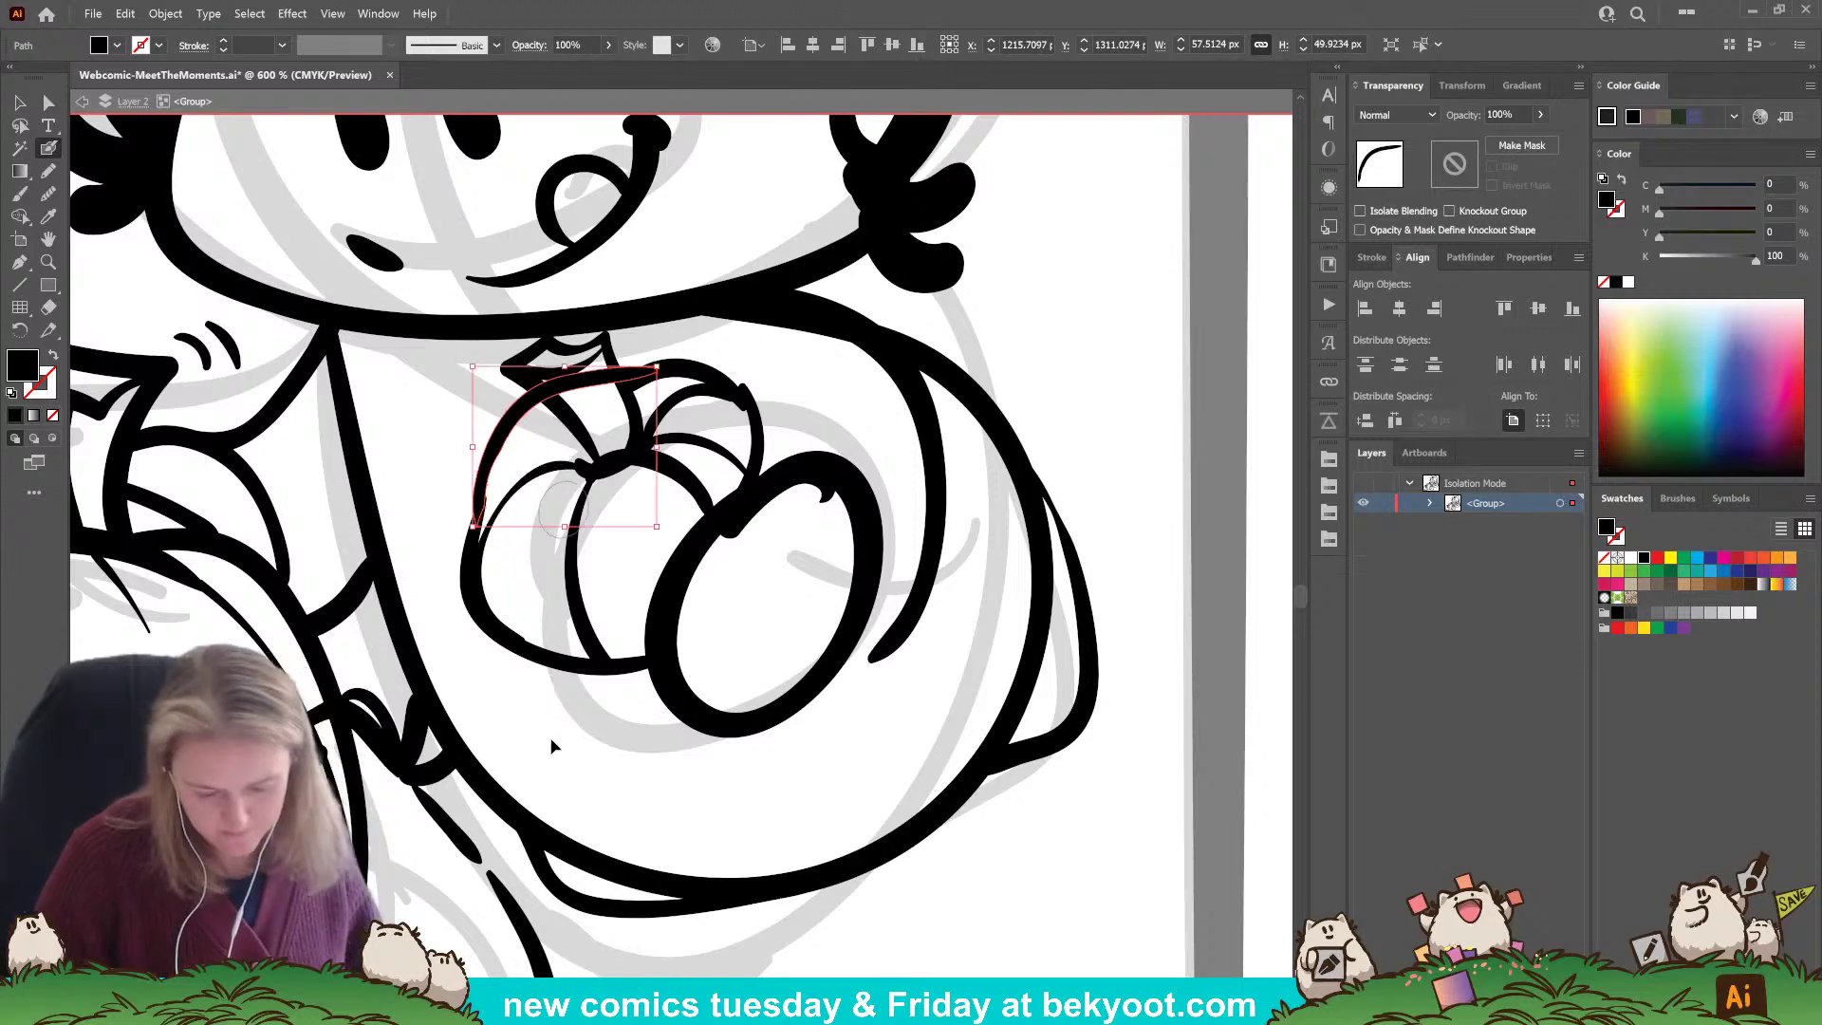
scroll(569, 455, "up", 2)
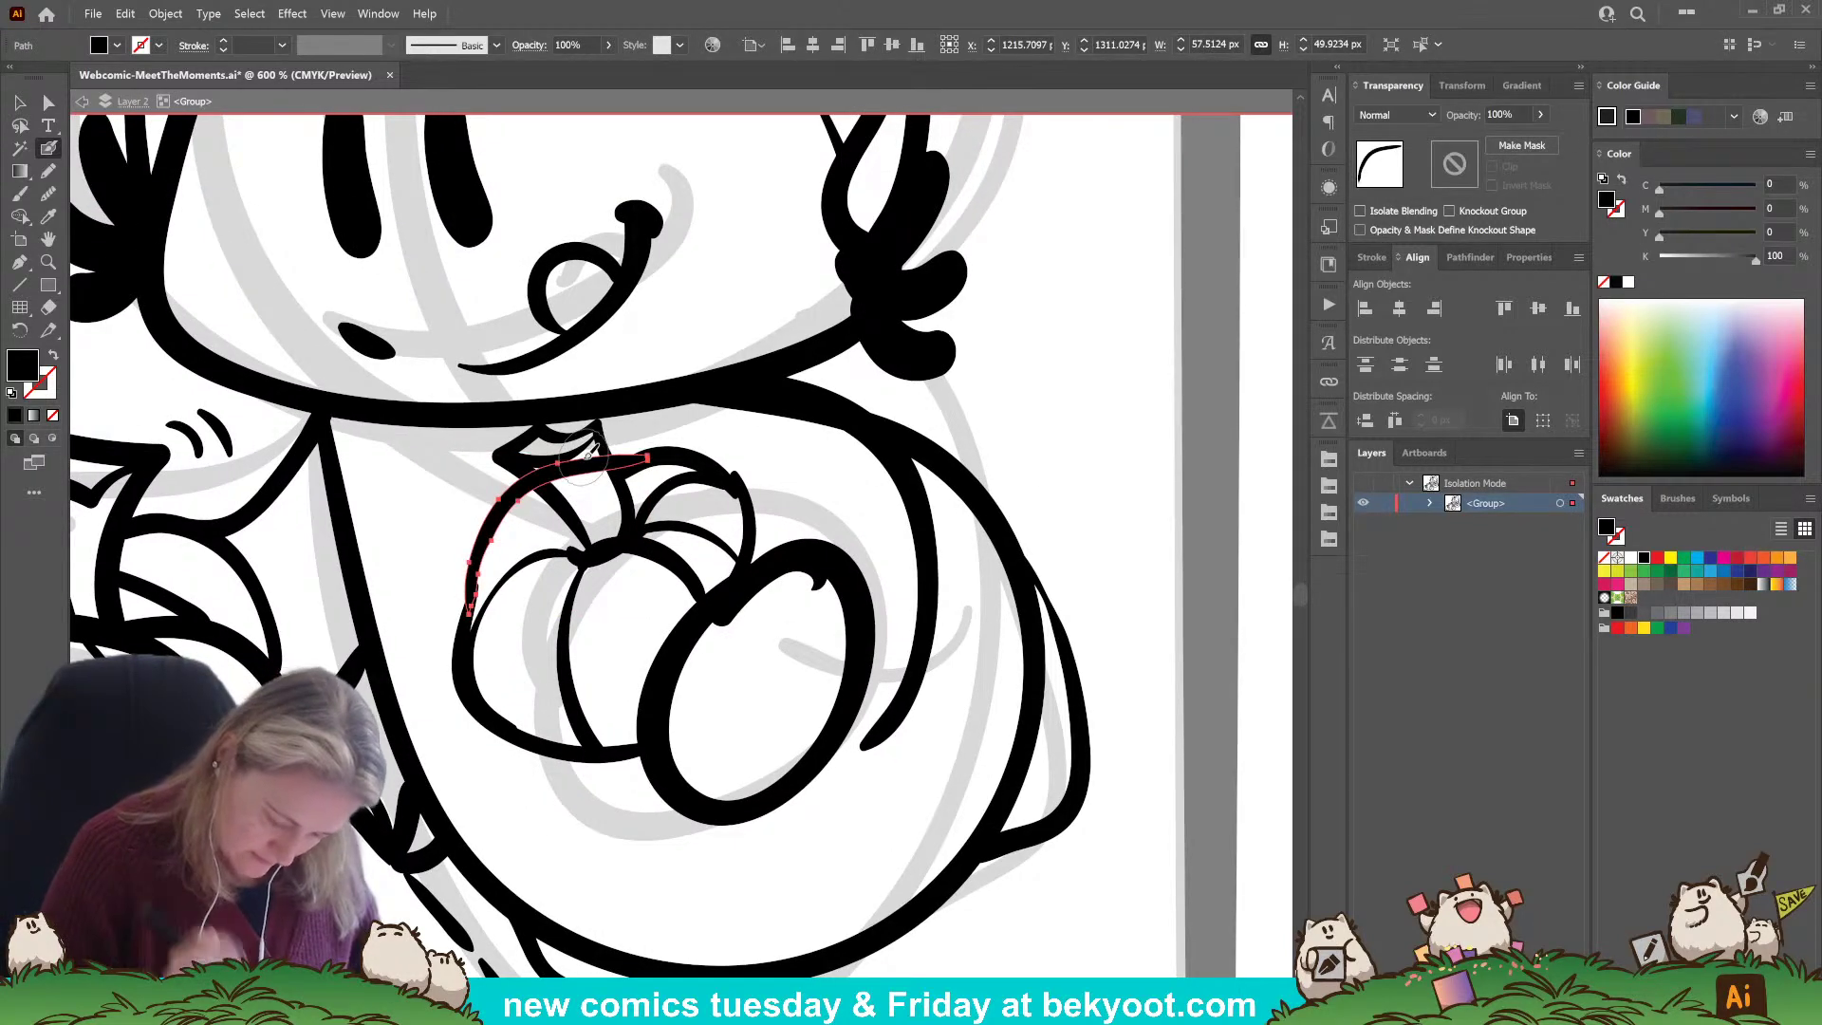
mouse_move(583, 459)
left_mouse_down()
mouse_move(542, 482)
mouse_move(591, 463)
left_mouse_up()
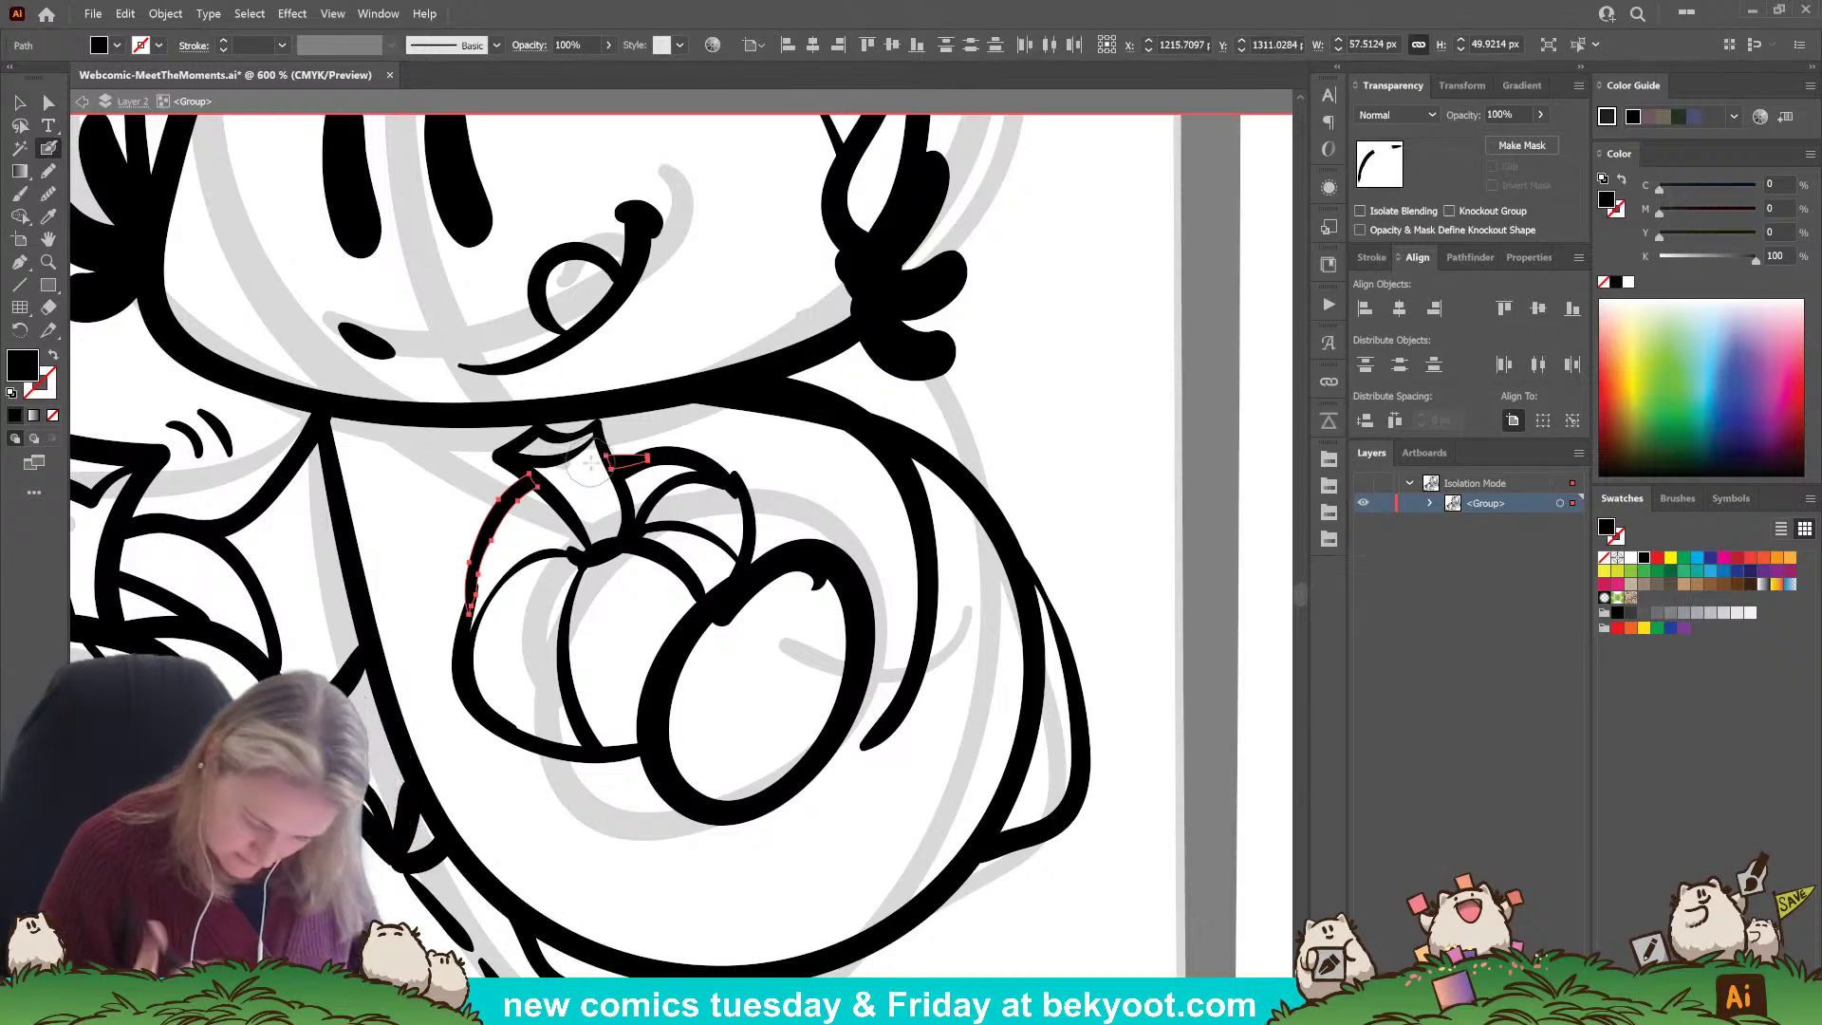
left_click(1025, 407, "ctrl")
Lower the top edge of the small pumpkin's stem slightly and add thin lines along the stem.
left_click(566, 447, "ctrl")
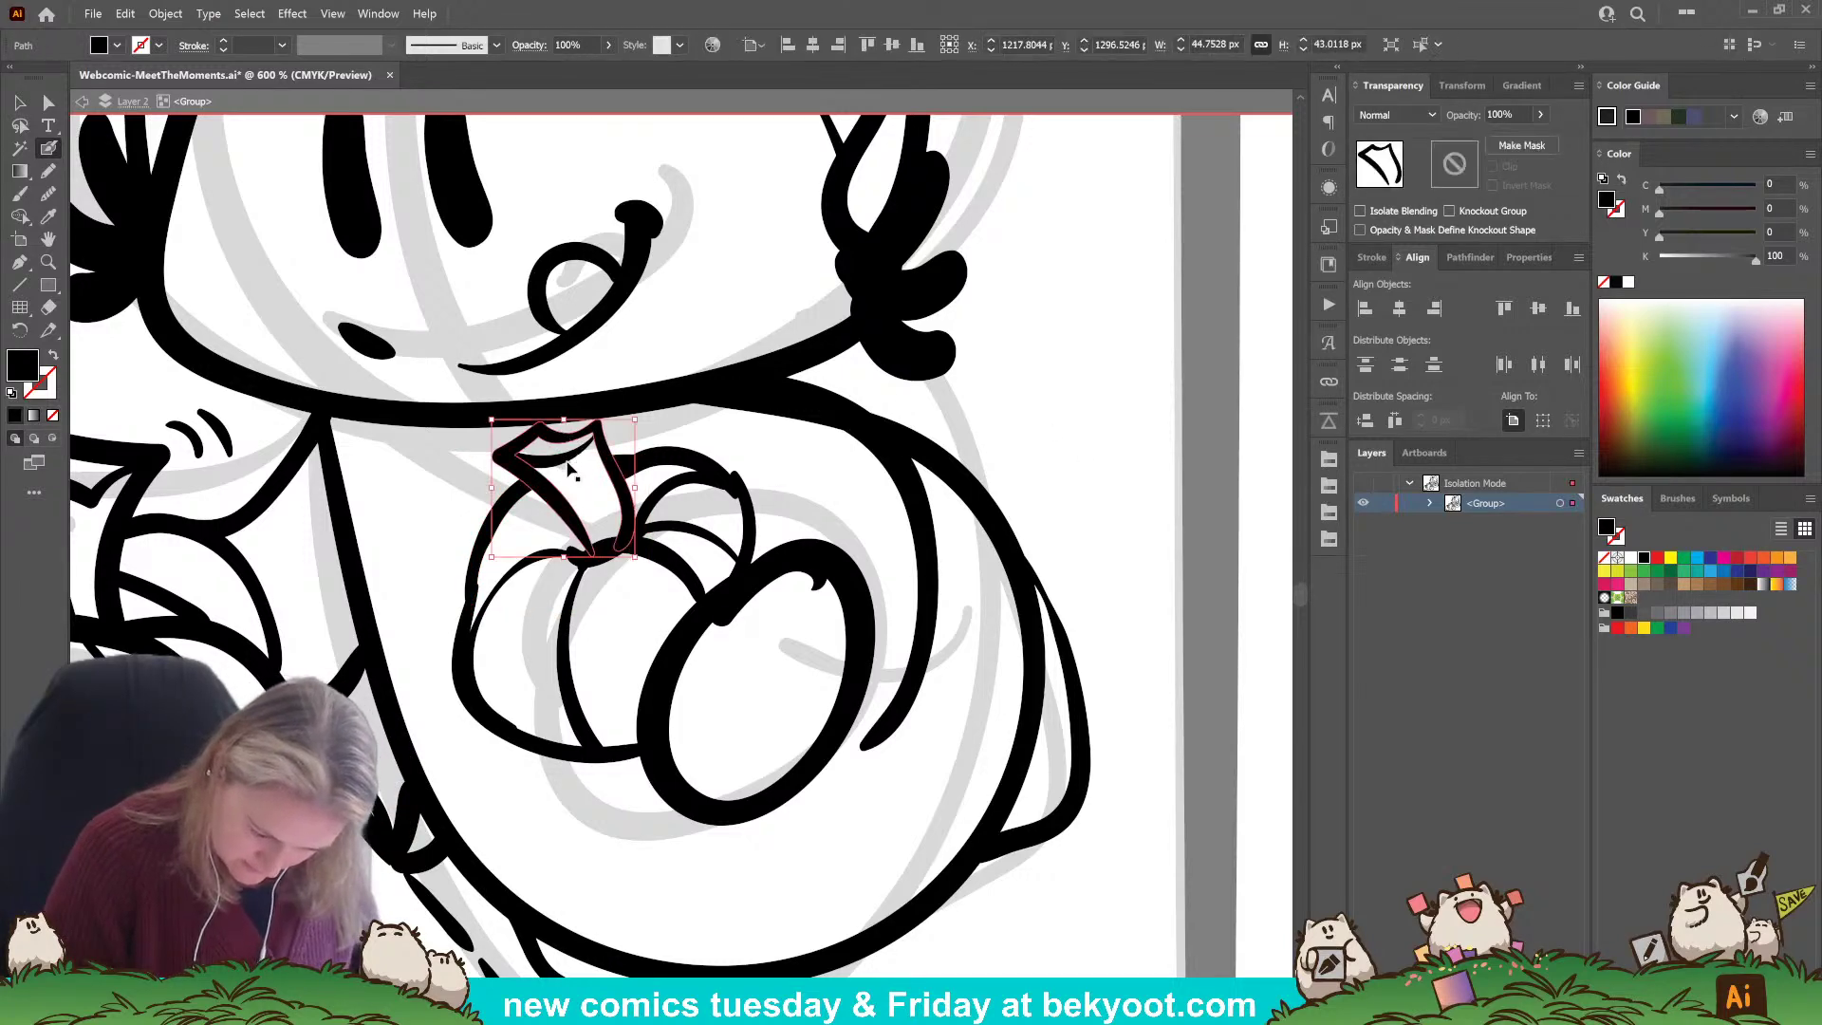
left_click_drag(564, 419, 564, 429)
left_click(661, 436, "ctrl")
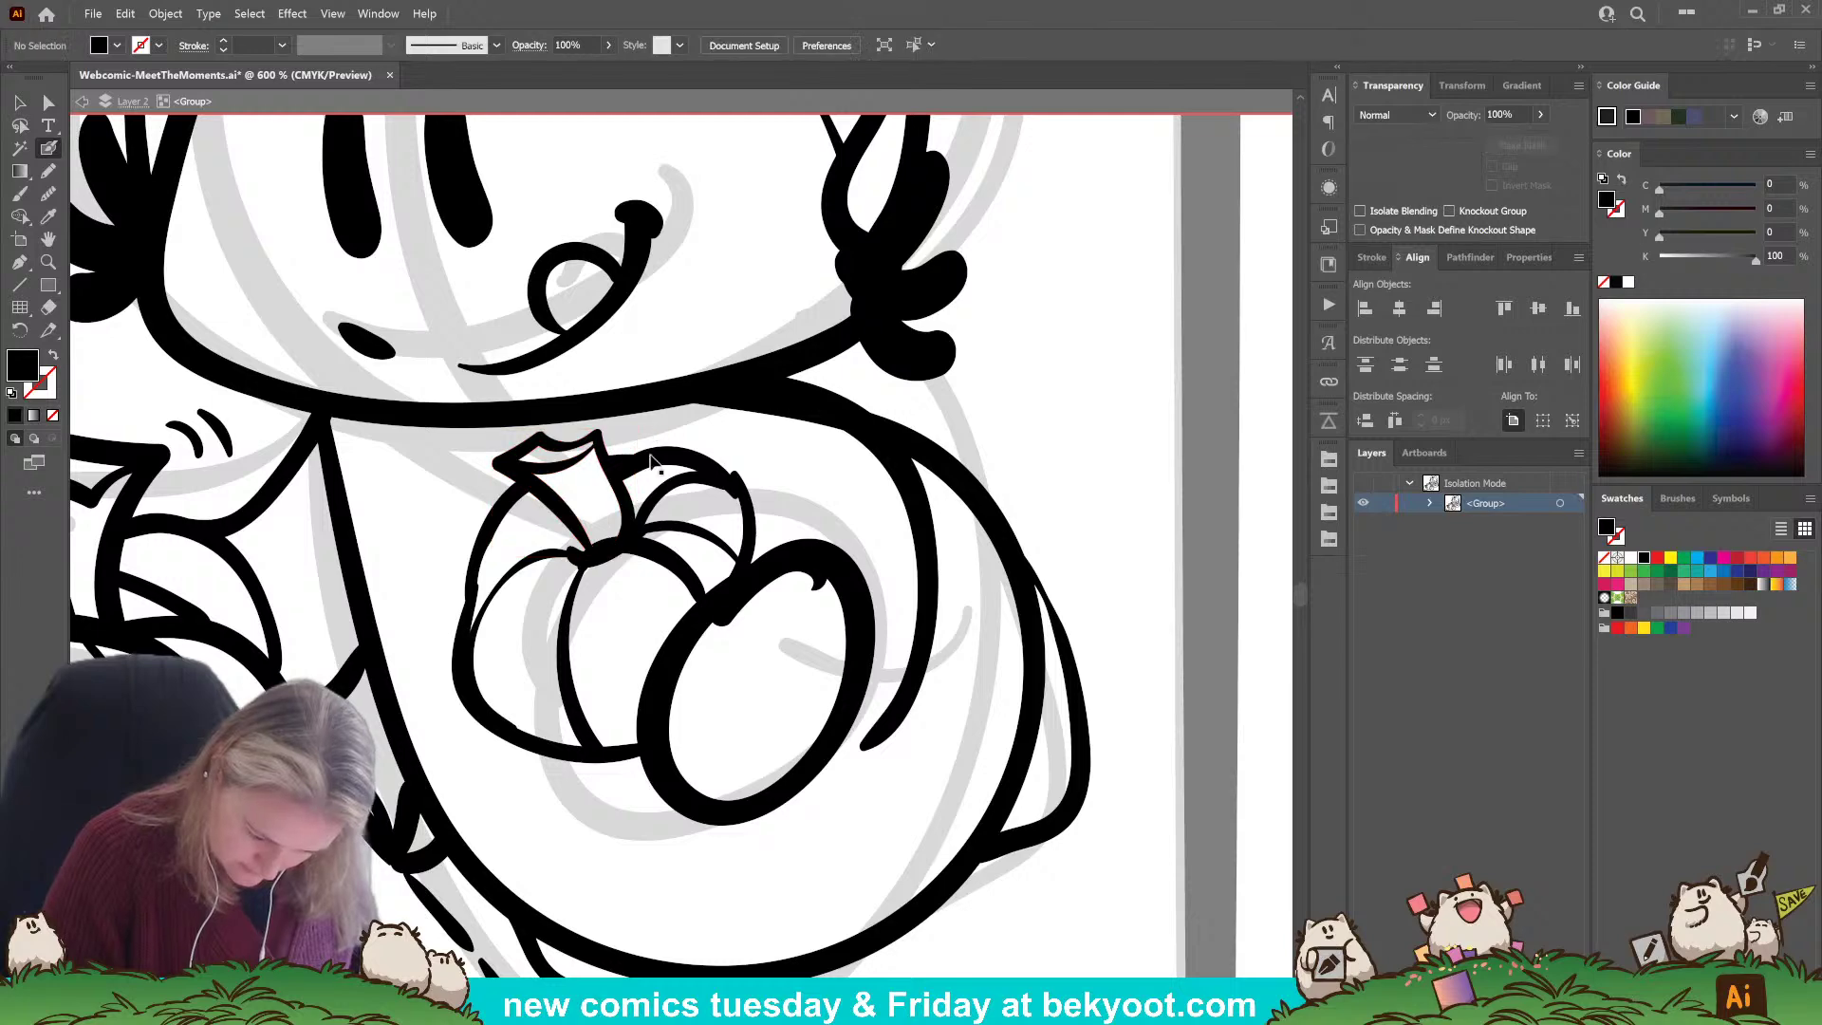
mouse_move(582, 503)
left_mouse_down()
mouse_move(560, 467)
mouse_move(600, 527)
mouse_move(622, 484)
mouse_move(607, 532)
mouse_move(606, 458)
left_mouse_up()
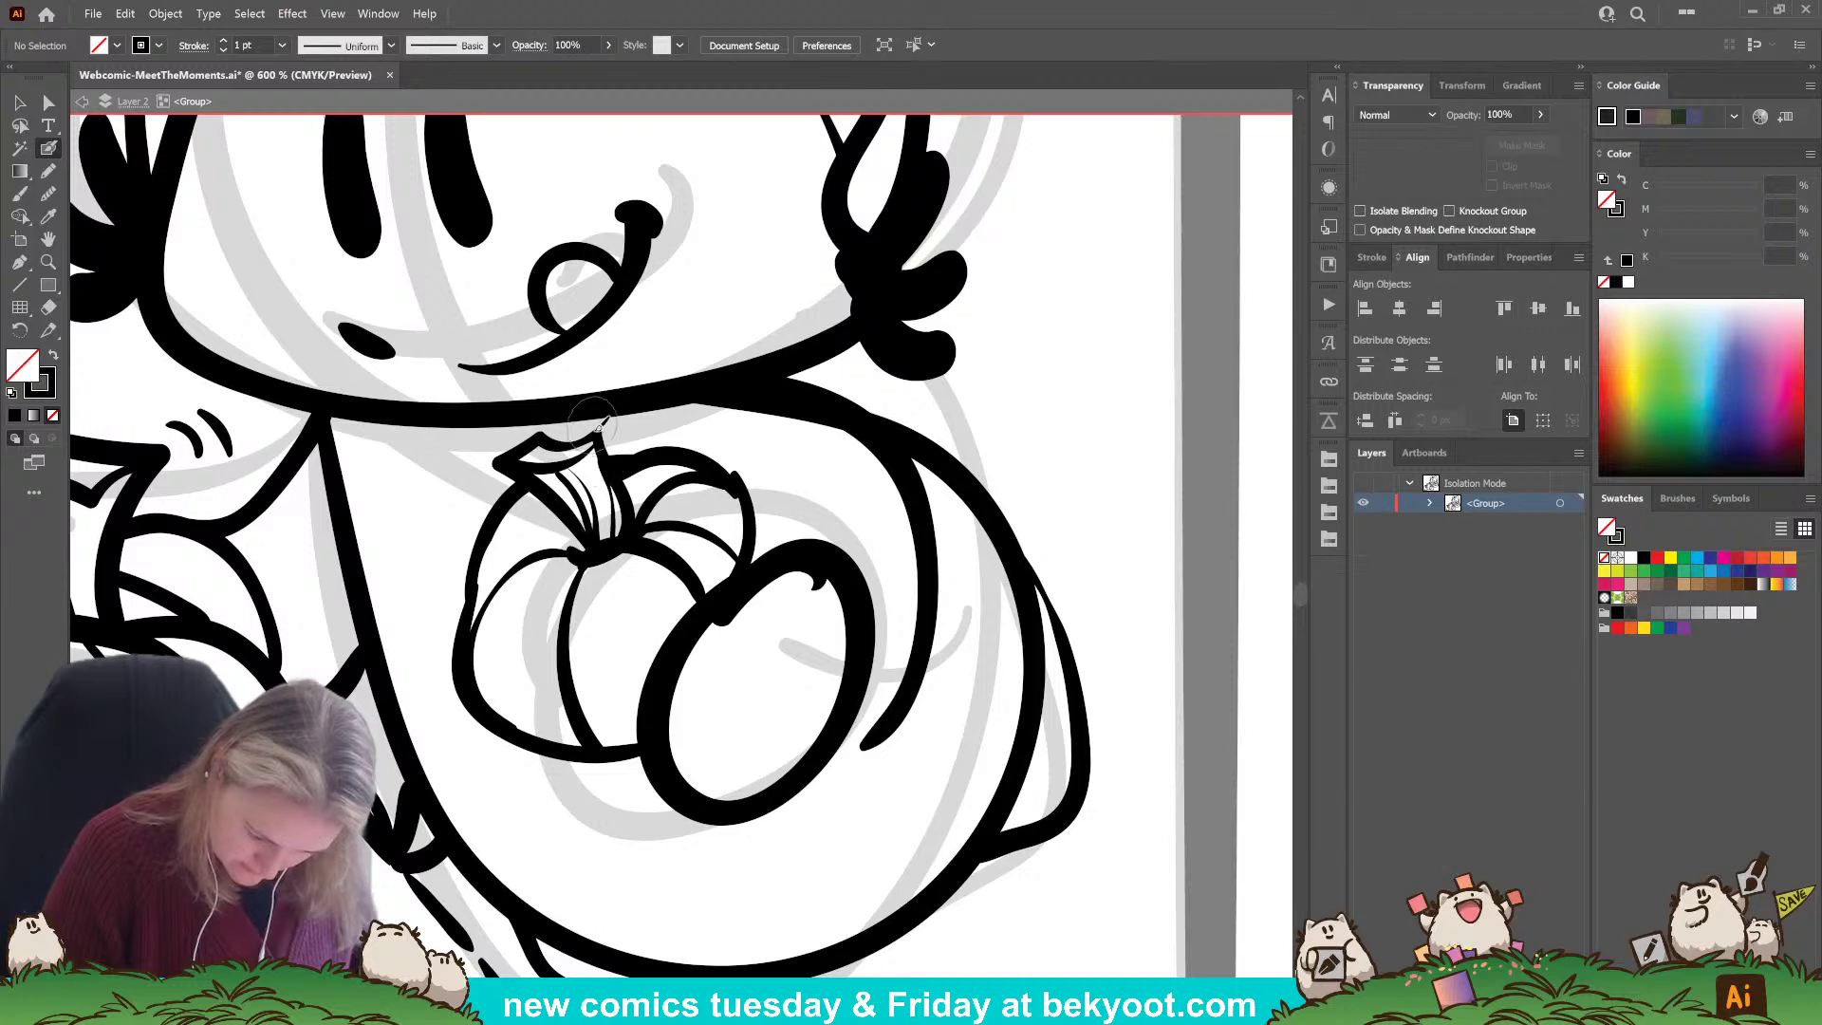
Group the thick oval with the small pumpkin's right edge and reduce the group's opacity as a tracing guide.
key("ctrl+minus")
key("ctrl+minus")
key("ctrl+minus")
key("ctrl+minus")
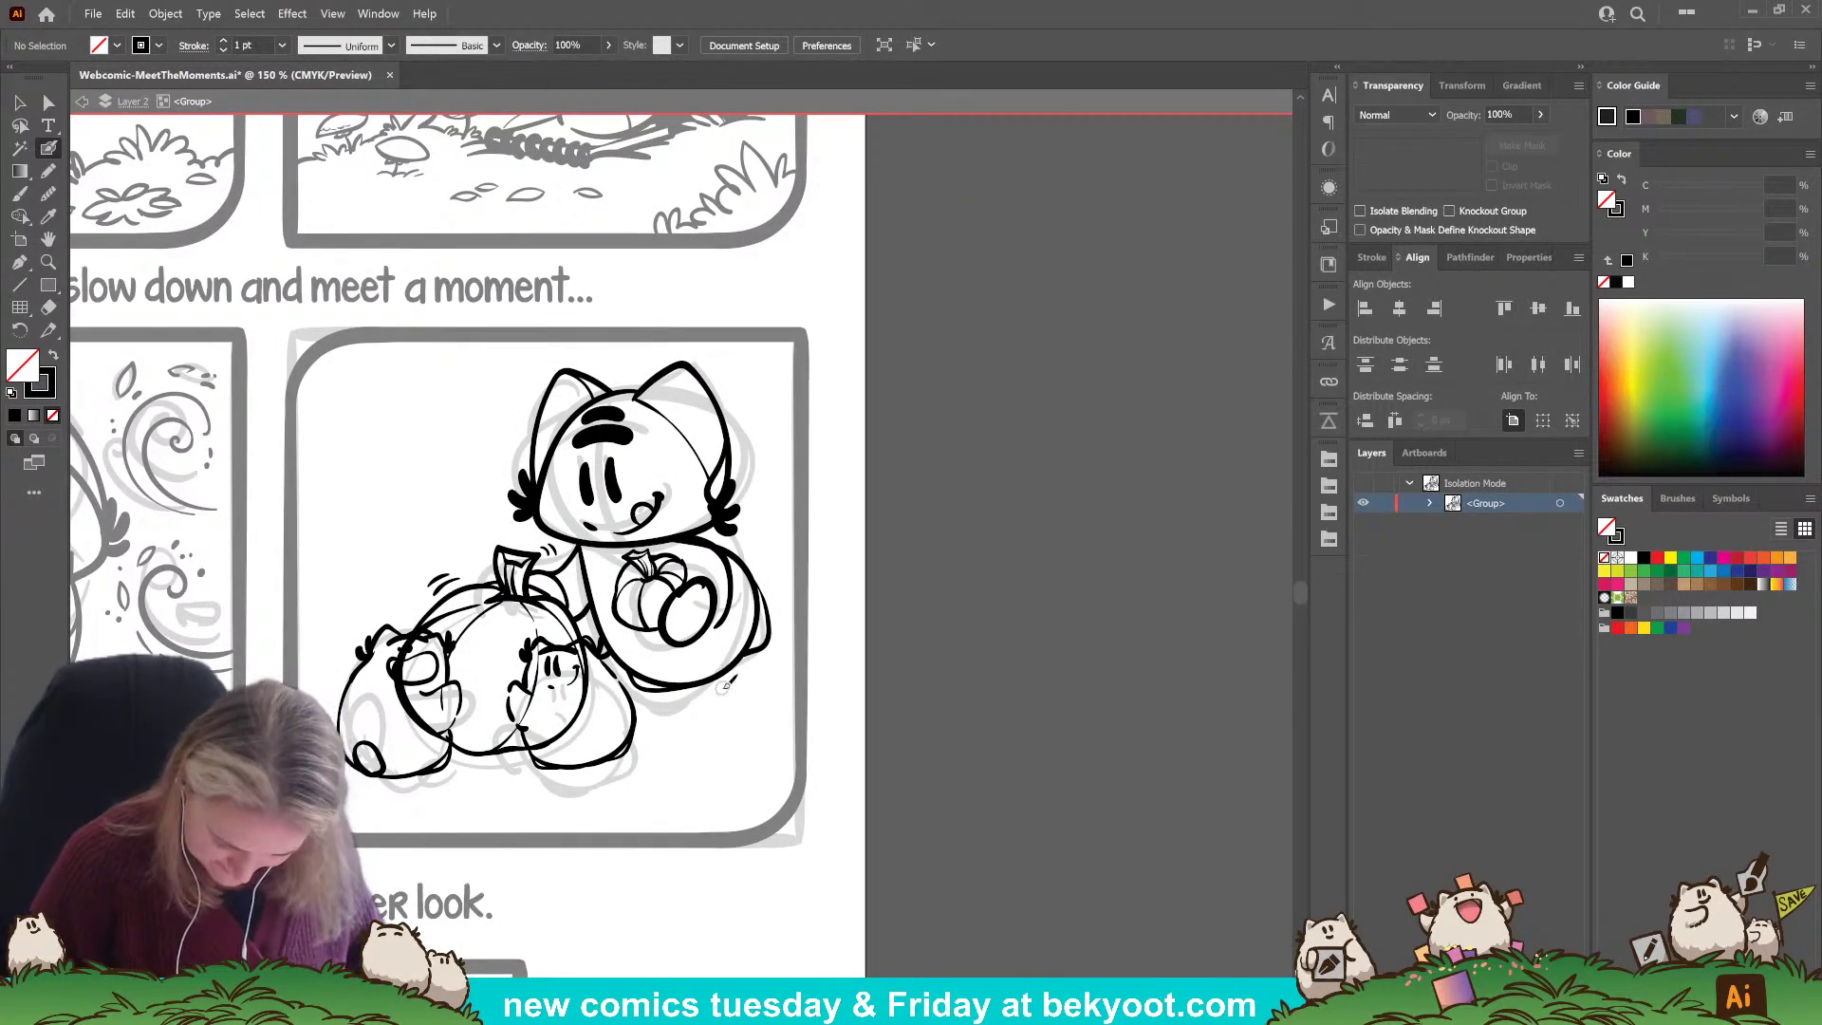
scroll(723, 685, "up", 3)
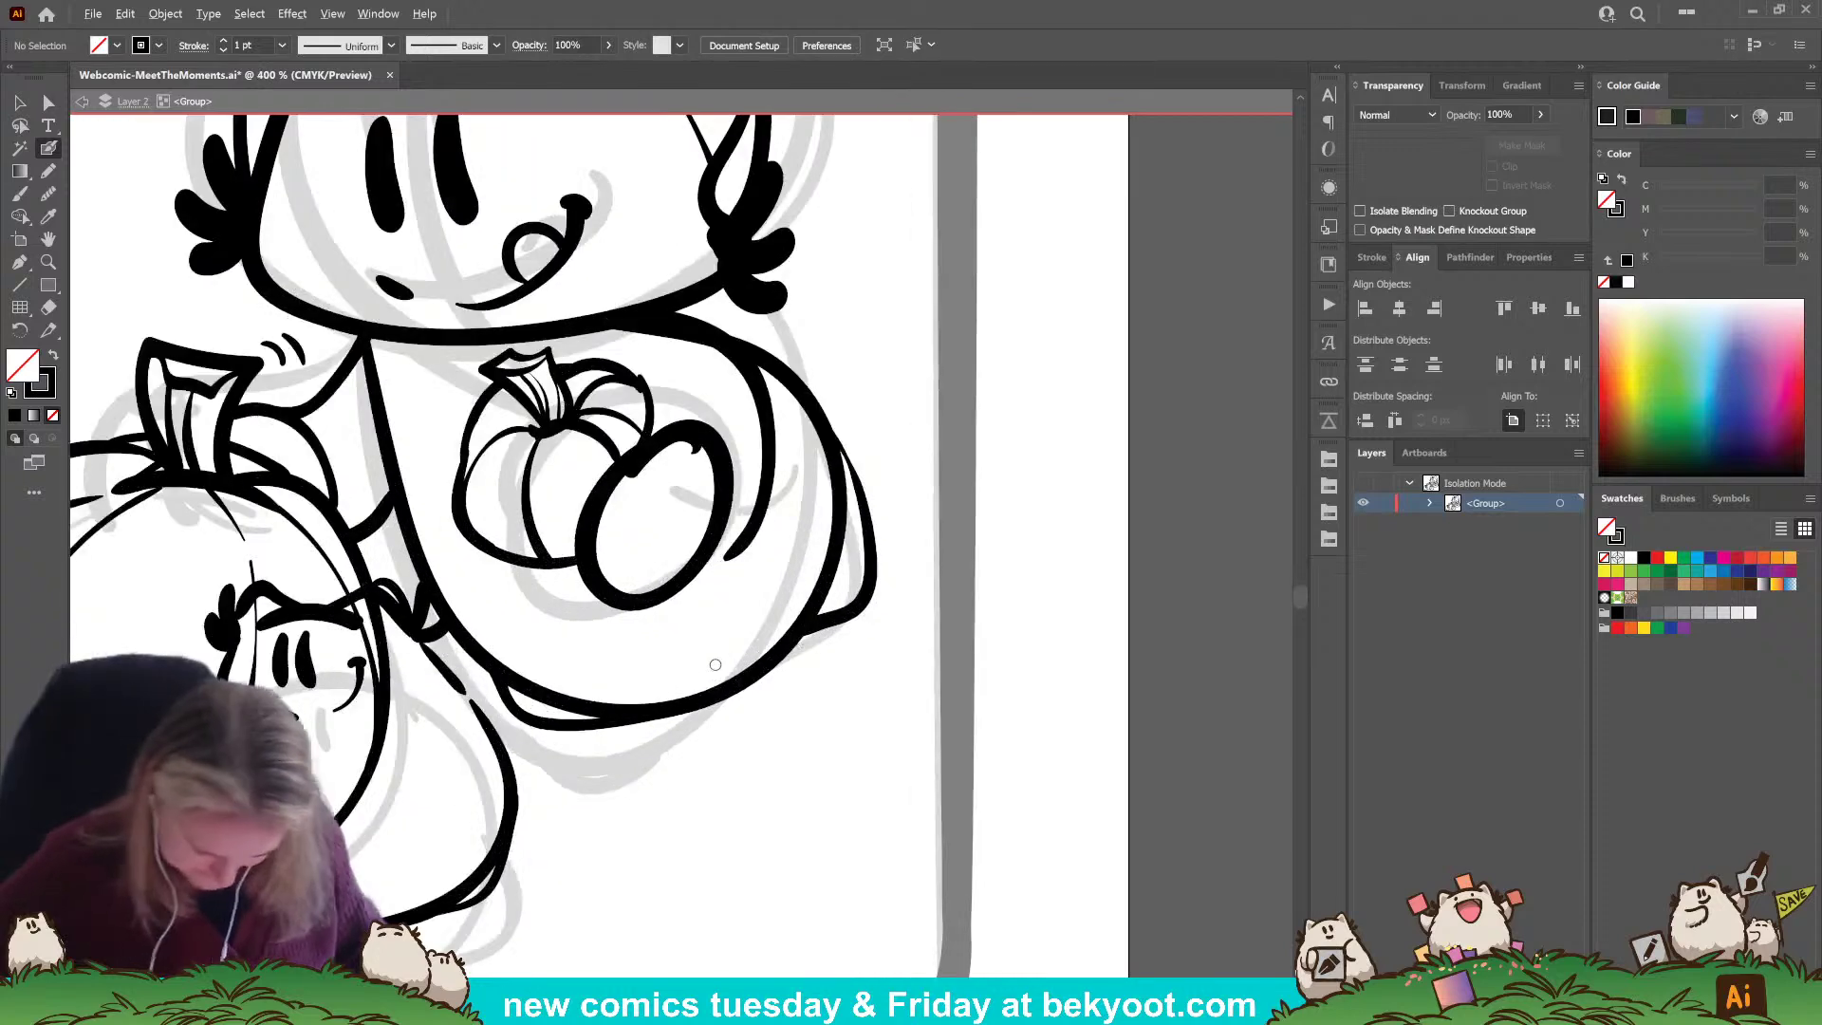
left_click(652, 412, "ctrl")
left_click(723, 482, "ctrl+shift")
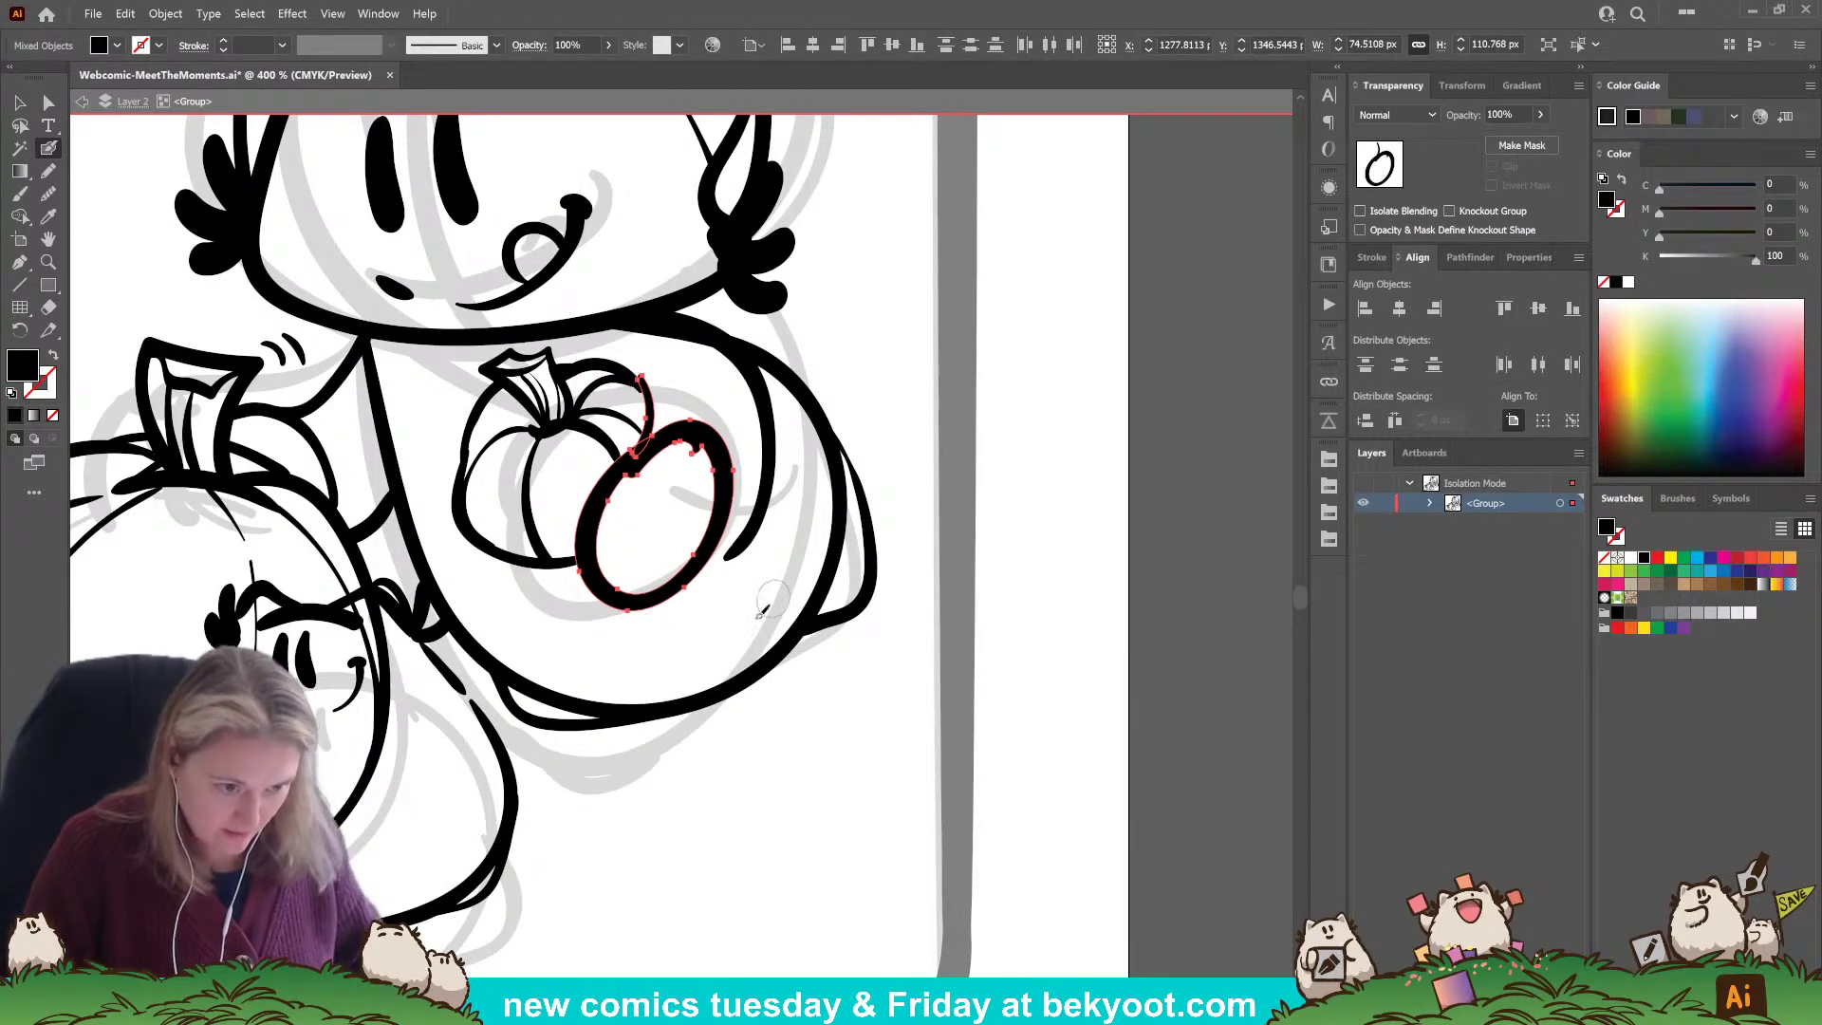
key("ctrl+g")
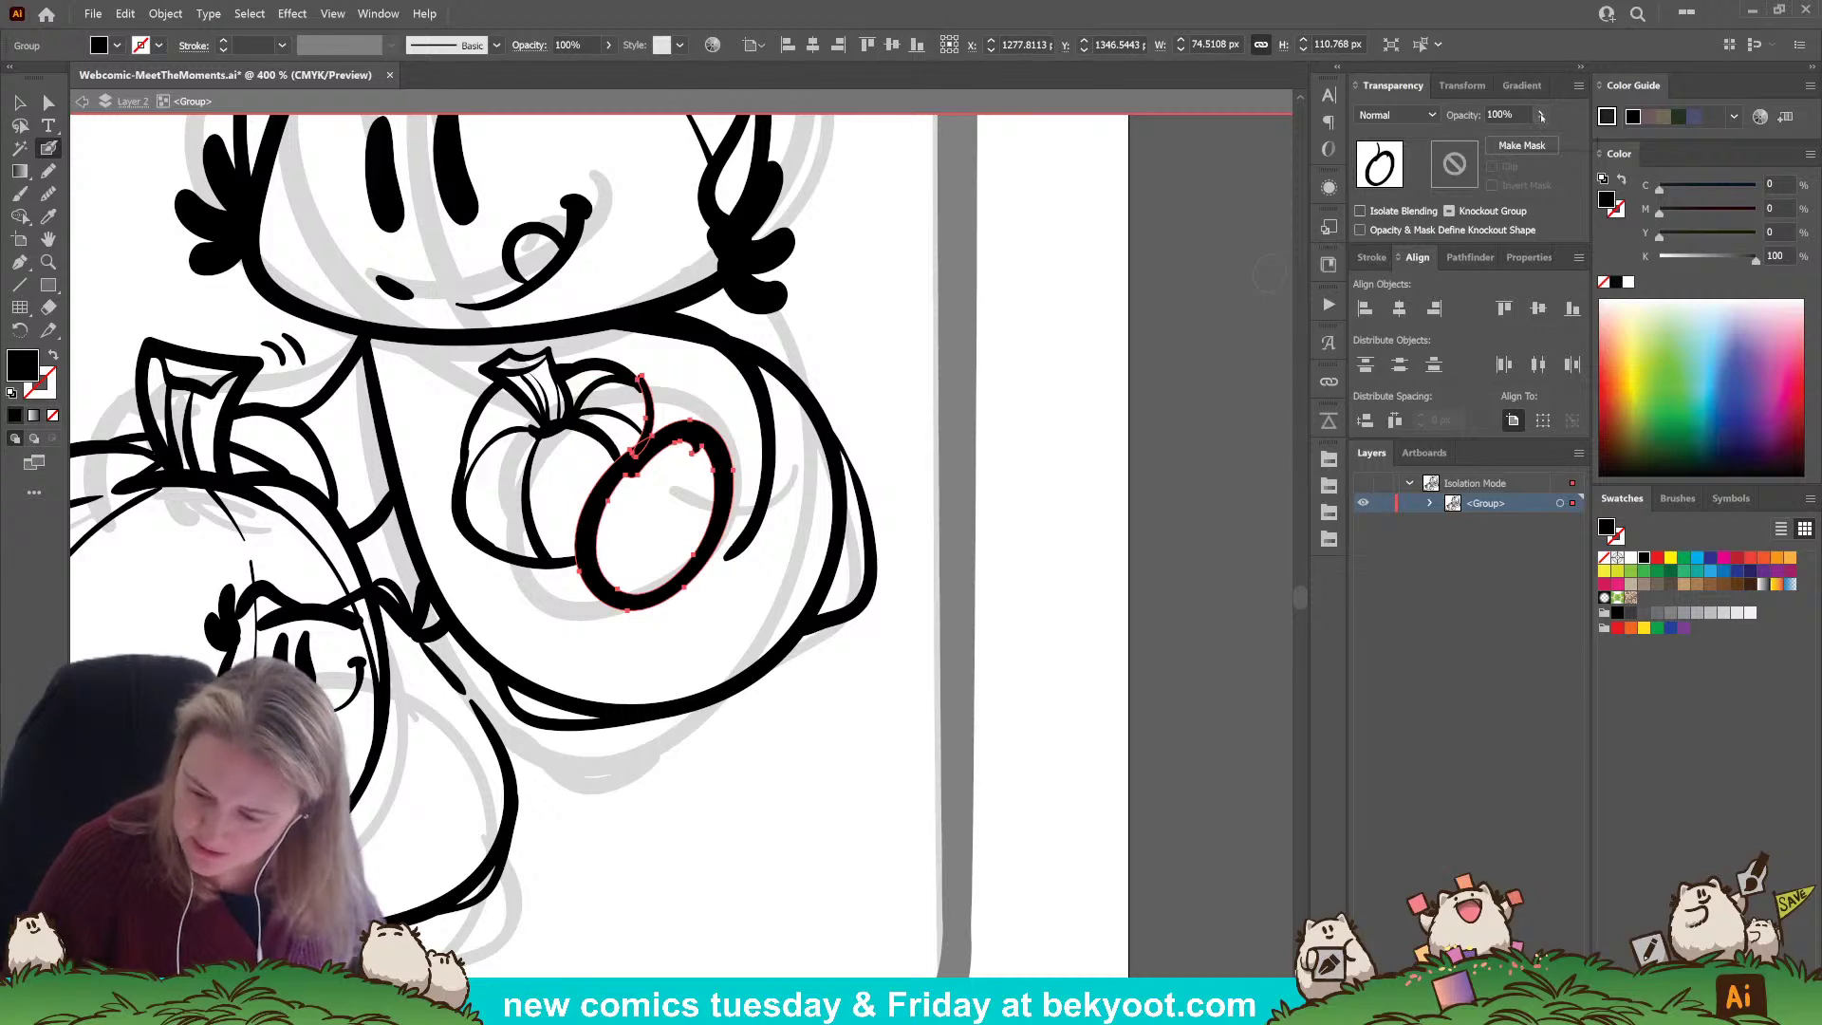
left_click(1521, 146)
key("ctrl+shift+a")
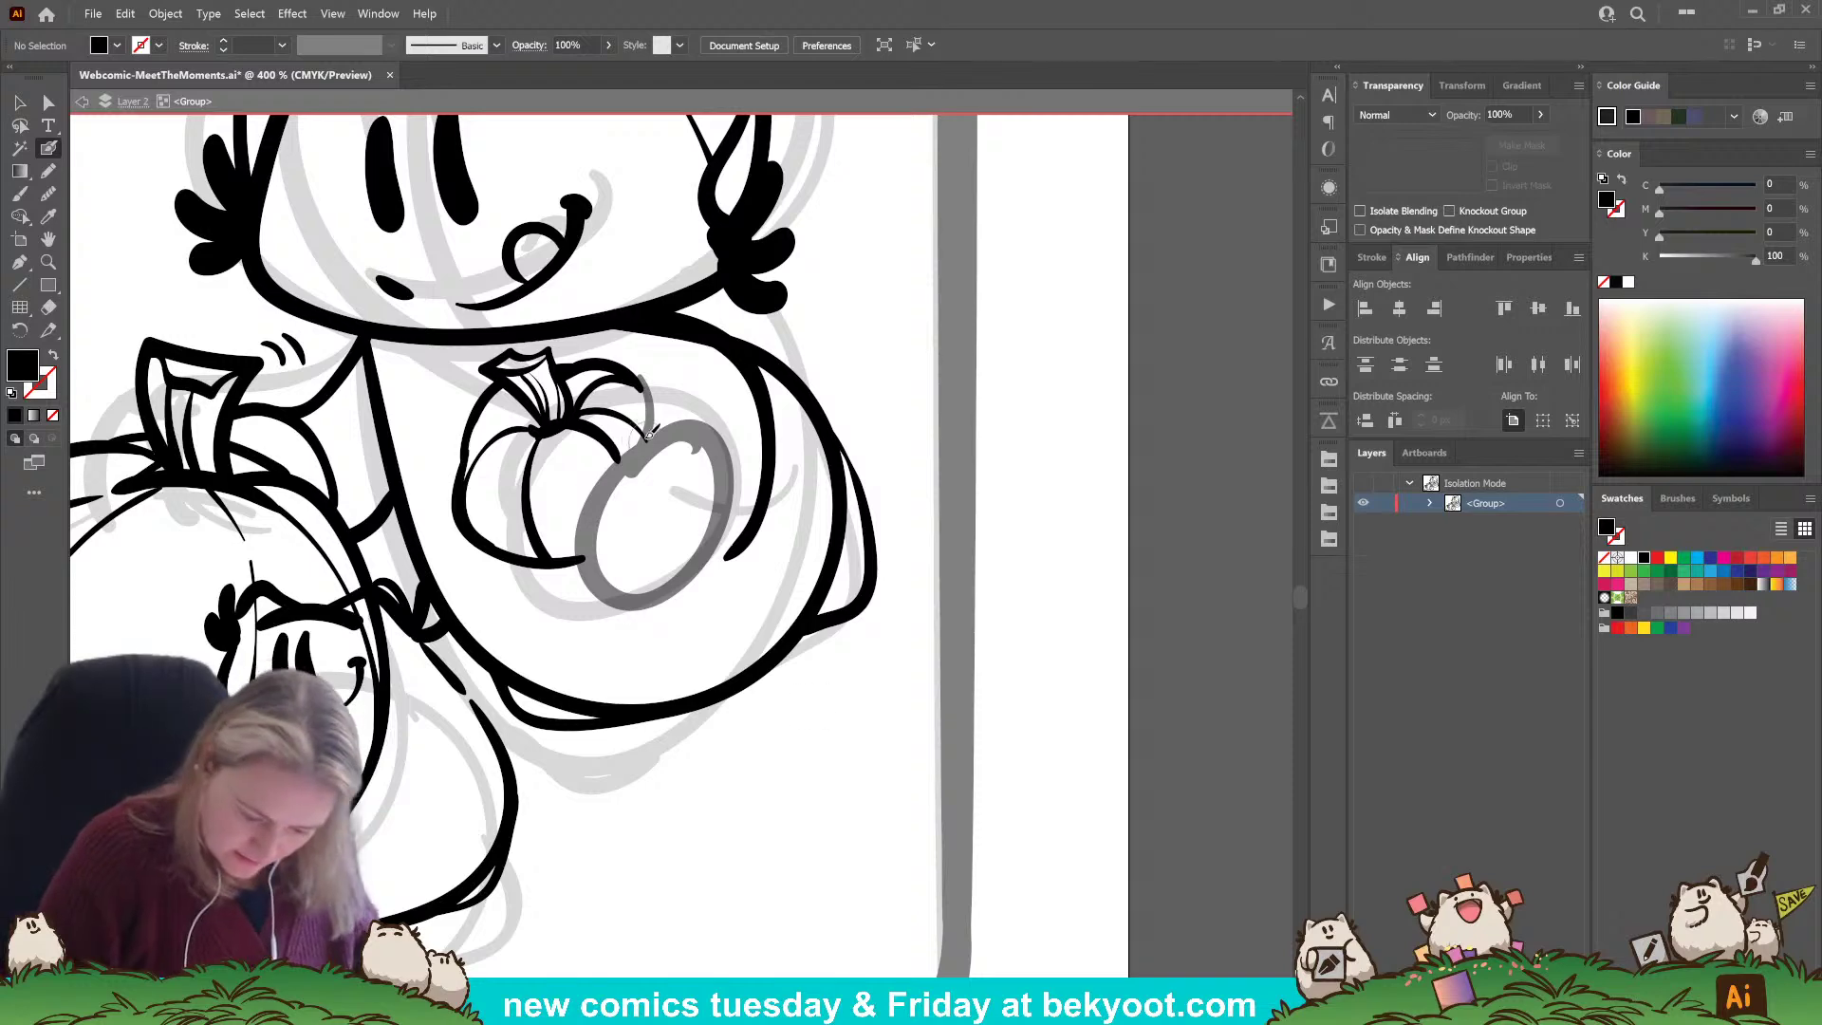
Redraw the small pumpkin's right edge and the oval in front of it, and delete the faded guide group.
left_click_drag(645, 439, 636, 368)
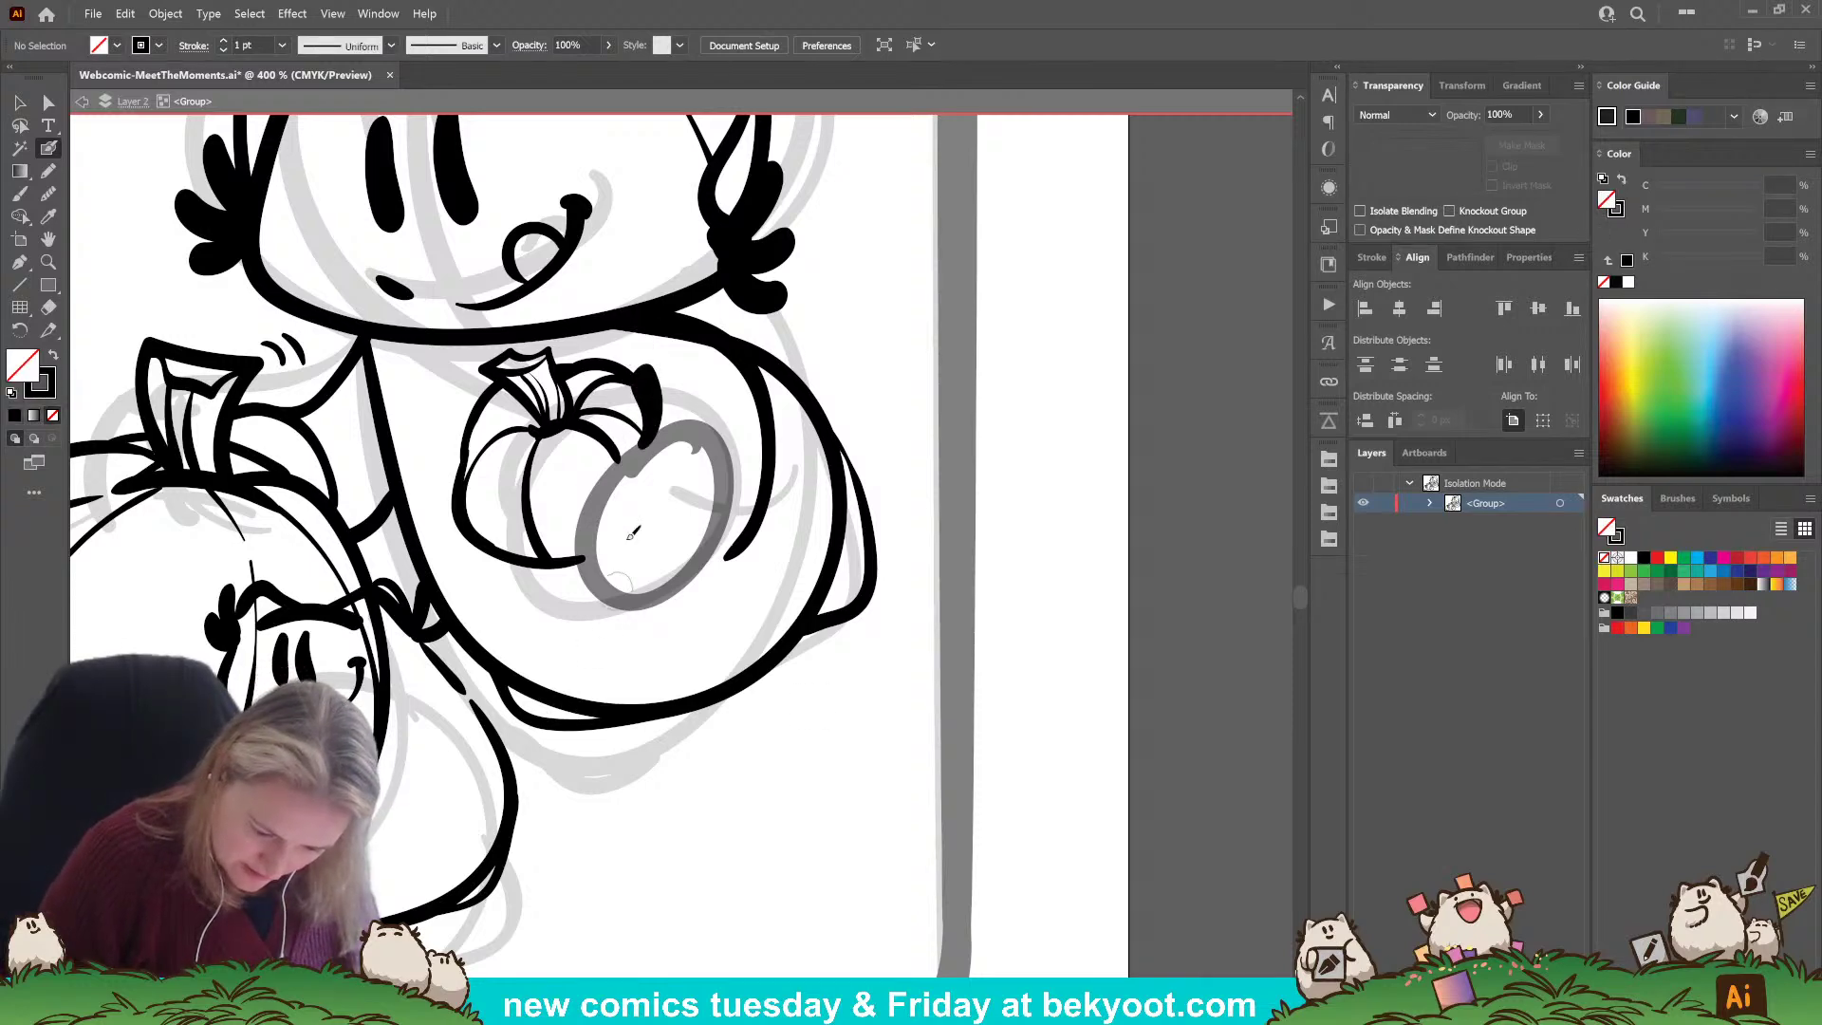
mouse_move(678, 425)
left_mouse_down()
mouse_move(591, 513)
mouse_move(604, 583)
mouse_move(681, 581)
mouse_move(733, 507)
mouse_move(717, 432)
mouse_move(676, 427)
left_mouse_up()
left_click(695, 448, "ctrl")
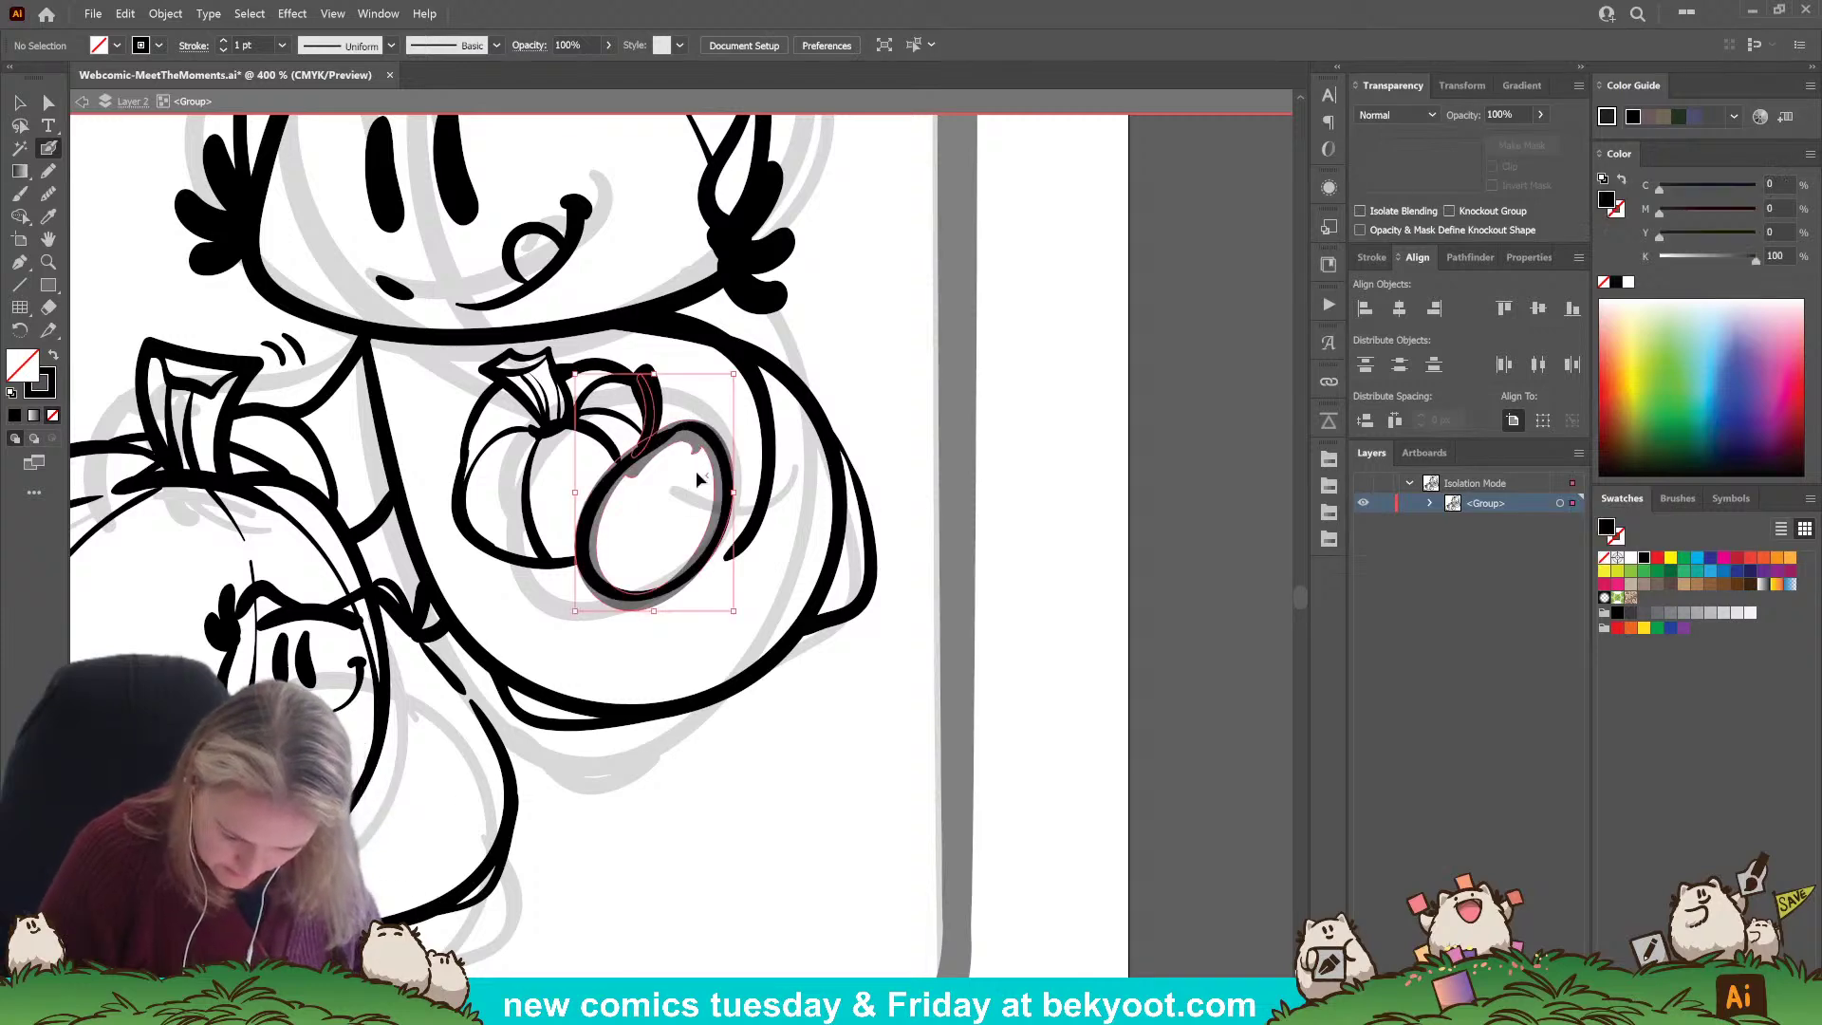
key("Delete")
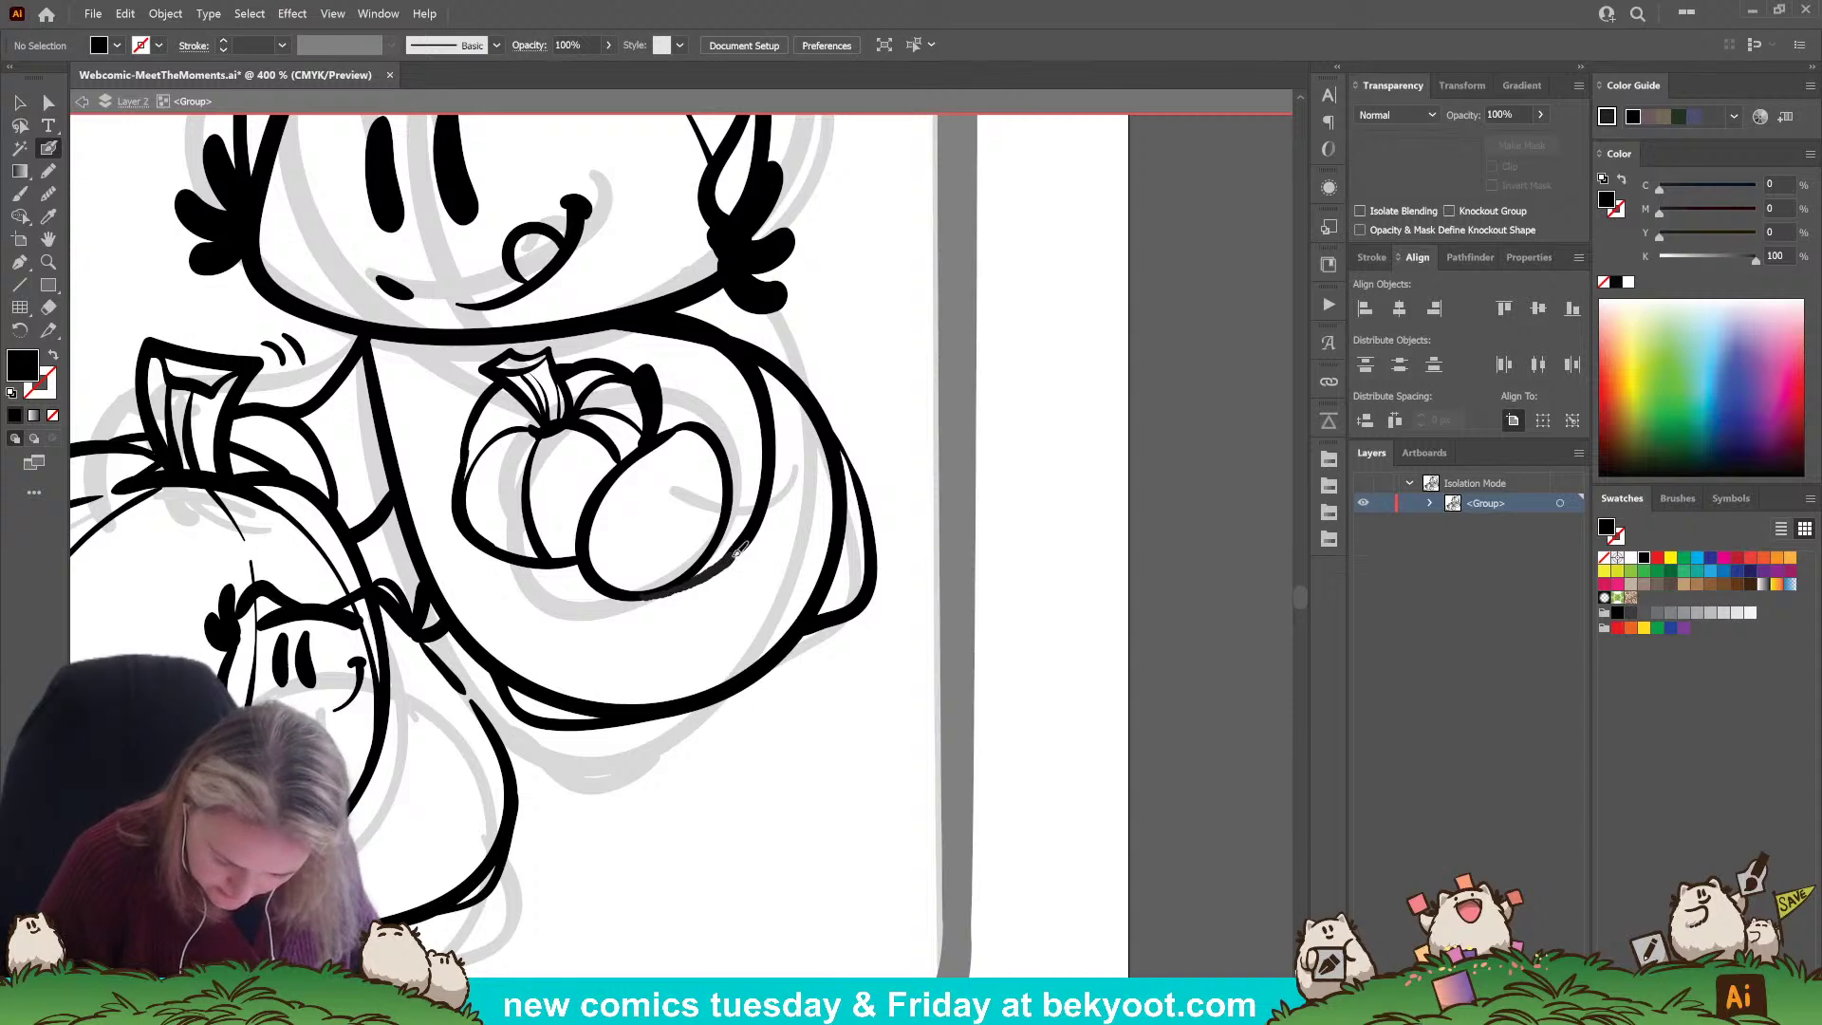
Draw a curve joining the cat's arm outline to the oval's lower edge and adjust the arm outline's lower anchor points to blend them.
key("shift+x")
left_click_drag(755, 529, 638, 596)
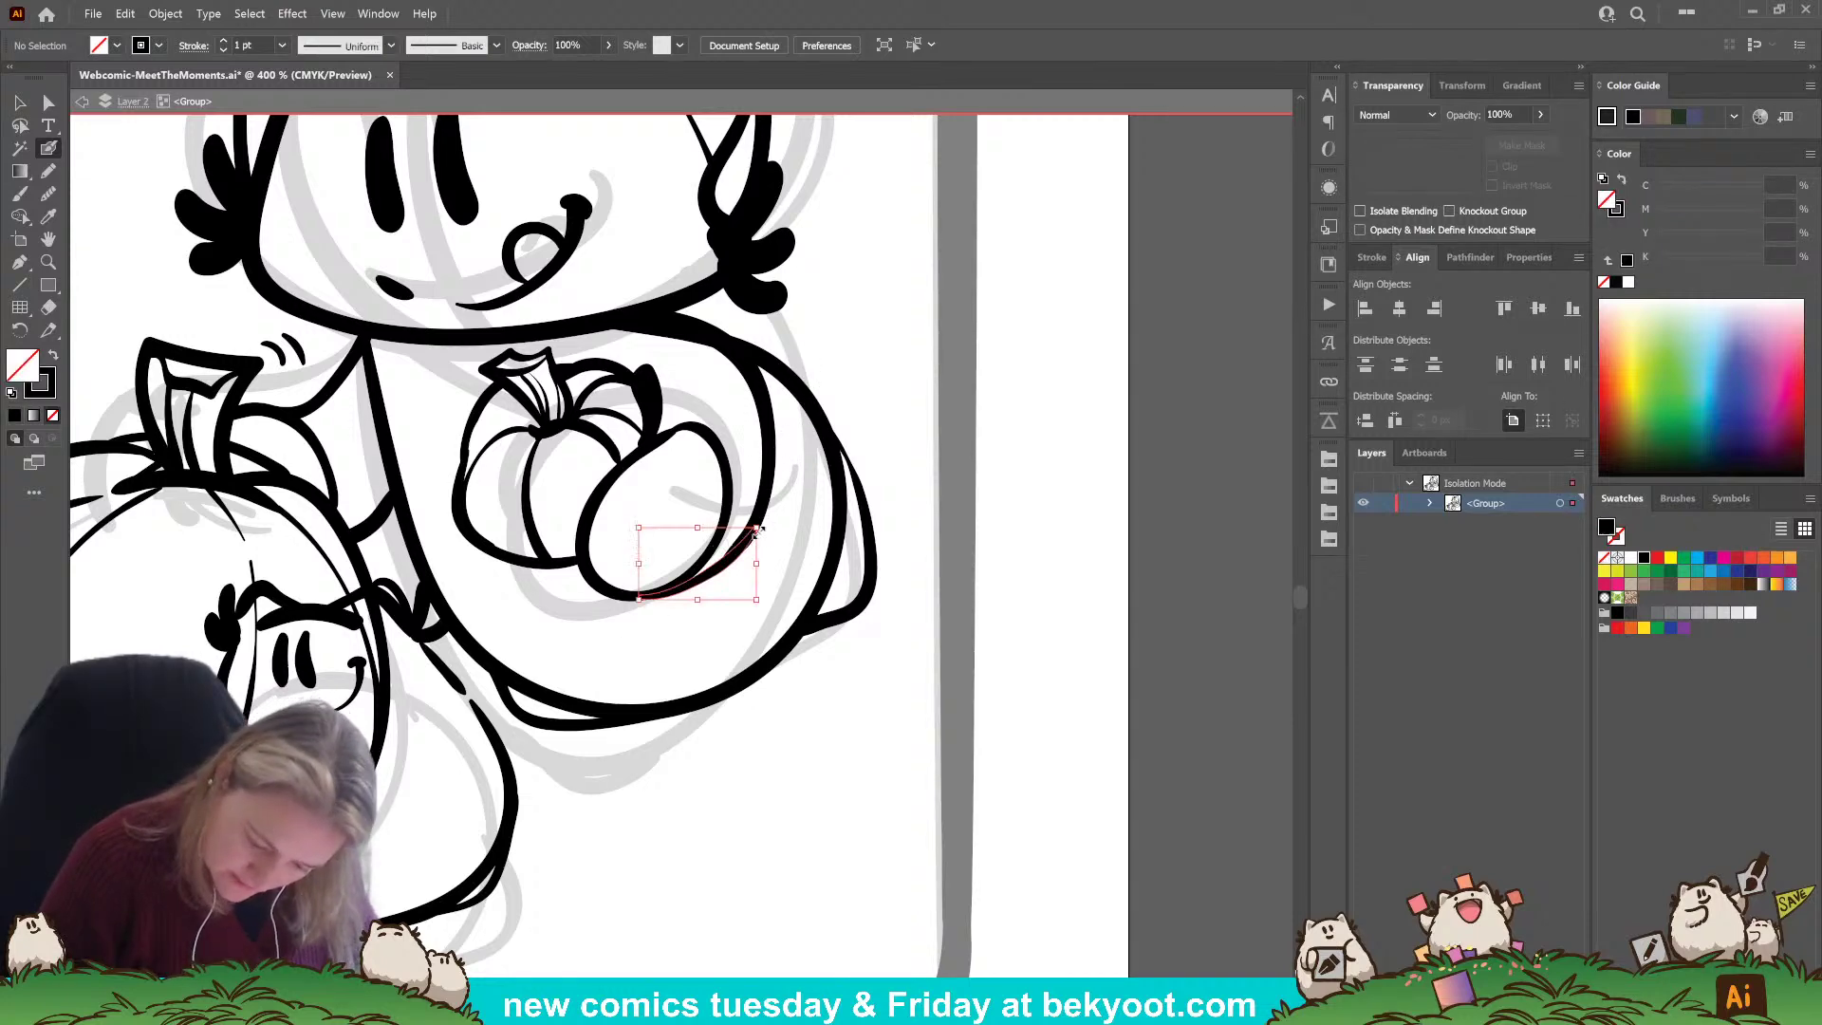
key("a")
left_click(727, 560)
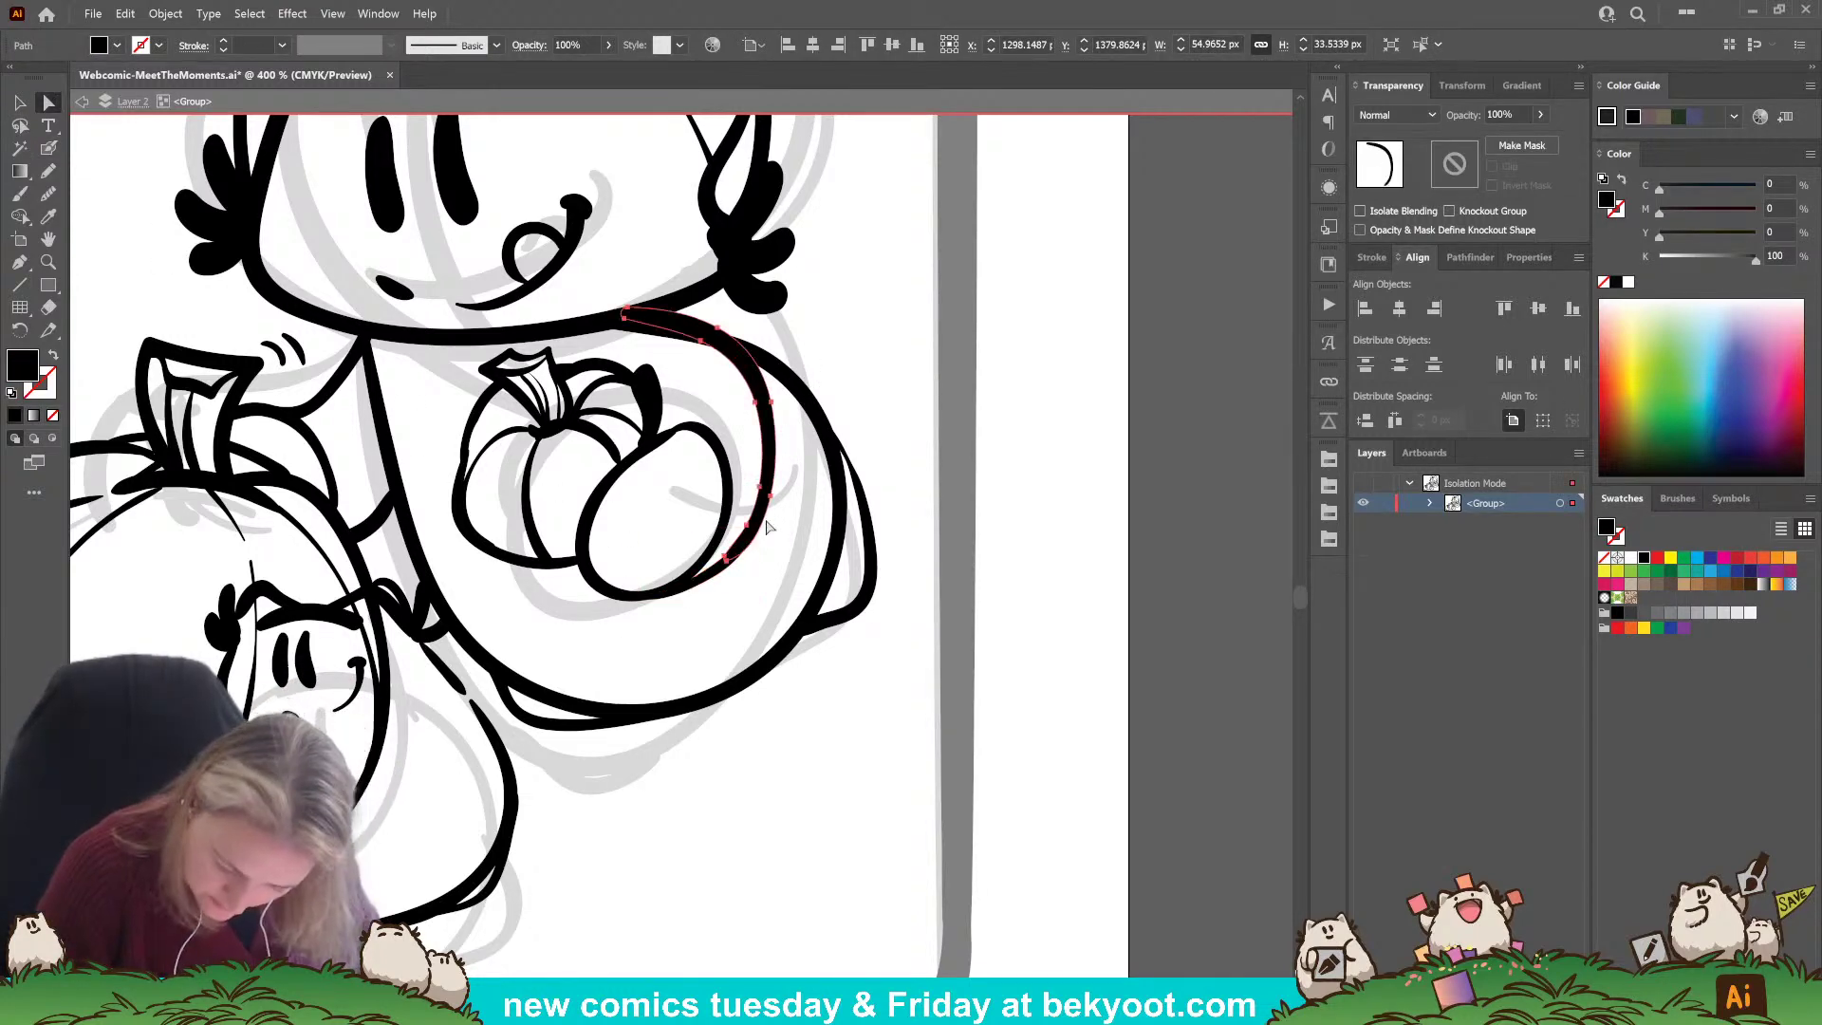
left_click(754, 527)
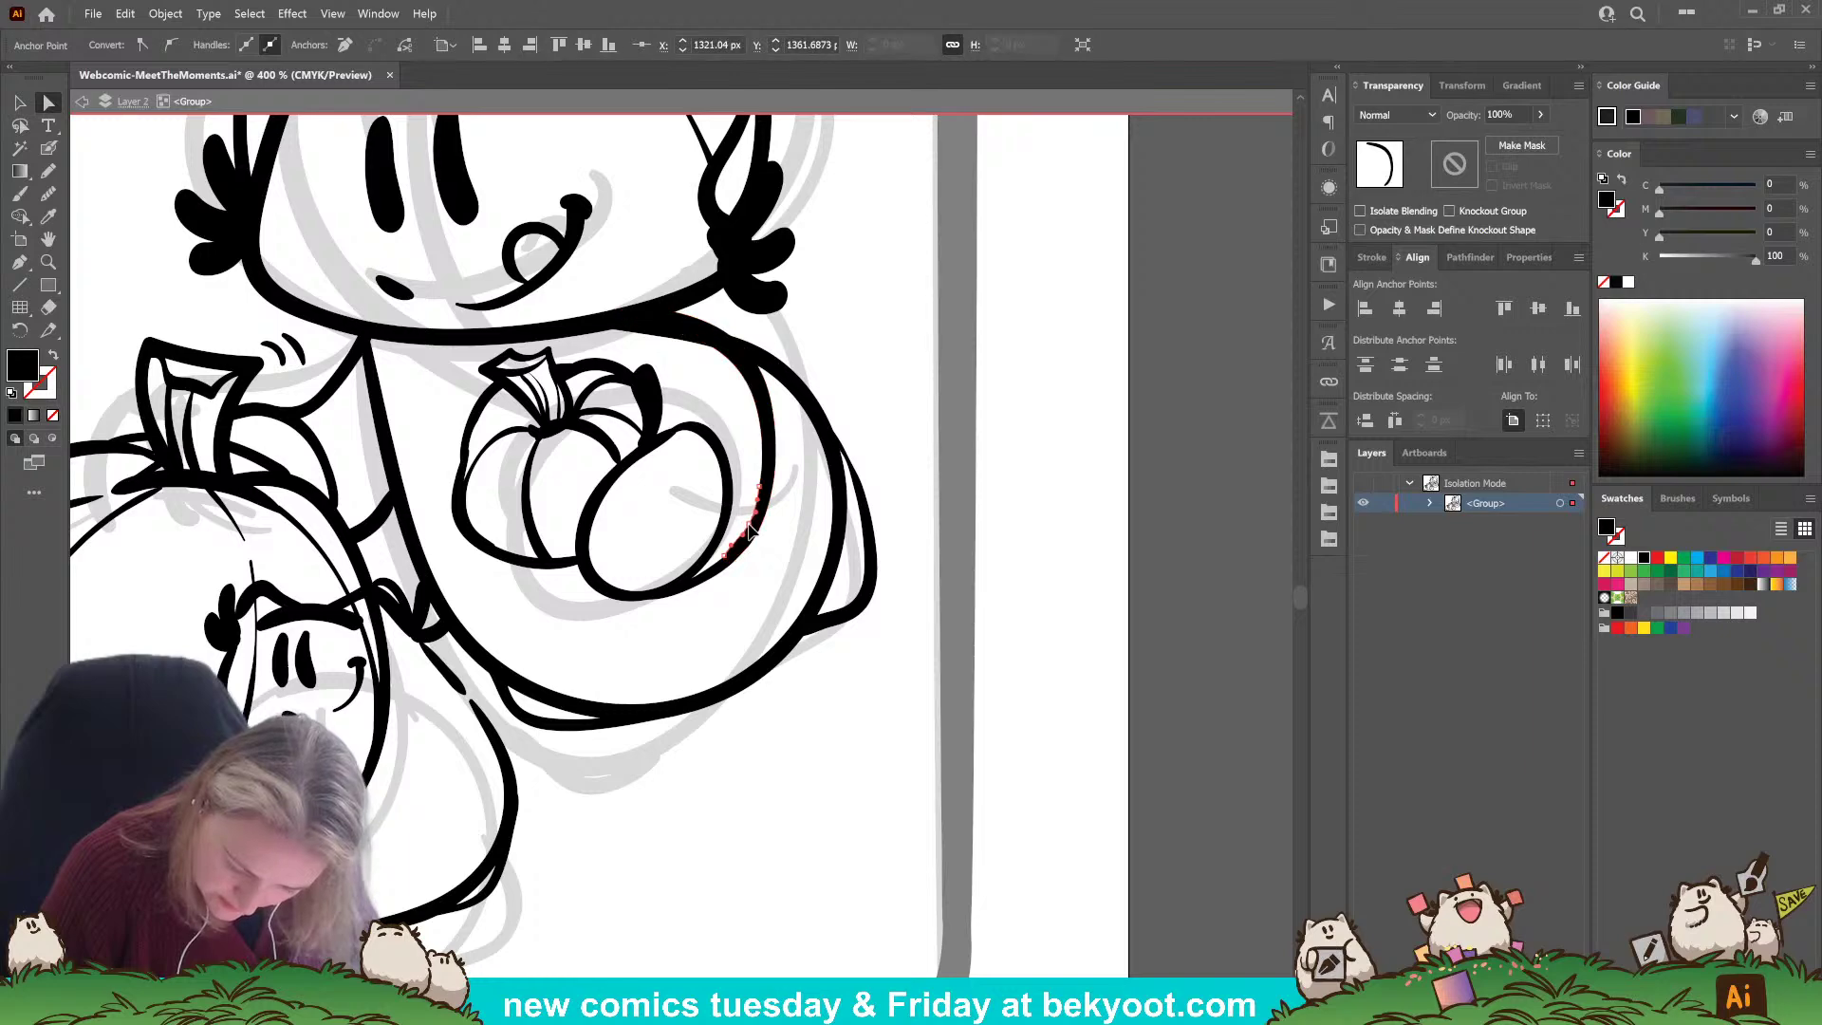
left_click(726, 564)
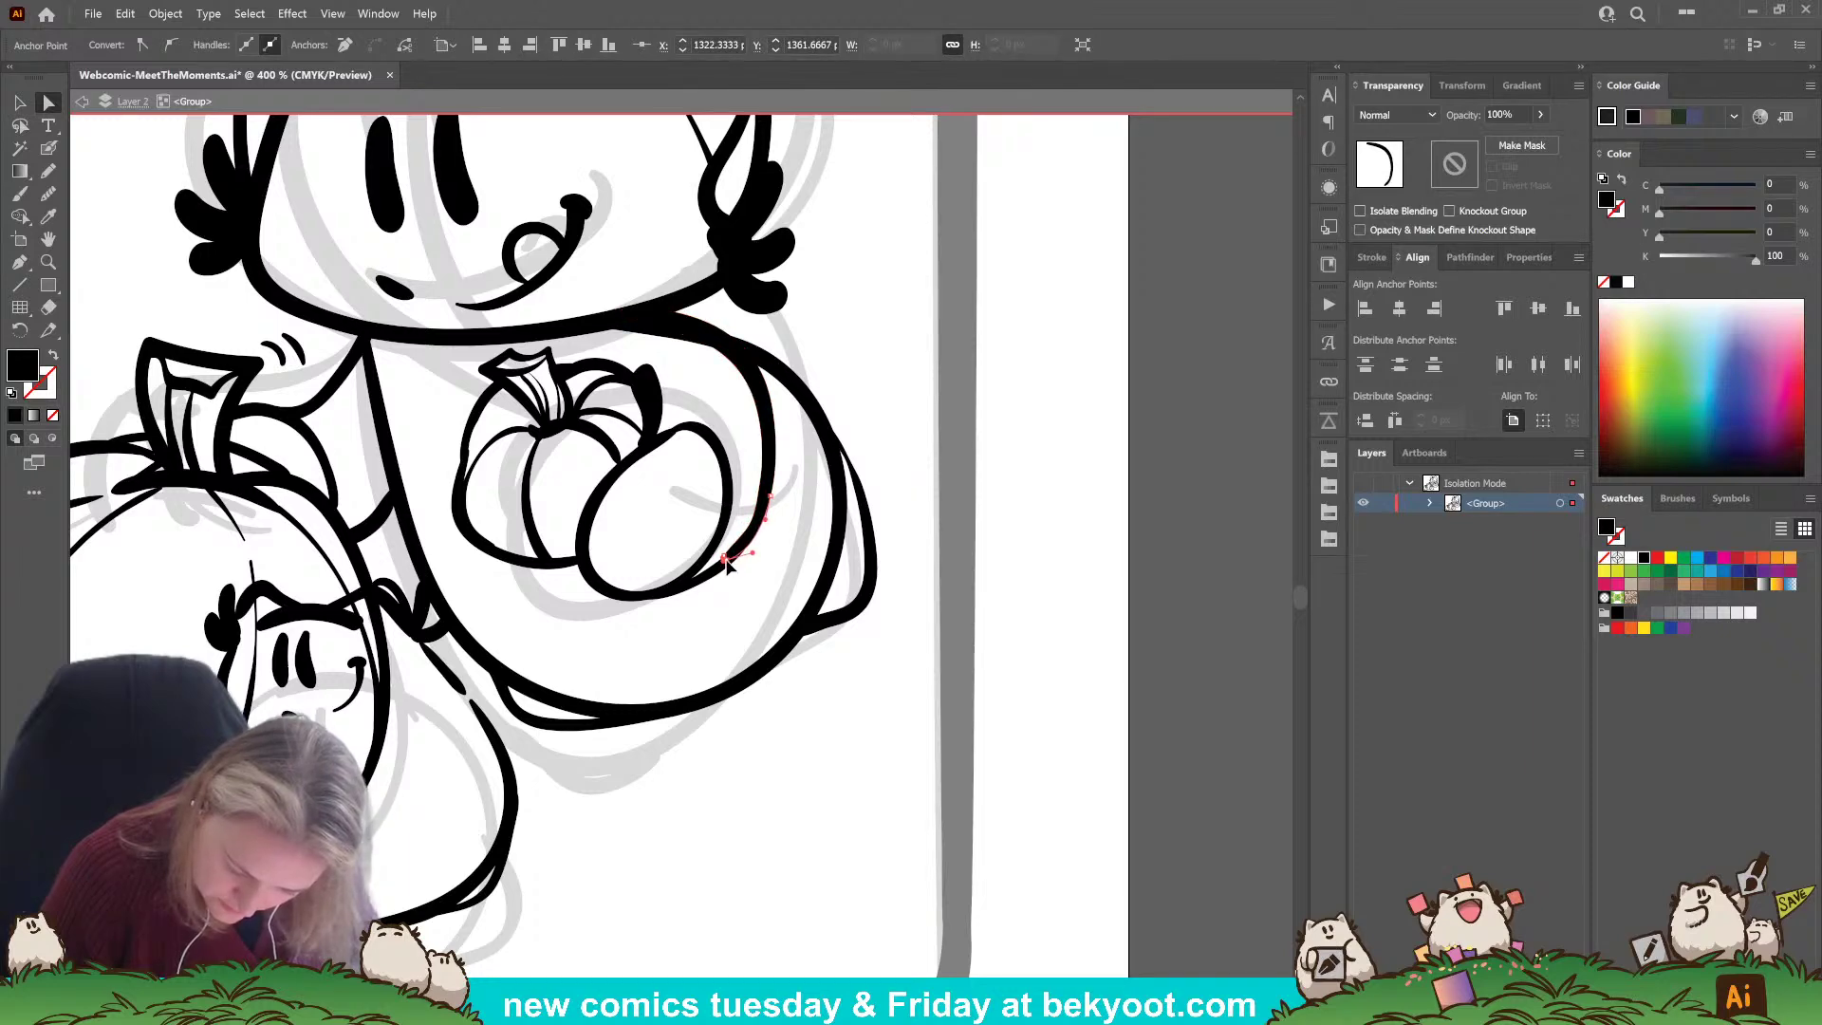
left_click_drag(727, 564, 731, 568)
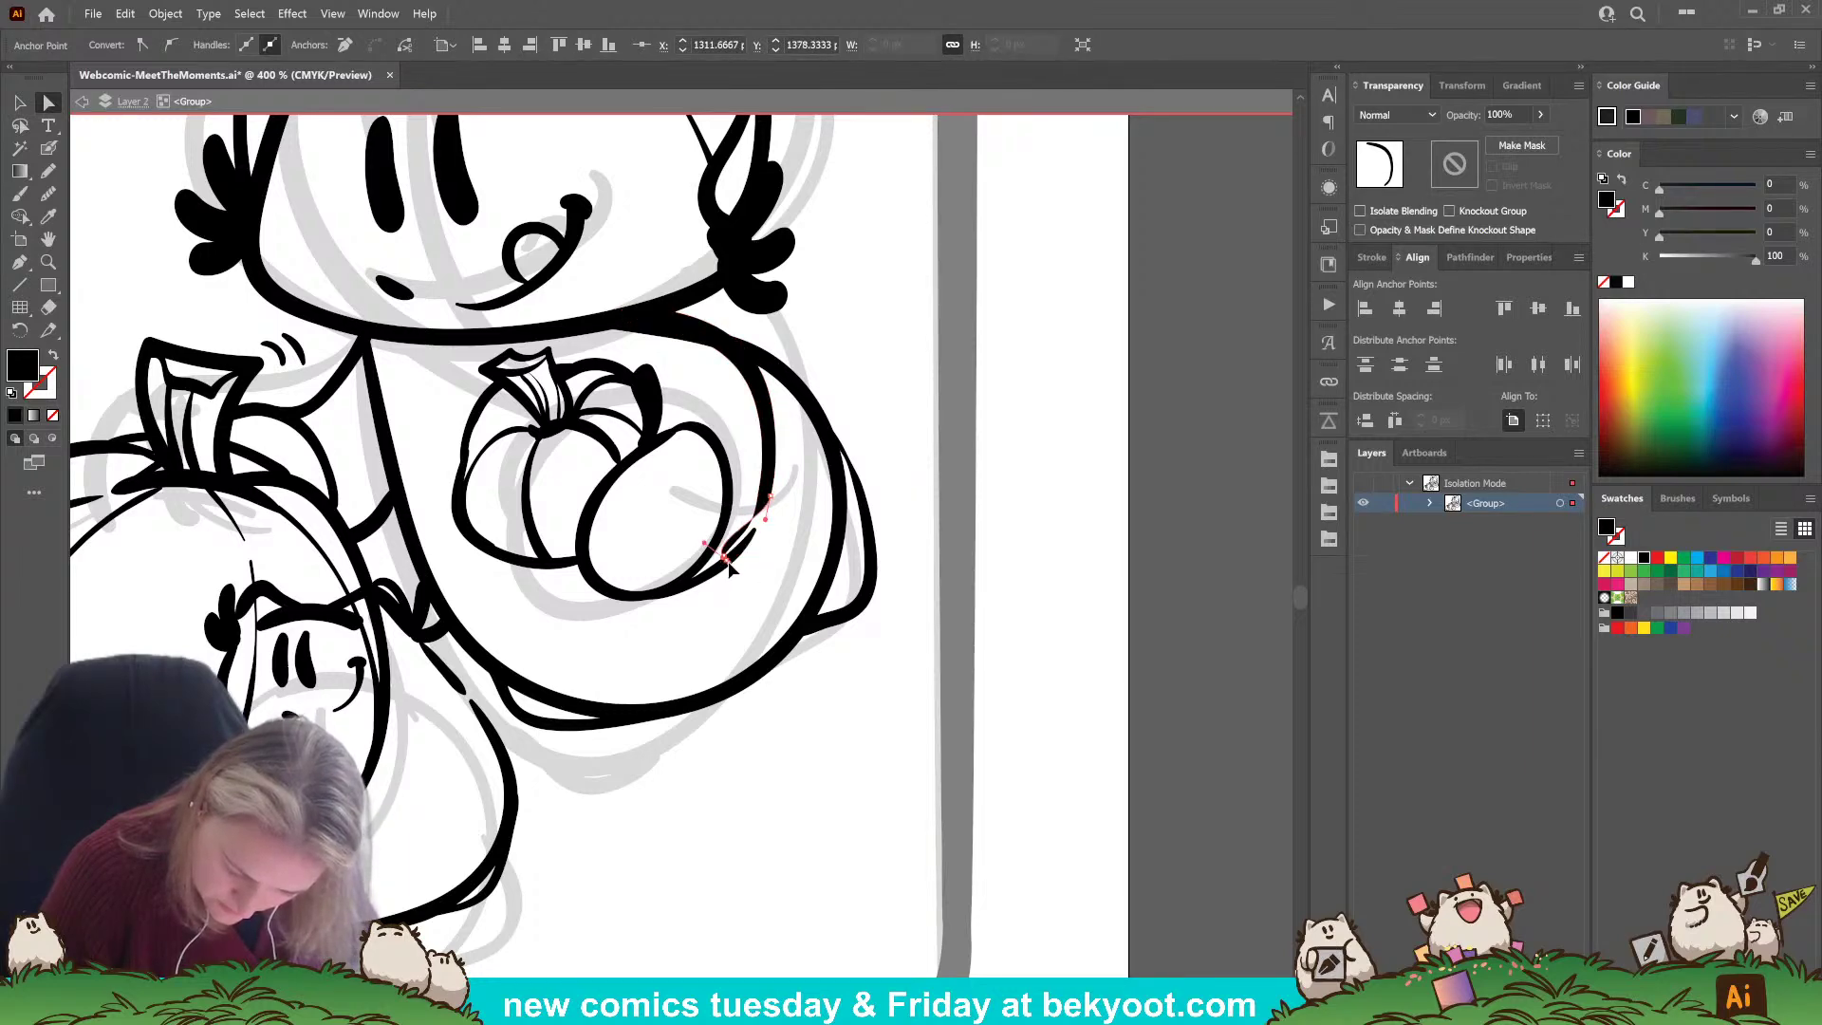
key("ctrl+z")
left_click(727, 561)
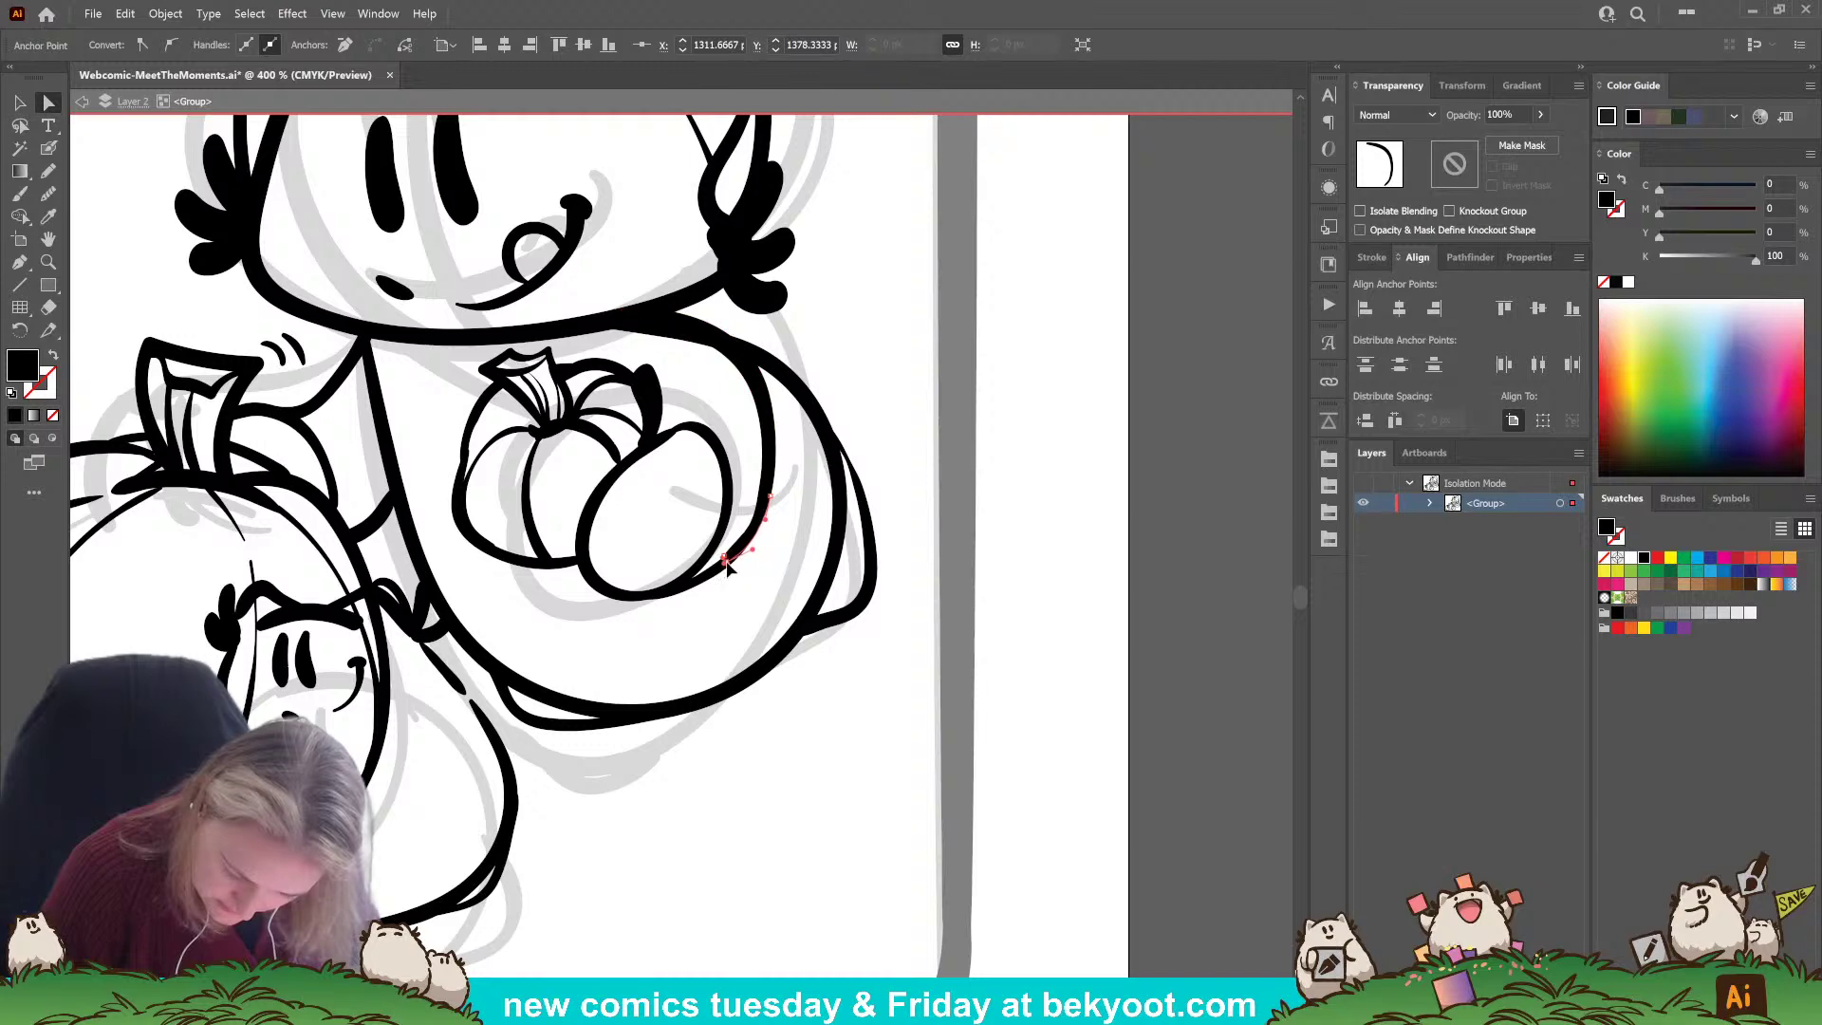
left_click_drag(727, 564, 730, 557)
left_click(736, 617)
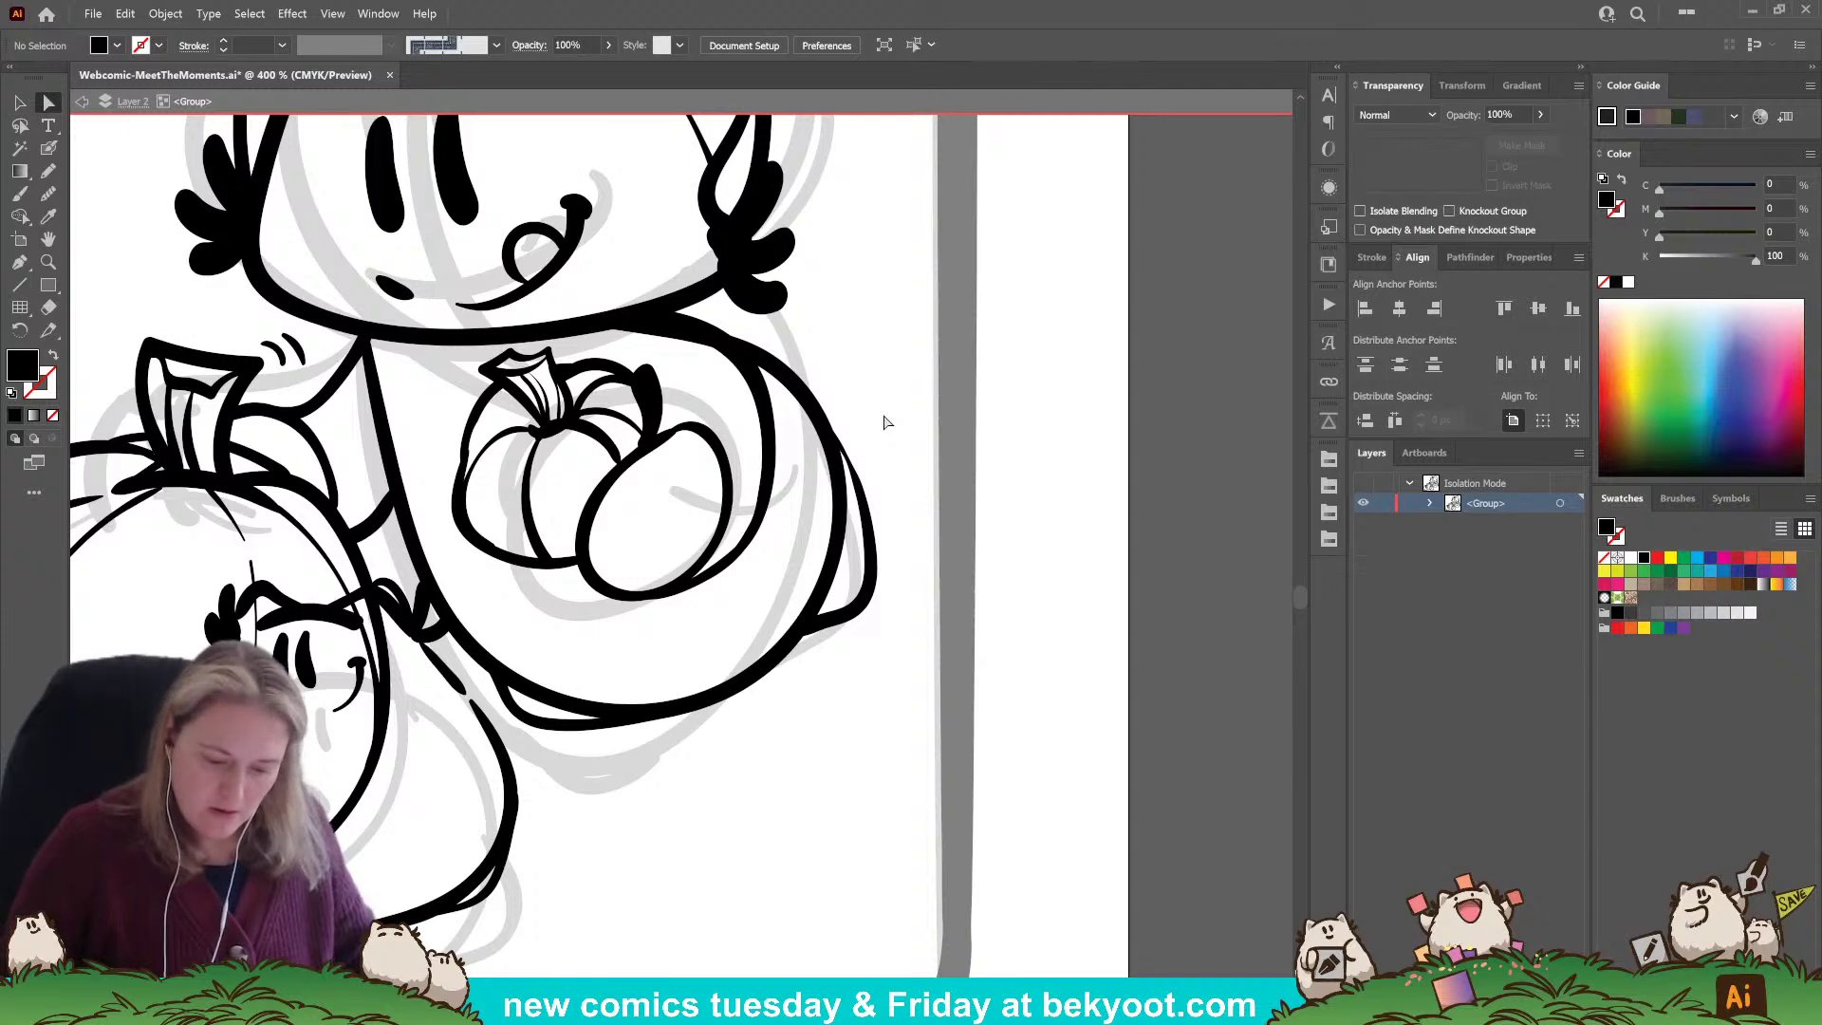
Trim the upper end of the cat's body outline where it overlaps the top of the arm outline.
left_click(615, 341)
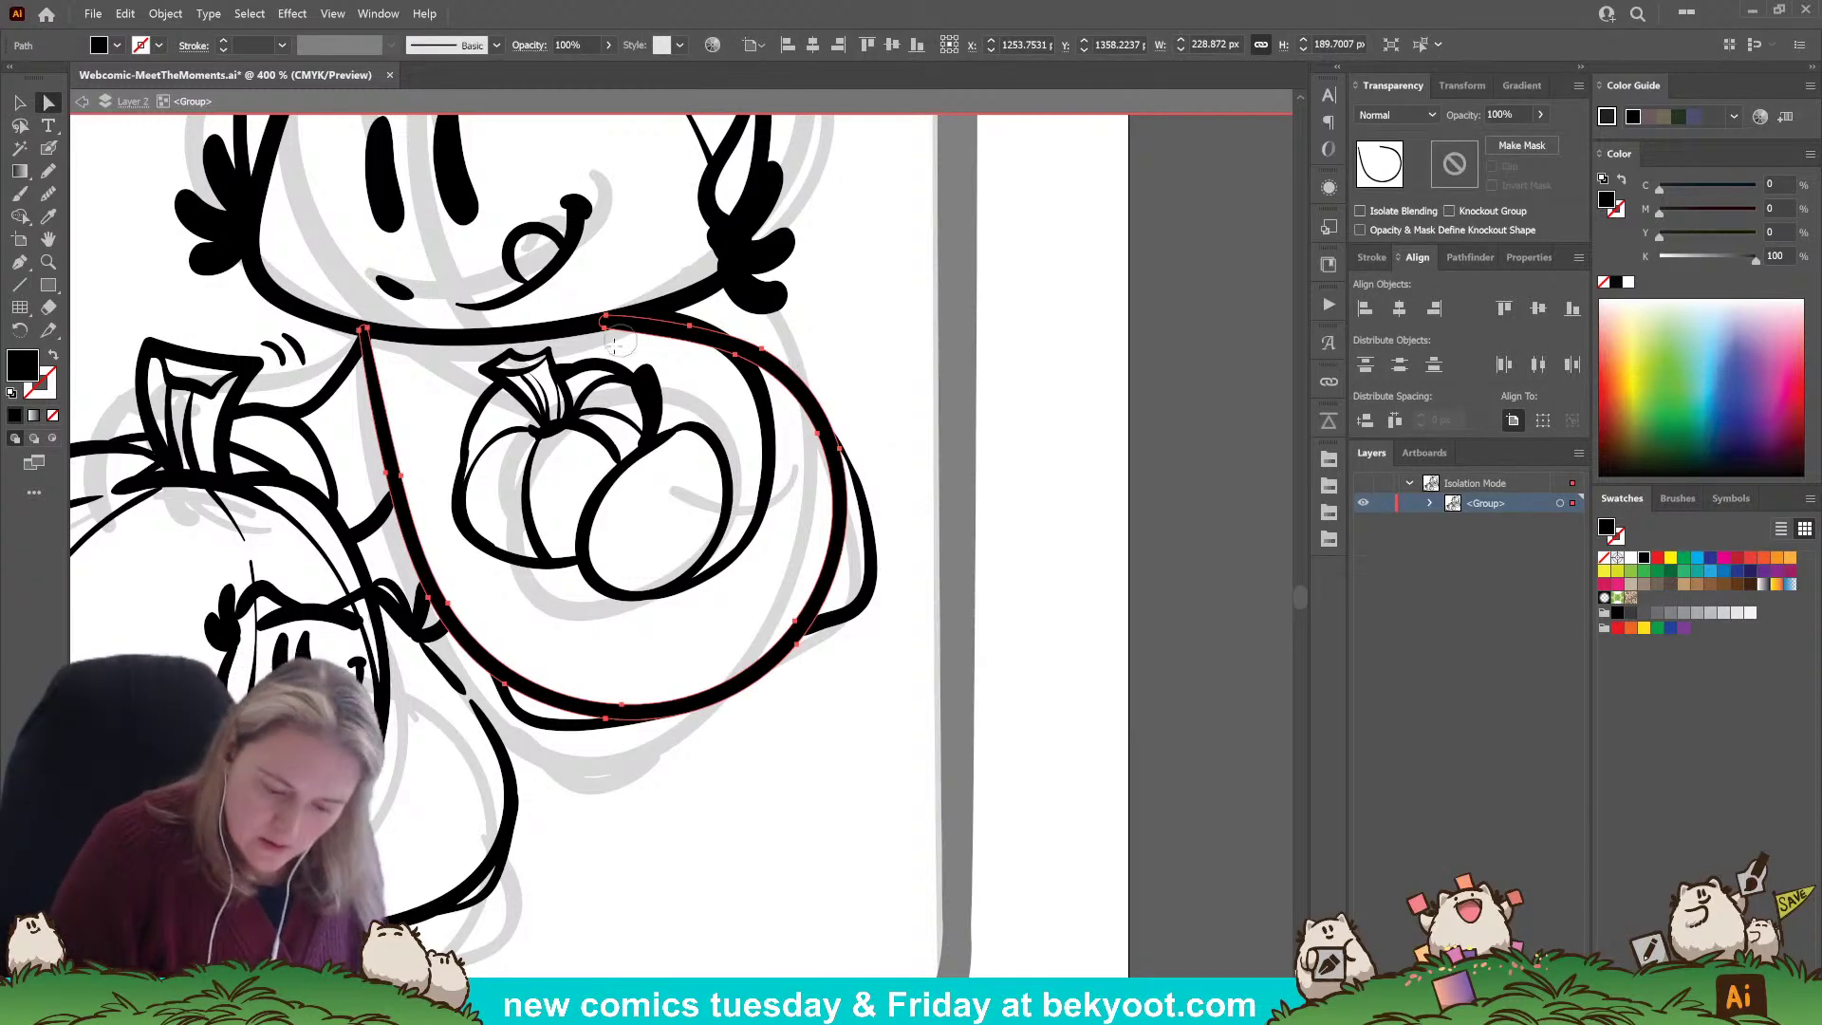
mouse_move(615, 342)
left_mouse_down()
mouse_move(664, 333)
mouse_move(721, 358)
left_mouse_up()
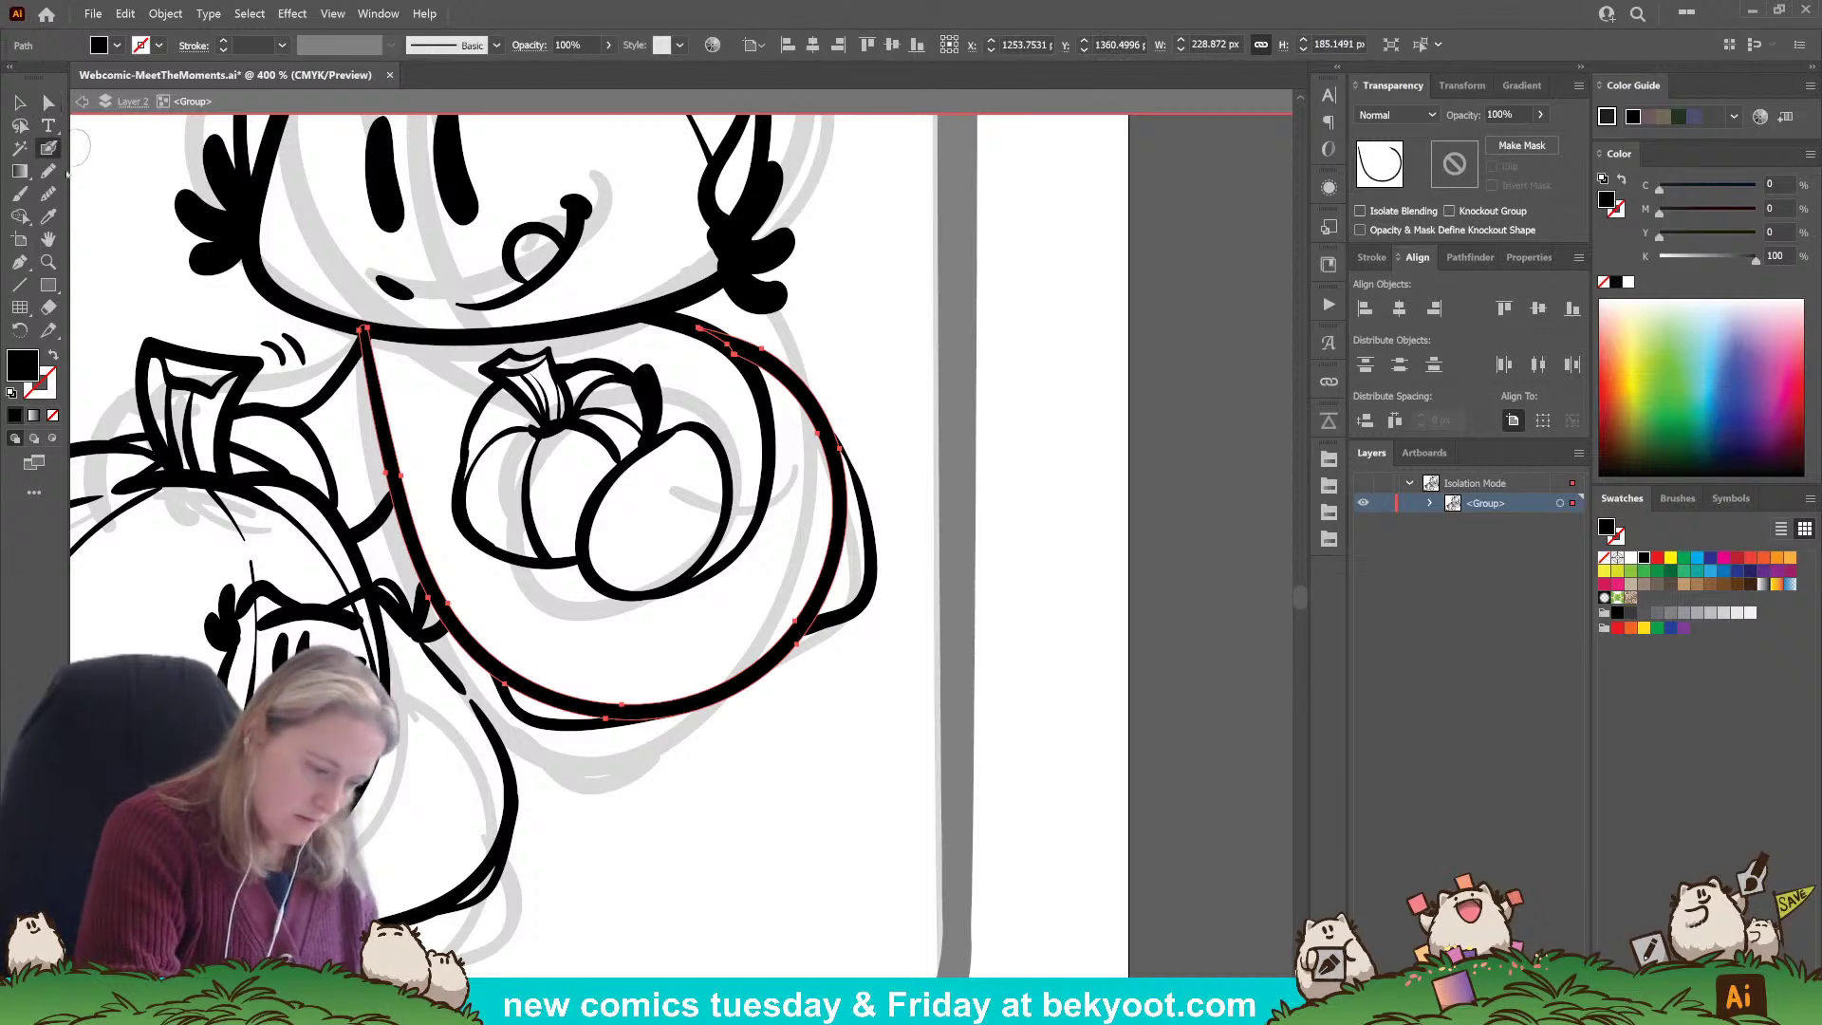
left_click(781, 757)
Draw a thick curved tail from the cat's back, ending in a solid black heart that overlaps the panel's right border.
key("shift+b")
mouse_move(806, 432)
left_mouse_down()
mouse_move(824, 358)
mouse_move(911, 252)
mouse_move(1009, 328)
mouse_move(973, 393)
mouse_move(976, 296)
mouse_move(1014, 341)
mouse_move(985, 414)
mouse_move(890, 362)
mouse_move(909, 320)
mouse_move(958, 345)
mouse_move(992, 303)
mouse_move(980, 396)
mouse_move(902, 356)
mouse_move(919, 343)
mouse_move(960, 361)
left_mouse_up()
key("ctrl+z")
left_click_drag(959, 375, 947, 349)
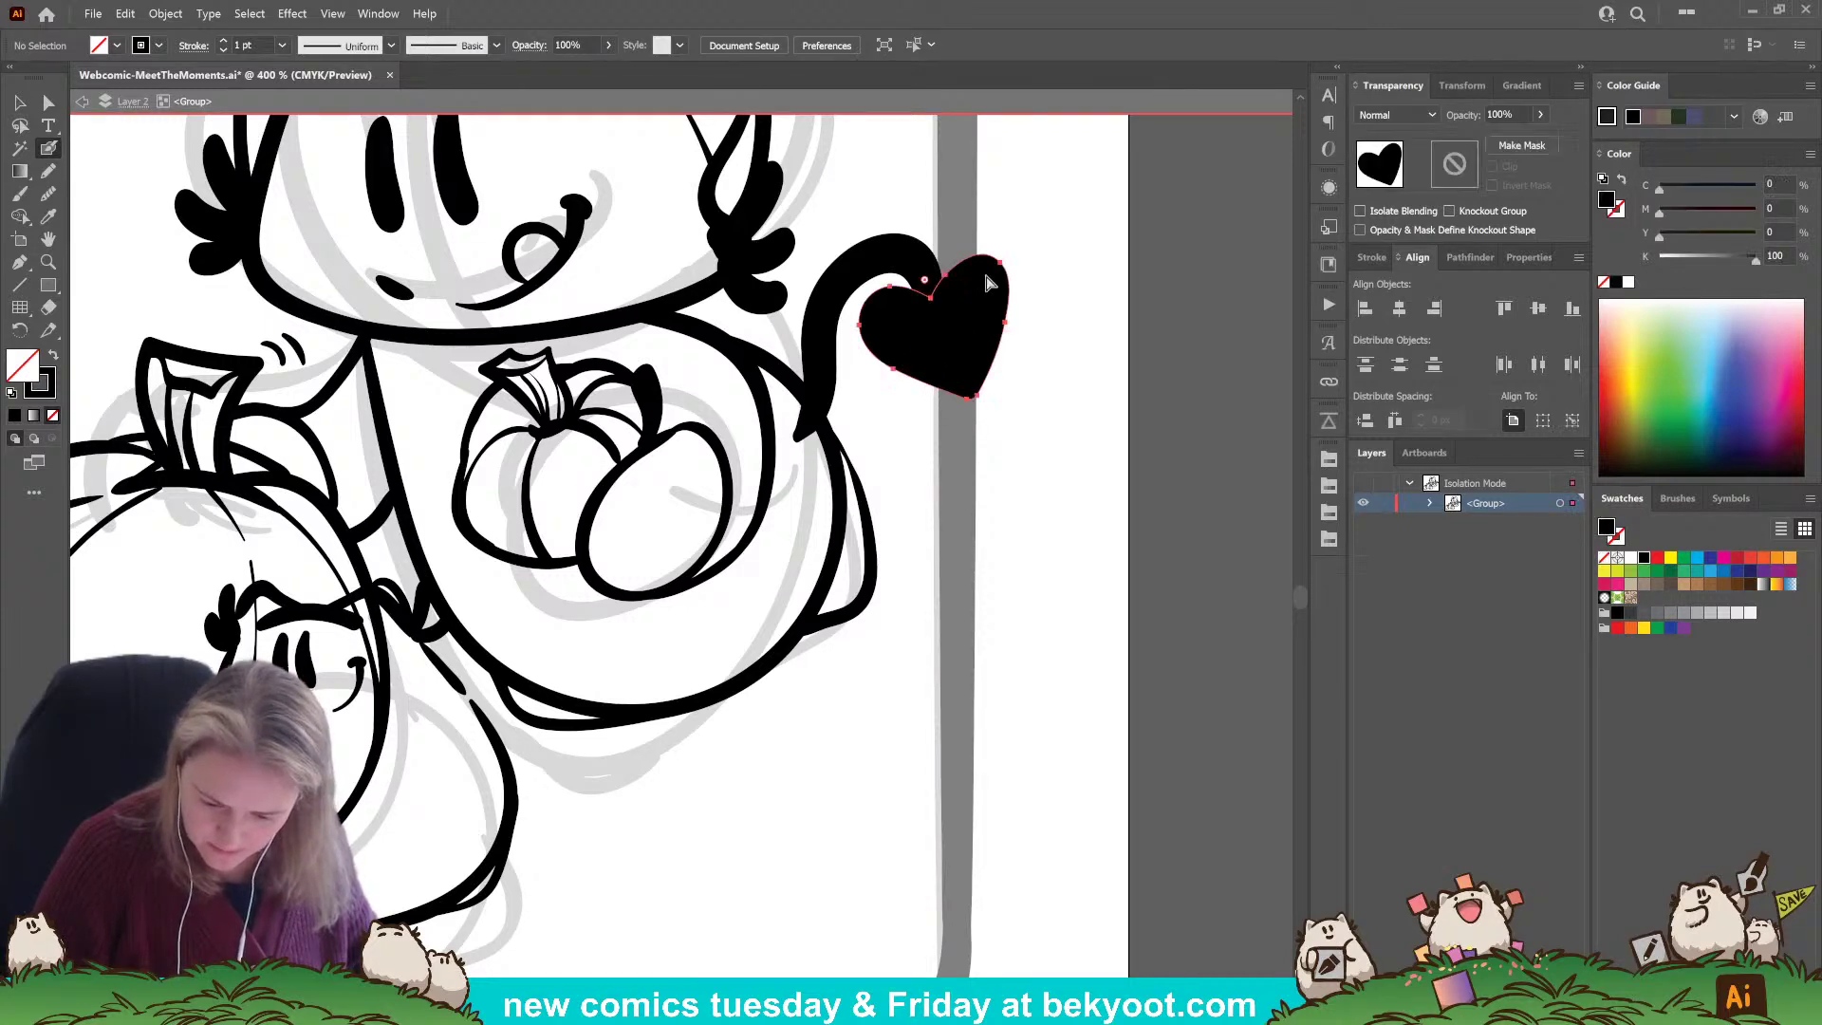
Rotate and slightly shrink the heart tip, and adjust the tail so its base meets the body outline.
key("v")
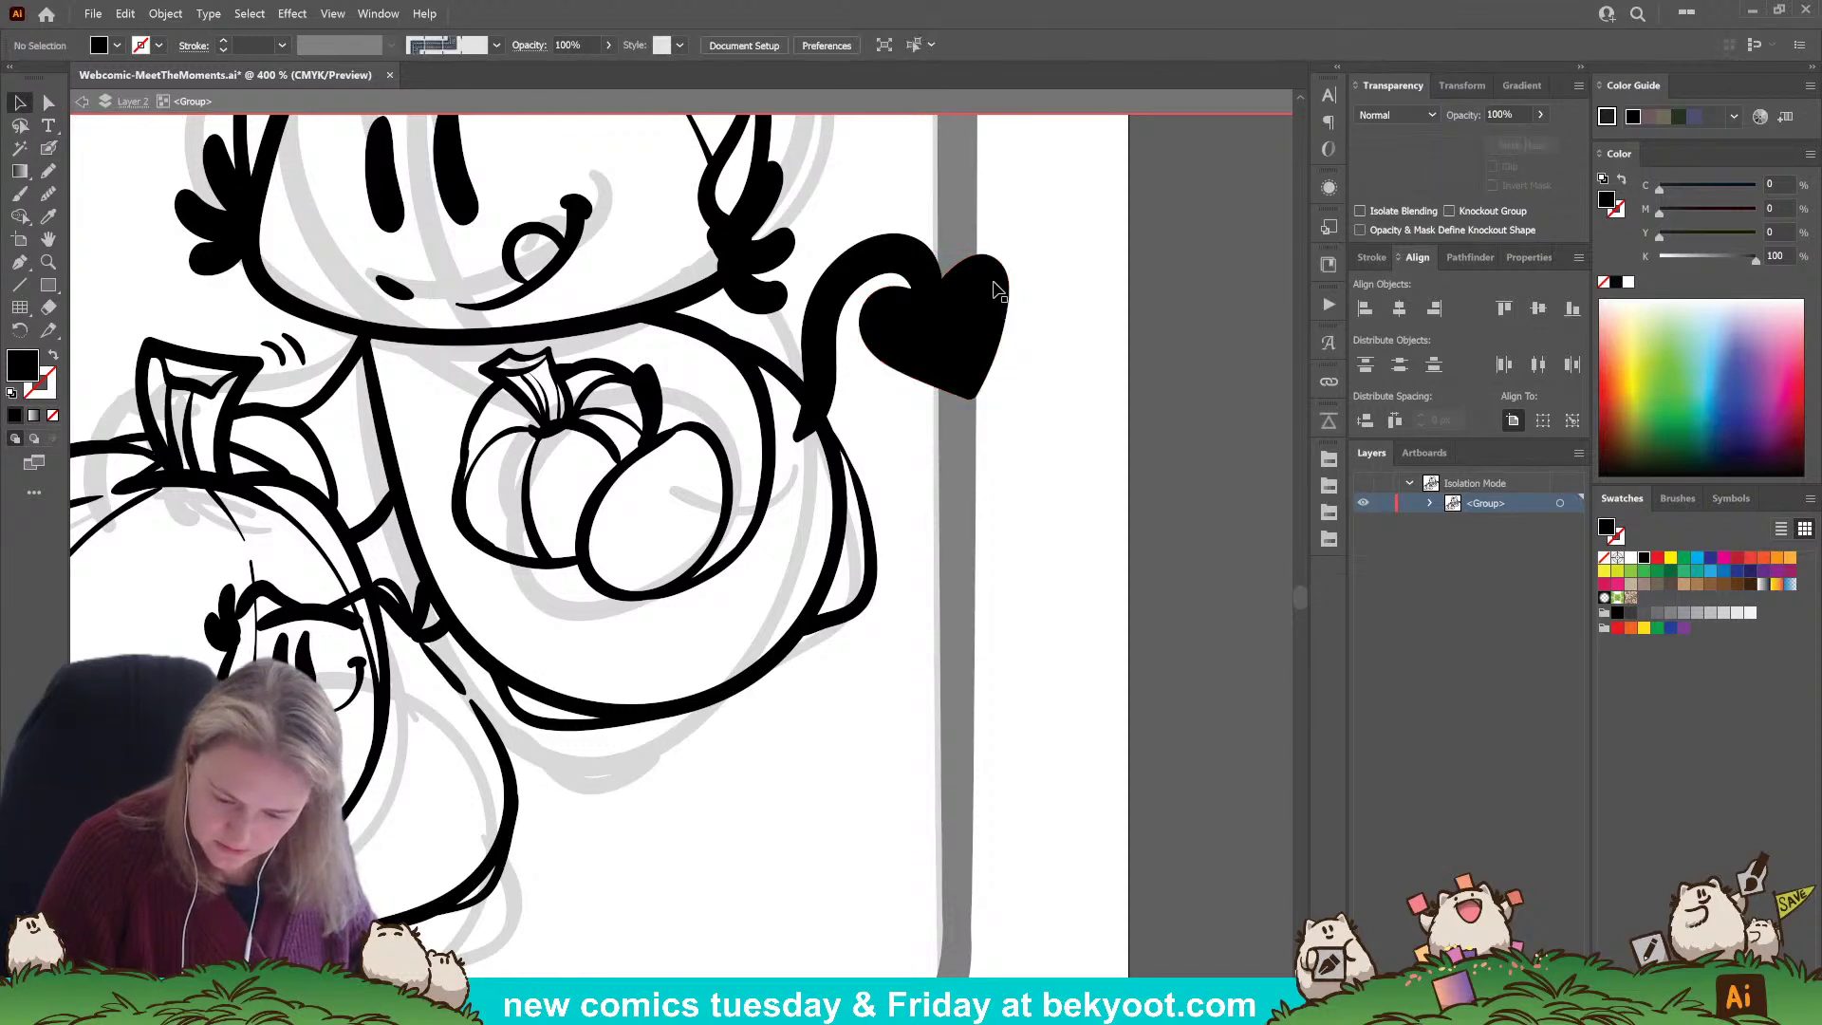
left_click_drag(1027, 268, 1023, 287)
left_click_drag(959, 338, 962, 336)
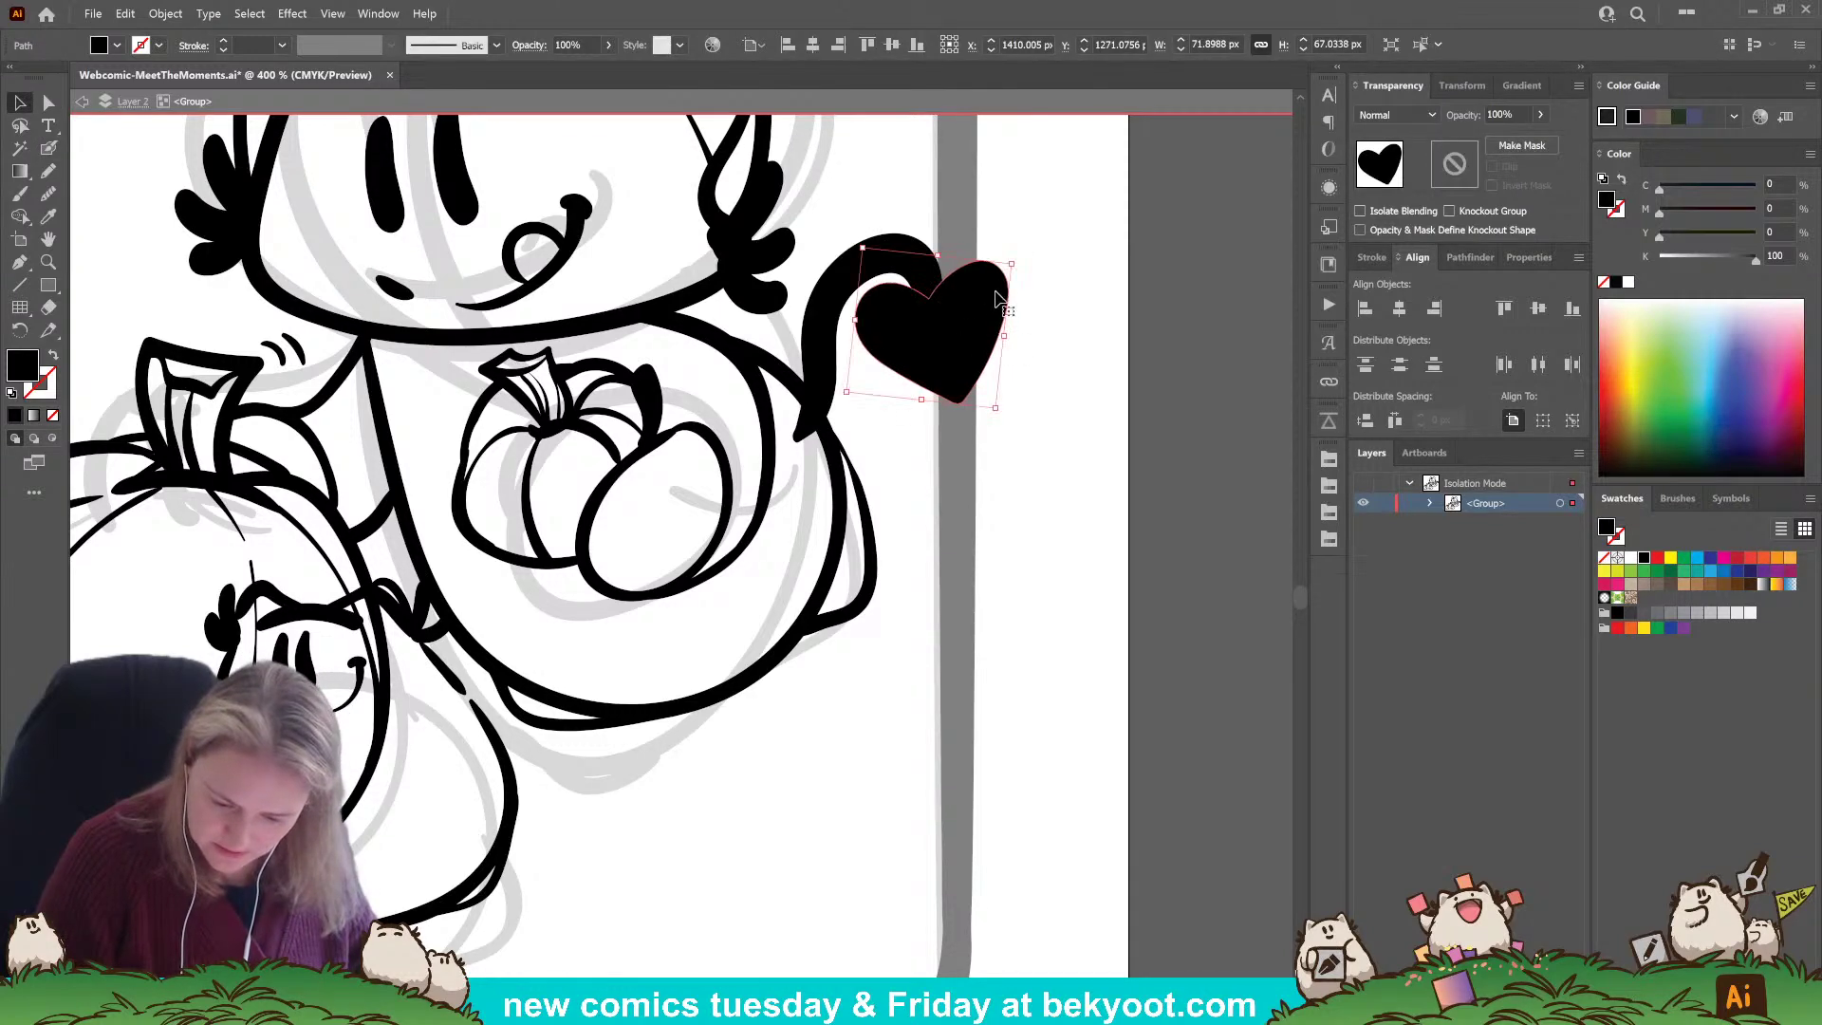
left_click_drag(1017, 264, 1007, 269)
left_click(1031, 268)
left_click(914, 275)
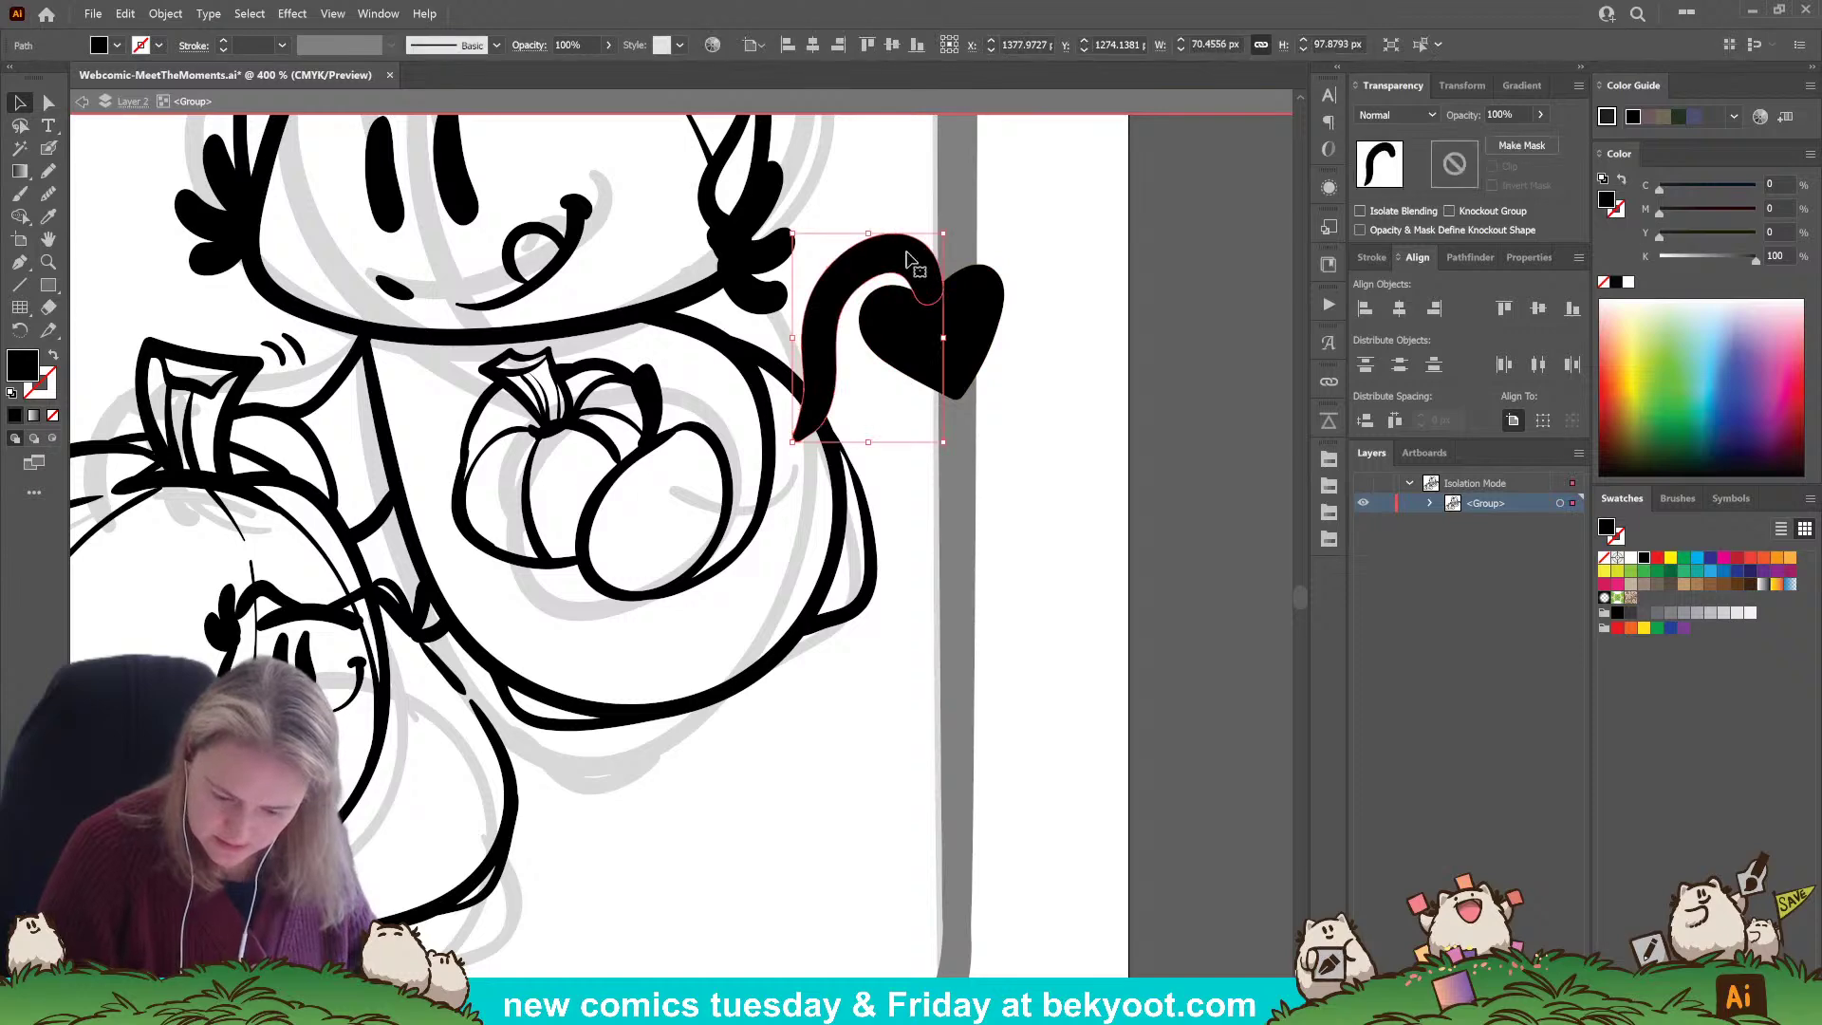
left_click_drag(792, 442, 802, 425)
left_click(877, 524)
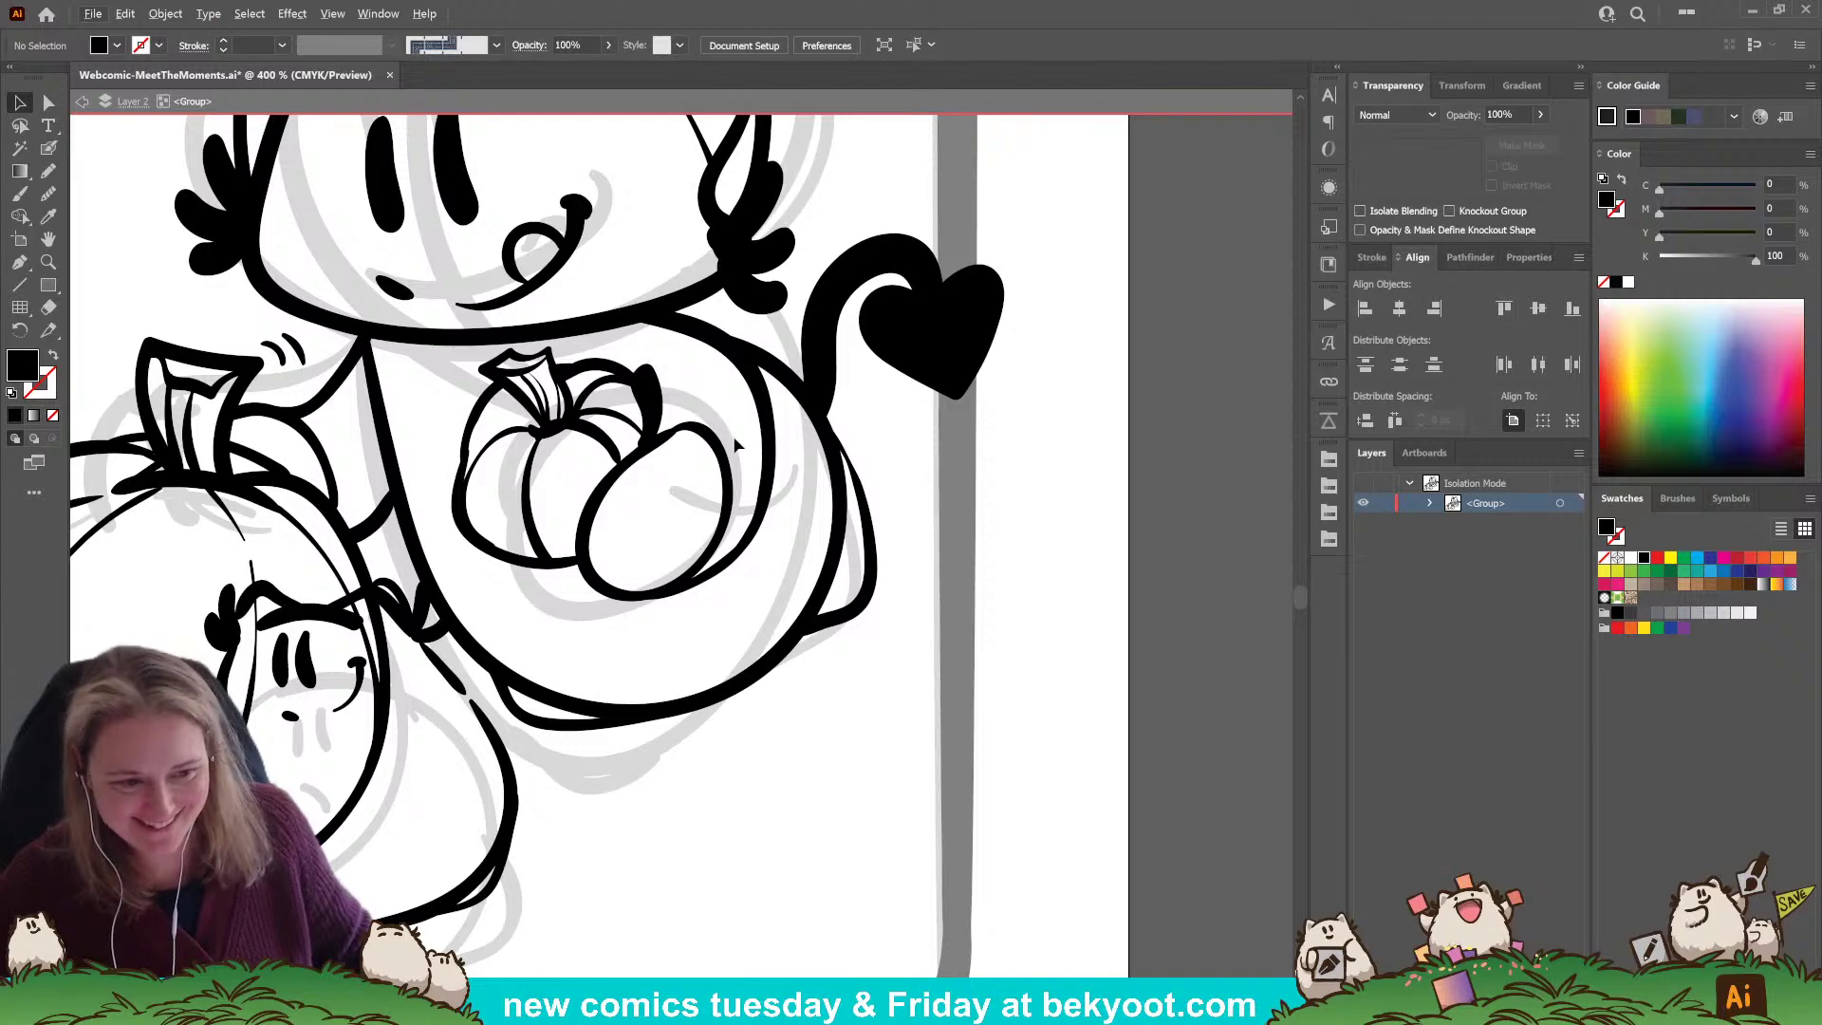
Select the panel's whole inked drawing and shift it slightly left and down within the frame.
scroll(962, 368, "down", 4)
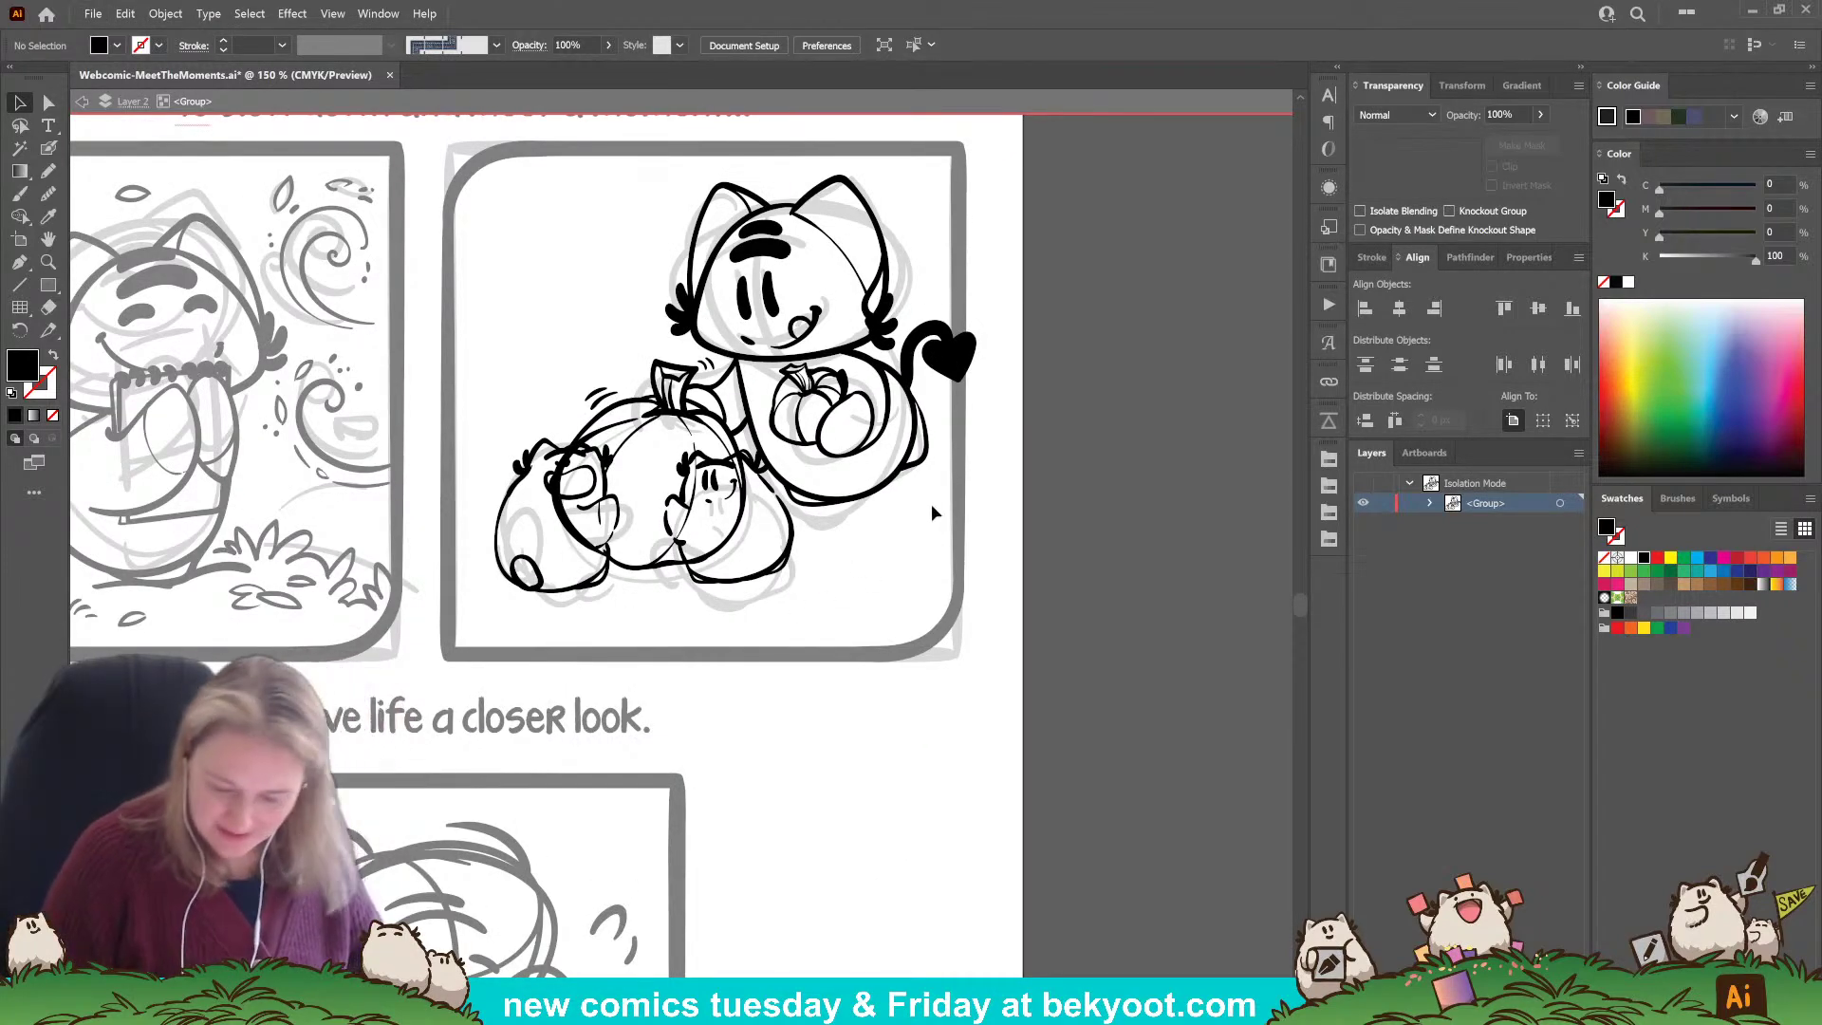
left_click_drag(826, 532, 894, 614)
left_click_drag(515, 249, 1125, 708)
left_click_drag(831, 666, 812, 681)
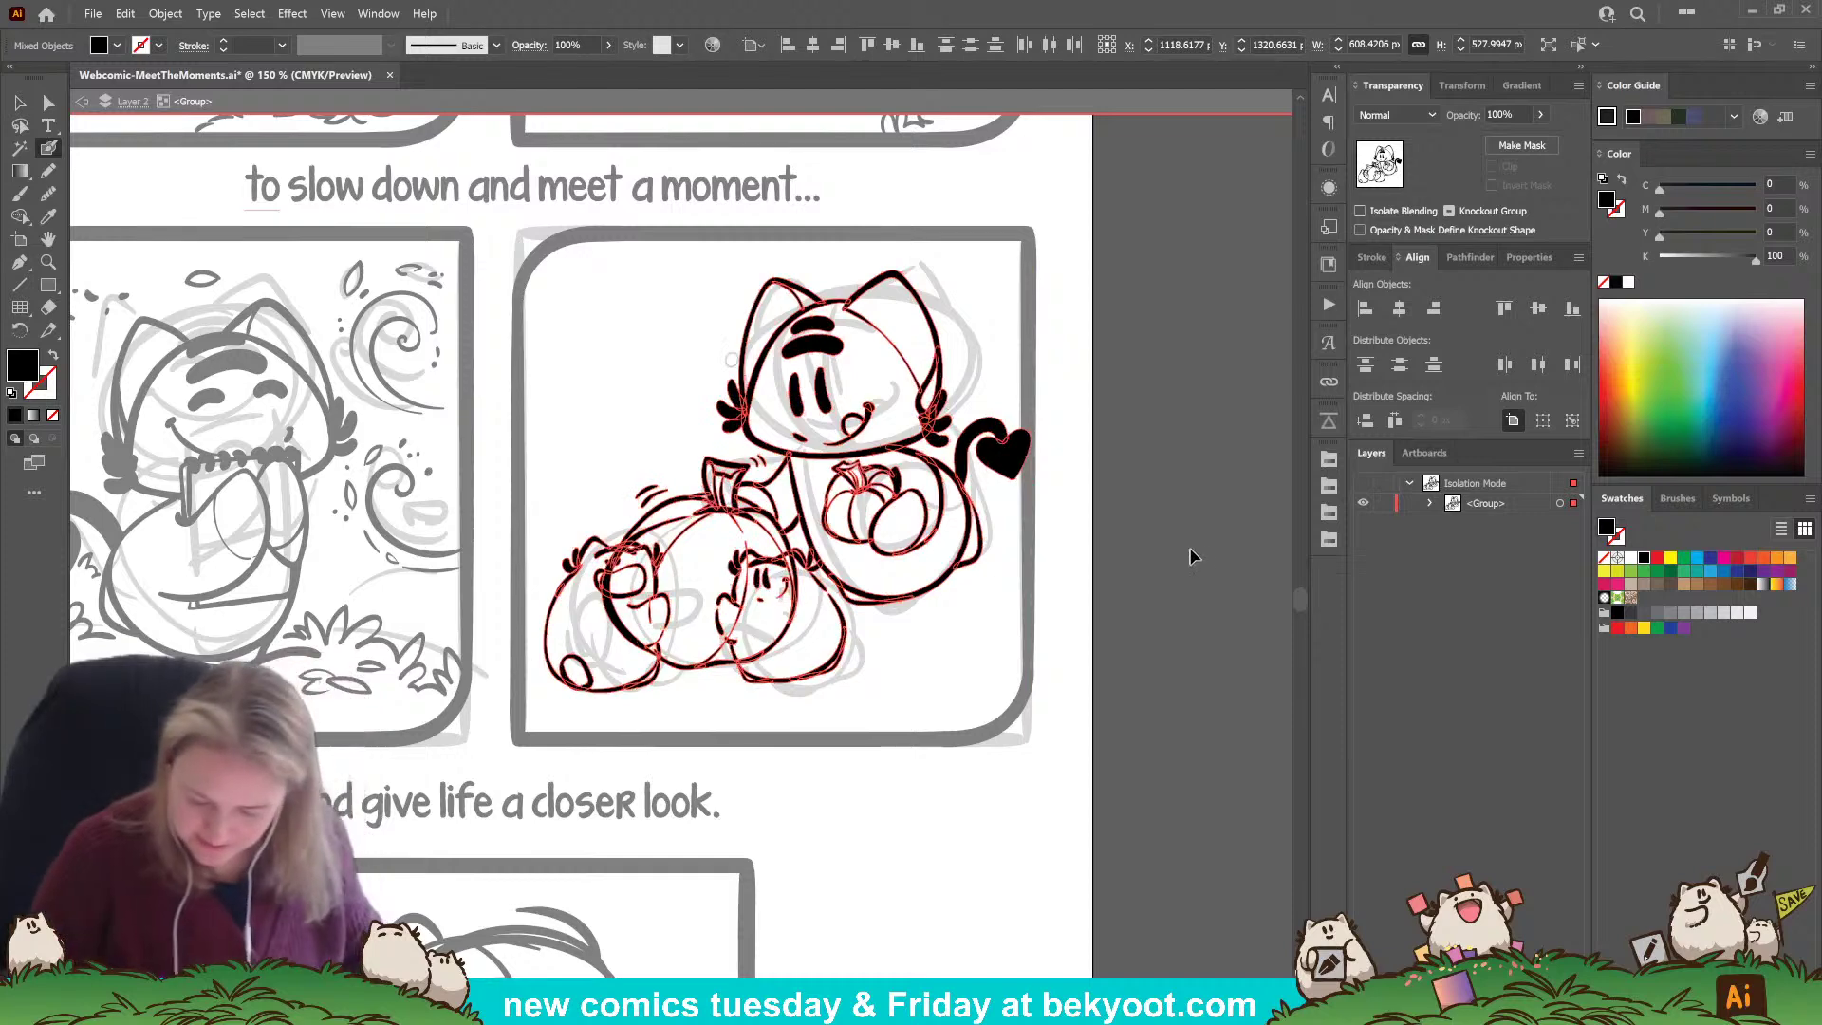
left_click(1191, 532)
Draw ground lines and grass tufts beneath the cat and around the two small creatures.
key("shift+b")
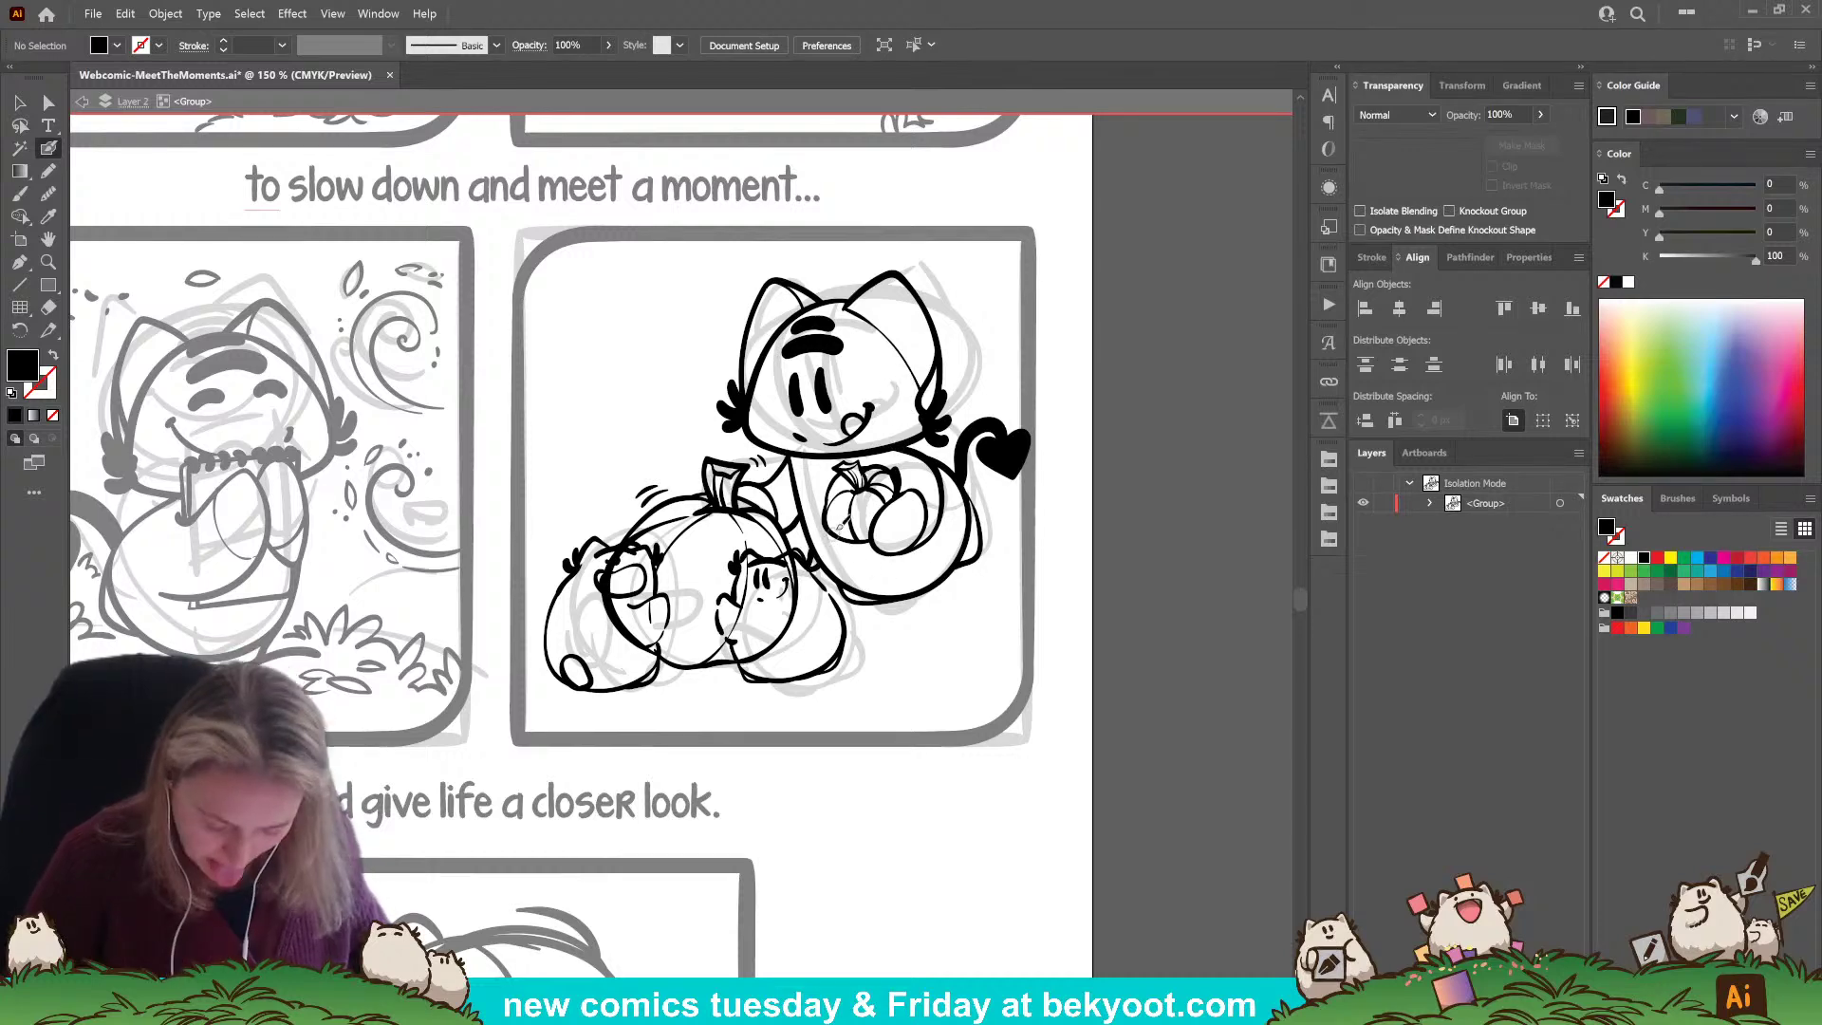
mouse_move(840, 601)
left_mouse_down()
mouse_move(943, 618)
mouse_move(976, 585)
mouse_move(963, 607)
mouse_move(937, 600)
mouse_move(1004, 552)
left_mouse_up()
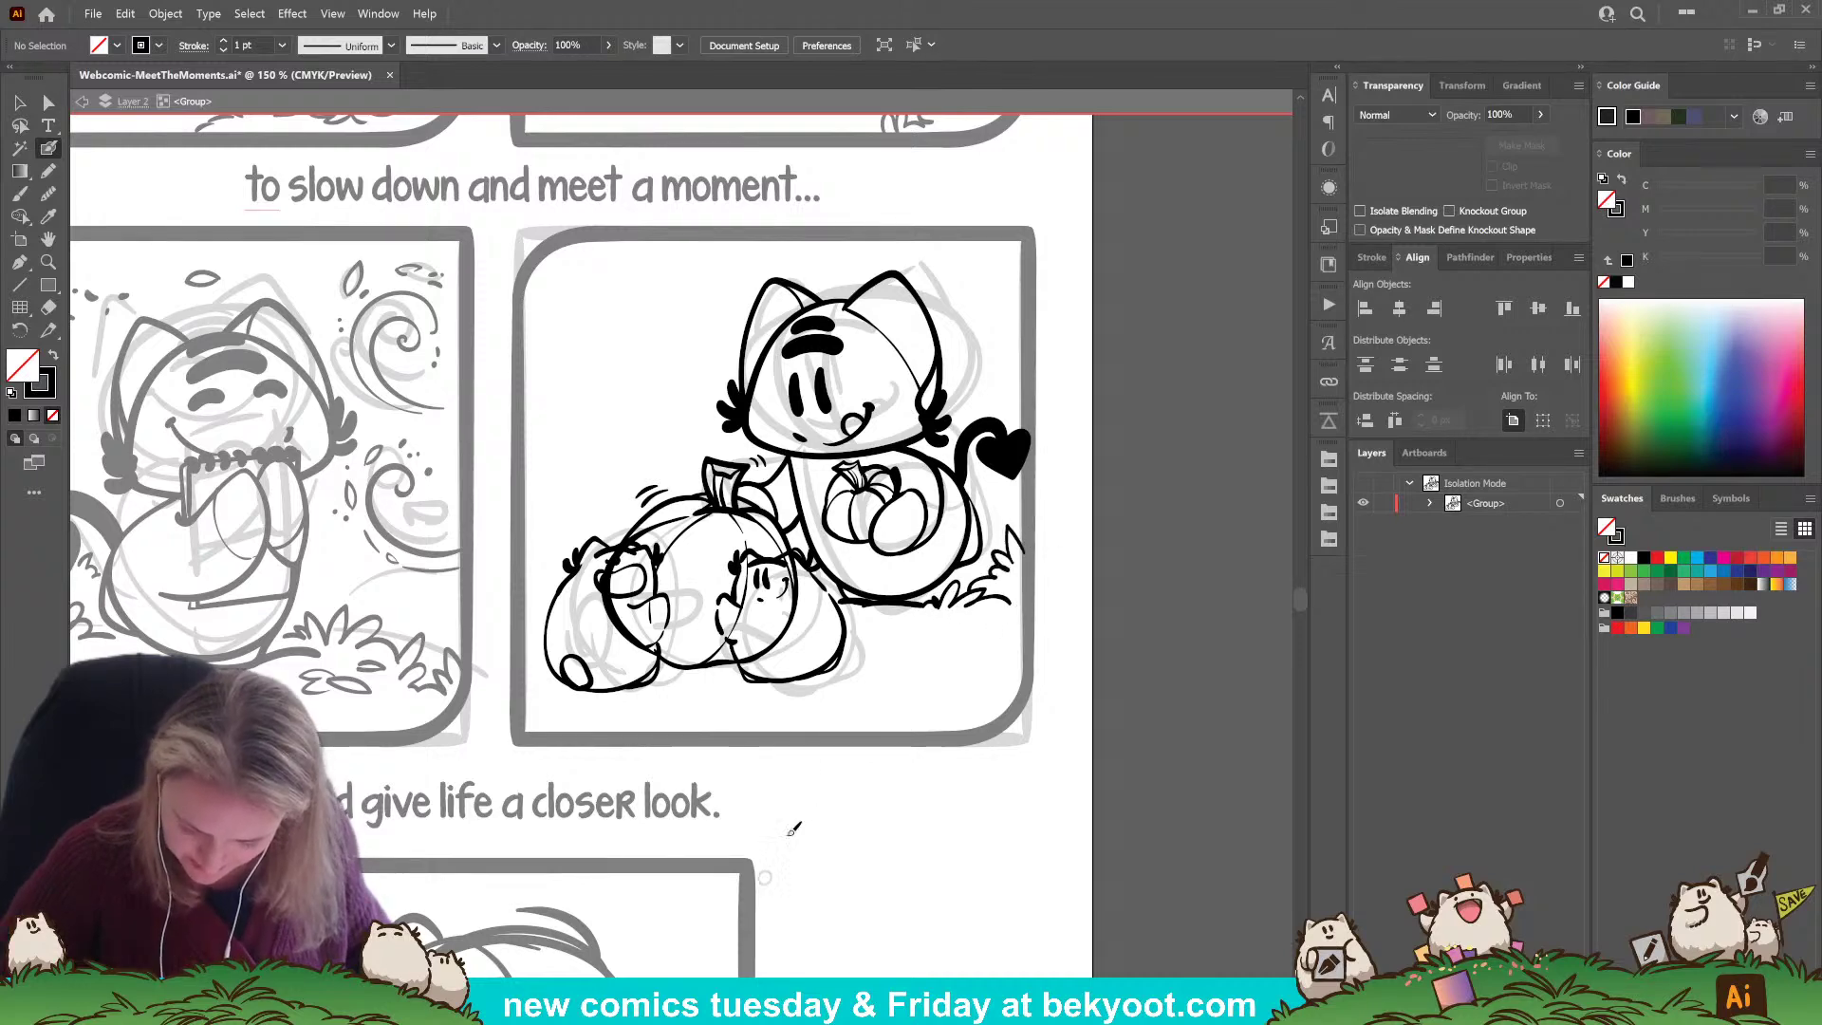
left_click_drag(851, 700, 916, 672)
mouse_move(786, 657)
left_mouse_down()
mouse_move(831, 671)
mouse_move(783, 653)
mouse_move(910, 666)
mouse_move(805, 695)
mouse_move(990, 638)
left_mouse_up()
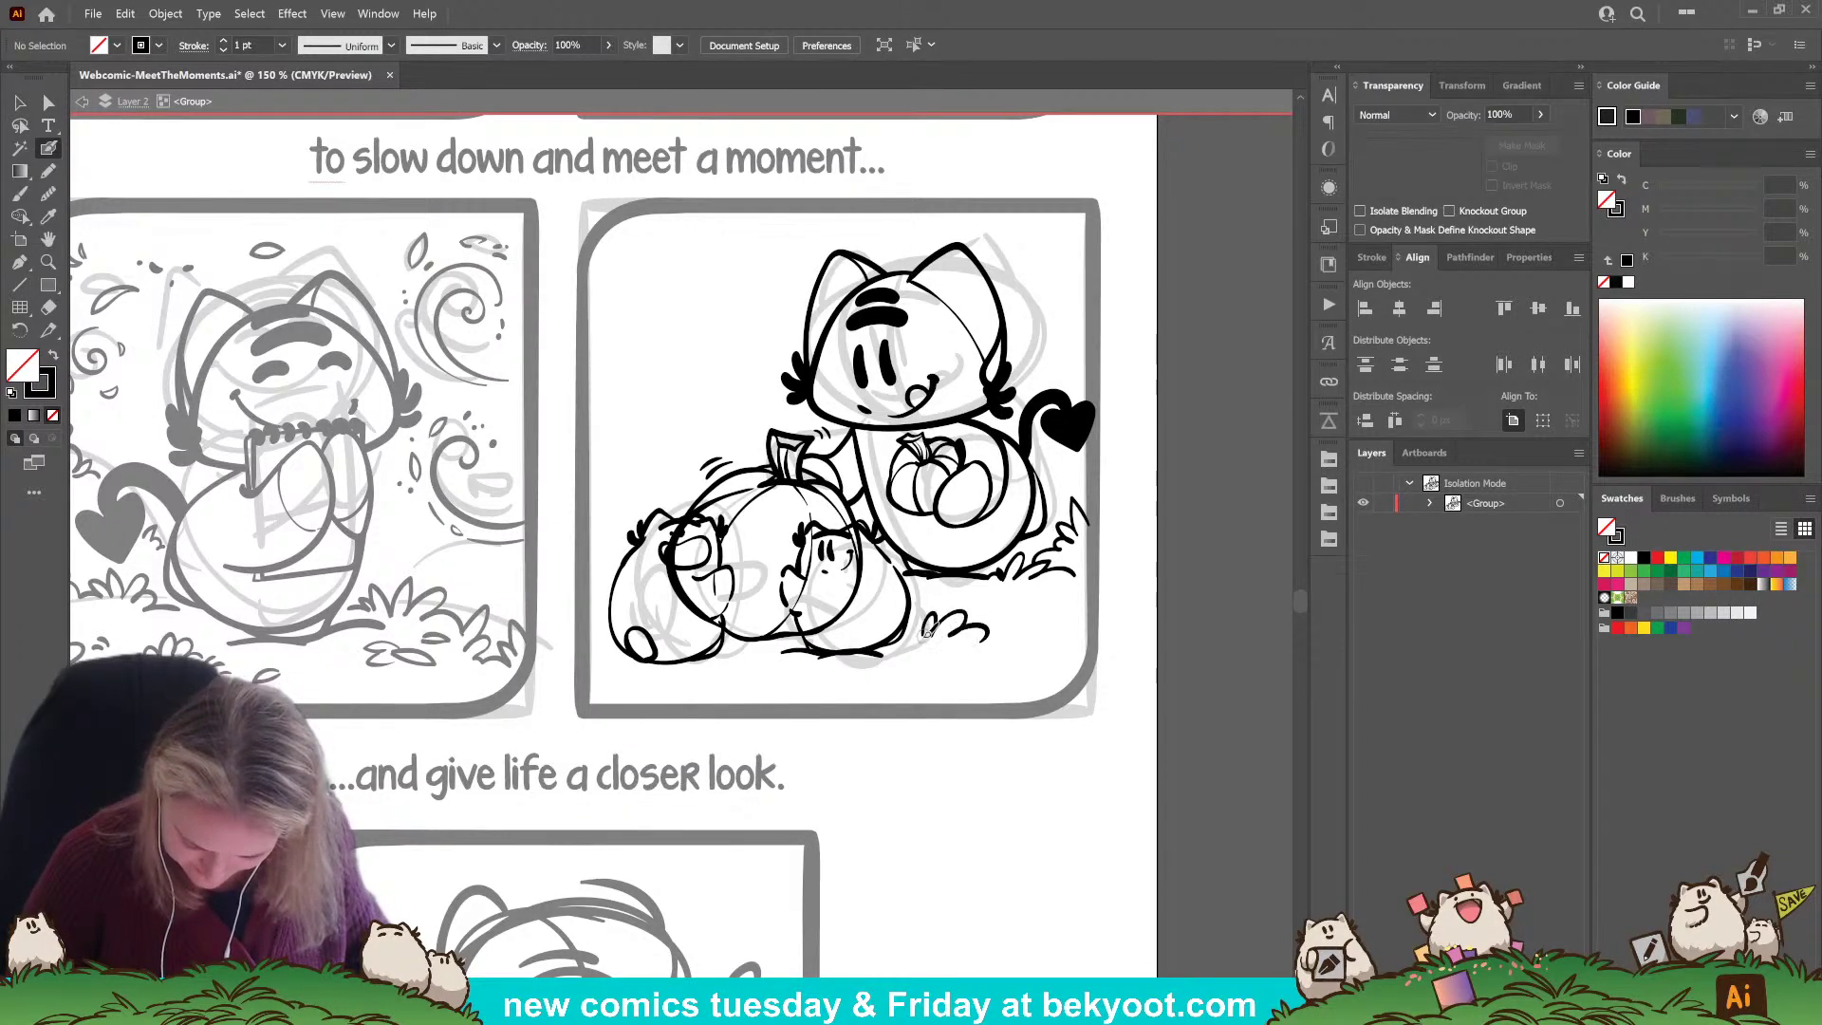
left_click_drag(733, 687, 902, 666)
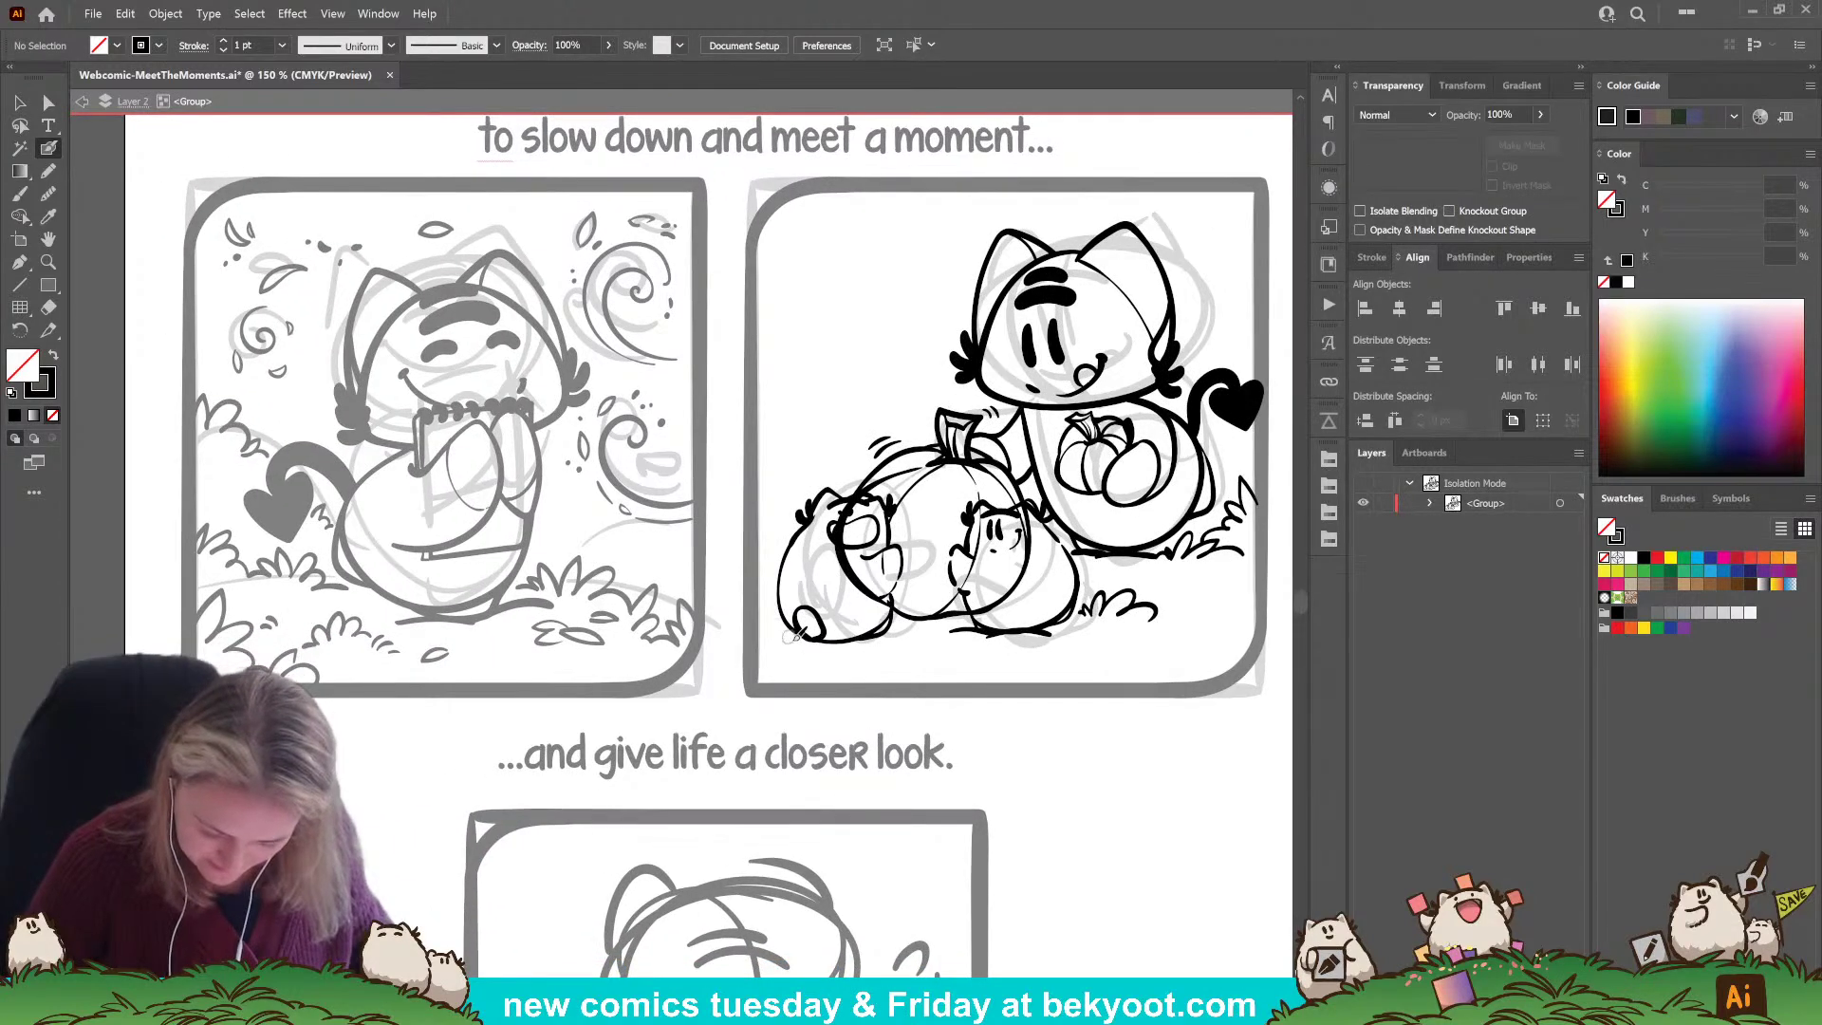
left_click_drag(752, 644, 896, 633)
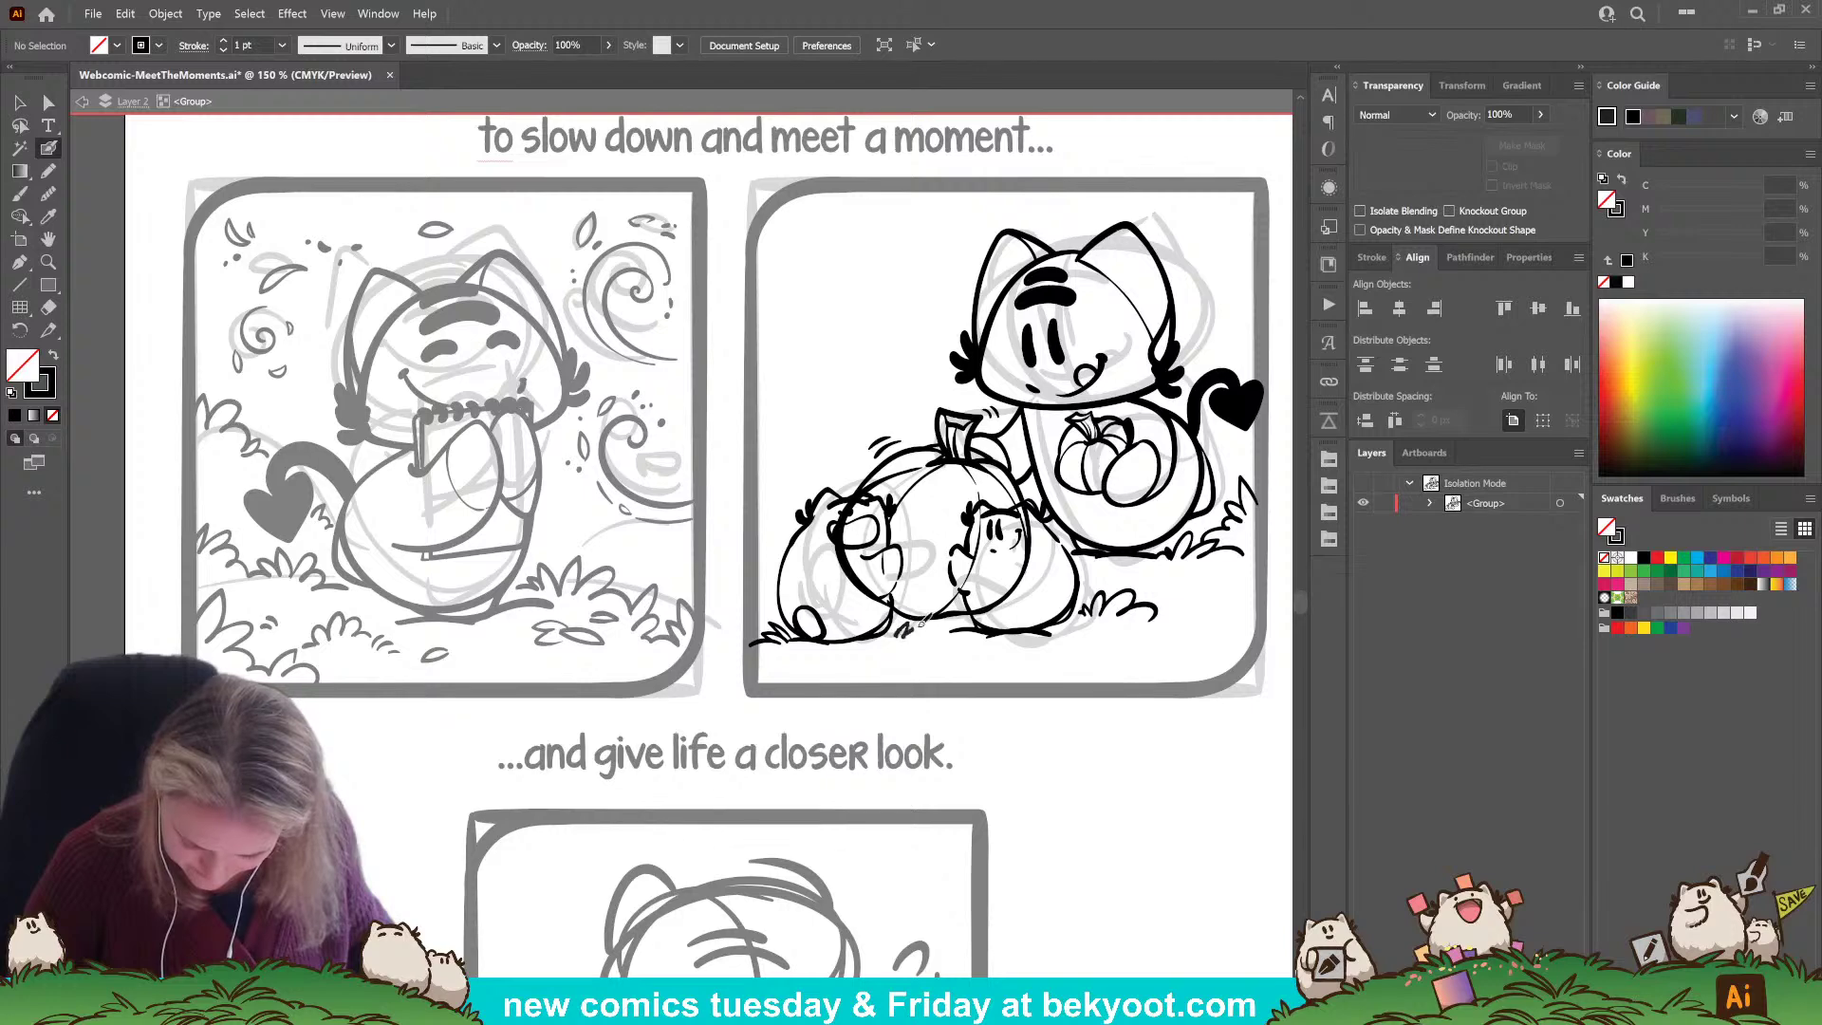
Add small fallen leaves on the ground in front of the large pumpkin and beside the right-hand grass.
mouse_move(1087, 650)
left_mouse_down()
mouse_move(917, 624)
mouse_move(784, 643)
mouse_move(827, 640)
left_mouse_up()
key("ctrl+z")
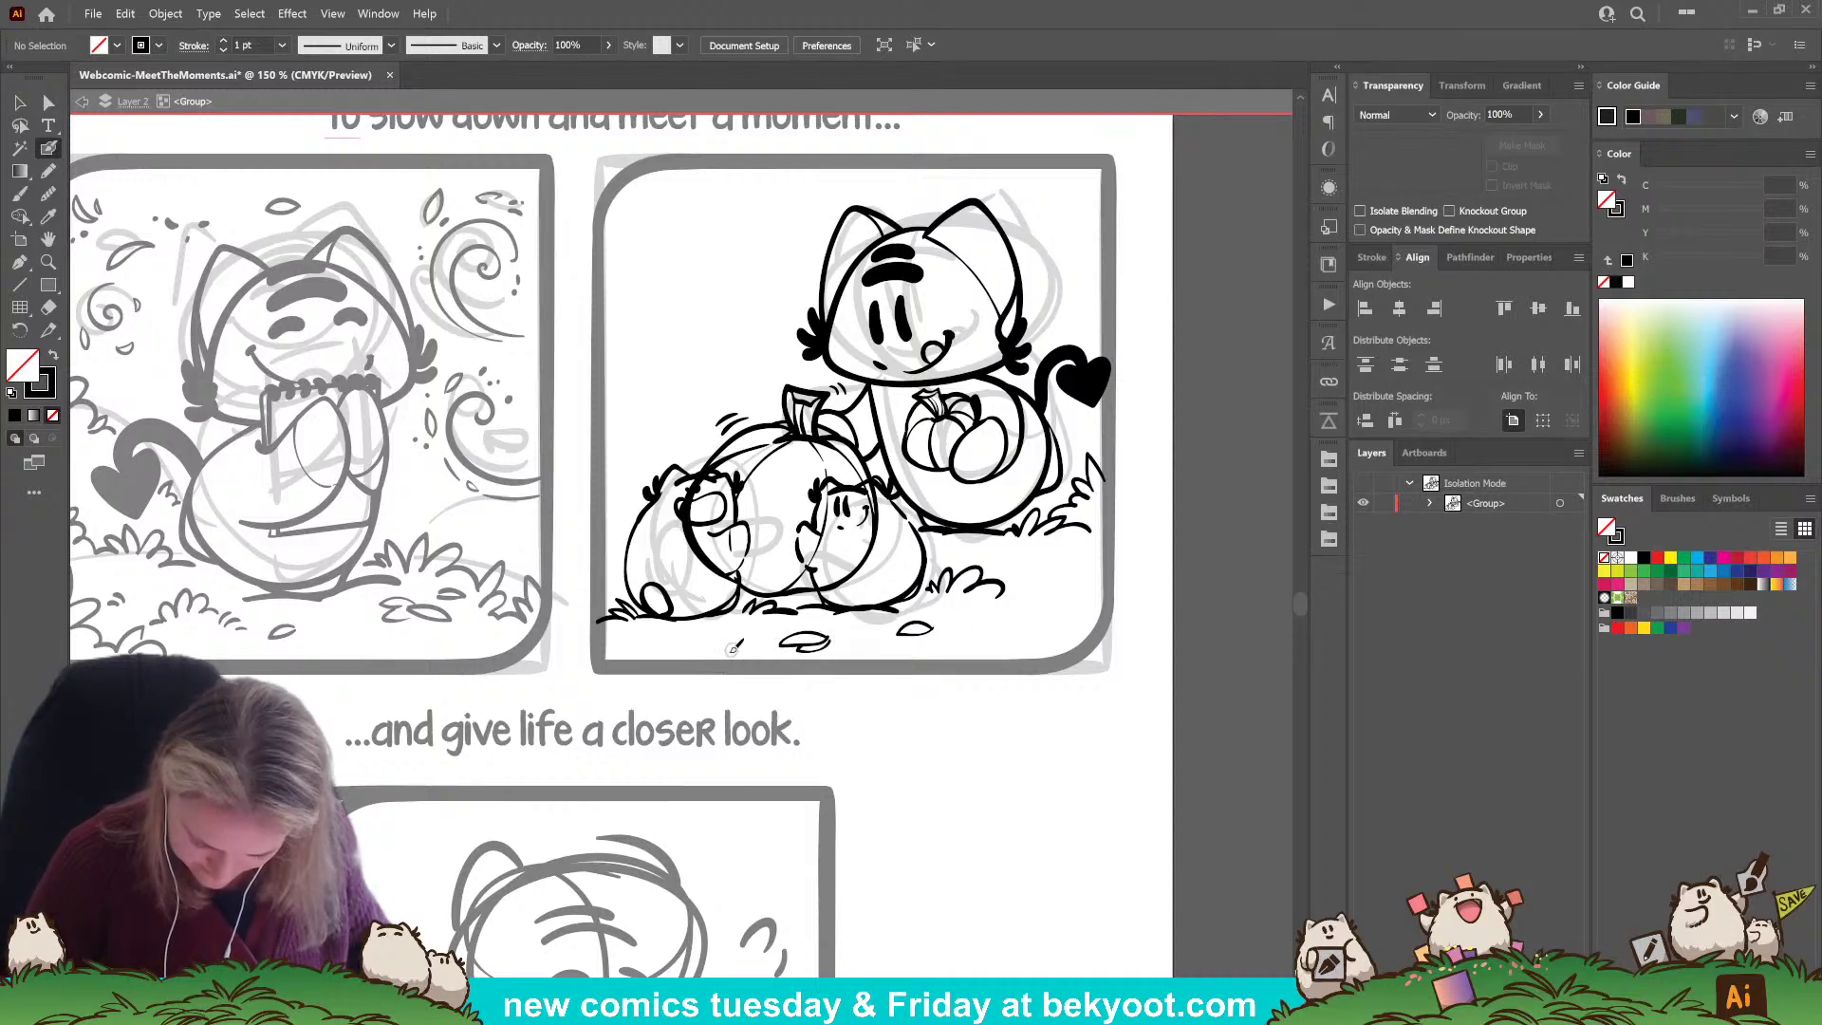
key("ctrl+z")
left_click_drag(850, 628, 835, 634)
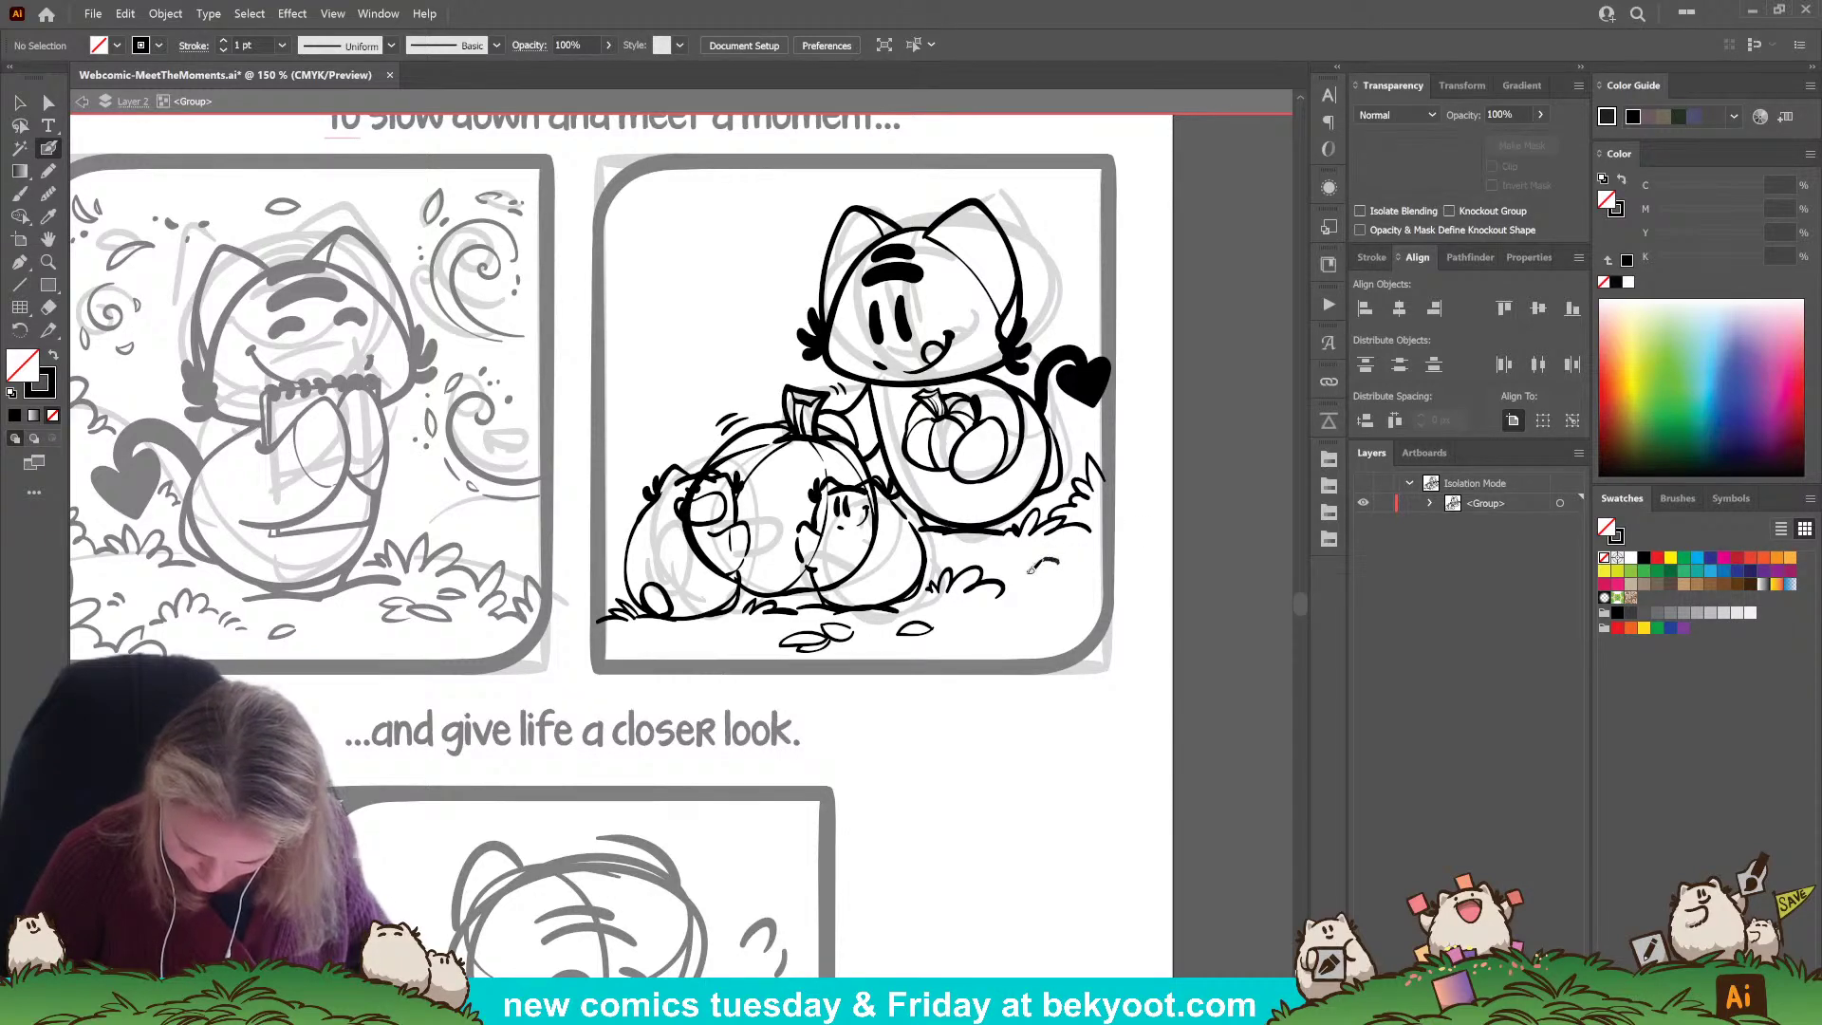
left_click_drag(1061, 557, 1061, 557)
Draw falling leaves and small specks in the air on both sides of the cat's head.
left_click_drag(685, 262, 726, 272)
key("ctrl+z")
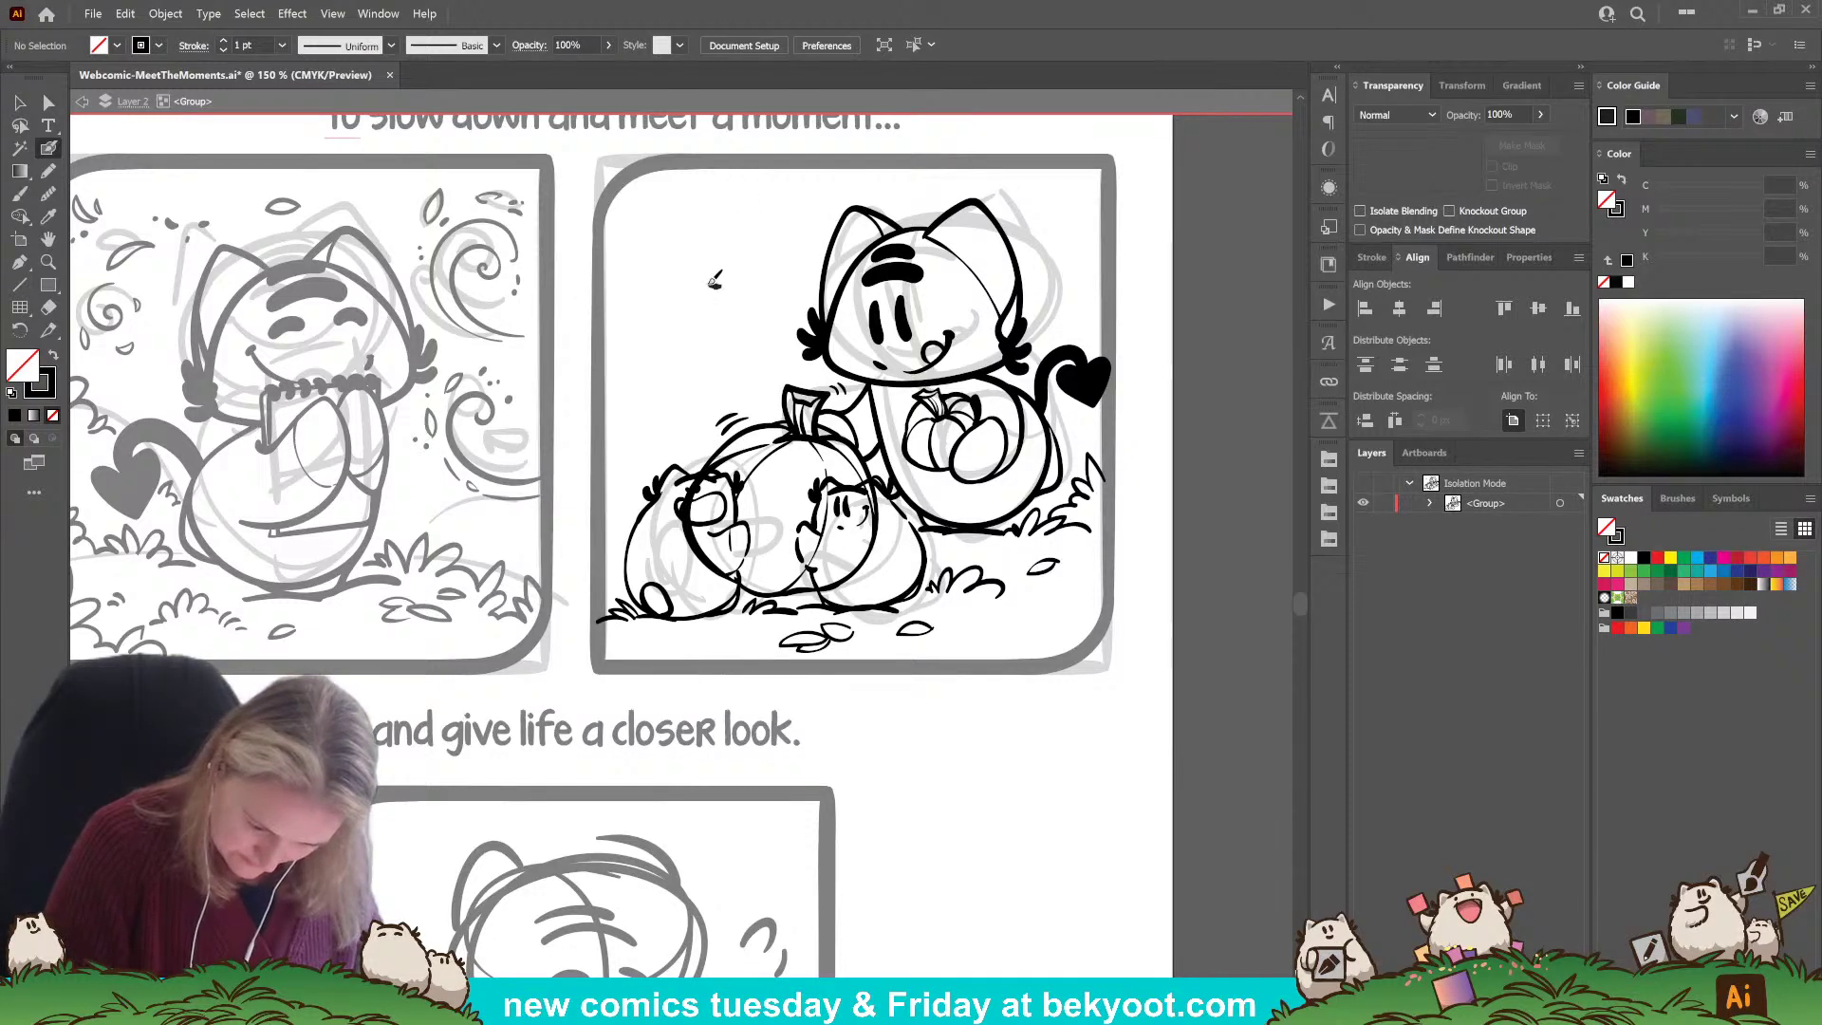
left_click_drag(721, 282, 778, 254)
left_click_drag(701, 313, 631, 352)
key("ctrl+z")
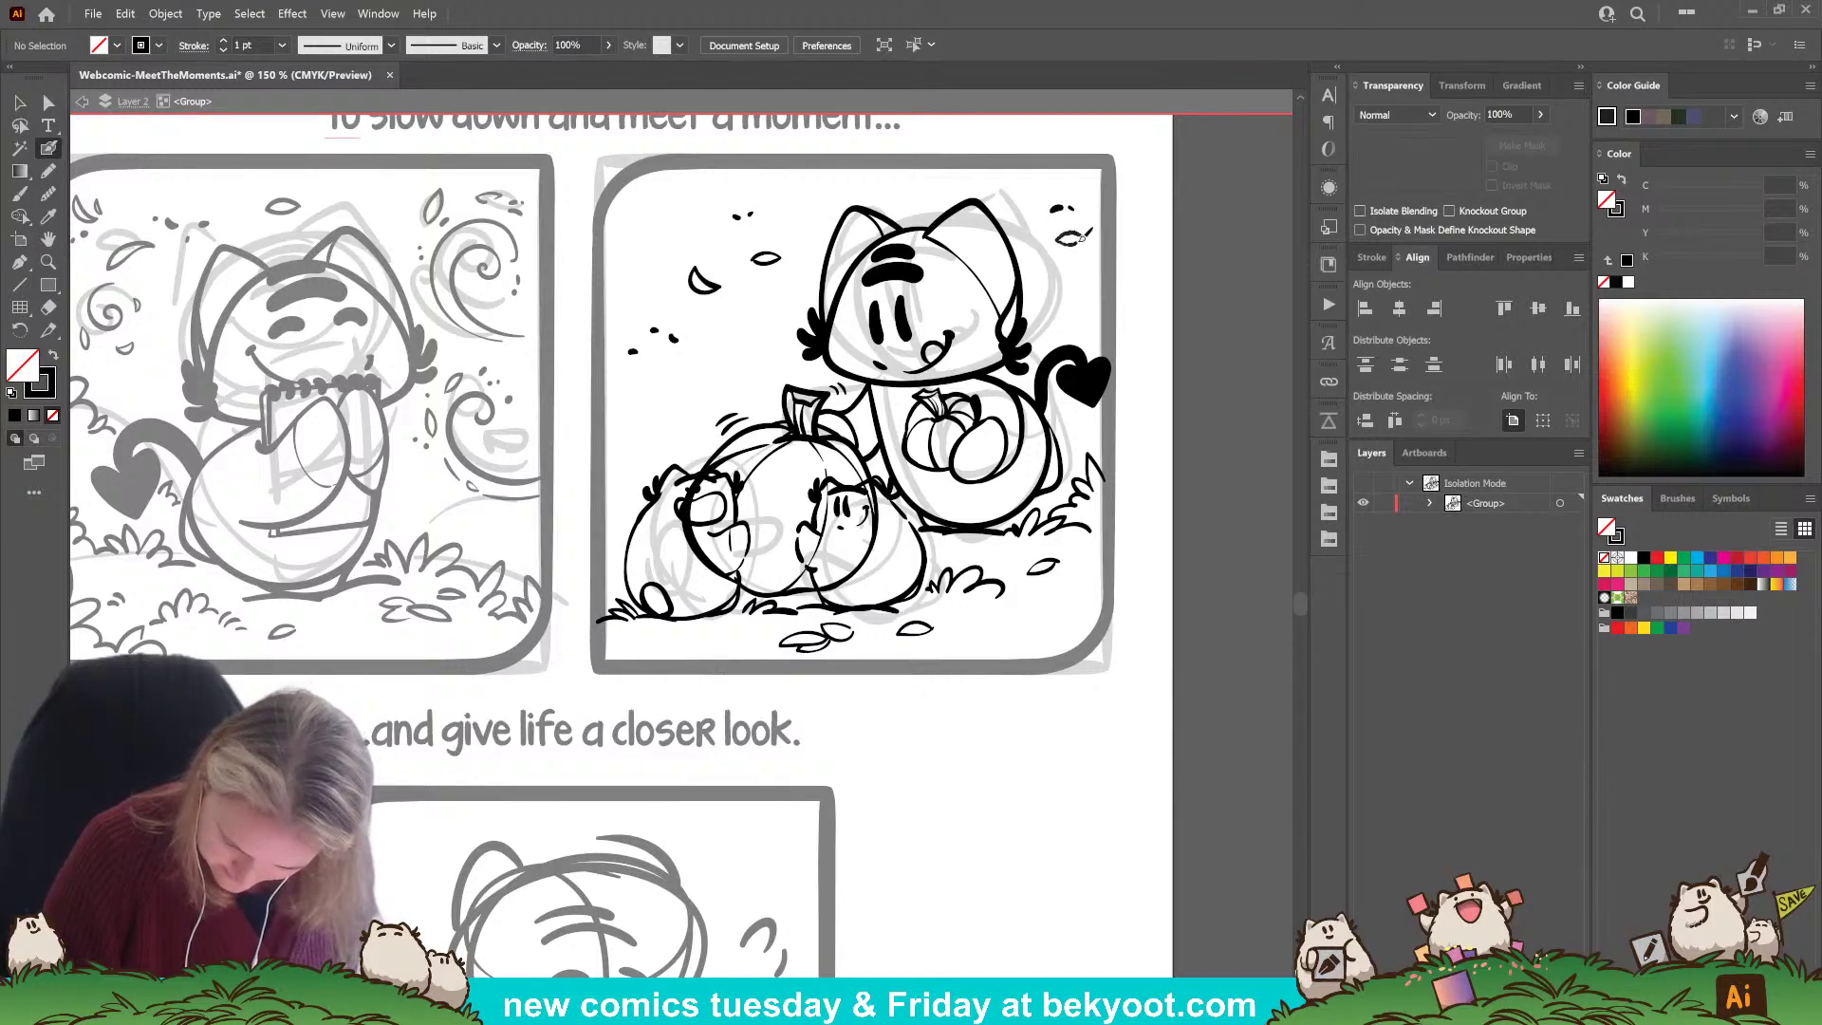
left_click_drag(1082, 235, 1059, 238)
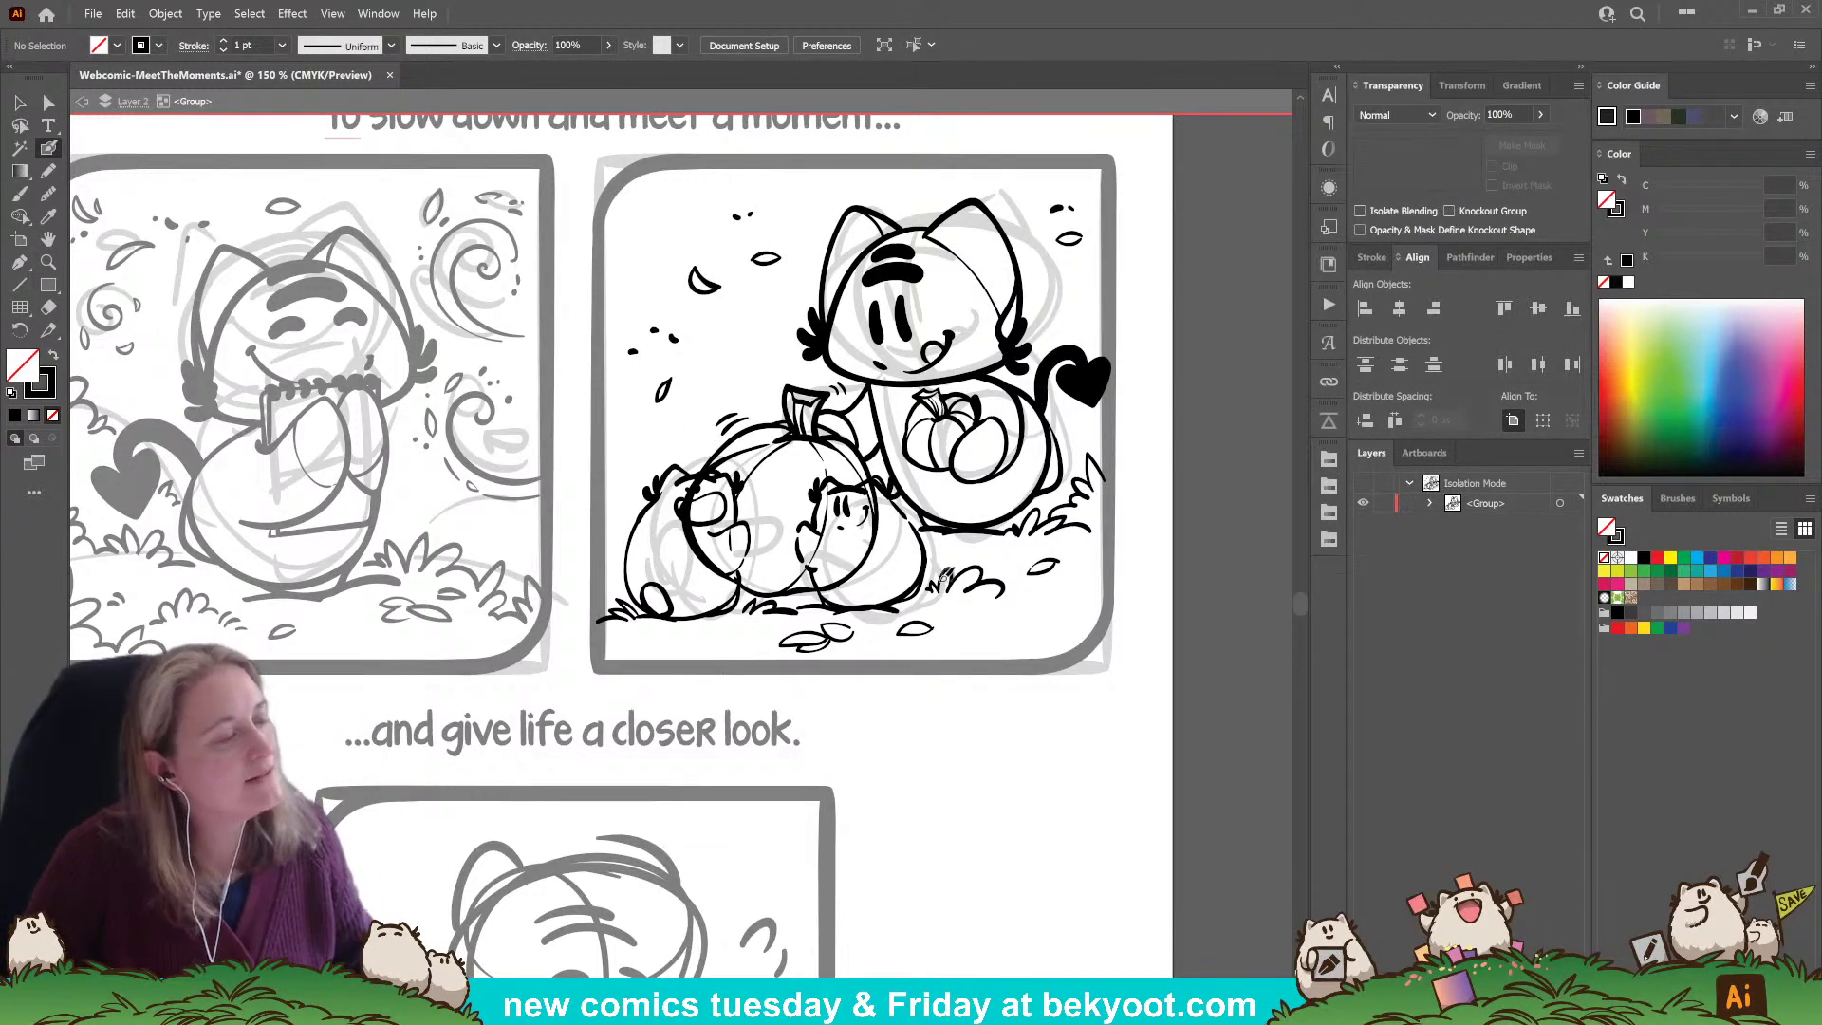
Draw more grass tufts along the panel's right edge and in its lower-right corner.
mouse_move(1016, 596)
left_mouse_down()
mouse_move(1034, 577)
mouse_move(1073, 601)
mouse_move(1101, 567)
left_mouse_up()
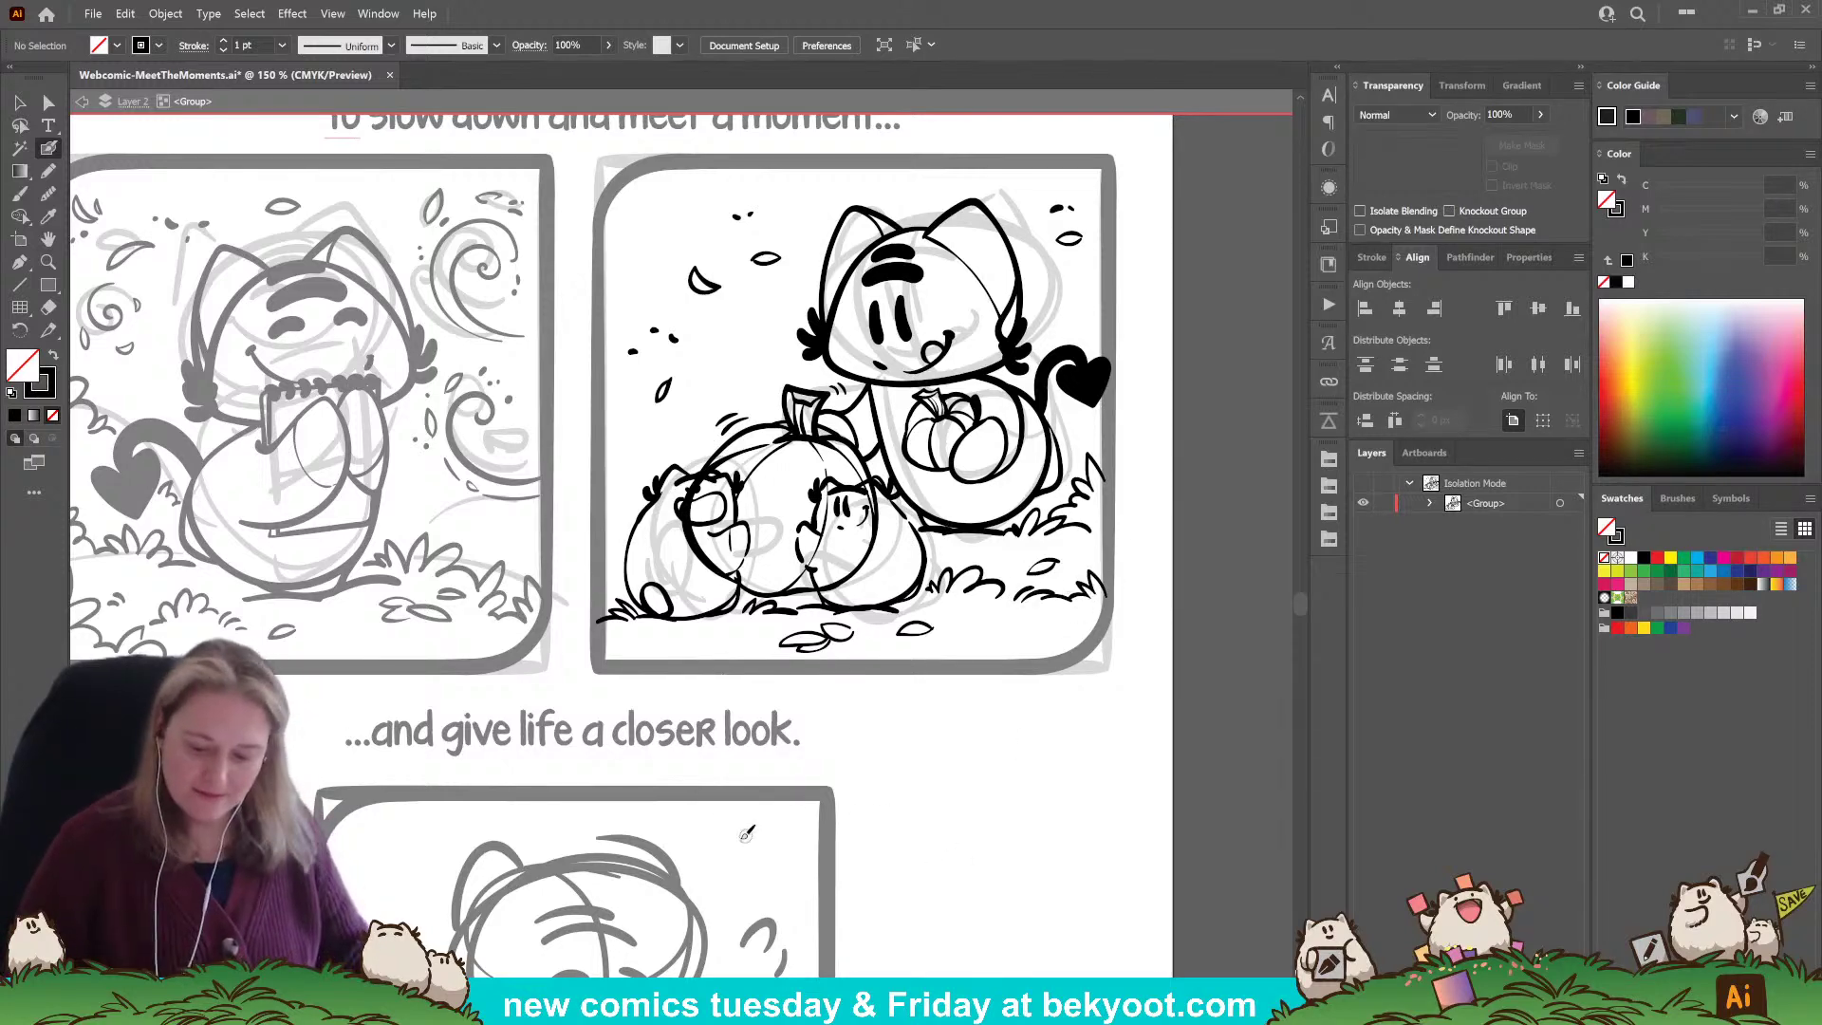
mouse_move(1060, 657)
left_mouse_down()
mouse_move(1020, 619)
mouse_move(954, 656)
left_mouse_up()
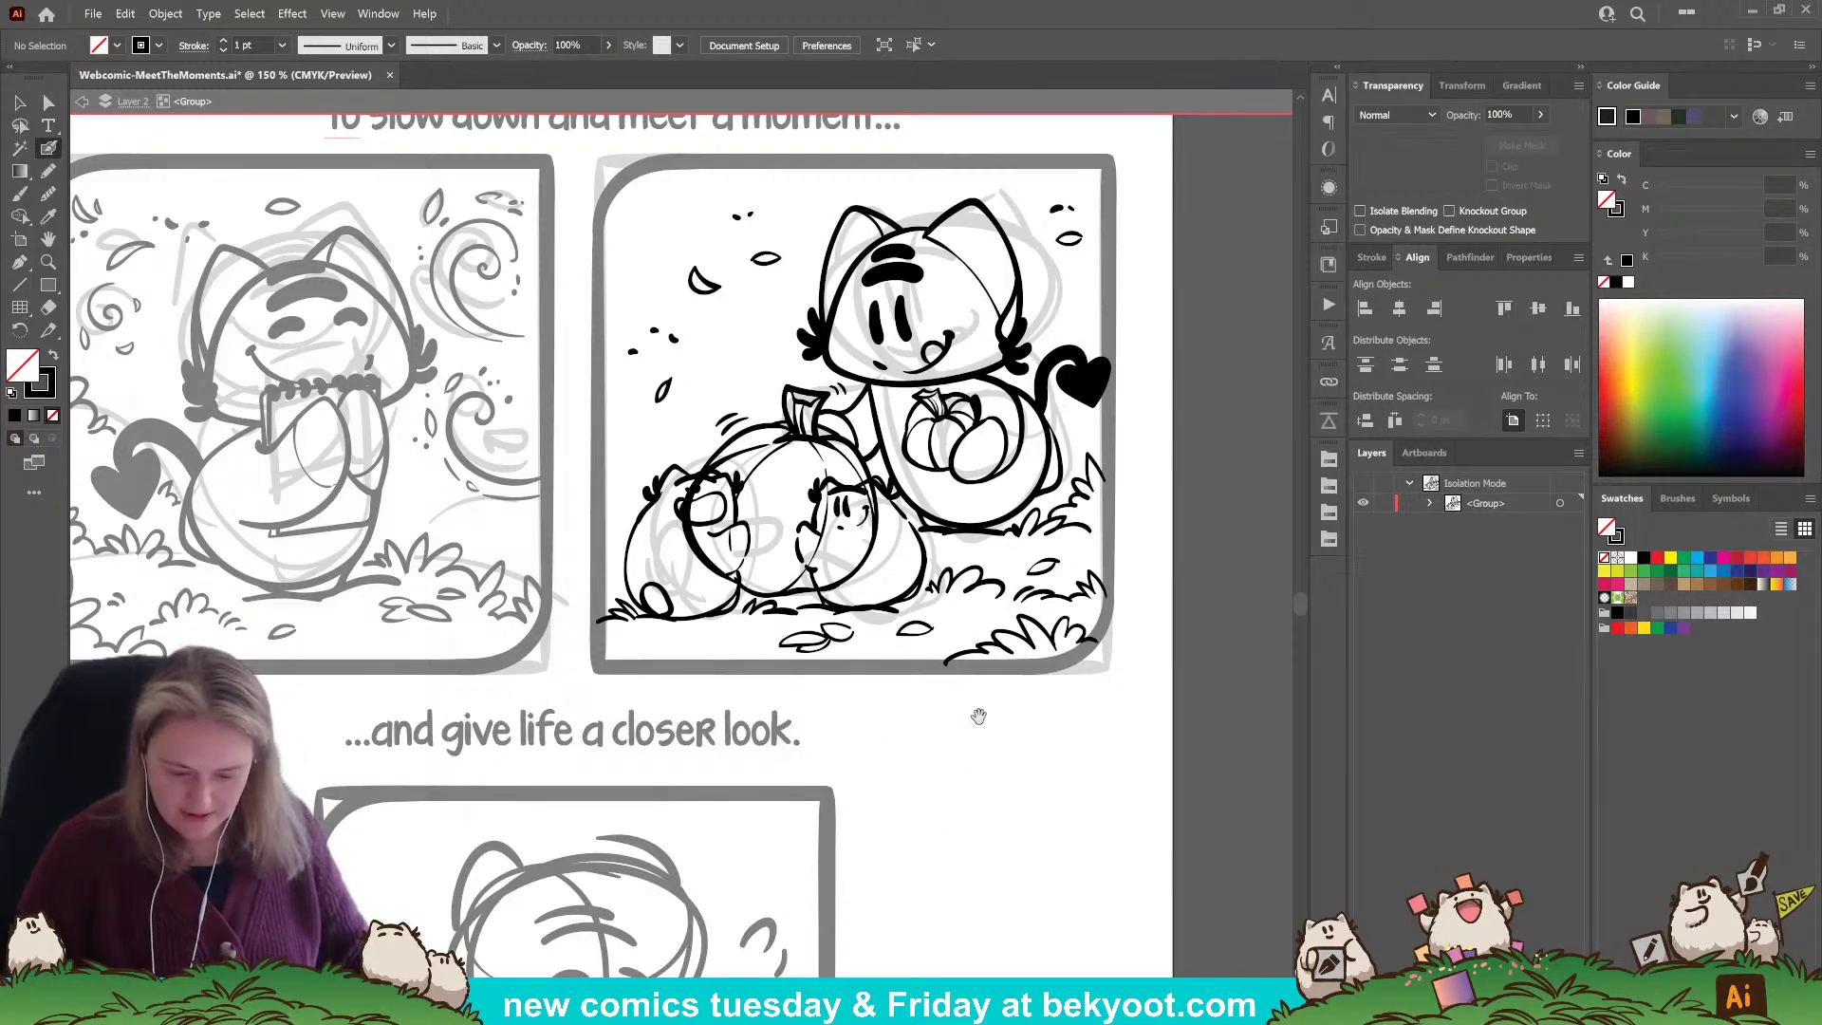
scroll(977, 711, "up", 1)
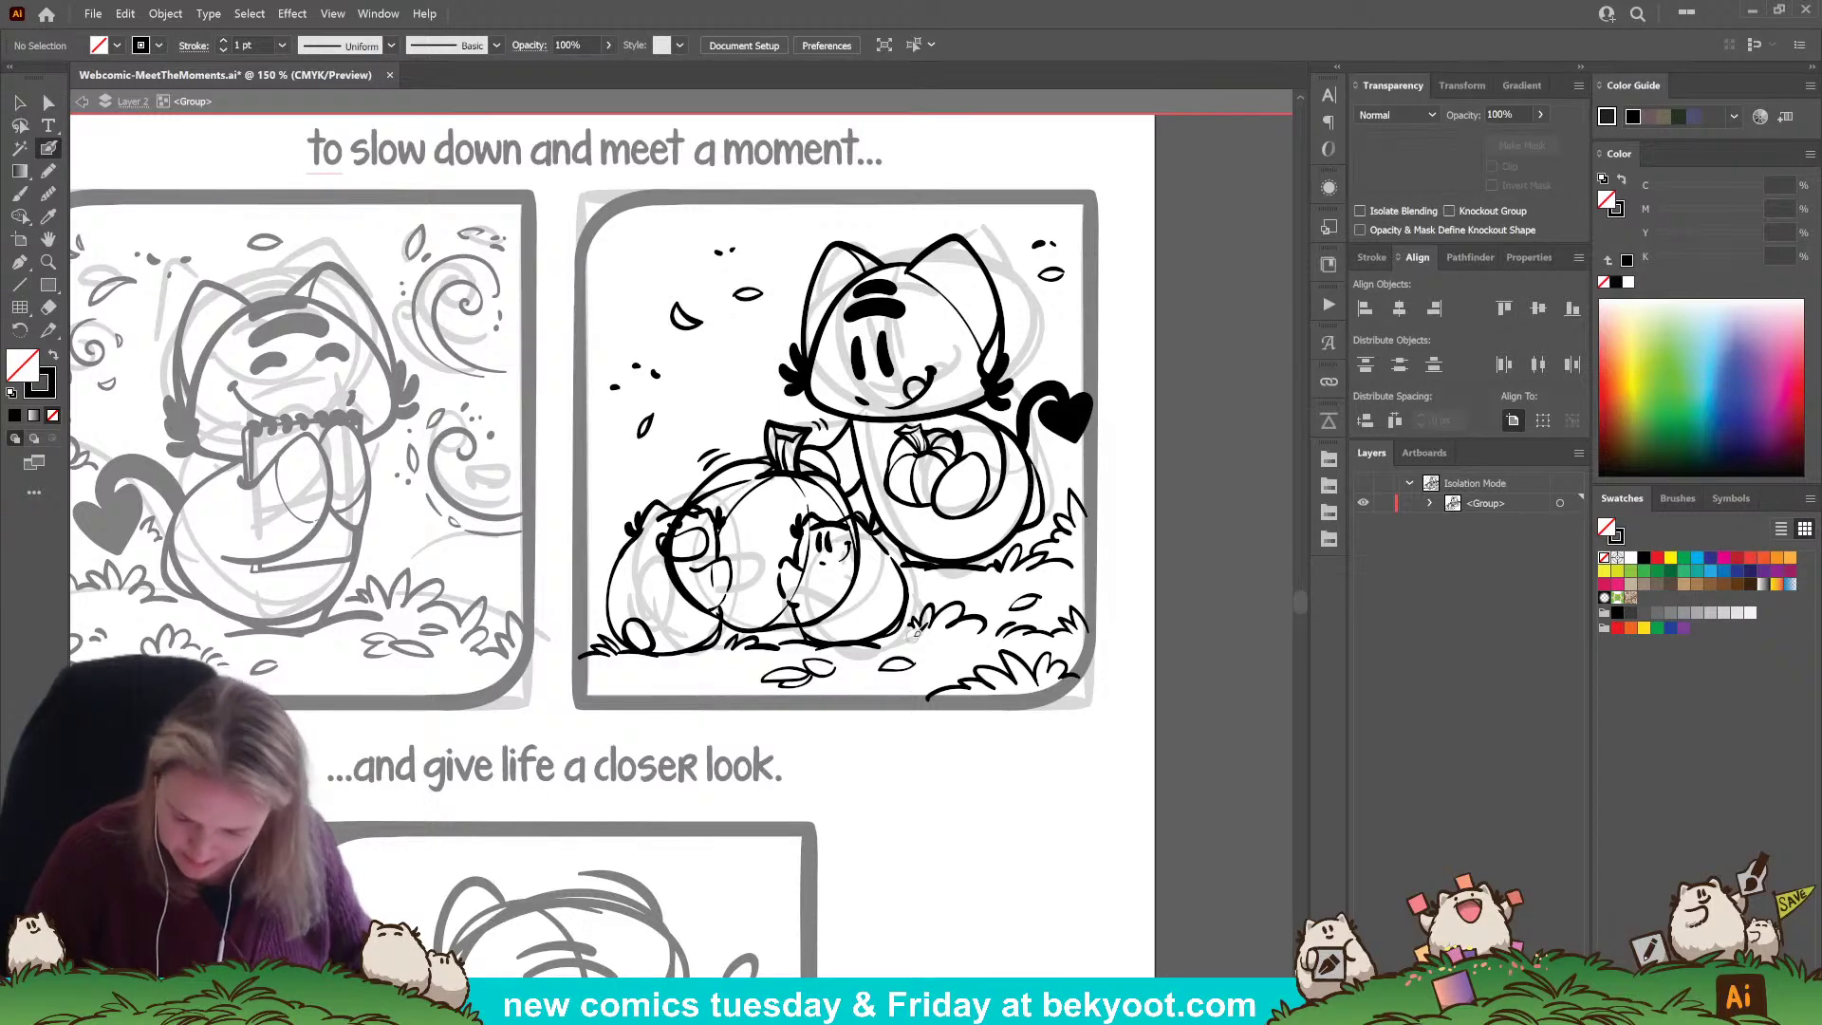
Exit the group's isolation mode and save the document.
scroll(748, 345, "down", 1)
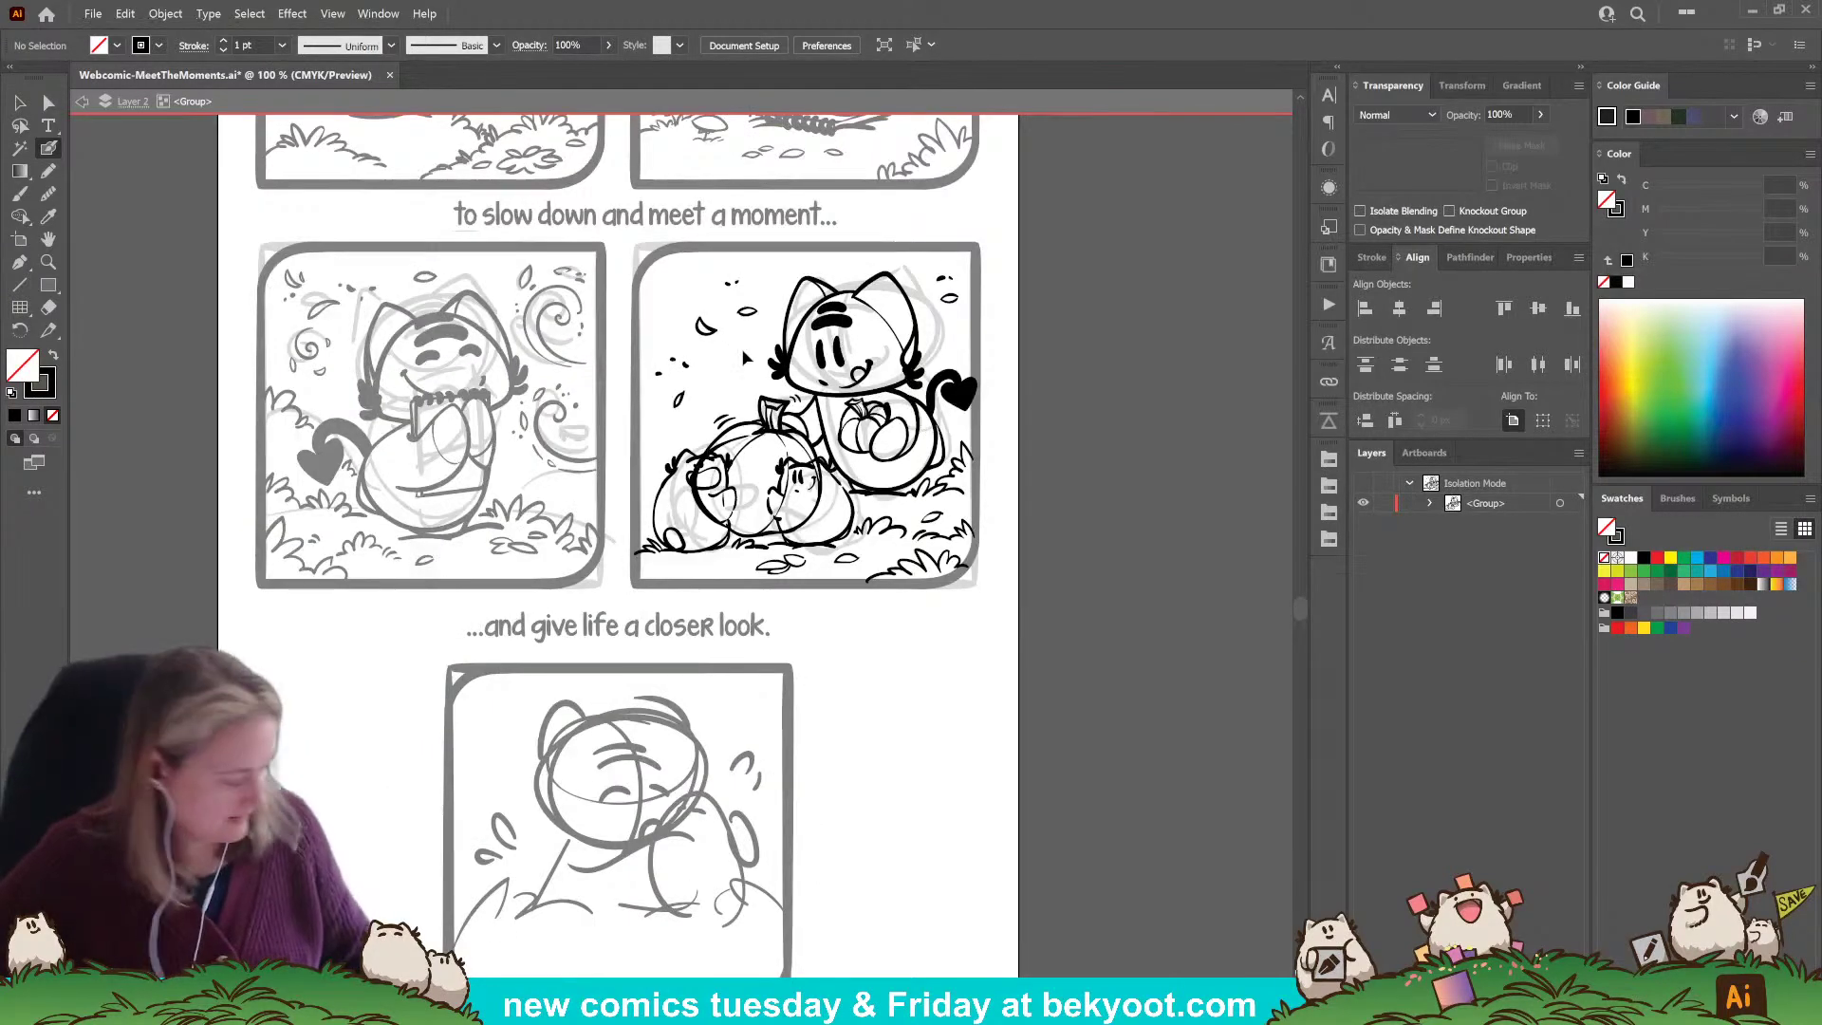
key("Escape")
key("ctrl+s")
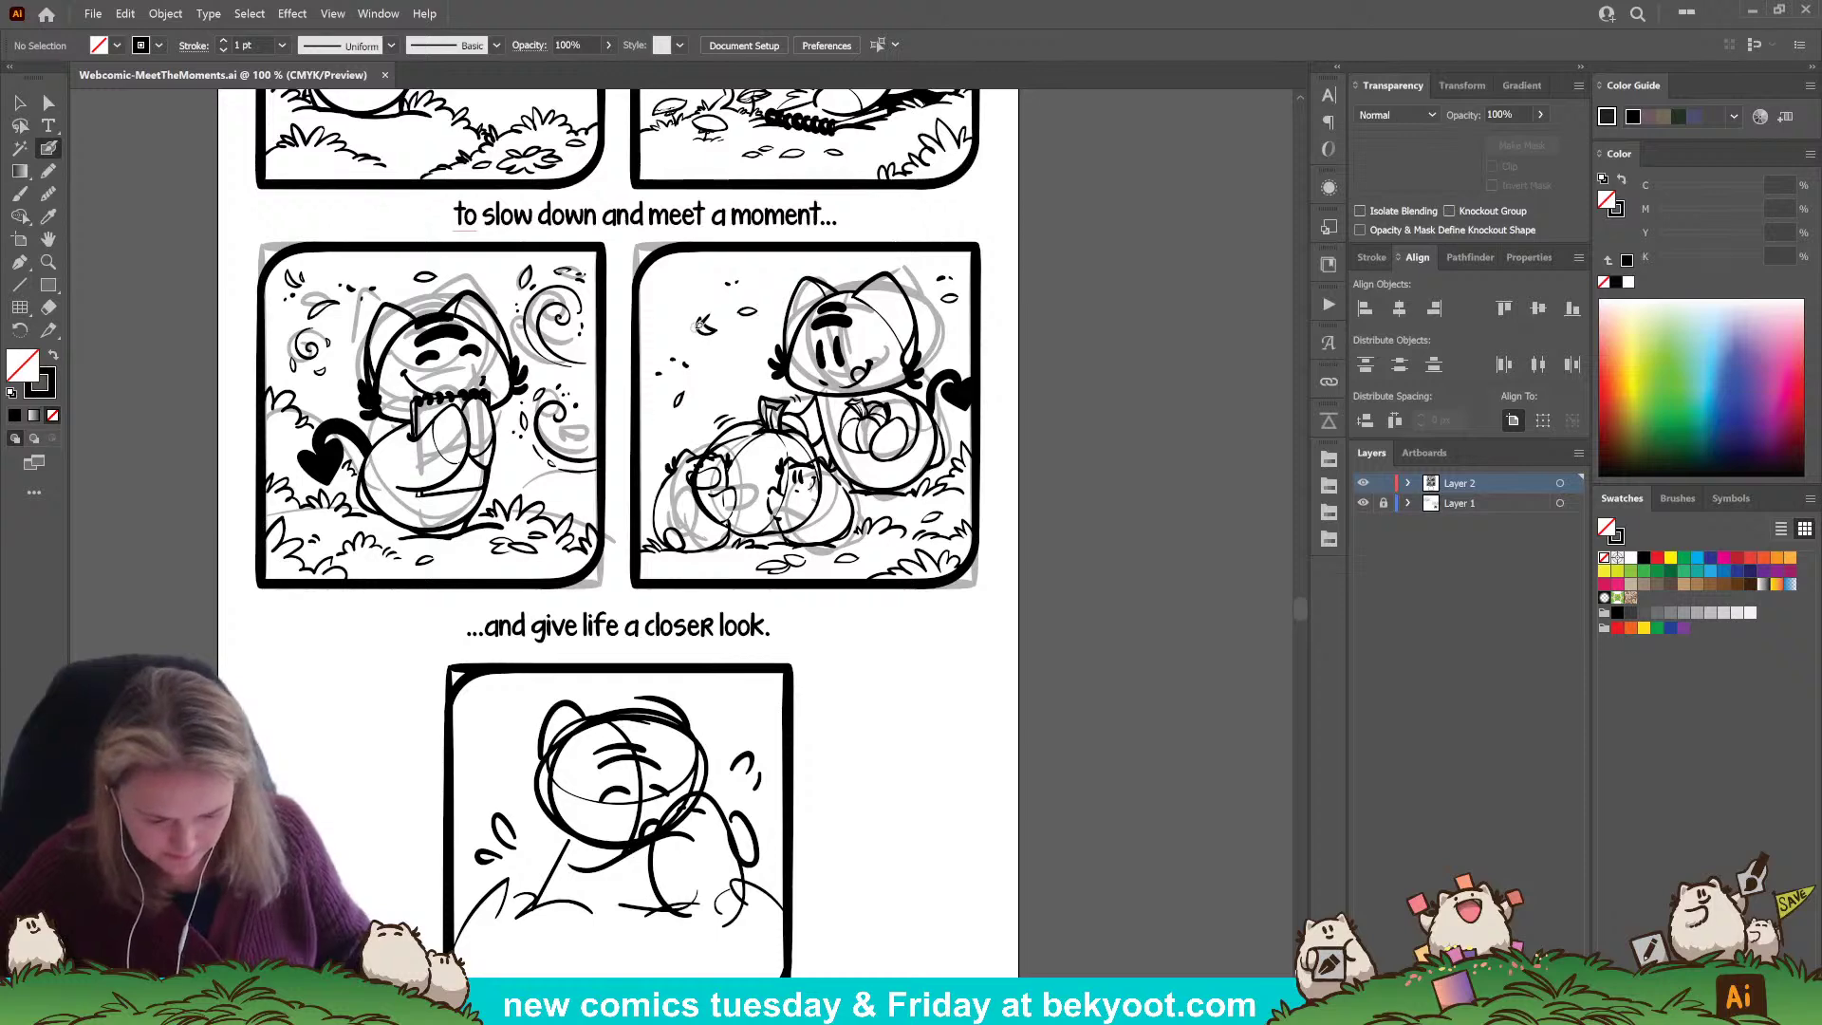
Lock Layer 2, unlock Layer 1, and move the faded rough sketches behind the two inked panels off the artboard beneath the earlier sketches.
key("v")
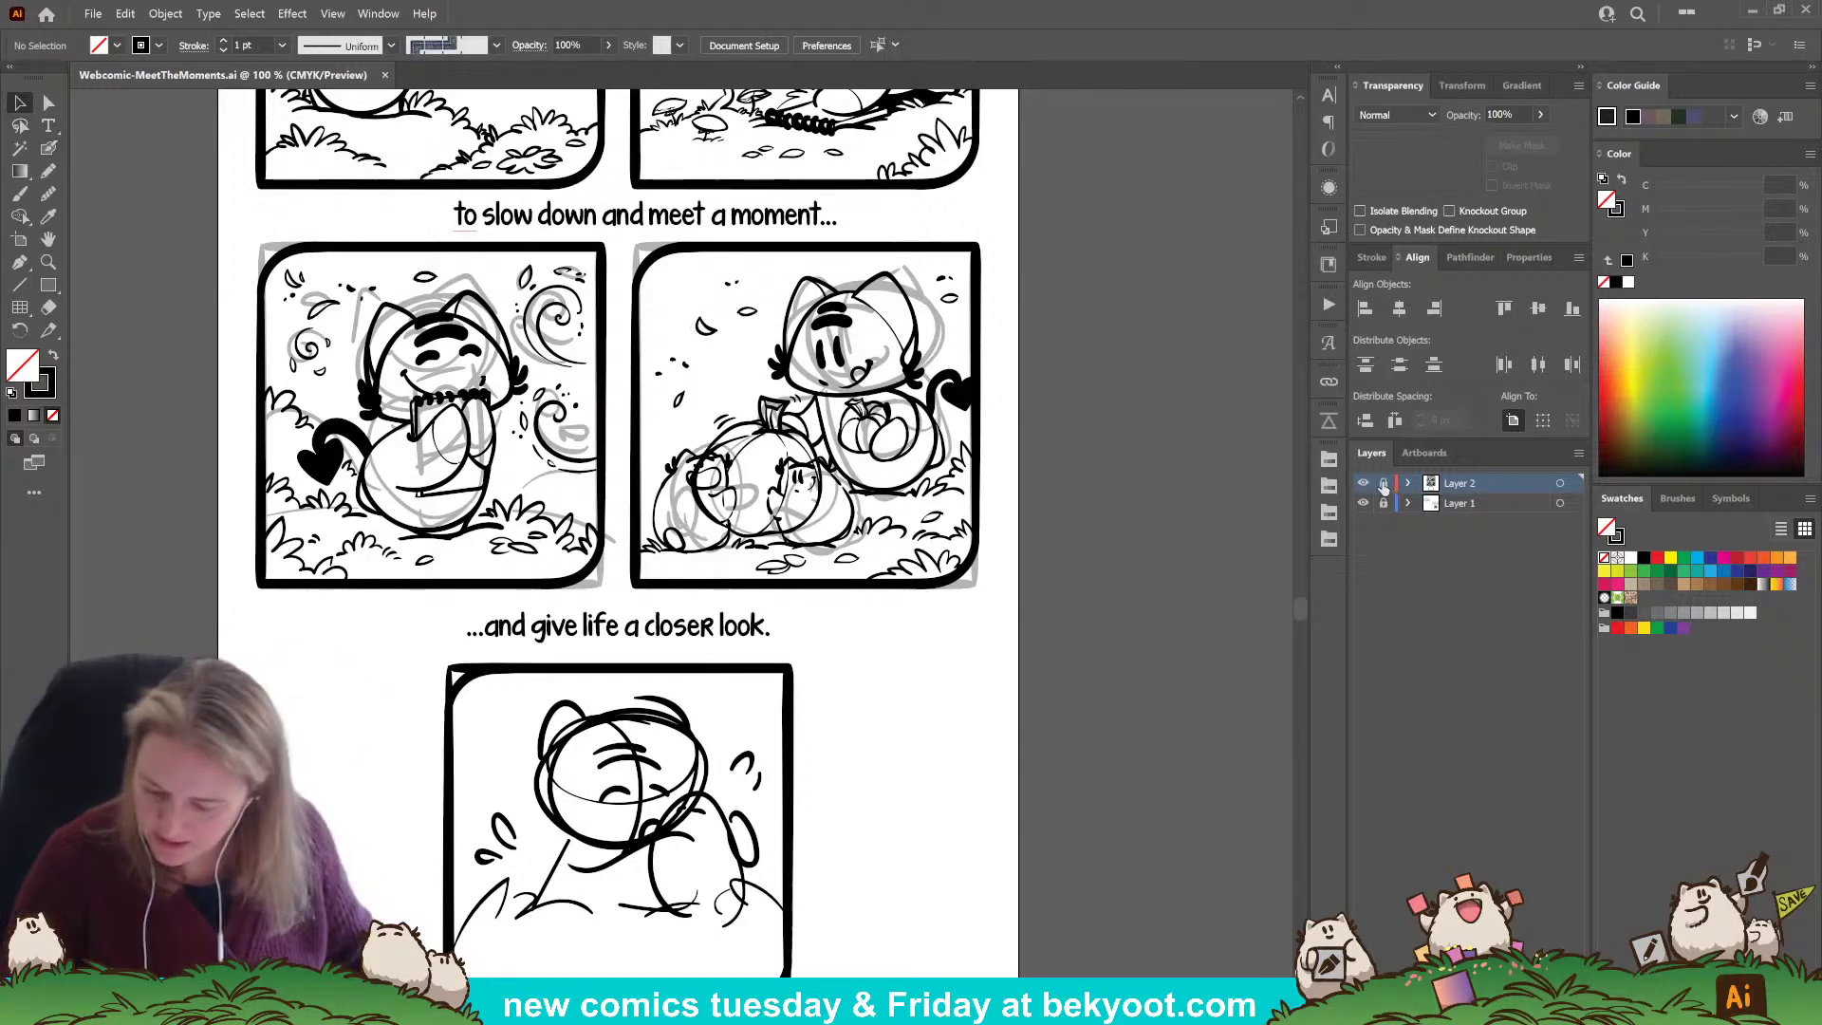
left_click_drag(914, 653, 1031, 734)
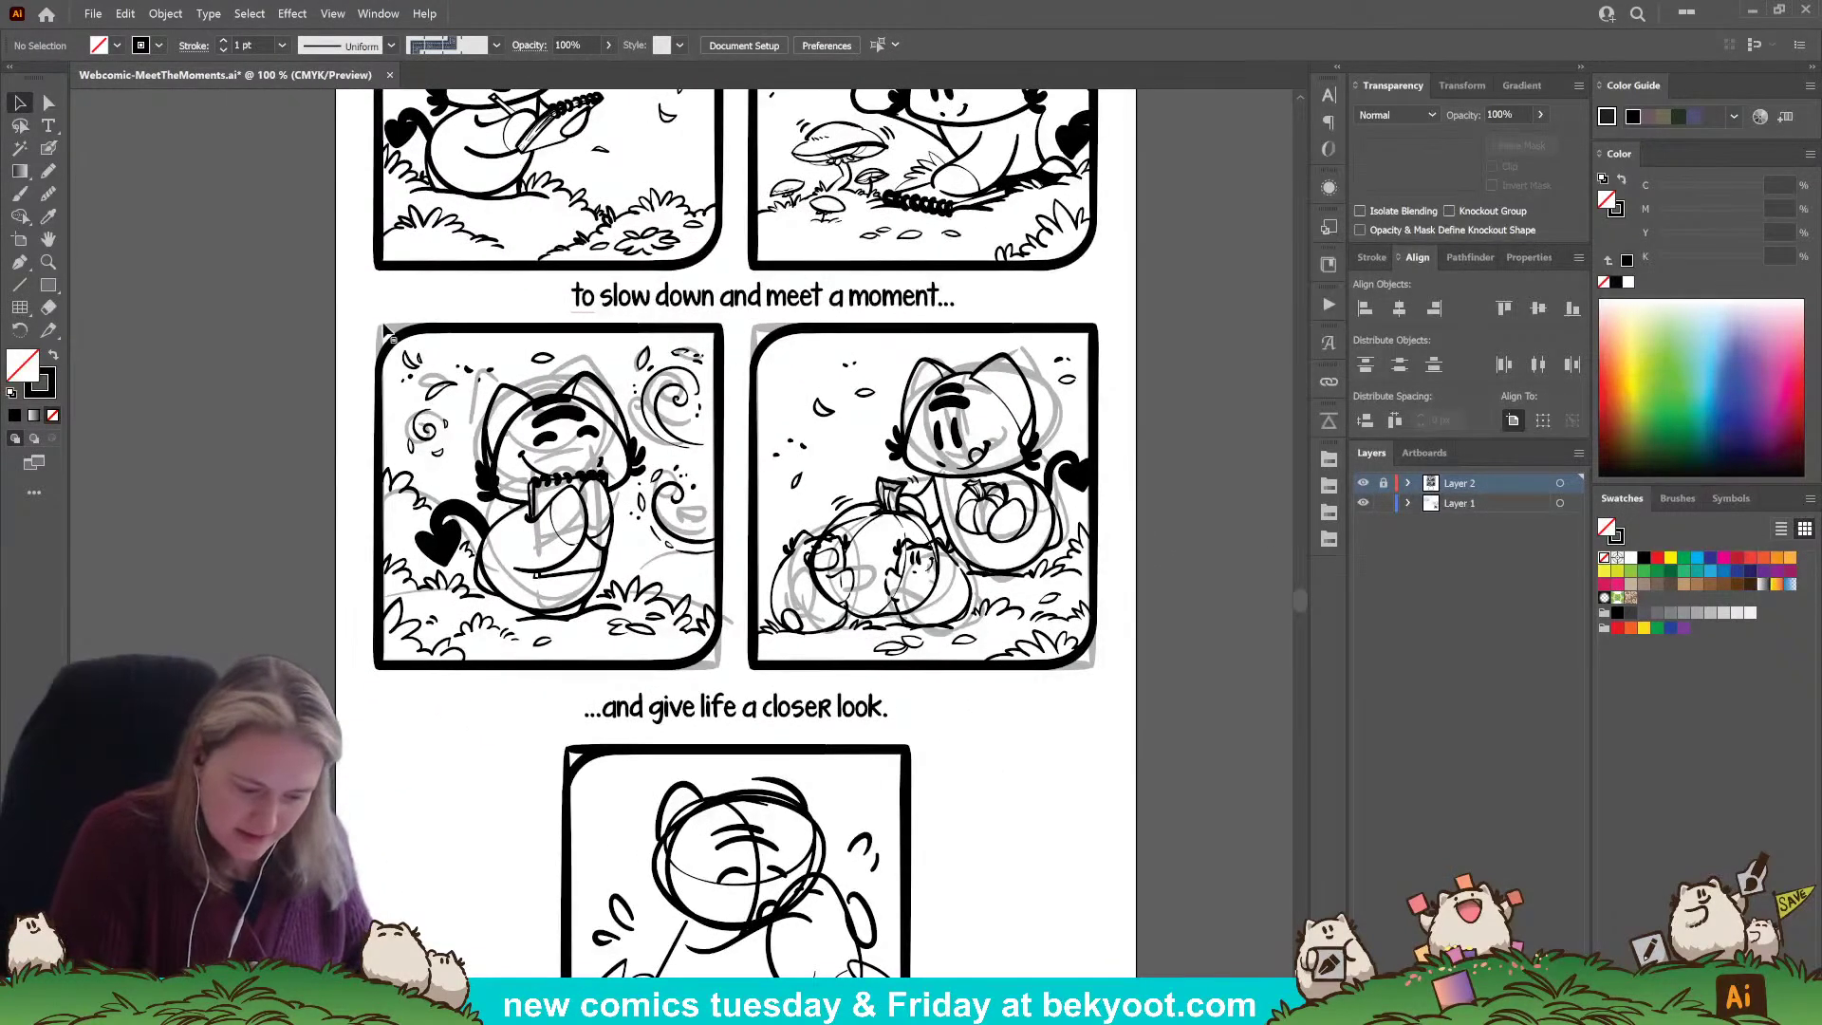
left_click_drag(384, 330, 581, 646)
left_click_drag(1092, 671, 181, 675)
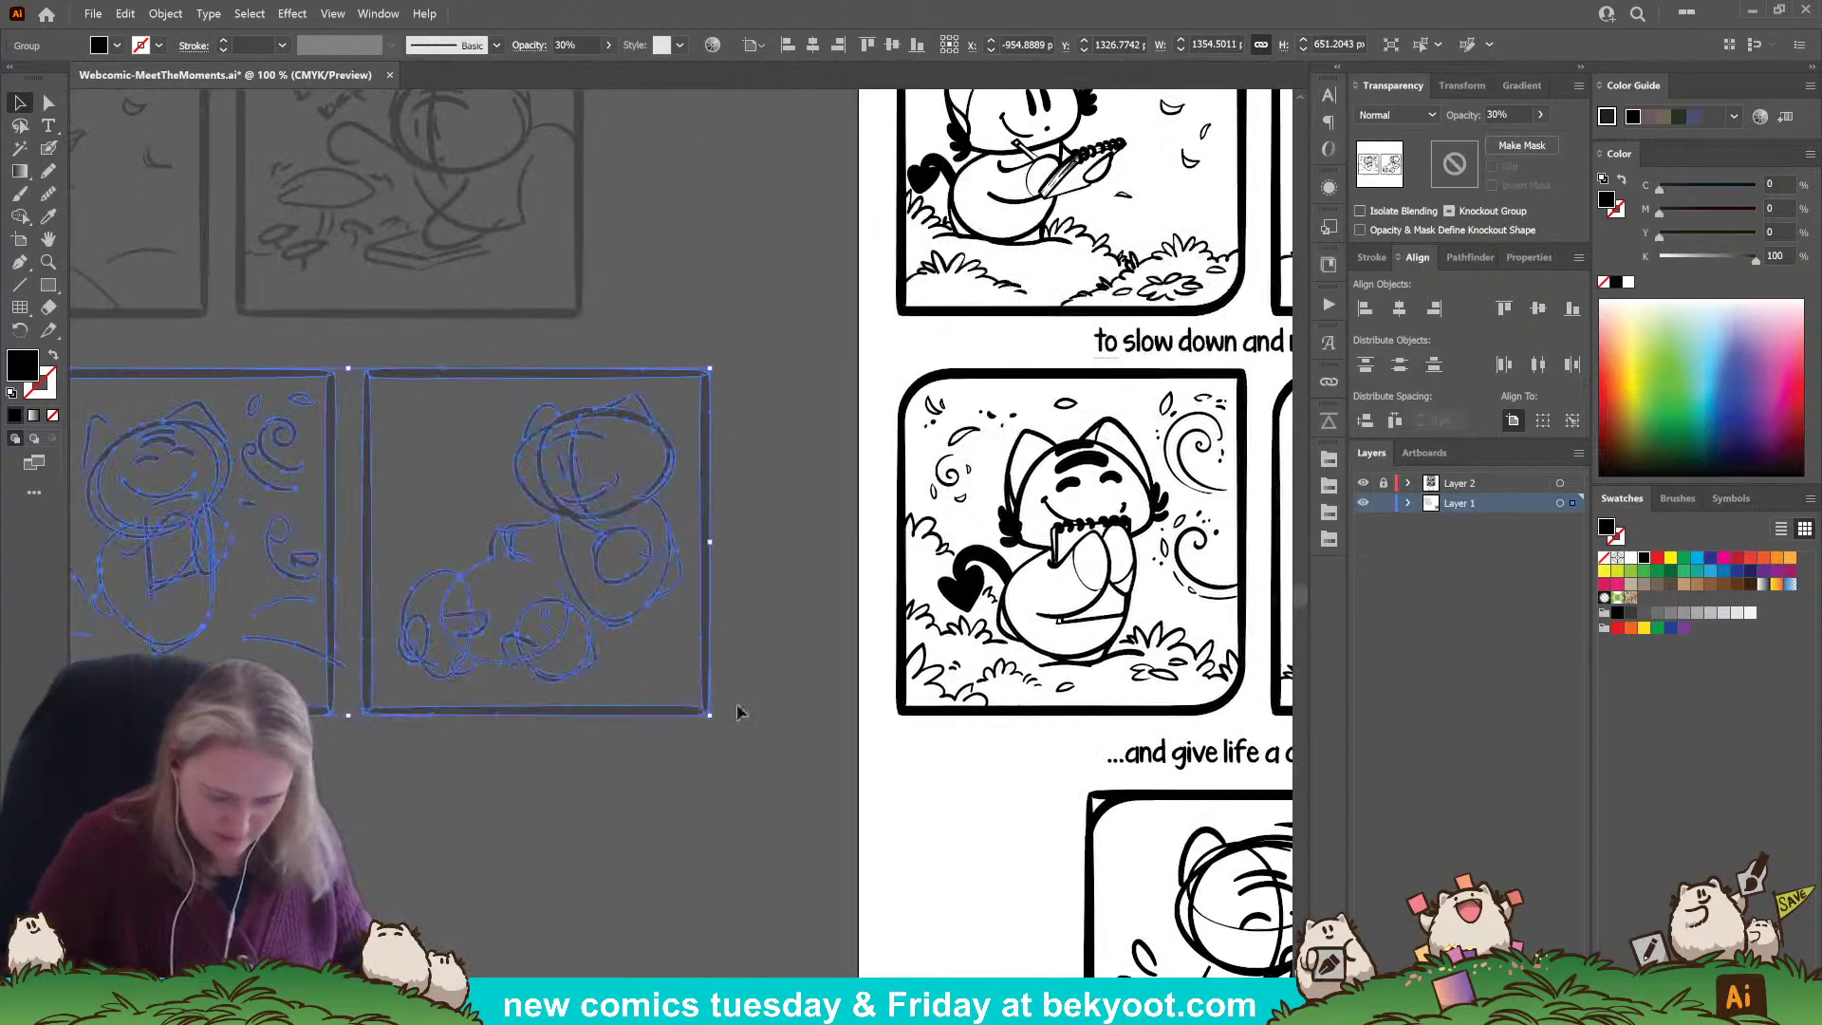
left_click_drag(713, 707, 581, 703)
left_click(766, 768)
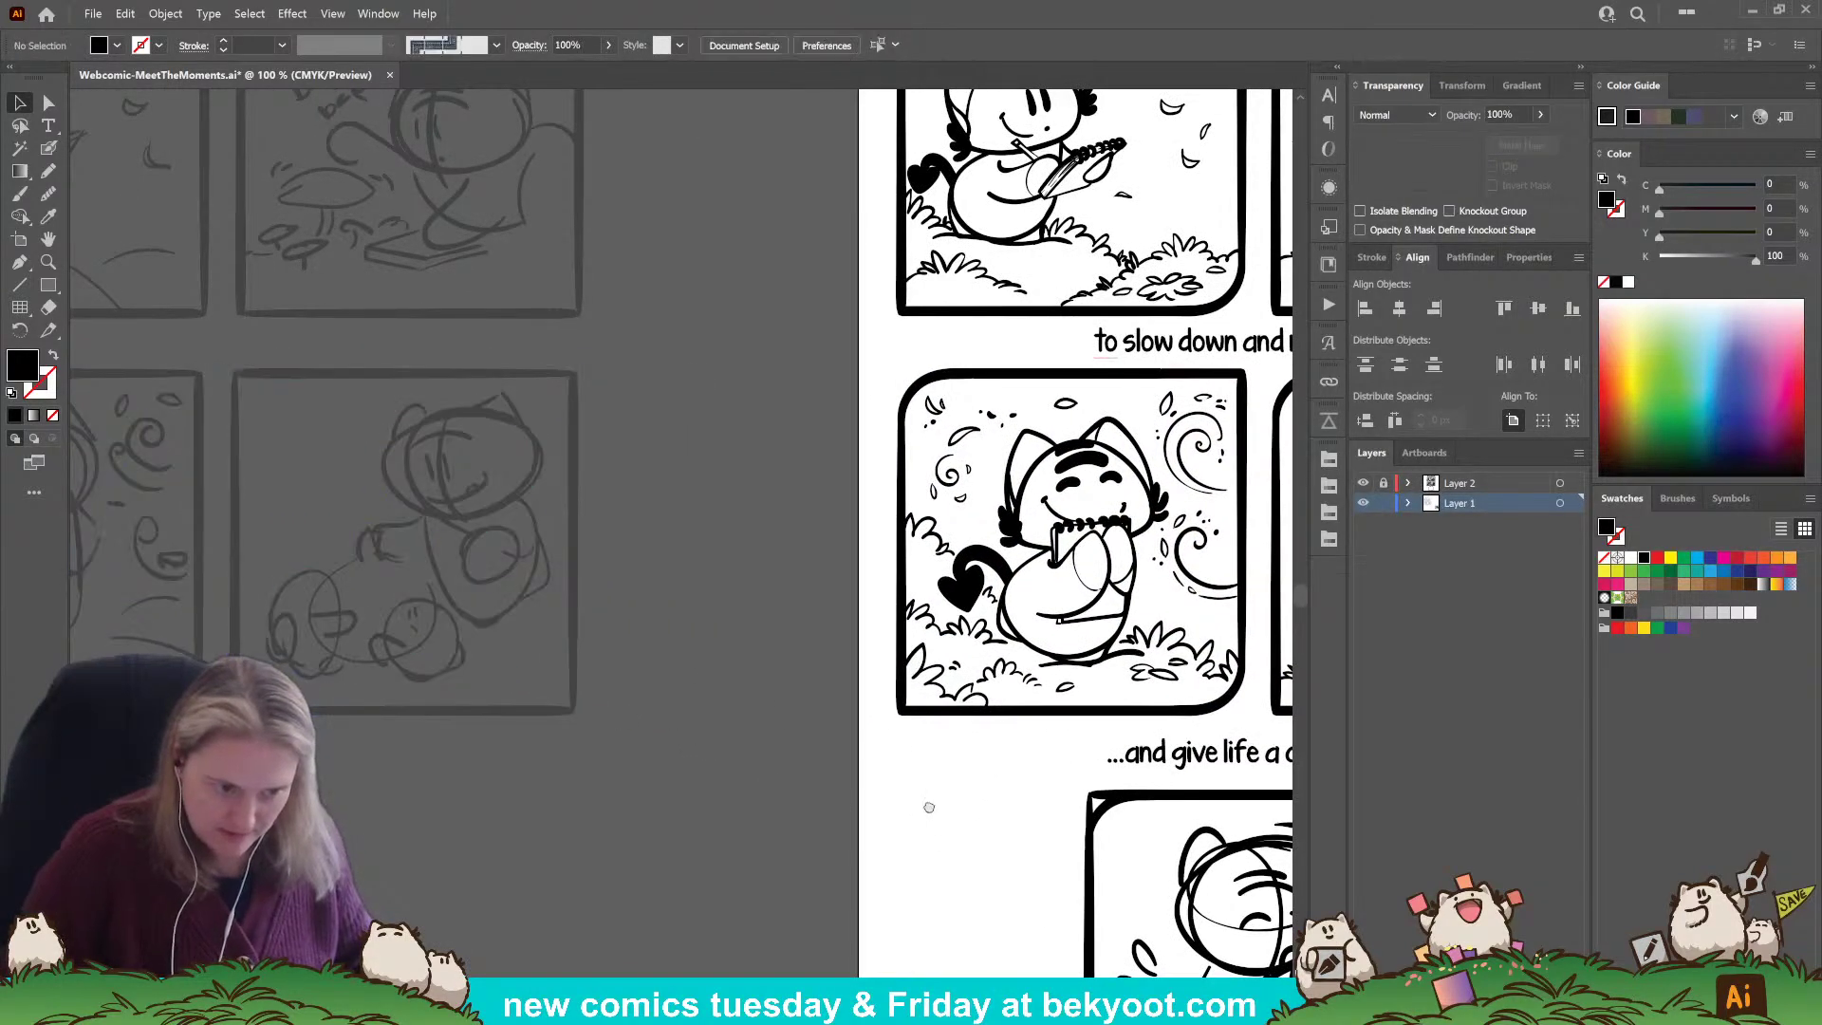
Set the last panel's rough sketch to 30% opacity, lock Layer 1, unlock and activate Layer 2, and save the document.
left_click_drag(929, 888, 465, 608)
left_click_drag(979, 841, 961, 824)
left_click(892, 675)
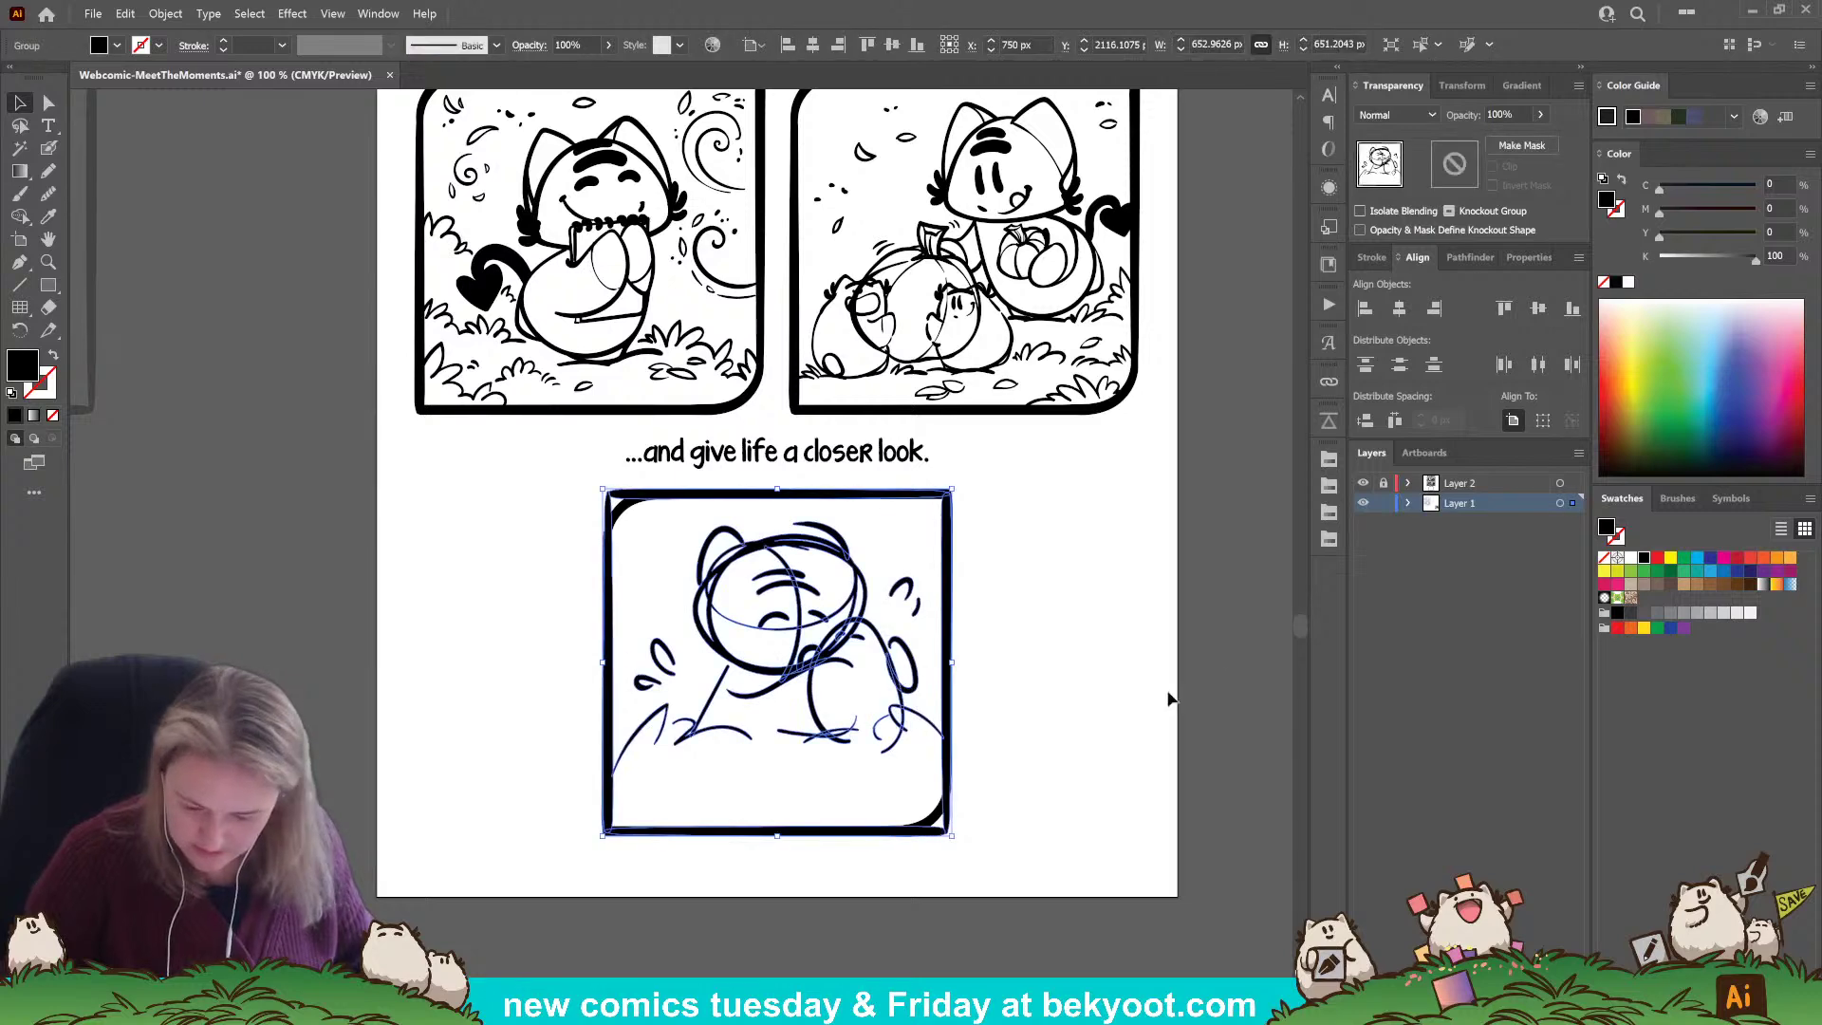
left_click(1514, 113)
type("30")
key("Return")
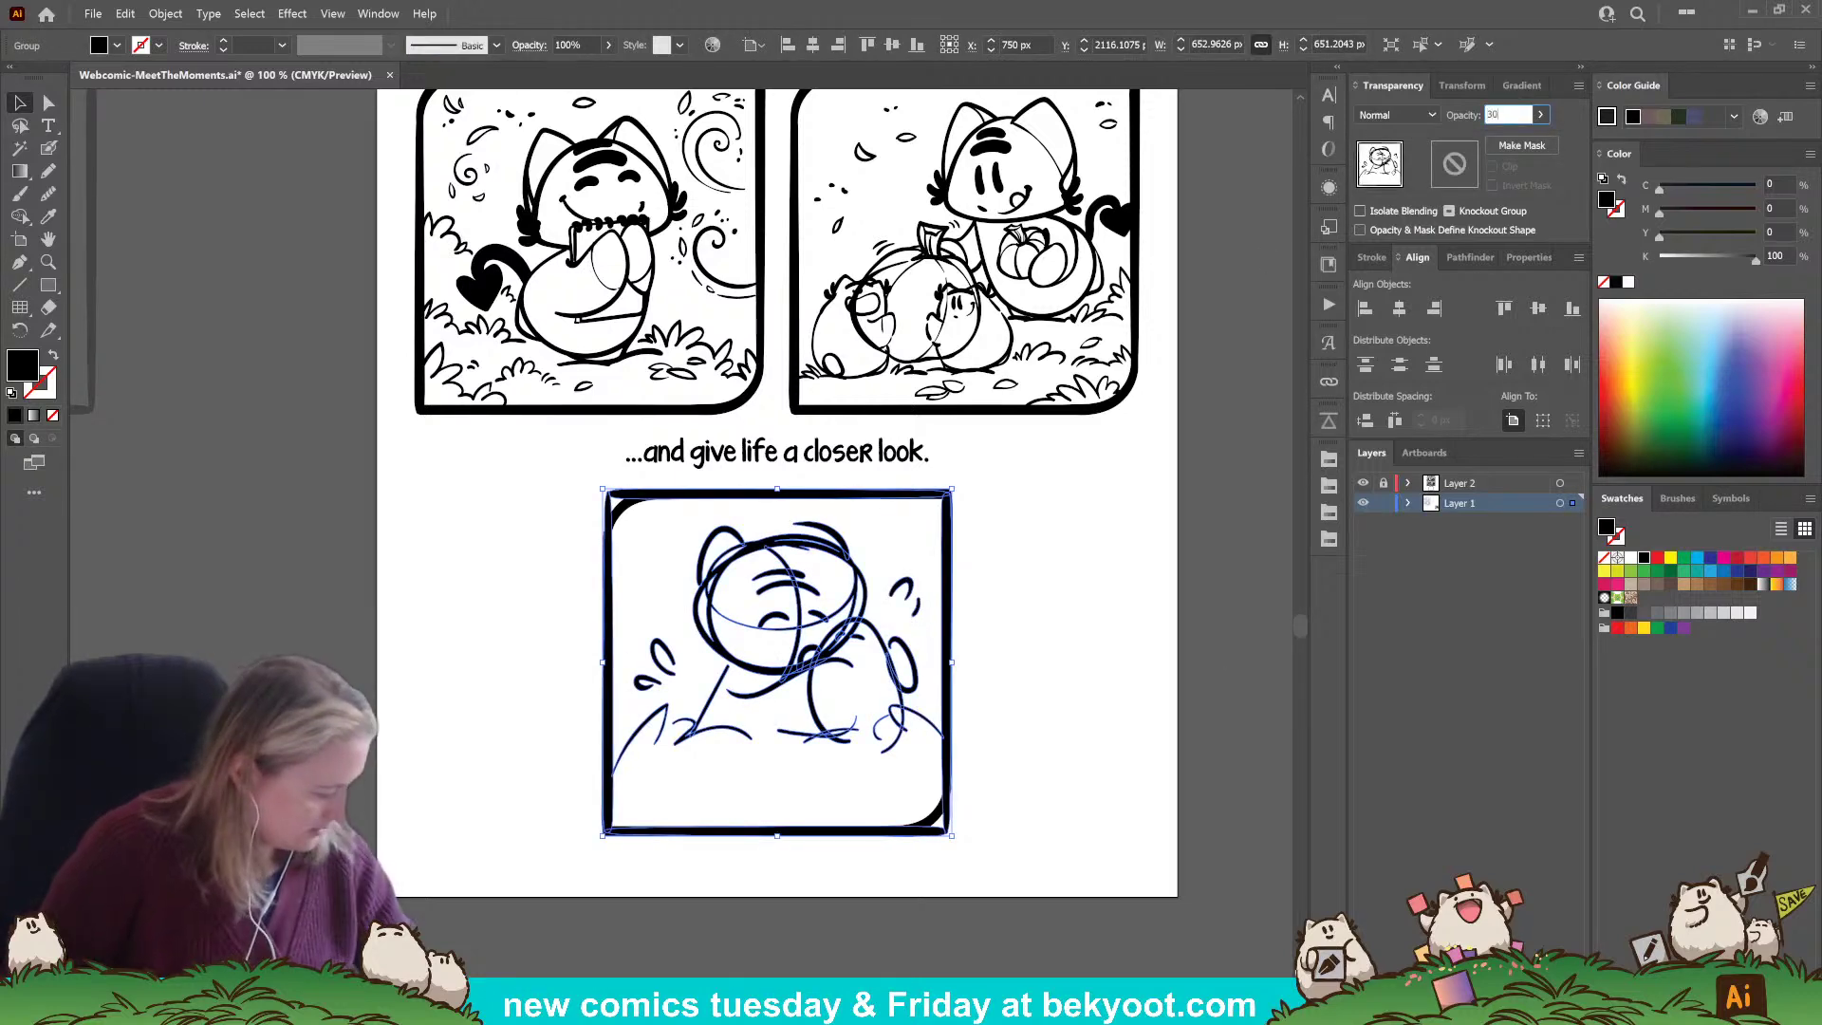
left_click(1383, 503)
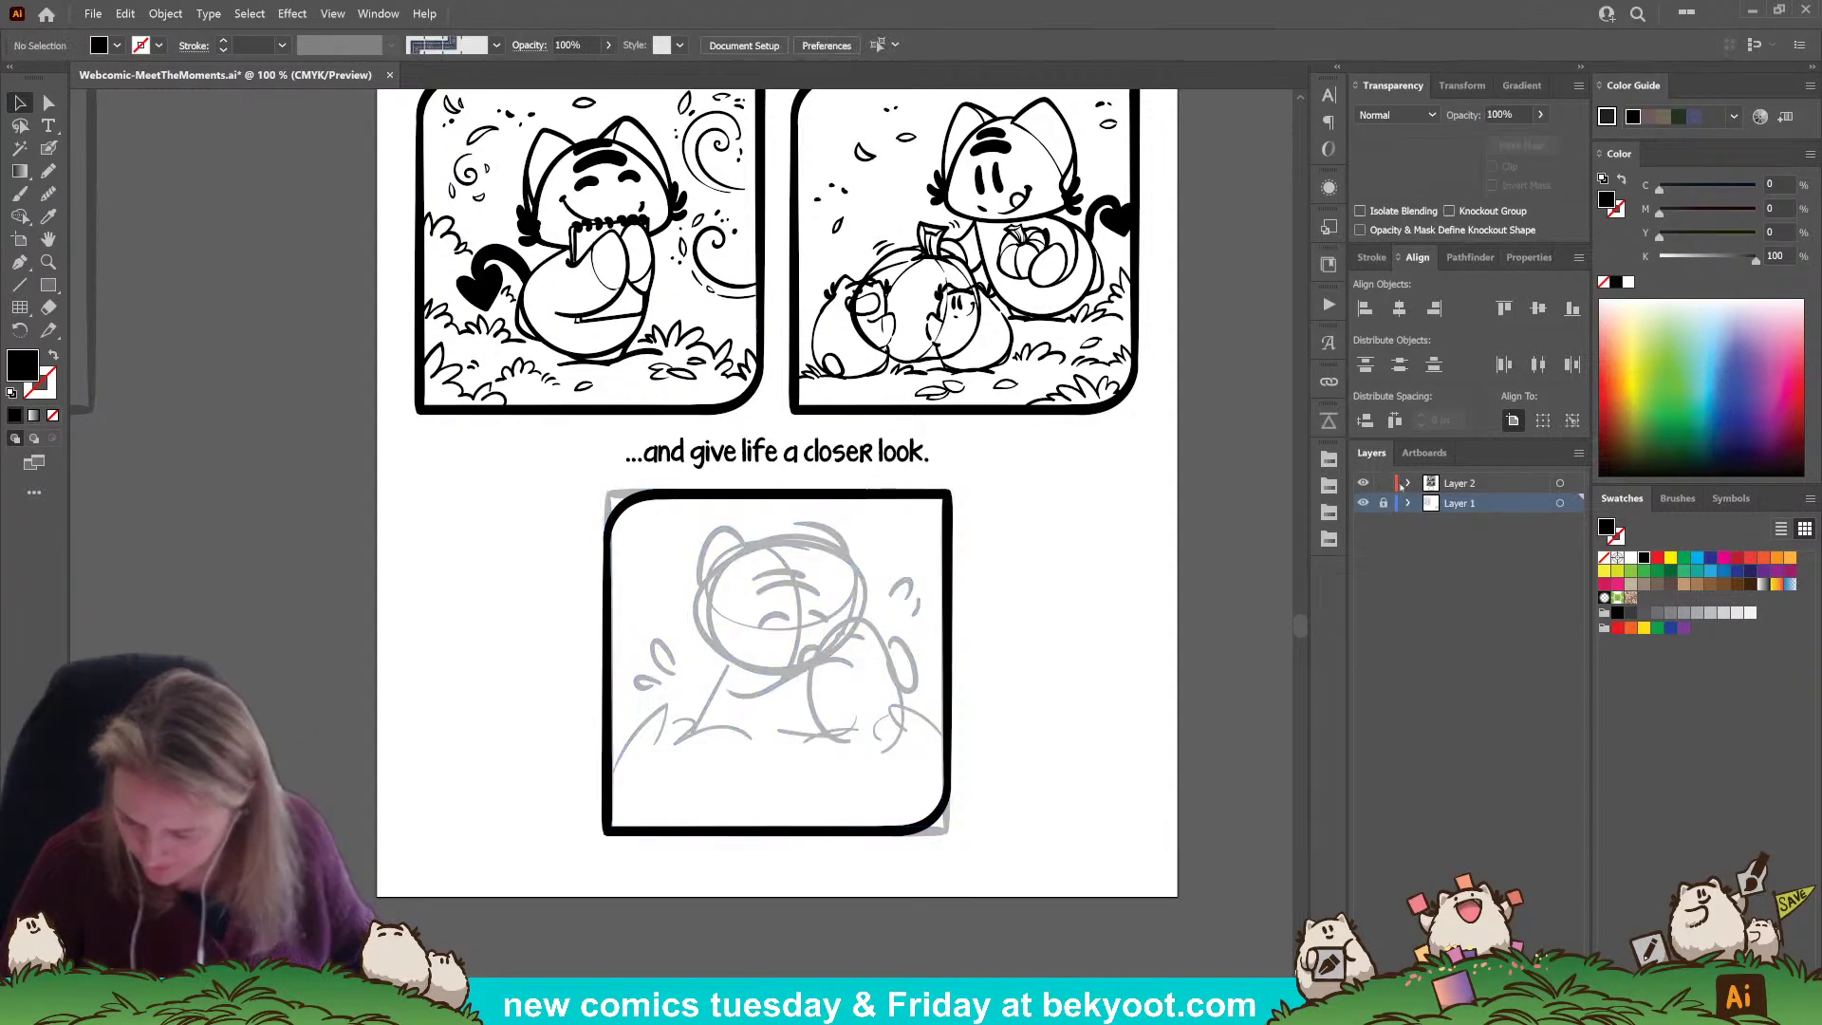
left_click(1461, 483)
key("ctrl+s")
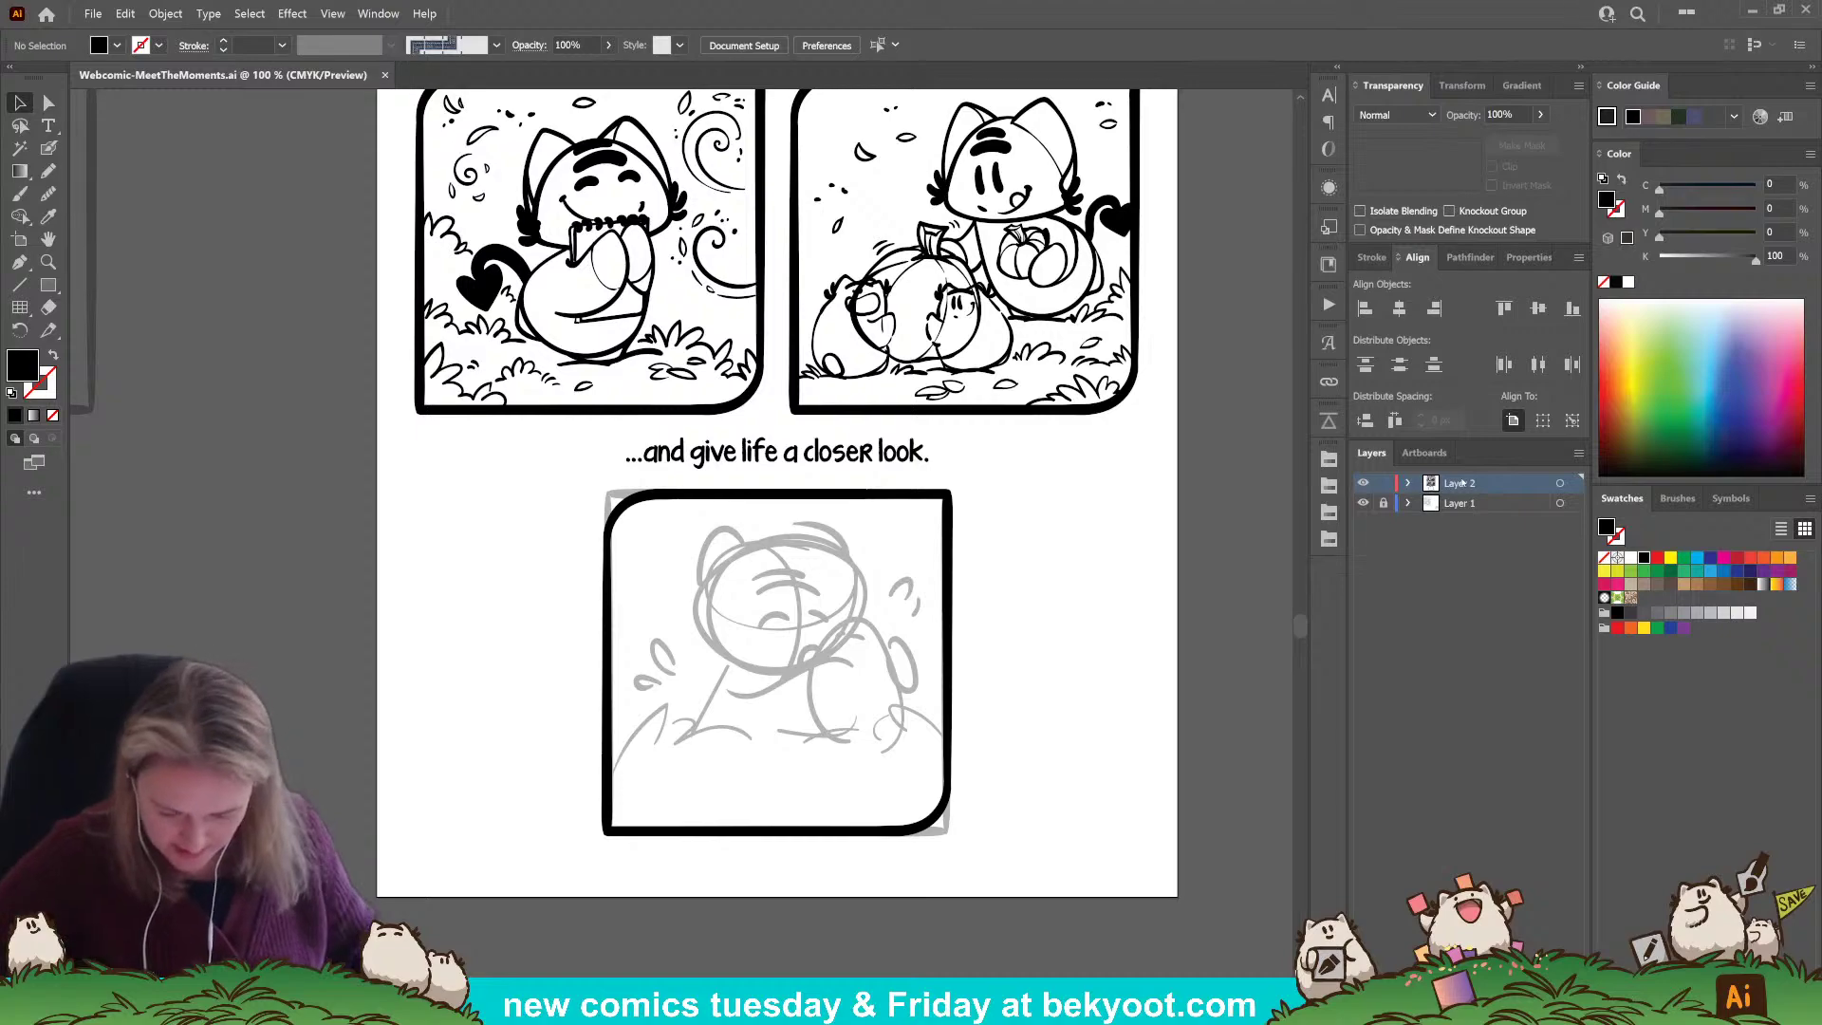
Review the inked panels from the title down to the last sketch, comparing how the cat is drawn.
scroll(968, 574, "up", 10)
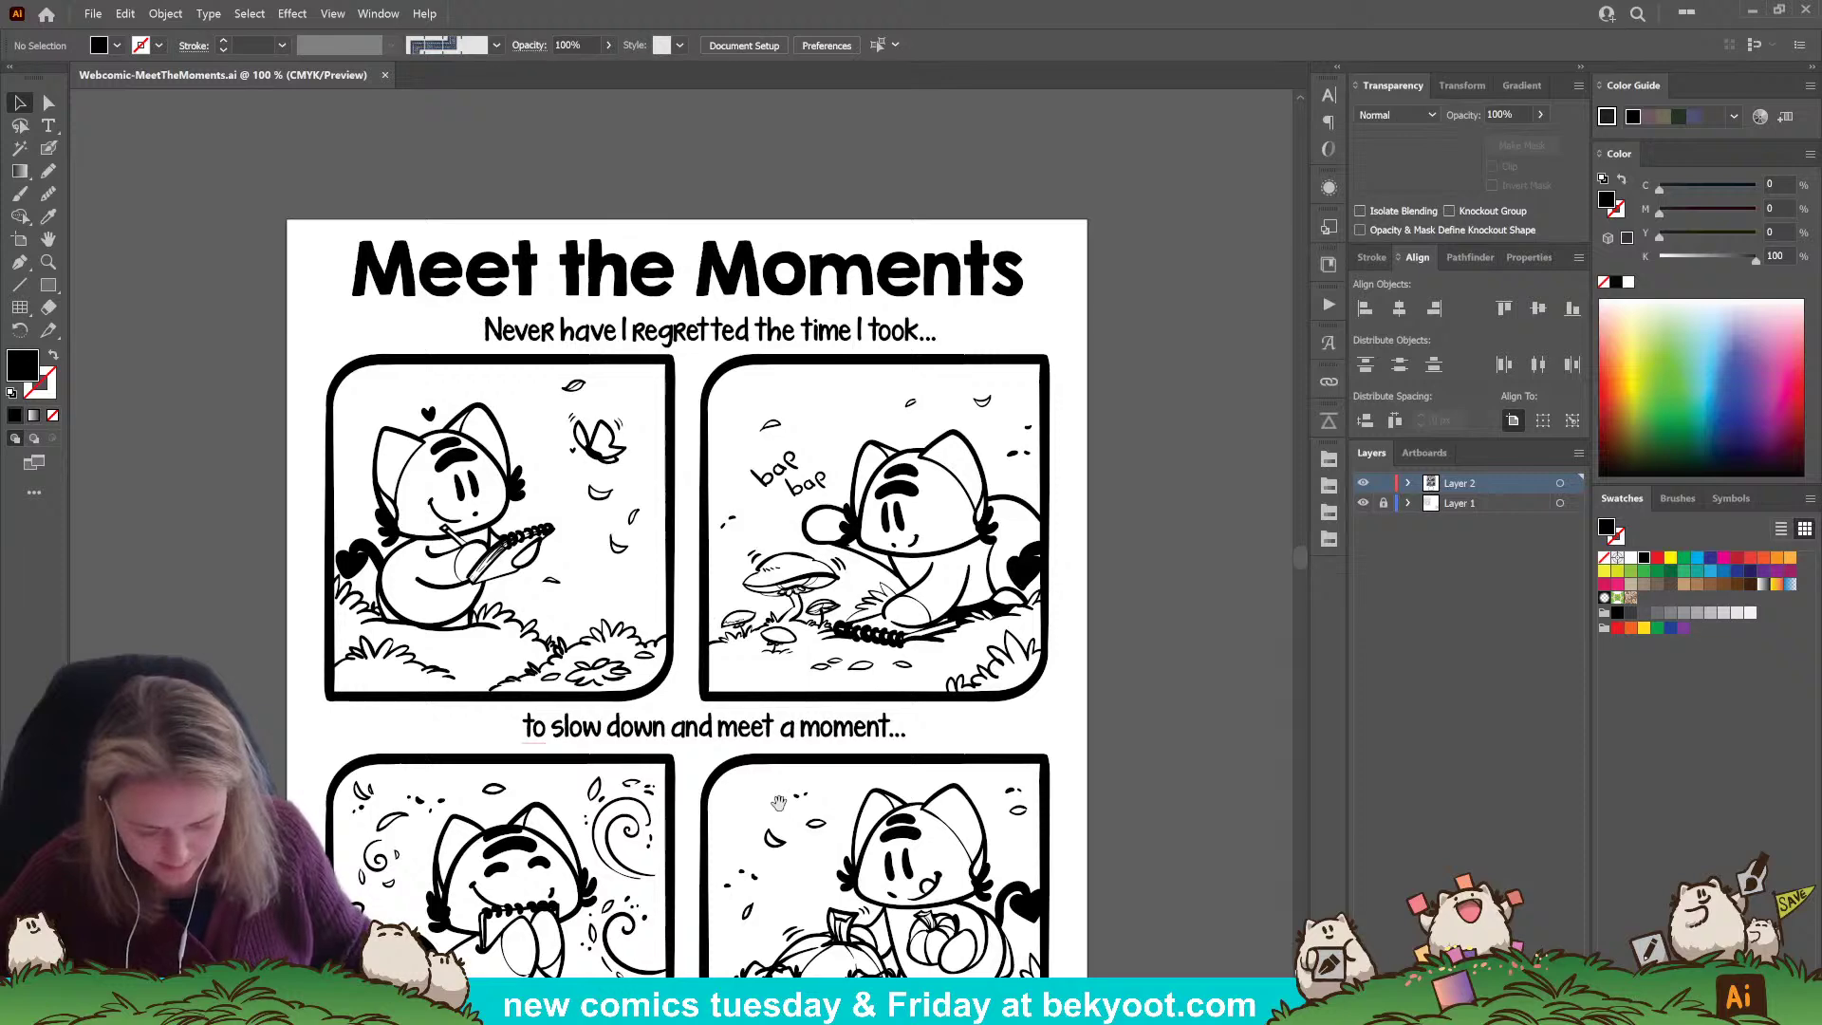
left_click_drag(784, 889, 844, 560)
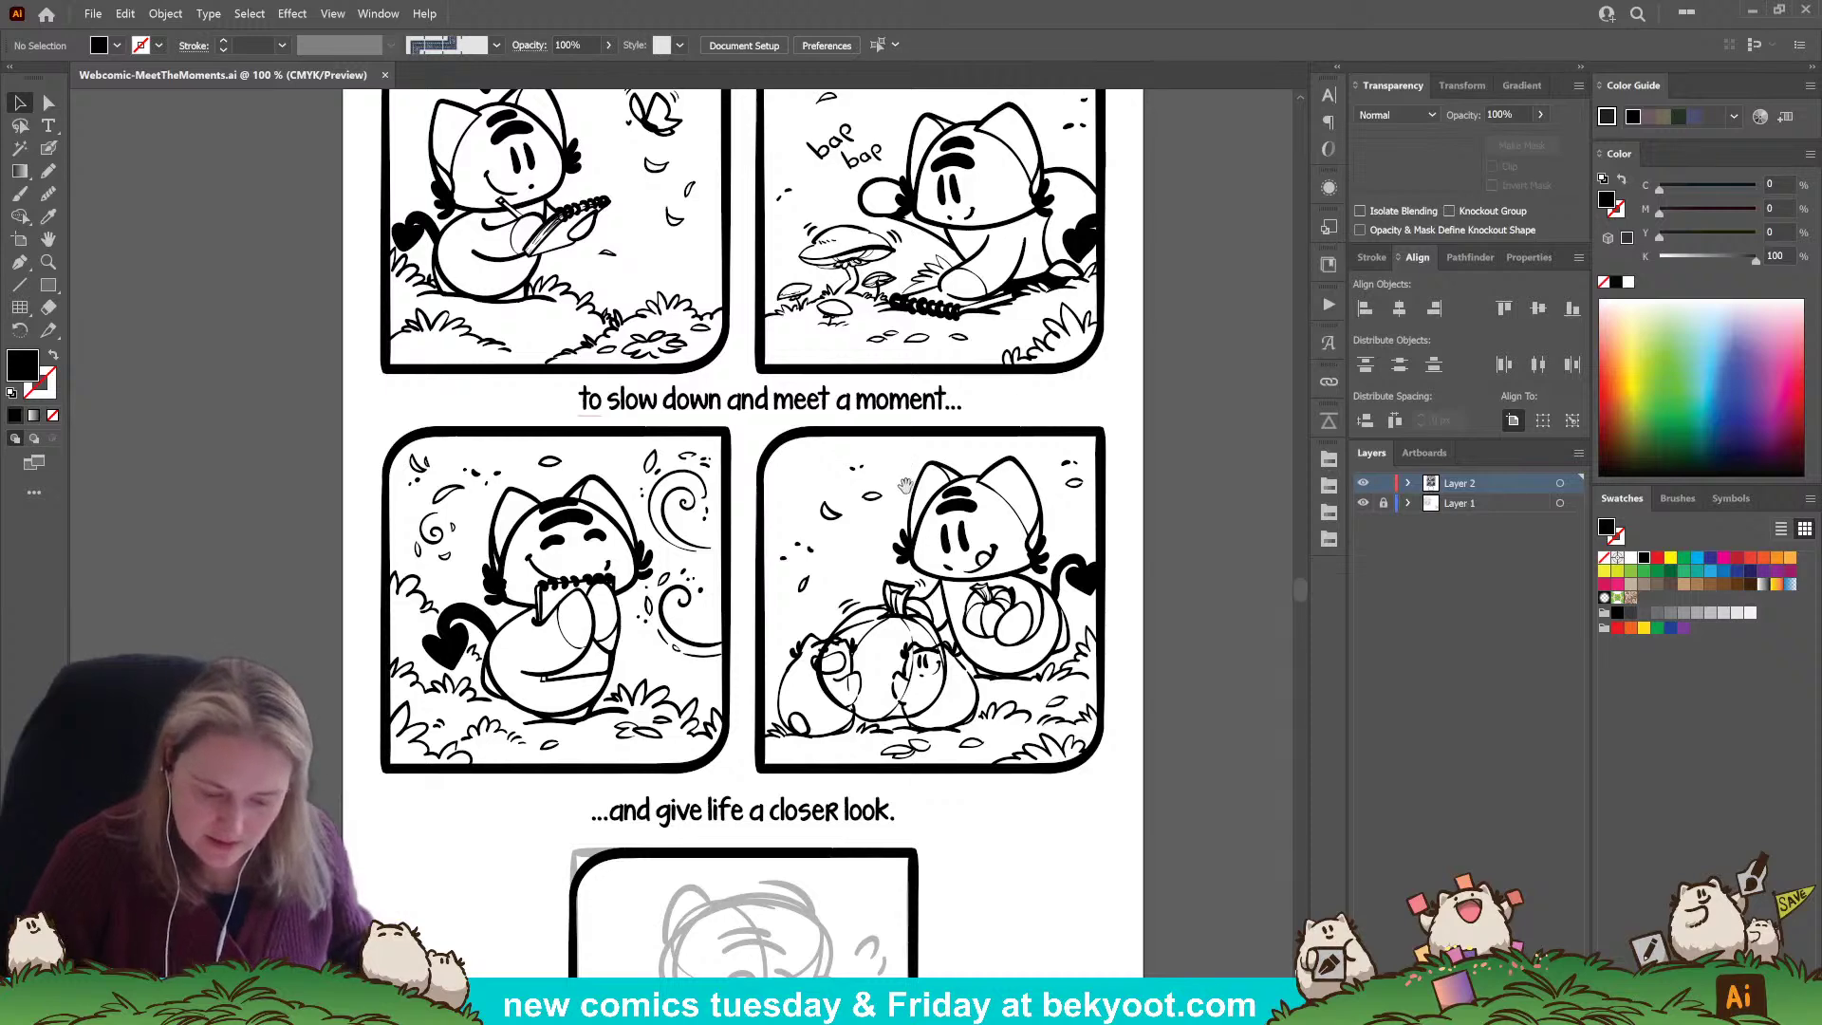
left_click_drag(906, 485, 853, 705)
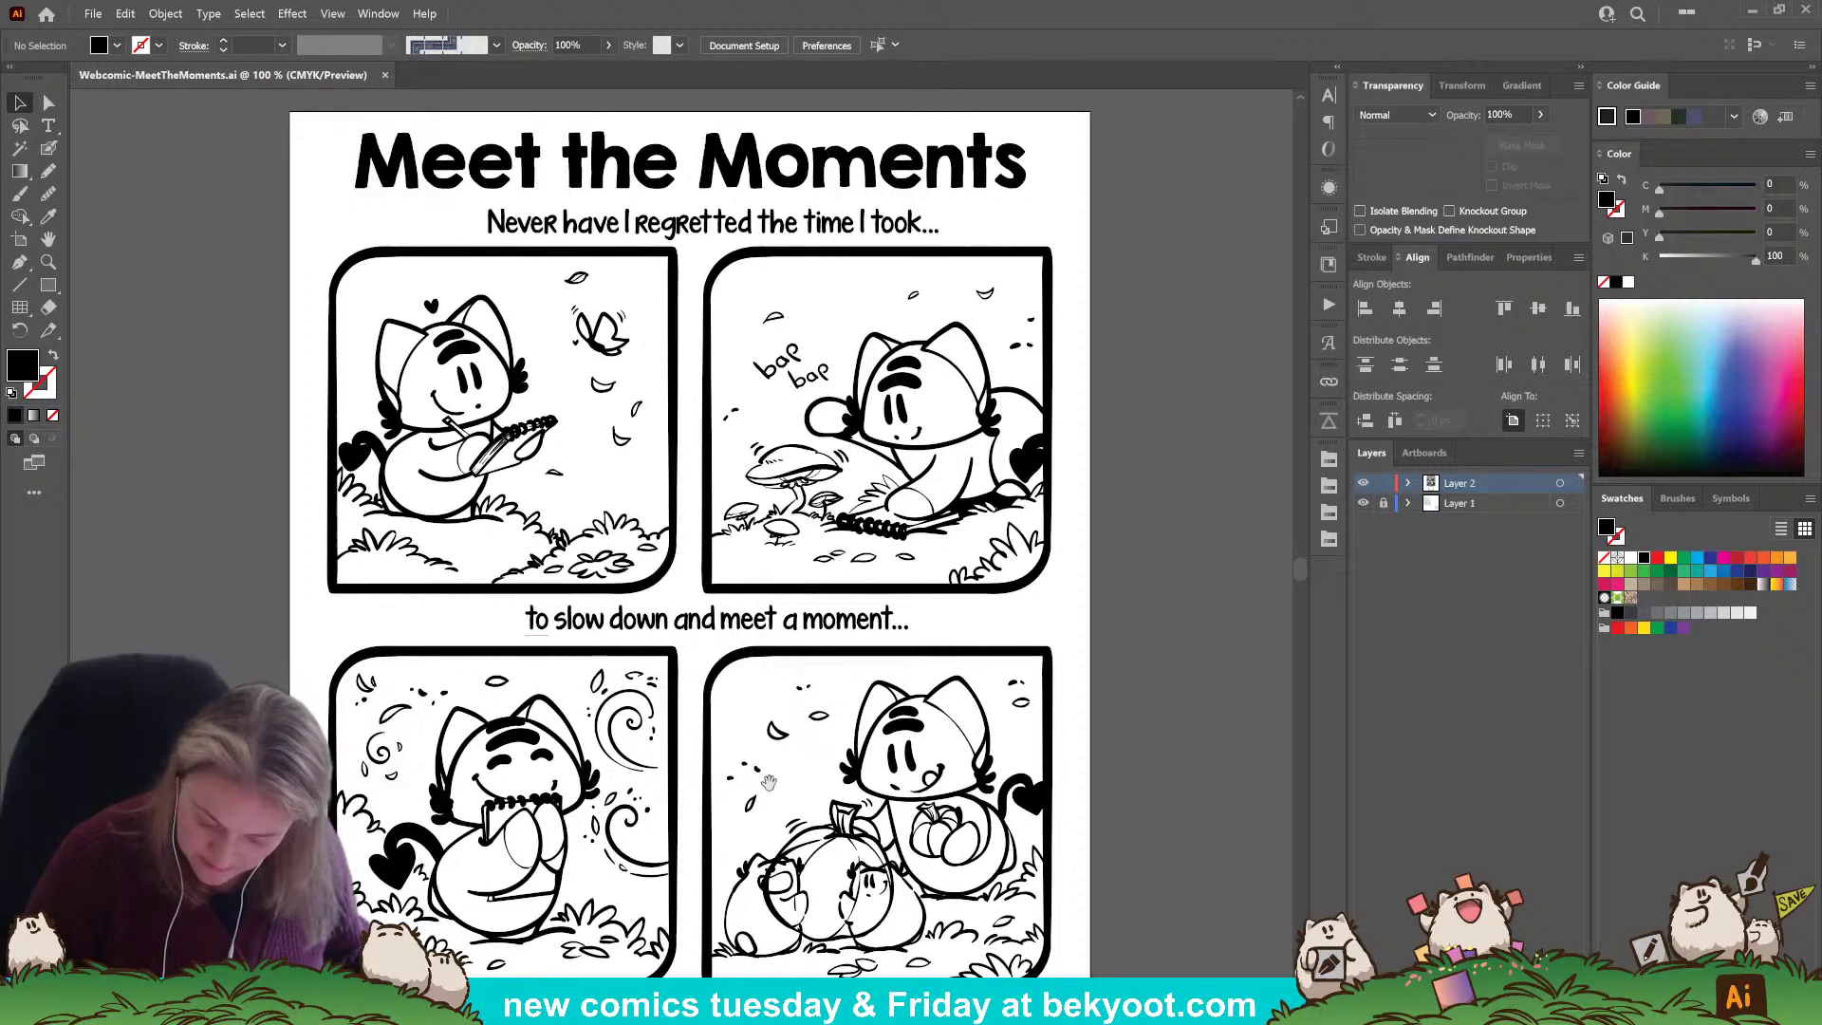
scroll(769, 783, "down", 4)
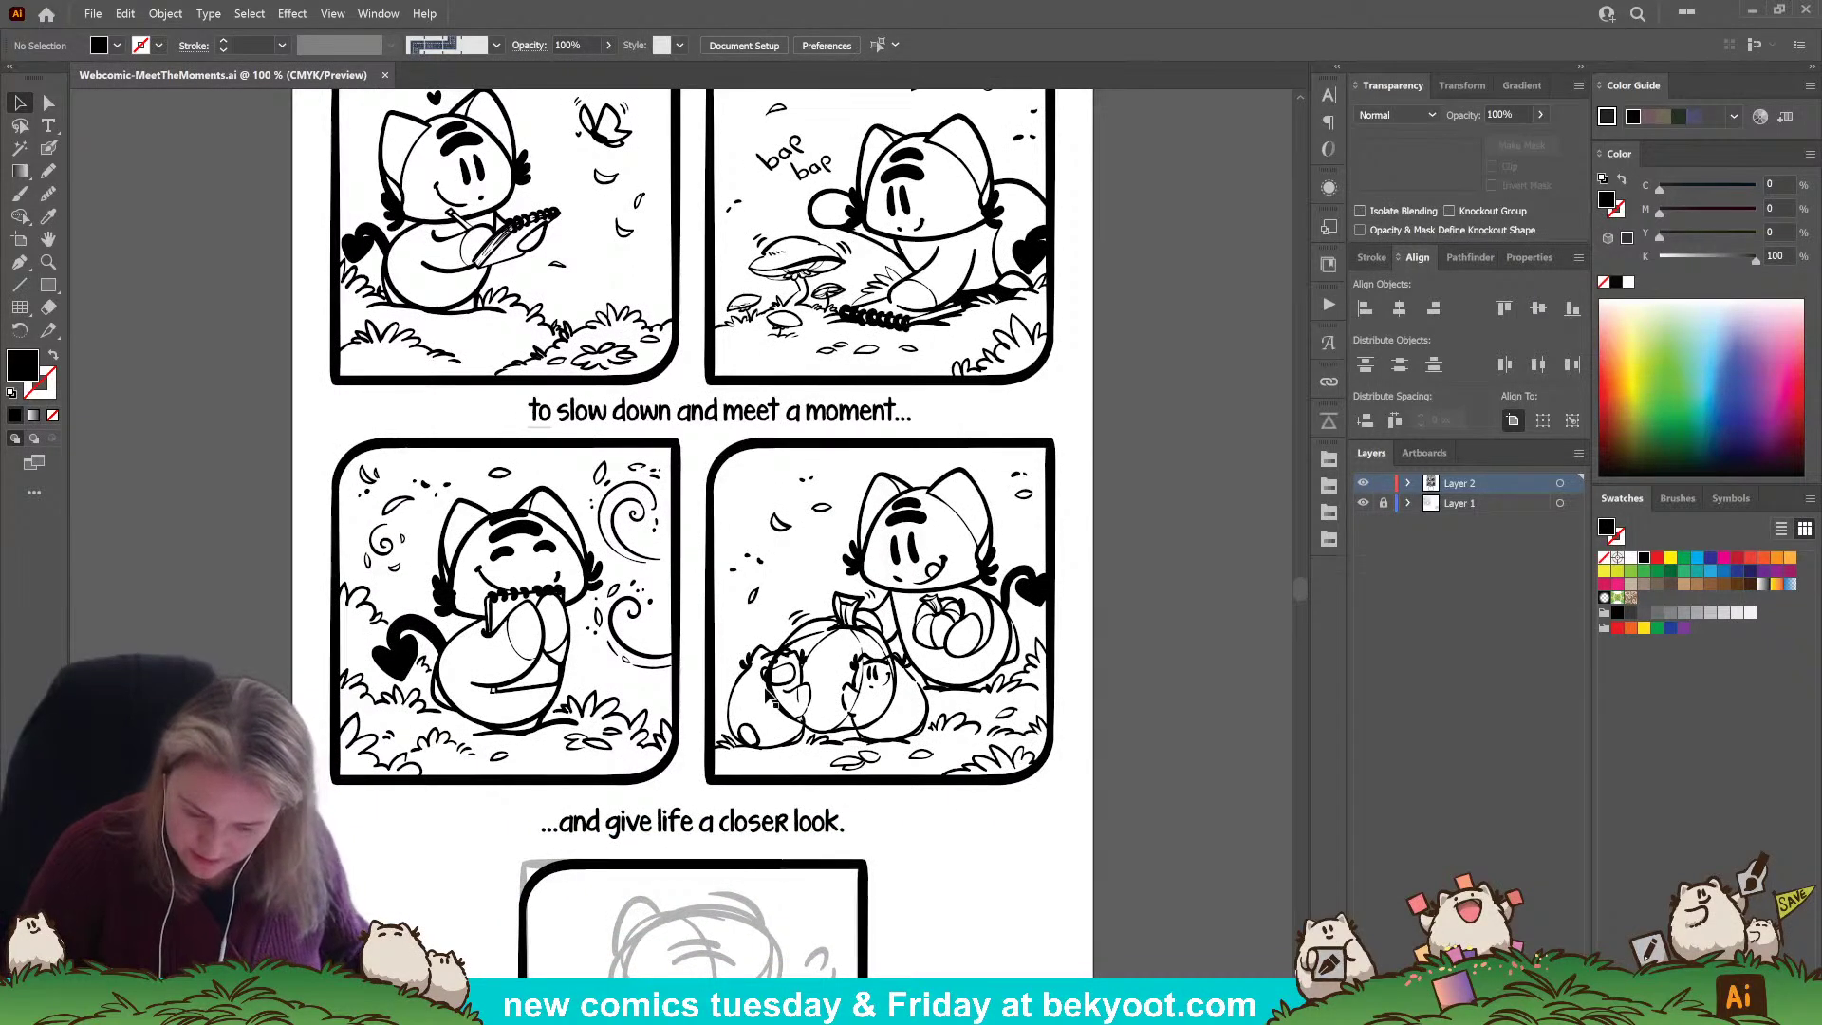
scroll(840, 536, "up", 3)
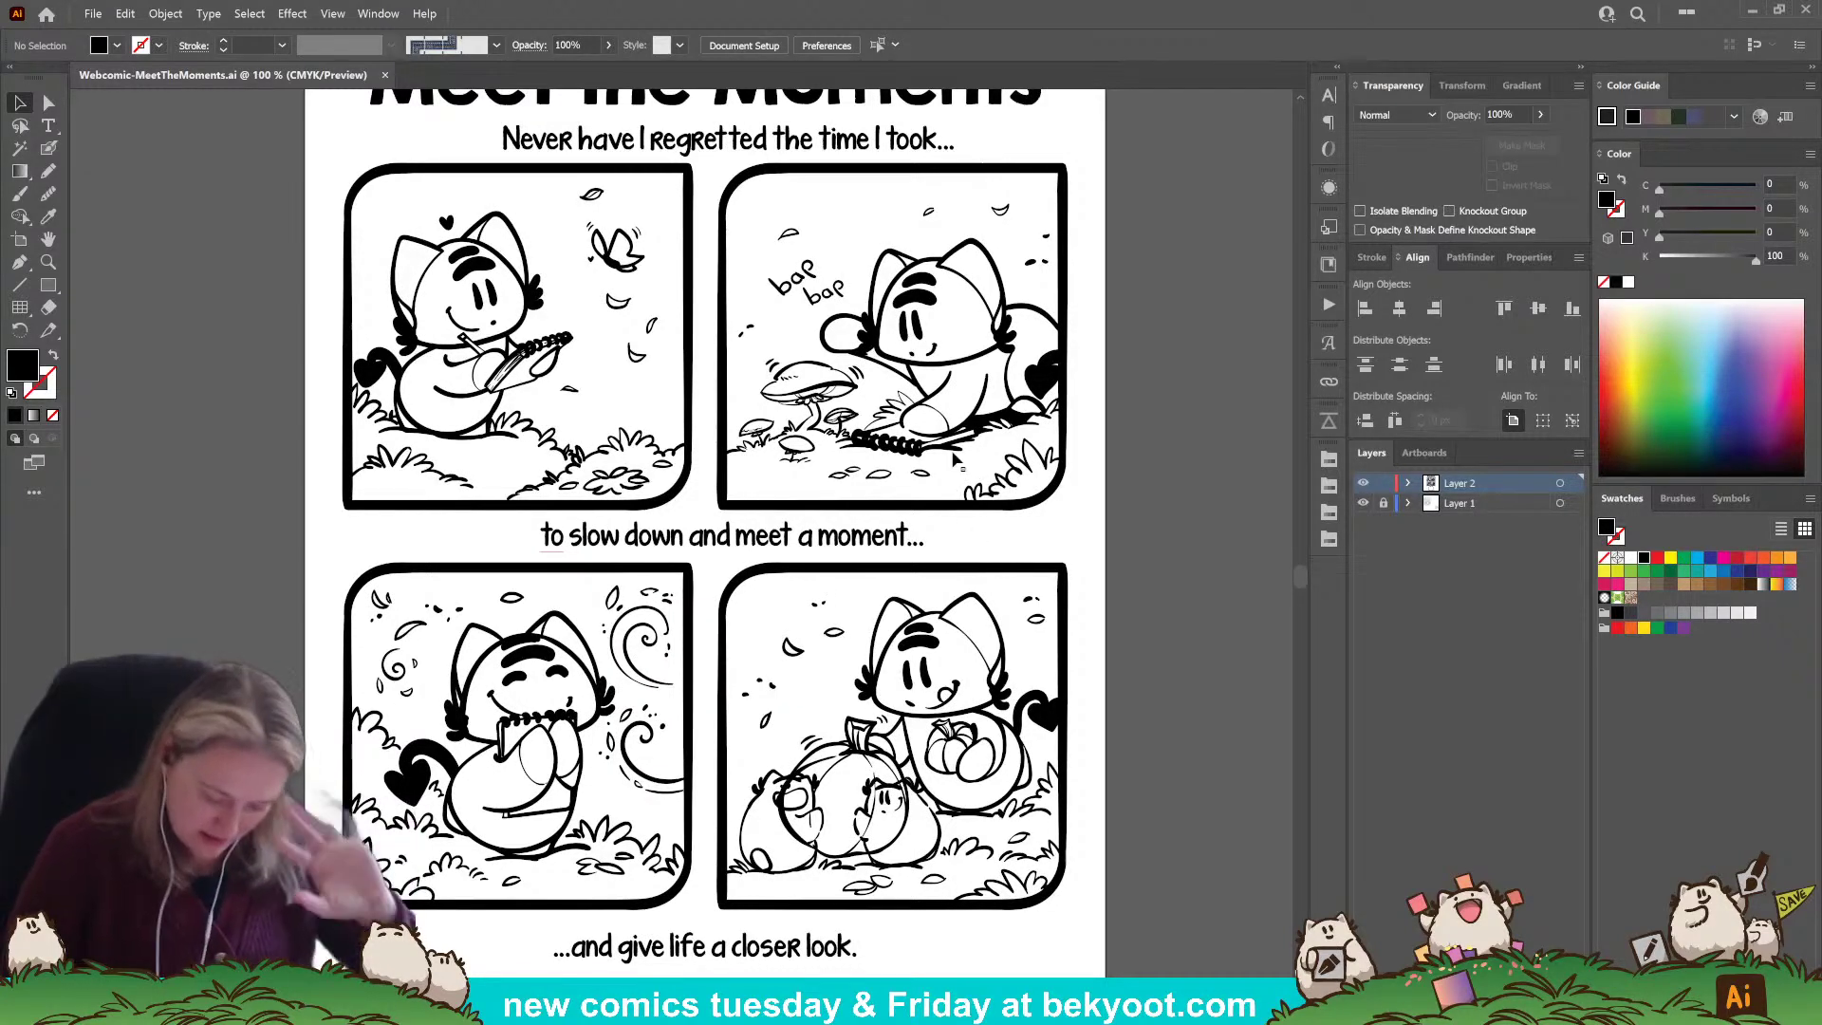
scroll(790, 644, "down", 3)
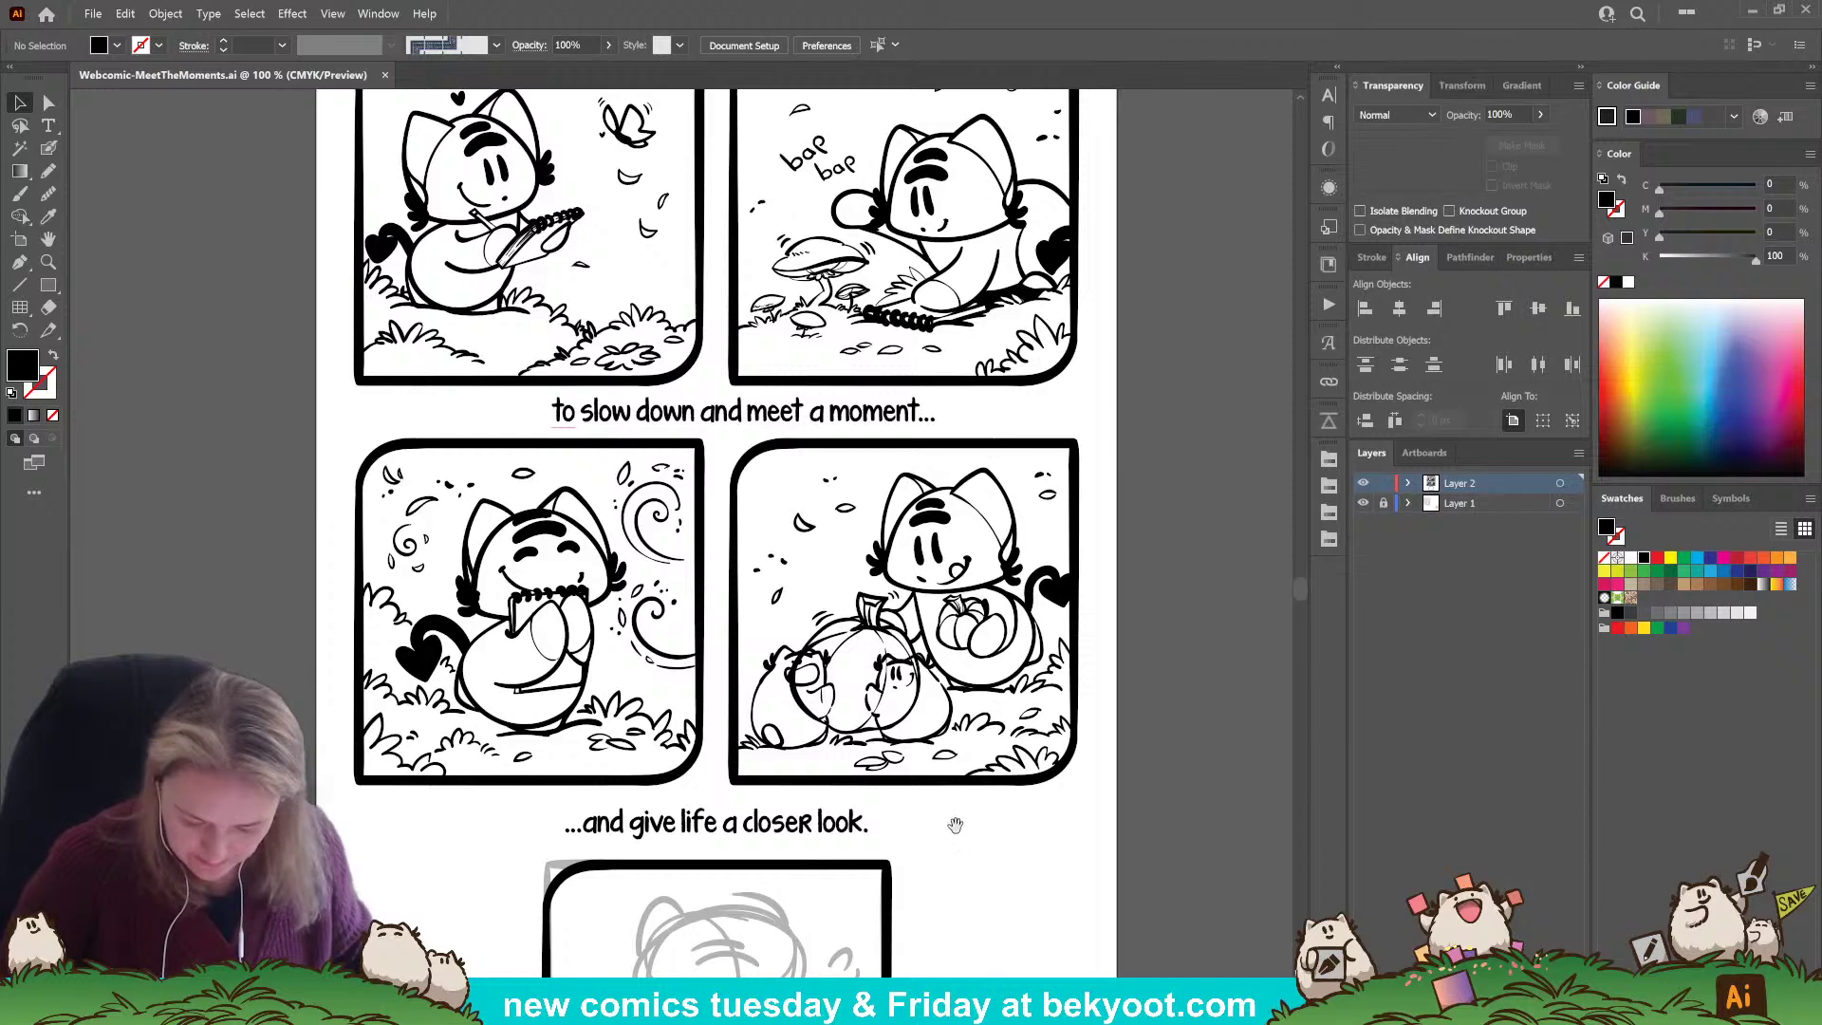
mouse_move(956, 824)
left_mouse_down()
mouse_move(948, 692)
mouse_move(968, 618)
left_mouse_up()
left_click(48, 148)
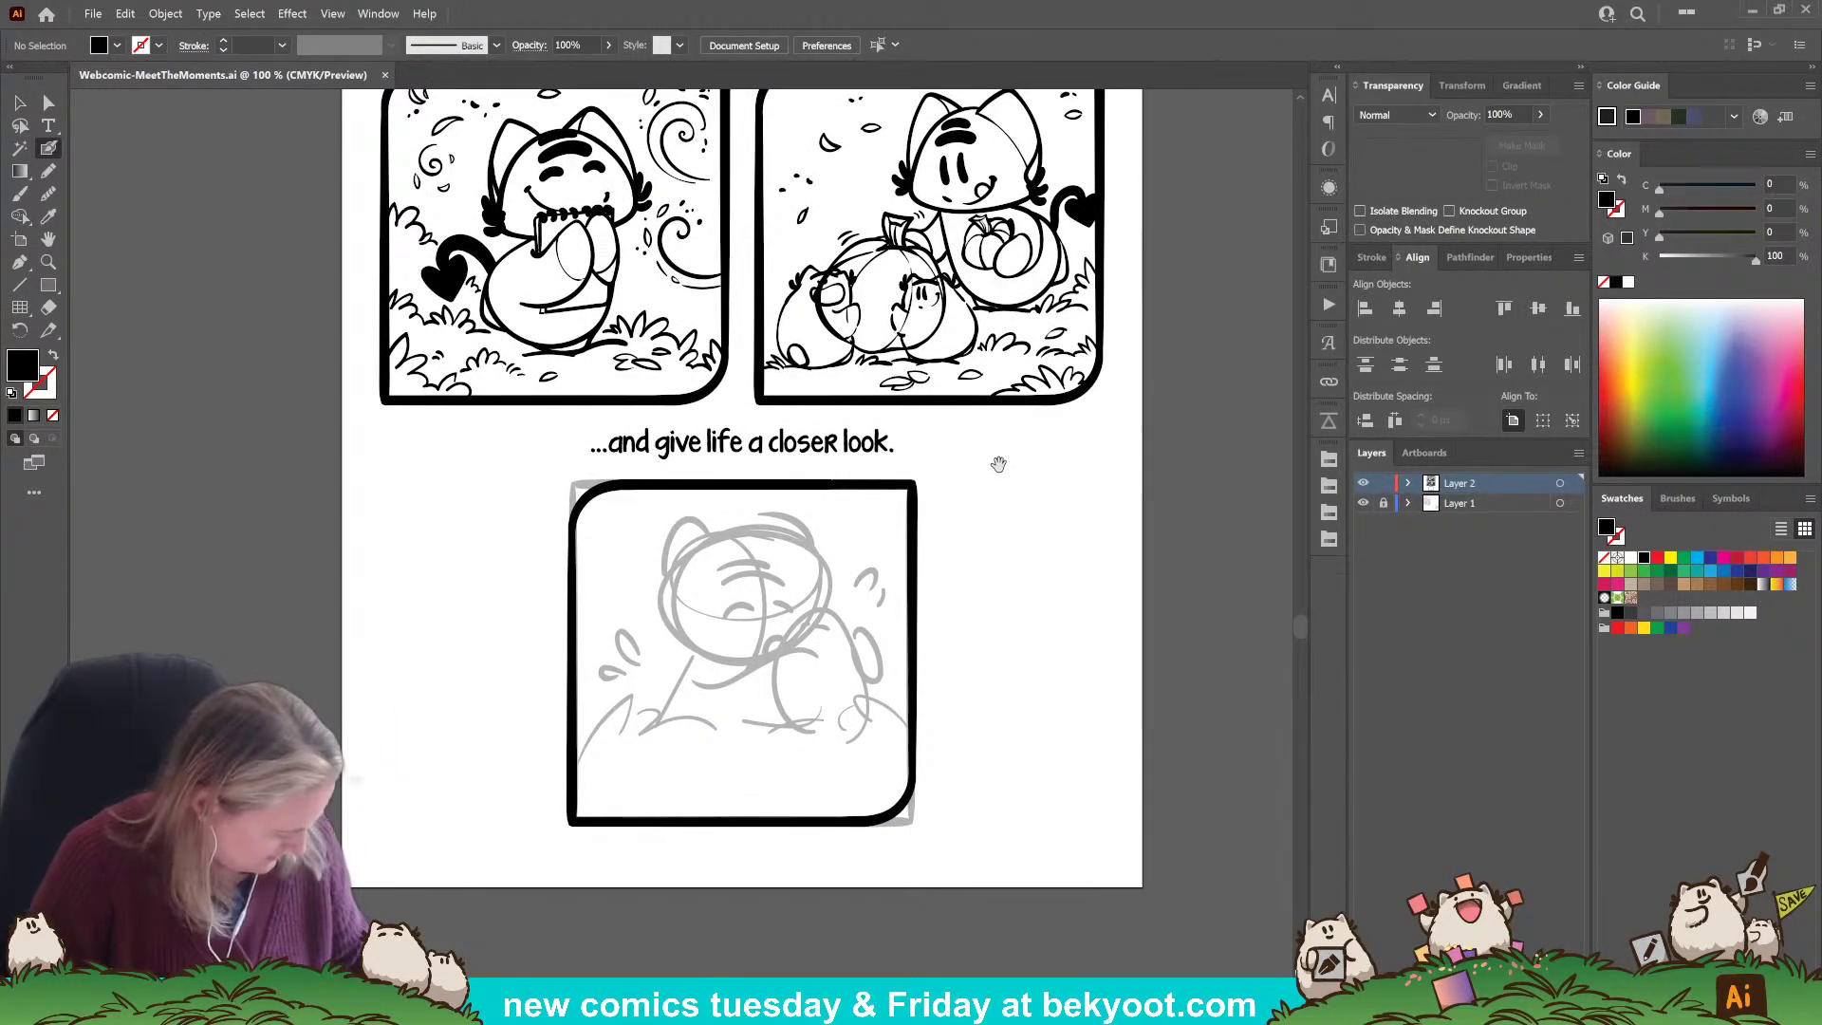
left_click_drag(992, 466, 970, 574)
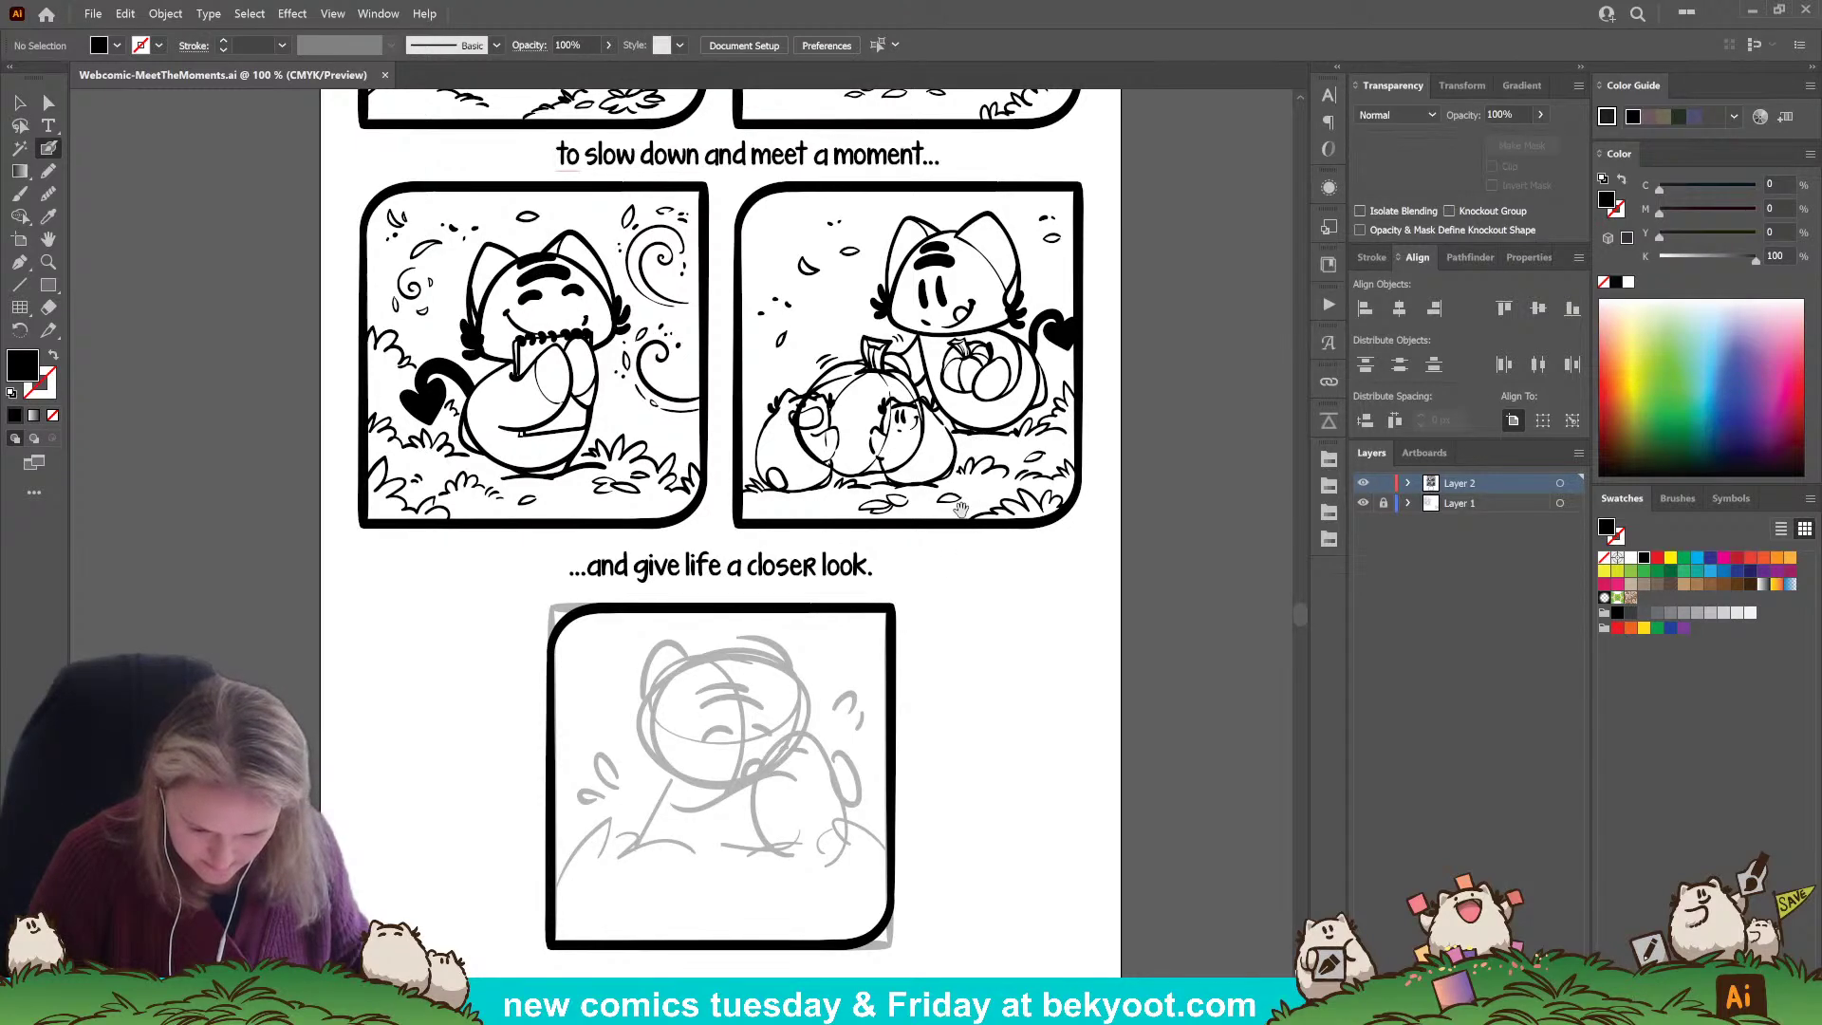
scroll(961, 509, "up", 5)
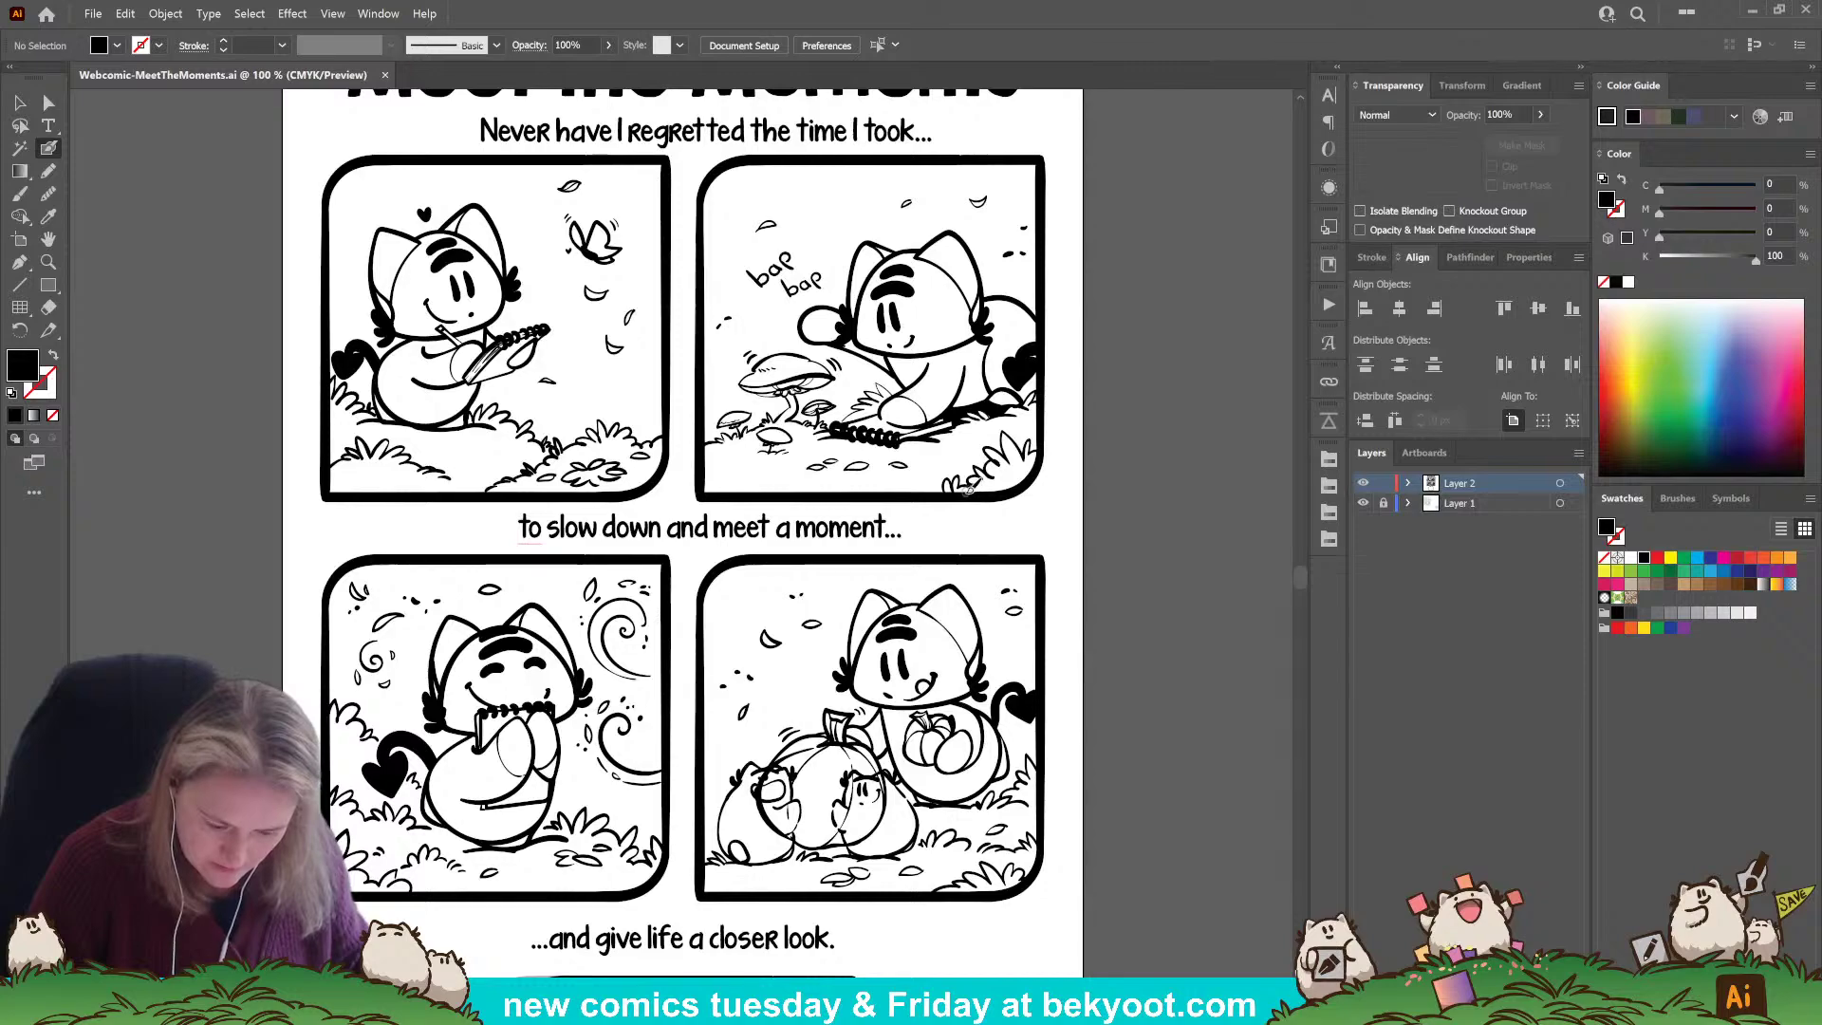
scroll(864, 617, "down", 3)
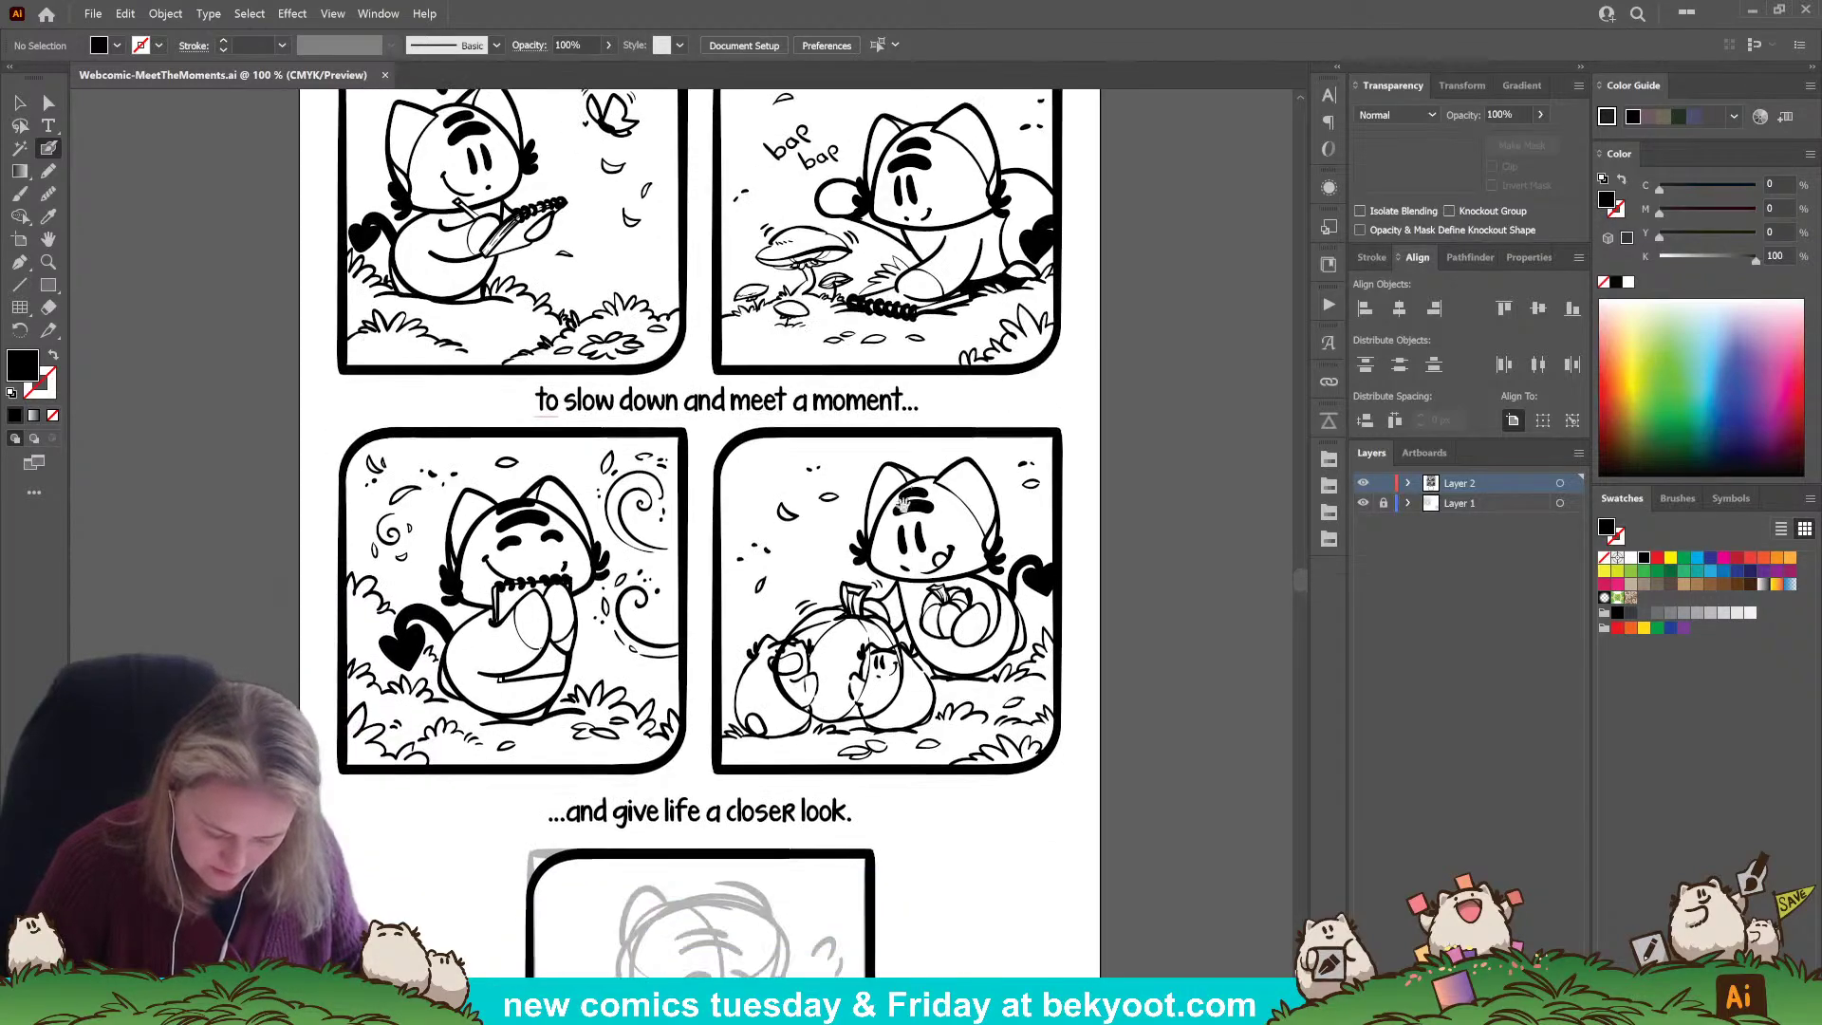
scroll(889, 477, "down", 3)
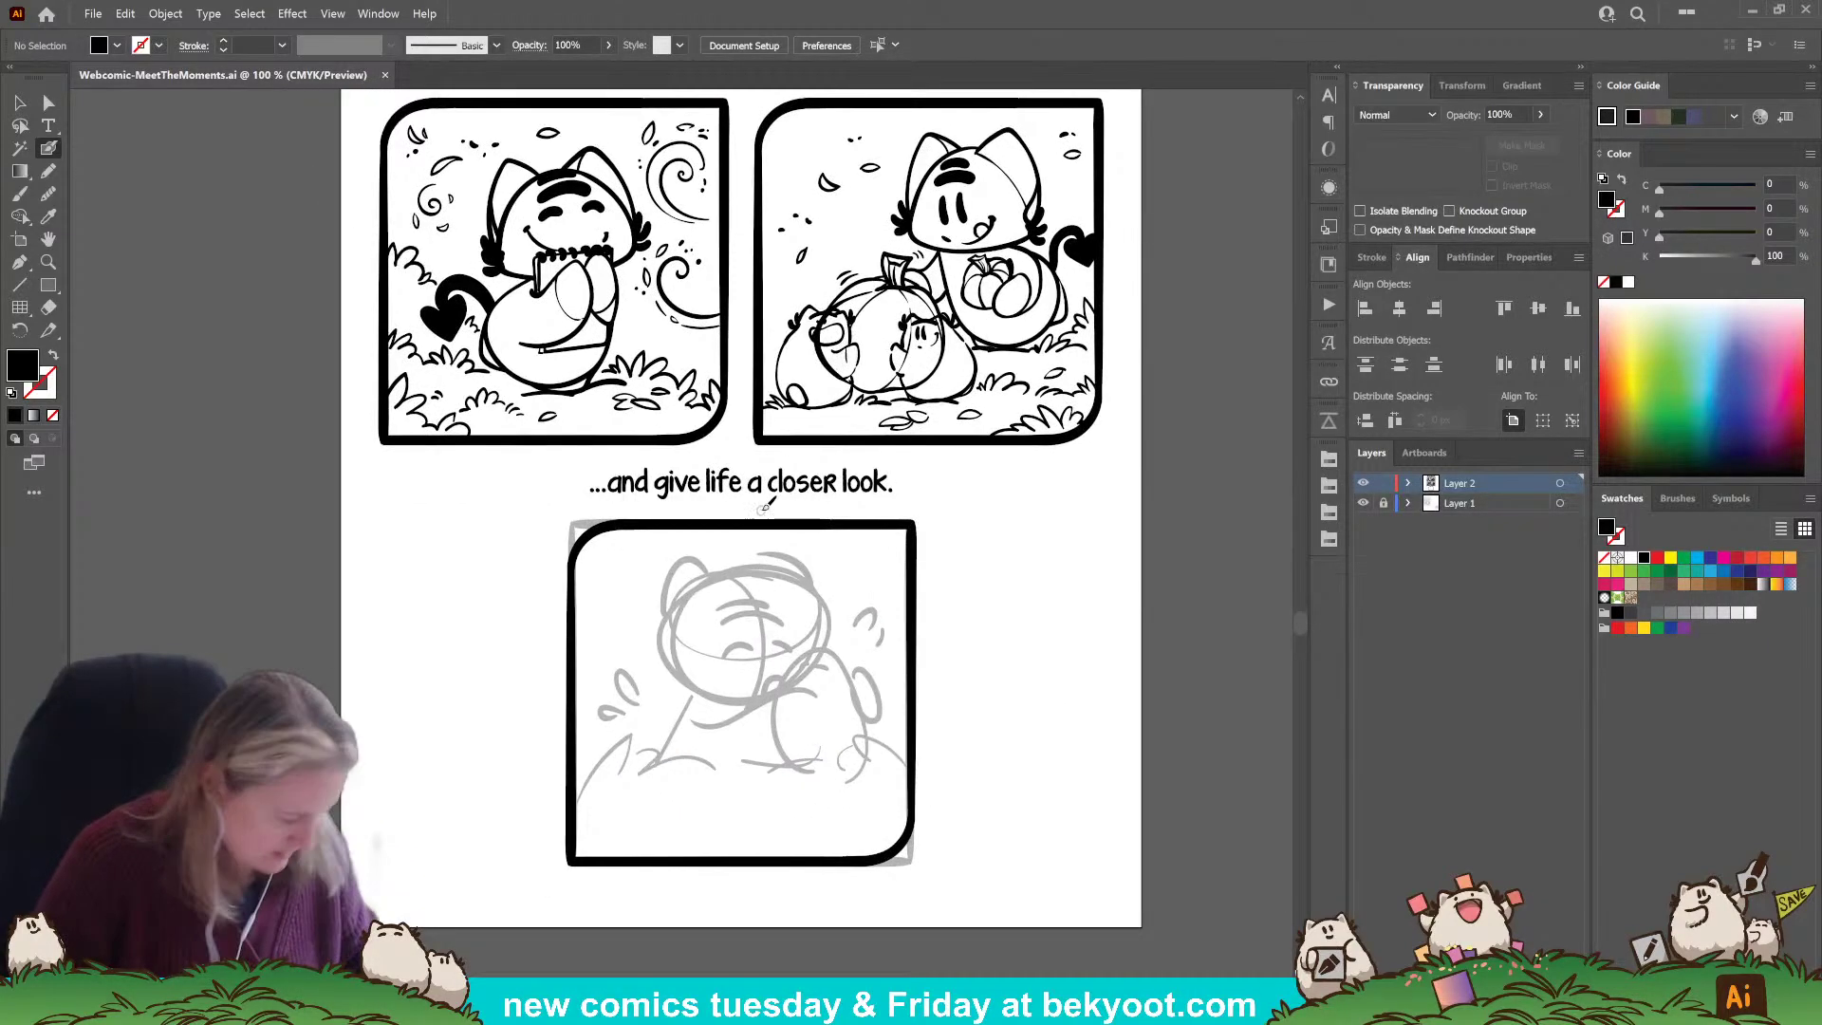
Draw the cat's rounded head outline over the last panel's sketch, with a curved vertical centre guideline through it.
key("Return")
key("Escape")
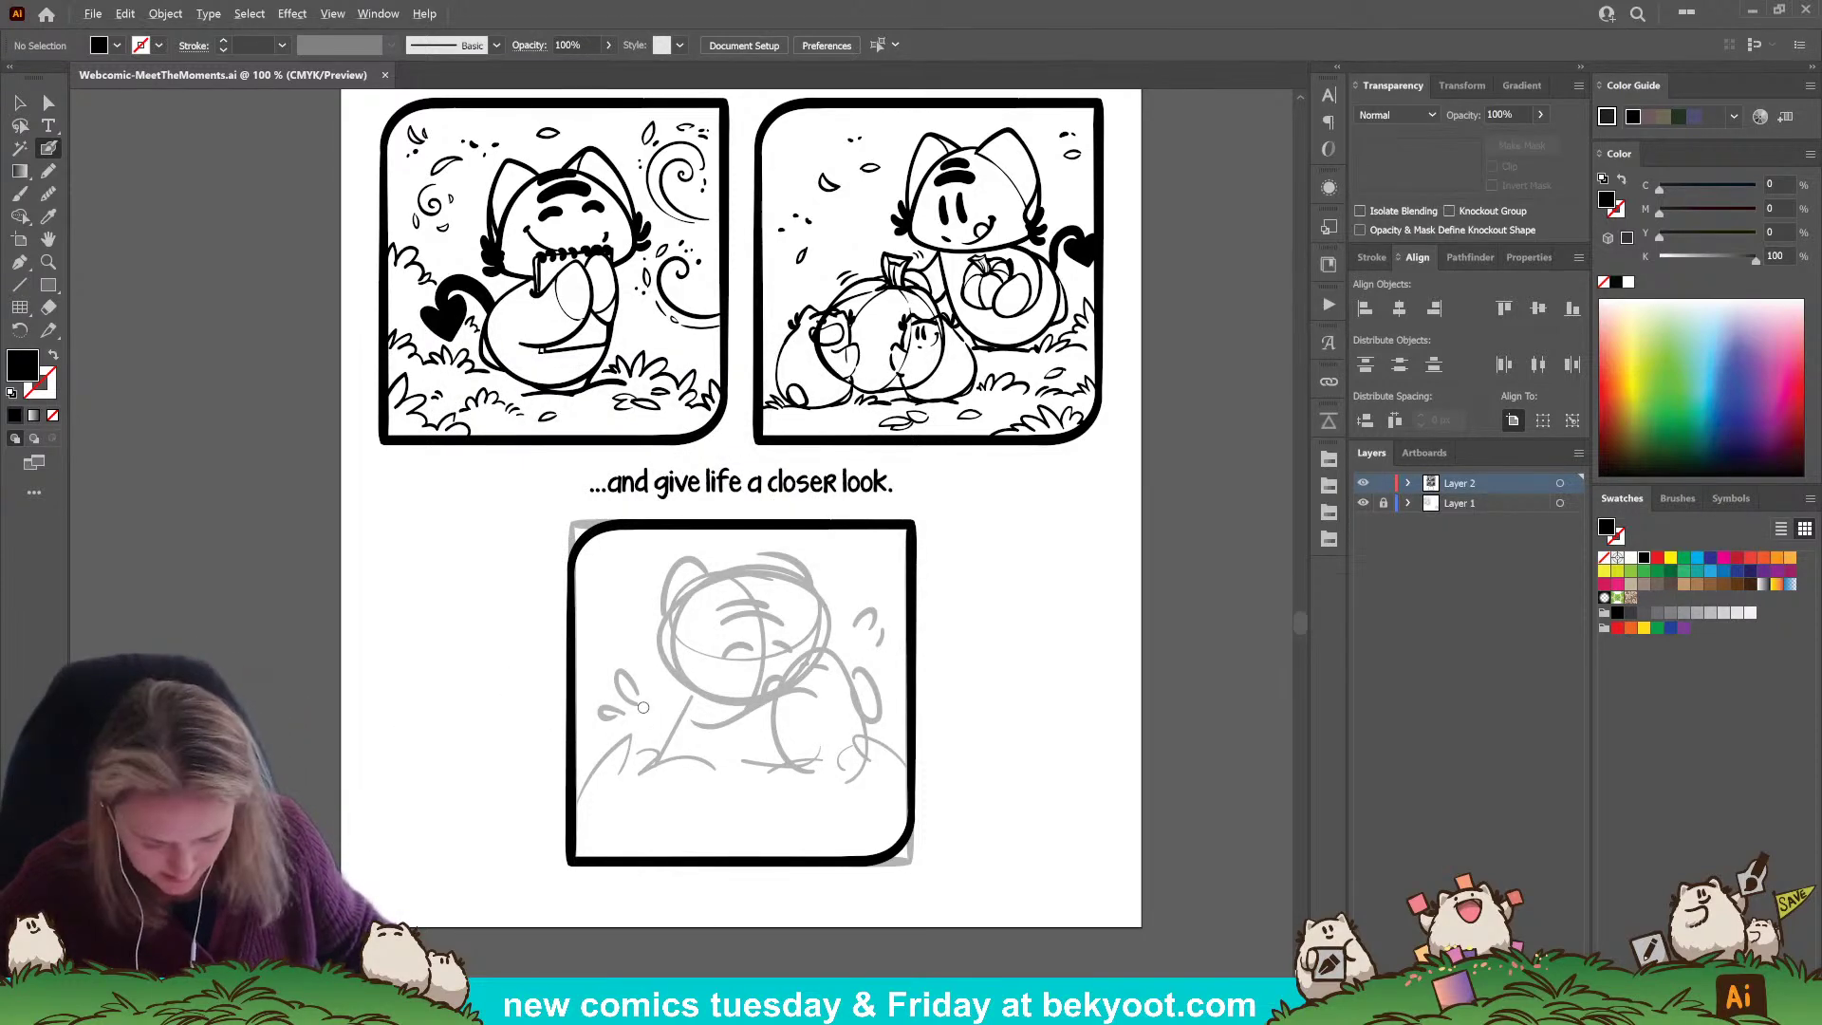
scroll(650, 740, "up", 1)
mouse_move(812, 506)
left_mouse_down()
mouse_move(677, 459)
mouse_move(620, 522)
mouse_move(605, 598)
mouse_move(726, 640)
mouse_move(795, 610)
left_mouse_up()
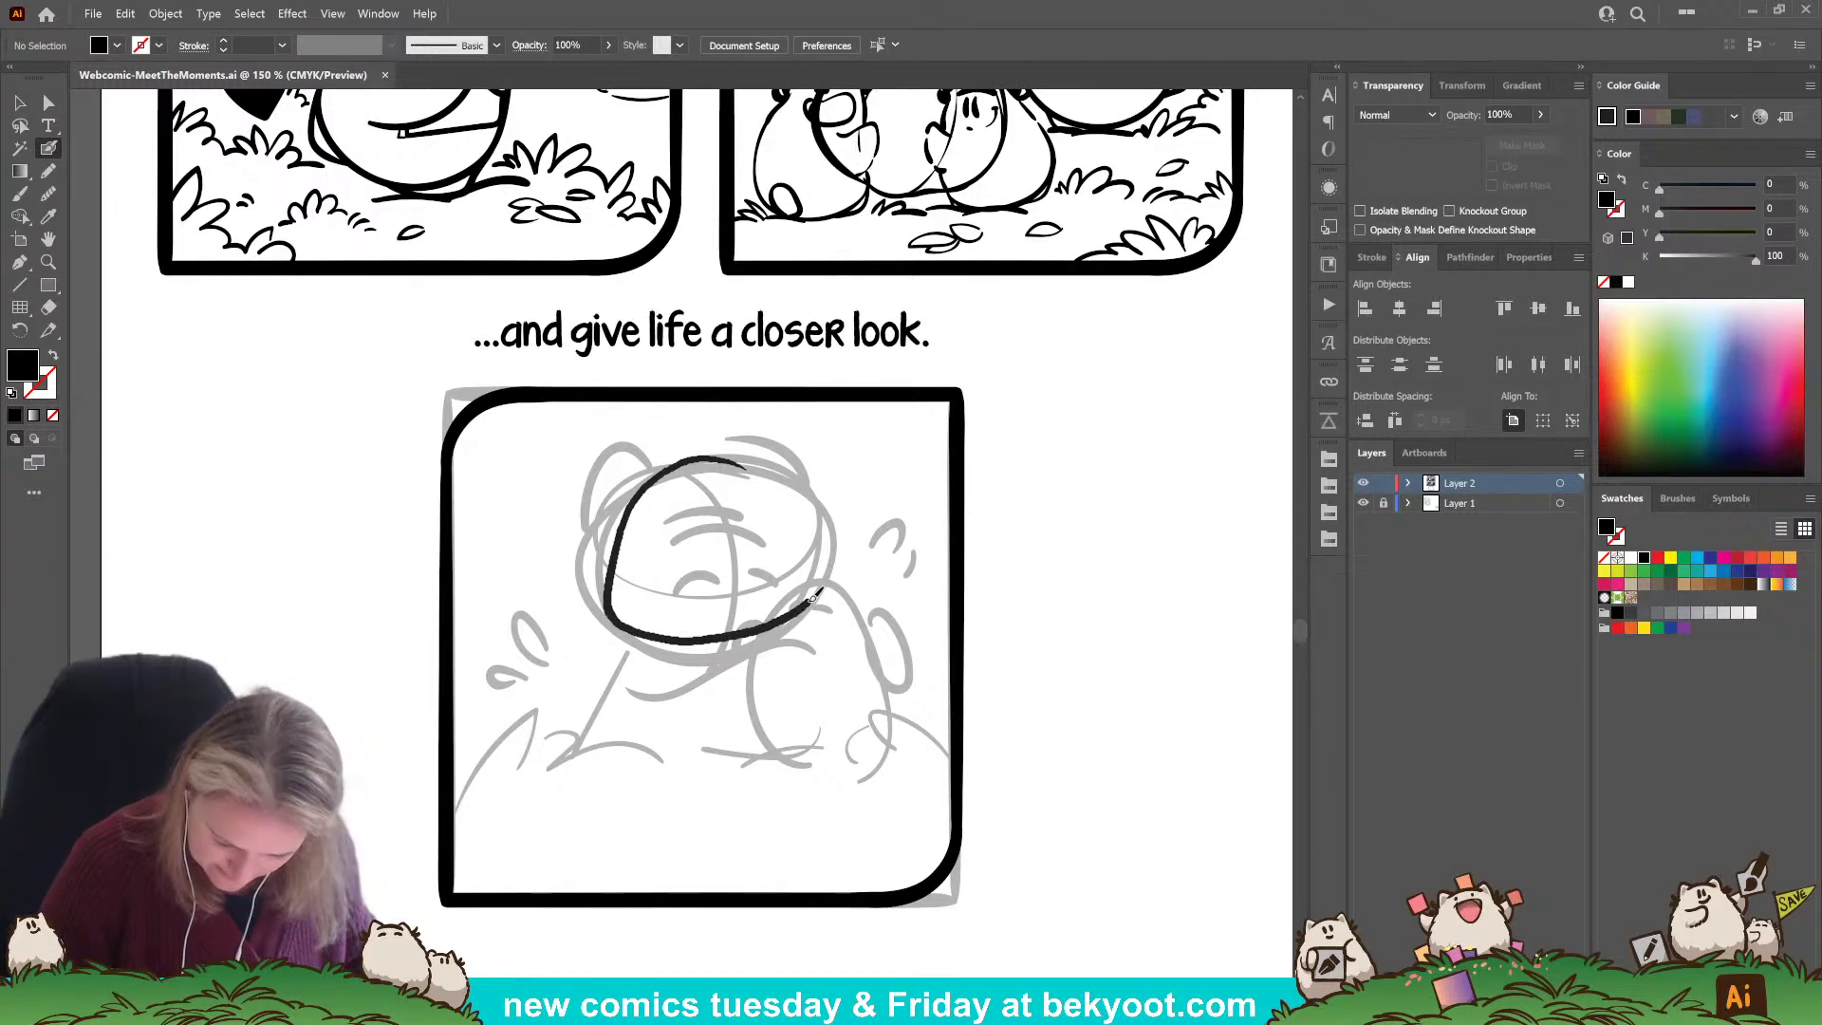
mouse_move(808, 536)
left_mouse_down()
mouse_move(754, 468)
mouse_move(676, 465)
mouse_move(709, 481)
mouse_move(717, 707)
left_mouse_up()
left_click(723, 465, "ctrl")
left_click(712, 449, "ctrl")
key("ctrl+z")
left_click_drag(681, 450, 717, 707)
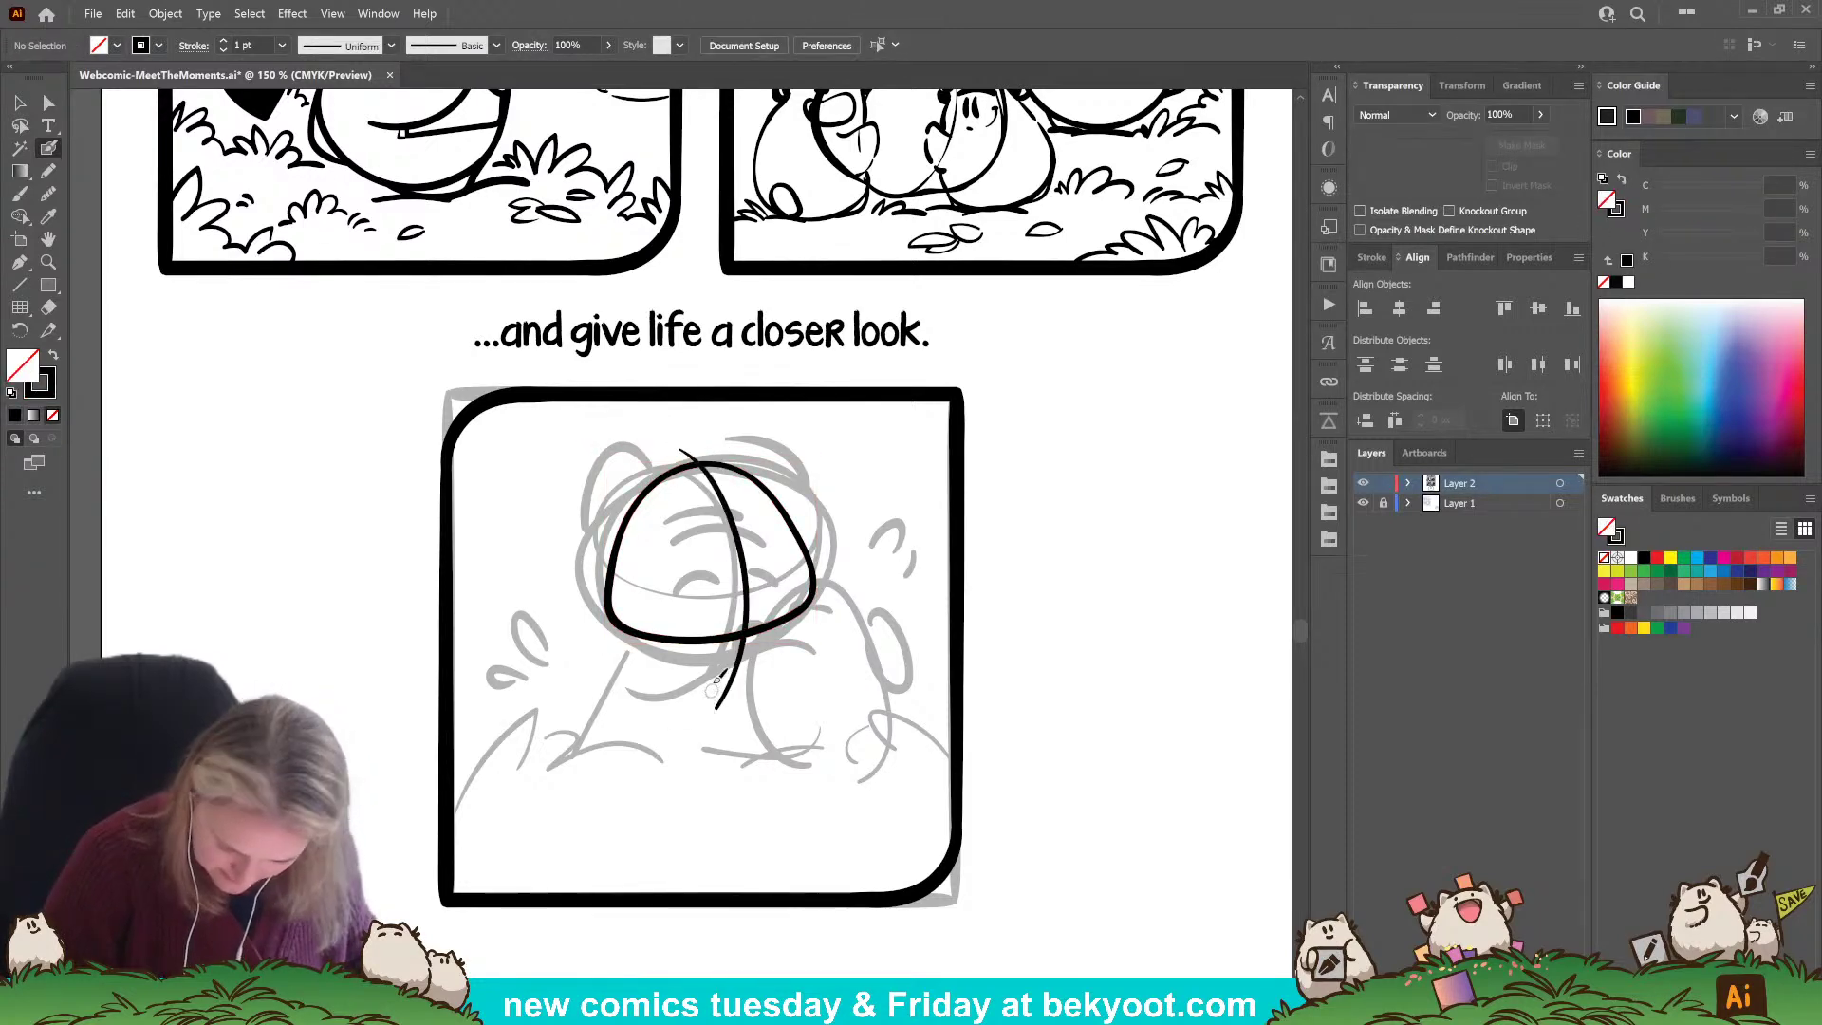
Group the head outline with its guideline, enlarge it and tilt it slightly clockwise, and nudge it into place over the sketch.
left_click(750, 584, "ctrl")
left_click(813, 574, "ctrl+shift")
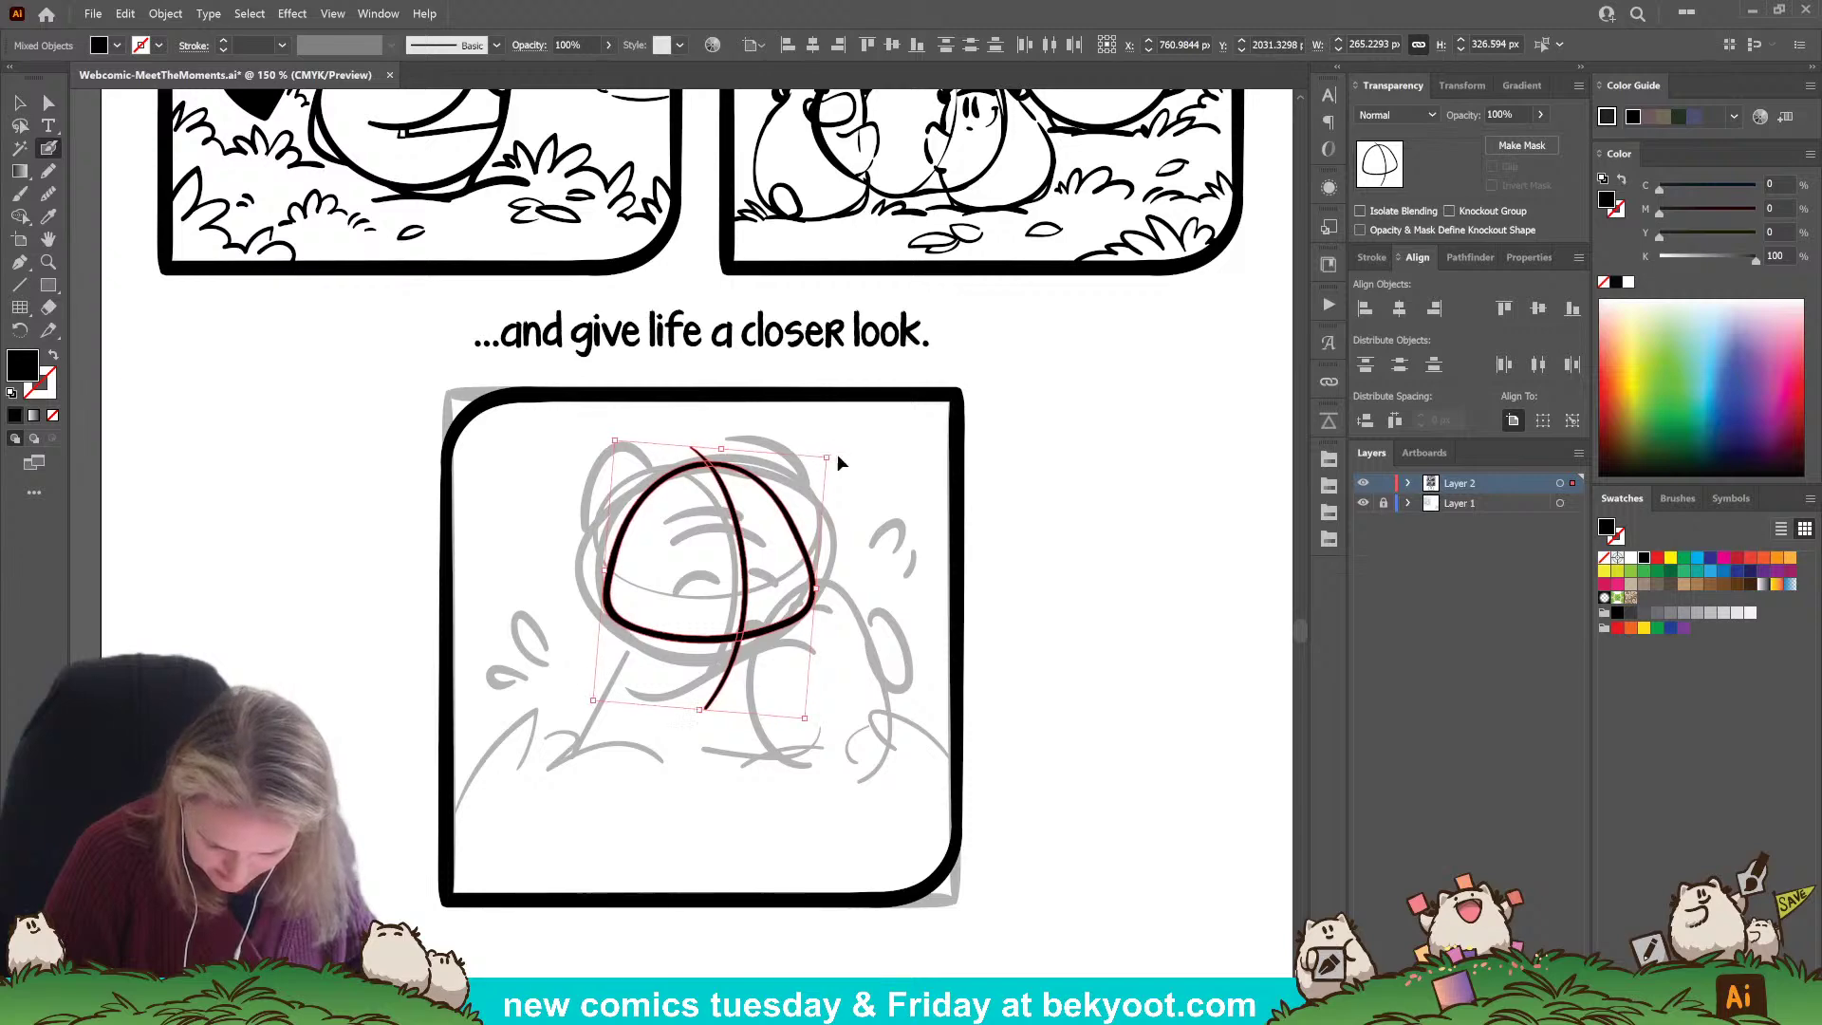
key("ctrl+g")
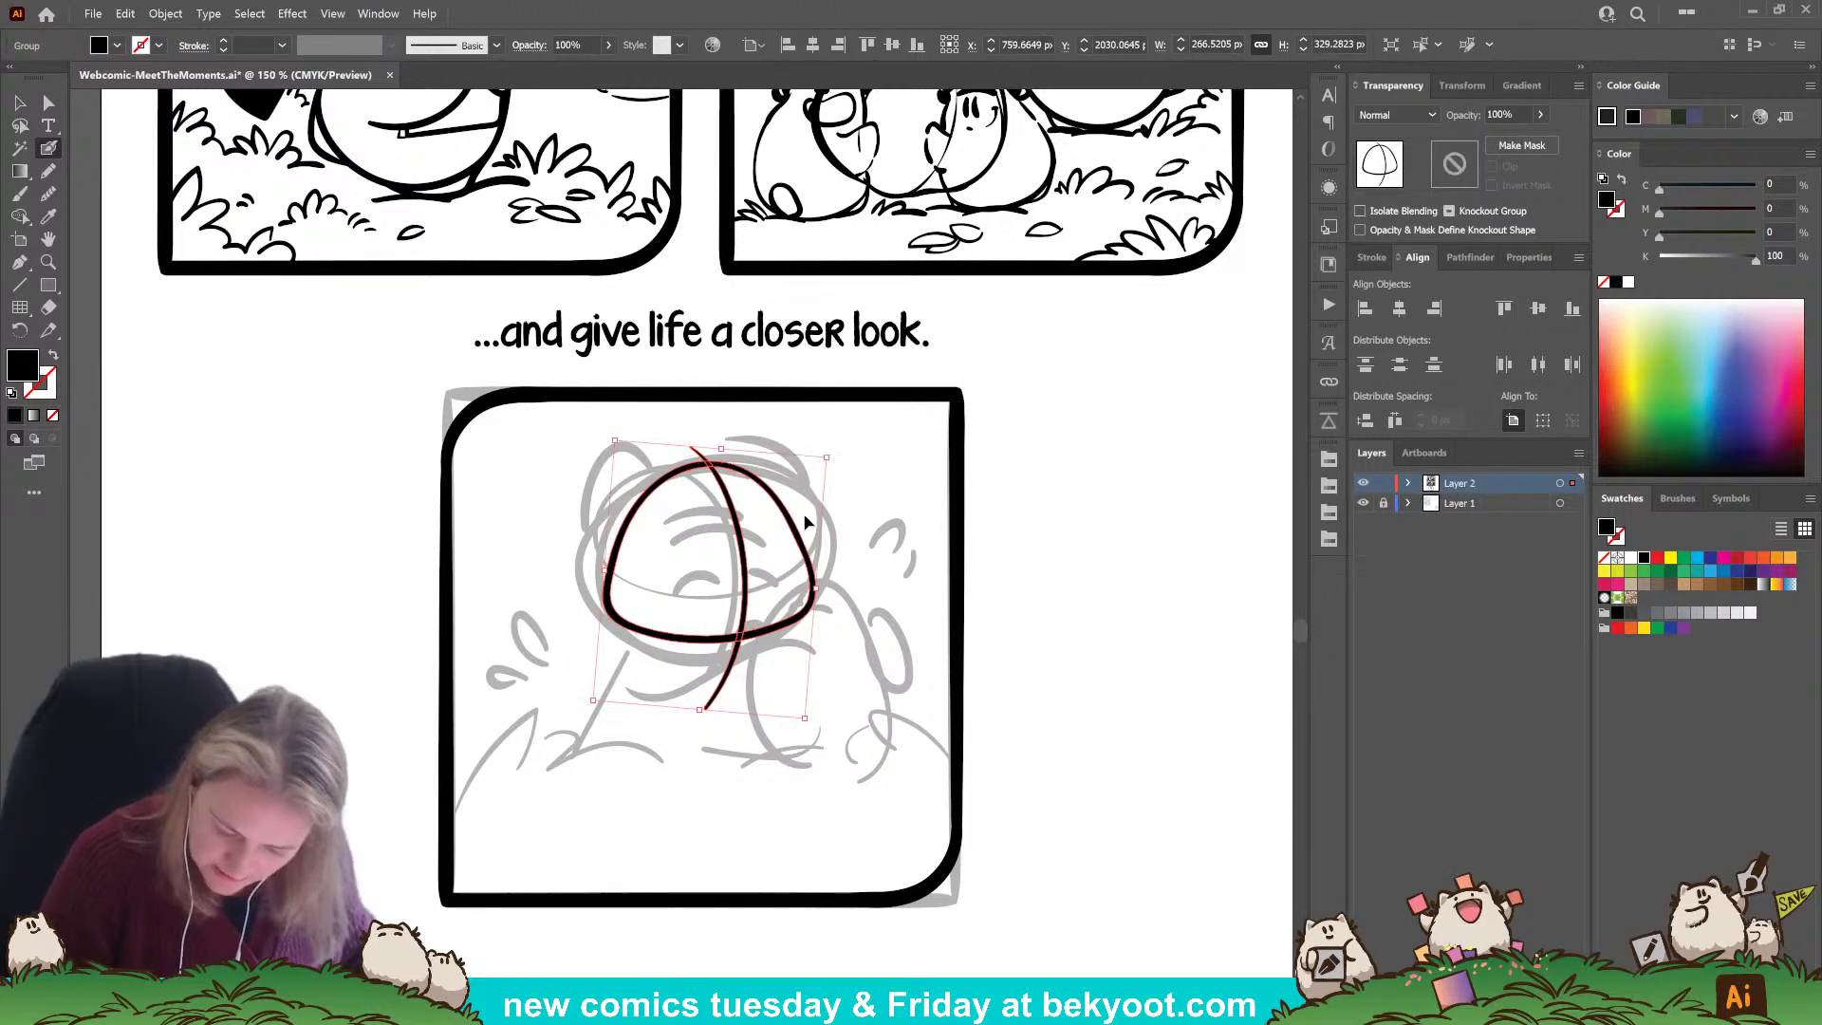
mouse_move(831, 458)
left_mouse_down()
mouse_move(823, 522)
mouse_move(846, 470)
left_mouse_up()
left_click(814, 567)
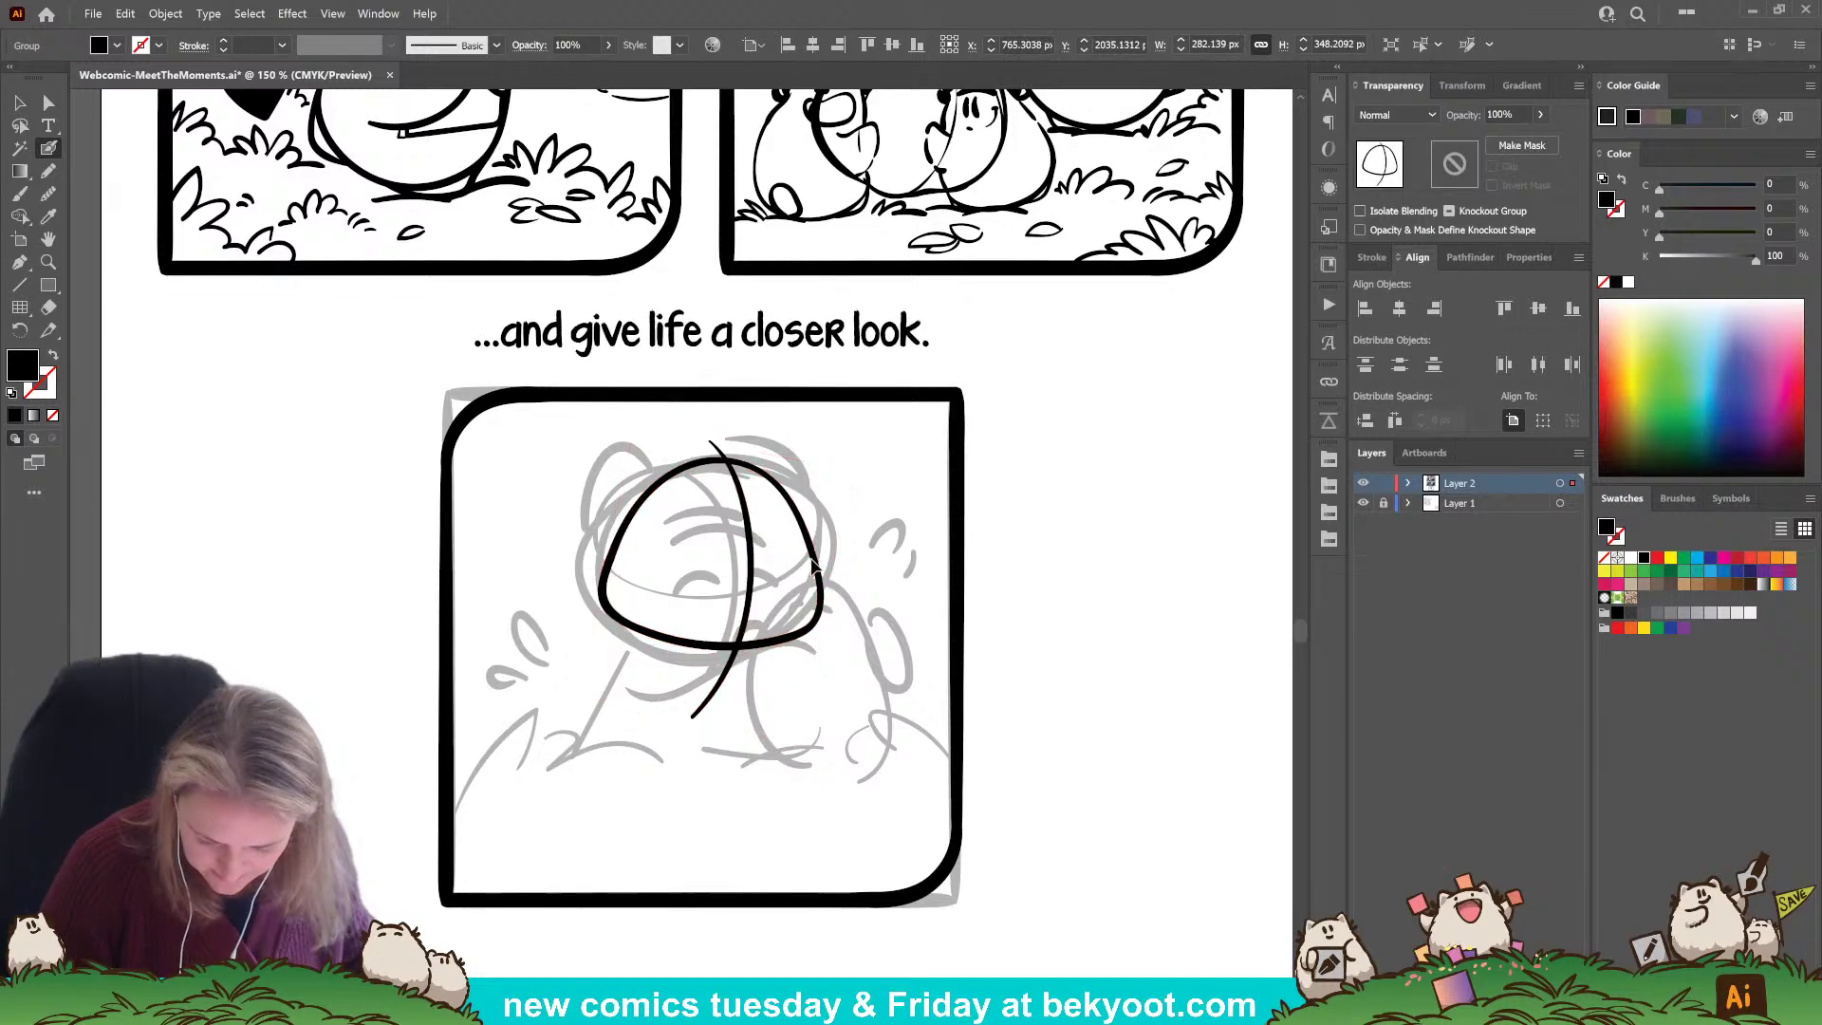
left_click_drag(814, 566, 809, 561)
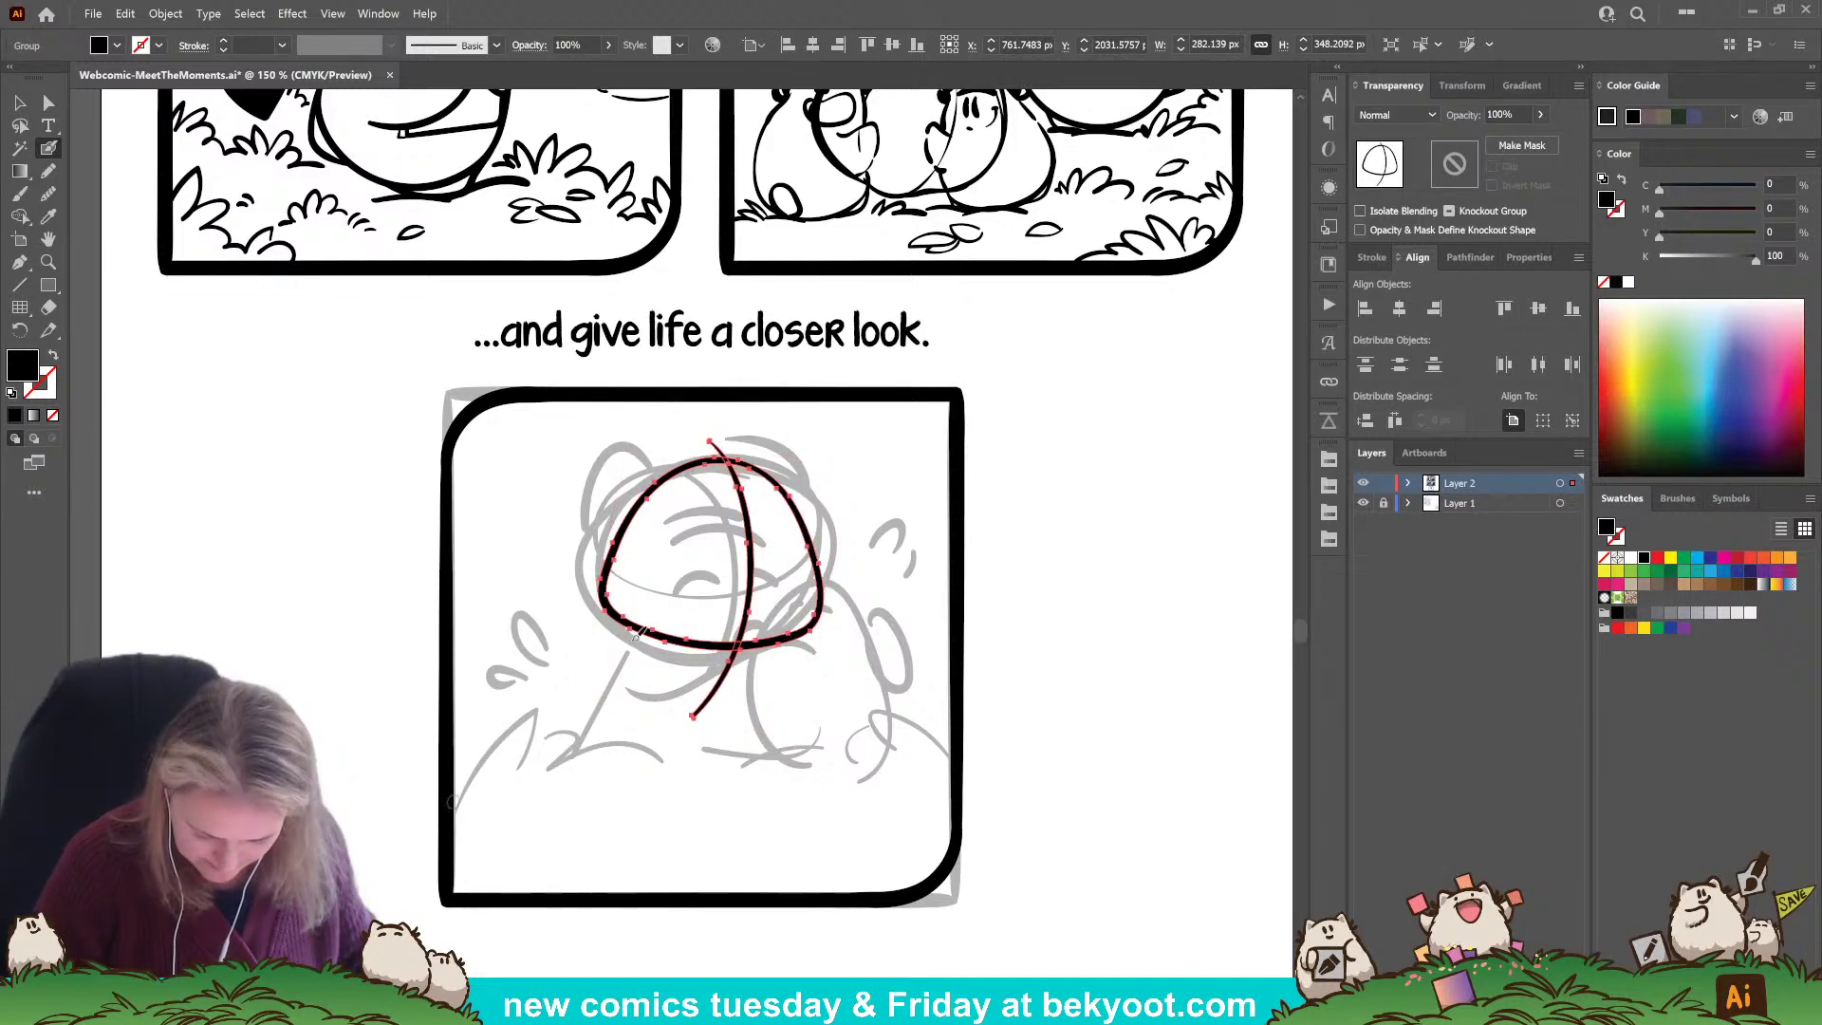
Isolate the head group and draw a pointed ear on each side of the cat's head.
double_click(780, 647)
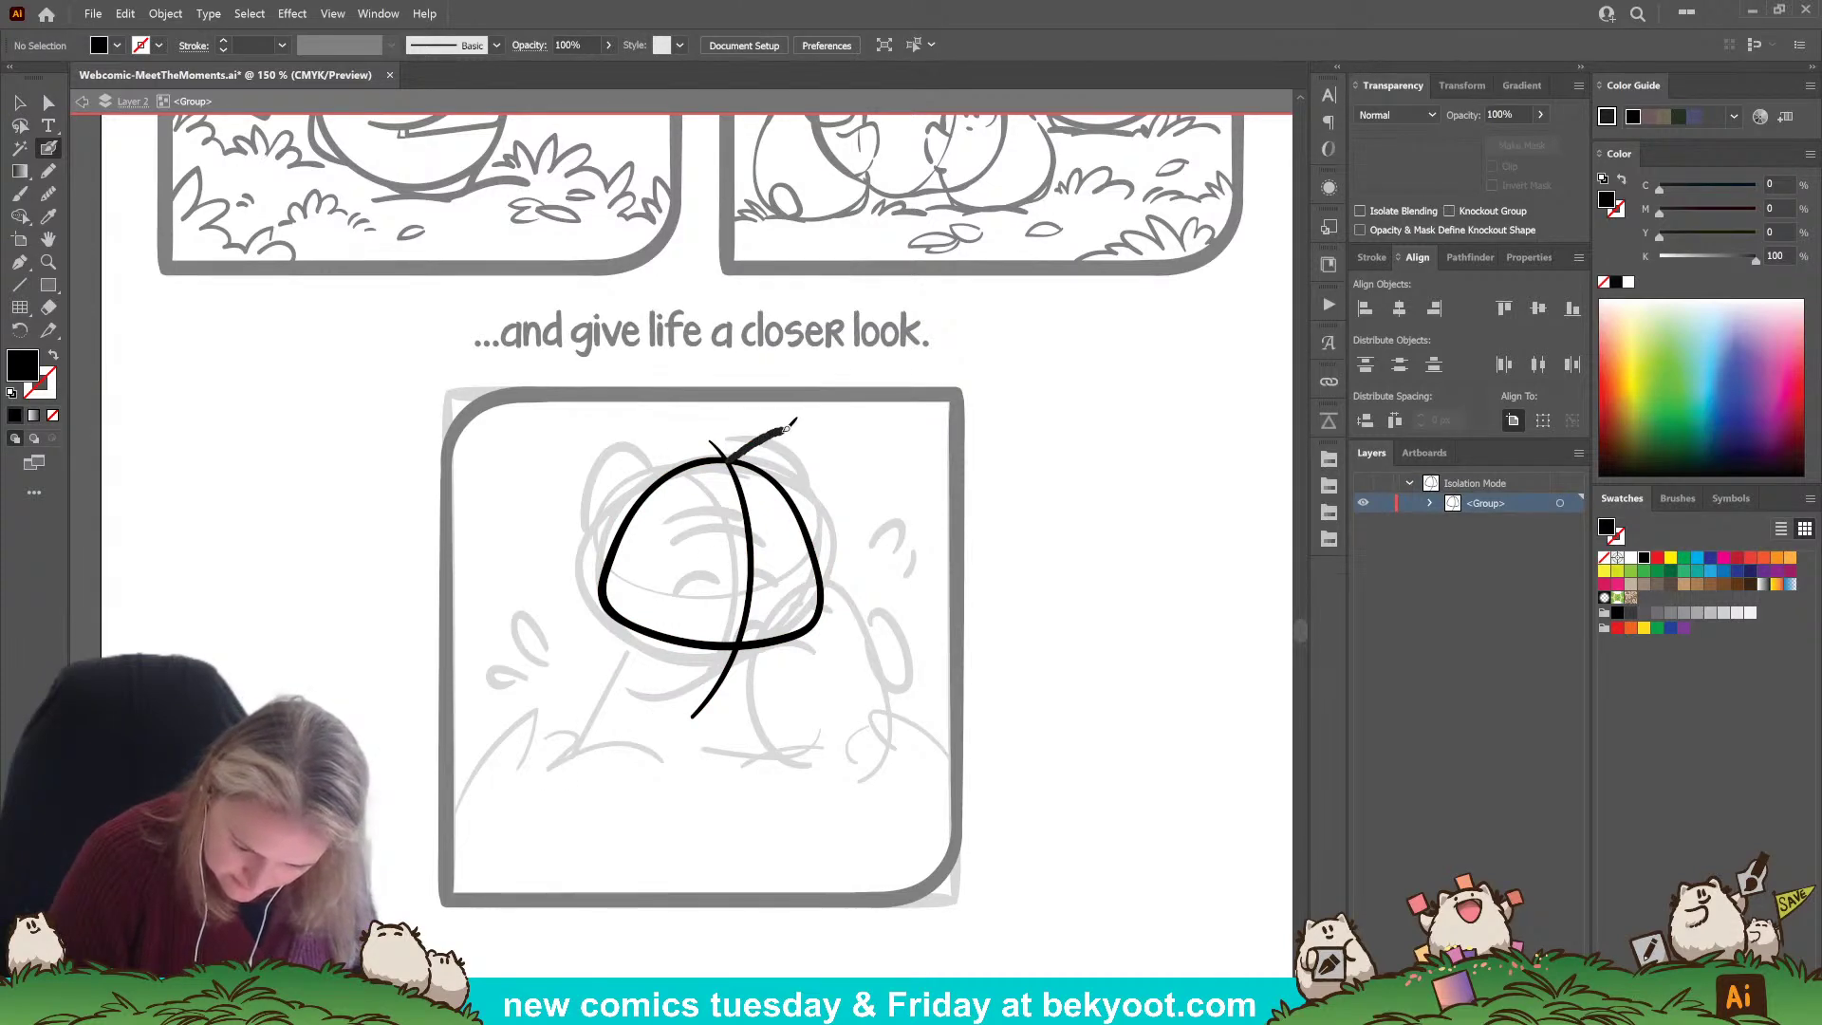
left_click_drag(809, 446, 829, 583)
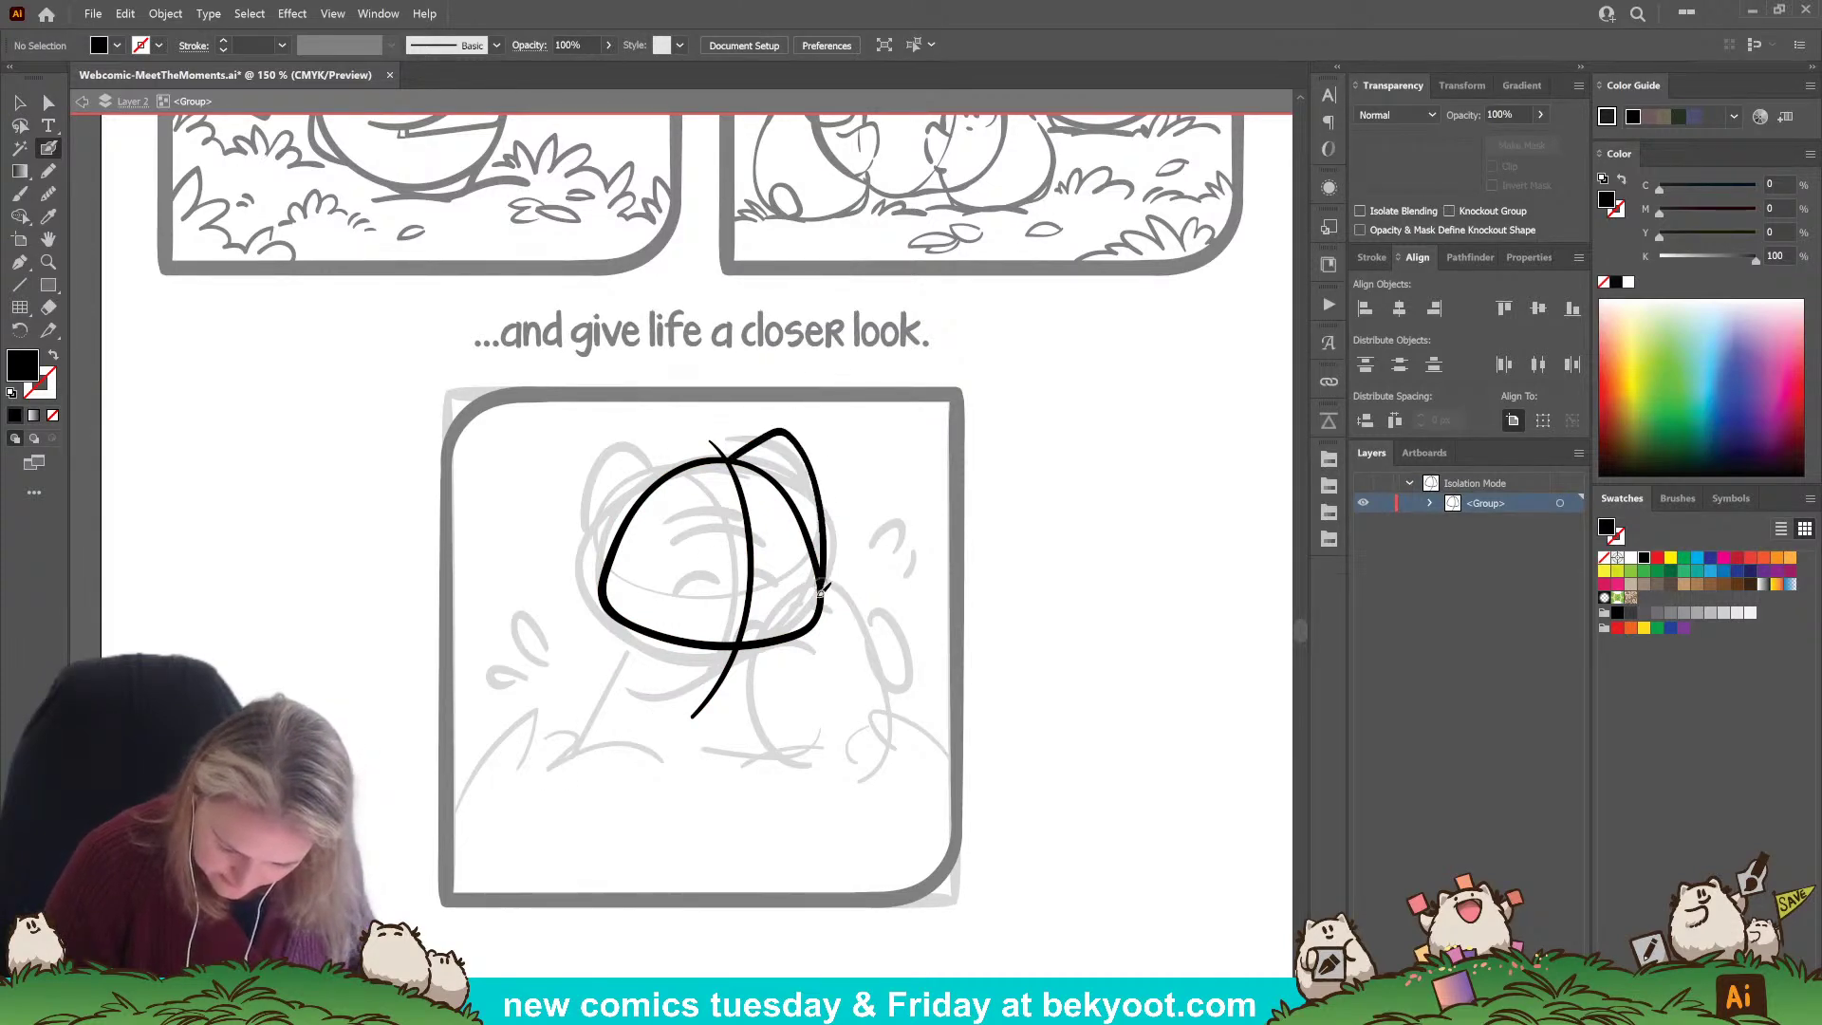
key("shift+x")
left_click_drag(704, 464, 669, 435)
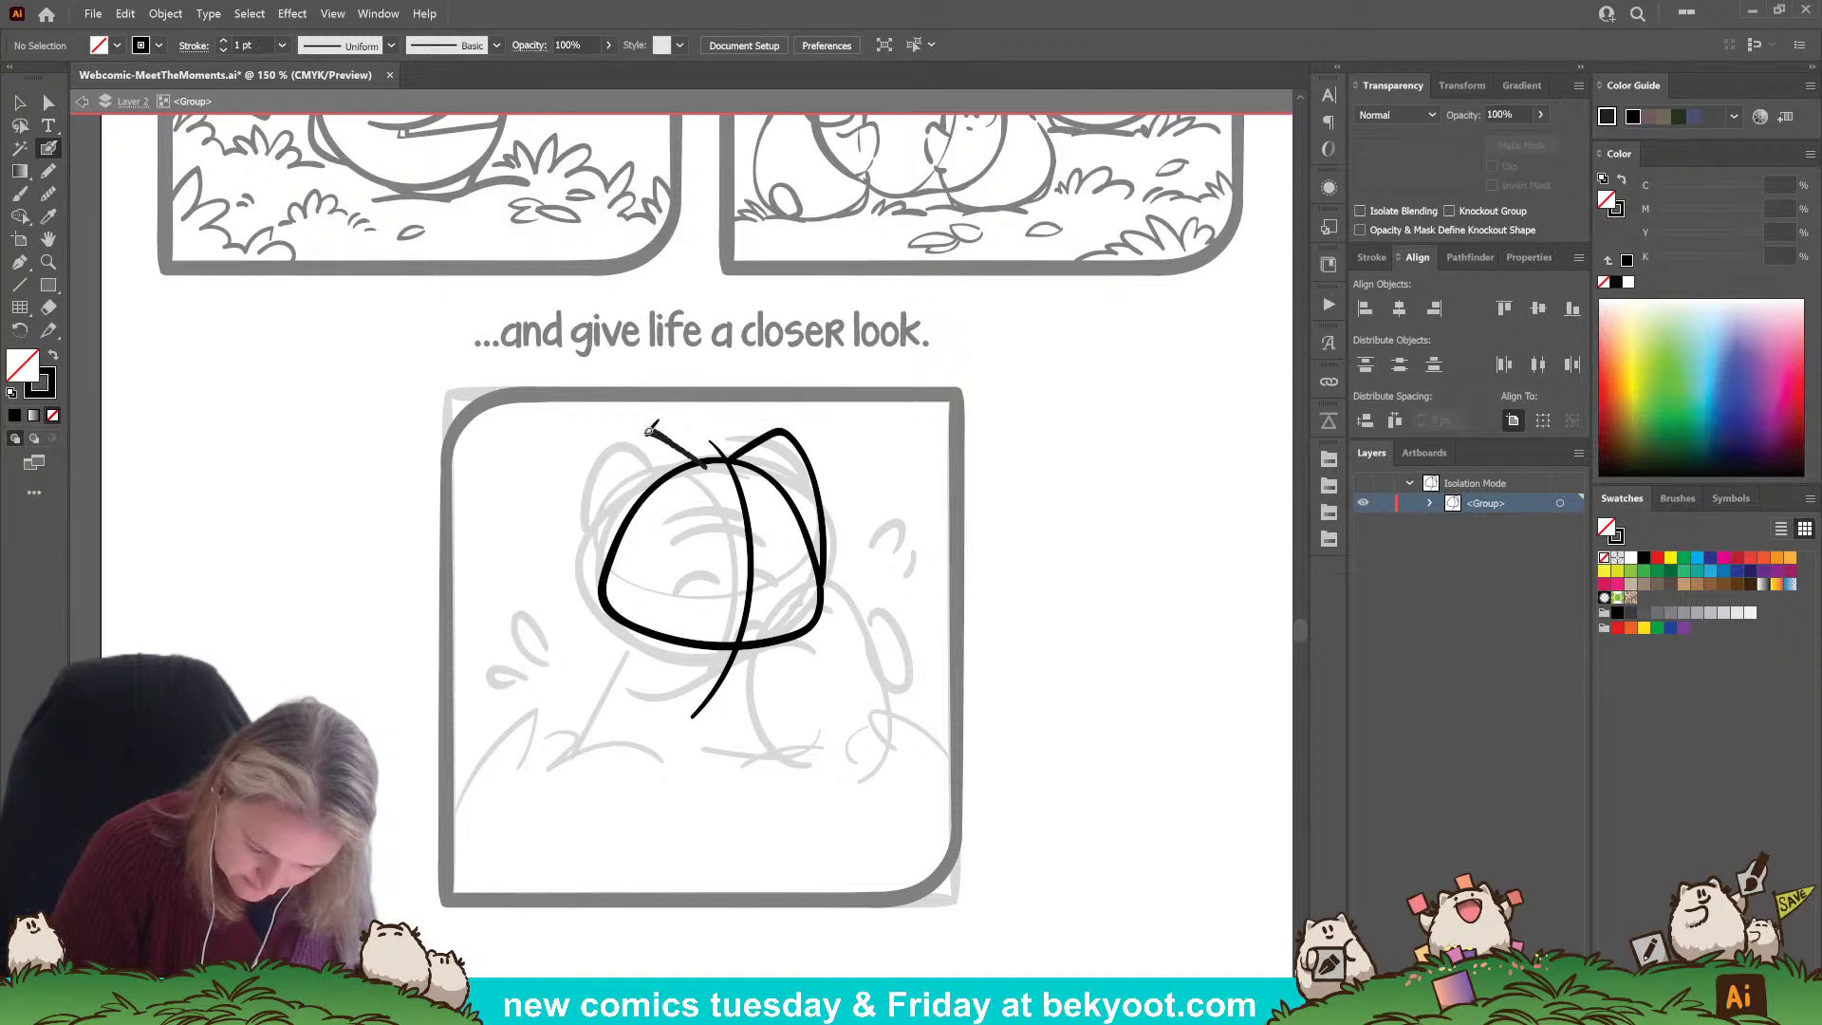
left_click_drag(597, 531, 615, 612)
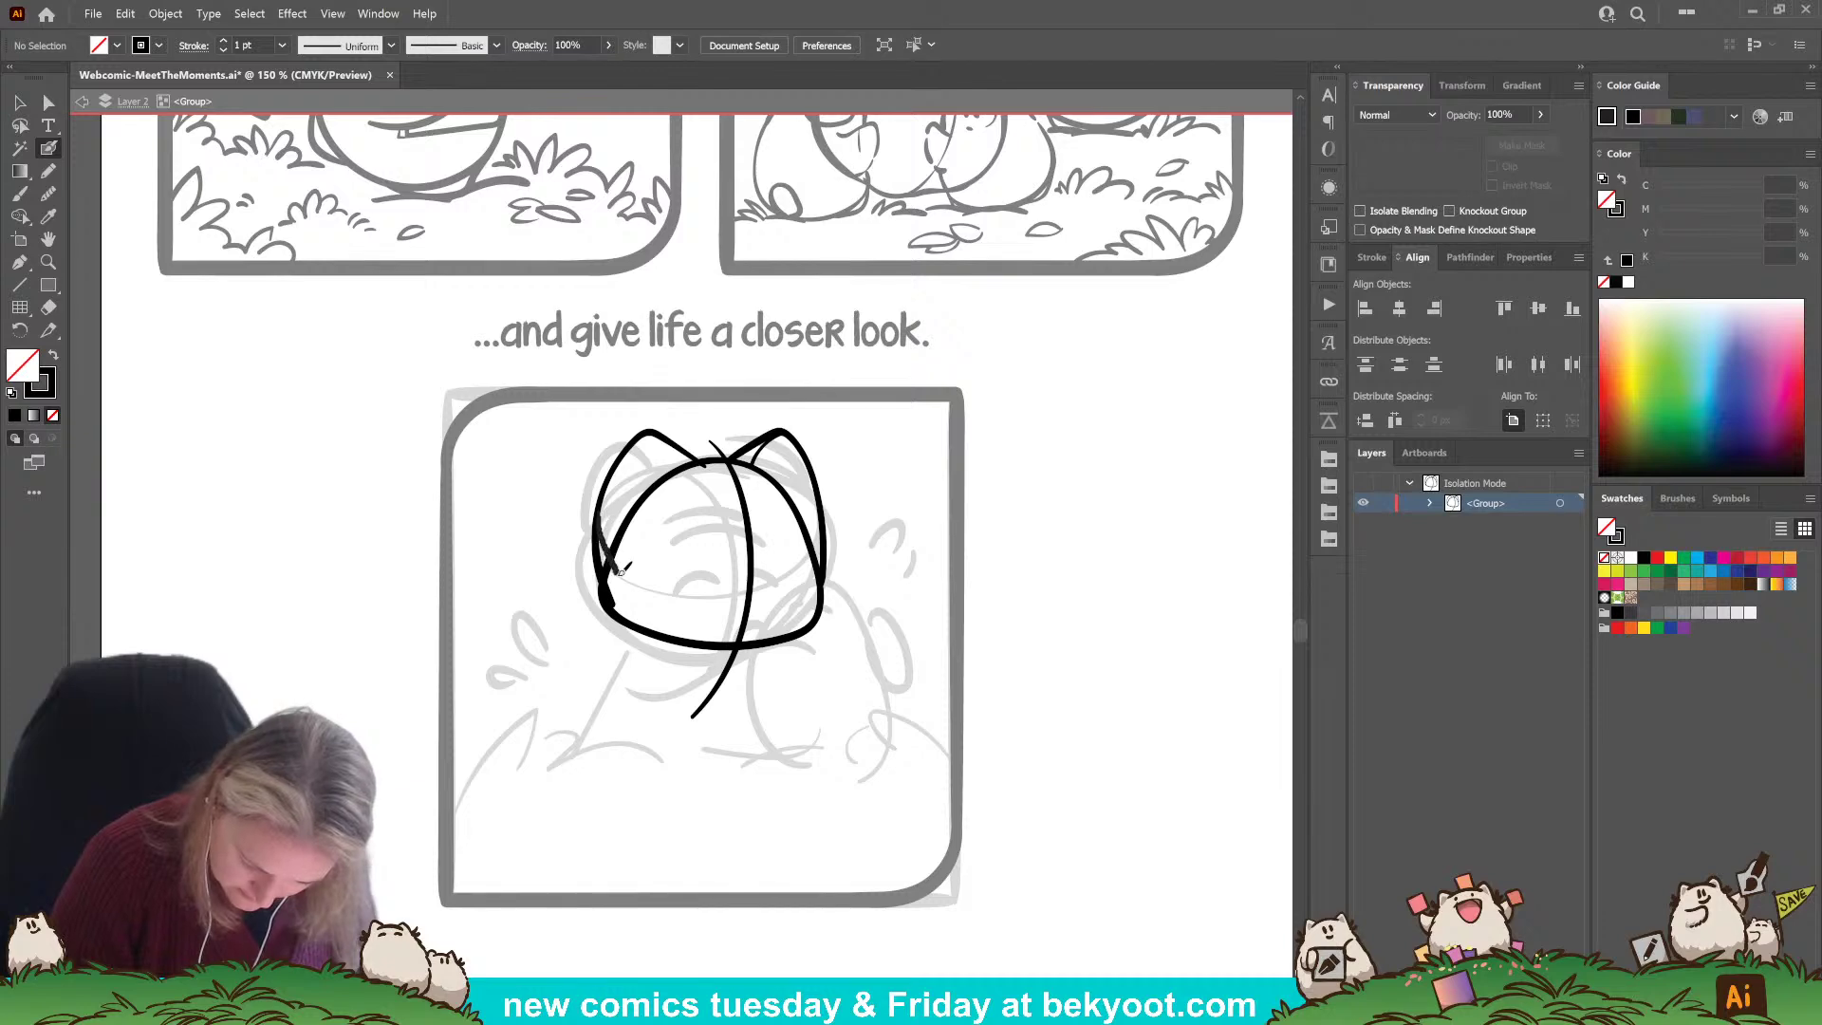
Refine the lines along the left edge of the cat's head and draw dark fur tufts on both cheeks.
left_click_drag(619, 597, 600, 520)
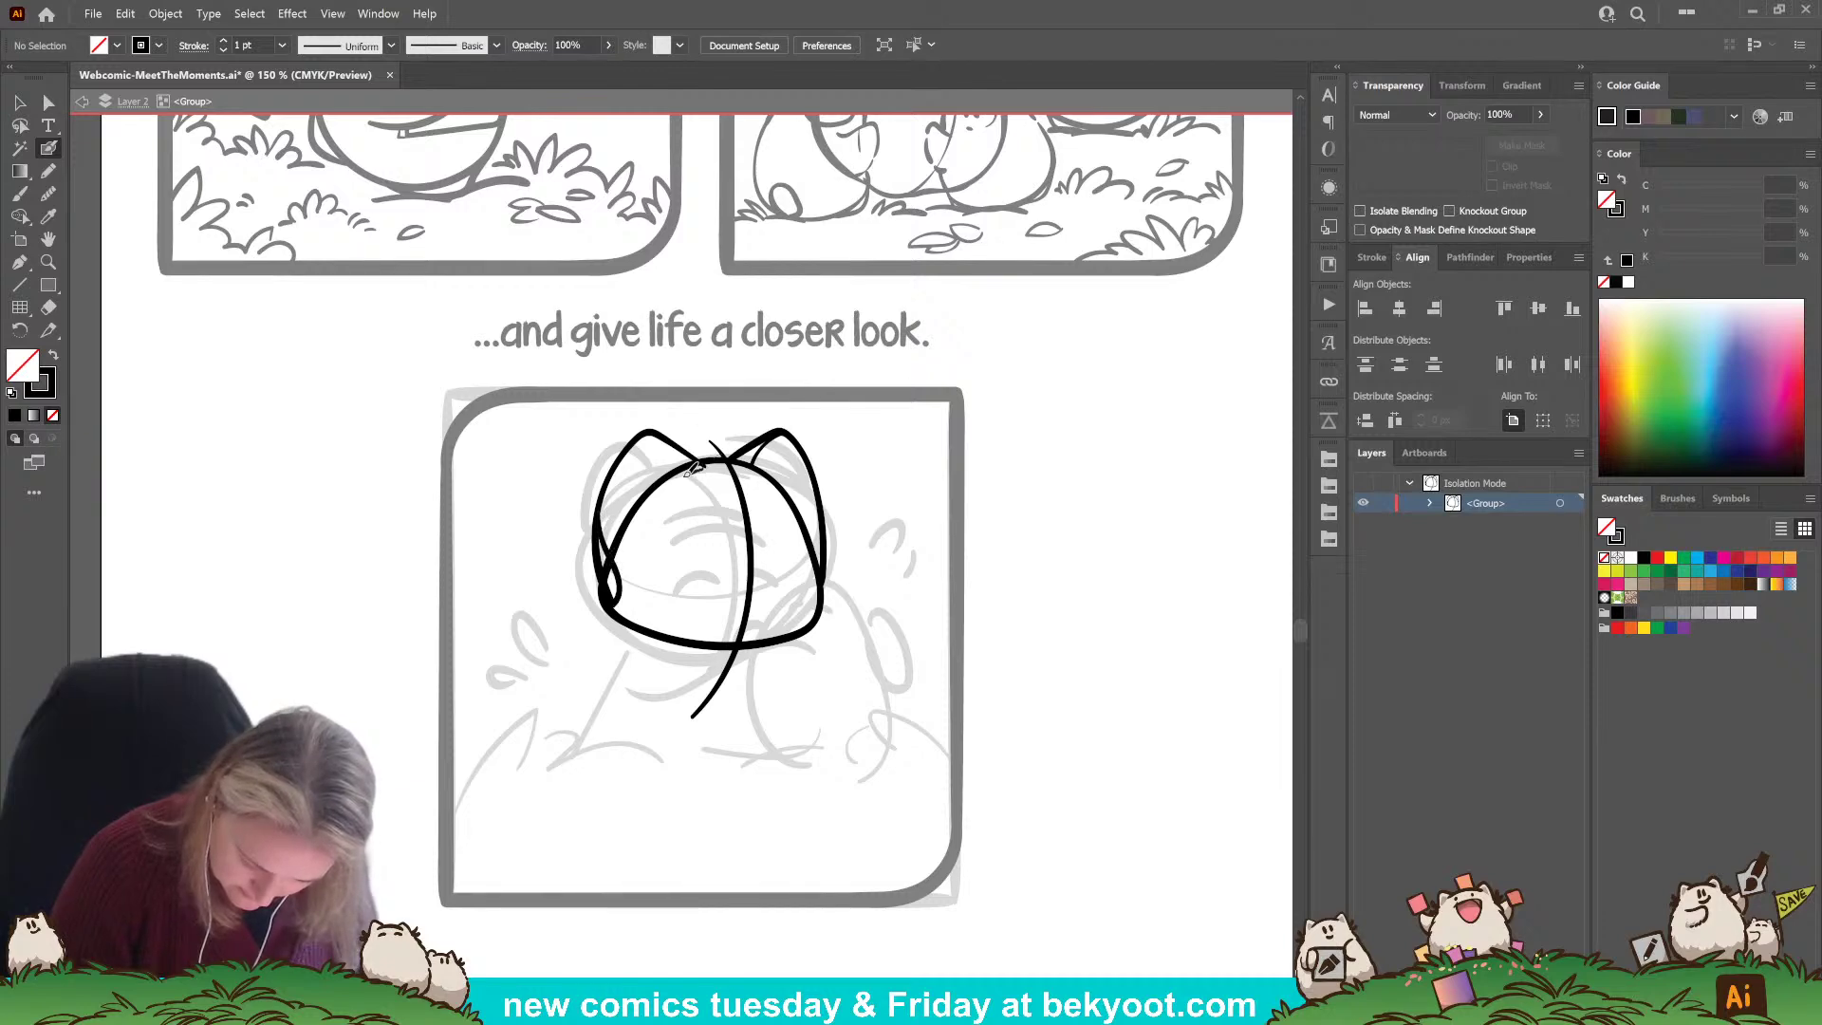
mouse_move(696, 465)
left_mouse_down()
mouse_move(632, 531)
mouse_move(615, 600)
left_mouse_up()
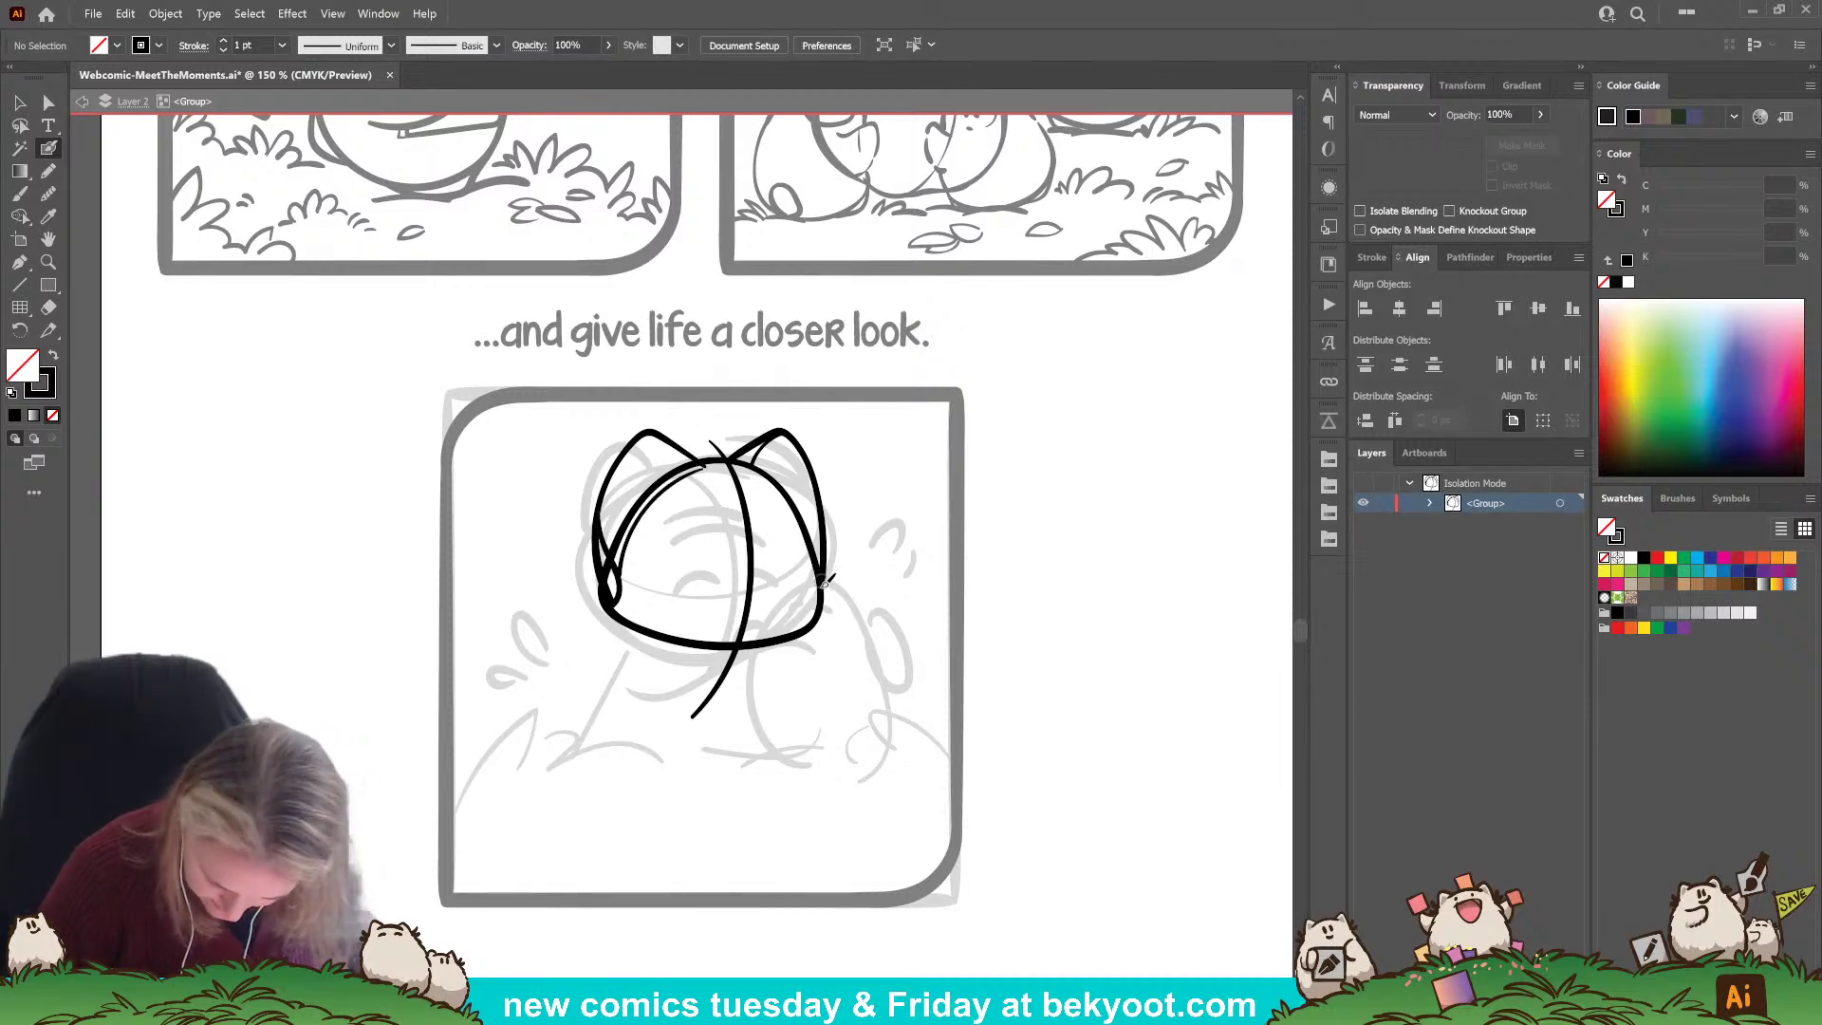
mouse_move(824, 587)
left_mouse_down()
mouse_move(837, 558)
mouse_move(829, 590)
mouse_move(845, 576)
mouse_move(846, 603)
left_mouse_up()
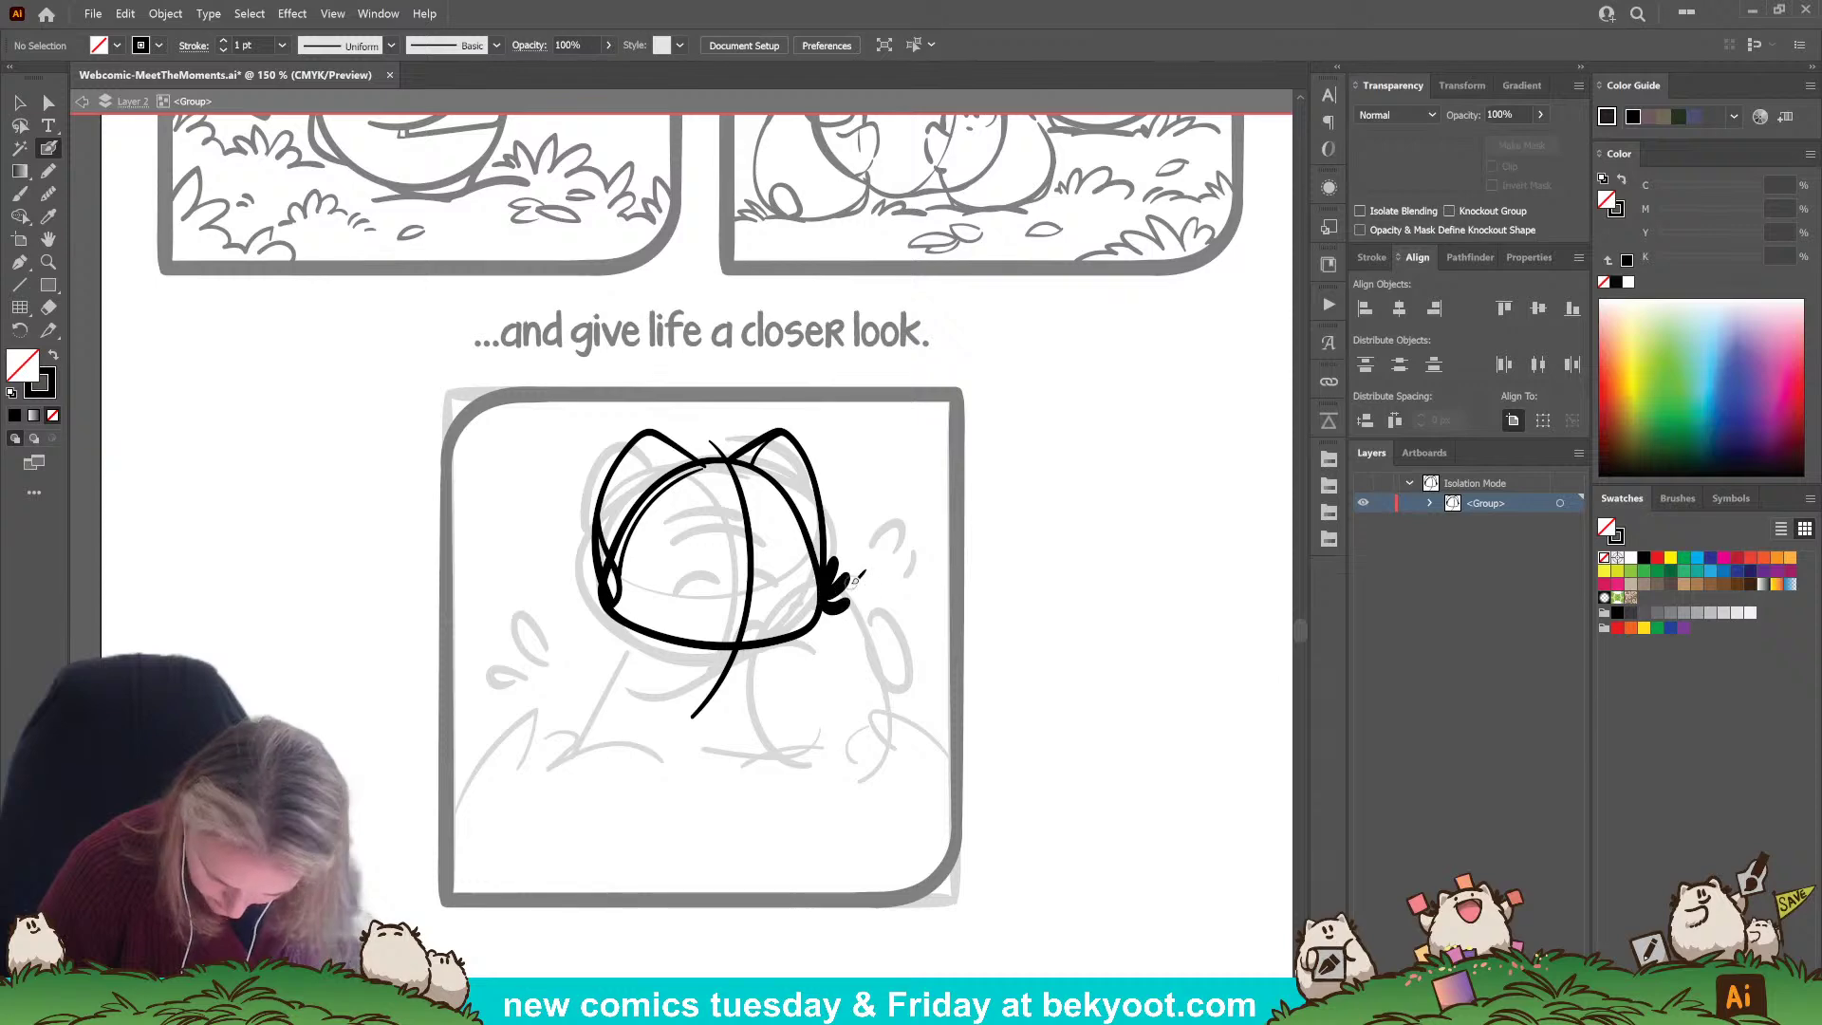
mouse_move(607, 600)
left_mouse_down()
mouse_move(594, 568)
mouse_move(610, 602)
mouse_move(584, 595)
mouse_move(588, 619)
left_mouse_up()
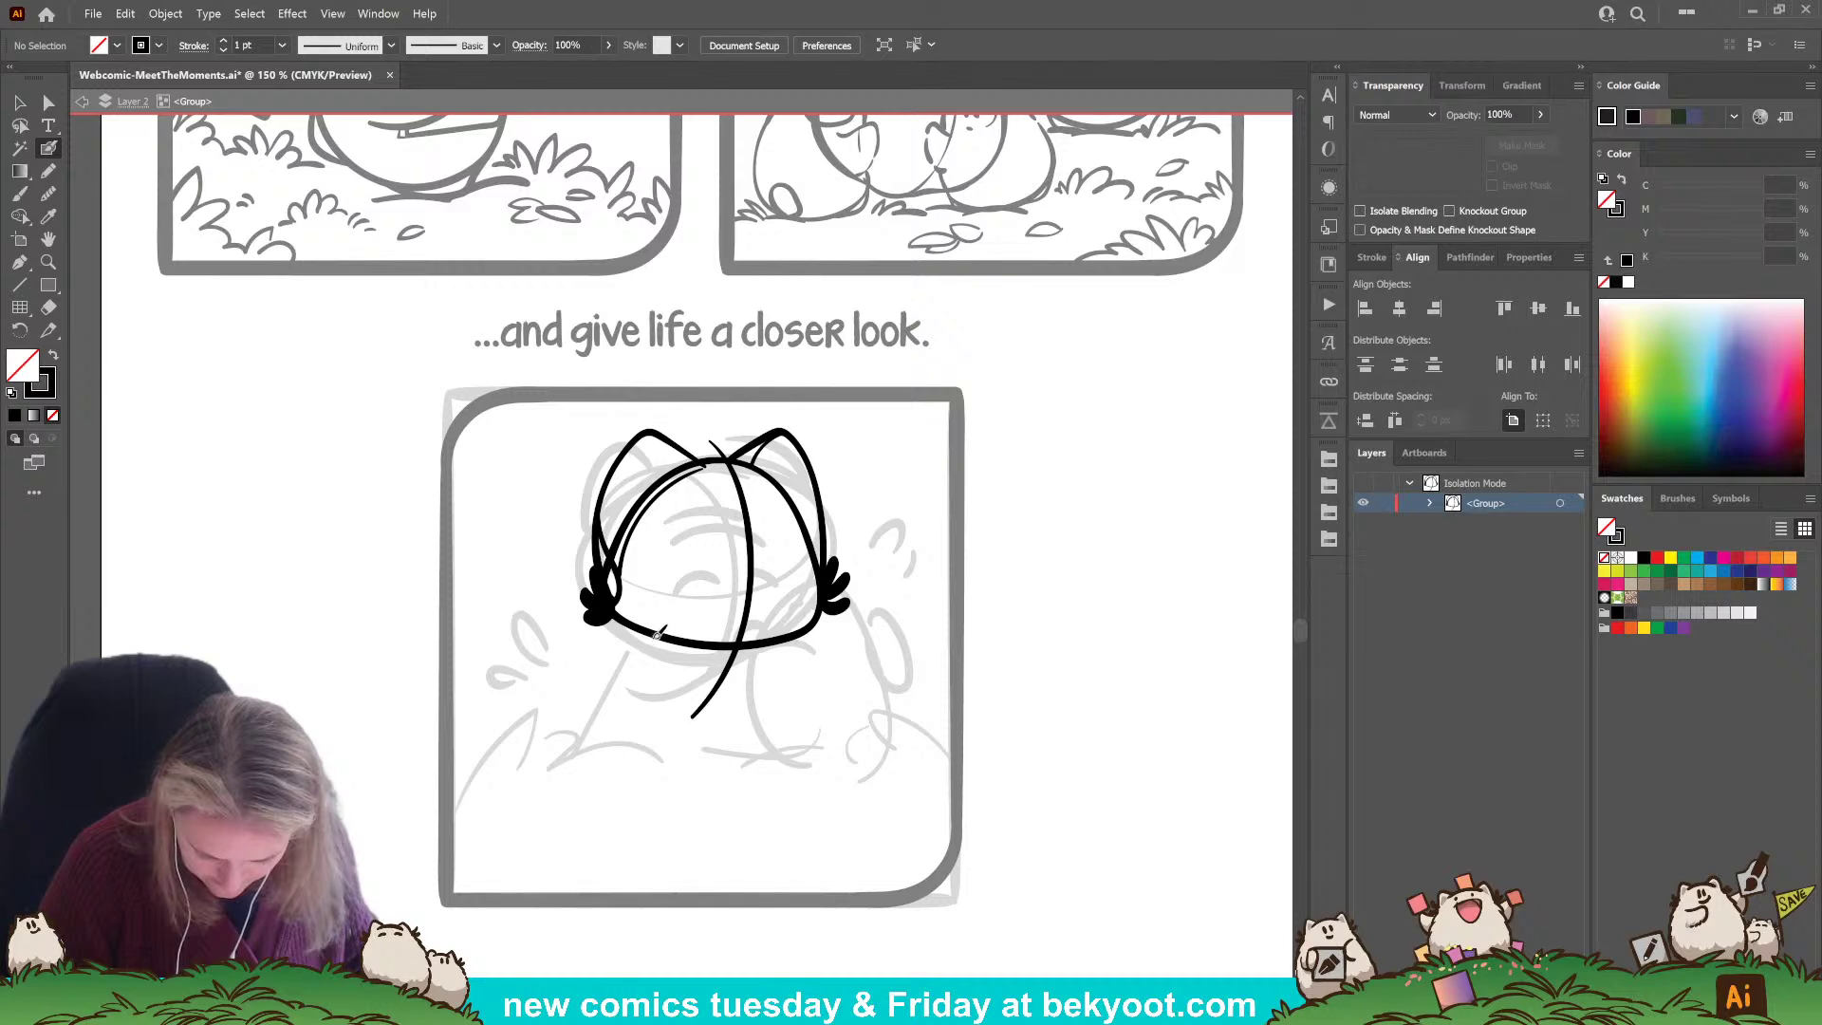
Draw the cat's curved left body line from under the head down to the ground, undoing and redrawing the stroke until it fits.
left_click_drag(657, 635, 562, 748)
key("ctrl+z")
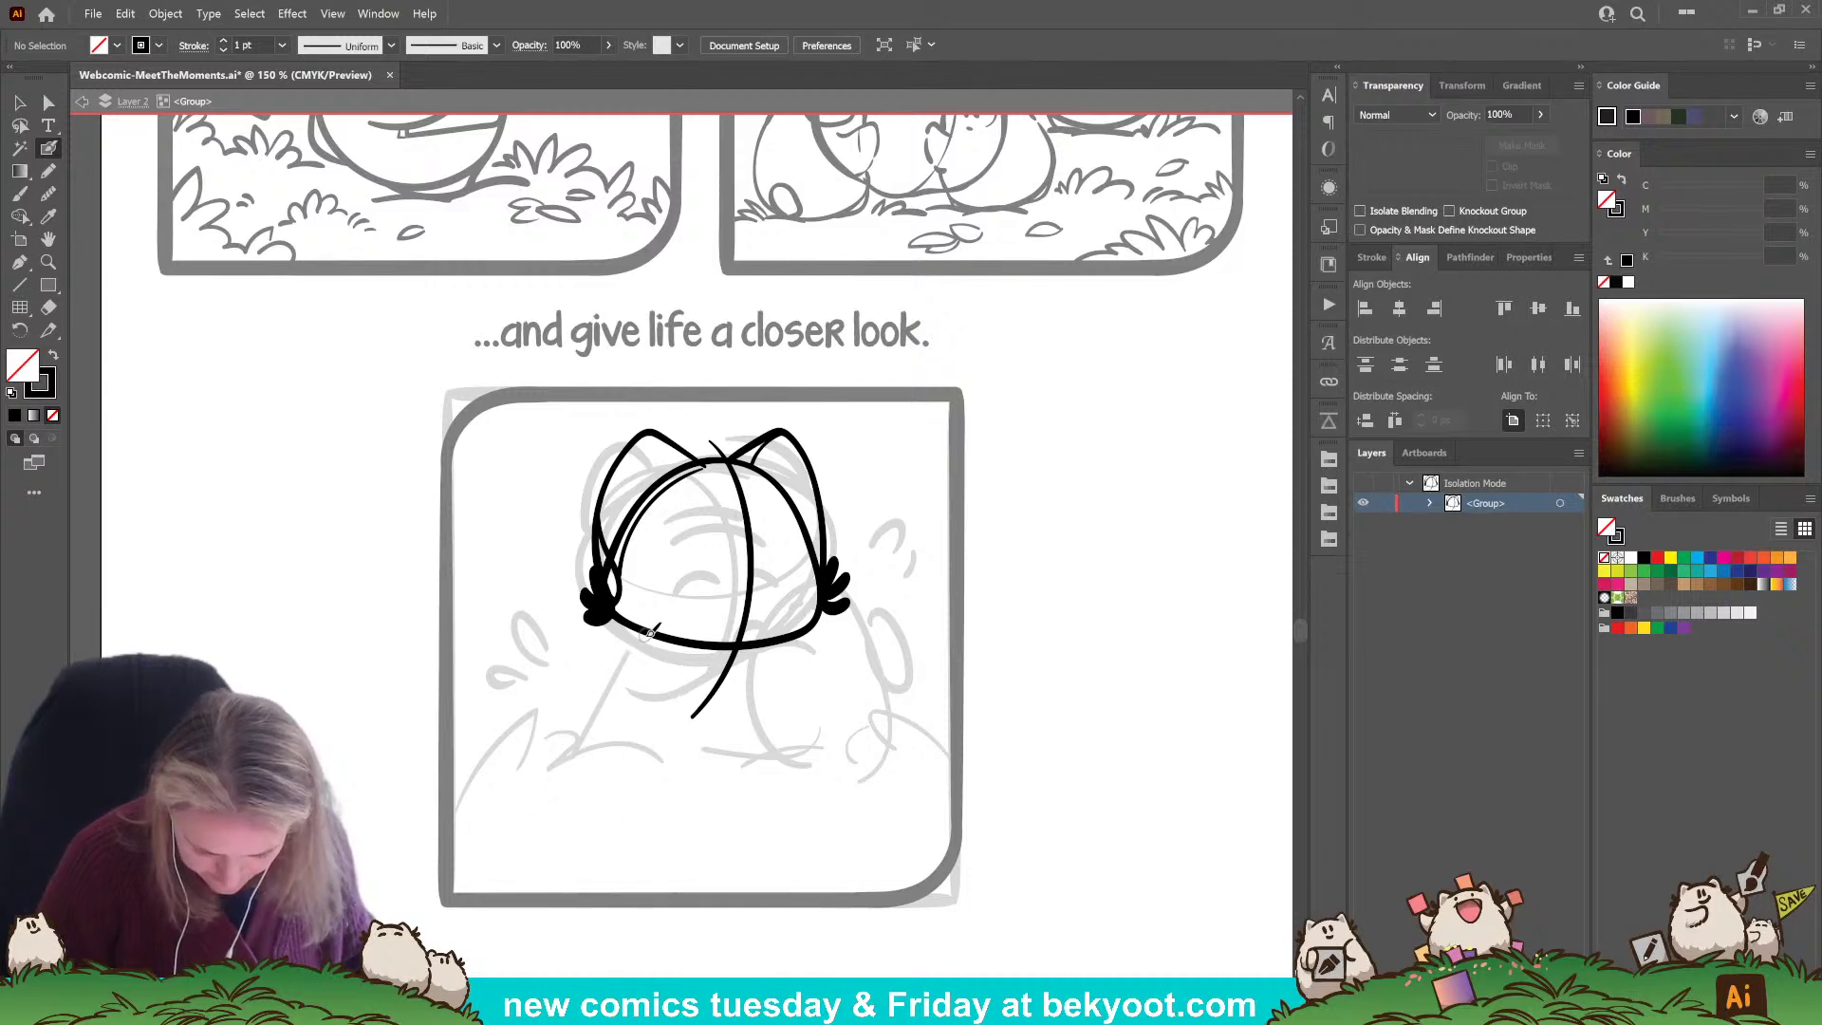
left_click_drag(644, 648, 562, 750)
key("ctrl+z")
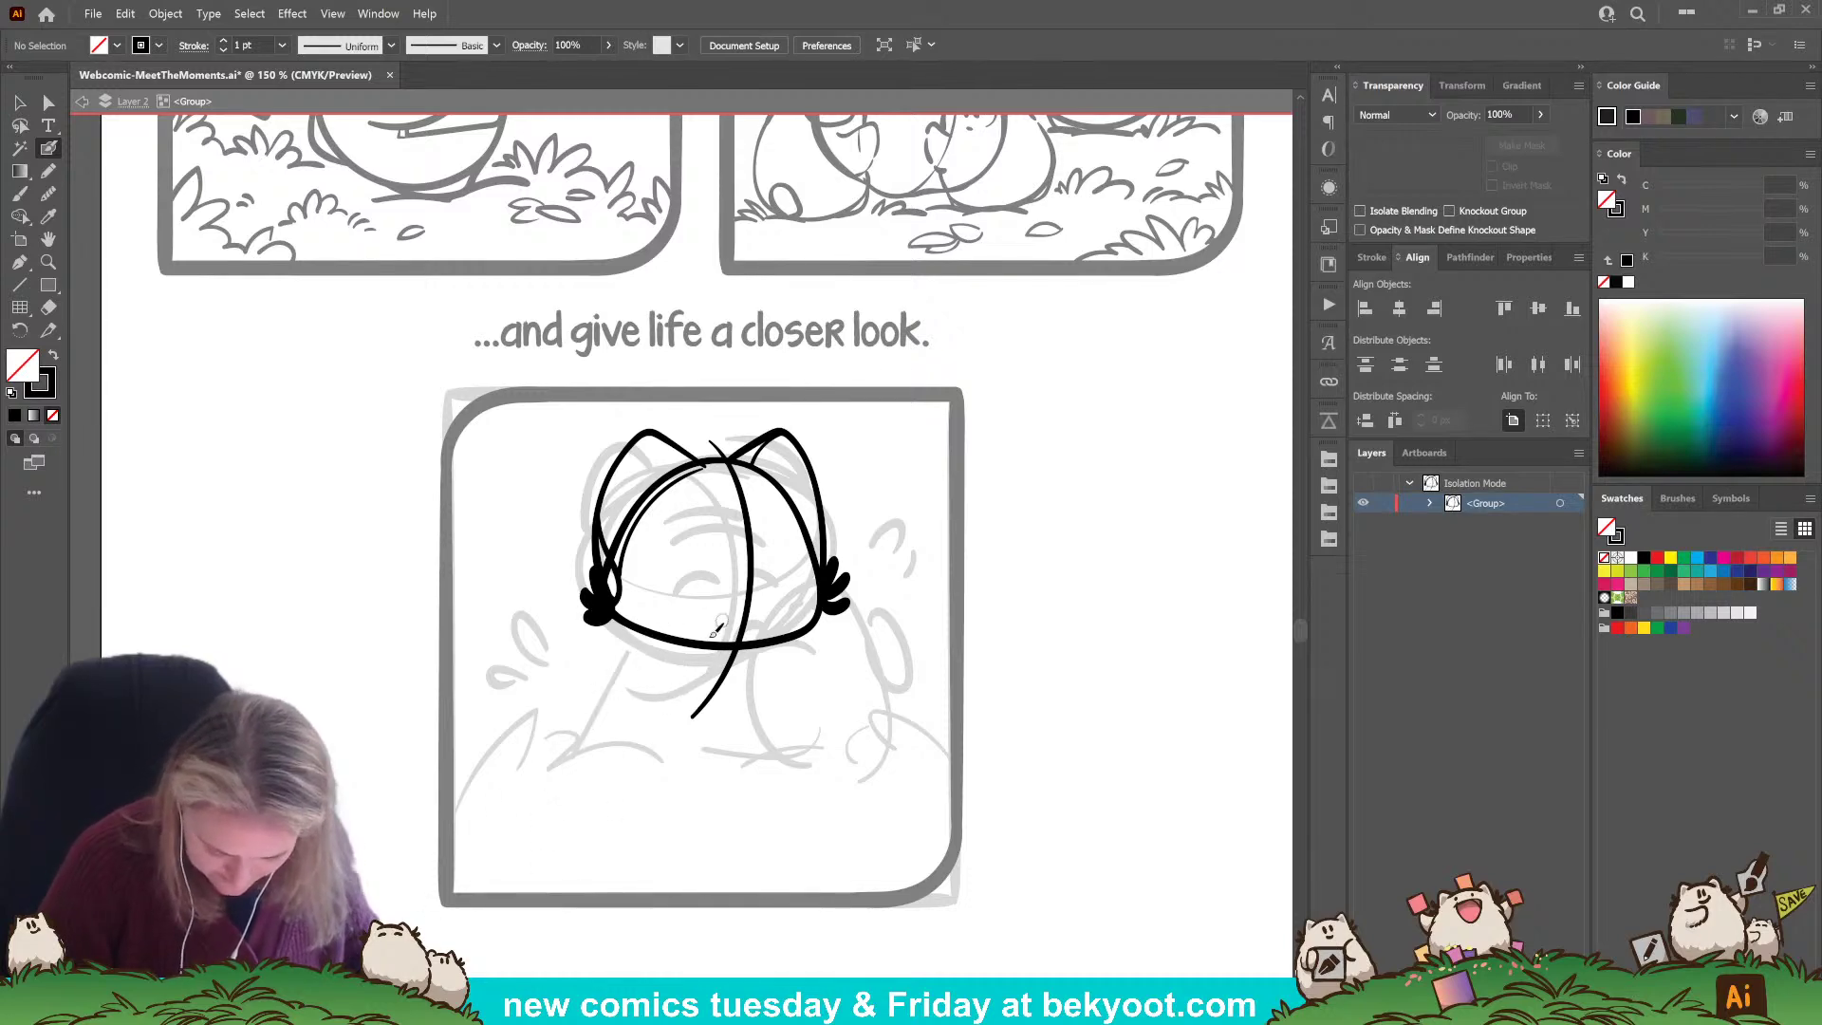
mouse_move(657, 633)
left_mouse_down()
mouse_move(591, 705)
mouse_move(579, 786)
left_mouse_up()
key("ctrl+z")
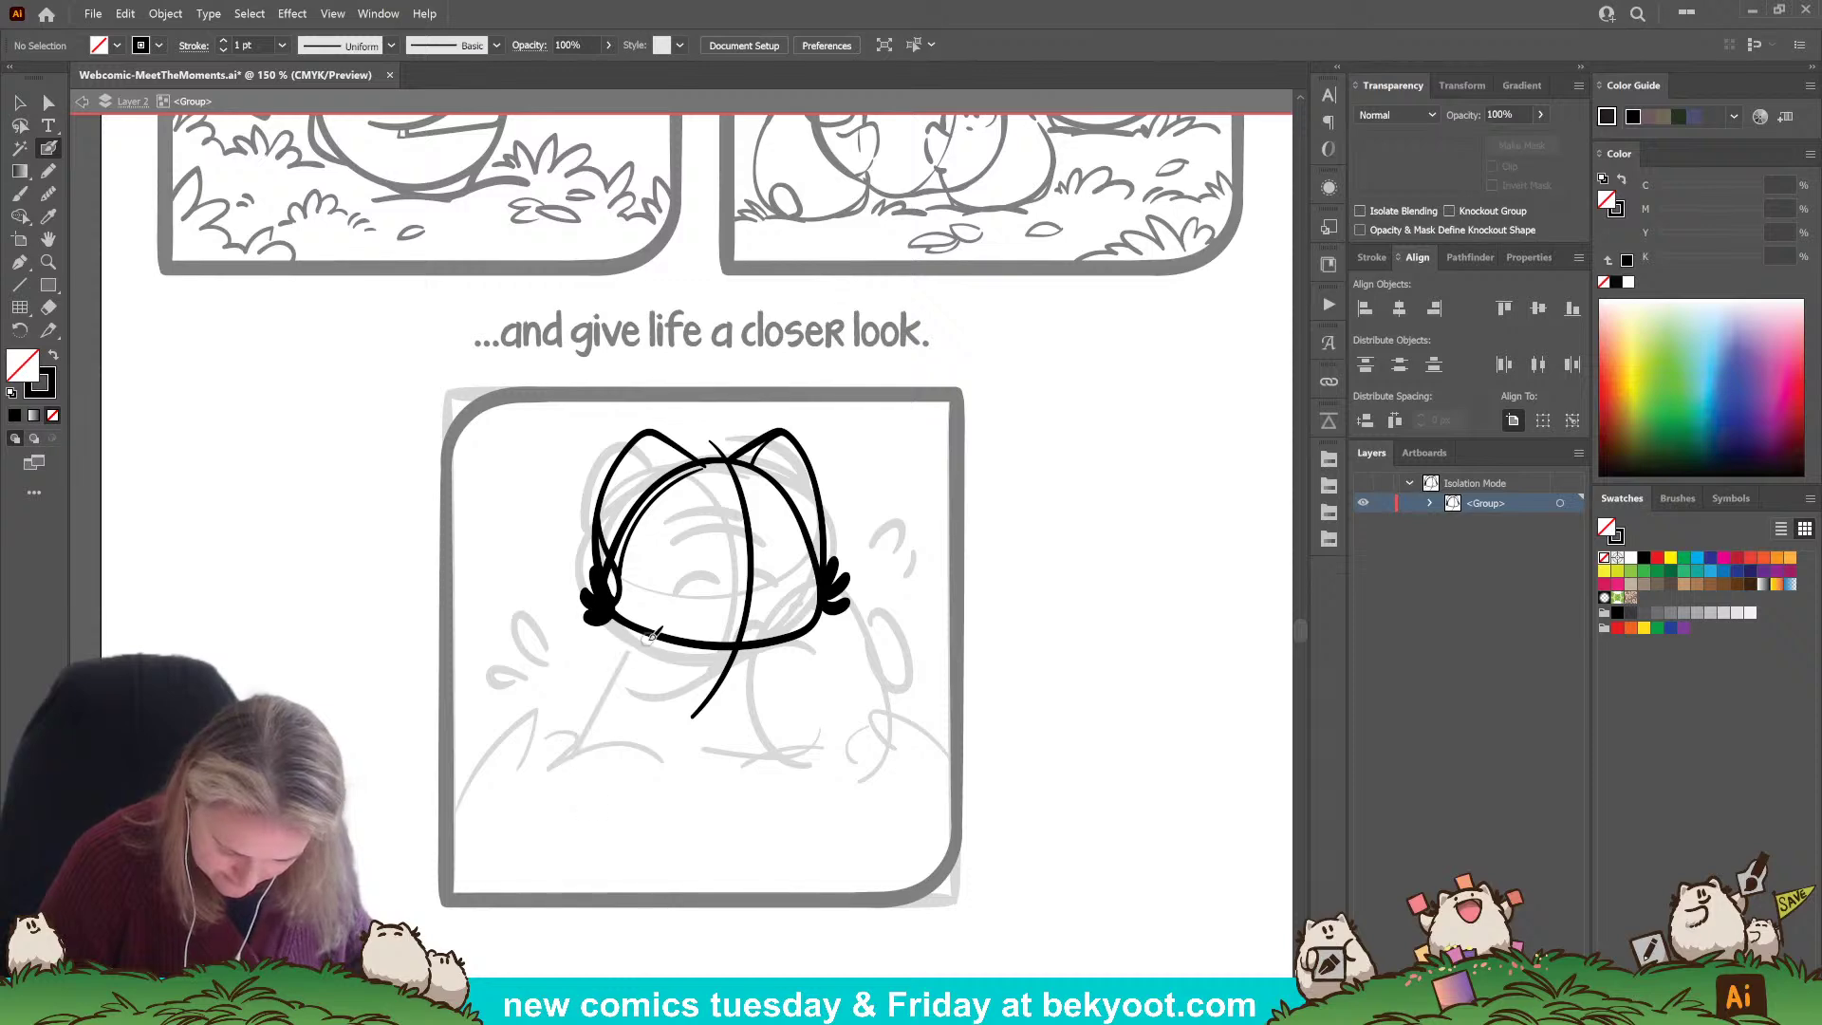
left_click_drag(649, 641, 579, 750)
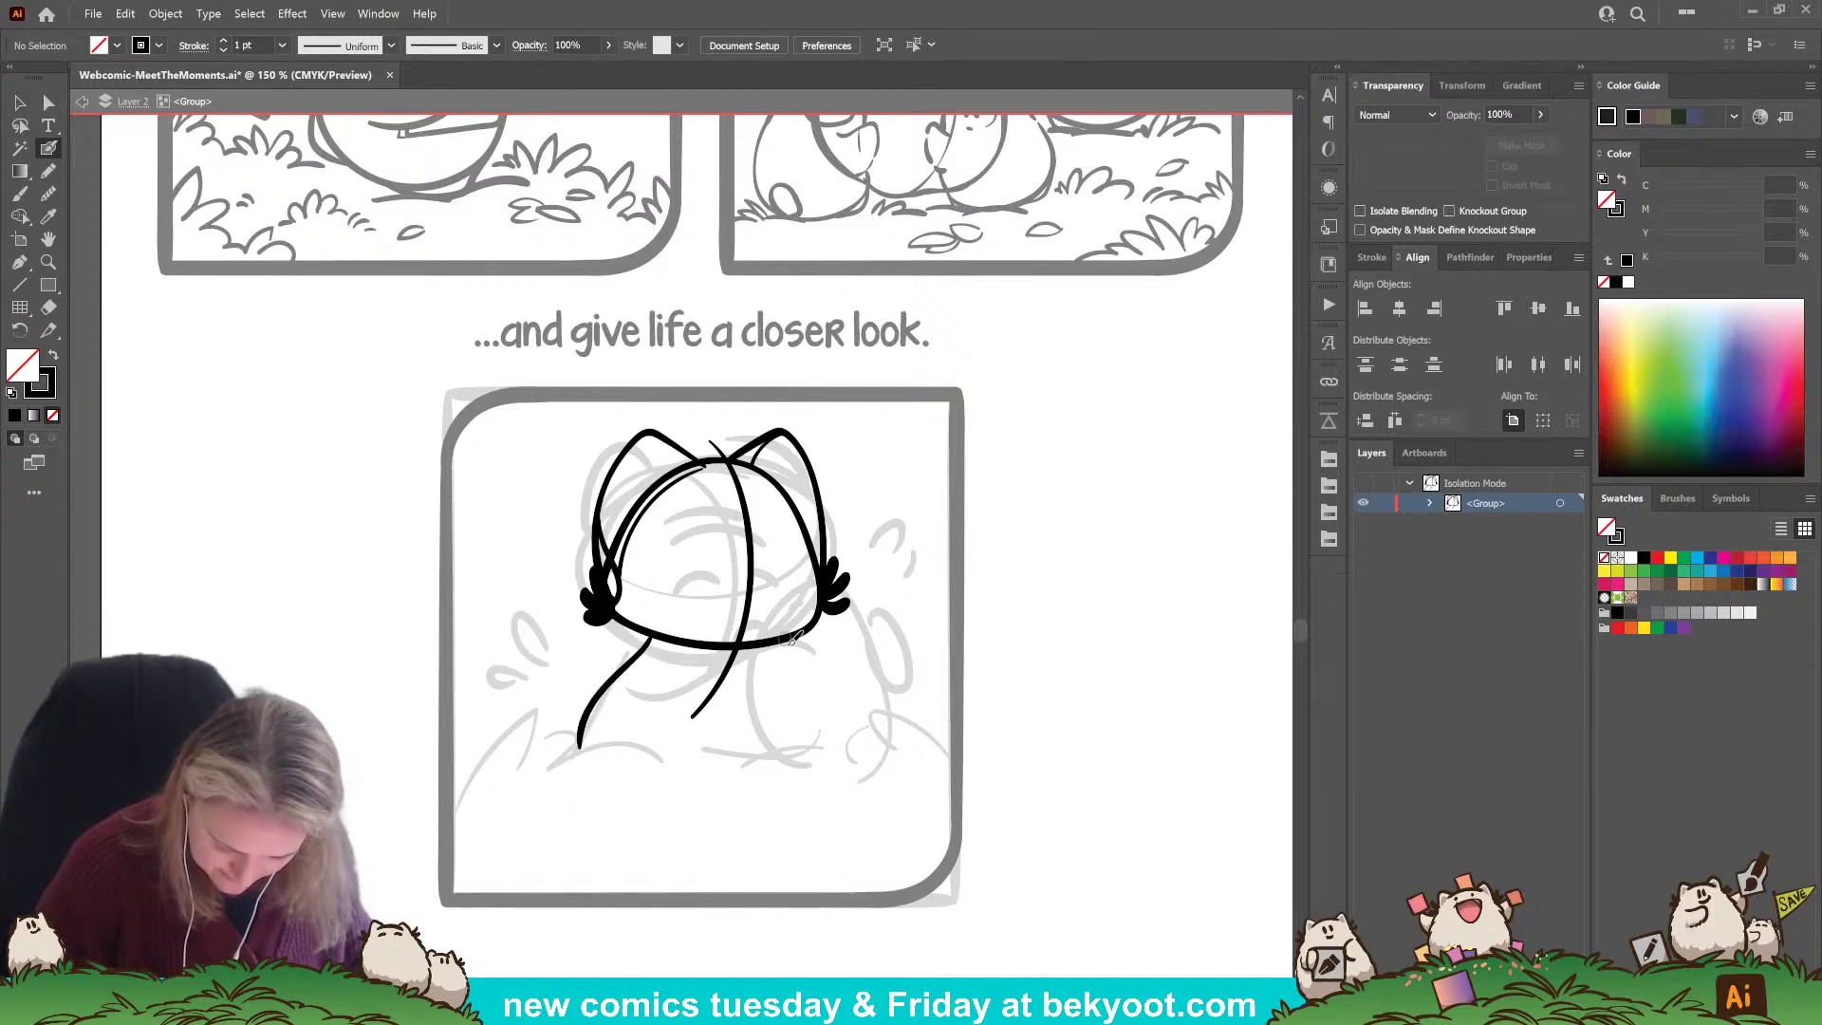
key("shift+x")
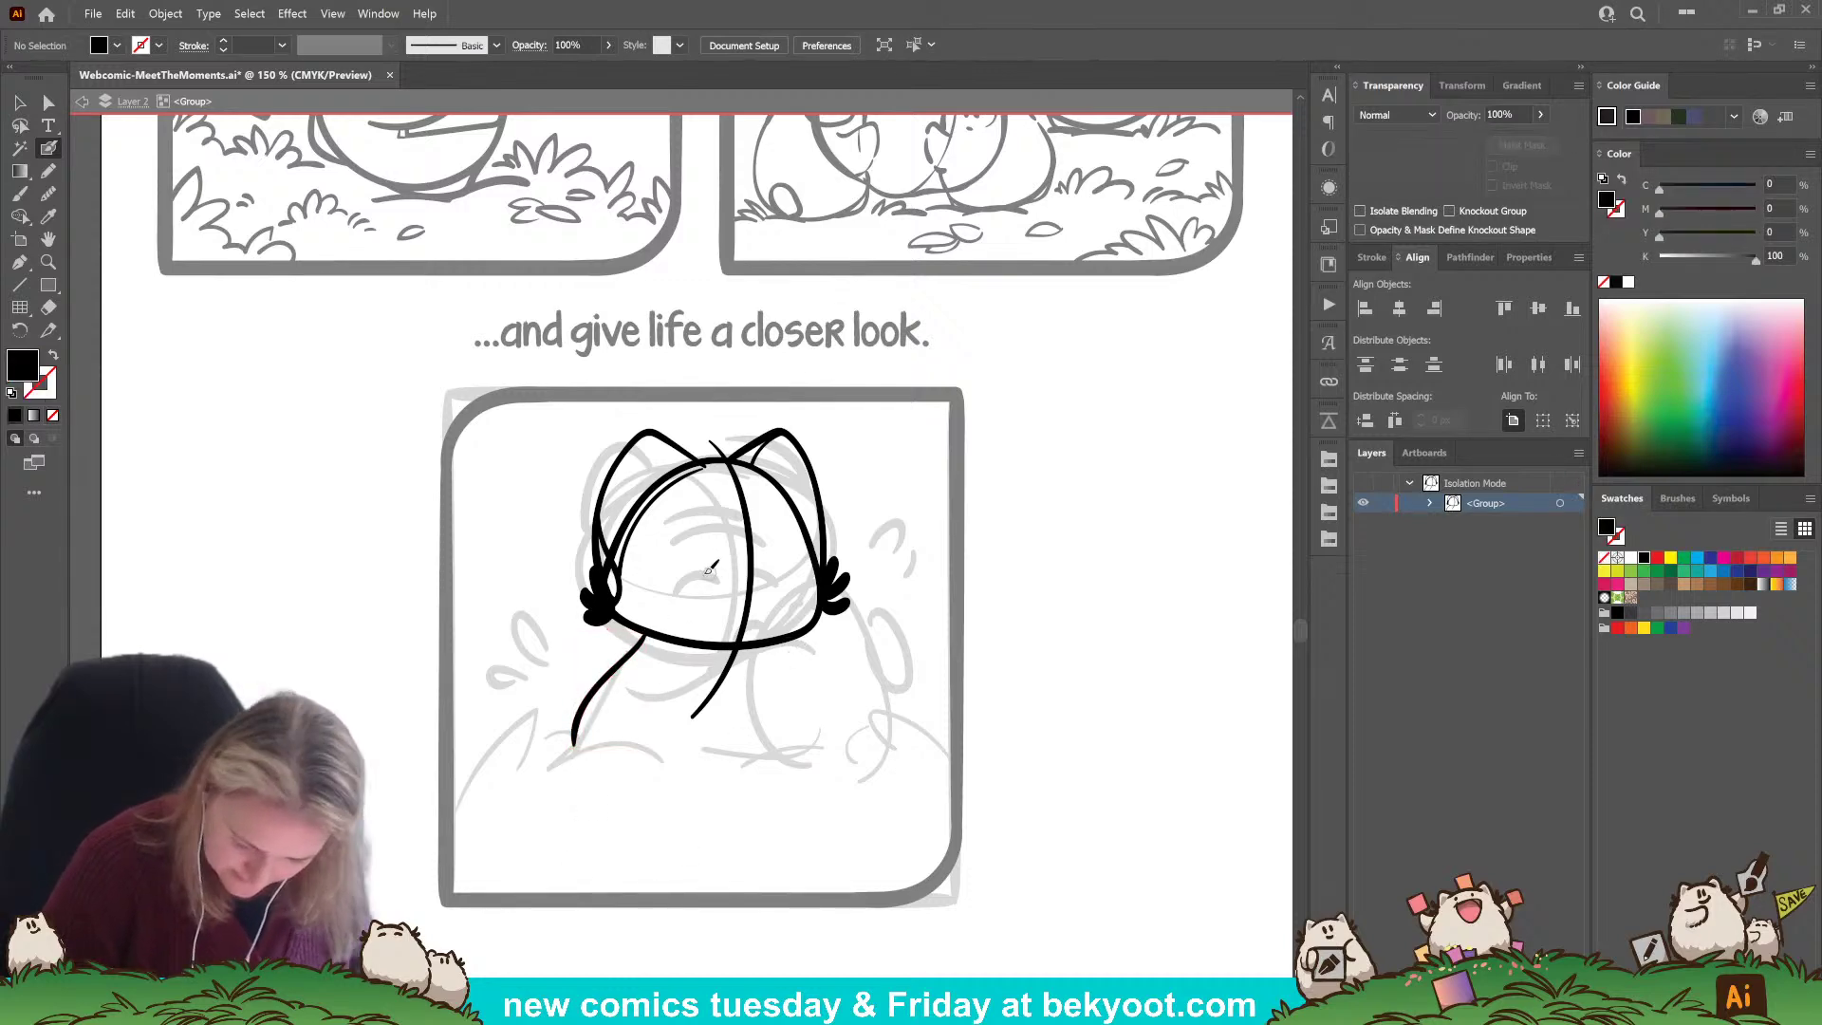
Draw the cat's face: two closed curved eyes, a small smile and two thick curved stripes on the forehead.
mouse_move(714, 577)
left_mouse_down()
mouse_move(691, 582)
mouse_move(788, 587)
left_mouse_up()
key("ctrl+z")
key("ctrl+z")
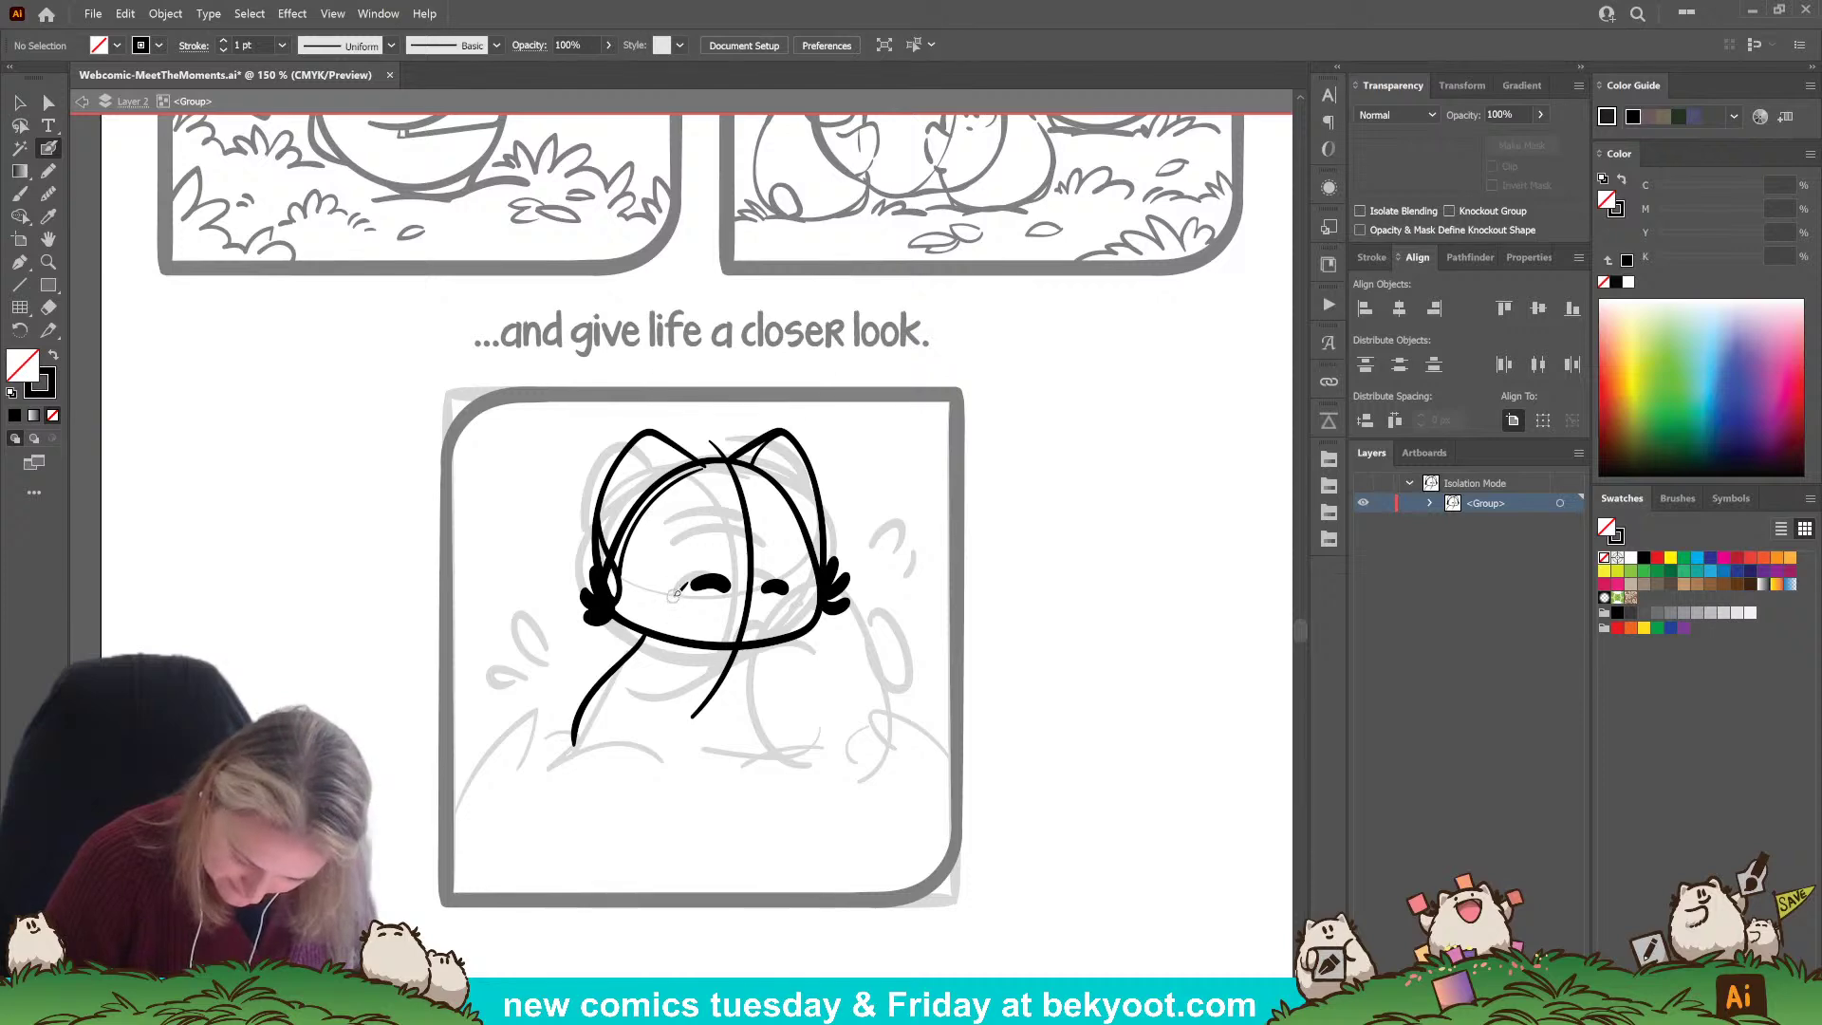
mouse_move(700, 627)
left_mouse_down()
mouse_move(679, 603)
mouse_move(700, 633)
left_mouse_up()
key("ctrl+z")
mouse_move(704, 543)
left_mouse_down()
mouse_move(771, 537)
mouse_move(713, 543)
mouse_move(781, 550)
mouse_move(709, 516)
mouse_move(778, 524)
left_mouse_up()
key("ctrl+z")
Select both forehead stripes, both eyes, the smile and the vertical guideline, and enlarge them together slightly.
left_click(730, 544, "ctrl")
left_click(760, 515, "ctrl+shift")
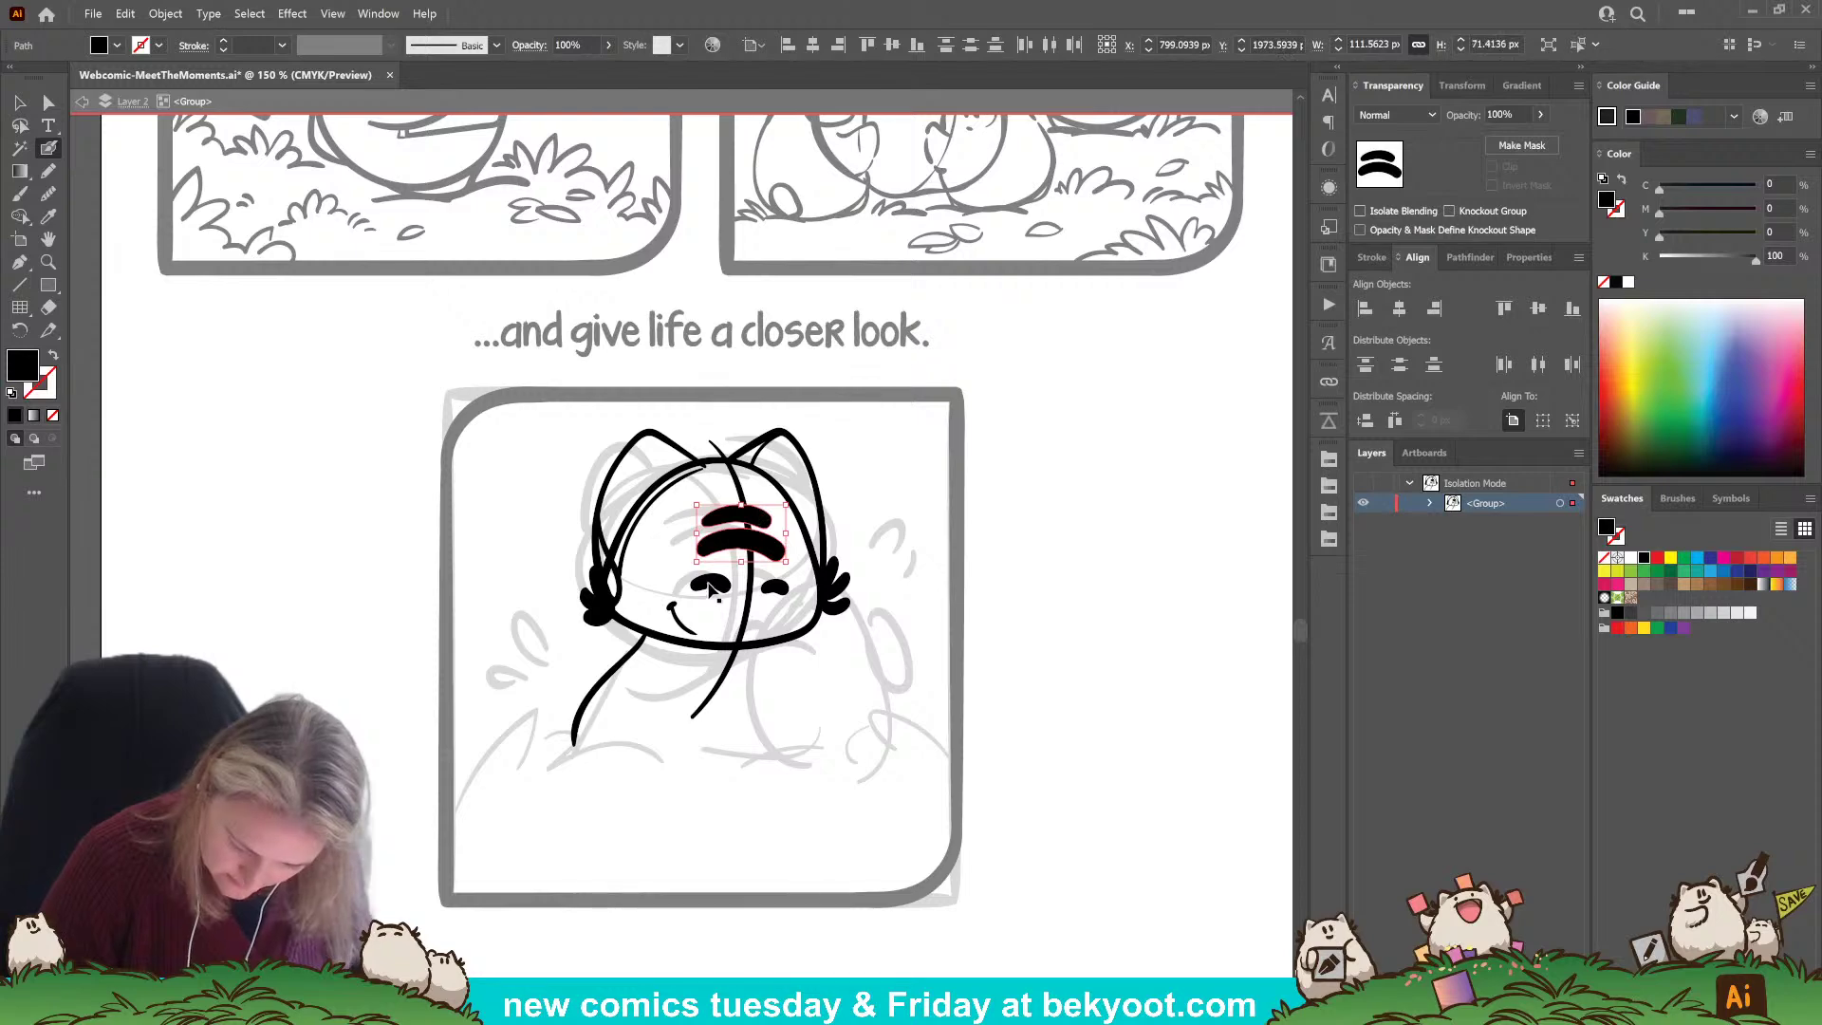
left_click(710, 583, "ctrl+shift")
left_click_drag(784, 591, 779, 587)
left_click(773, 586, "ctrl+shift")
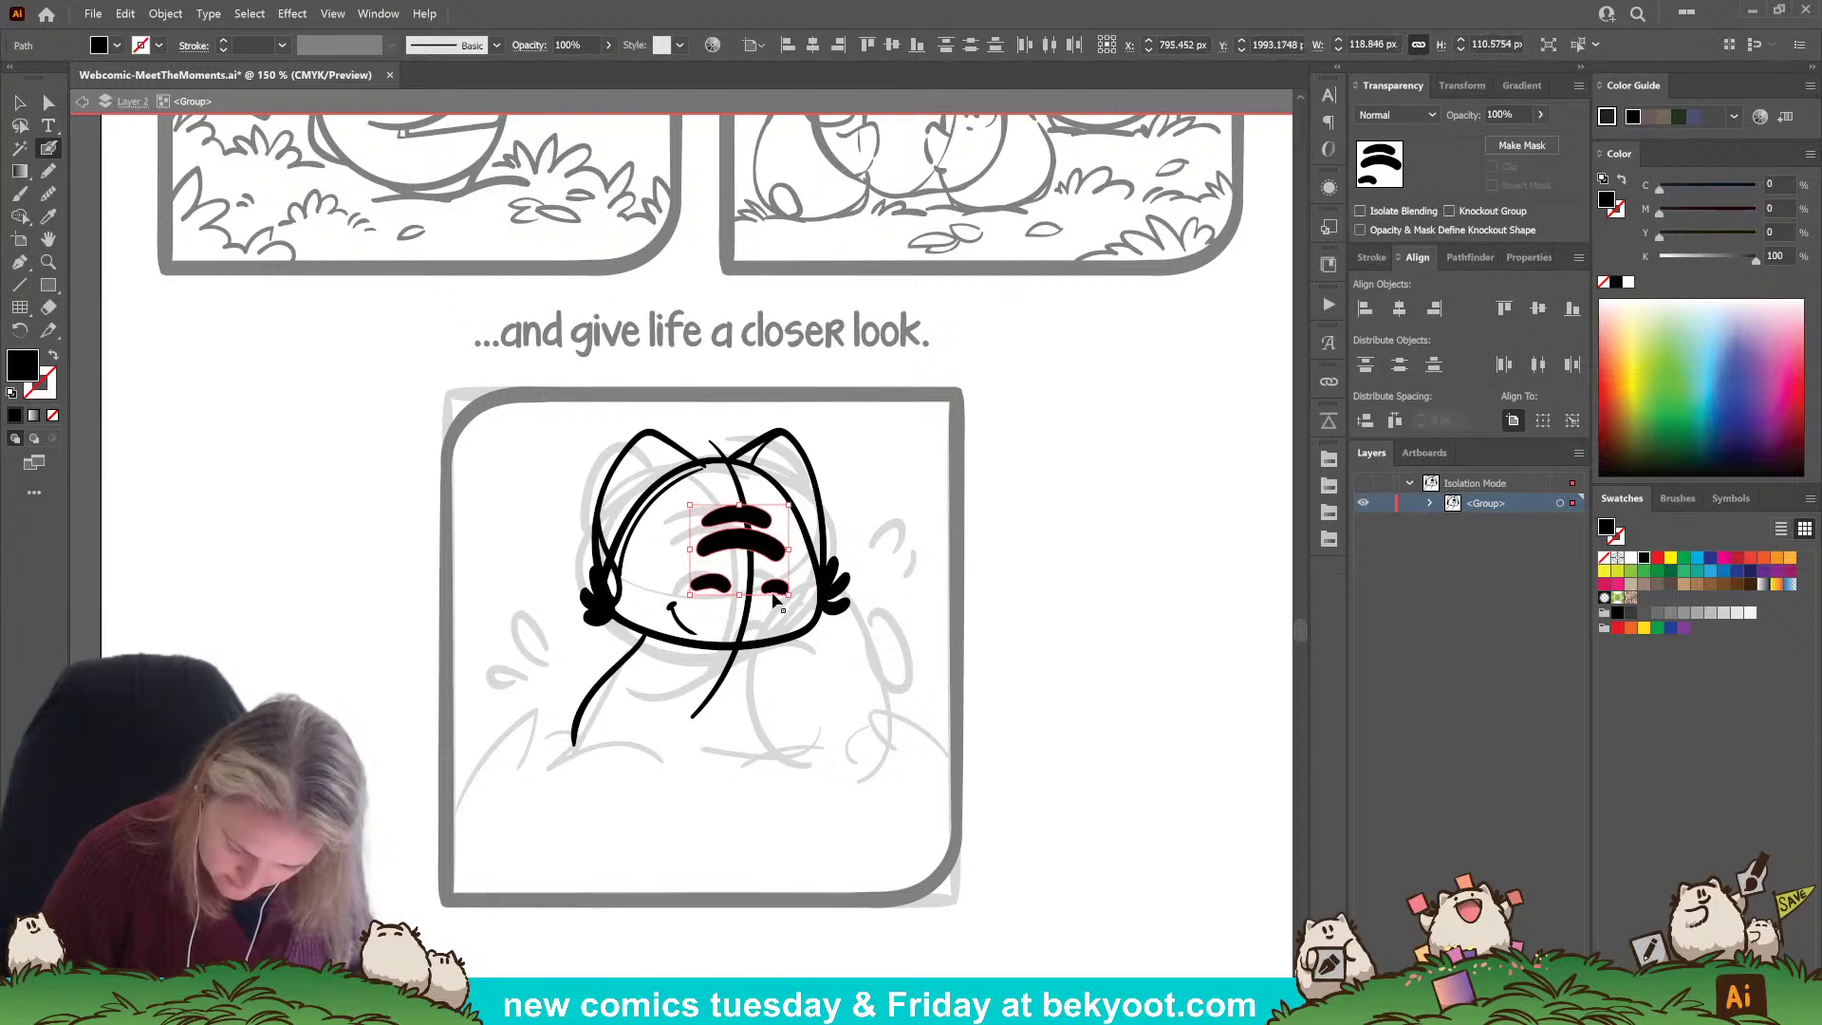
left_click(682, 622, "ctrl+shift")
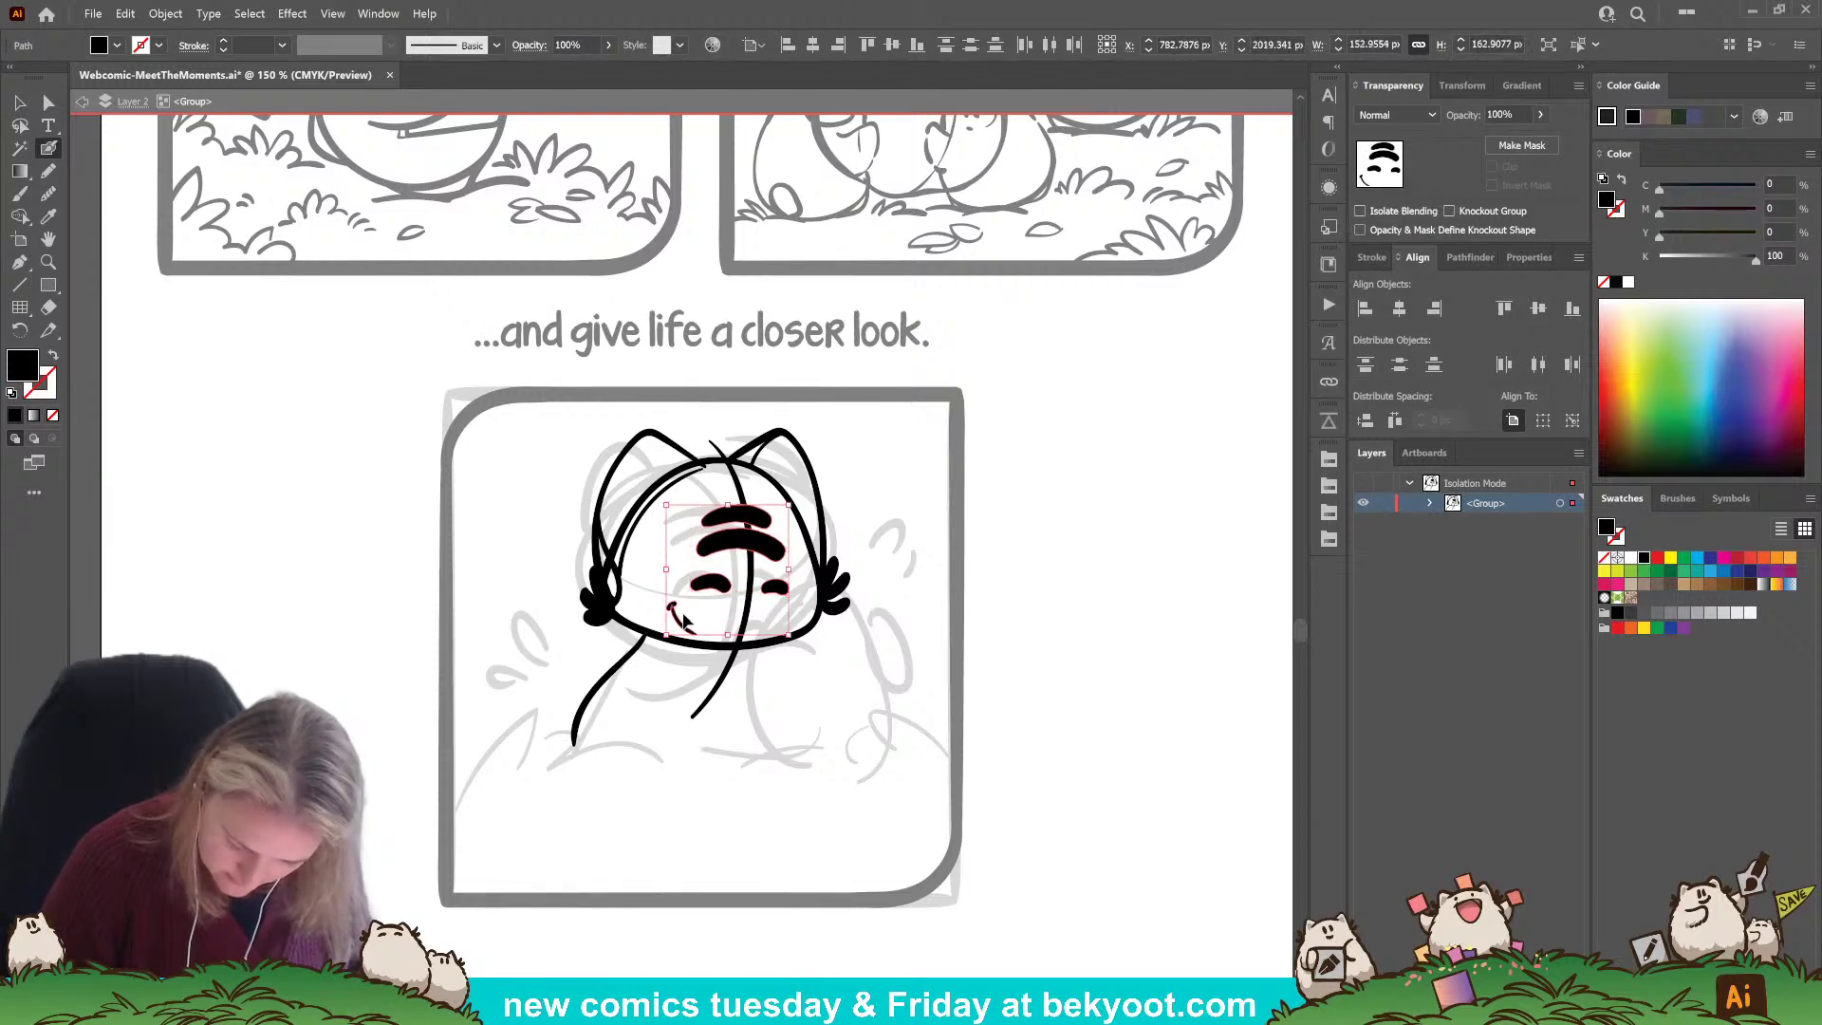
left_click(753, 581, "ctrl+shift")
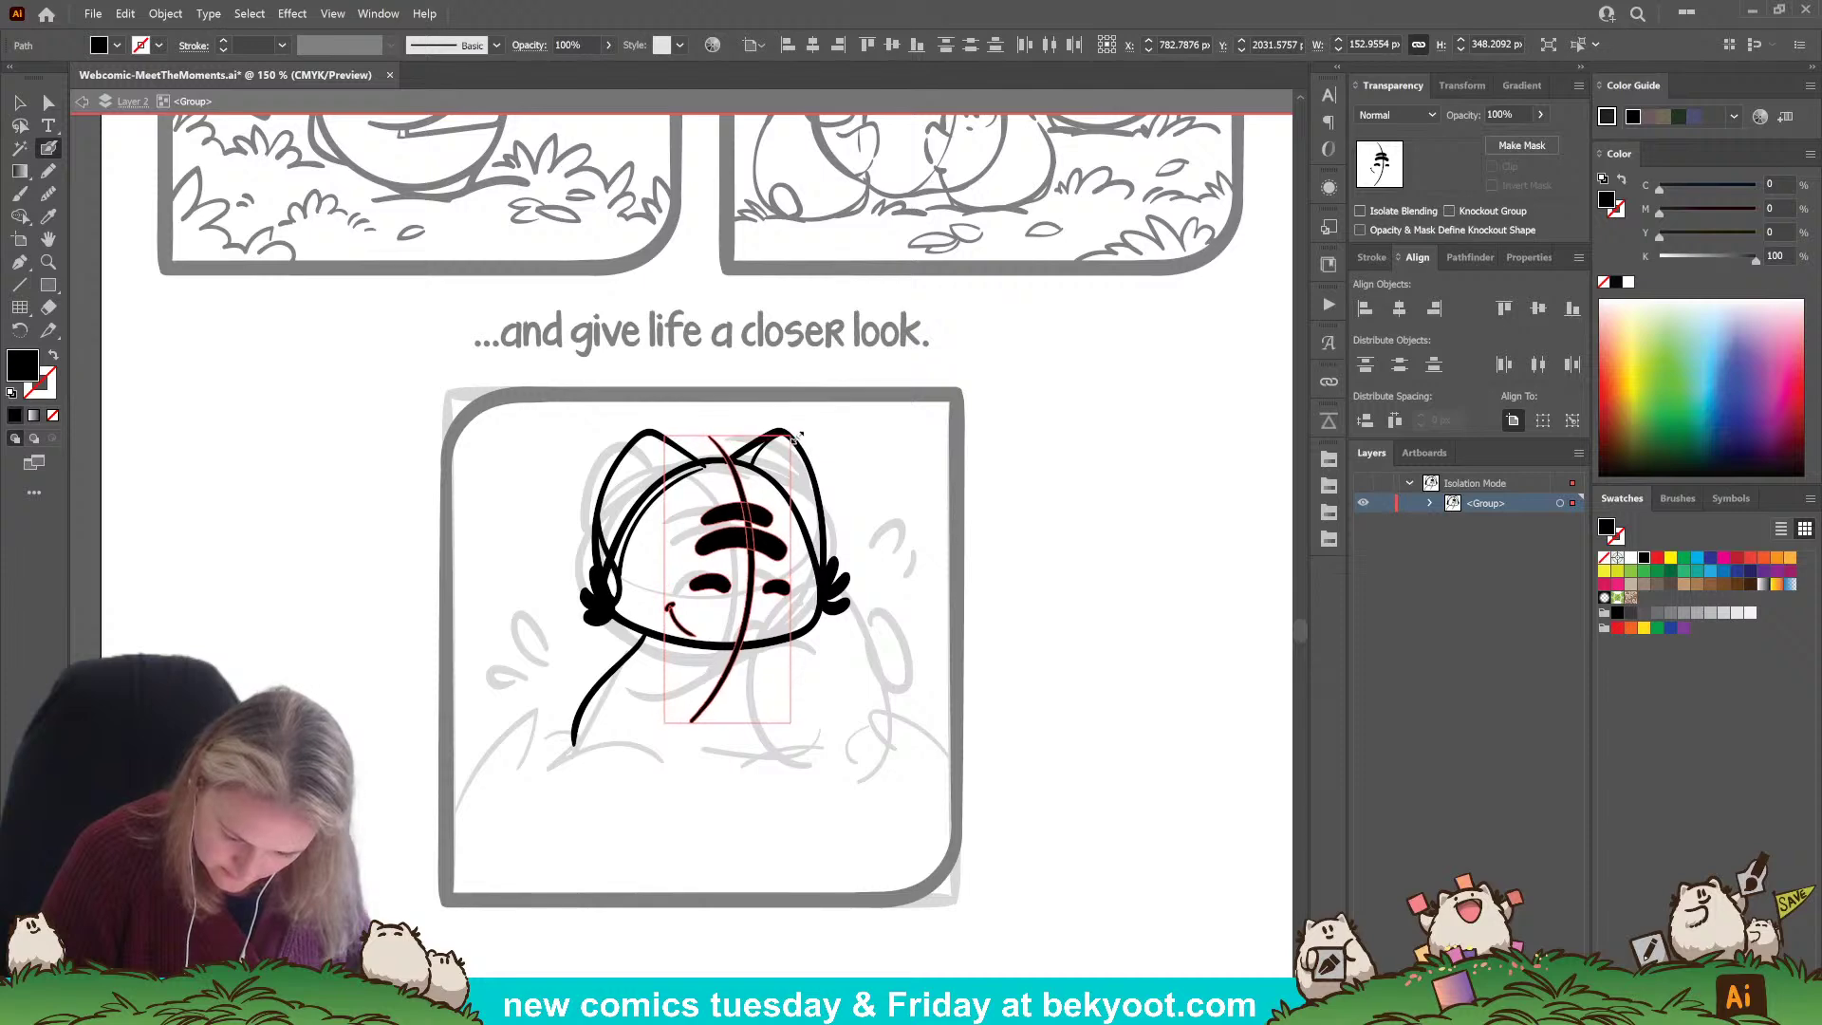
left_click(769, 548, "ctrl+shift")
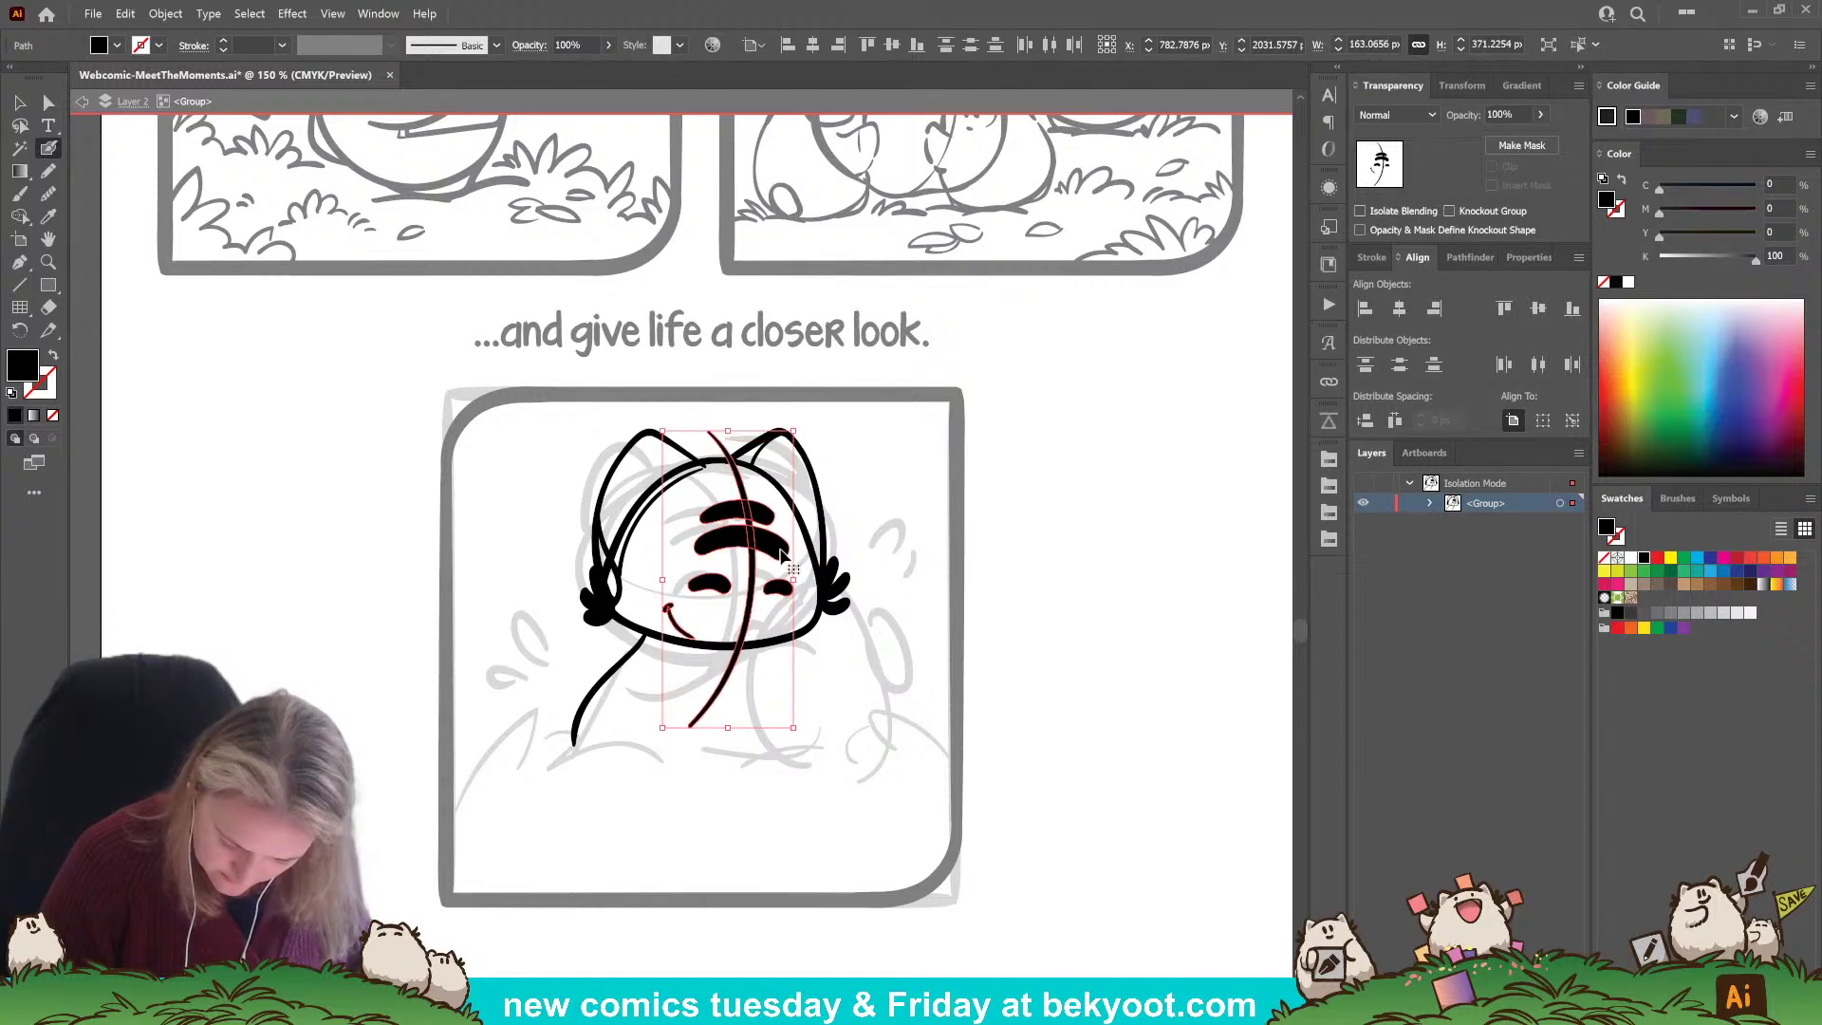
Adjust the size and placement of the two forehead stripes one by one so they sit evenly above the eyes.
left_click(783, 556, "ctrl")
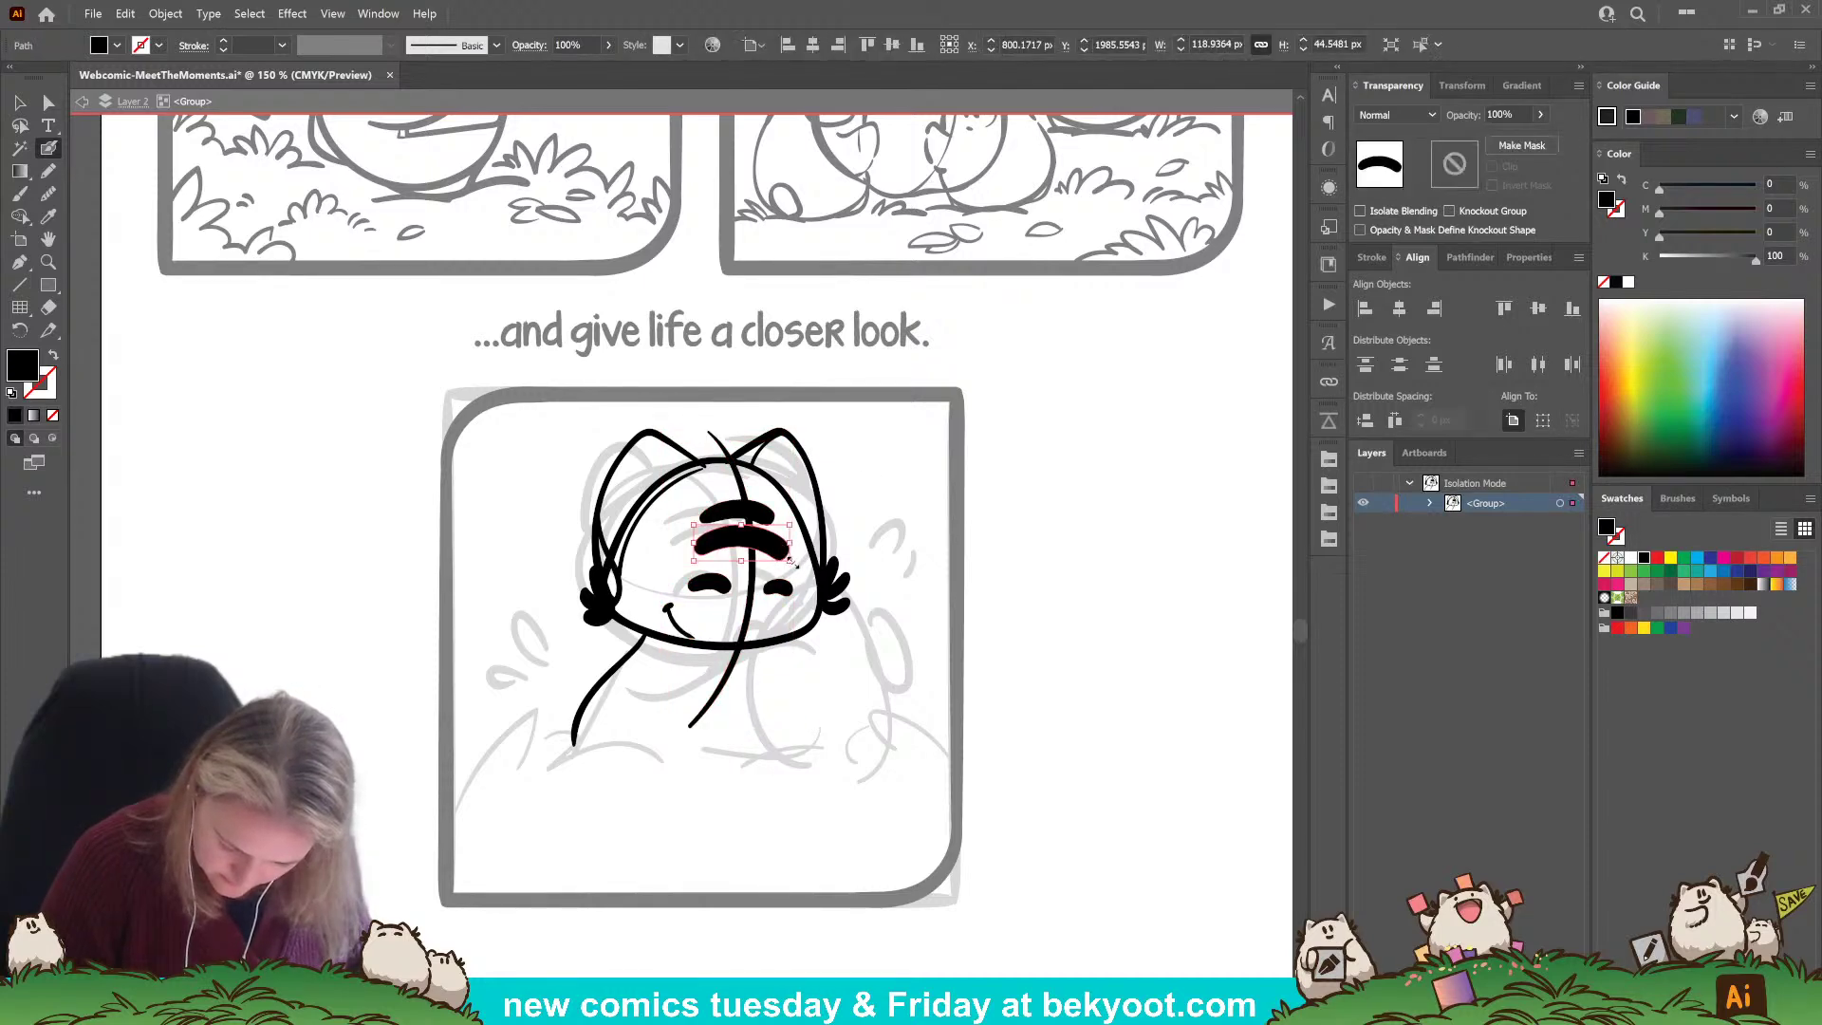
left_click_drag(791, 560, 786, 559)
left_click(731, 513, "ctrl")
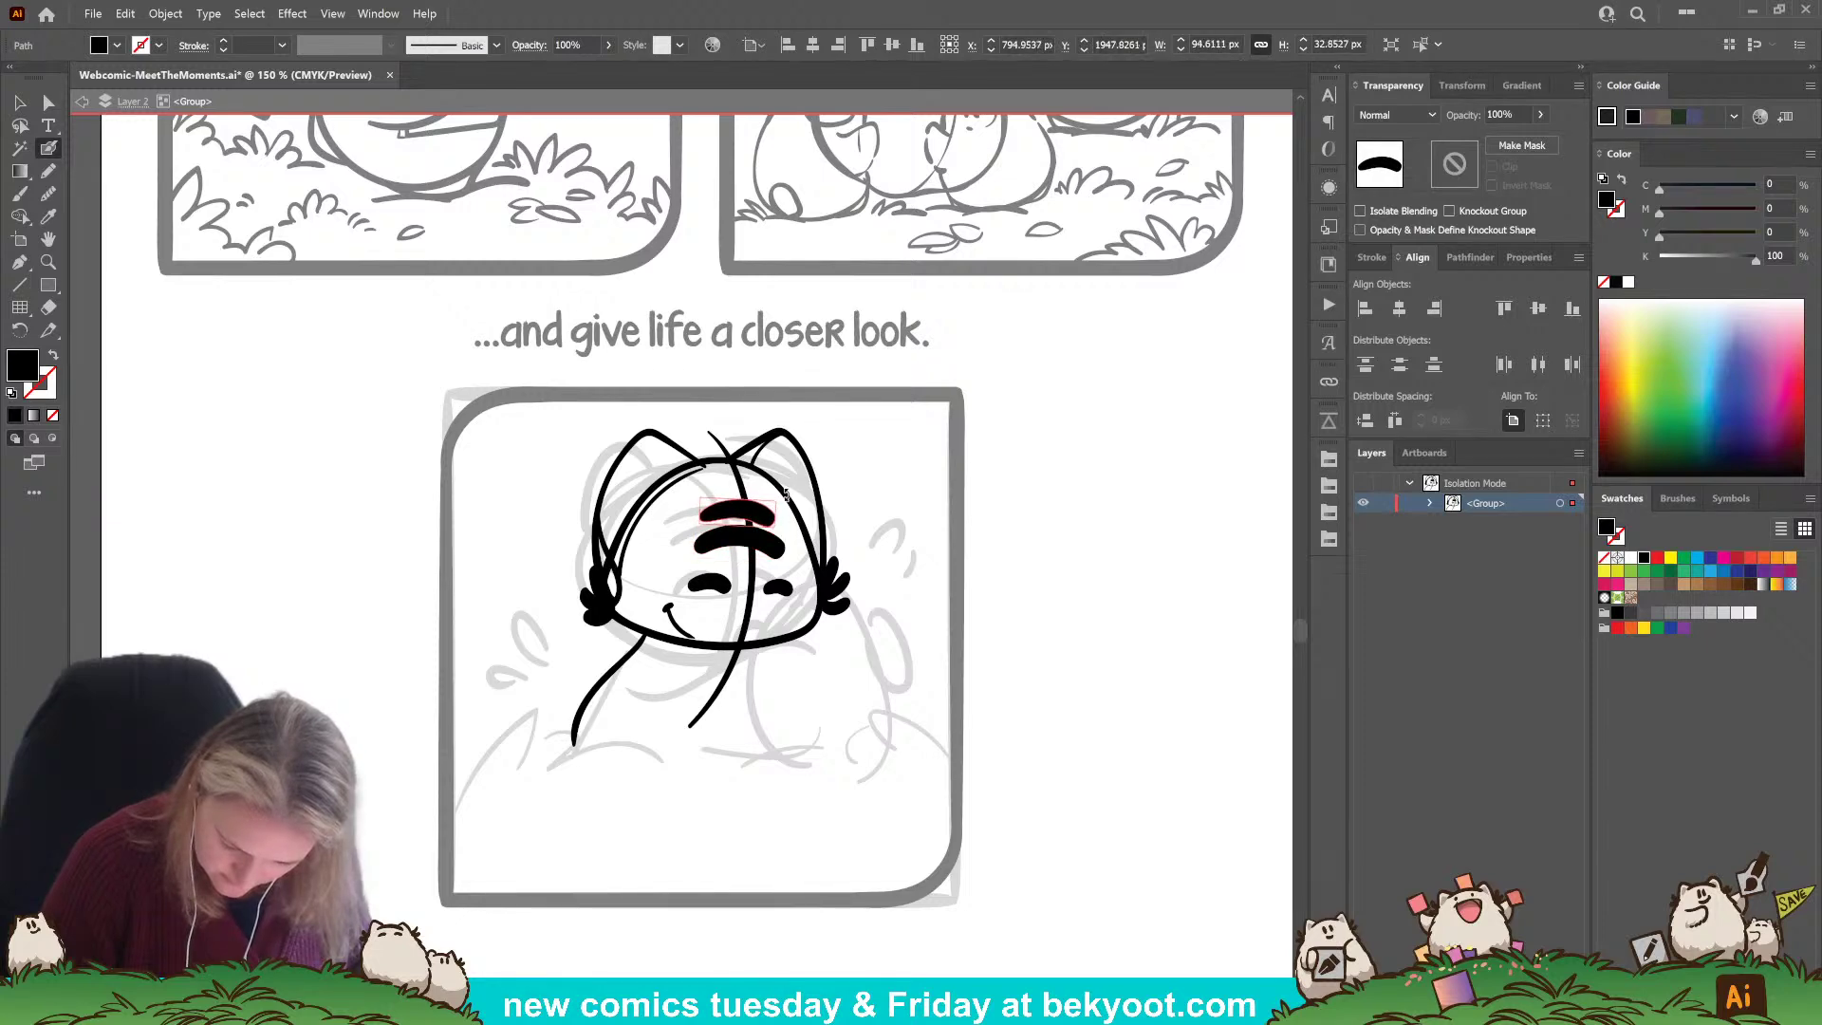
left_click(736, 531, "ctrl")
left_click(736, 515, "ctrl")
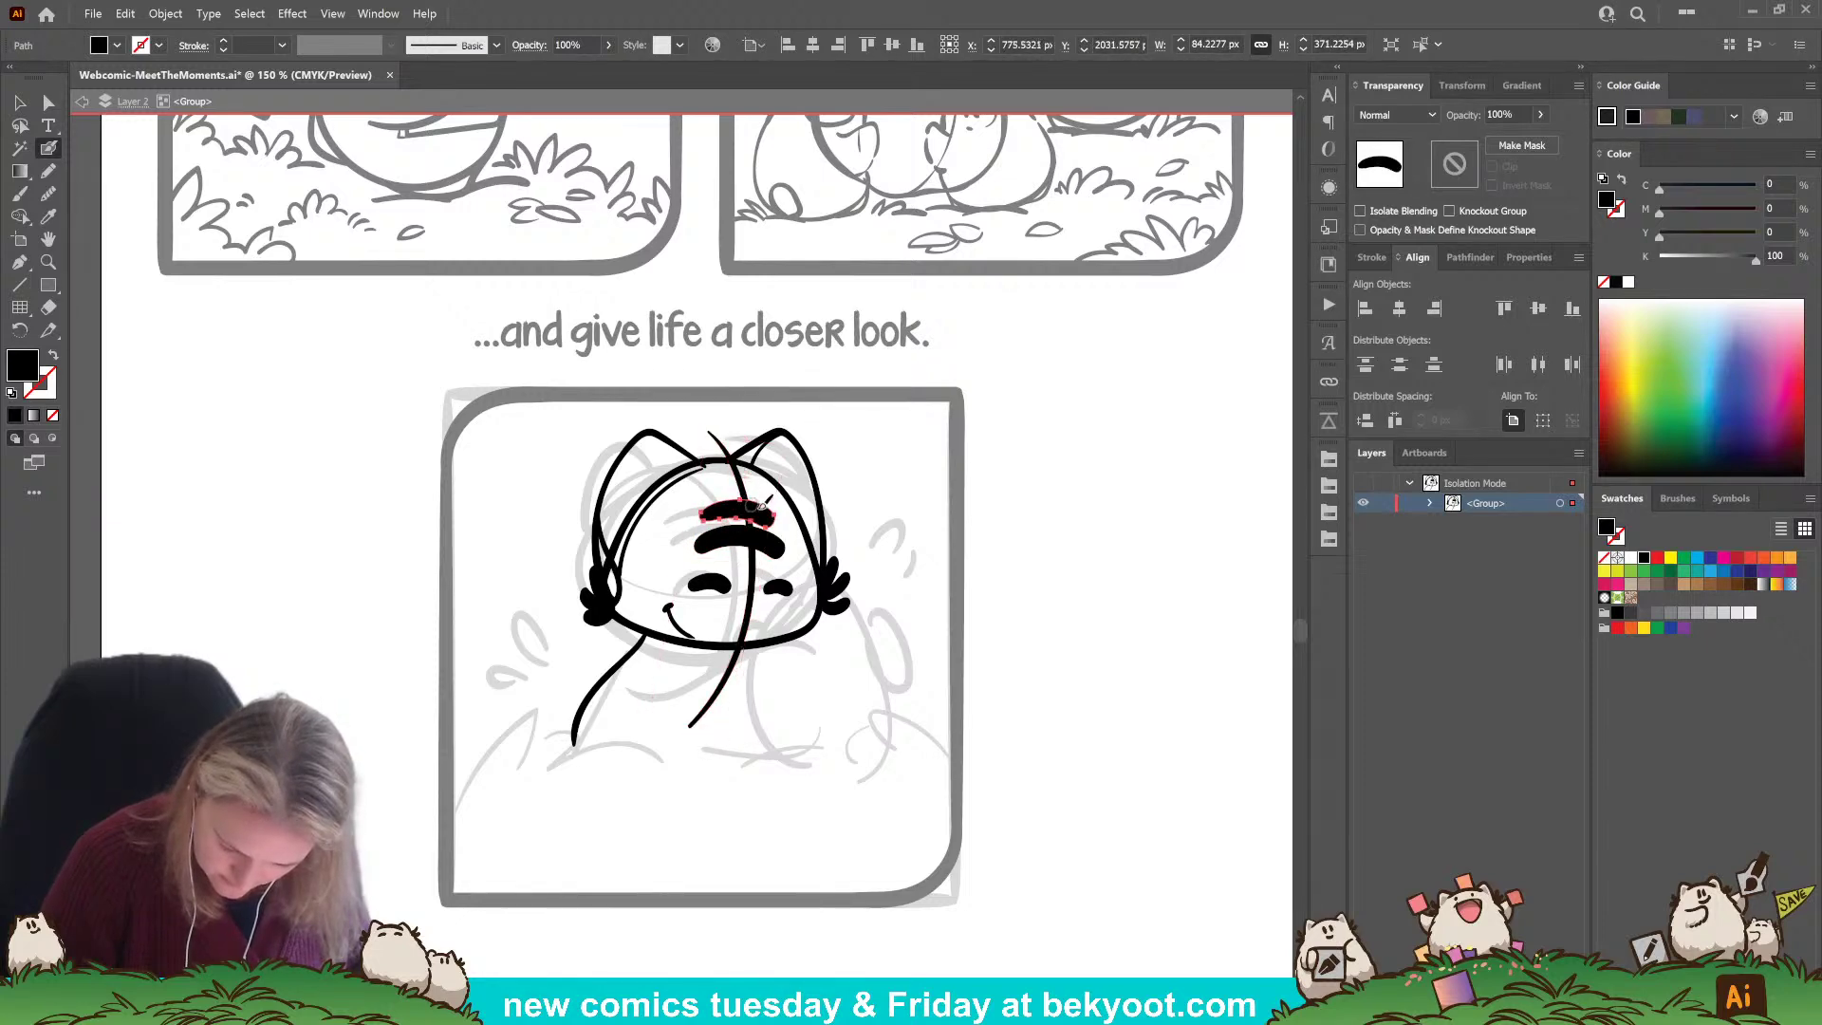
left_click_drag(781, 519, 782, 496)
left_click(773, 546, "ctrl")
left_click(880, 513, "ctrl")
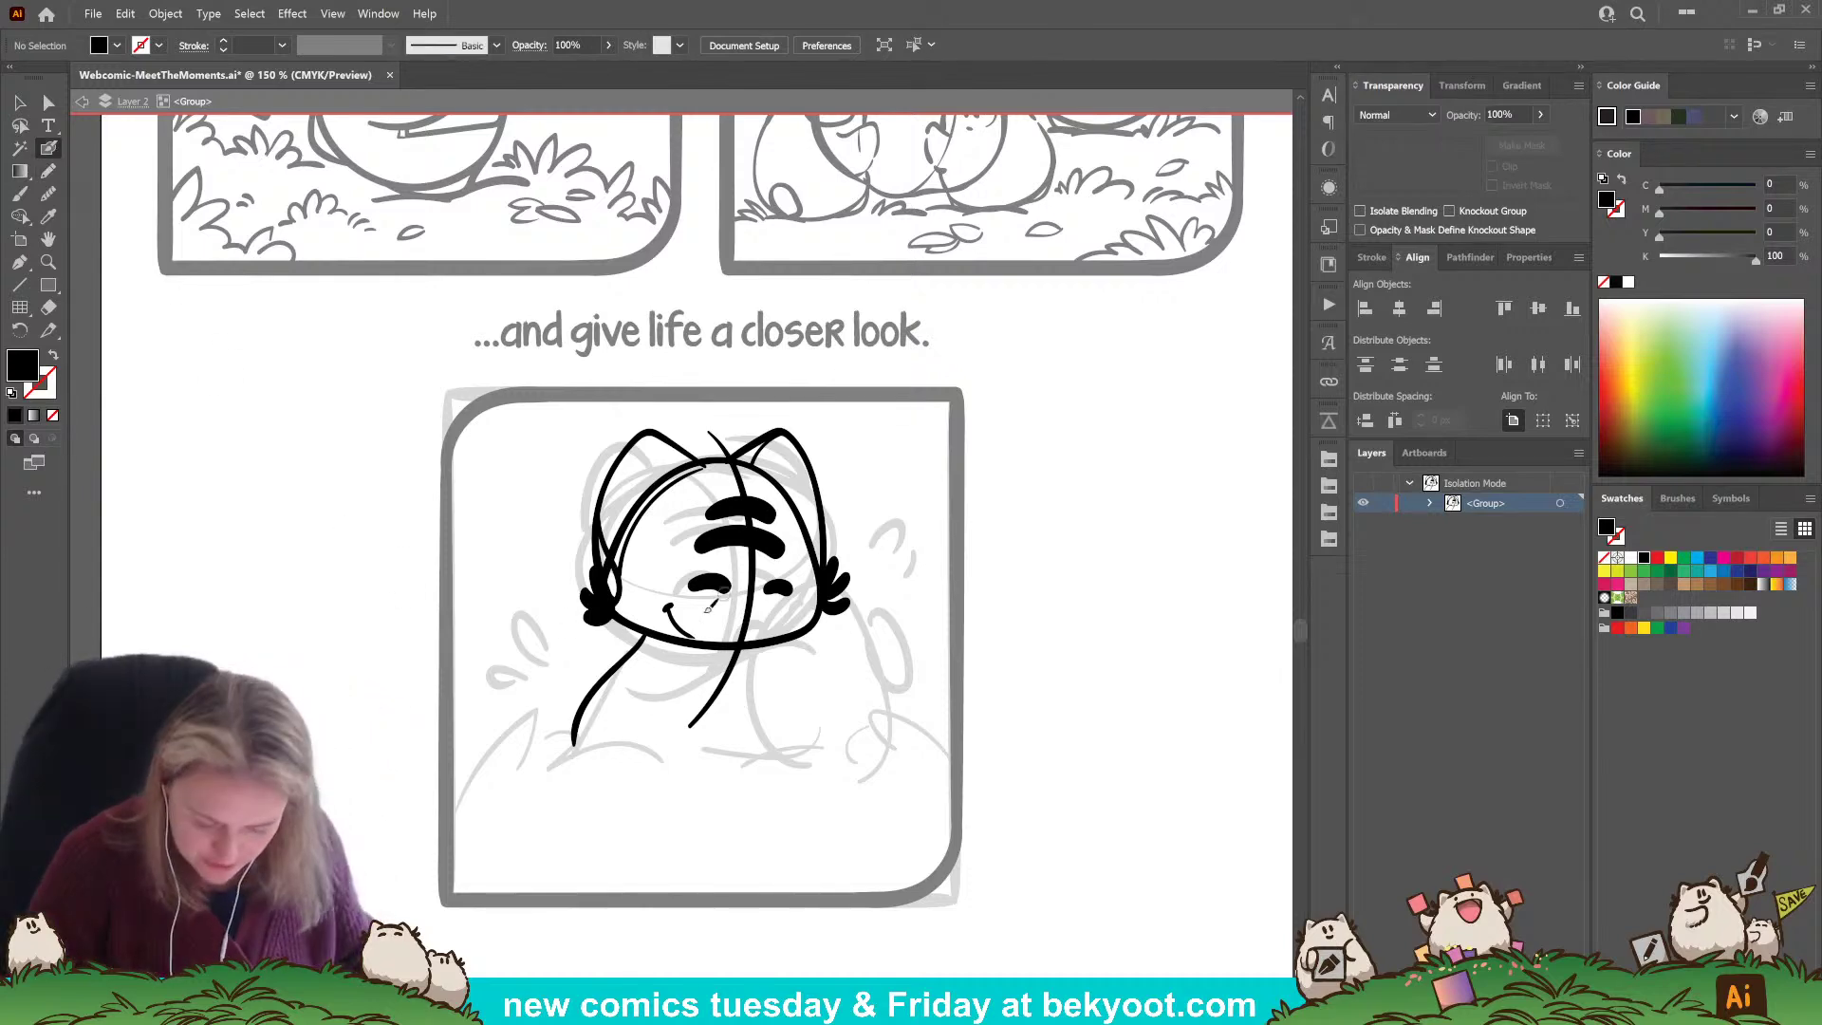
Redraw the cat's smile slightly closer to the eyes, and draw the arm wrapping forward from under the chin.
mouse_move(666, 604)
left_mouse_down()
mouse_move(690, 635)
mouse_move(683, 620)
left_mouse_up()
key("ctrl+z")
left_click(617, 750, "ctrl")
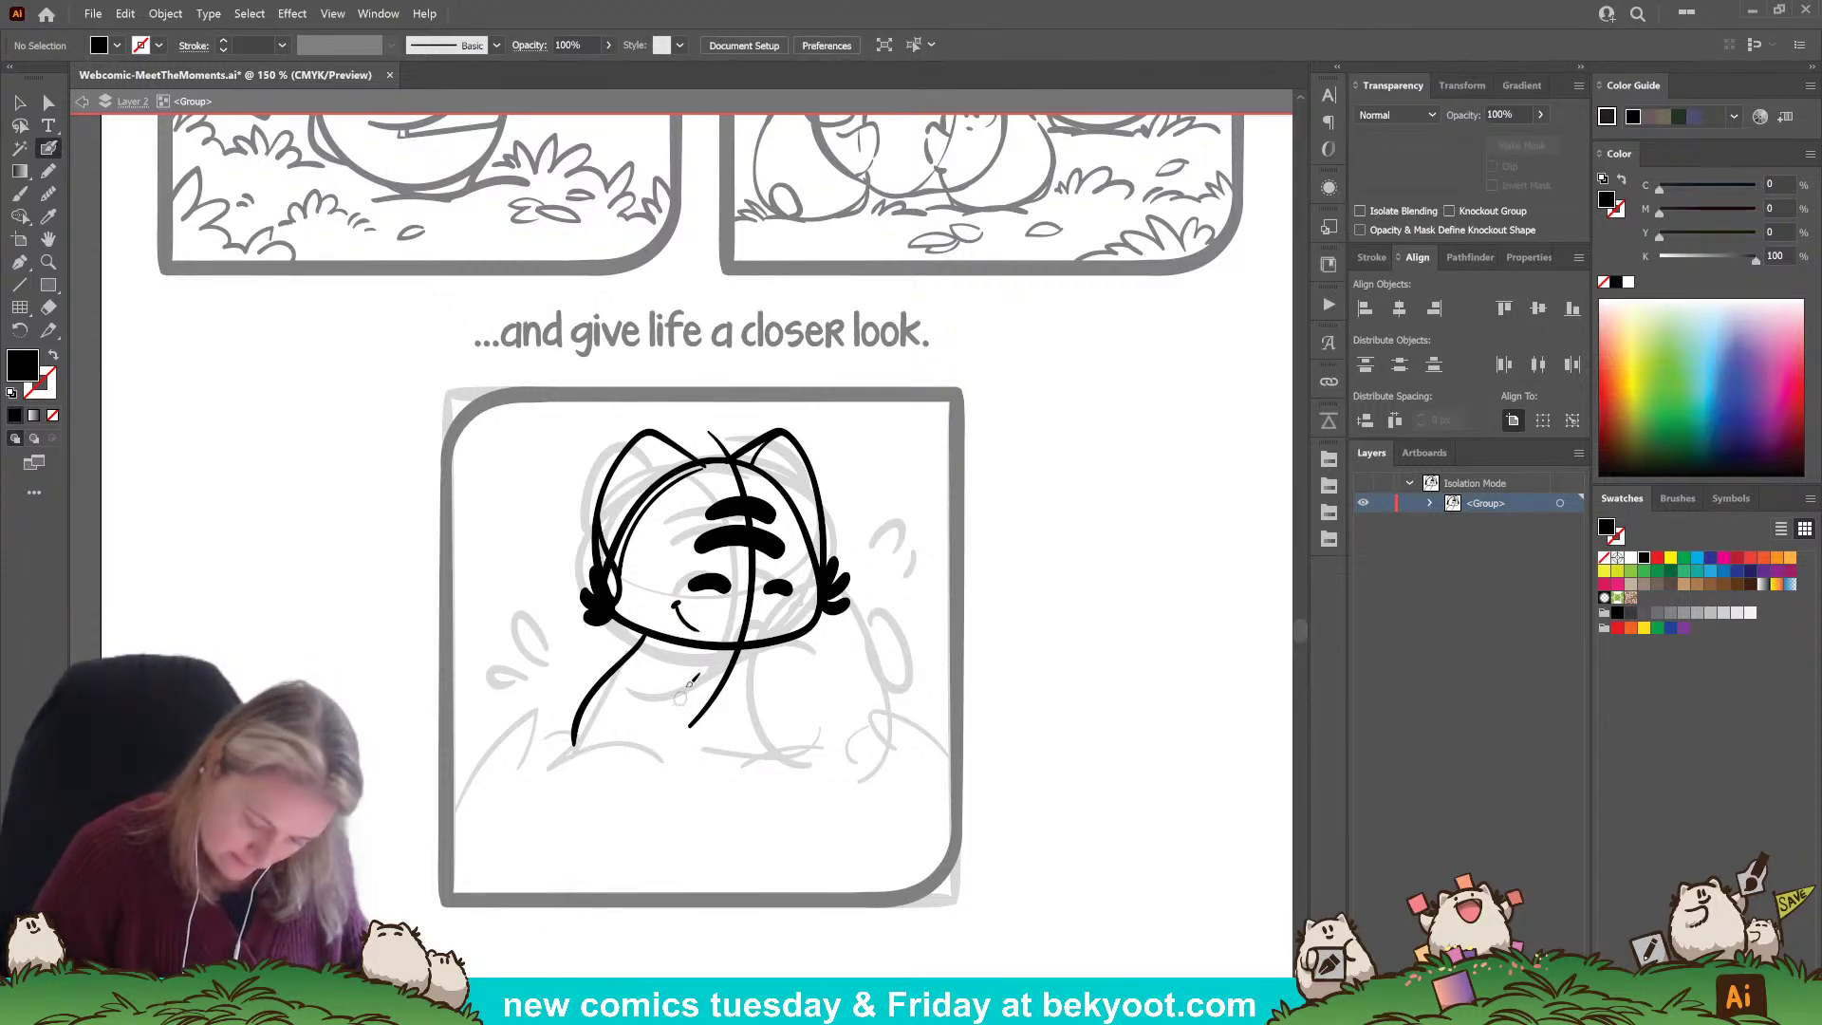
mouse_move(662, 654)
left_mouse_down()
mouse_move(677, 671)
mouse_move(780, 644)
mouse_move(805, 667)
mouse_move(795, 714)
mouse_move(679, 744)
mouse_move(754, 729)
left_mouse_up()
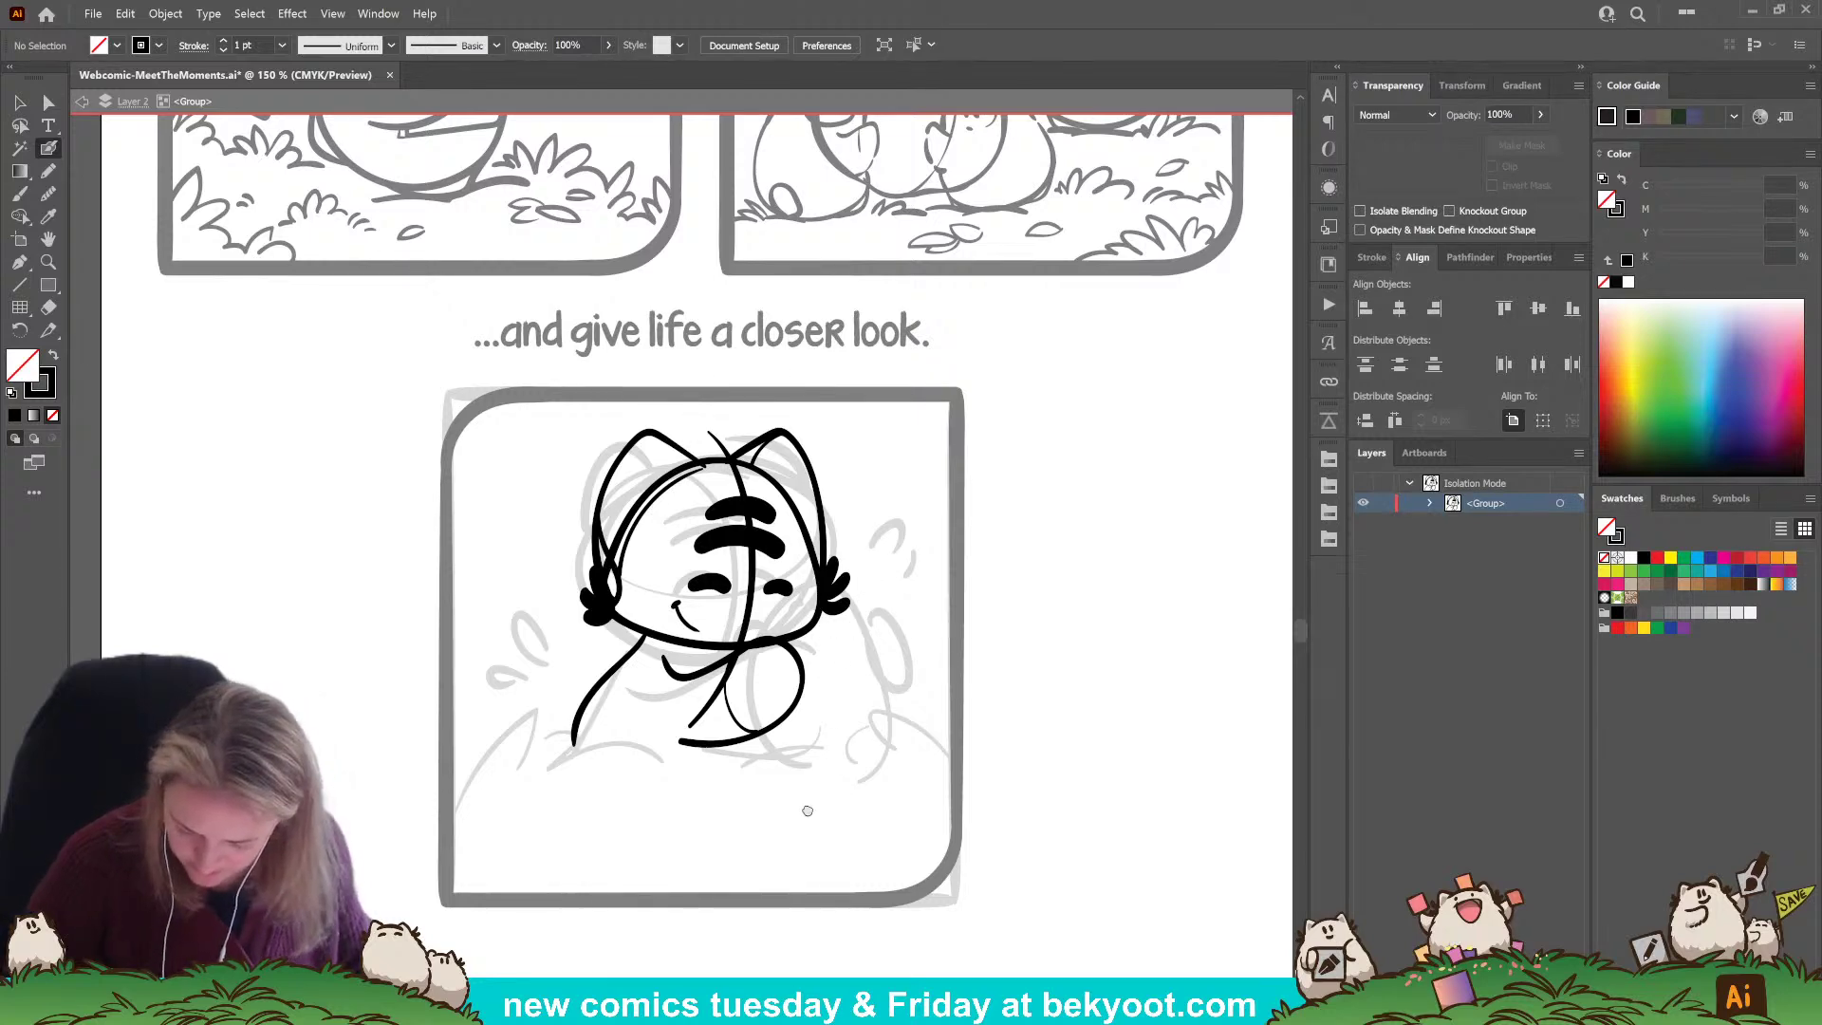
Draw the top head line of the small animal in the cat's arms, group it and isolate the group.
left_click_drag(803, 807, 746, 804)
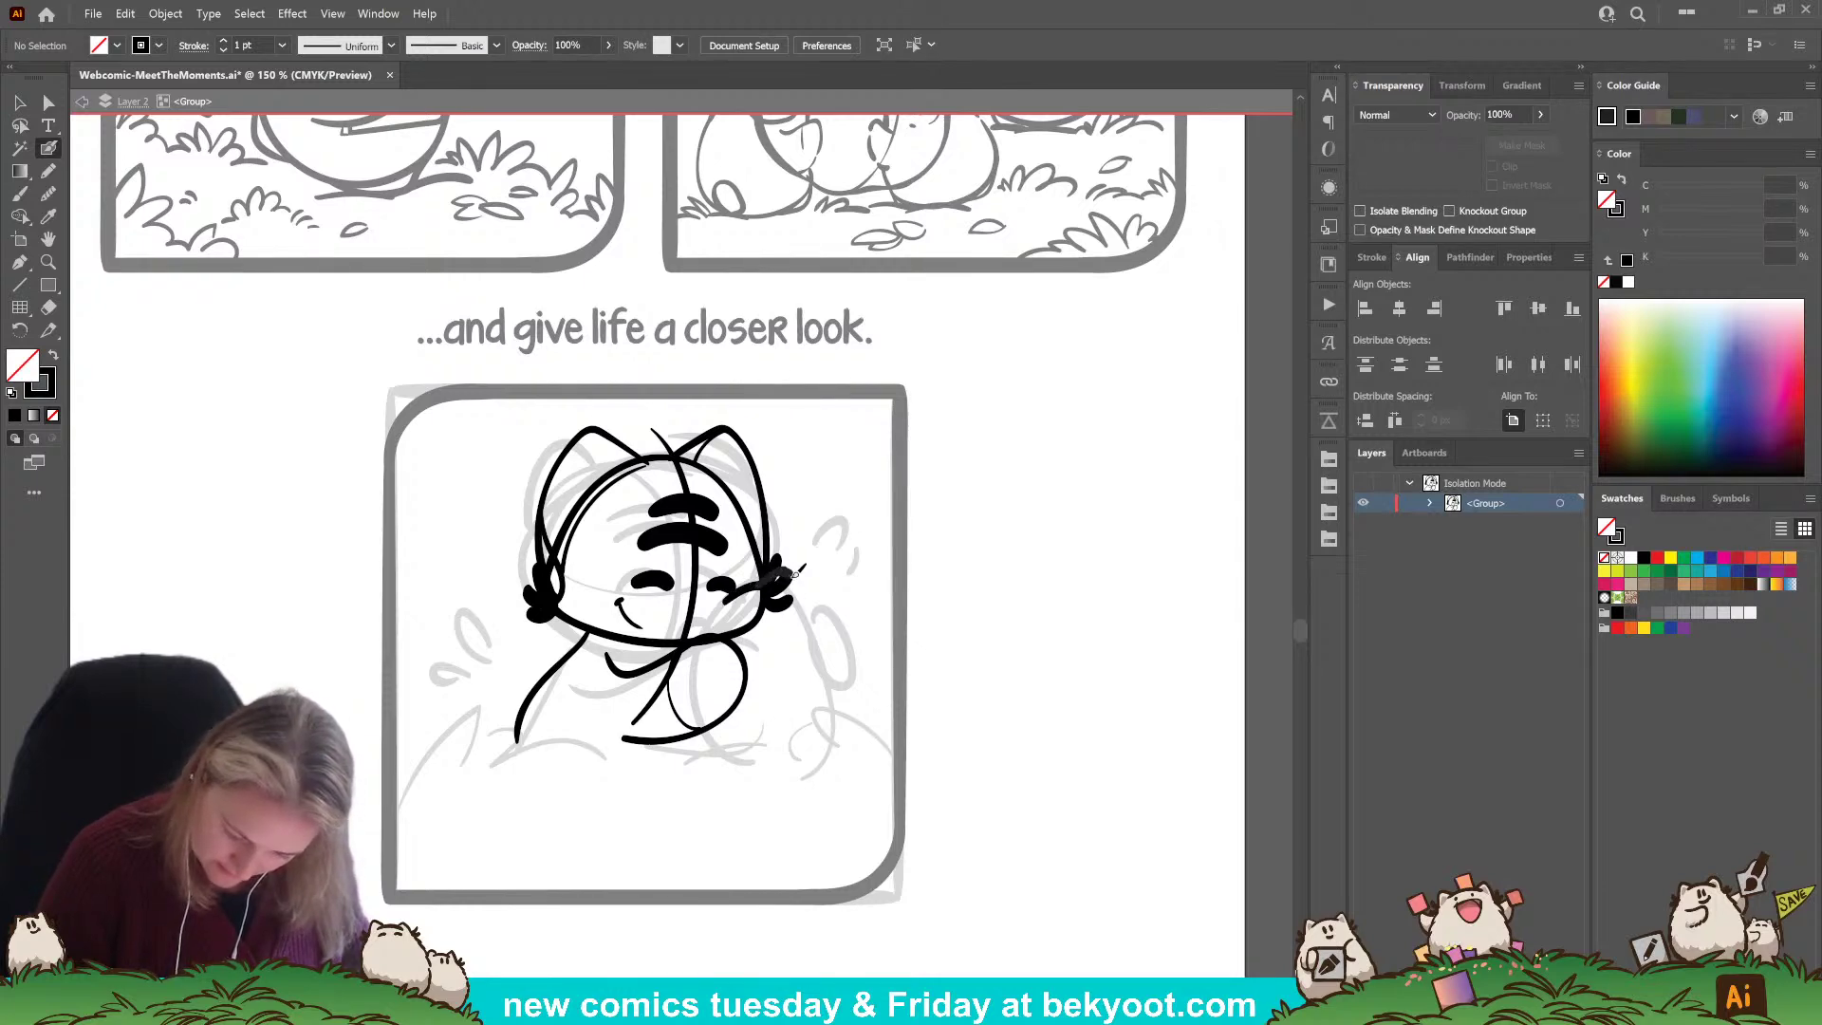
left_click_drag(796, 570, 723, 586)
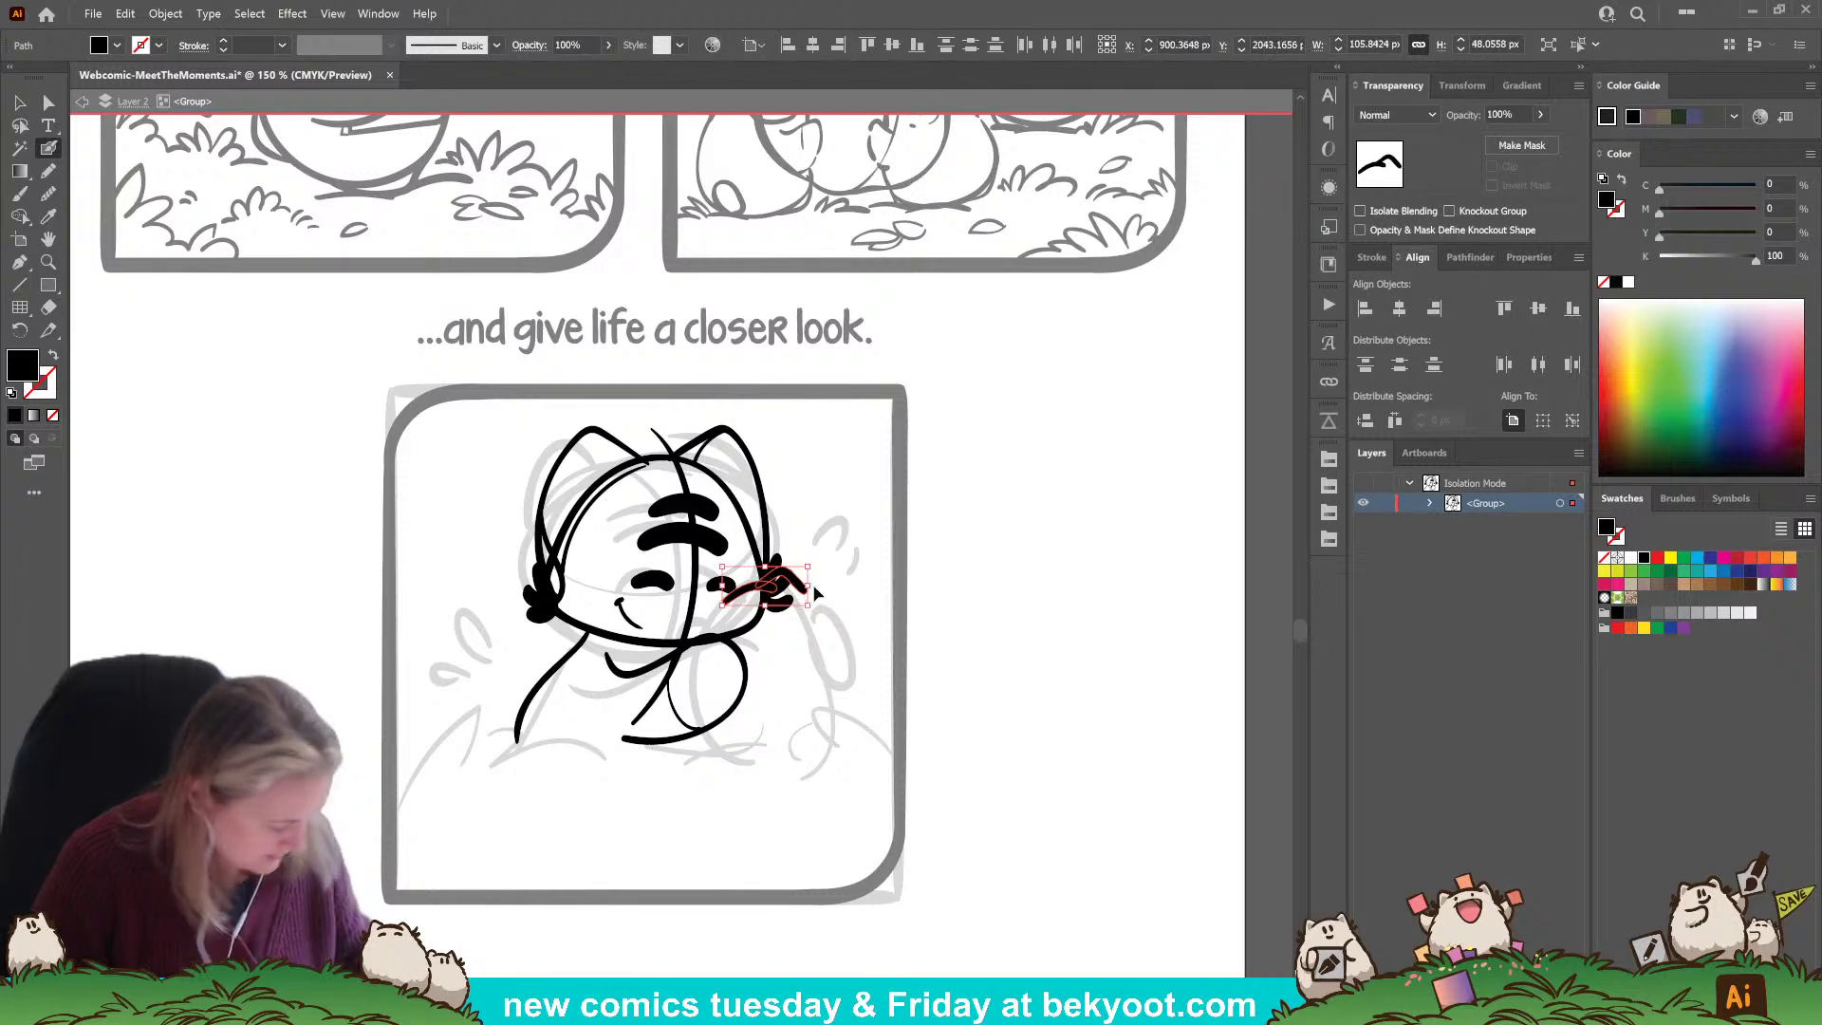
key("ctrl+g")
double_click(750, 591, "ctrl")
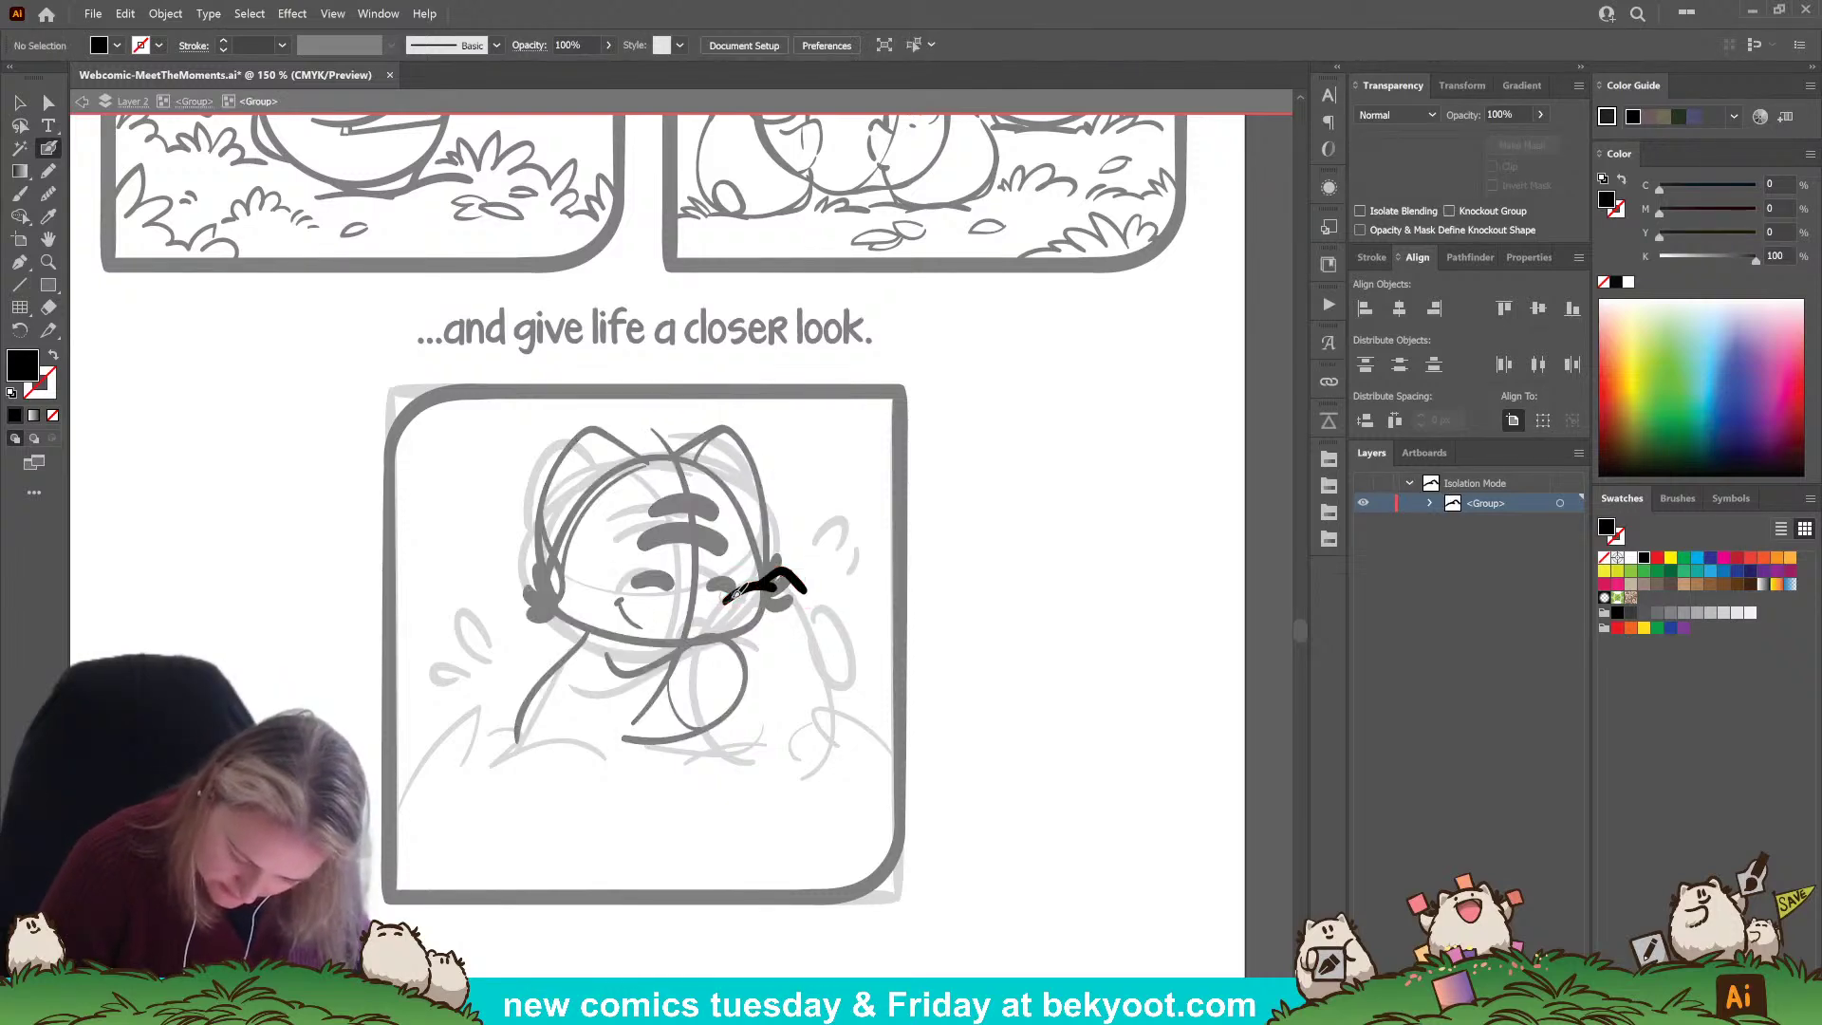
Draw the small animal's face contour, short facial marks and dark ear tufts against the cat's cheek.
key("shift+x")
left_click_drag(709, 596, 711, 630)
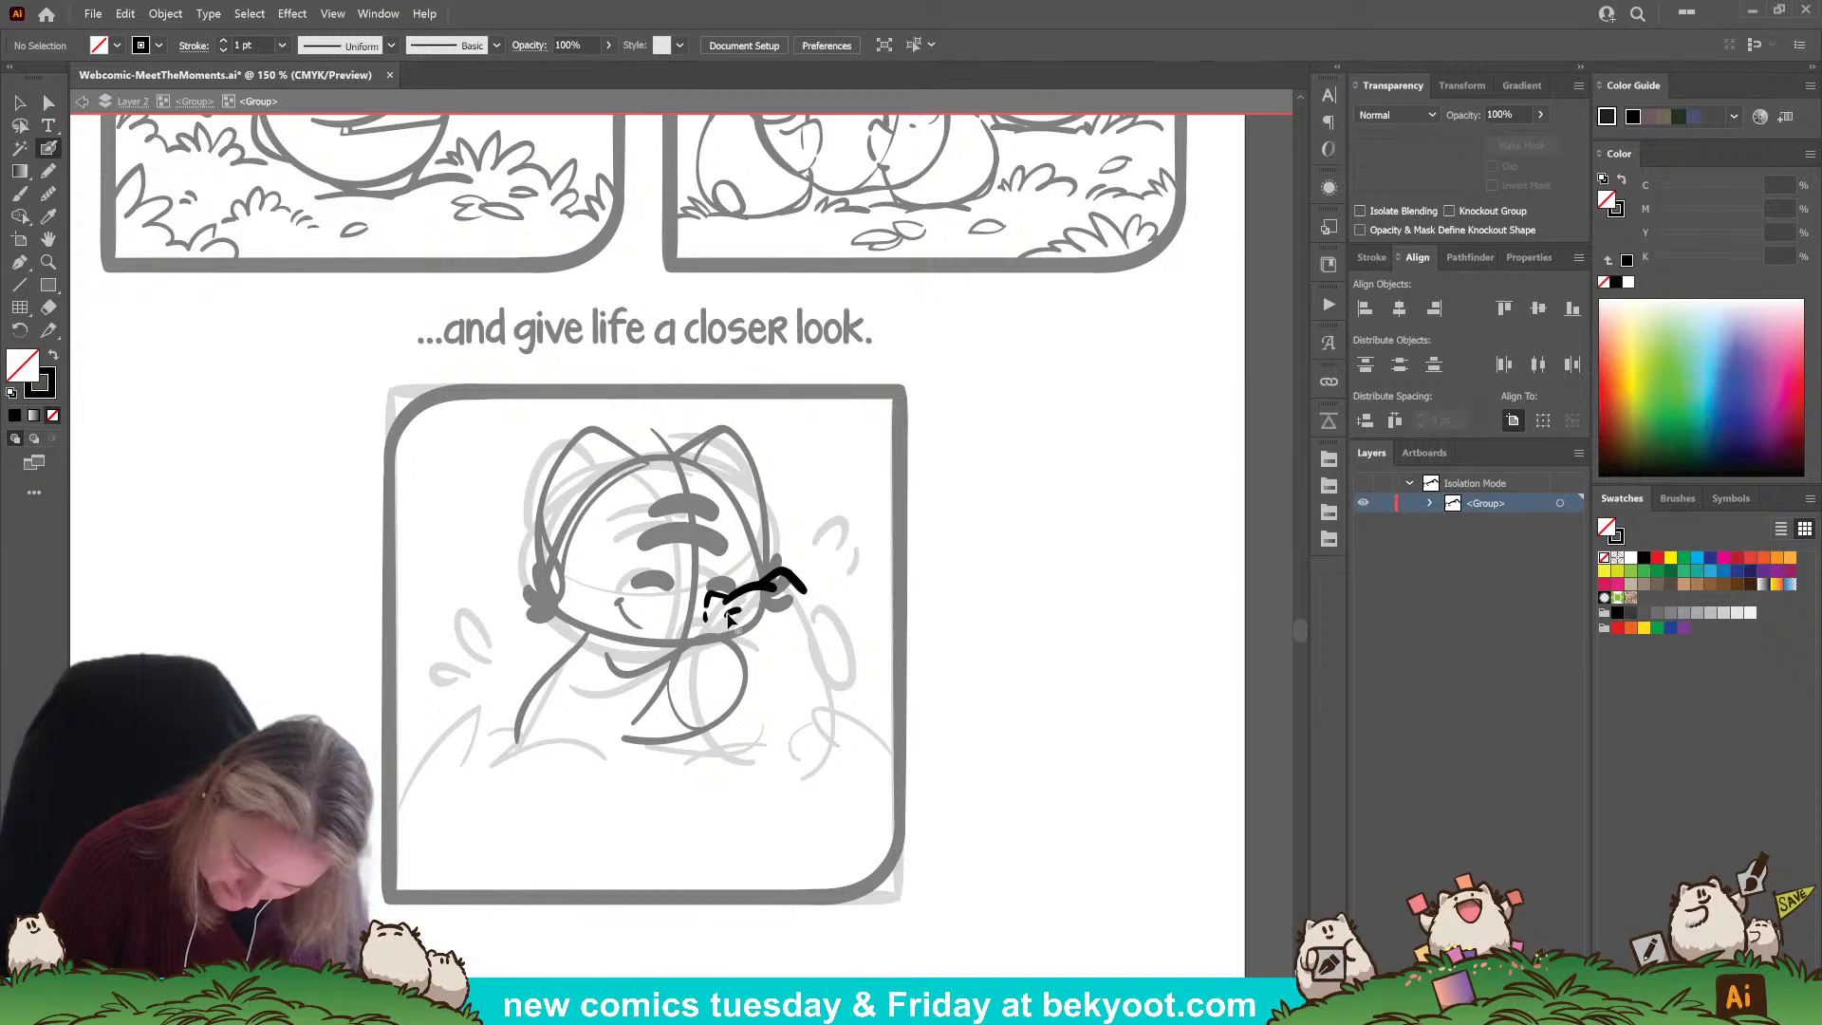
left_click_drag(718, 615, 748, 599)
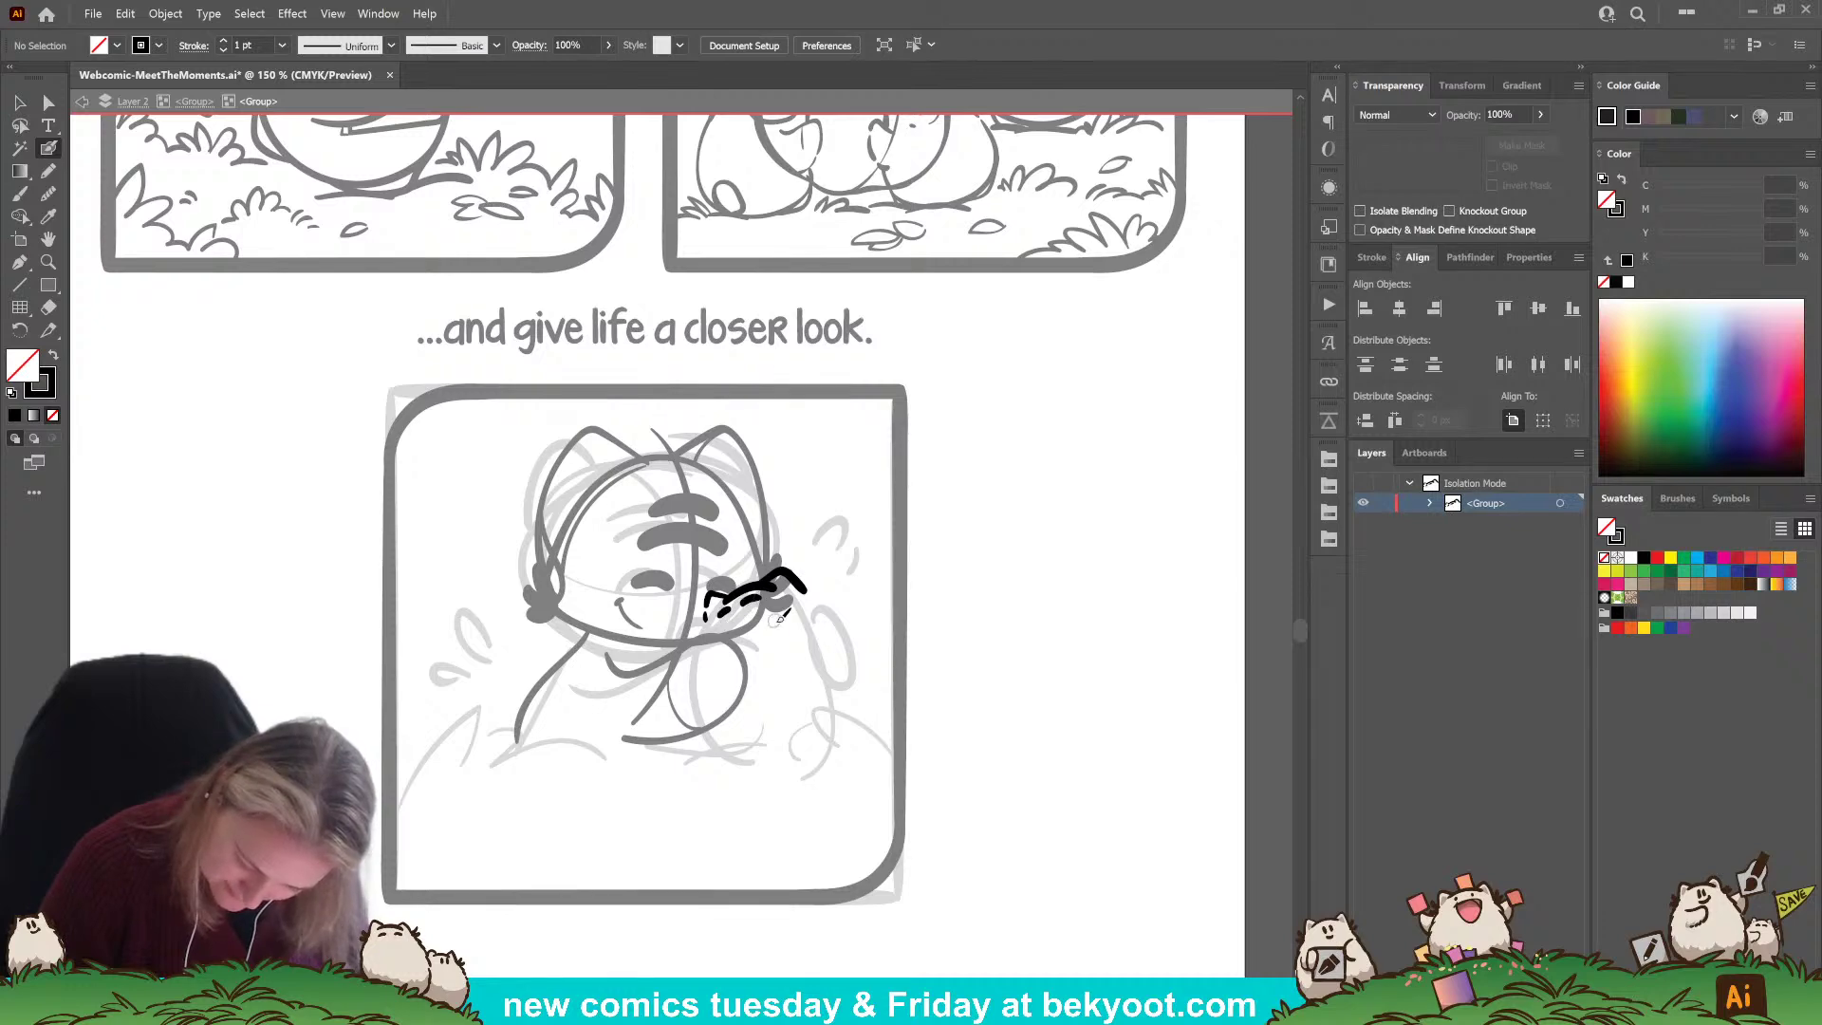
mouse_move(749, 627)
left_mouse_down()
mouse_move(810, 577)
mouse_move(813, 594)
mouse_move(808, 569)
mouse_move(704, 628)
left_mouse_up()
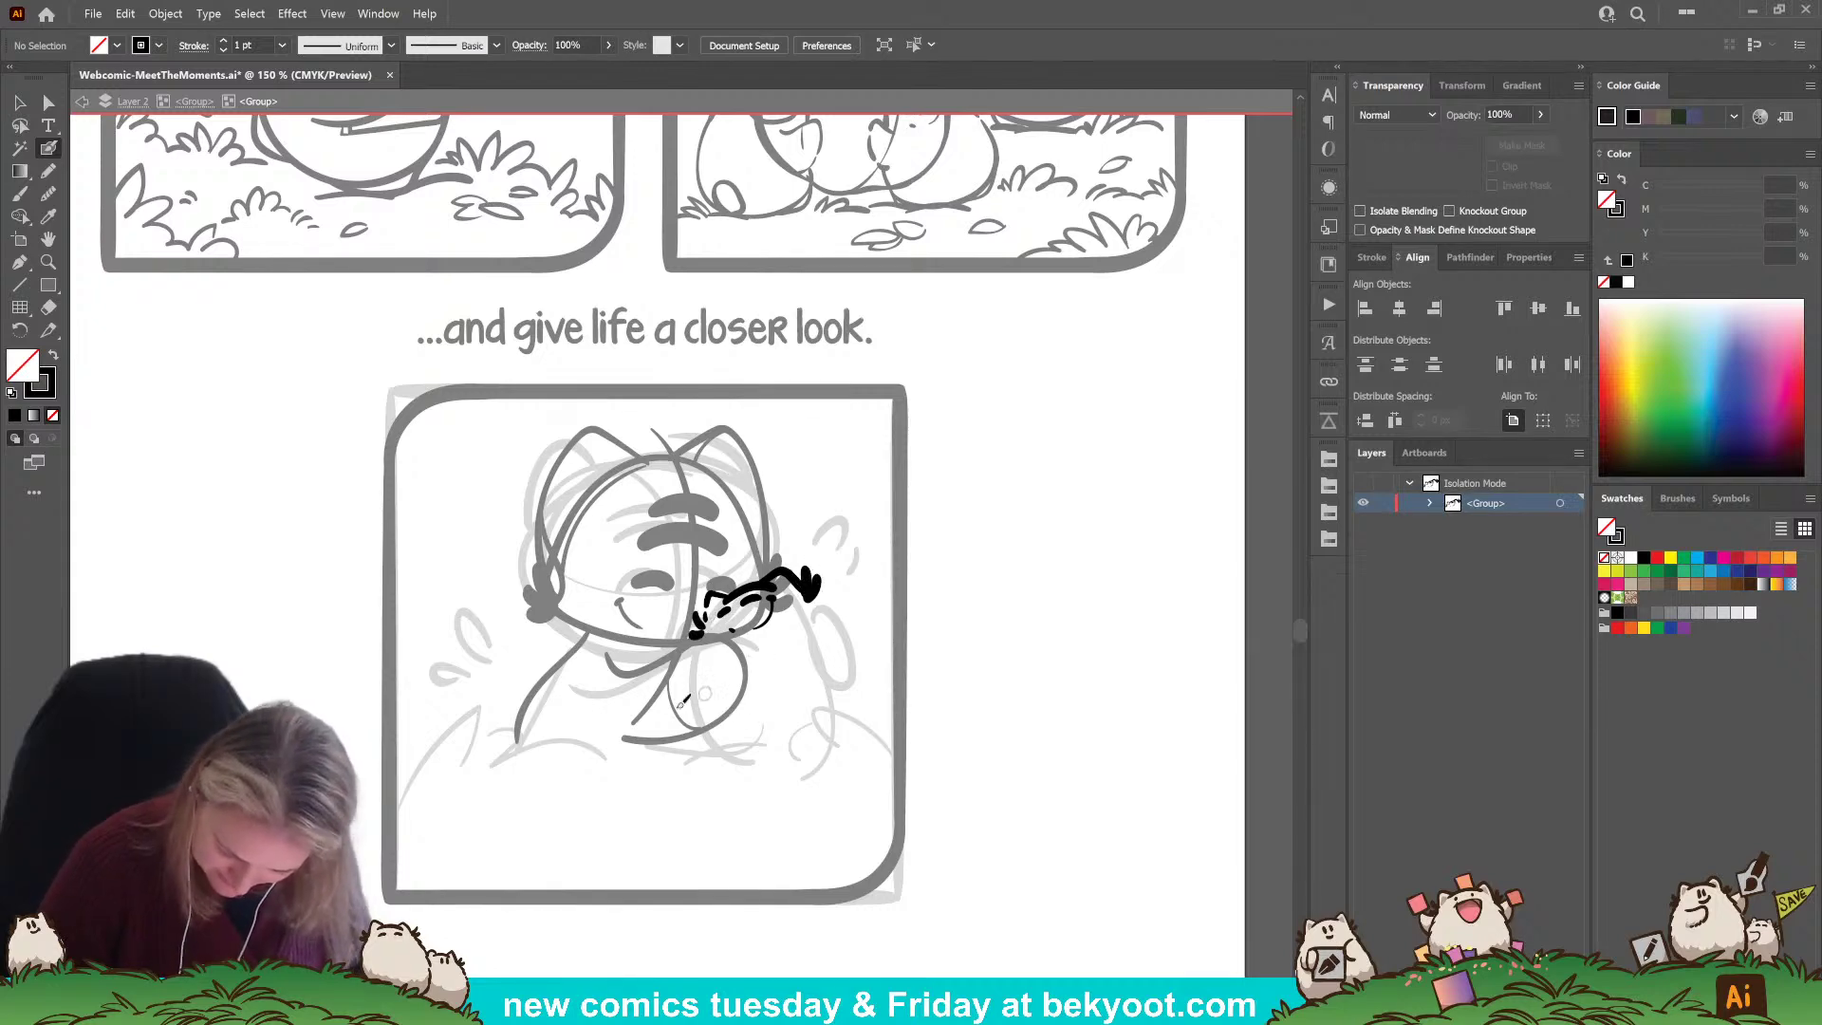
Draw the small animal's back line, rounded arm and front body lines, undoing and redrawing the back stroke until it fits.
mouse_move(805, 579)
left_mouse_down()
mouse_move(862, 669)
mouse_move(820, 736)
left_mouse_up()
key("ctrl+z")
key("ctrl+z")
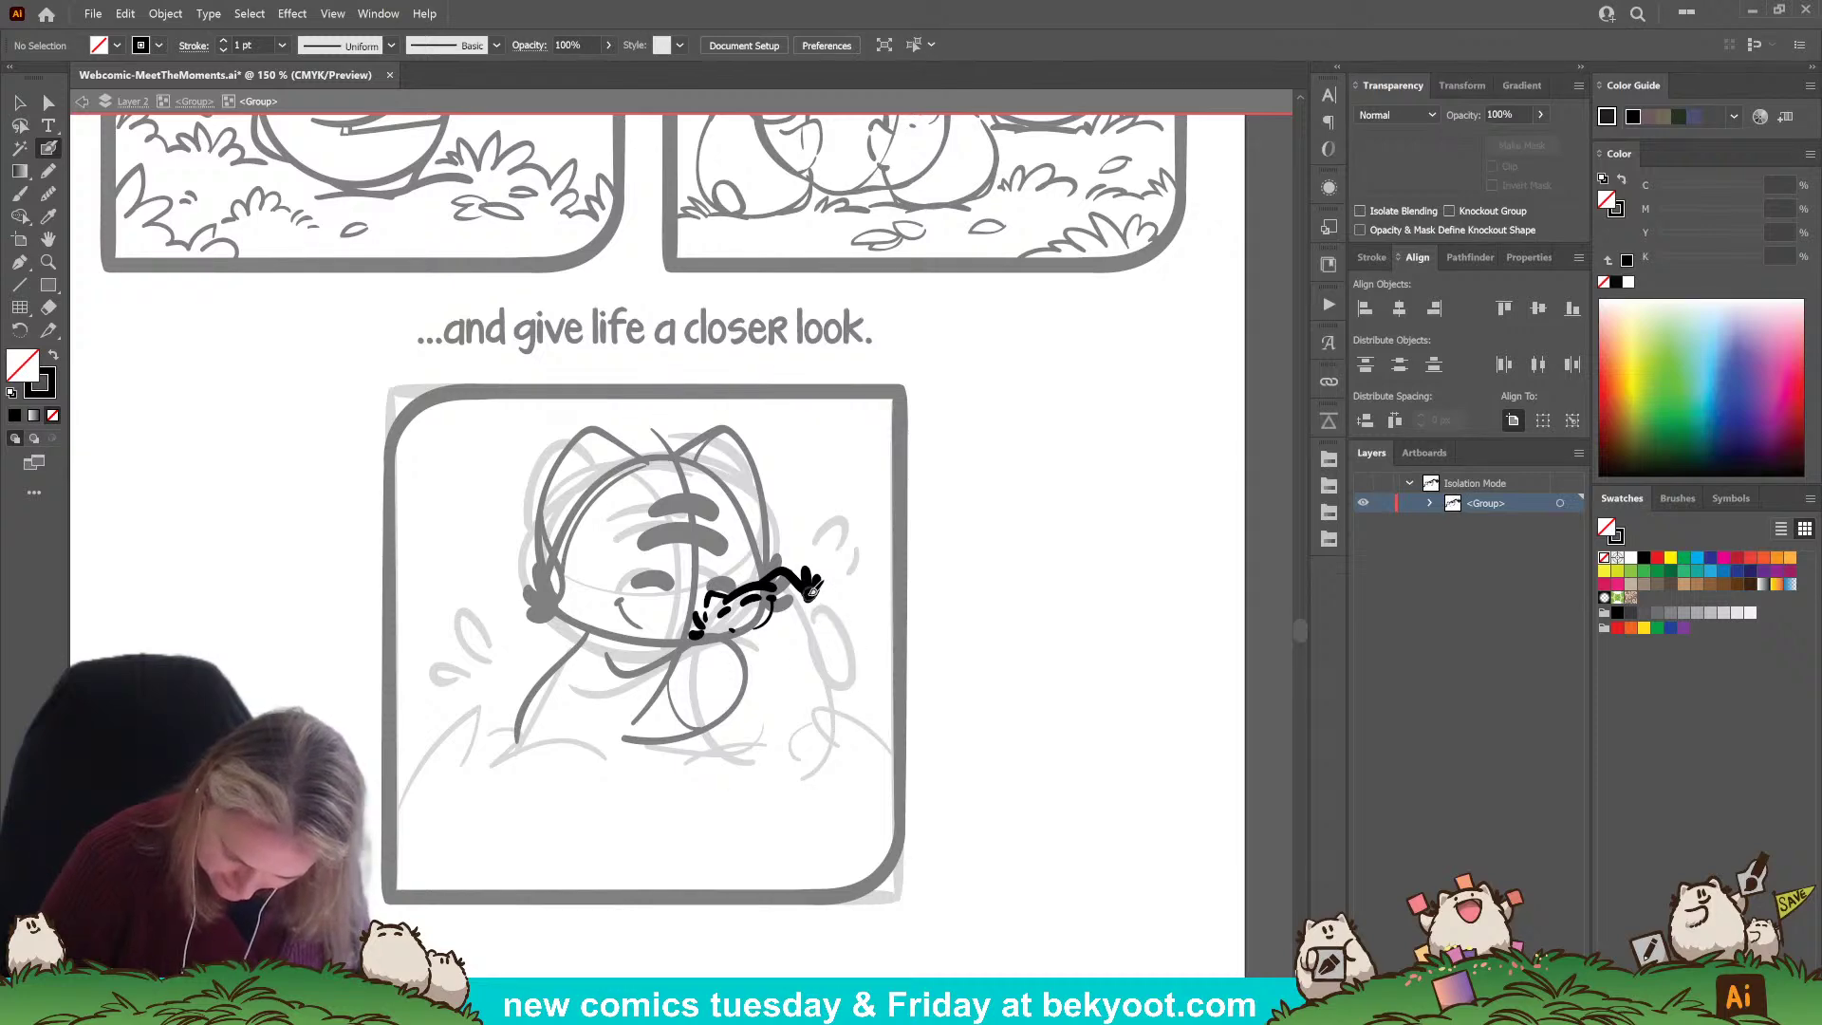
mouse_move(805, 576)
left_mouse_down()
mouse_move(873, 726)
mouse_move(845, 756)
left_mouse_up()
key("ctrl+z")
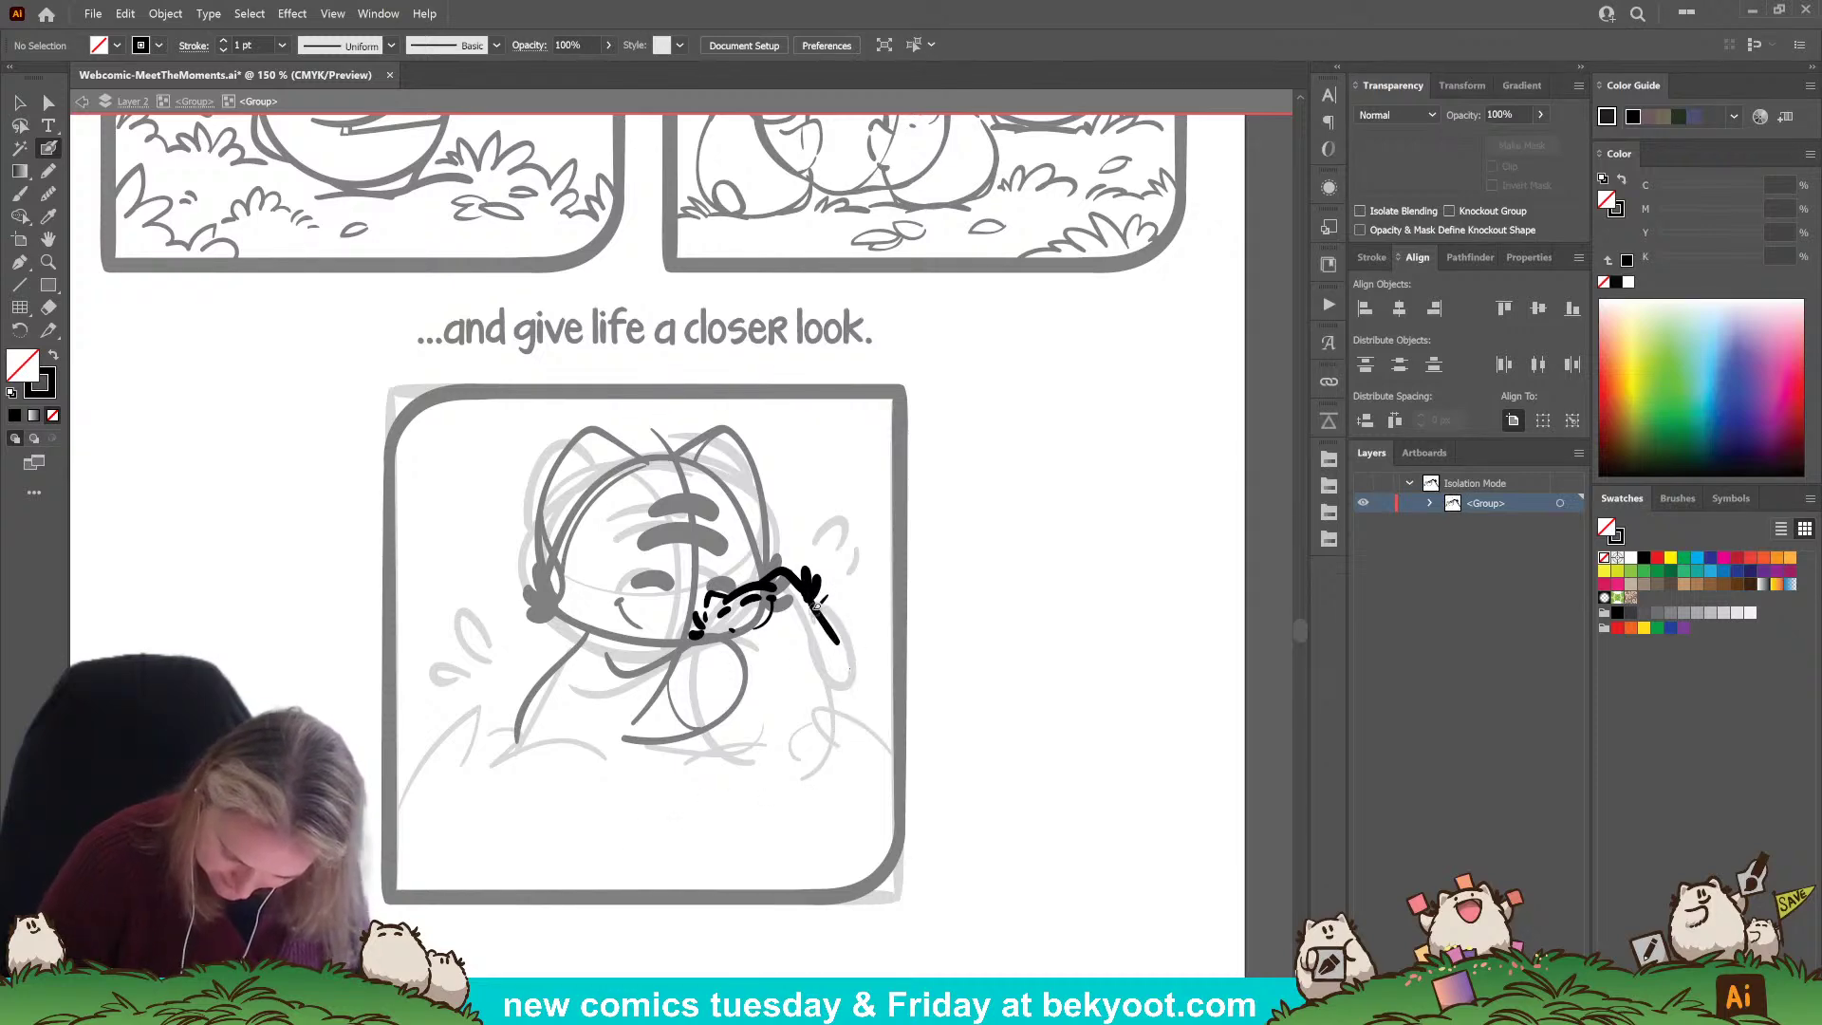
mouse_move(818, 605)
left_mouse_down()
mouse_move(840, 639)
mouse_move(840, 745)
left_mouse_up()
mouse_move(811, 598)
left_mouse_down()
mouse_move(852, 613)
mouse_move(859, 664)
mouse_move(817, 606)
left_mouse_up()
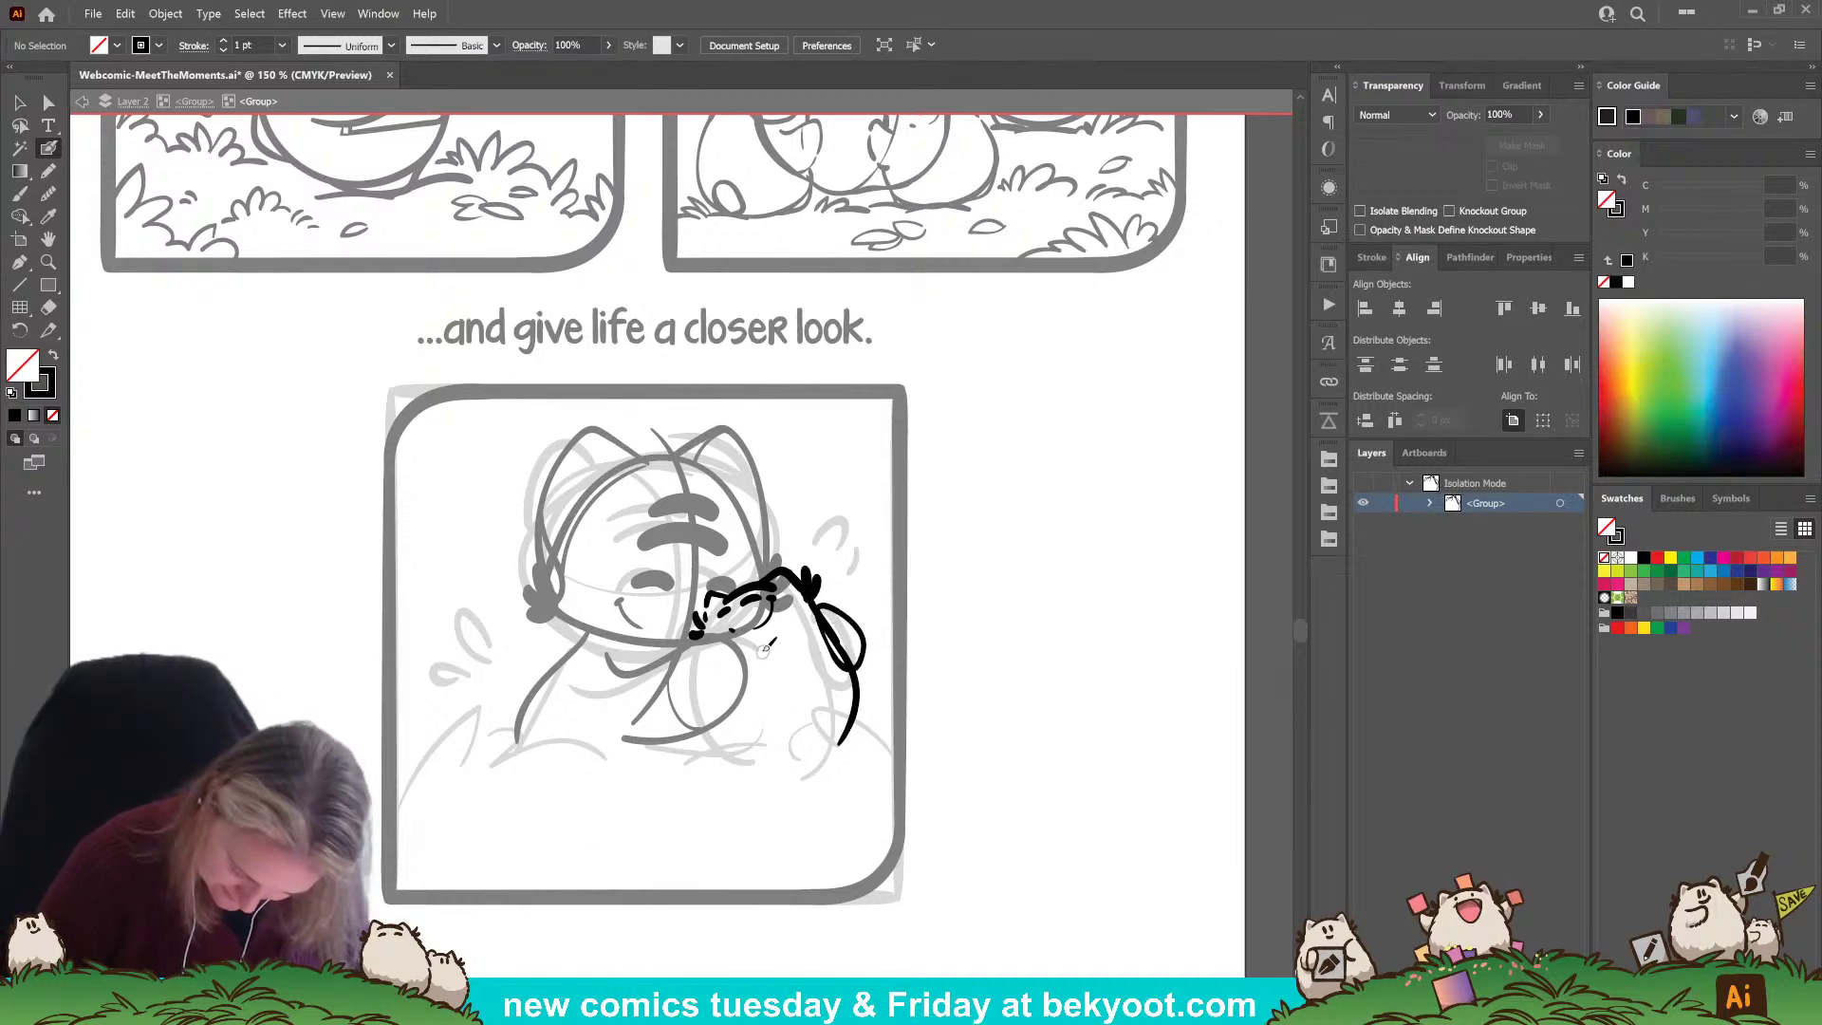
left_click(761, 704)
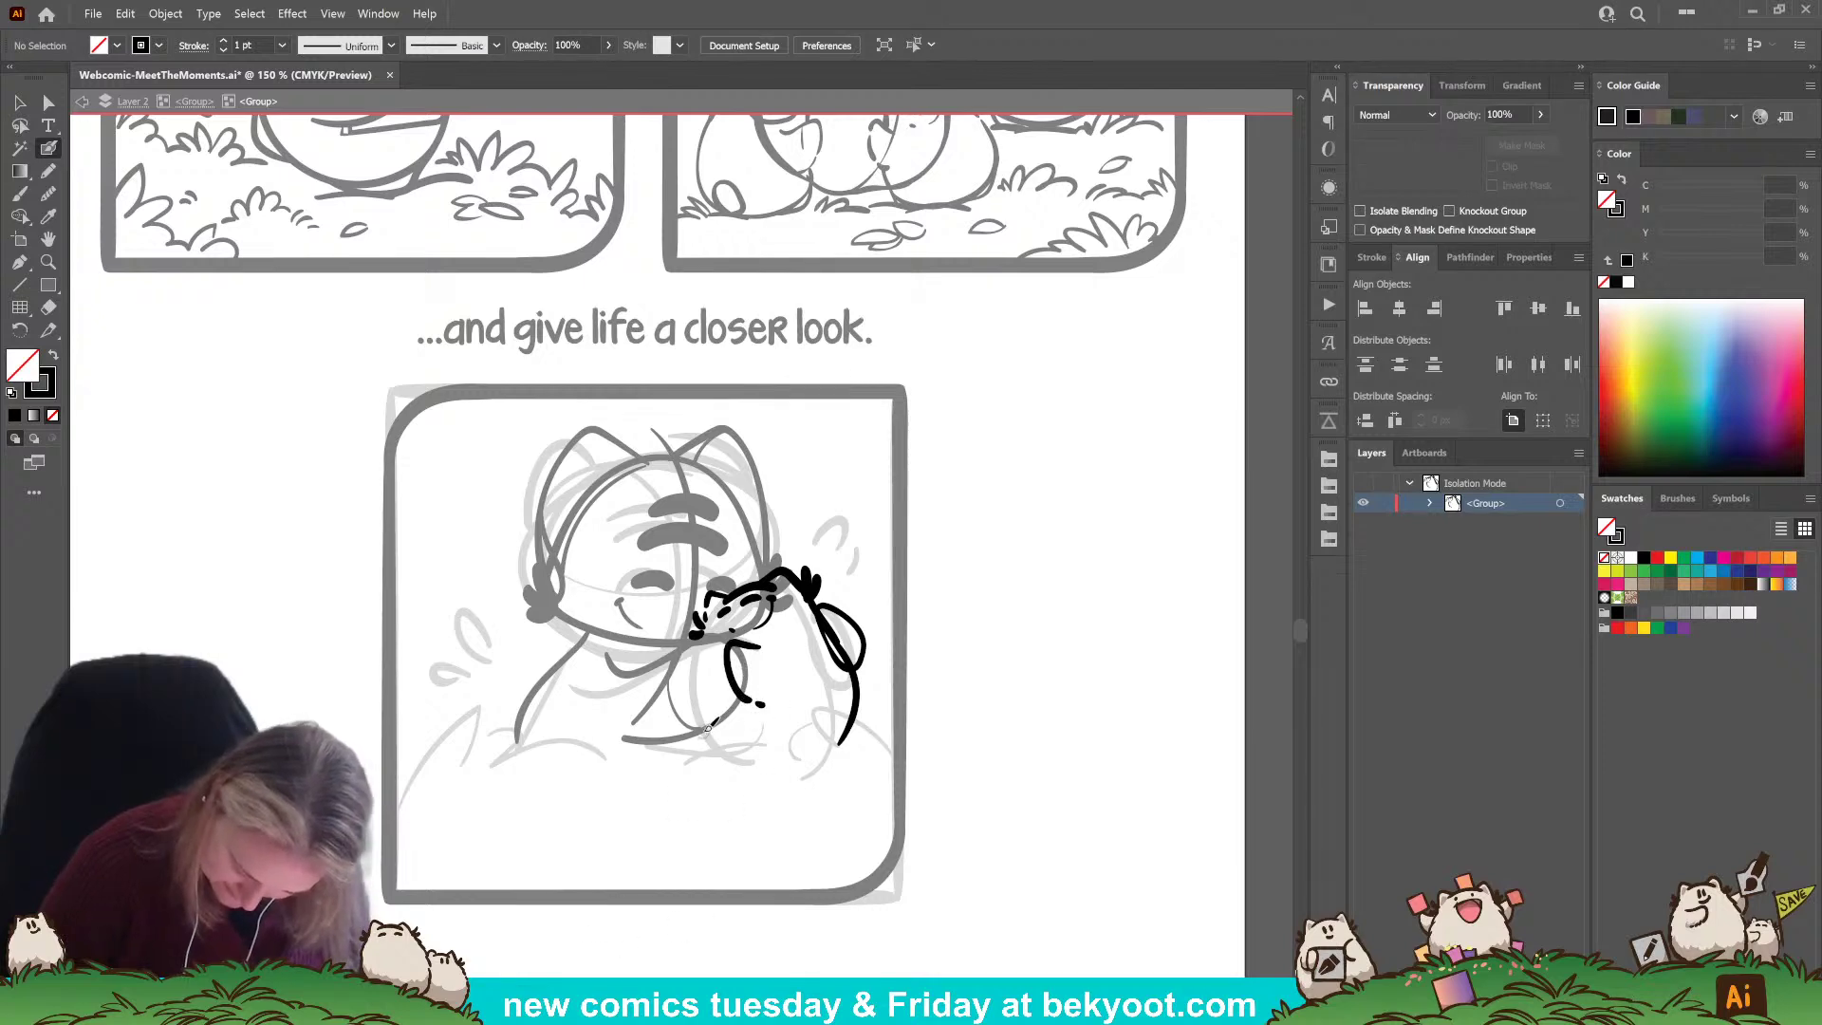
left_click_drag(715, 744, 716, 749)
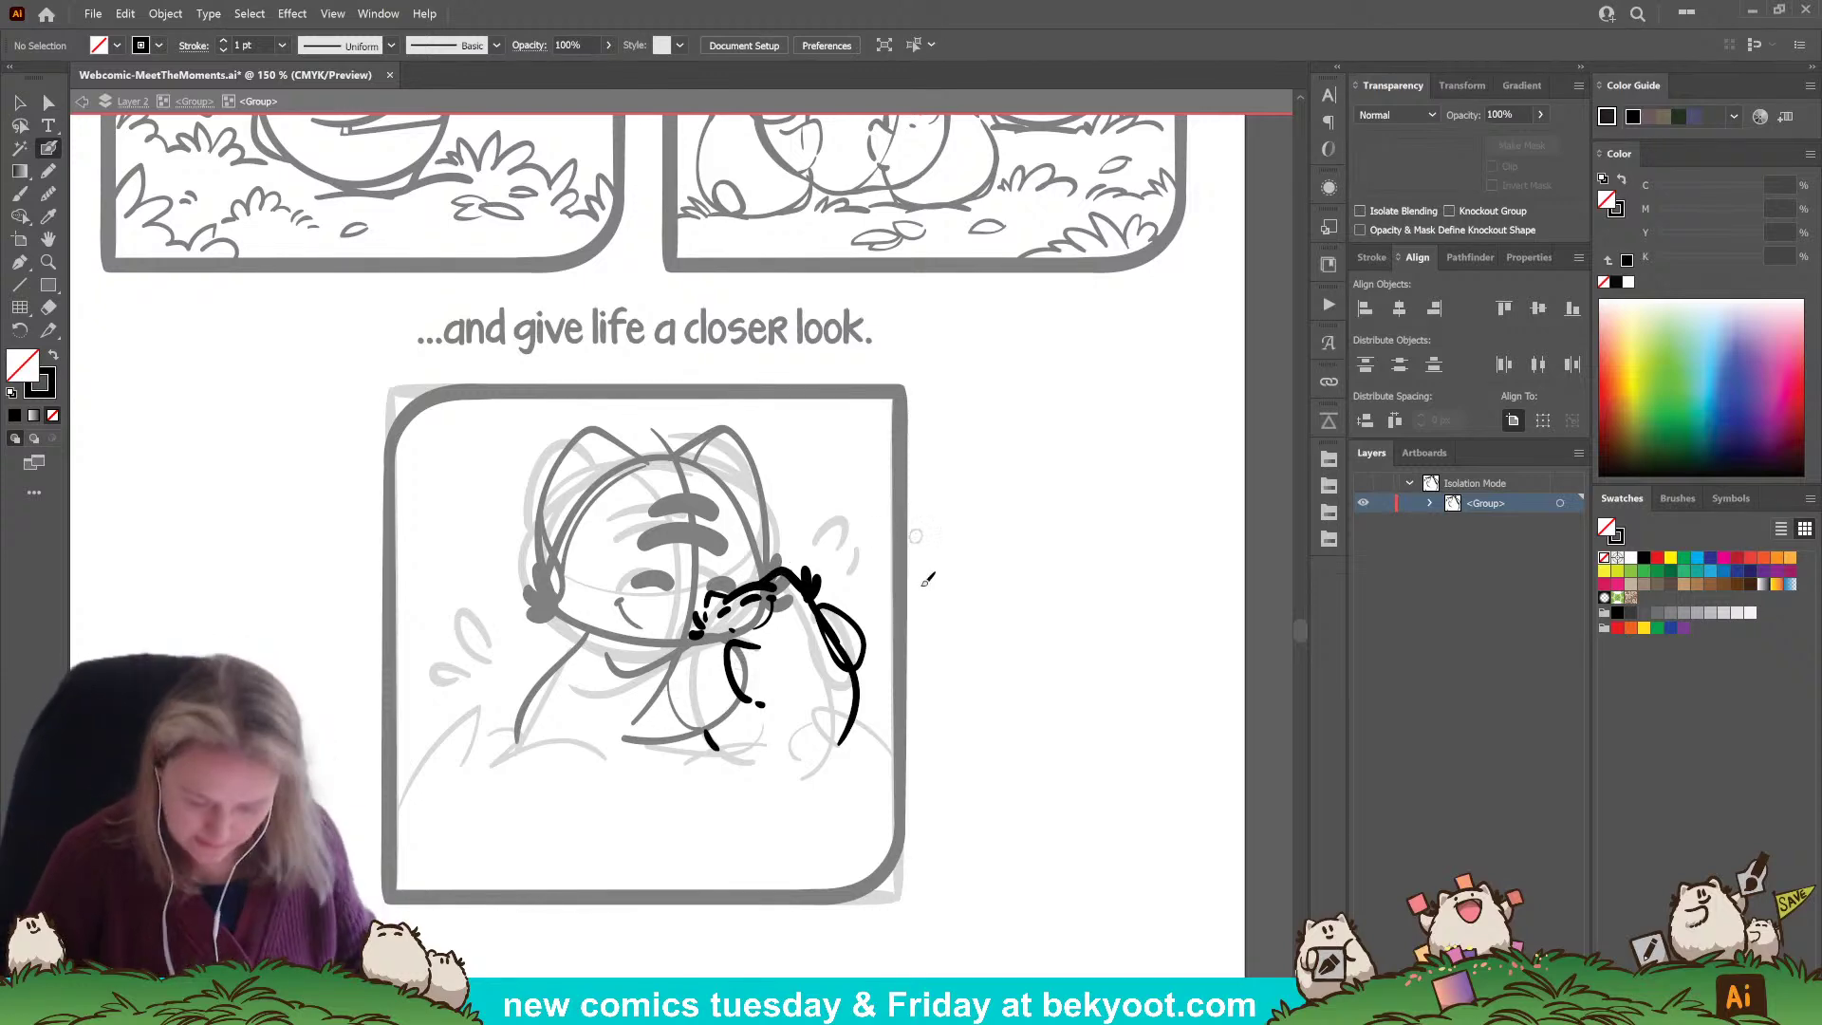
Erase the section of the small animal's back line that crosses its rounded arm.
left_click(839, 640, "ctrl")
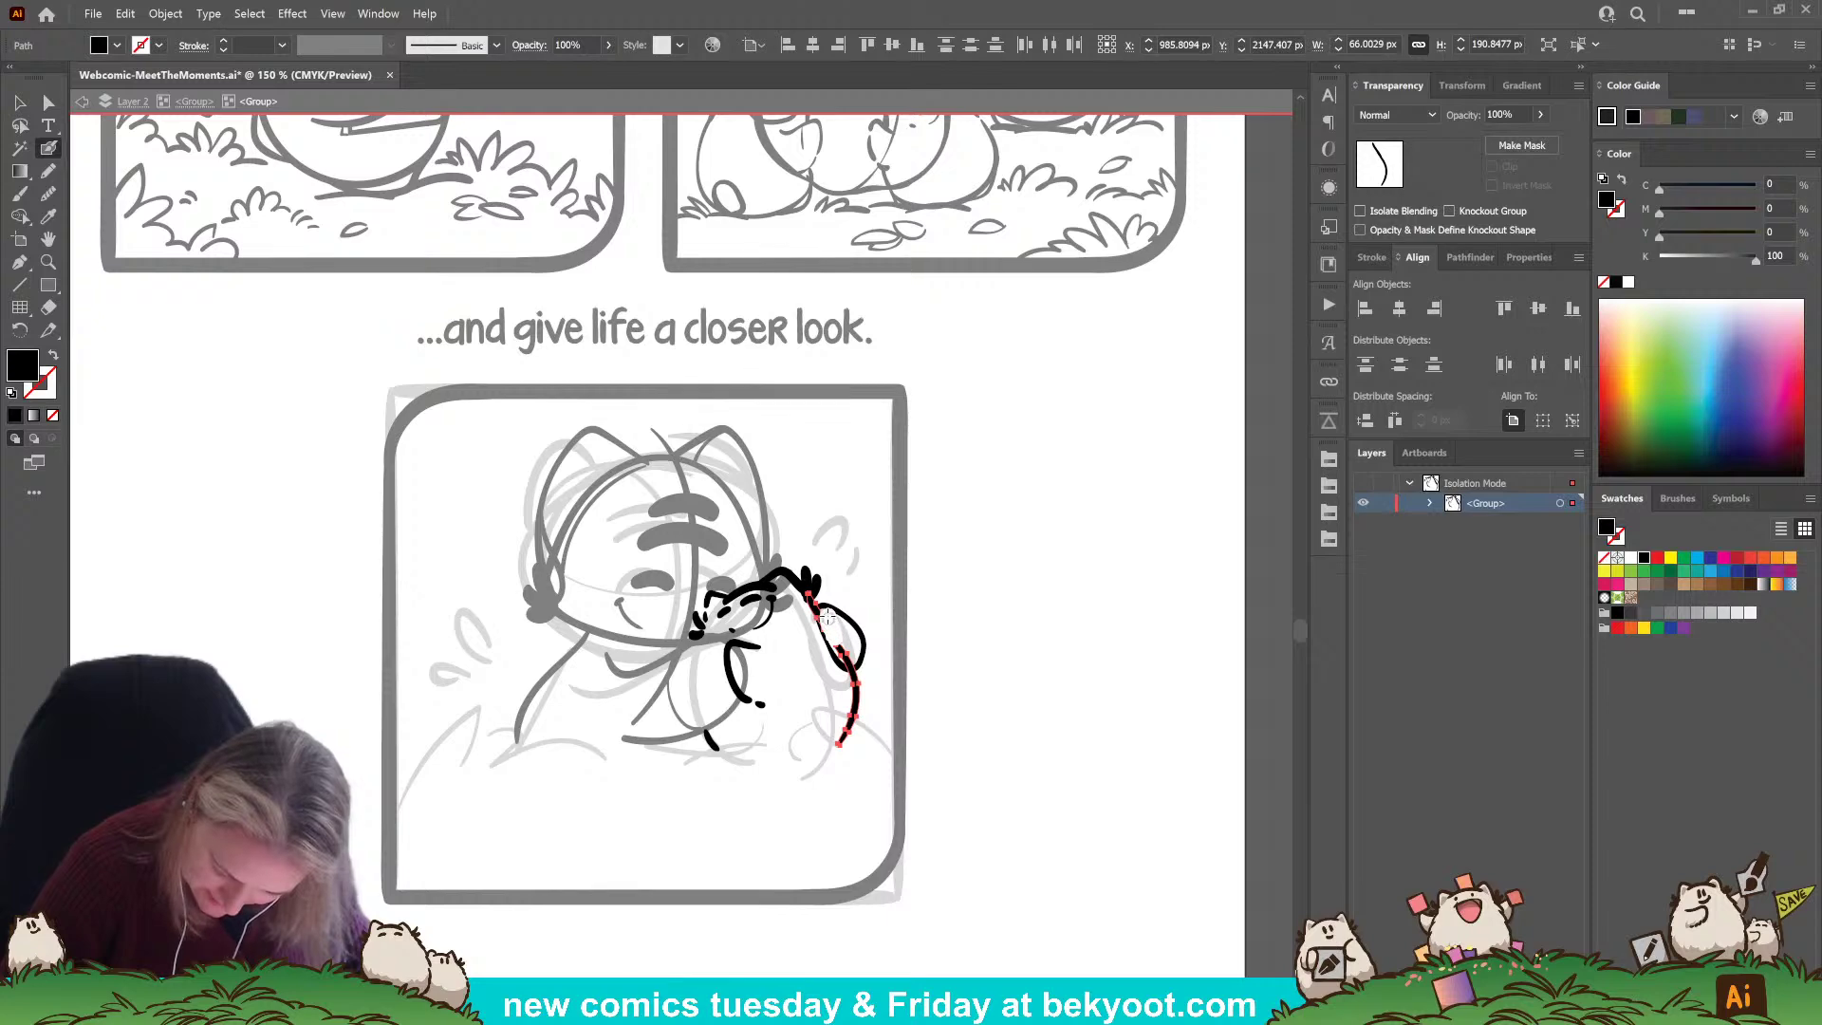
left_click_drag(850, 657, 823, 609)
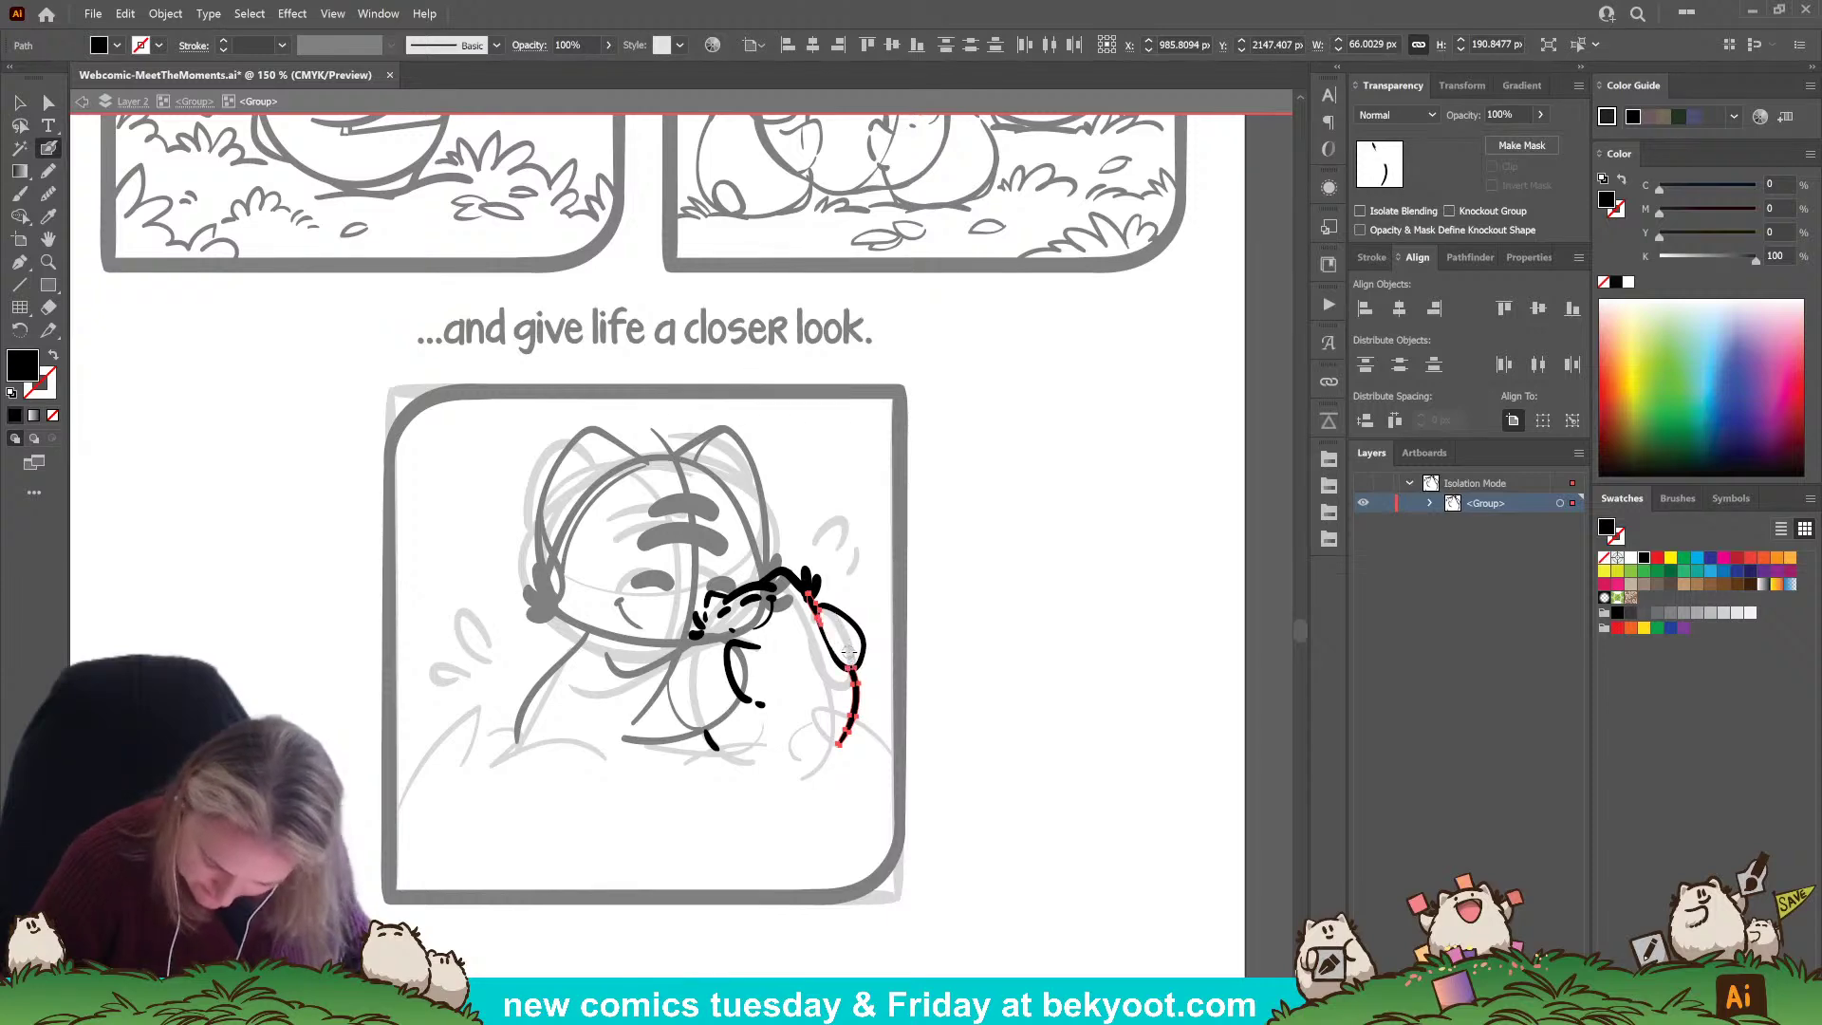
left_click(960, 624, "ctrl")
Return to the cat's group and remove the vertical guideline running through its face.
left_click_drag(712, 784, 748, 822)
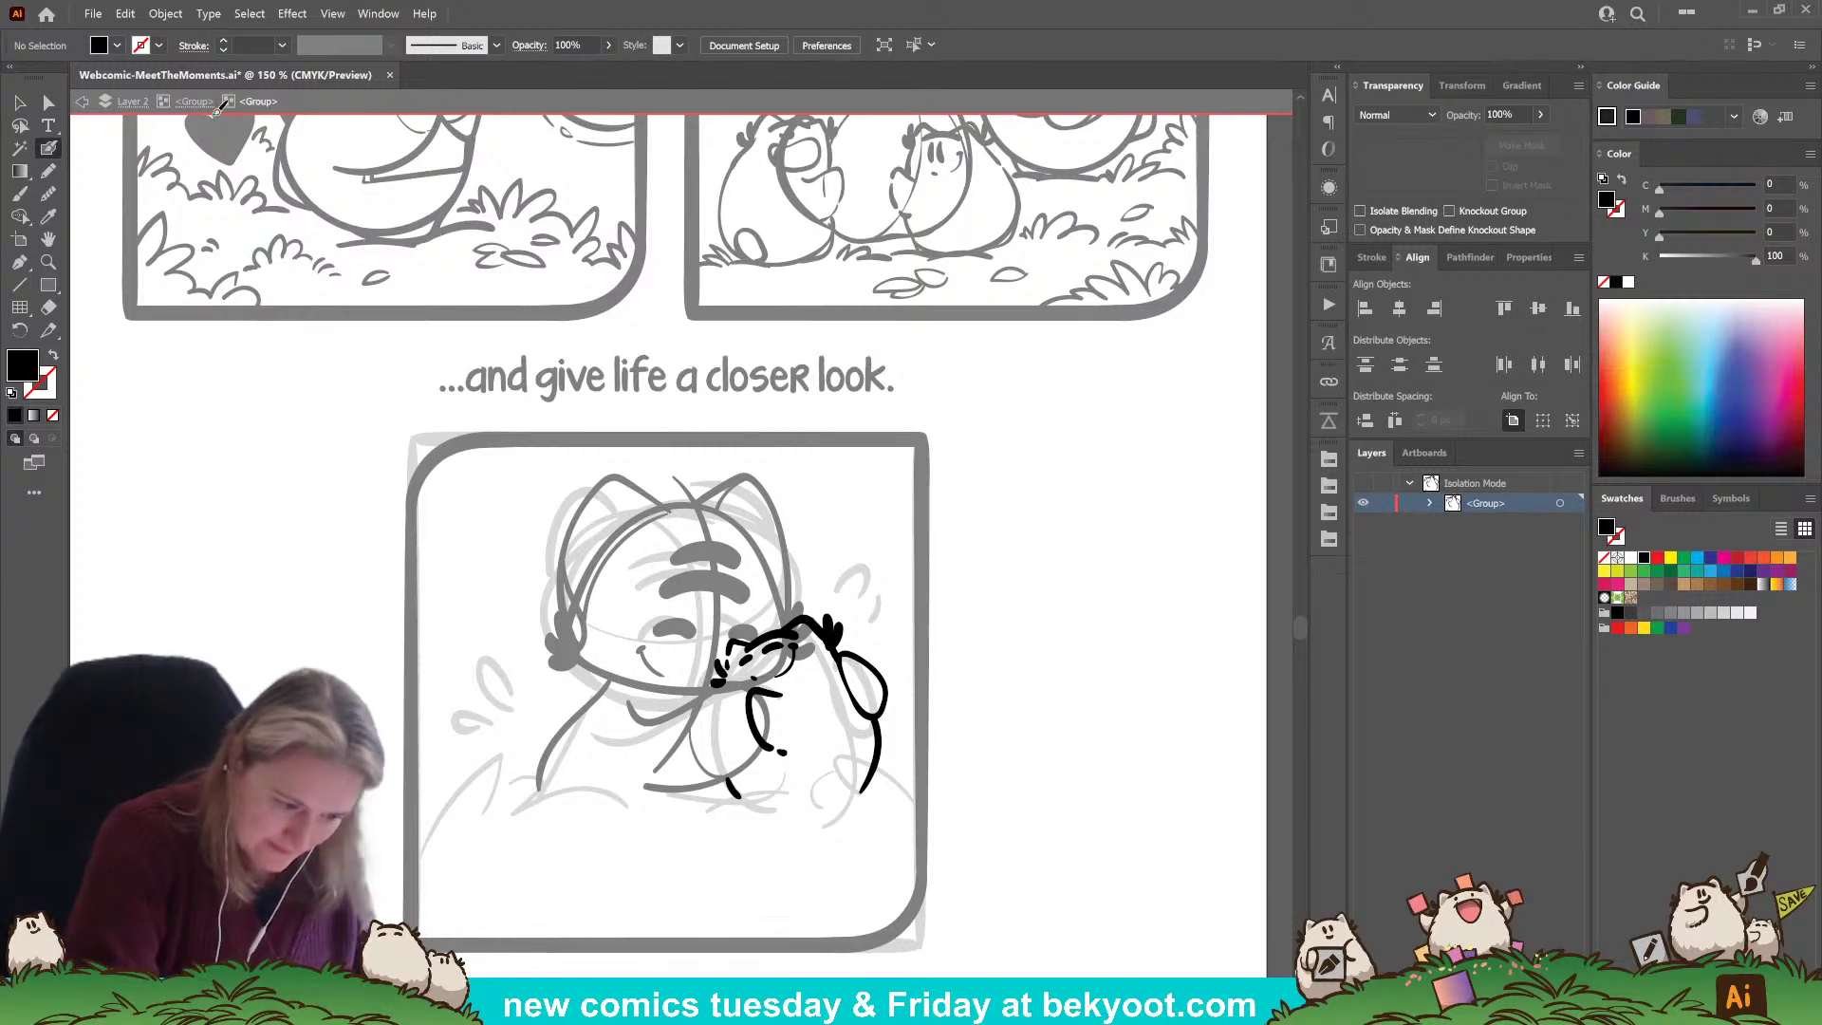
mouse_move(574, 570)
left_mouse_down()
mouse_move(596, 558)
mouse_move(570, 629)
mouse_move(606, 558)
mouse_move(661, 526)
mouse_move(655, 771)
left_mouse_up()
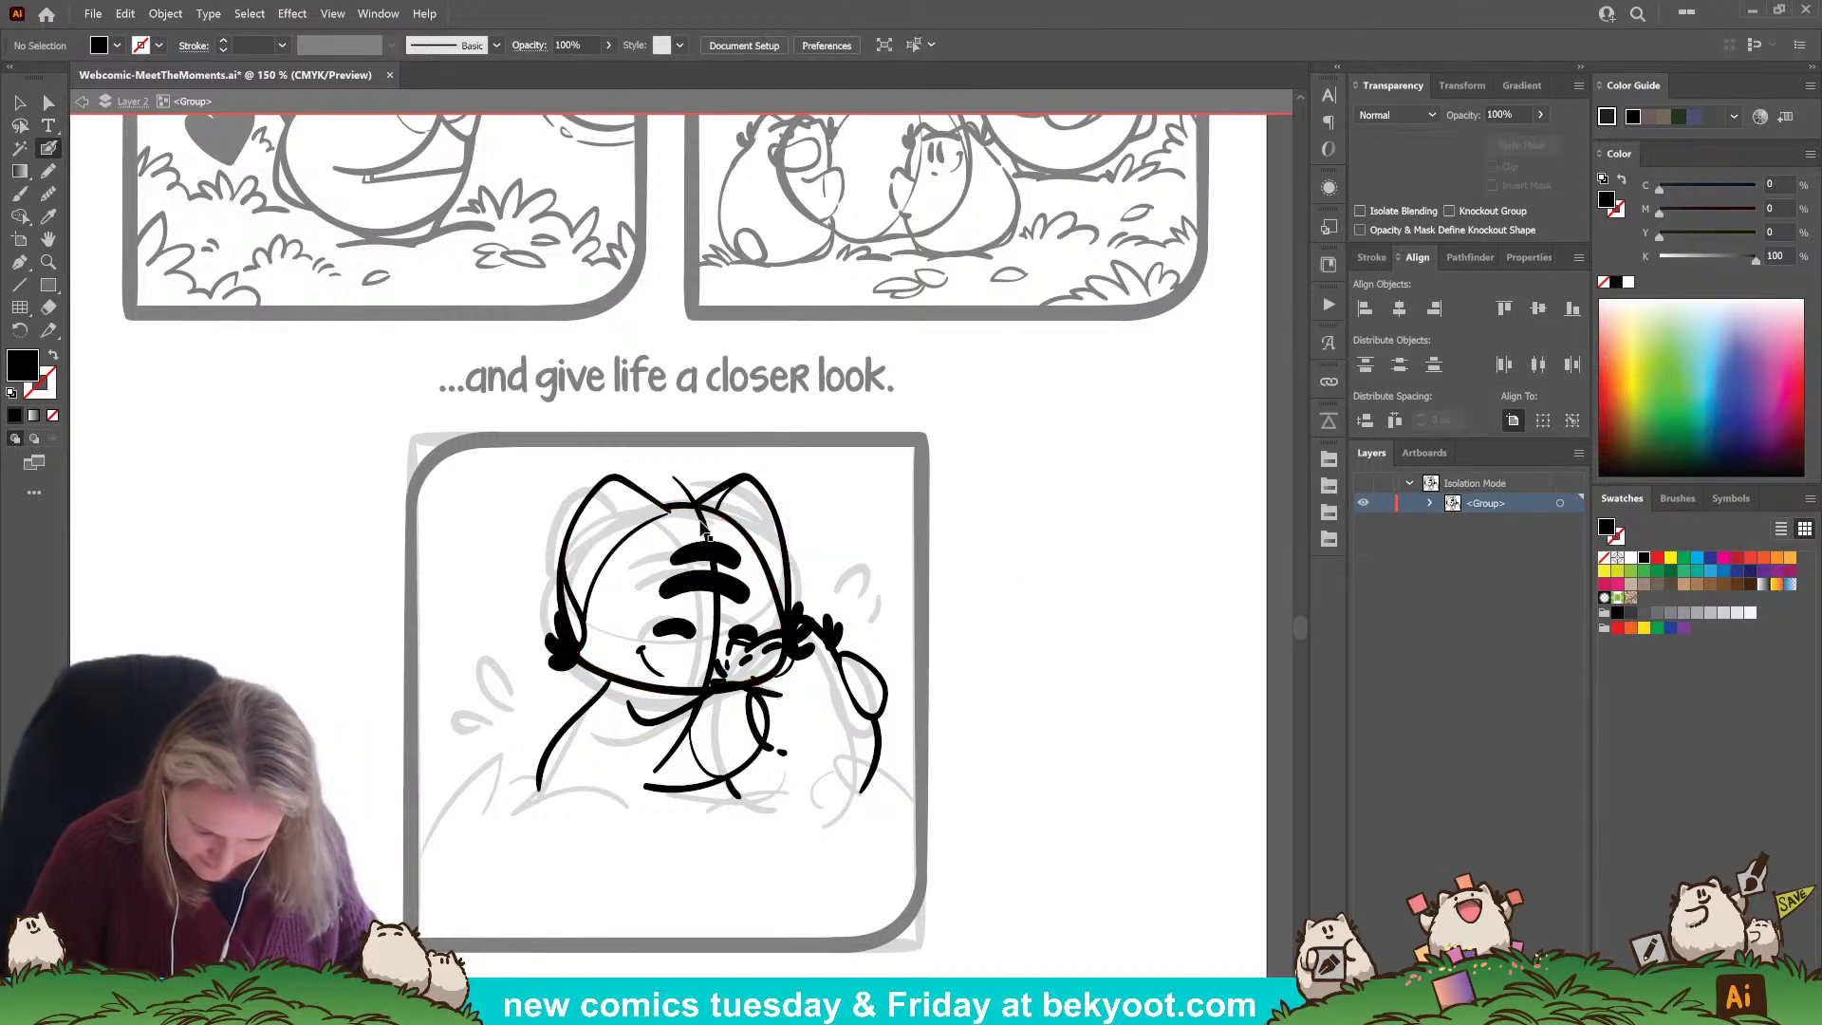
key("ctrl+z")
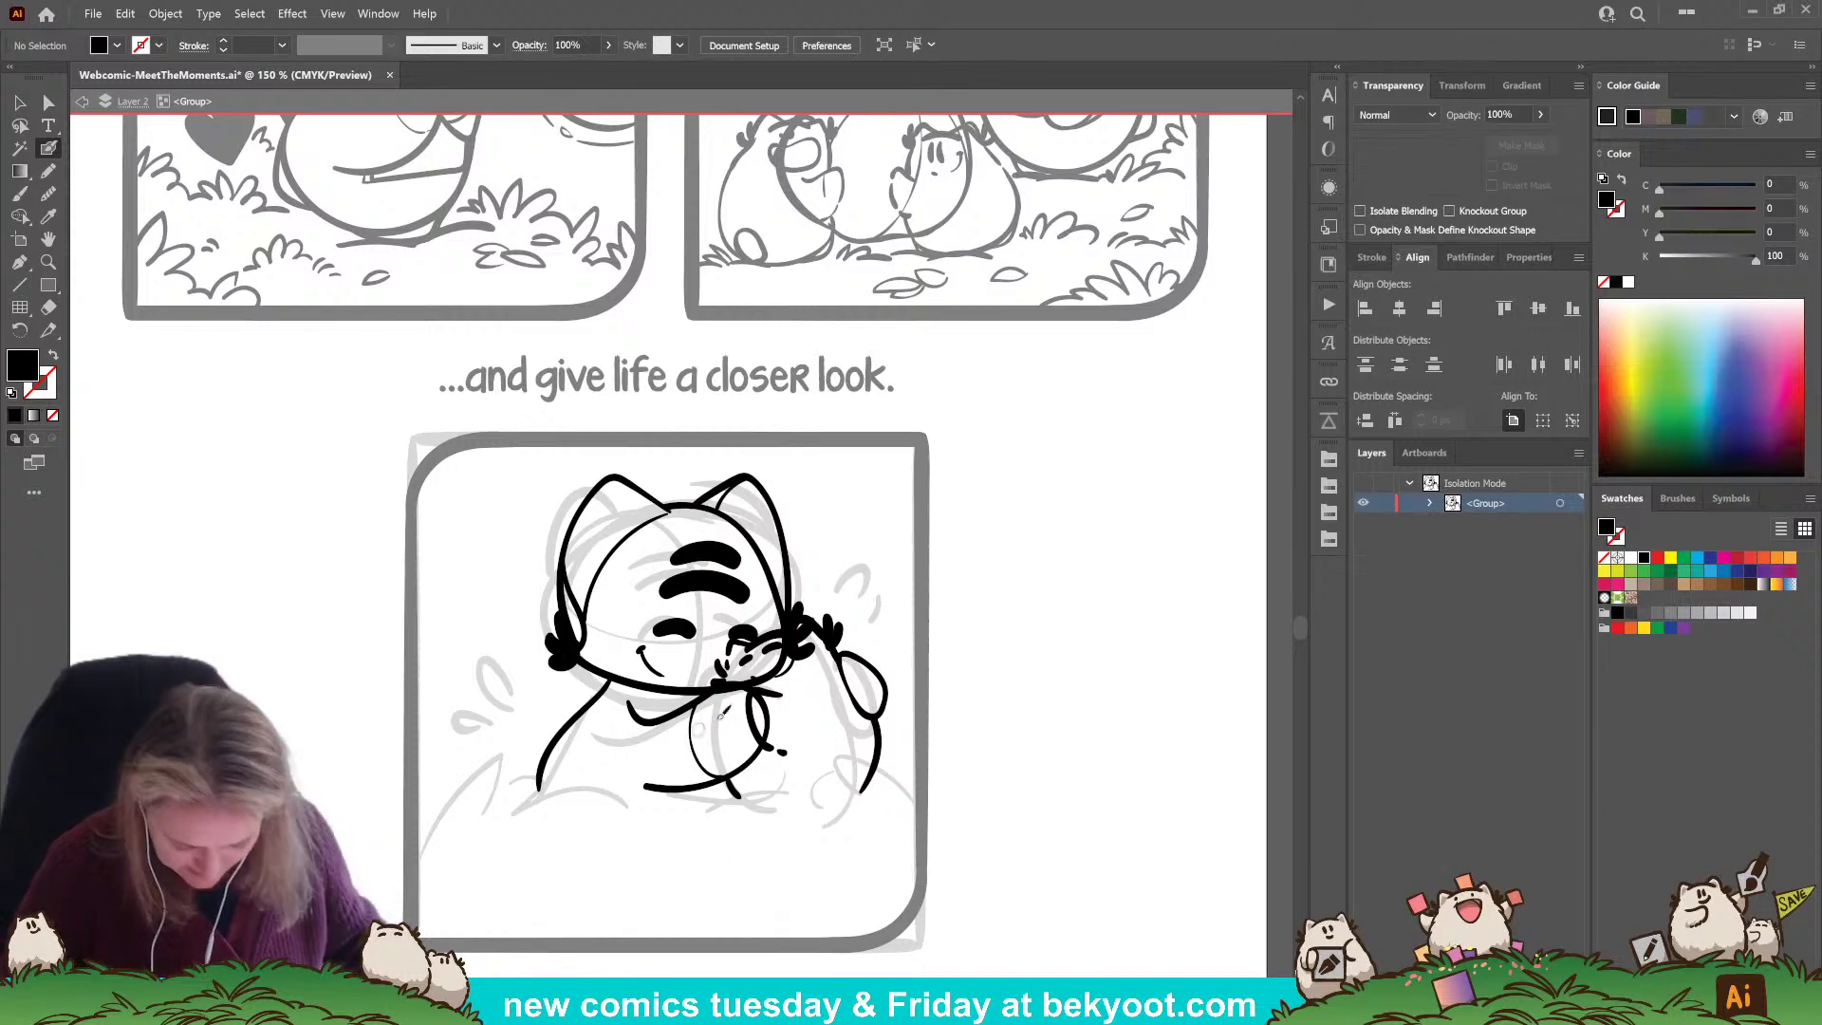
Erase the parts of the cat's arm line, head outline and cheek tuft that overlap the small animal.
left_click_drag(631, 707, 771, 713)
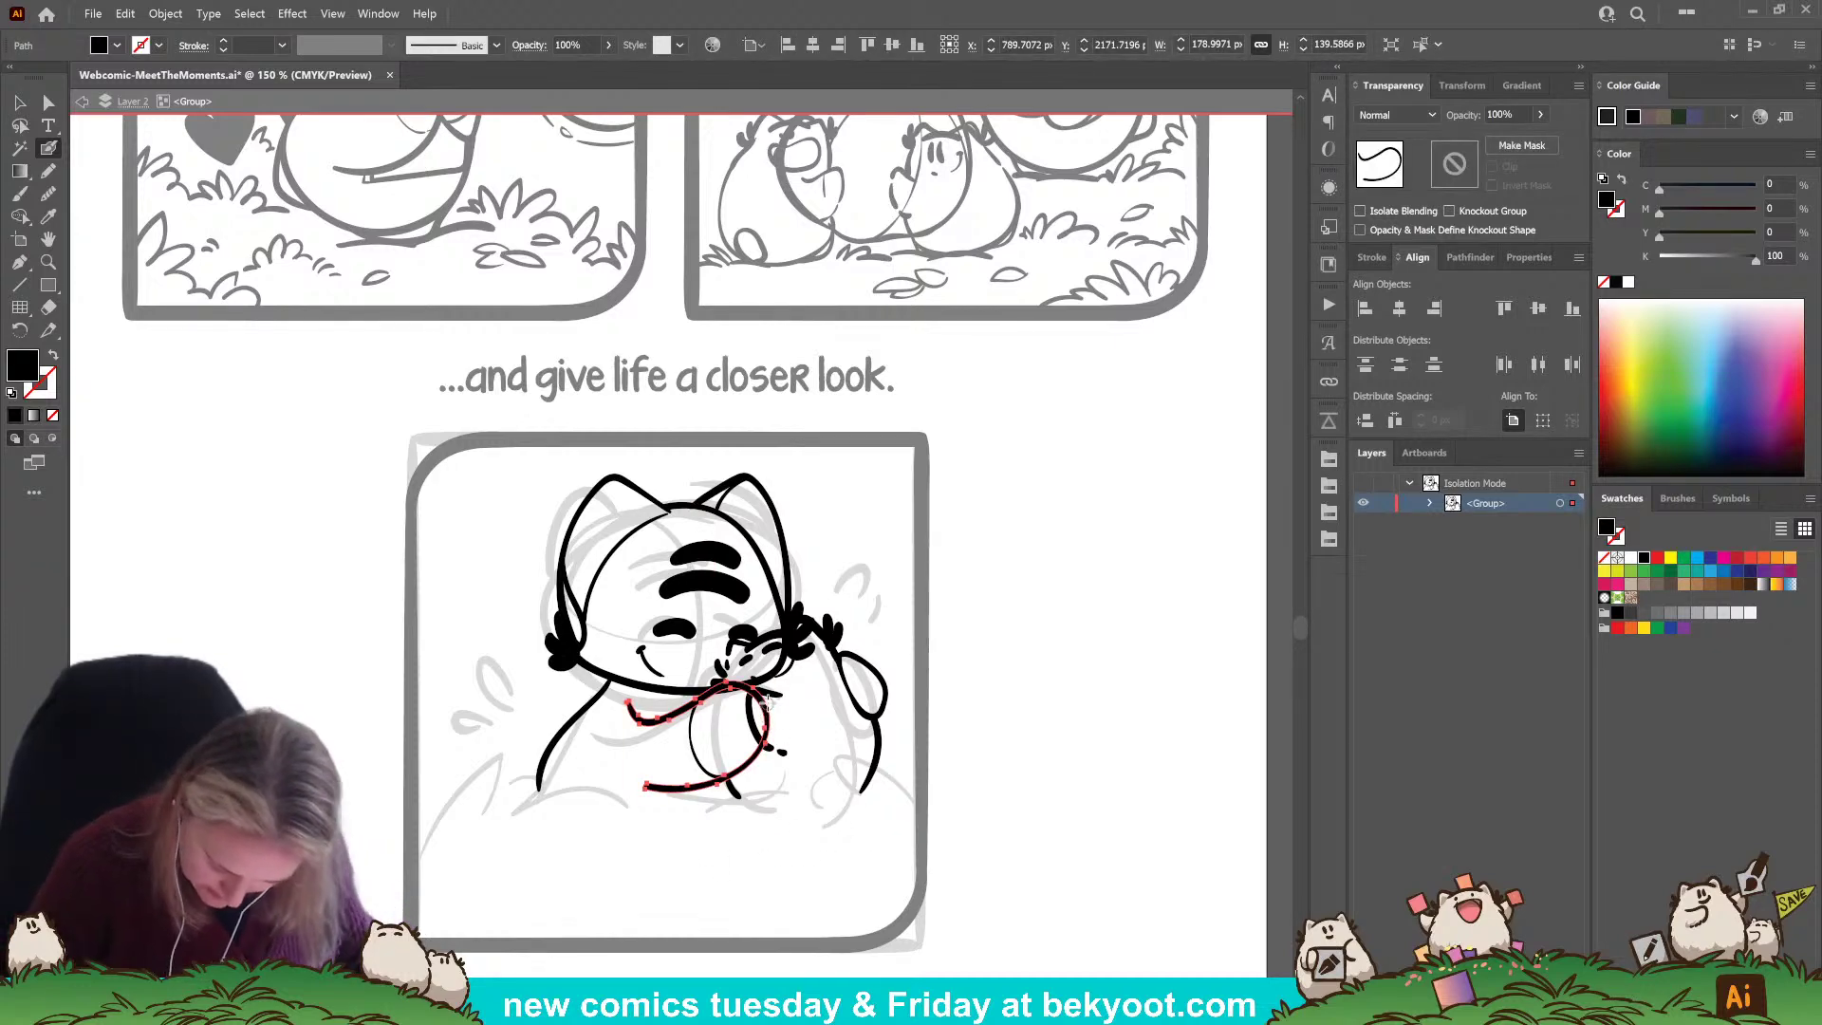
left_click(1022, 645, "ctrl")
left_click(775, 589, "ctrl")
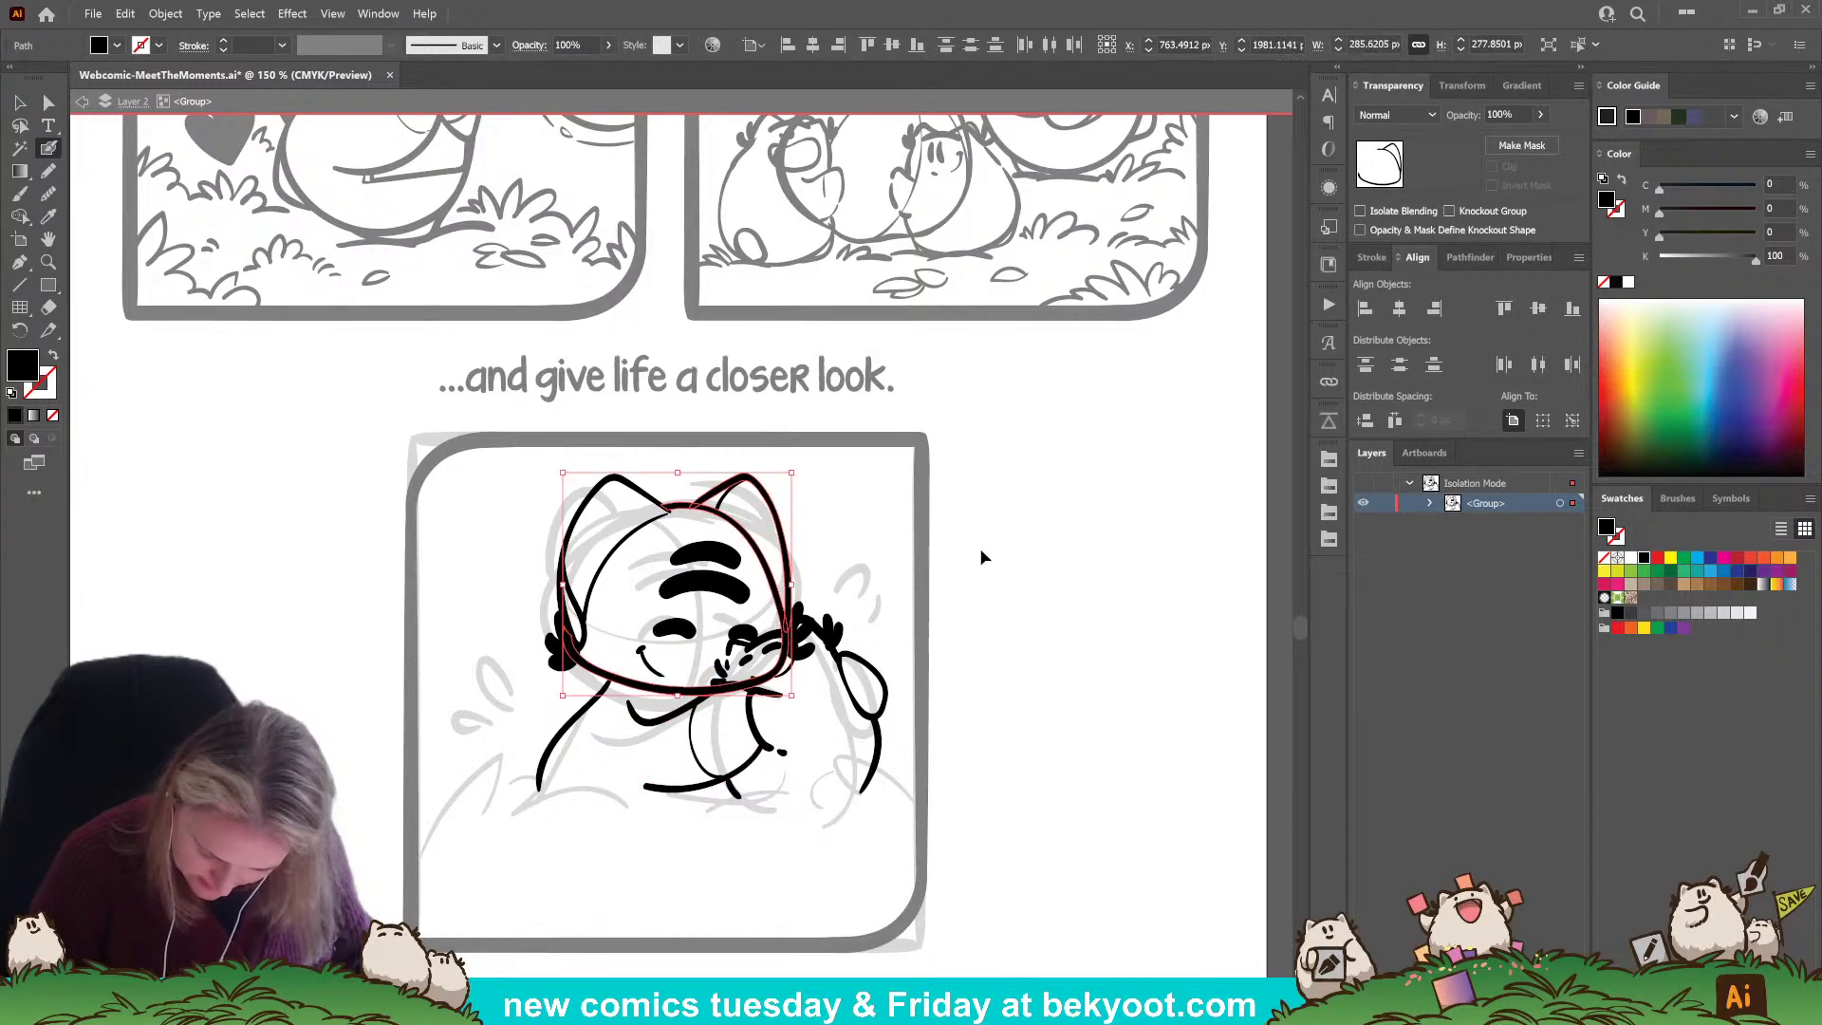
left_click_drag(811, 659, 808, 643)
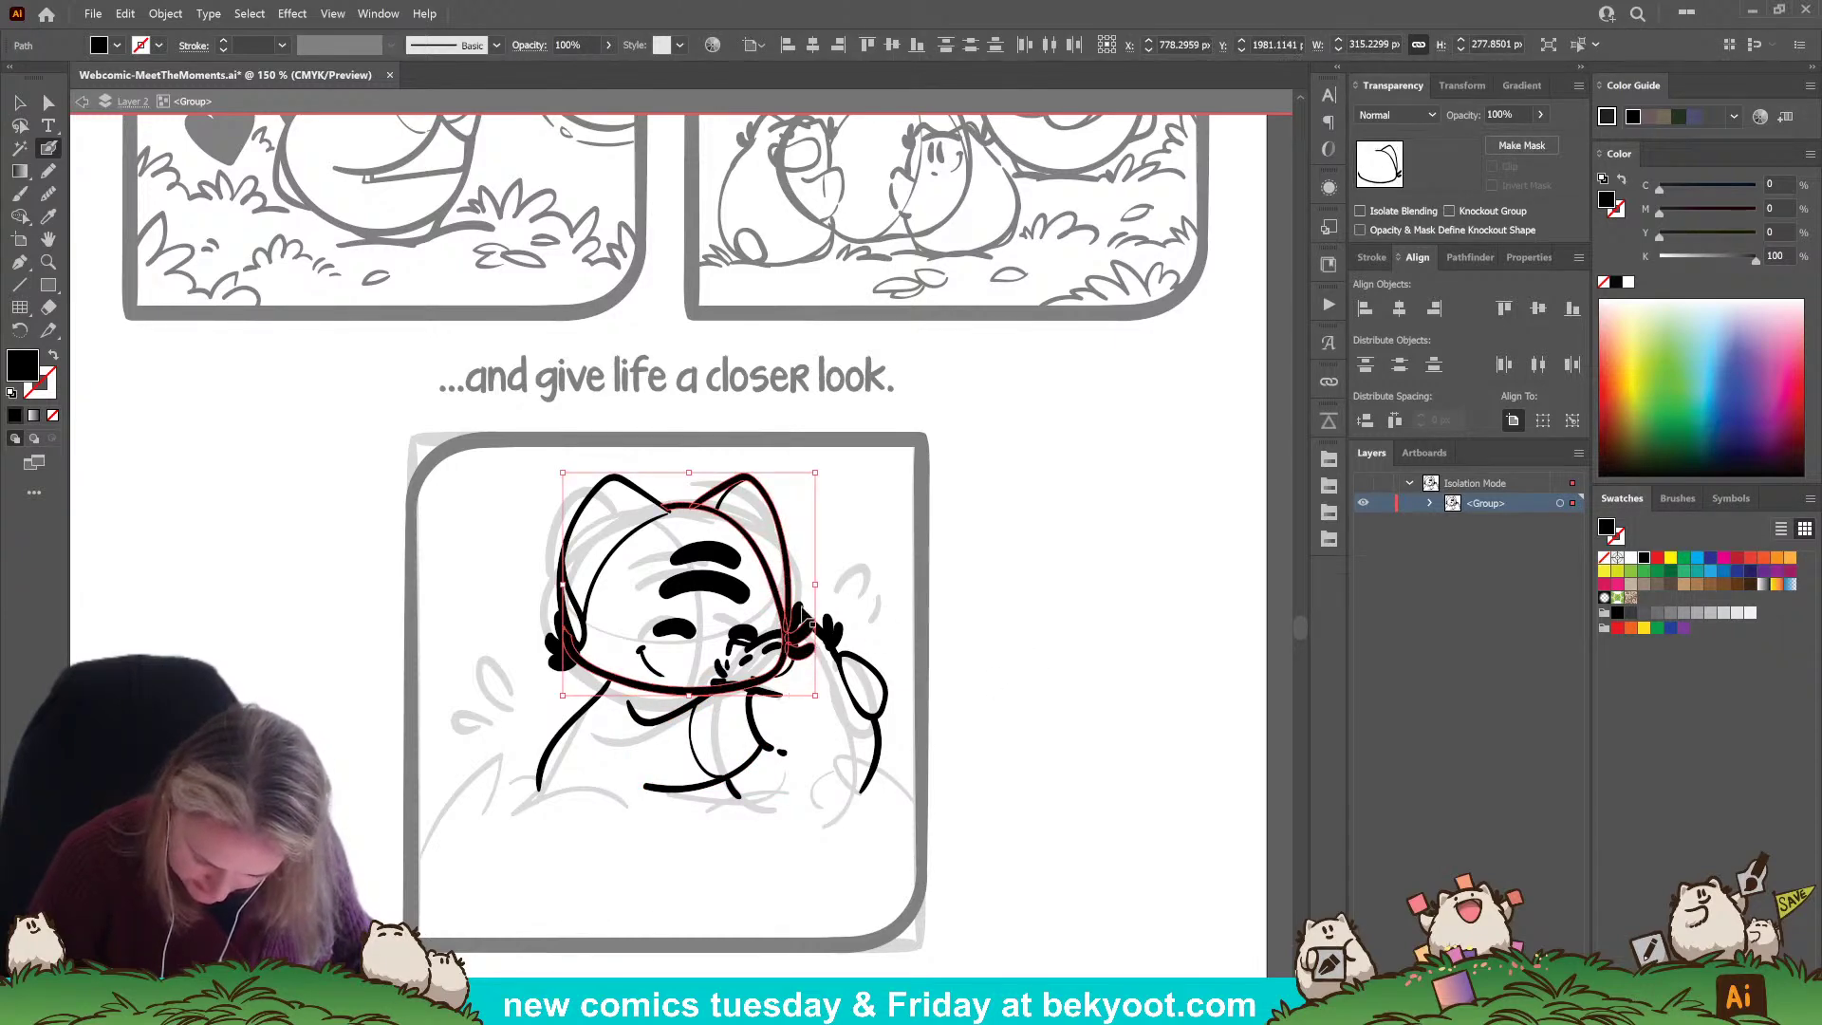
left_click(716, 674, "ctrl")
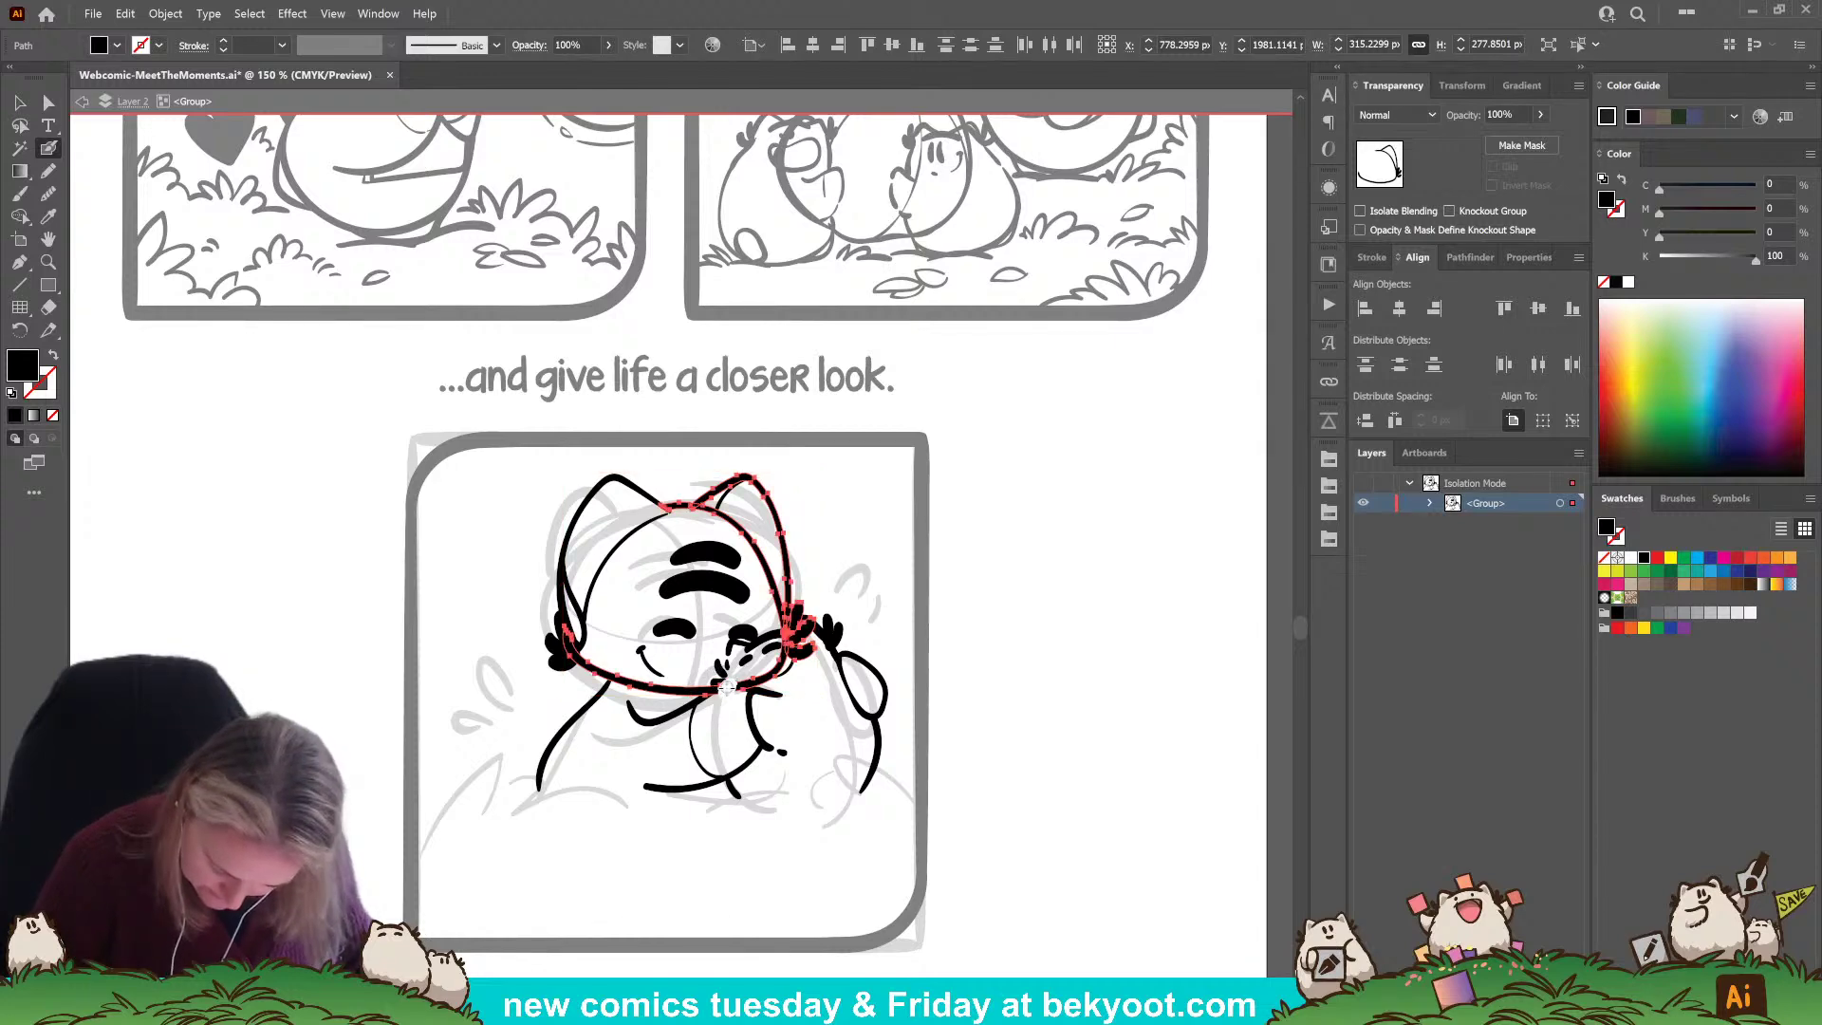
mouse_move(717, 694)
left_mouse_down()
mouse_move(802, 660)
mouse_move(805, 628)
left_mouse_up()
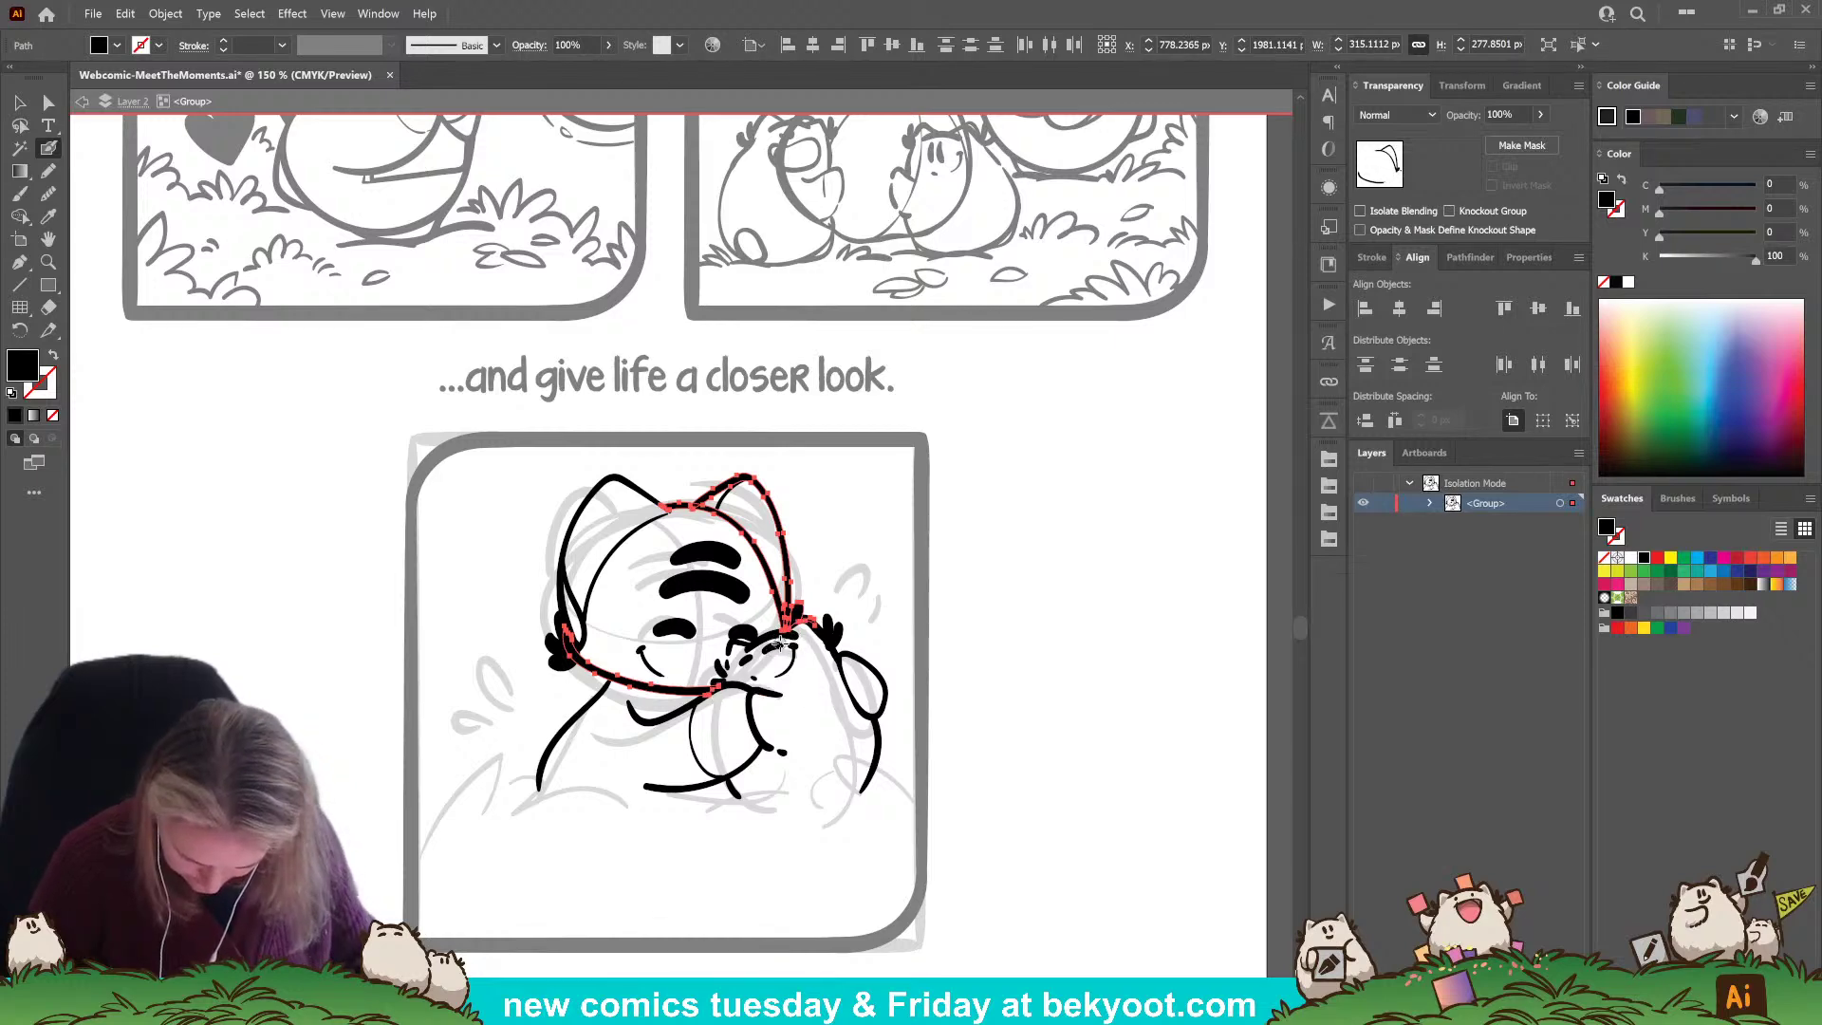
left_click(987, 603, "ctrl")
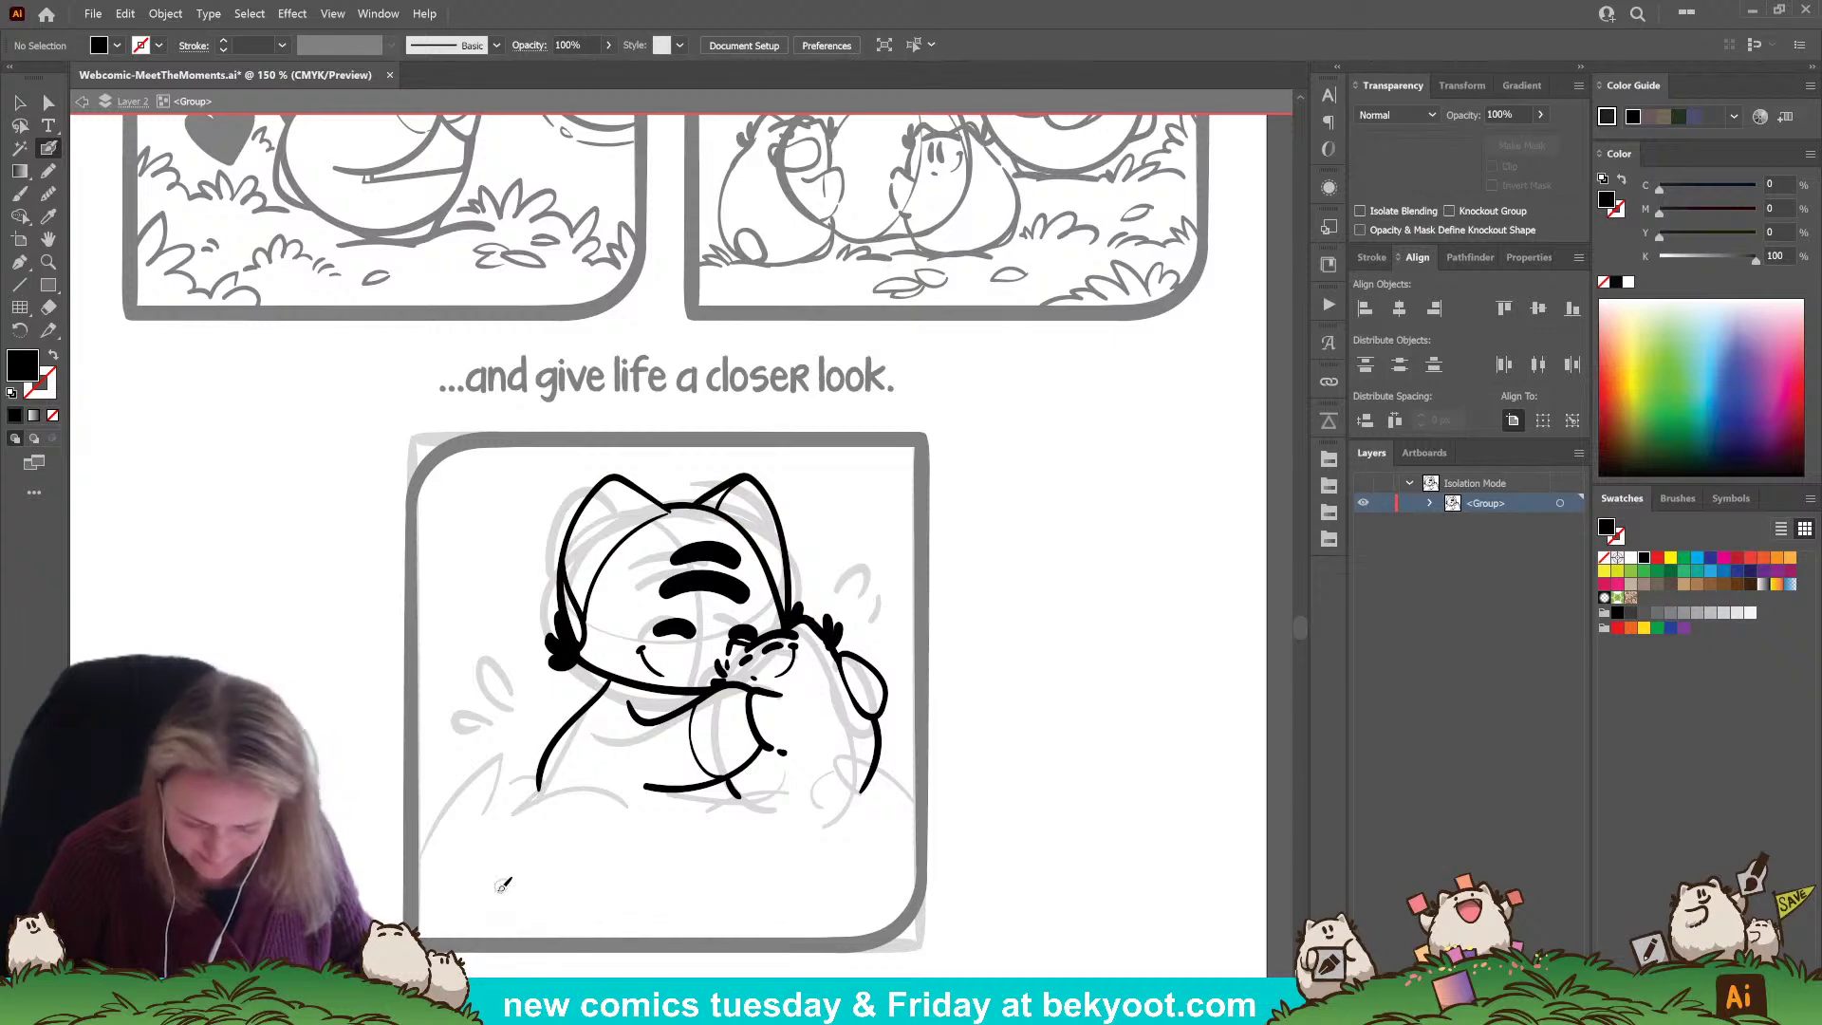
Draw tufts of grass along the ground in front of the cat's left side.
left_click_drag(718, 746, 838, 704)
mouse_move(657, 751)
left_mouse_down()
mouse_move(634, 710)
mouse_move(638, 759)
left_mouse_up()
mouse_move(638, 759)
left_mouse_down()
mouse_move(701, 718)
mouse_move(683, 751)
mouse_move(741, 757)
left_mouse_up()
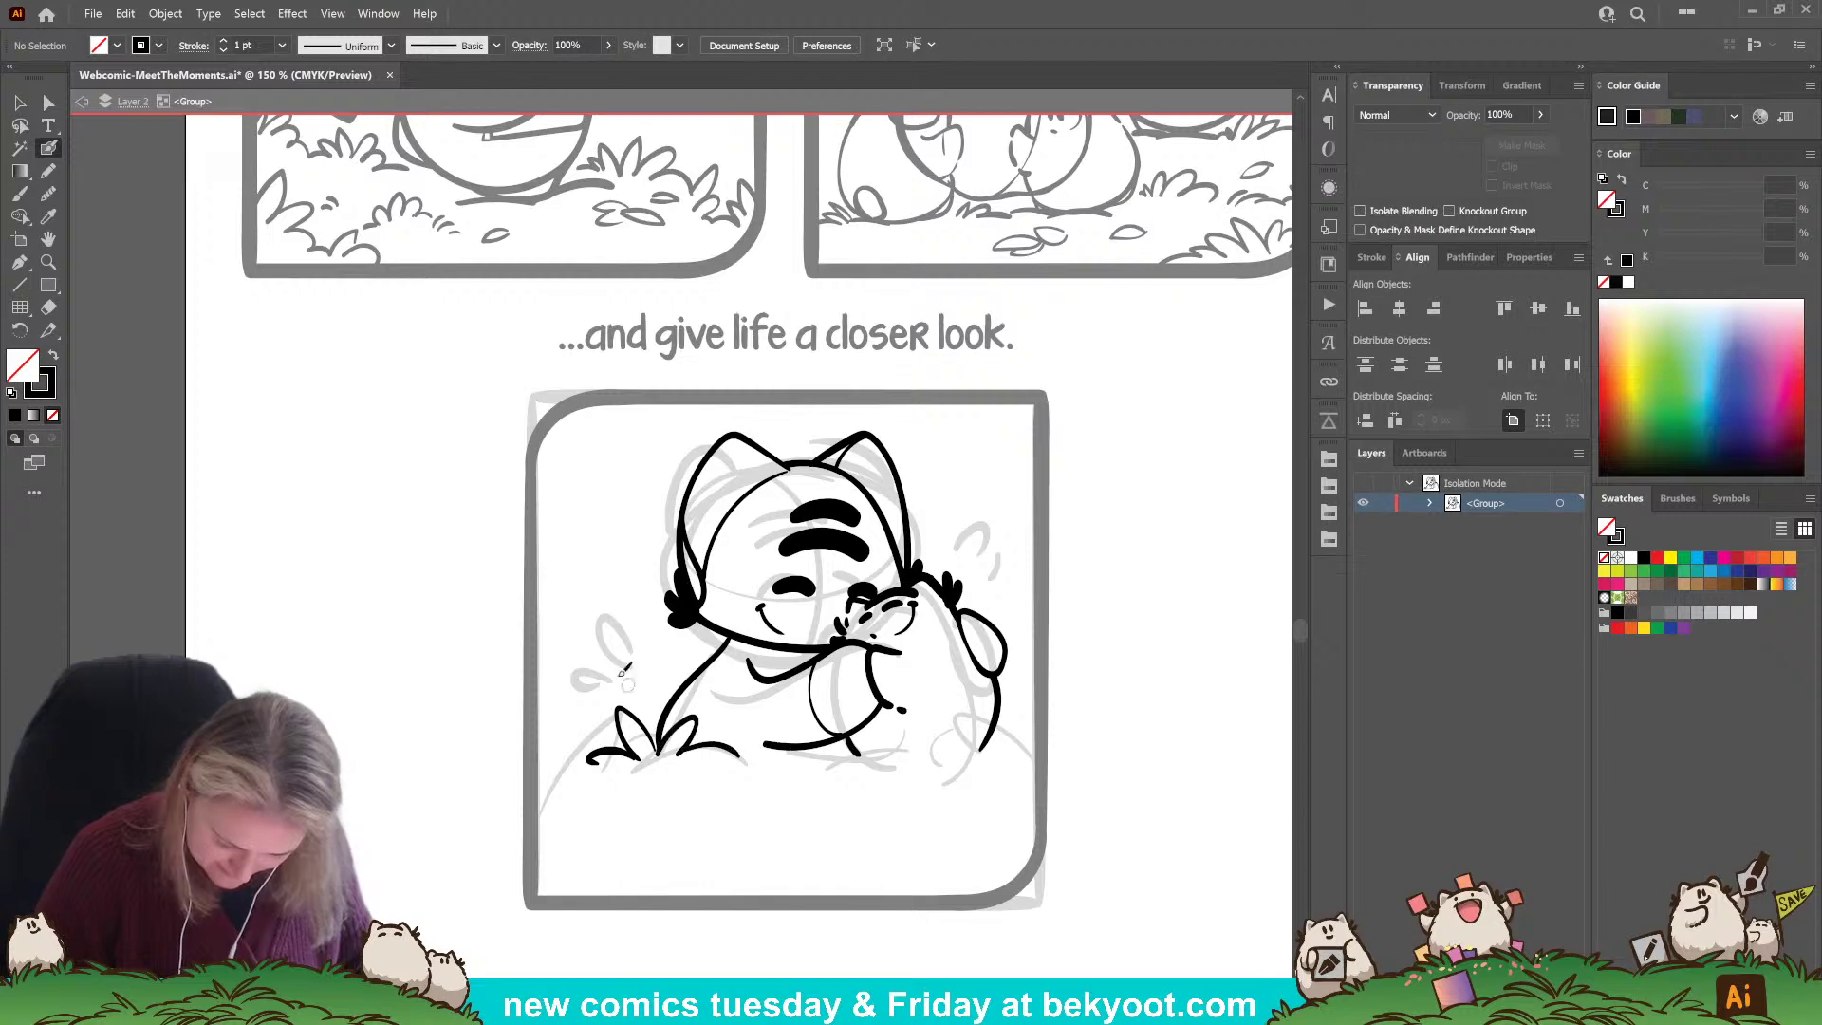
Draw grass tufts and leaves along the ground around both characters, plus a leafy bush in the centre foreground of the final panel.
mouse_move(532, 670)
left_mouse_down()
mouse_move(597, 654)
mouse_move(622, 709)
mouse_move(562, 655)
mouse_move(557, 673)
mouse_move(593, 659)
mouse_move(570, 697)
mouse_move(599, 697)
mouse_move(582, 704)
mouse_move(642, 662)
mouse_move(635, 694)
mouse_move(583, 682)
mouse_move(611, 707)
mouse_move(677, 686)
mouse_move(556, 795)
left_mouse_up()
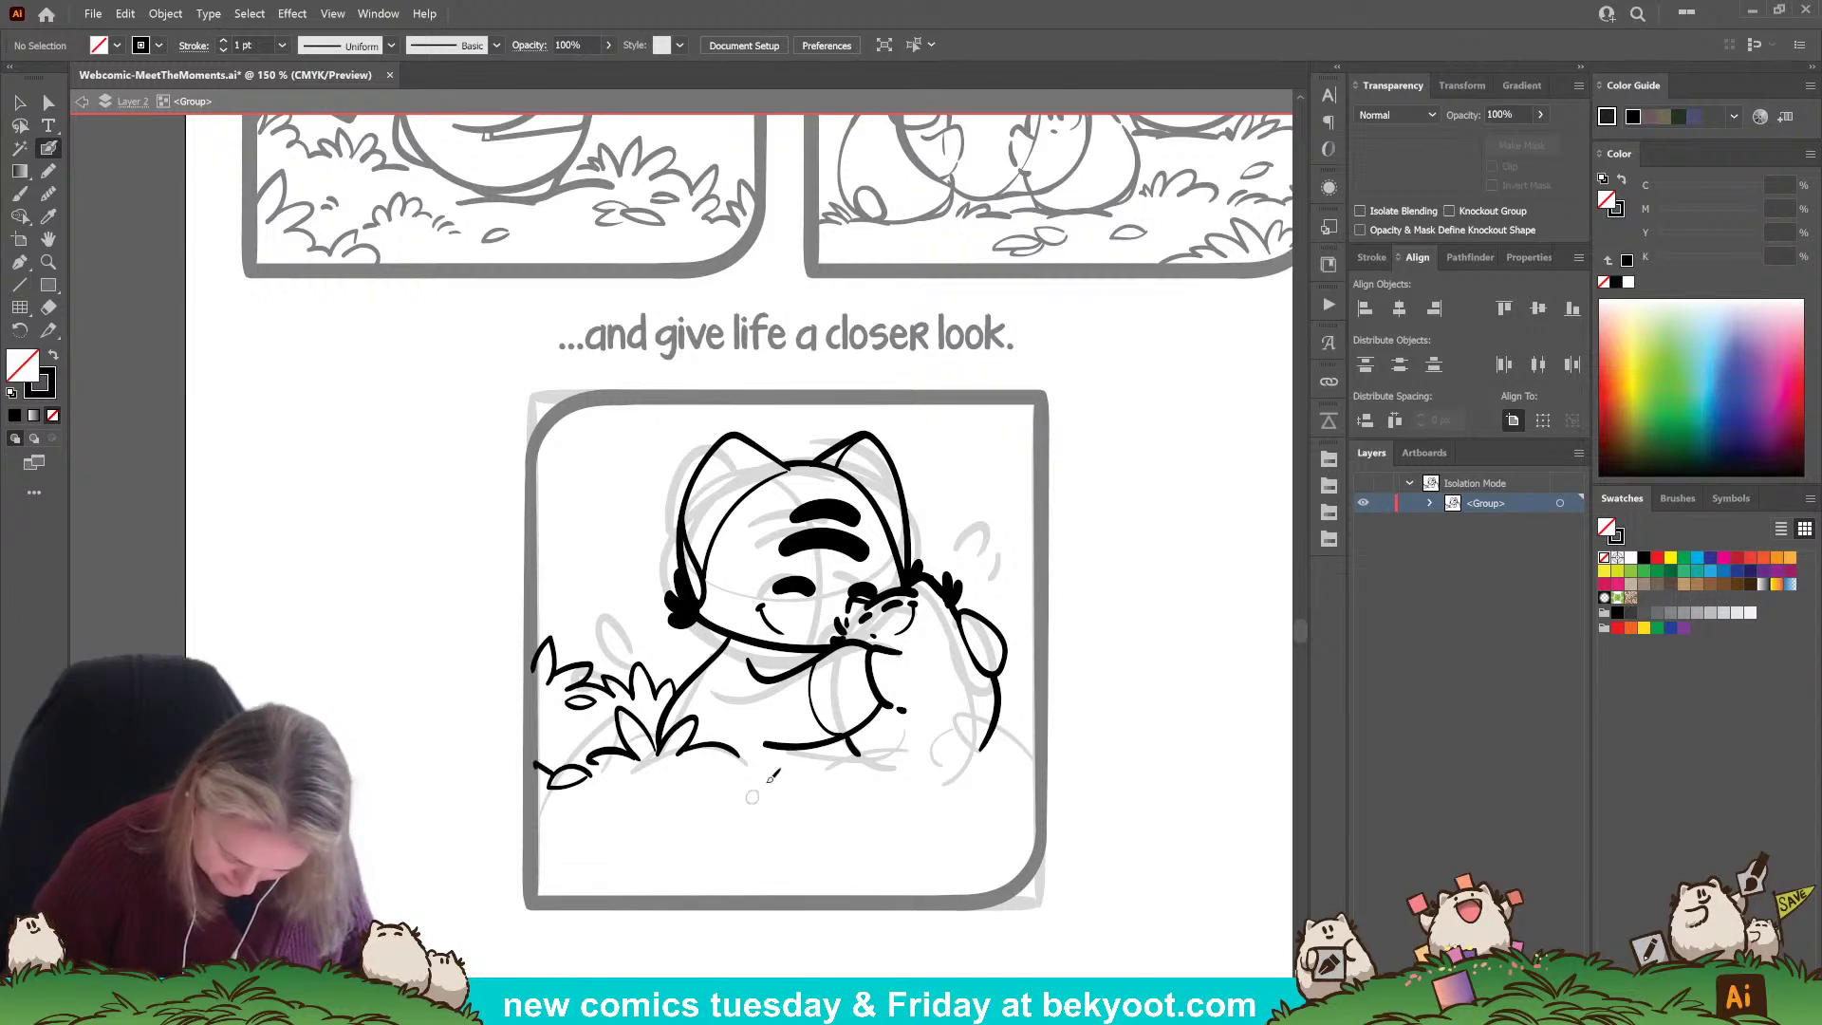
mouse_move(746, 729)
left_mouse_down()
mouse_move(738, 765)
mouse_move(767, 723)
mouse_move(760, 769)
left_mouse_up()
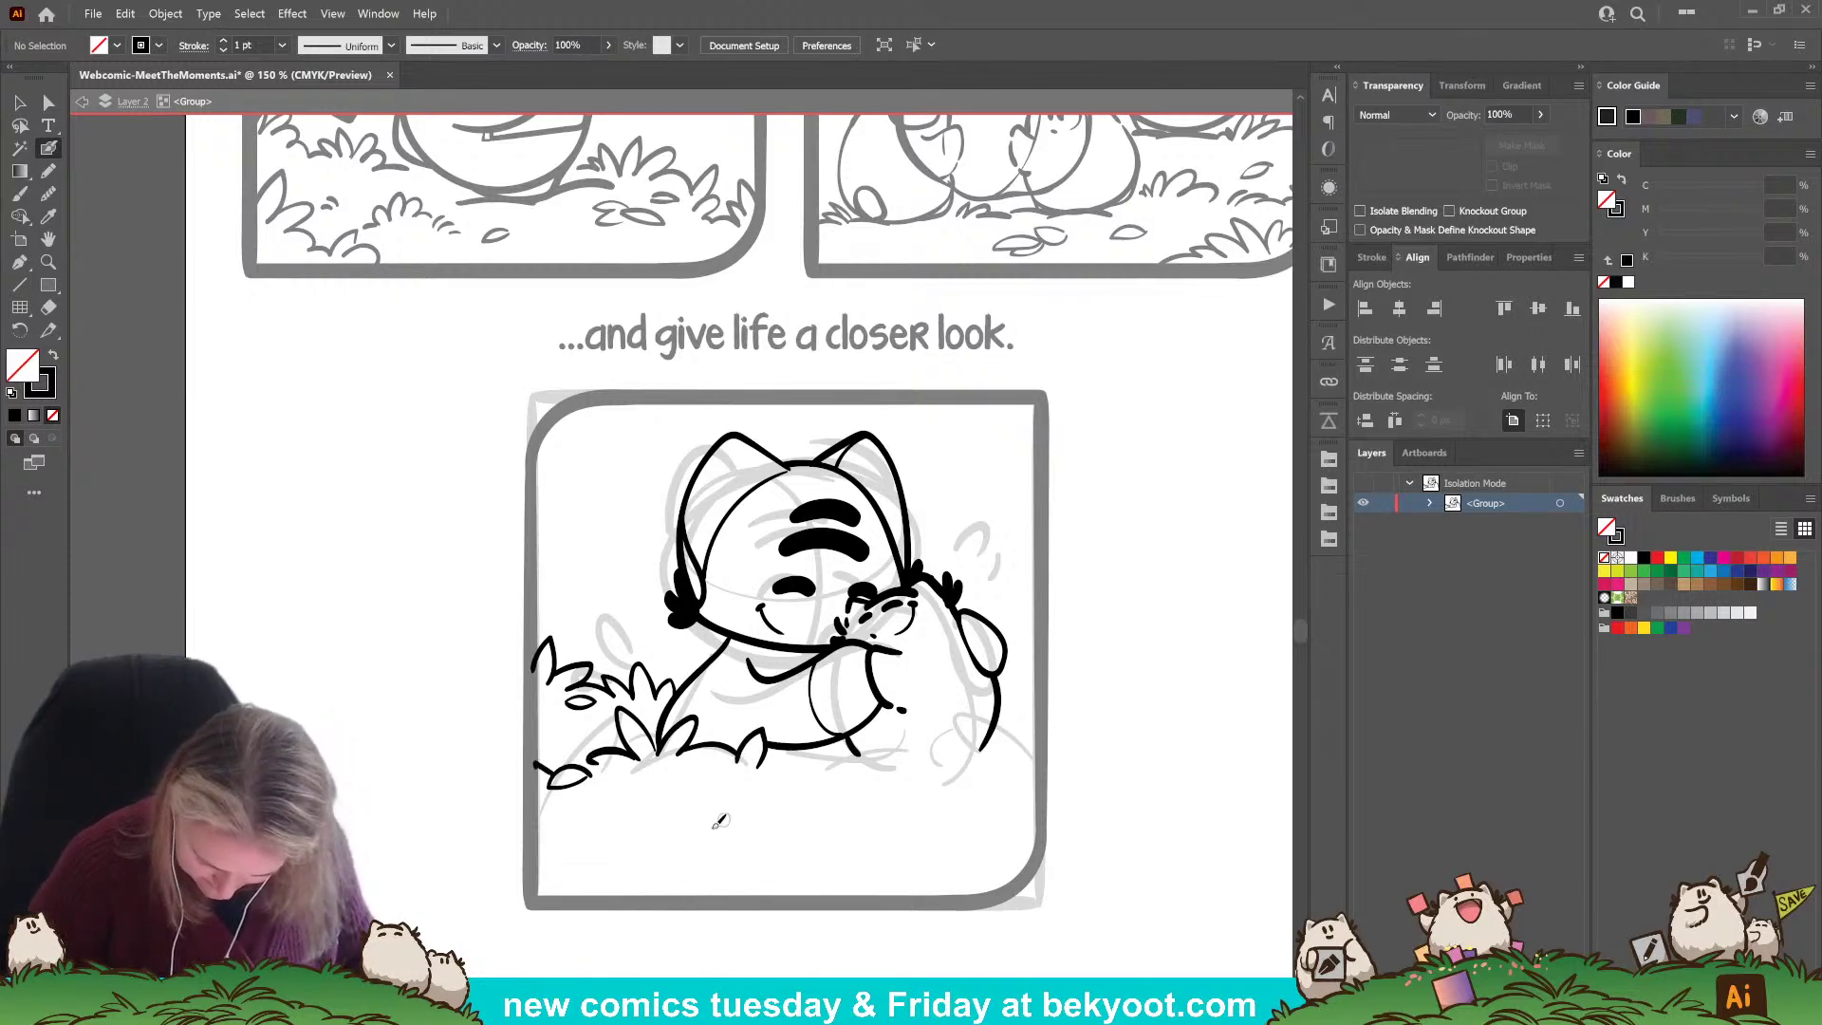
mouse_move(951, 757)
left_mouse_down()
mouse_move(932, 722)
mouse_move(928, 750)
mouse_move(883, 743)
mouse_move(921, 765)
mouse_move(764, 759)
mouse_move(821, 766)
left_mouse_up()
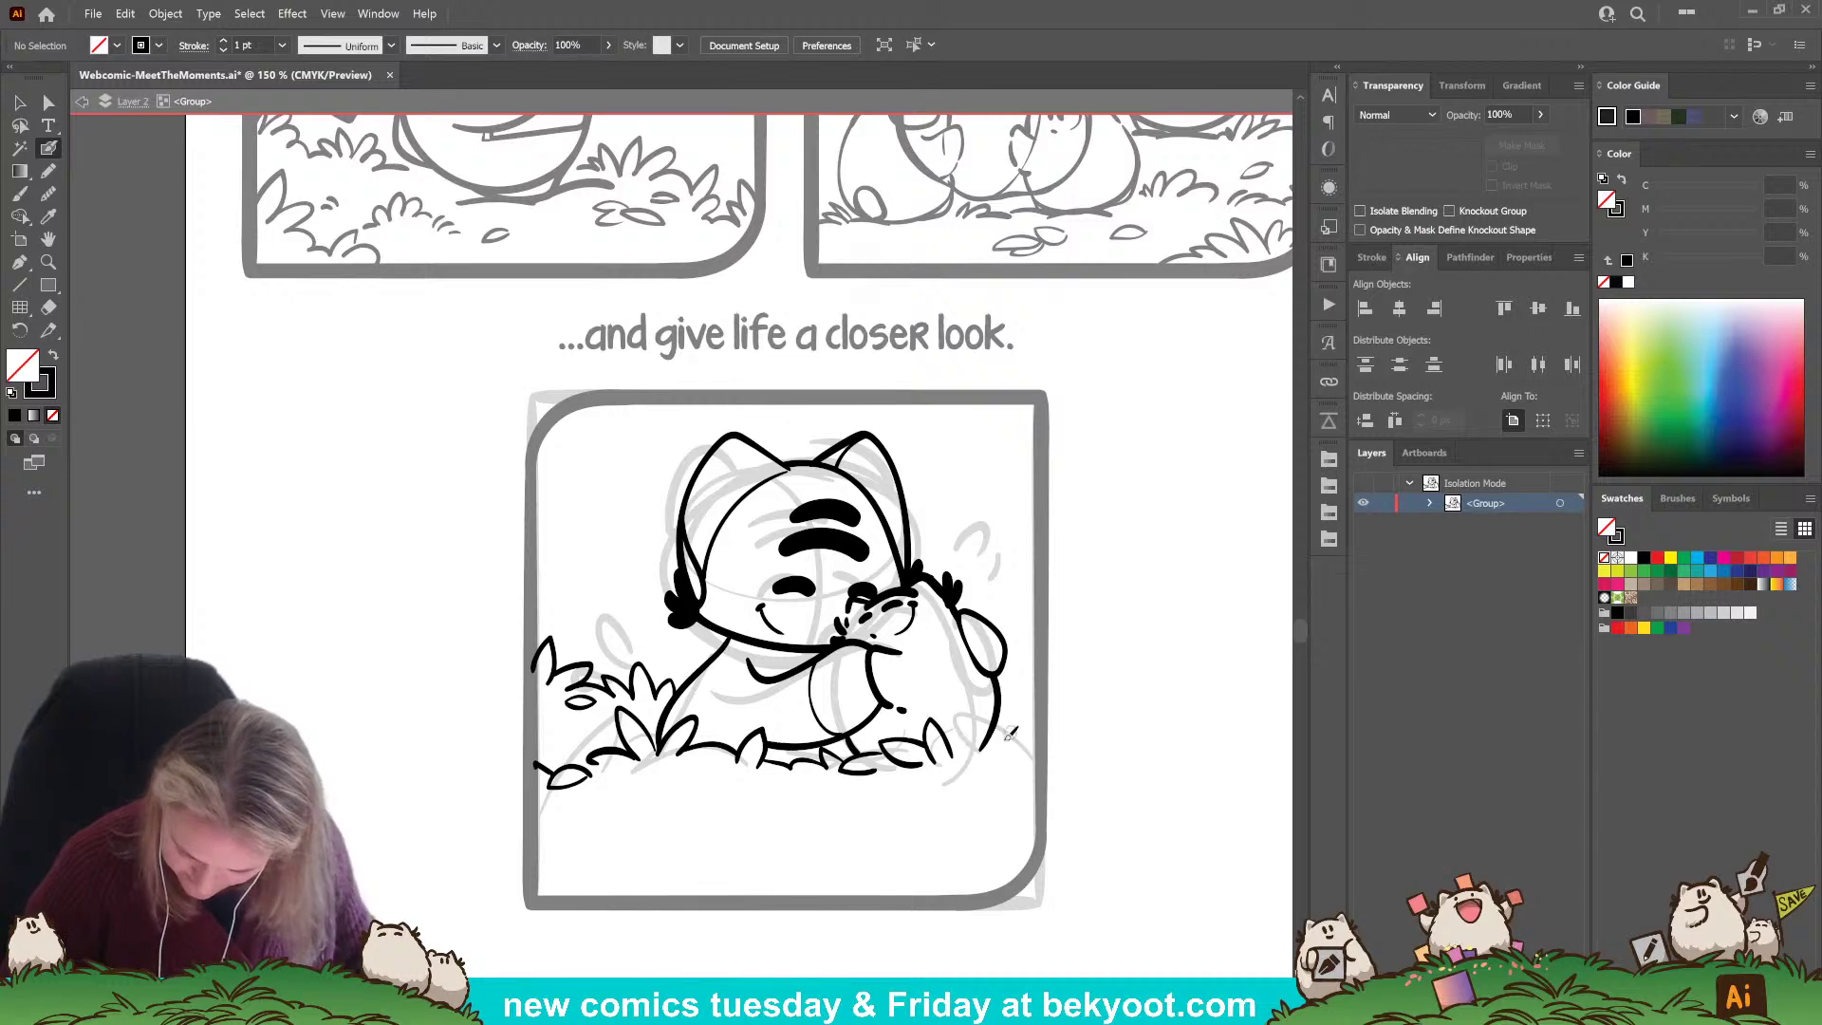
mouse_move(983, 748)
left_mouse_down()
mouse_move(1008, 705)
mouse_move(1028, 731)
mouse_move(995, 699)
mouse_move(961, 710)
mouse_move(937, 776)
left_mouse_up()
mouse_move(839, 832)
left_mouse_down()
mouse_move(805, 791)
mouse_move(837, 829)
mouse_move(775, 835)
mouse_move(800, 842)
mouse_move(887, 795)
mouse_move(914, 840)
mouse_move(942, 825)
mouse_move(926, 866)
mouse_move(968, 893)
left_mouse_up()
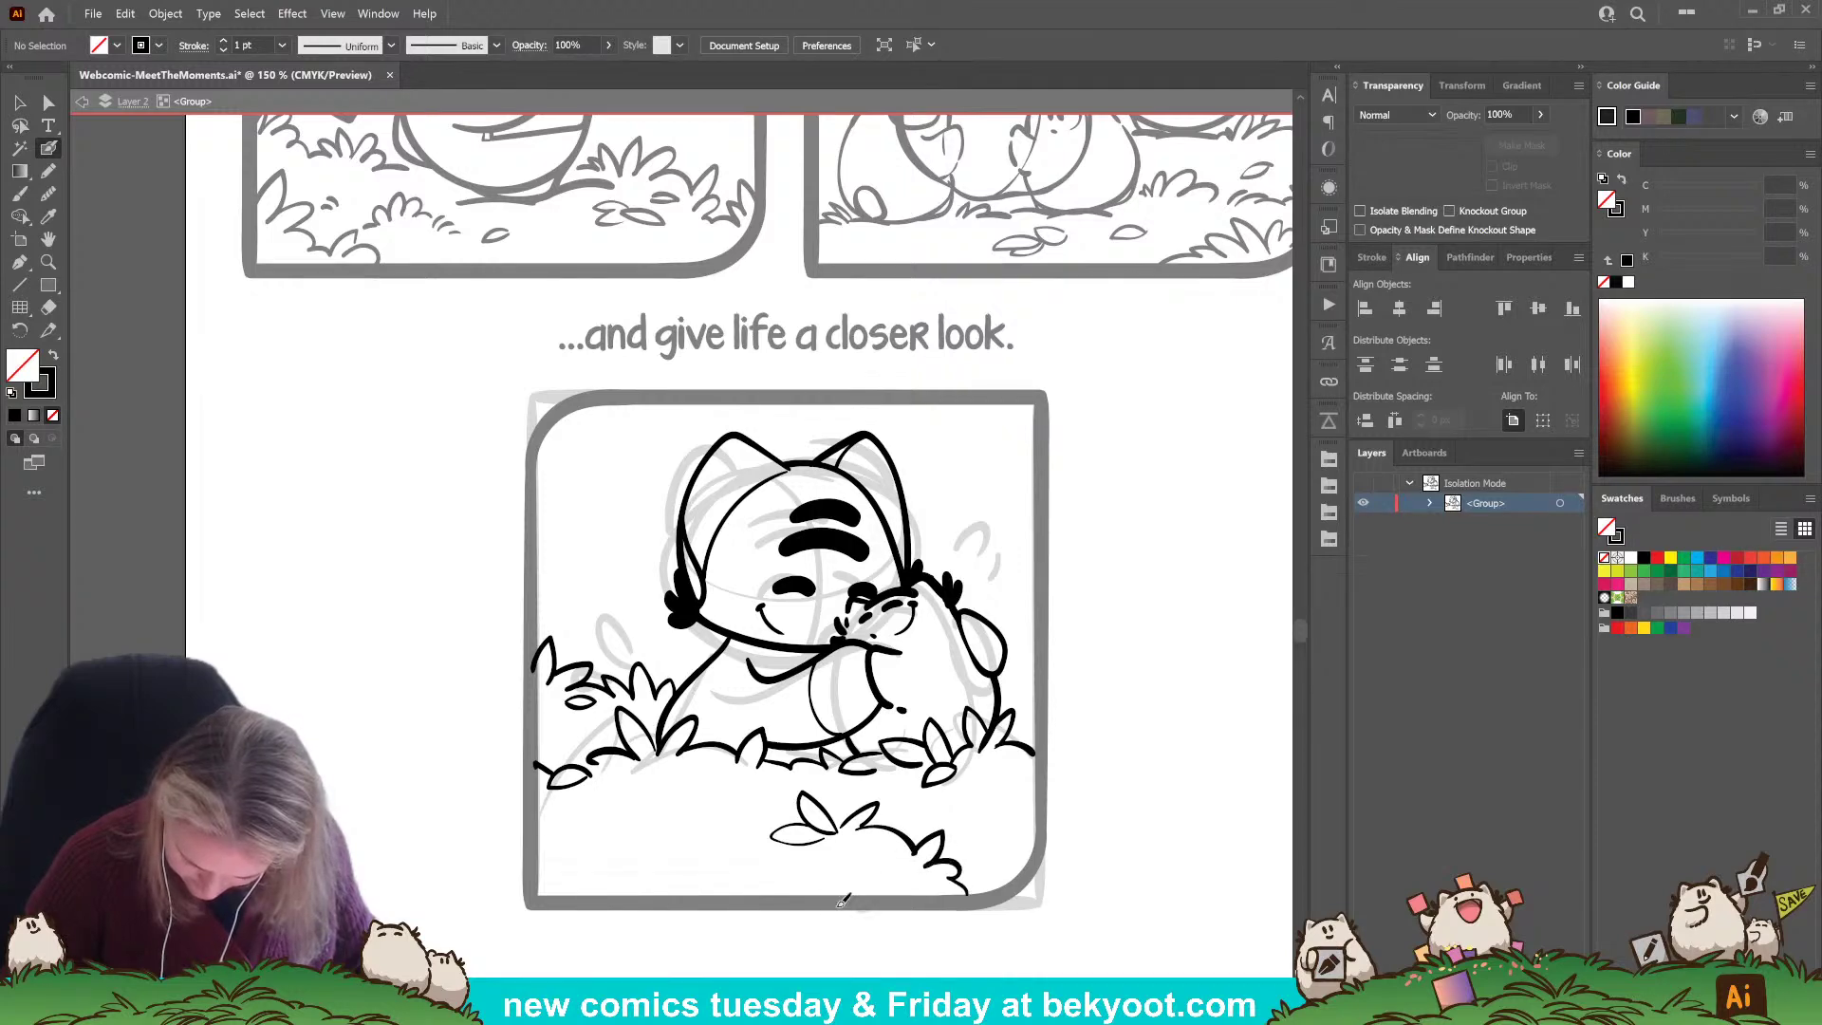
mouse_move(774, 831)
left_mouse_down()
mouse_move(740, 808)
mouse_move(773, 848)
mouse_move(716, 858)
mouse_move(859, 843)
mouse_move(878, 871)
mouse_move(723, 864)
mouse_move(677, 902)
left_mouse_up()
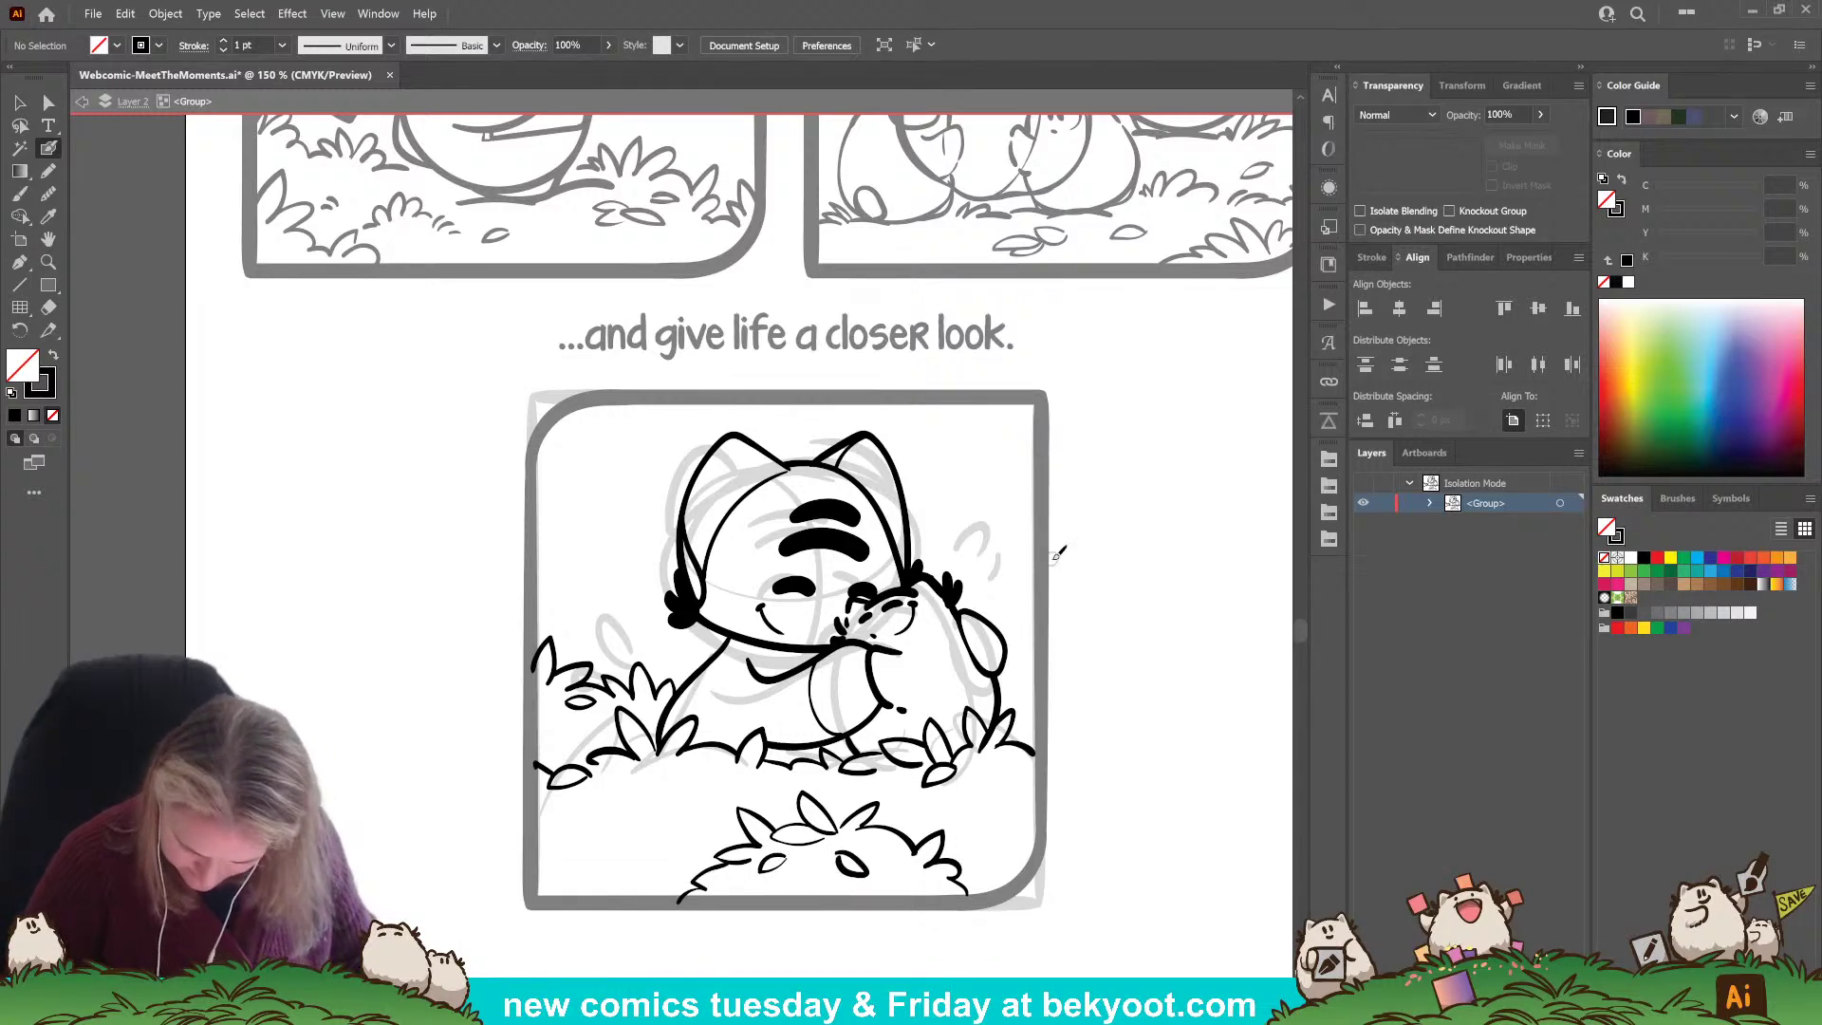
Draw small drifting leaves and specks in the air on both sides of the hugging characters.
mouse_move(615, 617)
left_mouse_down()
mouse_move(597, 581)
mouse_move(588, 605)
mouse_move(632, 632)
mouse_move(683, 623)
mouse_move(622, 621)
mouse_move(635, 591)
mouse_move(609, 633)
mouse_move(548, 575)
left_mouse_up()
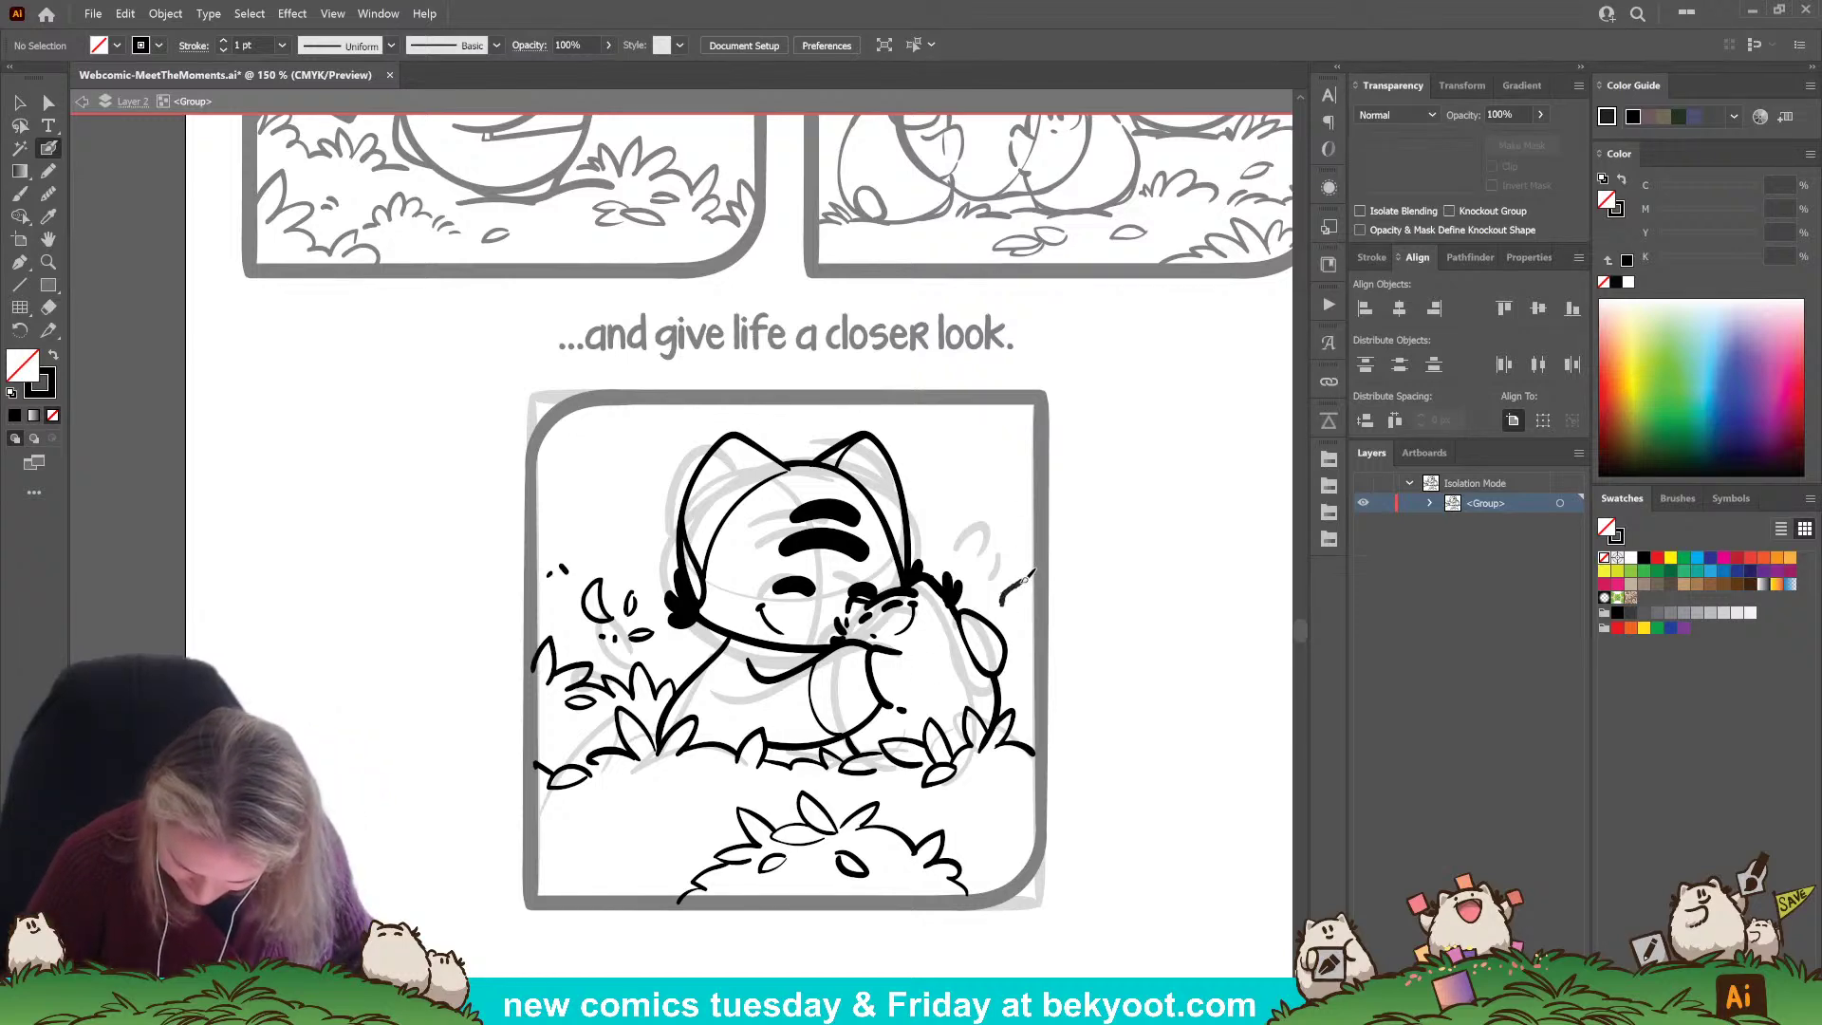
left_click_drag(1027, 575, 1005, 600)
left_click_drag(1034, 678, 1025, 676)
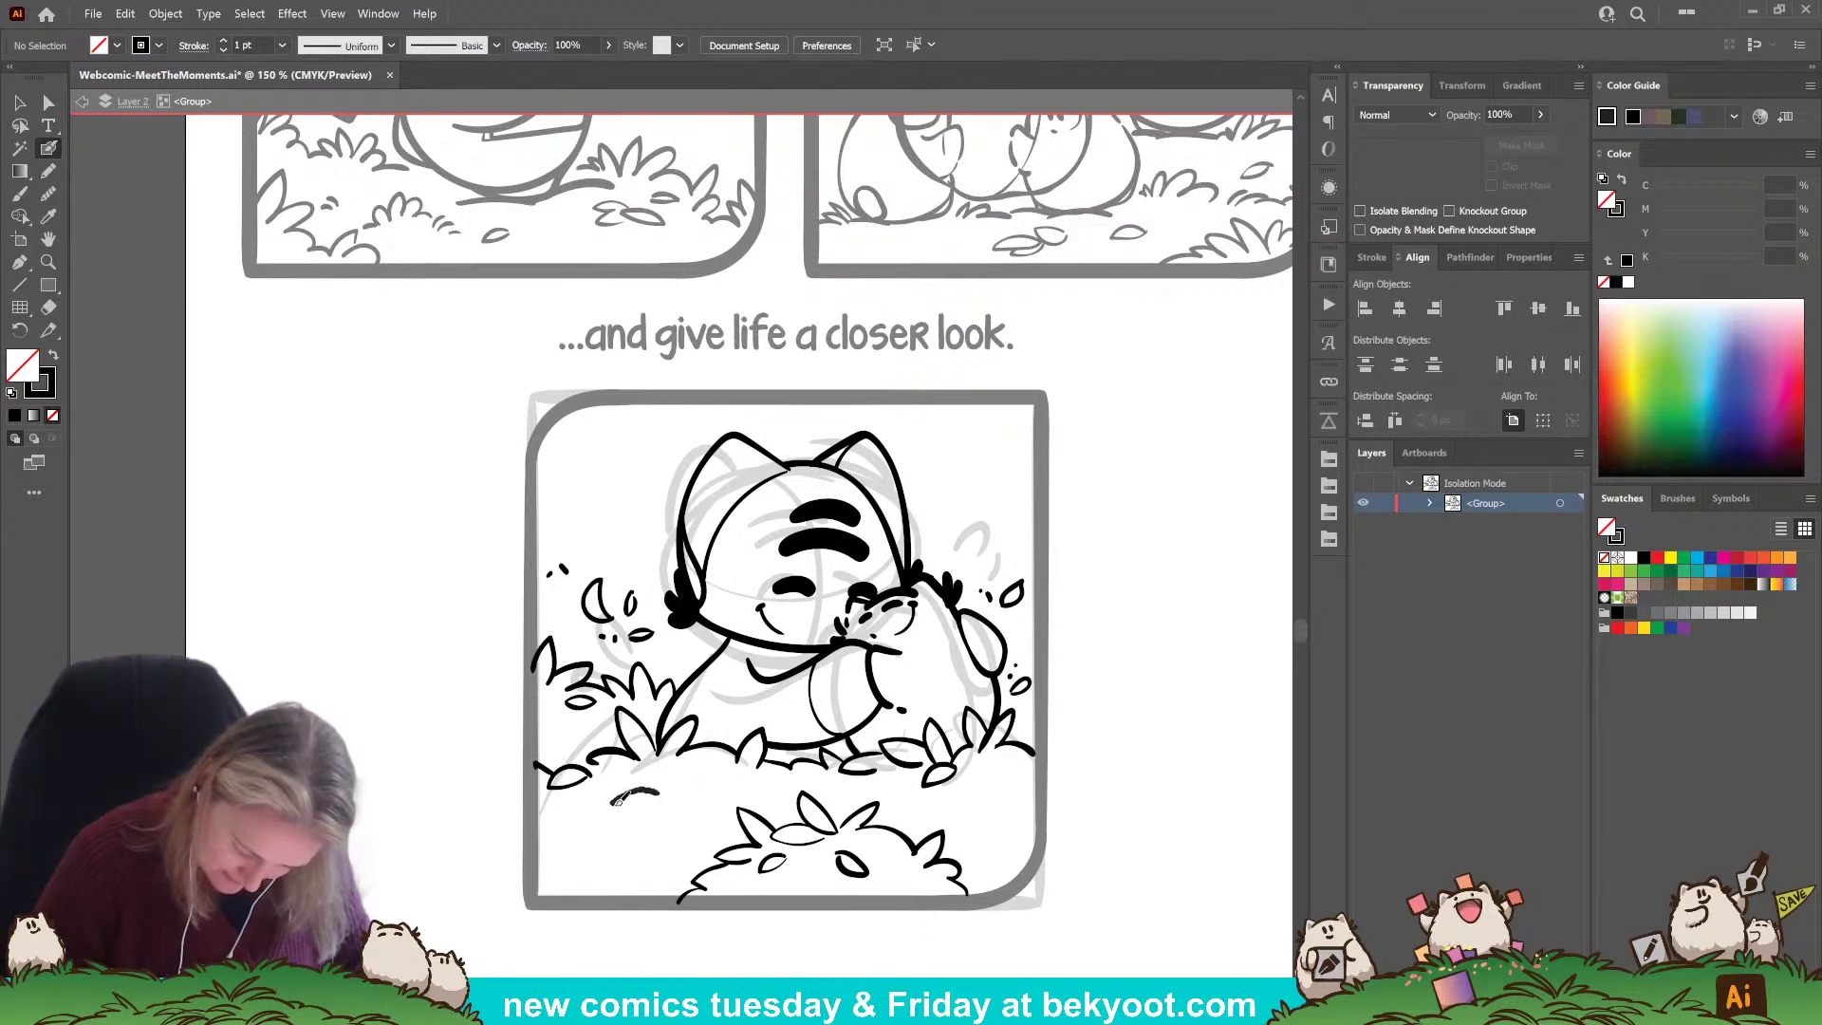
Draw a leafy clump in the left foreground and extend its grass to the central bush.
mouse_move(618, 801)
left_mouse_down()
mouse_move(662, 791)
mouse_move(662, 817)
mouse_move(673, 801)
mouse_move(668, 821)
mouse_move(565, 848)
mouse_move(613, 831)
mouse_move(620, 865)
mouse_move(629, 836)
mouse_move(673, 849)
left_mouse_up()
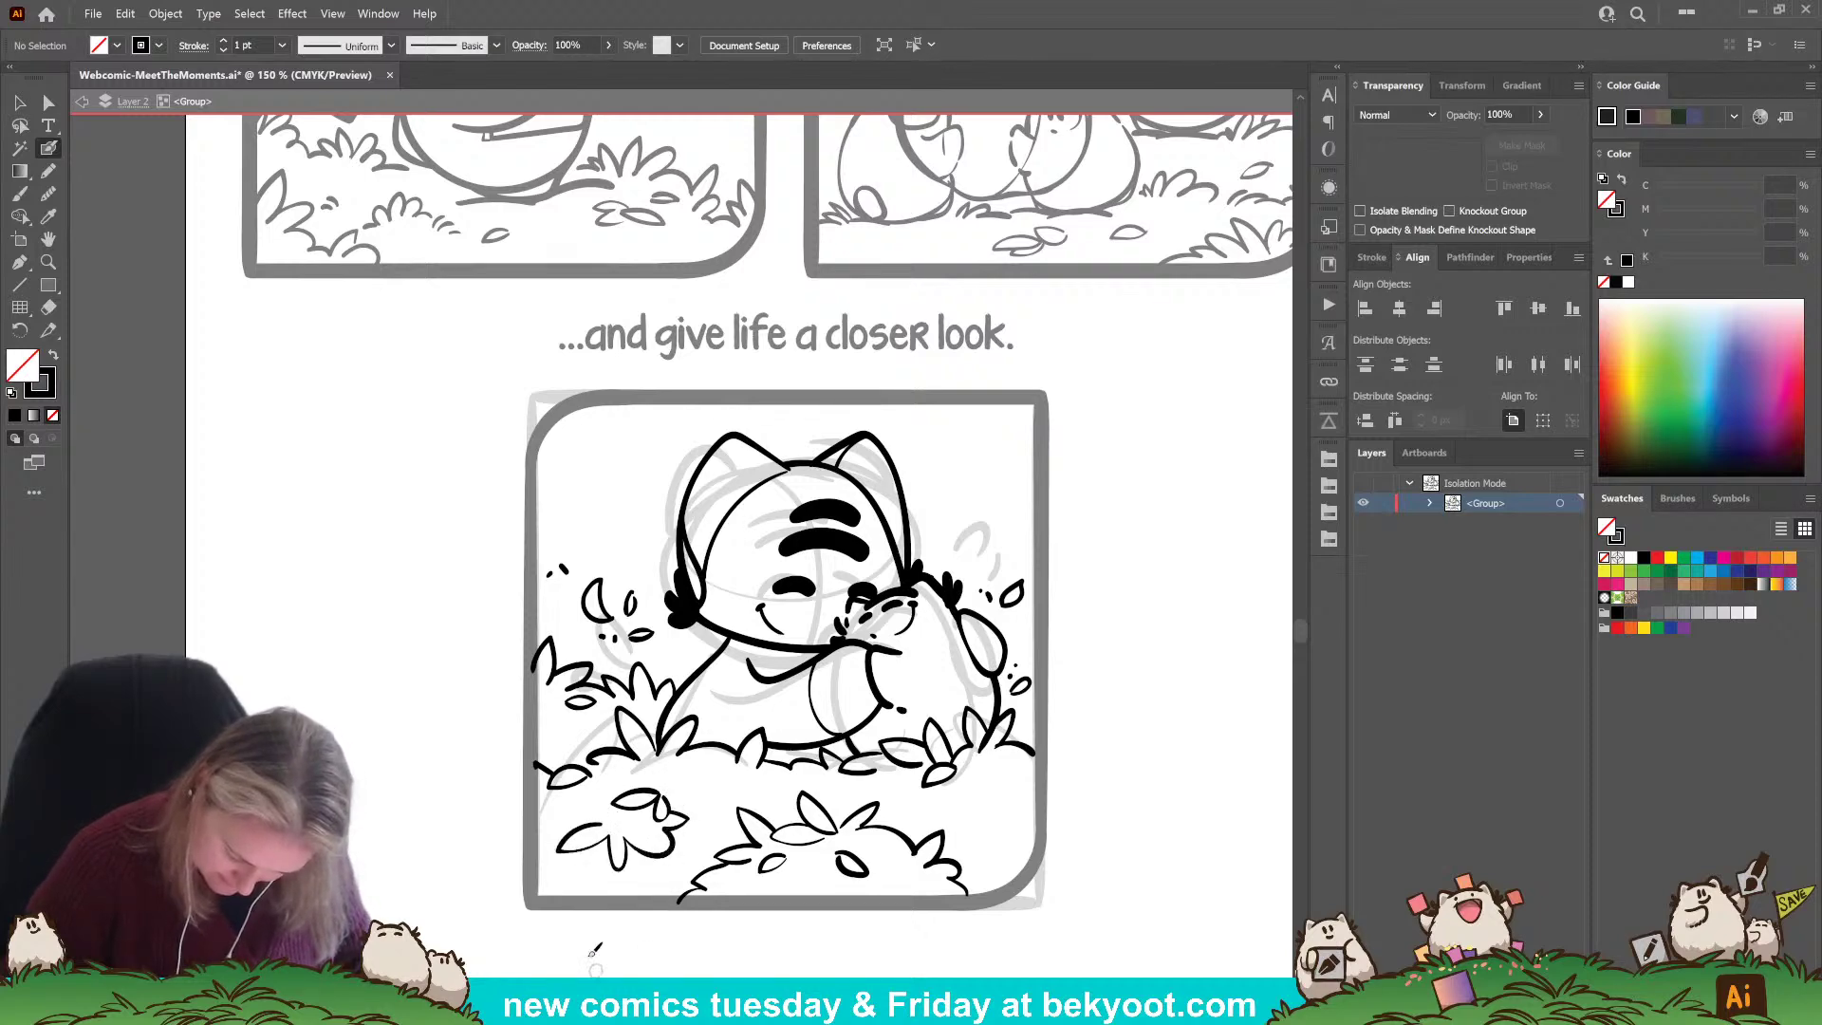
left_click_drag(590, 790, 604, 805)
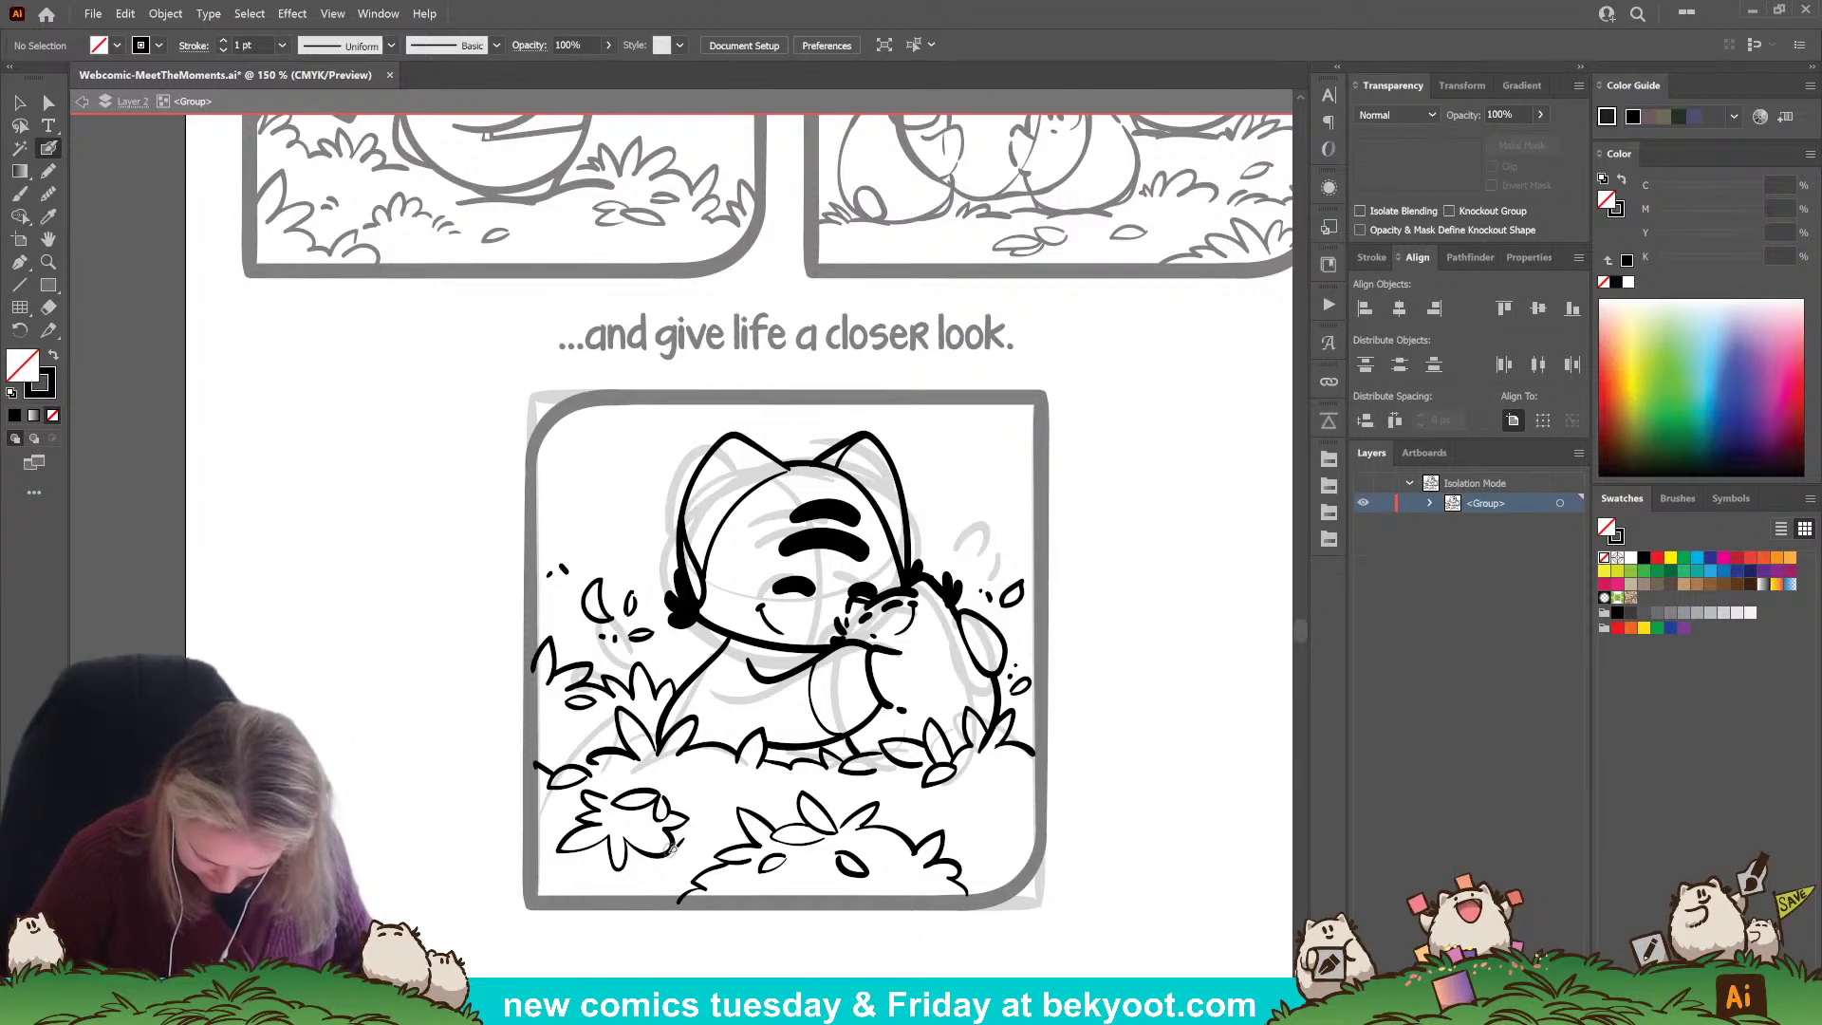
mouse_move(668, 859)
left_mouse_down()
mouse_move(699, 840)
mouse_move(737, 850)
left_mouse_up()
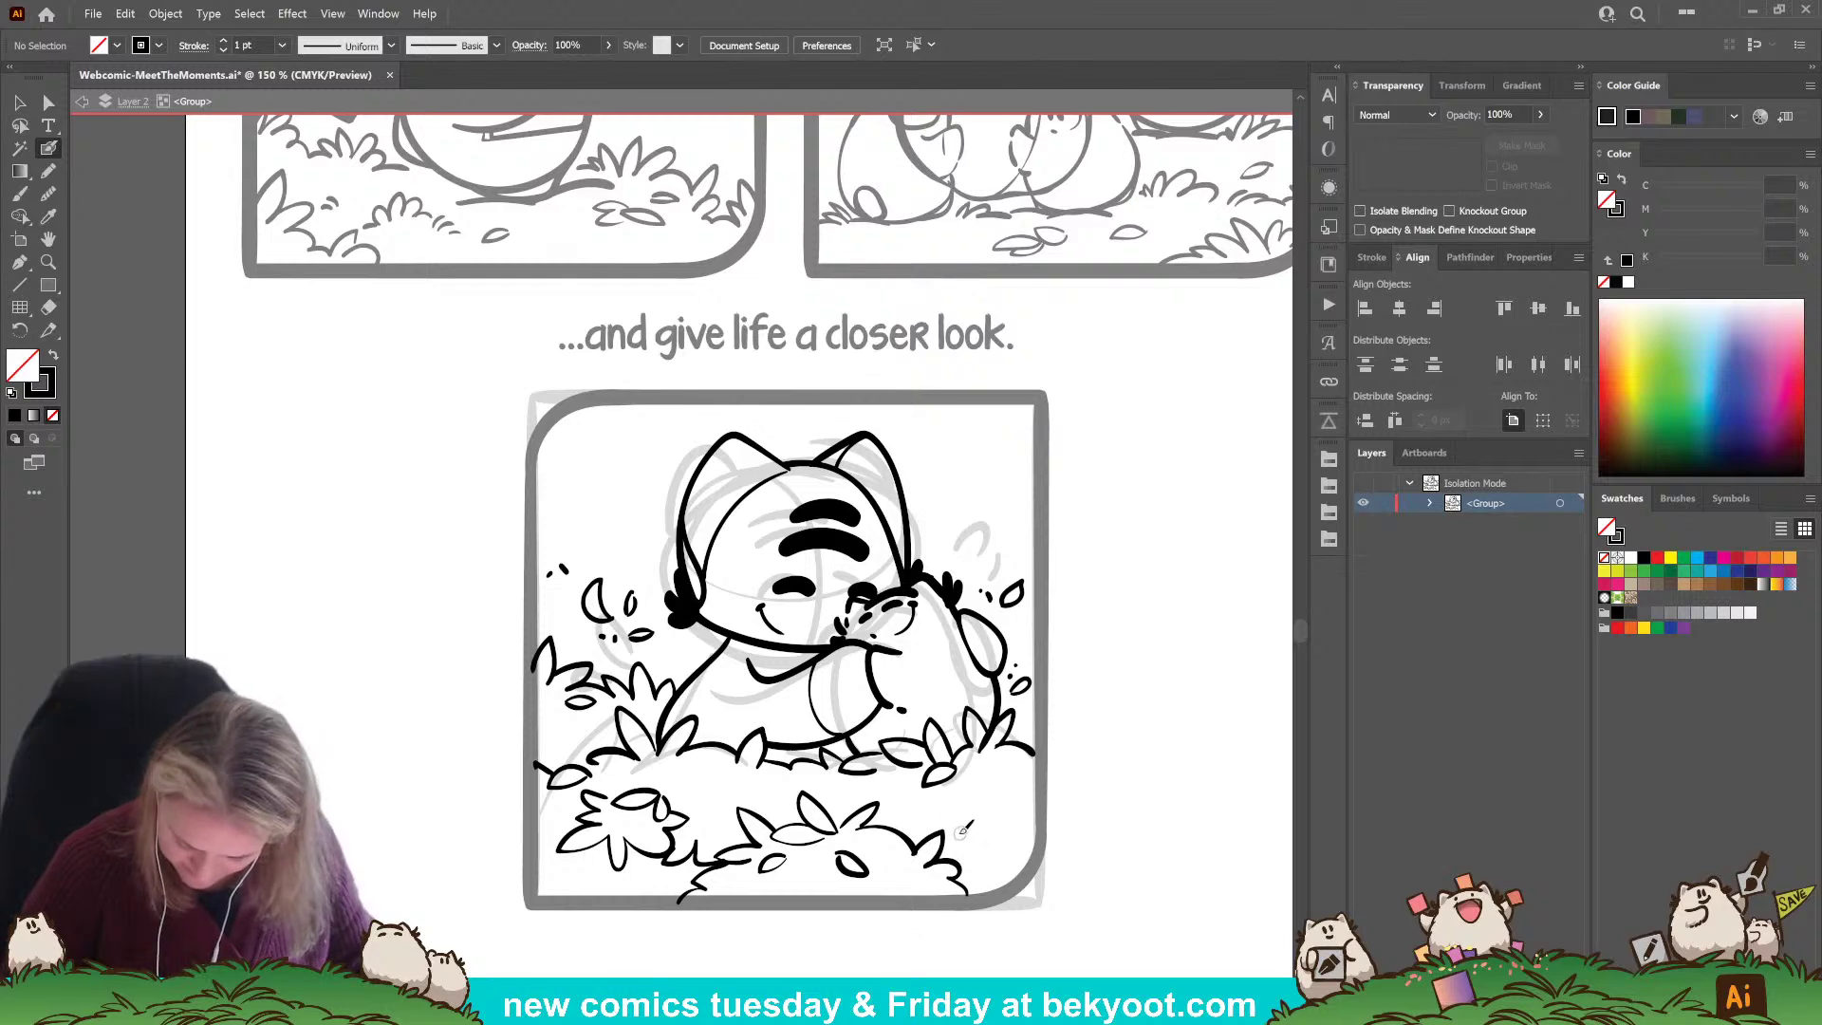
Draw leafy tufts in the right foreground and lower-right corner of the panel, and scatter loose leaves over the open ground.
mouse_move(964, 830)
left_mouse_down()
mouse_move(991, 840)
mouse_move(1014, 807)
mouse_move(1041, 813)
left_mouse_up()
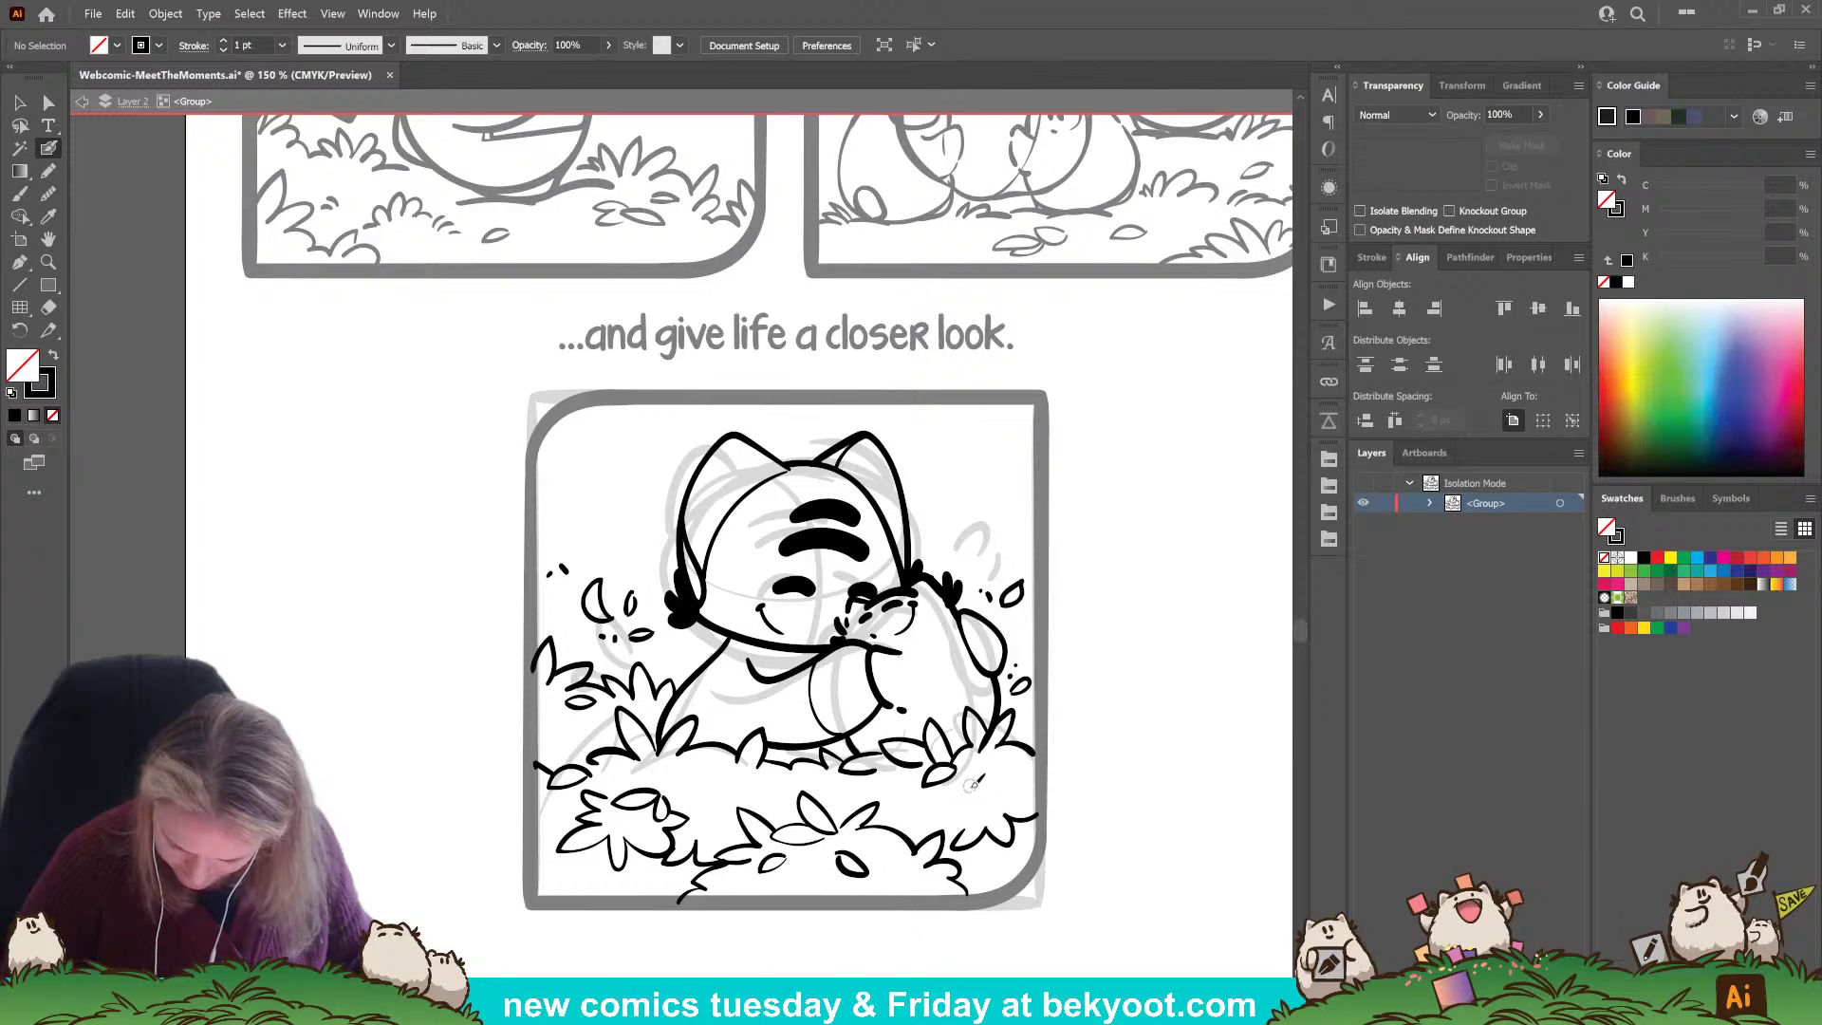
key("ctrl+z")
left_click_drag(1009, 805, 926, 802)
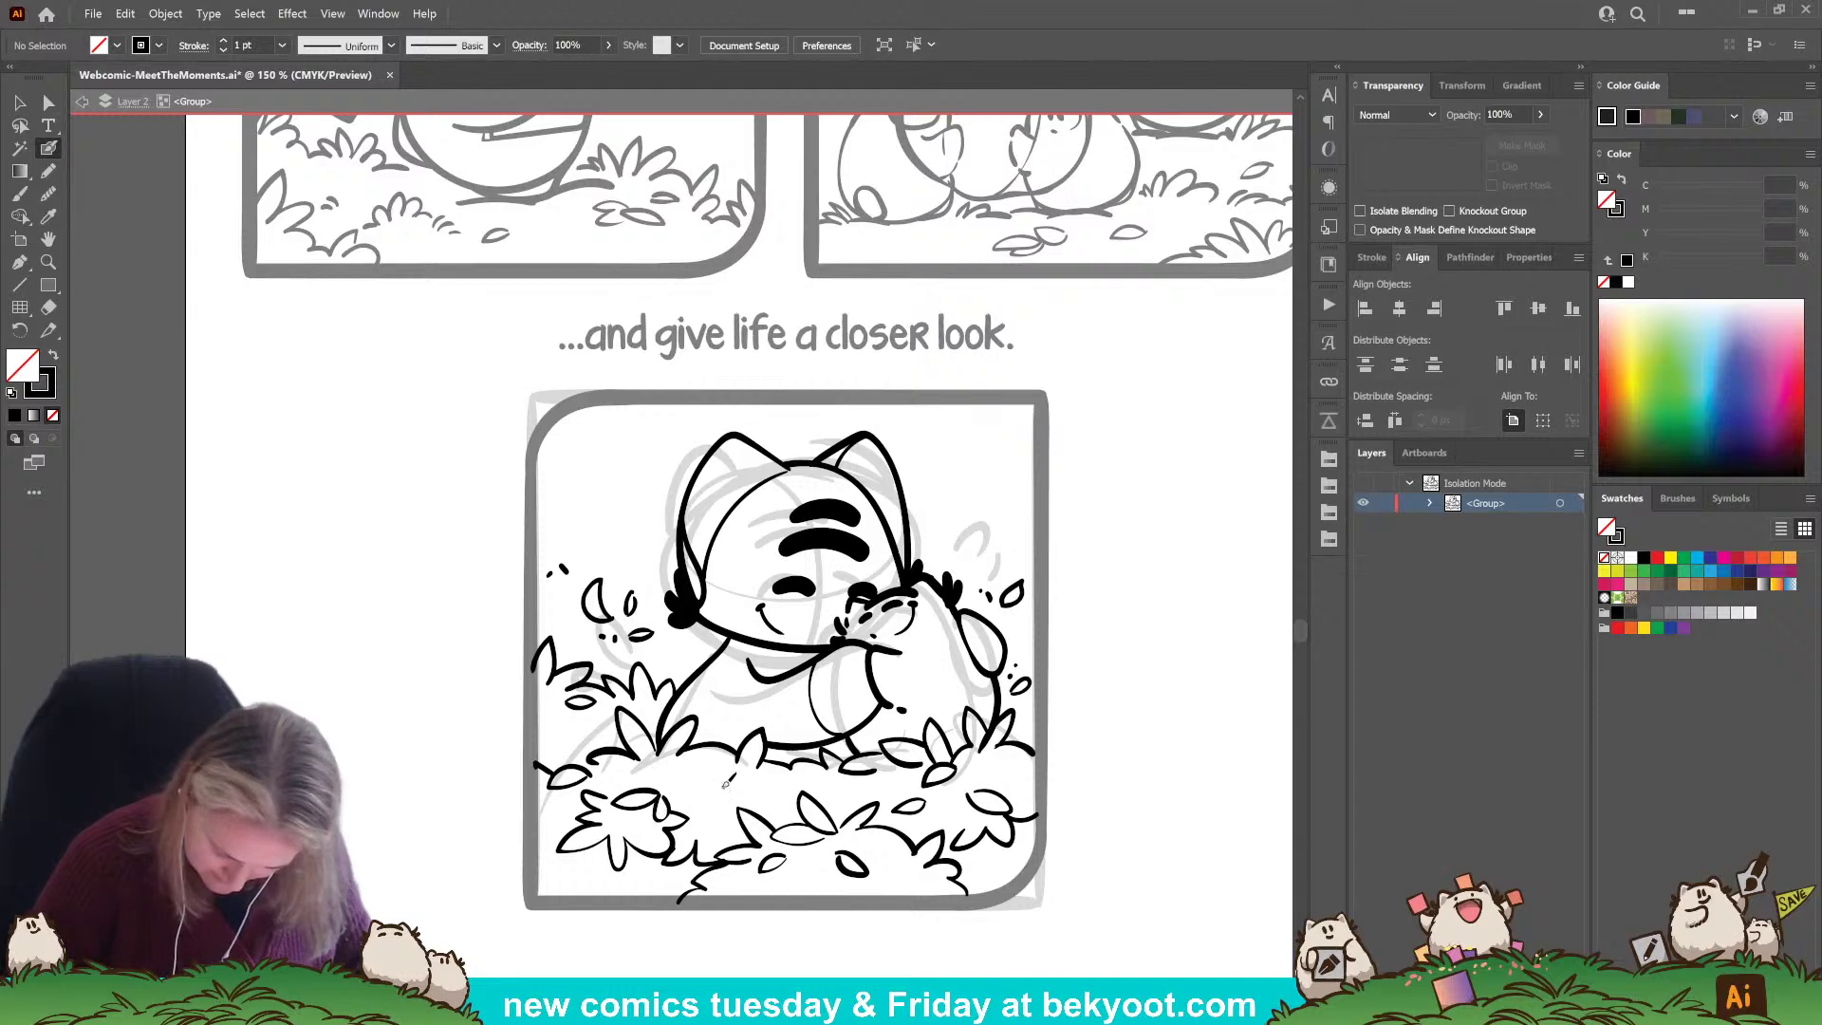
left_click_drag(714, 796, 723, 790)
left_click_drag(931, 932, 796, 944)
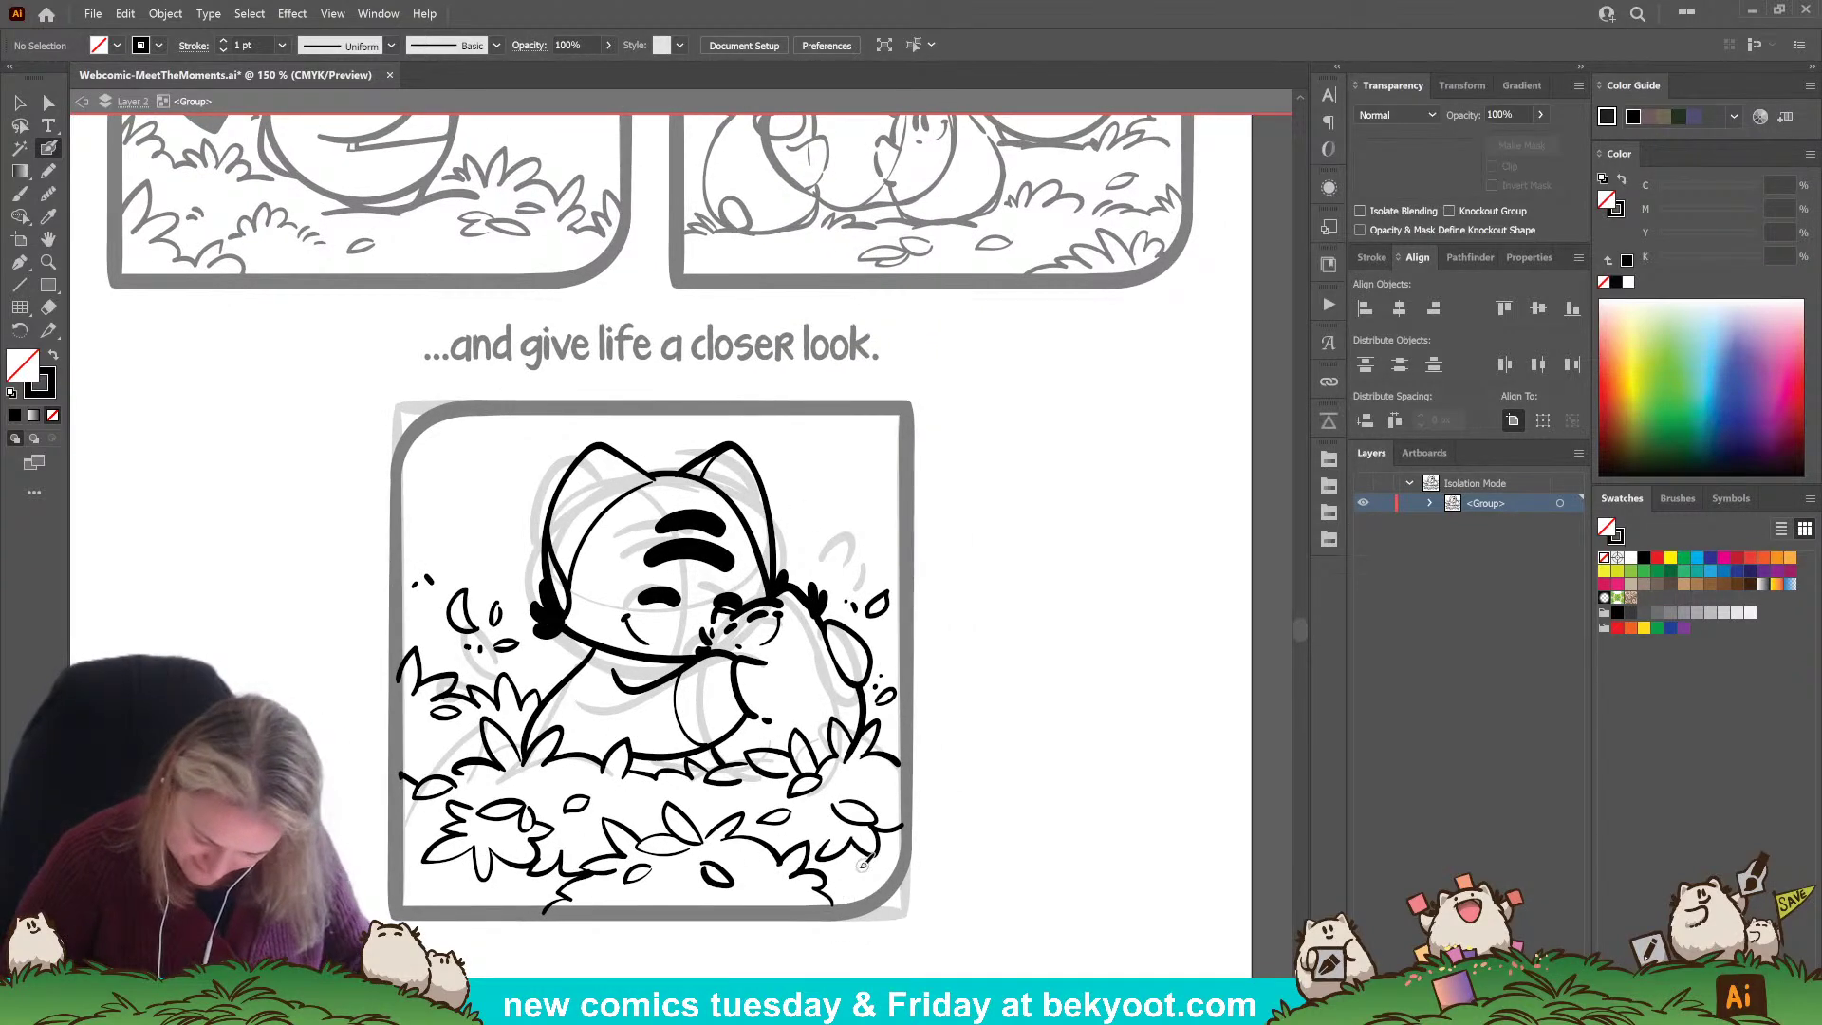
mouse_move(878, 869)
left_mouse_down()
mouse_move(843, 897)
mouse_move(890, 865)
left_mouse_up()
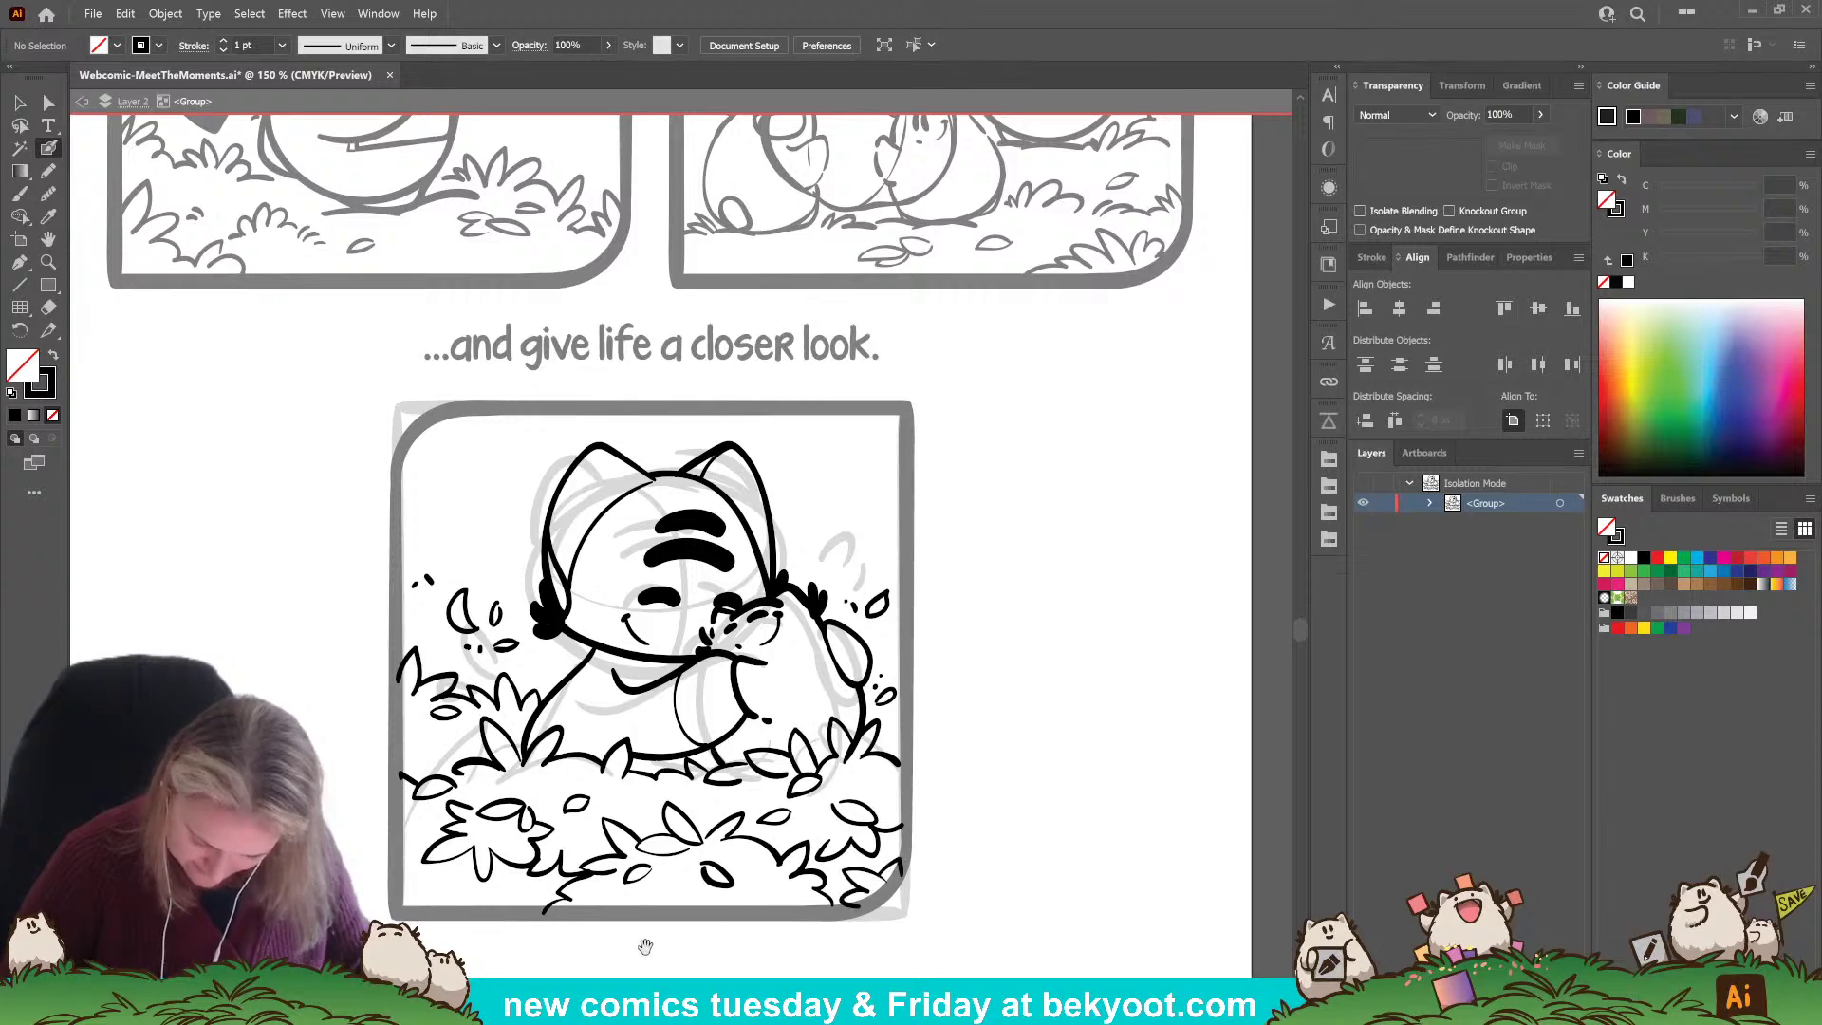
Add grass blades beneath the left foreground clump and along the panel's lower-left edge.
scroll(645, 944, "left", 5)
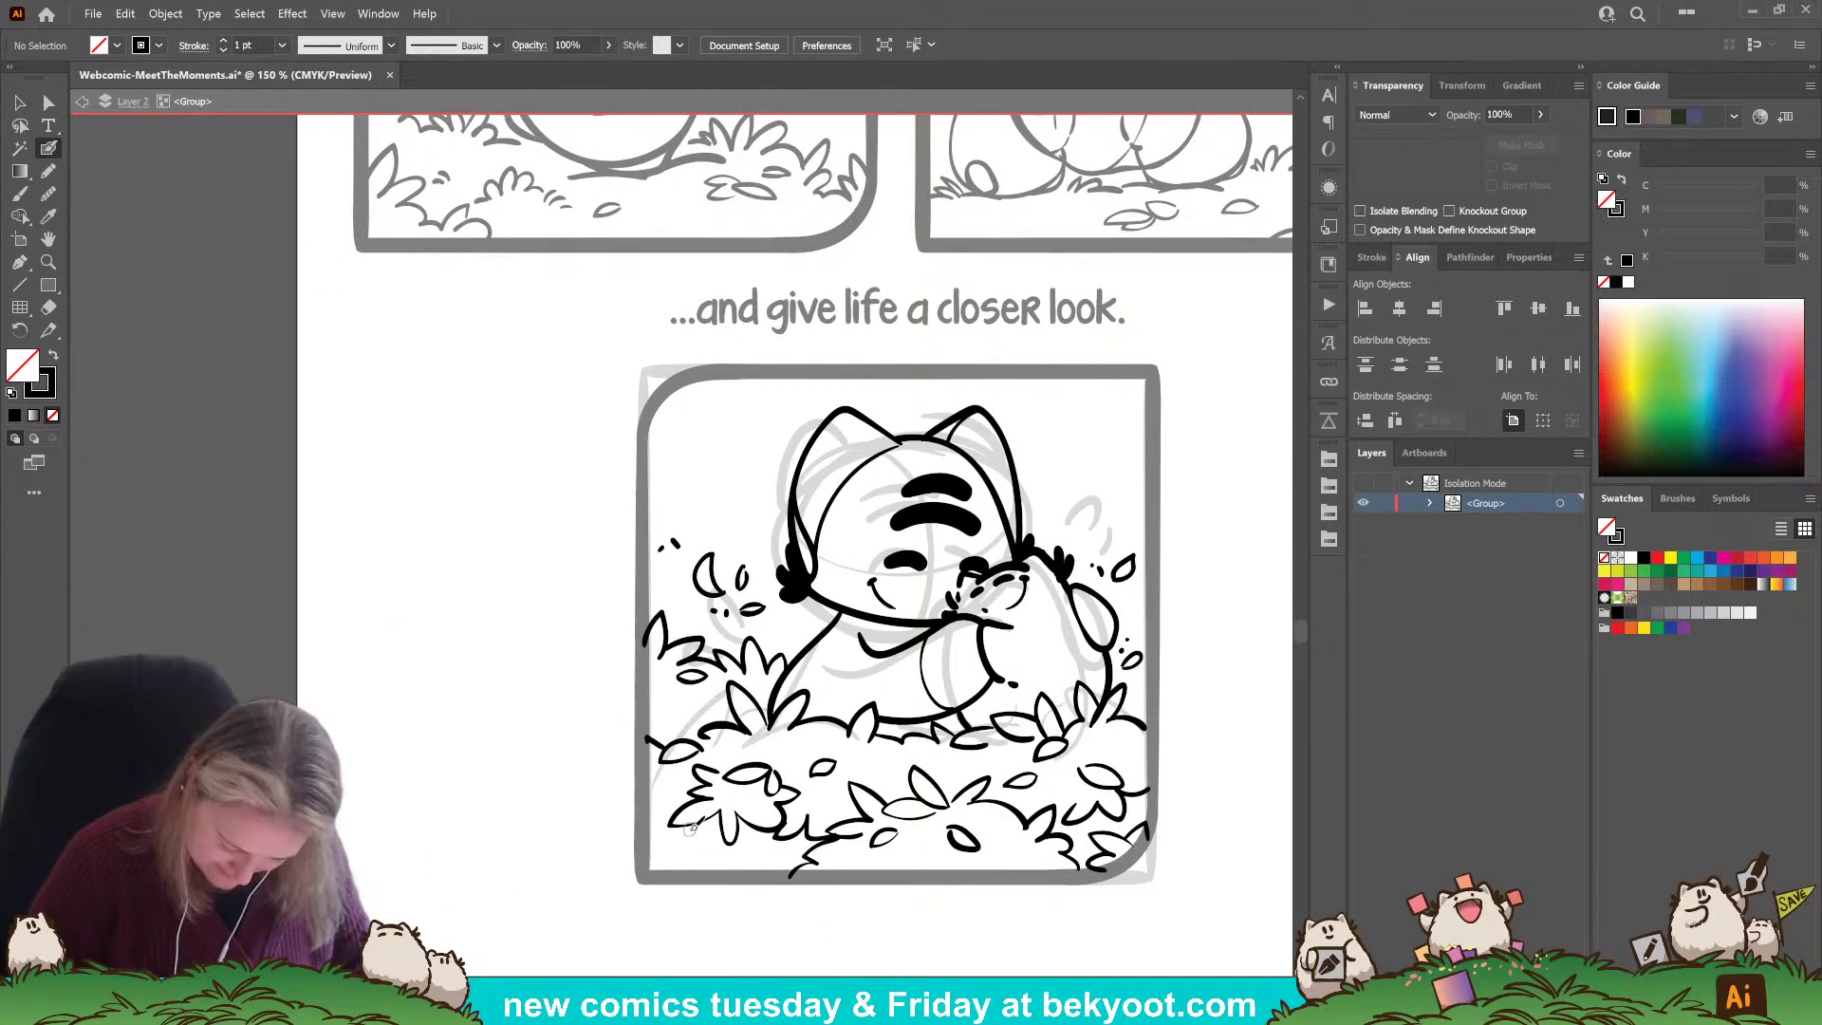
left_click_drag(699, 839, 771, 869)
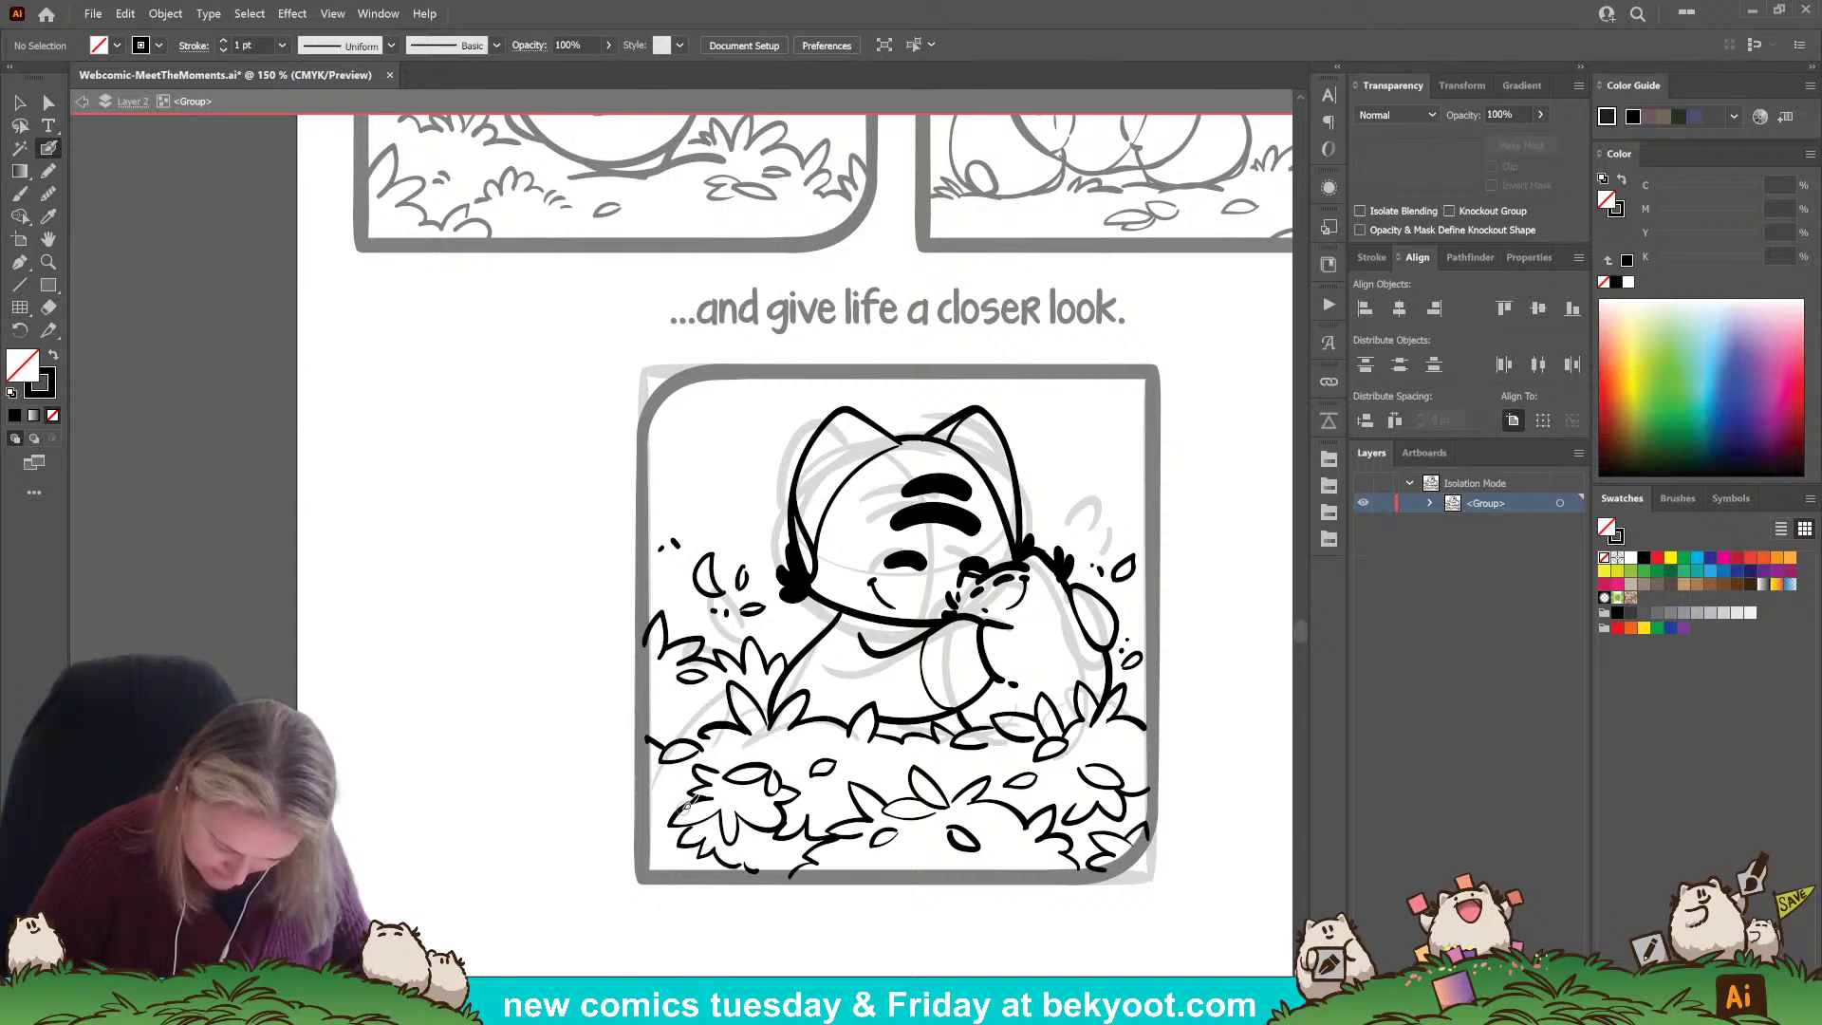
left_click_drag(659, 786, 645, 822)
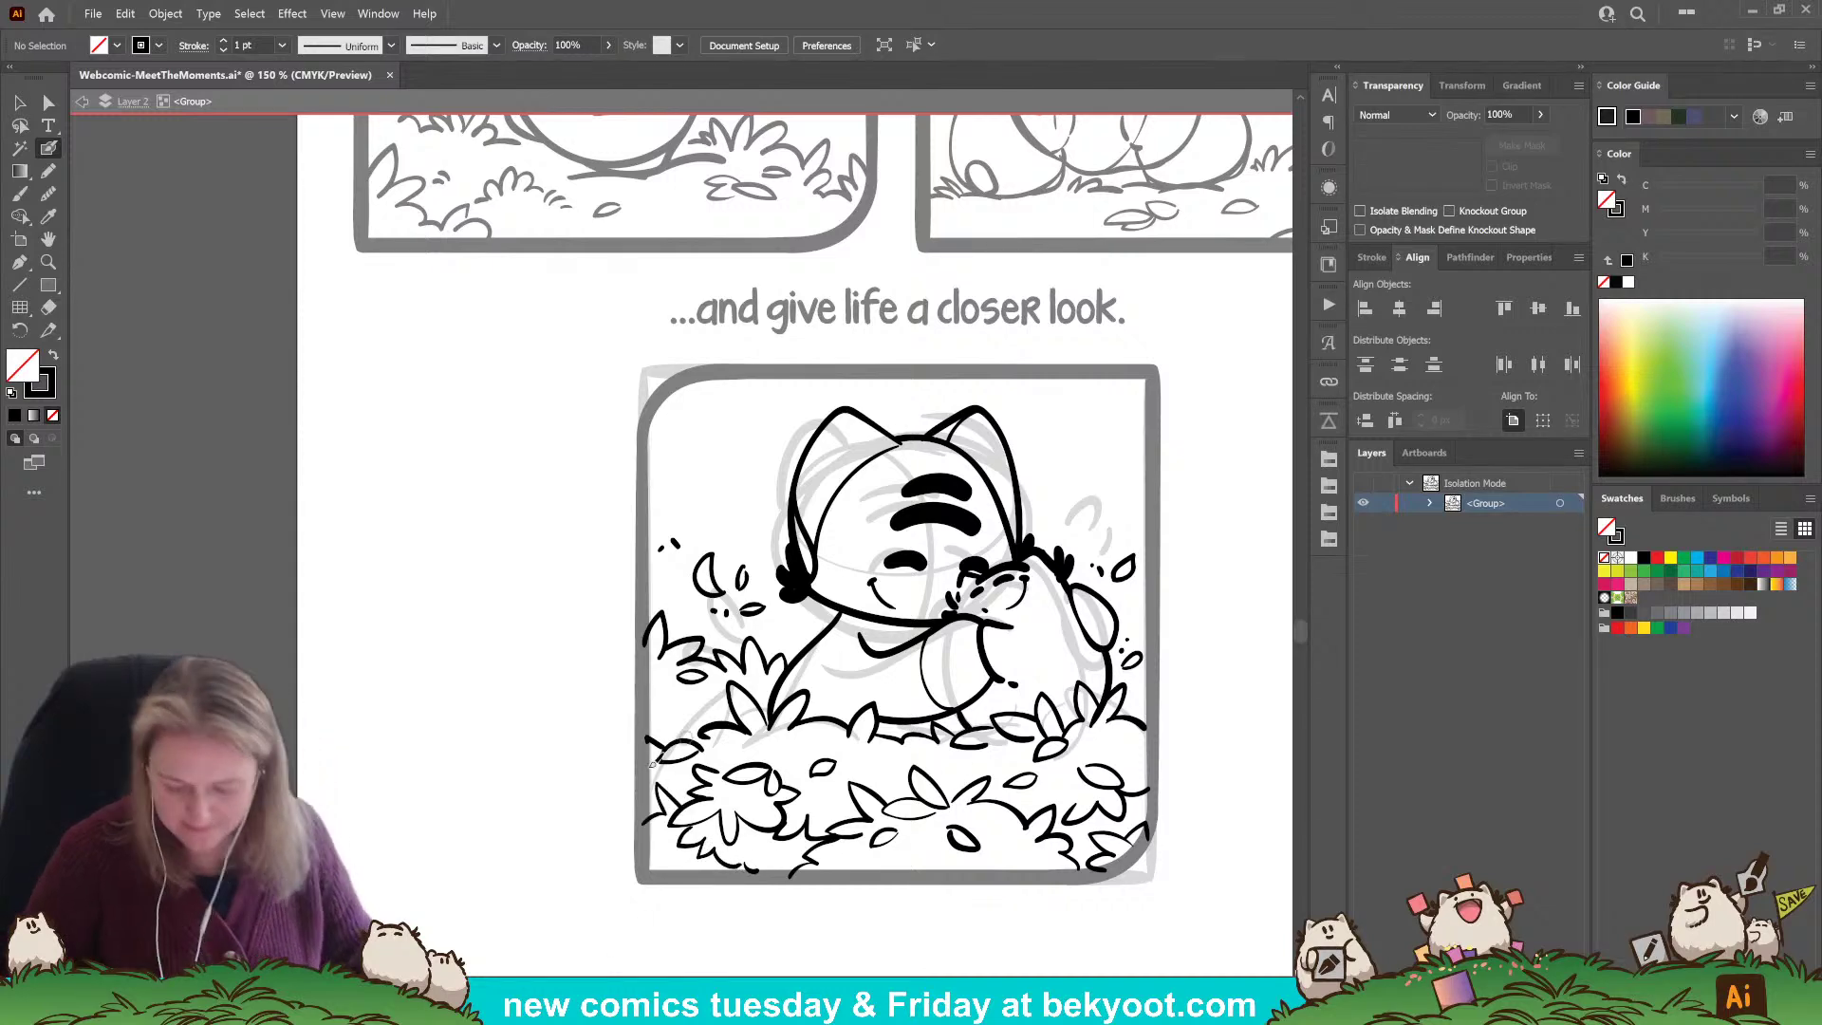
Draw a small solid heart above the small animal and another between the cat's ears.
left_click_drag(703, 902, 524, 906)
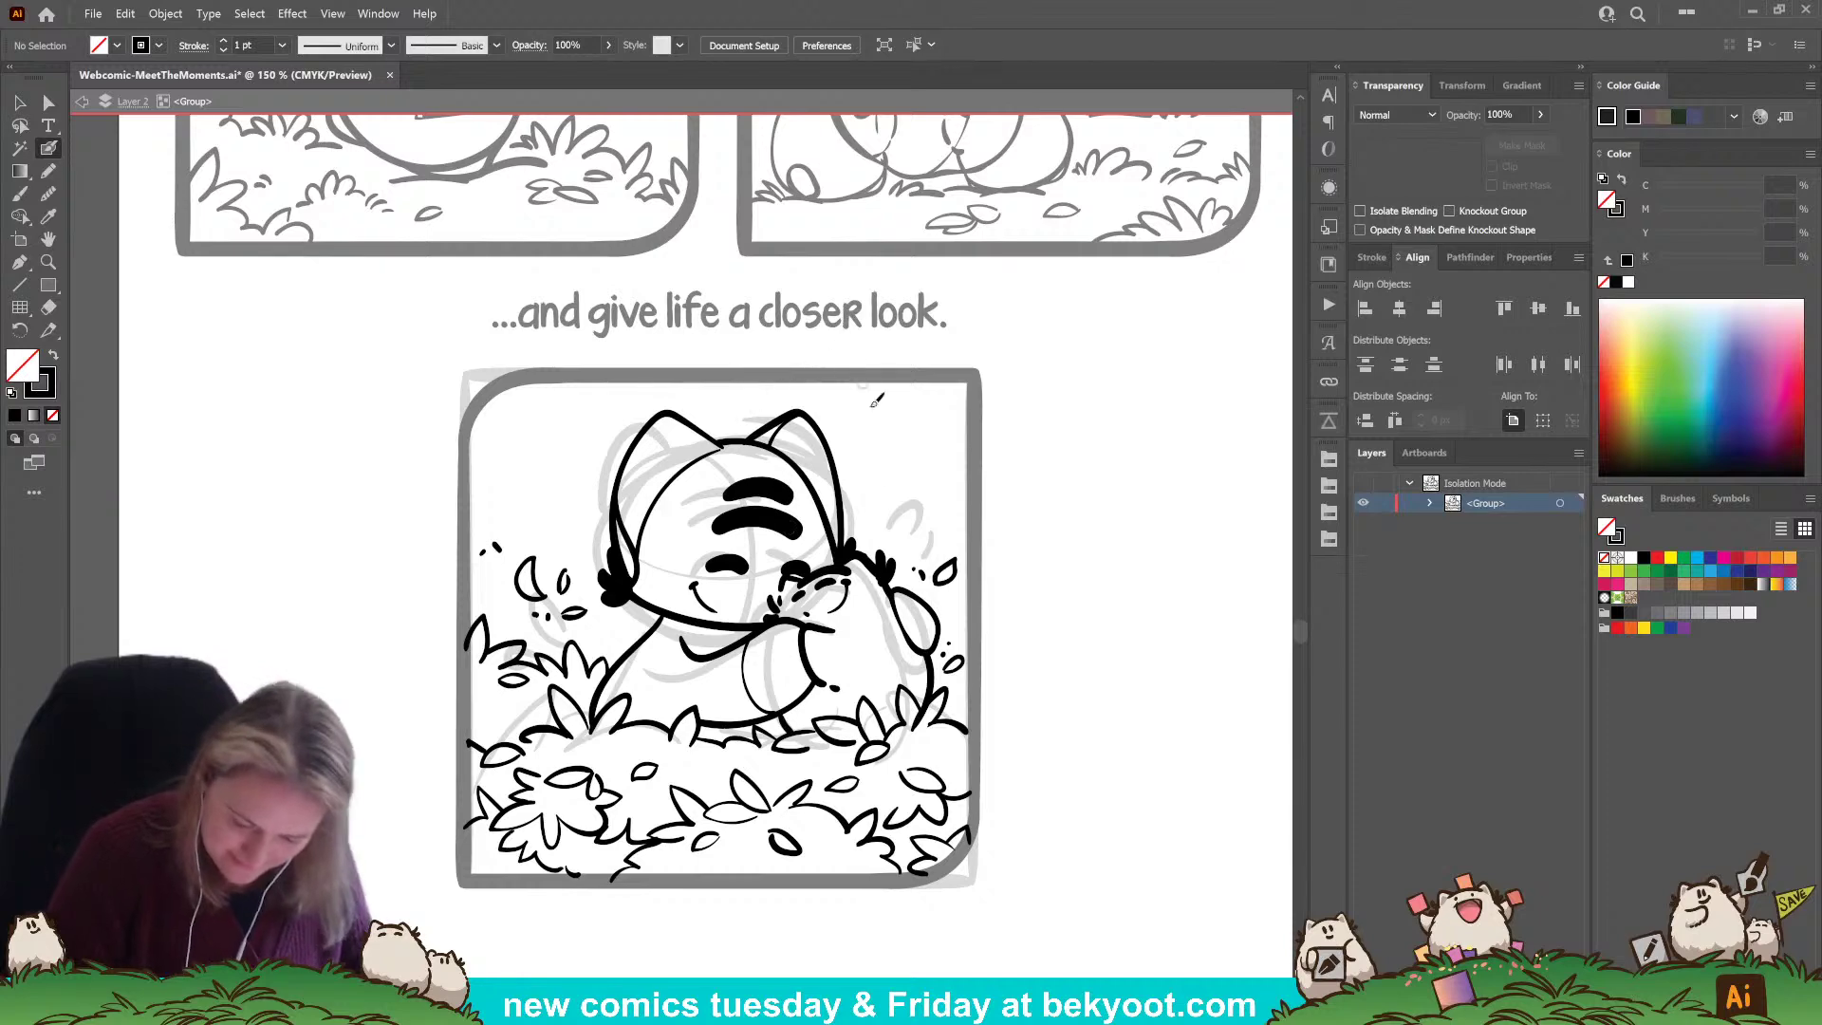
left_click_drag(880, 522, 873, 532)
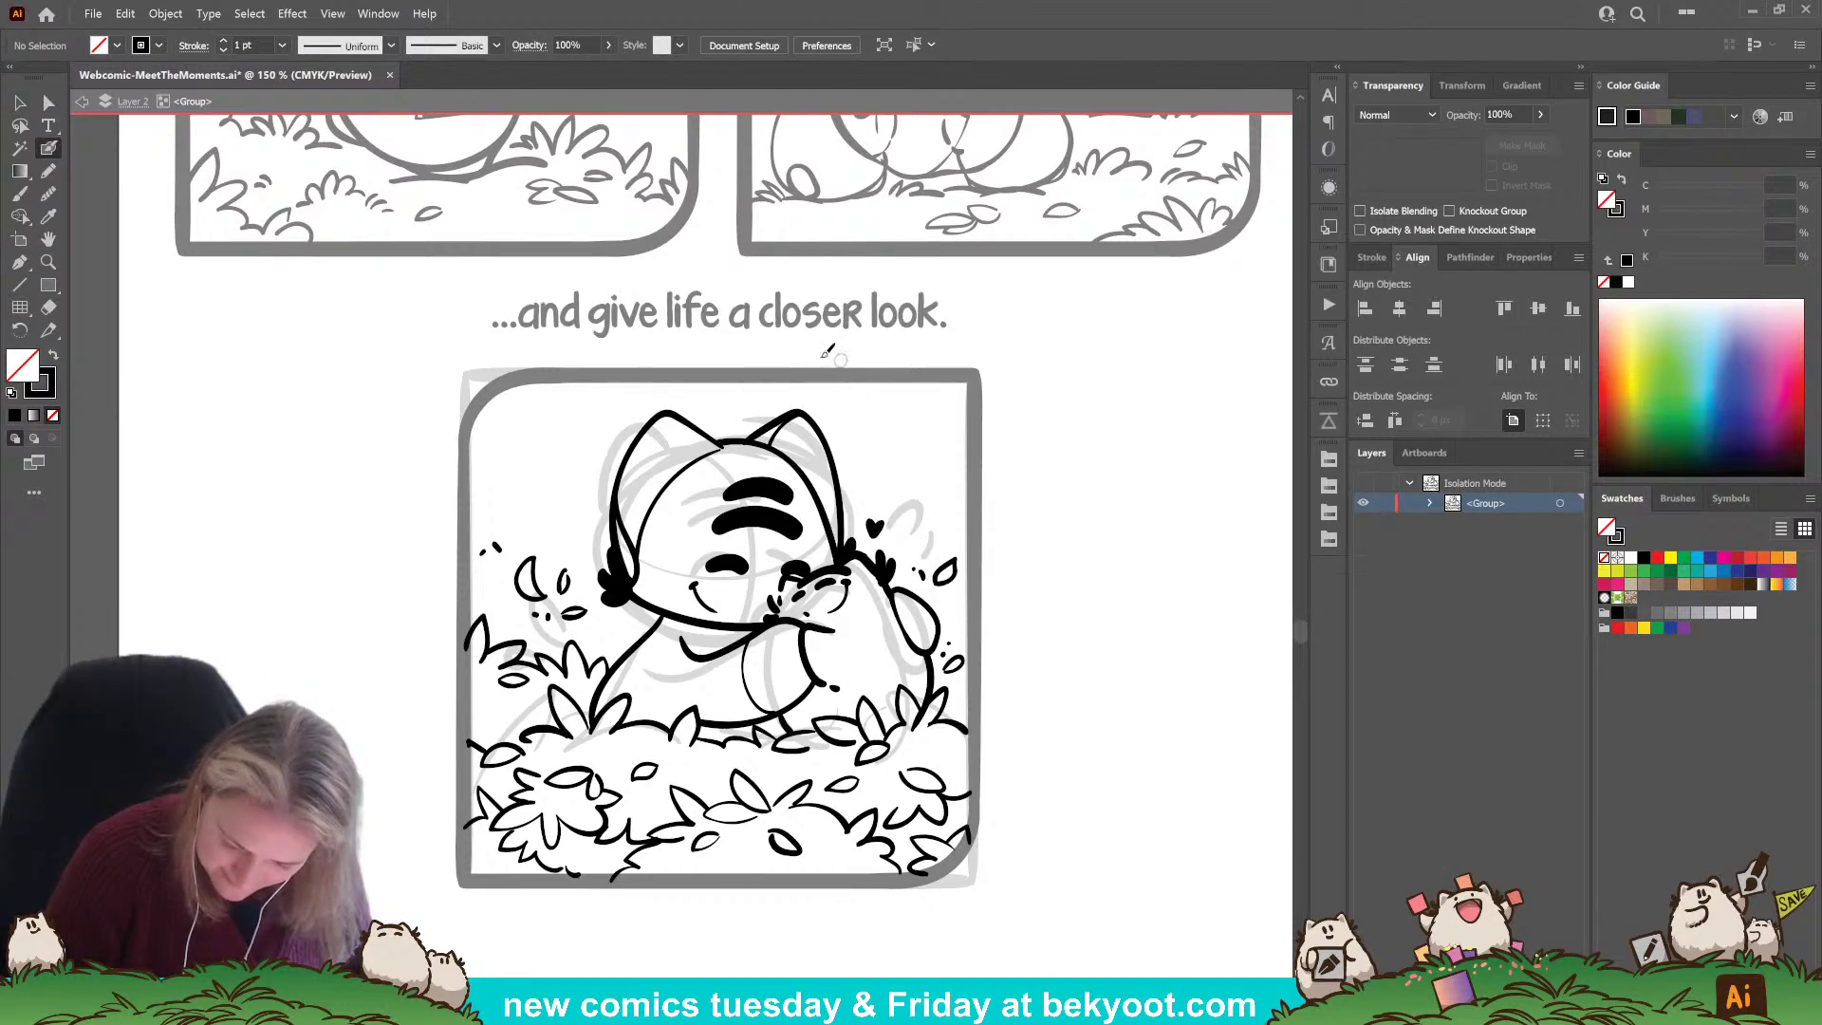
left_click_drag(710, 397, 730, 417)
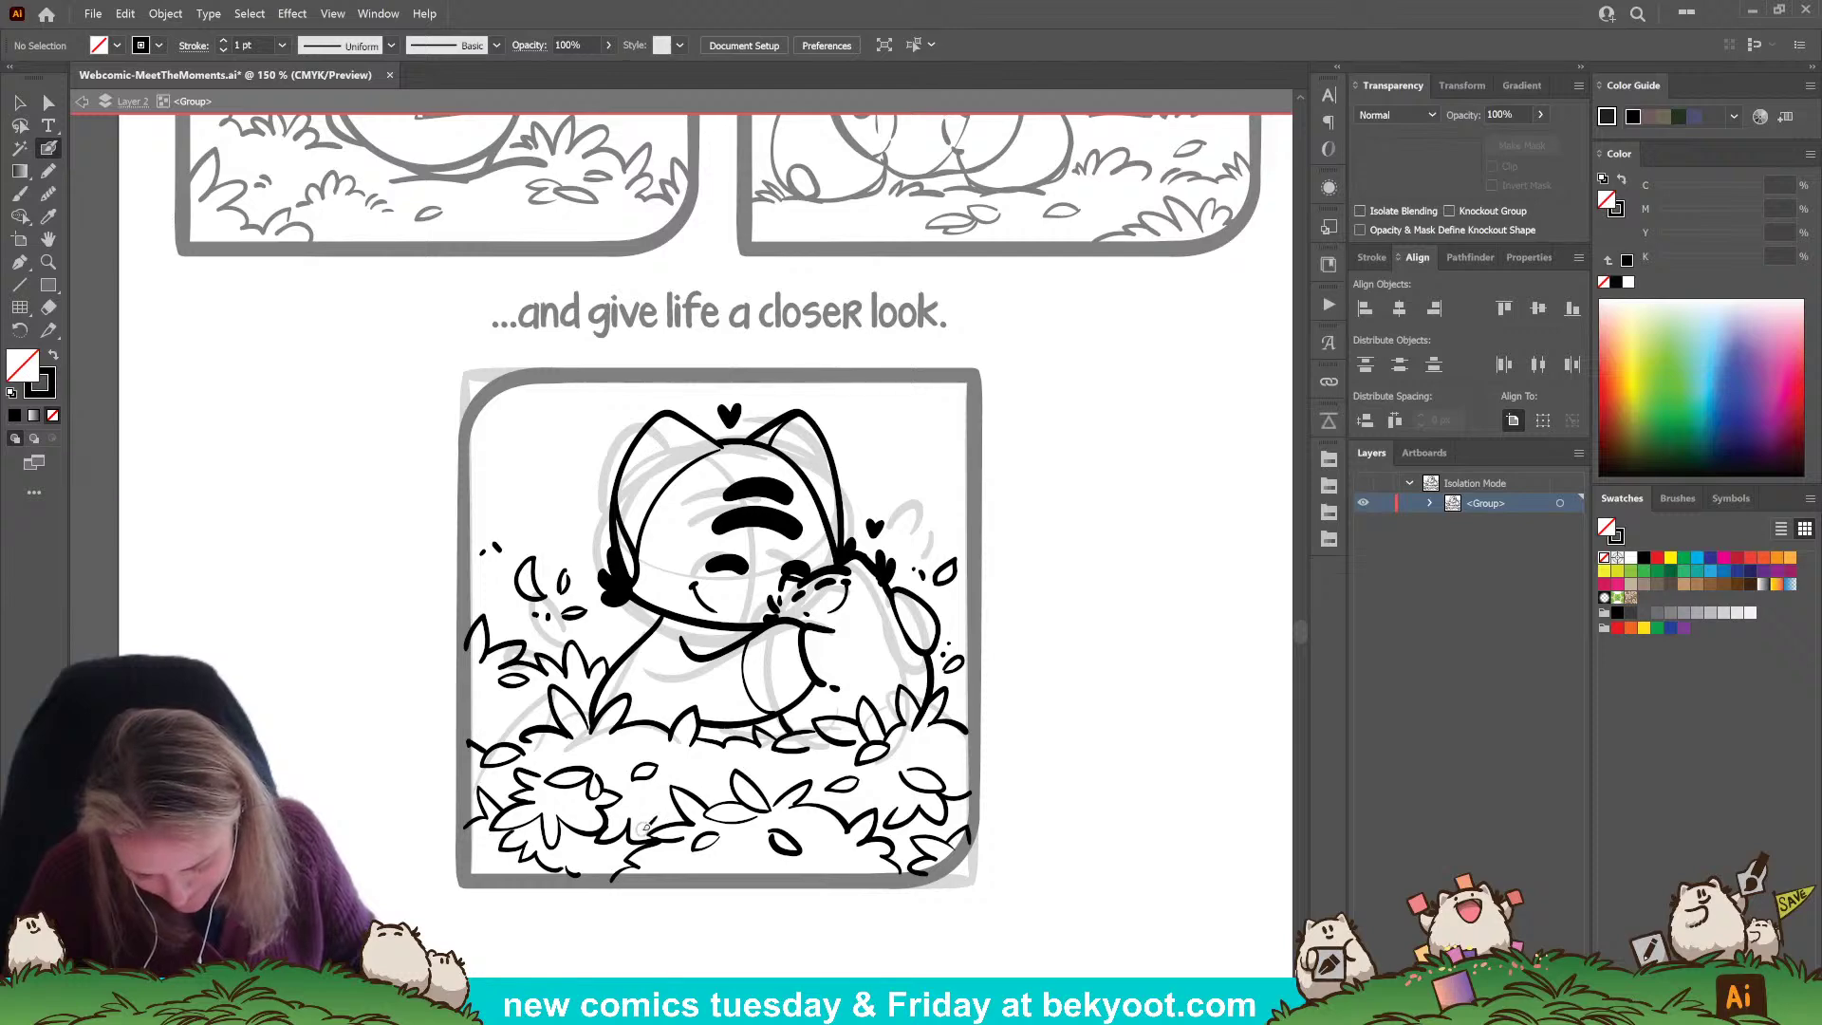
scroll(854, 467, "down", 1)
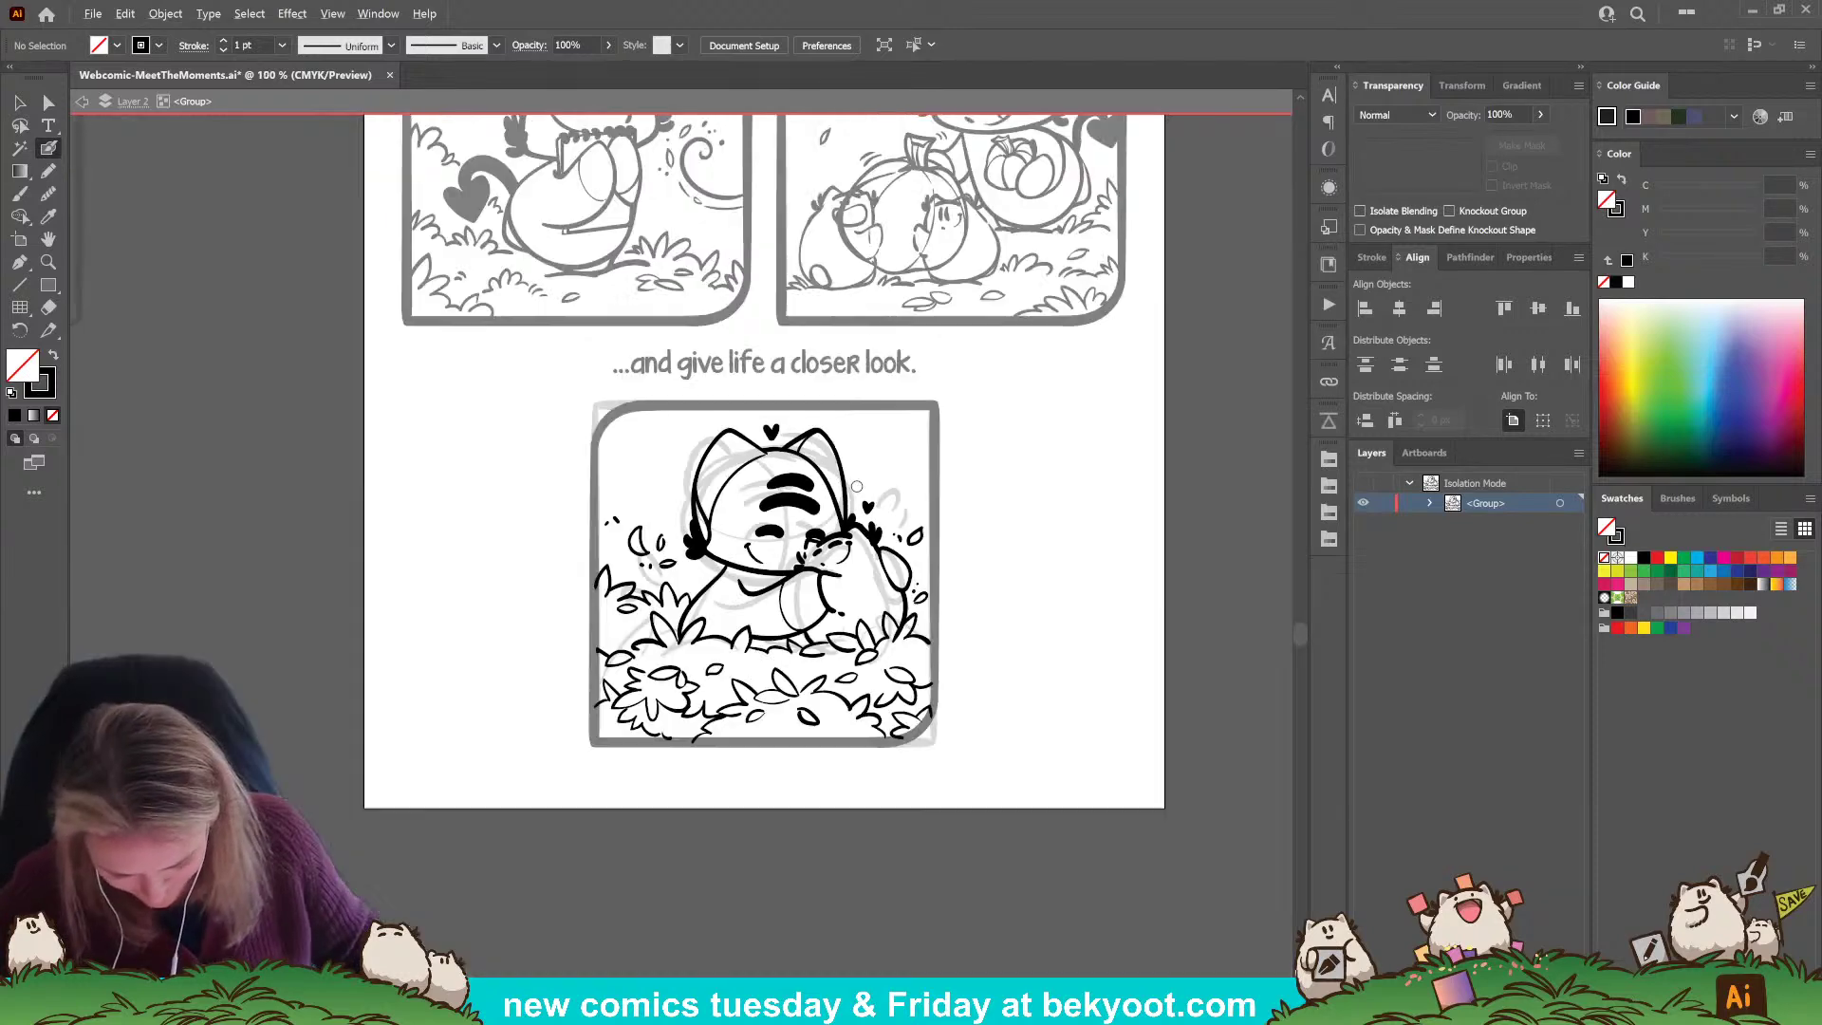
Leave the isolated group and, with Layer 2 locked, move the final panel's rough sketch on Layer 1 off the artboard, then relock Layer 1.
key("v")
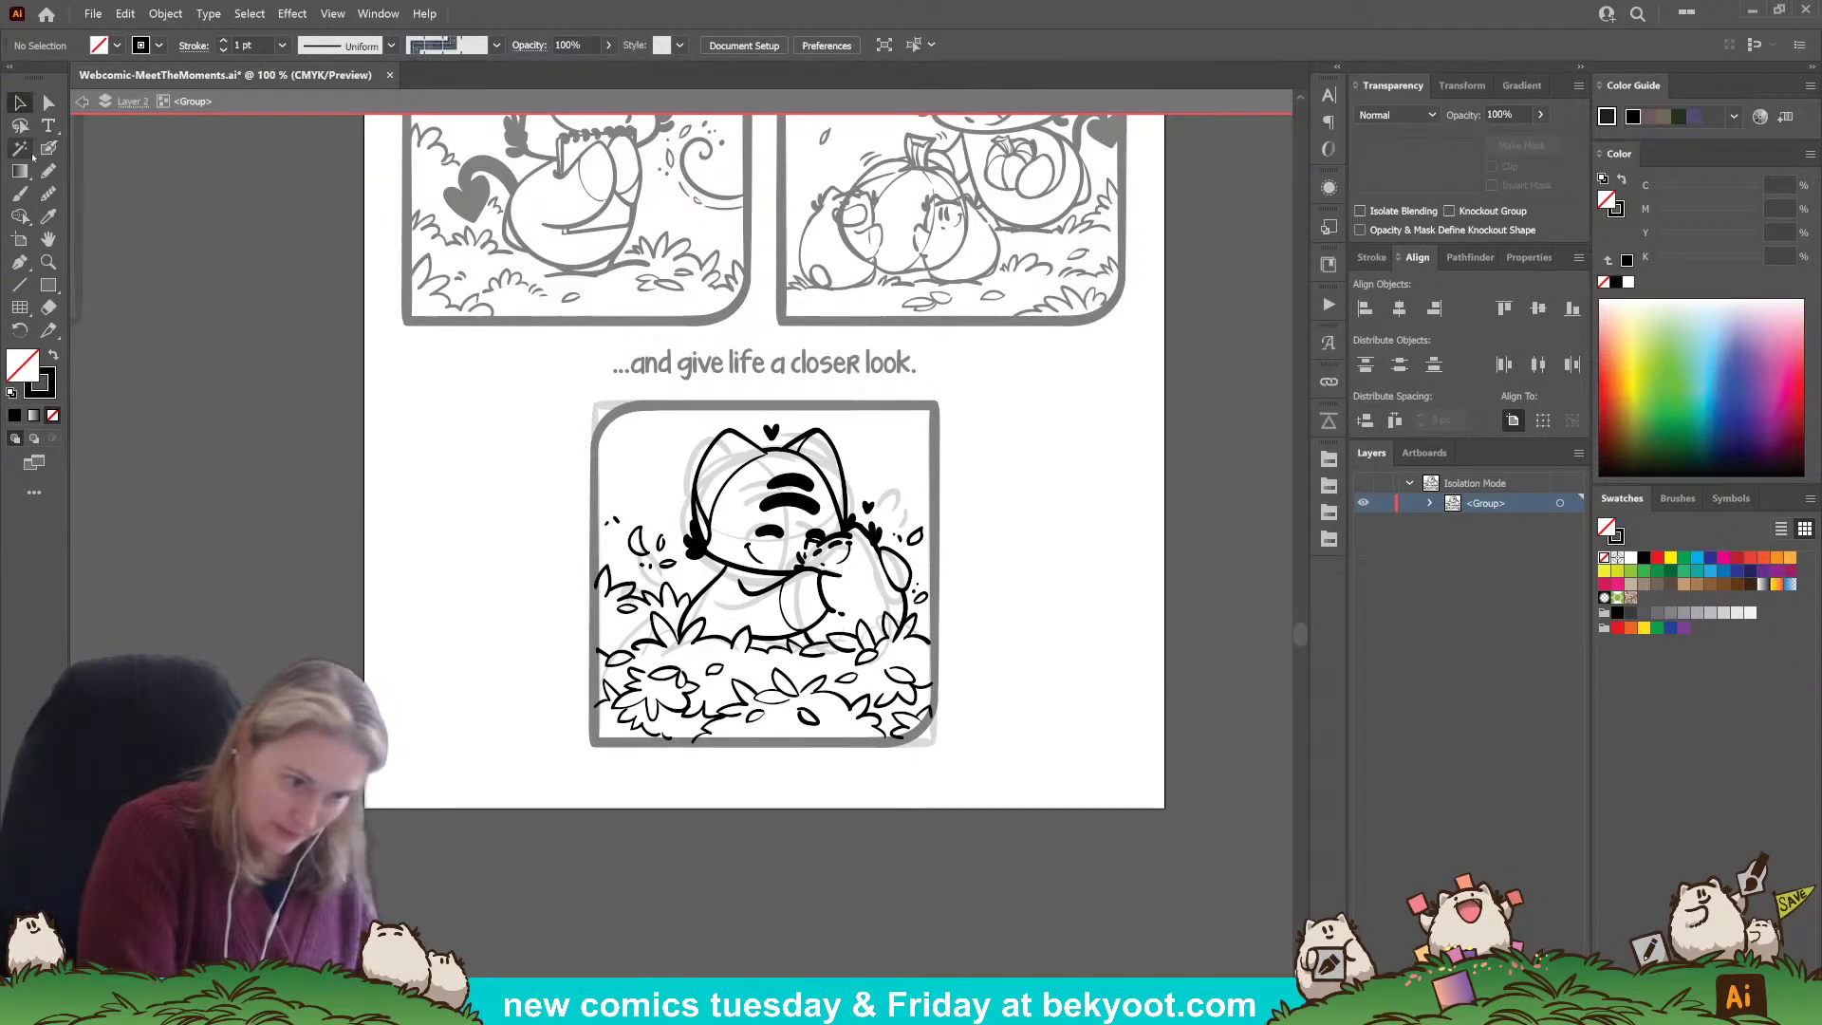
double_click(989, 566)
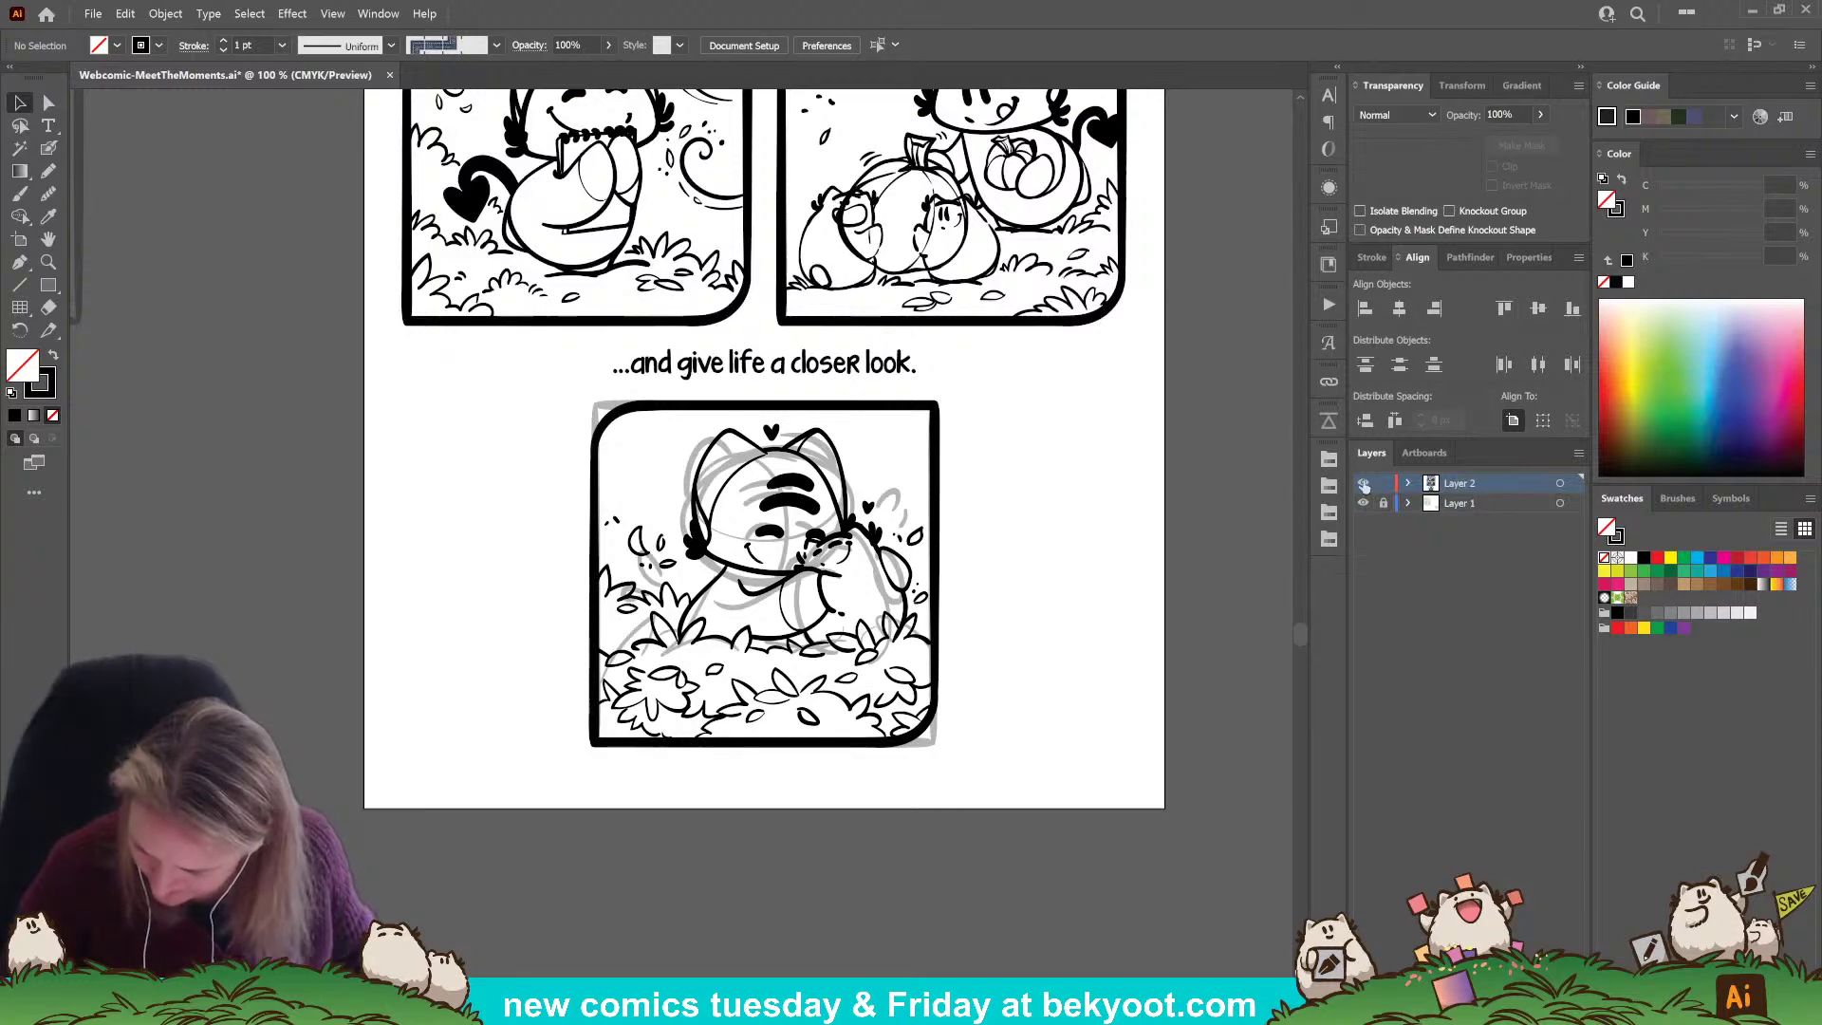
left_click(939, 746)
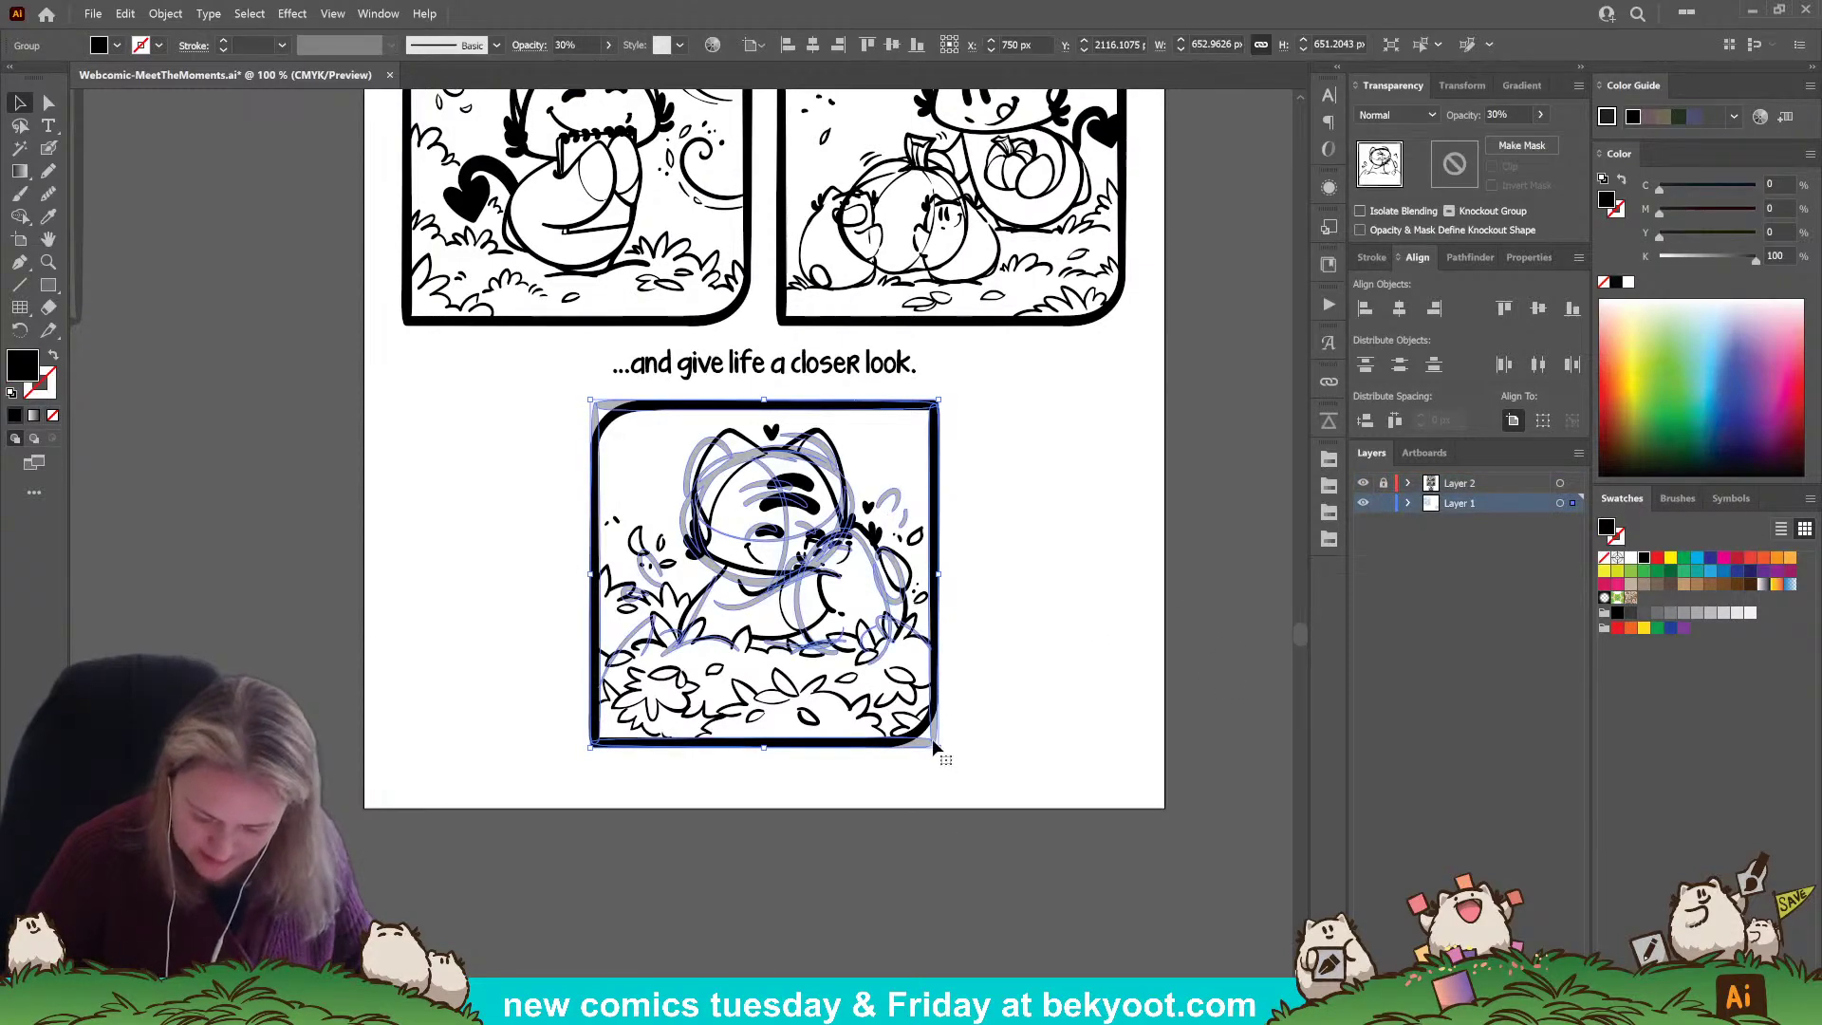
mouse_move(927, 750)
left_mouse_down()
mouse_move(114, 750)
mouse_move(523, 747)
mouse_move(392, 732)
left_mouse_up()
left_click(712, 683)
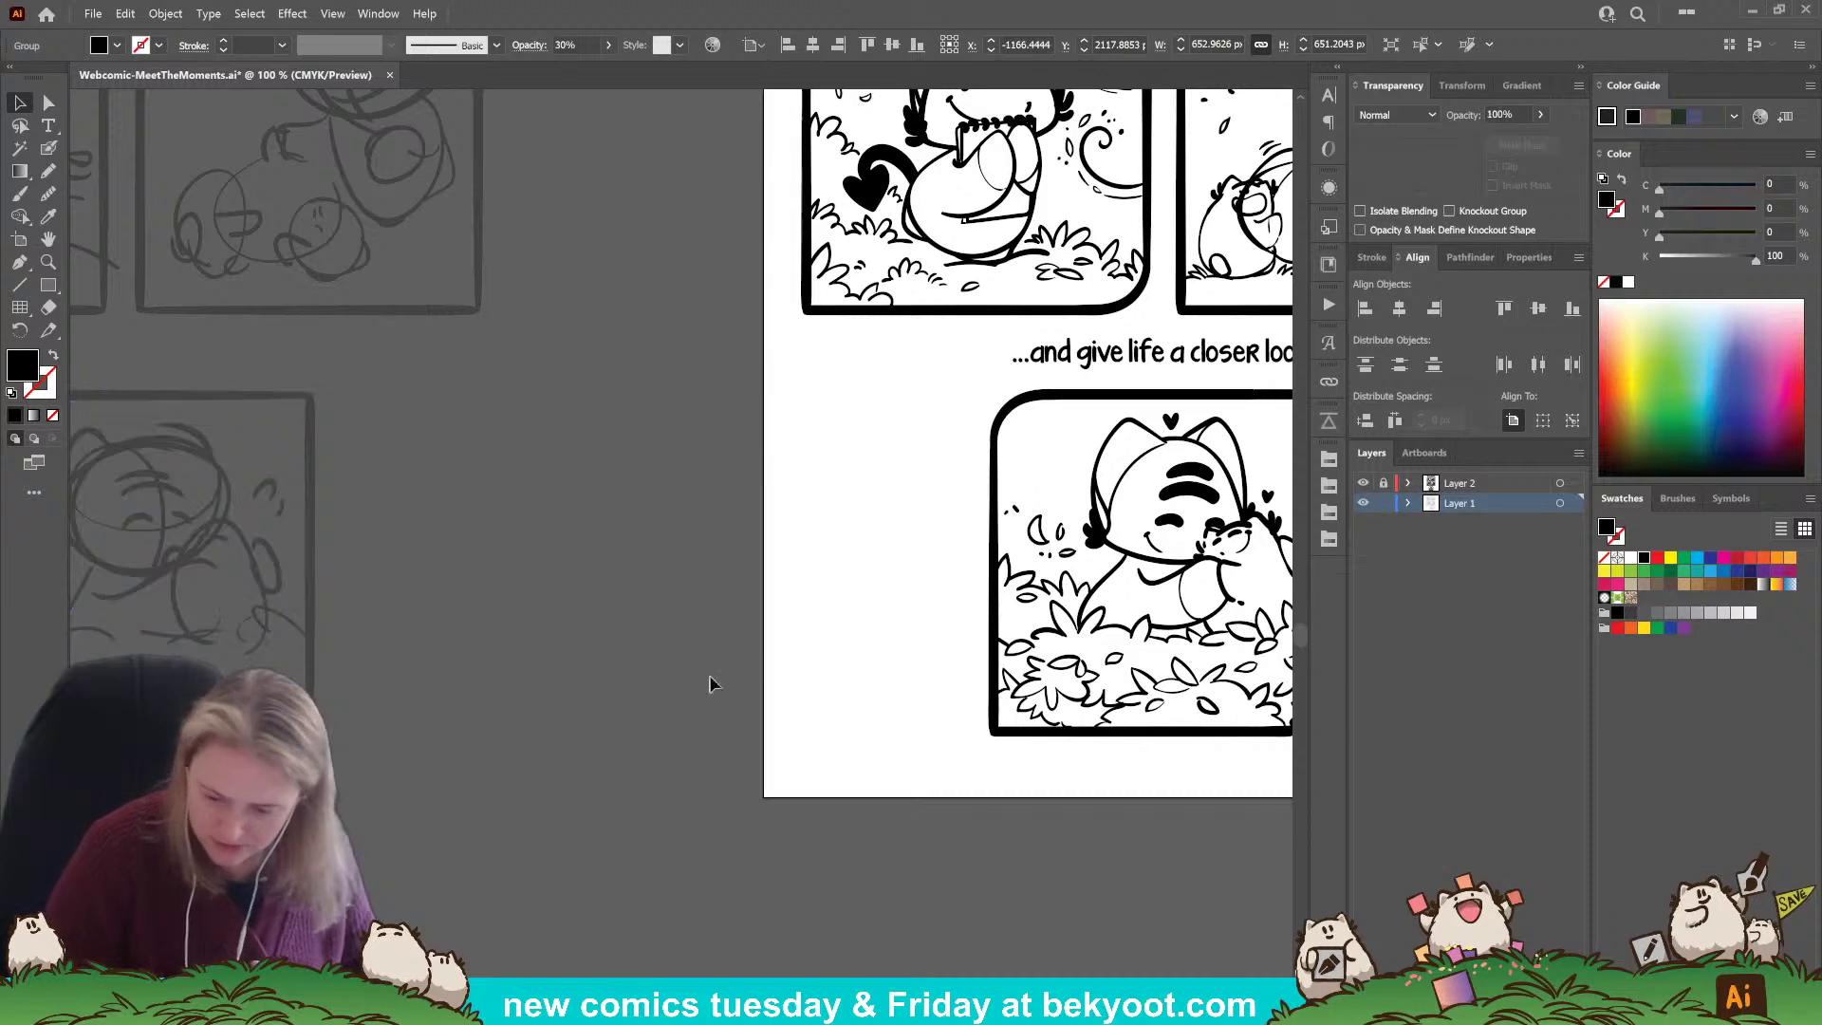
left_click_drag(867, 680, 439, 785)
mouse_move(1034, 560)
left_mouse_down()
mouse_move(895, 659)
mouse_move(841, 660)
left_mouse_up()
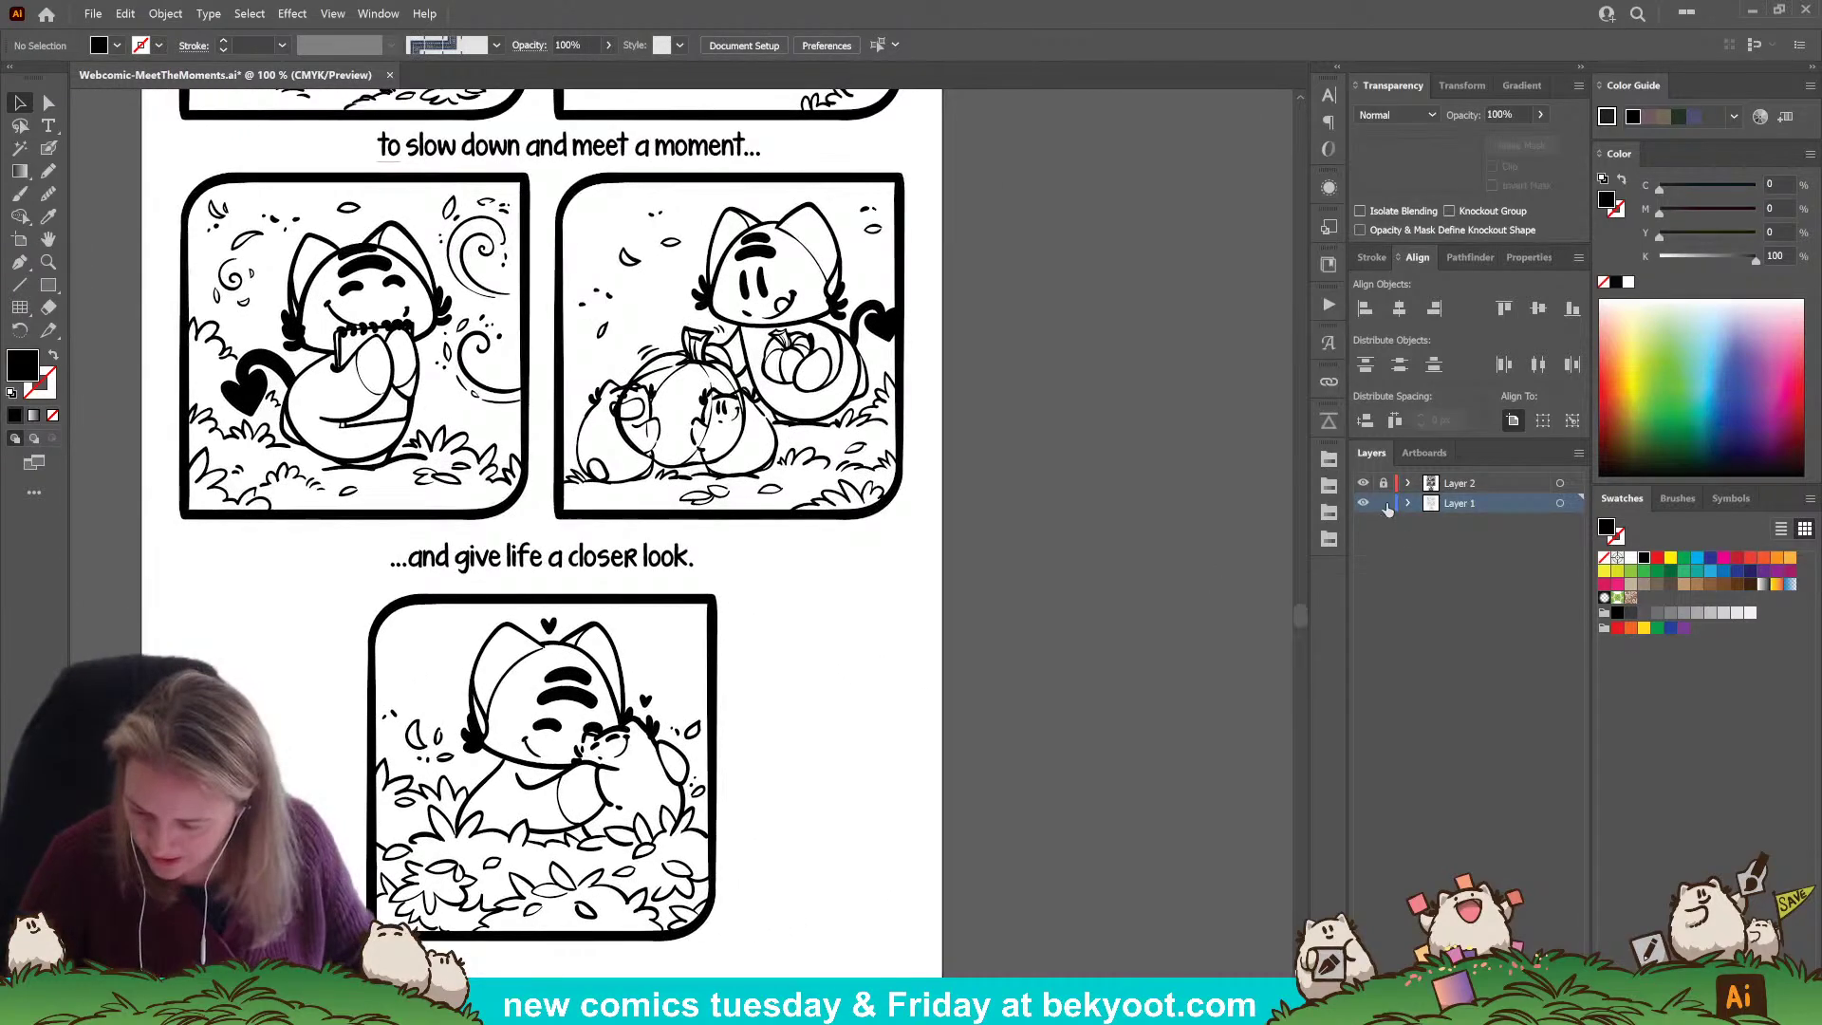
Move the caption "...and give life a closer look." slightly down, closer to the final panel.
scroll(731, 617, "down", 2)
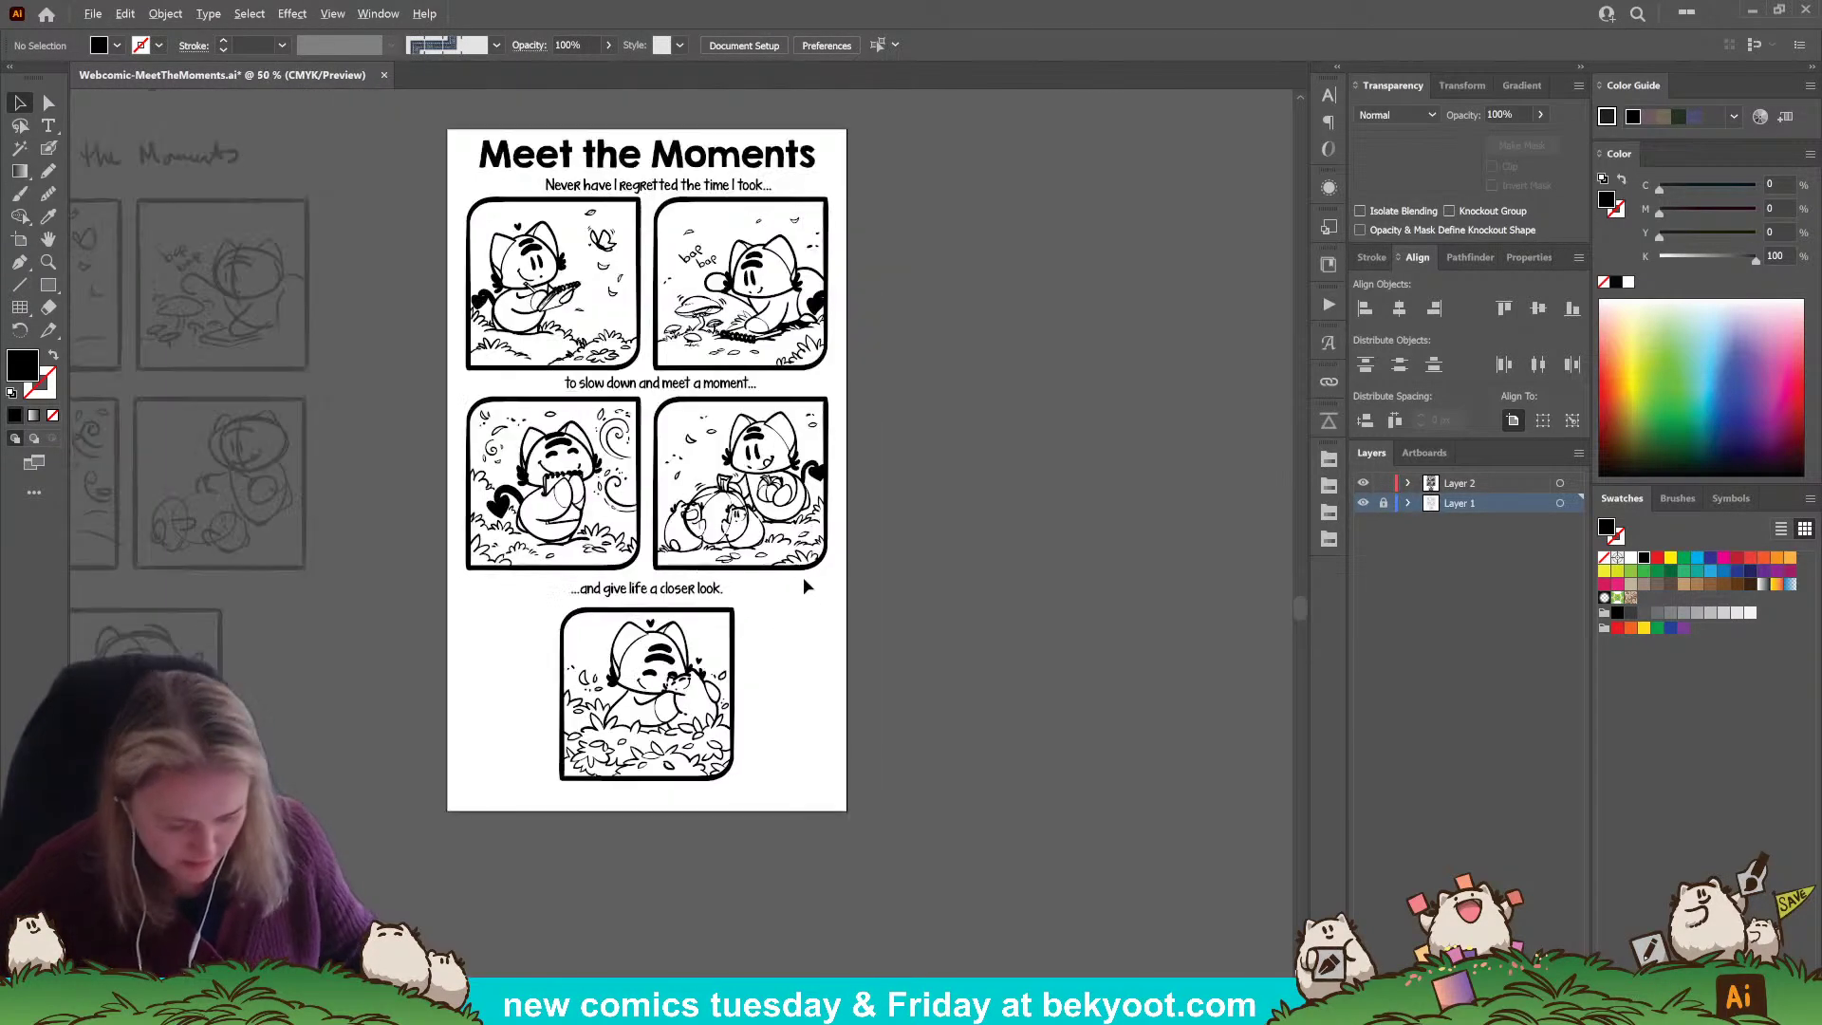
mouse_move(803, 577)
left_mouse_down()
mouse_move(826, 633)
mouse_move(723, 655)
left_mouse_up()
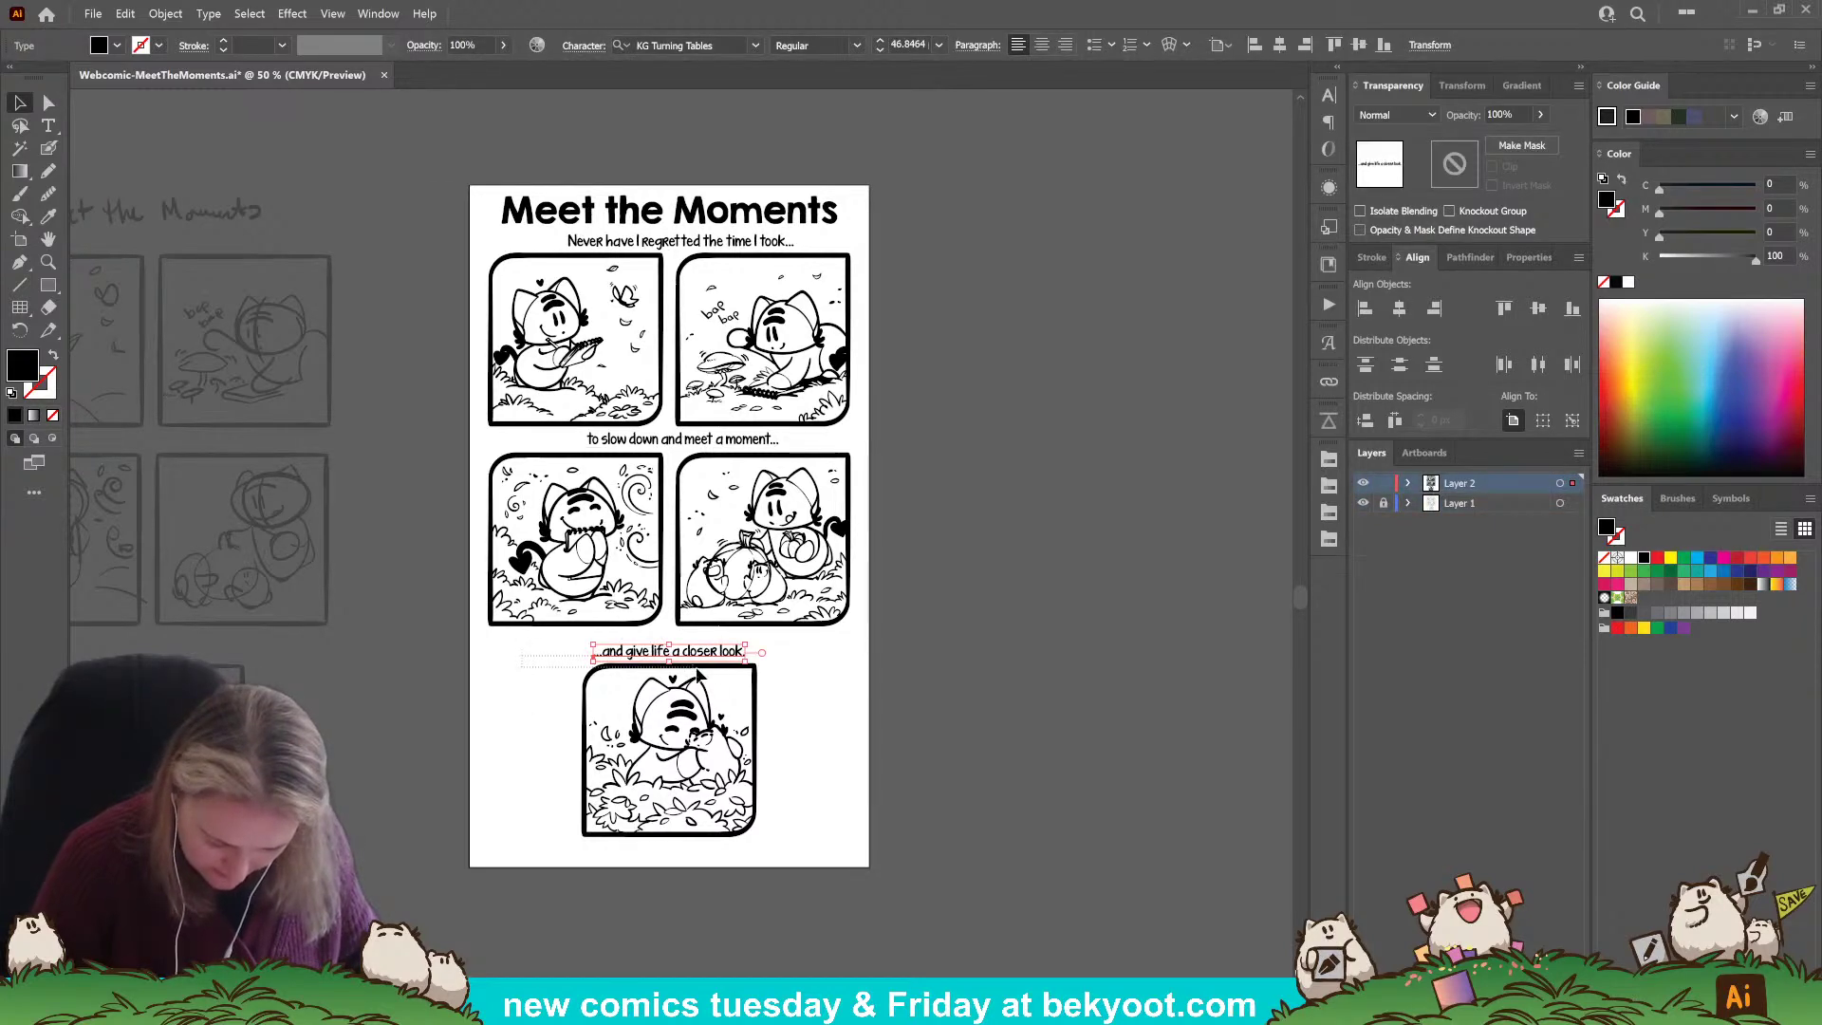
left_click(729, 679, "shift")
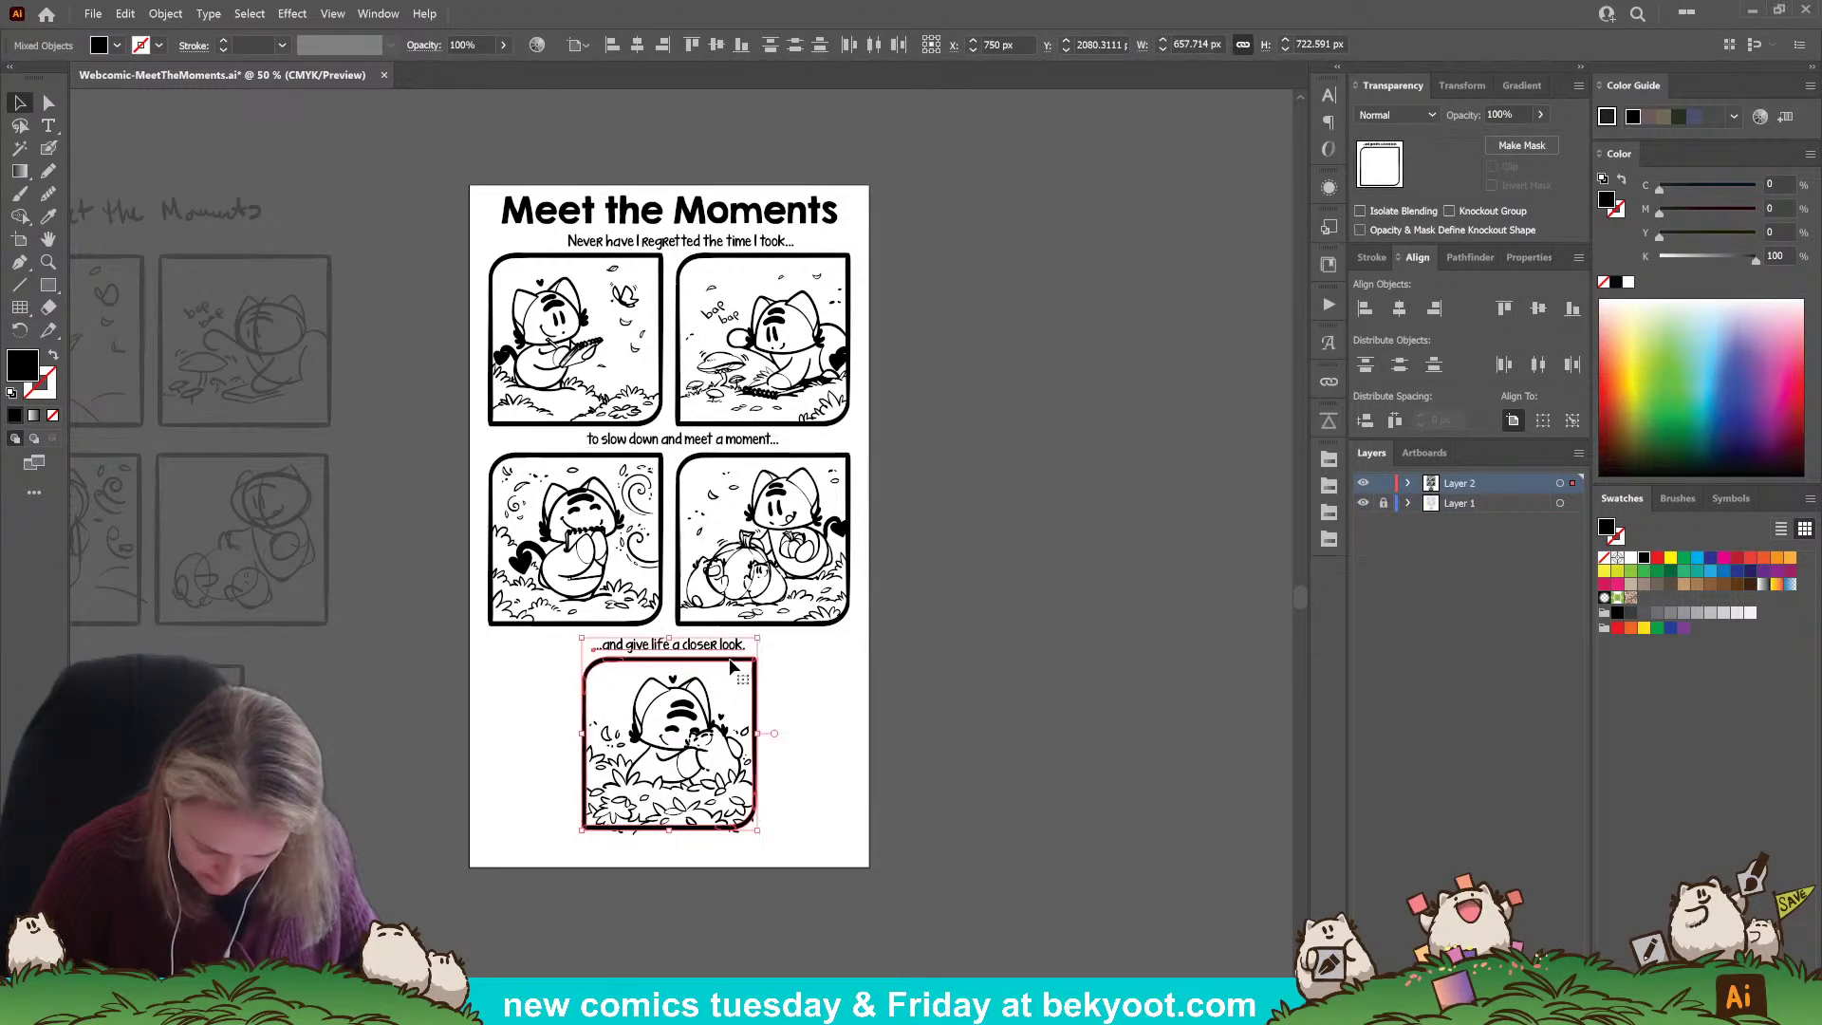
left_click(846, 738)
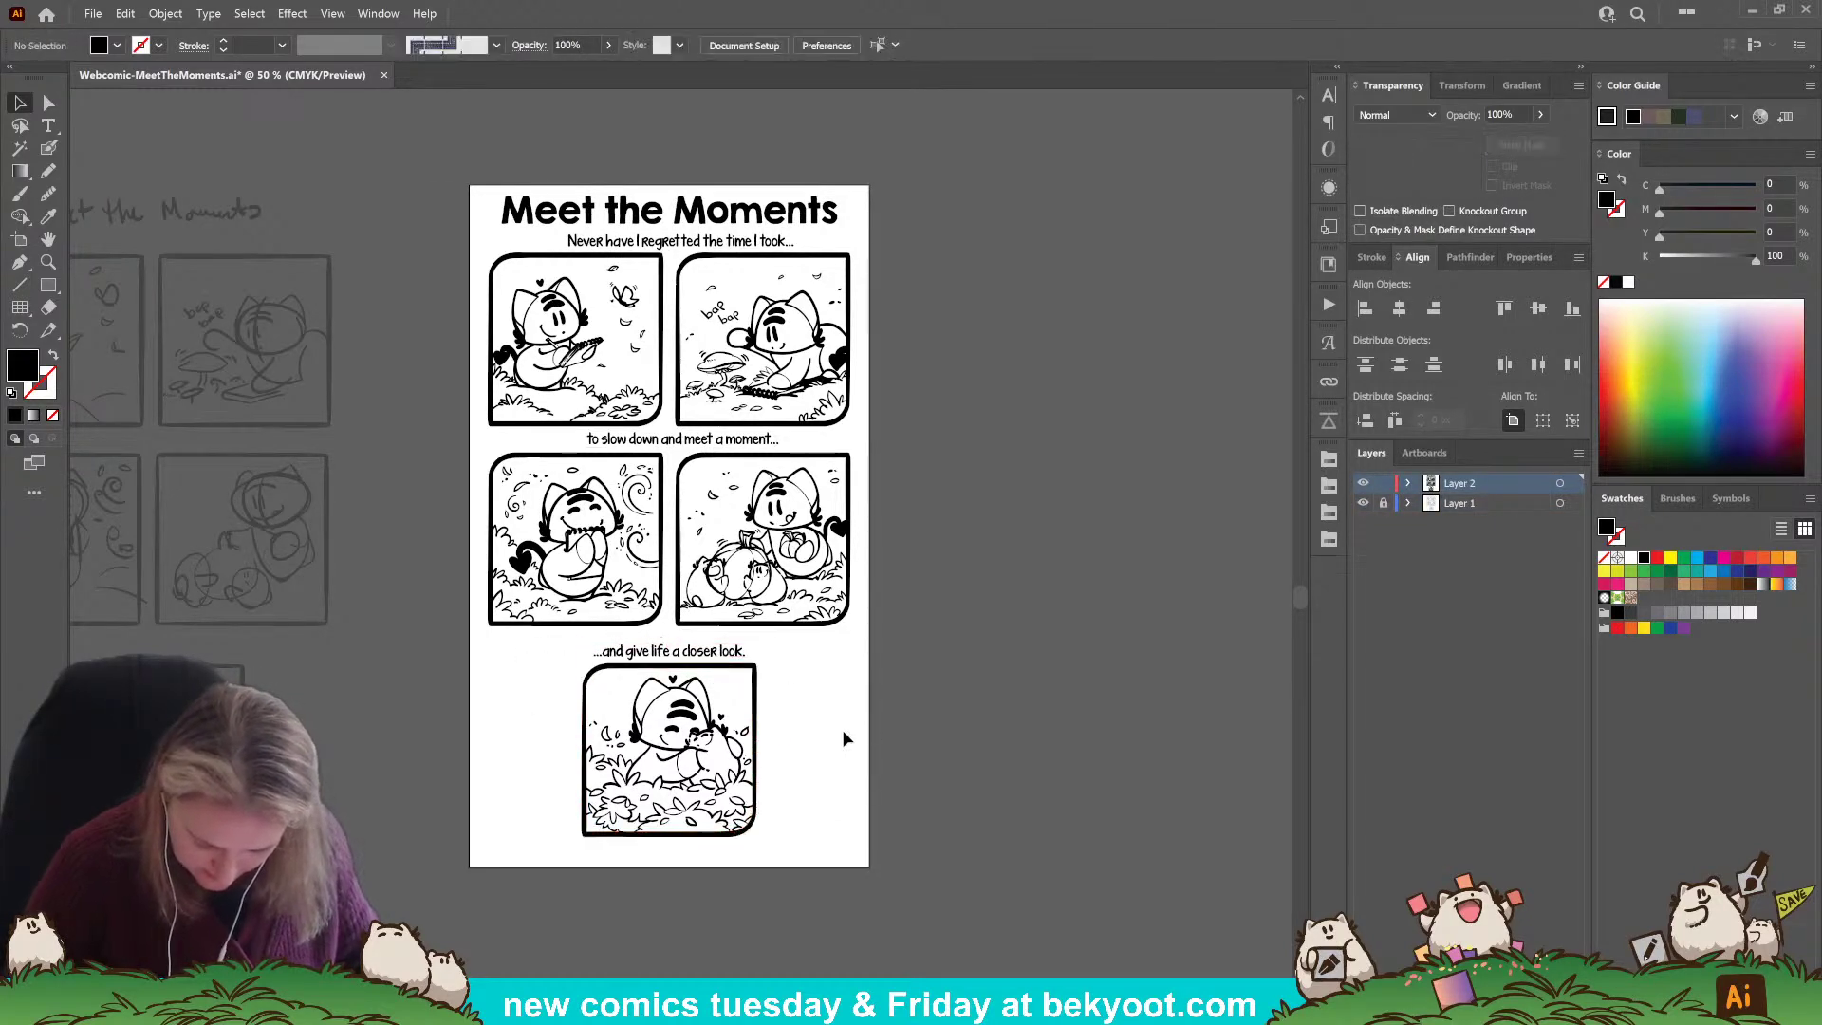
left_click(758, 676)
left_click(851, 493, "shift")
left_click(663, 486, "shift")
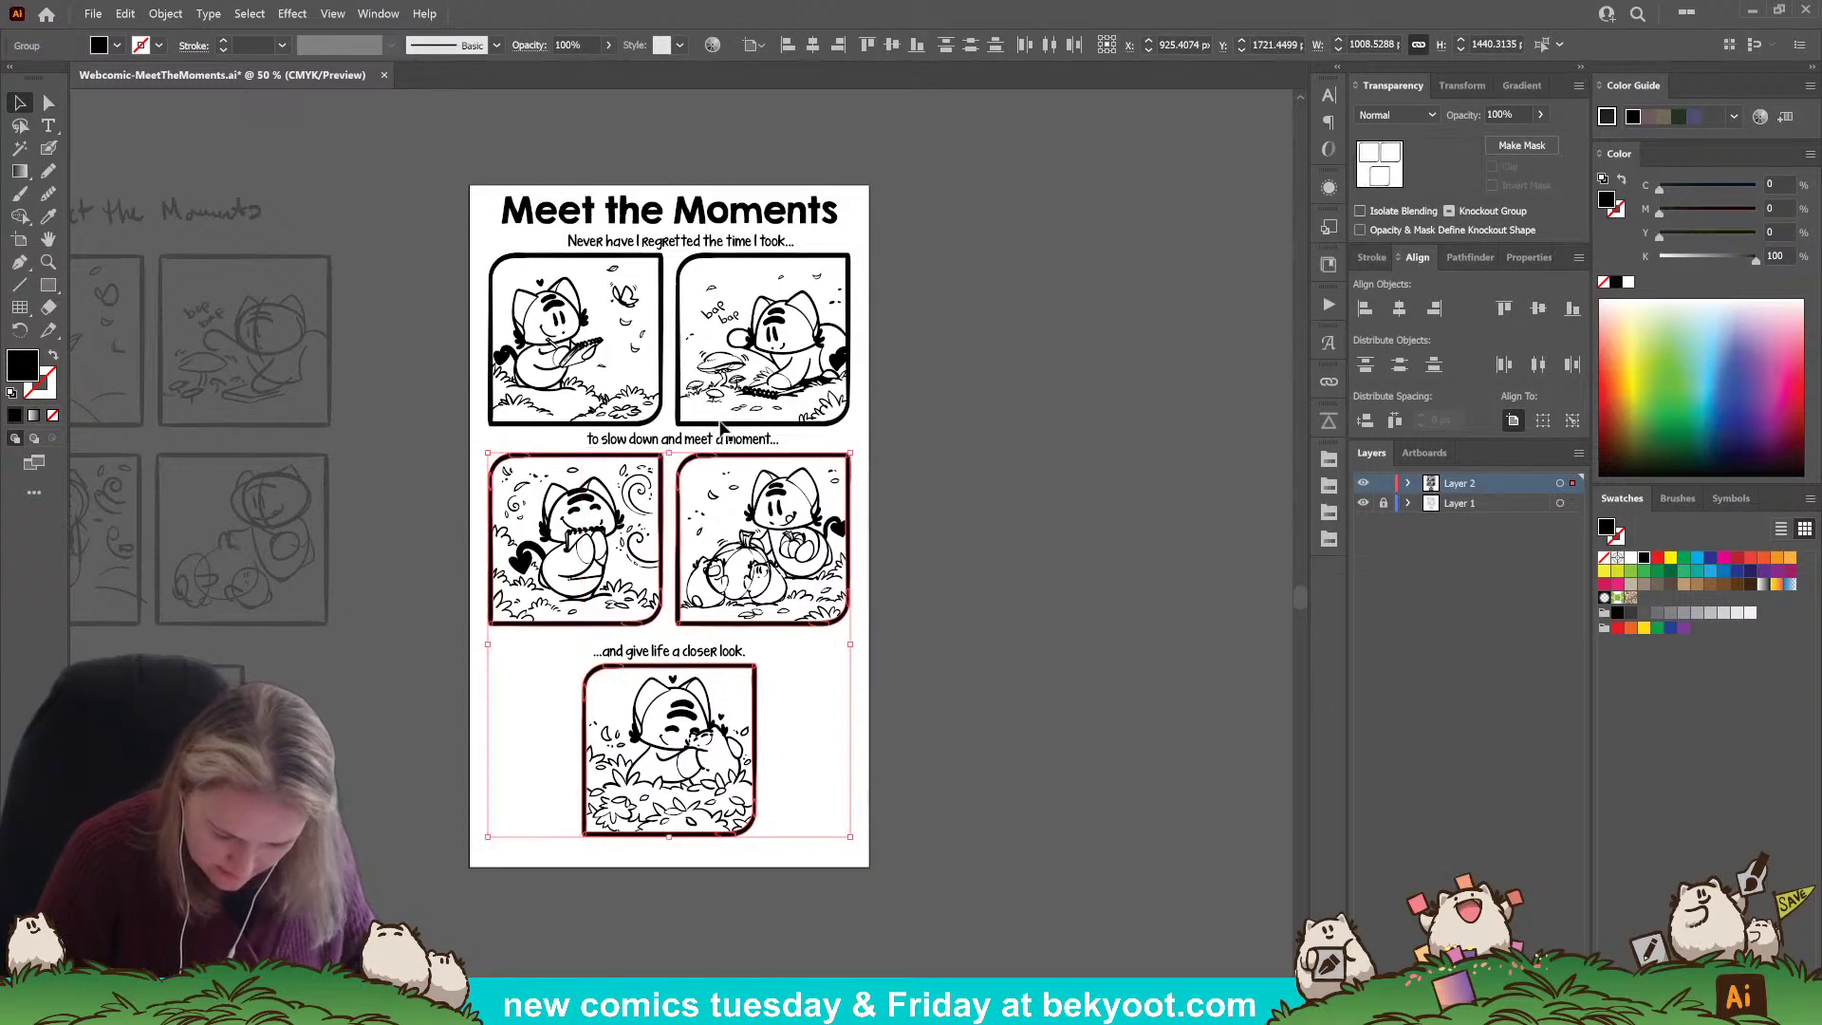
left_click(676, 285, "shift")
left_click(663, 278, "shift")
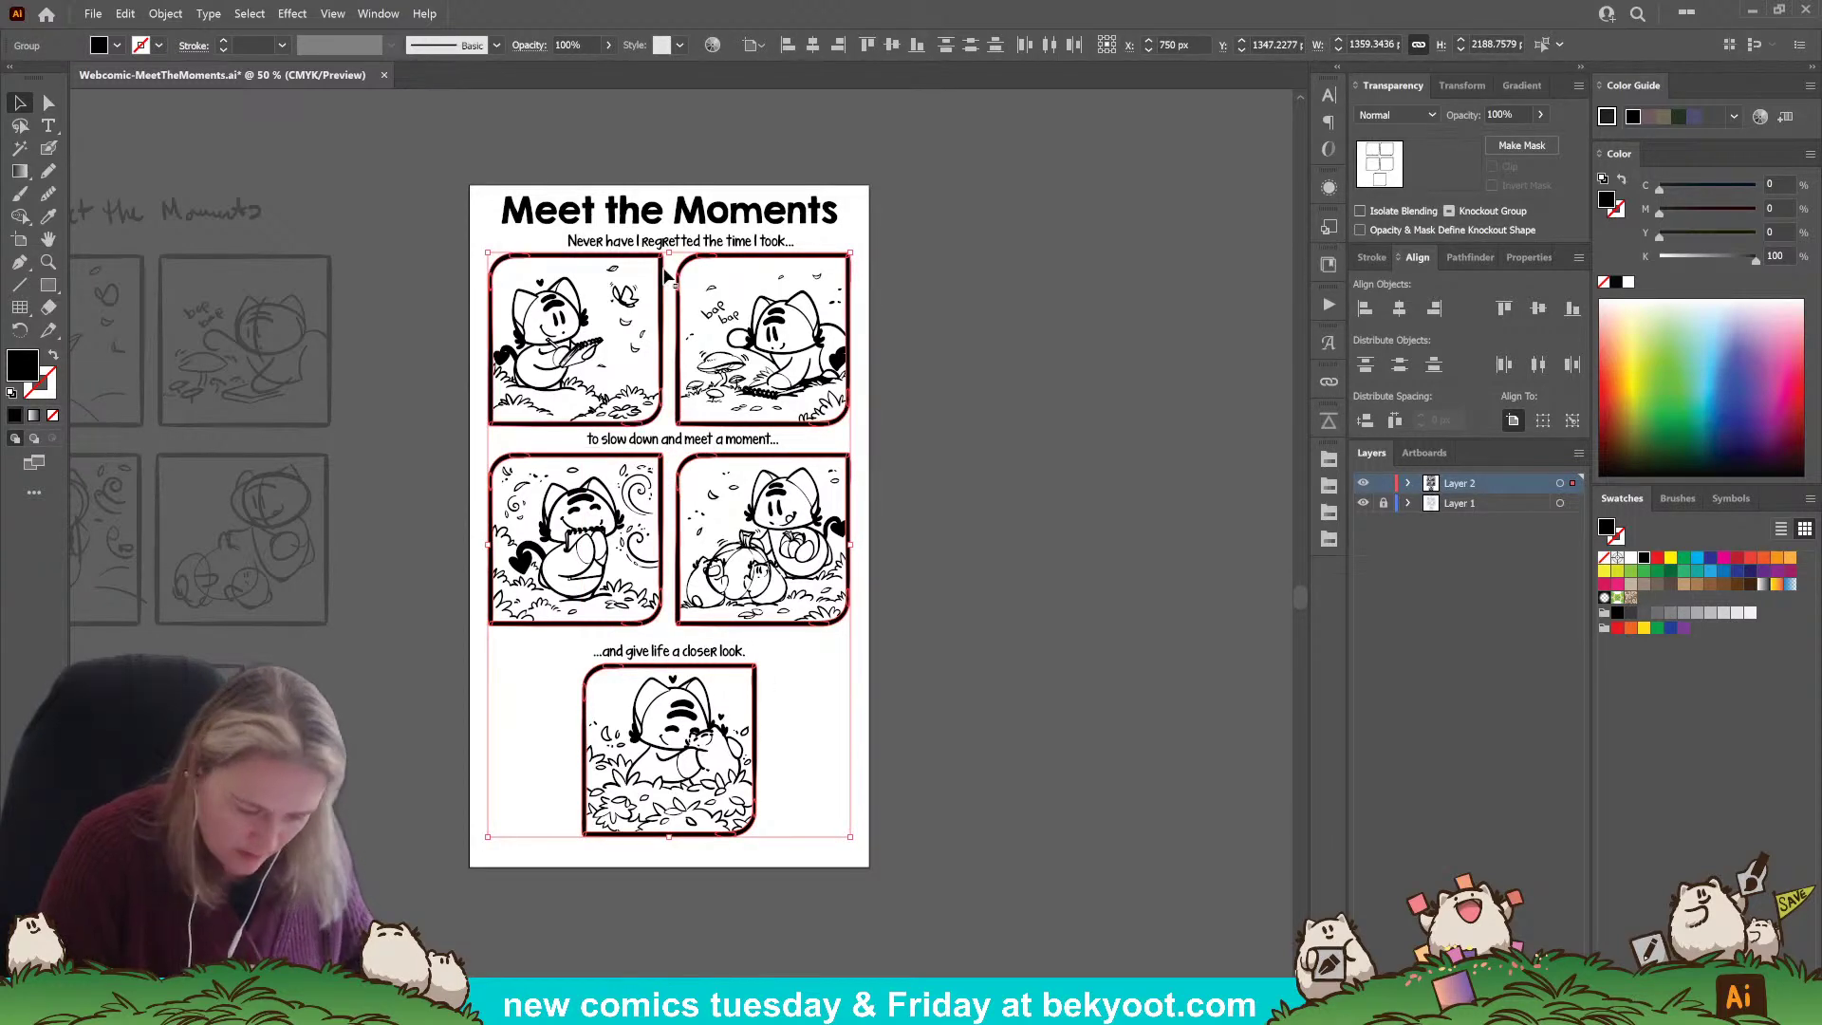
left_click(884, 315)
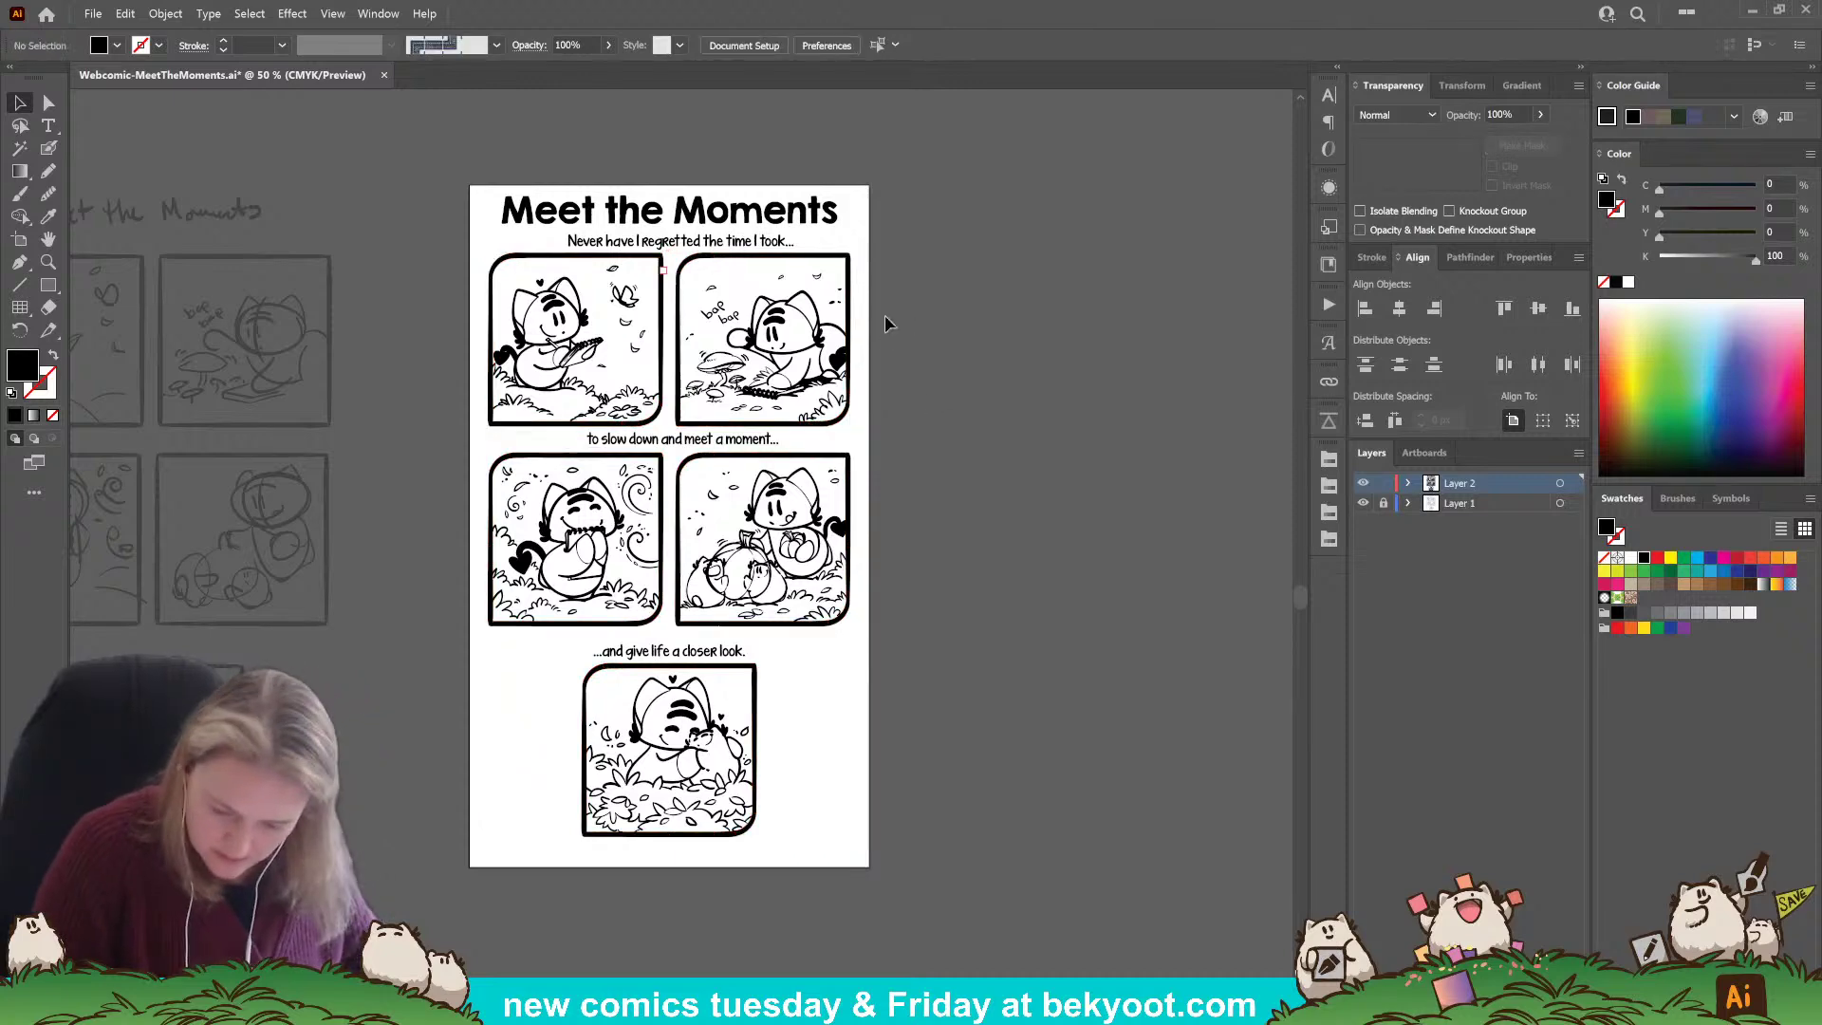
Select the comic panels one after another to check that each is held together as a single group.
left_click(829, 359)
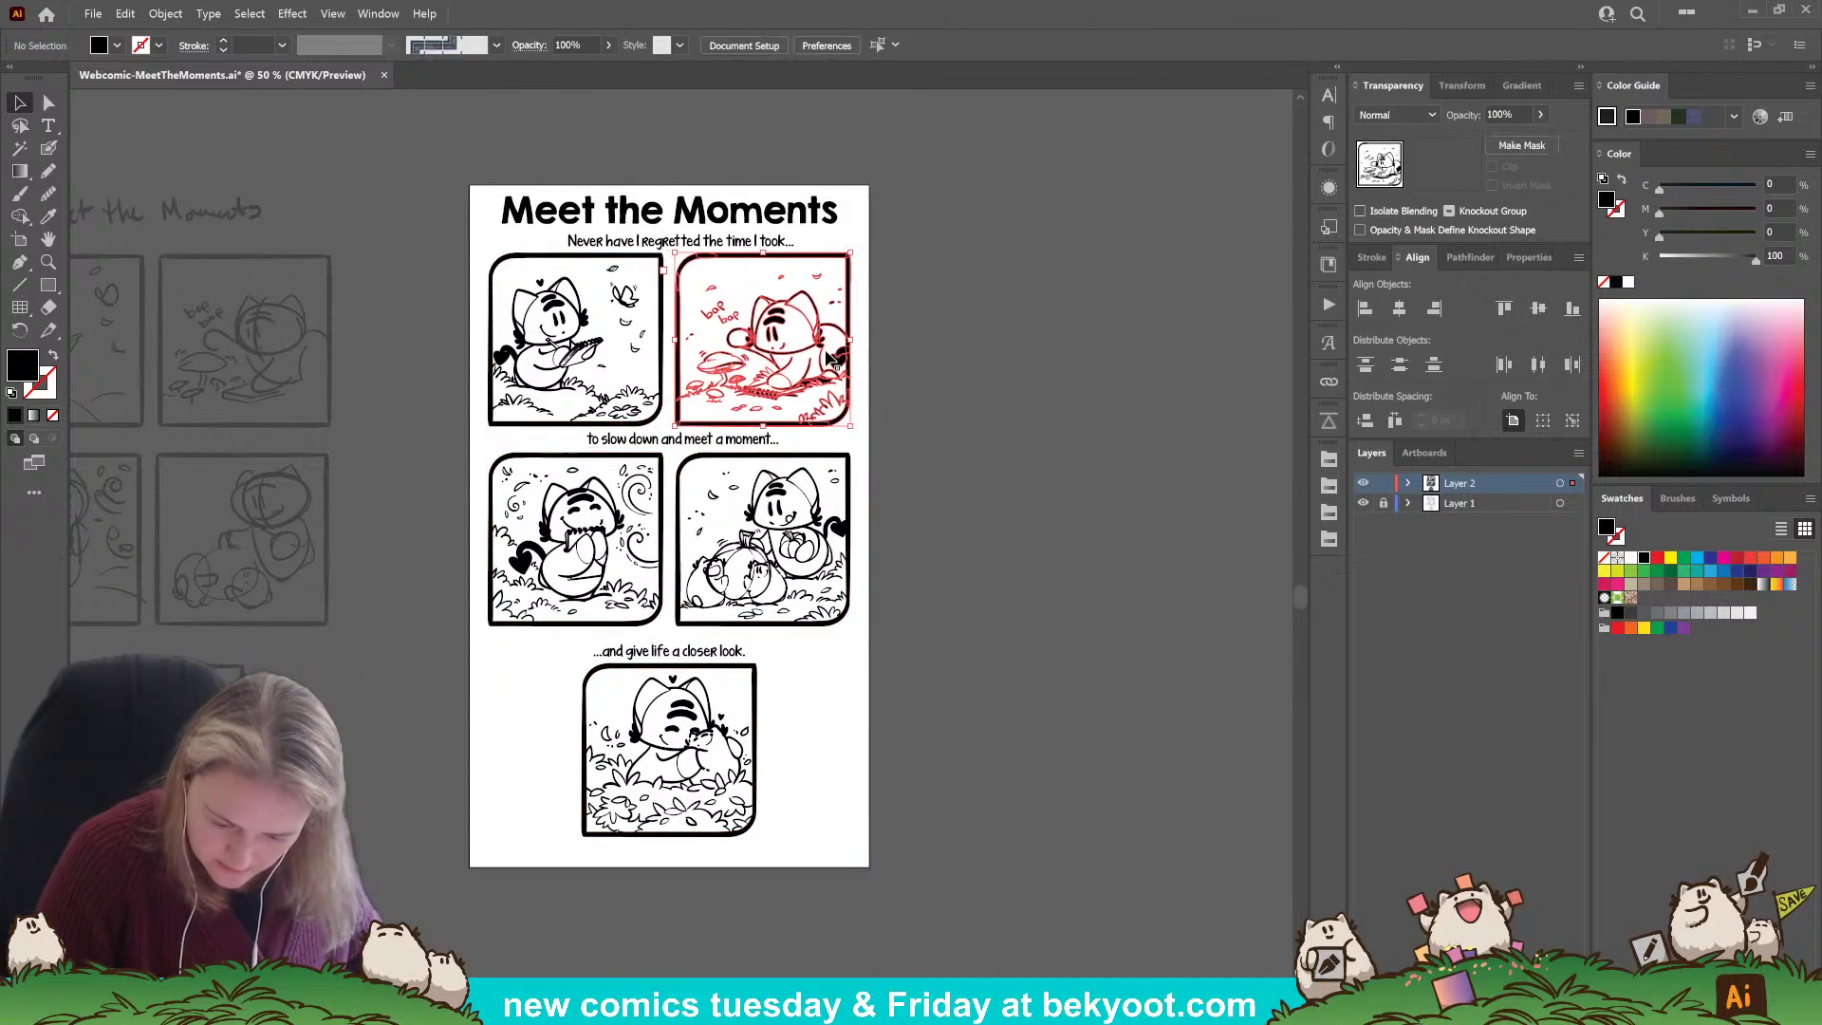
left_click(525, 361)
key("ctrl+shift+g")
left_click(816, 551)
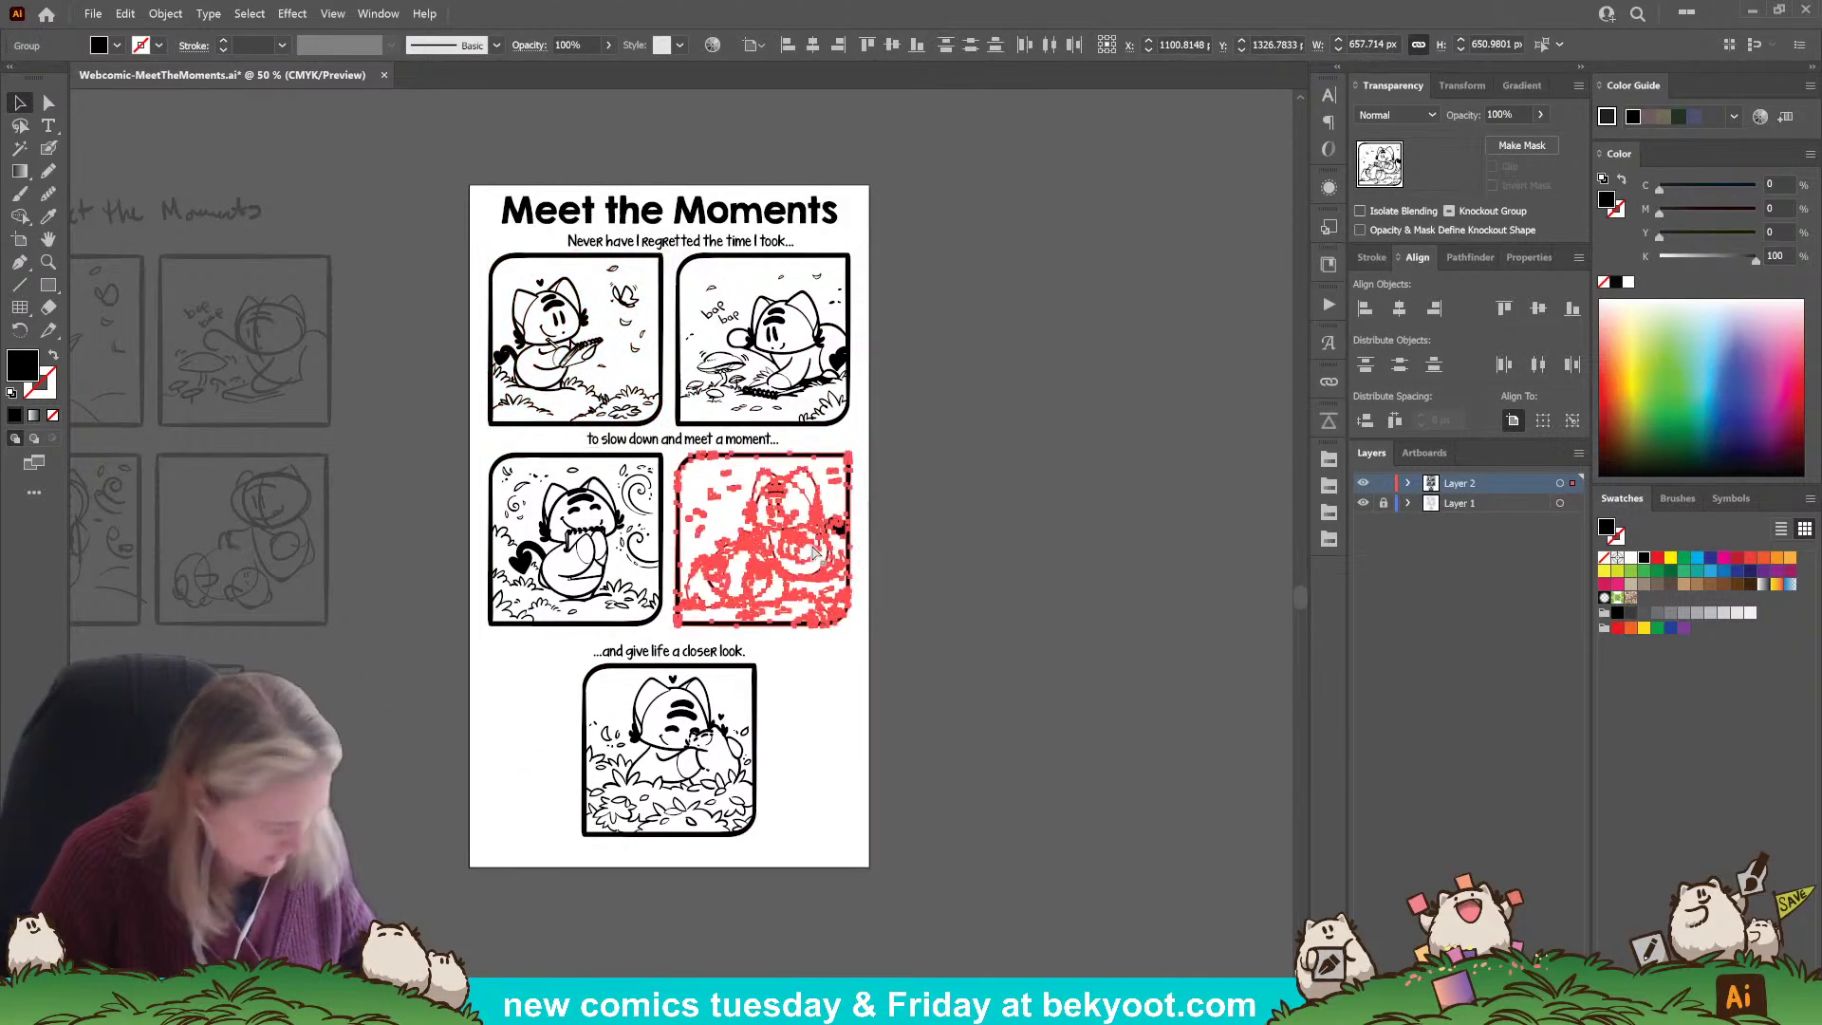
left_click(510, 552)
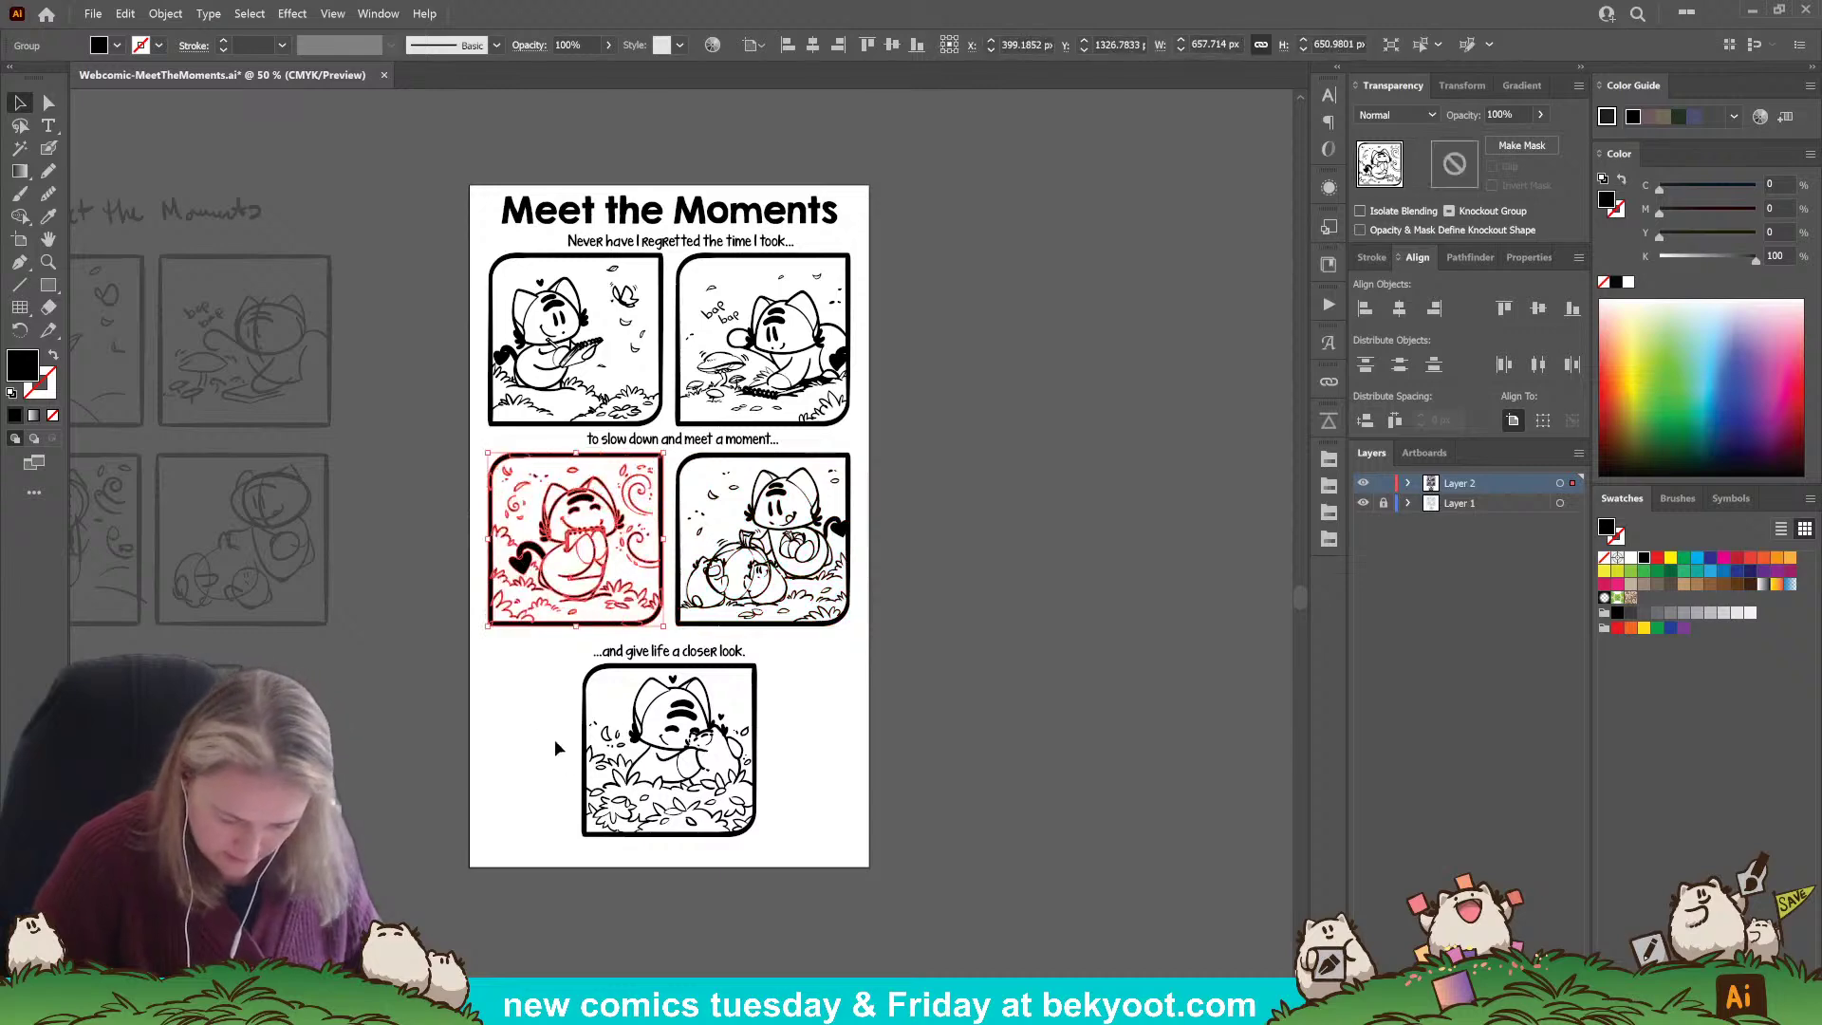
left_click(634, 780)
left_click(900, 670)
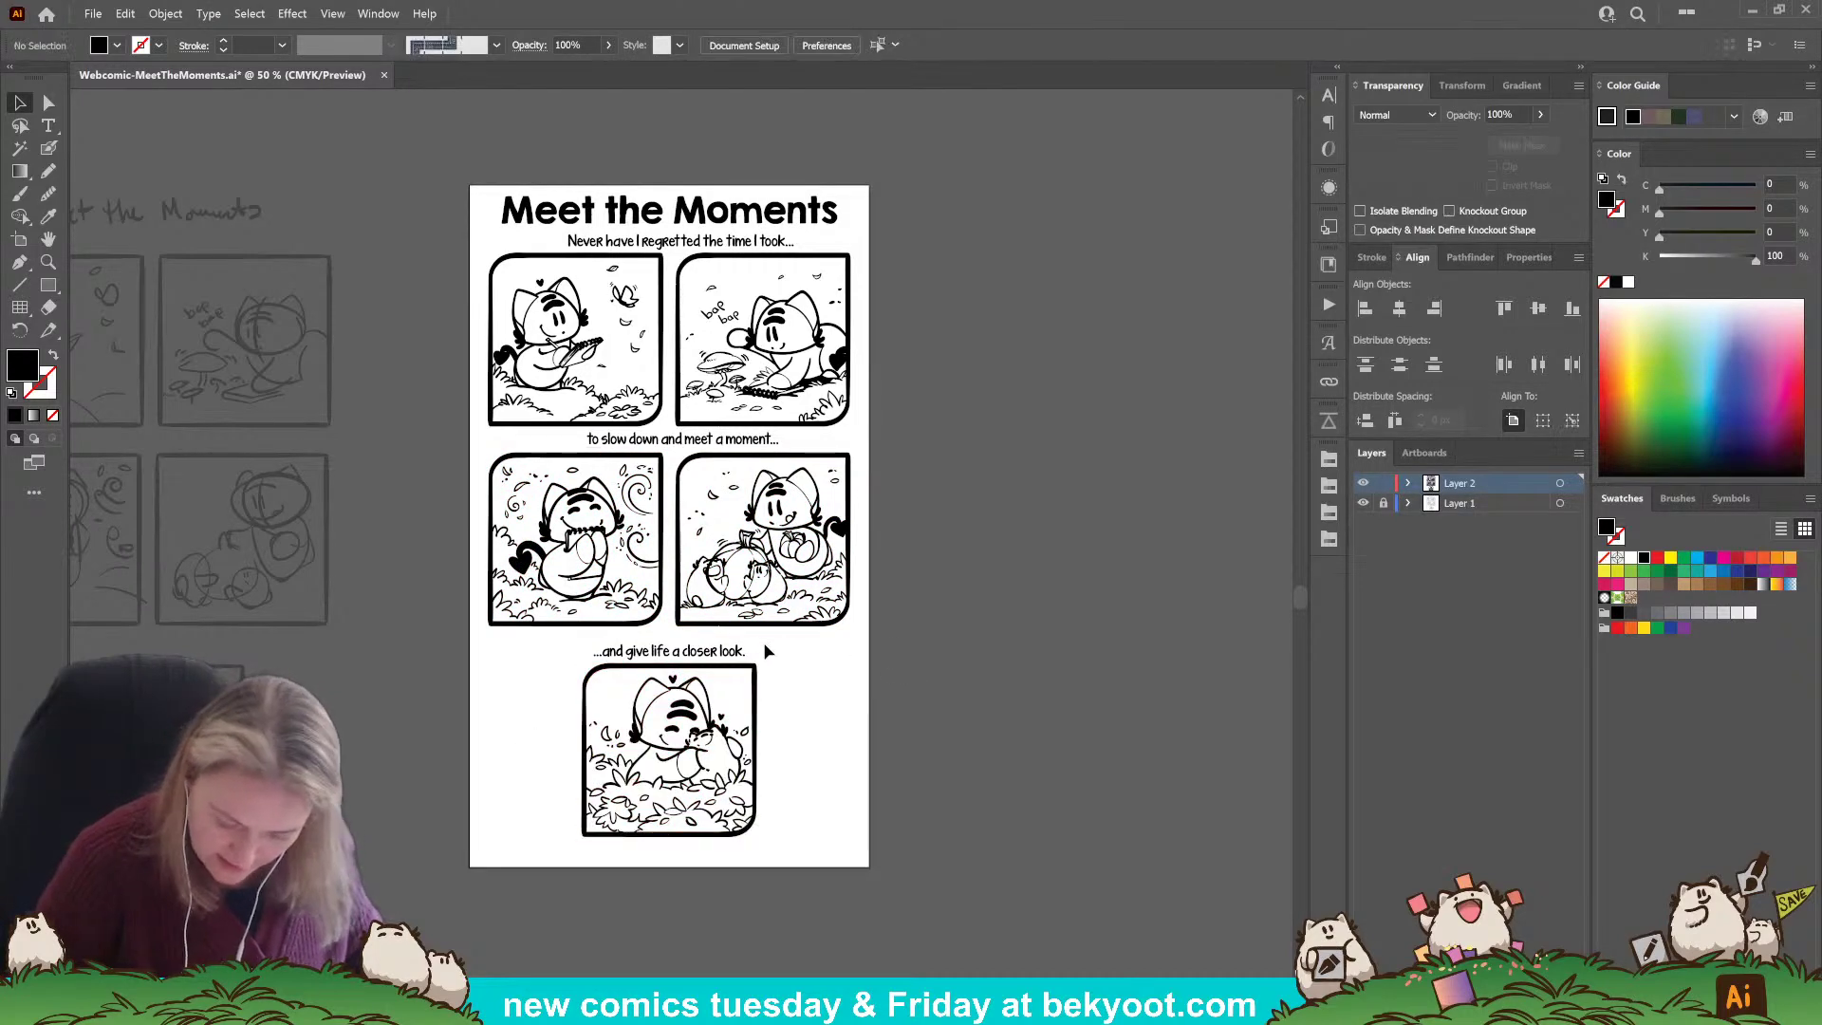
Move the final panel with its caption slightly up, and shift all five panels and their captions down about 26 px.
left_click_drag(769, 651, 756, 696)
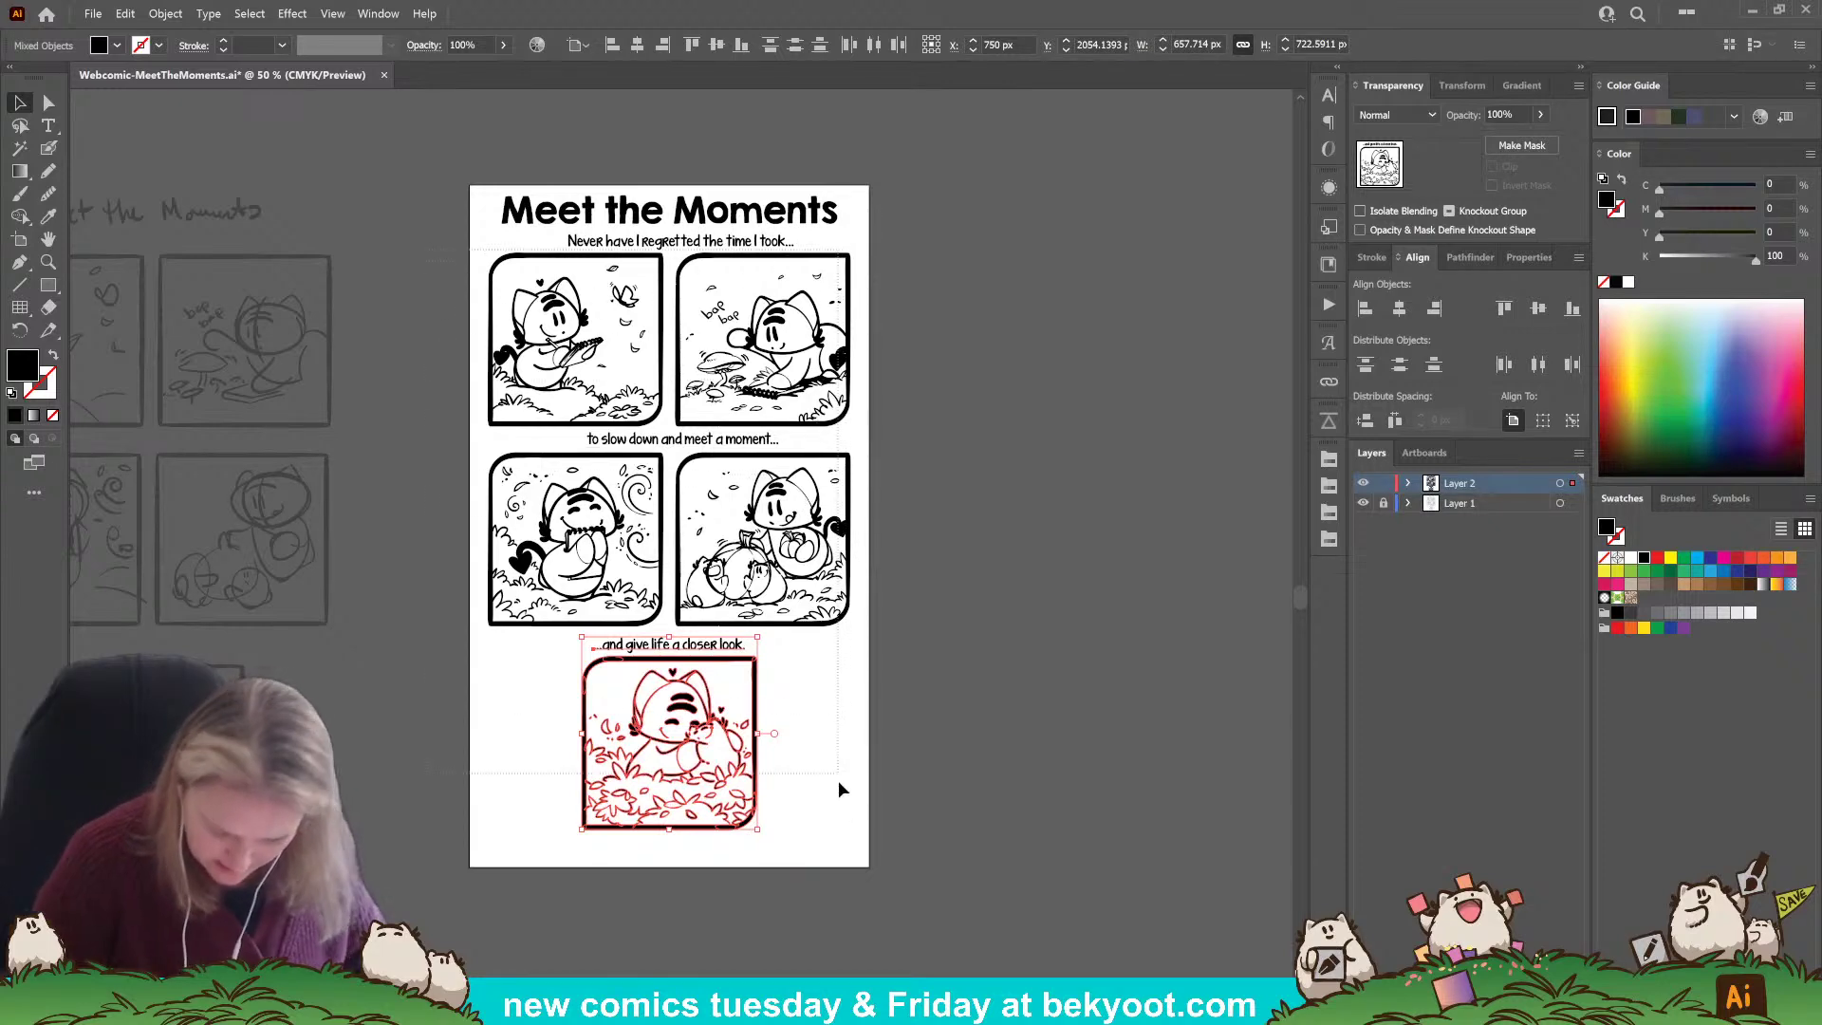
key("ctrl+a")
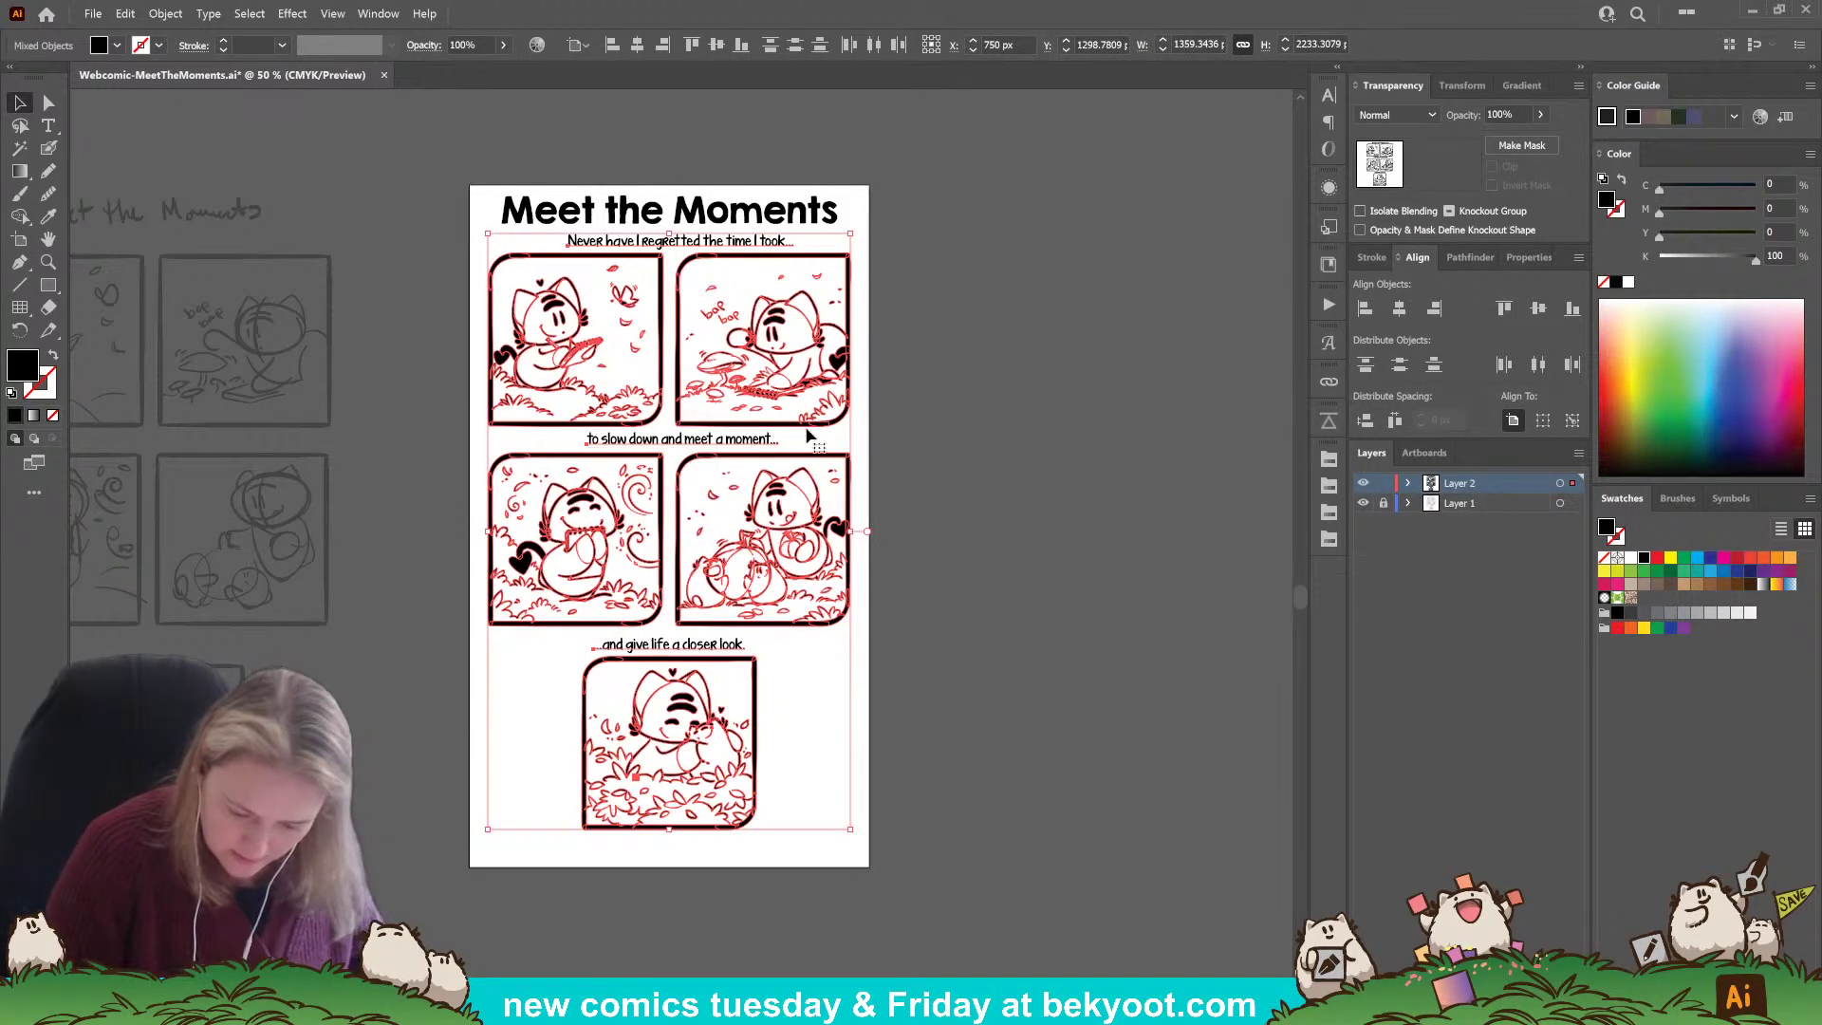
left_click_drag(809, 428, 810, 436)
left_click(965, 370)
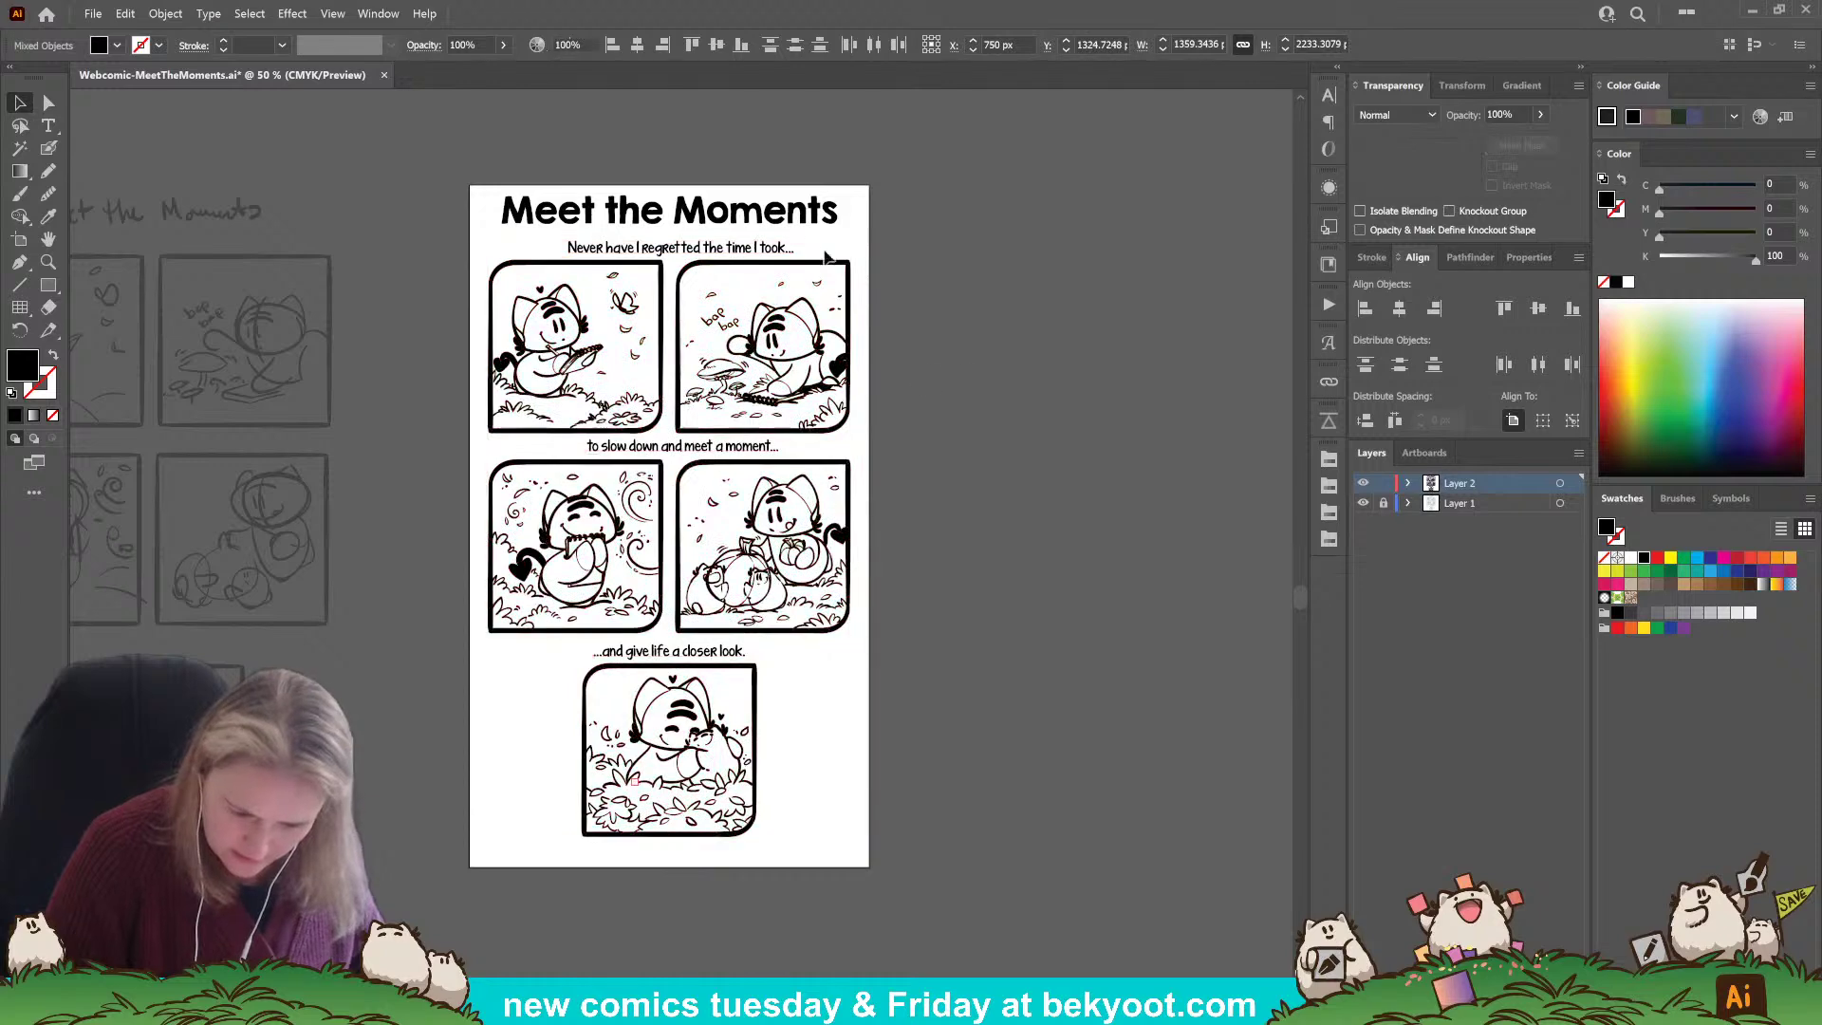
Move the title "Meet the Moments" slightly down, closer to the first caption.
left_click(833, 212)
left_click_drag(834, 212, 831, 213)
left_click(930, 254)
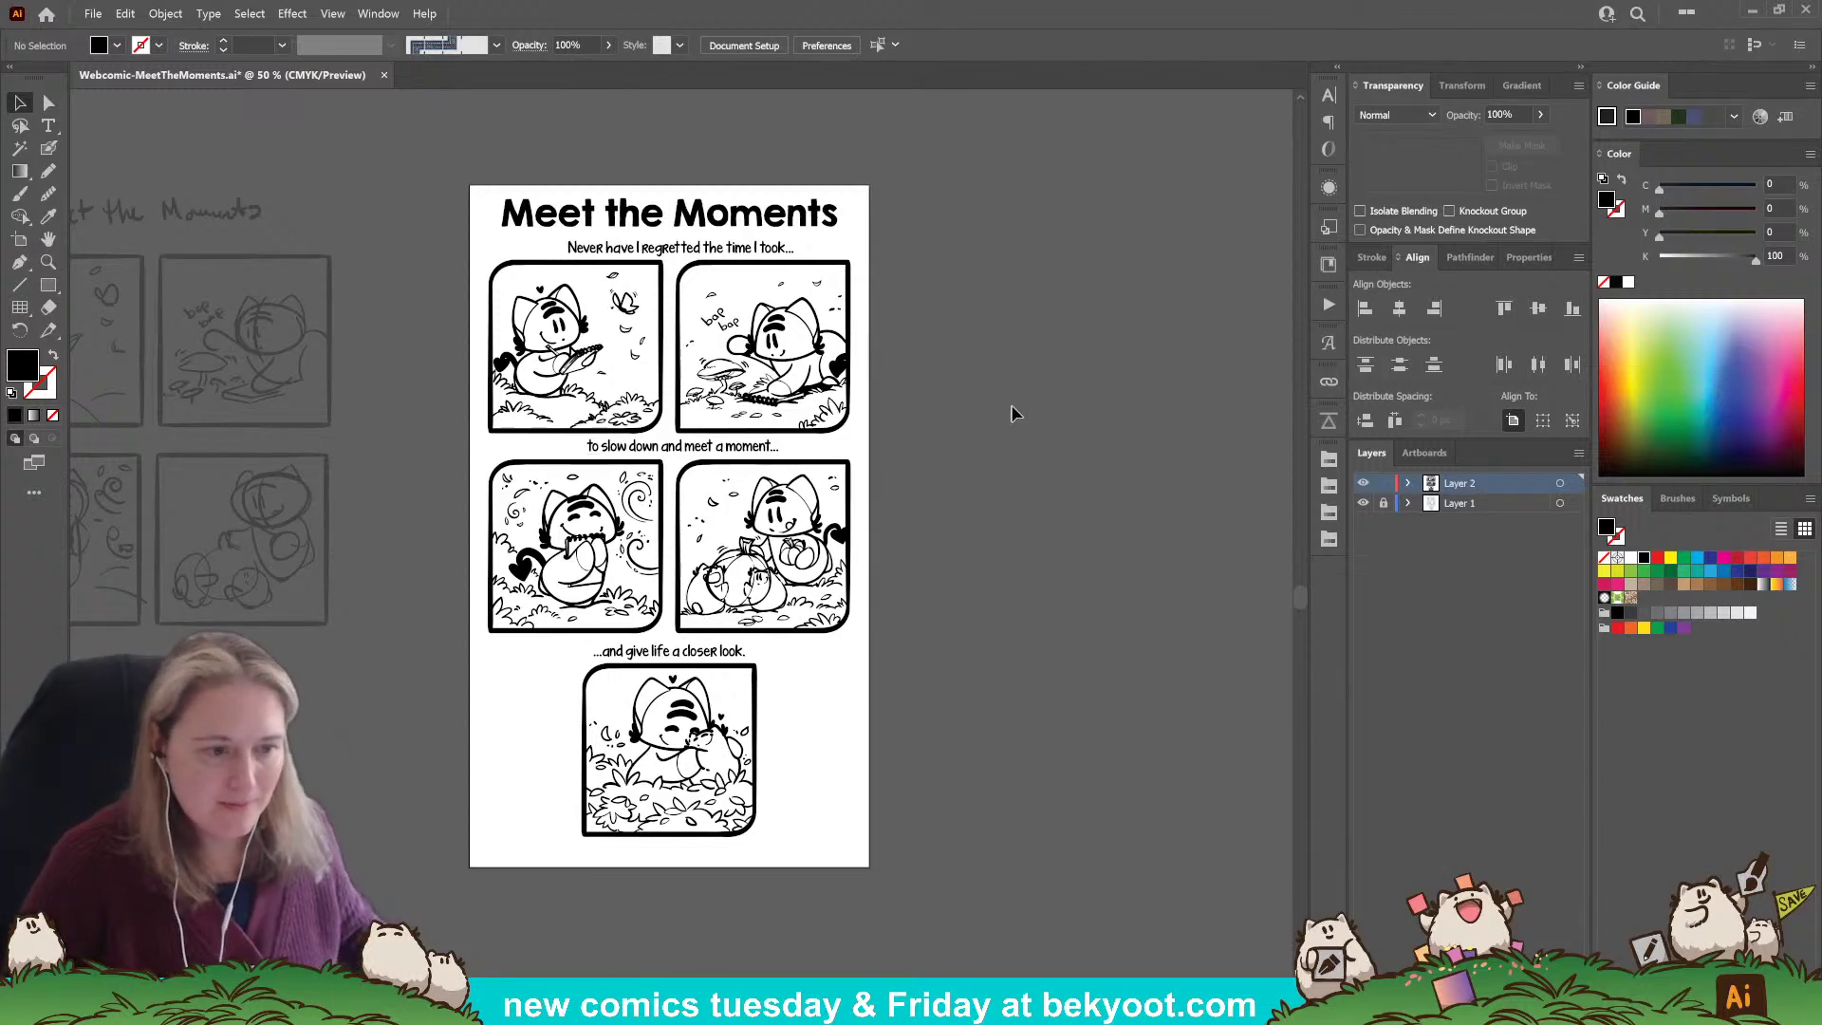
left_click_drag(800, 224, 823, 218)
key("Up")
key("Up")
key("Up")
key("Up")
key("Up")
key("Up")
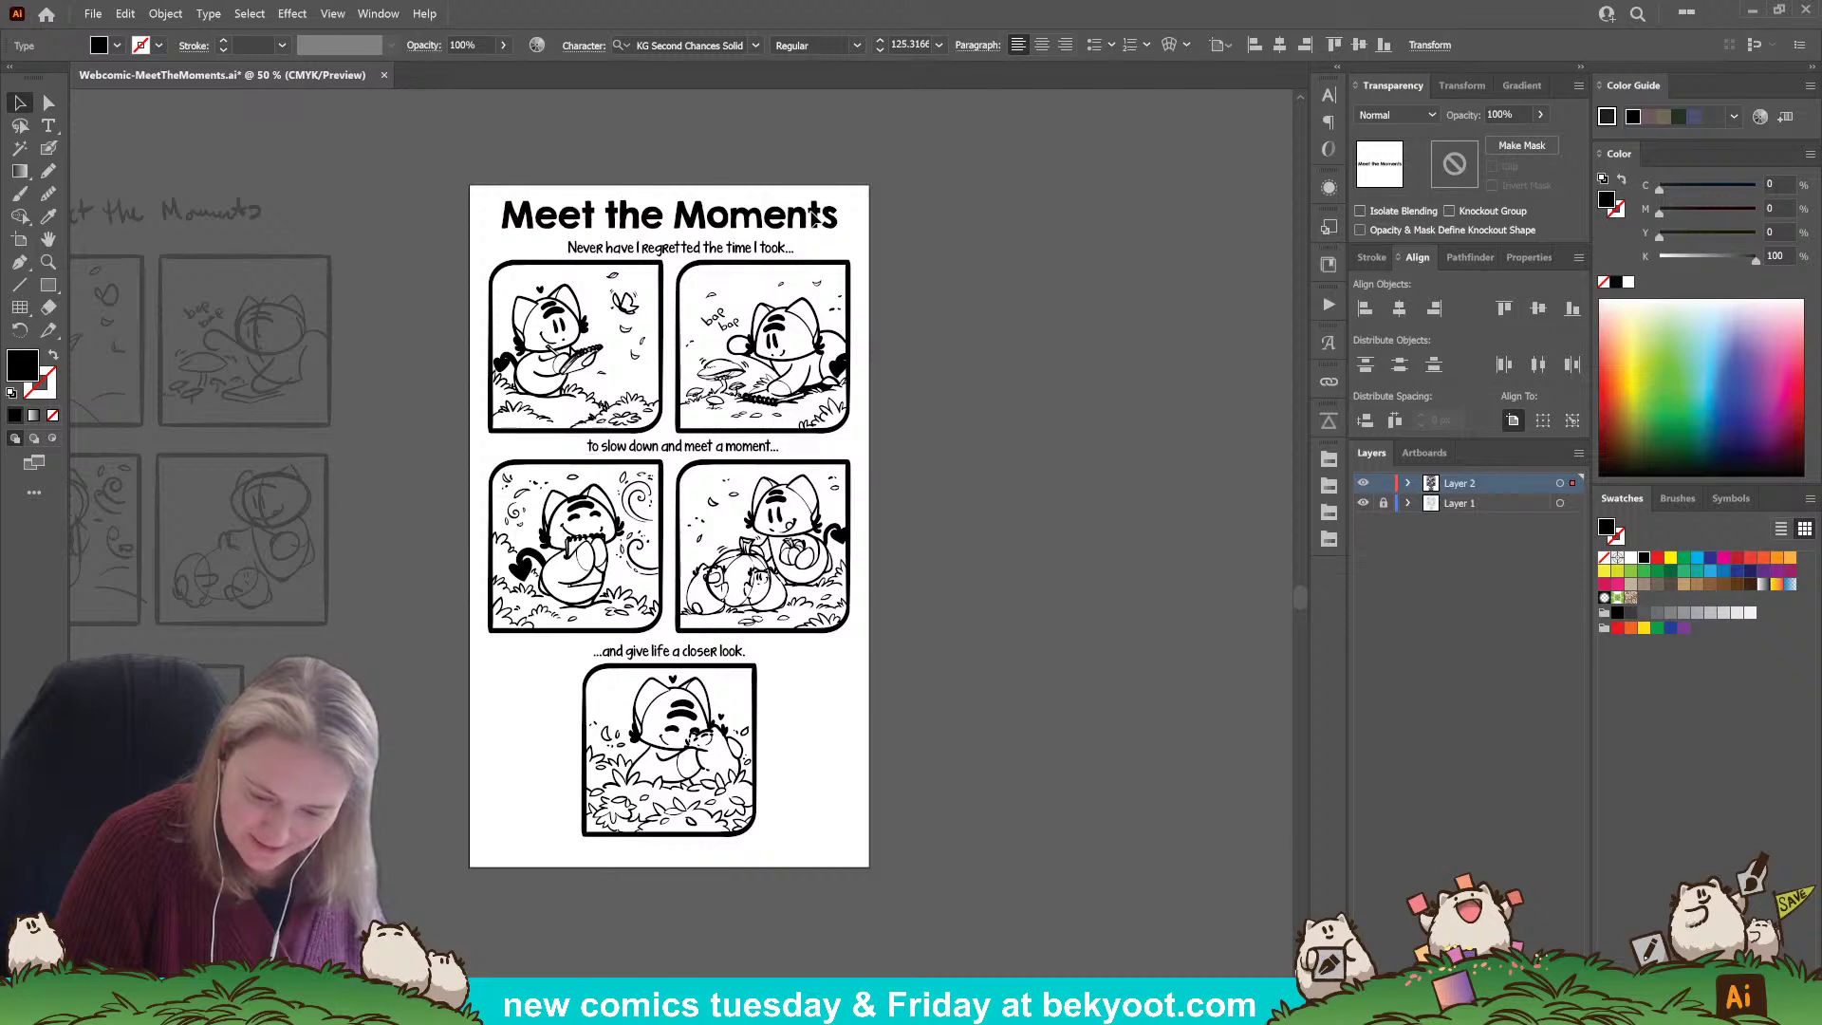
left_click(1000, 397)
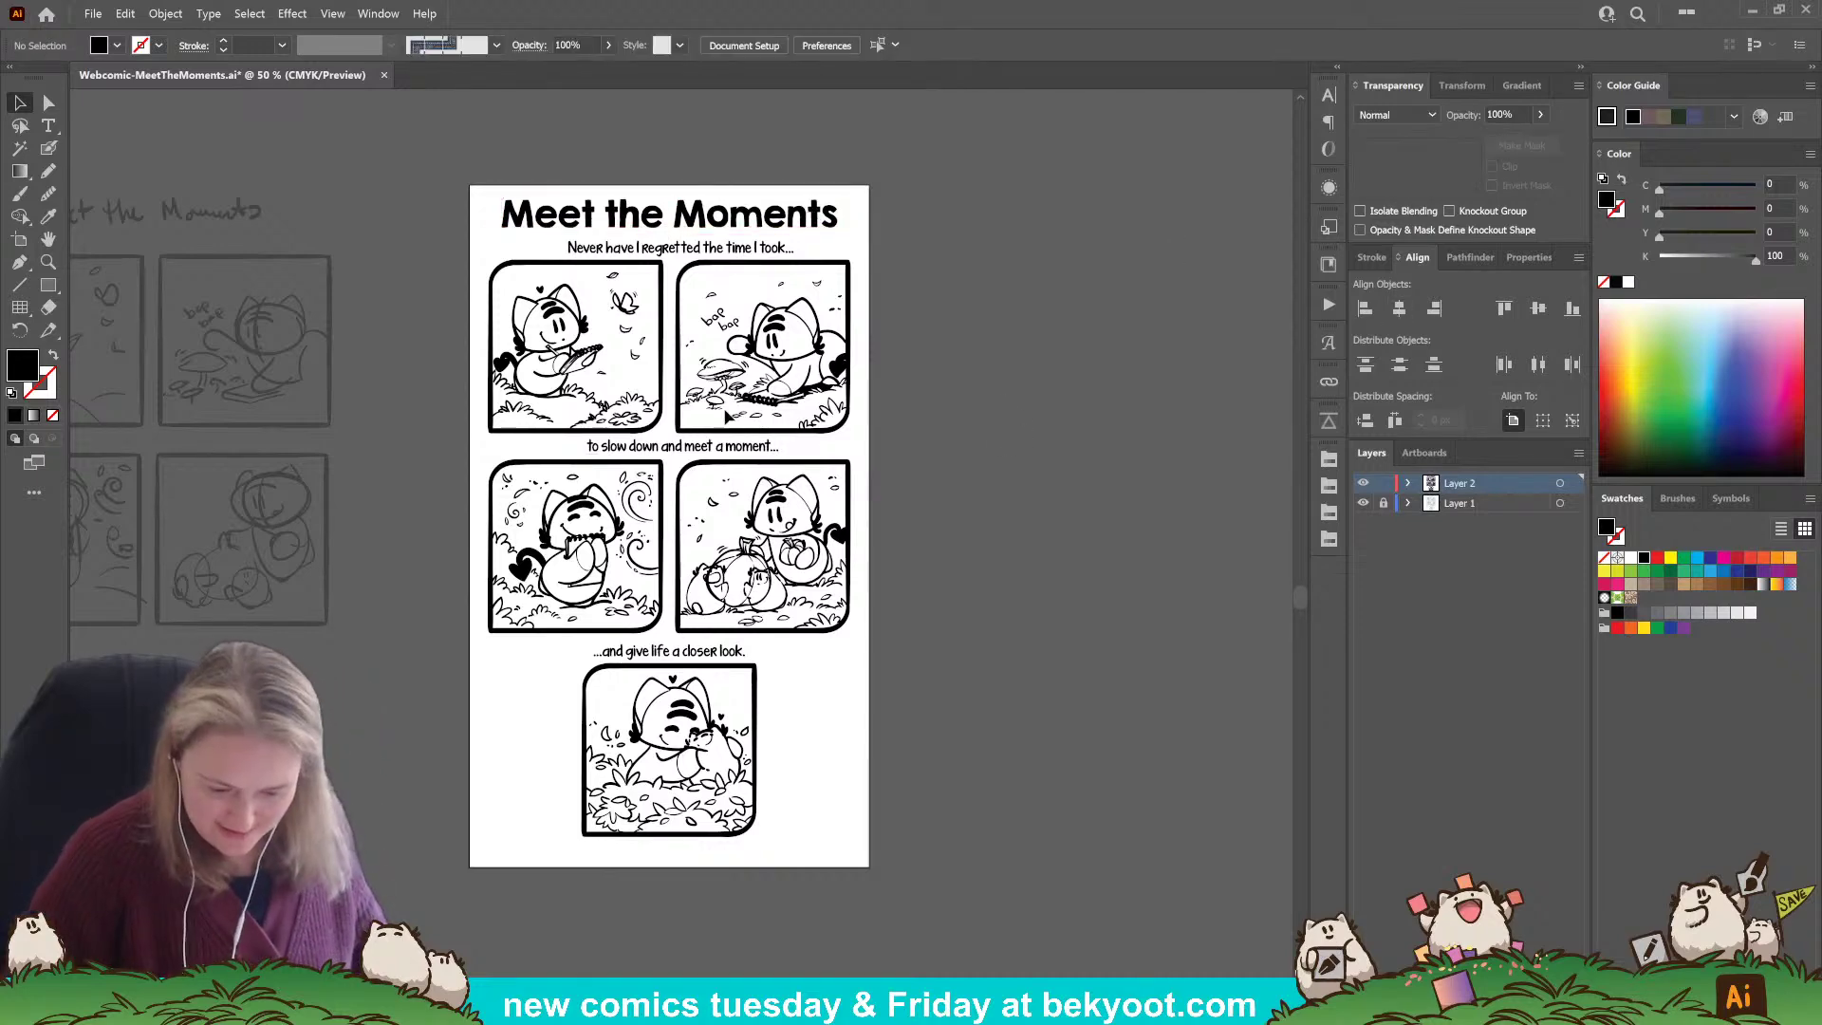
Centre the captions "Never have I regretted the time I took..." and "to slow down and meet a moment..." horizontally on the artboard.
left_click(770, 248)
left_click(1399, 308)
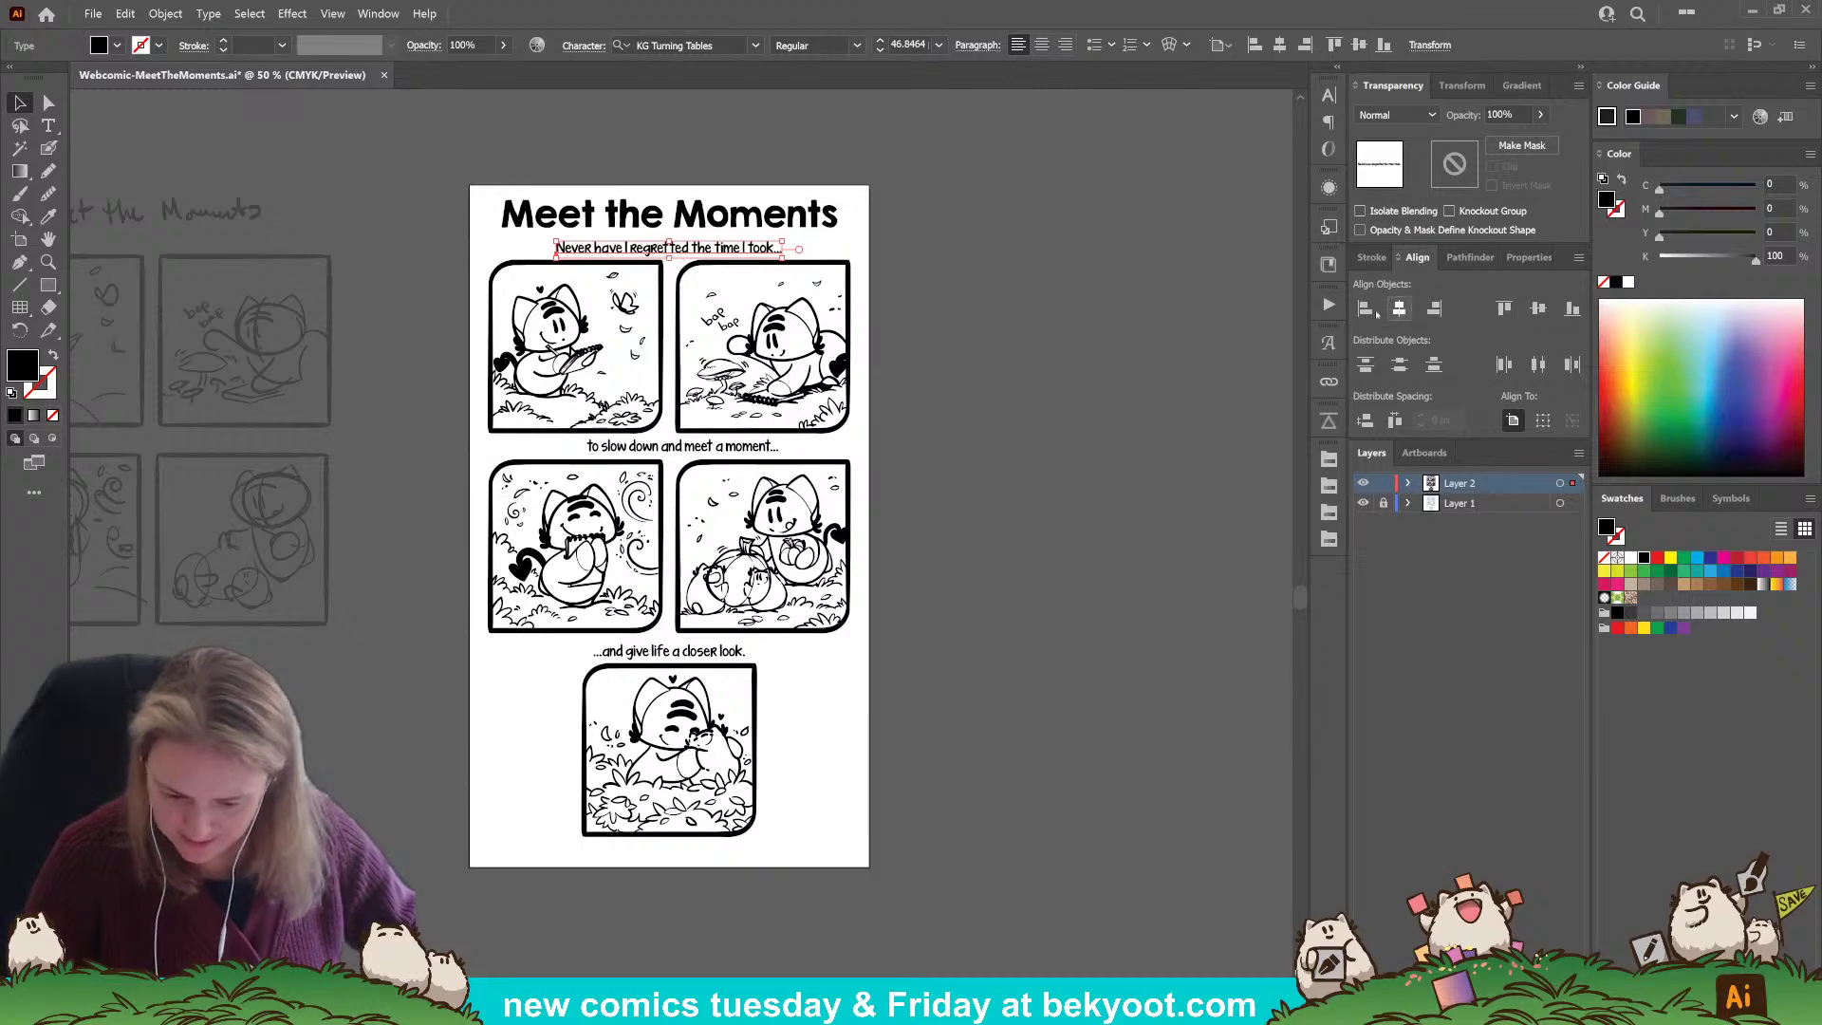
left_click(768, 454)
left_click(1400, 312)
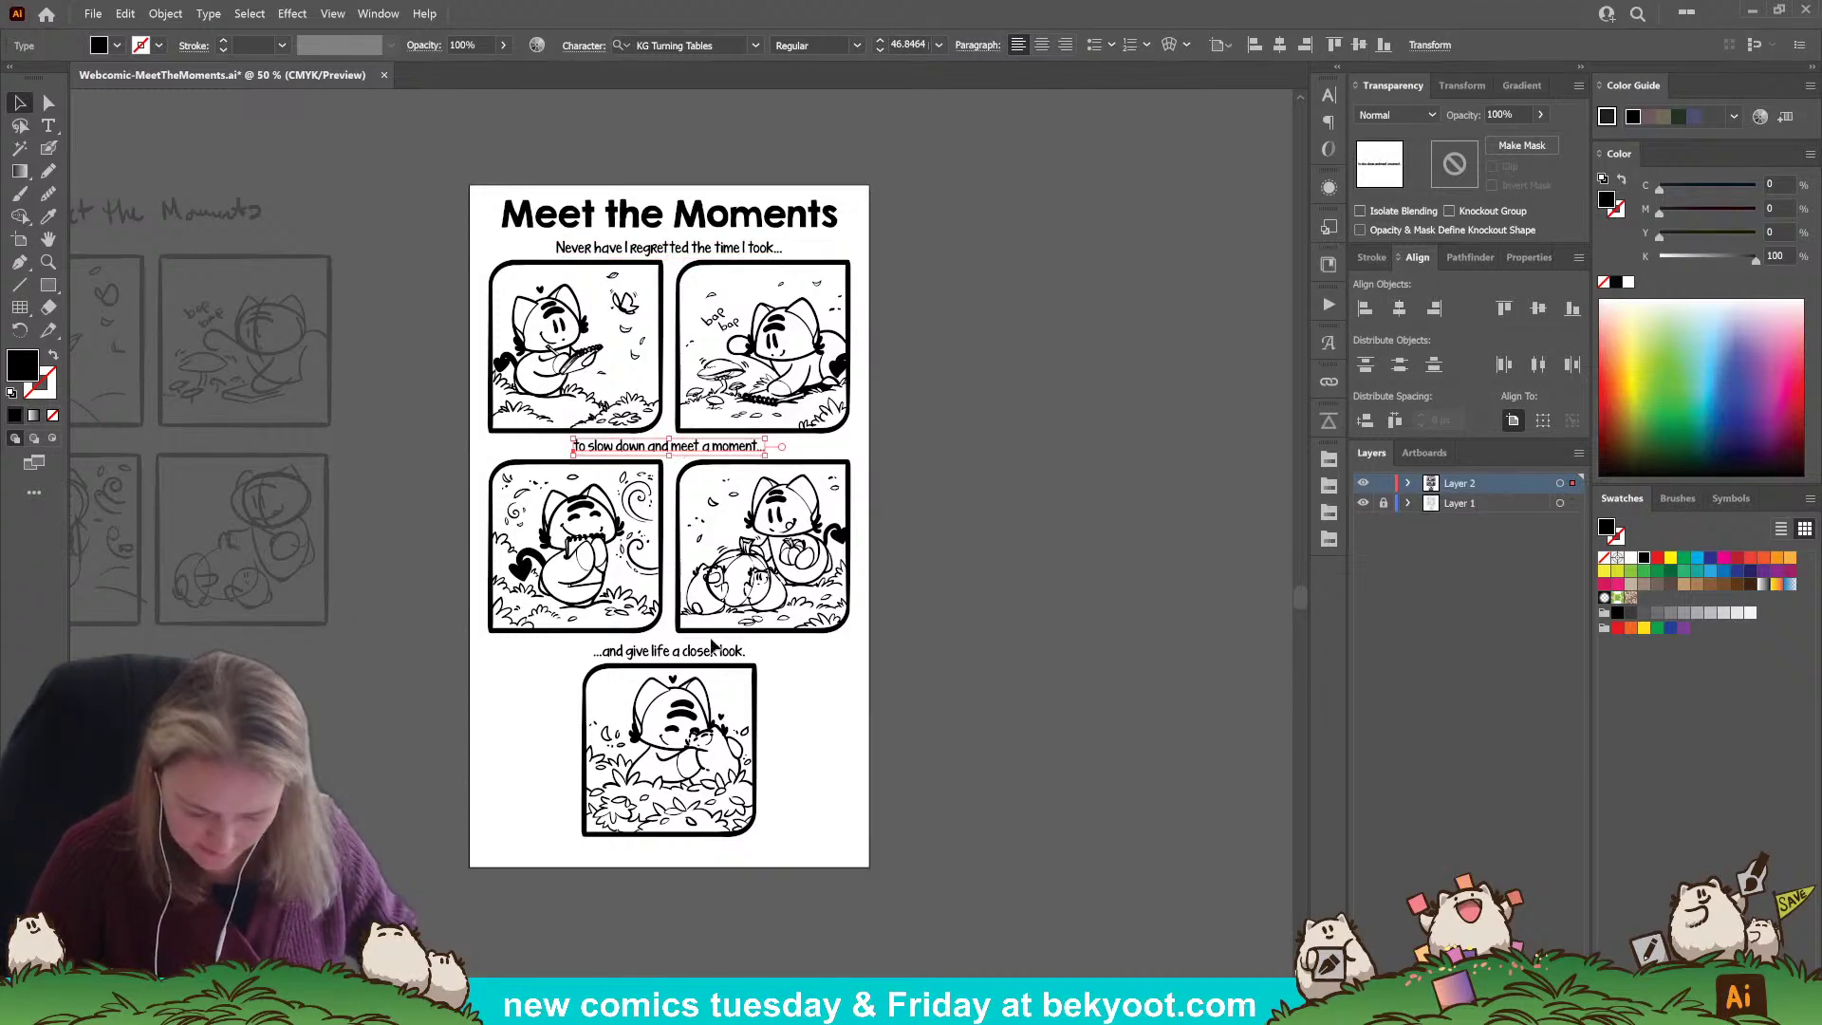
left_click(719, 655)
left_click(892, 673)
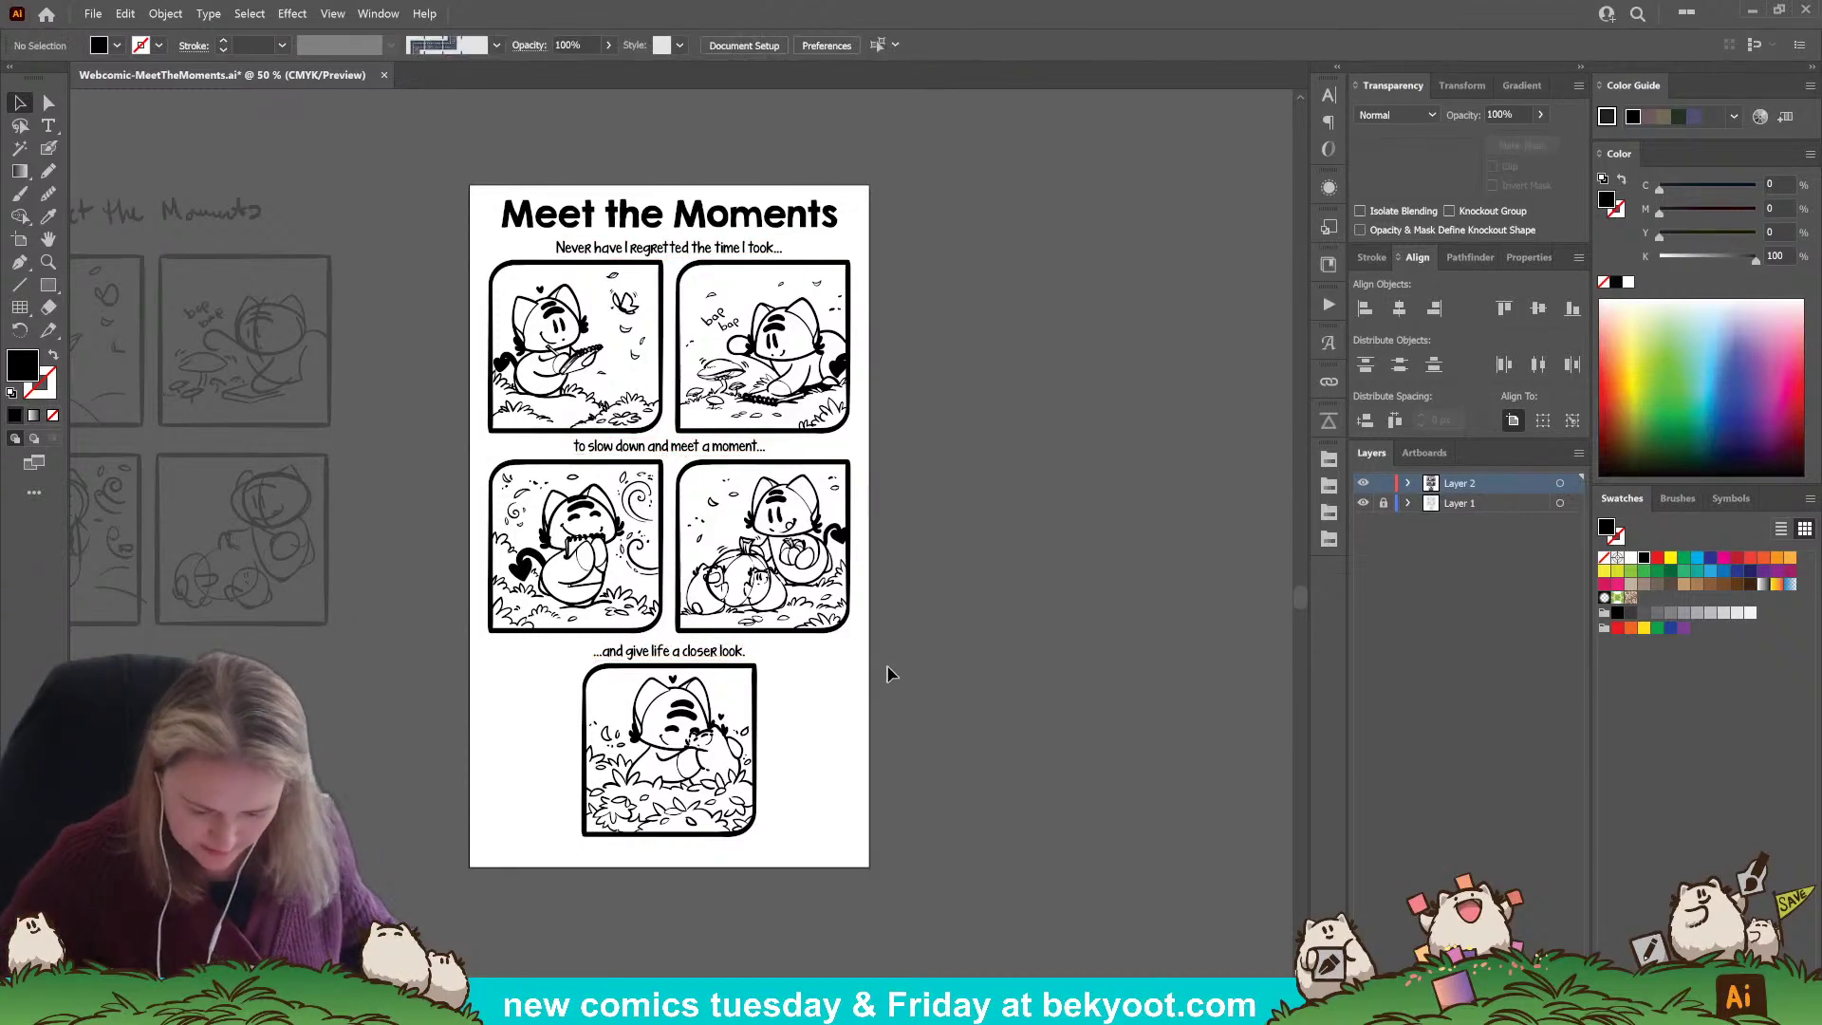
Save the comic document.
scroll(726, 167, "up", 3)
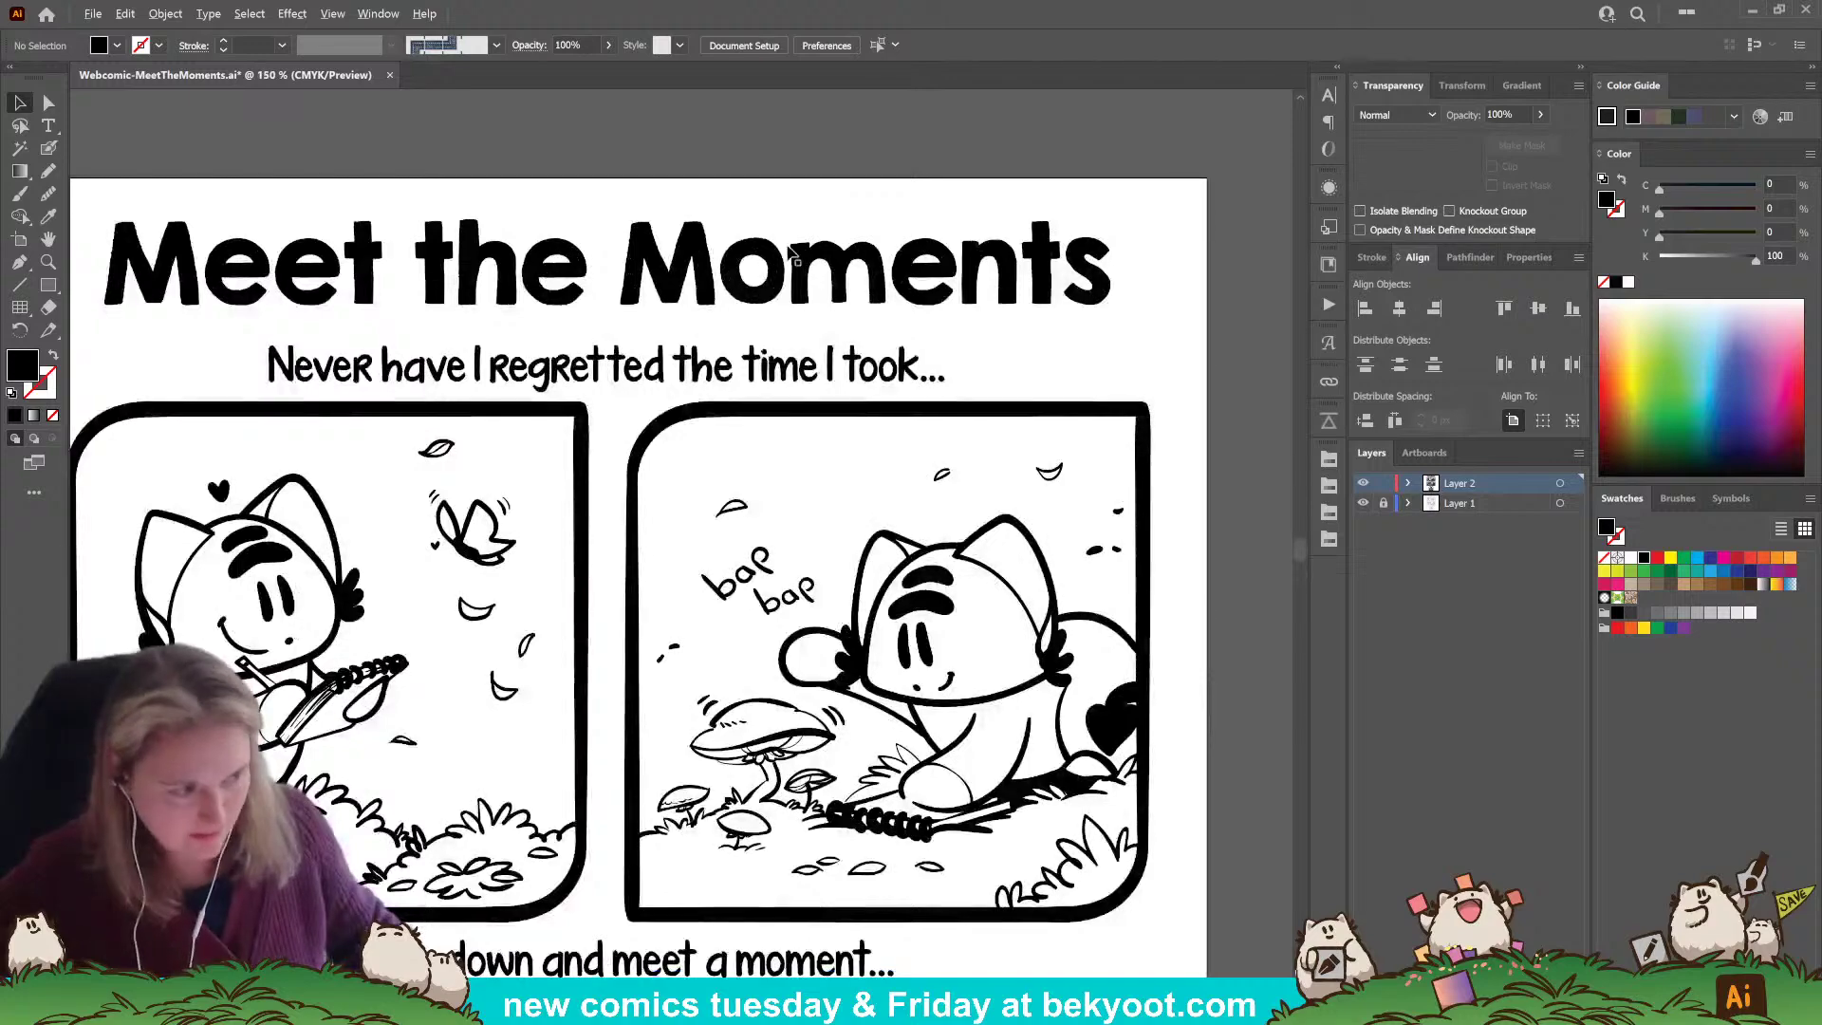
scroll(768, 264, "down", 1)
scroll(718, 271, "up", 1)
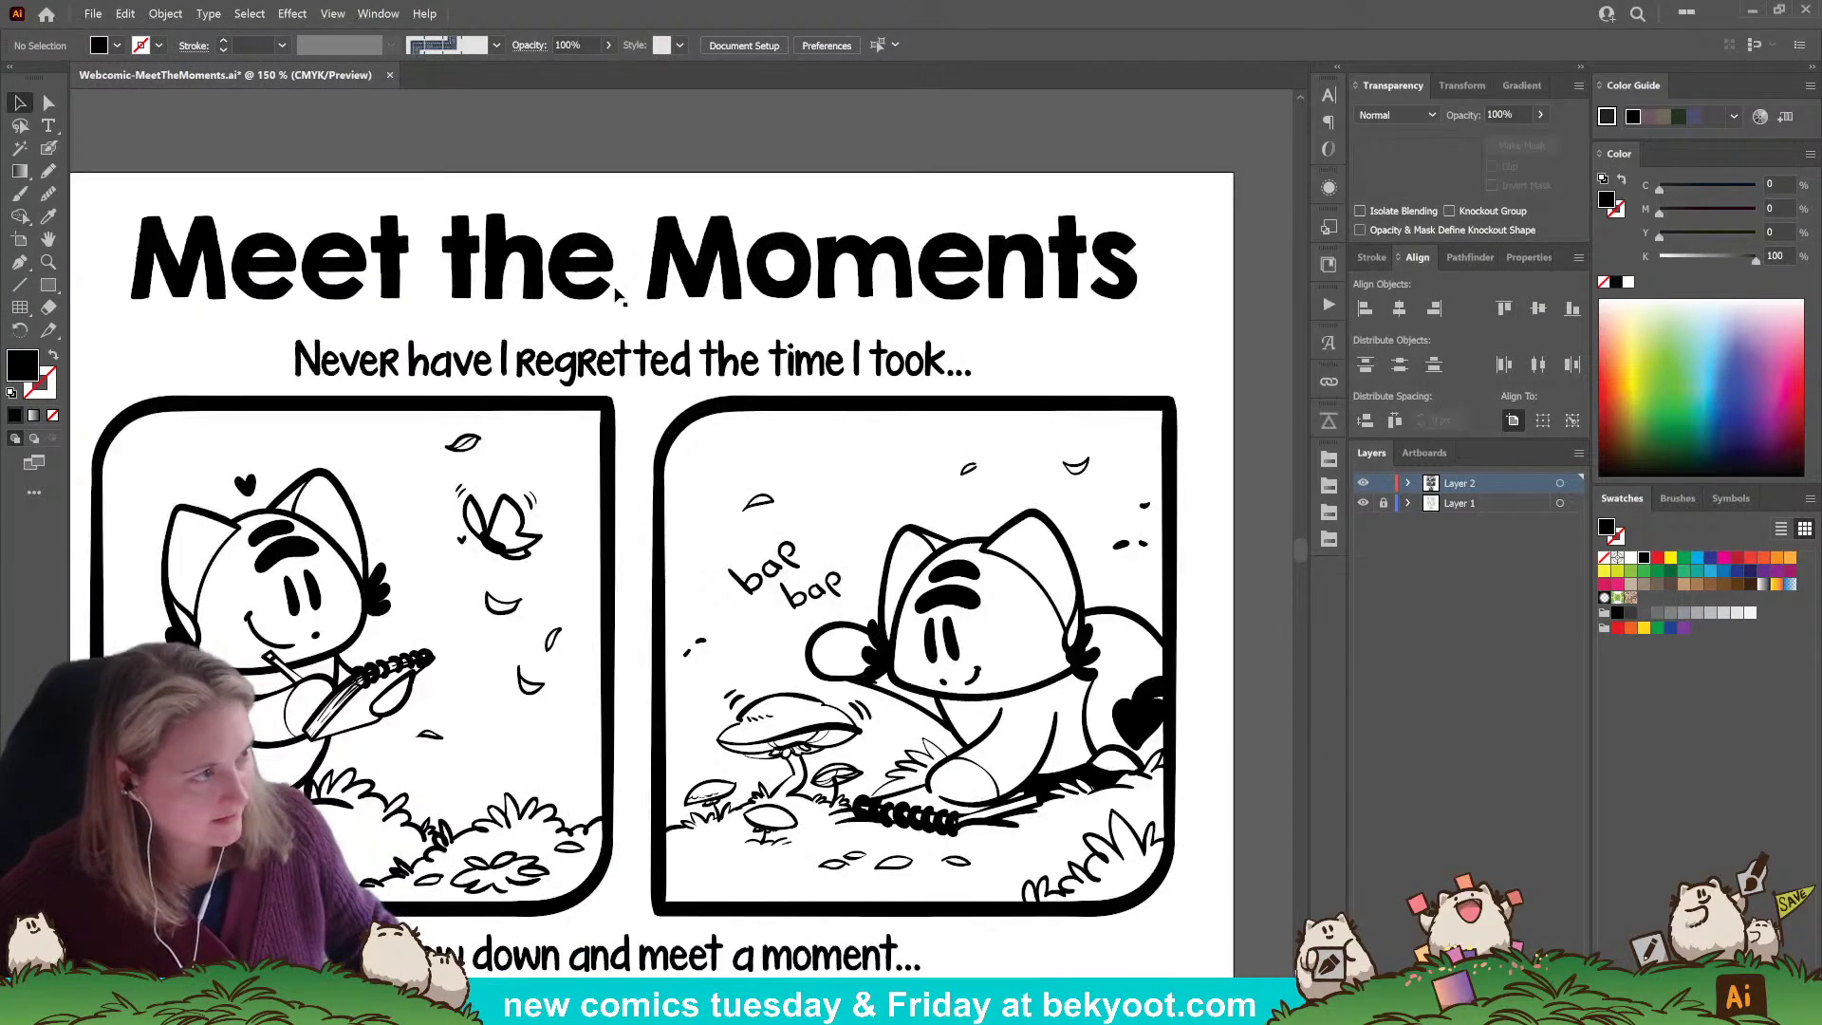
key("ctrl+s")
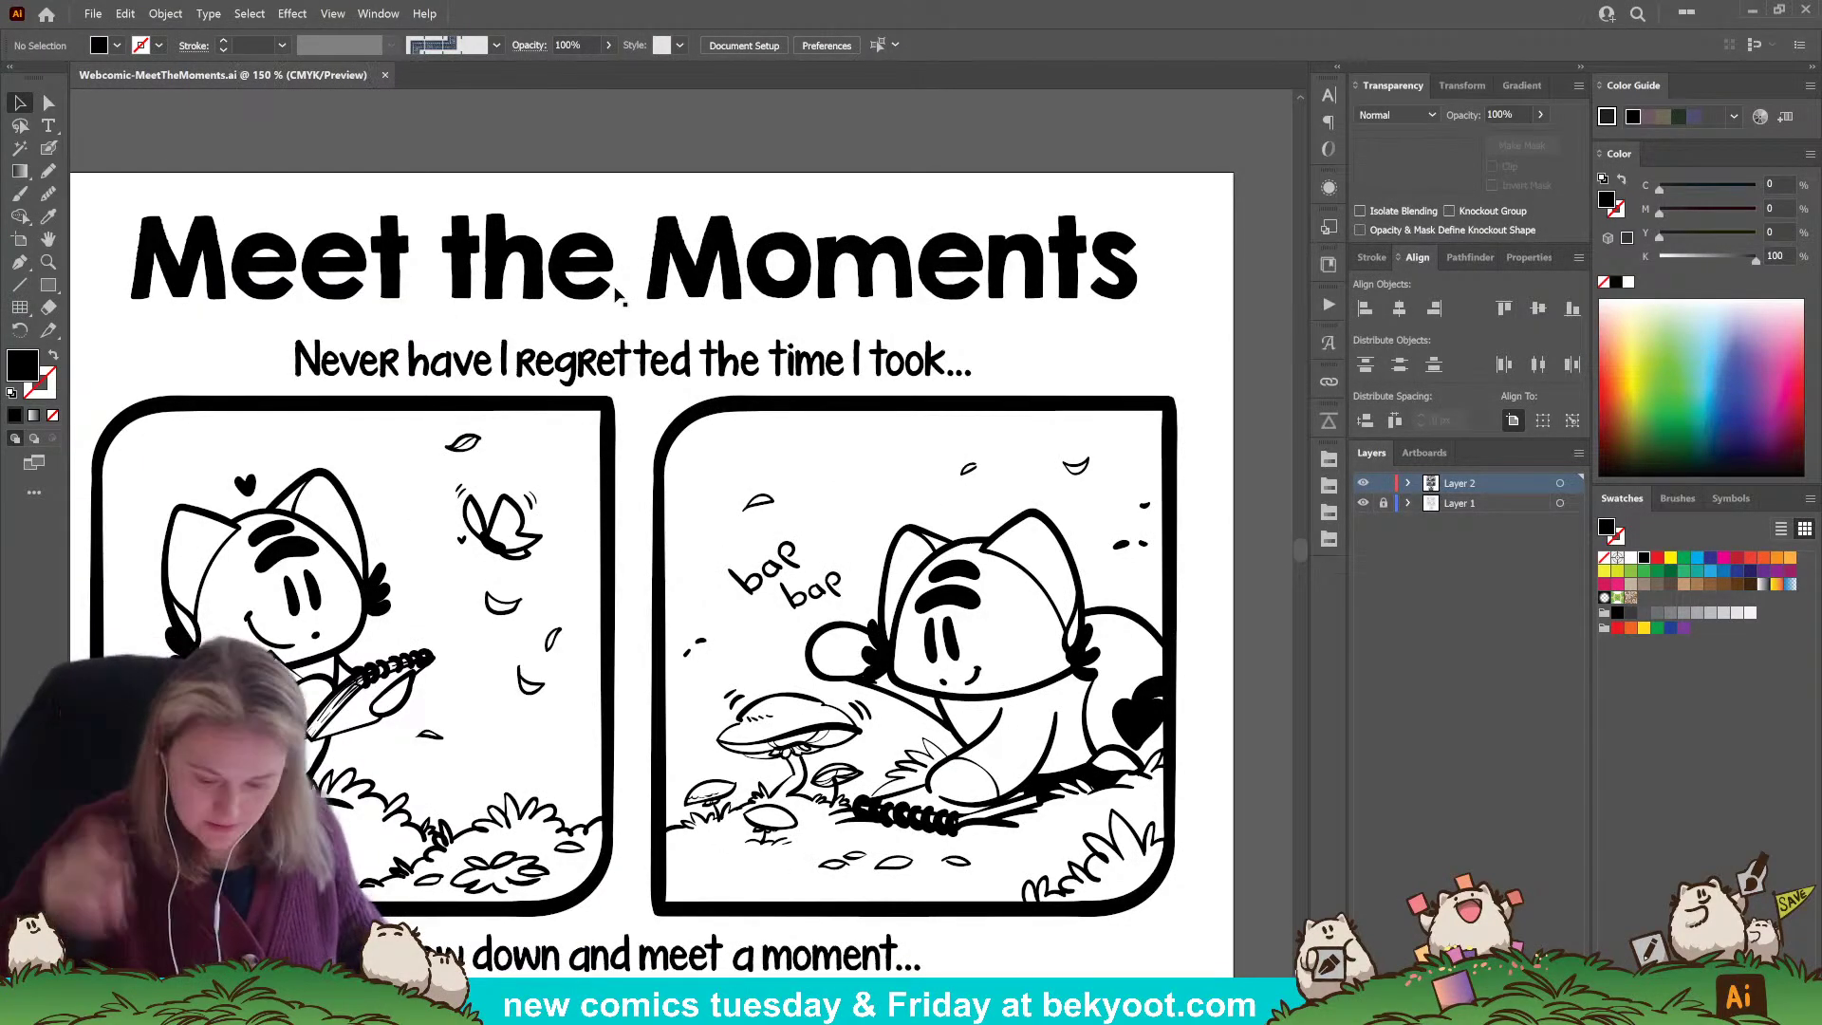
Nudge the caption "Never have I regretted the time I took..." slightly up, away from the first row of panels.
left_click_drag(608, 779, 676, 695)
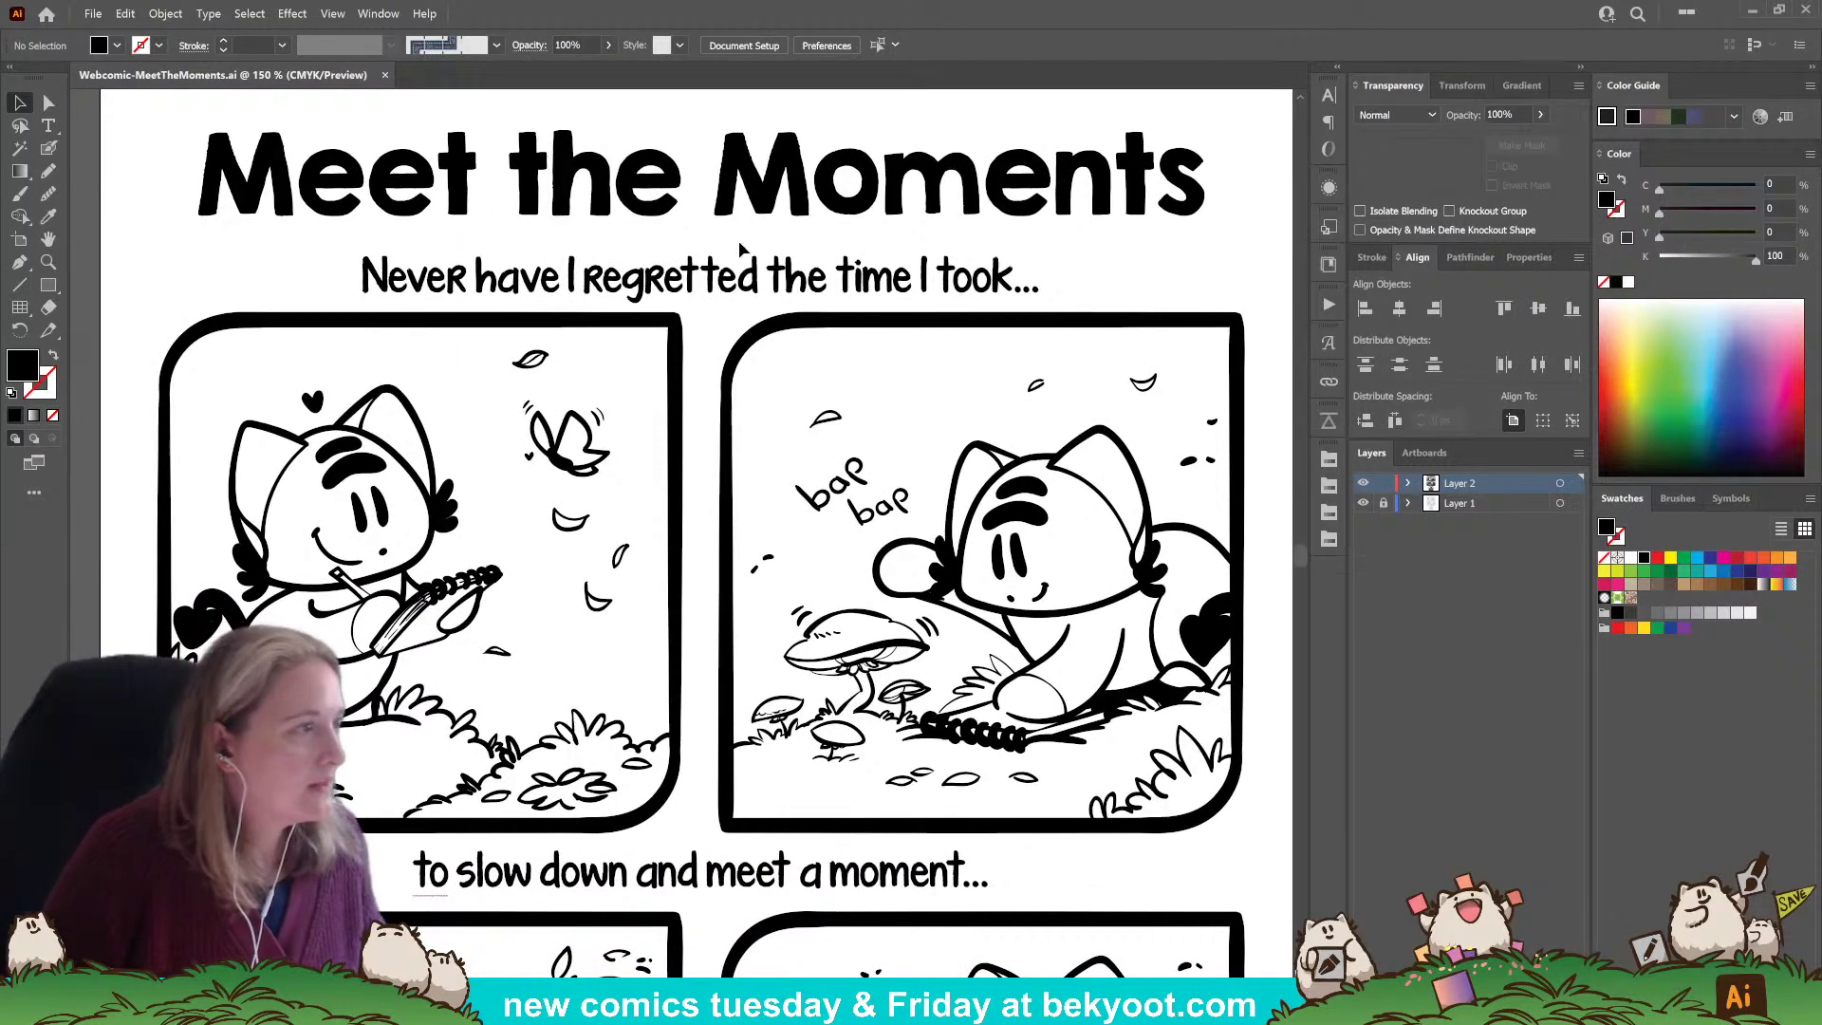
left_click(780, 285)
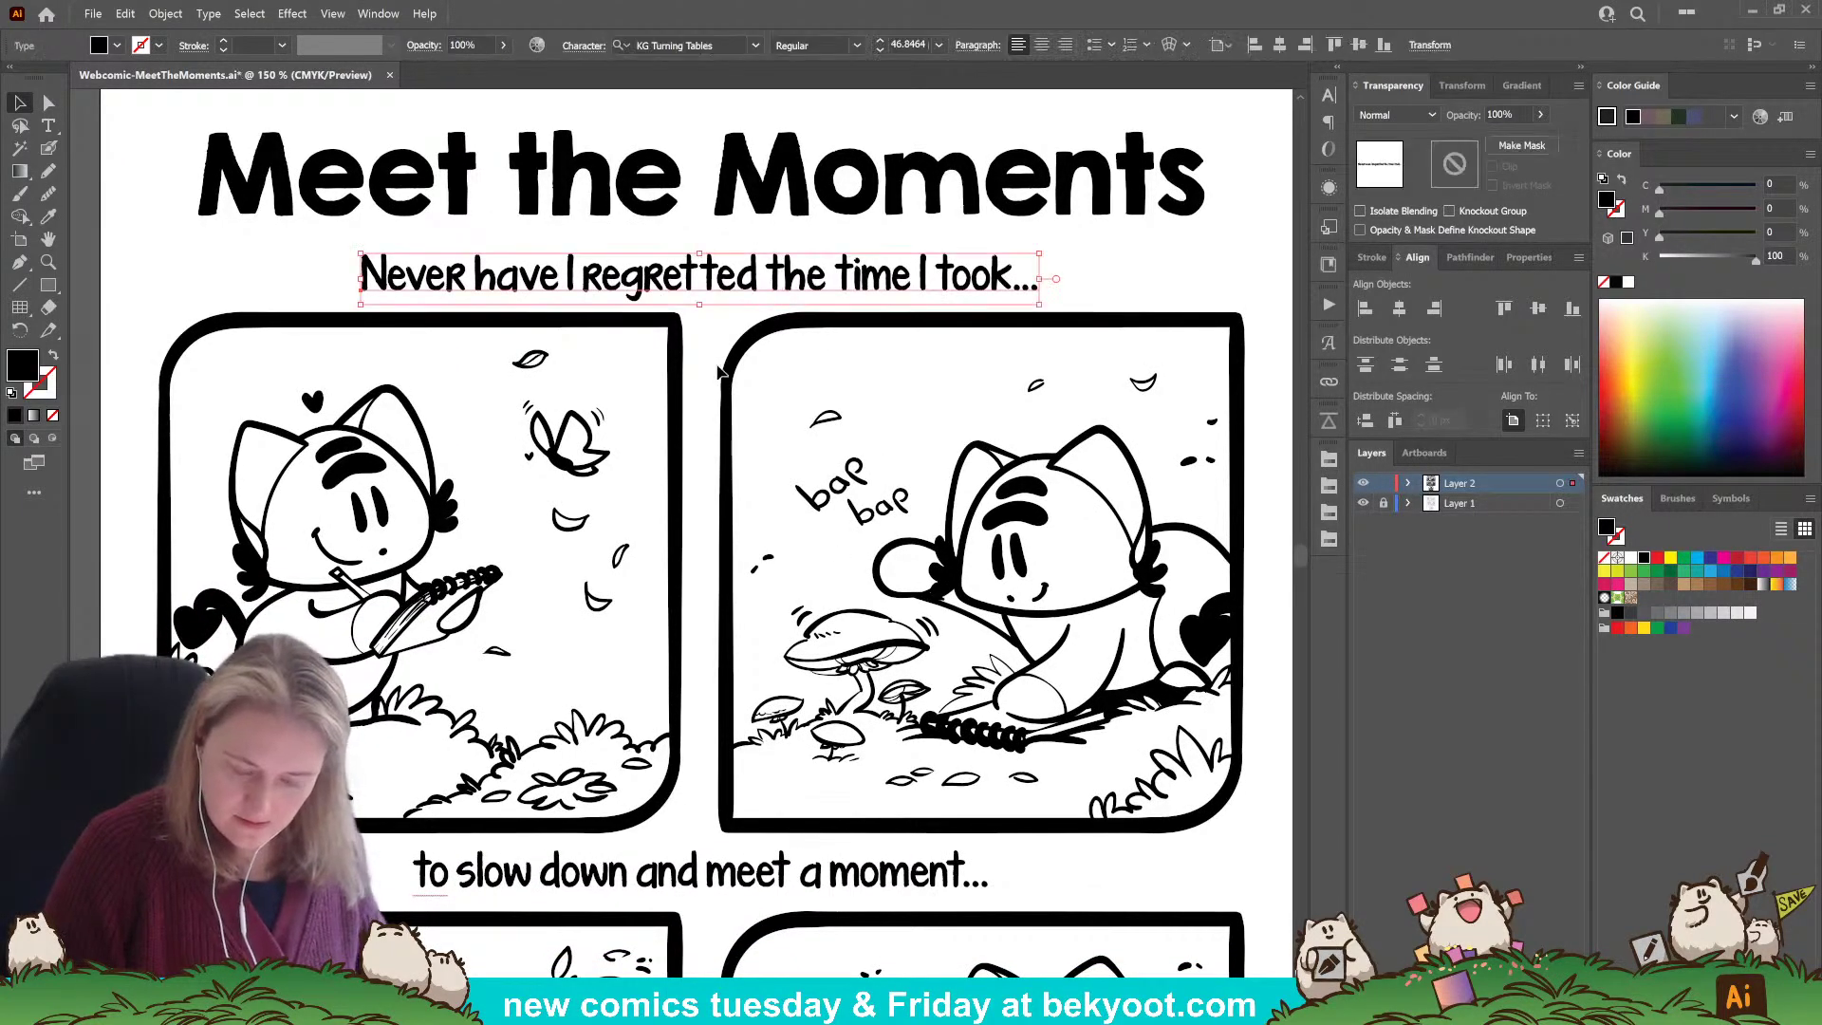
left_click(847, 226)
Extend the artboard's top edge slightly upward and move the title up into the added space.
scroll(848, 226, "up", 2)
key("shift+o")
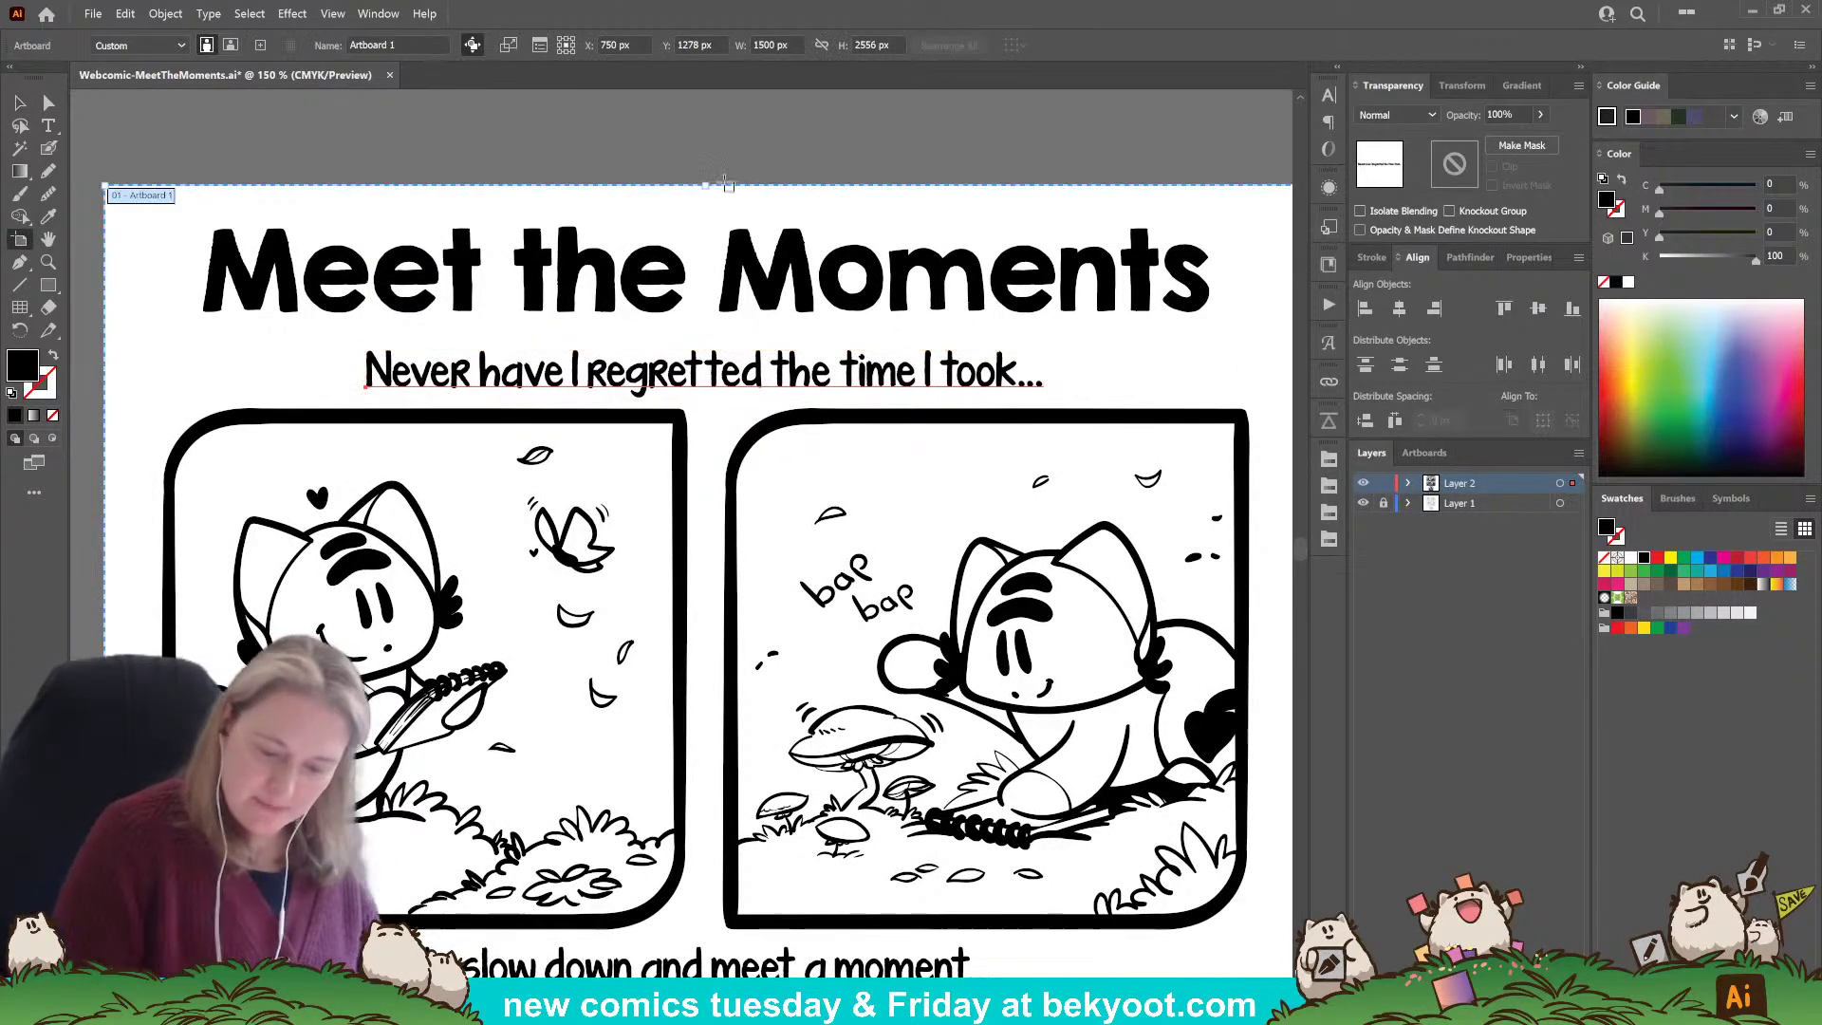
left_click_drag(705, 185, 704, 149)
left_click(20, 104)
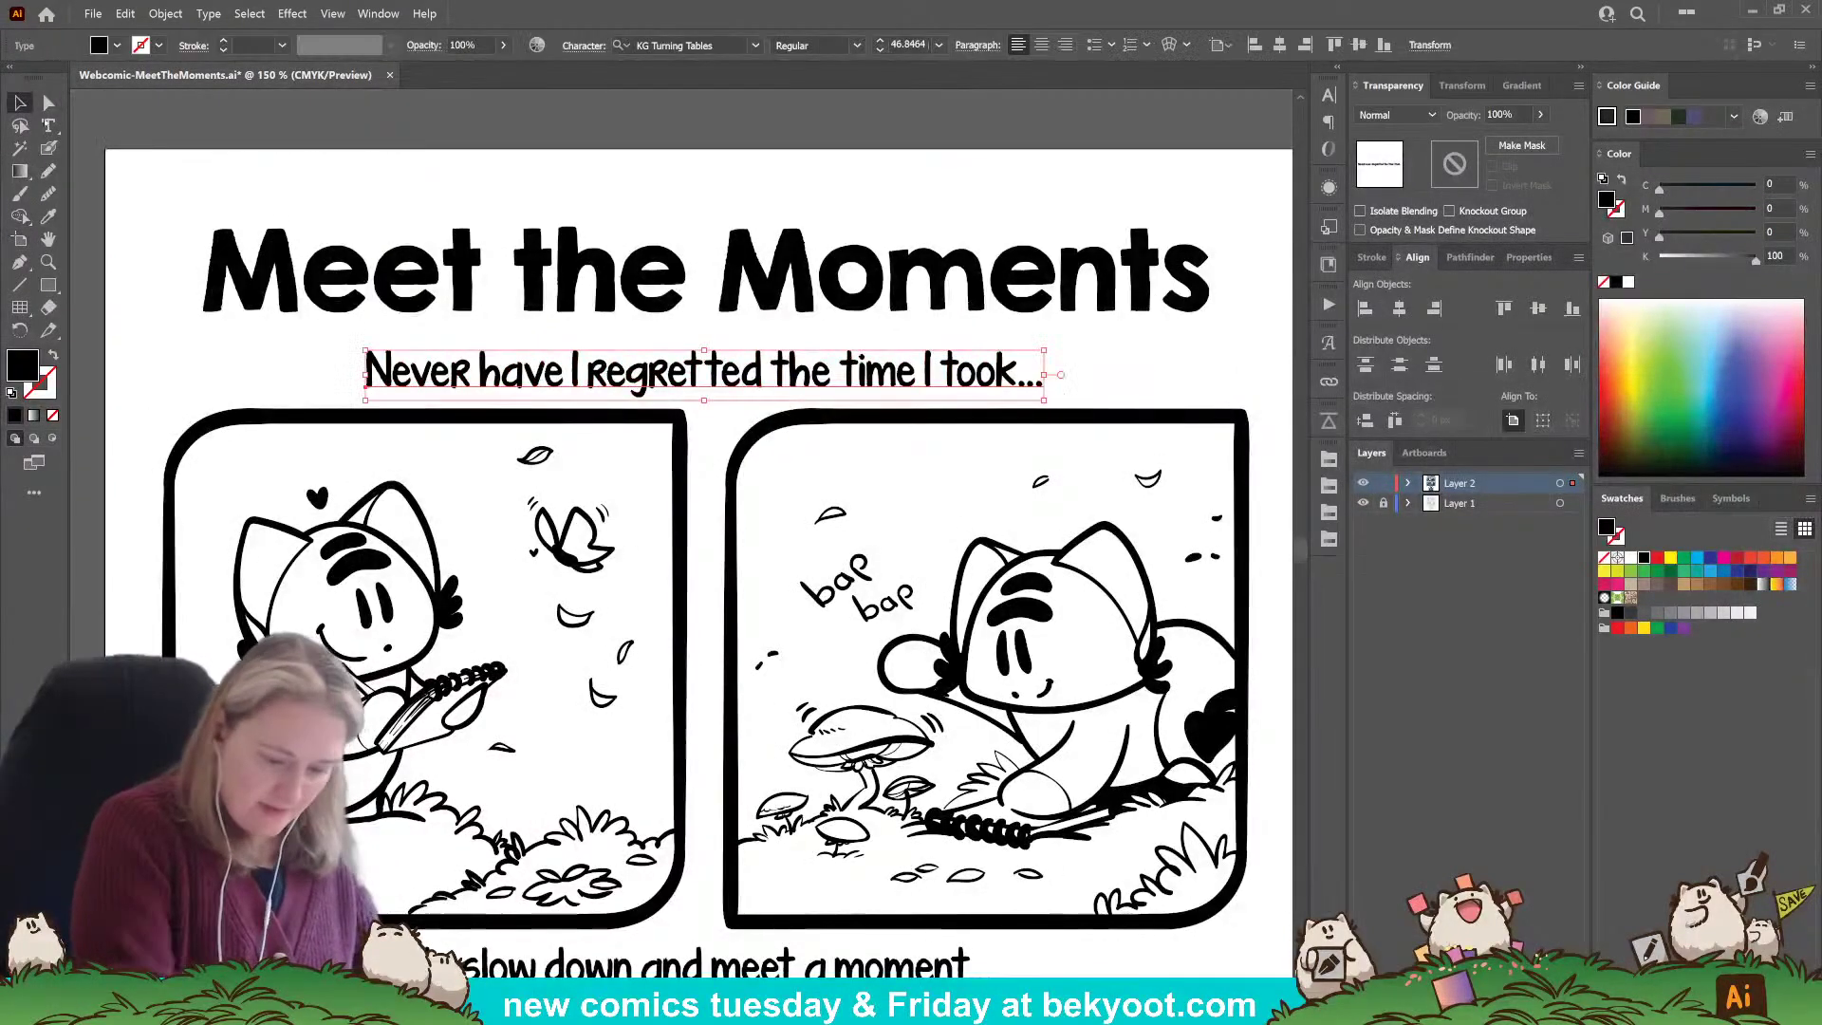
left_click_drag(848, 303, 848, 287)
left_click(847, 171)
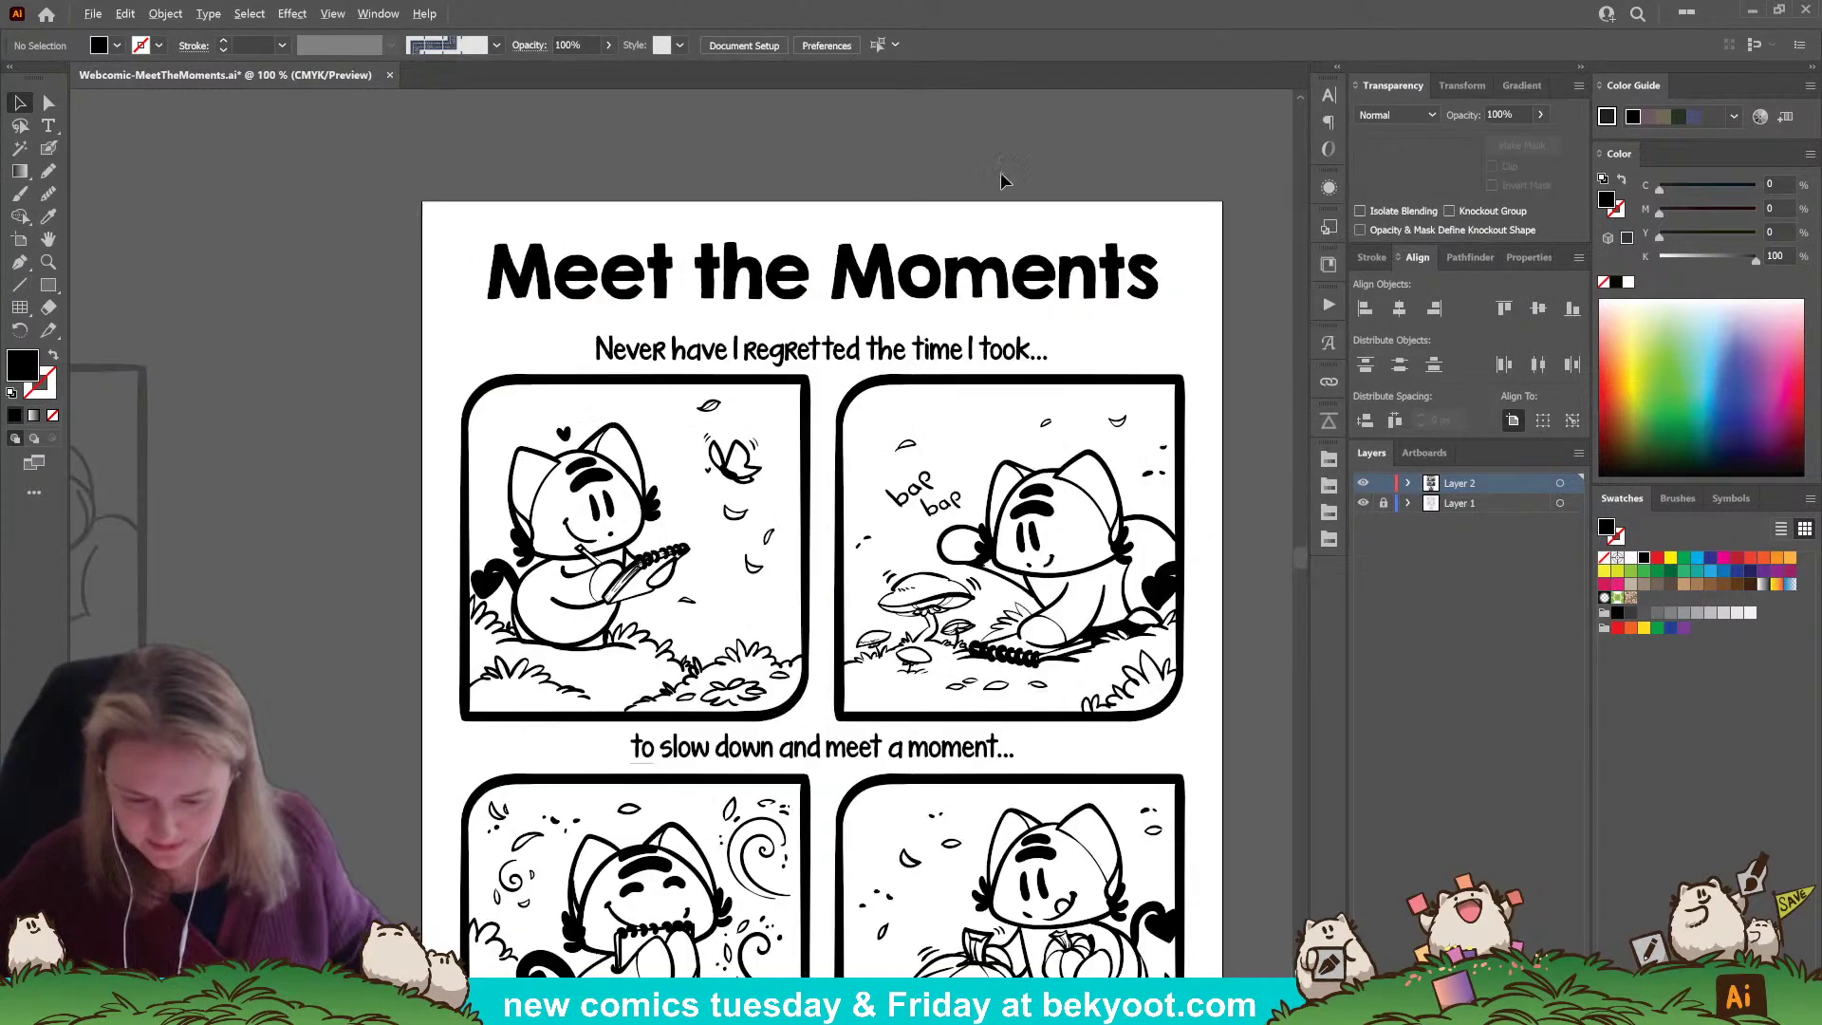
Move the second row of panels together with its caption "to slow down and meet a moment..." down about 4 px.
key("ctrl+minus")
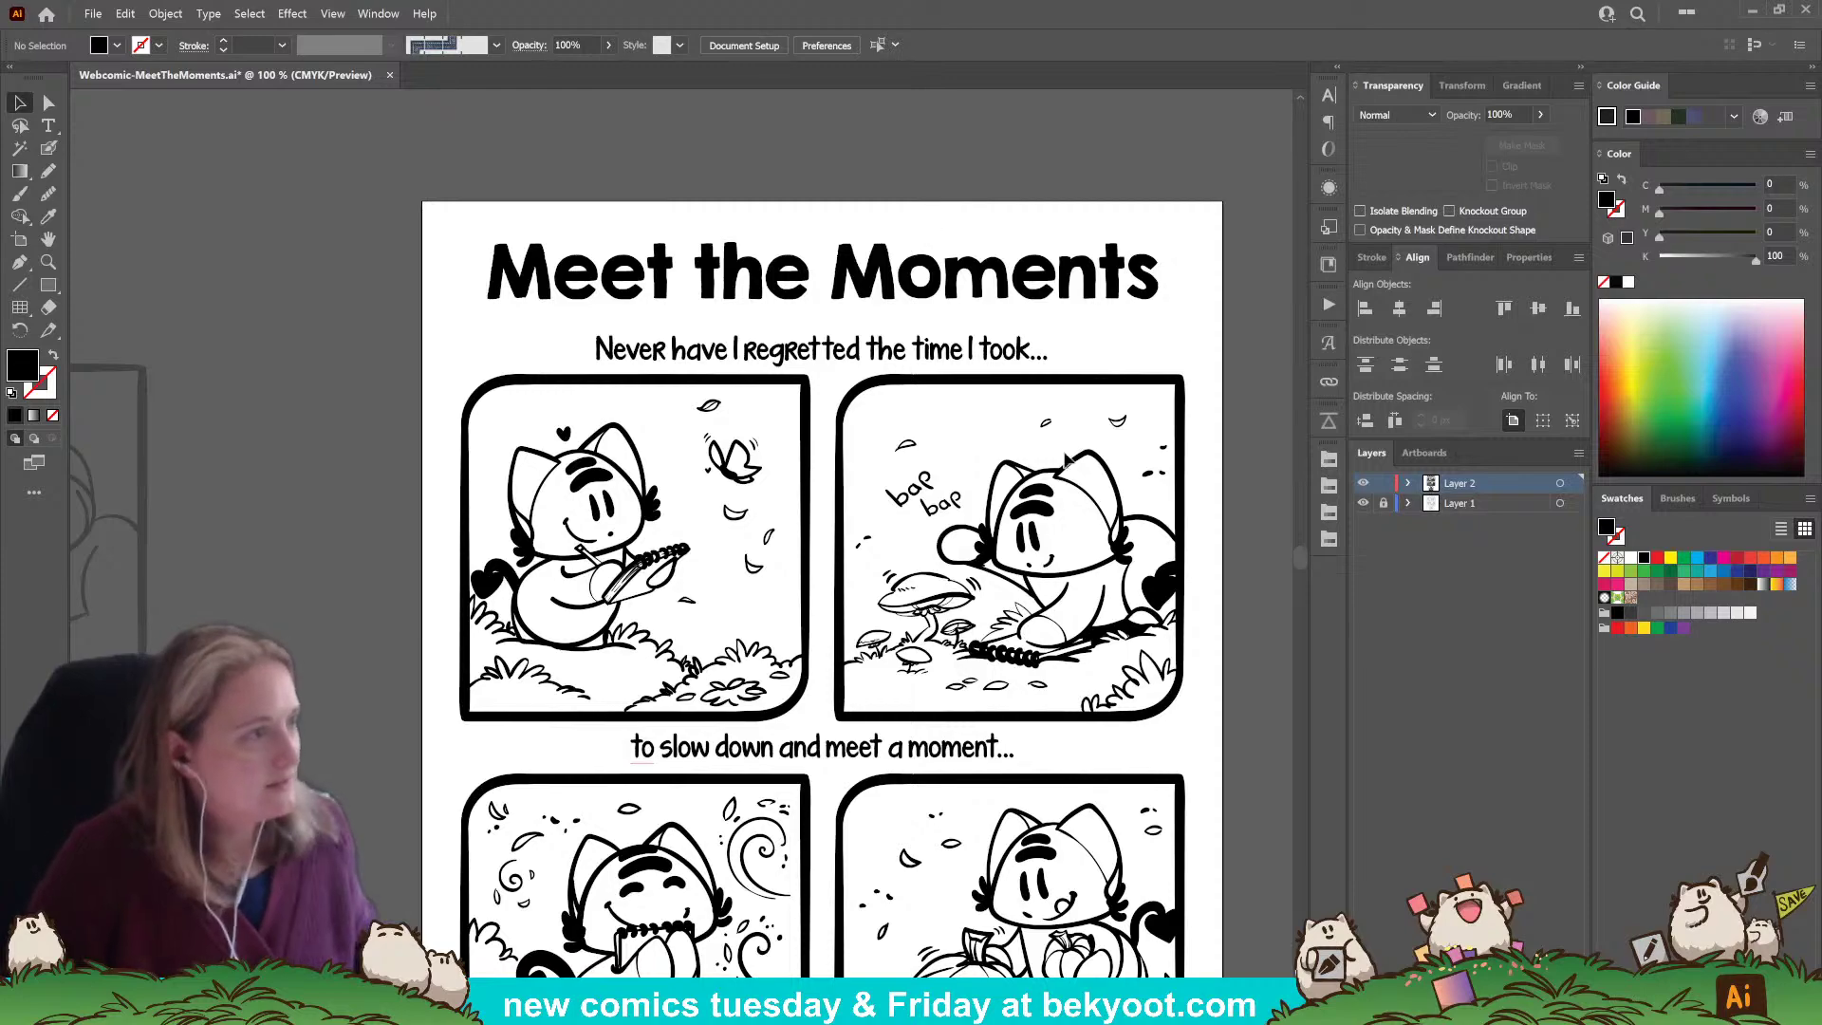
left_click_drag(1032, 462, 964, 379)
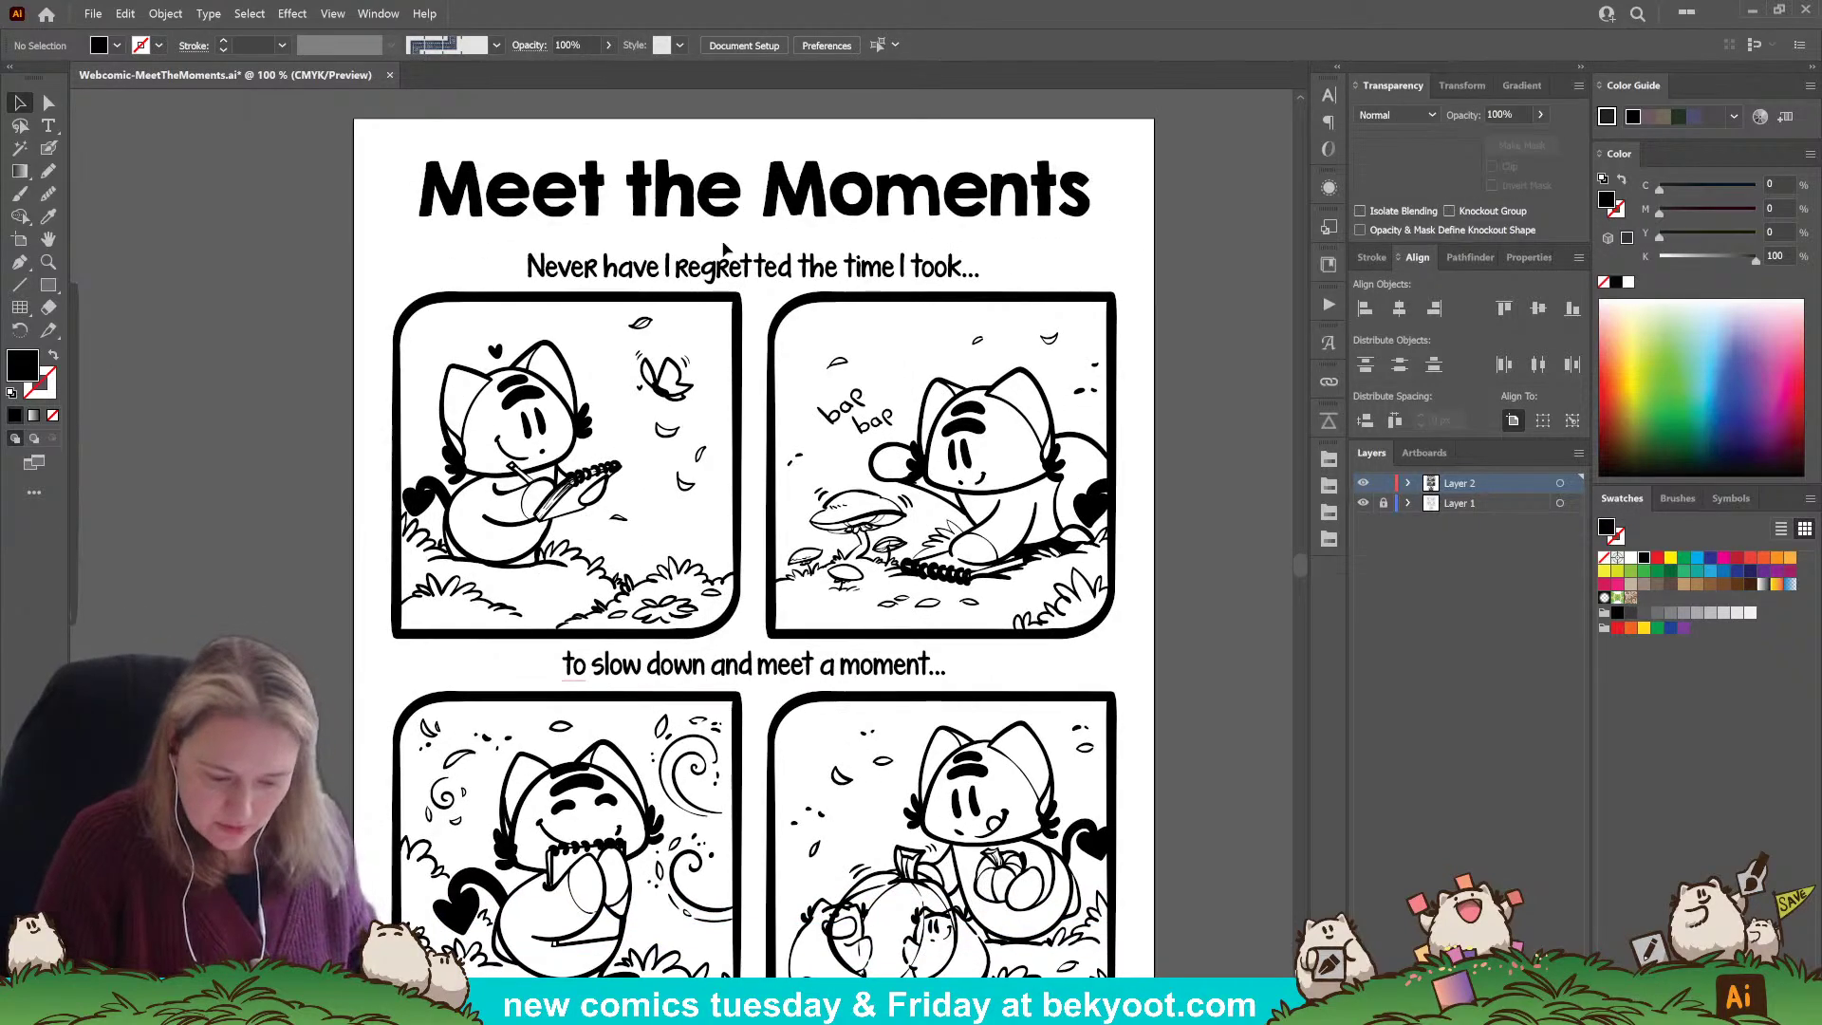
left_click_drag(869, 759, 849, 606)
mouse_move(995, 264)
left_mouse_down()
mouse_move(978, 392)
mouse_move(977, 273)
left_mouse_up()
left_click_drag(955, 578, 880, 386)
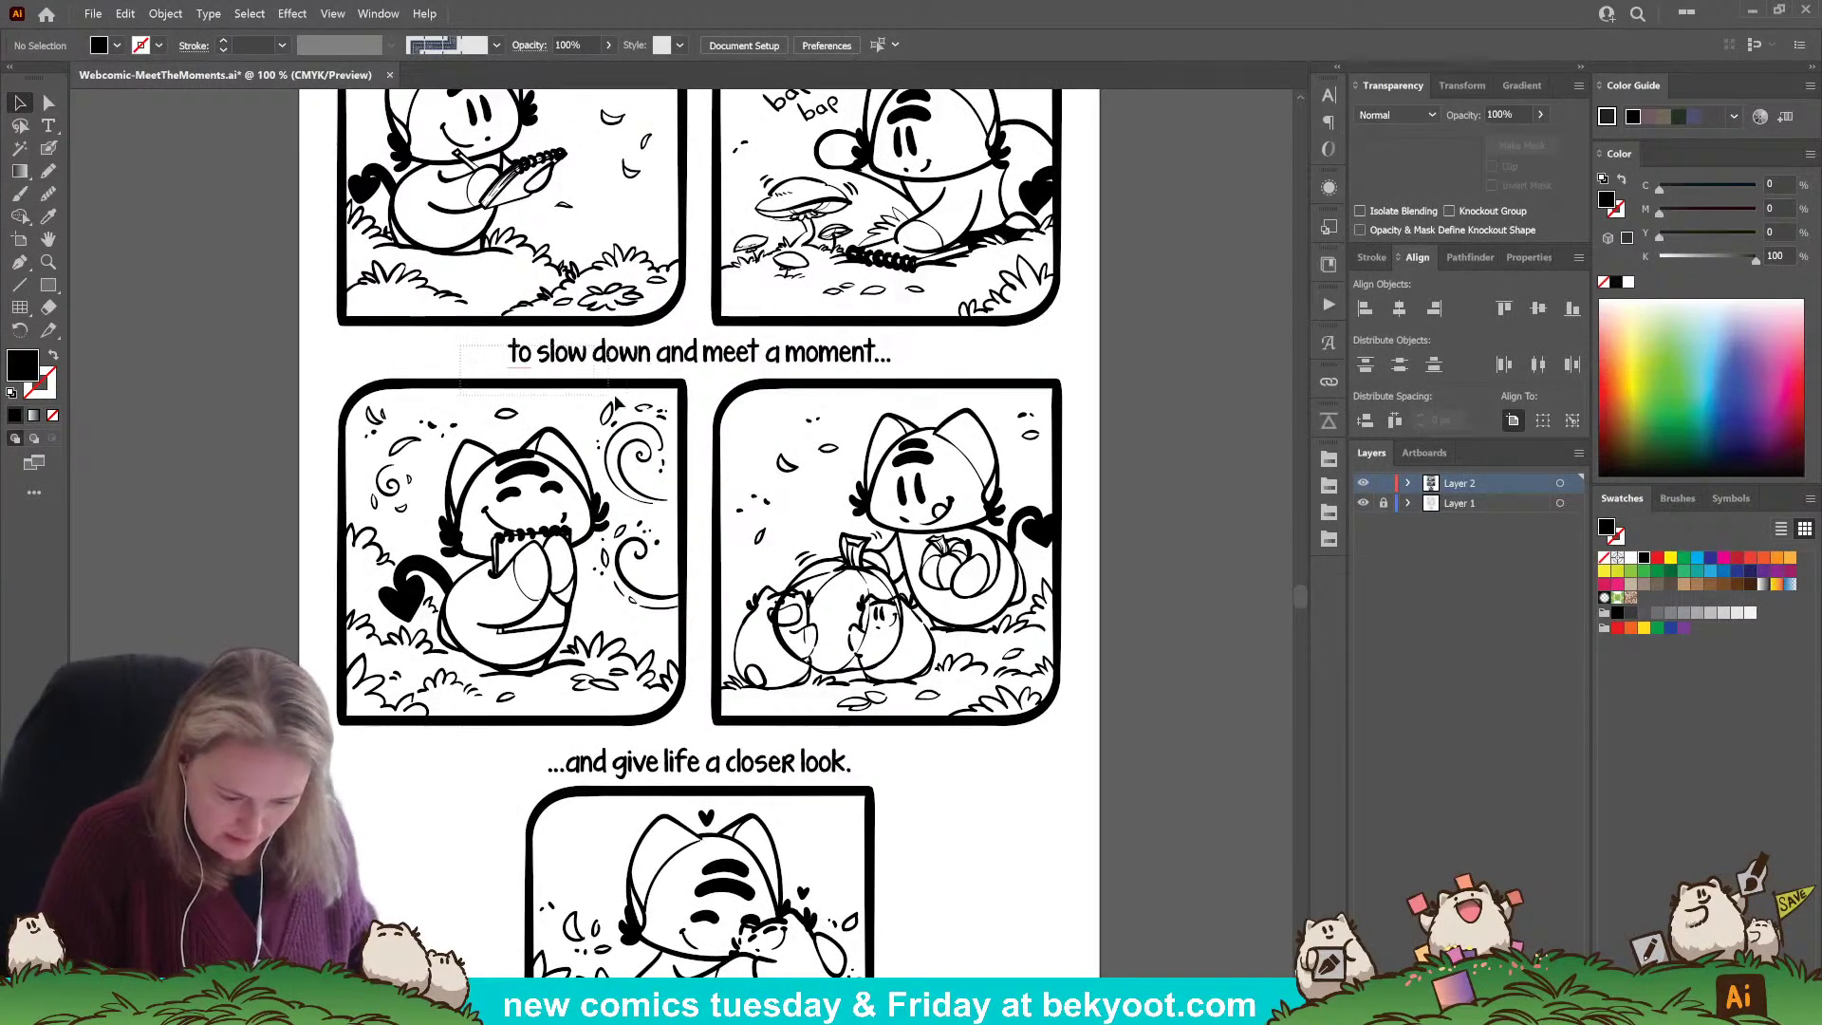
left_click_drag(617, 403, 767, 414)
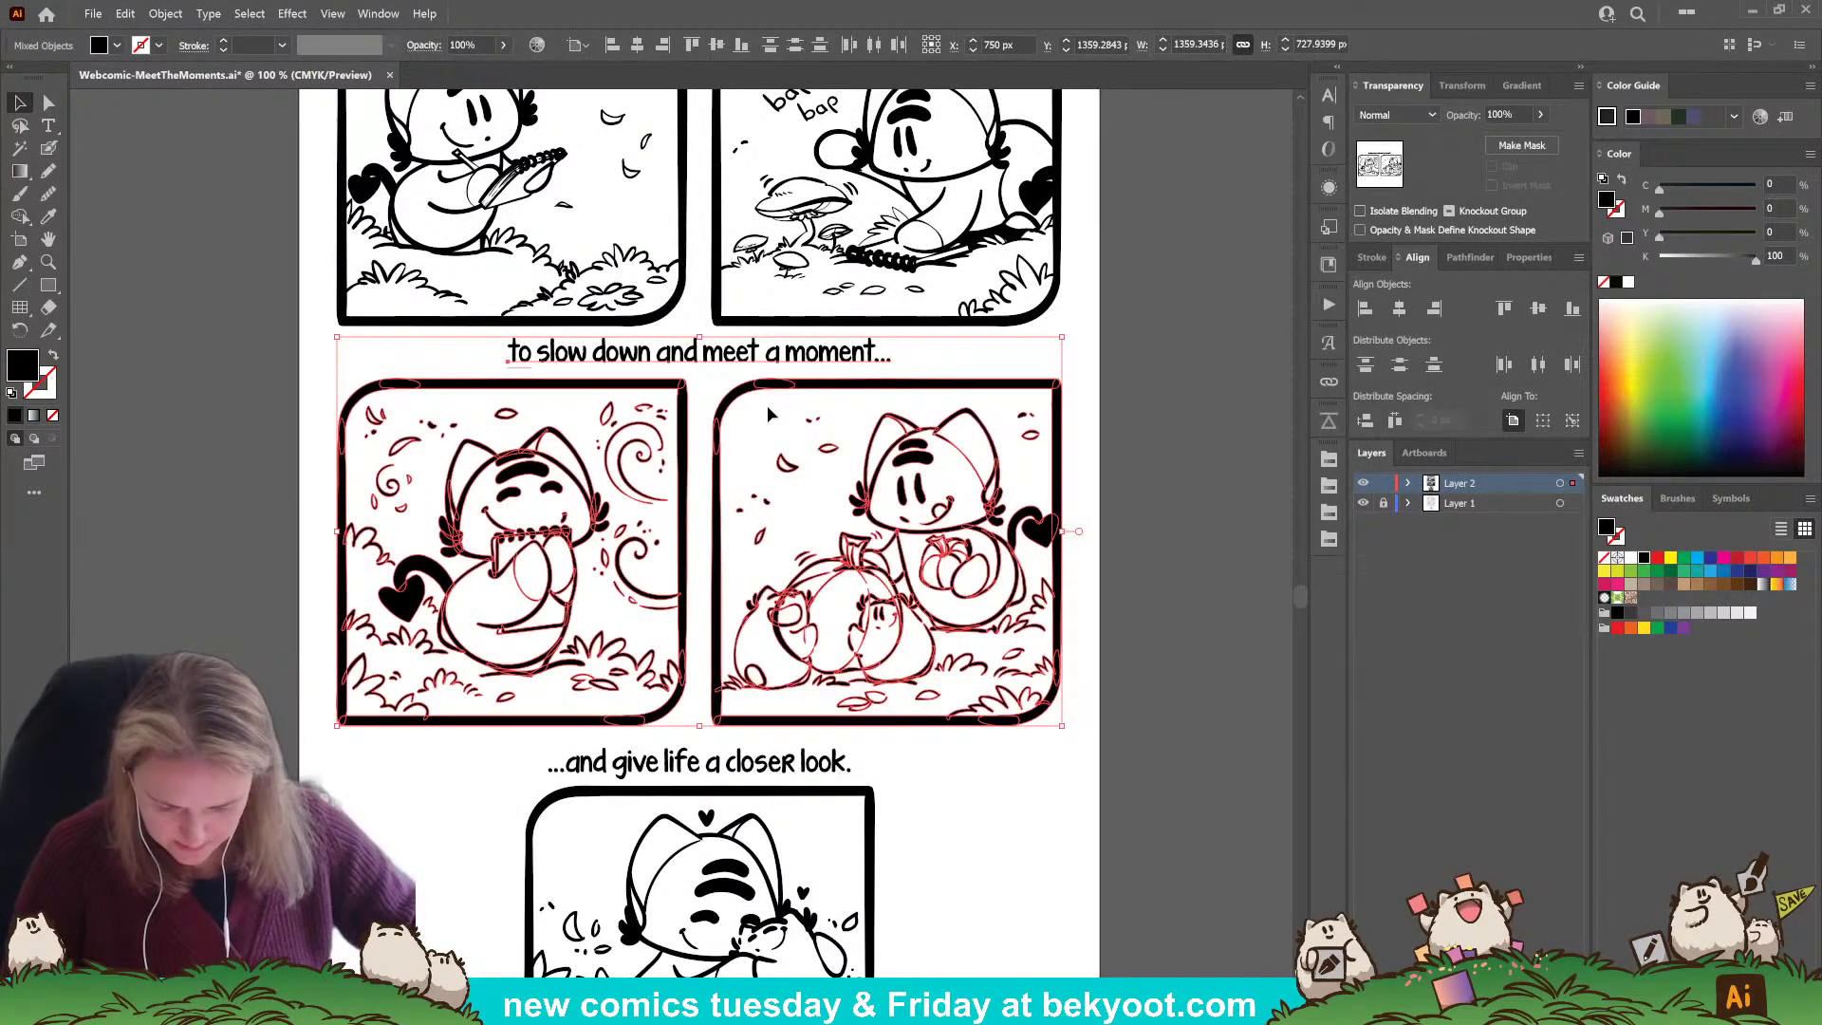
key("Down")
key("Down")
key("Down")
key("Down")
key("Down")
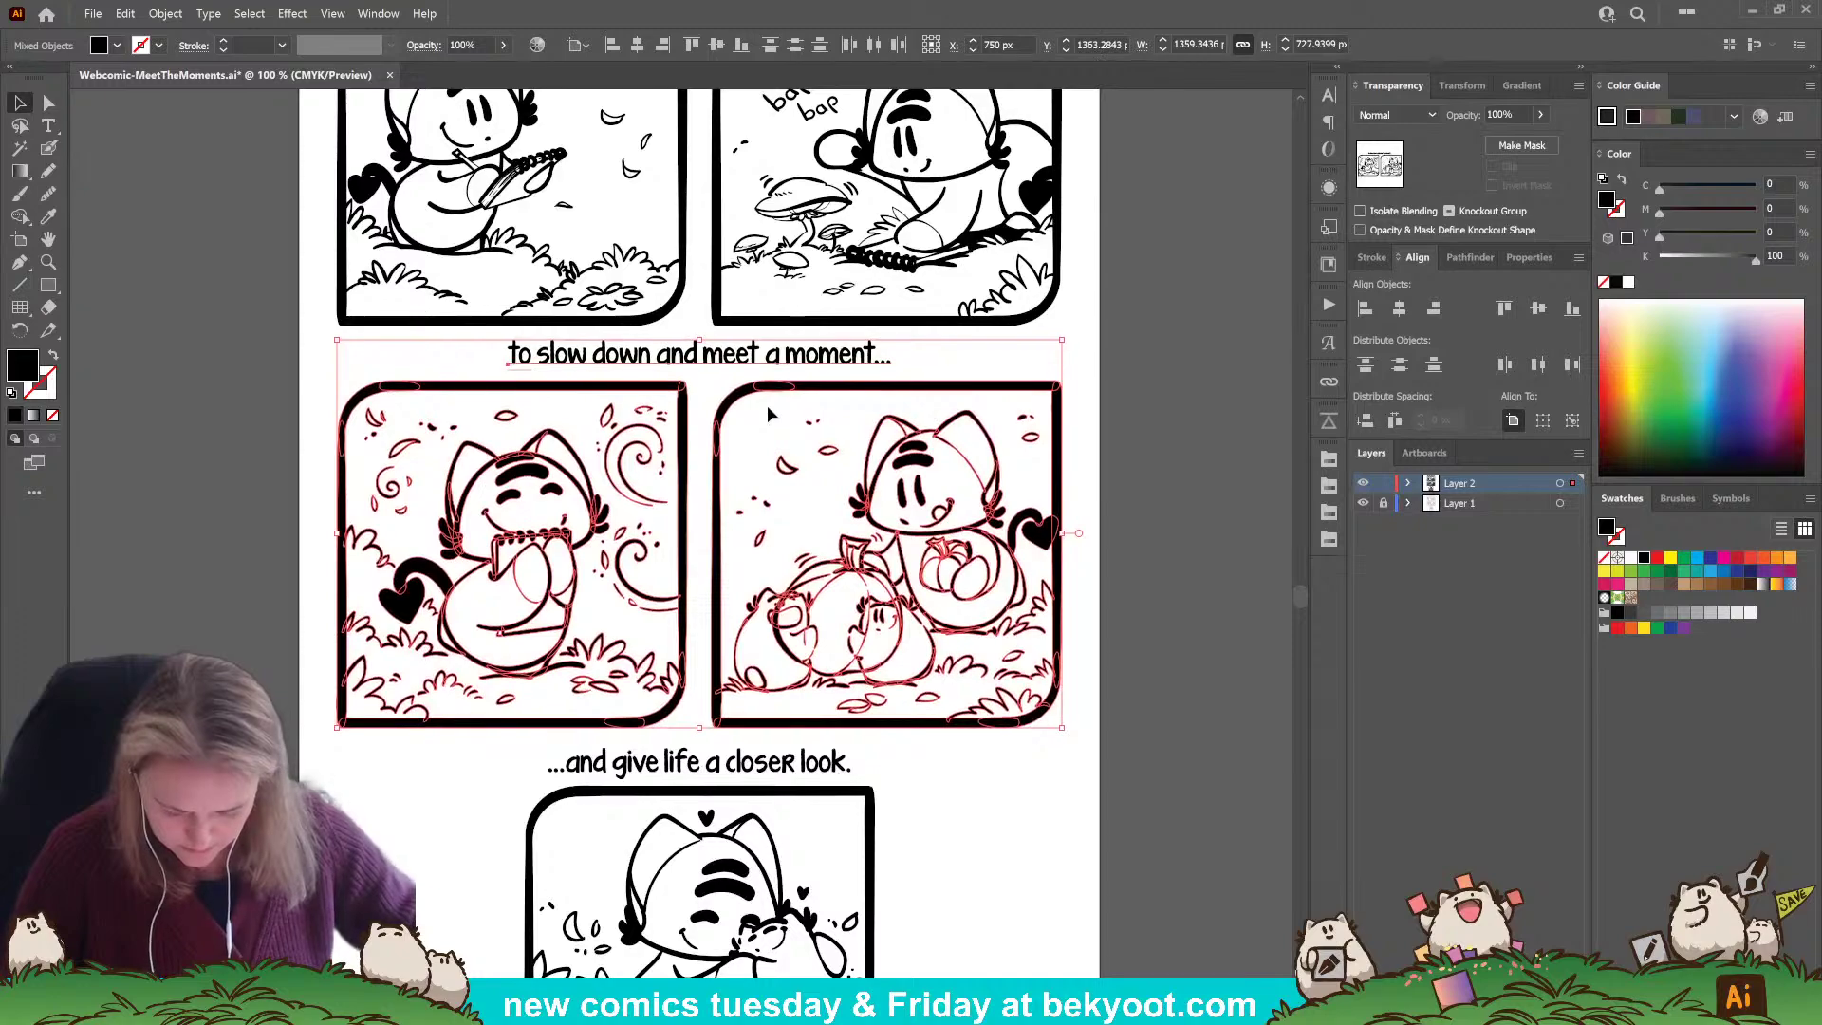
left_click(977, 790)
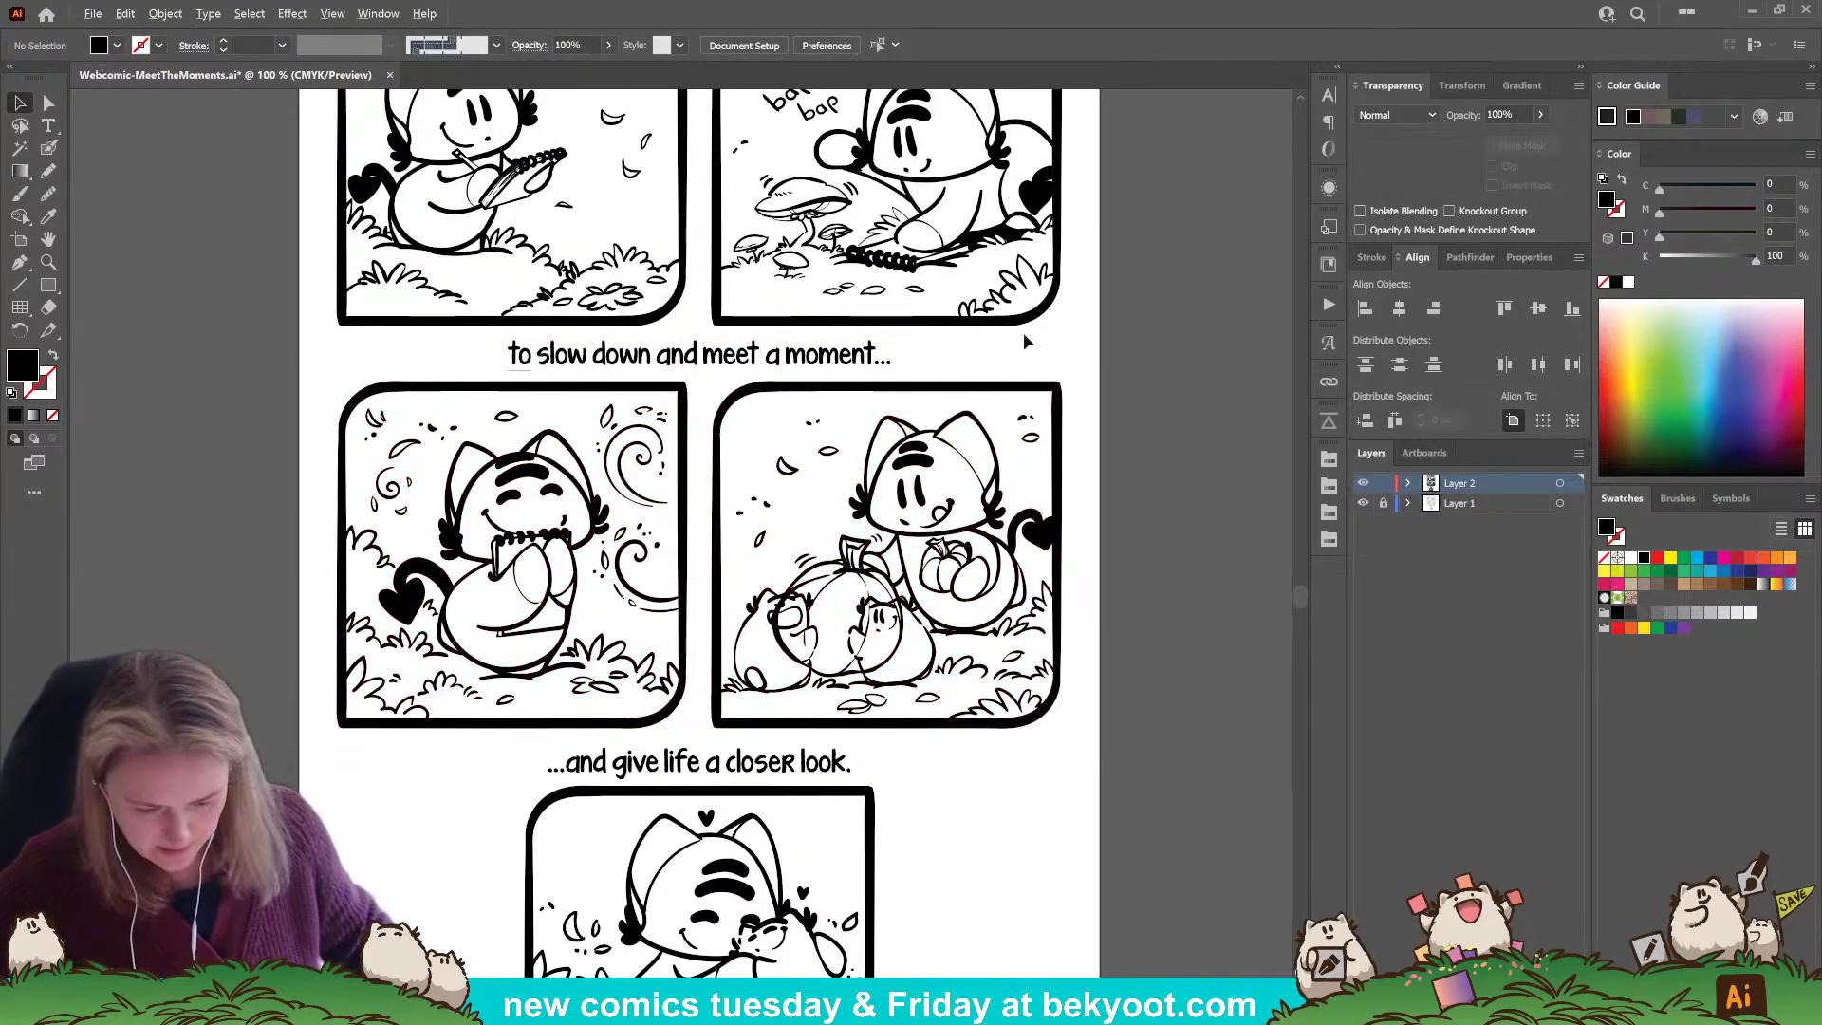
Look over the whole comic from the title to the final panel, examining the linework and the spacing of captions and panels.
scroll(1025, 342, "up", 5)
scroll(703, 566, "up", 1)
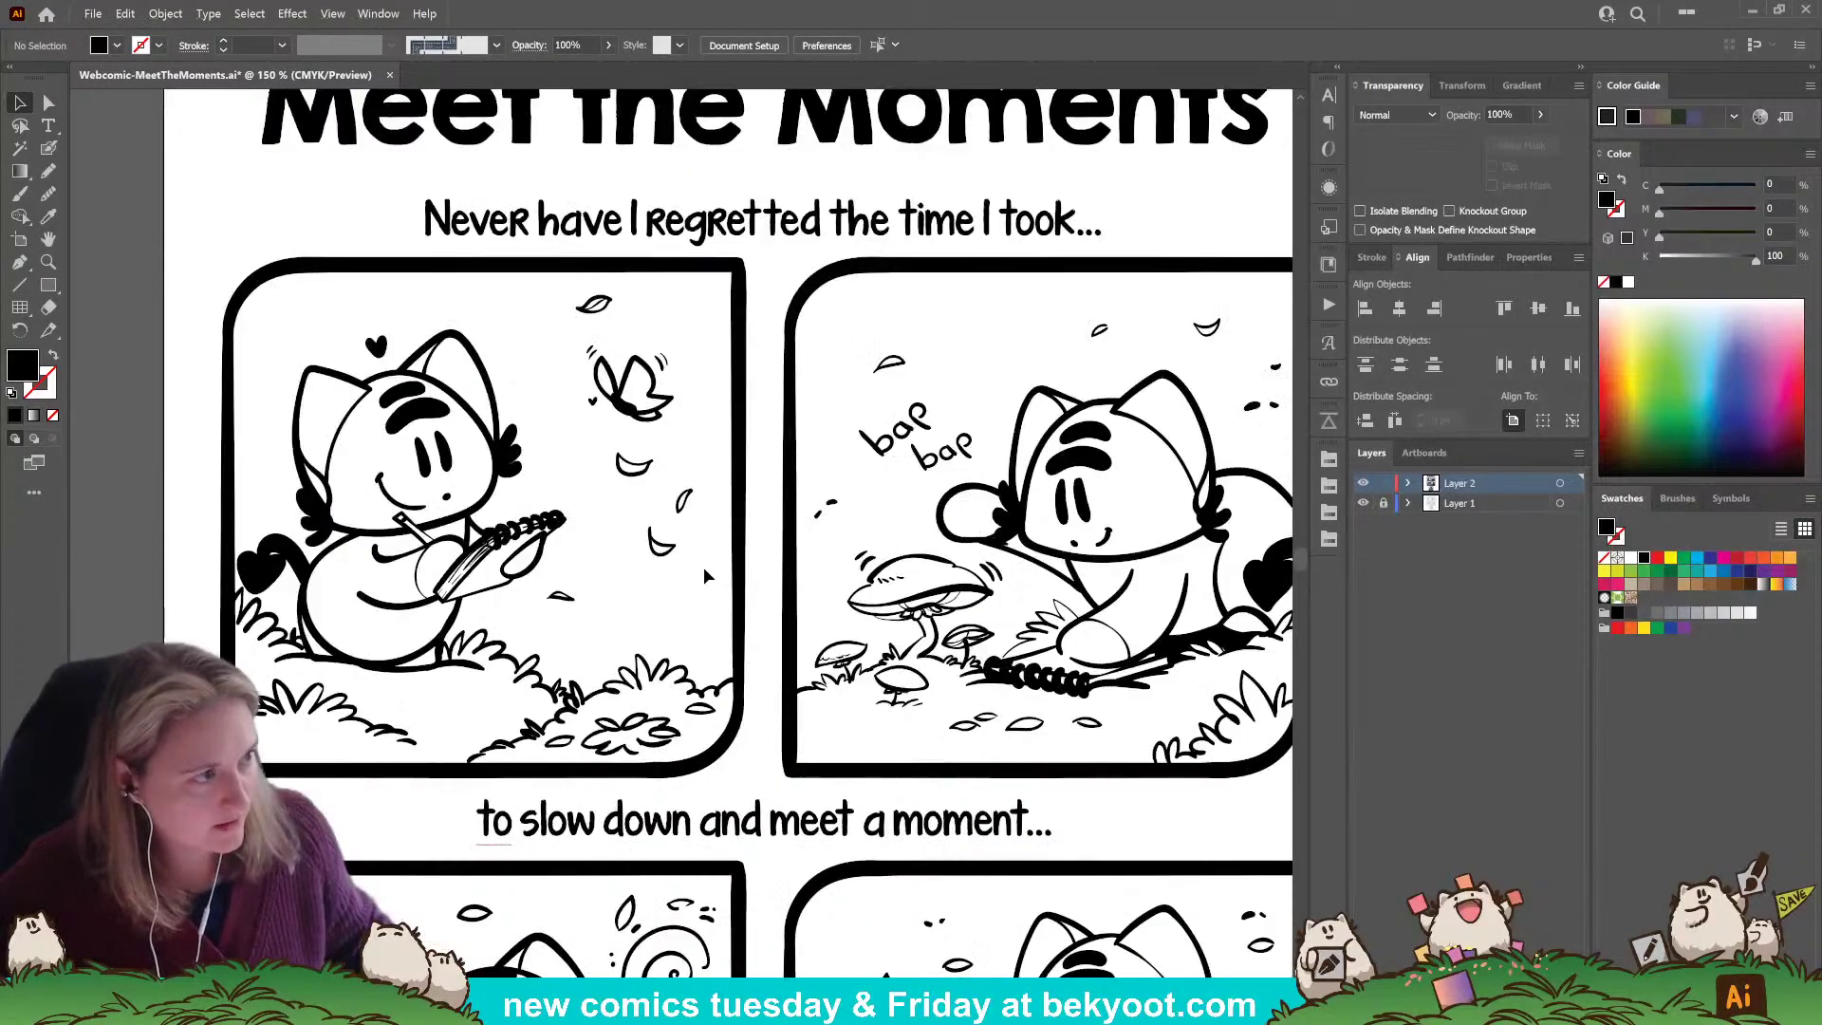
scroll(704, 567, "up", 2)
scroll(703, 566, "right", 2)
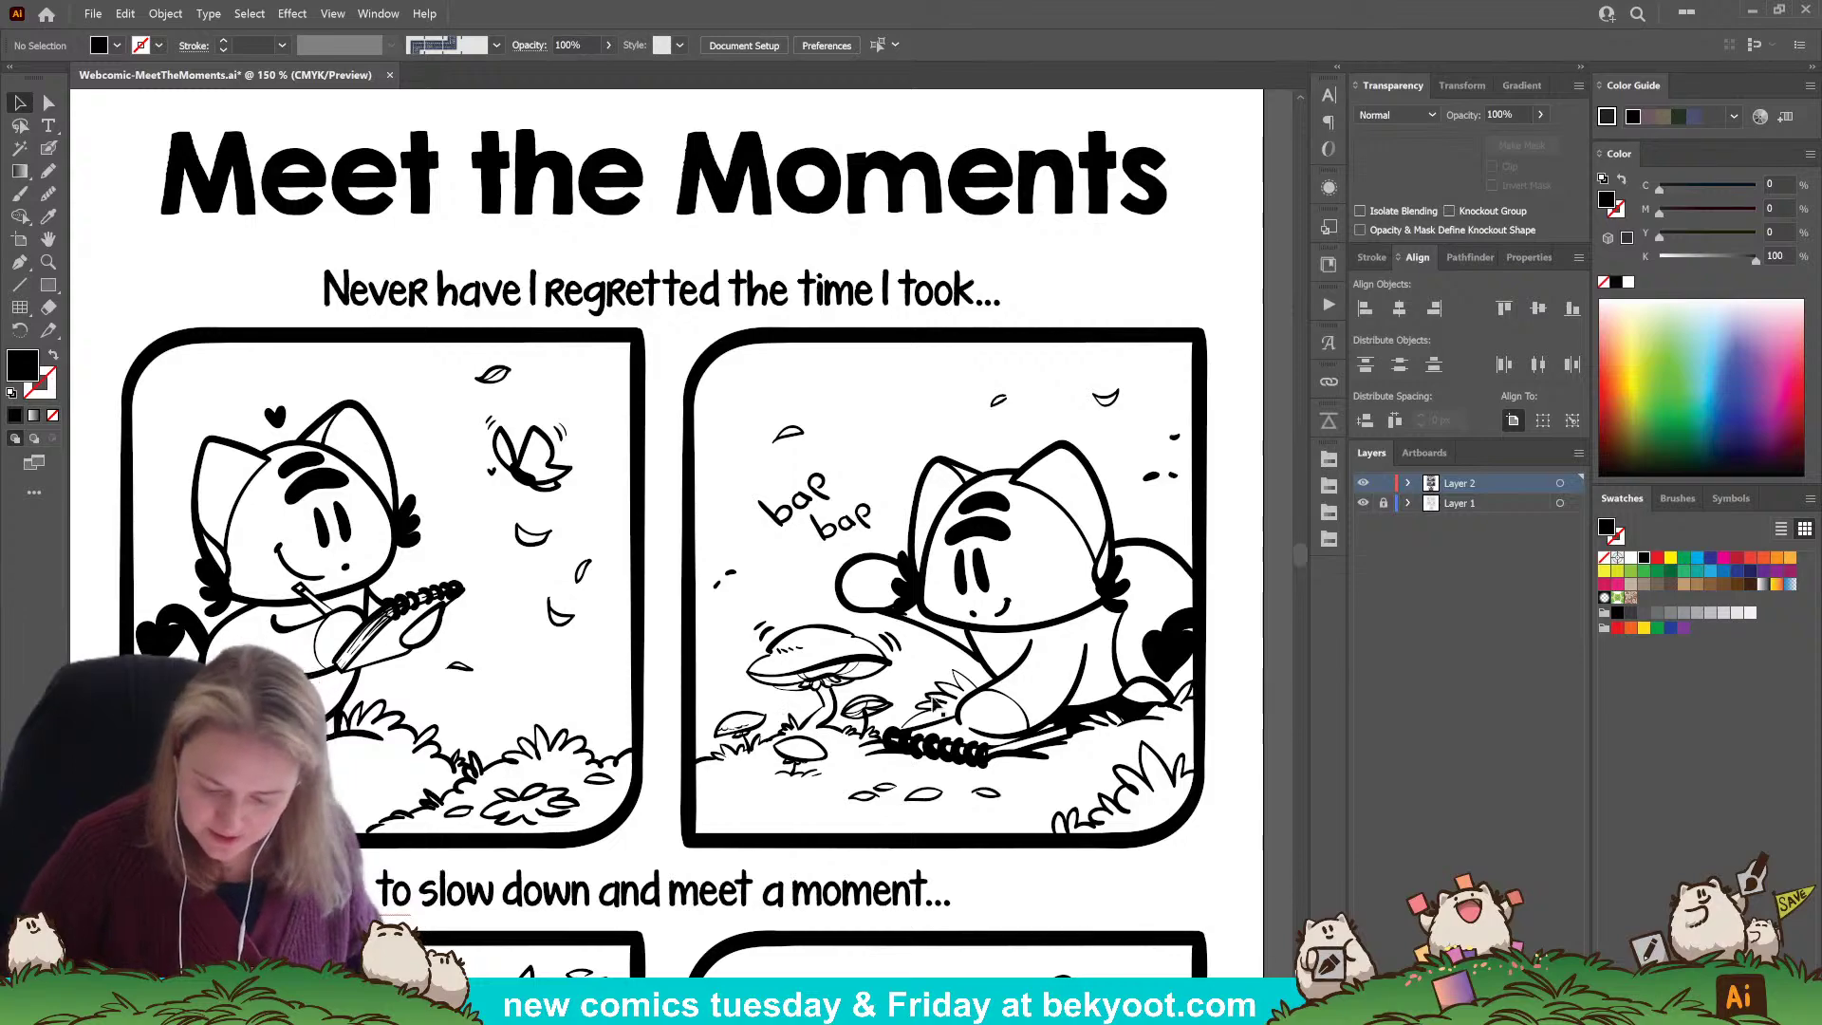
scroll(882, 874, "down", 3)
scroll(1009, 918, "down", 4)
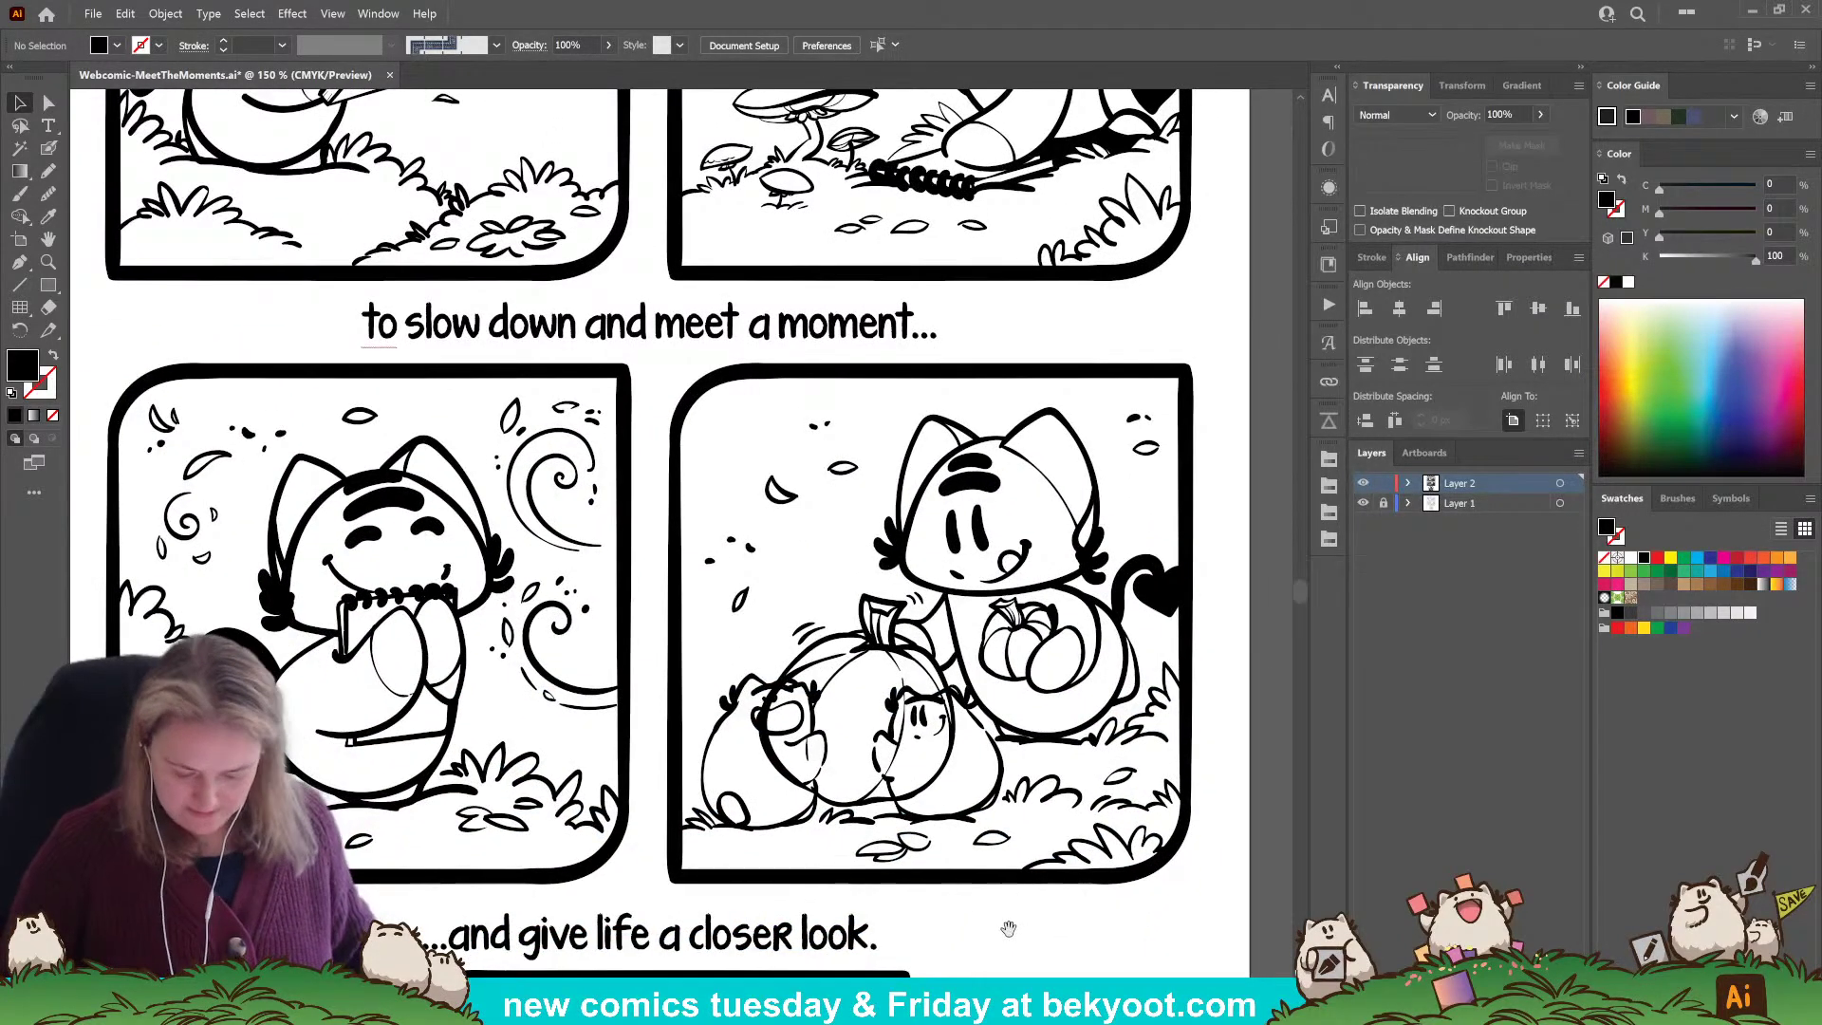
scroll(1009, 929, "down", 7)
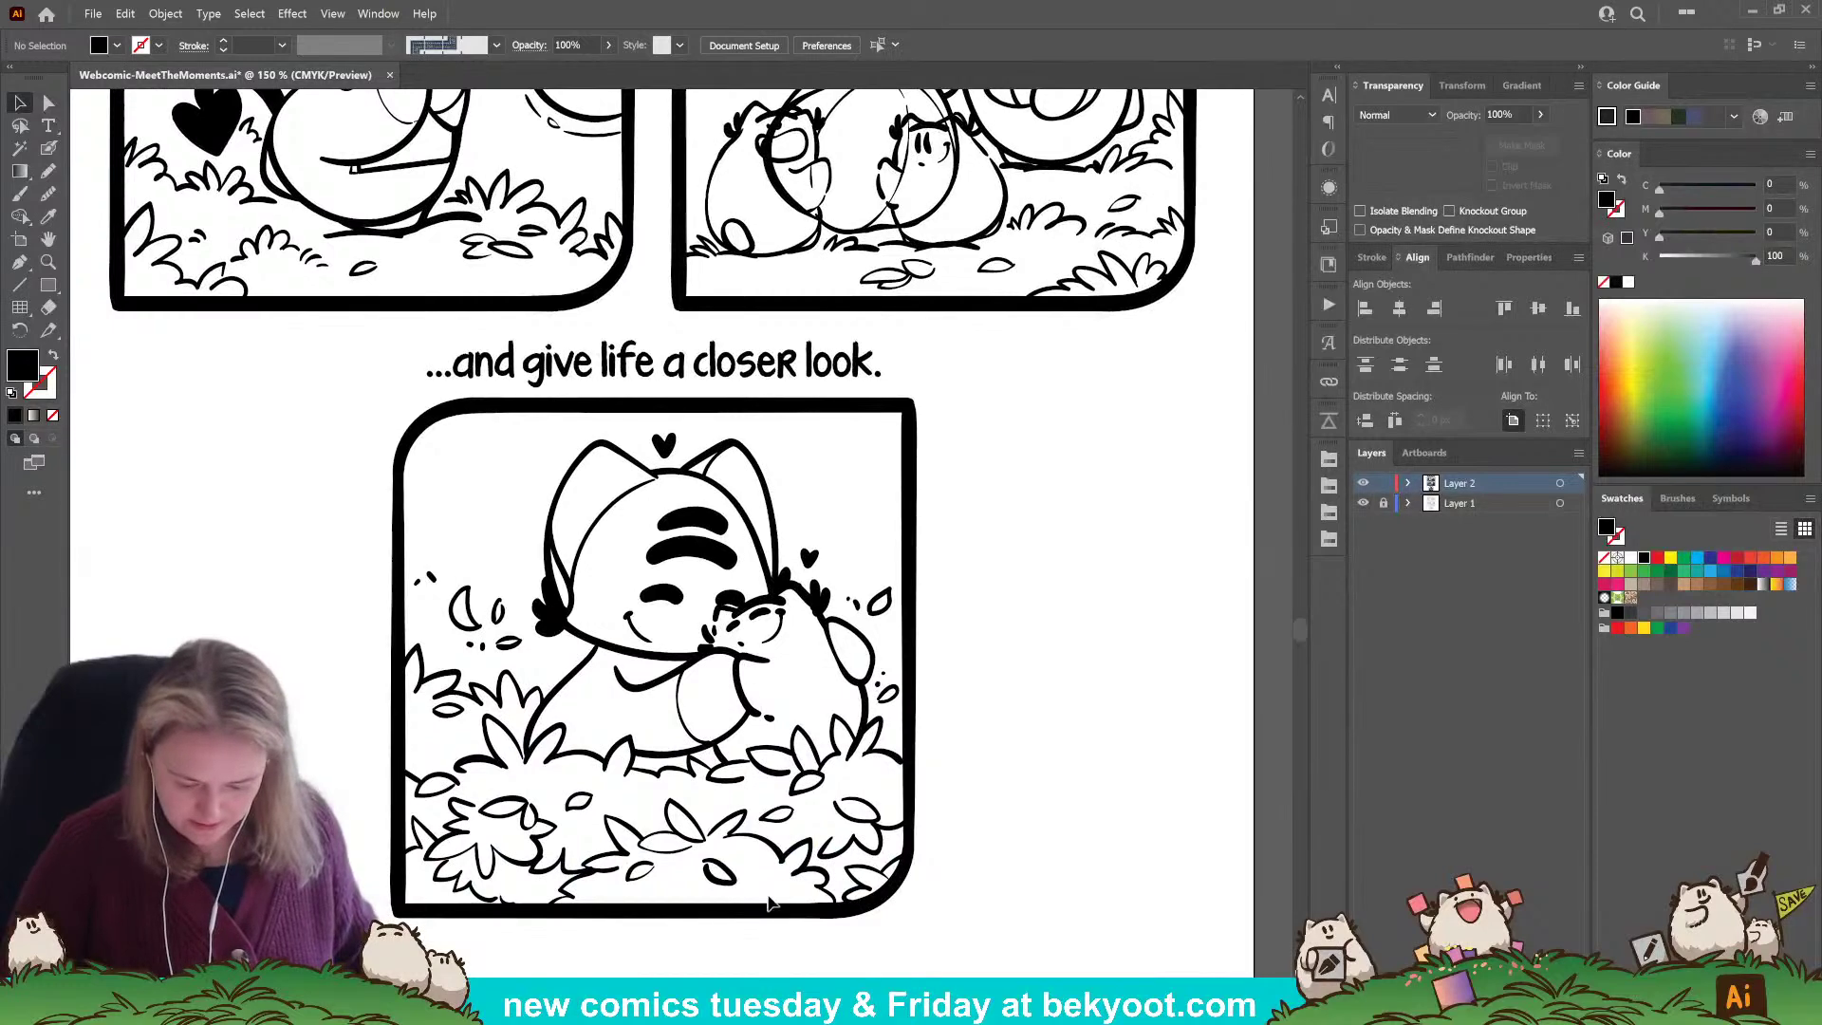
scroll(1006, 456, "up", 1)
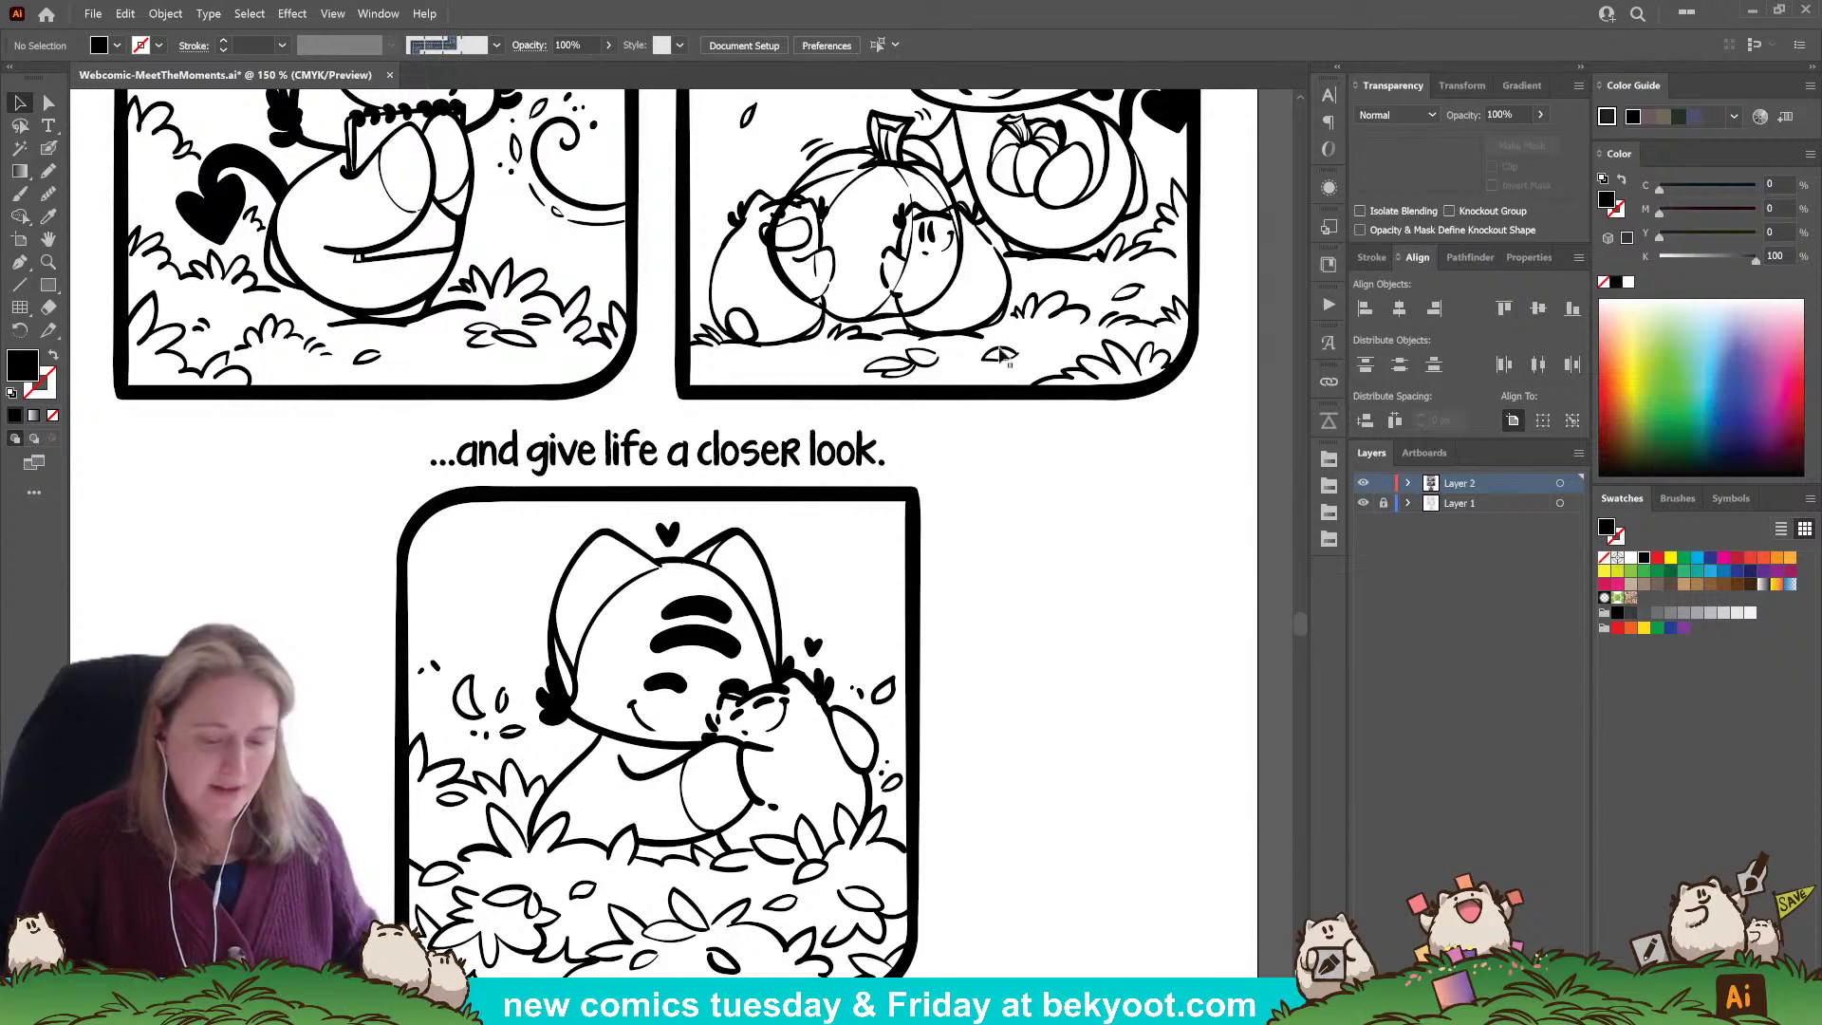
scroll(945, 685, "up", 10)
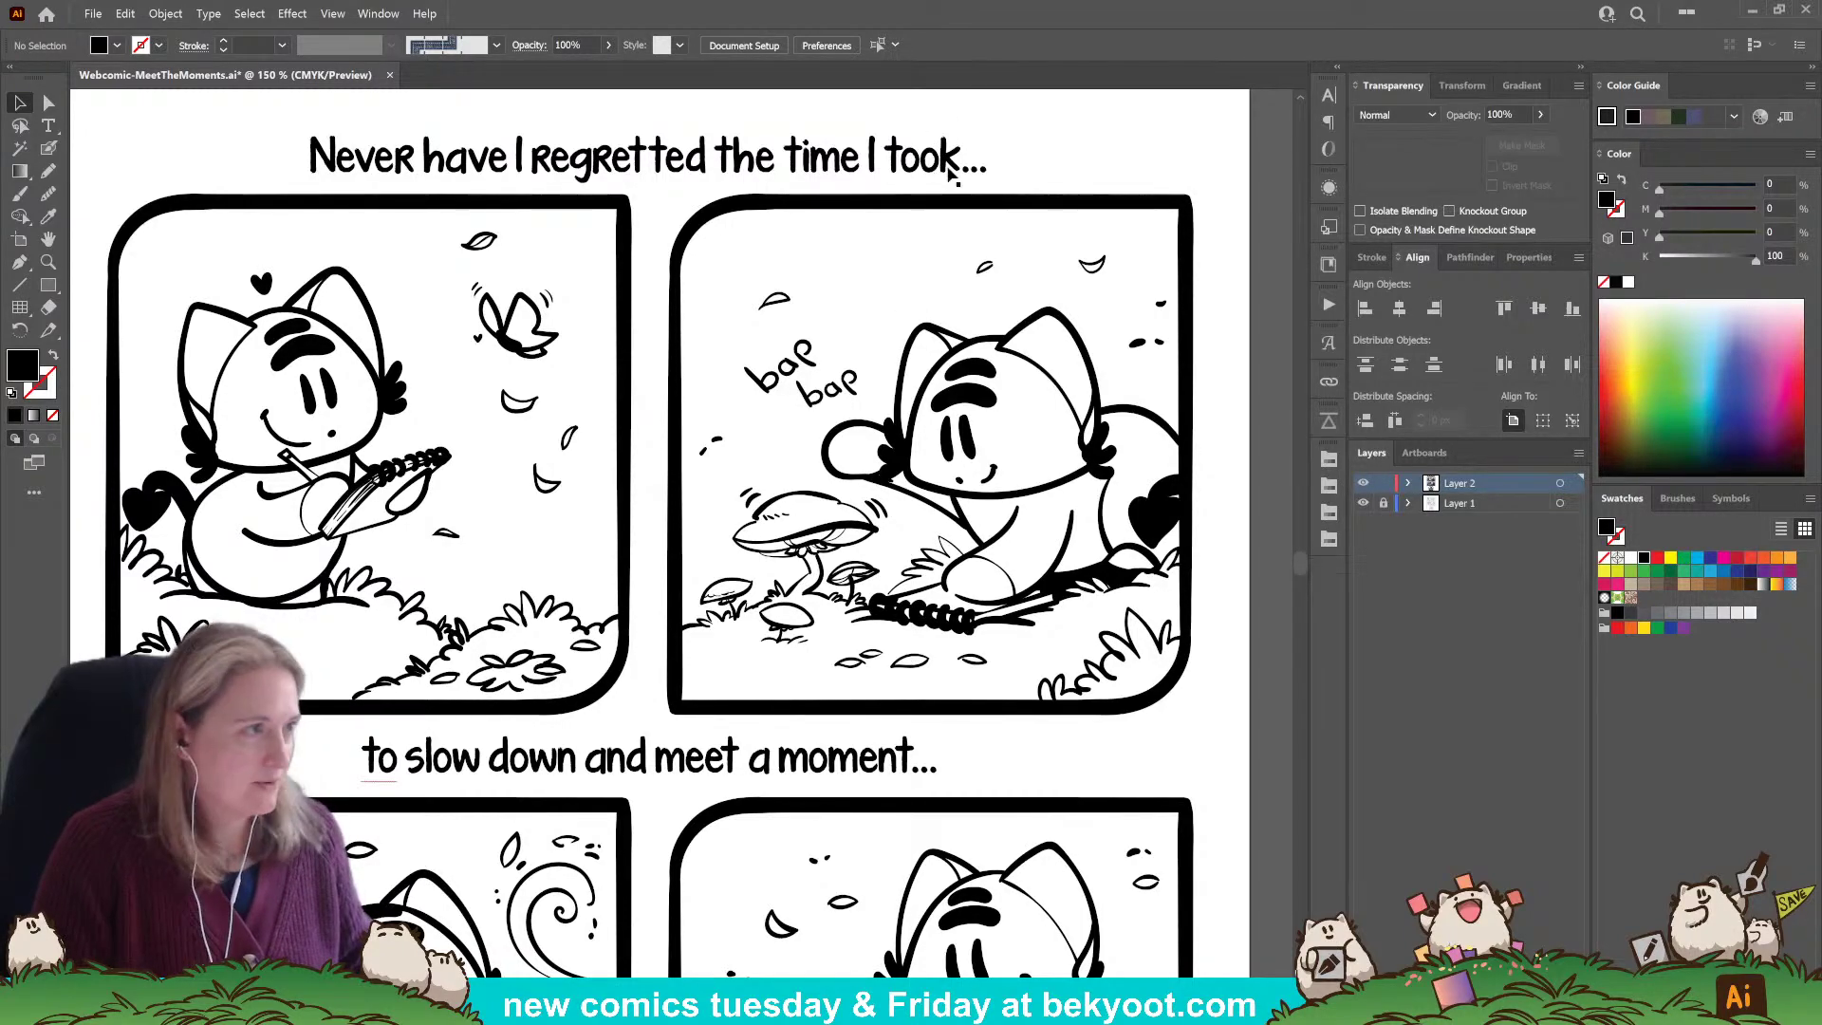
scroll(949, 190, "down", 5)
scroll(875, 805, "down", 5)
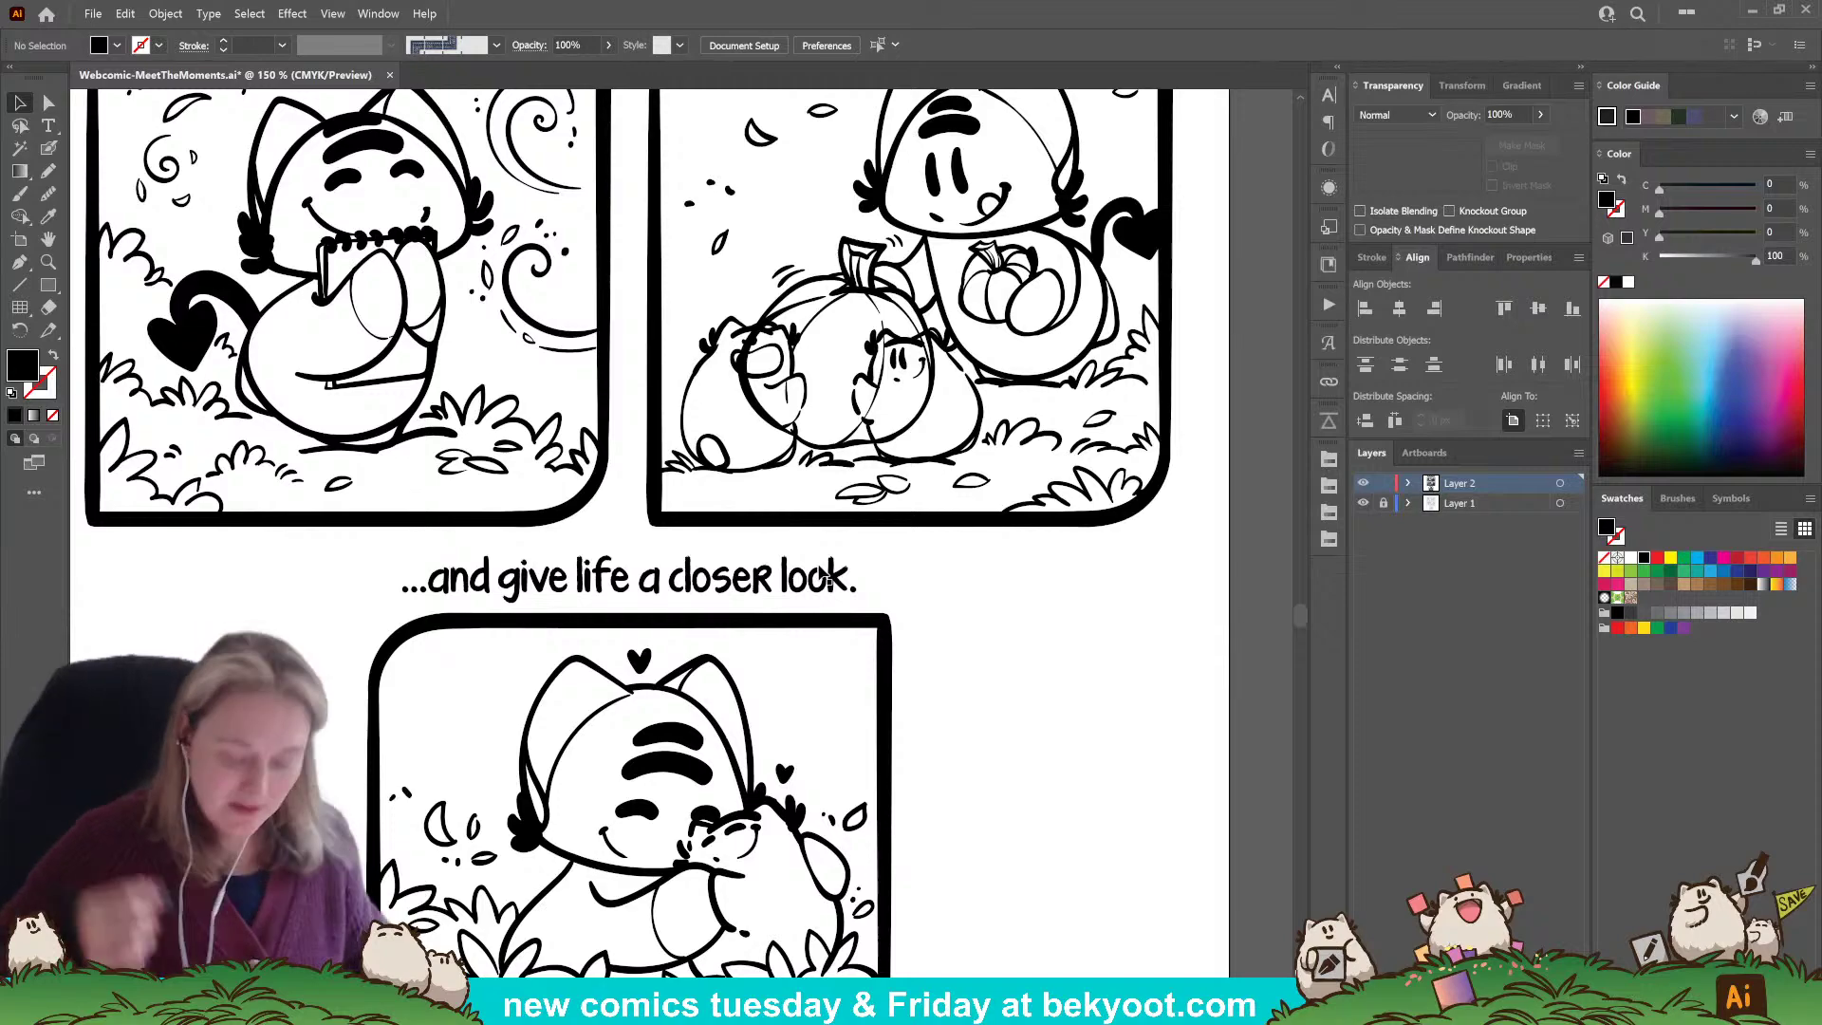
scroll(490, 759, "up", 5)
scroll(490, 759, "down", 3)
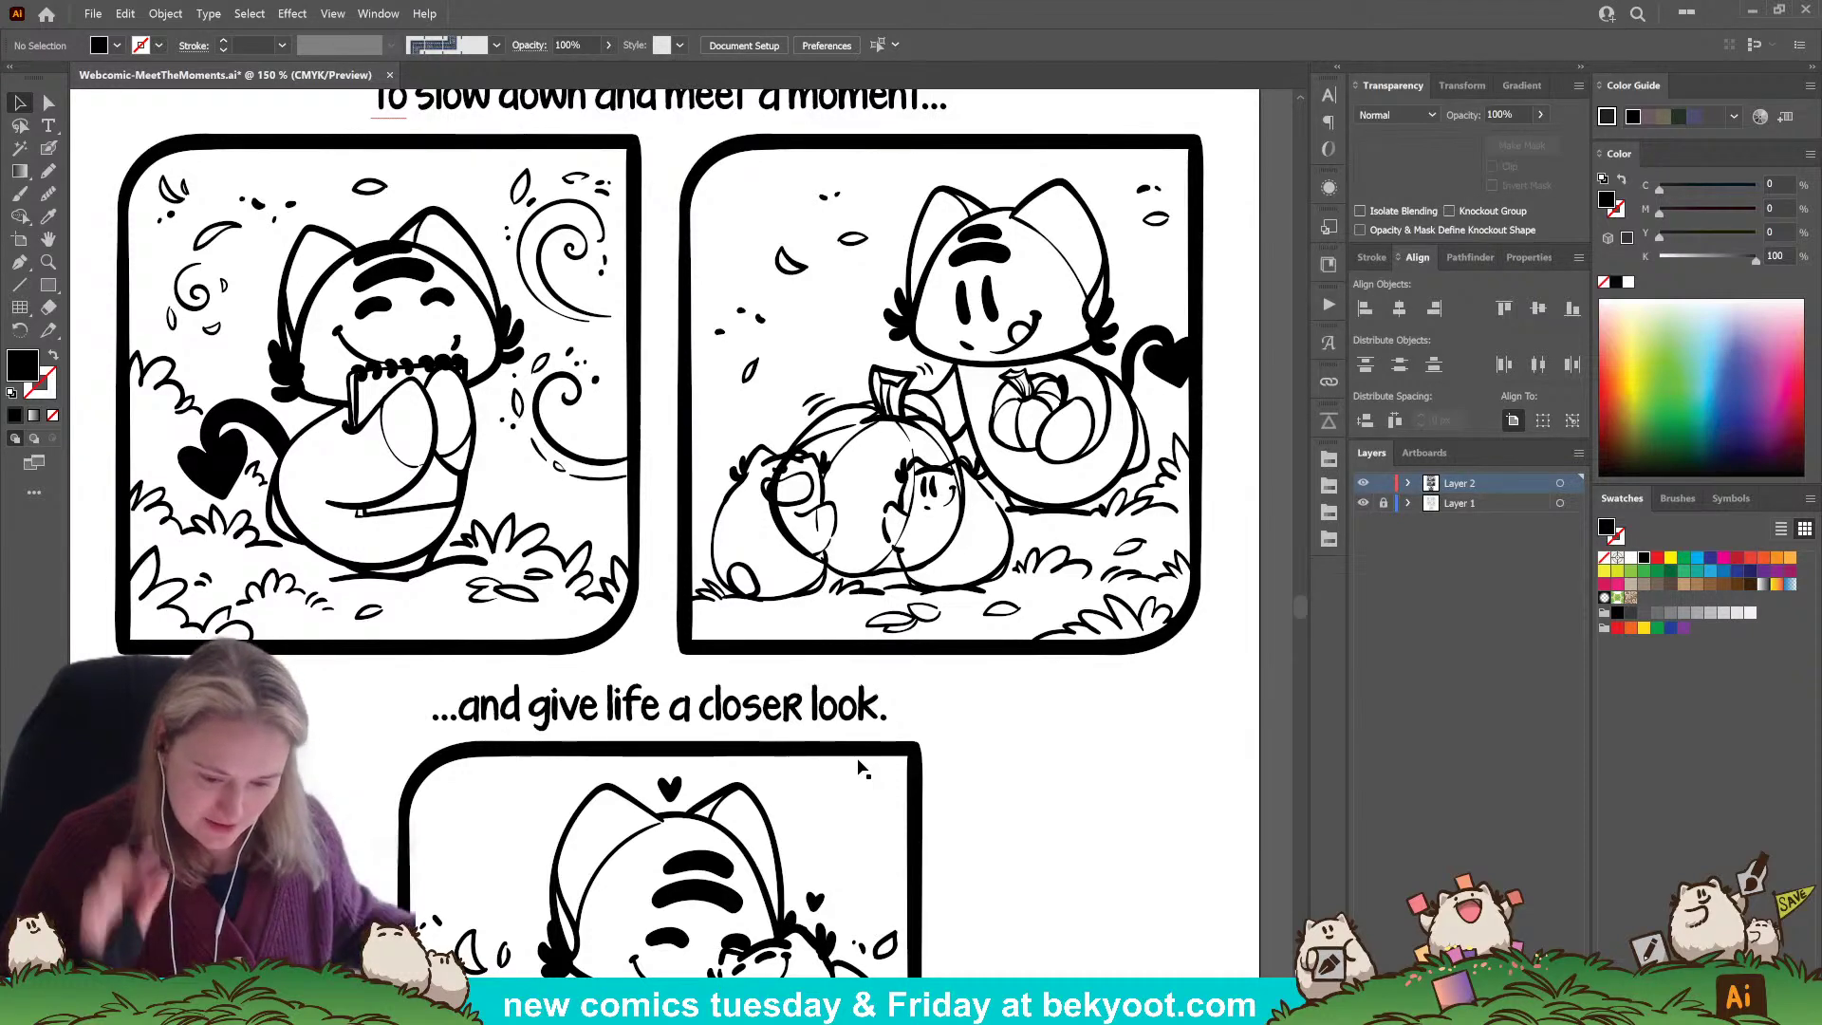
Check the spacing of captions and panels from the first row down to the final panel.
left_click_drag(650, 454, 653, 542)
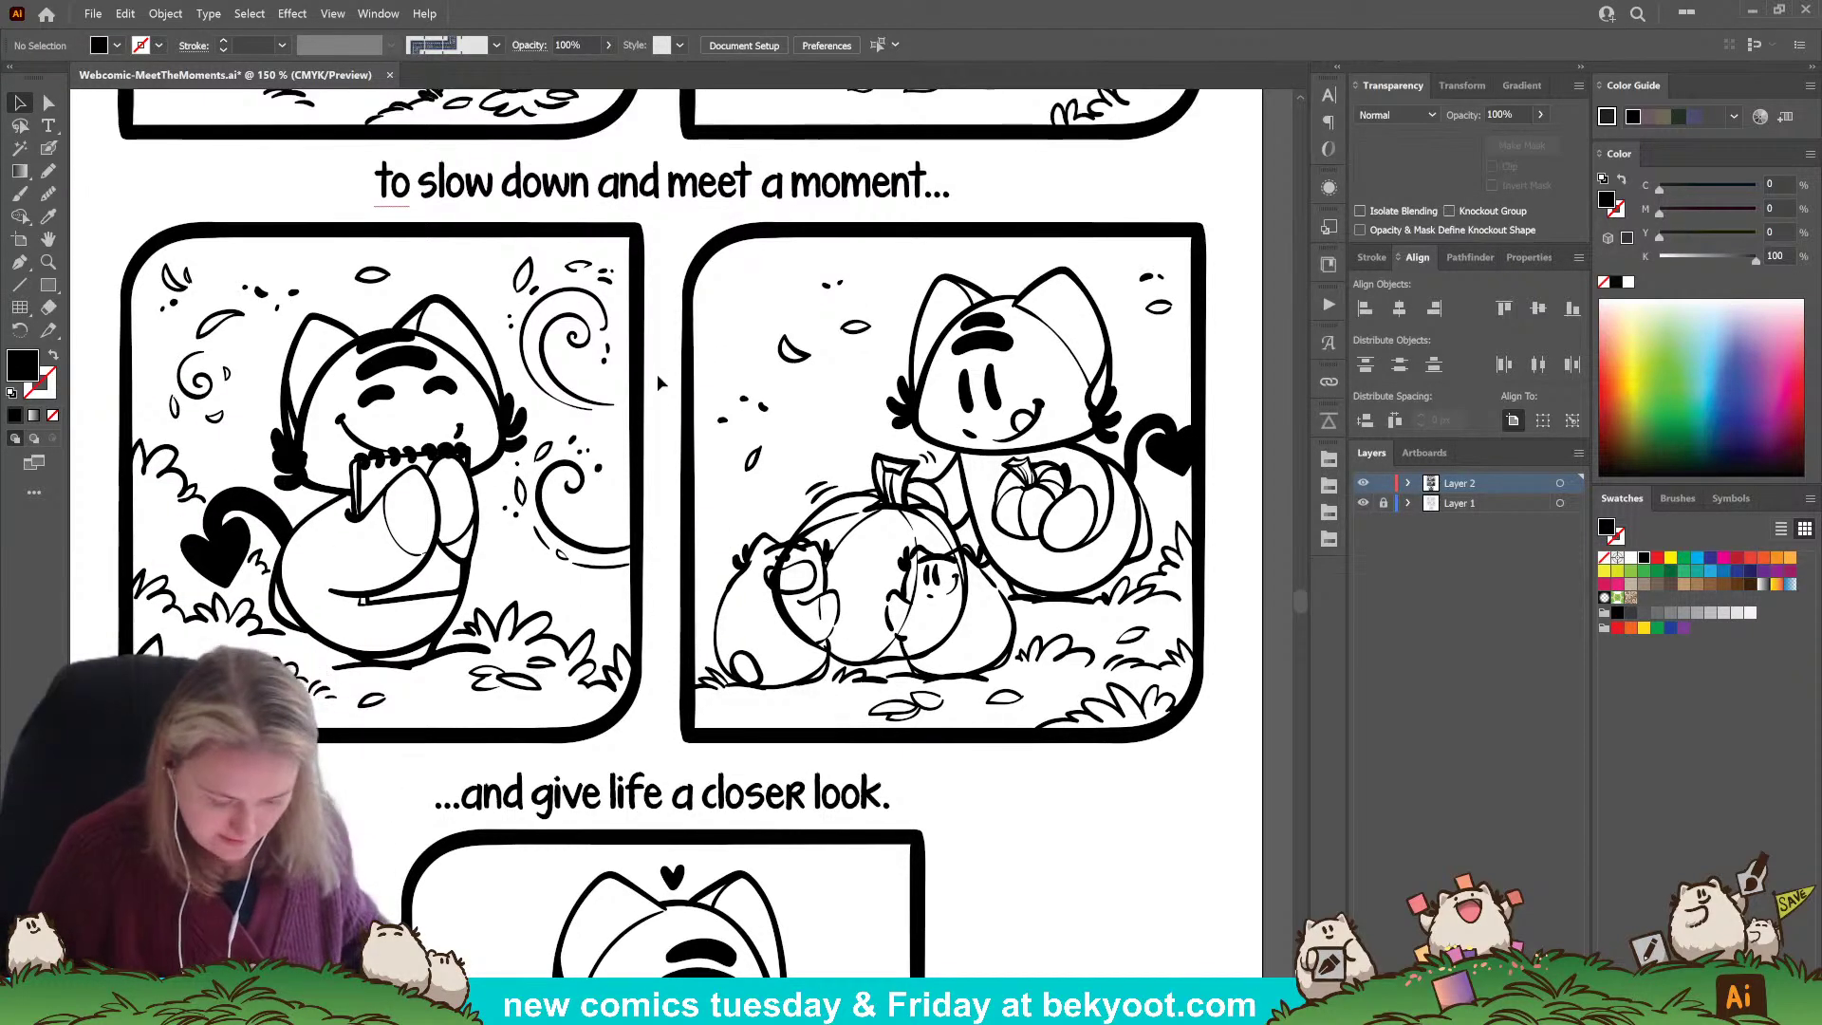
scroll(1053, 539, "down", 1)
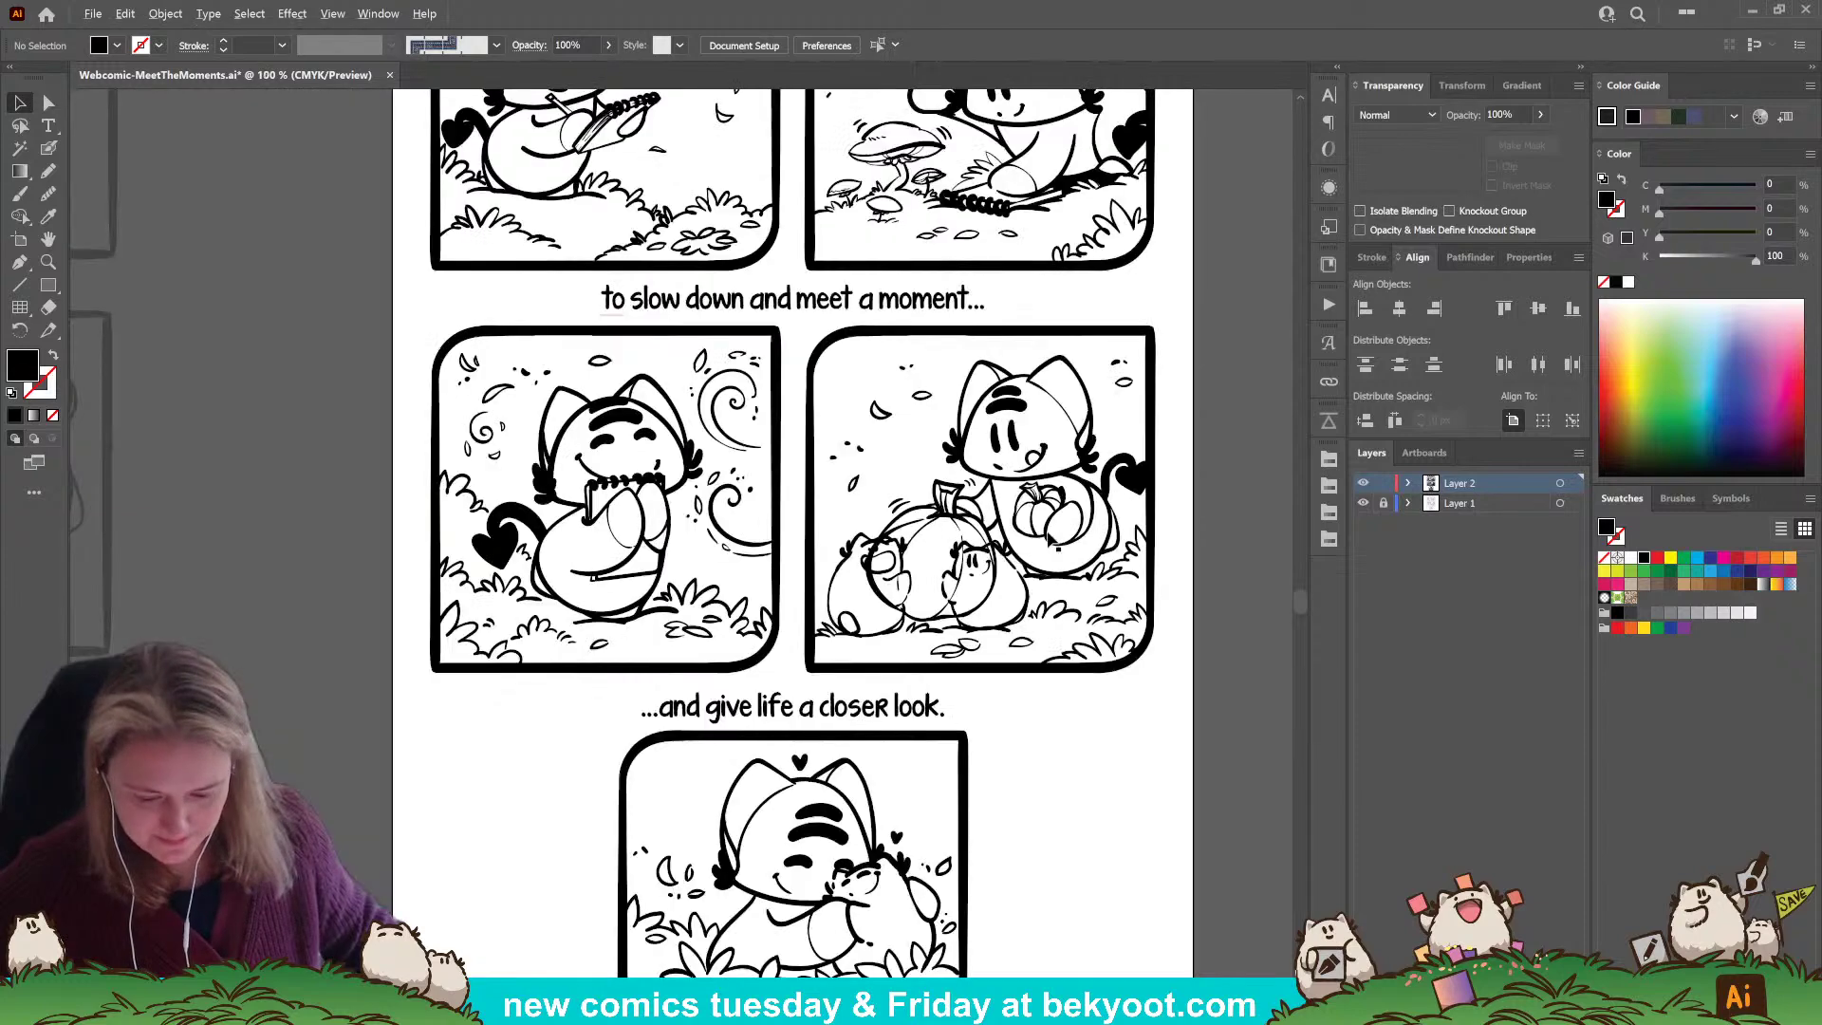
left_click_drag(985, 510, 916, 643)
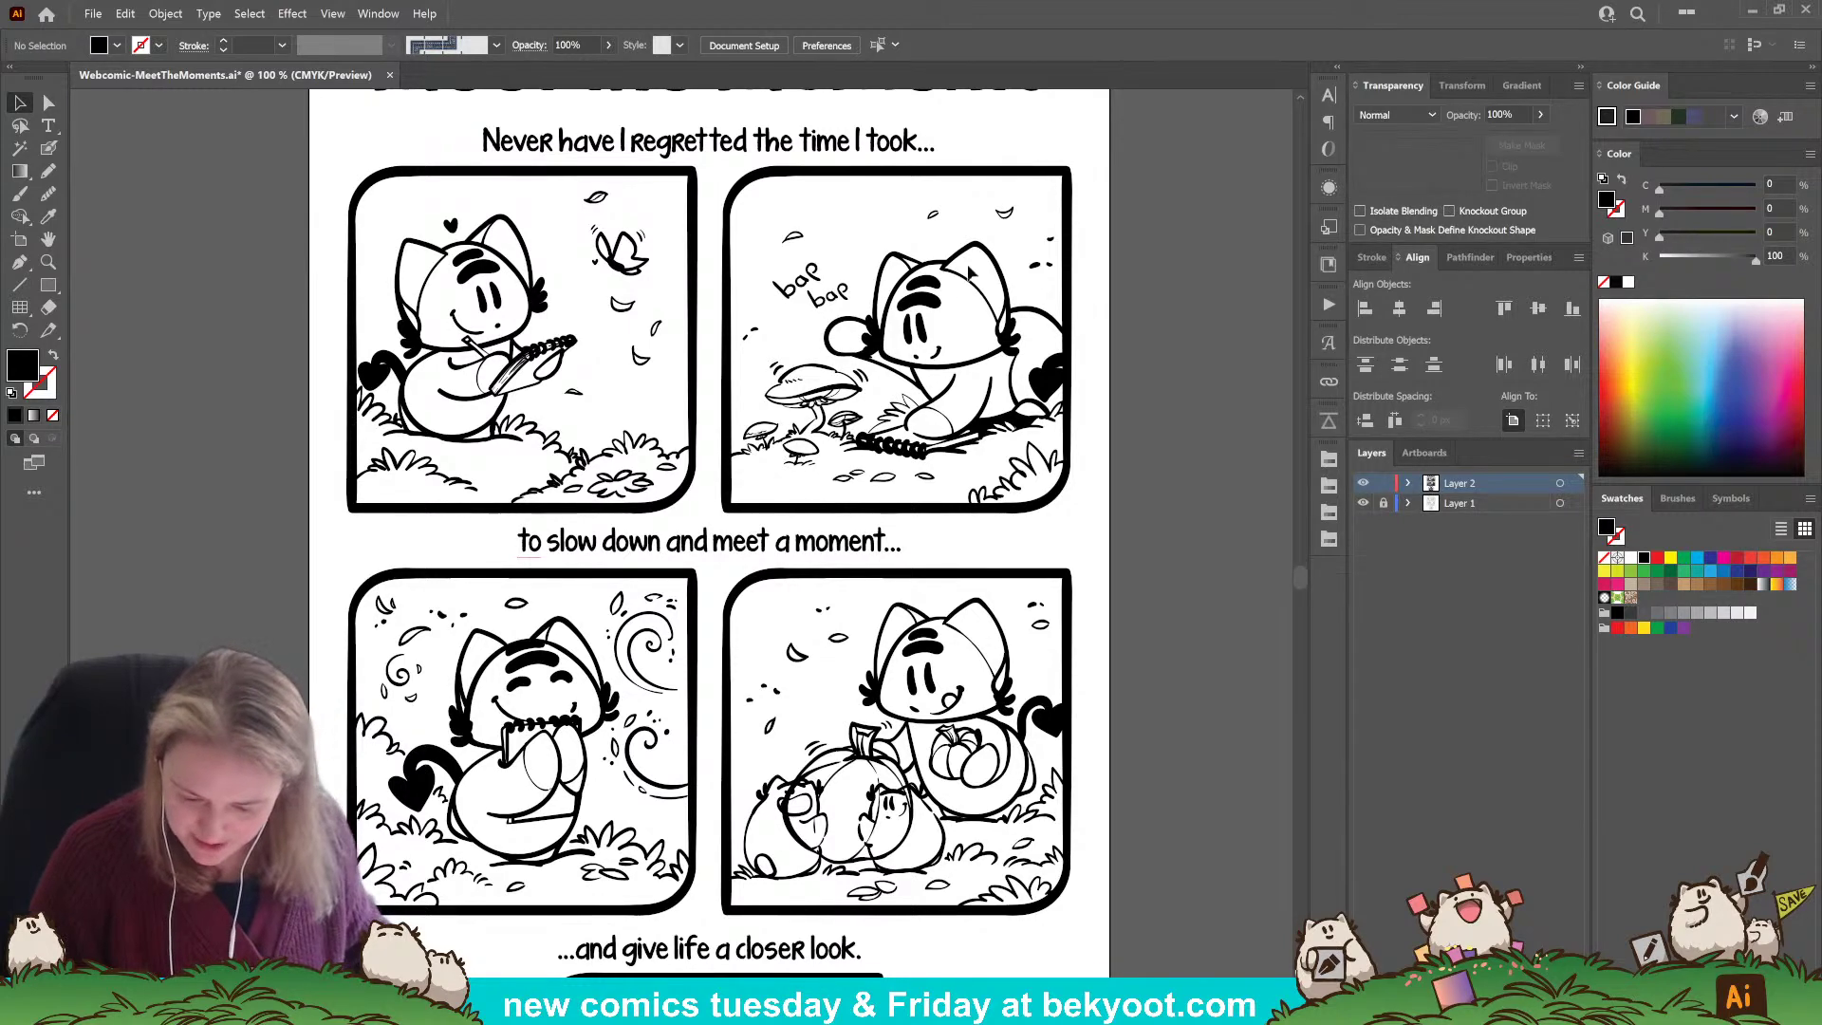
scroll(683, 825, "down", 3)
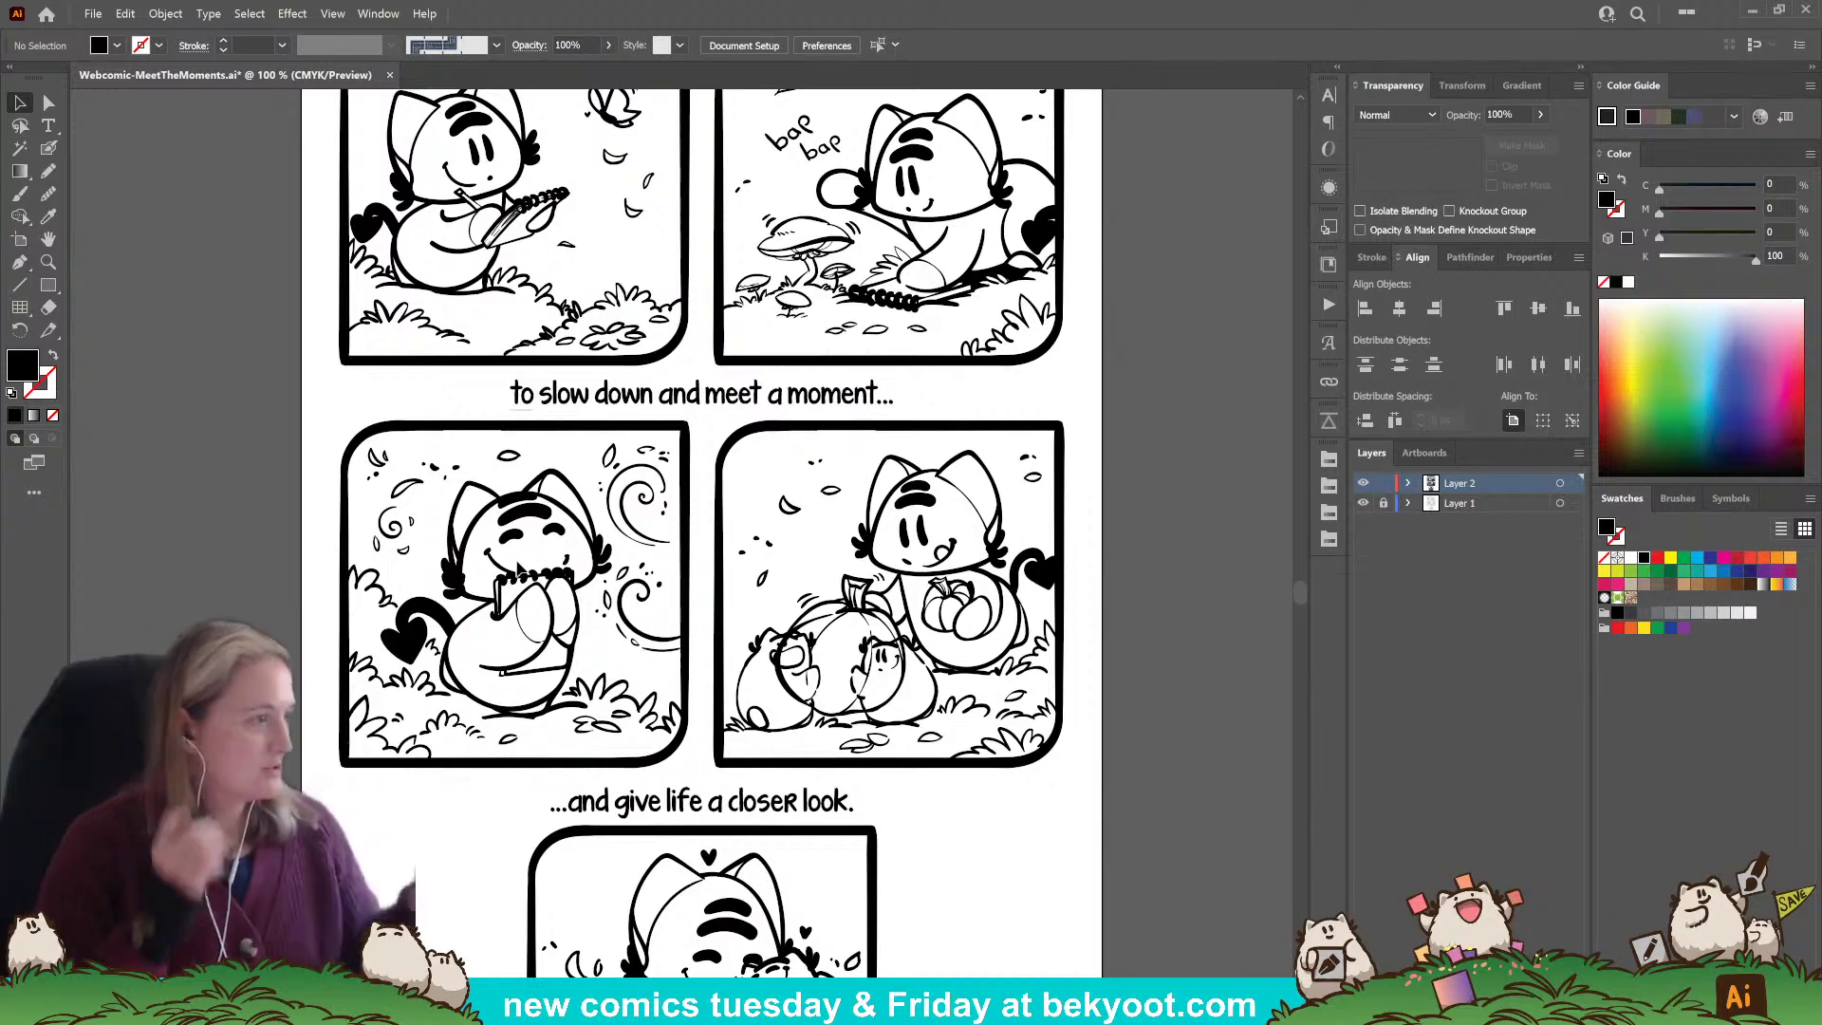
scroll(845, 669, "down", 1)
scroll(844, 669, "right", 1)
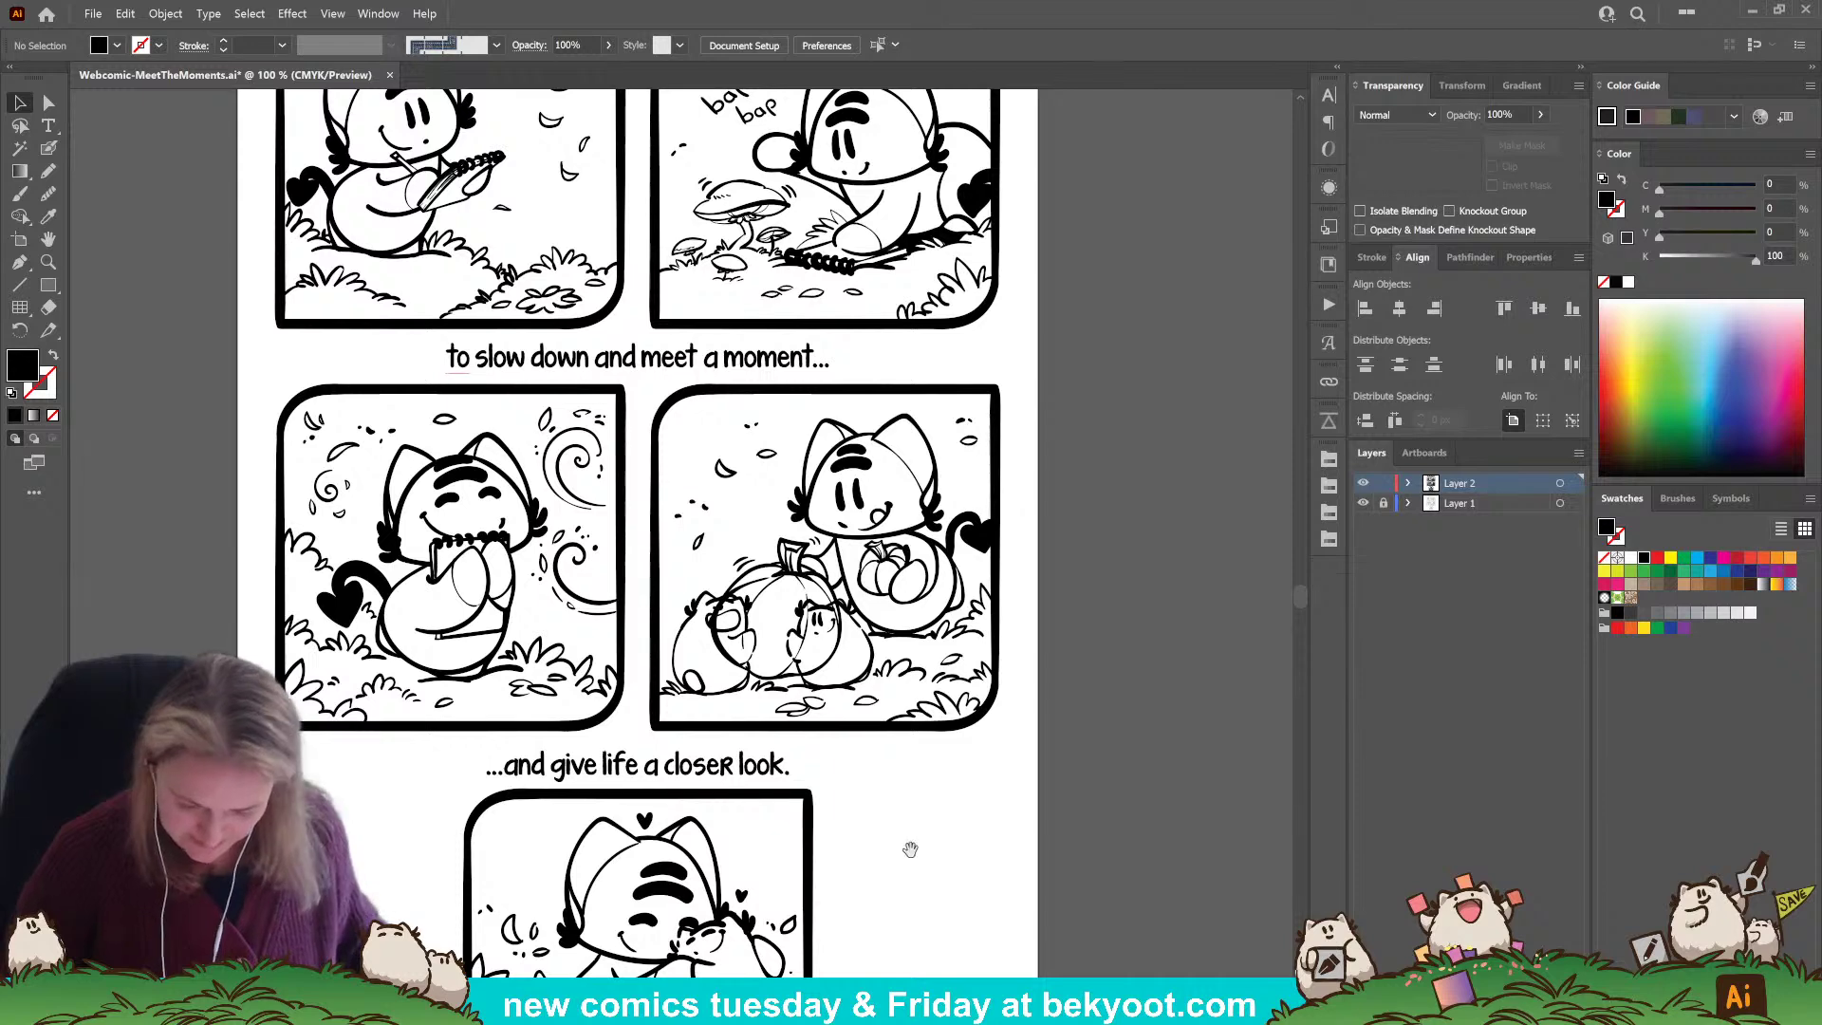
scroll(897, 683, "down", 5)
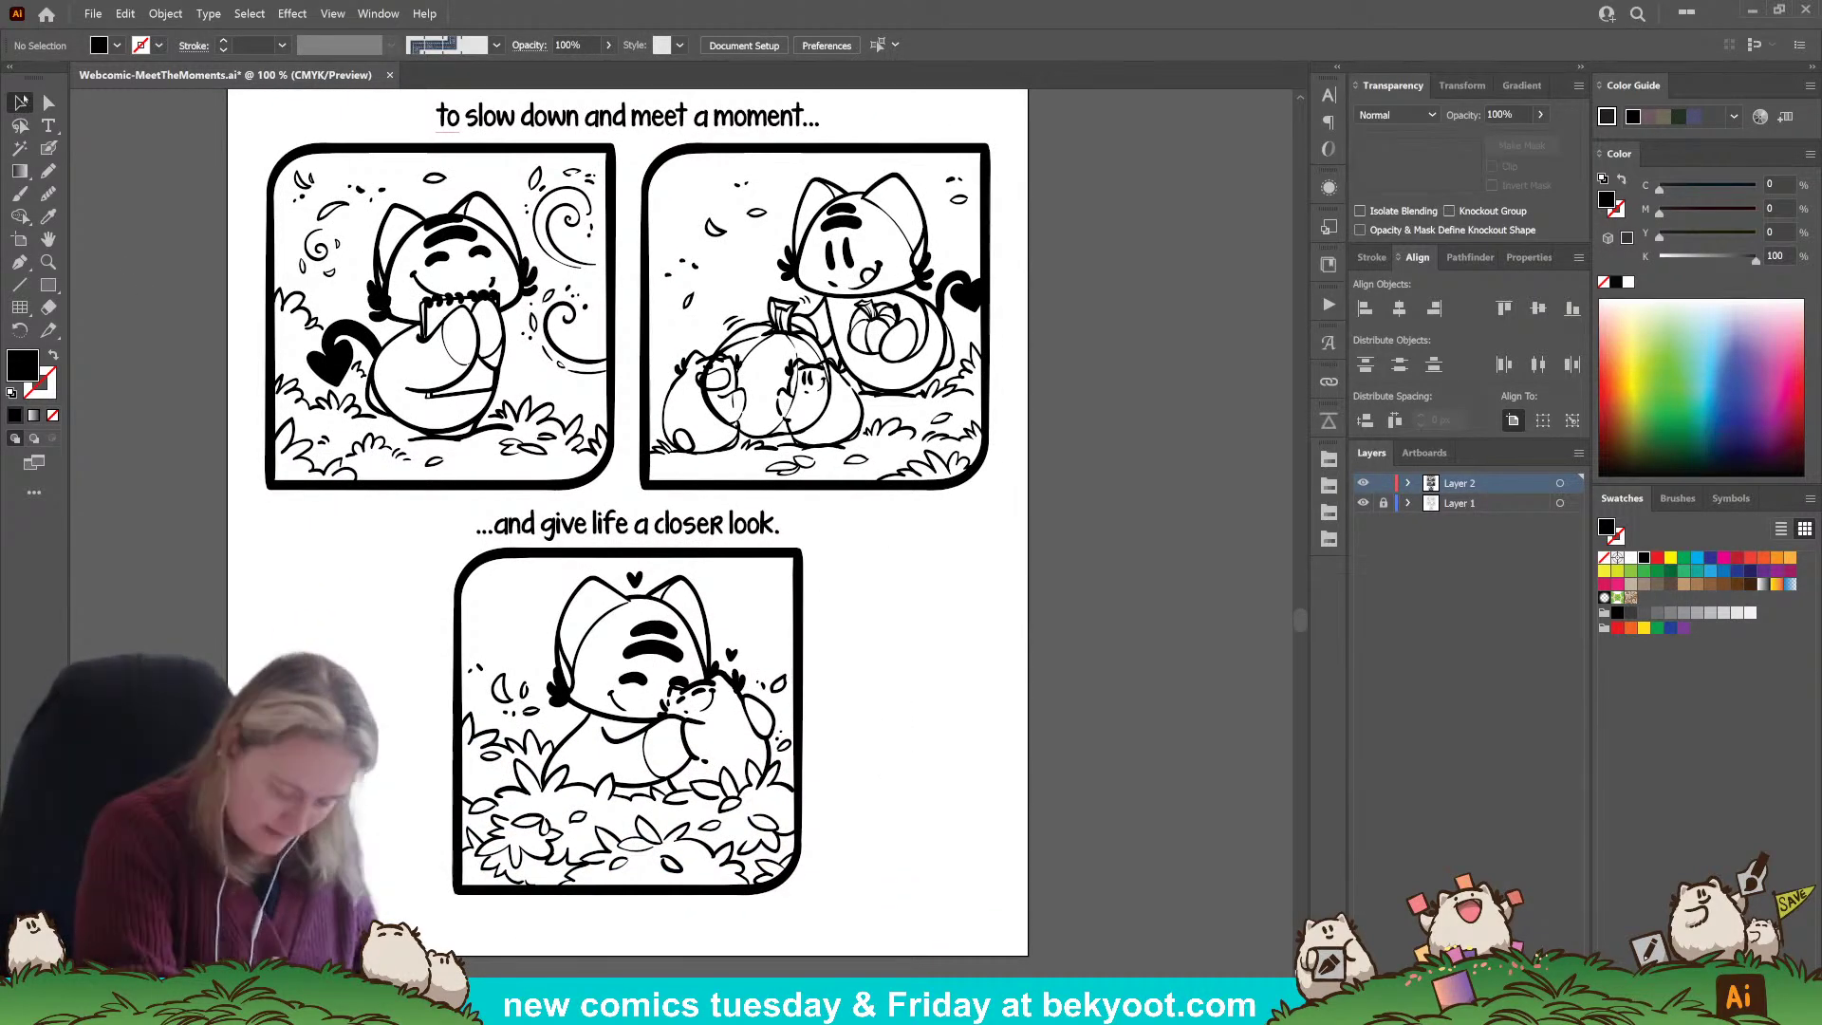
left_click(792, 795)
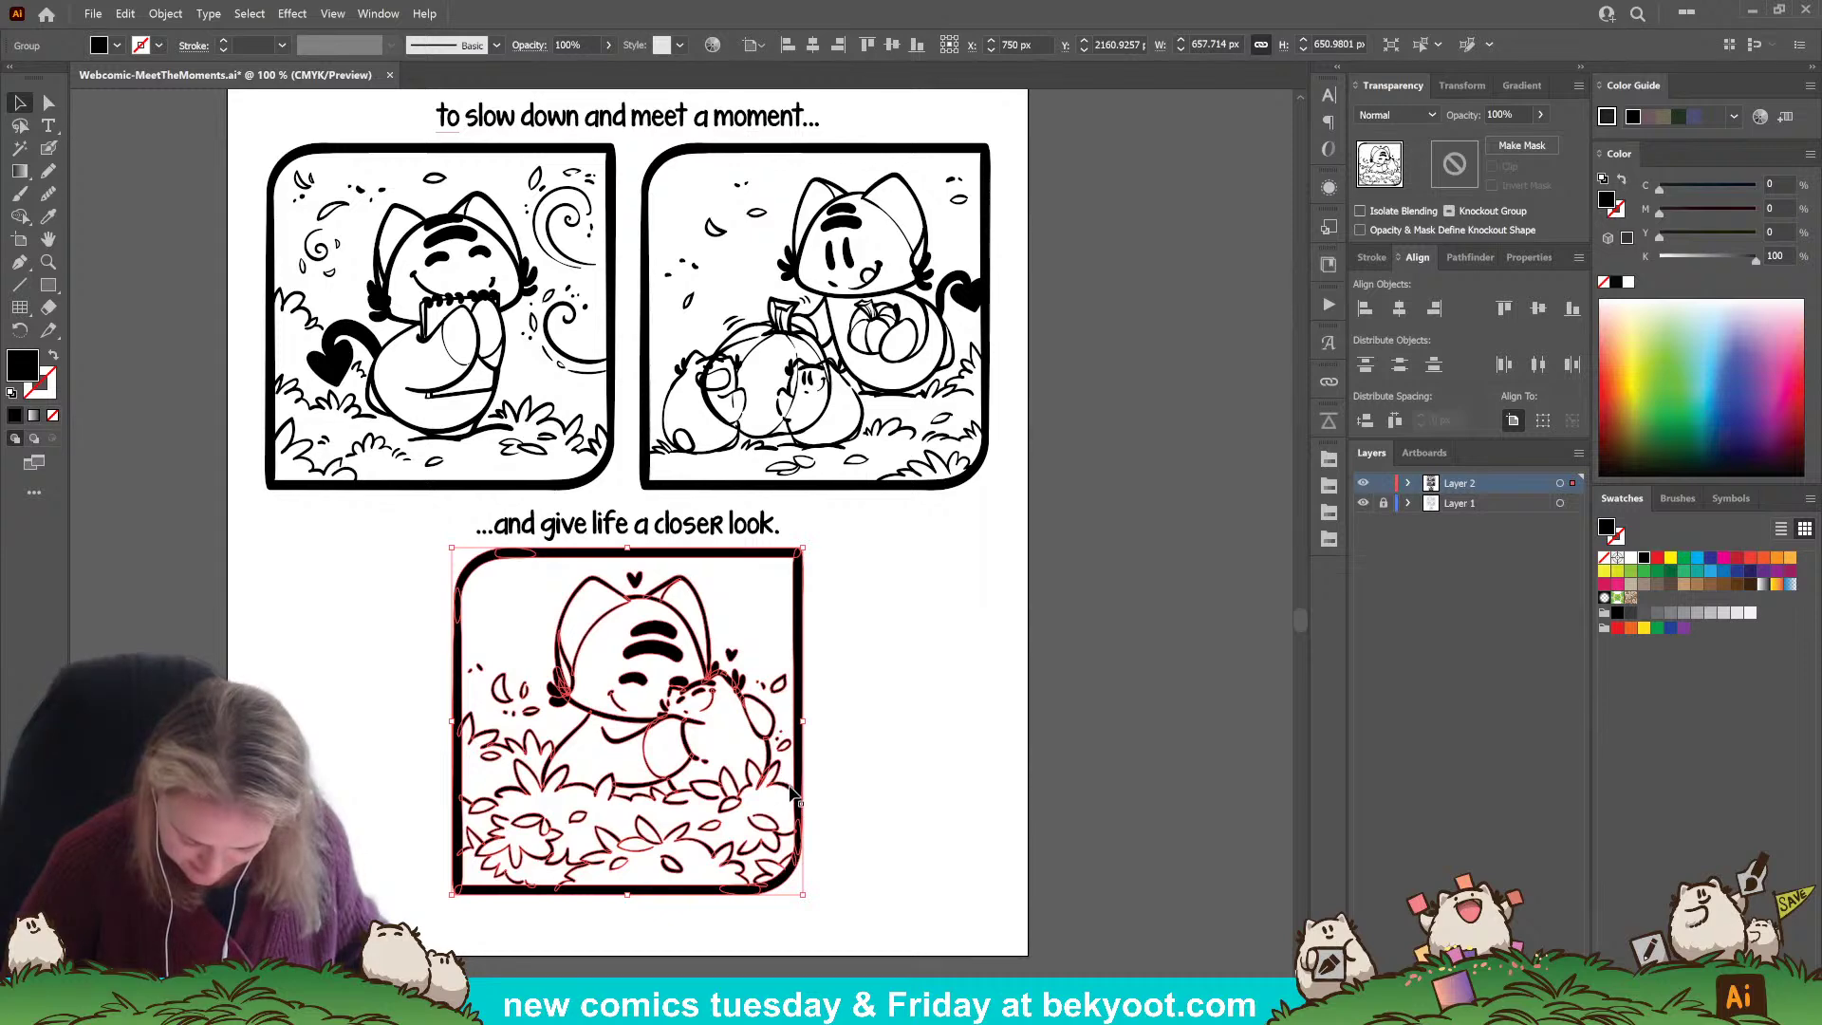
double_click(643, 877)
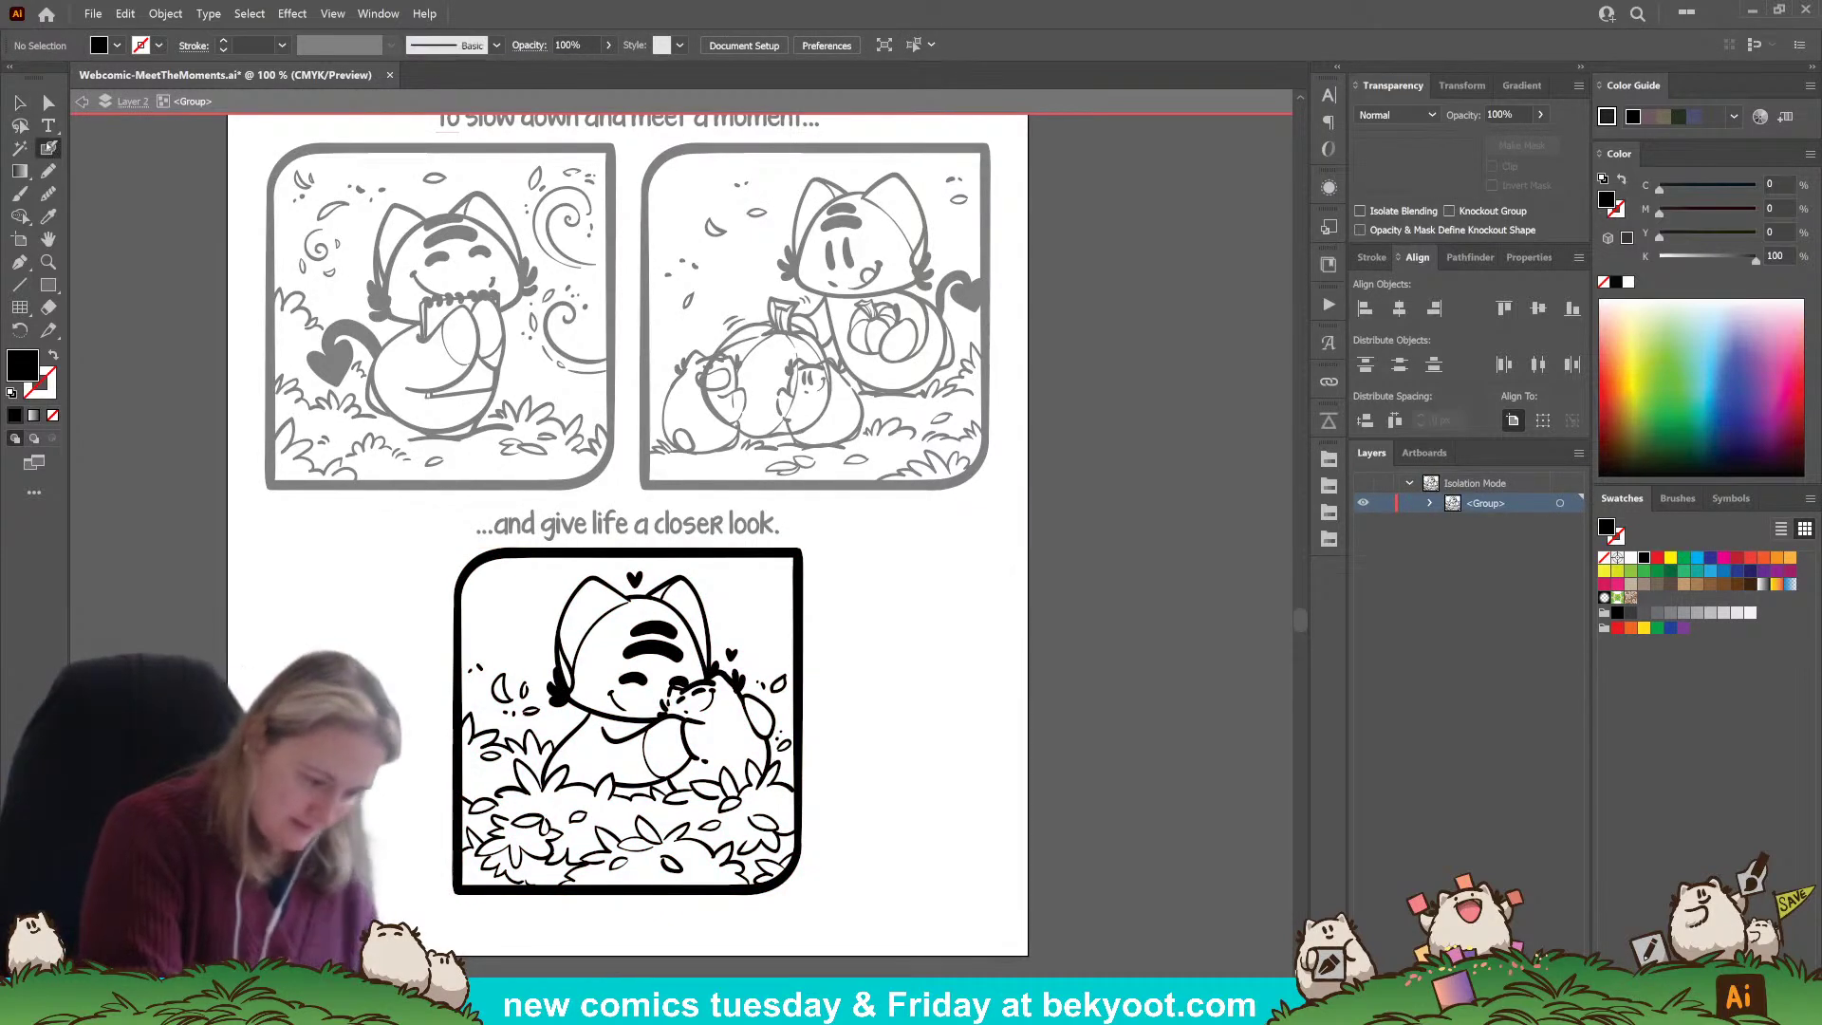
double_click(773, 764)
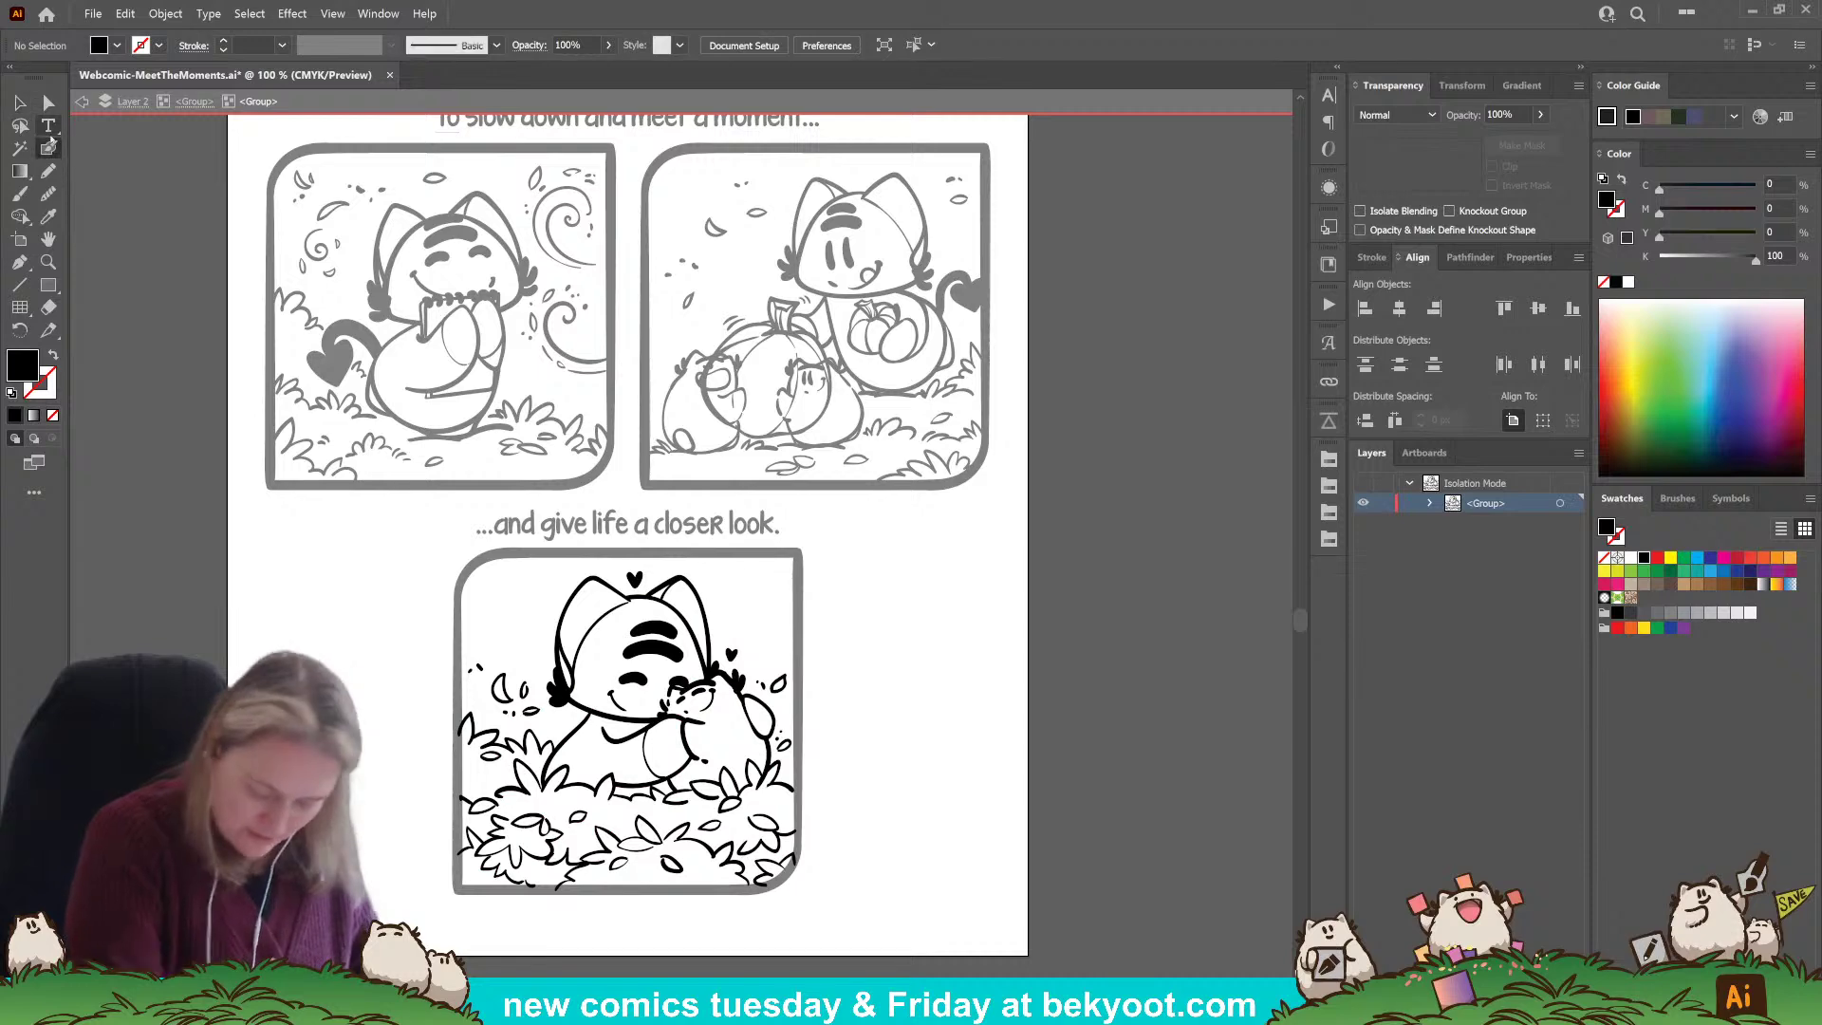
left_click(49, 146)
key("shift+x")
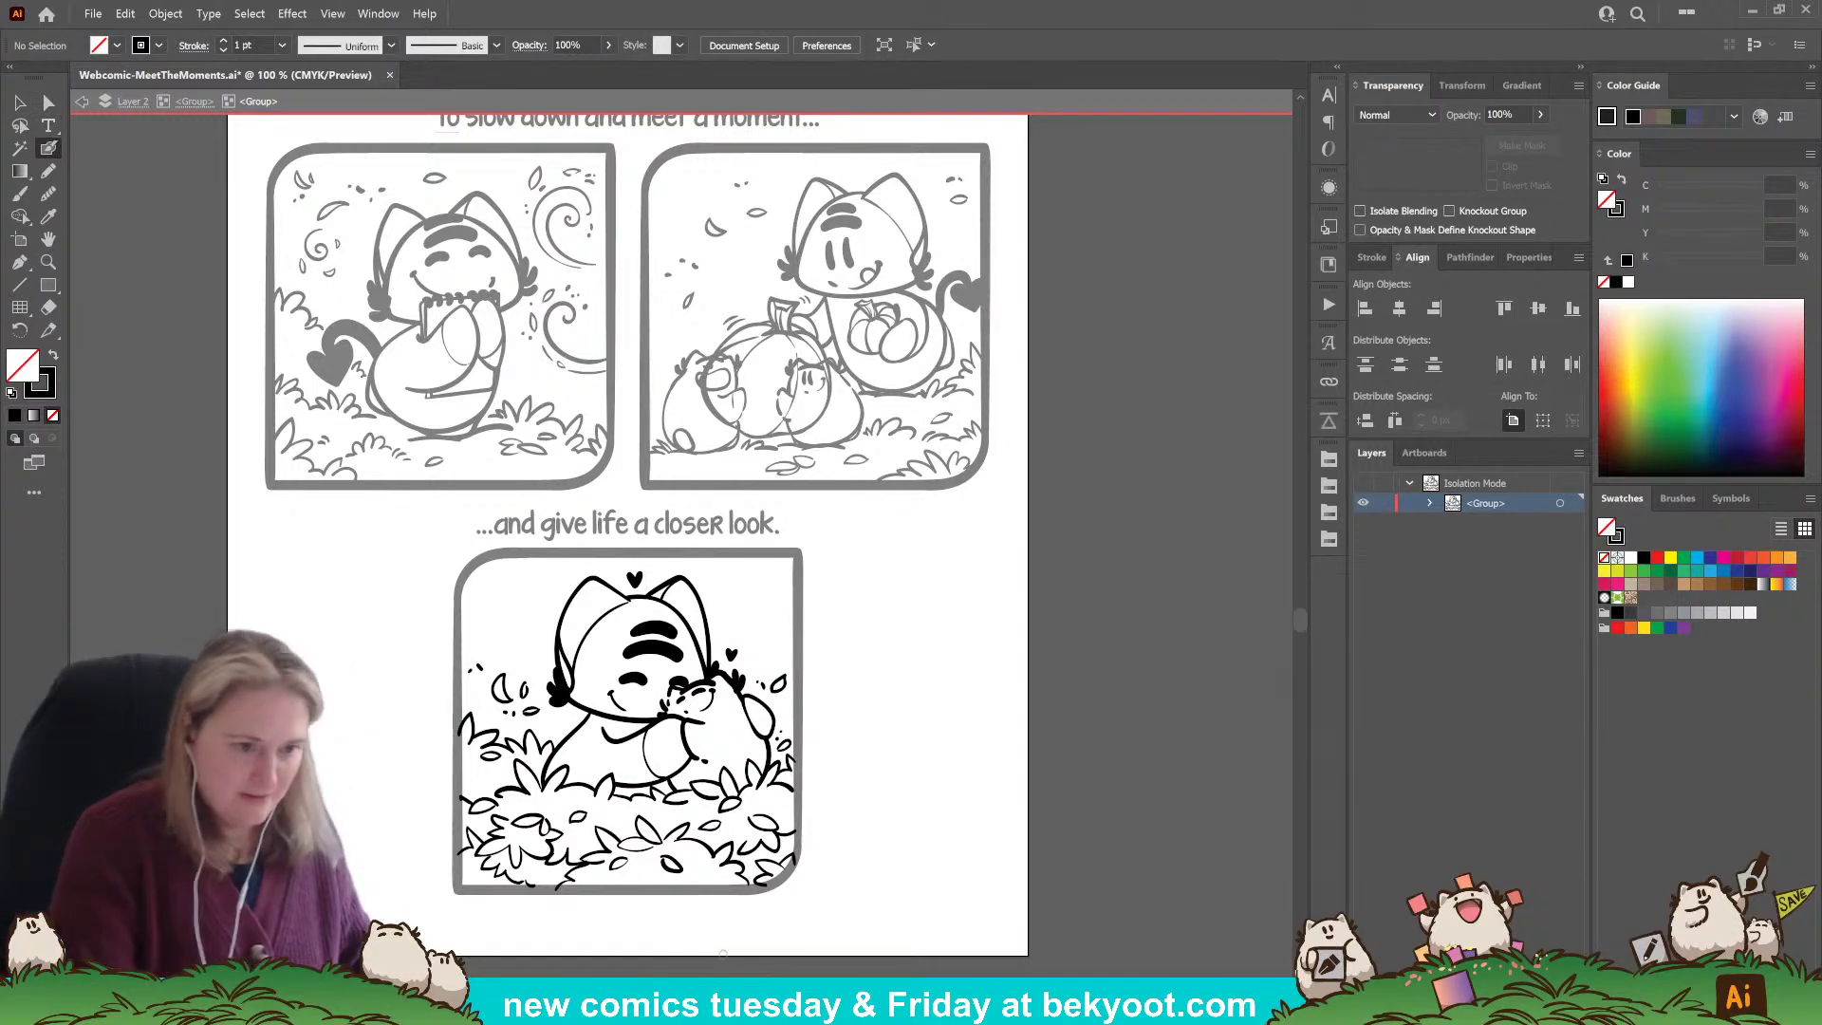
key("v")
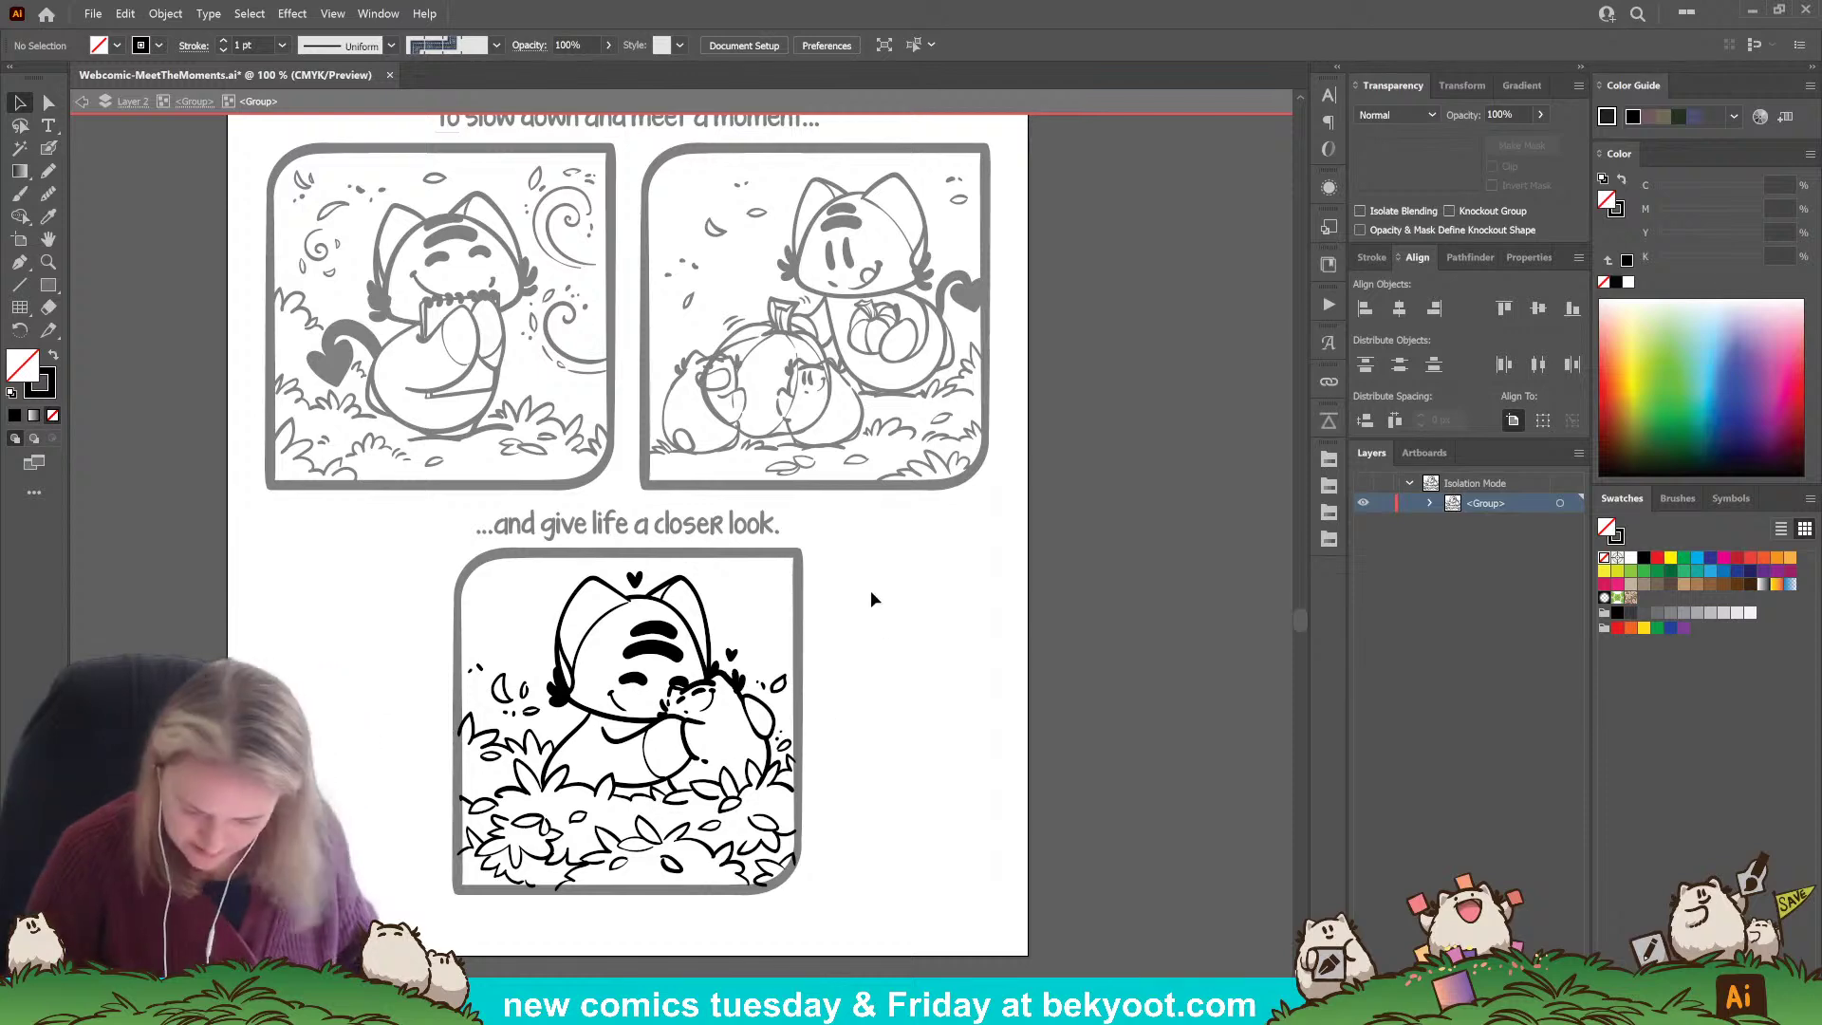
double_click(862, 555)
Review the full comic at reduced size, then examine each row's linework and captions up close down to the final panel.
scroll(866, 561, "up", 5)
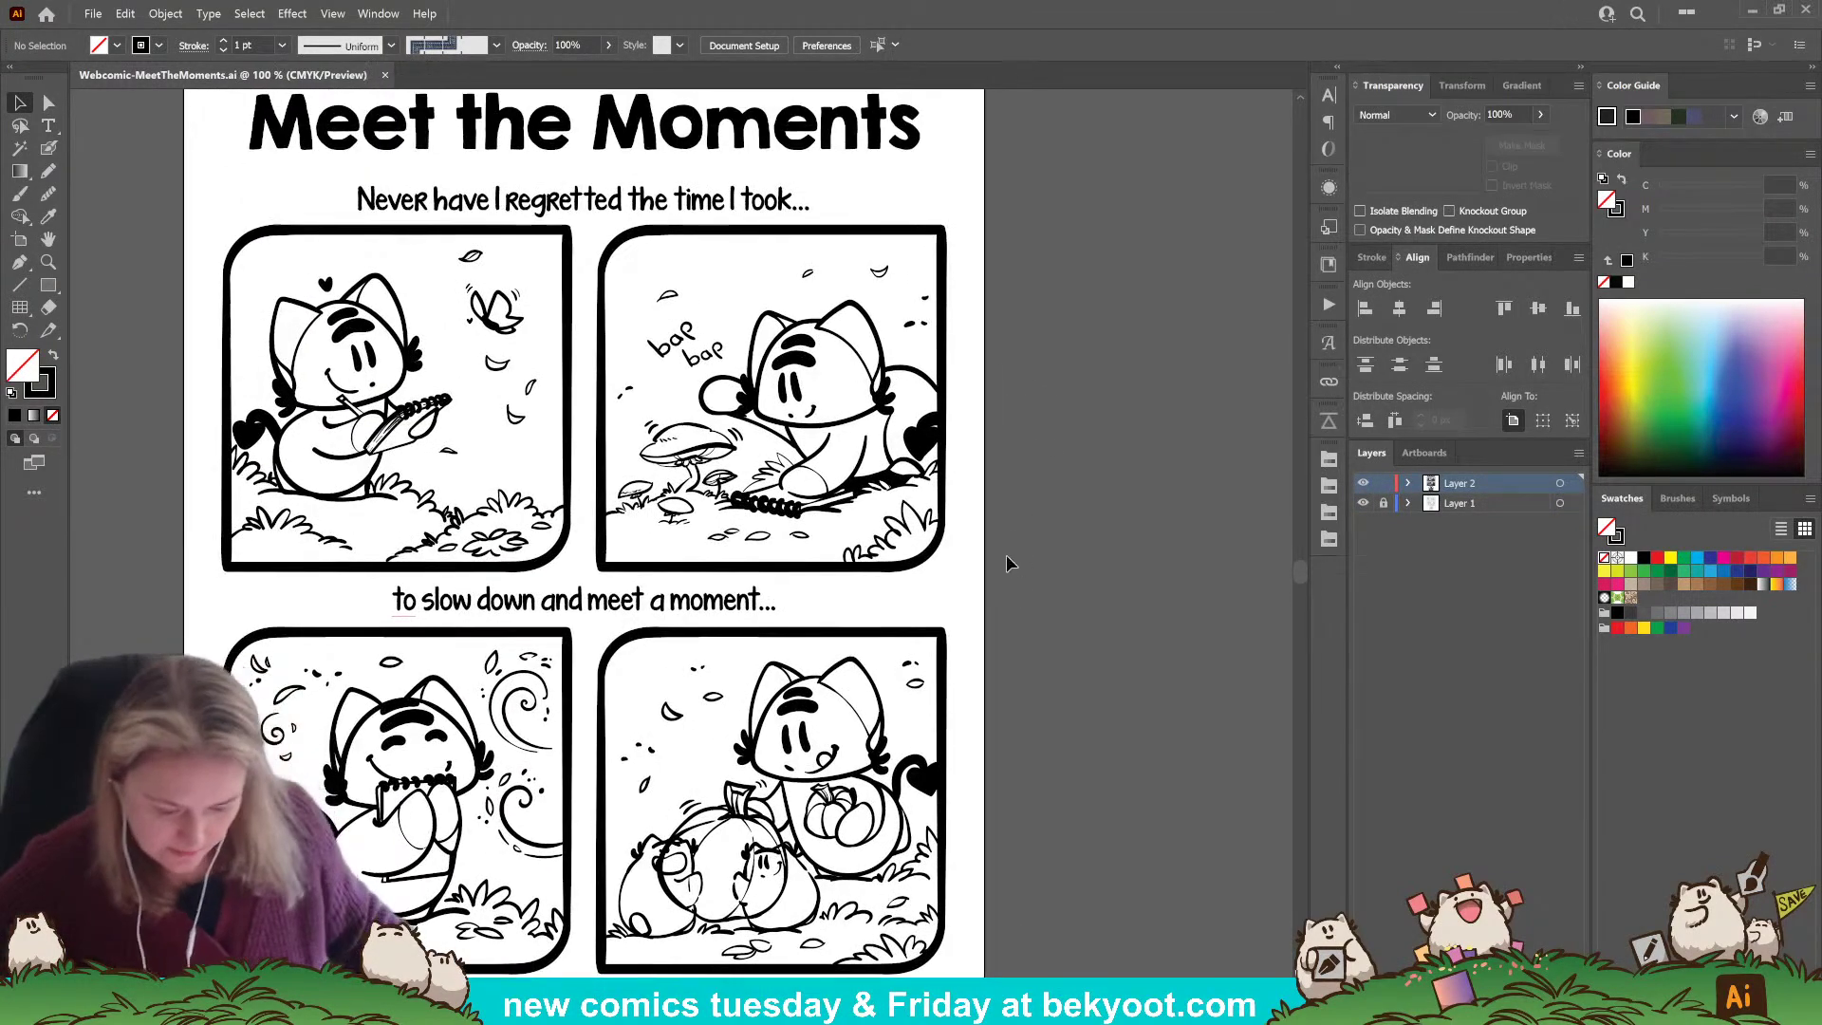
key("ctrl+minus")
left_click_drag(906, 586, 916, 559)
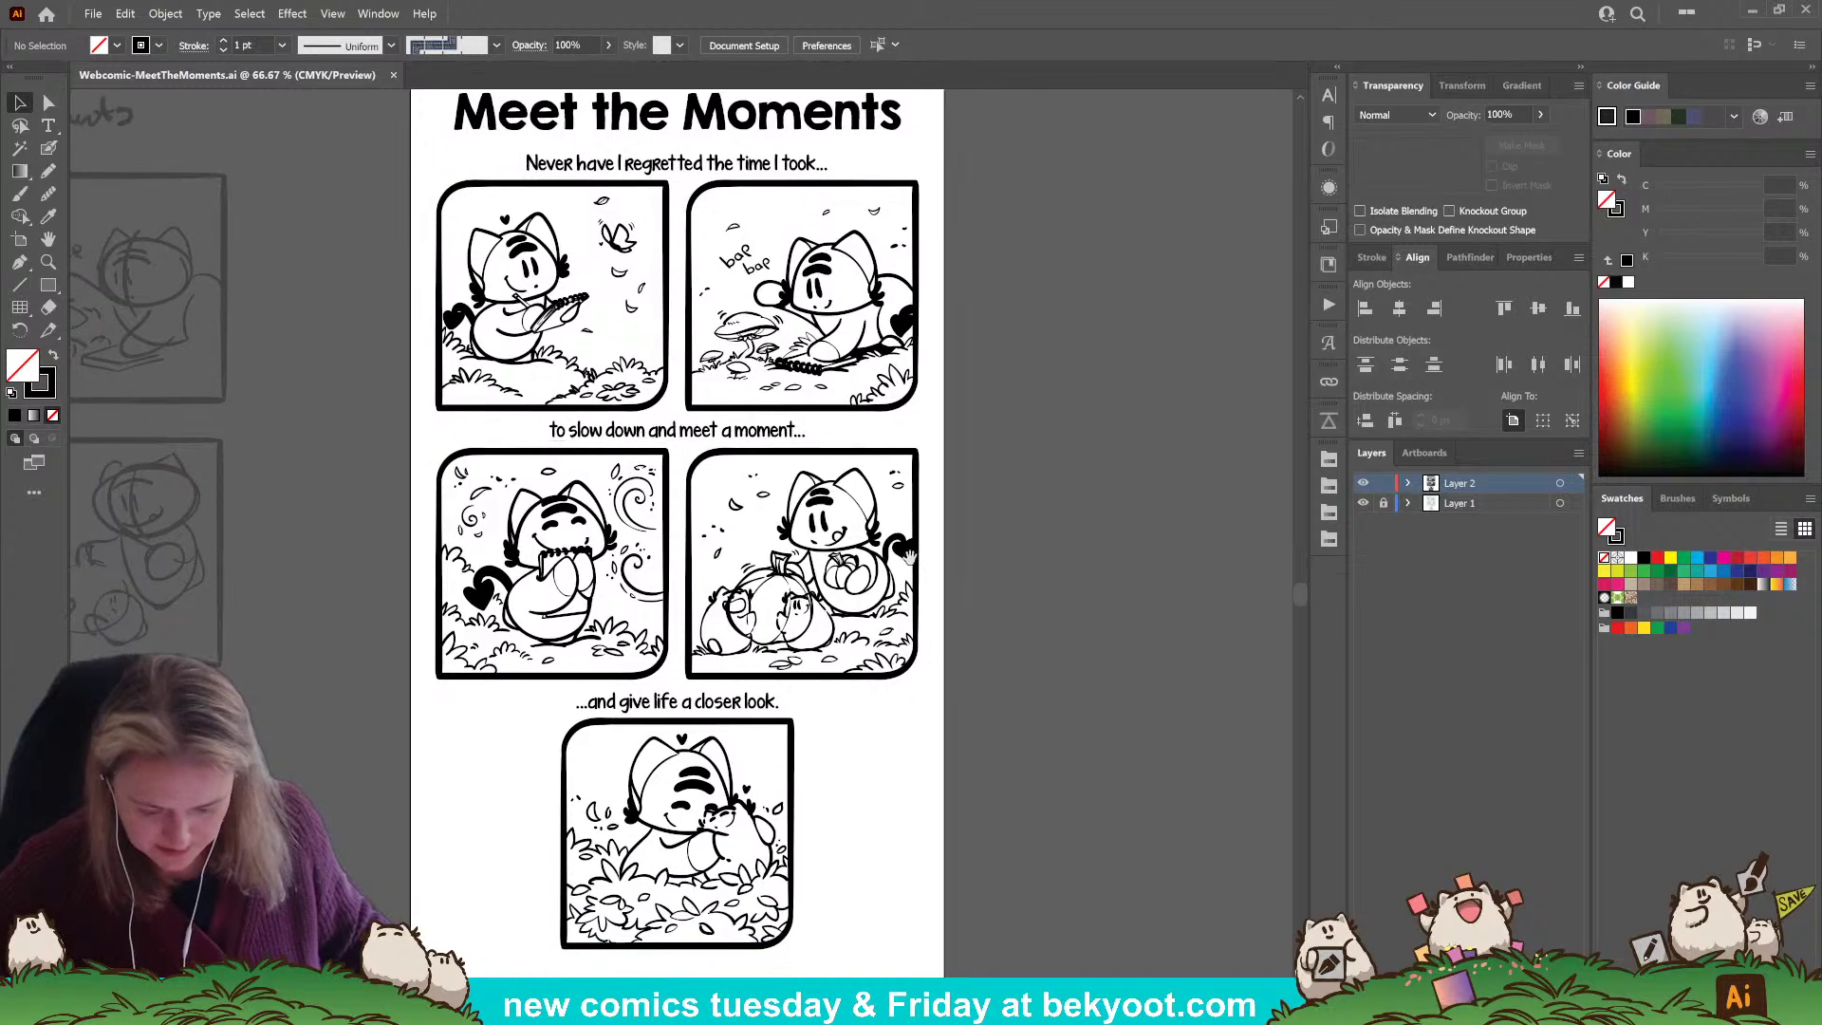
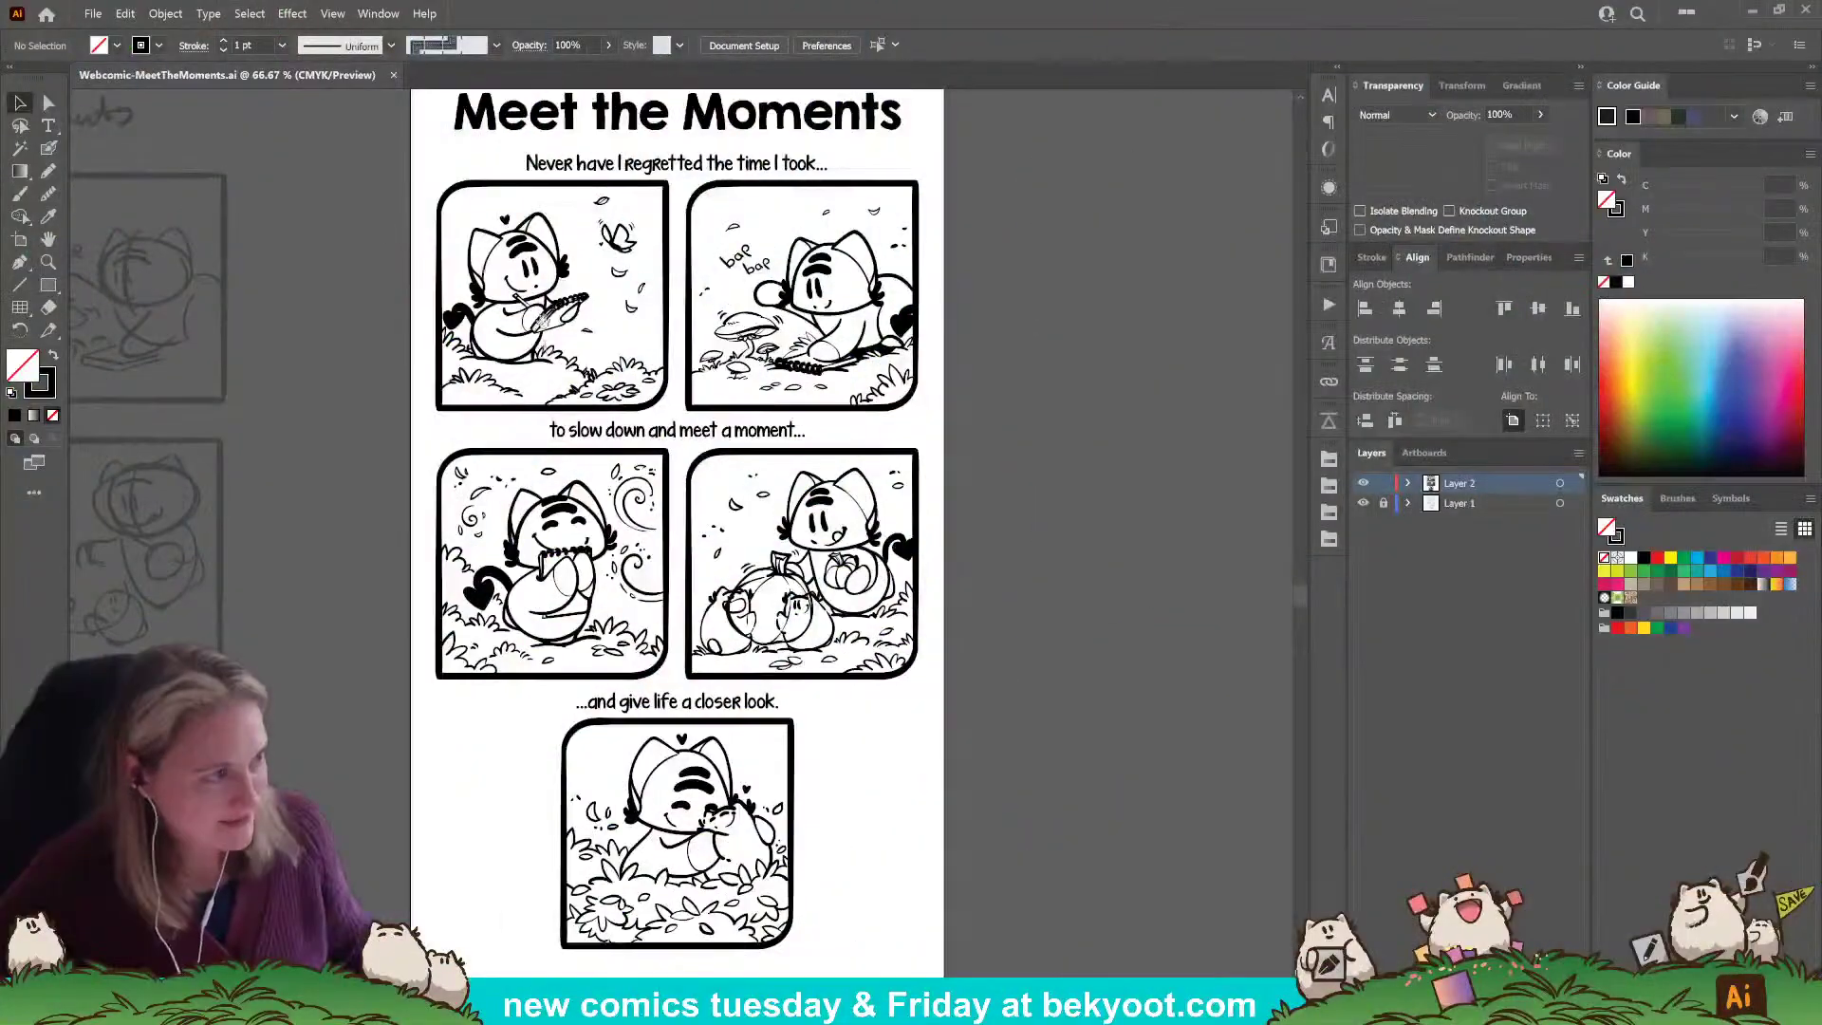
key("ctrl+1")
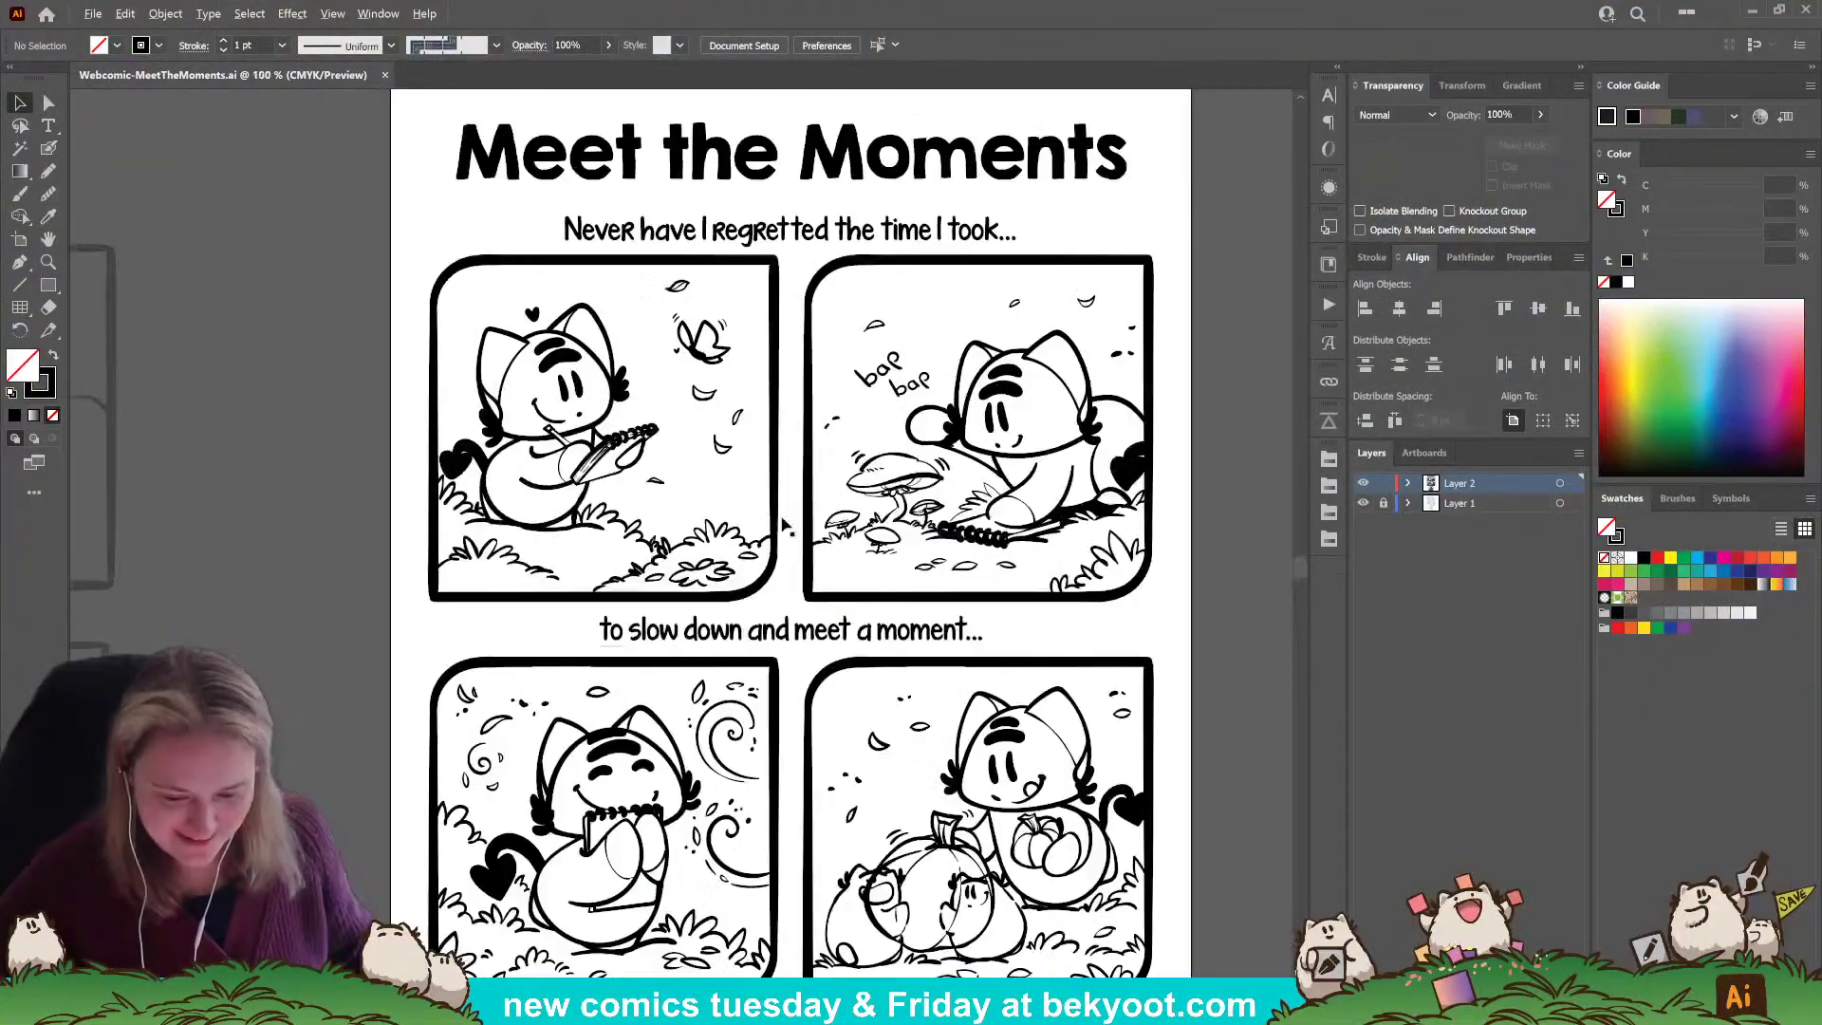
left_click_drag(894, 566, 775, 587)
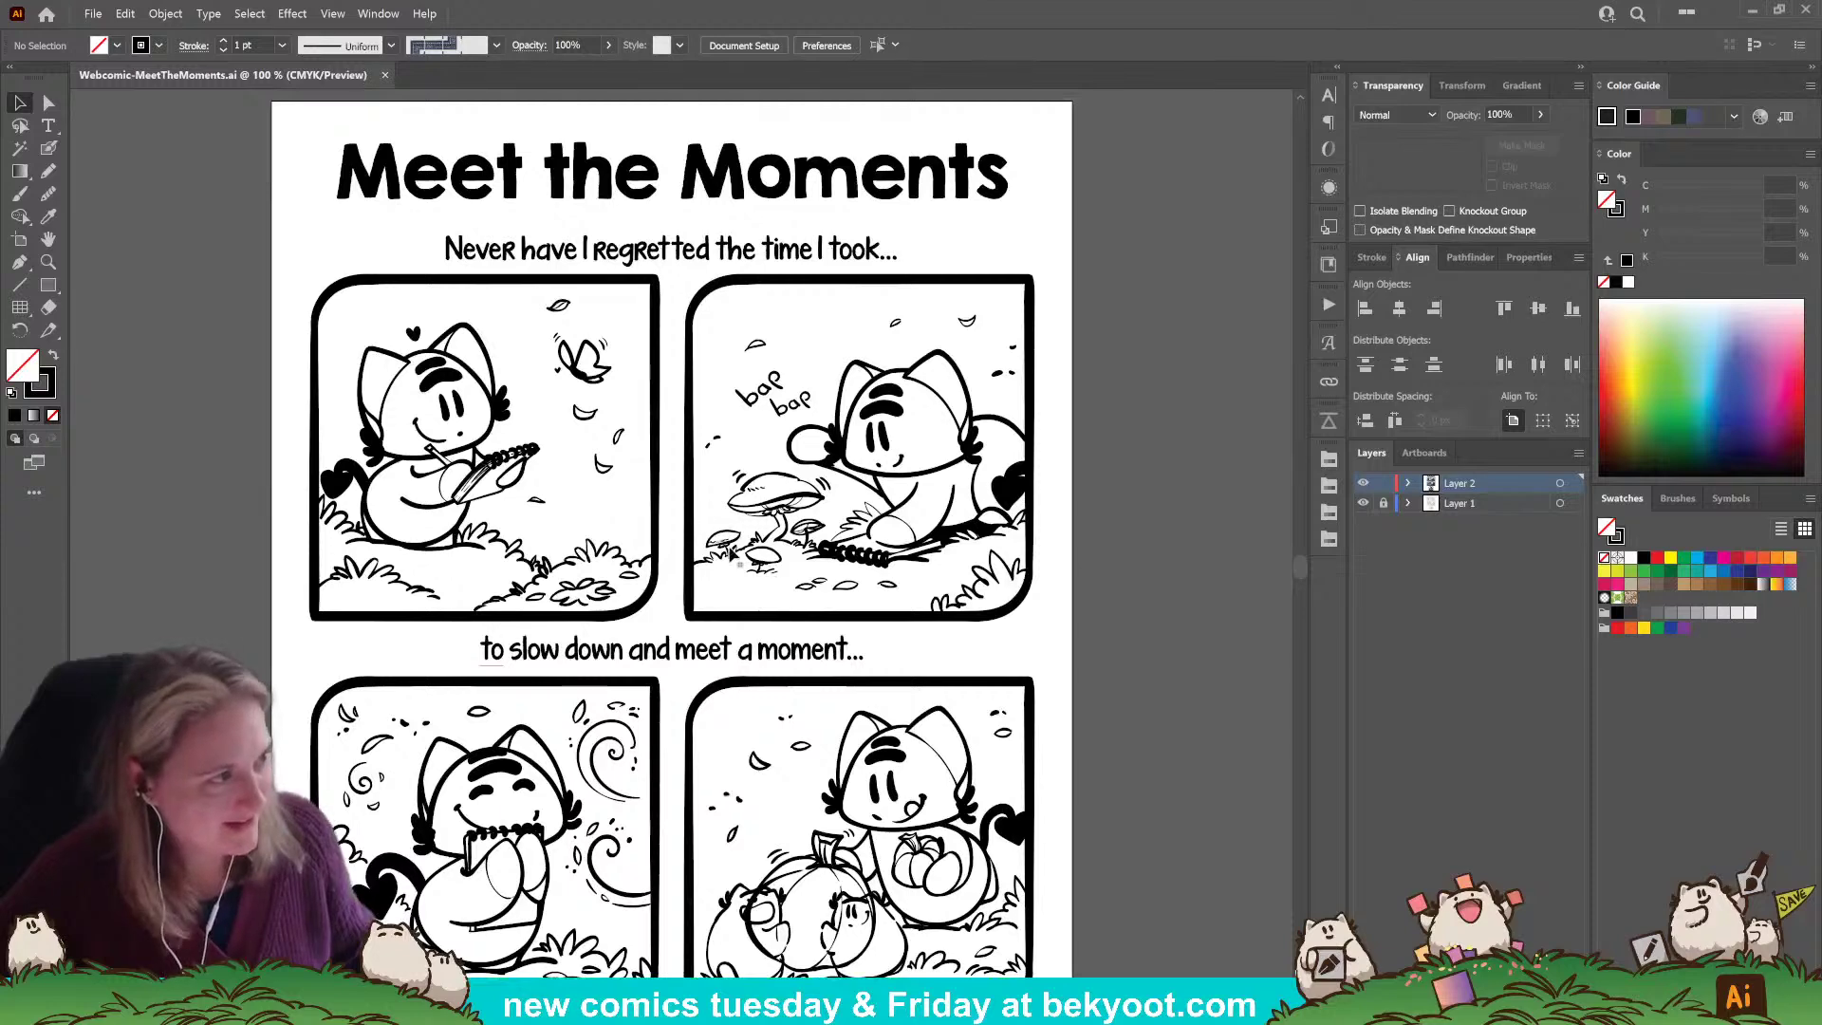
key("ctrl+plus")
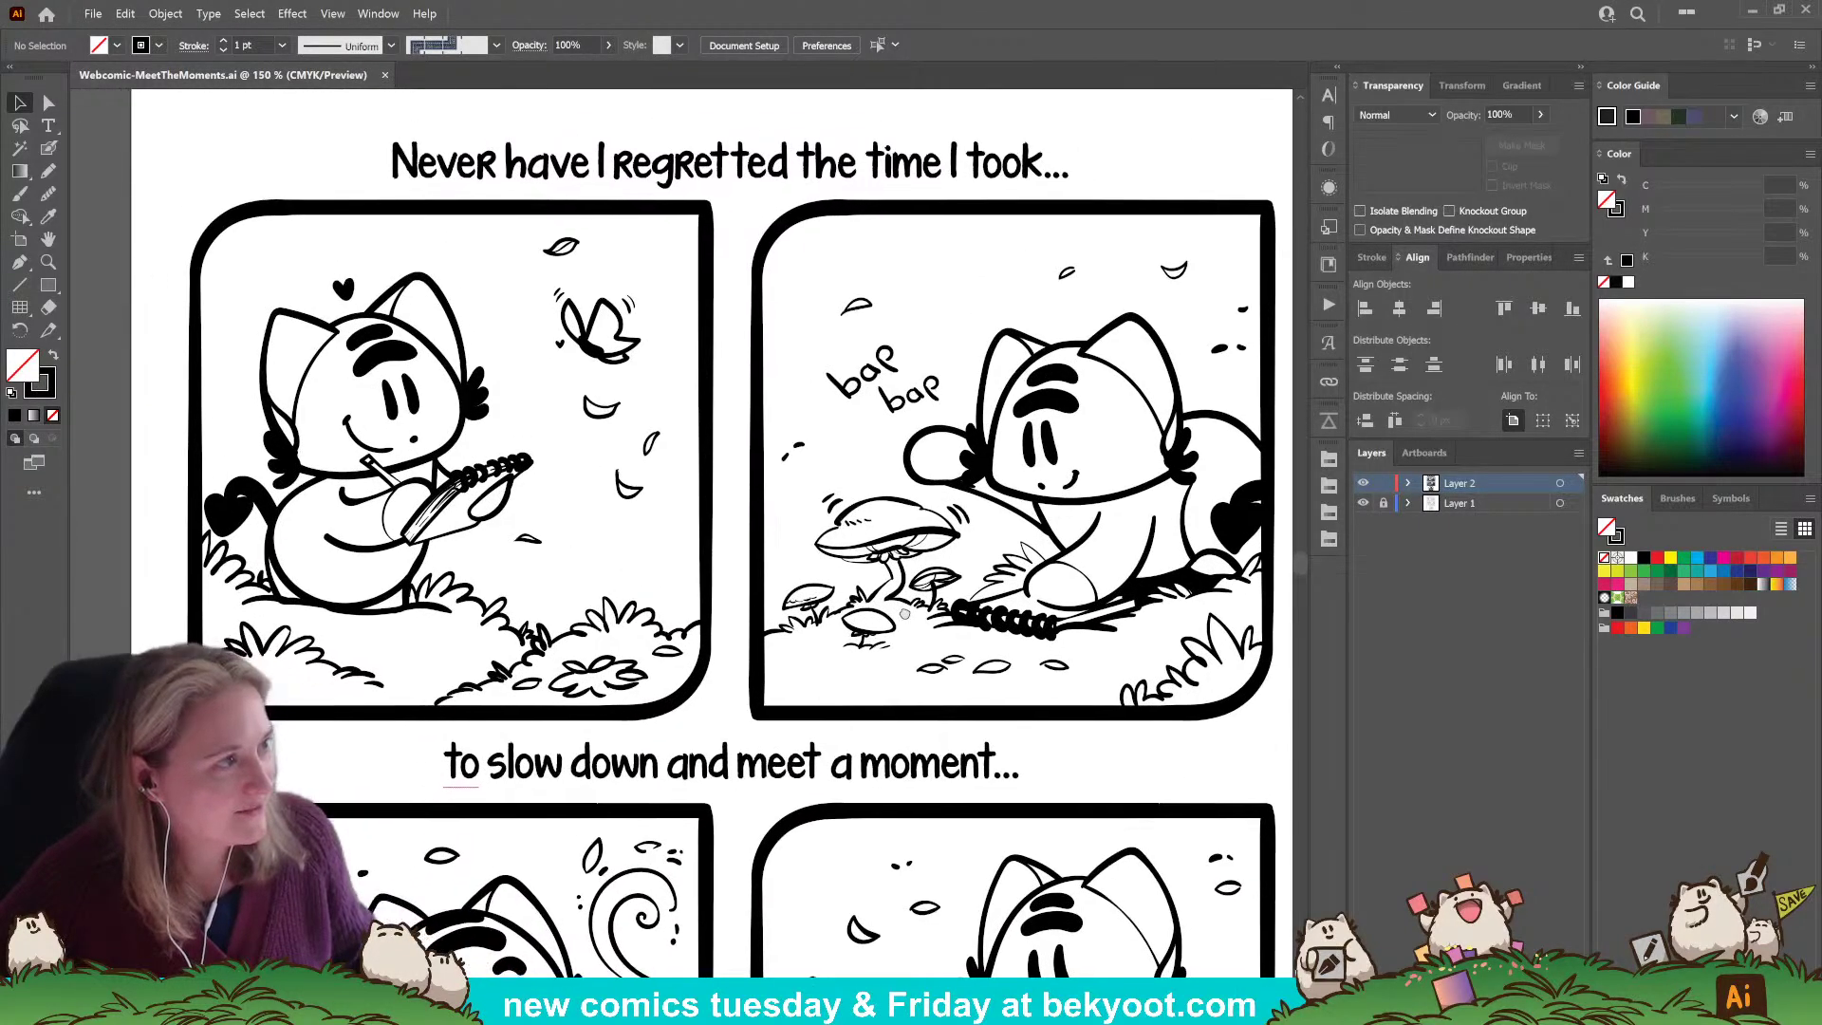
left_click_drag(904, 614, 883, 699)
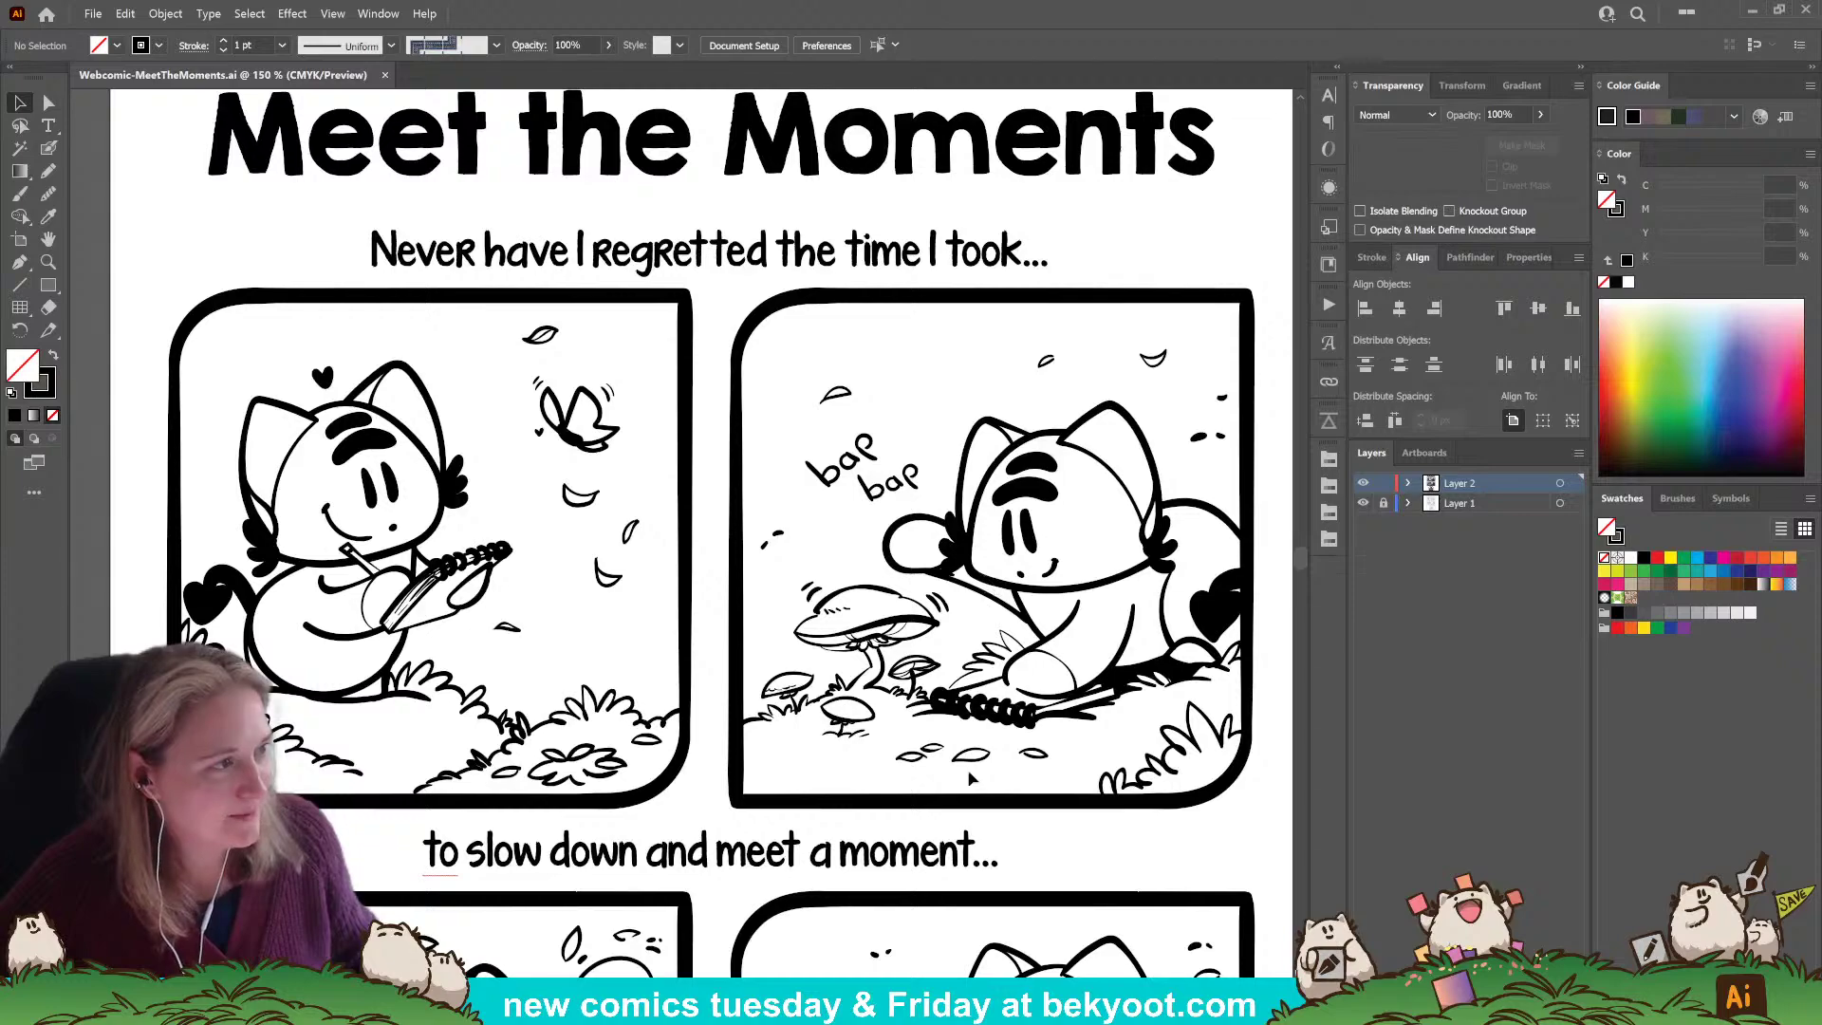
scroll(938, 726, "down", 10)
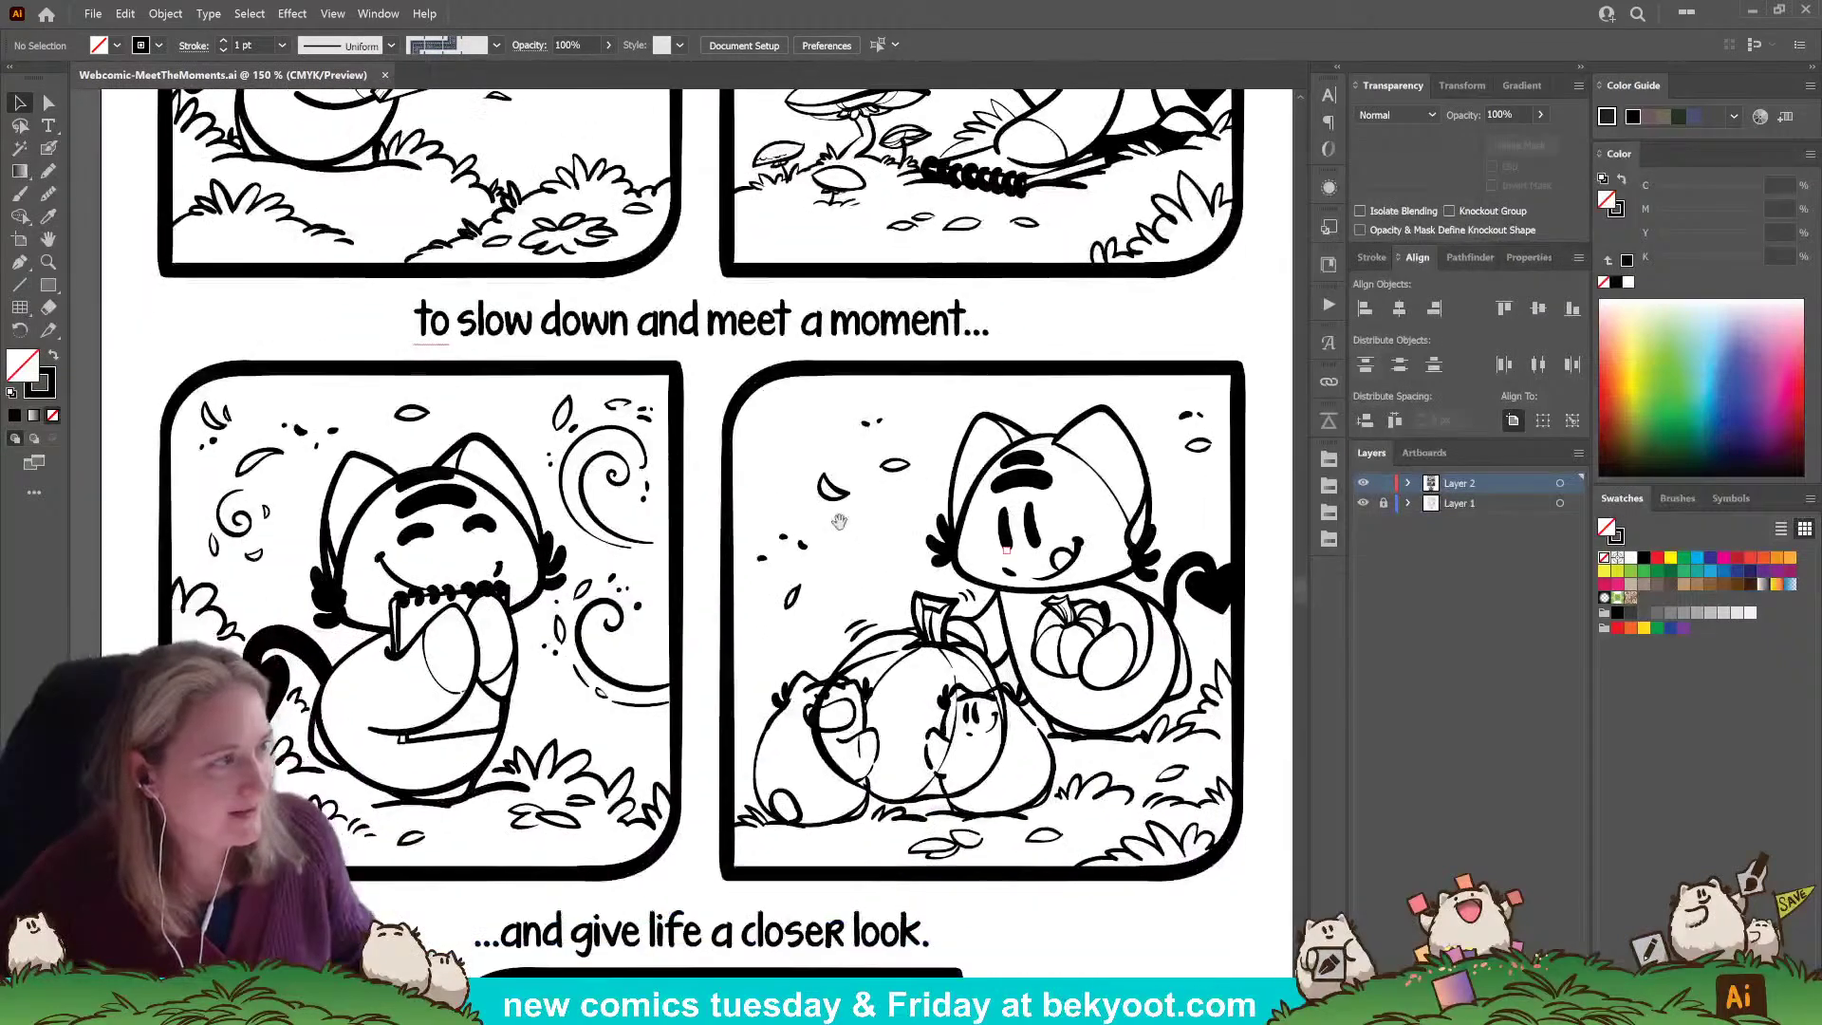
left_click_drag(715, 576, 745, 560)
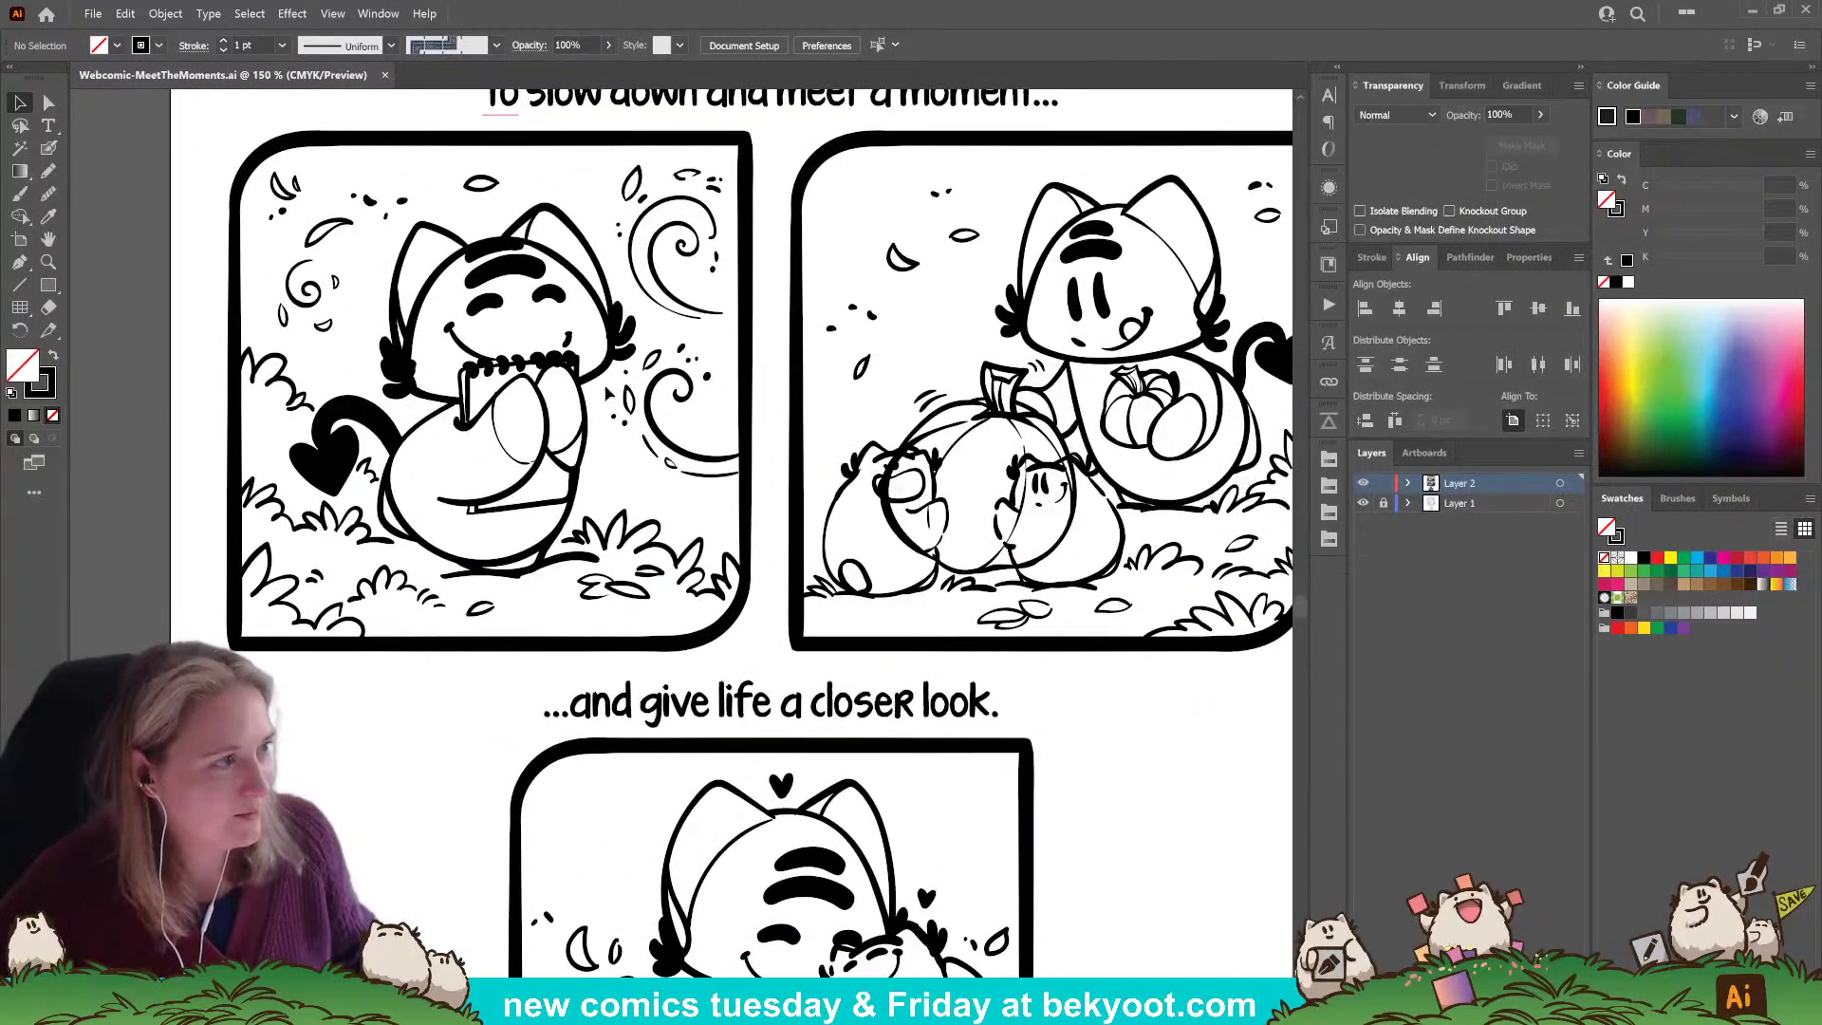
left_click_drag(1066, 510, 995, 433)
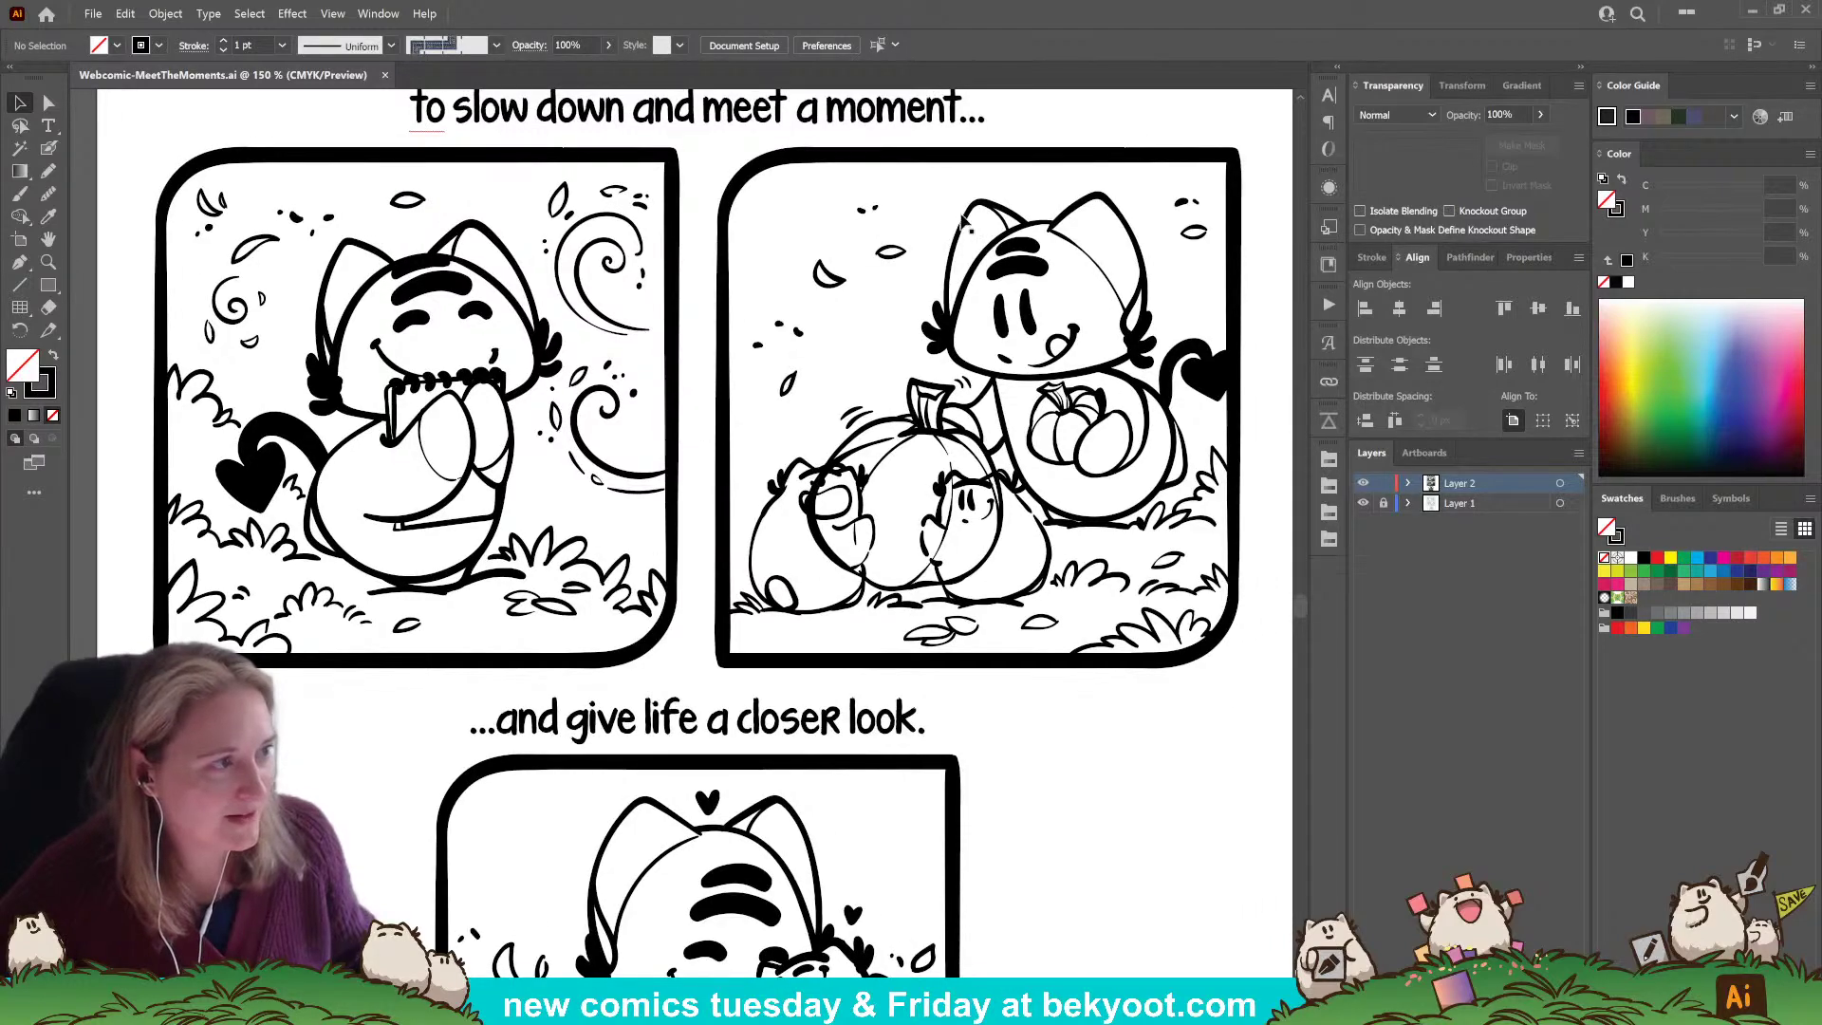
scroll(794, 699, "down", 6)
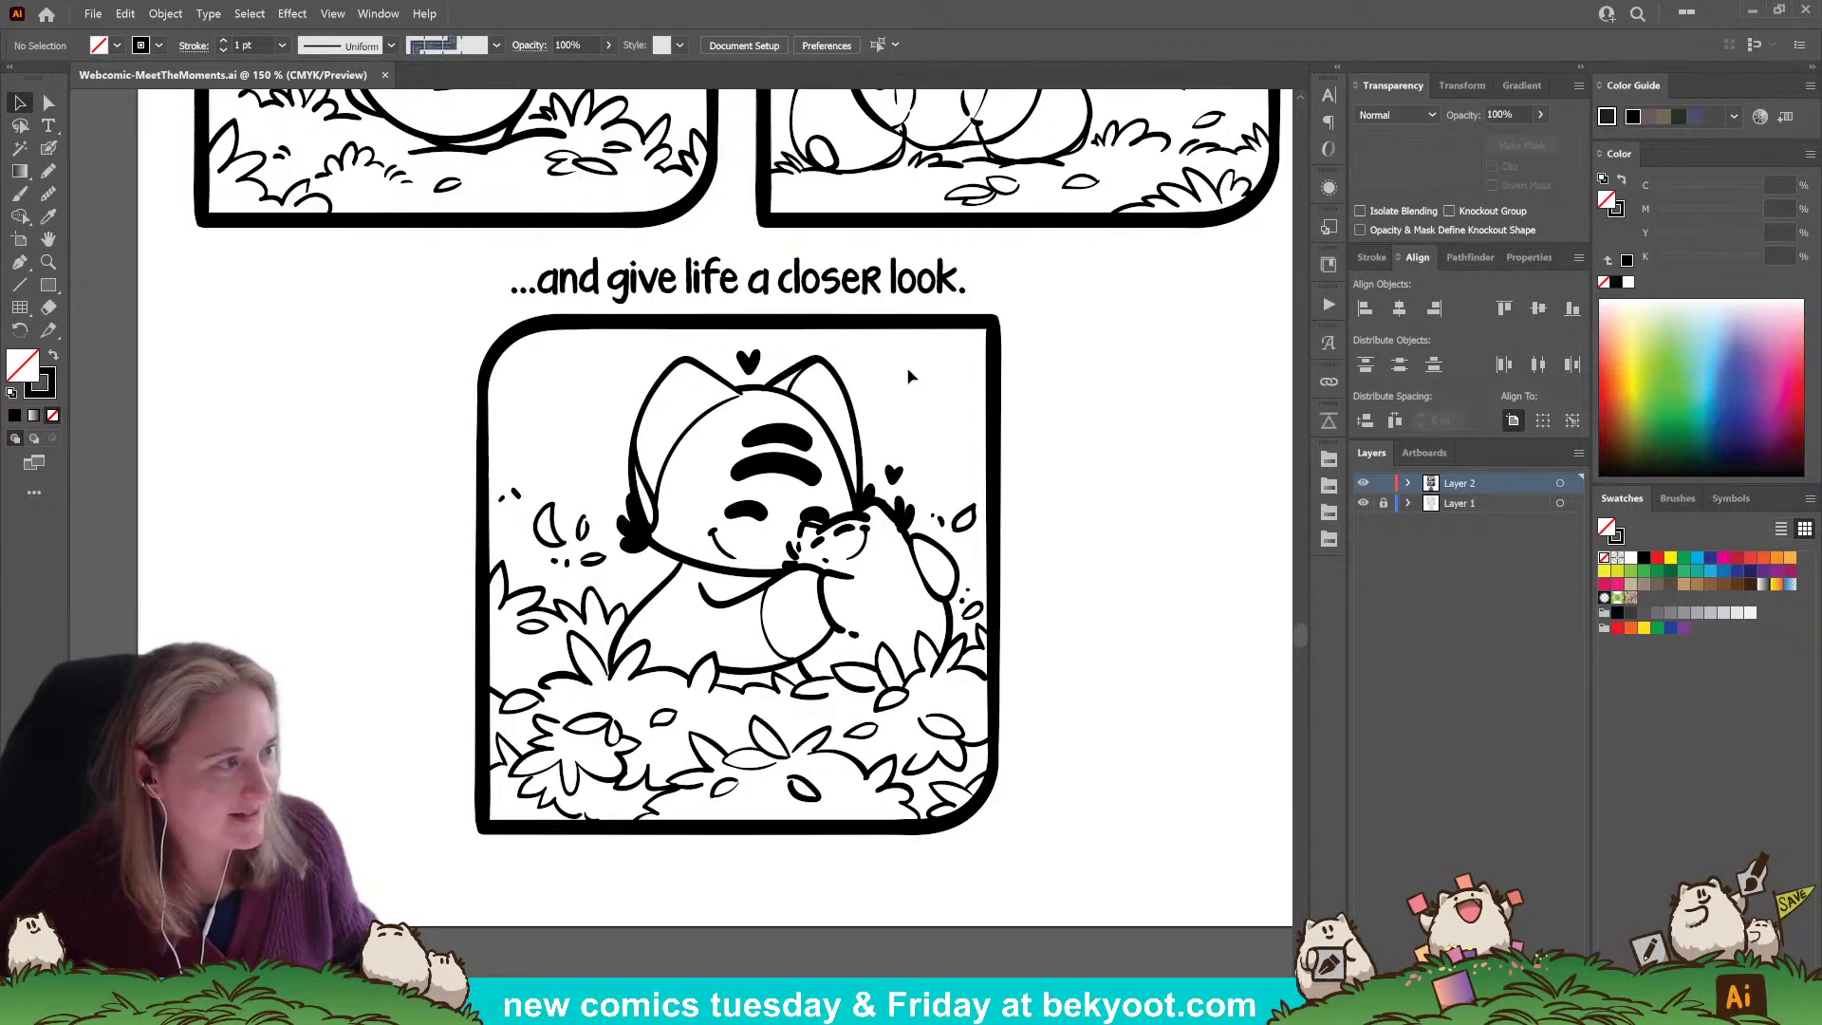
Compare the gaps around the title and the three captions, rereading the comic between its first row and the closing panel.
scroll(908, 376, "up", 7)
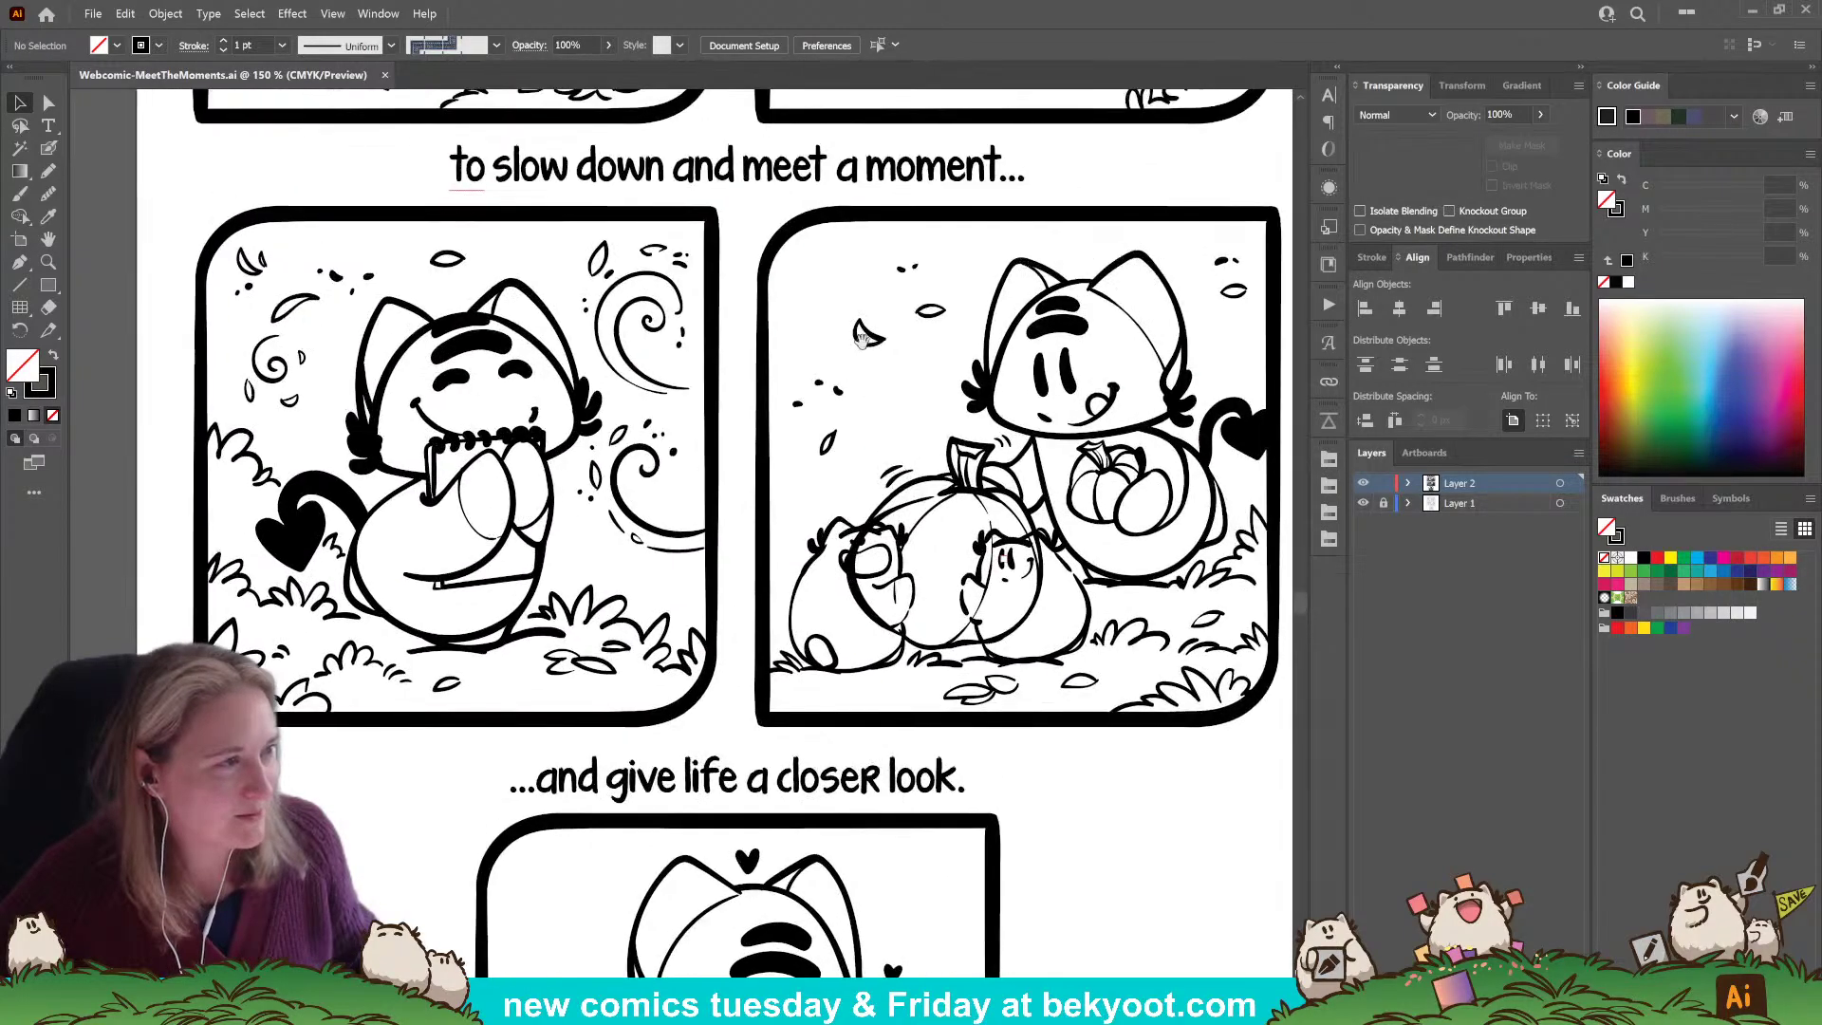
scroll(862, 337, "up", 10)
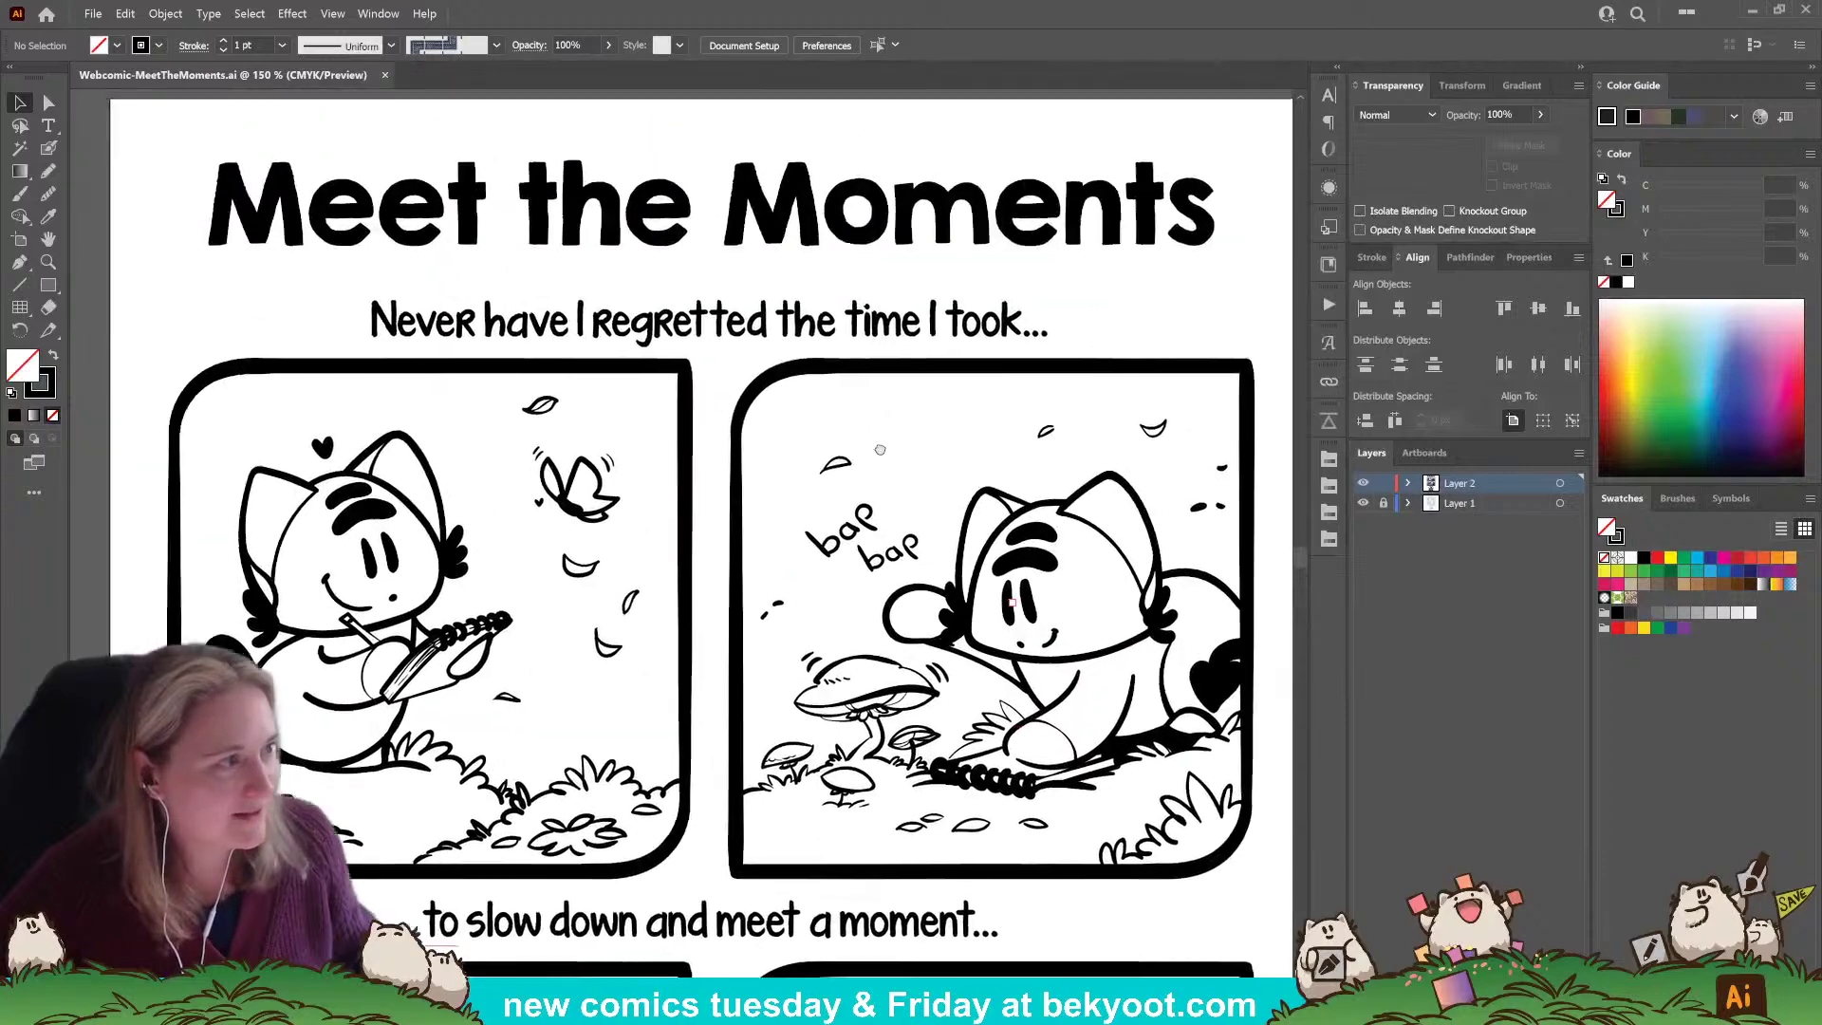
left_click_drag(880, 450, 813, 431)
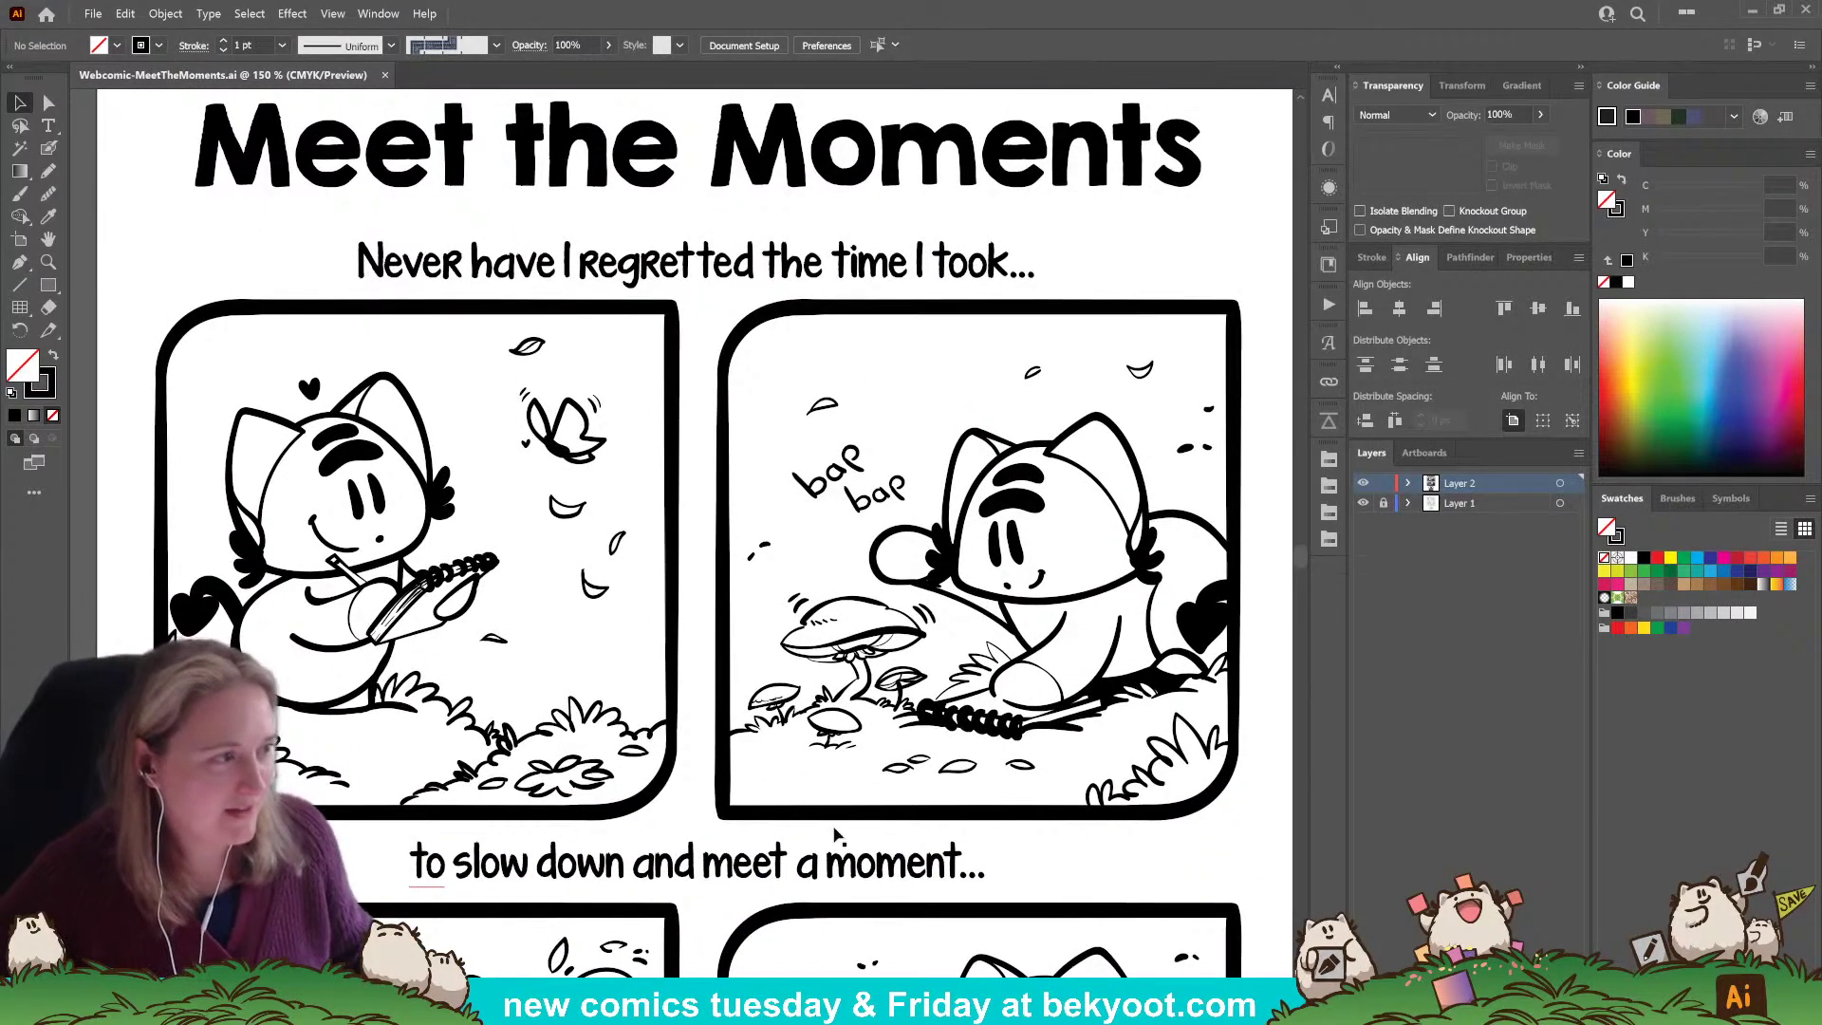
scroll(910, 831, "down", 10)
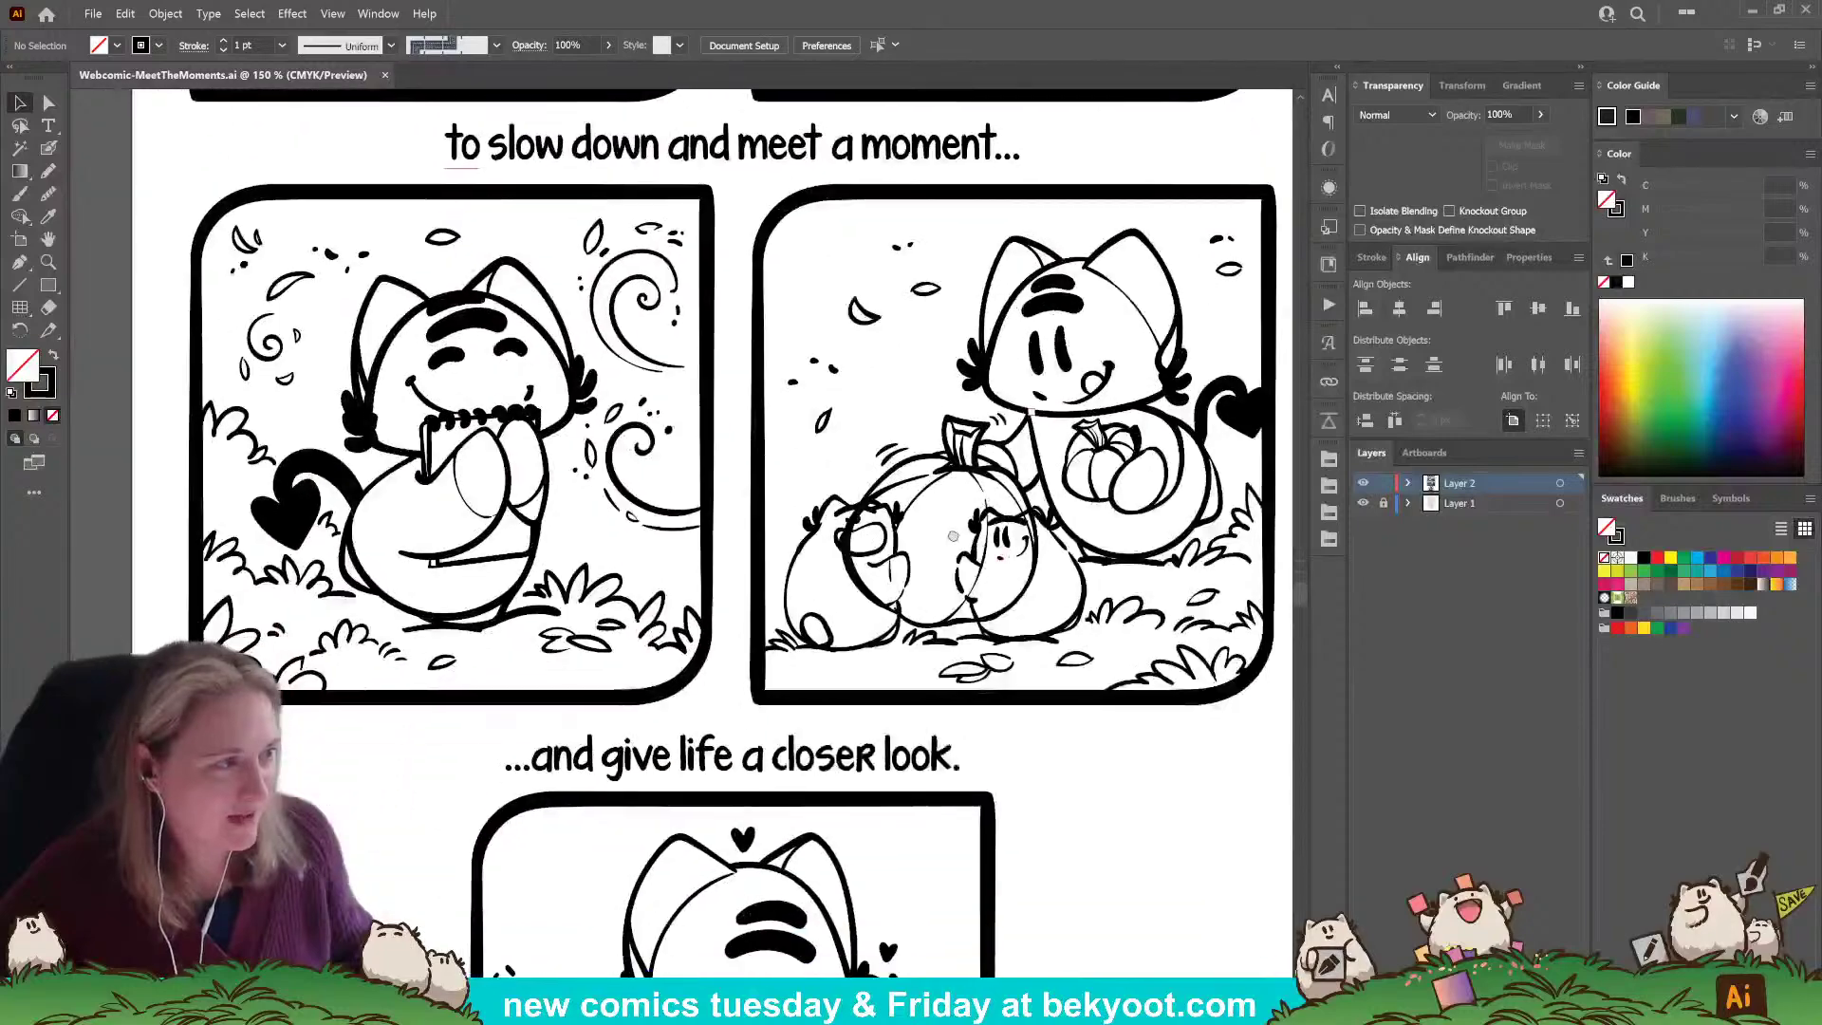
scroll(934, 632, "up", 1)
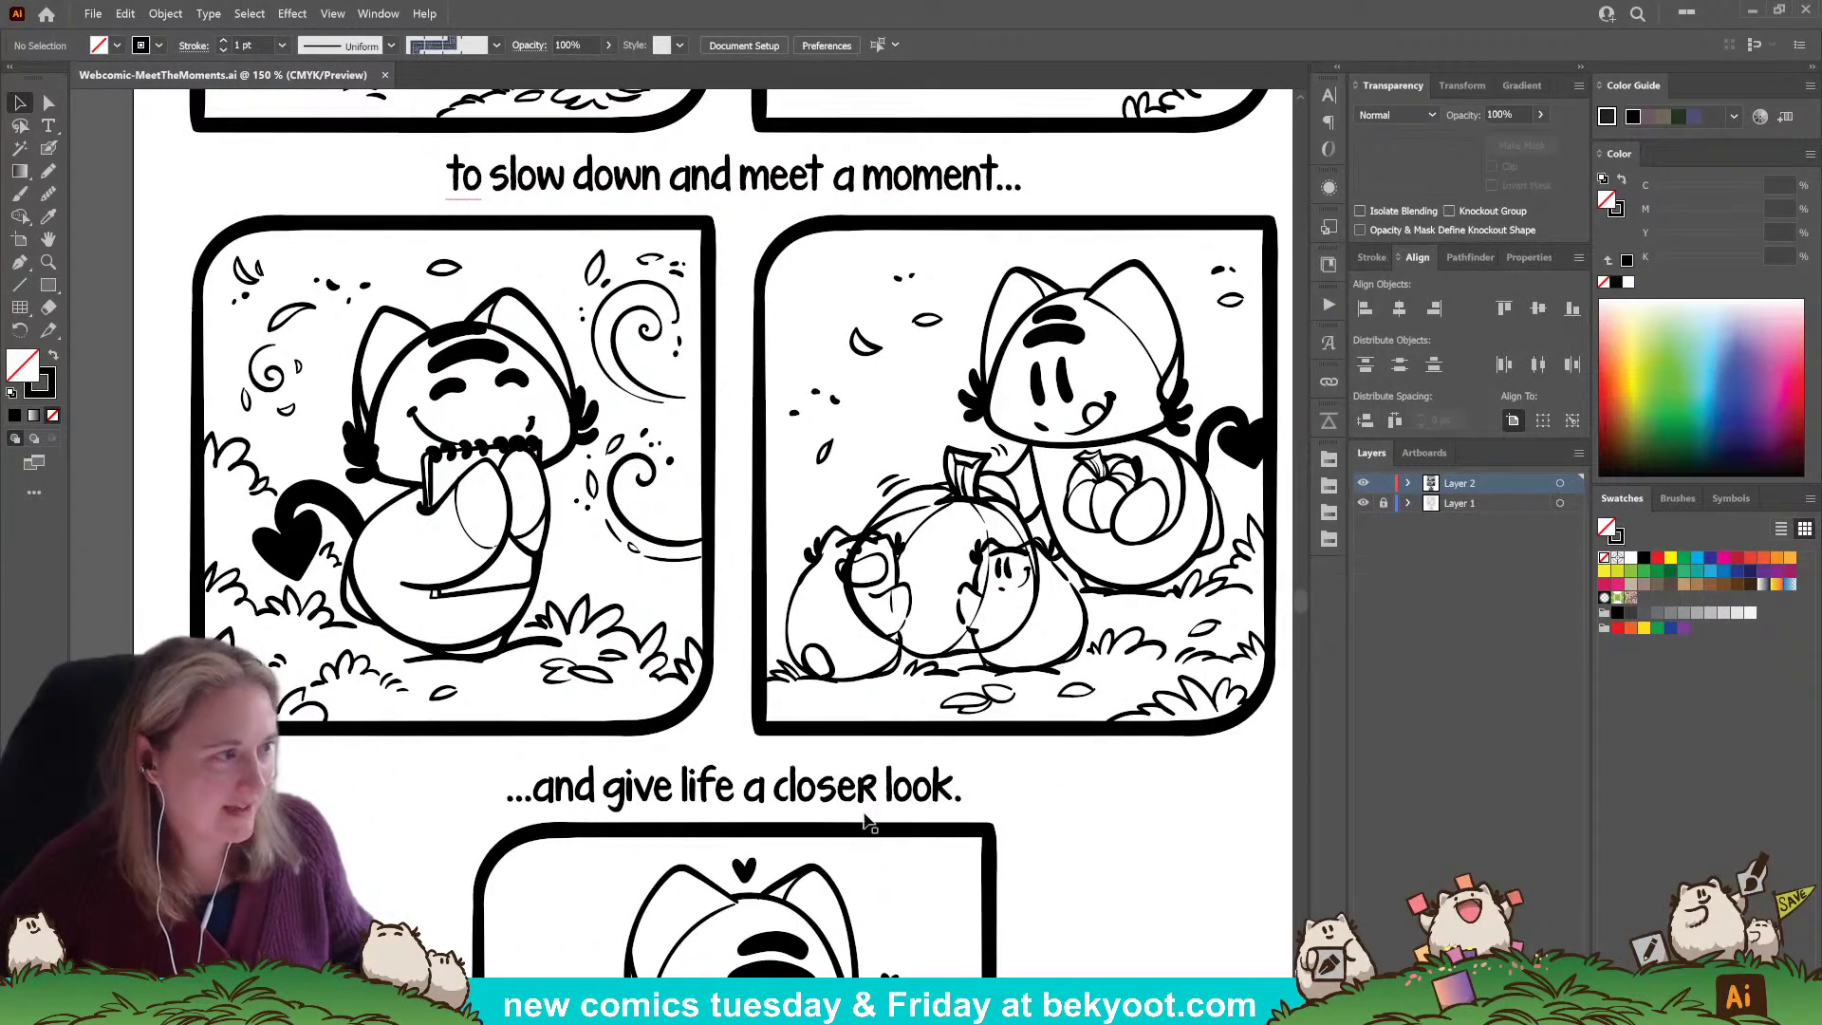
scroll(892, 421, "up", 13)
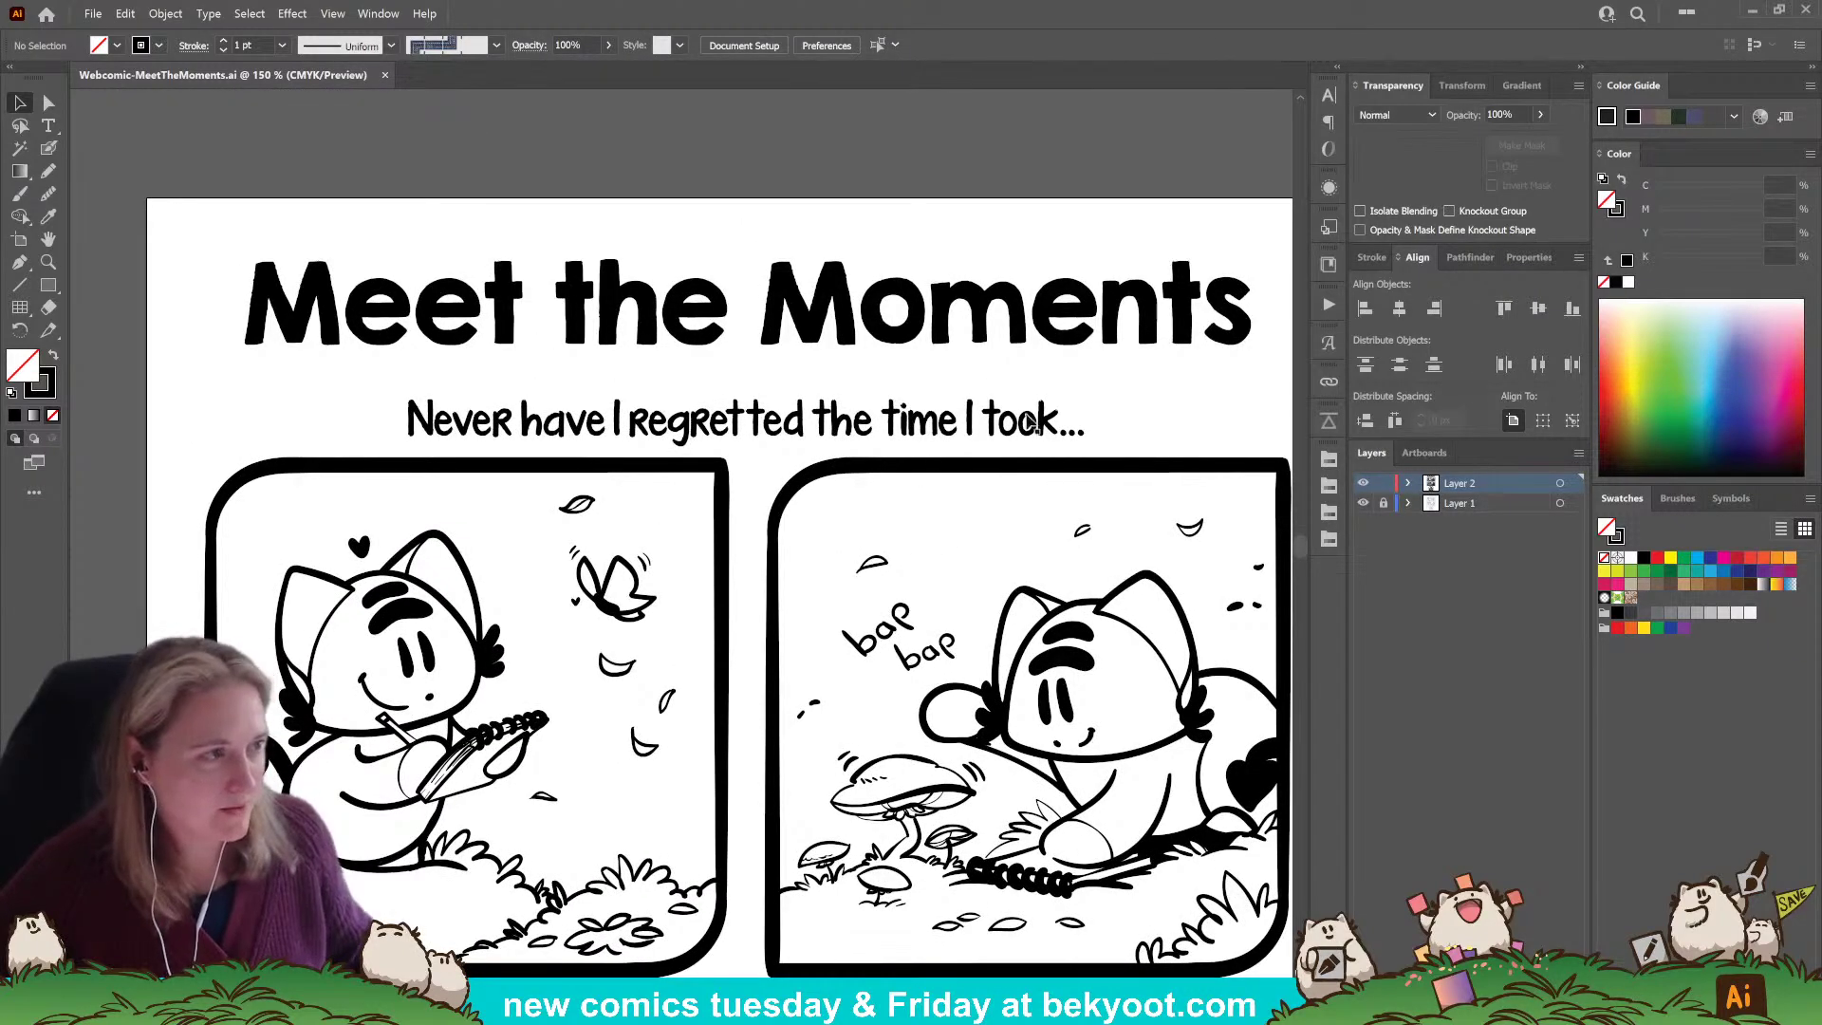
scroll(885, 518, "down", 12)
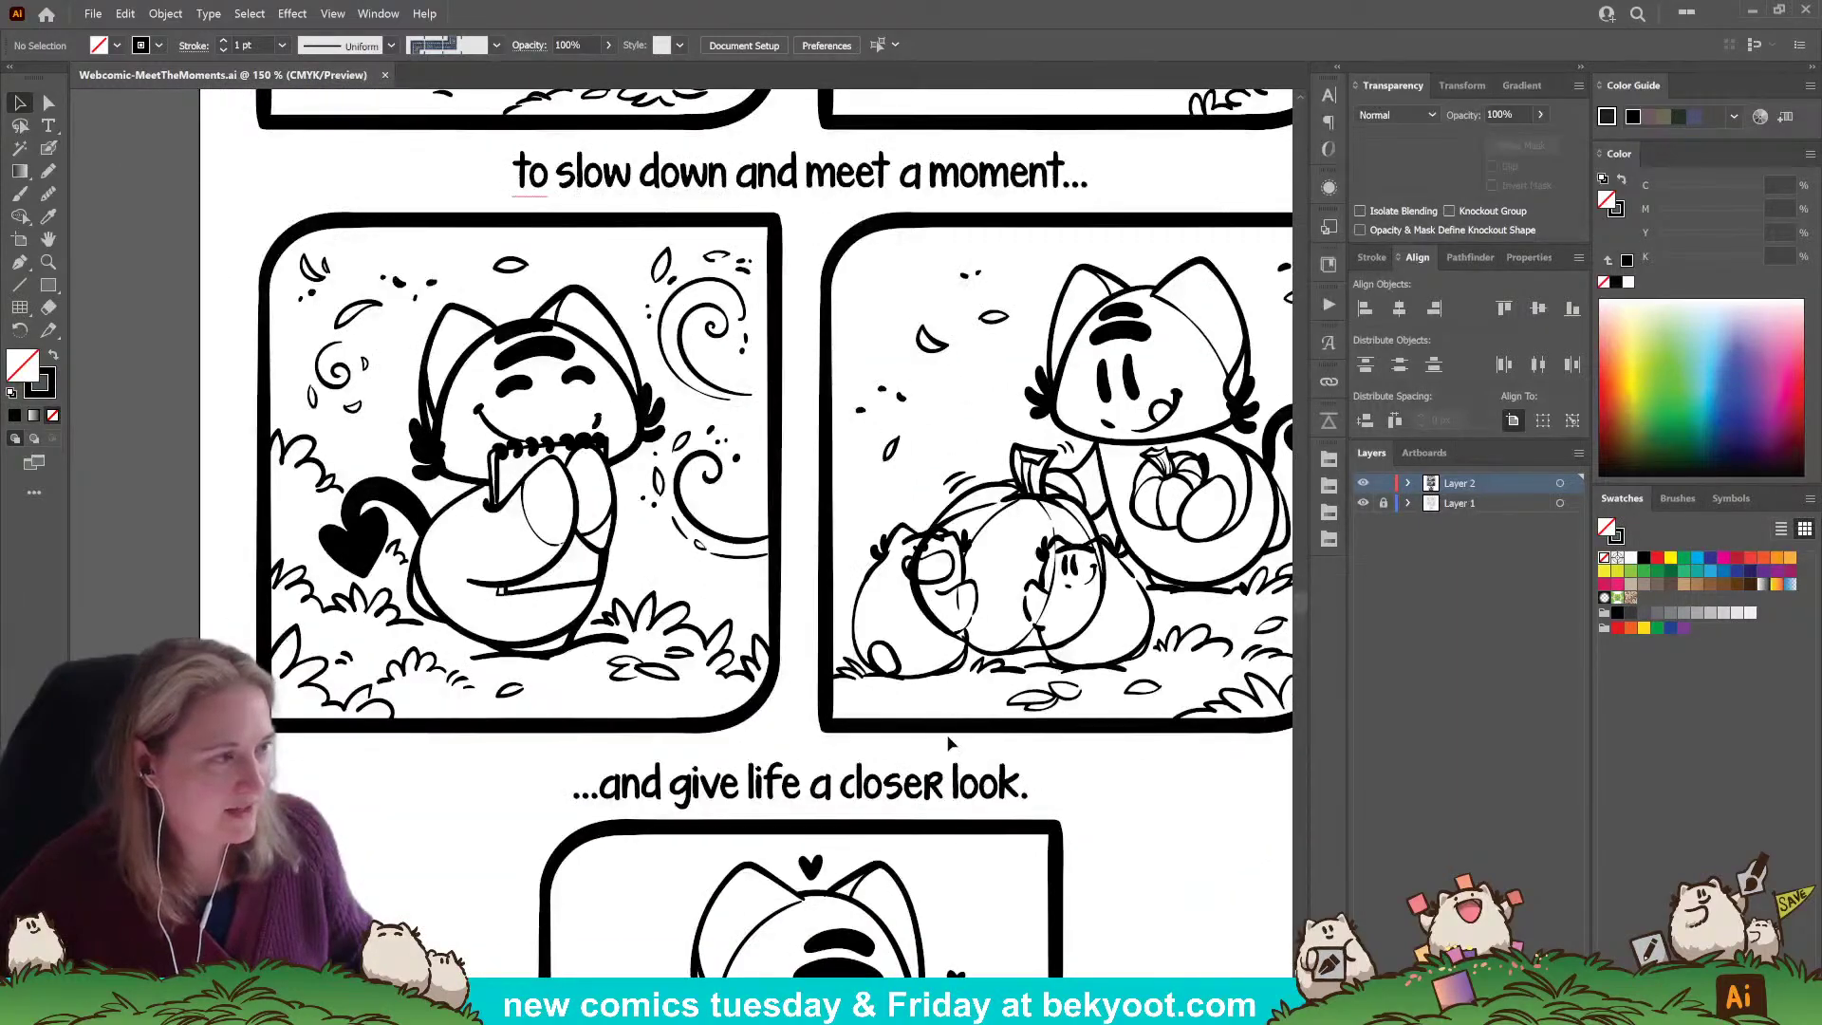
scroll(888, 647, "up", 3)
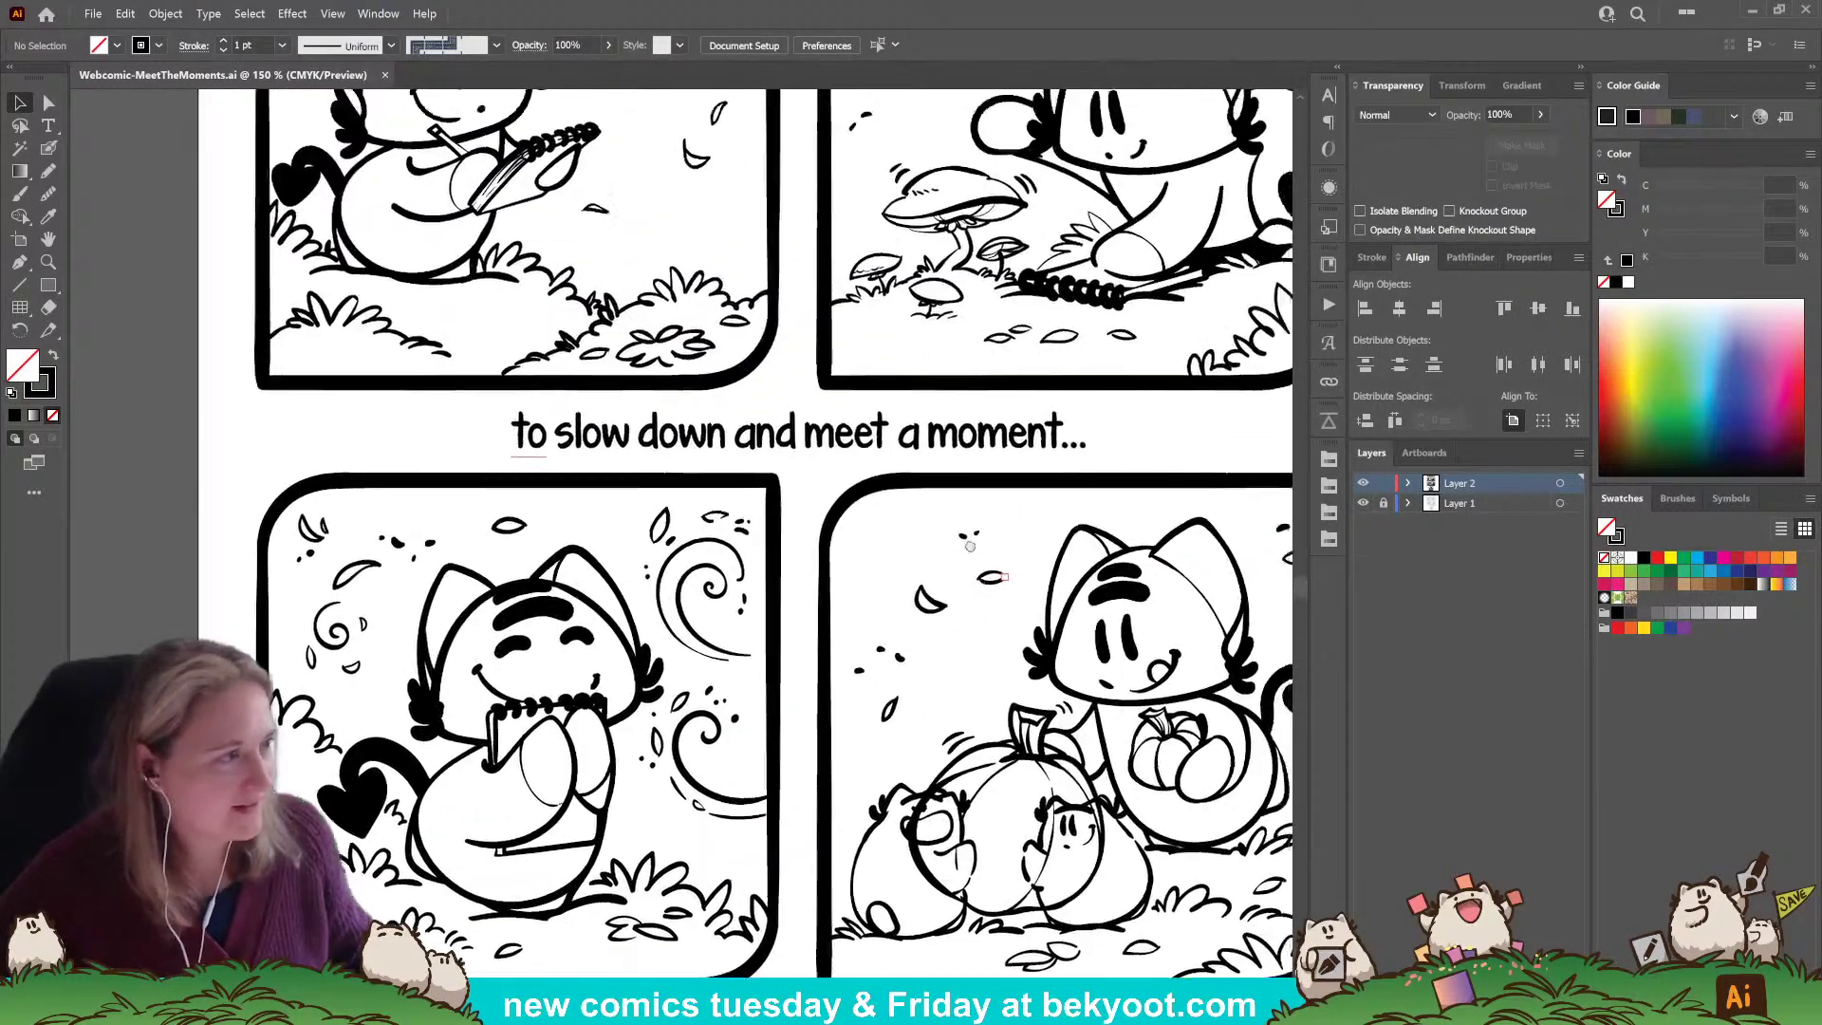
scroll(886, 570, "right", 2)
left_click_drag(885, 489, 881, 492)
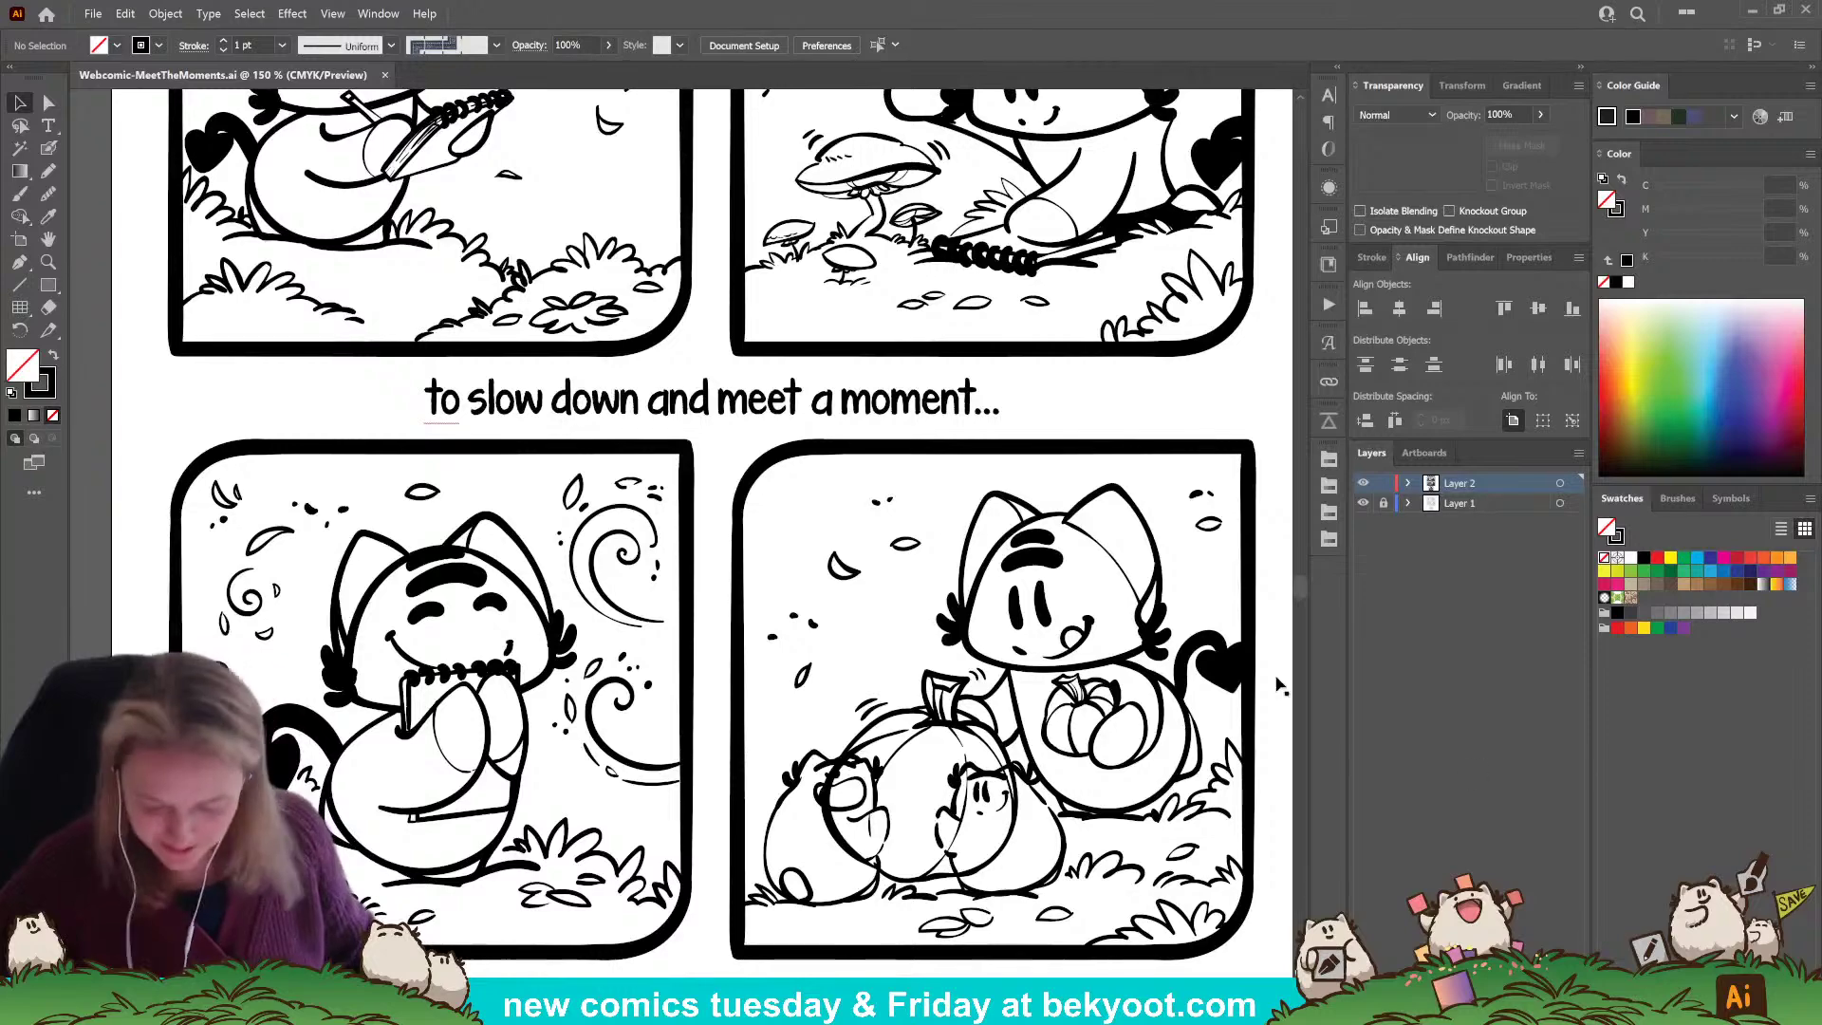
left_click_drag(1014, 928, 1035, 733)
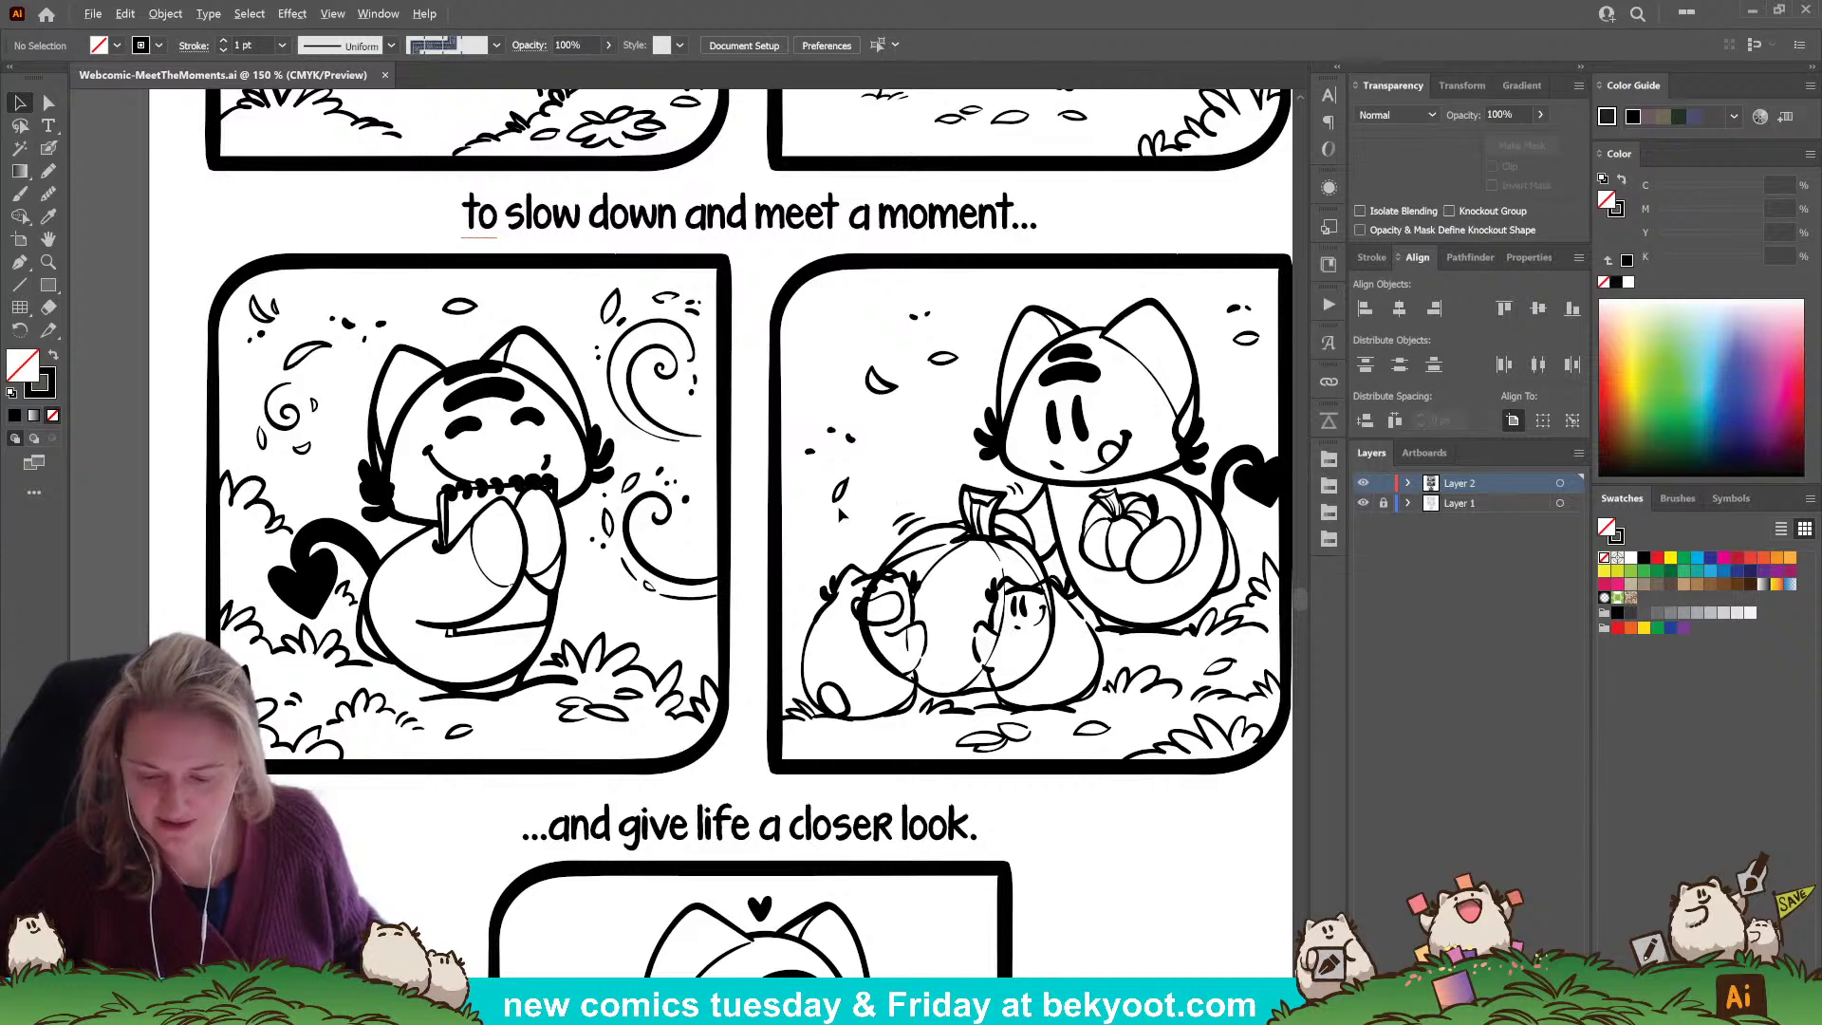
scroll(840, 513, "down", 1)
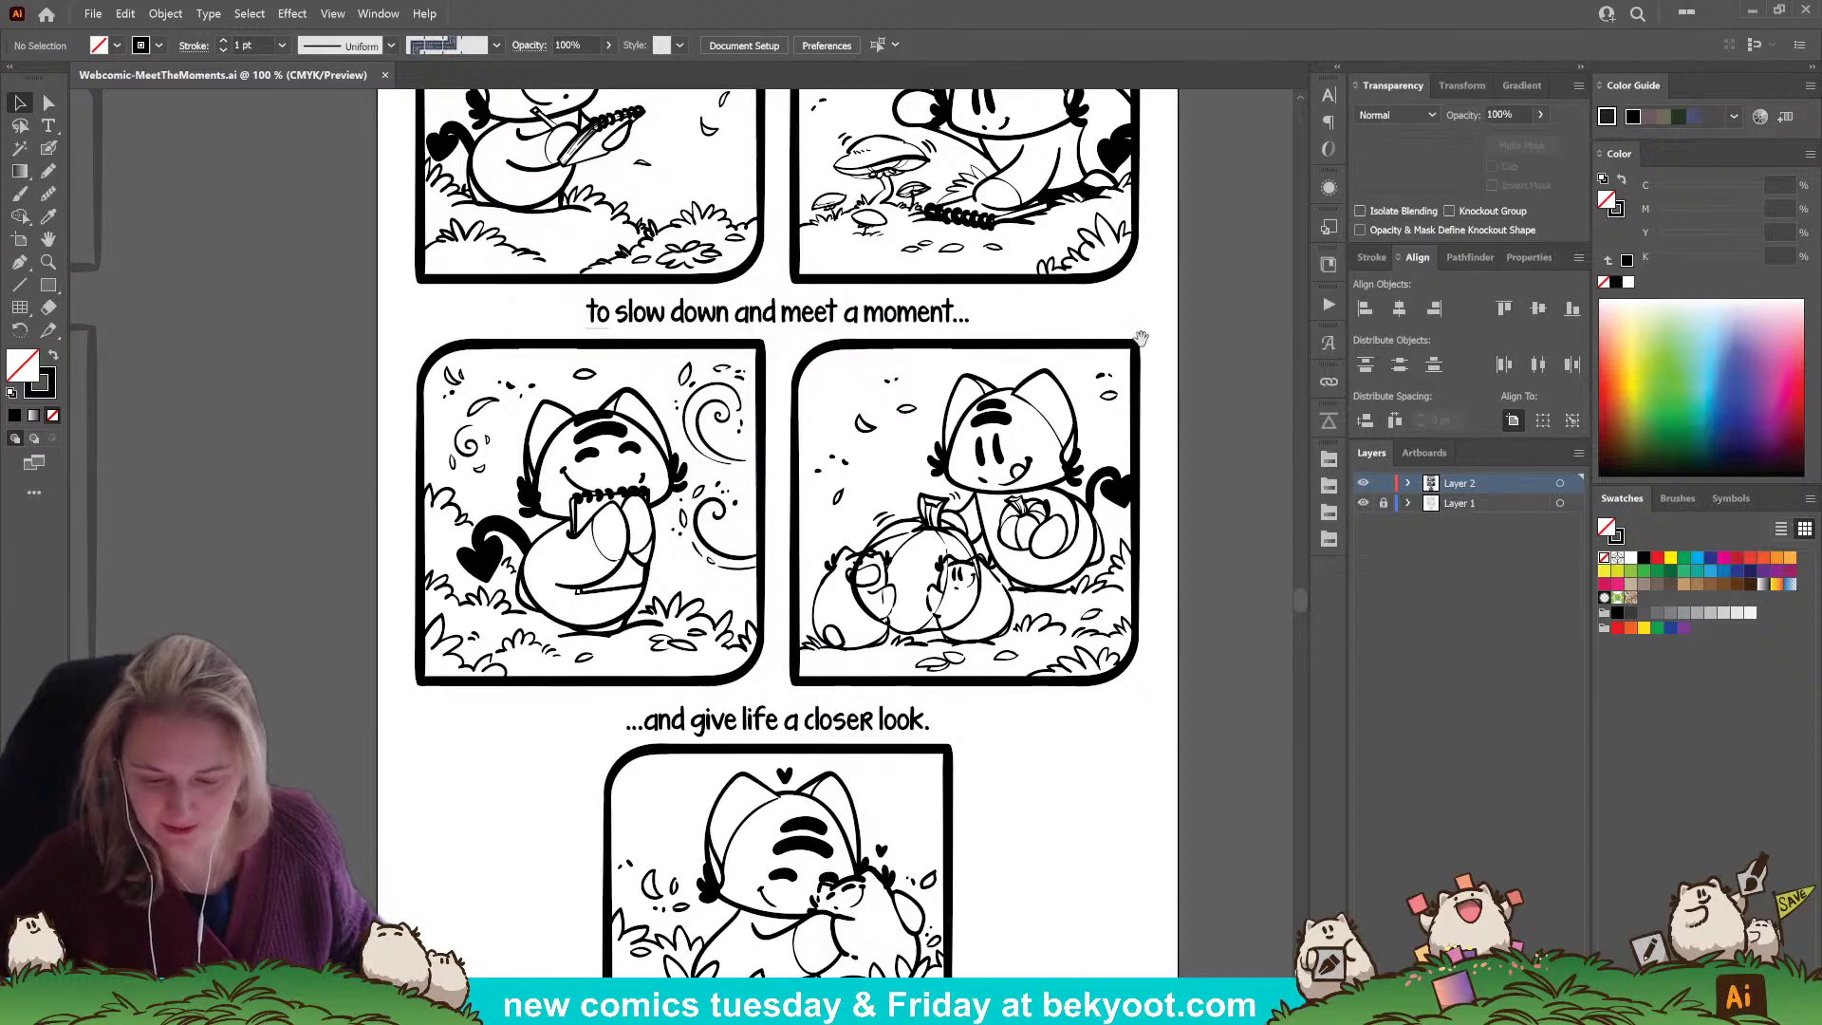
scroll(1141, 337, "up", 5)
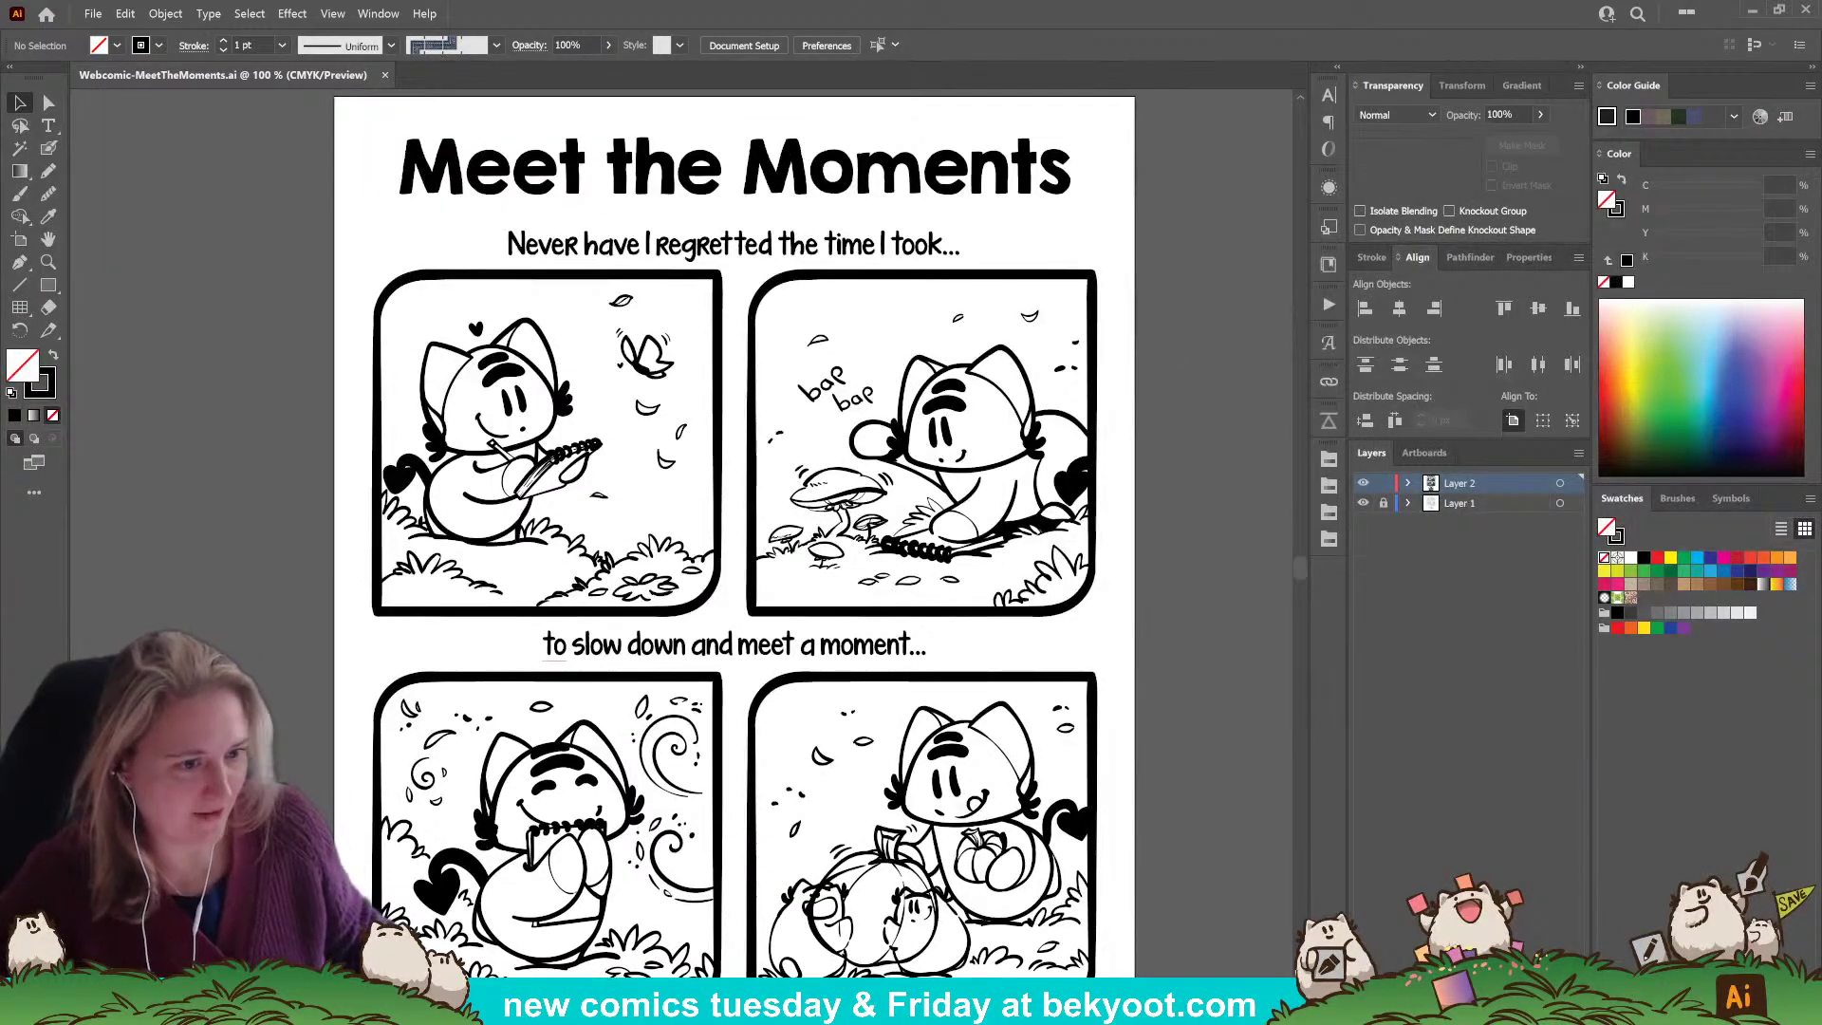